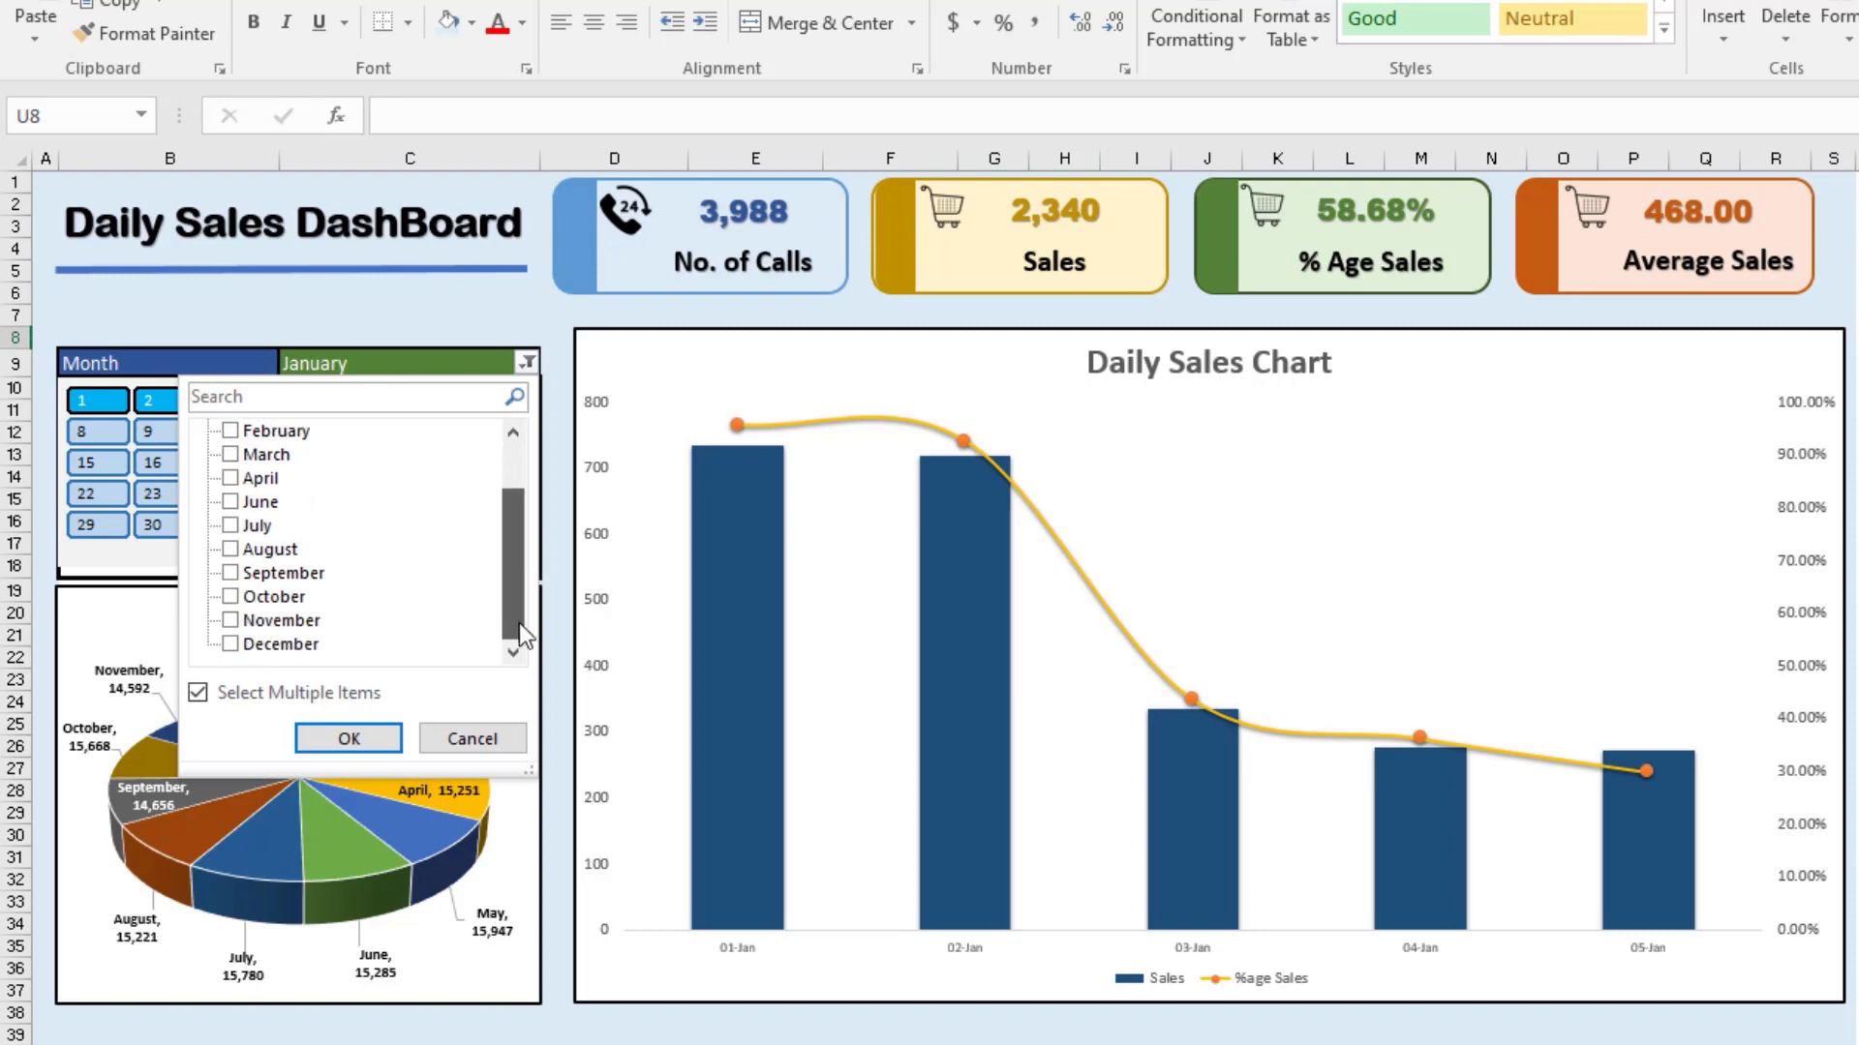
Step: Add December to the dashboard's Month filter and remove January so that only December is selected
left_click(229, 642)
left_click(349, 739)
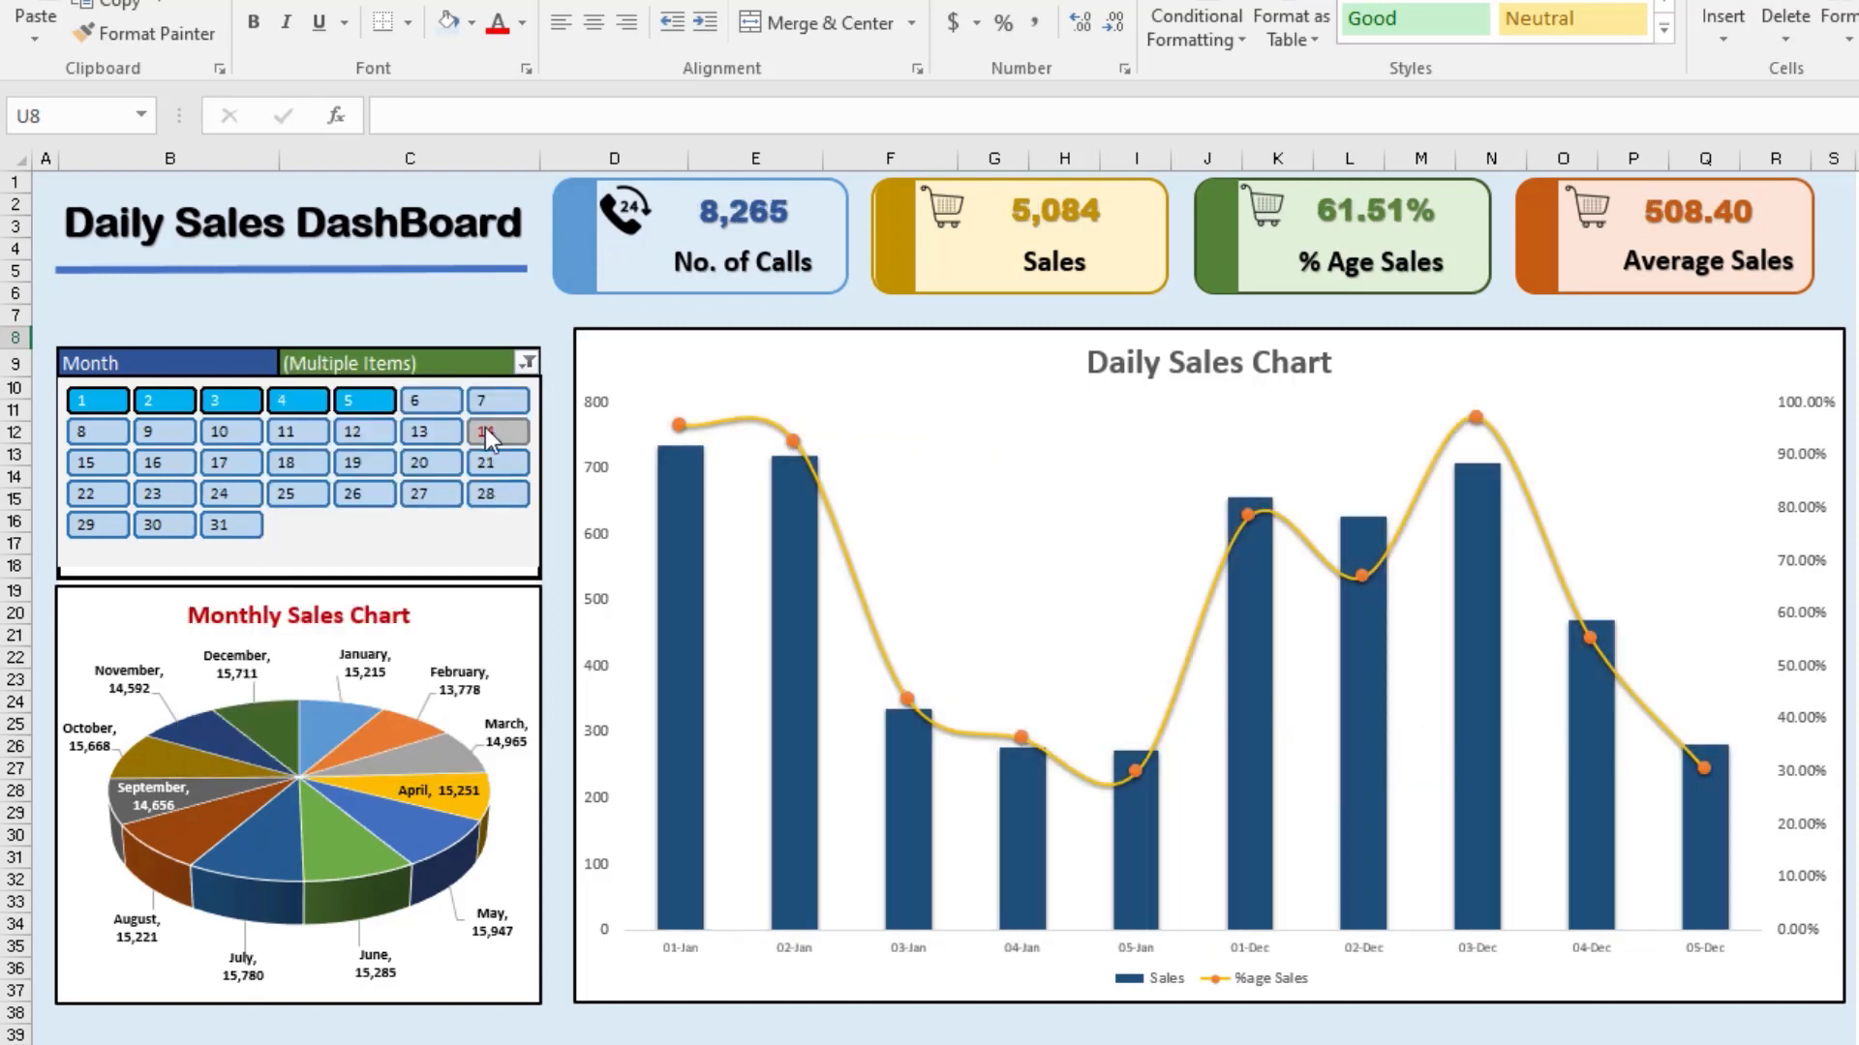
left_click(526, 366)
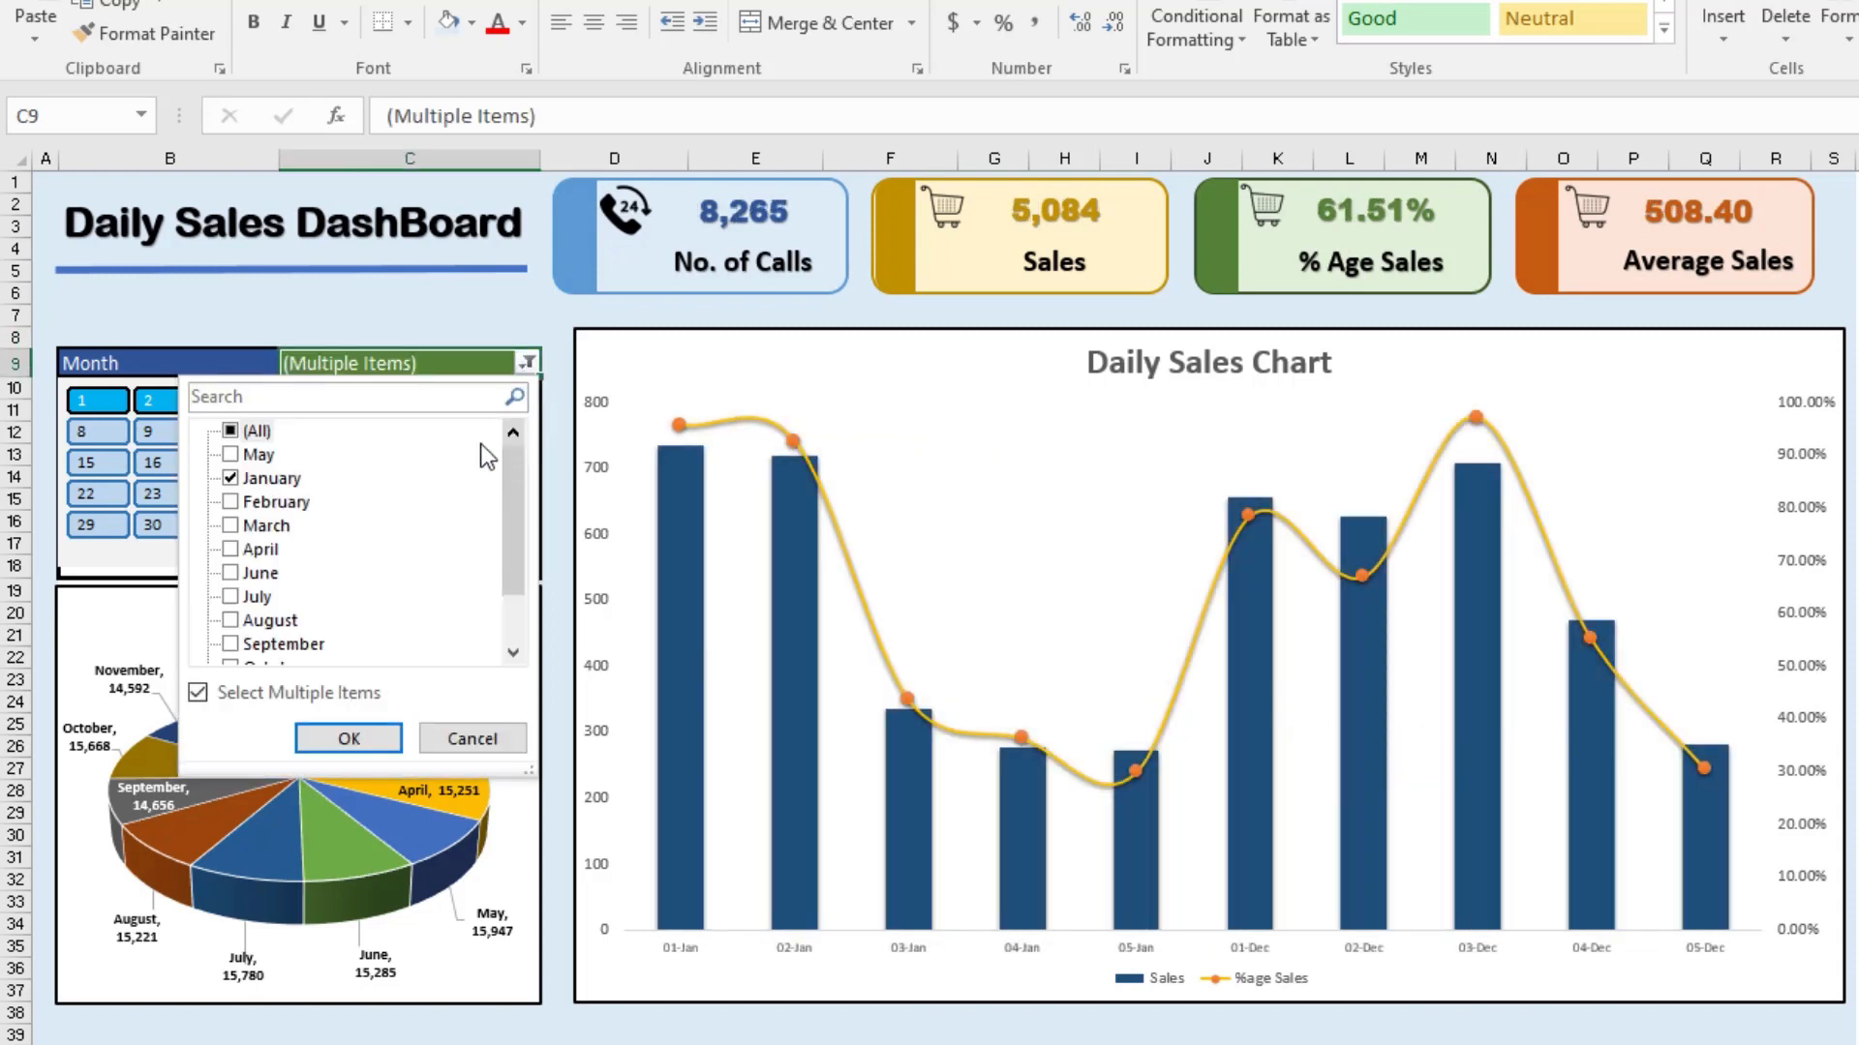
left_click(254, 480)
left_click(376, 728)
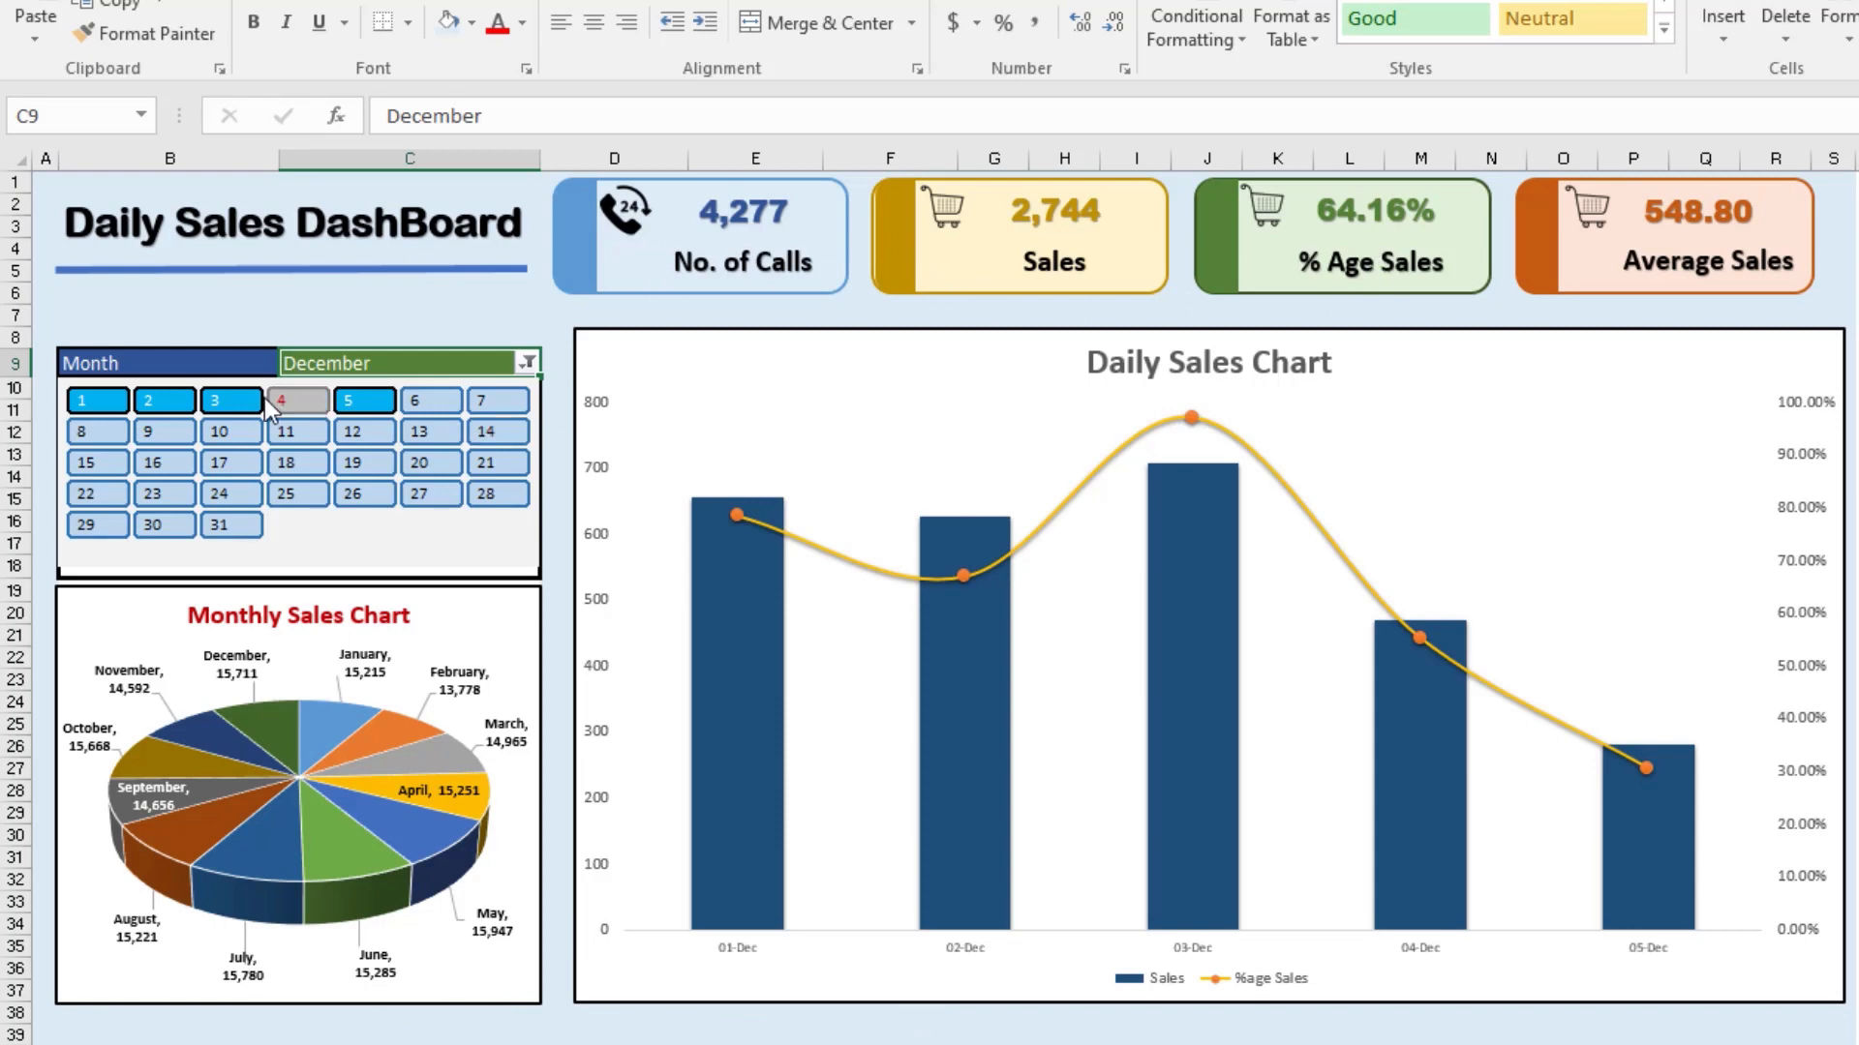
Step: Select days 1 to 11 in the dashboard's day slicer, and narrow the selection to day 1 only
left_click(121, 402)
left_click_drag(140, 414, 310, 420)
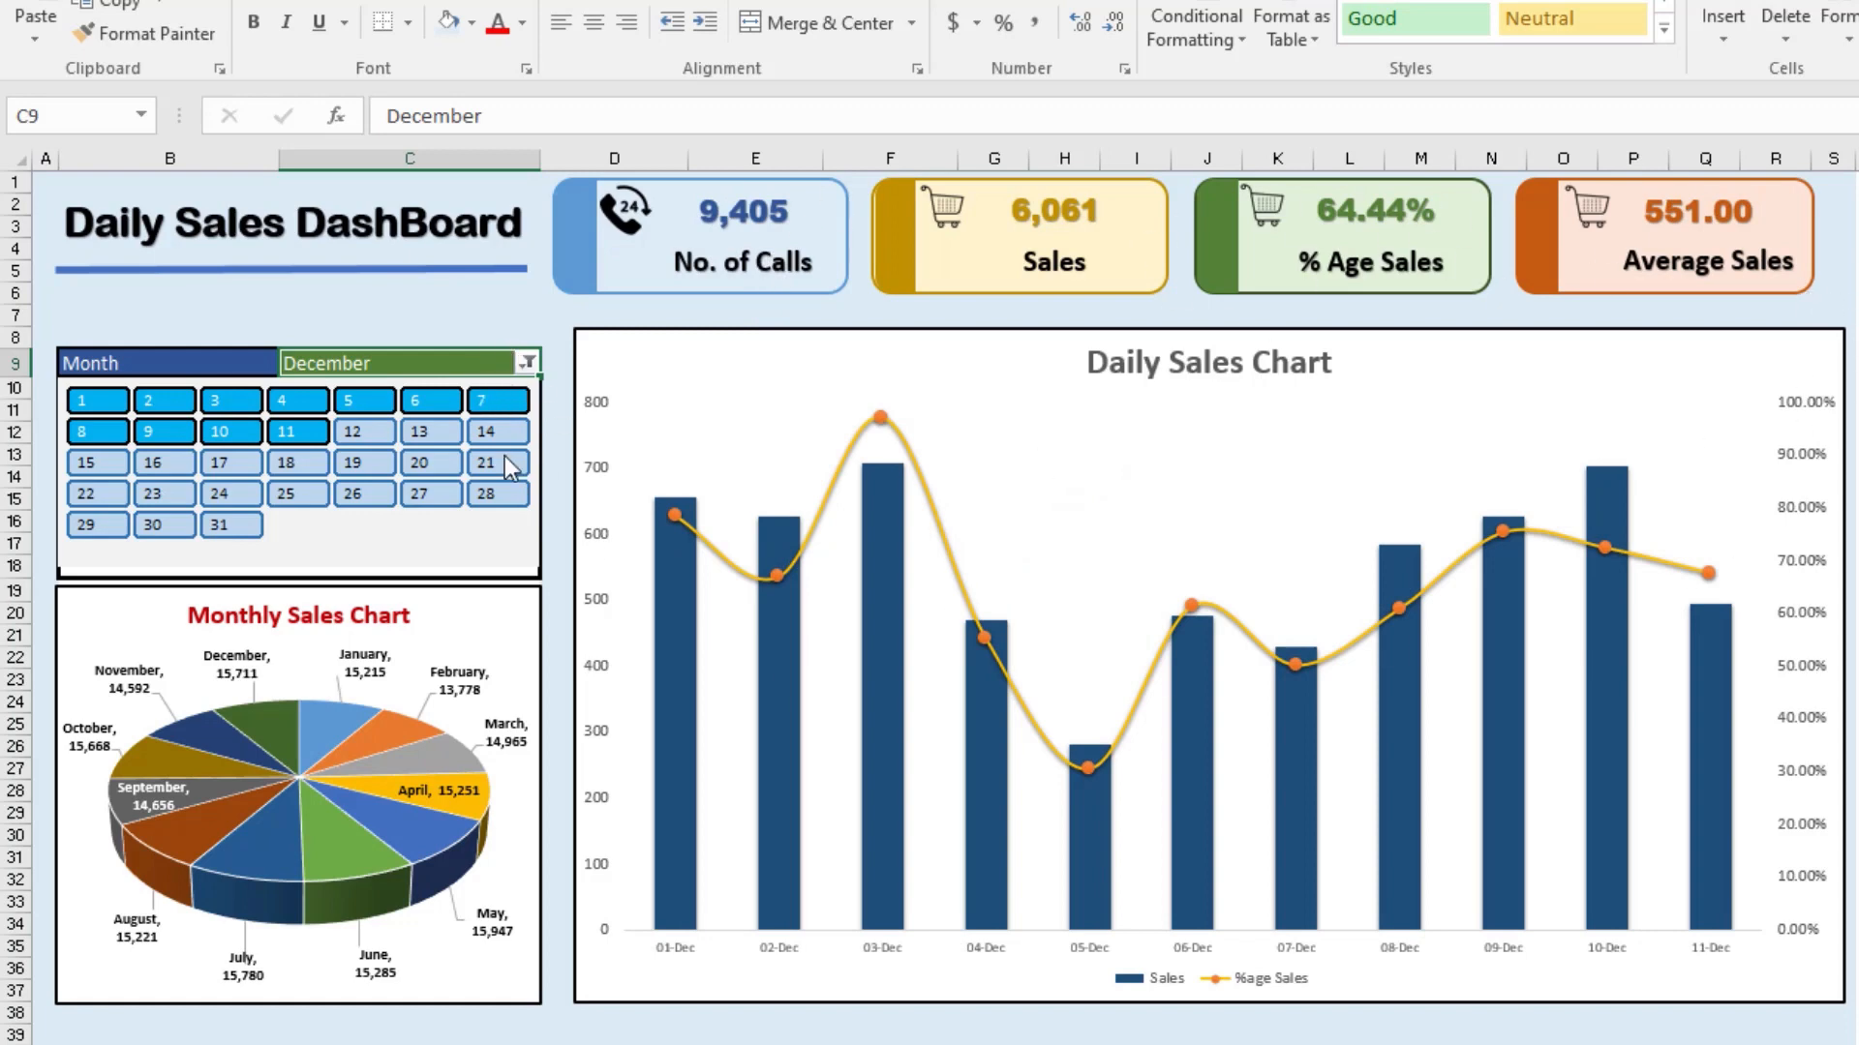
left_click(524, 362)
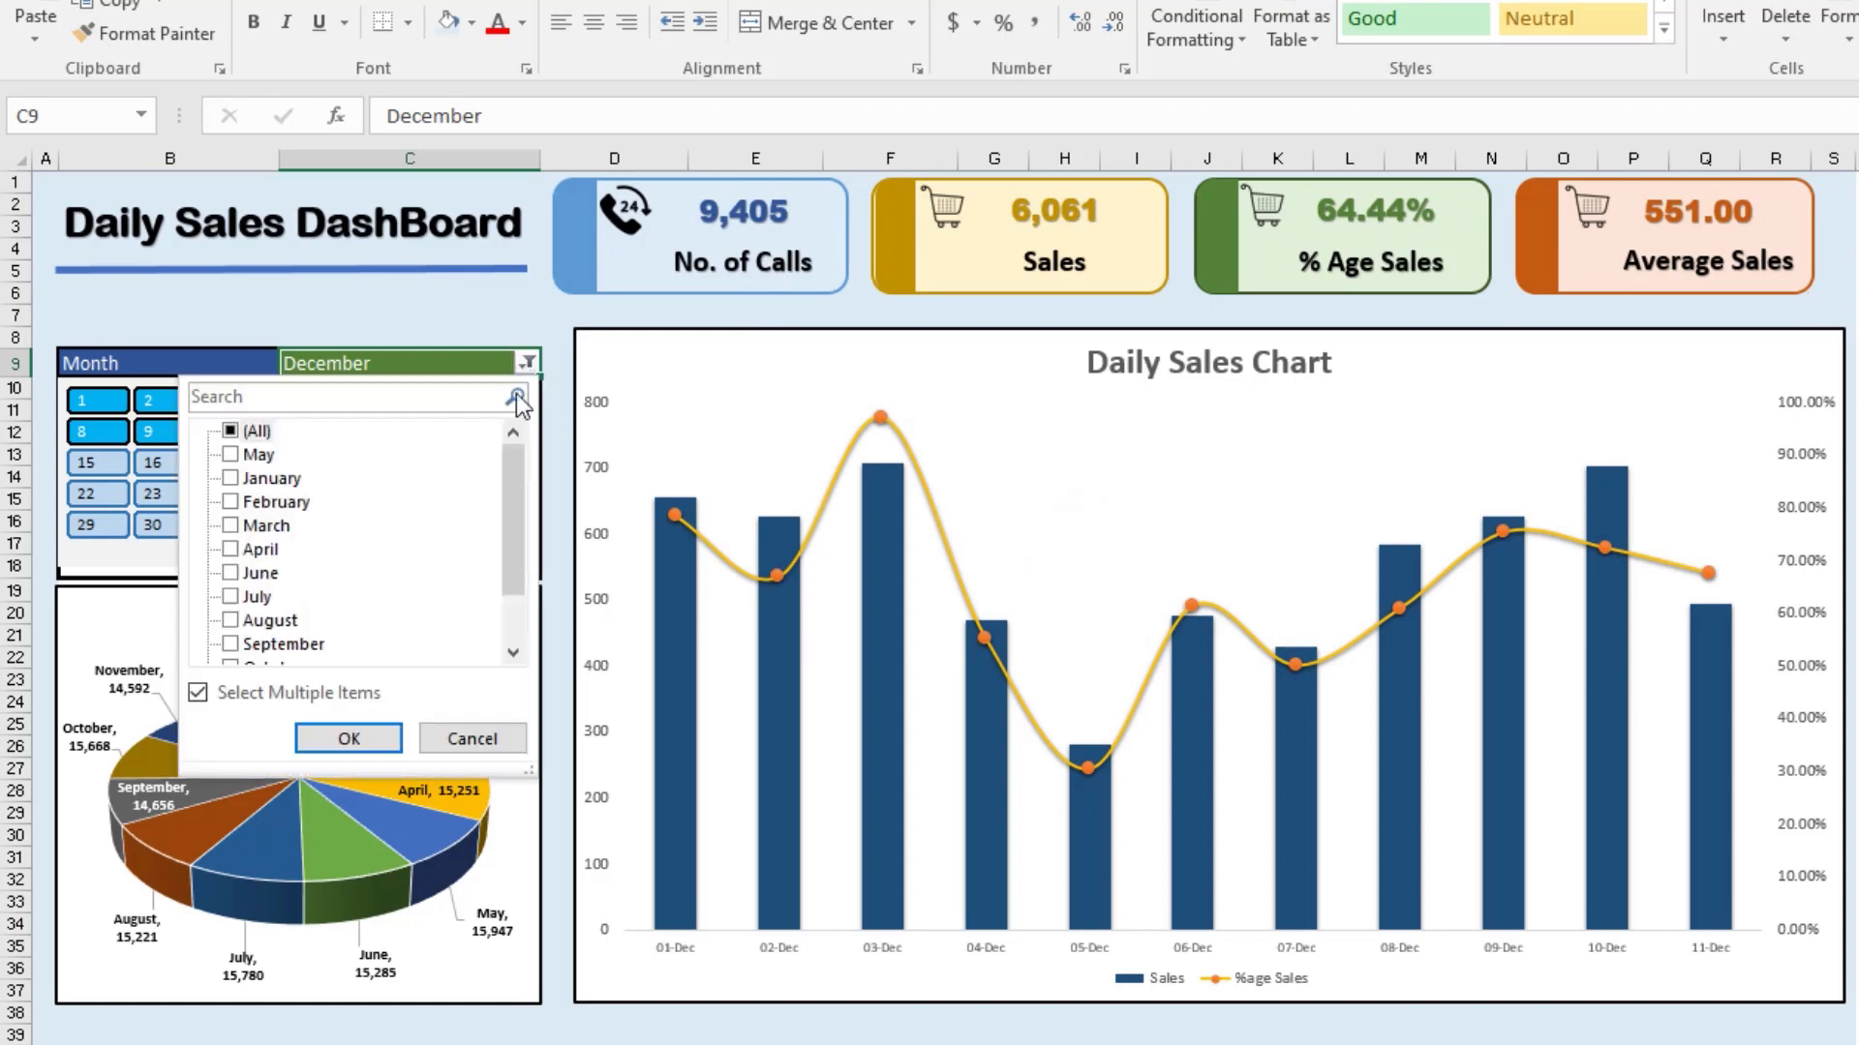
left_click(473, 739)
left_click(105, 400)
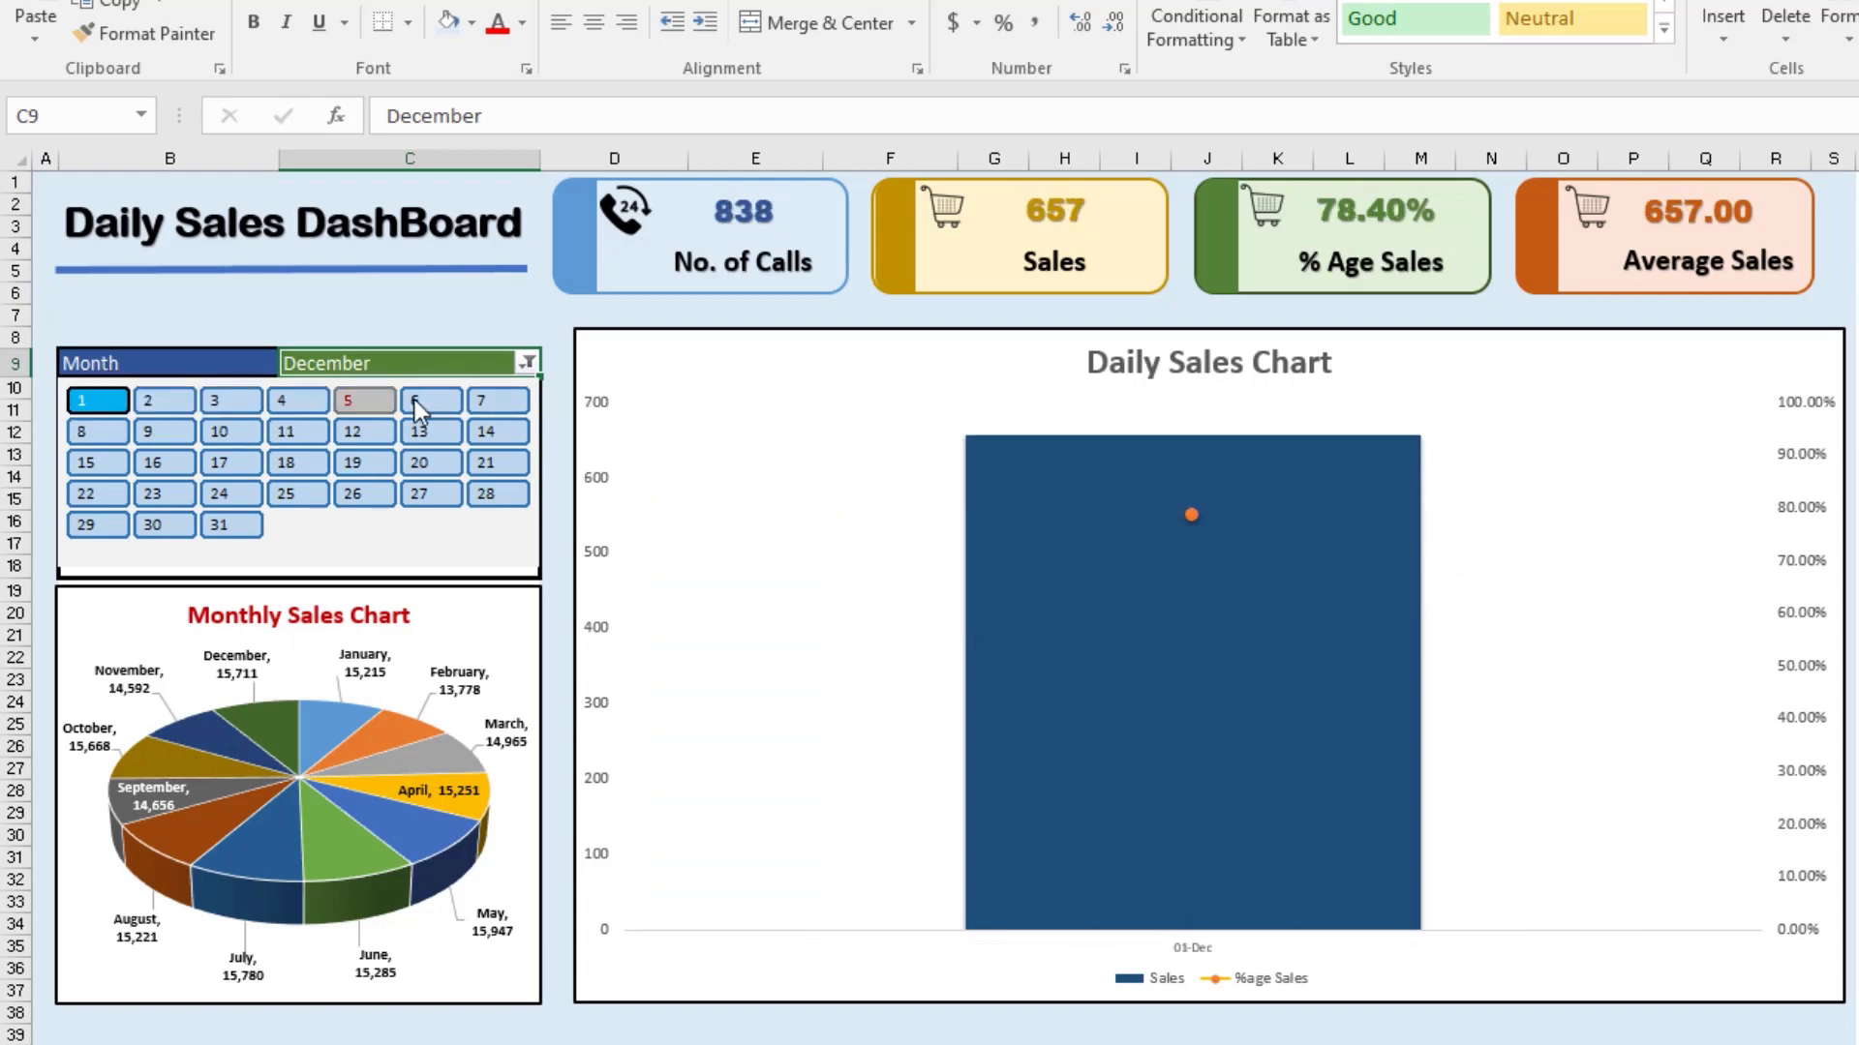
Step: Set the dashboard's Month filter to show all months
left_click(525, 362)
left_click(233, 431)
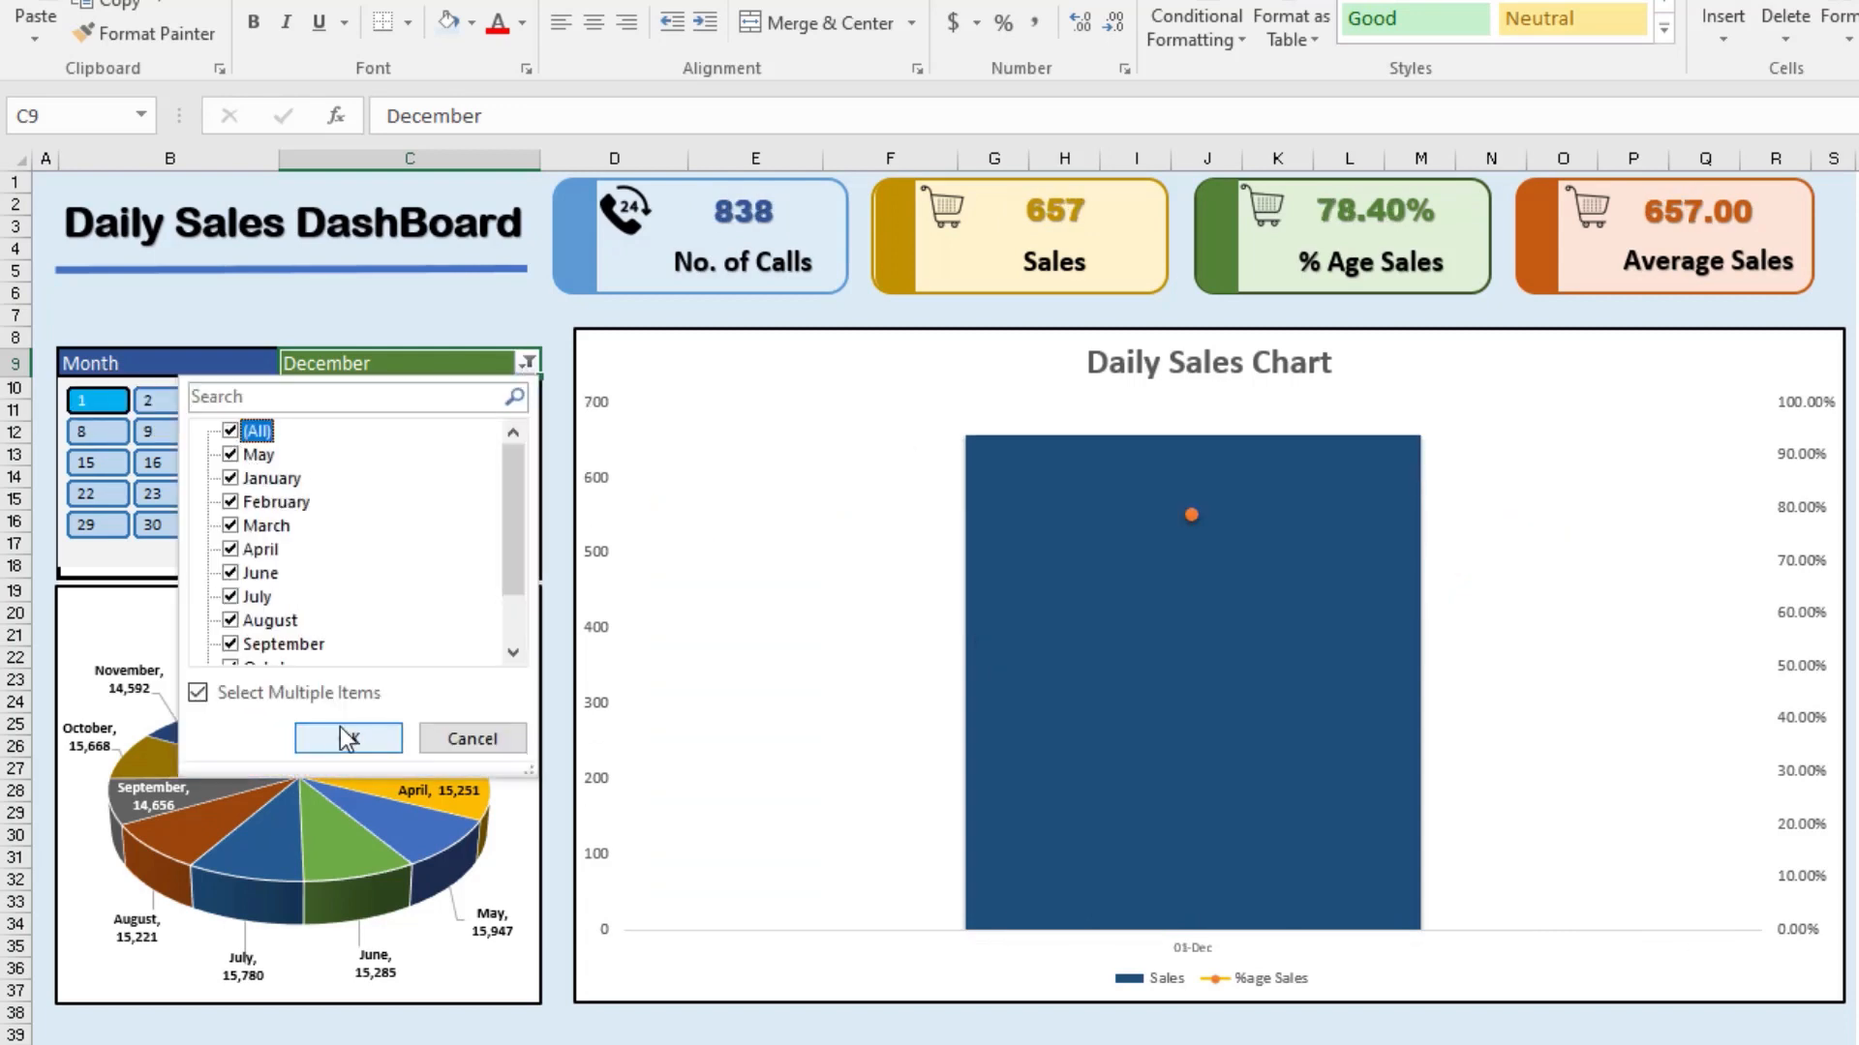
left_click(347, 738)
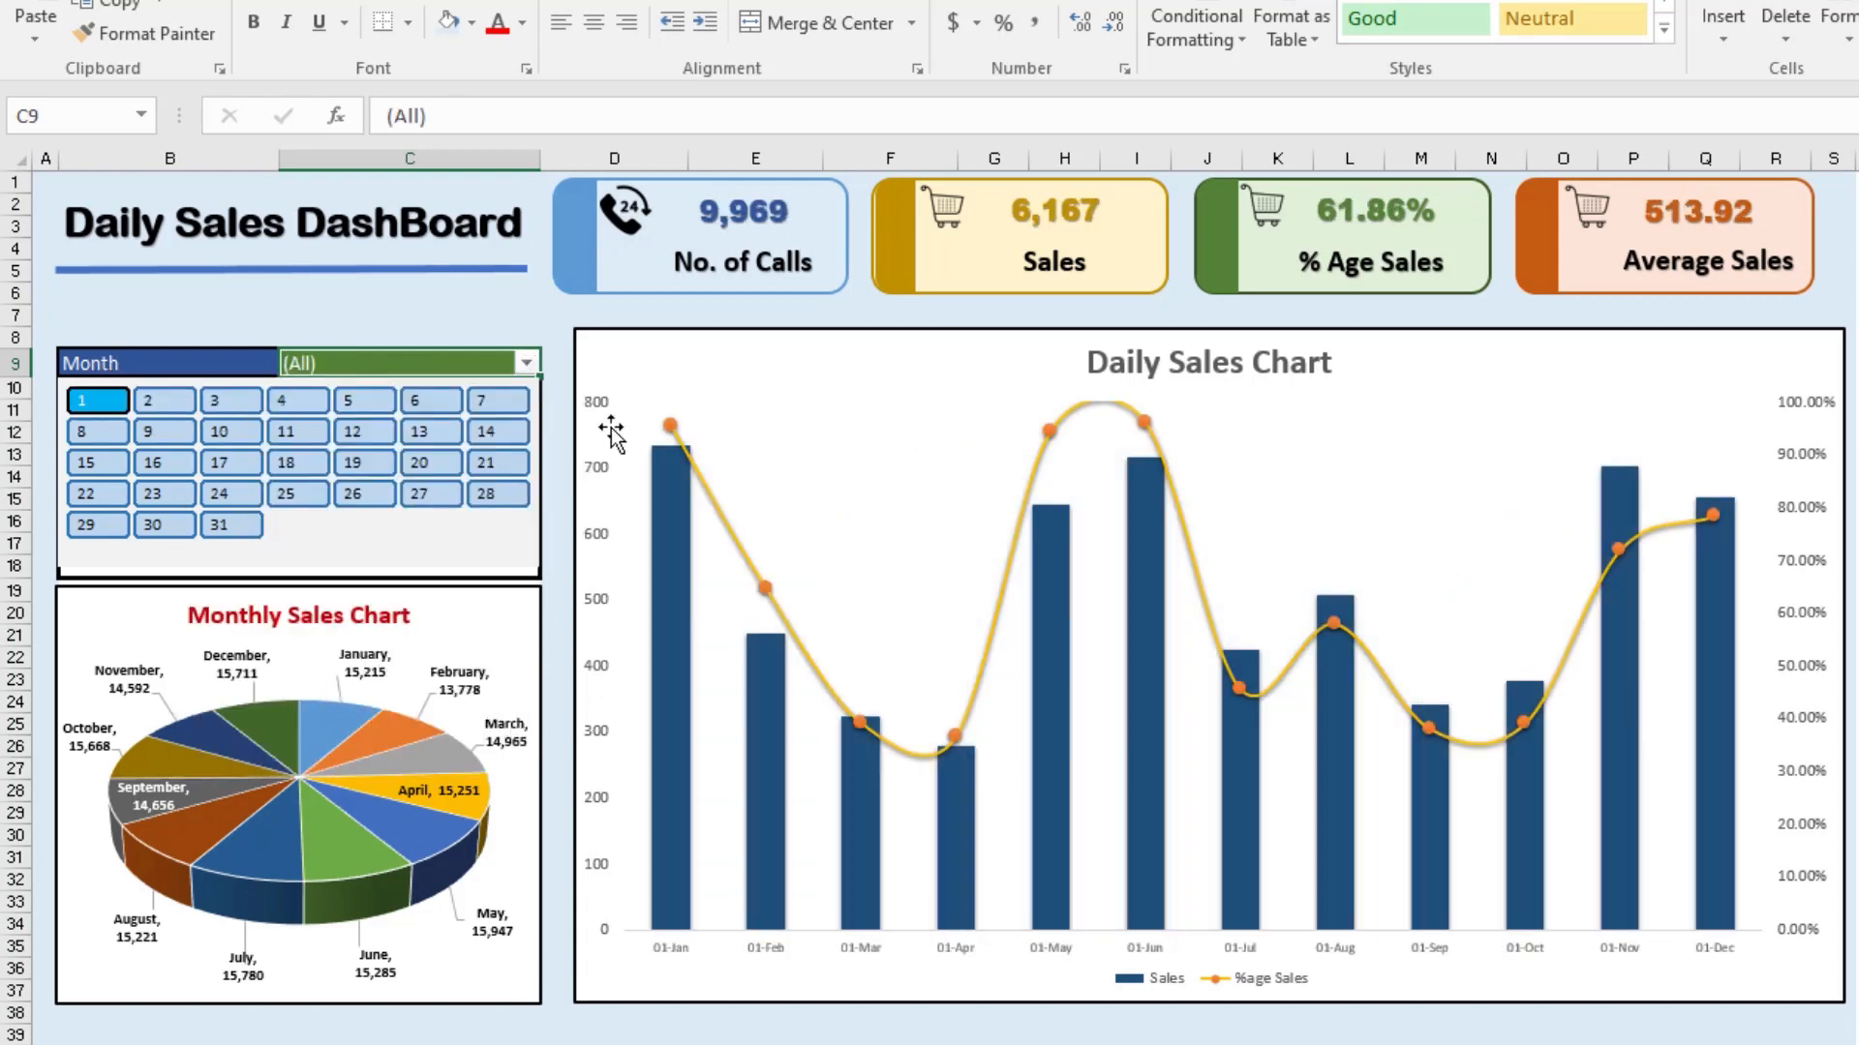
Step: Deselect all months in the dashboard's Month filter and choose August
left_click(525, 363)
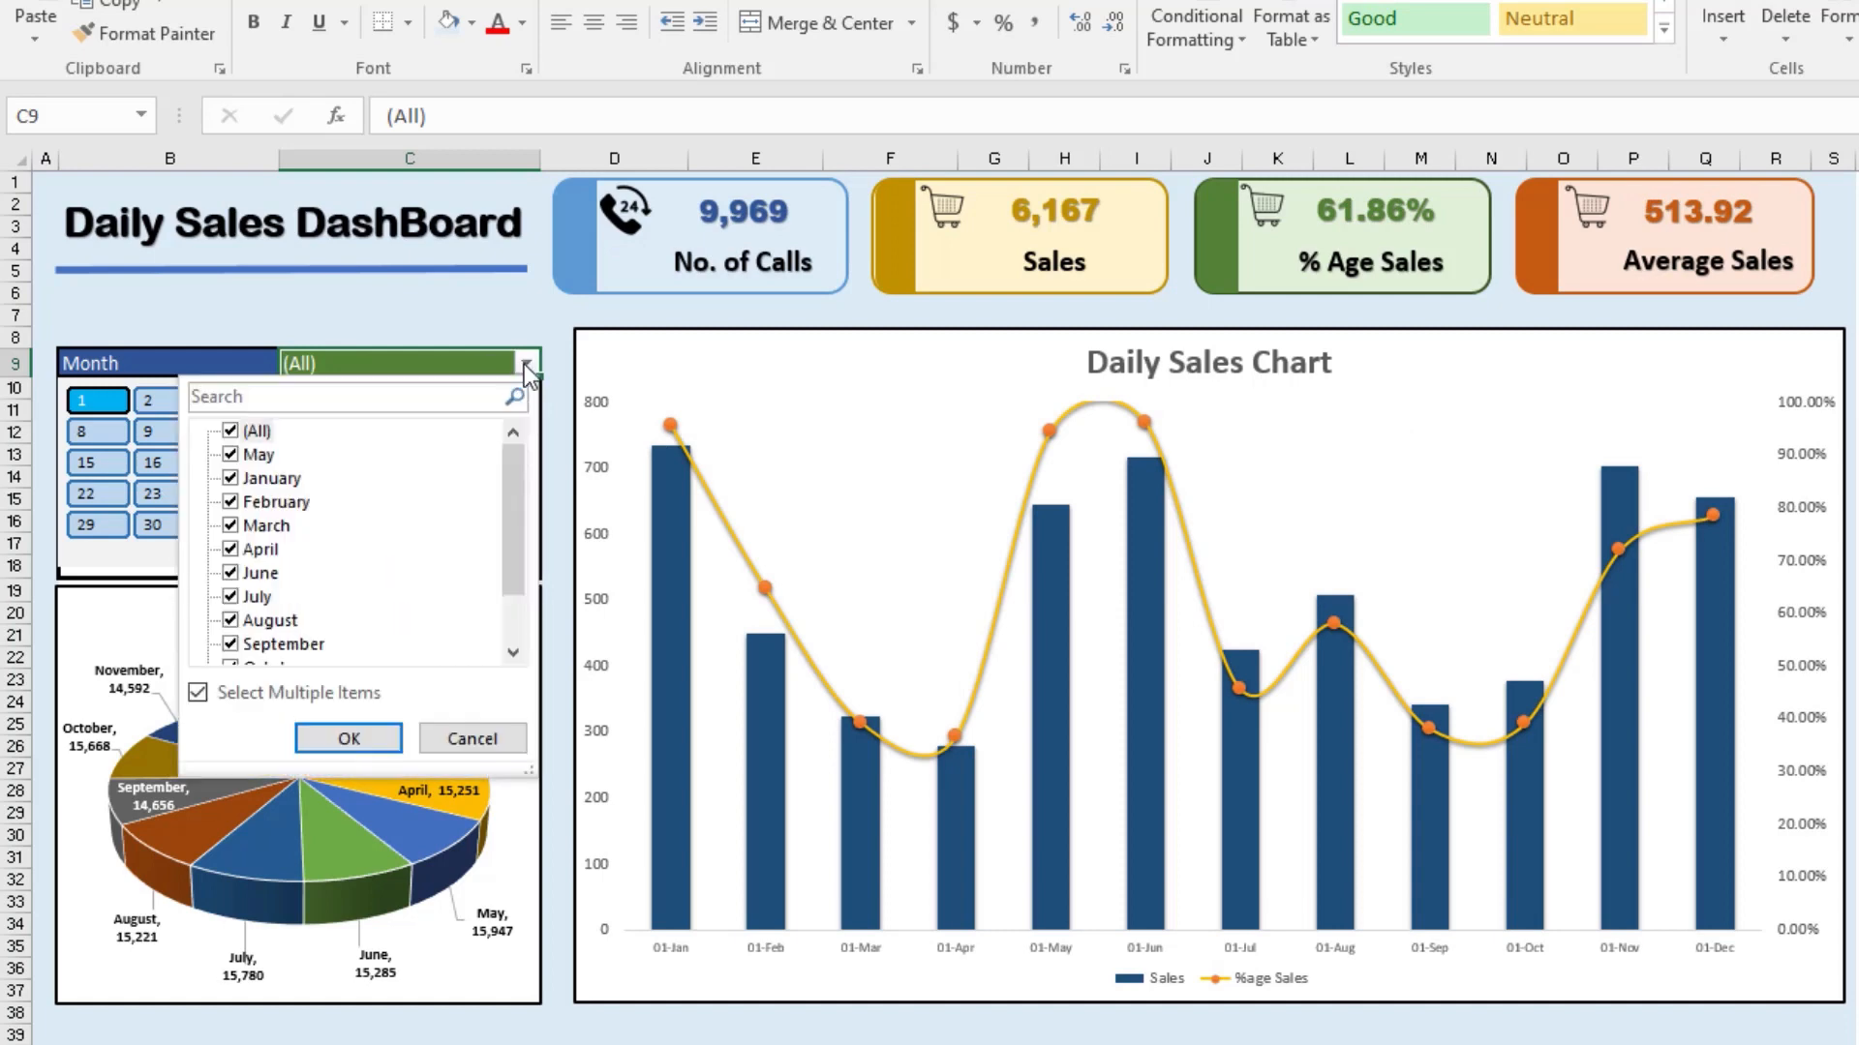
left_click(230, 430)
left_click(230, 621)
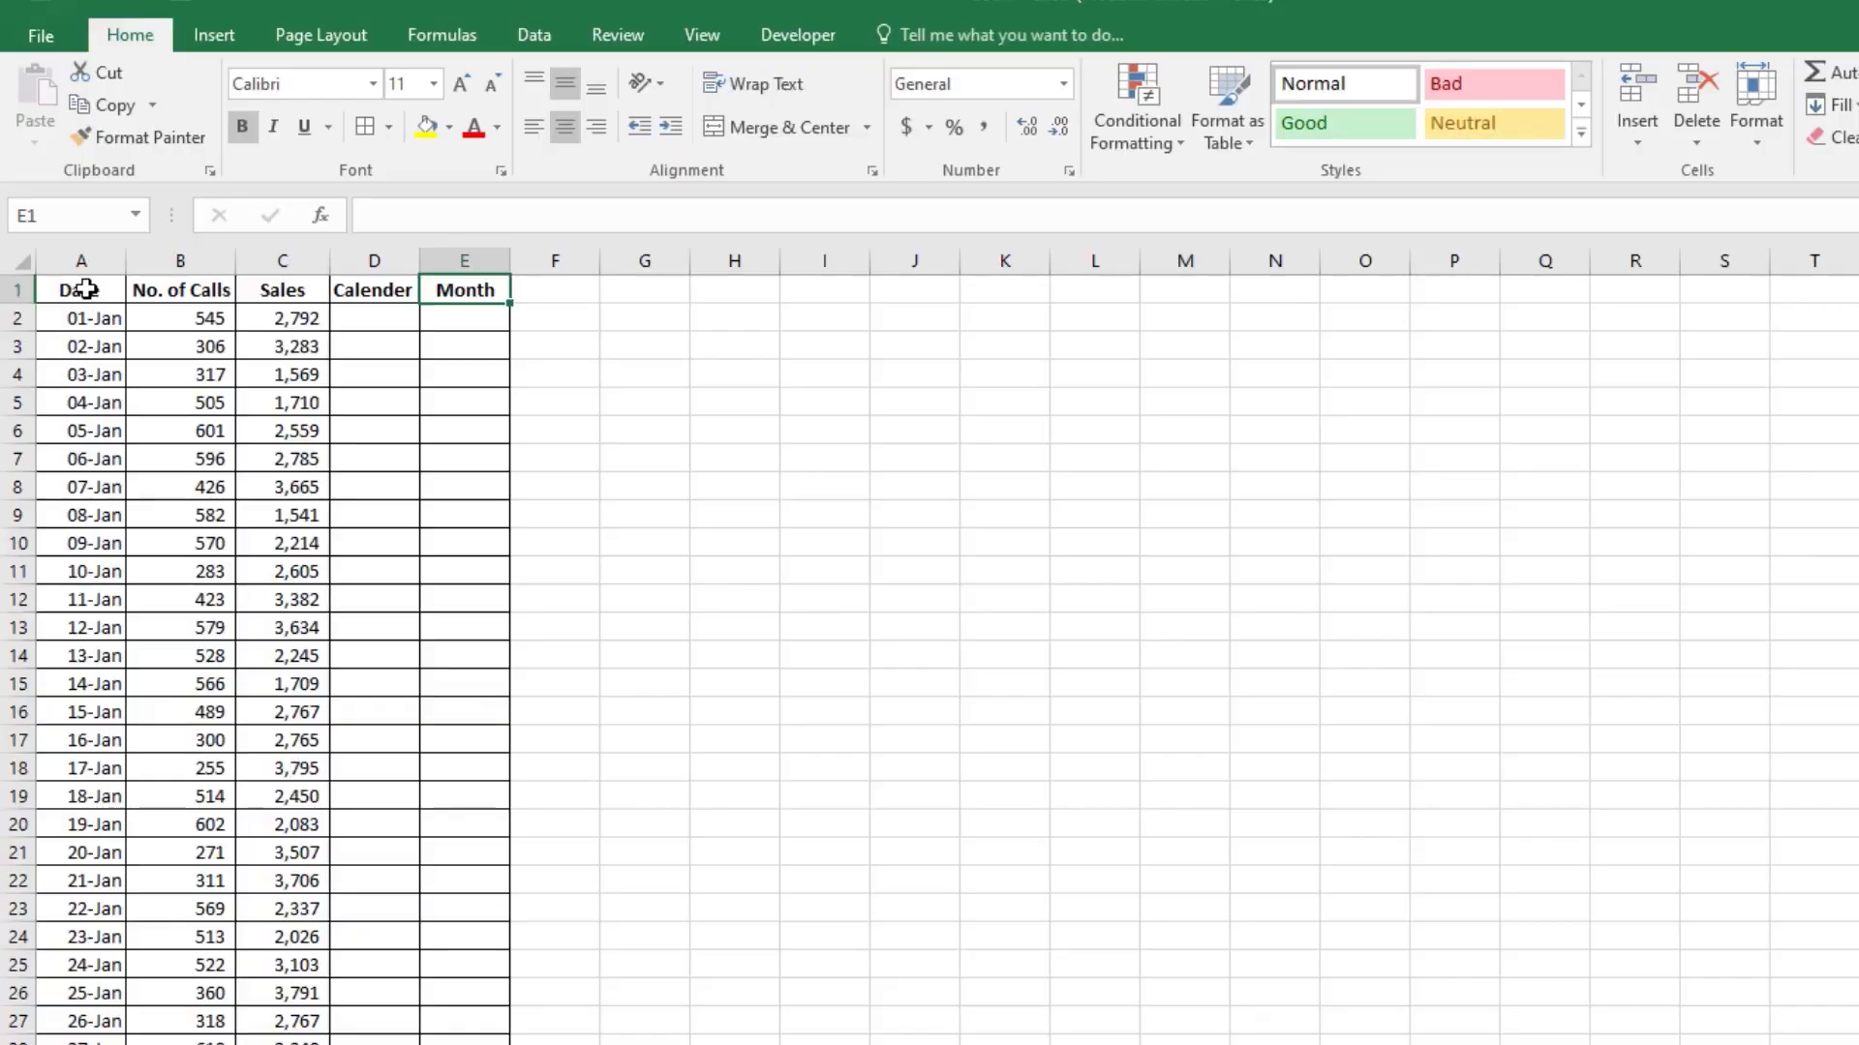
Step: Fill the header row A1:E1 of the sales data with light blue and increase its font size to 12
left_click_drag(85, 288, 455, 289)
left_click(449, 126)
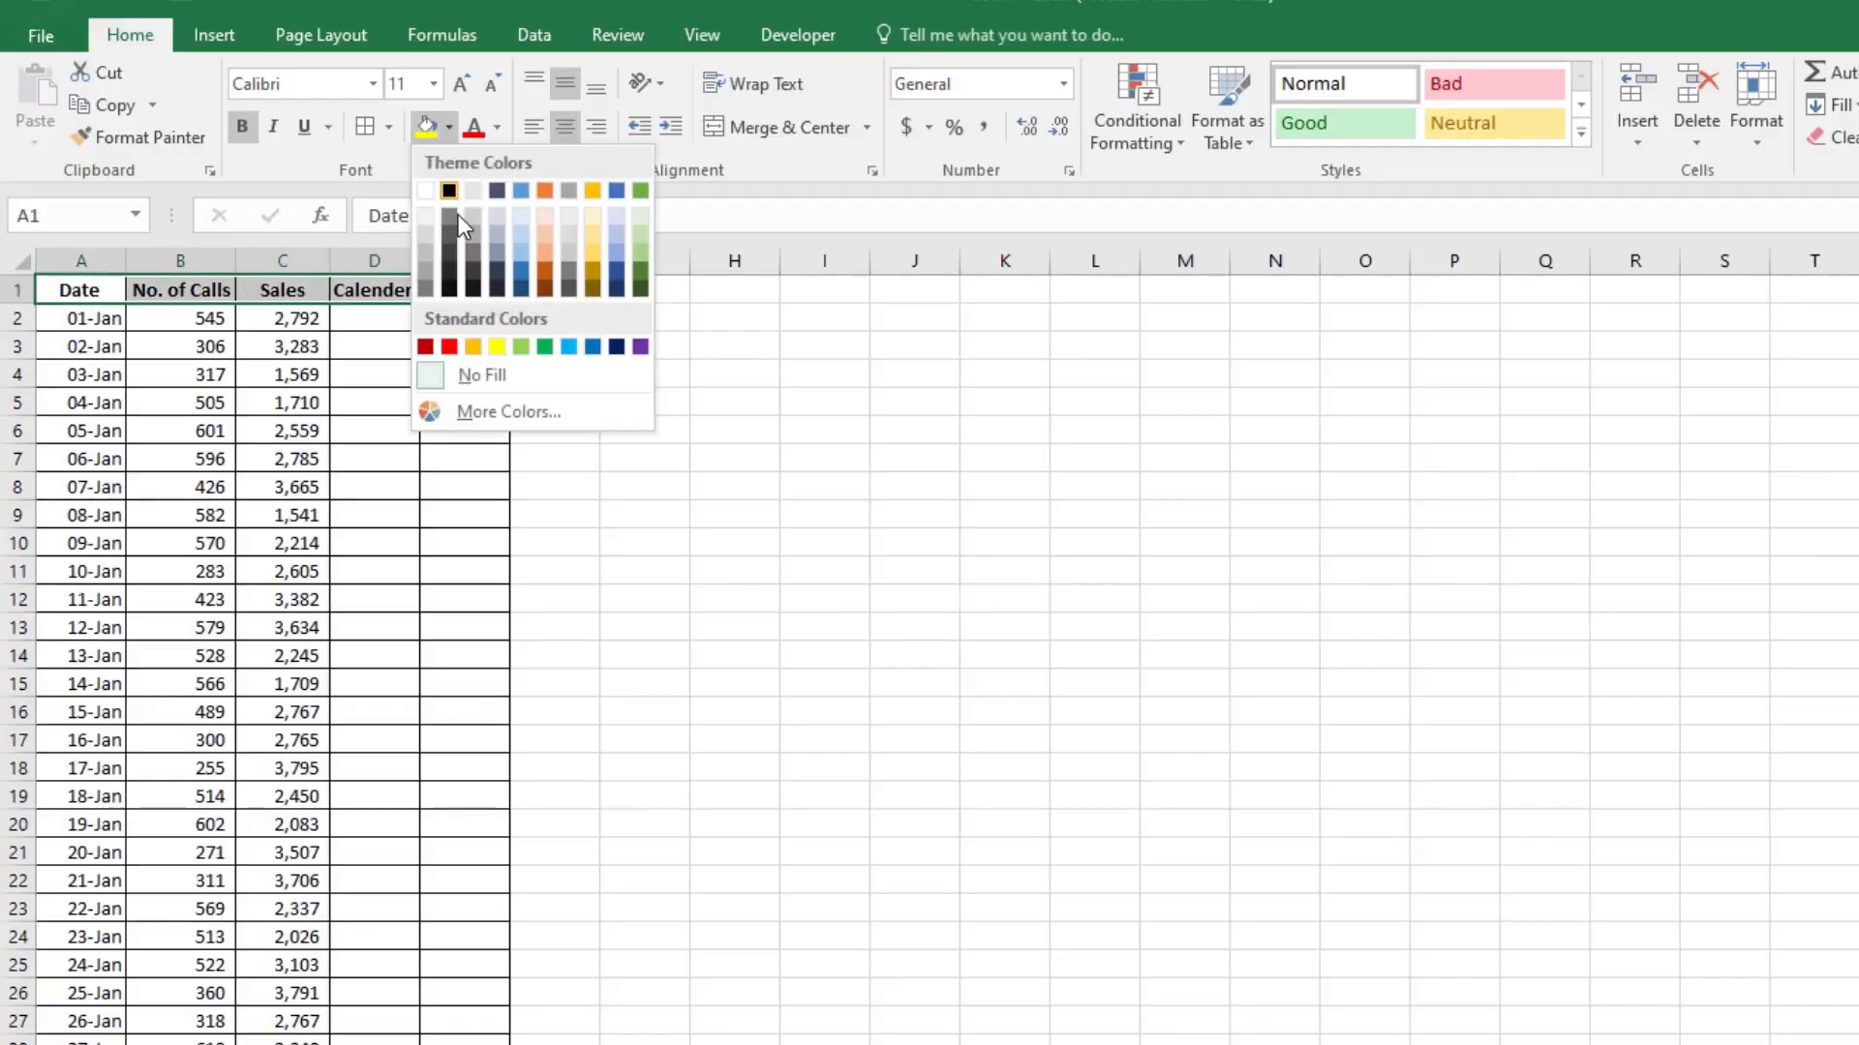
left_click(514, 226)
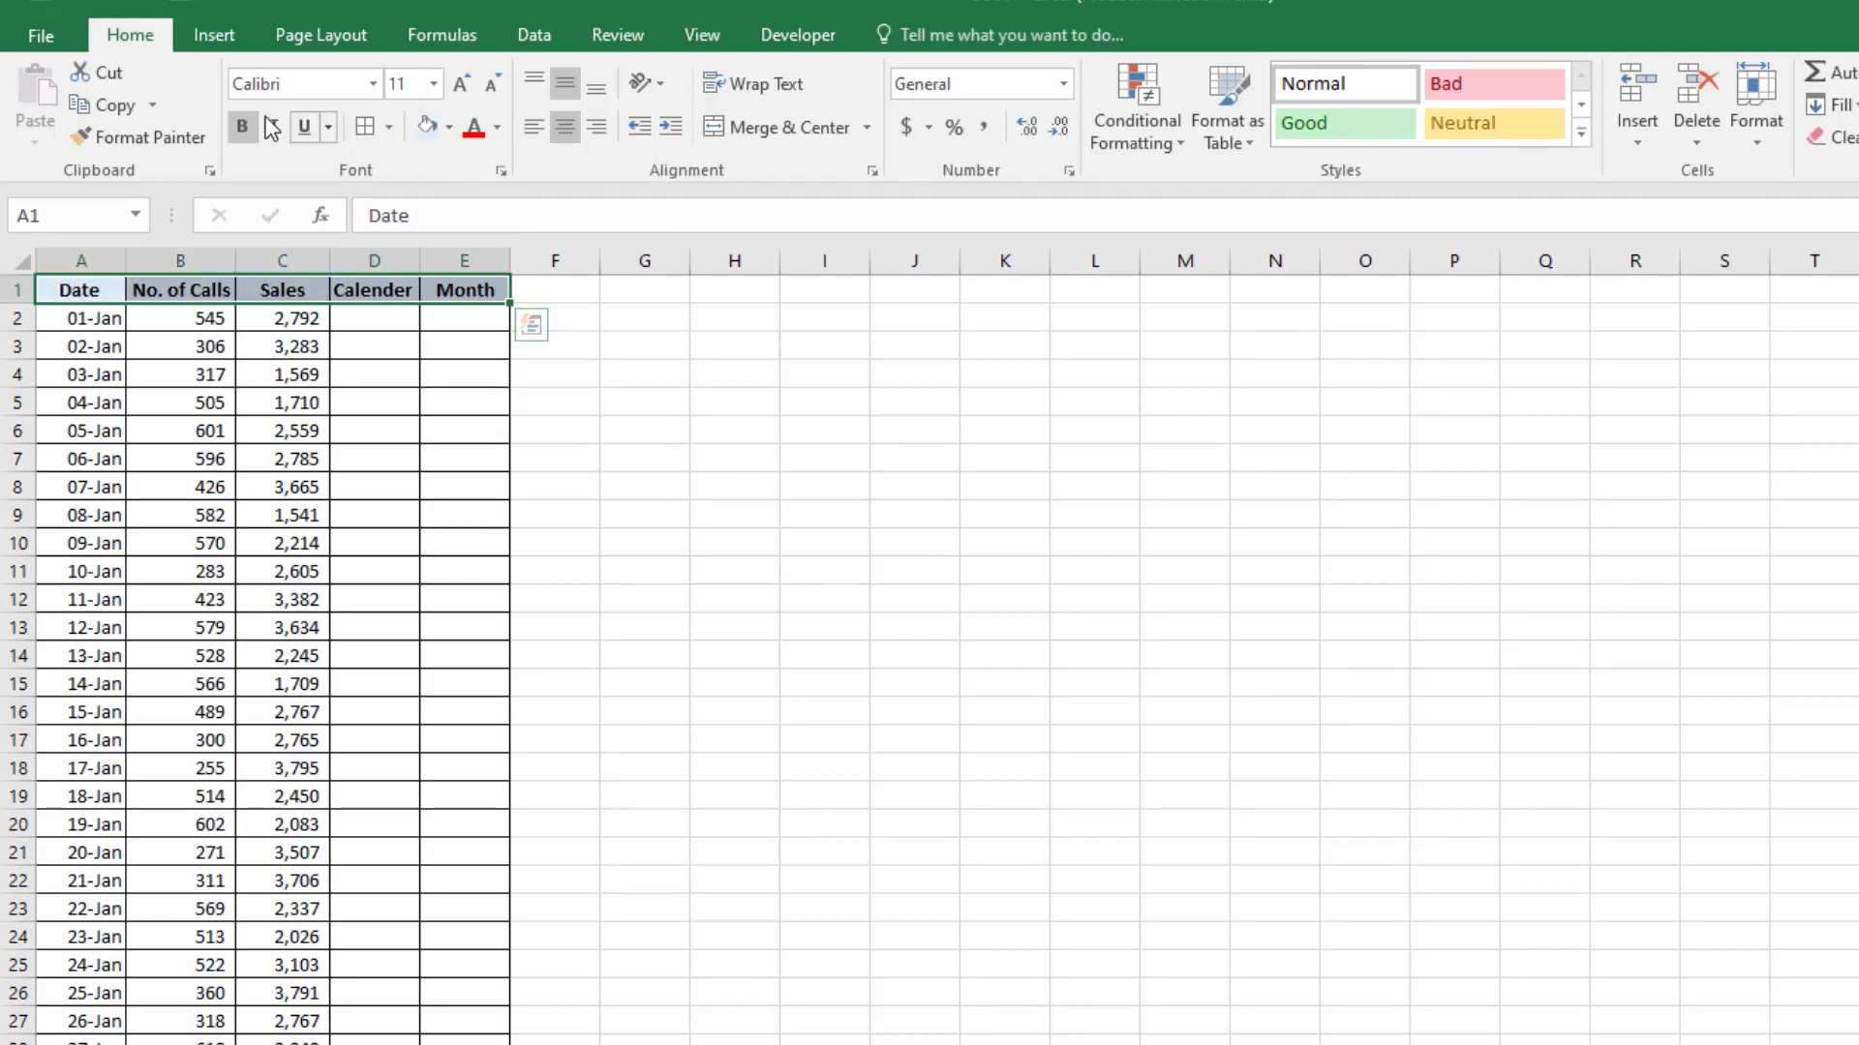
left_click(462, 84)
Step: AutoFit the widths of columns A to E to their contents
left_click_drag(97, 260, 437, 280)
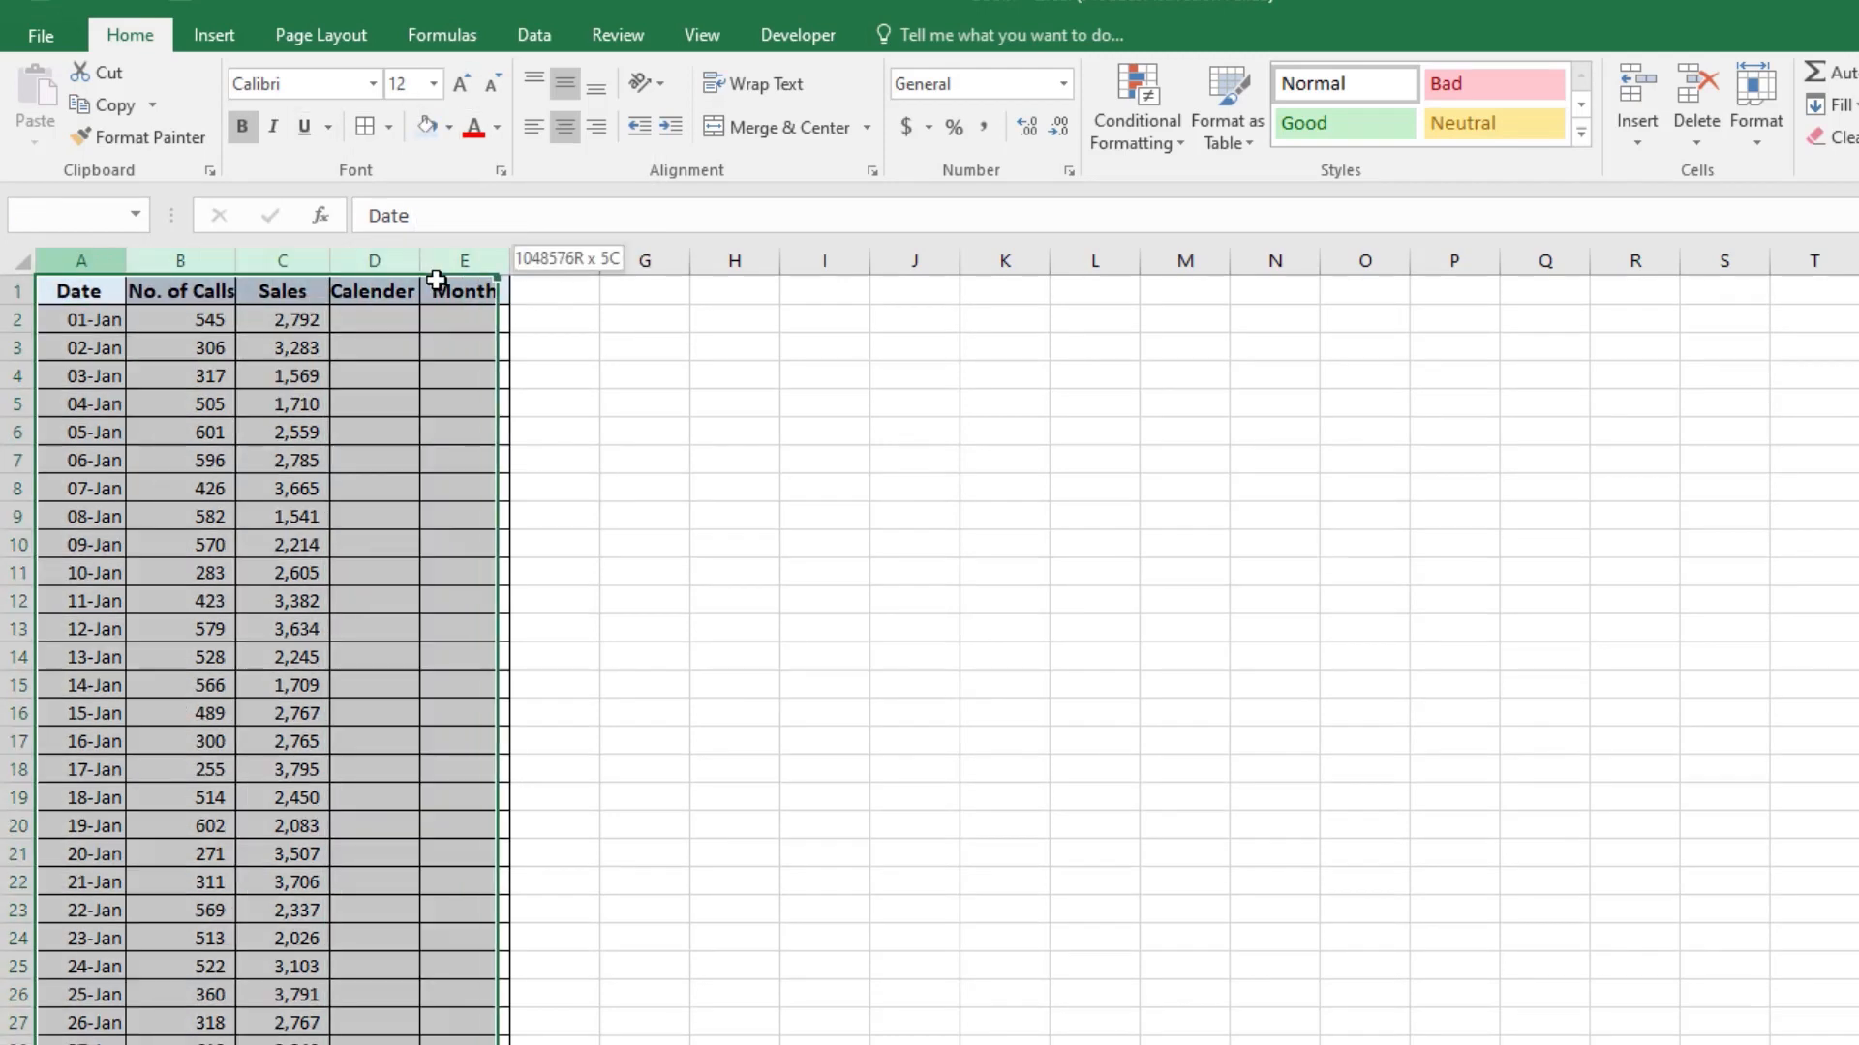
double_click(500, 260)
left_click(89, 348)
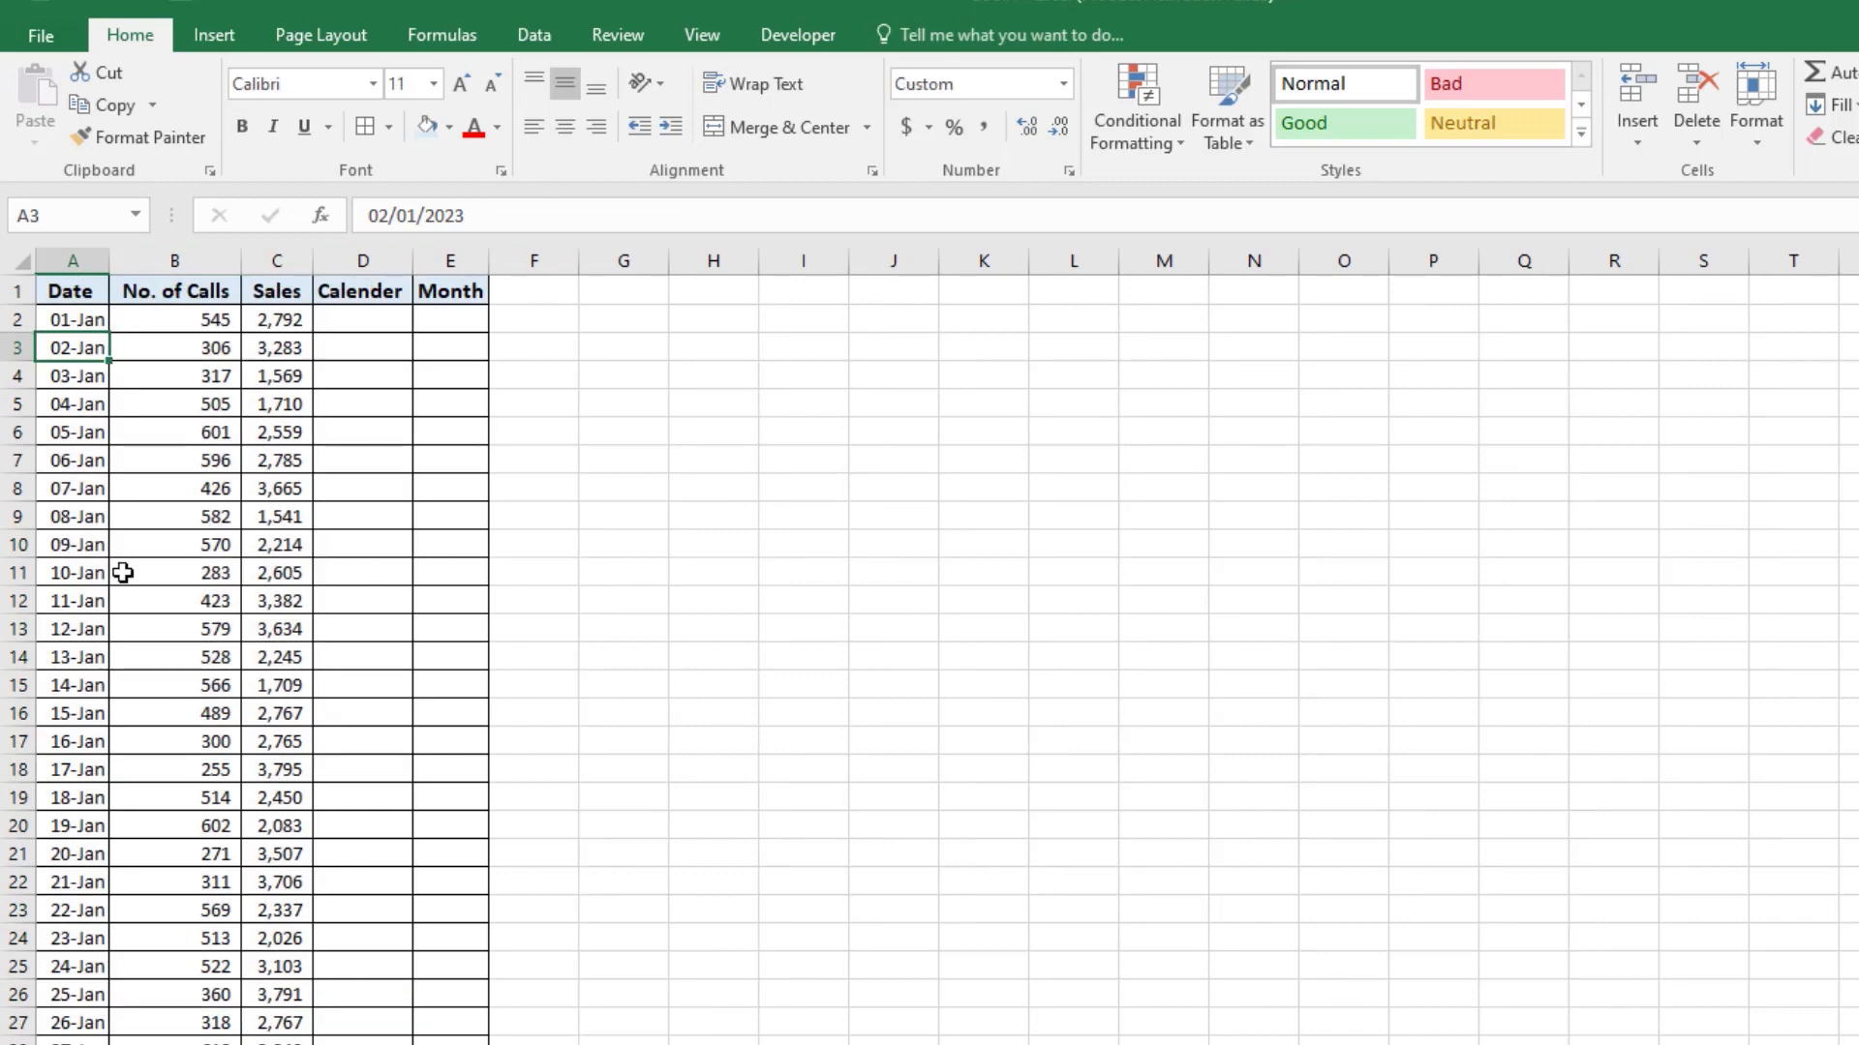
Step: Increase the height of header row 1 and apply Wrap Text to the No. of Calls heading
left_click(186, 376)
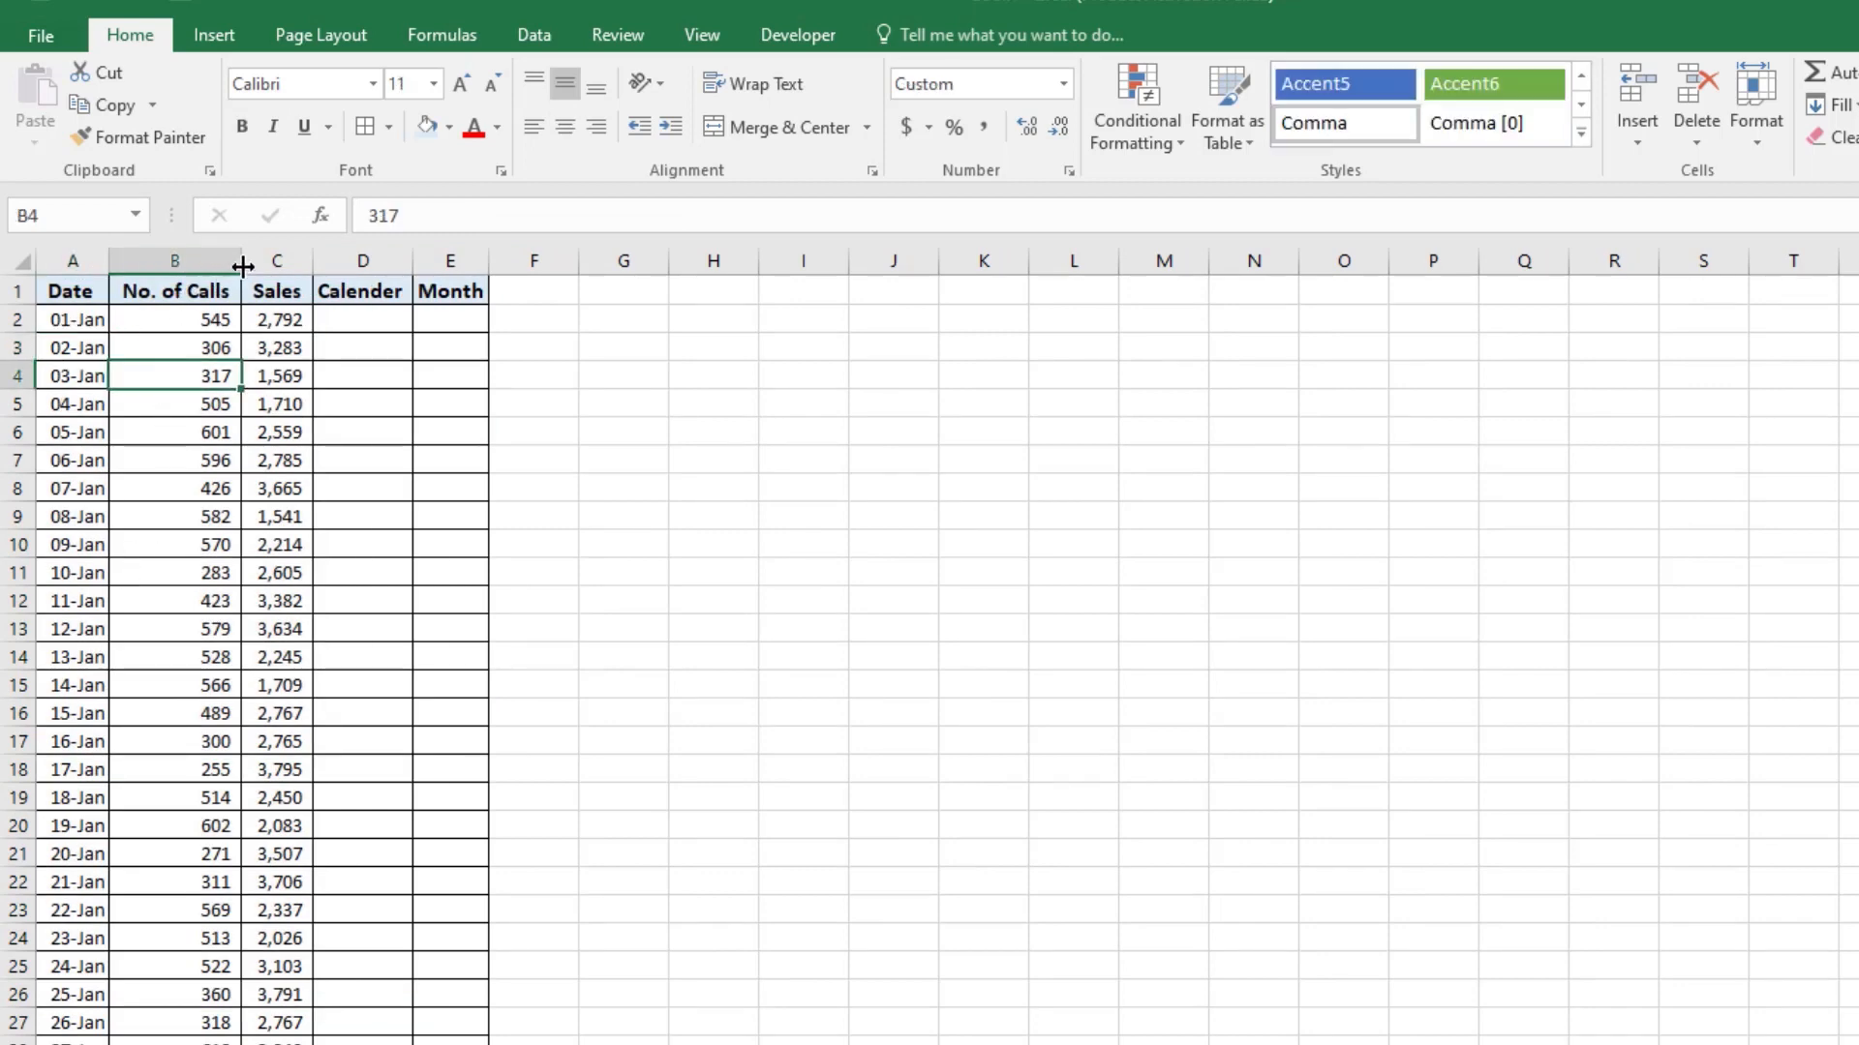
left_click(186, 290)
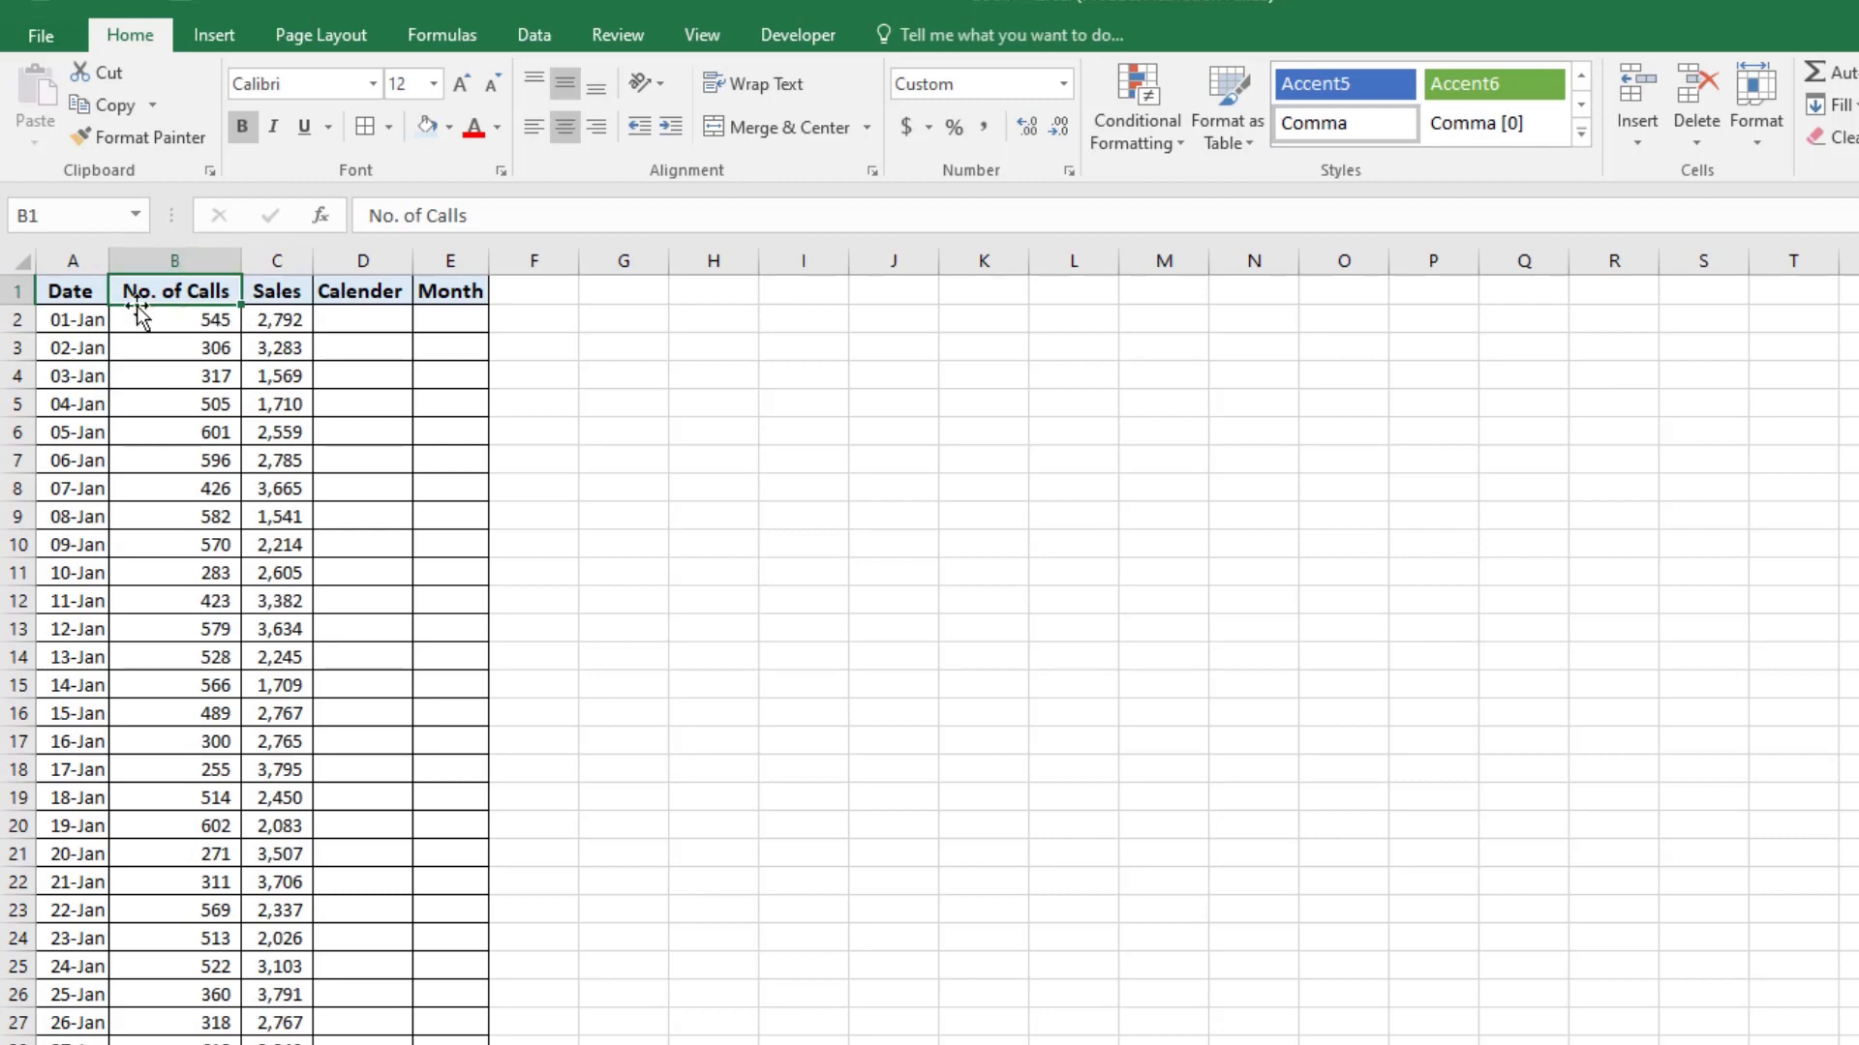
left_click_drag(22, 305, 22, 341)
left_click(737, 83)
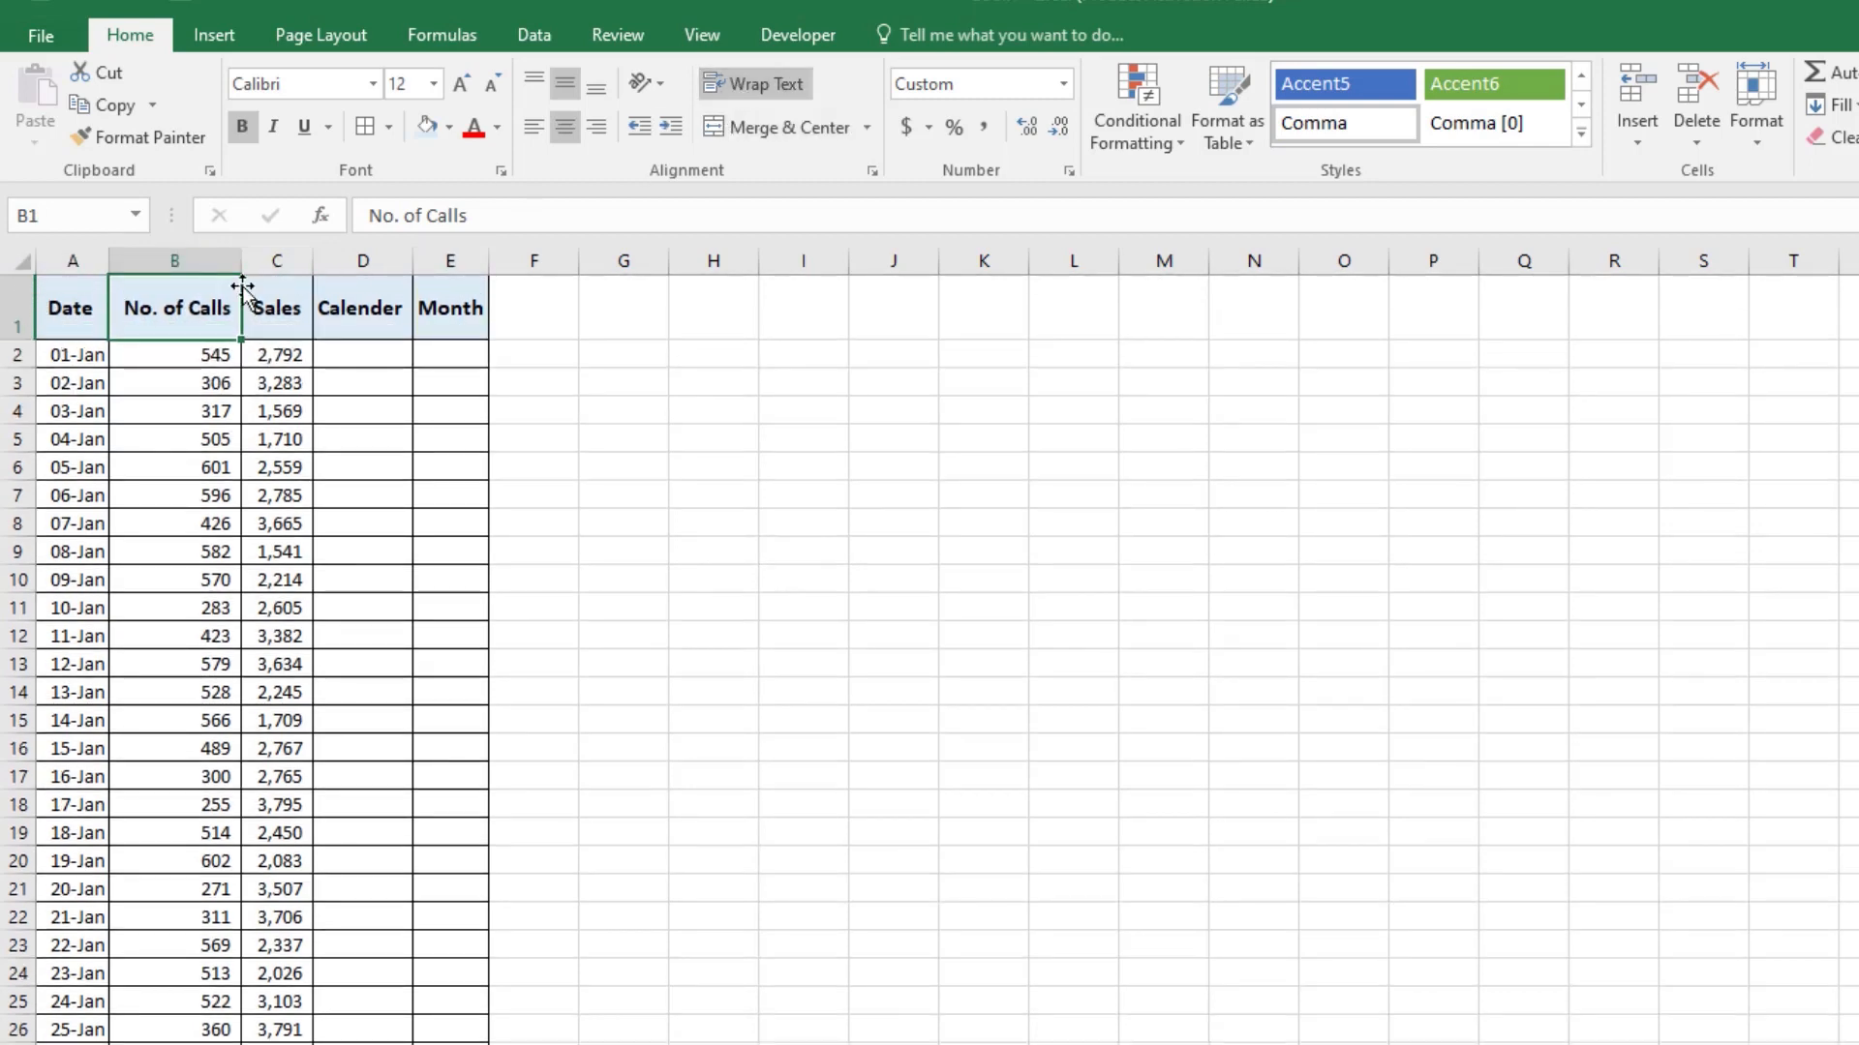
Step: Narrow column B so the No. of Calls heading wraps onto two lines, and AutoFit column B and row 1
left_click_drag(240, 260, 216, 267)
left_click(207, 260)
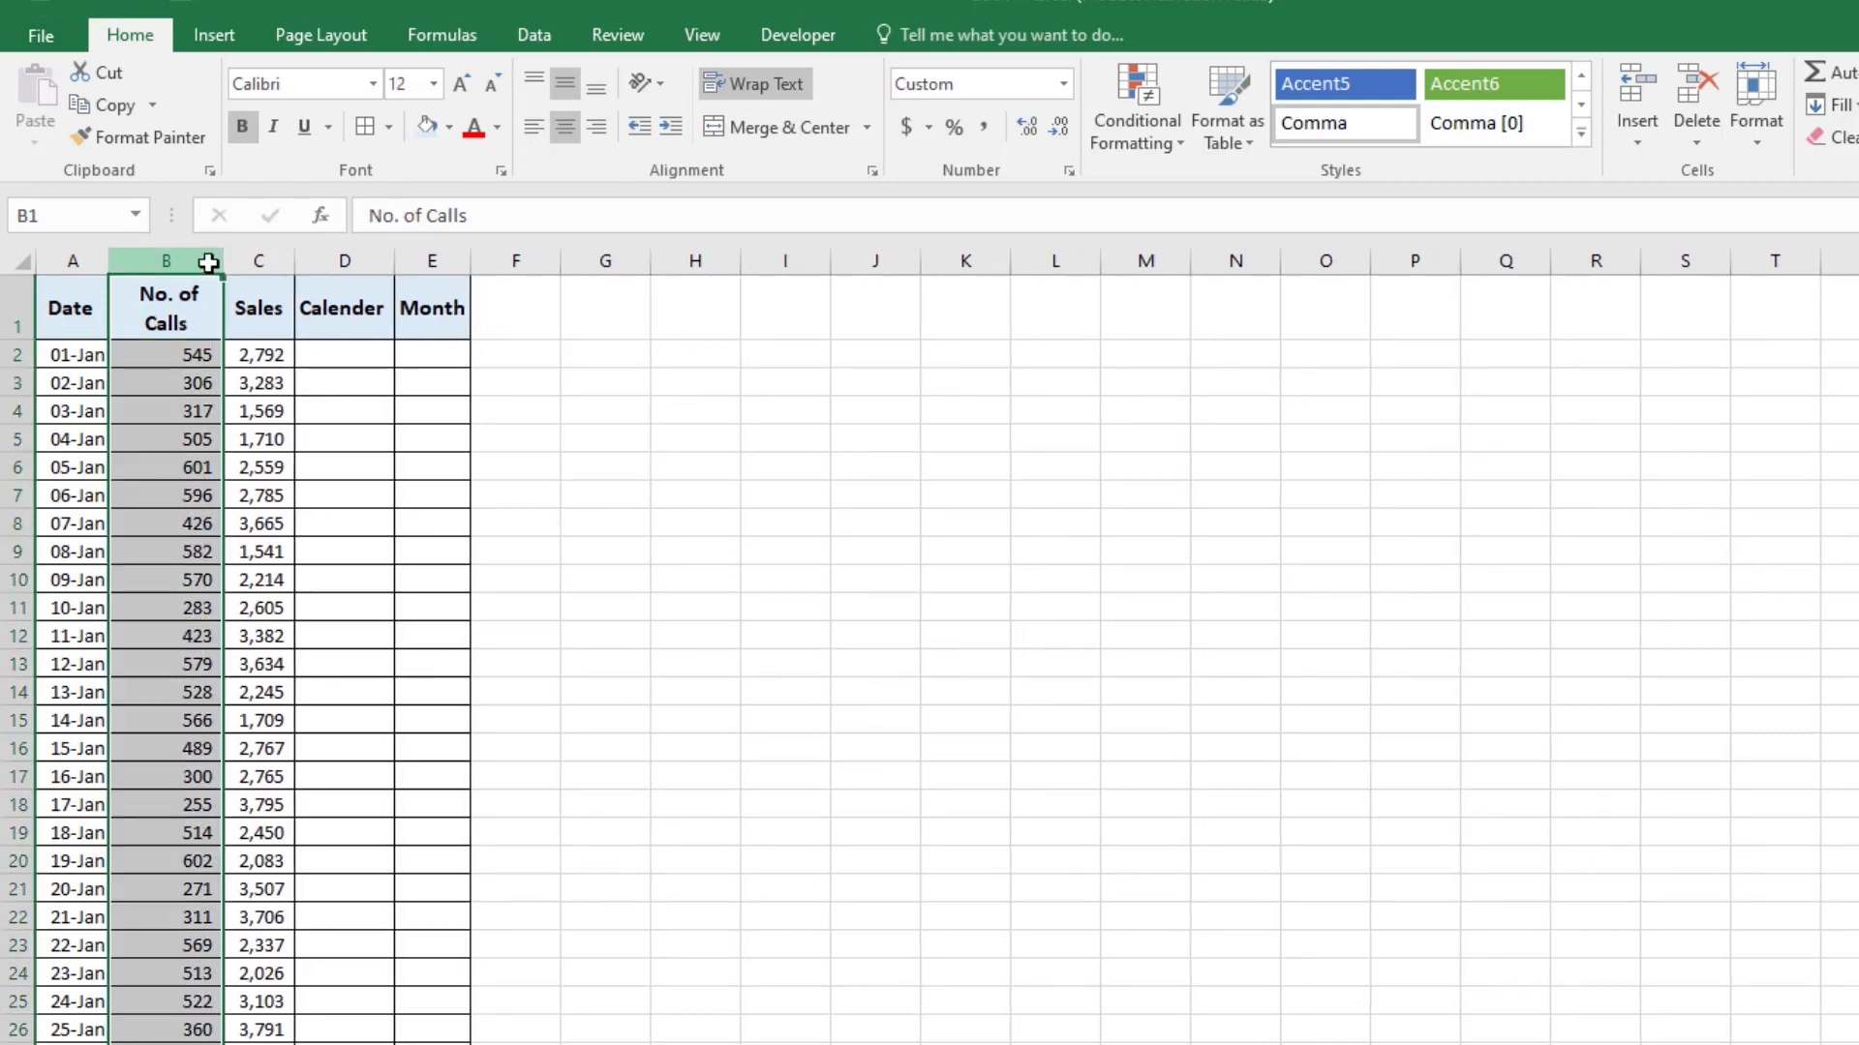
double_click(221, 260)
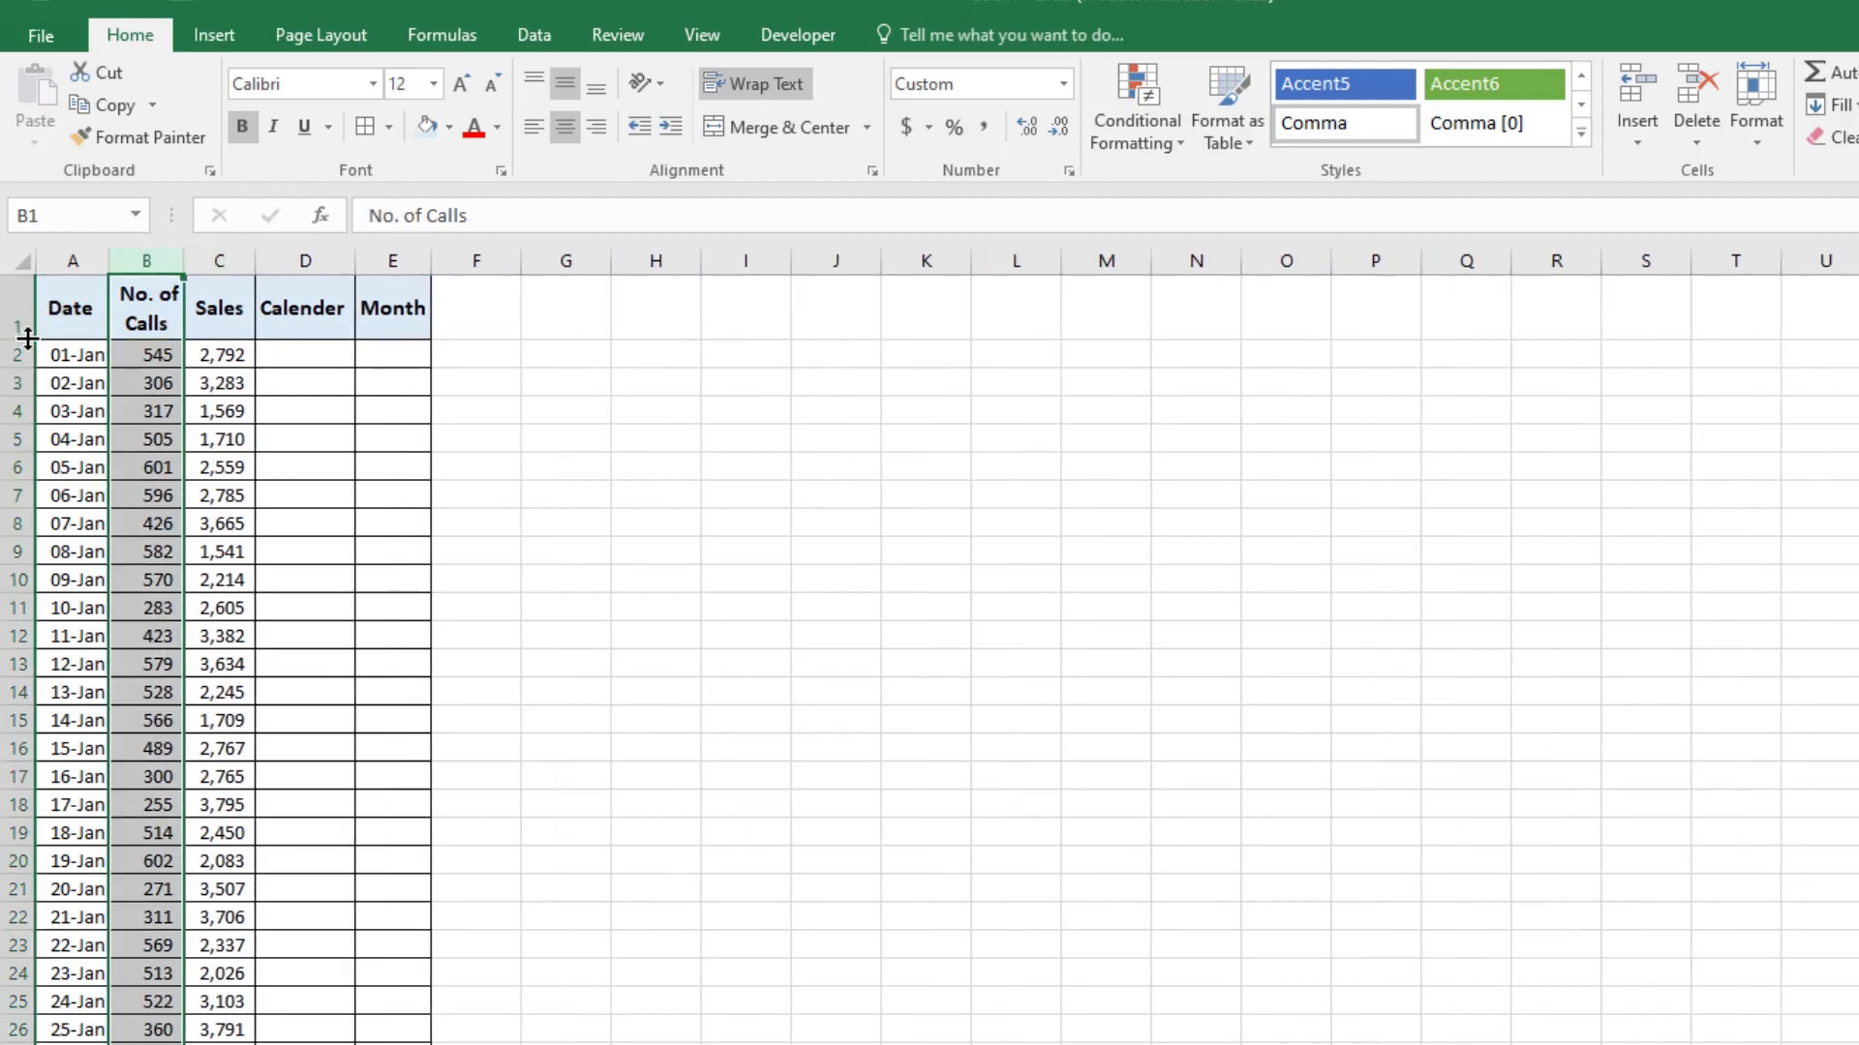
double_click(29, 338)
Step: Enter the formula =TEXT(A2,"d") in cell D2 to extract the day number from the date
left_click(317, 367)
left_click(326, 344)
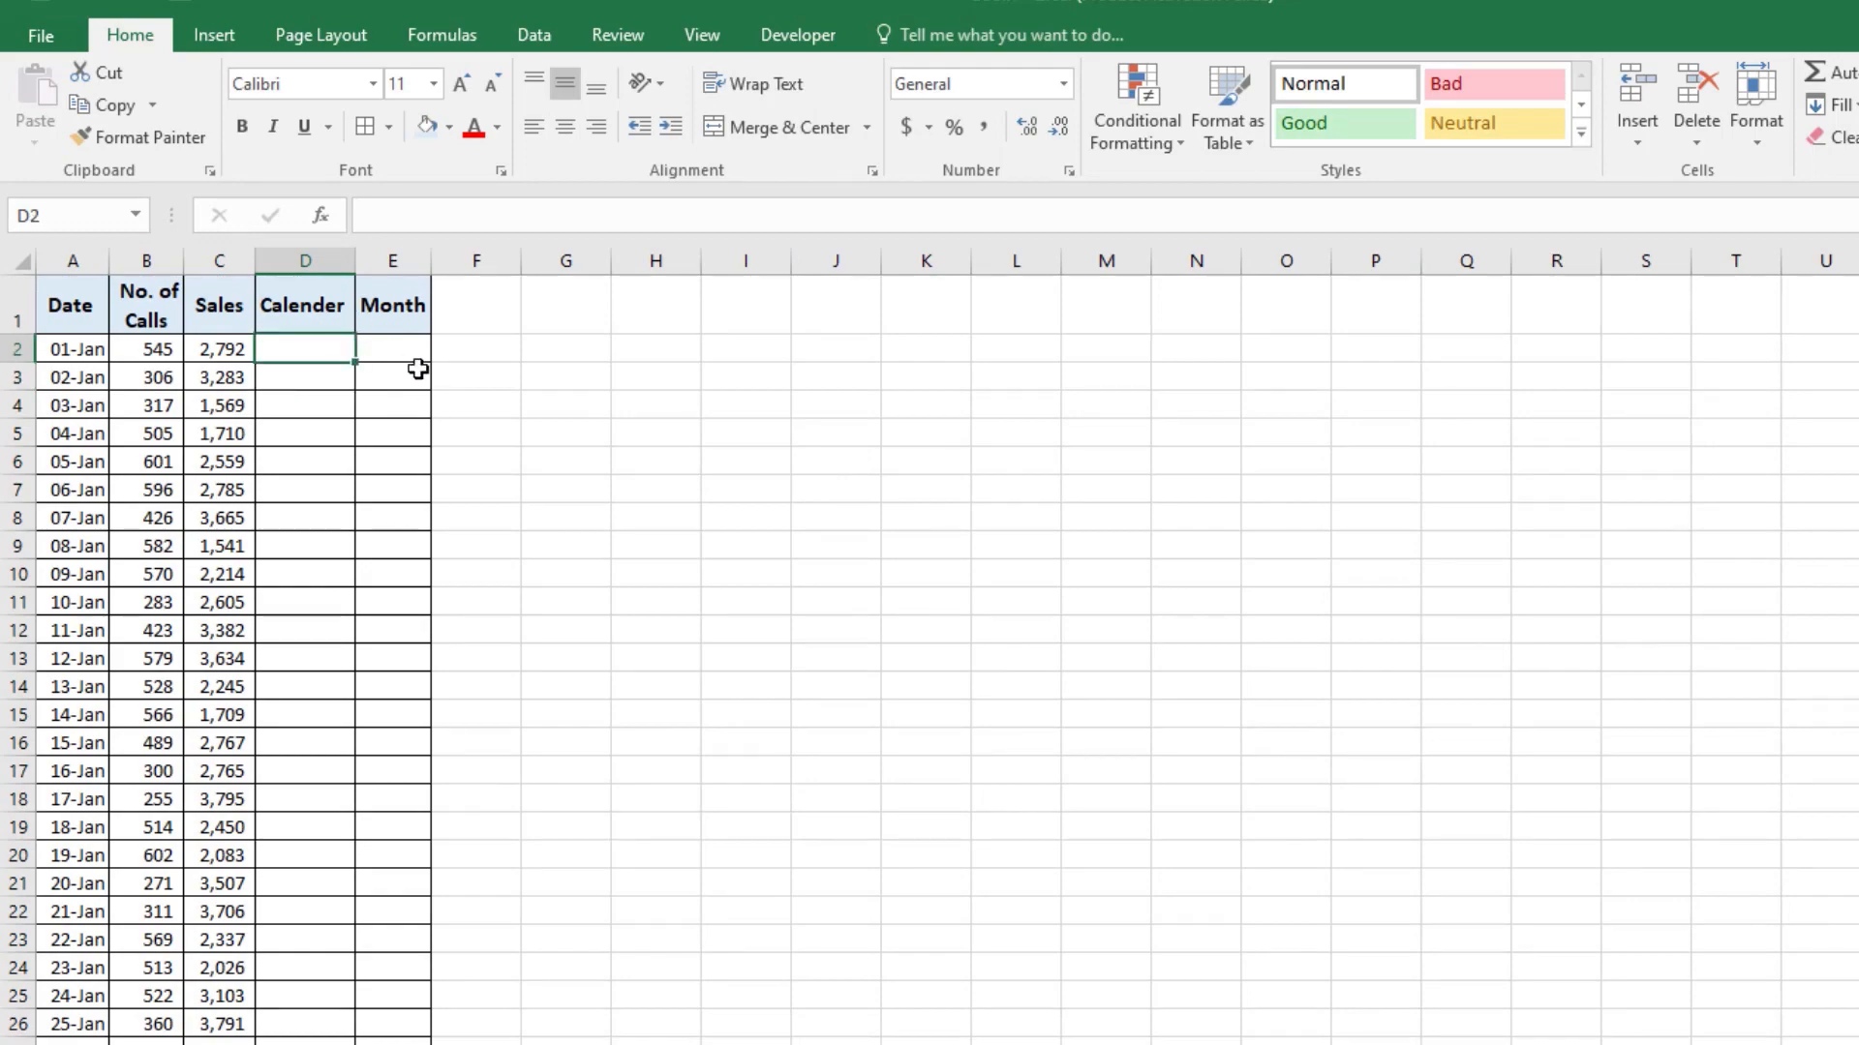
left_click(319, 288)
left_click(319, 347)
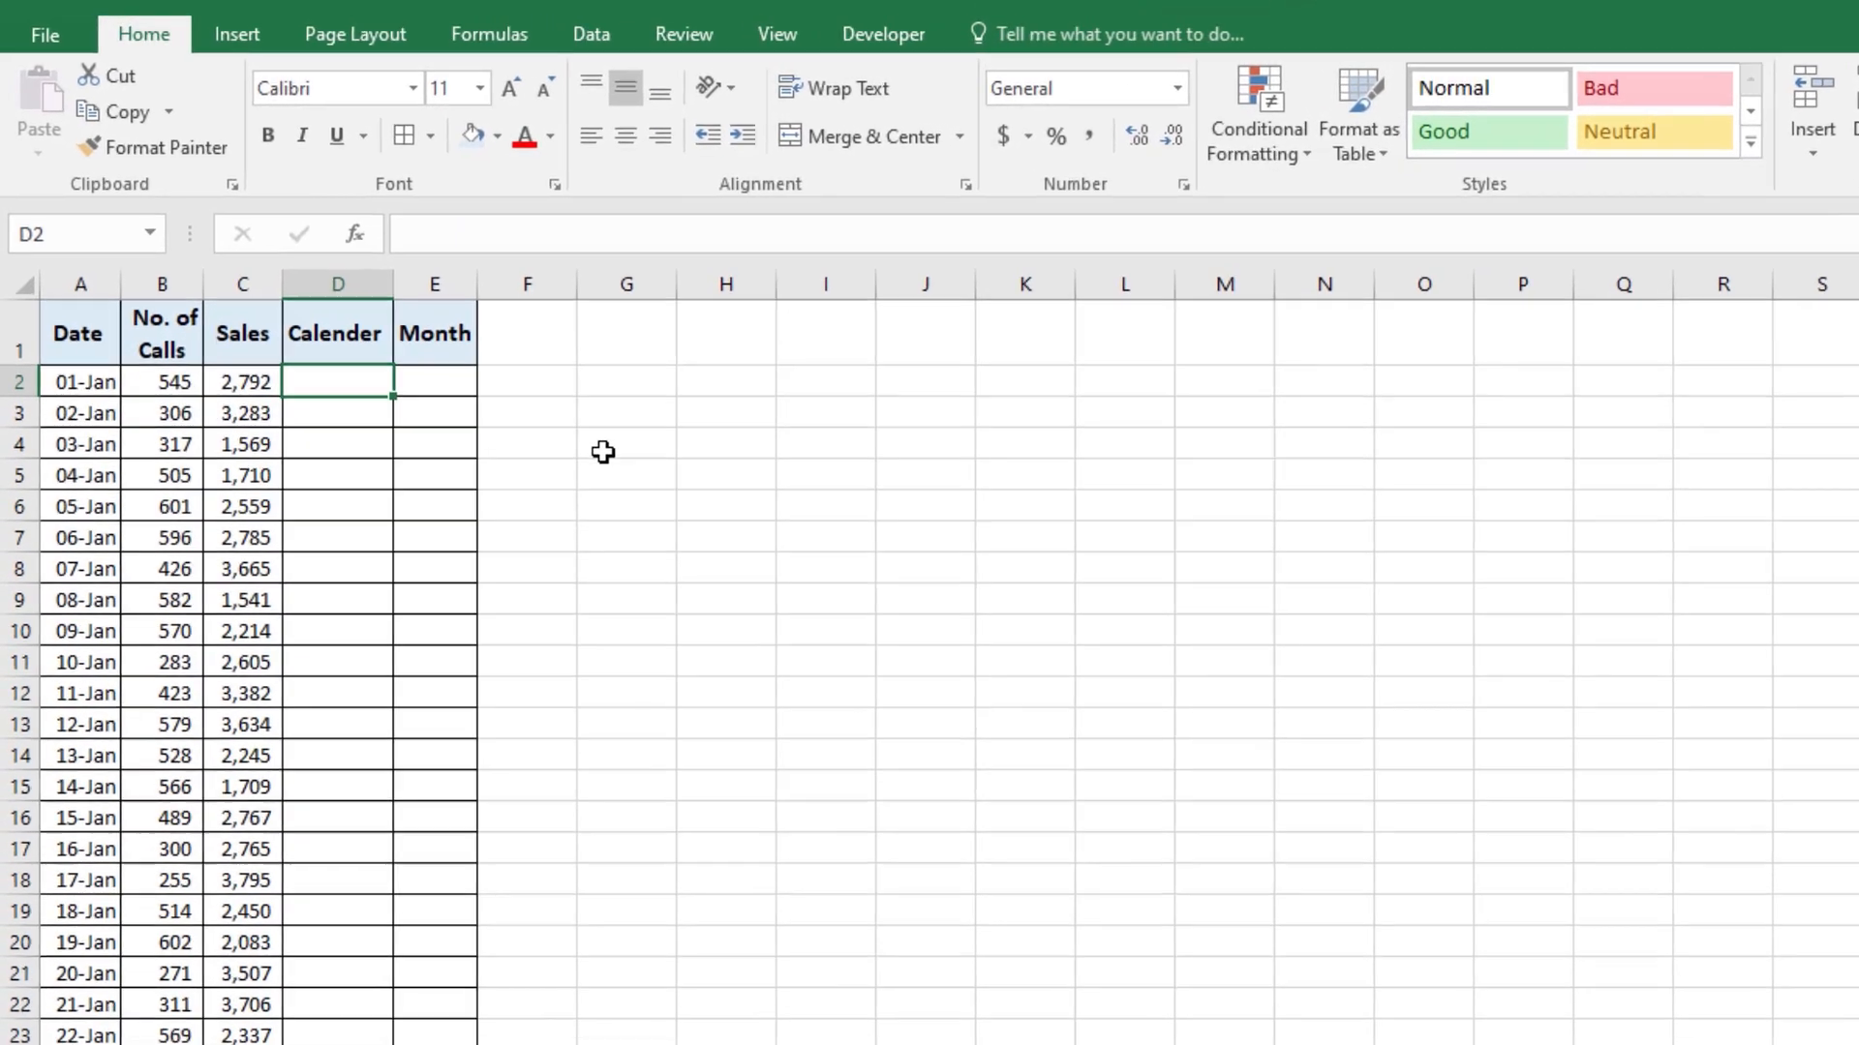
type("=TEX")
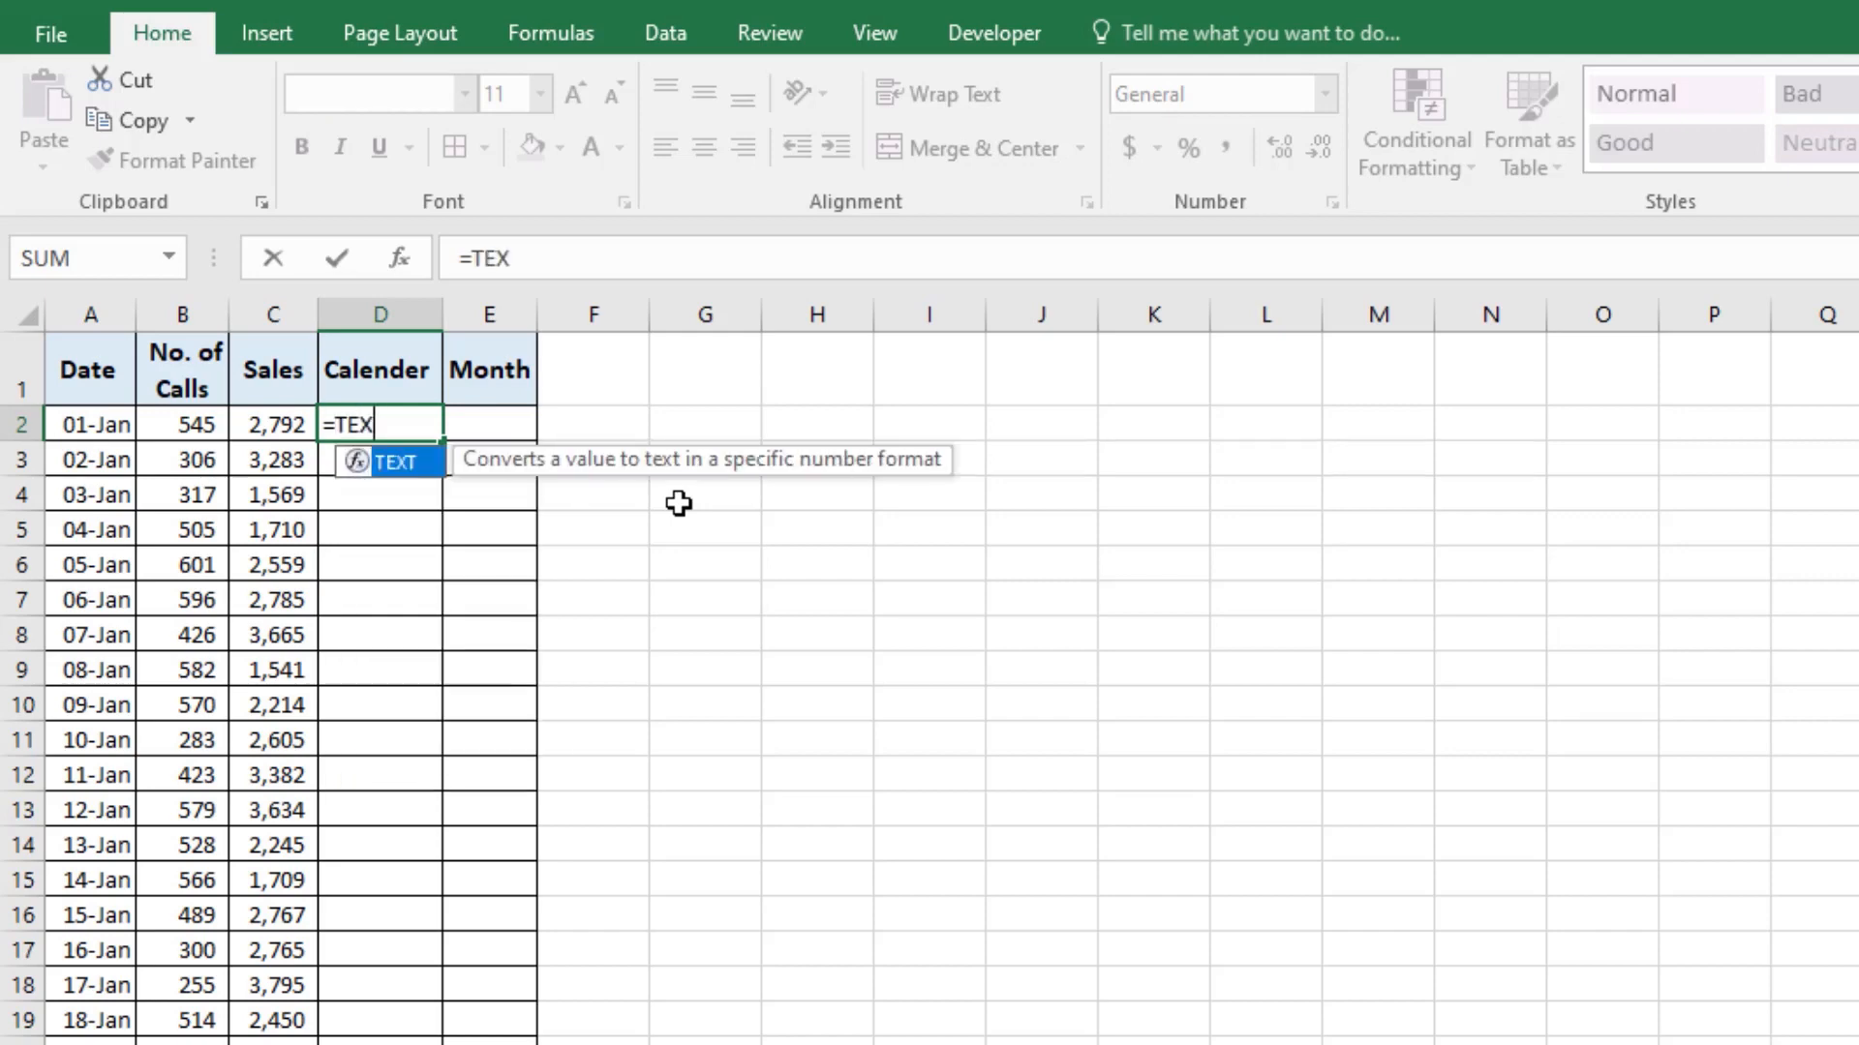
type("T(")
key("Left")
key("Left")
key("Left")
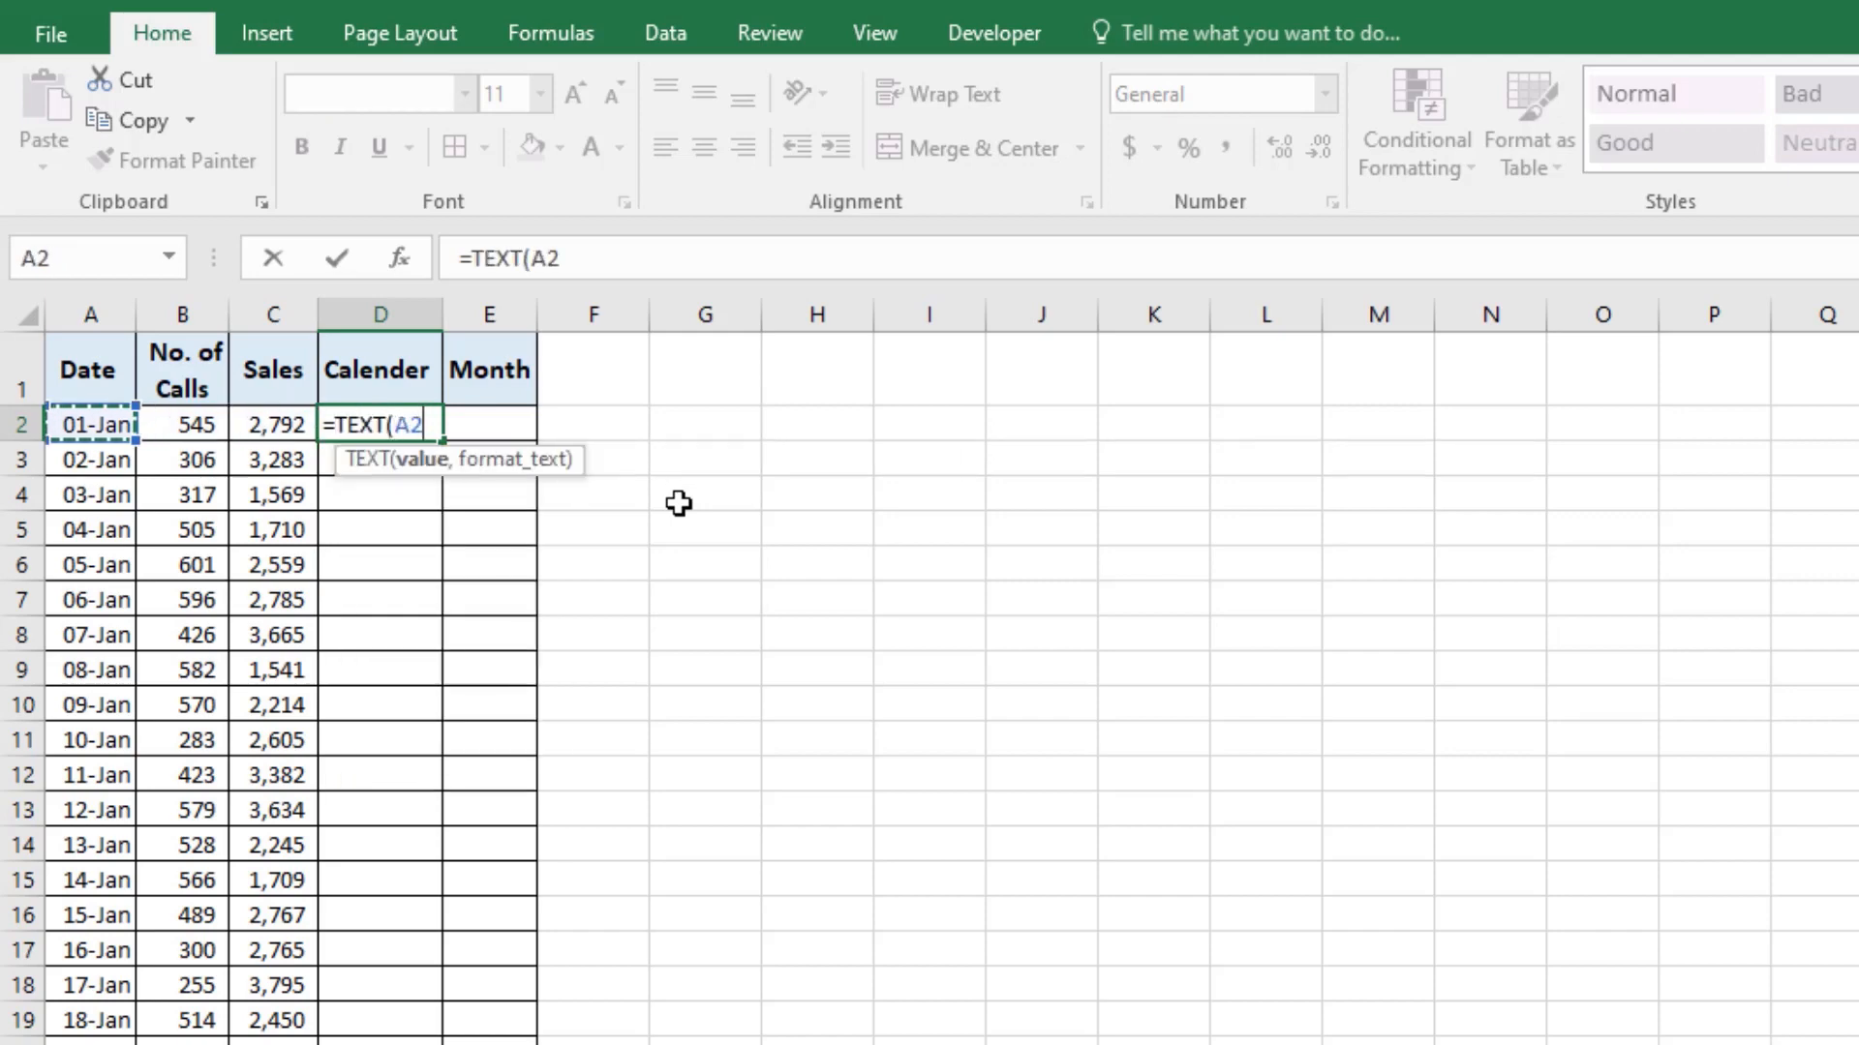
type(",\"d")
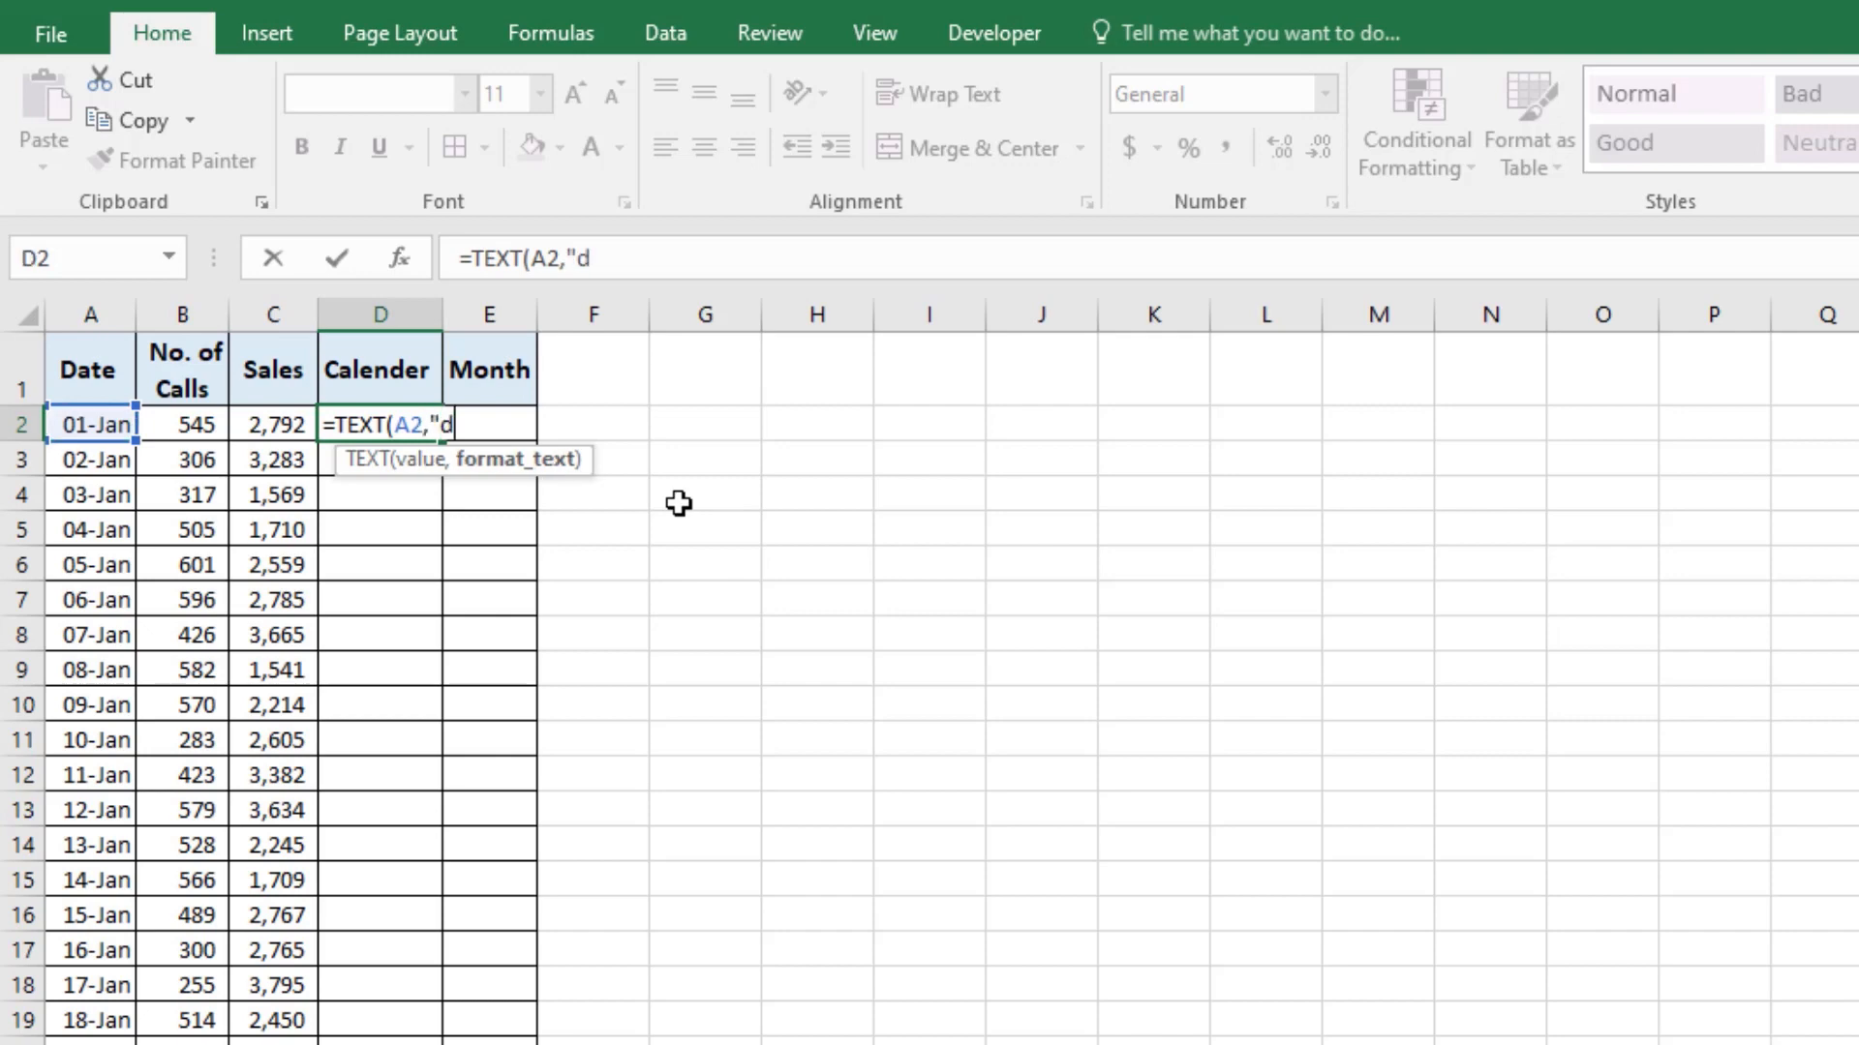
key("Return")
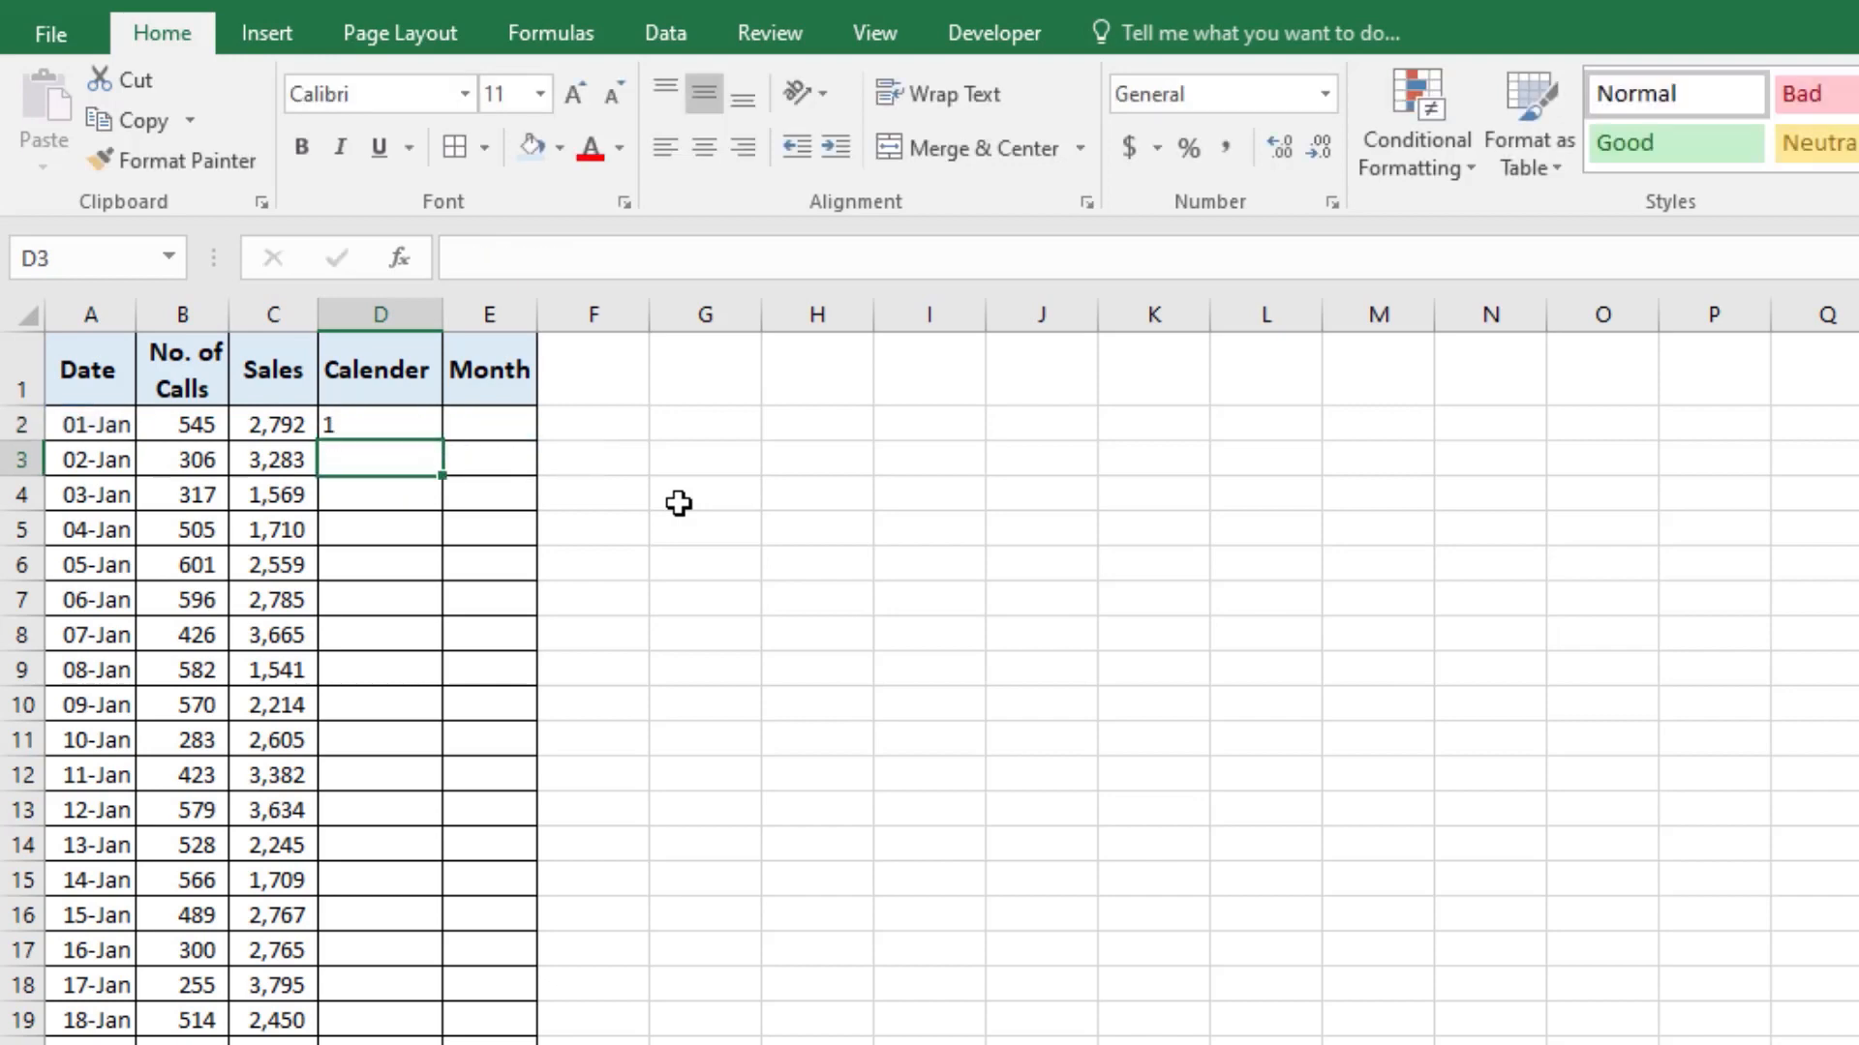
Step: Fill the D2 formula down the Calender column for all dates and centre the column's contents
left_click(423, 427)
double_click(446, 439)
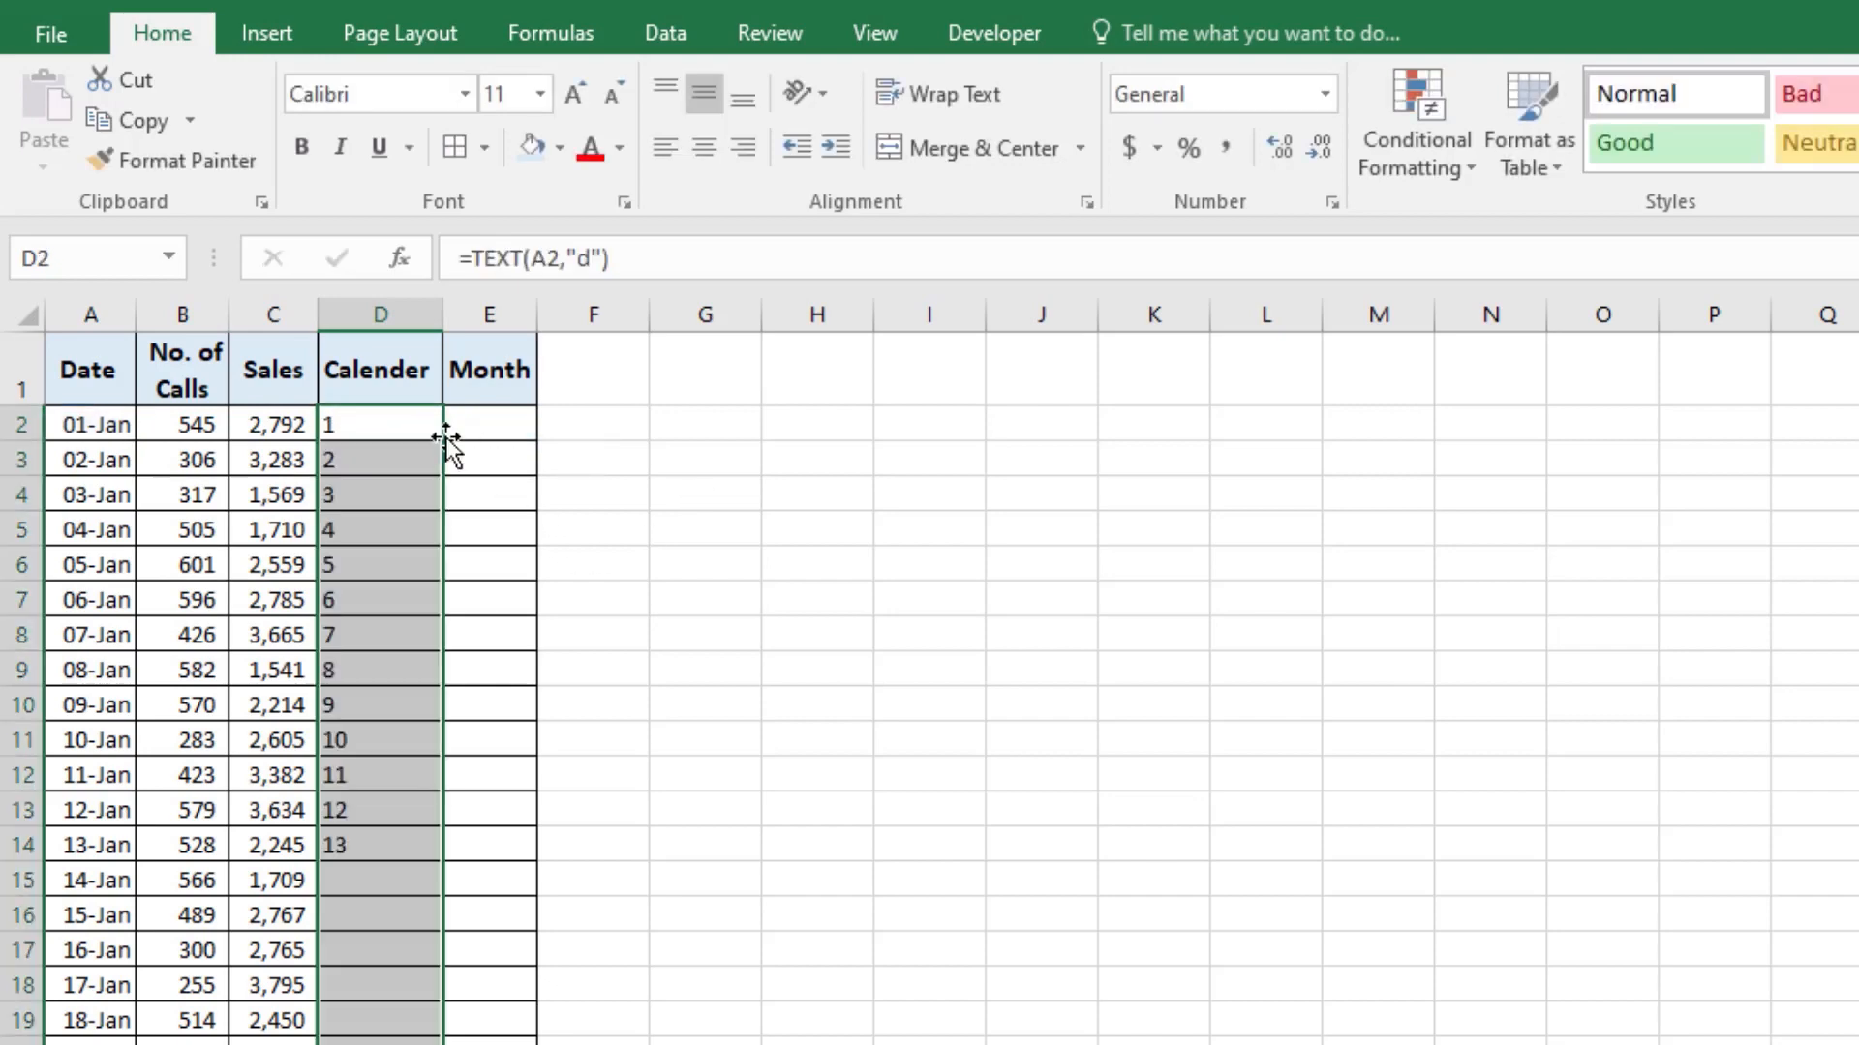
scroll(413, 929, "down", 20)
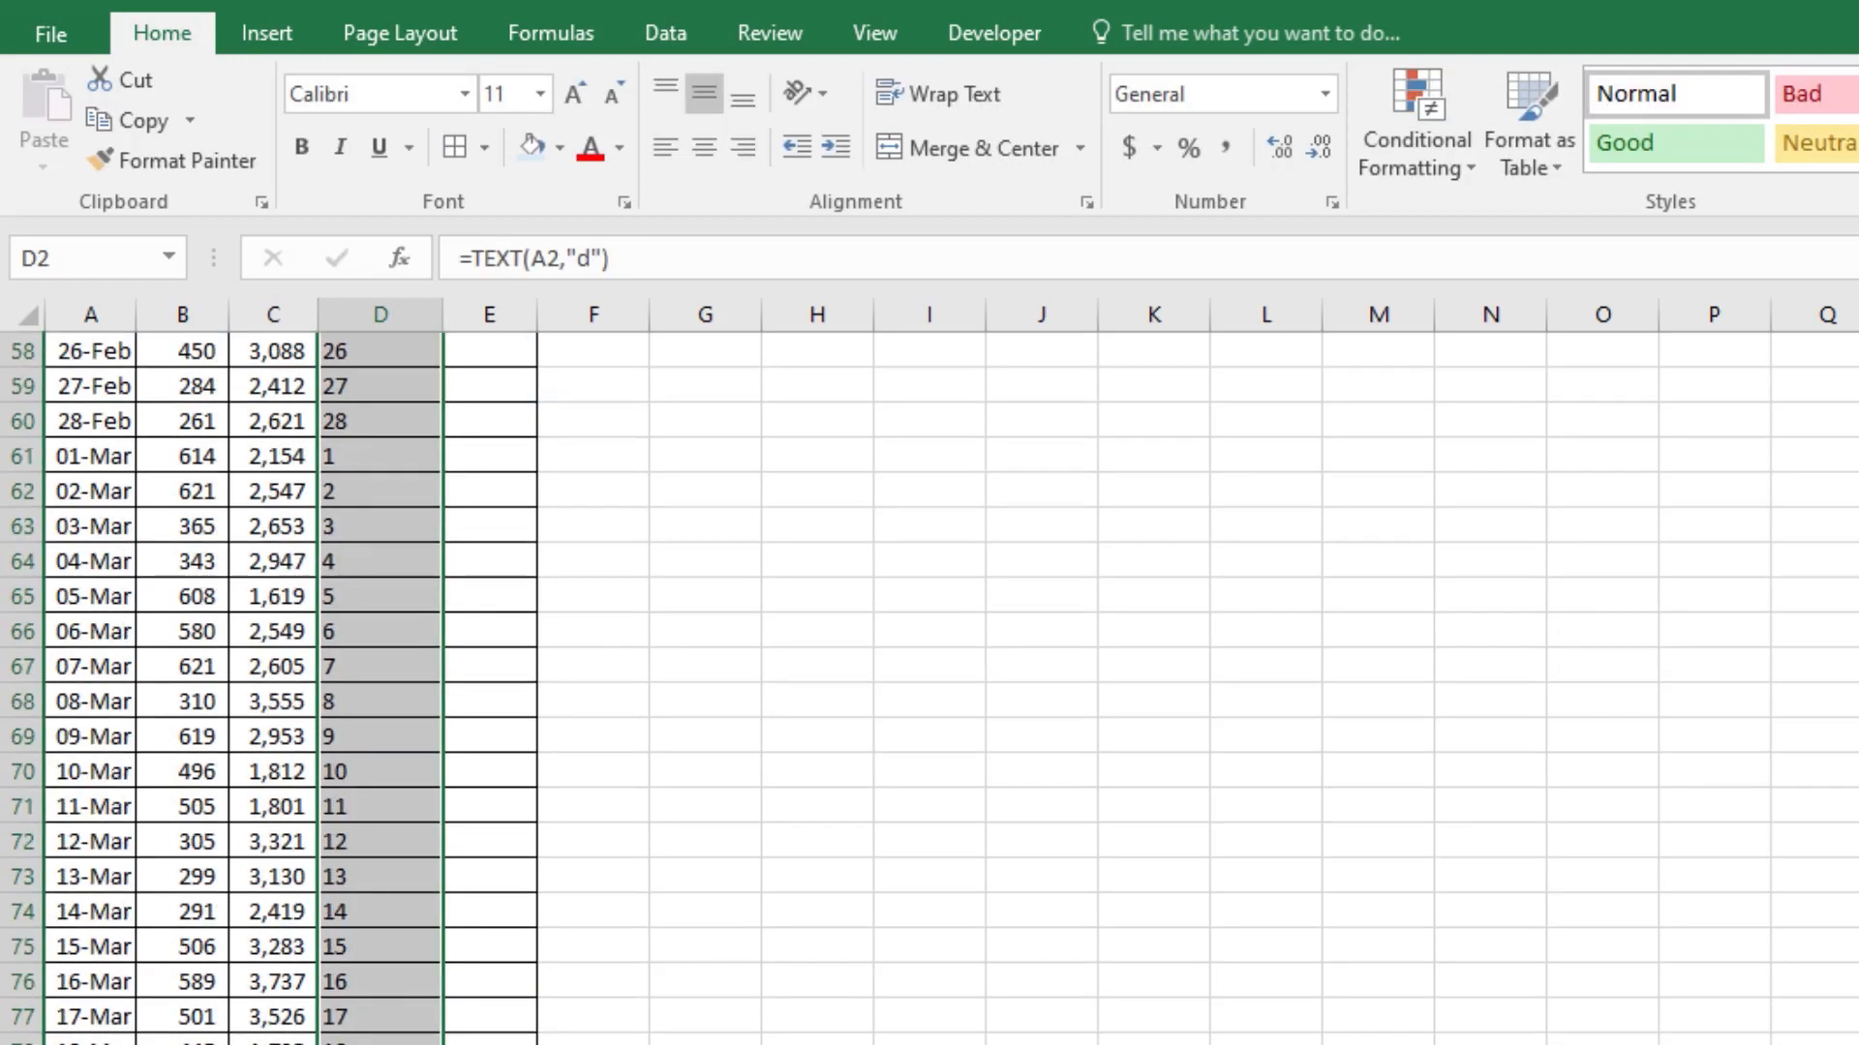
scroll(412, 929, "up", 1)
scroll(929, 687, "up", 20)
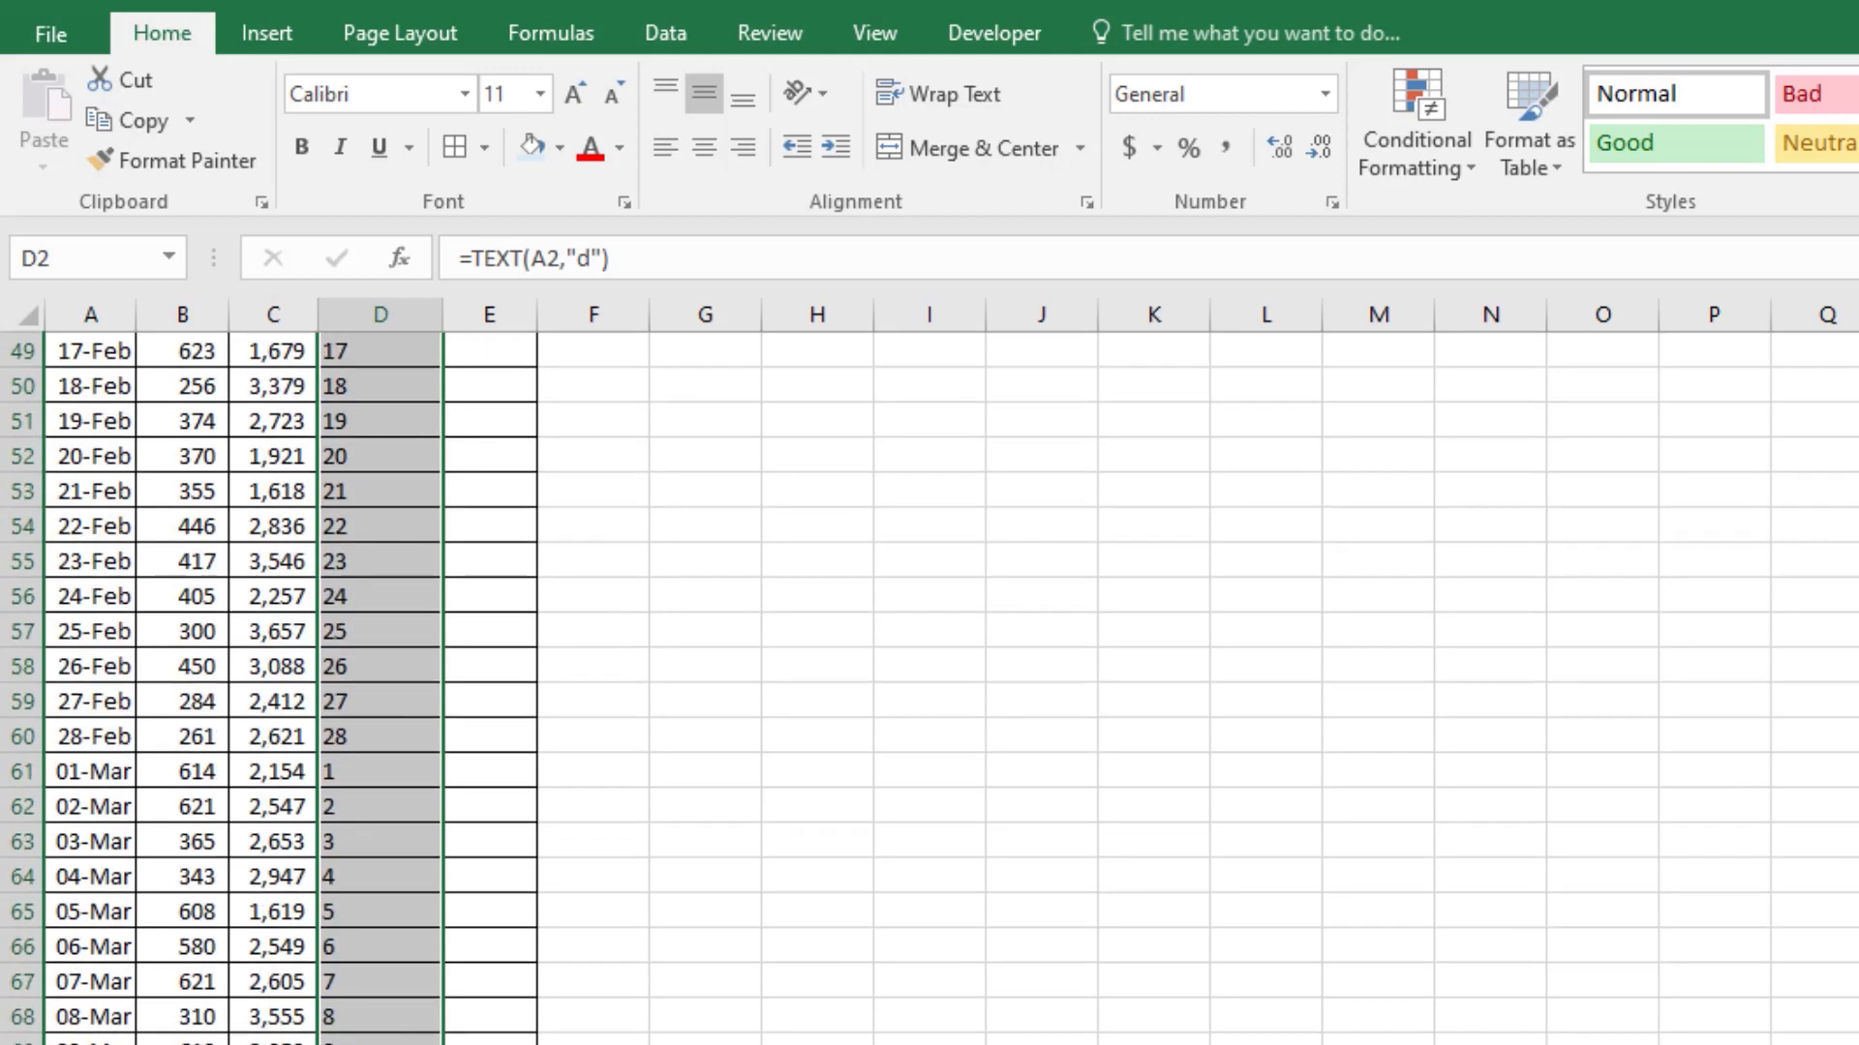
scroll(387, 581, "up", 4)
left_click(377, 565)
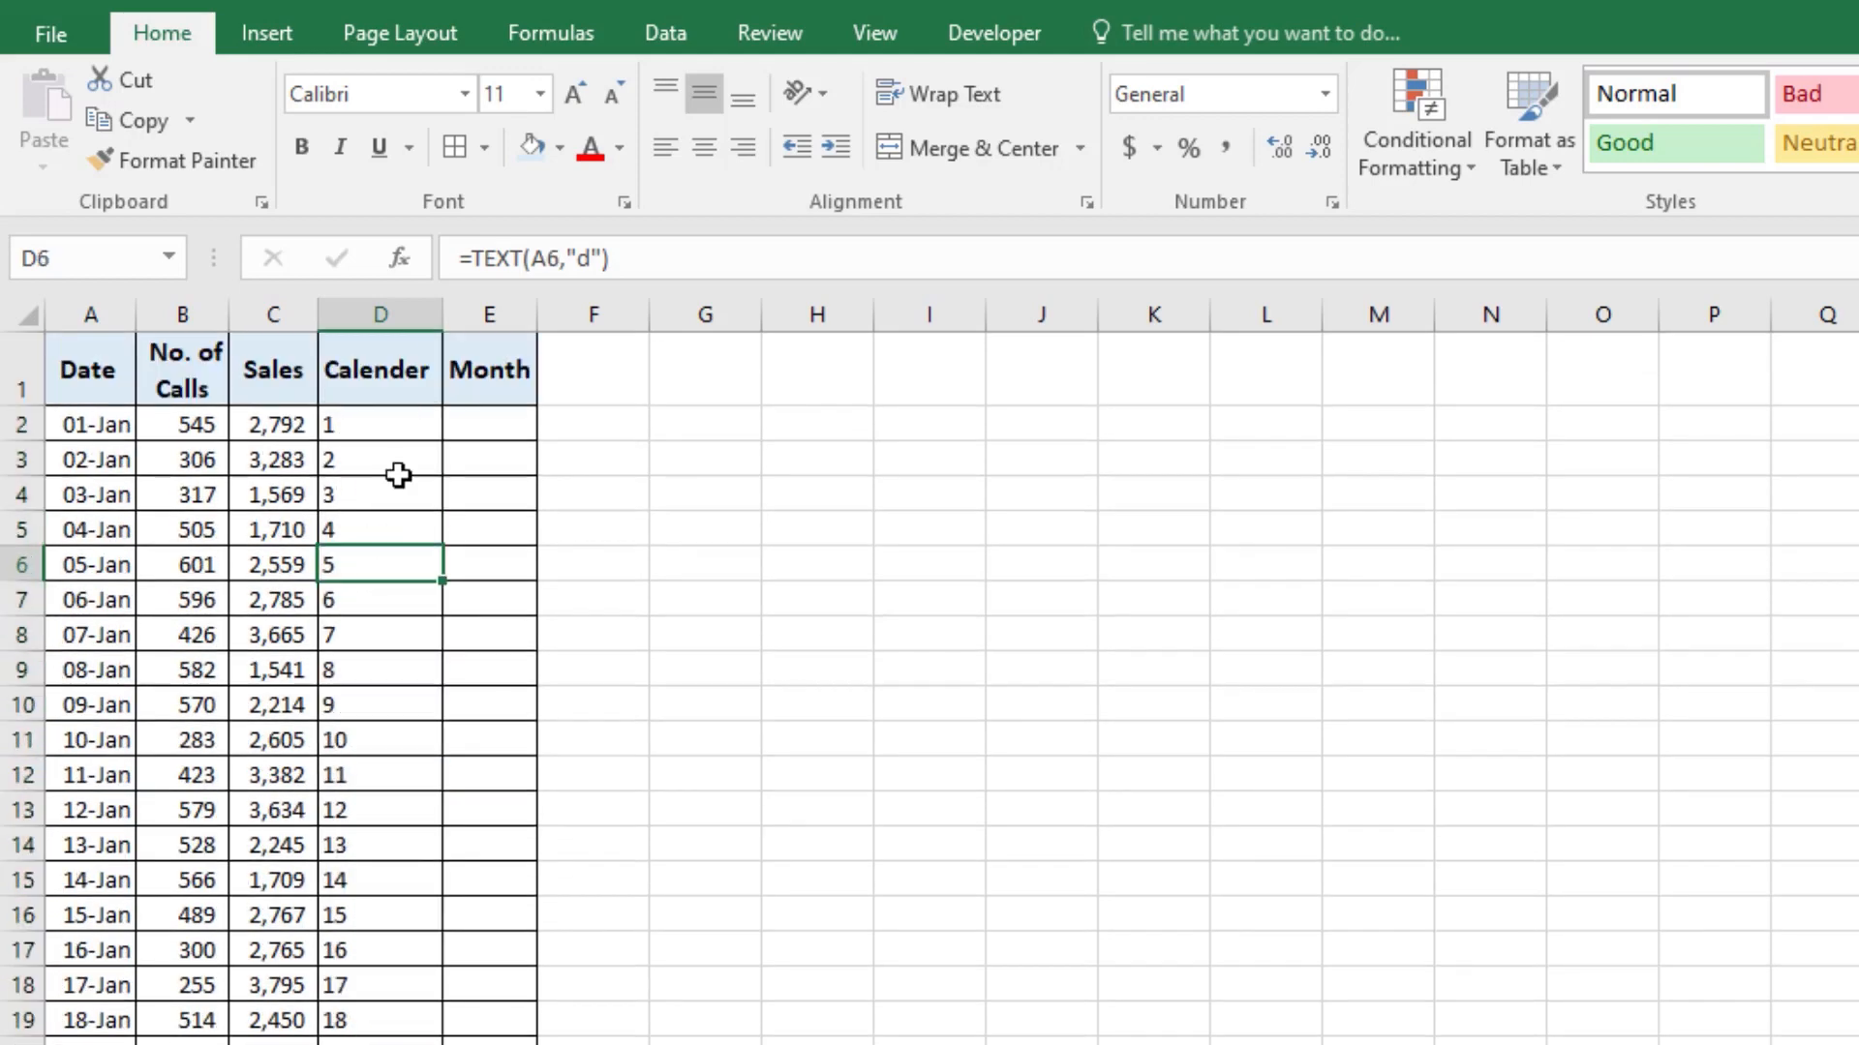
left_click(381, 315)
left_click(701, 148)
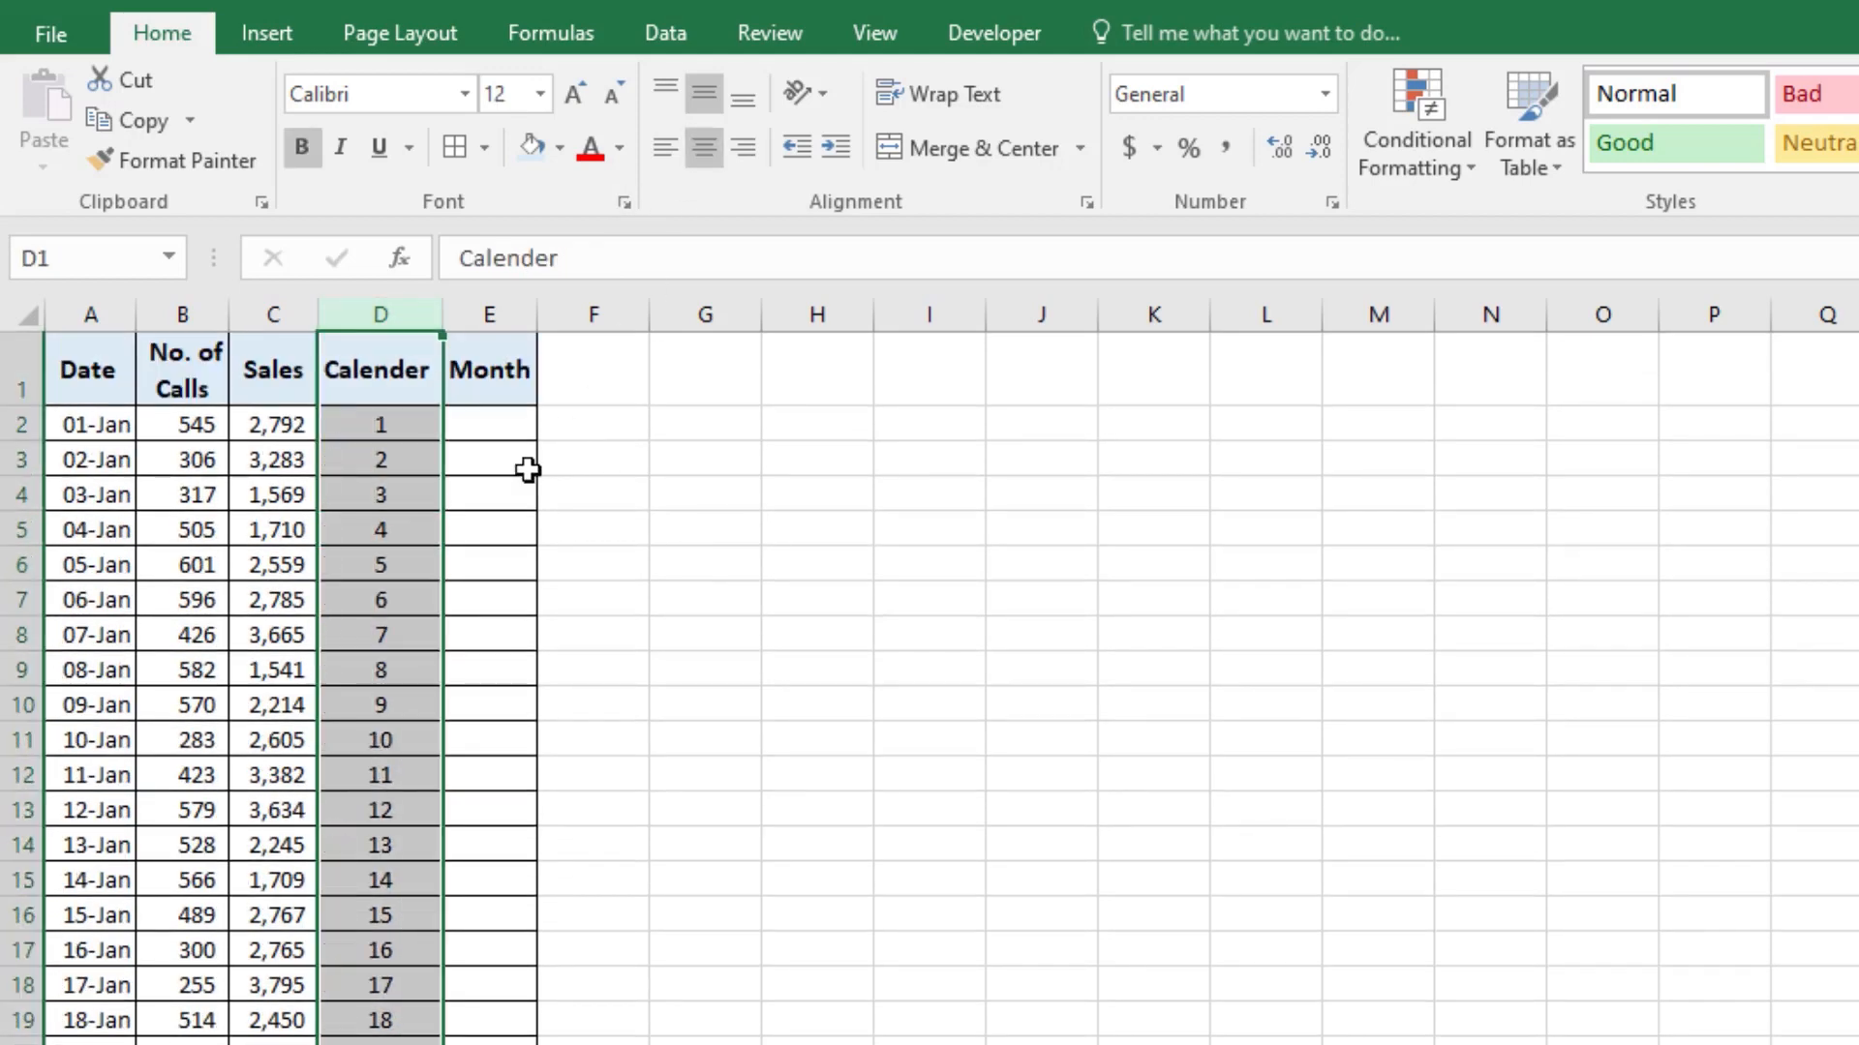
Step: Enter the formula =TEXT(A2,"mmm") in cell E2 and fill it down the Month column for all dates
left_click(489, 424)
type("=")
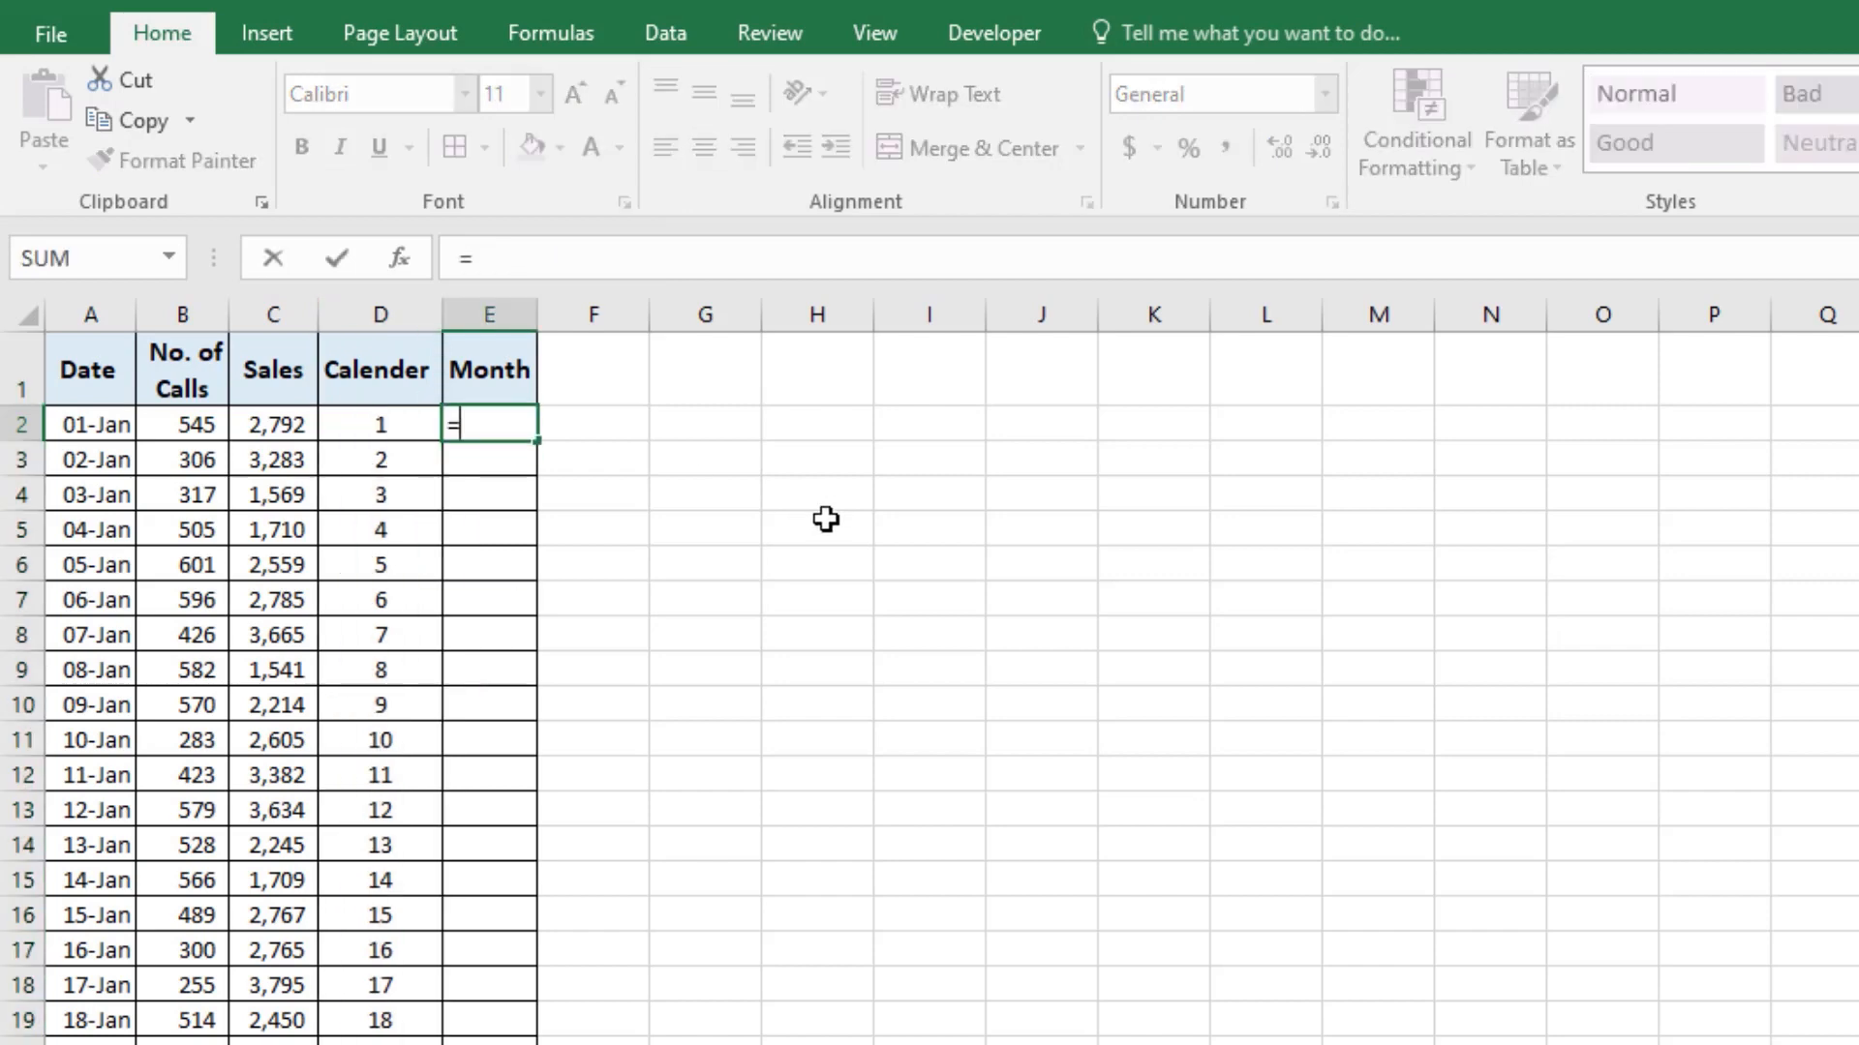
type("Text(")
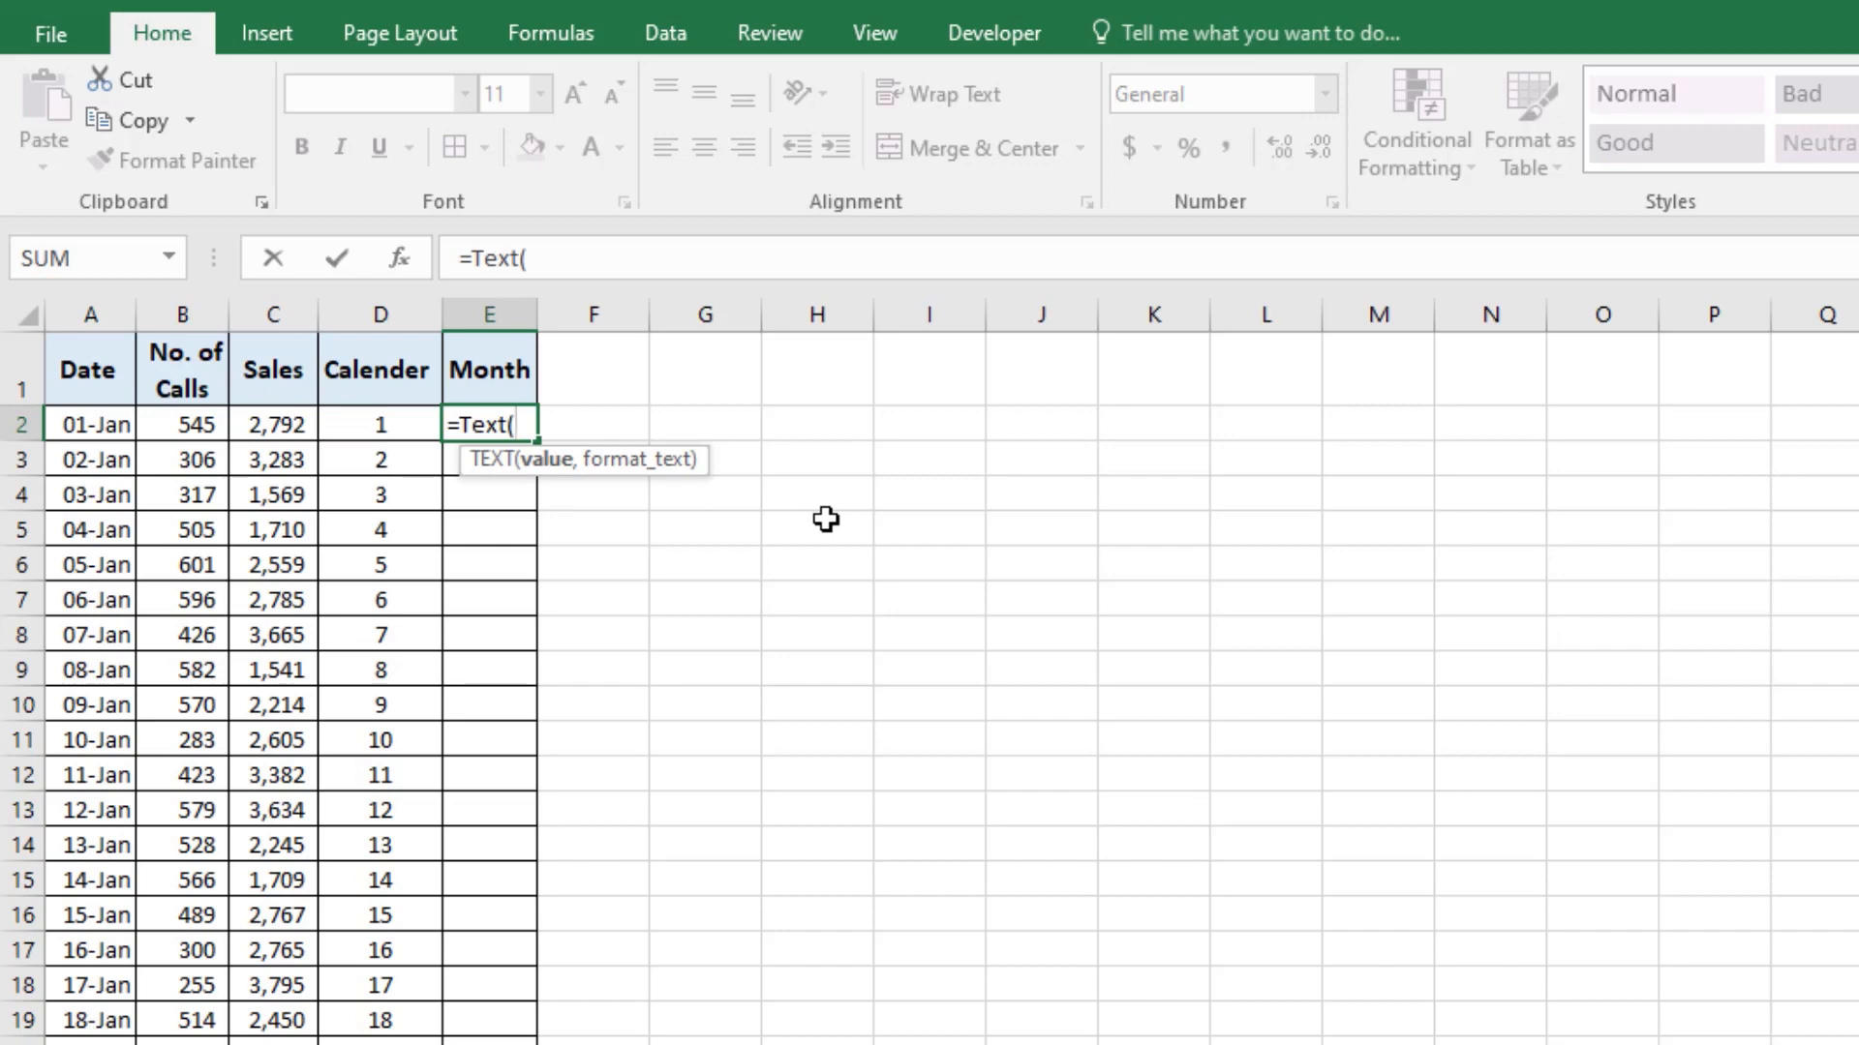
key("Left")
key("Left")
key("Left")
key("Left")
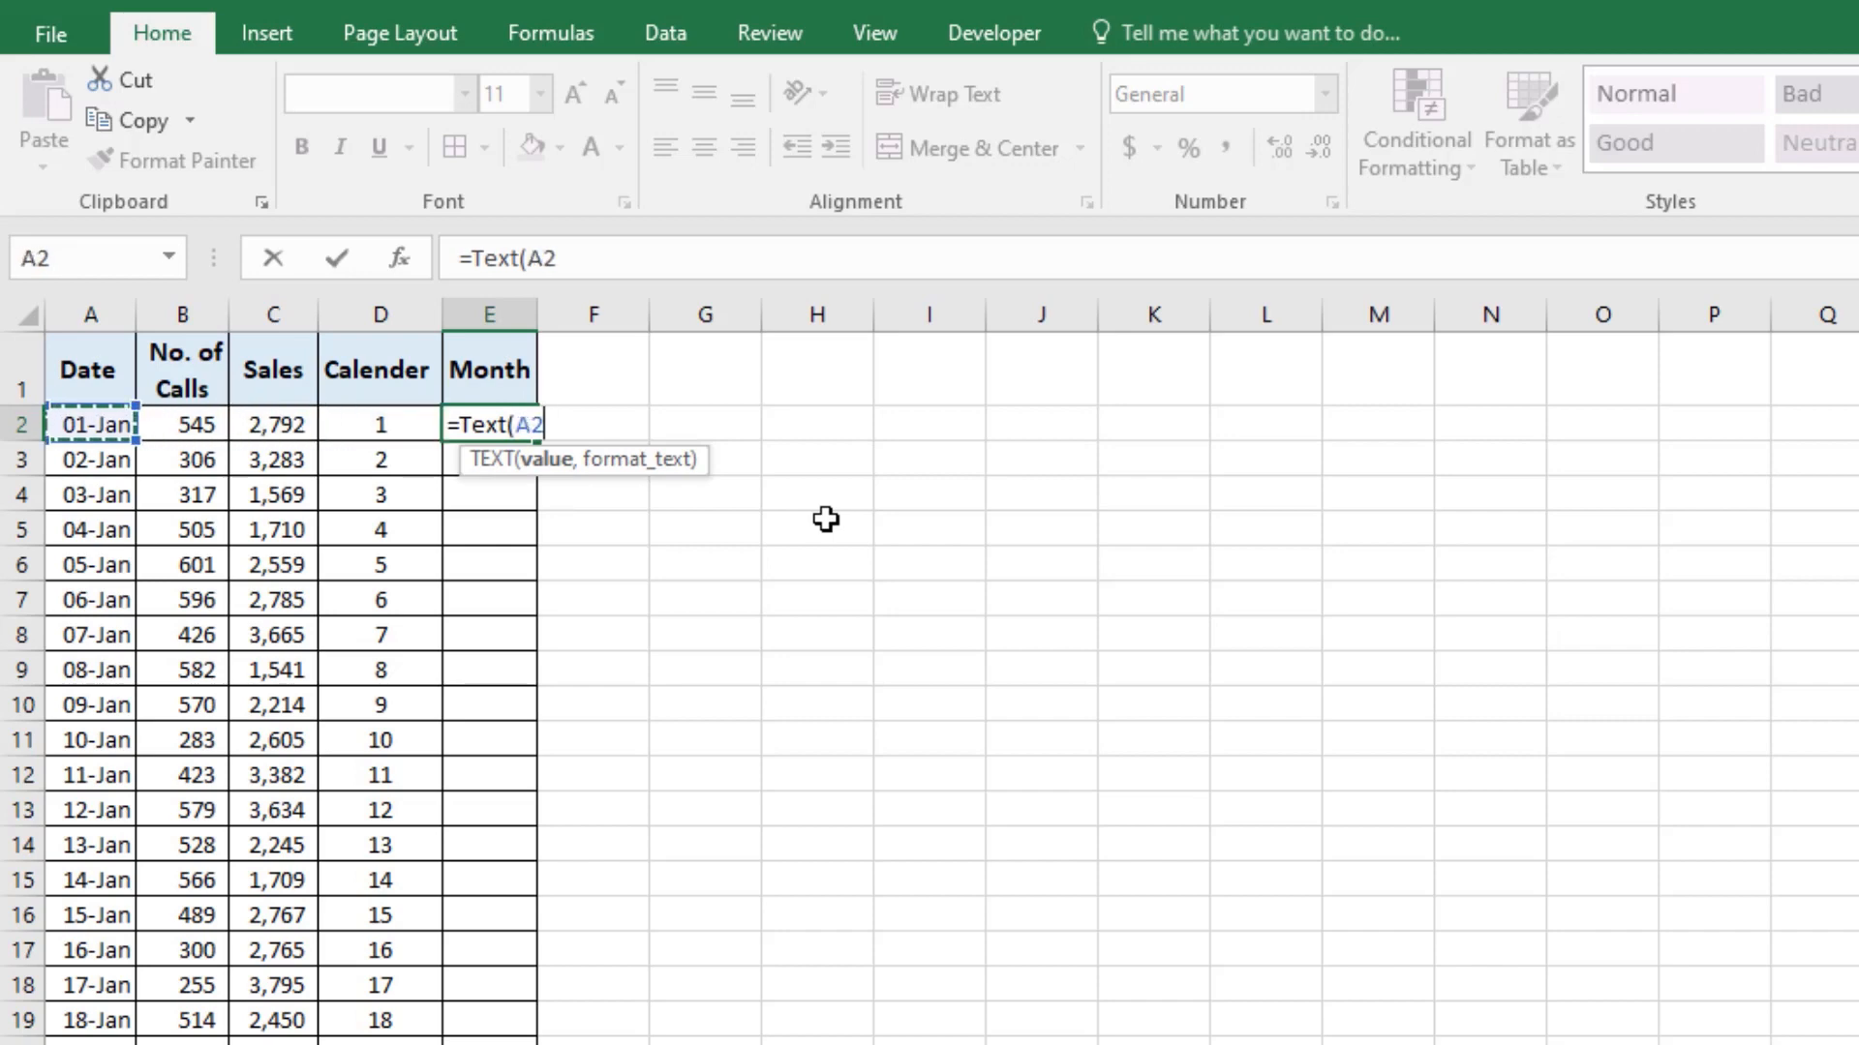
type(",")
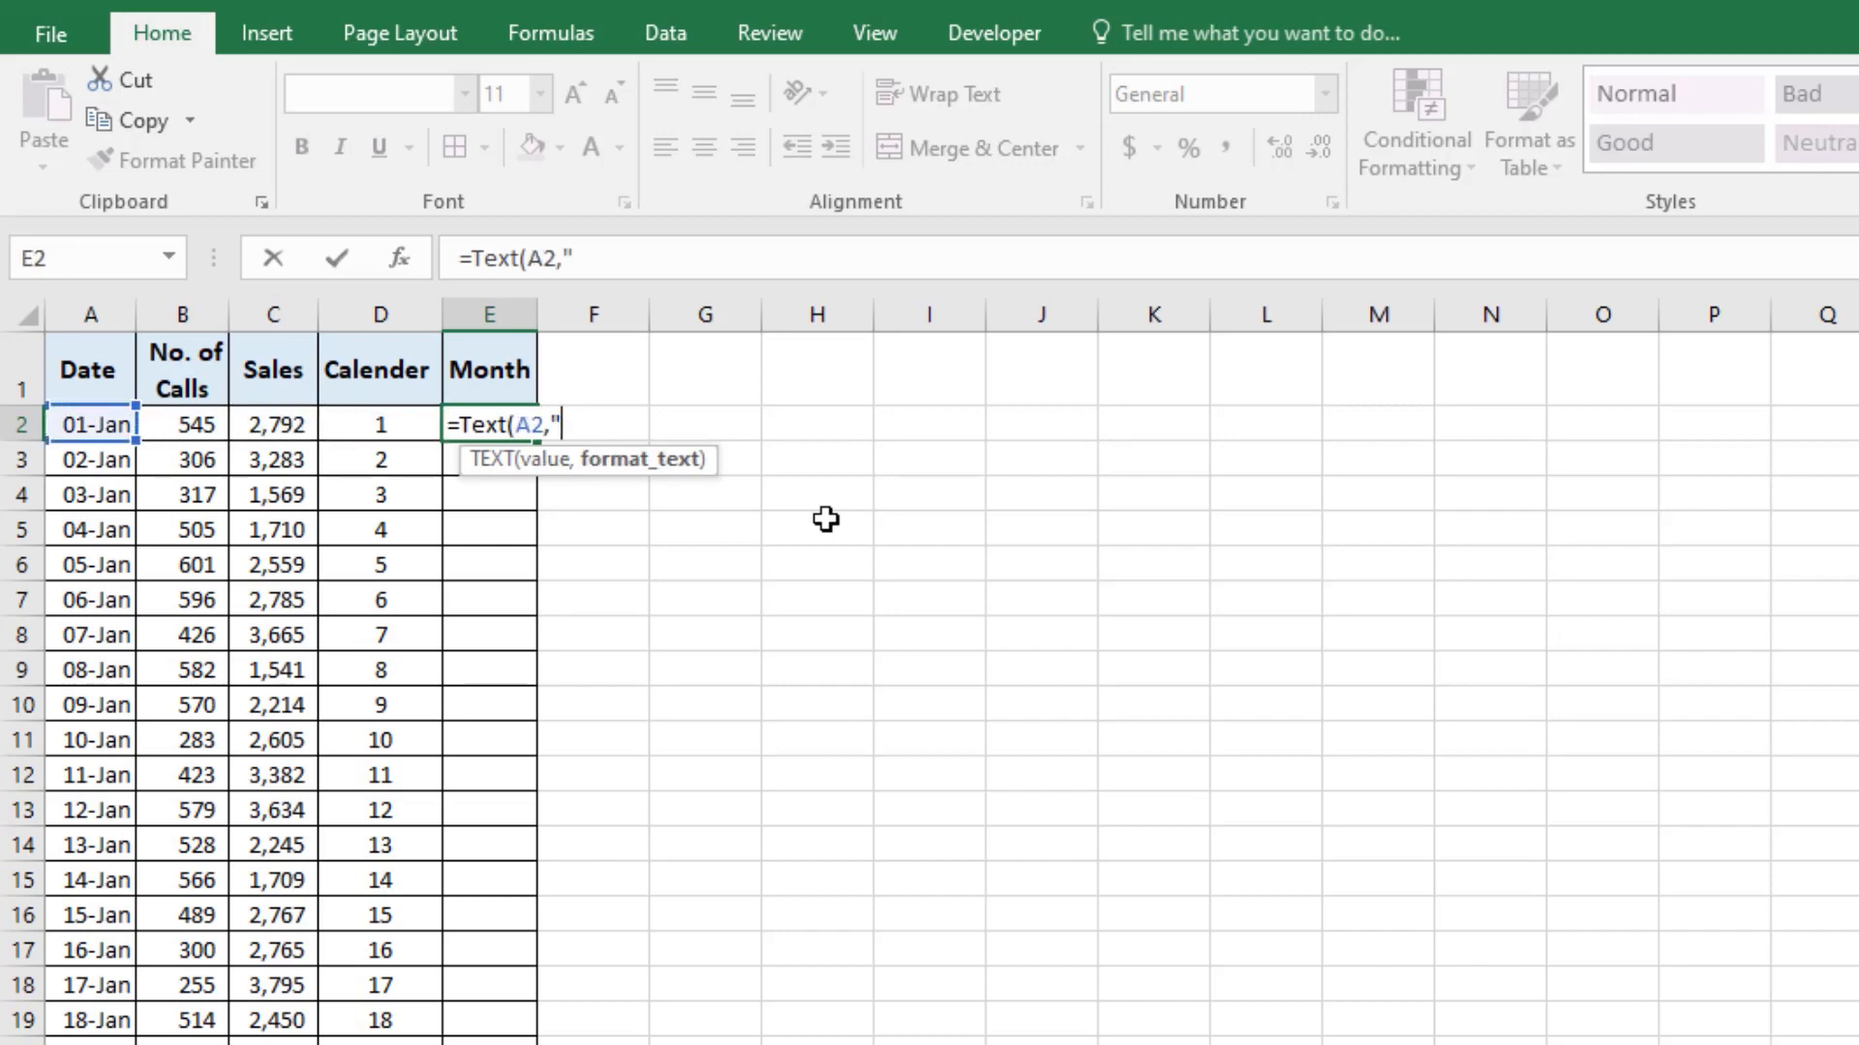
type("\"mmm")
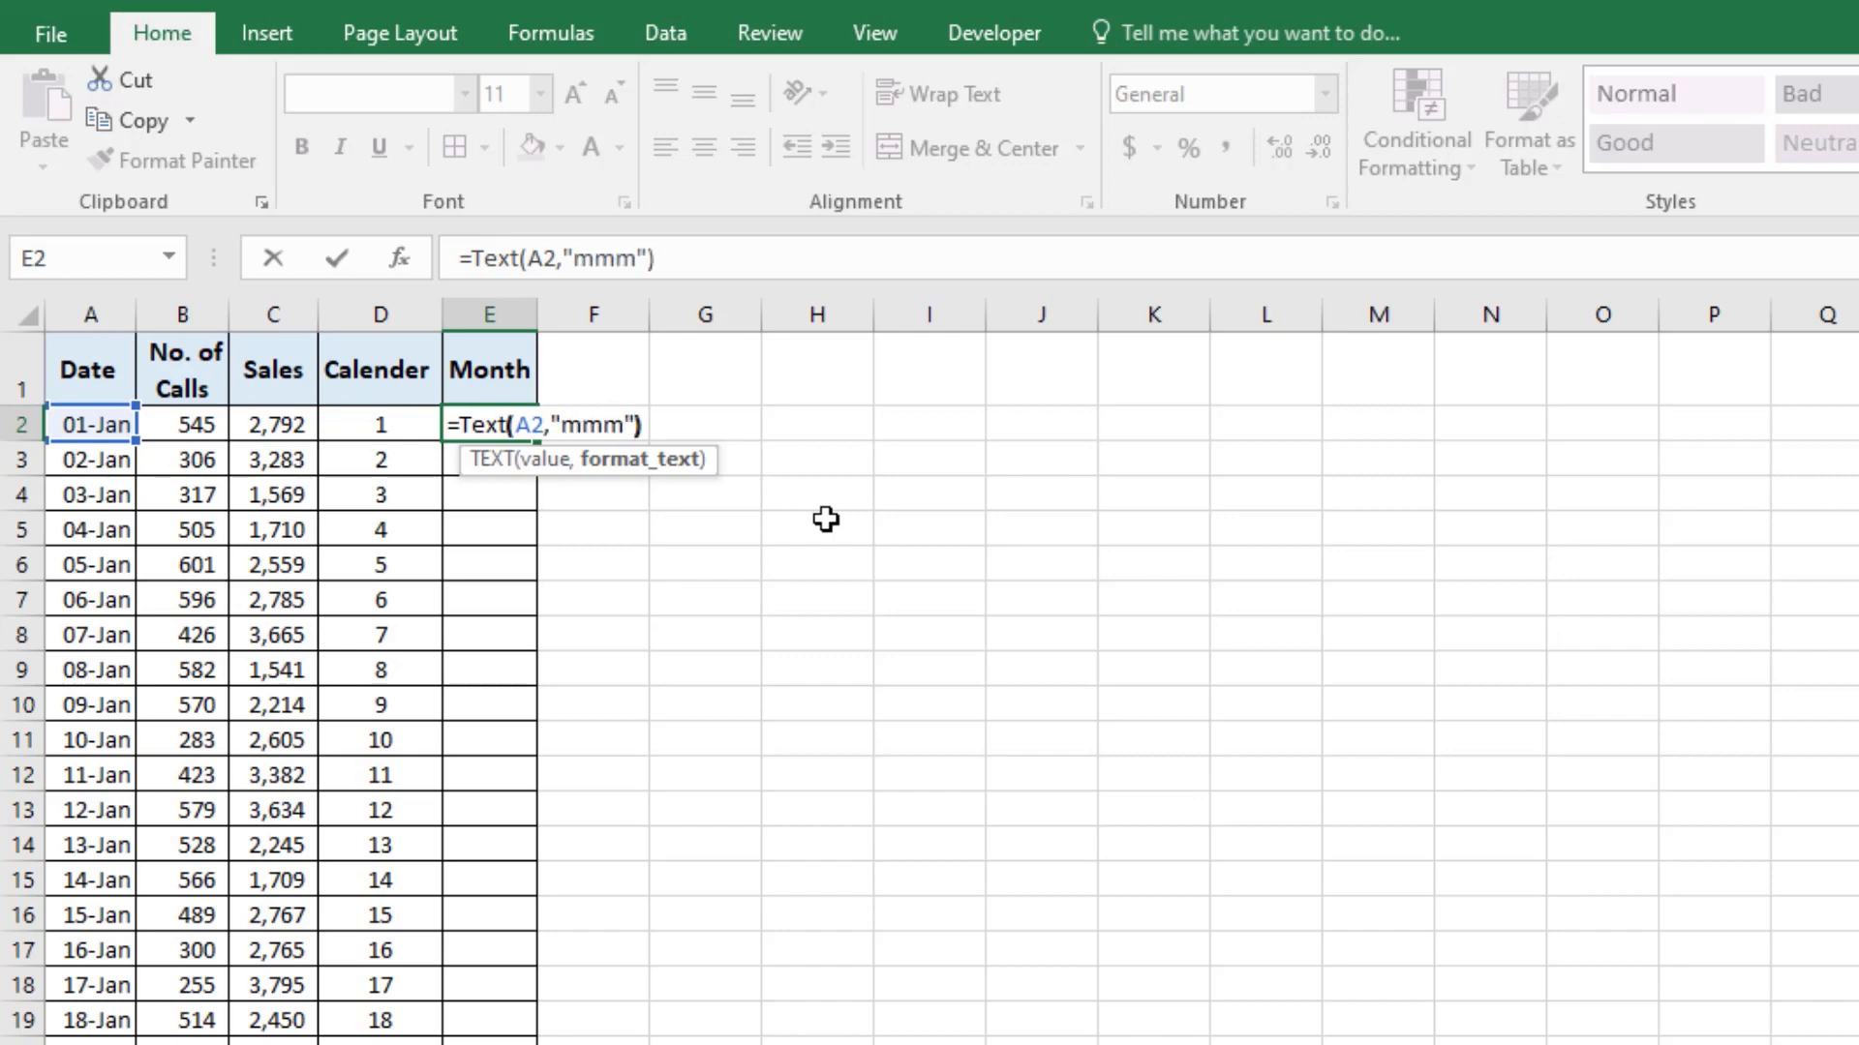
key("Return")
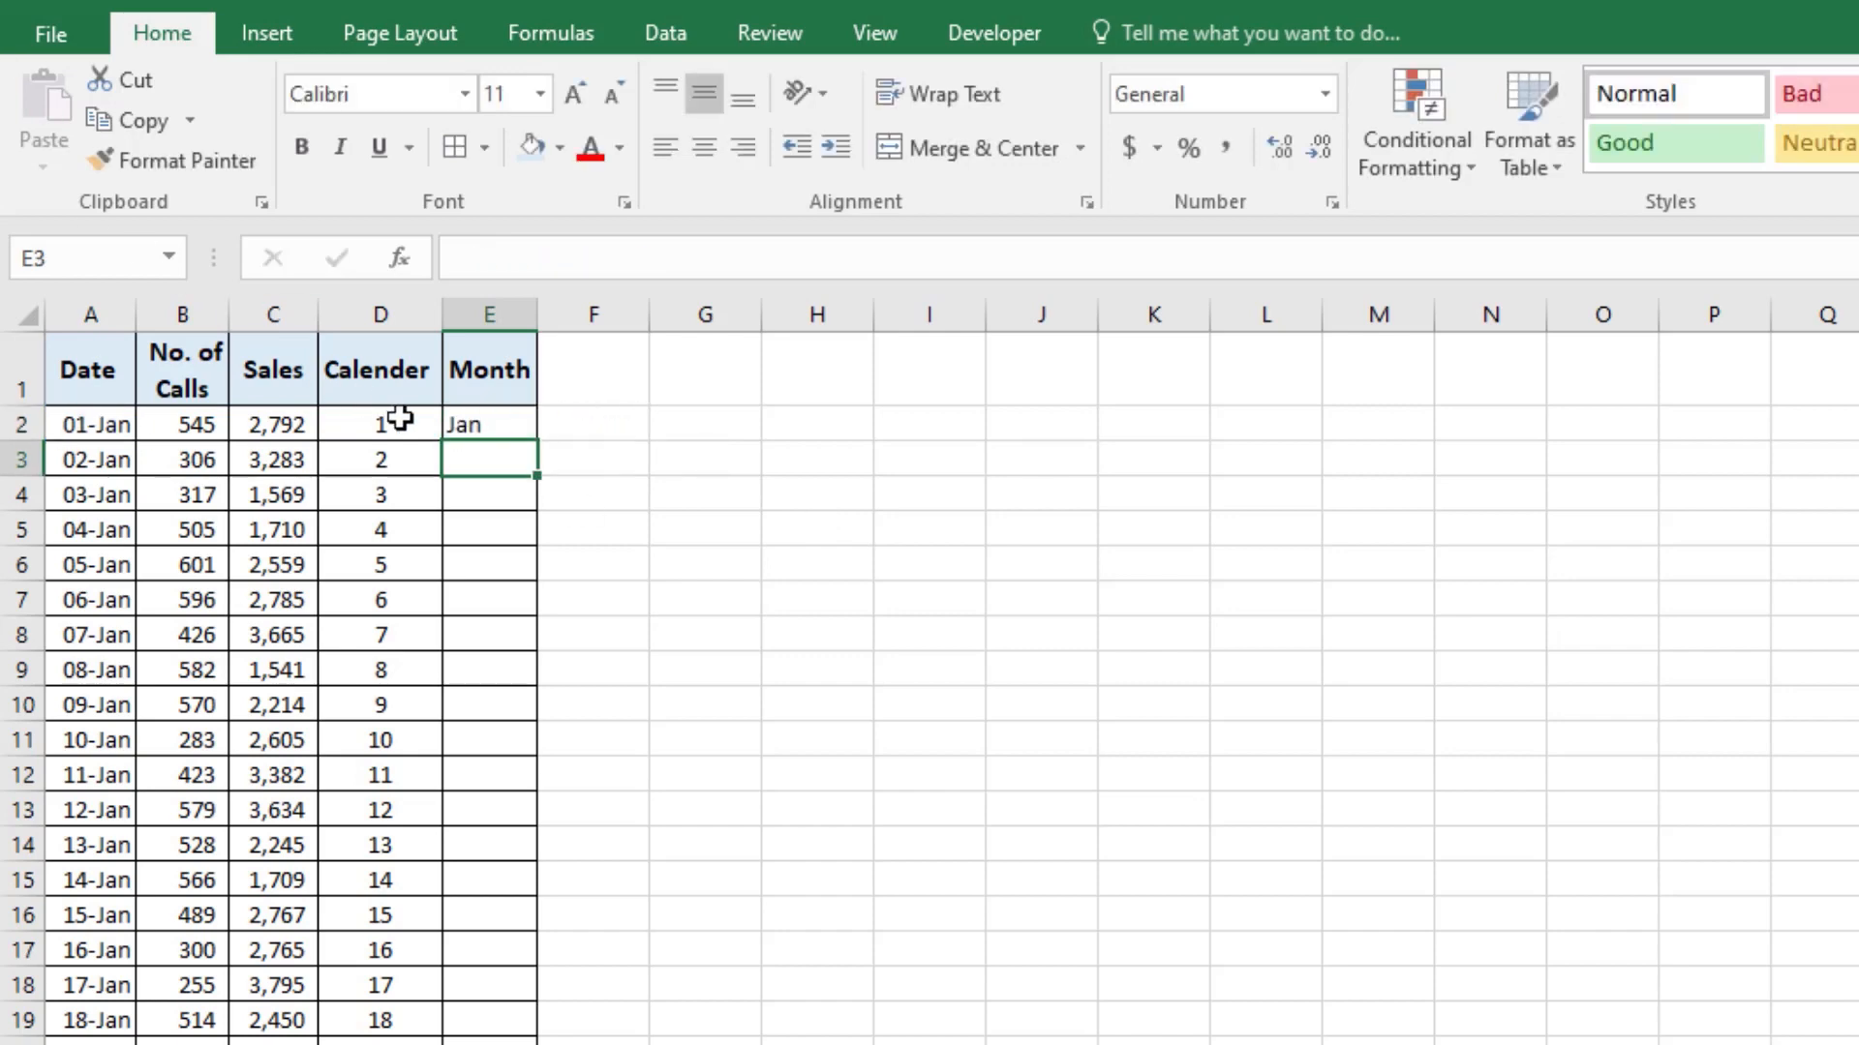
left_click(474, 424)
double_click(538, 441)
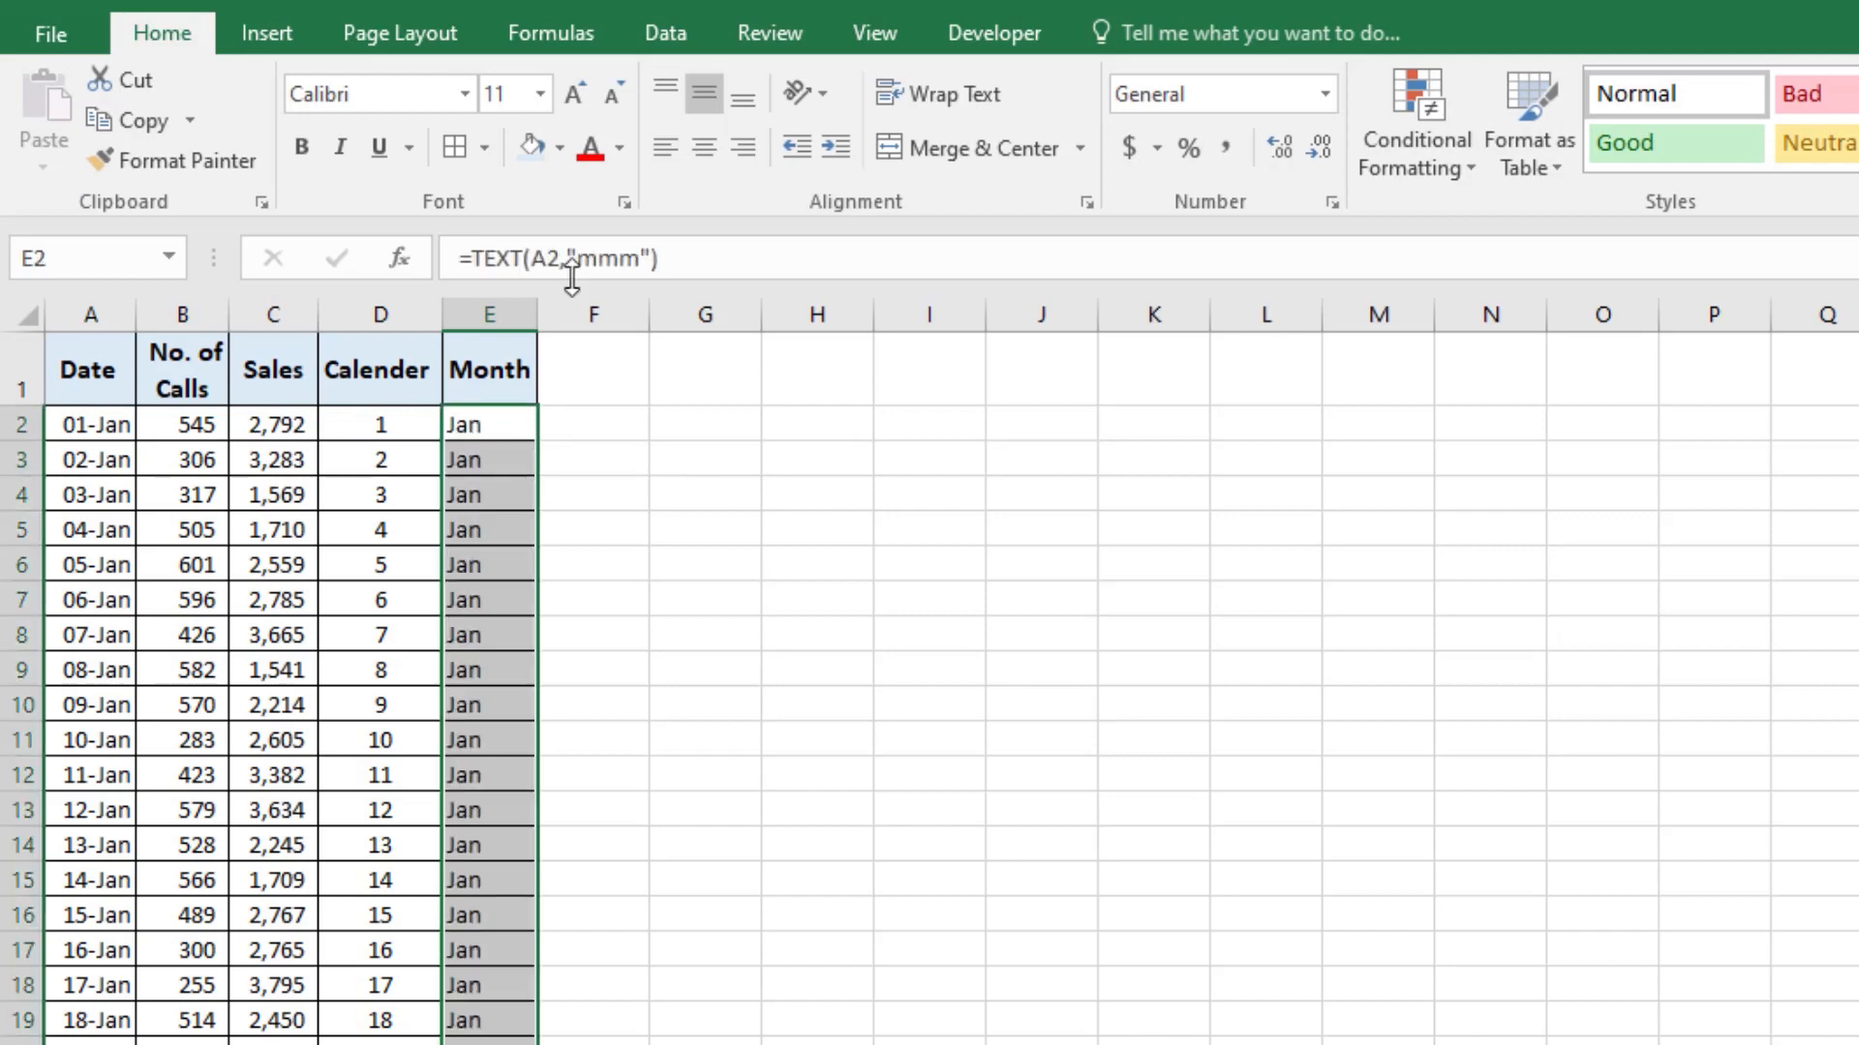
Step: Check the month names in the Month column through a temporary filter list, leaving all rows unfiltered
left_click(529, 369)
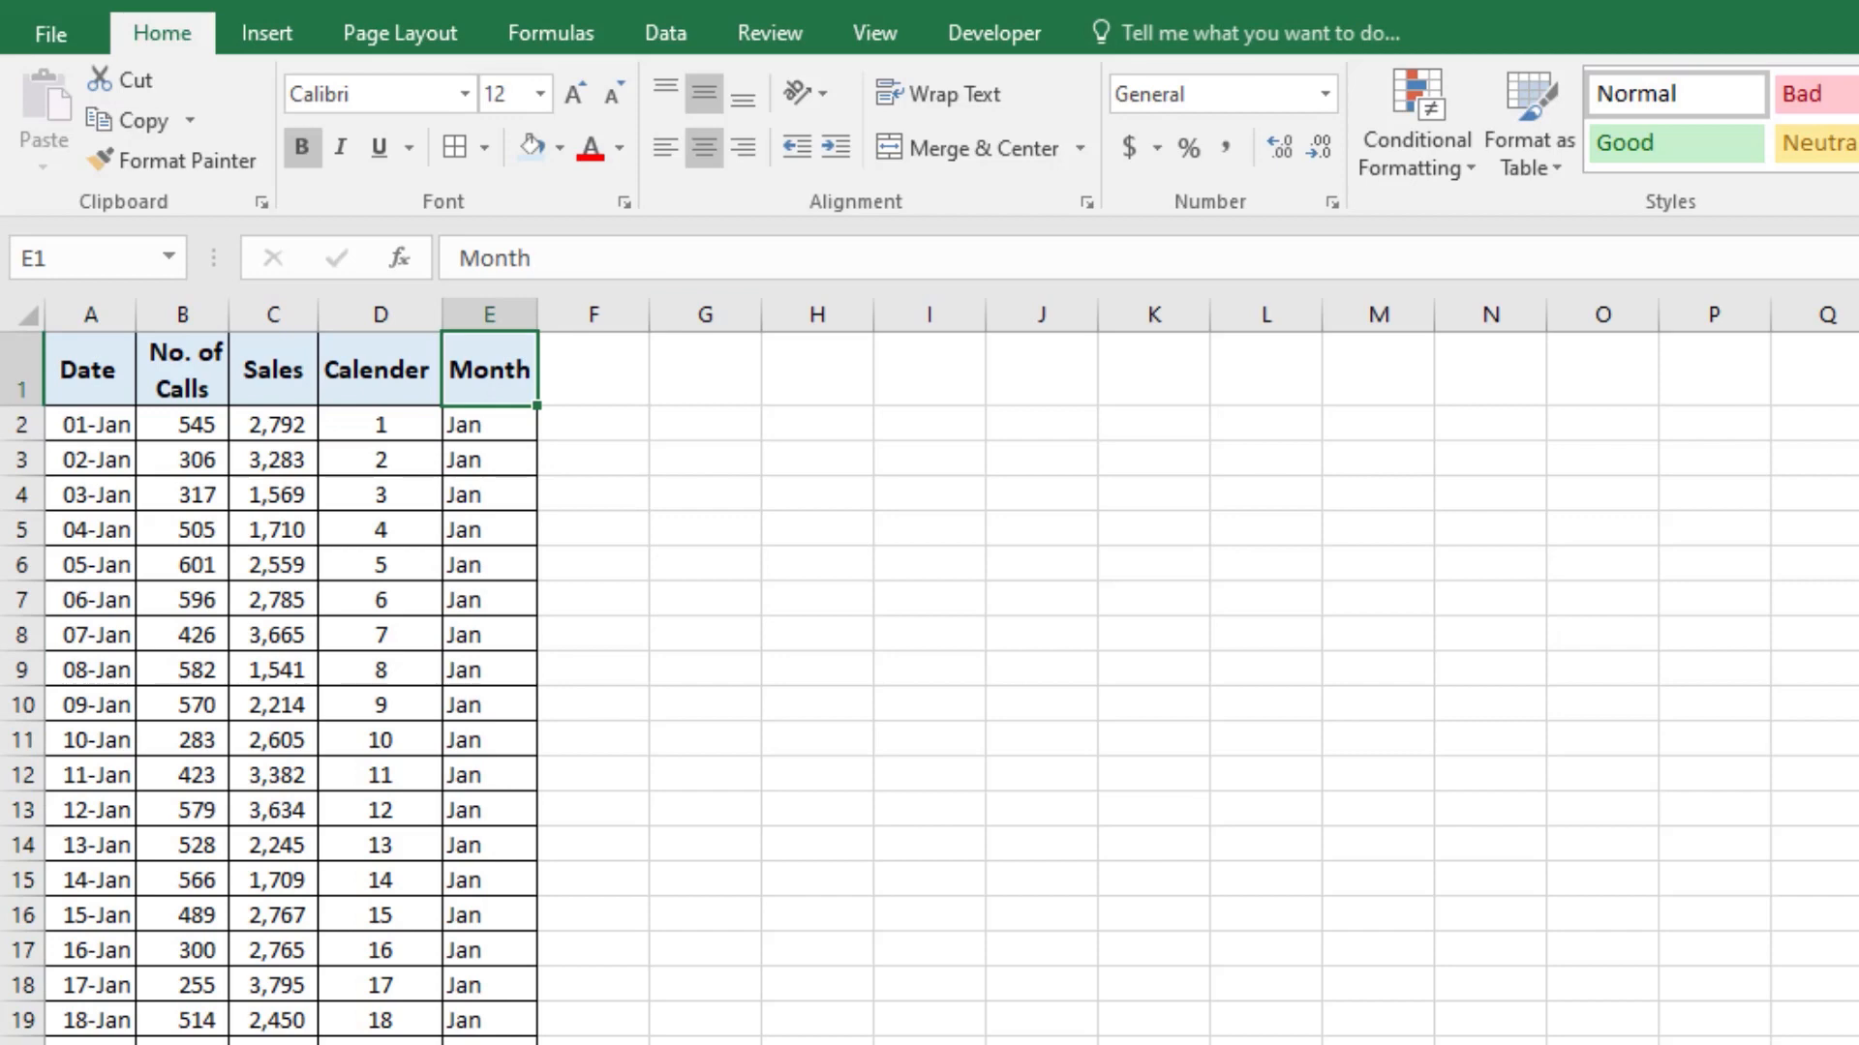
key("ctrl+shift+l")
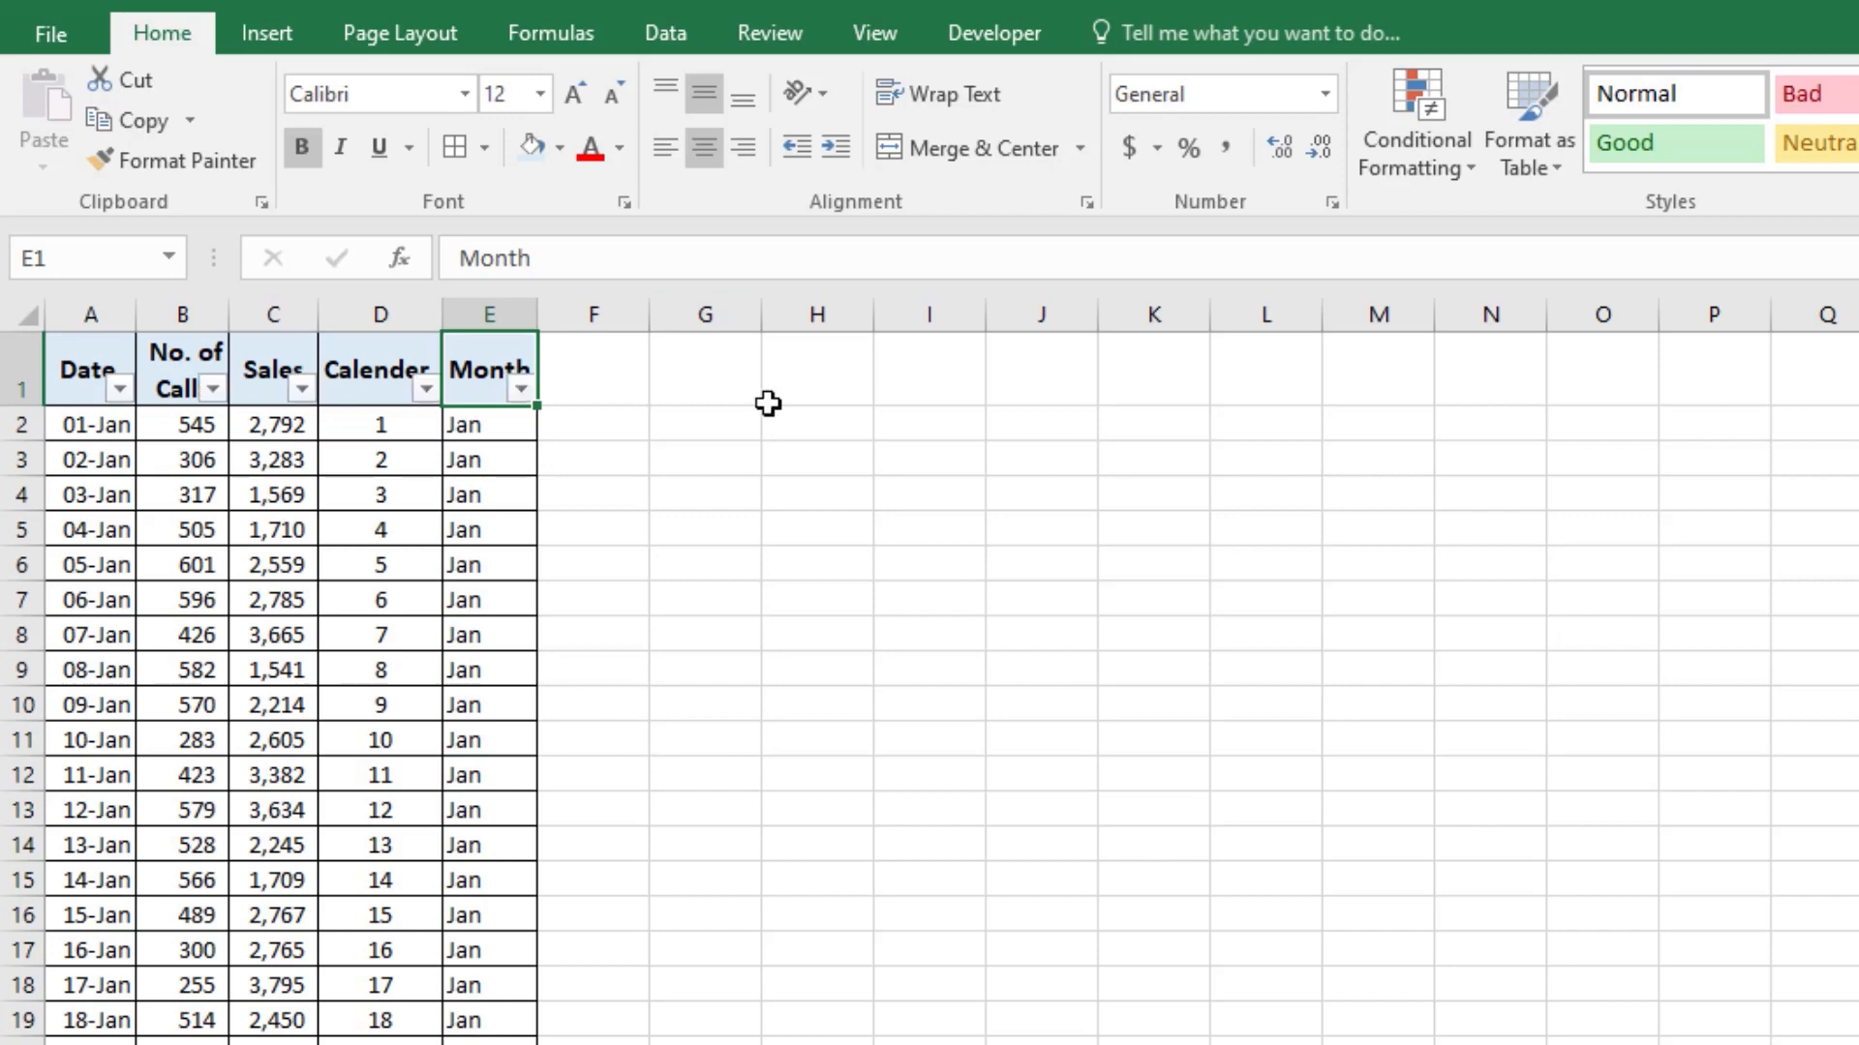
left_click(523, 389)
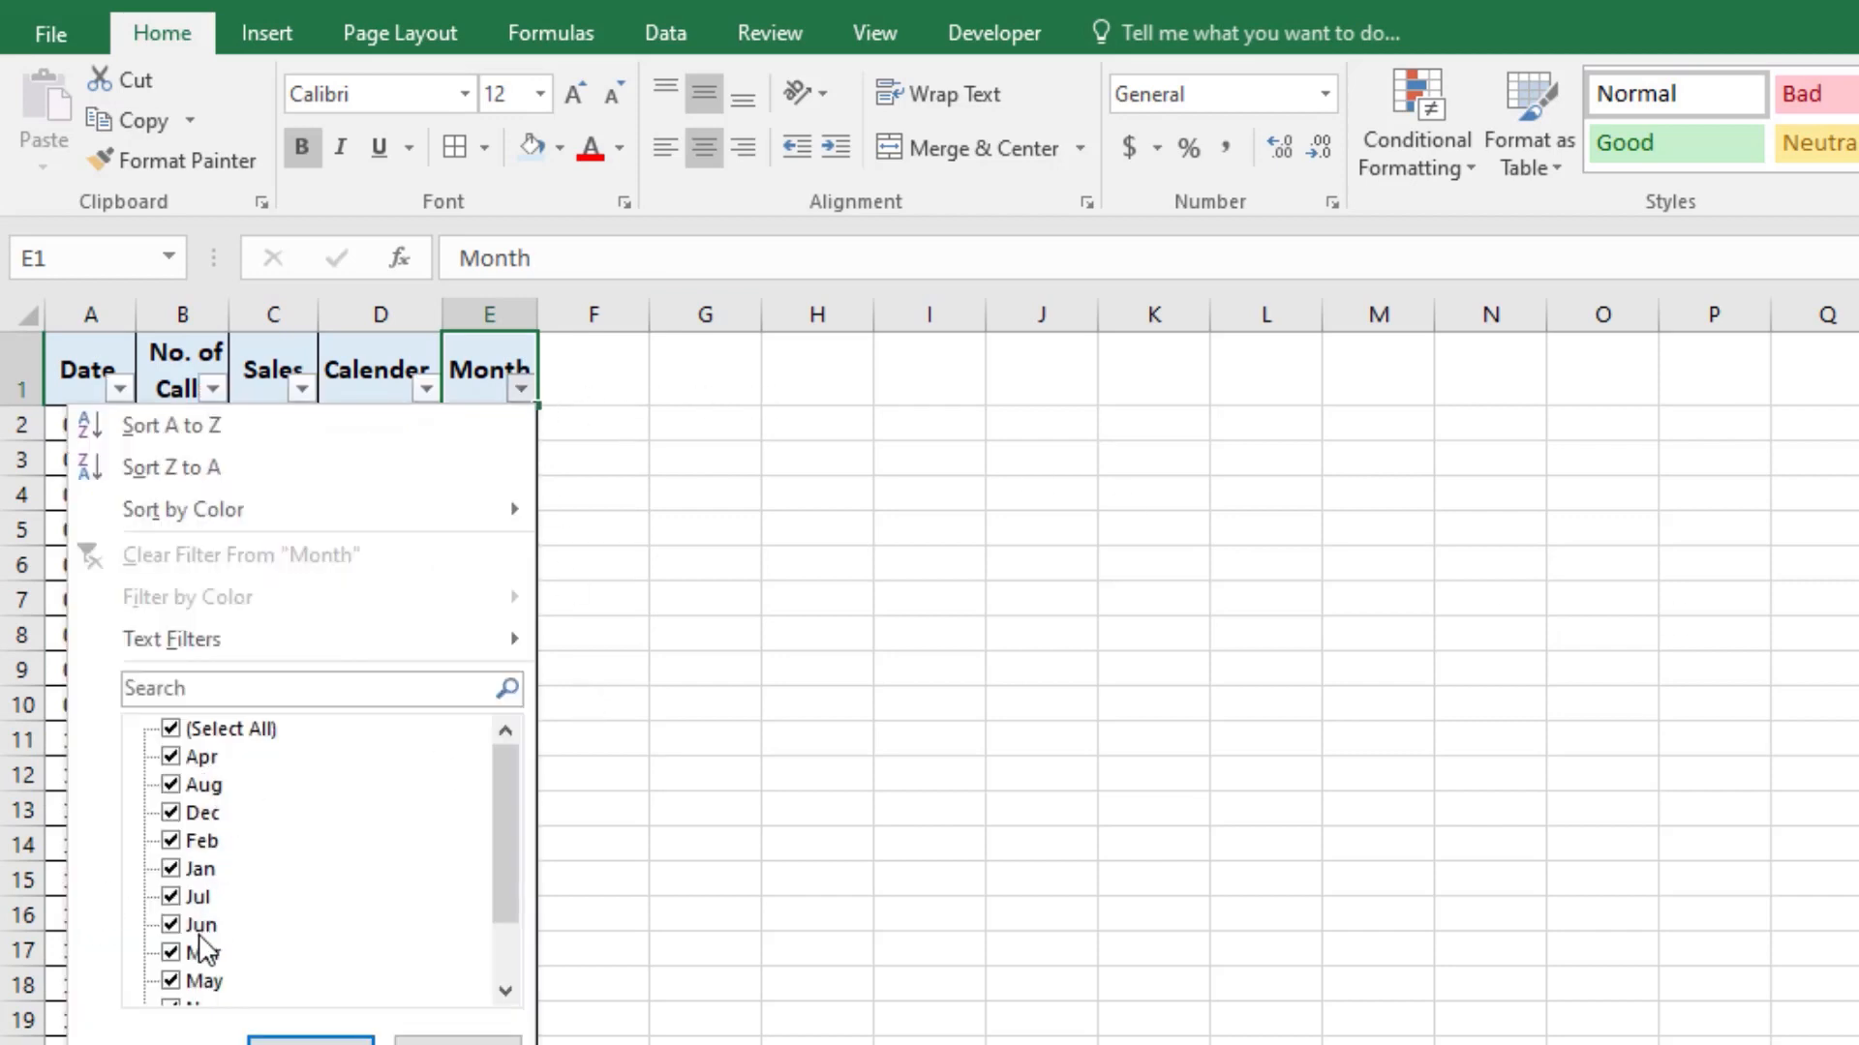
left_click_drag(513, 876, 523, 828)
left_click(454, 1040)
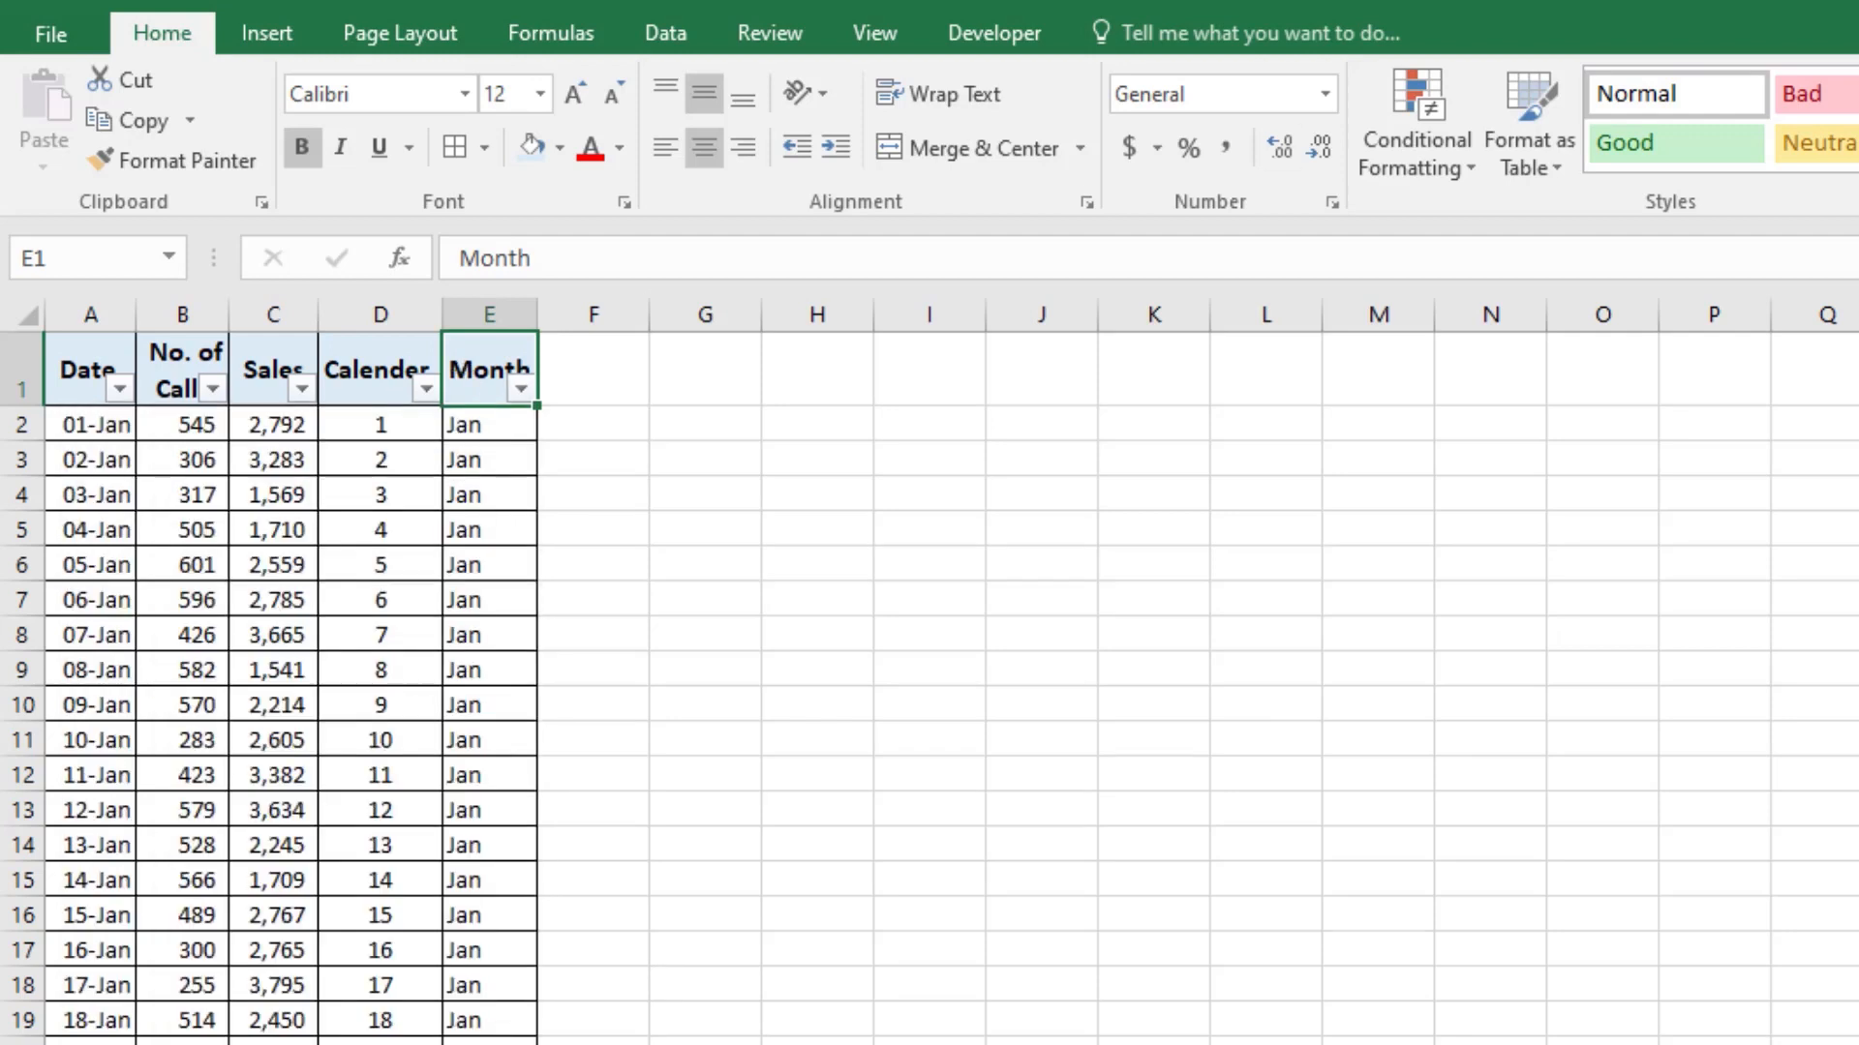
key("ctrl+shift+l")
left_click(218, 457)
Step: Create a PivotTable on a new worksheet from the full sales data in Sheet1, range A1:E366
left_click(80, 388)
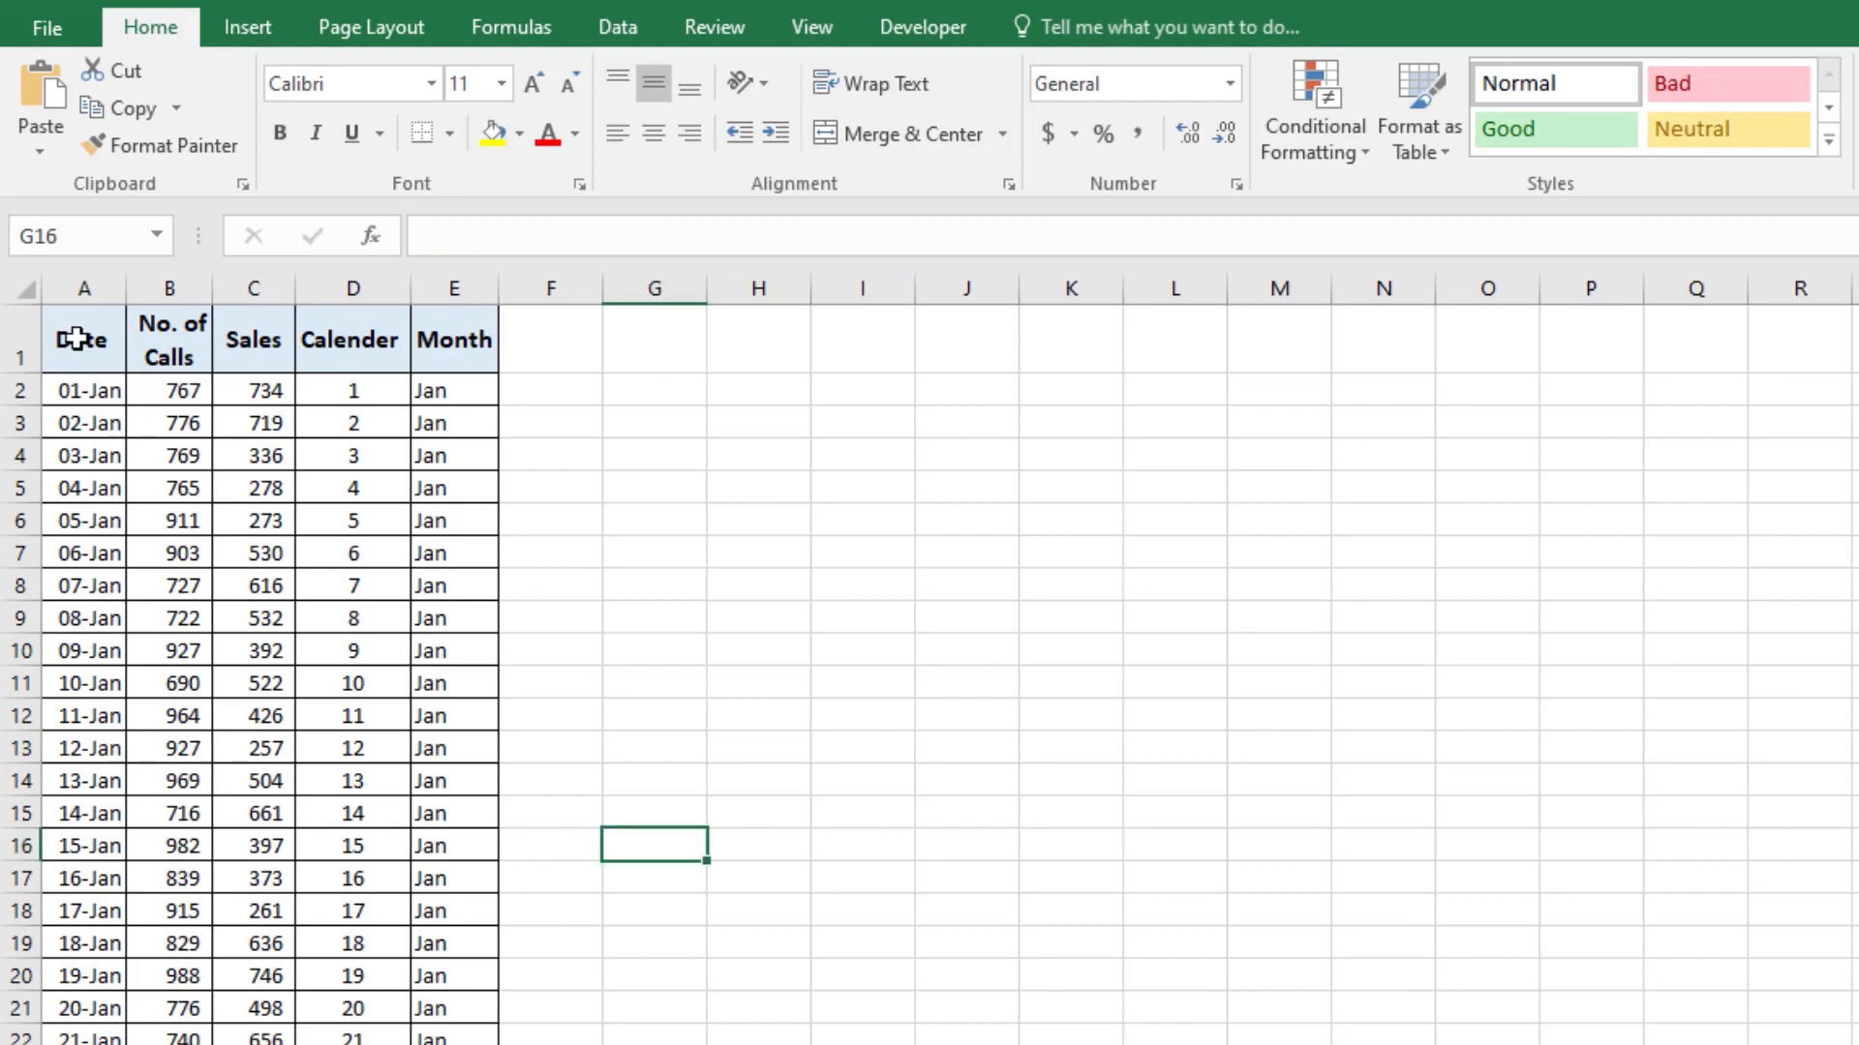
left_click(84, 374)
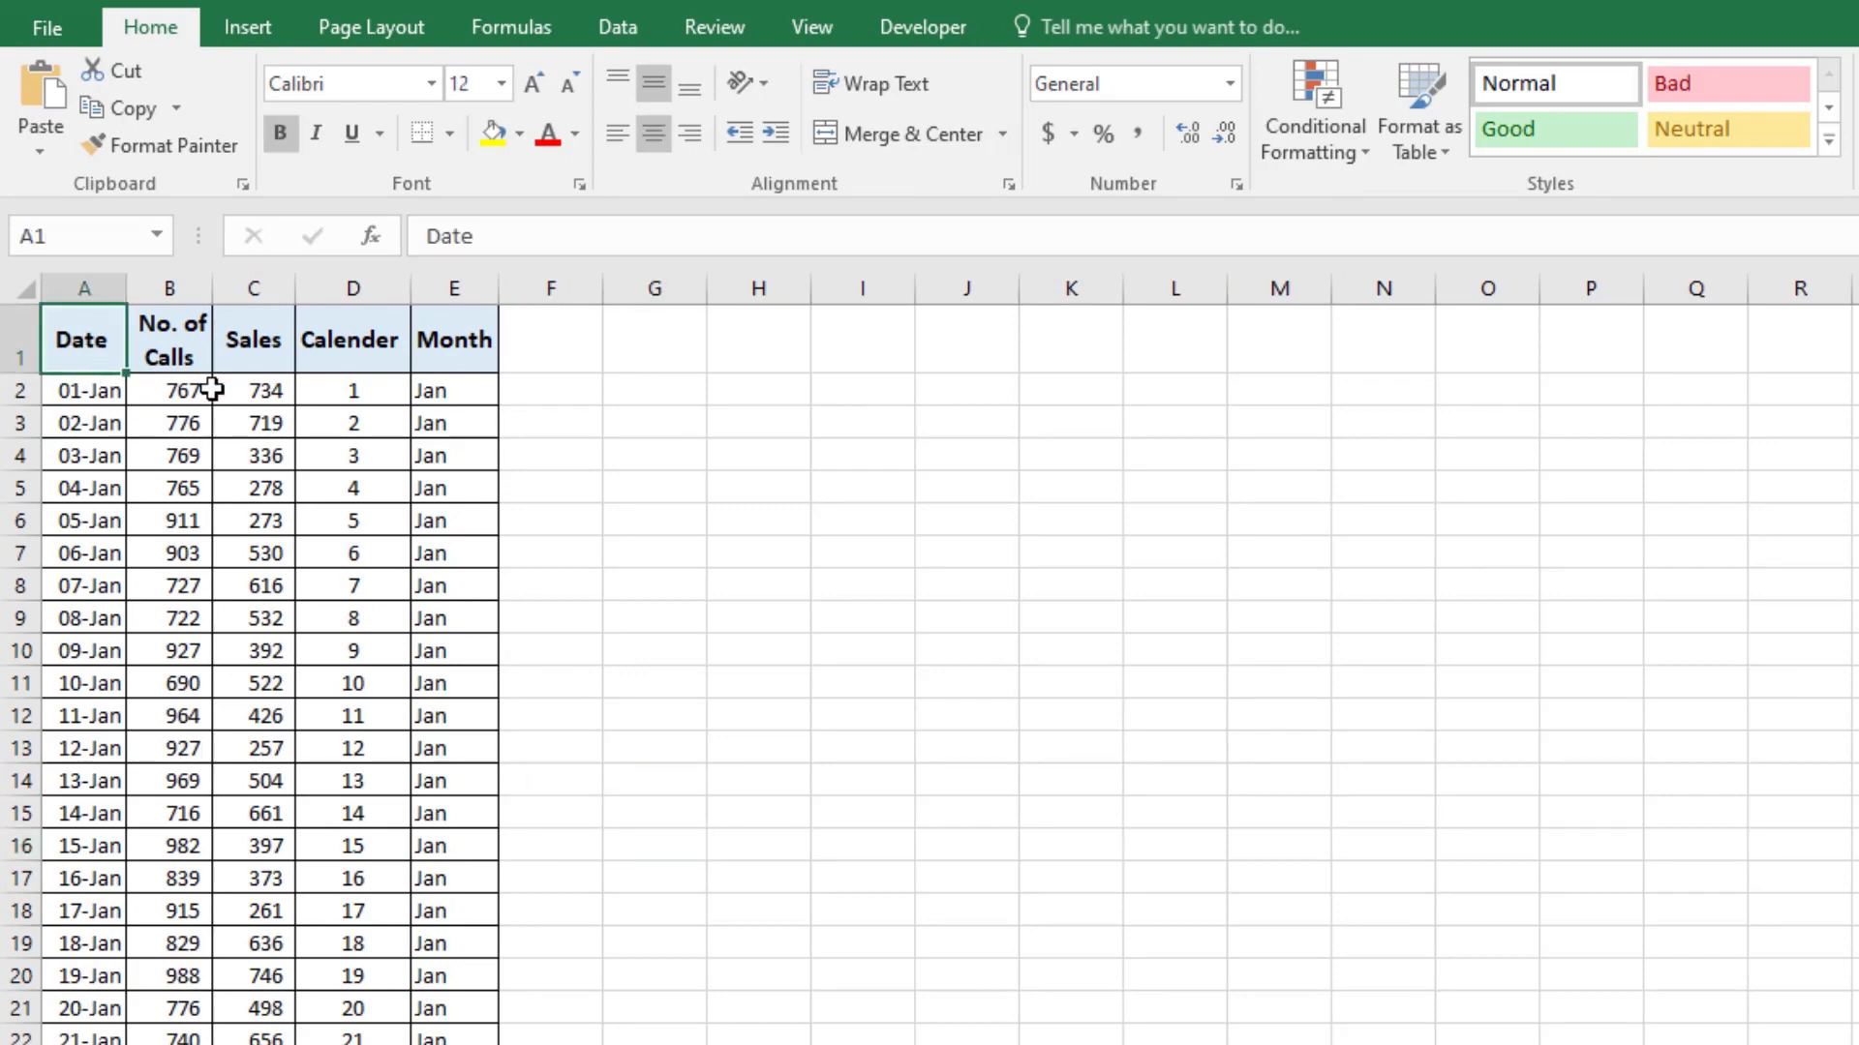
key("ctrl+shift+Right")
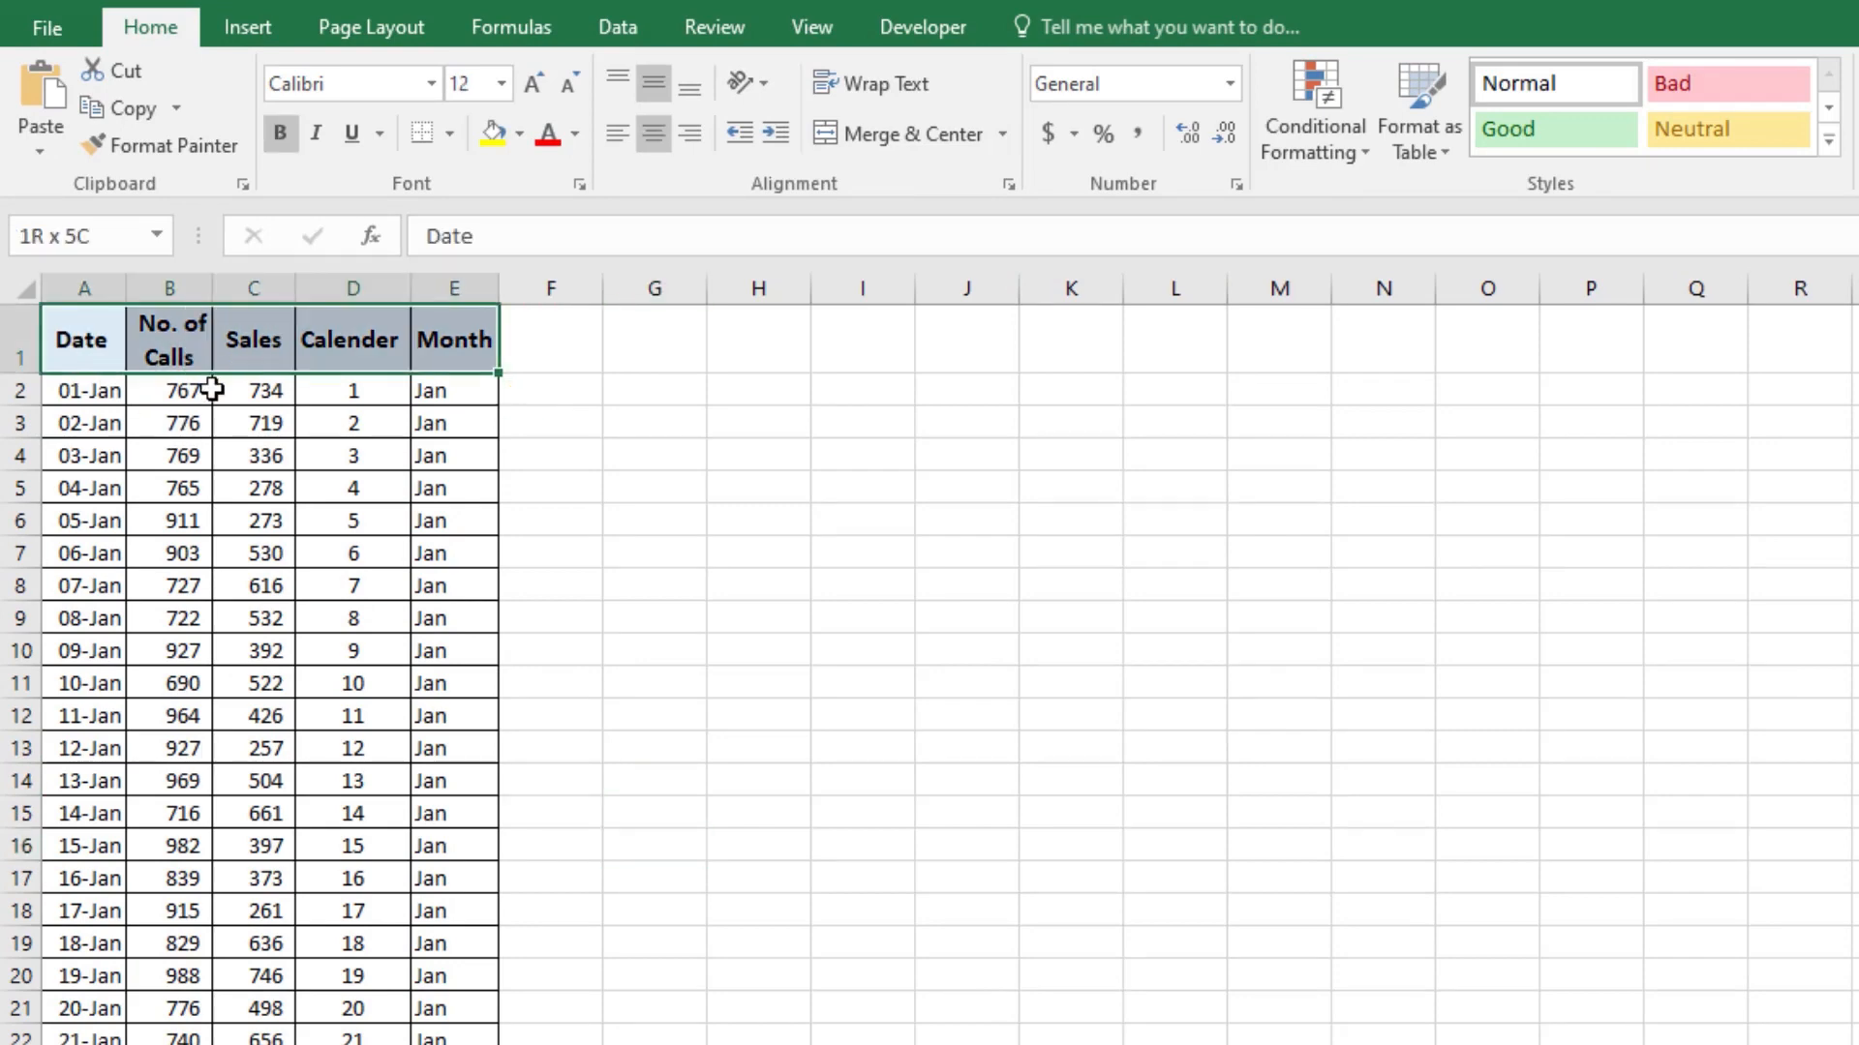
key("ctrl+shift+Down")
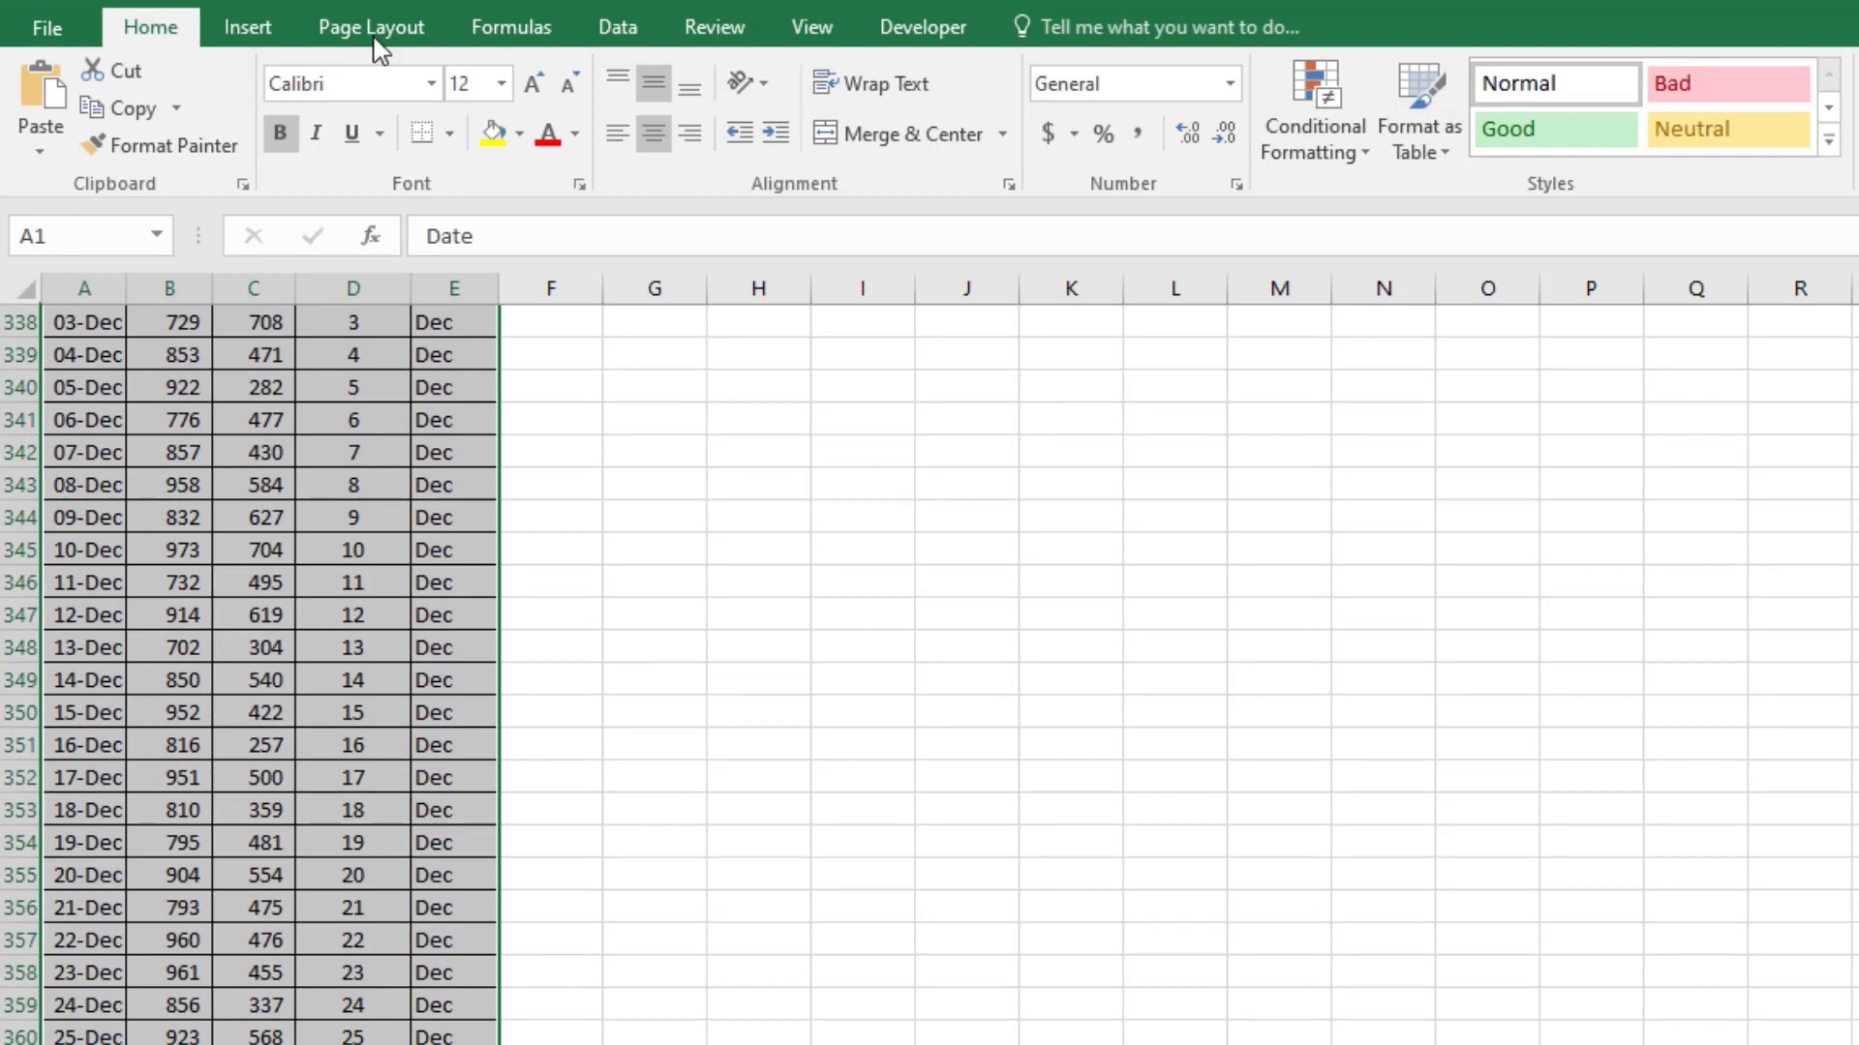
left_click(244, 25)
left_click(58, 97)
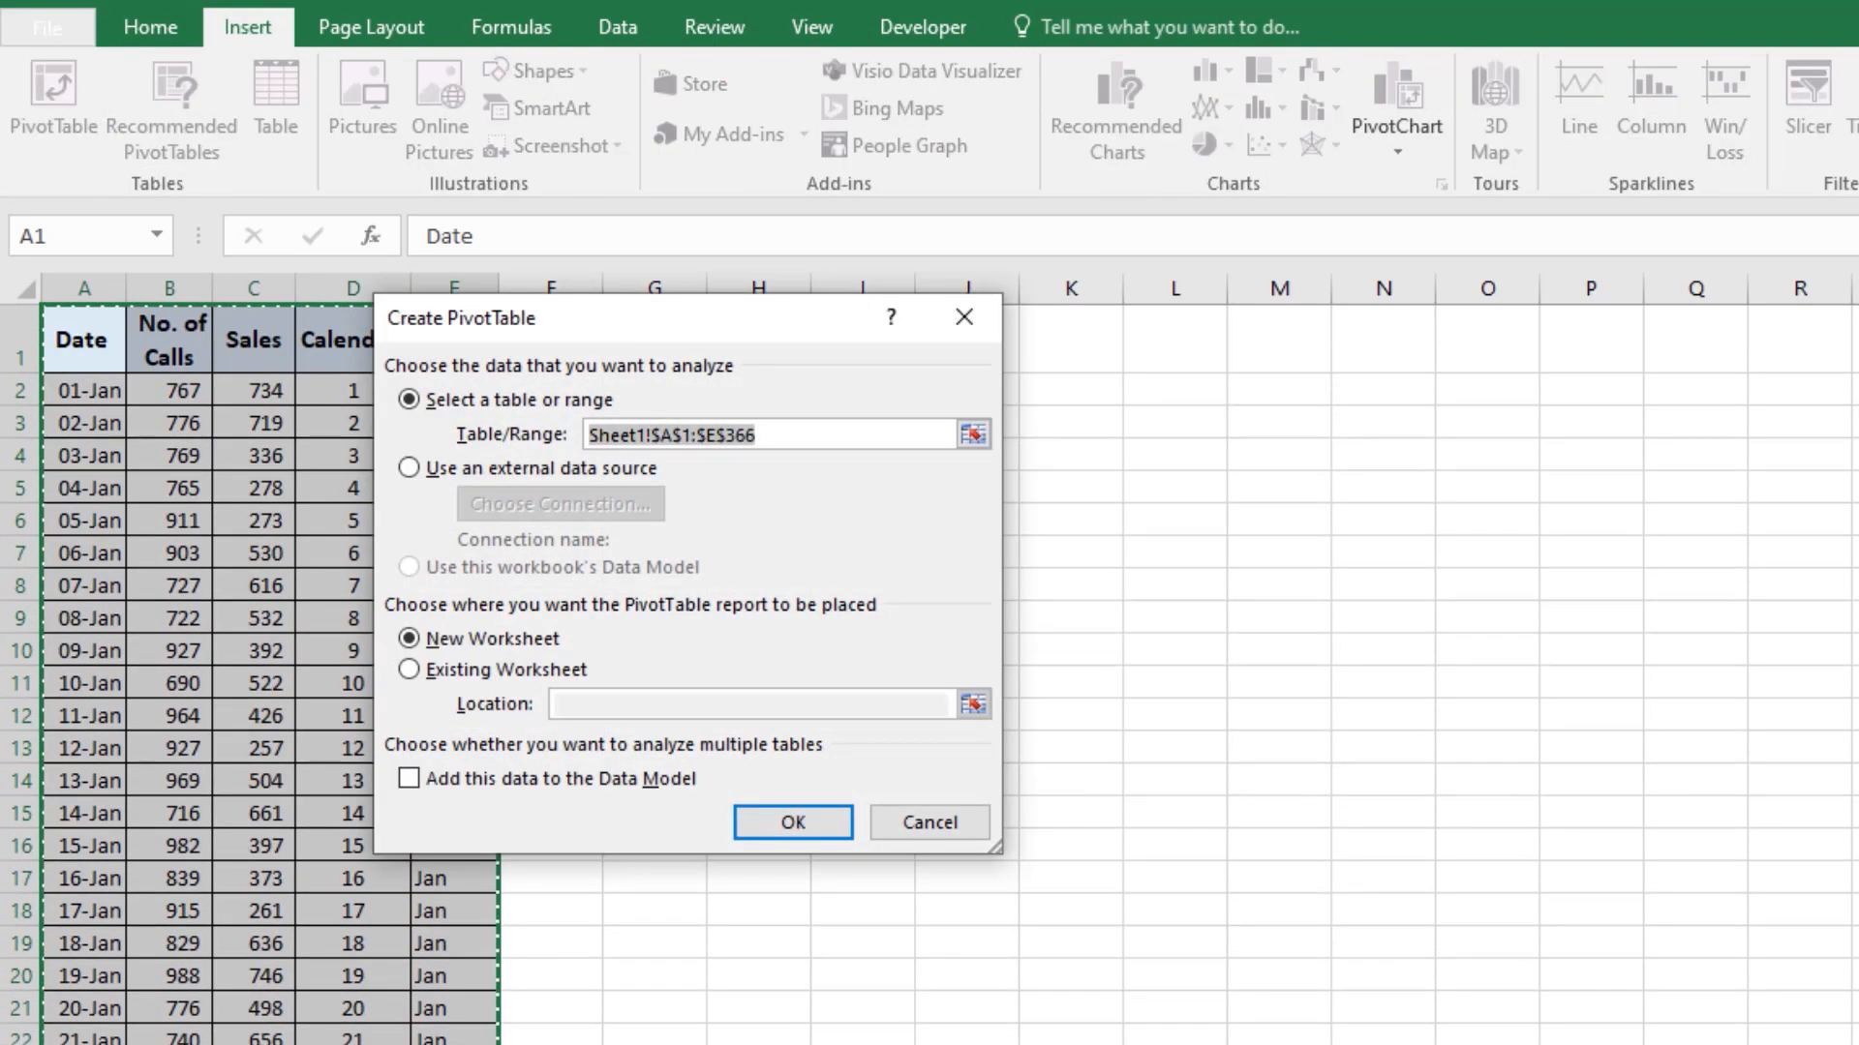
left_click(771, 828)
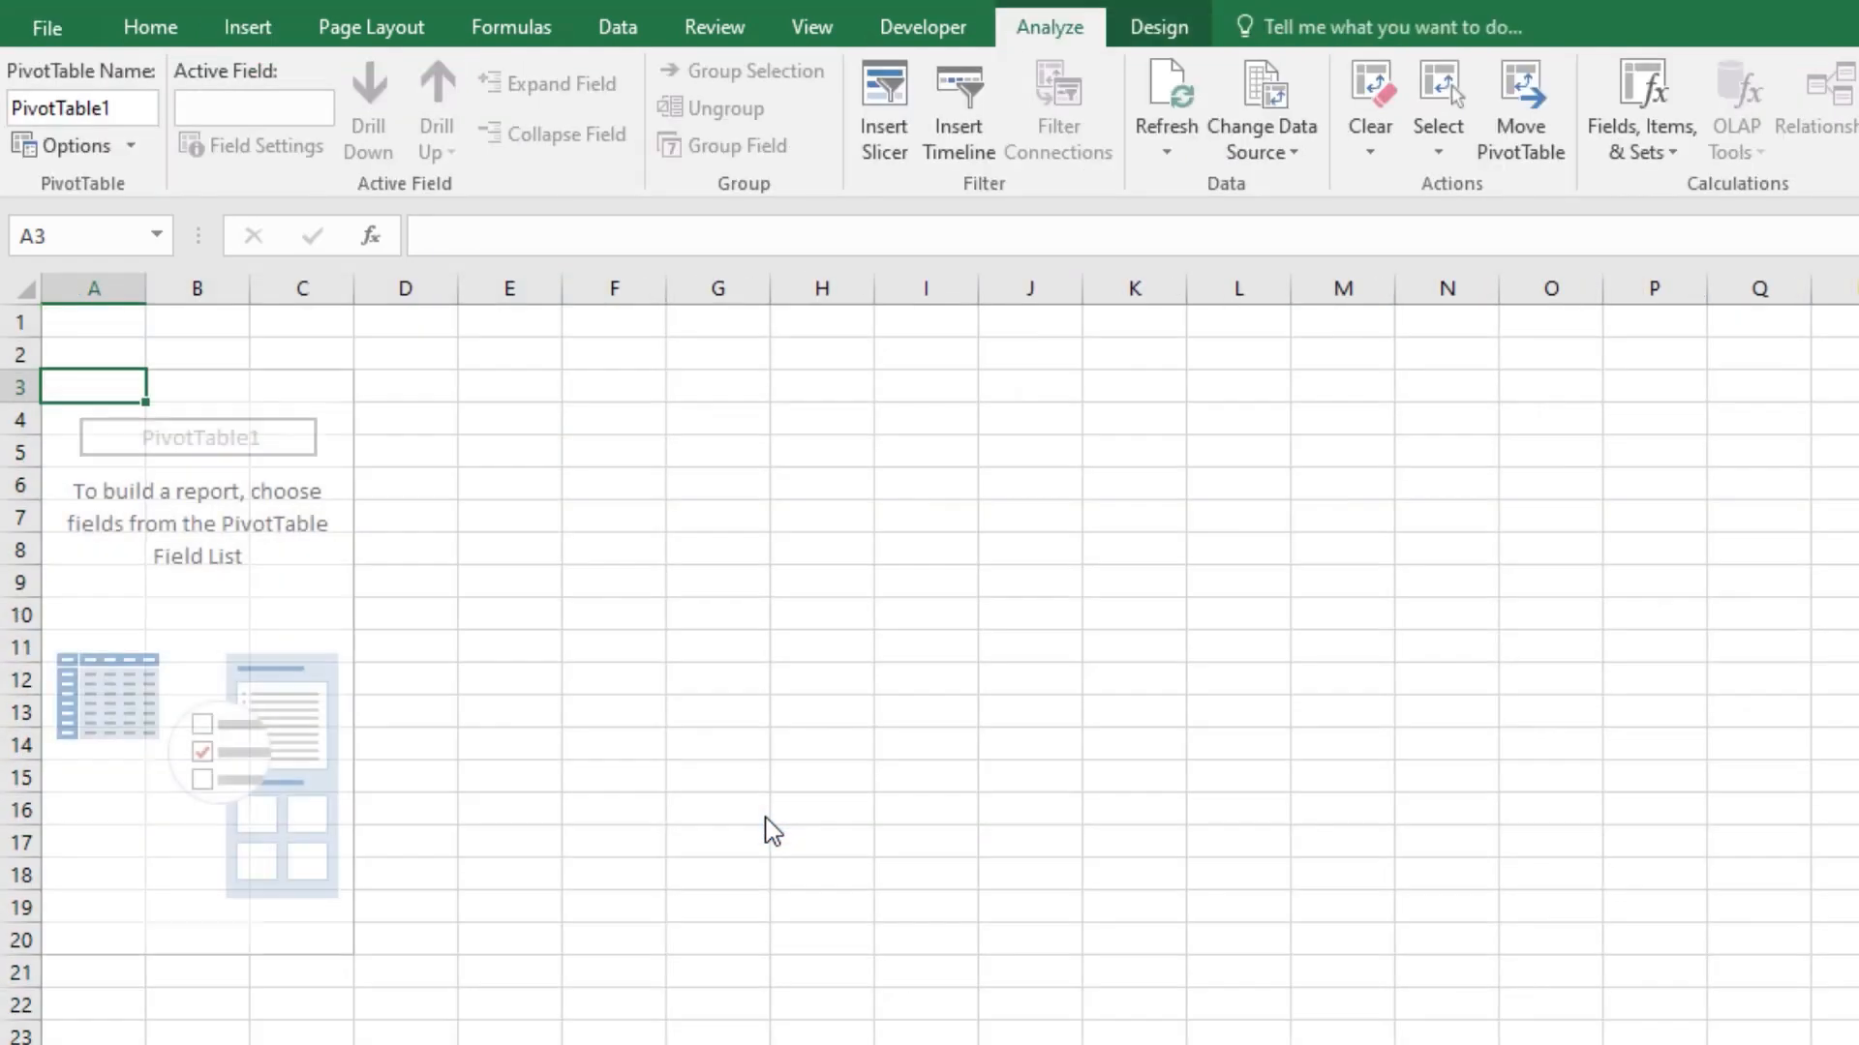
Step: Enable the Classic PivotTable layout in the display options of the new PivotTable
right_click(128, 620)
left_click(238, 780)
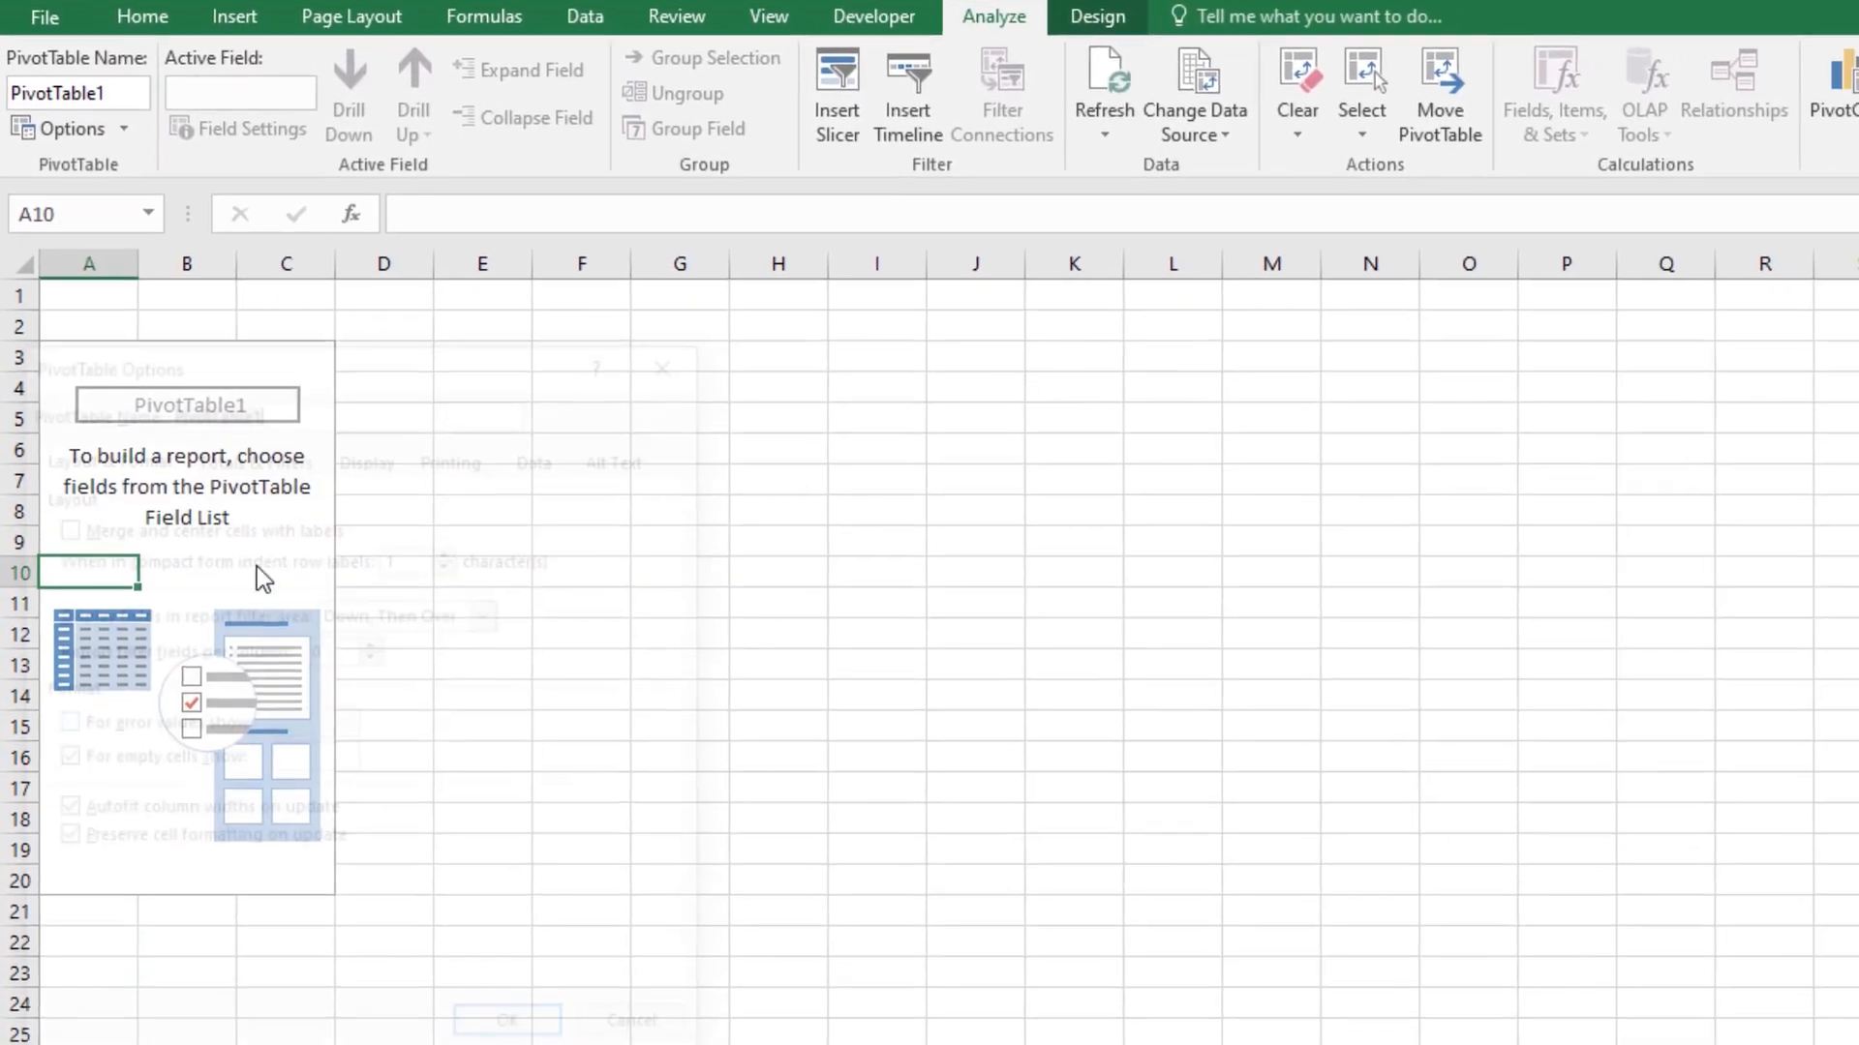
left_click(386, 480)
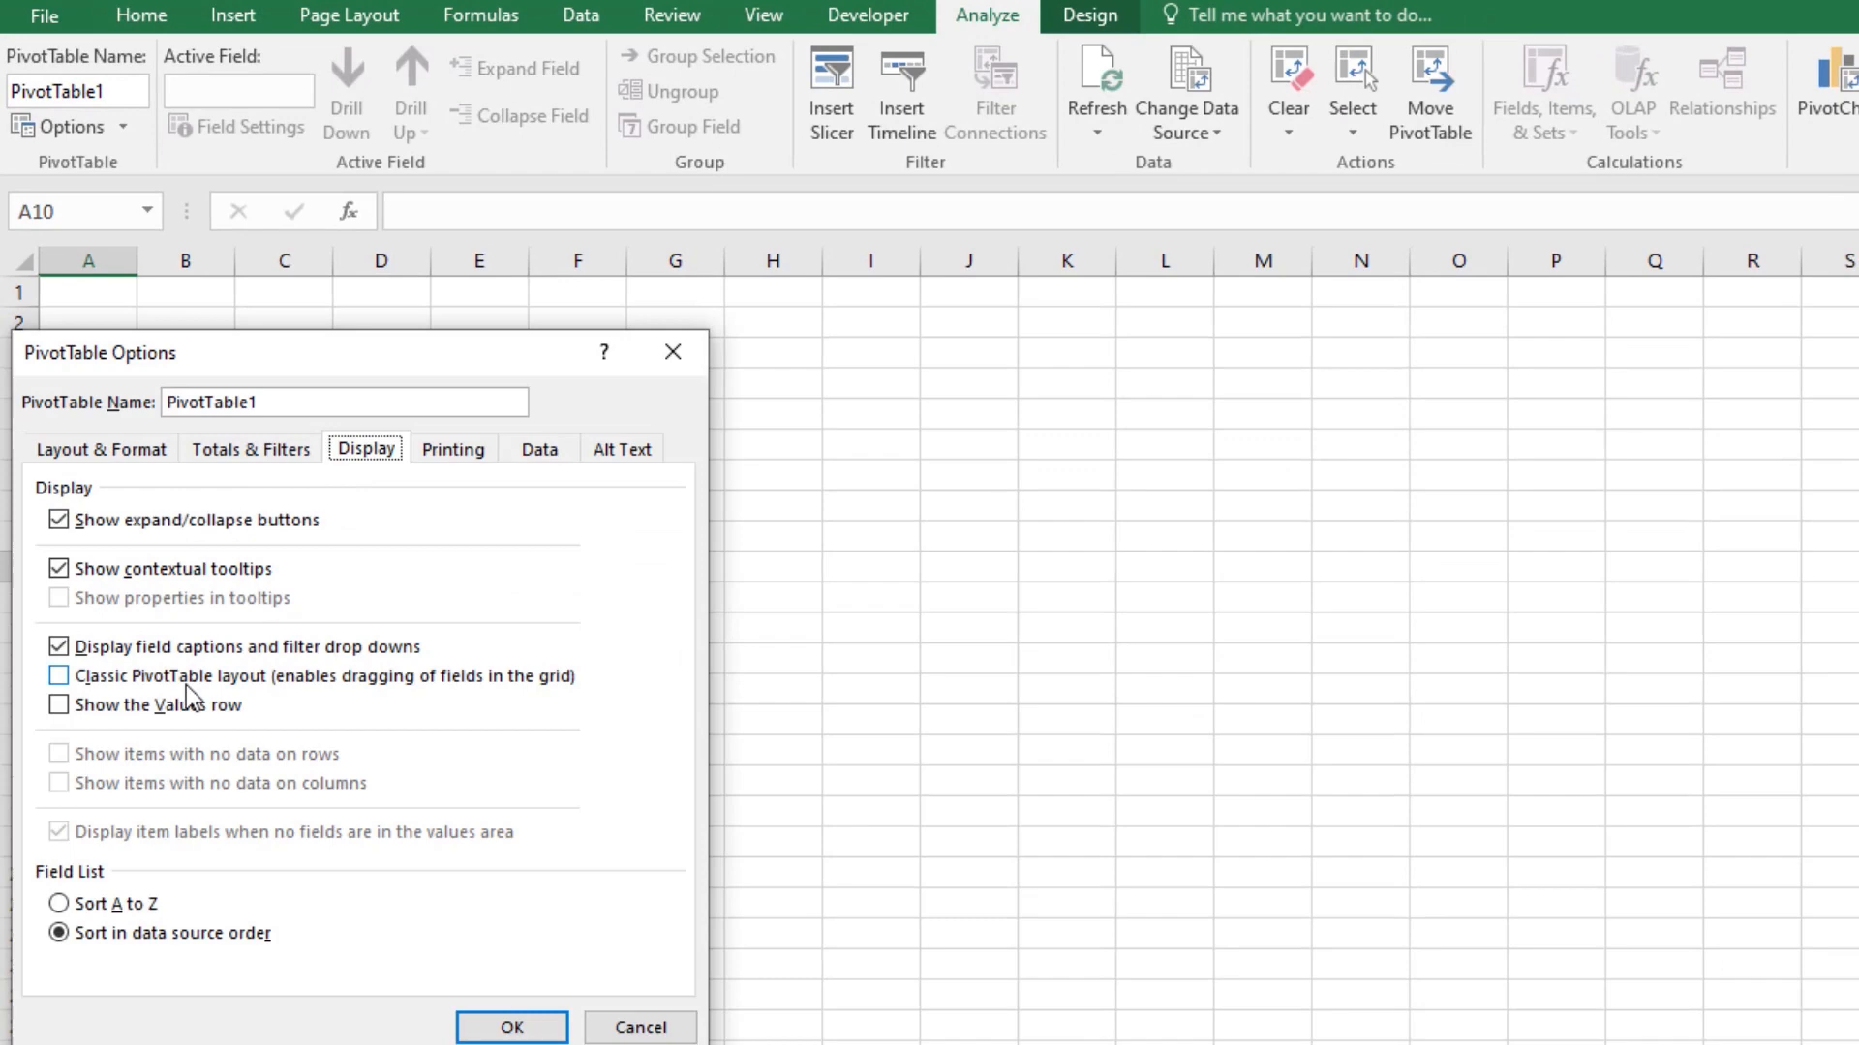
left_click(189, 679)
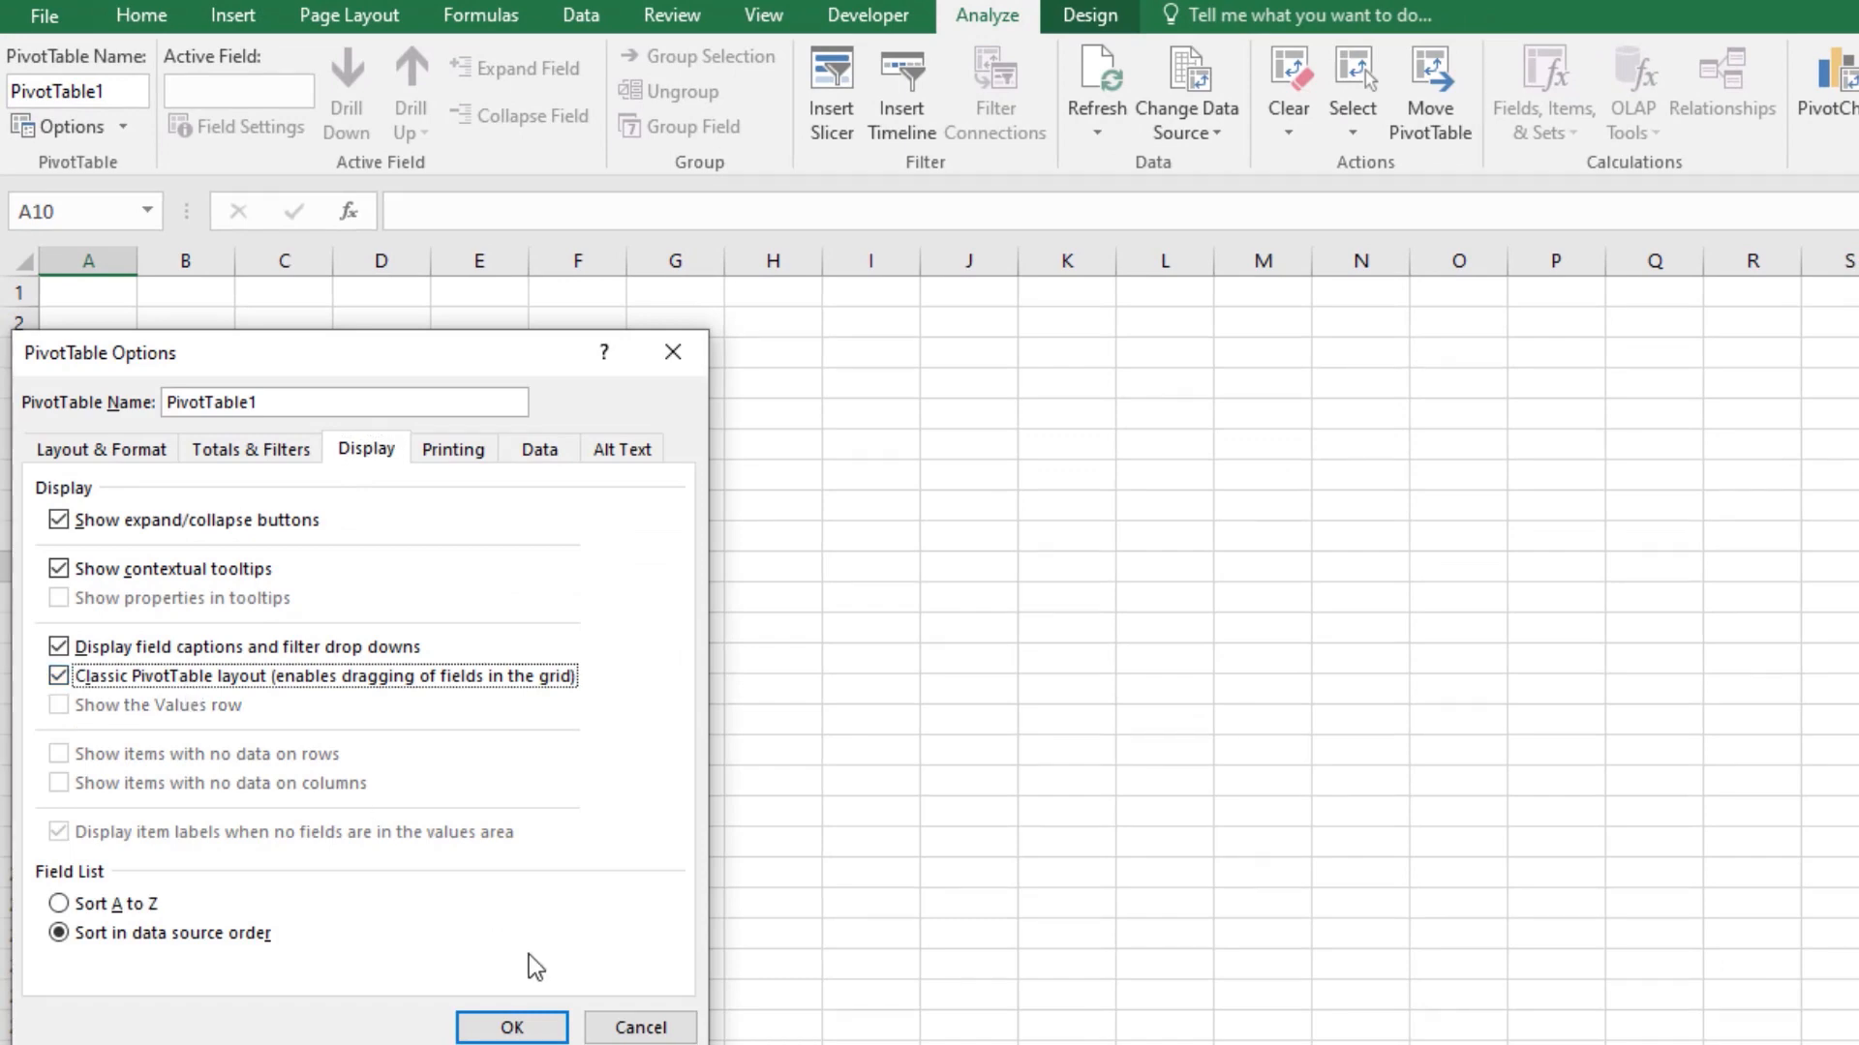
left_click(511, 1026)
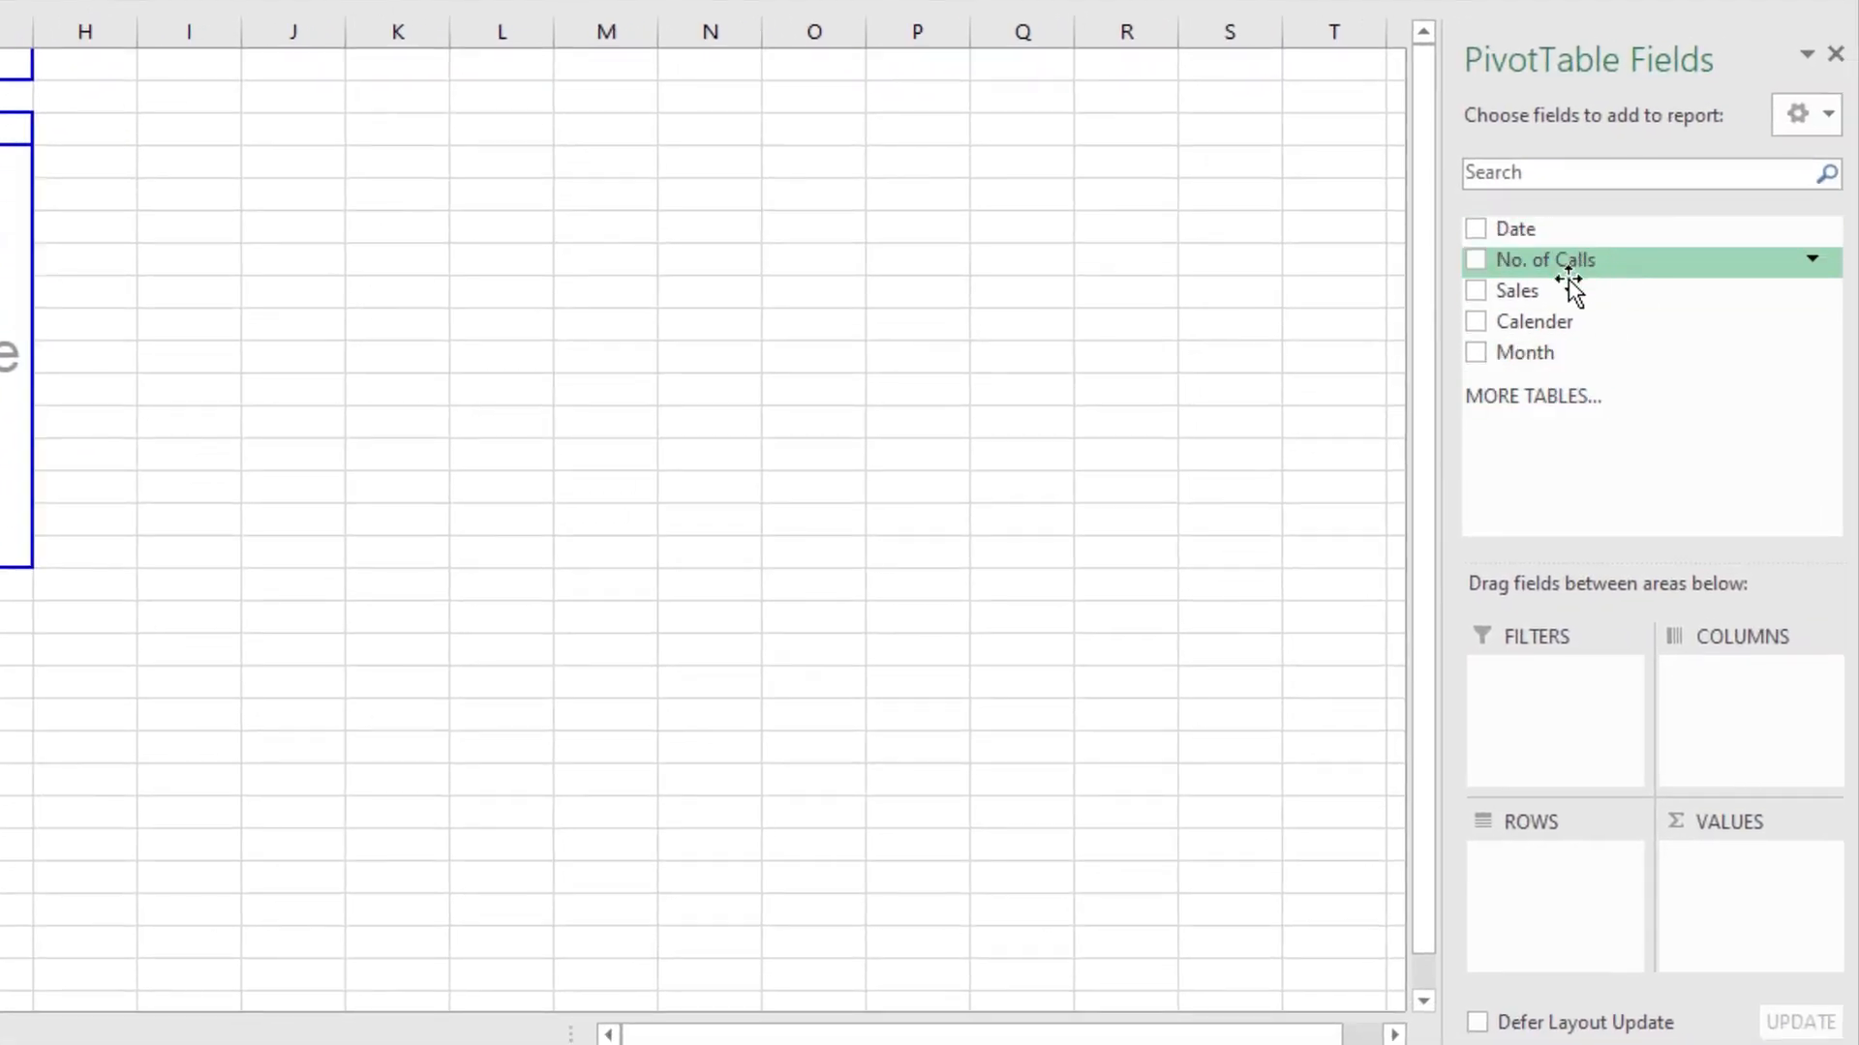
Step: Add the No. of Calls and Sales fields to the PivotTable's Values area
left_click_drag(1541, 263, 1664, 595)
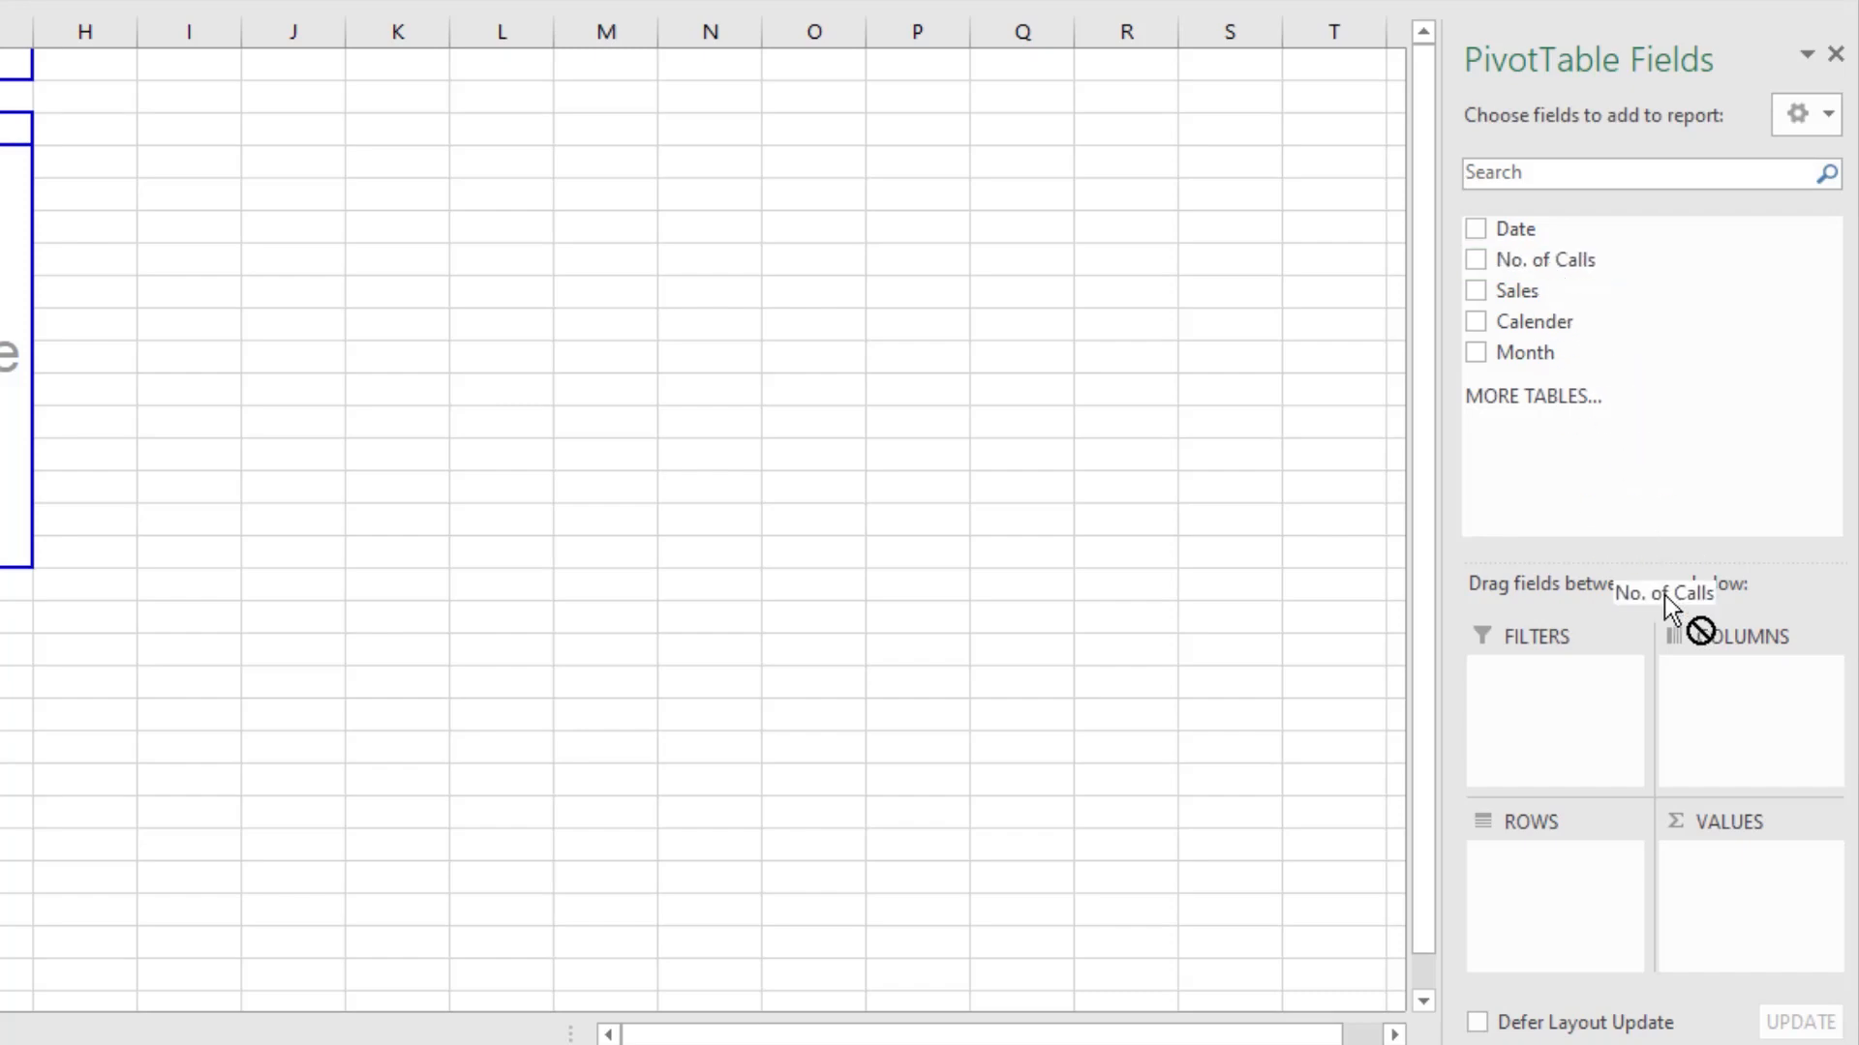
left_click_drag(1734, 868, 1735, 868)
left_click_drag(1533, 292, 1805, 919)
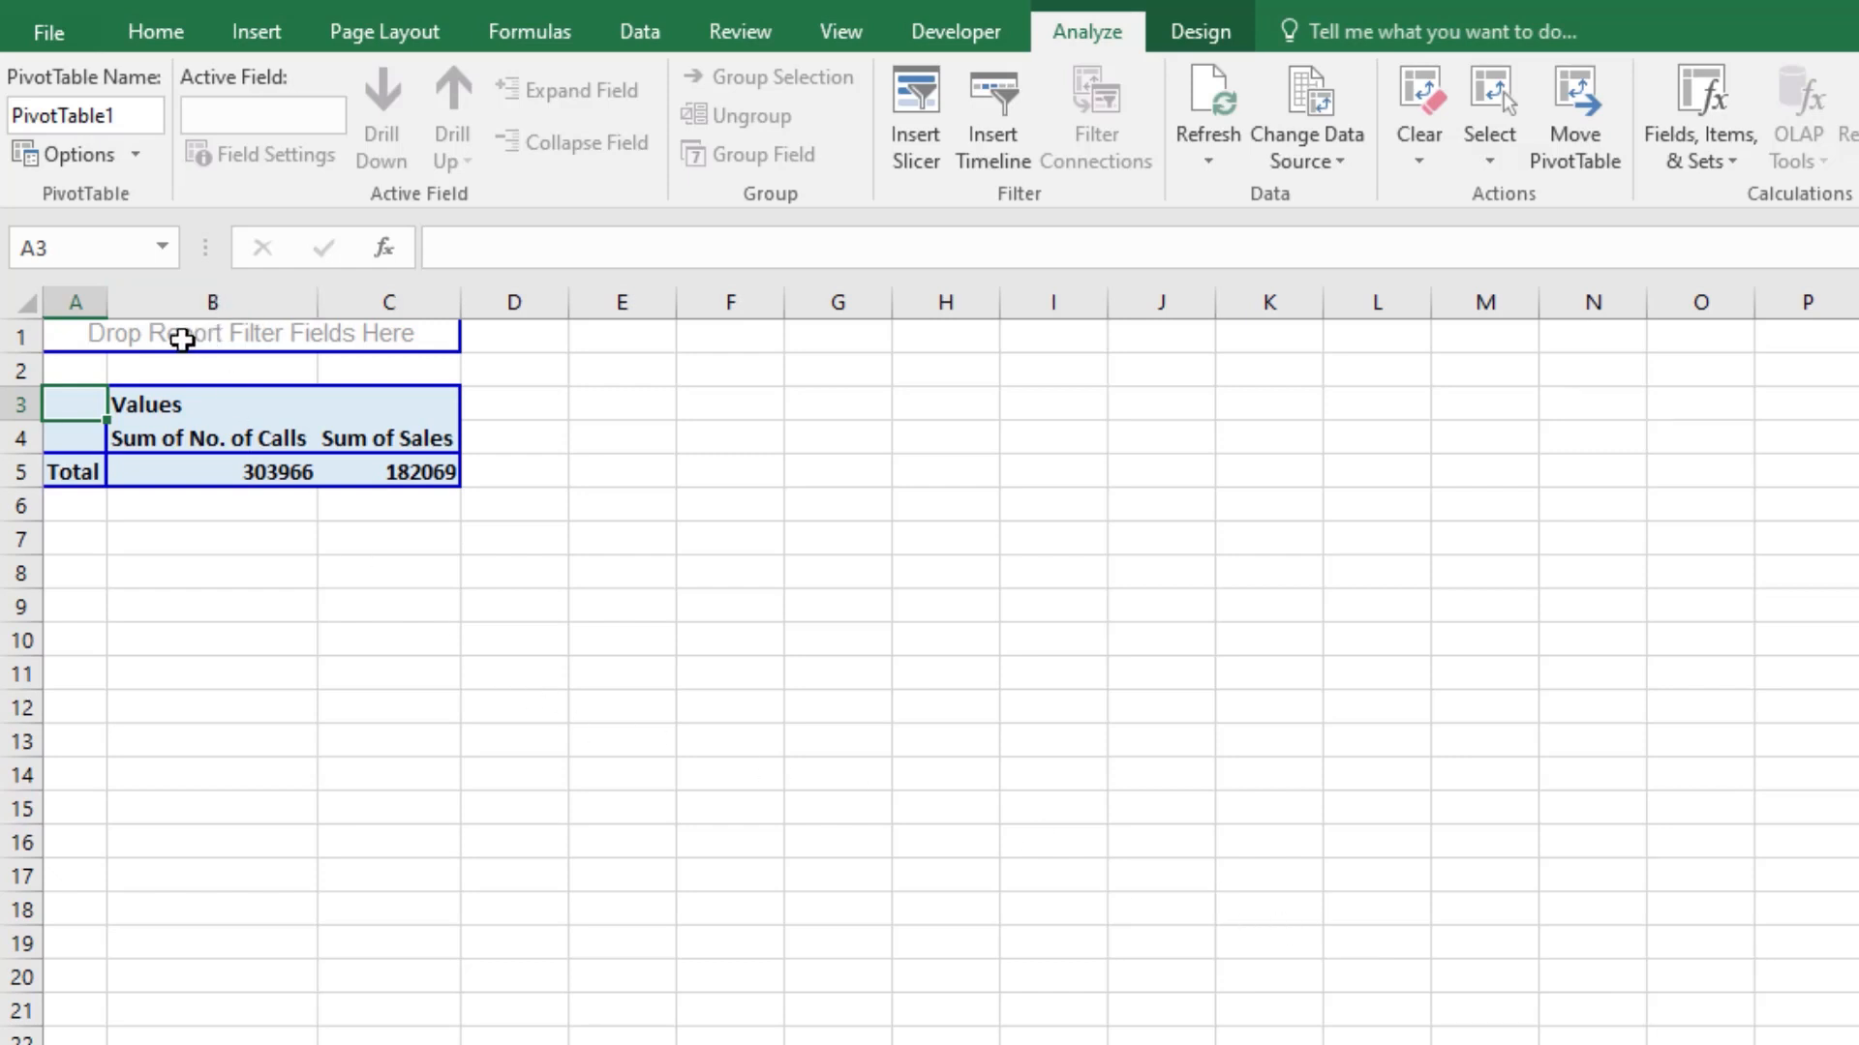
Step: Increase the font size of the entire PivotTable worksheet to 14
left_click(155, 31)
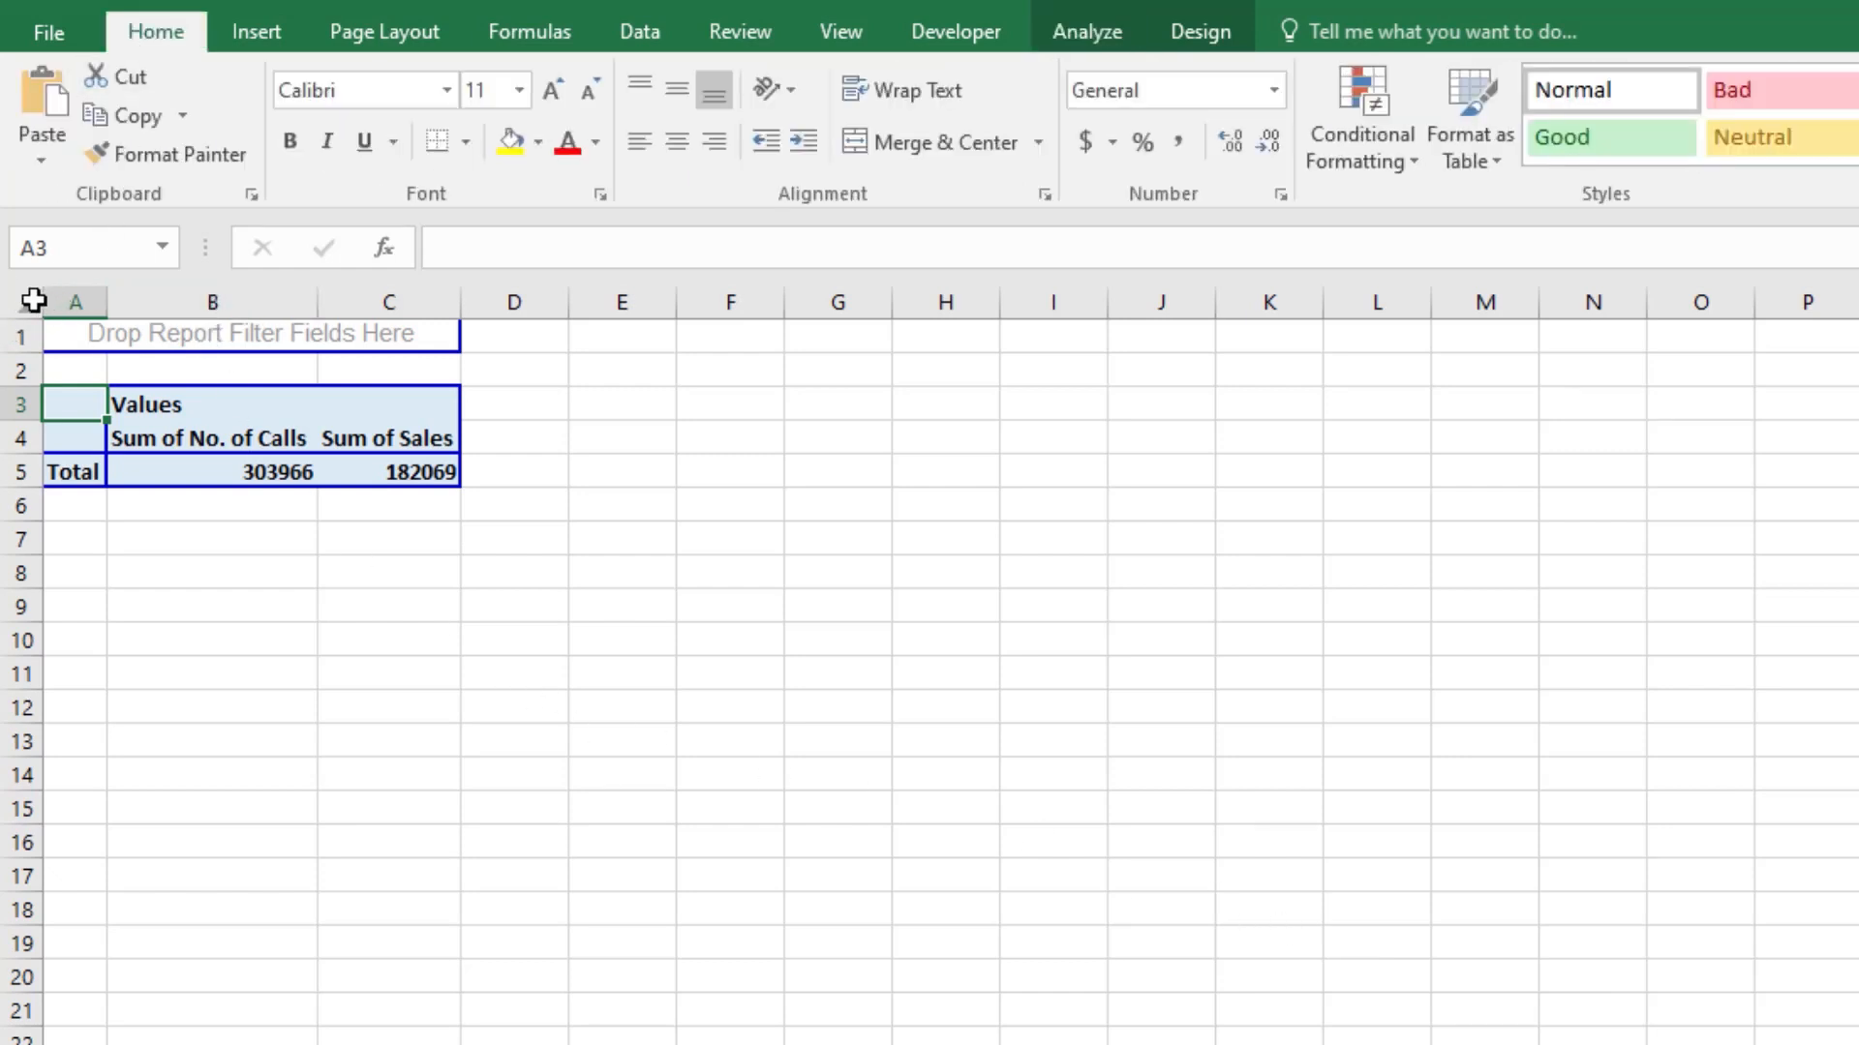
left_click(34, 301)
left_click(554, 90)
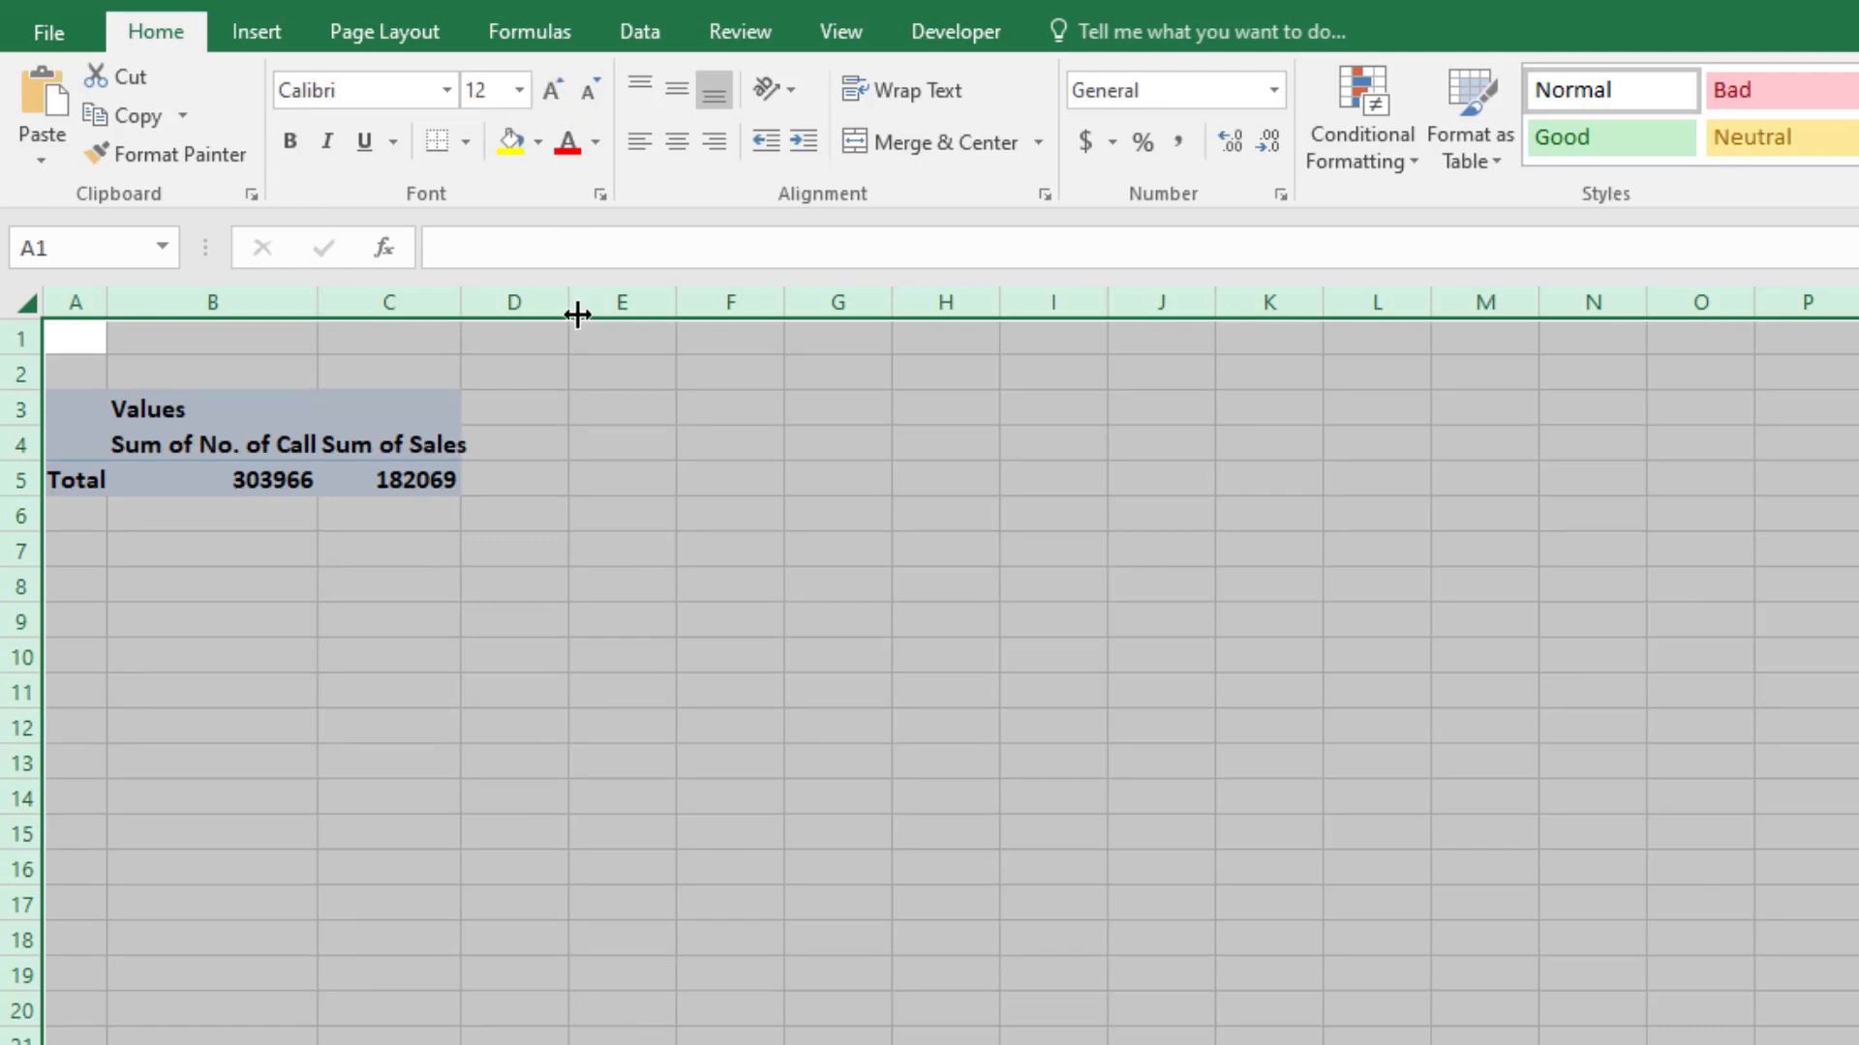
left_click(554, 90)
left_click(627, 556)
Step: Widen columns A, B and C so the PivotTable's headings and totals fit
left_click_drag(295, 304, 456, 311)
double_click(461, 303)
left_click_drag(108, 303, 124, 303)
left_click(228, 479)
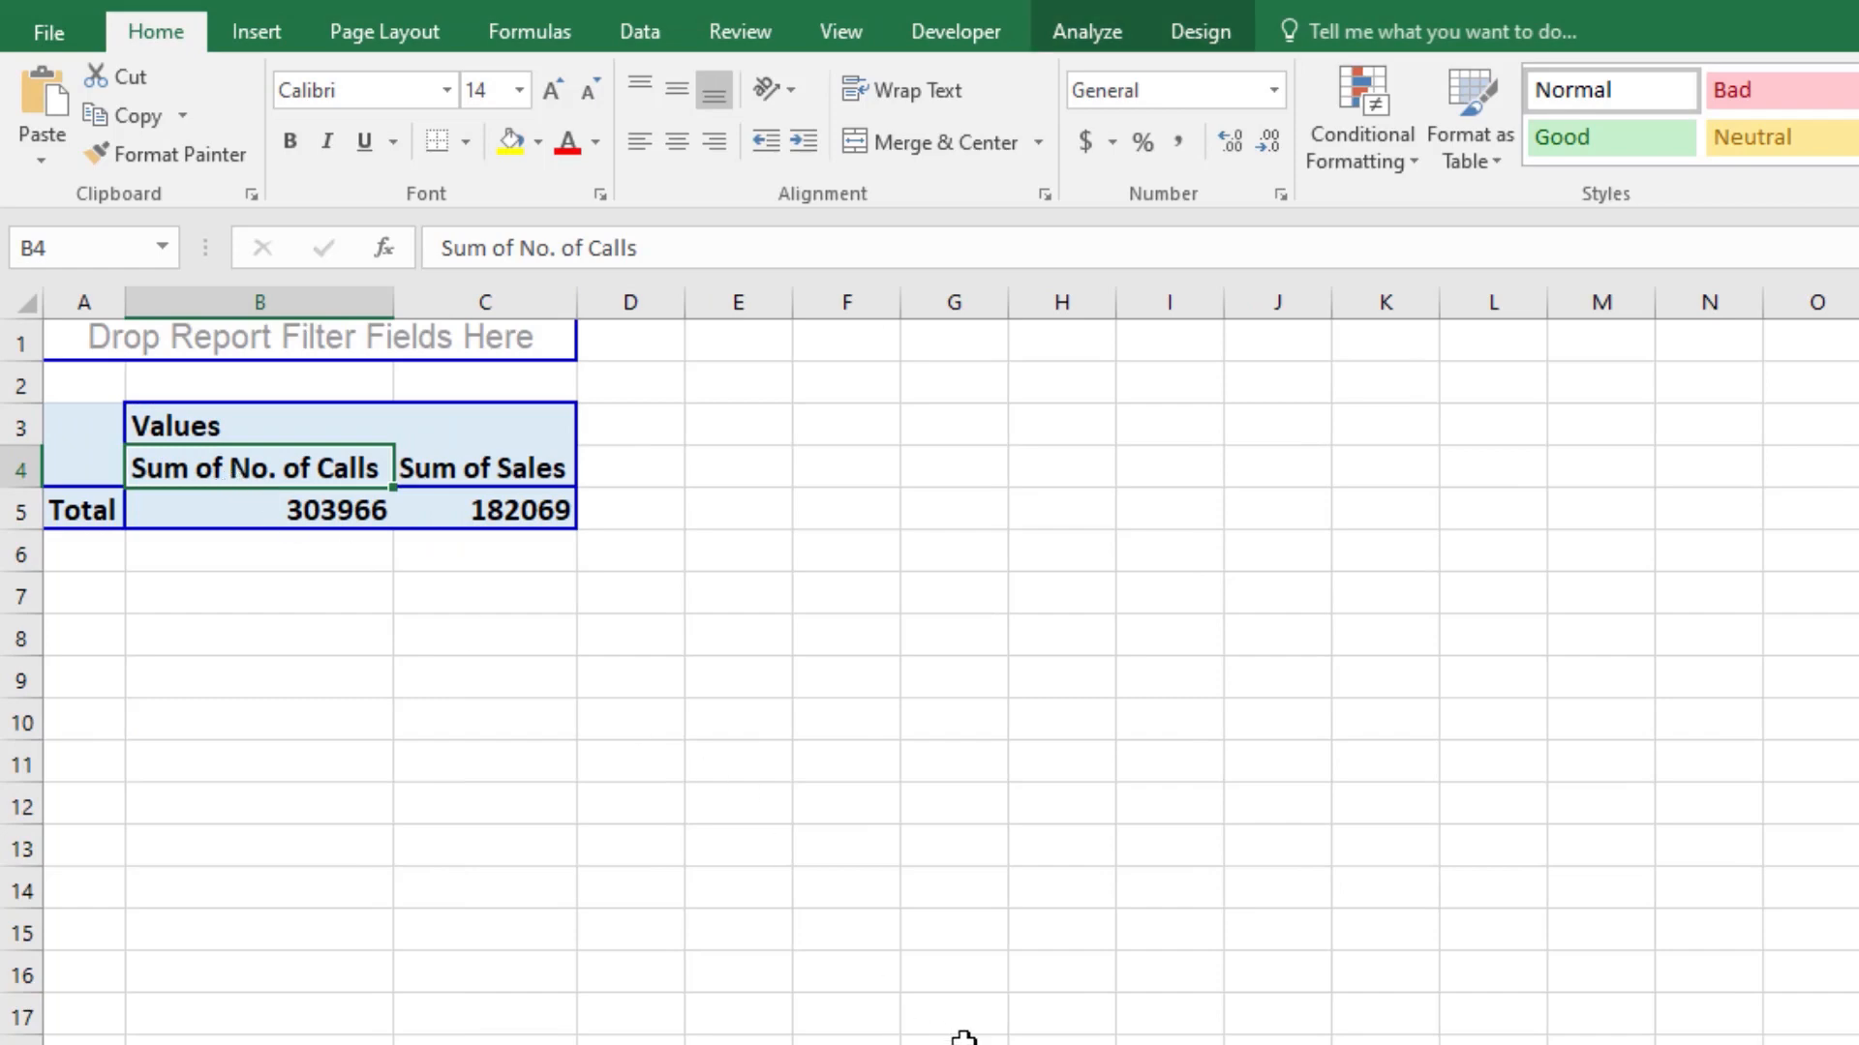
Step: Insert a PivotTable calculated field named %age Sales with the formula = Sales/'No. of Calls'
left_click(477, 514)
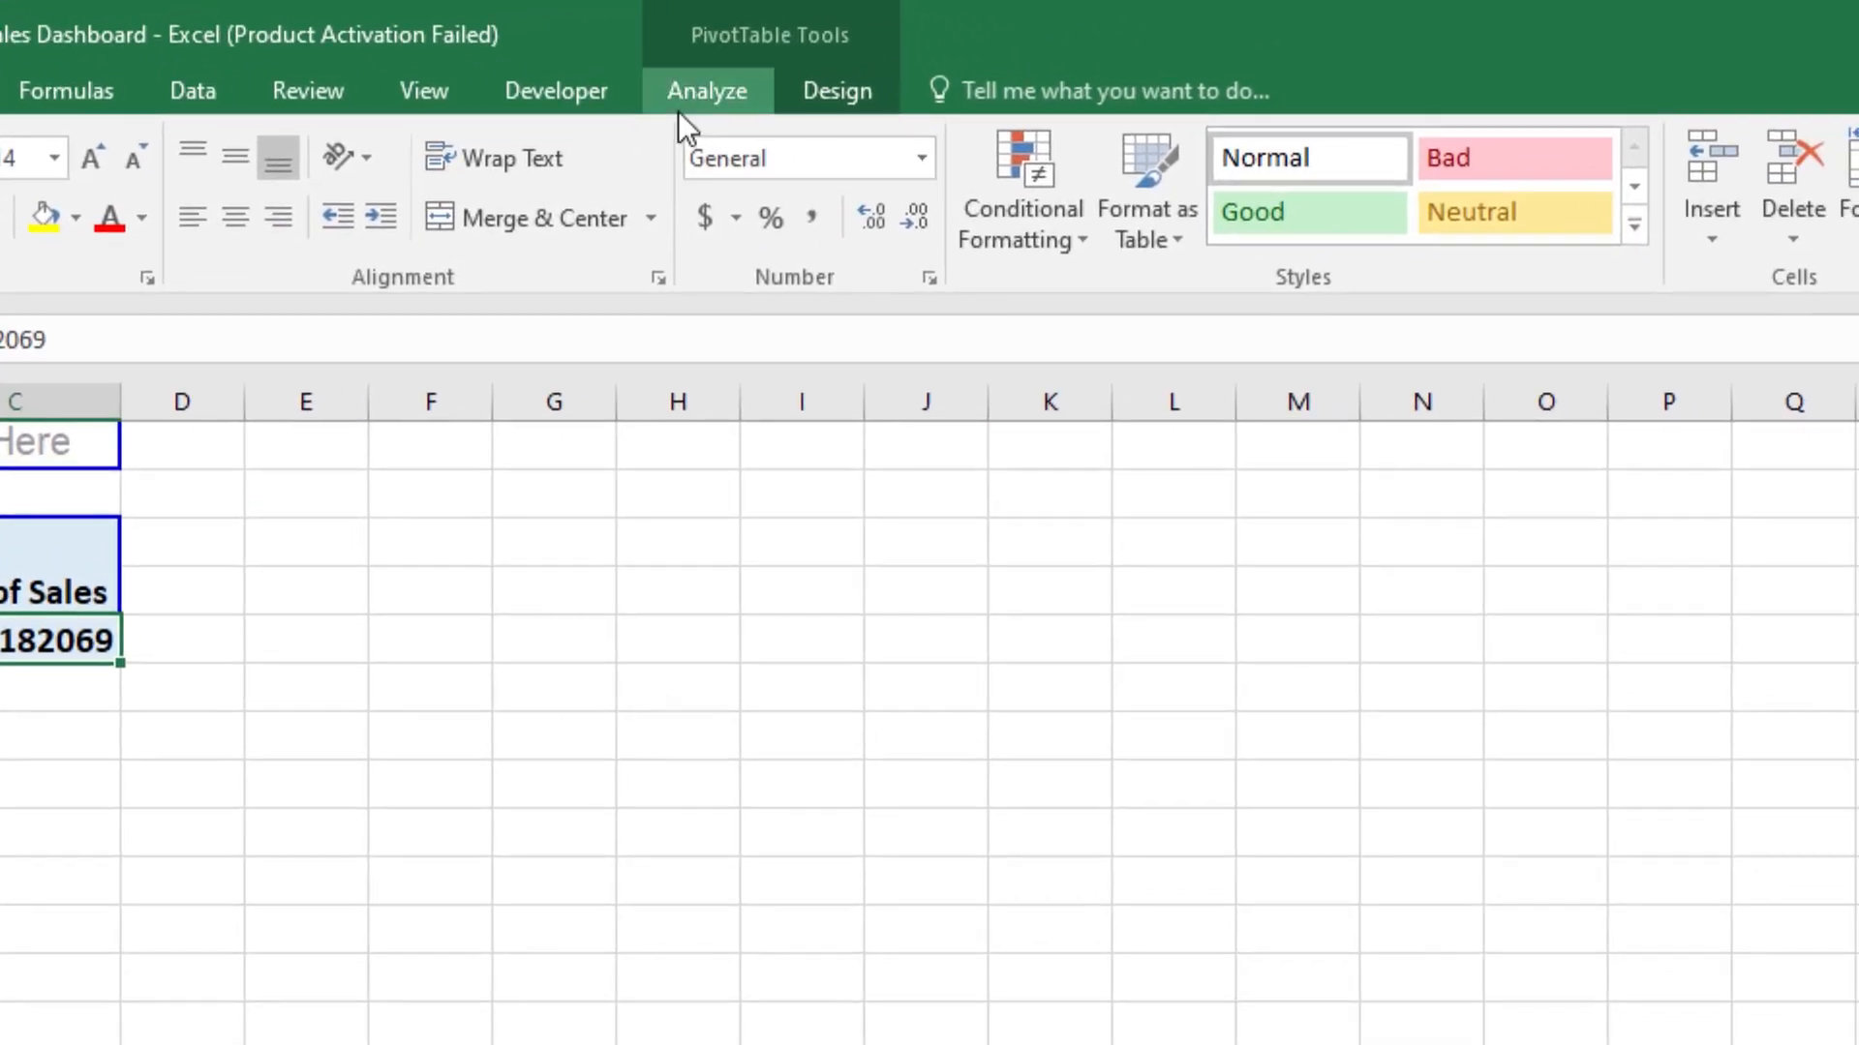
left_click(678, 110)
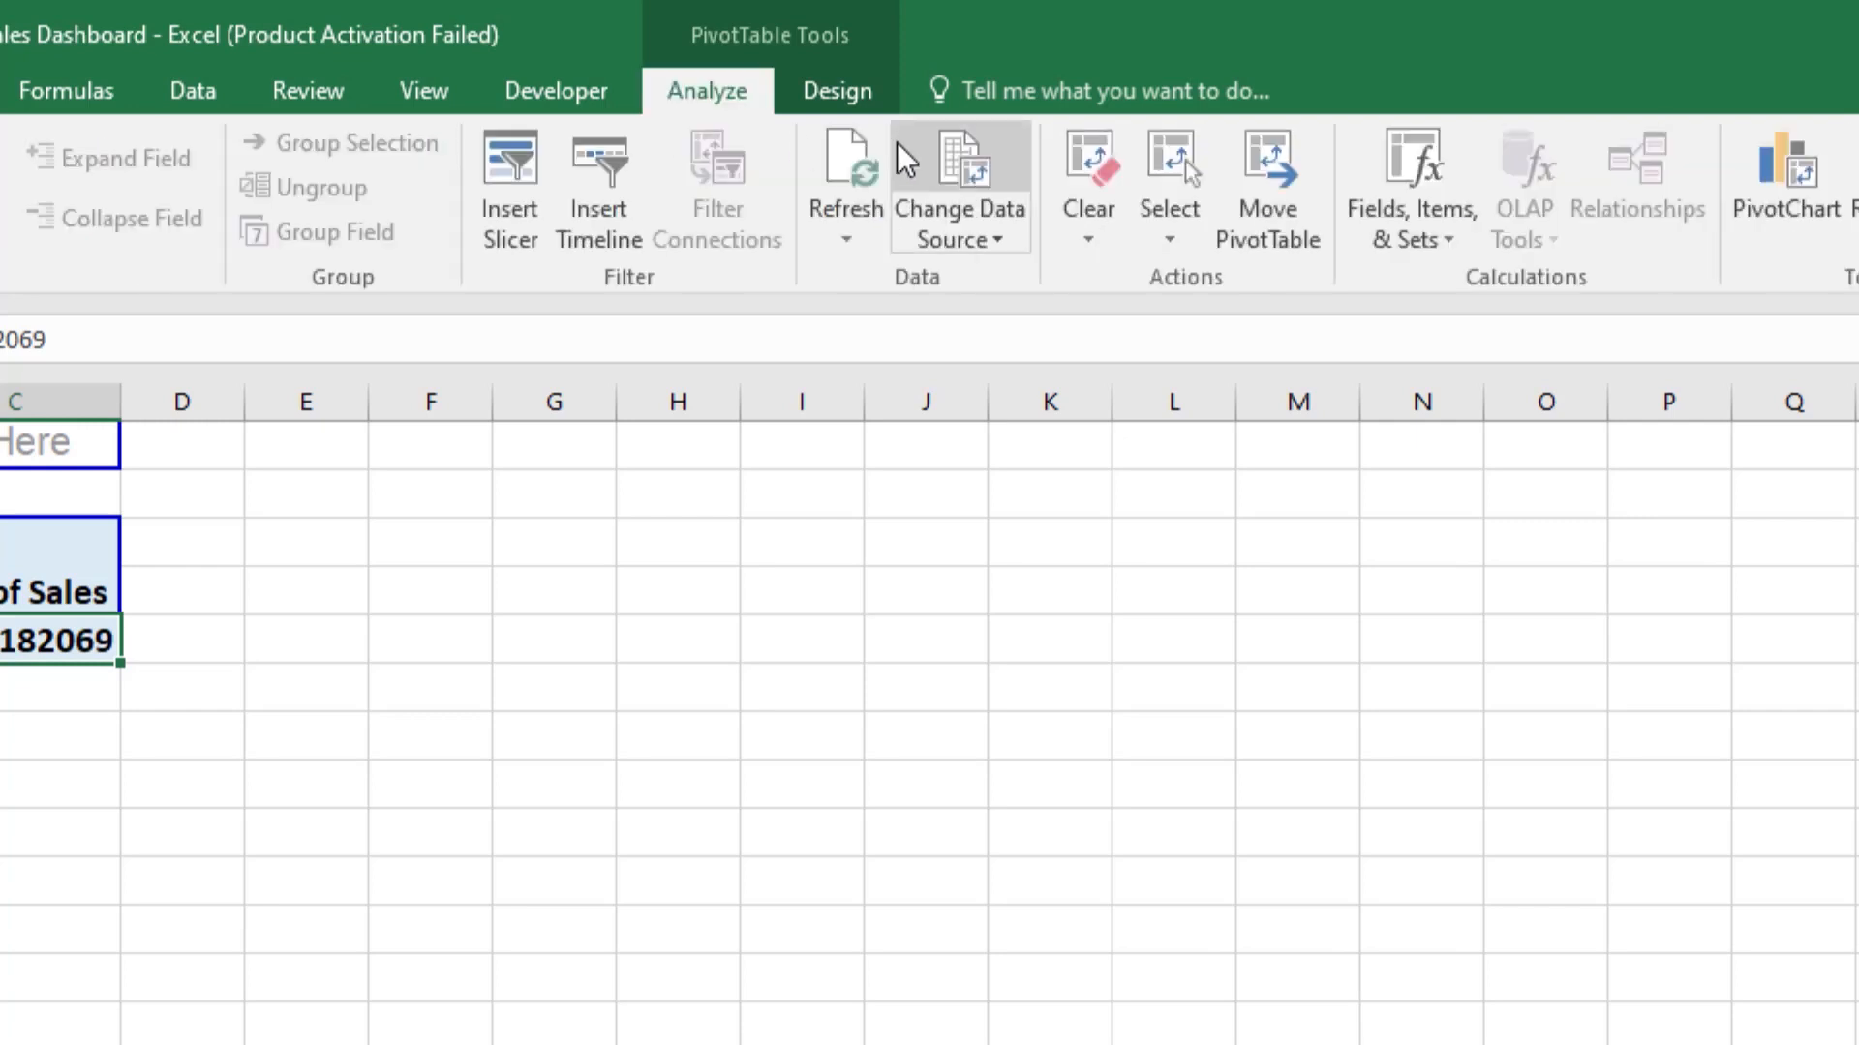
left_click(1448, 251)
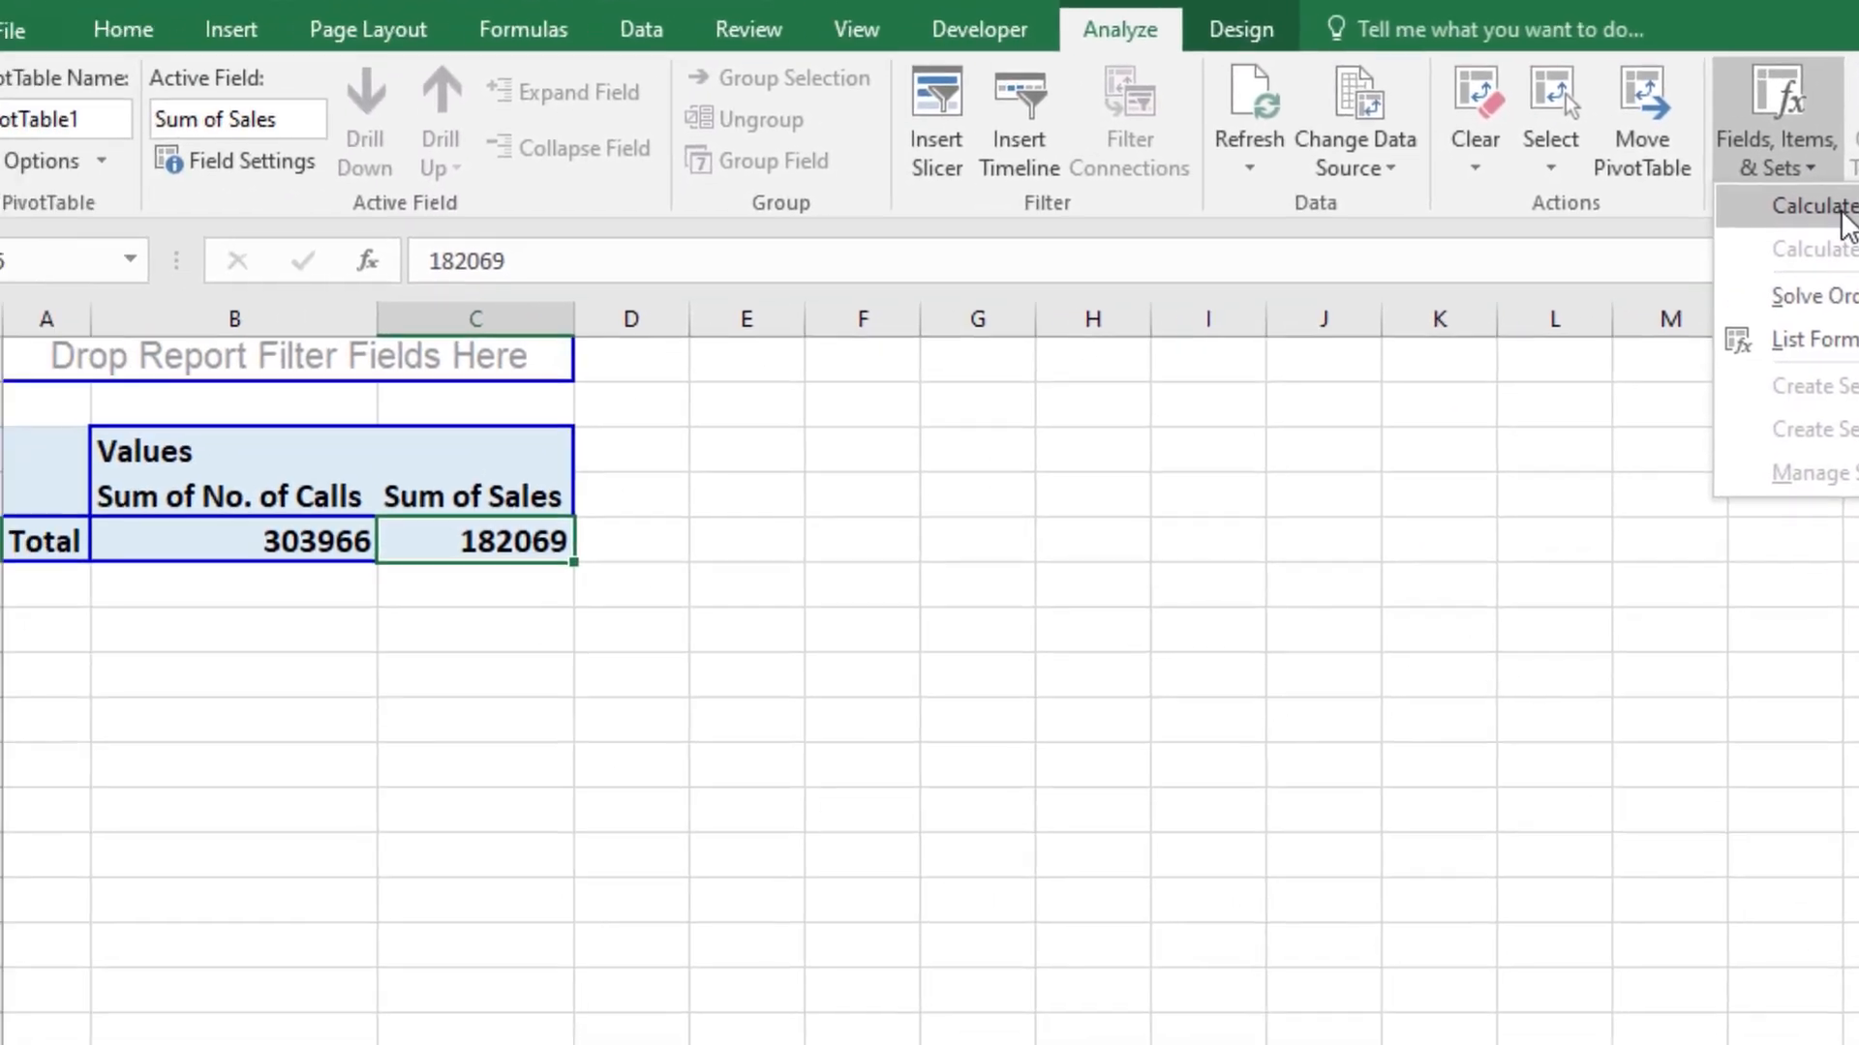
left_click(1820, 206)
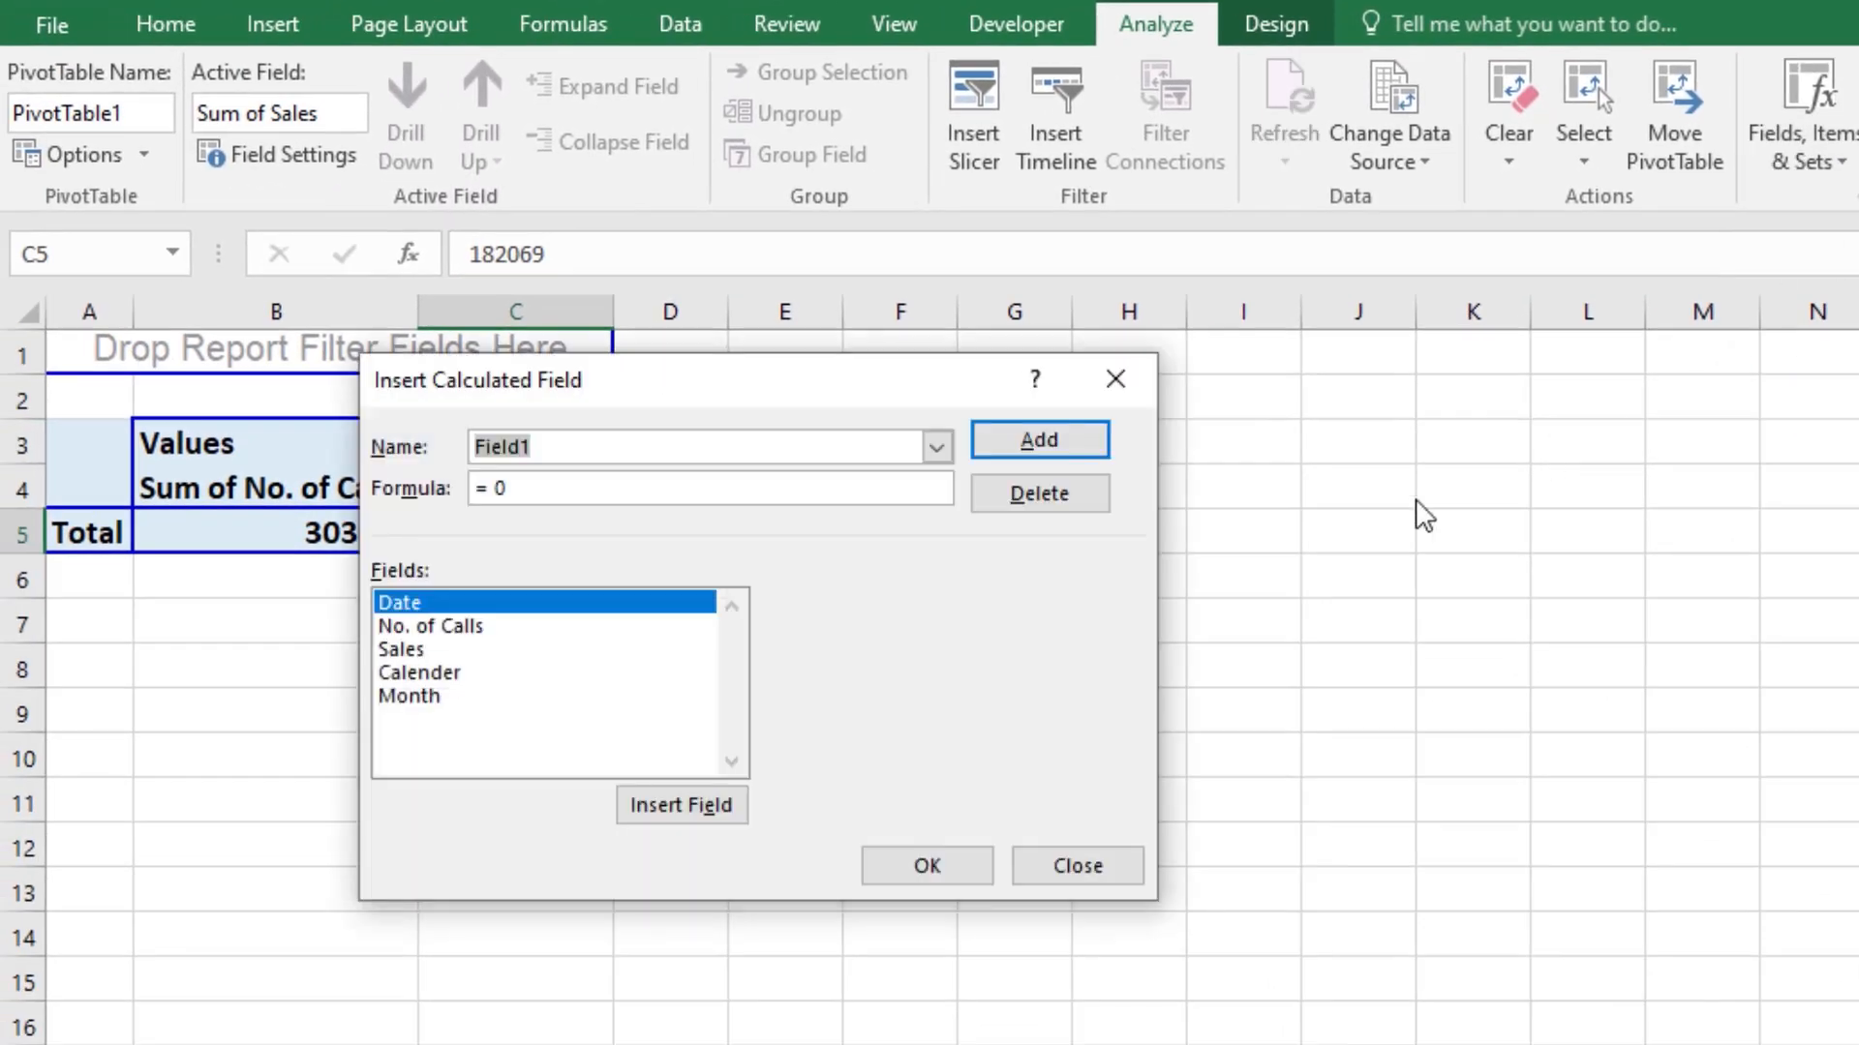
left_click(647, 451)
type("%age Sales")
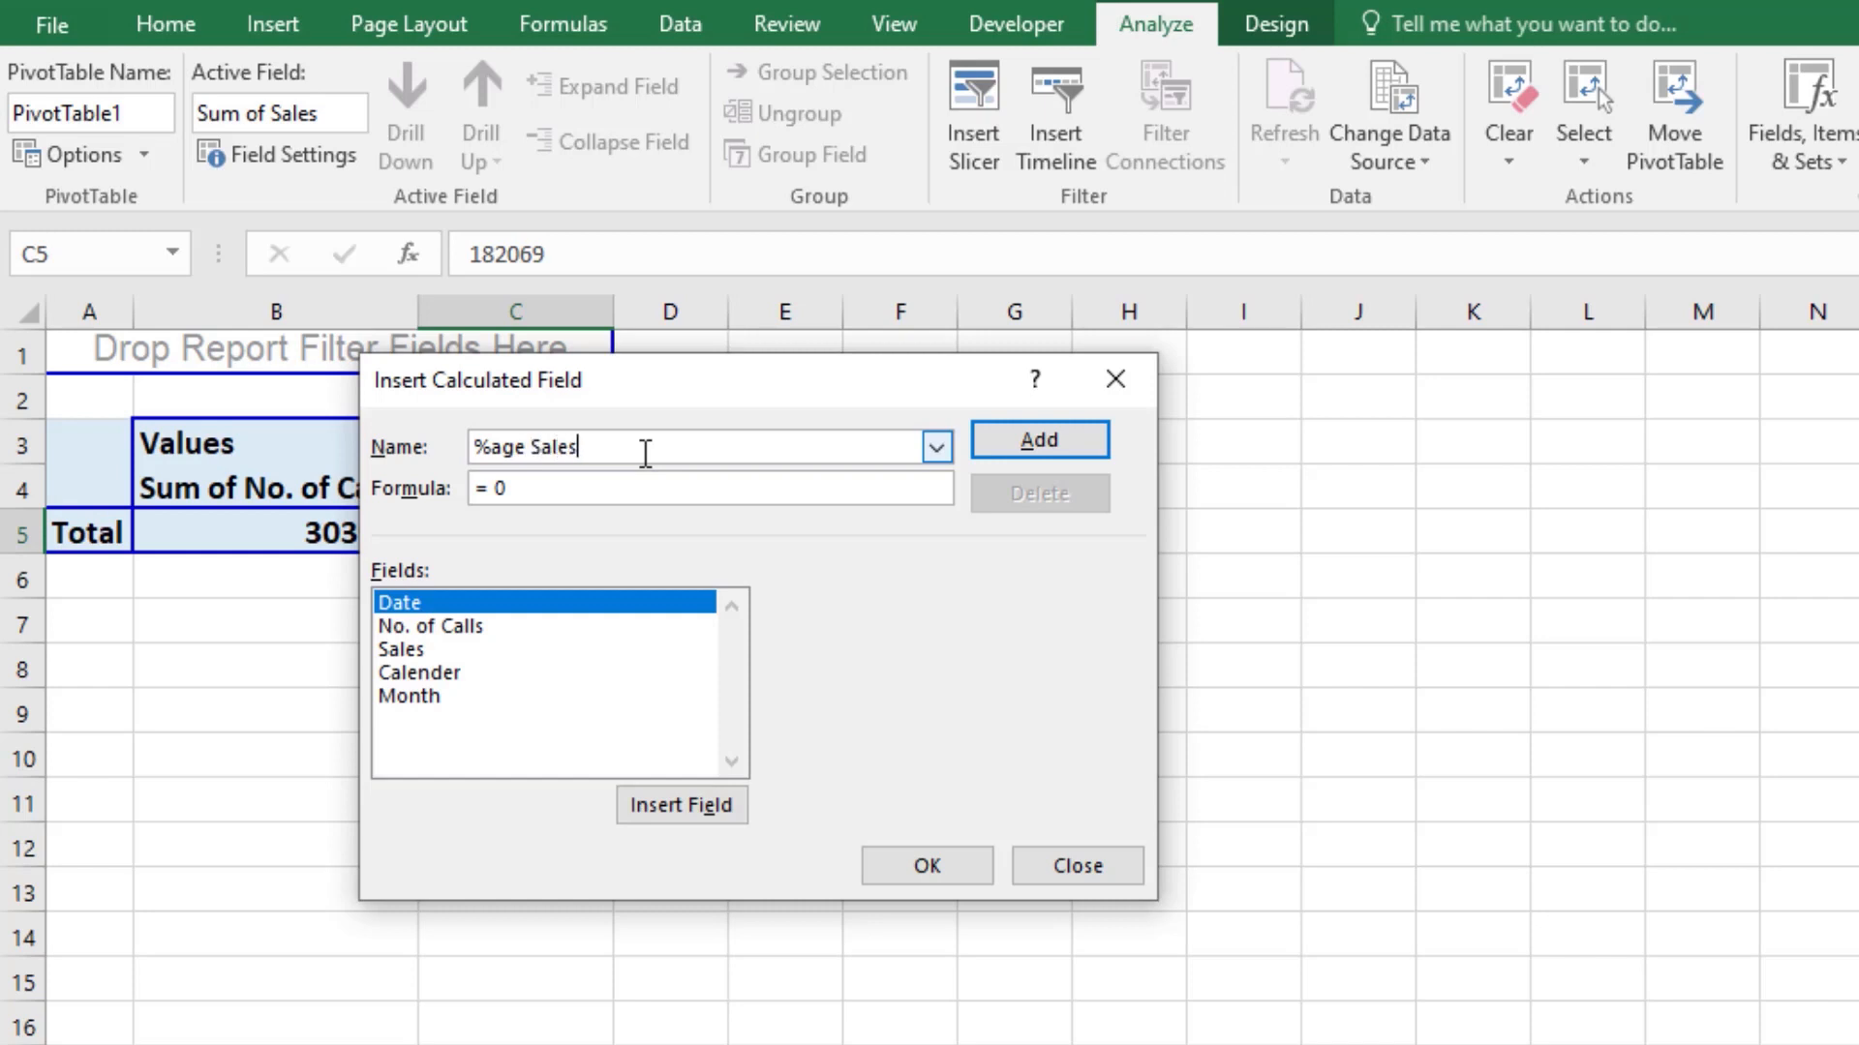
key("Tab")
double_click(408, 650)
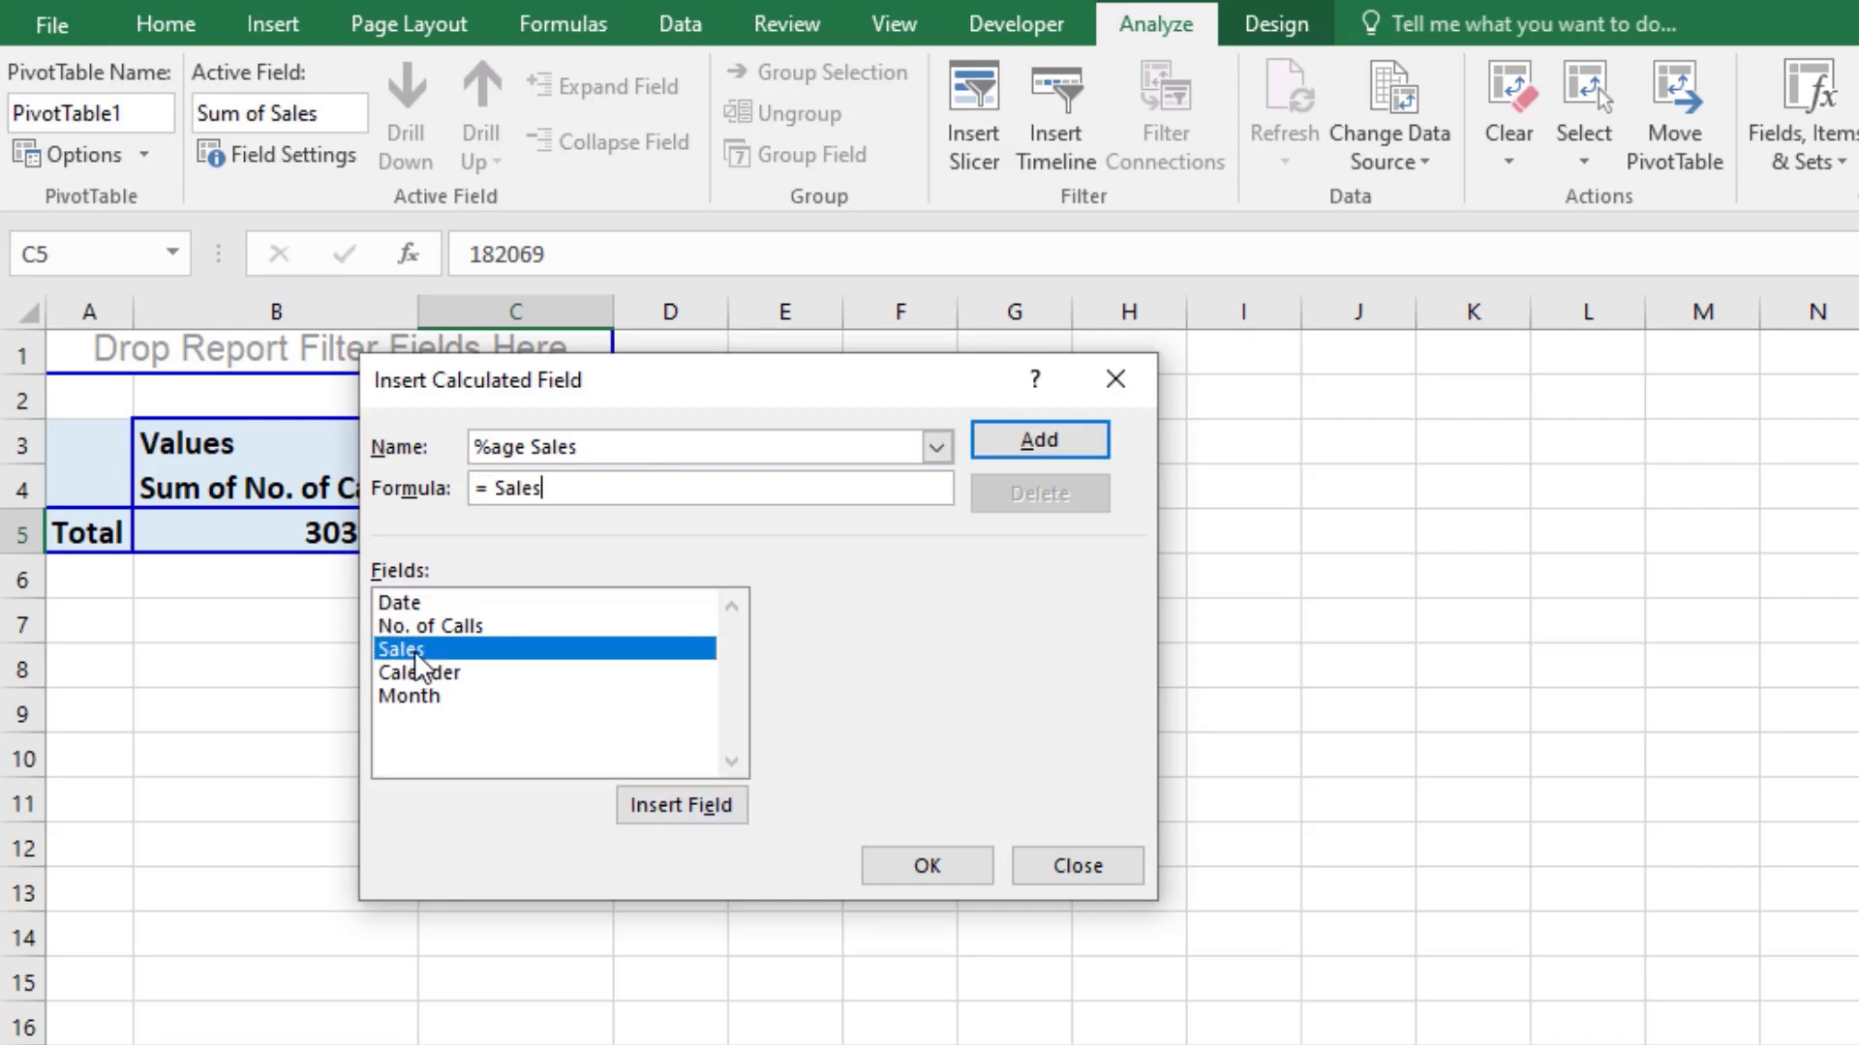
type("/")
double_click(445, 625)
left_click(927, 866)
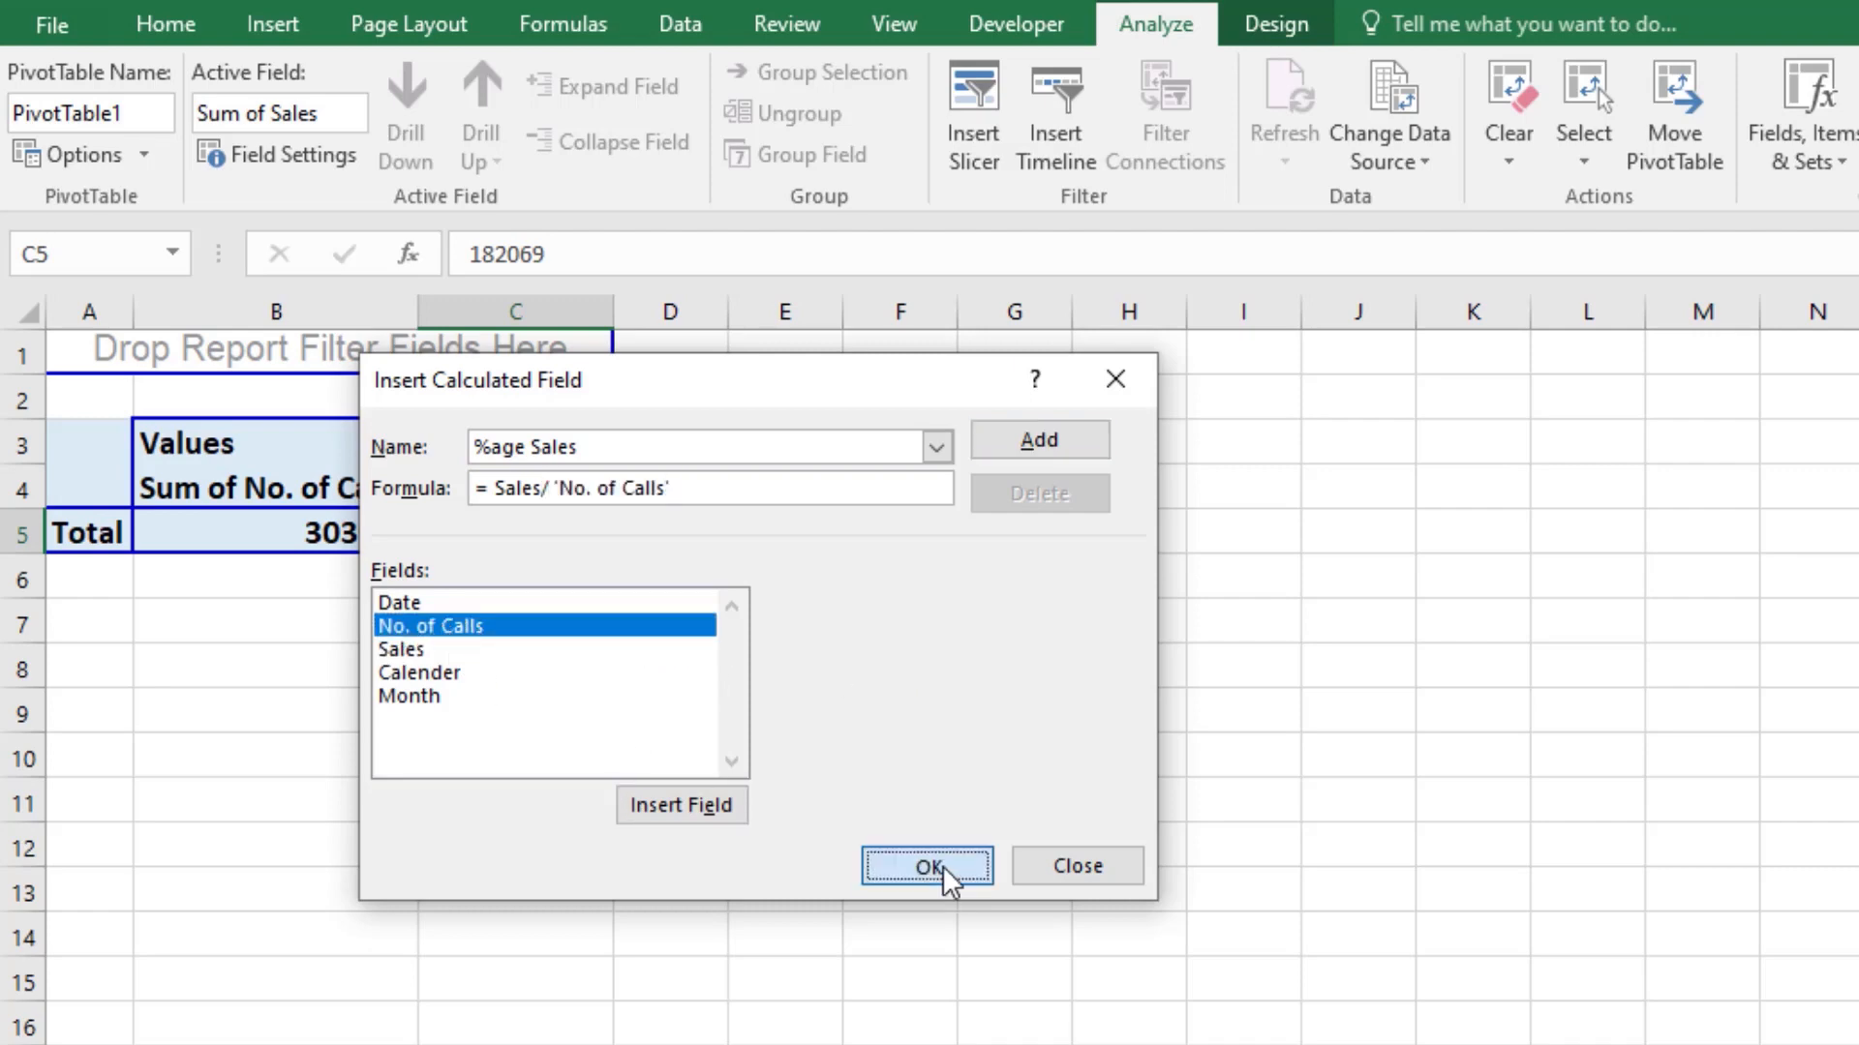
left_click(947, 869)
Step: Format the PivotTable's %age Sales total as a percentage with two decimal places
left_click(771, 539)
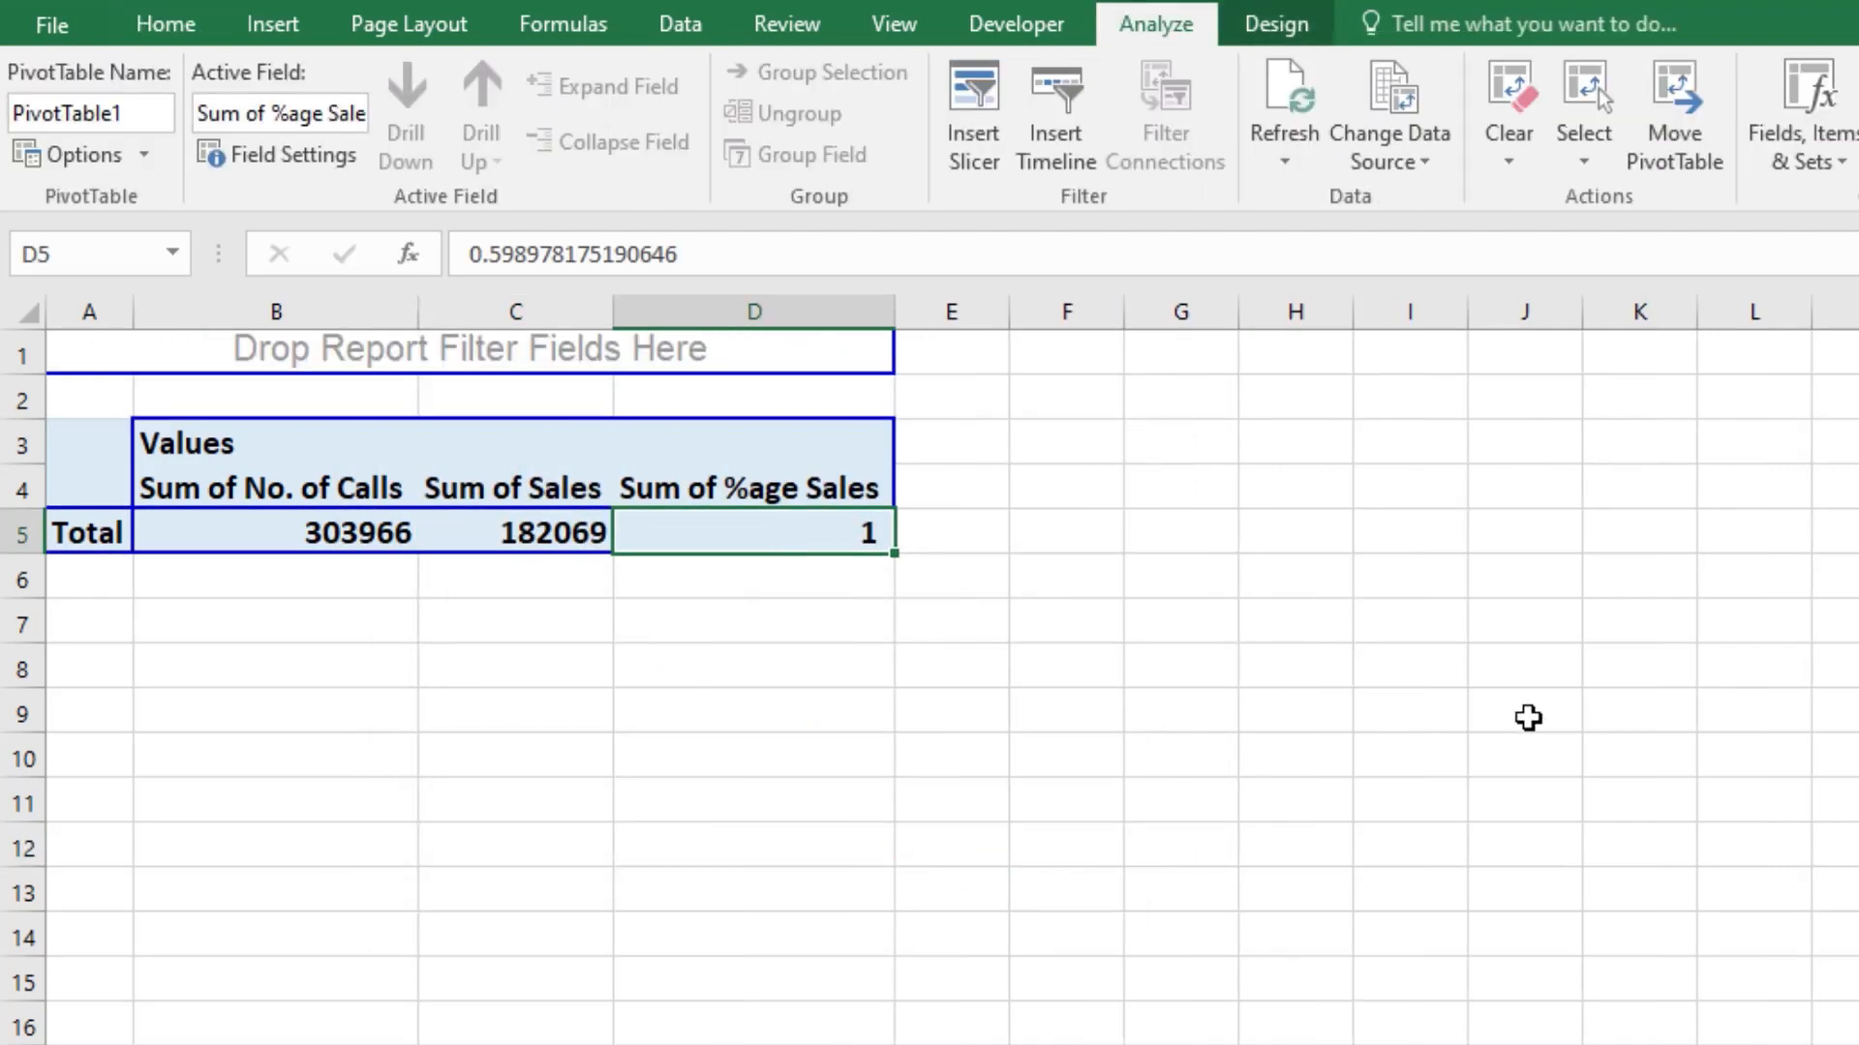
left_click(166, 24)
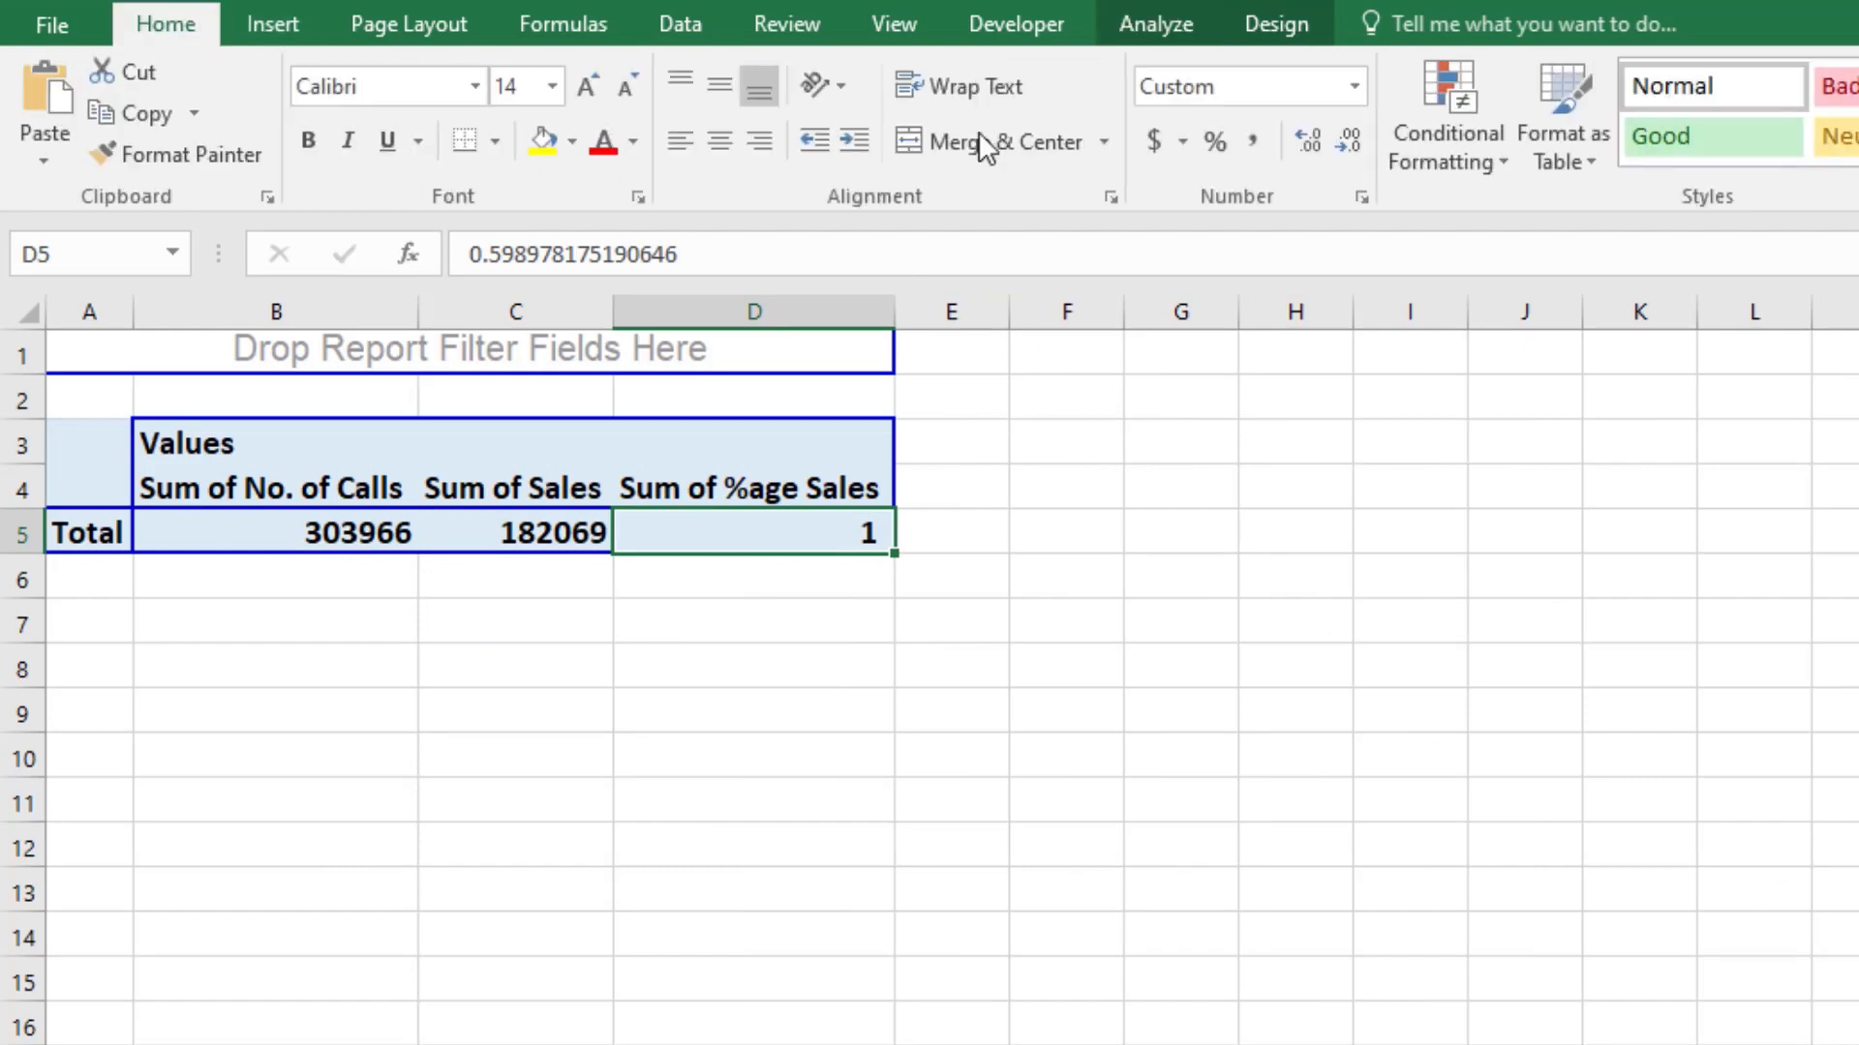
left_click(1216, 143)
left_click(1297, 151)
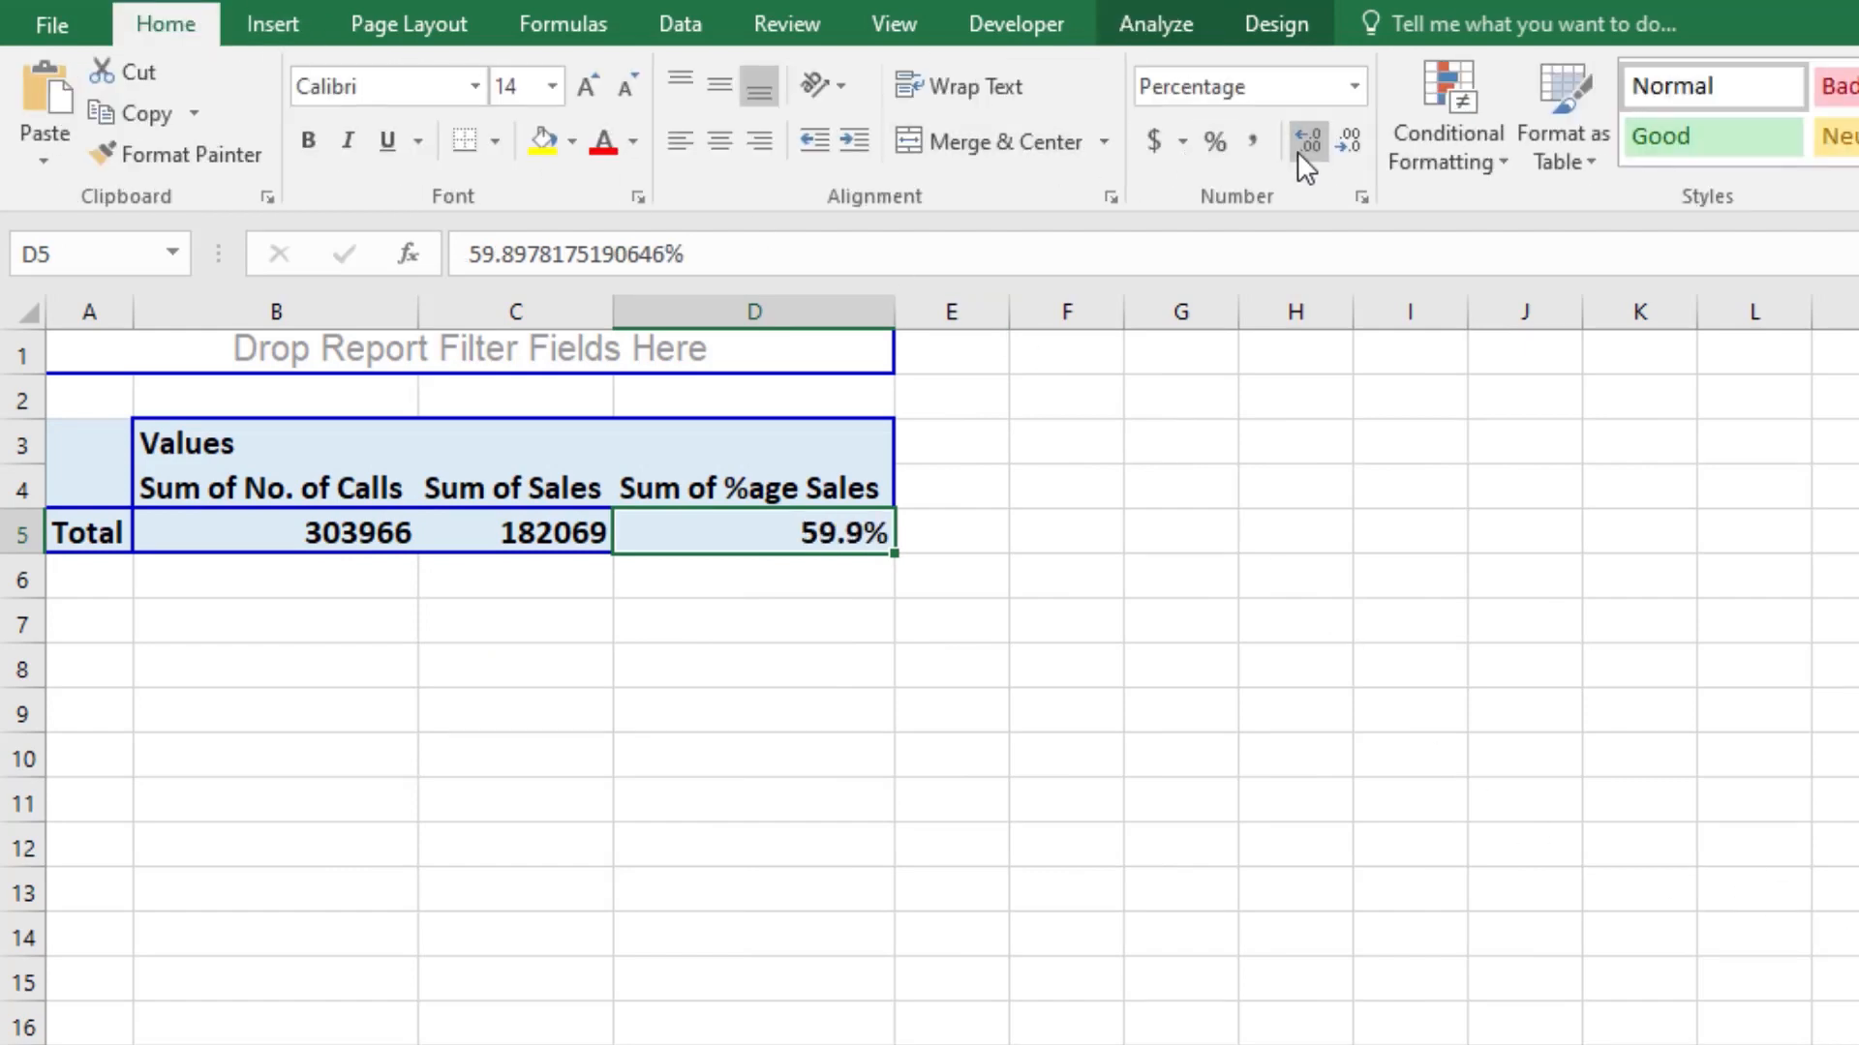
left_click(1305, 149)
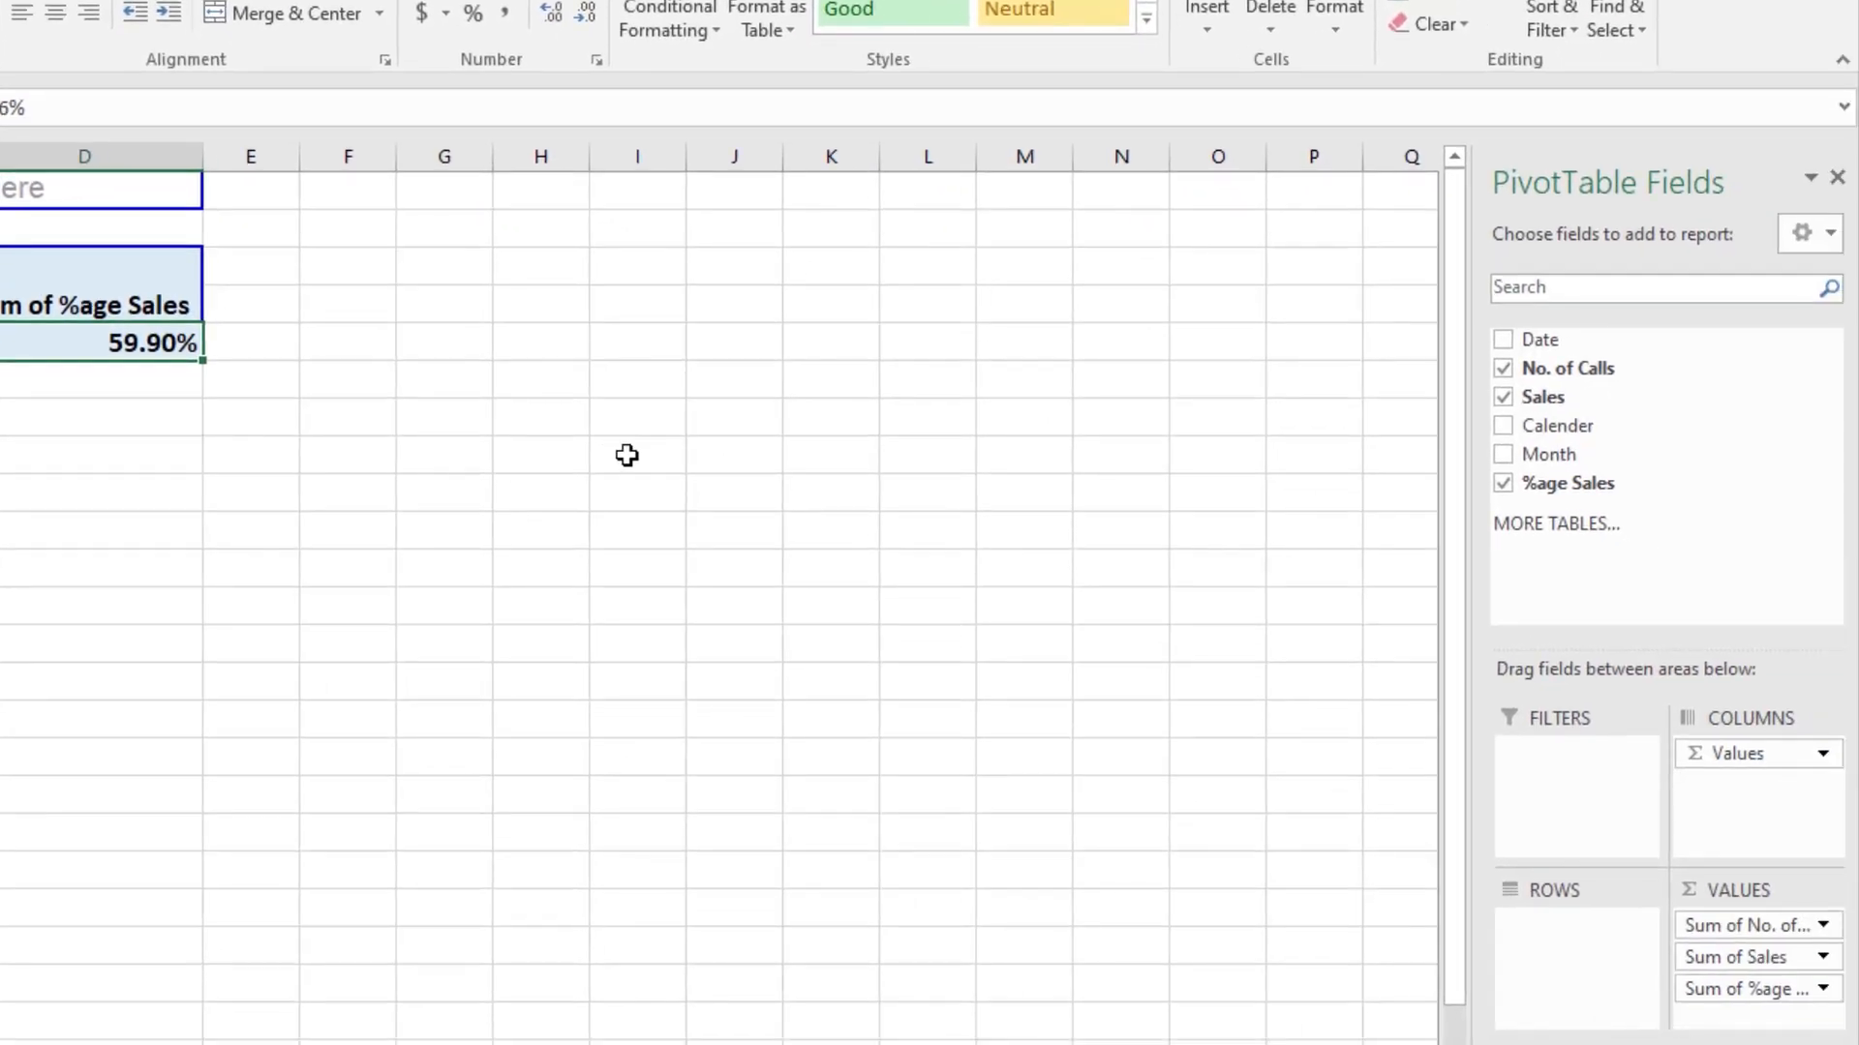
Step: Add the Sales field to the PivotTable's Values area a second time
left_click(3, 465)
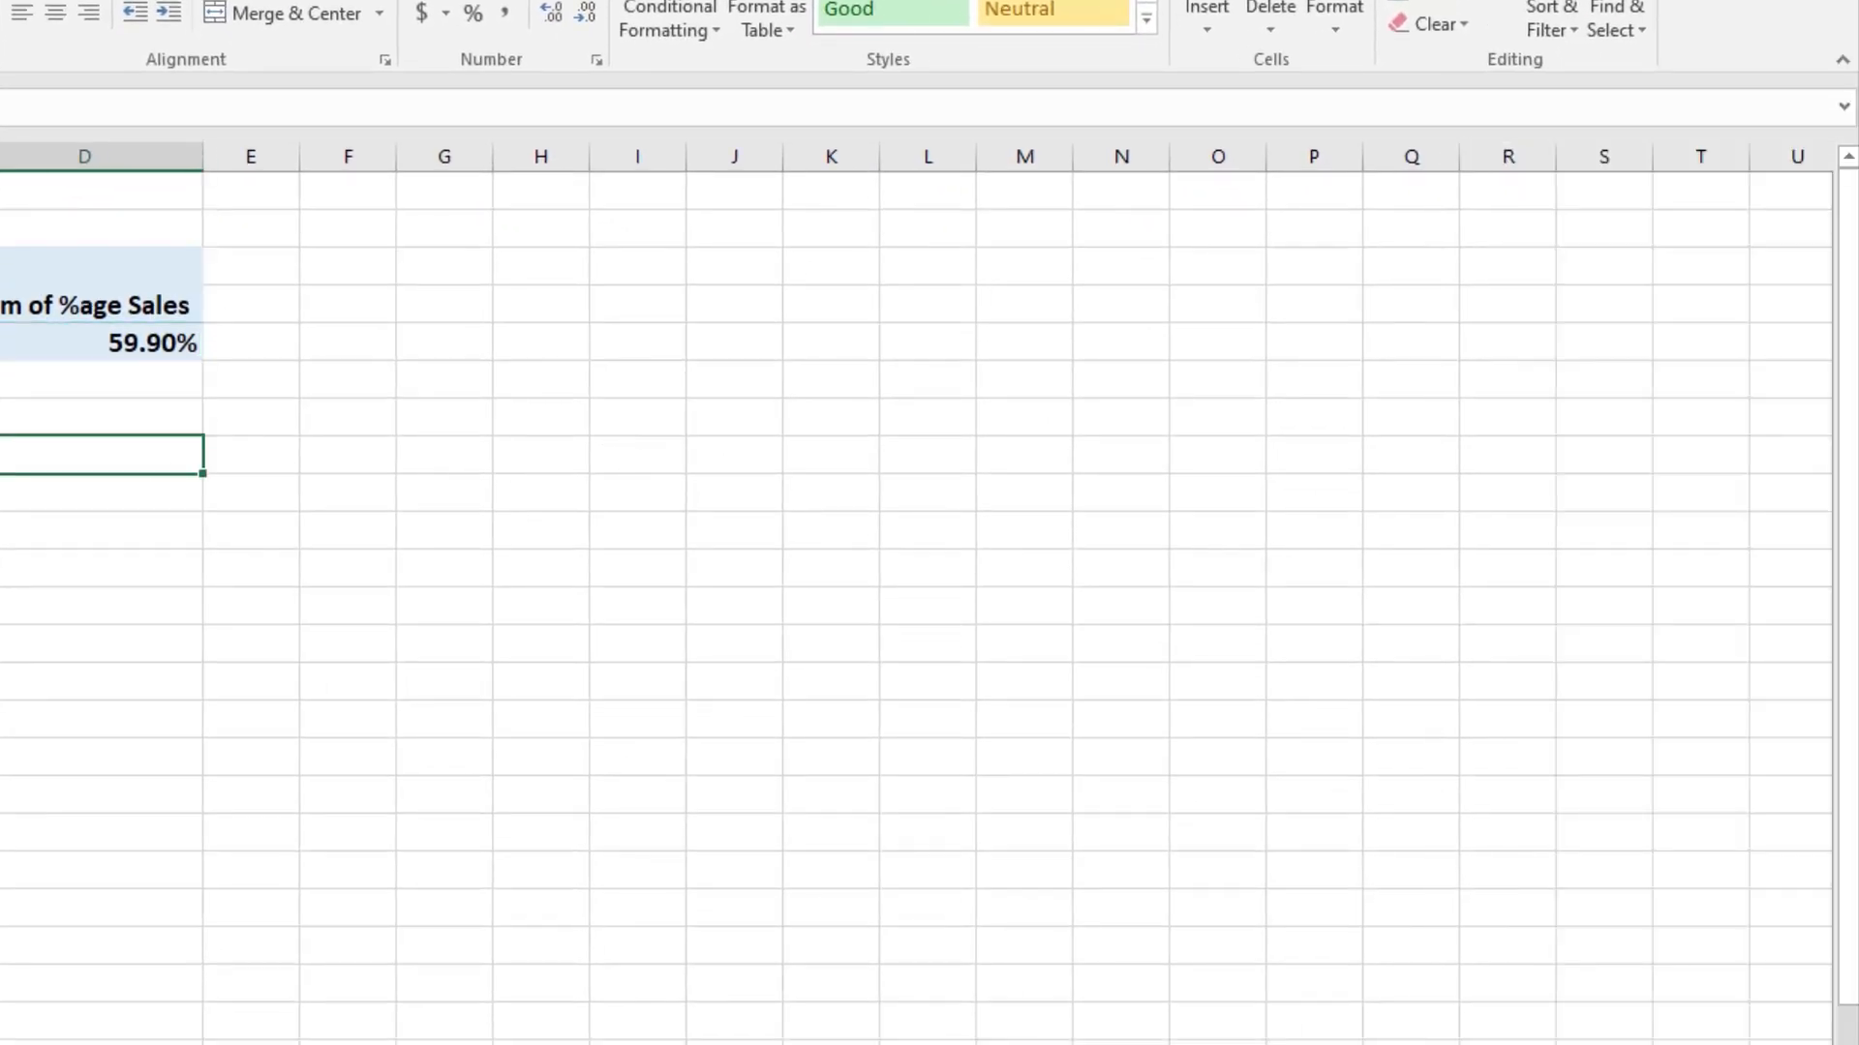
left_click(60, 334)
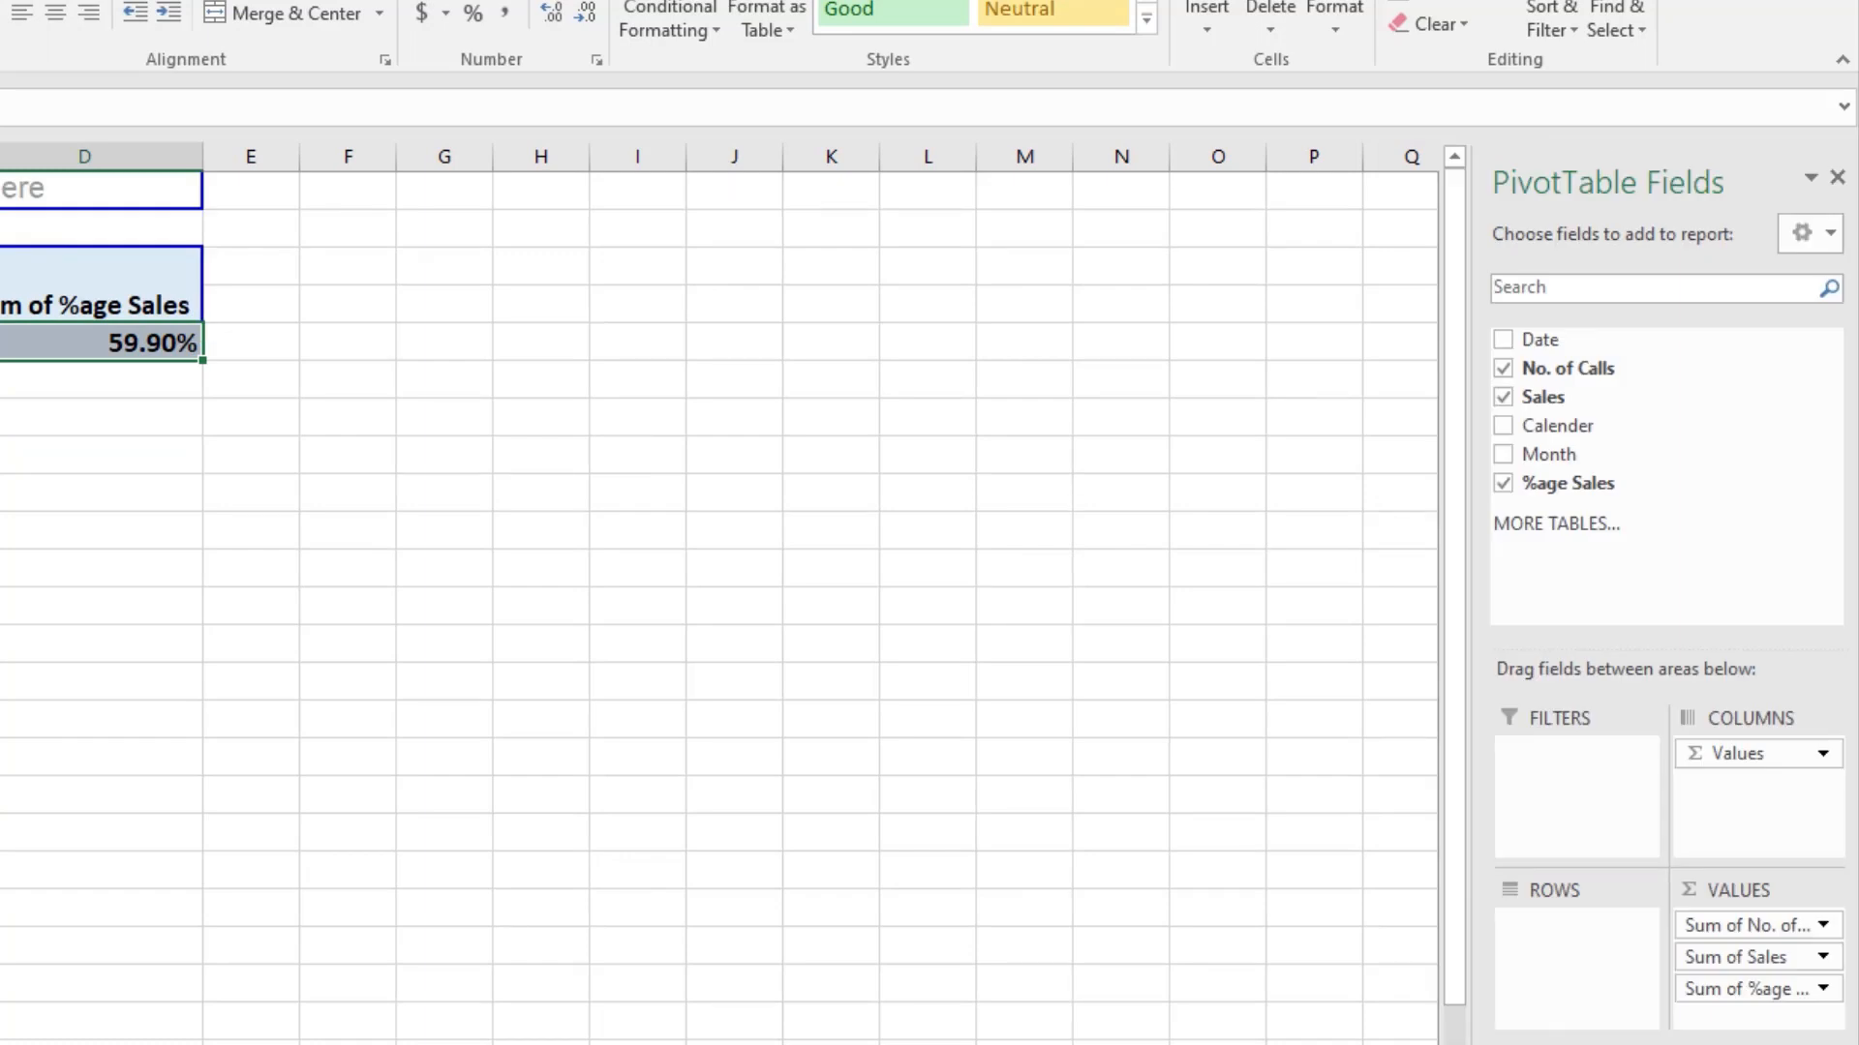
left_click(2, 465)
left_click(2, 342)
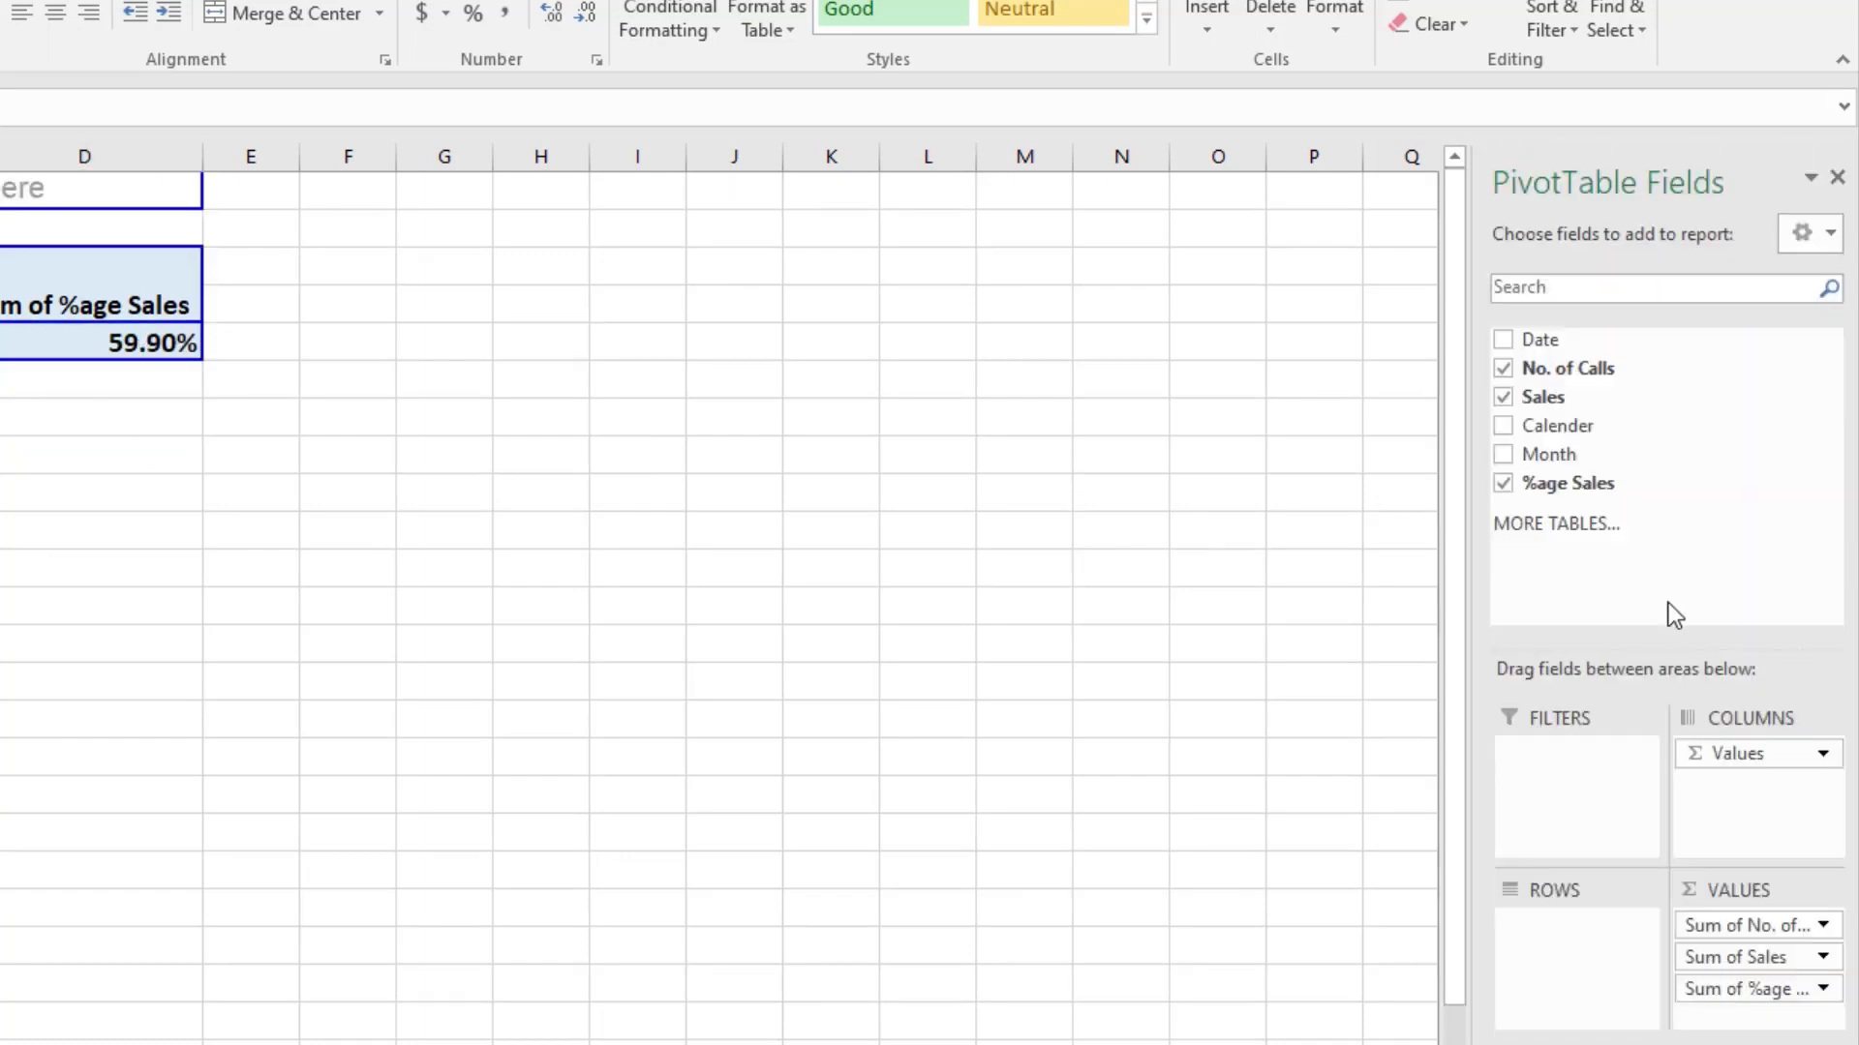
left_click_drag(1564, 397, 1742, 1011)
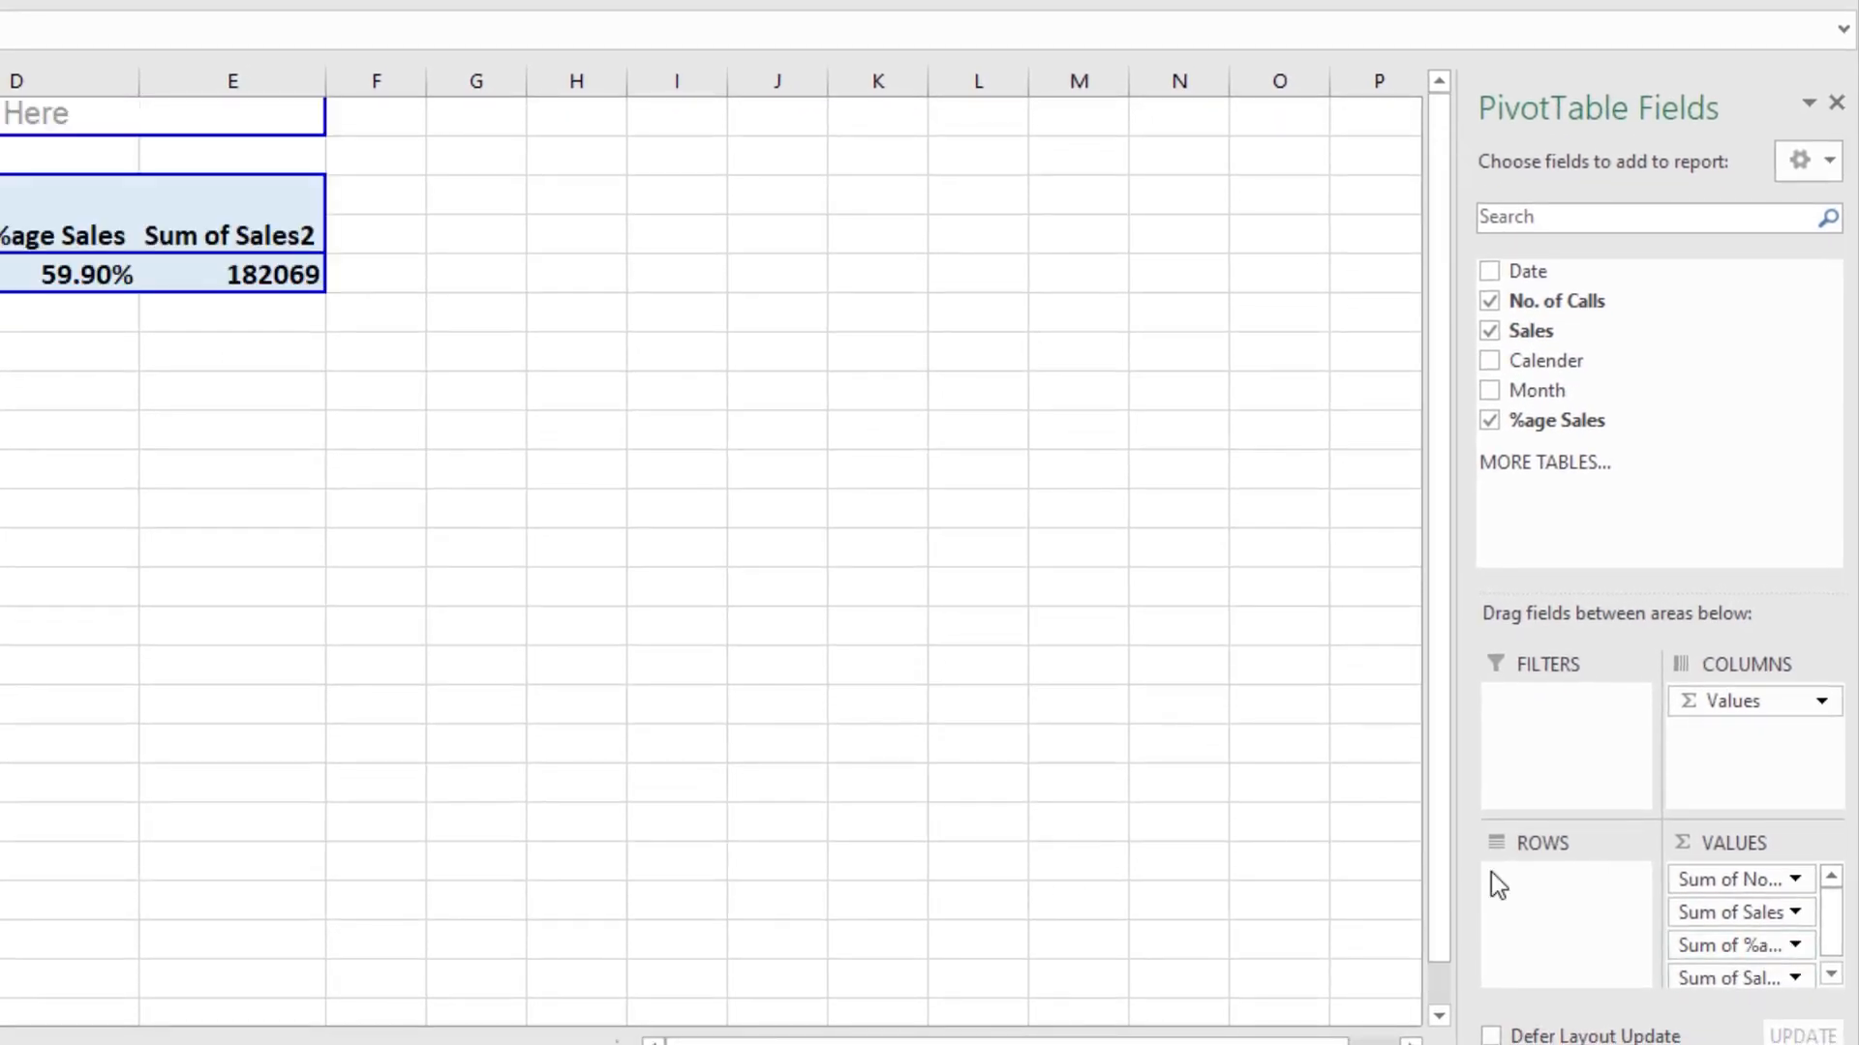
Step: Summarise the second Sales value field by Average and name it Average Sales
left_click(1831, 973)
left_click(1771, 973)
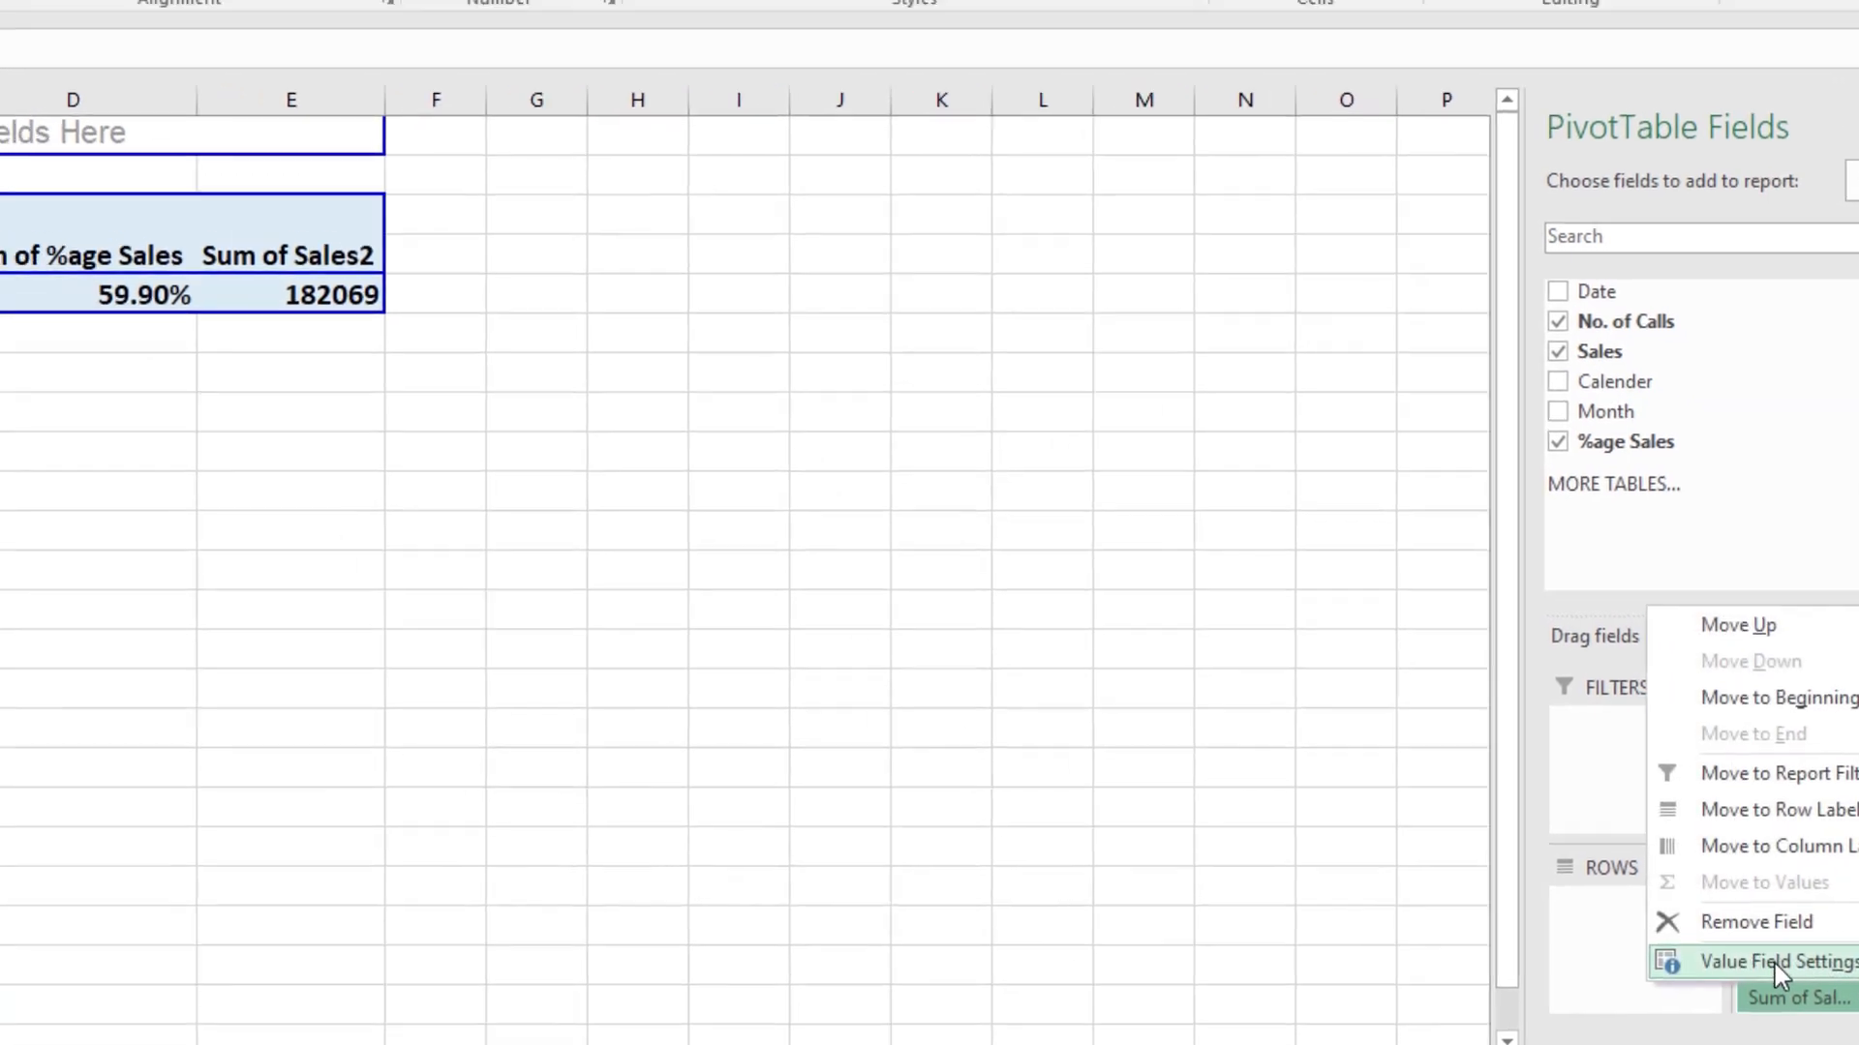
left_click(1703, 937)
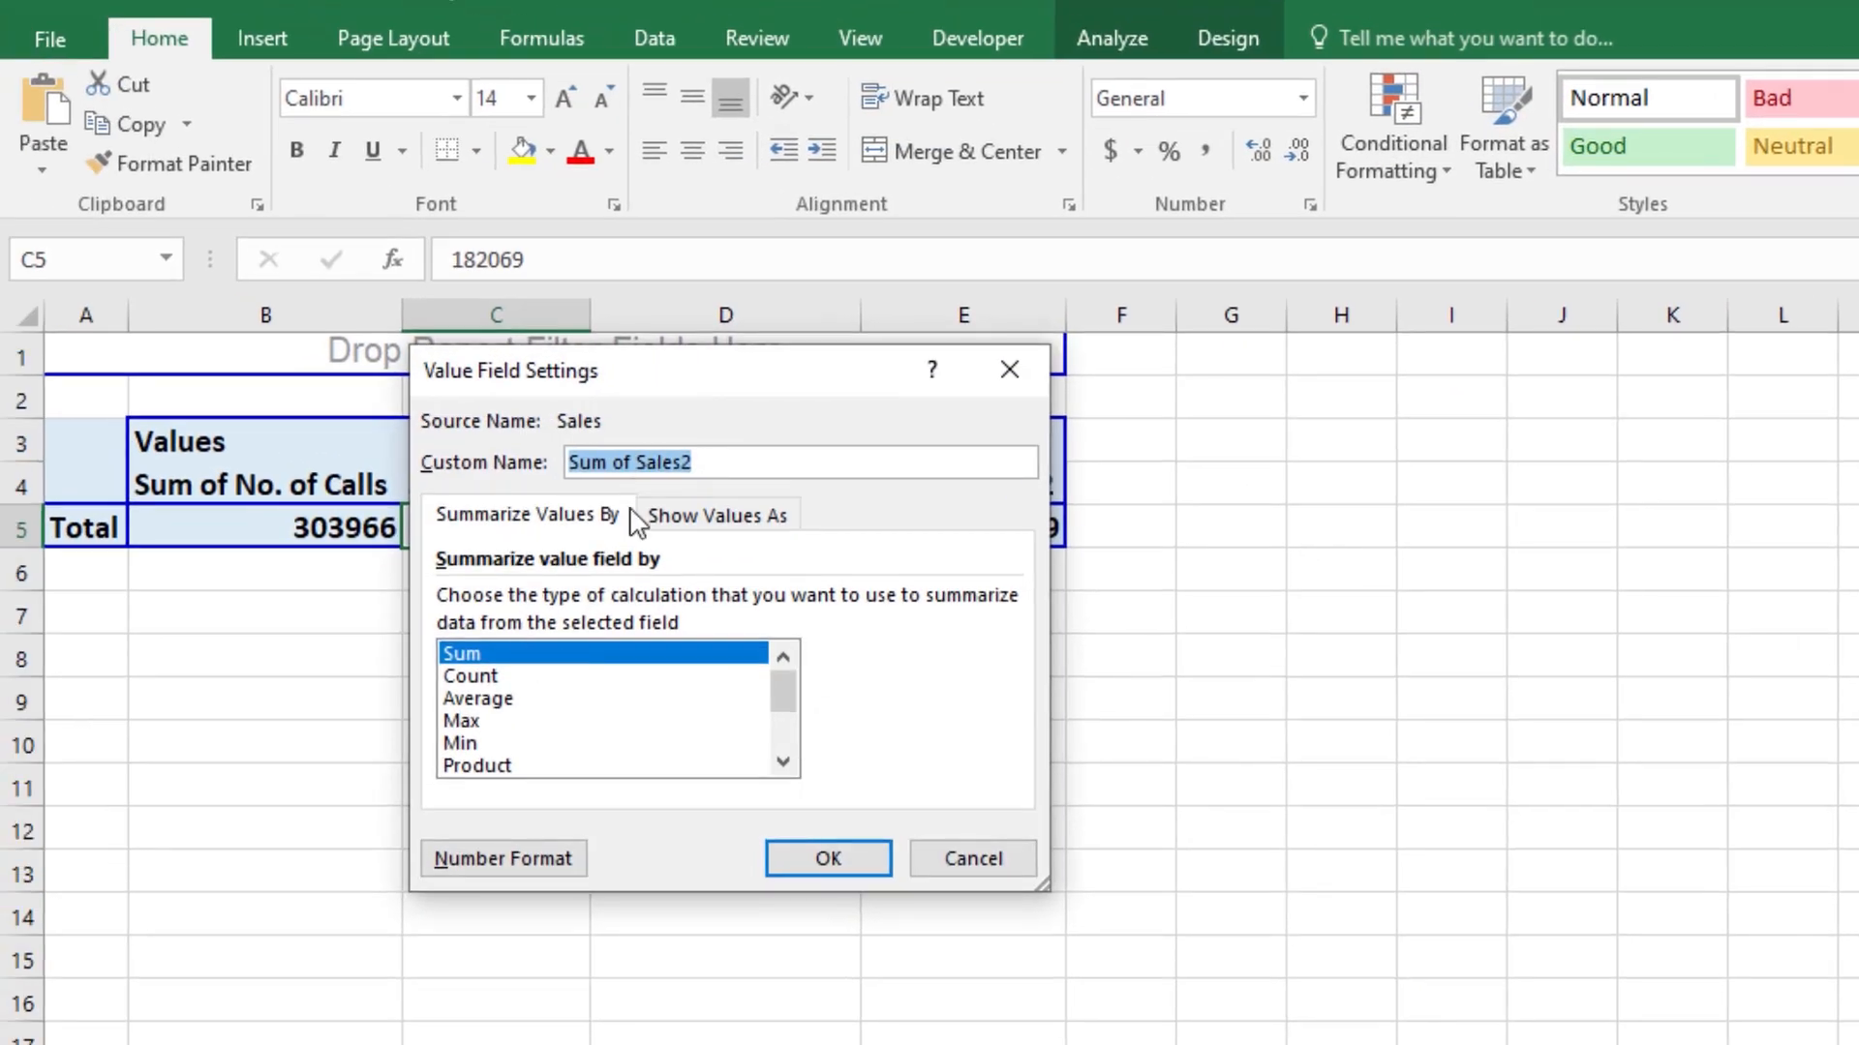
left_click(523, 700)
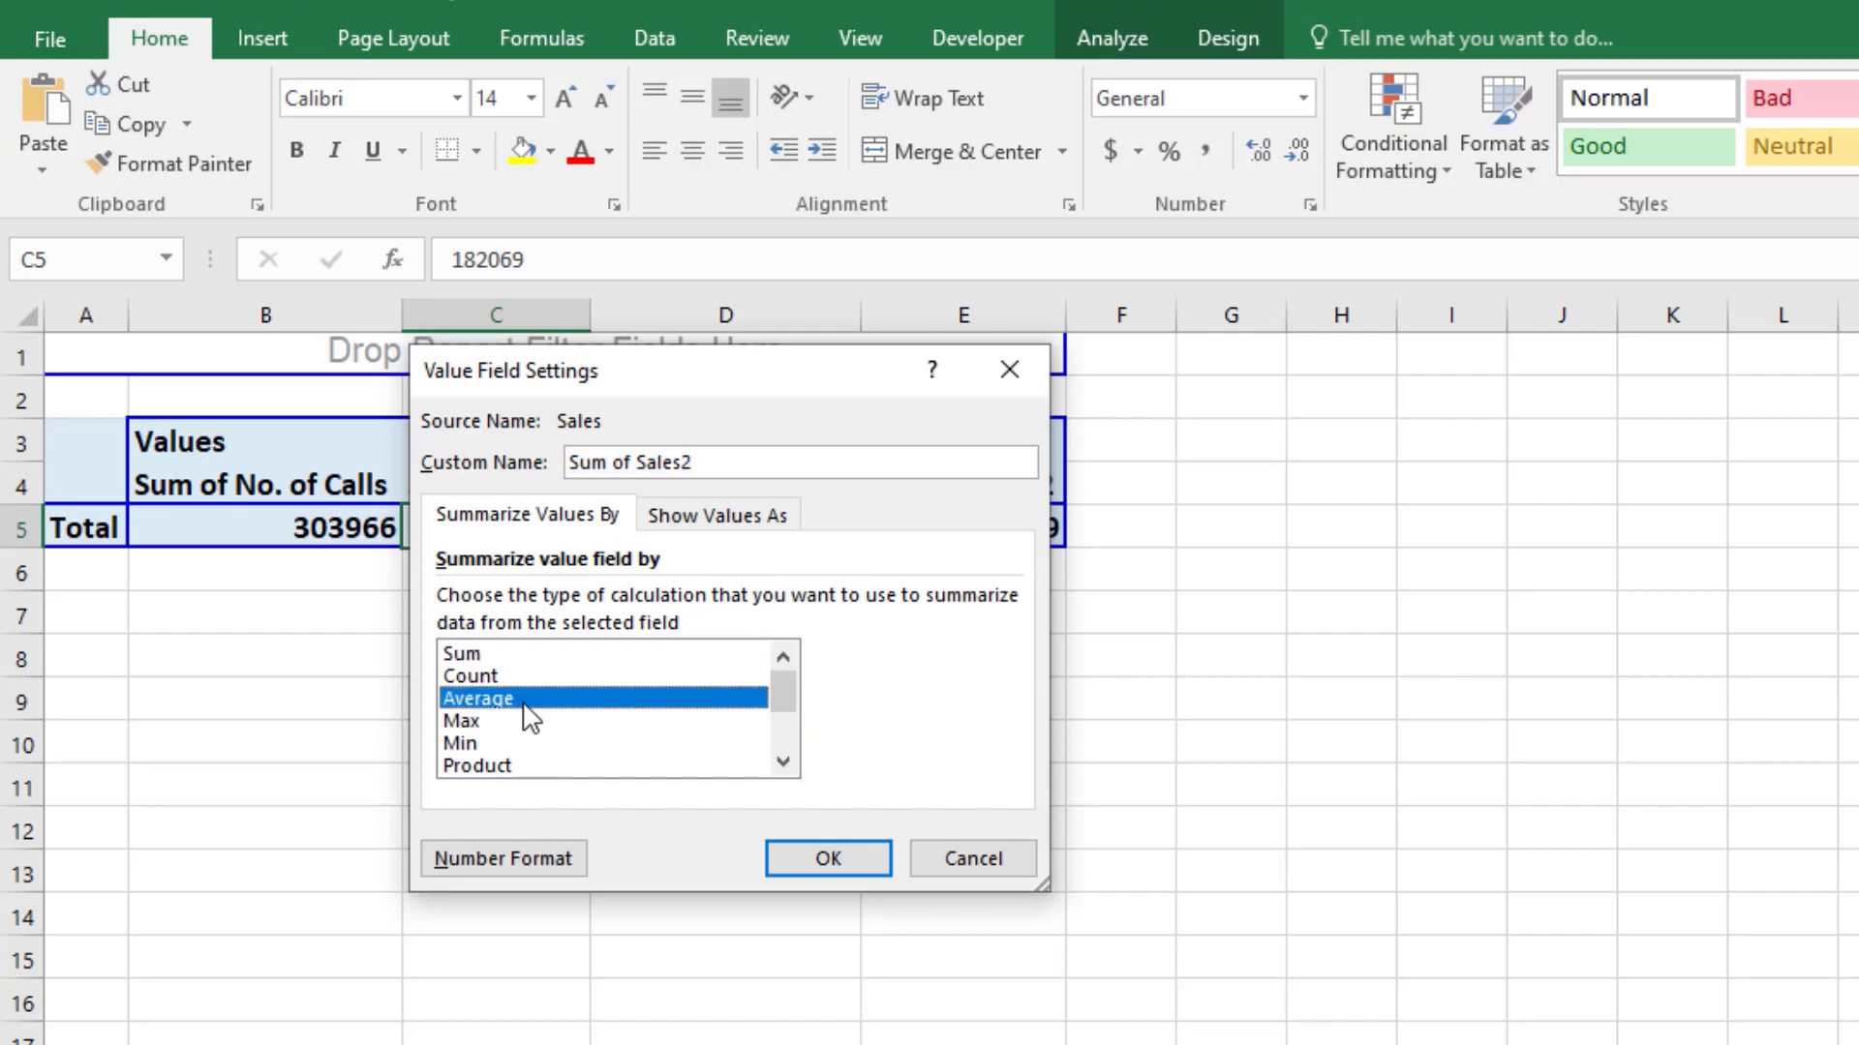
left_click(755, 459)
left_click_drag(671, 462, 640, 463)
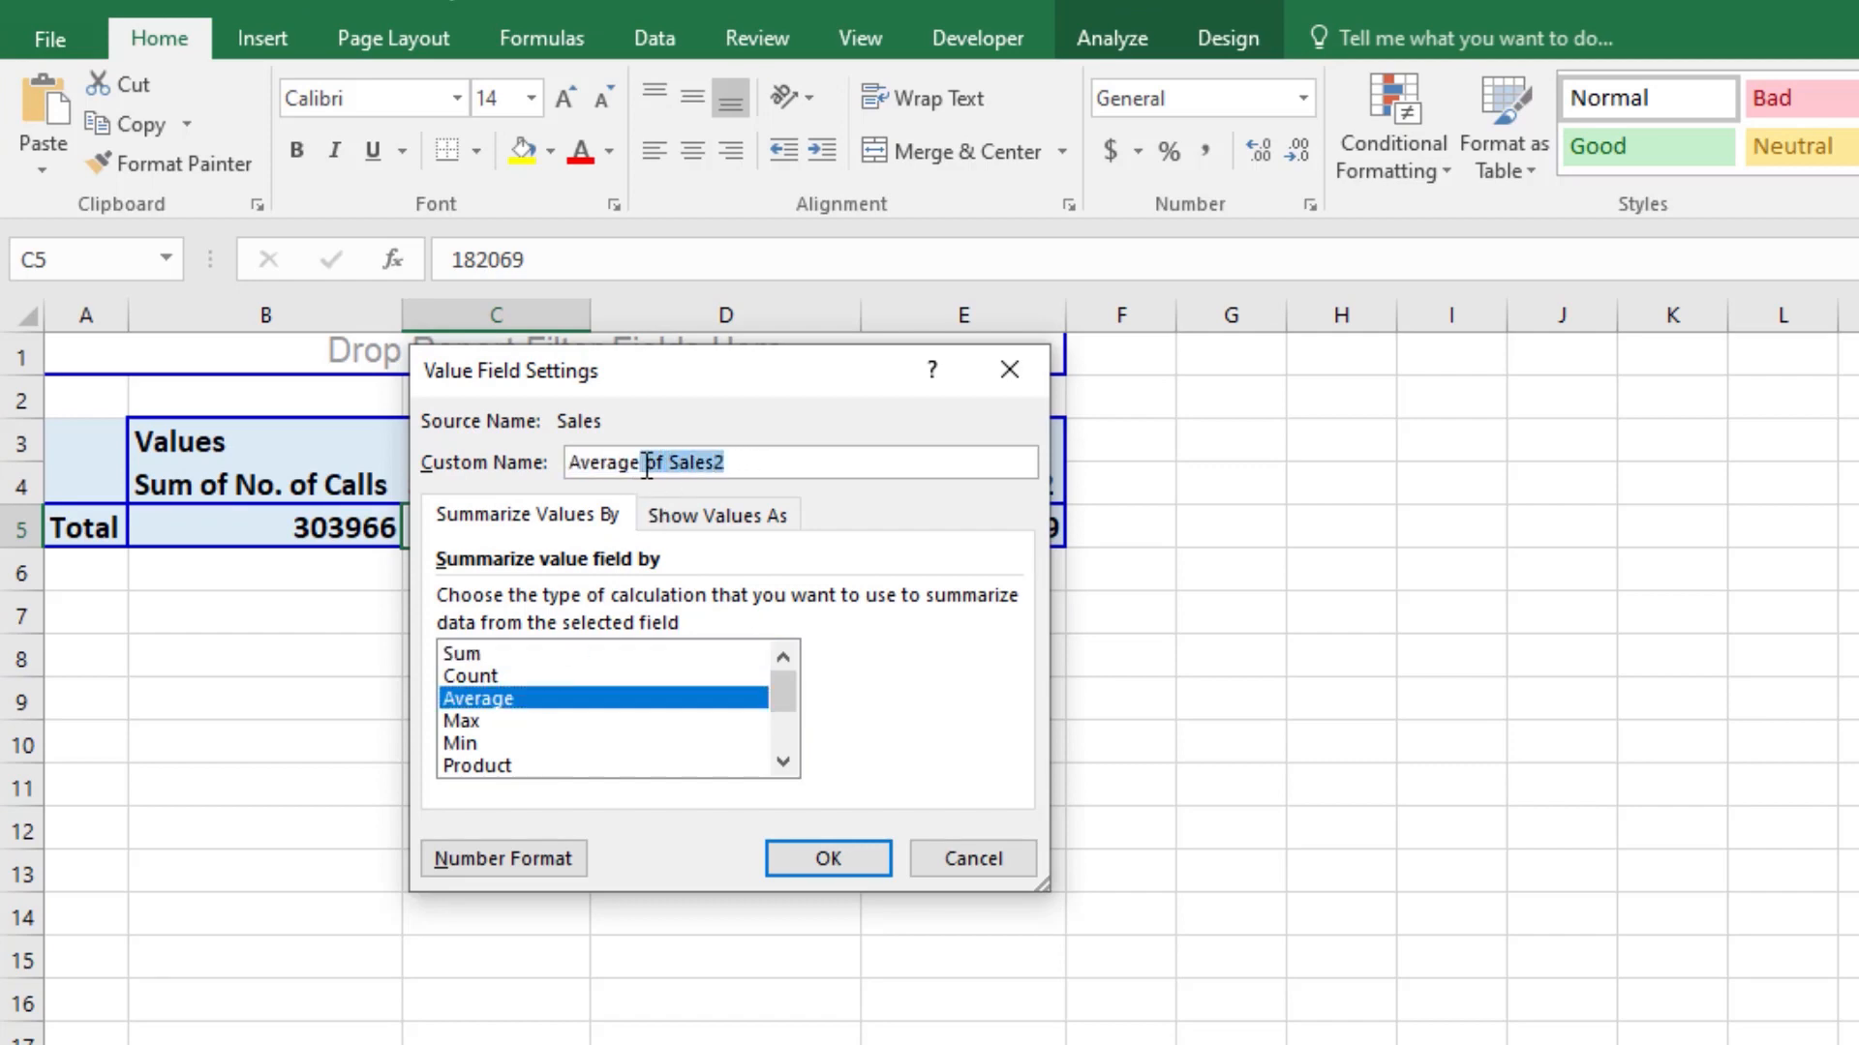
key("BackSpace")
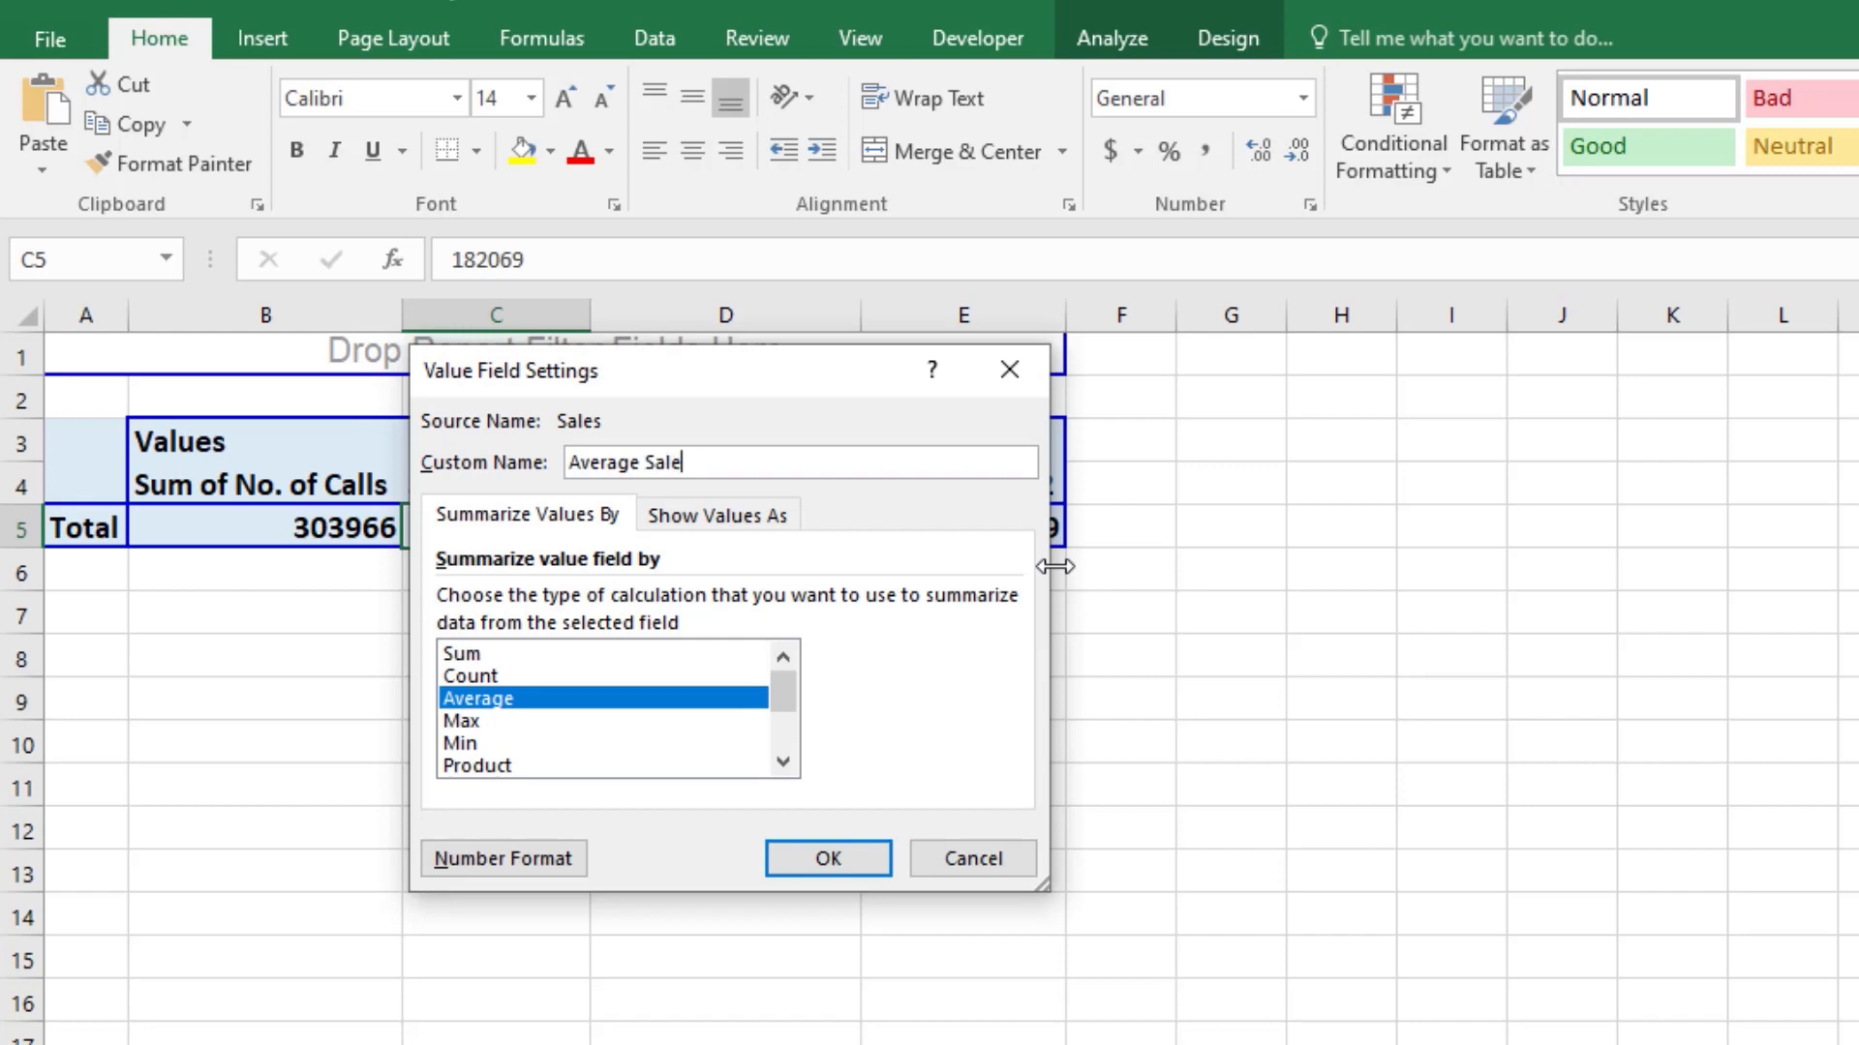
key("Return")
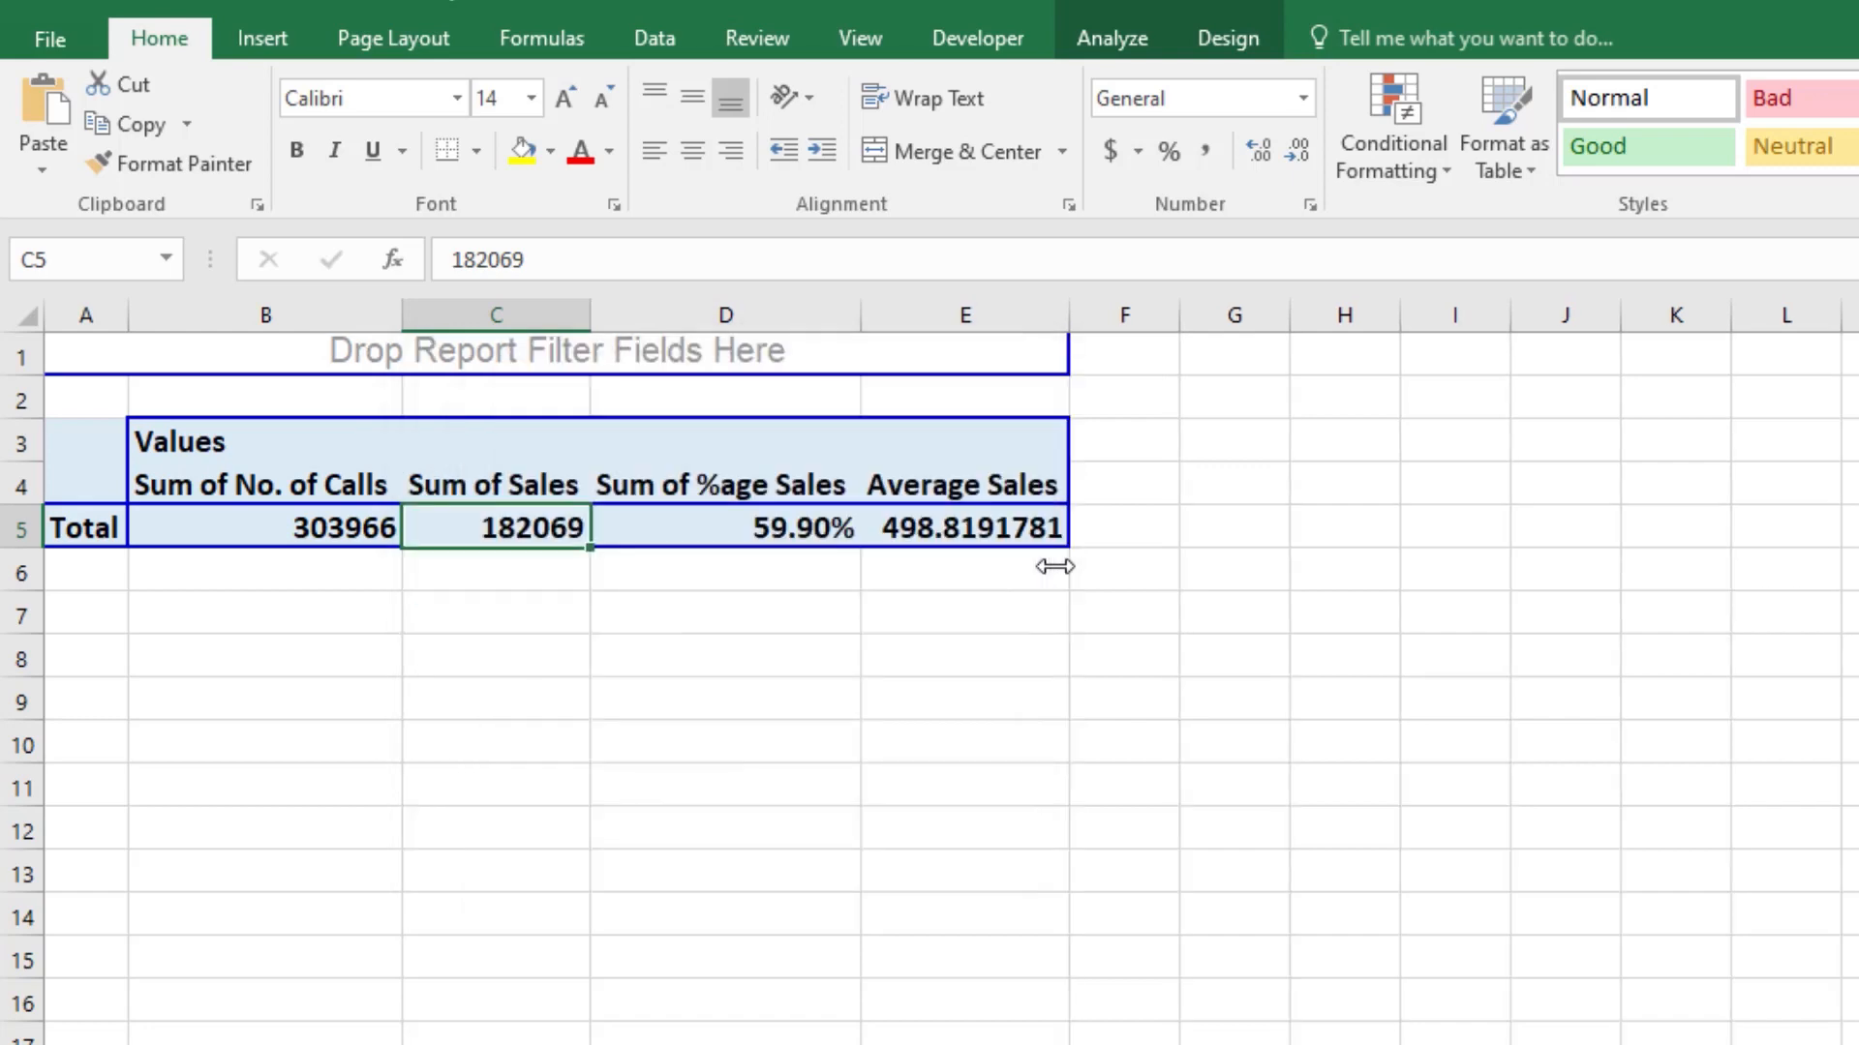
Step: Reduce the Average Sales total to two decimal places
left_click(957, 523)
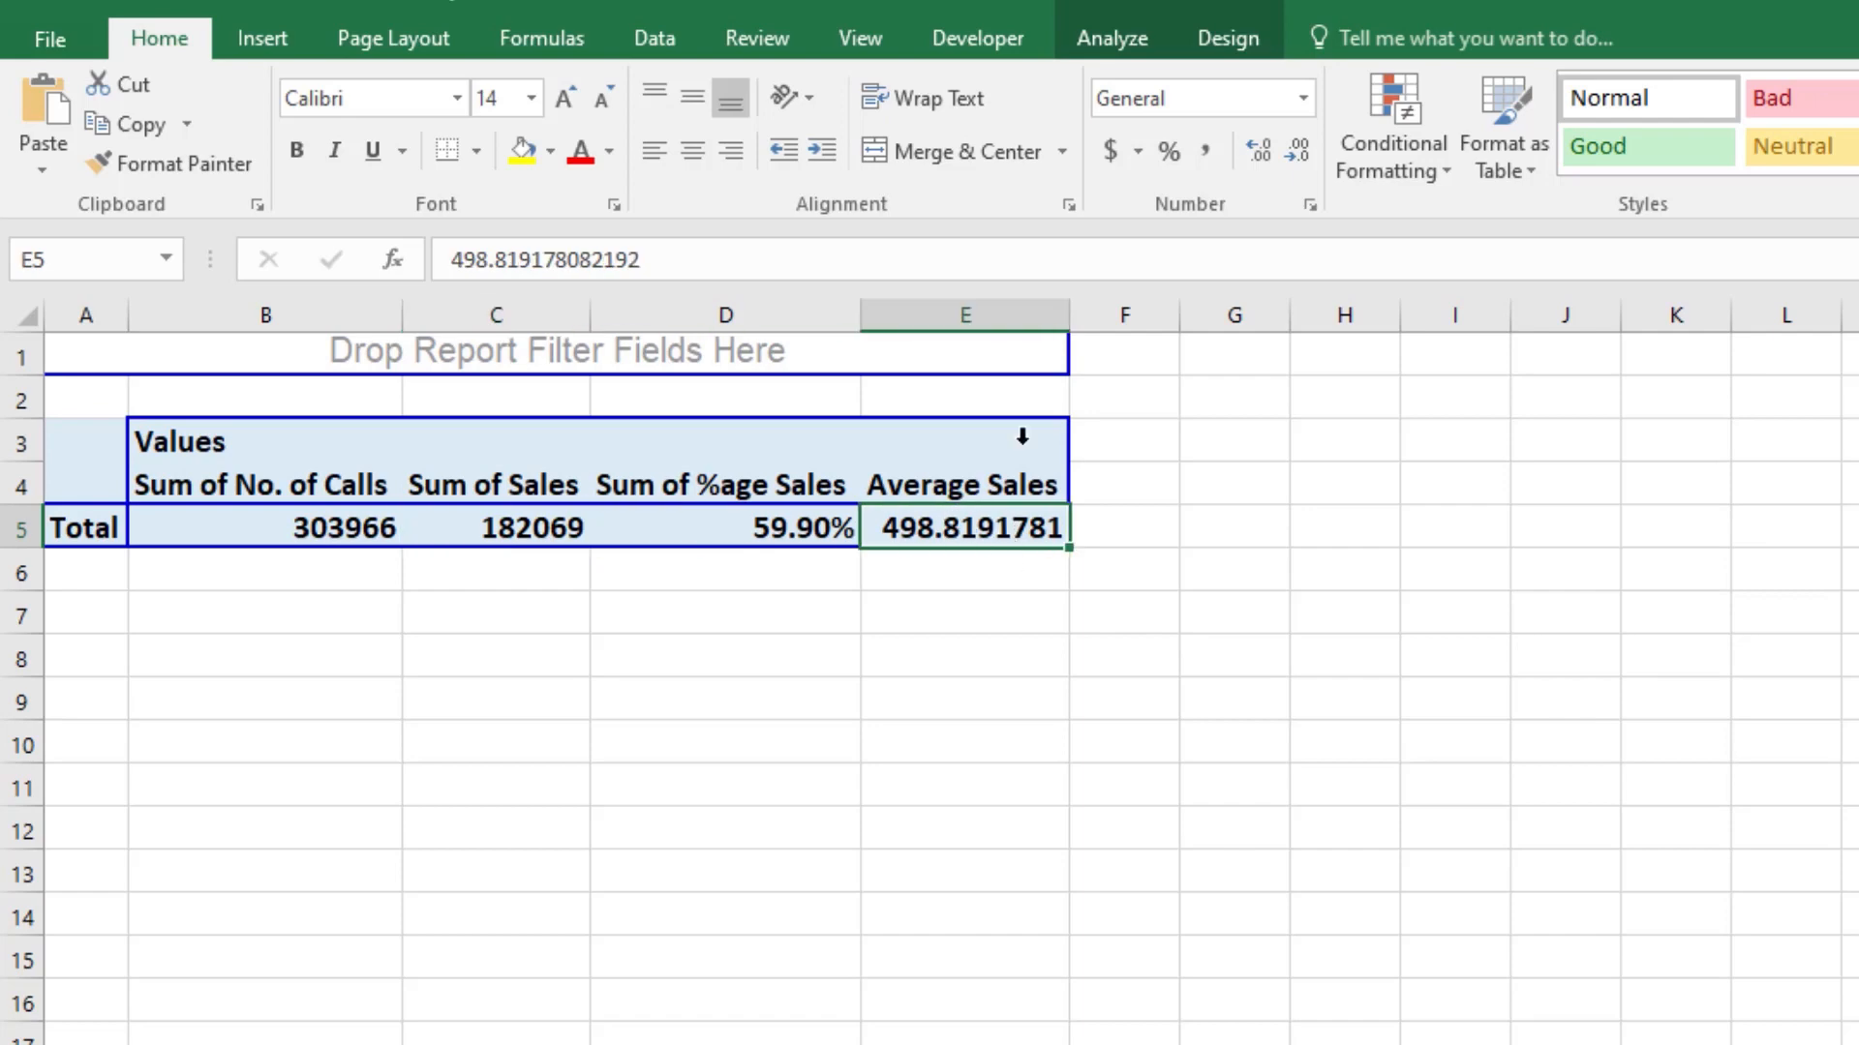
left_click(1299, 150)
left_click(1299, 150)
left_click(1299, 150)
left_click(1299, 150)
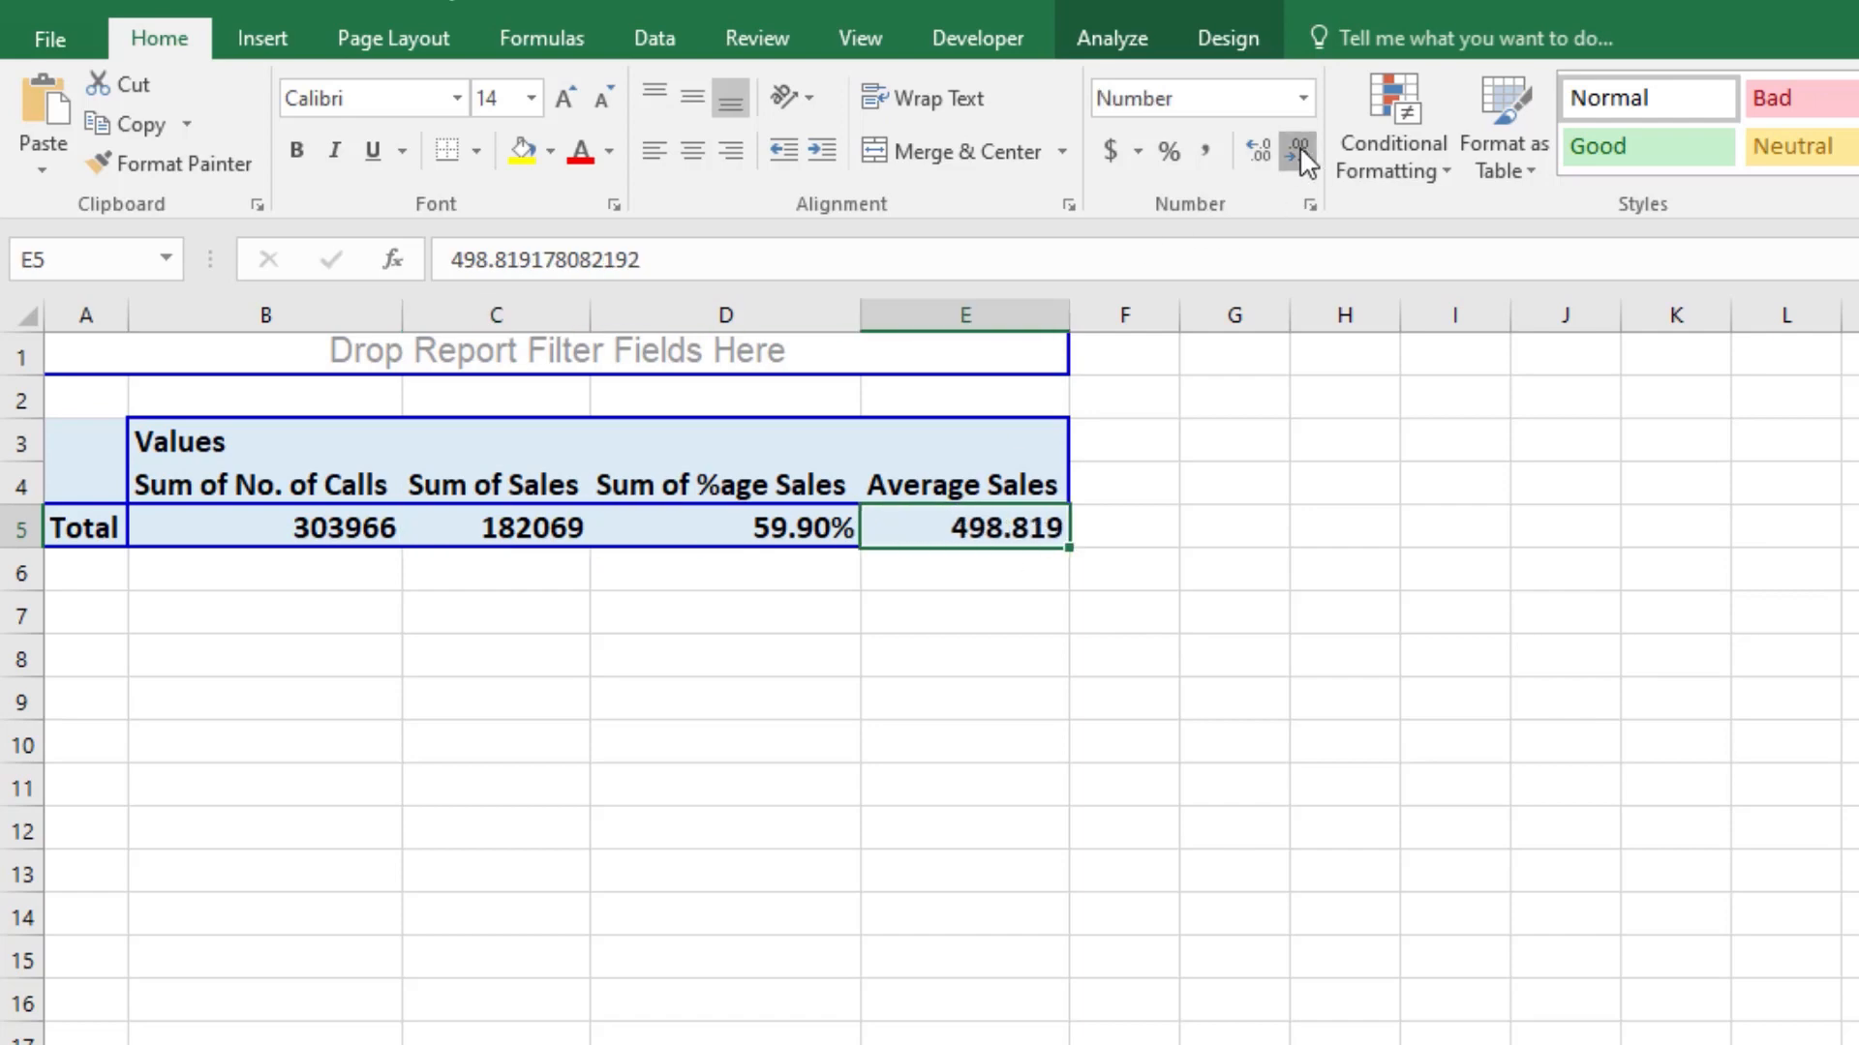
left_click(1299, 150)
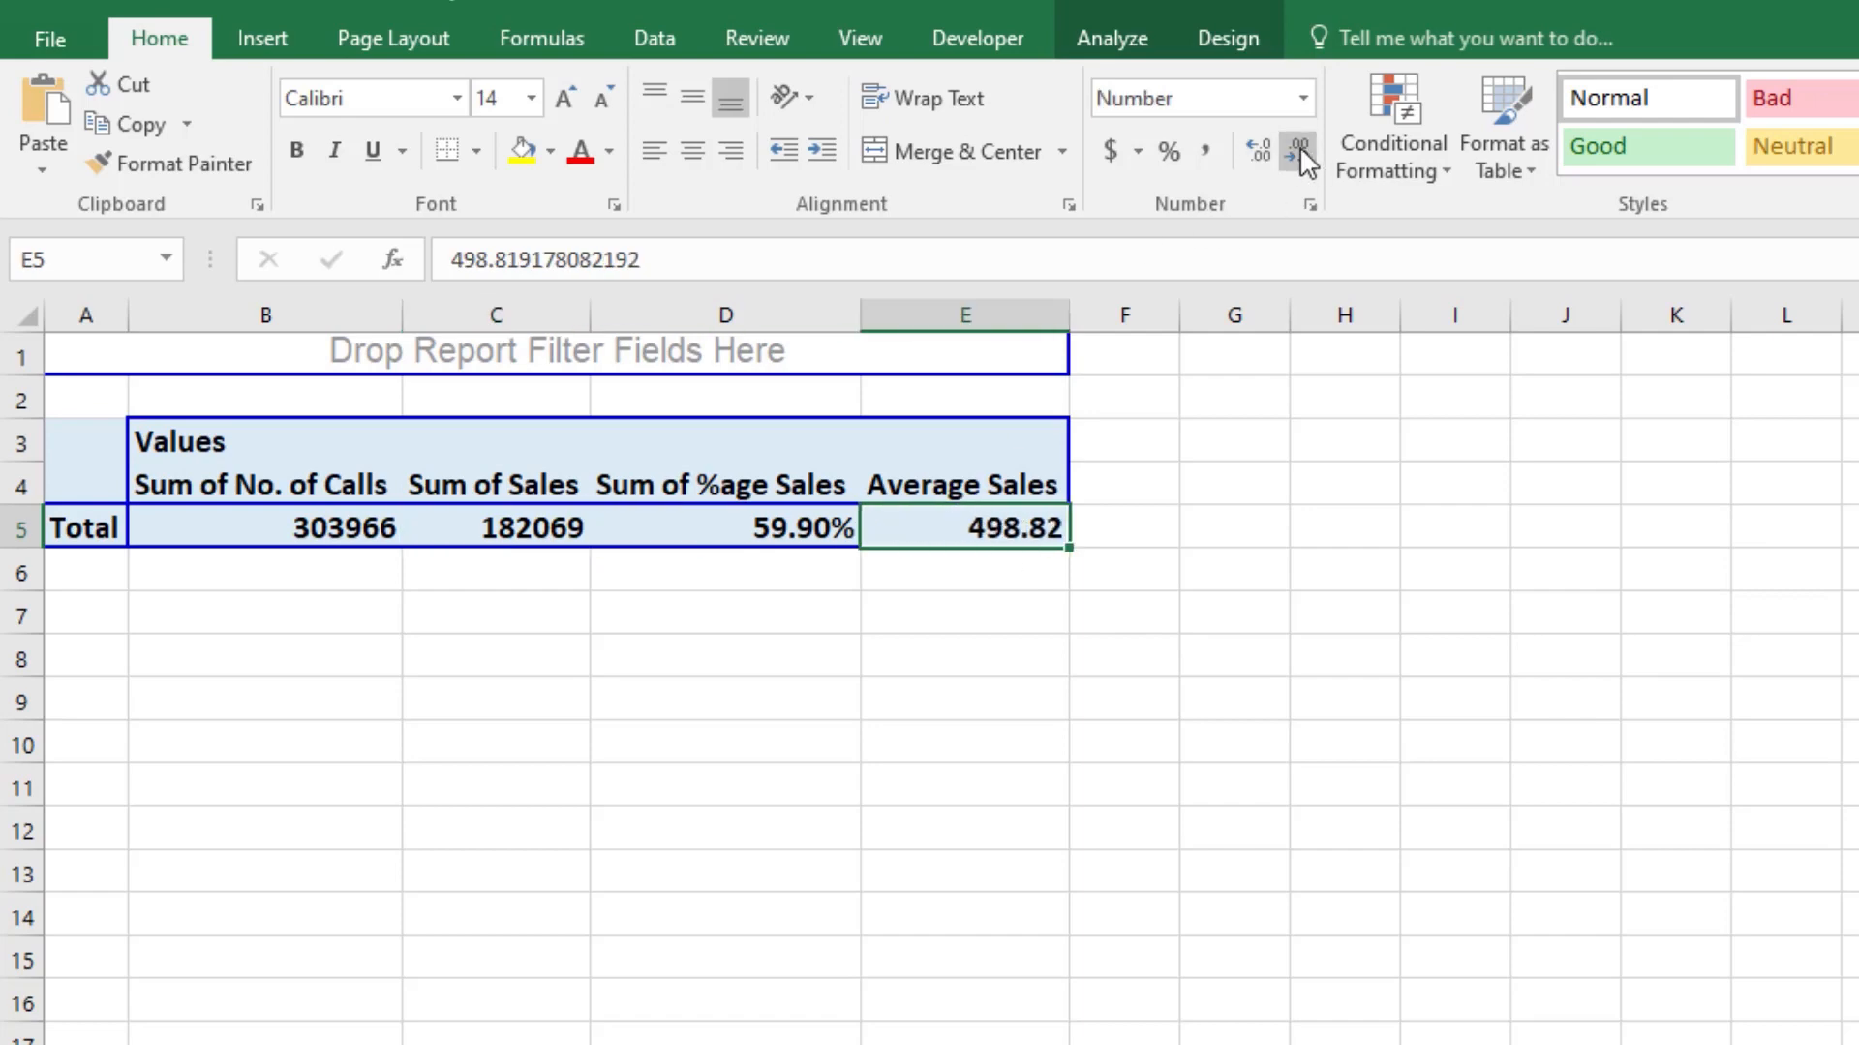
left_click(1351, 753)
left_click(281, 658)
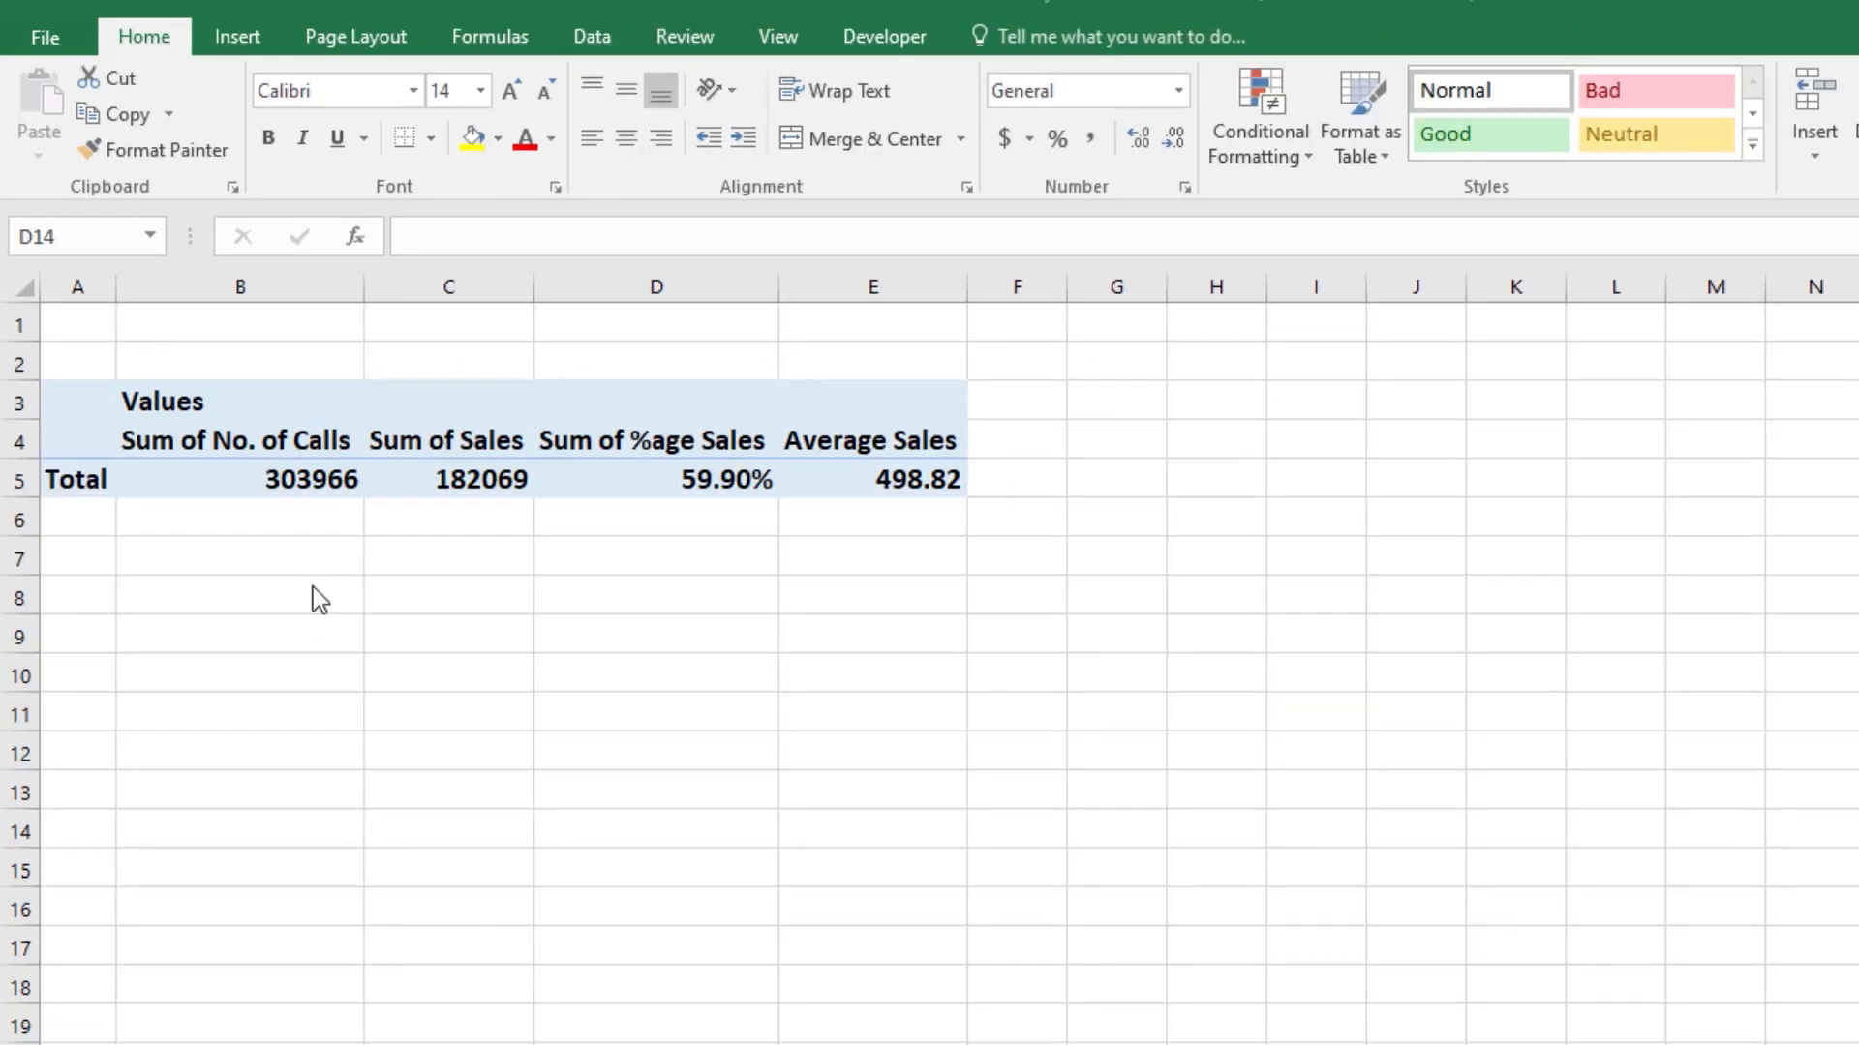
left_click(19, 442)
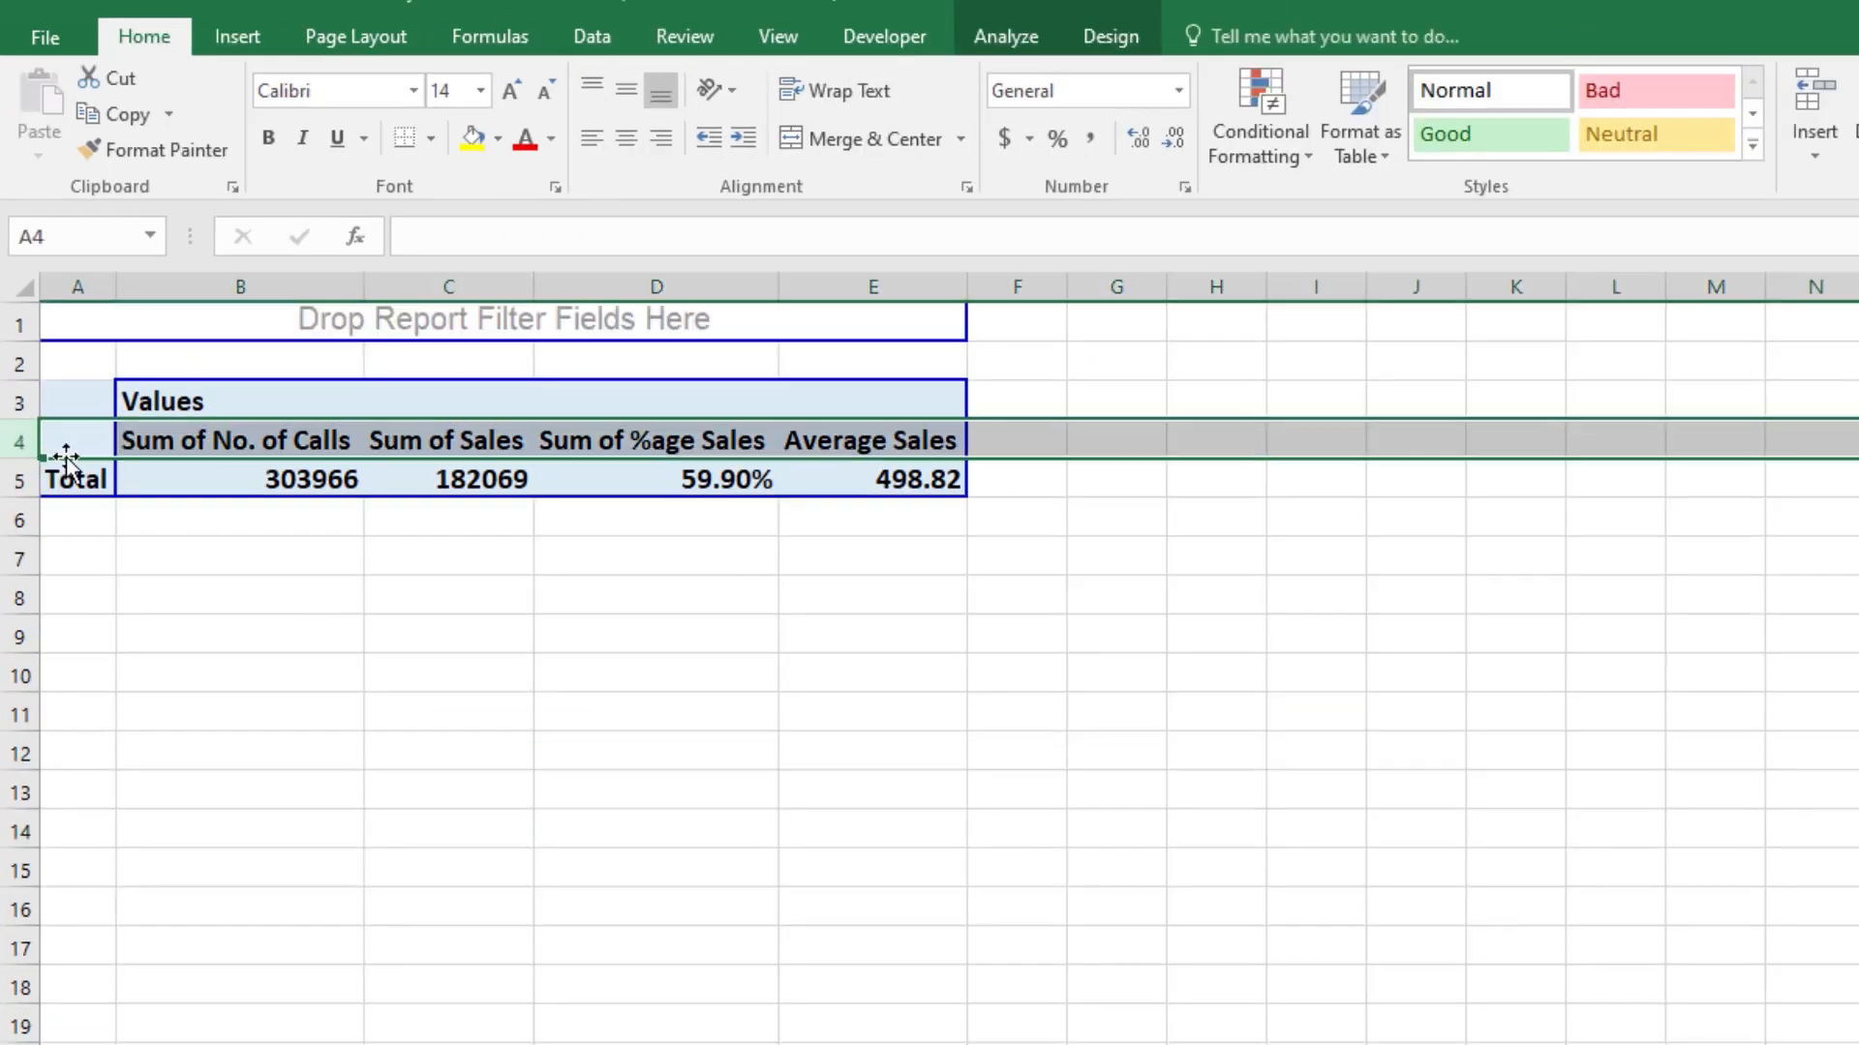
double_click(181, 427)
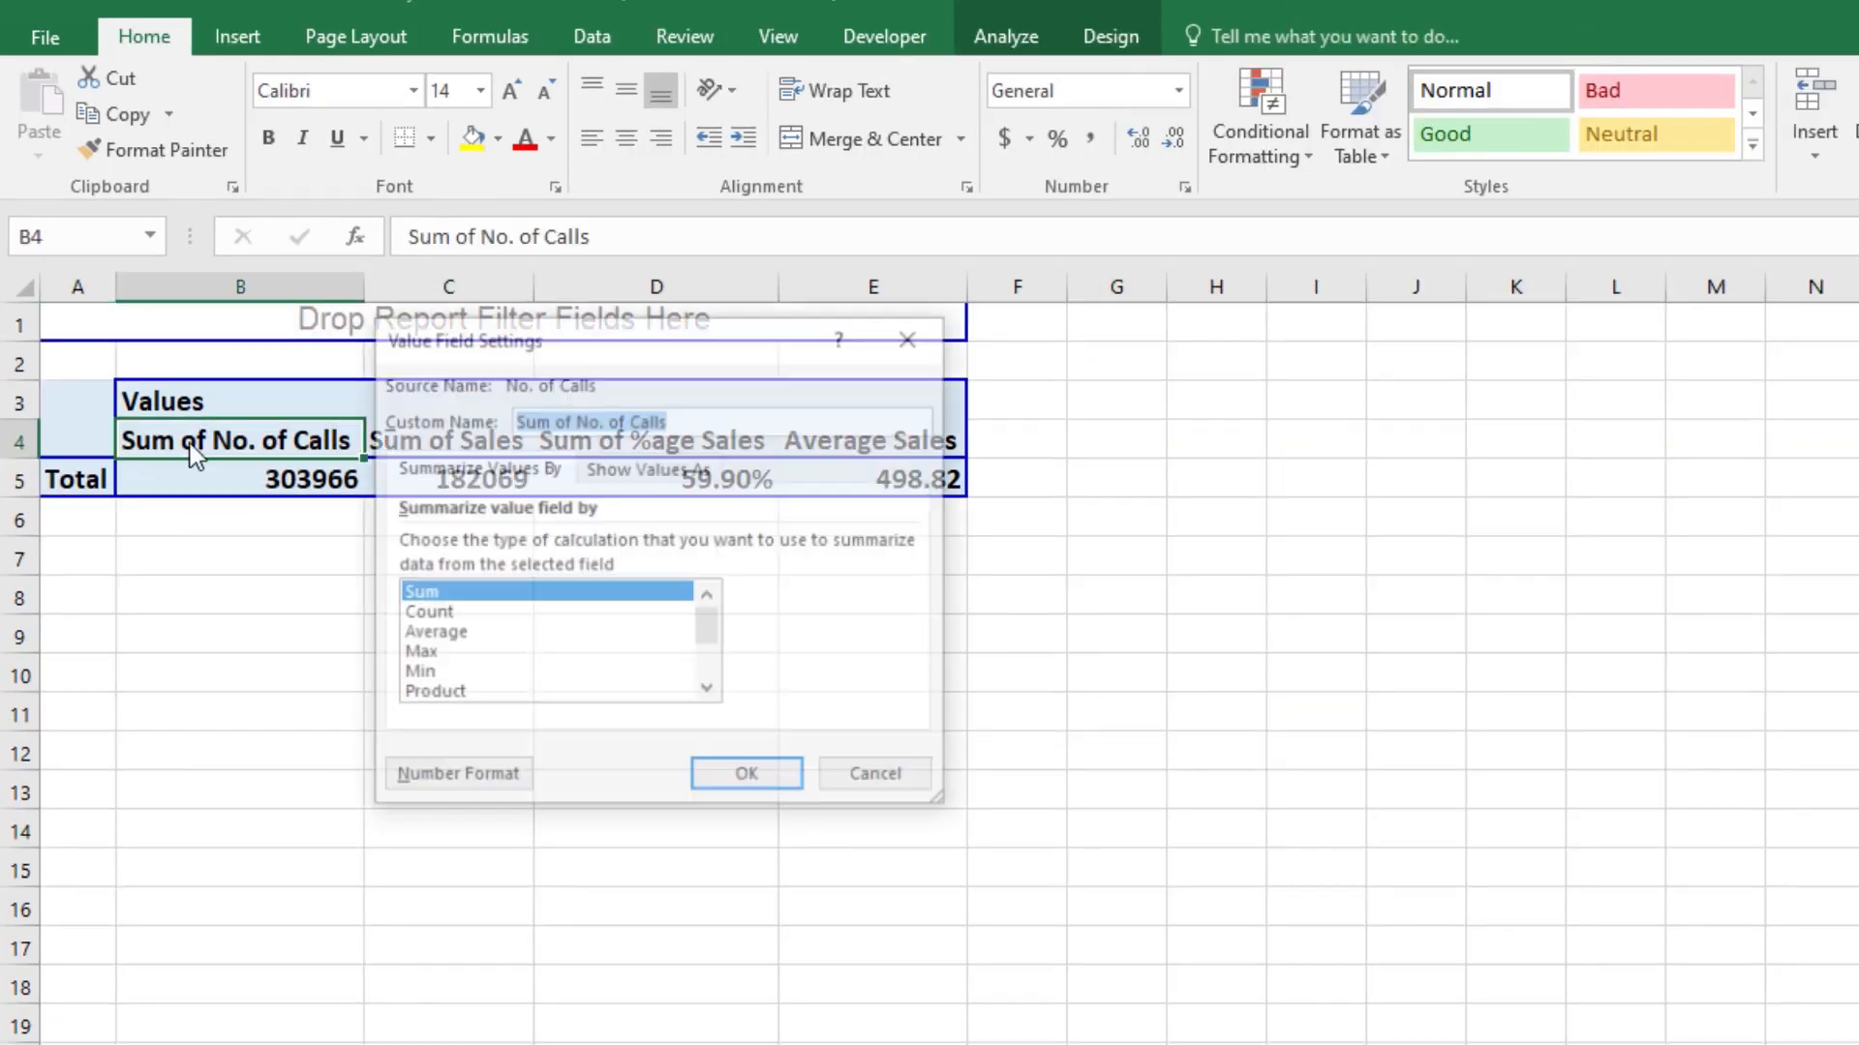
left_click(878, 791)
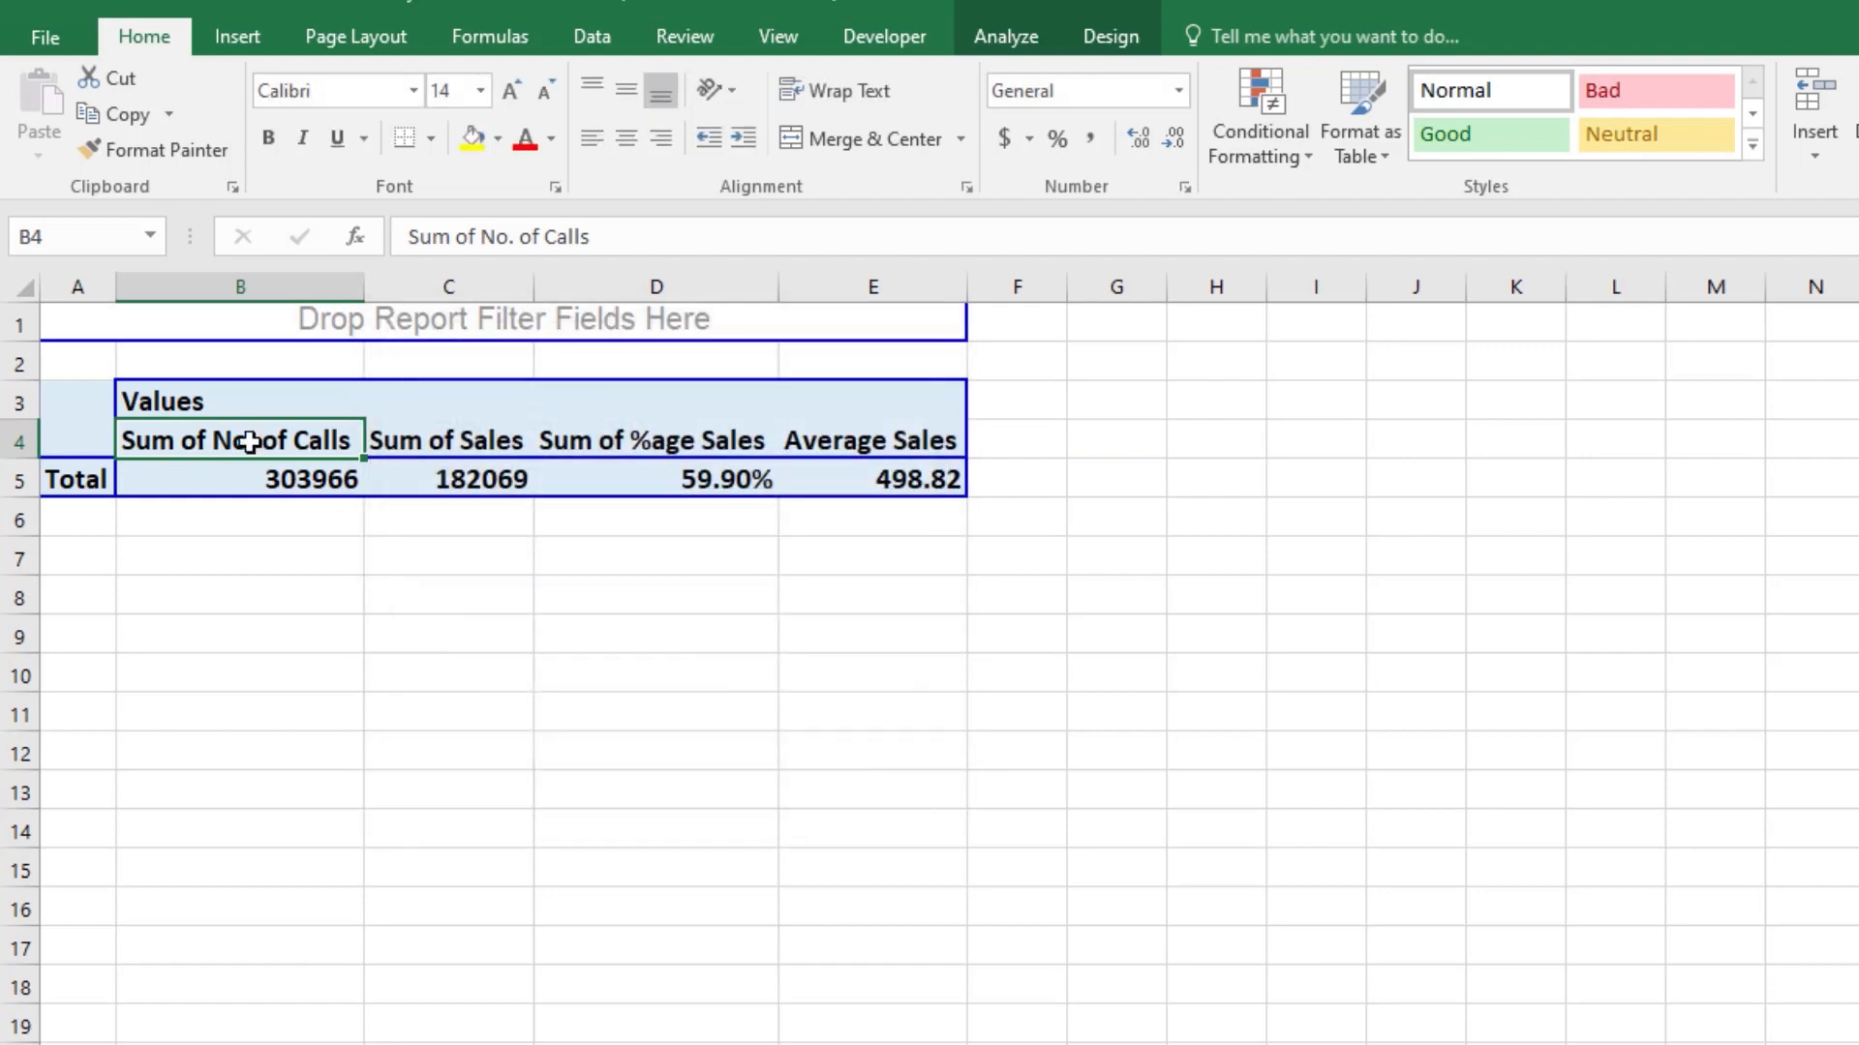
Step: Remove the text "Sum of" from the PivotTable headings in B4:E4 using Find and Replace with an empty replacement
left_click_drag(312, 444, 884, 436)
key("ctrl+f")
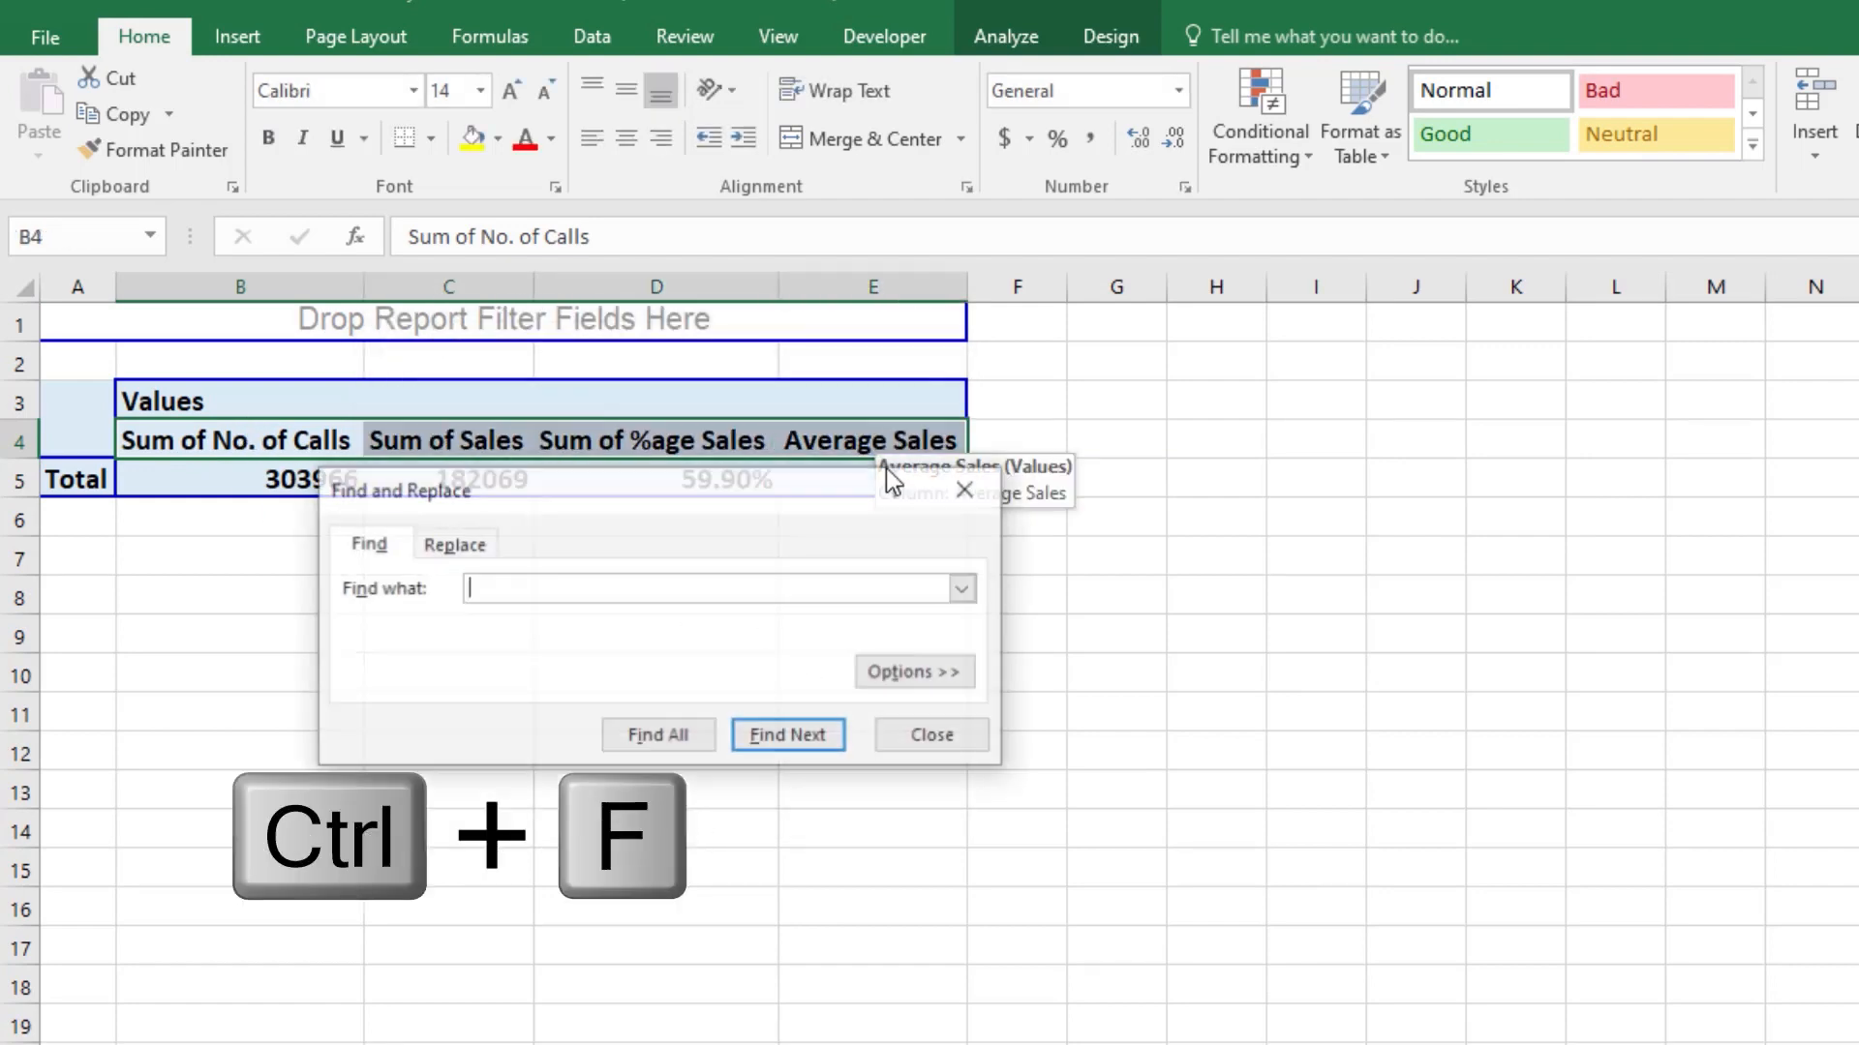
left_click(474, 543)
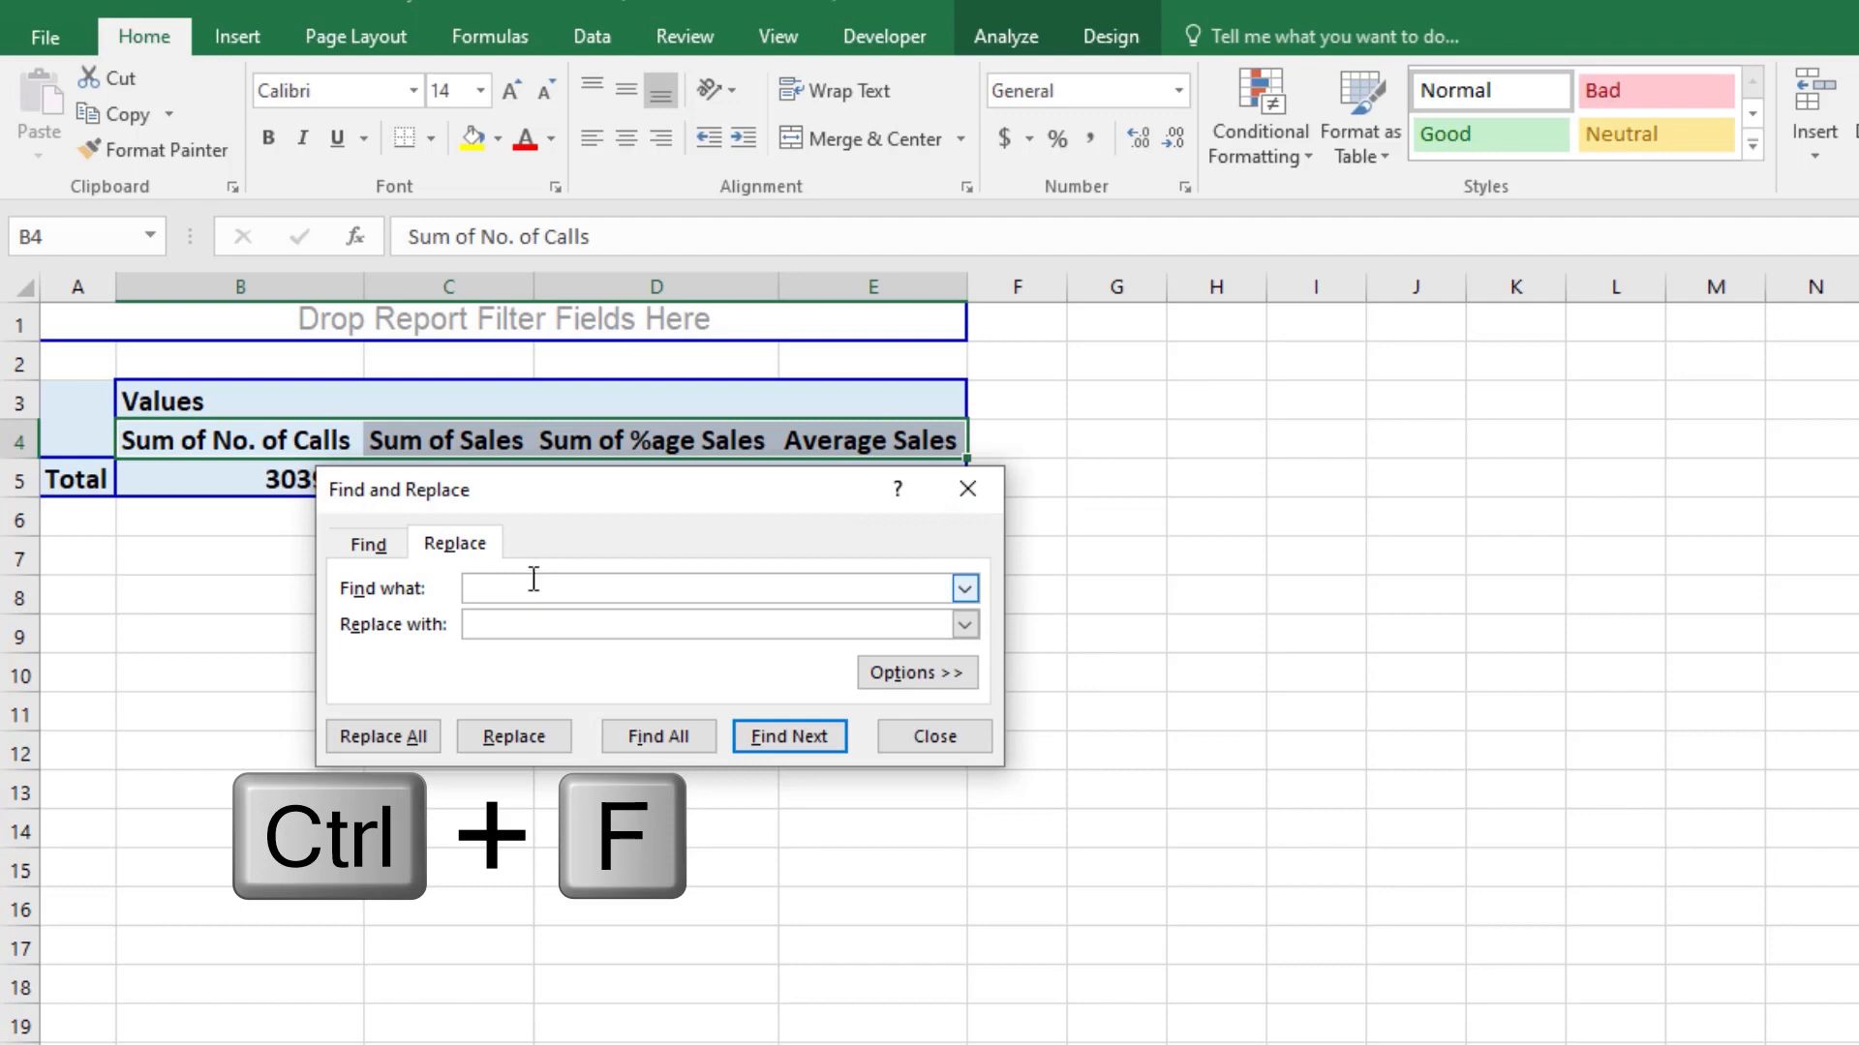
left_click_drag(647, 486, 1287, 395)
type("A")
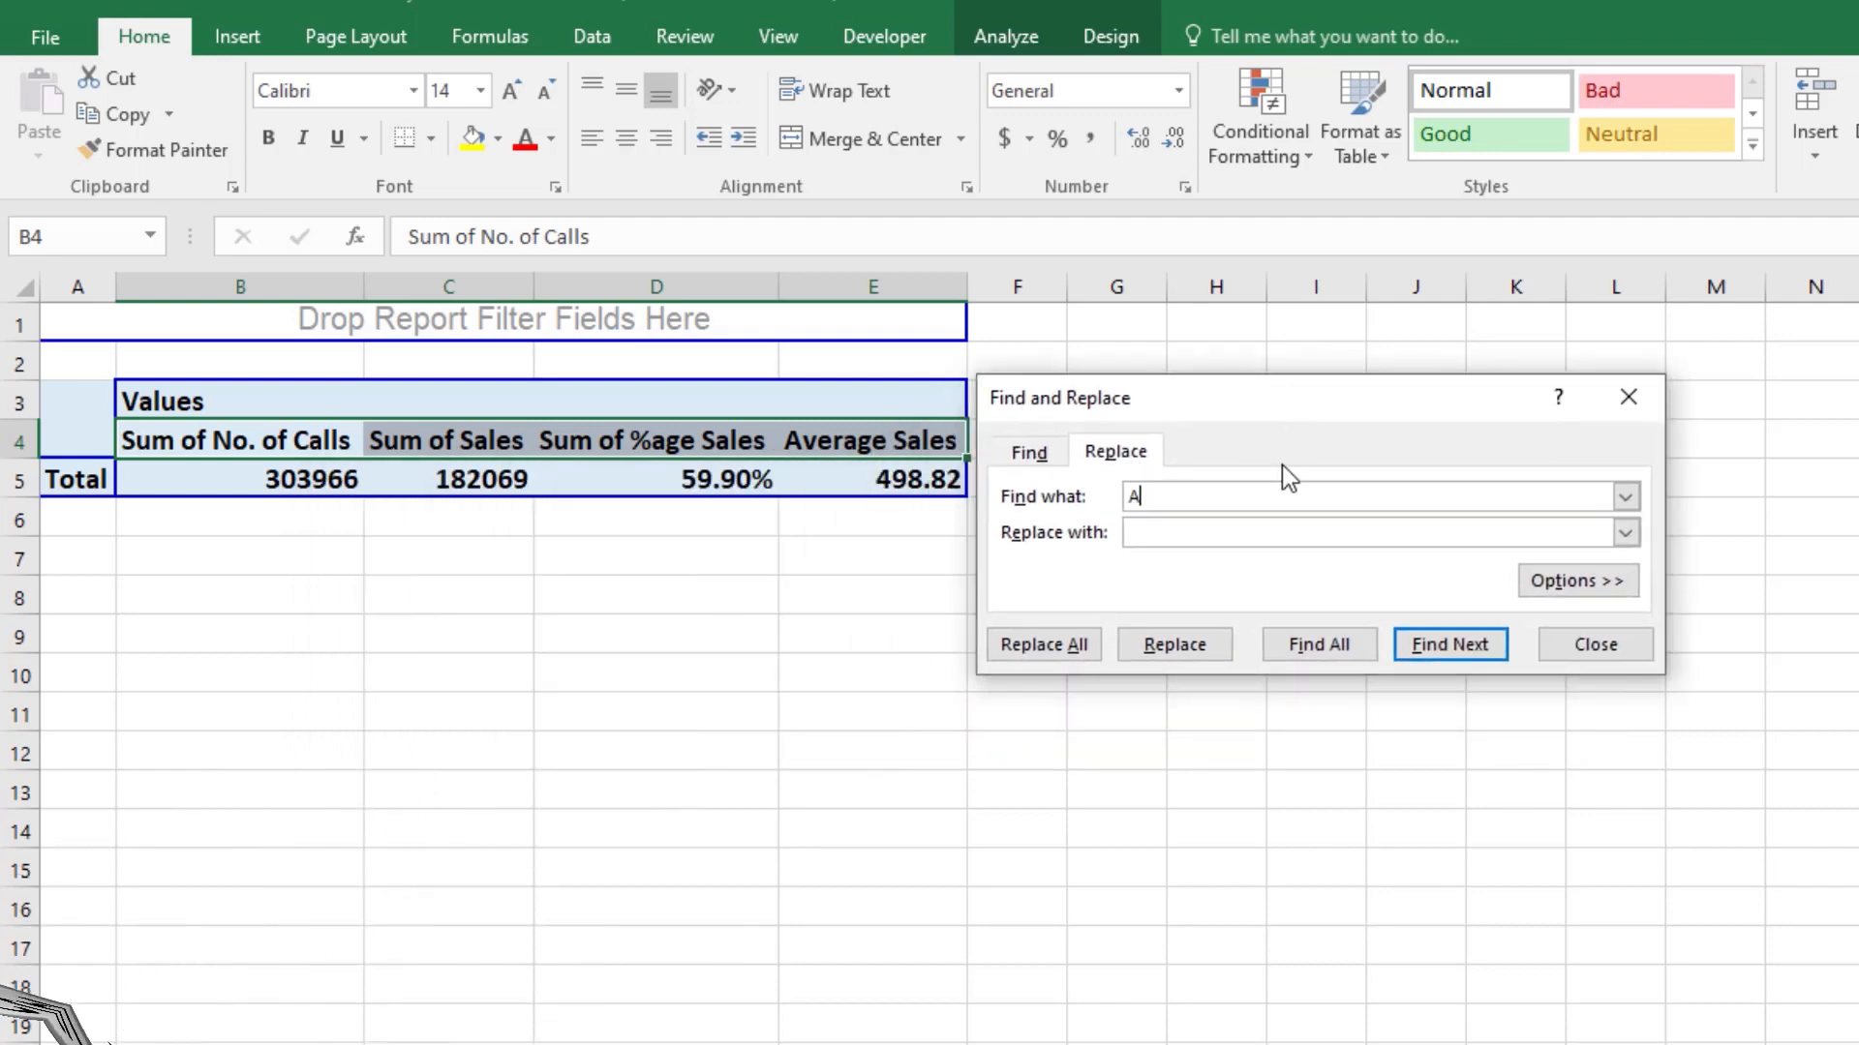
key("BackSpace")
type("Su")
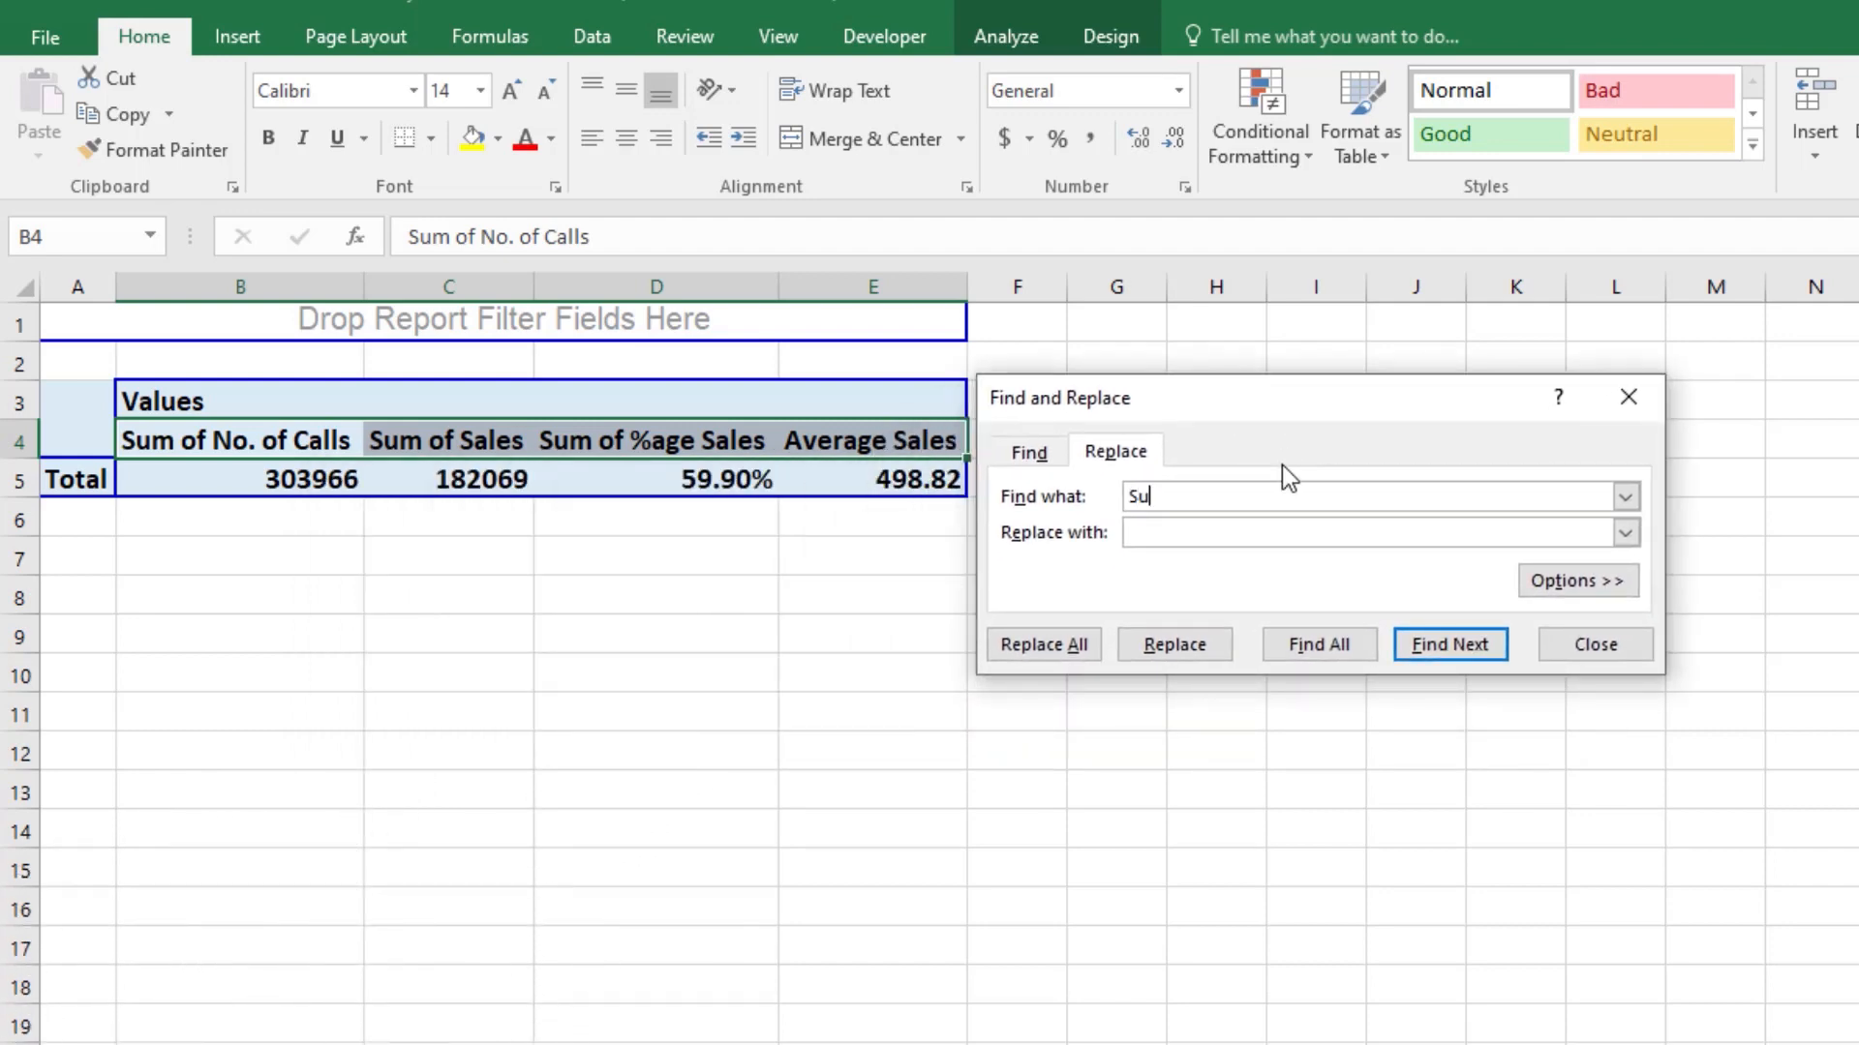
type("m of")
left_click(1082, 647)
left_click(1263, 741)
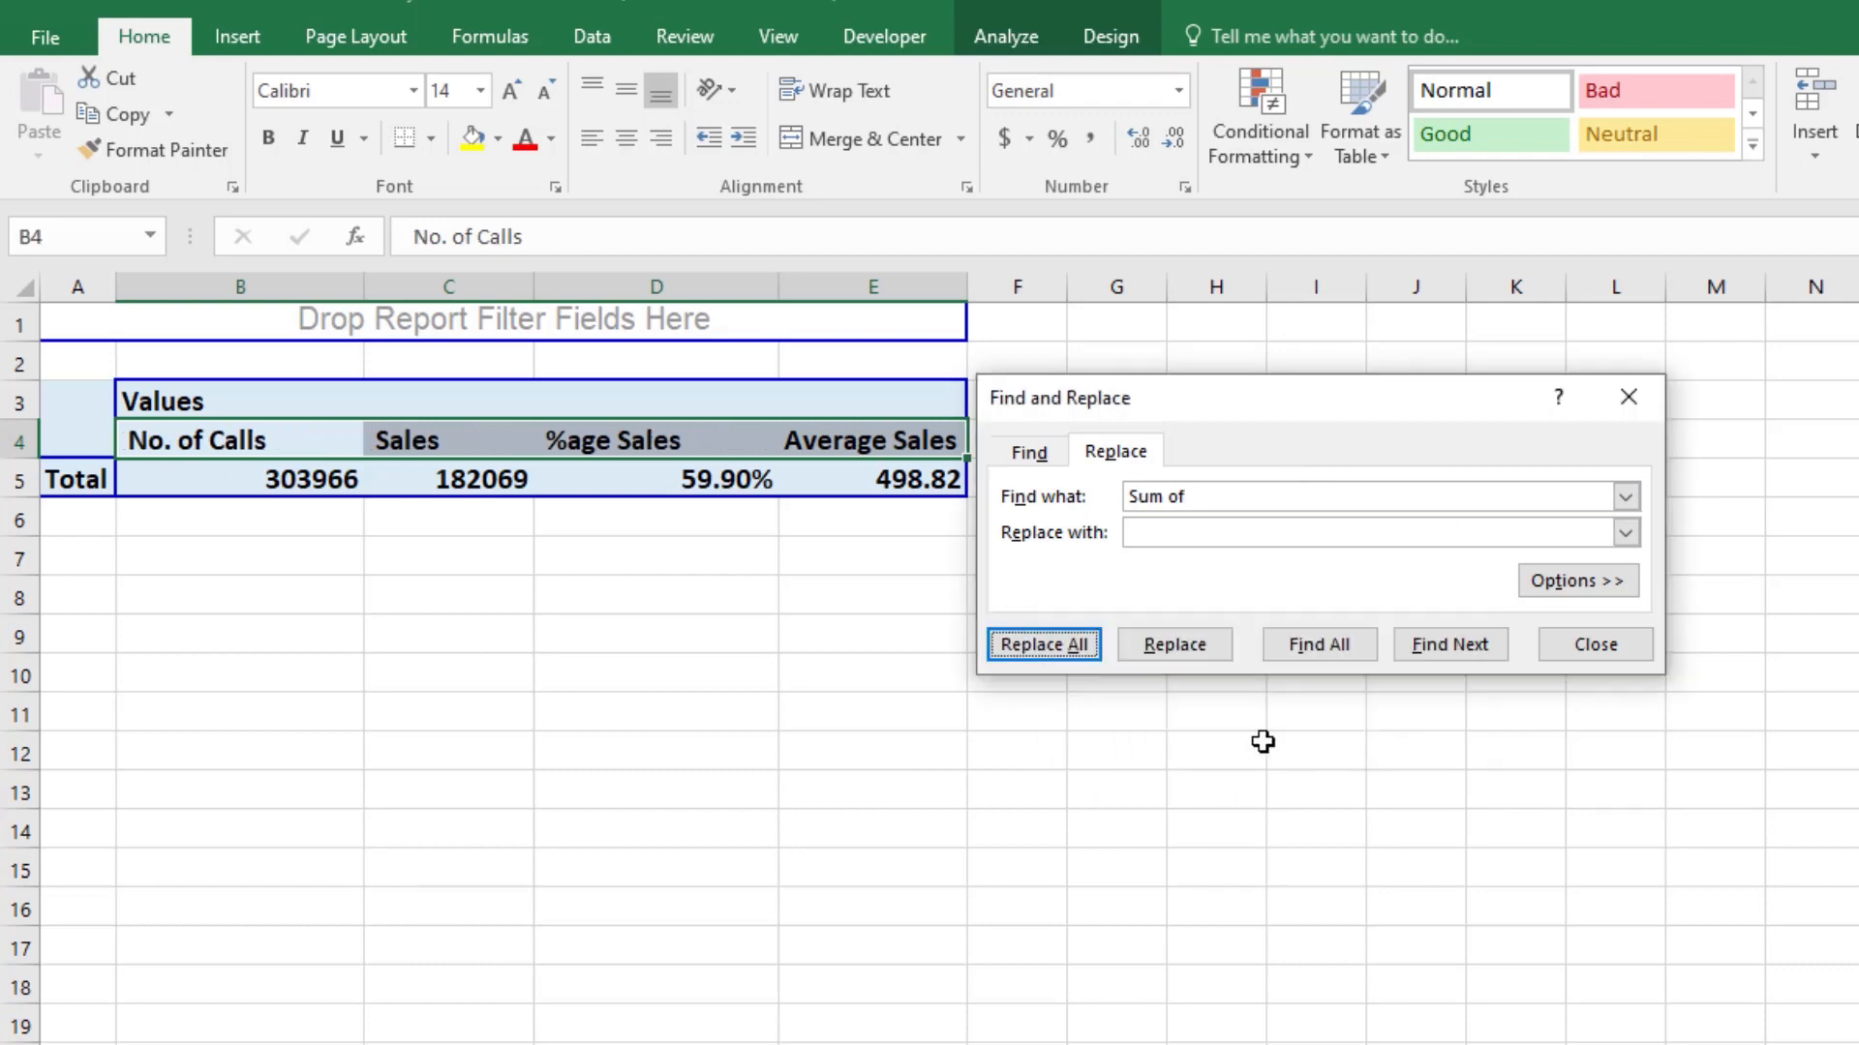
left_click(1547, 655)
left_click(340, 702)
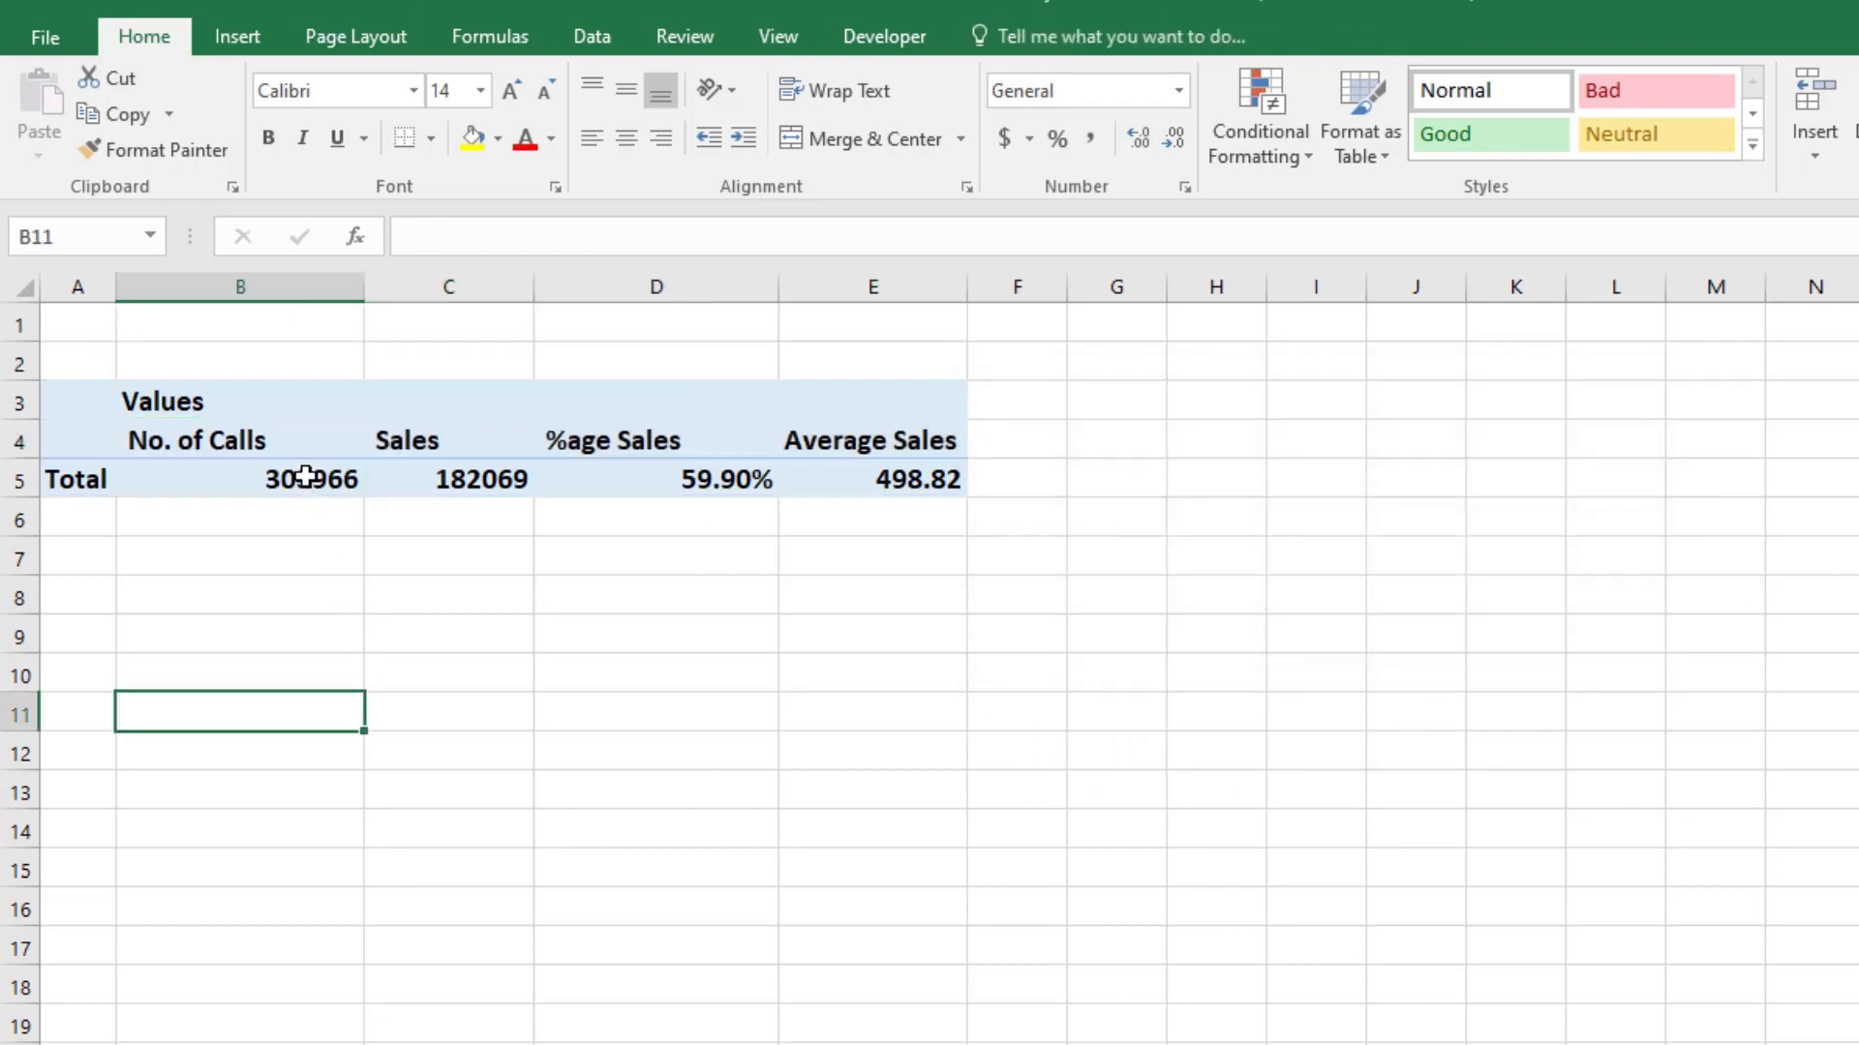
Step: Centre the PivotTable's value headings in B4:E4
left_click(248, 427)
left_click(818, 545)
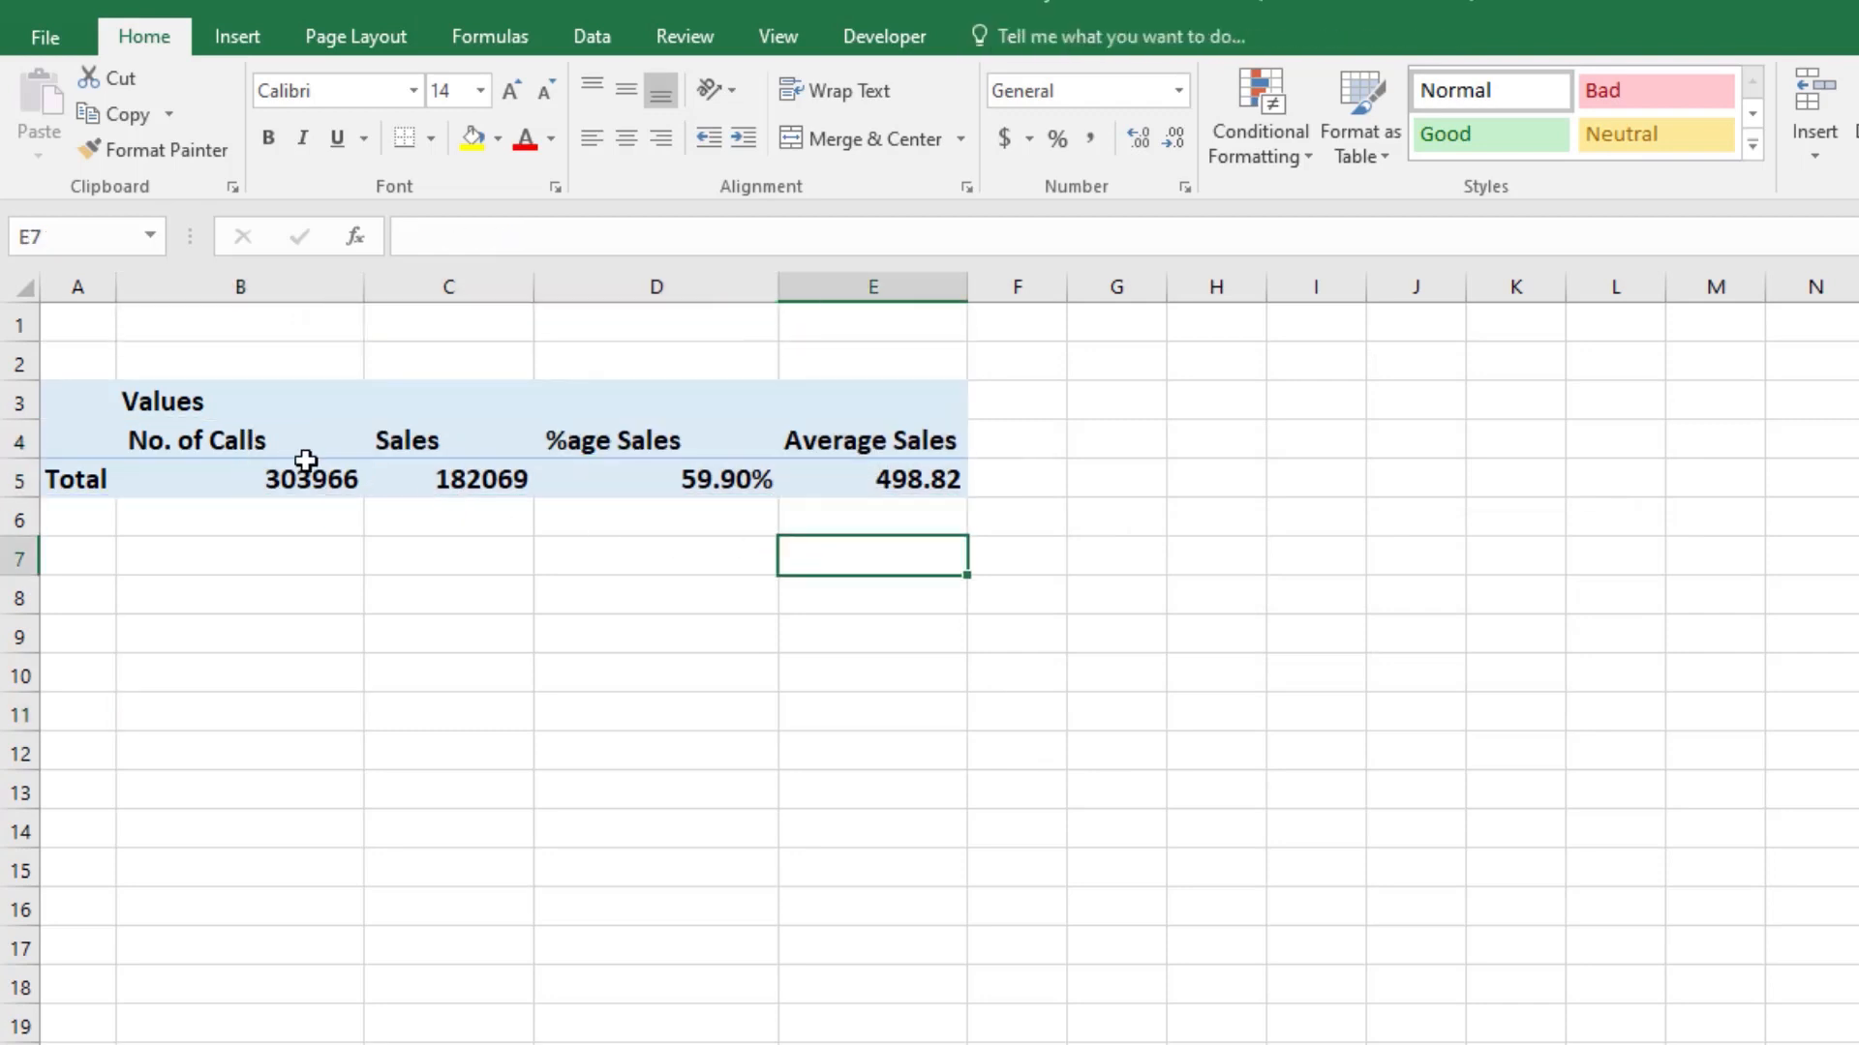
left_click_drag(261, 441, 925, 435)
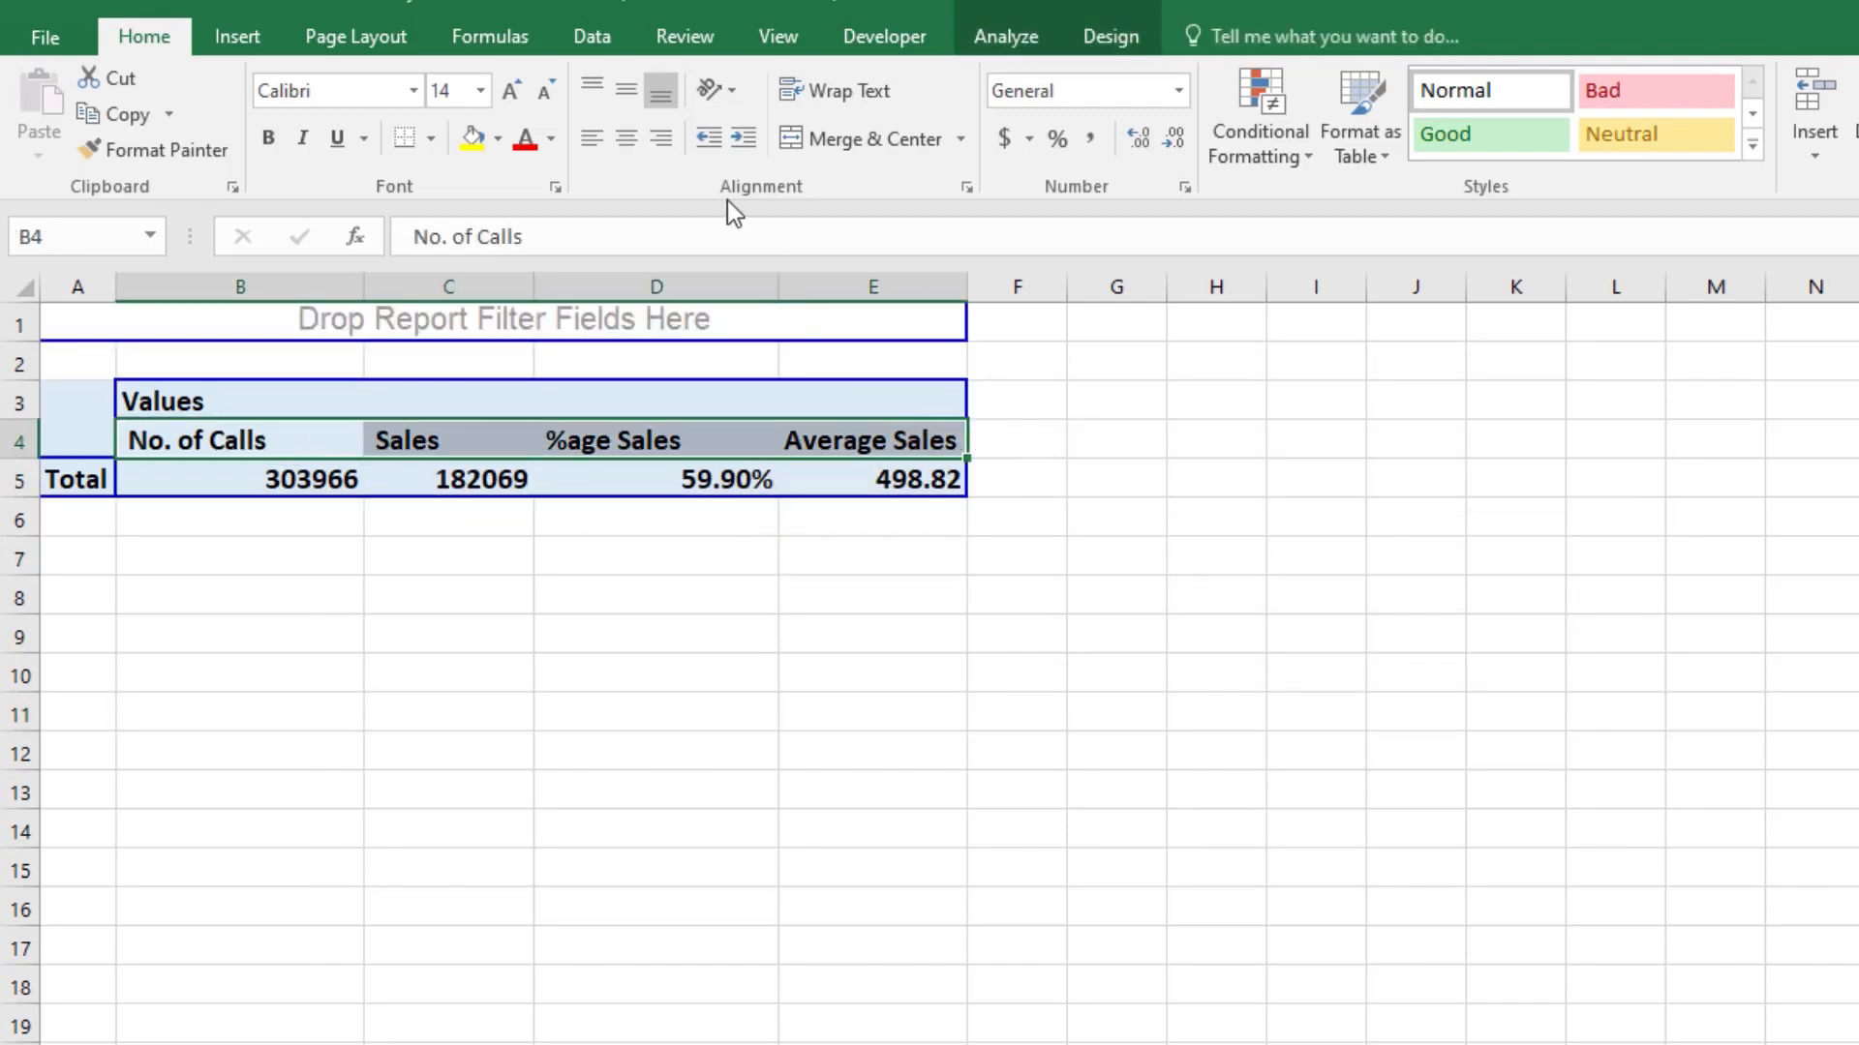
left_click(631, 139)
left_click(792, 551)
Step: Copy the entire PivotTable to cell G7 and autofit columns G to K to its contents
left_click(45, 396)
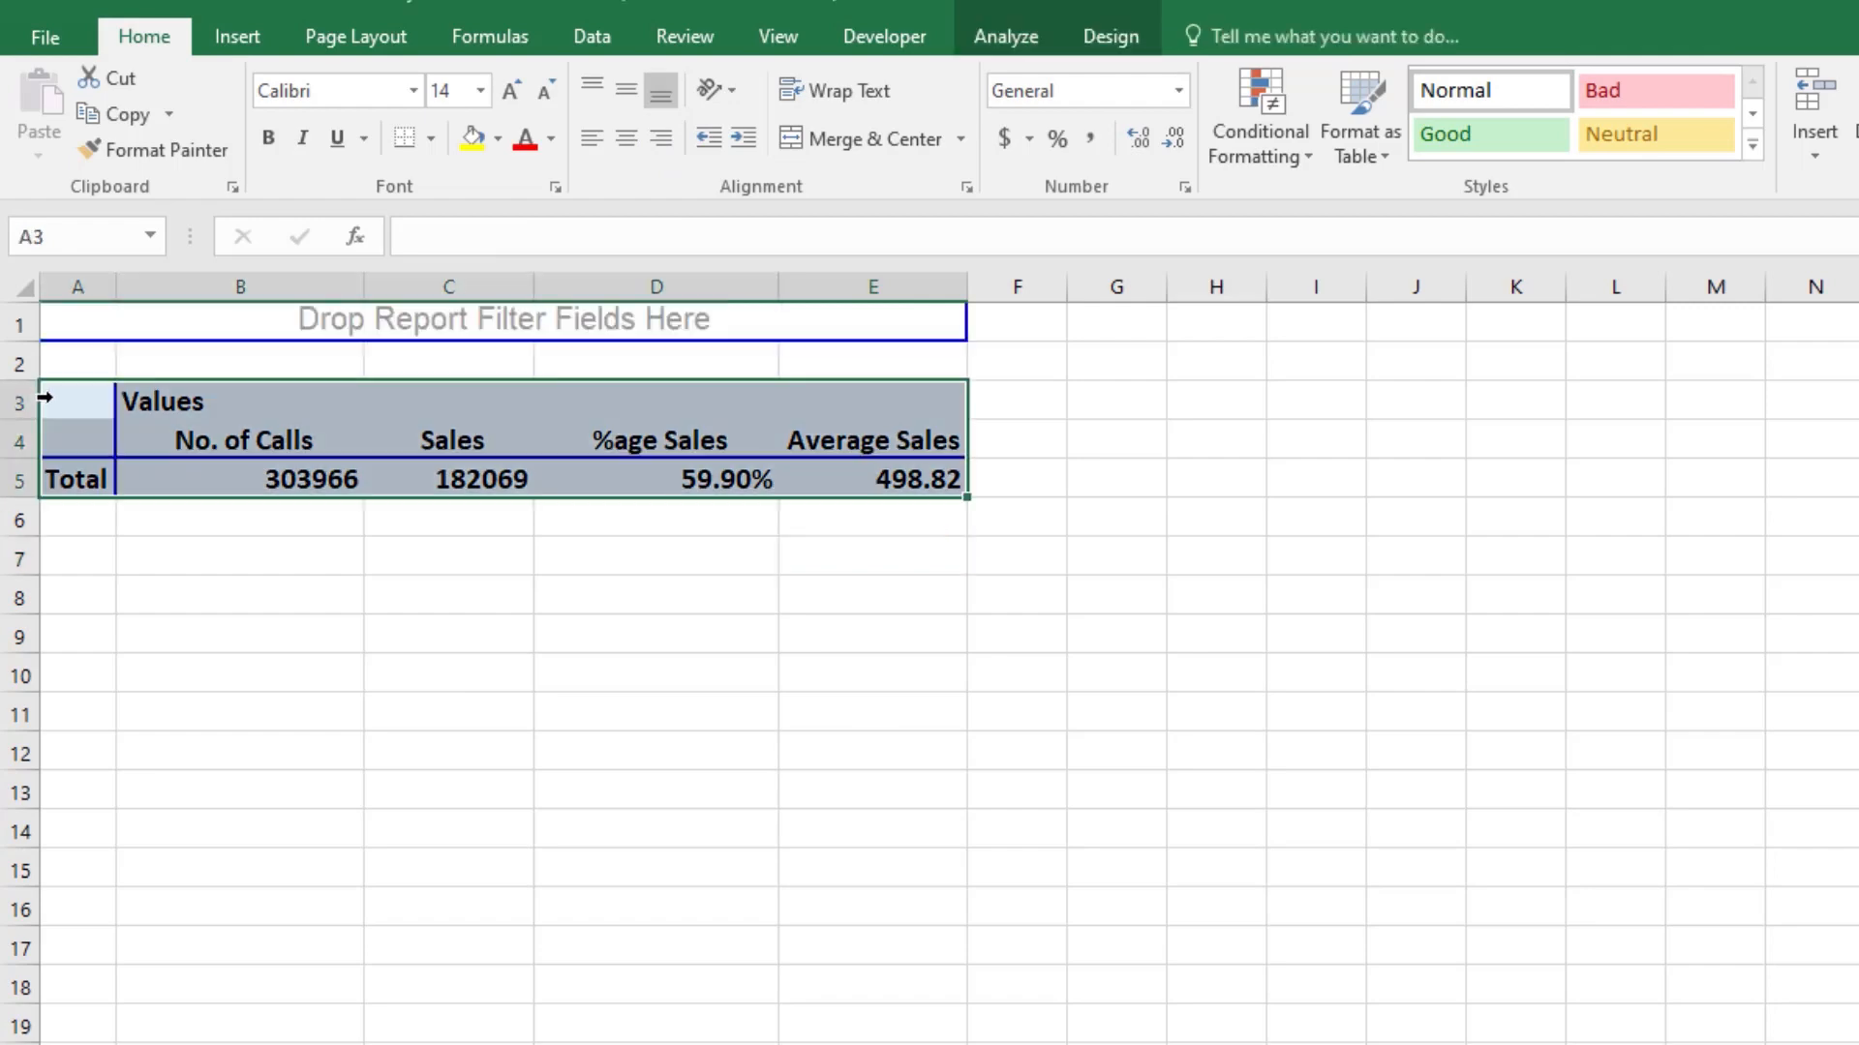
right_click(44, 397)
left_click(118, 423)
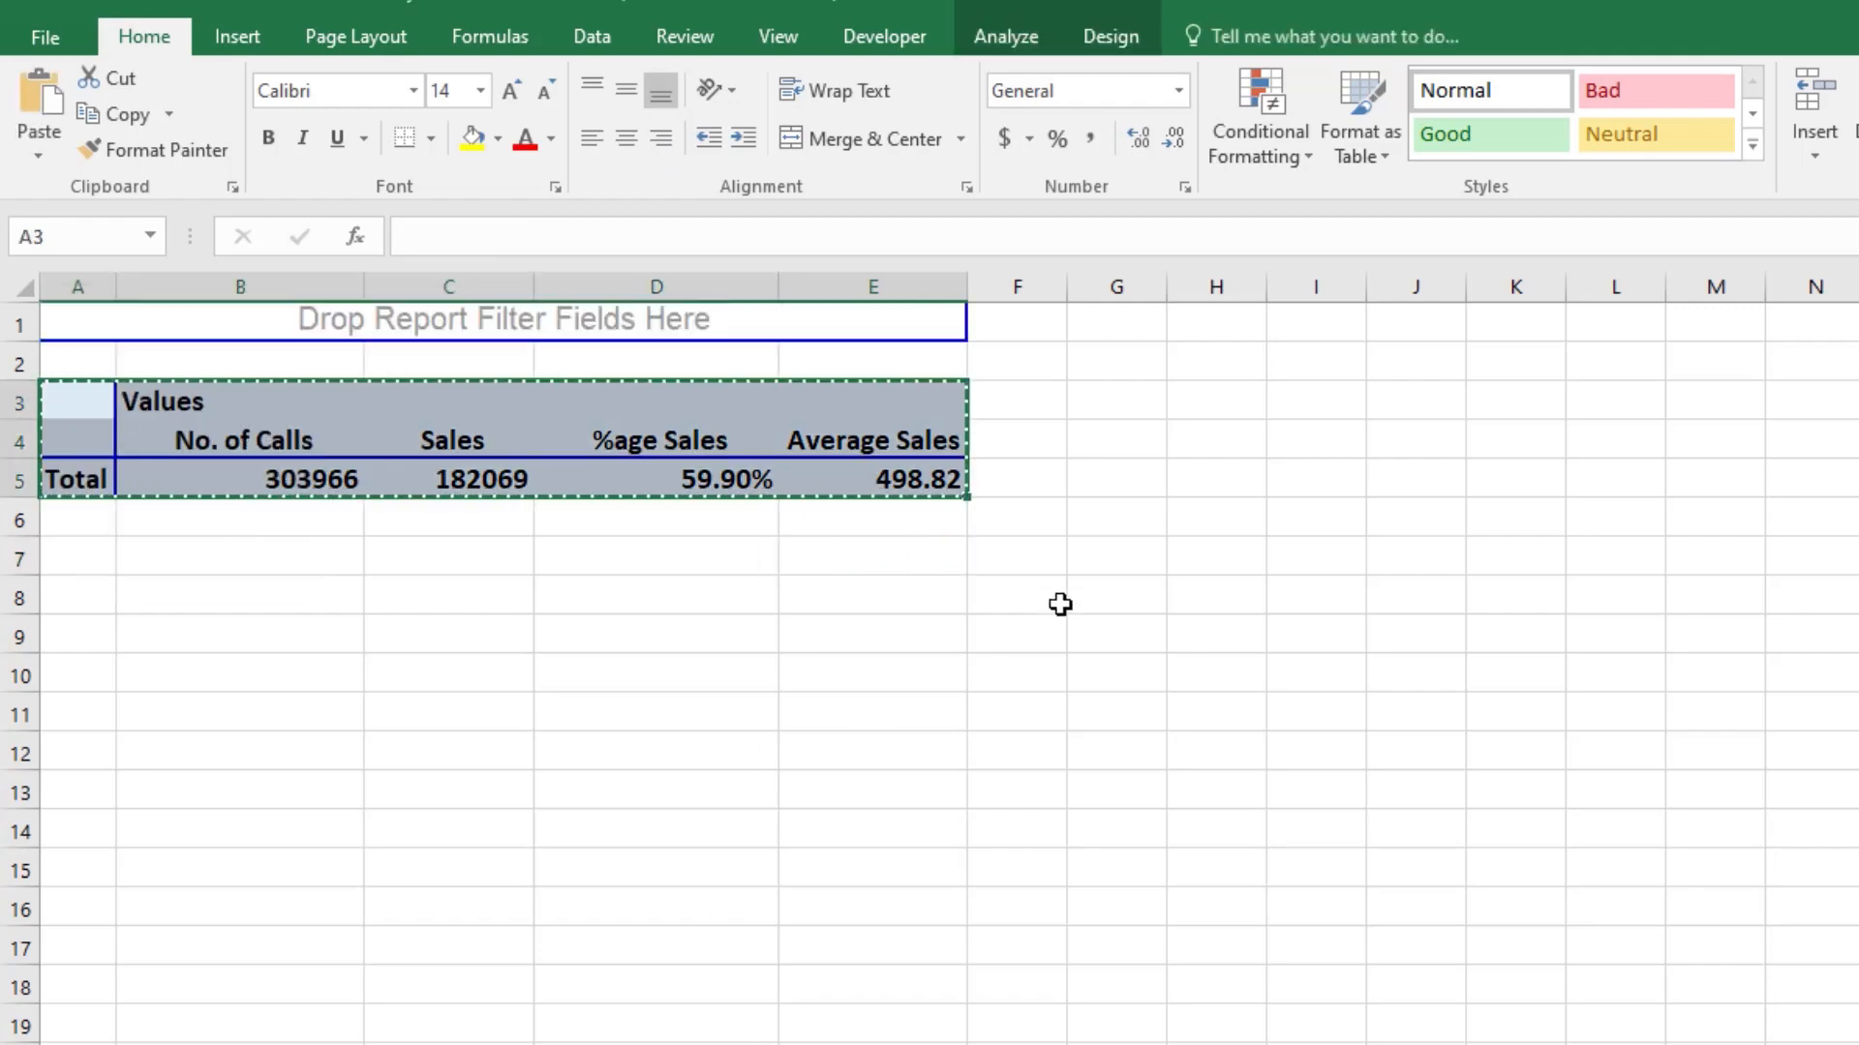
right_click(1113, 565)
left_click(1180, 697)
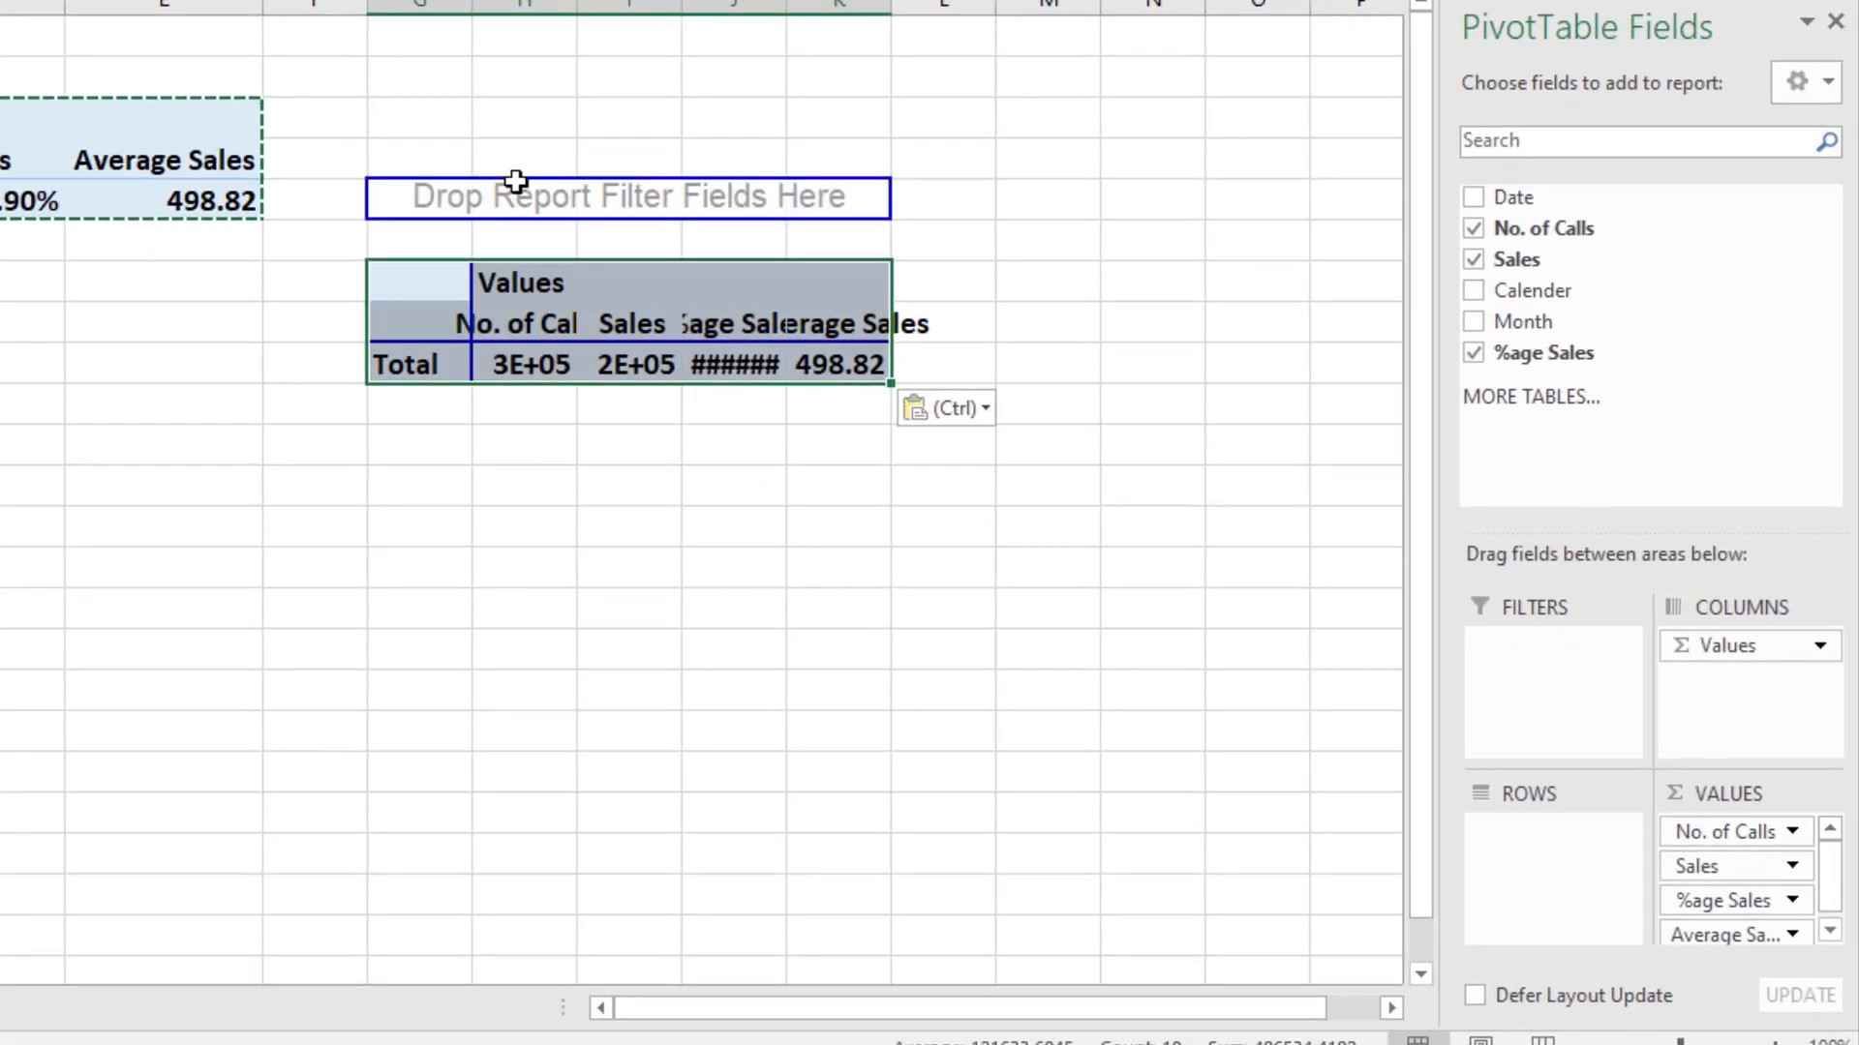
left_click_drag(418, 4, 851, 62)
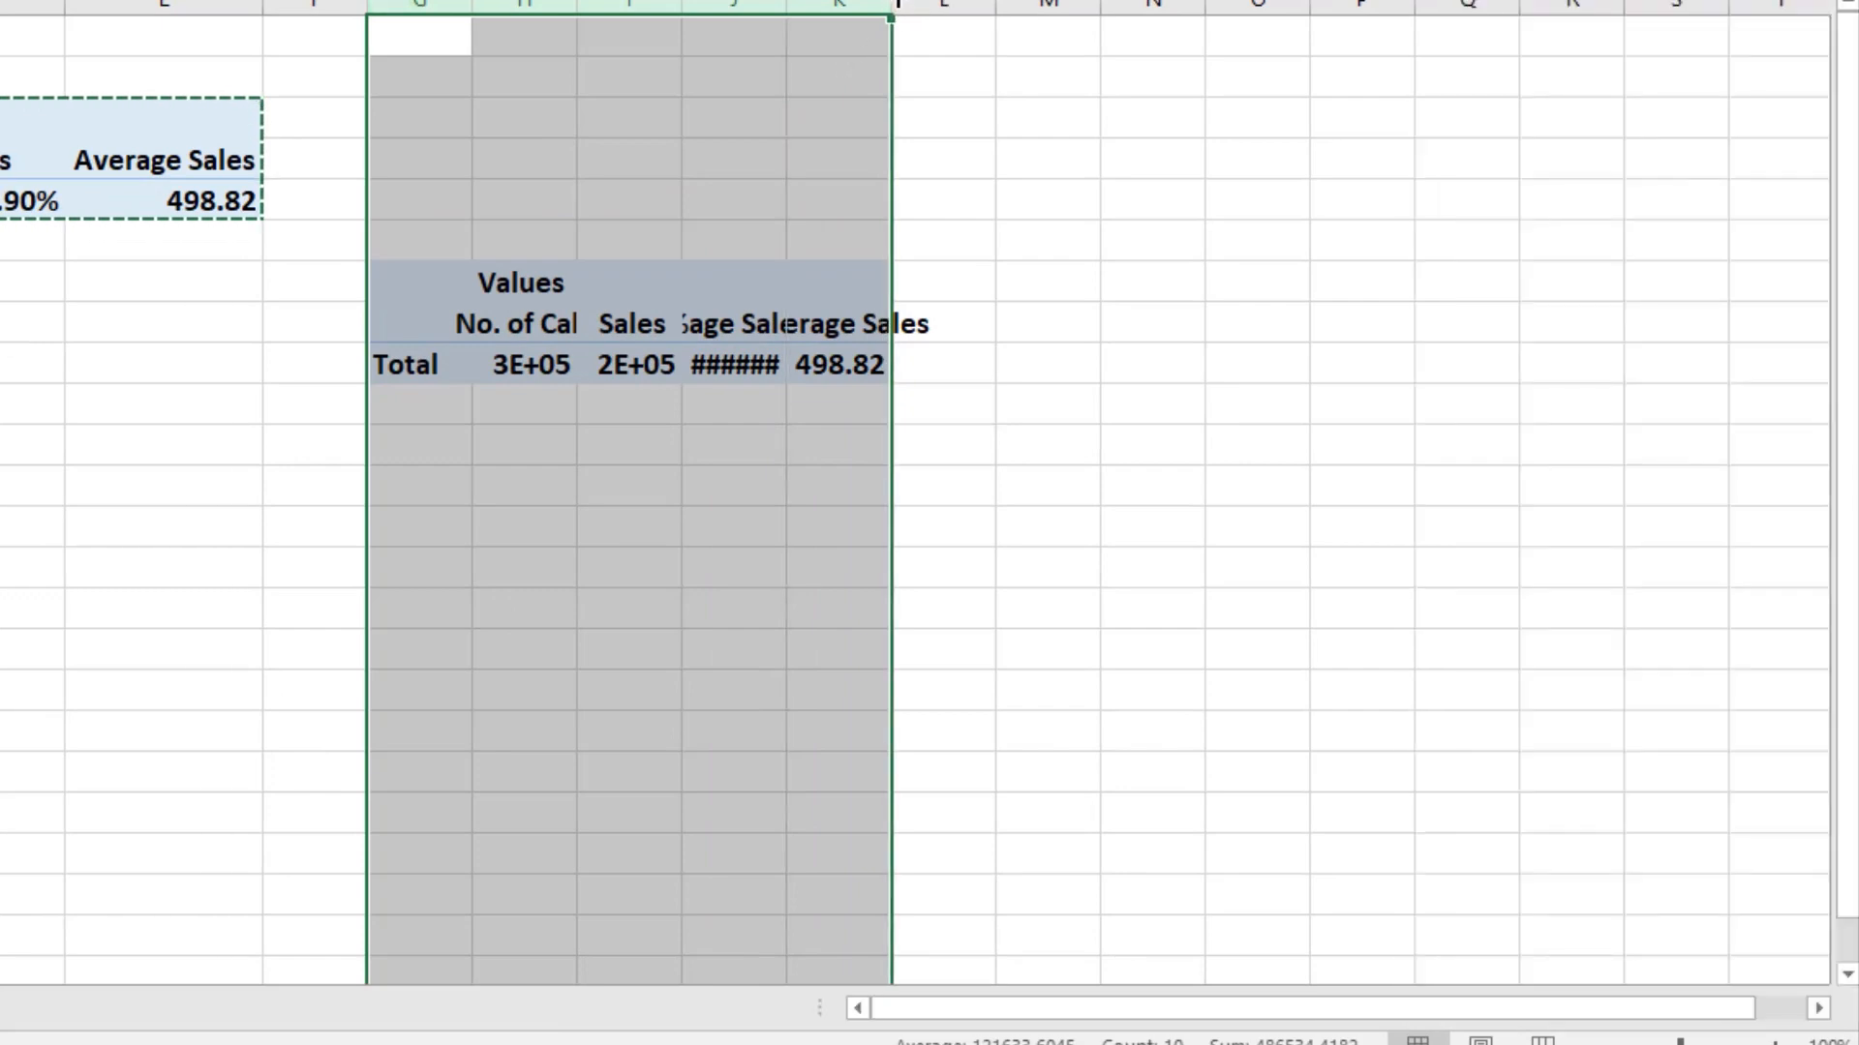
double_click(897, 5)
Step: Add the Date field to the Rows area of the copied PivotTable
left_click(851, 290)
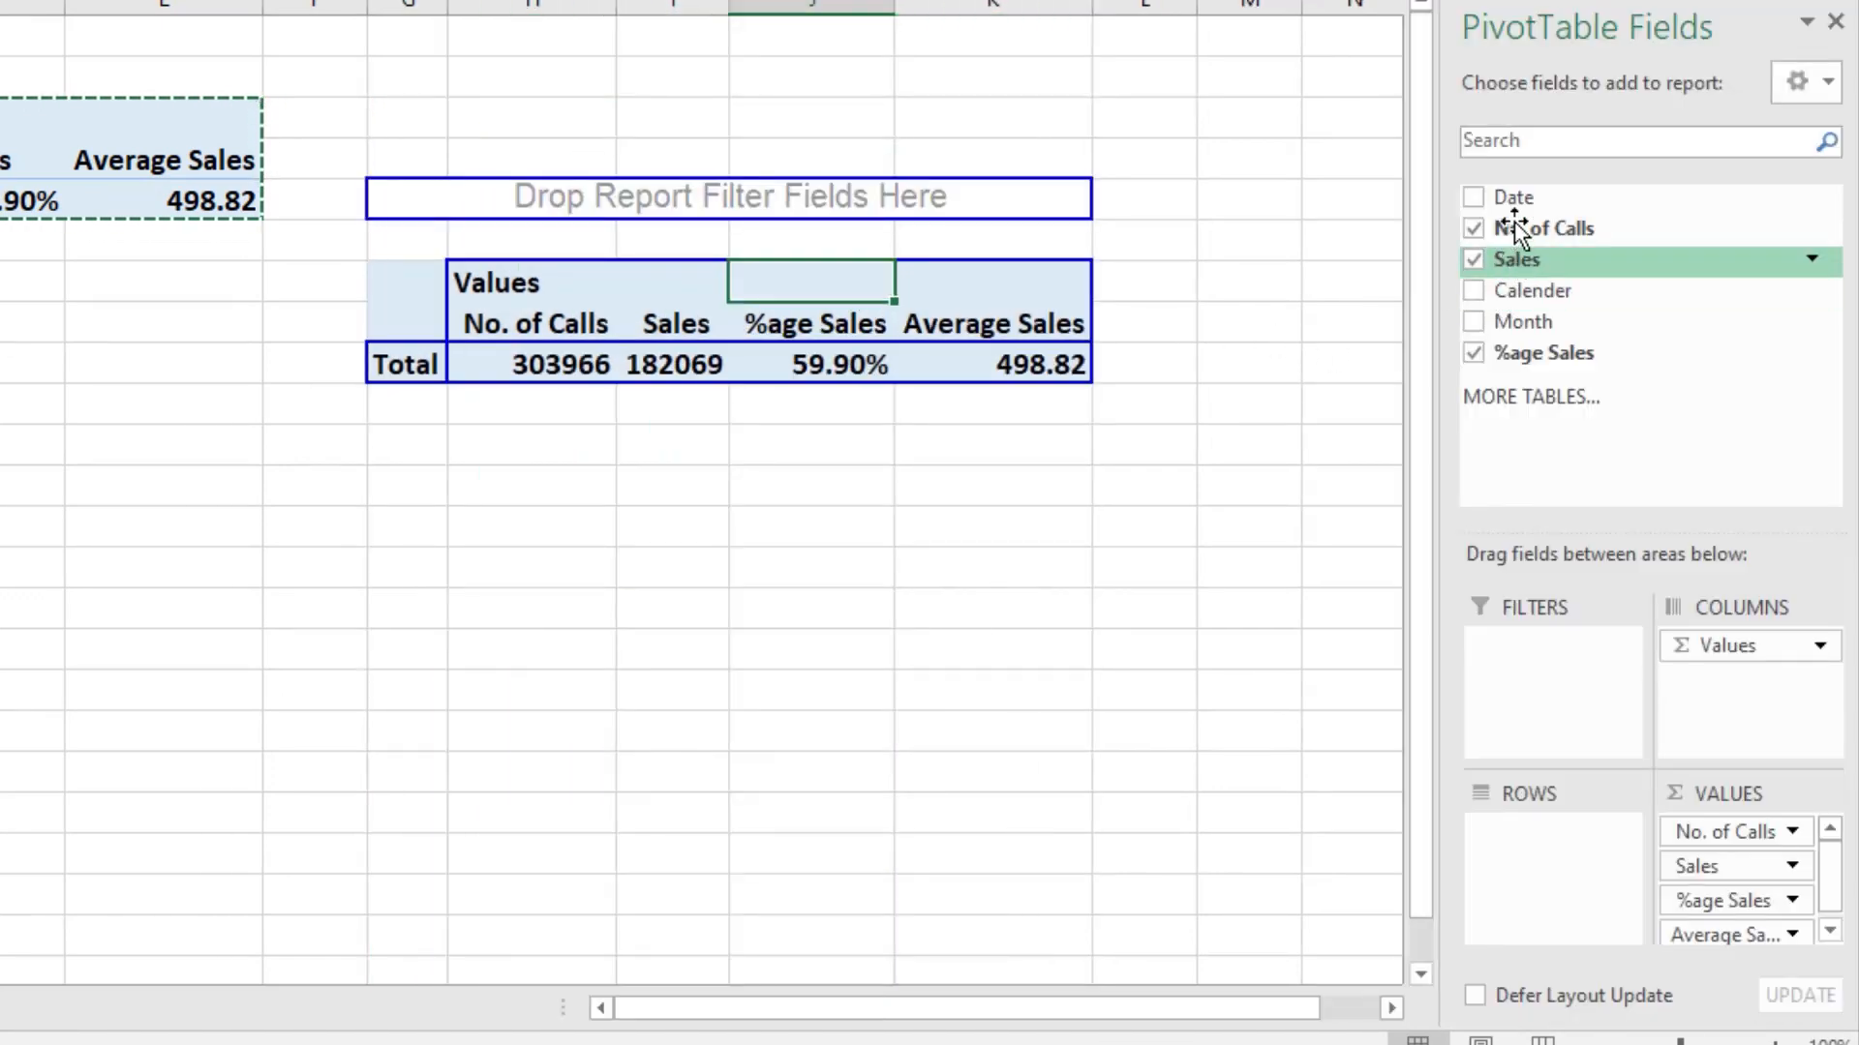
left_click_drag(1514, 199, 1568, 864)
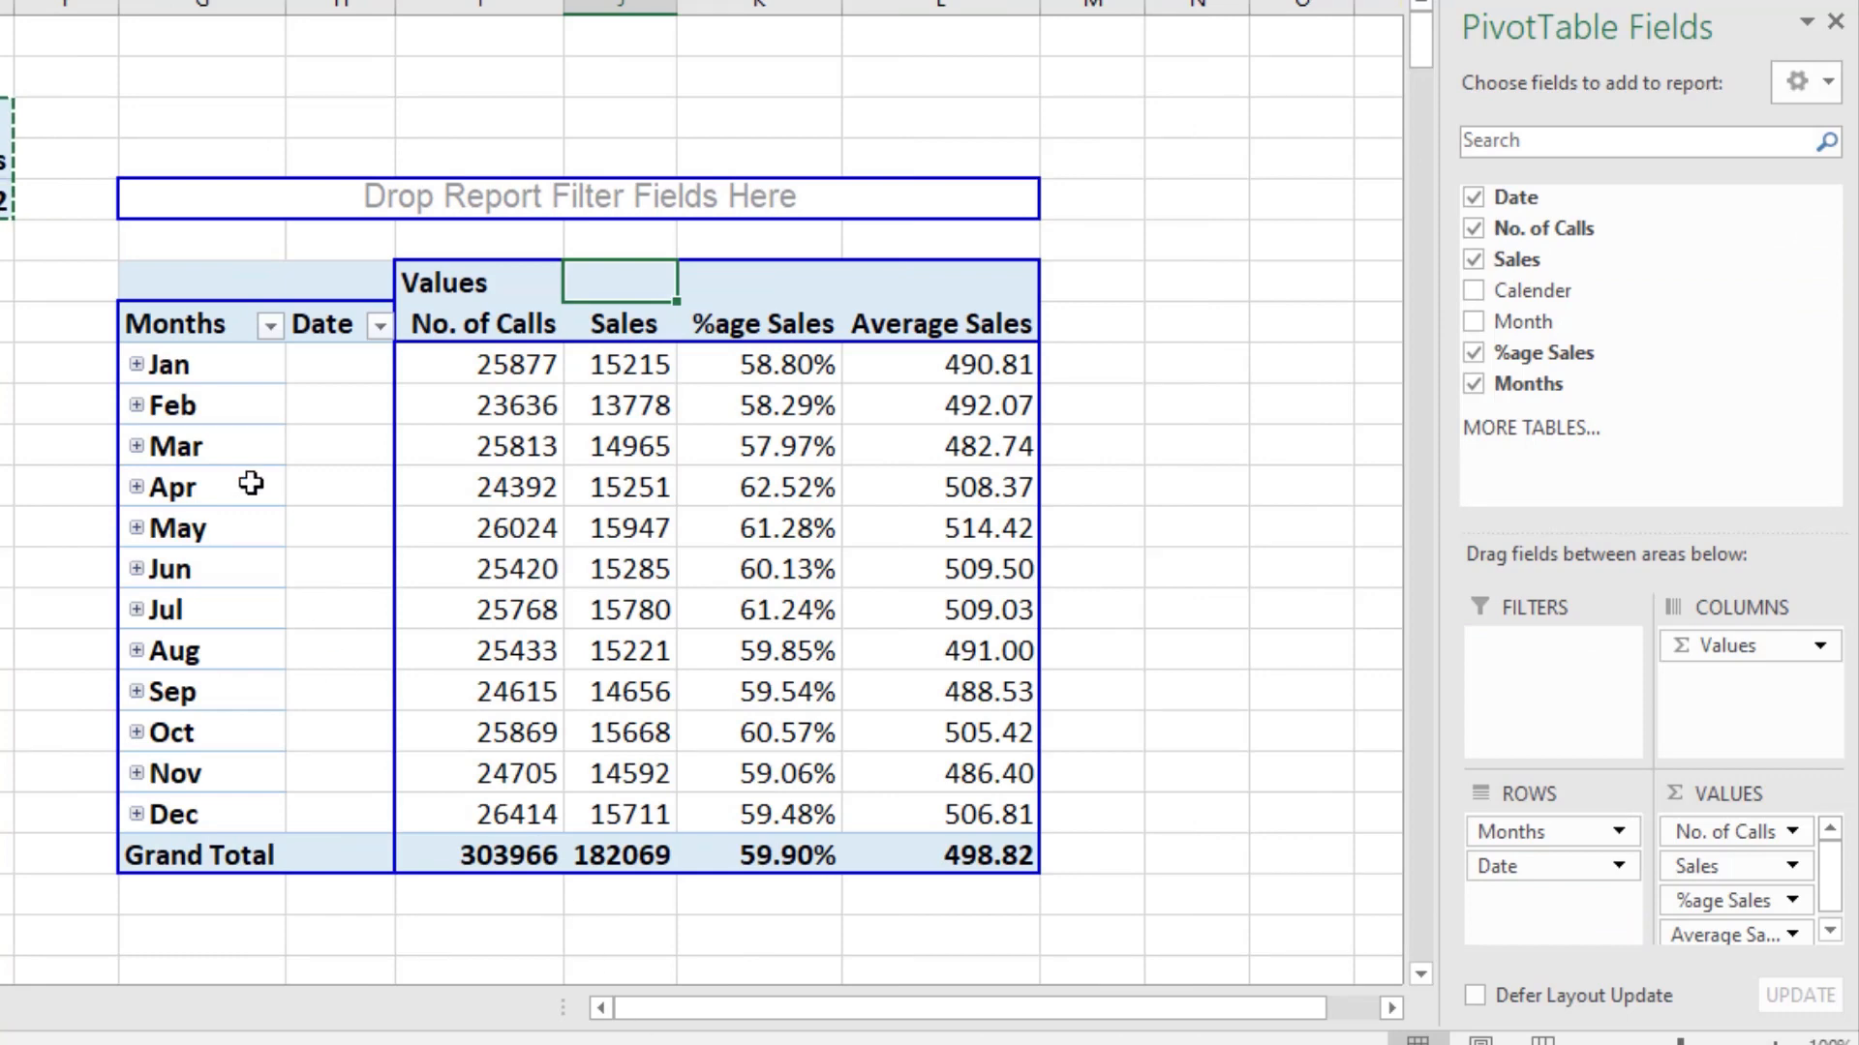
Step: Ungroup the months in the copied PivotTable so it lists individual dates, and check the daily rows
right_click(196, 452)
left_click(306, 819)
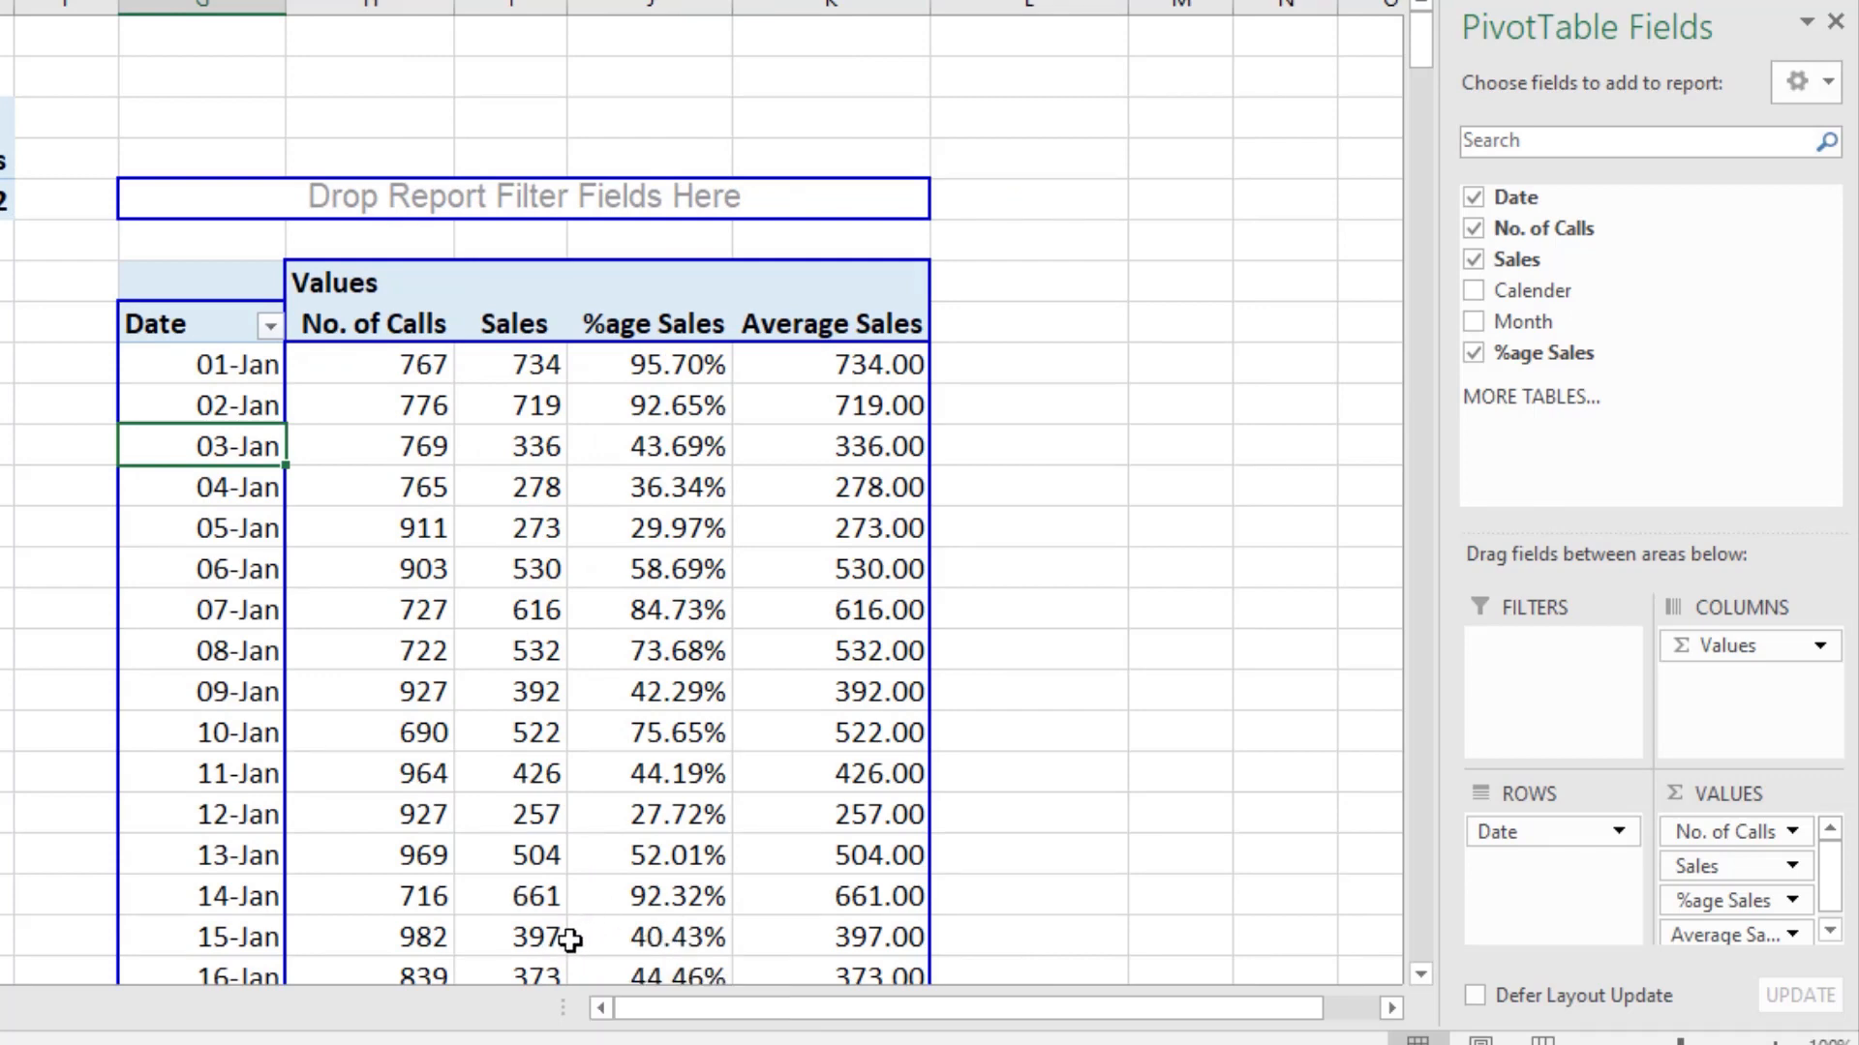
scroll(668, 435, "down", 7)
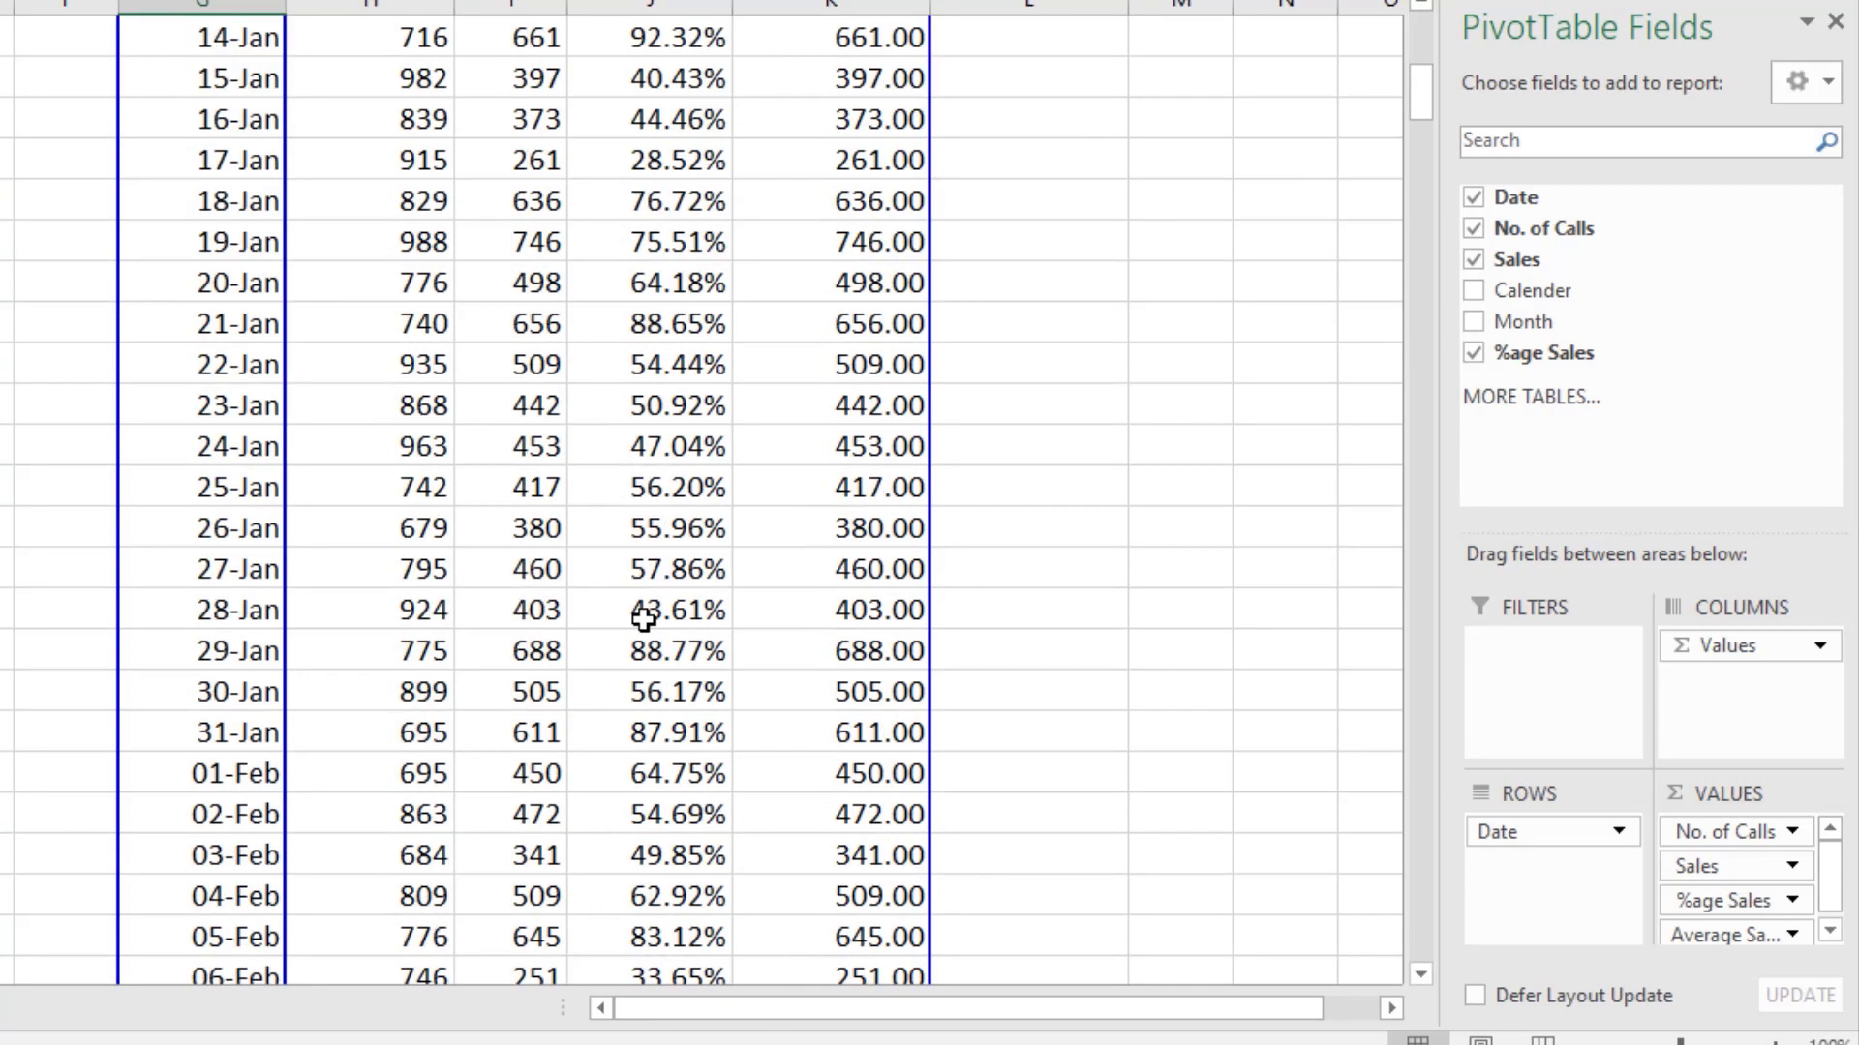
scroll(644, 620, "up", 7)
Step: Remove the No. of Calls and Average Sales value fields from the daily PivotTable
mouse_move(656, 634)
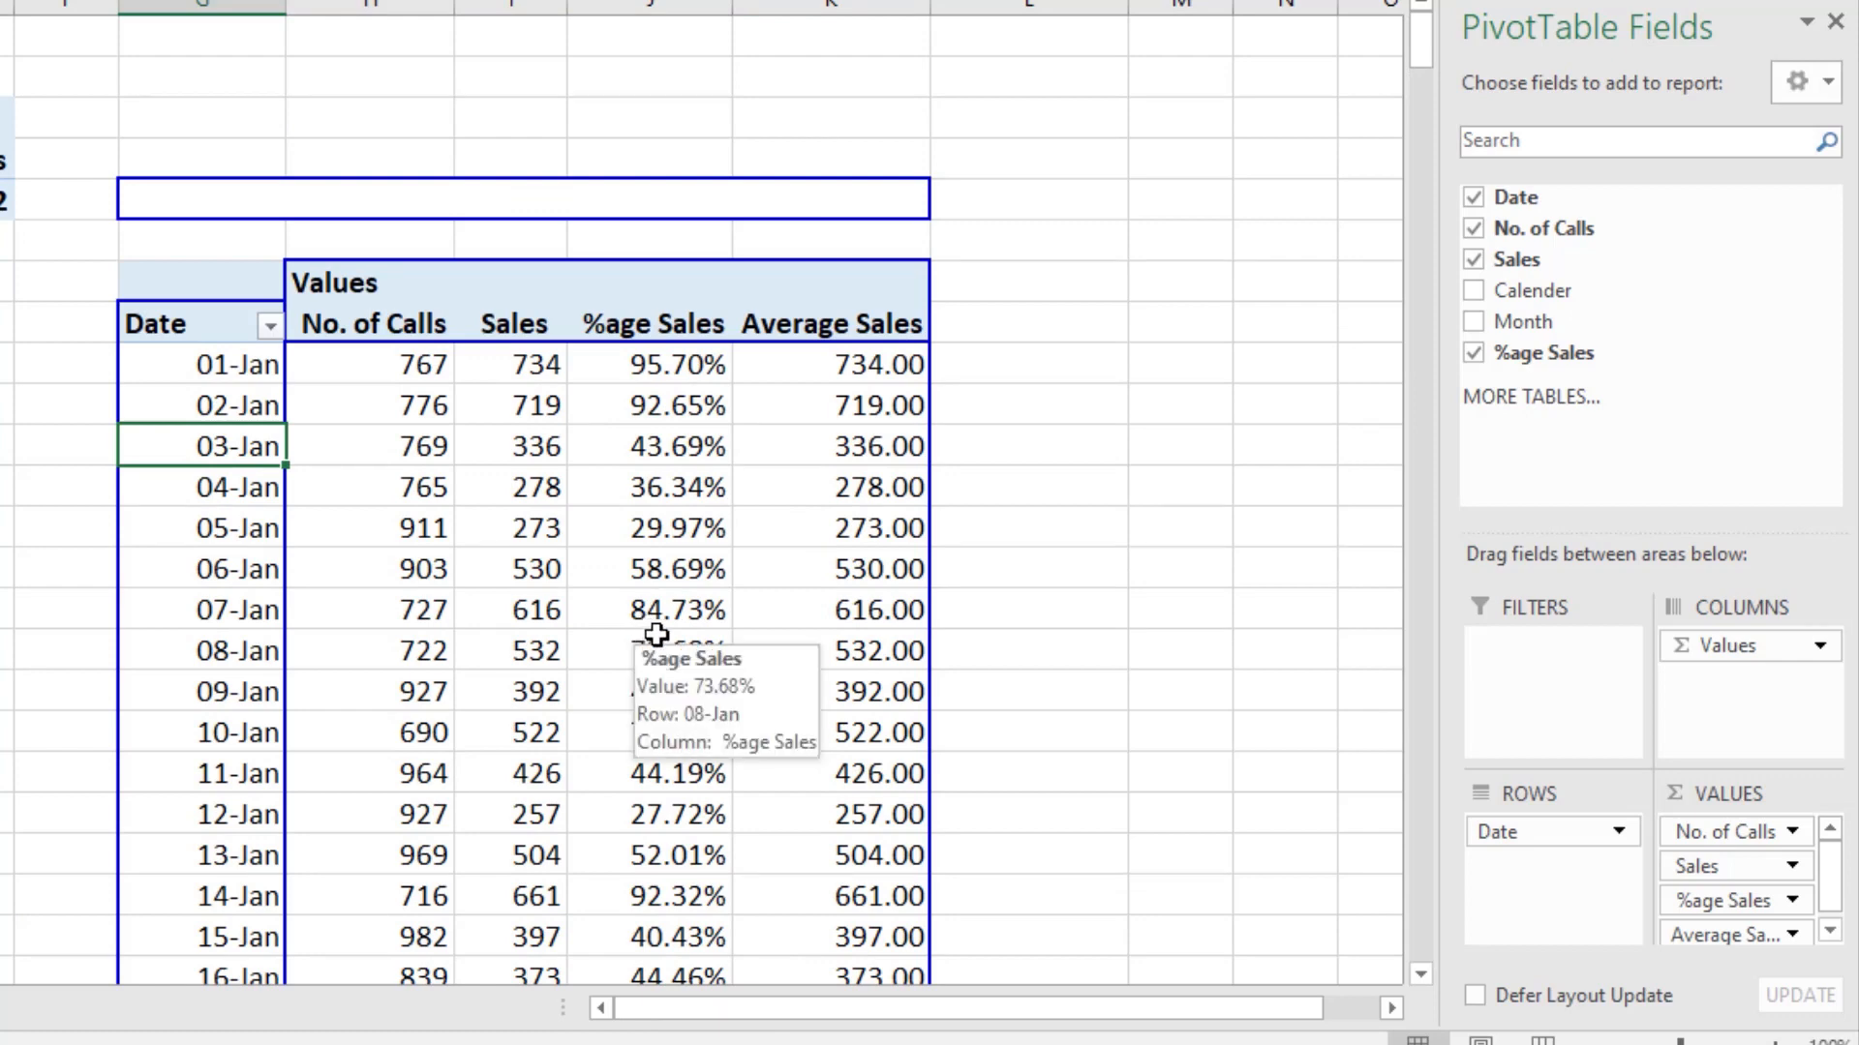
right_click(390, 334)
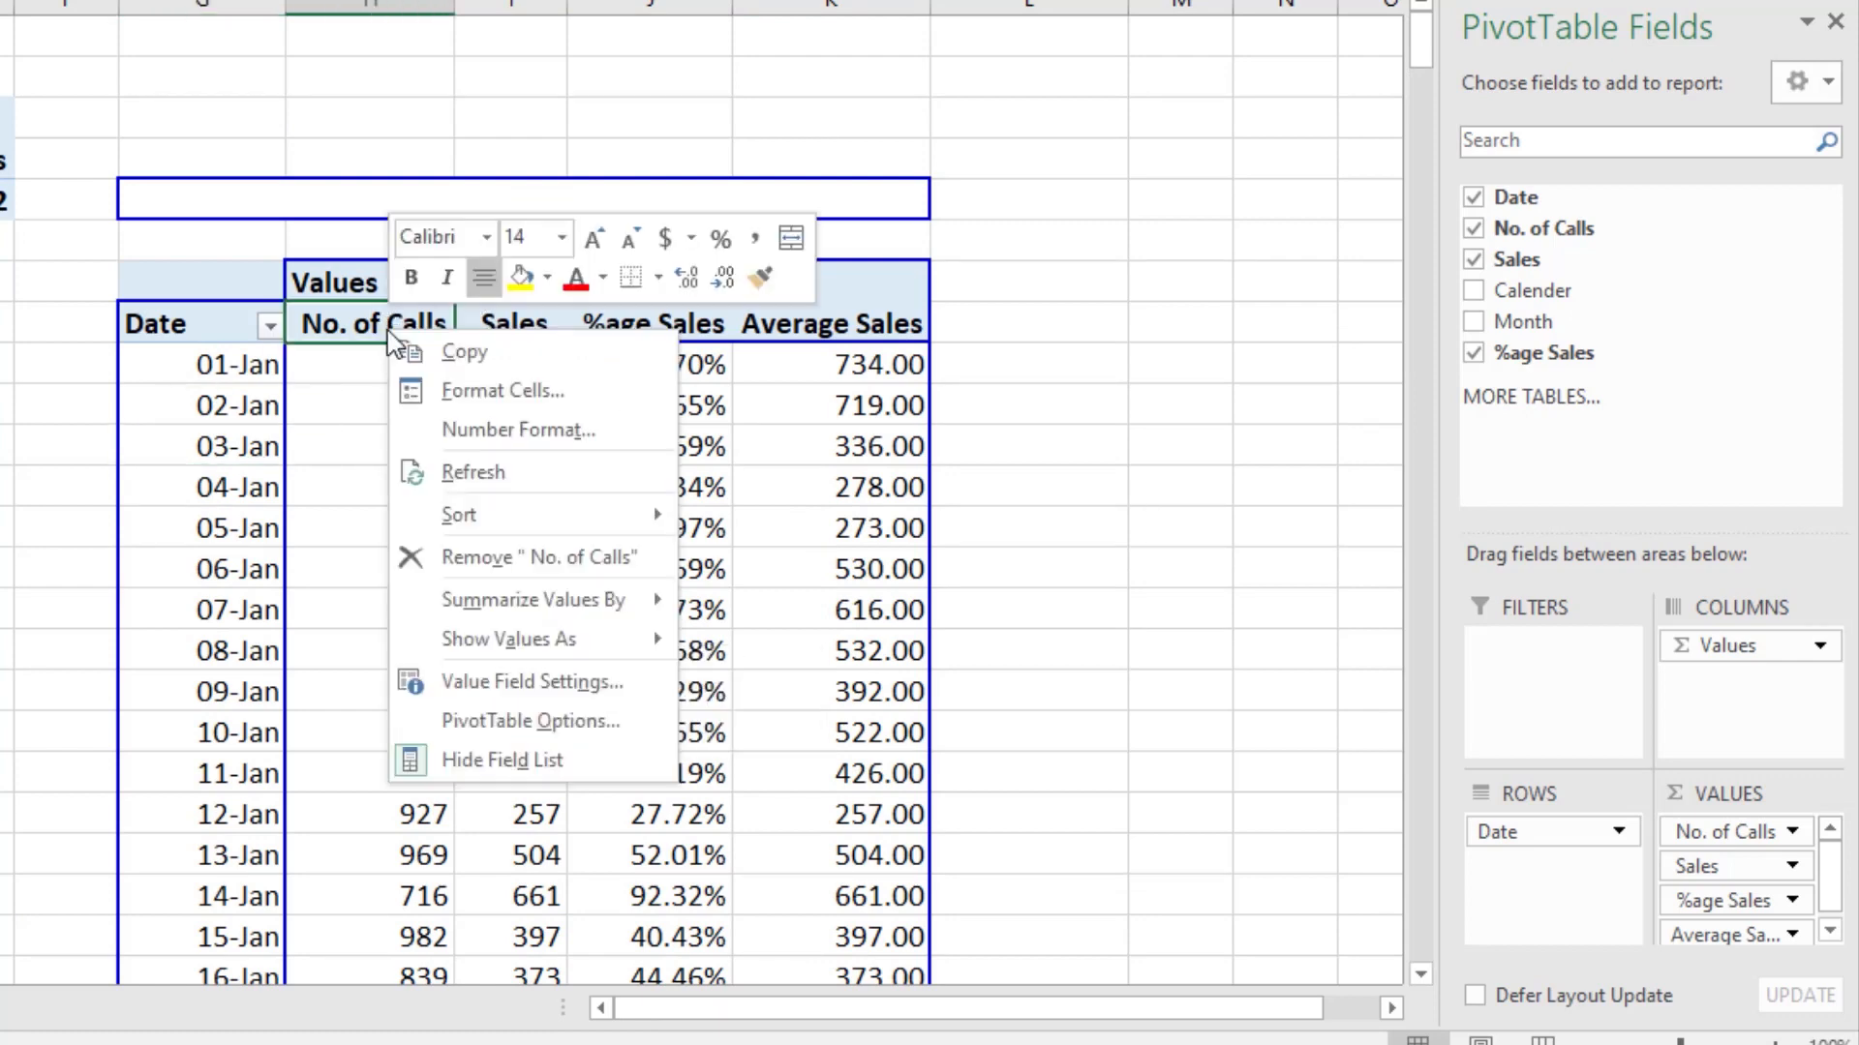
left_click(501, 567)
right_click(610, 331)
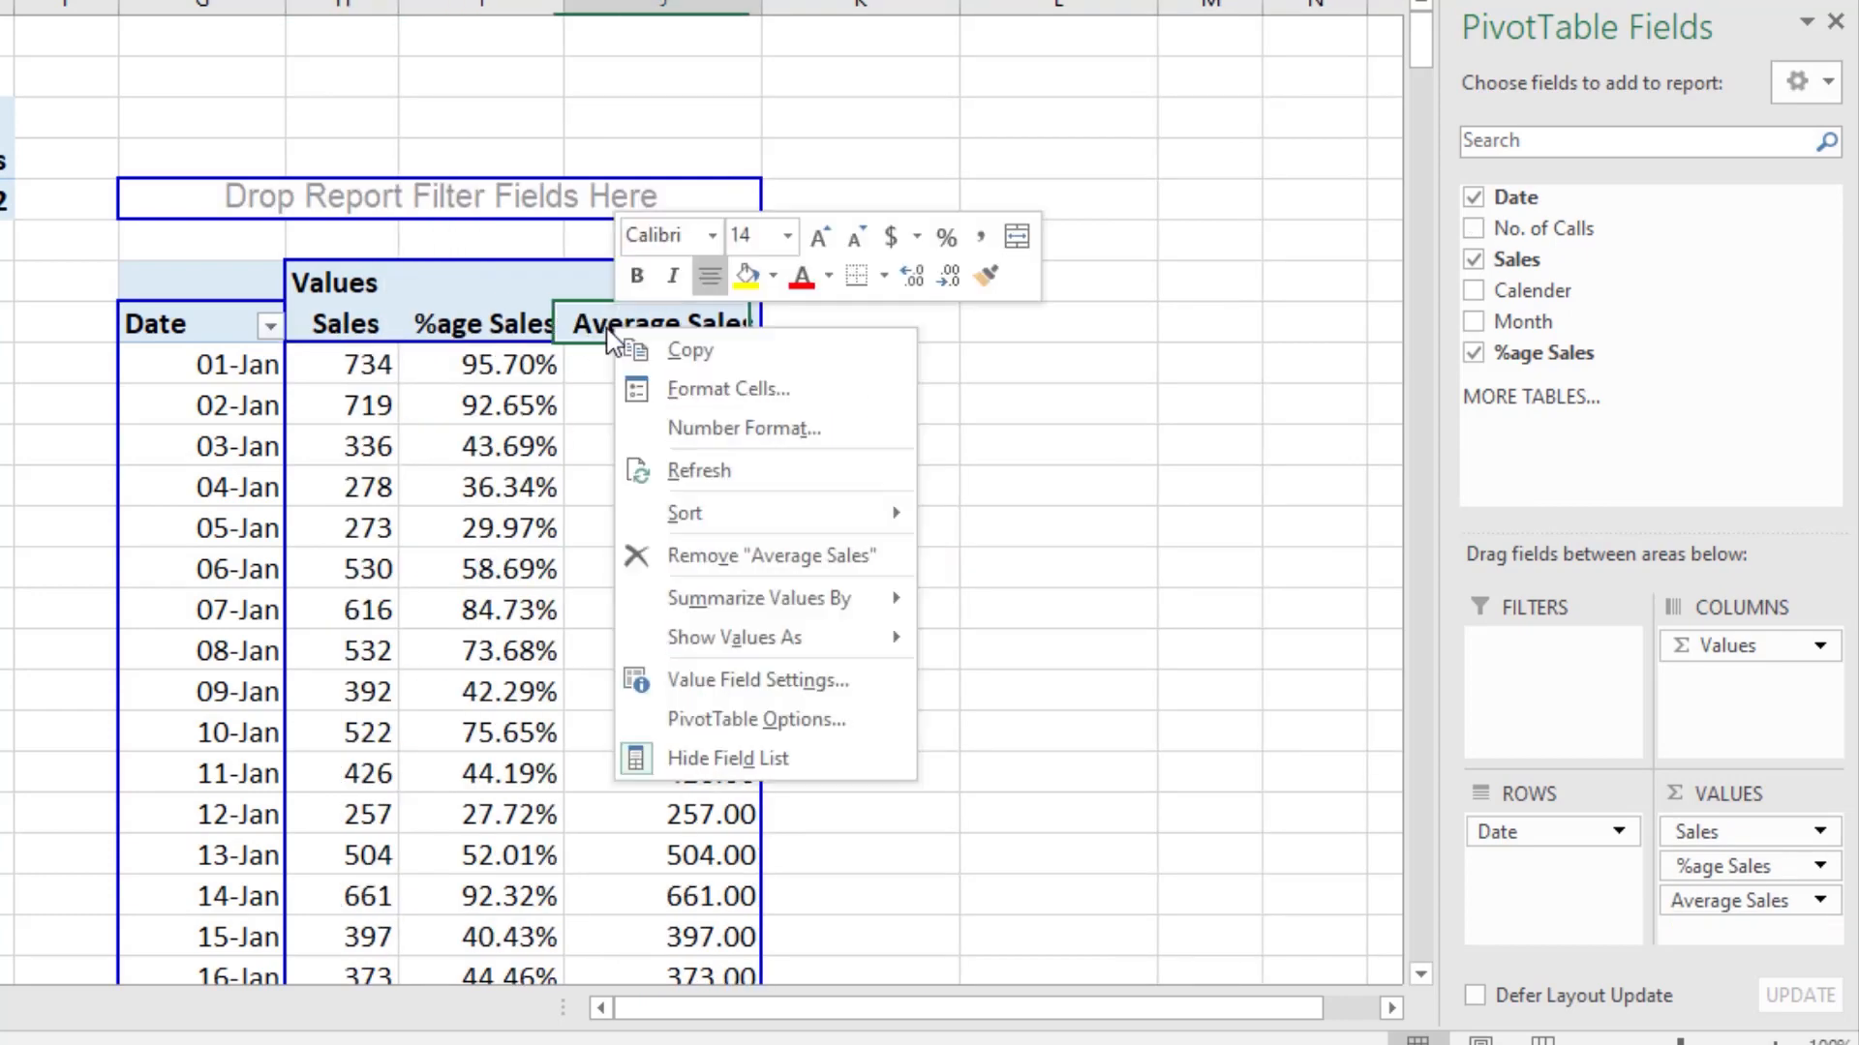
left_click(683, 569)
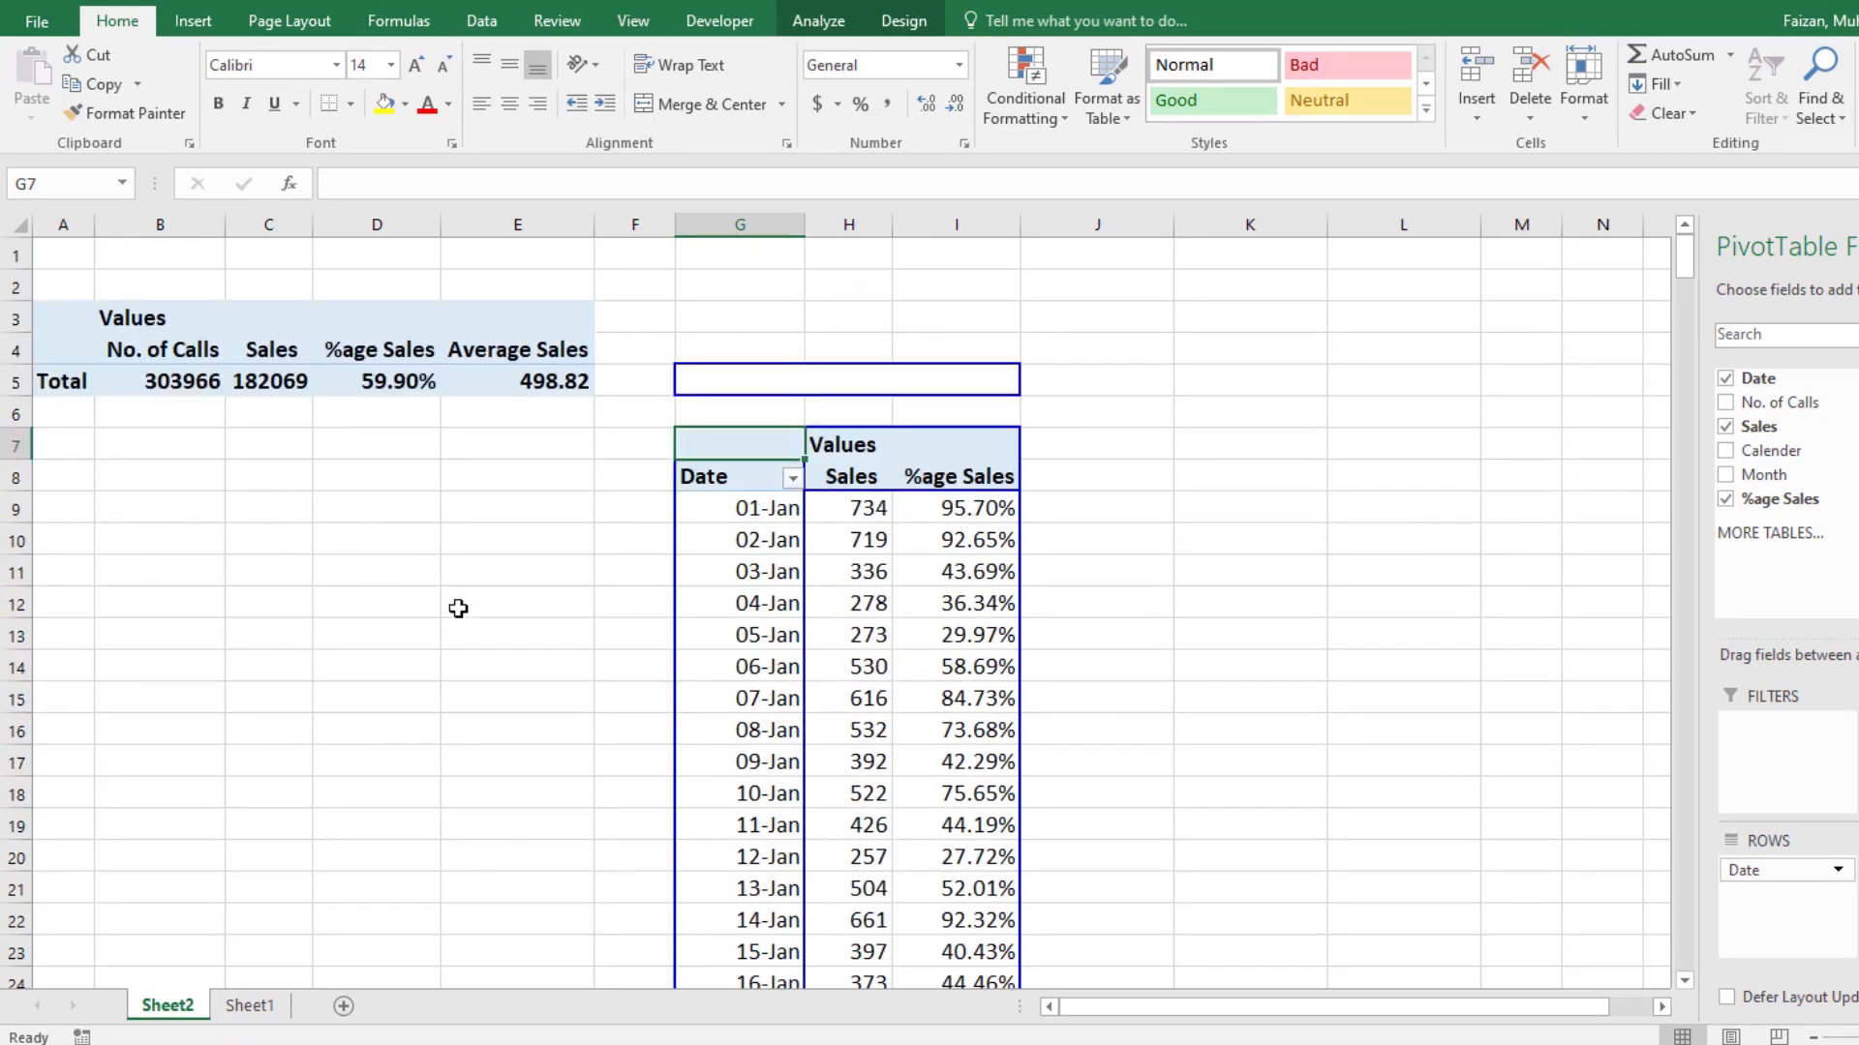
Step: Add a new worksheet and name it DashBoard
left_click(346, 1007)
double_click(254, 1006)
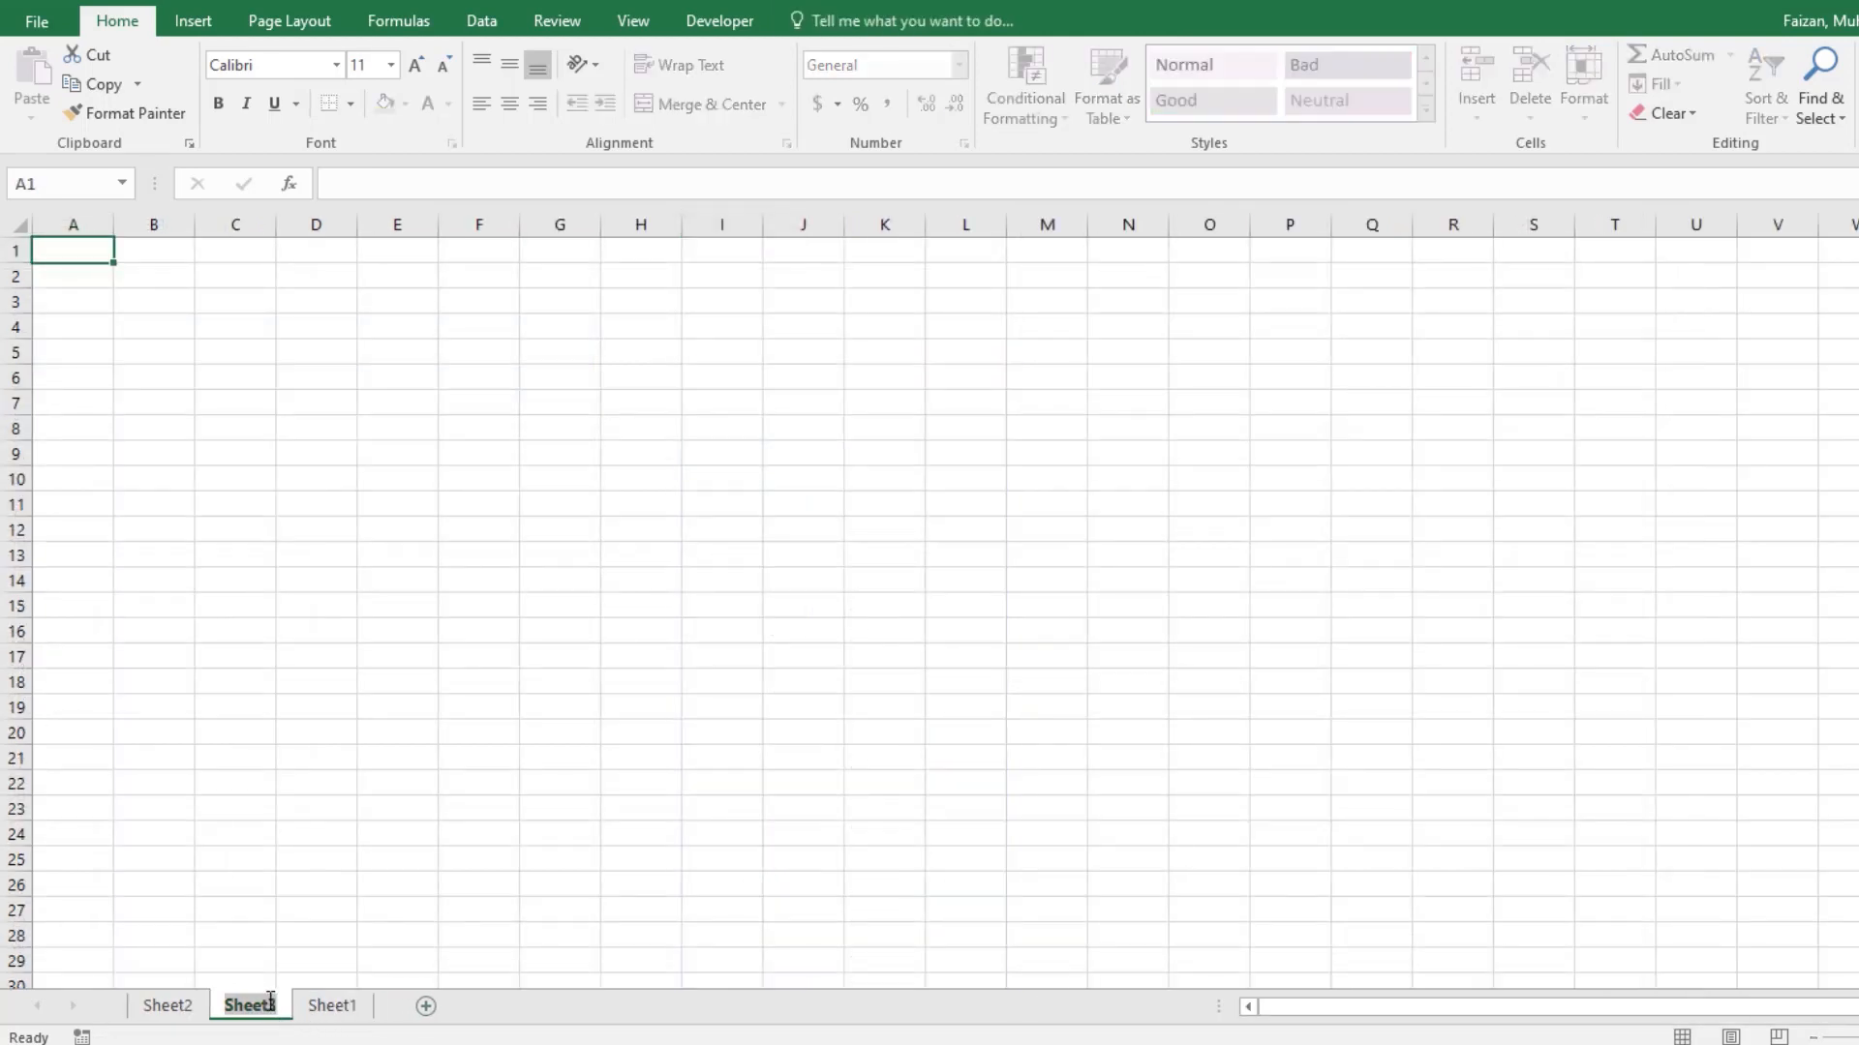
type("Dash")
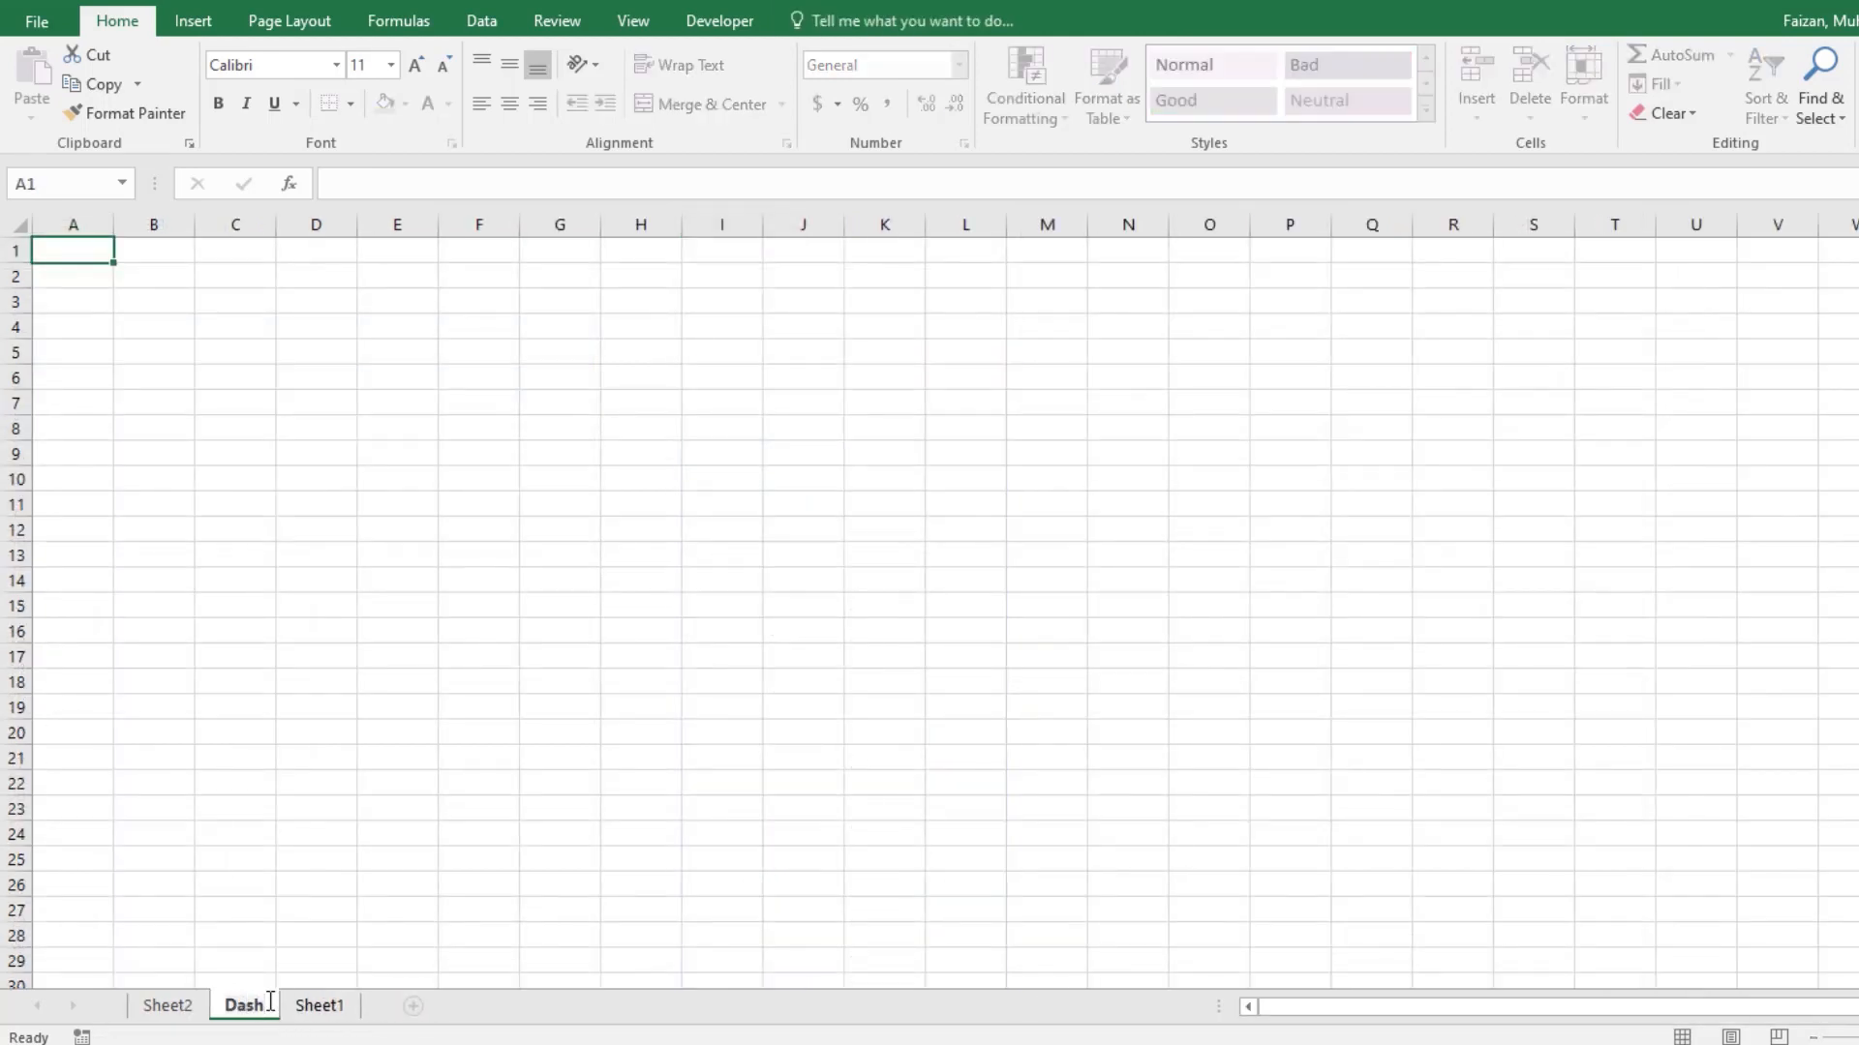
type("board")
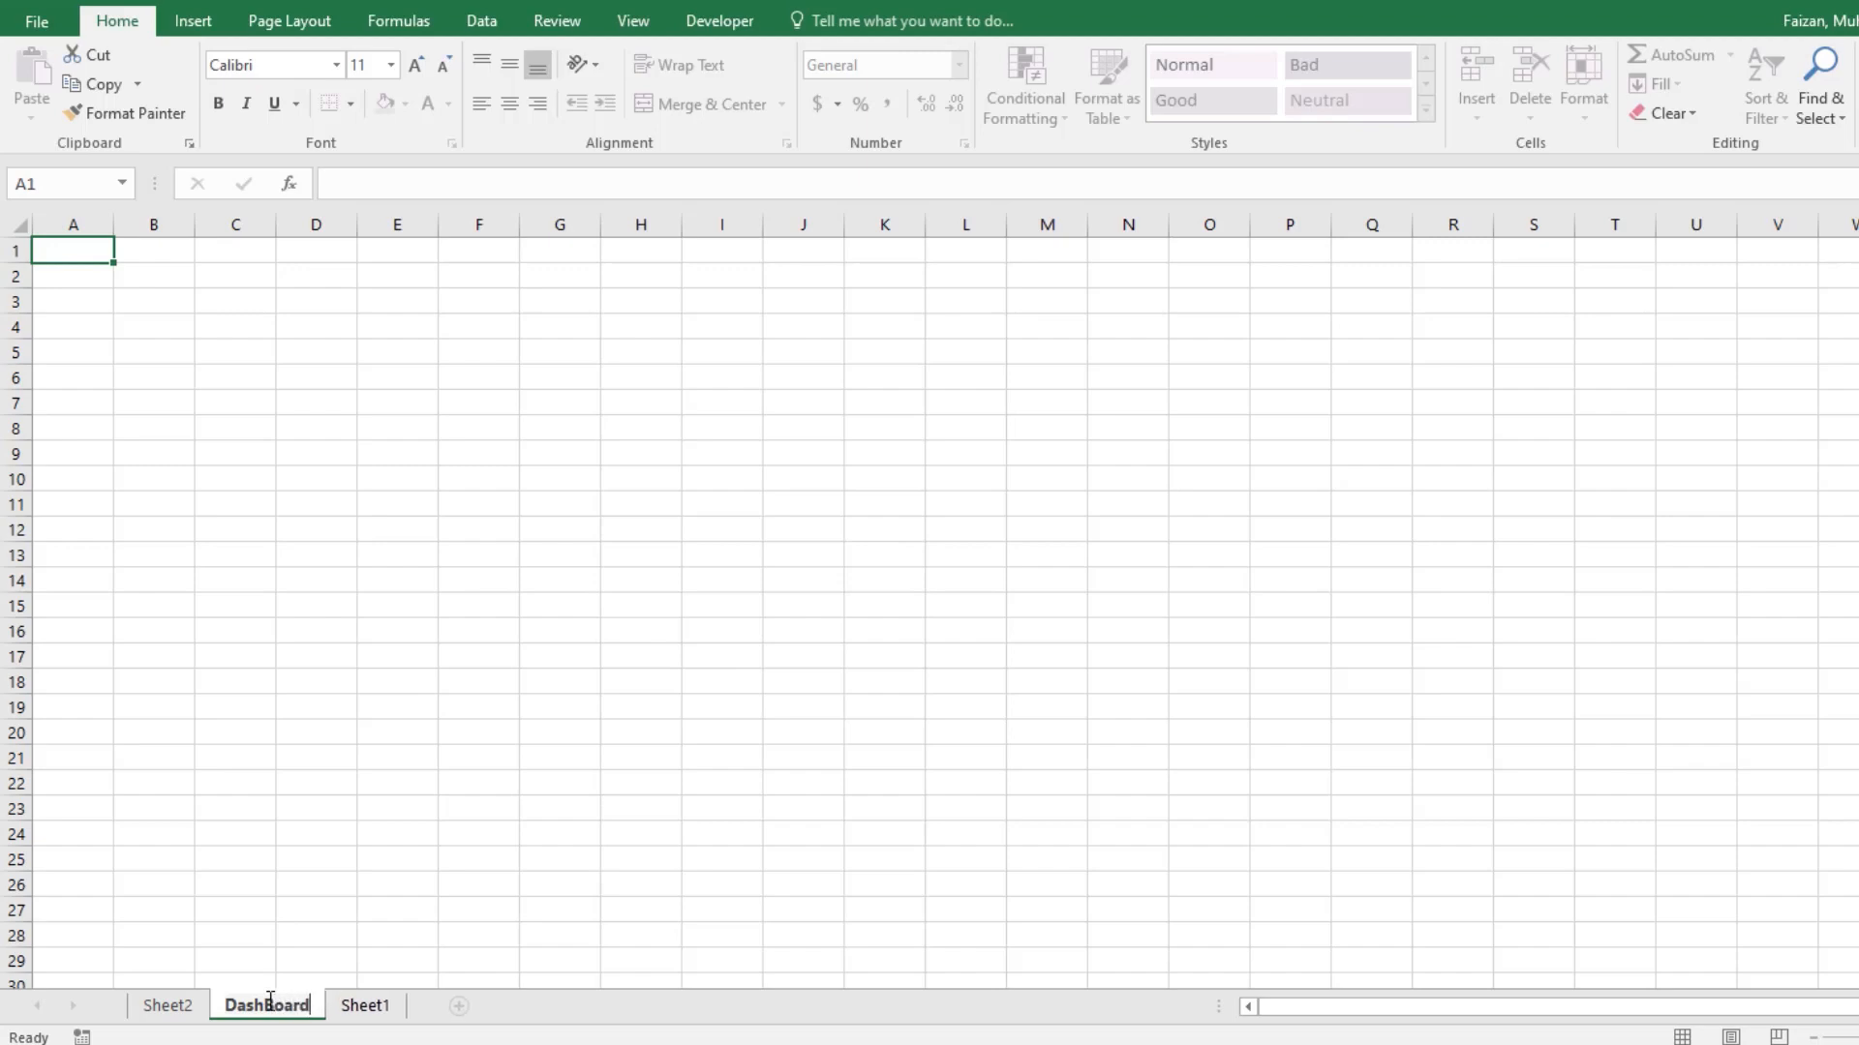
key("Return")
Step: Insert WordArt in the plain black fill style on the dashboard sheet with the text "Daily Sales DashBoard"
left_click(559, 378)
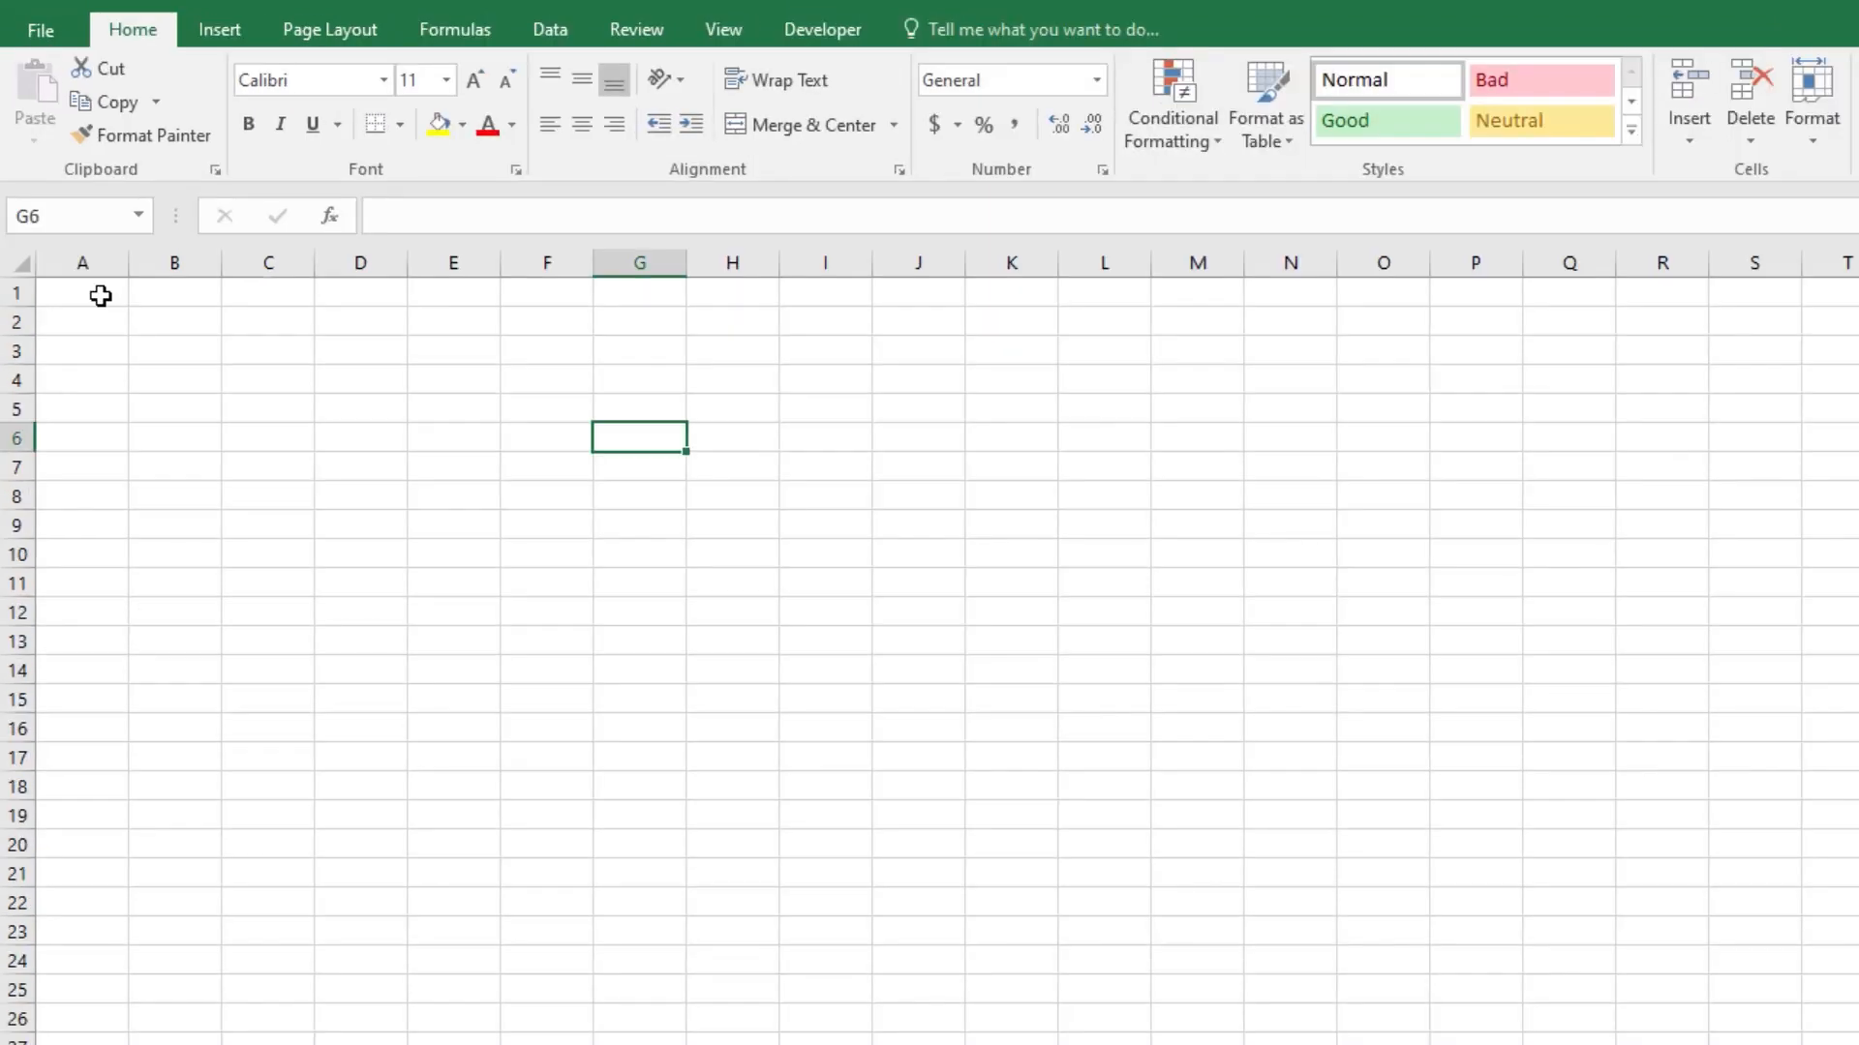
left_click(73, 251)
left_click(193, 20)
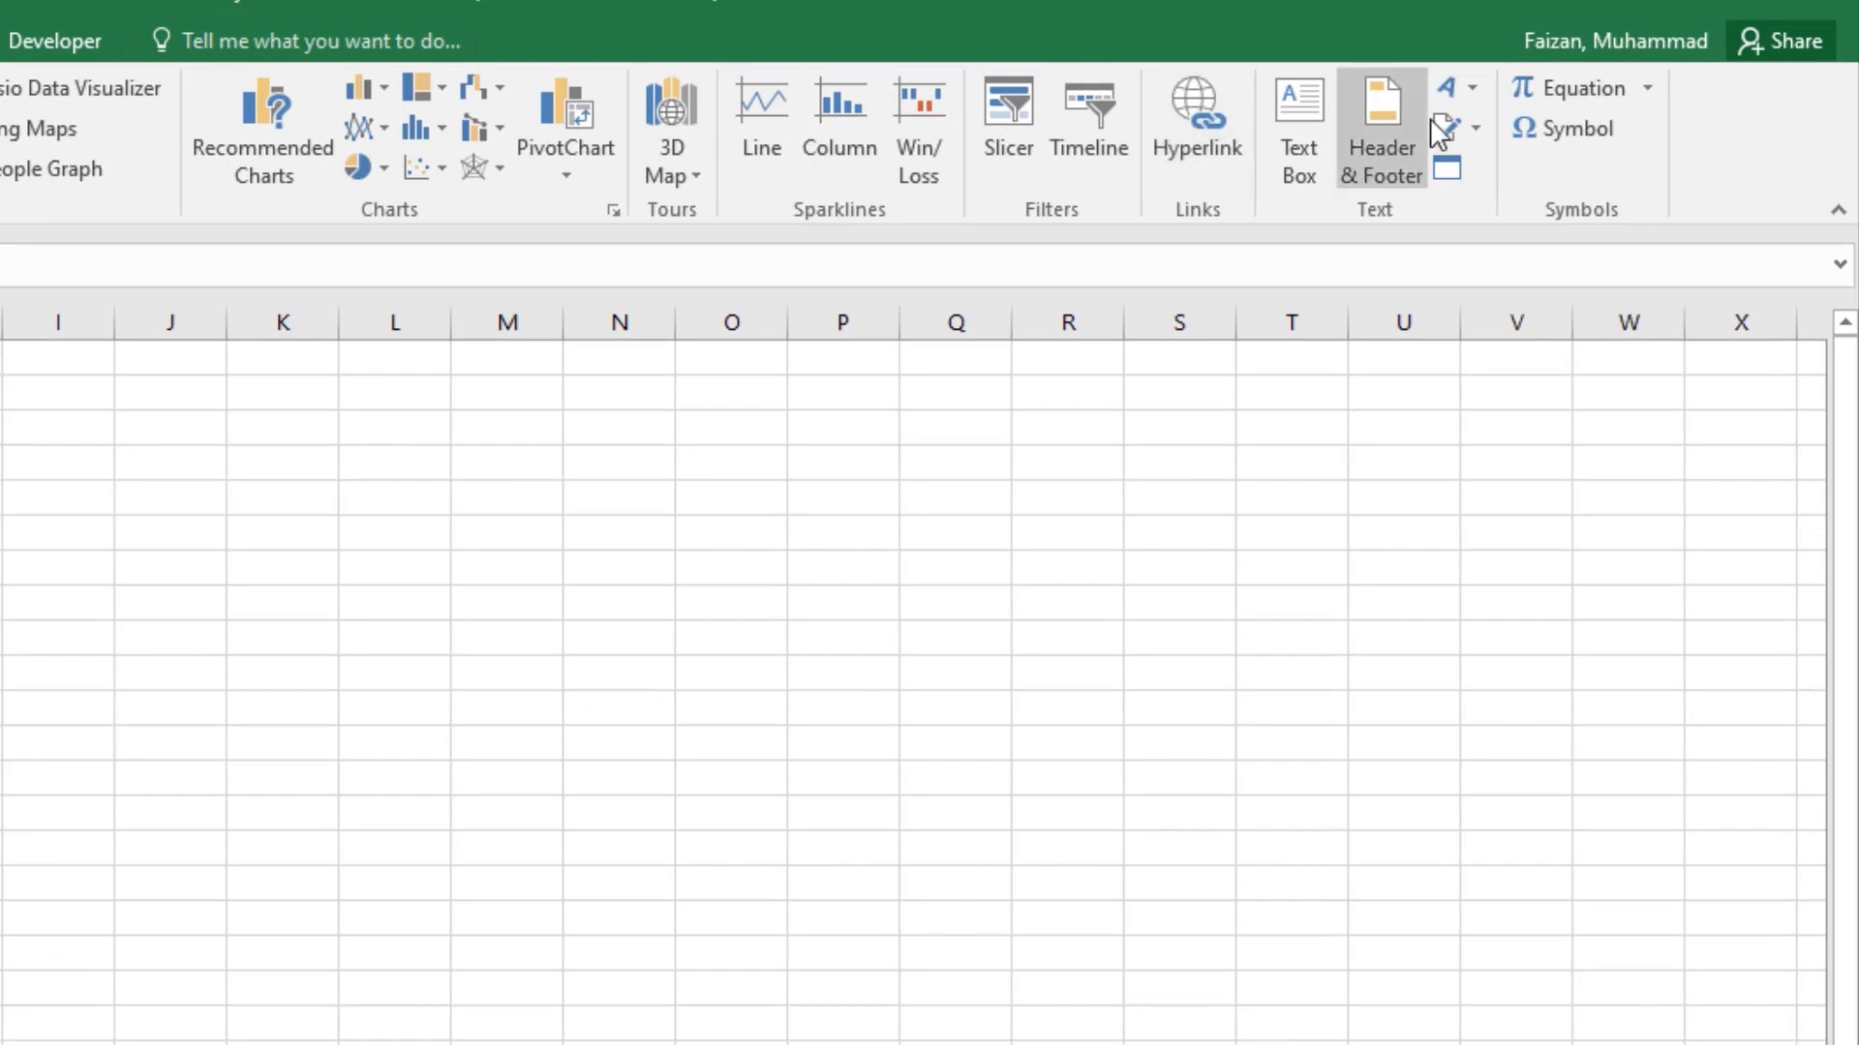
left_click(1462, 95)
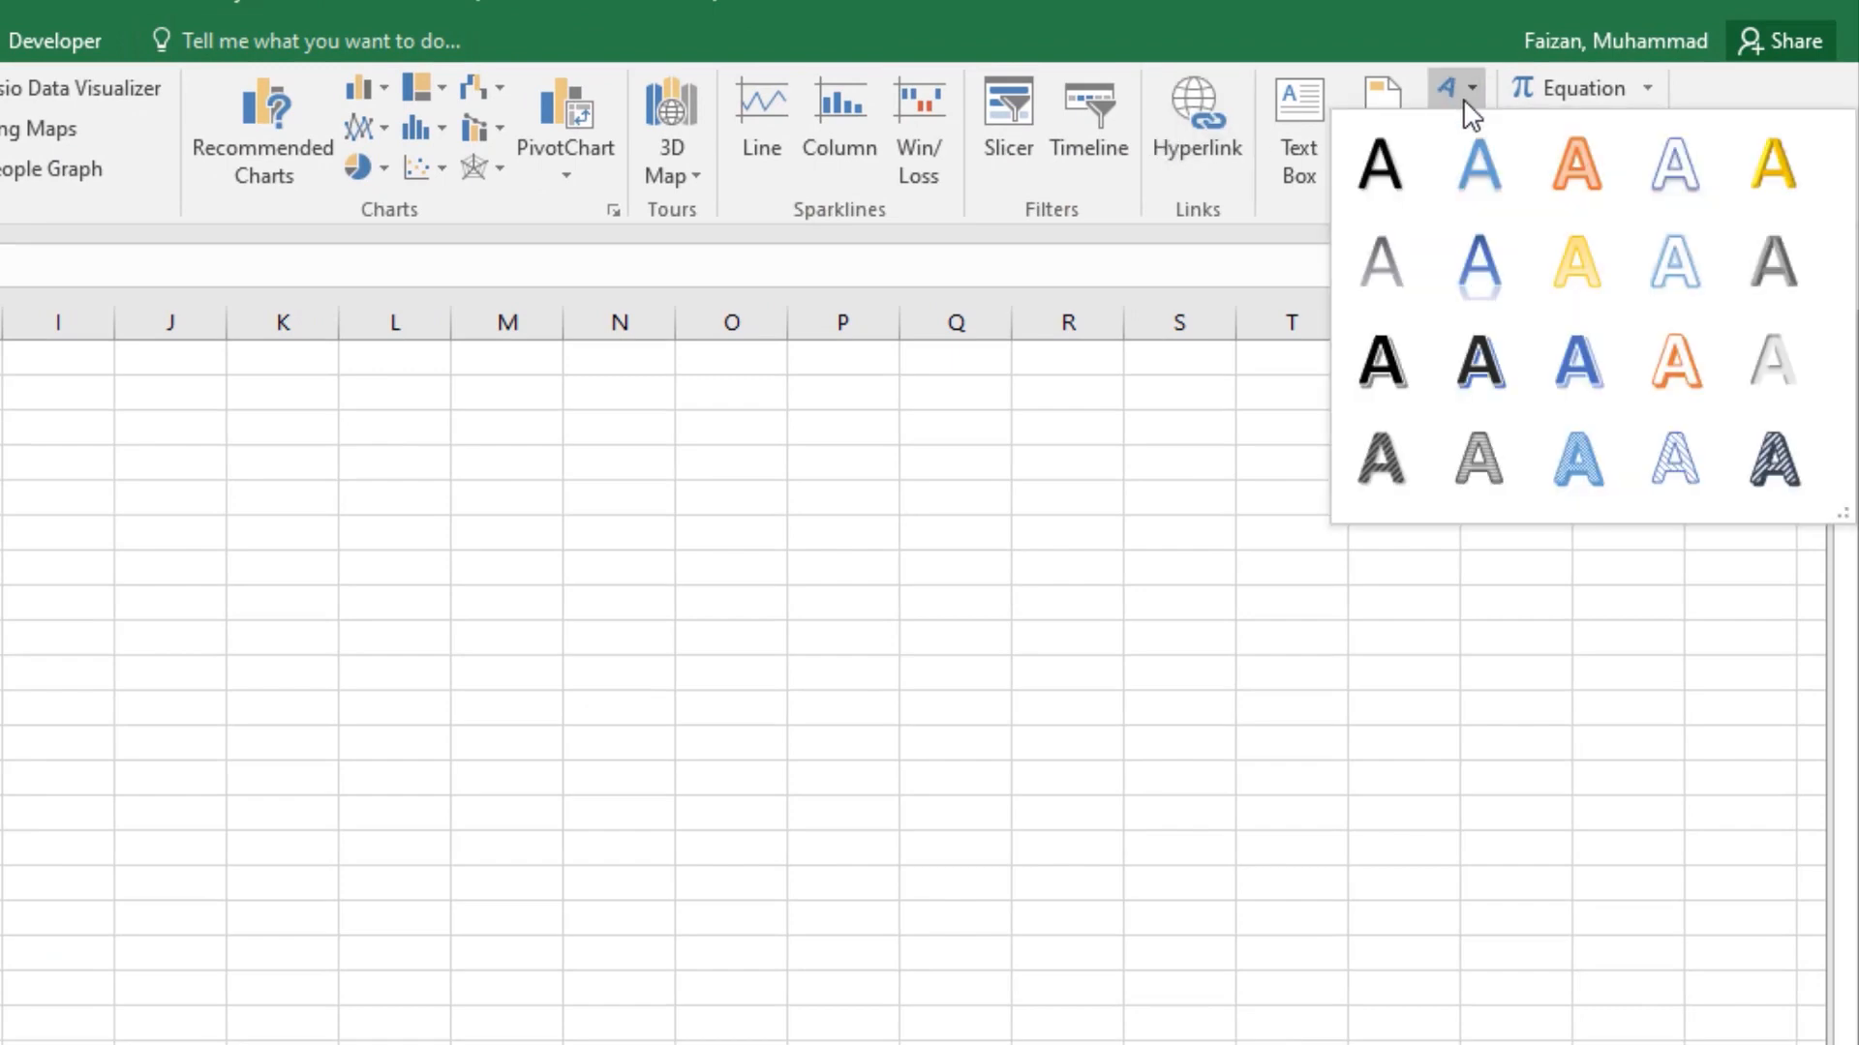
left_click(1381, 166)
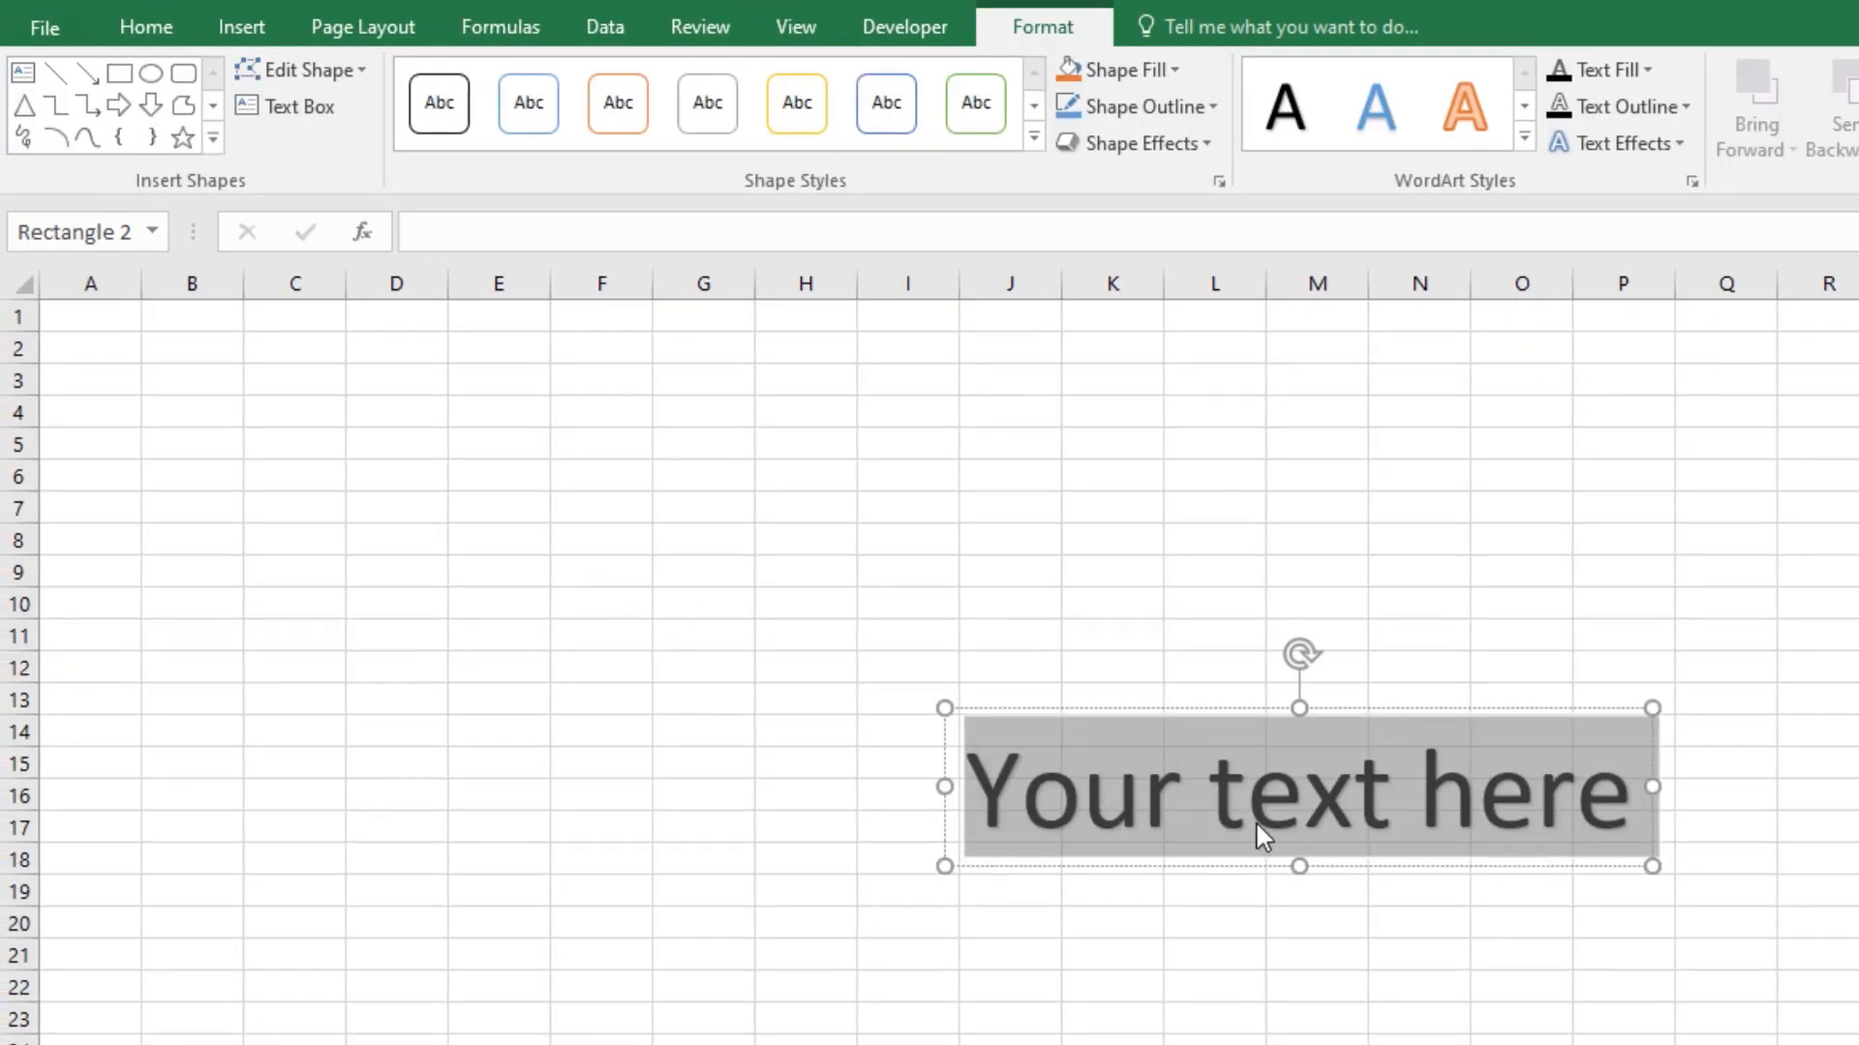
type("Dai")
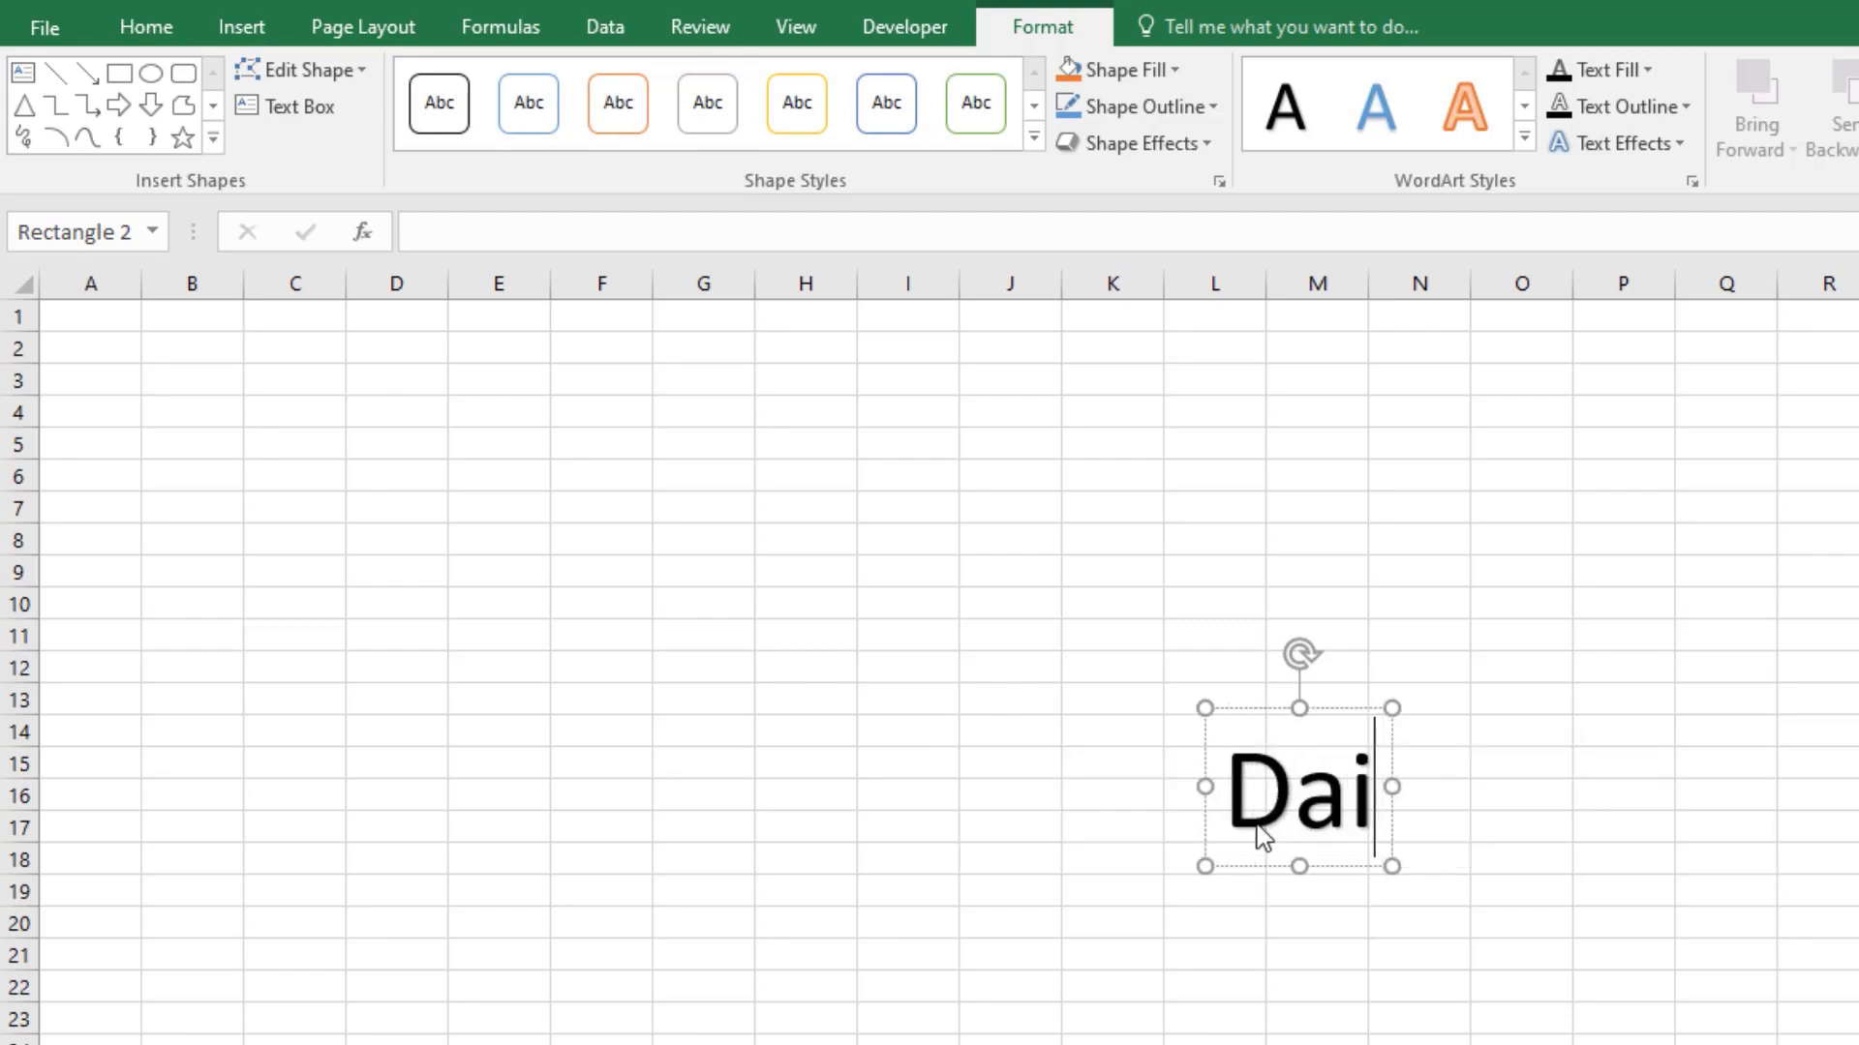
type("ly Salew")
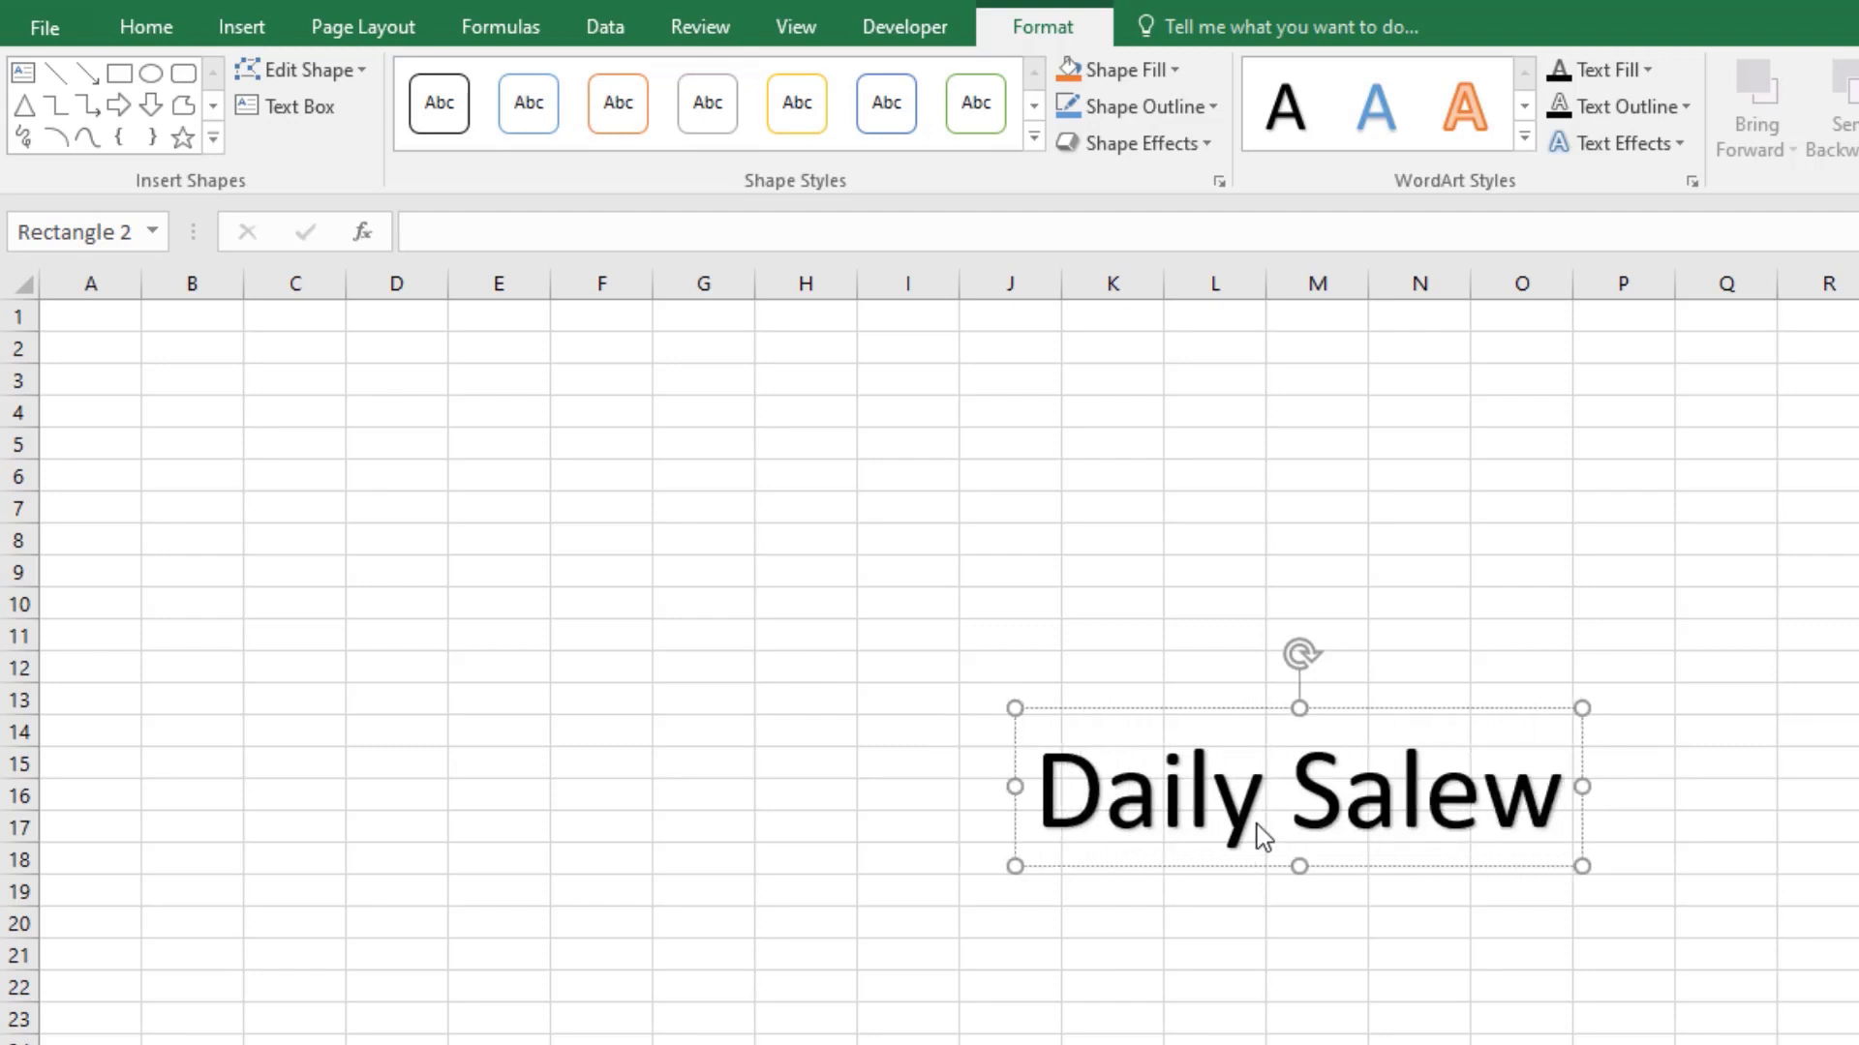
key("BackSpace")
type("s")
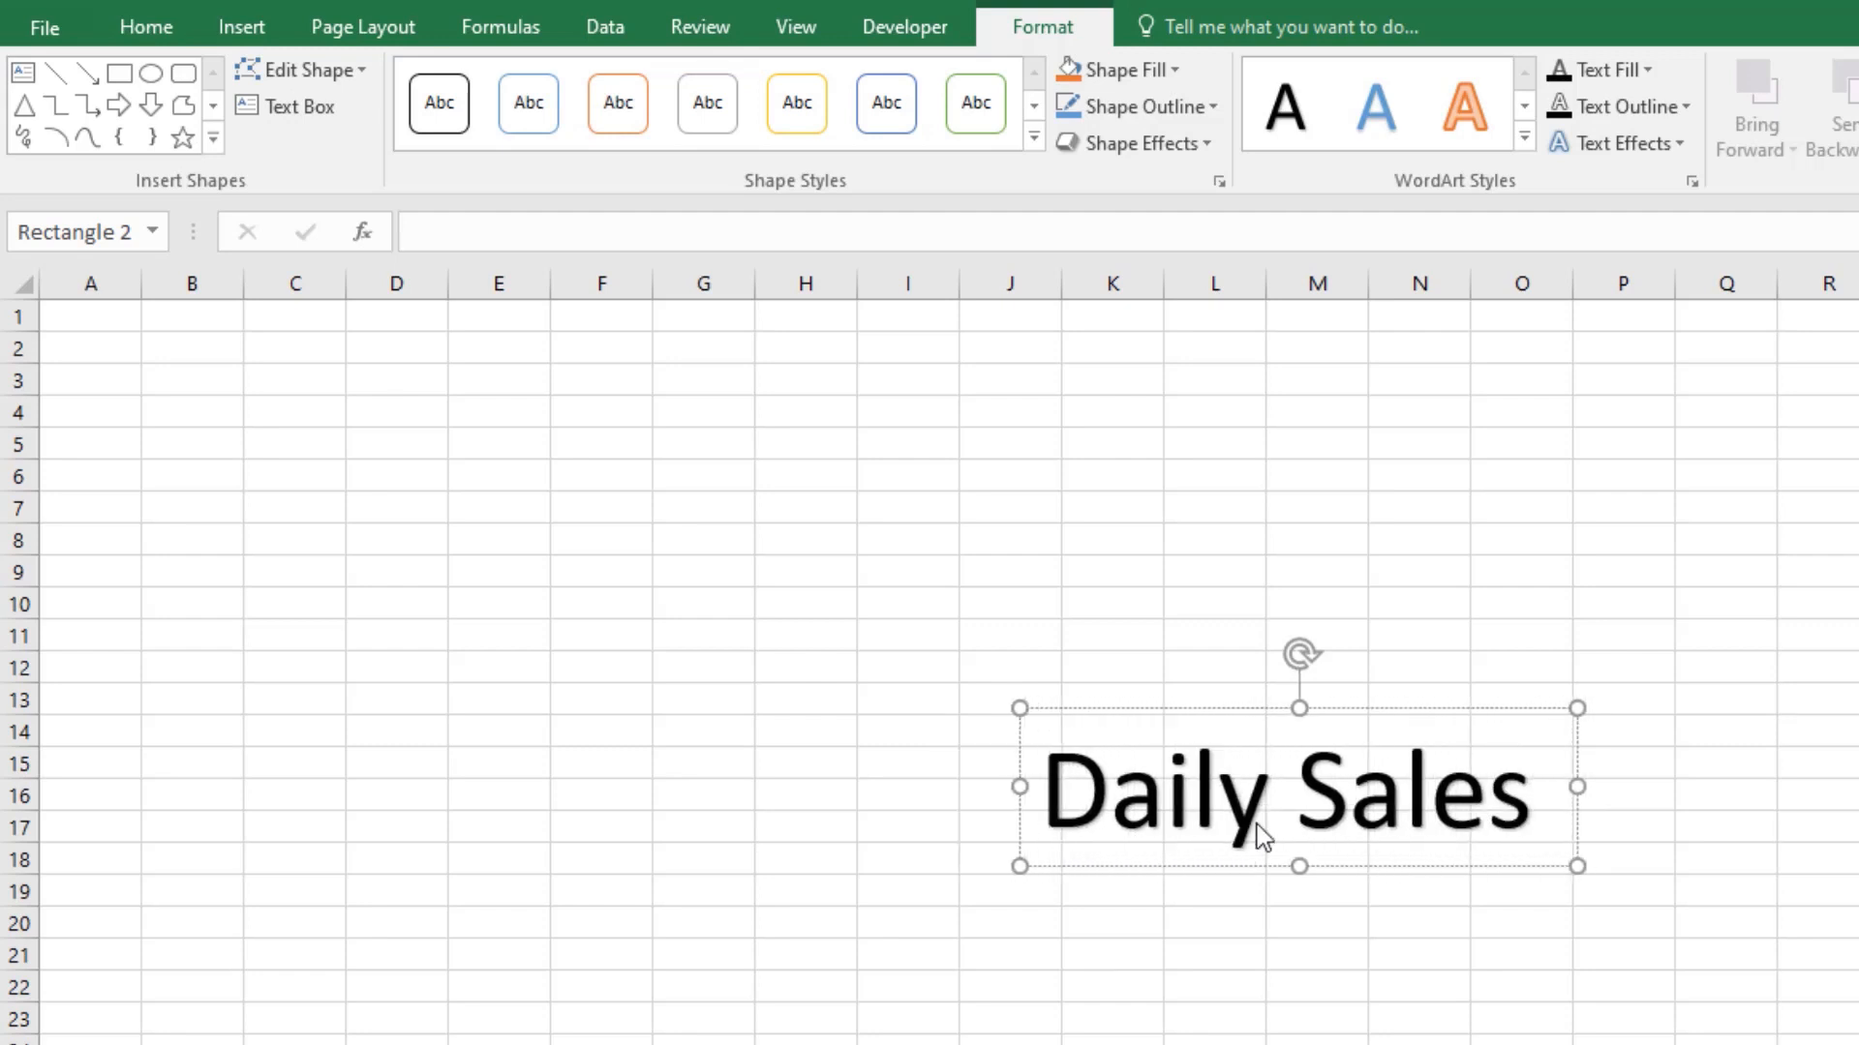
type(" Dash")
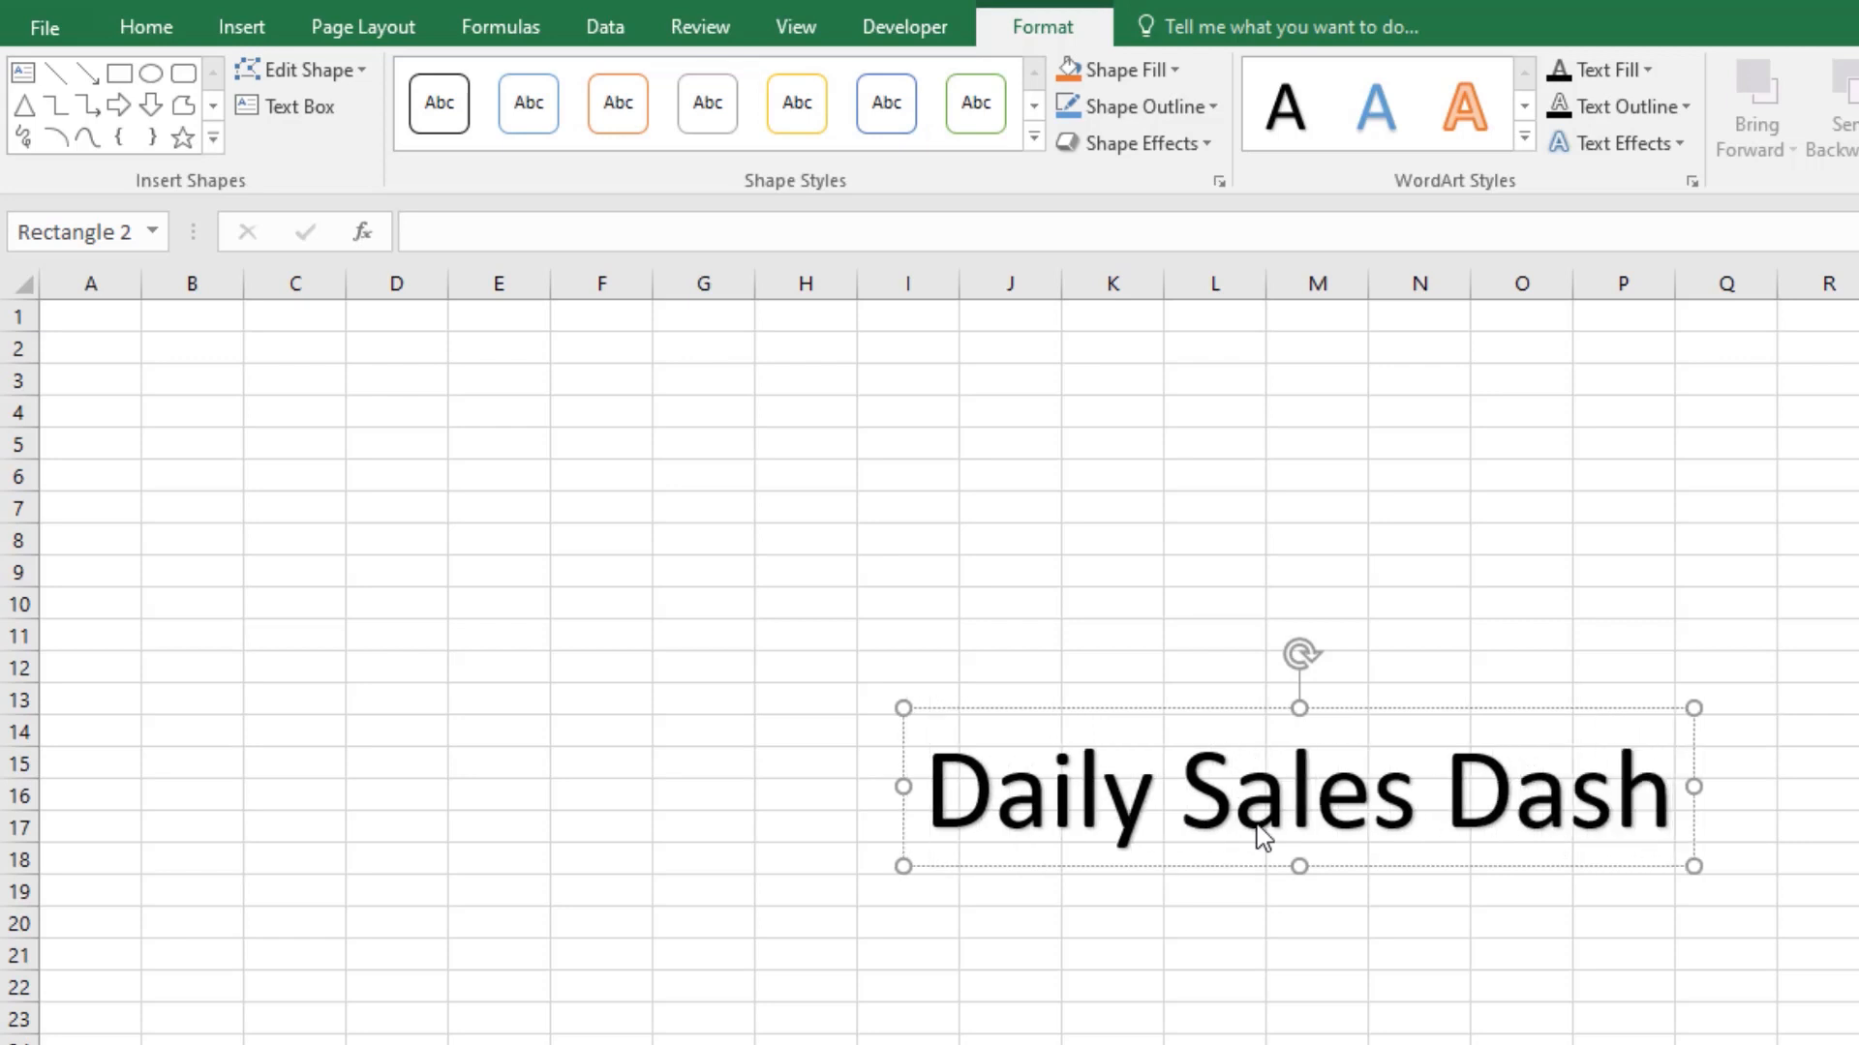
type("Board")
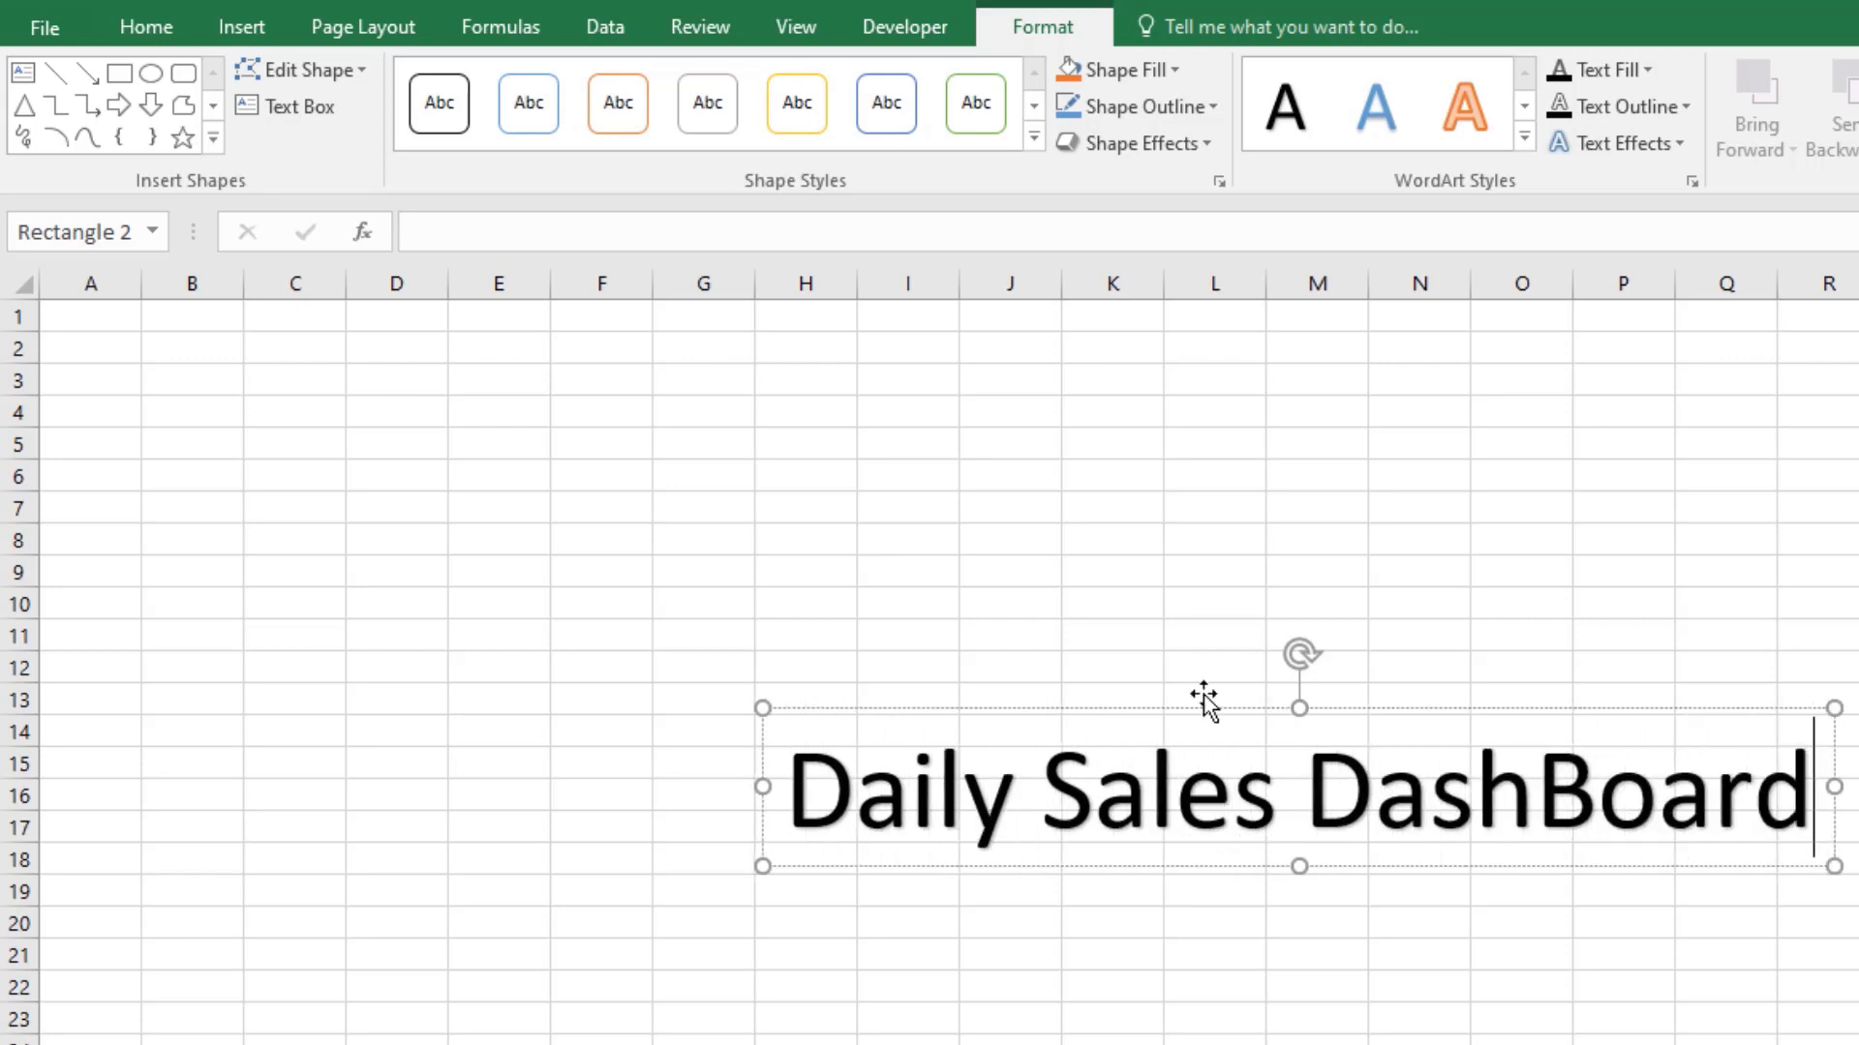
Step: Try to change the WordArt title's font to Algerian without selecting its text
left_click(166, 25)
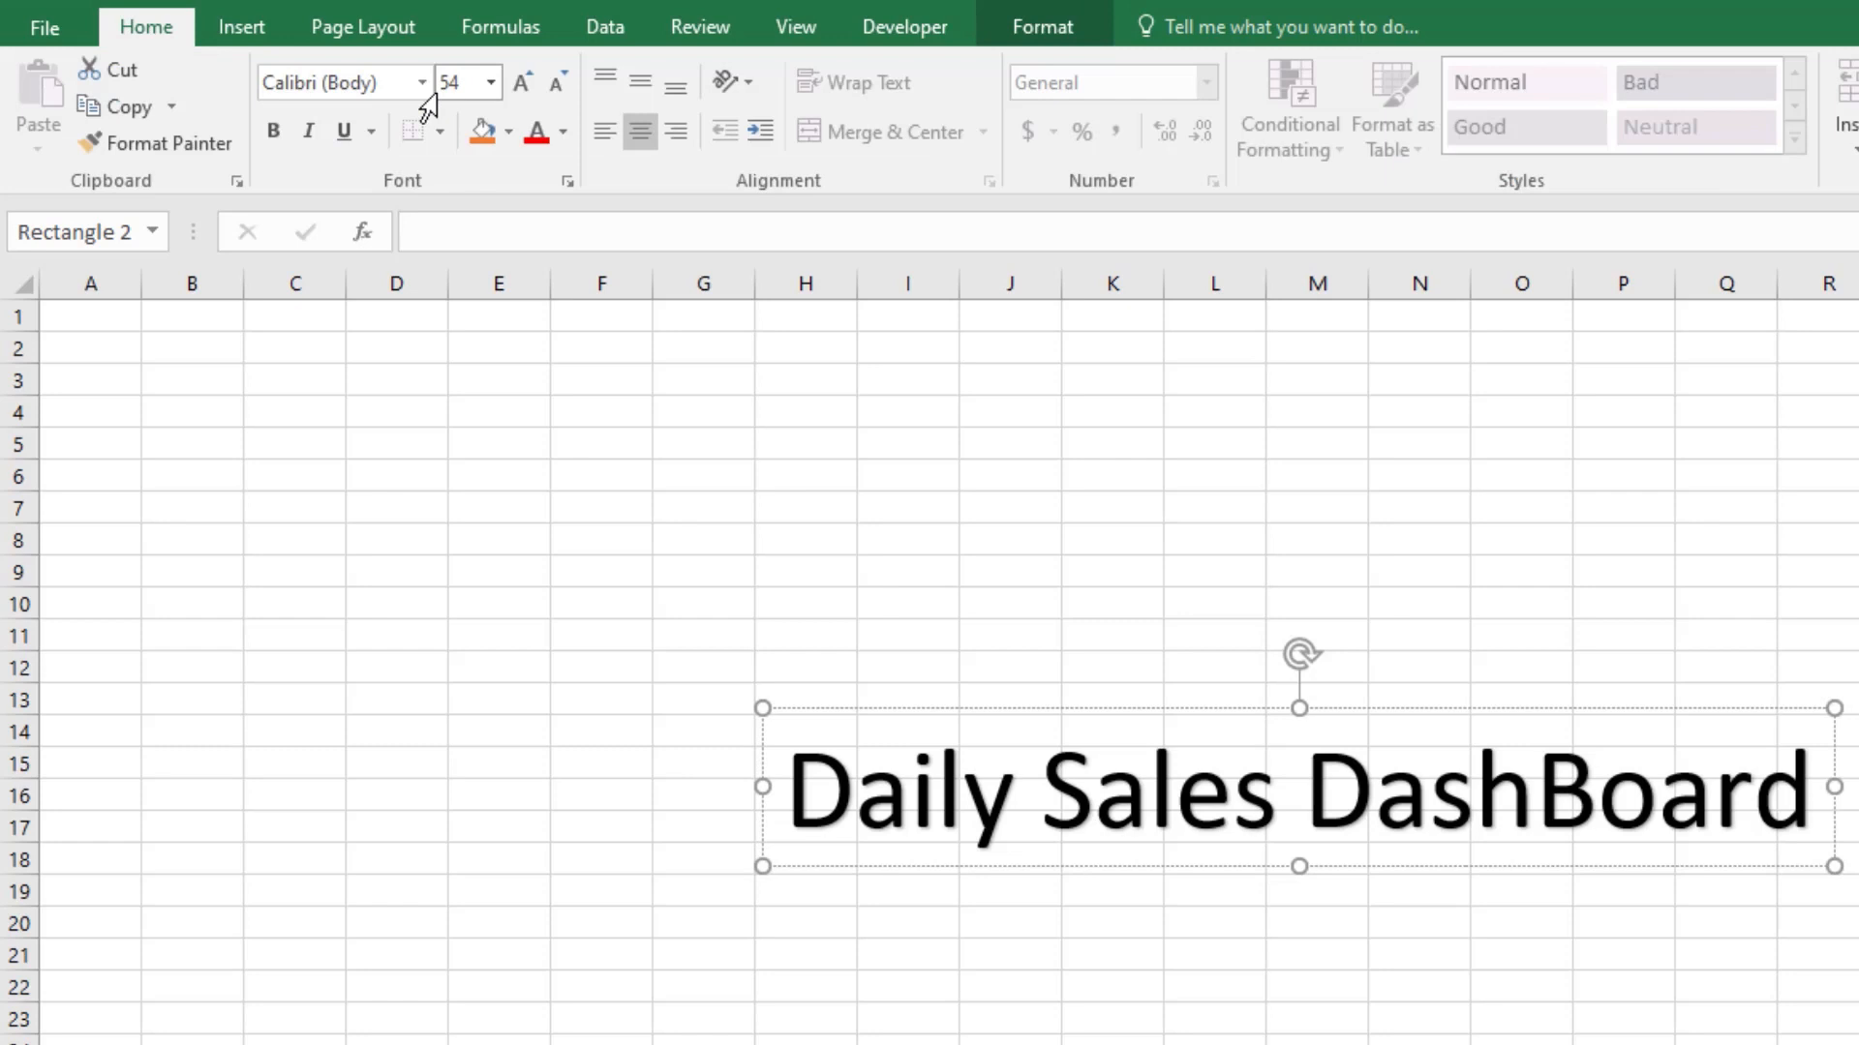
left_click(368, 83)
left_click(423, 83)
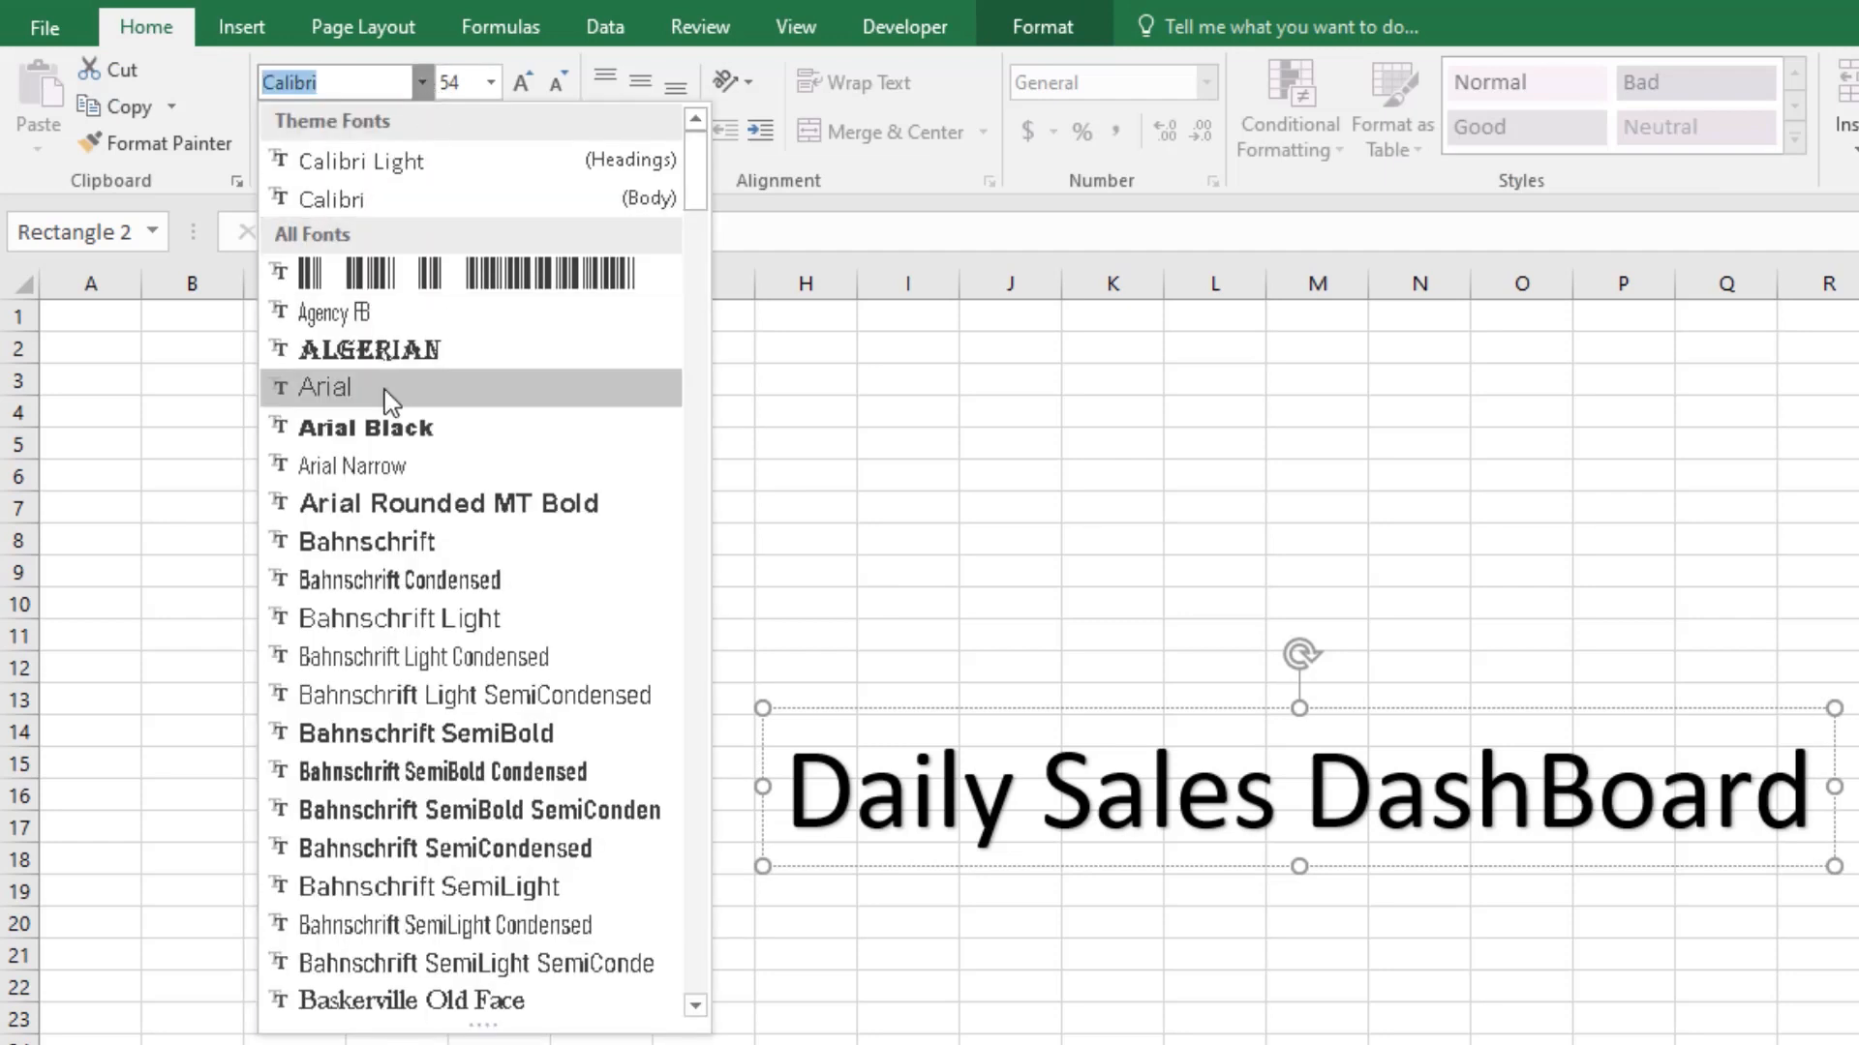
left_click(417, 353)
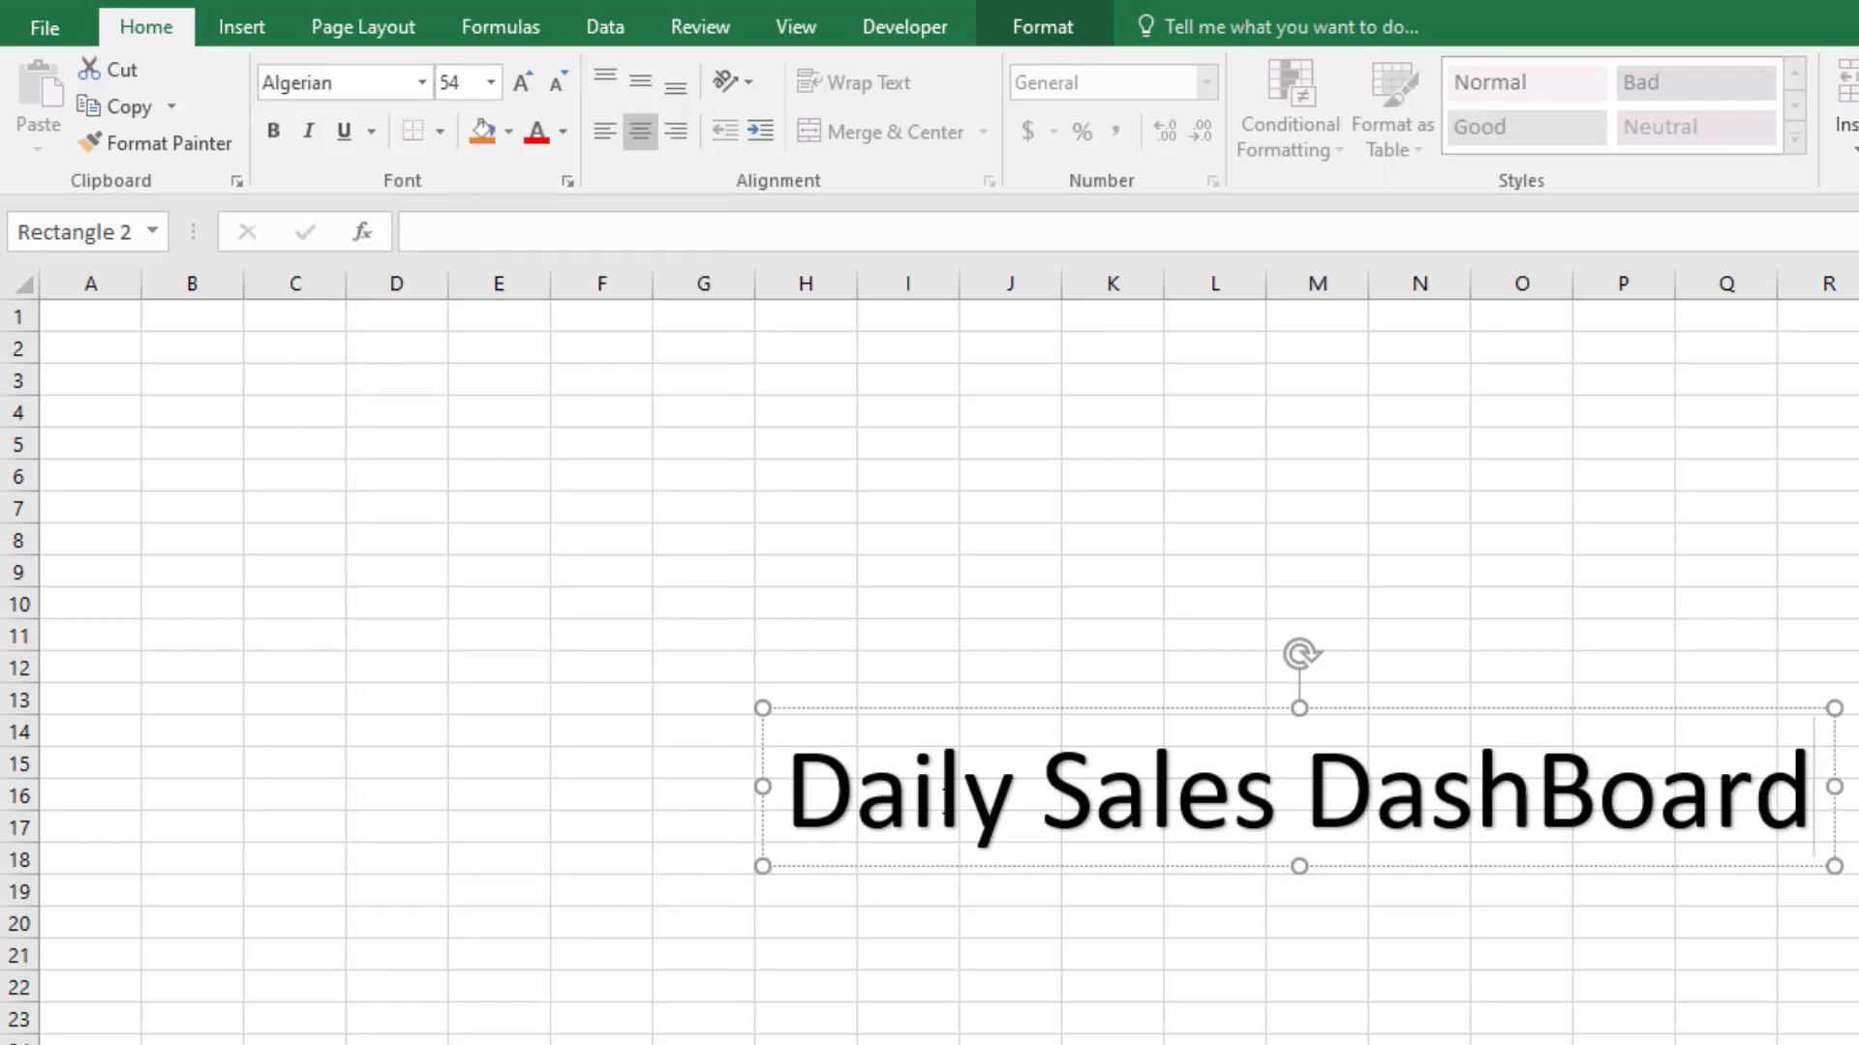
Step: Select the whole WordArt title text and set it to Algerian at size 28
triple_click(939, 789)
left_click(423, 83)
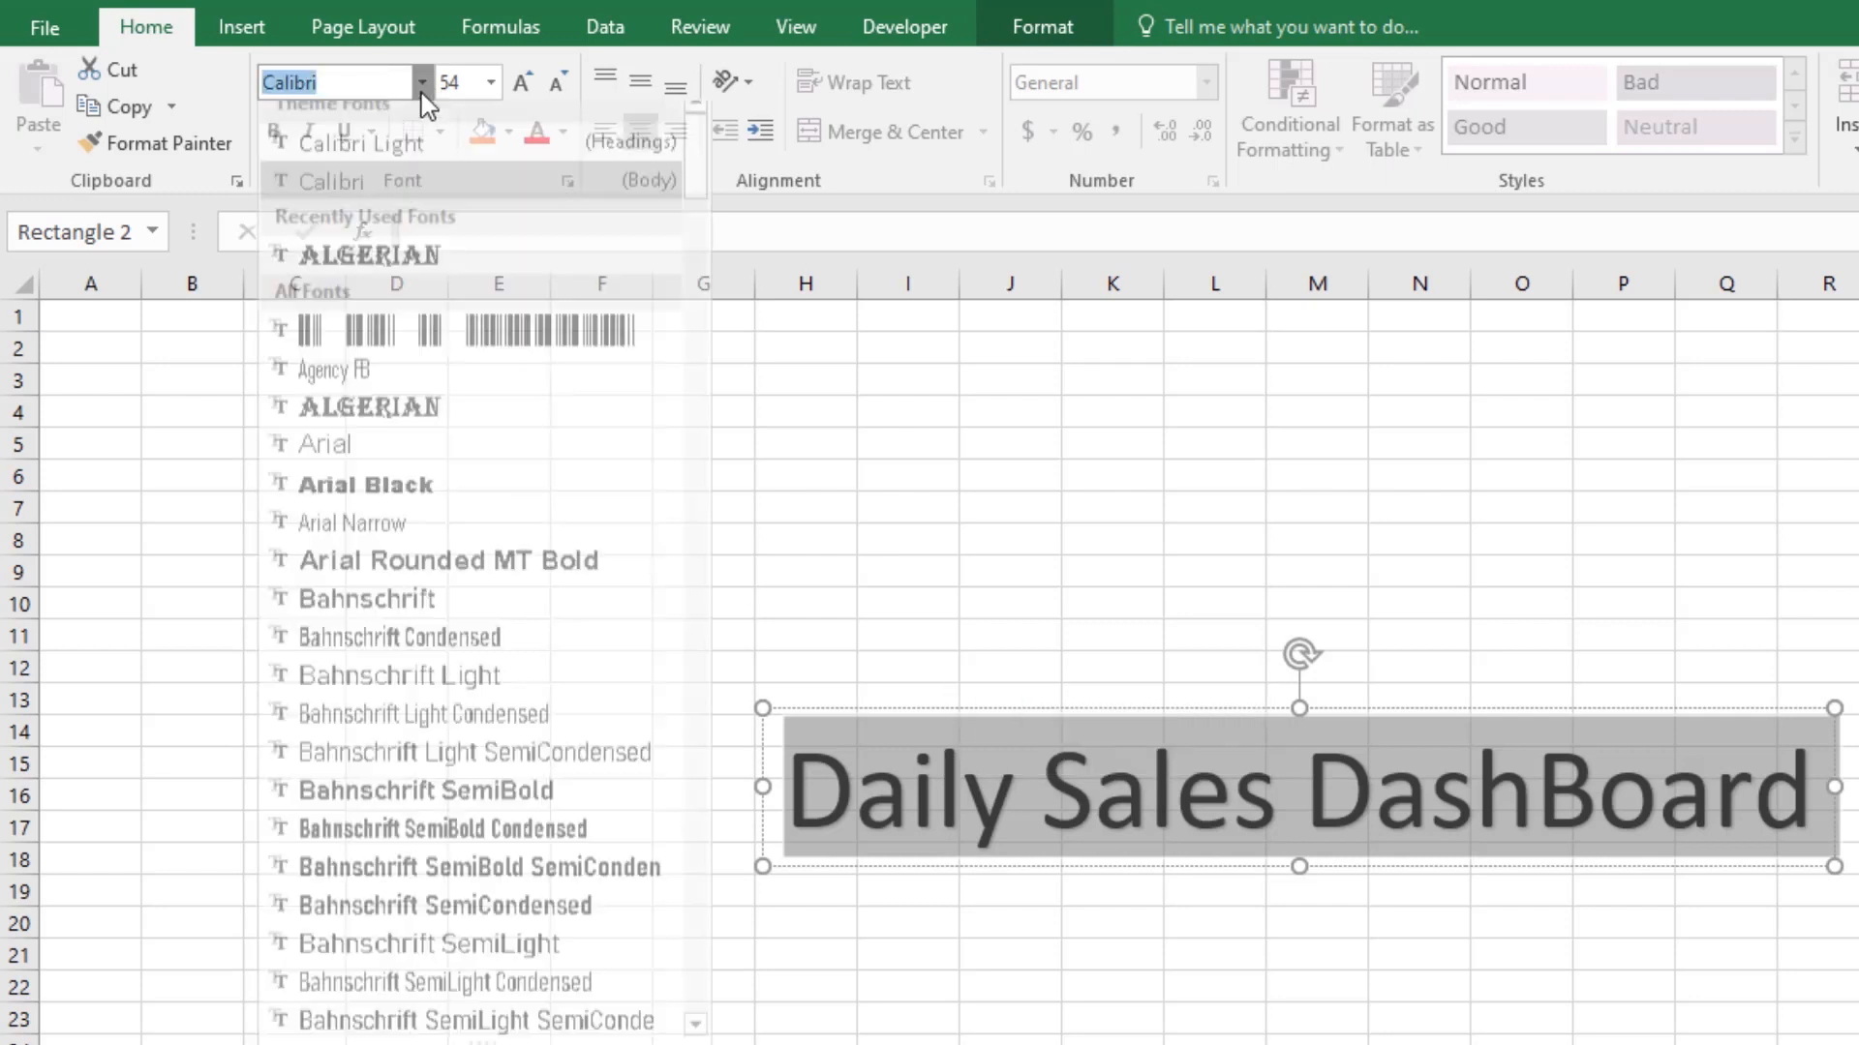
left_click(412, 430)
left_click(471, 85)
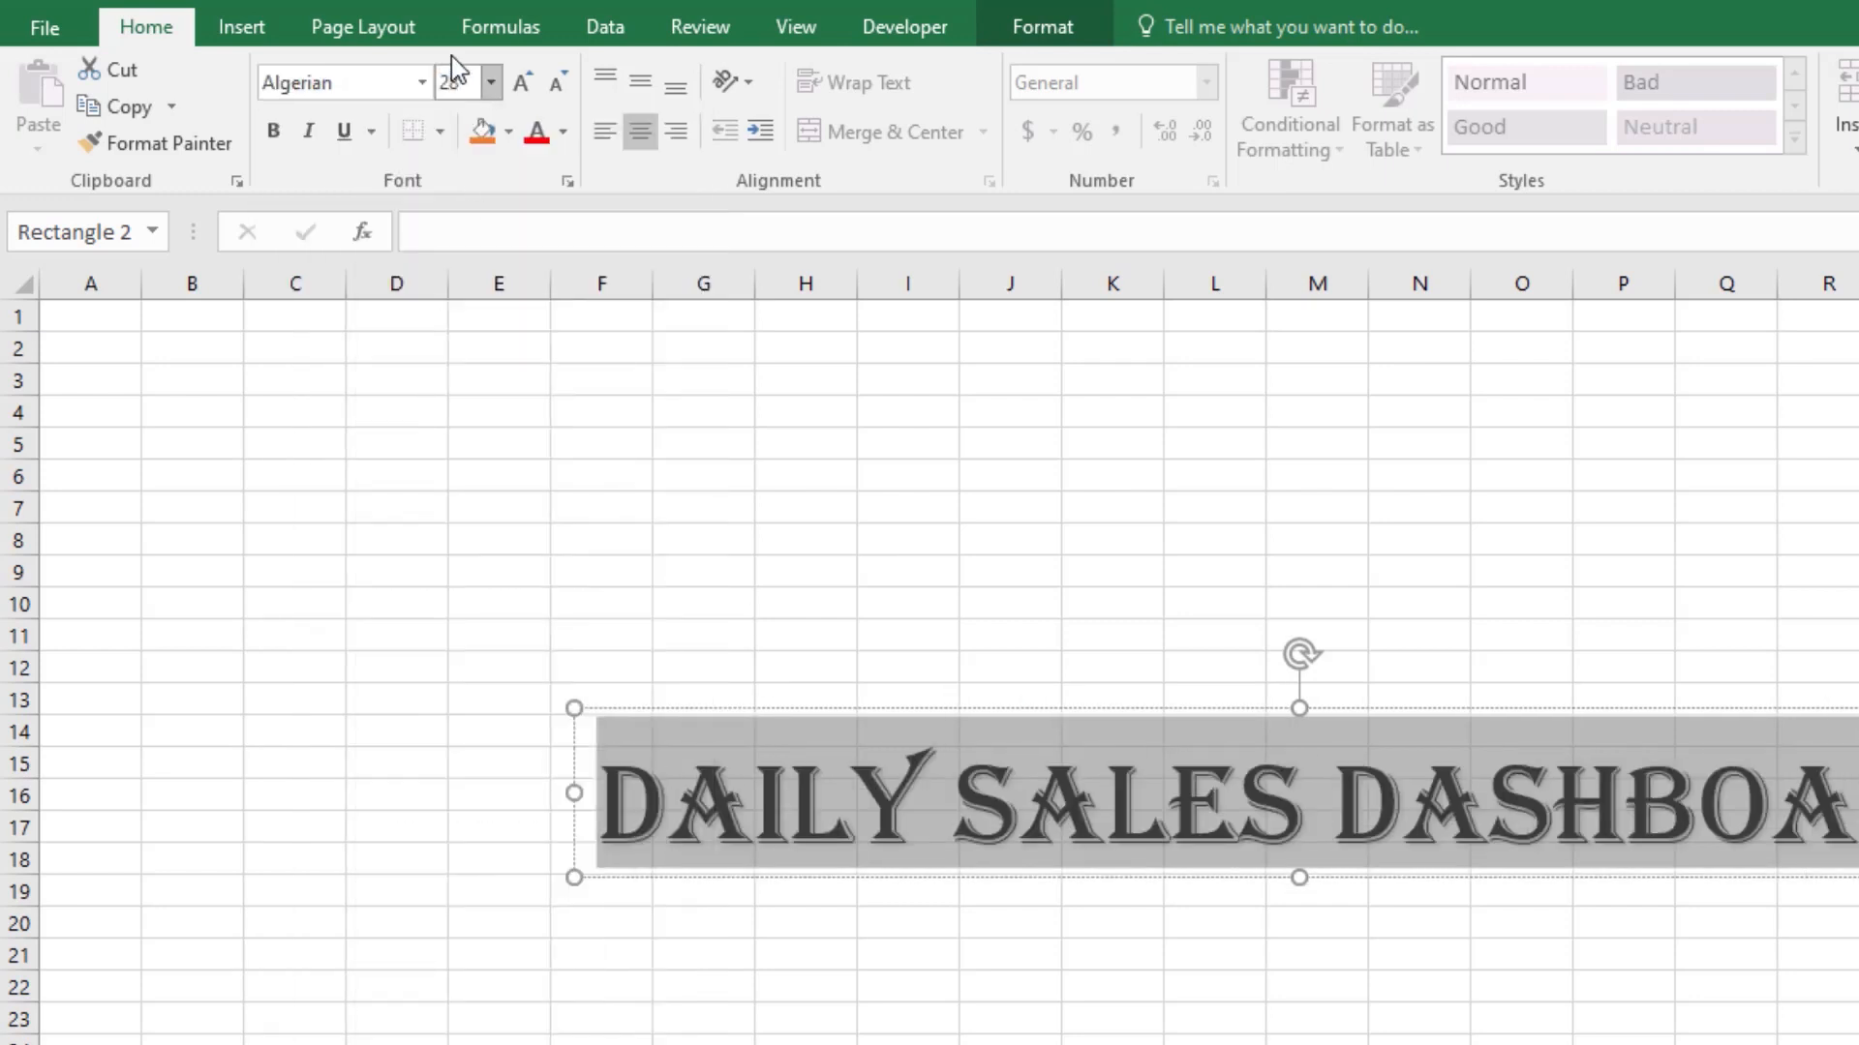
key("Return")
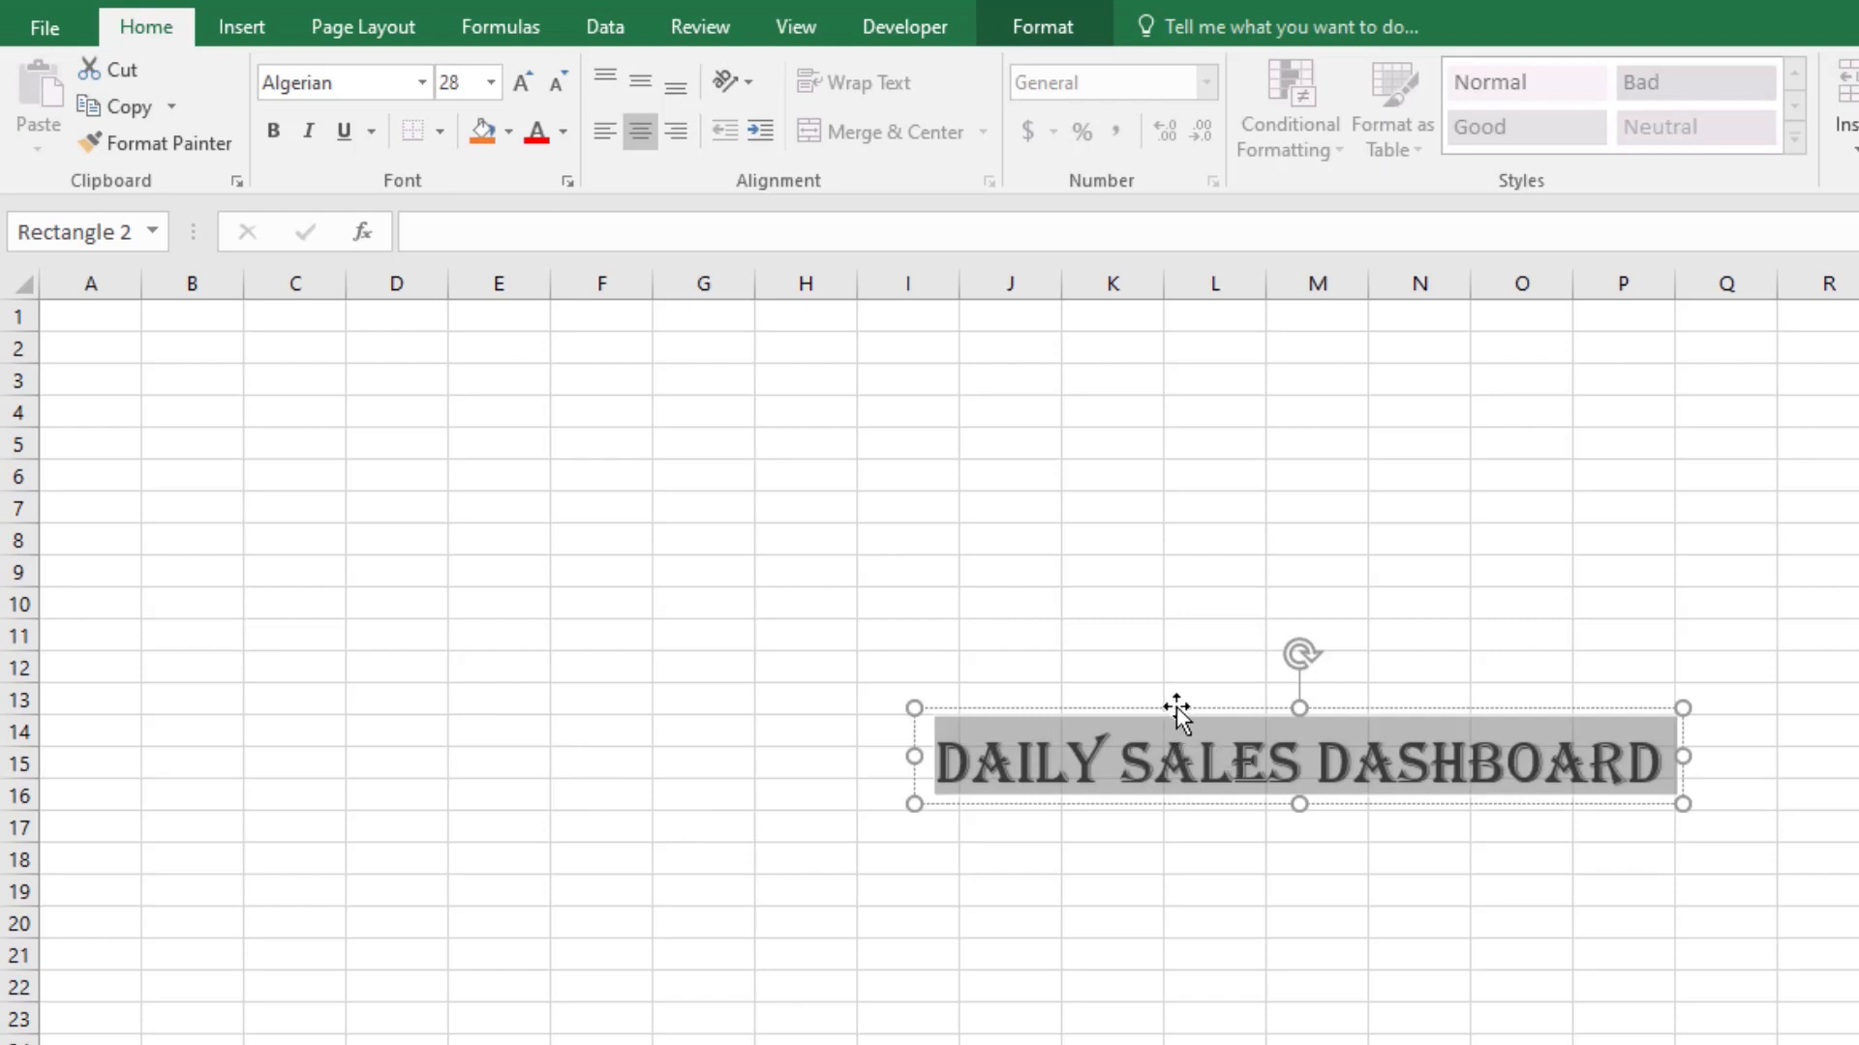
Step: Move the WordArt title to the sheet's top-left corner, starting at cell A1
left_click_drag(1178, 710, 249, 258)
left_click_drag(1066, 697, 140, 288)
left_click(751, 672)
left_click(1004, 784)
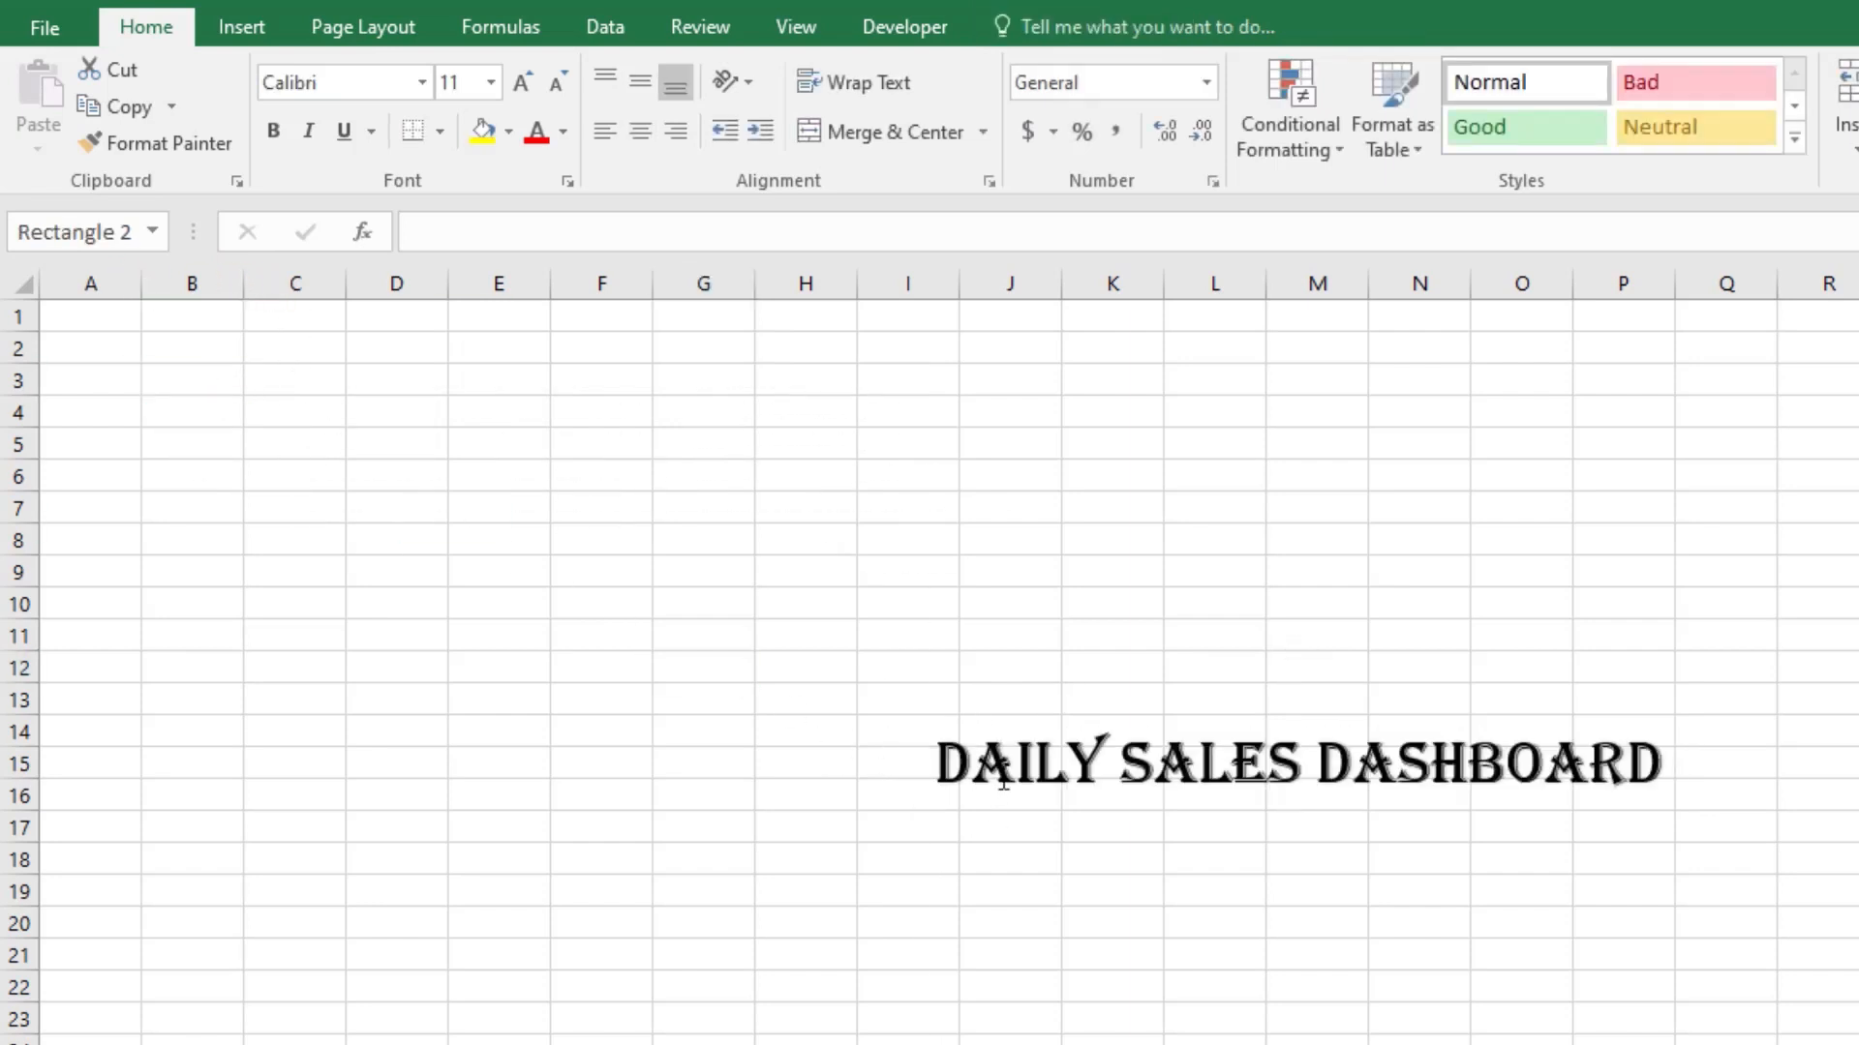
left_click(996, 701)
left_click(983, 722)
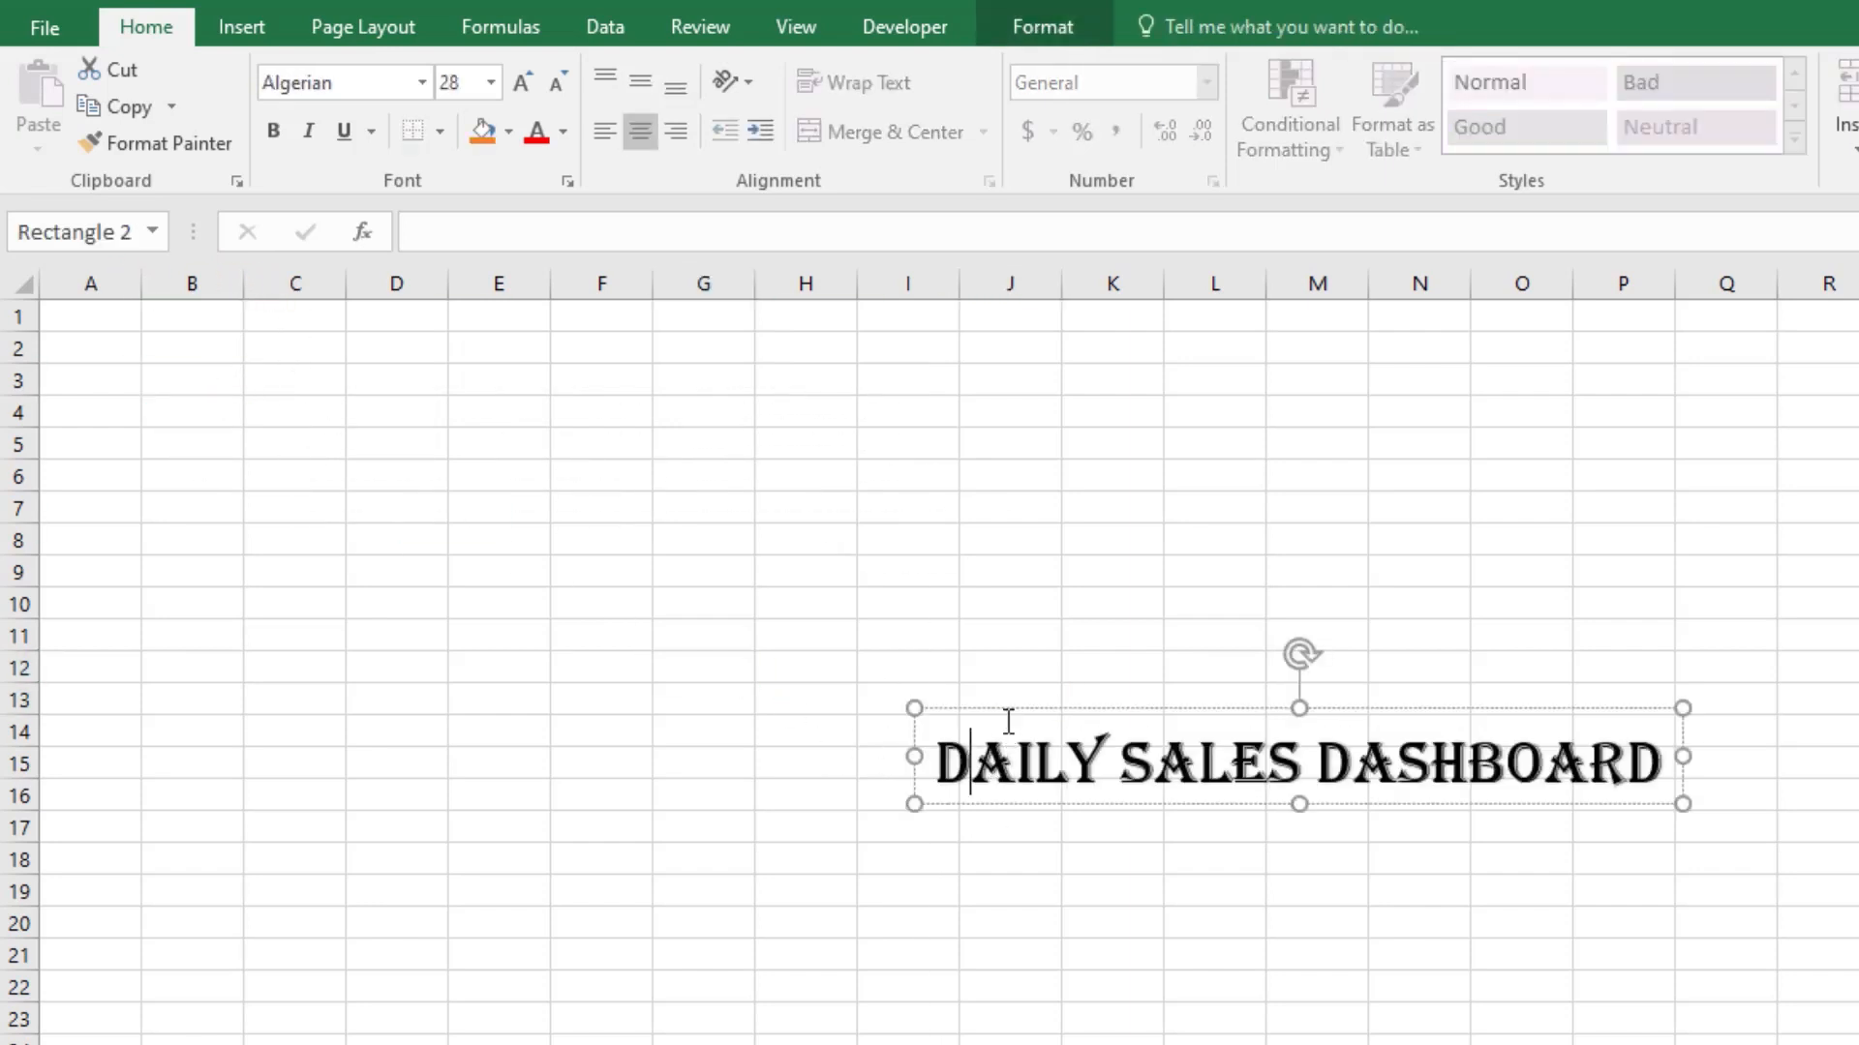
left_click_drag(1000, 709, 122, 302)
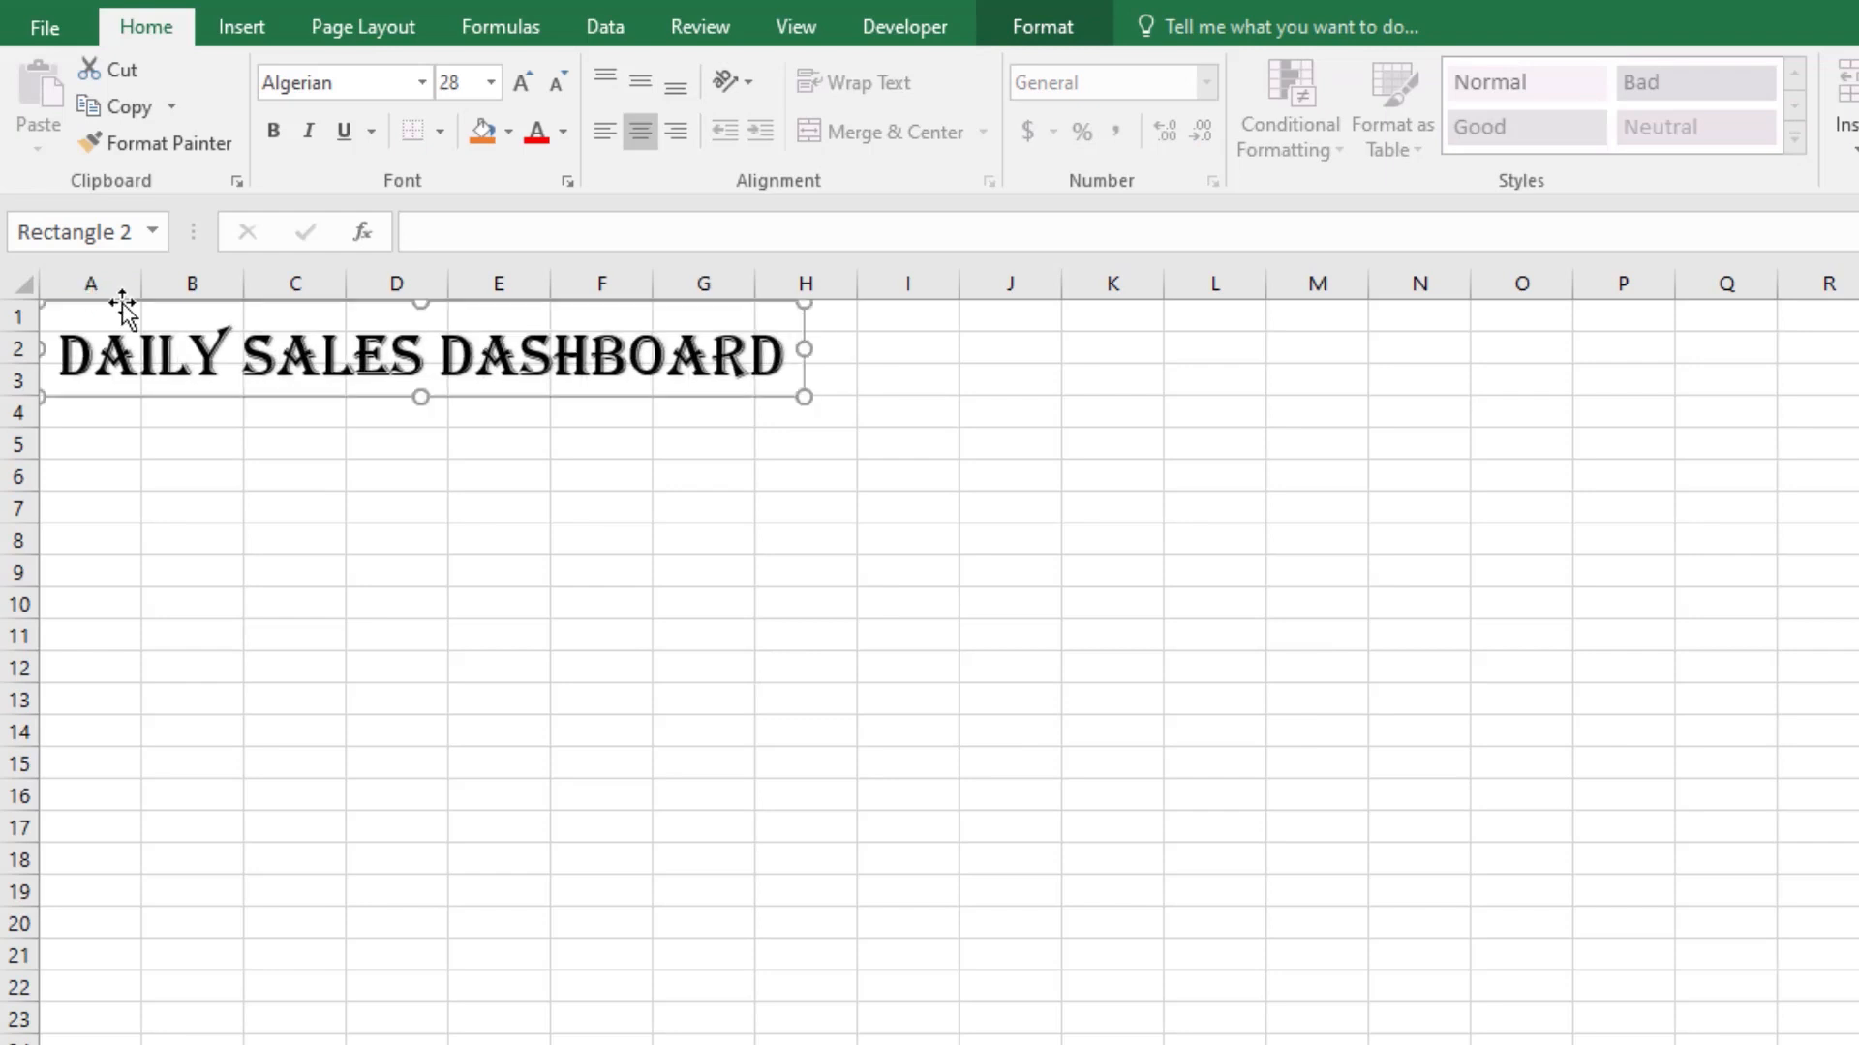
Step: Change the title's font to Arial Rounded MT Bold, make it bold, and adjust its box near cell A1
left_click(421, 86)
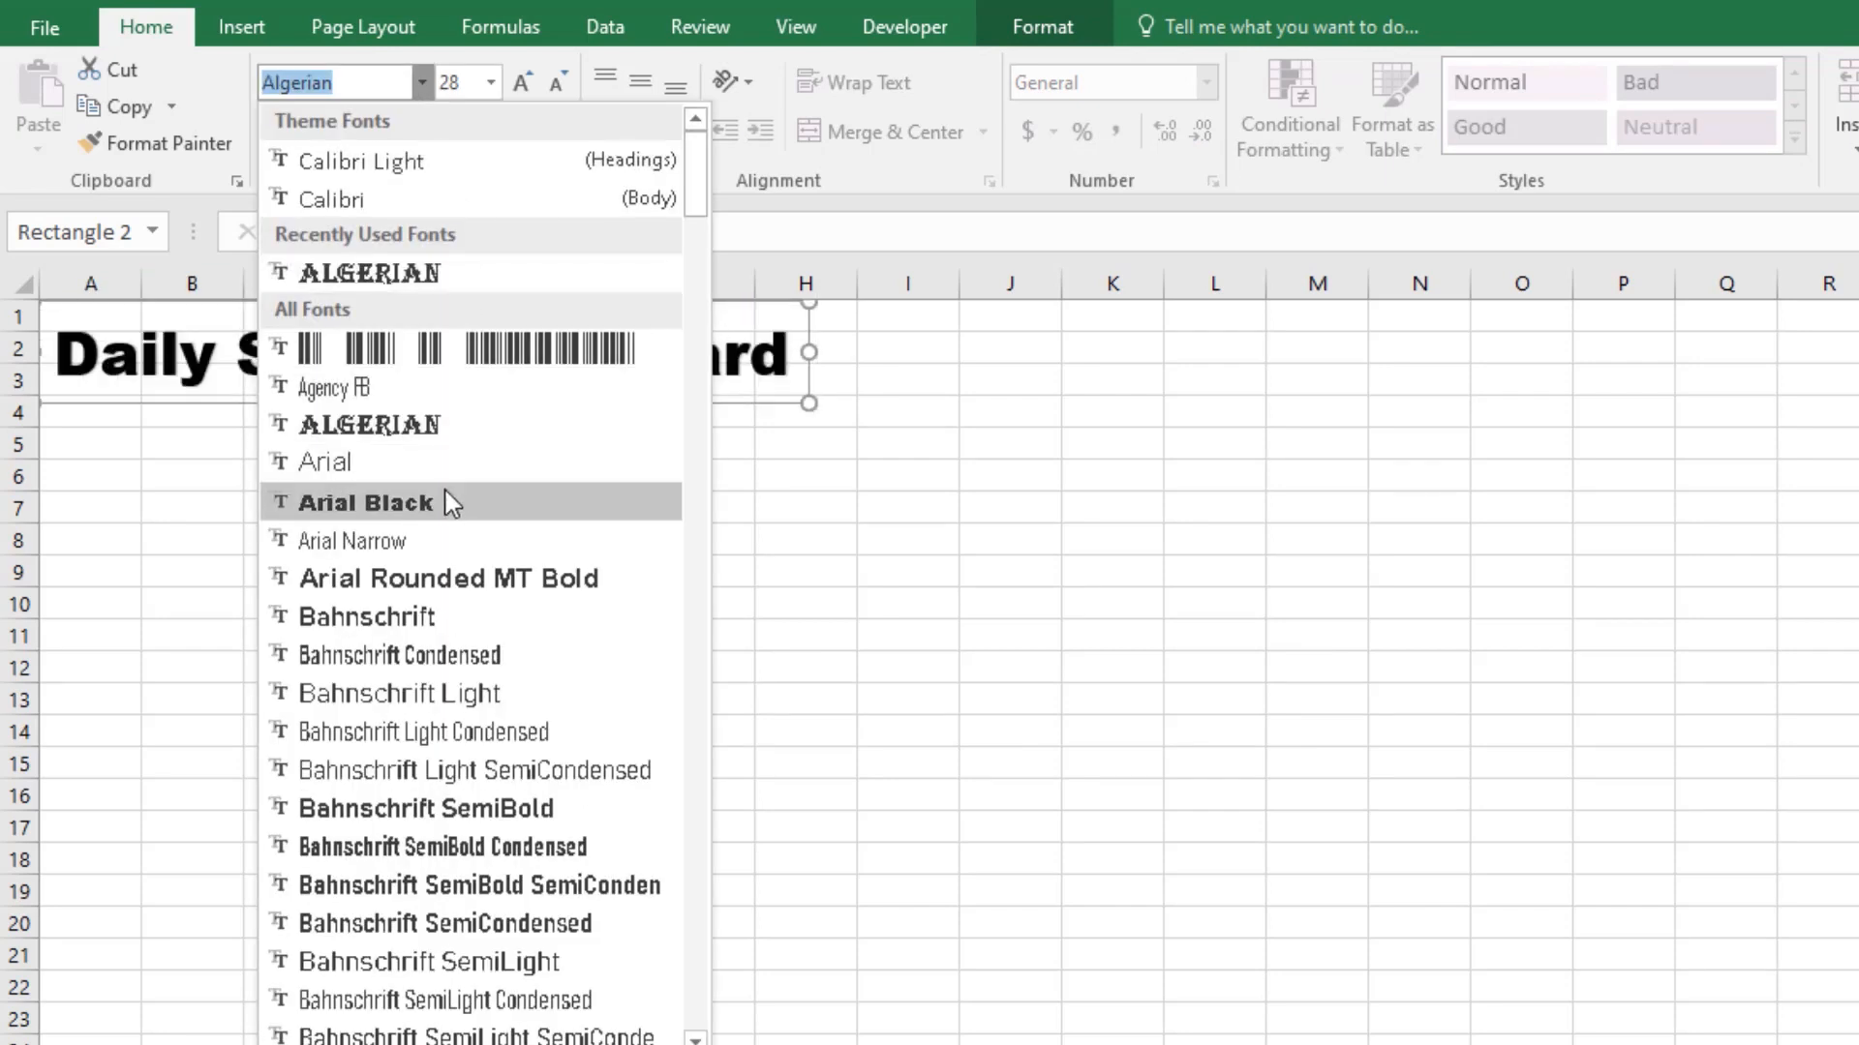
left_click(437, 579)
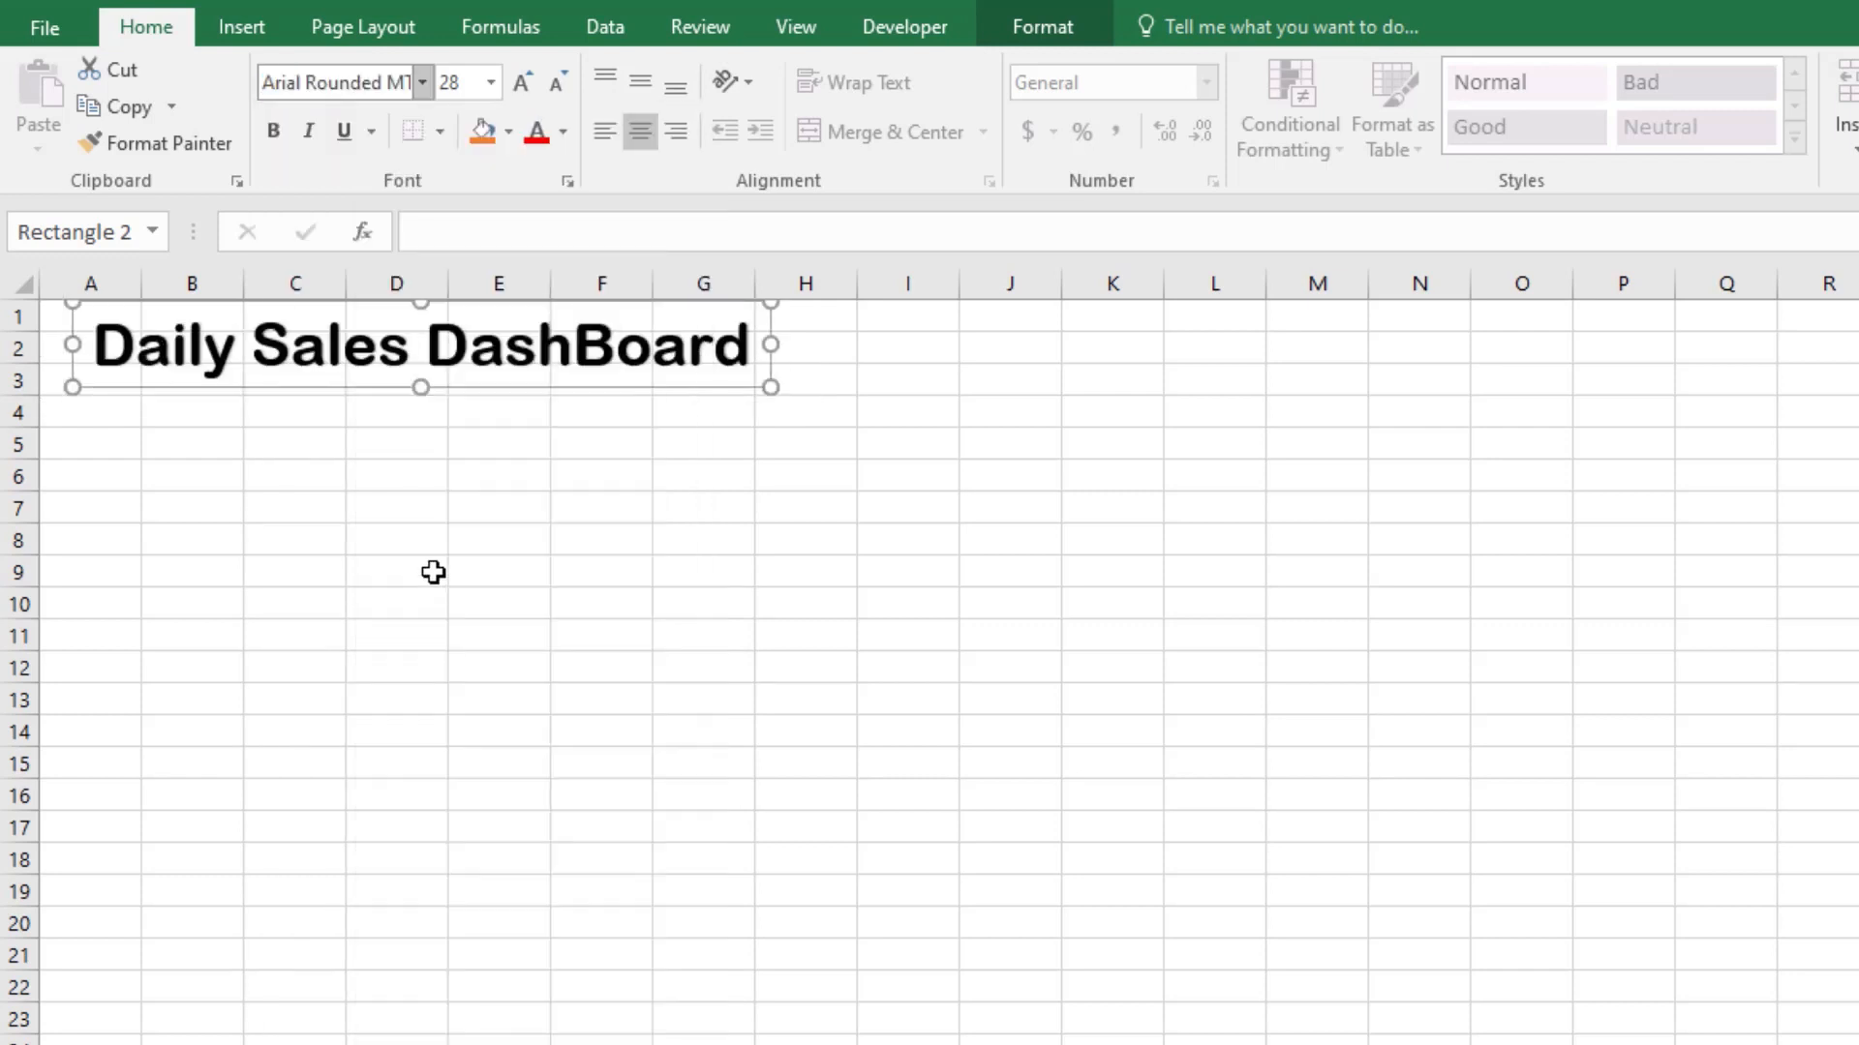
left_click(274, 132)
mouse_move(765, 387)
left_mouse_down()
mouse_move(623, 387)
mouse_move(817, 381)
mouse_move(793, 386)
left_mouse_up()
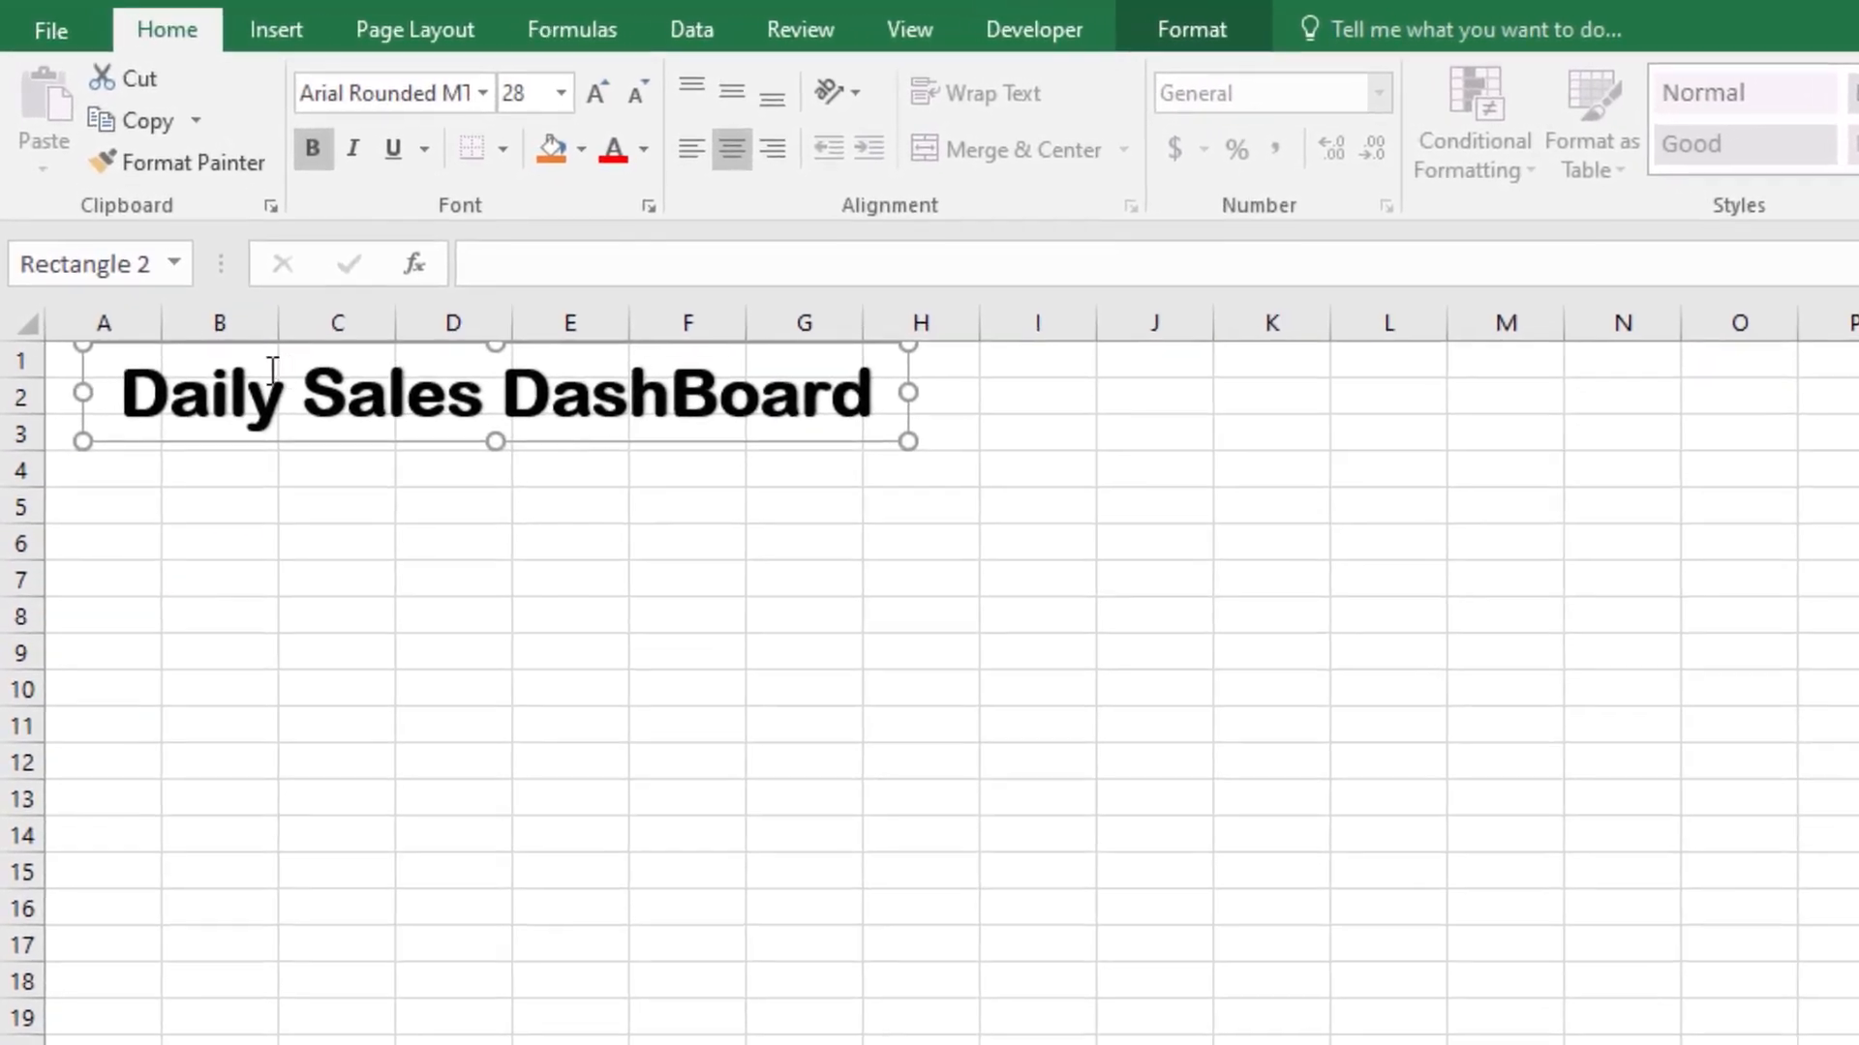
Step: Hide the gridlines on the dashboard sheet
left_click(601, 572)
left_click(700, 27)
left_click(795, 29)
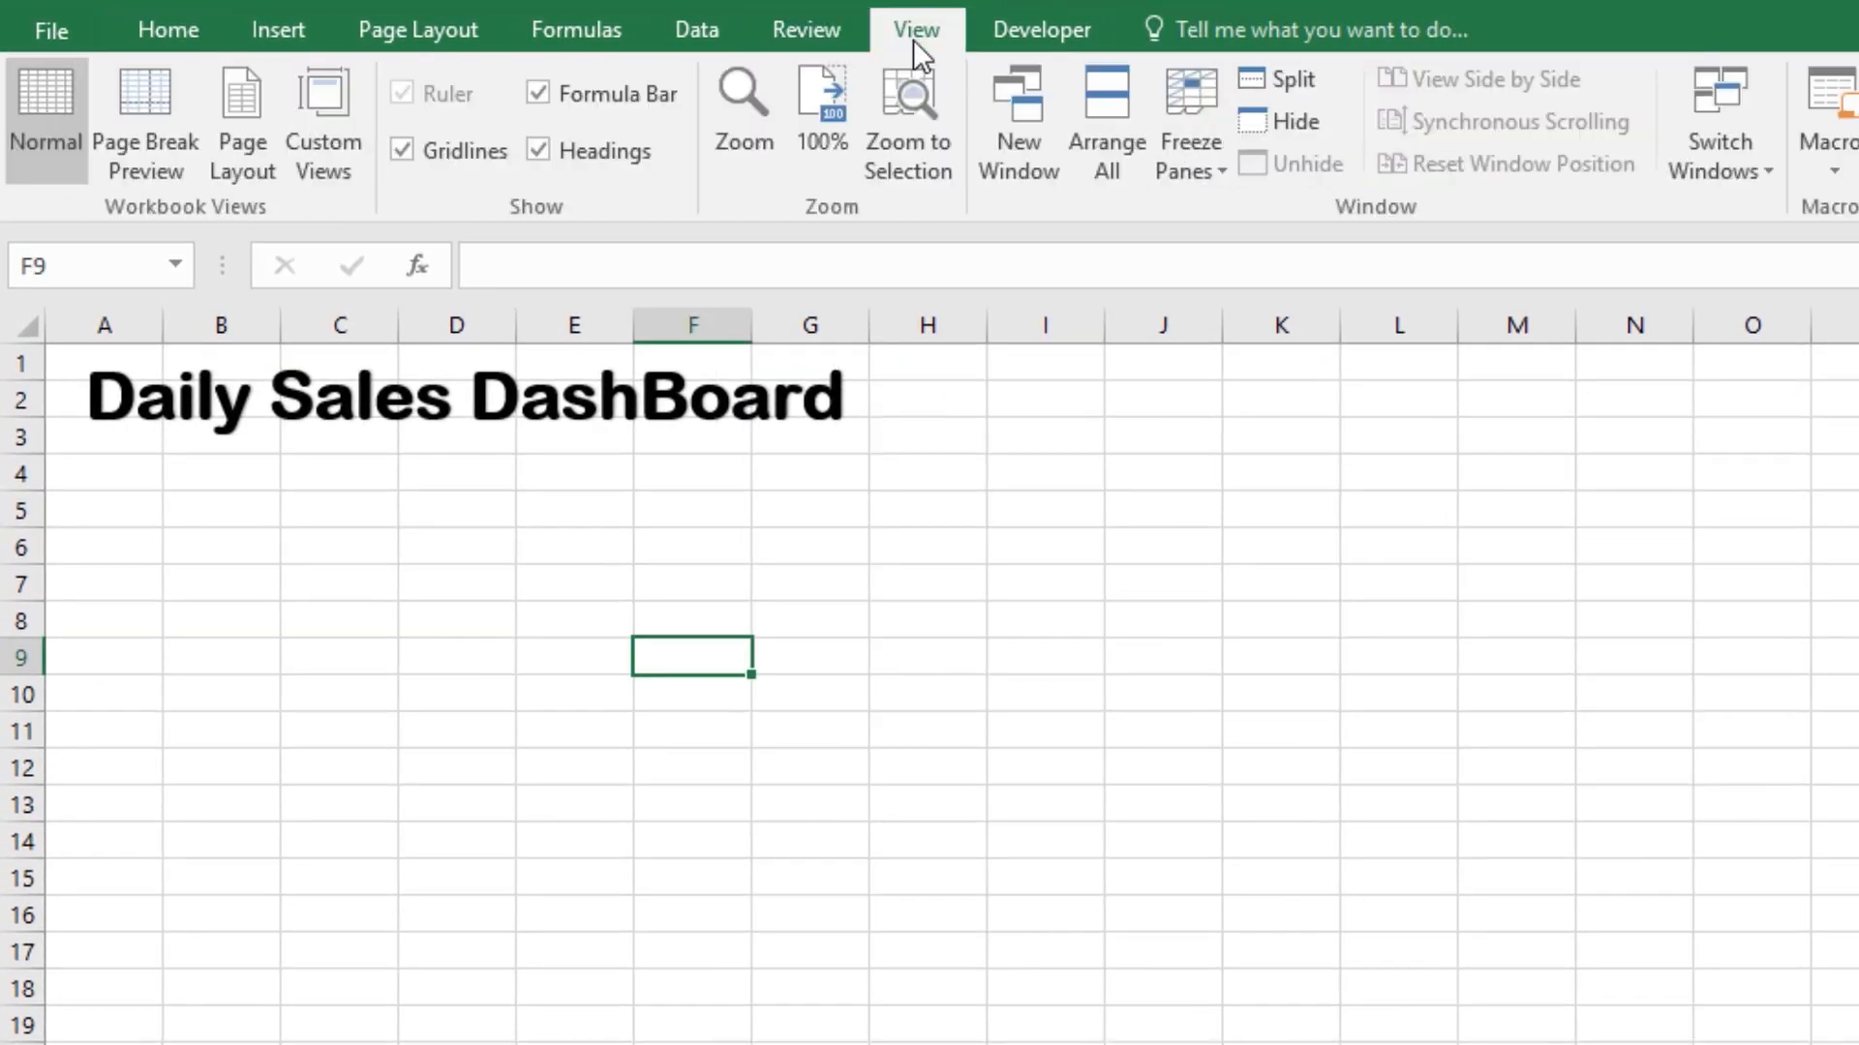
left_click(472, 152)
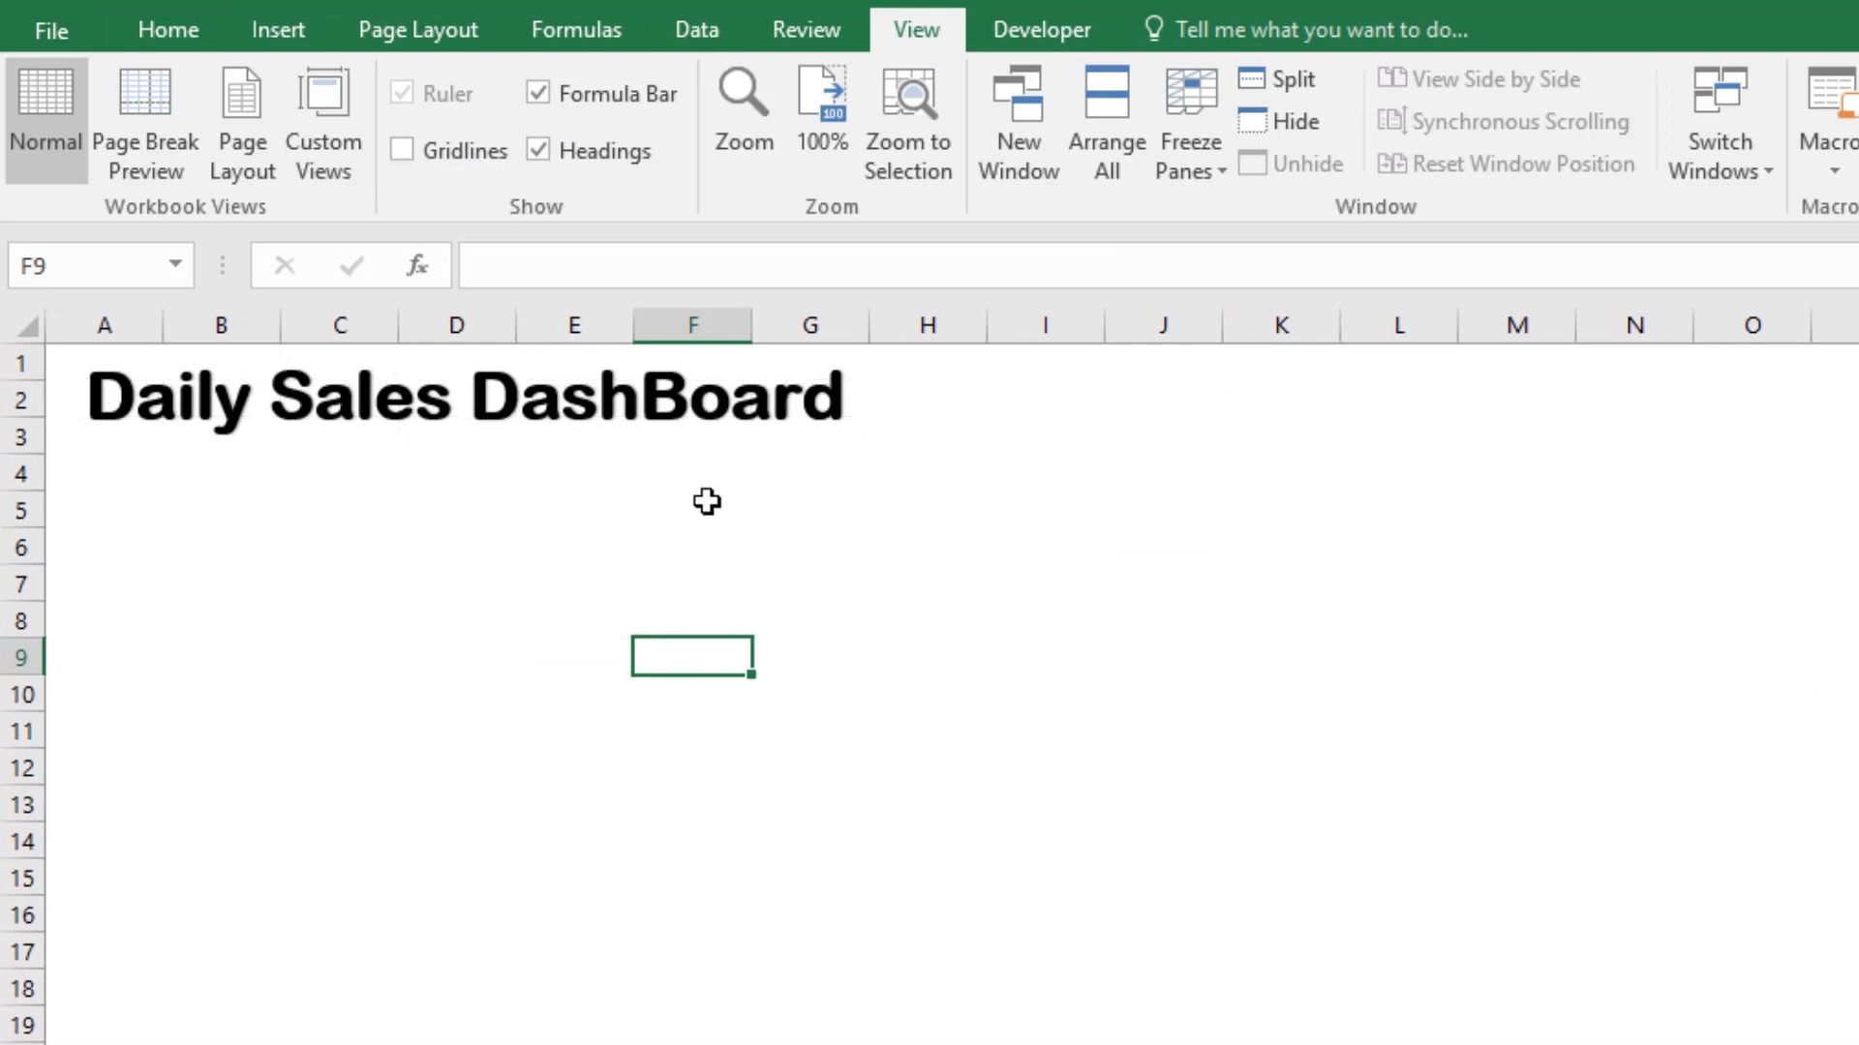
left_click(579, 421)
left_click(933, 501)
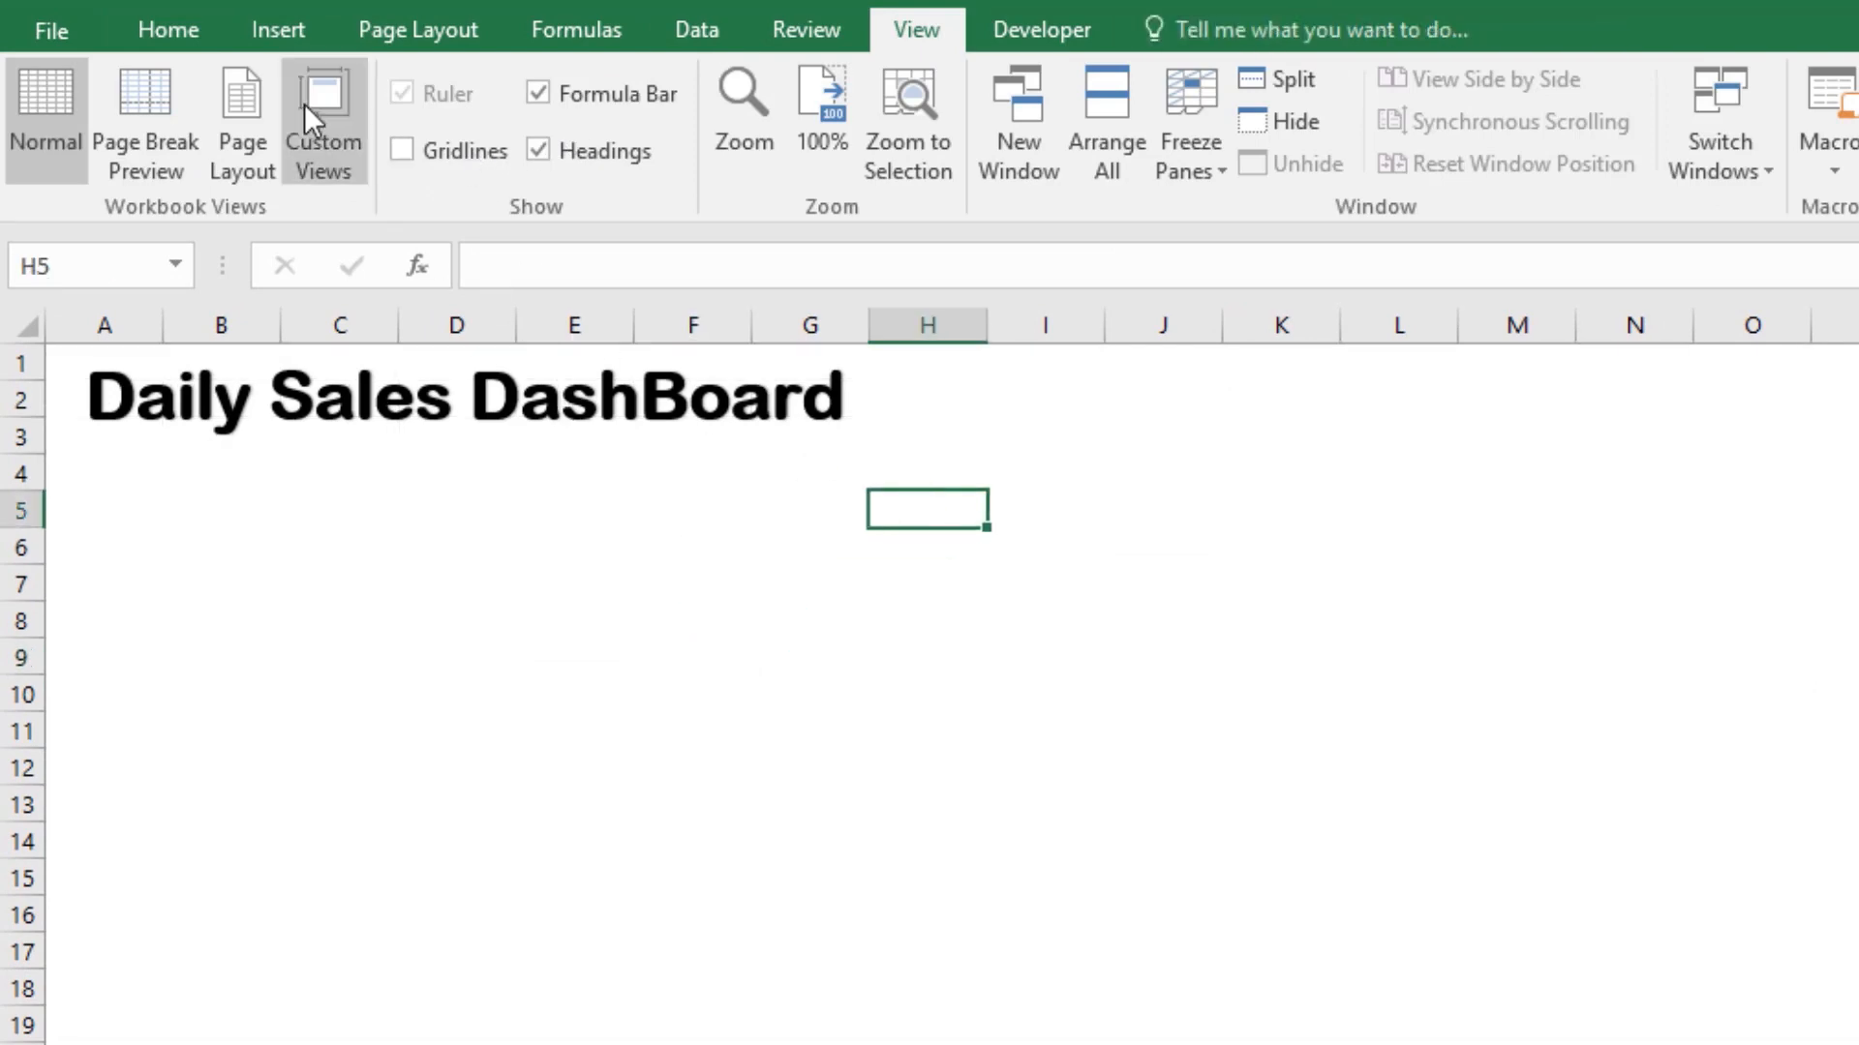
Step: Draw a straight line beneath the dashboard title, from column A to column G, and apply the thick dark-blue theme line style
left_click(266, 29)
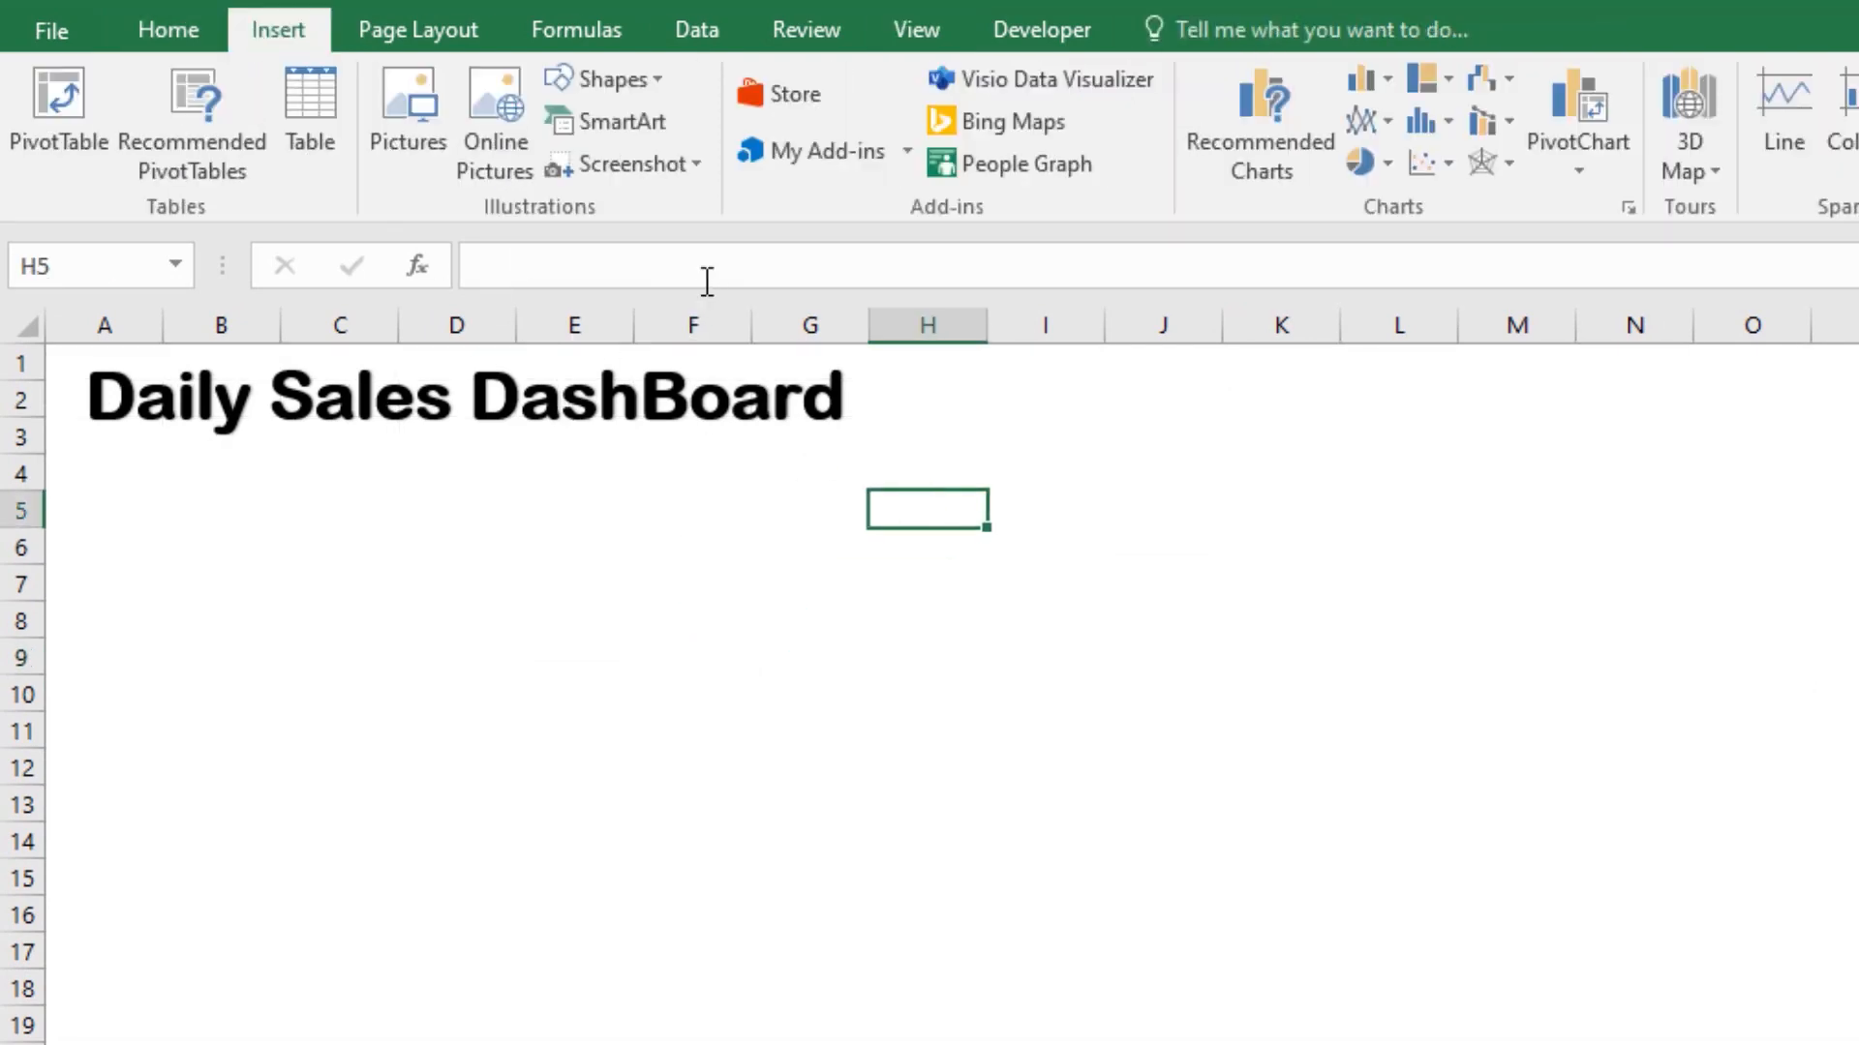
left_click(653, 79)
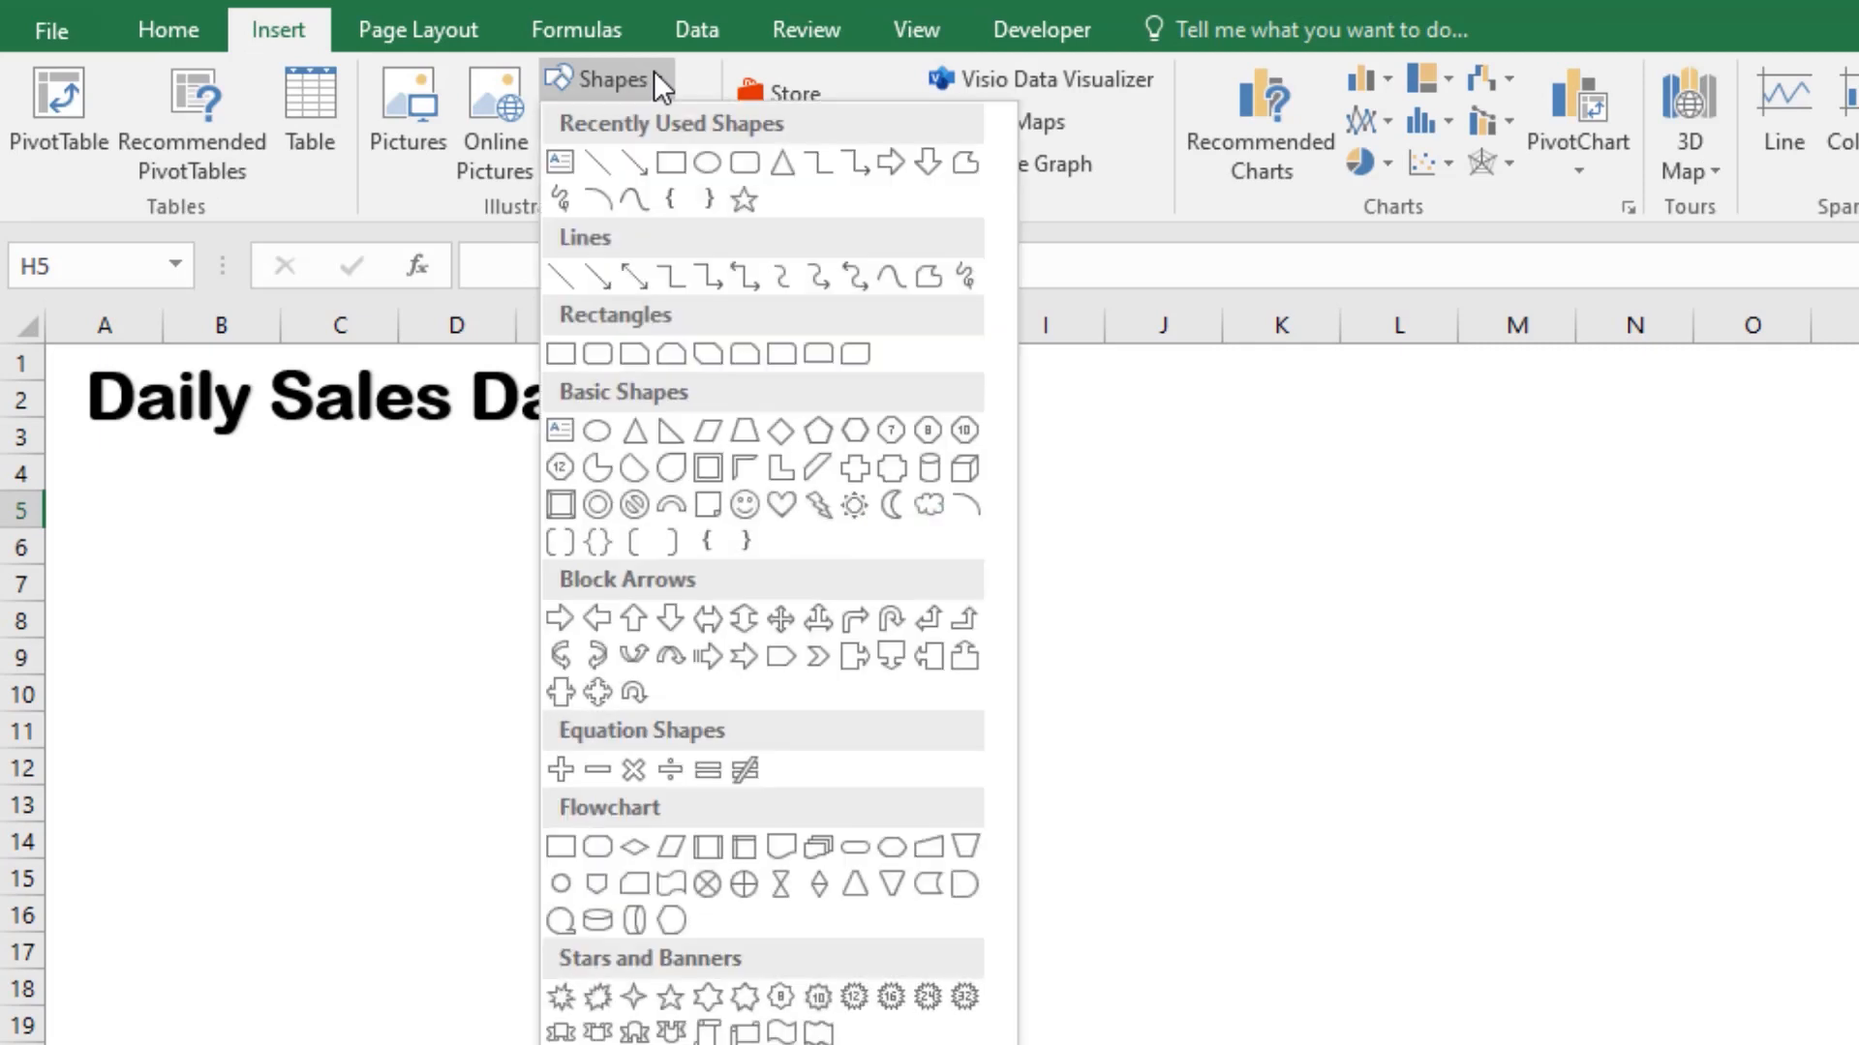
left_click(589, 161)
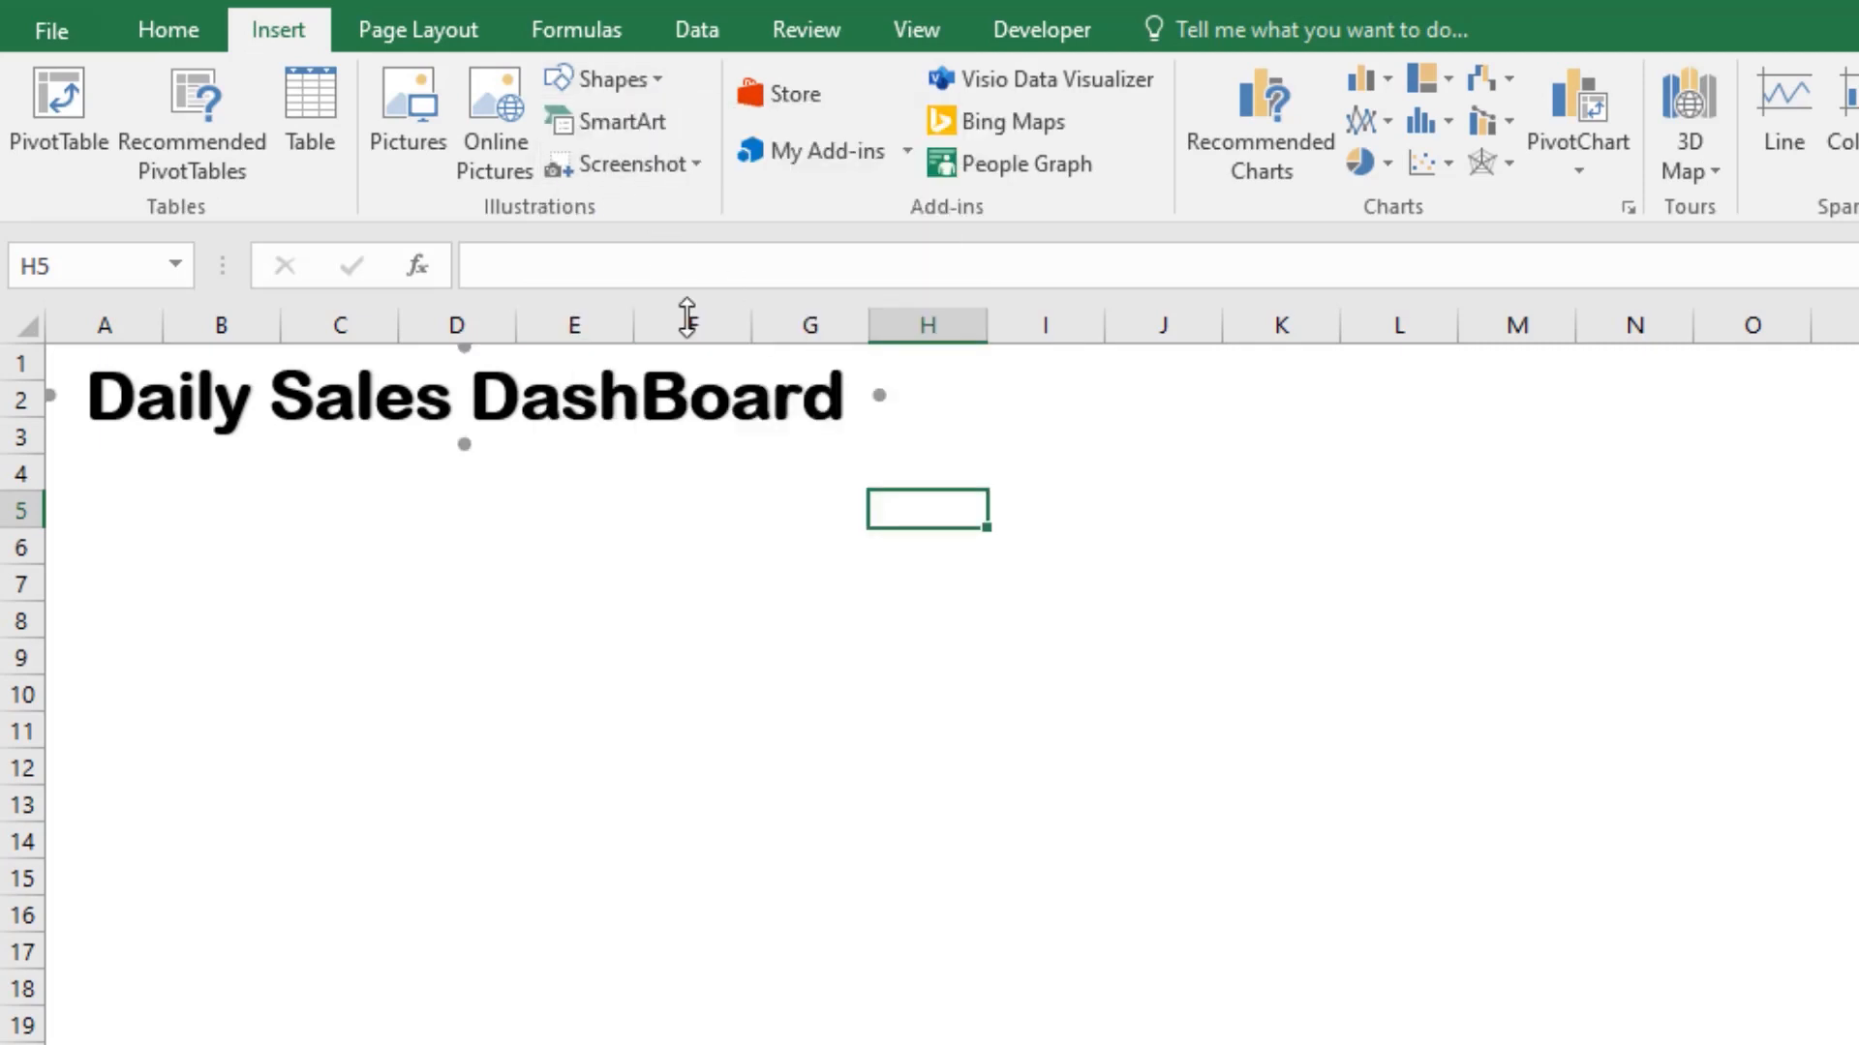
left_click_drag(100, 464, 824, 462)
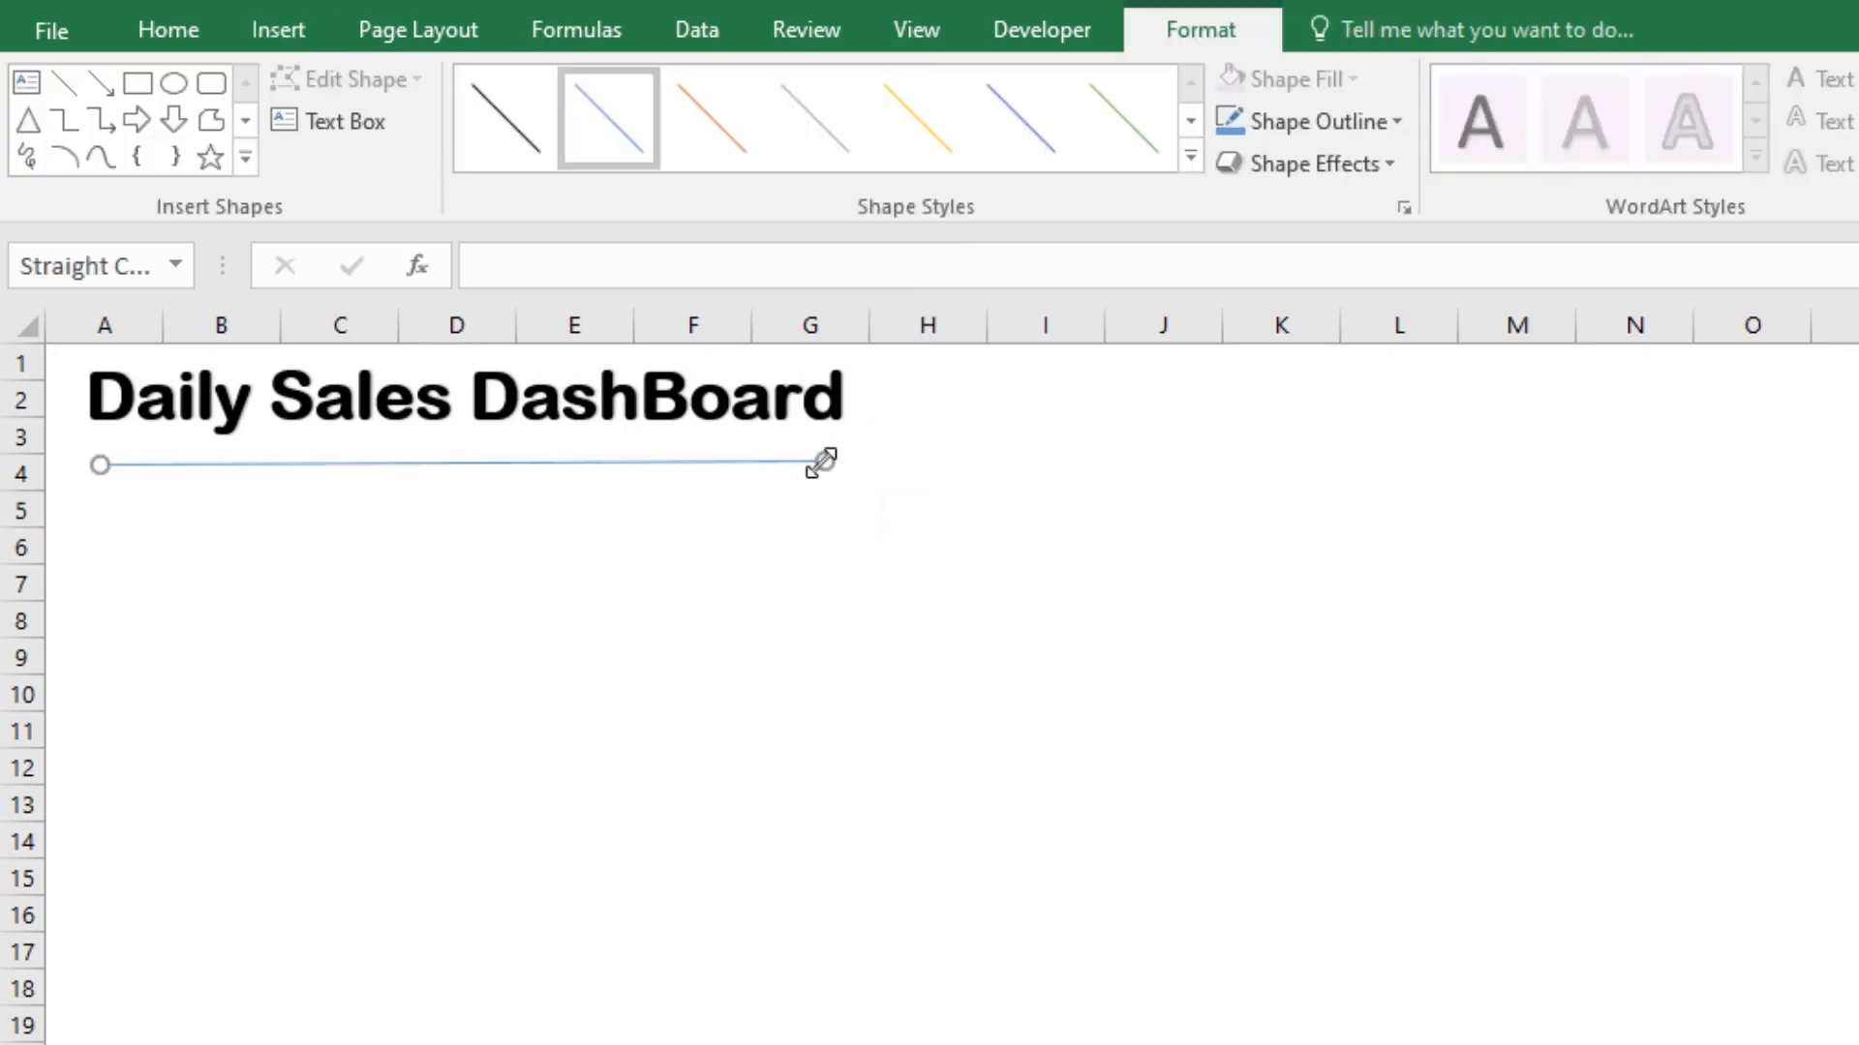
left_click(1191, 156)
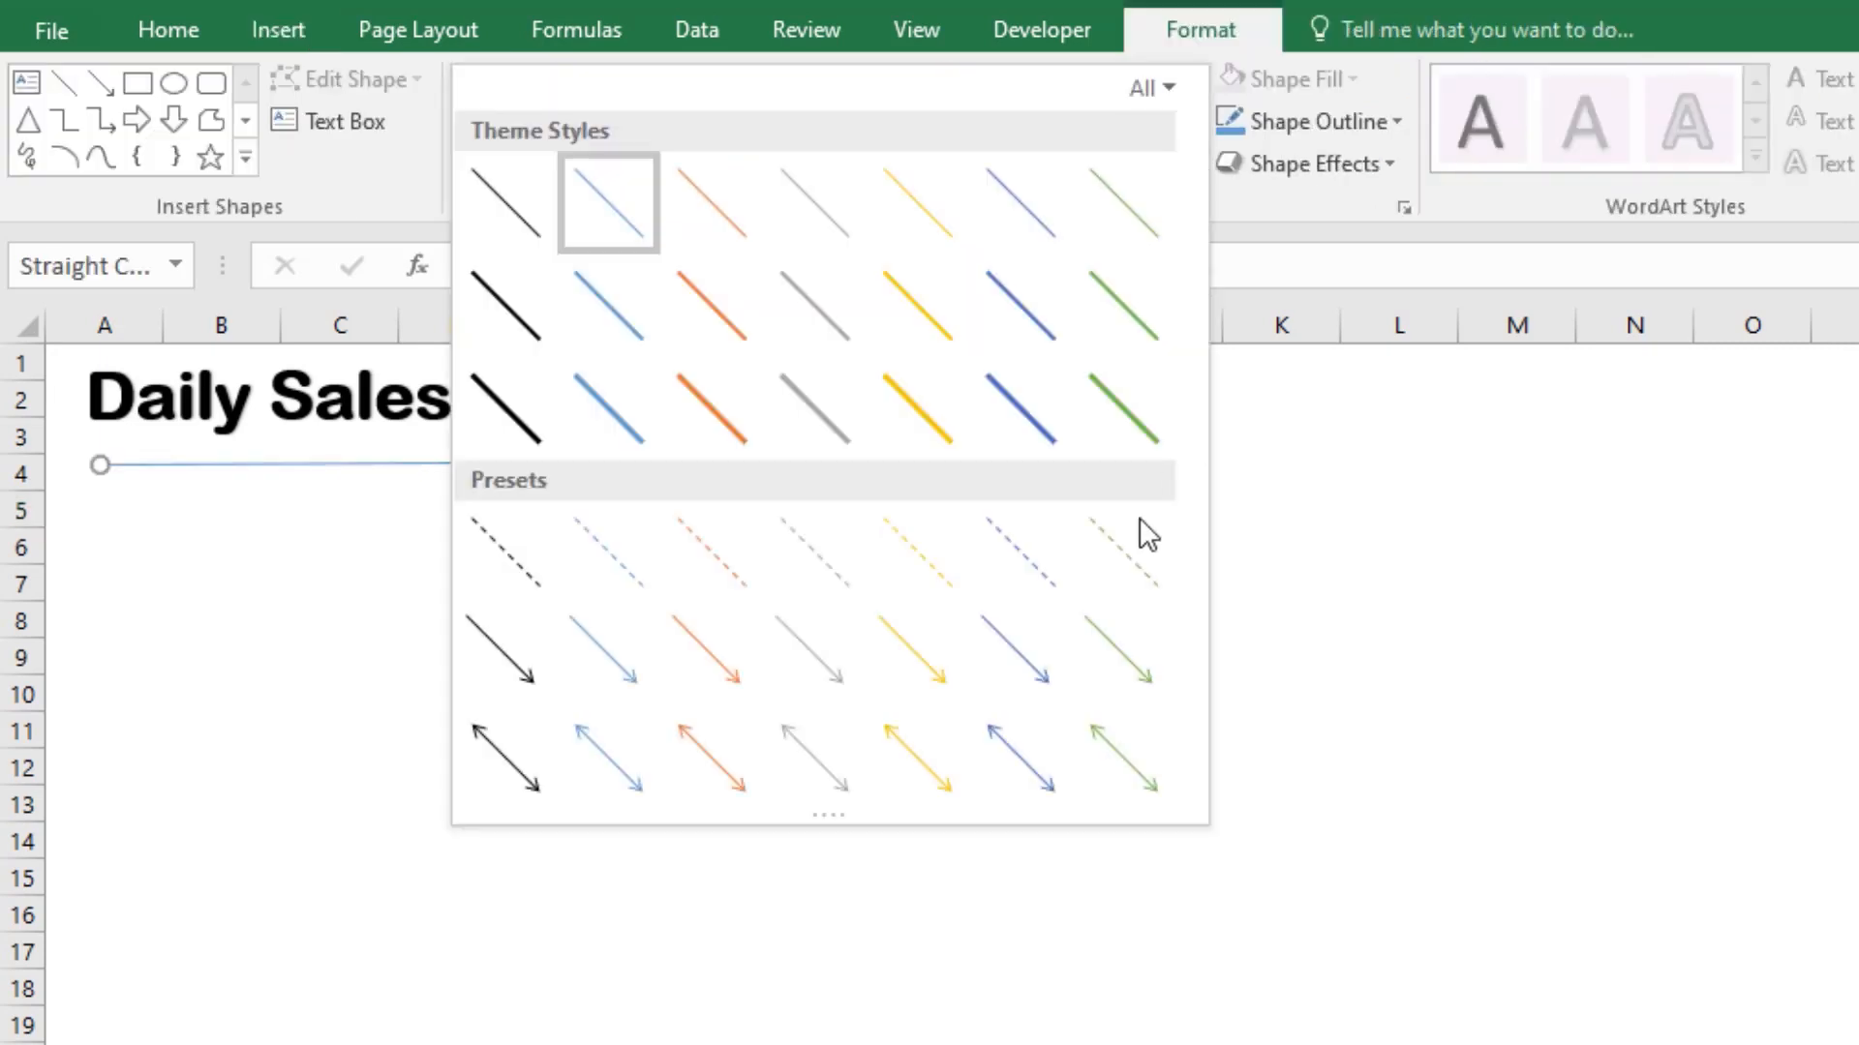
left_click(1042, 424)
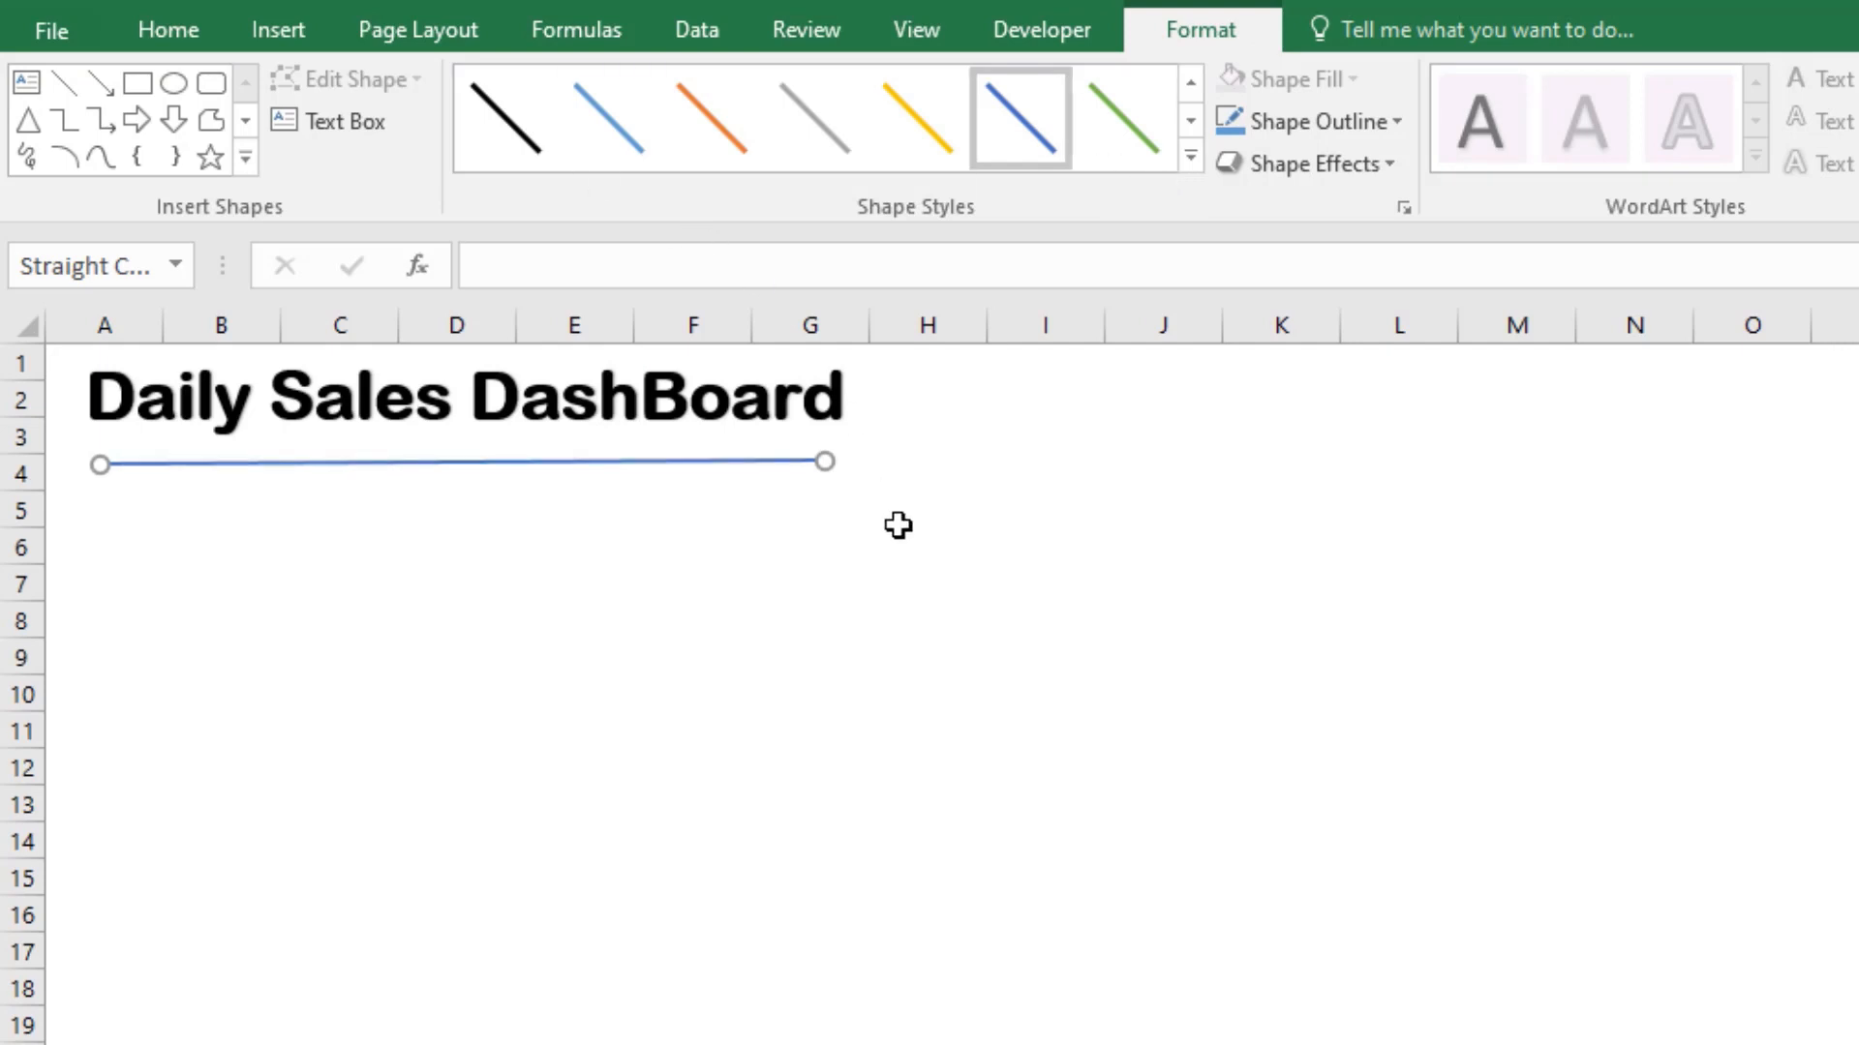
Step: Move the line closer under the title and adjust both ends so it runs level across the title's full width
left_click_drag(373, 465, 337, 456)
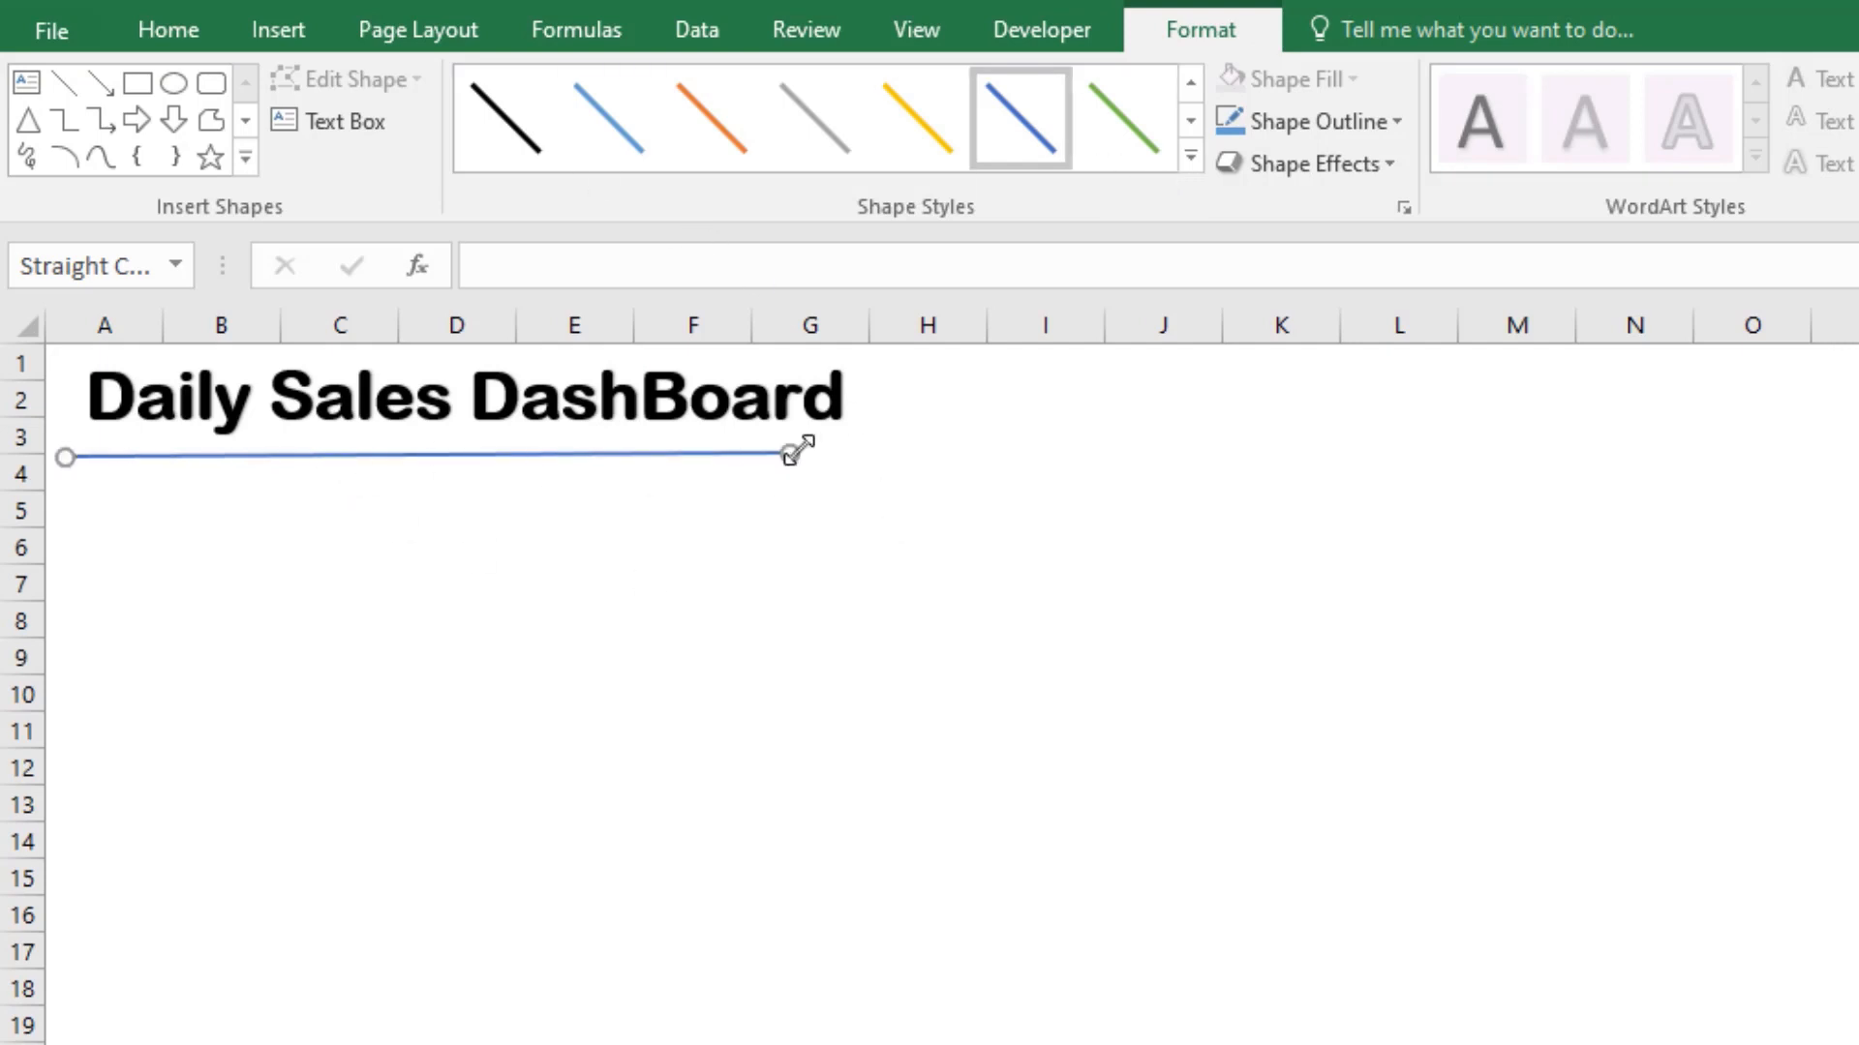
left_click_drag(797, 450, 853, 450)
left_click(809, 546)
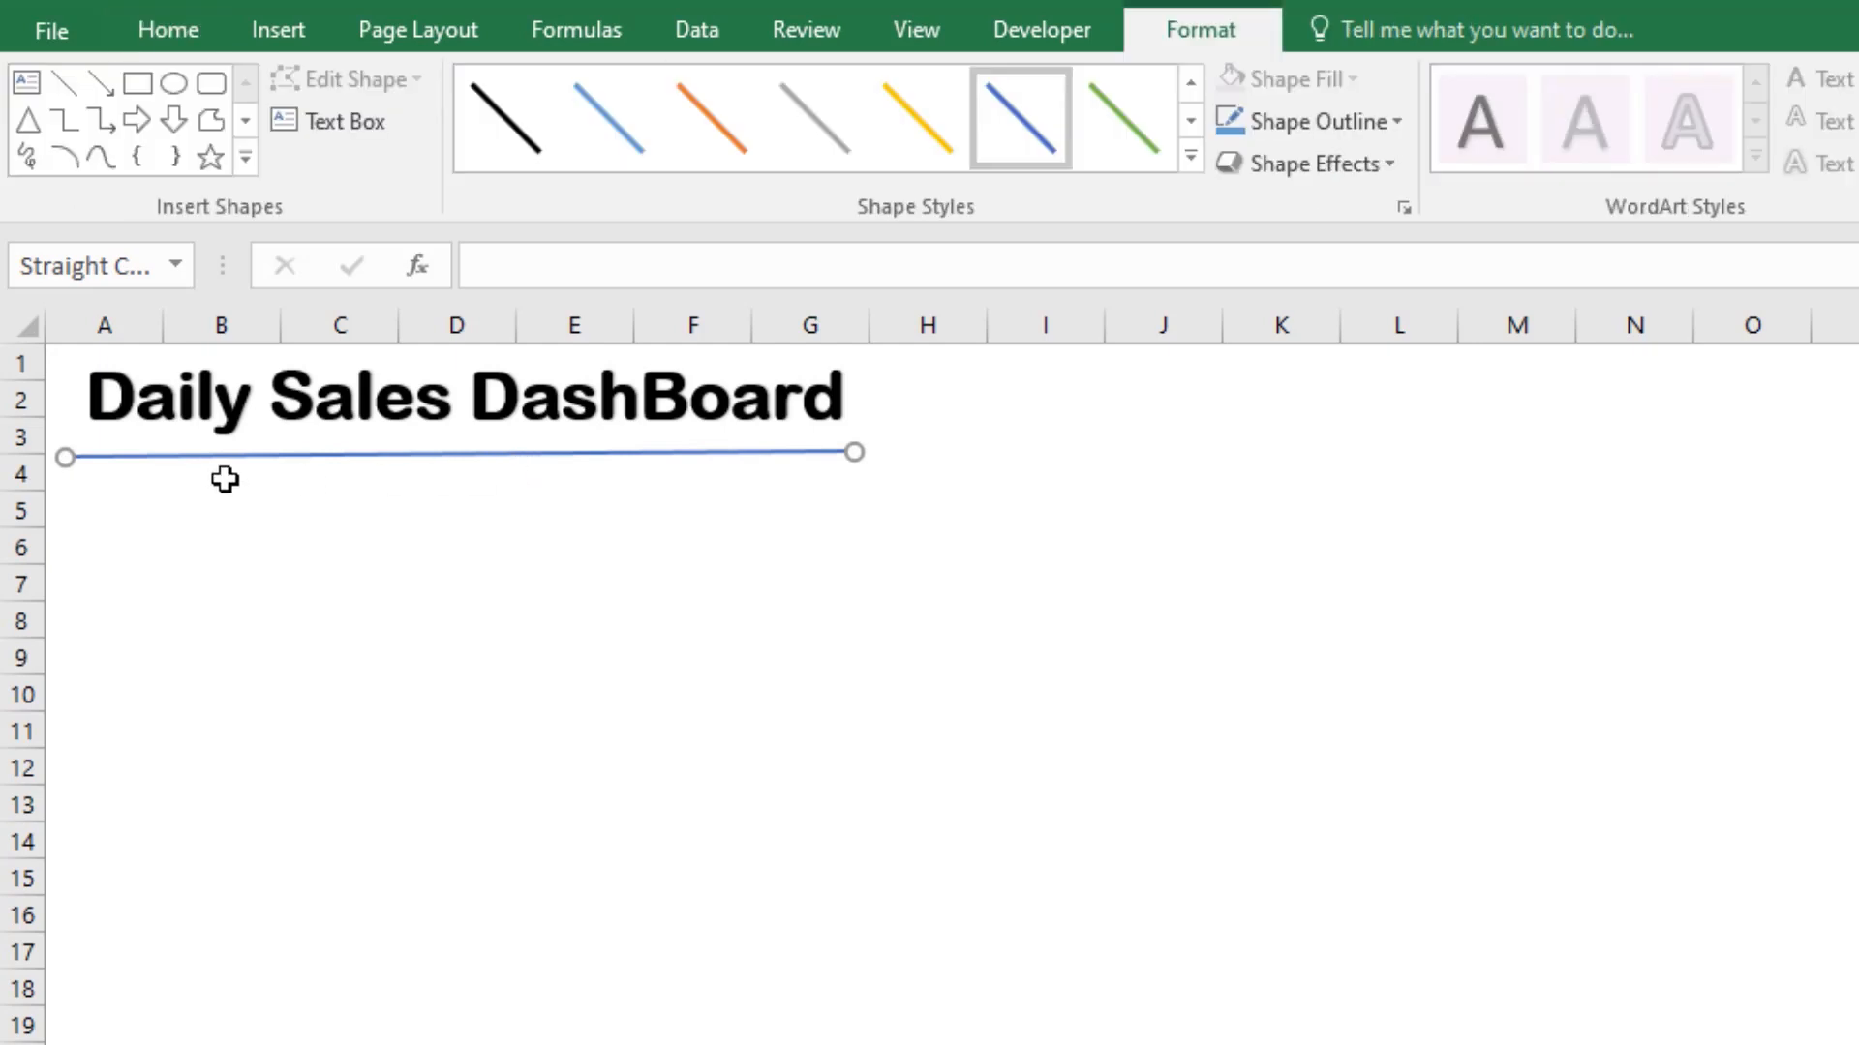
left_click_drag(70, 455, 79, 453)
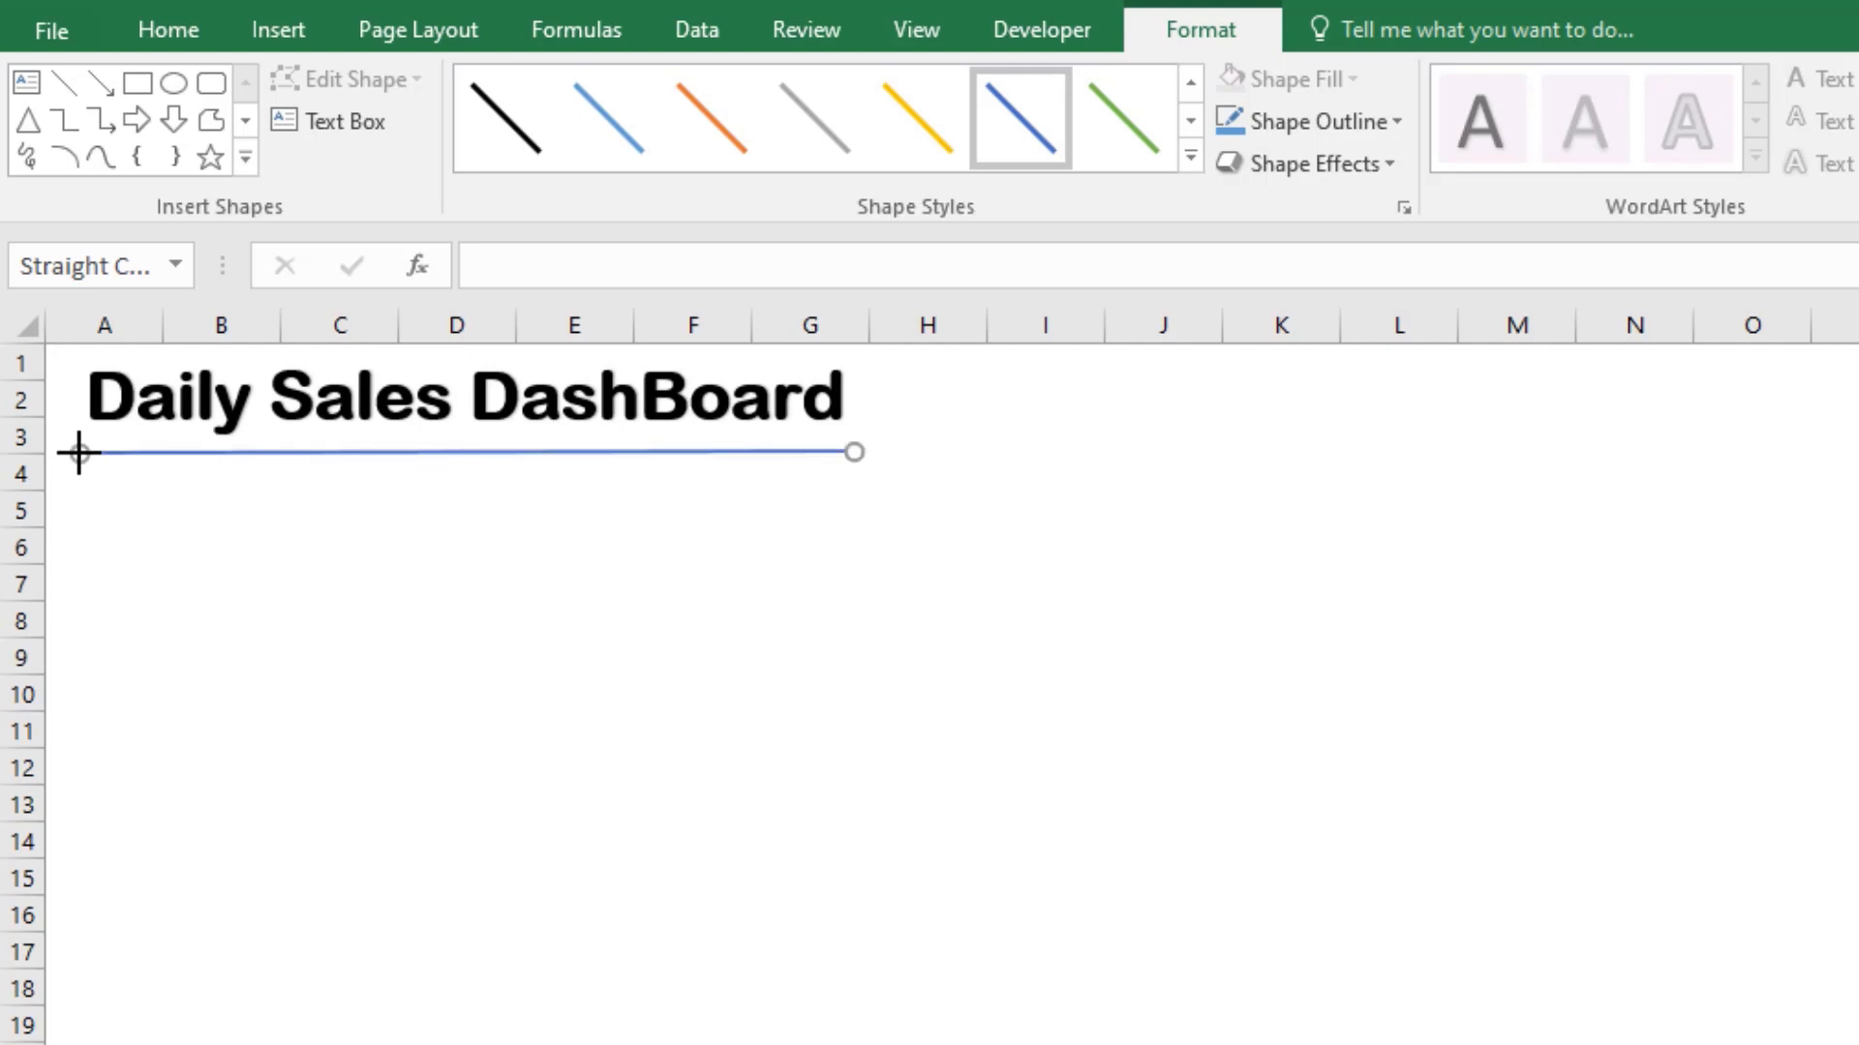
Step: Try the automatic black outline on the title's underline, and return it to the dark-blue theme style
left_click(1397, 128)
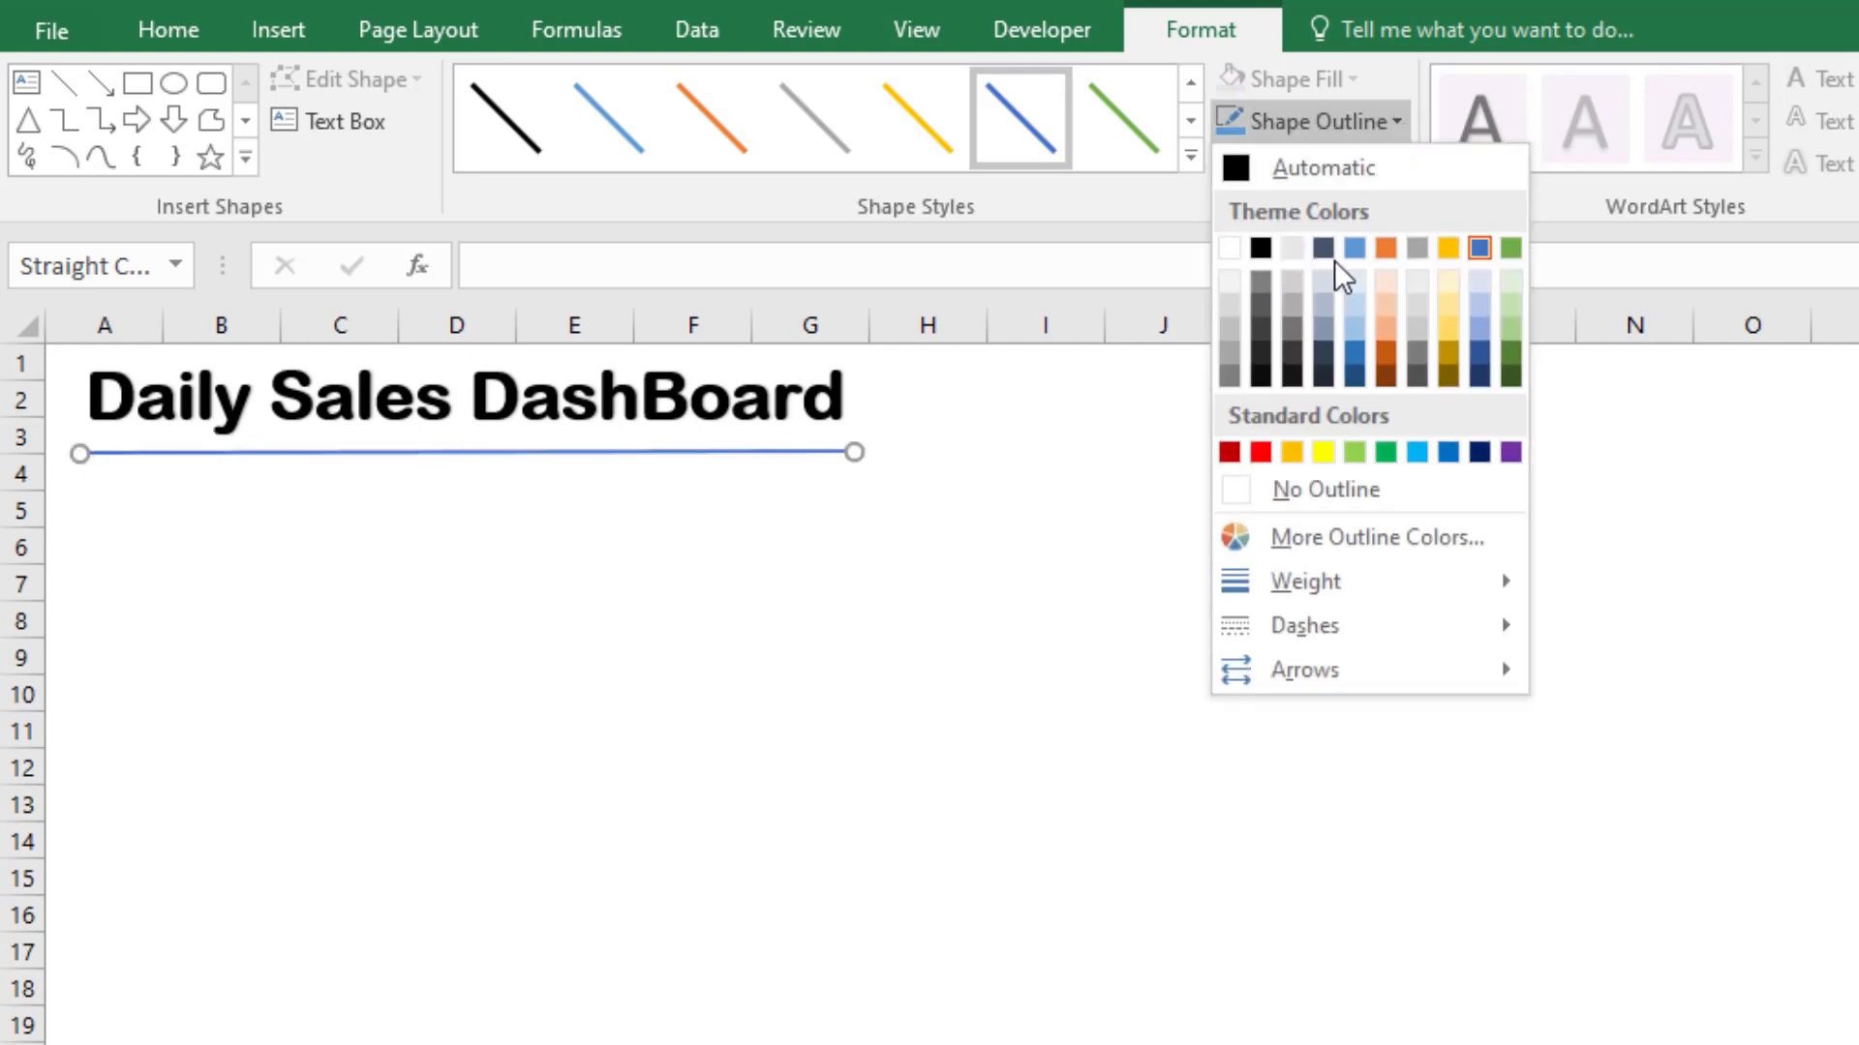
left_click(1276, 161)
left_click(1363, 124)
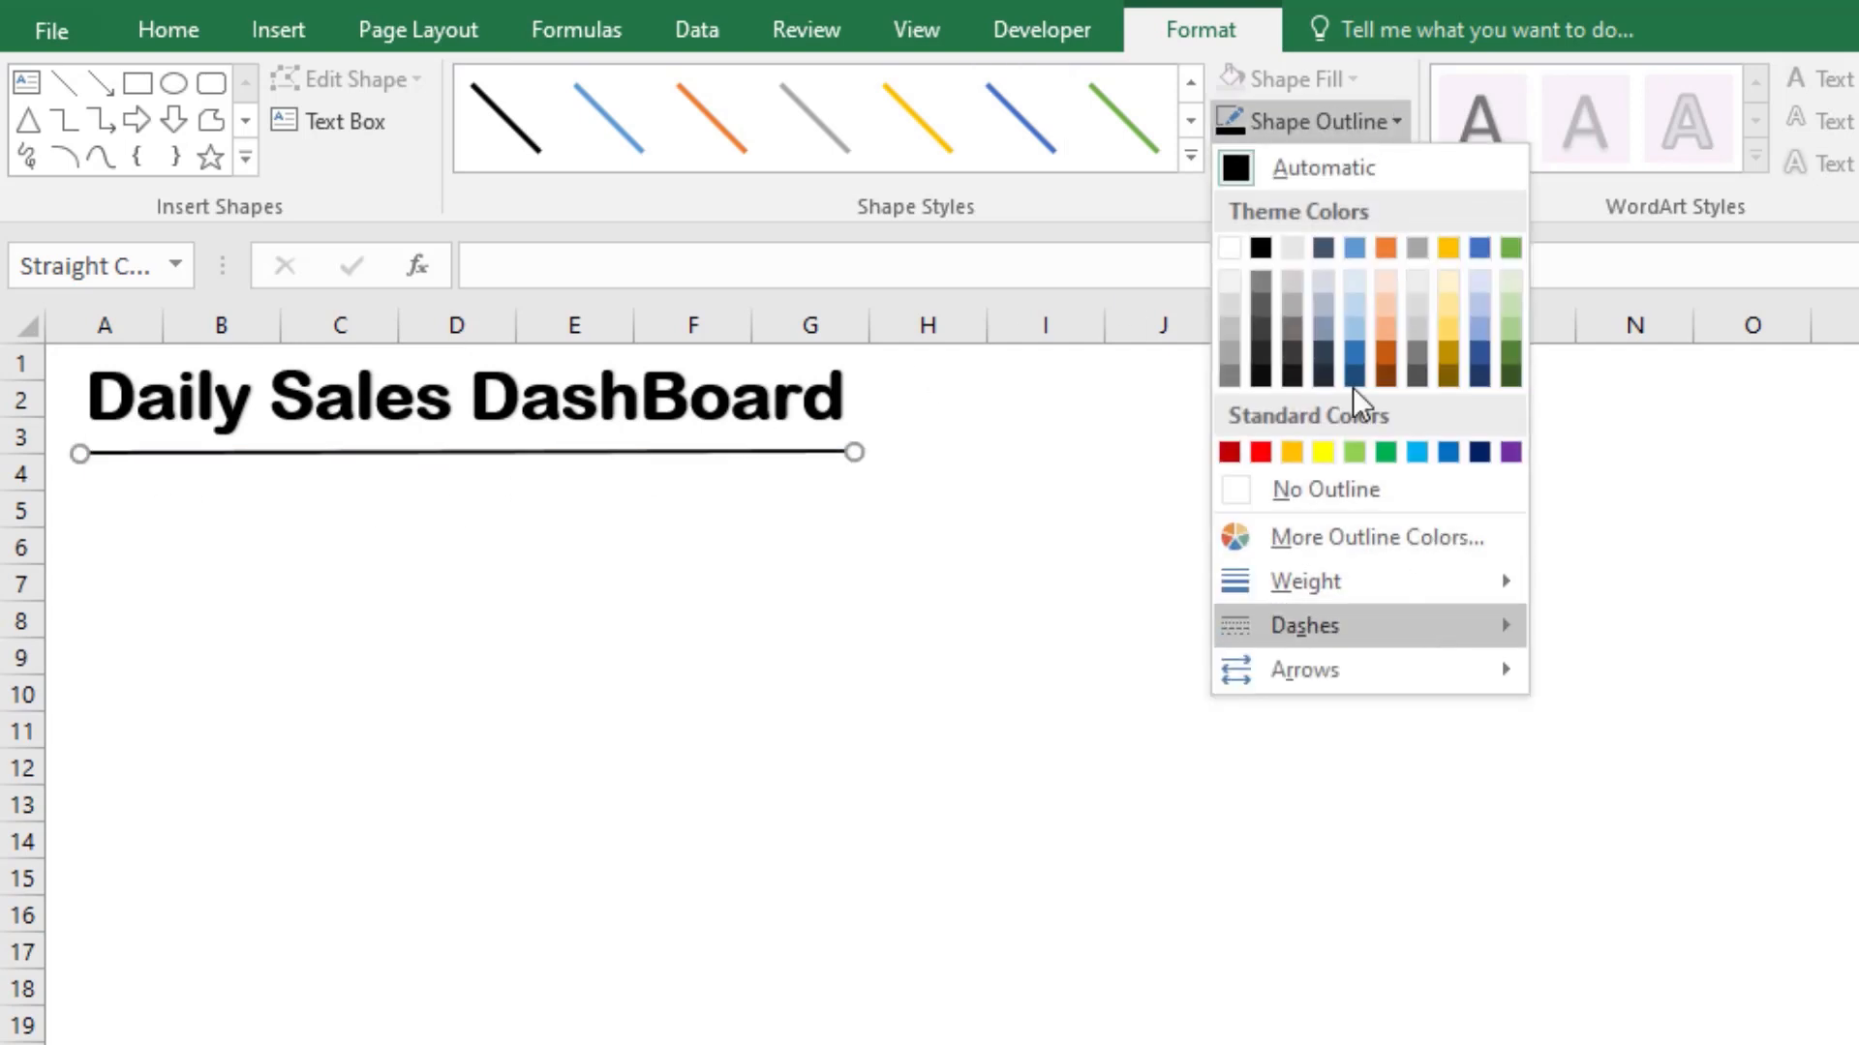
left_click(1014, 124)
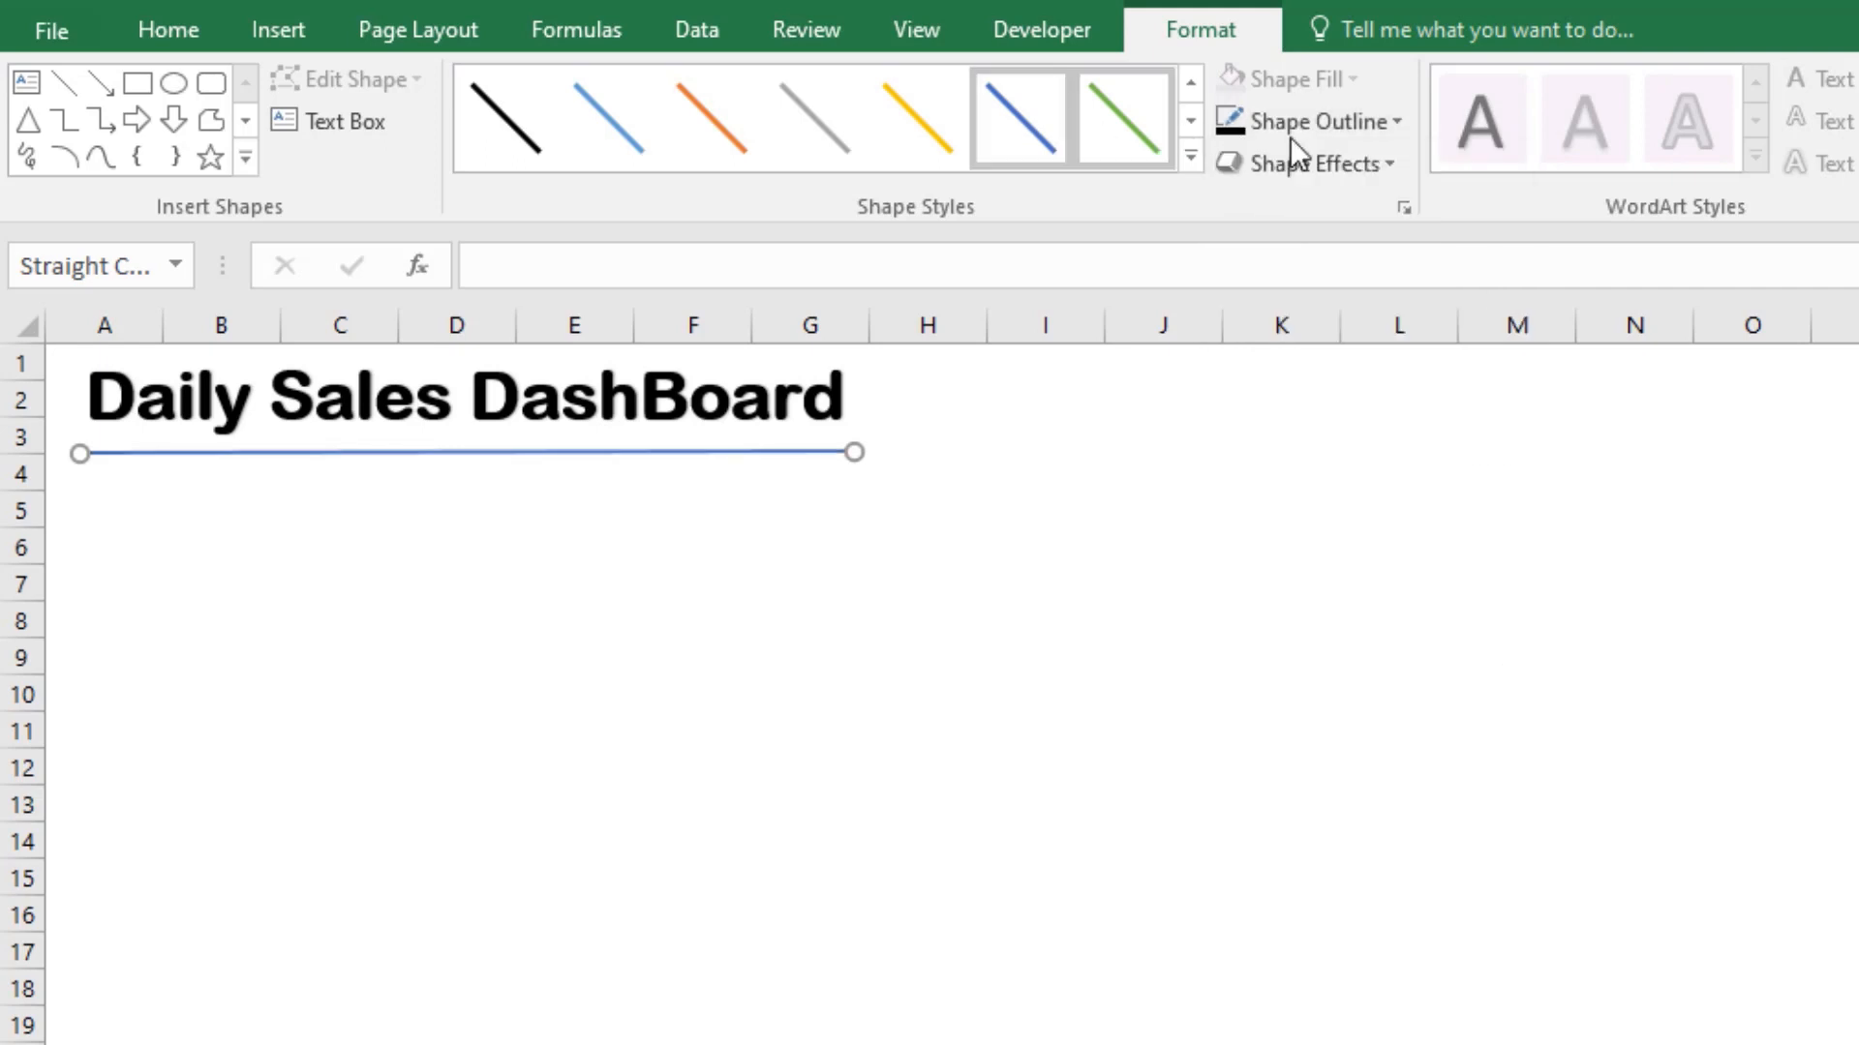
Step: Set the title underline's weight to 3 pt and deselect it
left_click(1374, 125)
mouse_move(1391, 585)
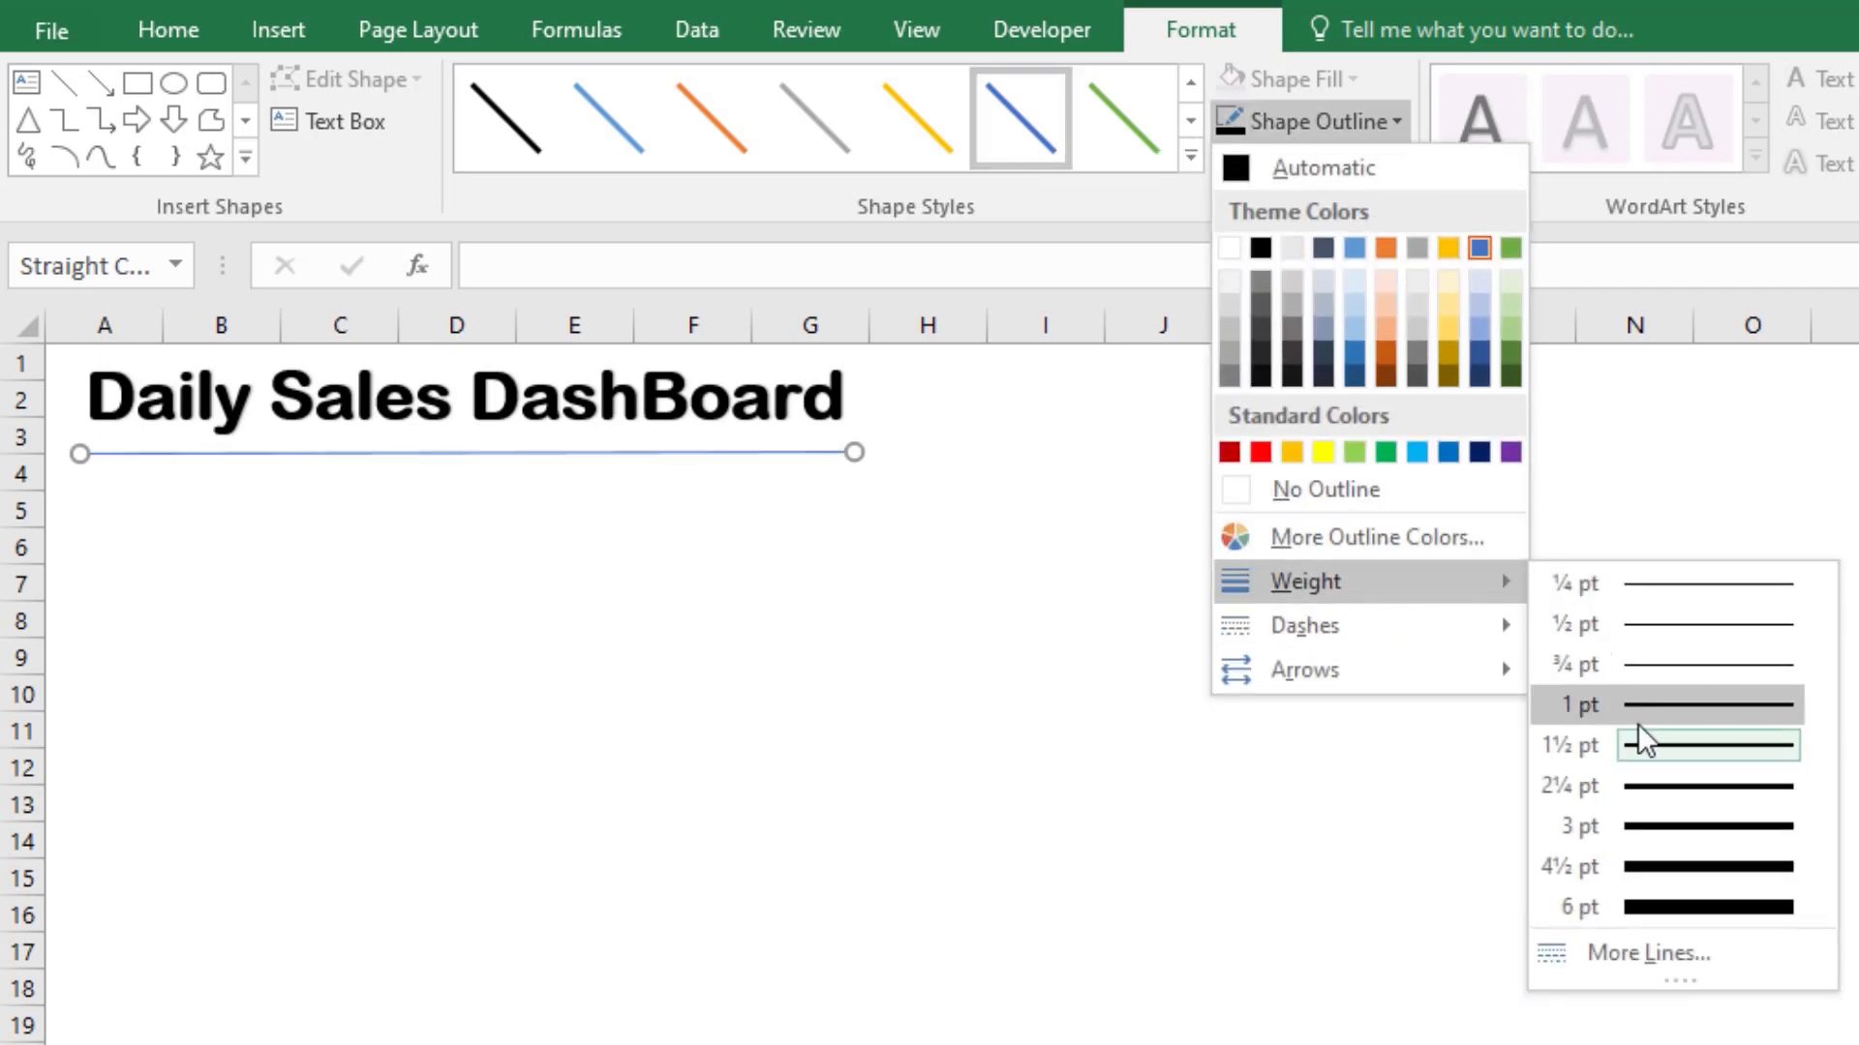
left_click(1659, 832)
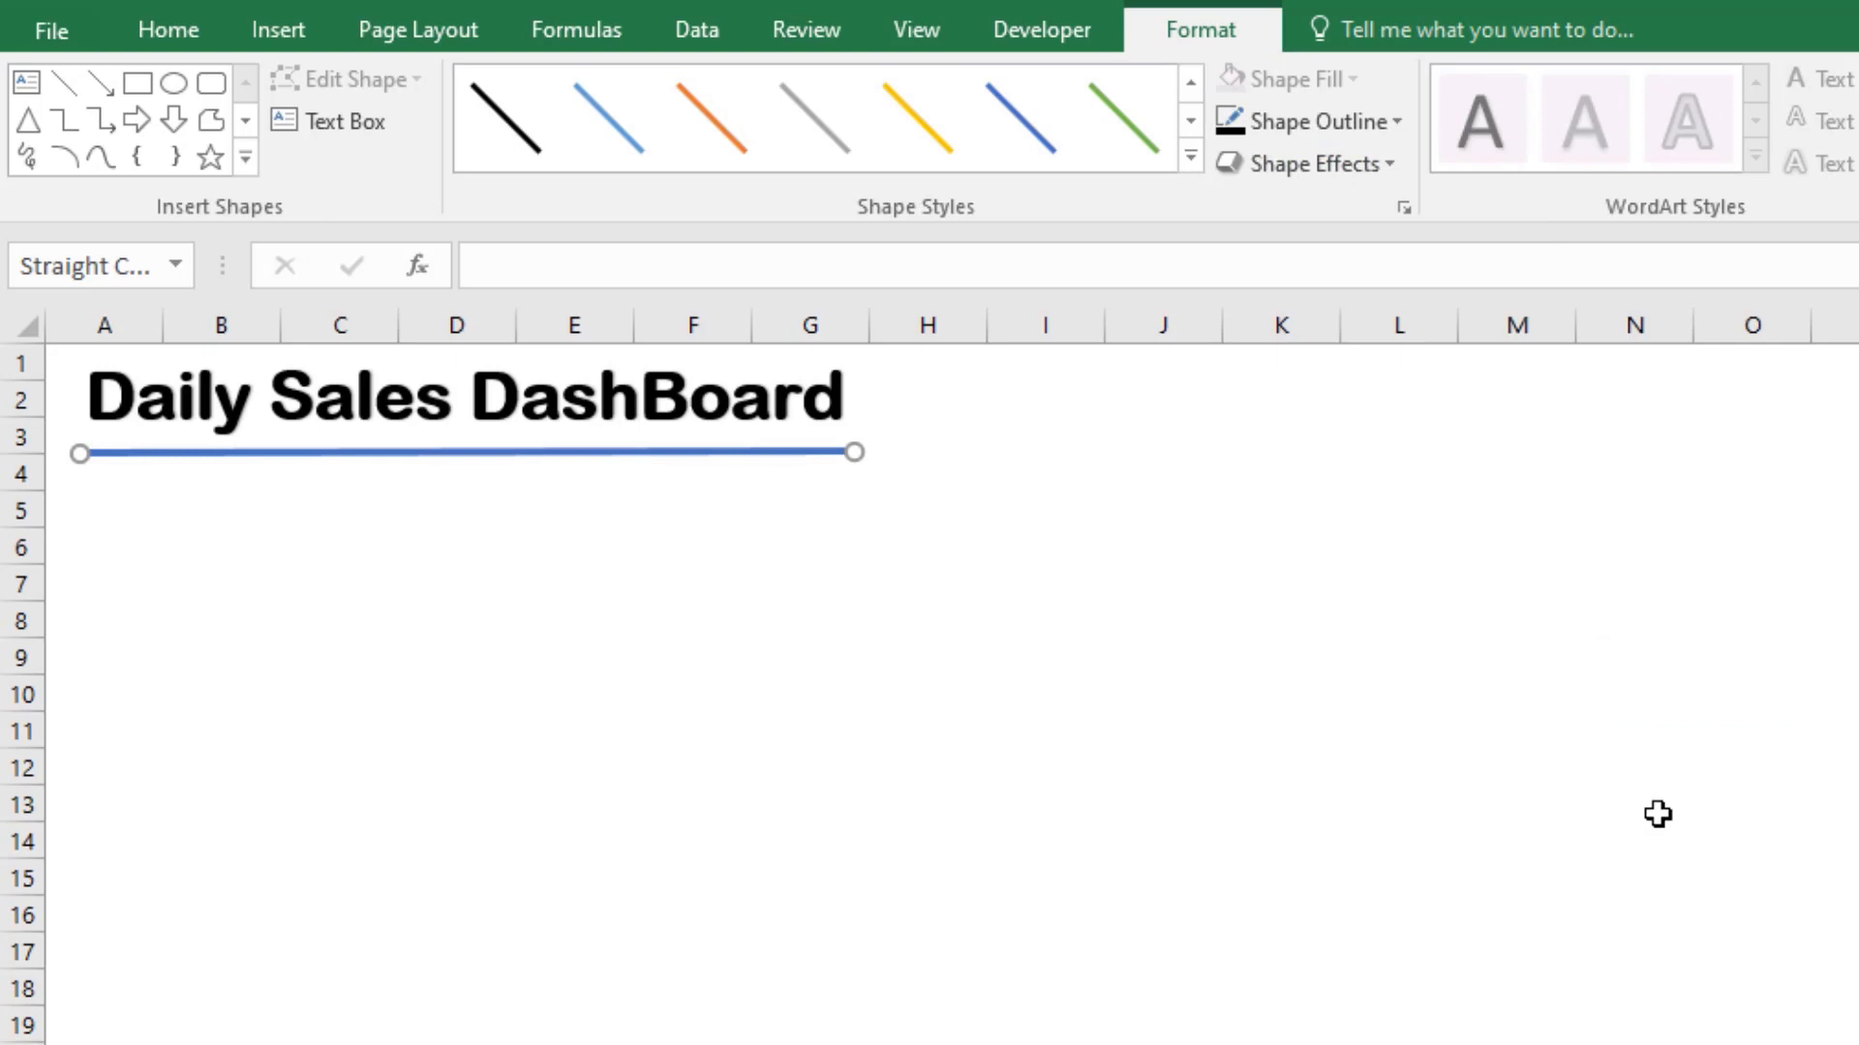
left_click(705, 590)
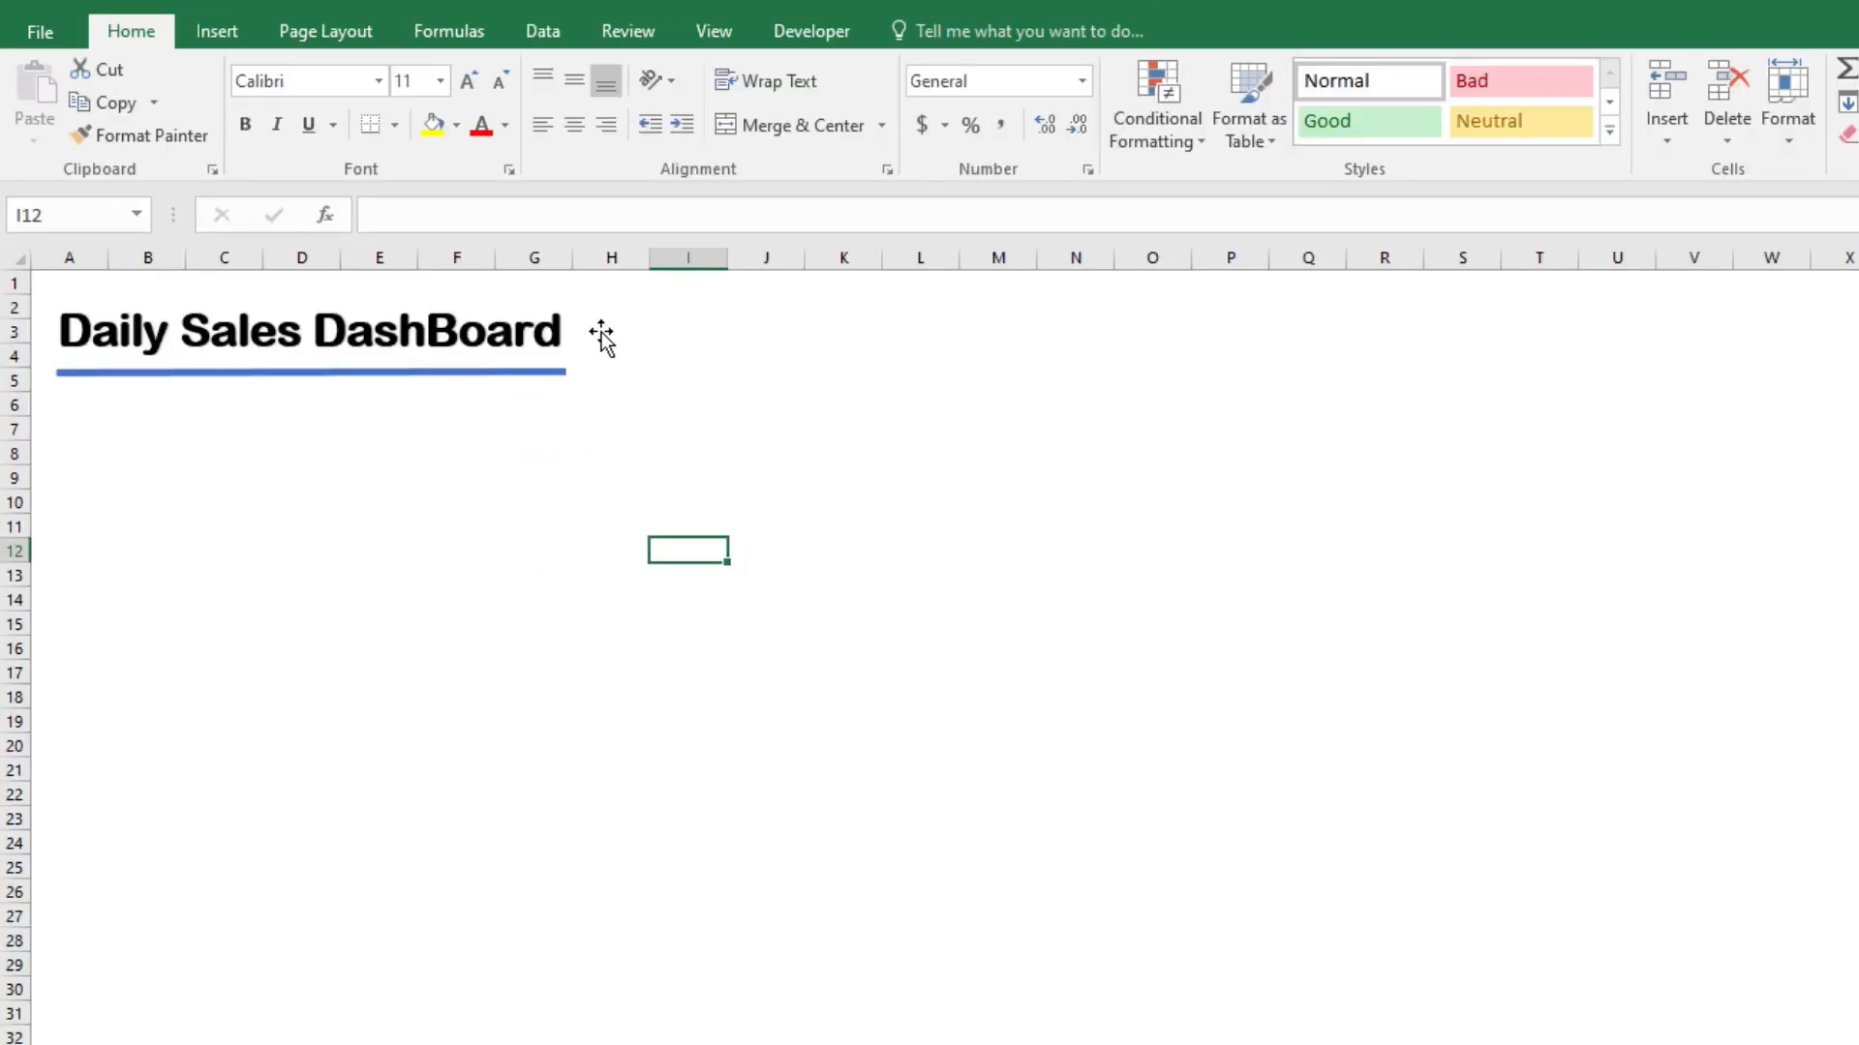
Step: Draw a rounded rectangle beside the title, covering about columns I to L and rows 2 to 7
left_click(215, 29)
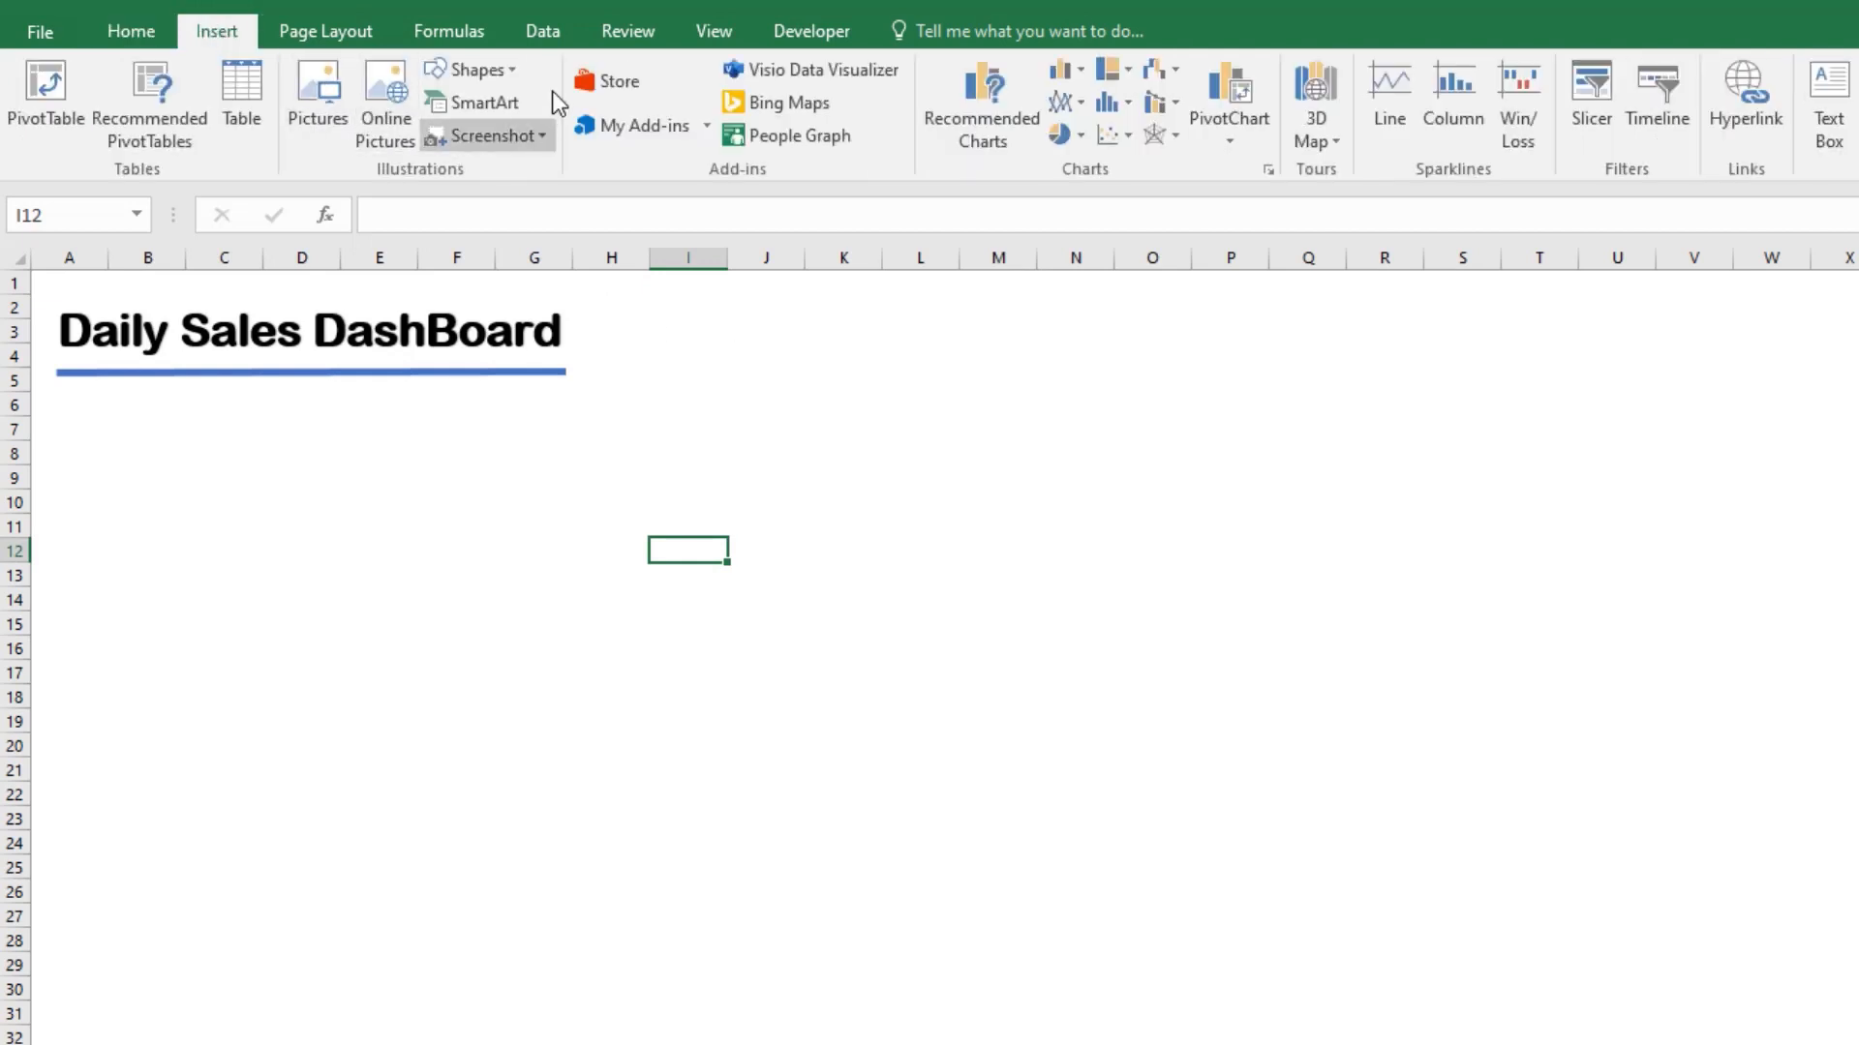
left_click(524, 69)
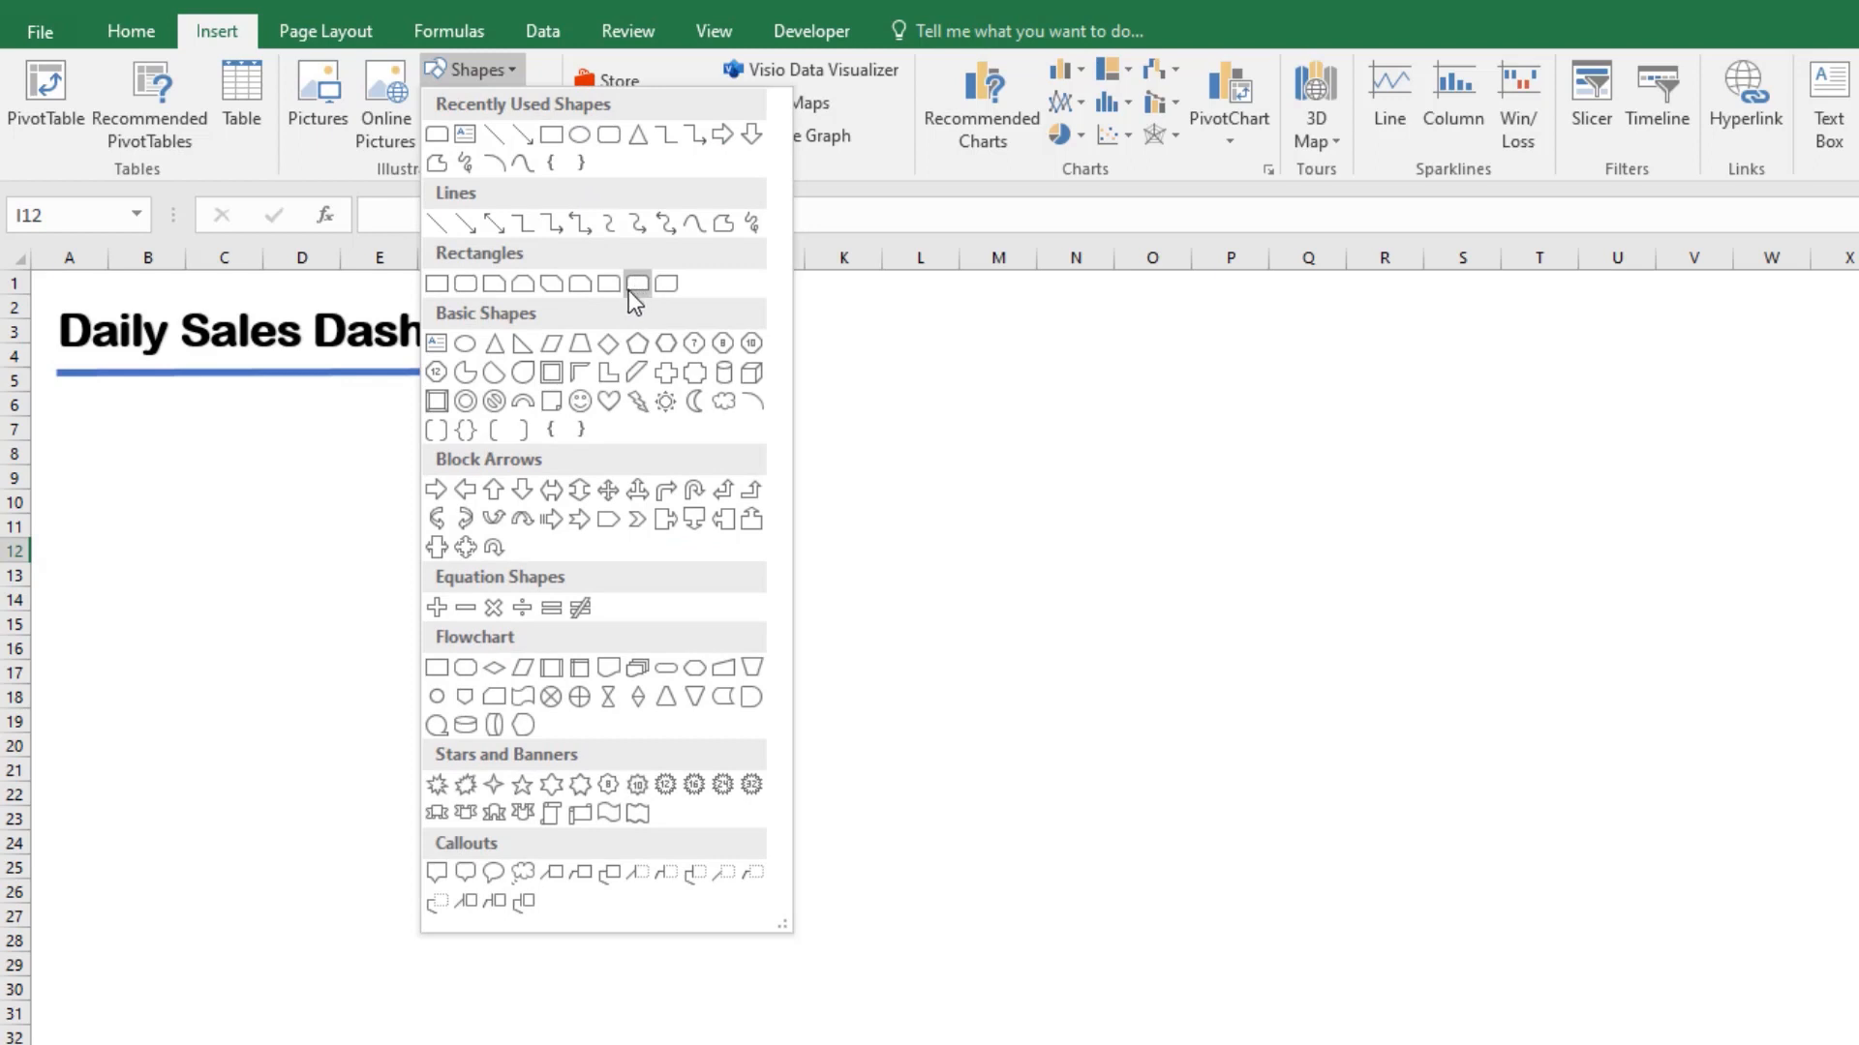
left_click(608, 137)
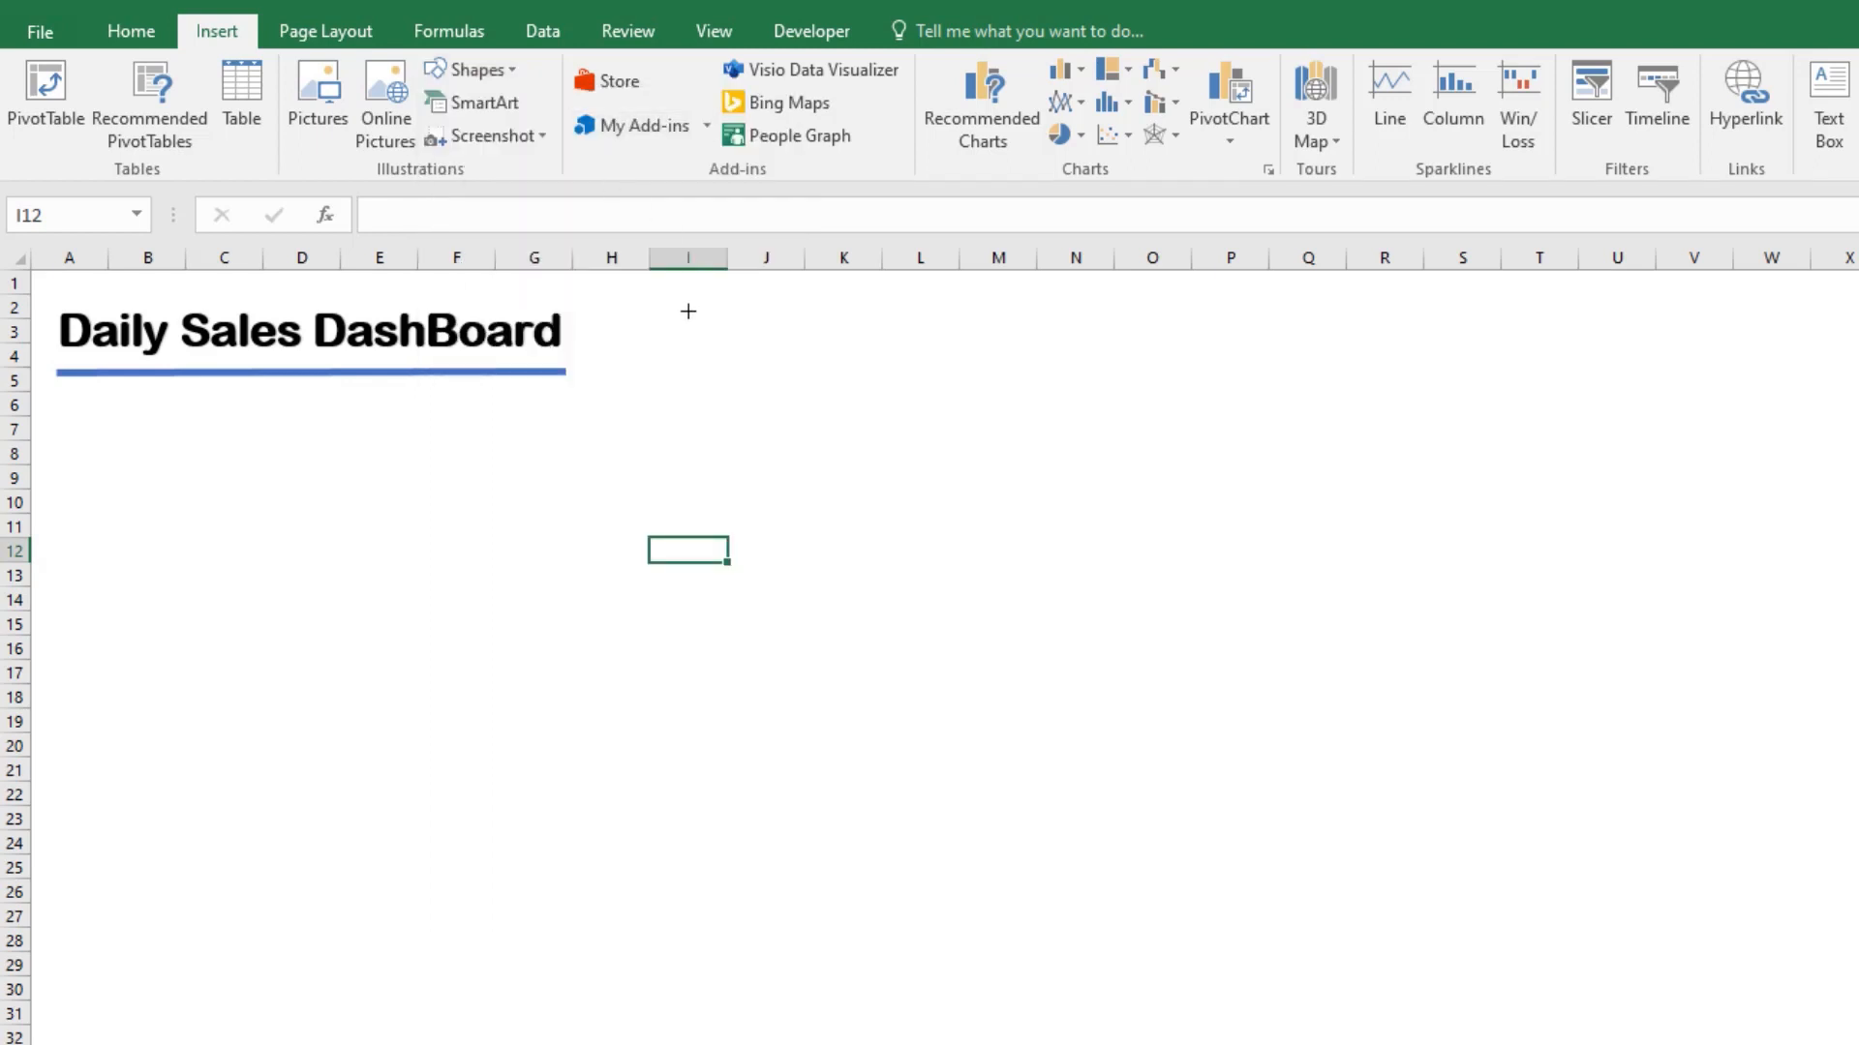
left_click_drag(658, 304, 948, 421)
Step: Give the rounded rectangle the white-filled, light-blue outlined theme style and a 2¼ pt outline weight
left_click(927, 141)
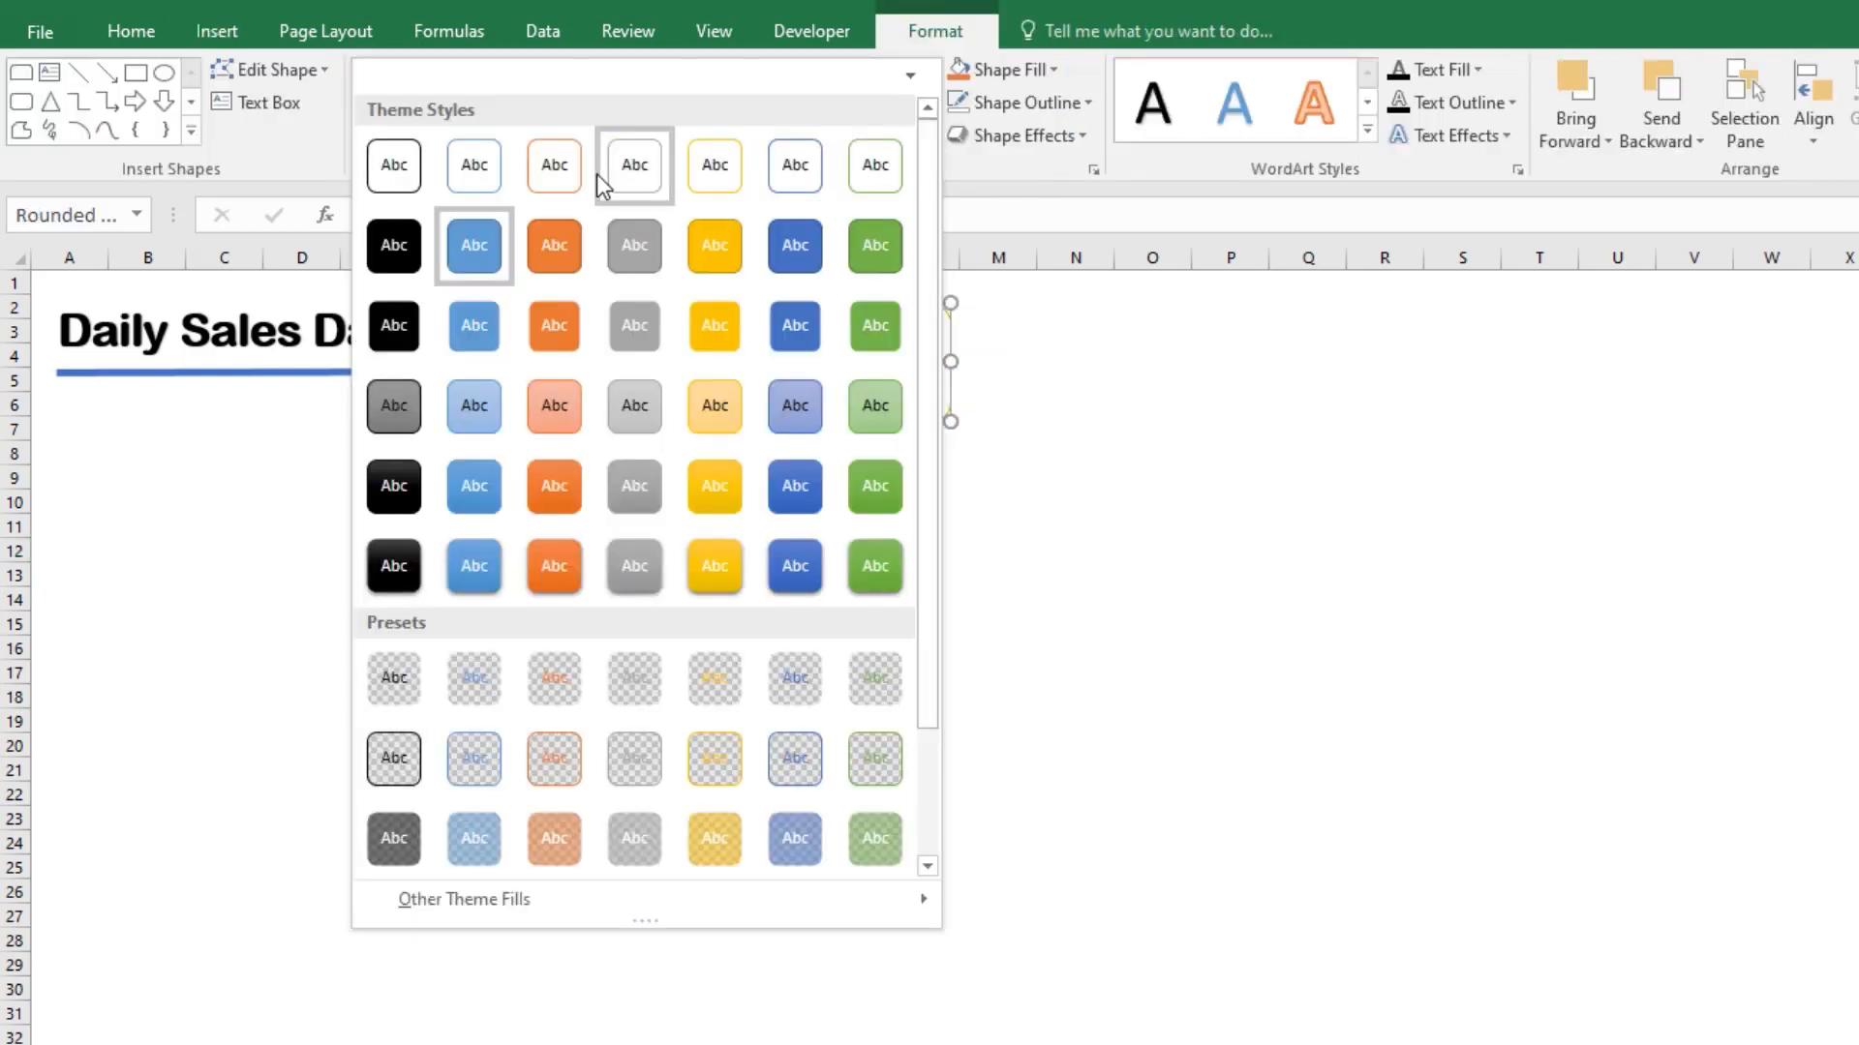
left_click(472, 170)
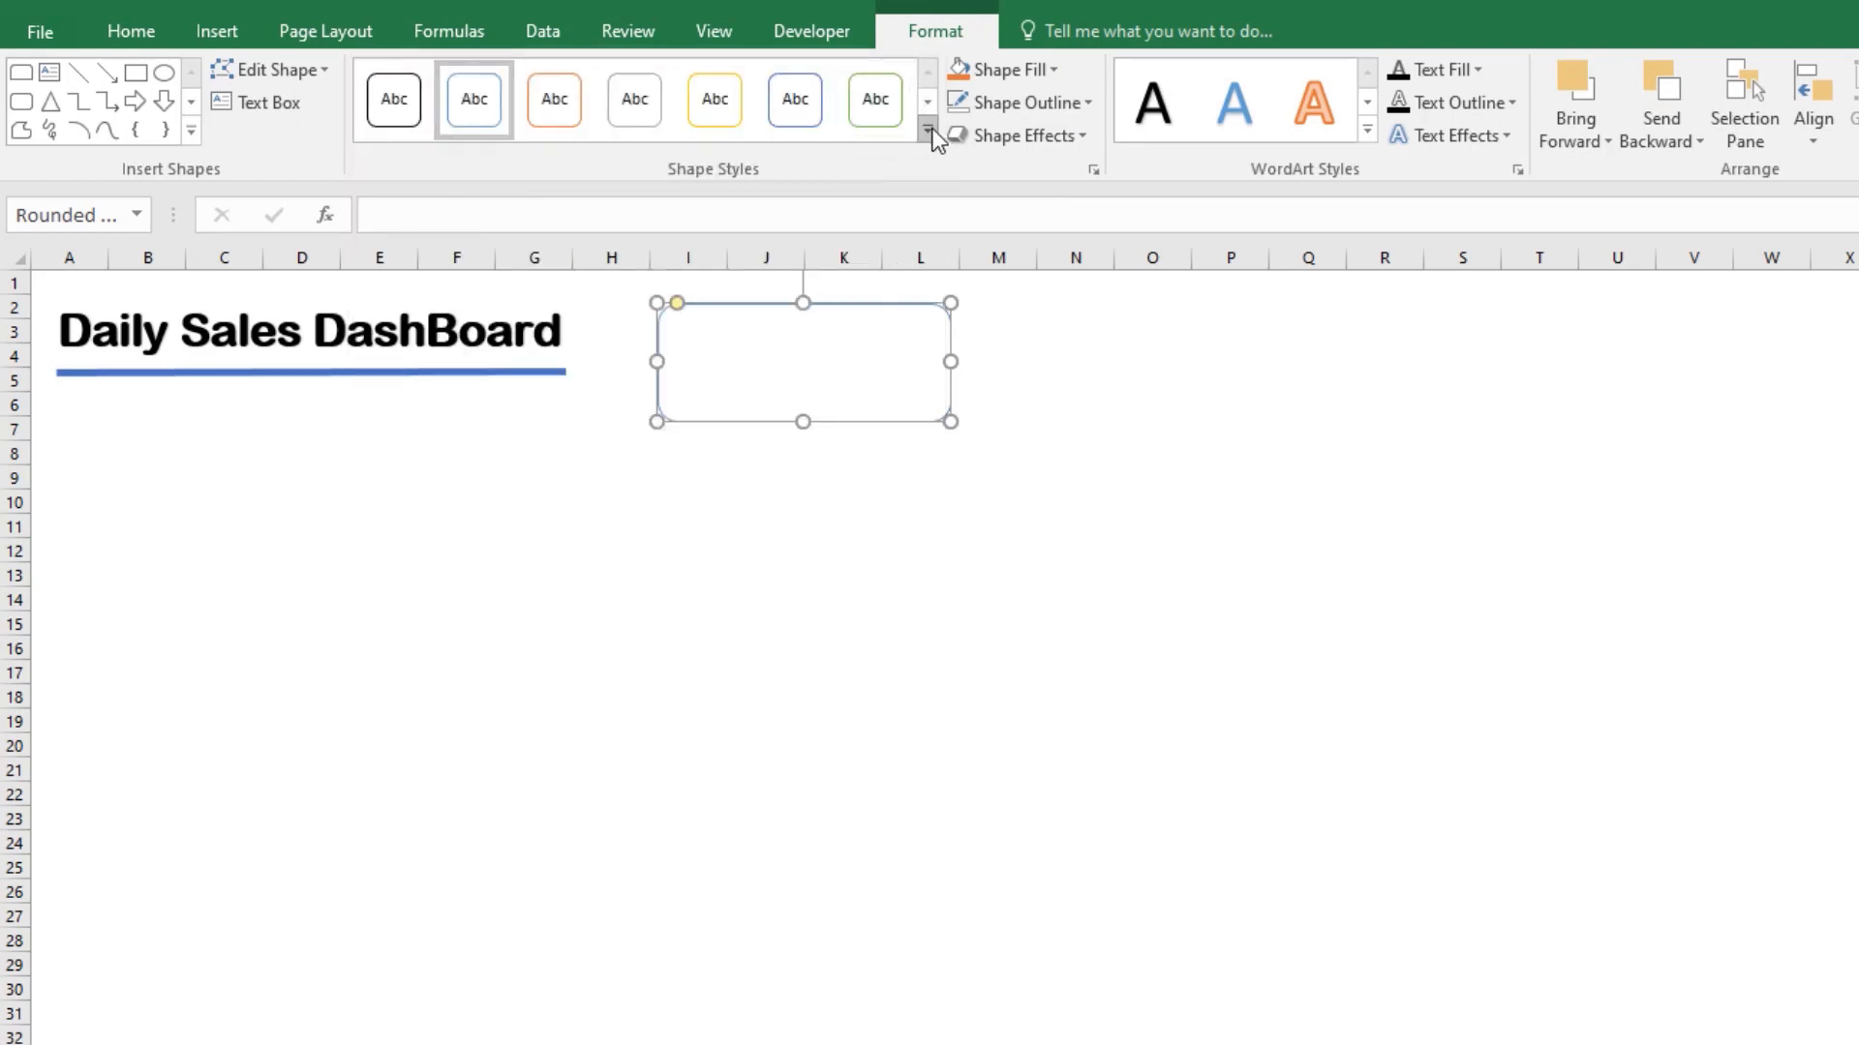
left_click(1088, 103)
mouse_move(1159, 467)
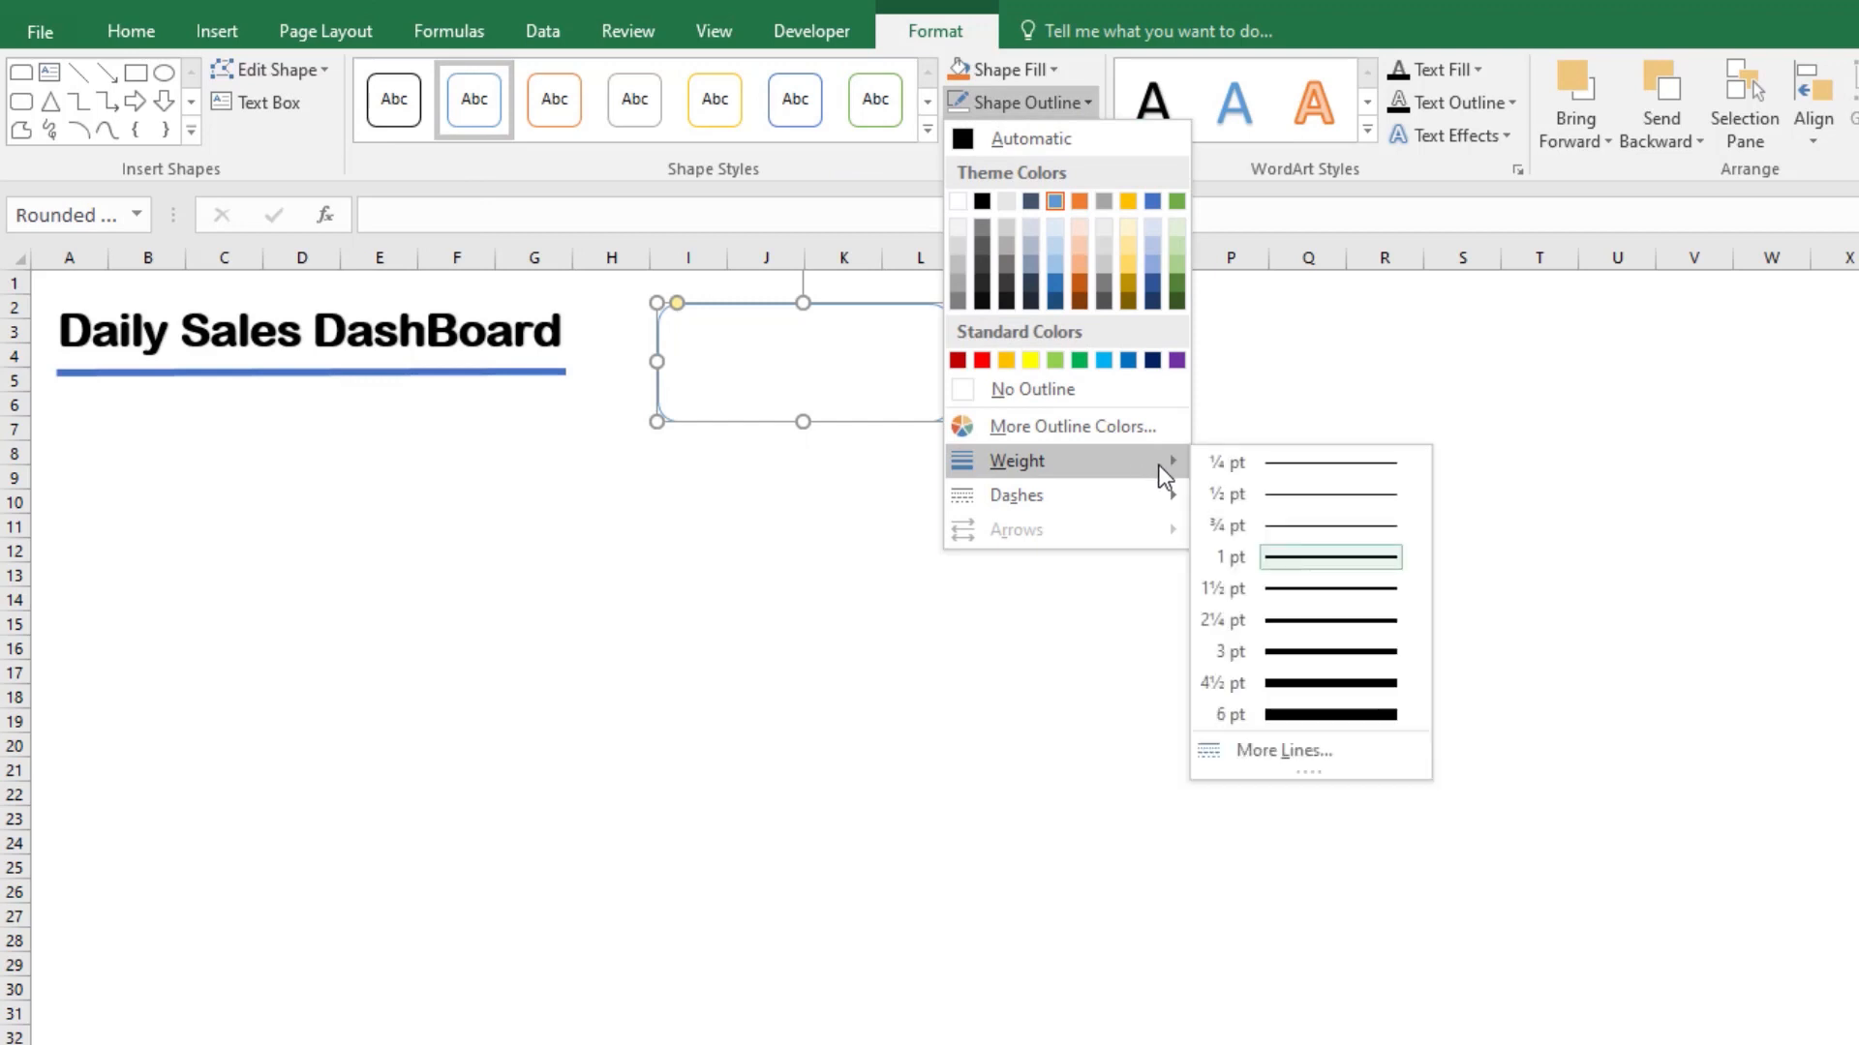
left_click(1301, 621)
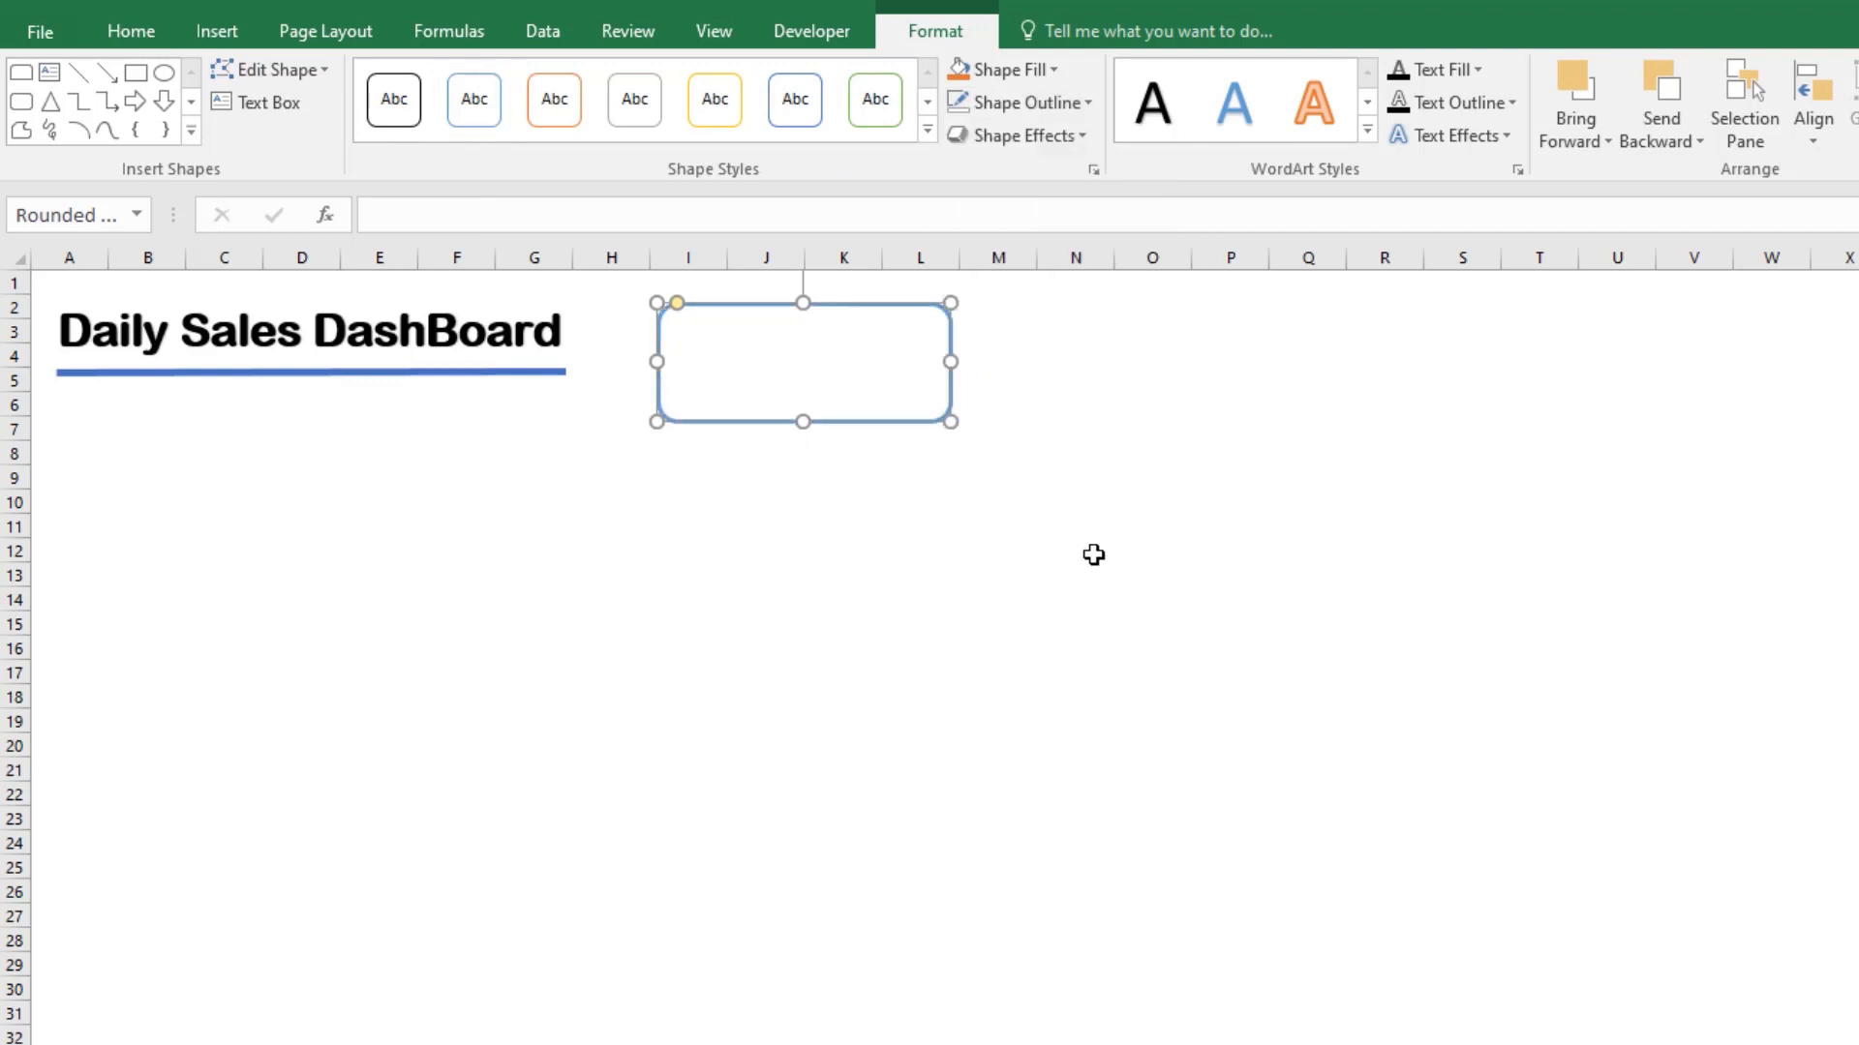
Step: Draw a Round Same Side Corner Rectangle below the rounded rectangle, about 1.41" wide and 0.39" high
left_click(217, 31)
left_click(517, 73)
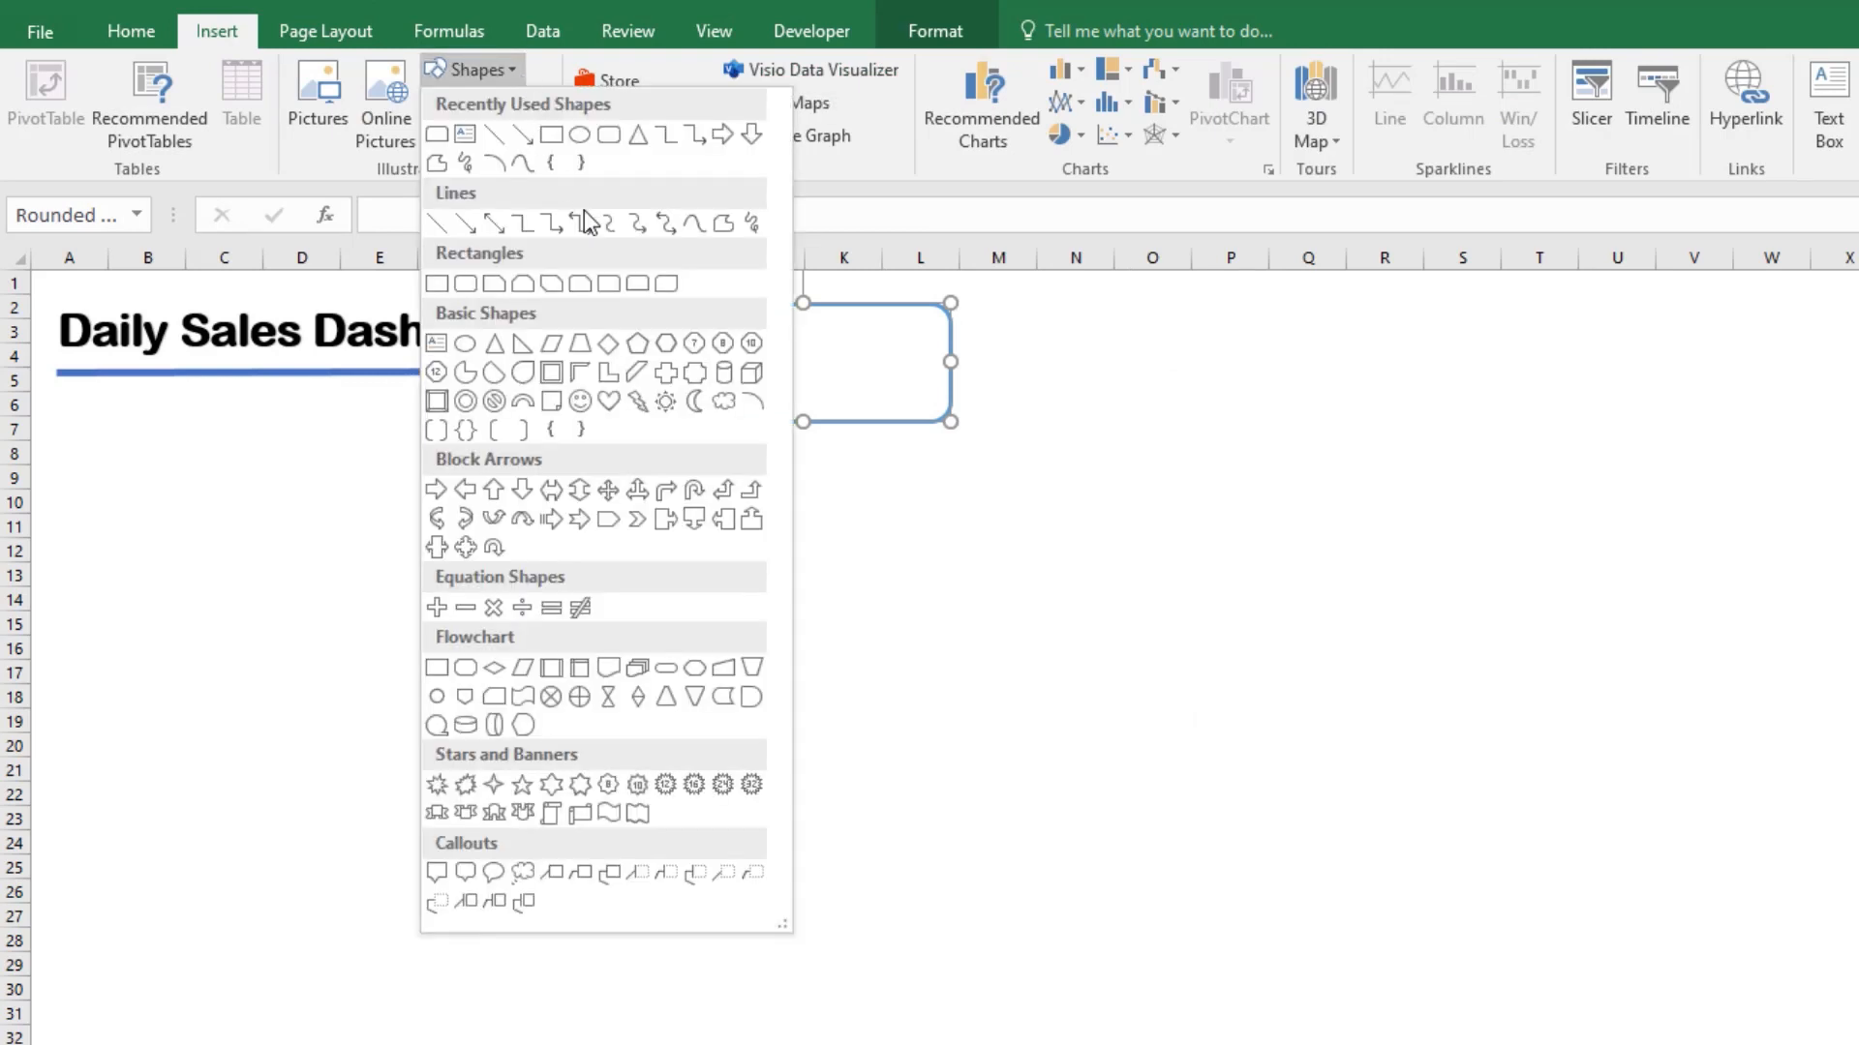
left_click(638, 283)
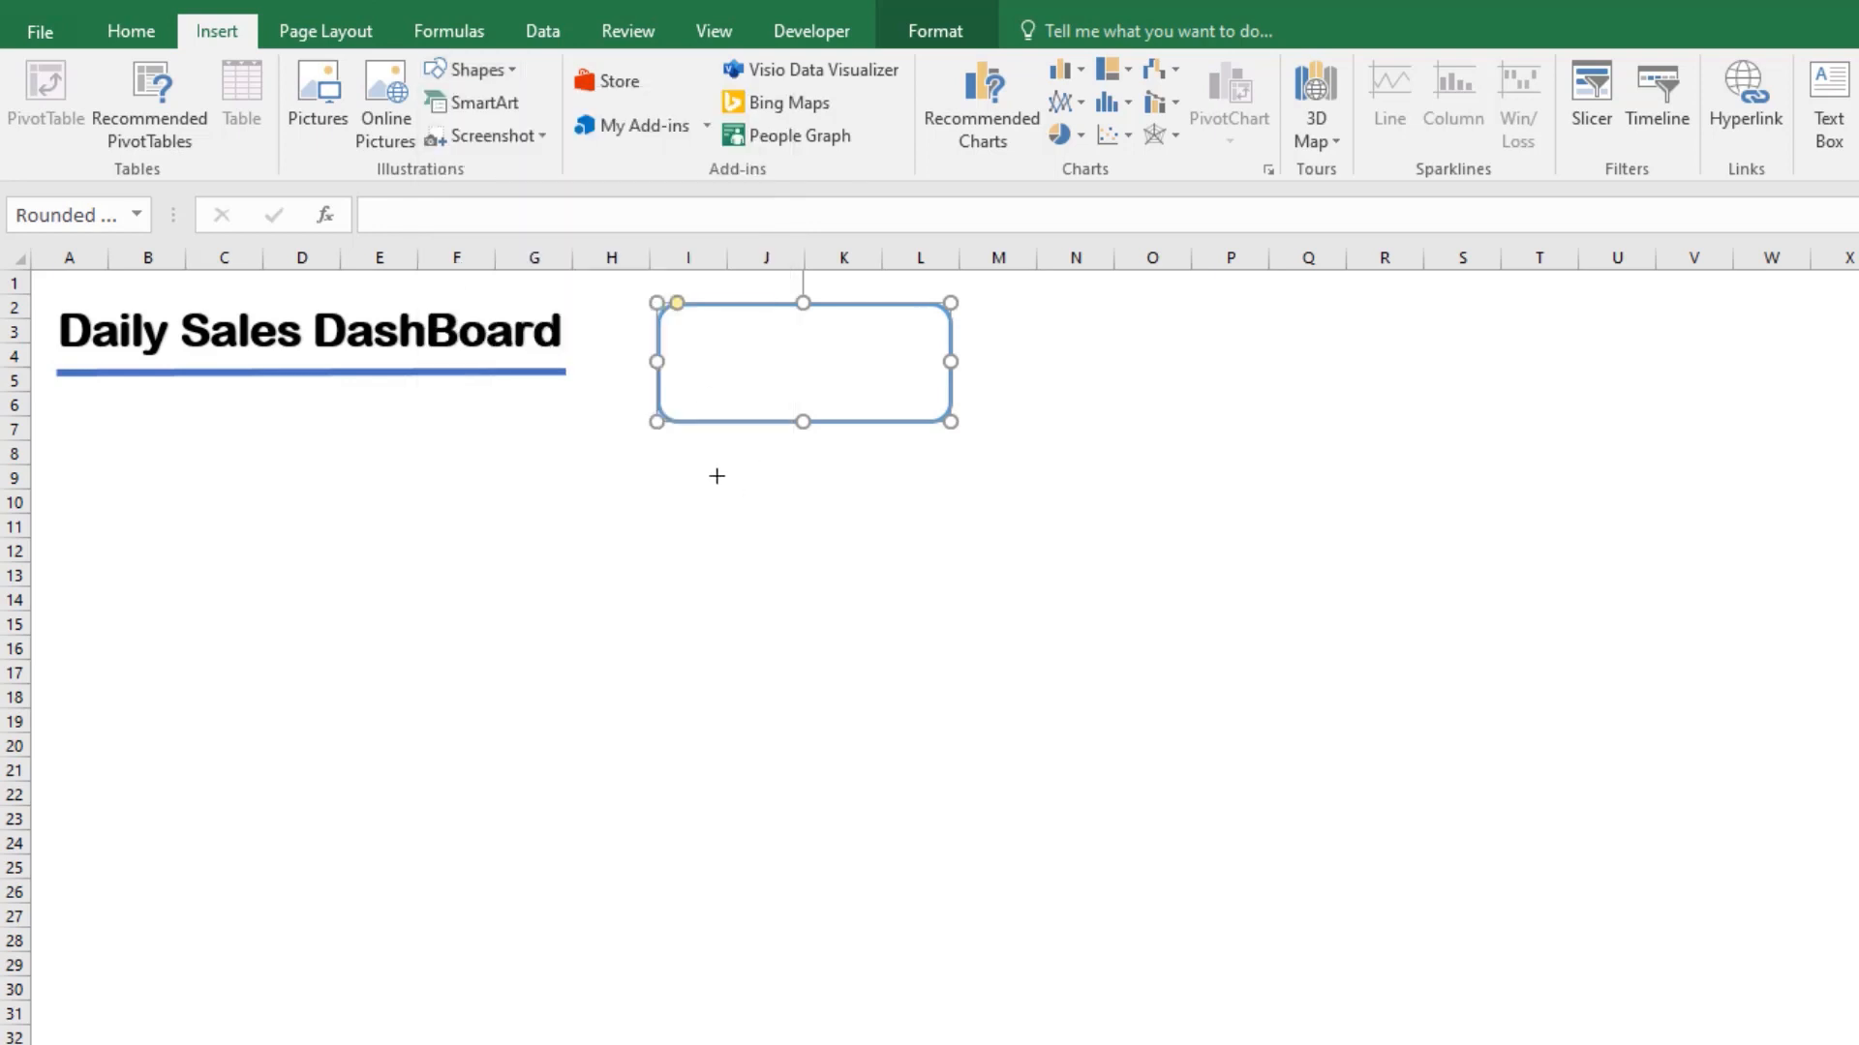
left_click_drag(684, 476, 771, 509)
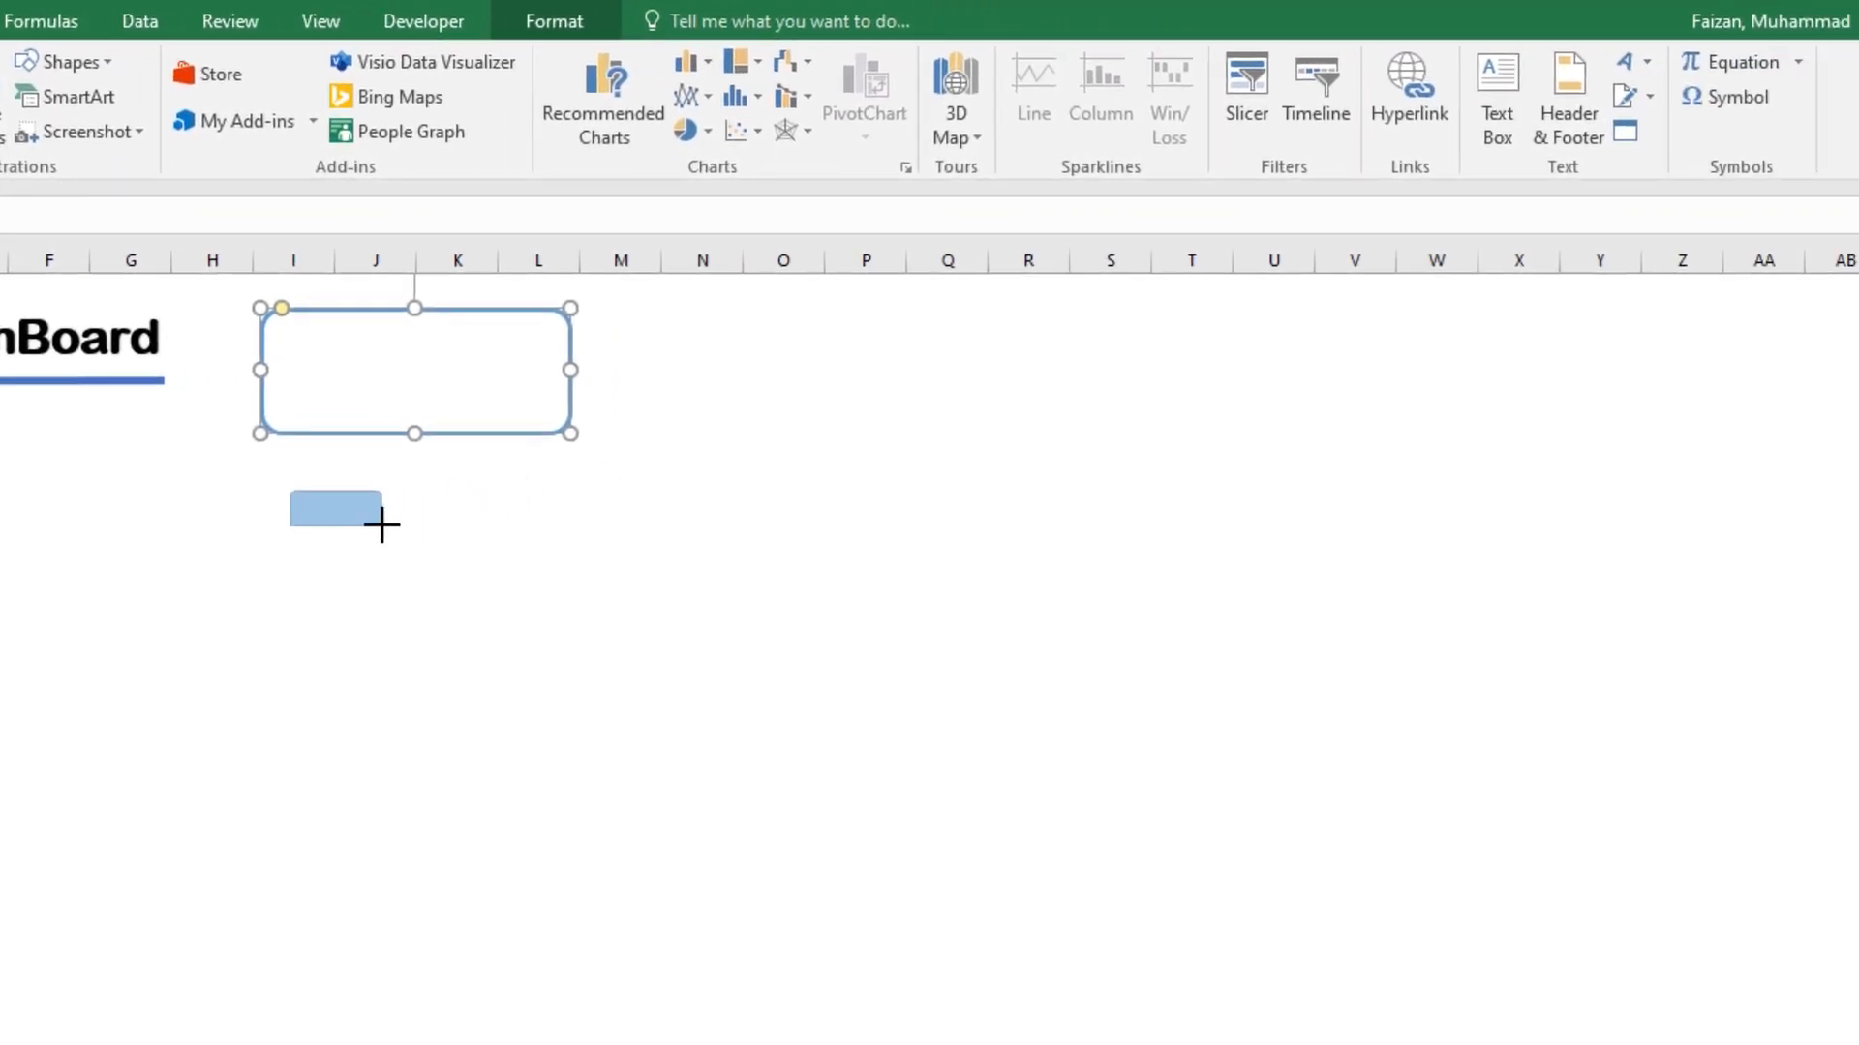
mouse_move(381, 524)
left_mouse_down()
mouse_move(470, 538)
mouse_move(380, 543)
left_mouse_up()
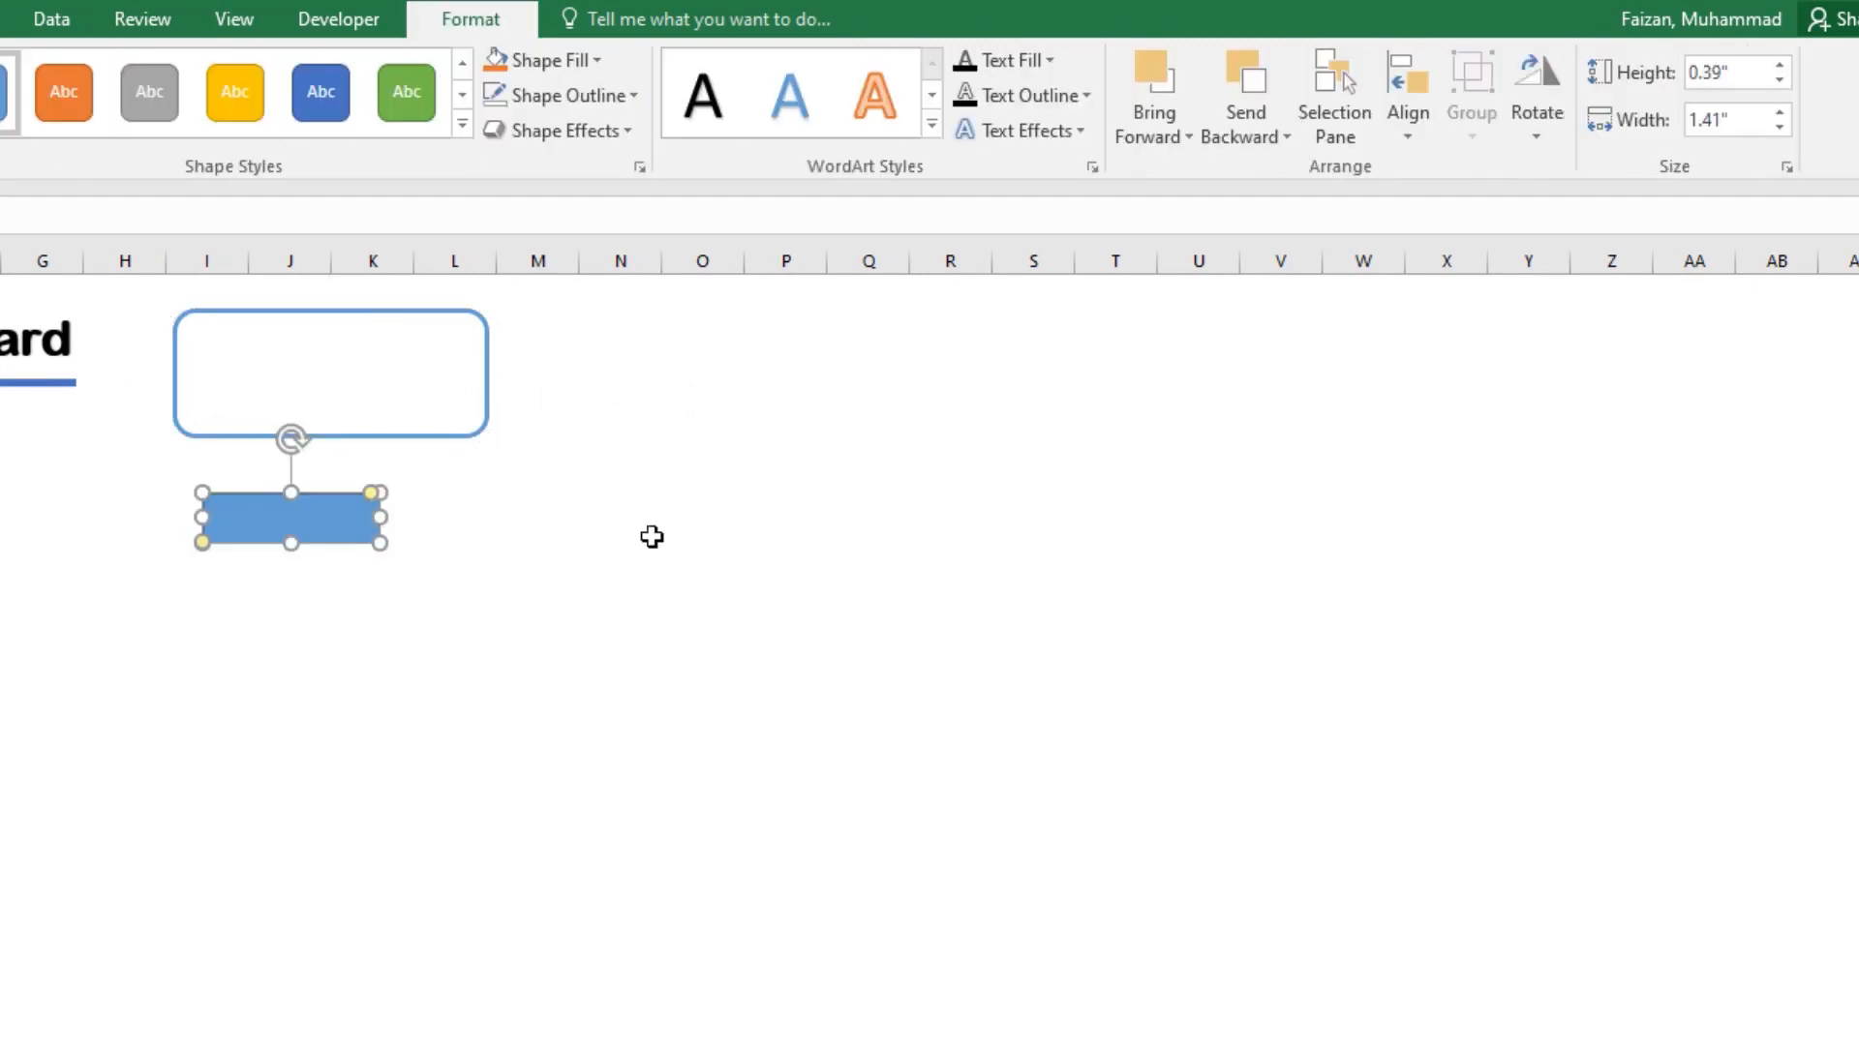
Step: Rotate the small blue shape left 90° and fit it into the rounded rectangle's left end, shortened to the same height
left_click(1541, 142)
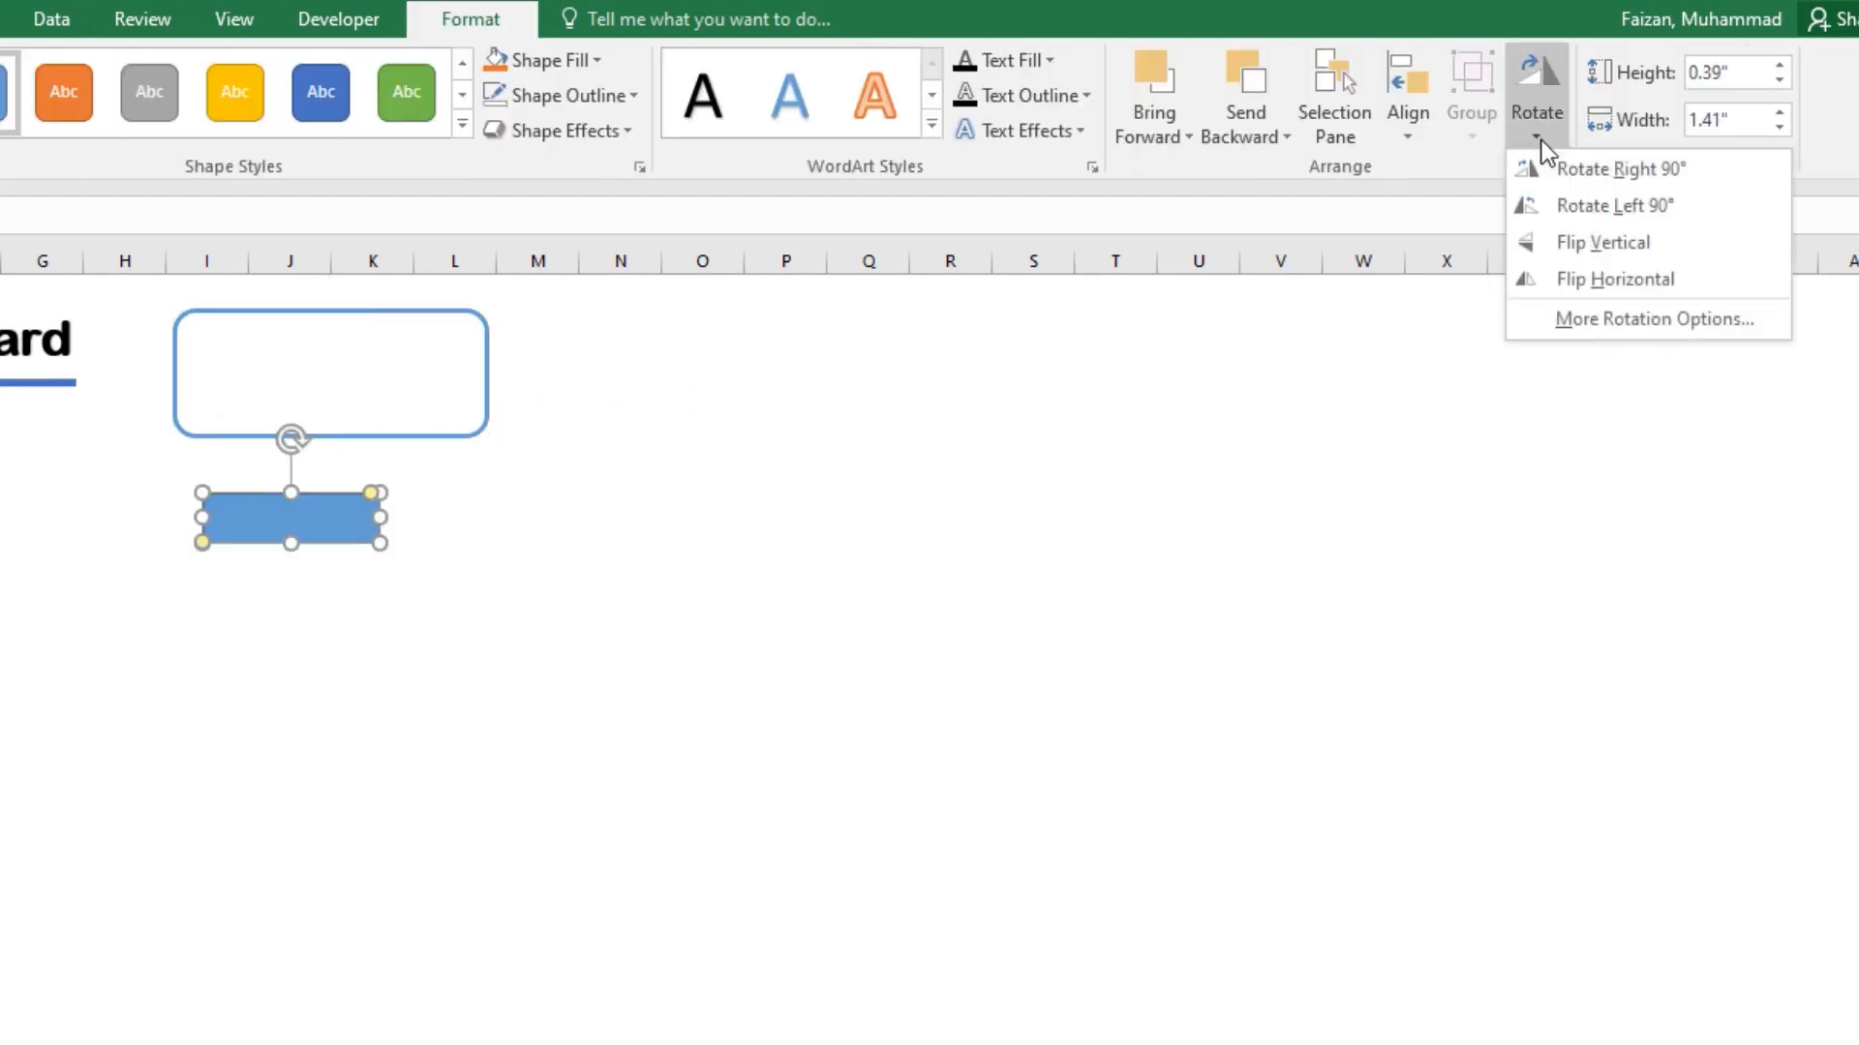
left_click(1545, 203)
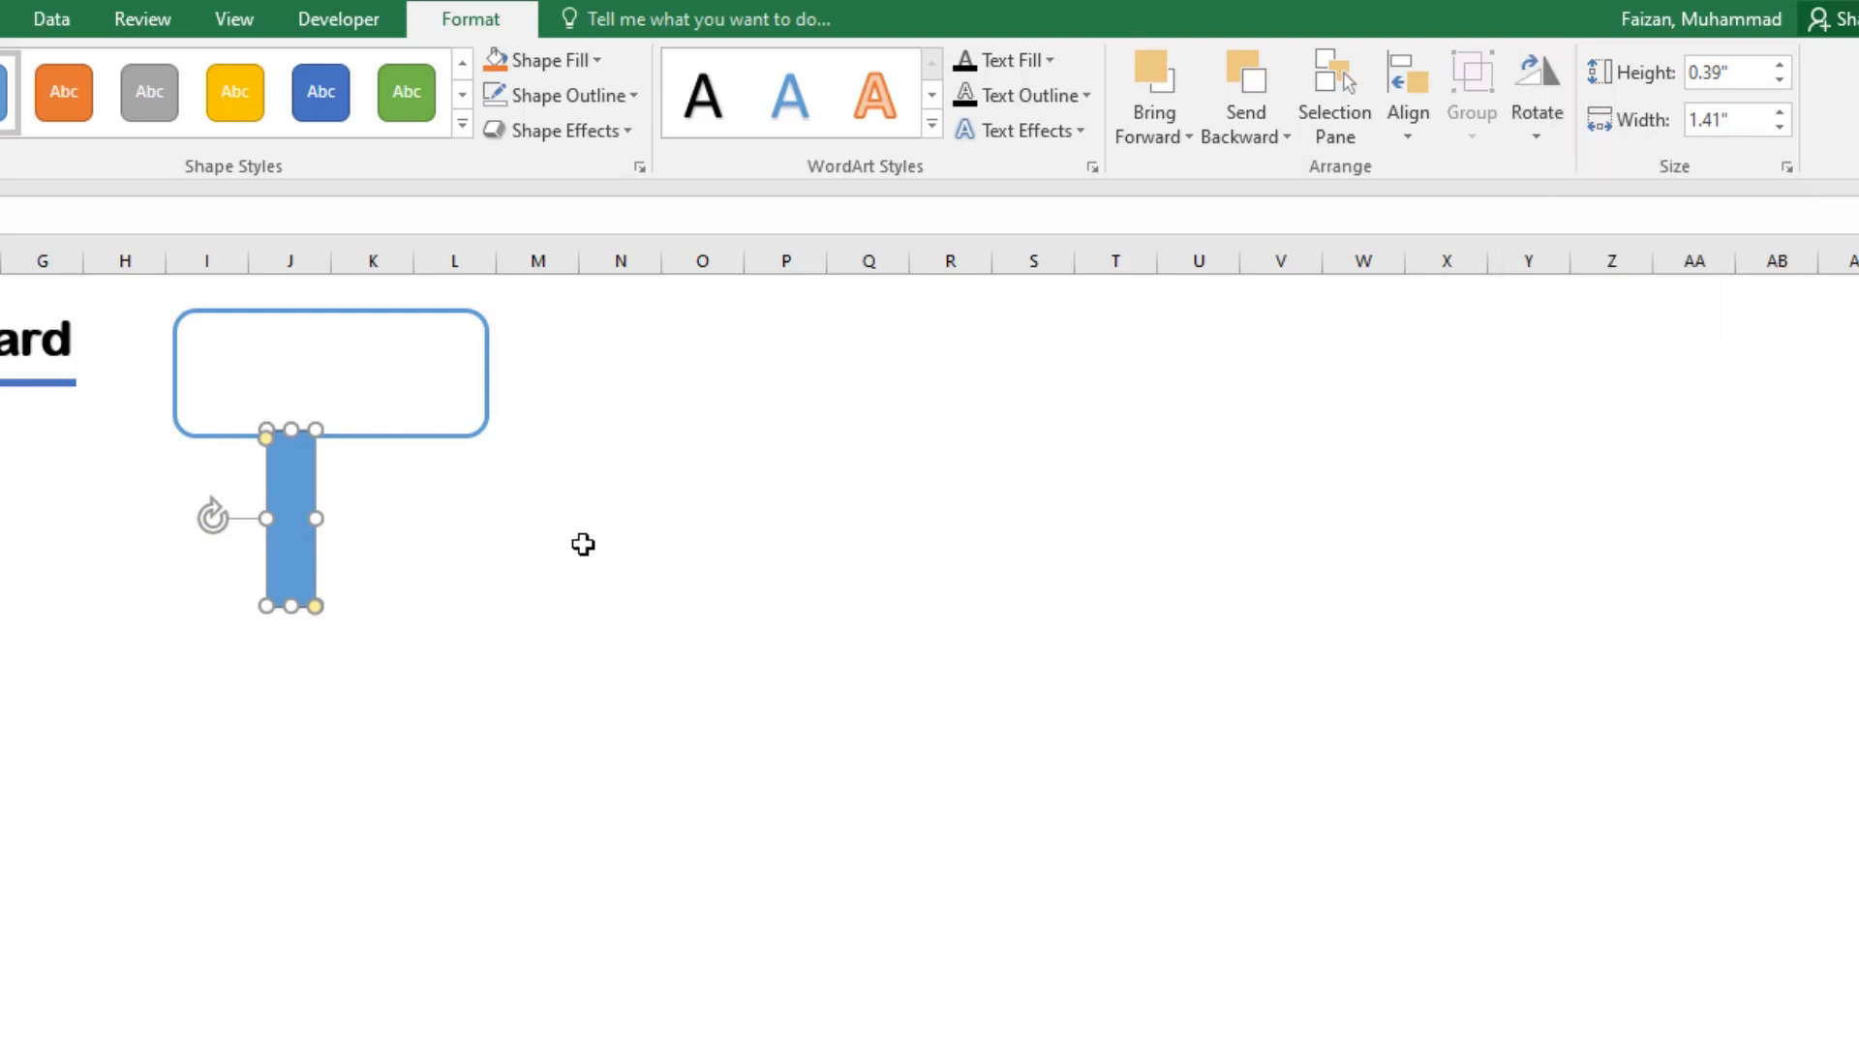
left_click(481, 568)
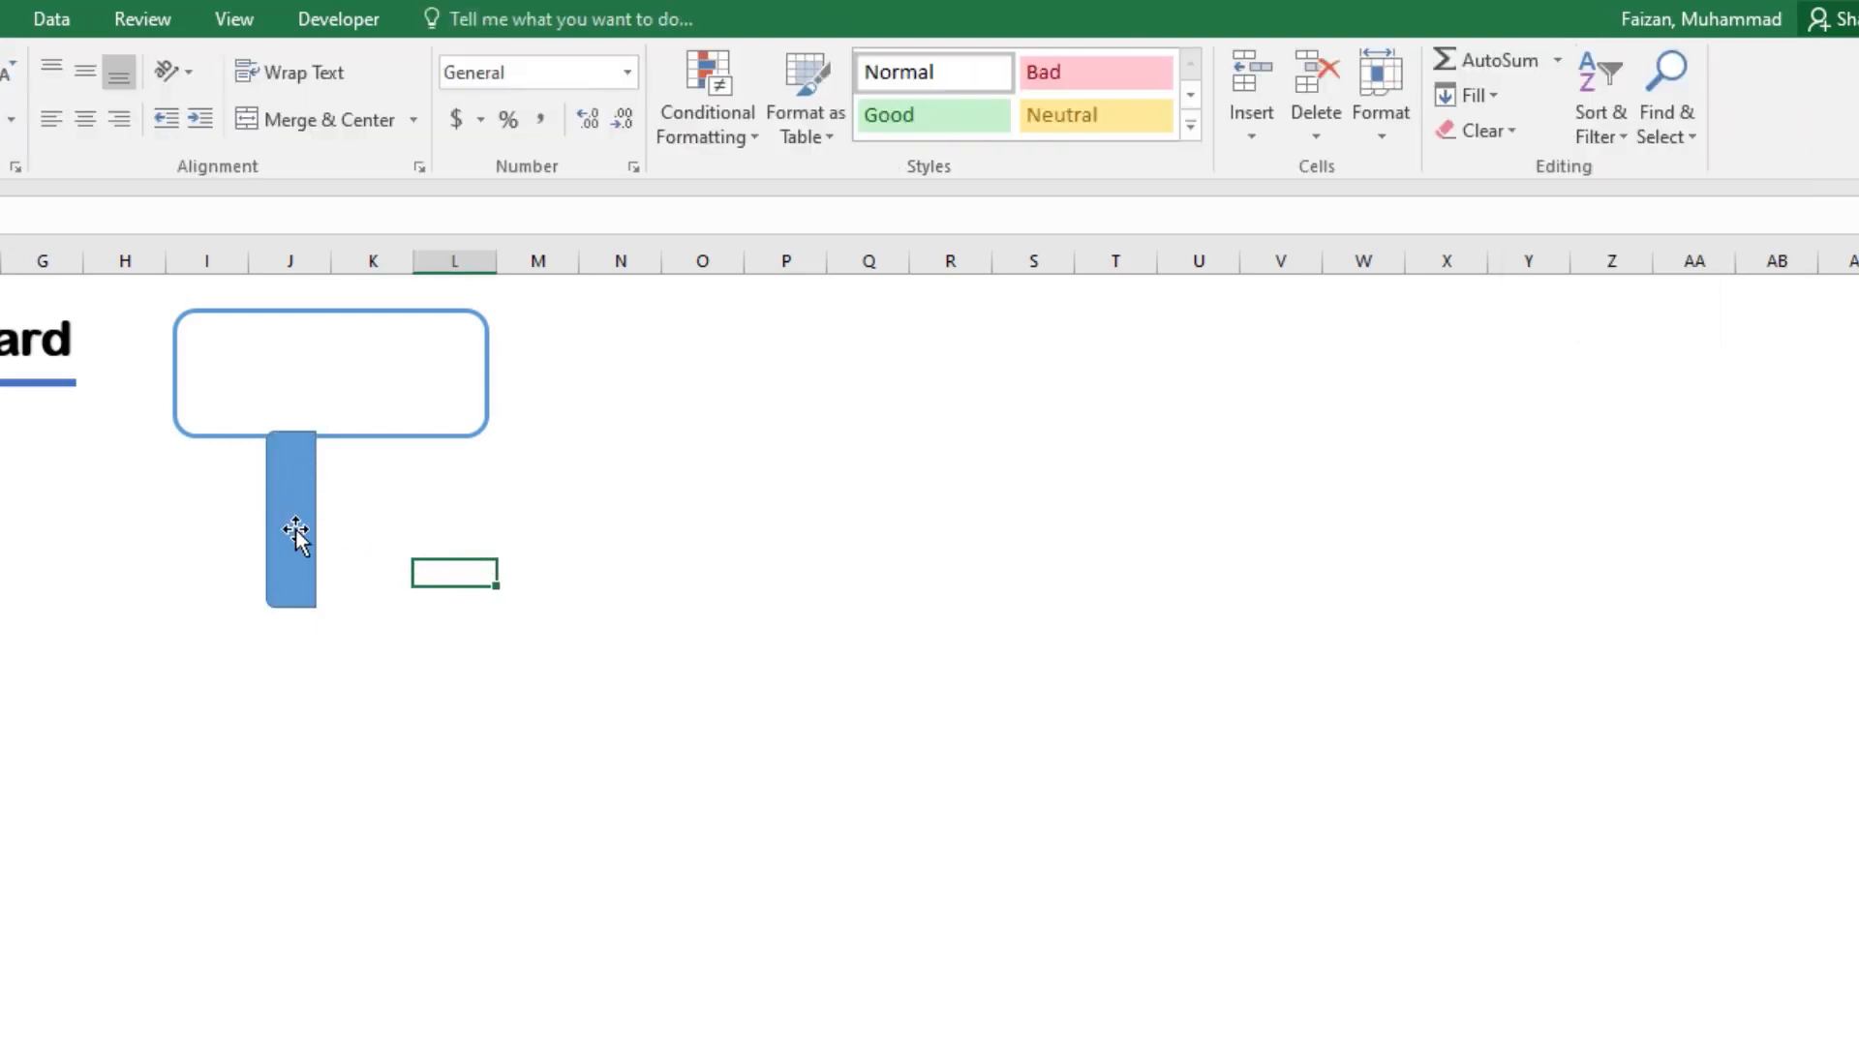
left_click_drag(294, 531, 207, 410)
left_click_drag(205, 487, 206, 438)
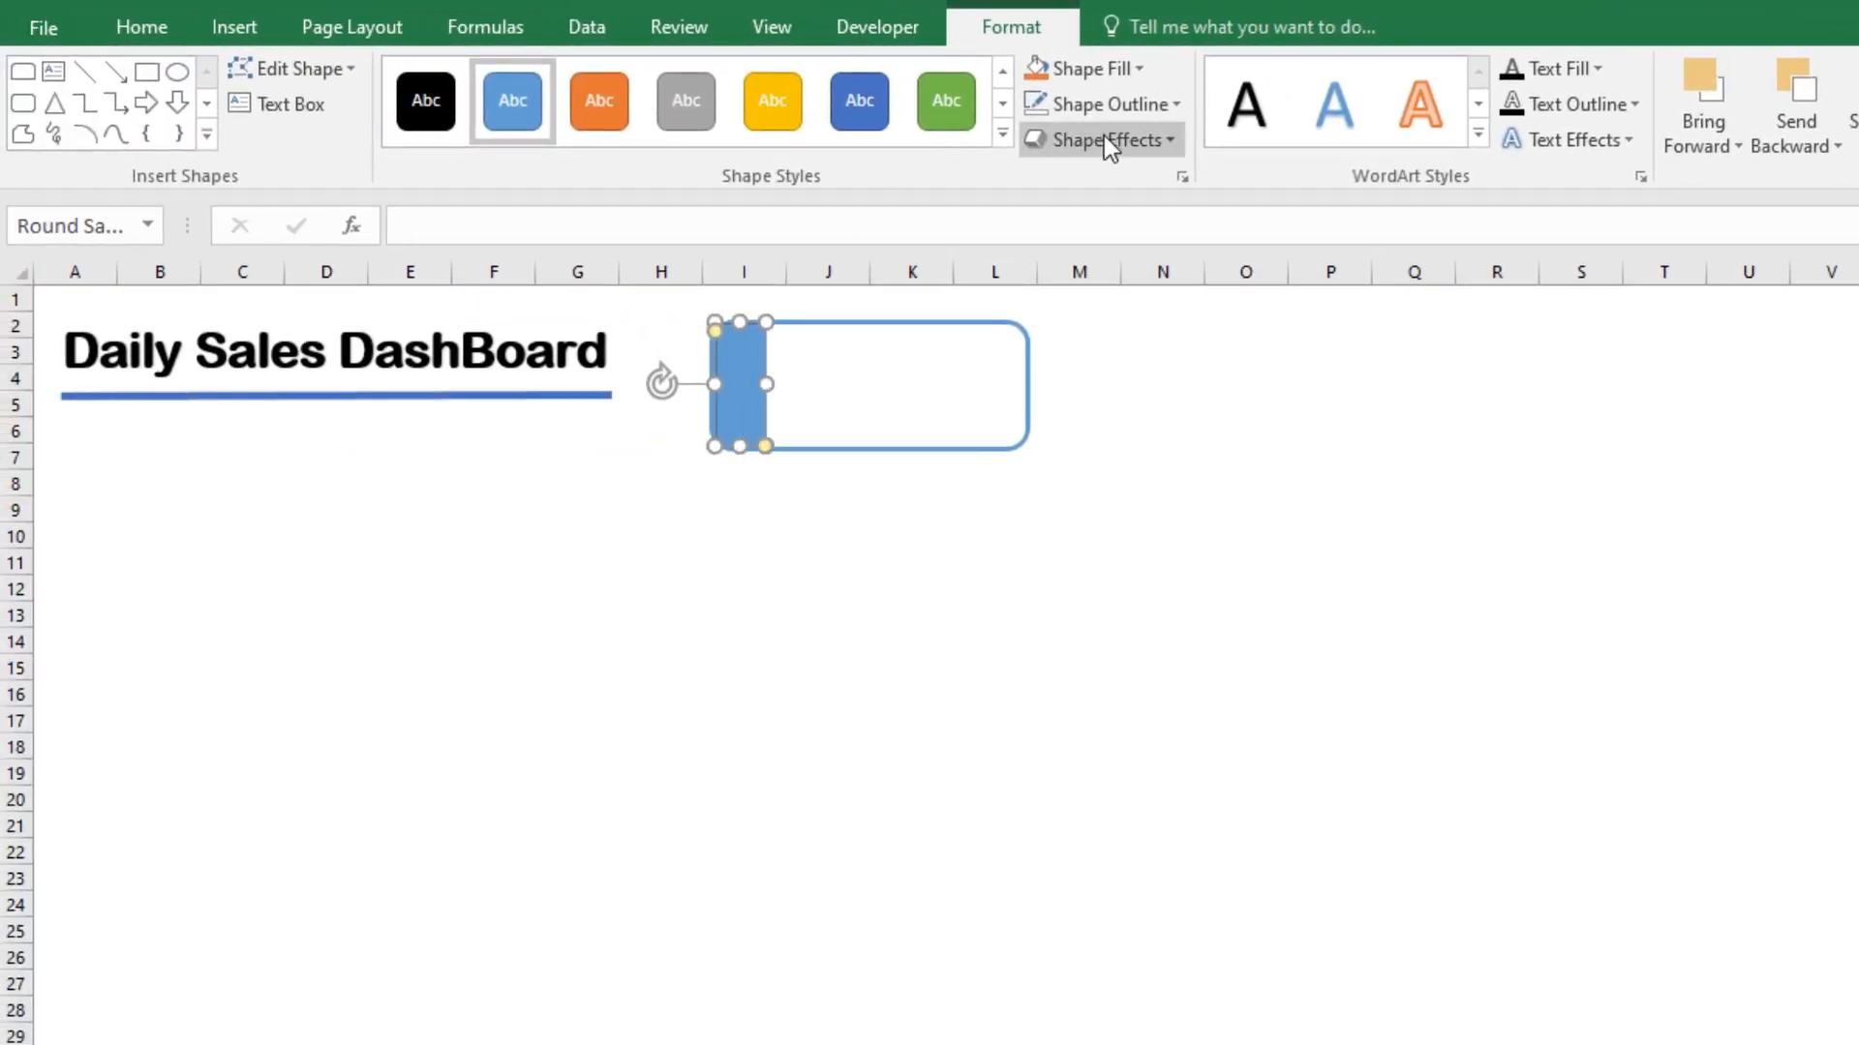
Step: Remove the outline from the blue strip at the rounded rectangle's left end
left_click(1171, 106)
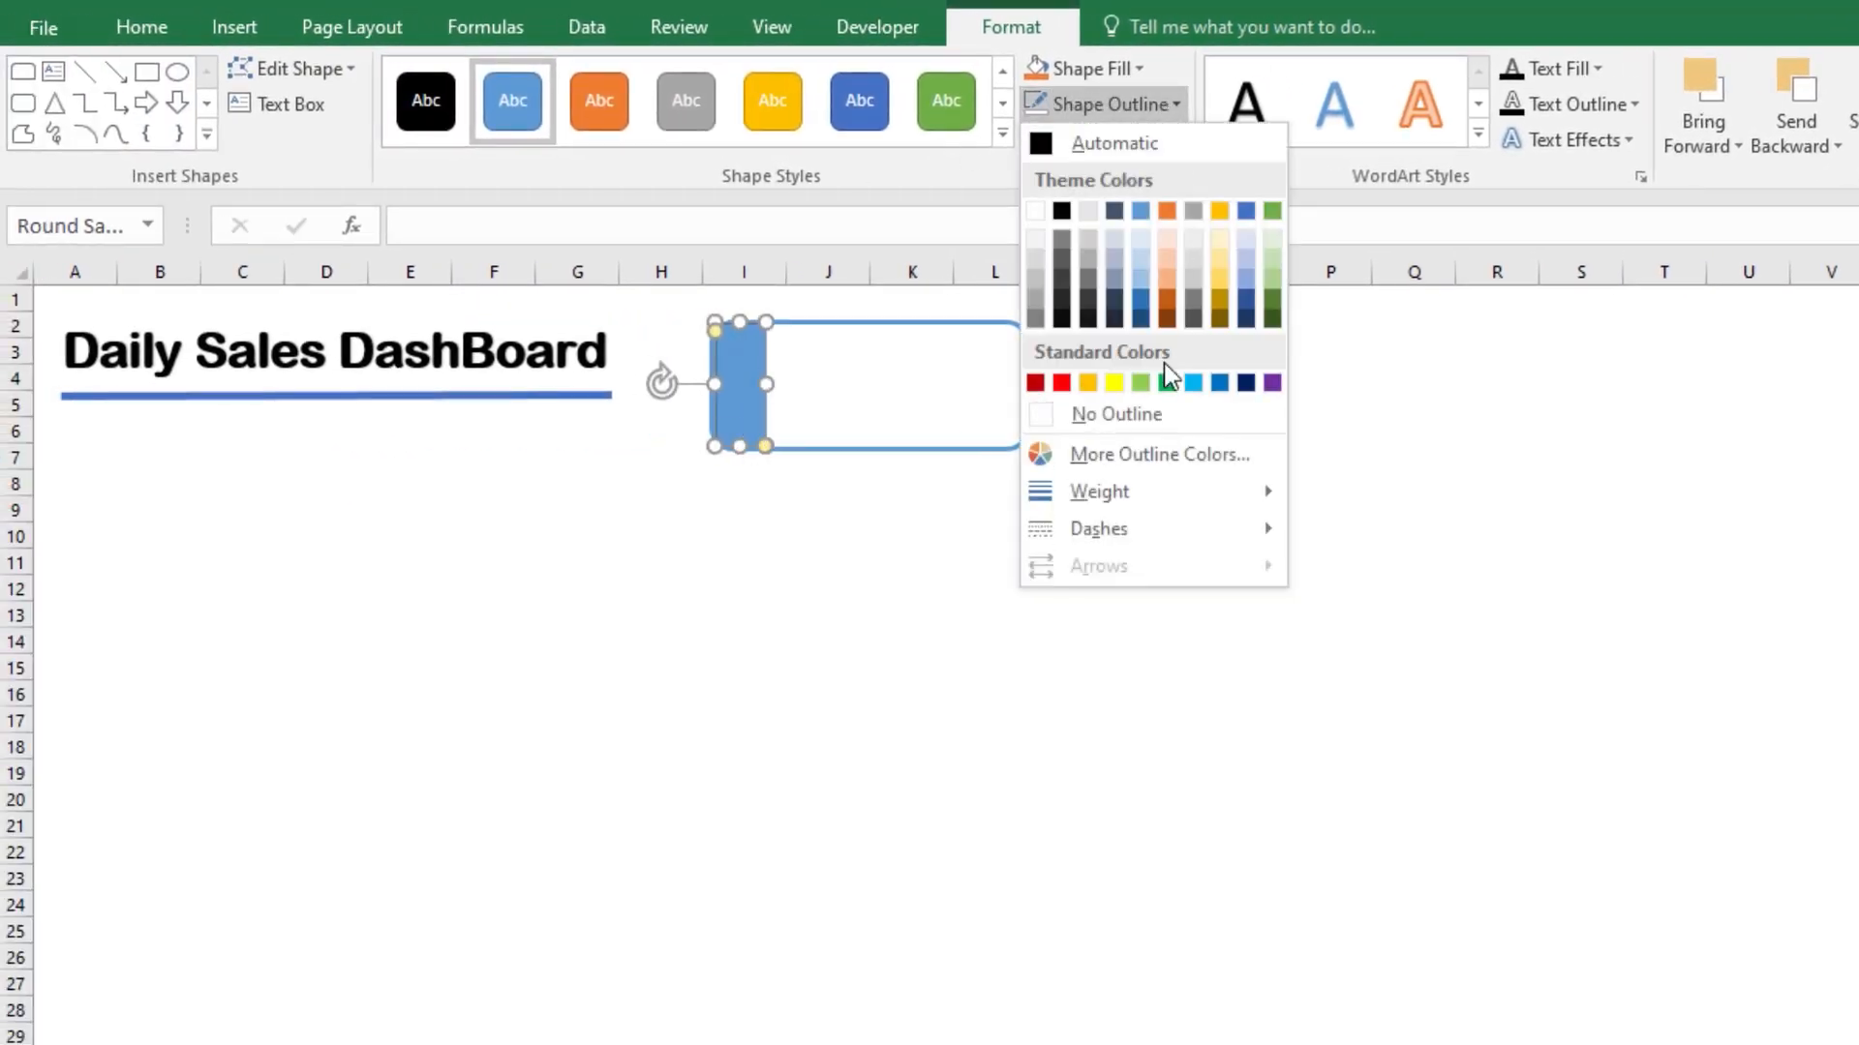
left_click(1100, 415)
left_click(883, 517)
Step: Fine-tune the blue strip's position and height so it lies flush with the rounded rectangle's left edge and corners
left_click(743, 392)
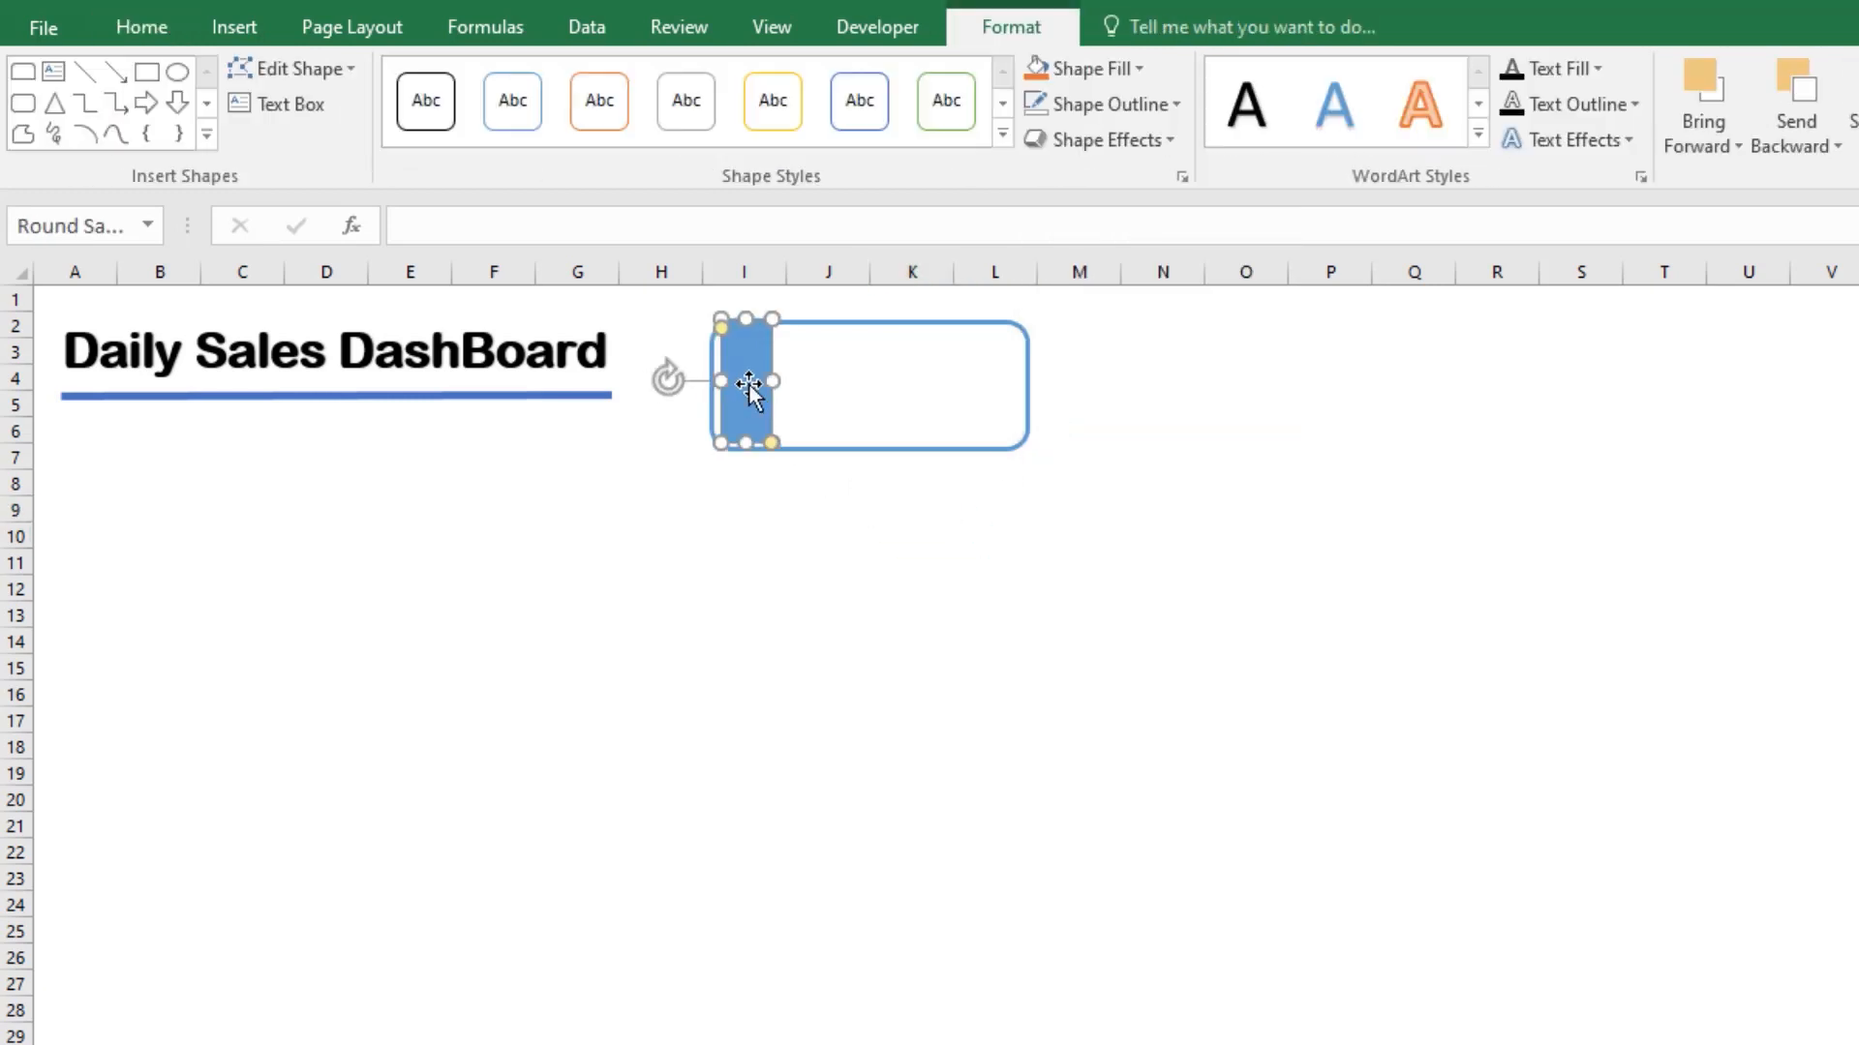
left_click_drag(743, 391, 741, 387)
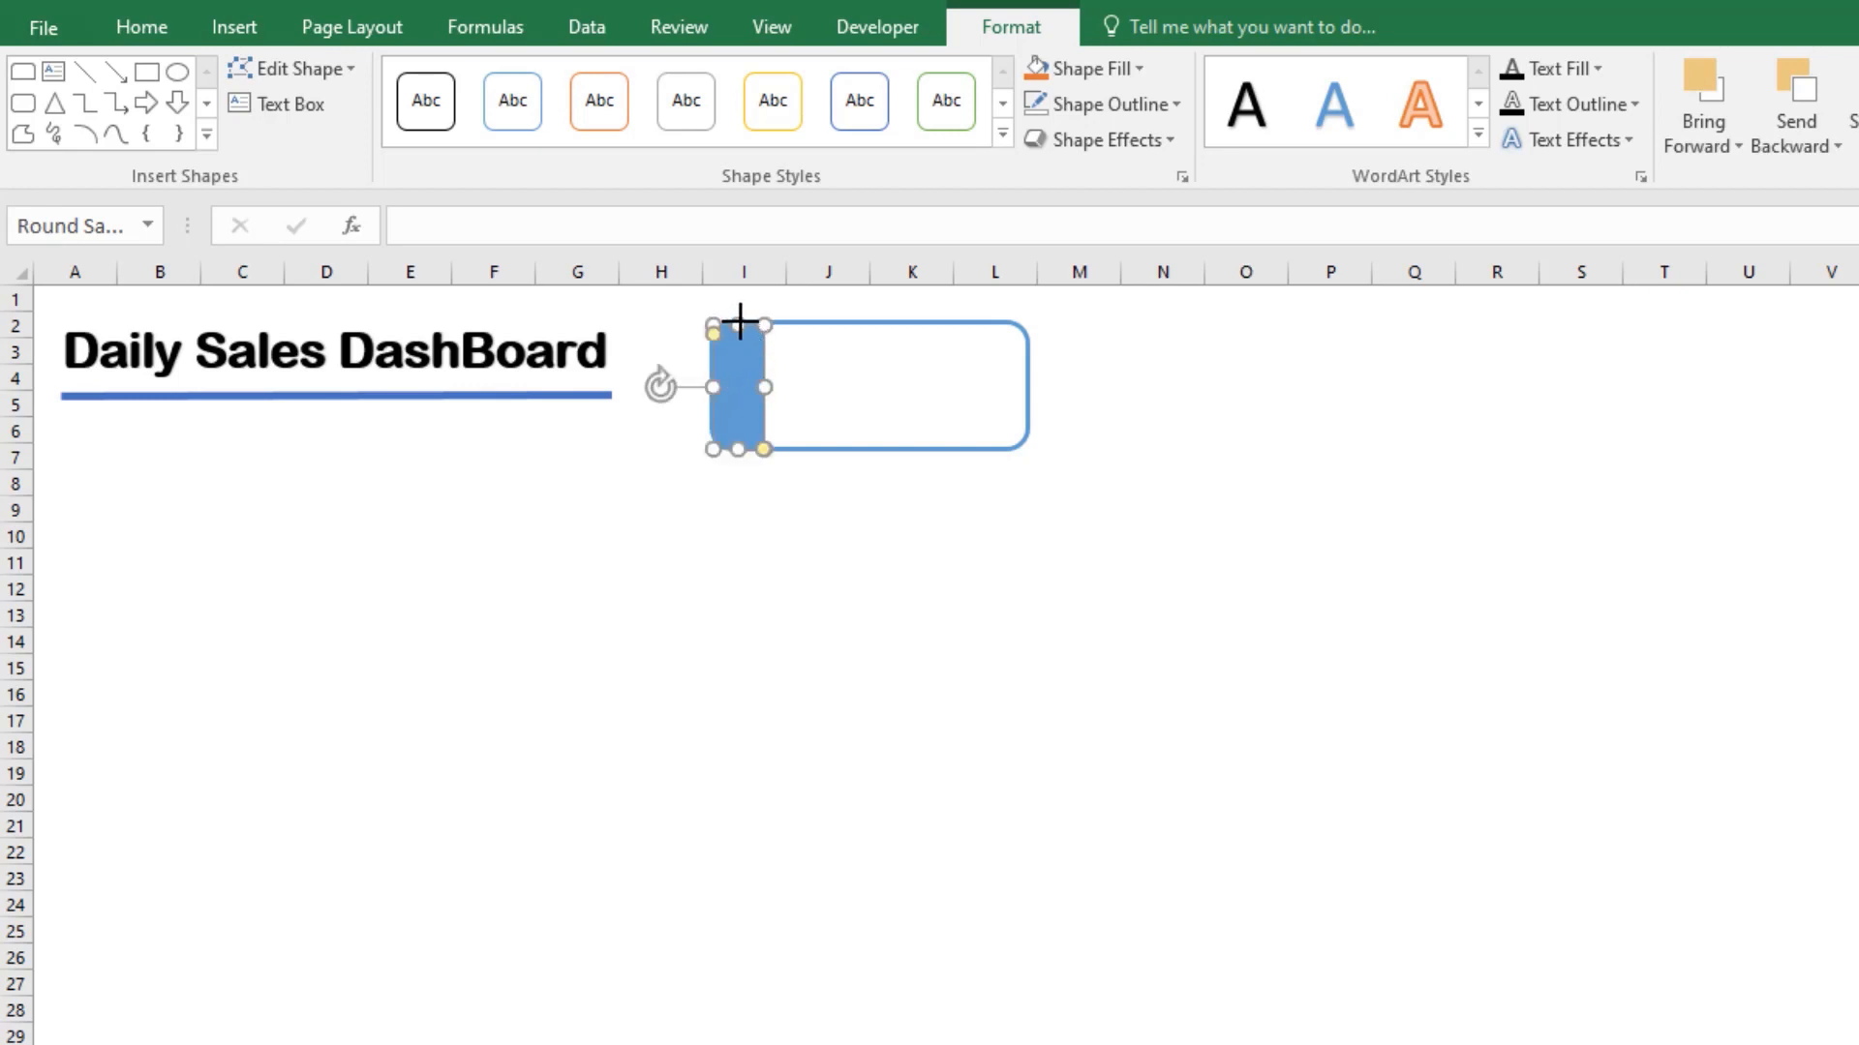
left_click_drag(741, 321, 739, 321)
left_click(767, 510)
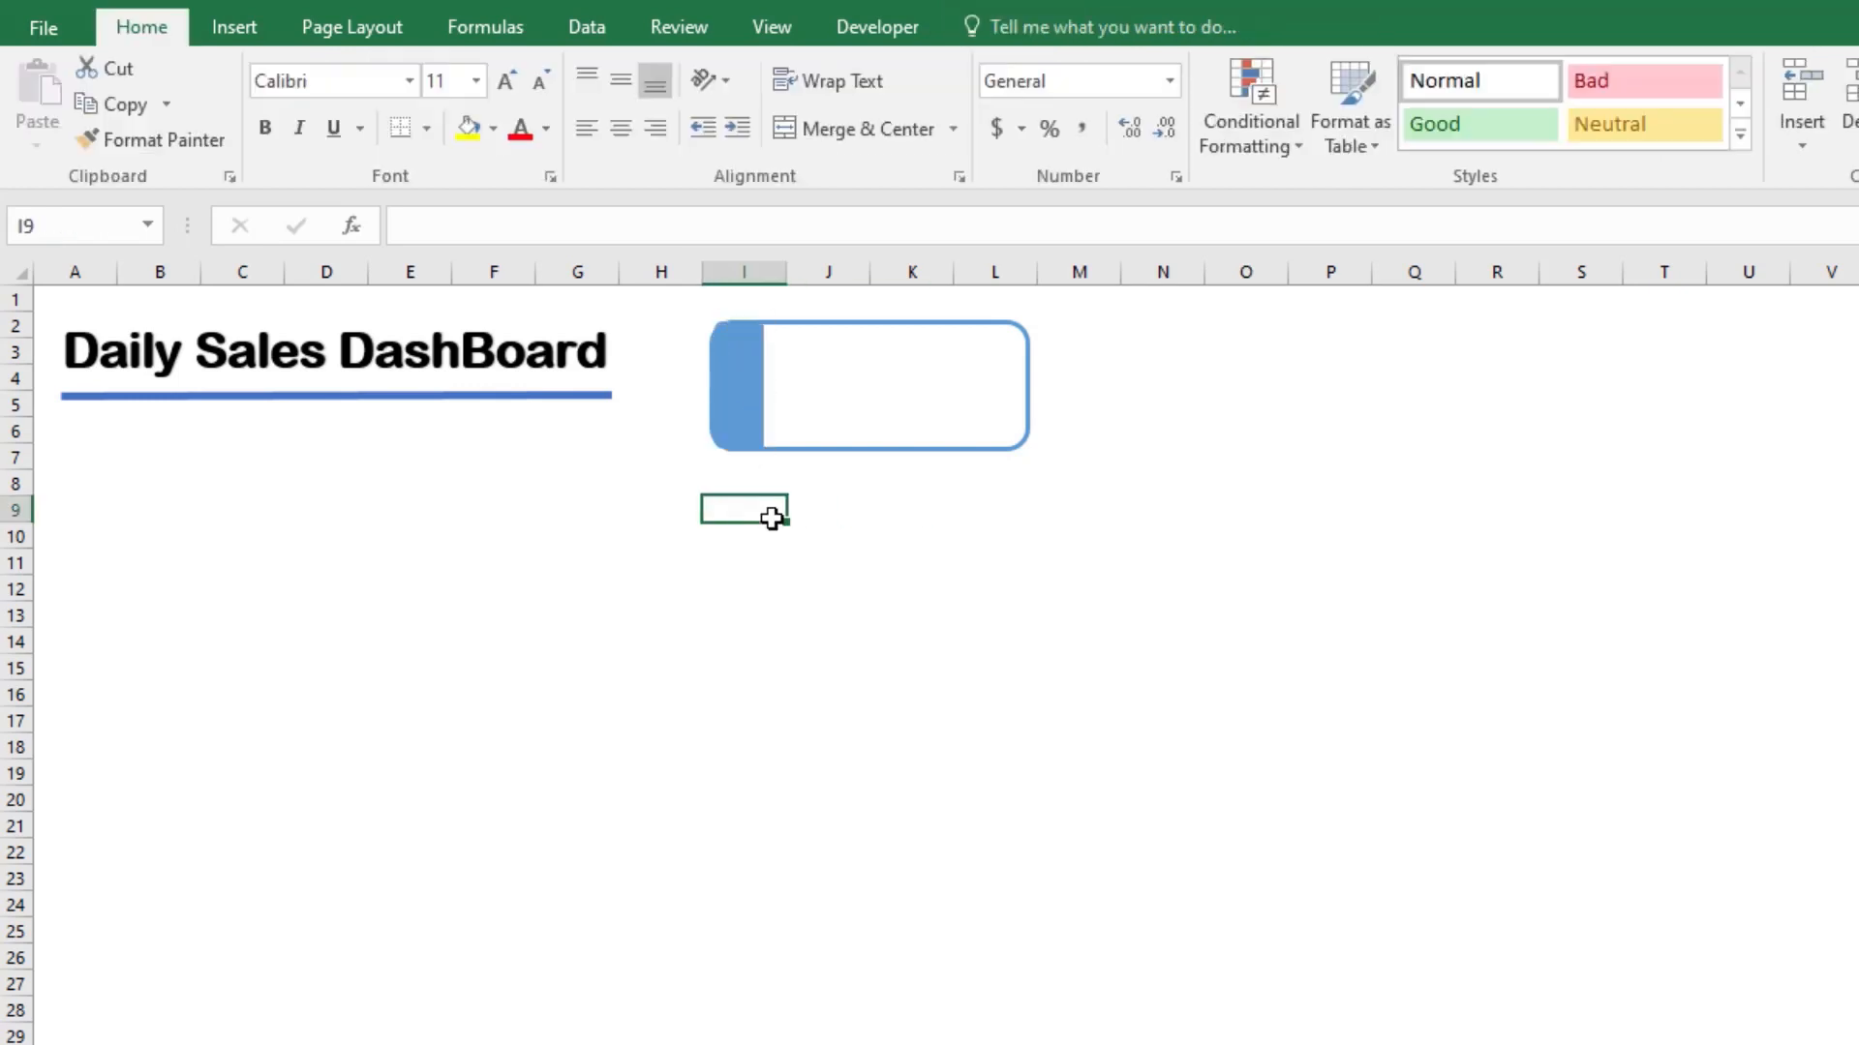
left_click(764, 414)
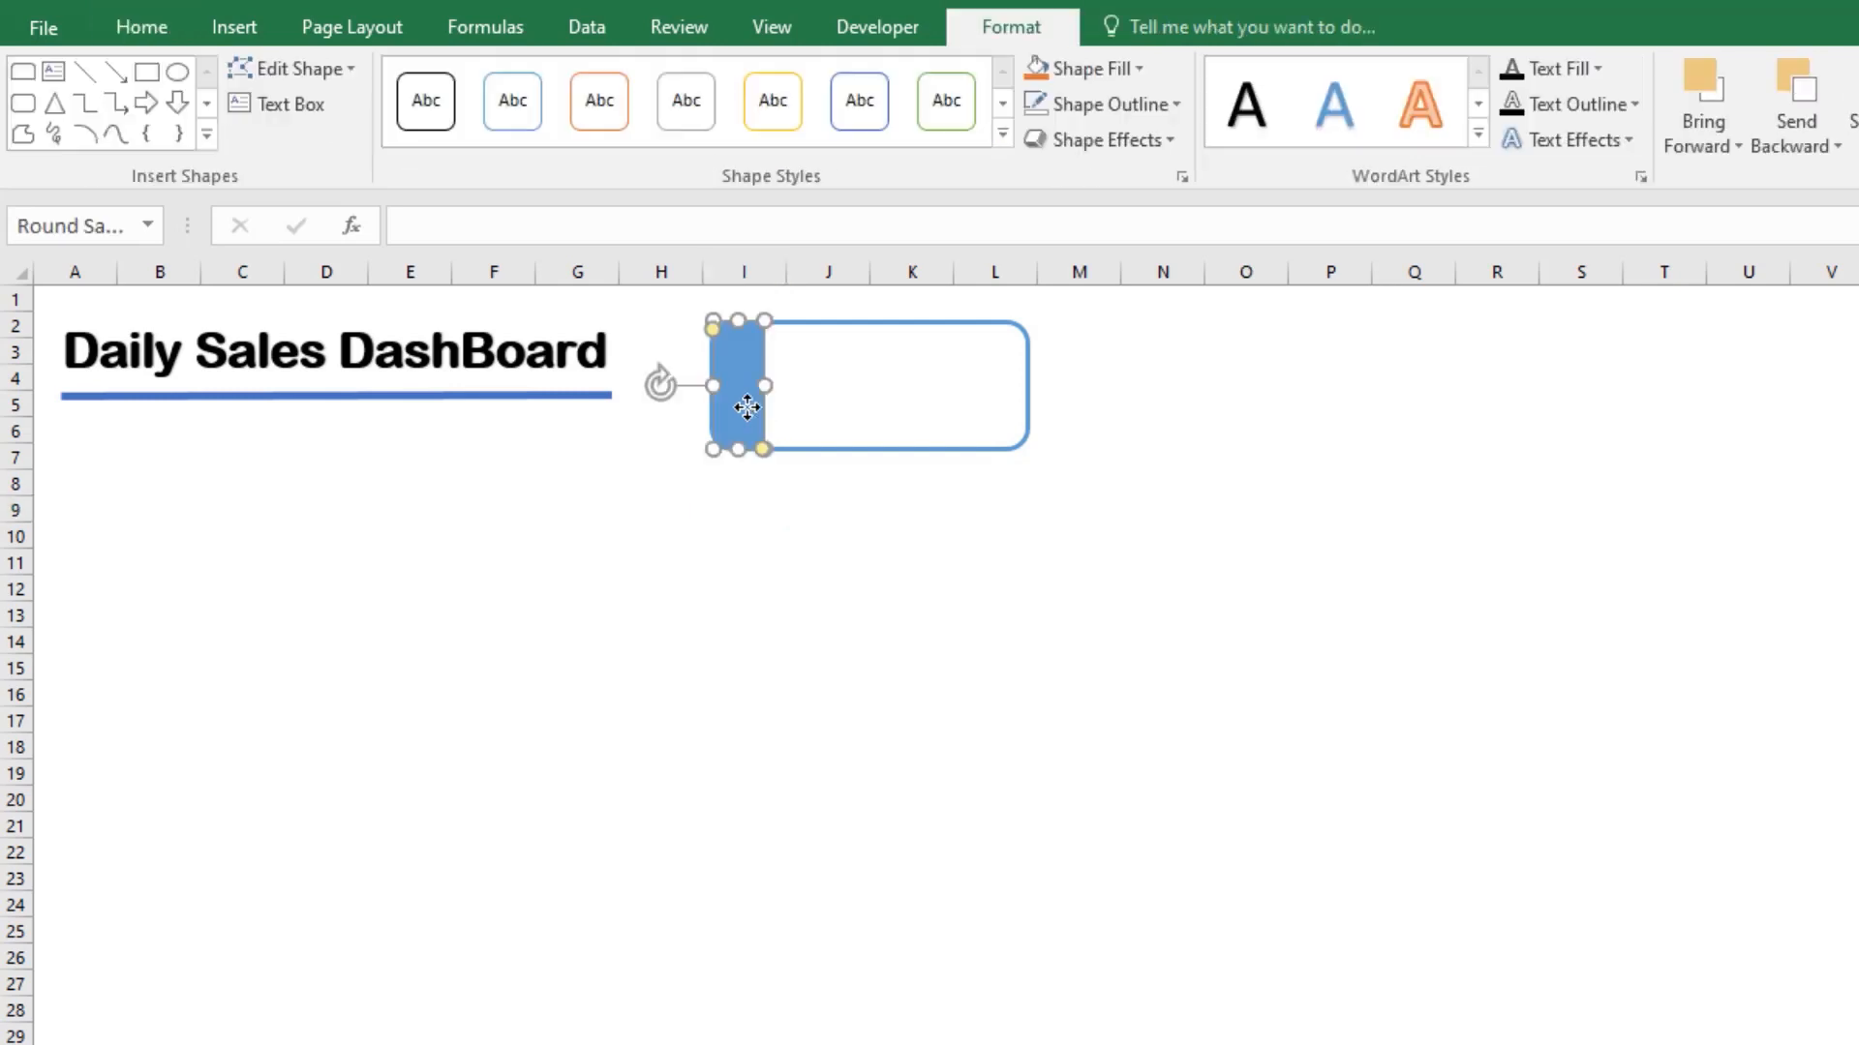
left_click(766, 538)
left_click(747, 379)
left_click(771, 542)
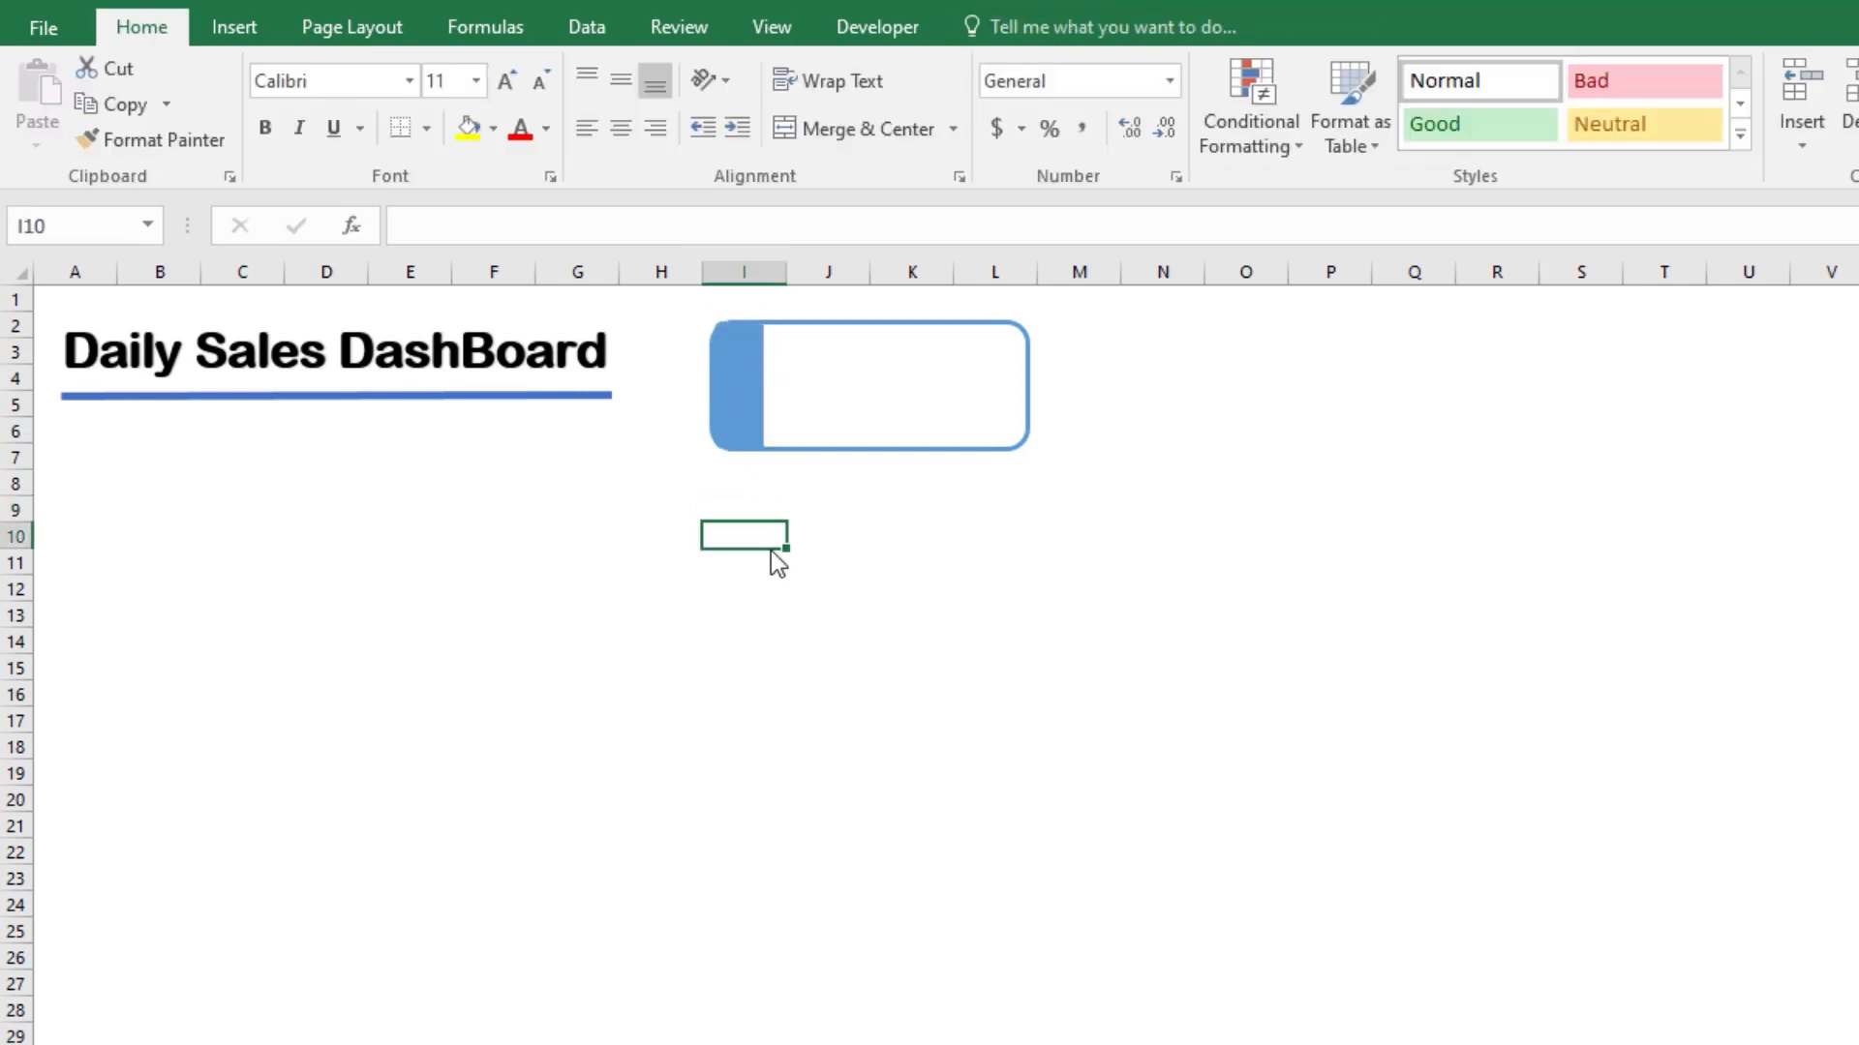
Step: Group the rounded rectangle and its blue strip into a single card object
left_click(838, 423)
left_click(730, 405, "shift")
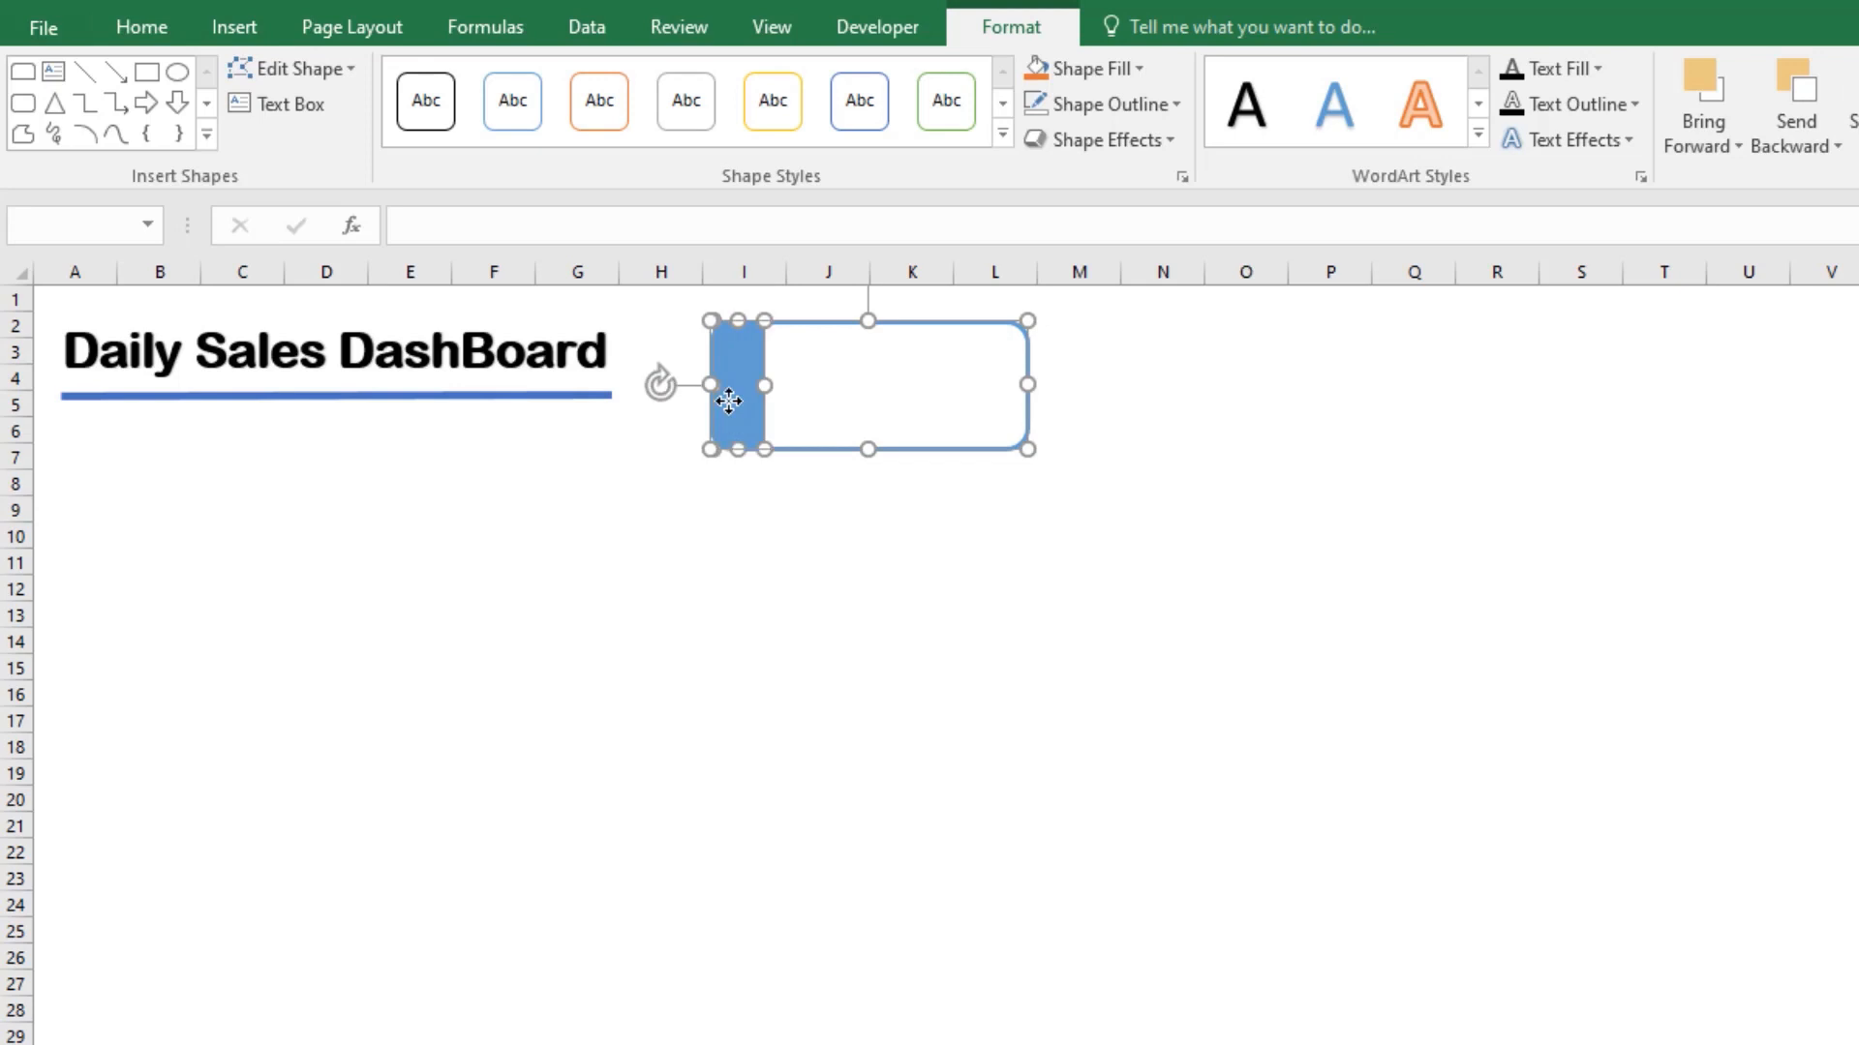
left_click(883, 597)
left_click(801, 410)
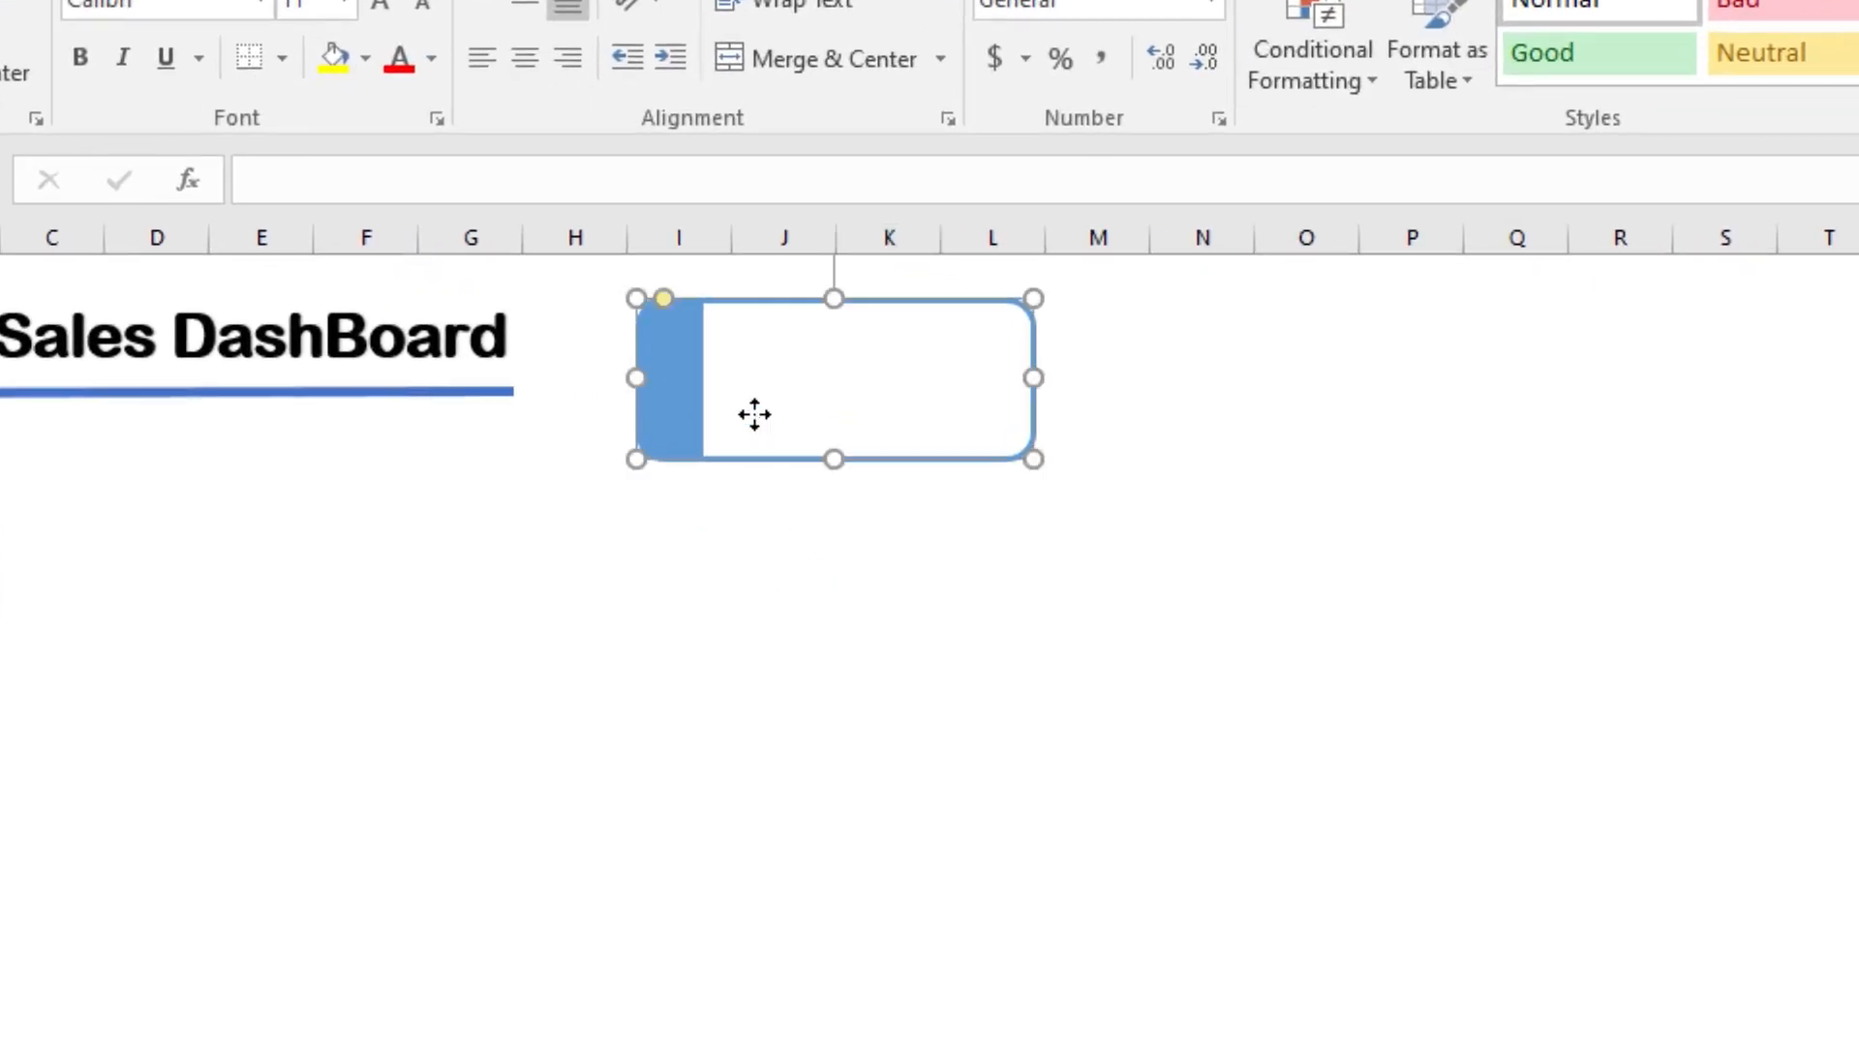
left_click(683, 406, "shift")
right_click(683, 394)
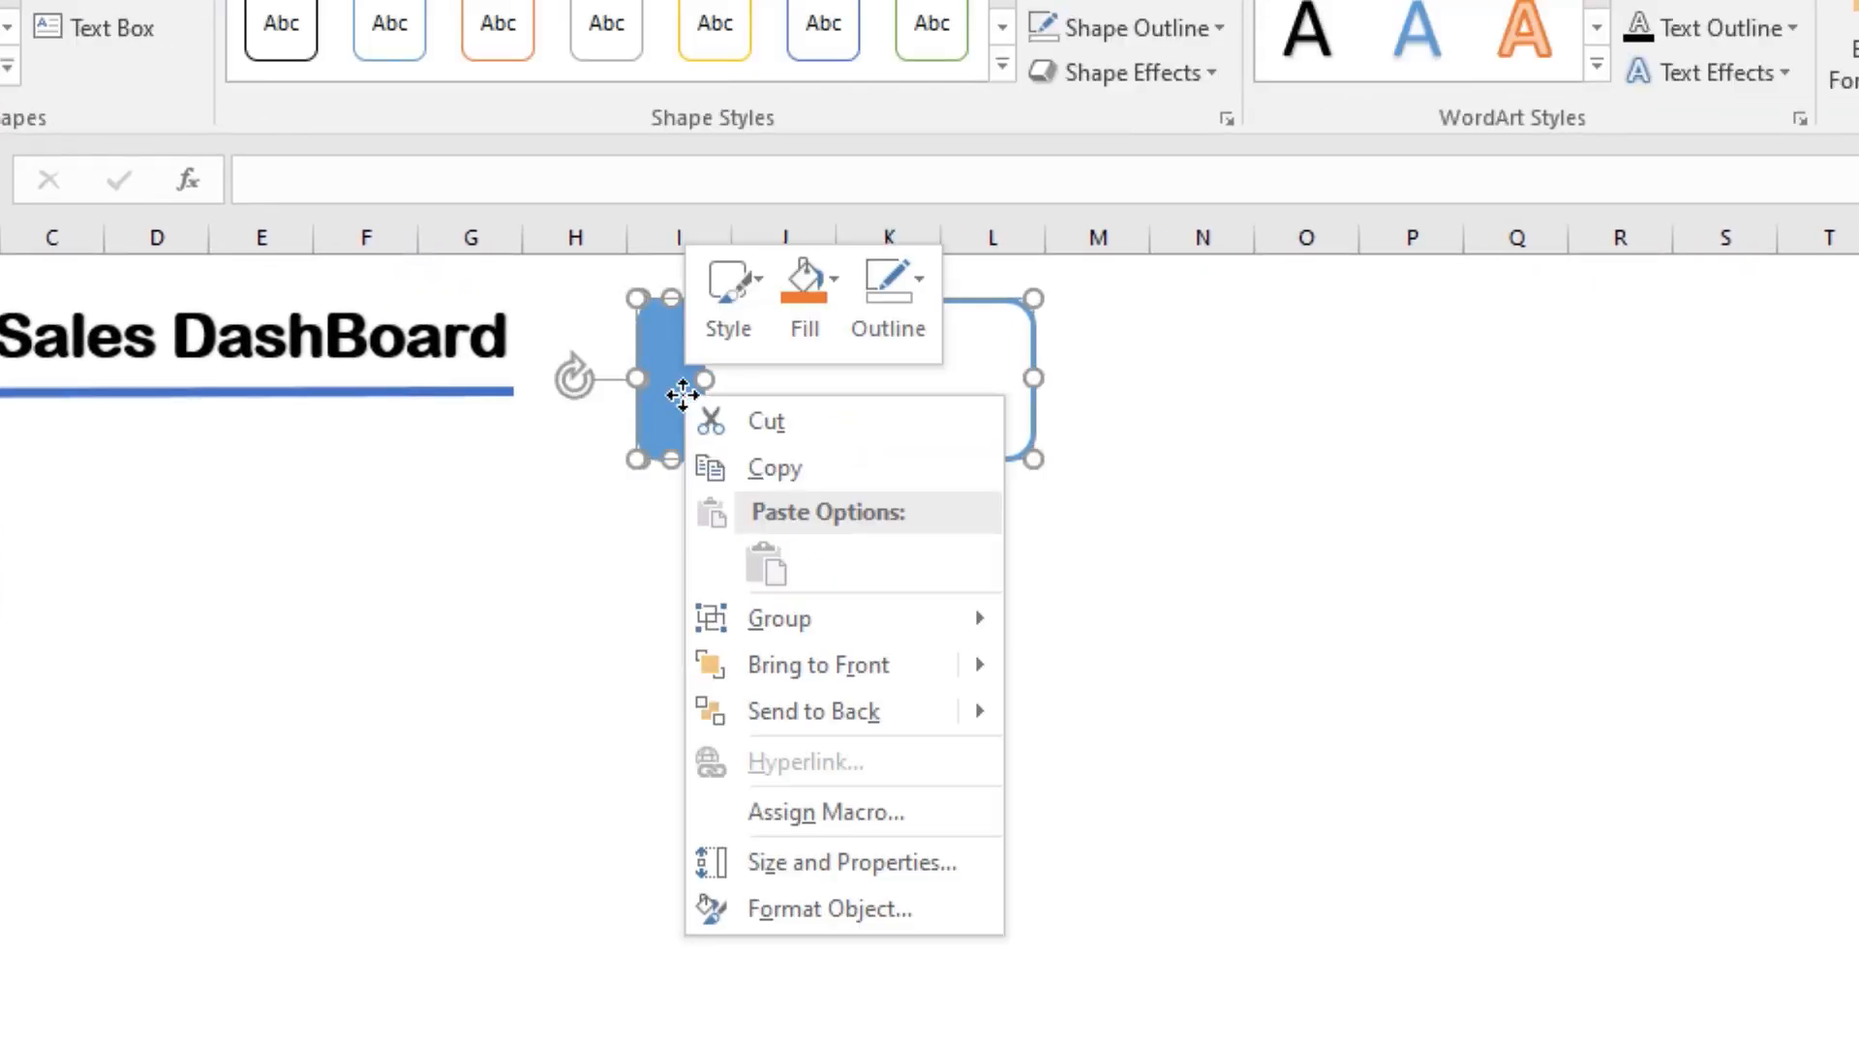
mouse_move(988, 627)
left_click(1107, 630)
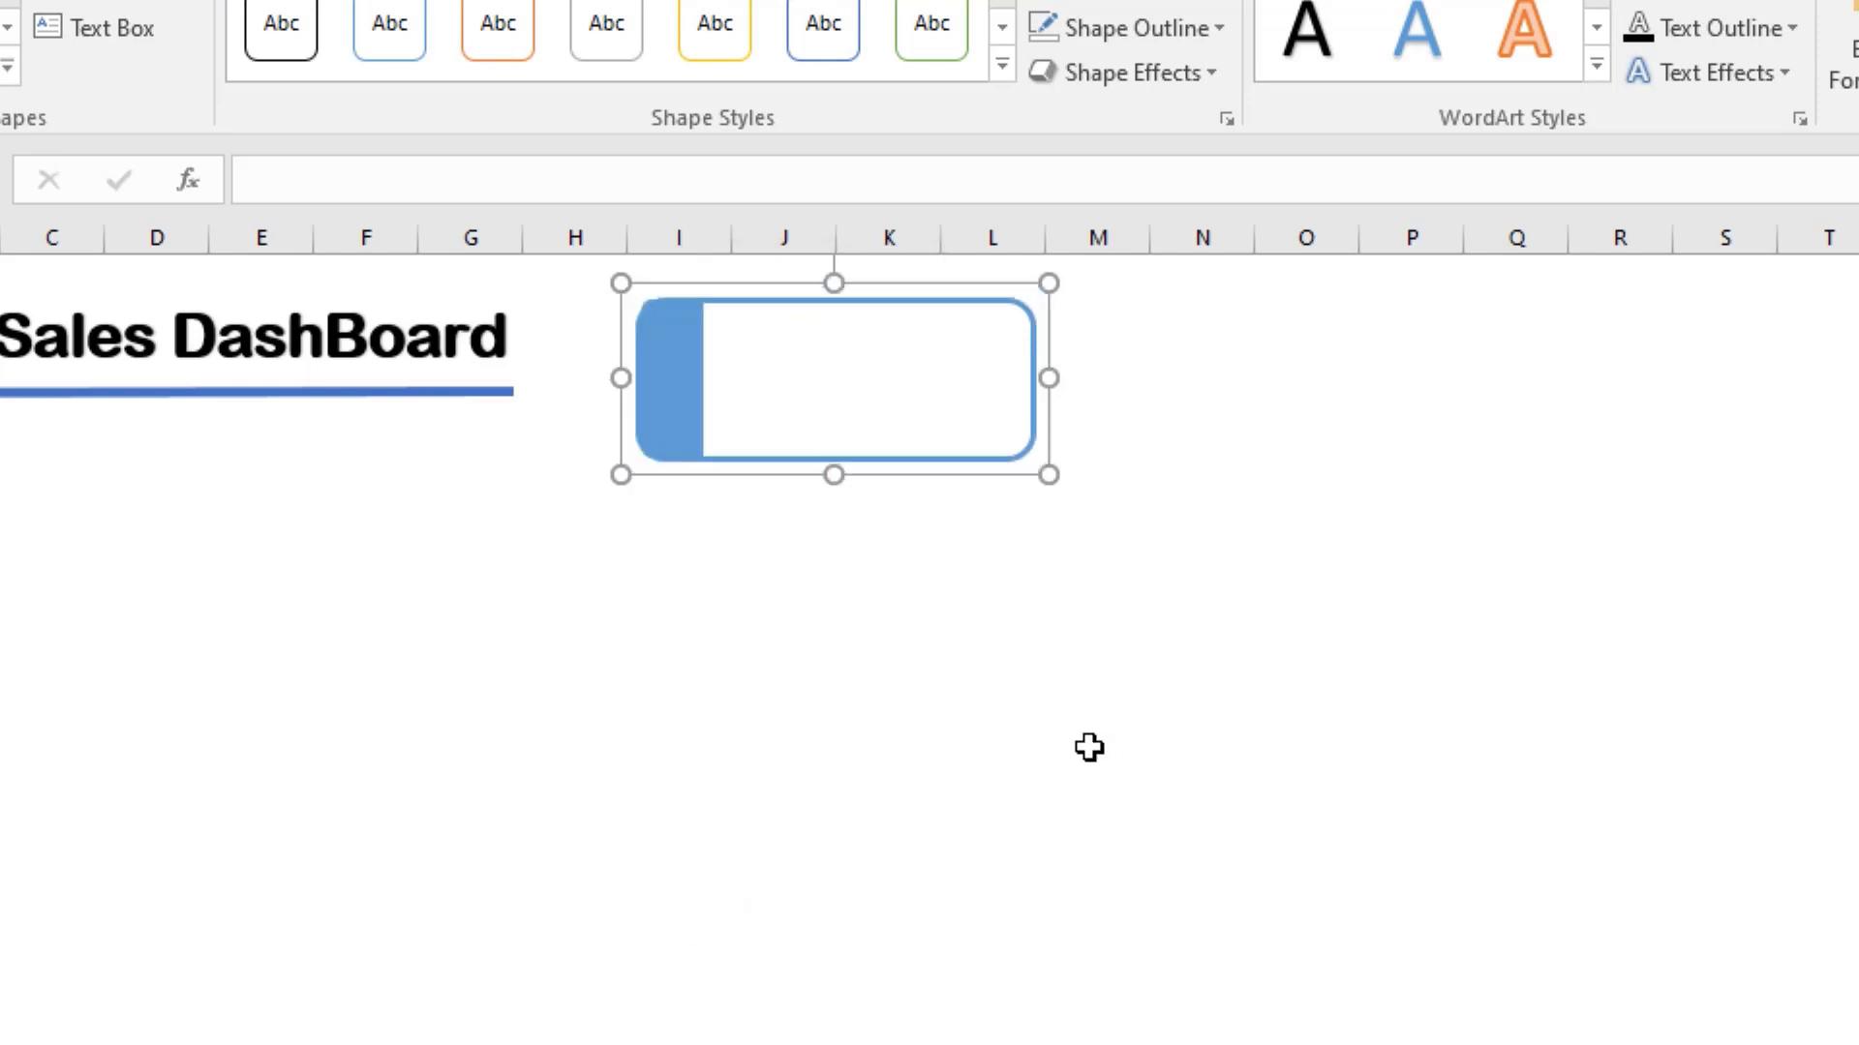
left_click(1087, 741)
Step: Move the blue card up beside the title at columns H to K and place a duplicate next to it over columns L to P
left_click_drag(846, 423, 789, 395)
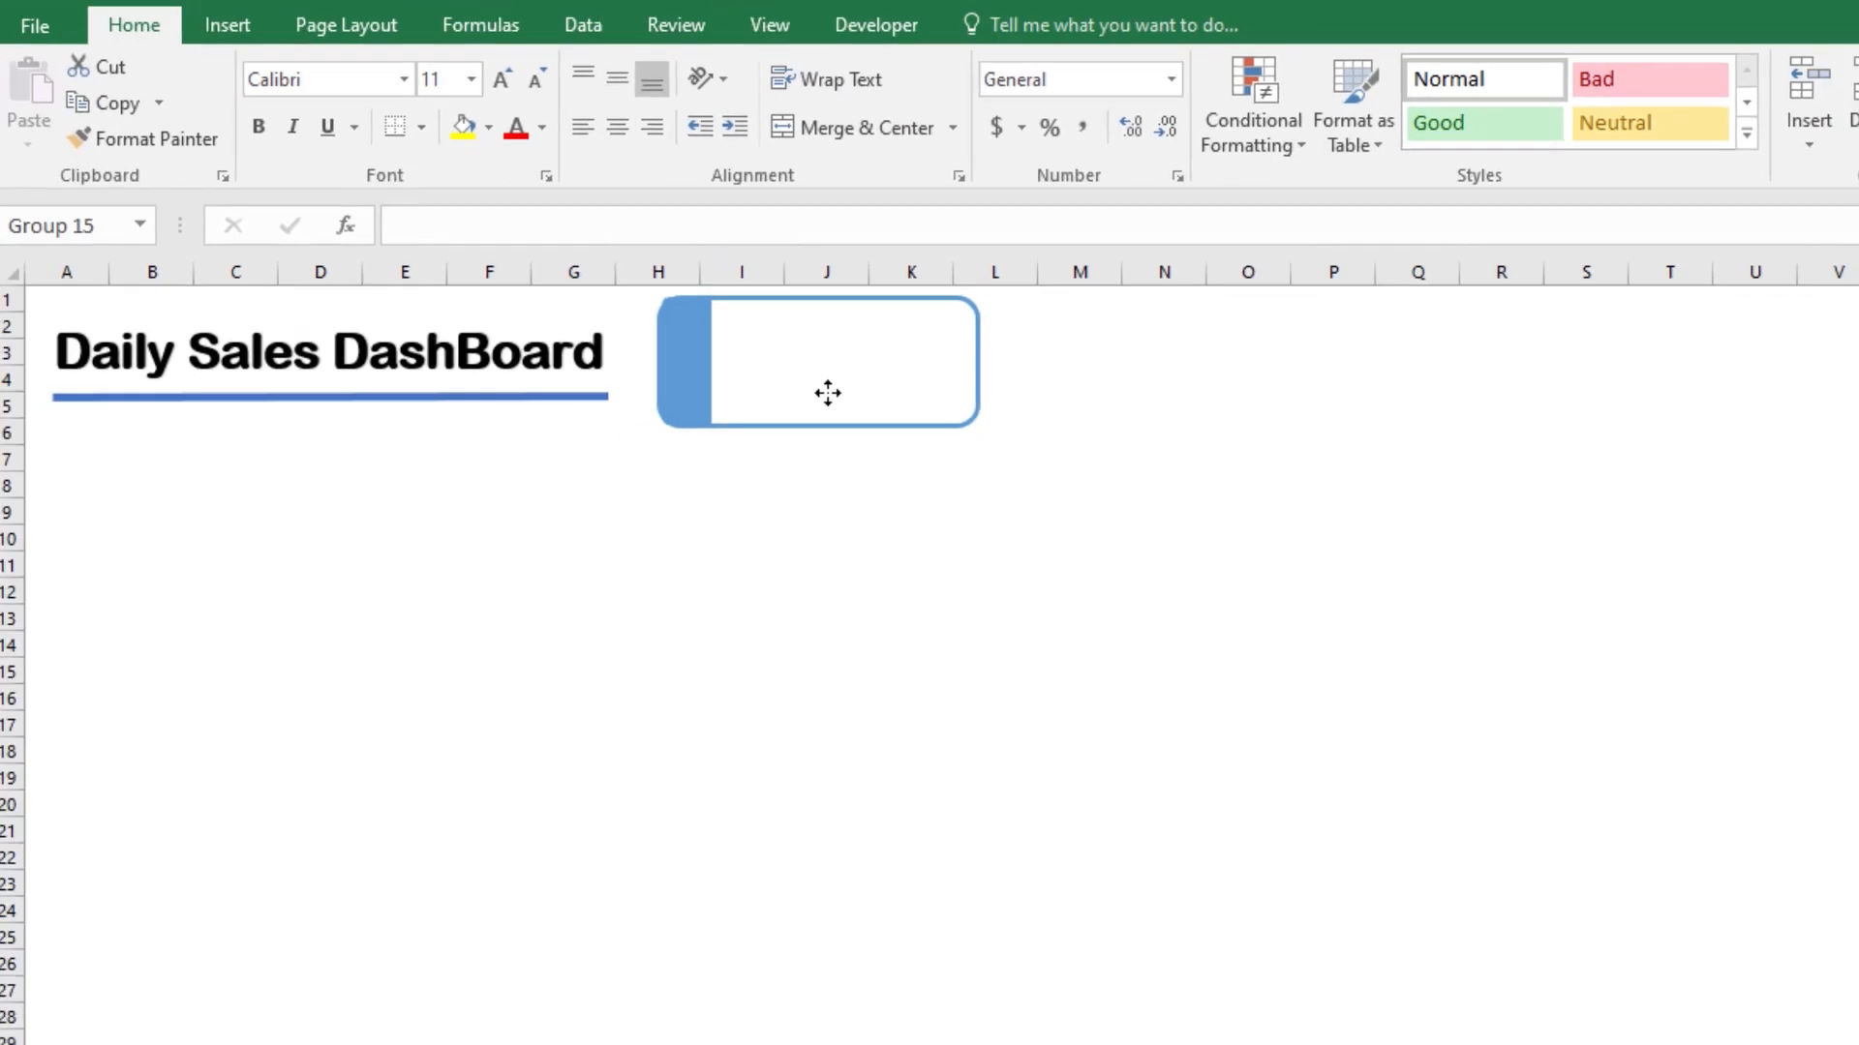
left_click(828, 392)
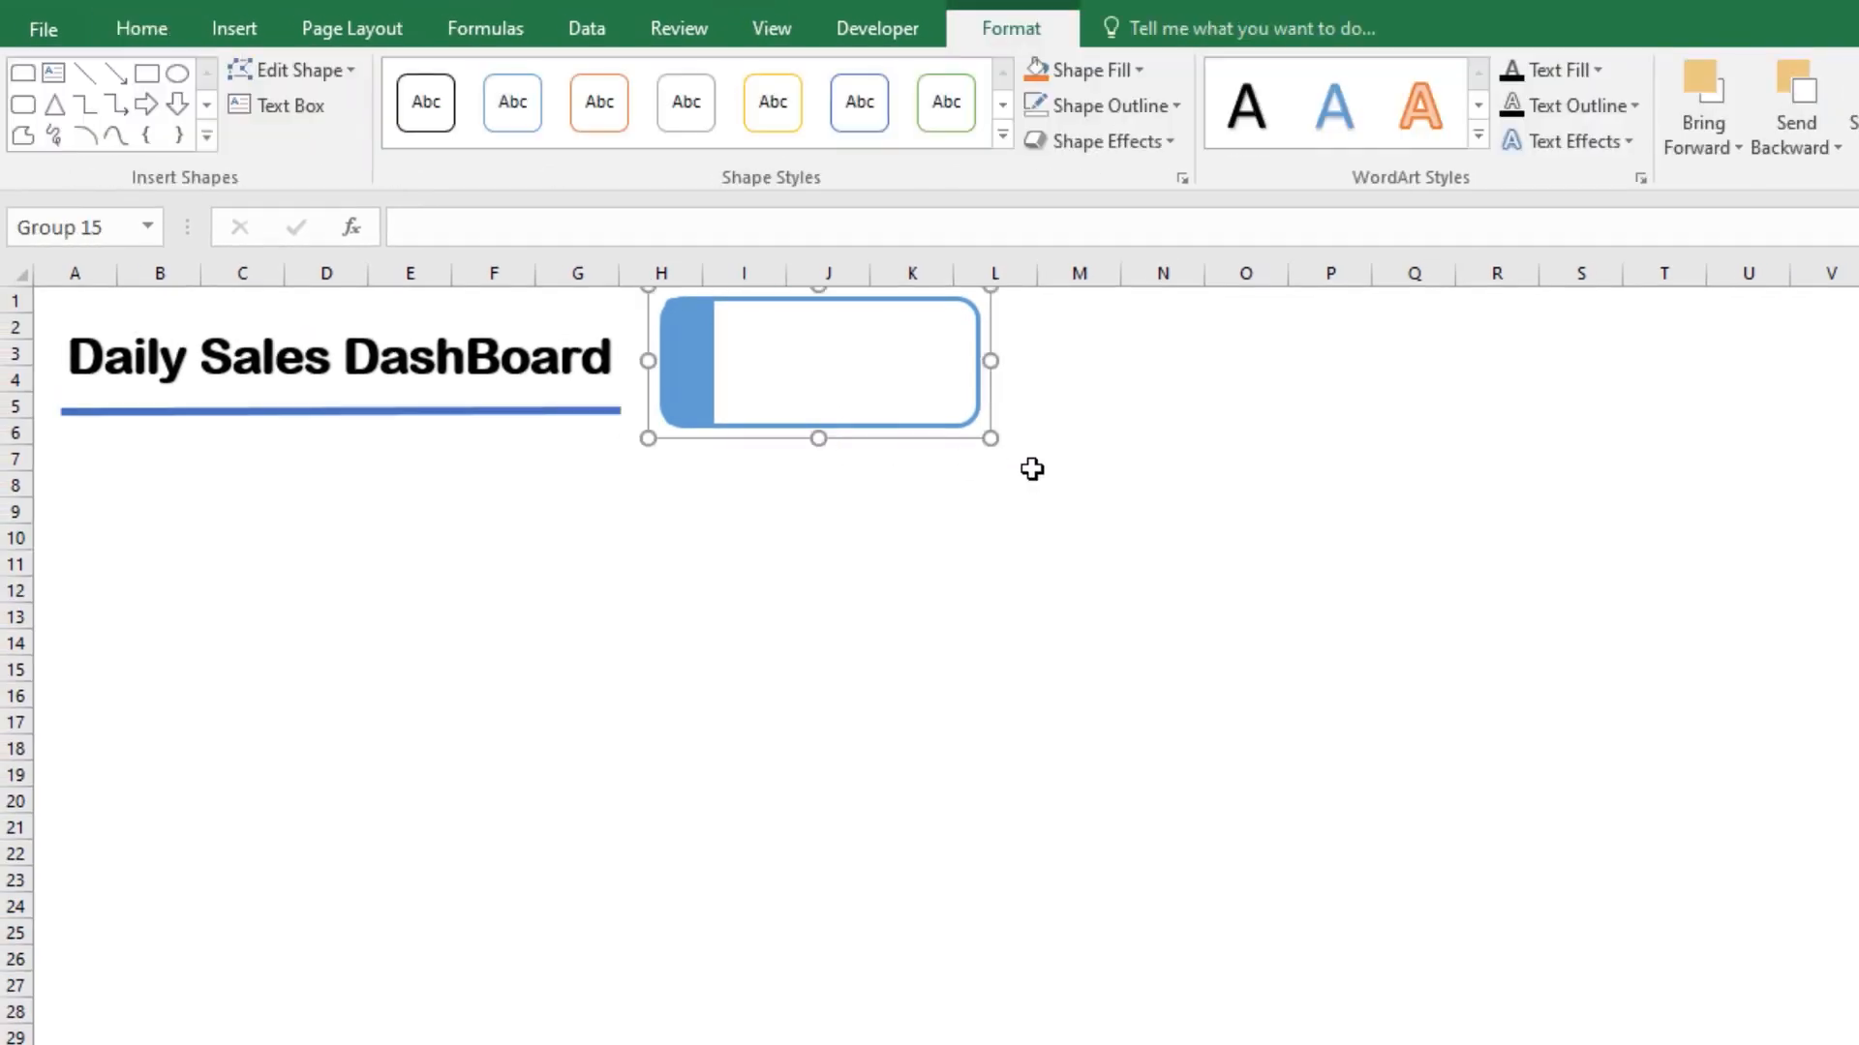
left_click_drag(813, 370, 1160, 370)
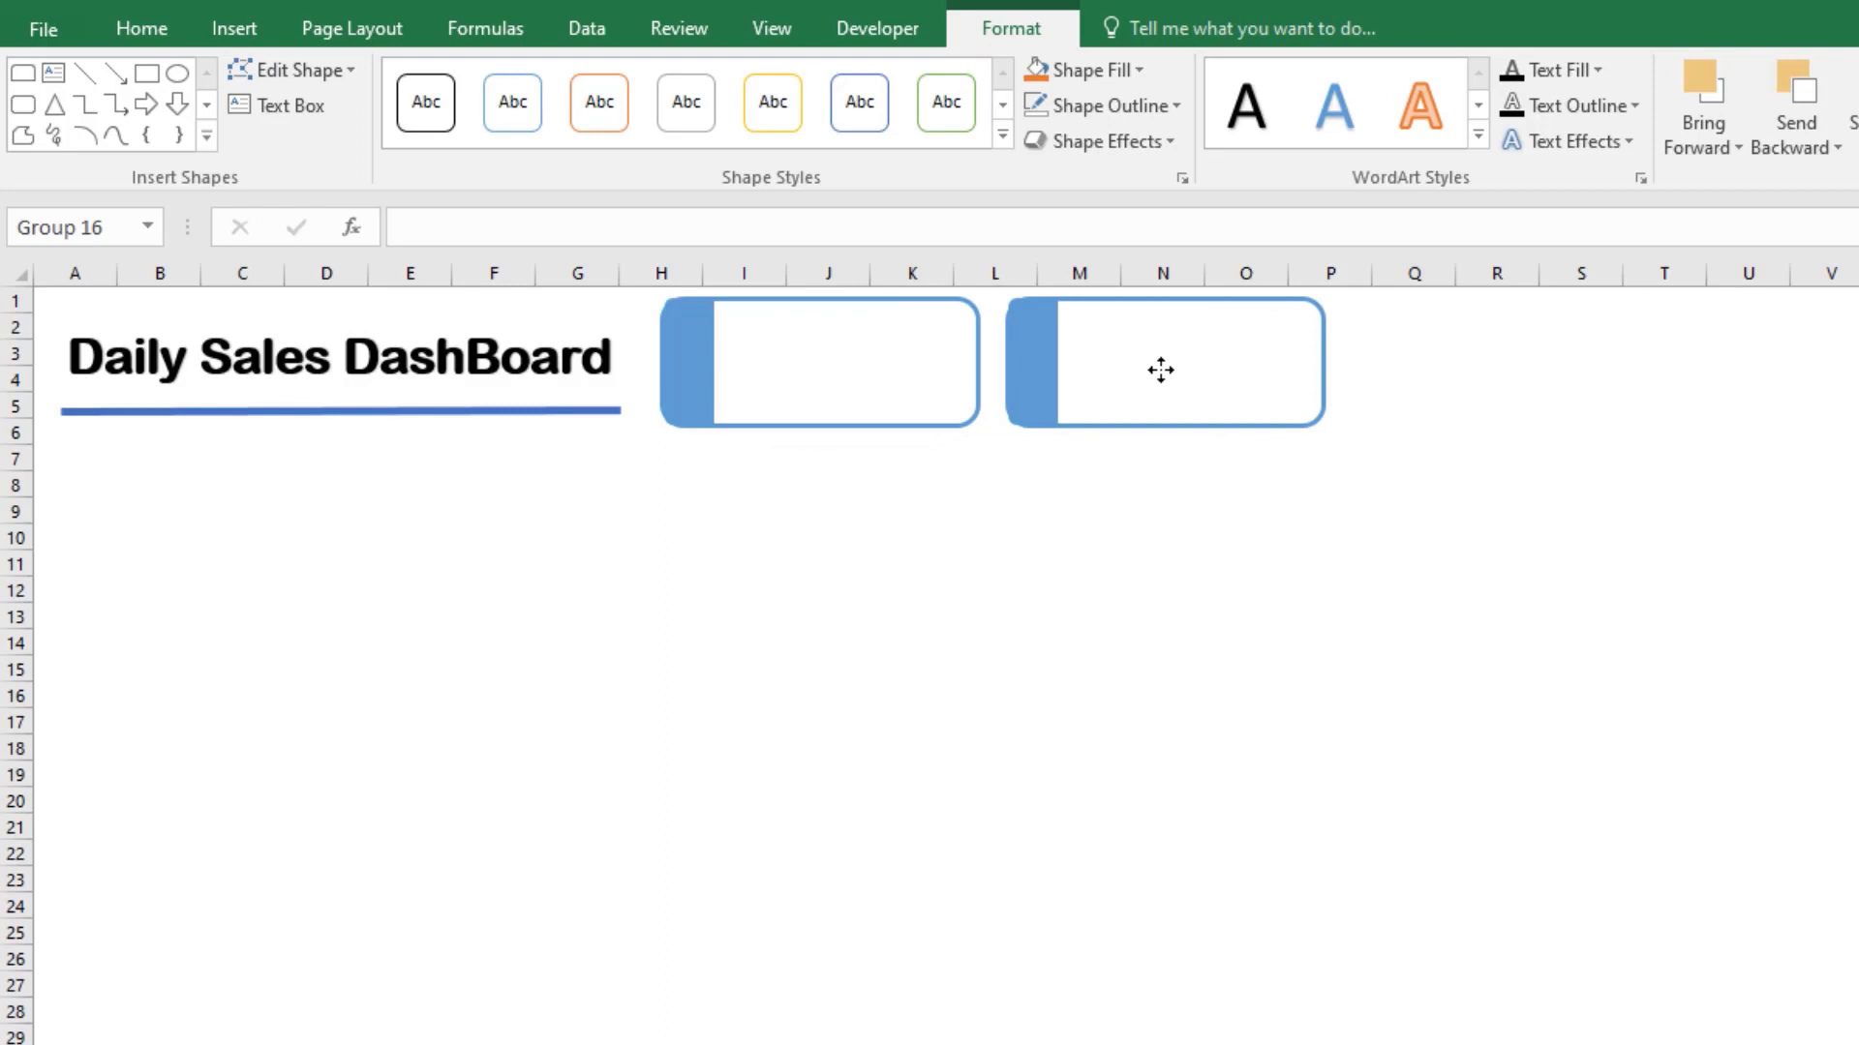
left_click(1313, 547)
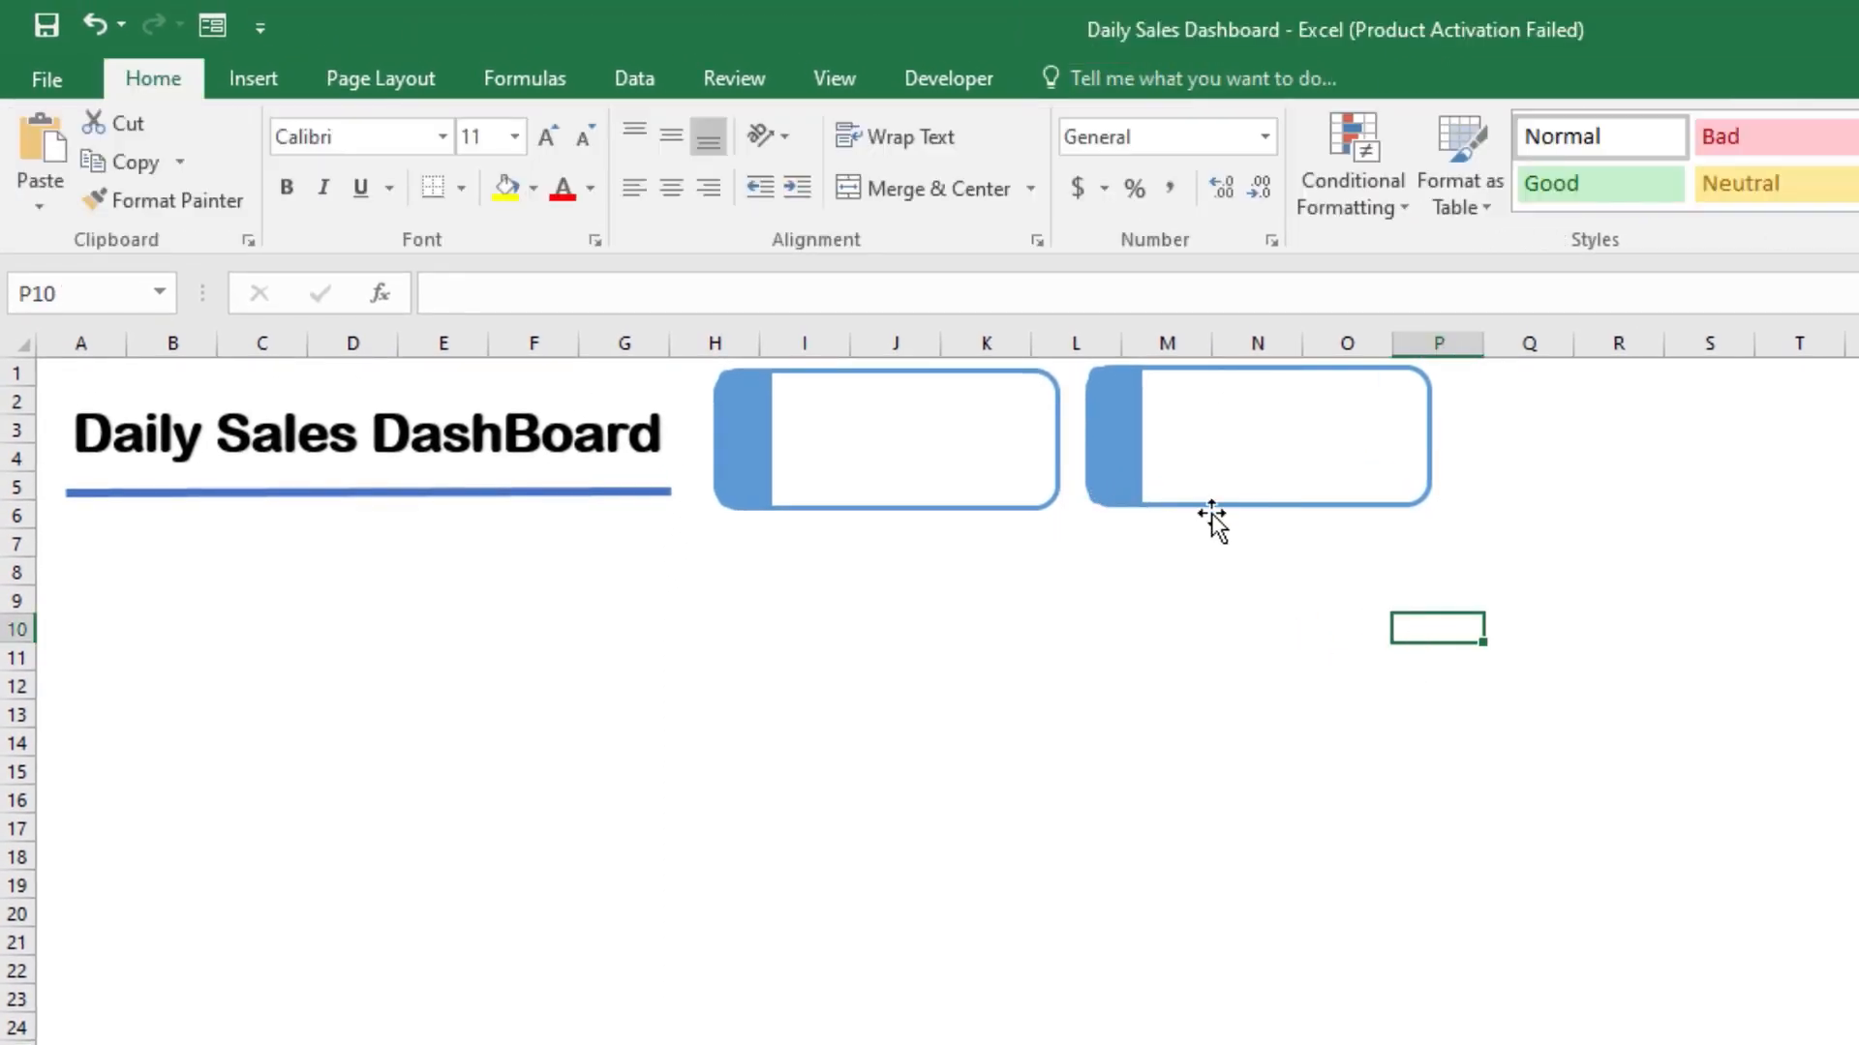
Step: Apply the green outlined theme style with white fill to the duplicated card
left_click(1314, 406)
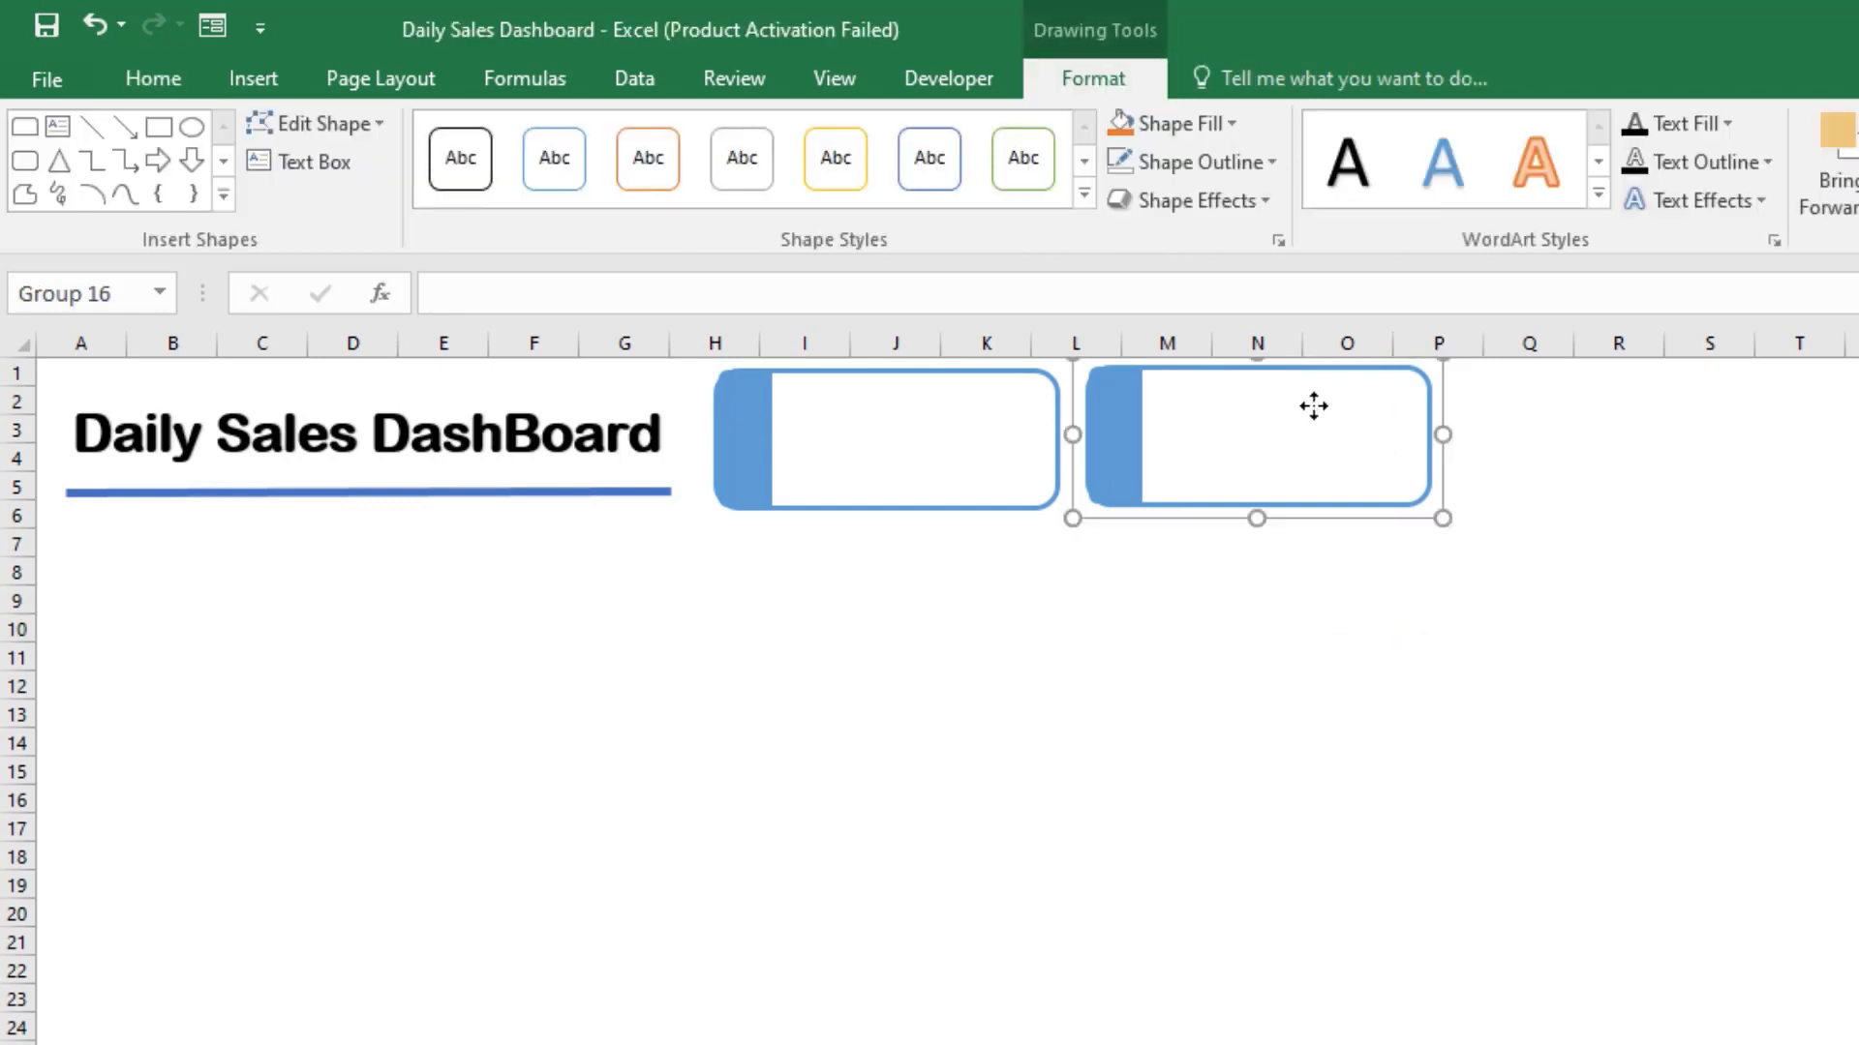
left_click(1083, 195)
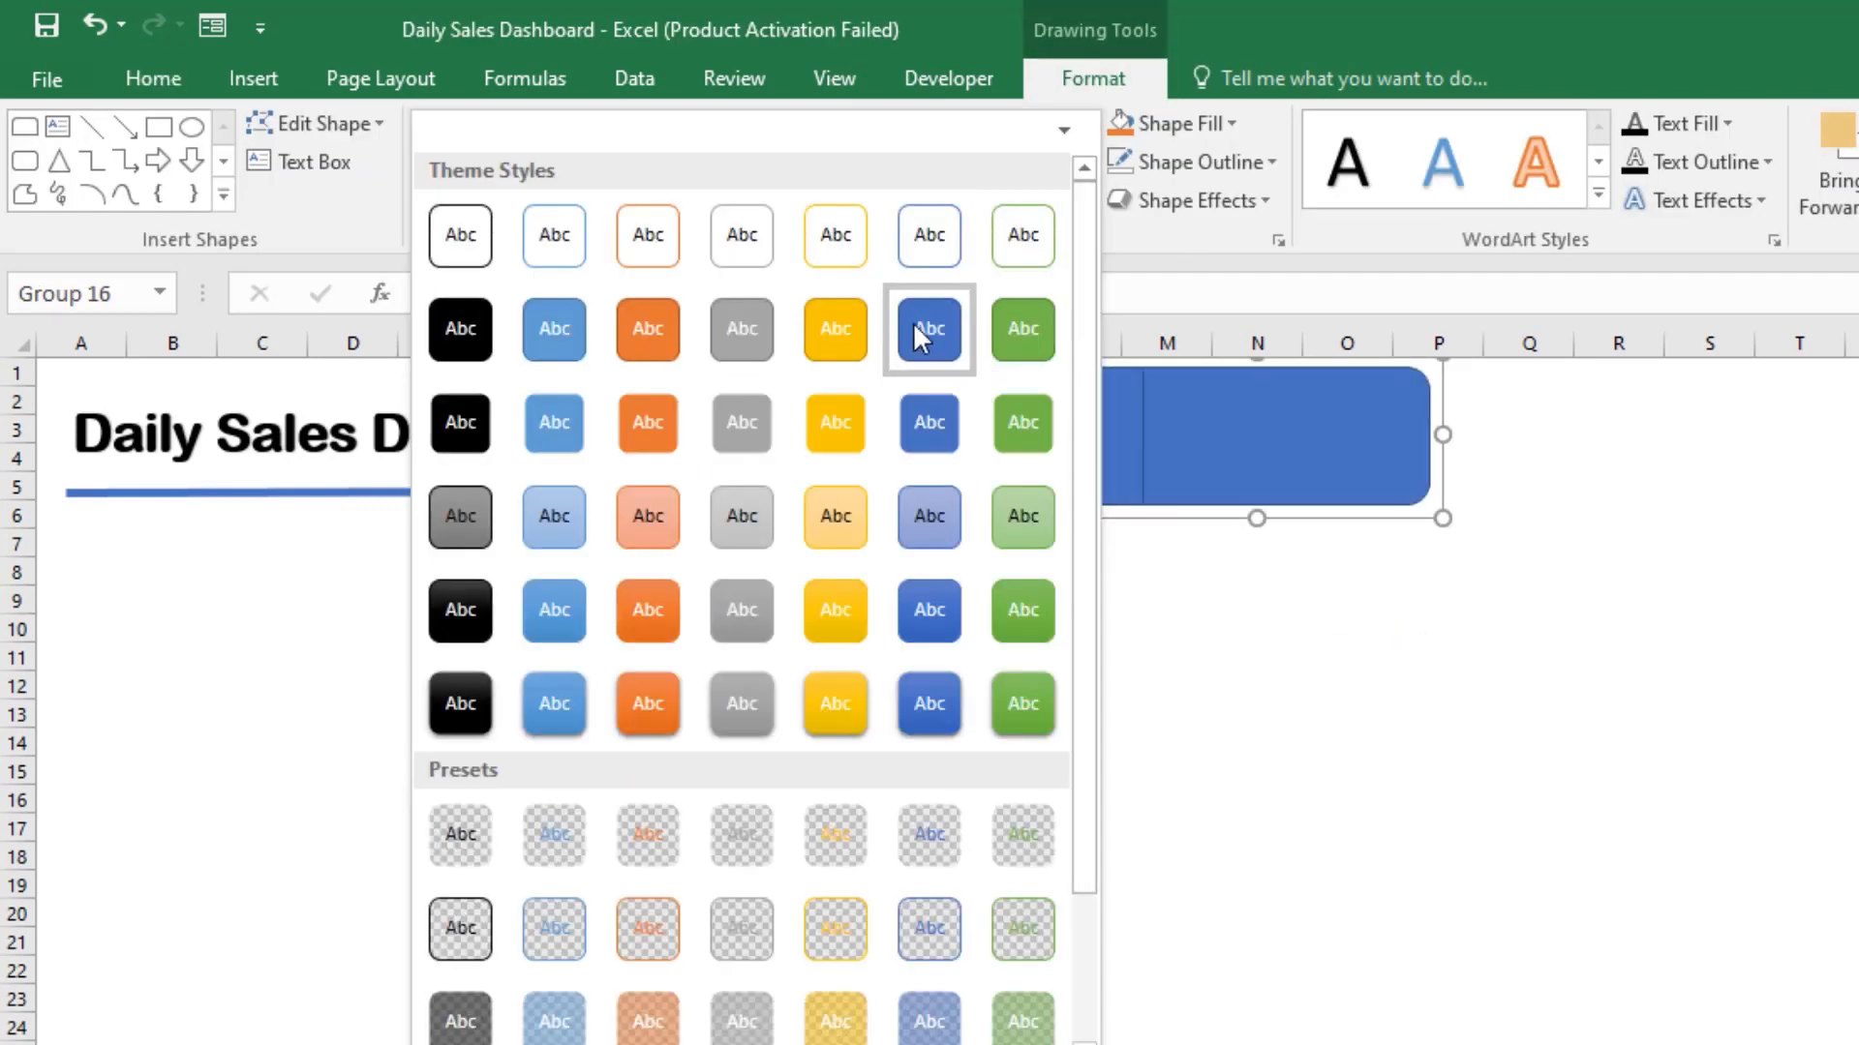
left_click(1011, 240)
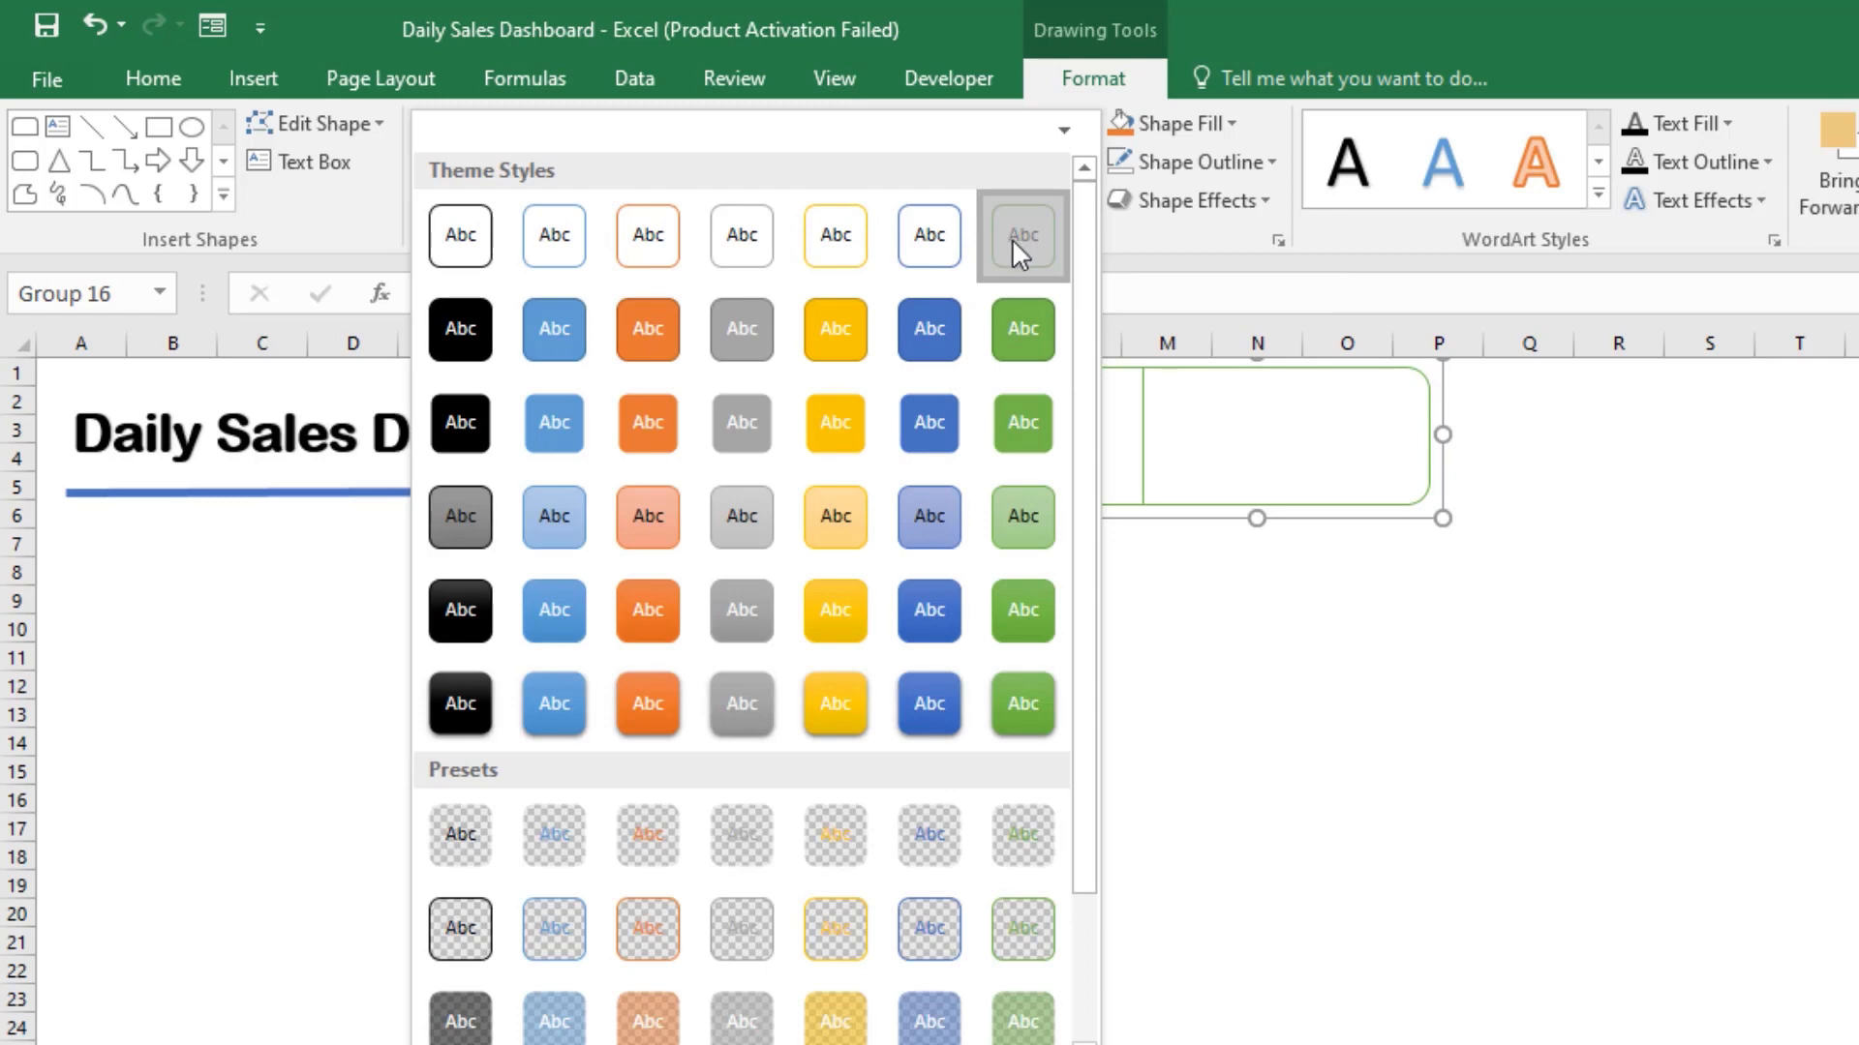
Step: Fill the strip at the duplicated card's left end with the green theme color
left_click(1131, 431)
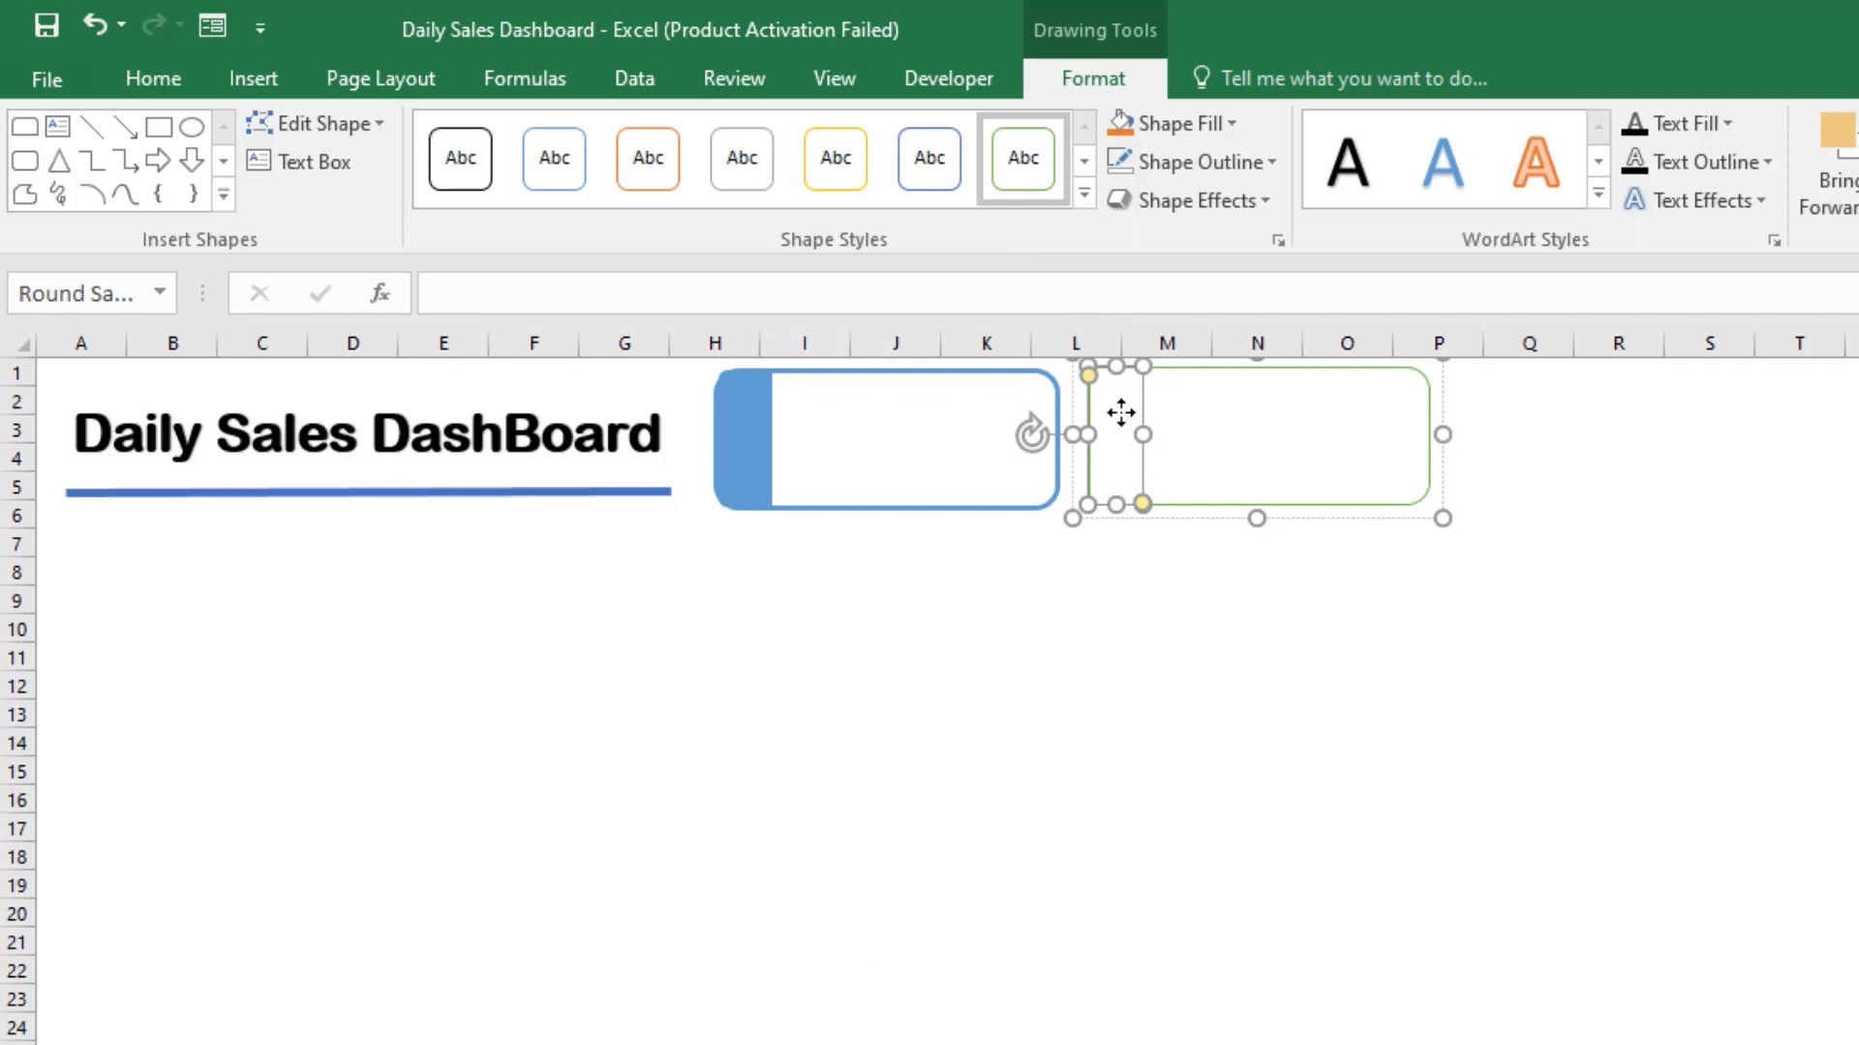
left_click(1183, 124)
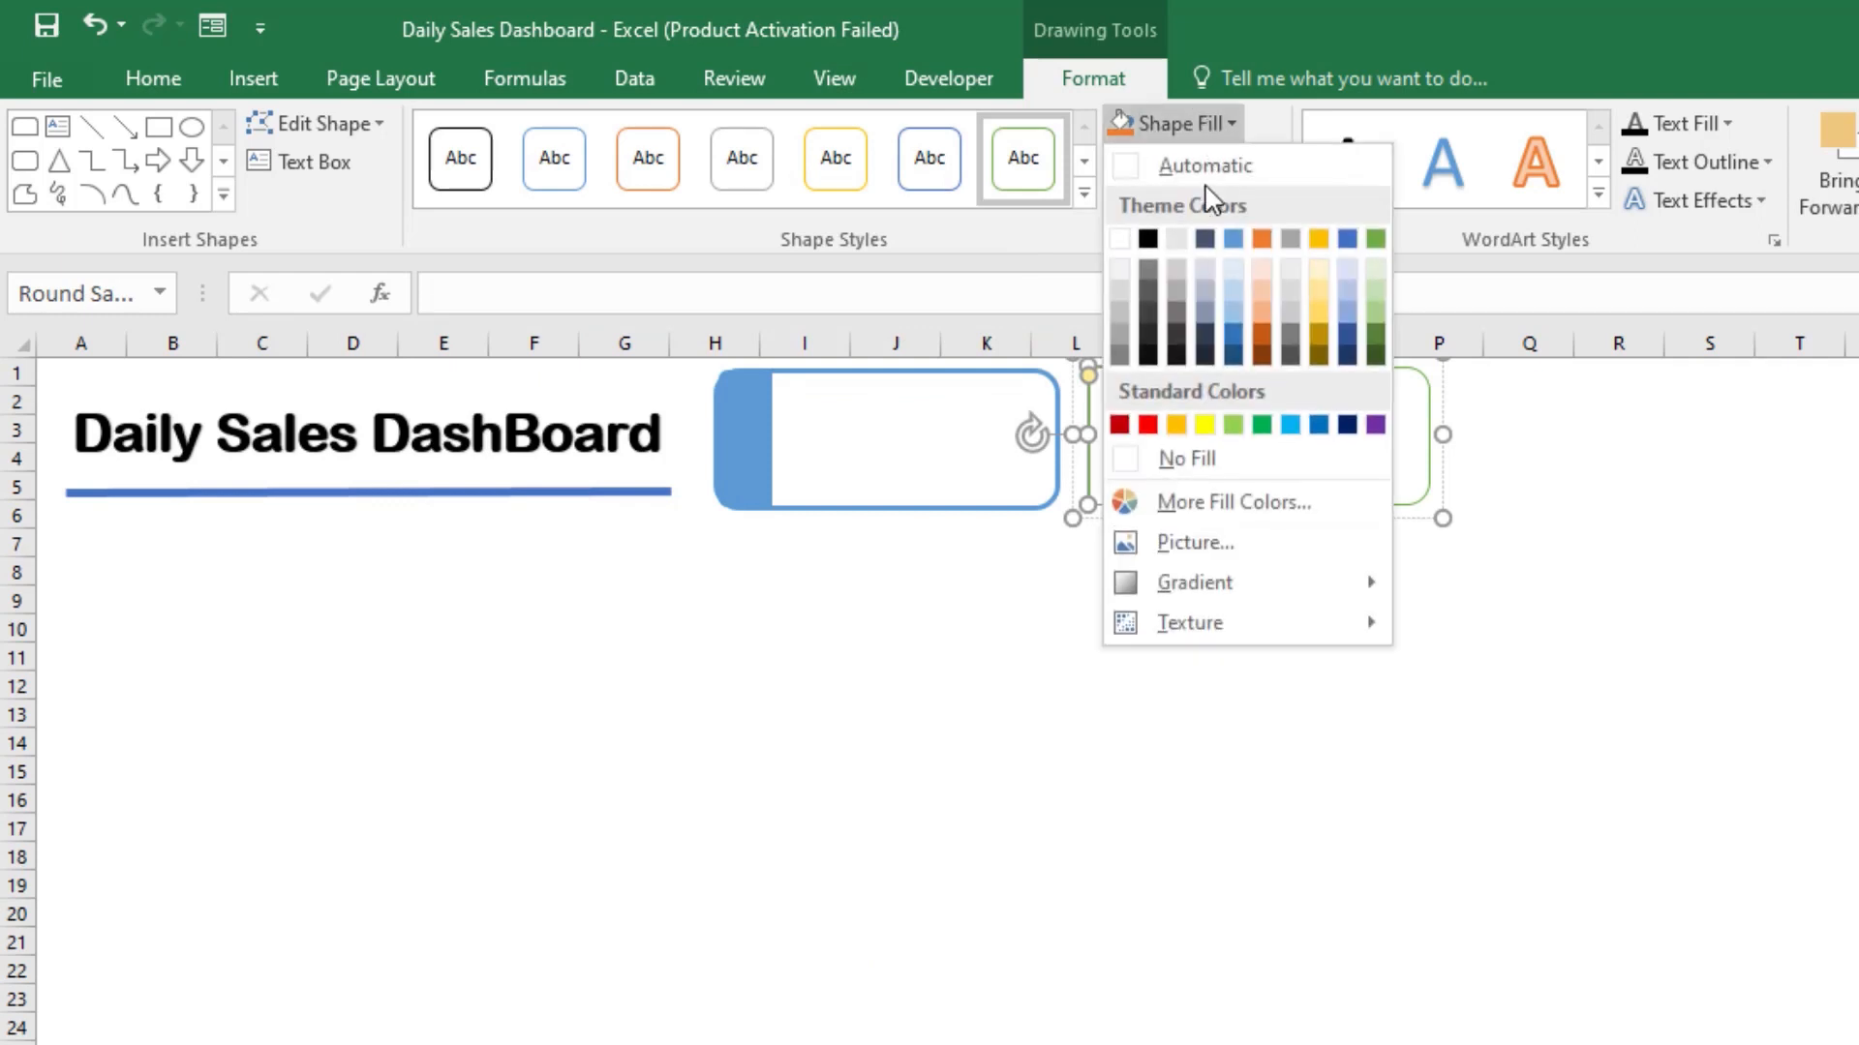
left_click(1375, 239)
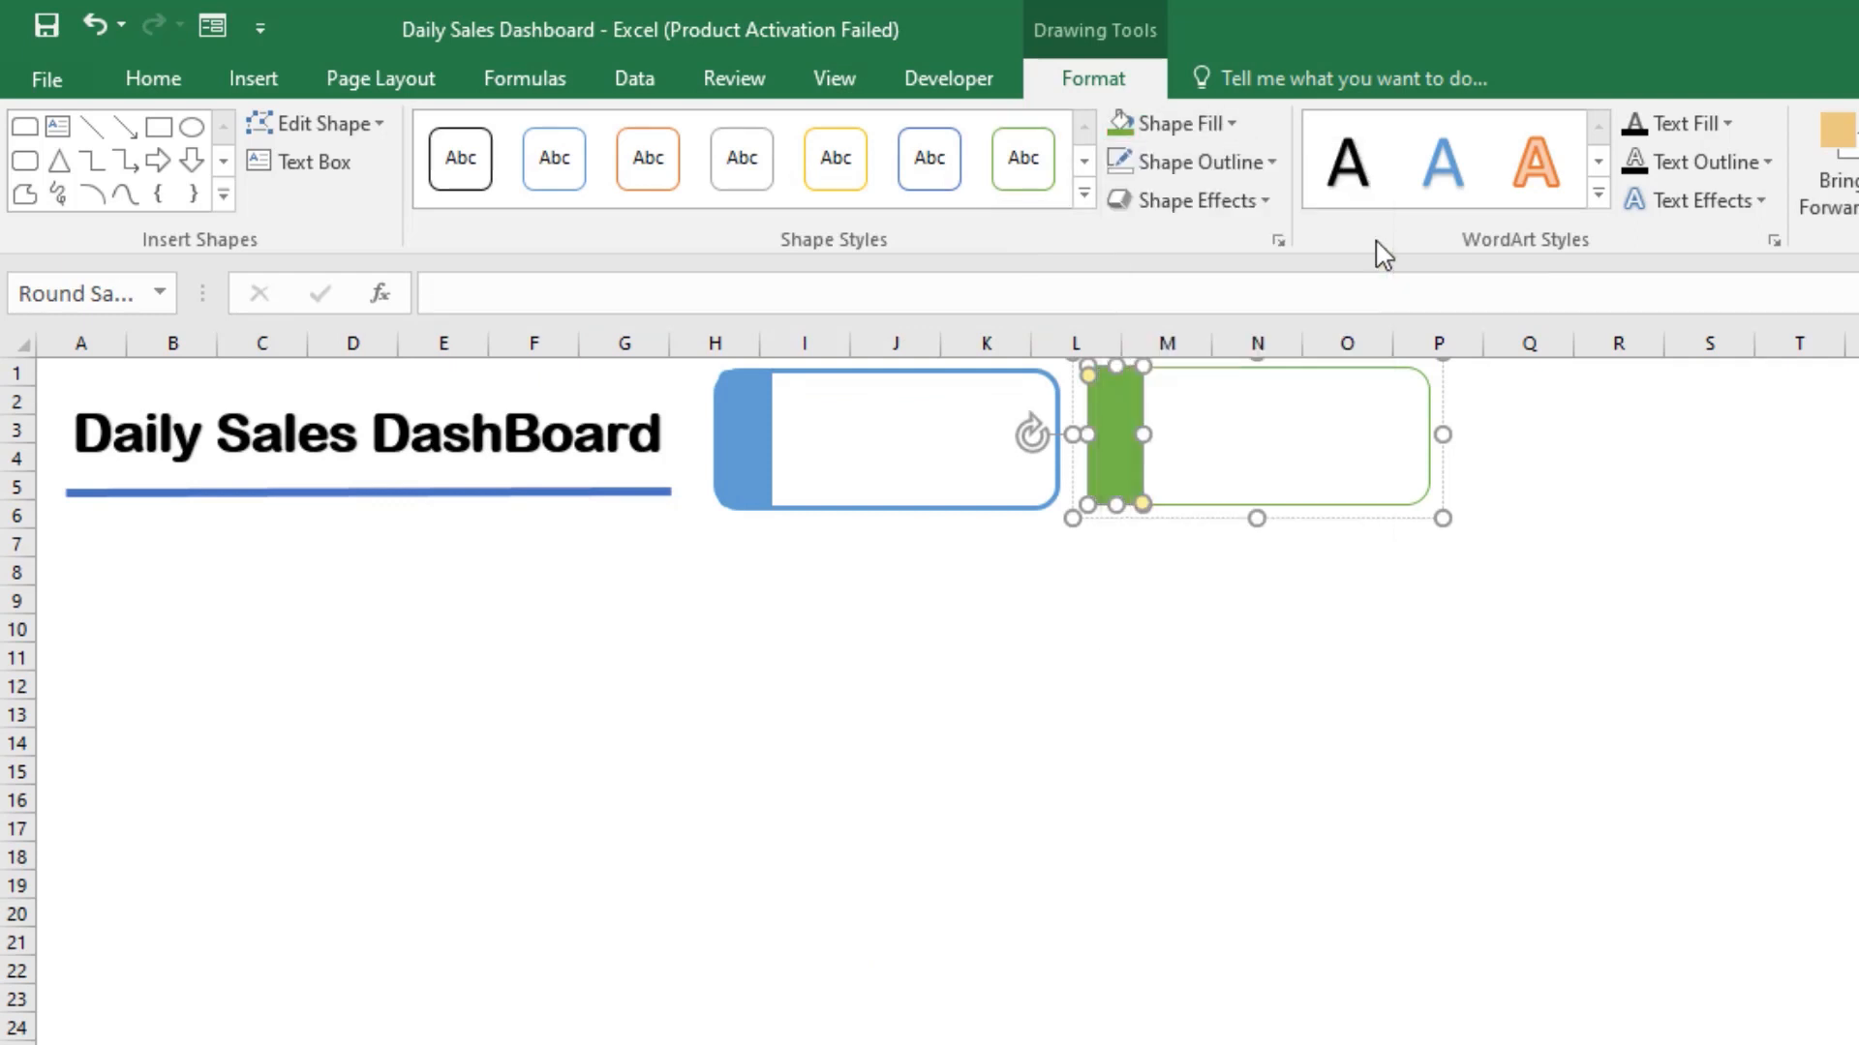
left_click(1254, 733)
left_click(1114, 431)
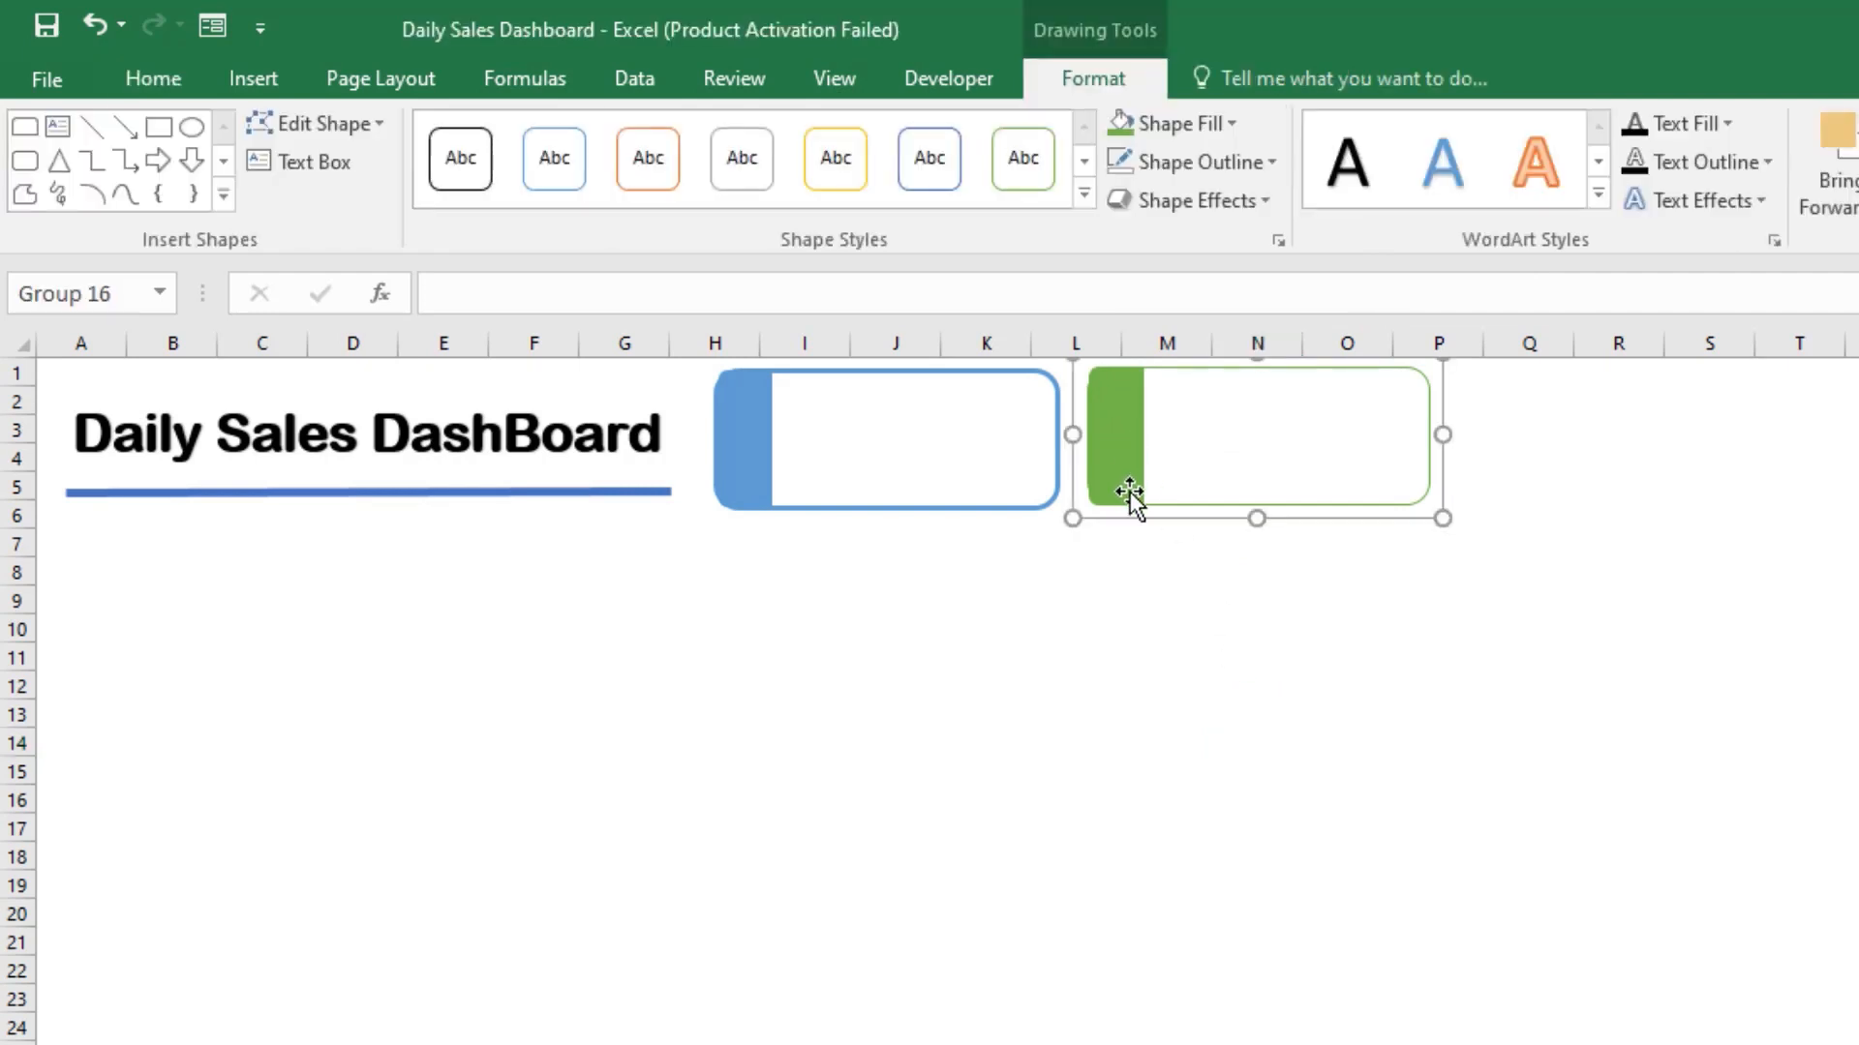
left_click(1118, 495)
right_click(1116, 496)
left_click(1089, 507)
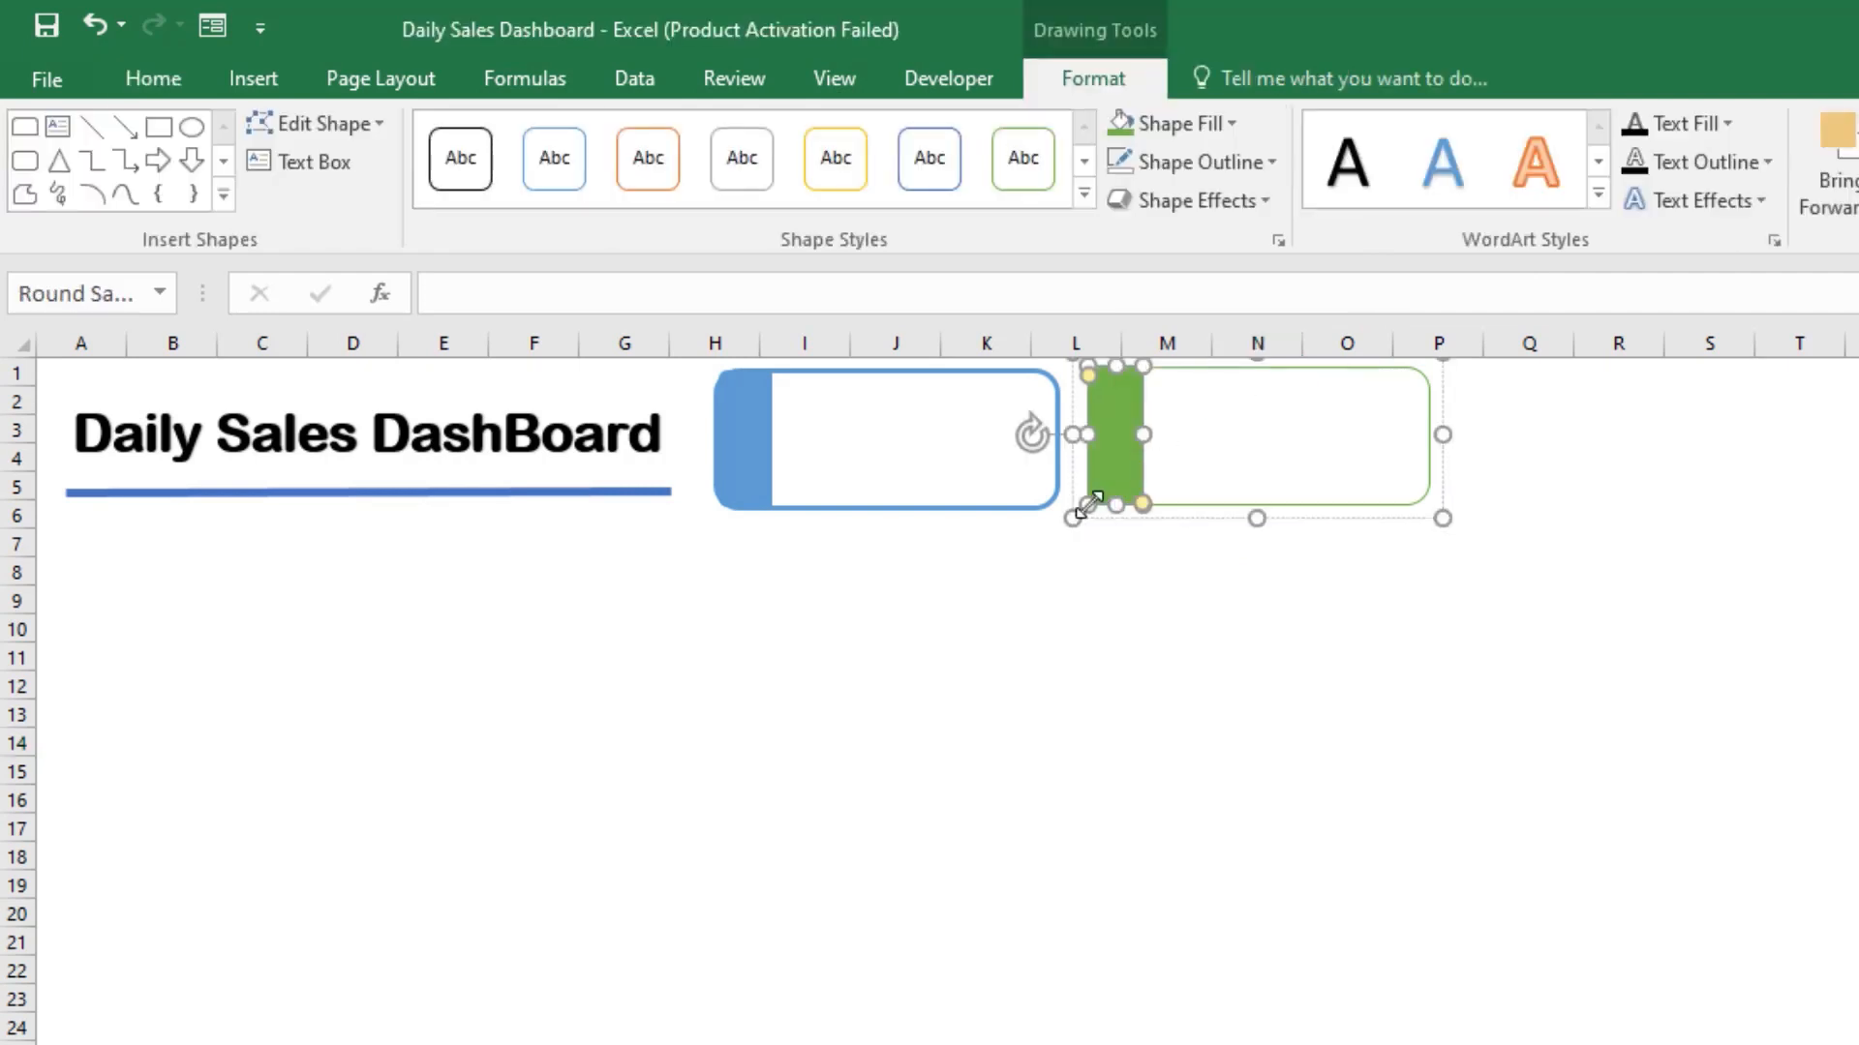
left_click_drag(1088, 504, 1088, 504)
left_click_drag(1240, 610, 1240, 616)
left_click(1148, 441)
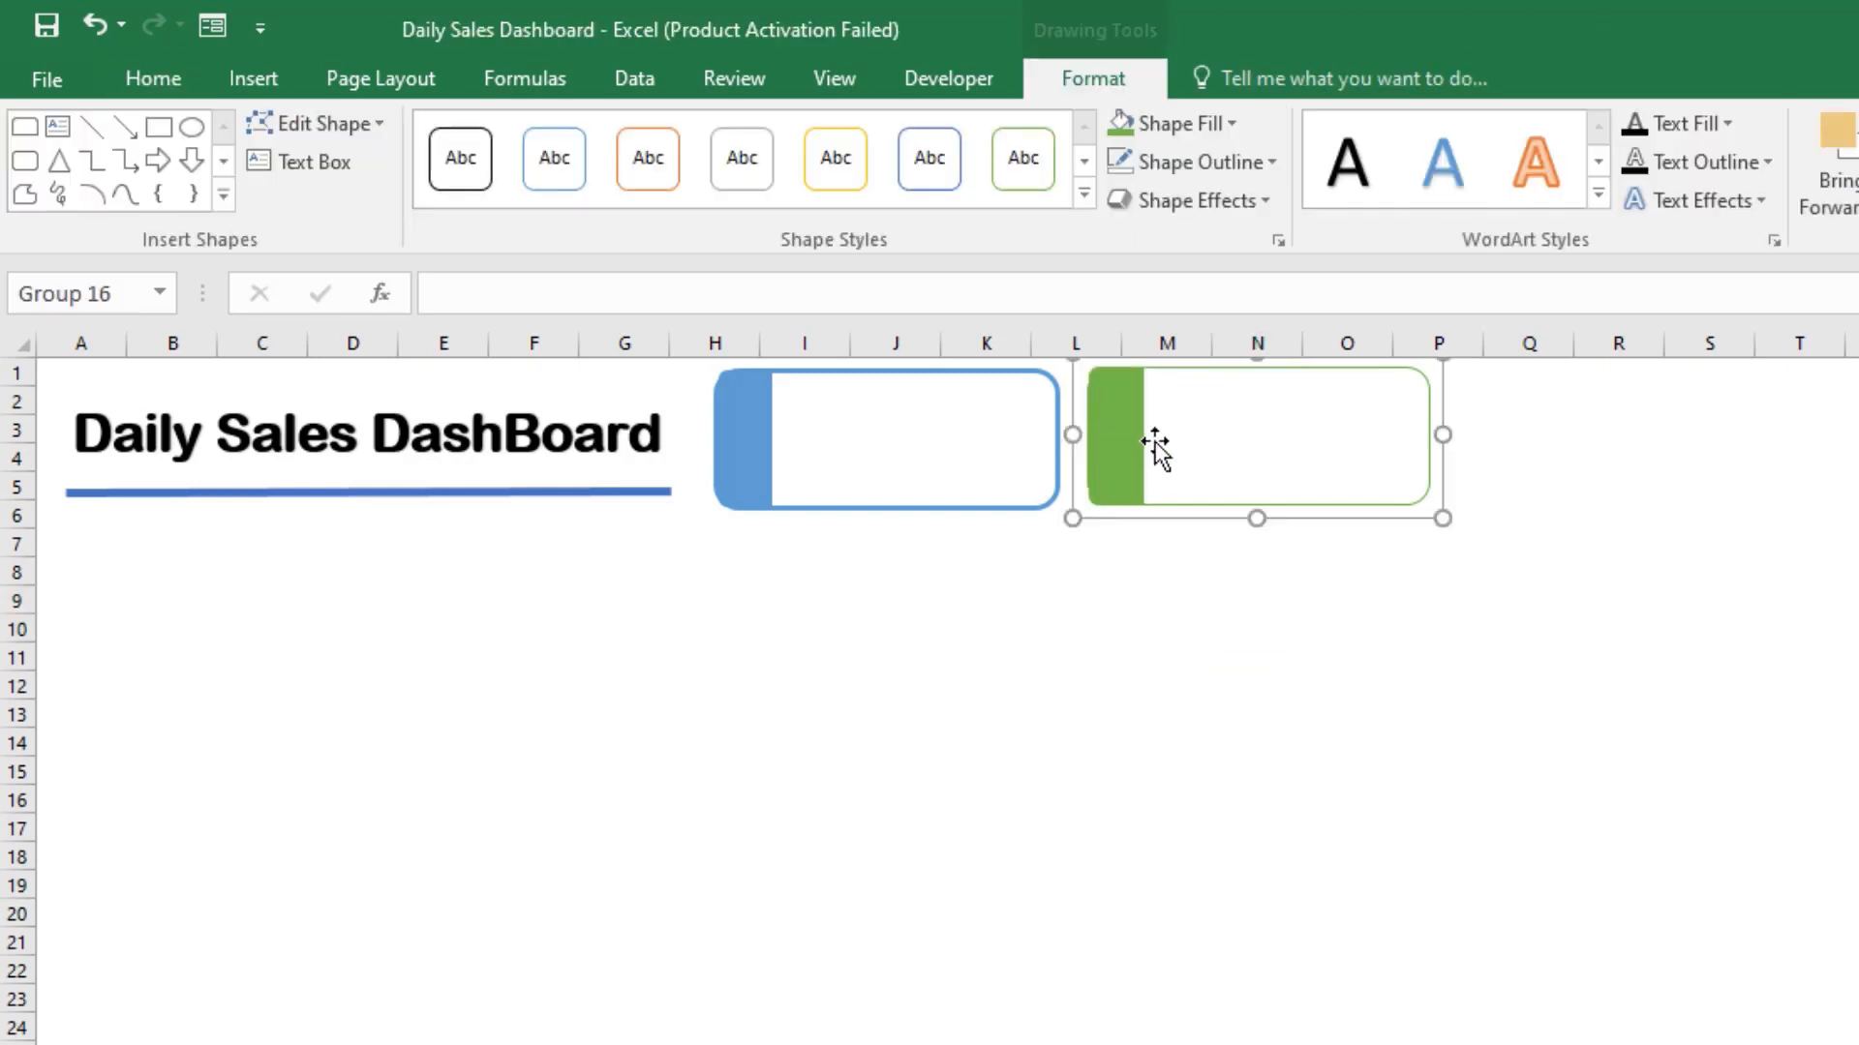
left_click(1251, 492)
left_click(1240, 573)
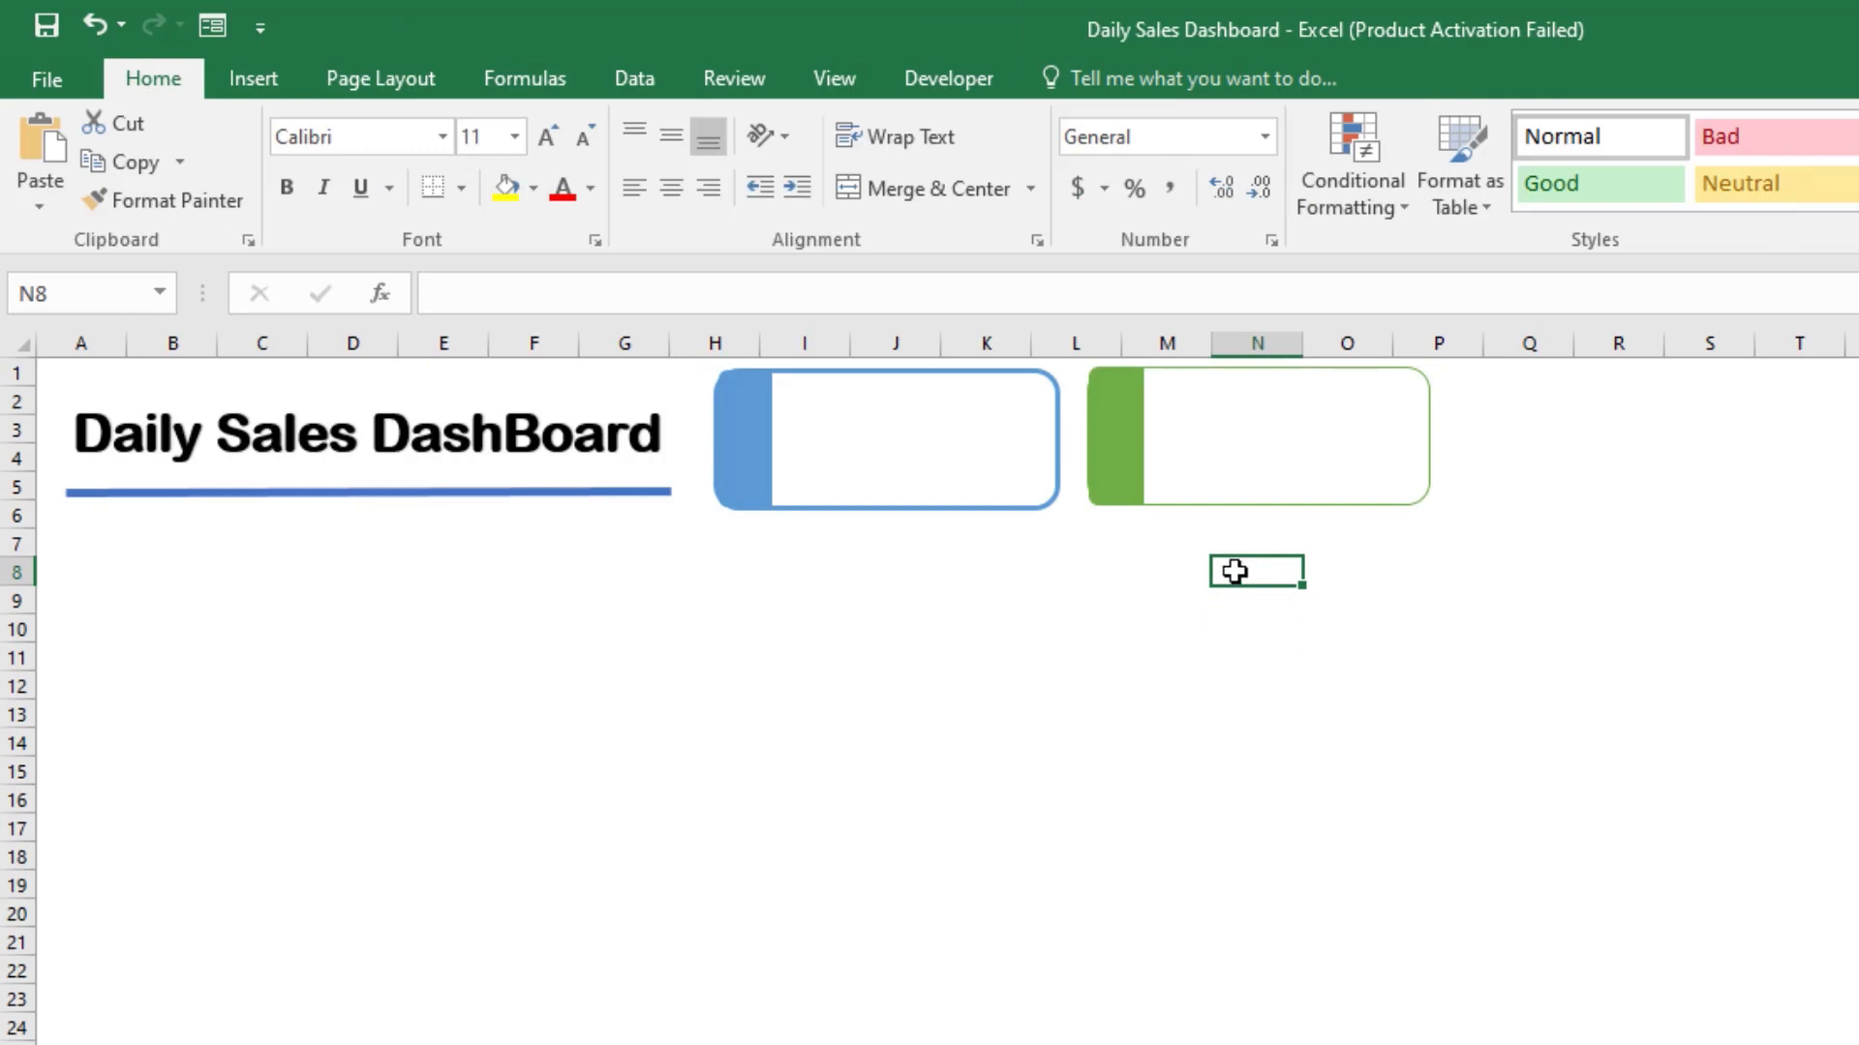
Step: Shift the green card slightly away from the blue card and adjust its strip to follow the card's rounded left corners
left_click_drag(1091, 414, 1118, 424)
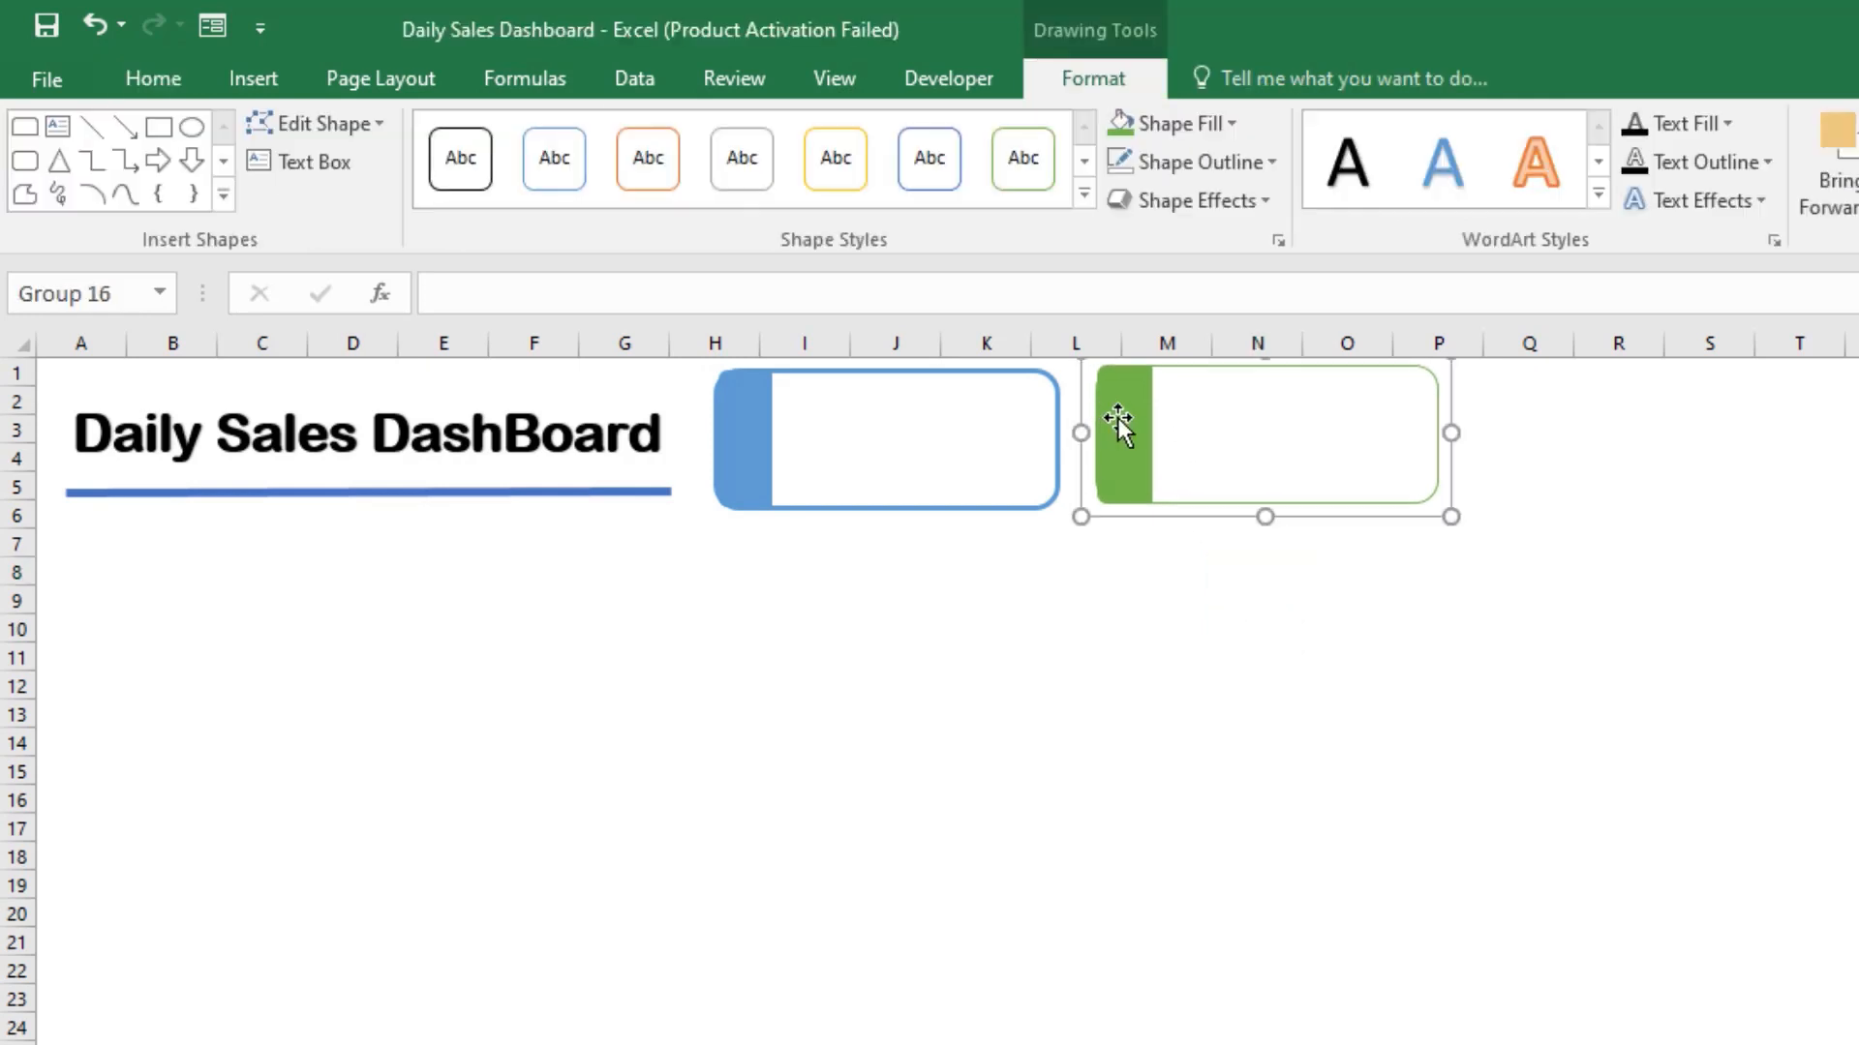
left_click(1118, 416)
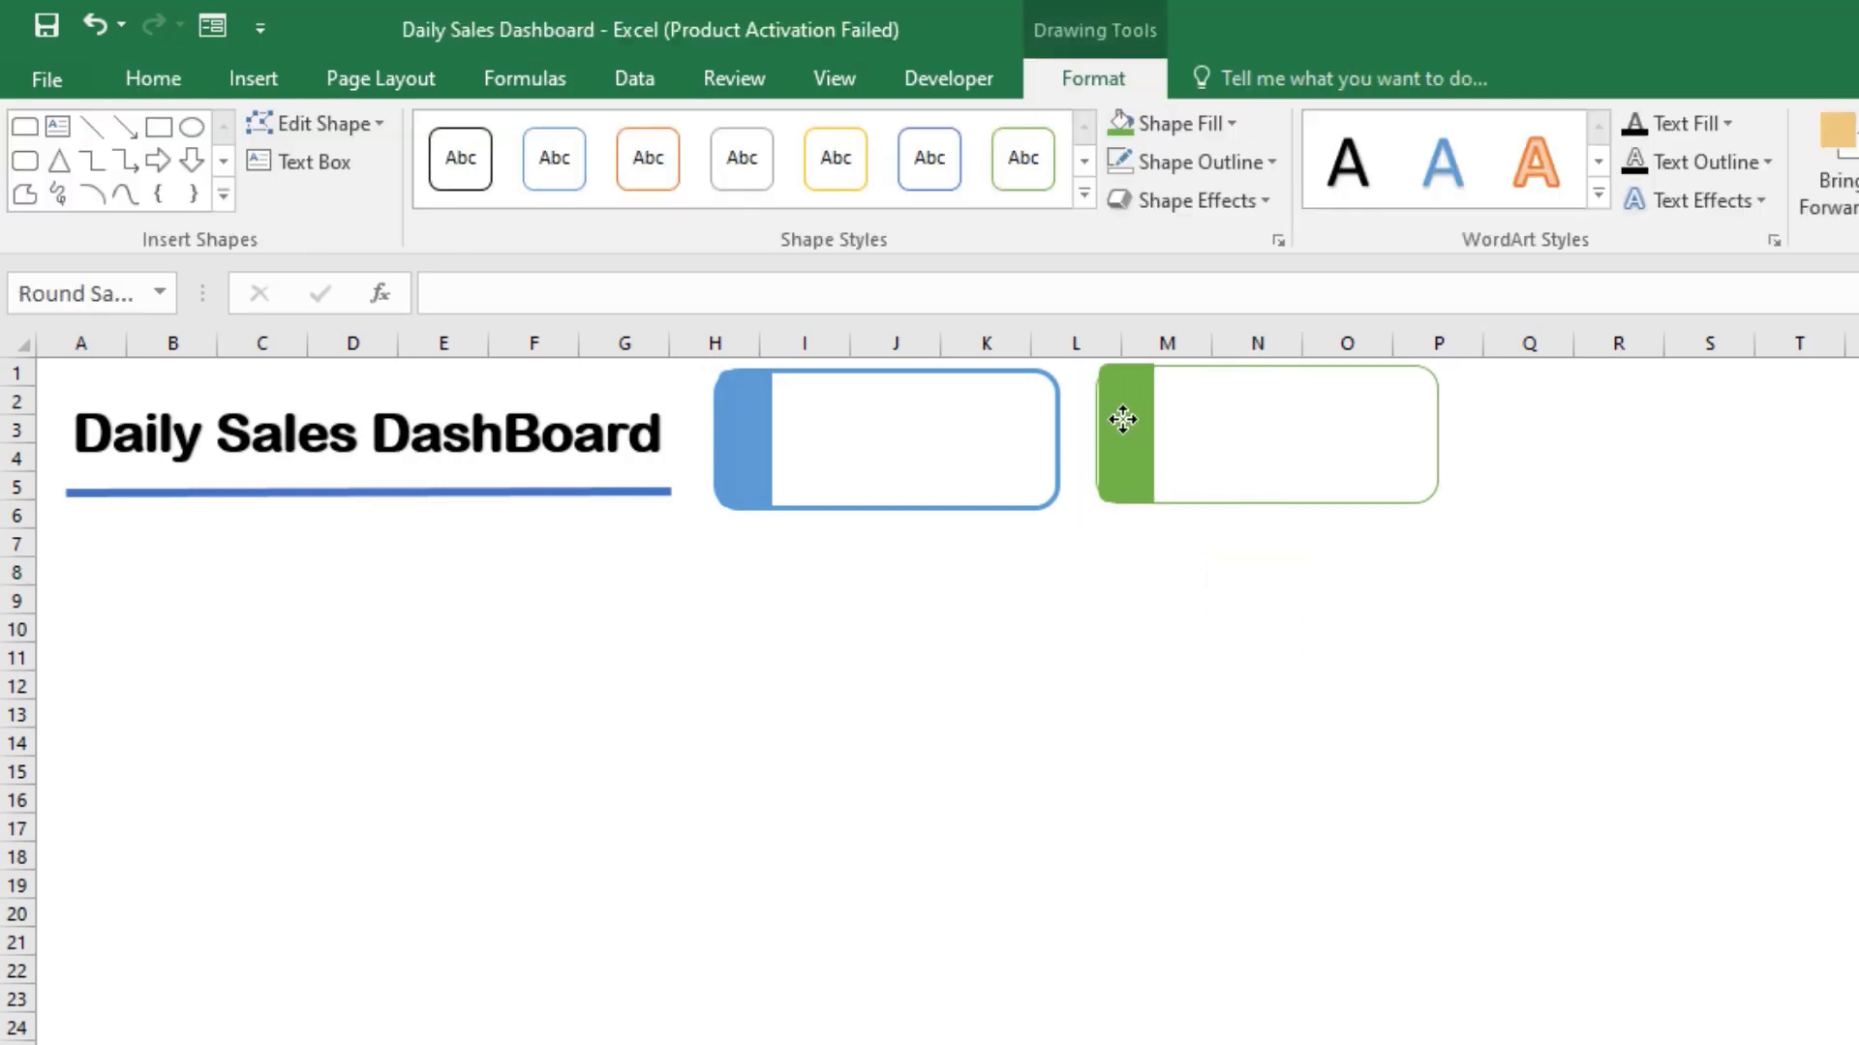
left_click_drag(1121, 419, 1092, 367)
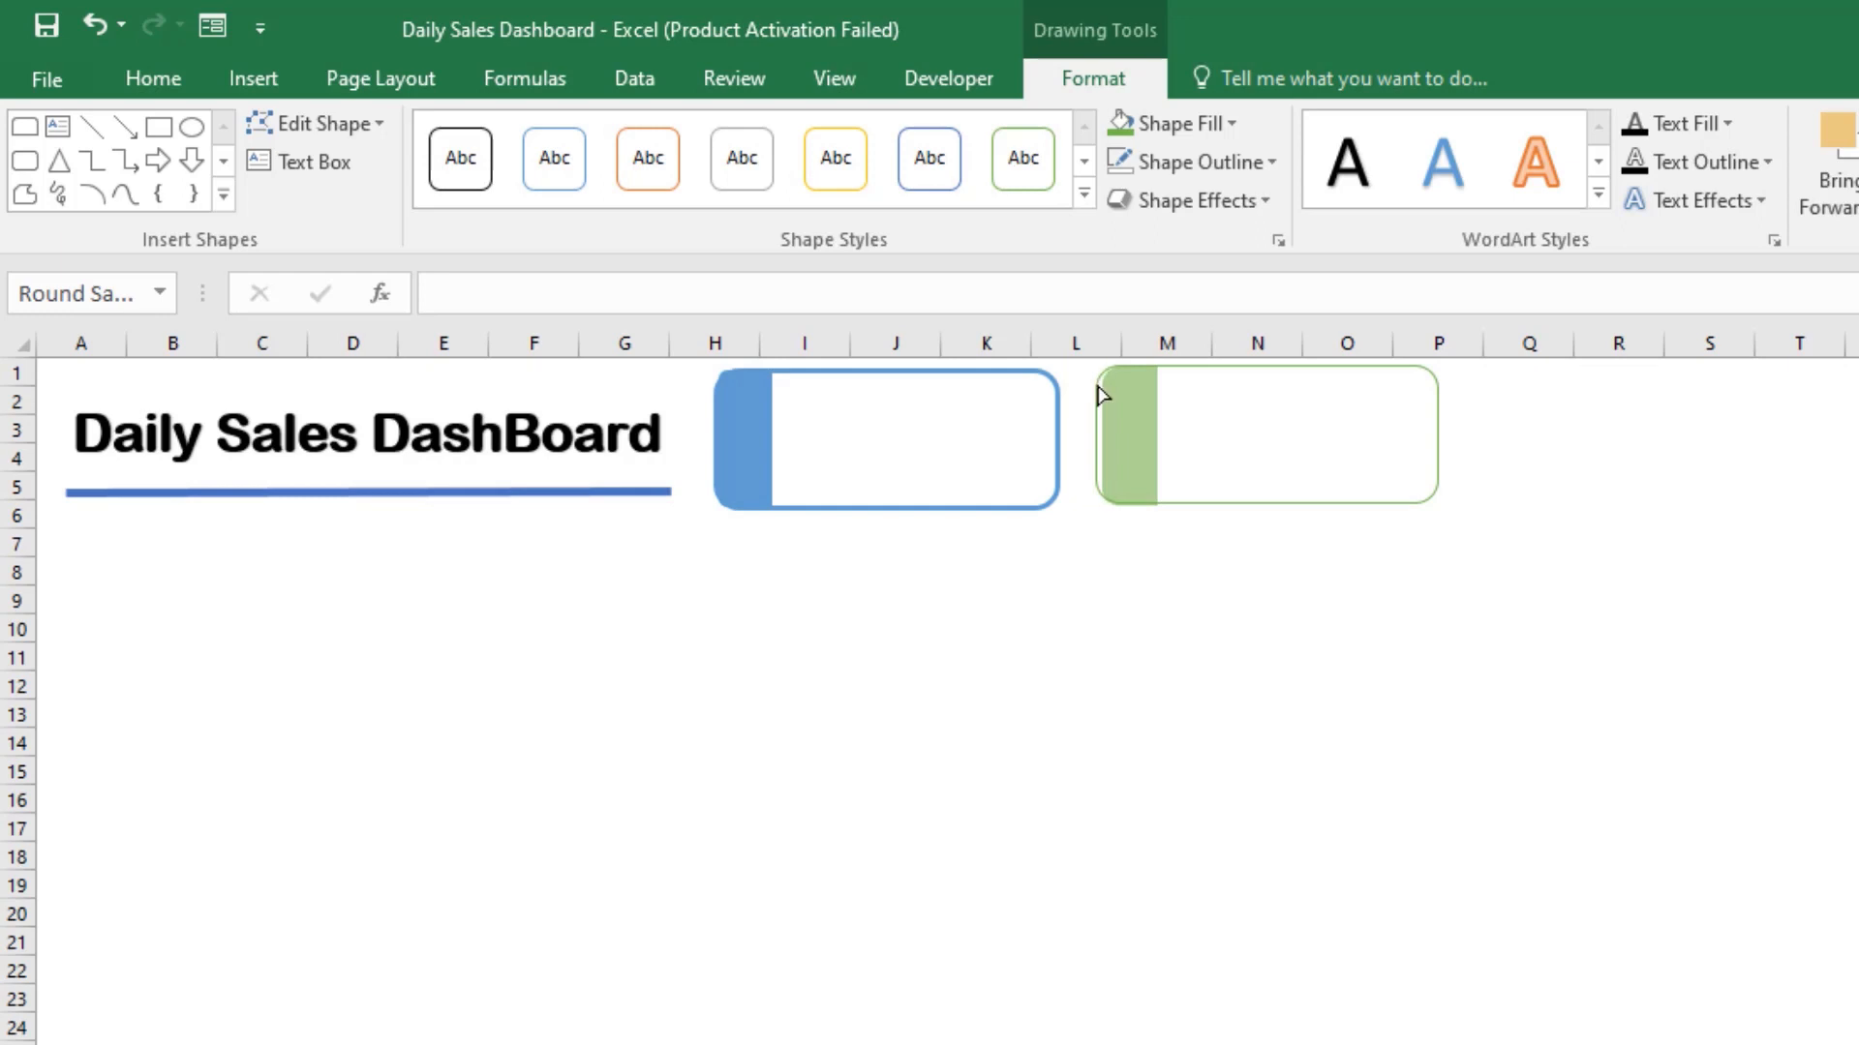
left_click_drag(1101, 394, 1099, 394)
left_click(1166, 597)
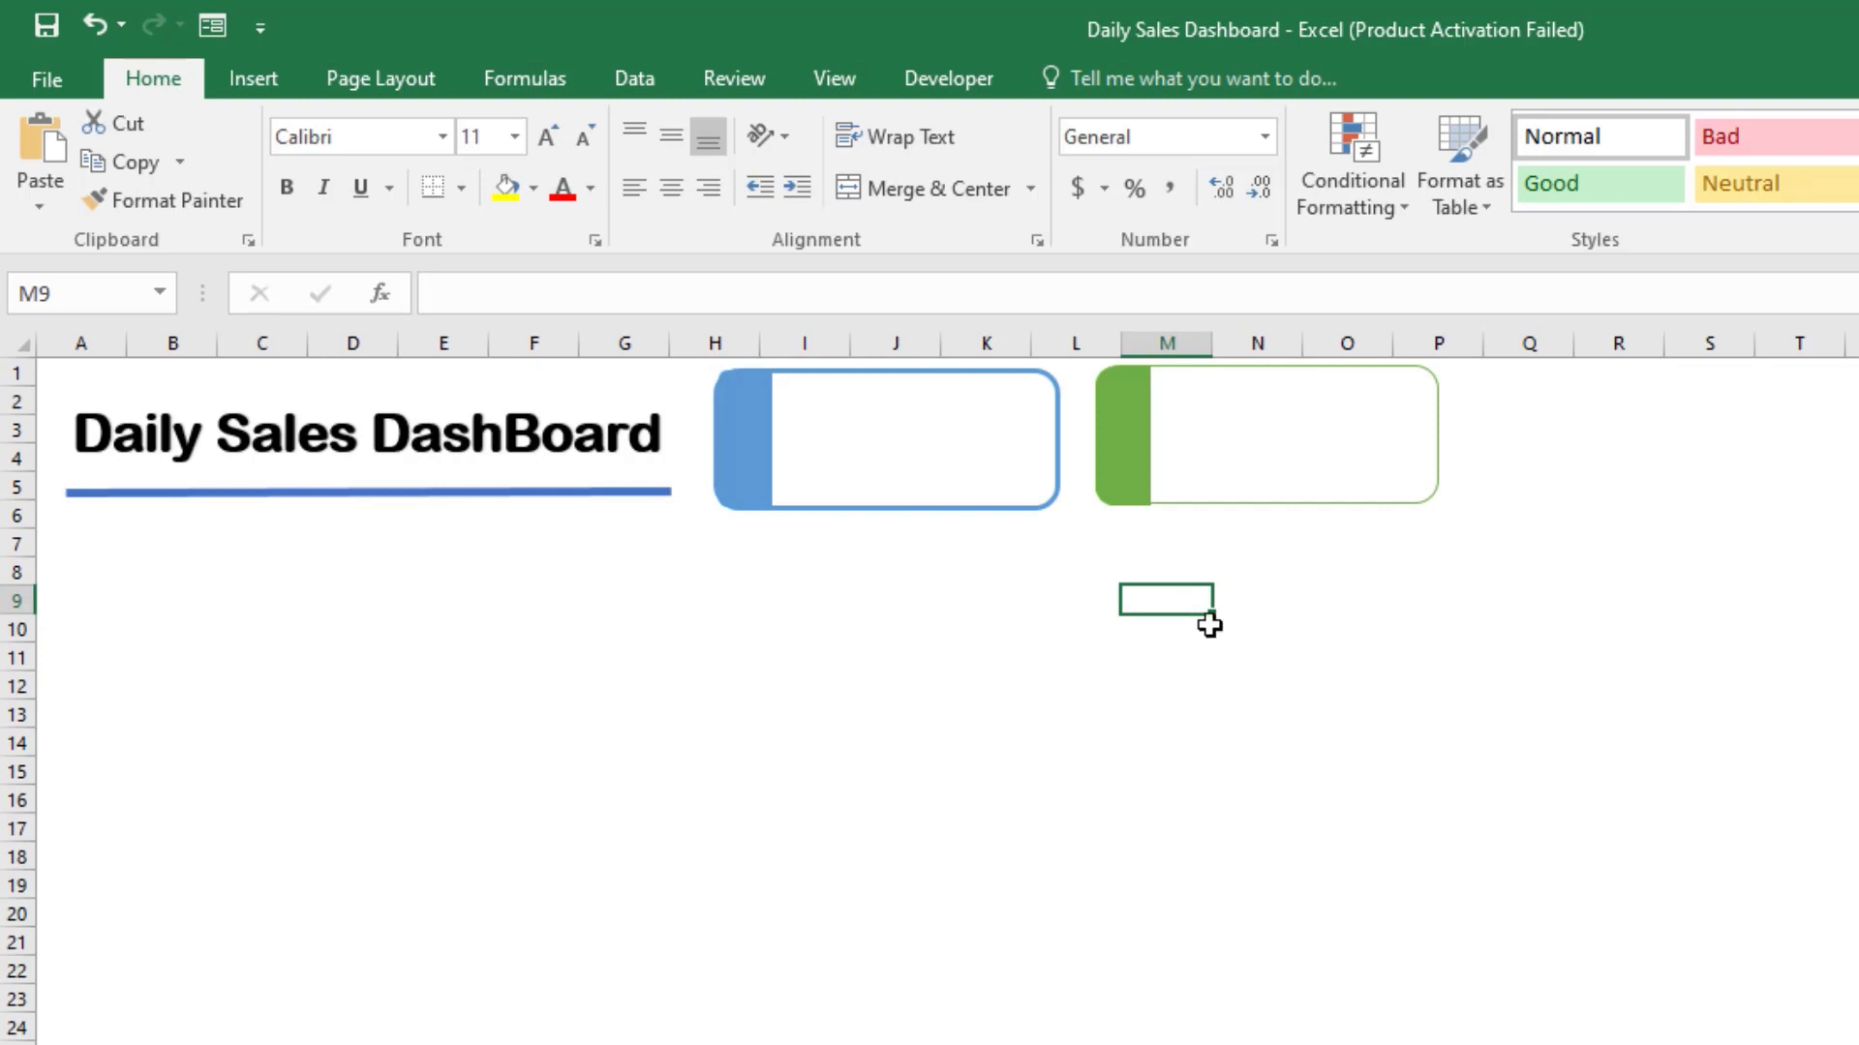
Step: Enlarge the green card slightly and move it further from the blue card, over columns M to Q
left_click(1363, 448)
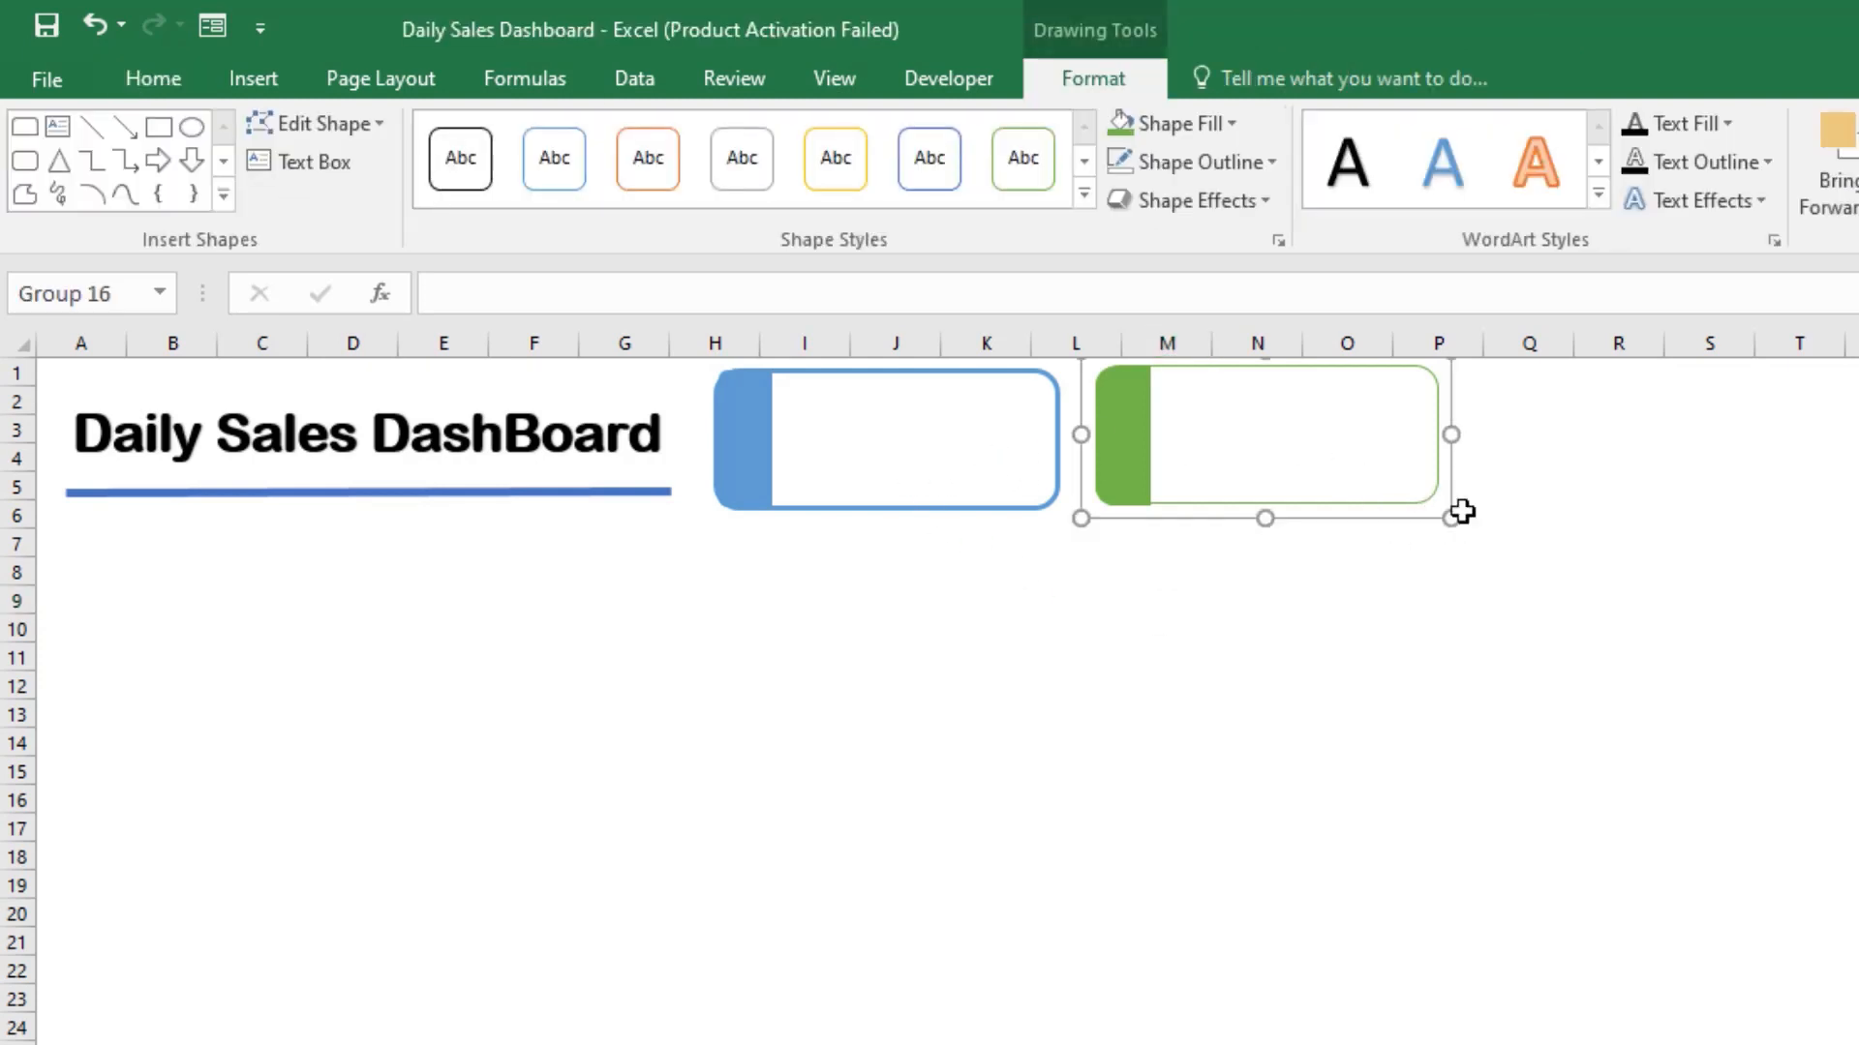
left_click_drag(1450, 518, 1448, 510)
left_click(1463, 620)
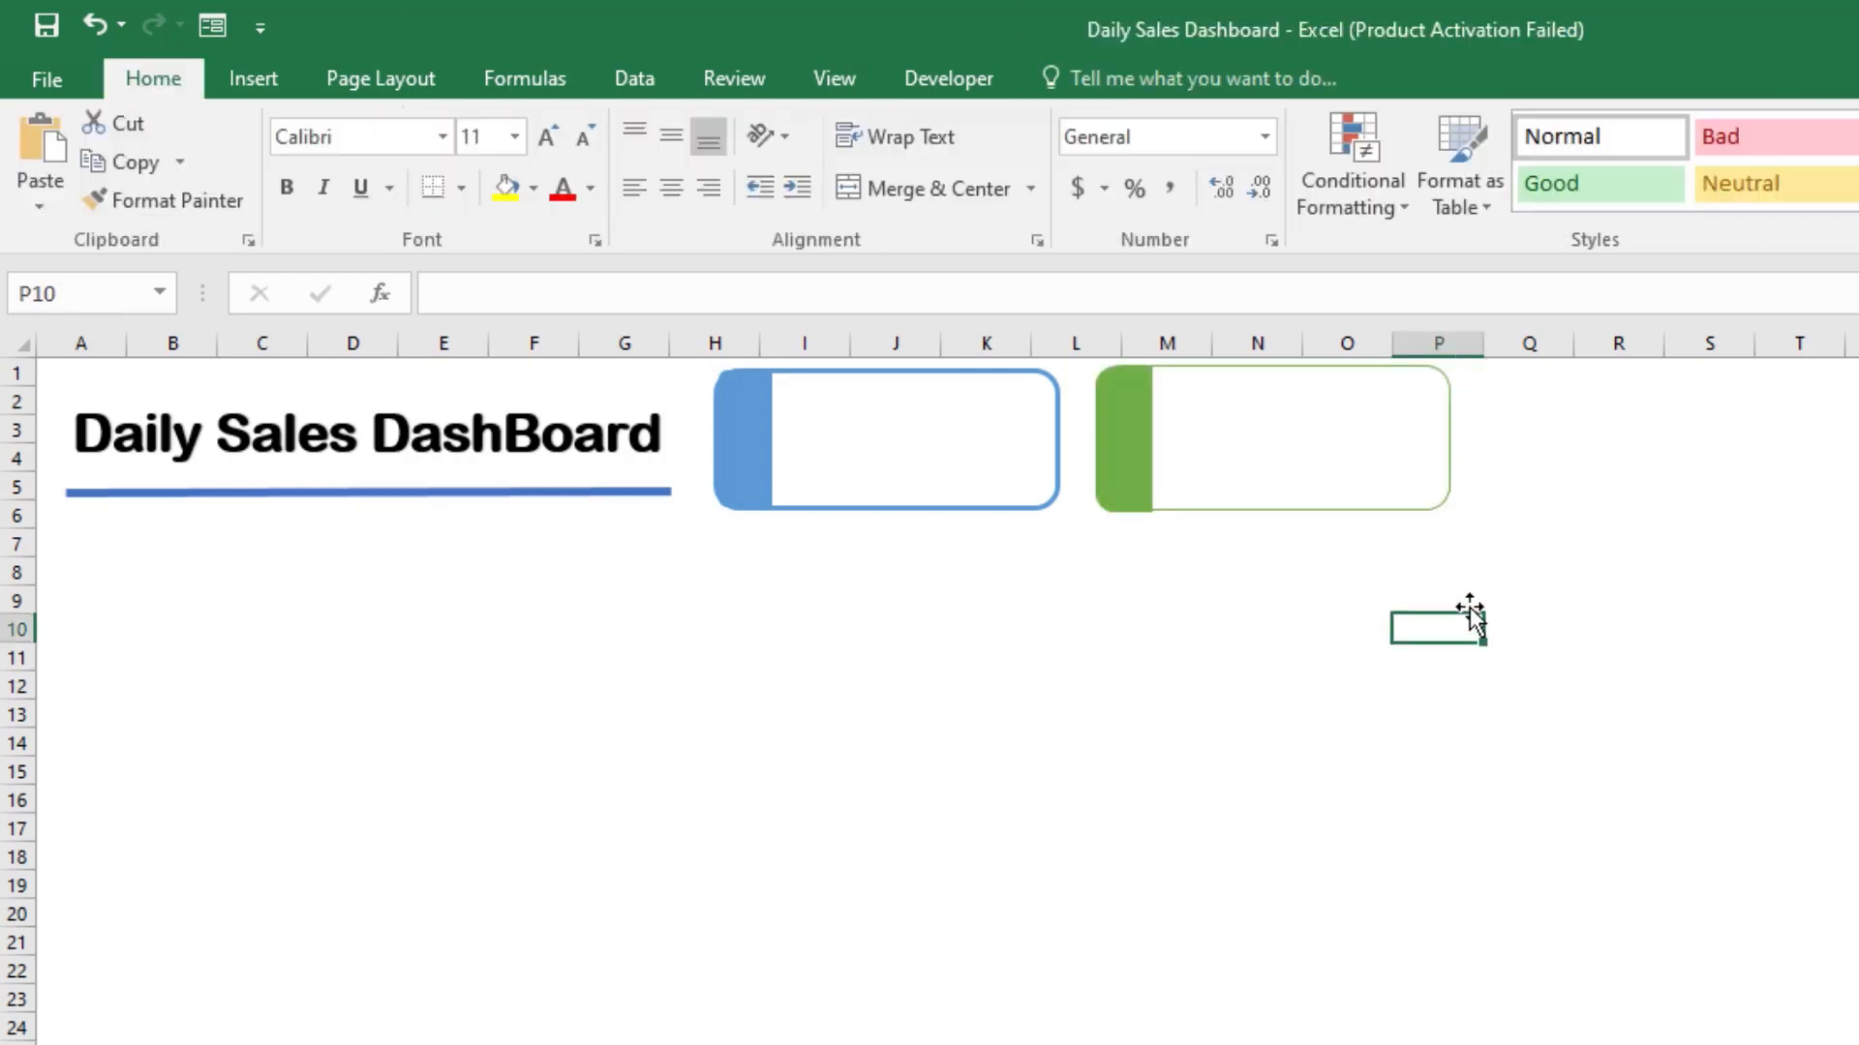
left_click_drag(1269, 473, 1316, 470)
left_click(1287, 679)
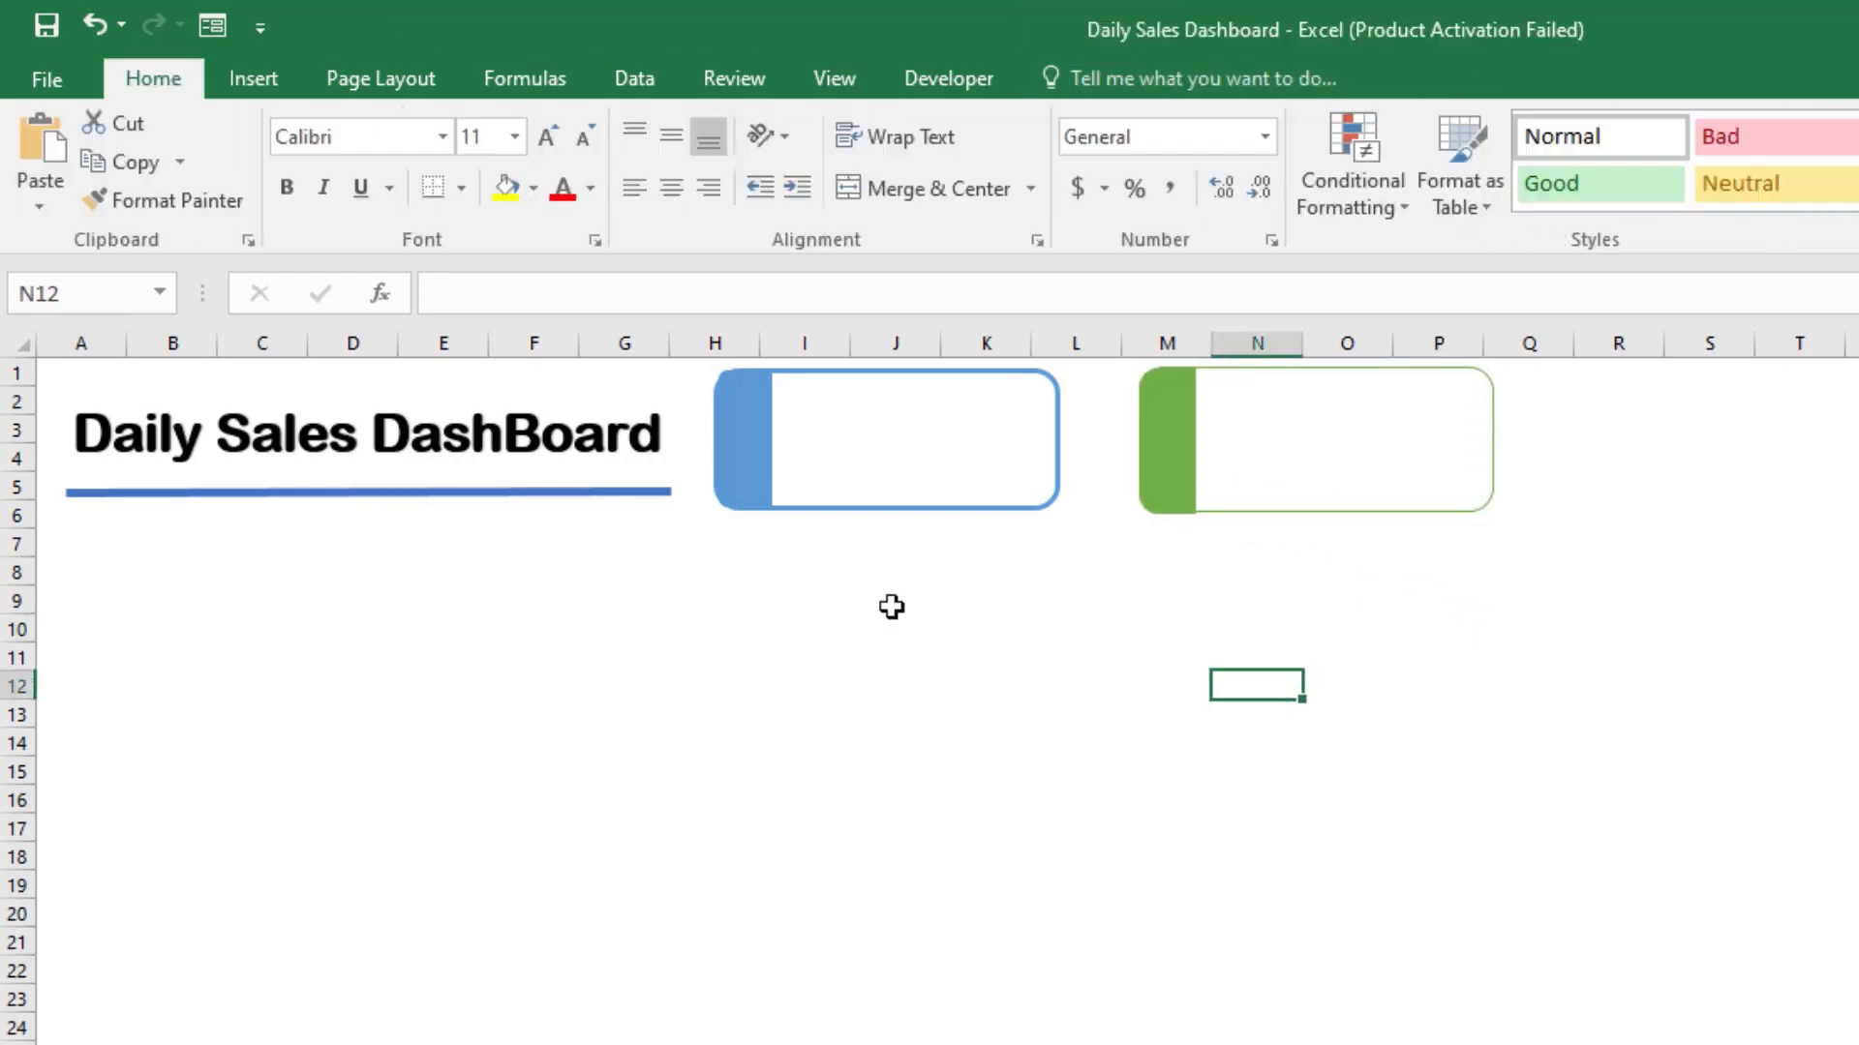
Step: Adjust the blue strip's corner rounding to follow the blue card's left corners
left_click(745, 456)
left_click(756, 481)
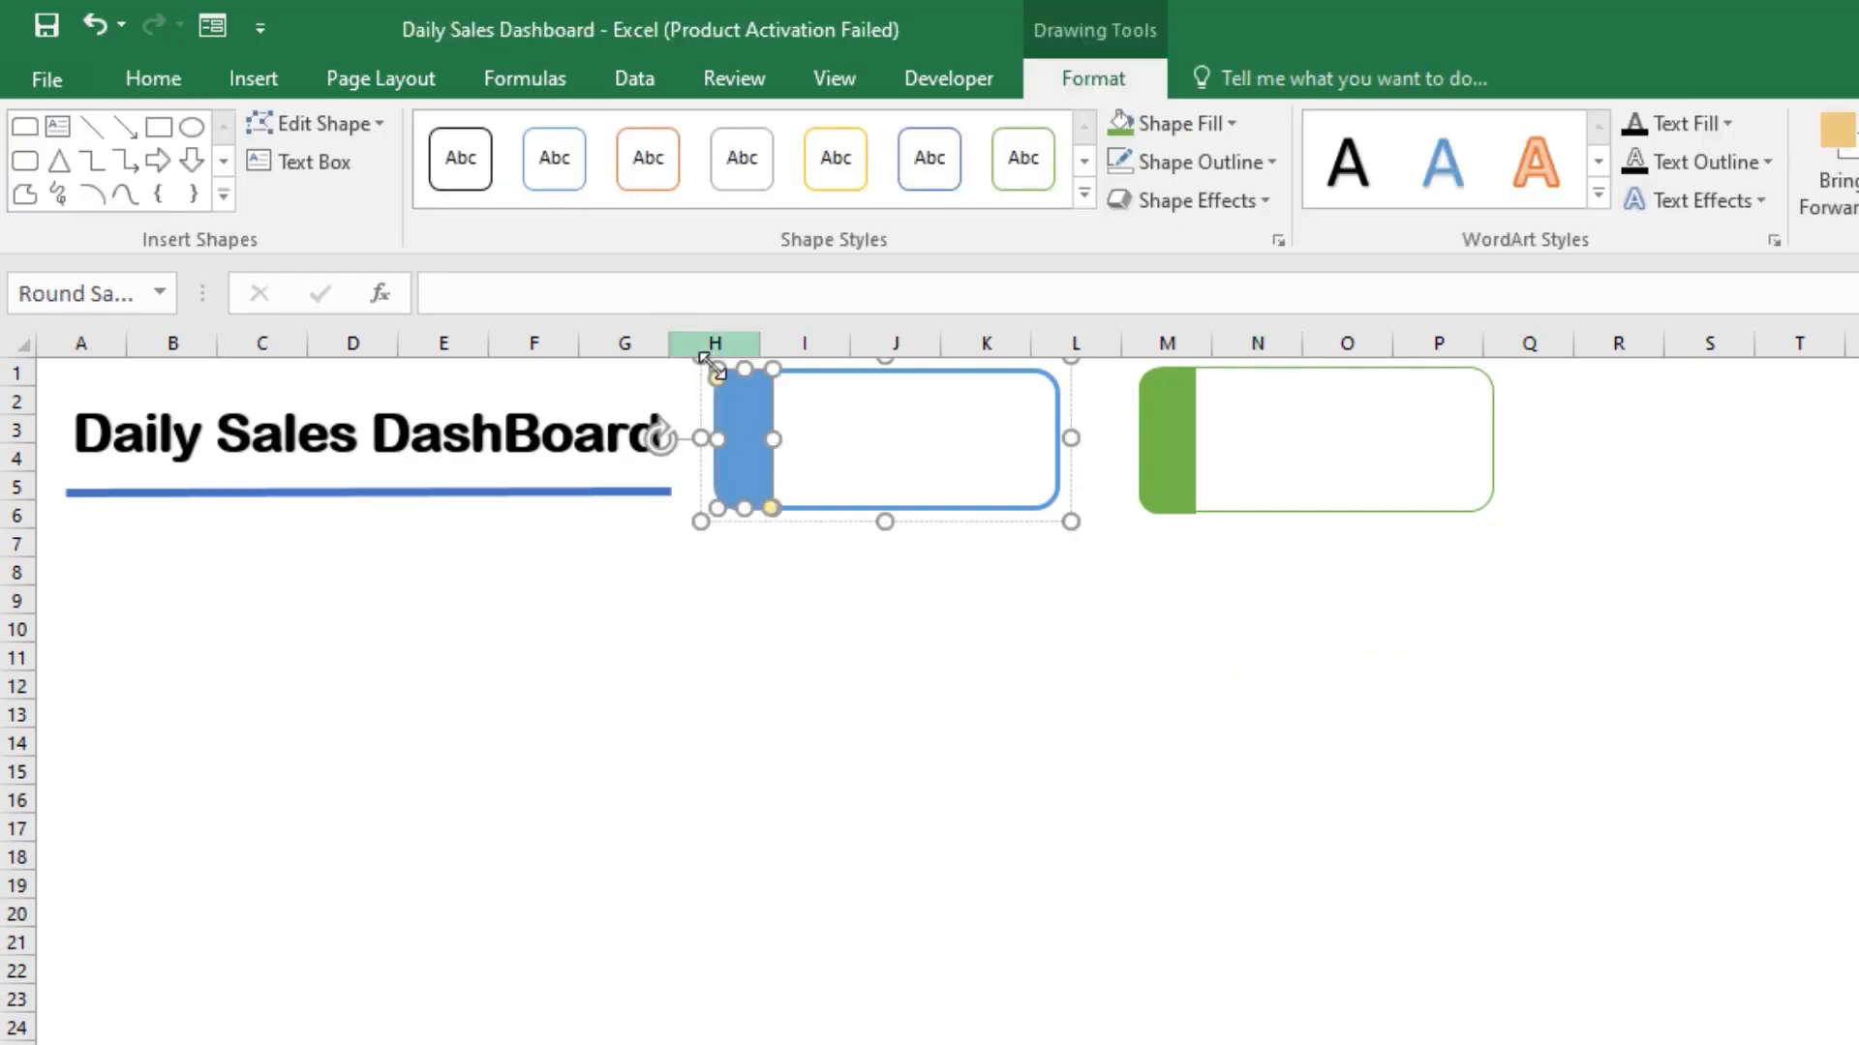
left_click_drag(714, 385, 745, 408)
left_click(755, 627)
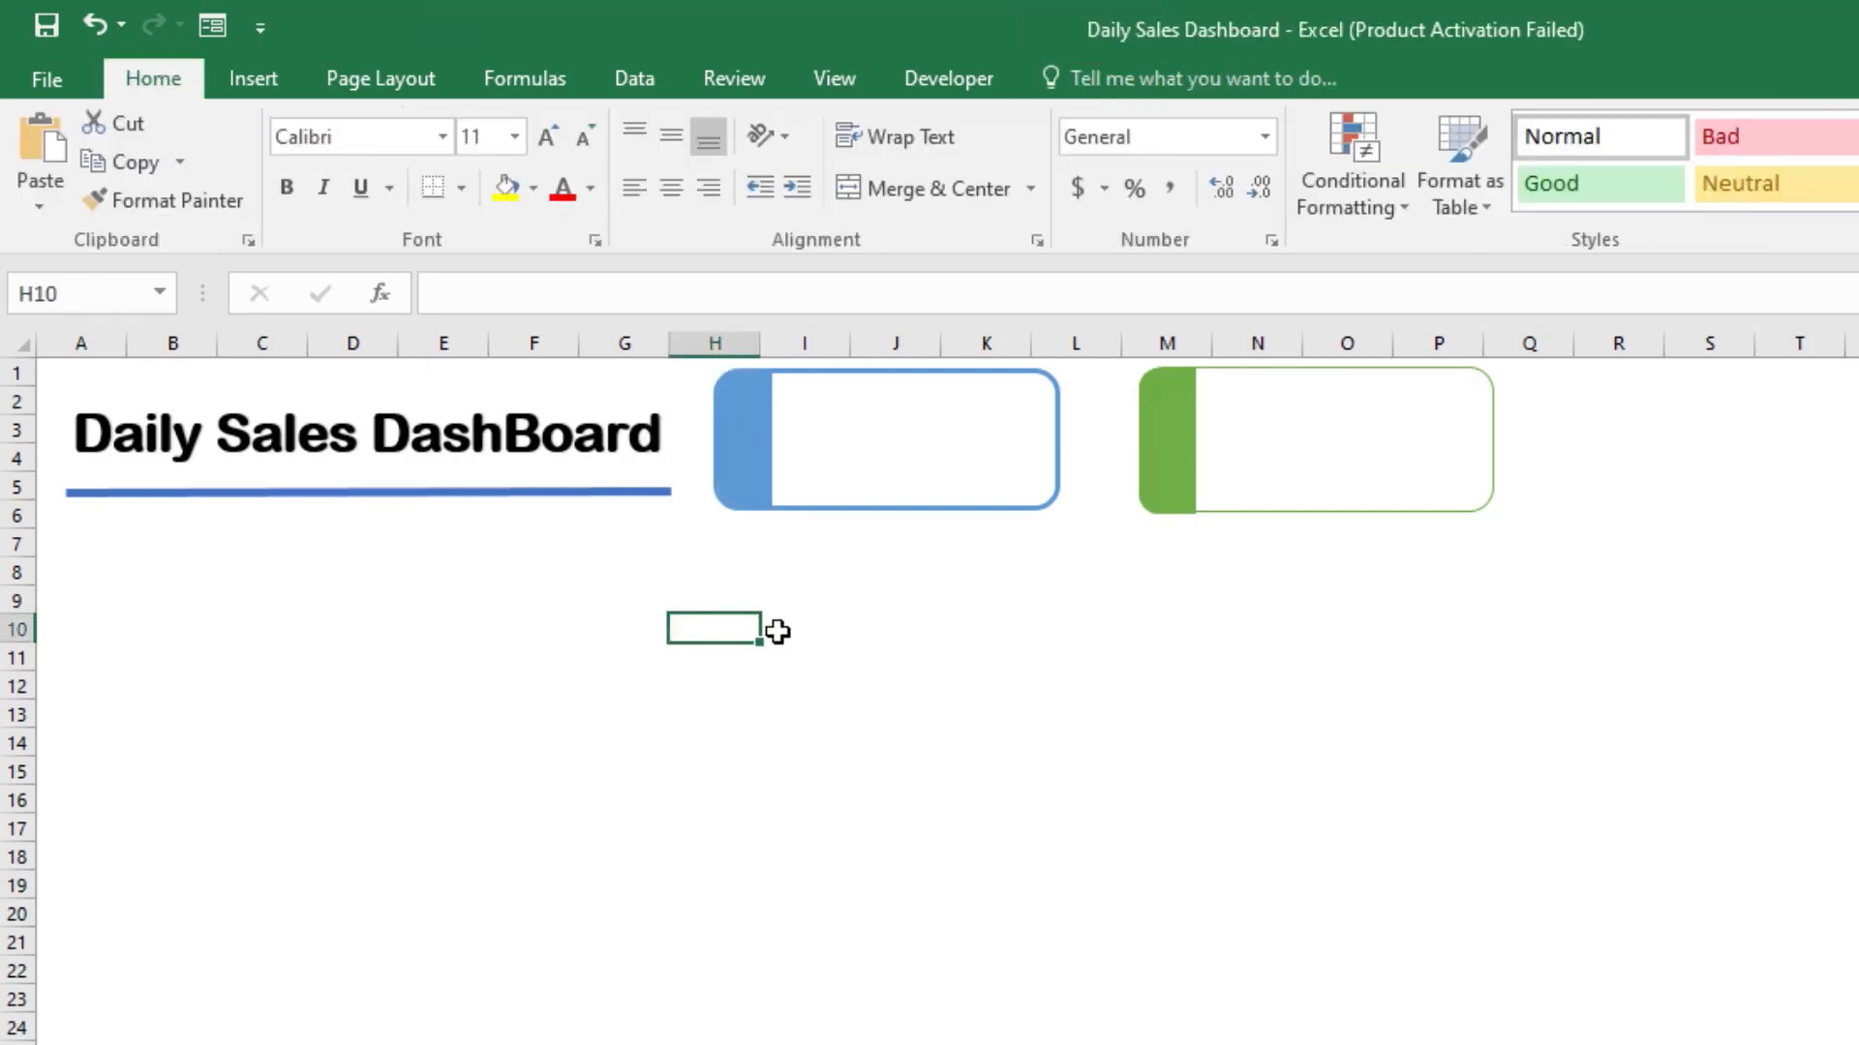
Step: Nudge the green card back toward the blue card and set its outline weight to 2¼ pt
left_click_drag(1274, 445, 1254, 433)
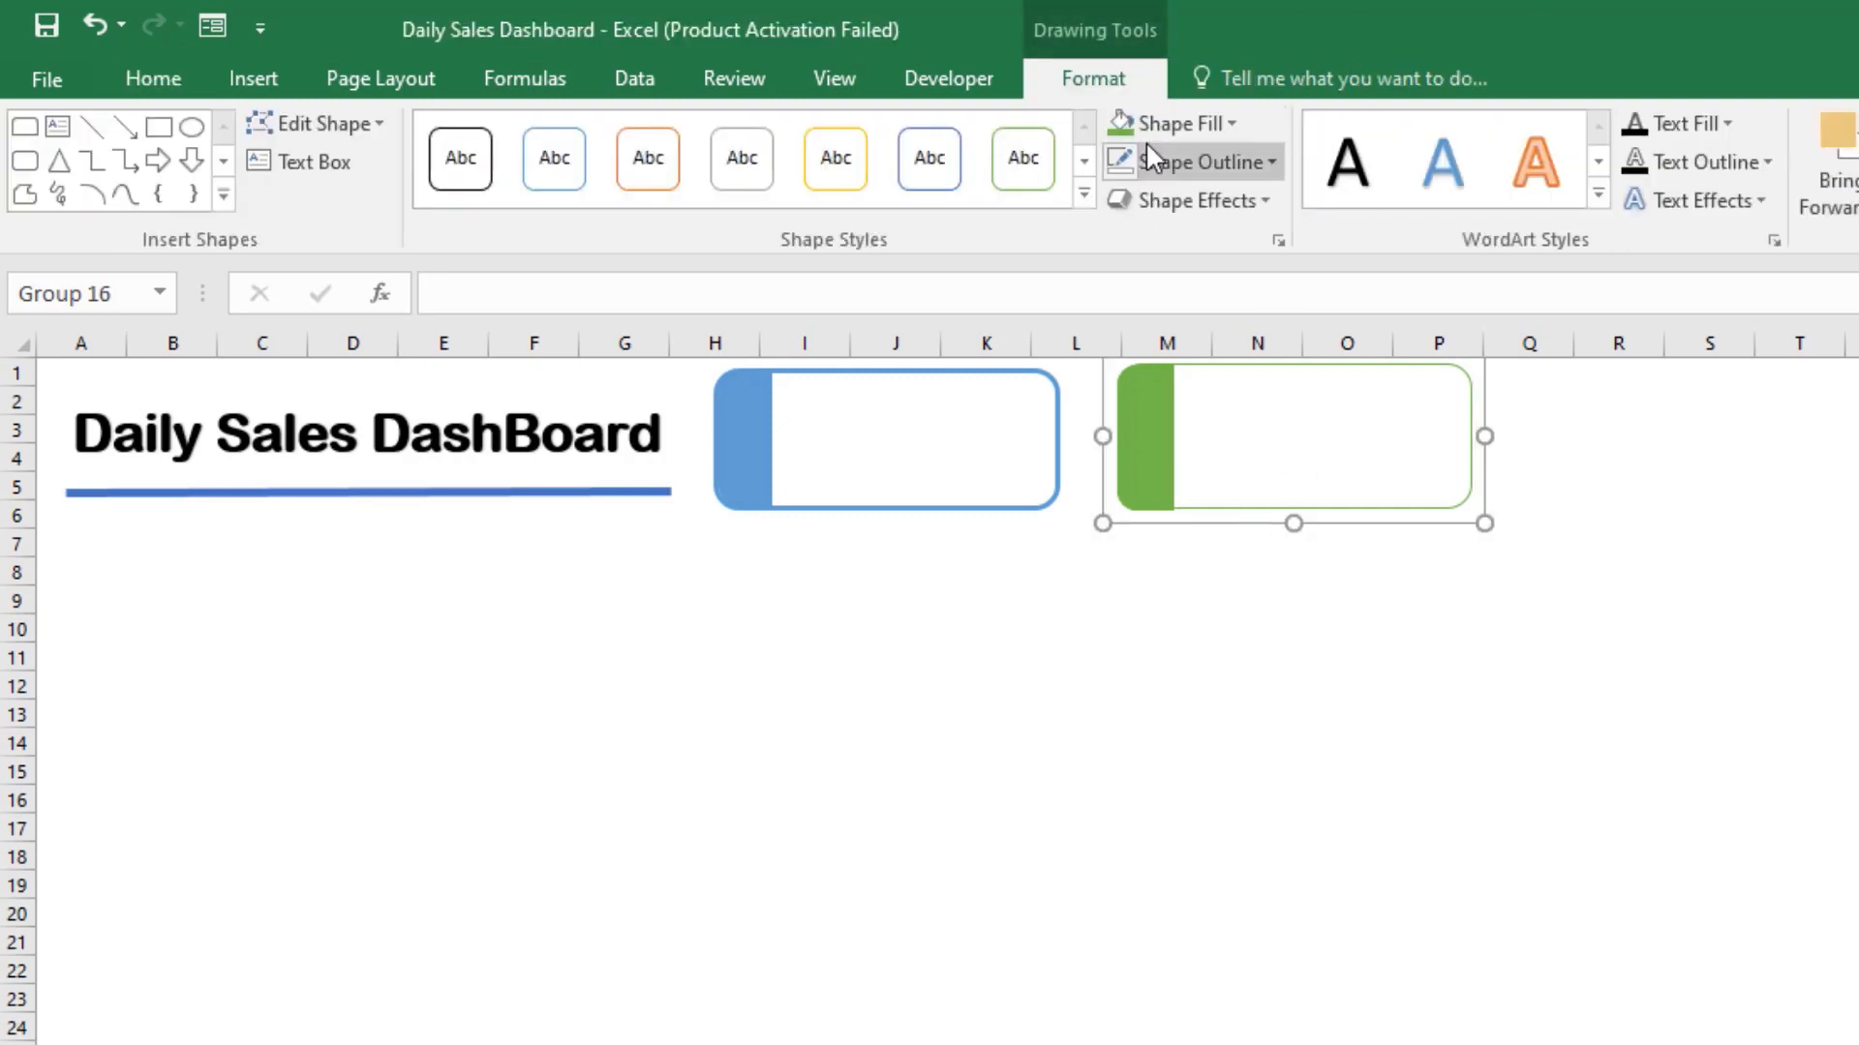
left_click(1230, 163)
mouse_move(1319, 601)
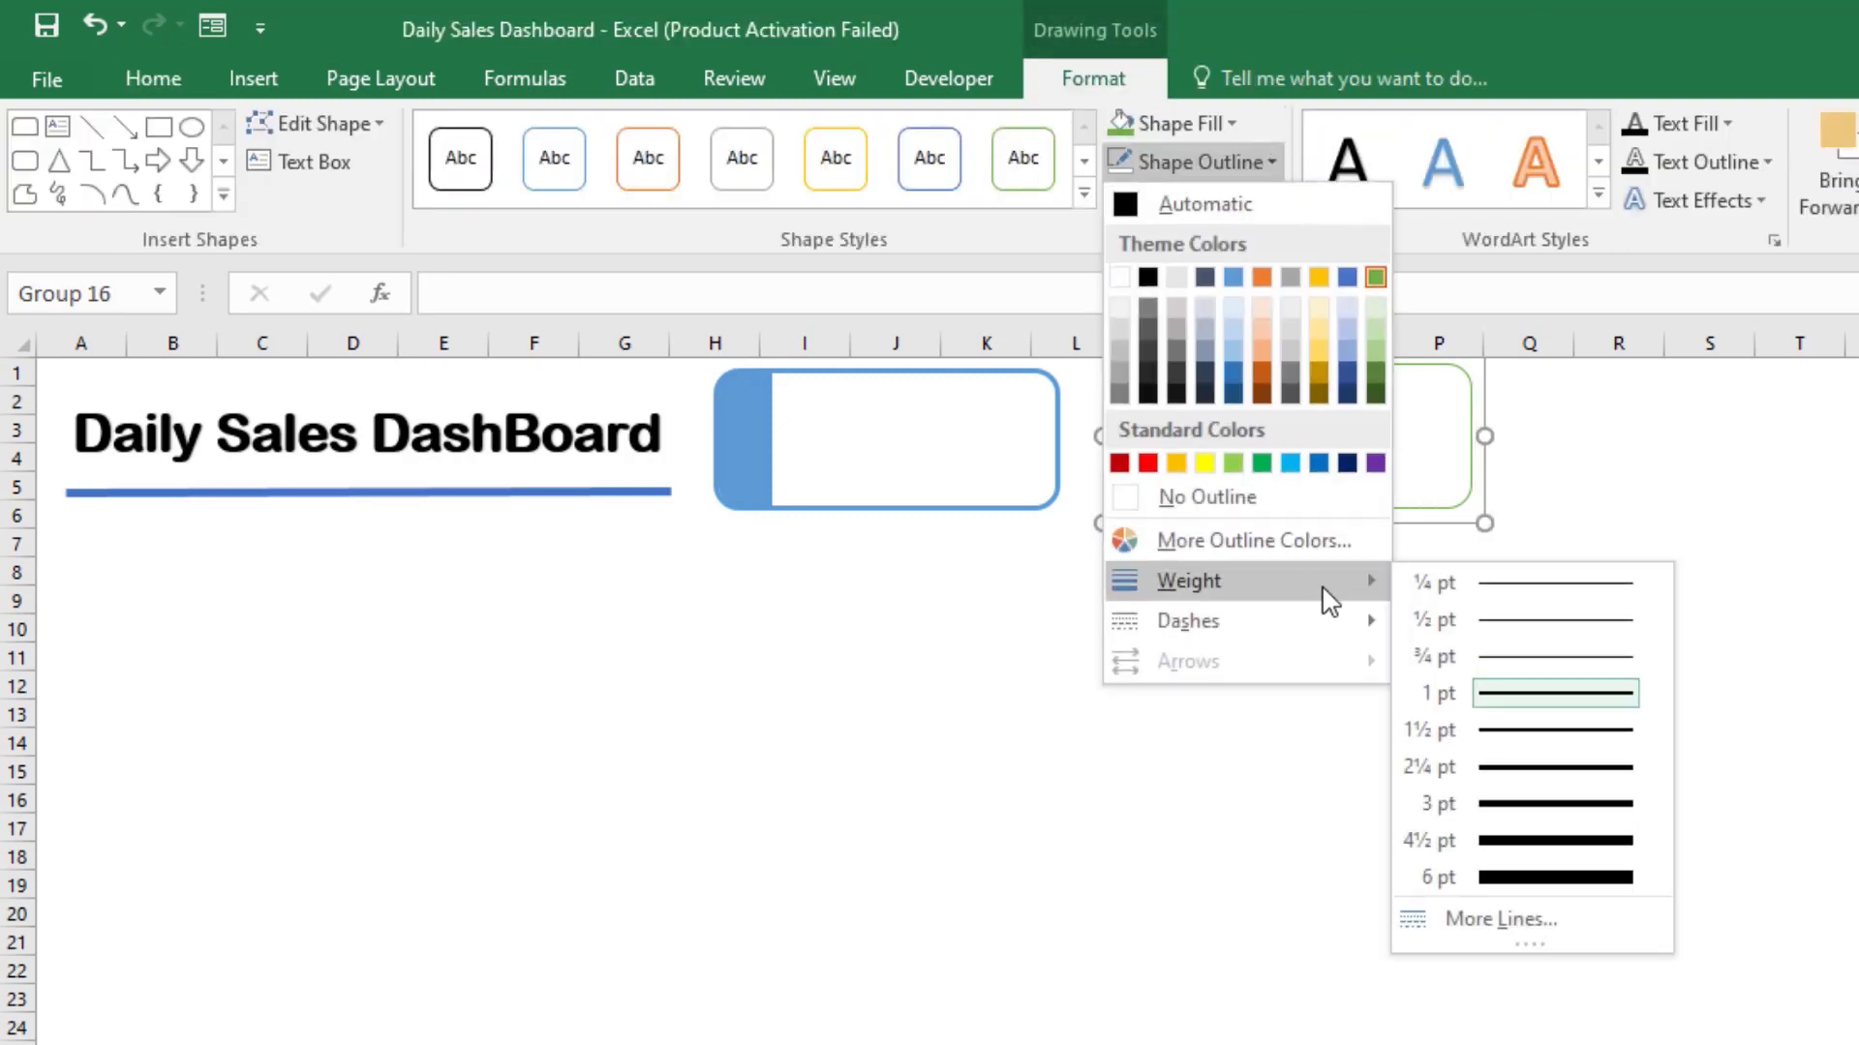
left_click(1513, 769)
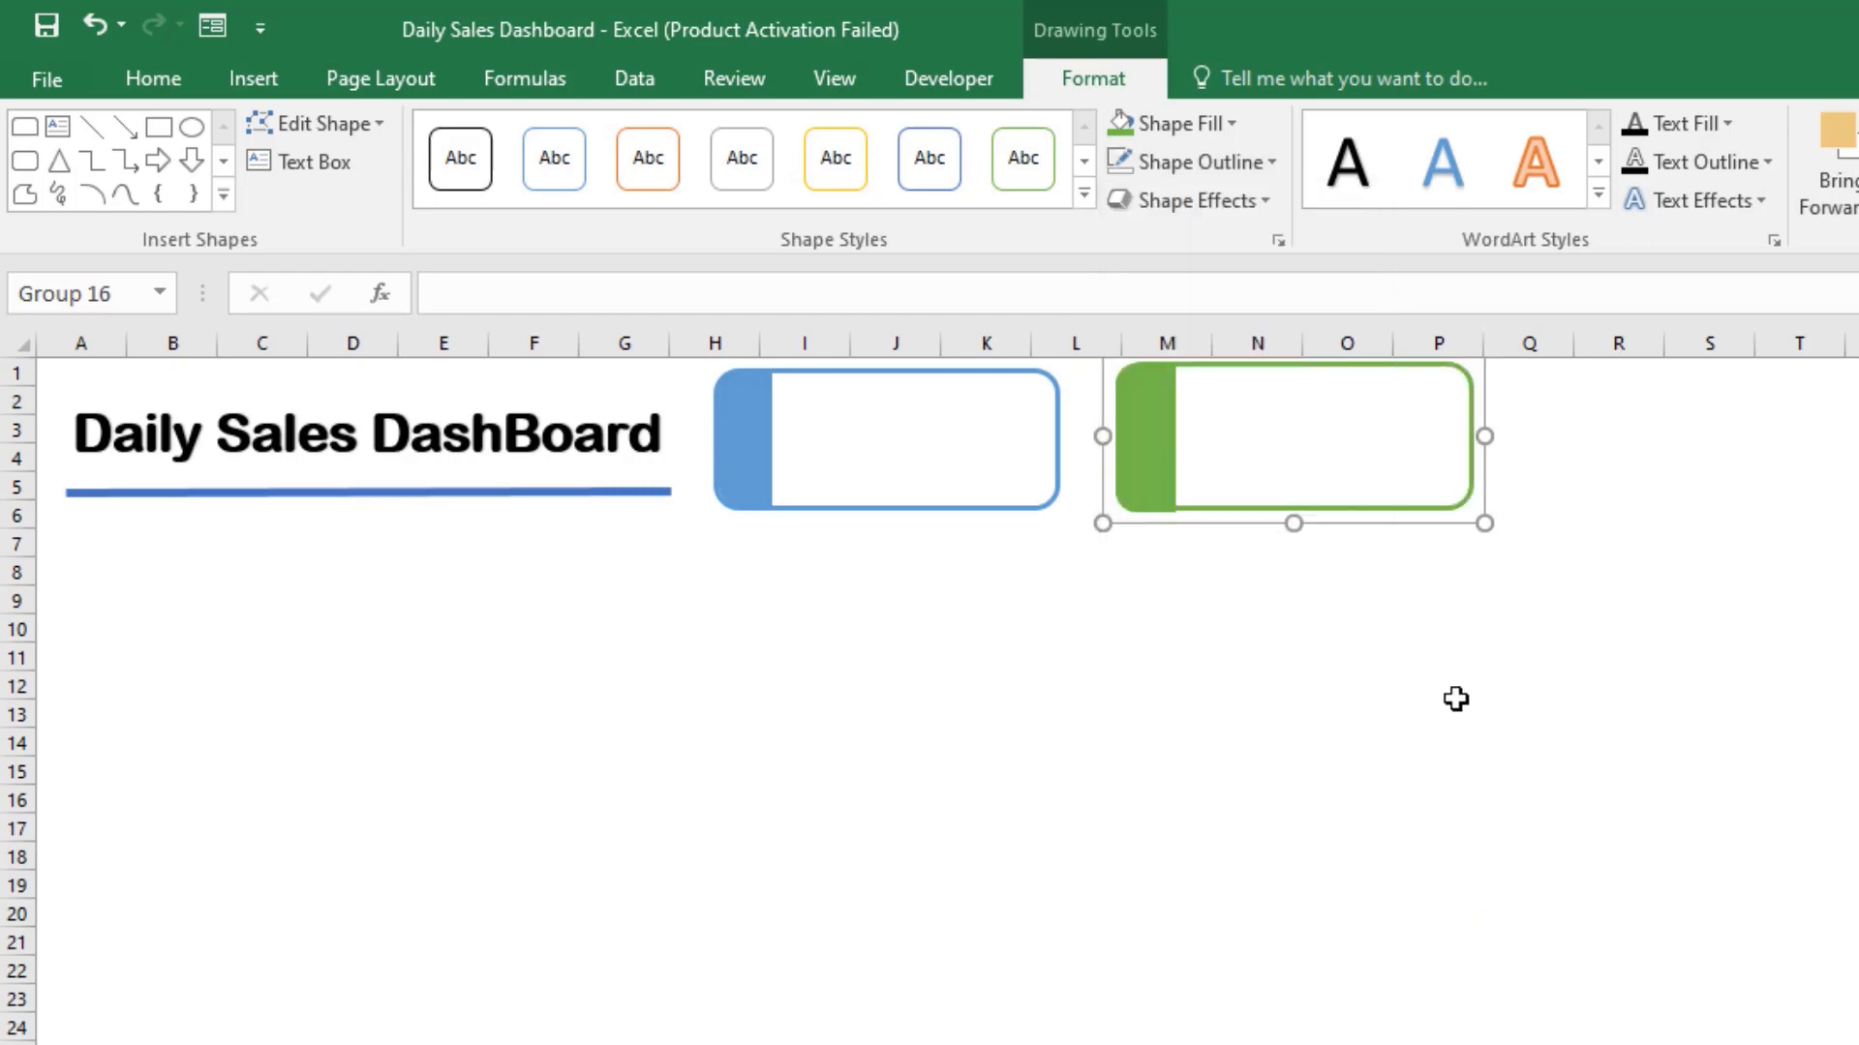
left_click(1442, 660)
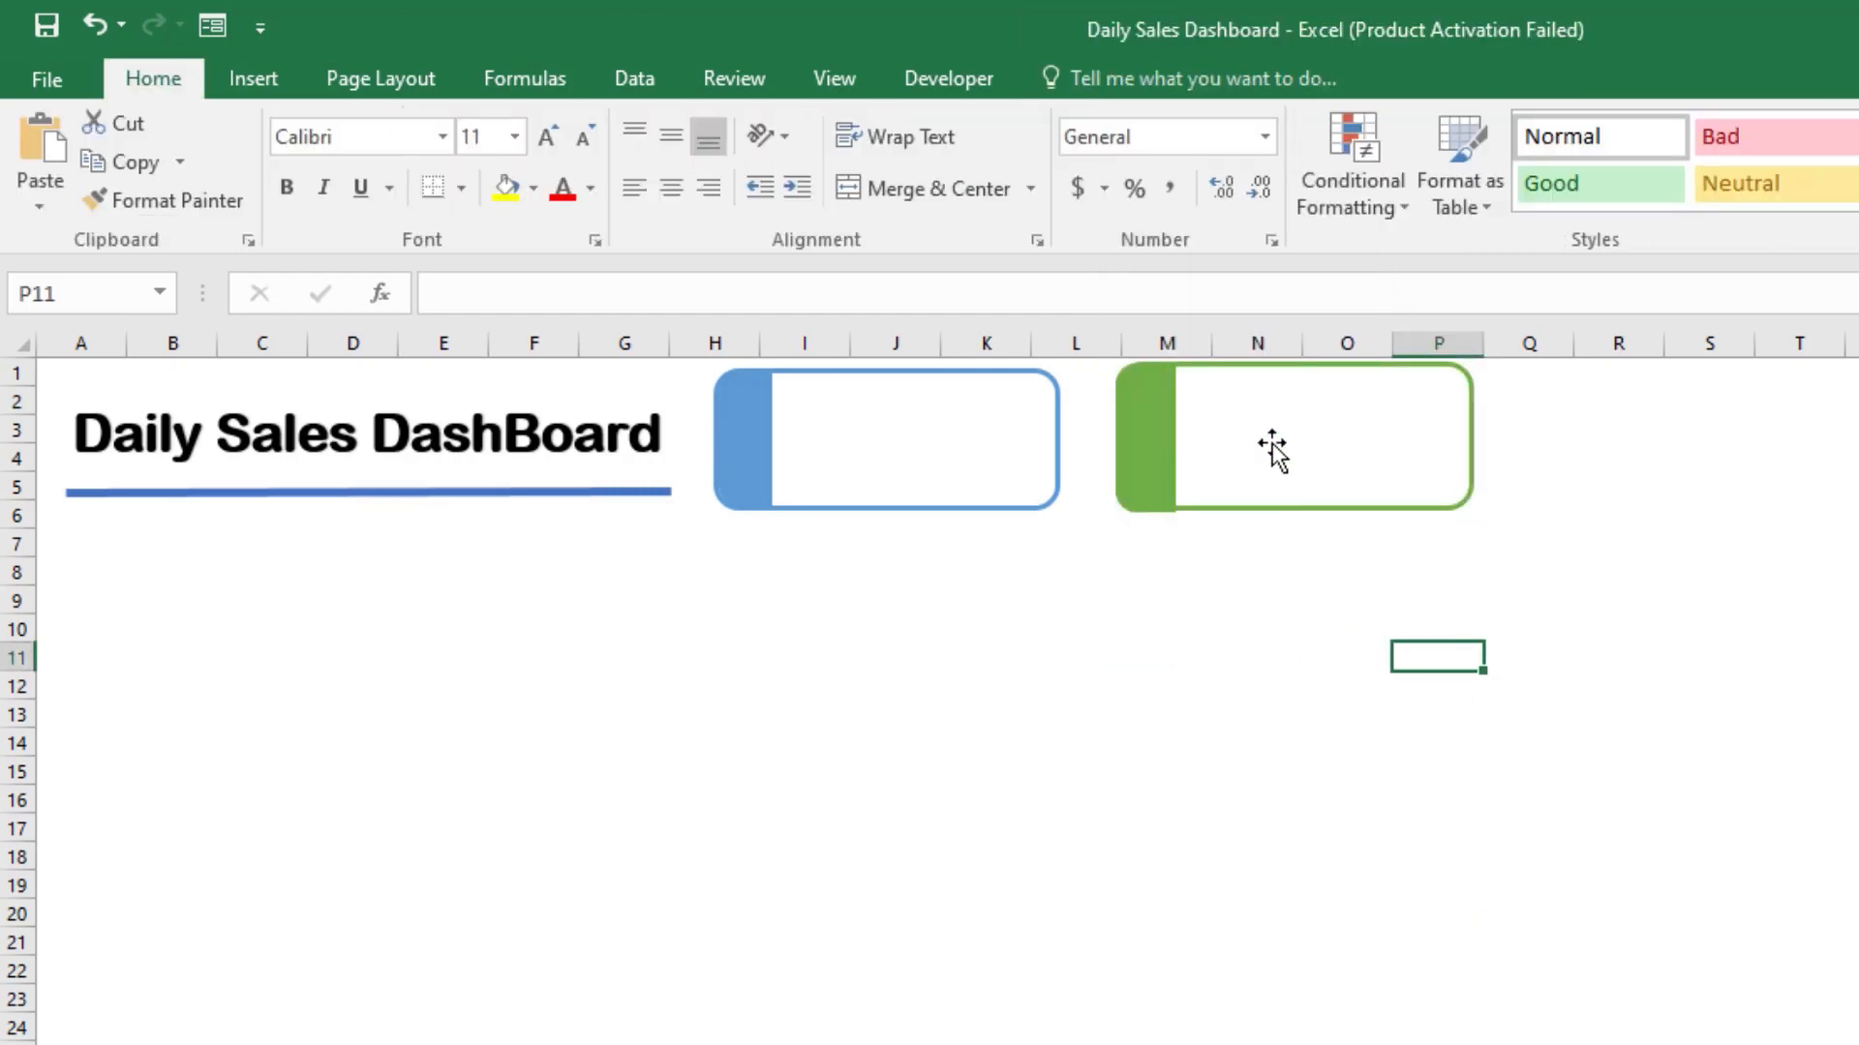
Step: Set the outline weight of the grouped blue card to 2¼ pt
left_click(925, 440)
left_click(1200, 162)
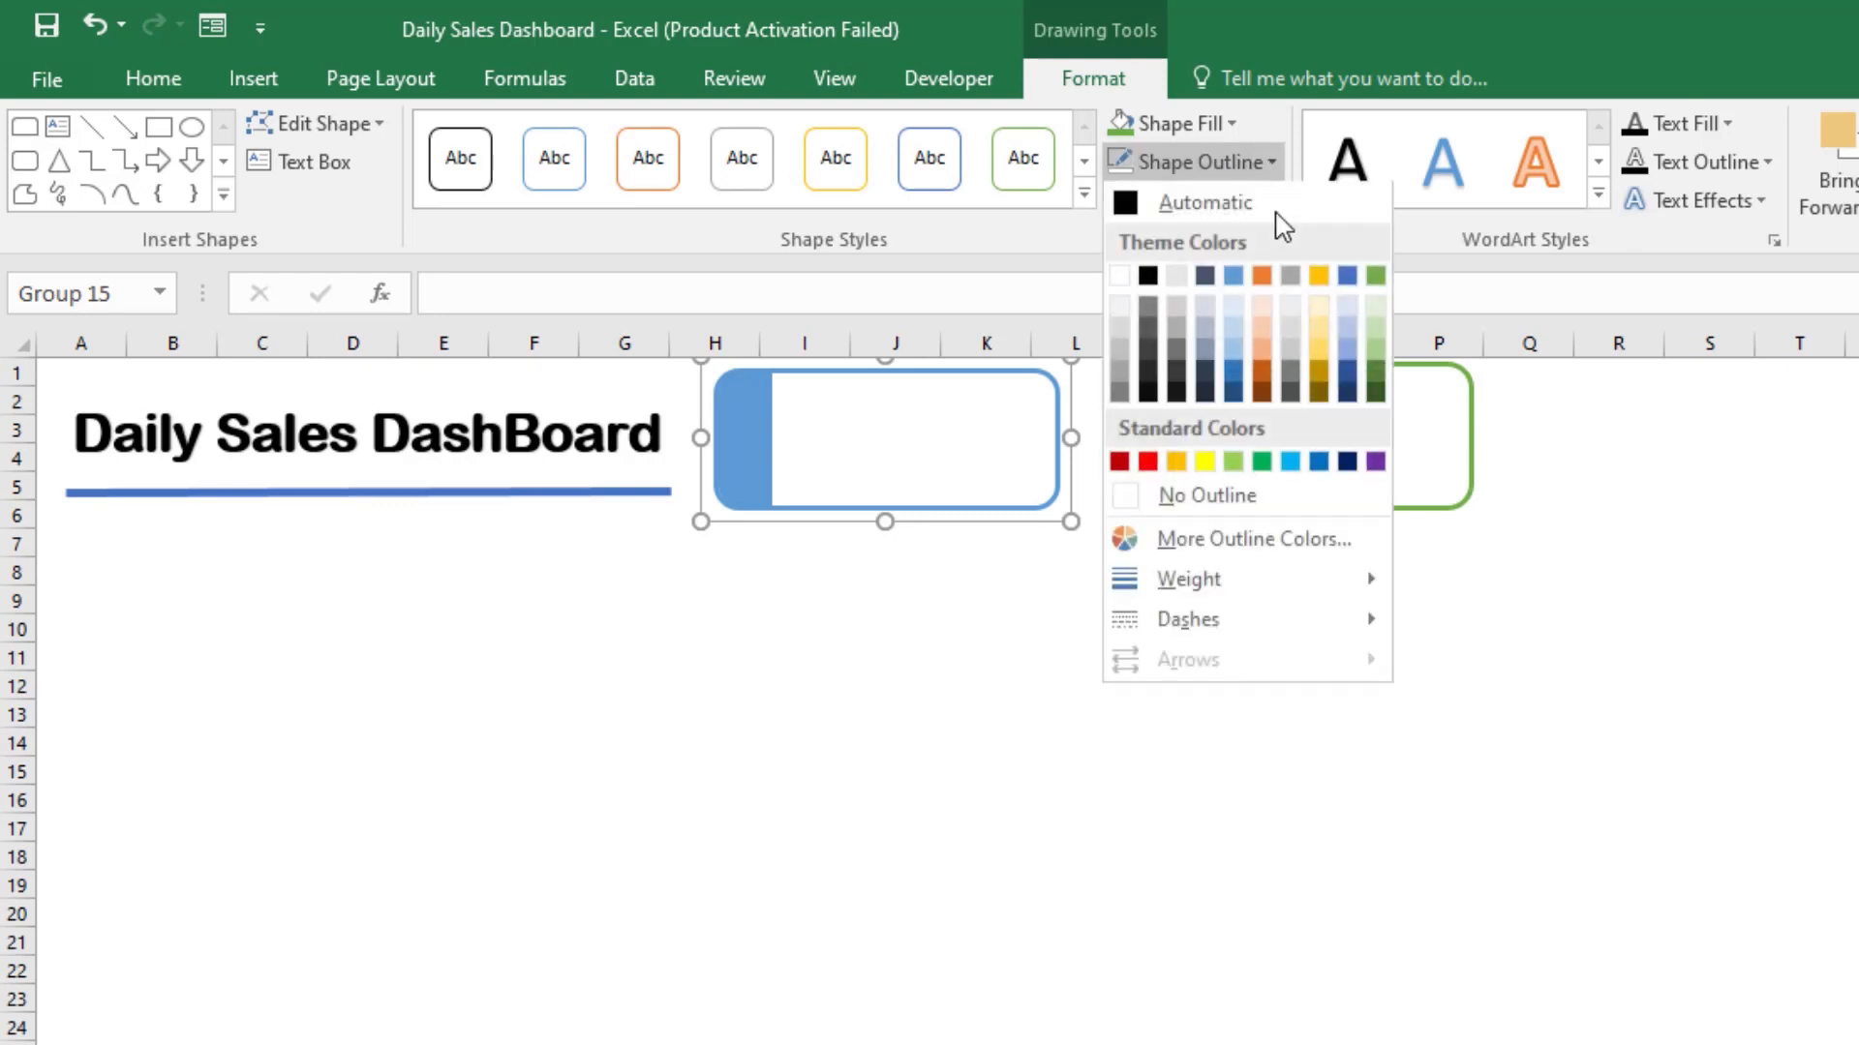
mouse_move(1339, 593)
left_click(1526, 772)
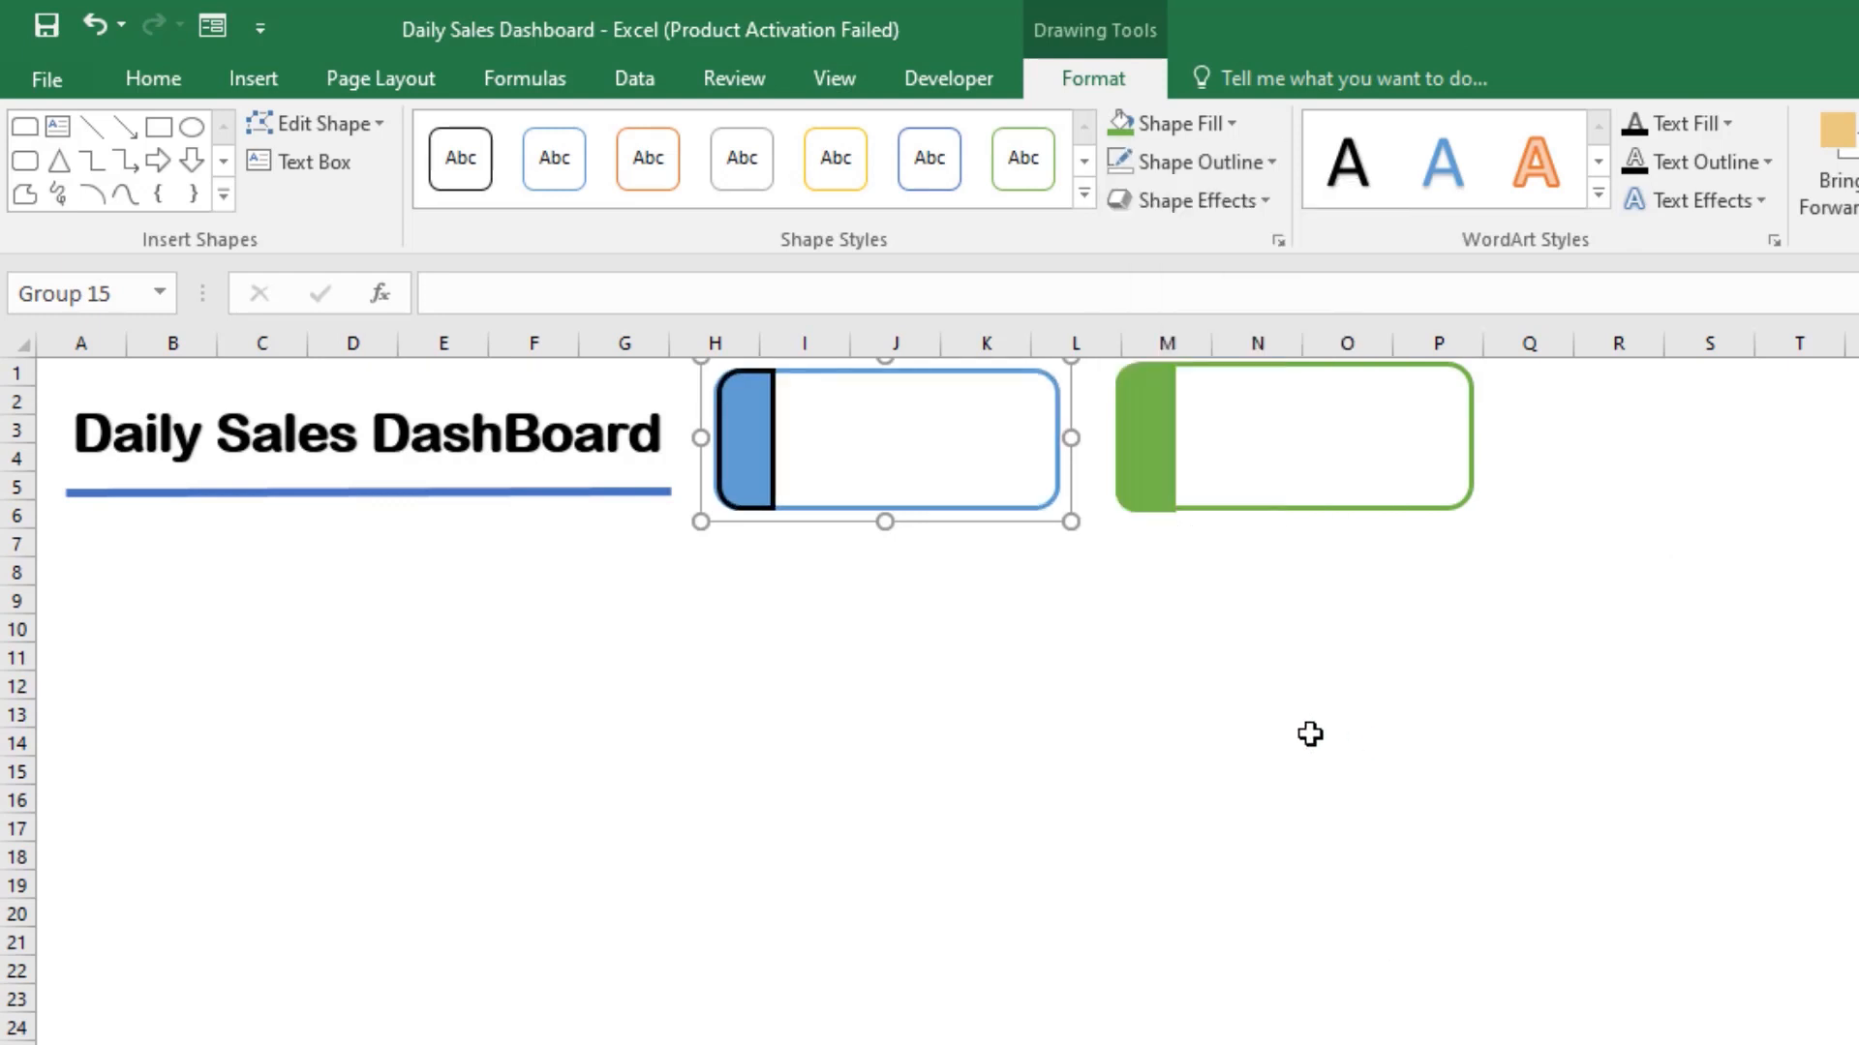
left_click(1310, 735)
Step: Remove the outline from the blue strip inside the grouped blue card
left_click(987, 622)
left_click(748, 458)
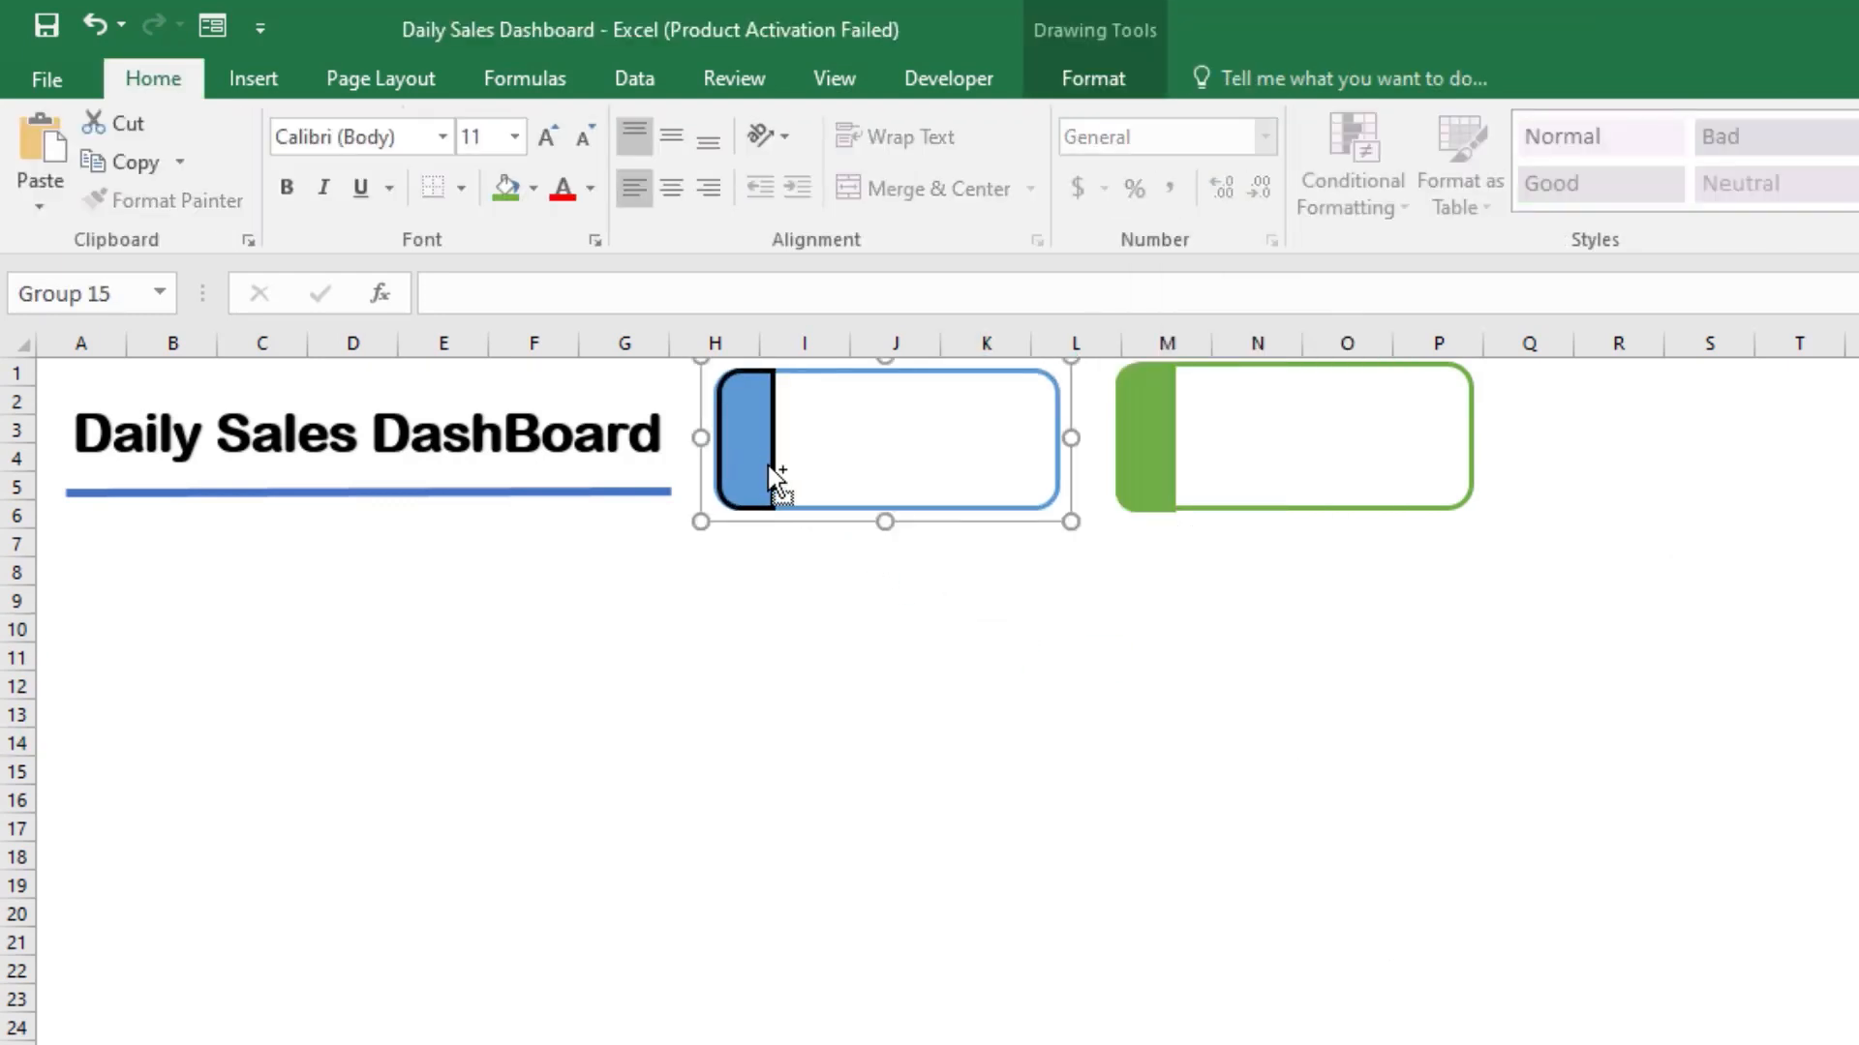
left_click(770, 469)
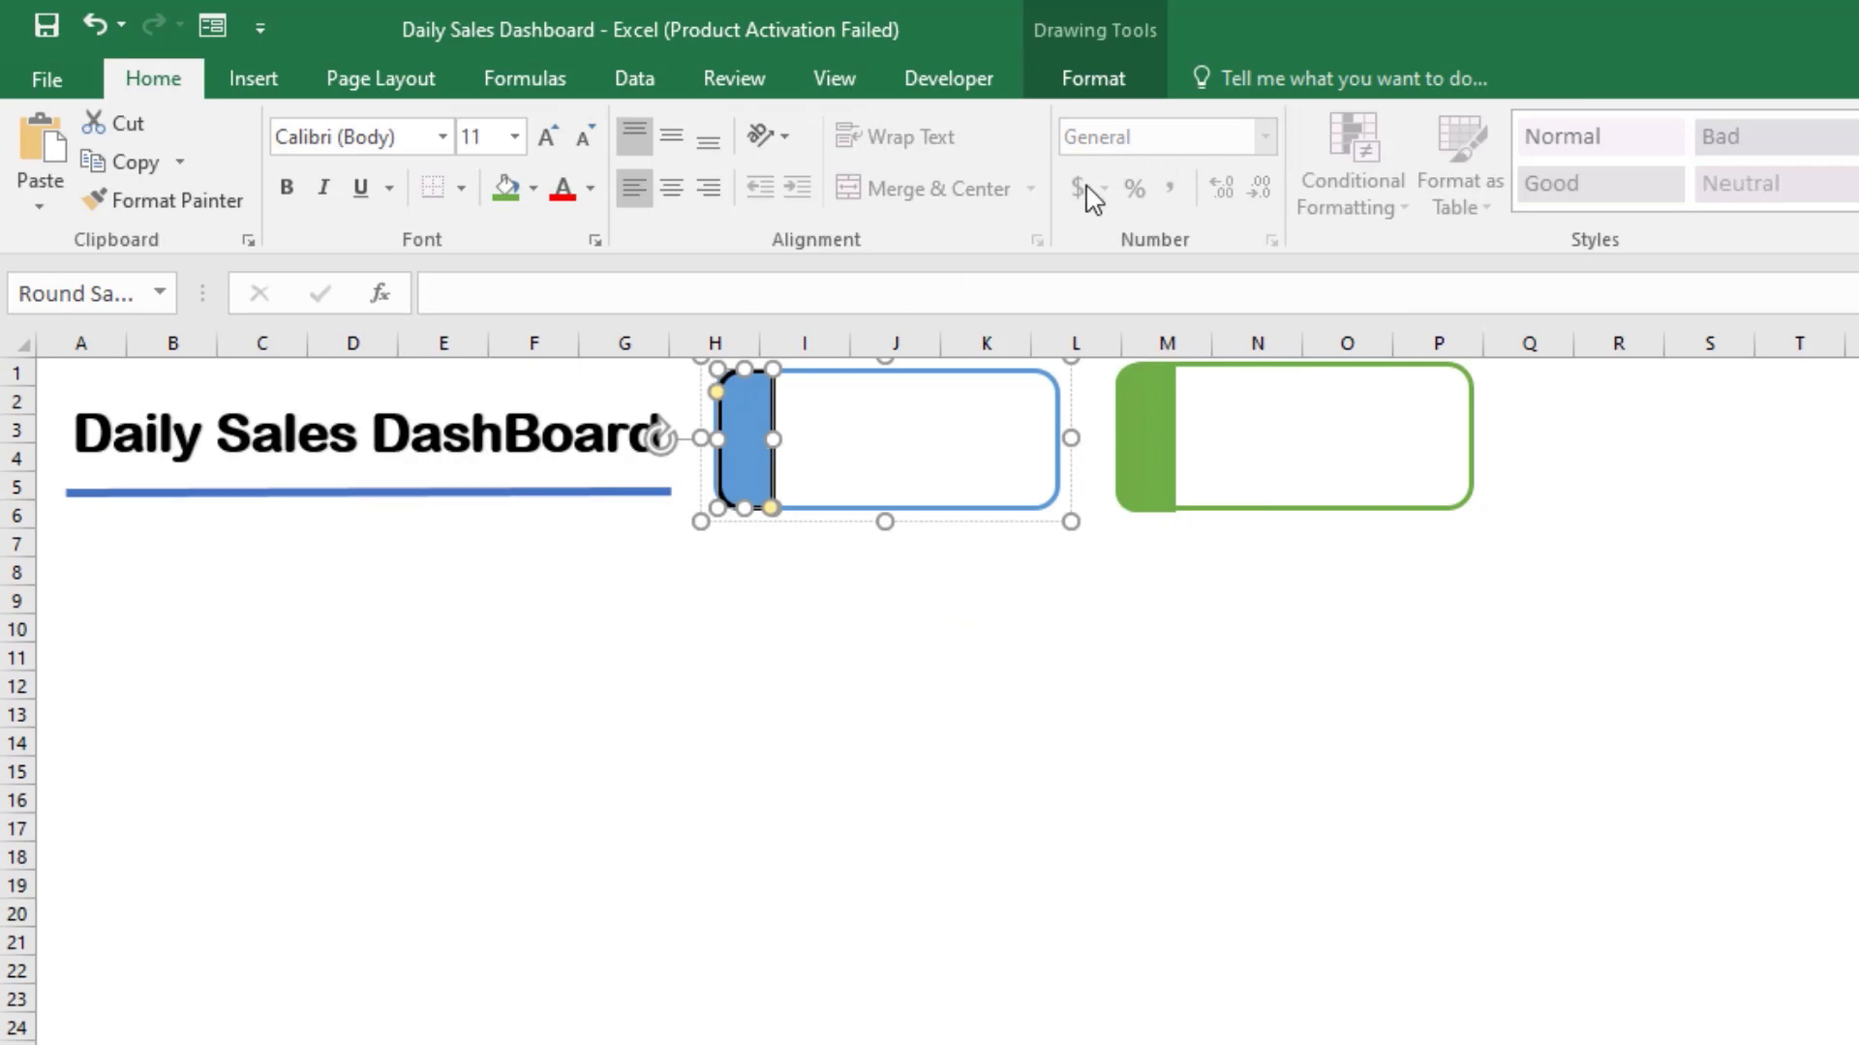
left_click(1222, 167)
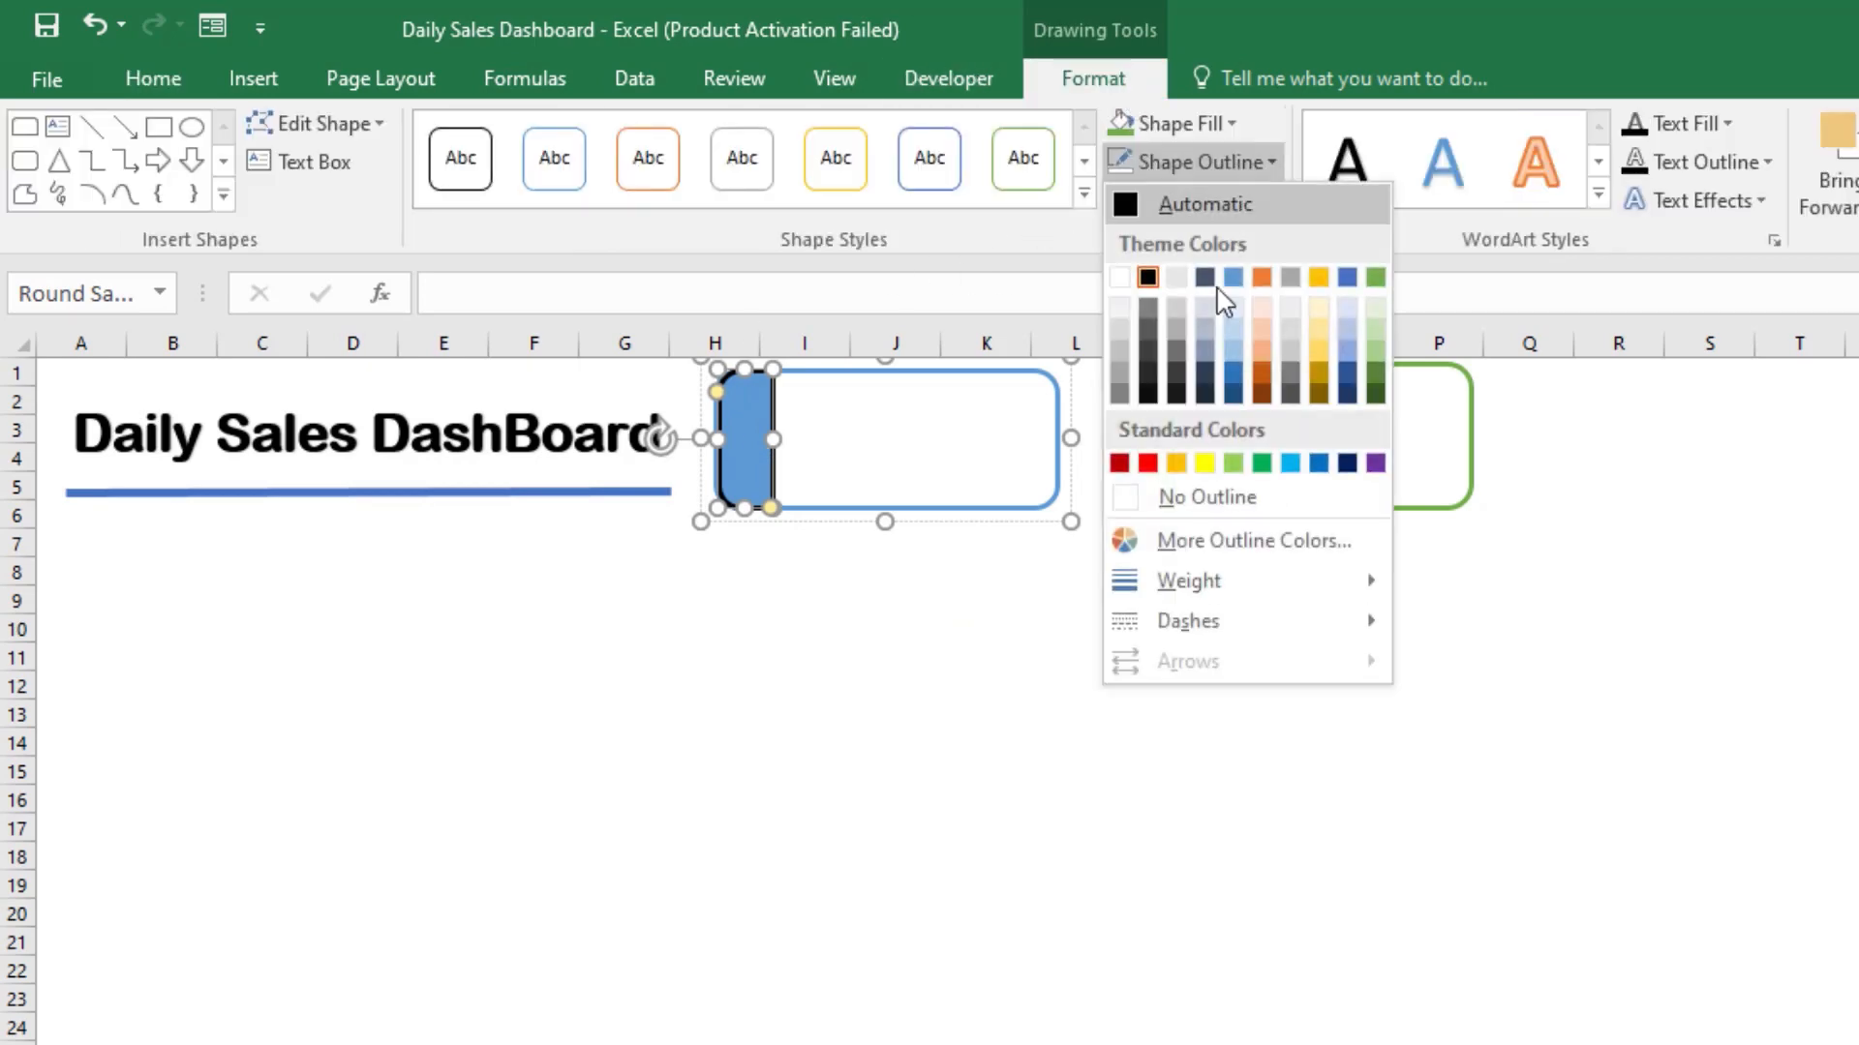
left_click(1212, 494)
left_click(1073, 668)
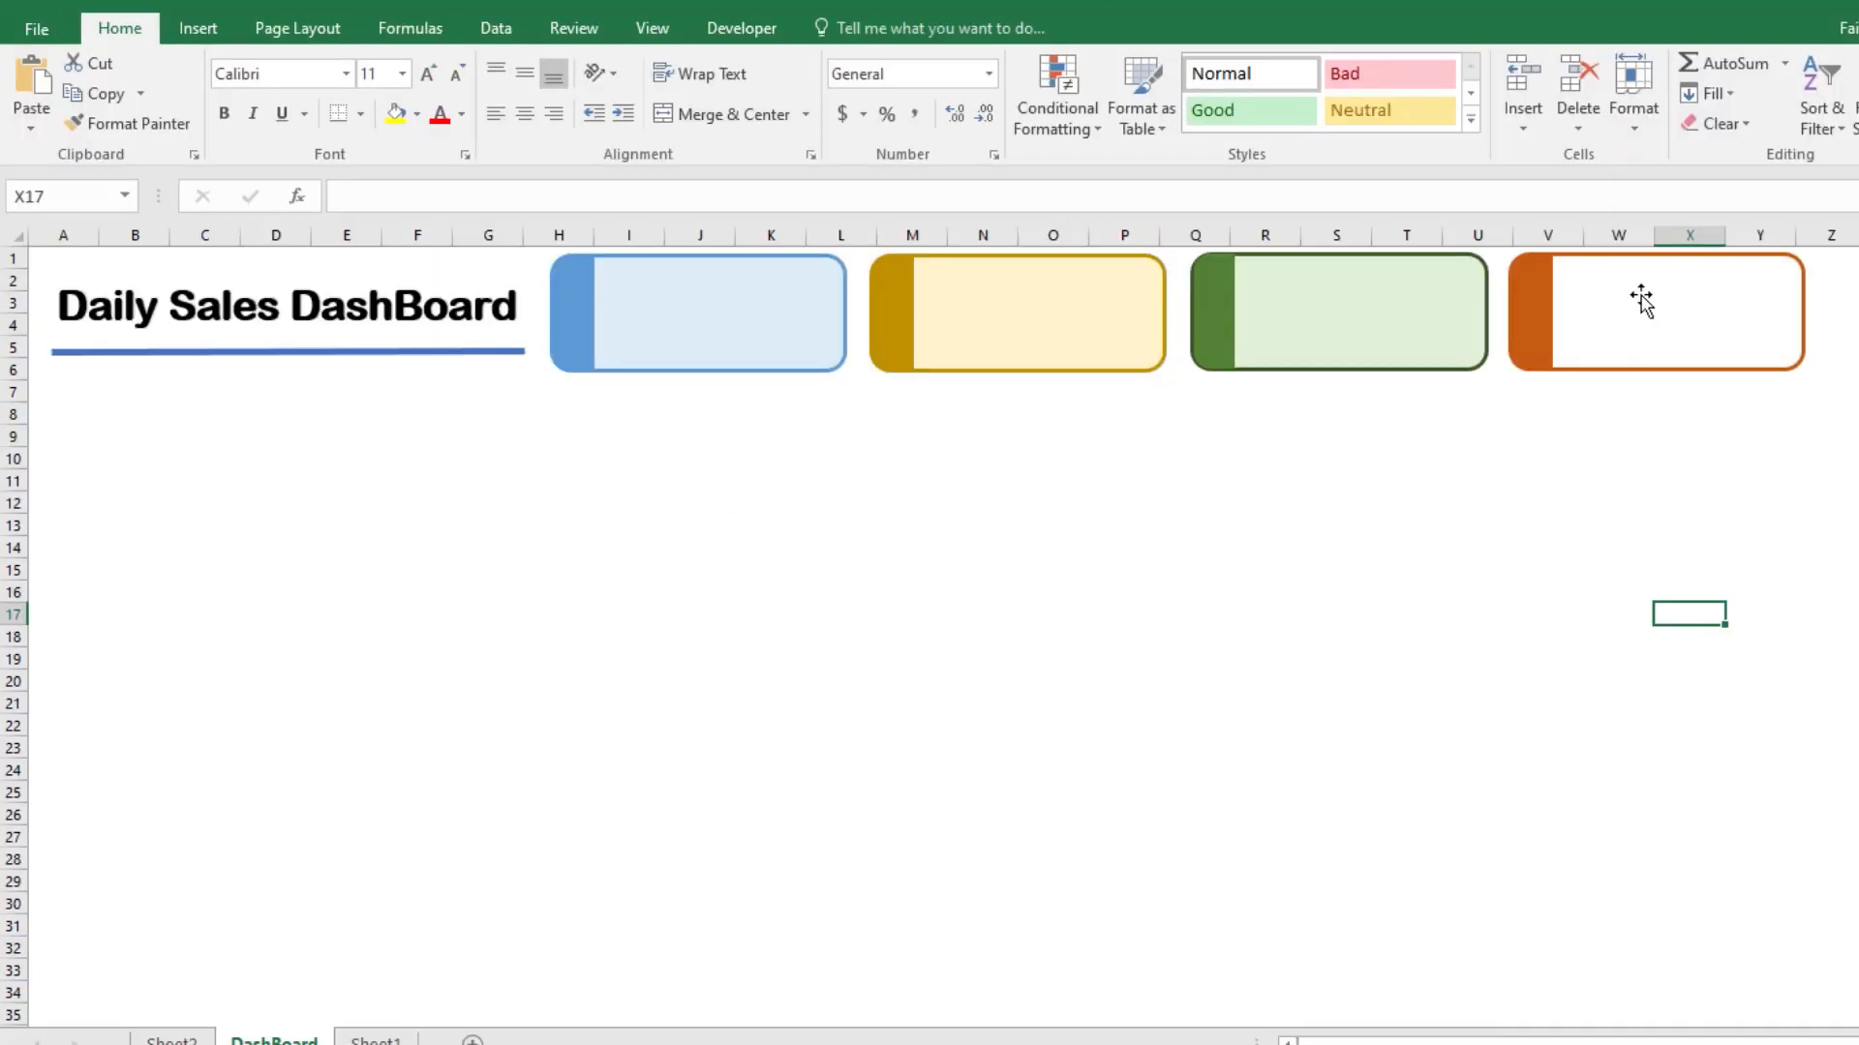
Step: Fill the orange card's body with the lightest orange theme tint
left_click(1638, 331)
double_click(1638, 331)
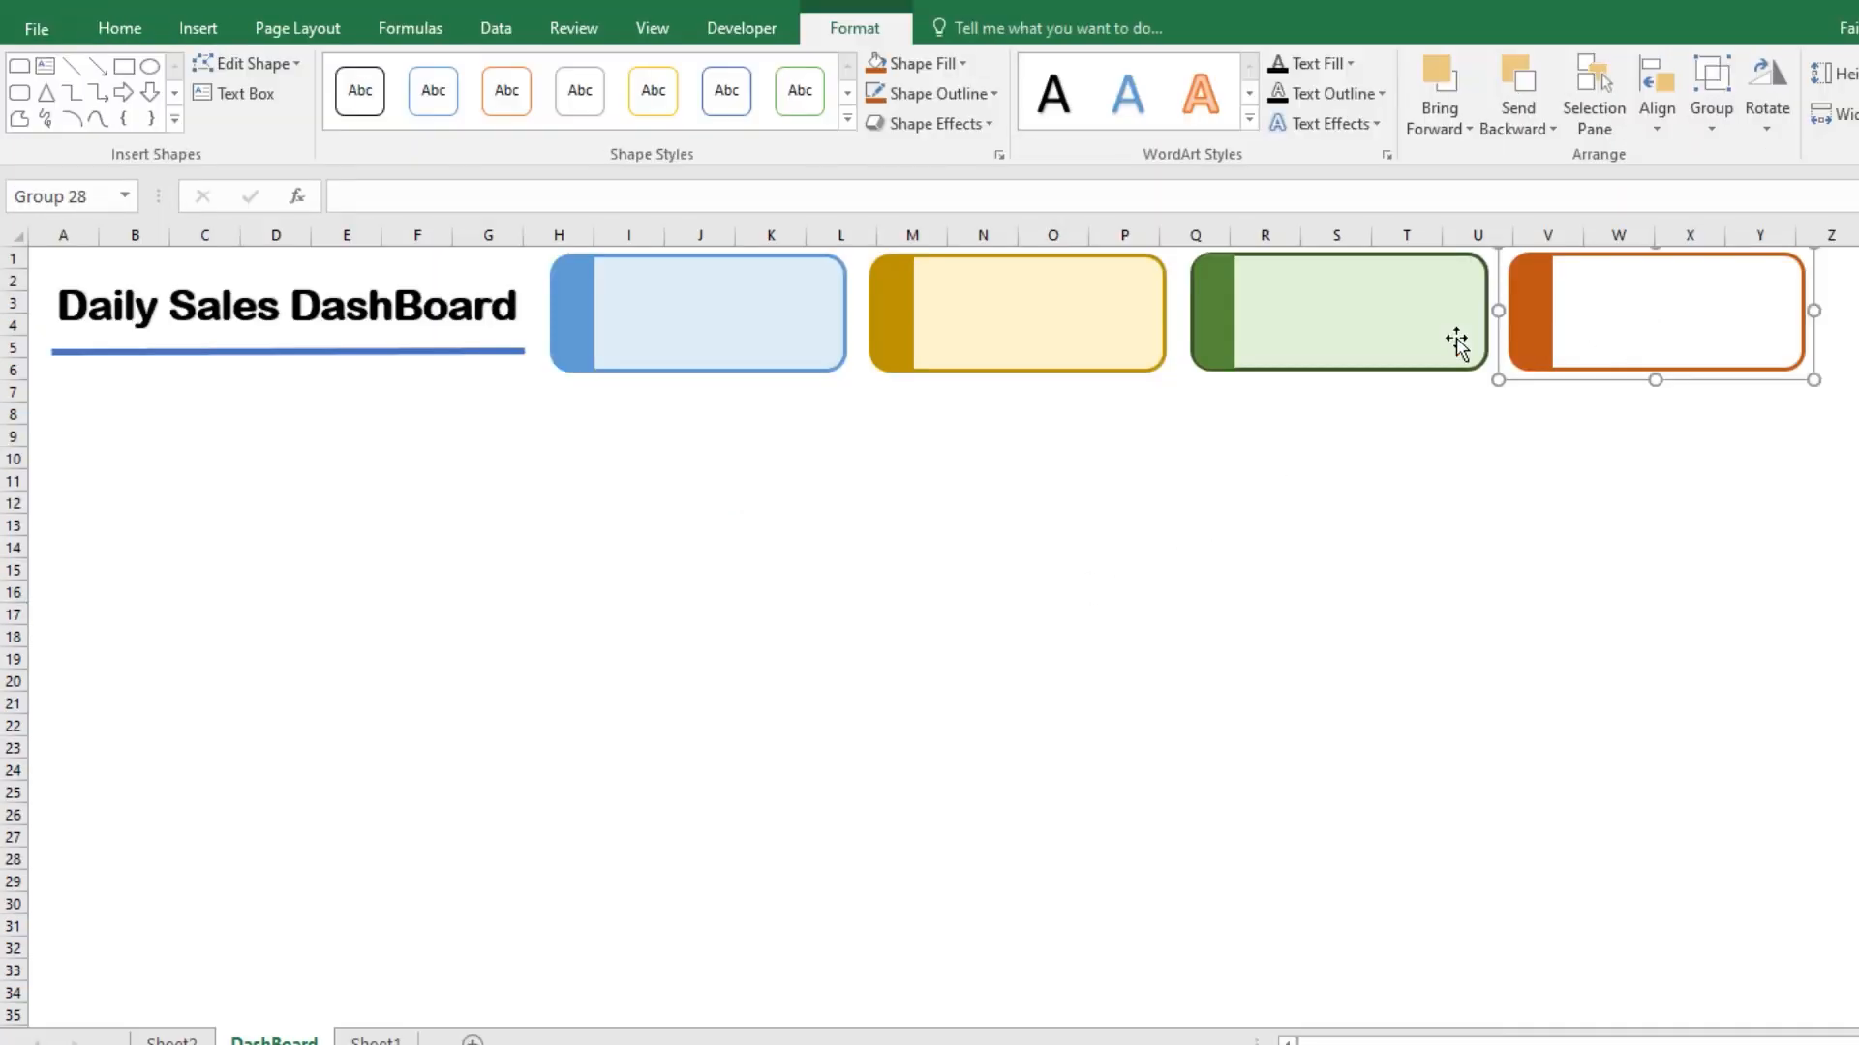
left_click(1634, 352)
left_click(950, 67)
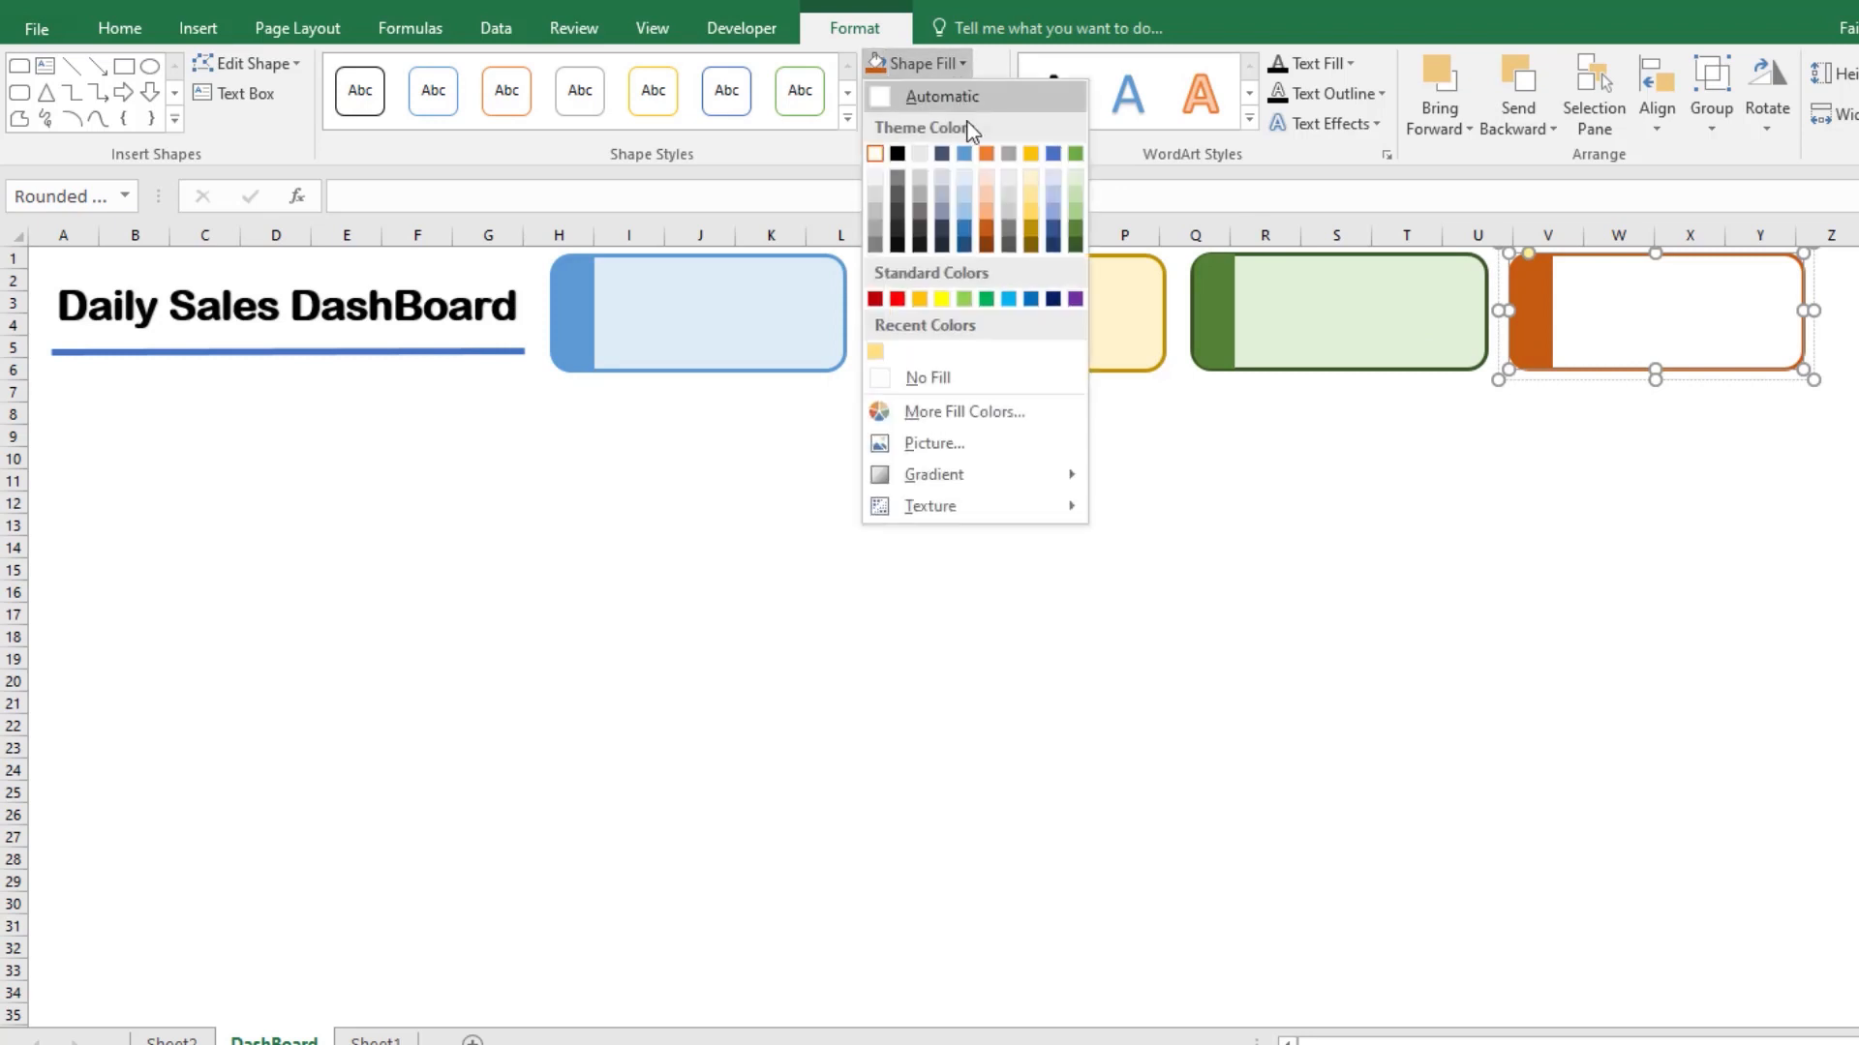
left_click(992, 178)
left_click(1327, 520)
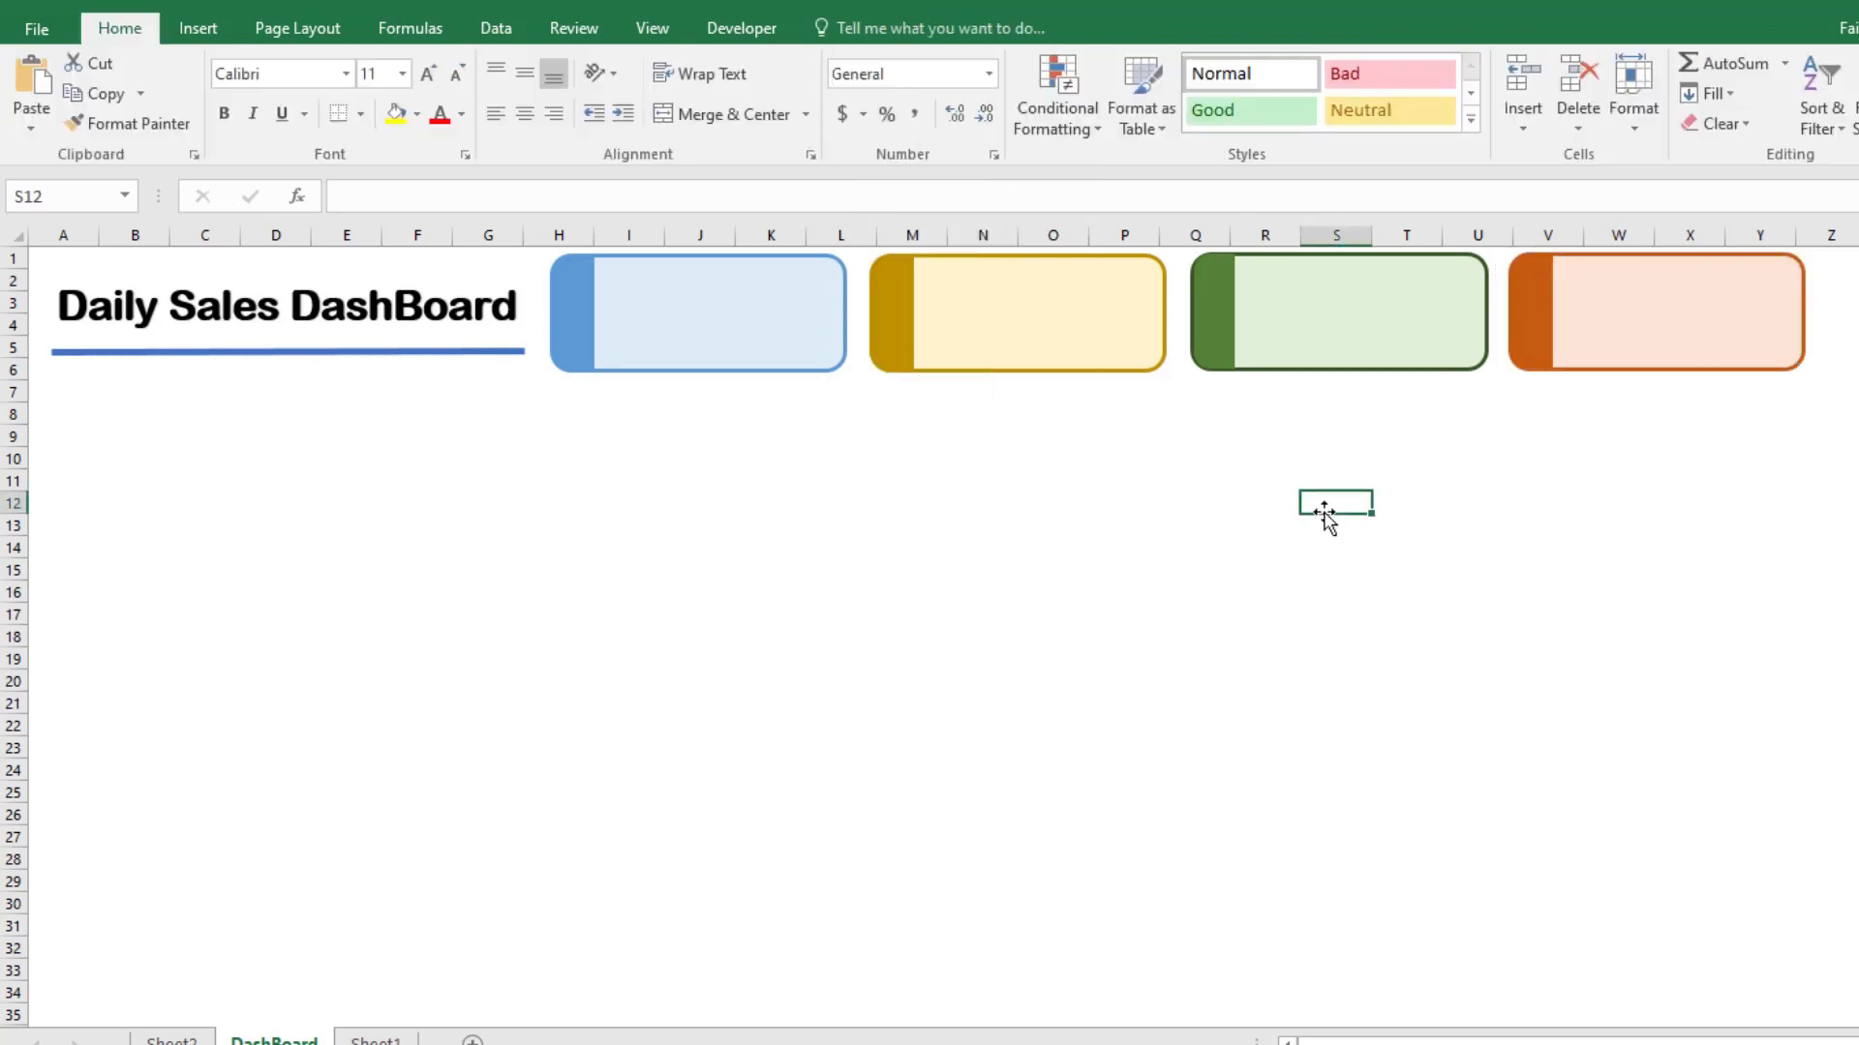
left_click(1594, 324)
left_click(1578, 440)
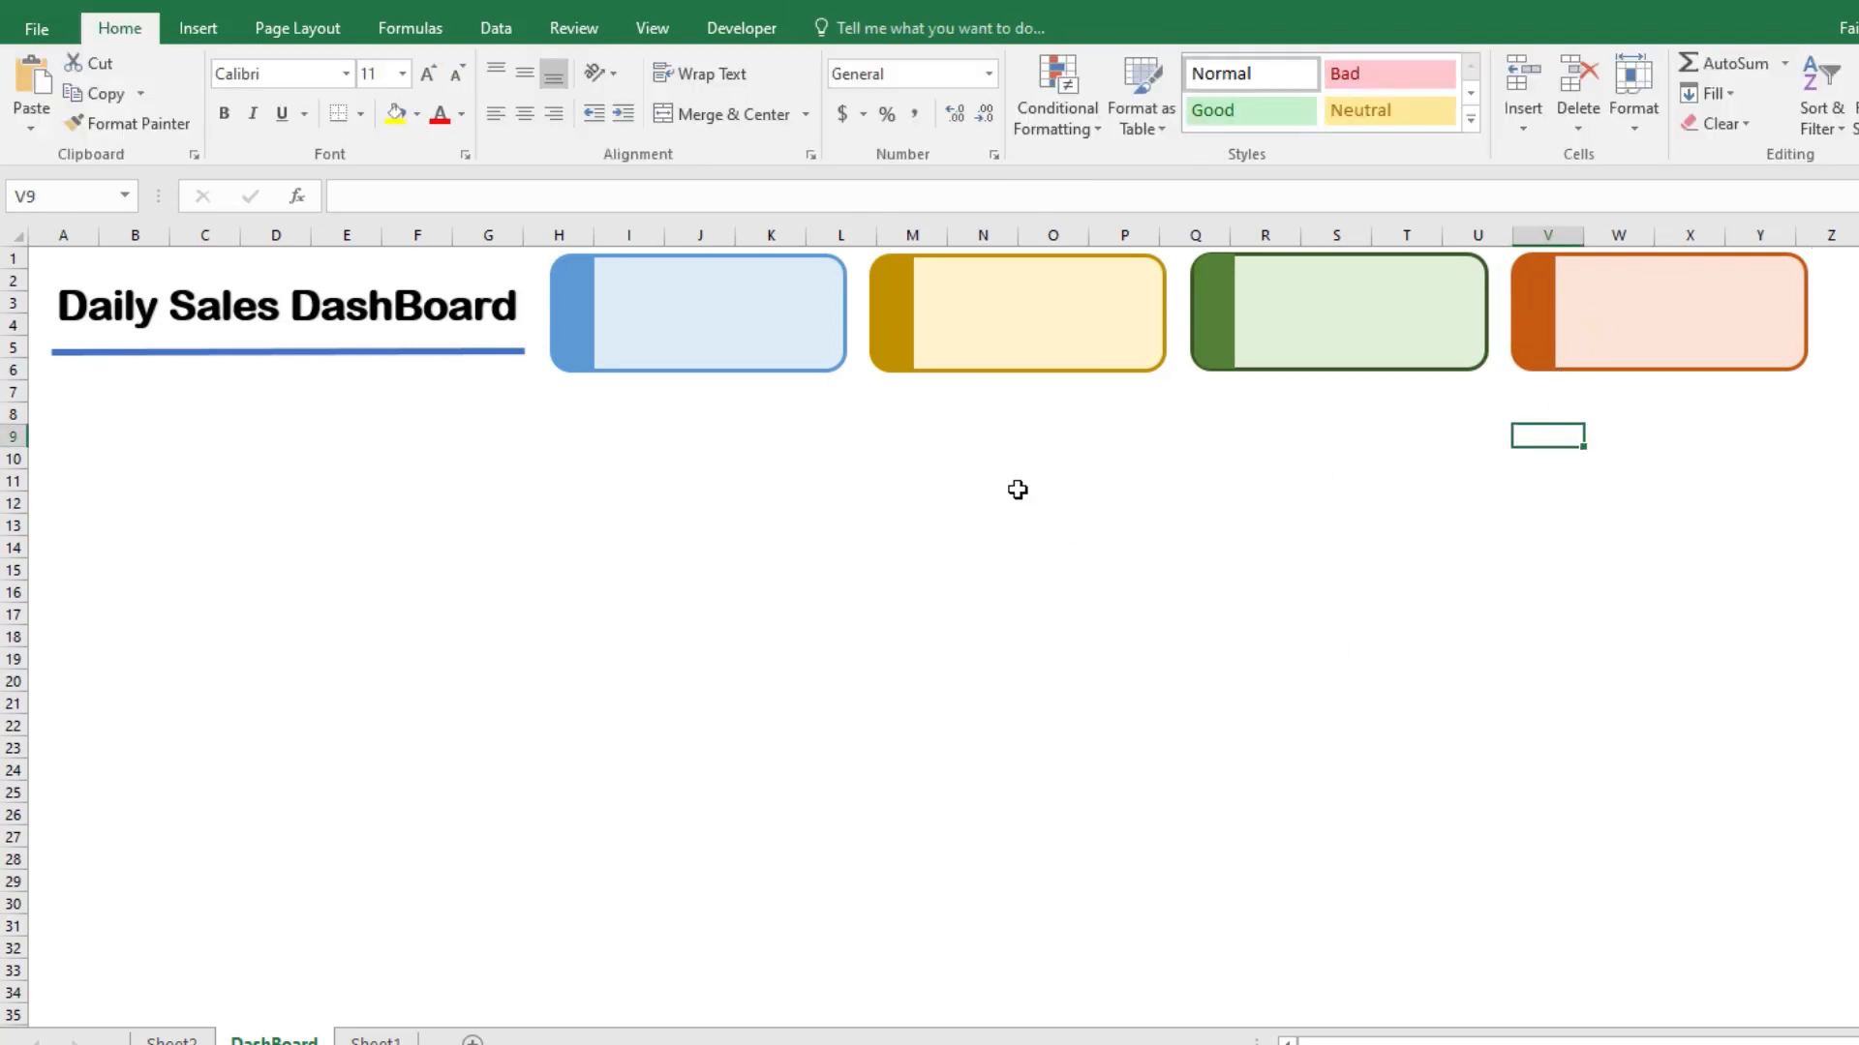
Step: Insert the pictures icons8-shopping-cart-80 and icons8-call-center-58 from the Downloads folder
left_click(198, 28)
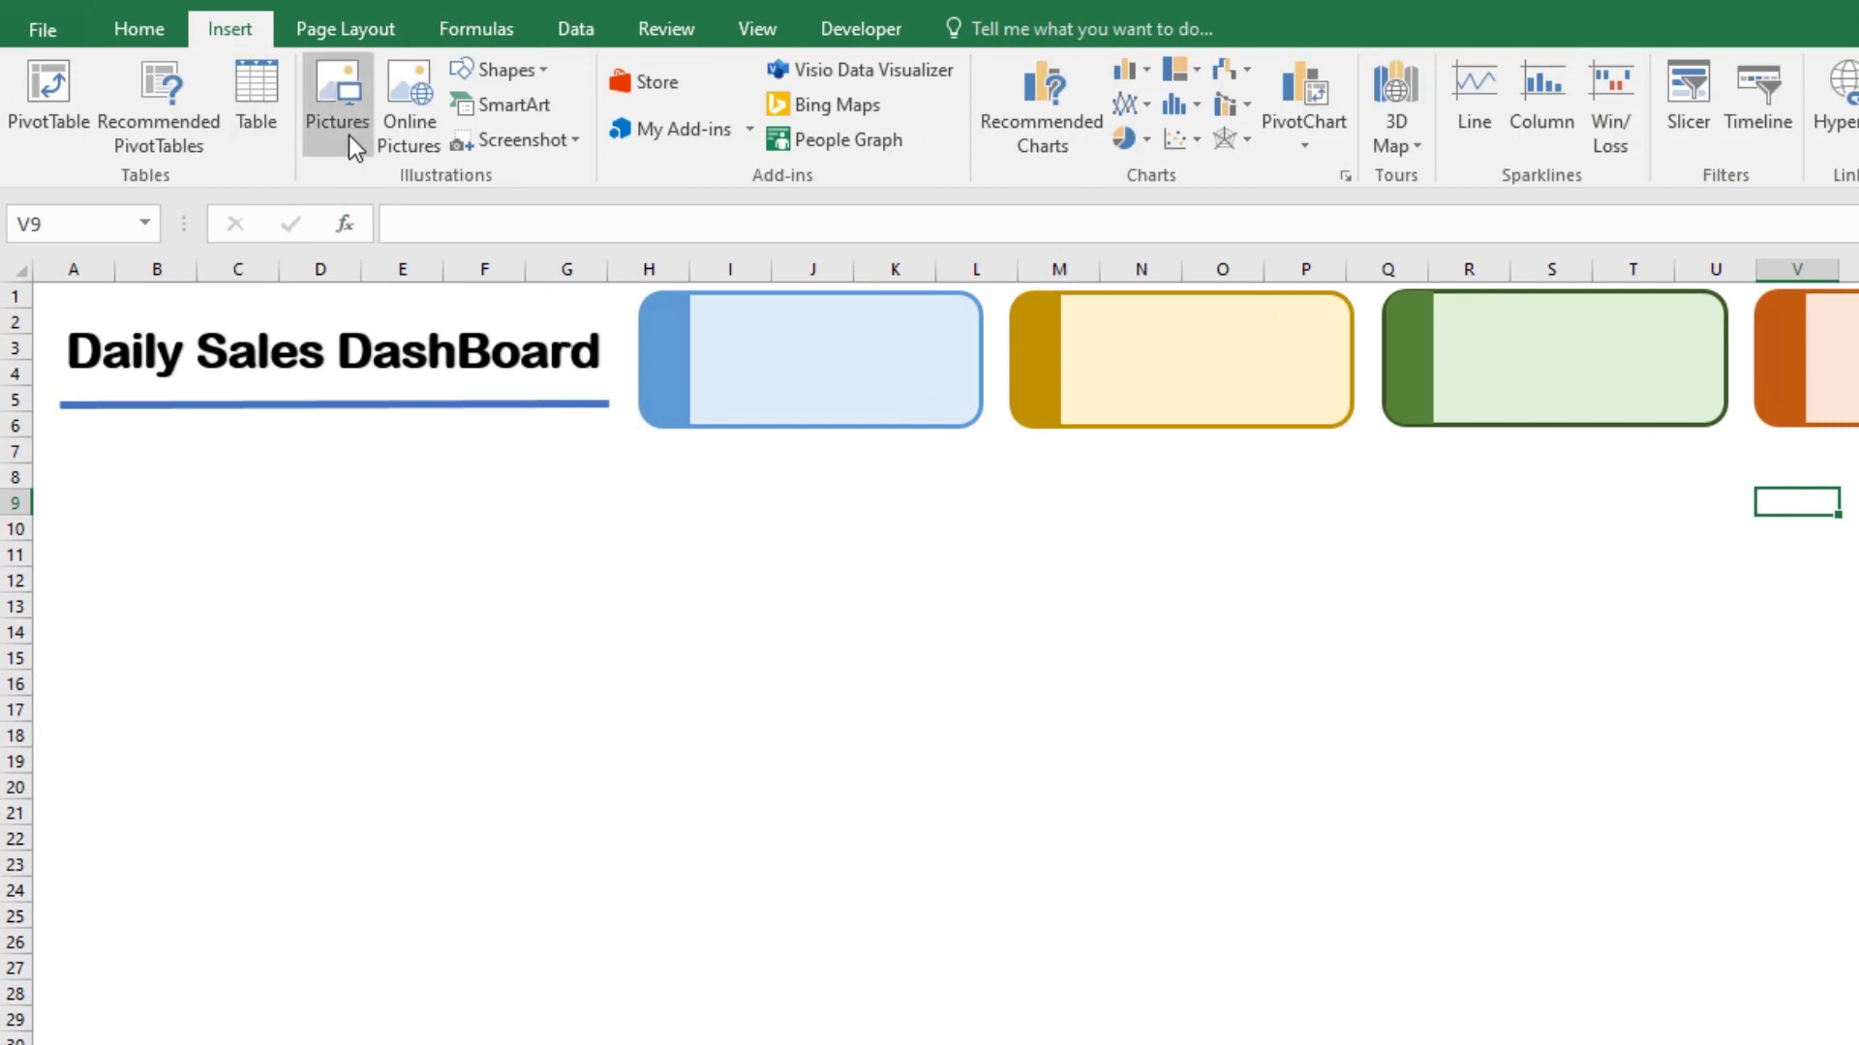
left_click(349, 135)
left_click(136, 291)
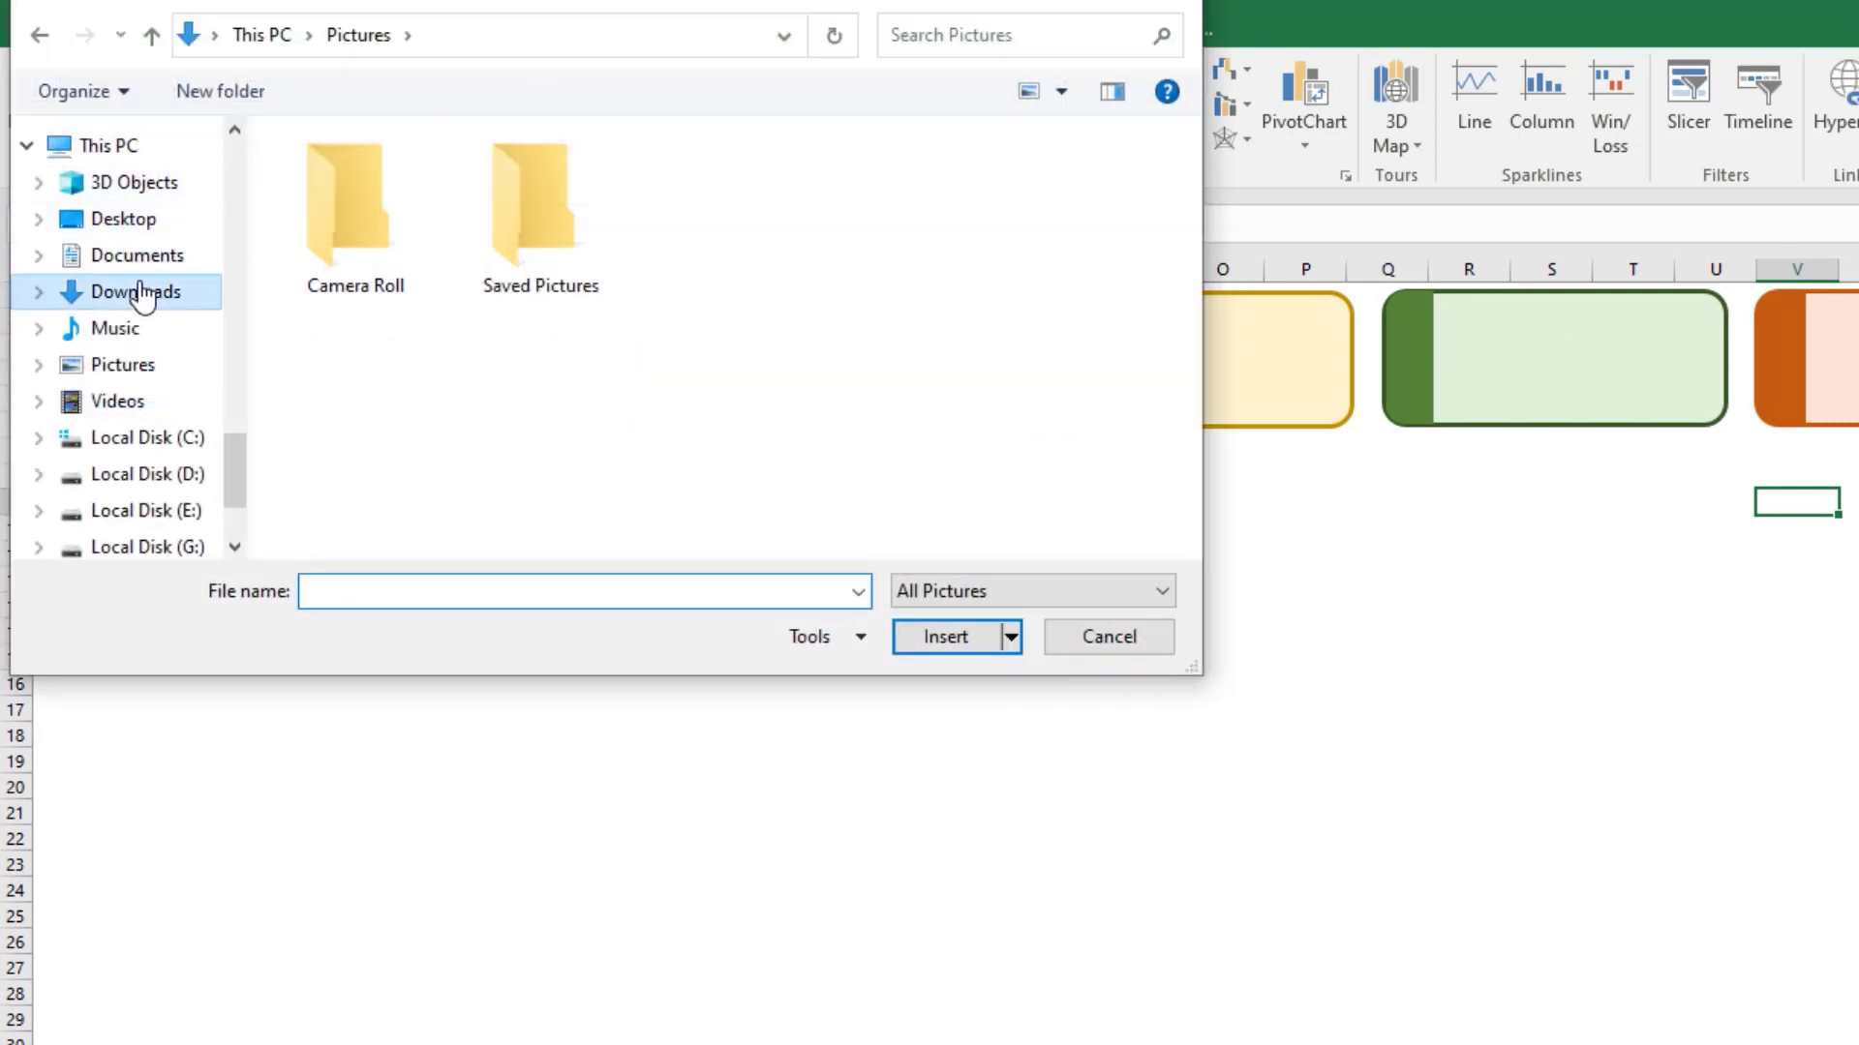
left_click(310, 208)
left_click(532, 247, "ctrl")
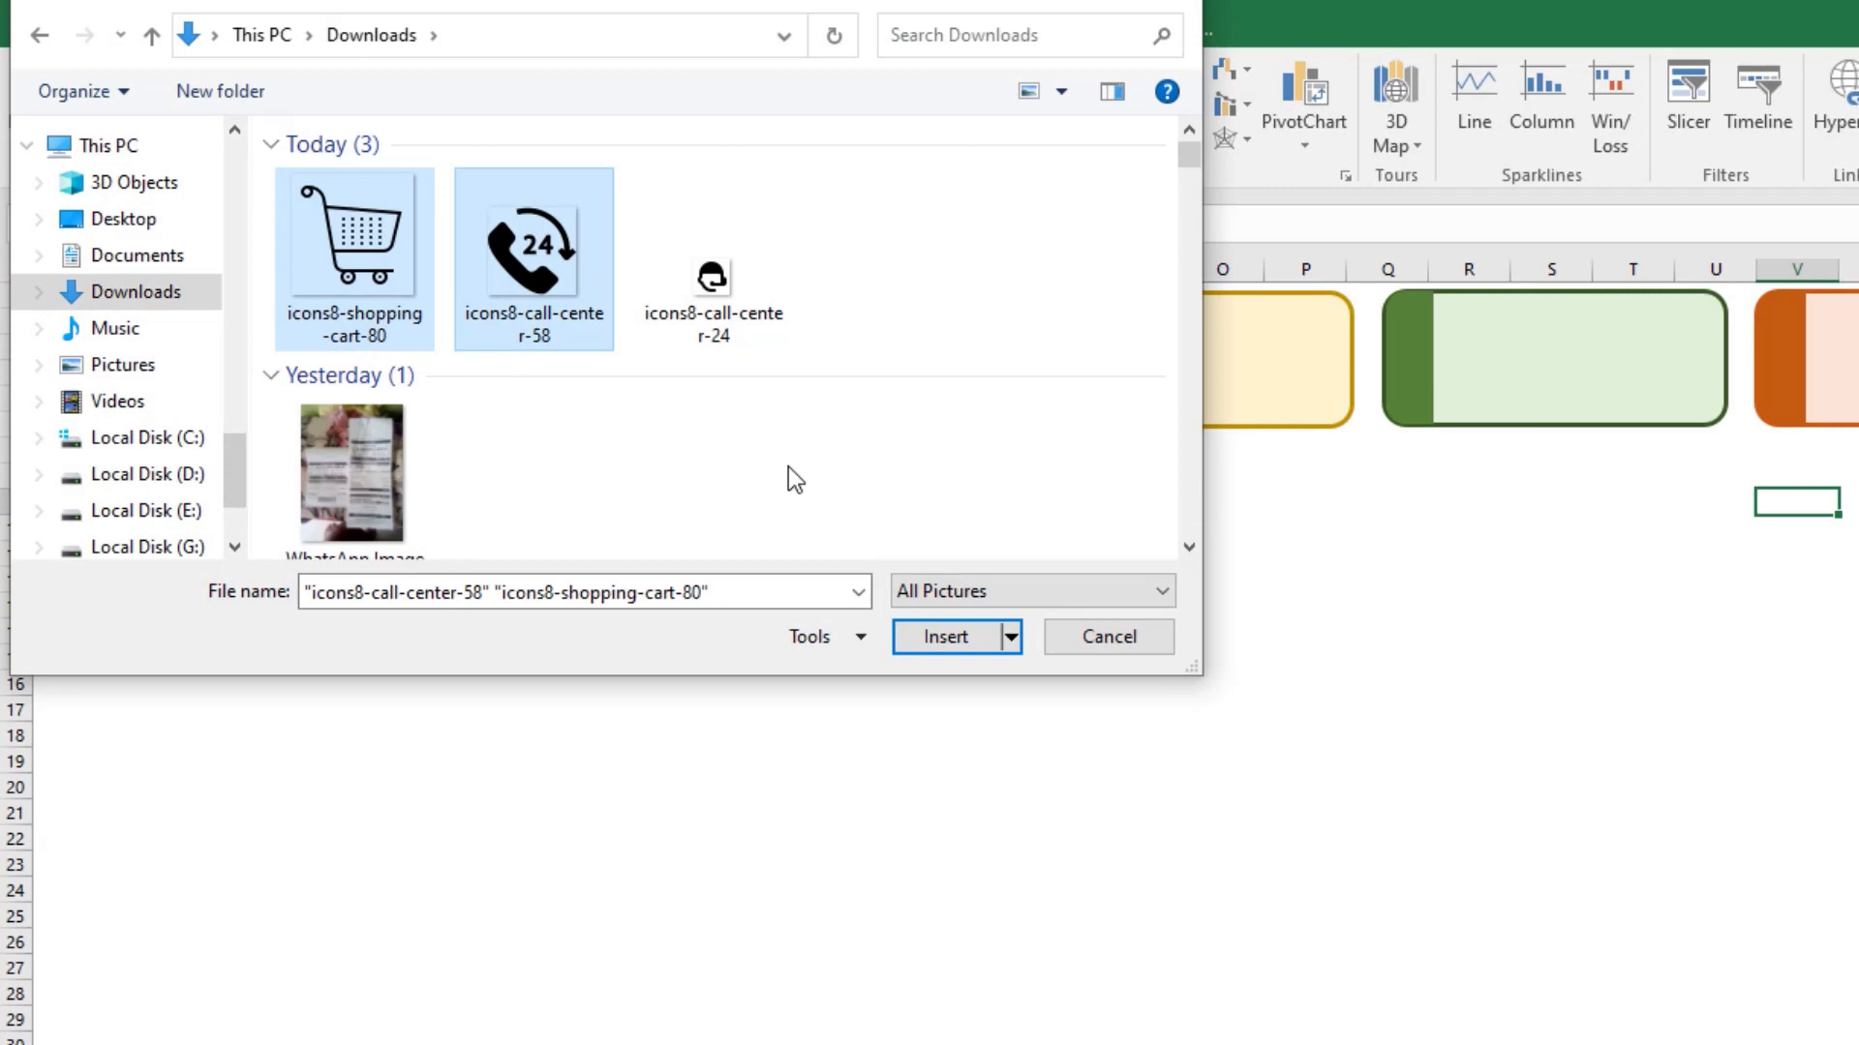
left_click(954, 641)
Step: Place the call-center icon in the blue card's upper-left area and shrink the shopping cart picture to the same size
left_click_drag(668, 624, 369, 341)
left_click(427, 593)
left_click(699, 673)
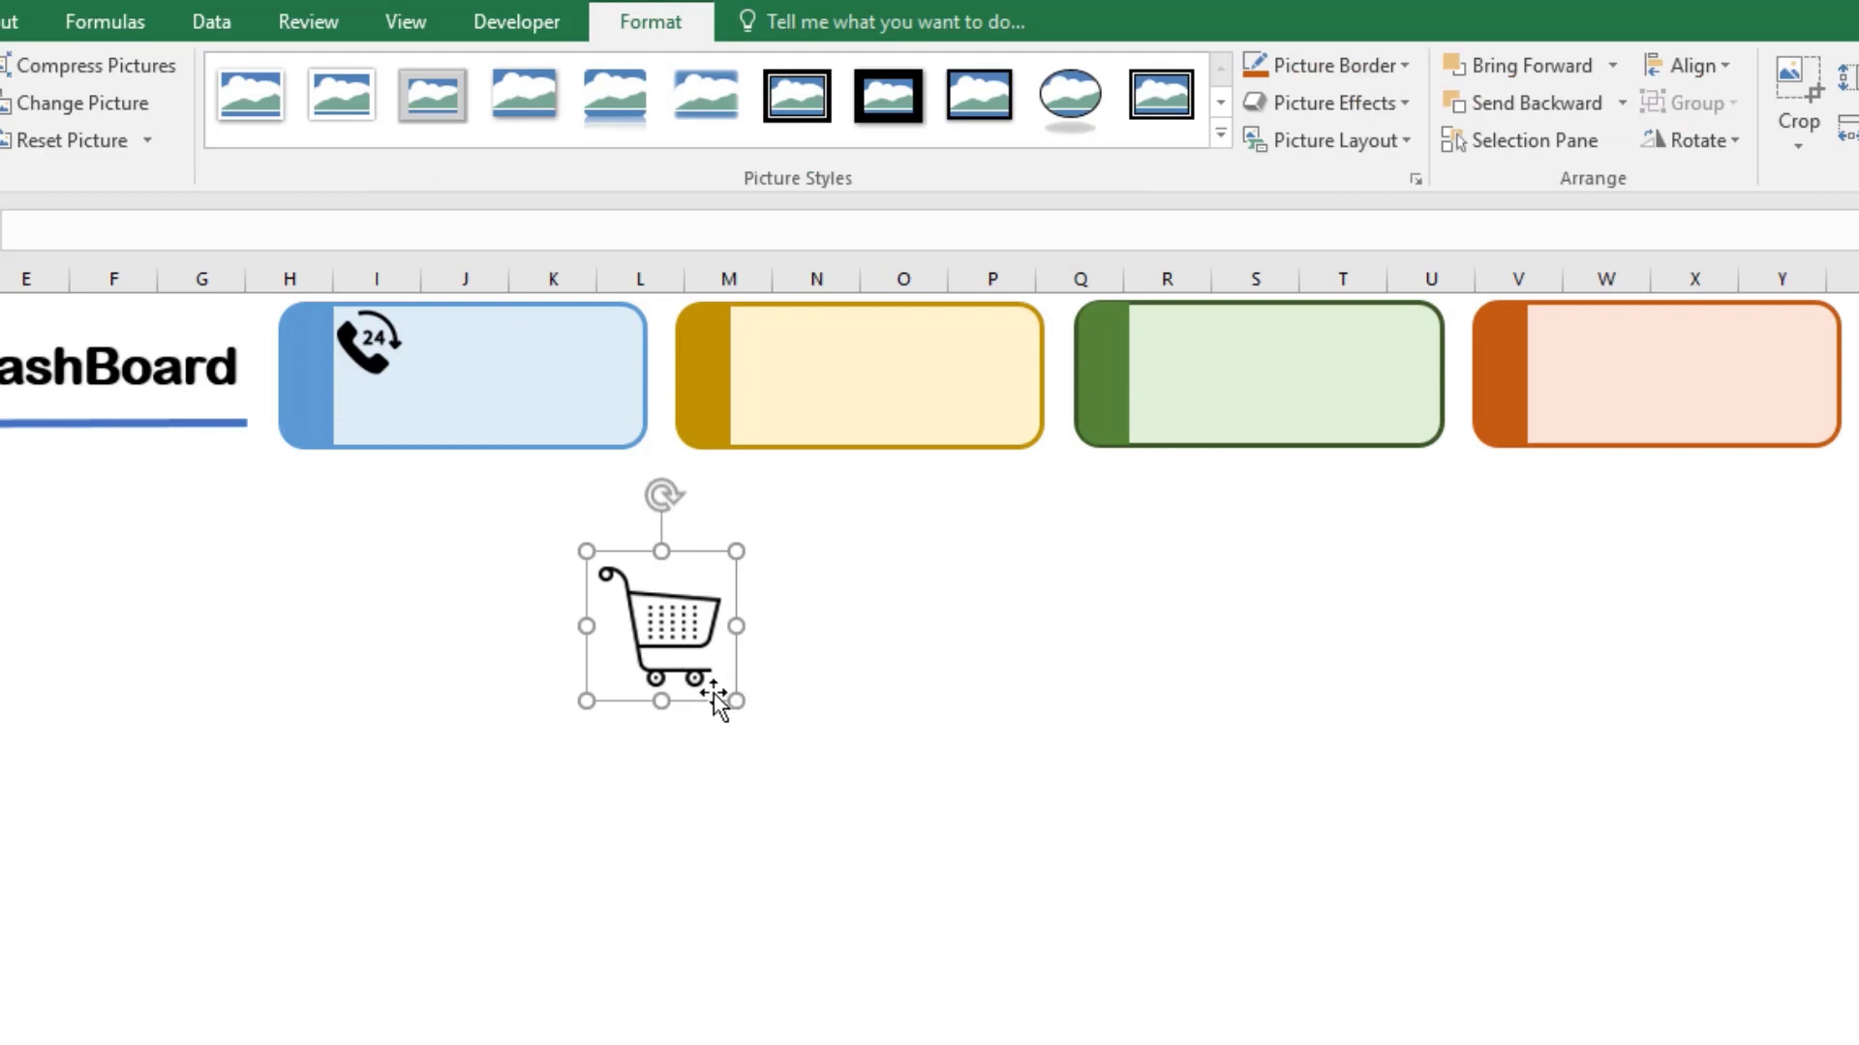
left_click(383, 345)
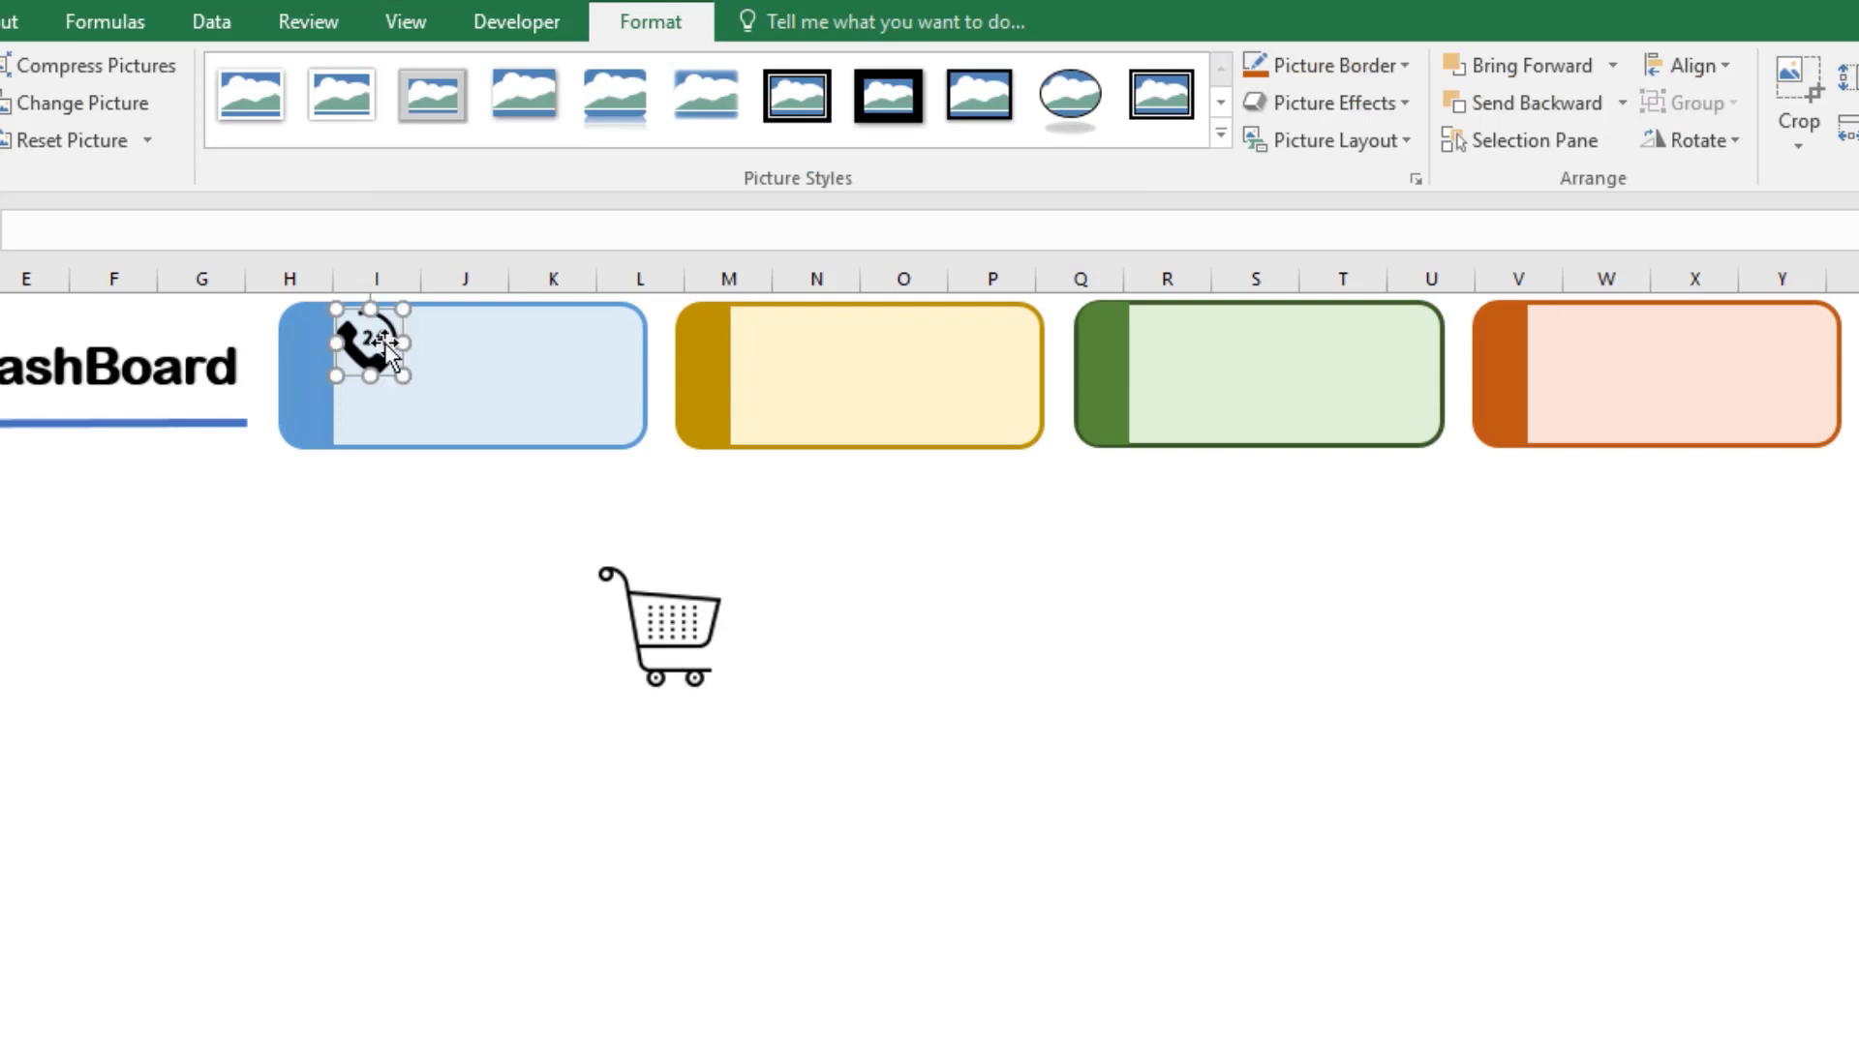
left_click(689, 639)
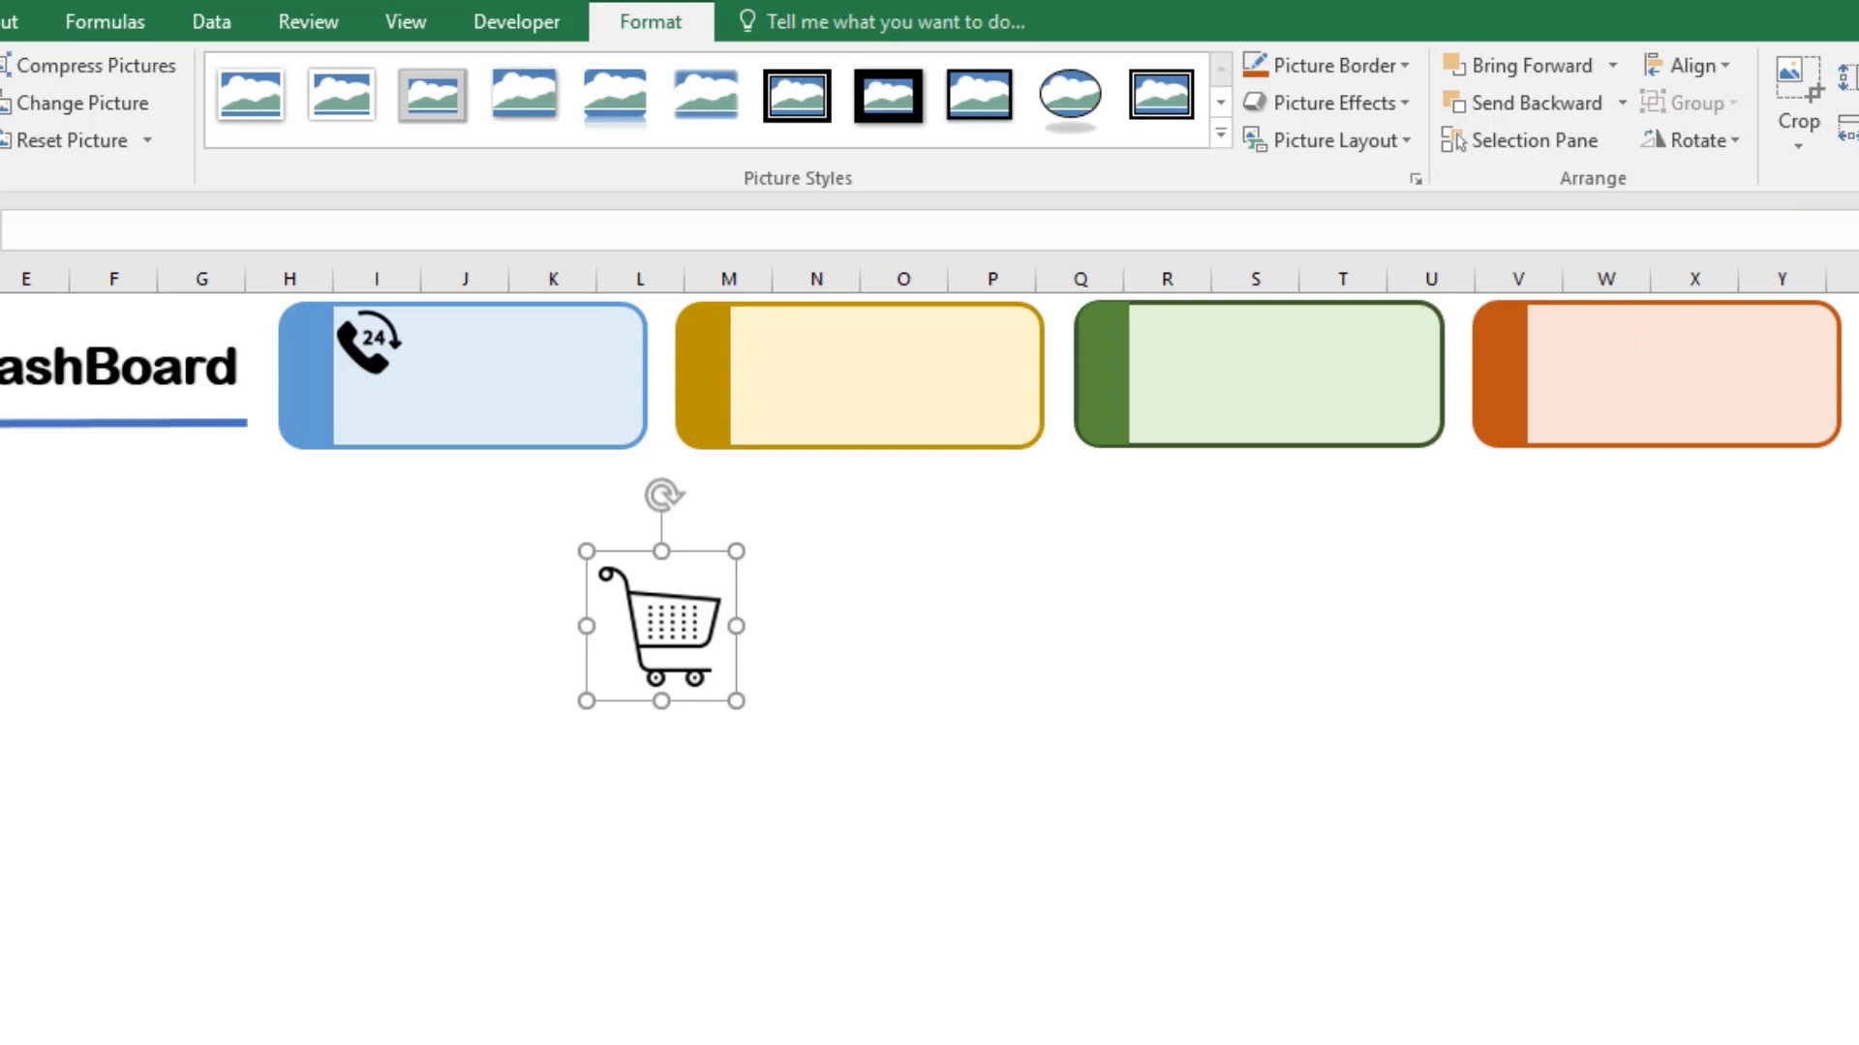
key("Return")
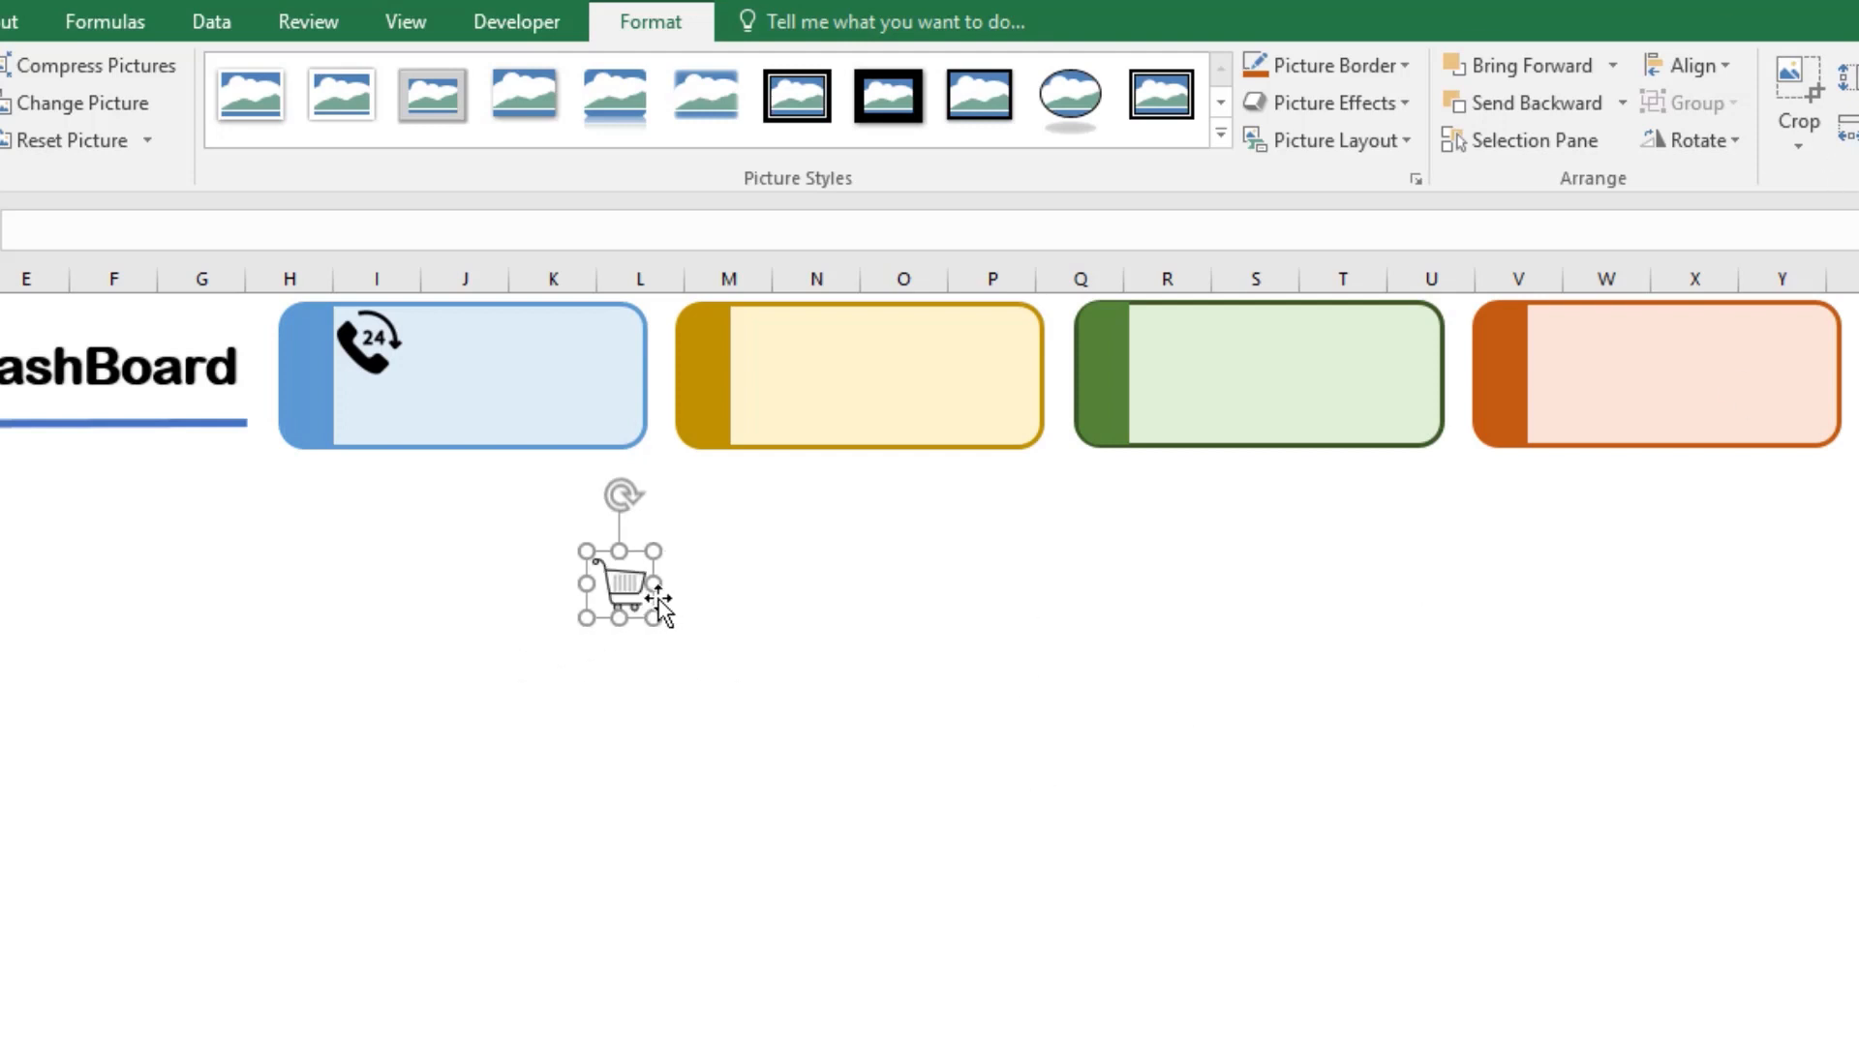
Step: Place the shopping cart icon in the yellow card and copies of it at the same spot in the green and orange cards
left_click_drag(623, 584, 780, 443)
left_click_drag(796, 361, 1556, 325)
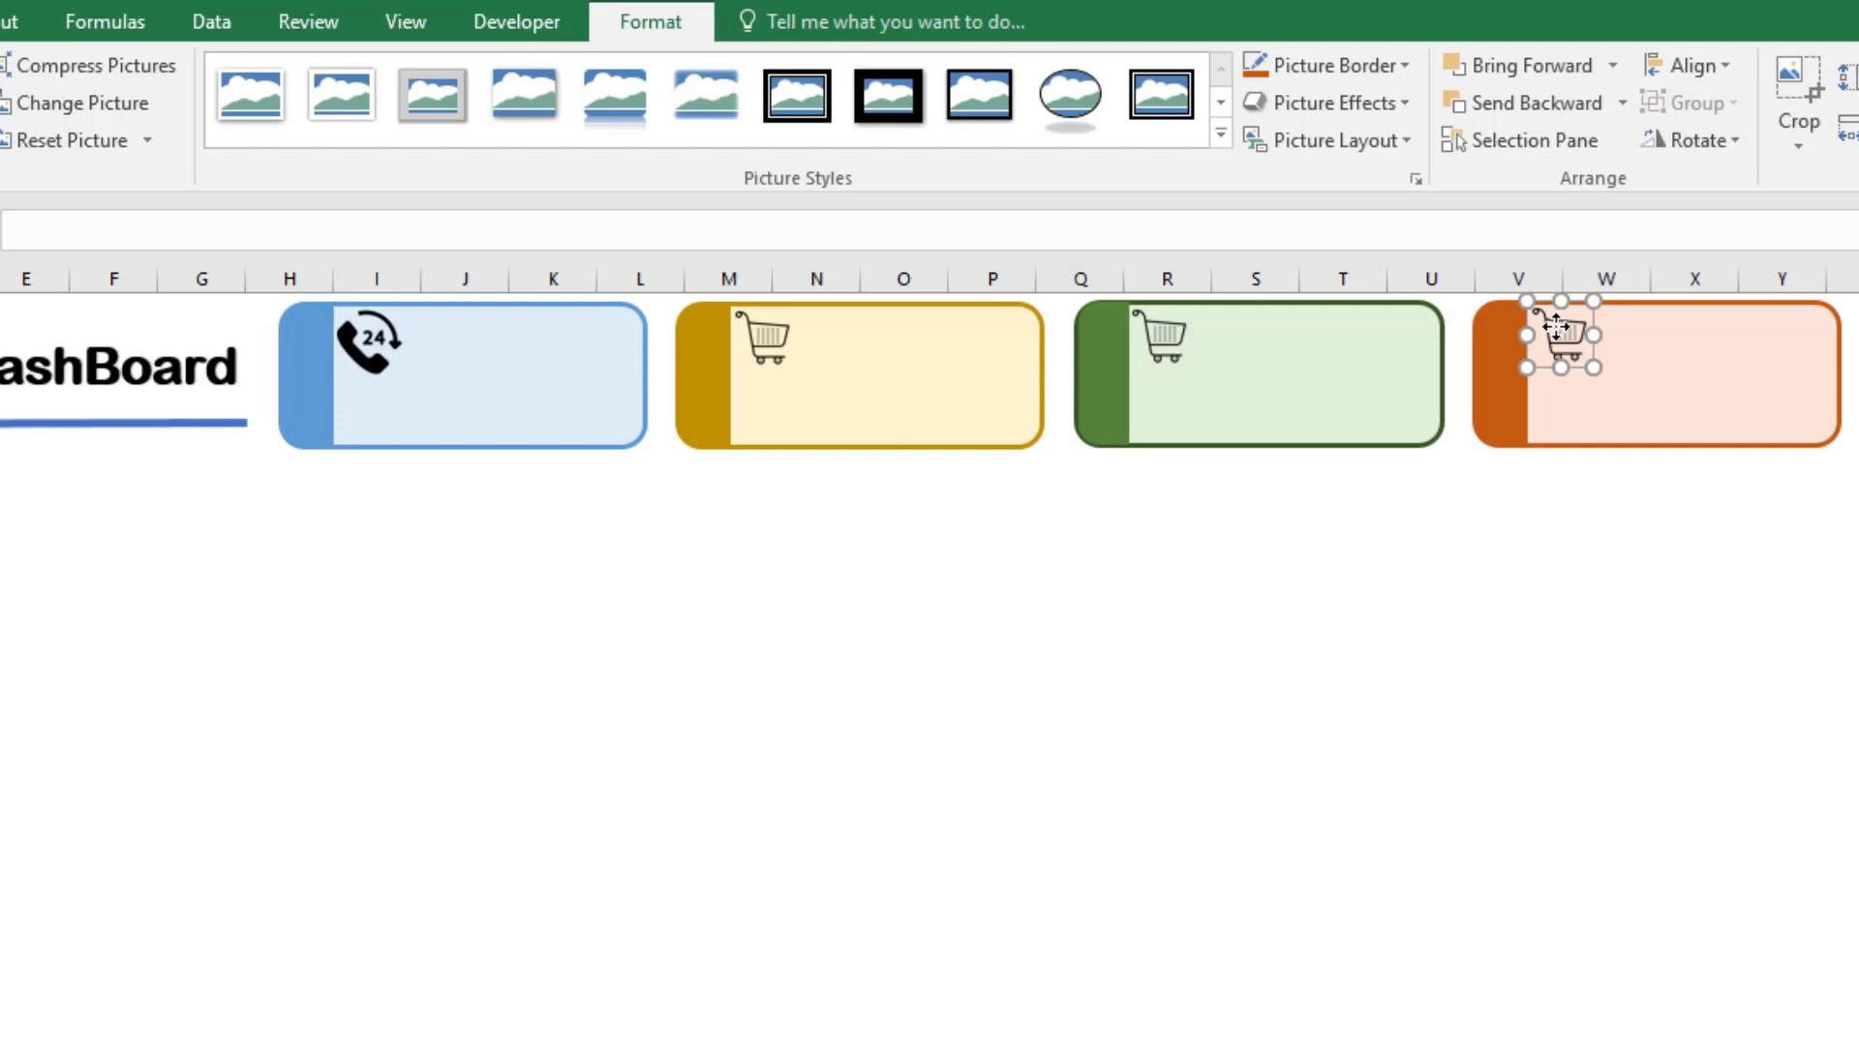
key("Down")
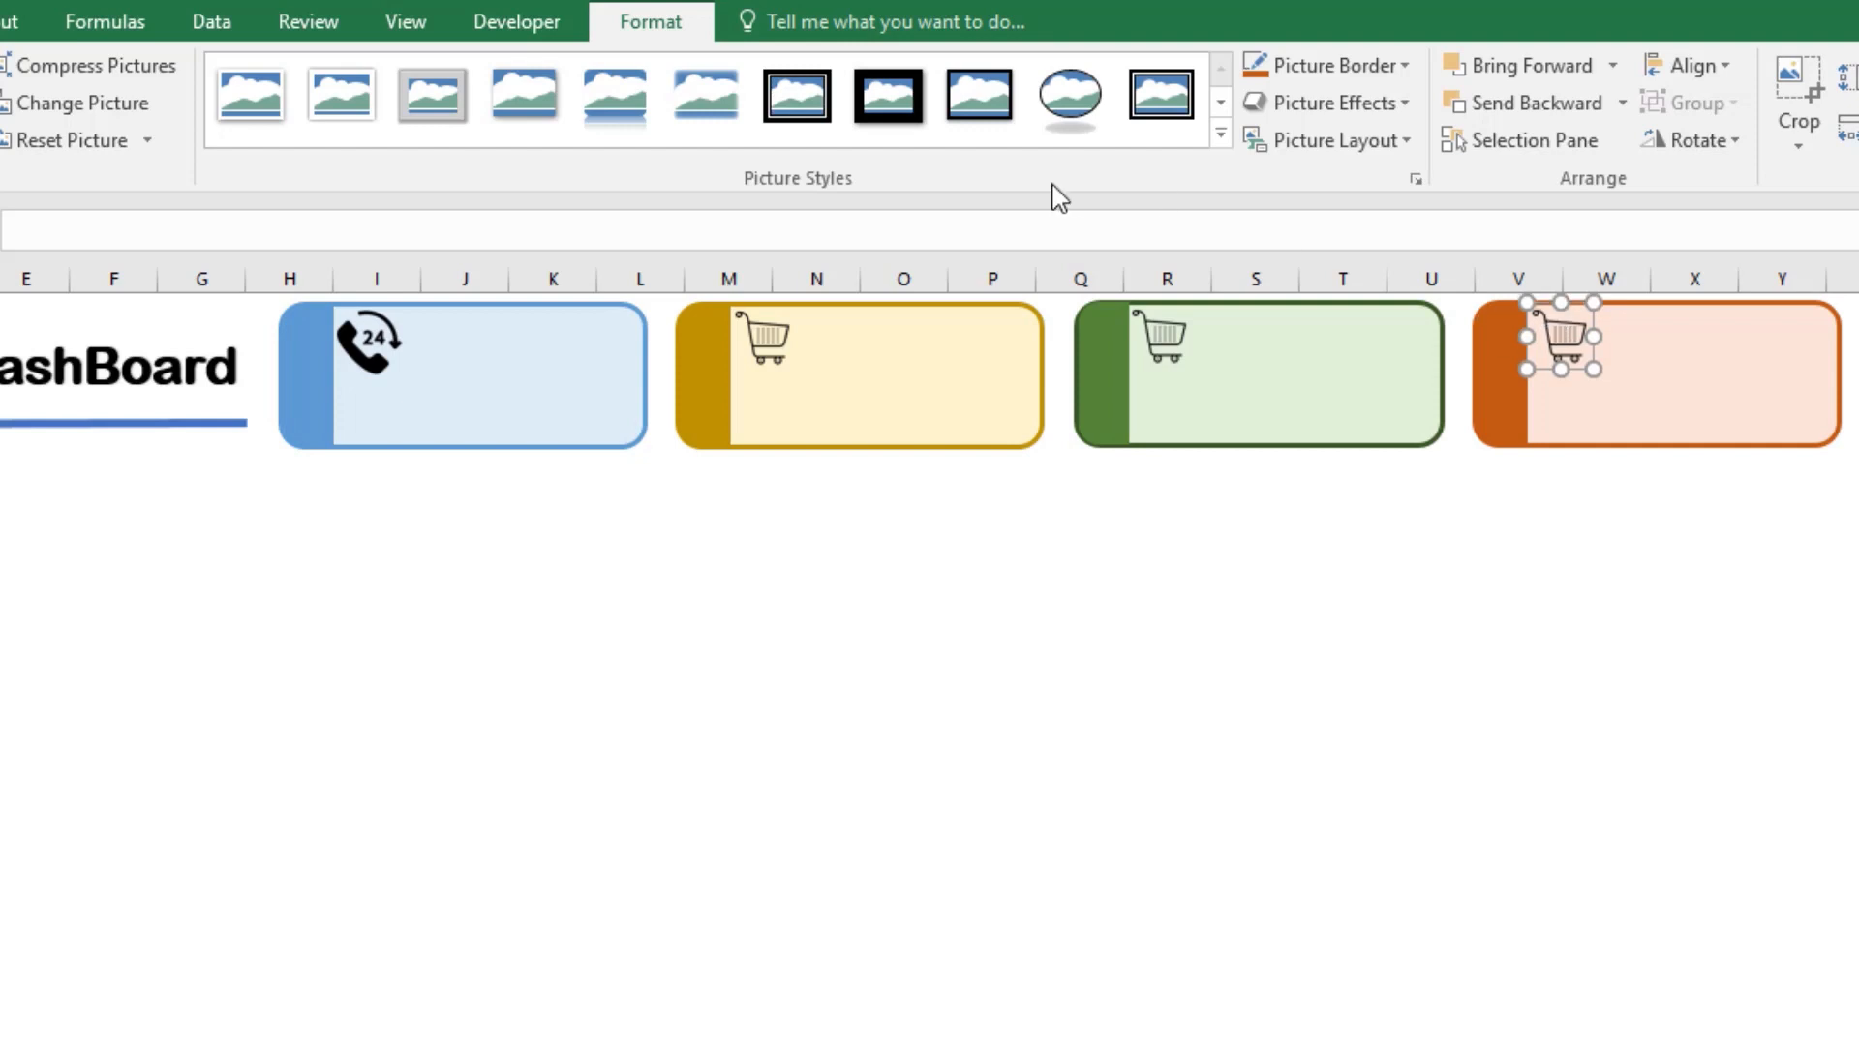
left_click(809, 842)
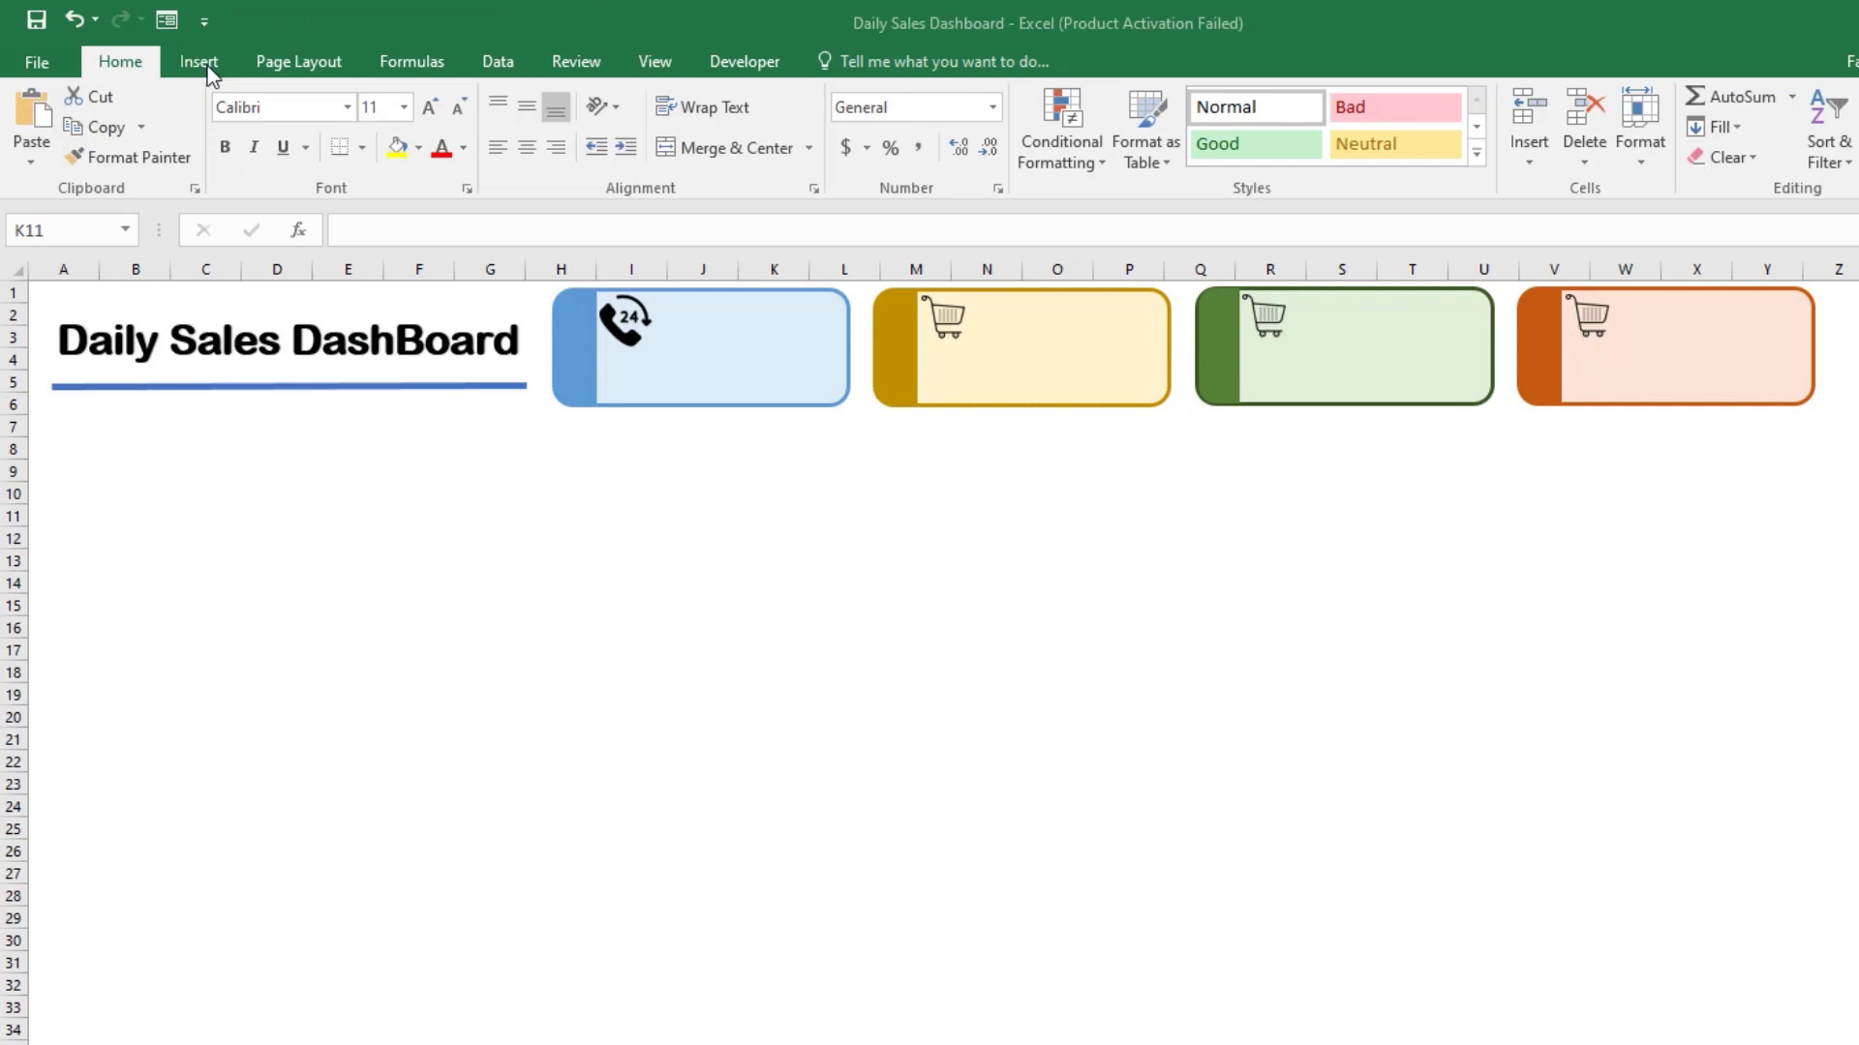
Step: Duplicate the Daily Sales DashBoard title text box and move the copy to the empty area around rows 8 to 11
left_click(368, 319)
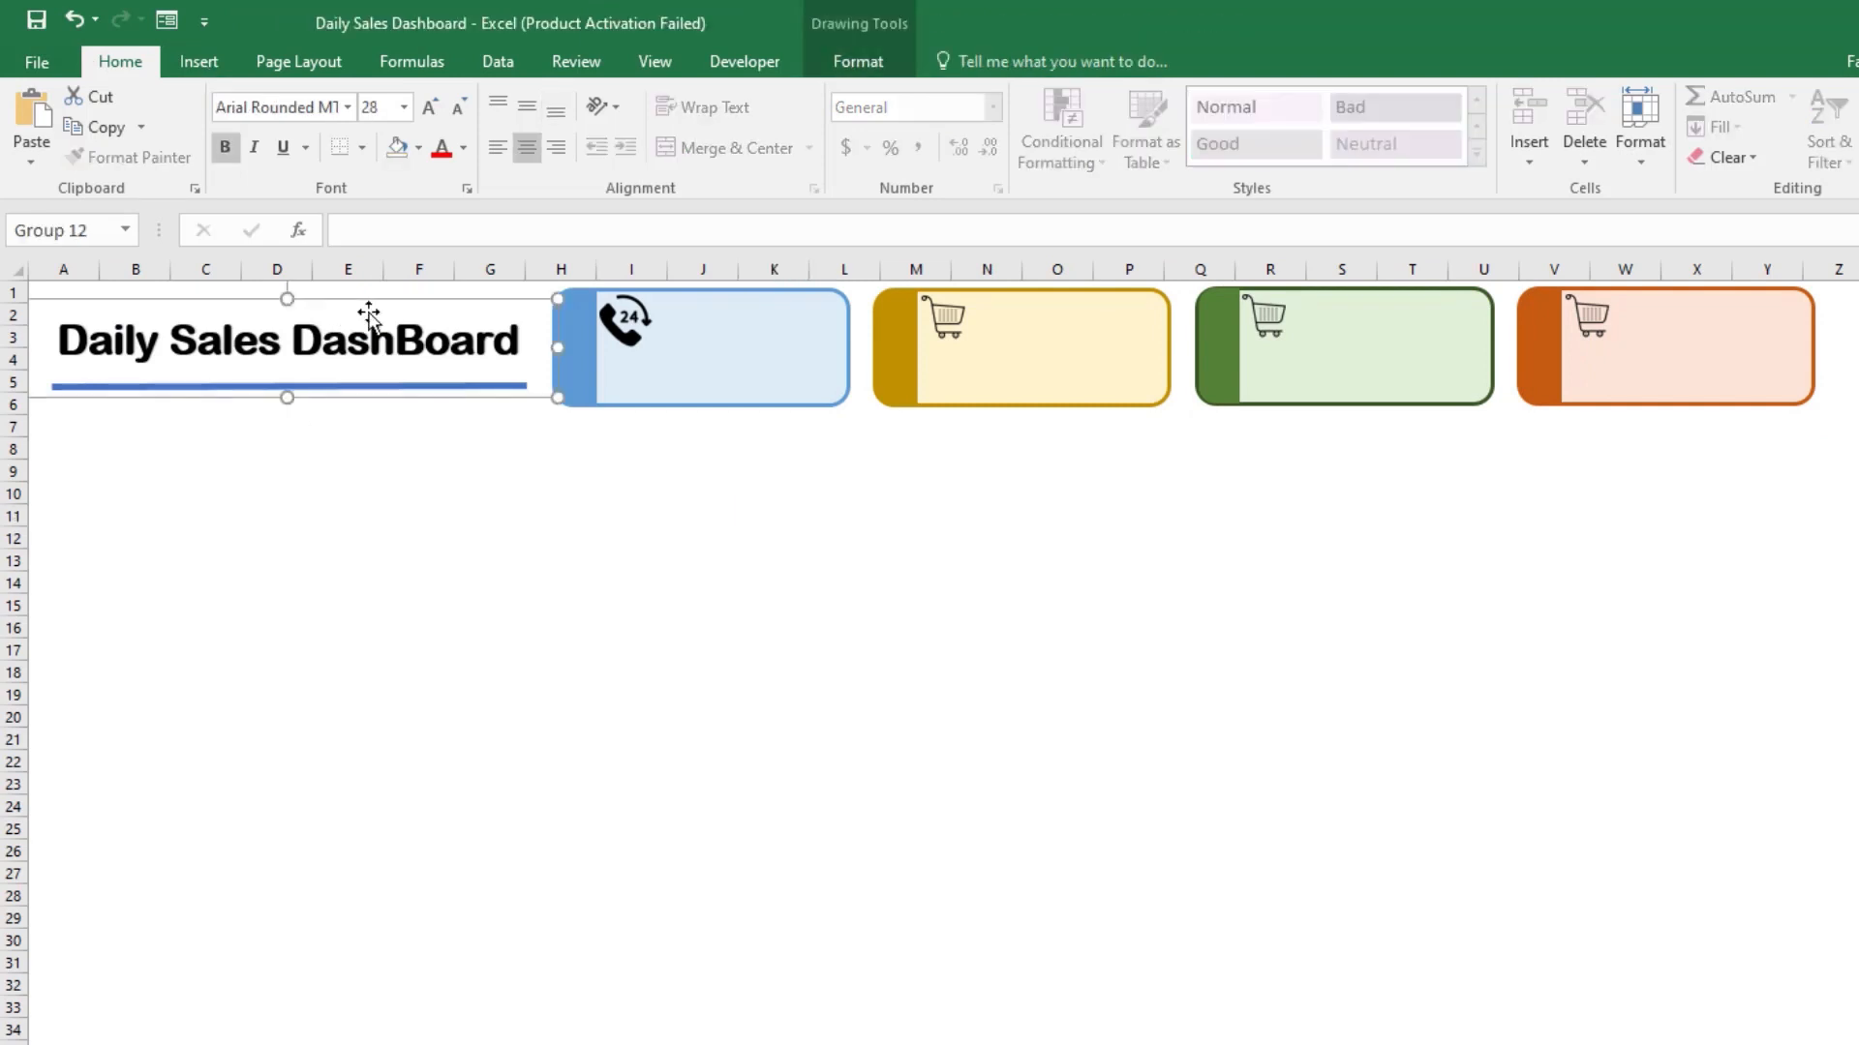
left_click(374, 325)
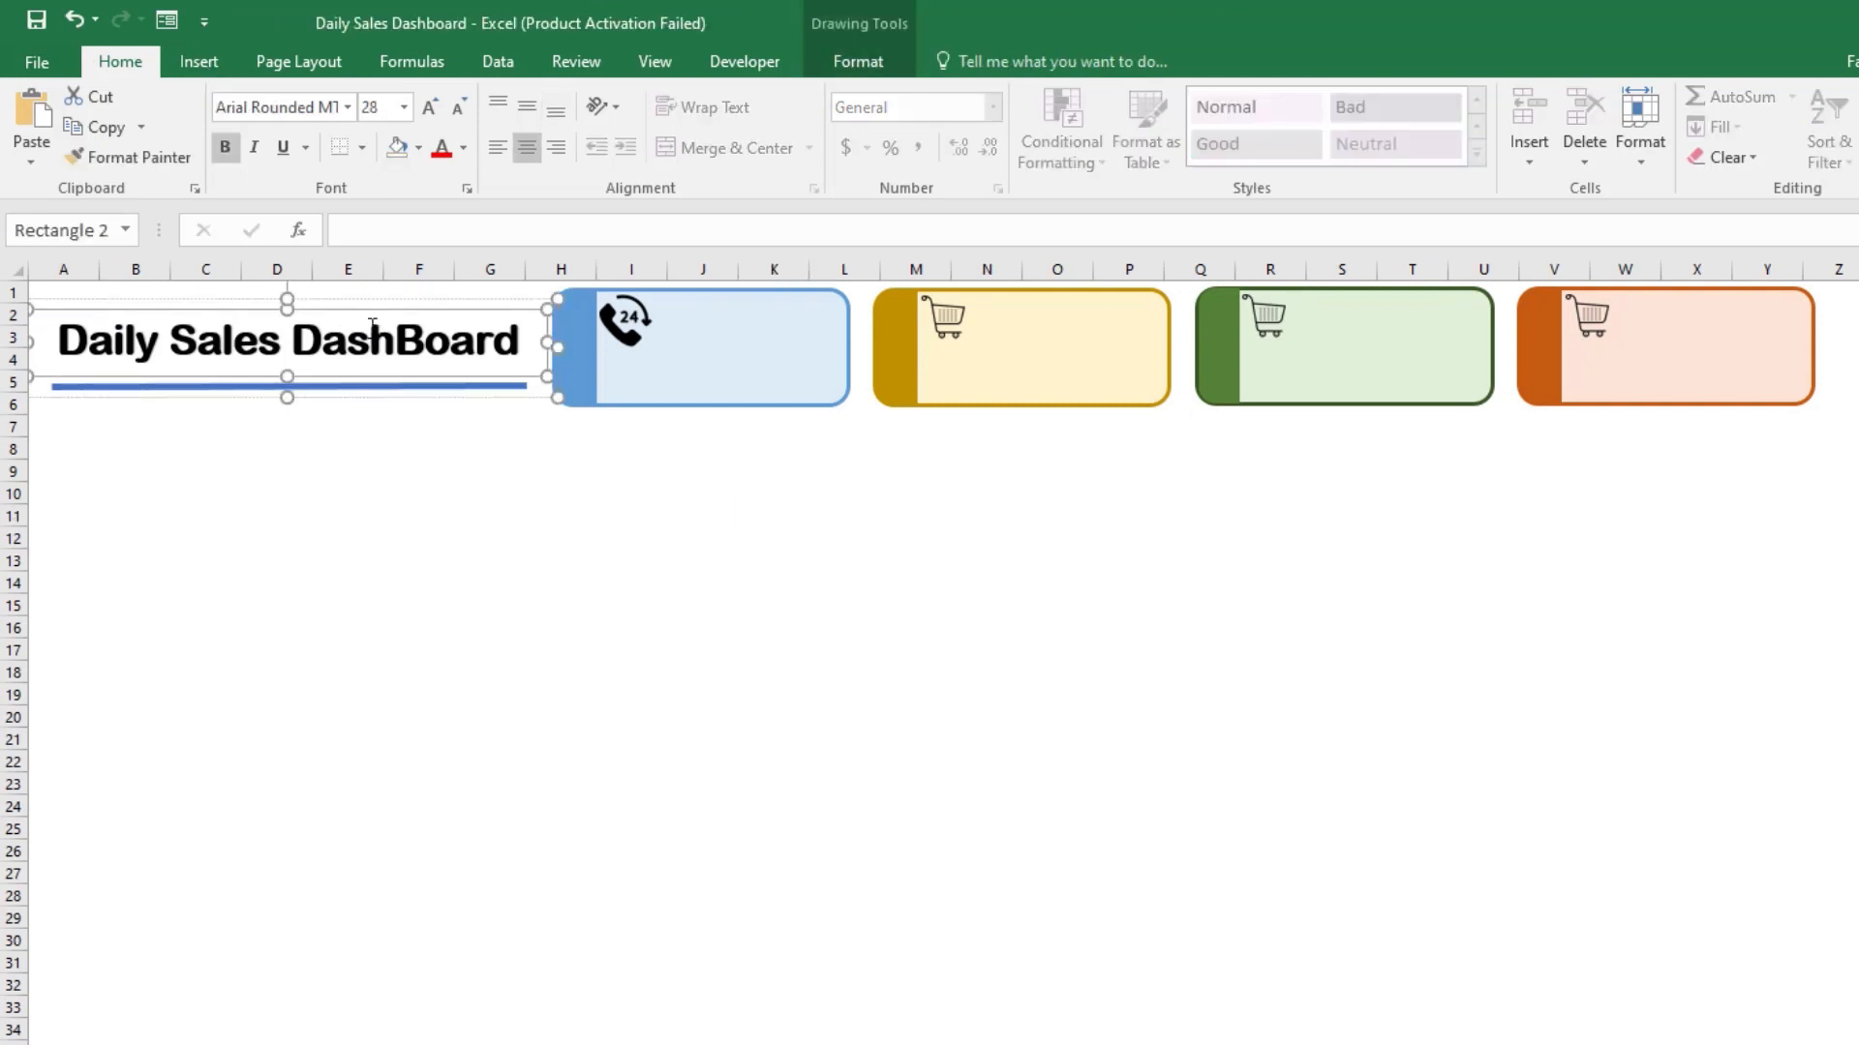
key("ctrl+d")
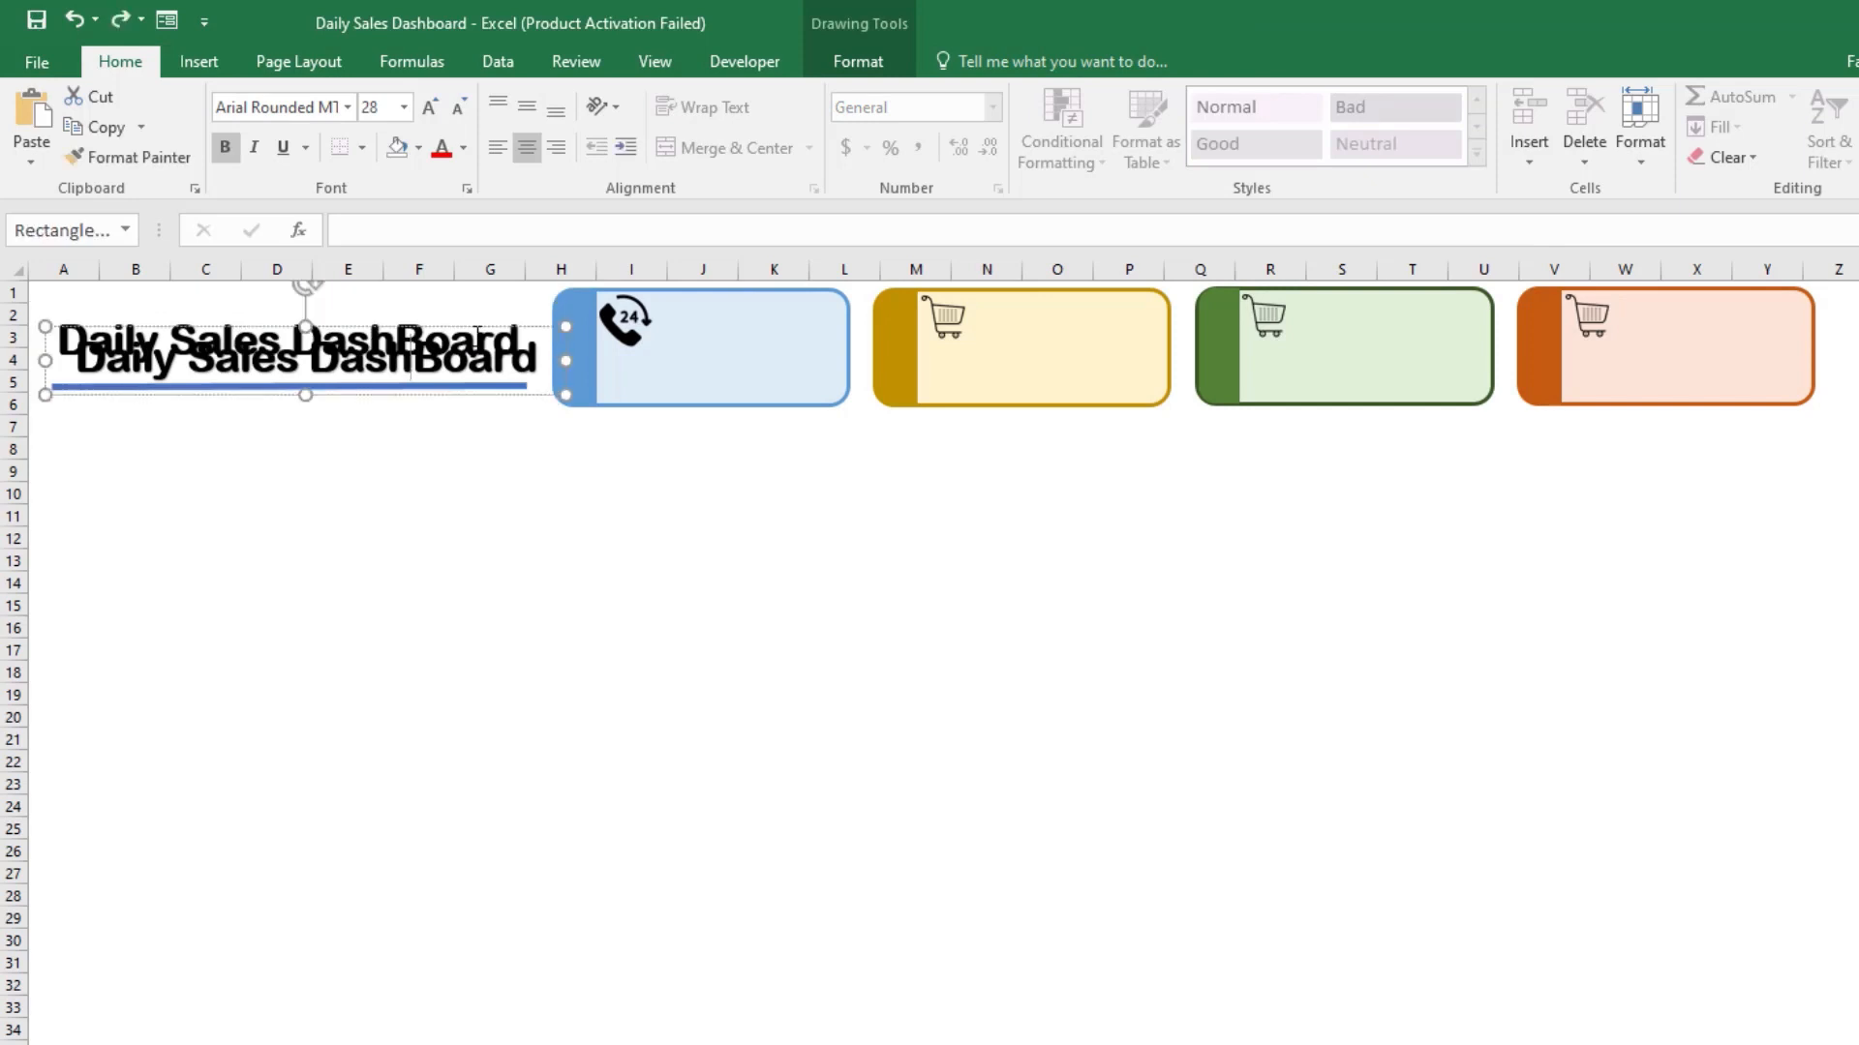
left_click_drag(485, 337, 756, 463)
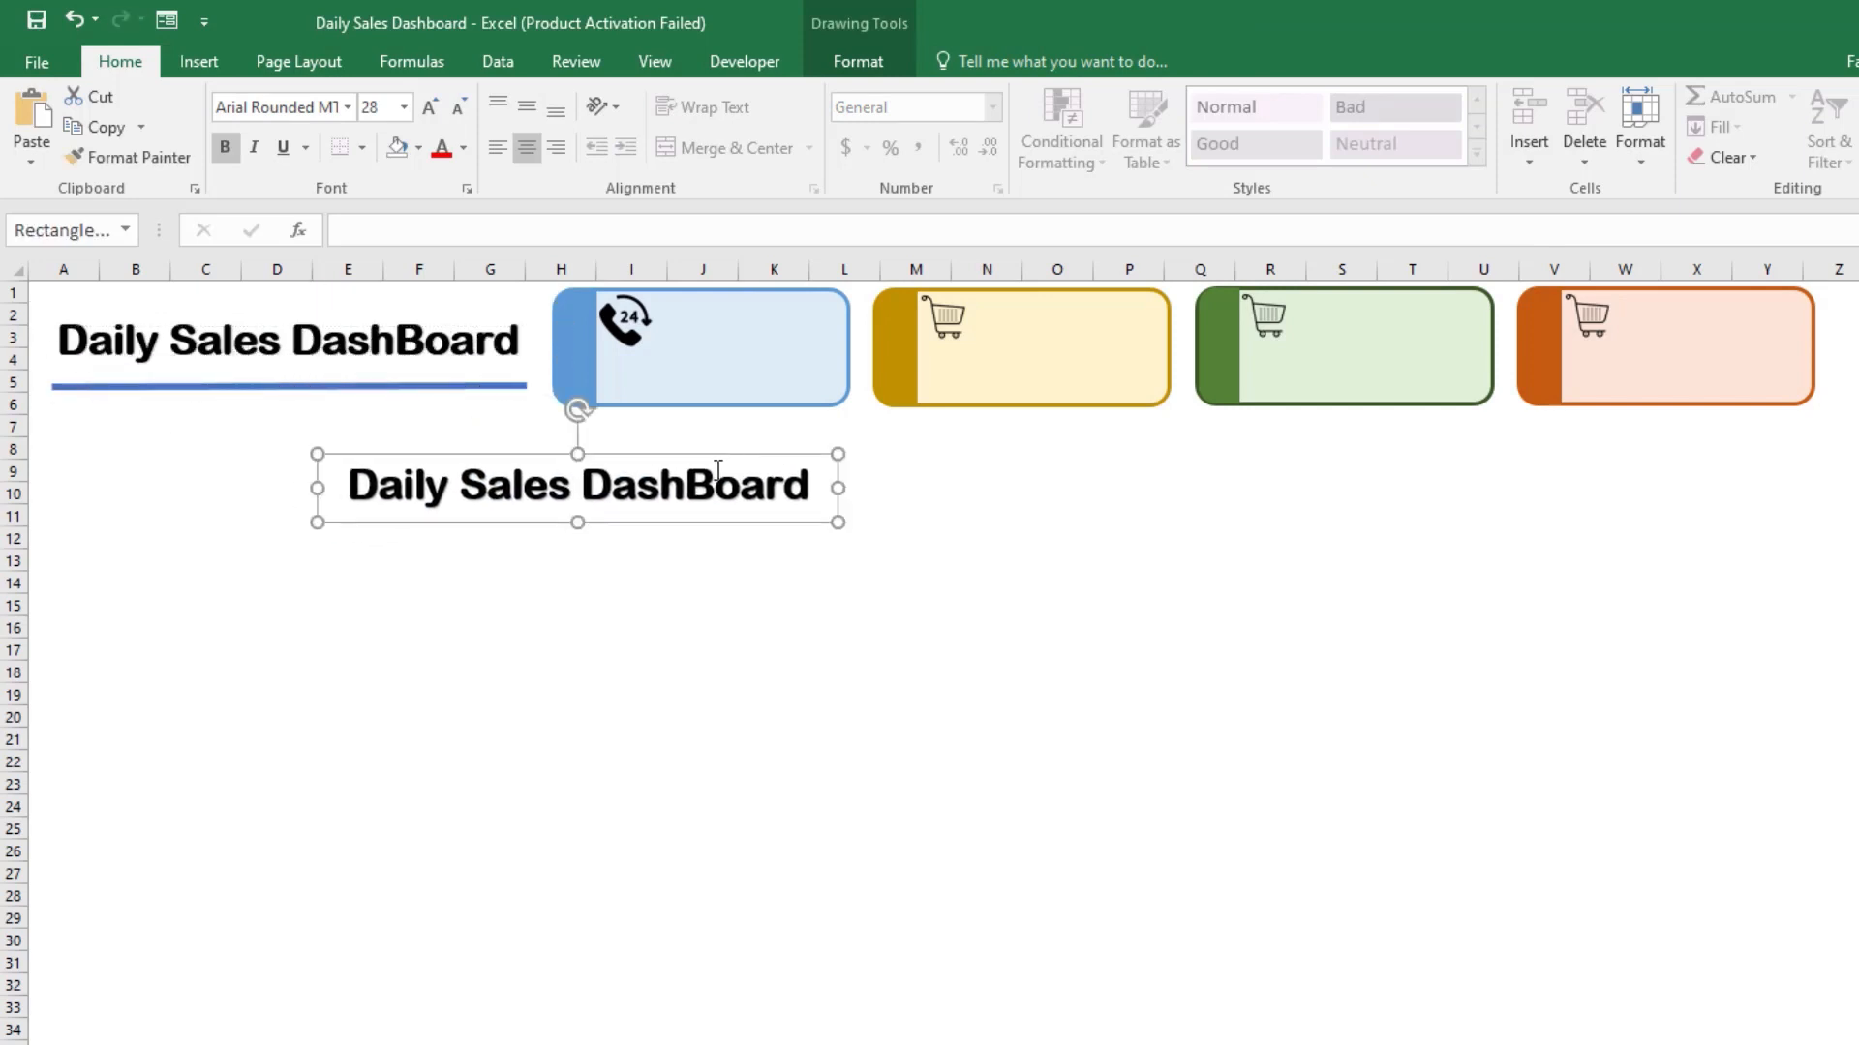
Step: Set the duplicated title's font size to 16 and narrow its text box to less than half the width
triple_click(710, 475)
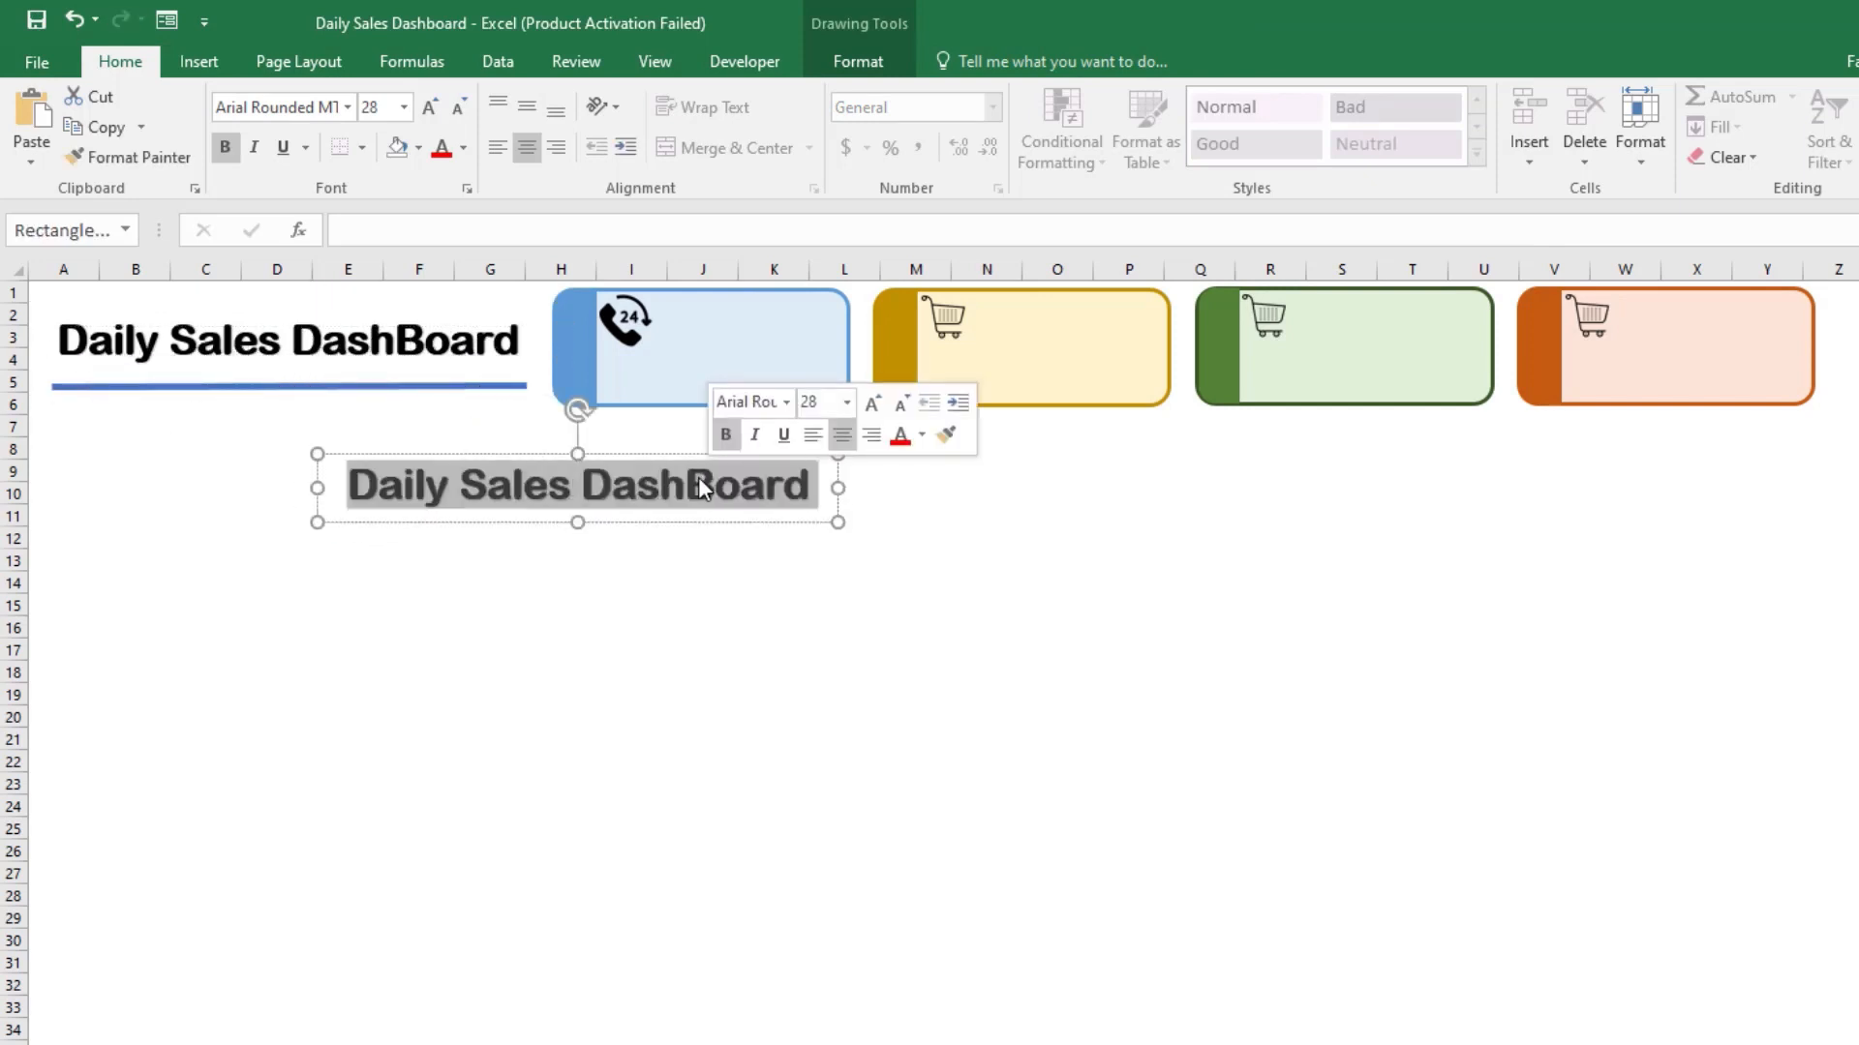
left_click(384, 107)
type("16")
key("Return")
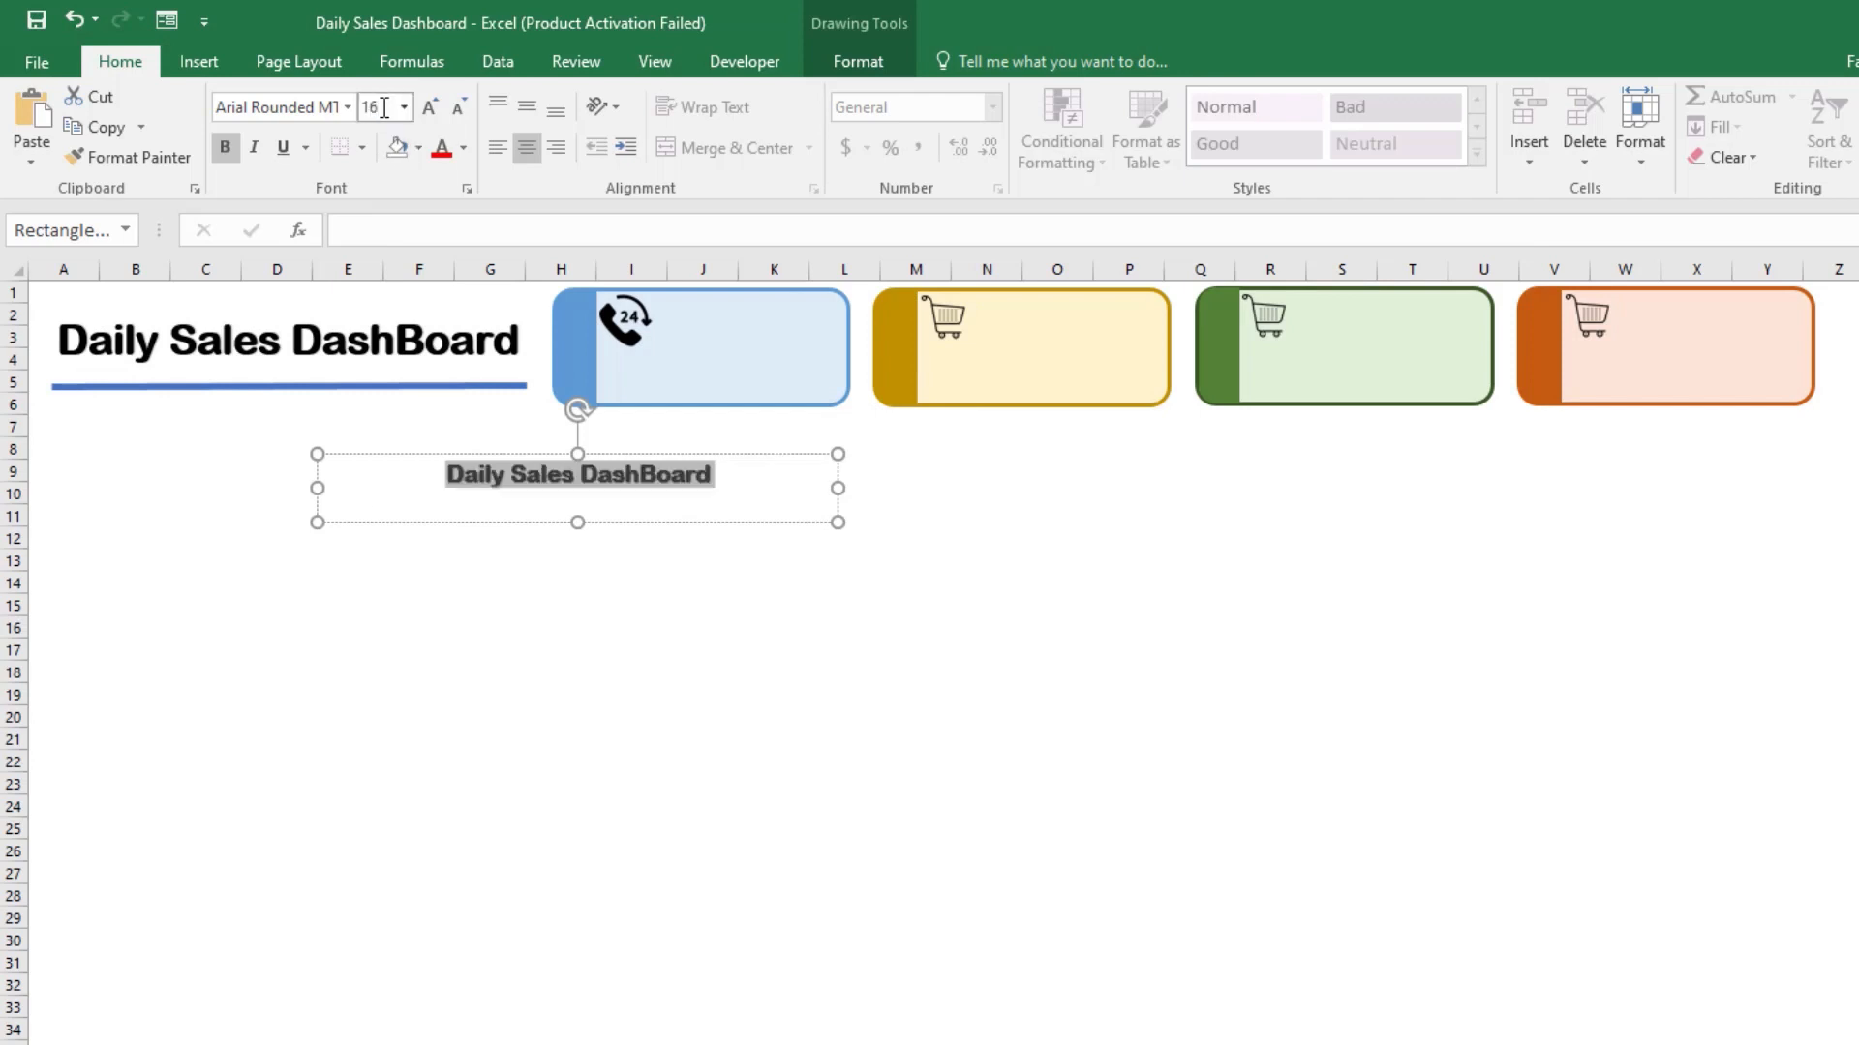
left_click_drag(839, 523, 545, 522)
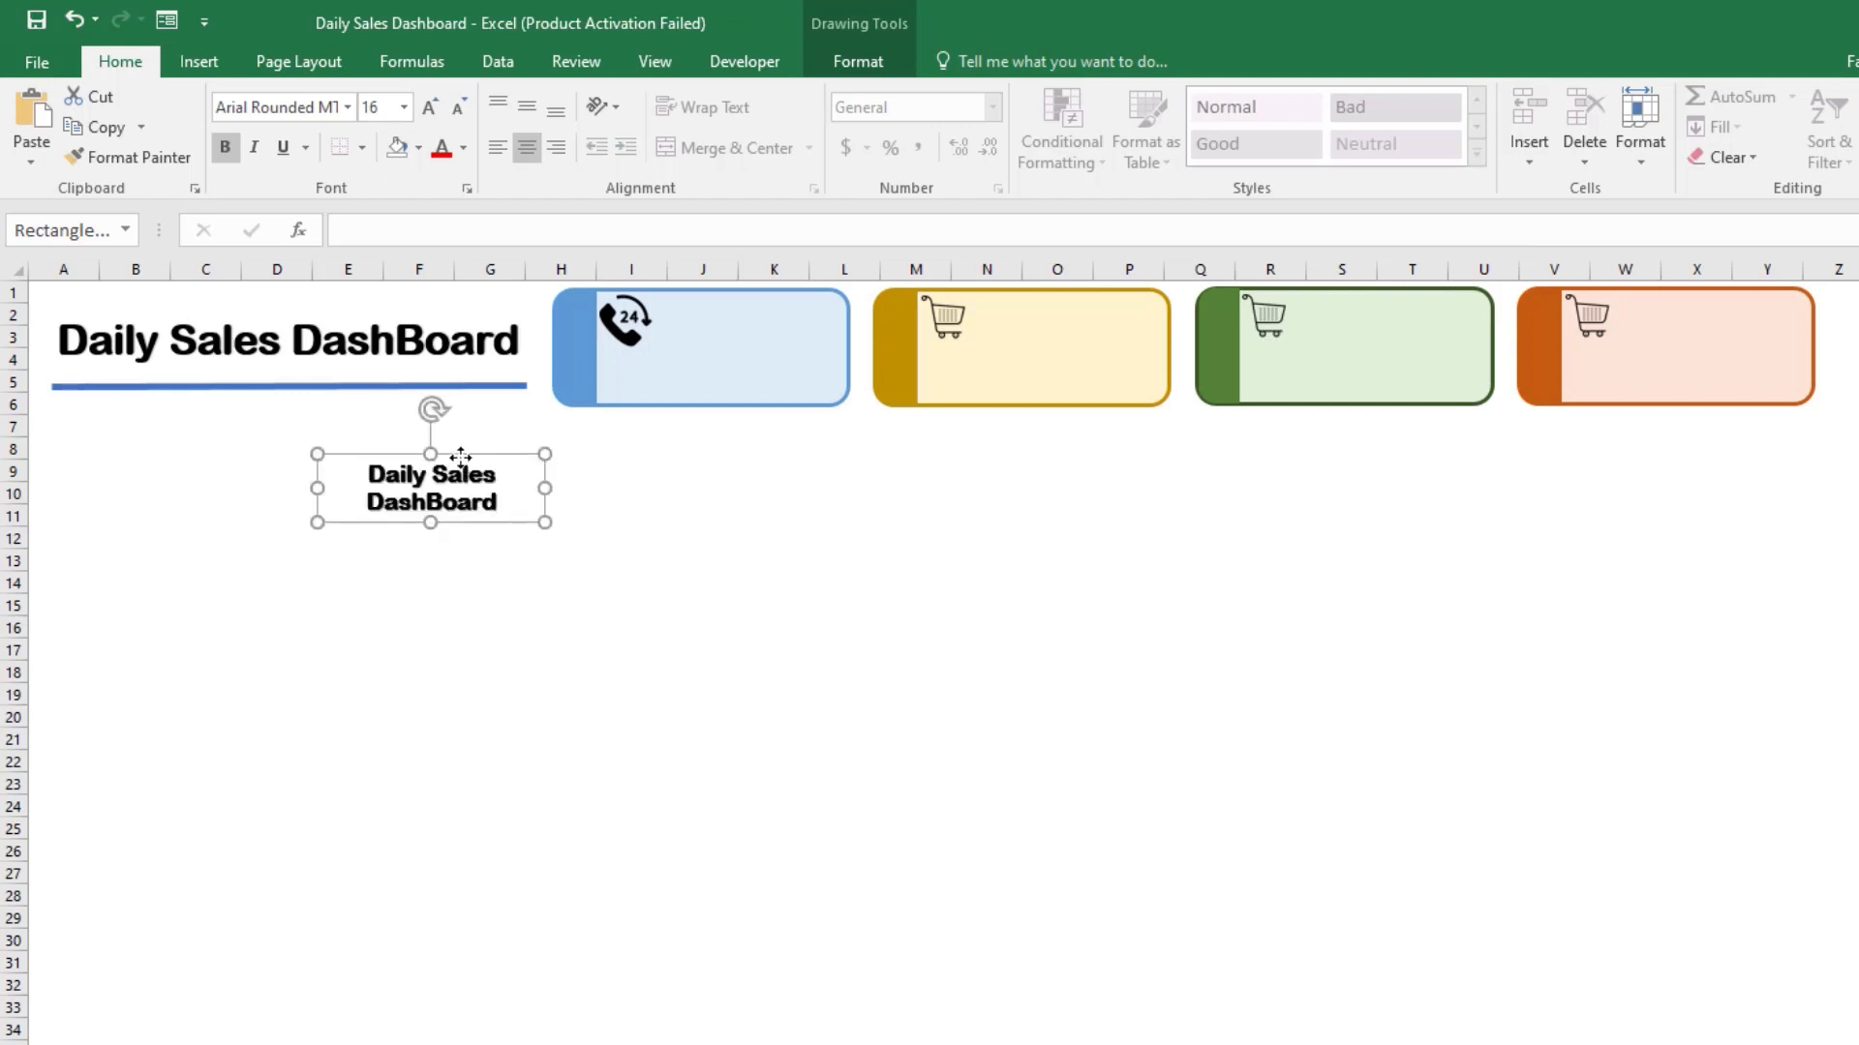
Step: Move the small text box into the blue card beside the call icon and select all its text for replacement
left_click_drag(460, 456, 766, 302)
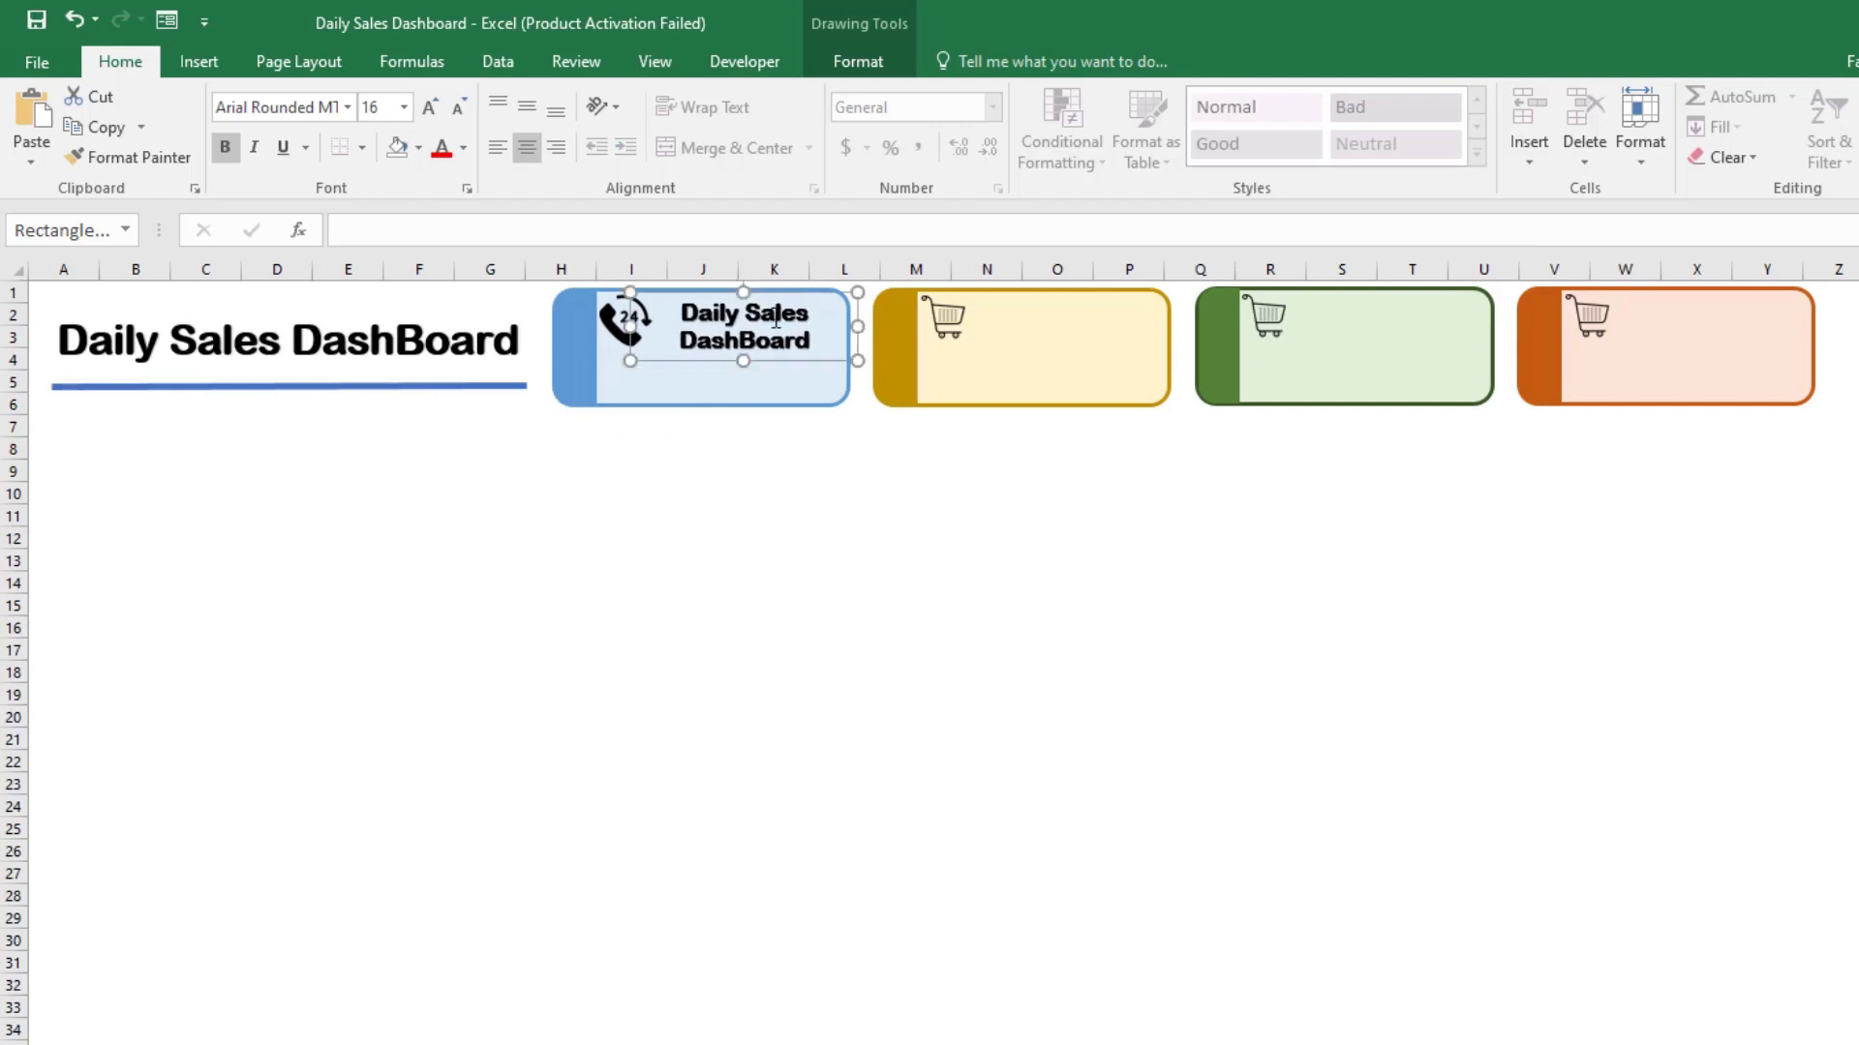
double_click(777, 319)
left_click(802, 327)
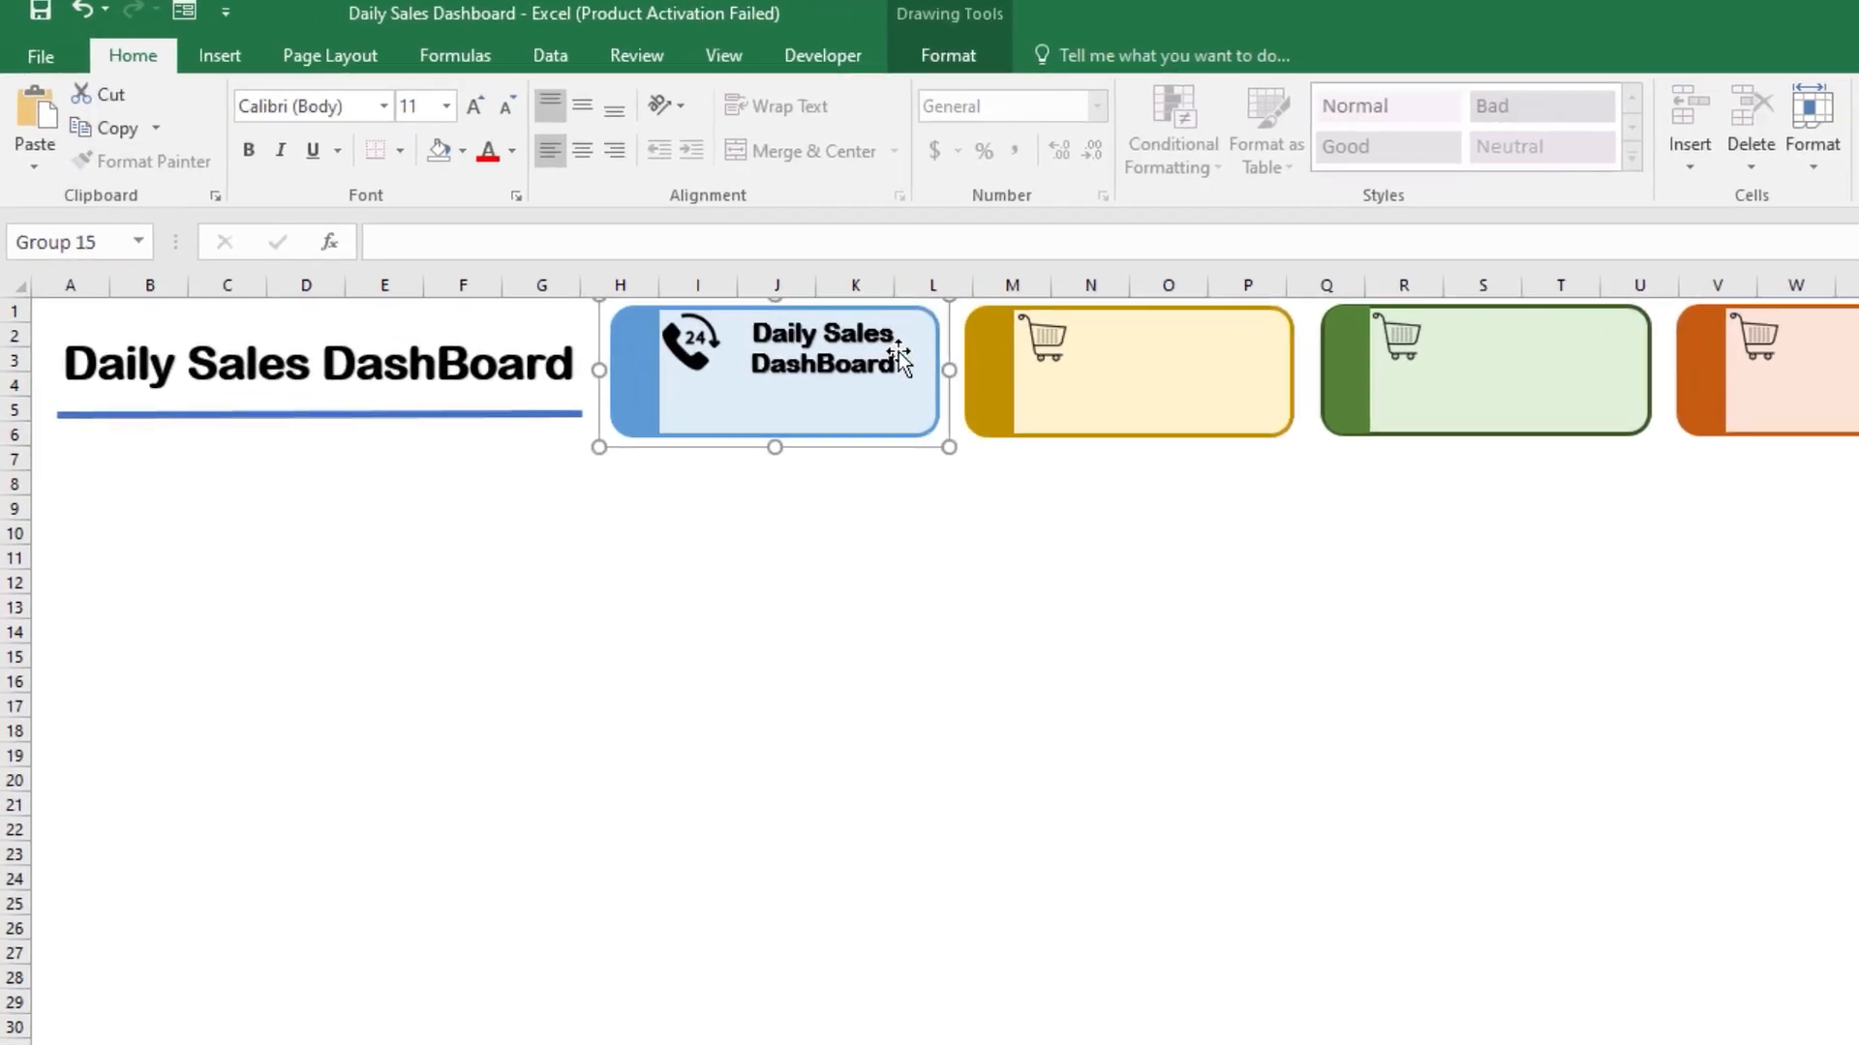
left_click(780, 326)
left_click(778, 326)
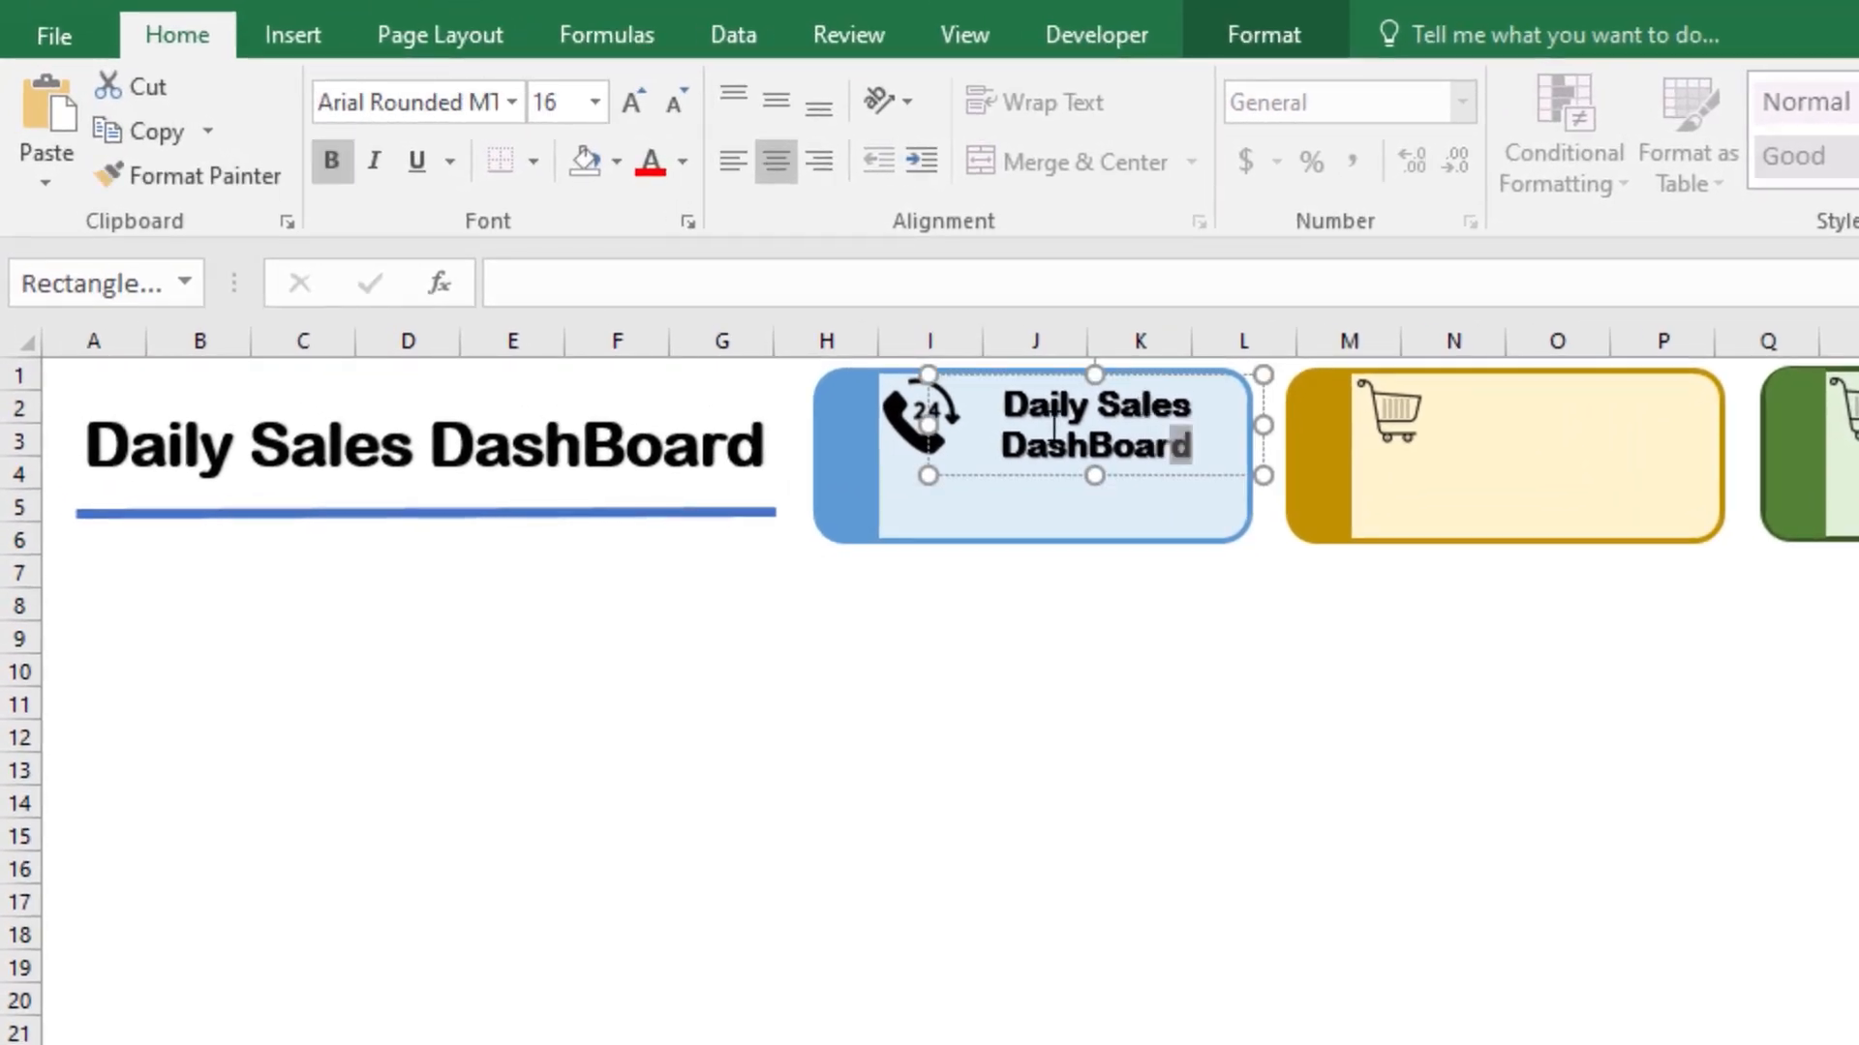
left_click_drag(1183, 427, 963, 396)
Step: Replace the blue card's text with a link to the total No. of Calls using =Sheet4!B6
type("=")
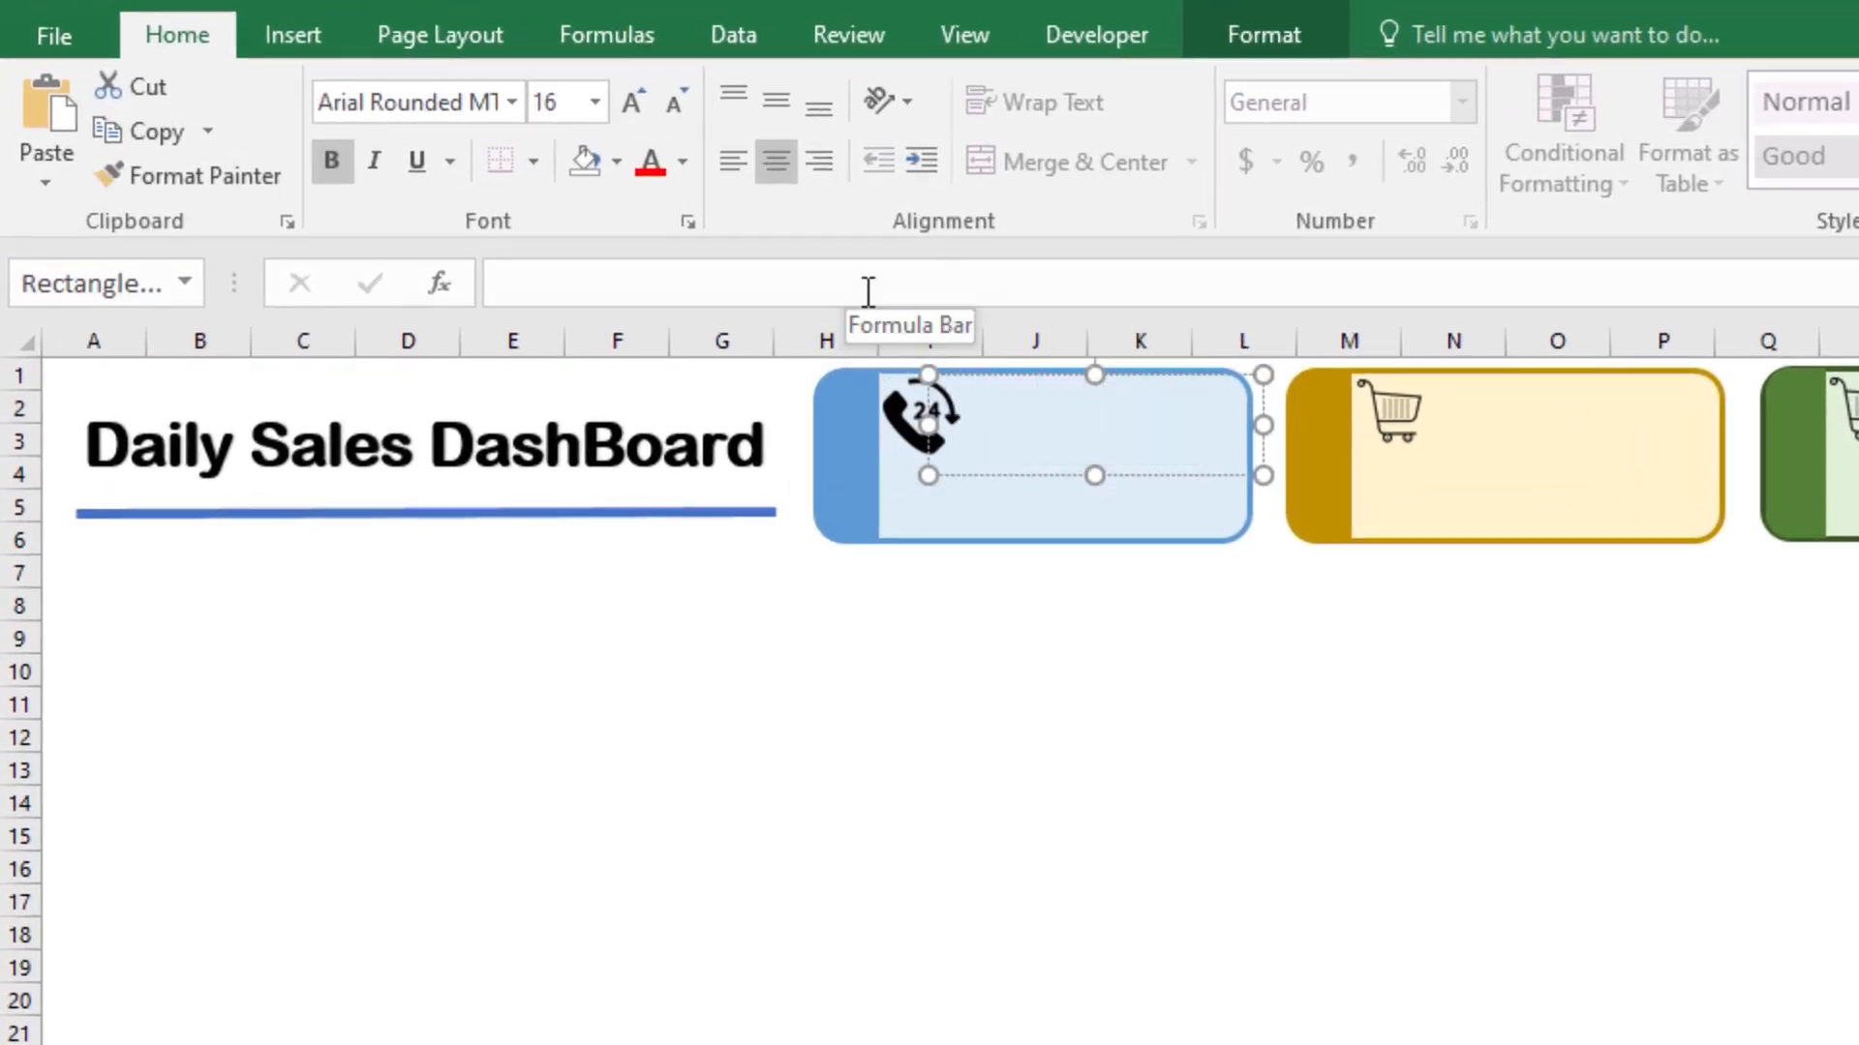
left_click(868, 292)
type("=")
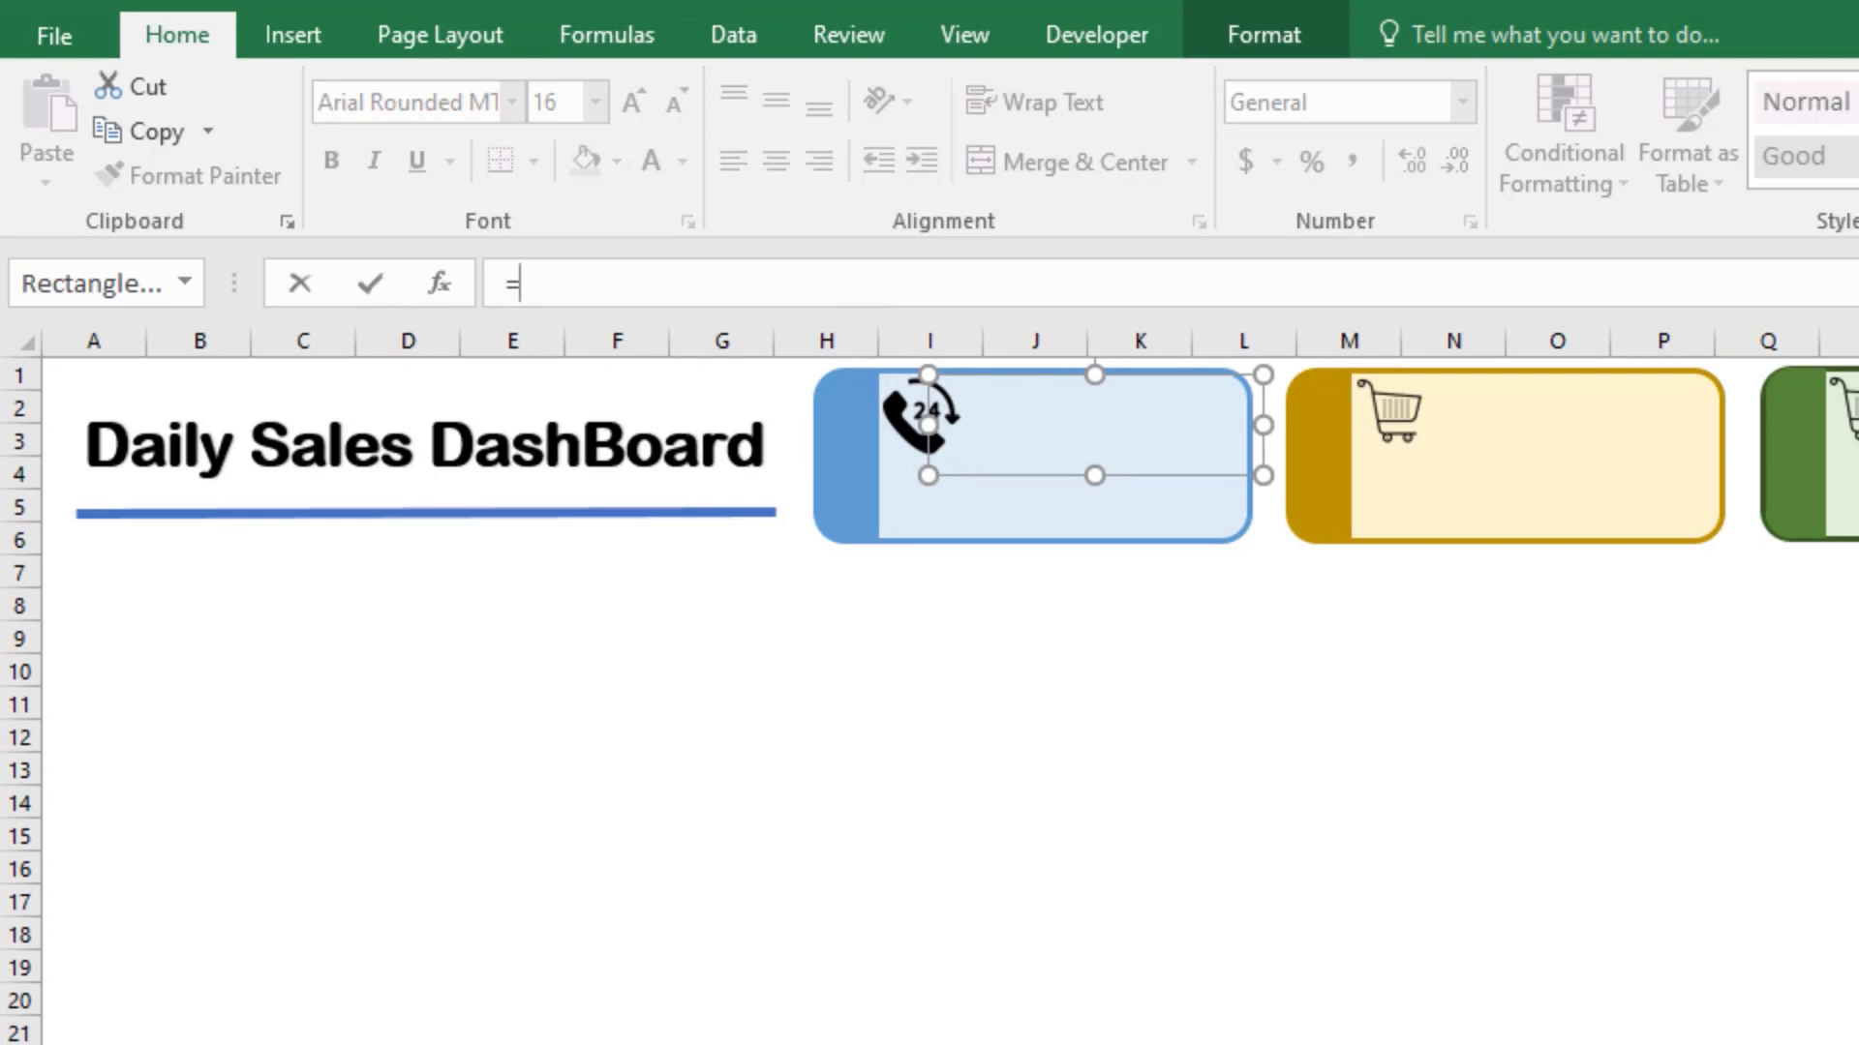
key("ctrl+Page_Down")
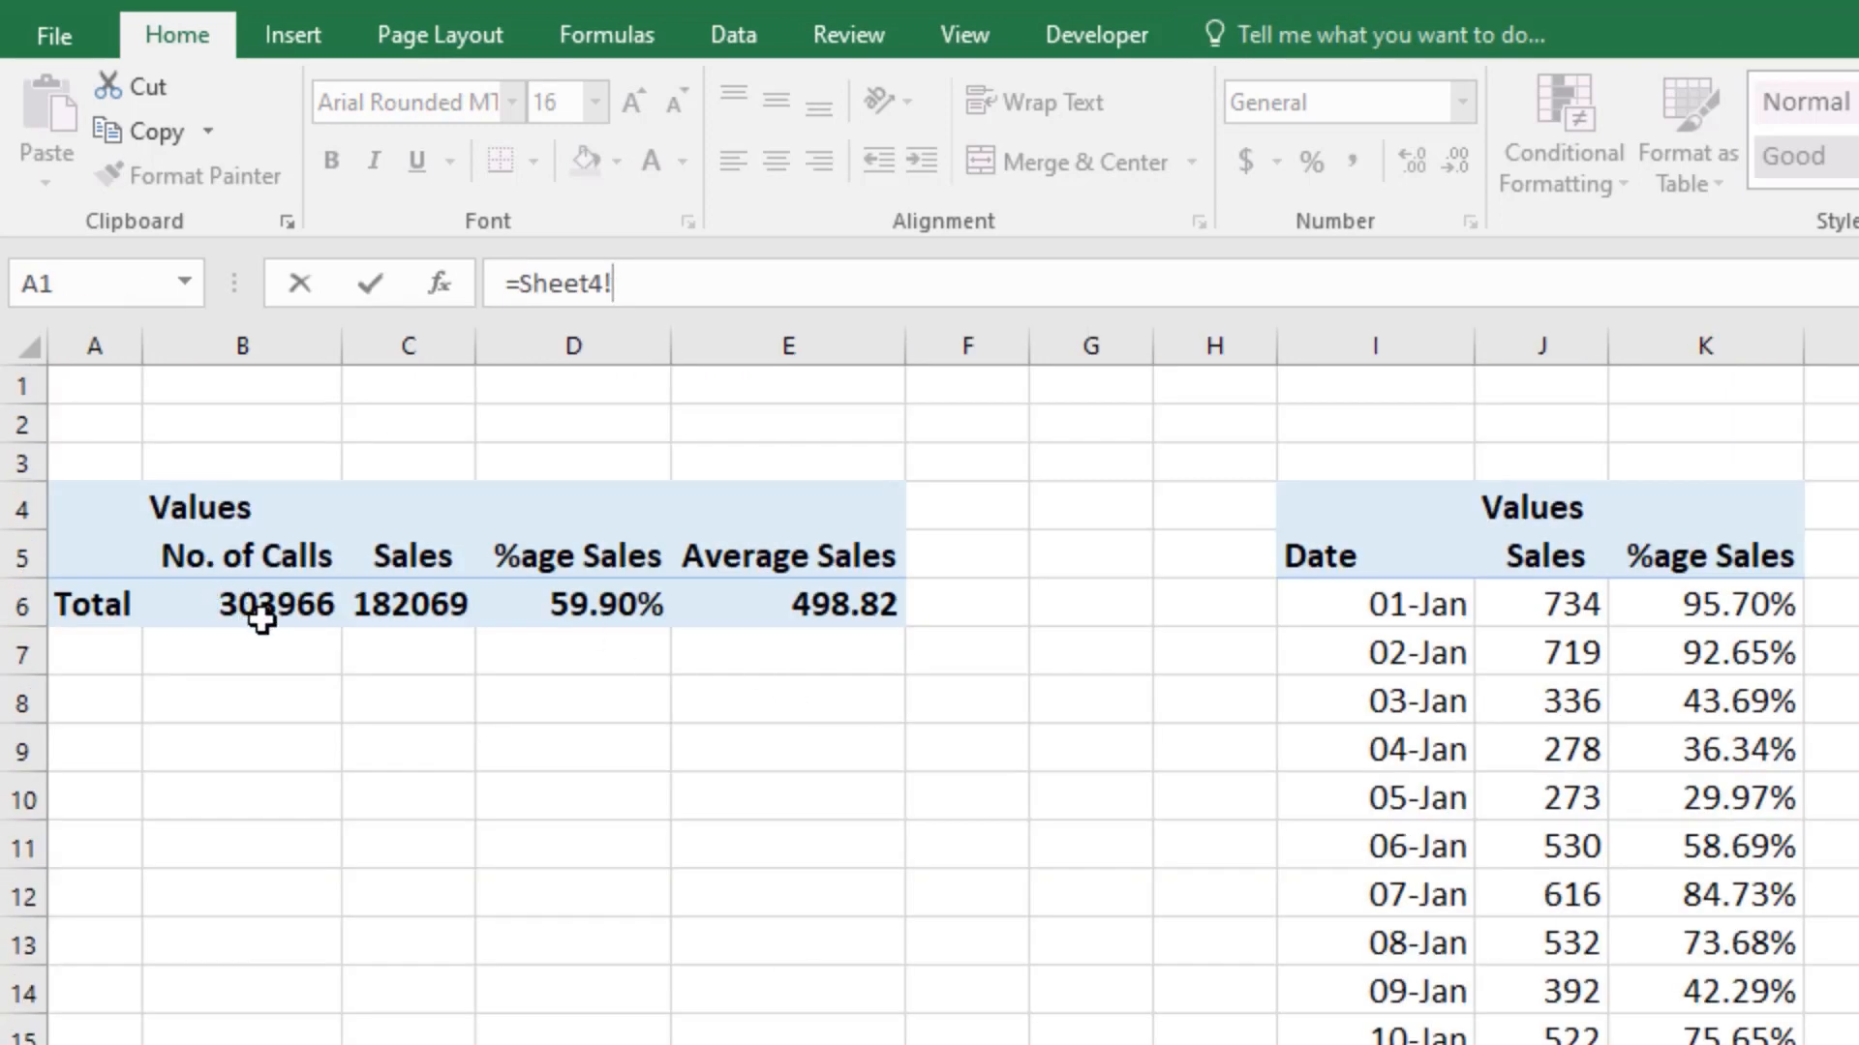
left_click(265, 616)
key("Return")
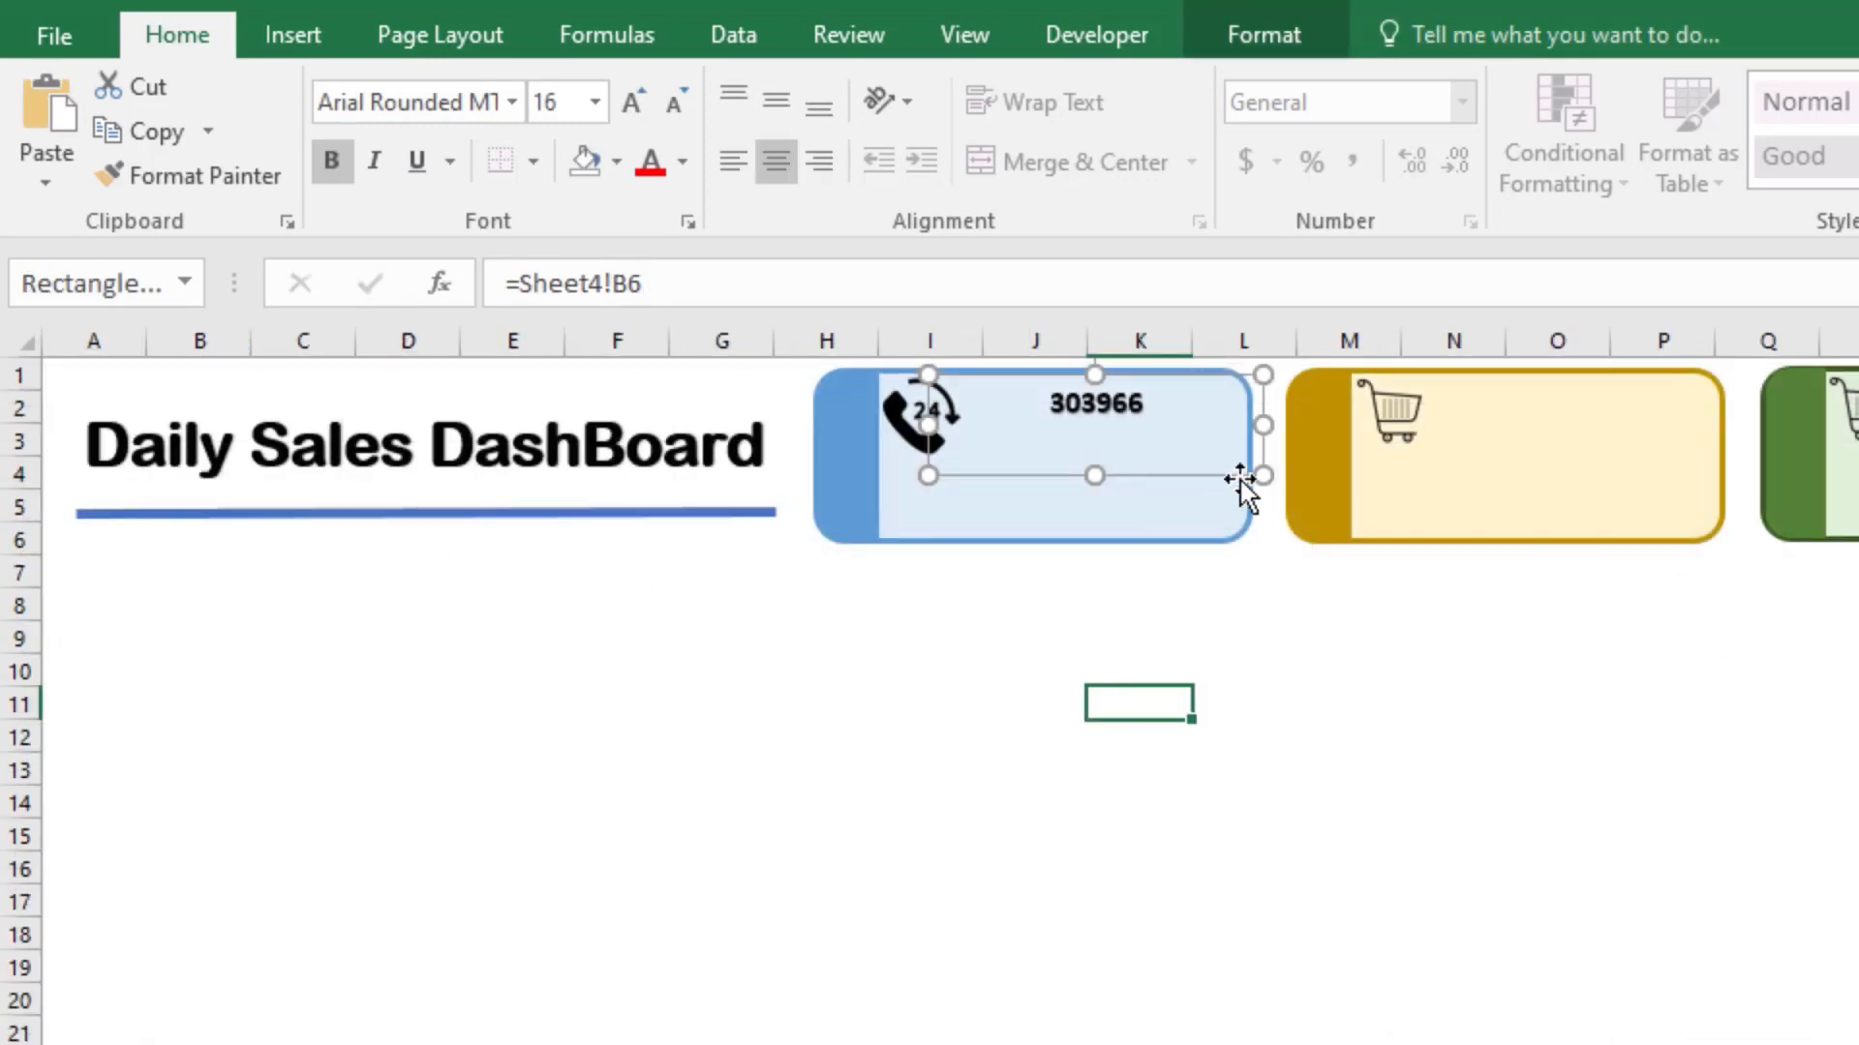
Step: Shrink the linked number box, position it beside the blue card's call icon, and return to the PivotTables on Sheet4
left_click_drag(1263, 475, 1164, 442)
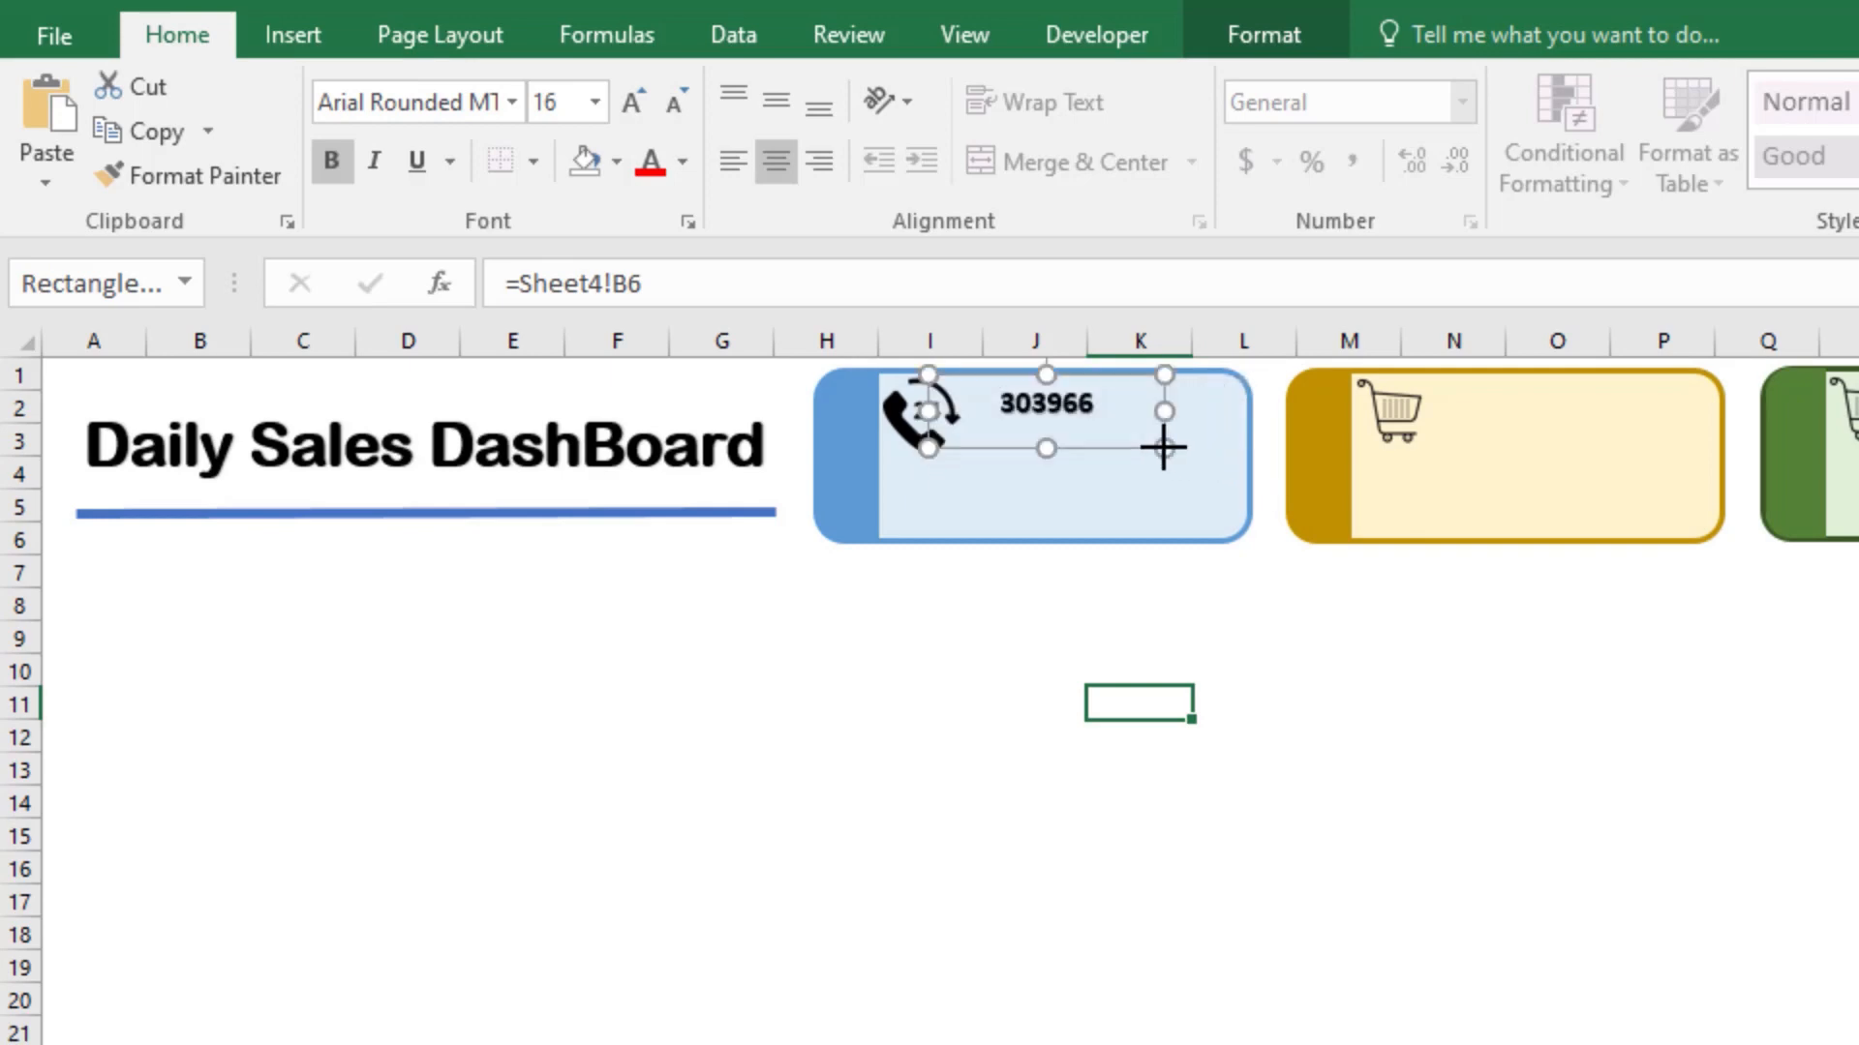
left_click(1137, 389)
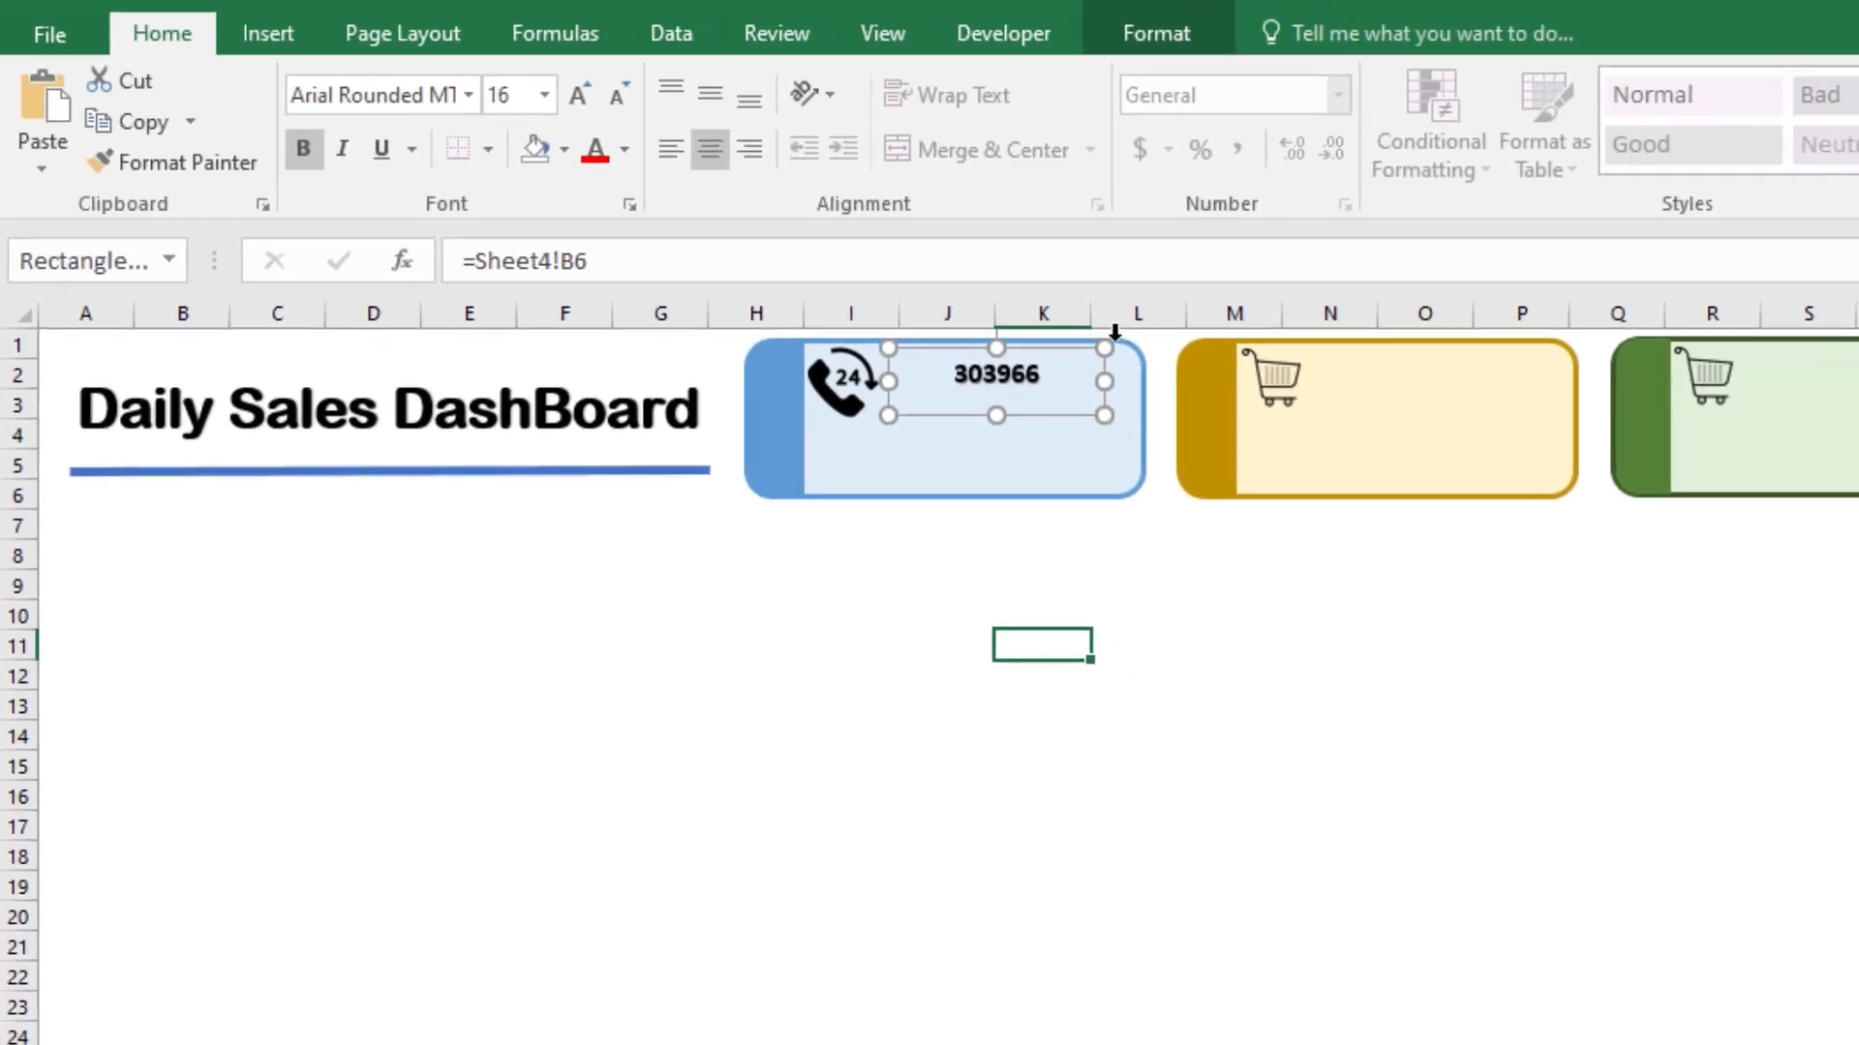
key("ctrl+Page_Down")
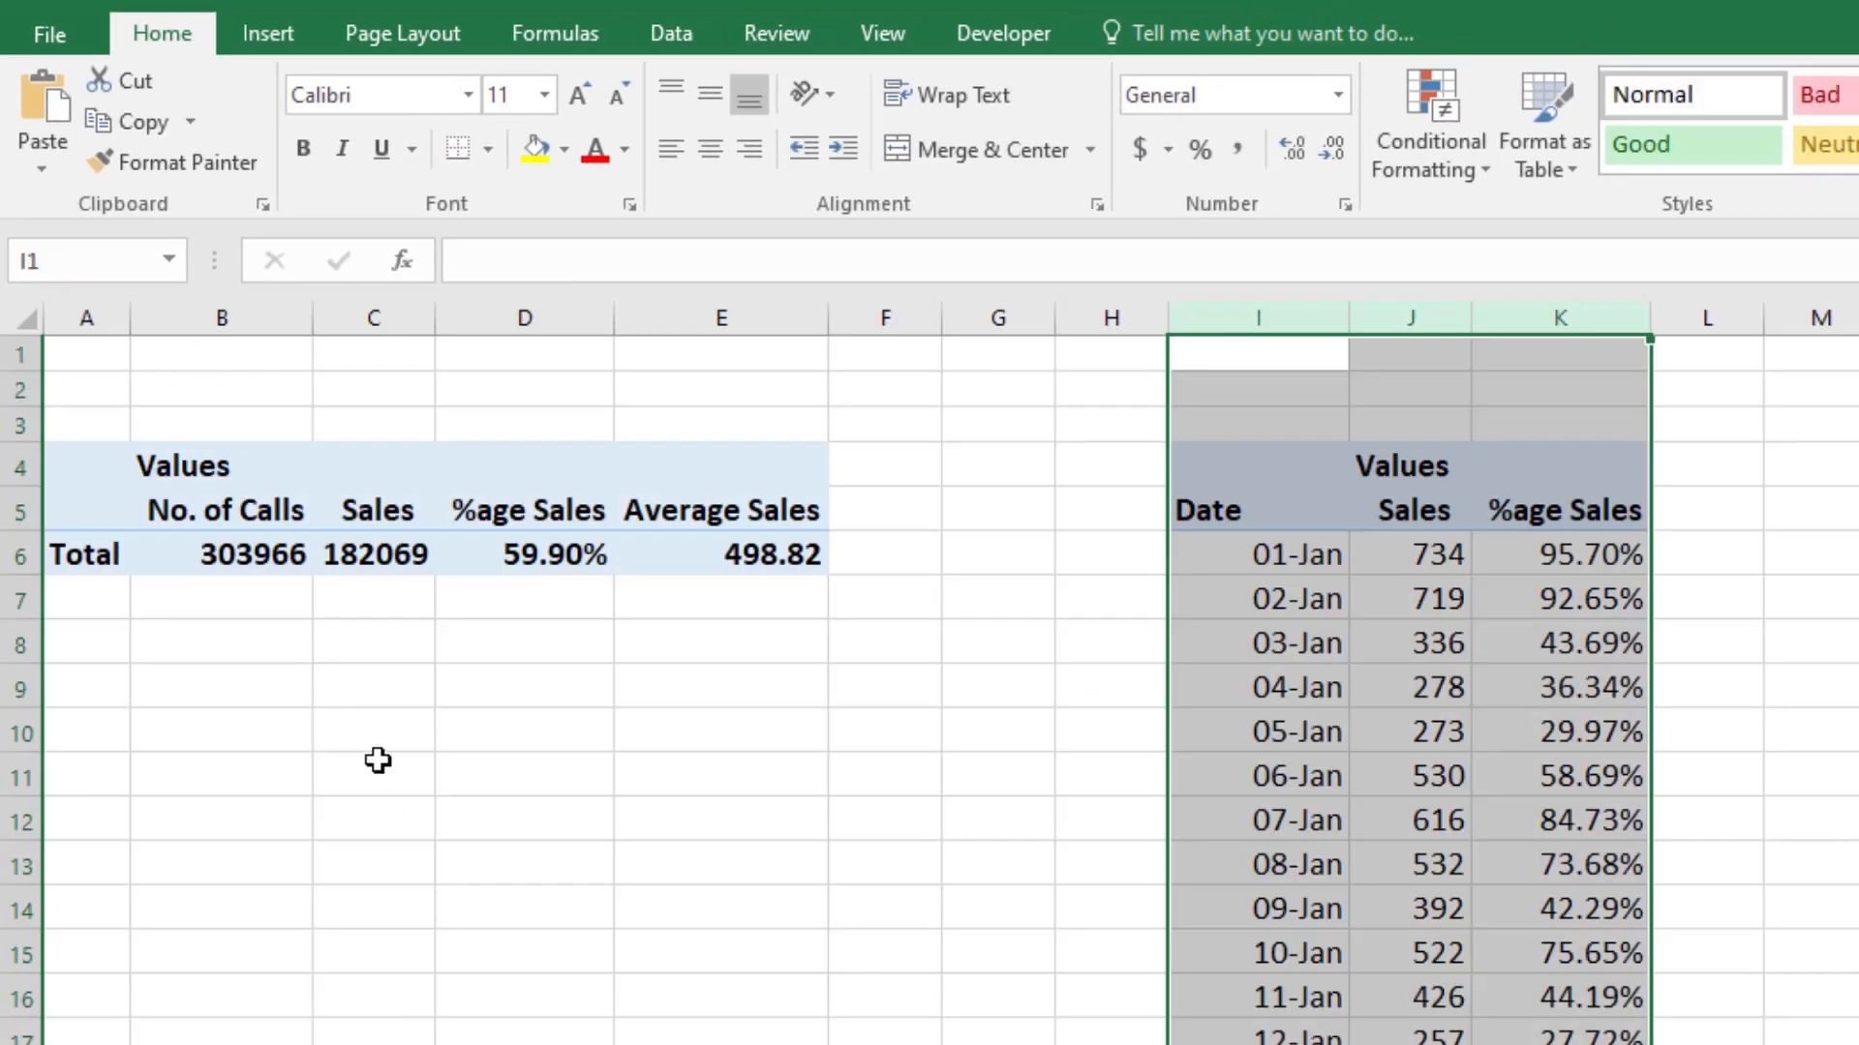
Step: Apply comma style with no decimals to columns B through E of the totals PivotTable, and return to the dashboard sheet
left_click_drag(245, 316, 721, 319)
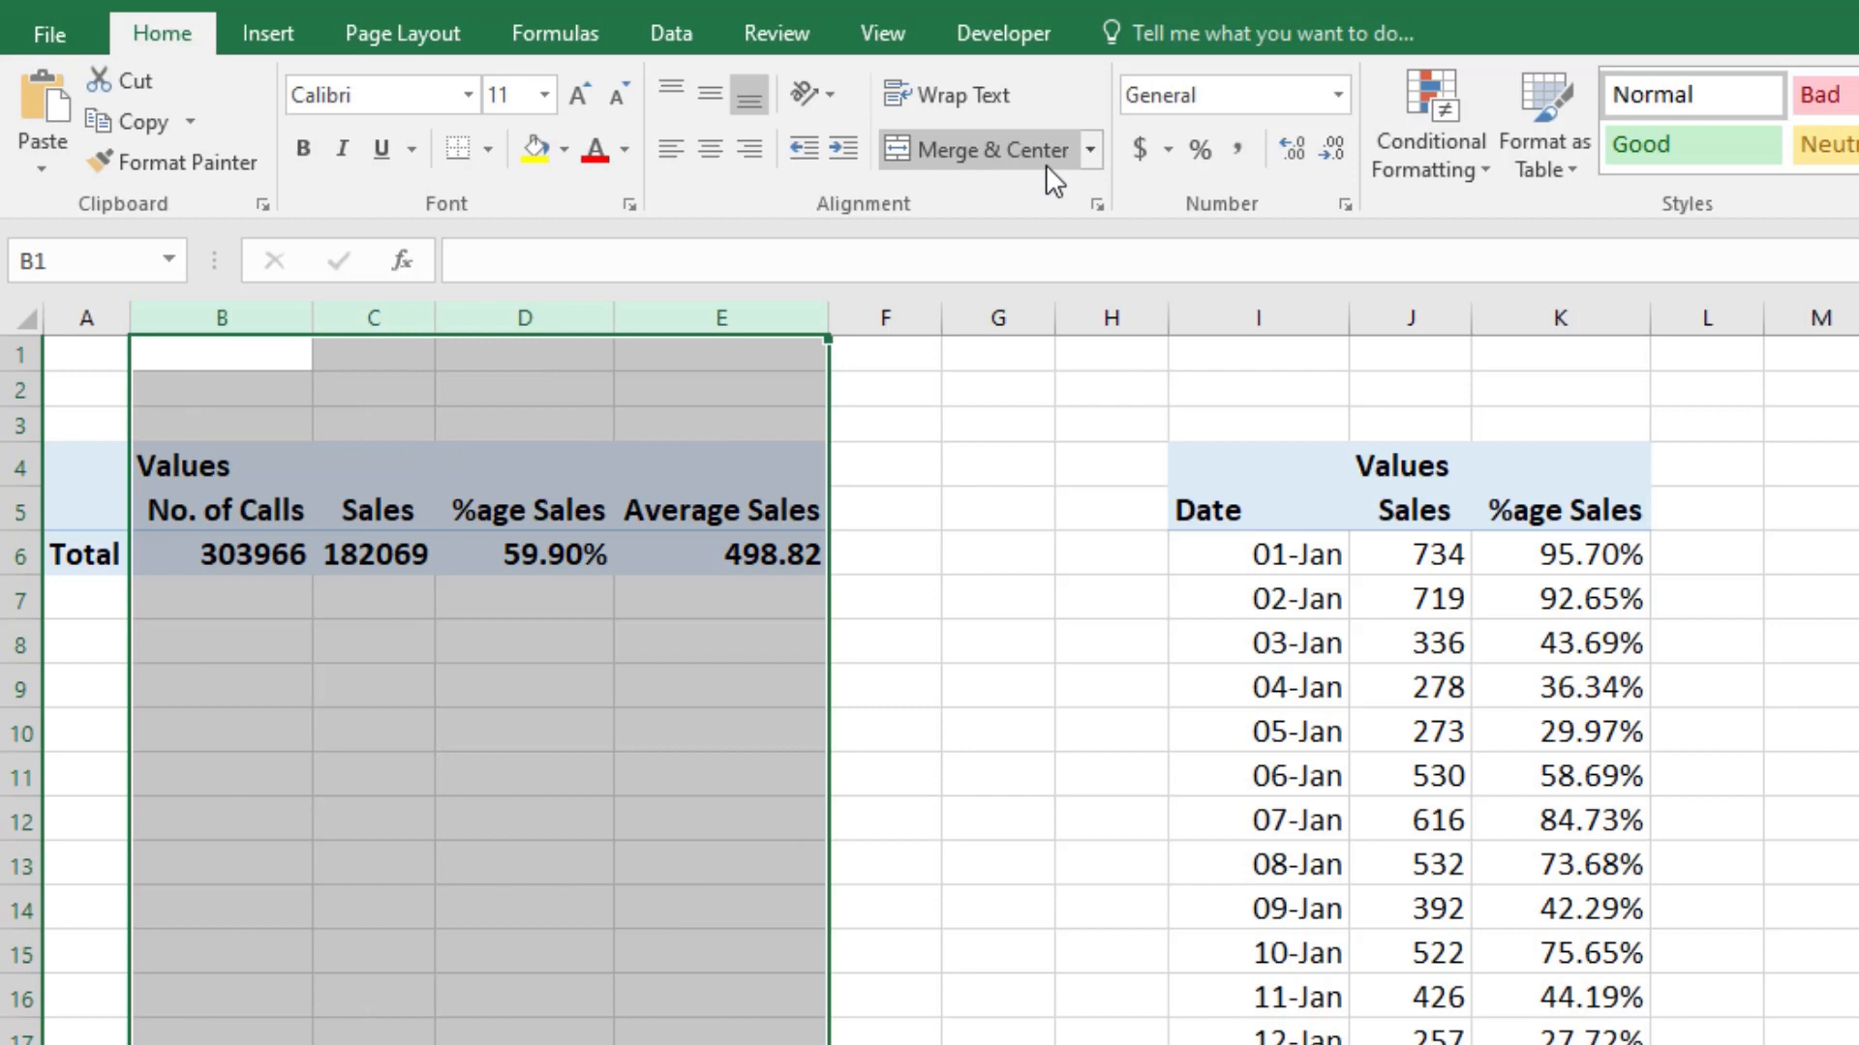
left_click(1236, 148)
left_click(1332, 148)
left_click(1332, 149)
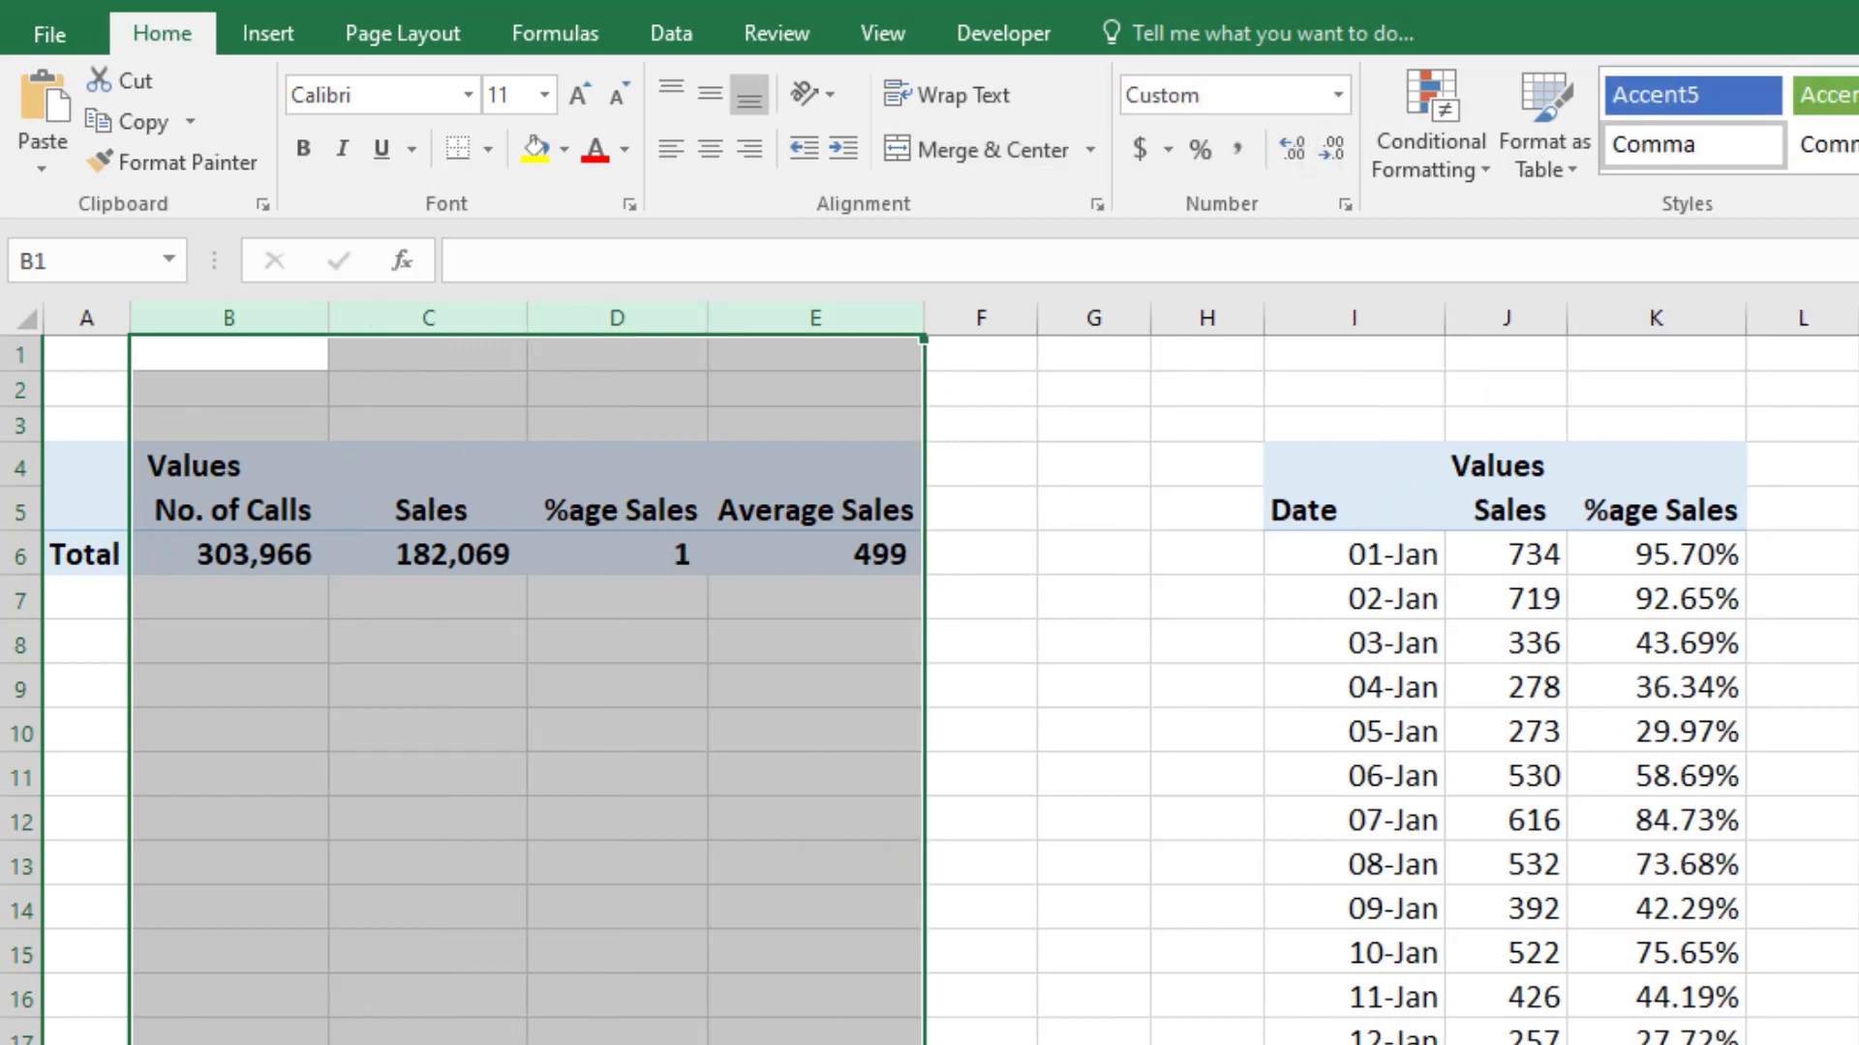
key("ctrl+Page_Up")
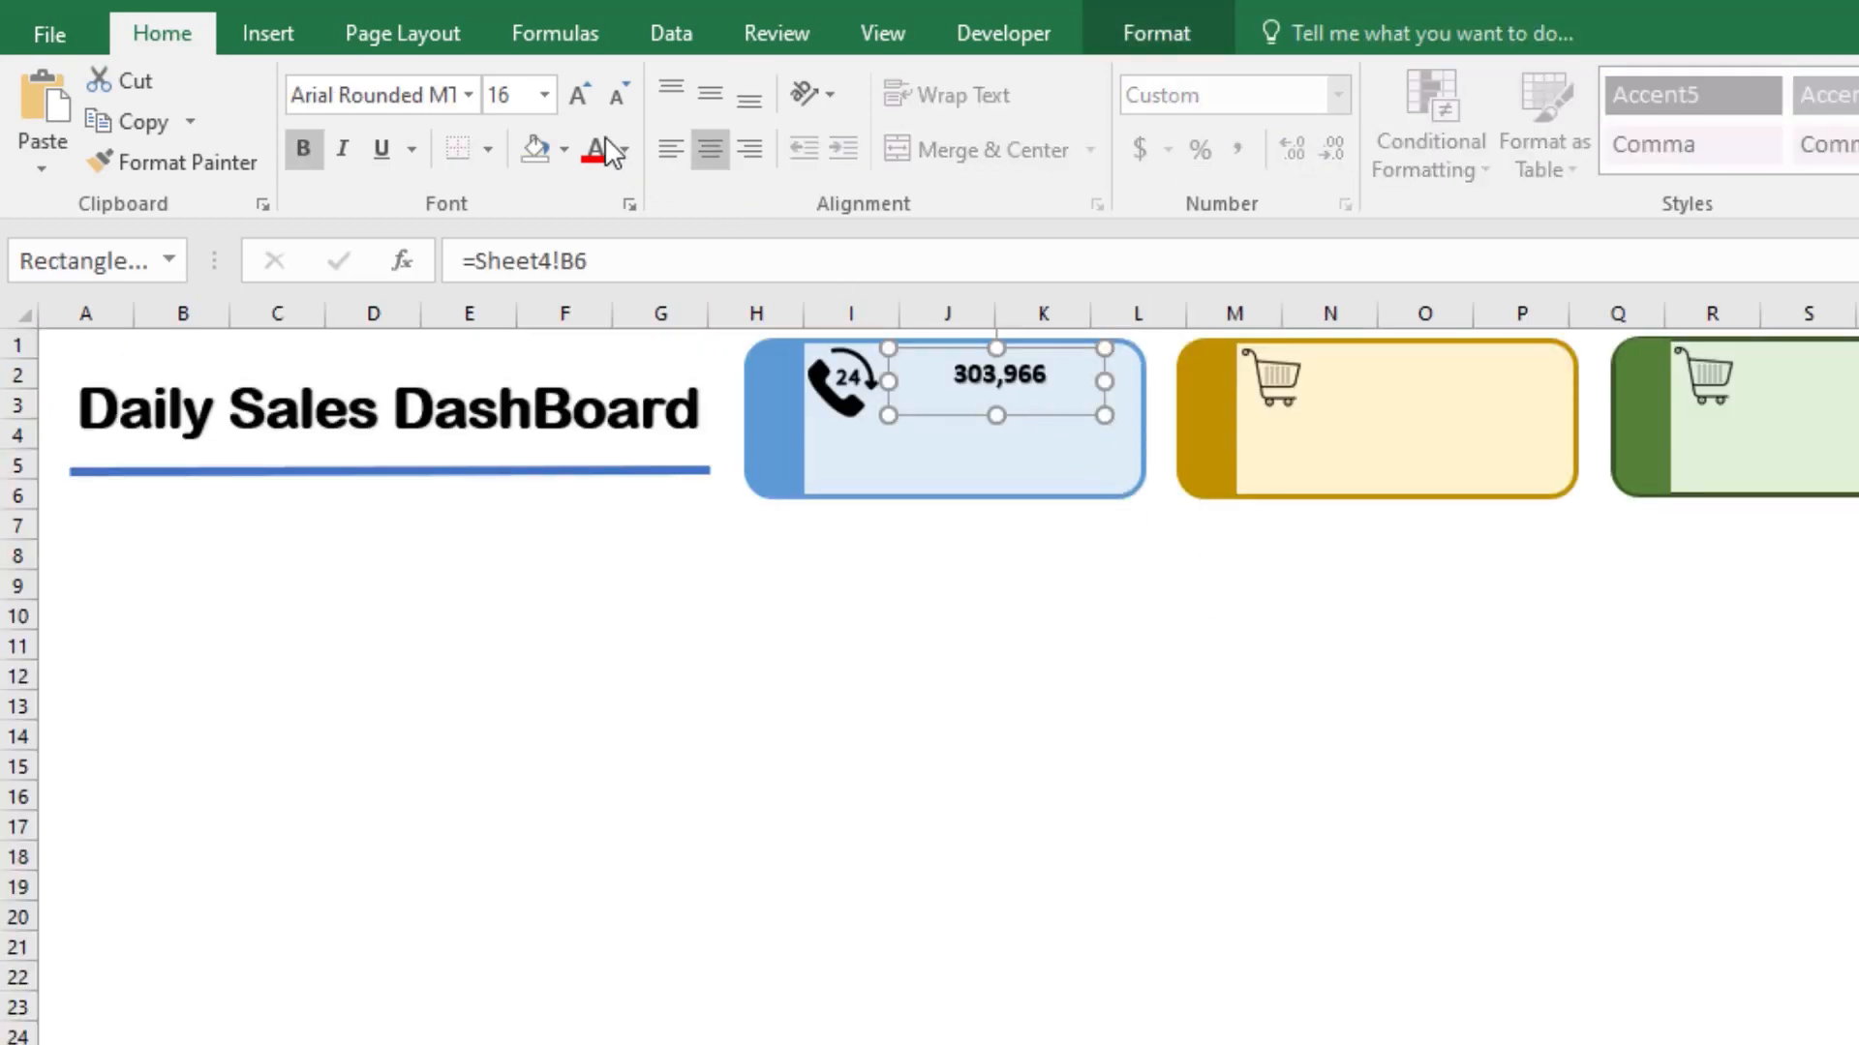
Step: Change the blue card's linked number to Arial Black at font size 18
left_click(467, 94)
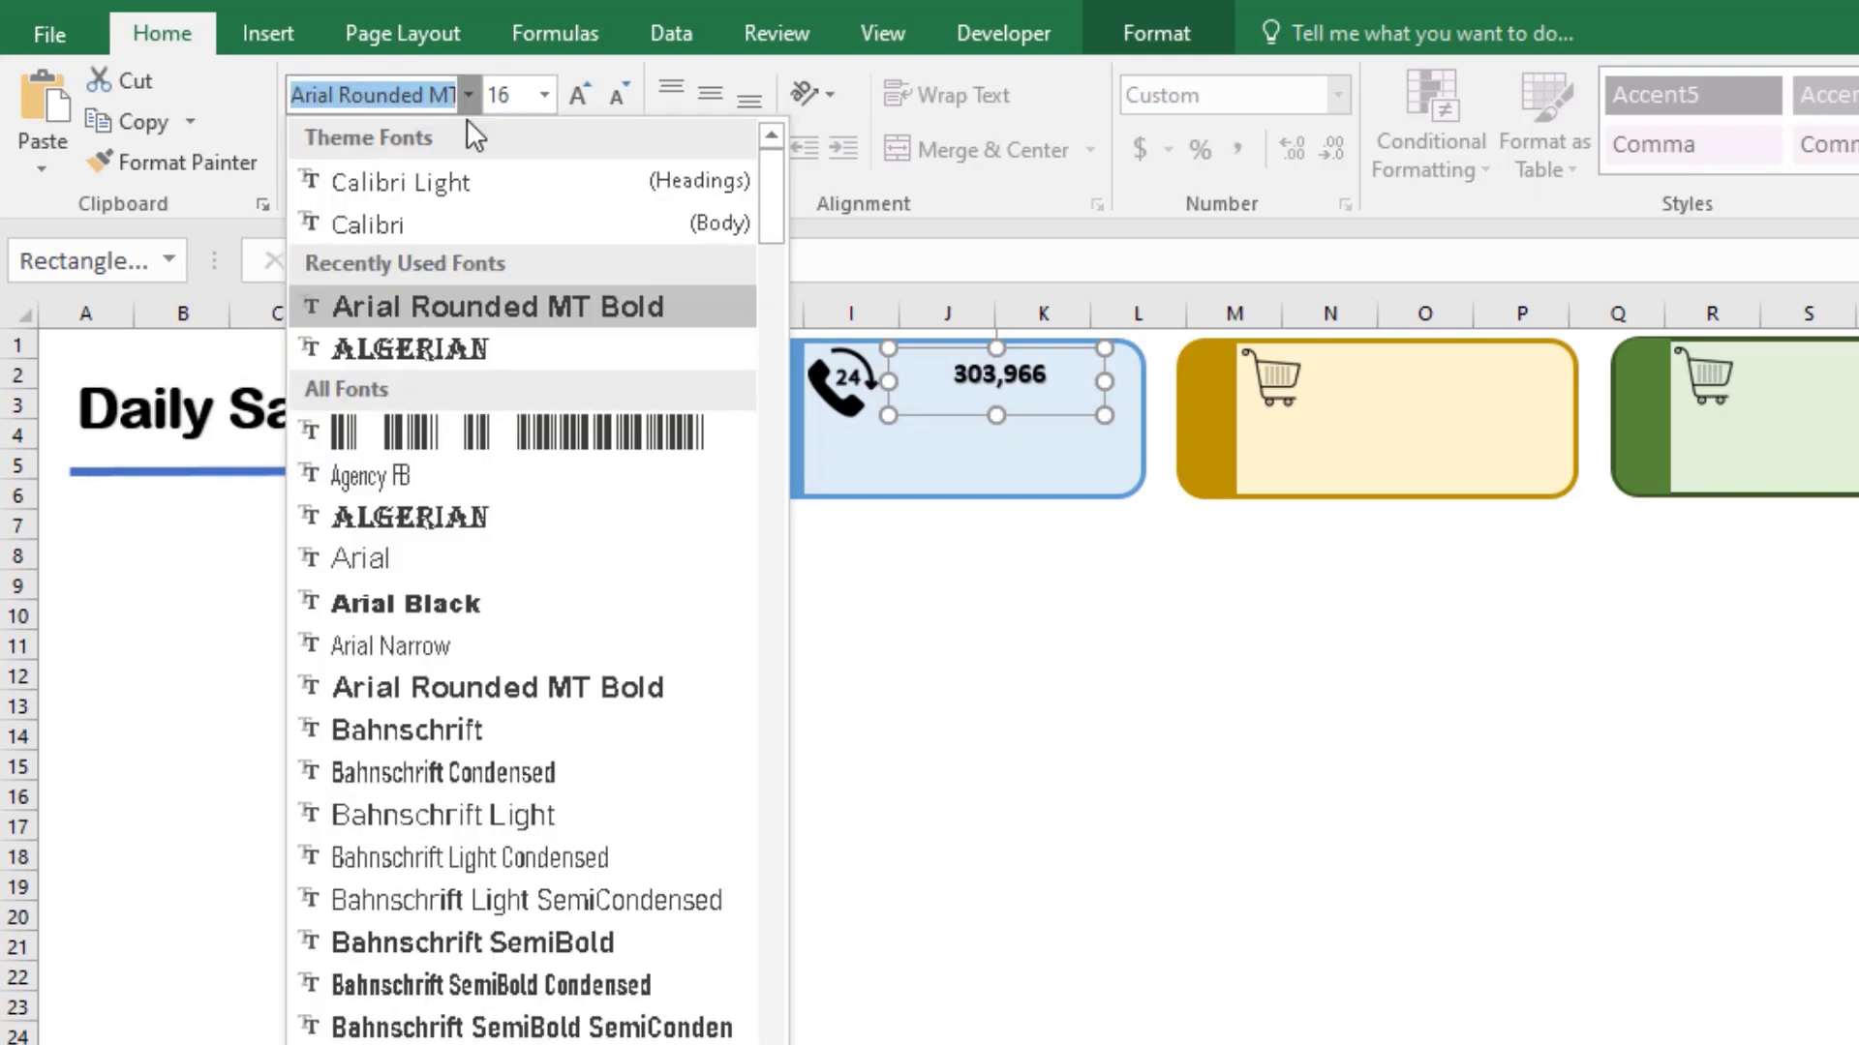
left_click(420, 604)
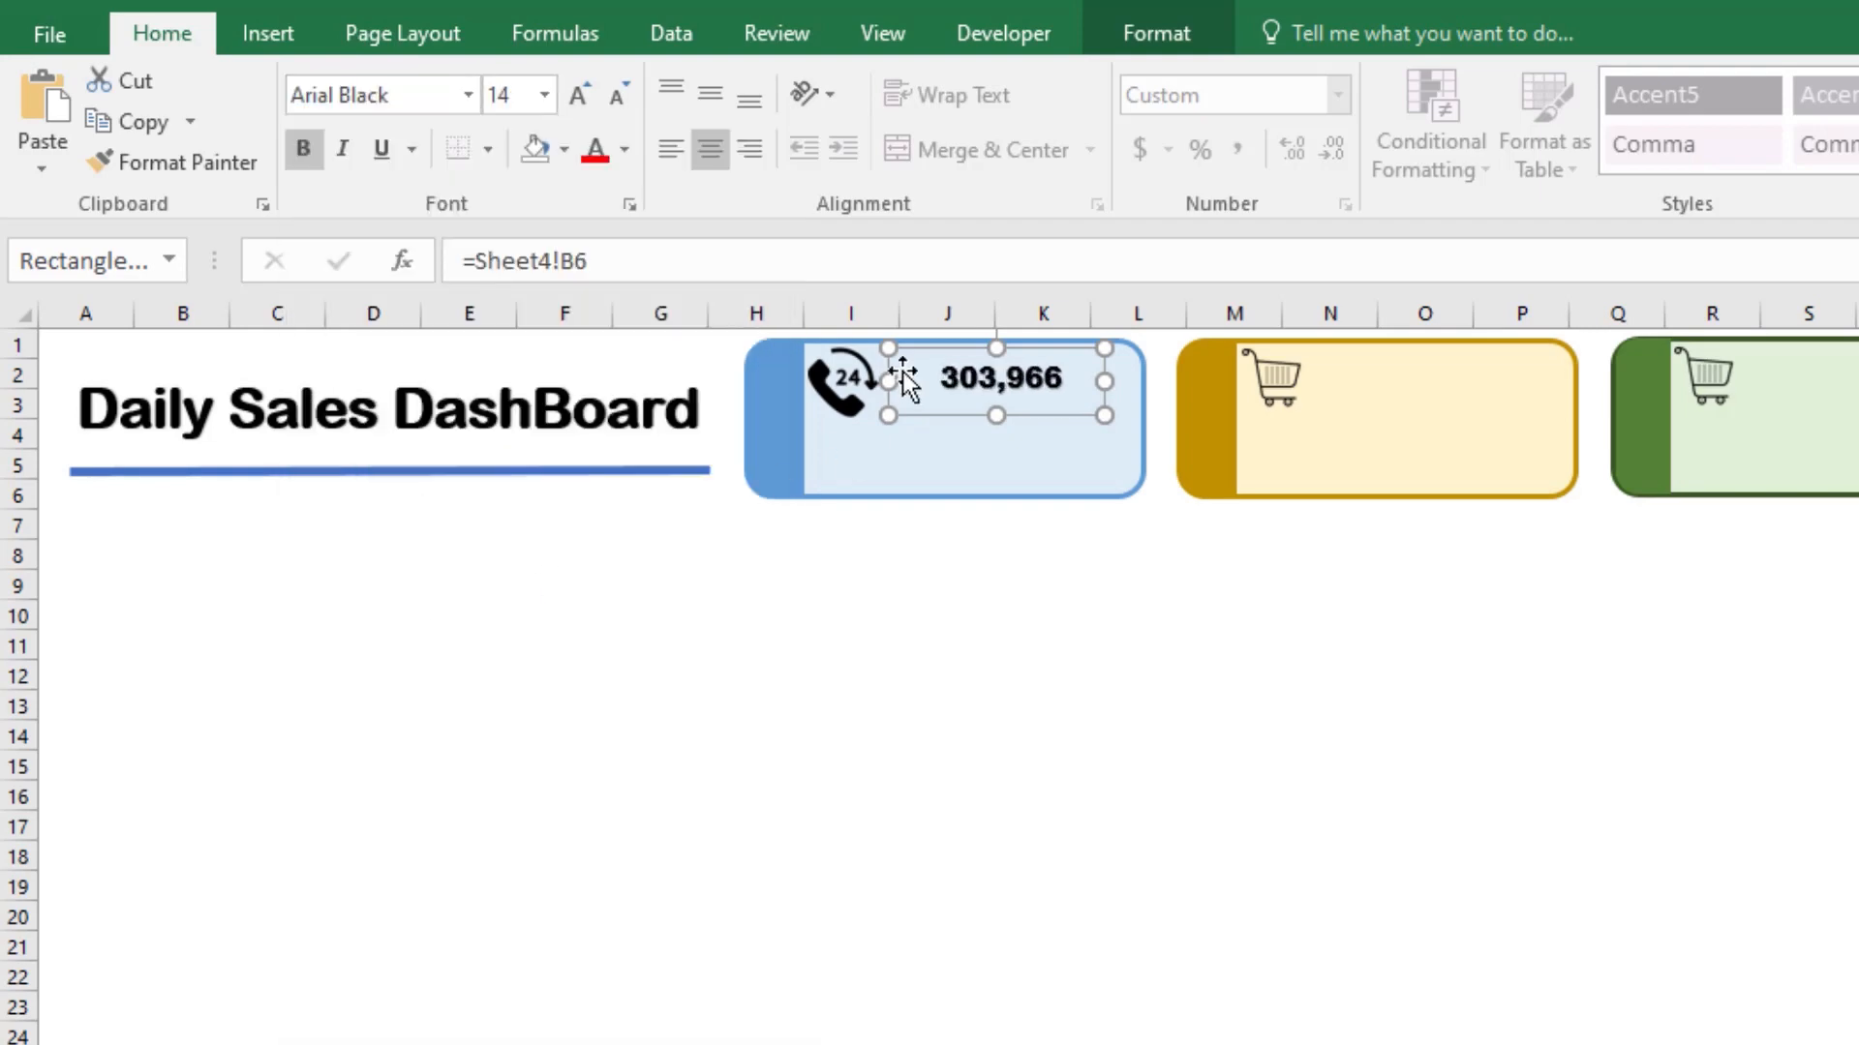
left_click(584, 96)
left_click(1041, 584)
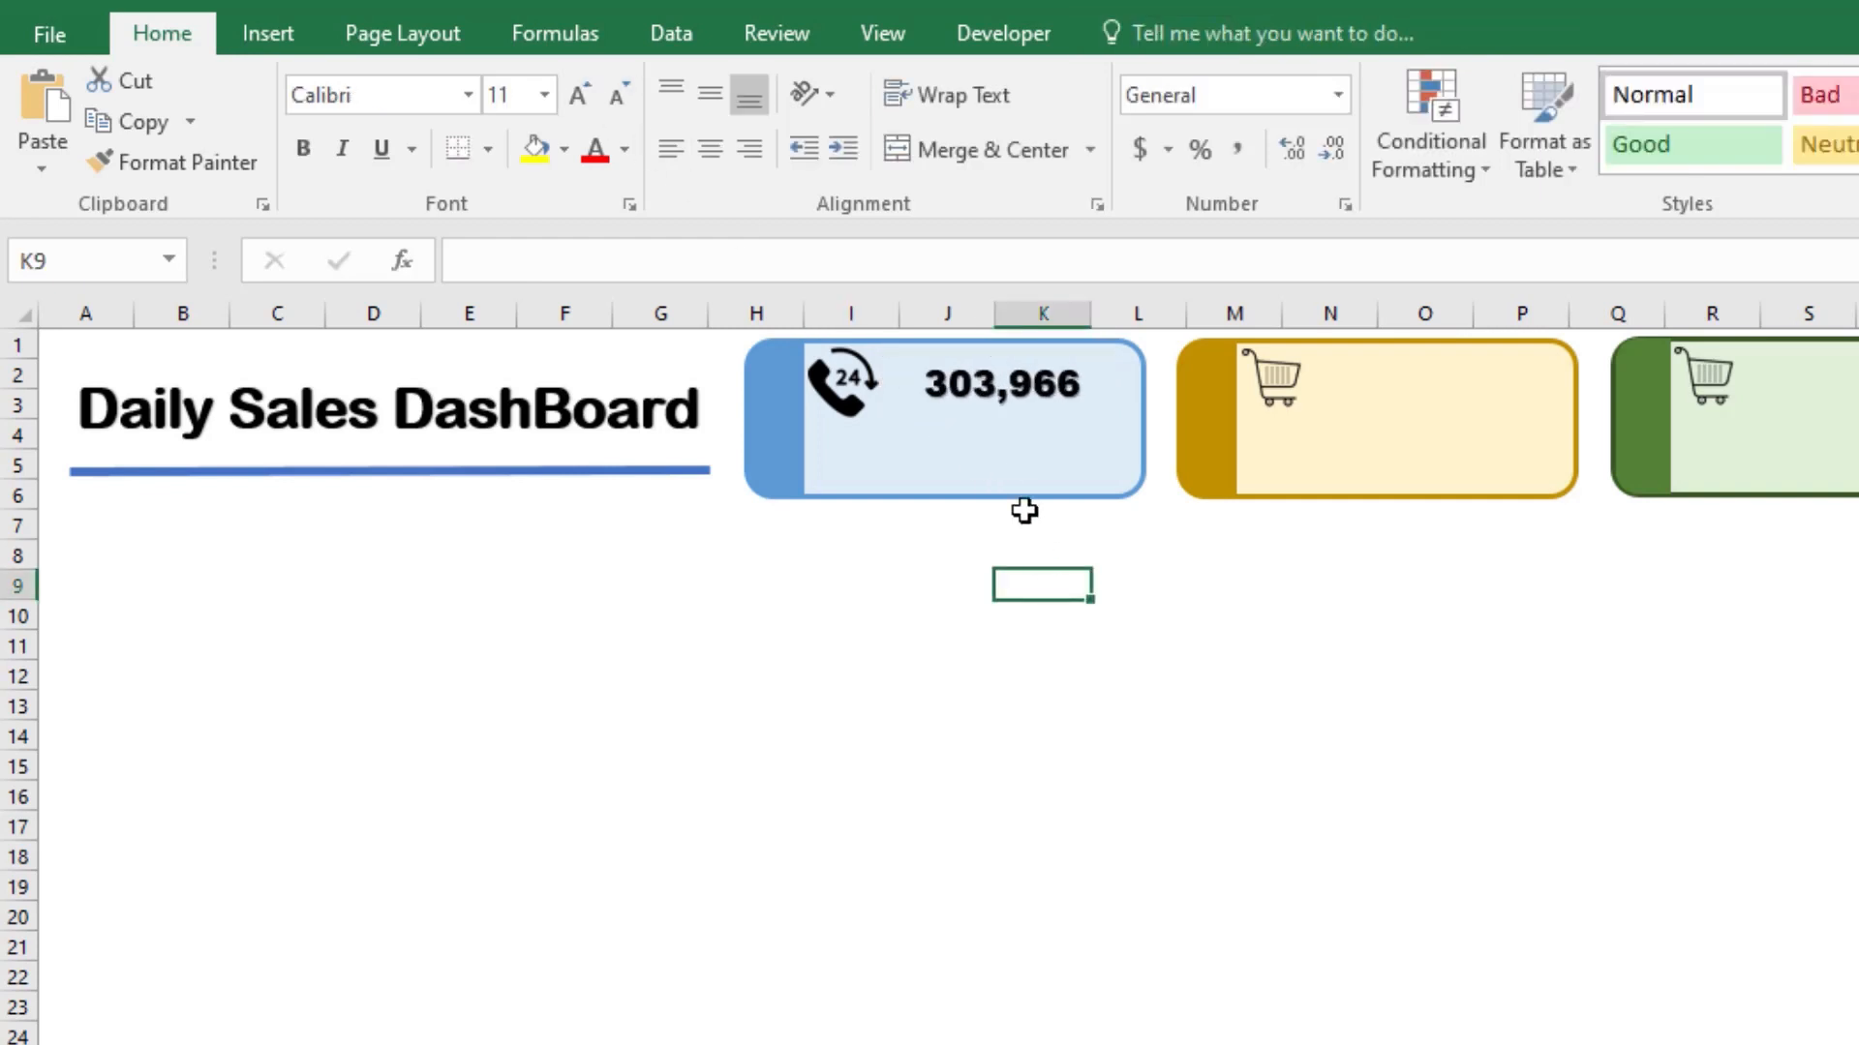
left_click(1028, 397)
left_click(1078, 648)
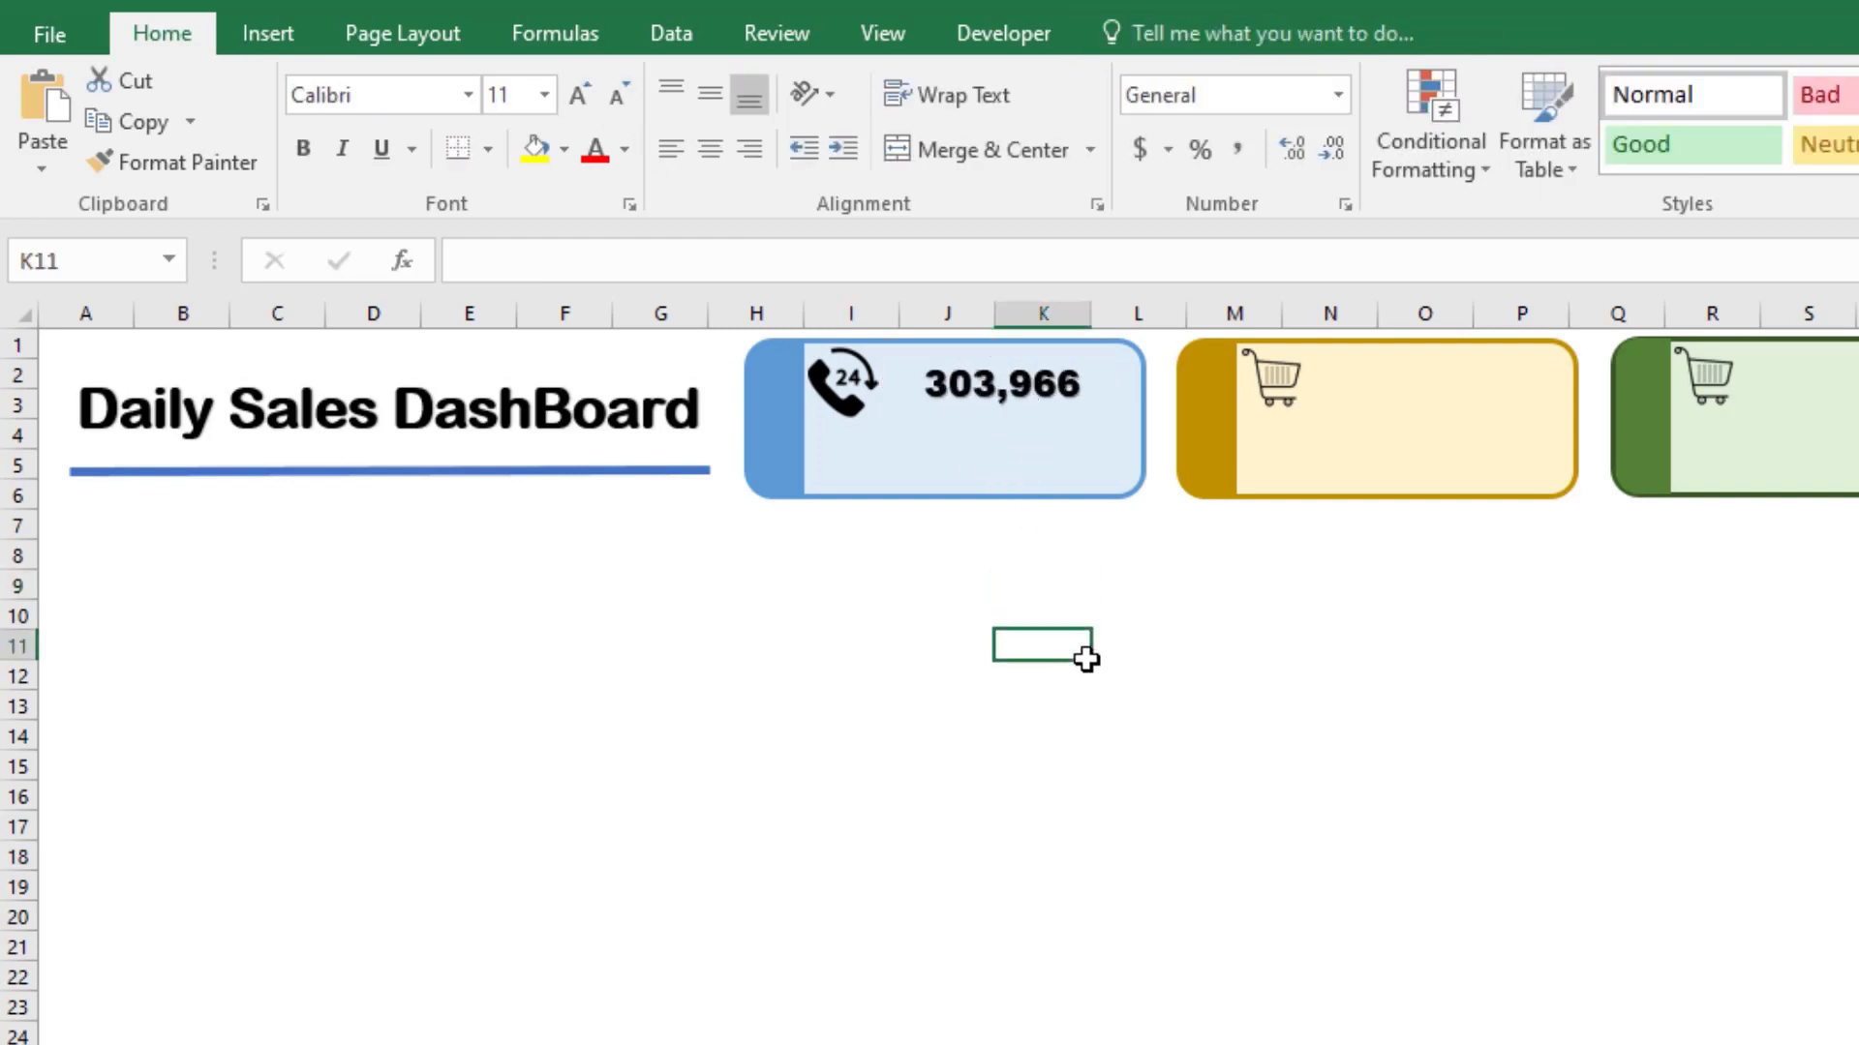
Step: Duplicate the blue card's number box and place the copy directly below the original inside the card
left_click(1024, 409)
key("ctrl+d")
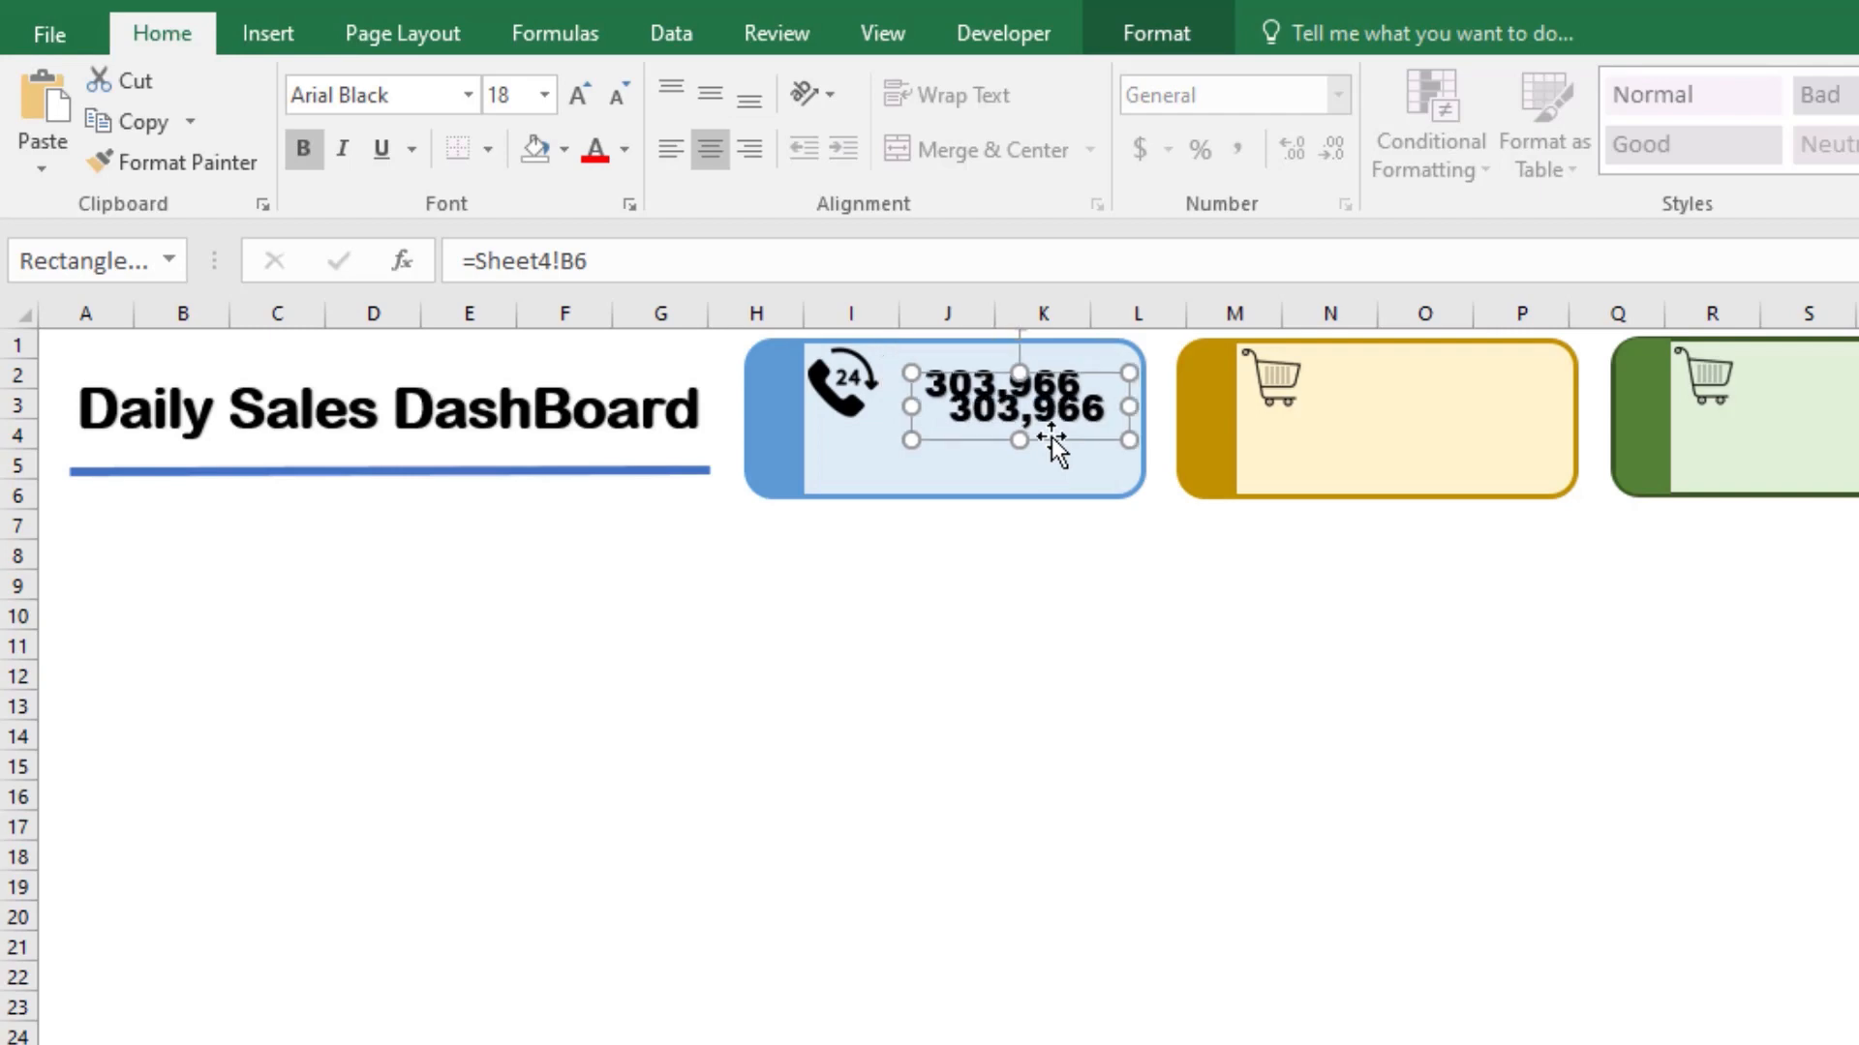
left_click_drag(959, 382, 920, 434)
Step: Link the duplicated text box to the No. of Calls heading using =Sheet4!B5
left_click_drag(699, 274, 464, 272)
key("BackSpace")
type("=")
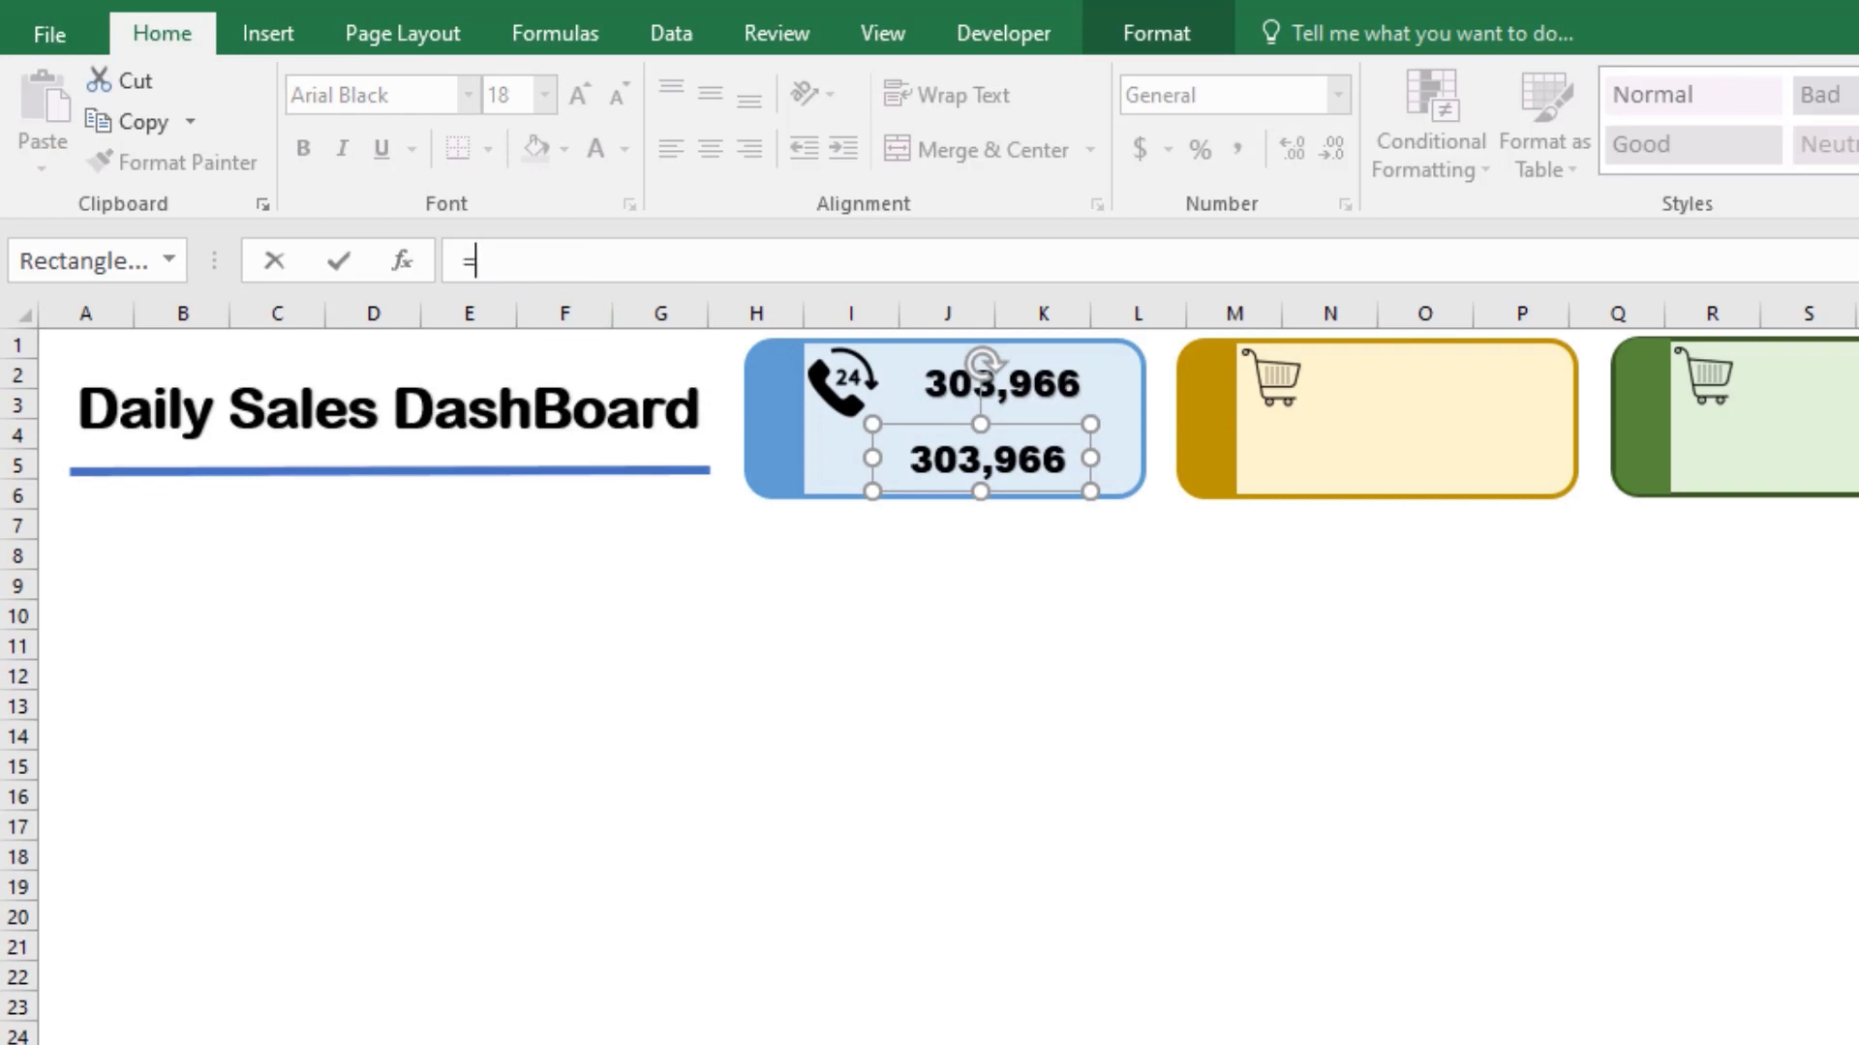
key("ctrl+Page_Down")
left_click(253, 506)
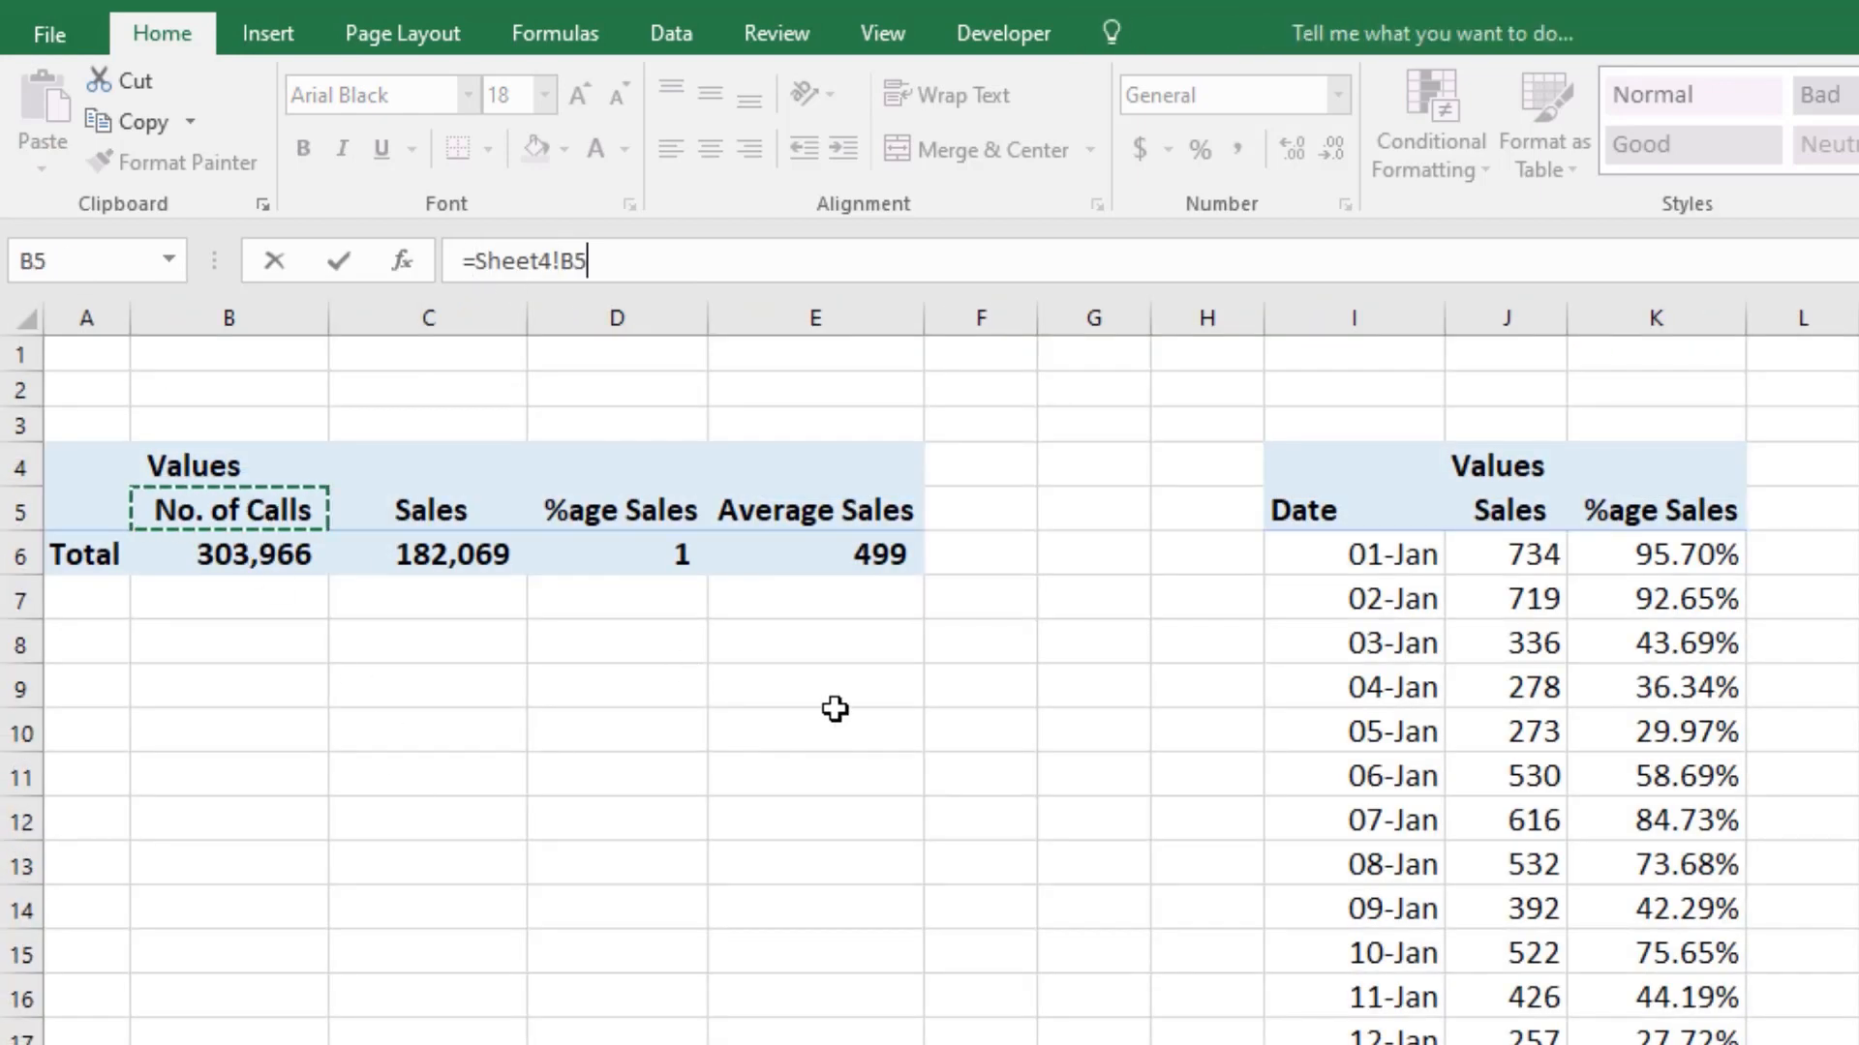
key("Return")
Step: Shrink the No. of Calls label box slightly and center it beneath the number in the blue card
left_click_drag(1054, 421, 1064, 410)
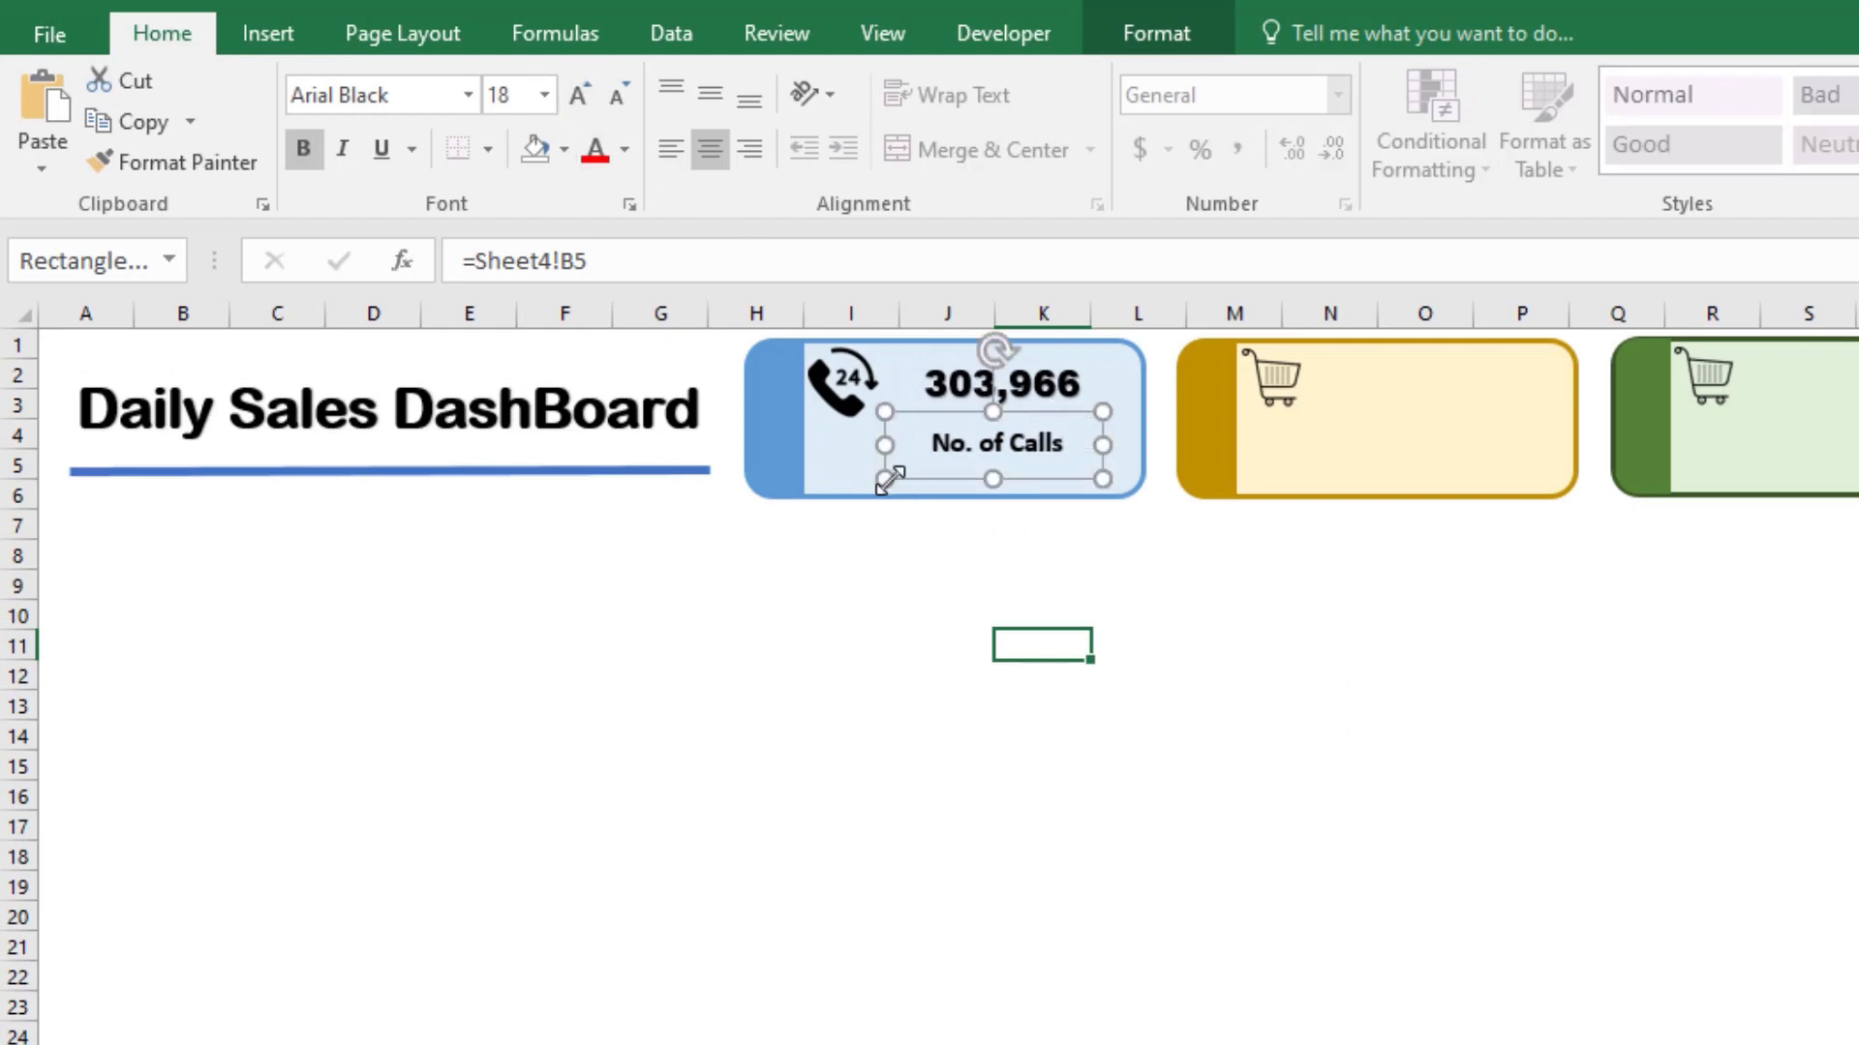
left_click_drag(885, 478, 910, 443)
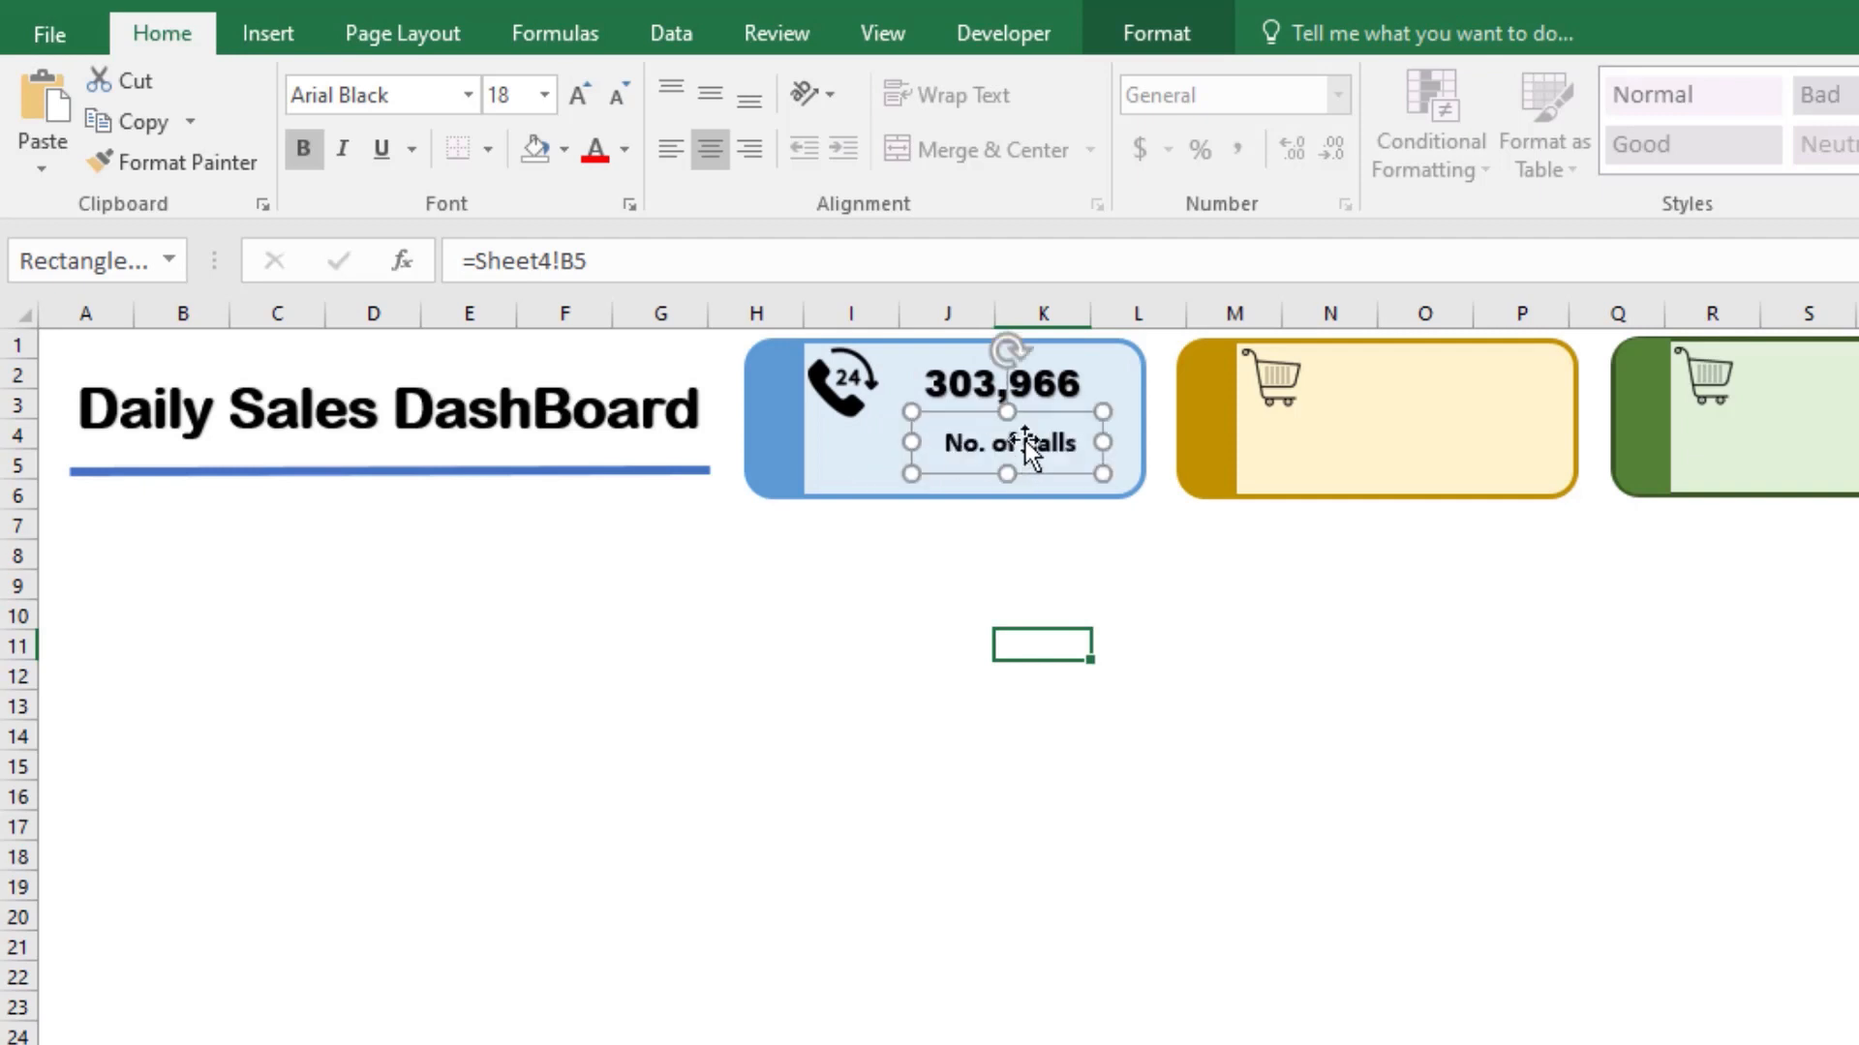
left_click_drag(1041, 414, 1032, 414)
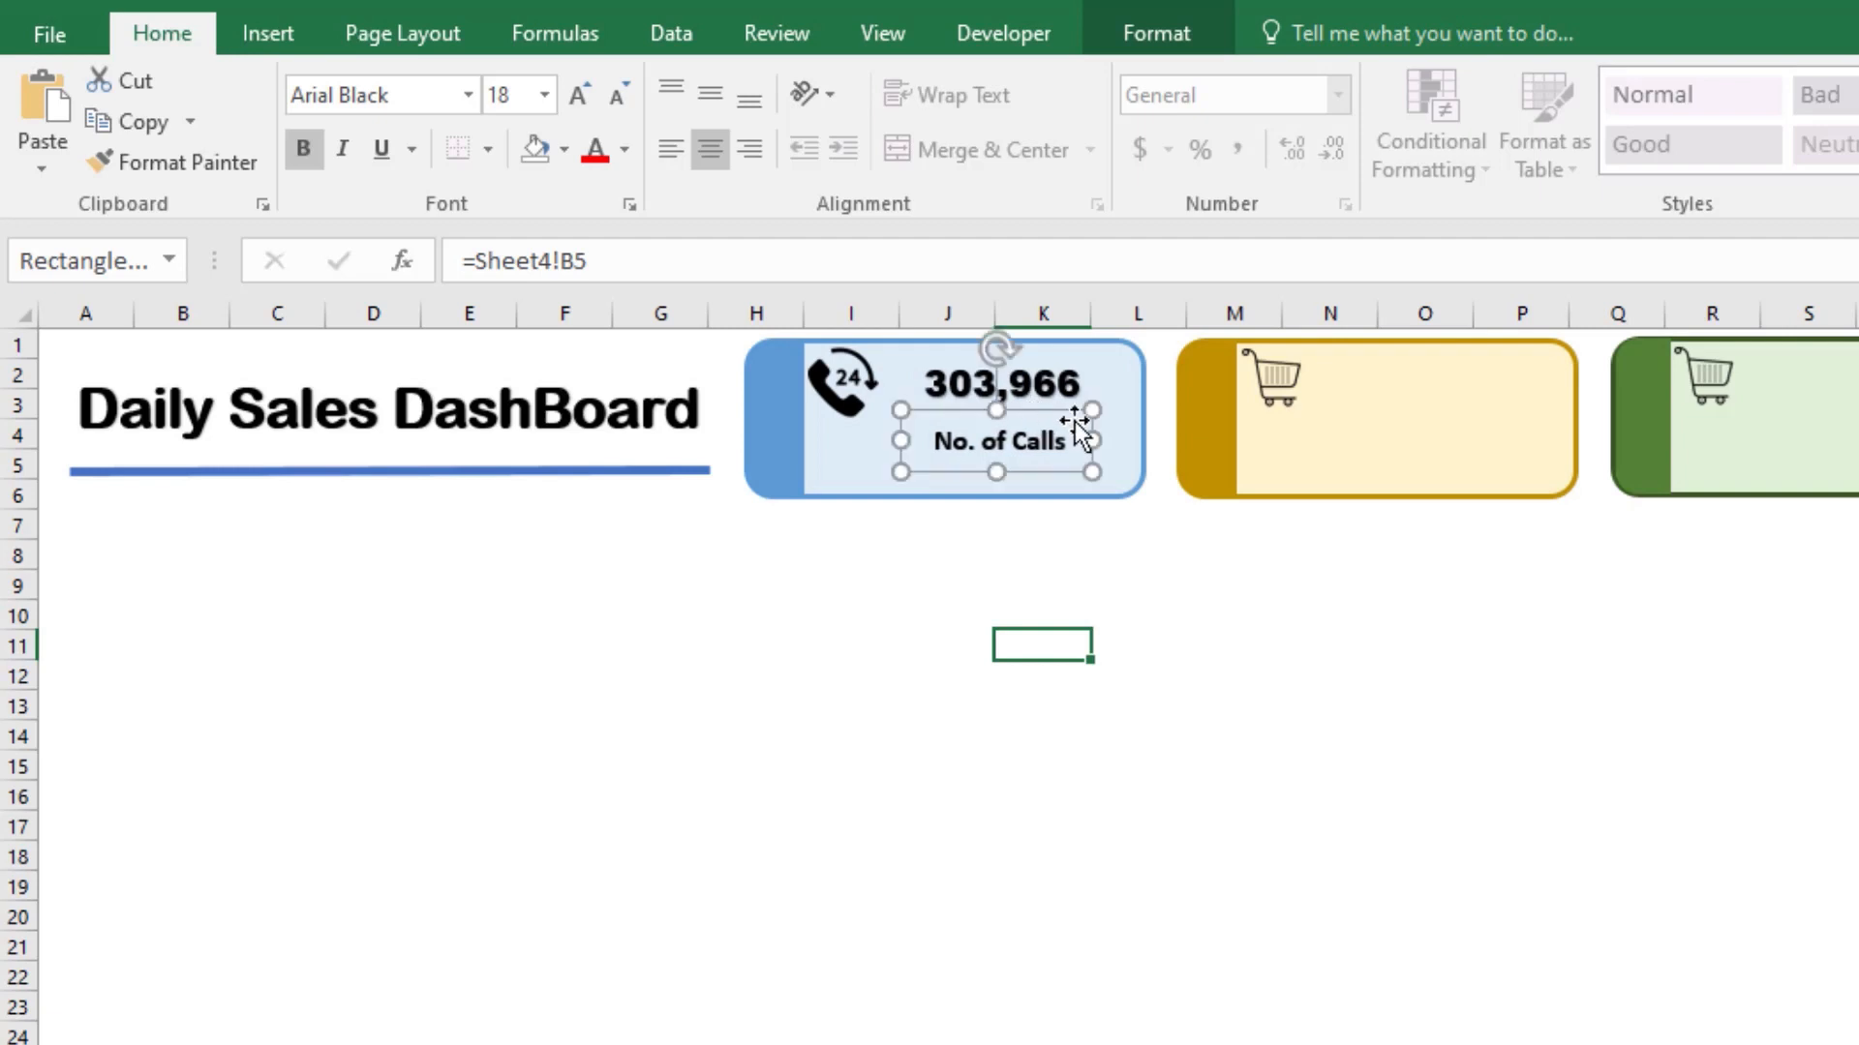
Step: Widen the No. of Calls label box on both sides and set its text to Calibri size 20
left_click(578, 94)
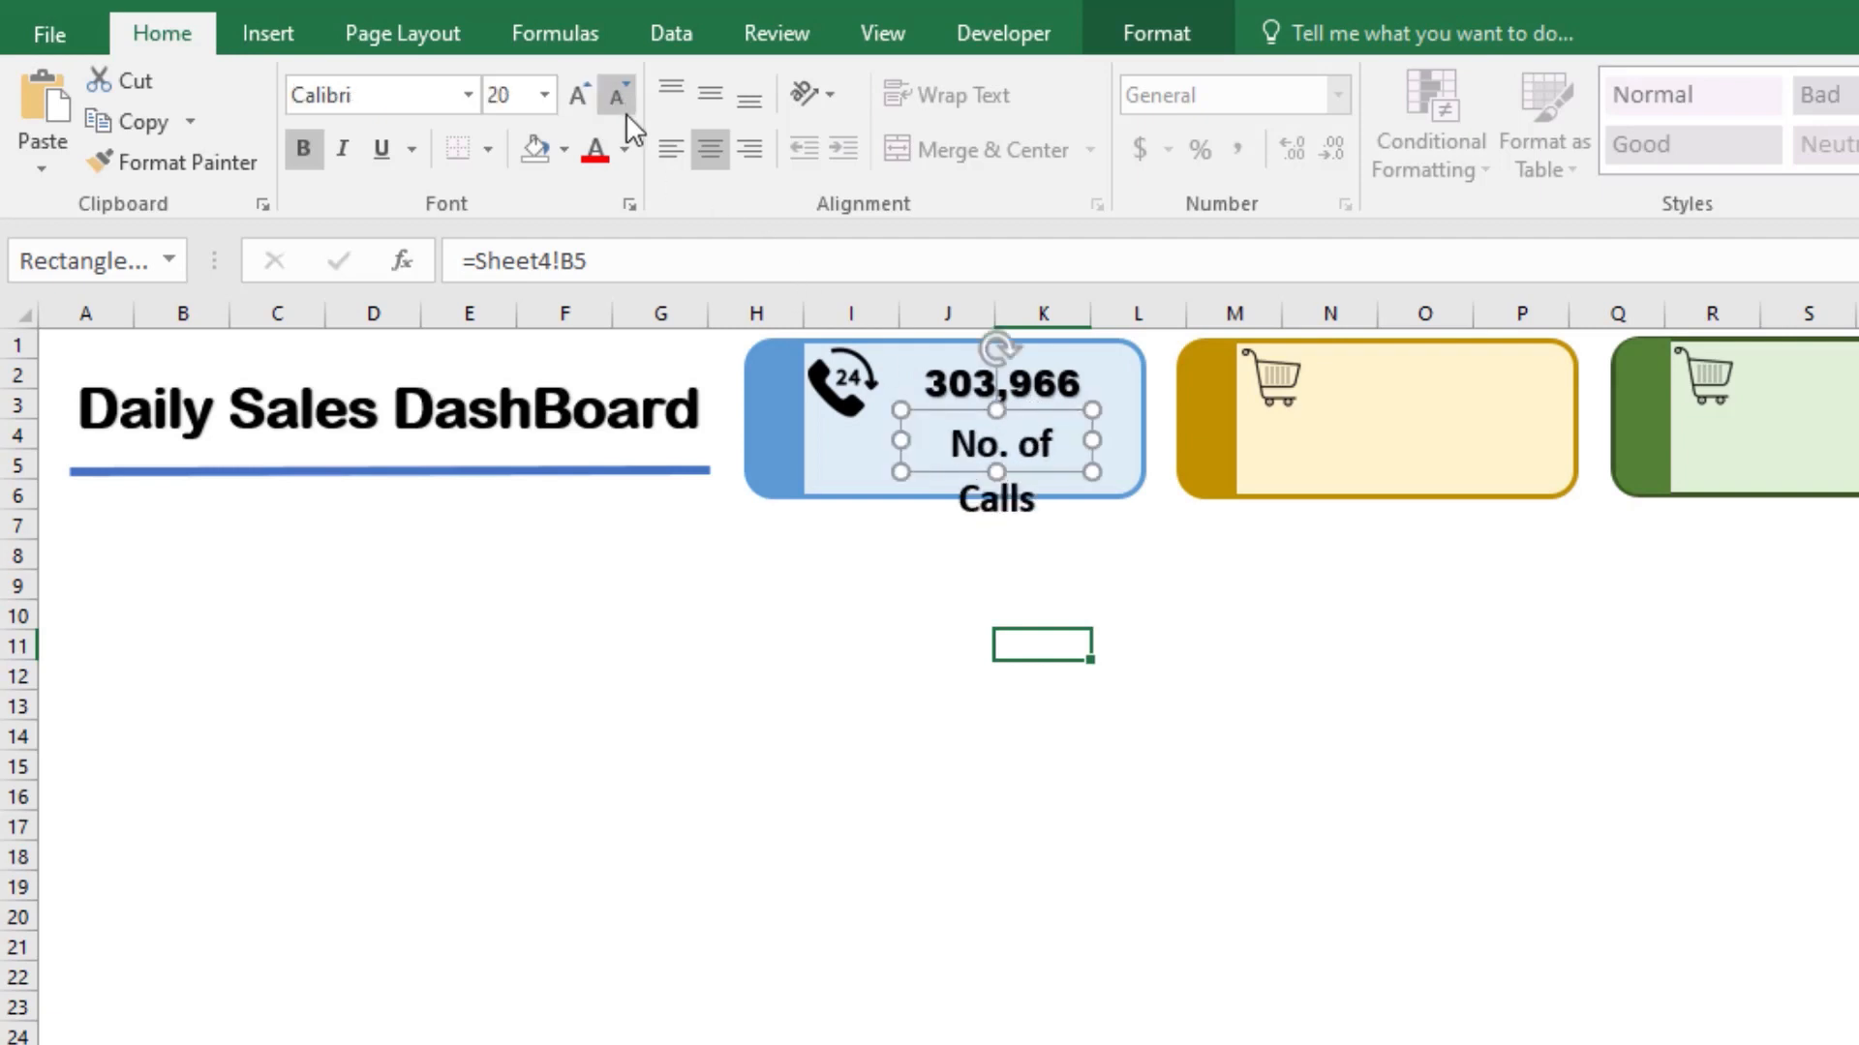
left_click(625, 108)
left_click(627, 109)
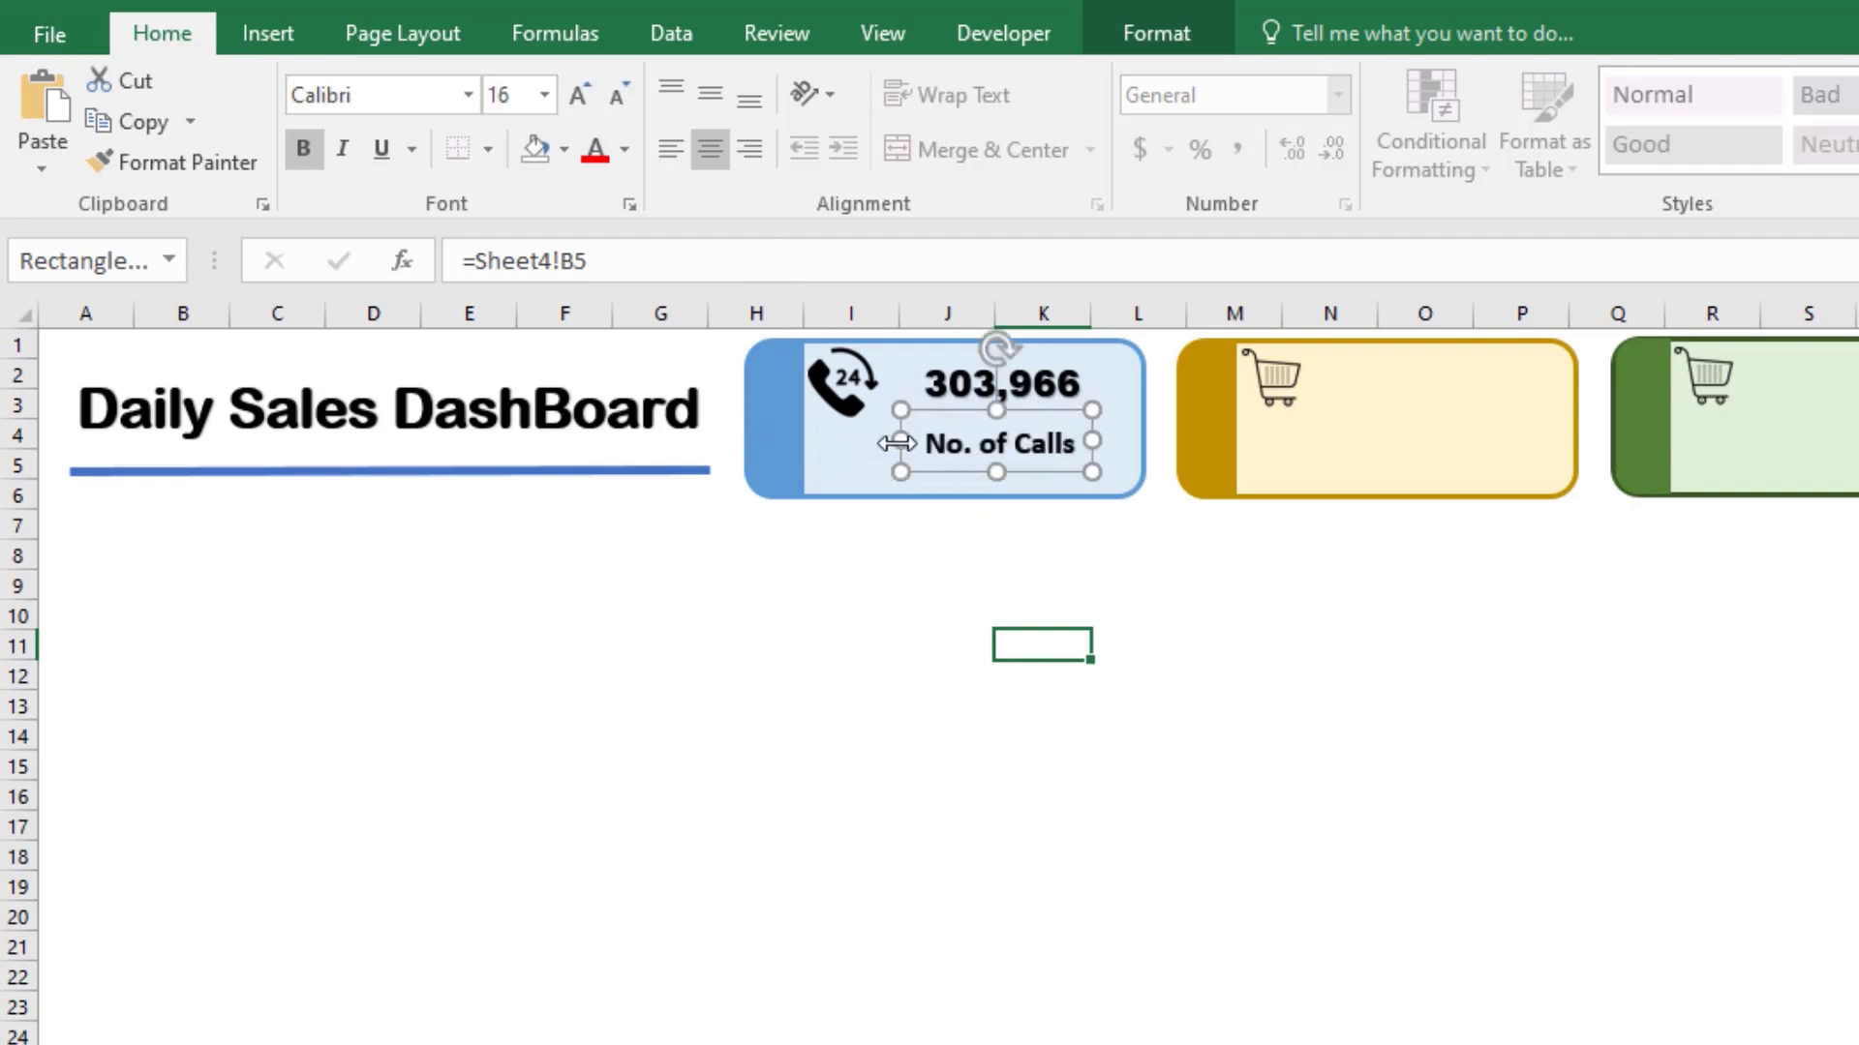
left_click_drag(898, 443, 865, 443)
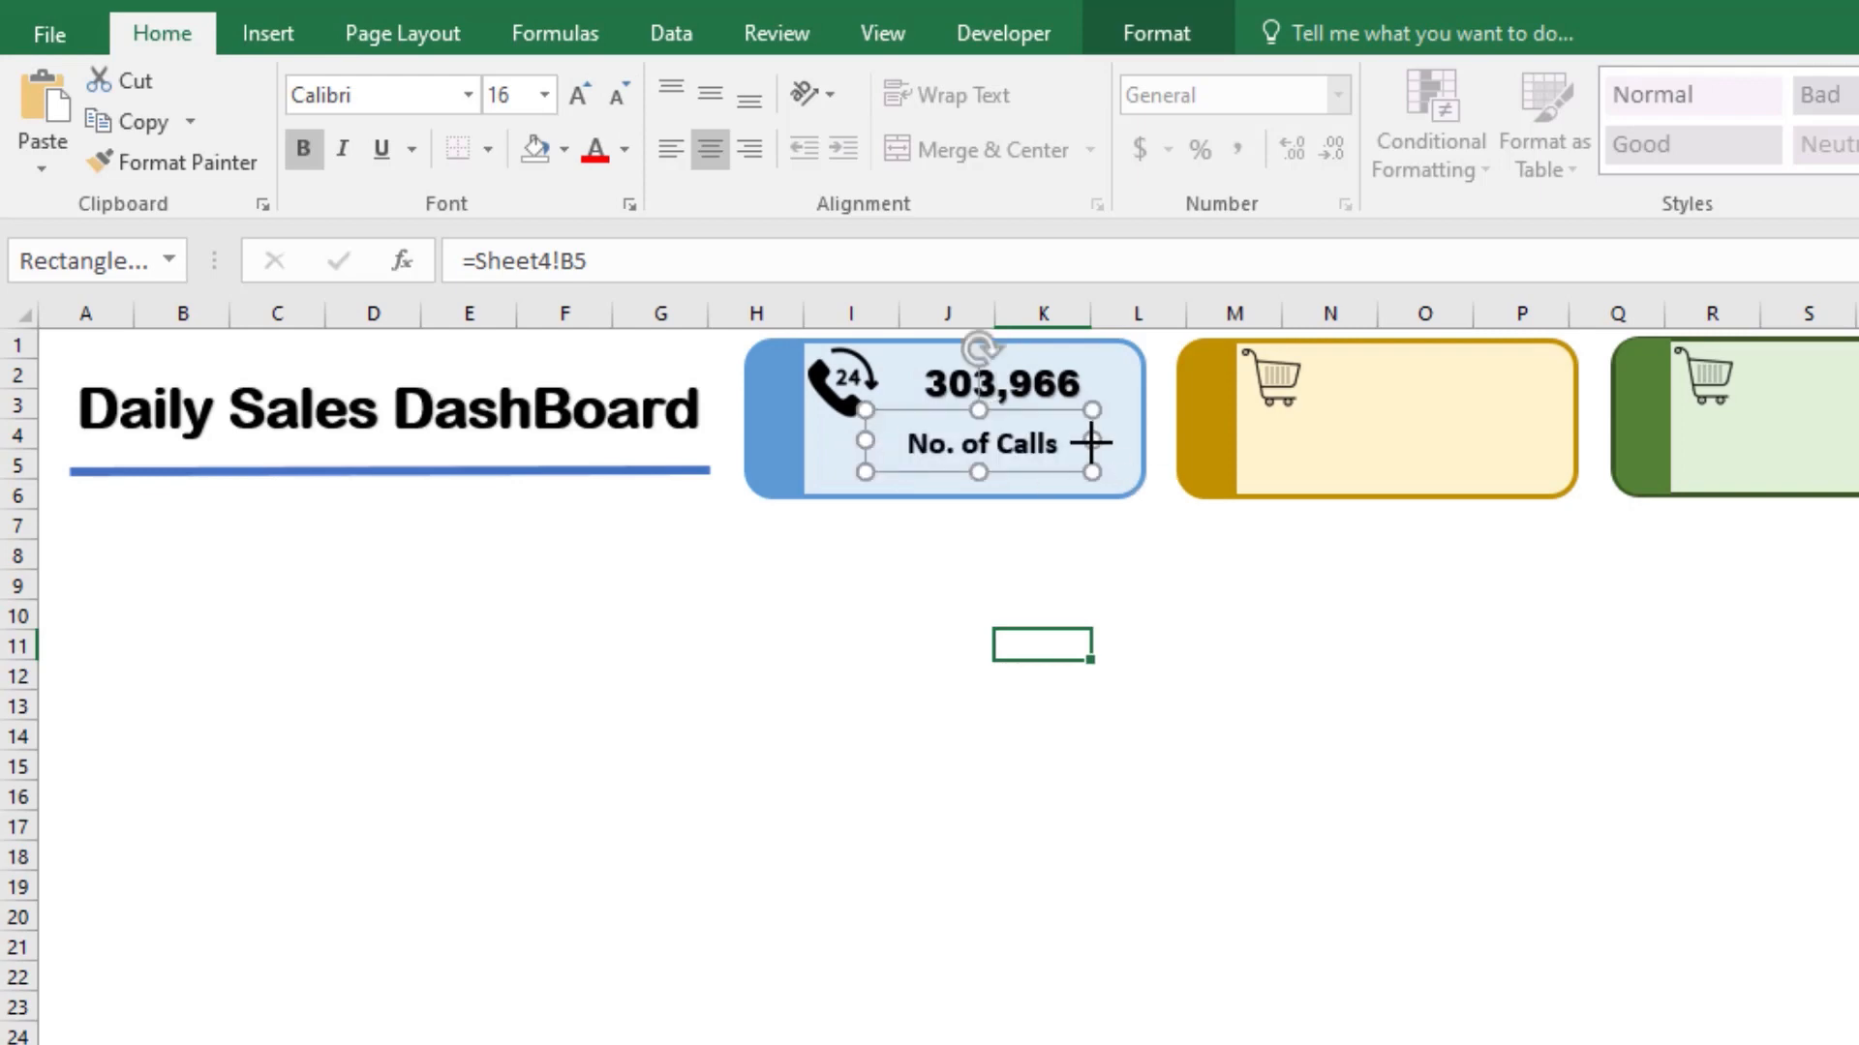
left_click_drag(1092, 443, 1119, 443)
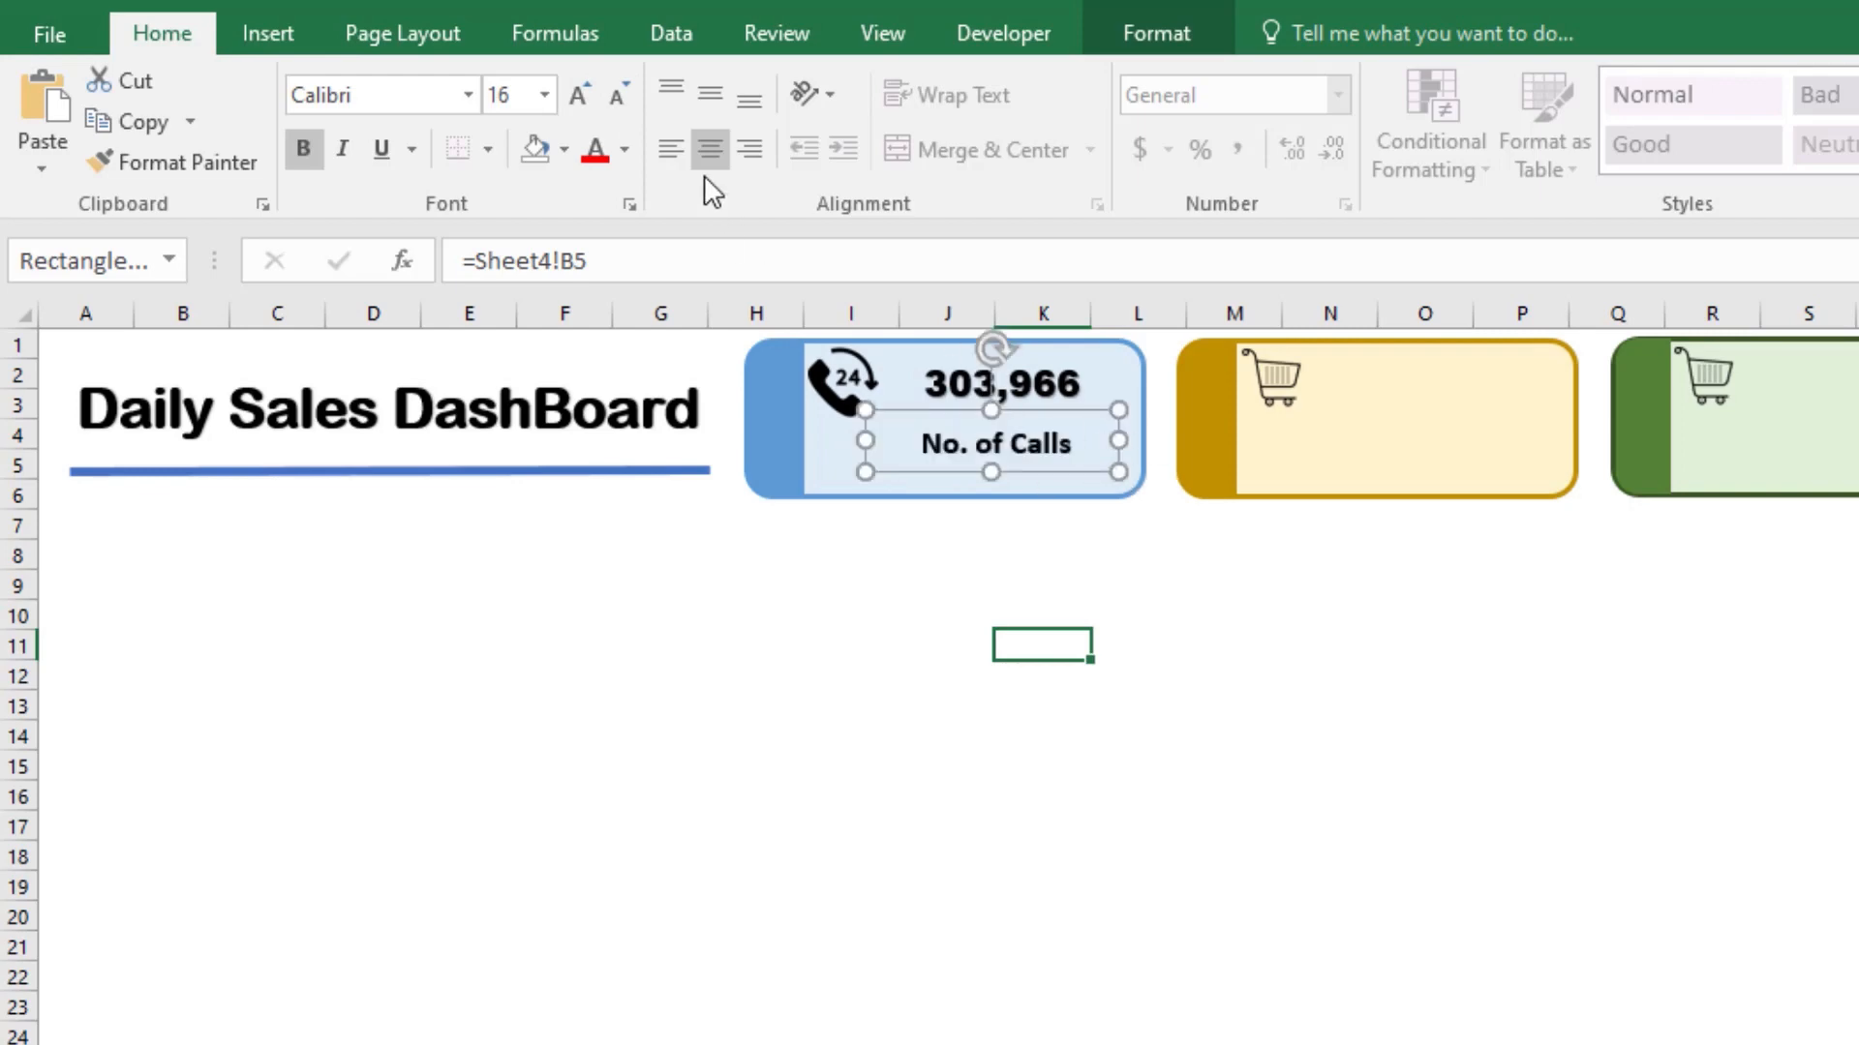
left_click(577, 97)
left_click(577, 97)
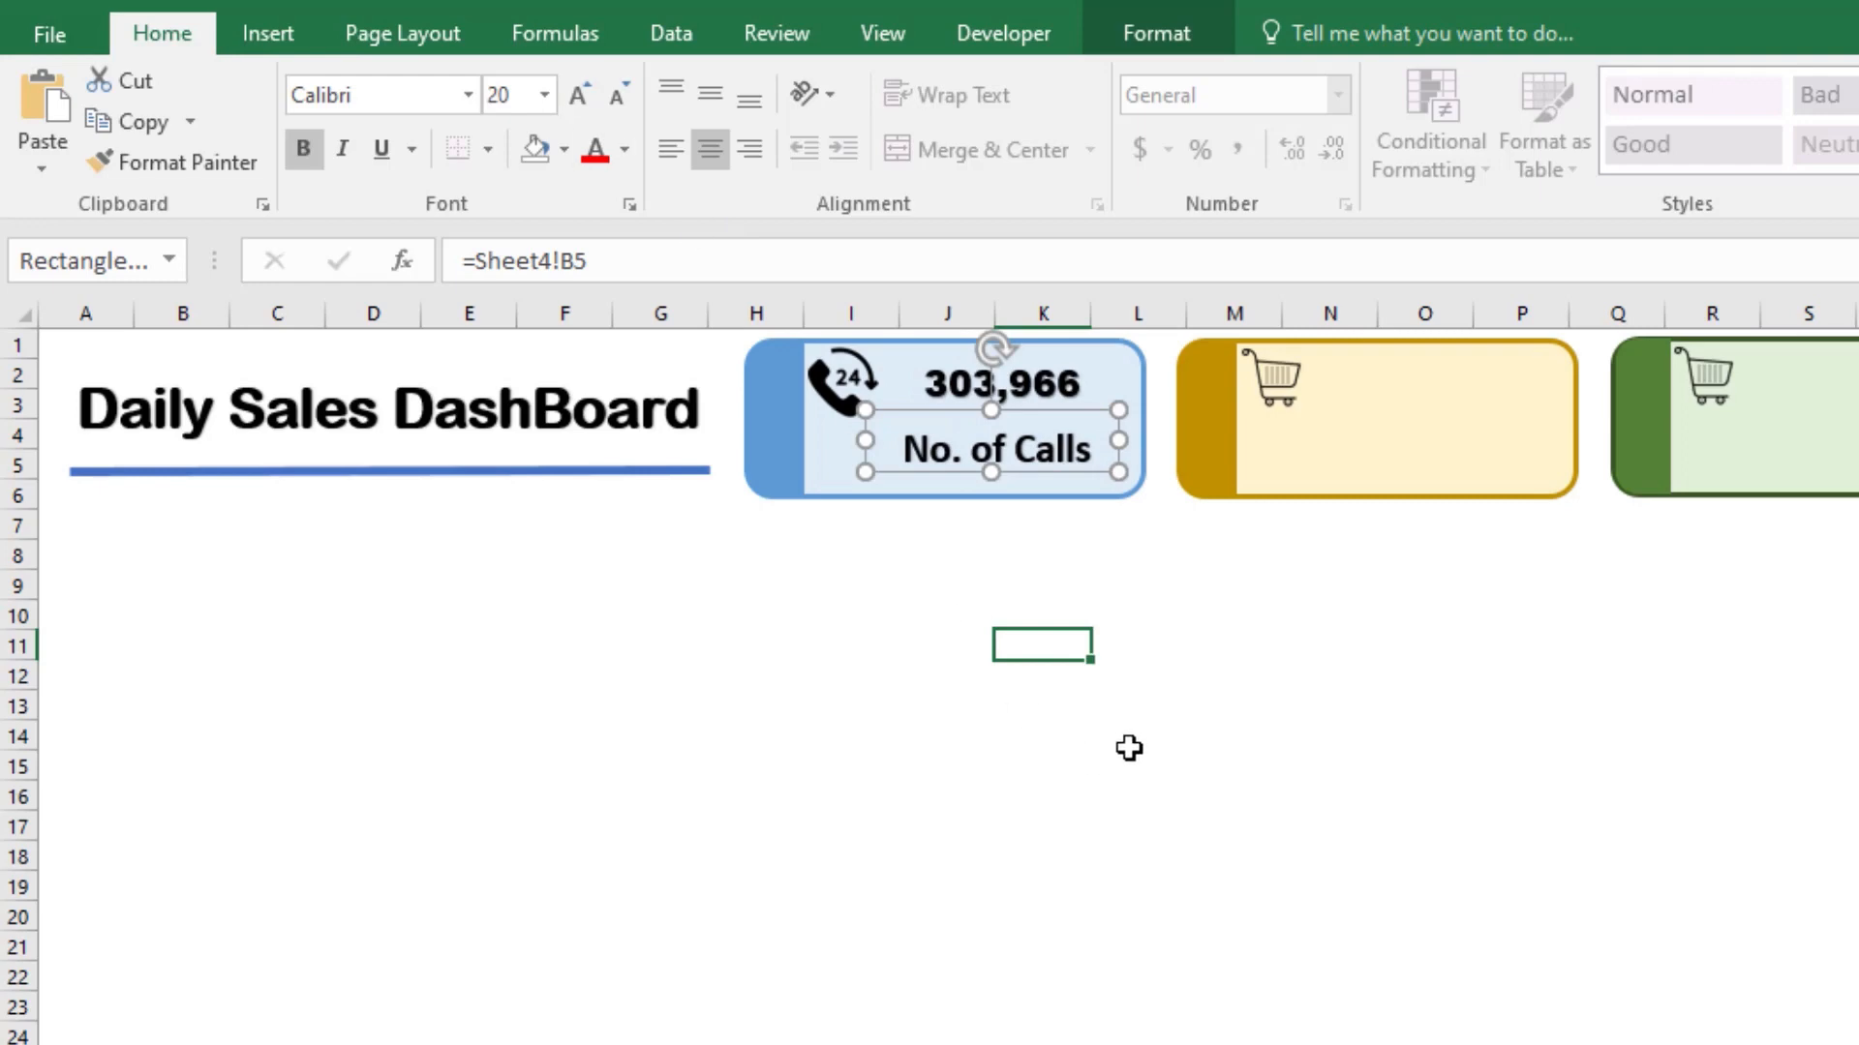
Step: Nudge the No. of Calls label closer beneath the blue card's number, and select the number box
left_click(1263, 746)
left_click(981, 450)
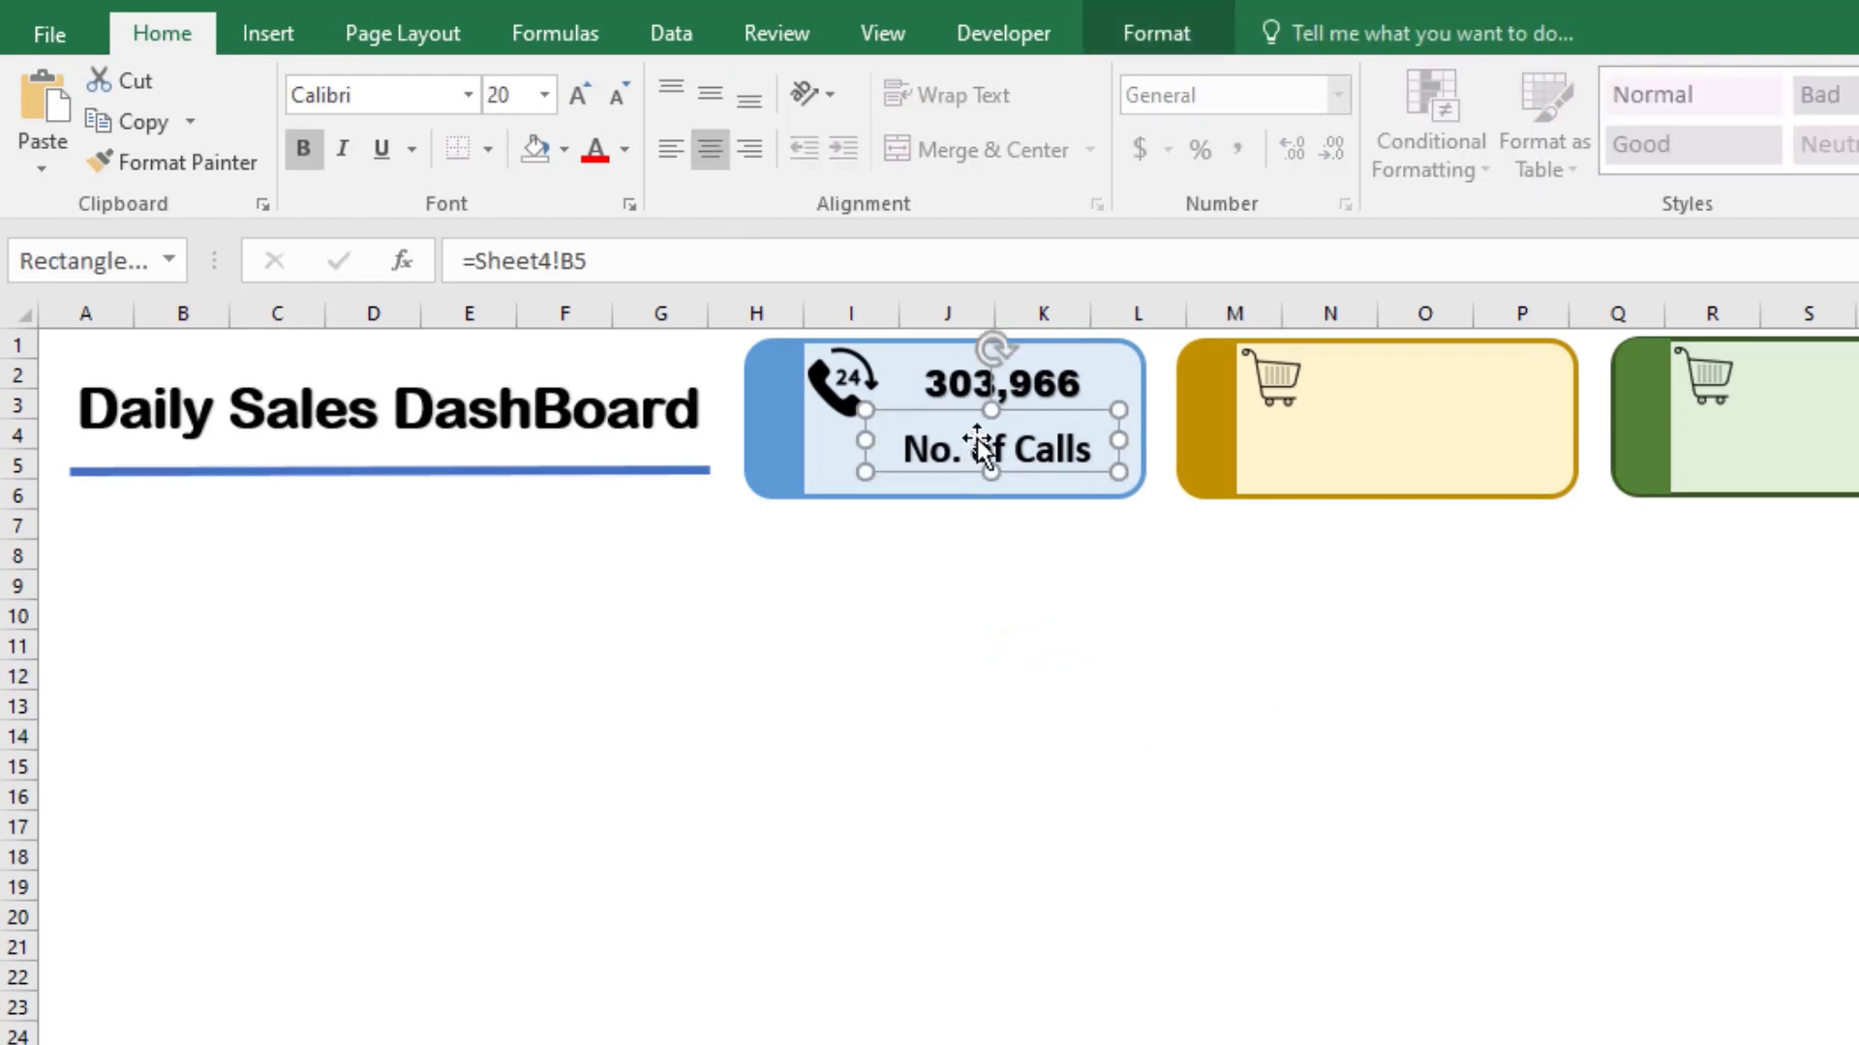
left_click_drag(955, 420, 966, 414)
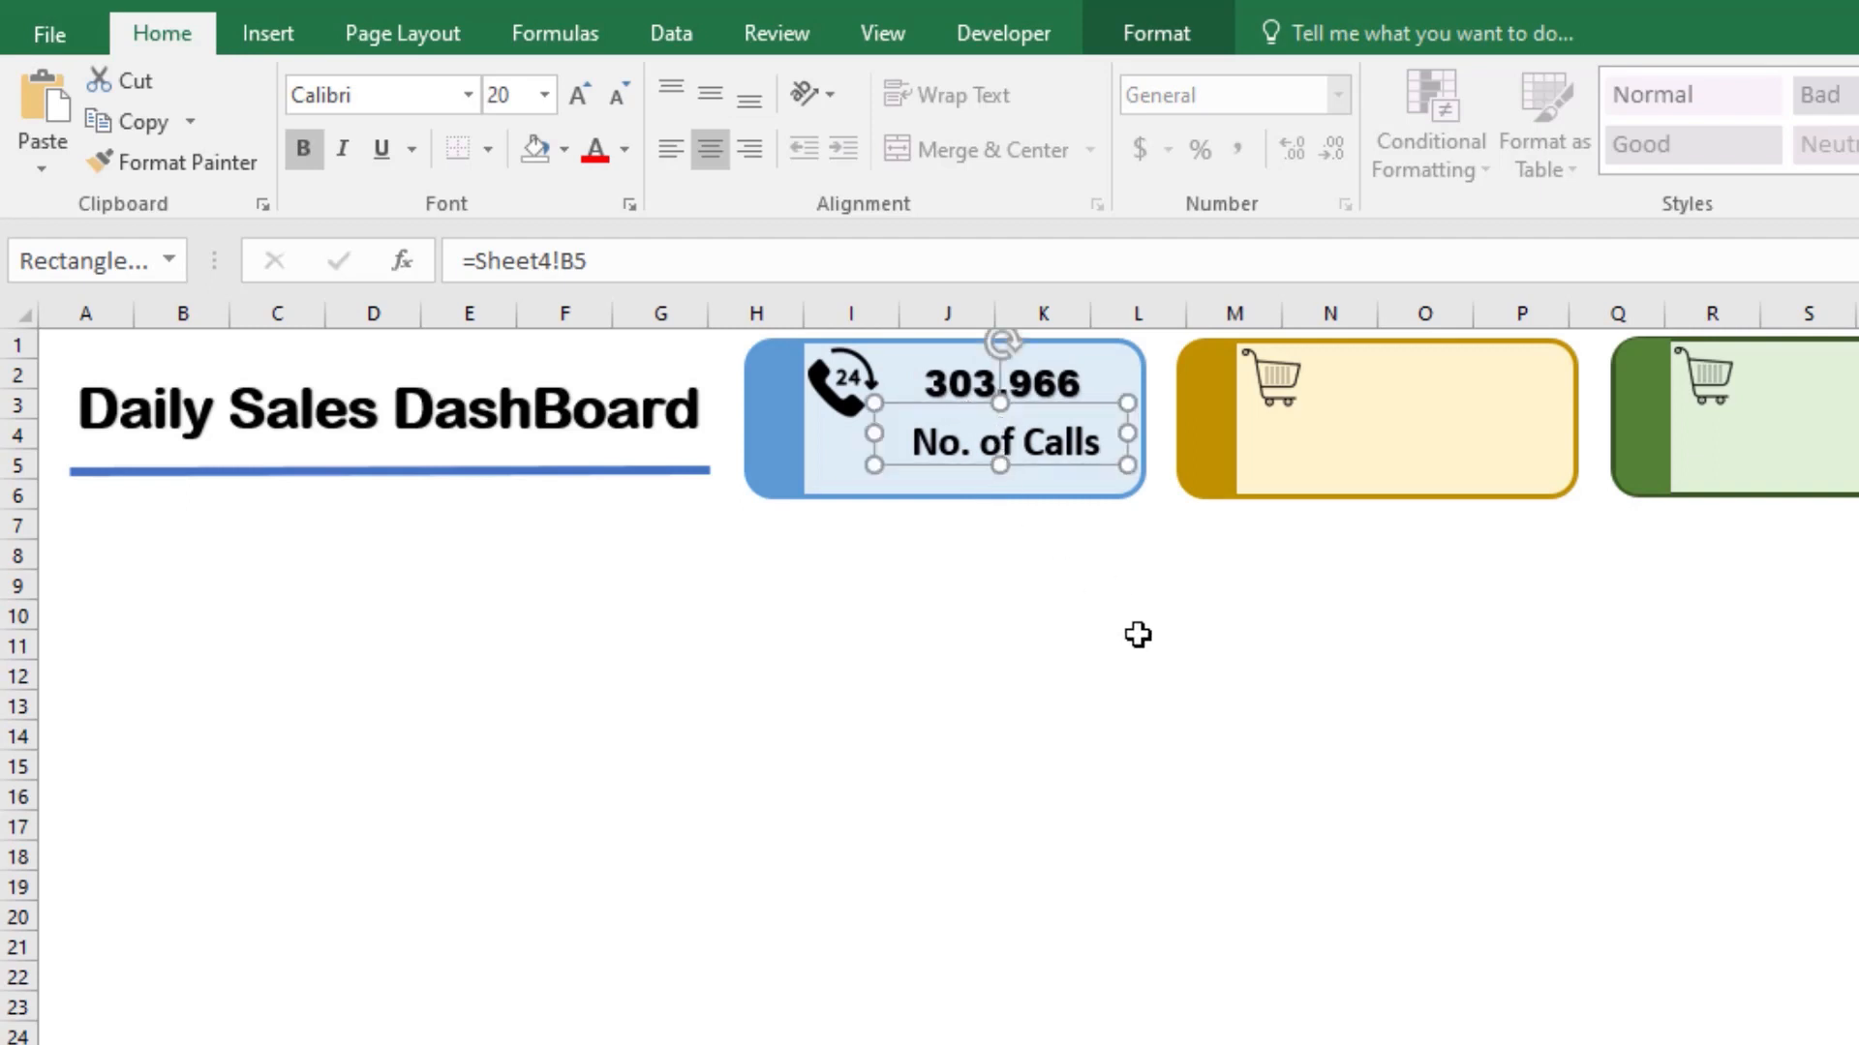
left_click(965, 377)
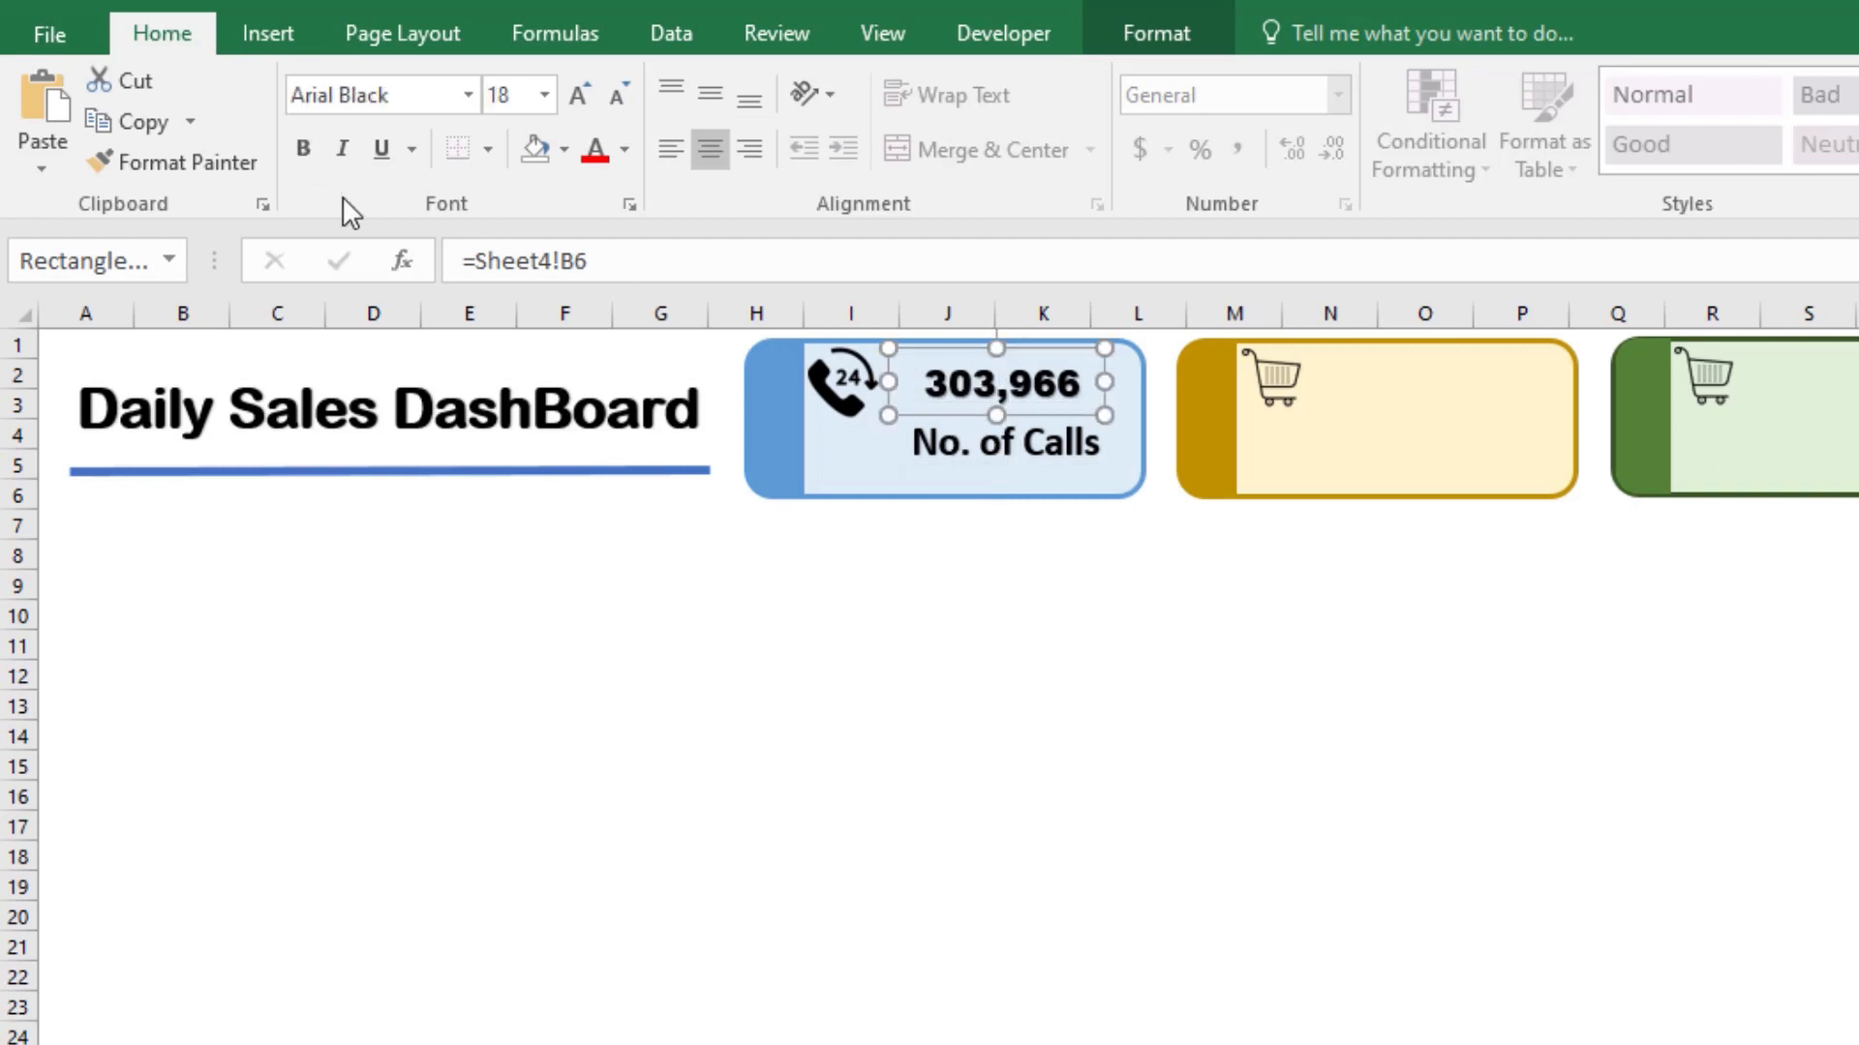
Step: Duplicate the blue card's number and No. of Calls label boxes together, placing copies in the yellow, green and orange cards
left_click(1123, 685)
left_click(1029, 405)
left_click(1038, 458, "ctrl")
key("ctrl+d")
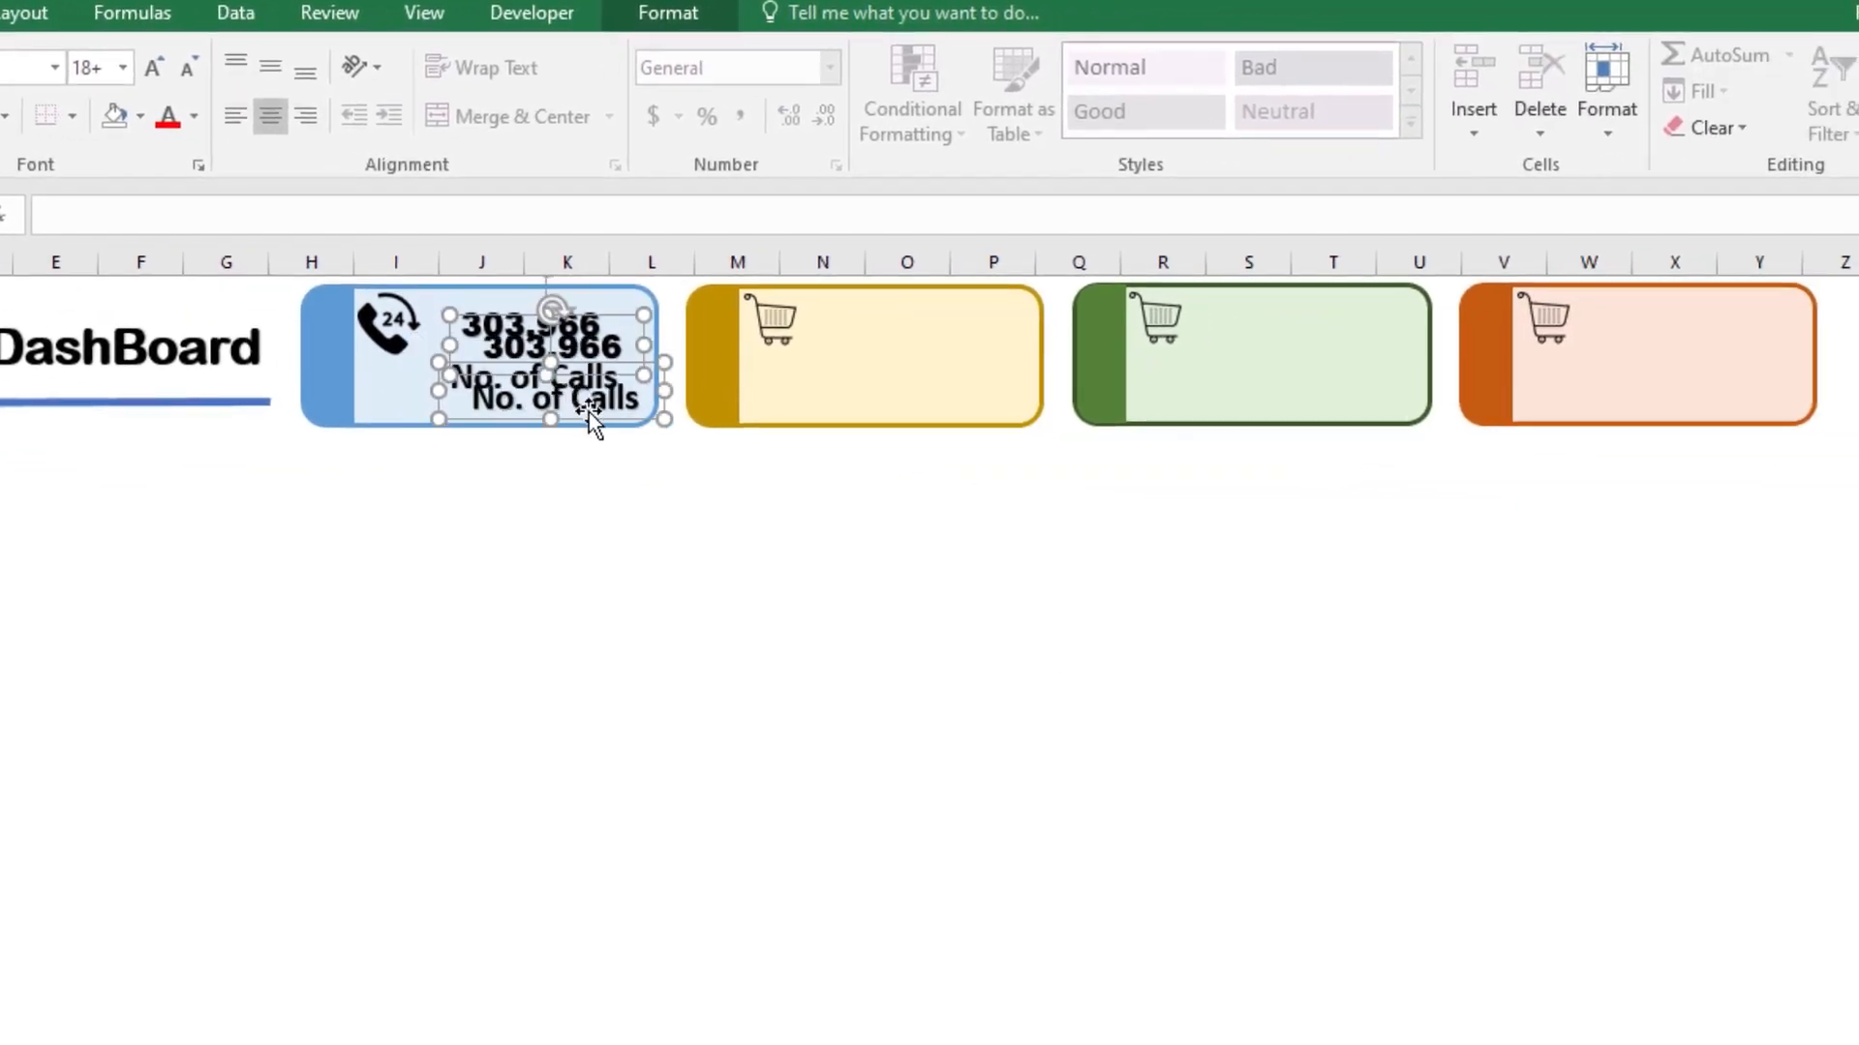
left_click_drag(592, 419, 1323, 378)
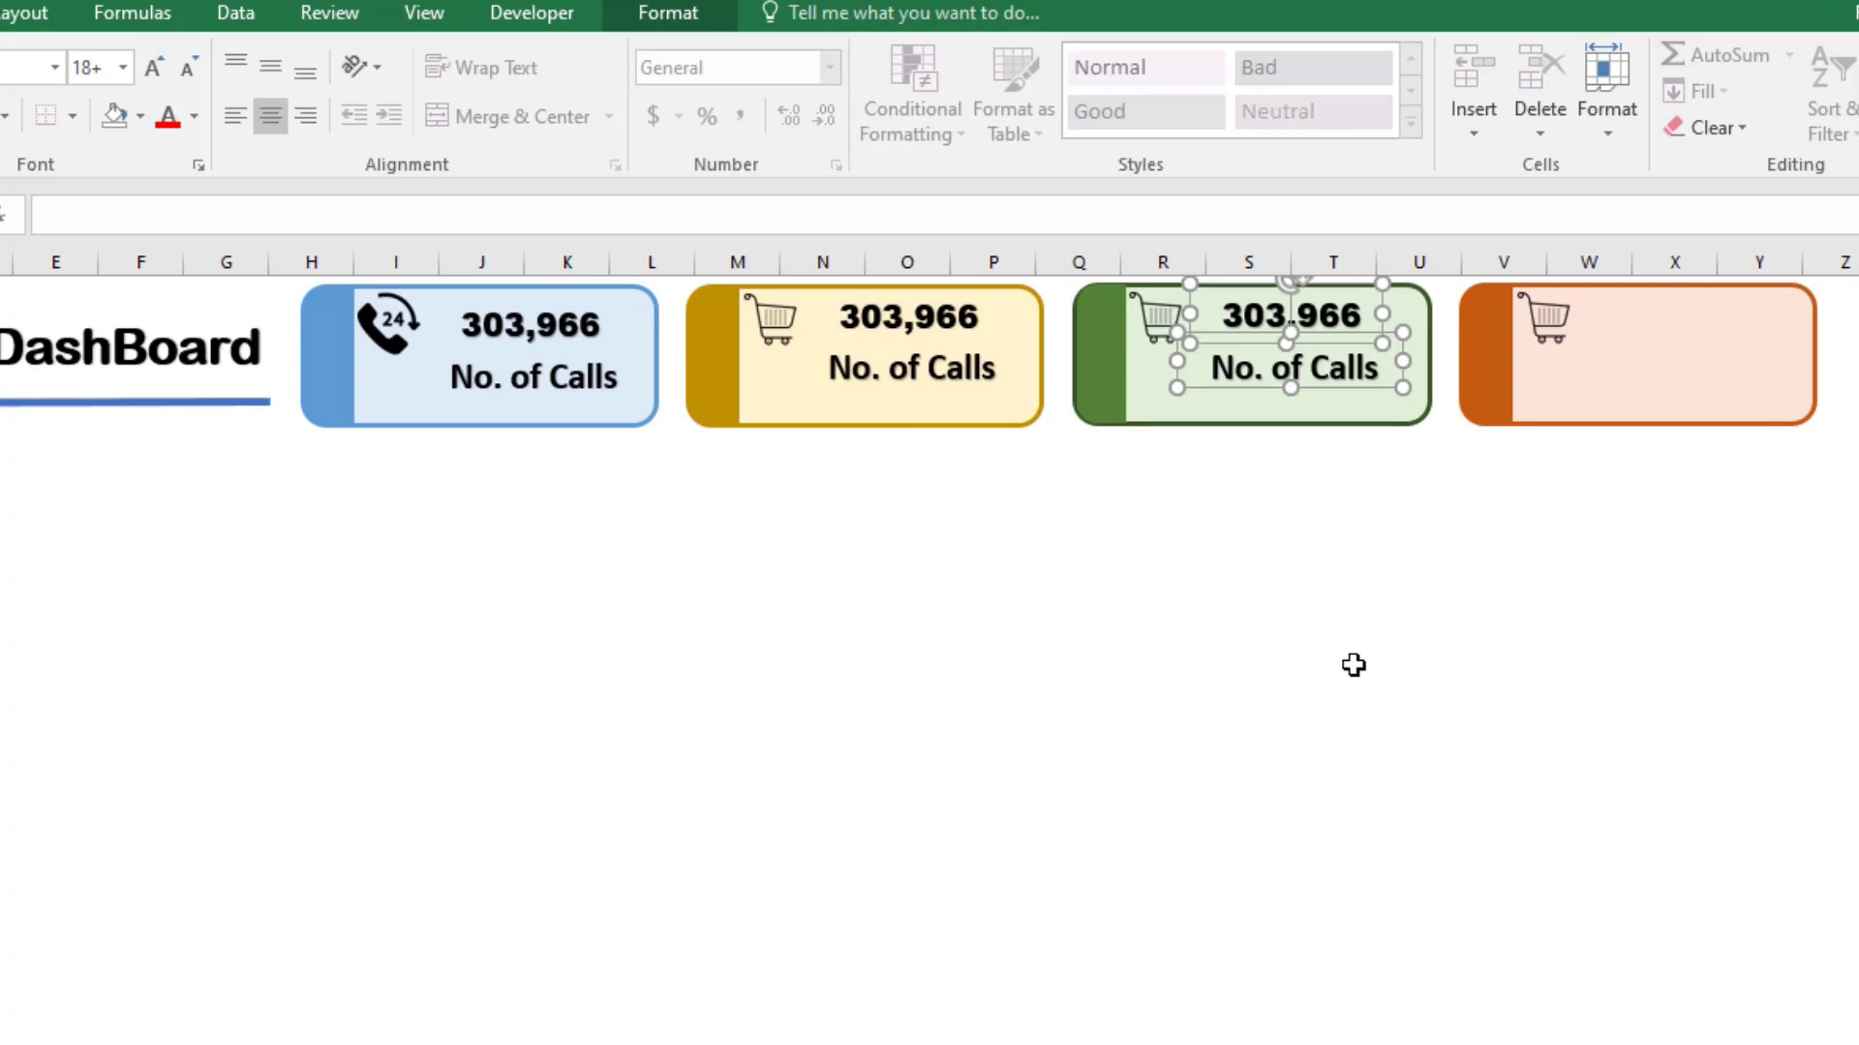
key("ctrl+d")
left_click_drag(1331, 360, 1704, 350)
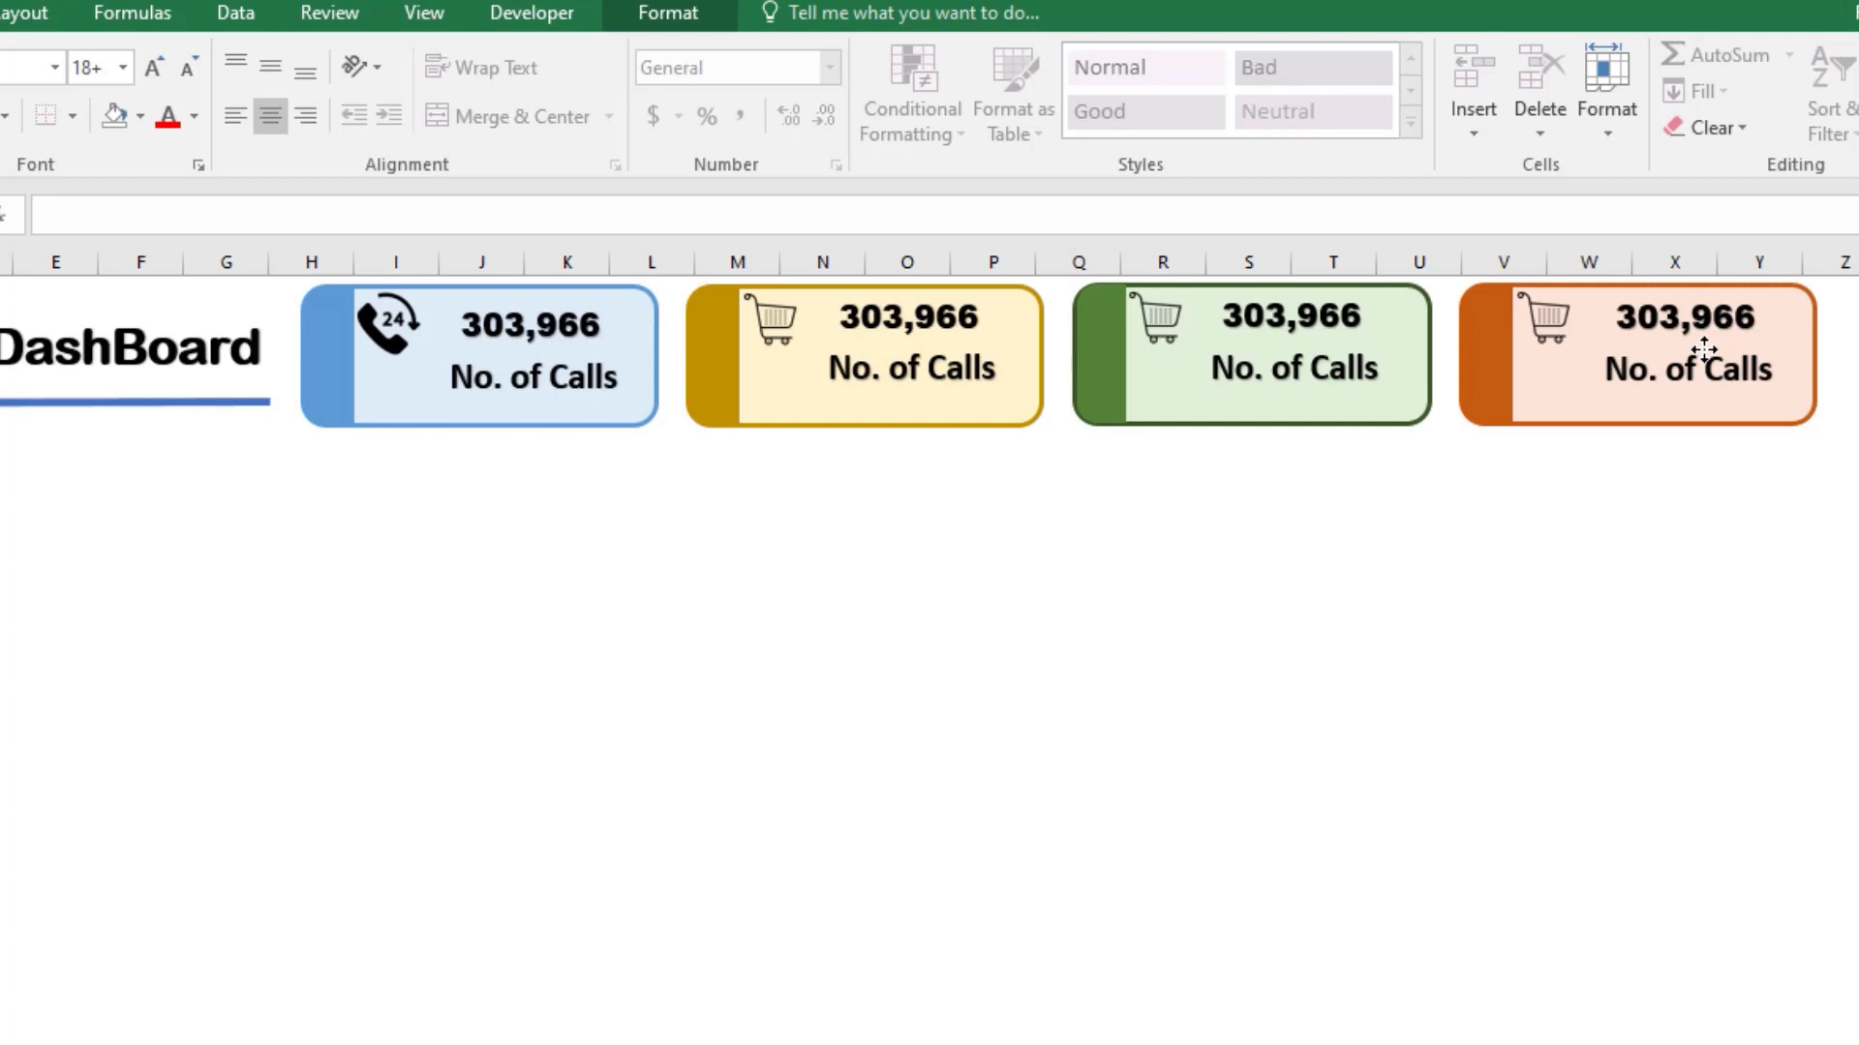
Step: Nudge the yellow card's number and label boxes down slightly as a pair
left_click(915, 337)
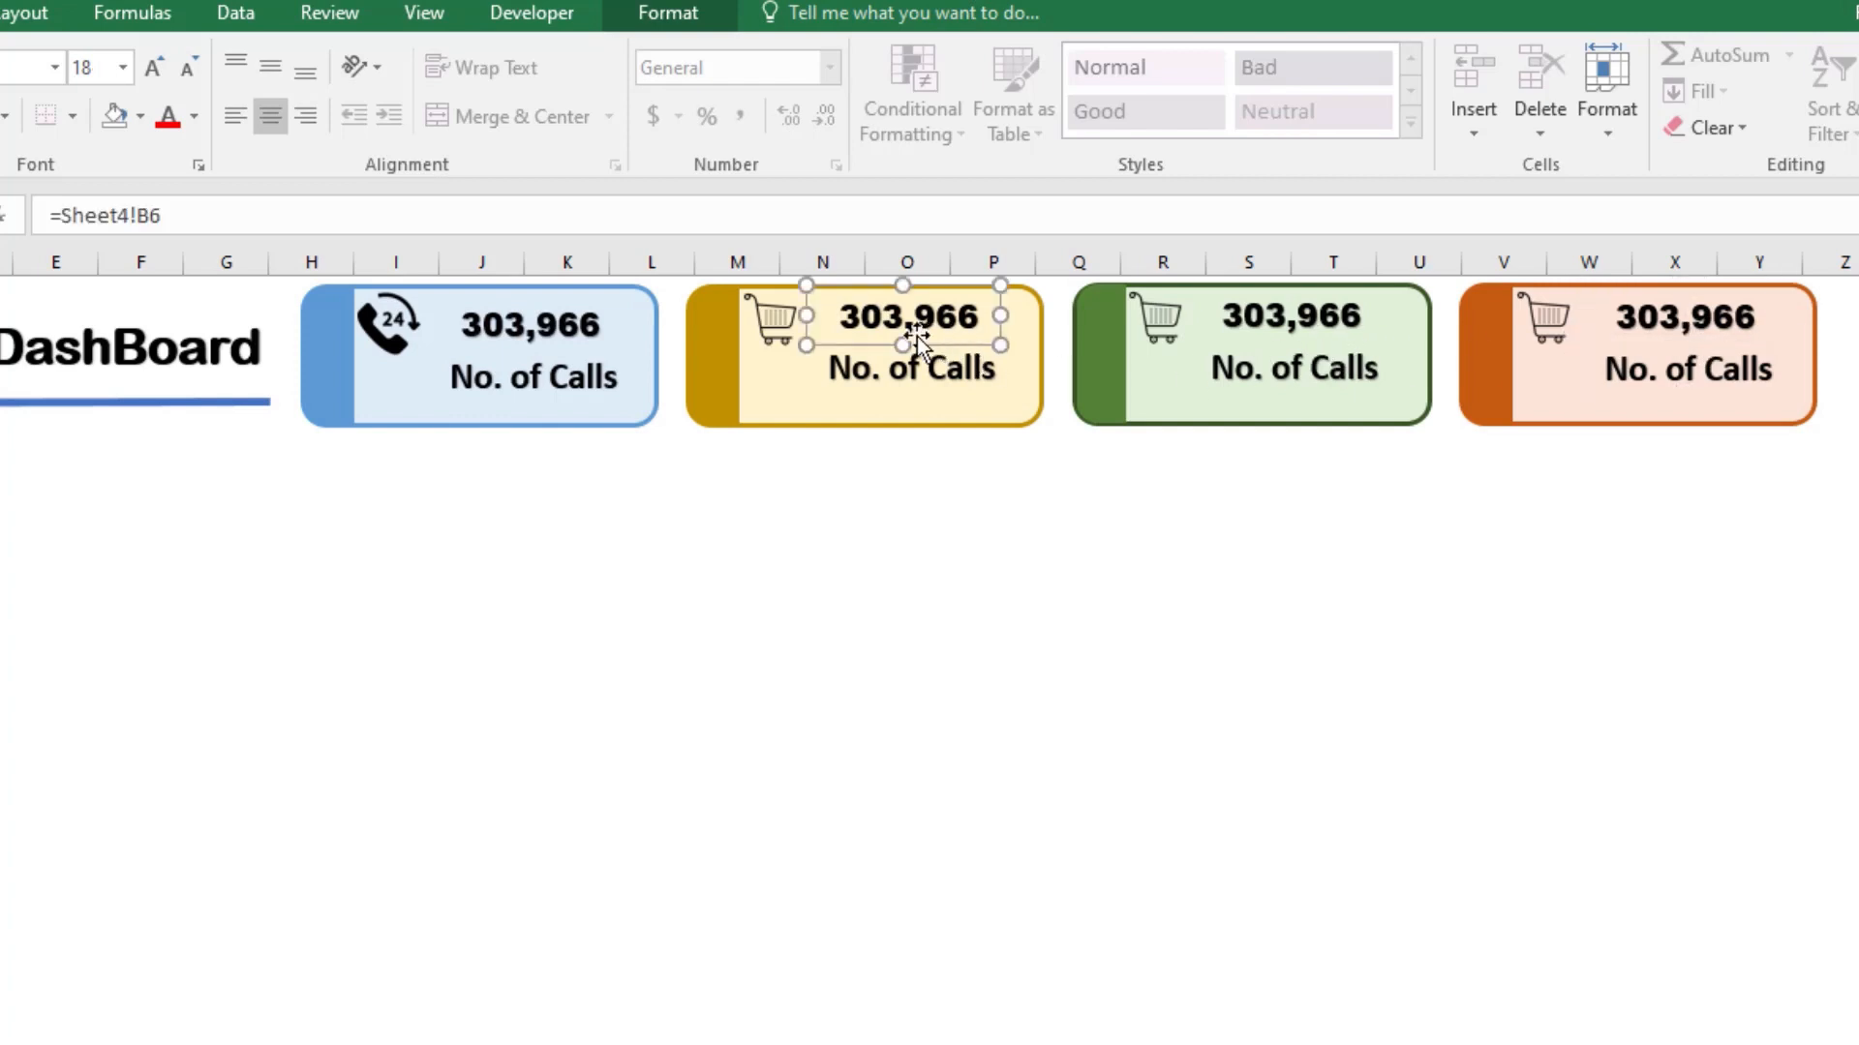
left_click(900, 376, "shift")
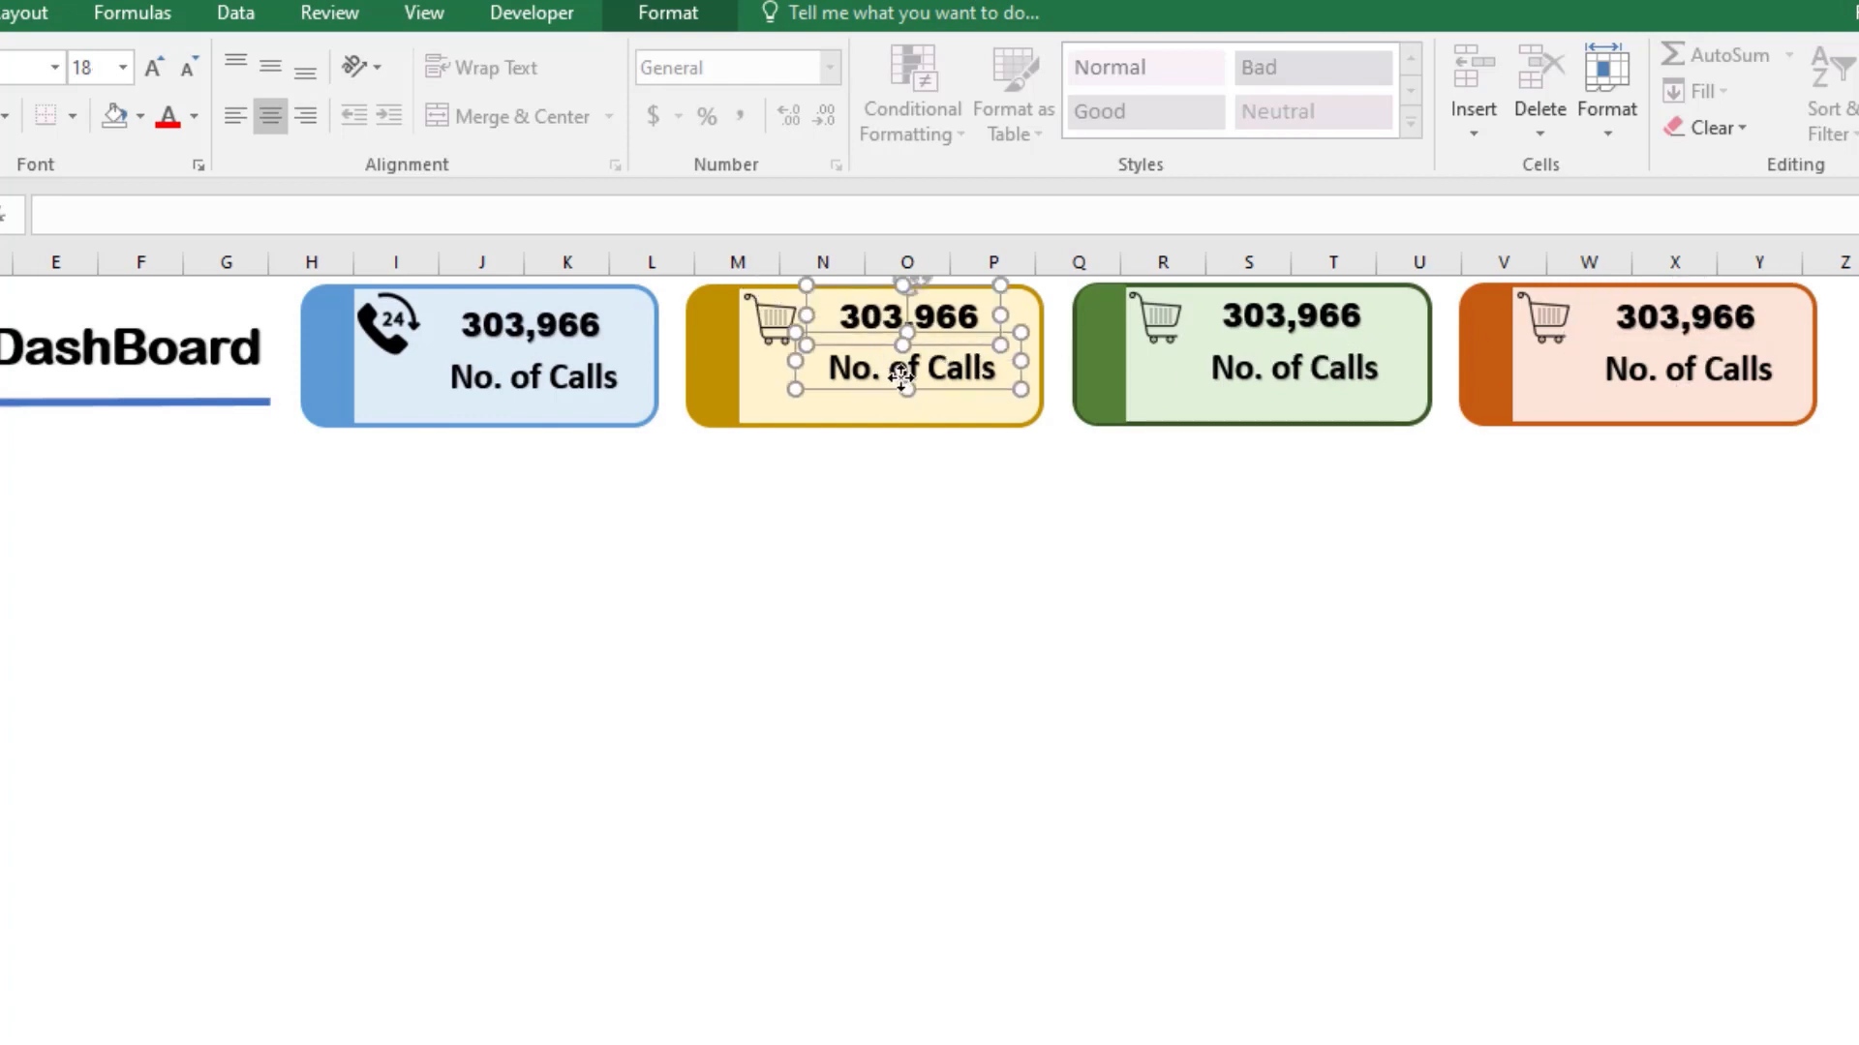
left_click_drag(898, 368, 897, 372)
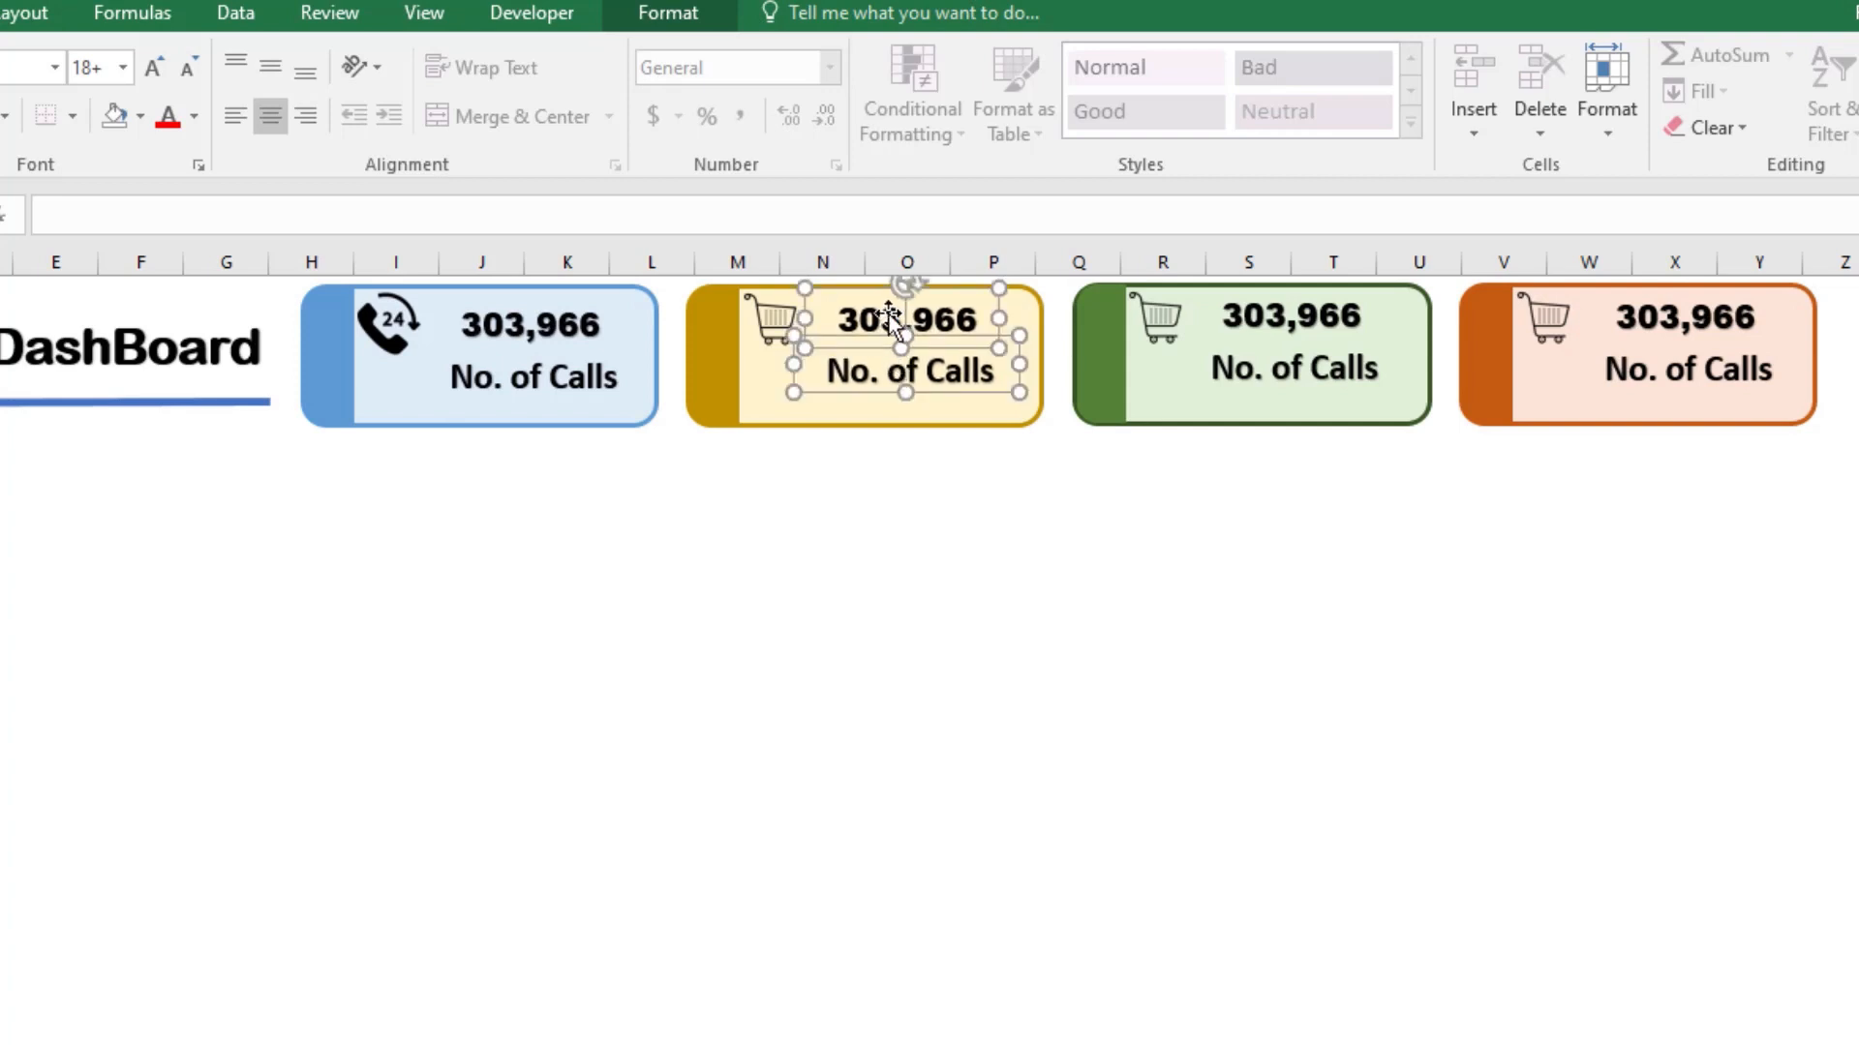
left_click(871, 469)
Step: Relink the yellow card's number box to the Sales total using =Sheet4!C6
left_click(896, 319)
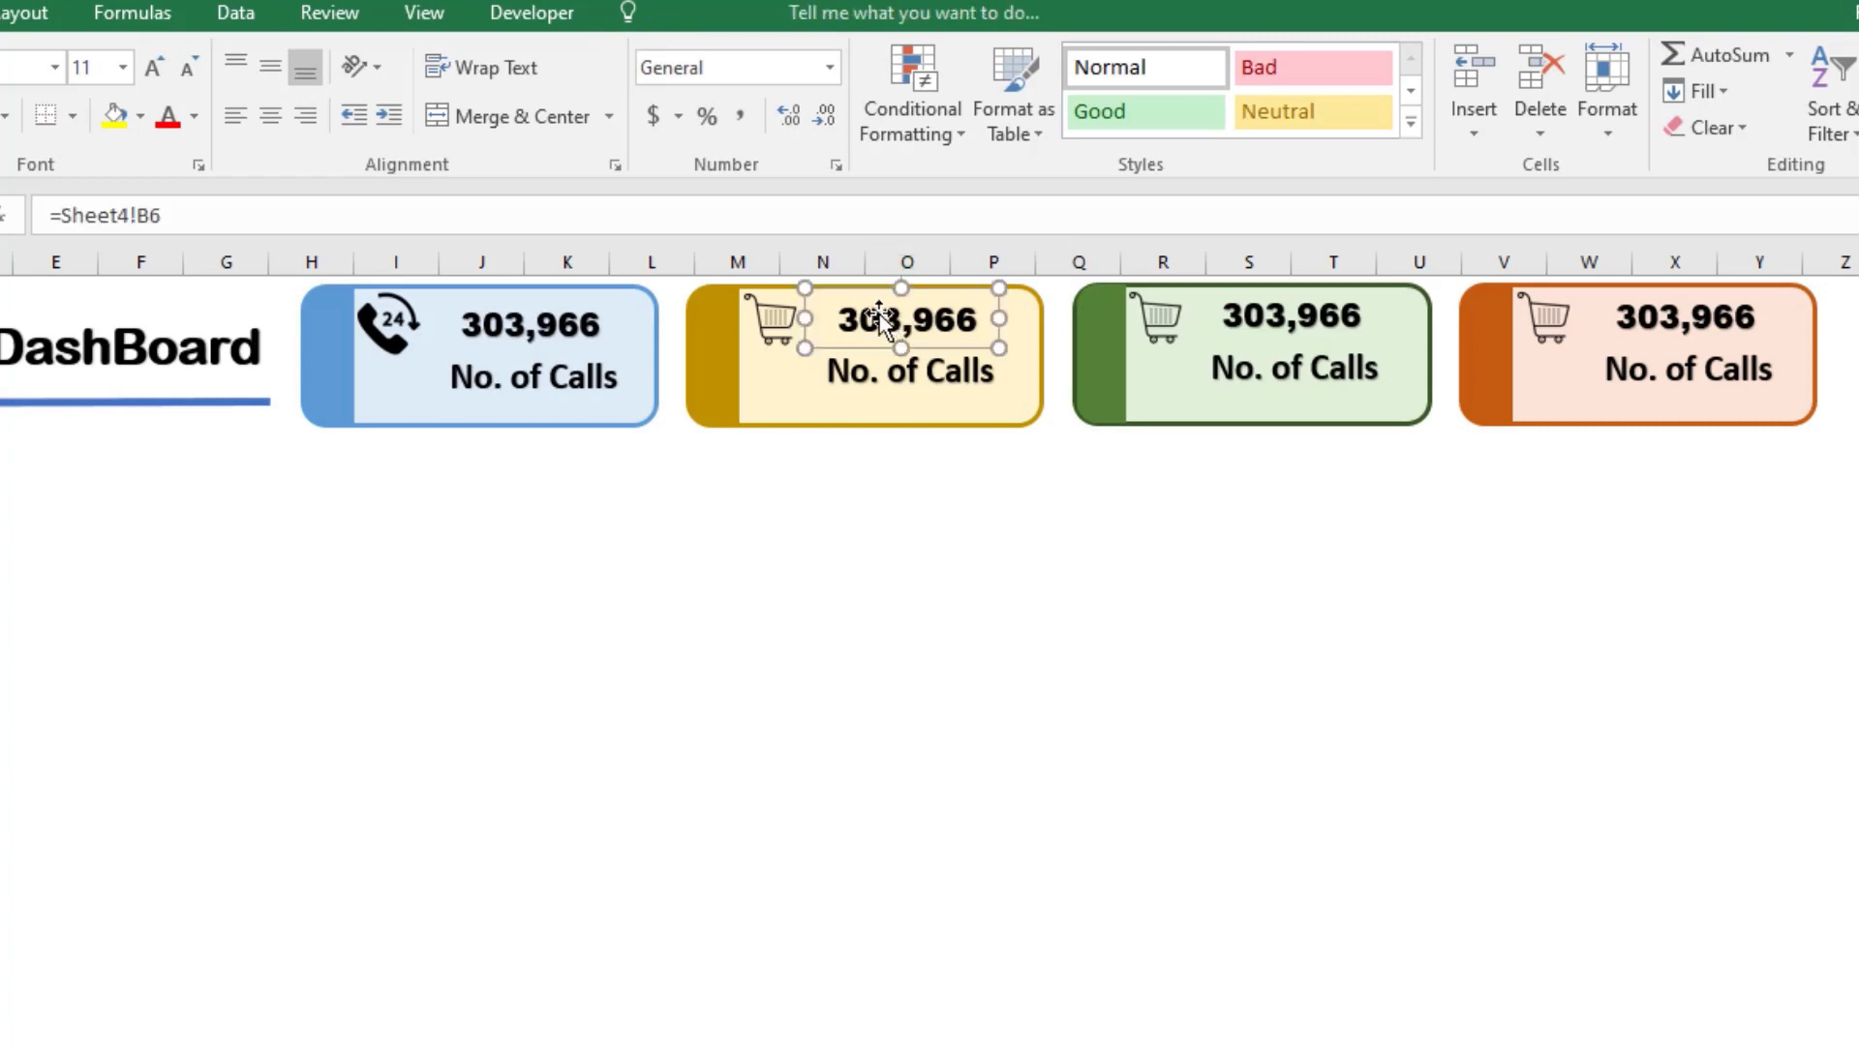
left_click(160, 215)
double_click(163, 215)
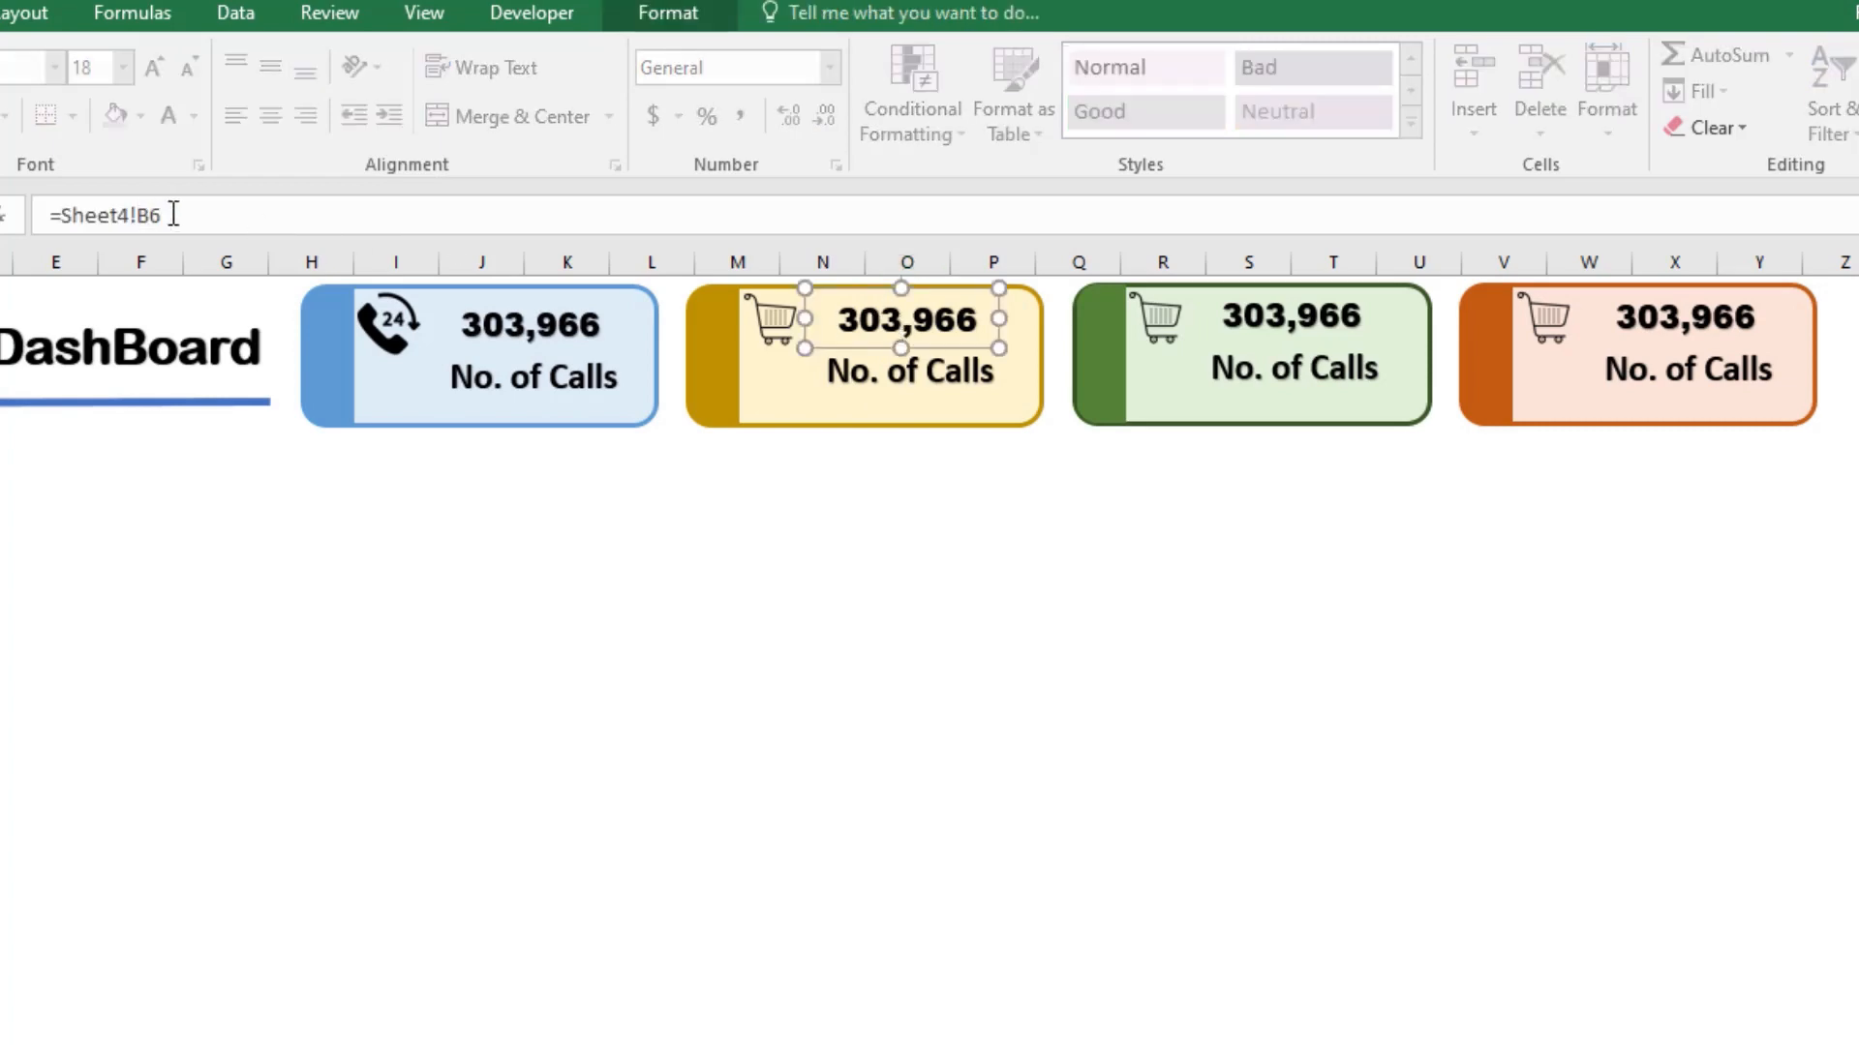
left_click_drag(172, 215, 61, 215)
key("BackSpace")
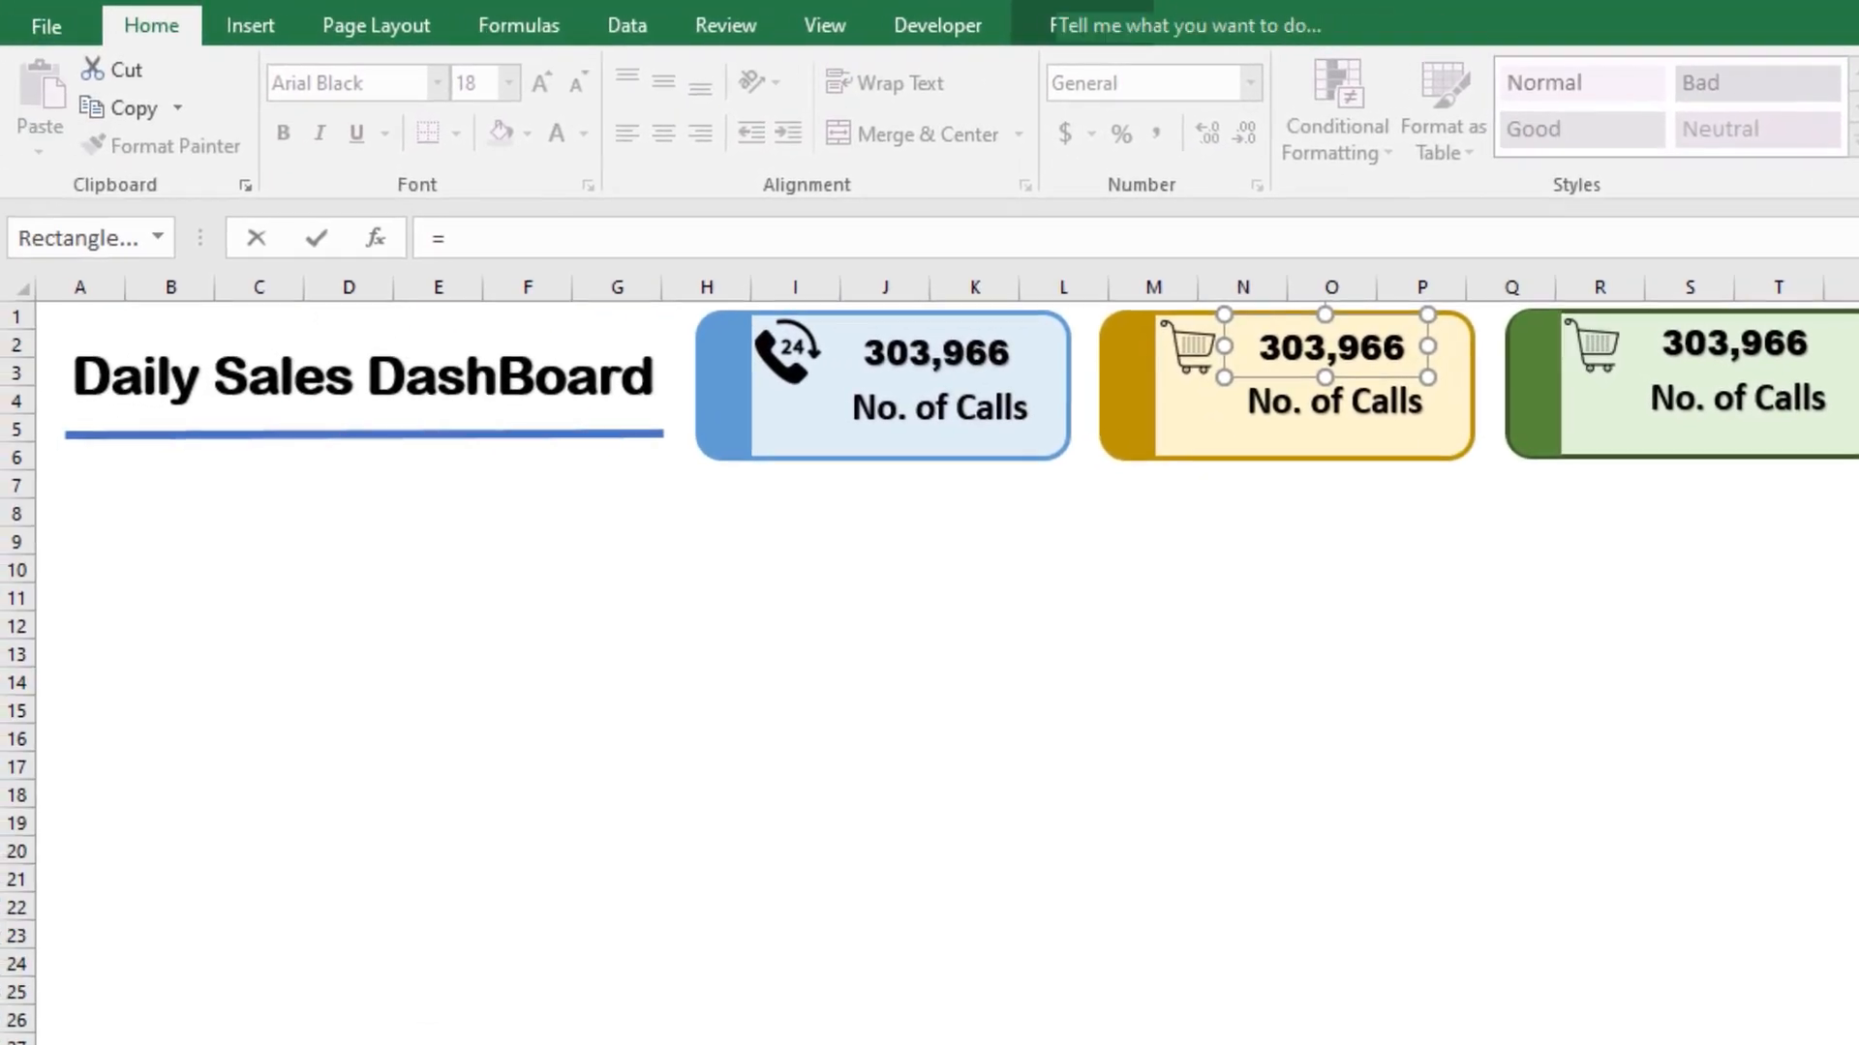
key("ctrl+Page_Down")
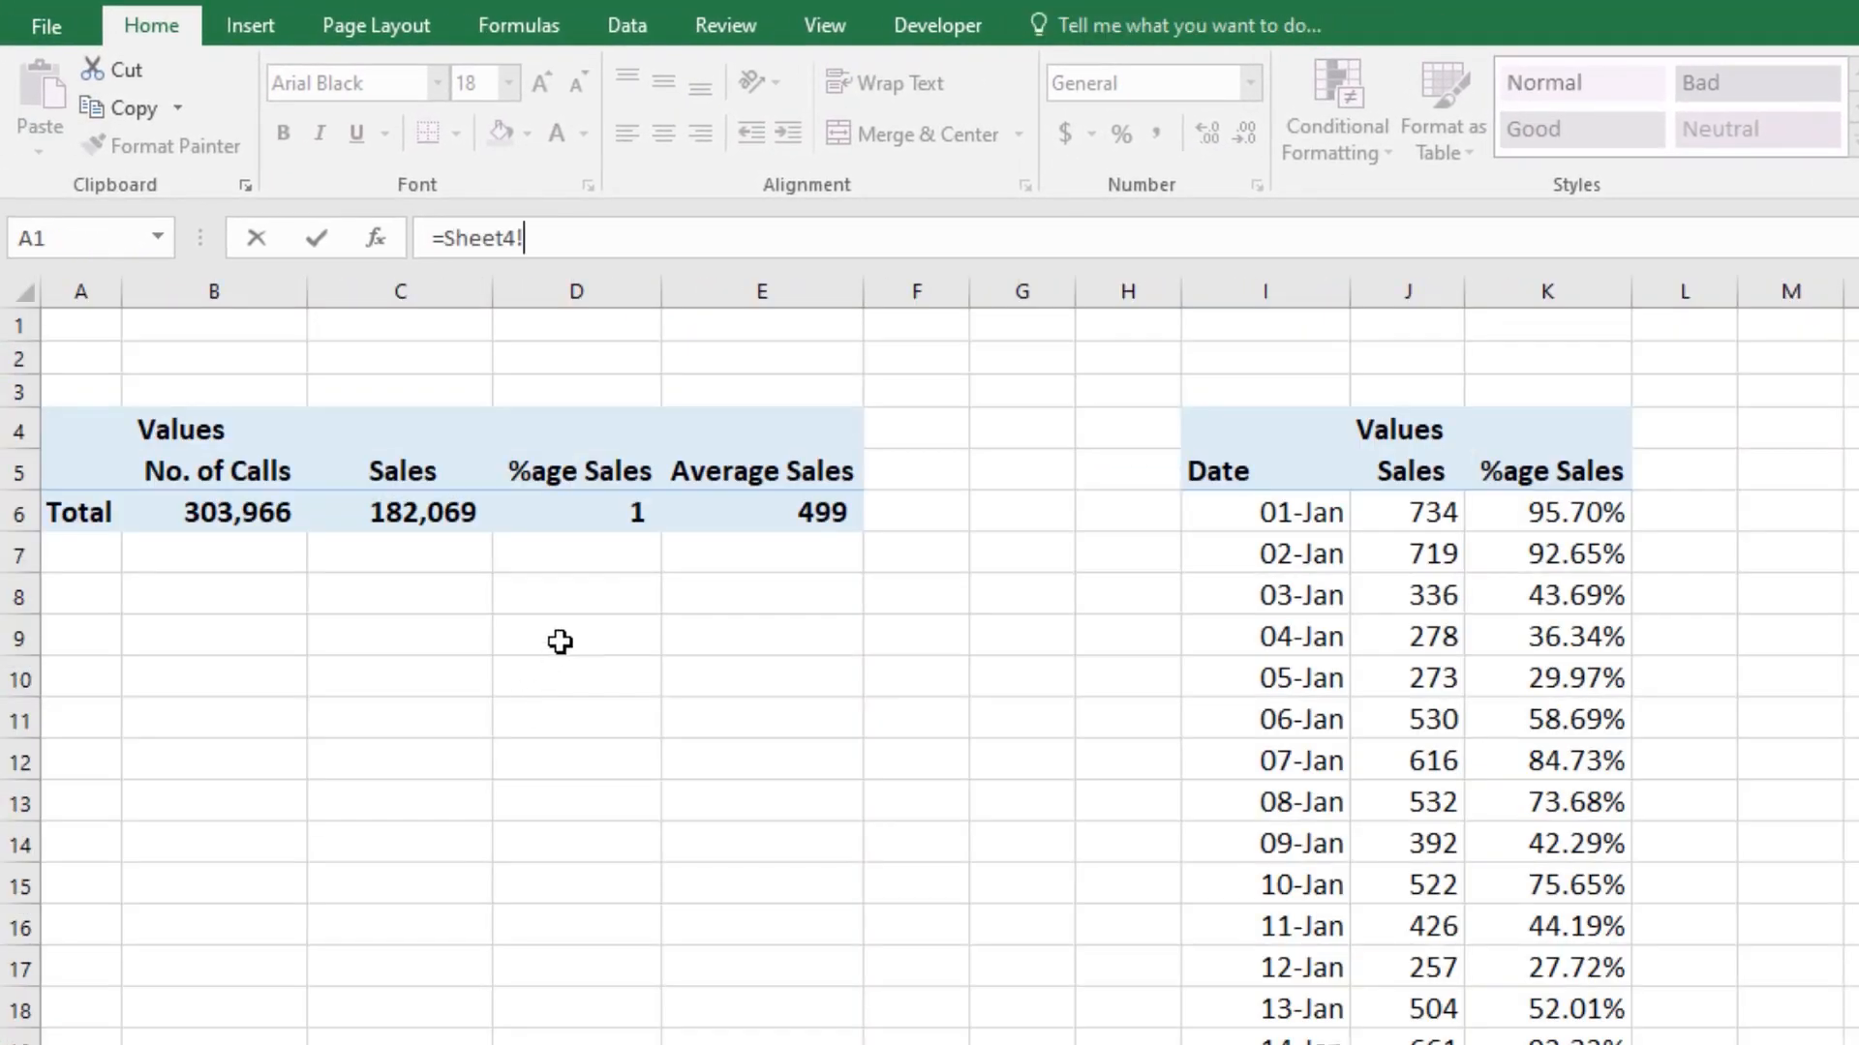
left_click(415, 510)
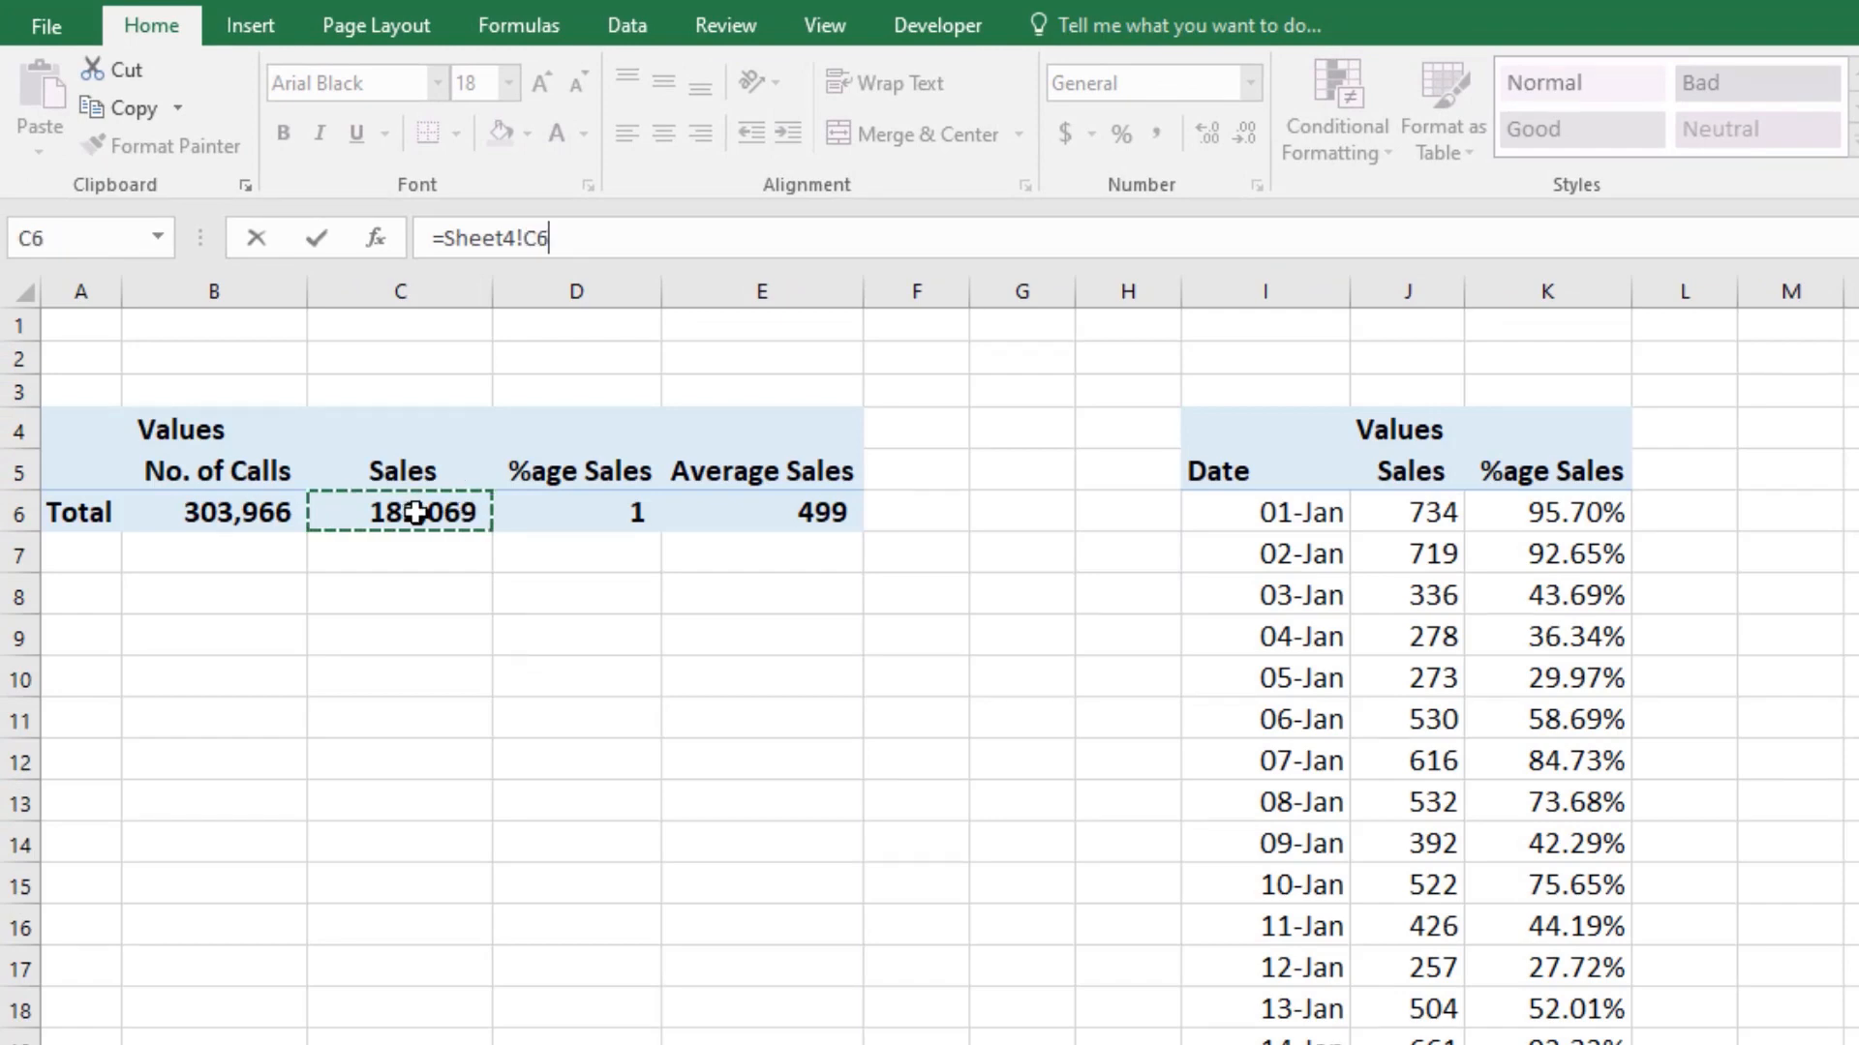
key("Return")
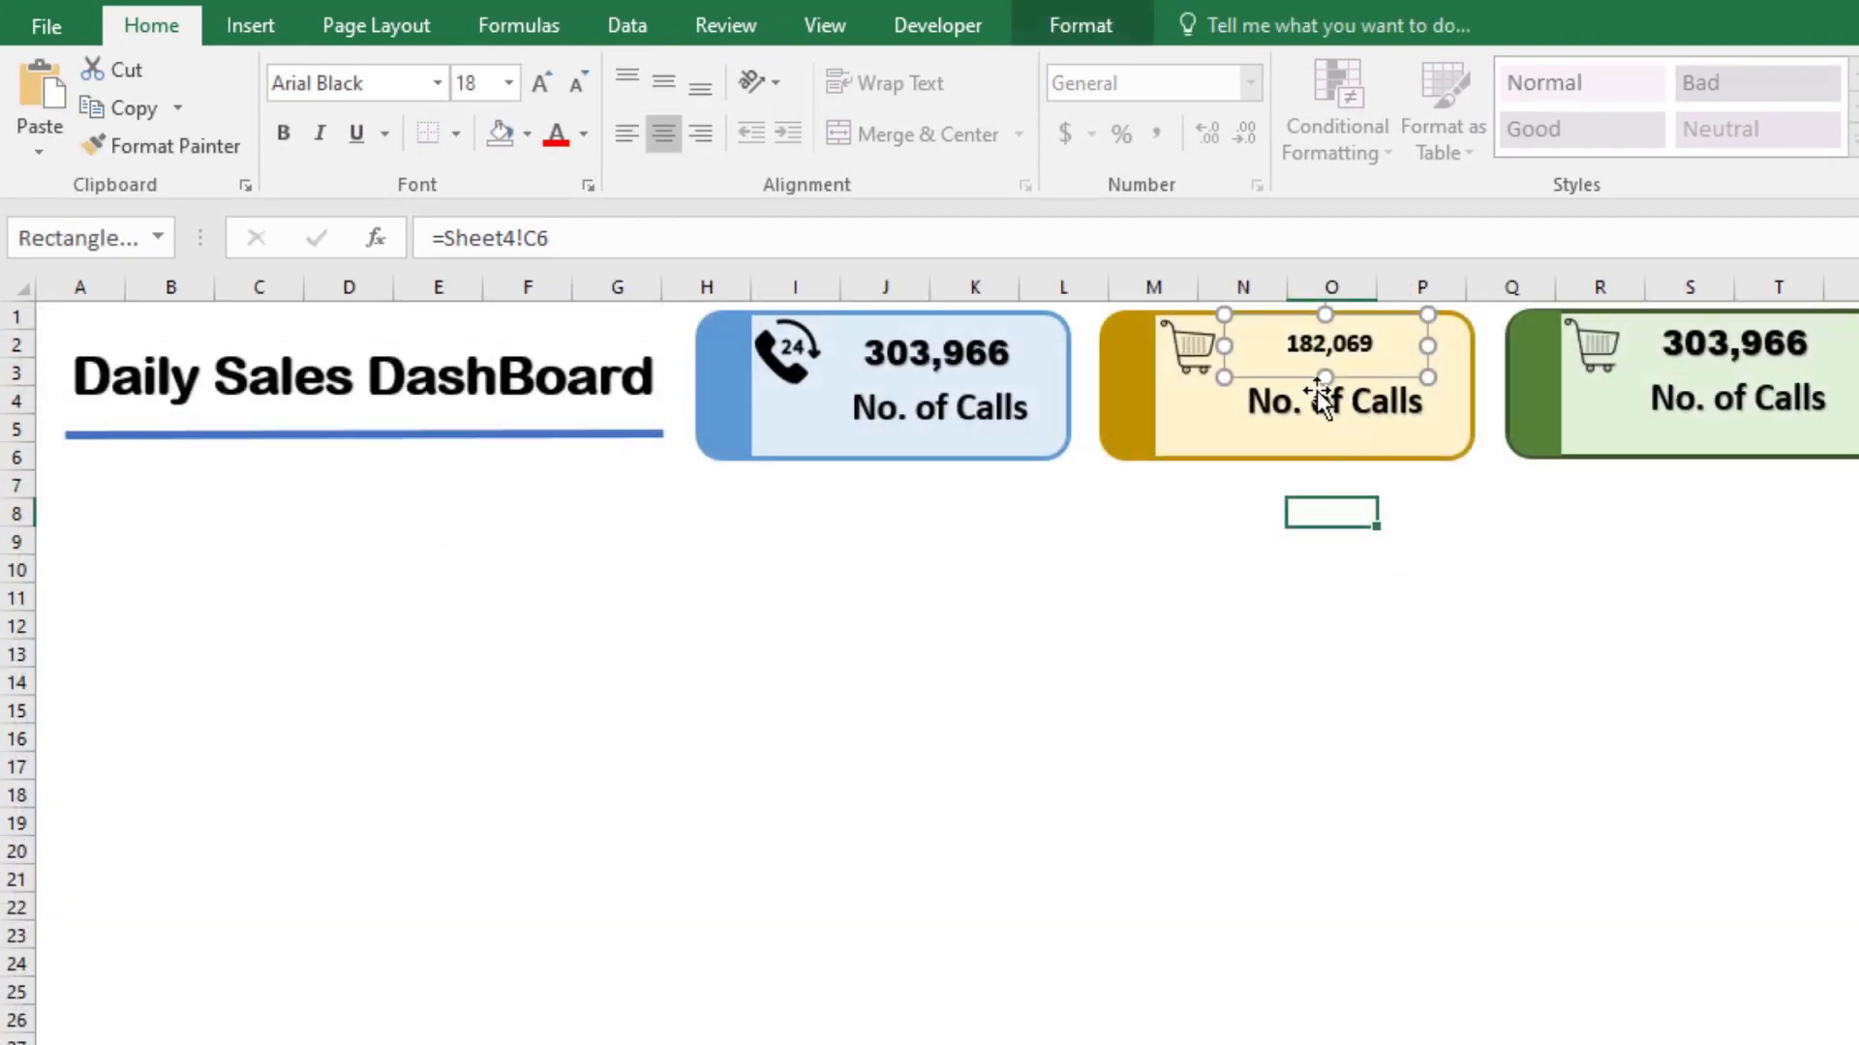
Step: Enlarge the yellow card's sales number to size 20 and set its font to Arial Black
left_click(540, 86)
left_click(540, 85)
left_click(539, 85)
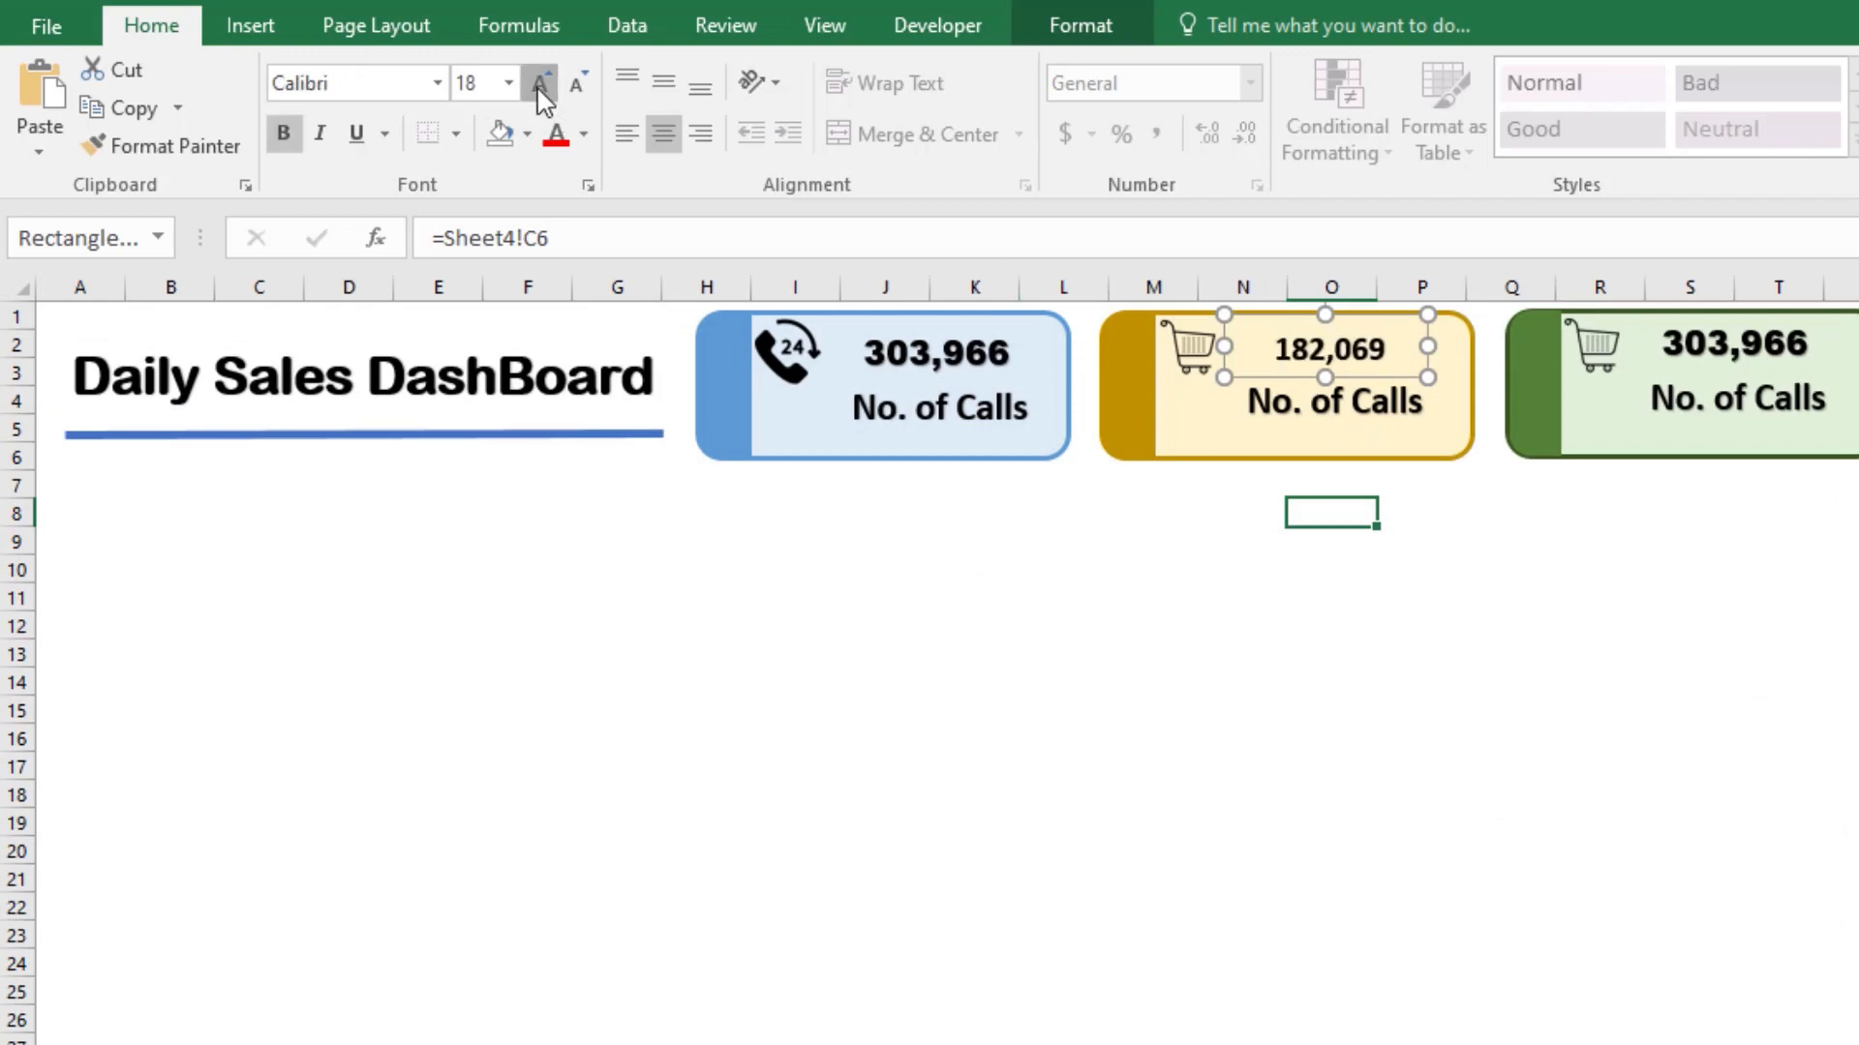
left_click(539, 85)
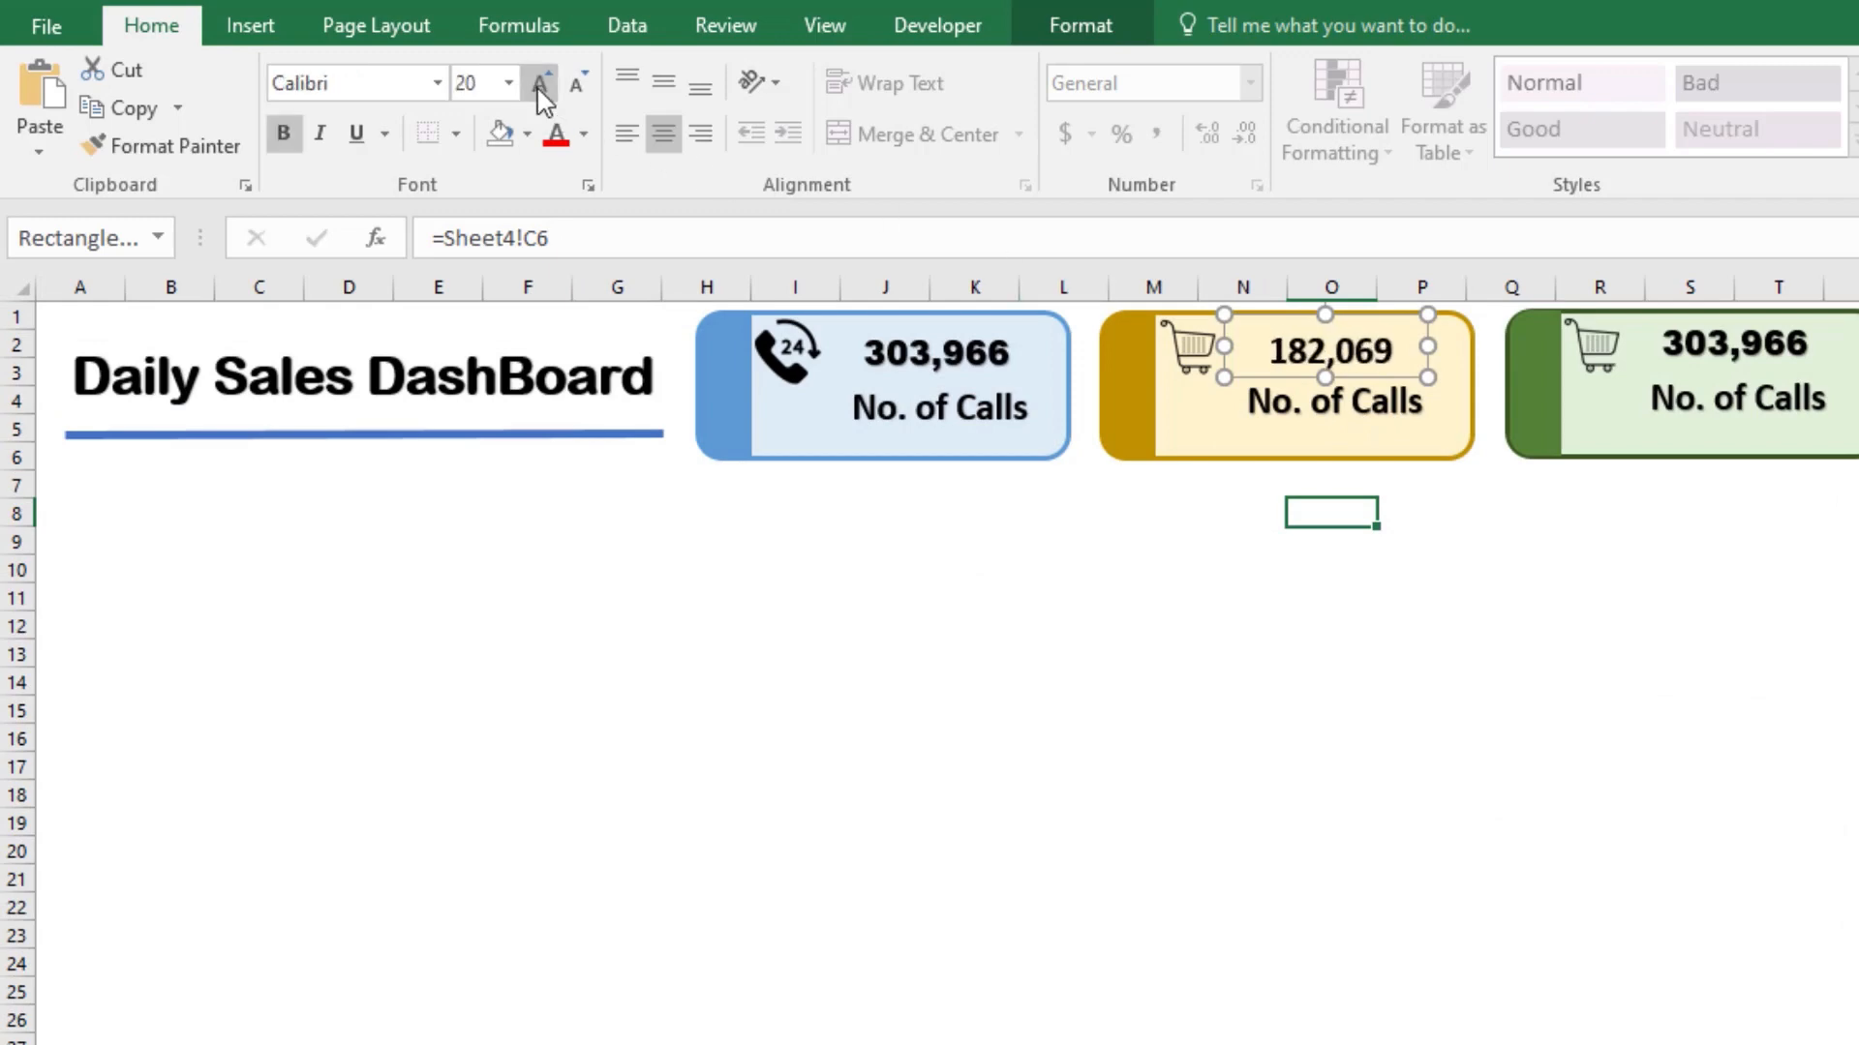
left_click(384, 90)
left_click(438, 83)
scroll(464, 436, "down", 8)
scroll(474, 581, "up", 4)
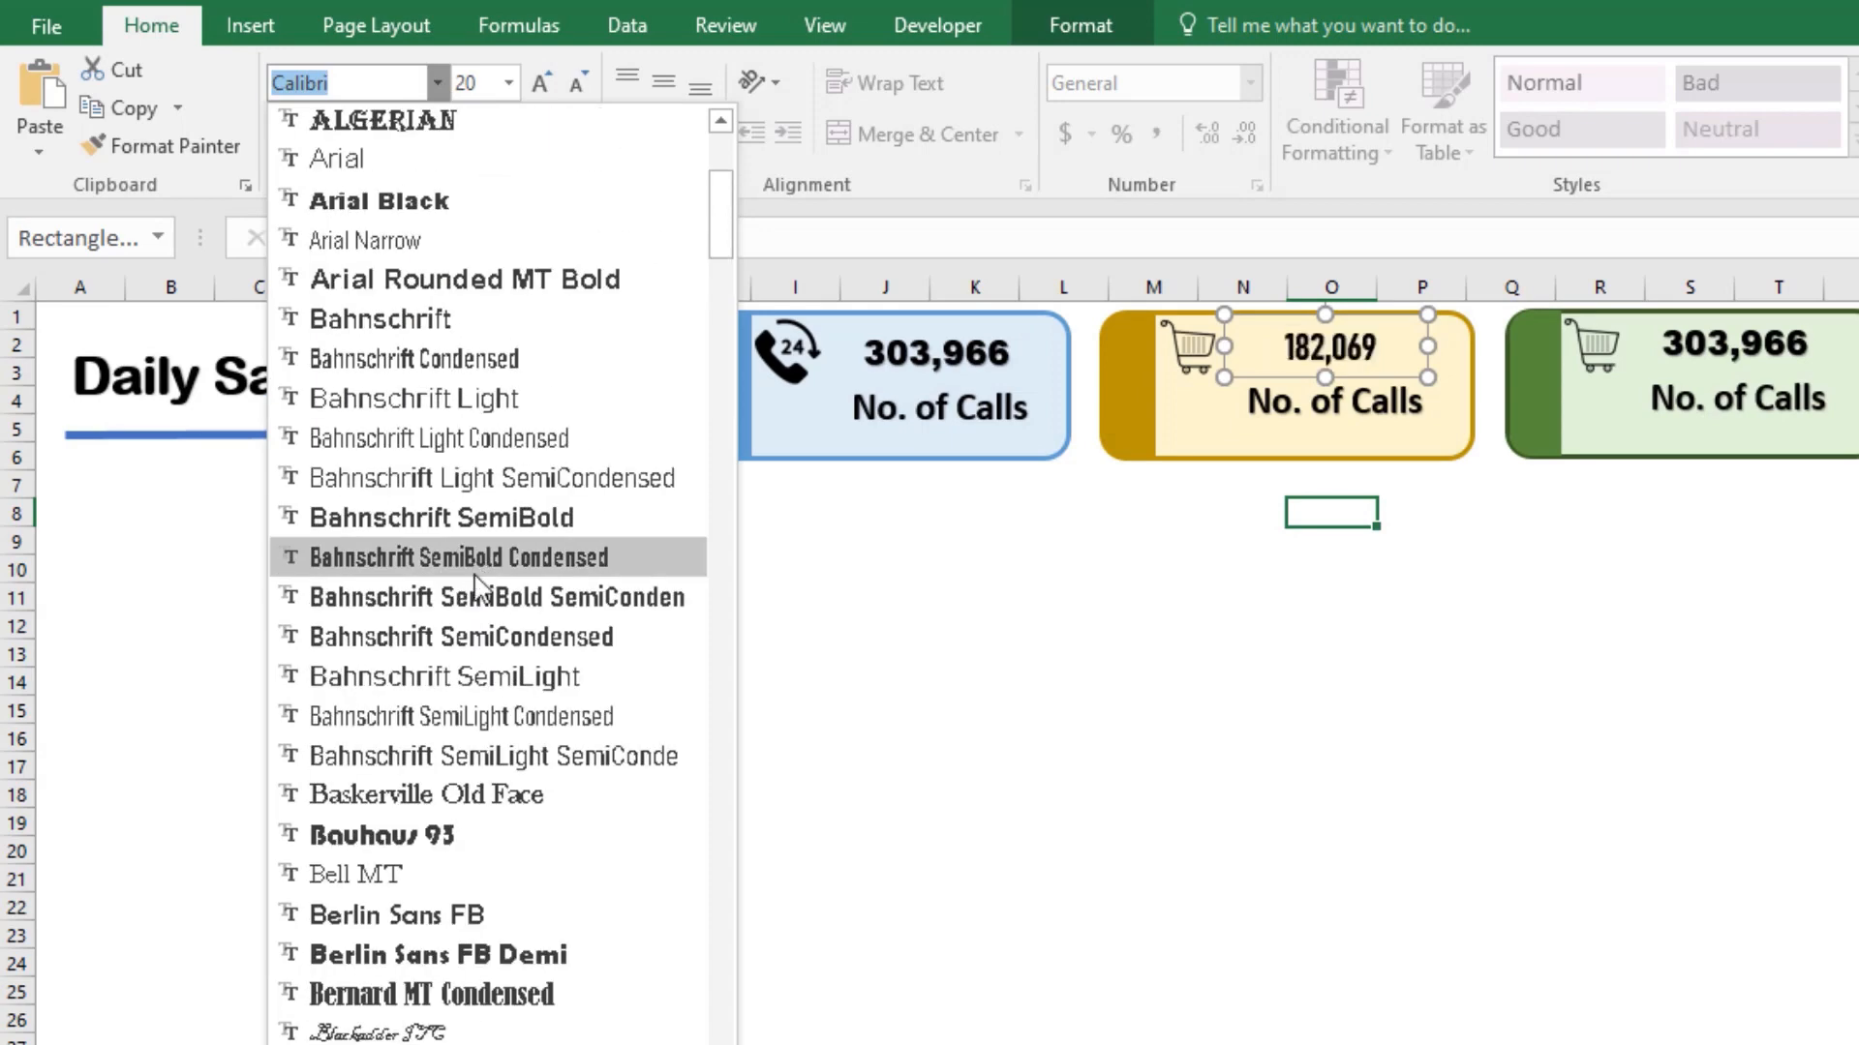
scroll(469, 576, "up", 5)
left_click(465, 587)
Step: Reposition the yellow card's number box and match its text size to the blue card's number at 18
left_click_drag(1336, 345, 1341, 353)
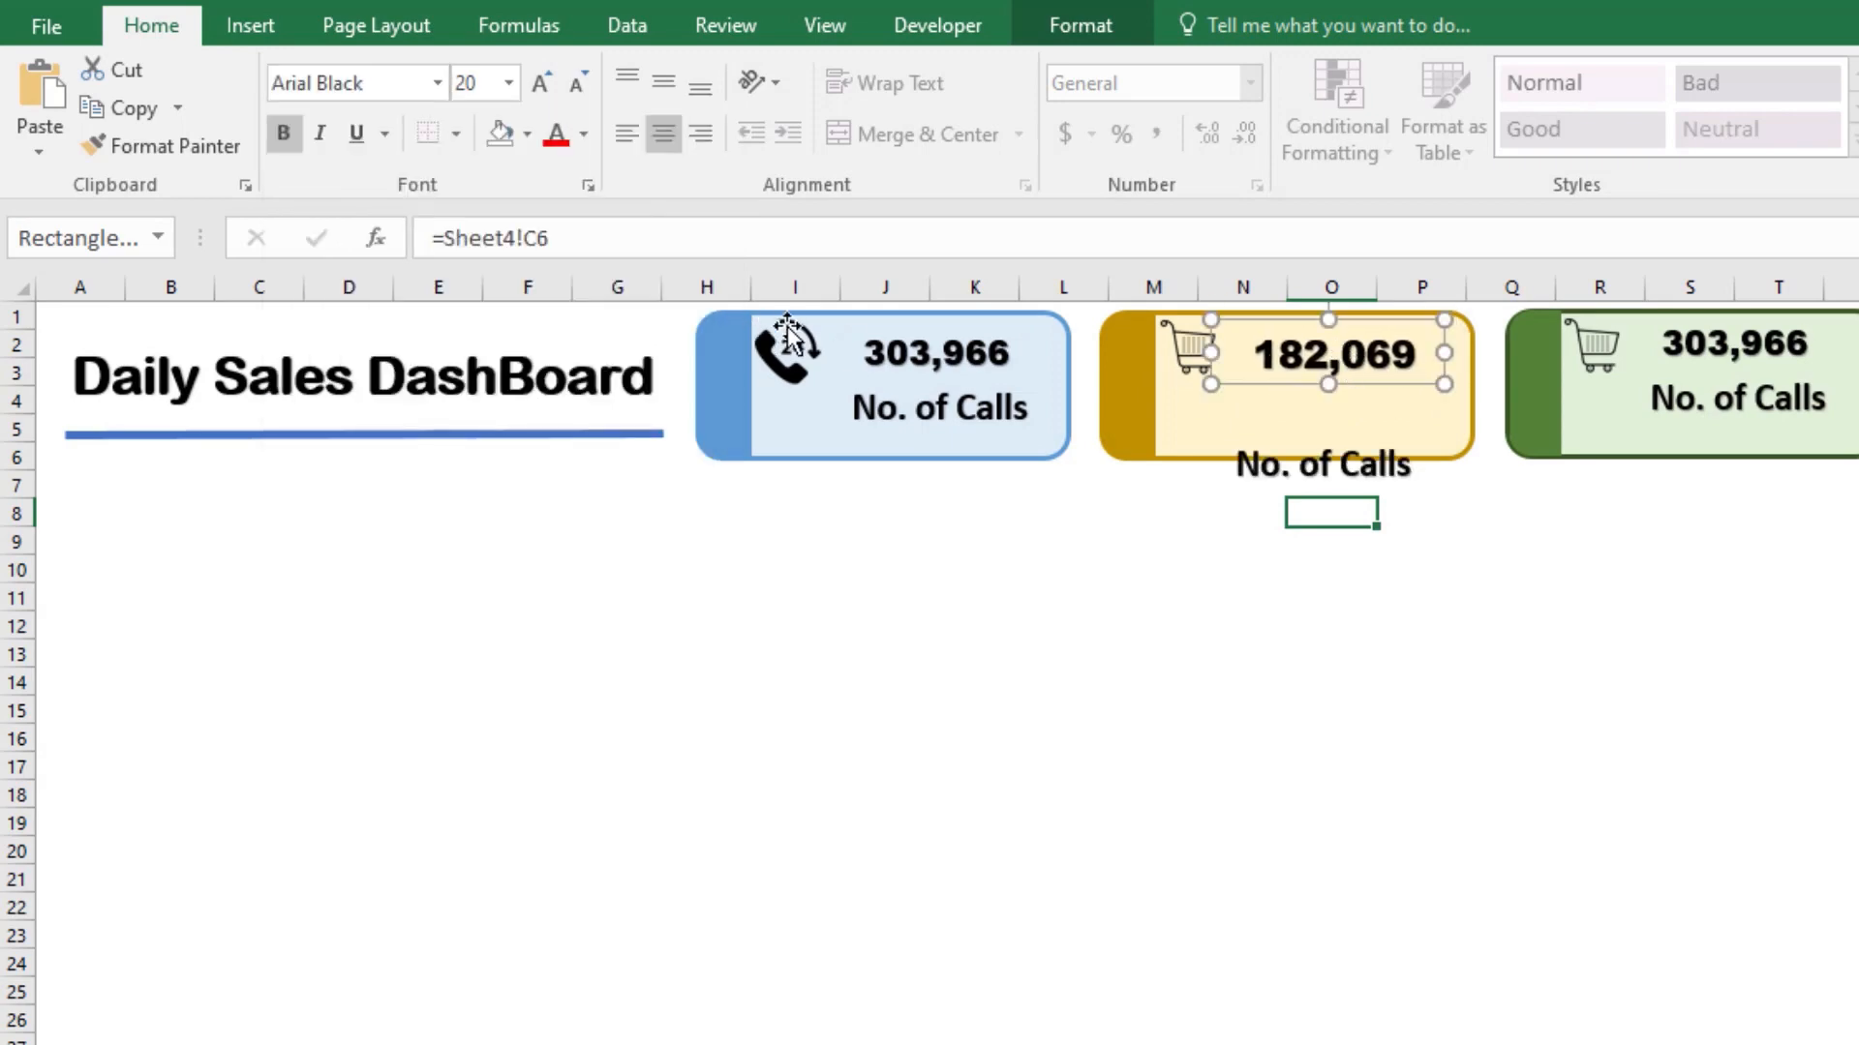
left_click(933, 365)
left_click(1286, 354)
left_click(578, 84)
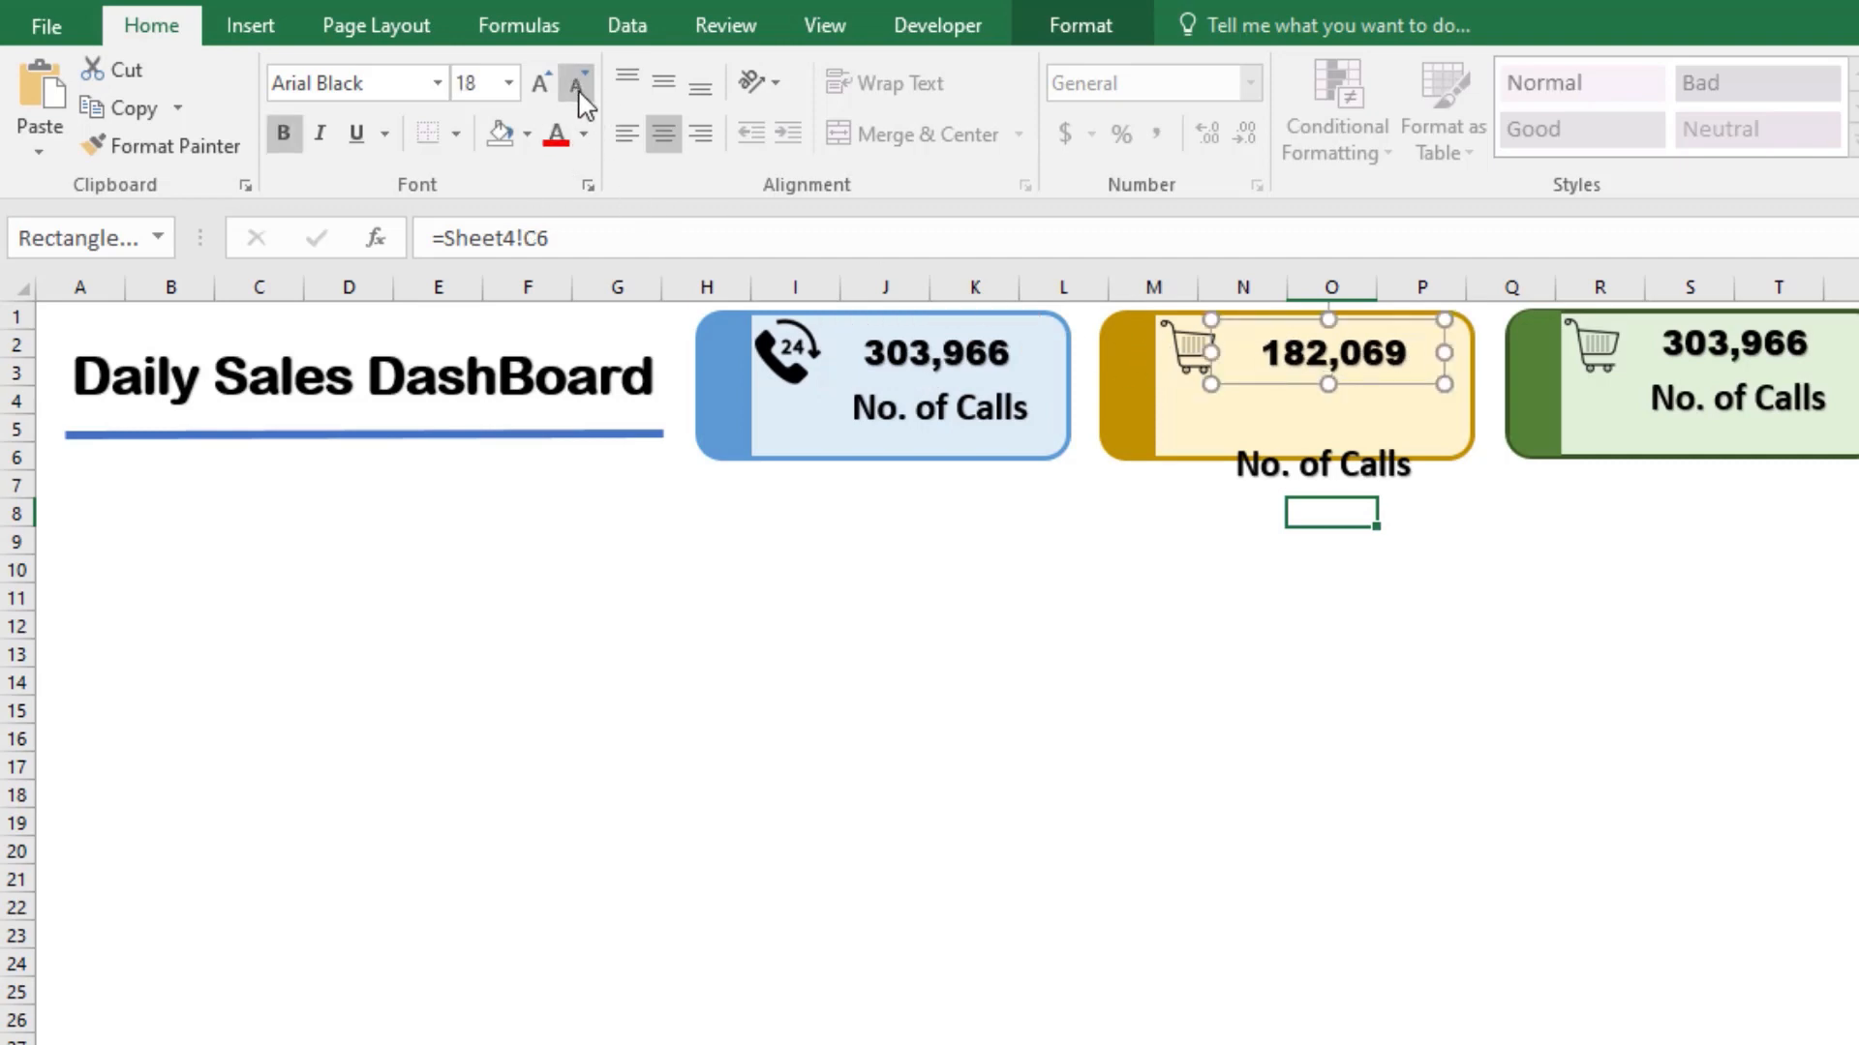
Step: Move the yellow card's label back beneath its number and link it to the Sales heading using =Sheet4!C5
left_click(1298, 478)
left_click_drag(1355, 447, 1368, 383)
left_click(441, 241)
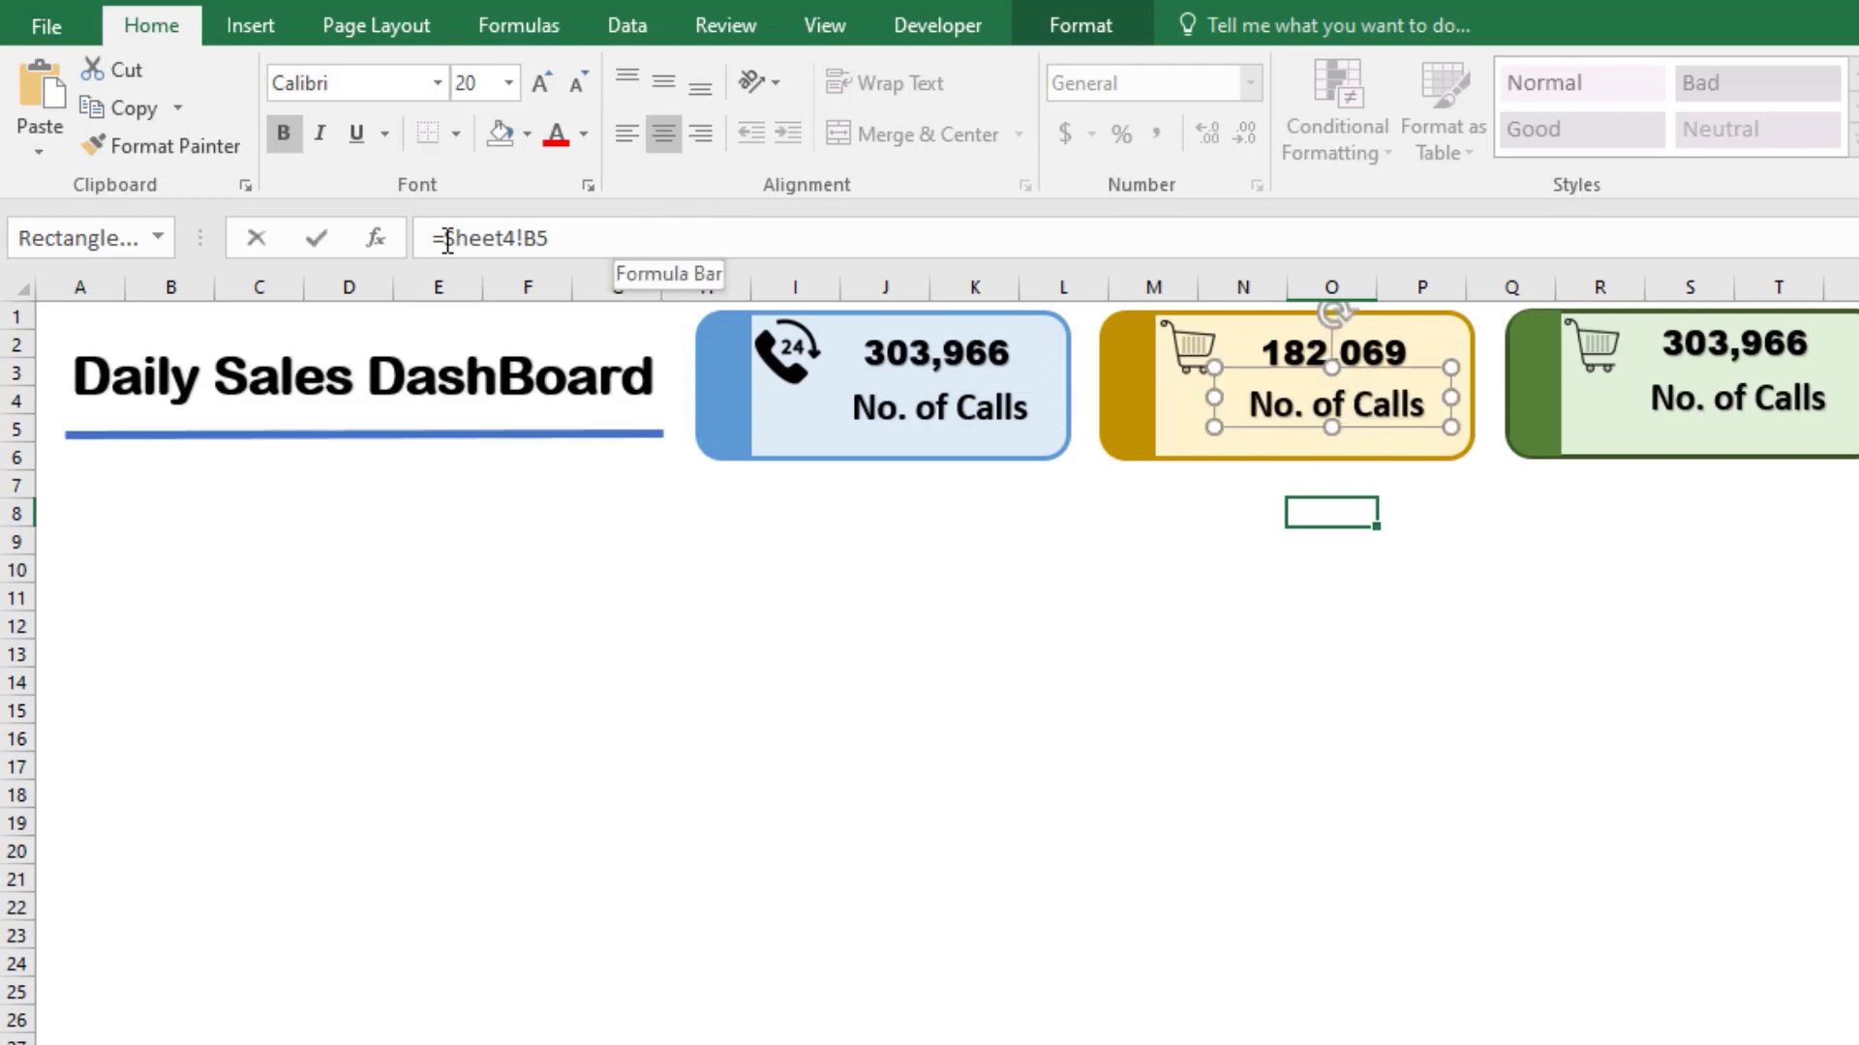
key("ctrl+a")
type("=")
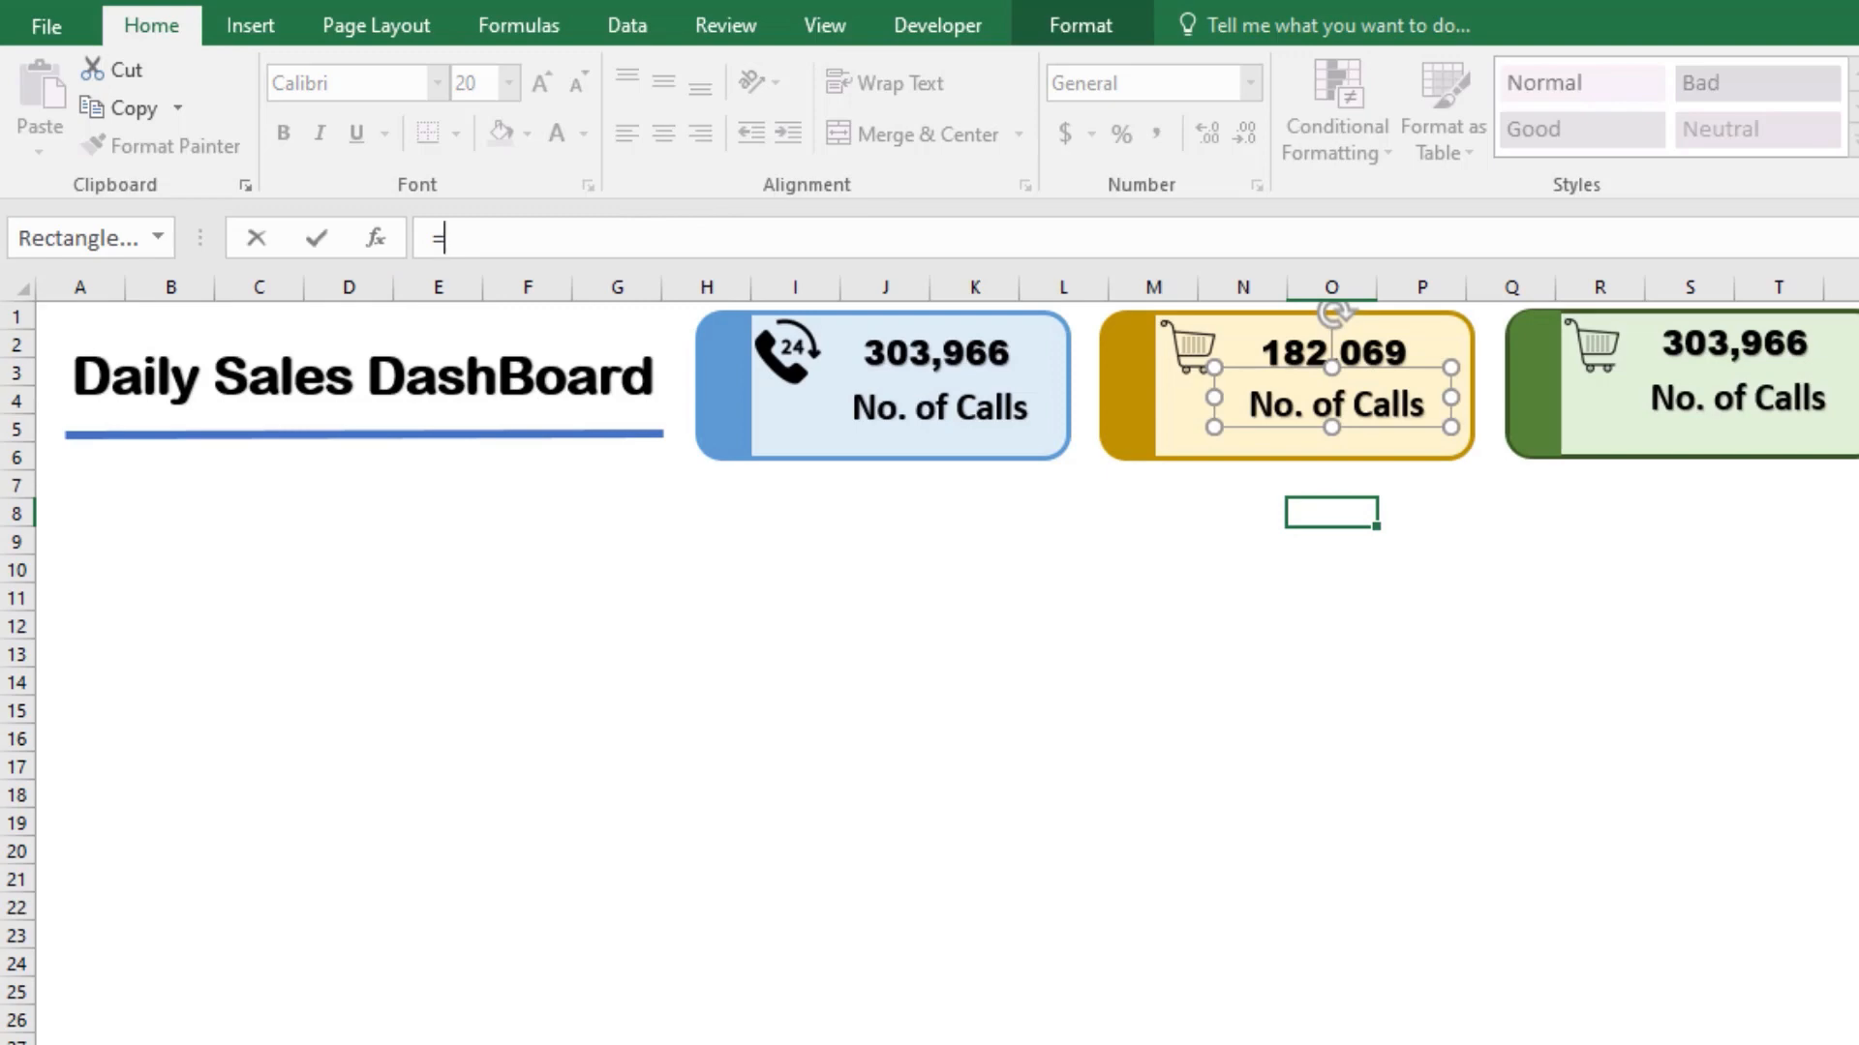
key("ctrl+Page_Up")
left_click(411, 516)
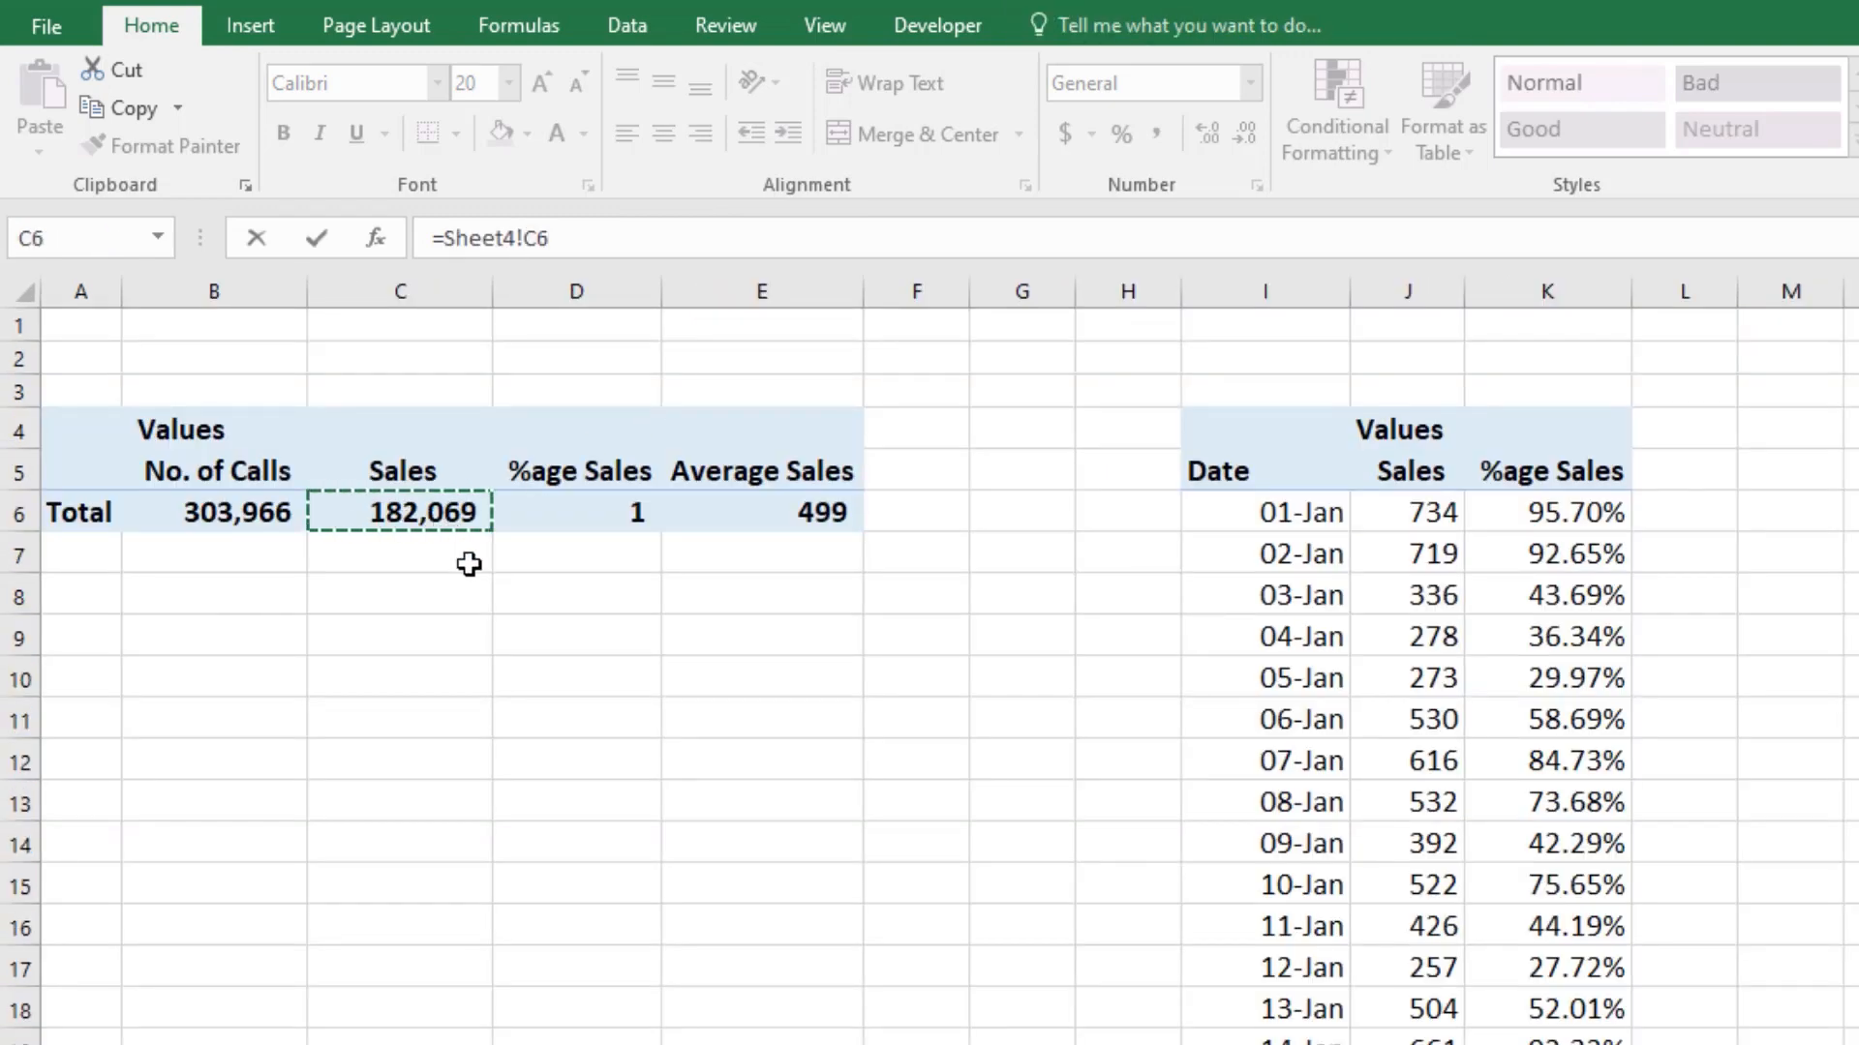
left_click(383, 482)
key("Return")
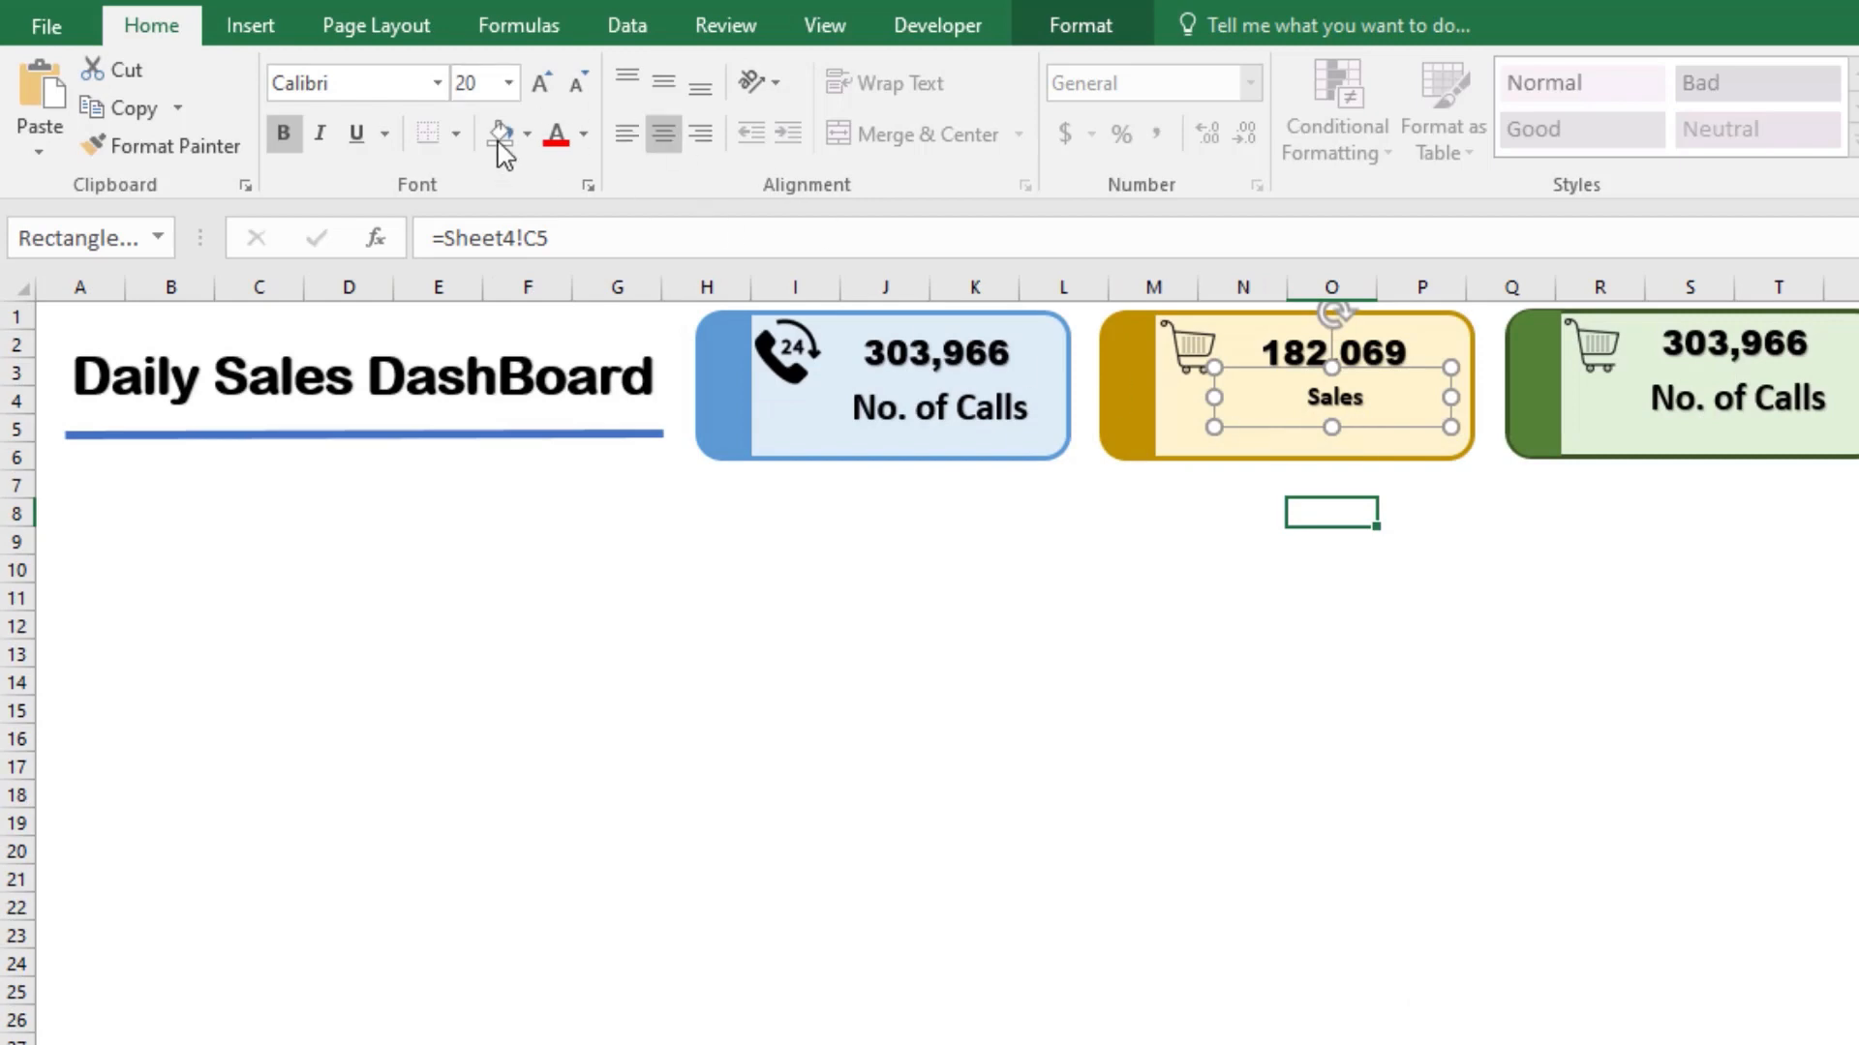
Step: Set the yellow card's Sales label to Arial Black size 18 and nudge it slightly closer to the number
left_click(437, 83)
scroll(438, 445, "up", 8)
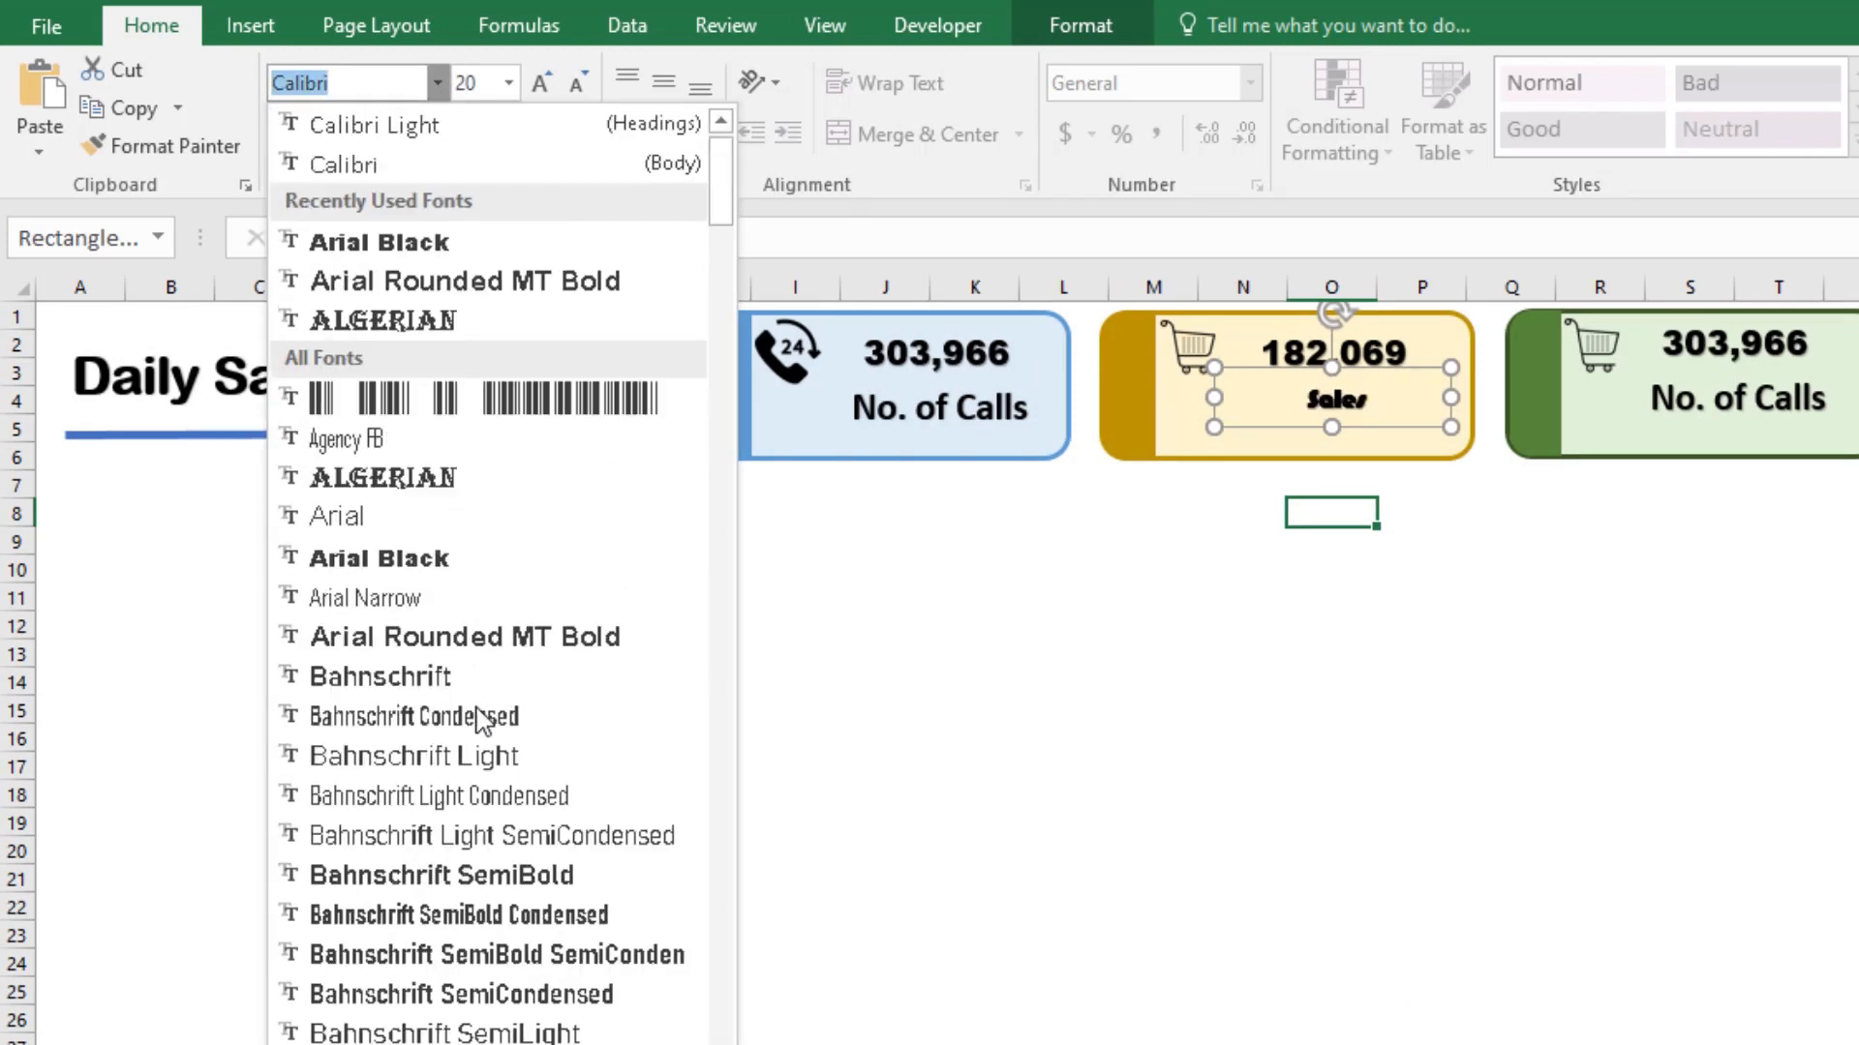
left_click(406, 282)
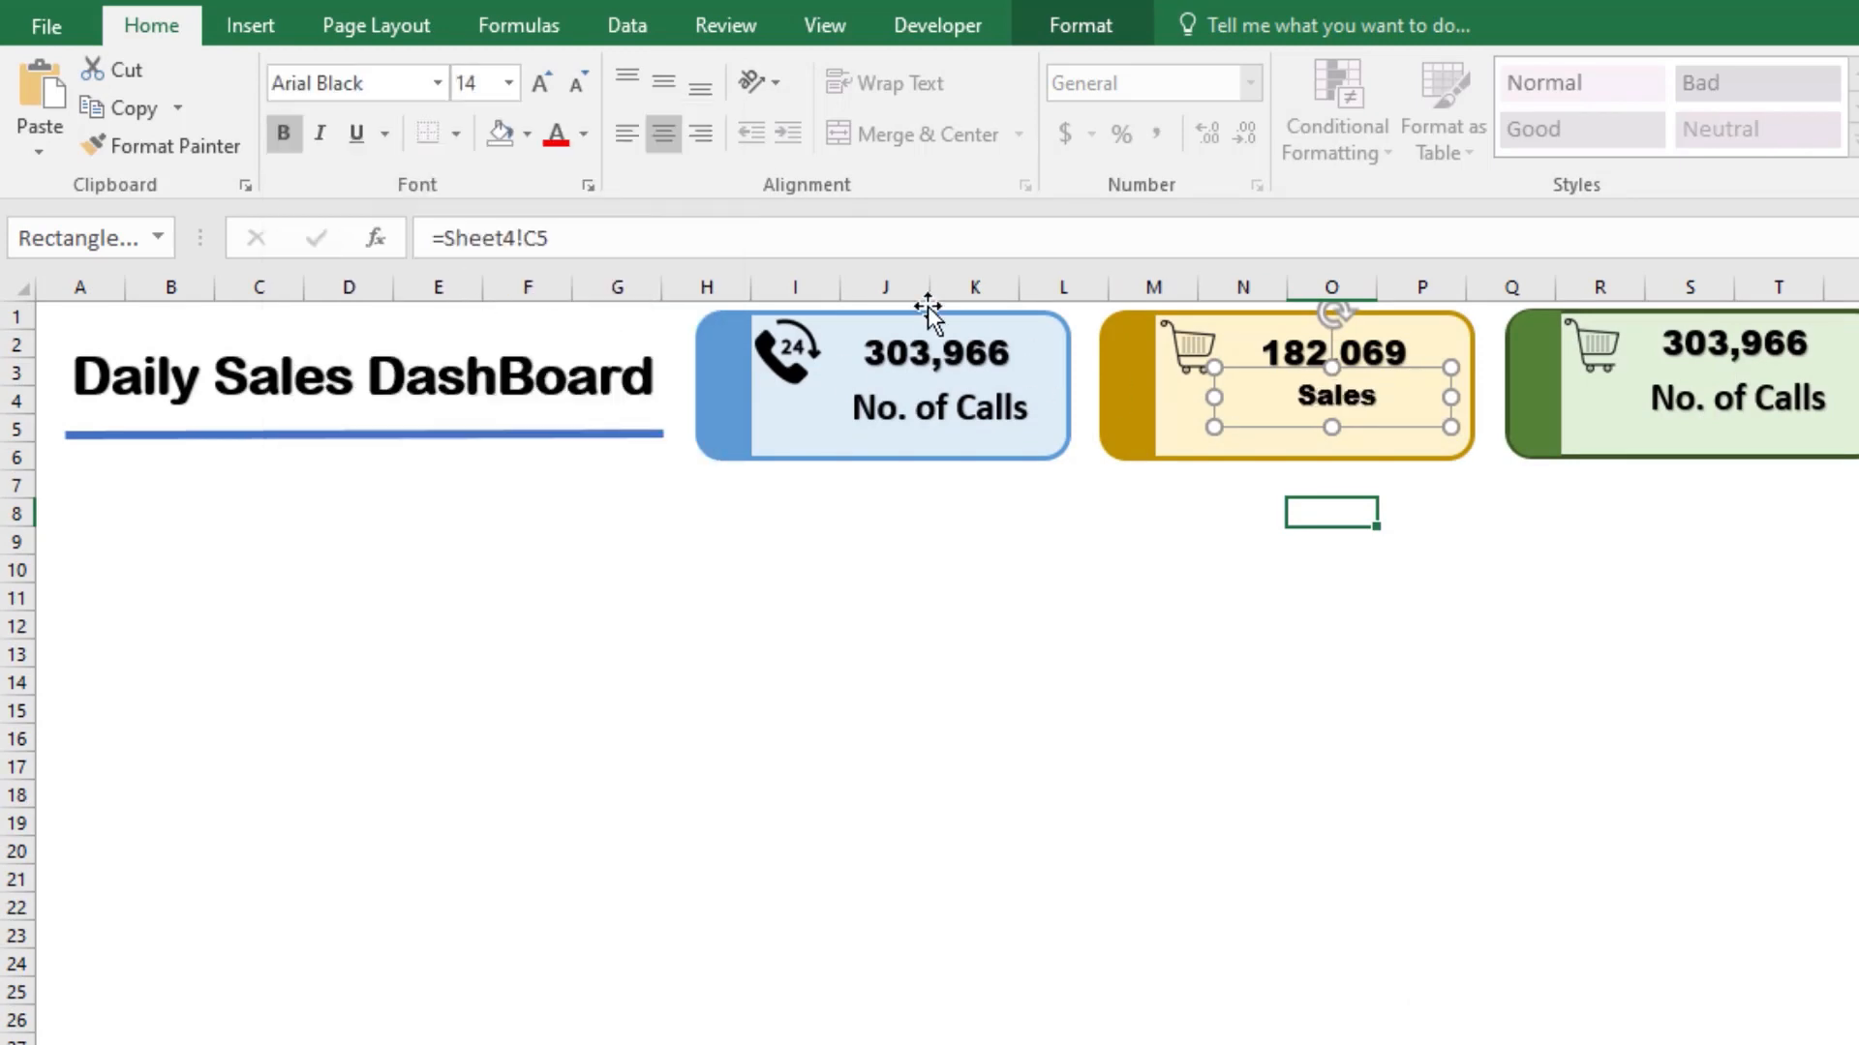
left_click(542, 83)
left_click(542, 83)
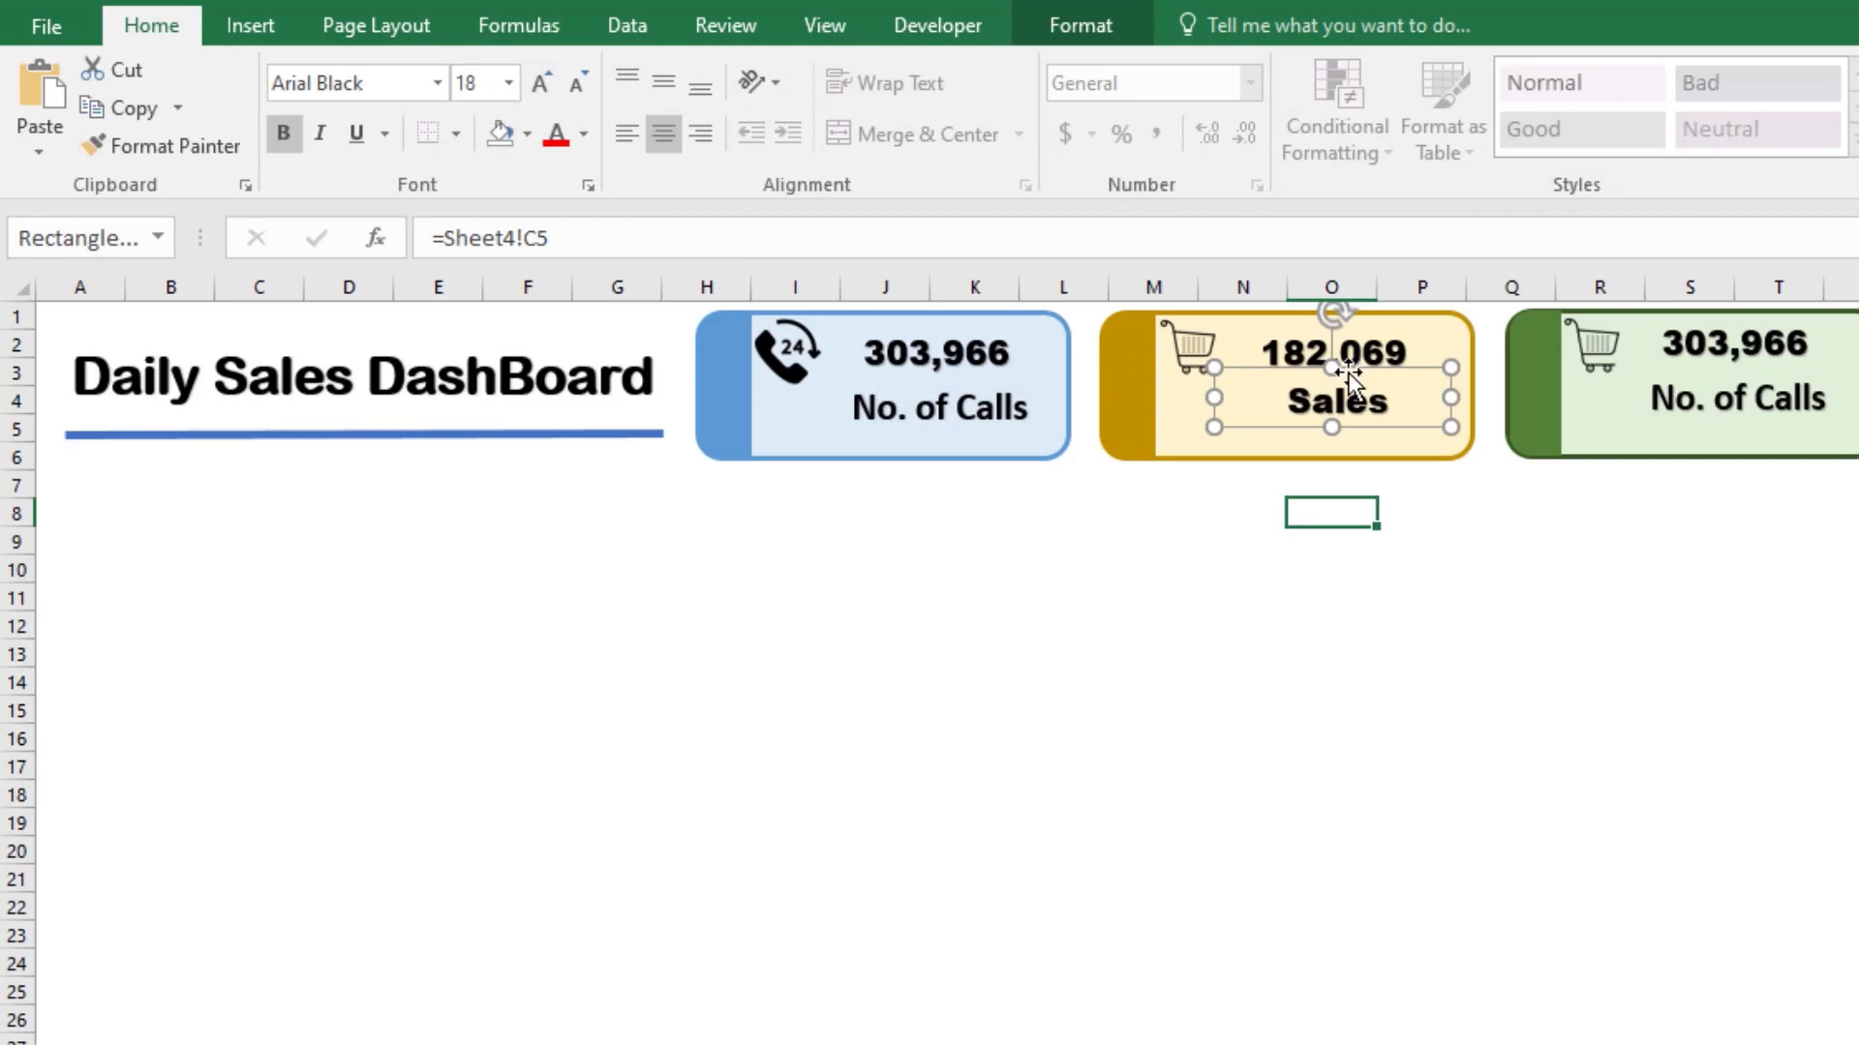
left_click_drag(1387, 382, 1391, 363)
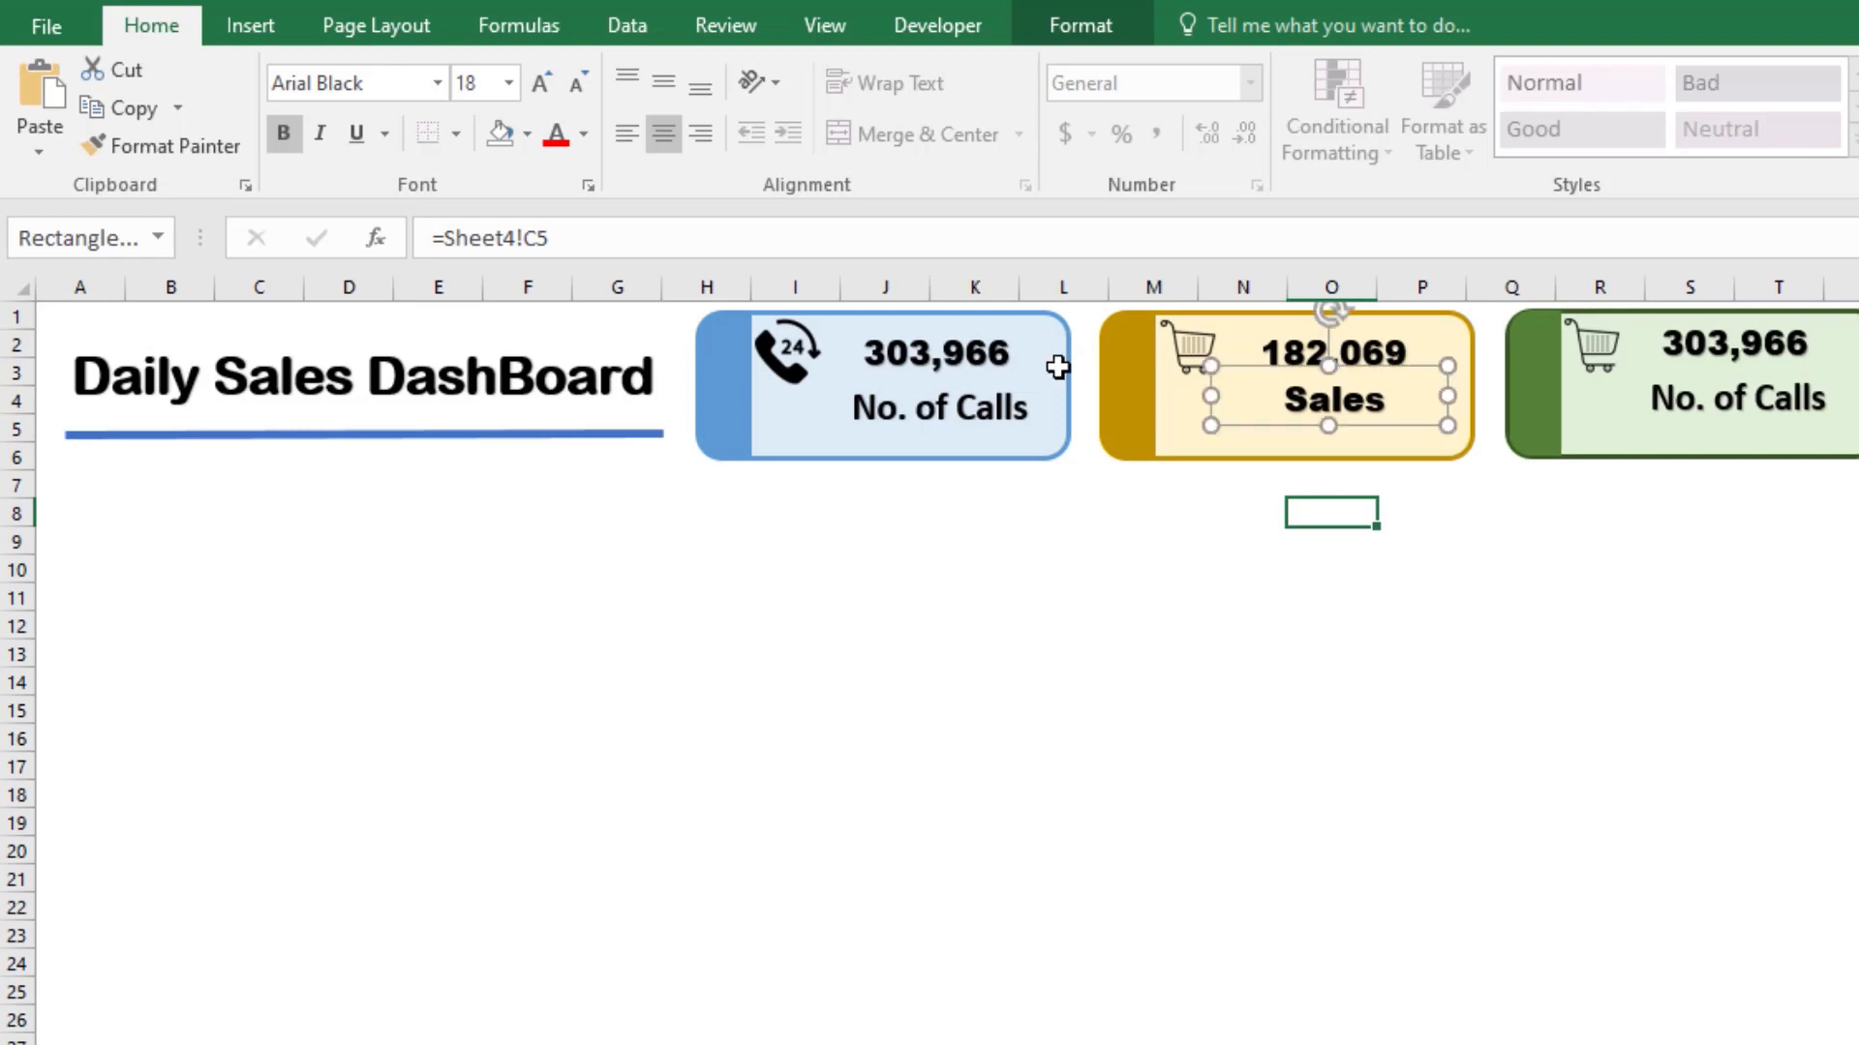
Step: Check the font of the blue card's No. of Calls label and set the Sales label to Calibri
left_click(974, 405)
left_click(1273, 406)
left_click(438, 83)
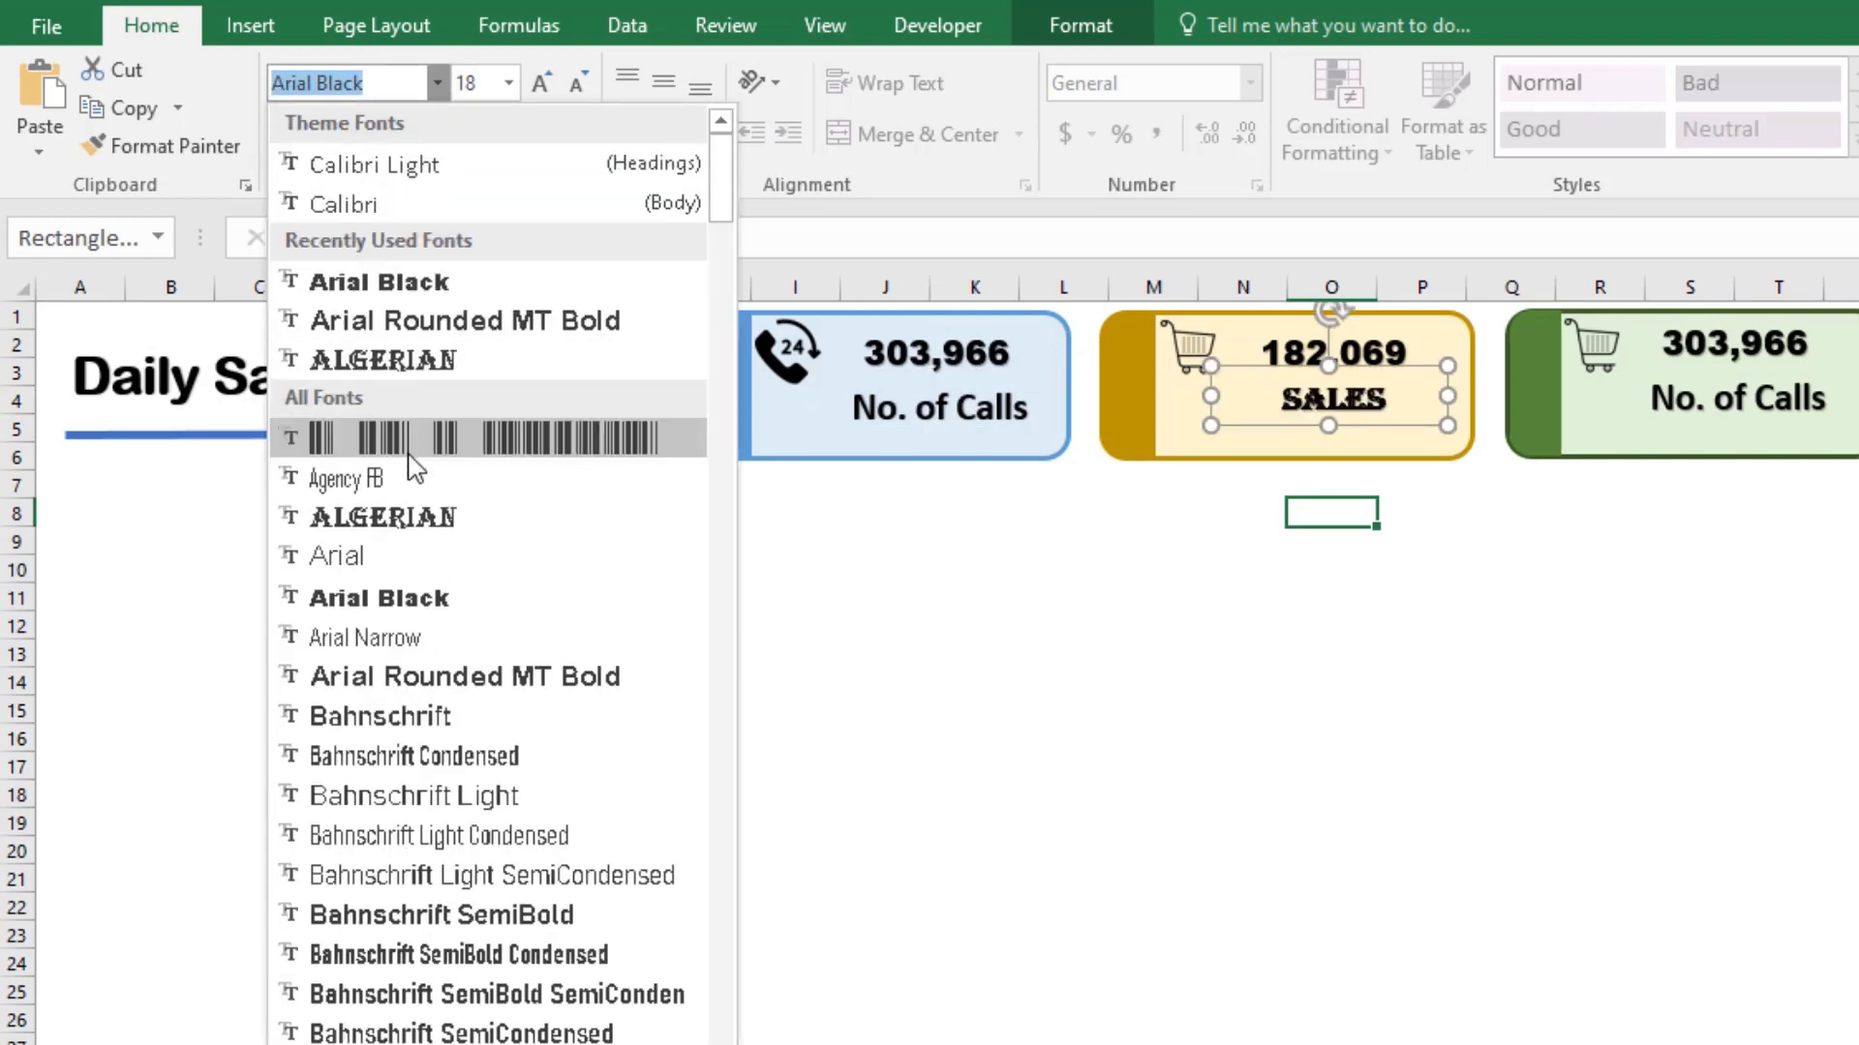
scroll(474, 736, "down", 3)
scroll(489, 753, "down", 7)
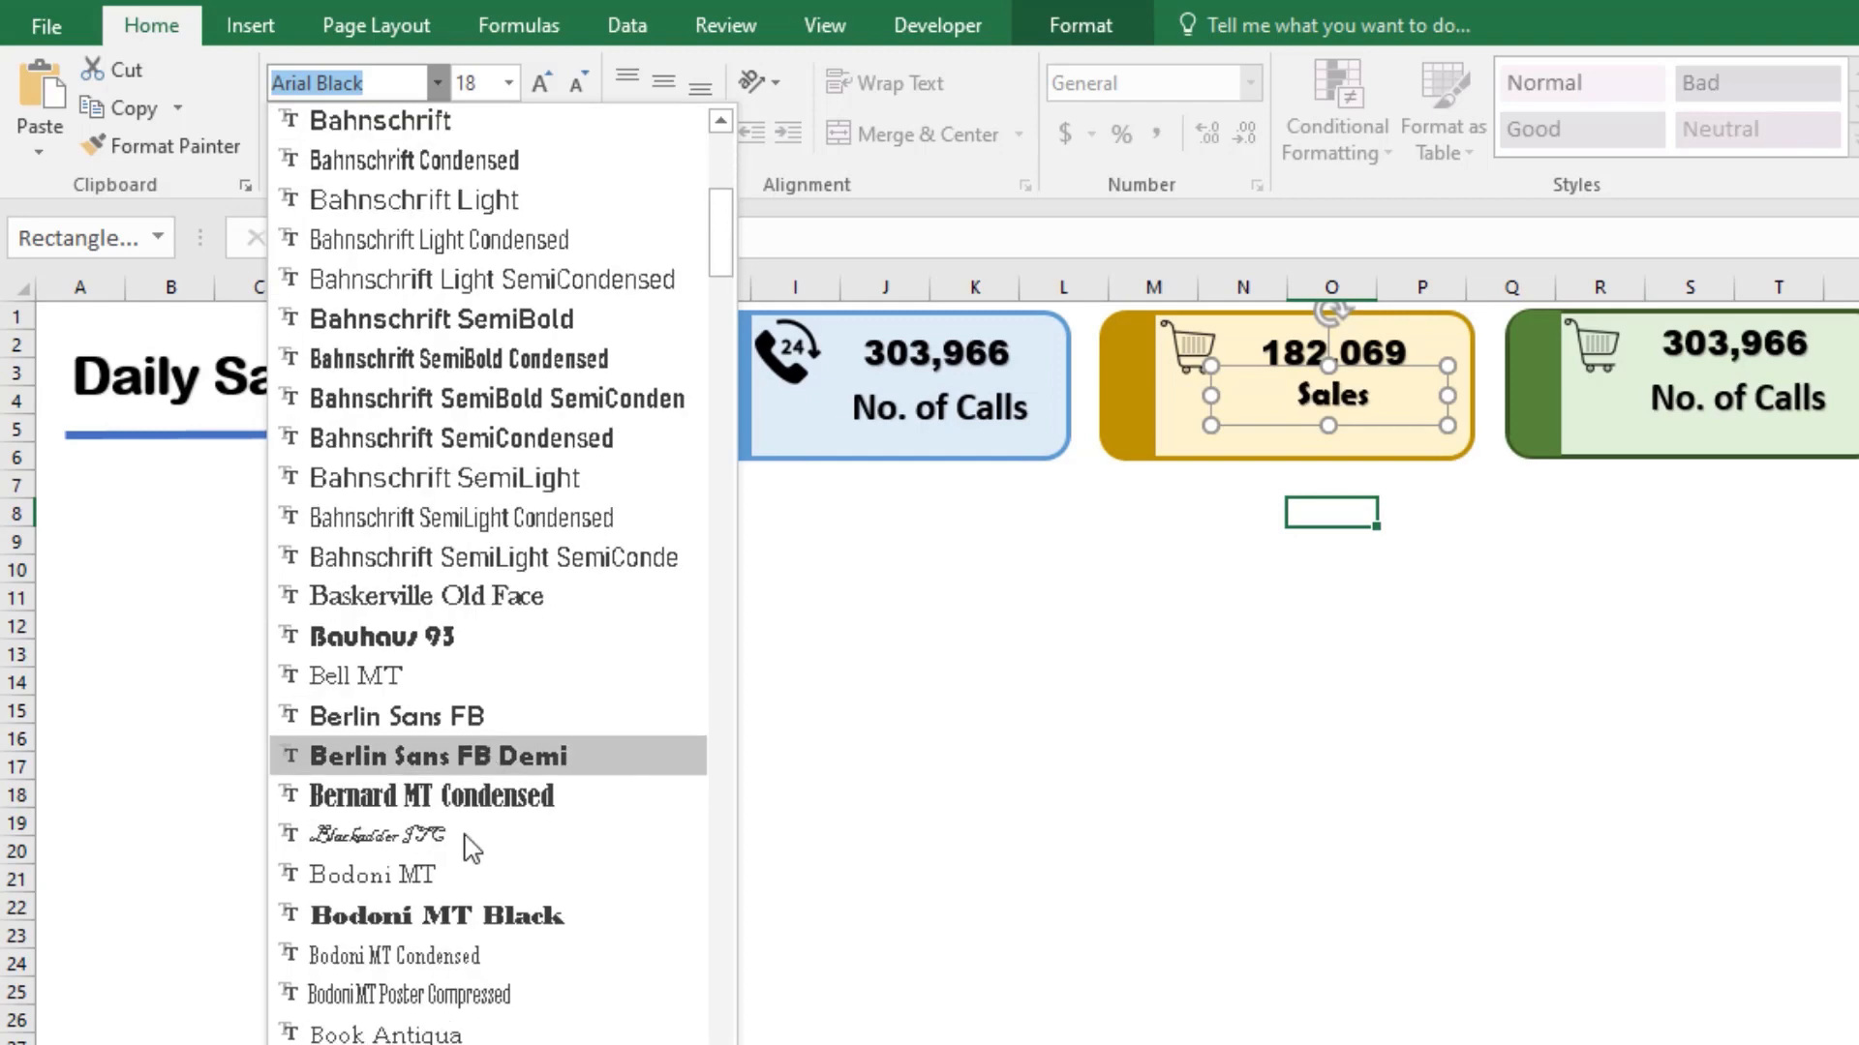
left_click(404, 765)
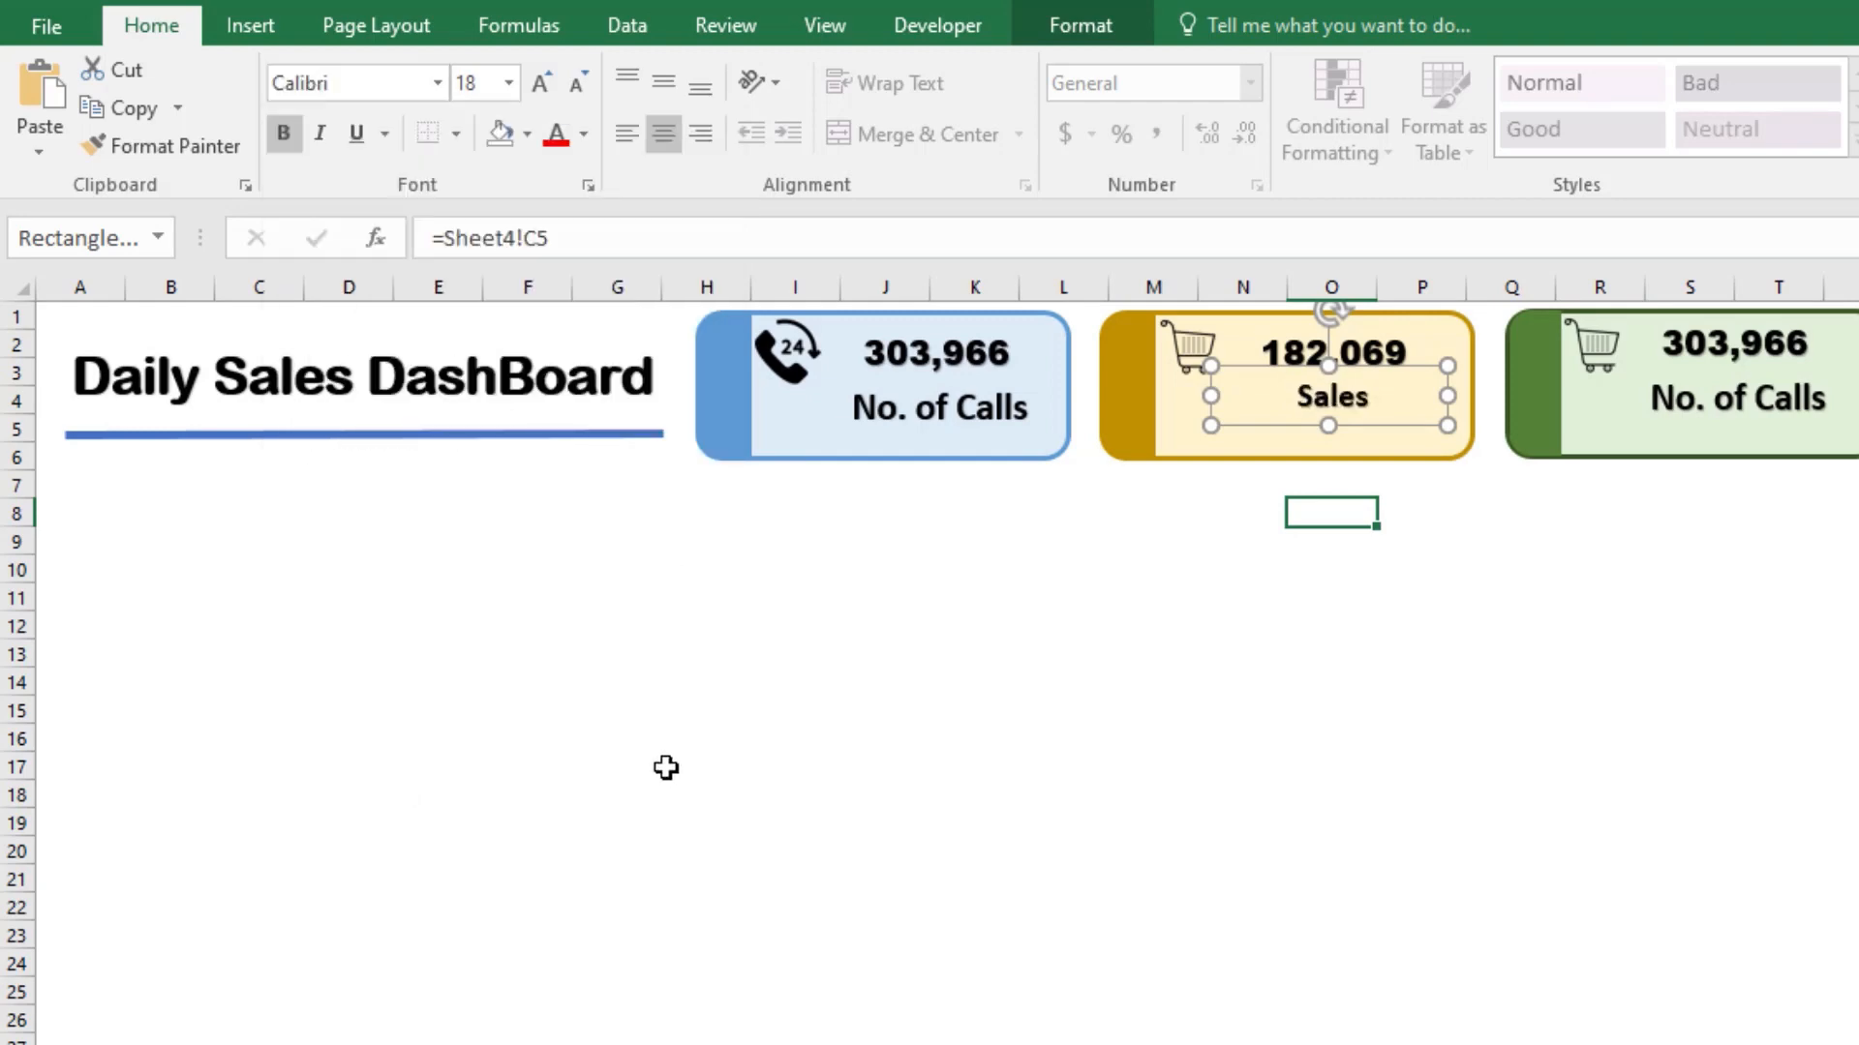
Step: Set the Sales label to size 20 and move it down level with the blue card's No. of Calls label
left_click(1224, 614)
left_click(1339, 416)
left_click(1350, 402)
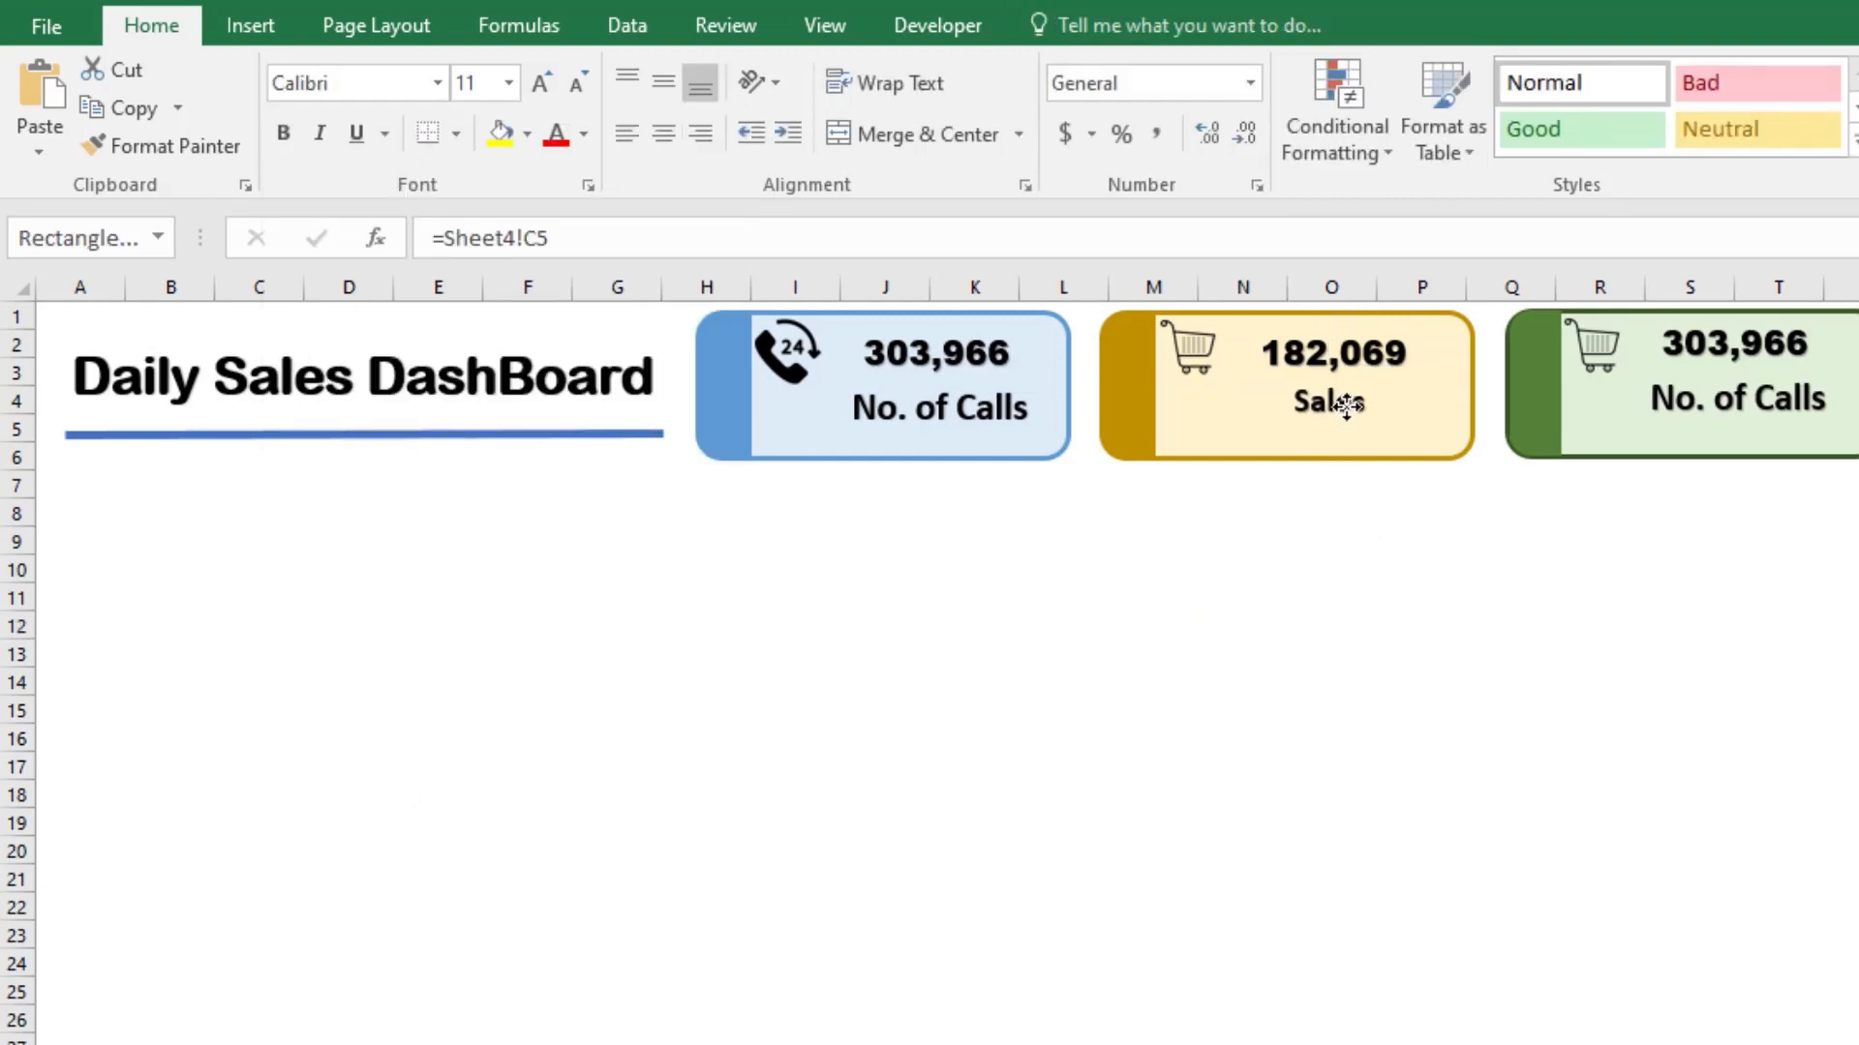
left_click(1352, 399)
left_click(541, 82)
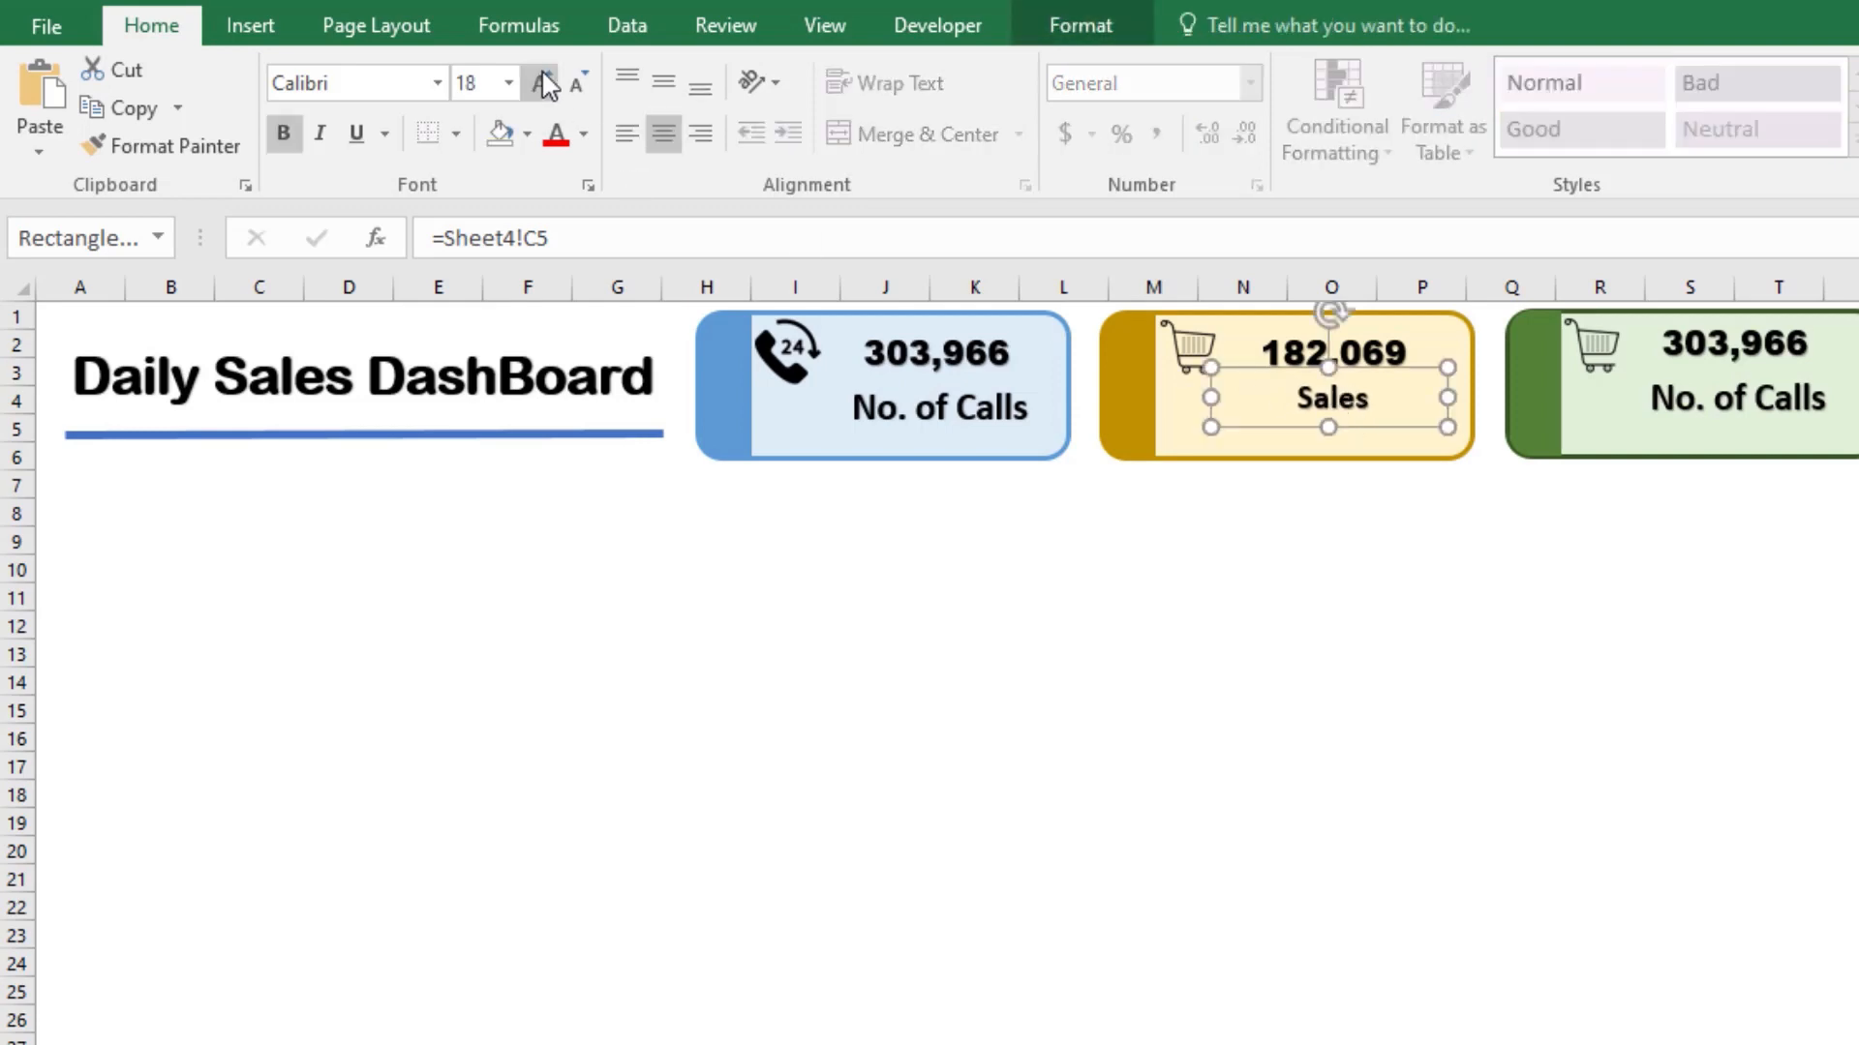
left_click(858, 416)
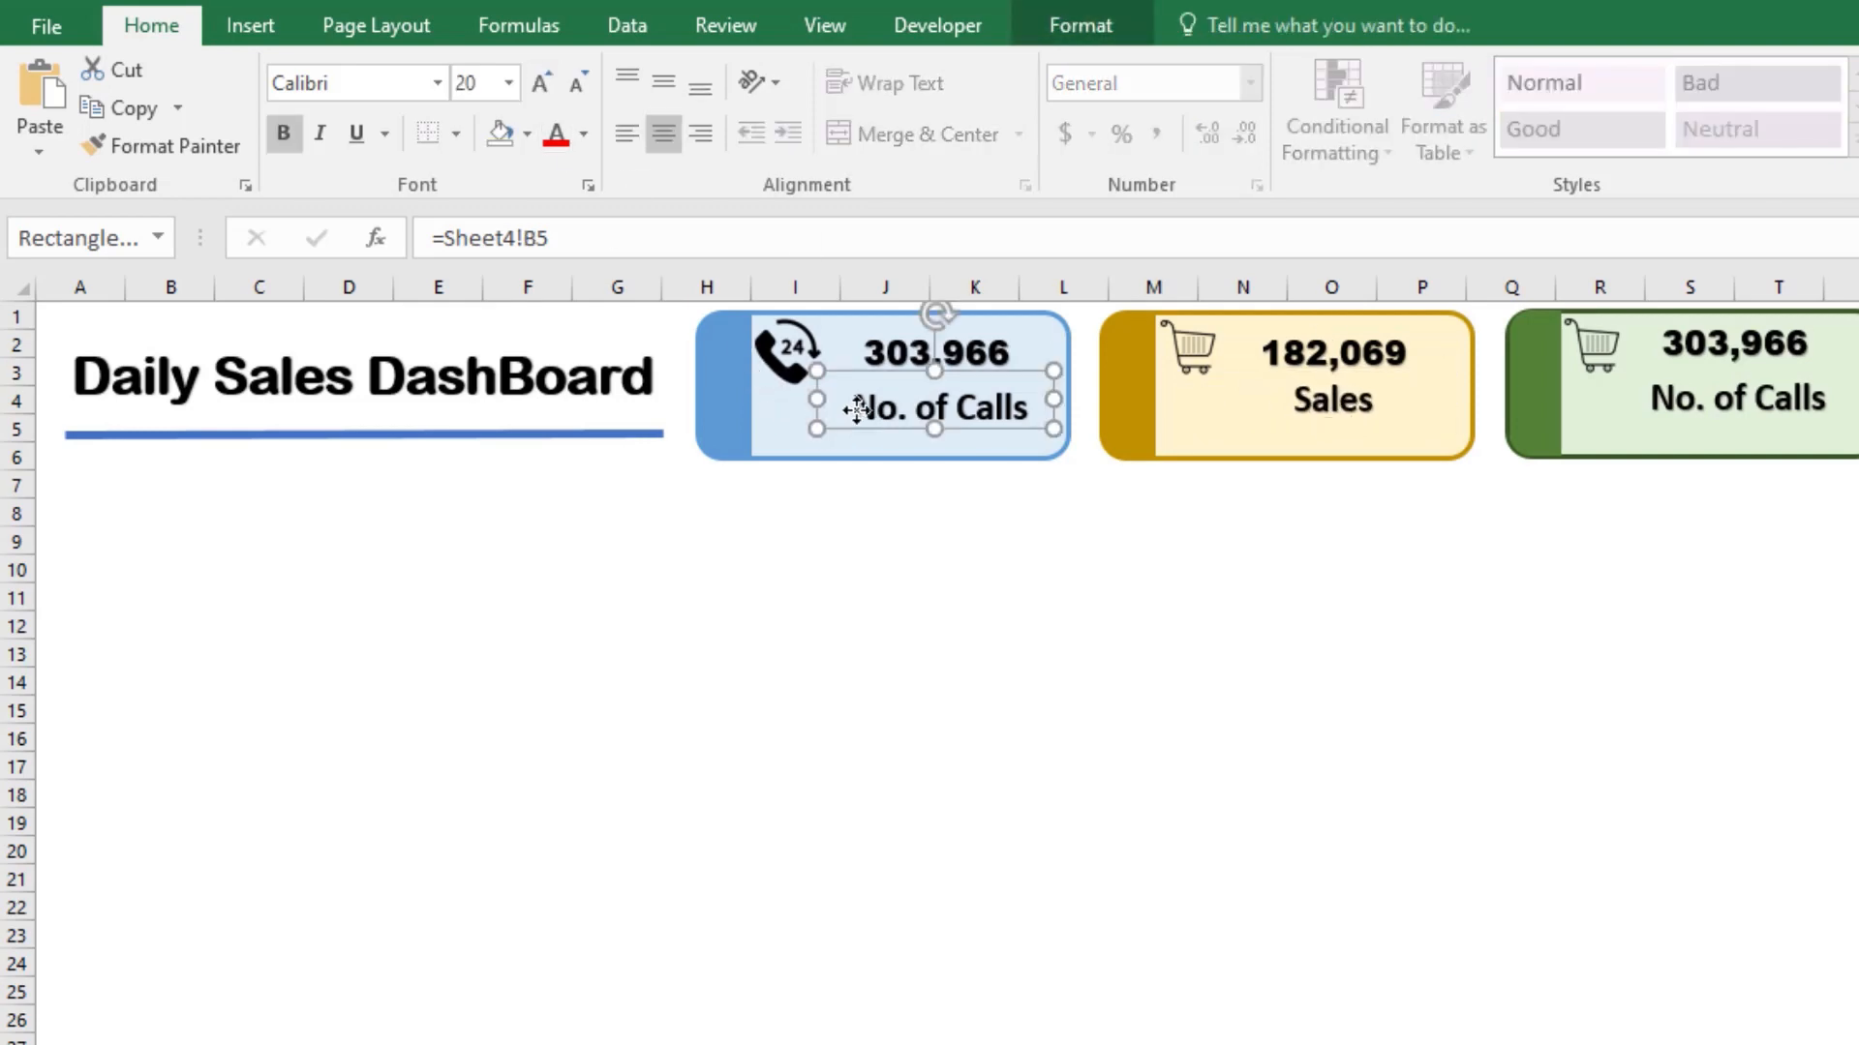
left_click(980, 601)
left_click_drag(1330, 437, 1329, 446)
left_click(1328, 628)
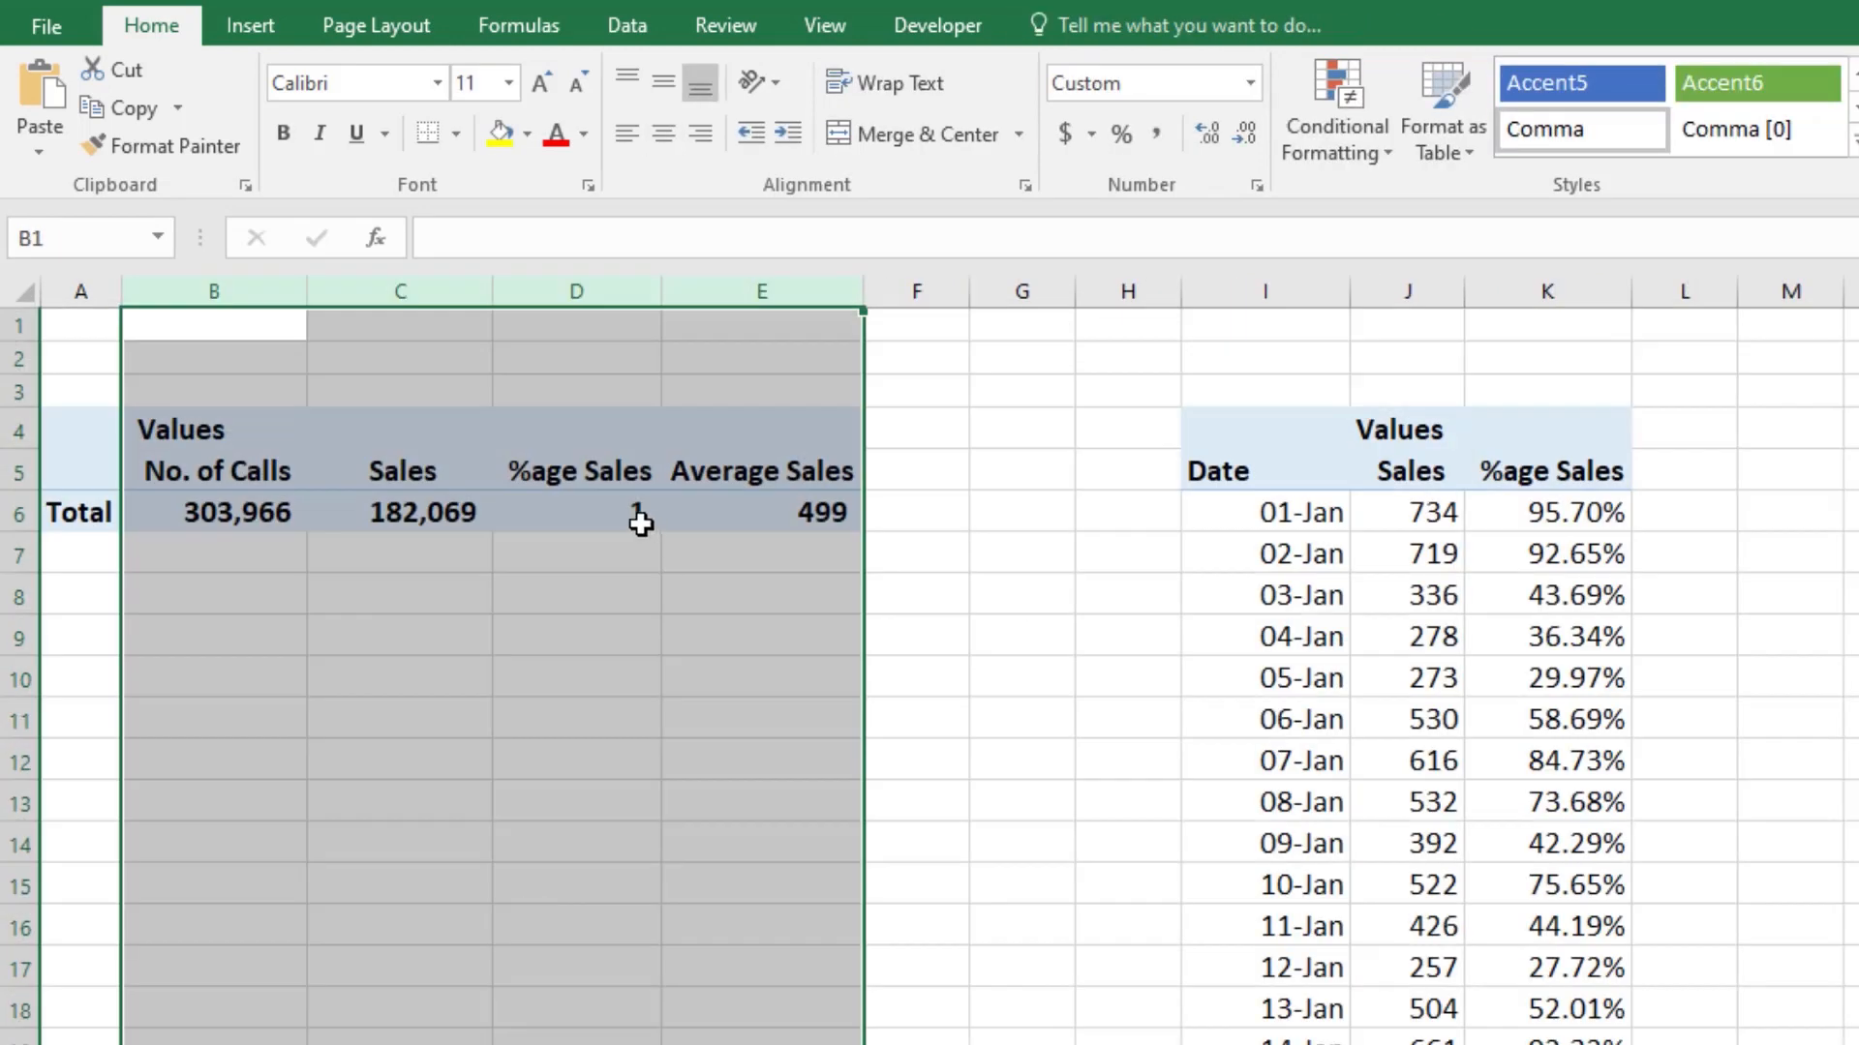
Step: Format the %age Sales total in Sheet4 cell D6 as a percentage, and select the Average Sales total in E6
left_click(642, 519)
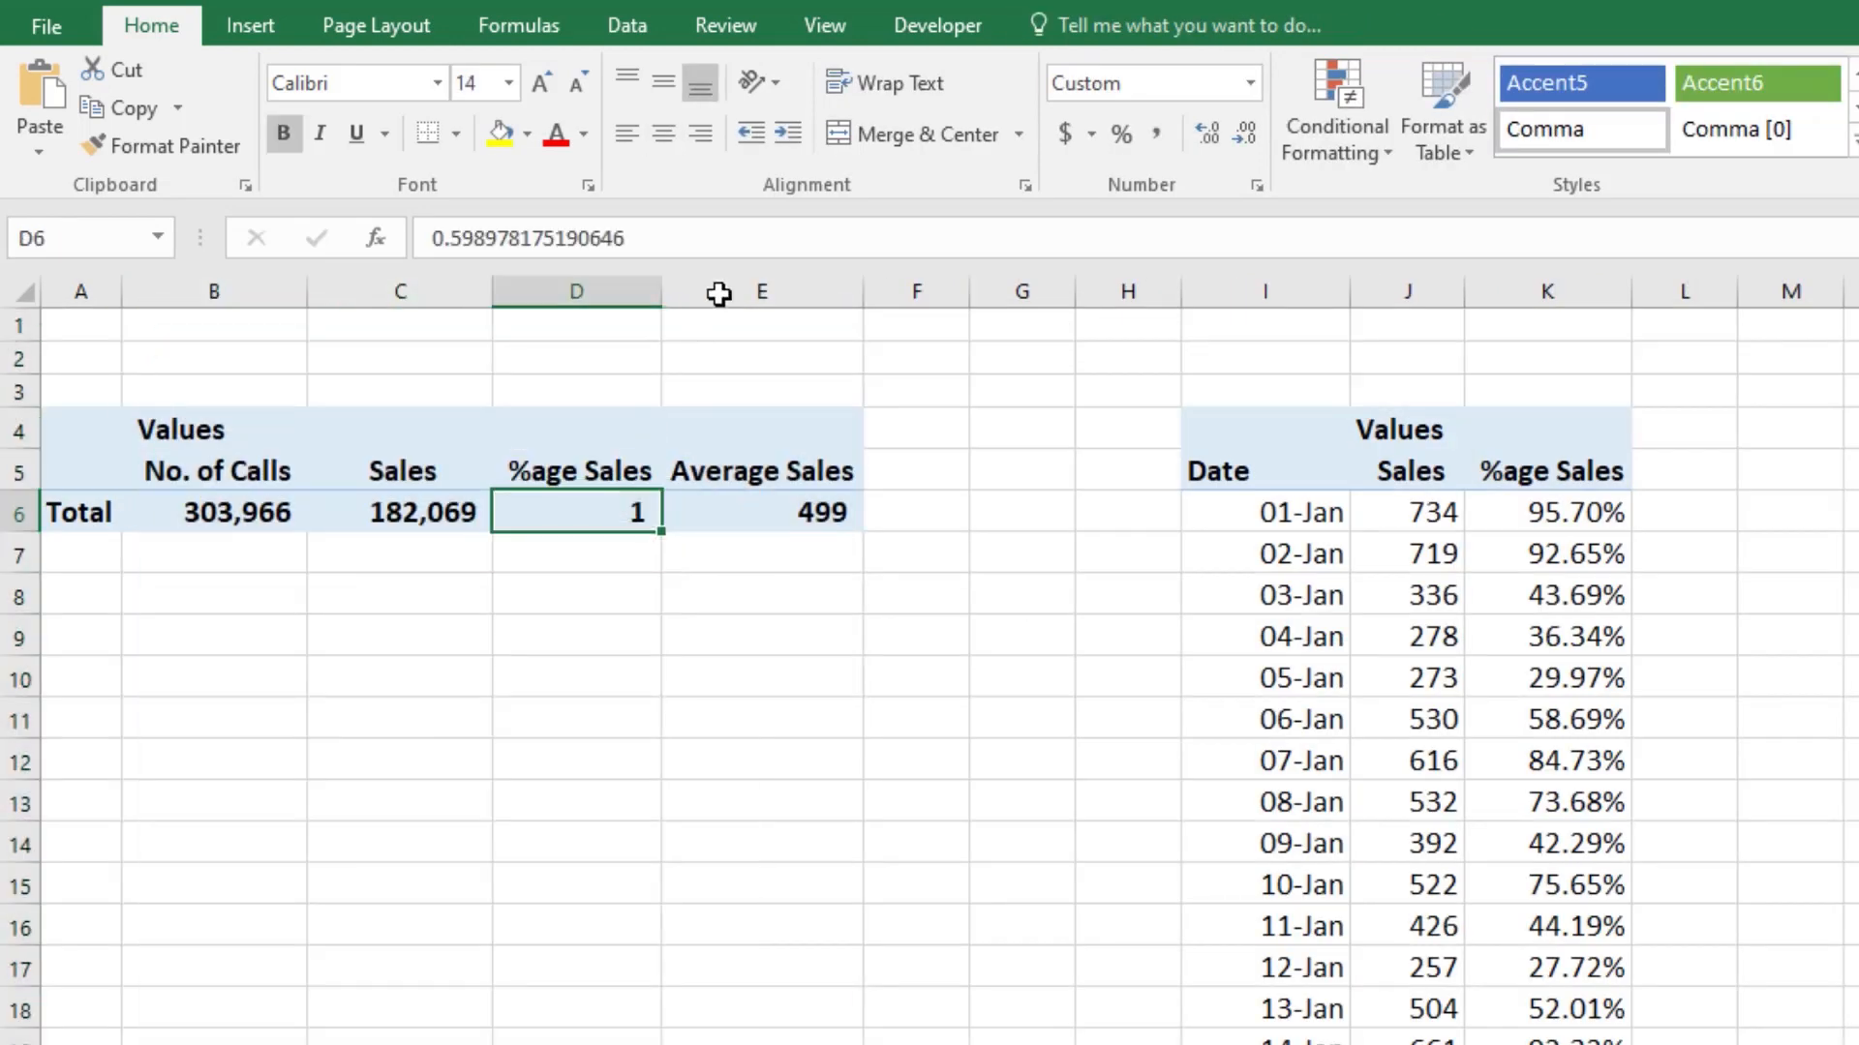
left_click(1121, 136)
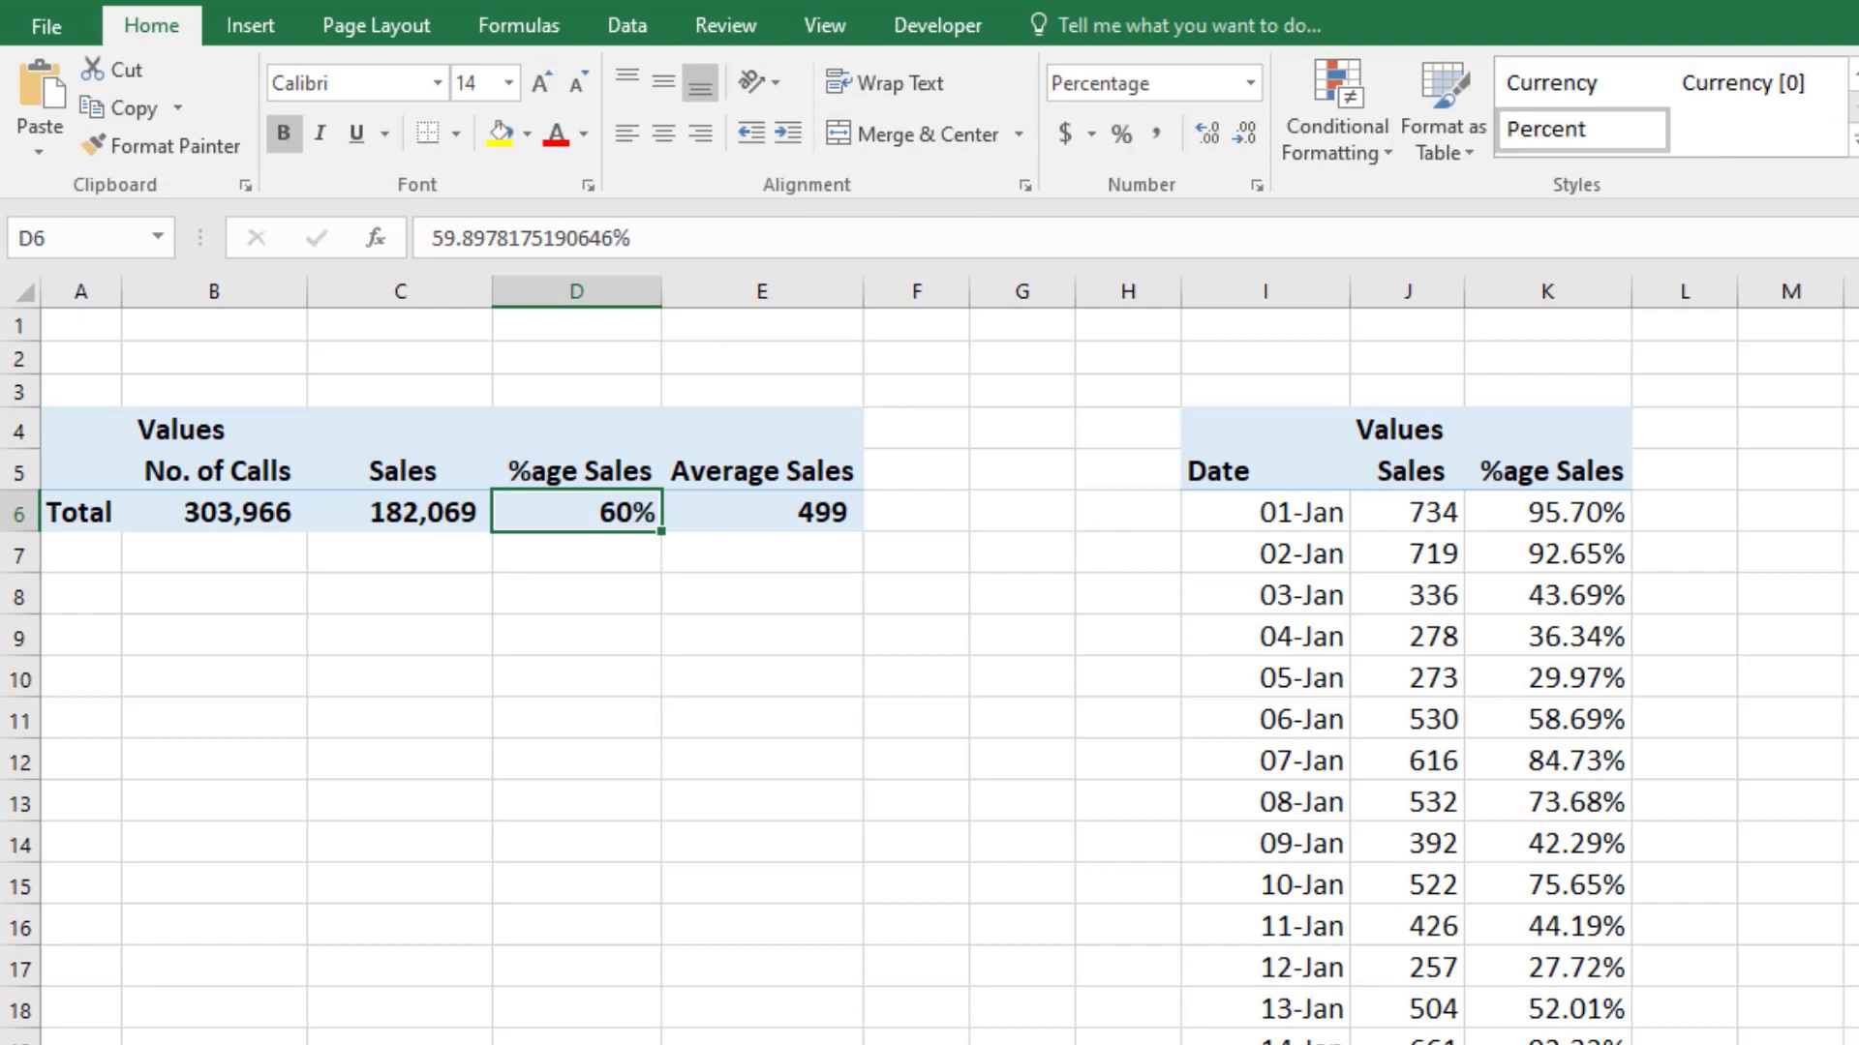
left_click(757, 519)
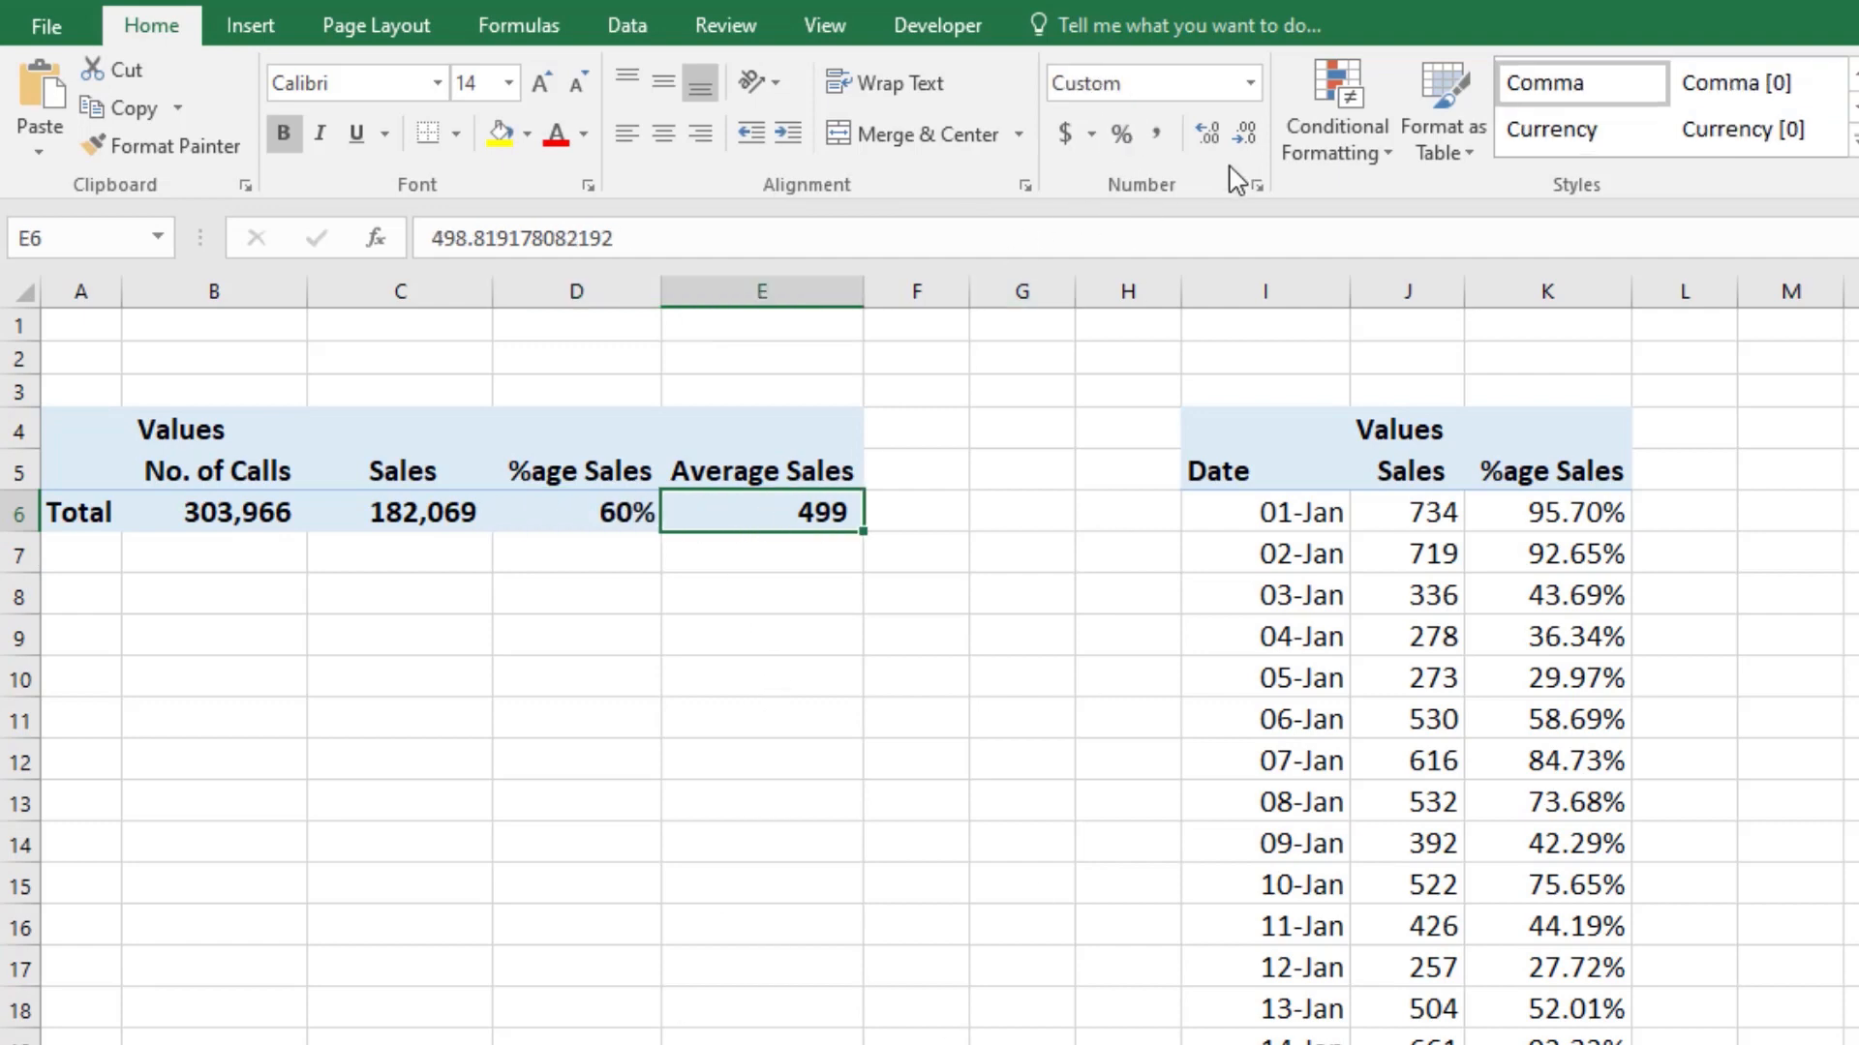
Step: Show two decimal places for the Average Sales total in E6 and the %age Sales total in D6
left_click(1207, 133)
left_click(624, 507)
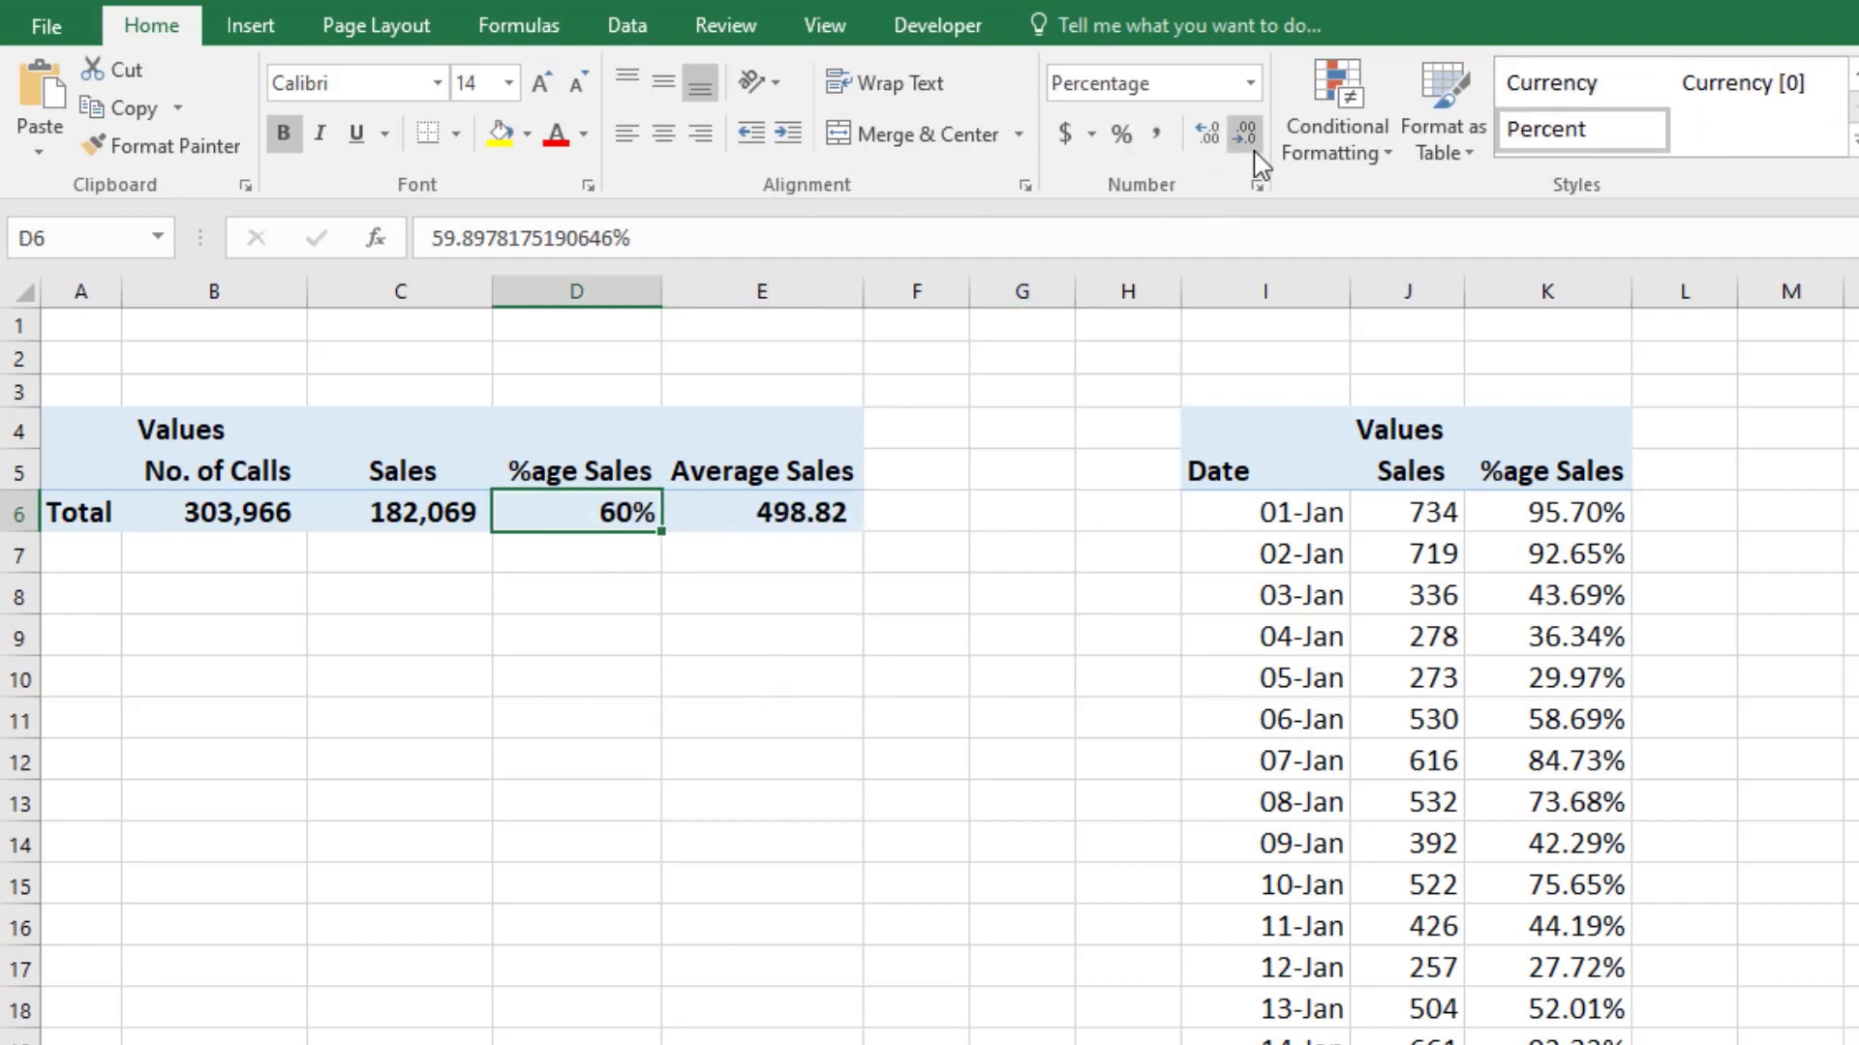
left_click(1207, 134)
left_click(1207, 133)
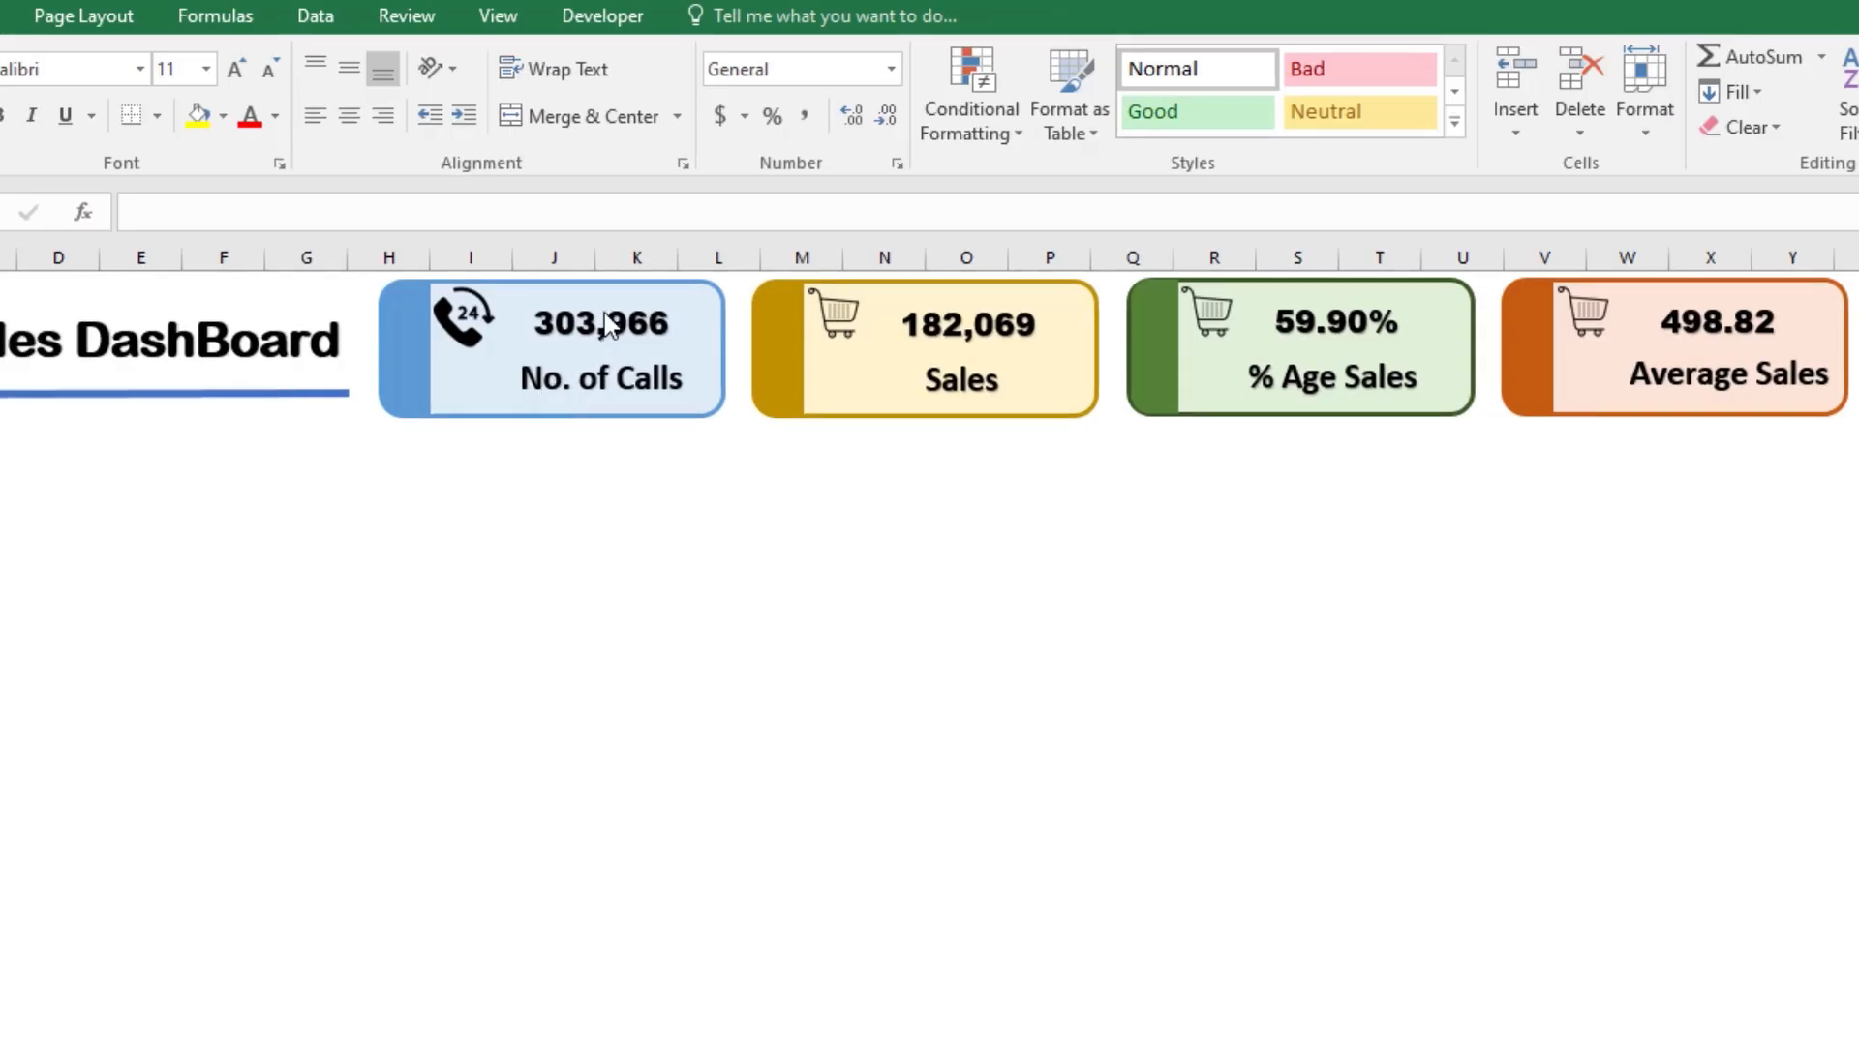
Step: Set the font color of the blue card's No. of Calls total to a darker blue from the theme colors
left_click(604, 315)
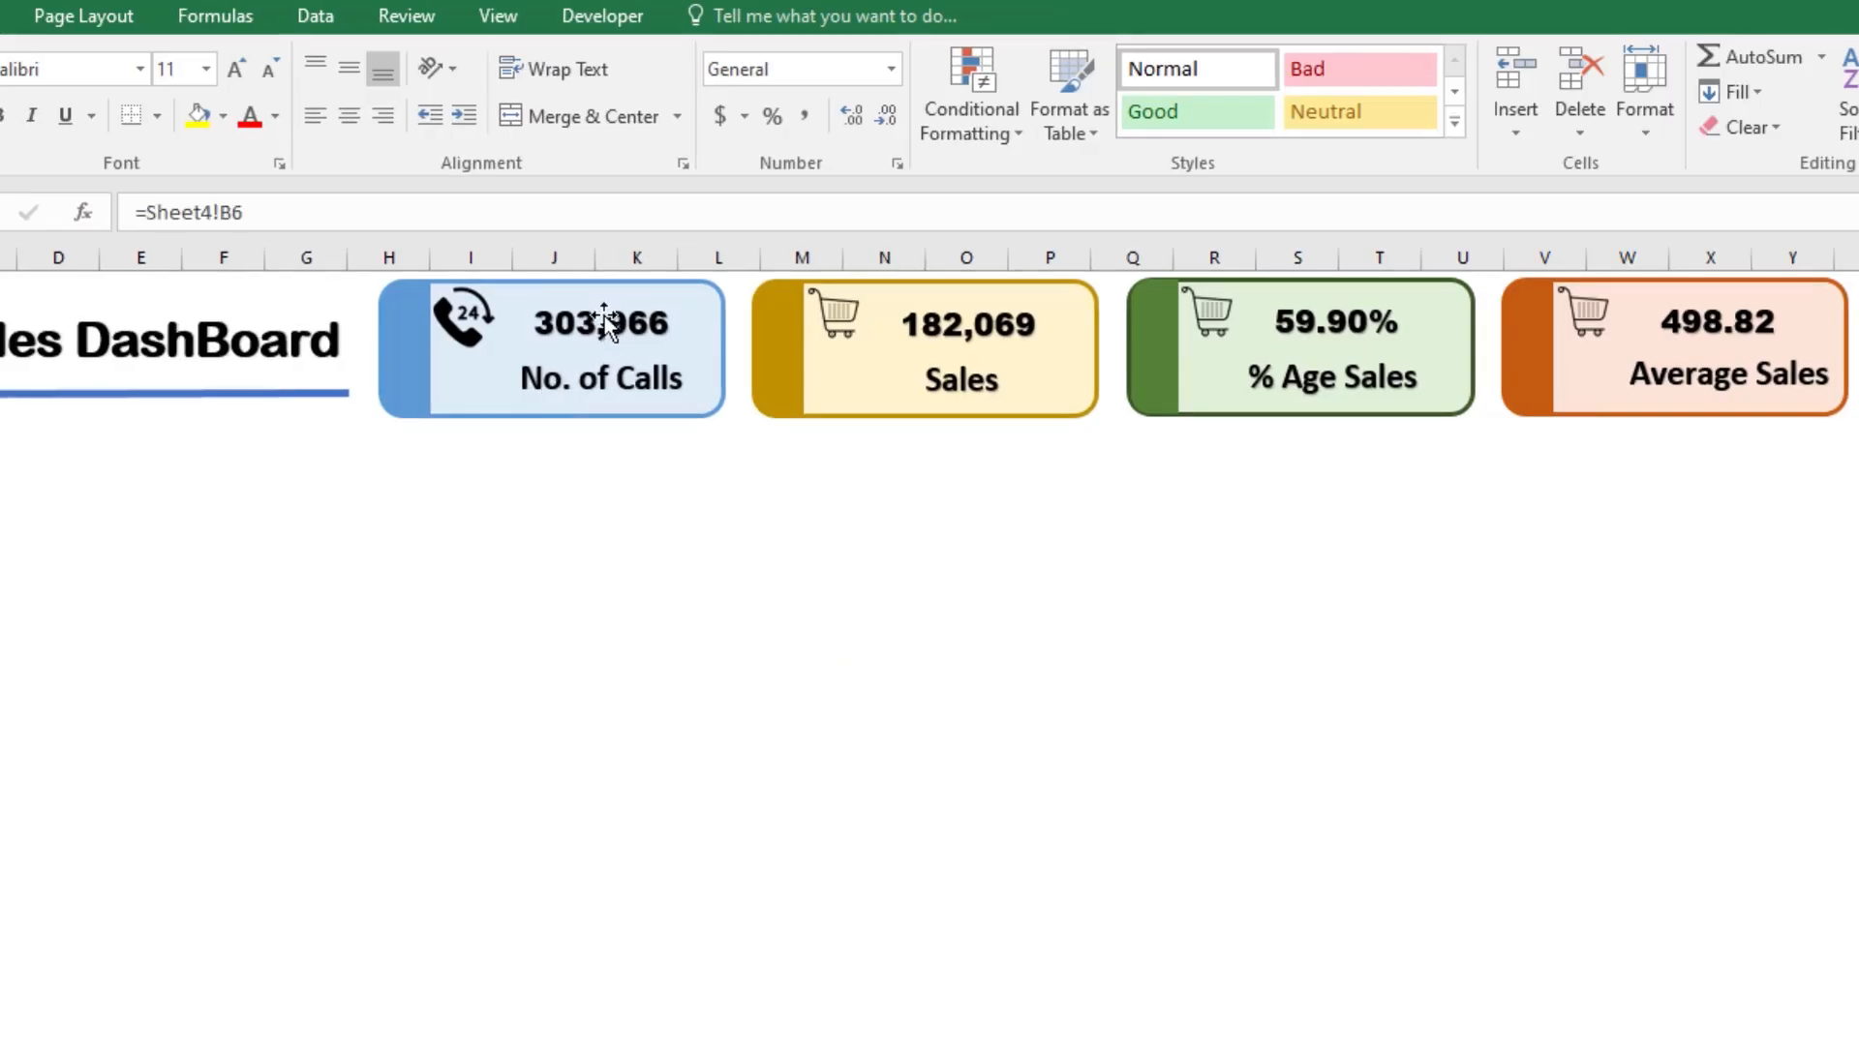
left_click(276, 117)
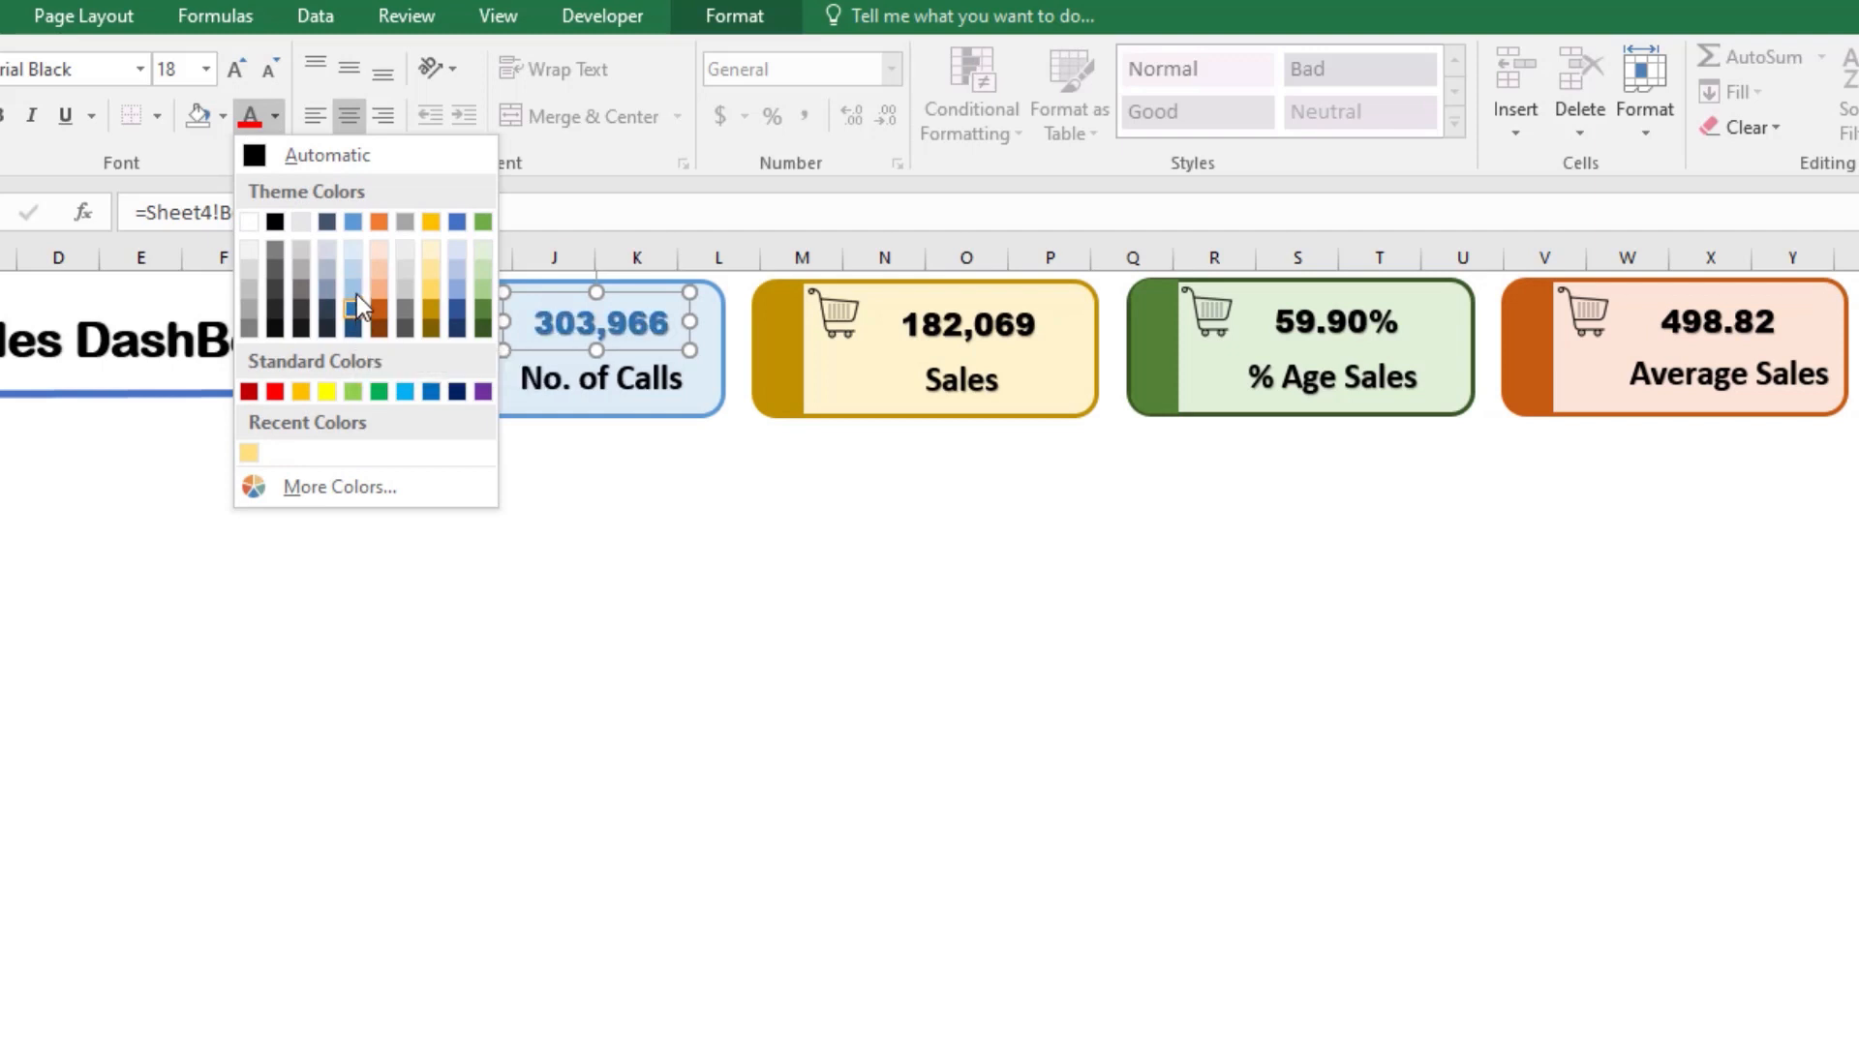
left_click(455, 312)
left_click(654, 474)
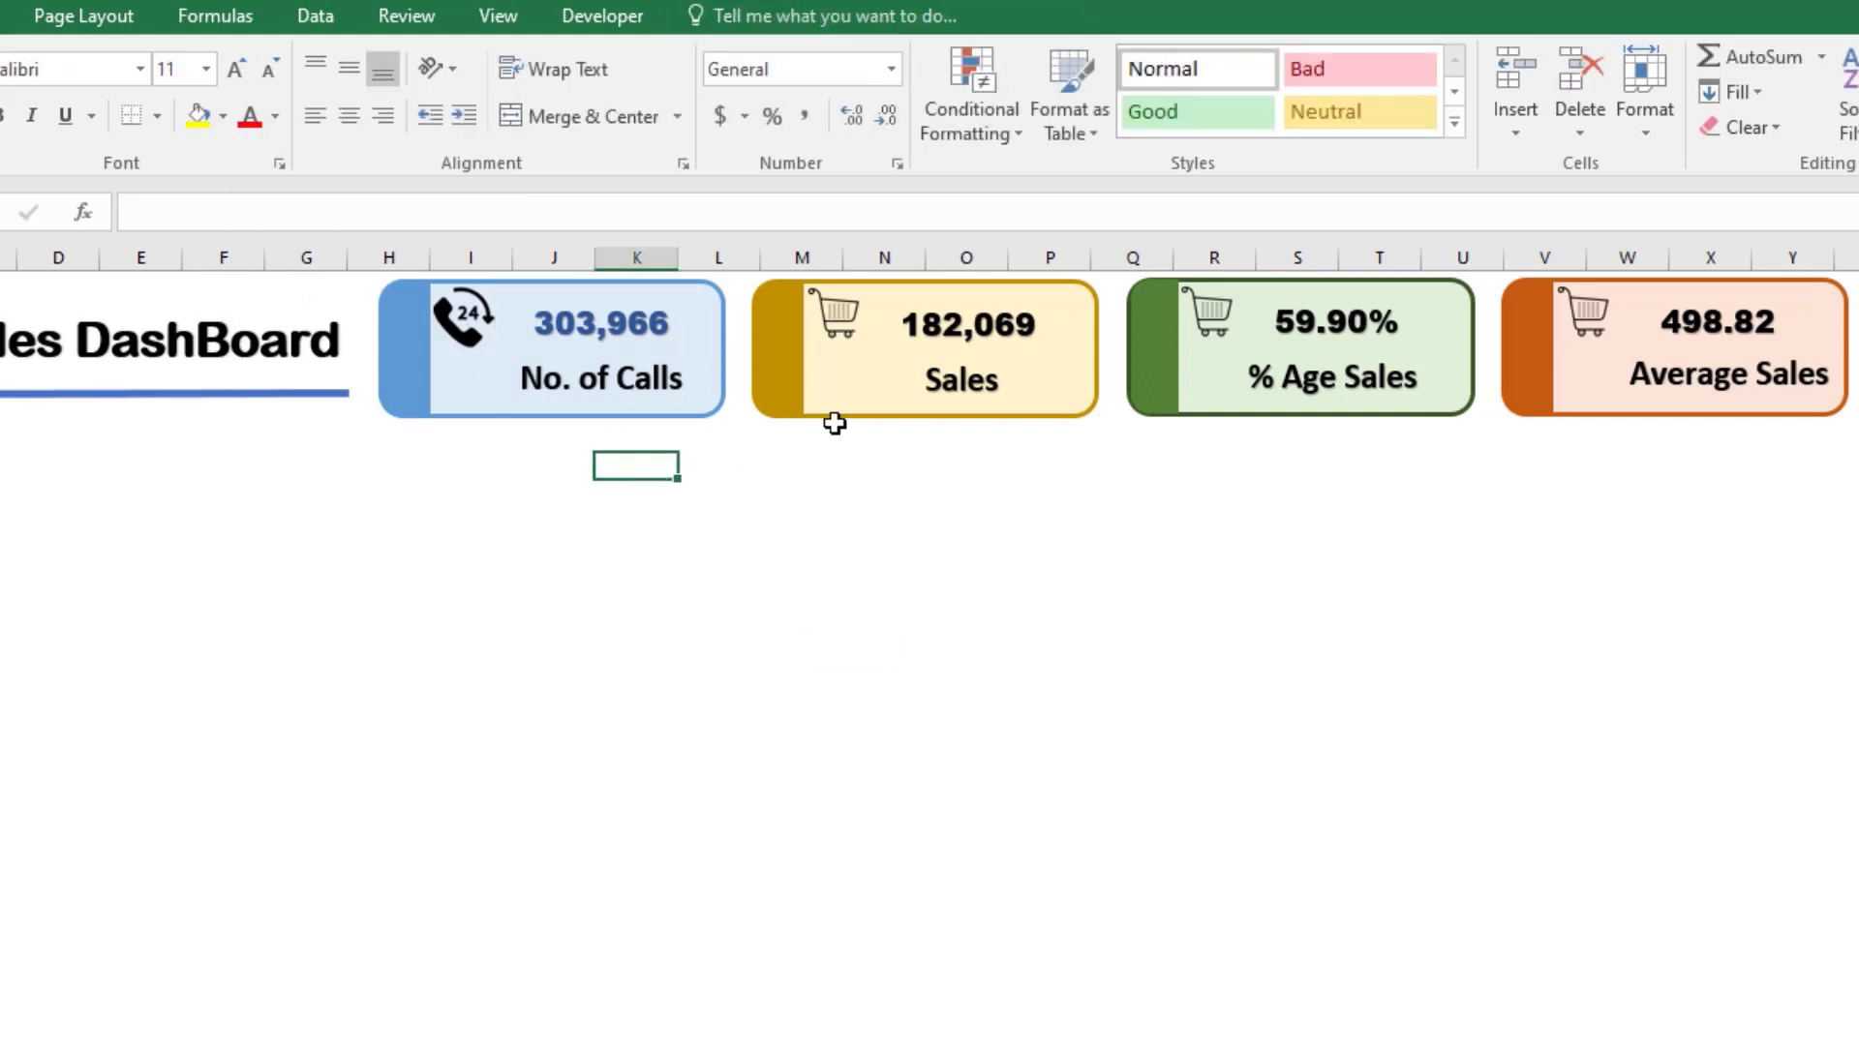
Step: Color the yellow card's Sales total in a dark gold theme shade that matches the card's side band
left_click(988, 331)
left_click(277, 115)
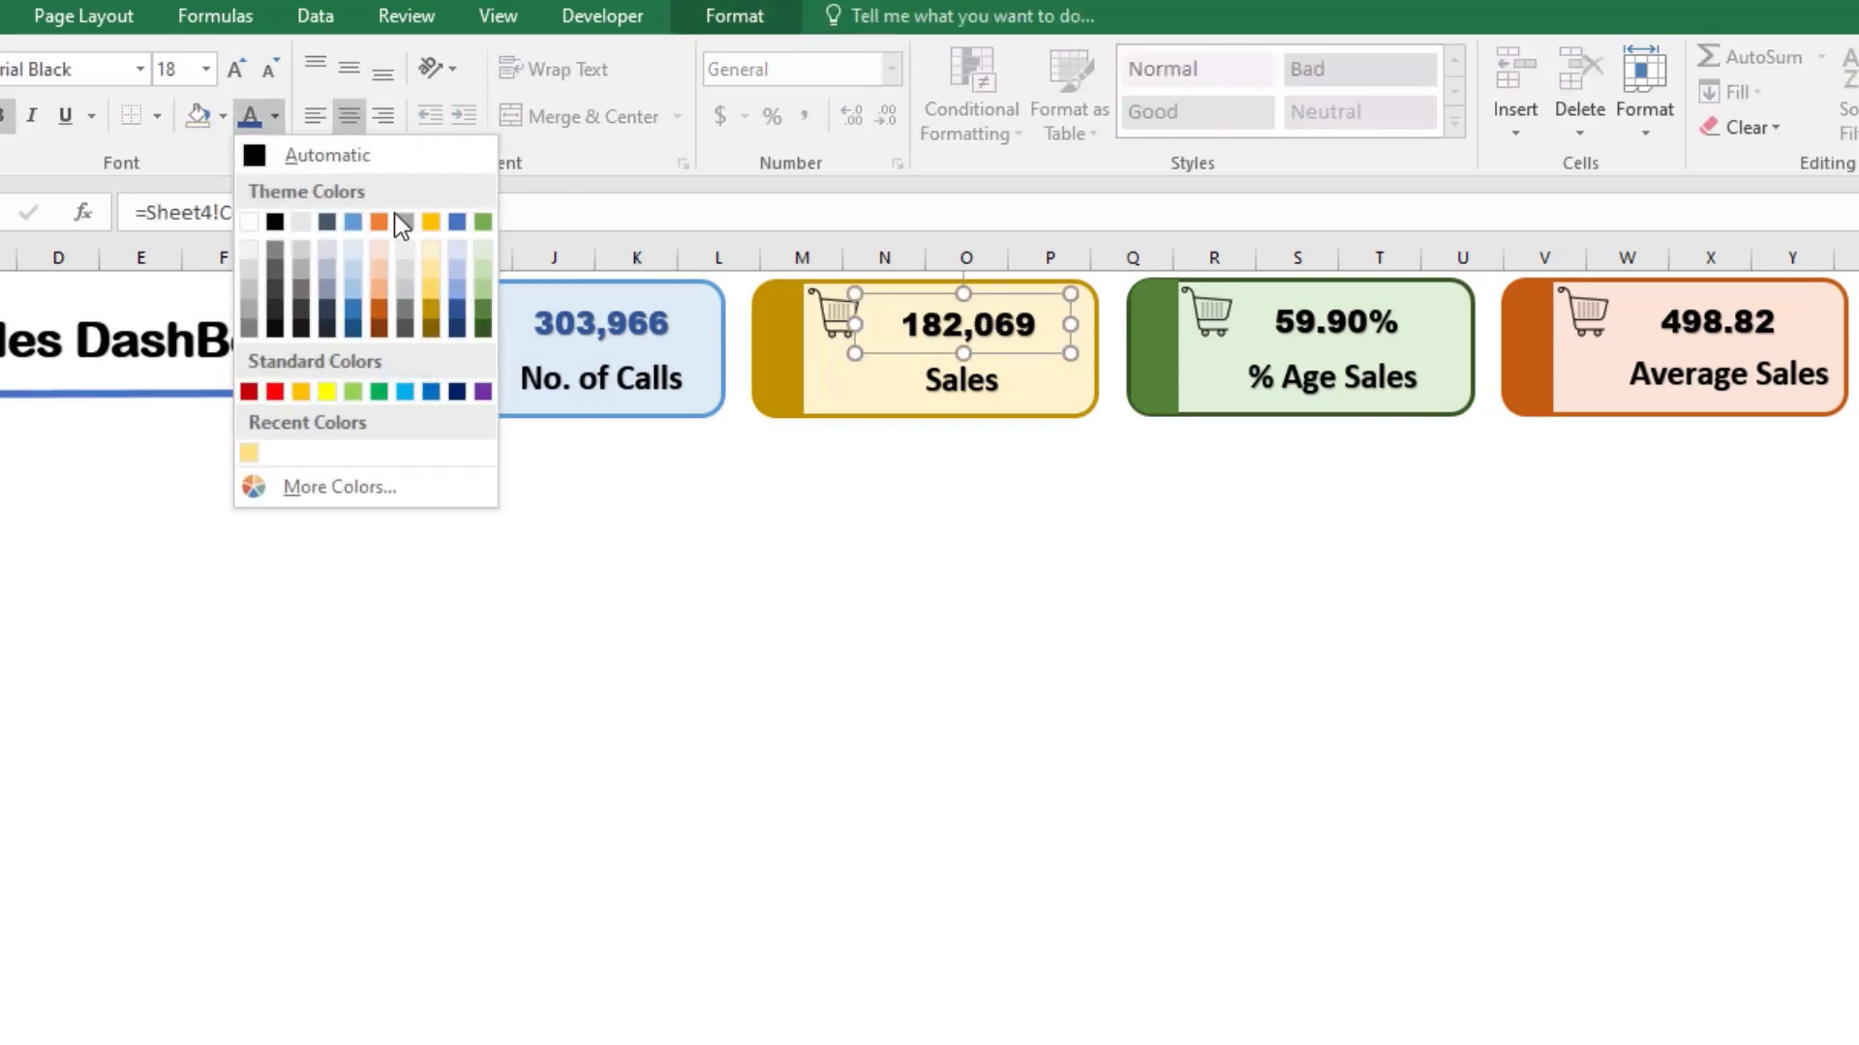
left_click(433, 325)
left_click(996, 567)
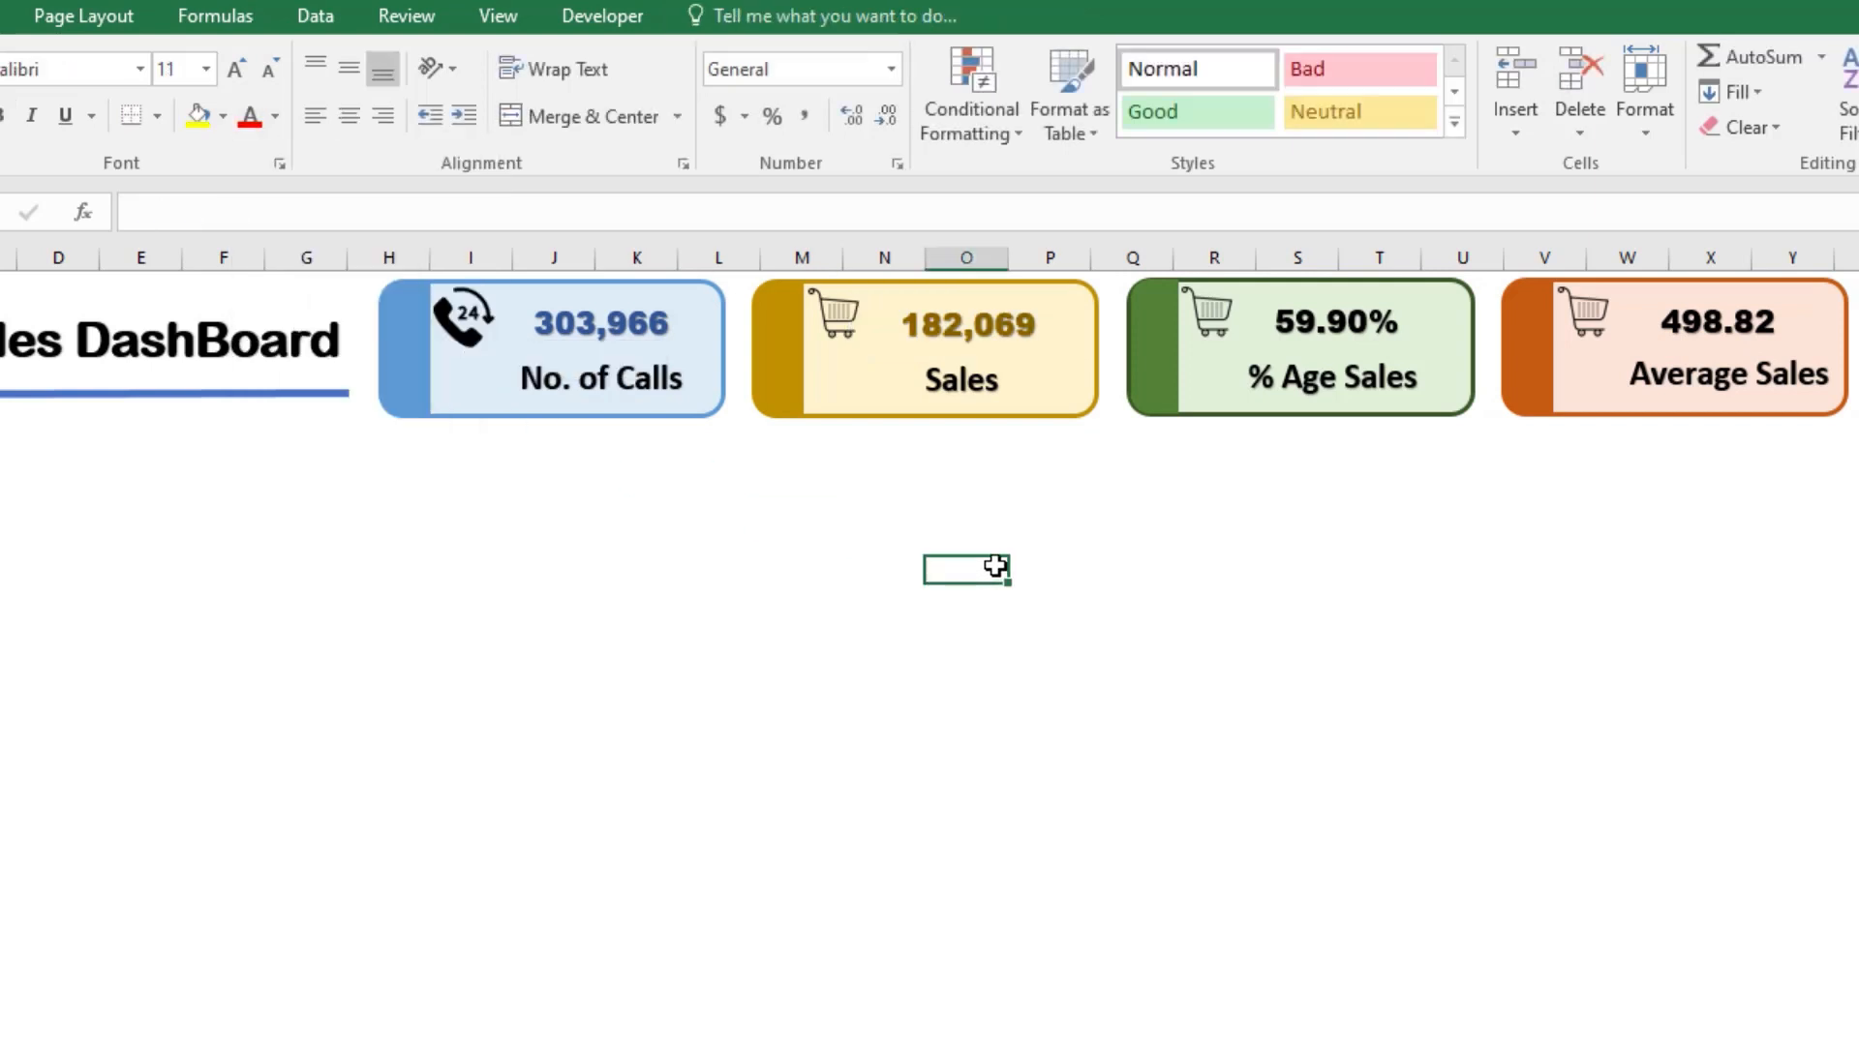
left_click(999, 322)
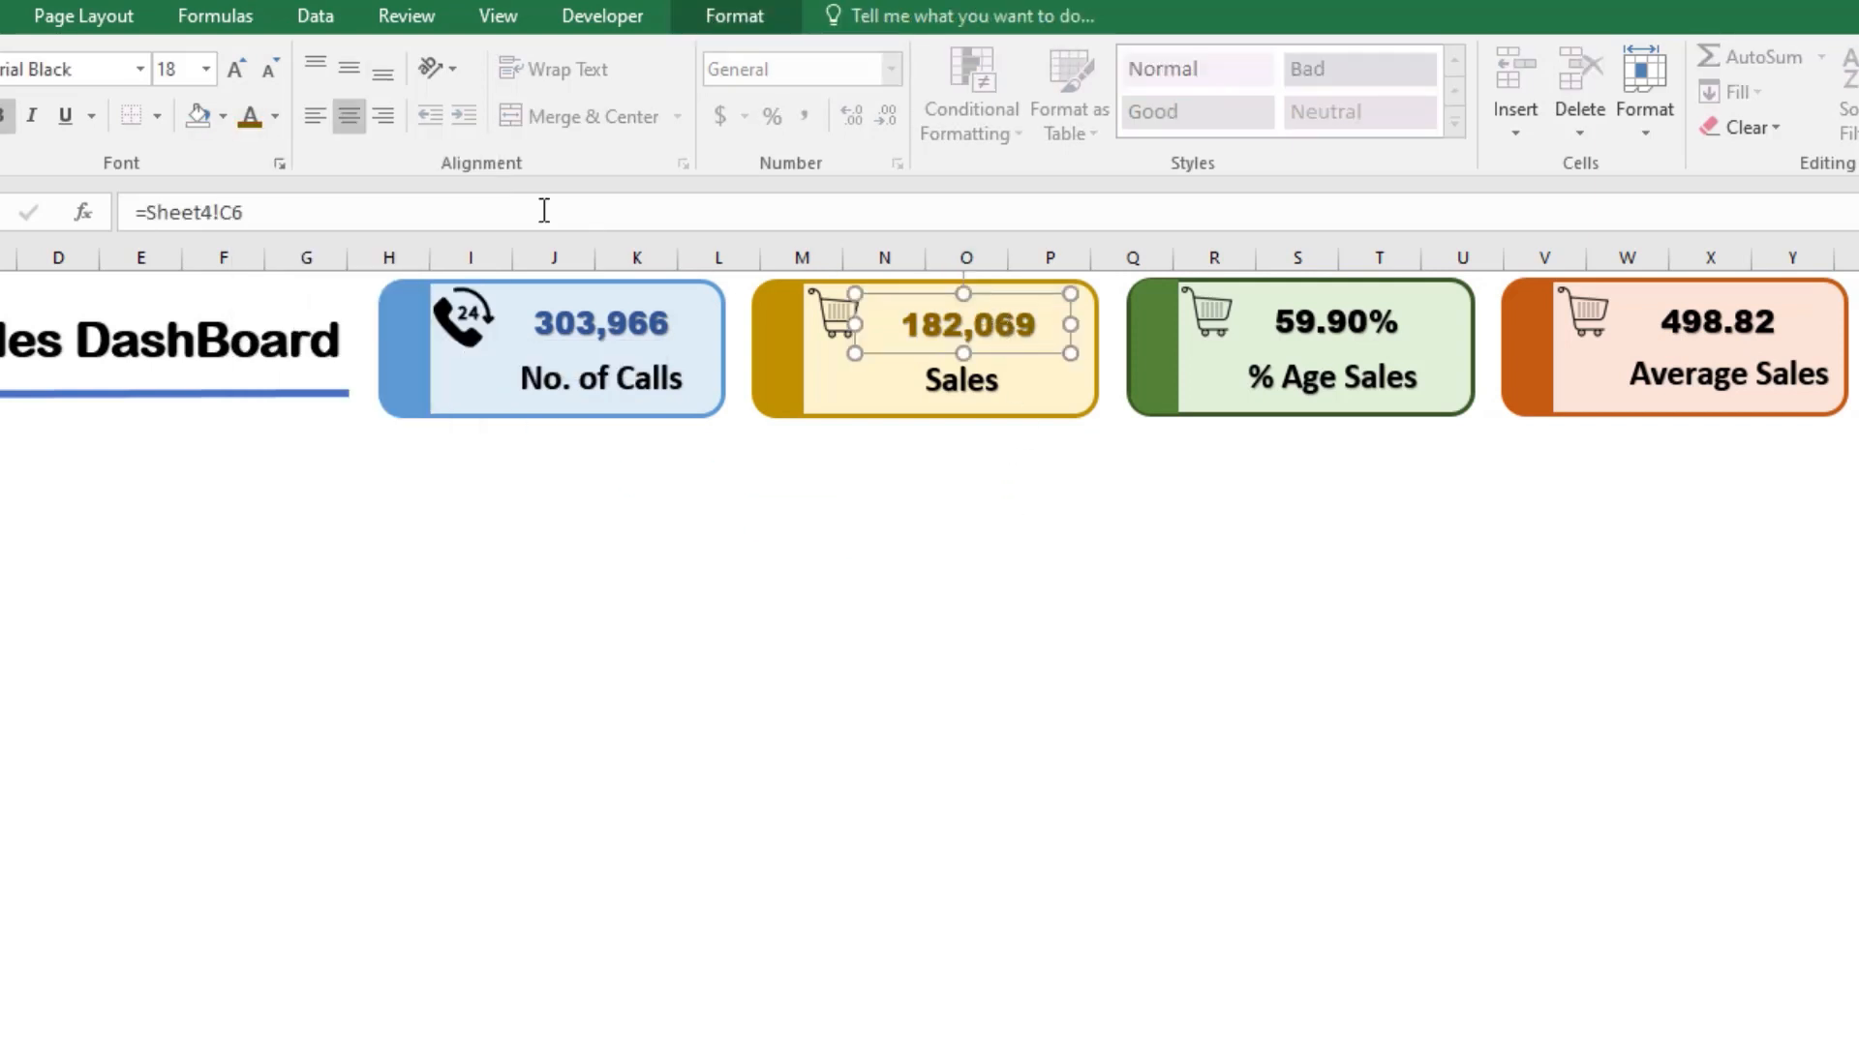
left_click(277, 115)
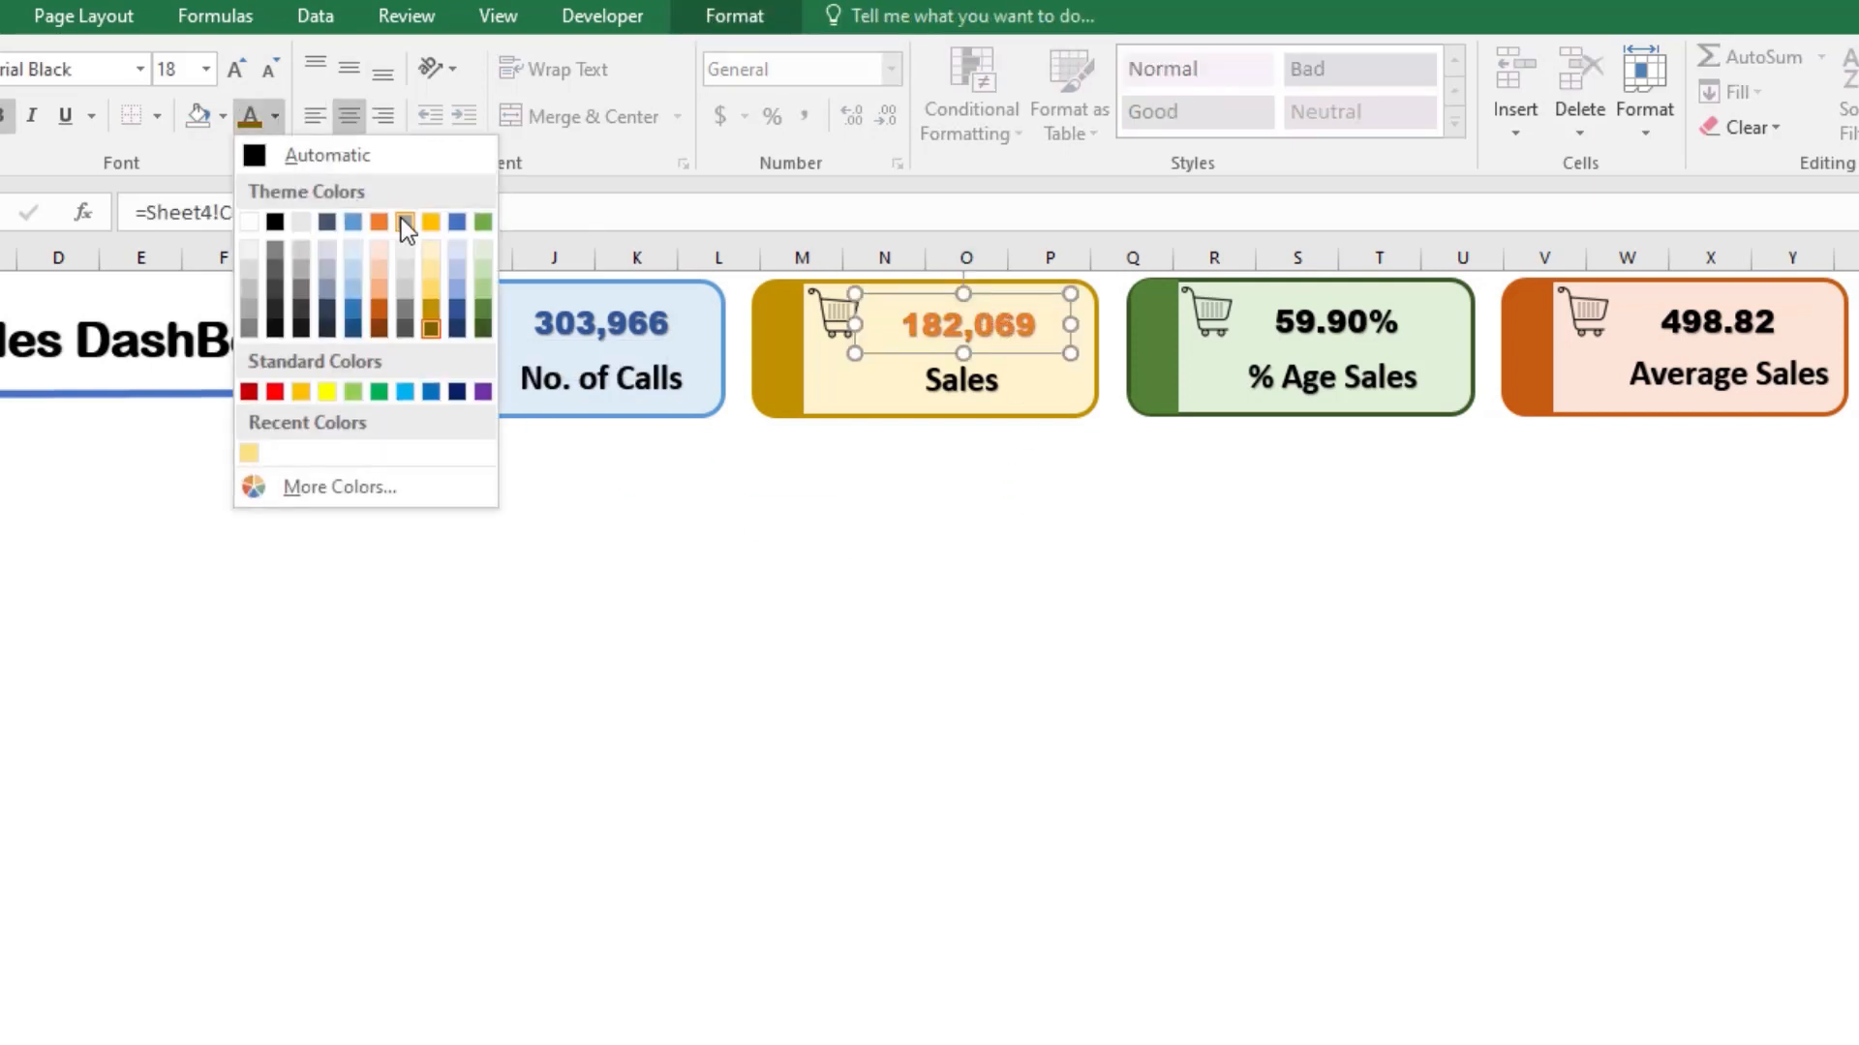
left_click(430, 310)
left_click(1132, 700)
Step: Set the font color of the green card's % Age Sales total to a darker green theme shade
left_click(1330, 334)
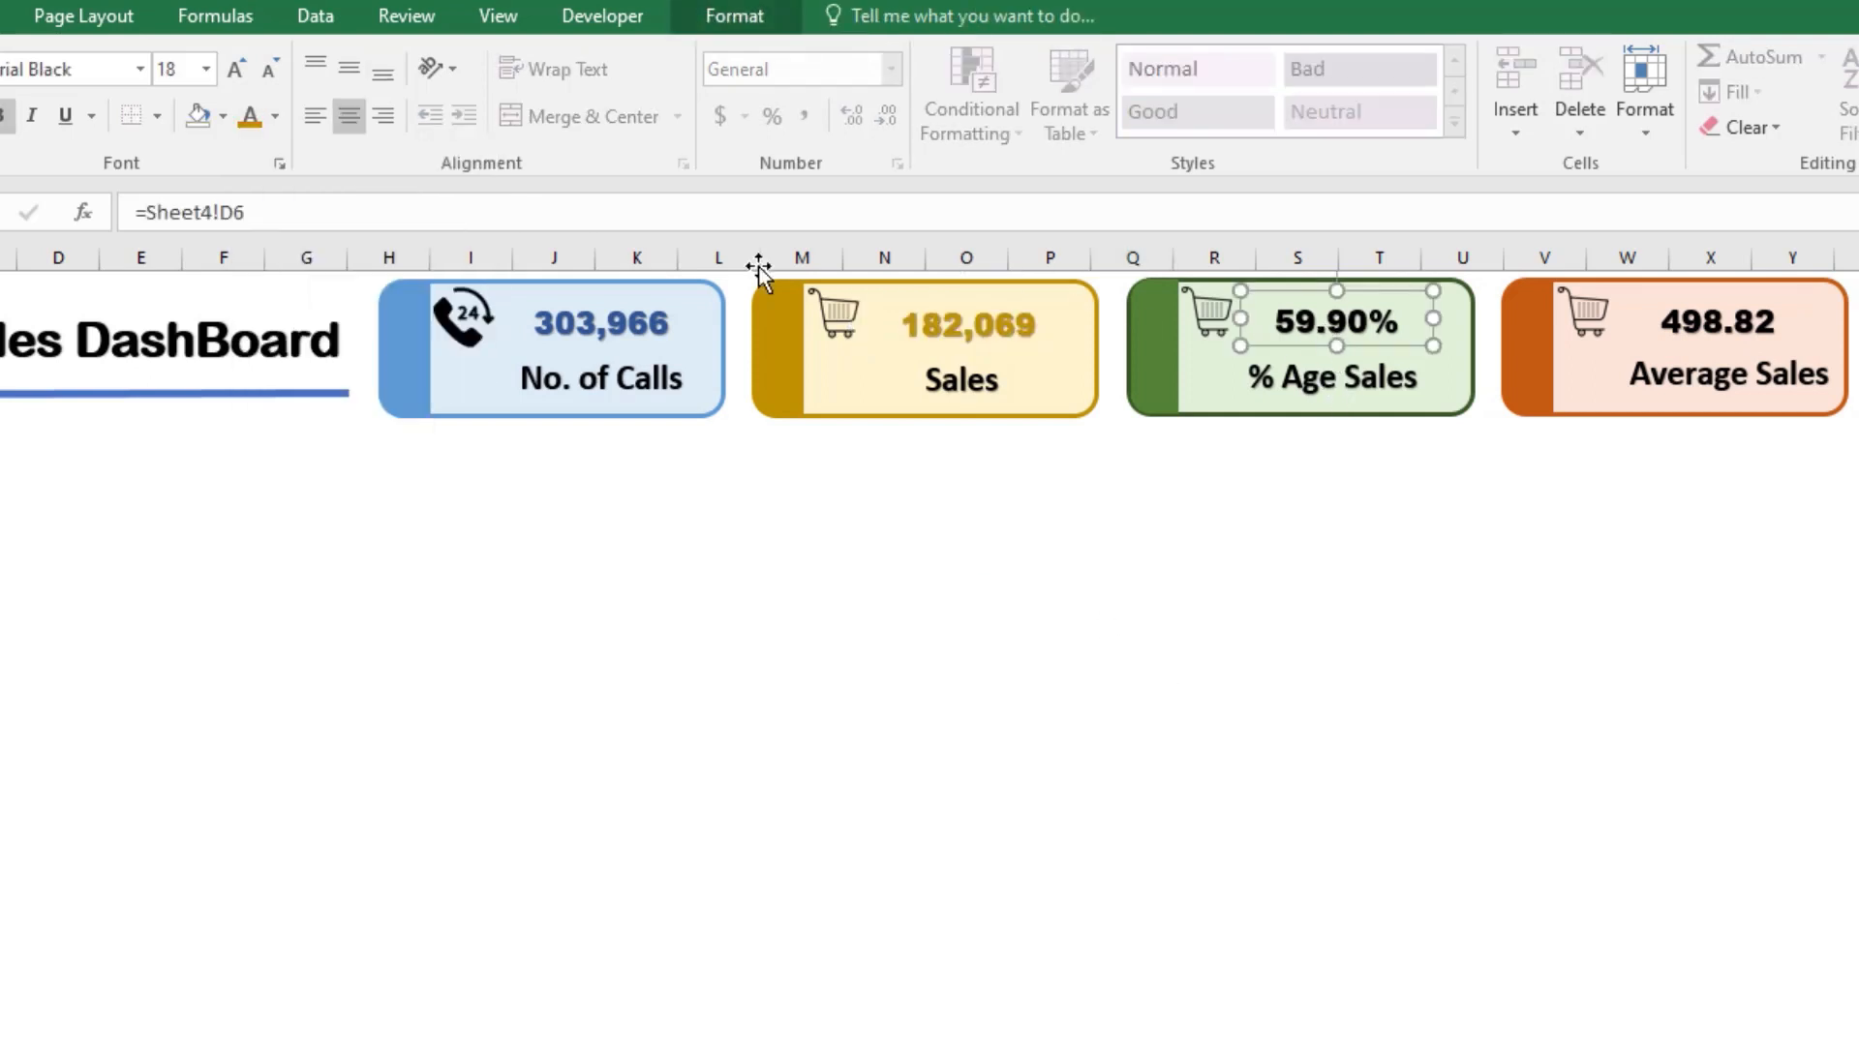
left_click(275, 117)
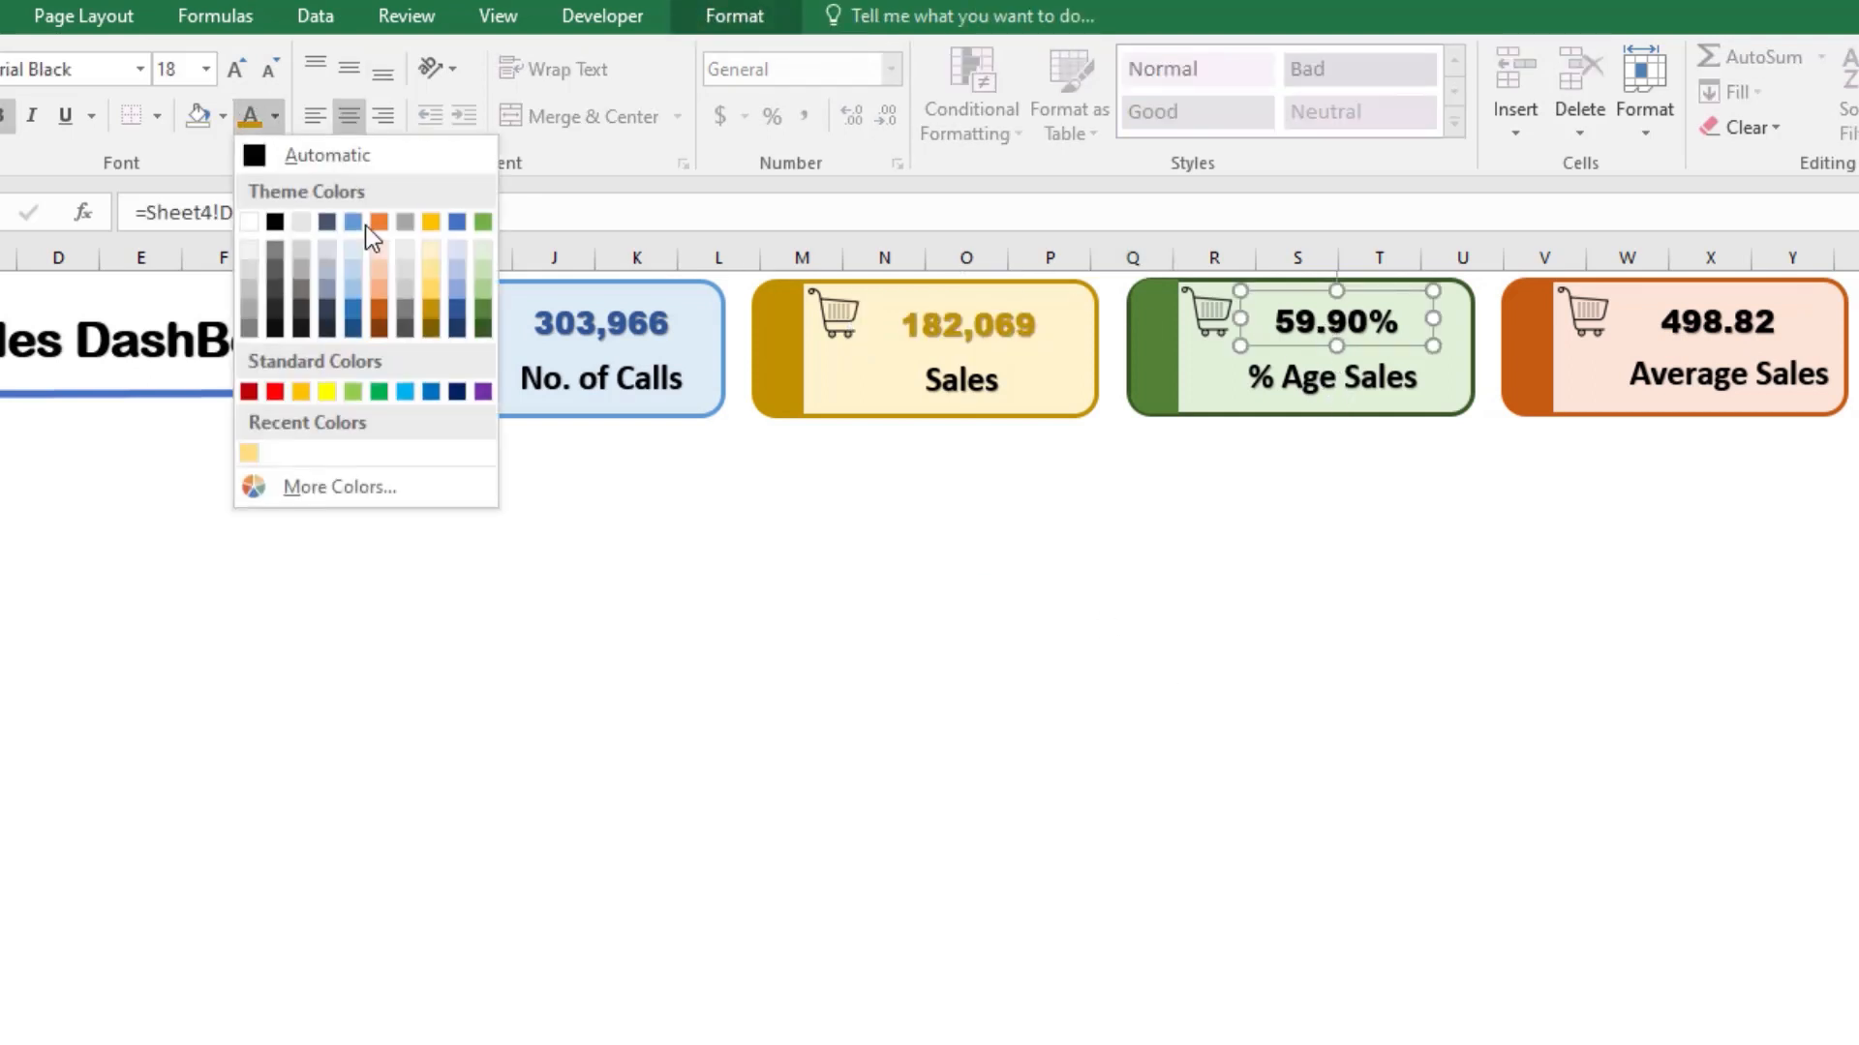
left_click(484, 306)
left_click(1048, 684)
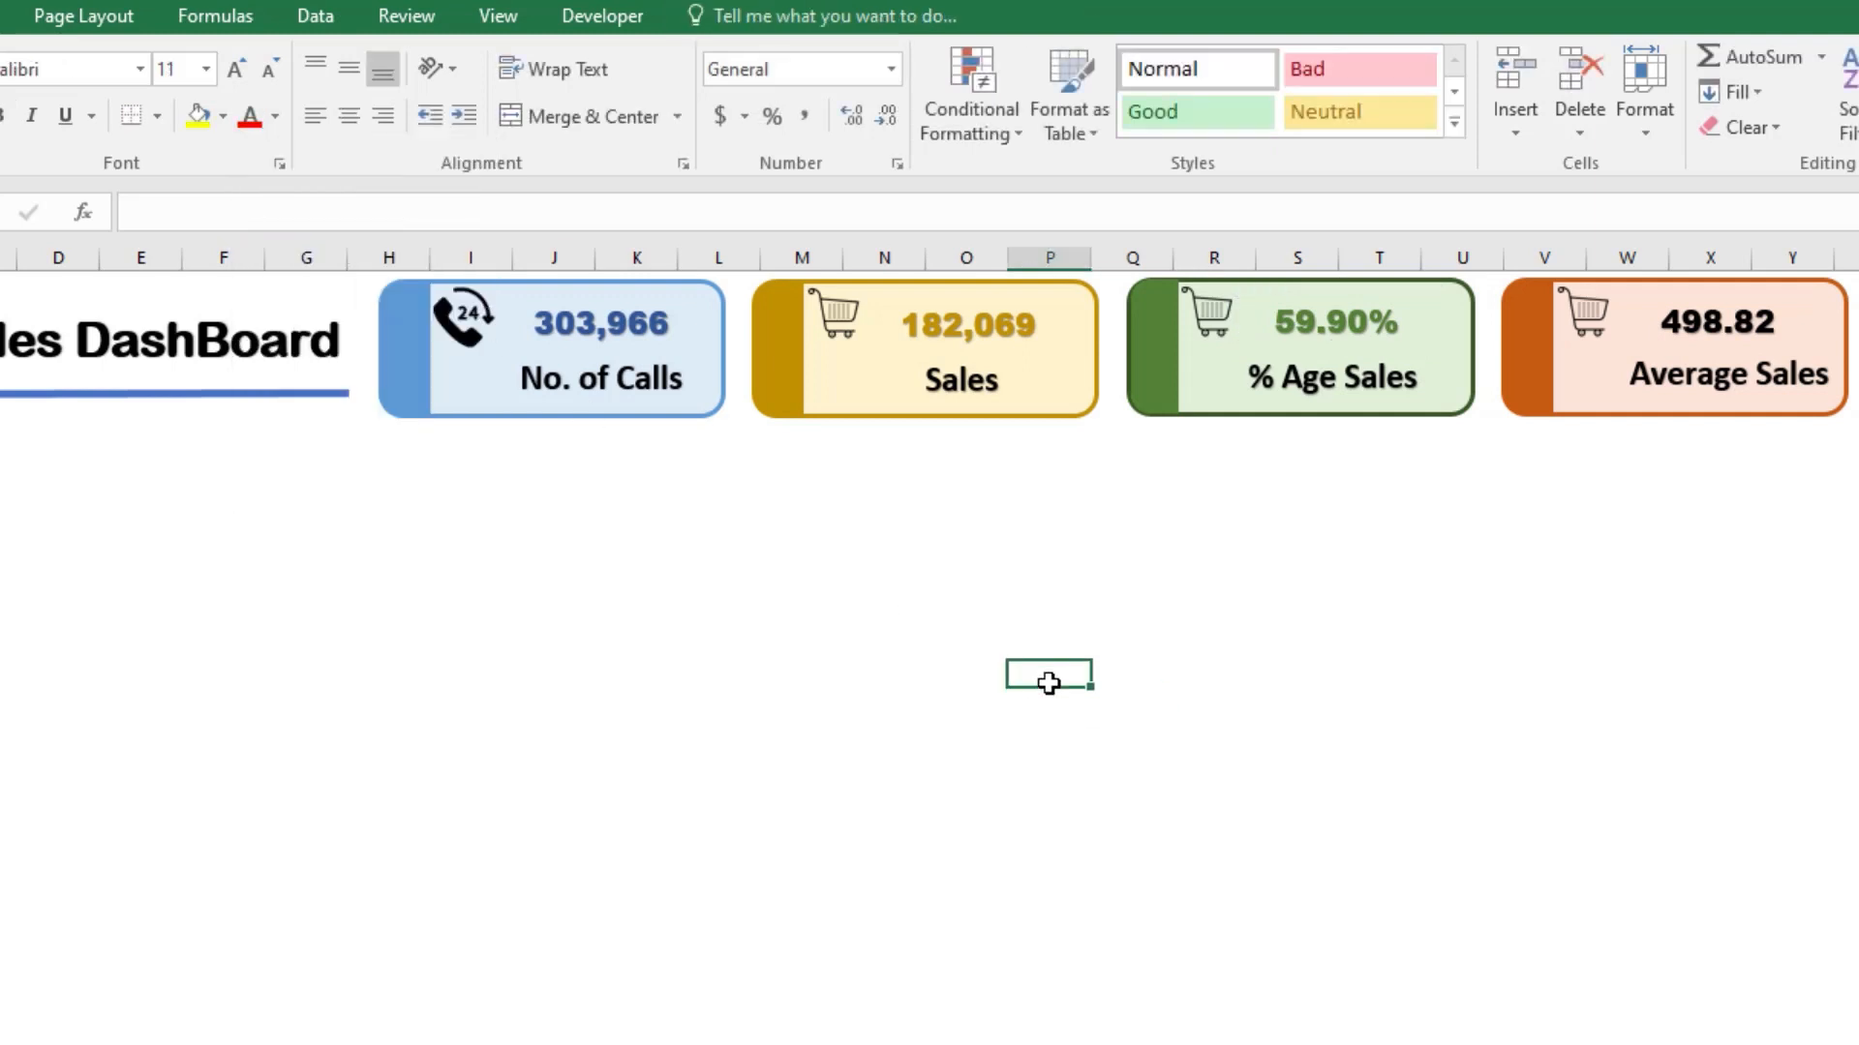
Step: Set the font color of the orange card's Average Sales total to a dark orange theme shade
left_click(1699, 319)
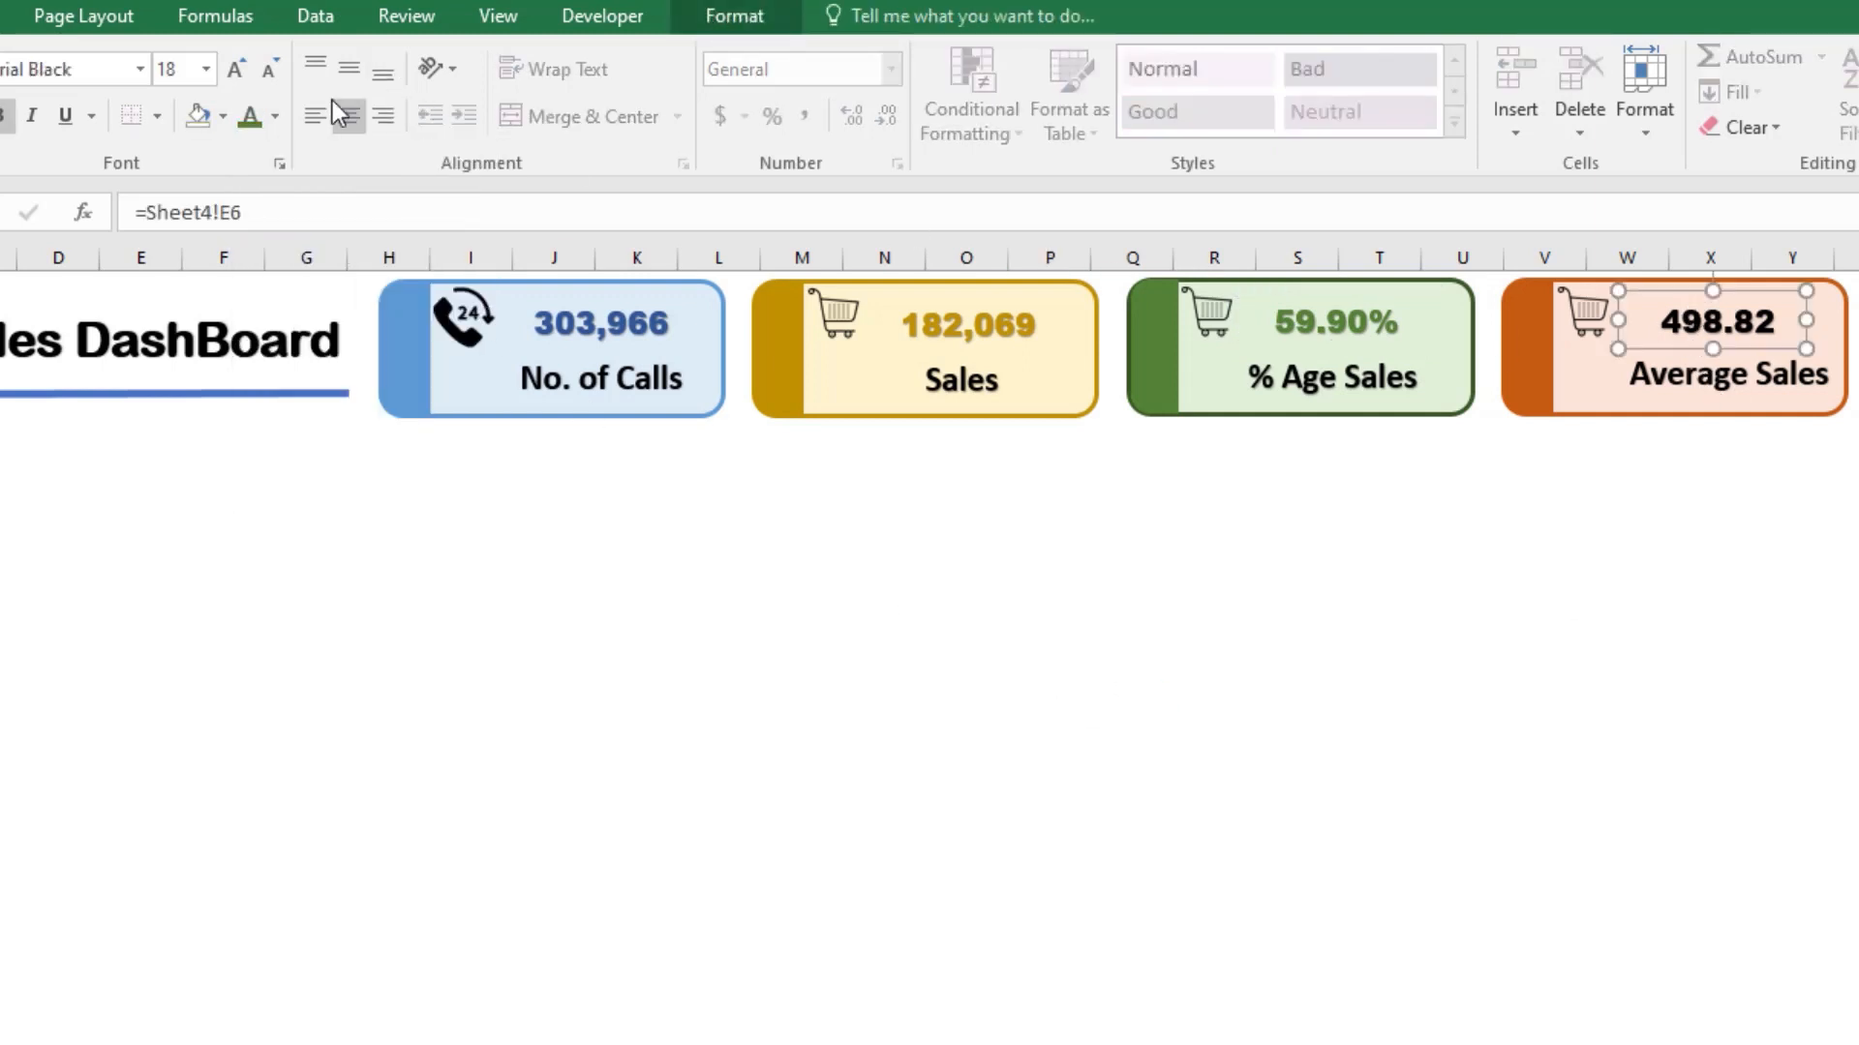
left_click(275, 117)
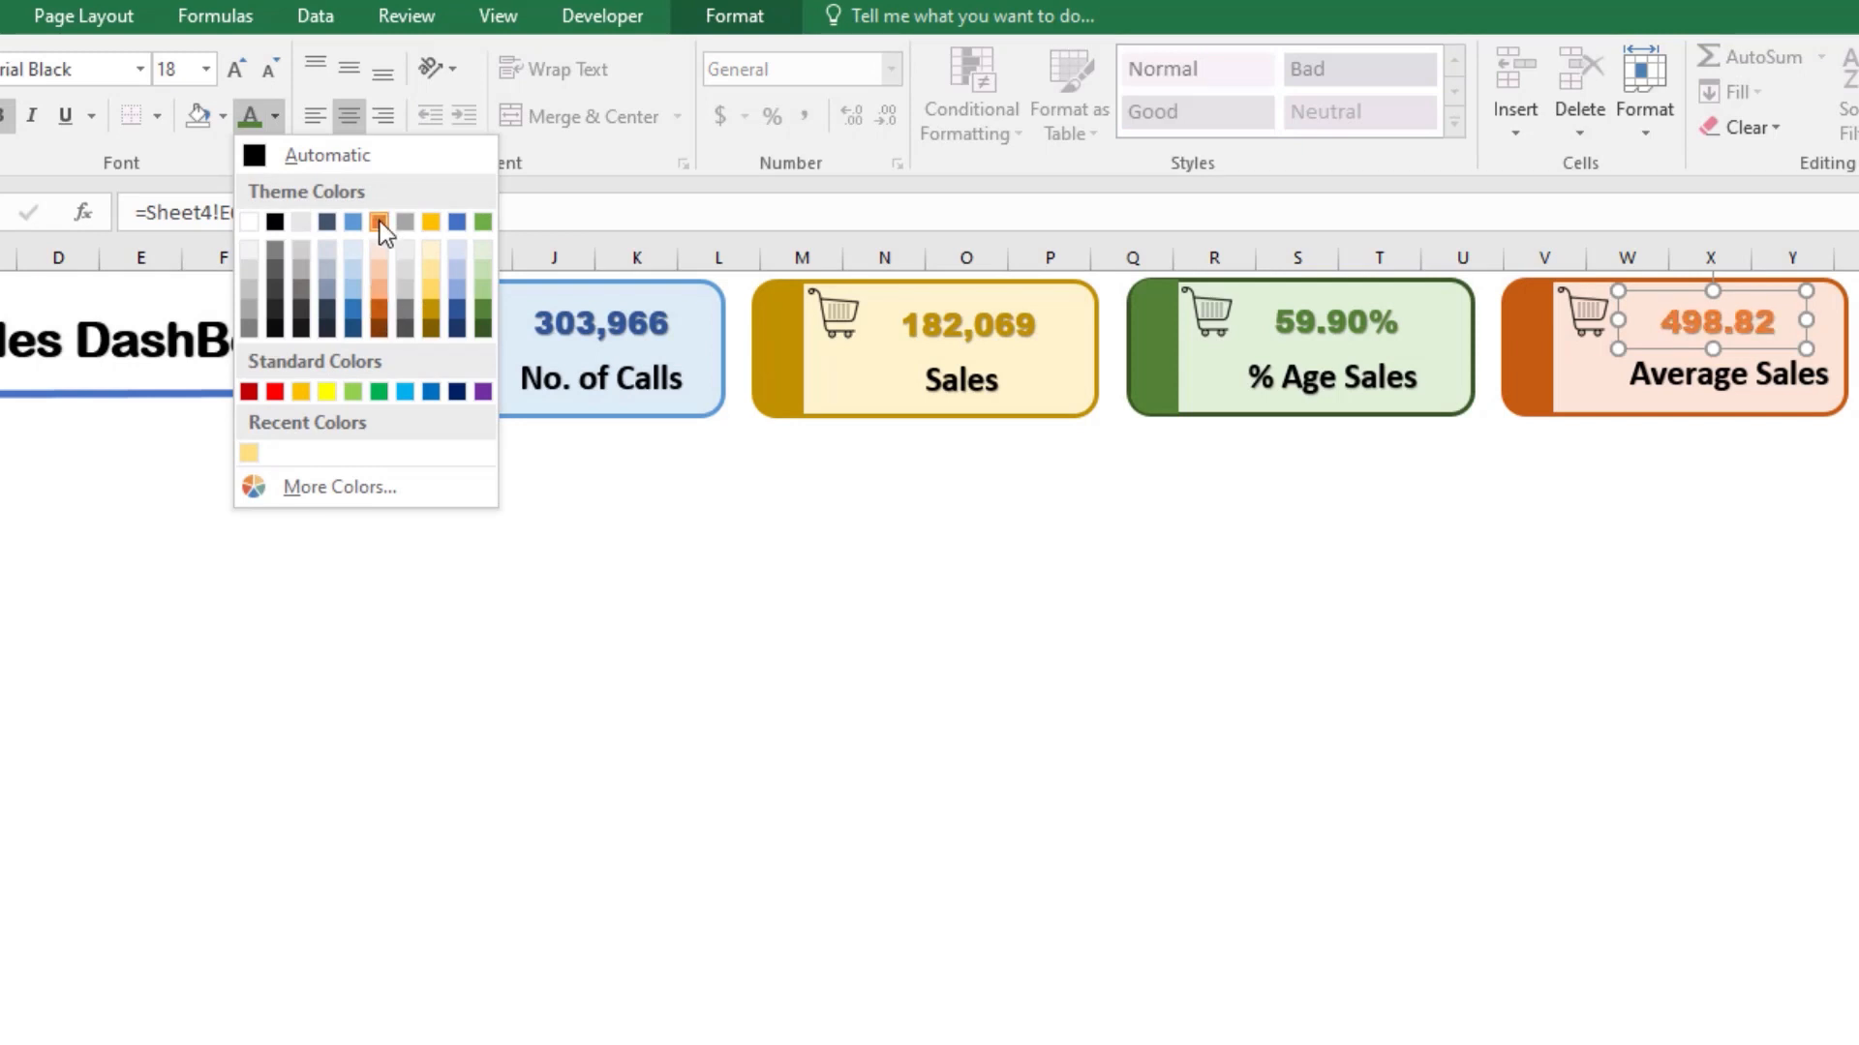
left_click(380, 325)
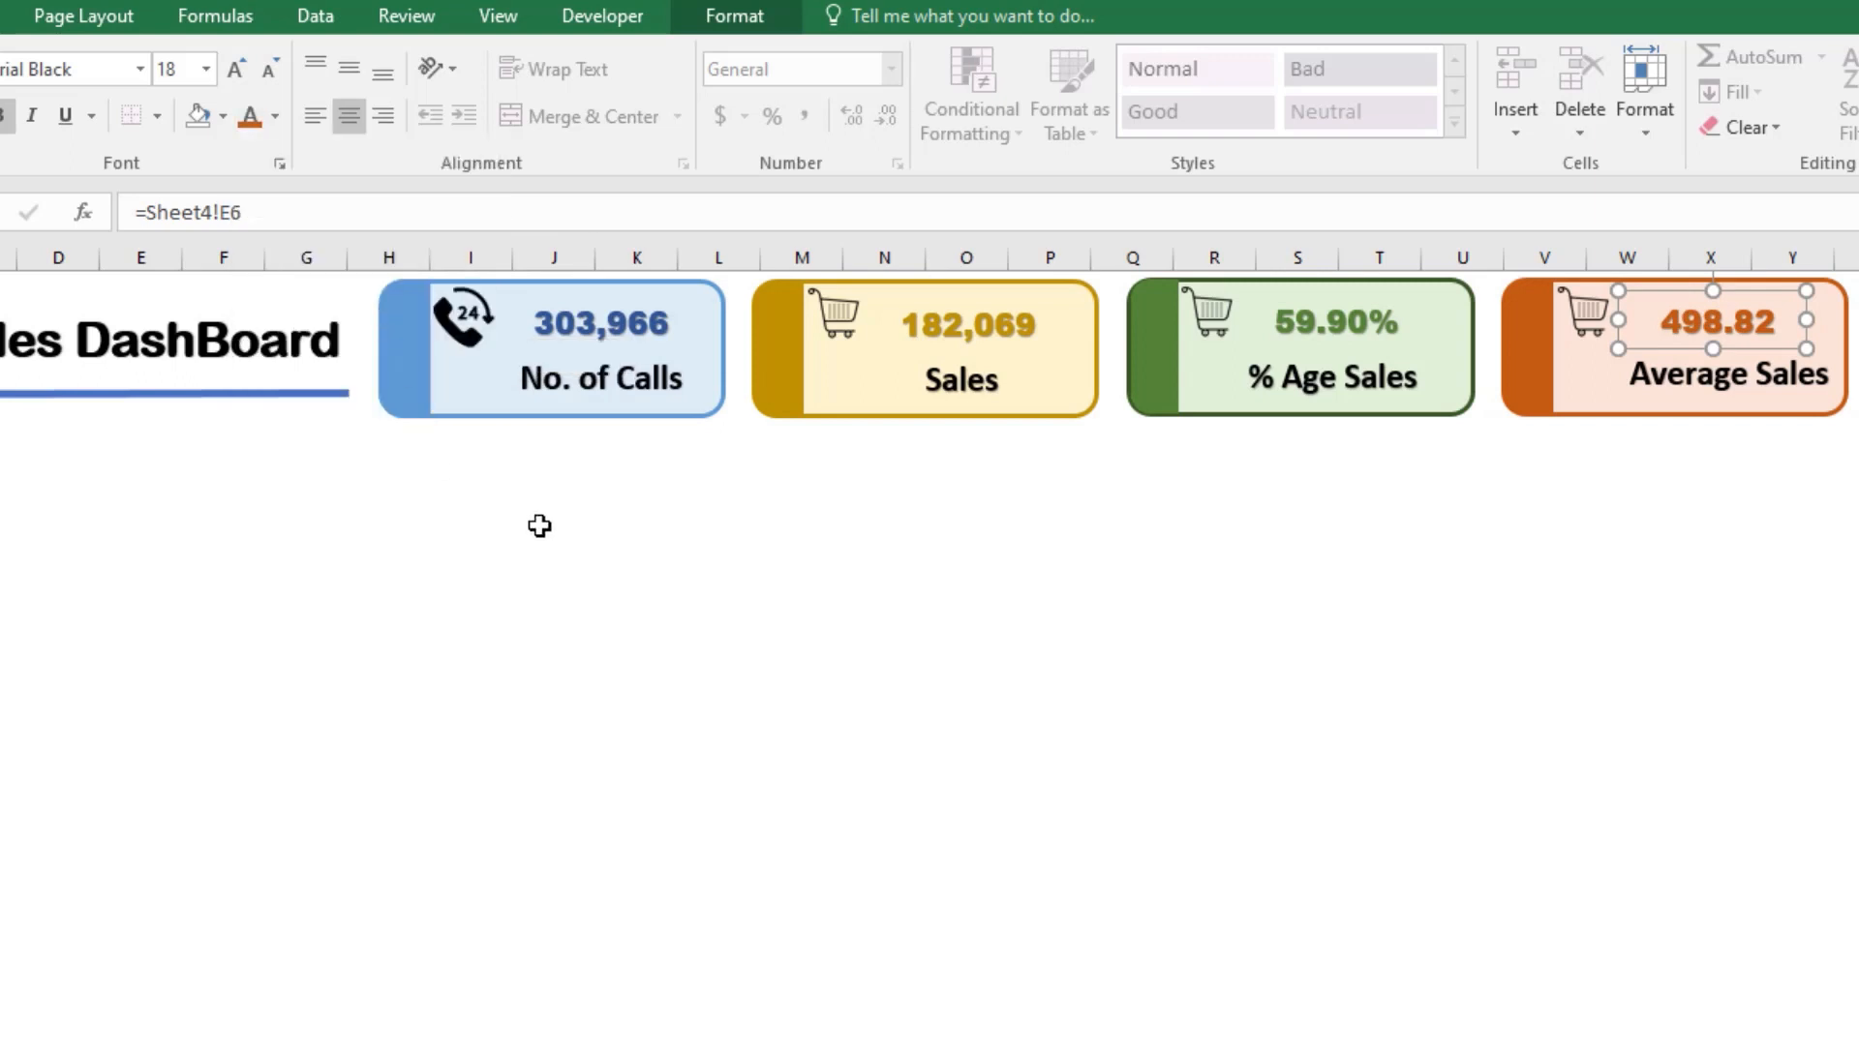
left_click(887, 620)
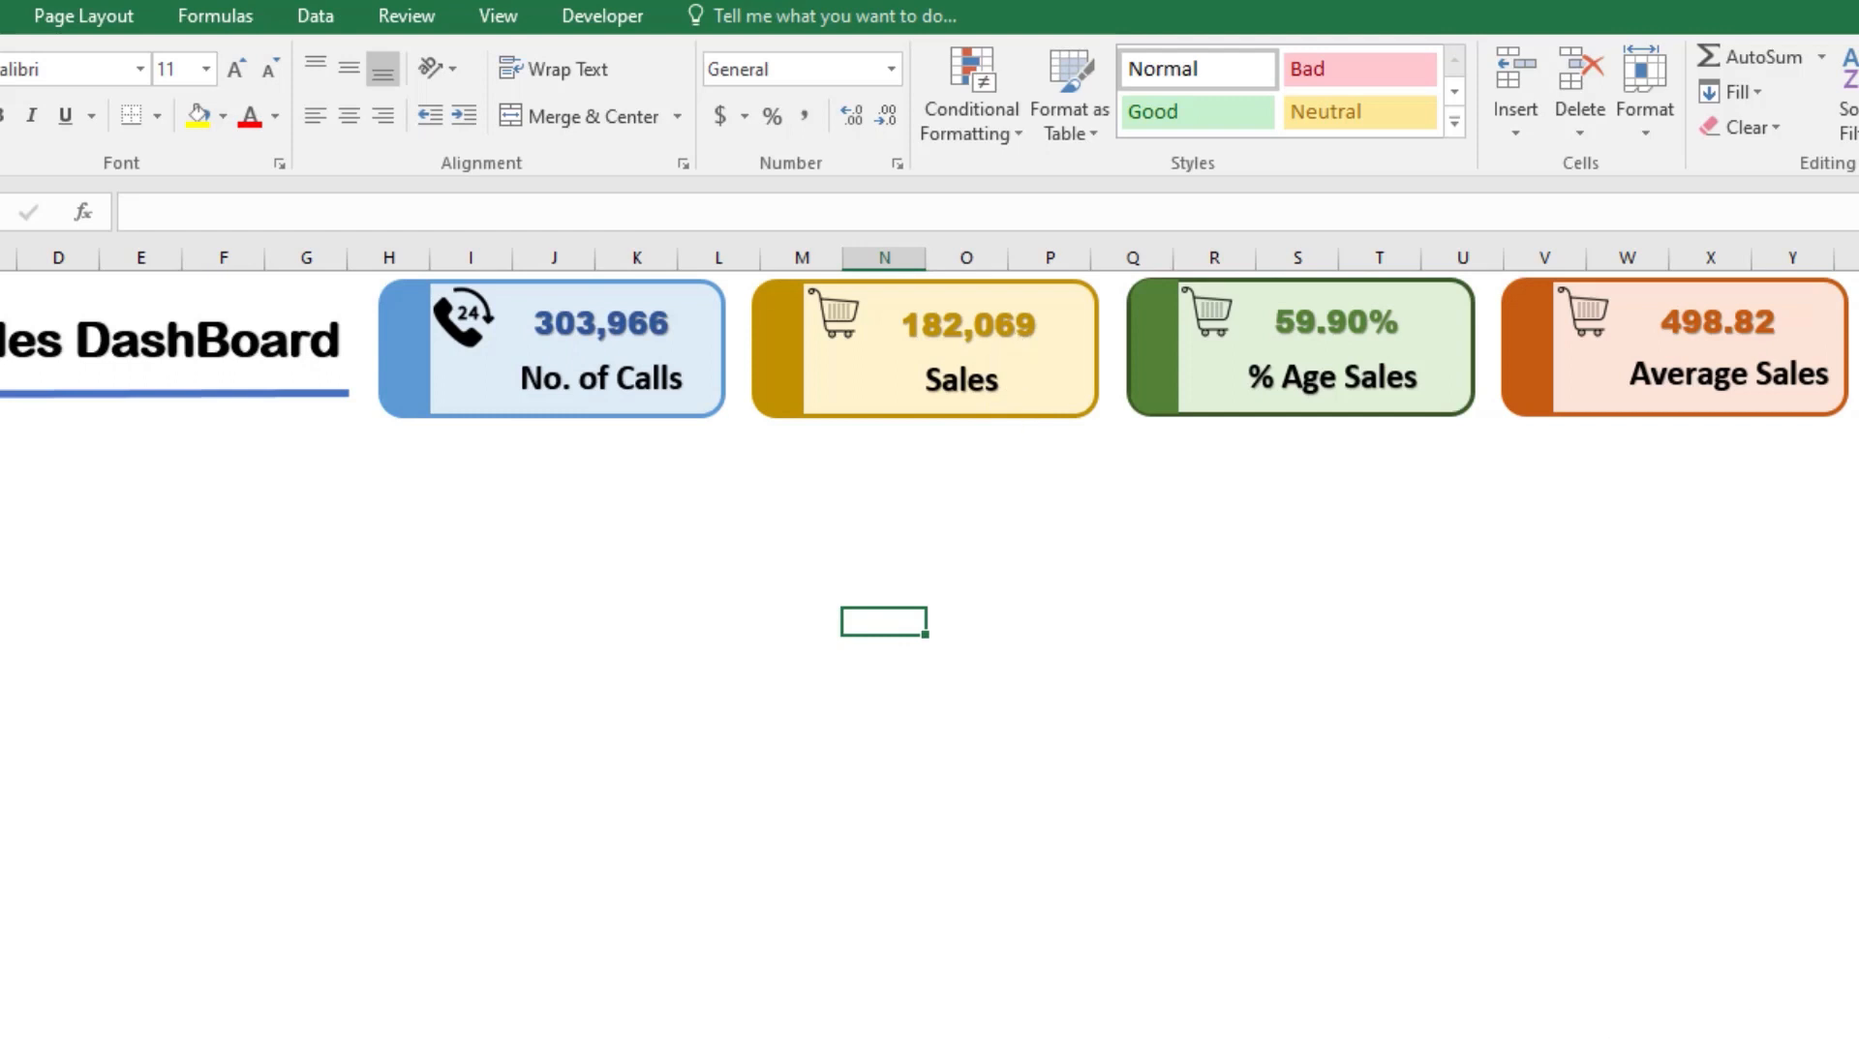
Step: Nudge the orange card's label and total slightly toward its icon, and group both with the icon and card
left_click(1681, 372)
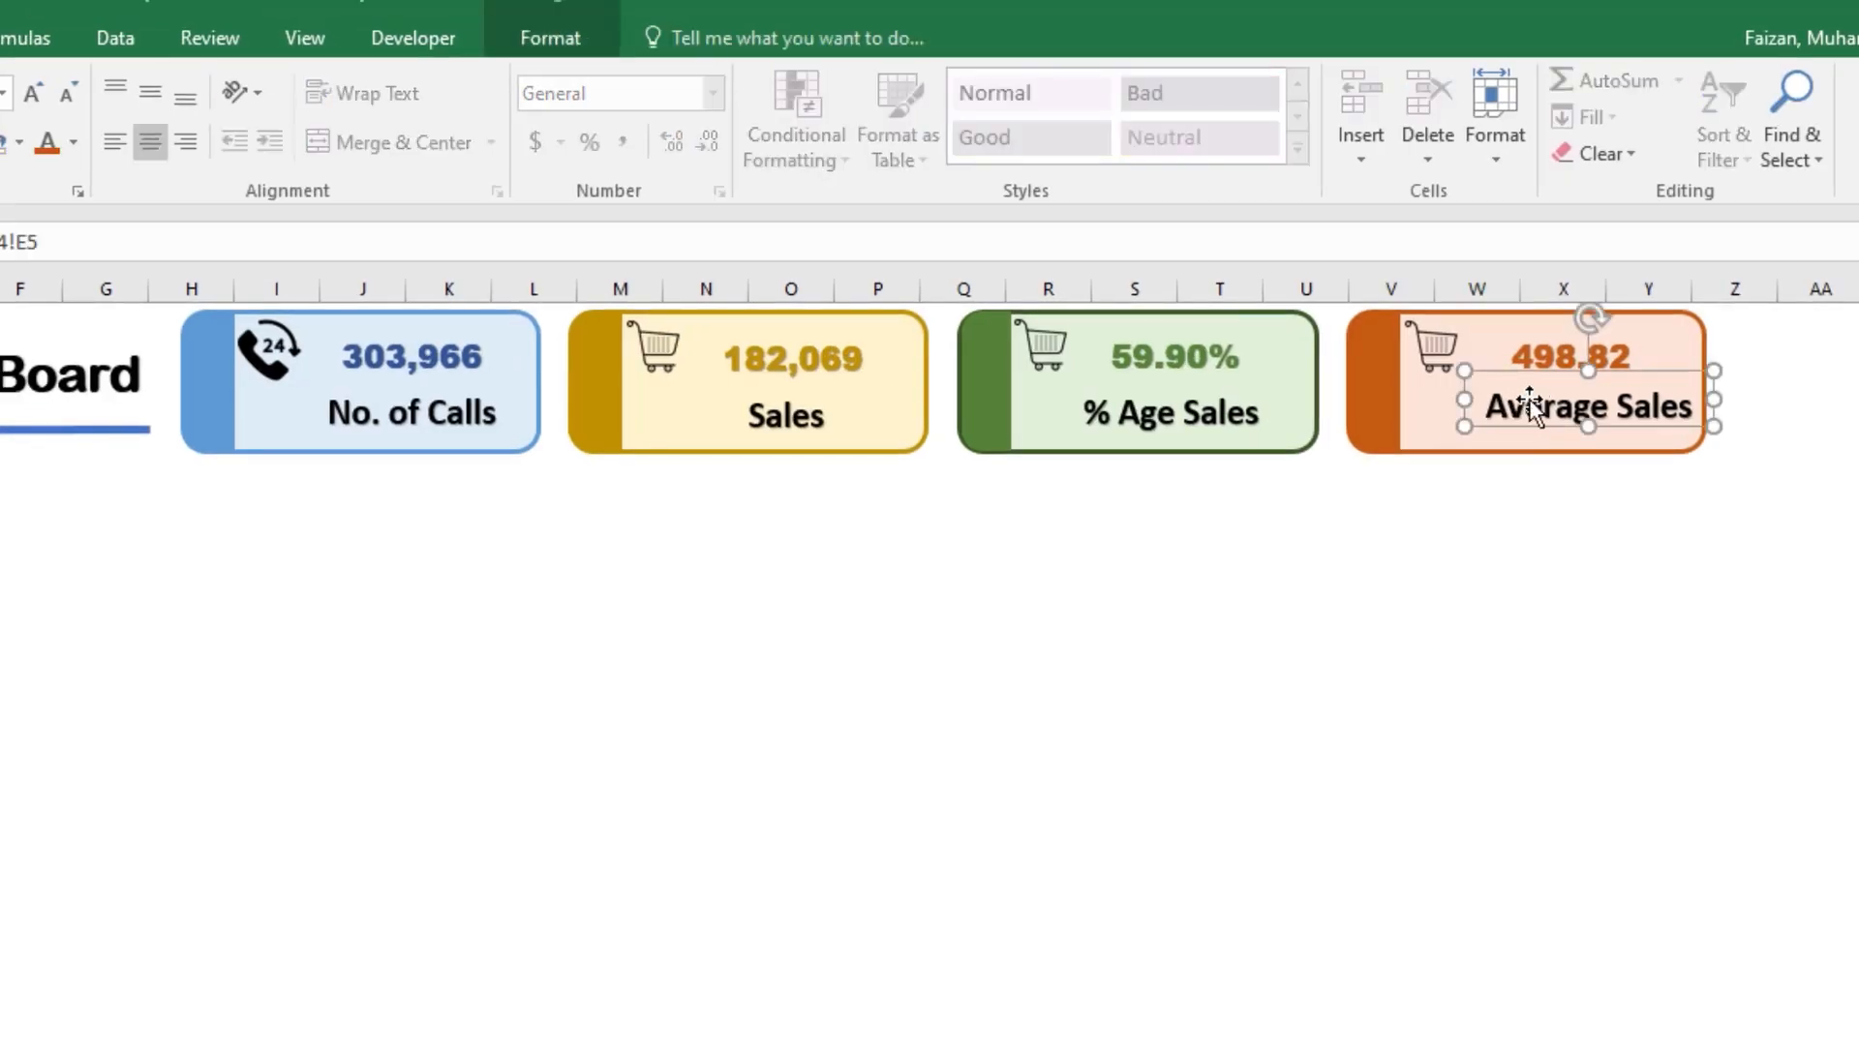
left_click_drag(1530, 400, 1546, 356)
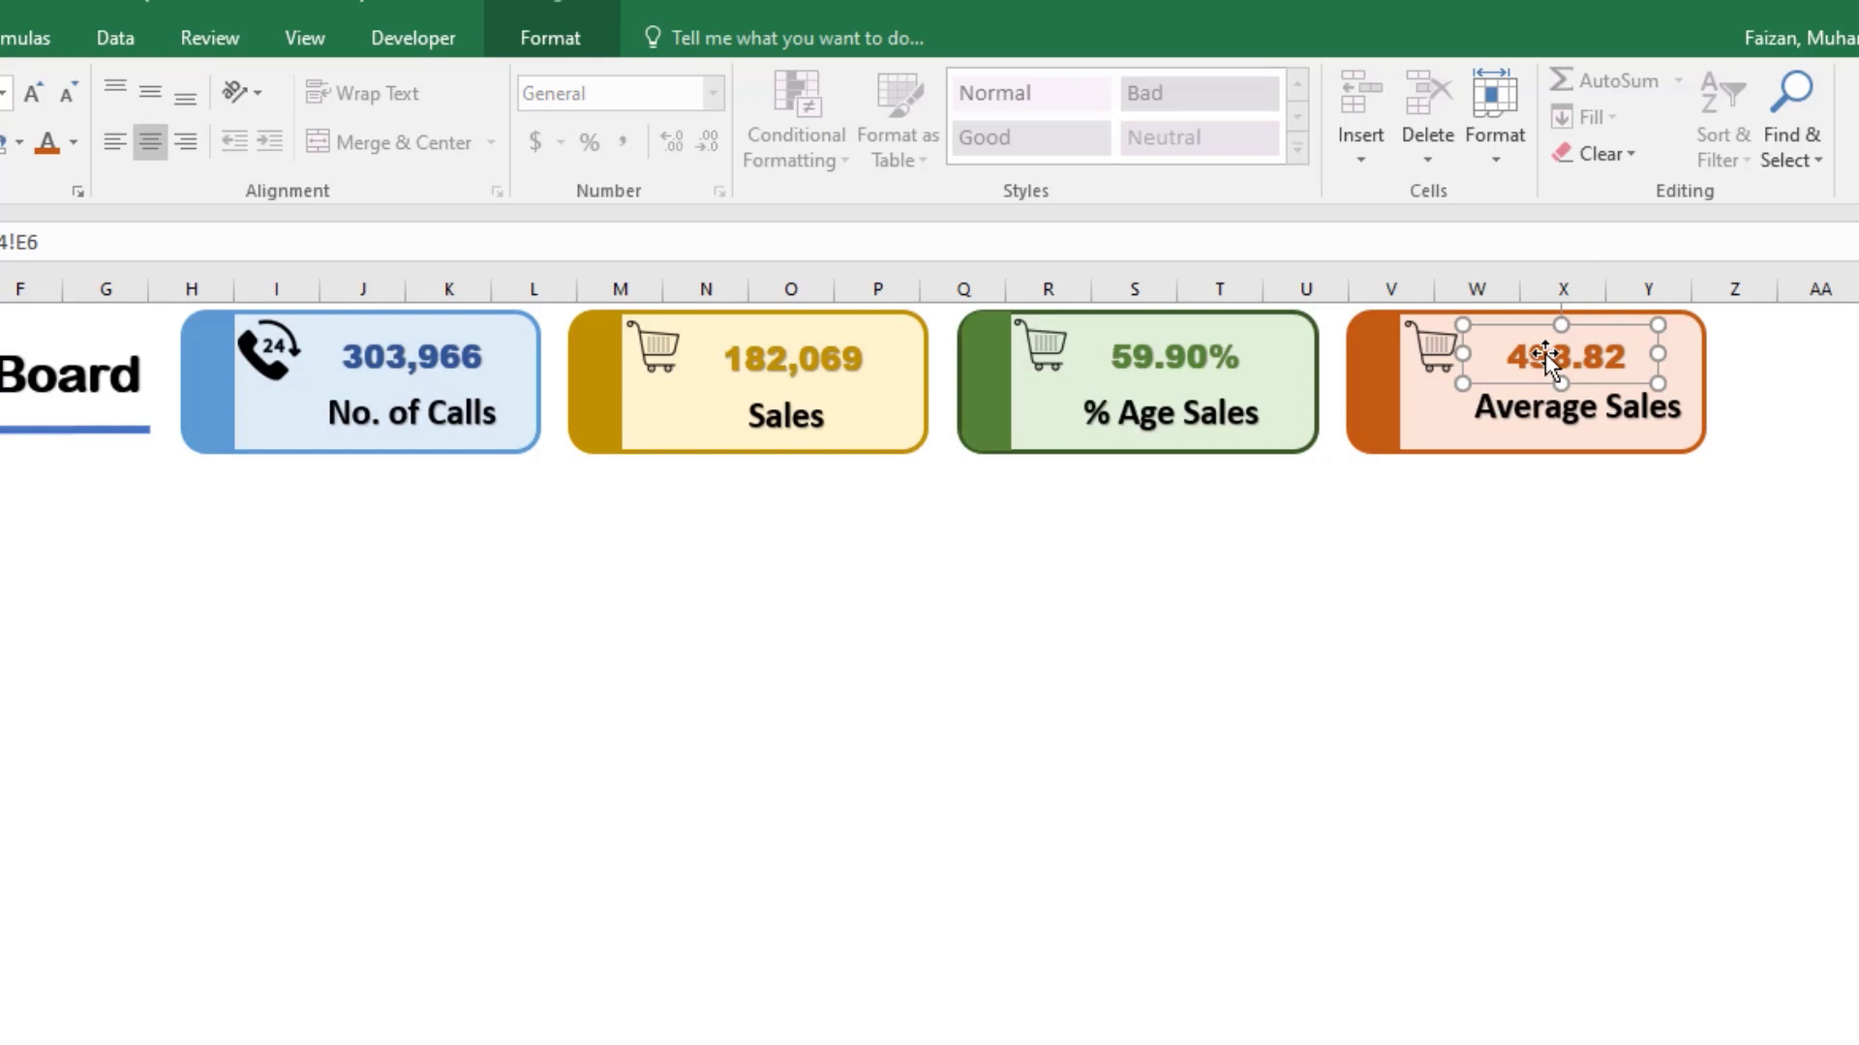
left_click(1549, 405, "ctrl")
left_click(1436, 351, "ctrl")
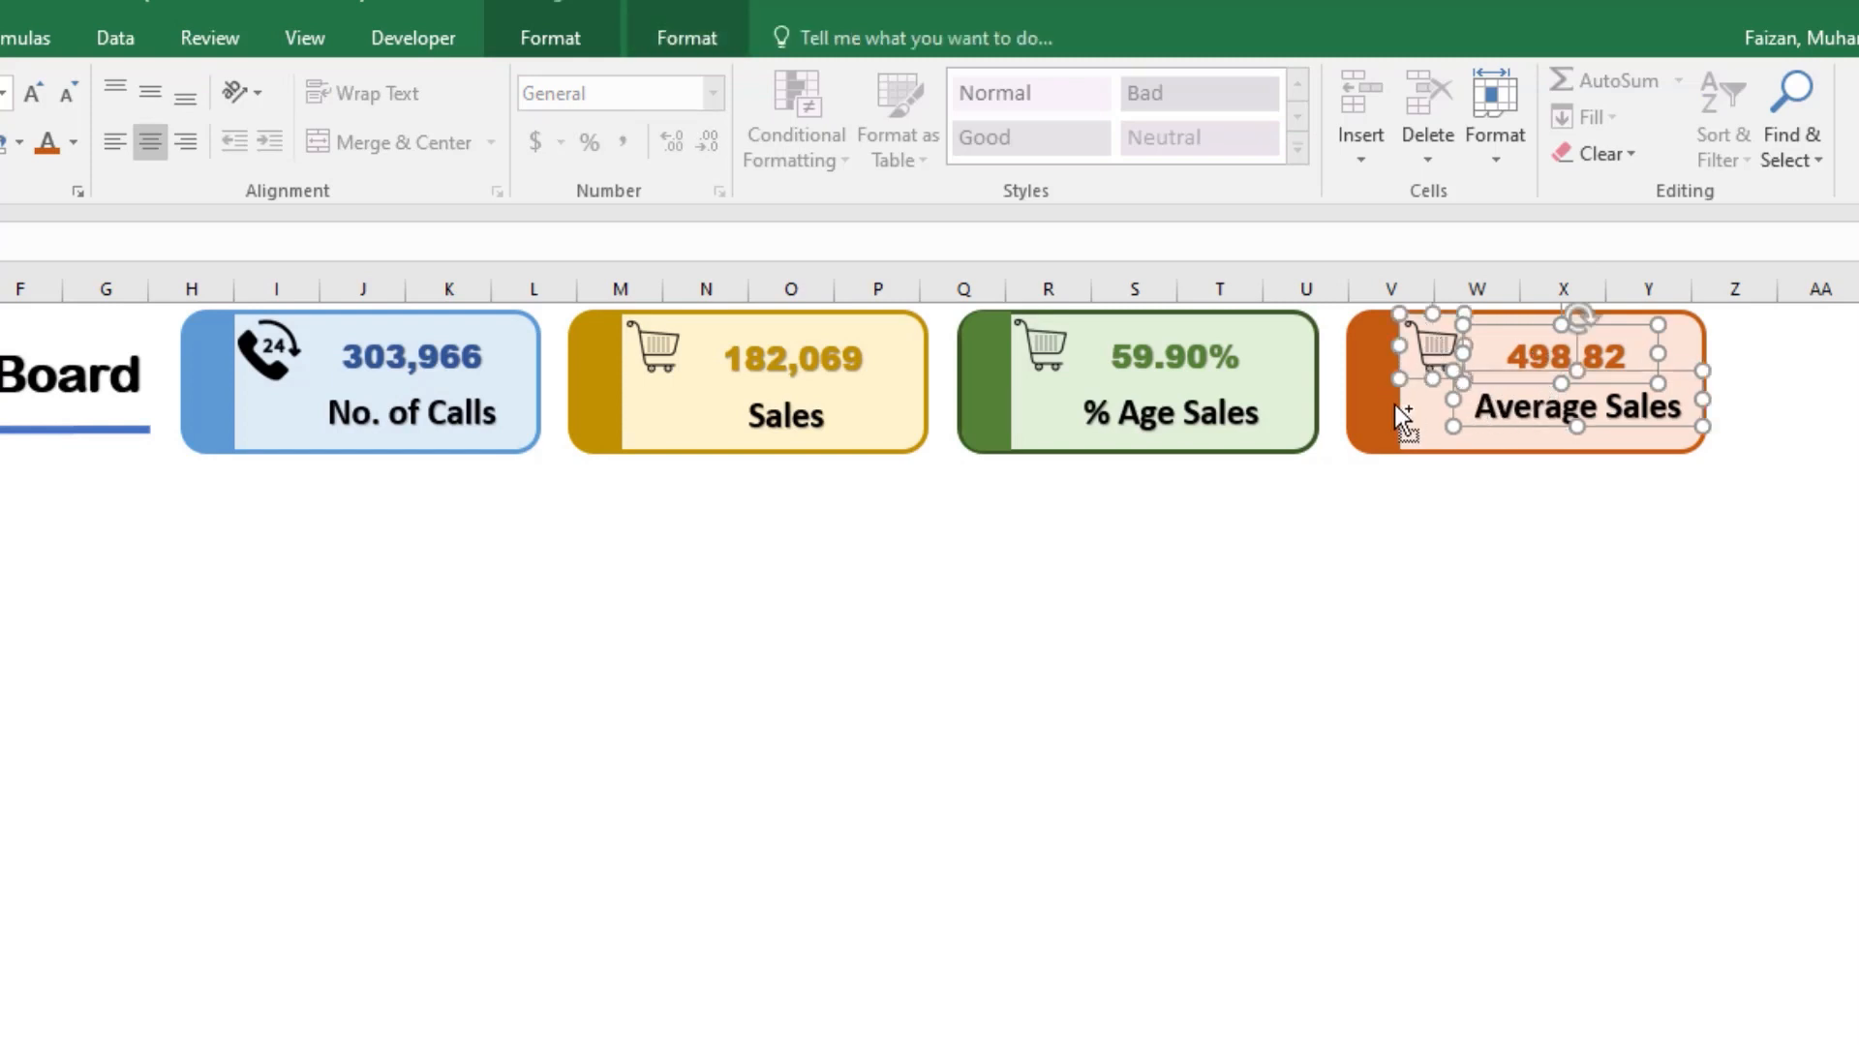
left_click(1421, 423, "ctrl")
right_click(1421, 423)
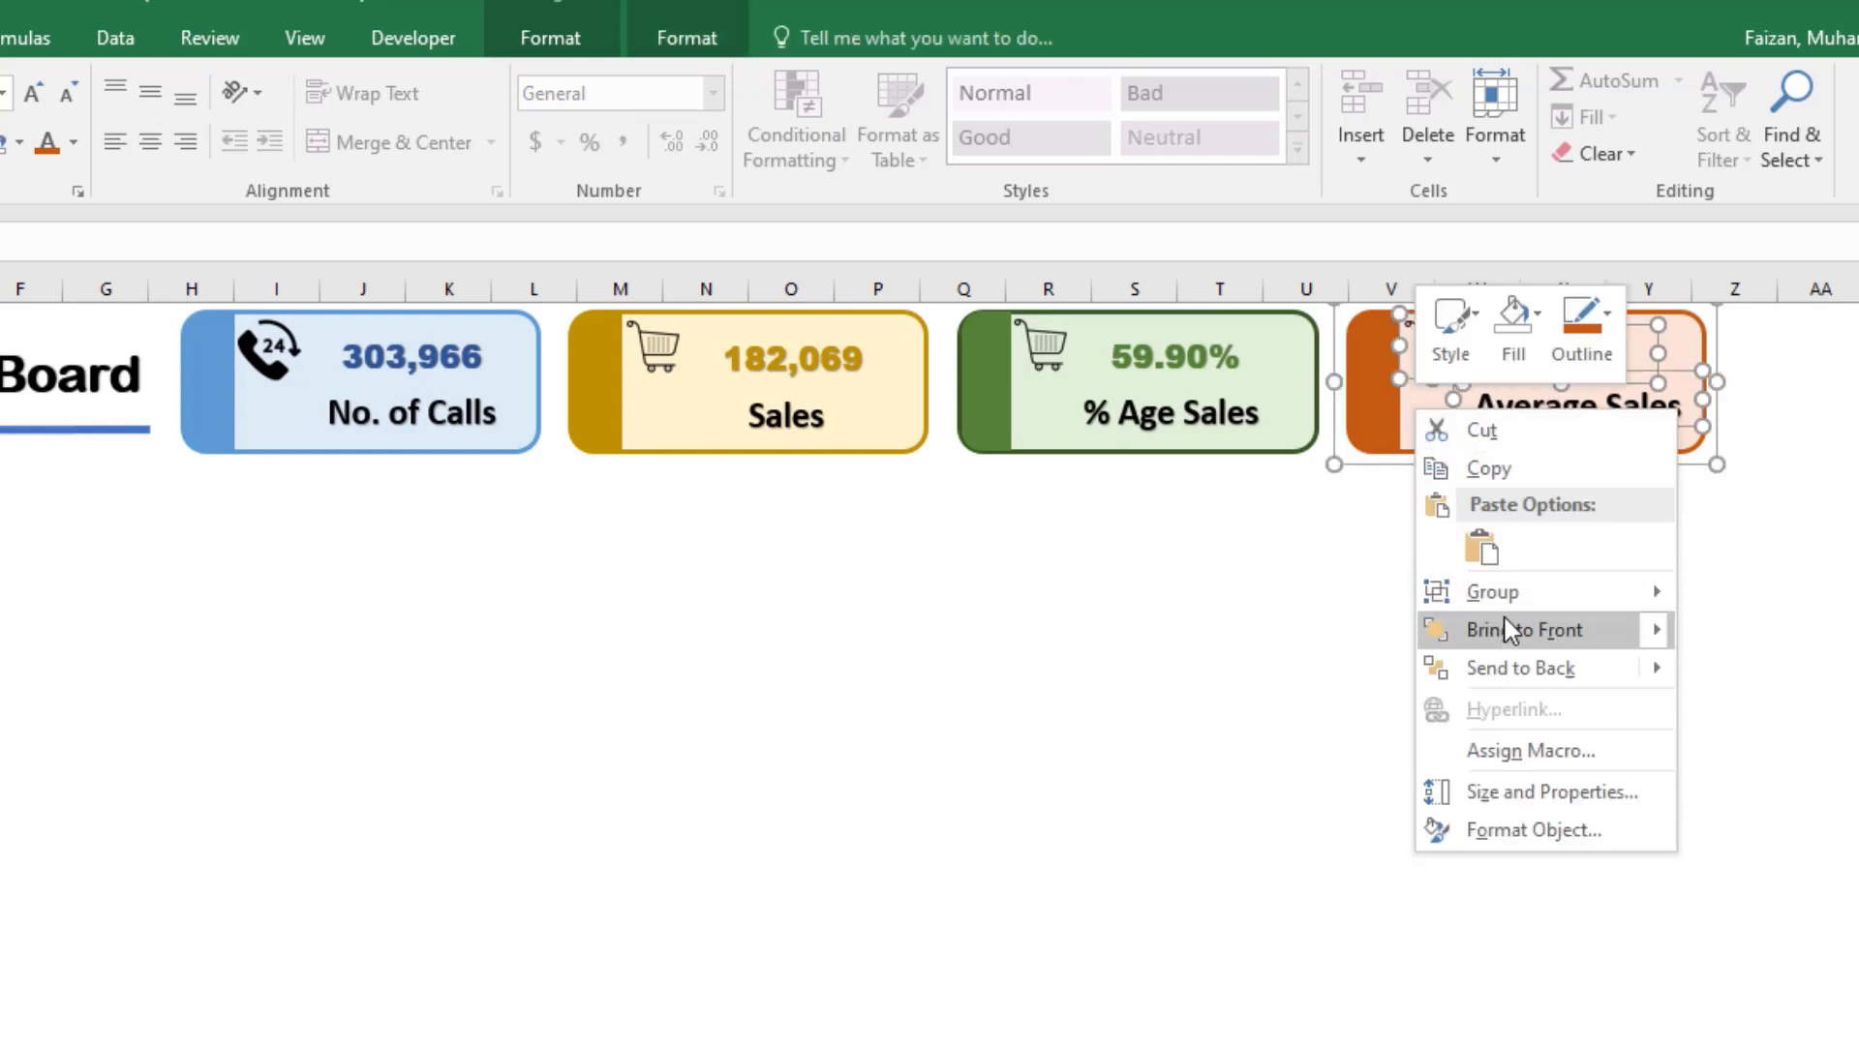
mouse_move(1546, 605)
left_click(1757, 592)
left_click(1476, 666)
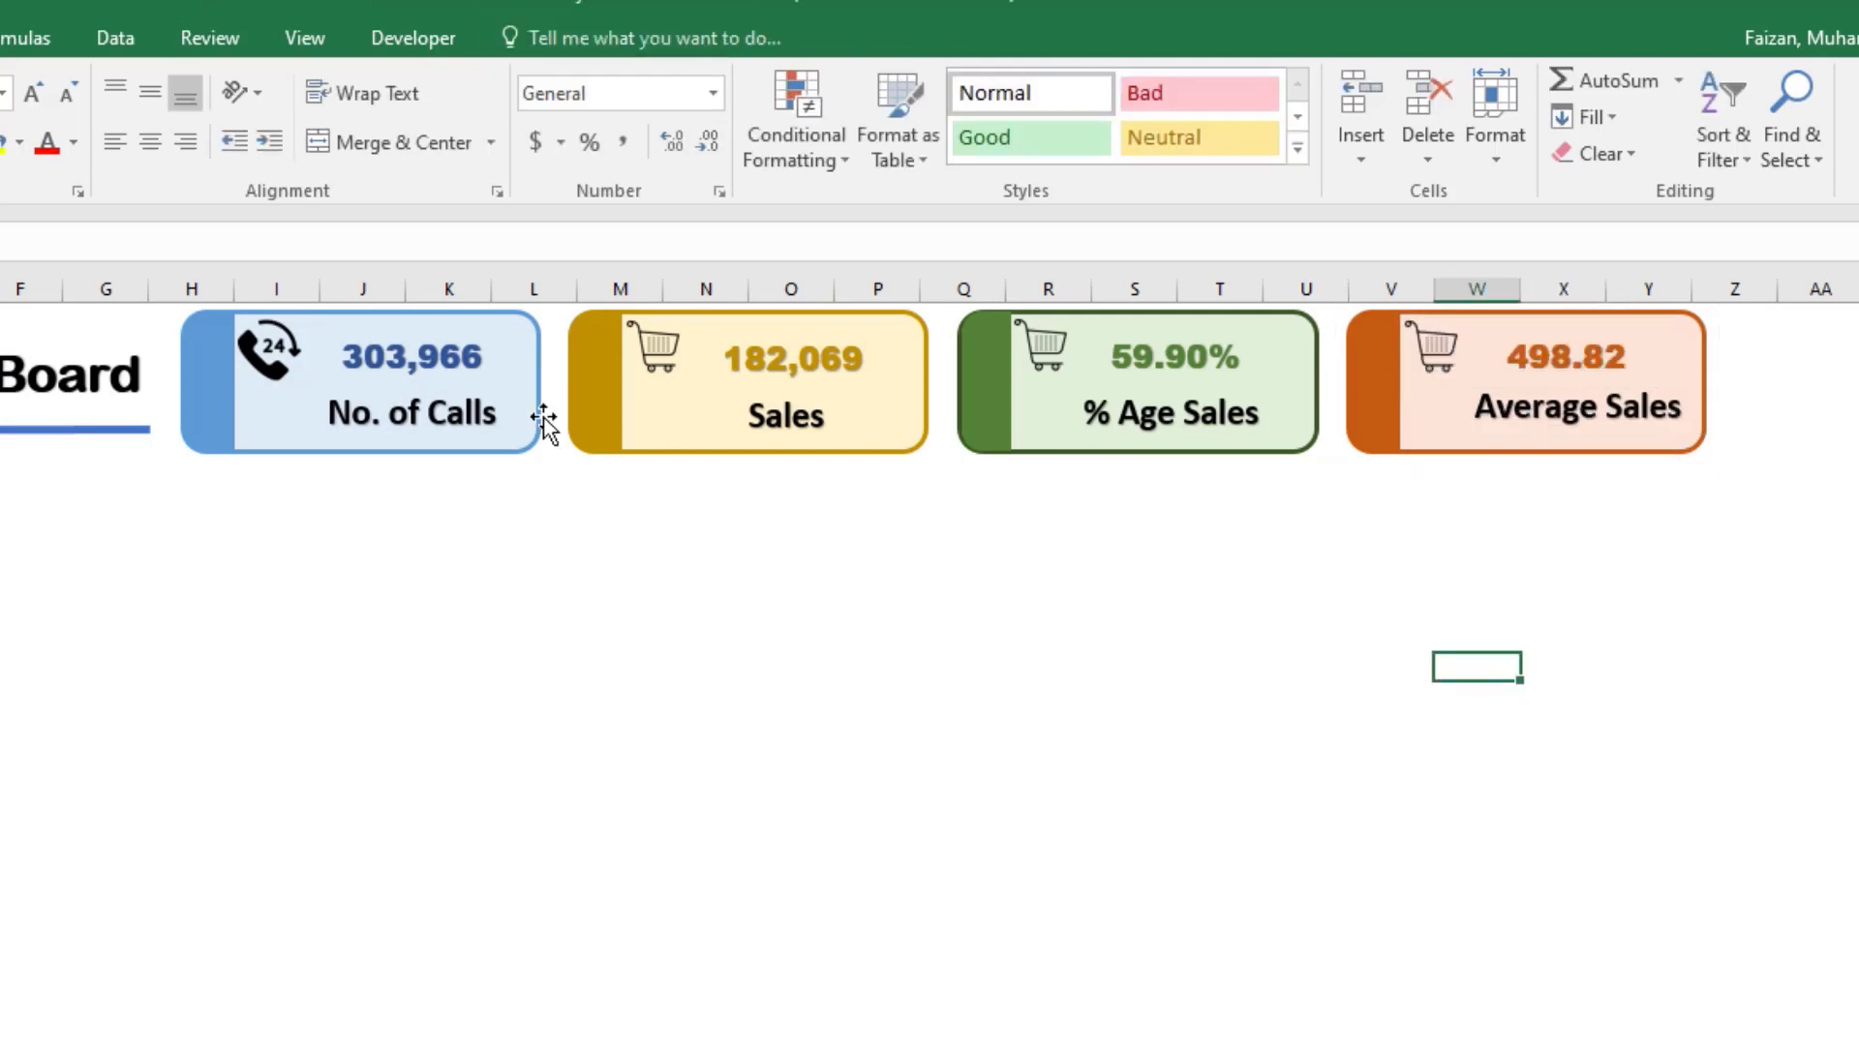
Step: Select all four cards together and align them with one another in a single row
left_click(504, 443)
left_click(718, 424, "ctrl")
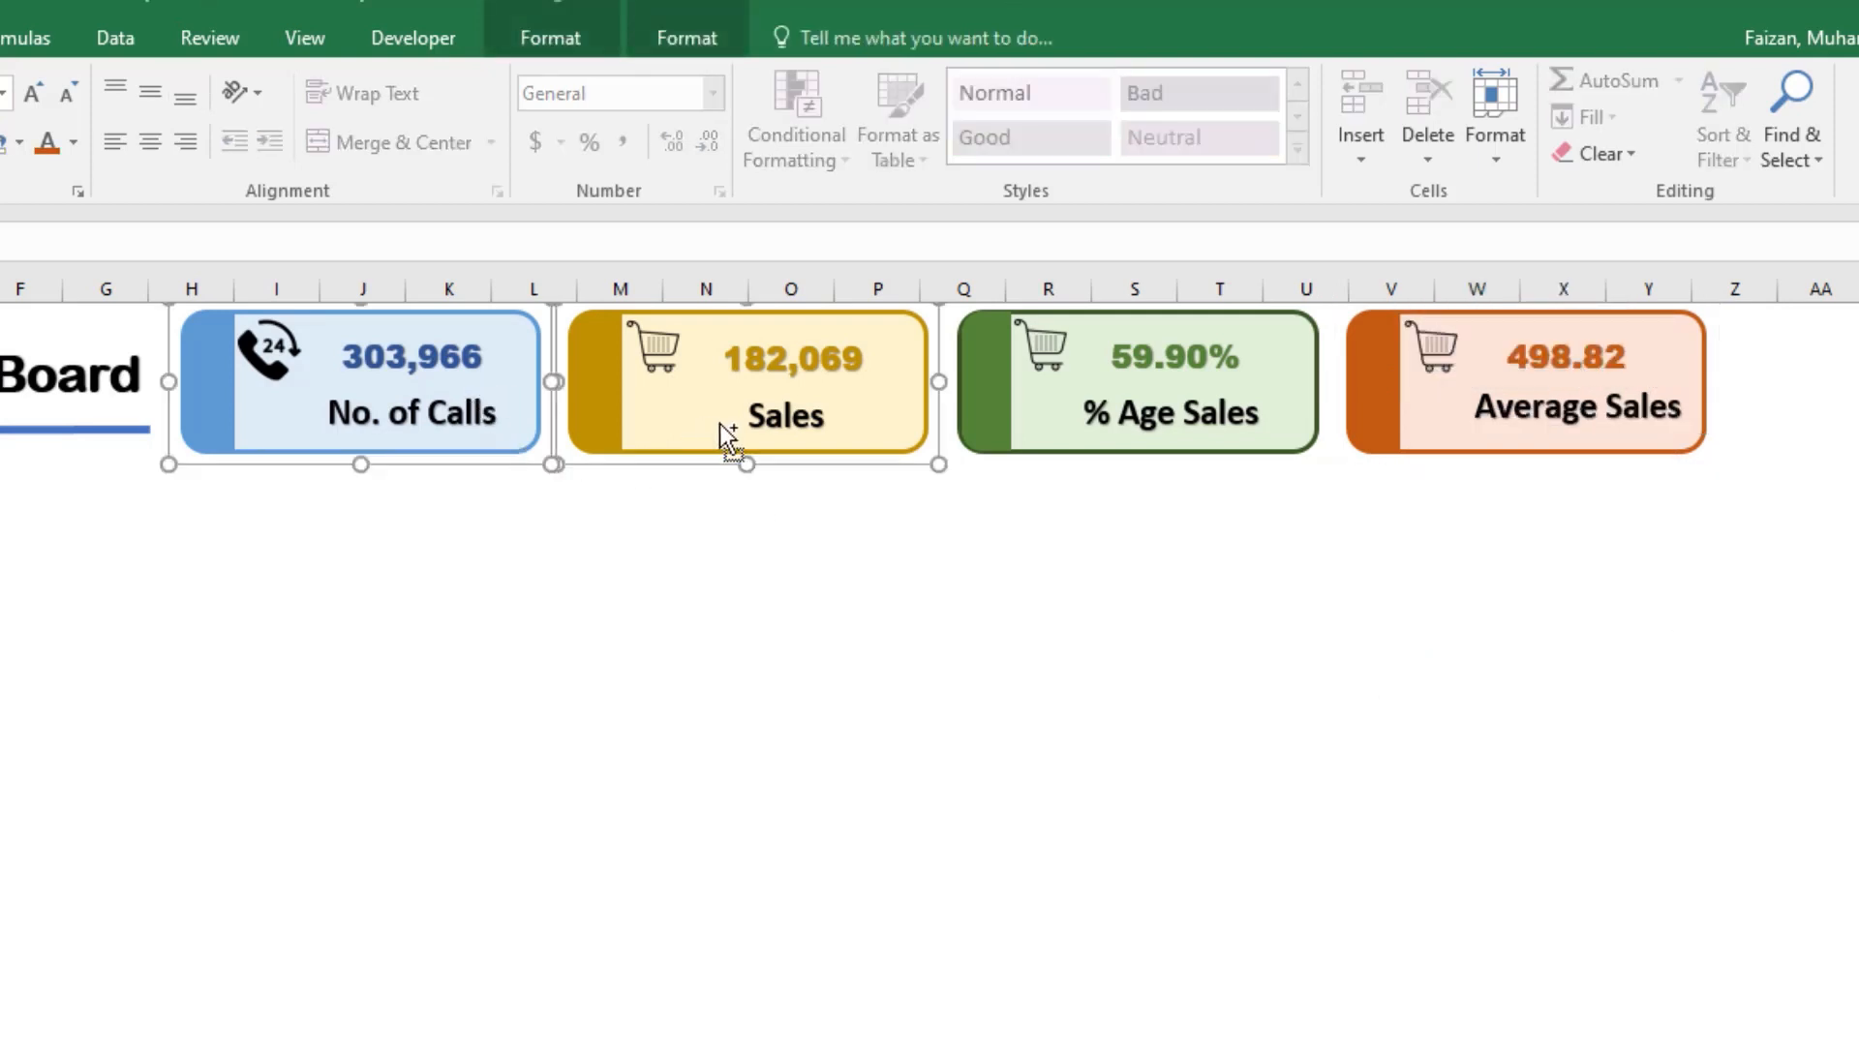
left_click(1064, 426, "ctrl")
left_click(1406, 421, "ctrl")
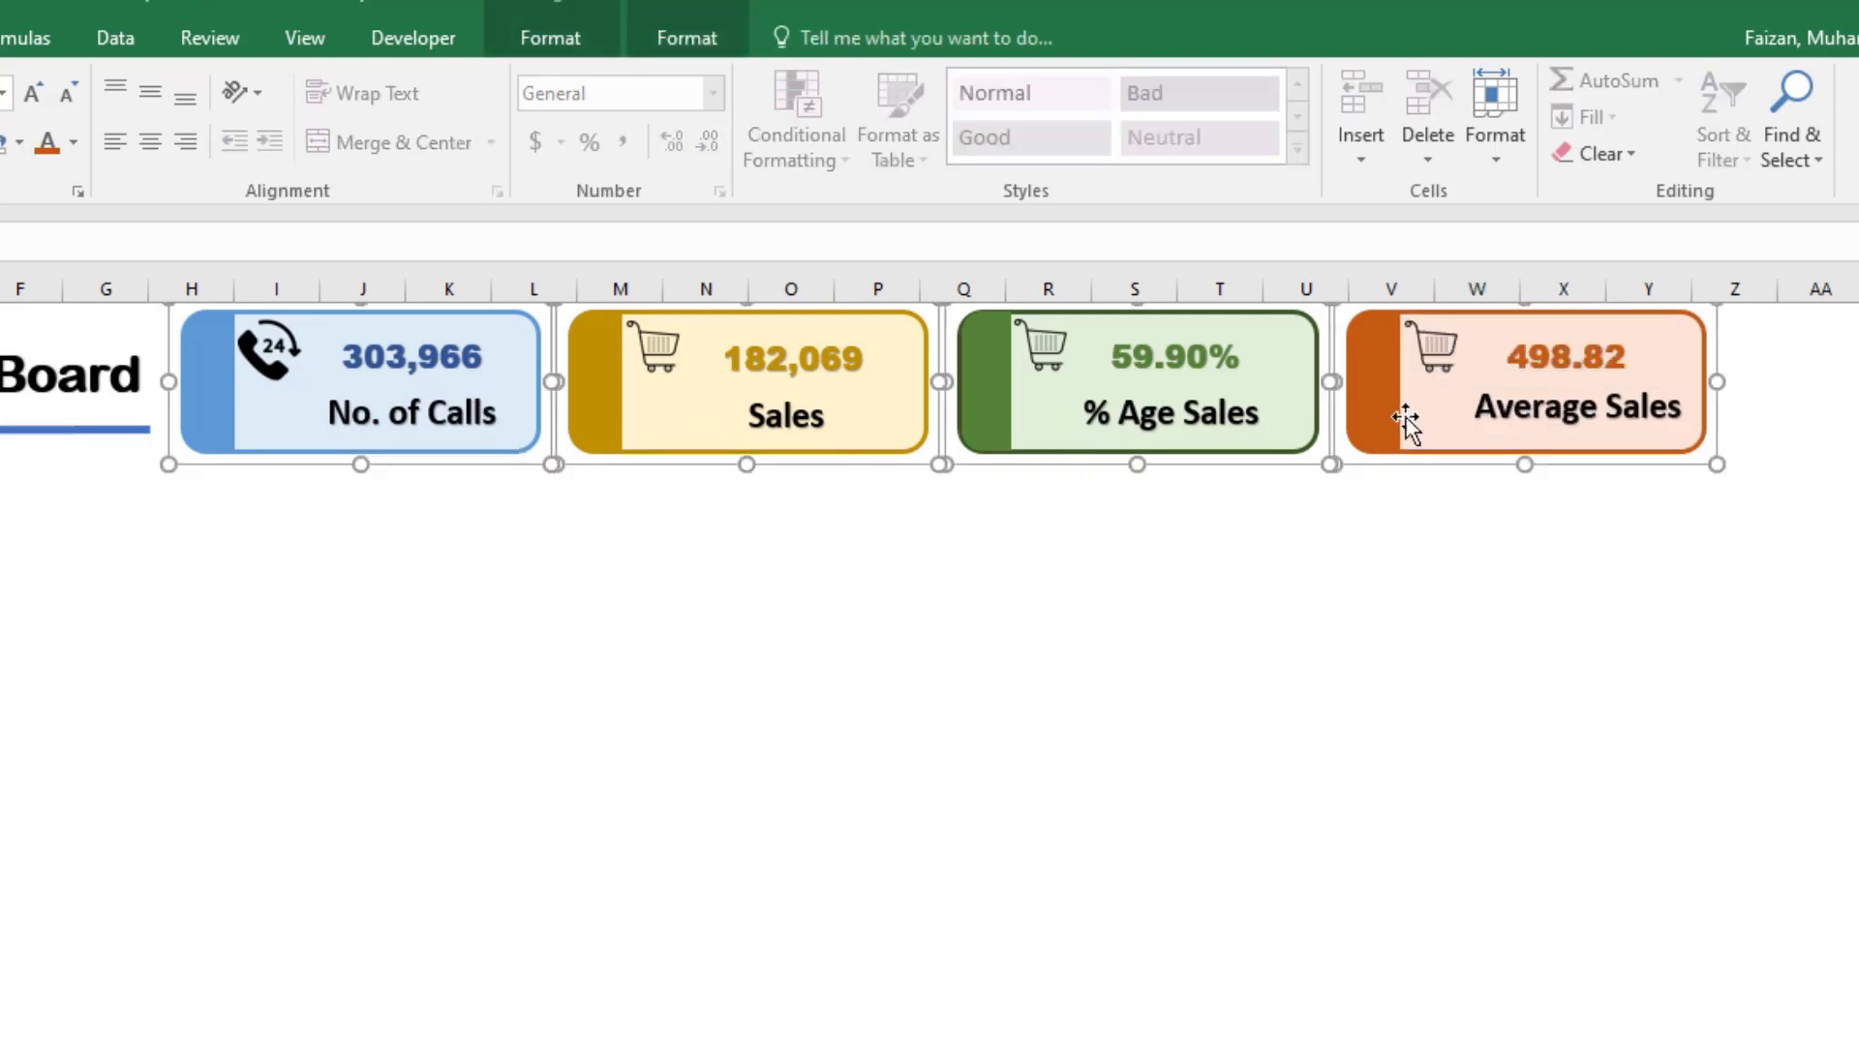
left_click(571, 37)
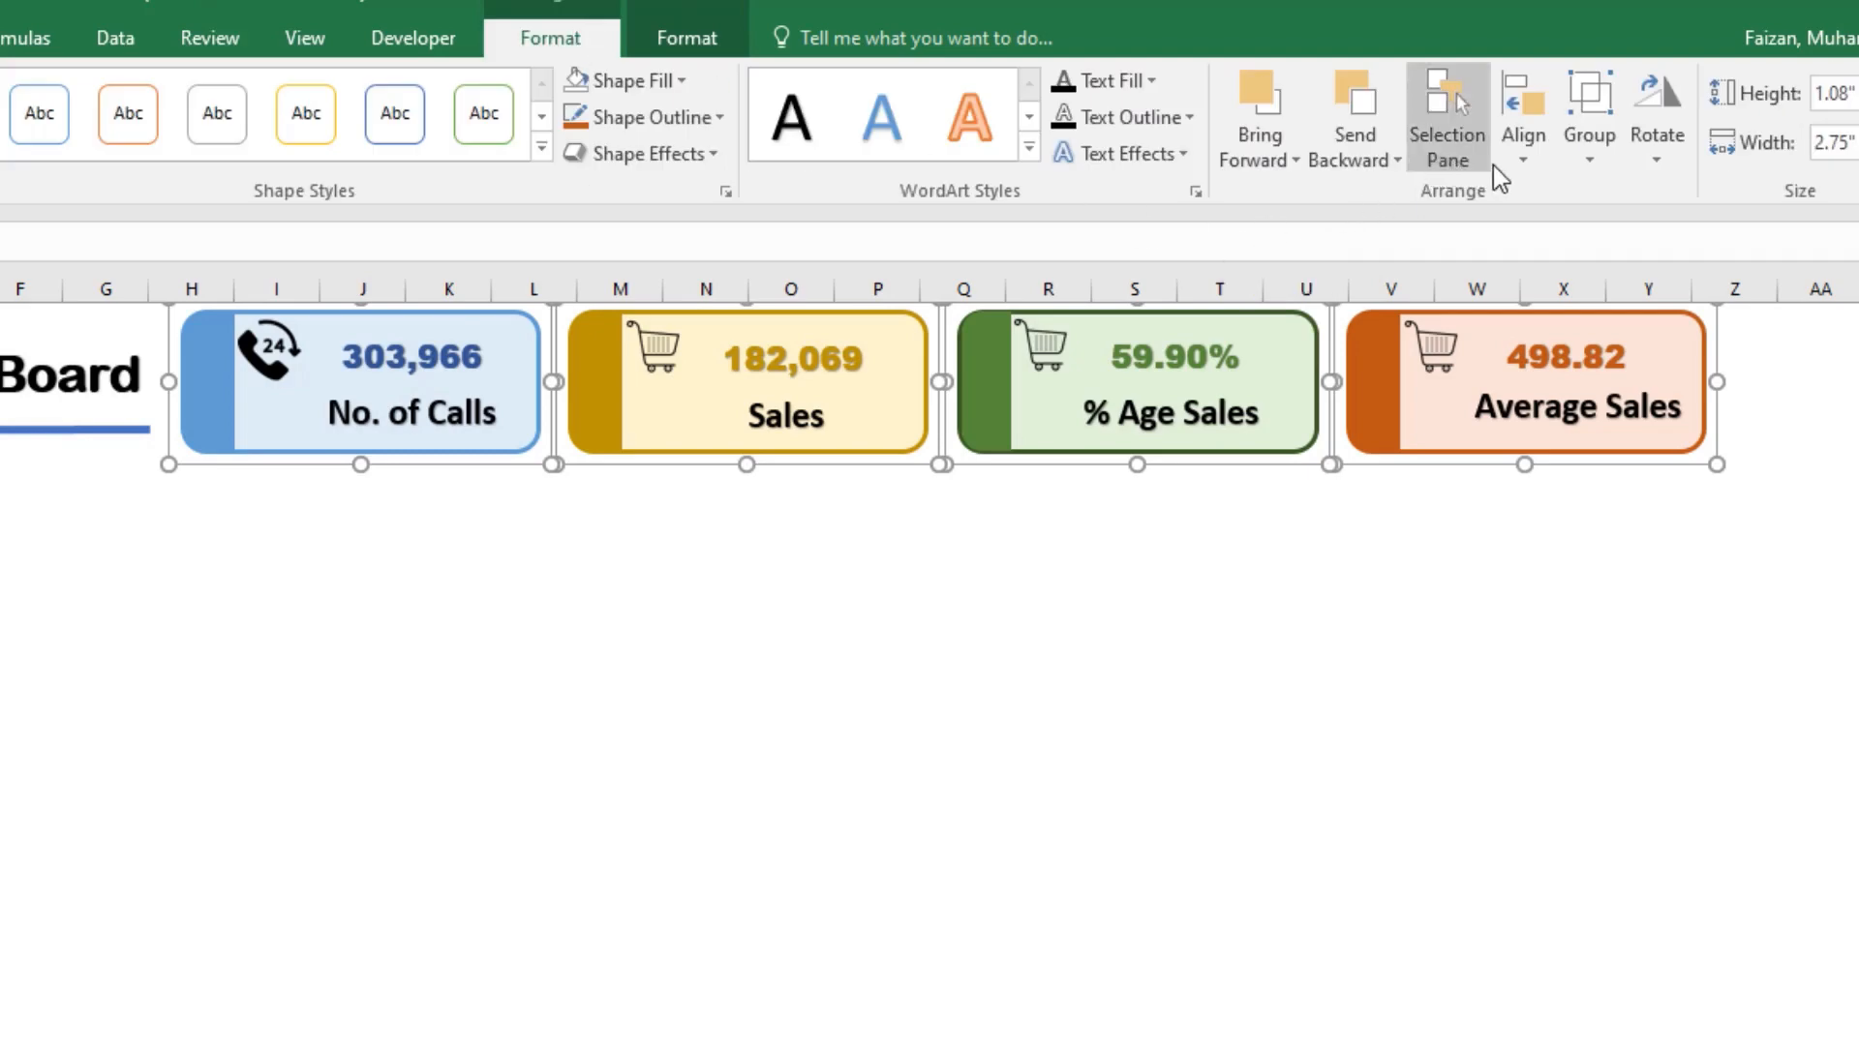
left_click(1518, 159)
left_click(1574, 311)
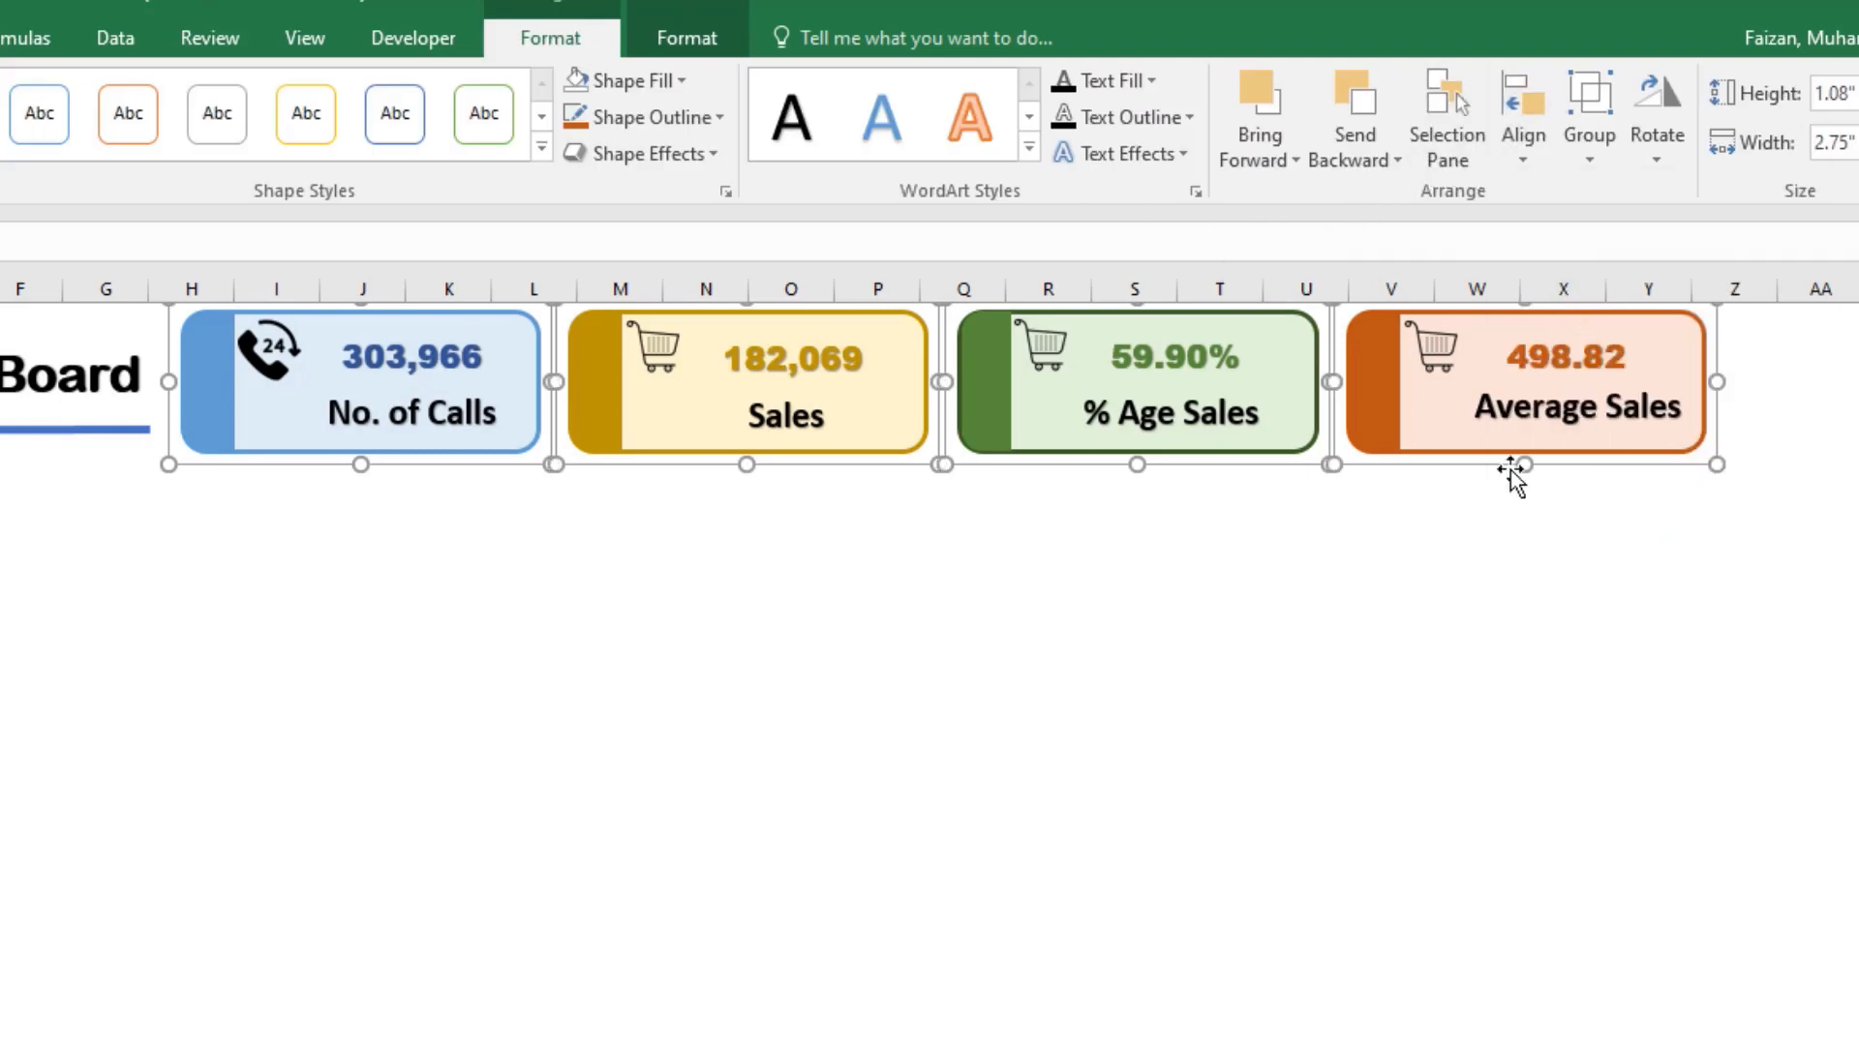
left_click(1424, 684)
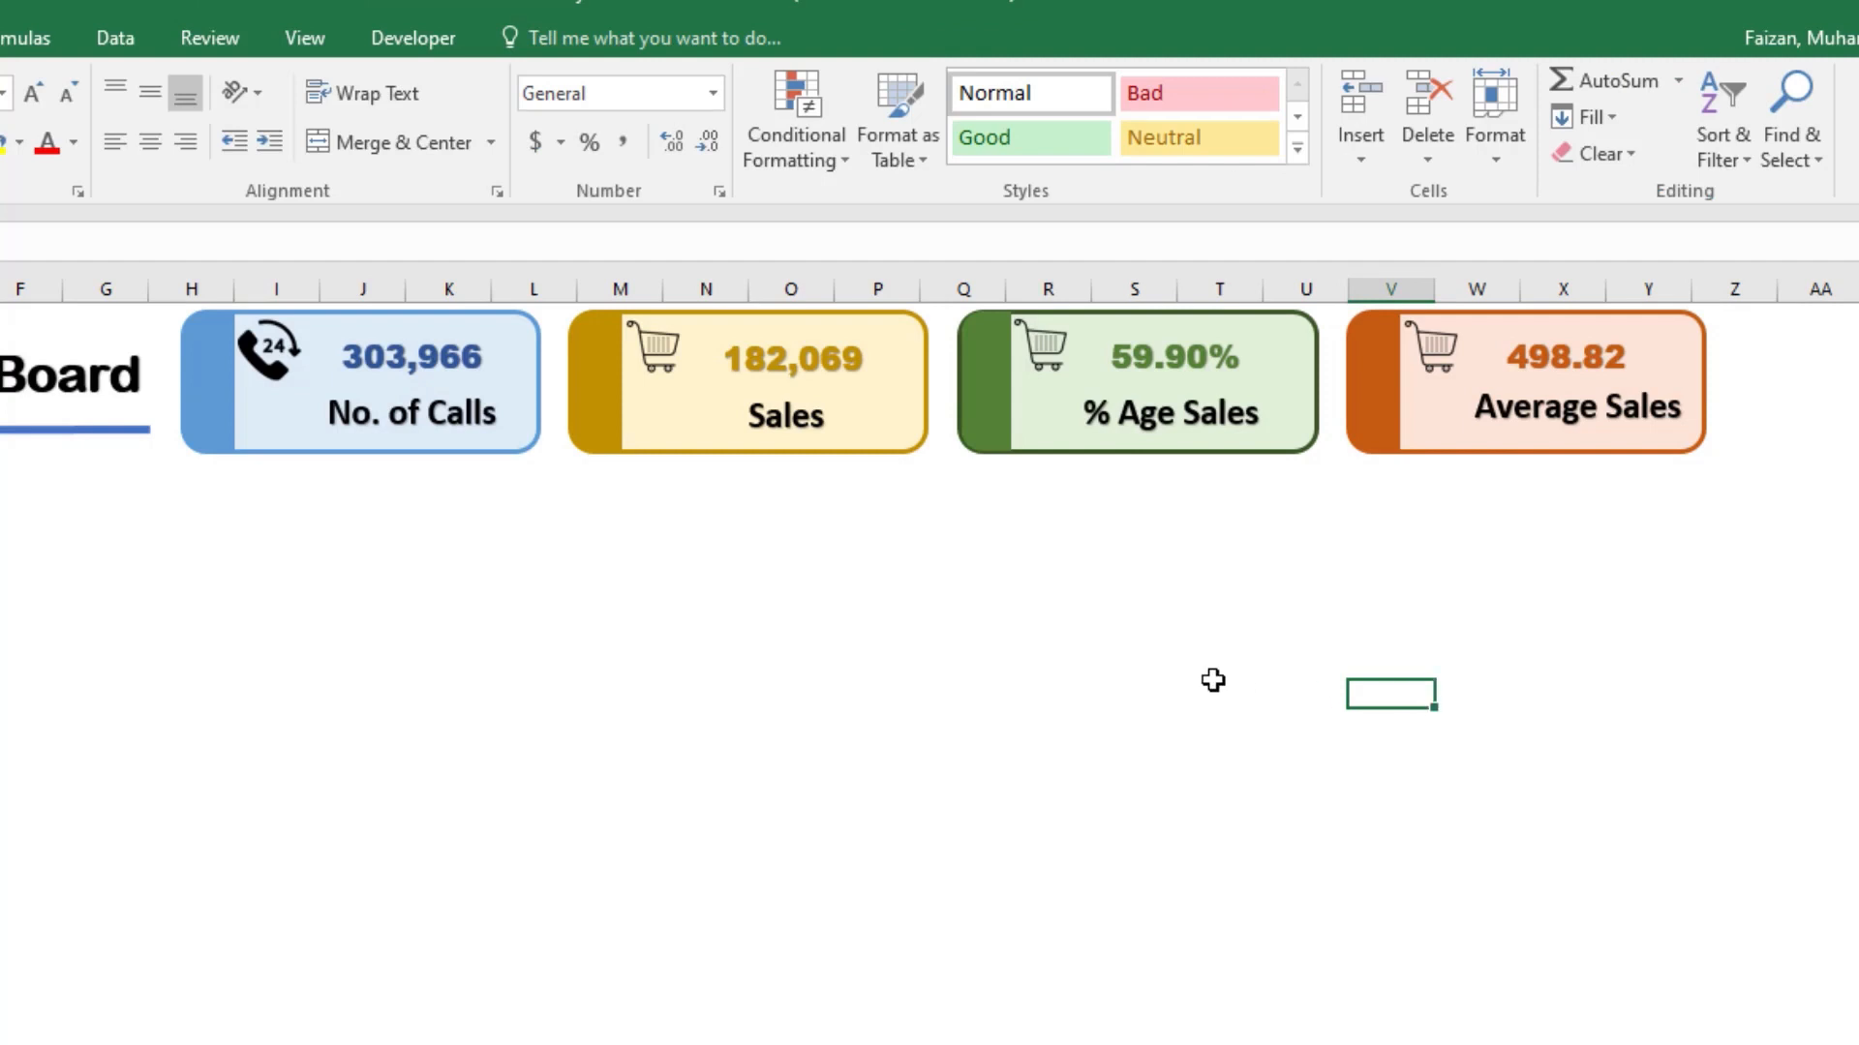
left_click(271, 623)
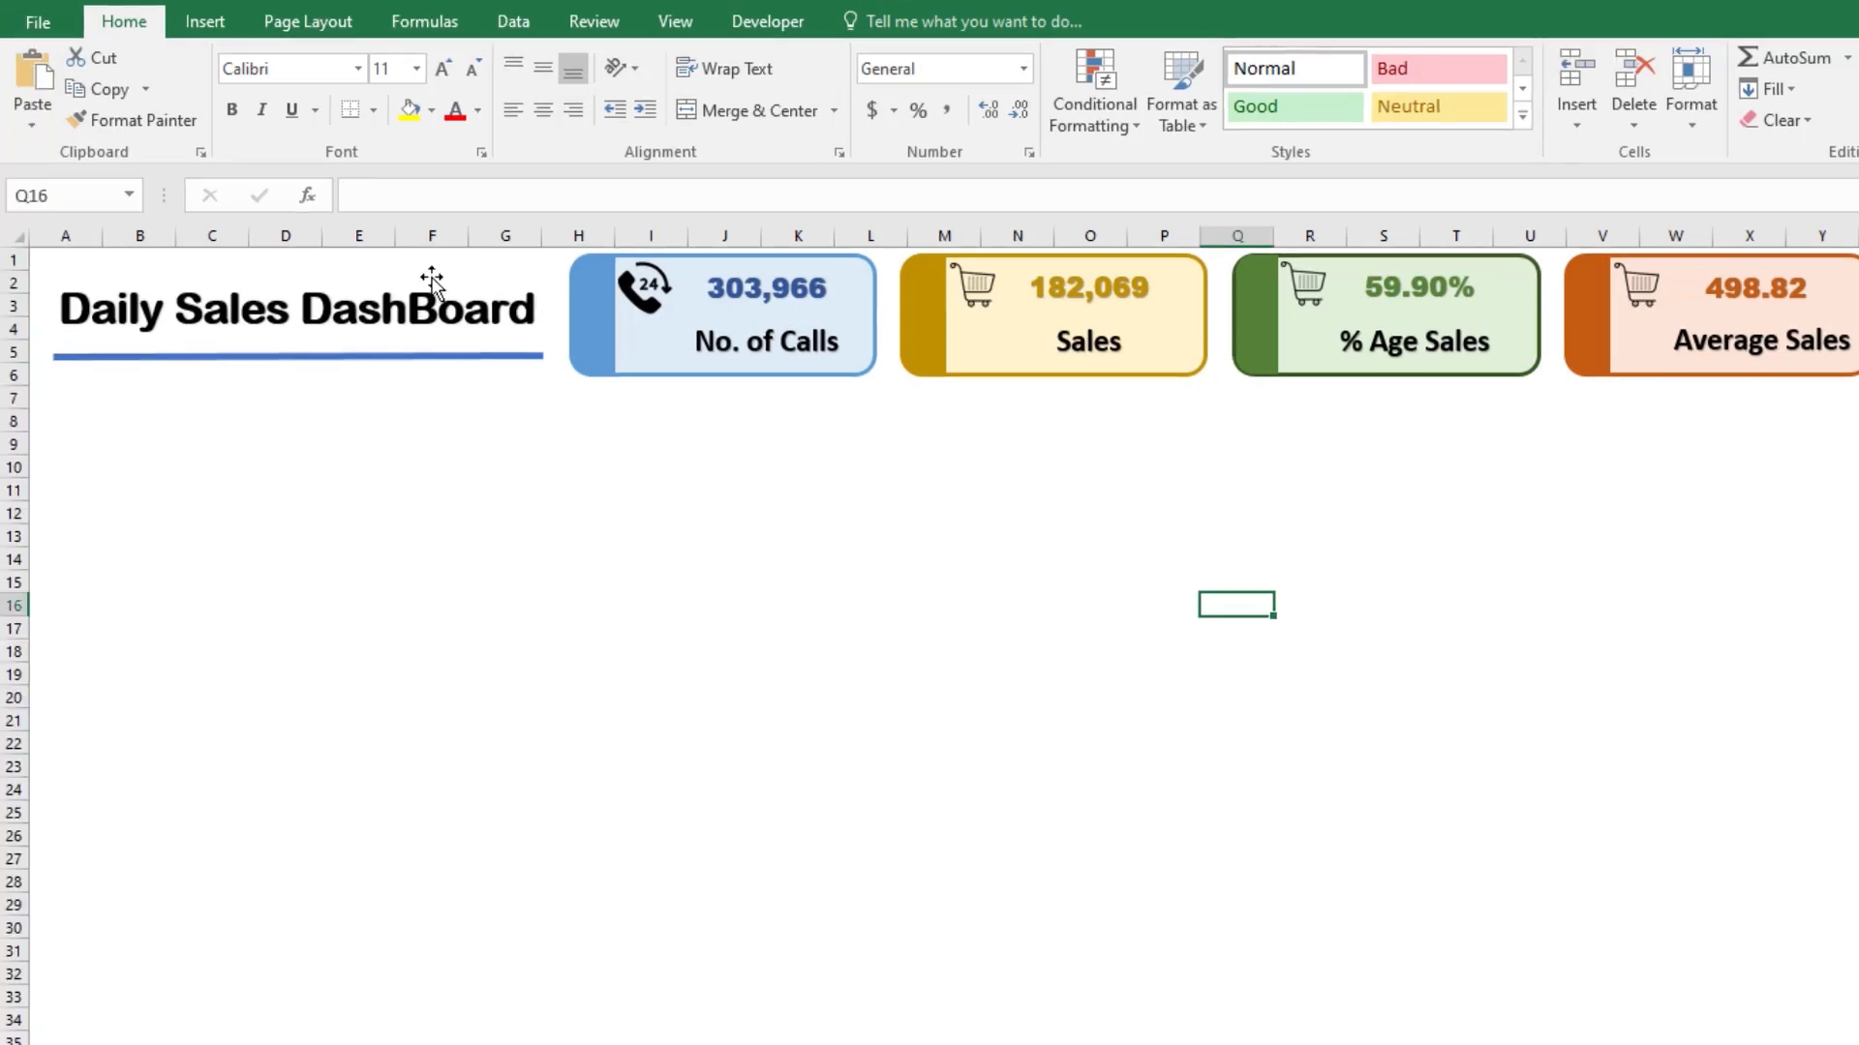
Step: Set the dashboard title and all four cards to Don't move or size with cells, and close the formatting pane
left_click(464, 297)
left_click(510, 264)
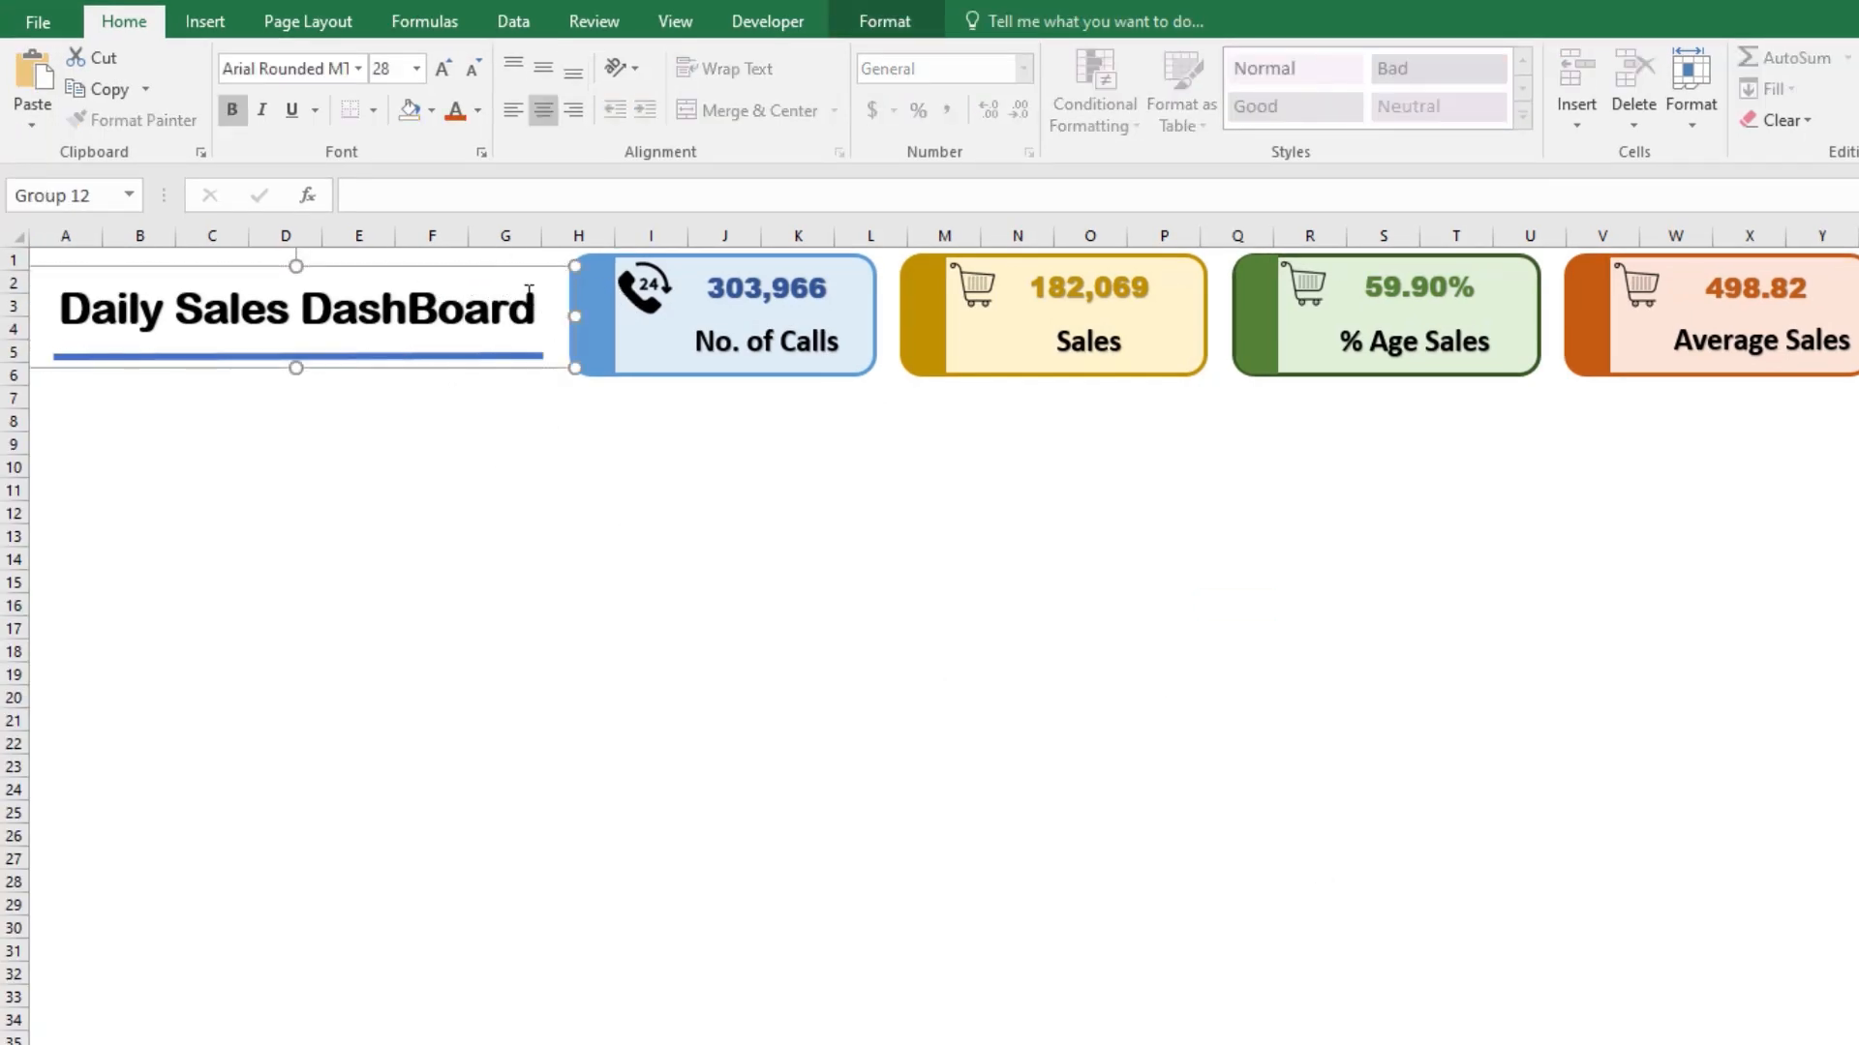
left_click(695, 320, "ctrl")
left_click(1008, 352, "ctrl")
left_click(1437, 358, "ctrl")
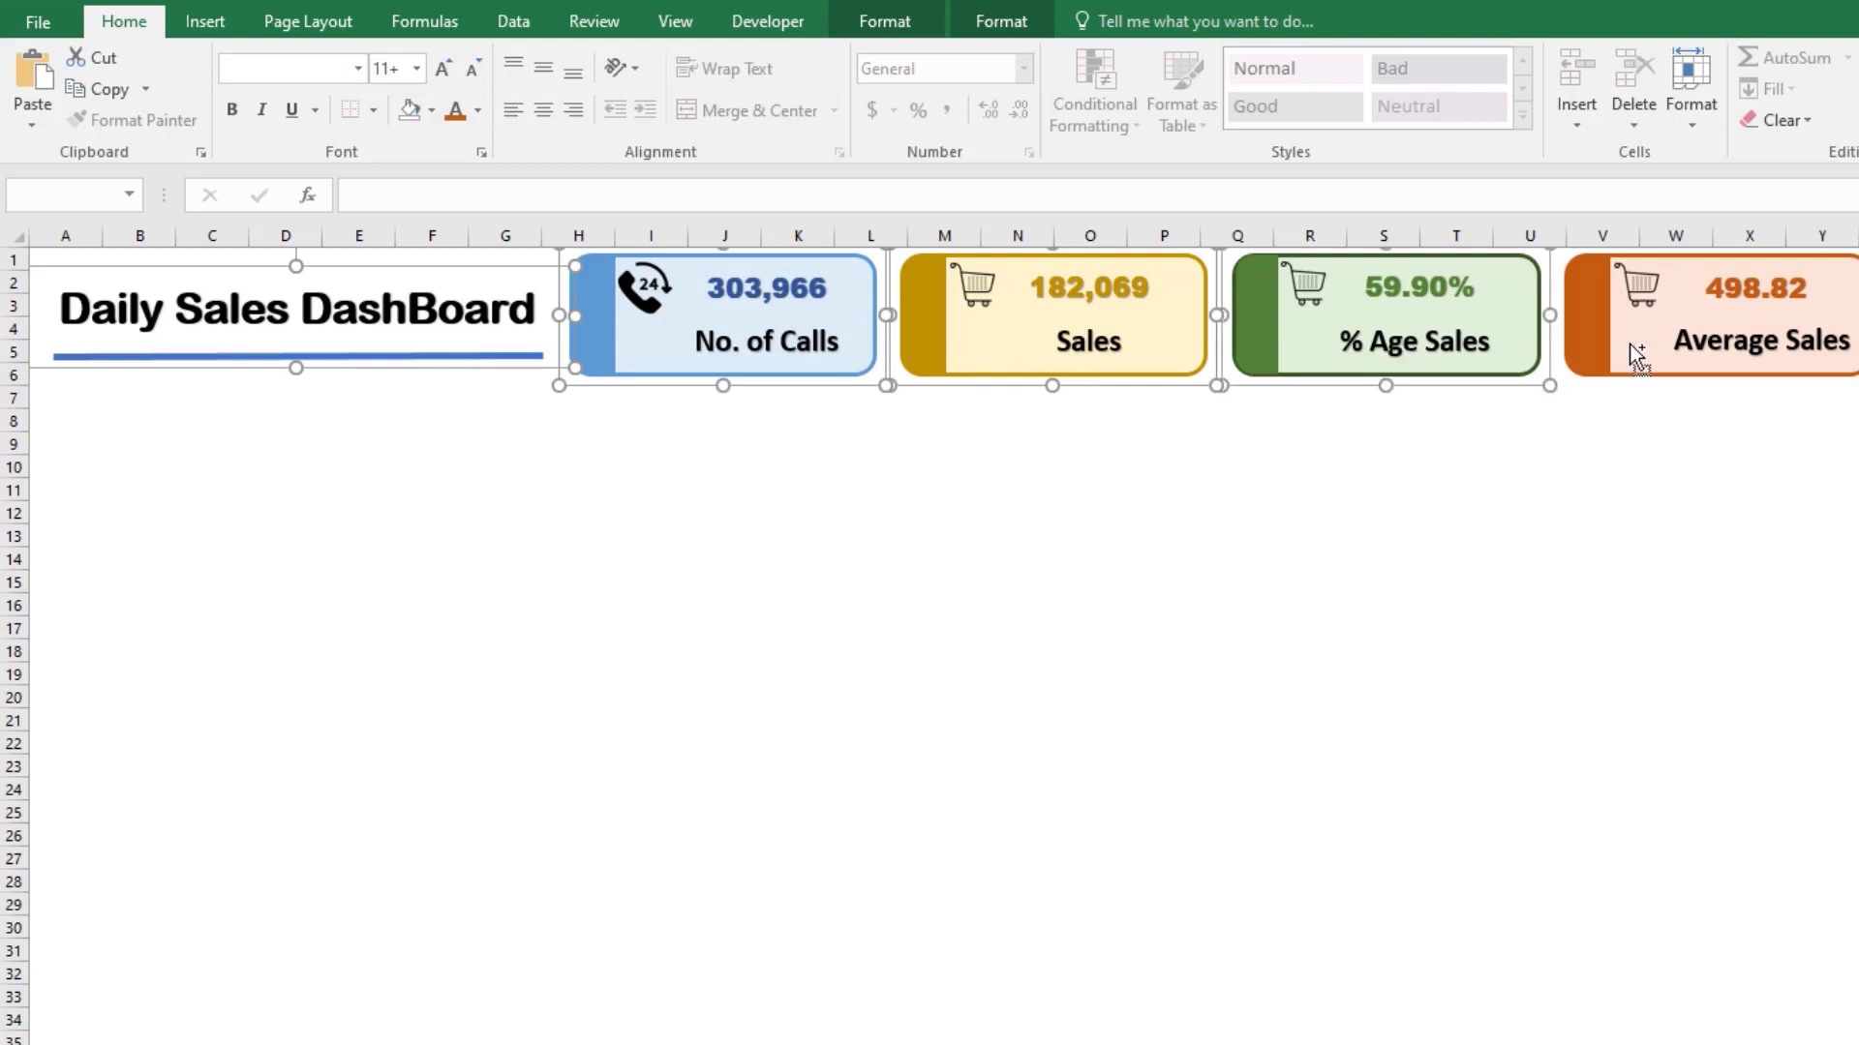
left_click(1629, 344, "ctrl")
right_click(1413, 342)
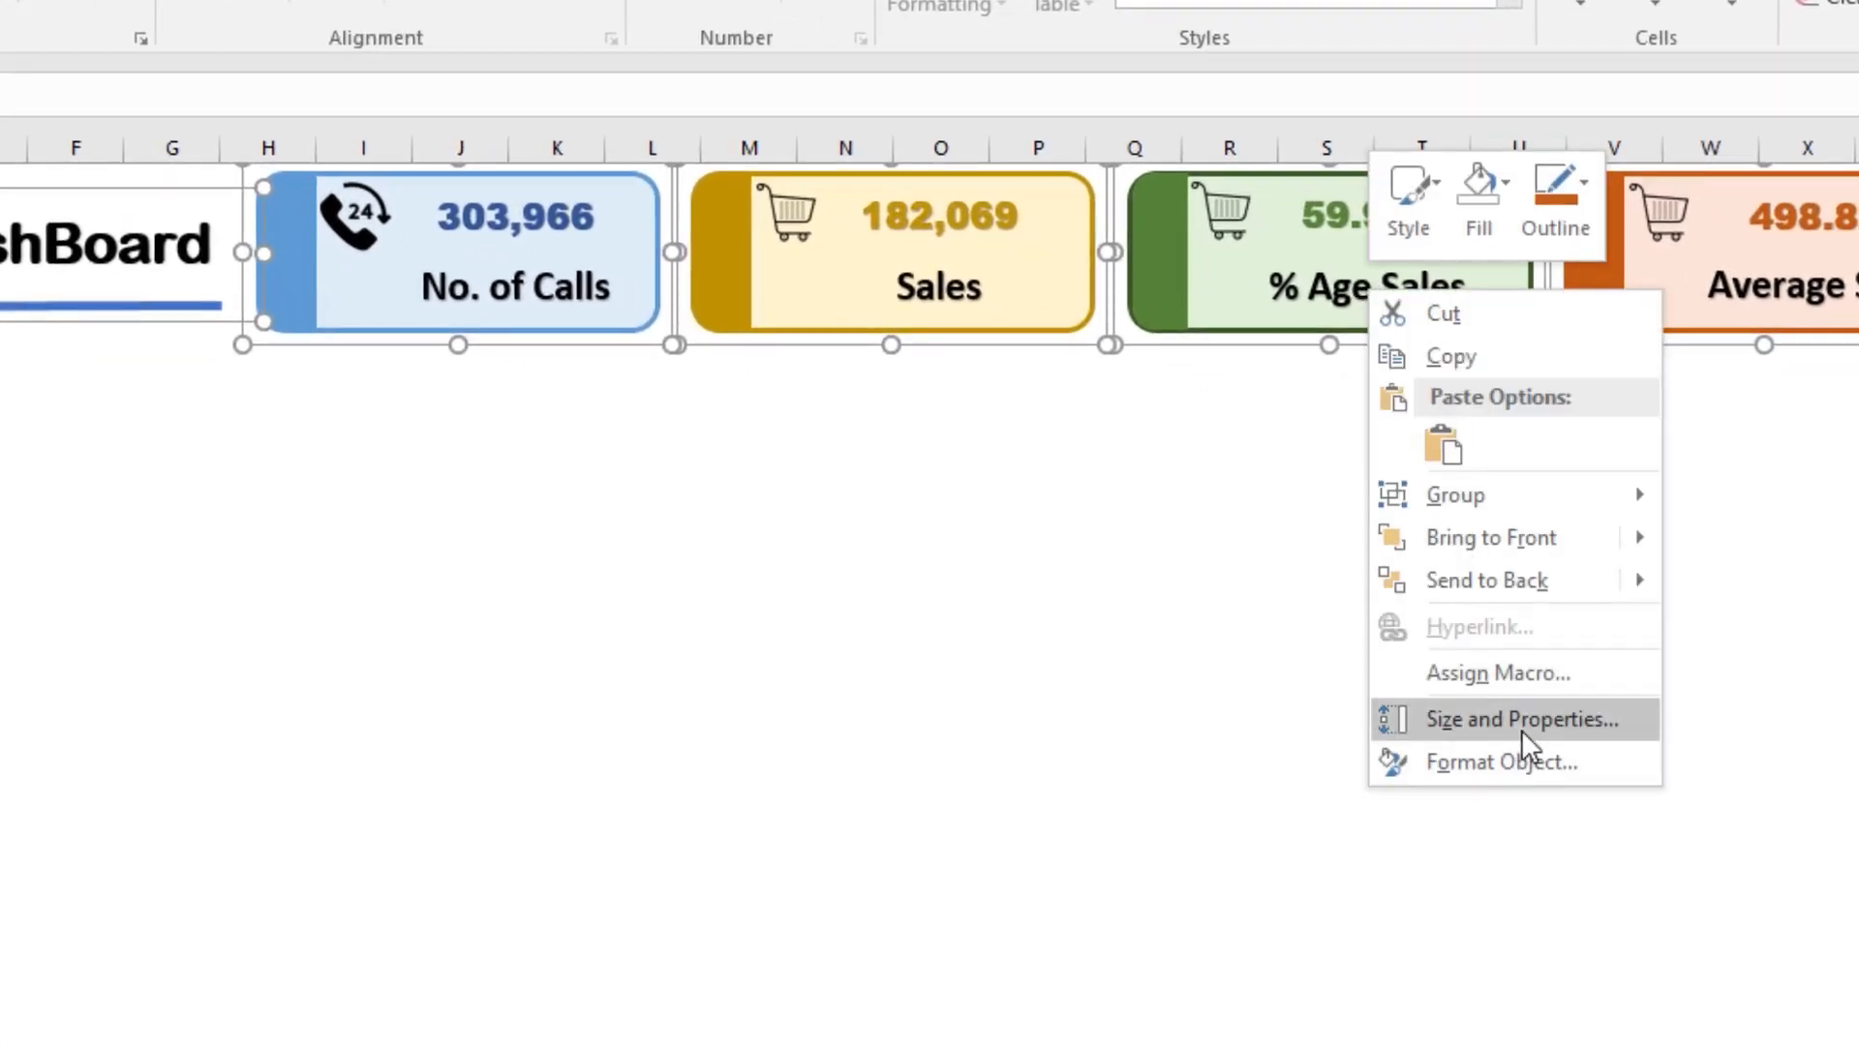
left_click(1520, 763)
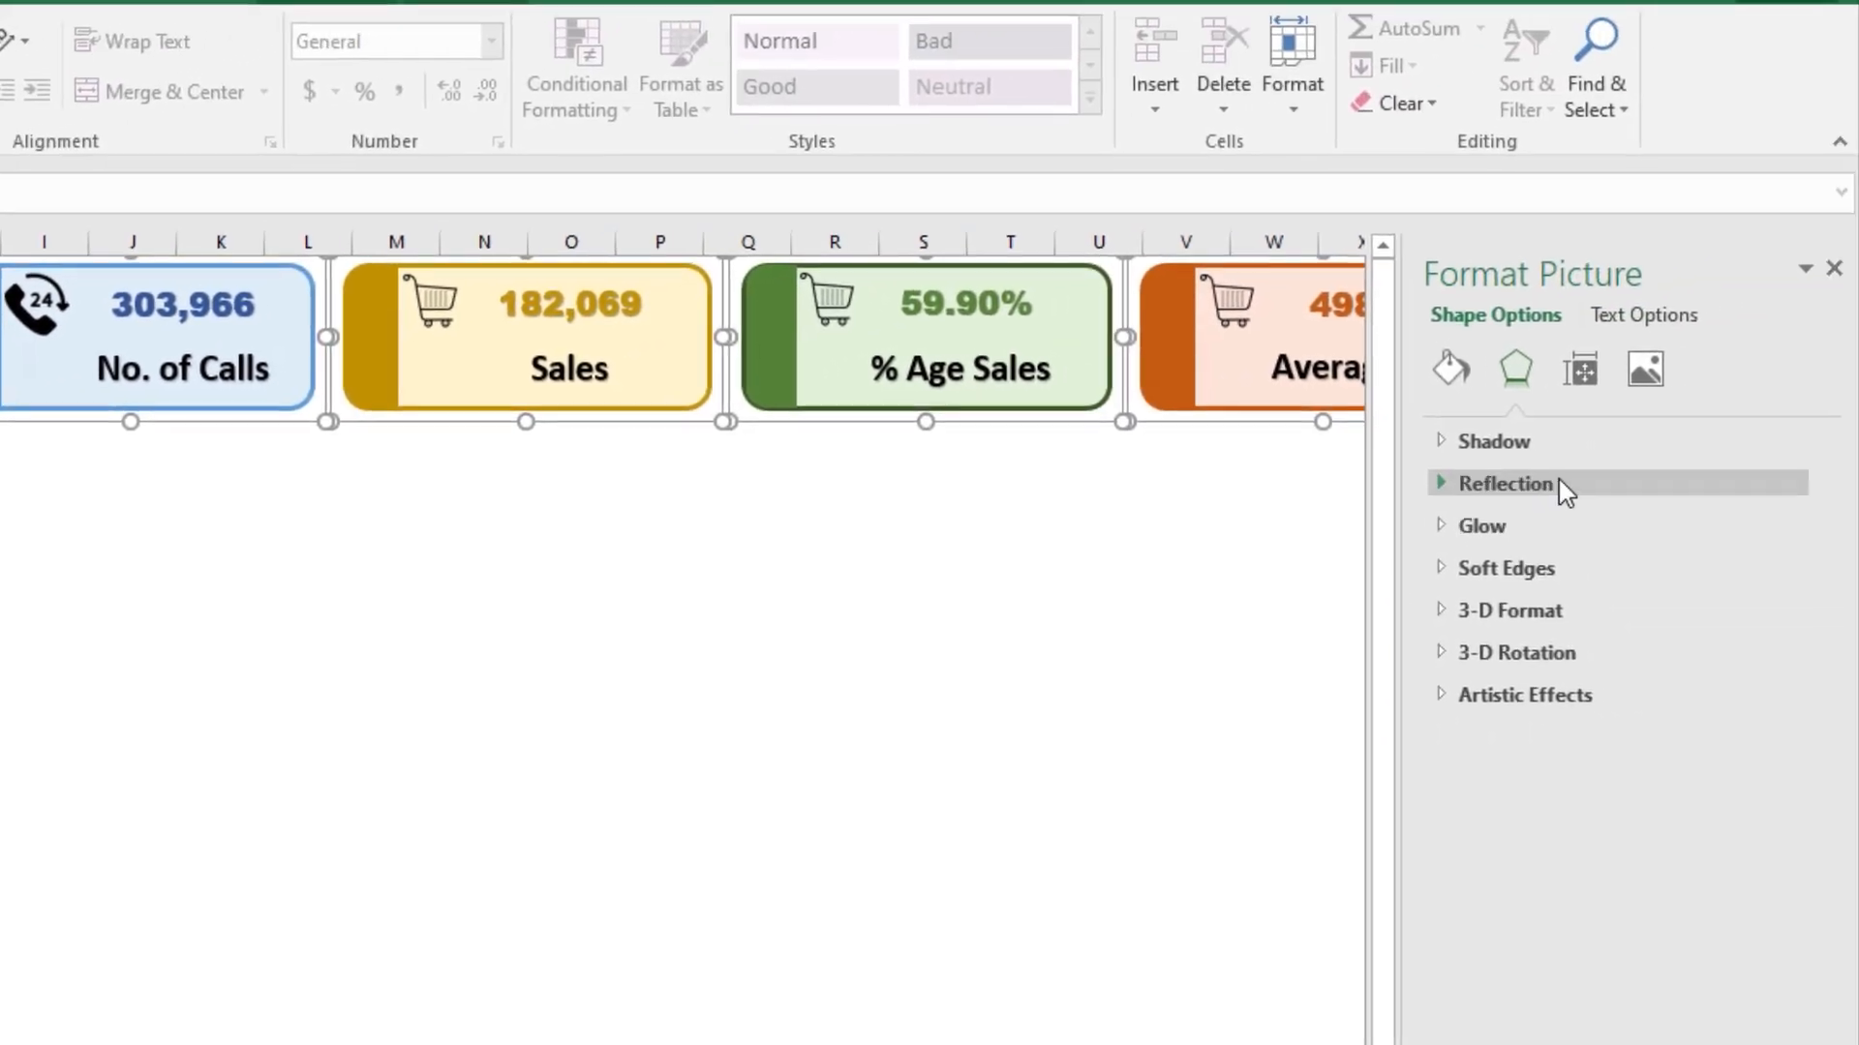
left_click(1783, 333)
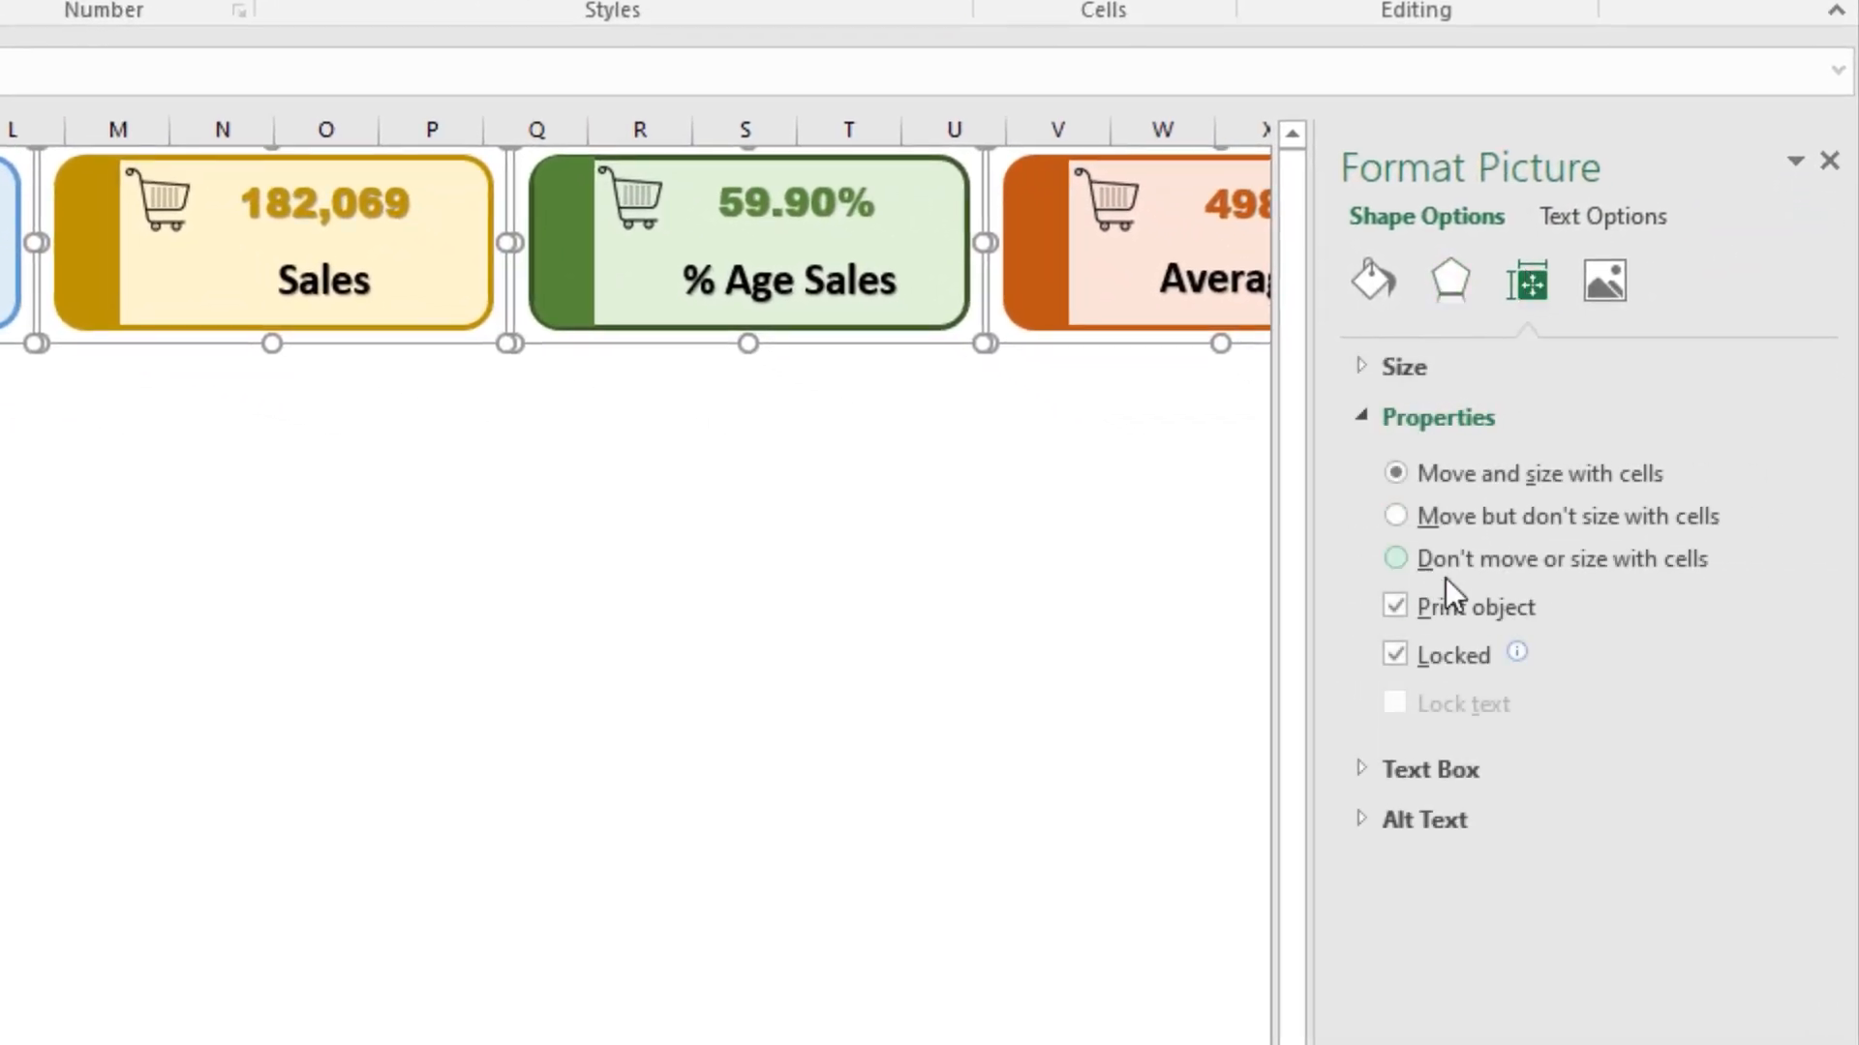
left_click(1489, 566)
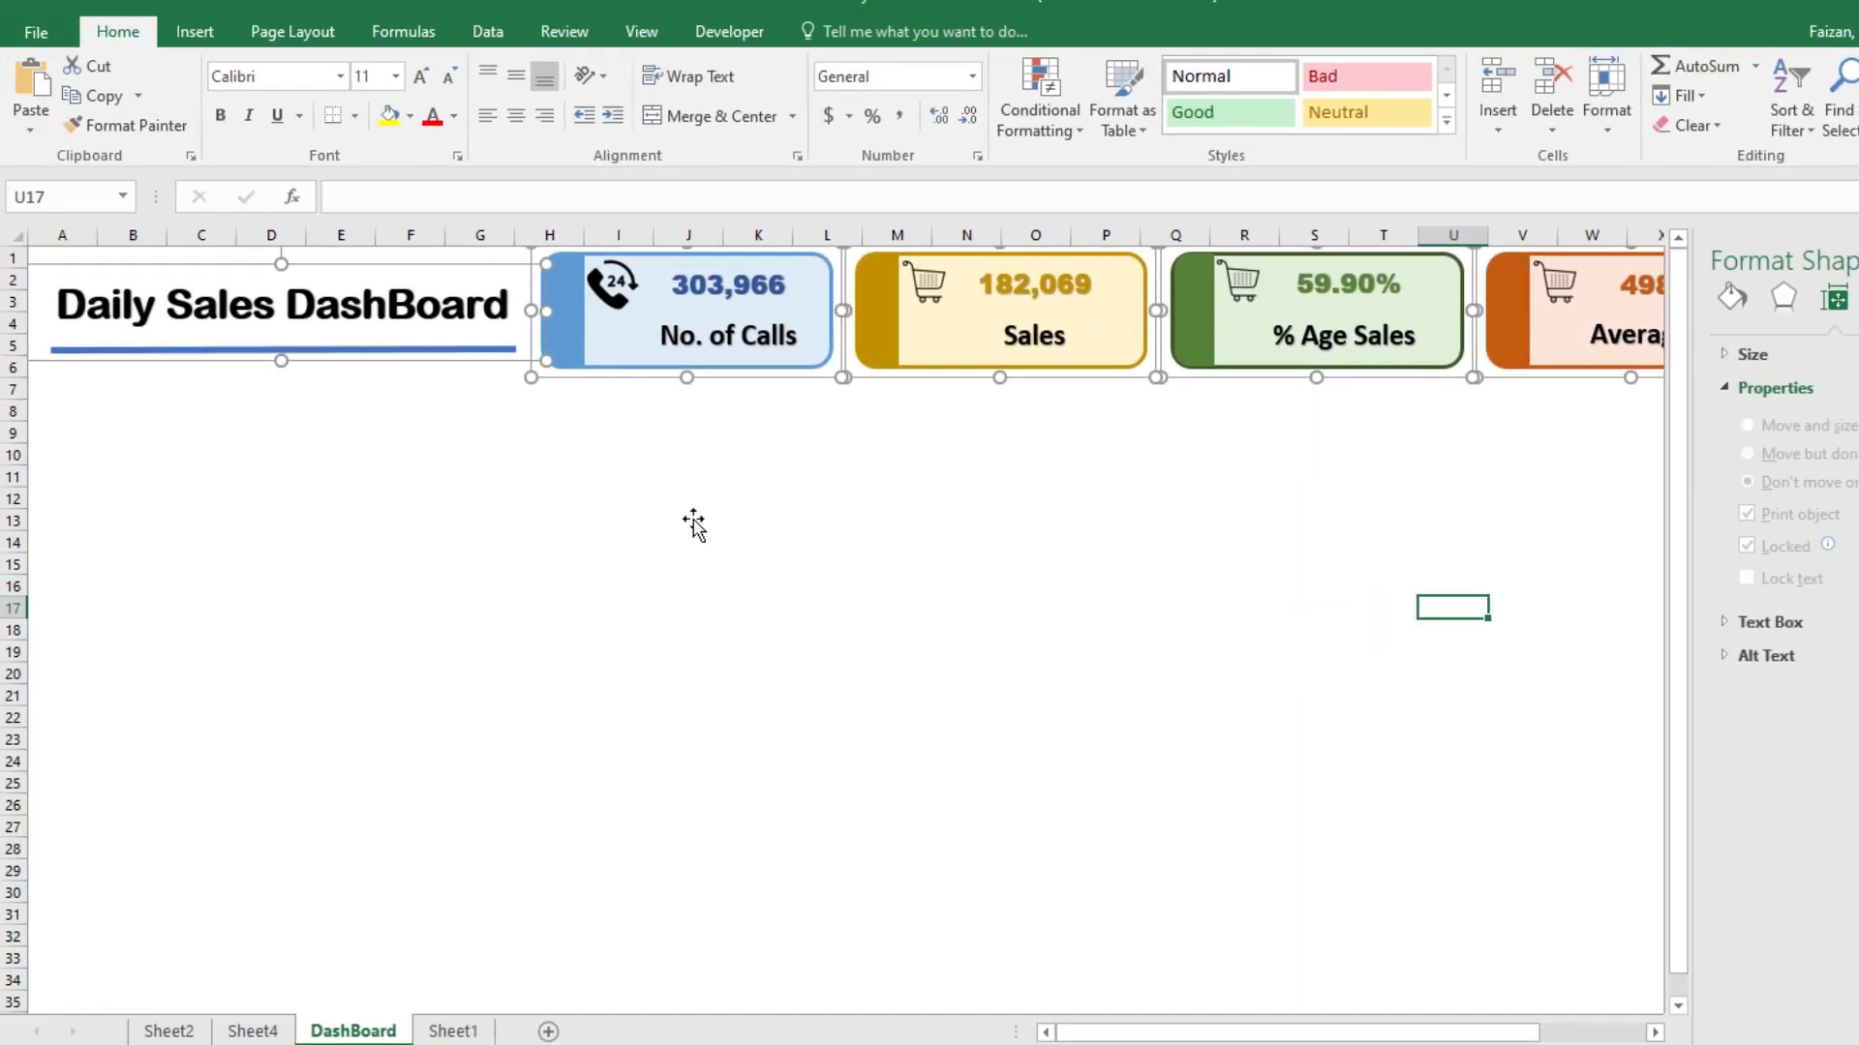
left_click(693, 524)
left_click(479, 498)
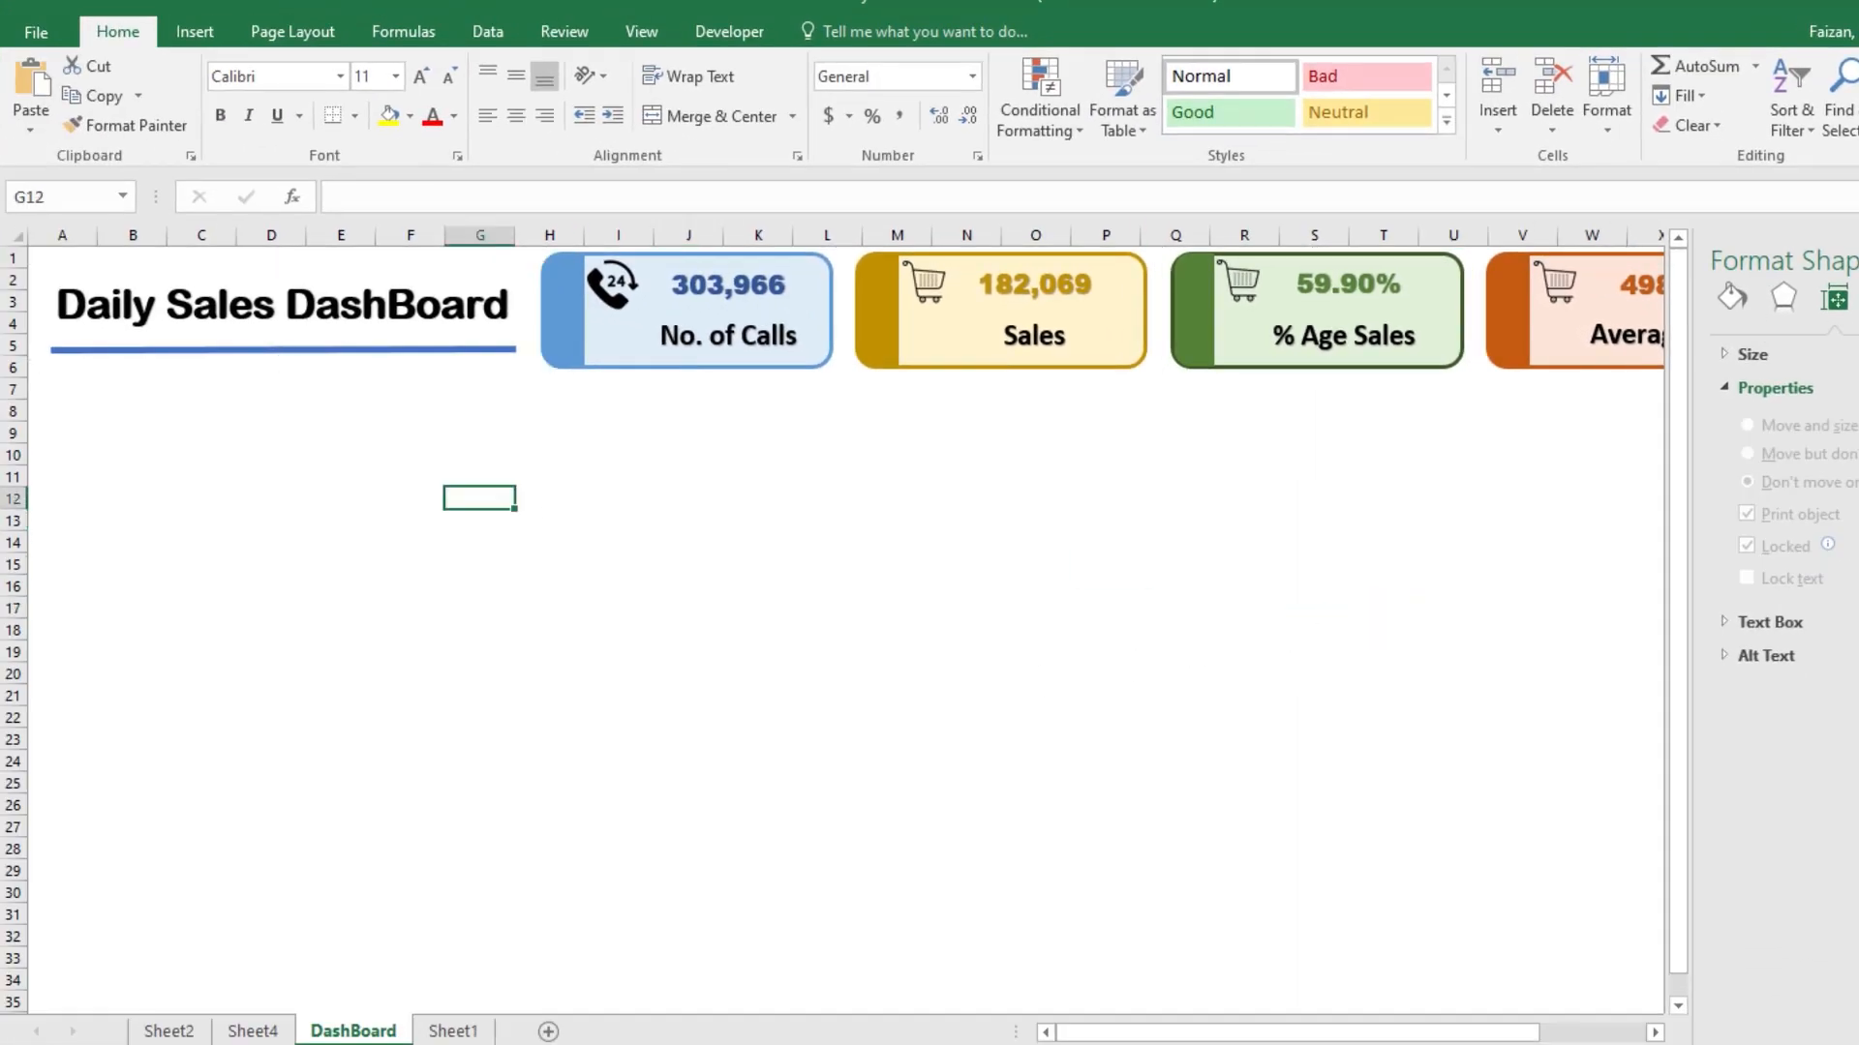
left_click(1858, 259)
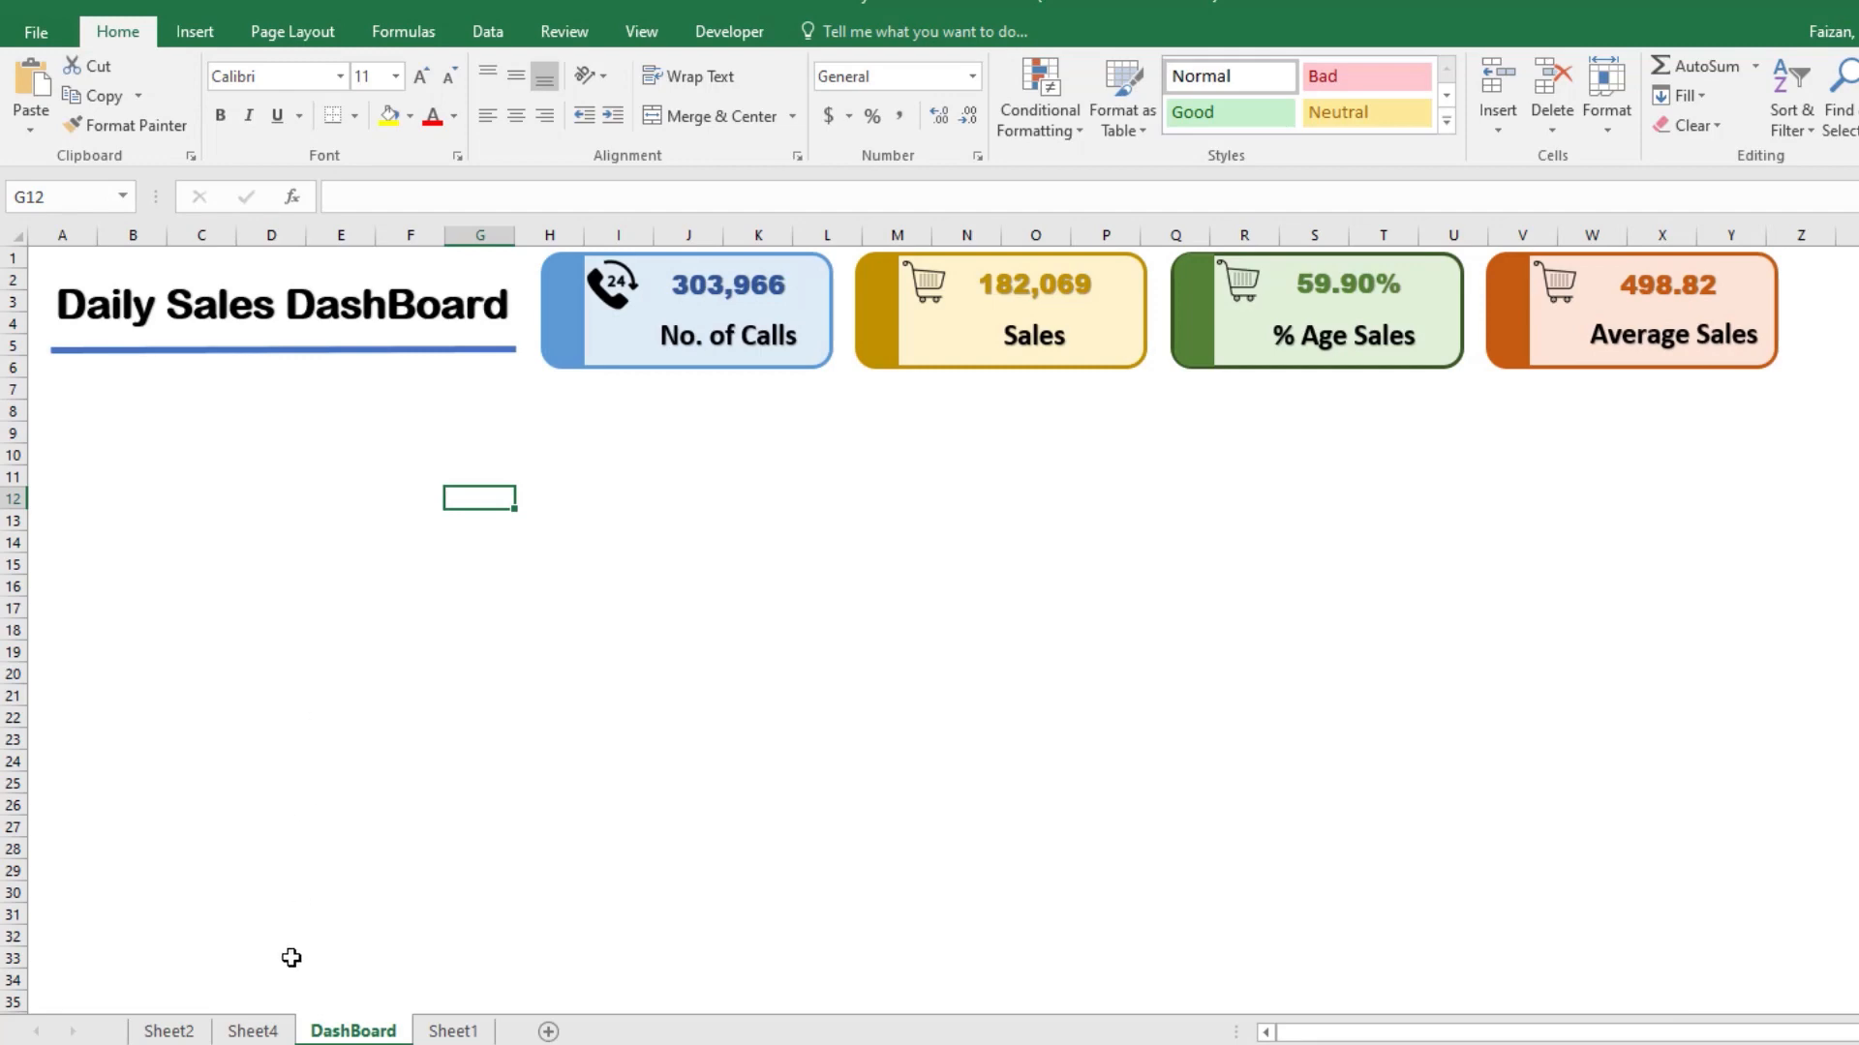
Step: Copy the summary PivotTable from Sheet2 and paste it on the DashBoard sheet below the title, starting at row 9 in column A
left_click(168, 1032)
left_click_drag(86, 338, 519, 398)
right_click(519, 398)
left_click(553, 413)
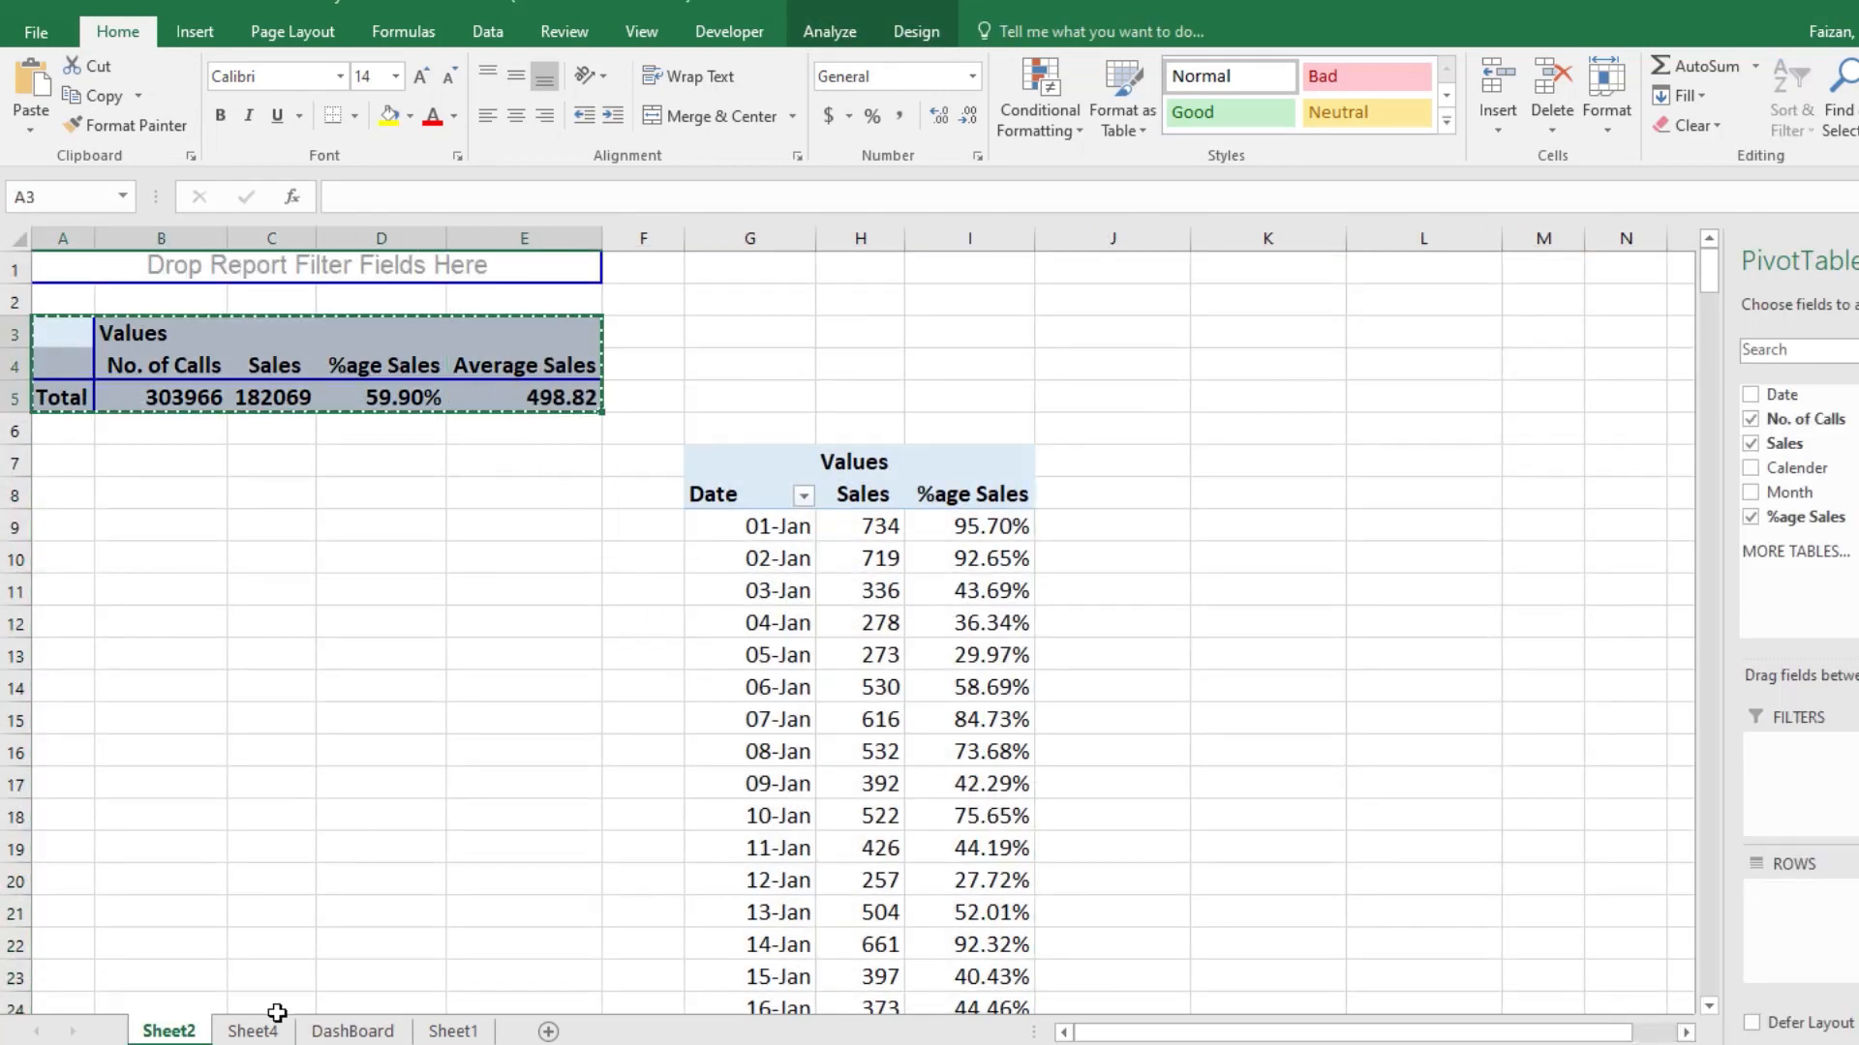
left_click(253, 1030)
left_click(354, 1032)
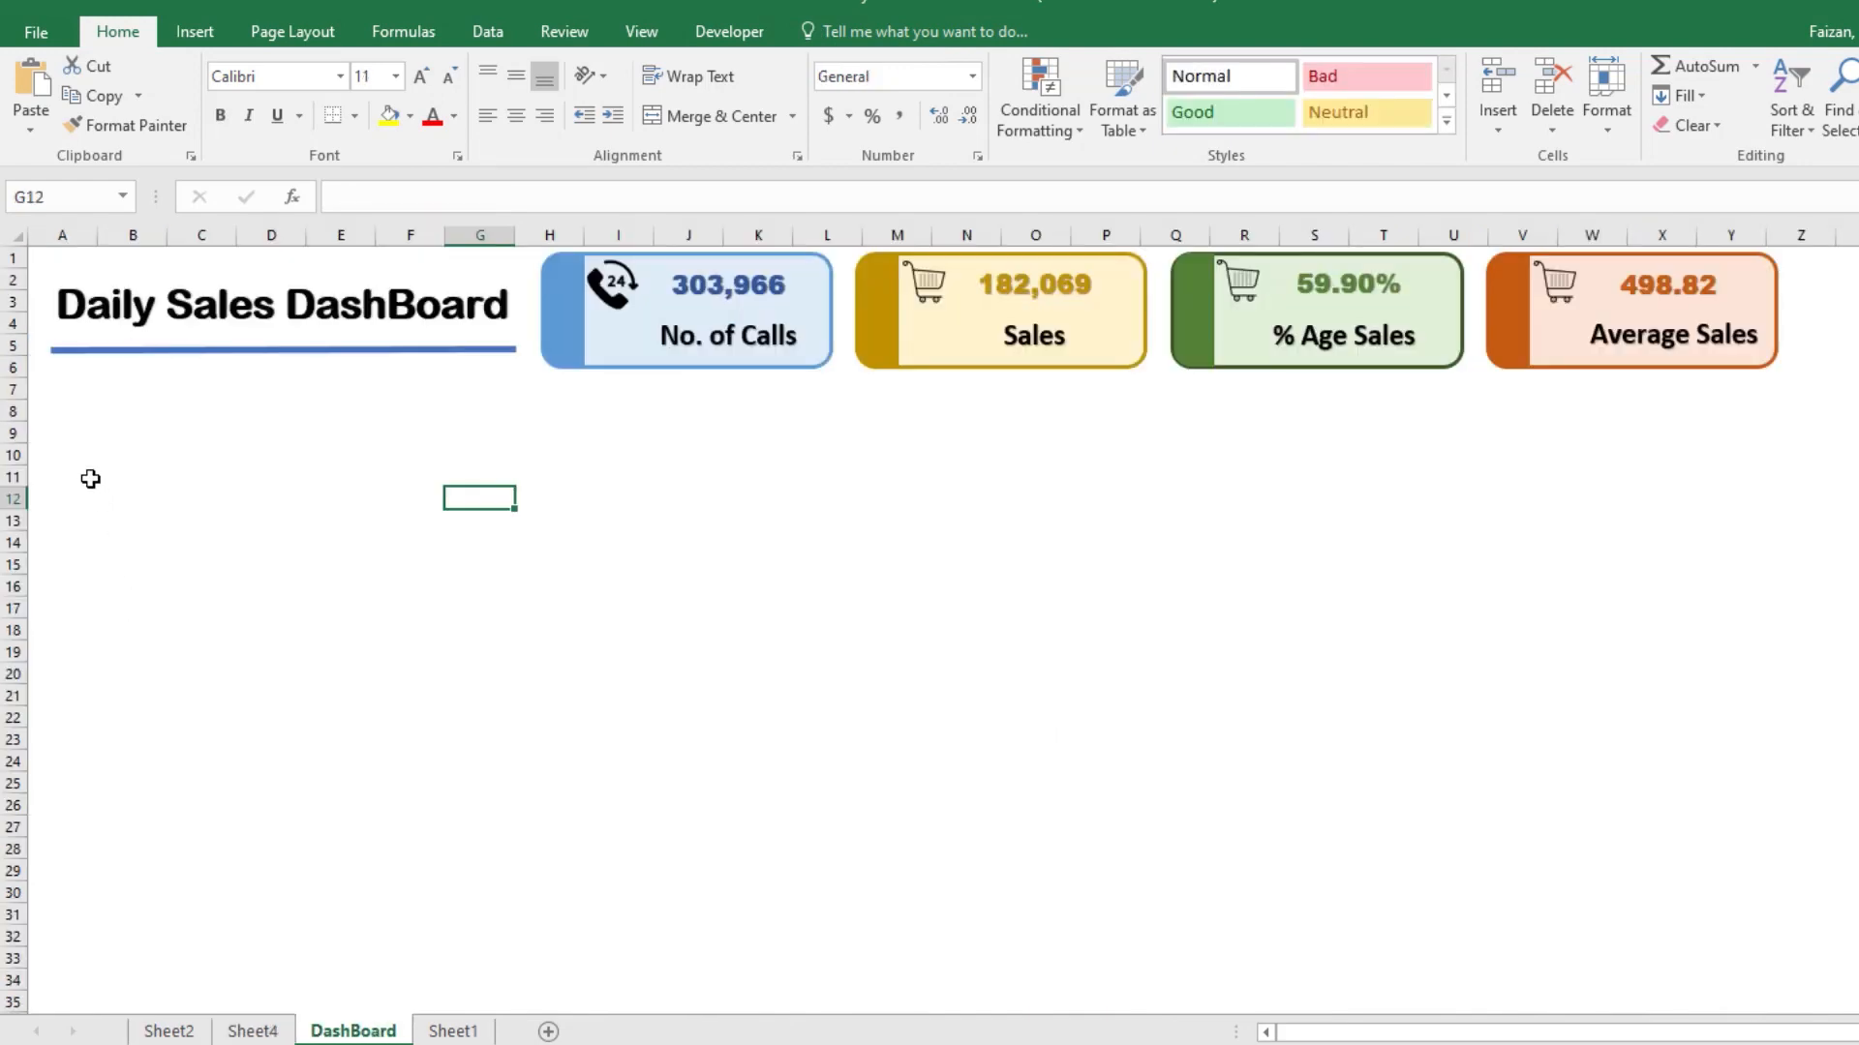
right_click(83, 433)
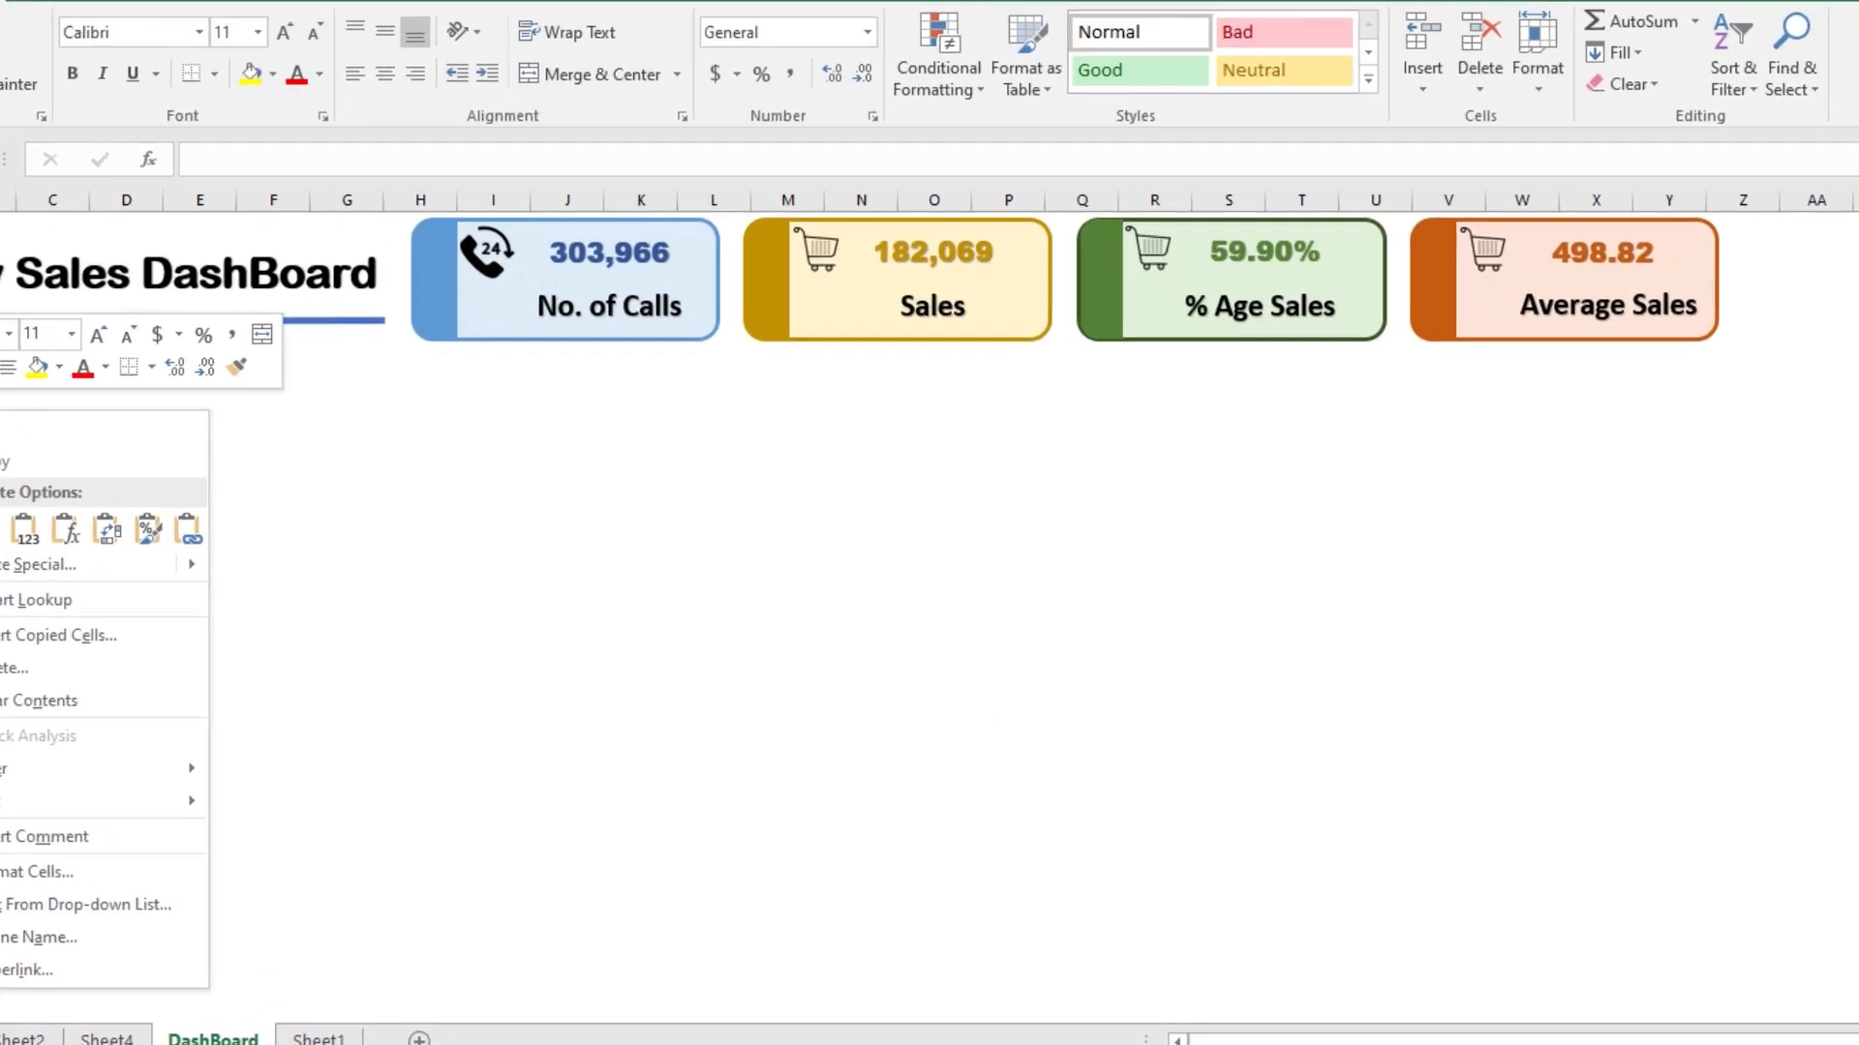
left_click(135, 548)
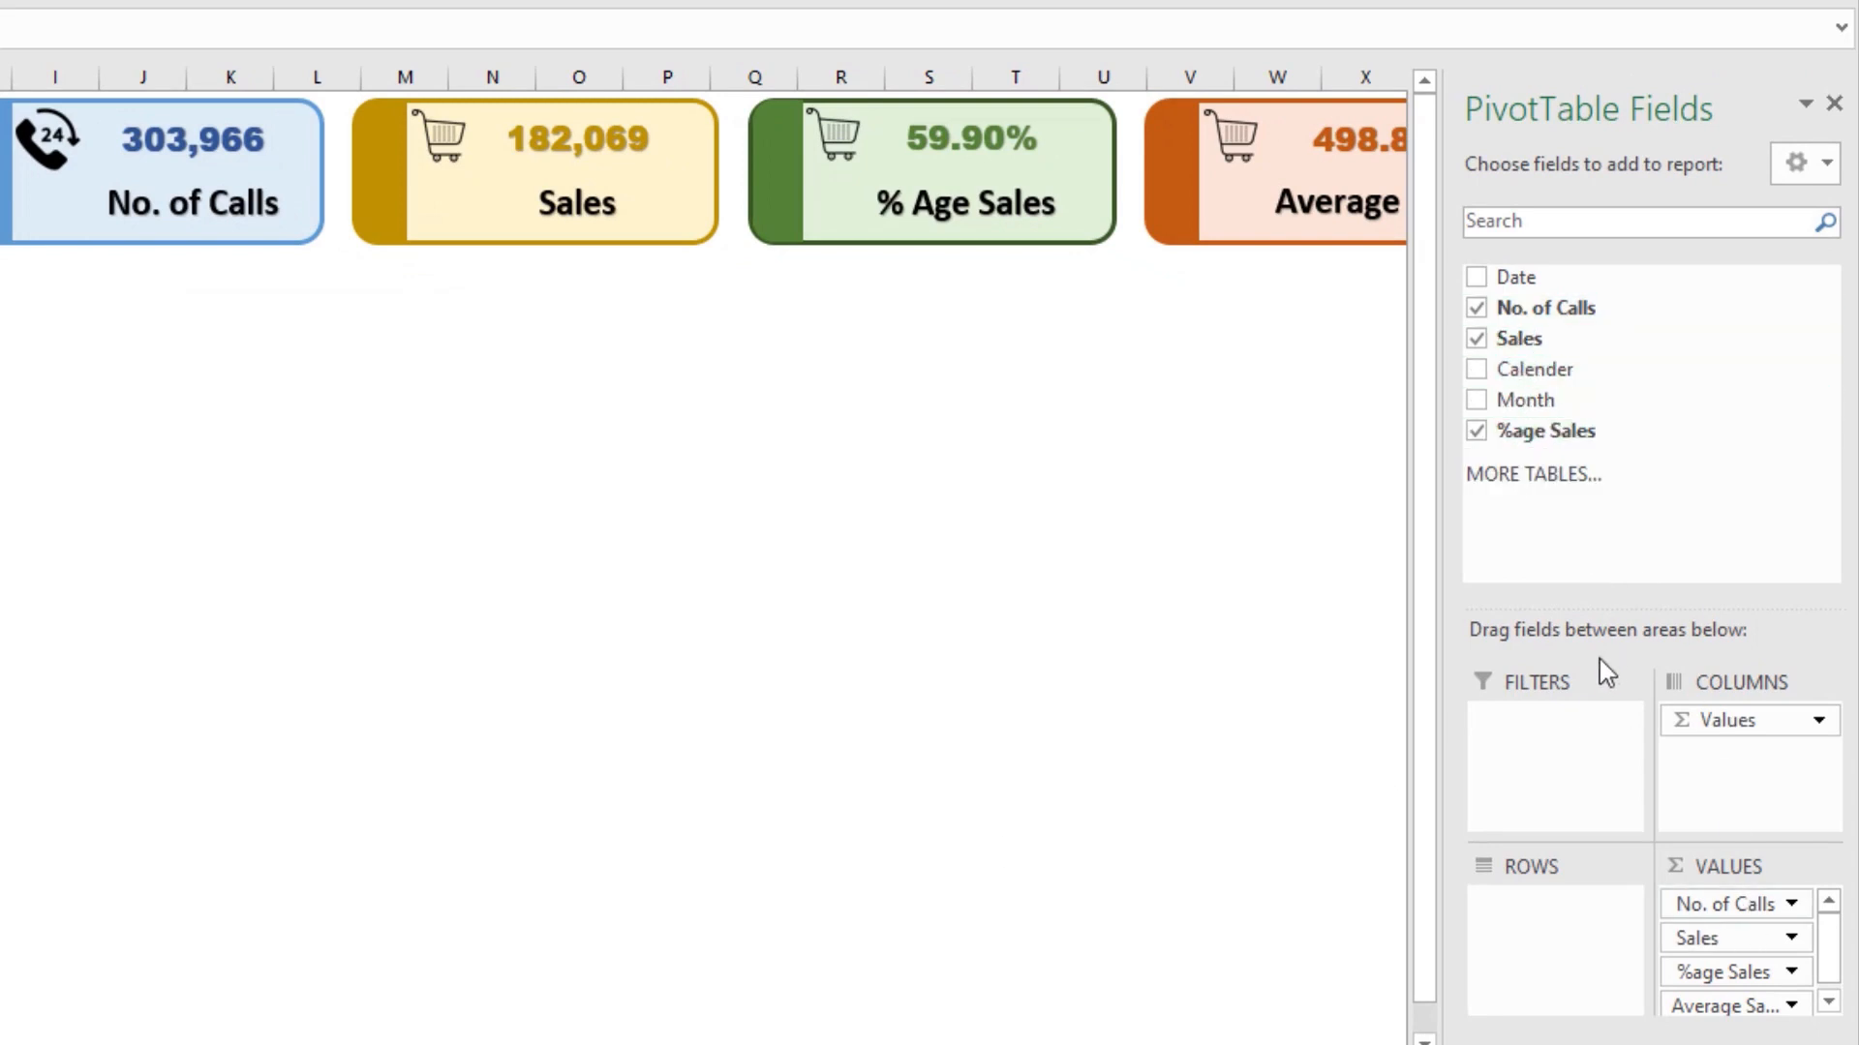
Step: Make Month the report filter of the pasted PivotTable and remove all of its value fields
left_click_drag(1537, 407, 1588, 915)
left_click_drag(1705, 897, 1603, 761)
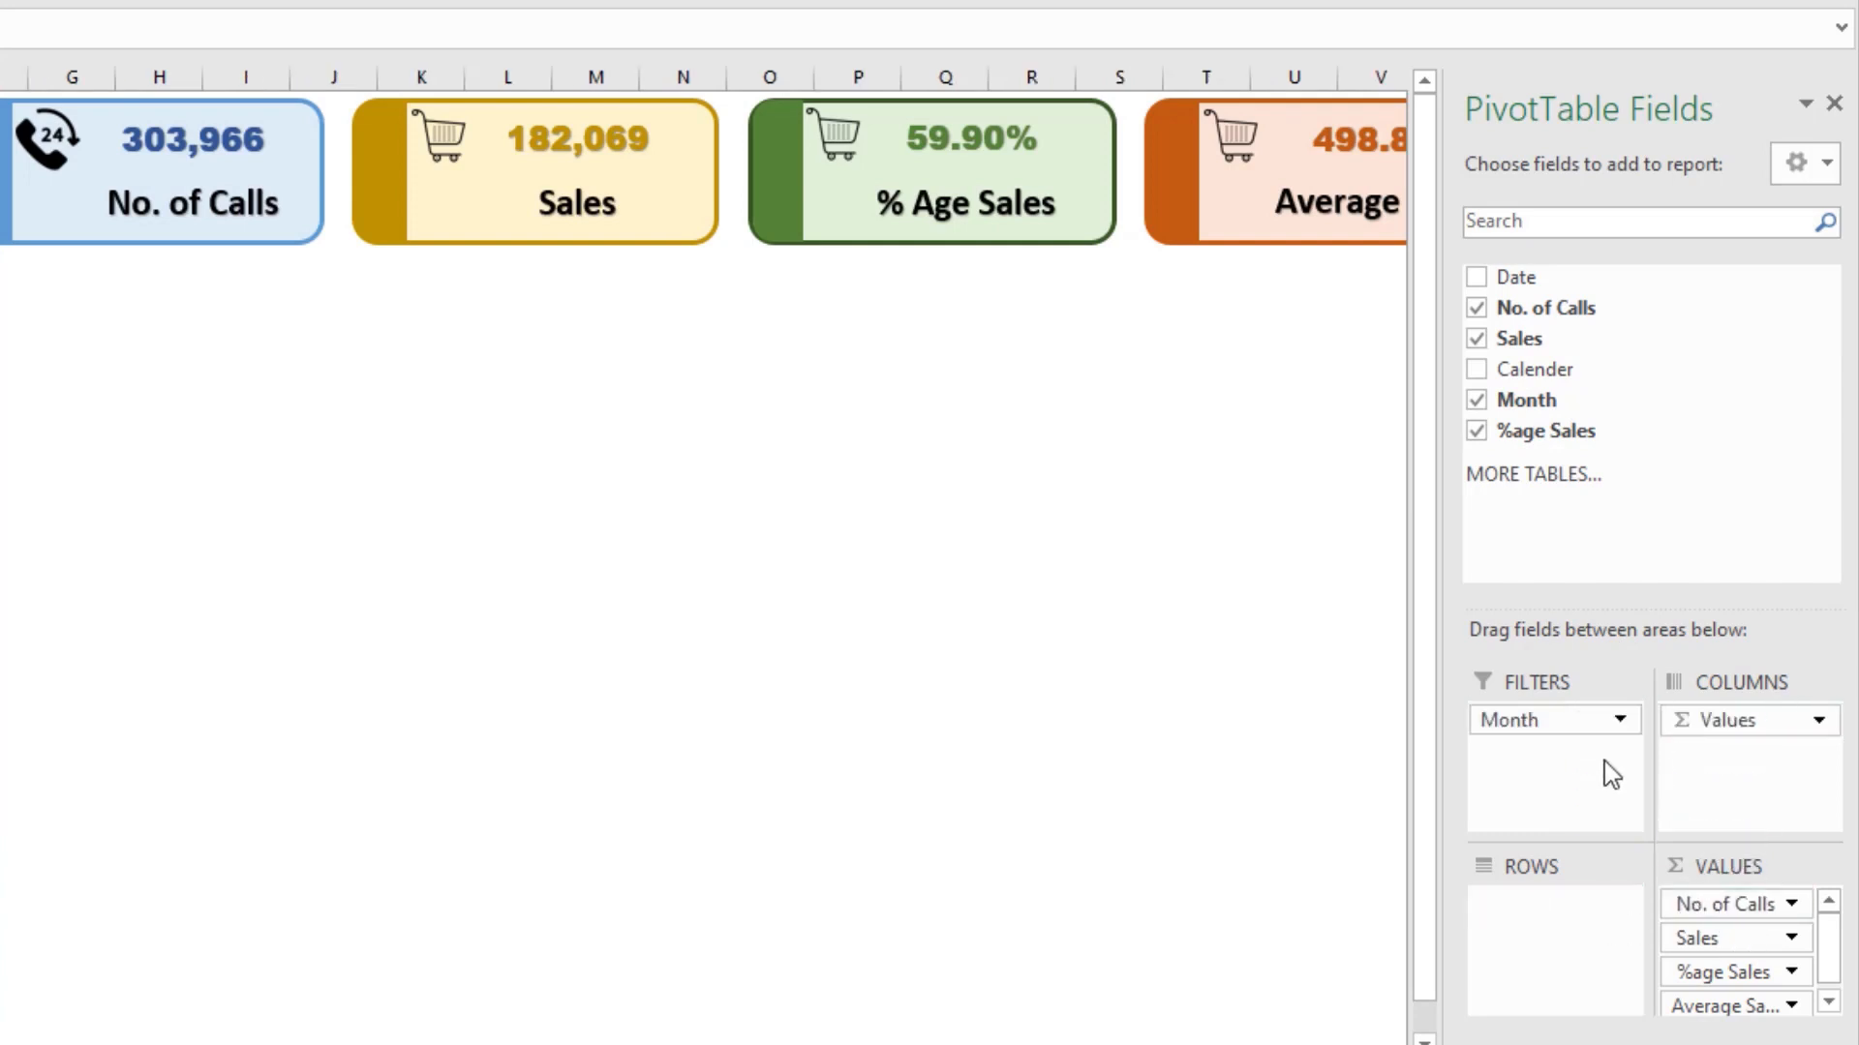
left_click_drag(1709, 900, 1678, 484)
left_click_drag(1667, 375, 1667, 372)
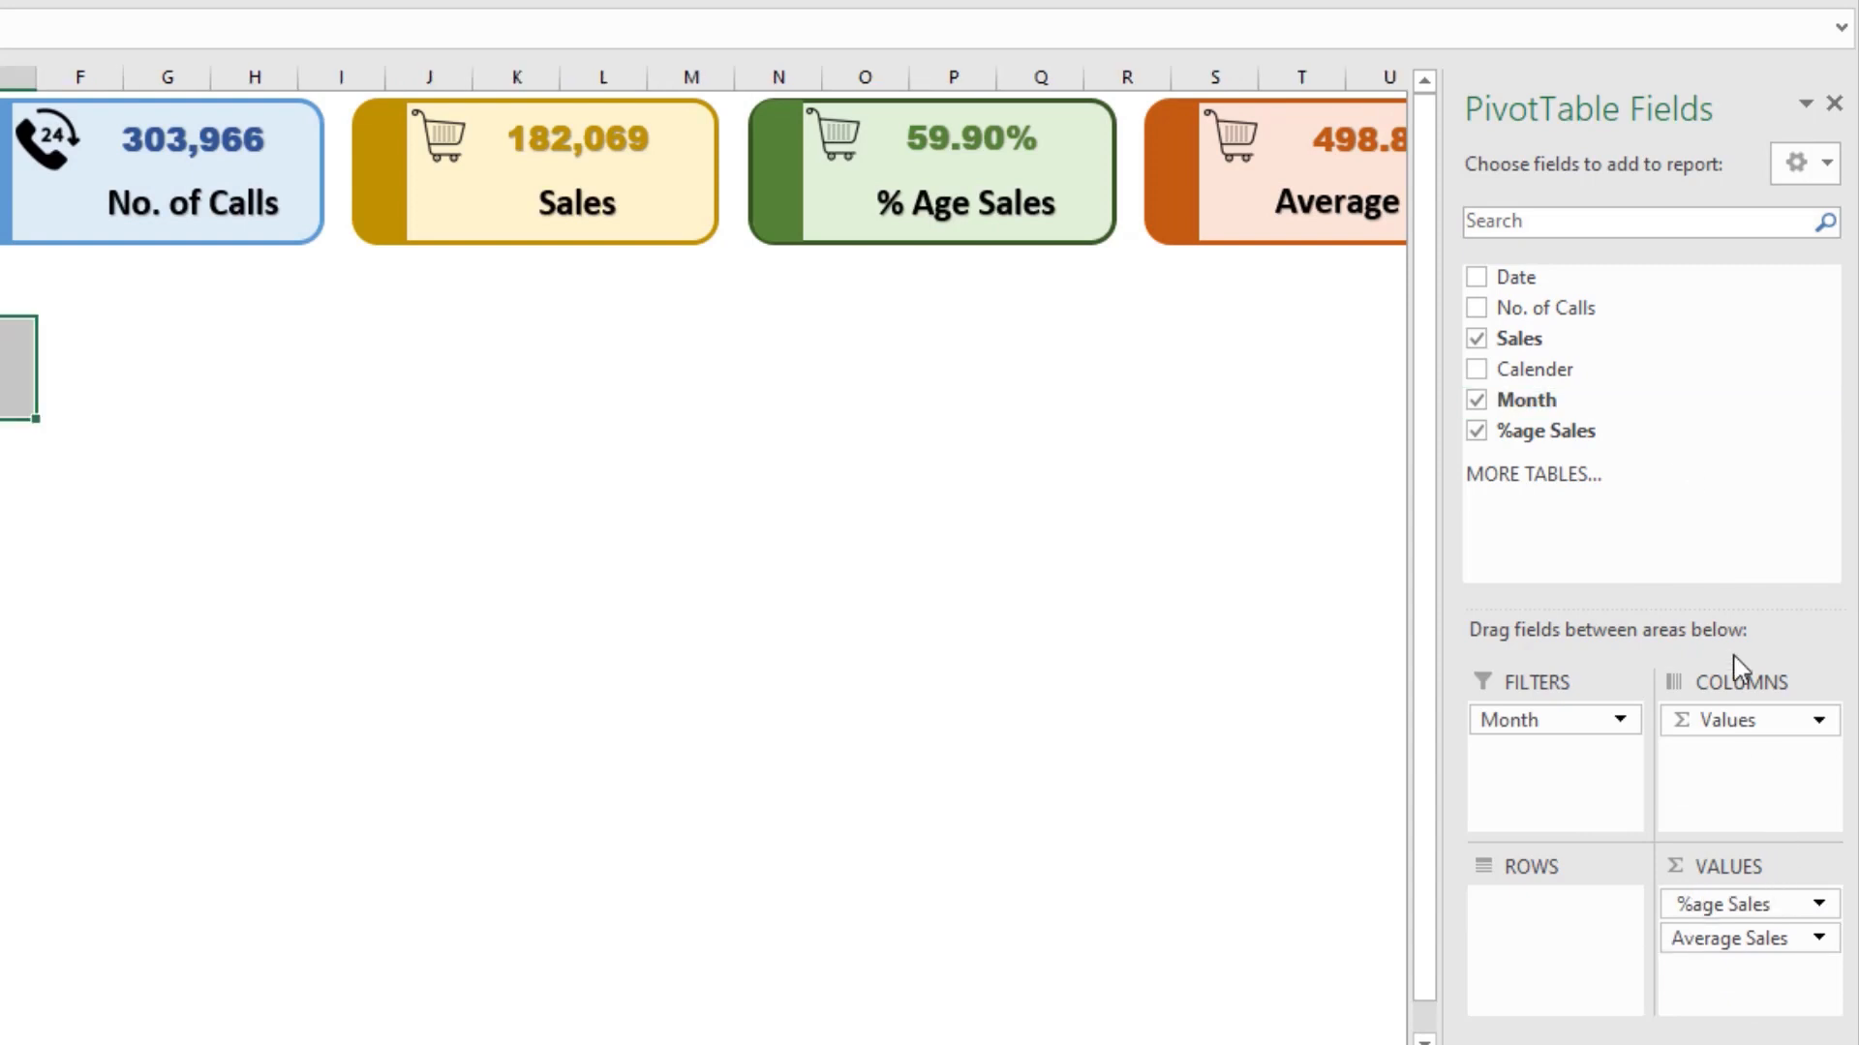
left_click_drag(1781, 938, 801, 614)
Step: Turn off Autofit column widths on update for the dashboard PivotTable
right_click(394, 552)
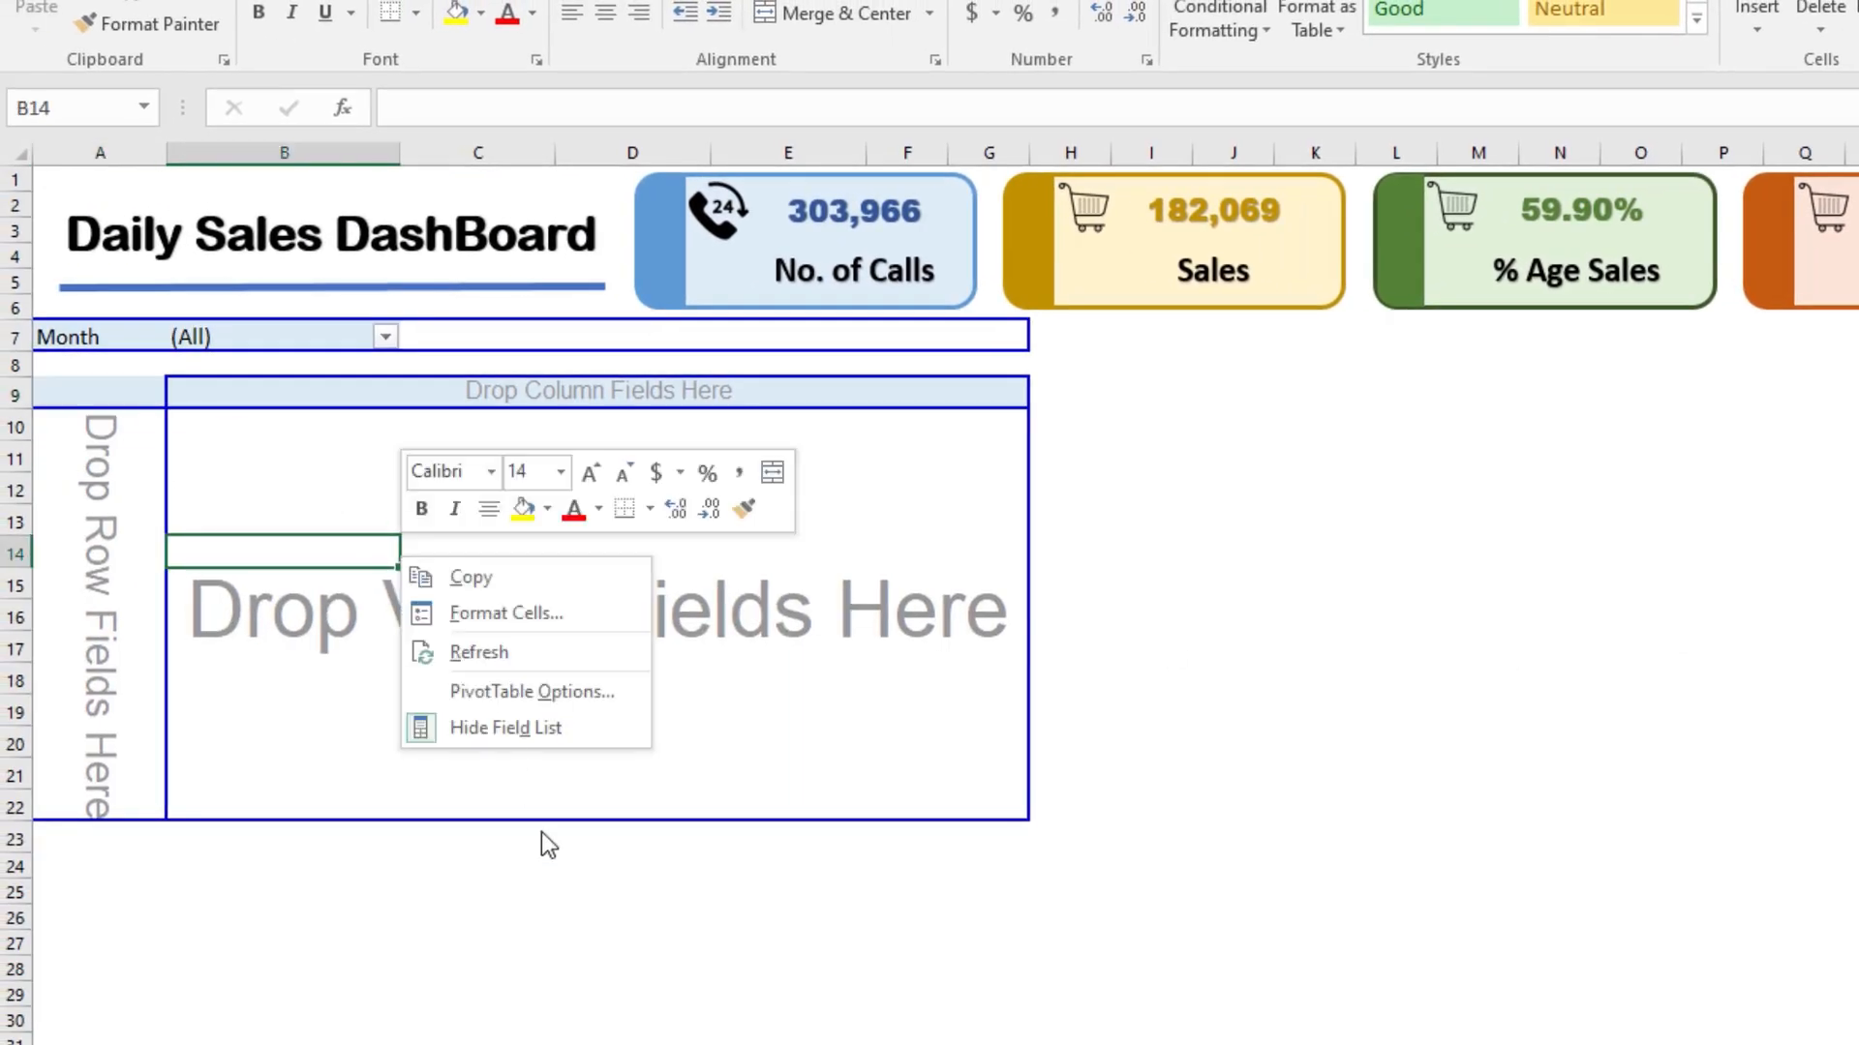
left_click(472, 692)
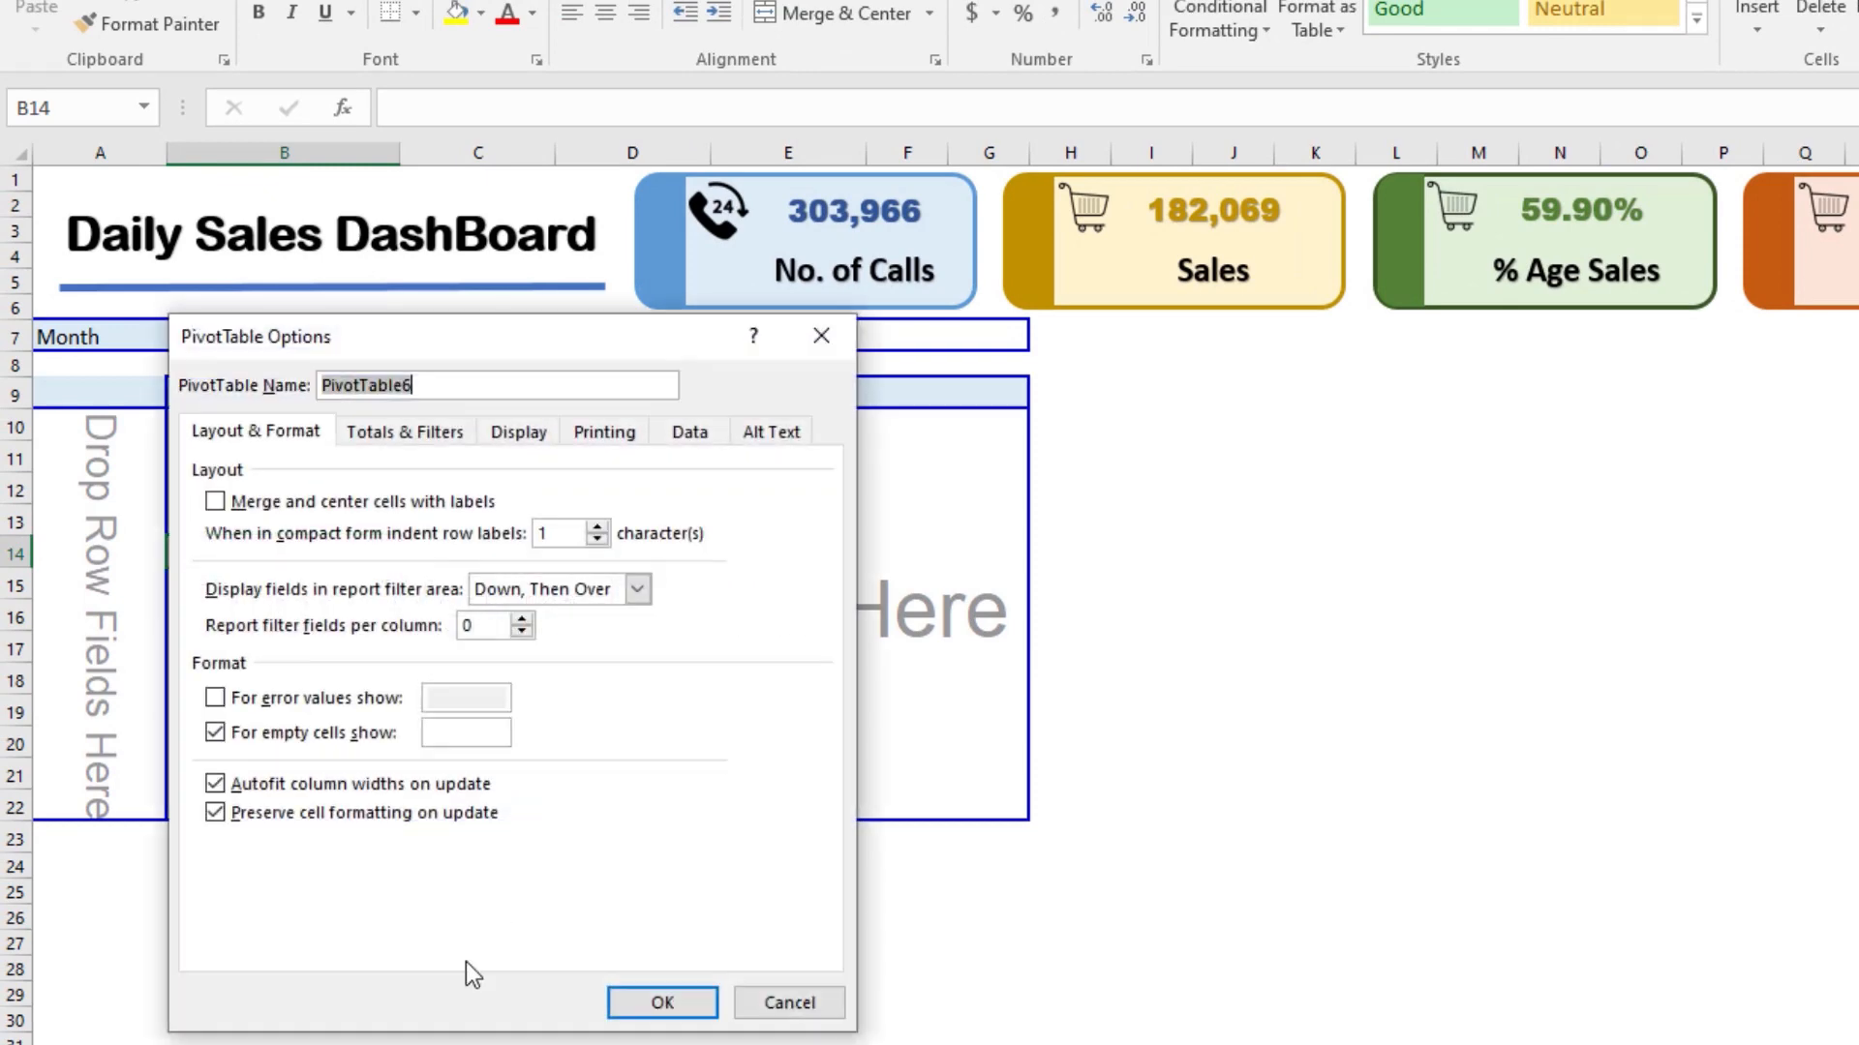
left_click(344, 788)
left_click(662, 1001)
Step: Turn off the Classic PivotTable layout for the dashboard PivotTable so only the Month filter is displayed
right_click(351, 511)
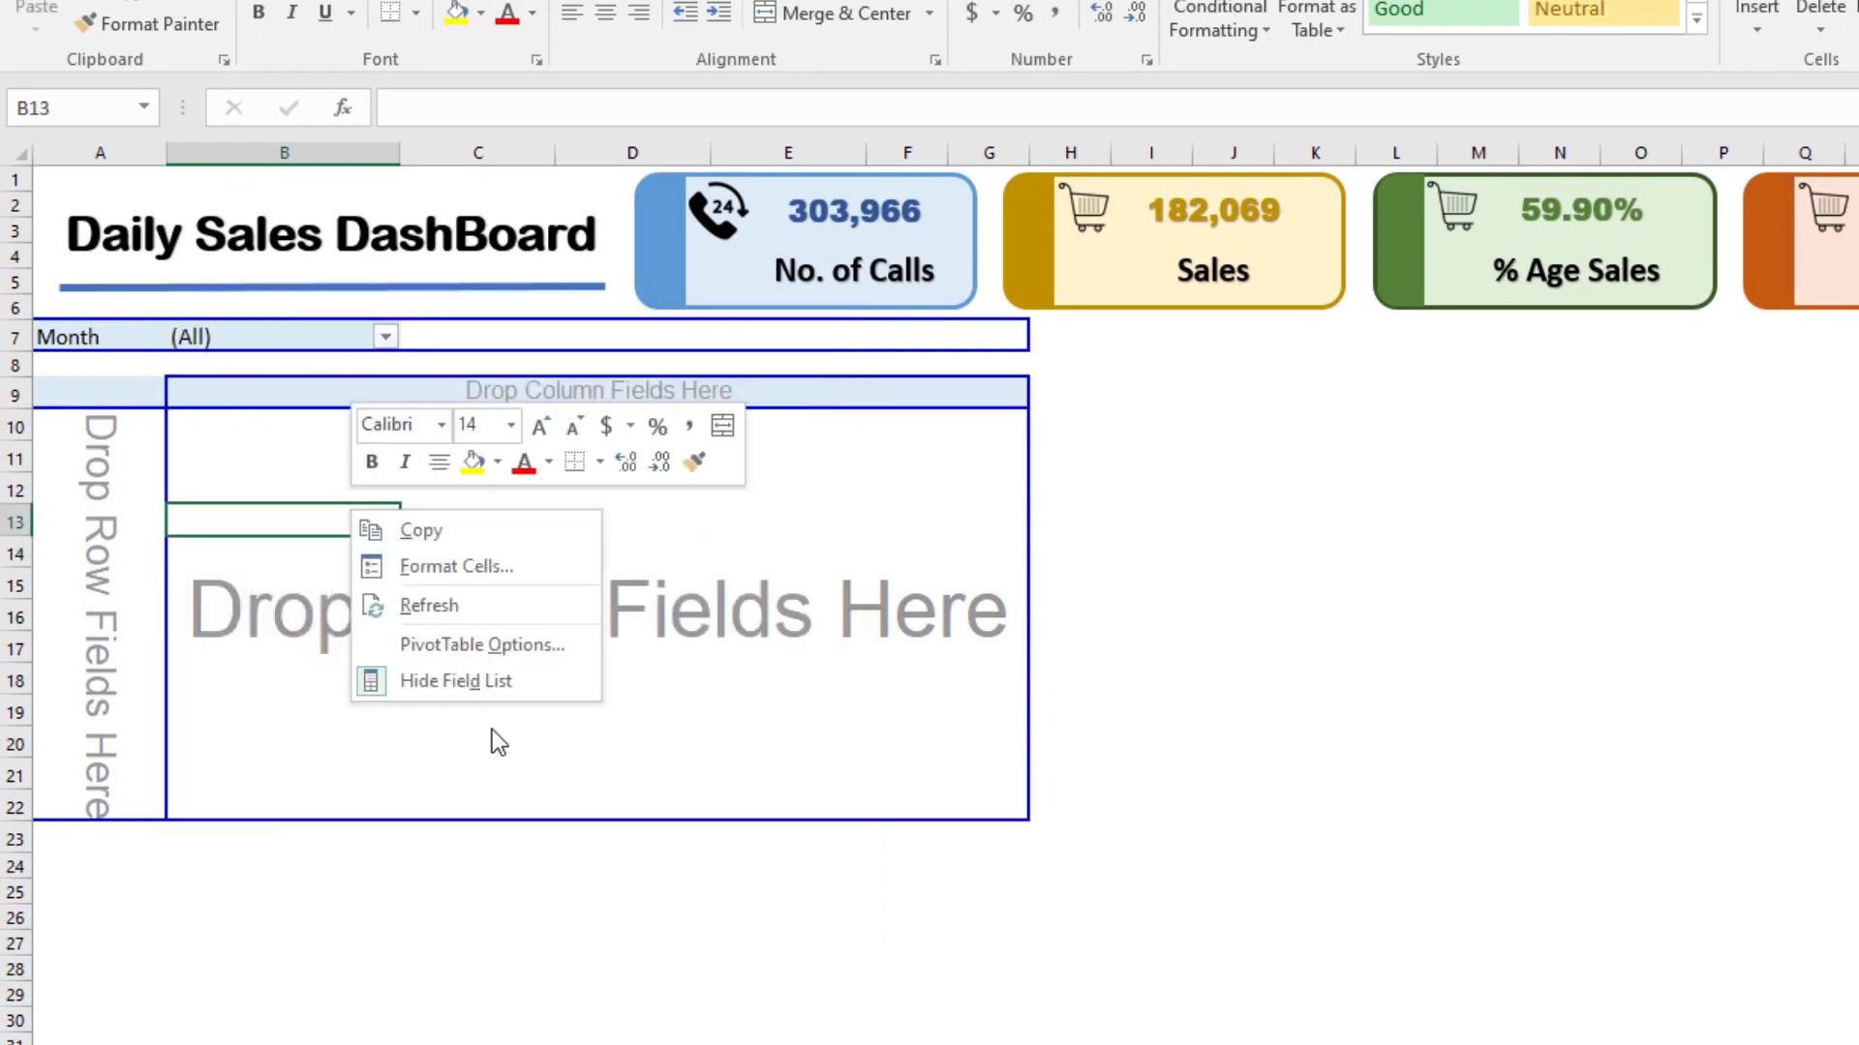
left_click(462, 650)
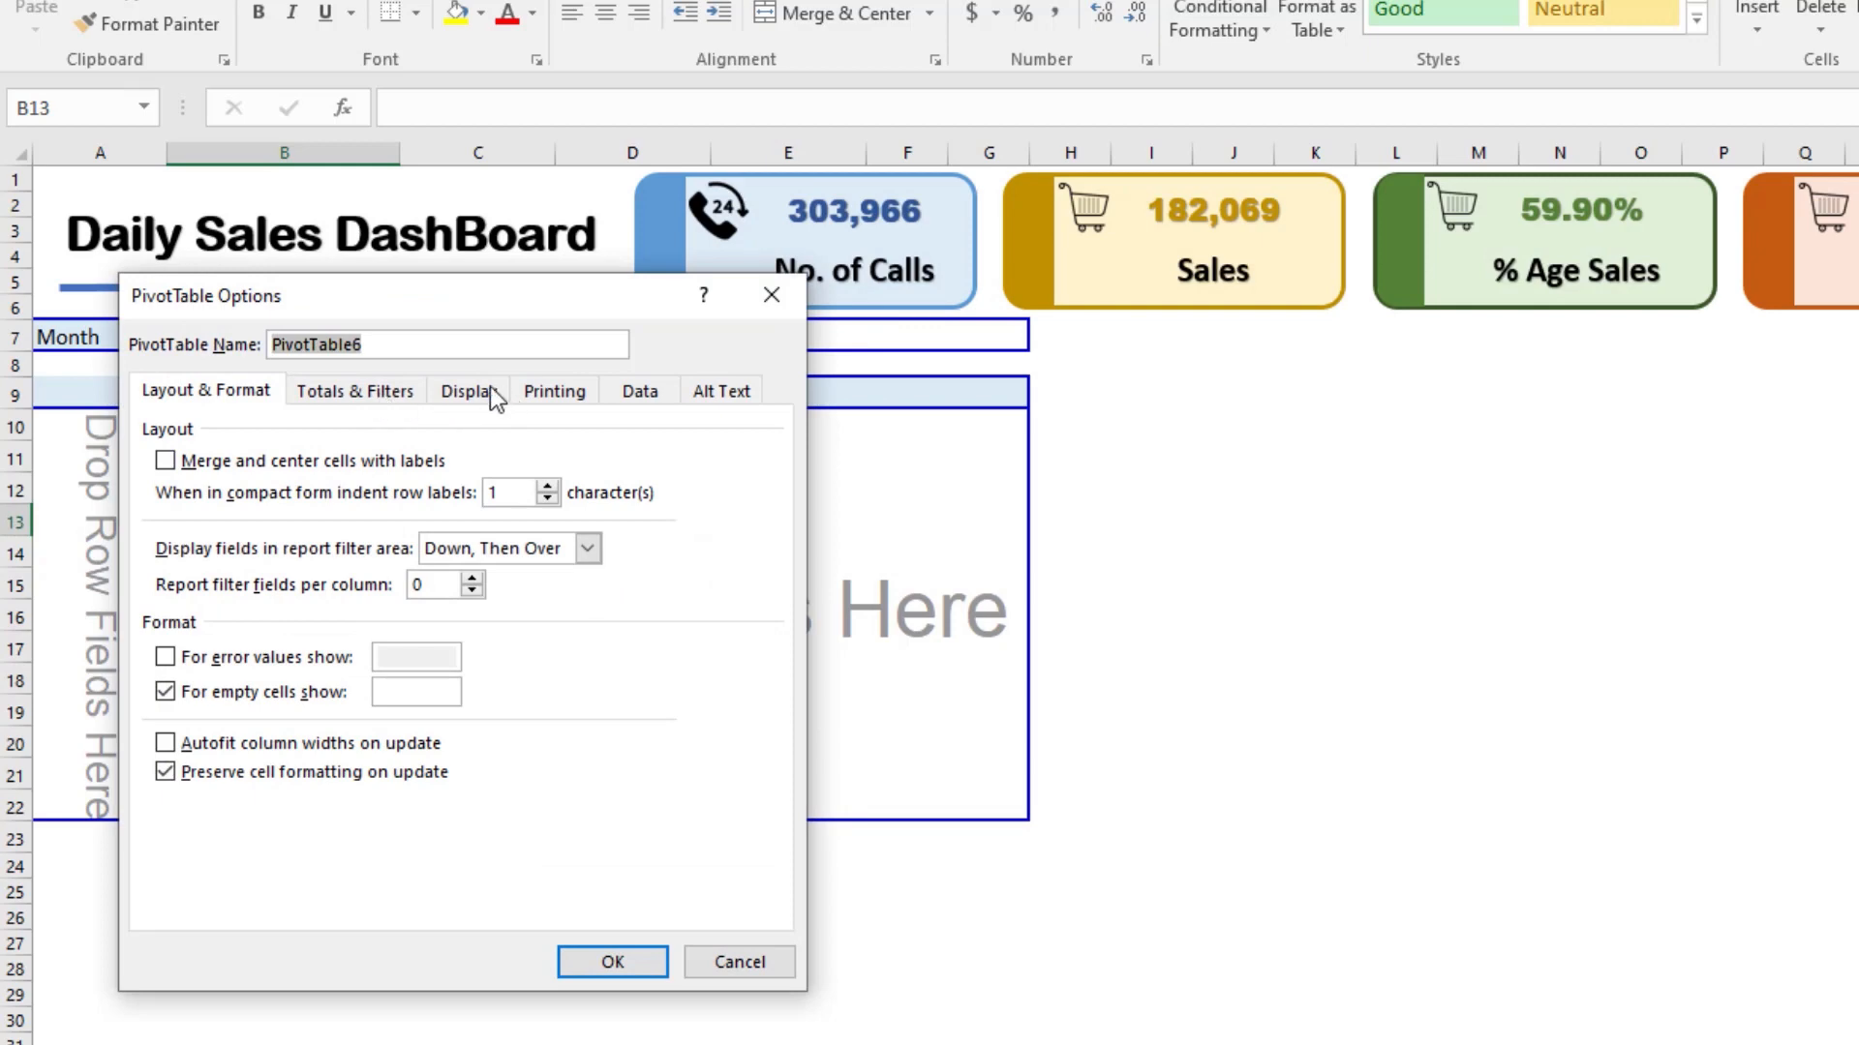
left_click(489, 389)
left_click(385, 612)
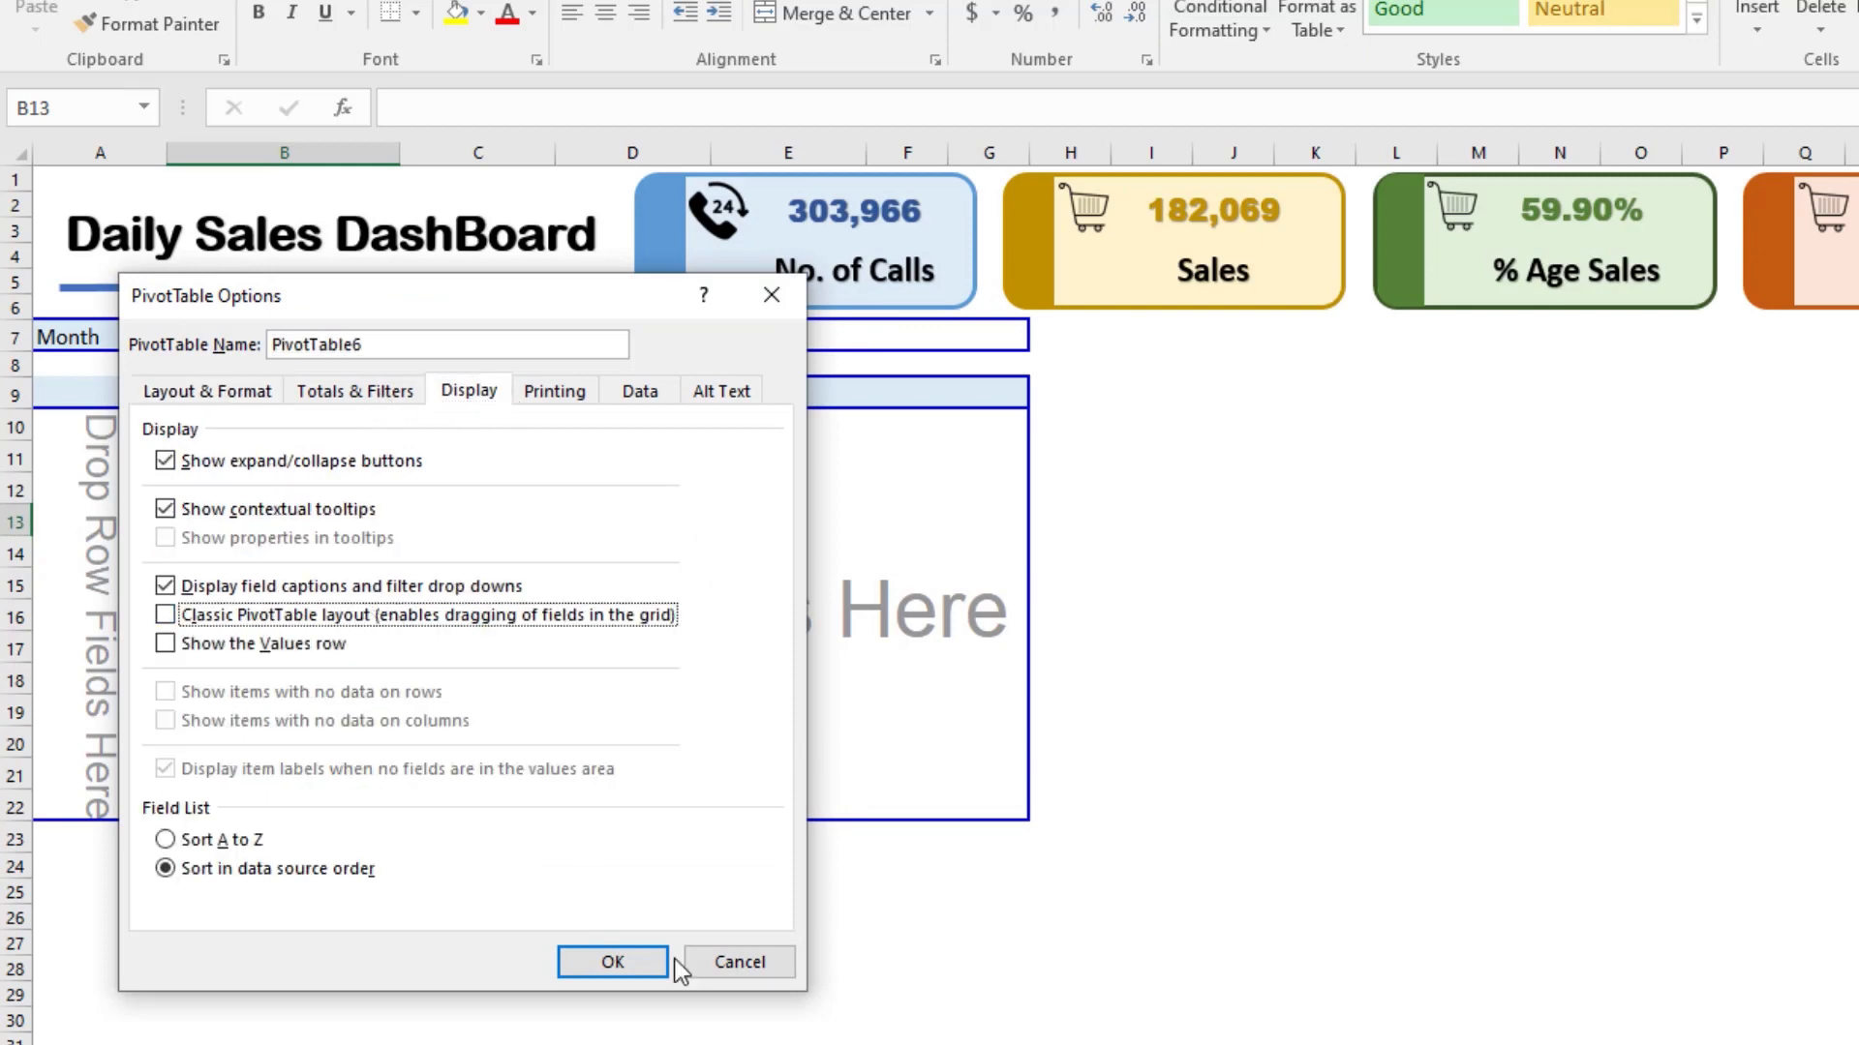
left_click(663, 964)
left_click(291, 776)
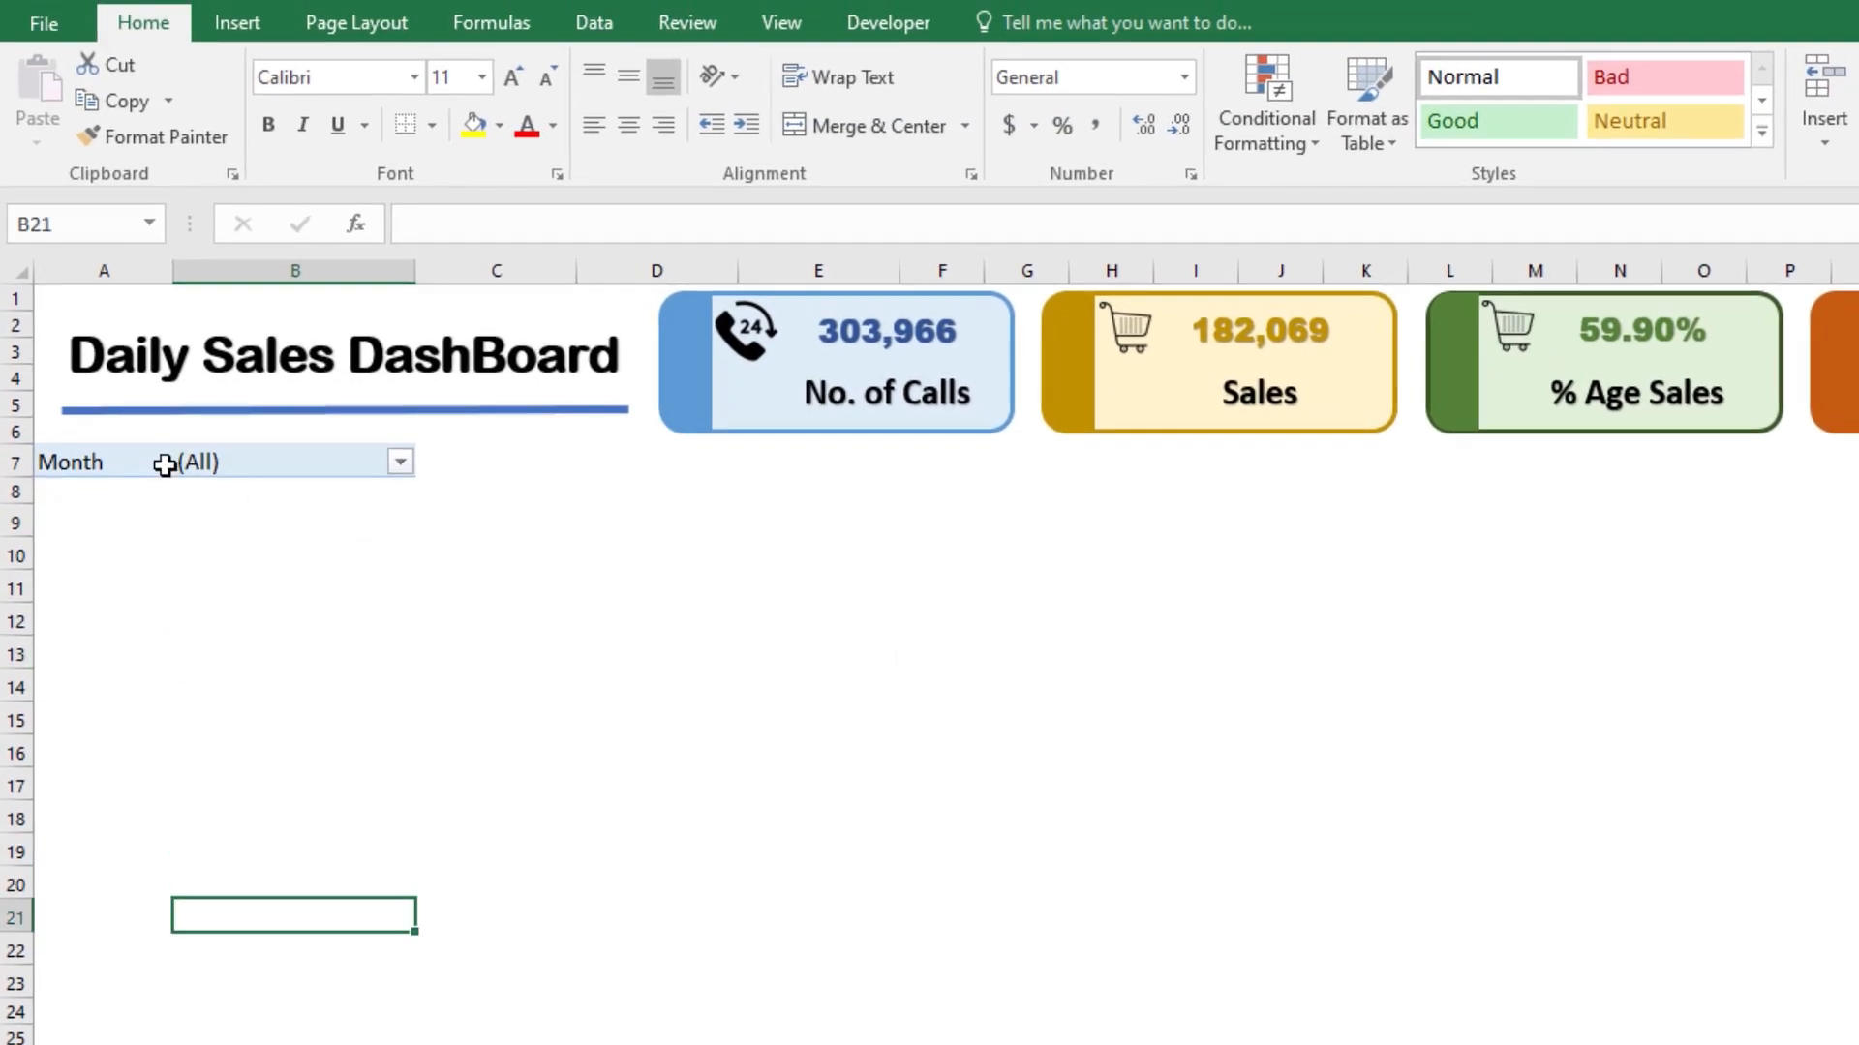
Step: Move the Month filter from A7:B7 to B9:C9
left_click(105, 458)
key("shift+Right")
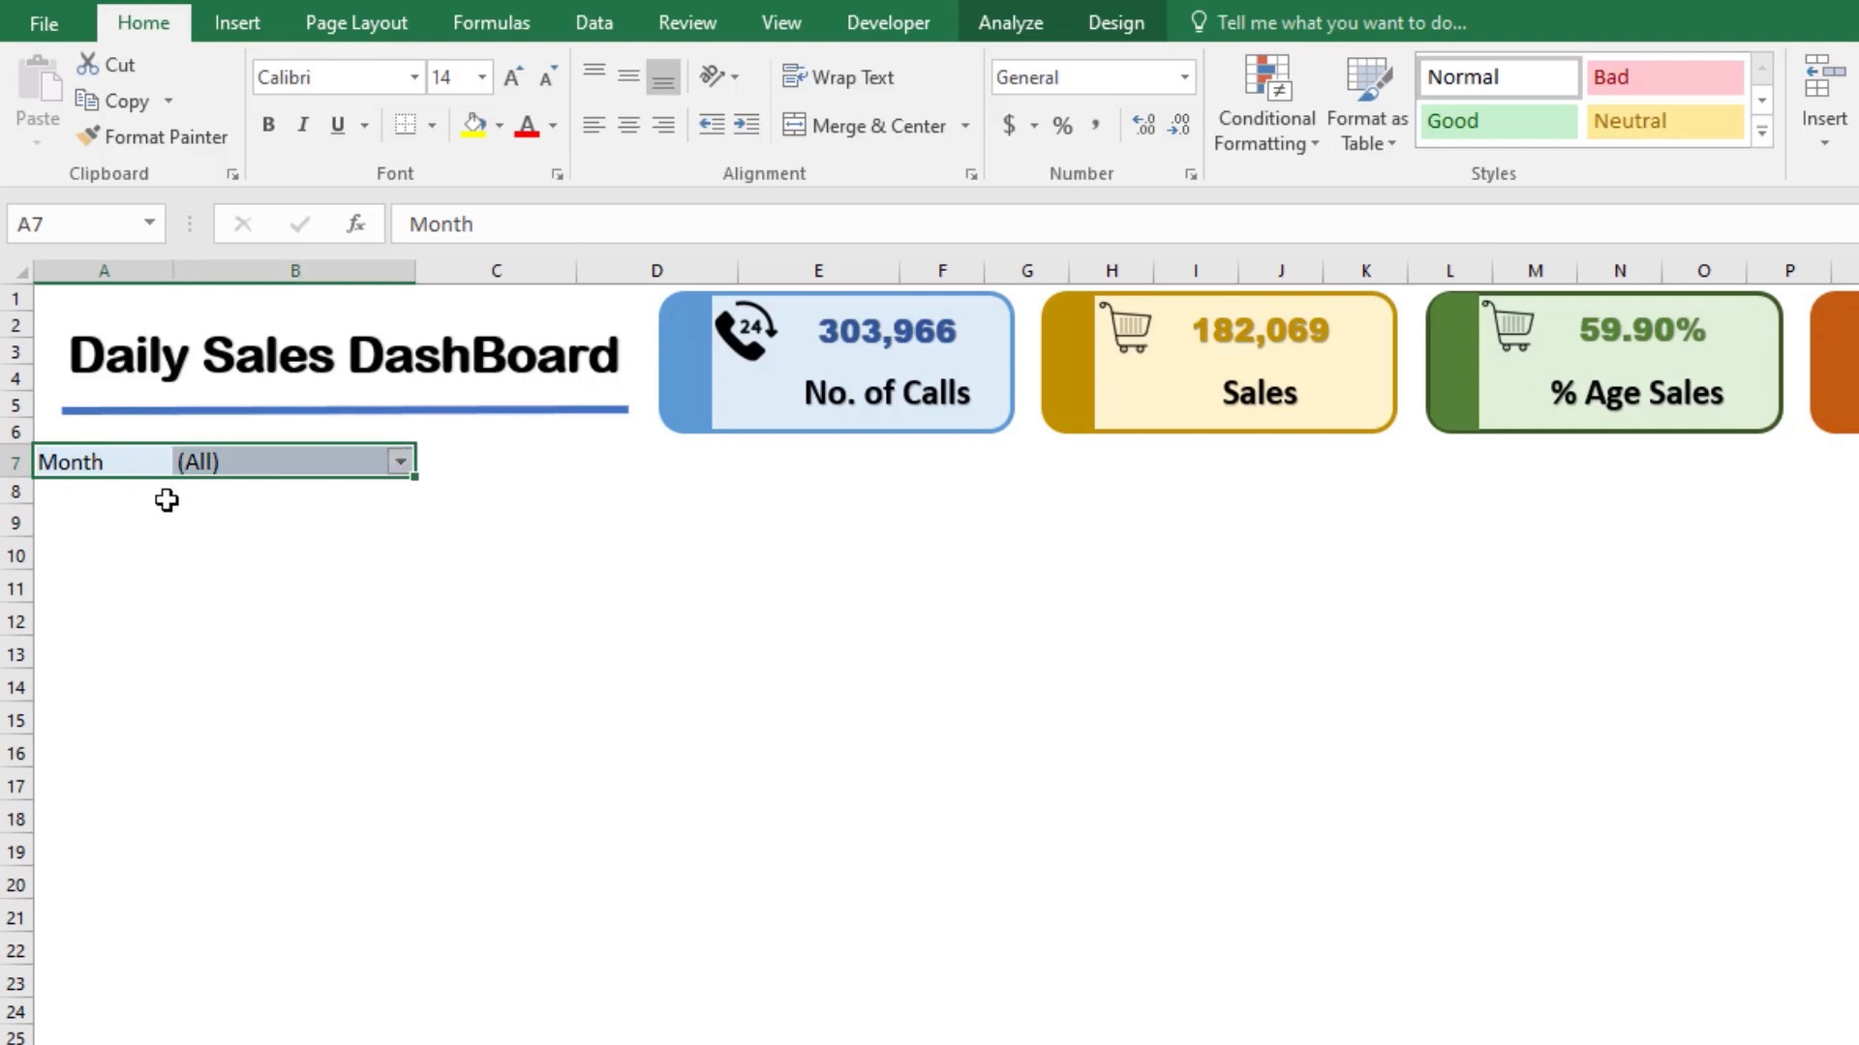
left_click_drag(193, 455, 303, 510)
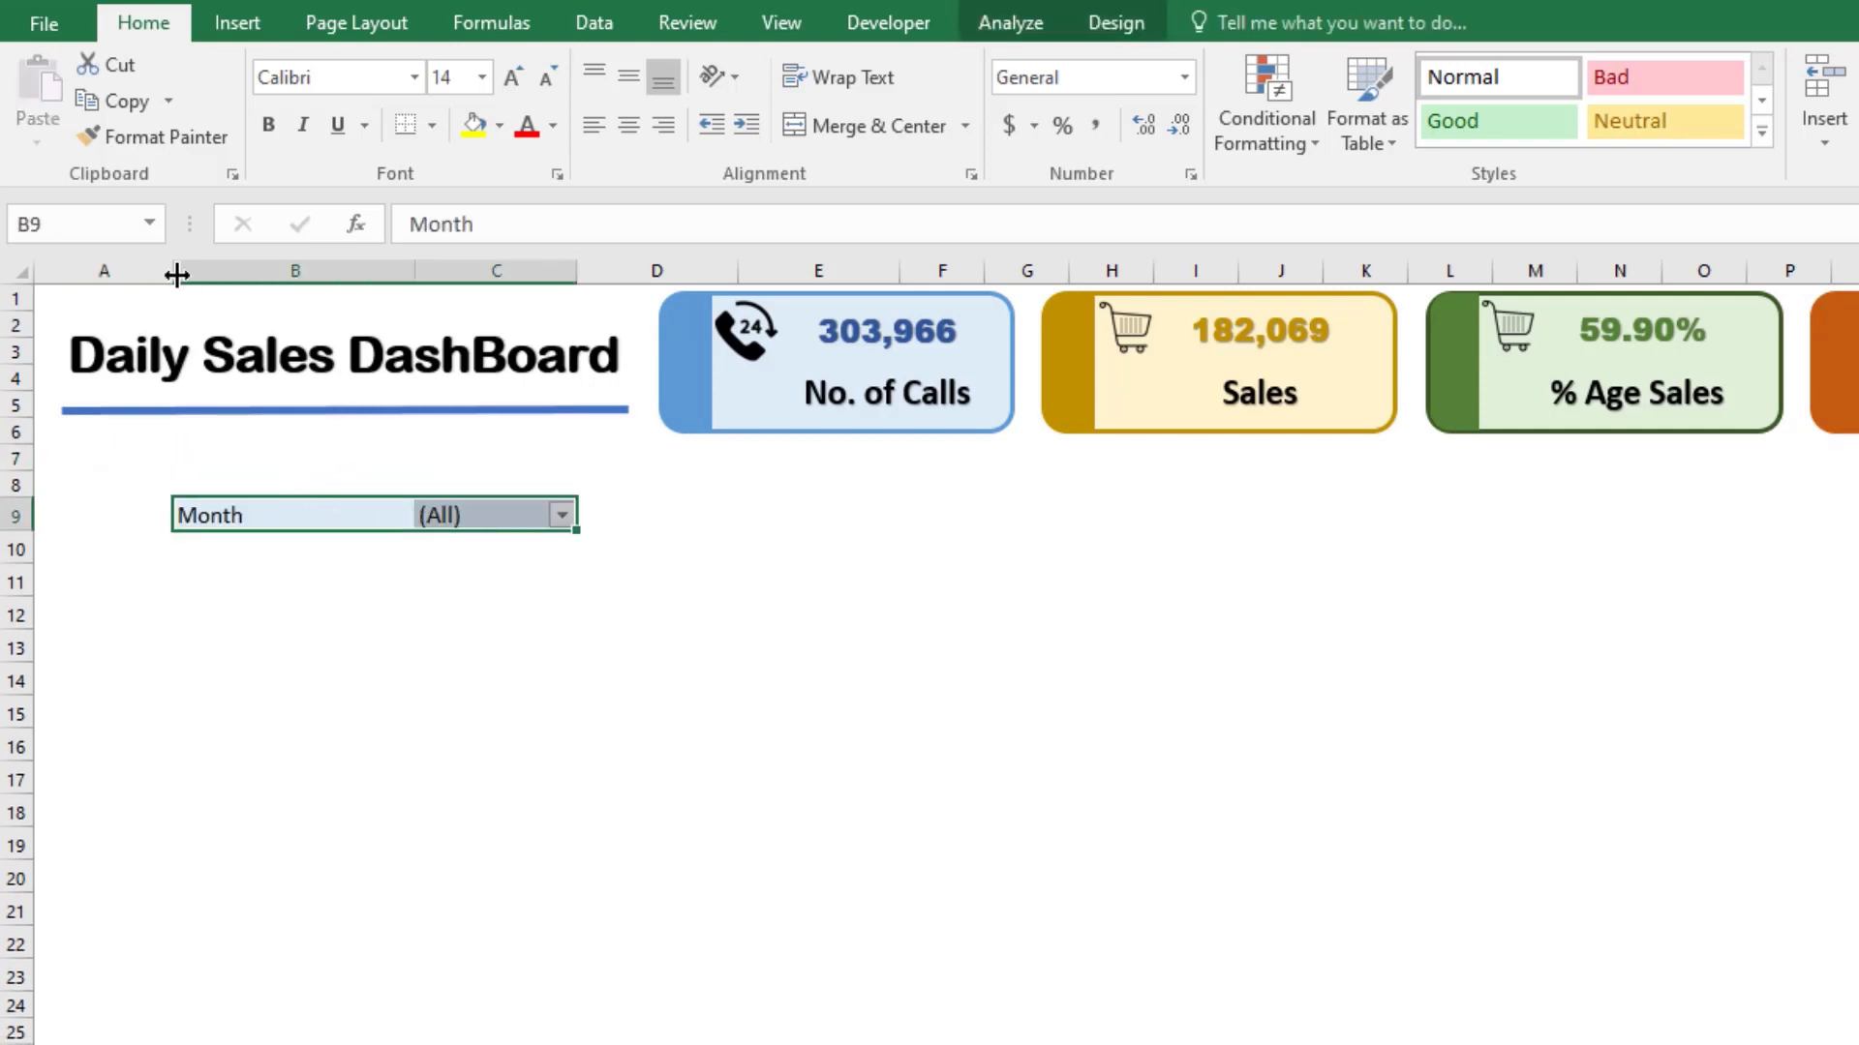
Step: Narrow column B to suit the Month label and slightly widen column C for its filter value
left_click_drag(579, 272, 593, 272)
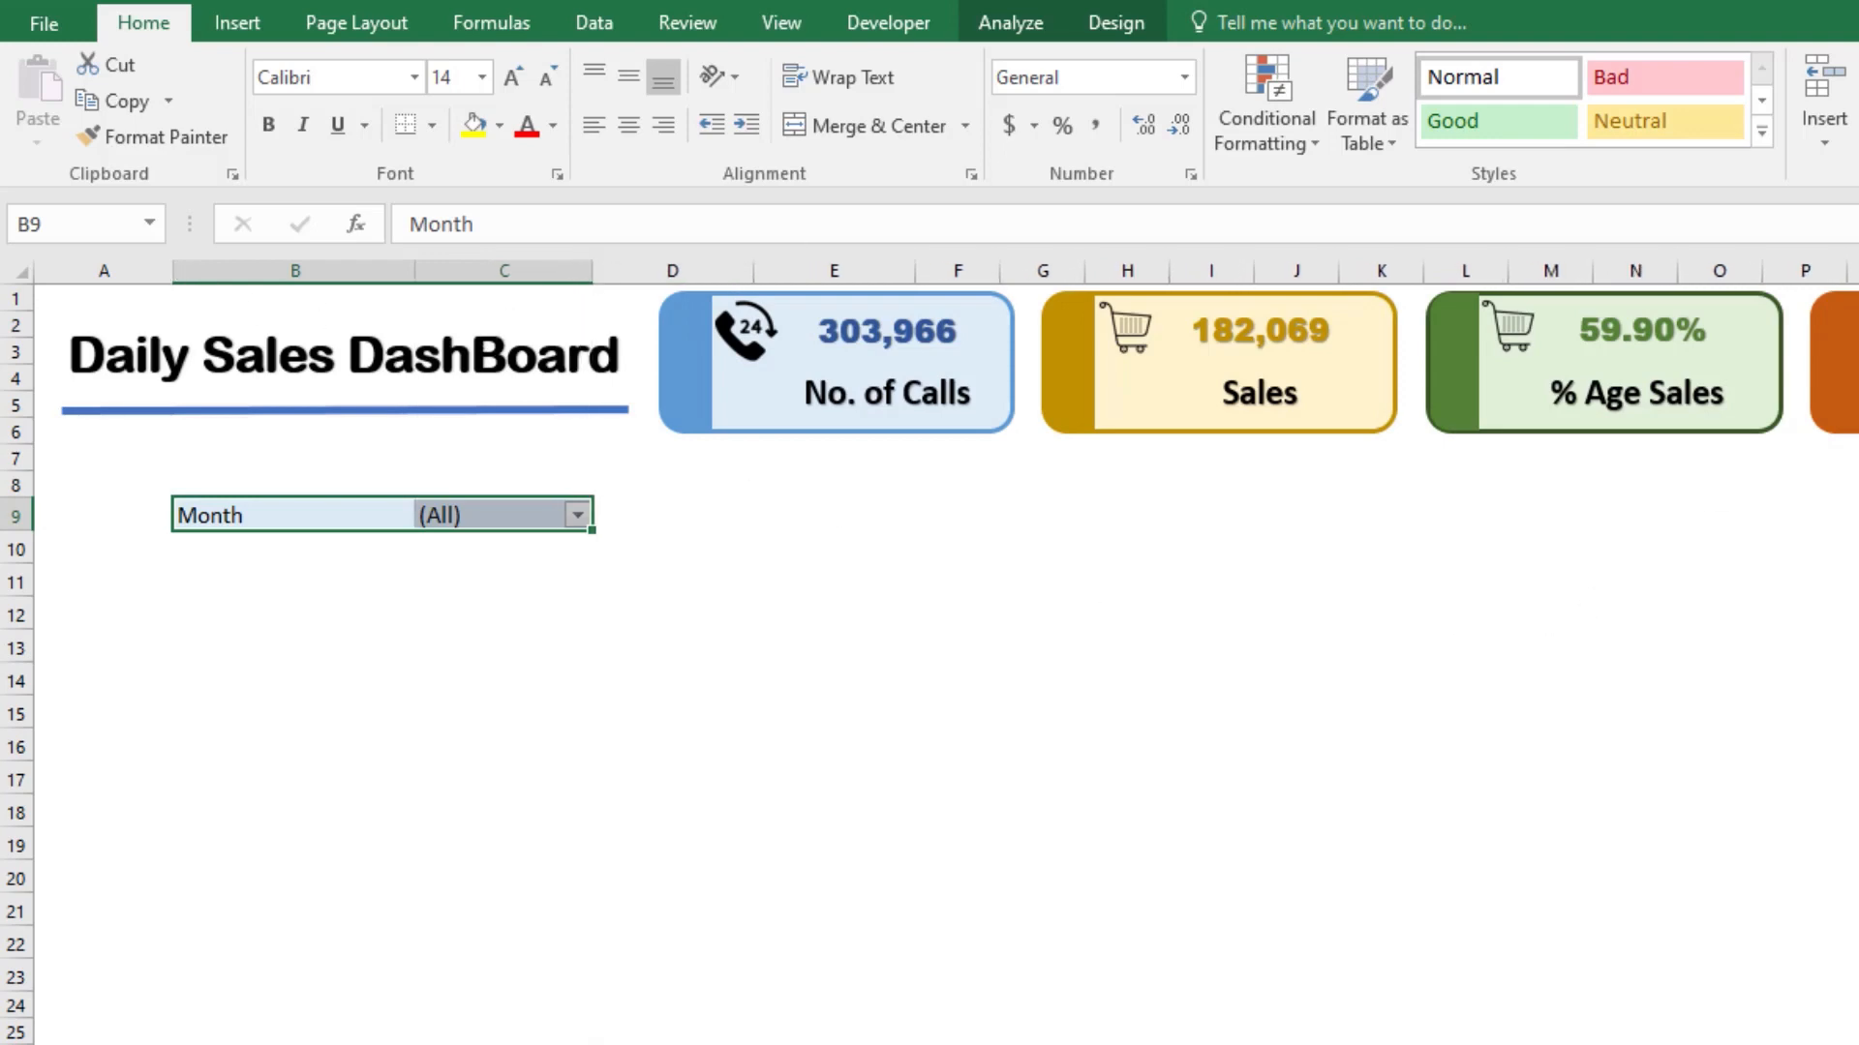
left_click_drag(418, 278, 403, 278)
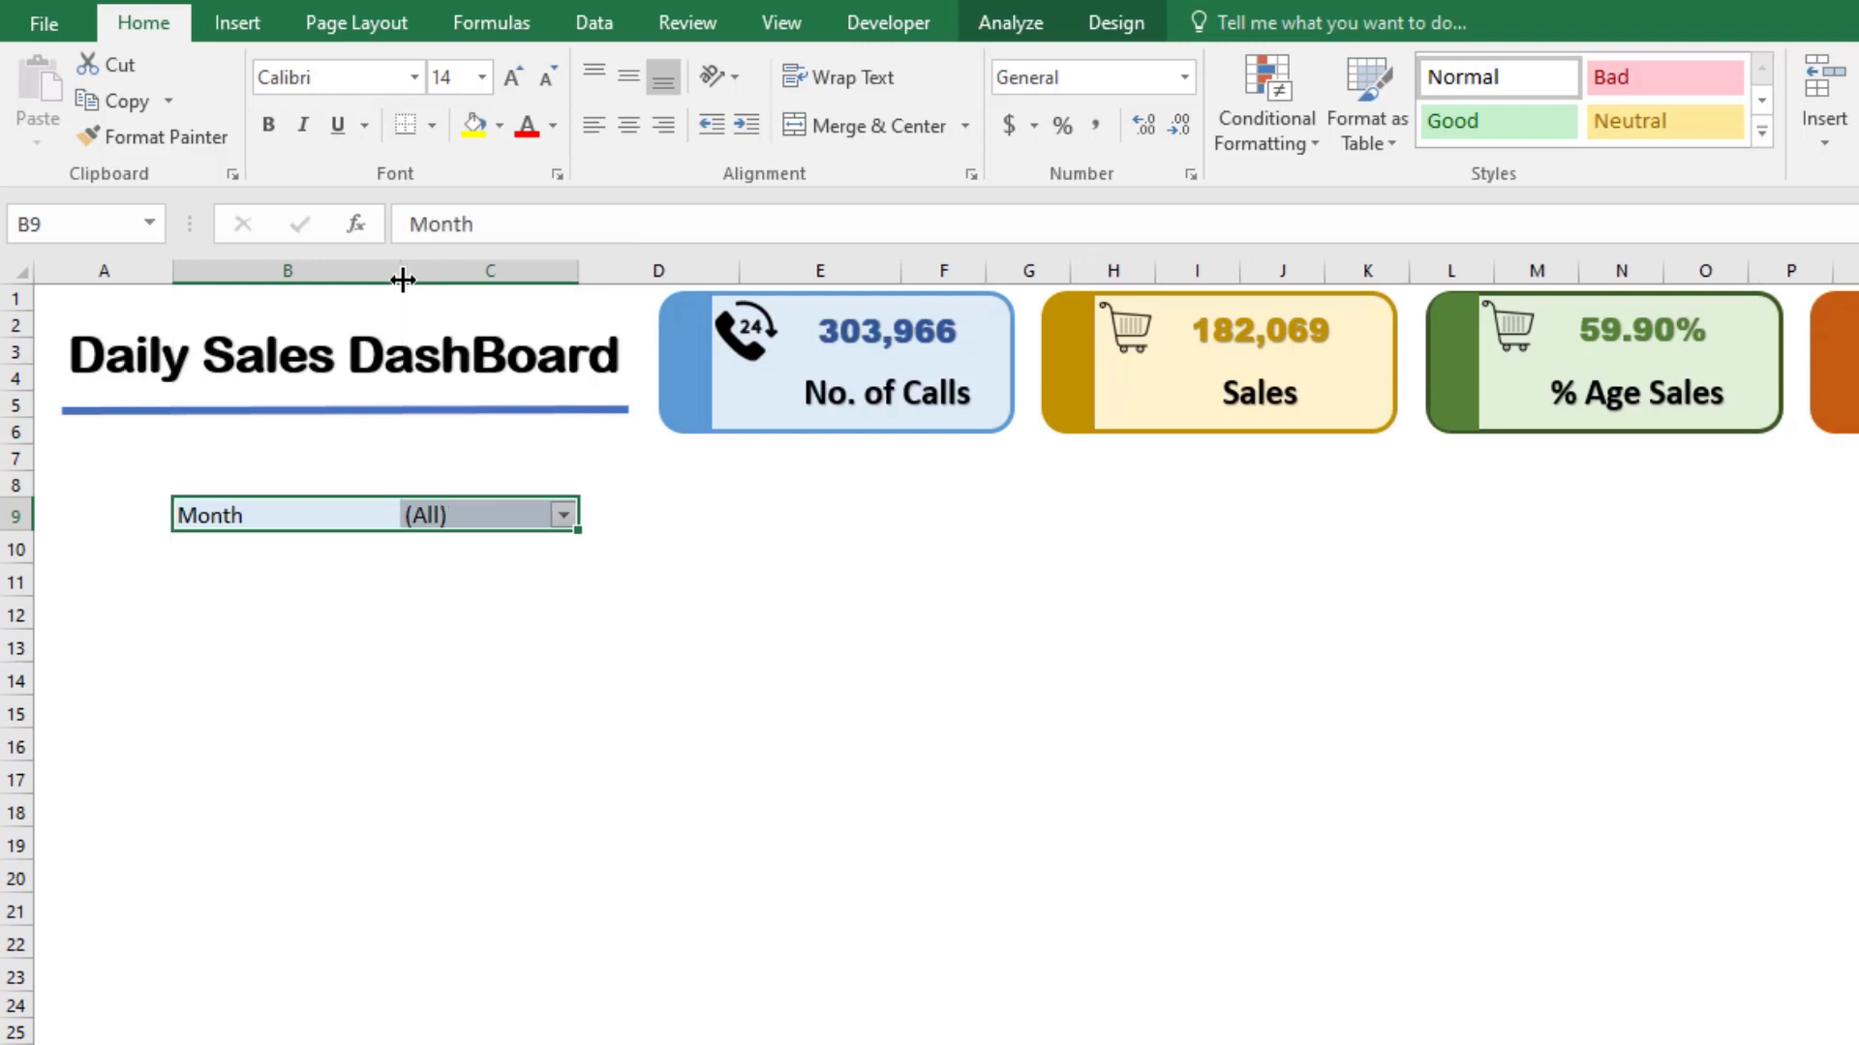
double_click(403, 278)
left_click_drag(255, 272, 288, 272)
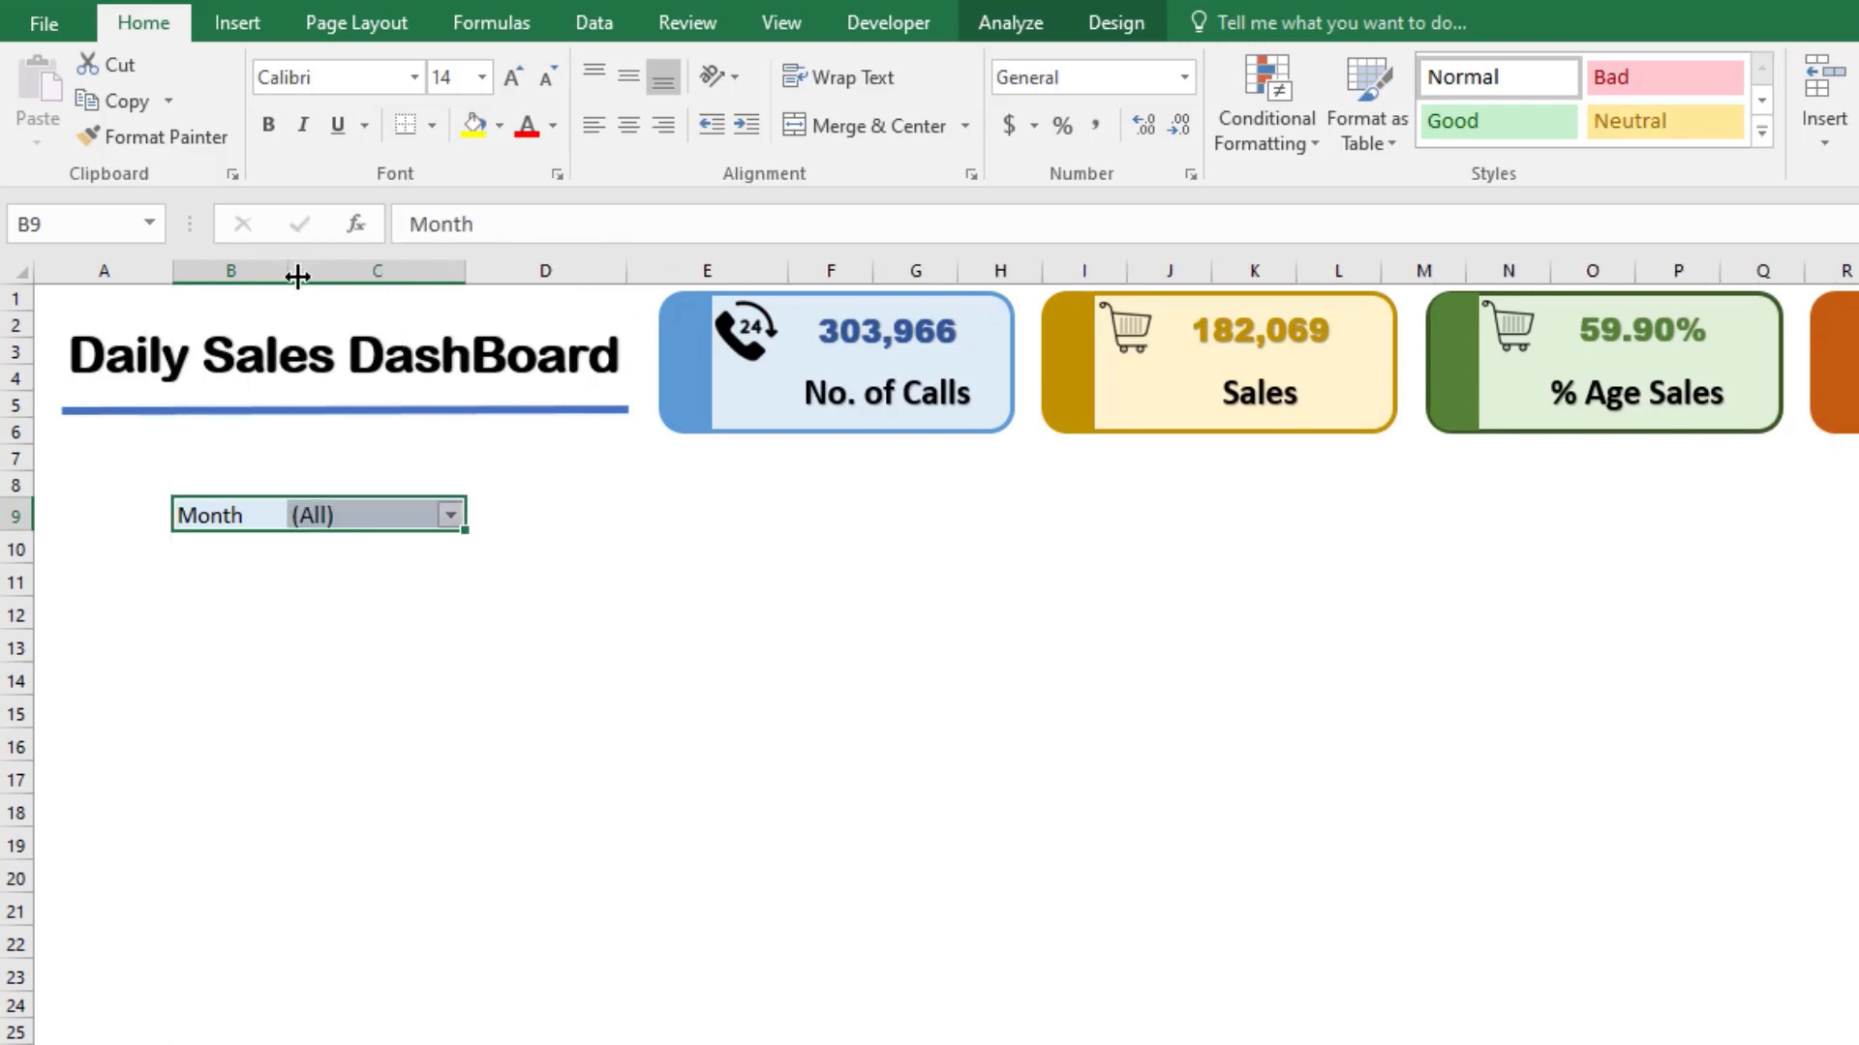
left_click(452, 515)
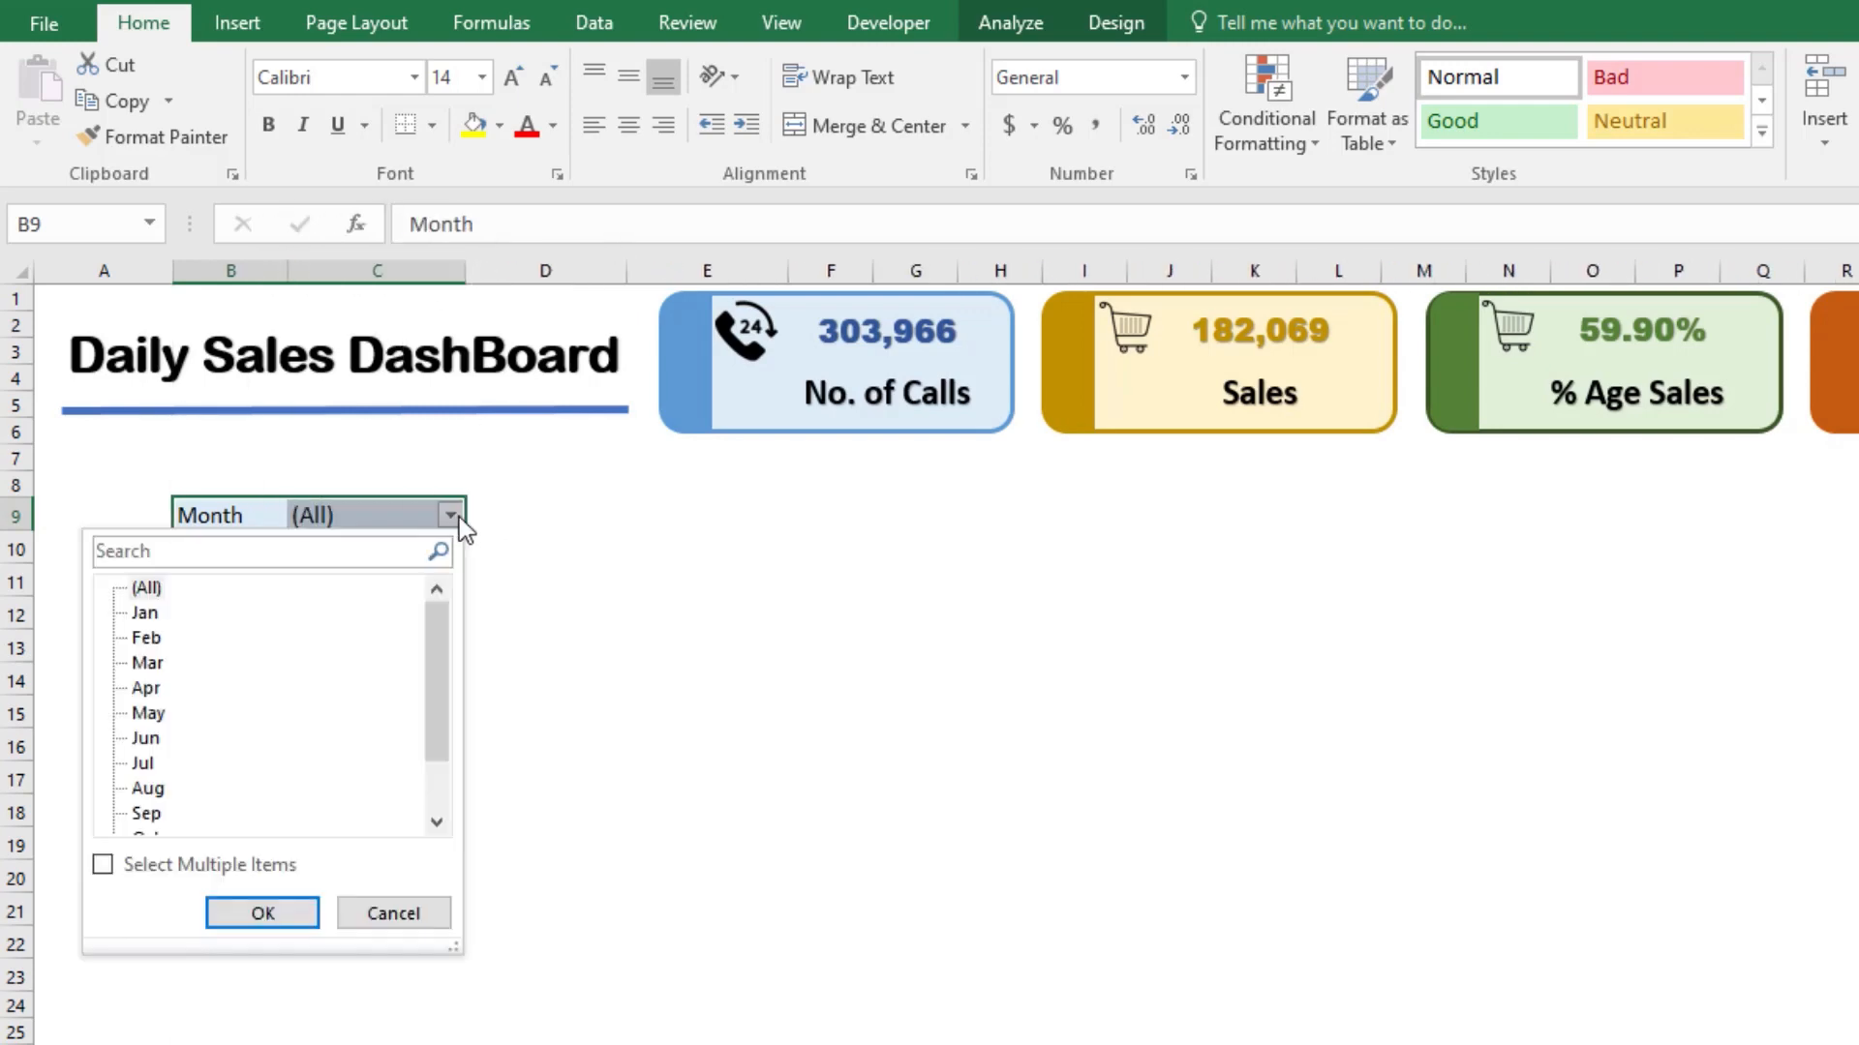
left_click(523, 589)
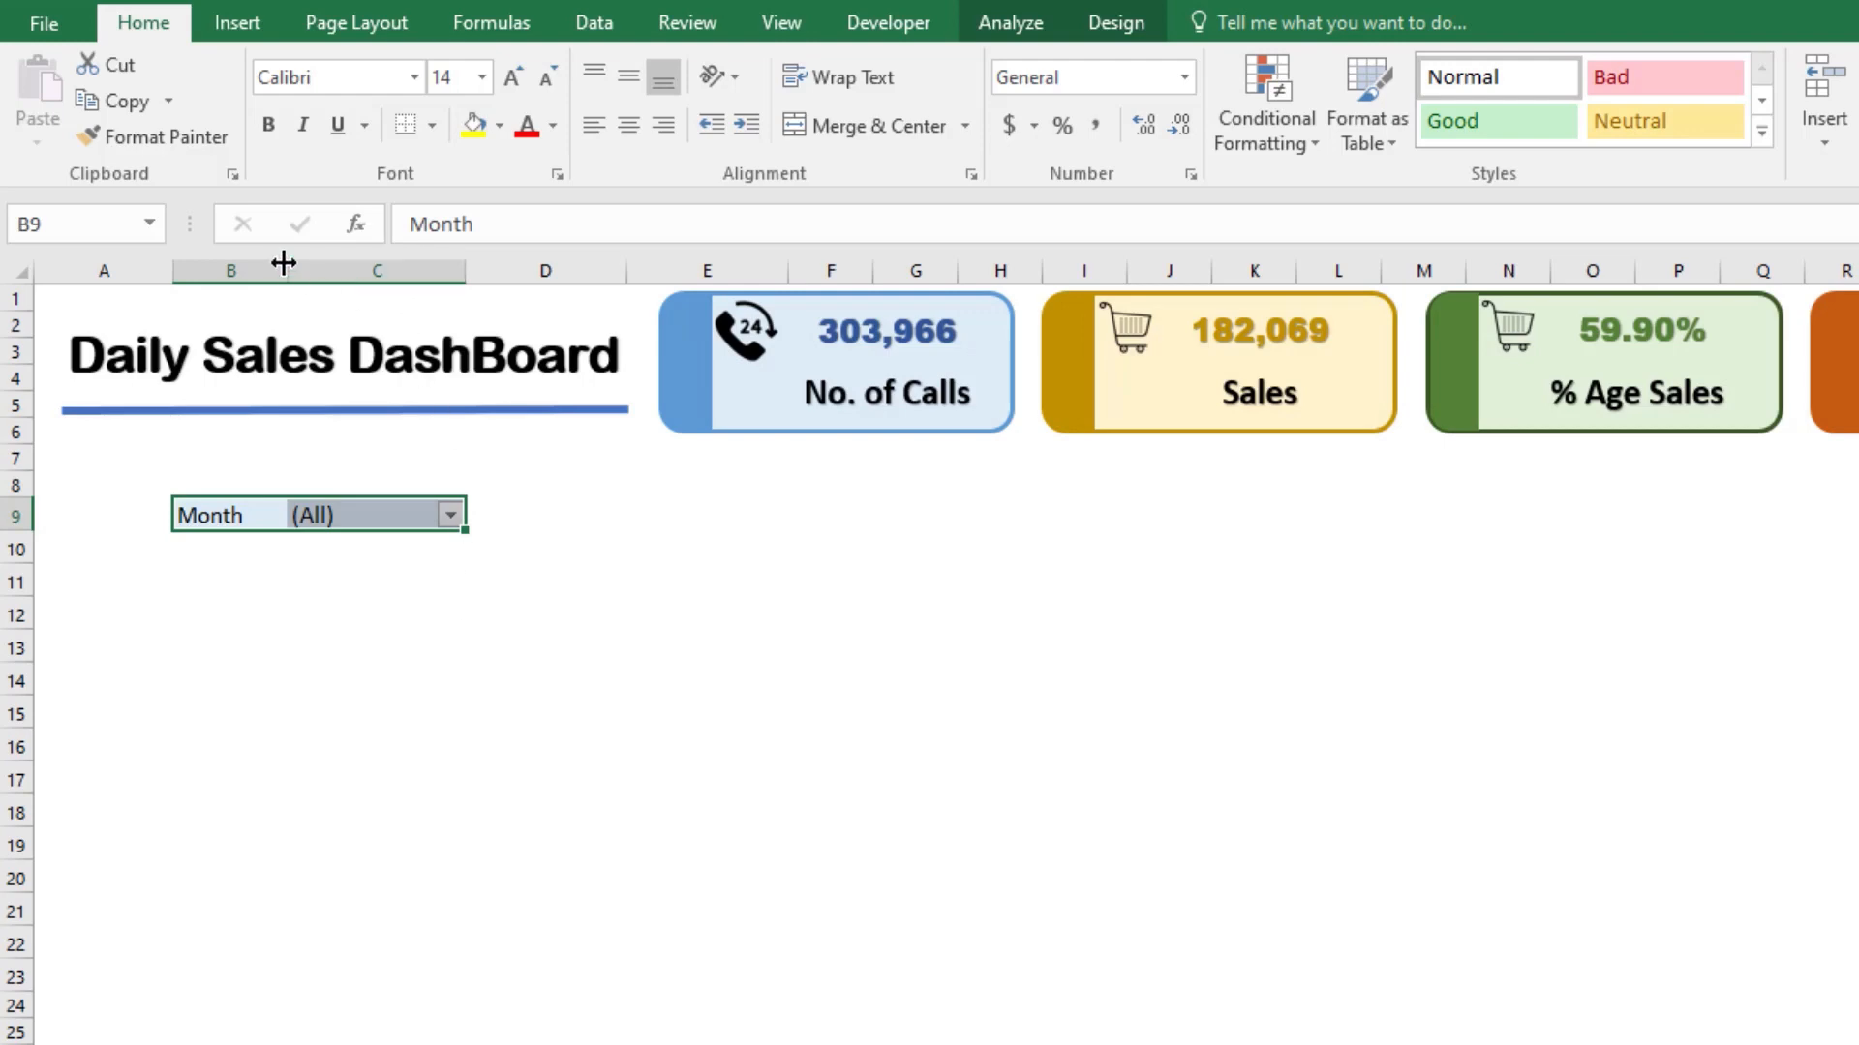
left_click_drag(288, 267, 300, 267)
left_click(265, 550)
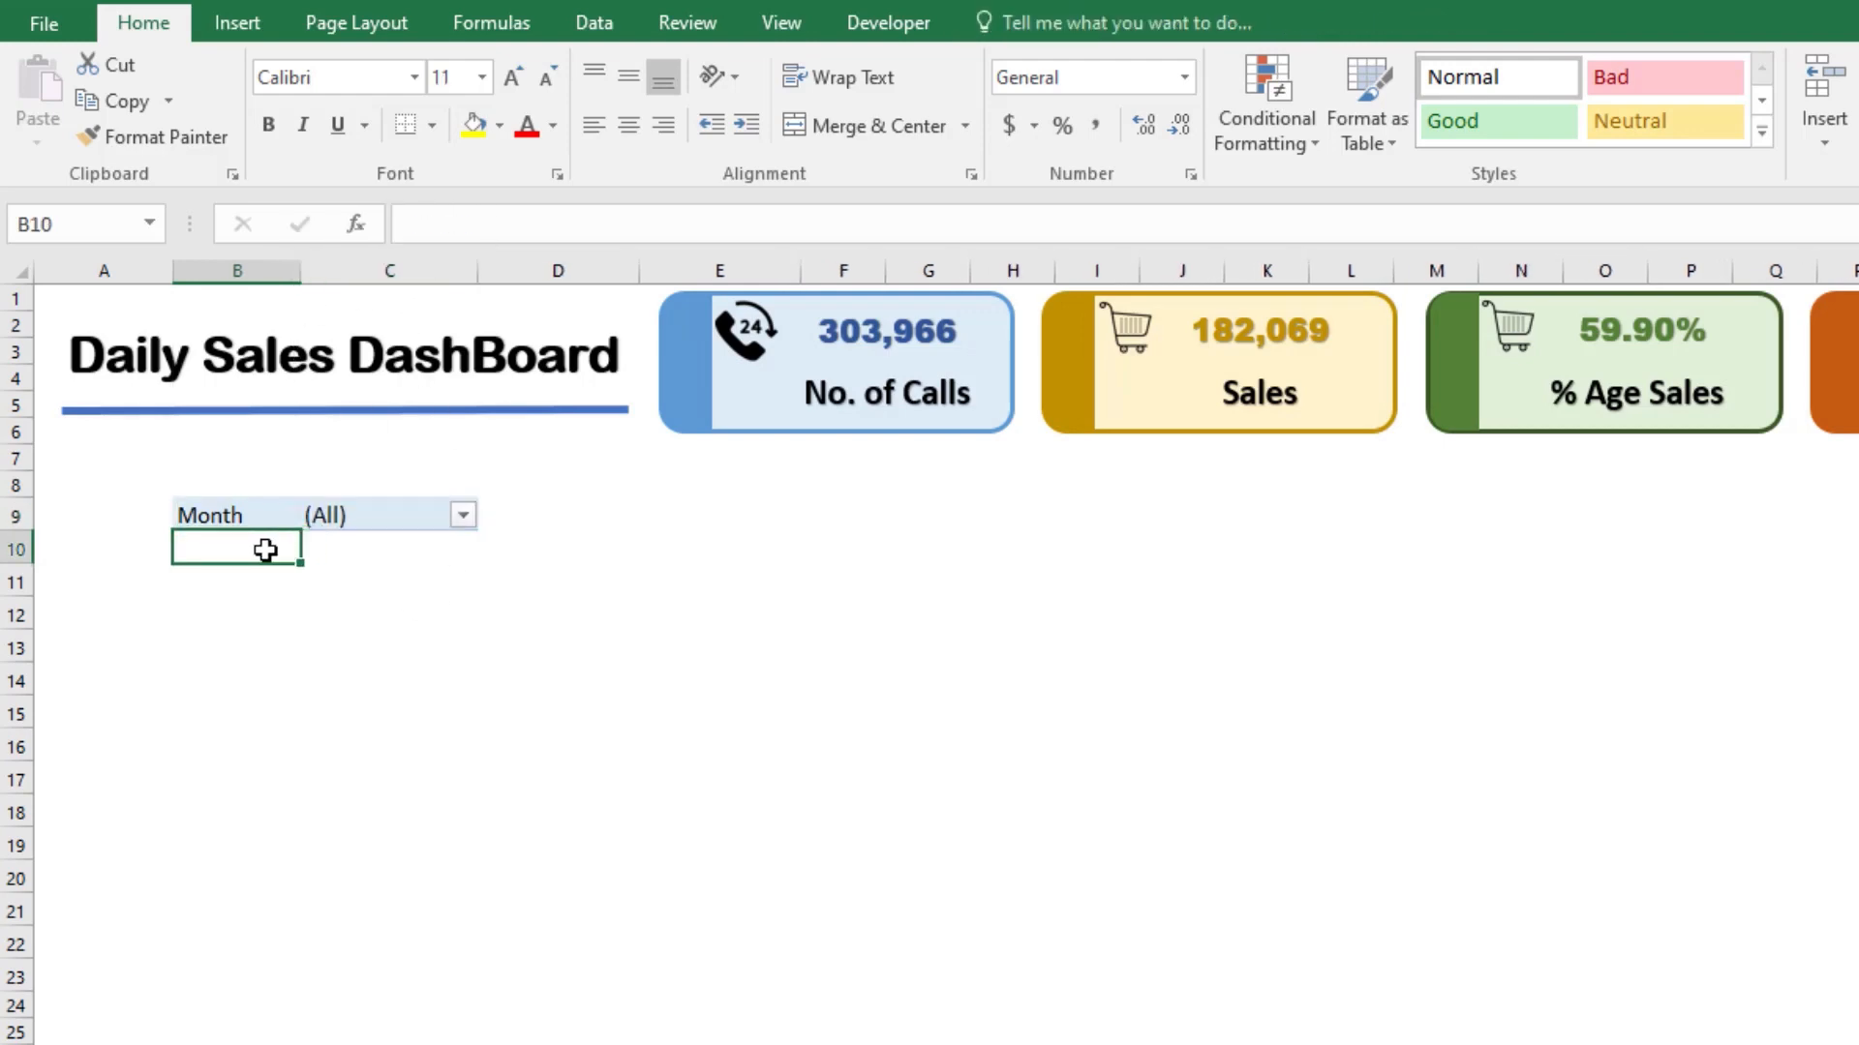
Step: Change the Month formula in E2 of the source data to =TEXT(A2,"mmmm") and fill it down the column
left_click(241, 514)
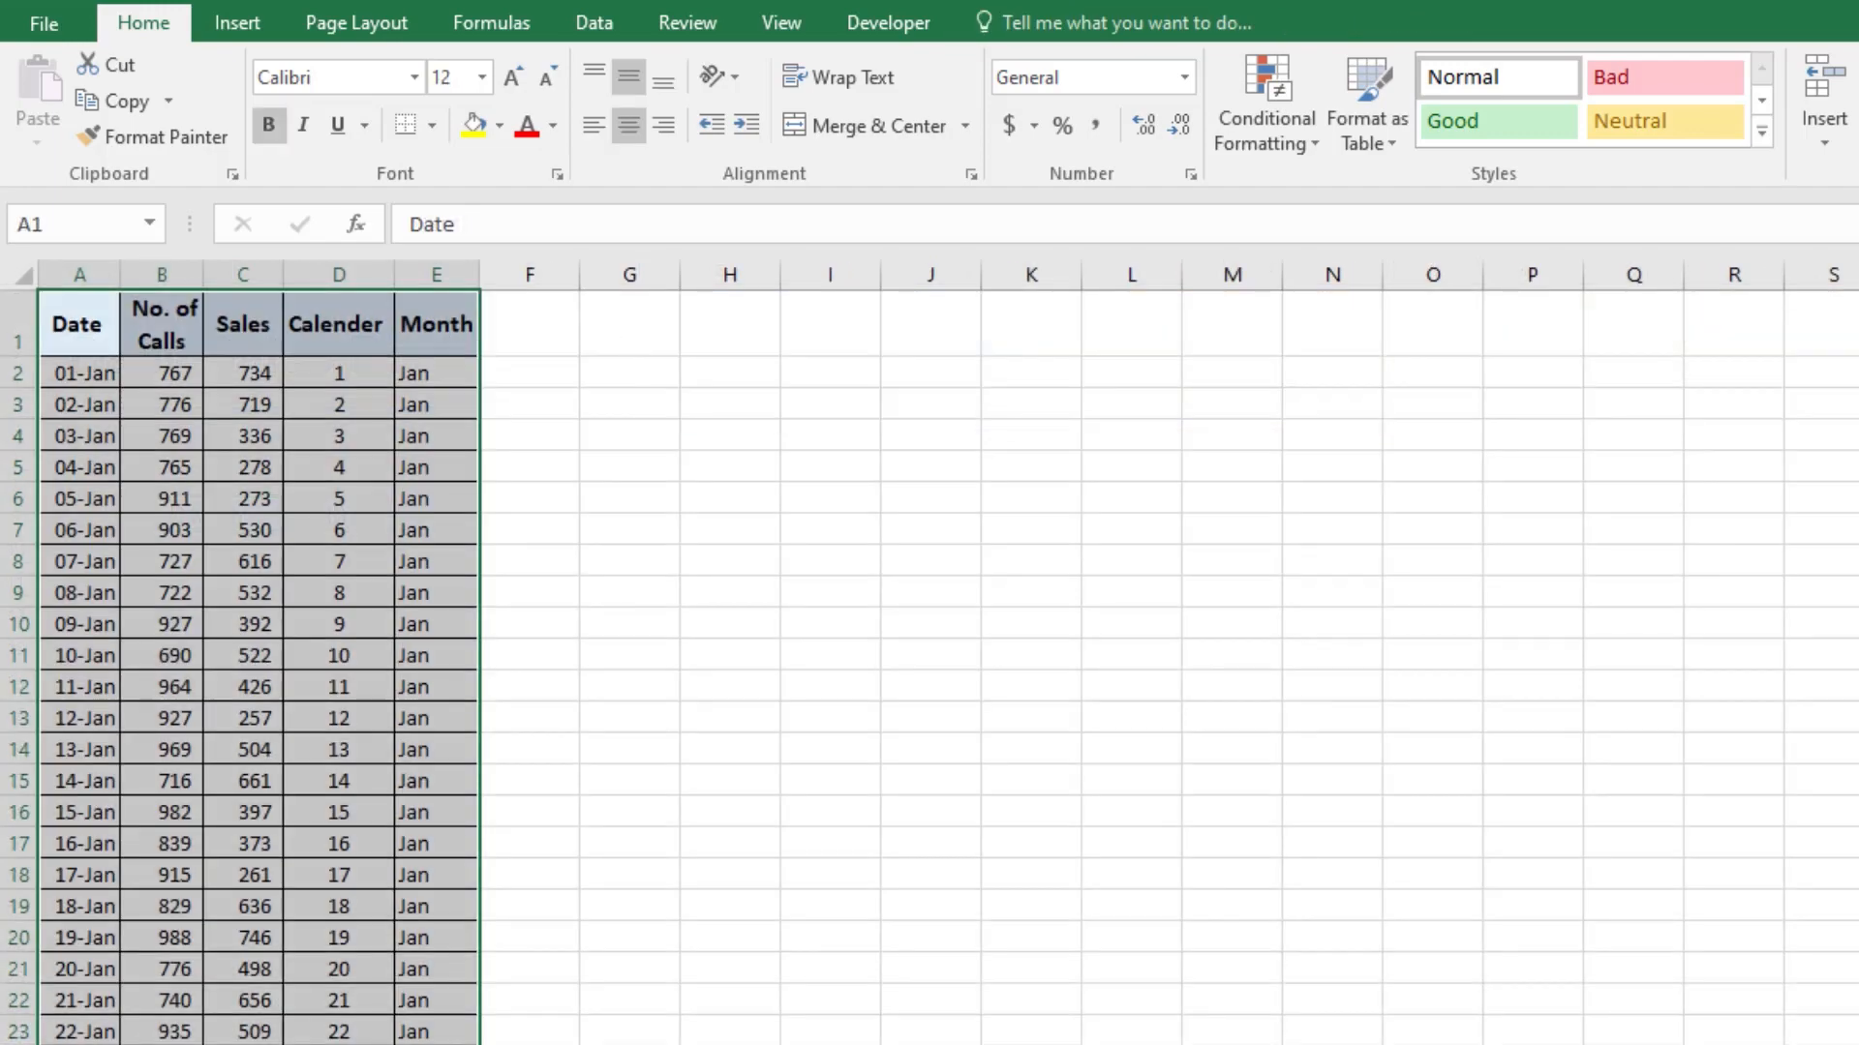
left_click(399, 475)
double_click(431, 303)
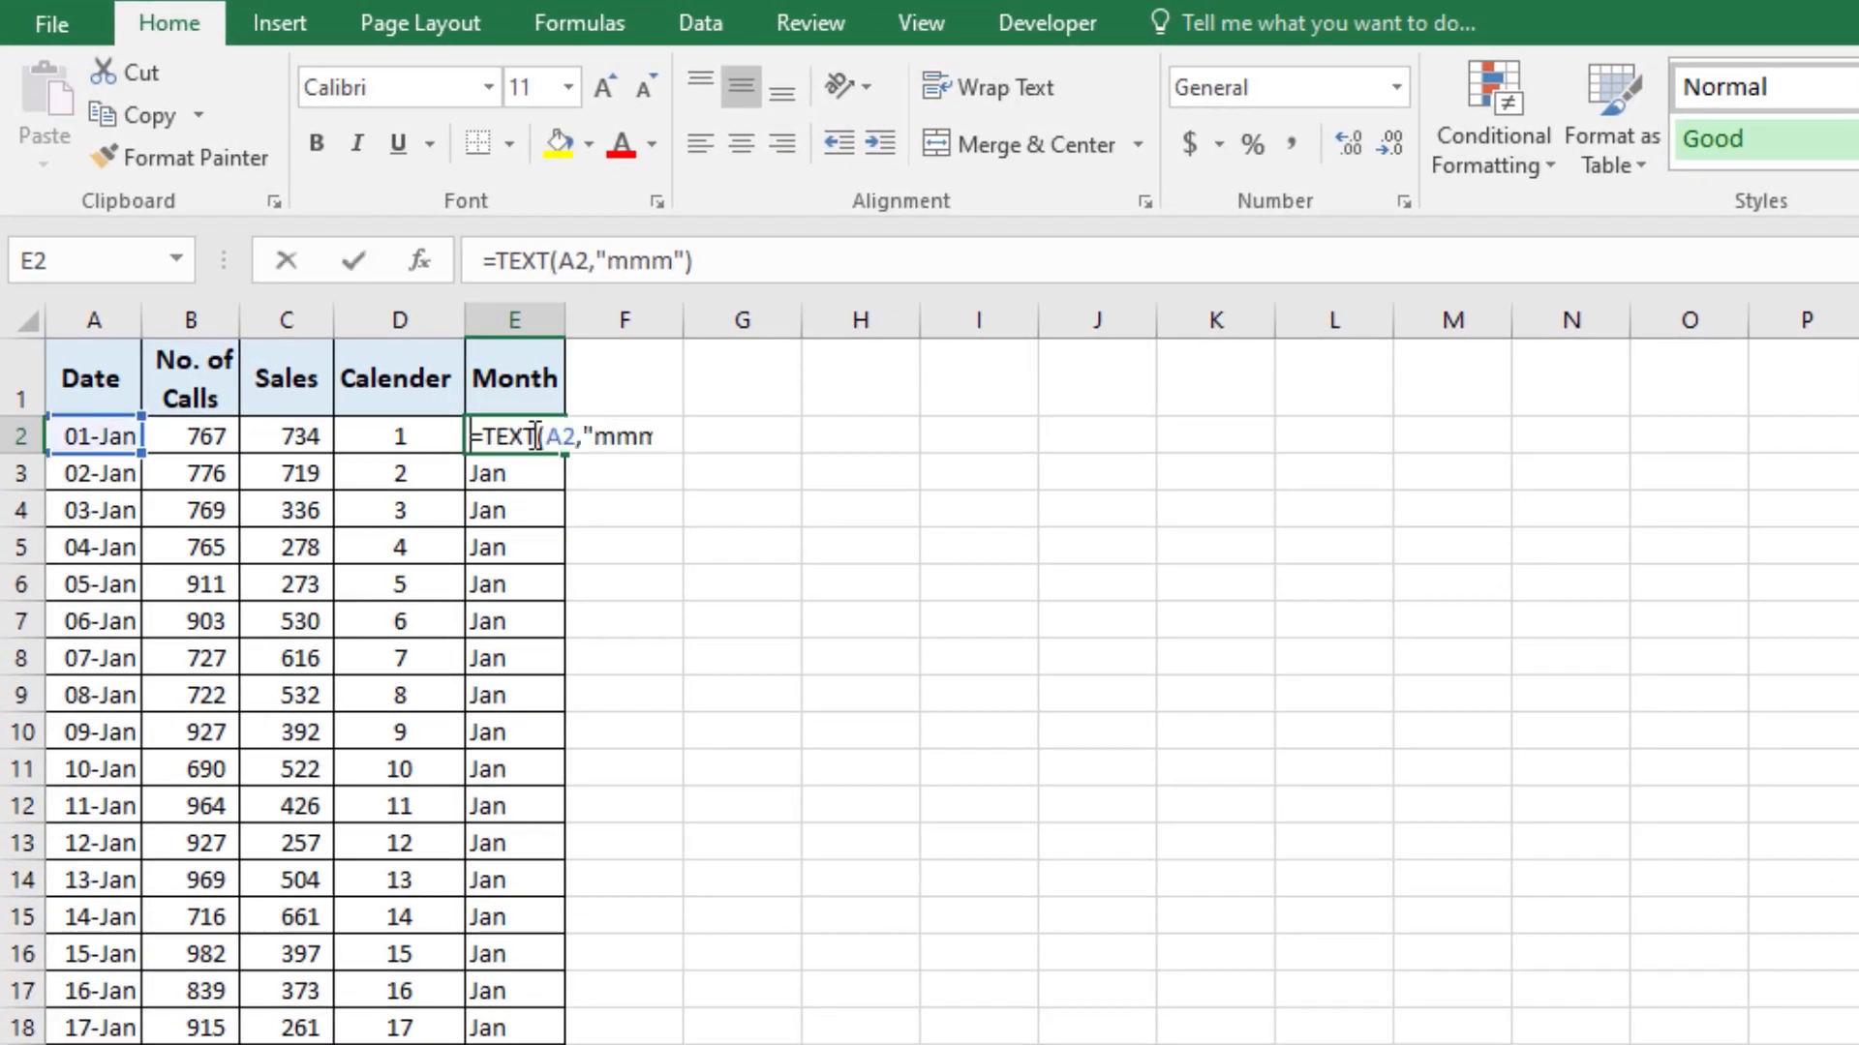
left_click(652, 436)
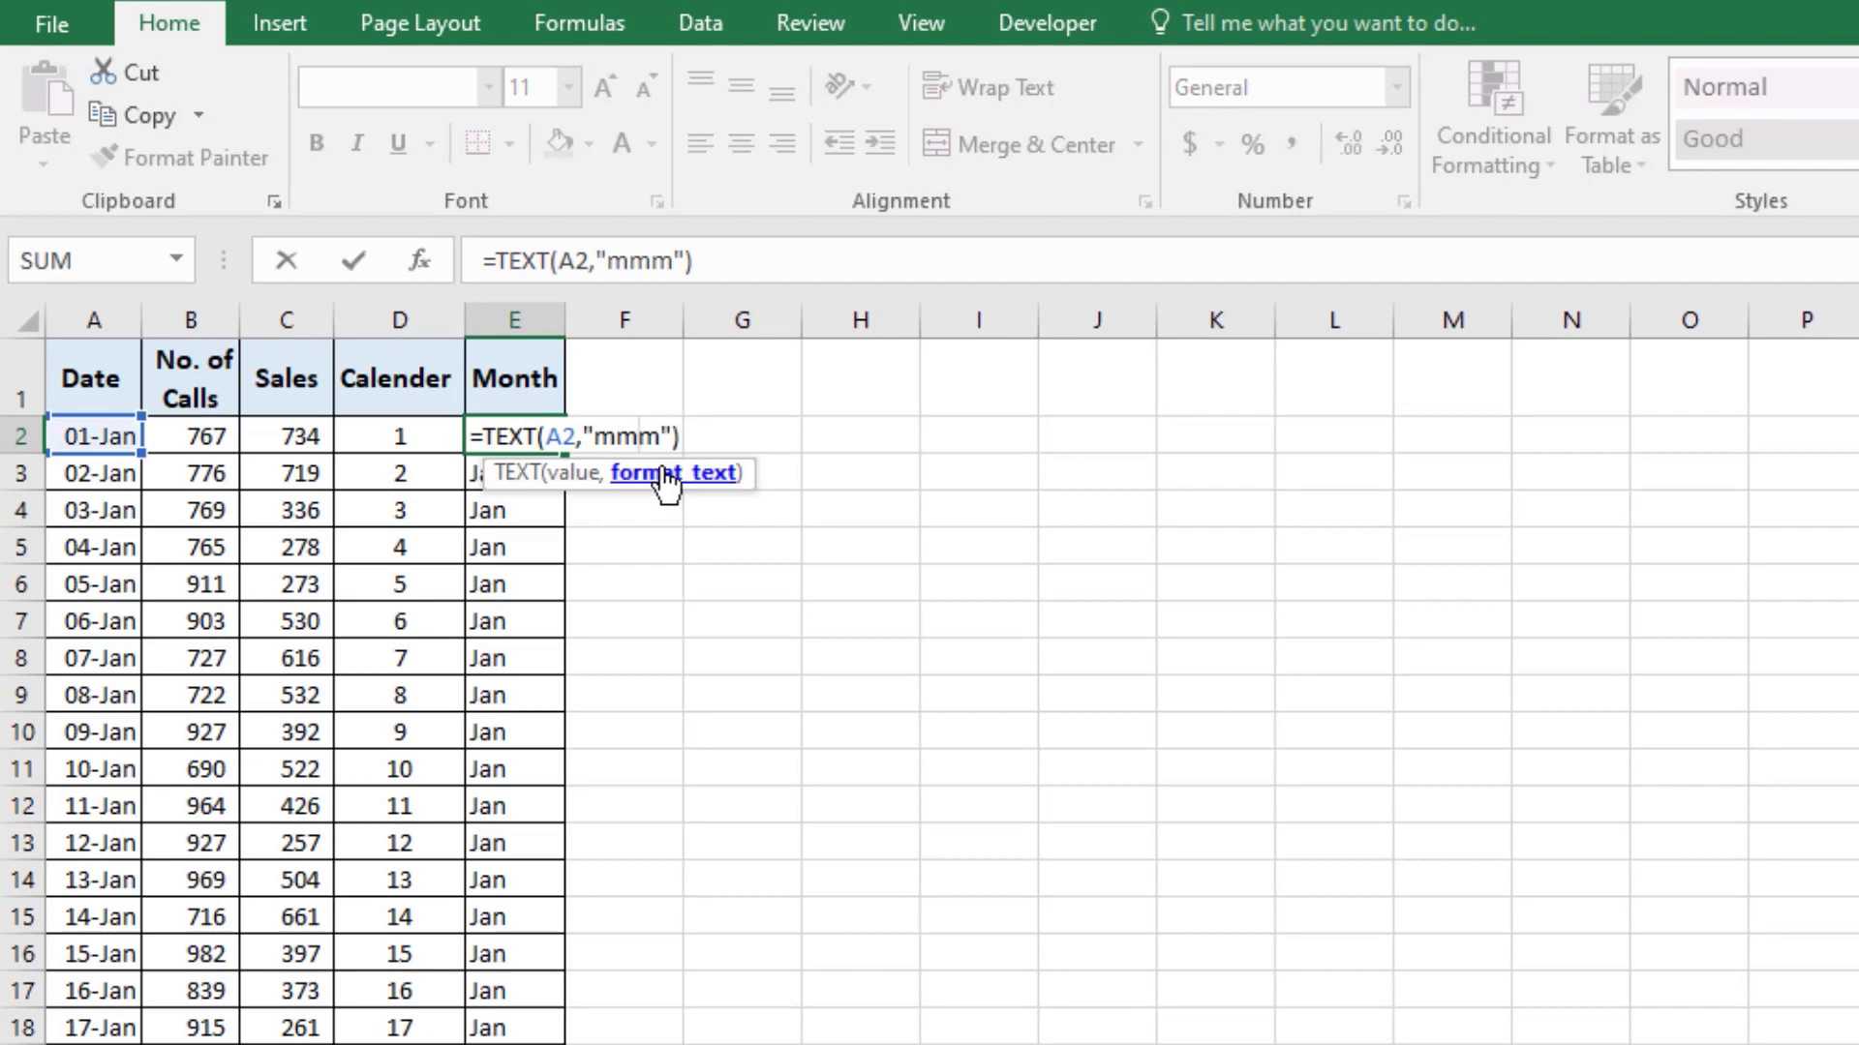
type("m")
key("Return")
left_click(531, 431)
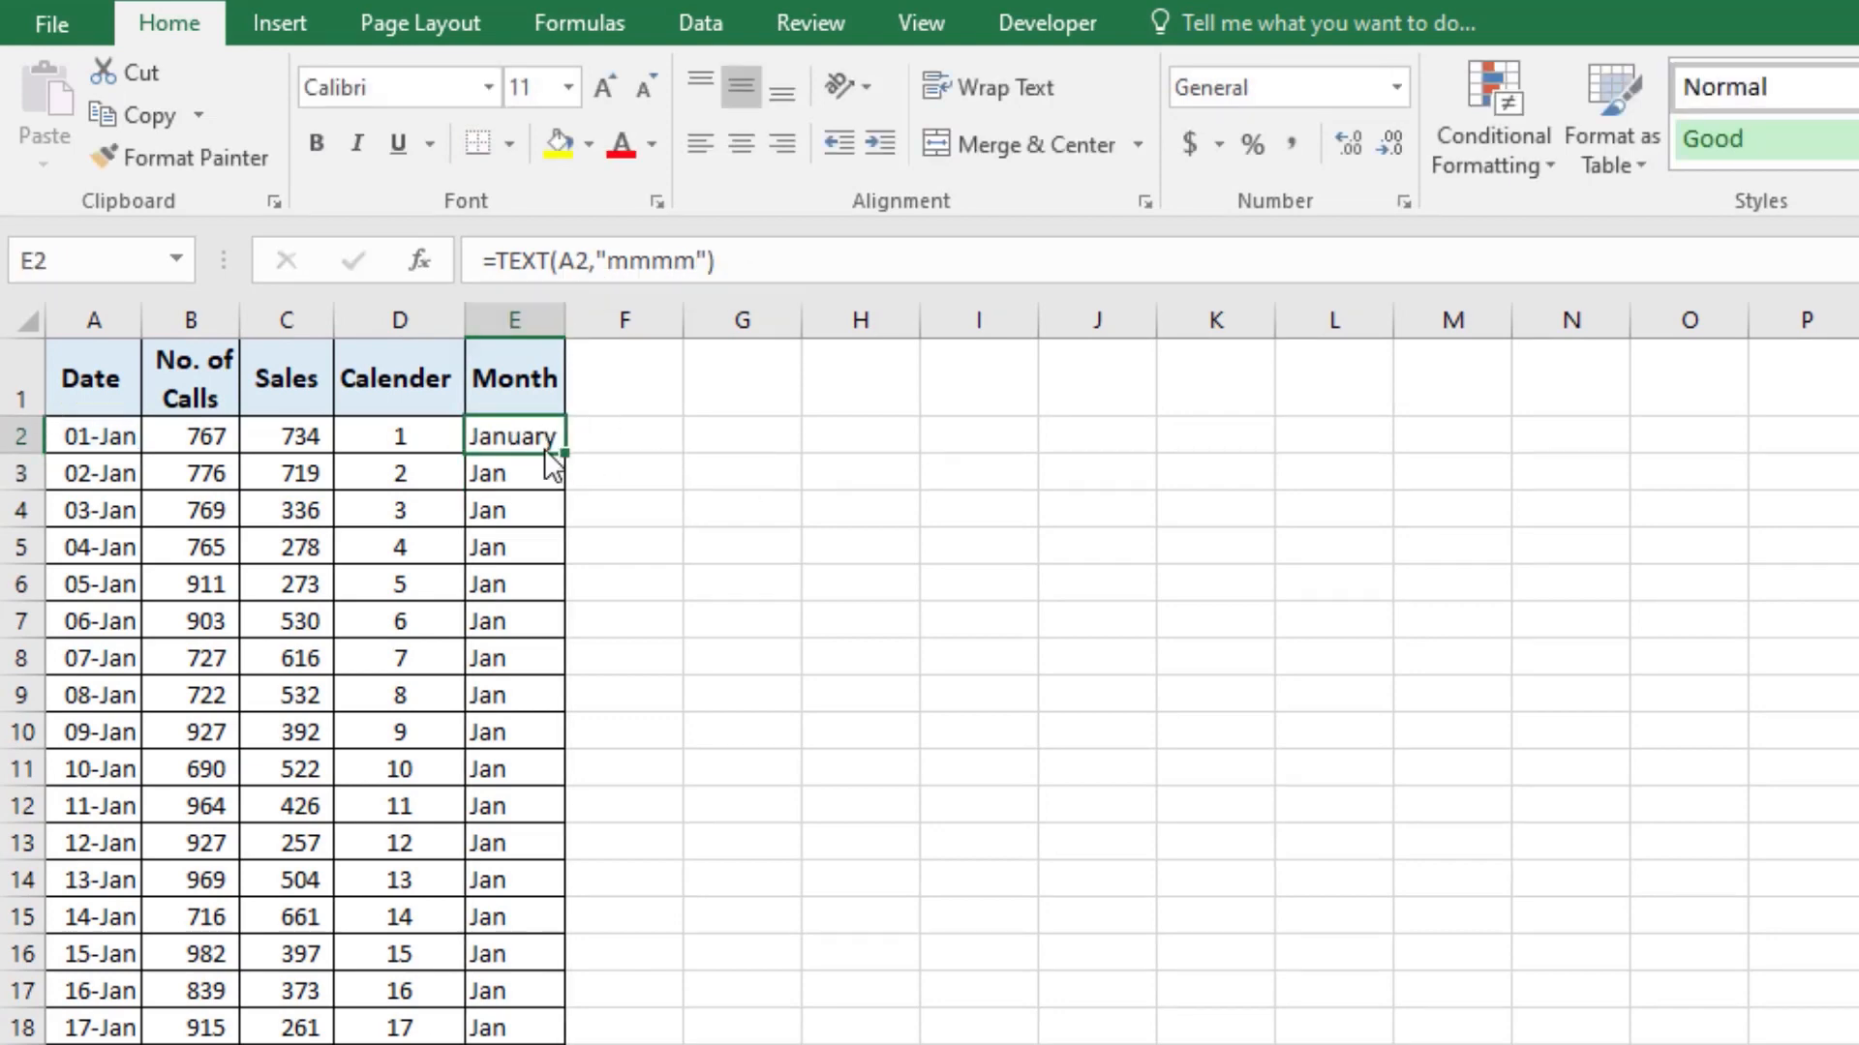
double_click(562, 457)
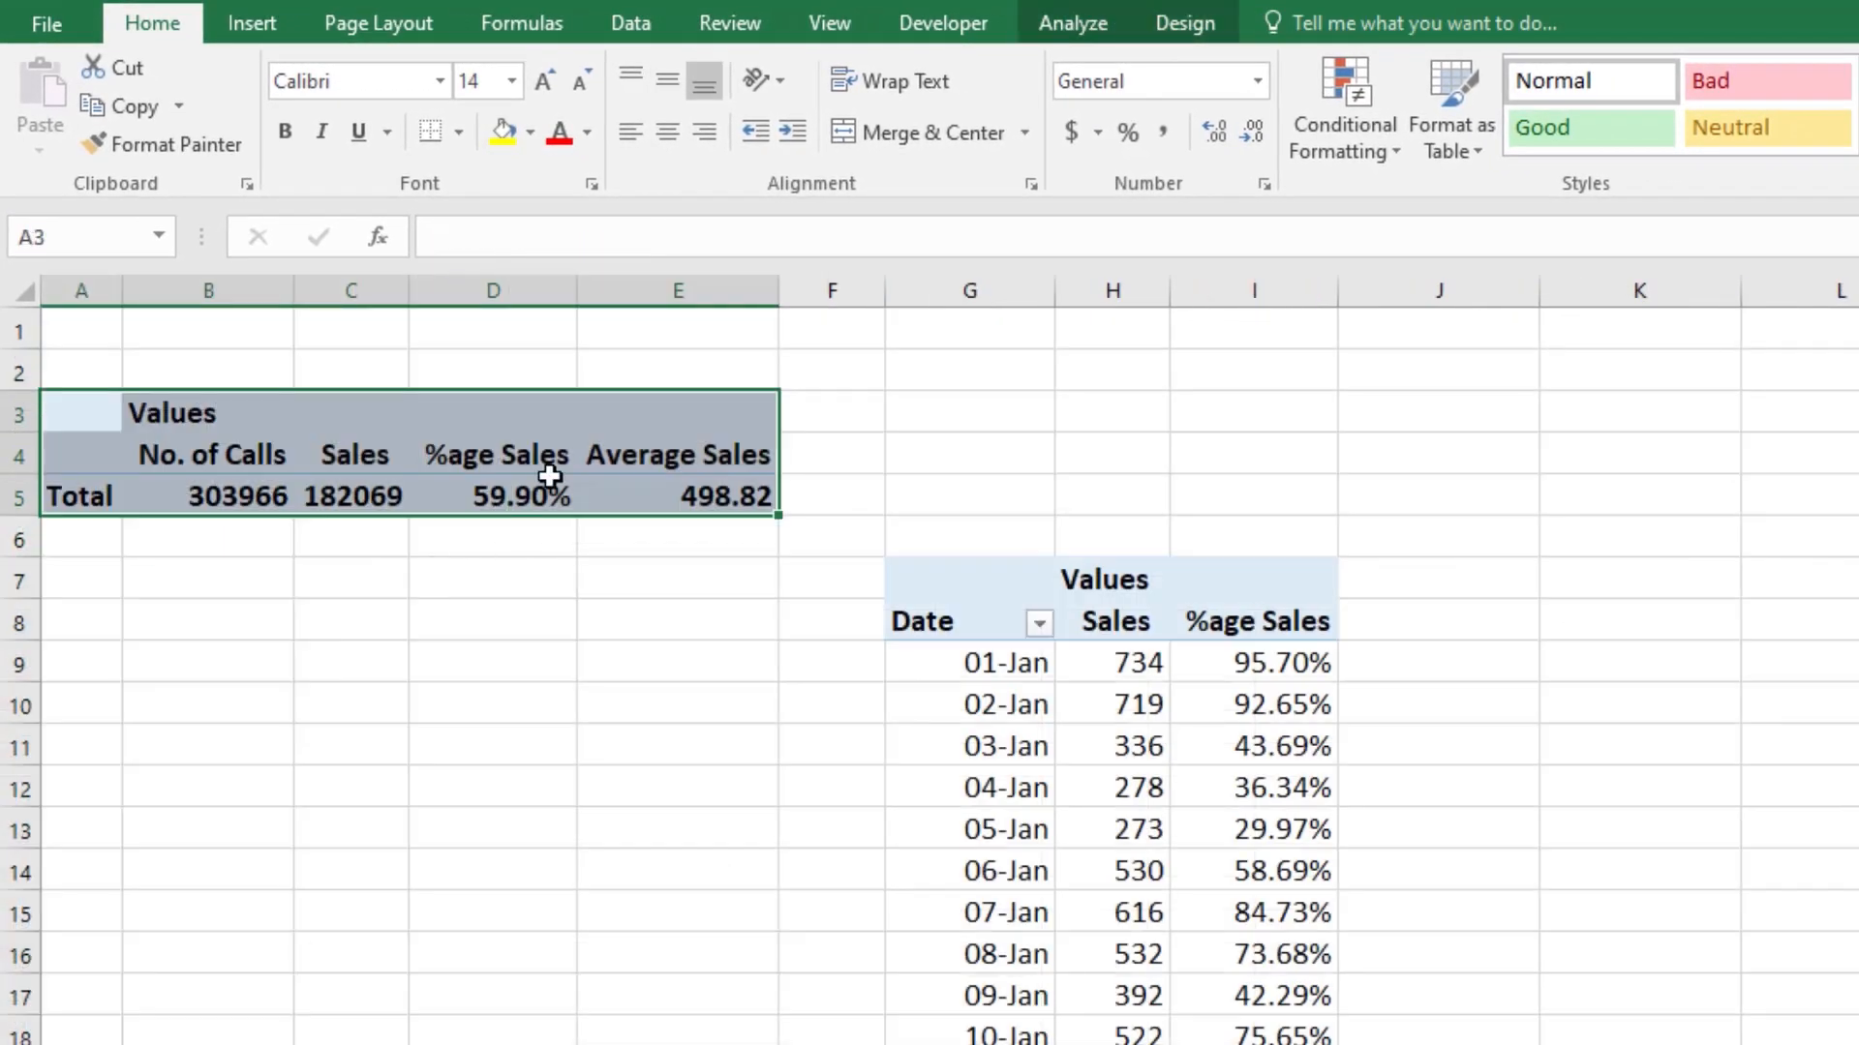
Step: Refresh the PivotTables on Sheet2 and the dashboard's Month filter, and check the month names in the filter list
right_click(549, 476)
right_click(963, 828)
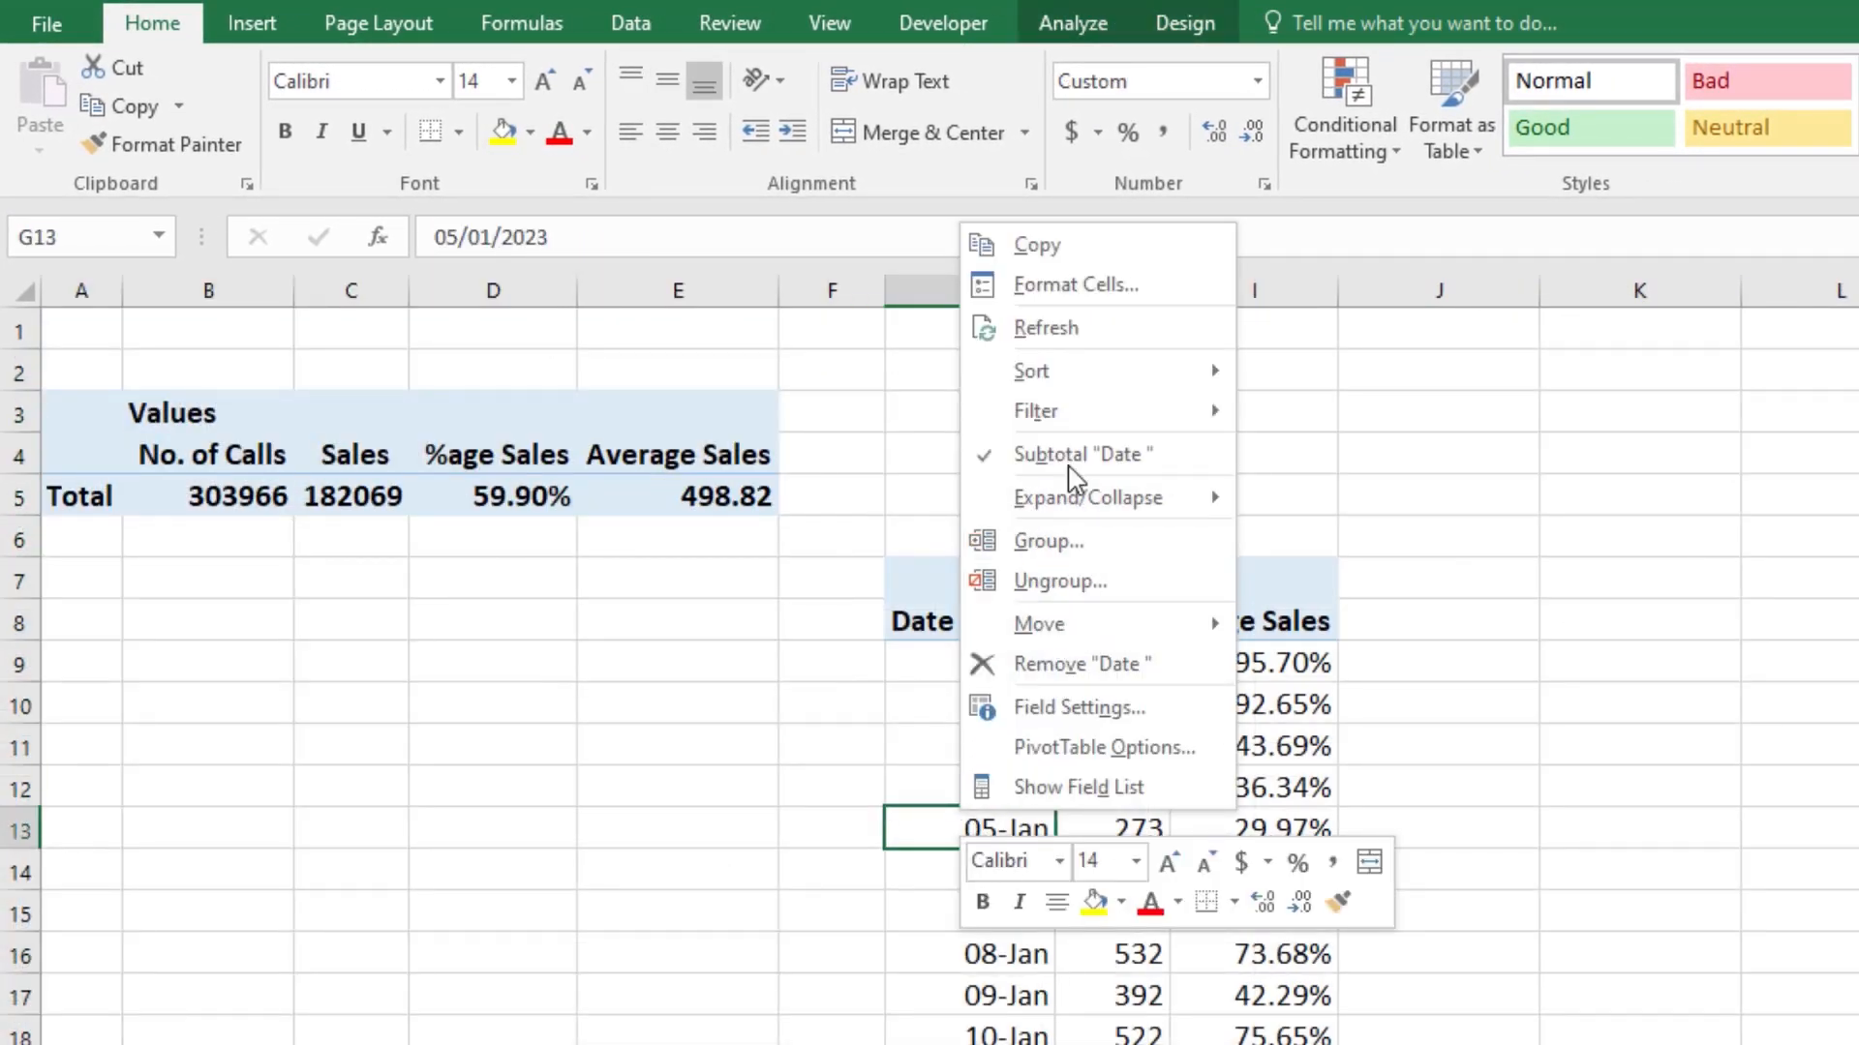
left_click(1071, 348)
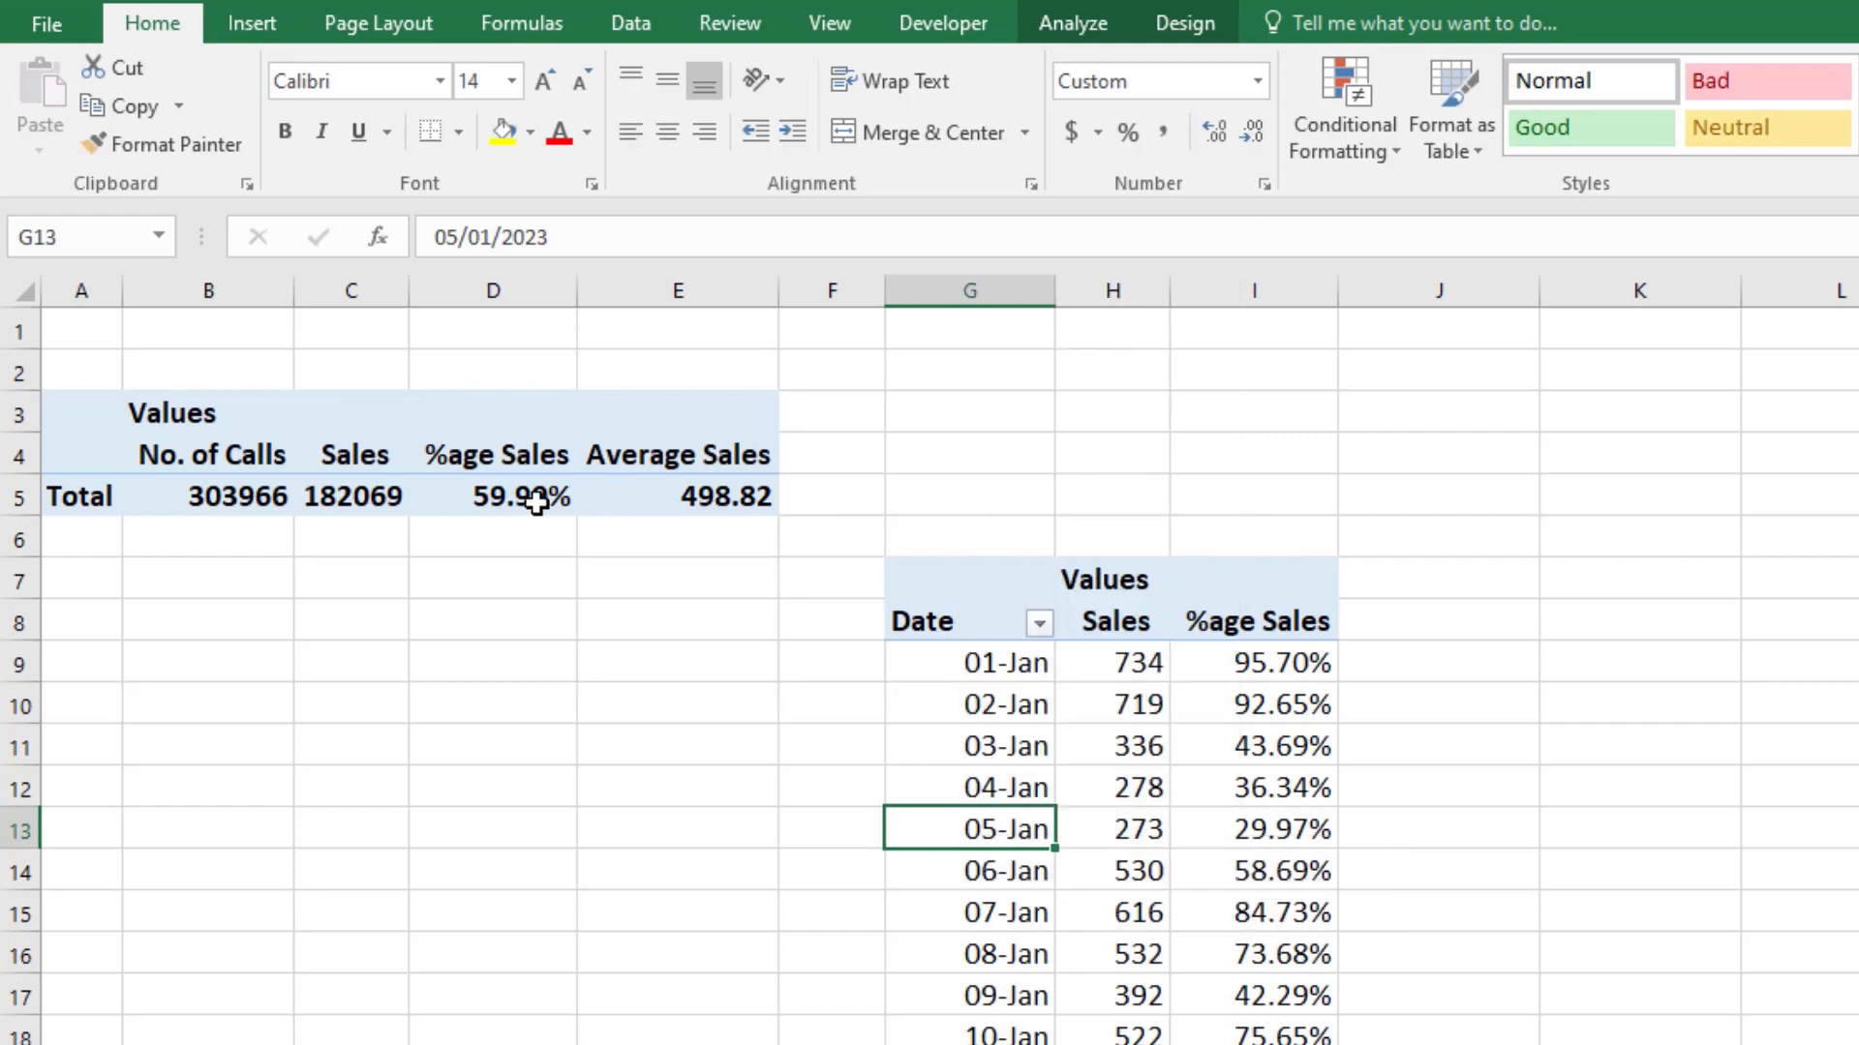
right_click(341, 496)
left_click(455, 642)
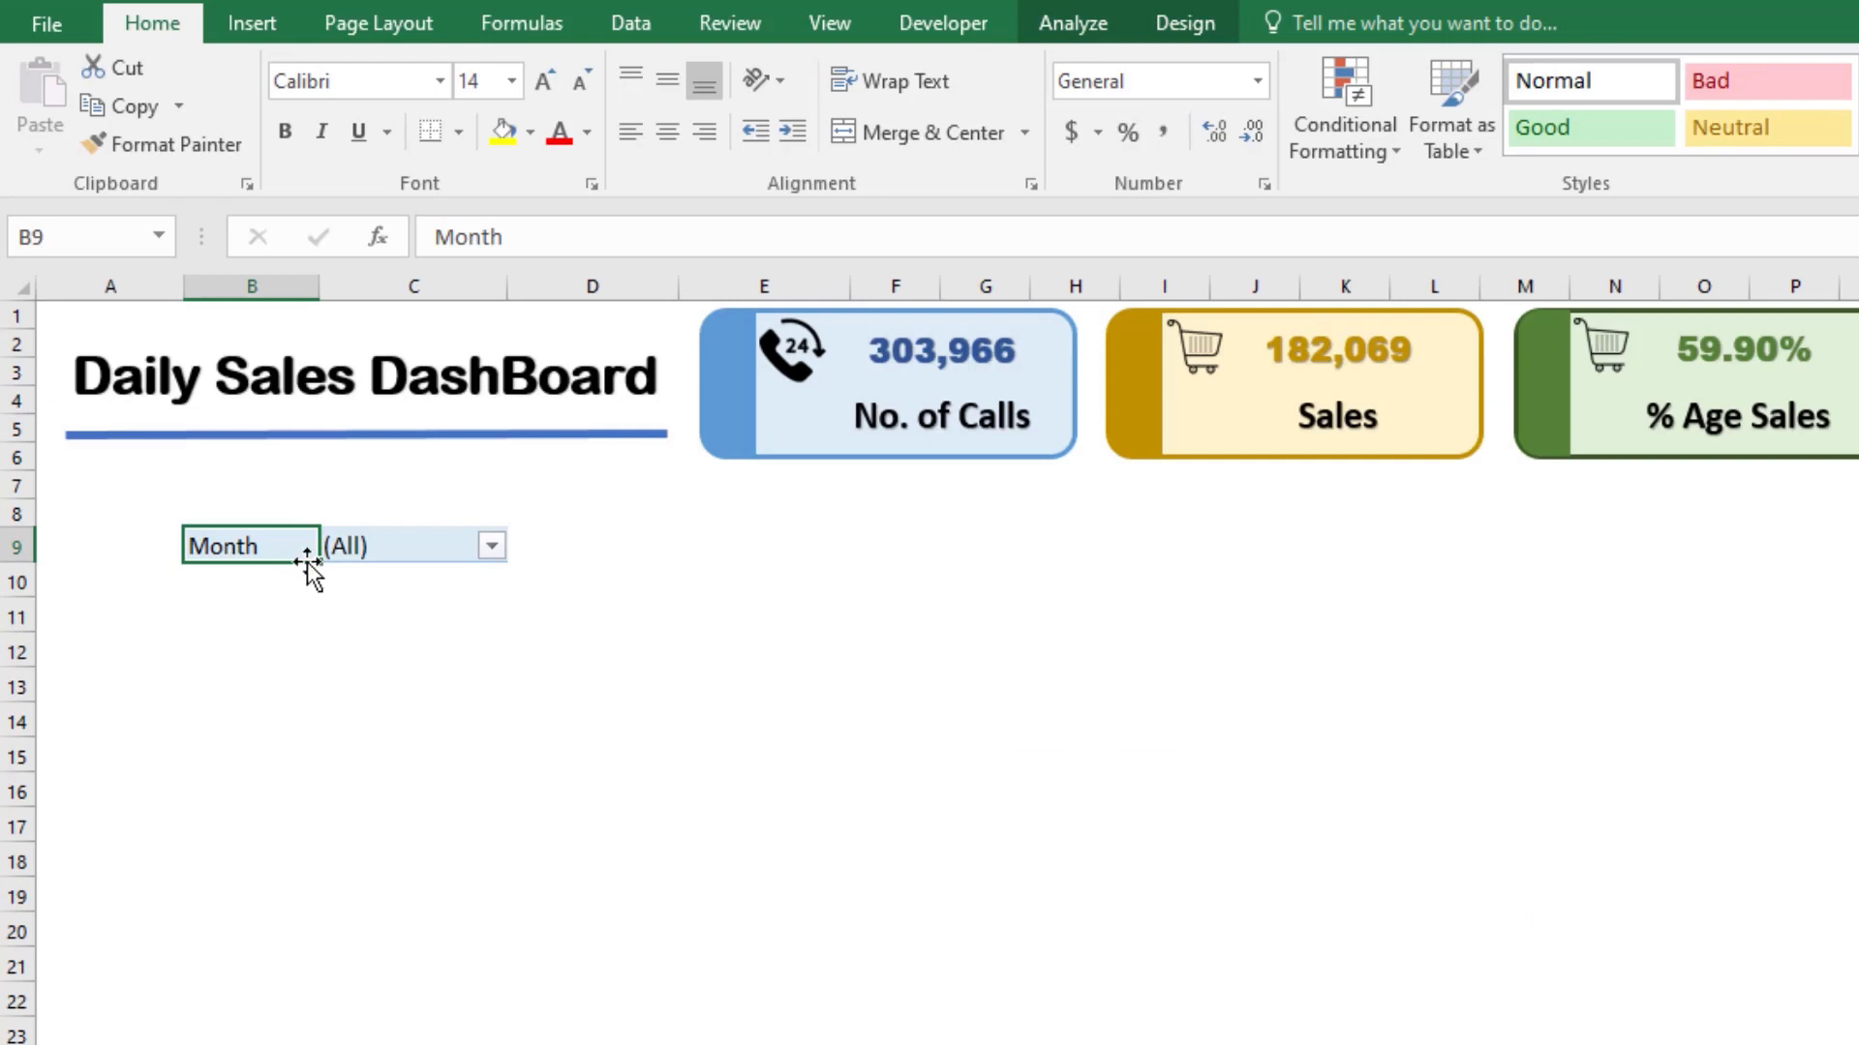
right_click(374, 545)
left_click(470, 639)
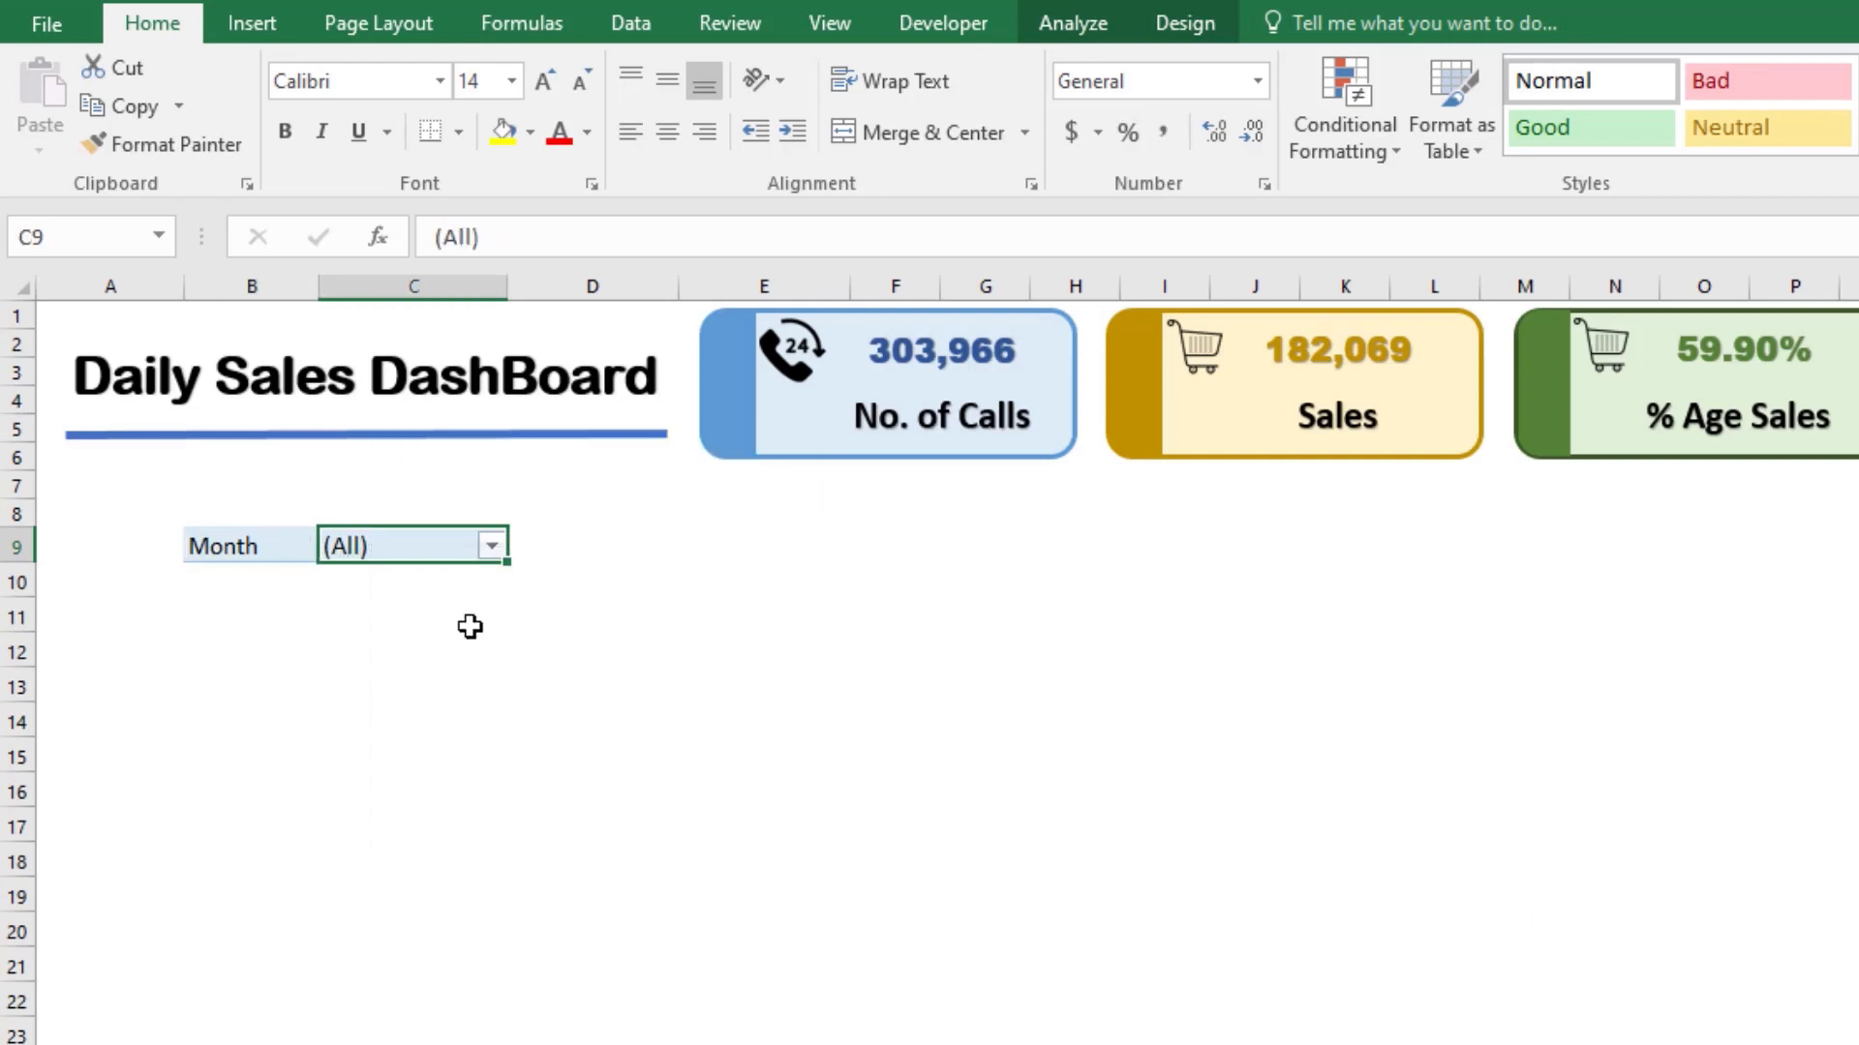
left_click(492, 548)
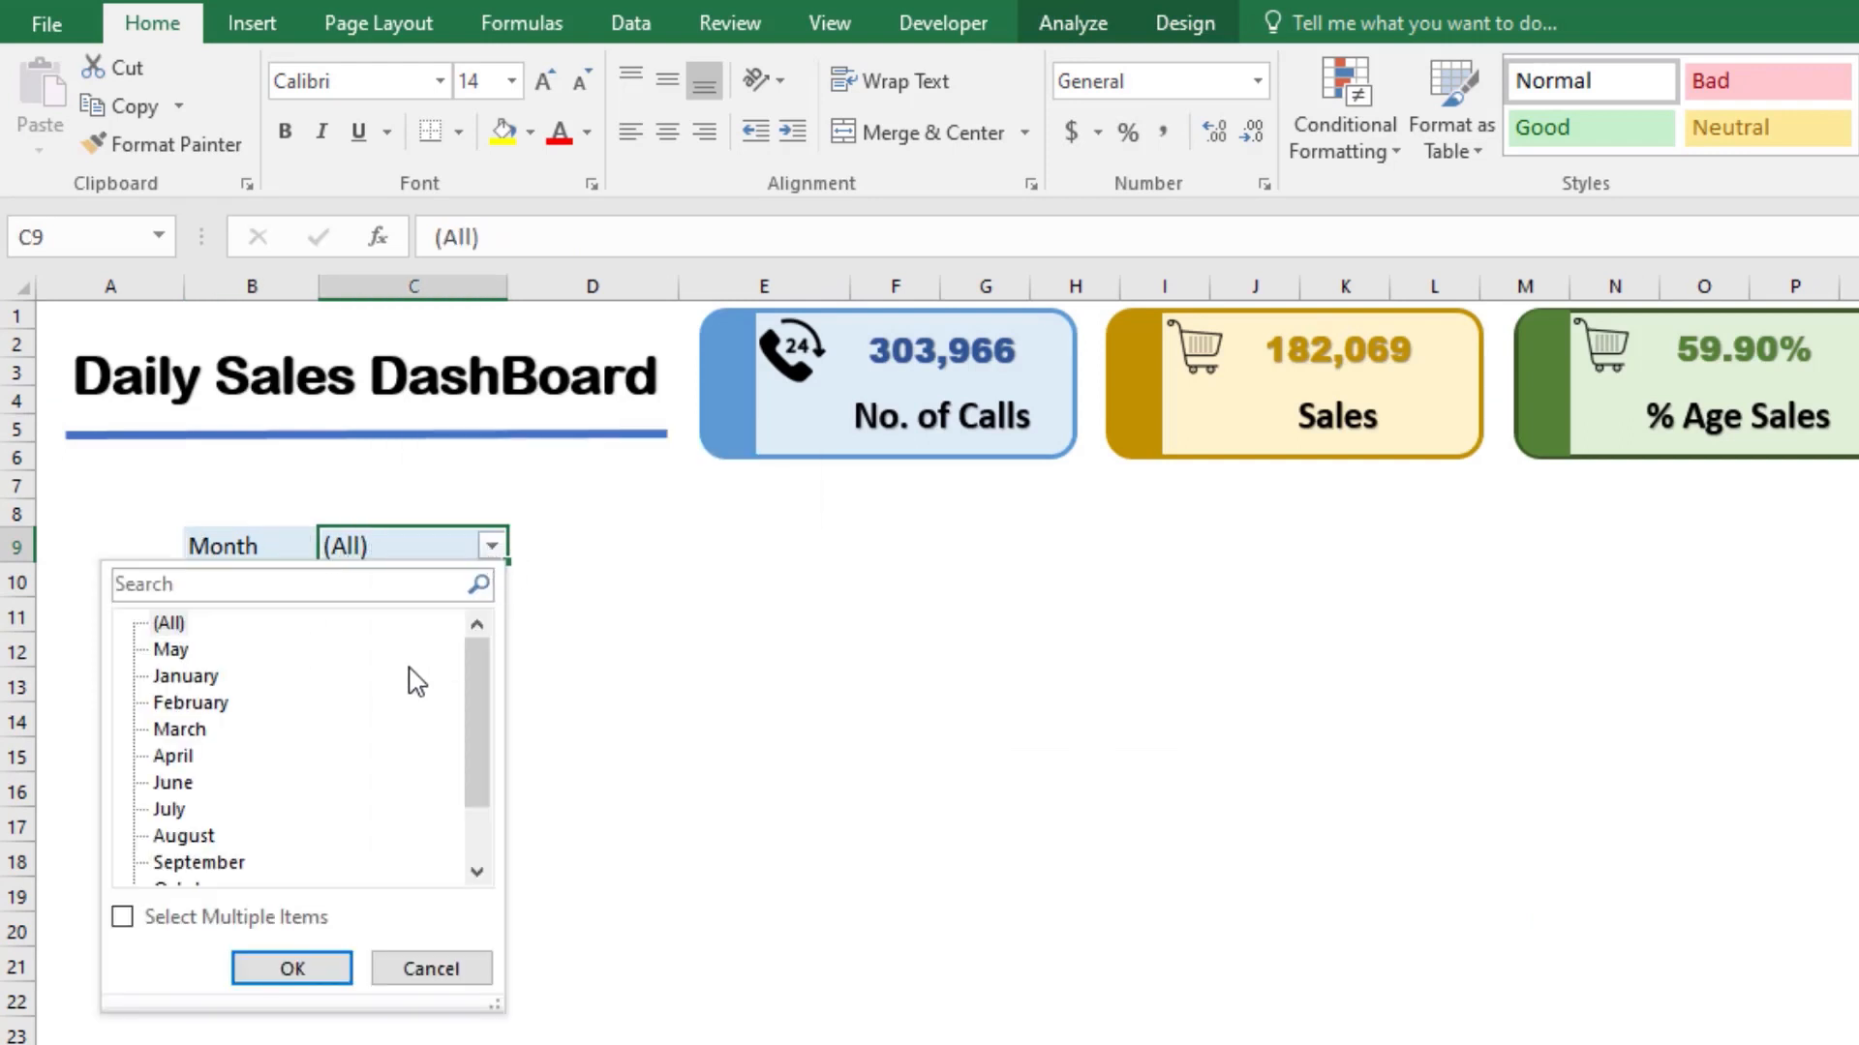
left_click(597, 871)
Step: Insert a slicer for the Calender field, based on the dashboard's Month filter PivotTable
left_click(242, 546)
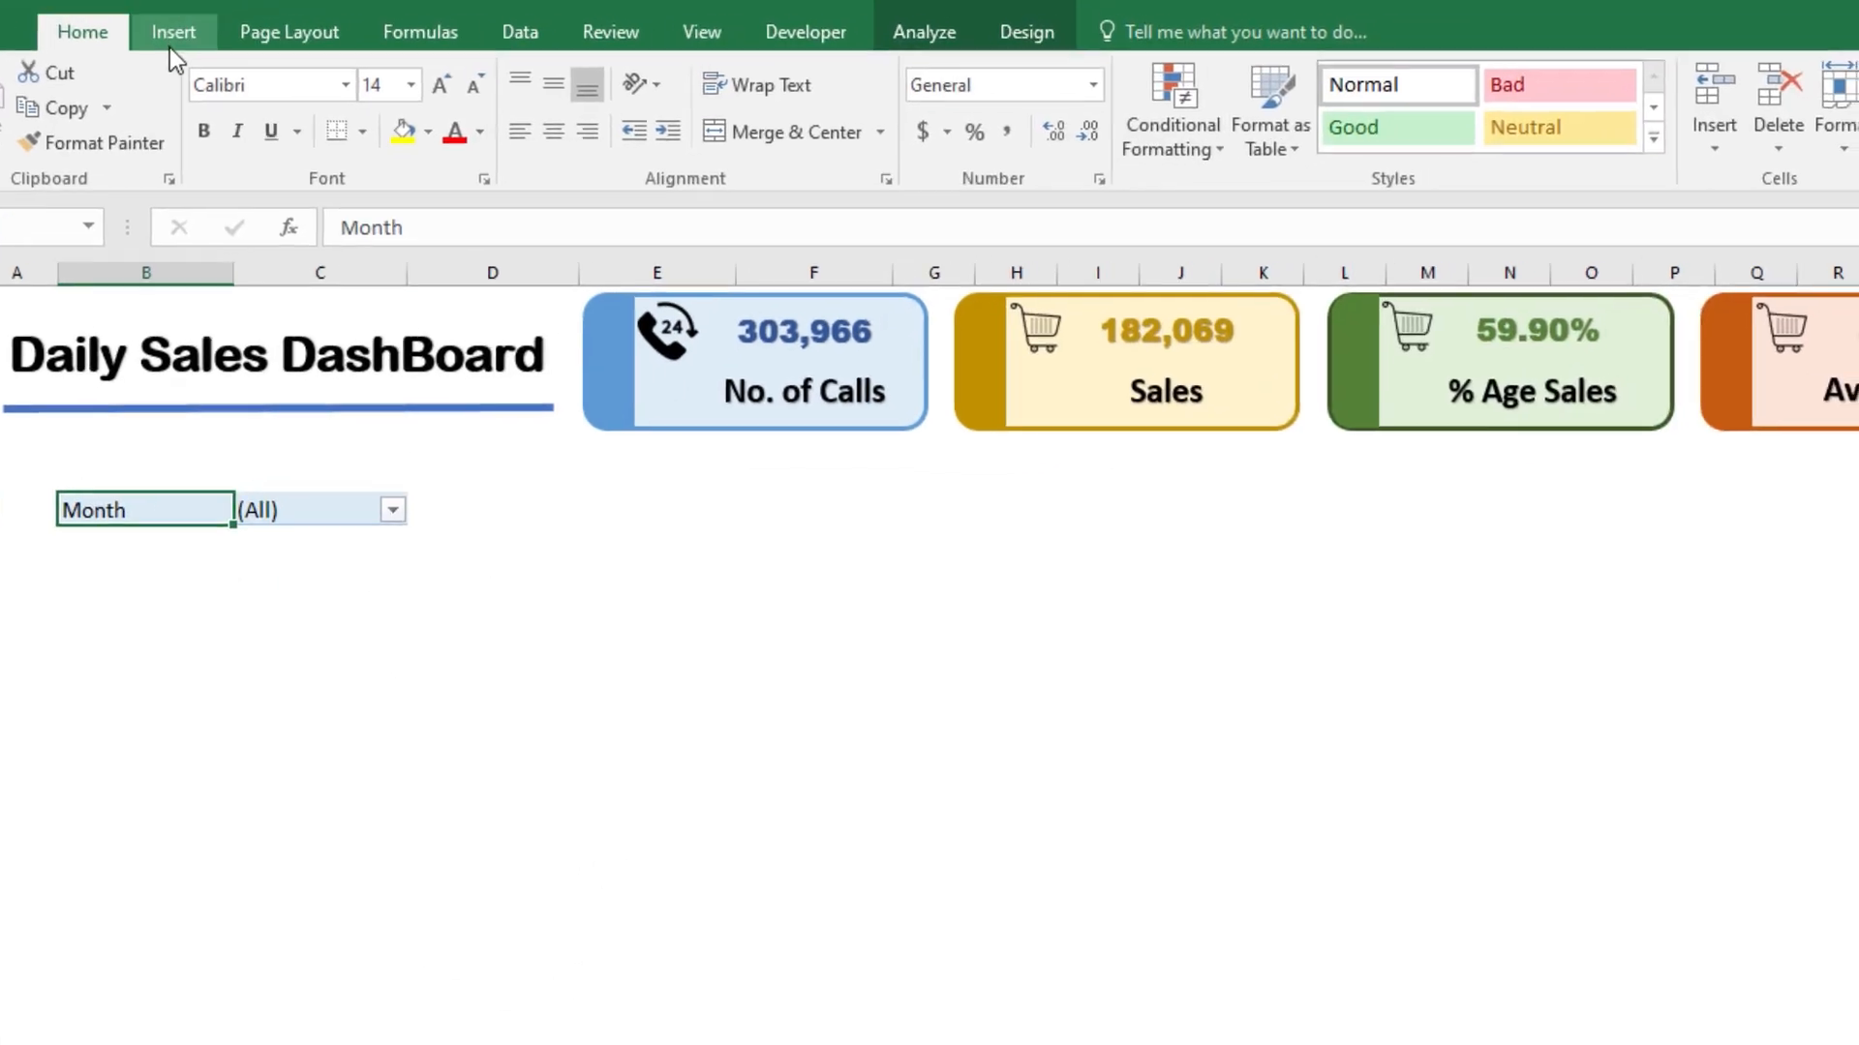
left_click(173, 43)
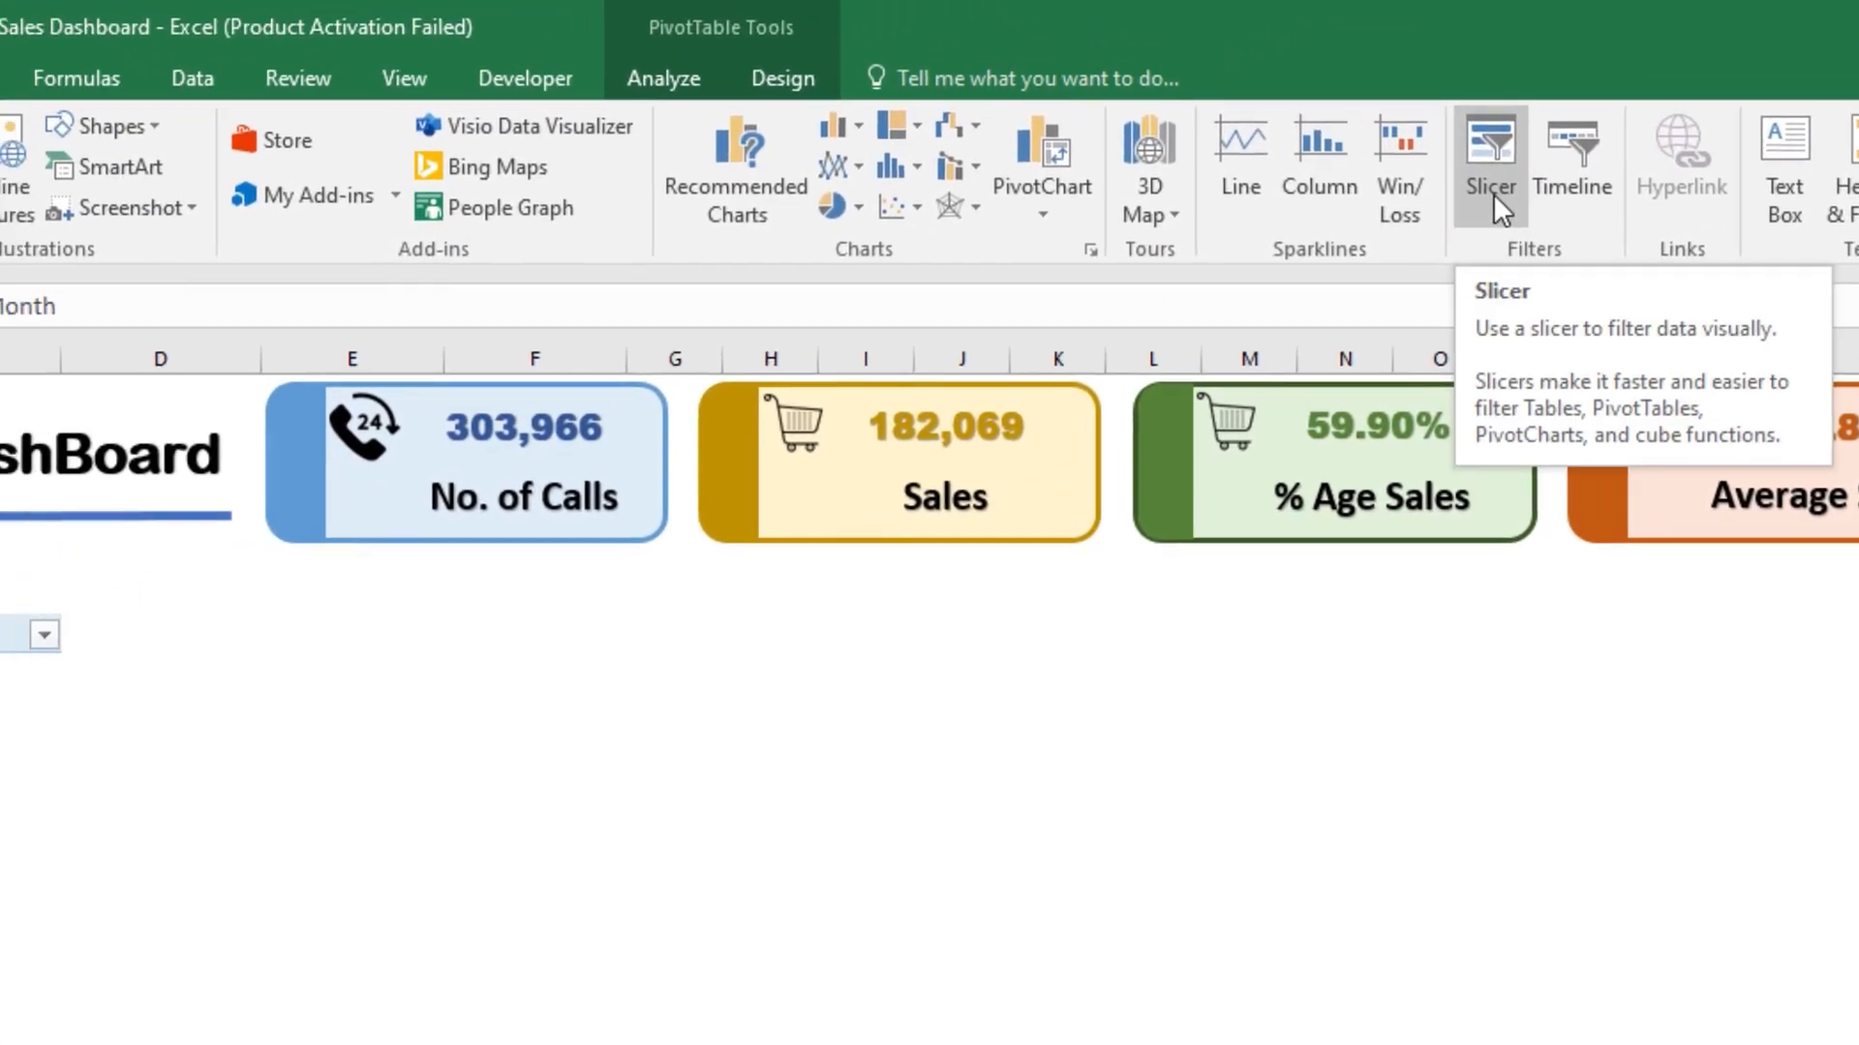
left_click(1459, 200)
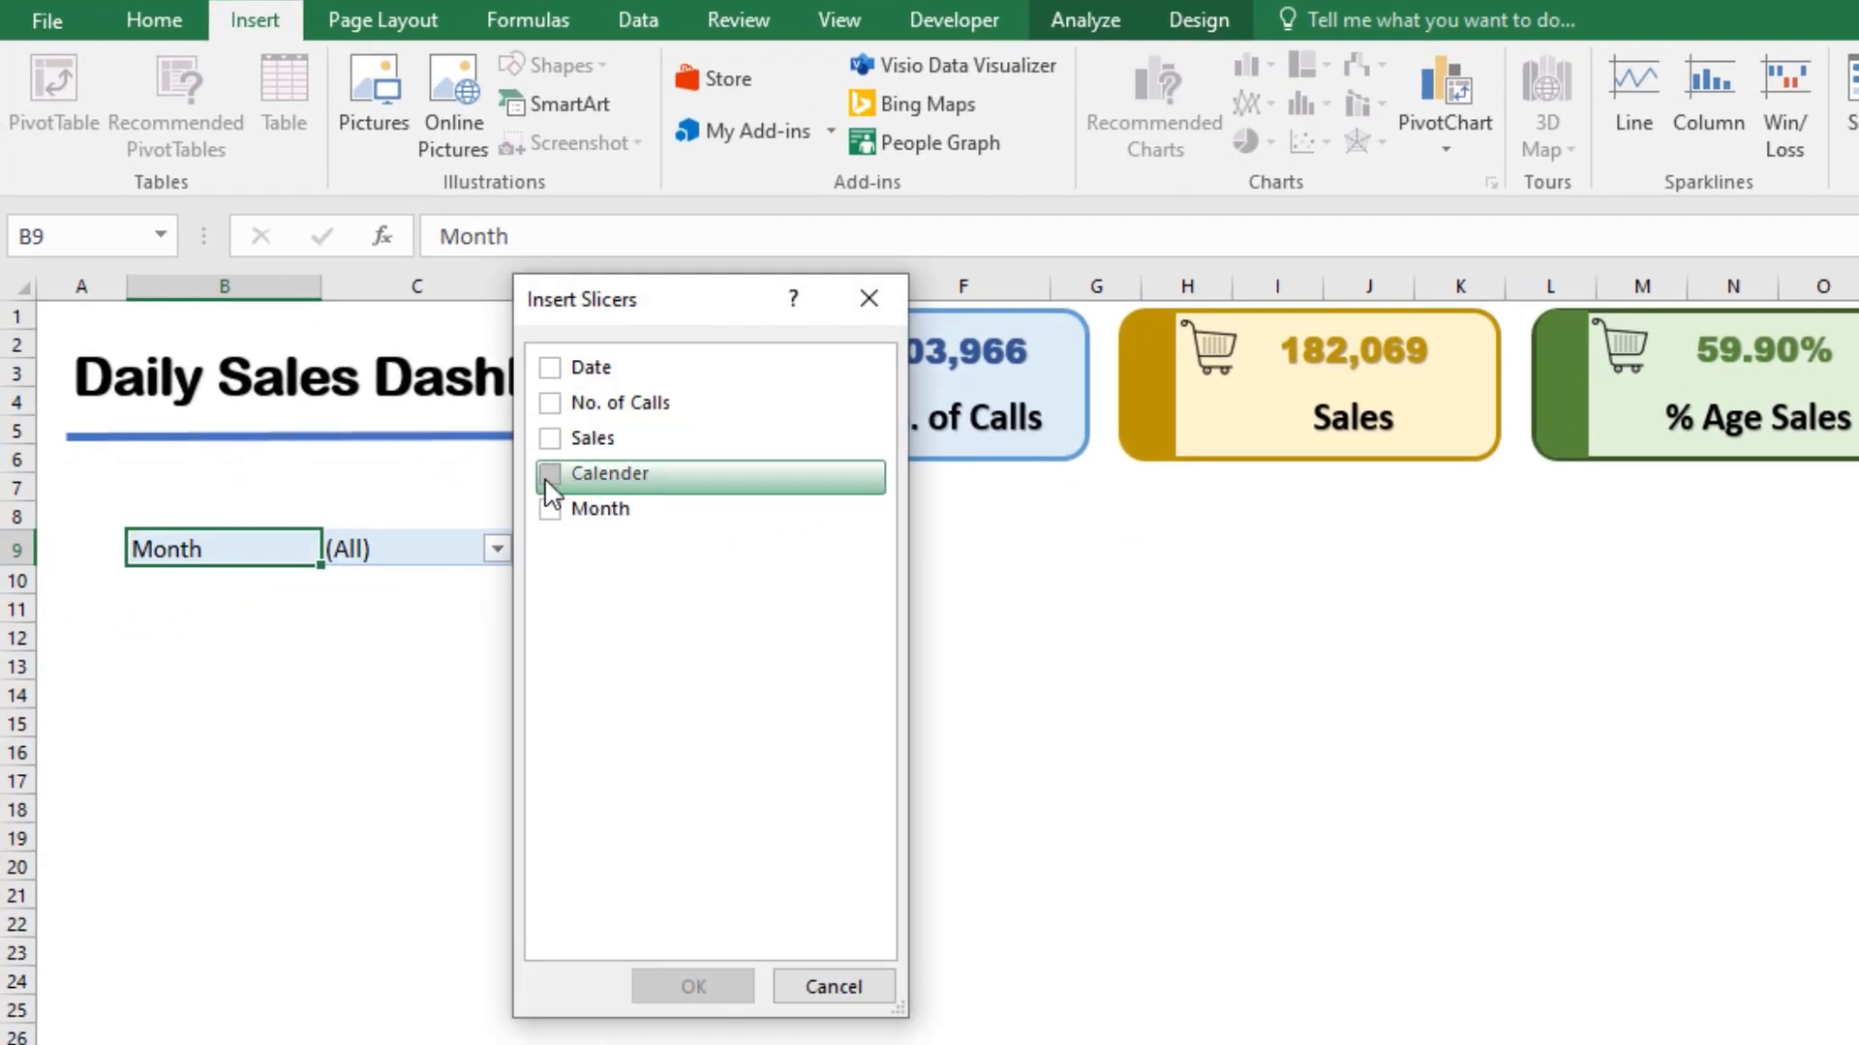
left_click(550, 474)
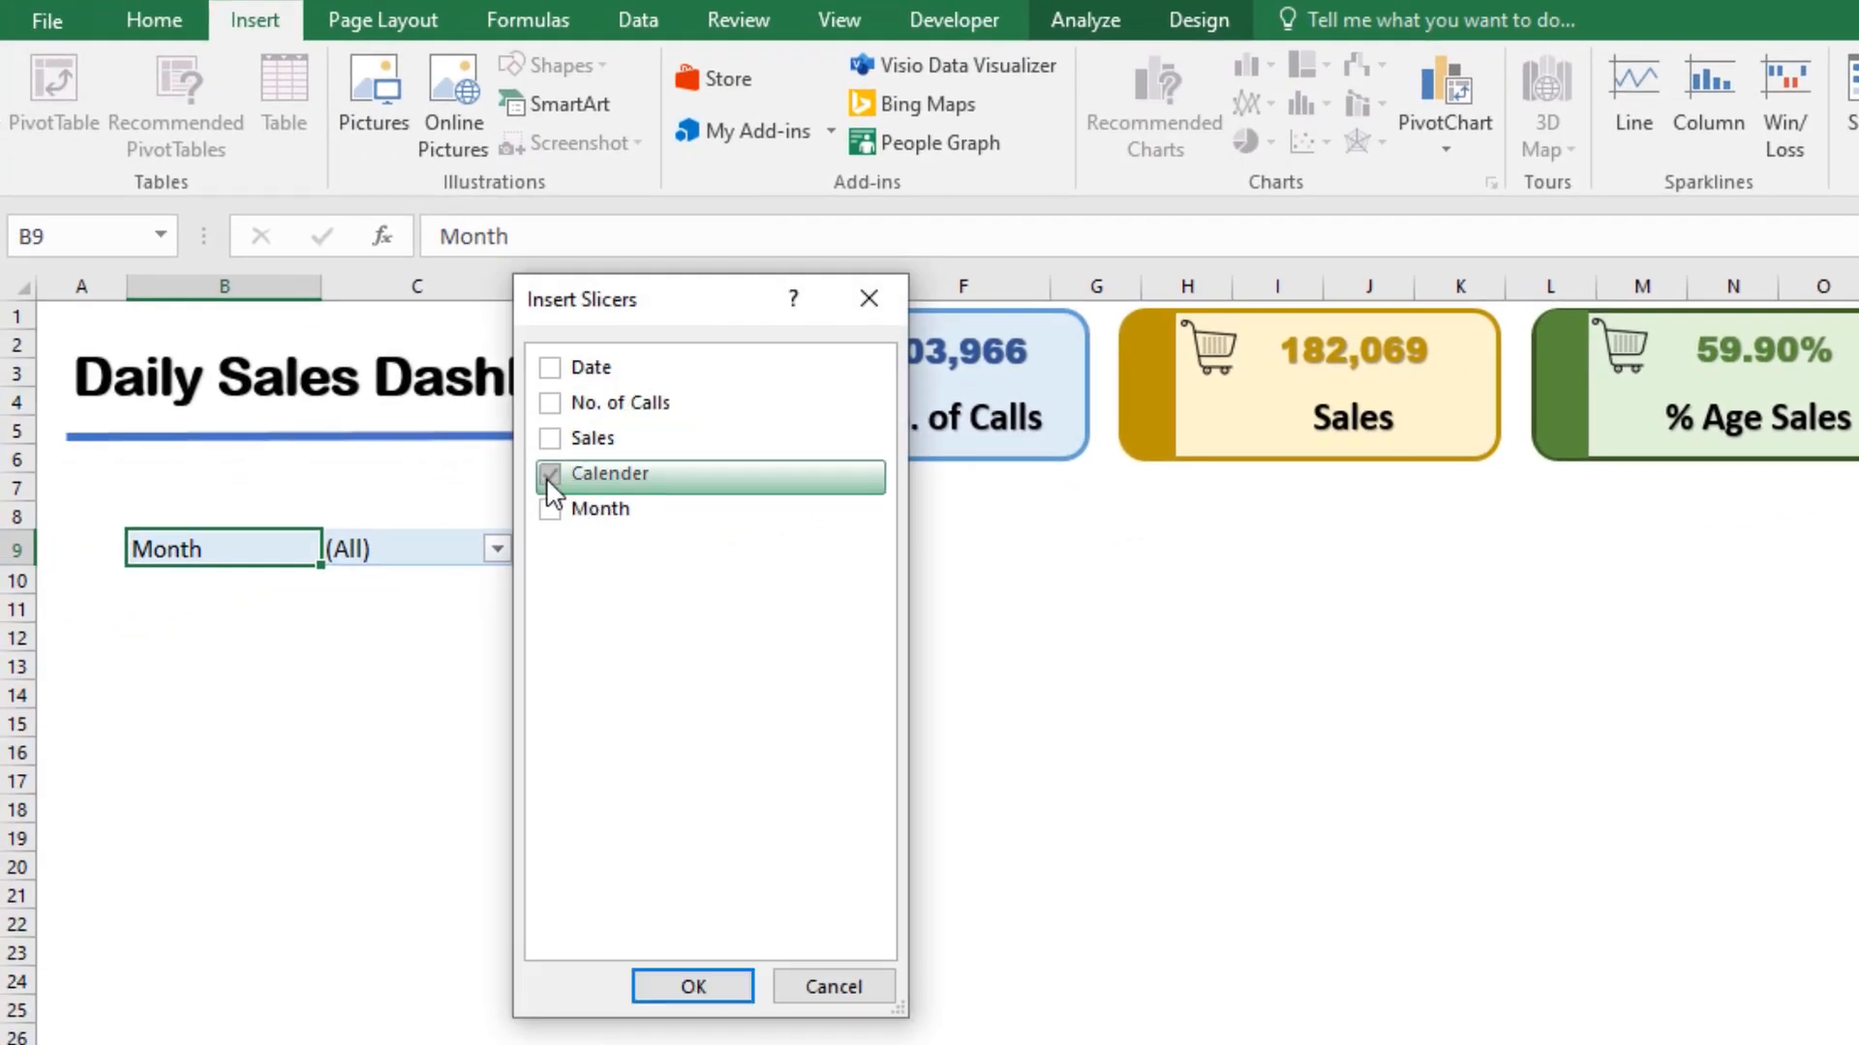
left_click(690, 986)
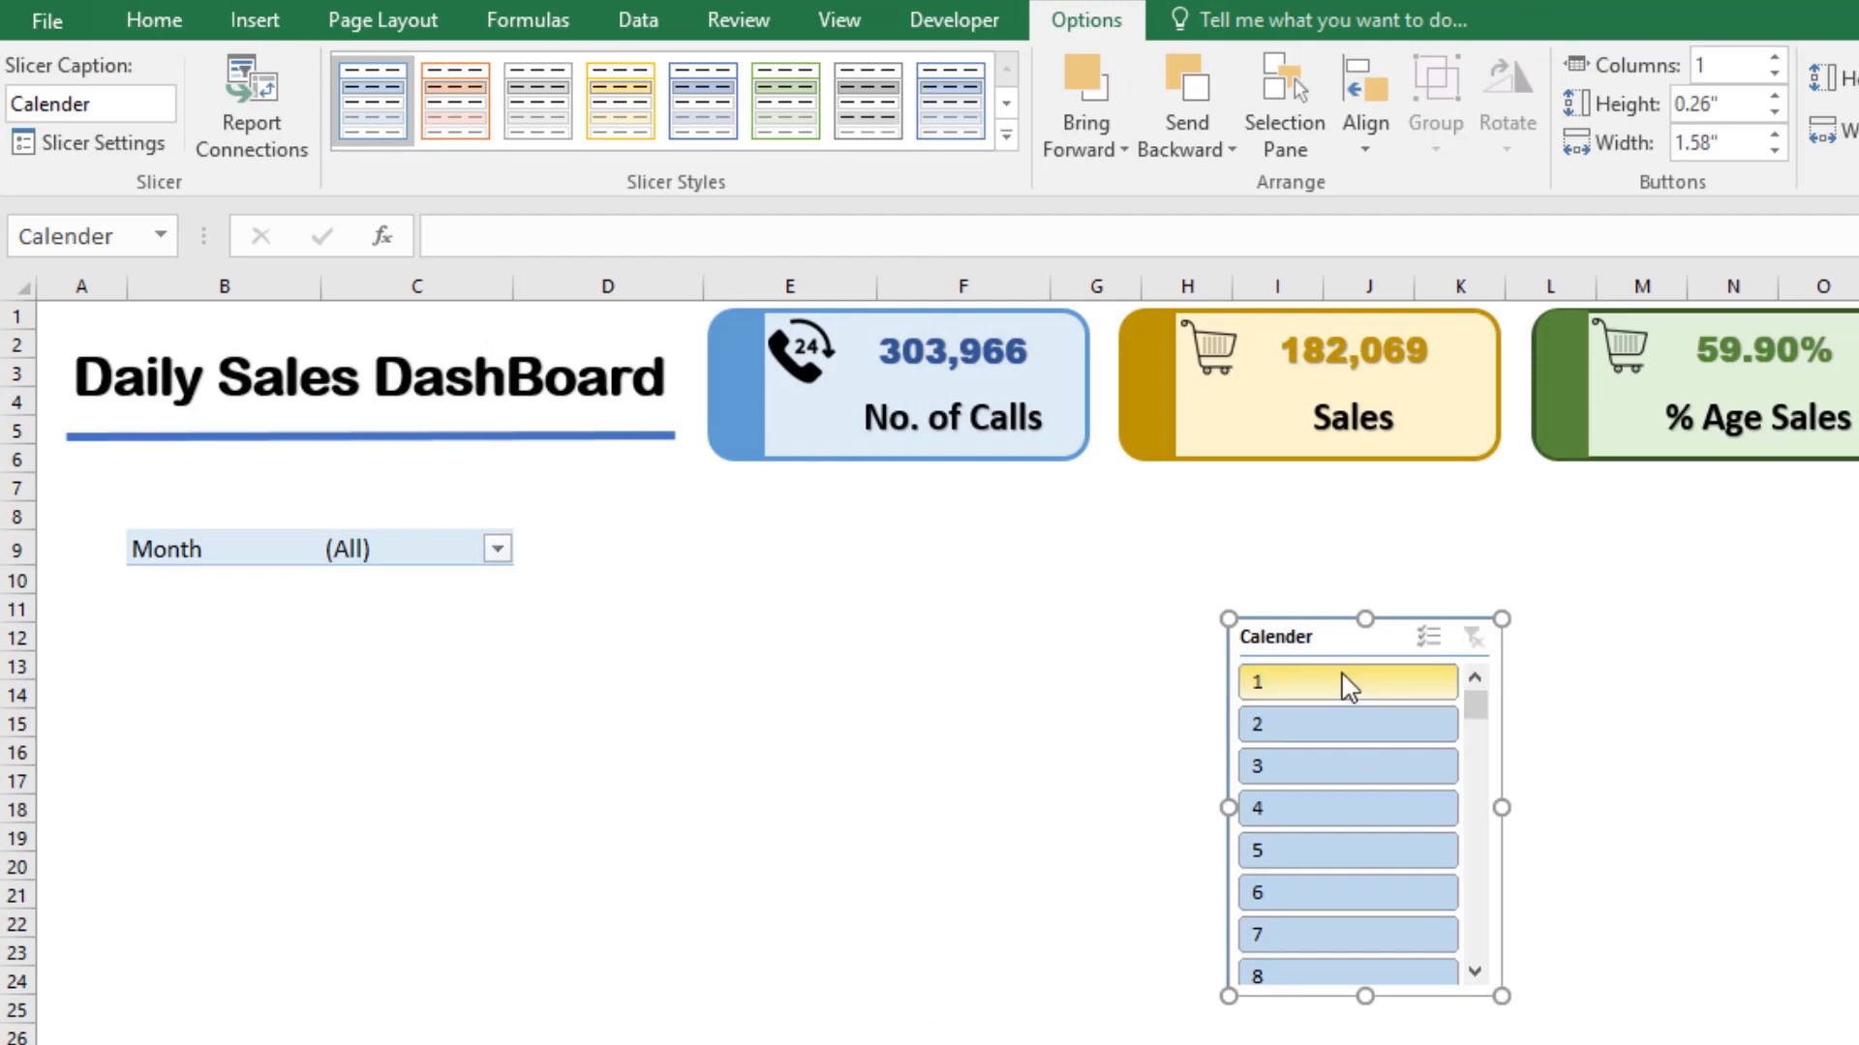
Step: Move the Calender slicer directly below the Month filter, widen columns B and C, and stretch the slicer to the filter's width
left_click_drag(1330, 636, 231, 615)
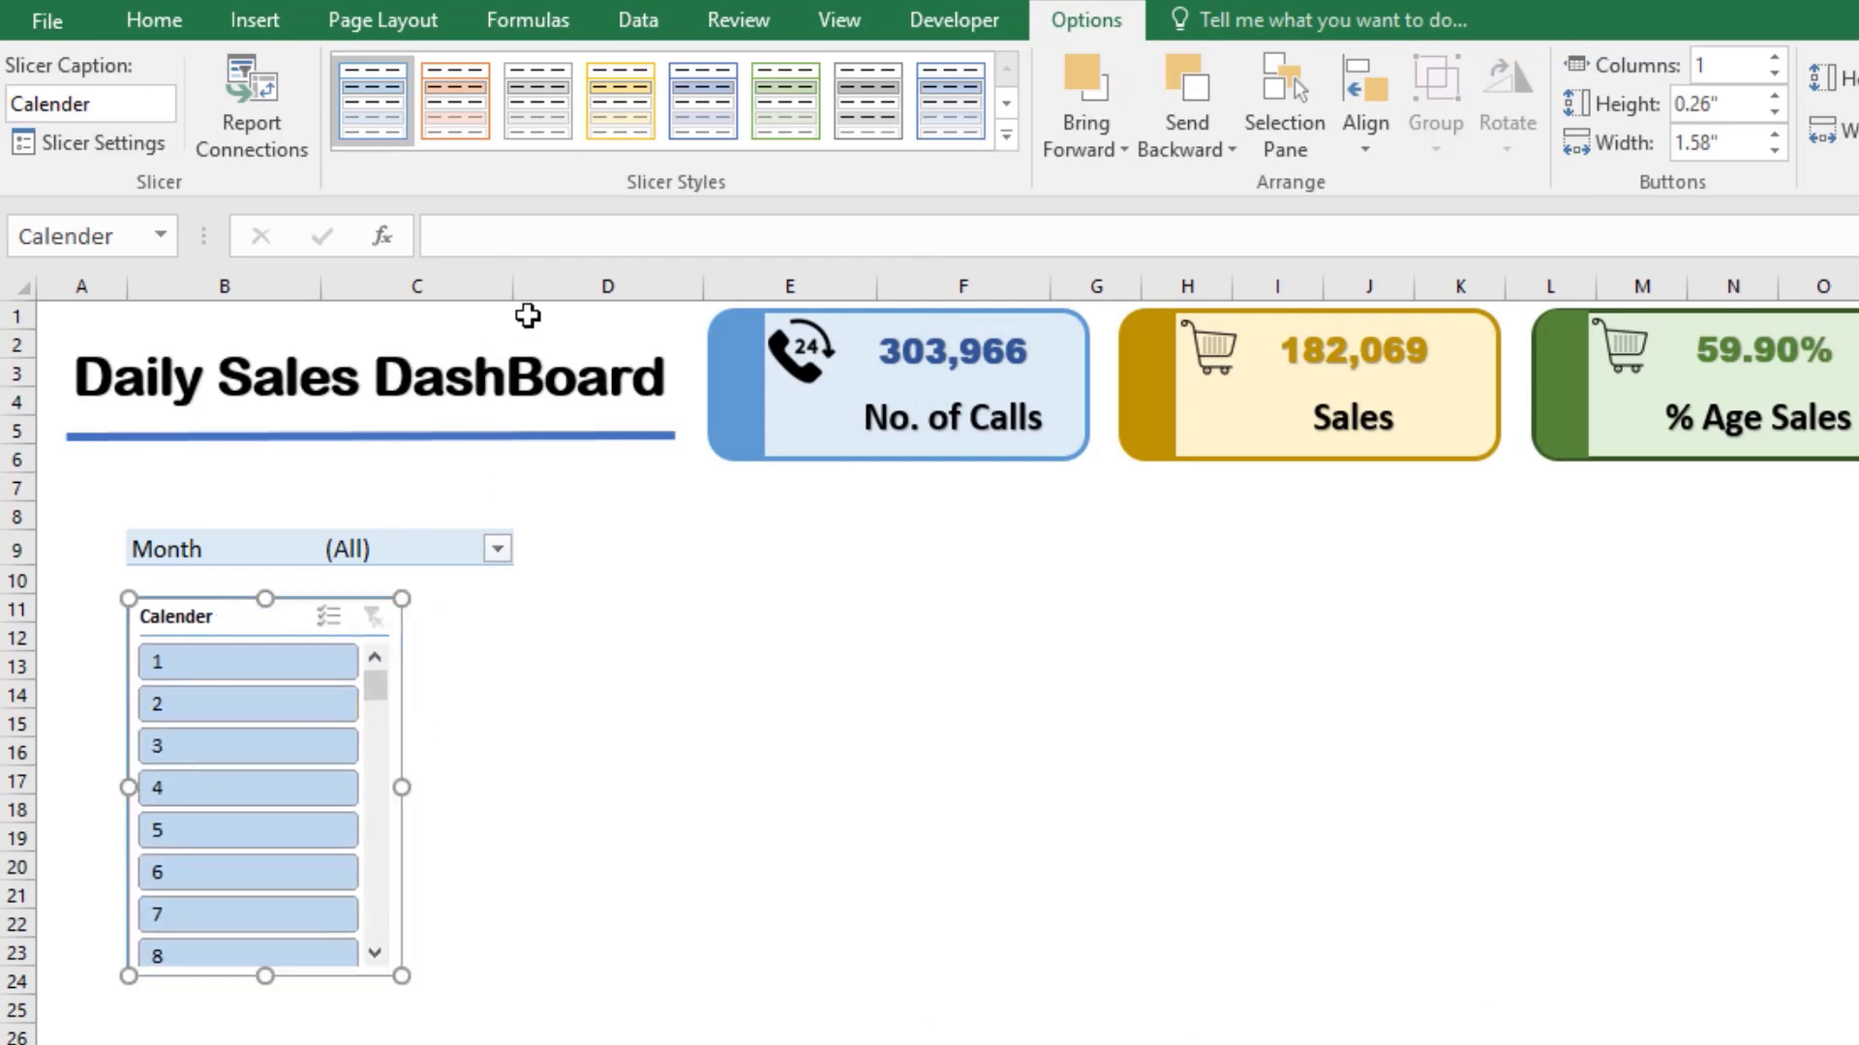
left_click_drag(522, 289, 574, 288)
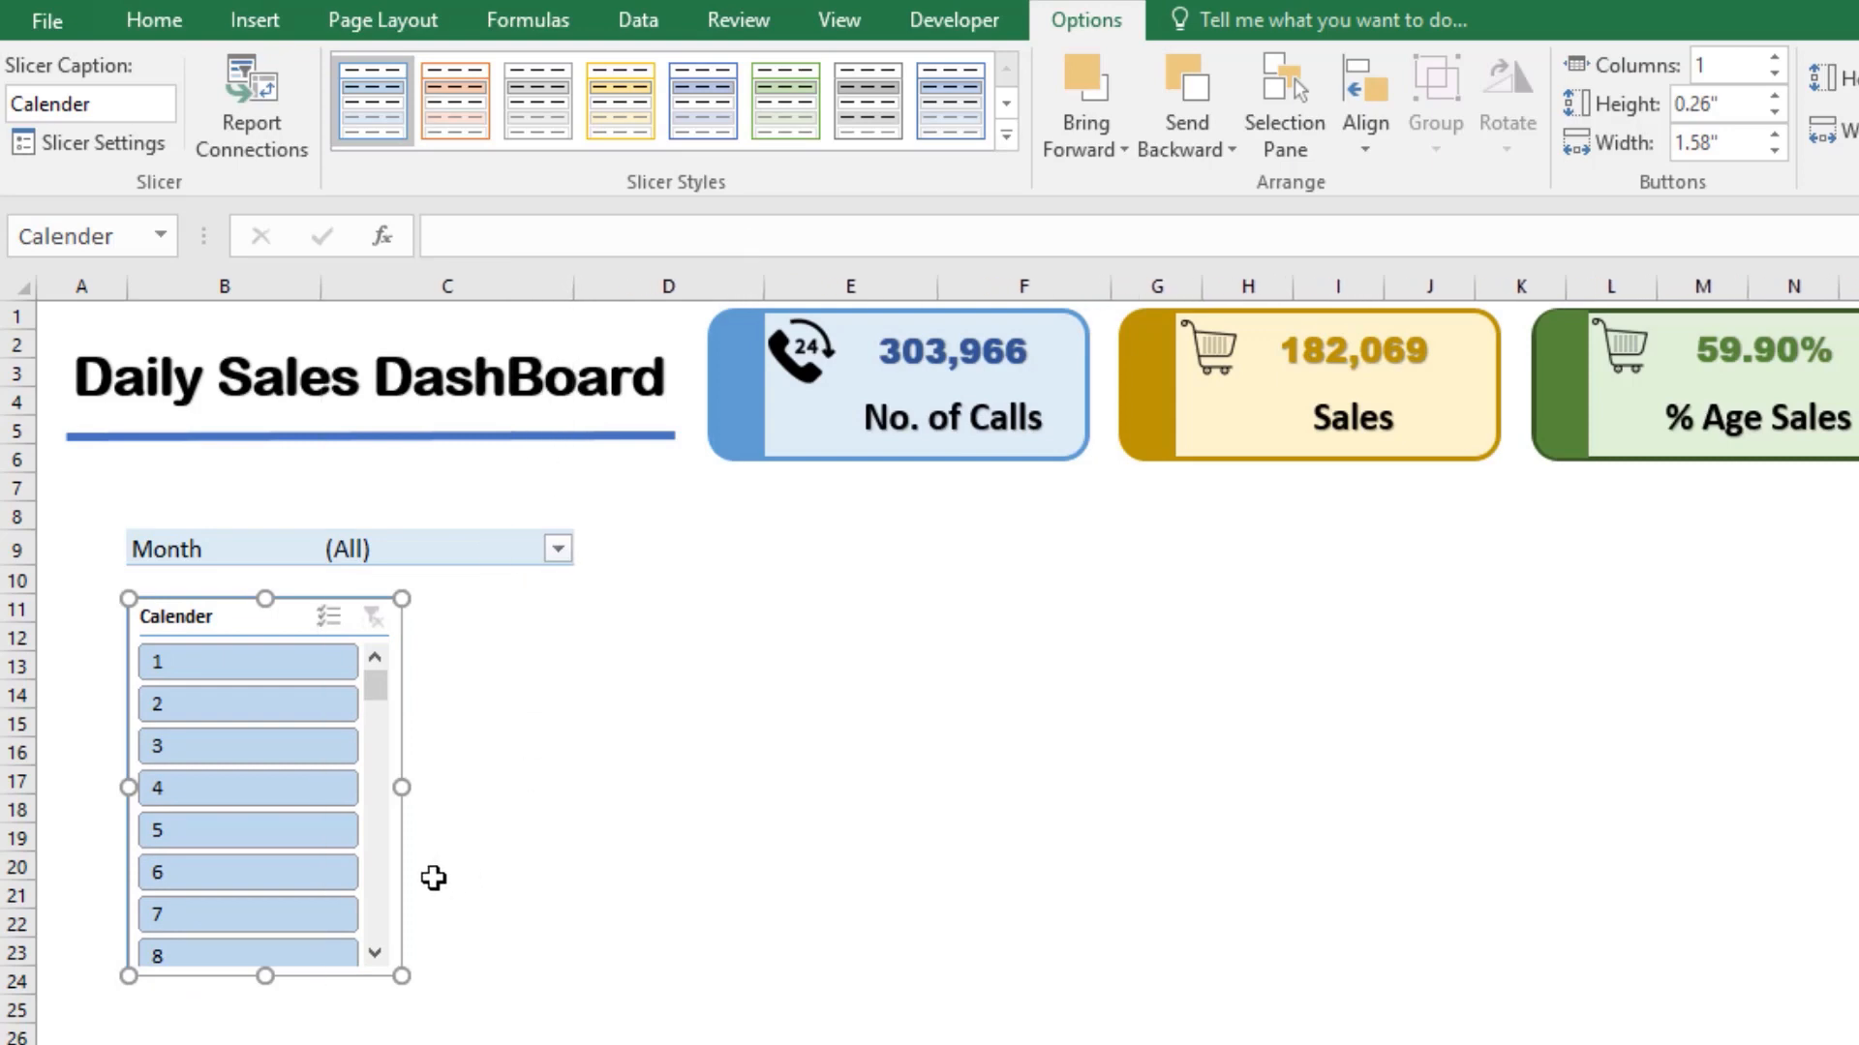
left_click_drag(399, 786, 580, 786)
left_click_drag(315, 285, 351, 287)
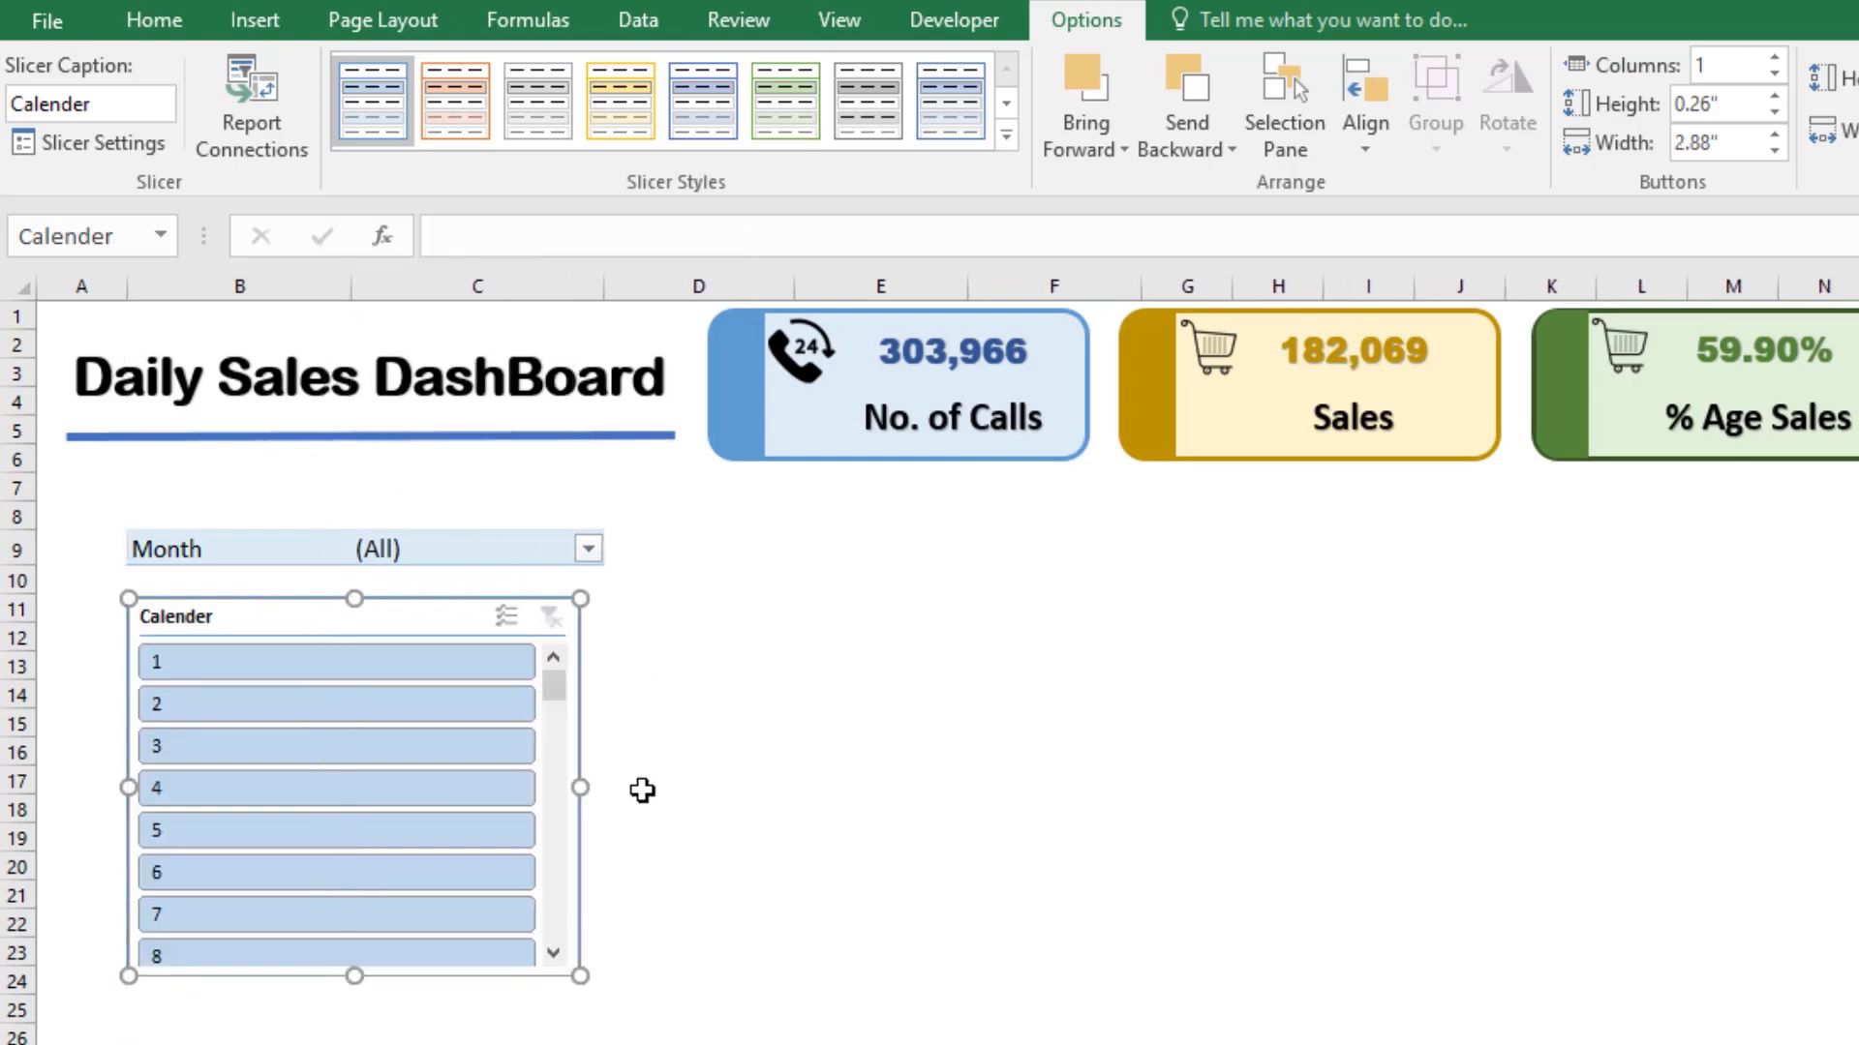
left_click_drag(568, 786, 606, 784)
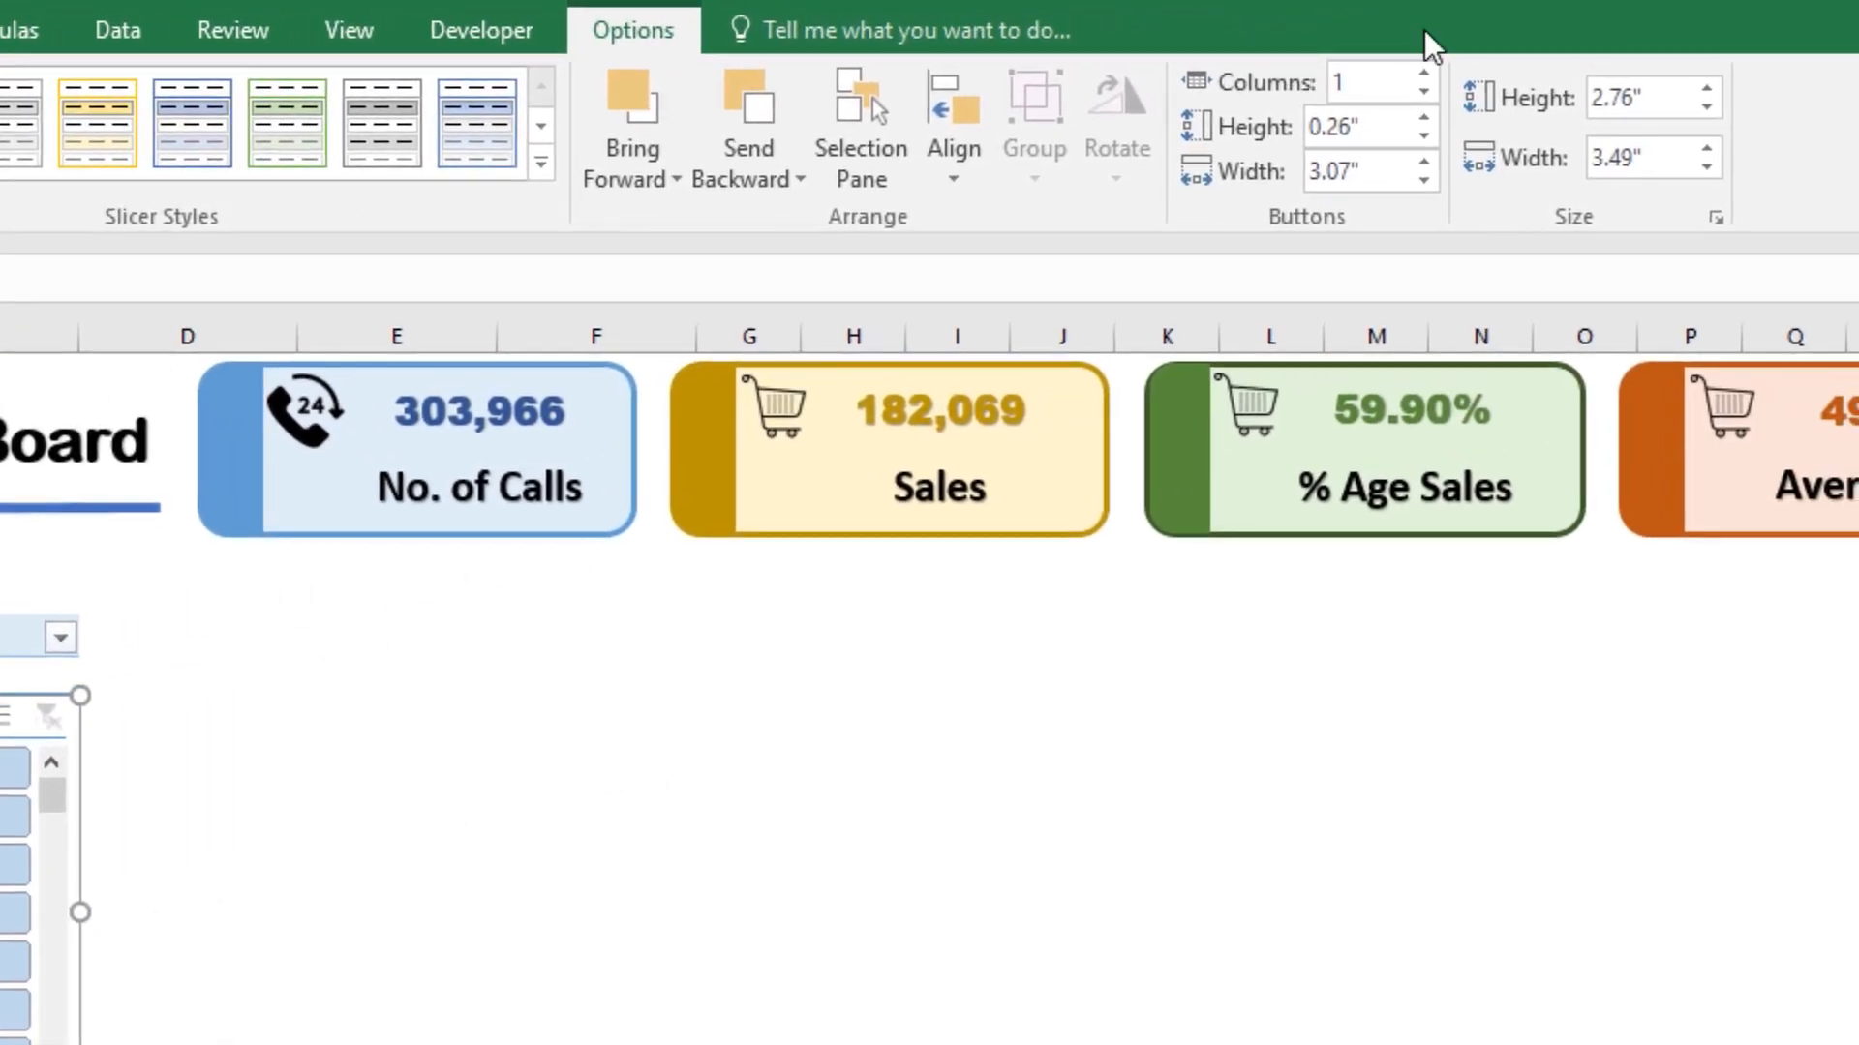
Step: Arrange the Calender slicer's buttons in 6 columns and adjust the slicer's width to about 3.96 inches
left_click(1424, 74)
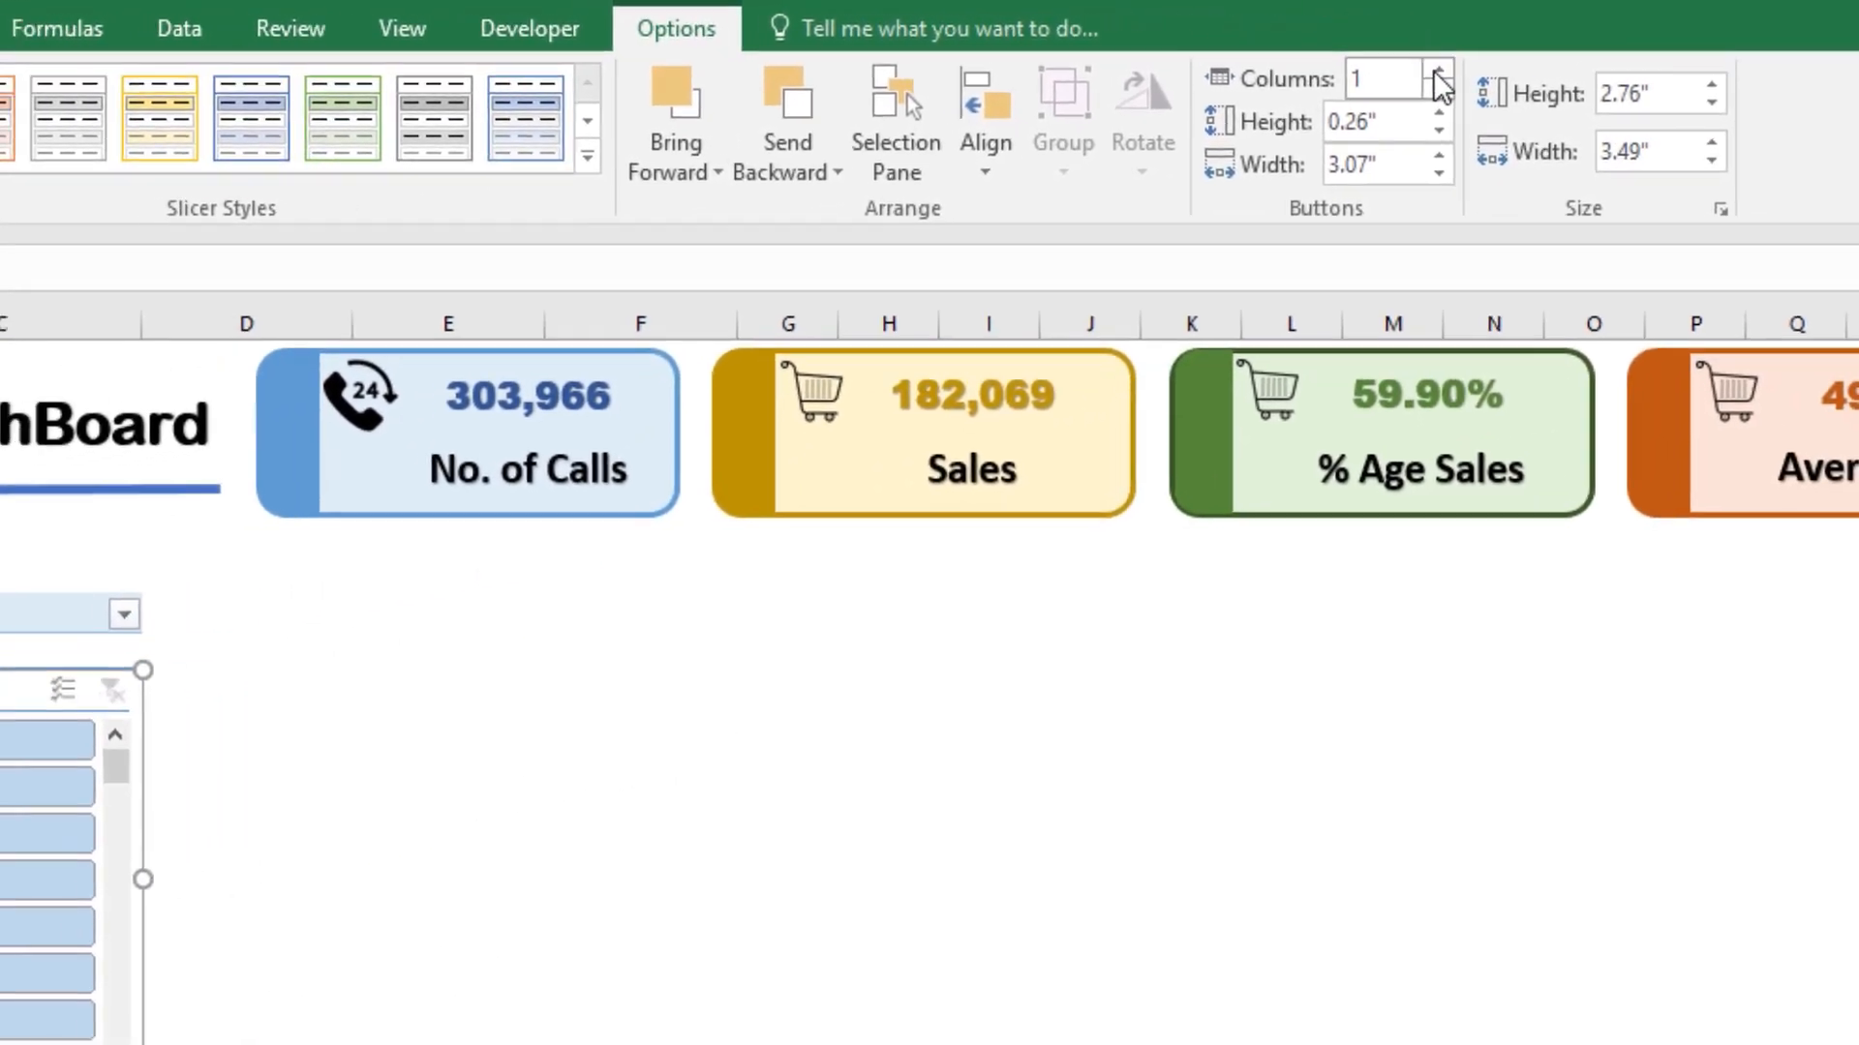
left_click(1424, 74)
left_click(1424, 75)
left_click(1424, 75)
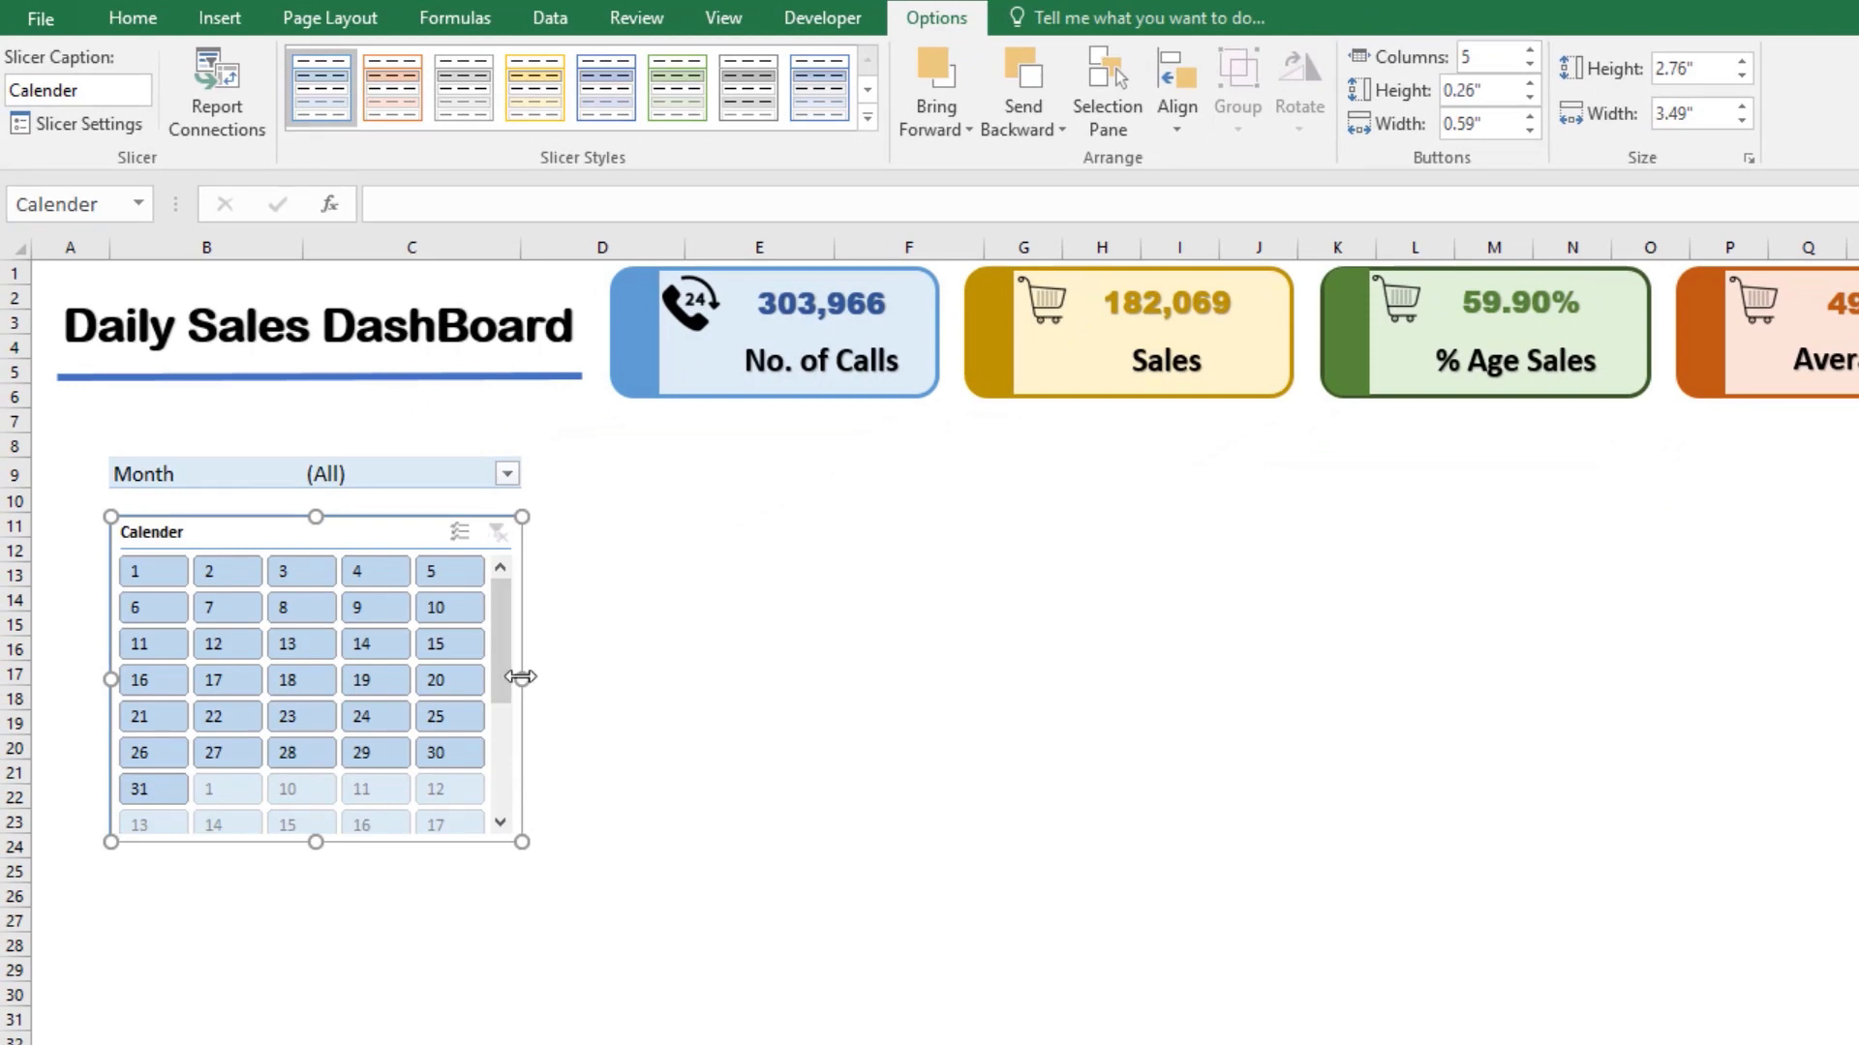
left_click_drag(521, 677, 616, 675)
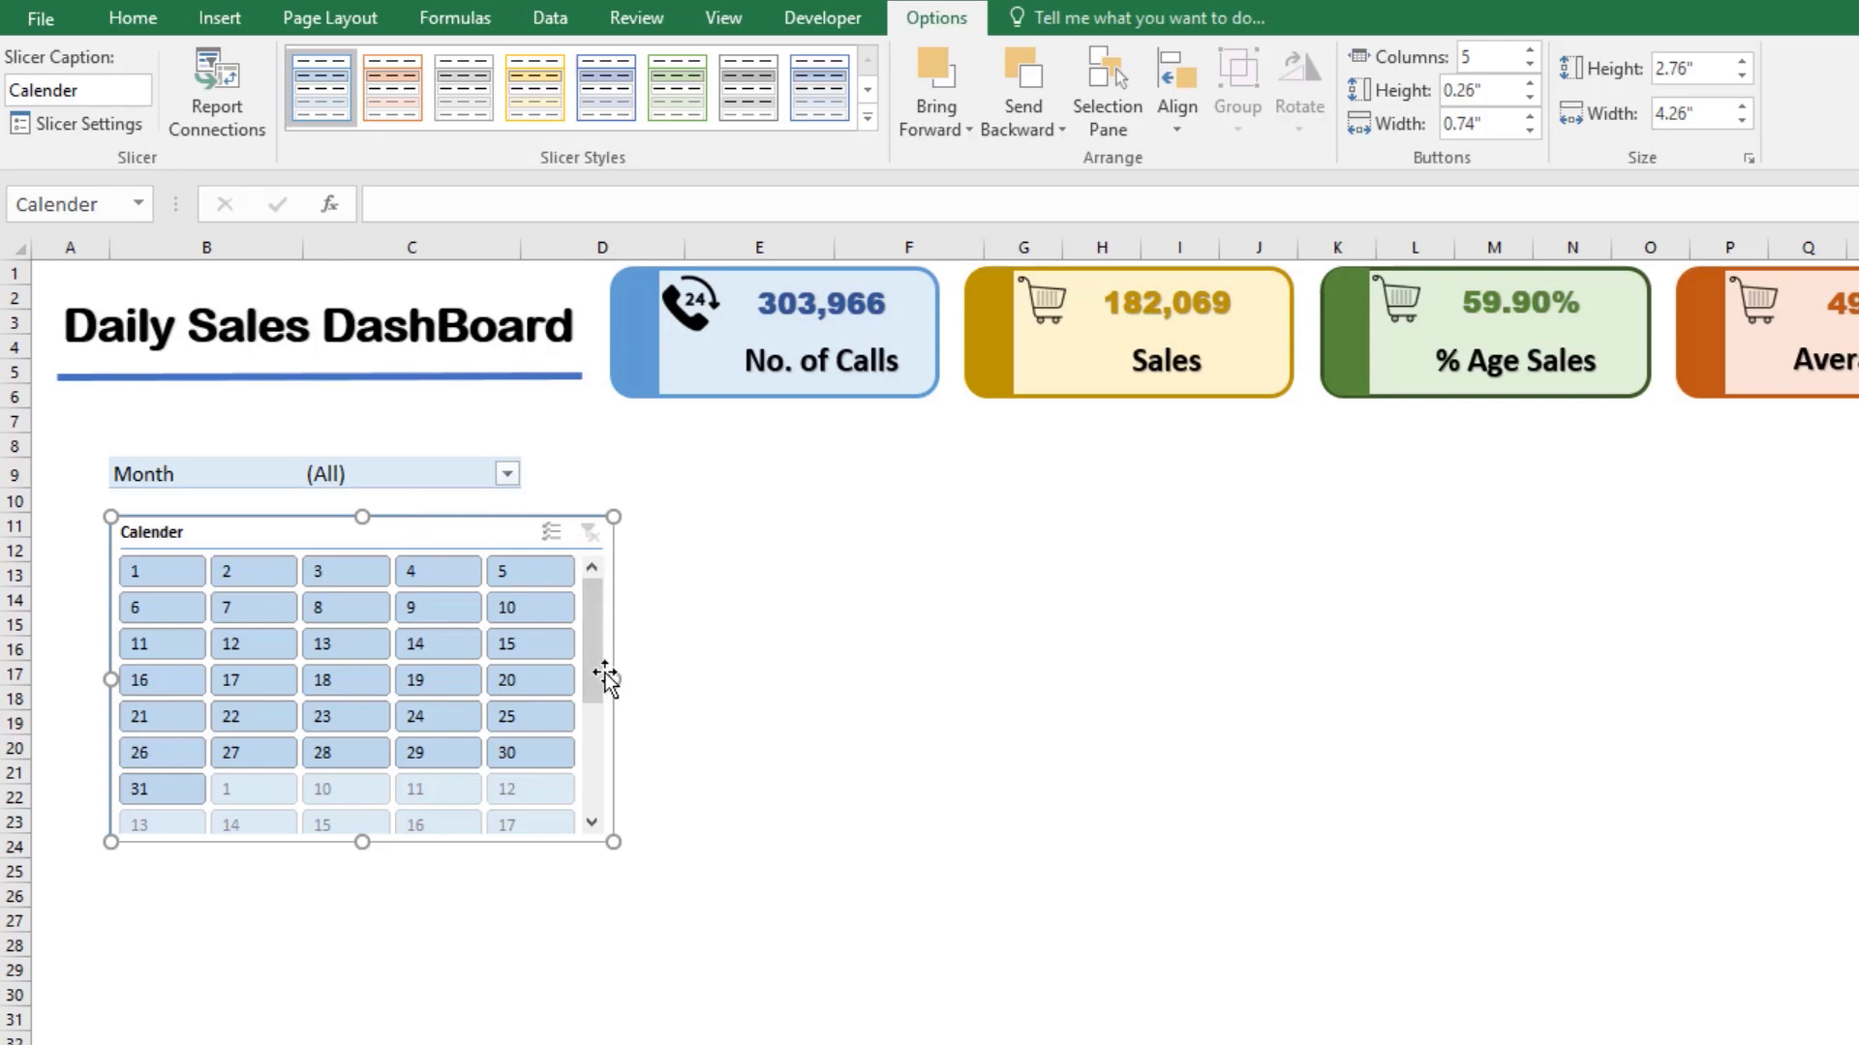
left_click_drag(613, 679, 606, 683)
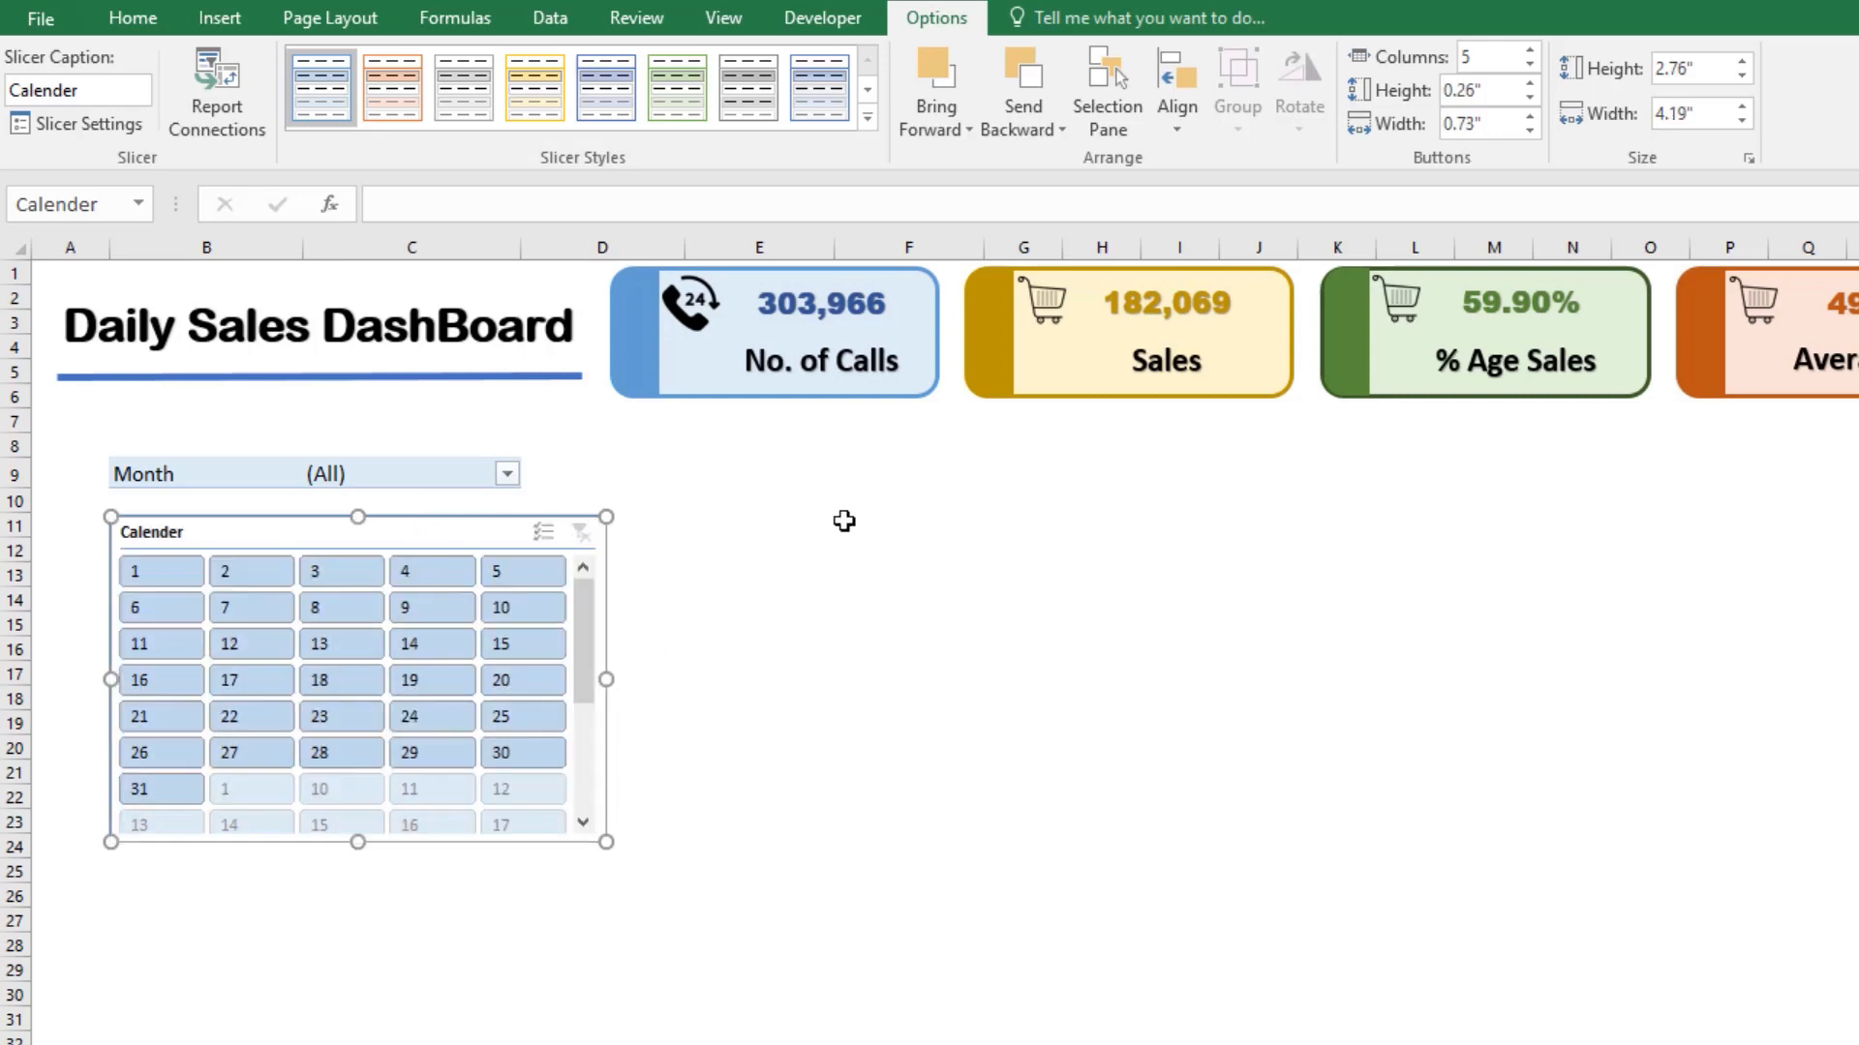
left_click(1529, 50)
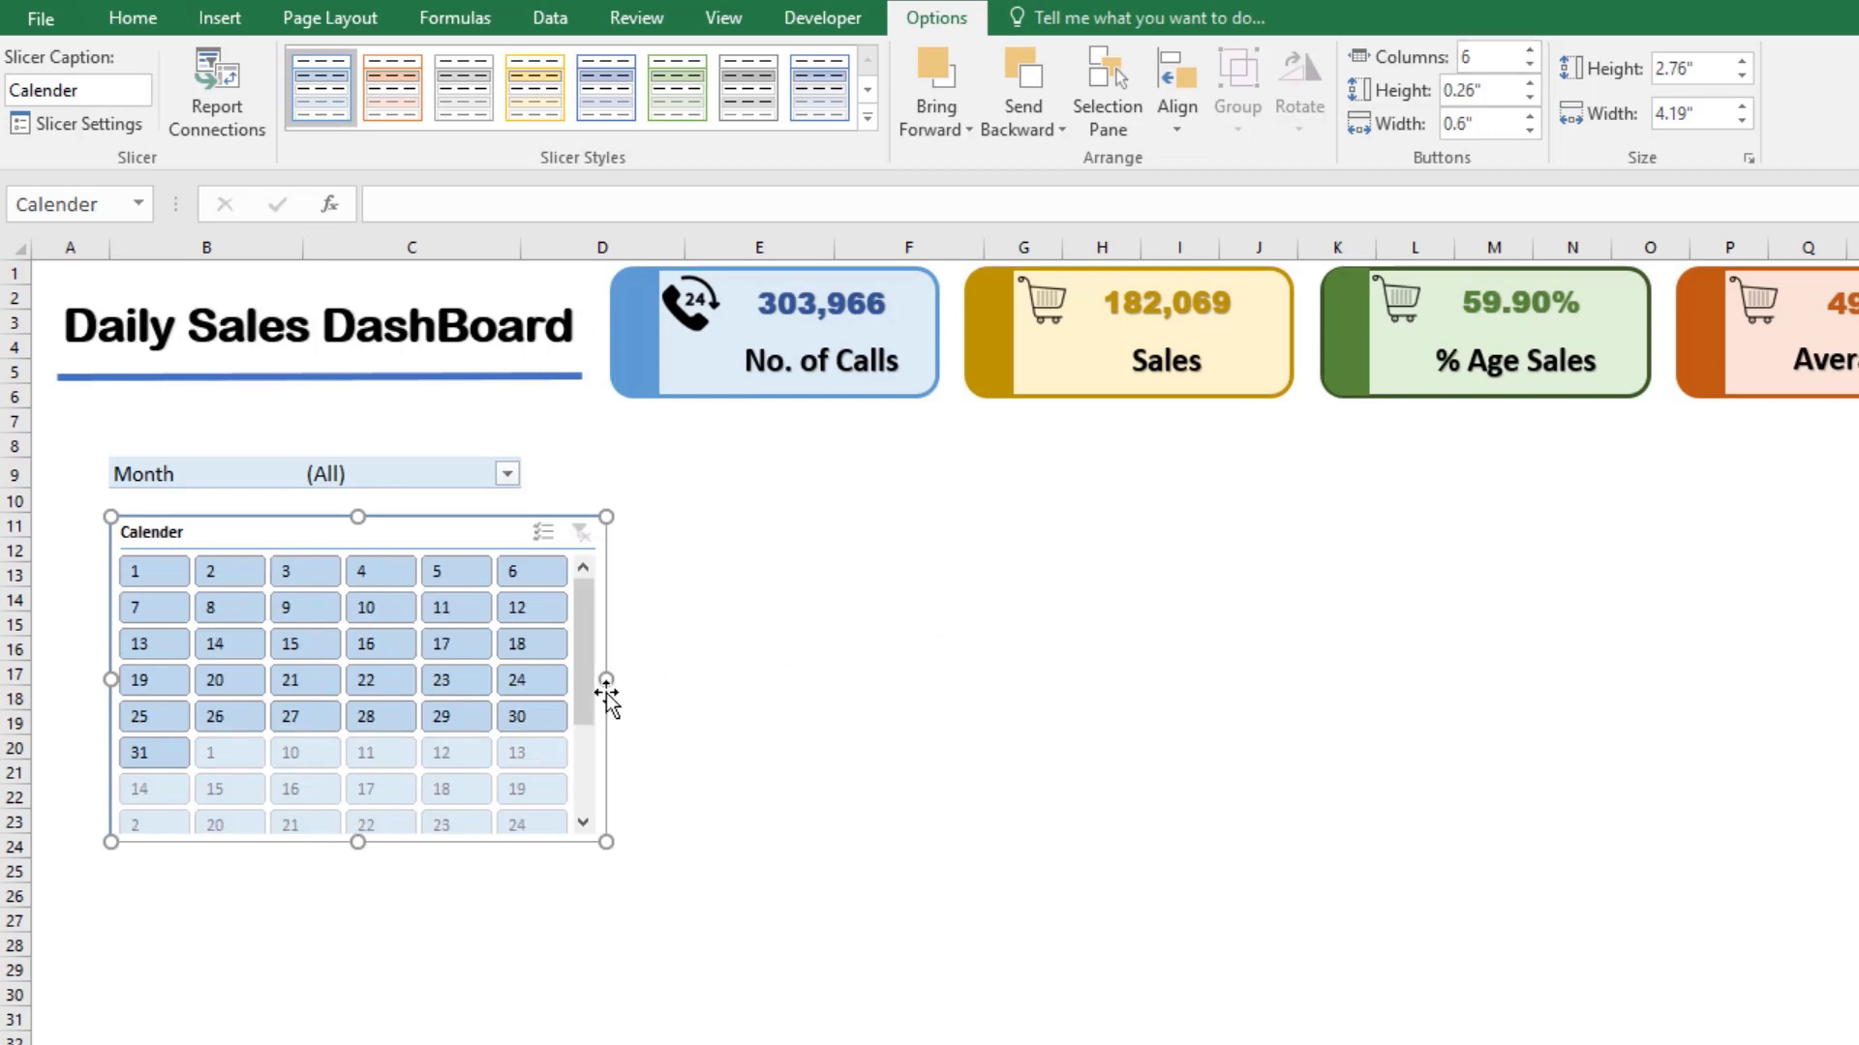
left_click_drag(613, 680, 579, 688)
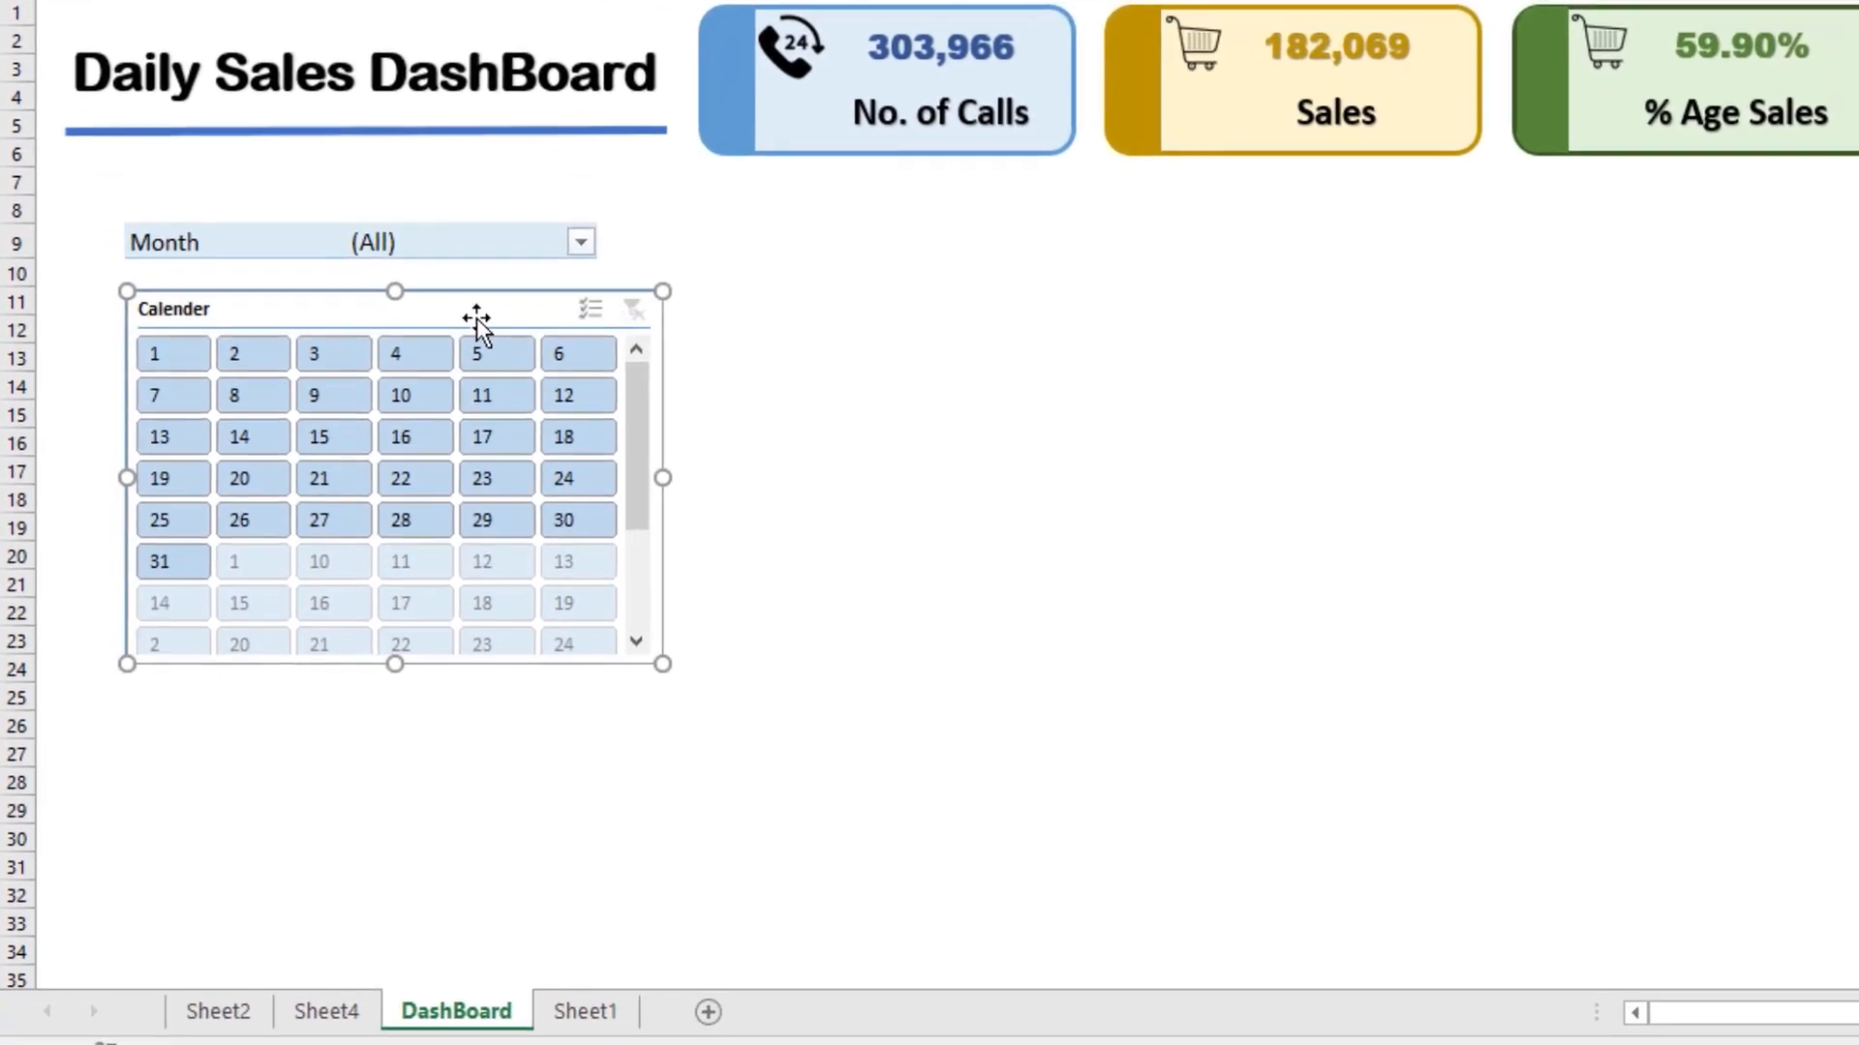
Step: Set the Calender slicer to hide items with no data
right_click(418, 543)
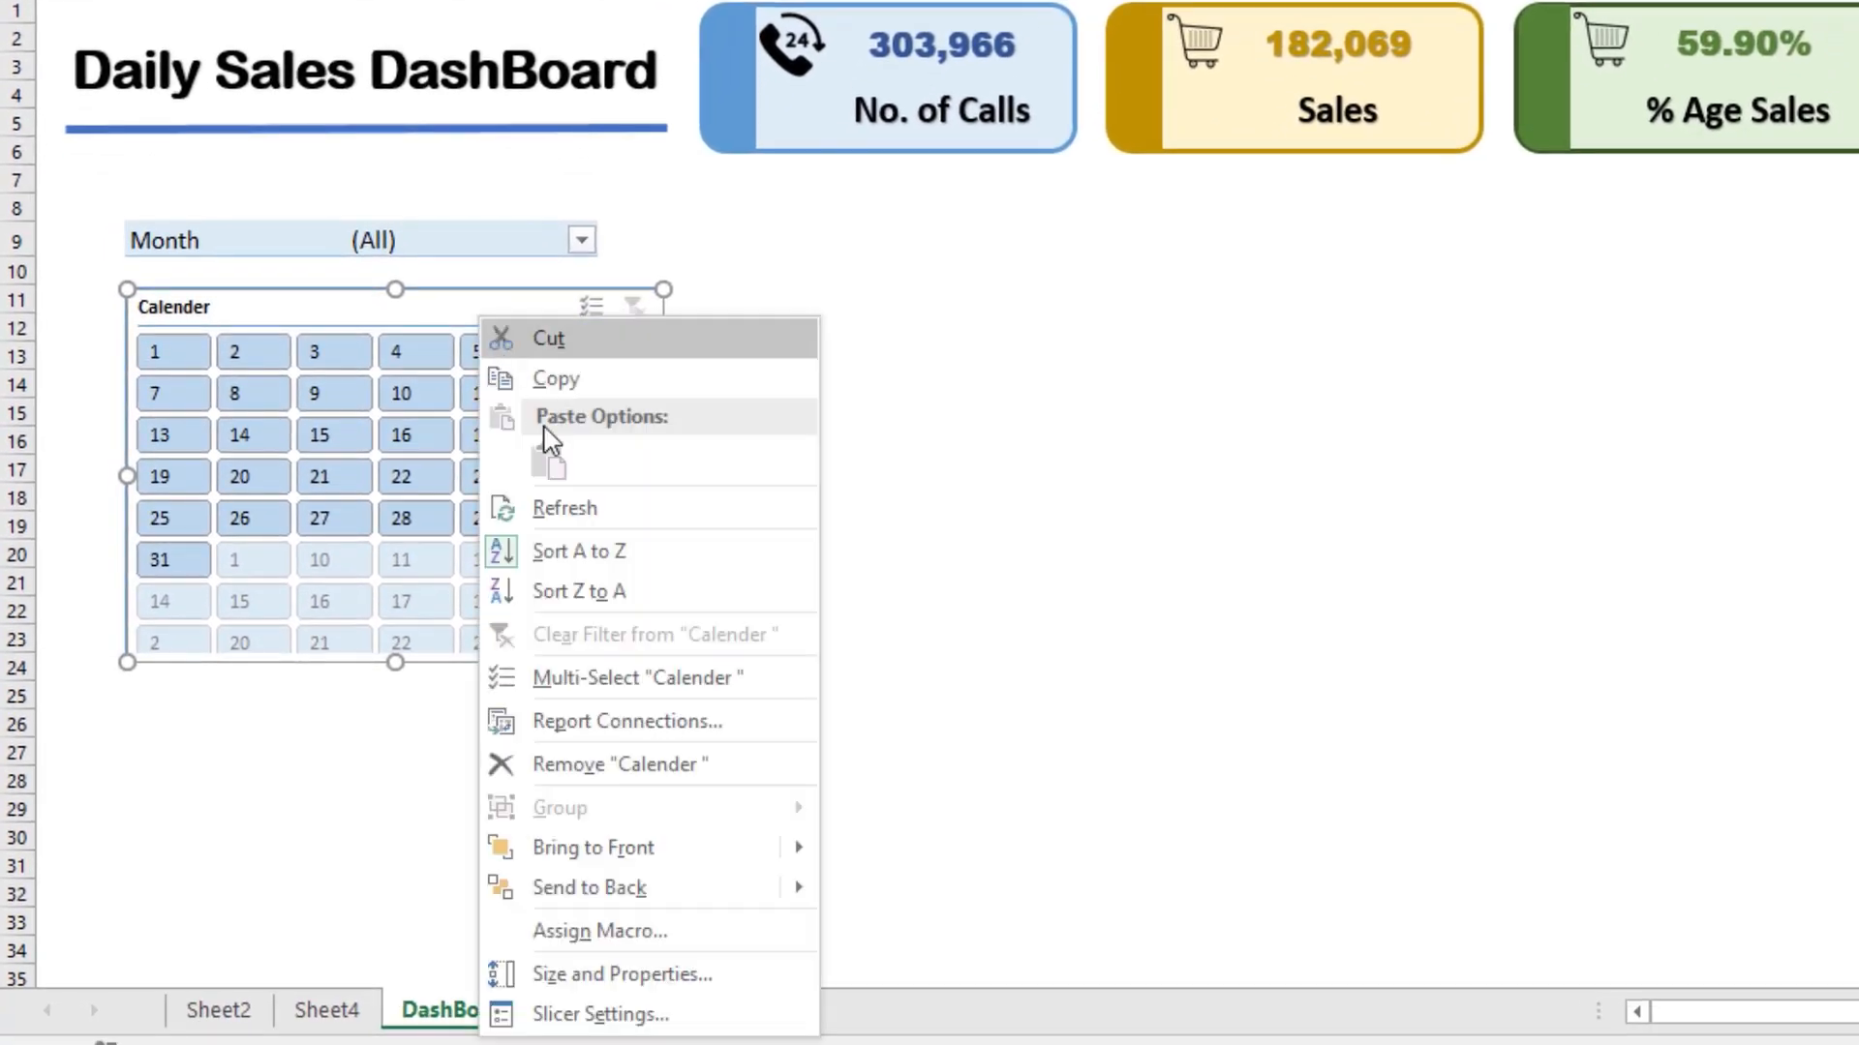
left_click(603, 1012)
left_click_drag(536, 602, 1047, 149)
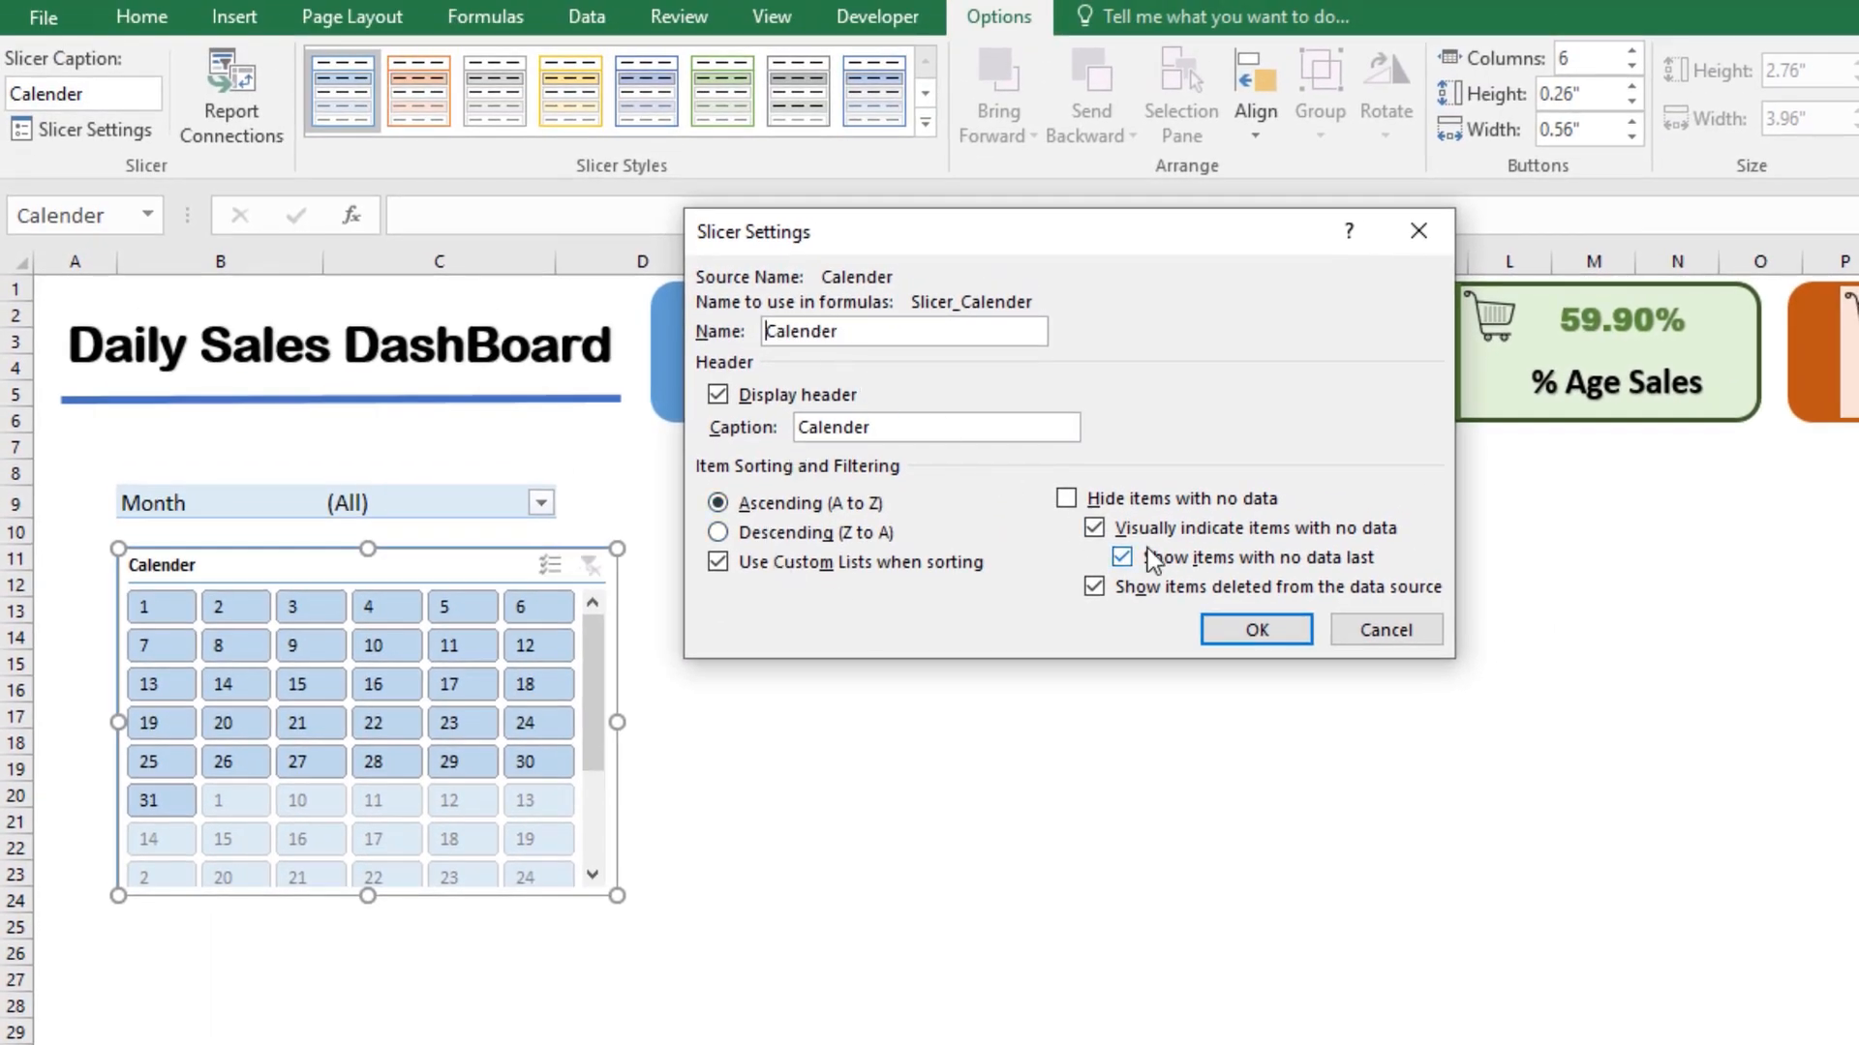
left_click(1067, 500)
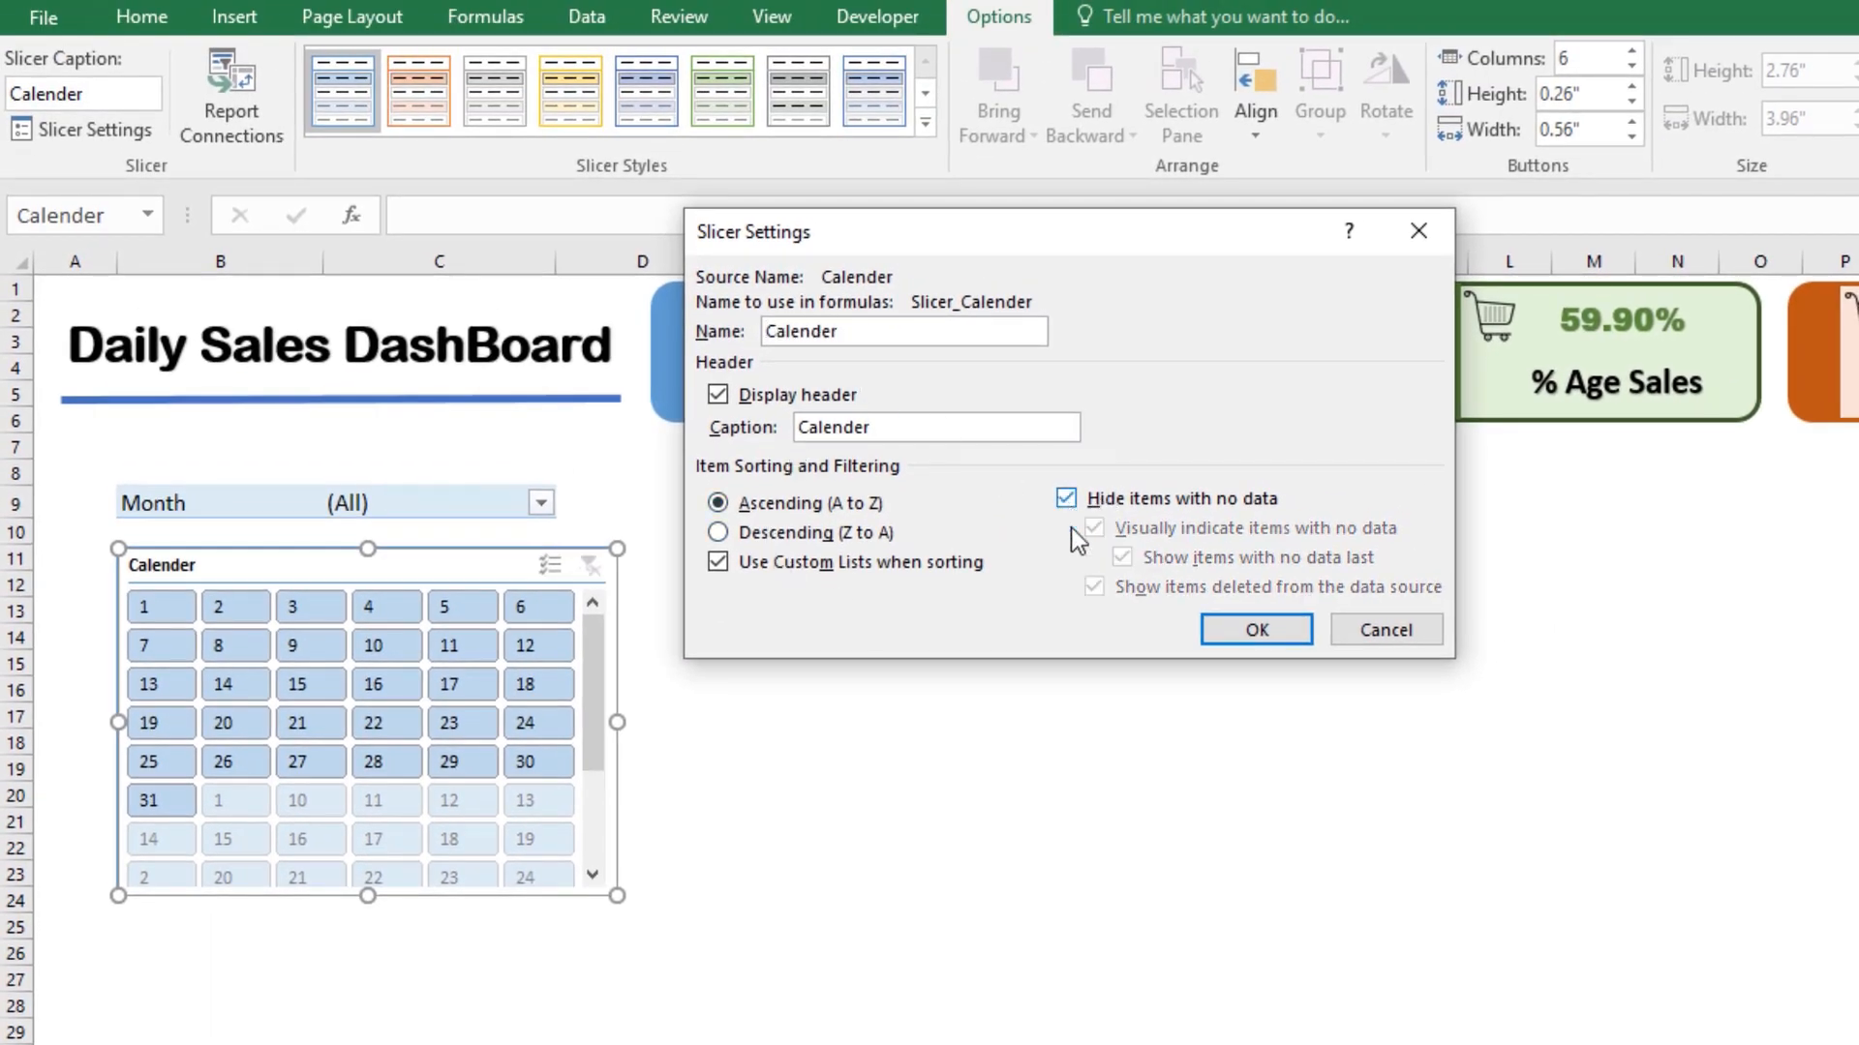
left_click(1216, 630)
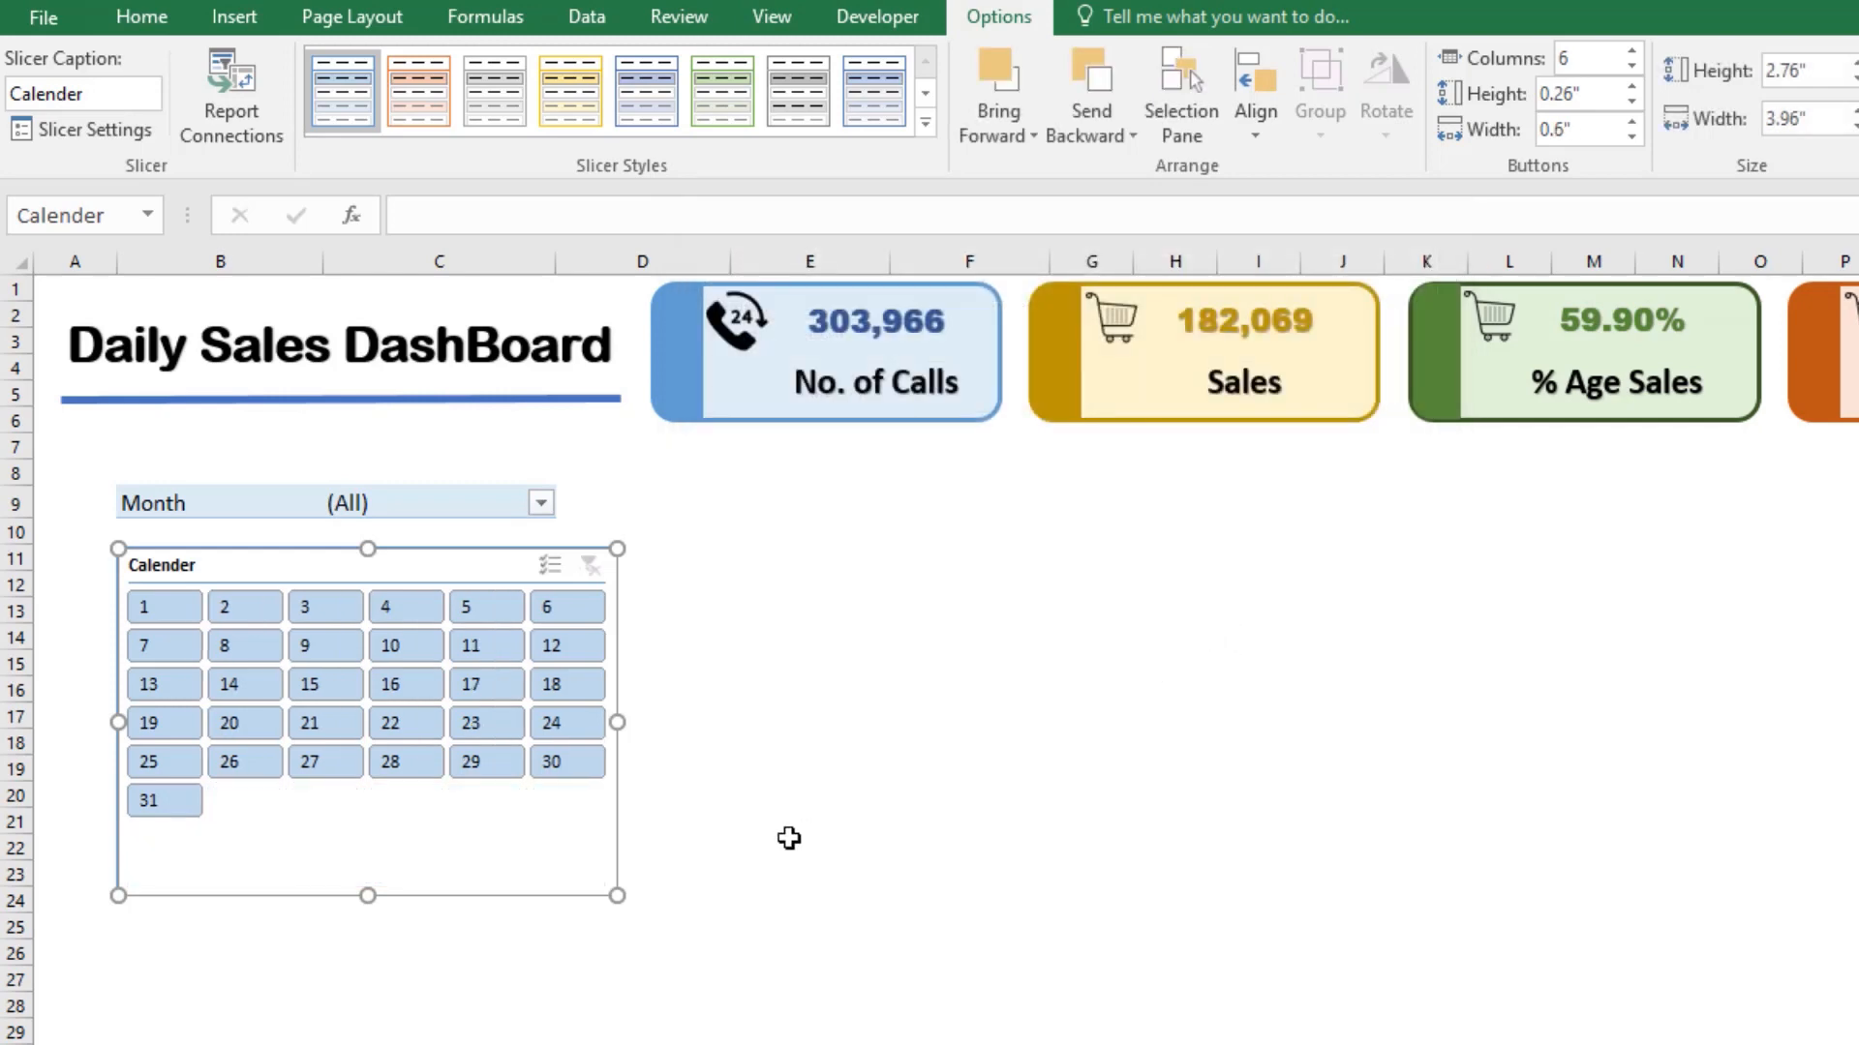
Step: Nudge the slicer up, widen column B, and narrow the slicer to about 3.82 inches so it aligns with the Month filter
mouse_move(245, 574)
left_mouse_down()
mouse_move(229, 577)
mouse_move(248, 569)
left_mouse_up()
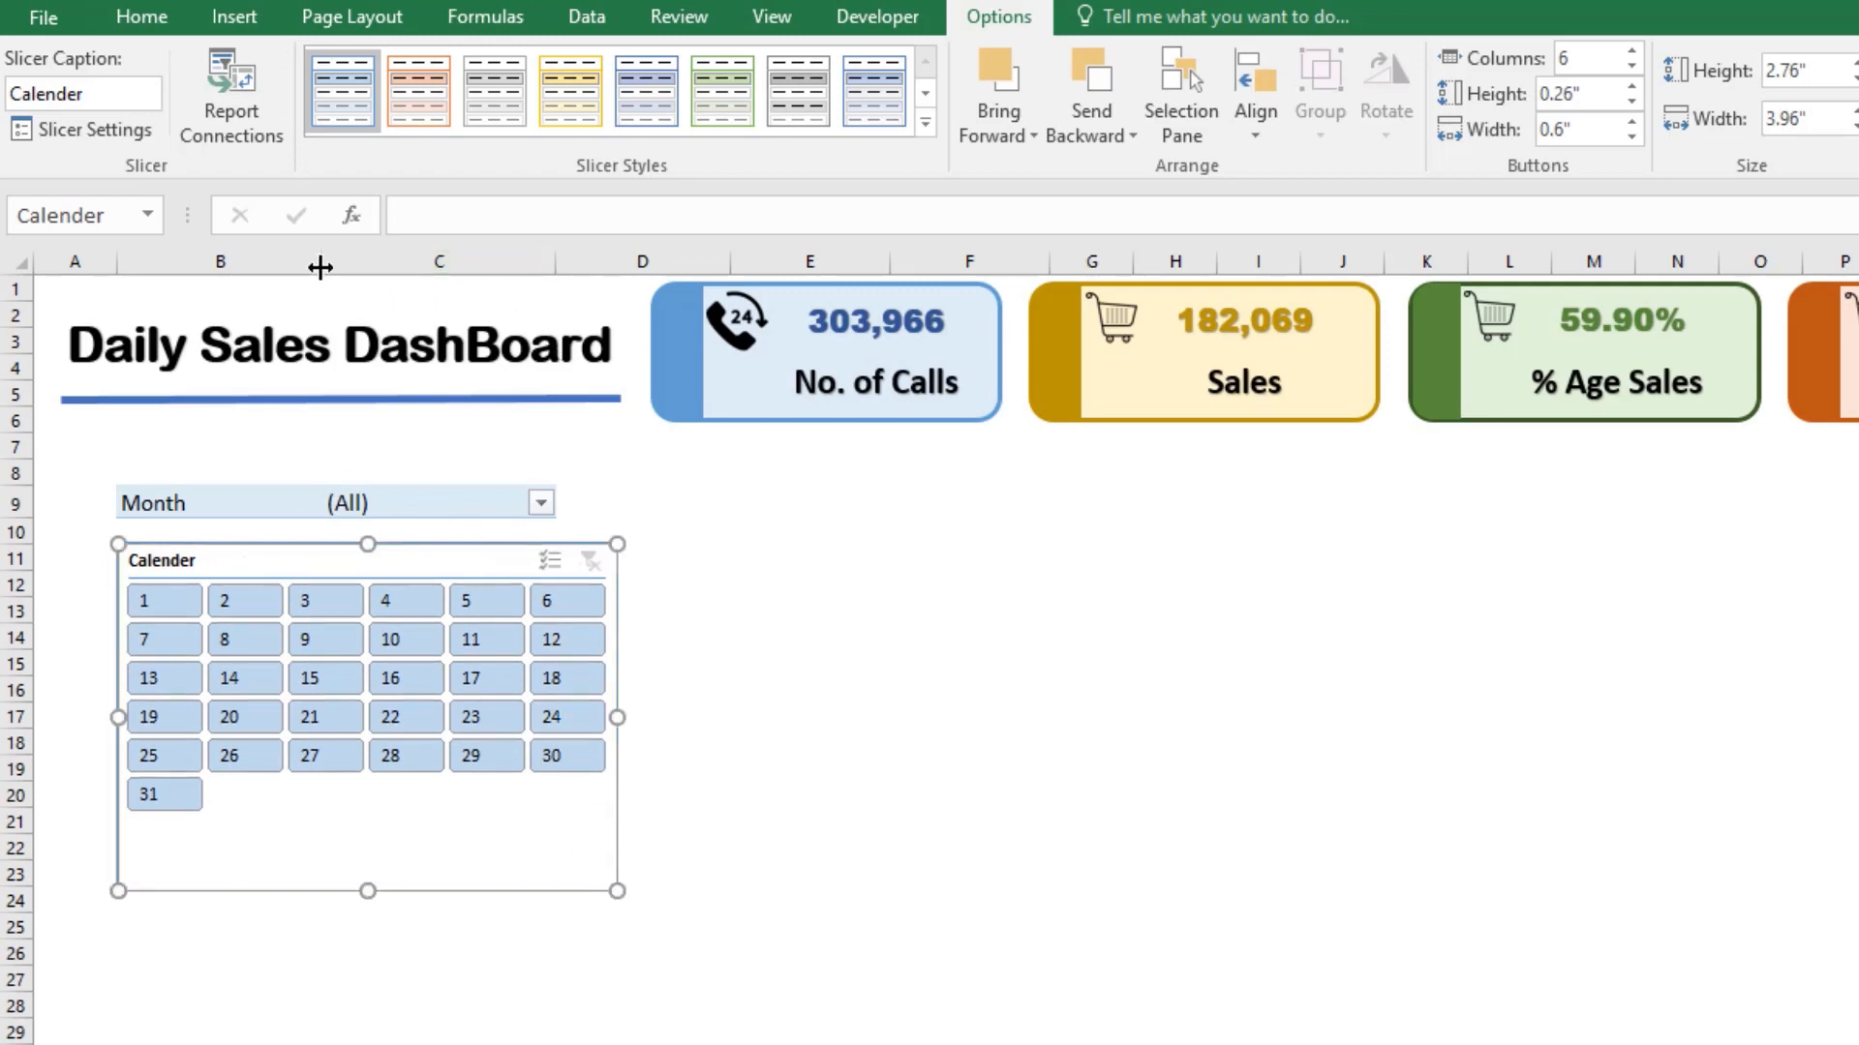
left_click_drag(320, 267, 368, 284)
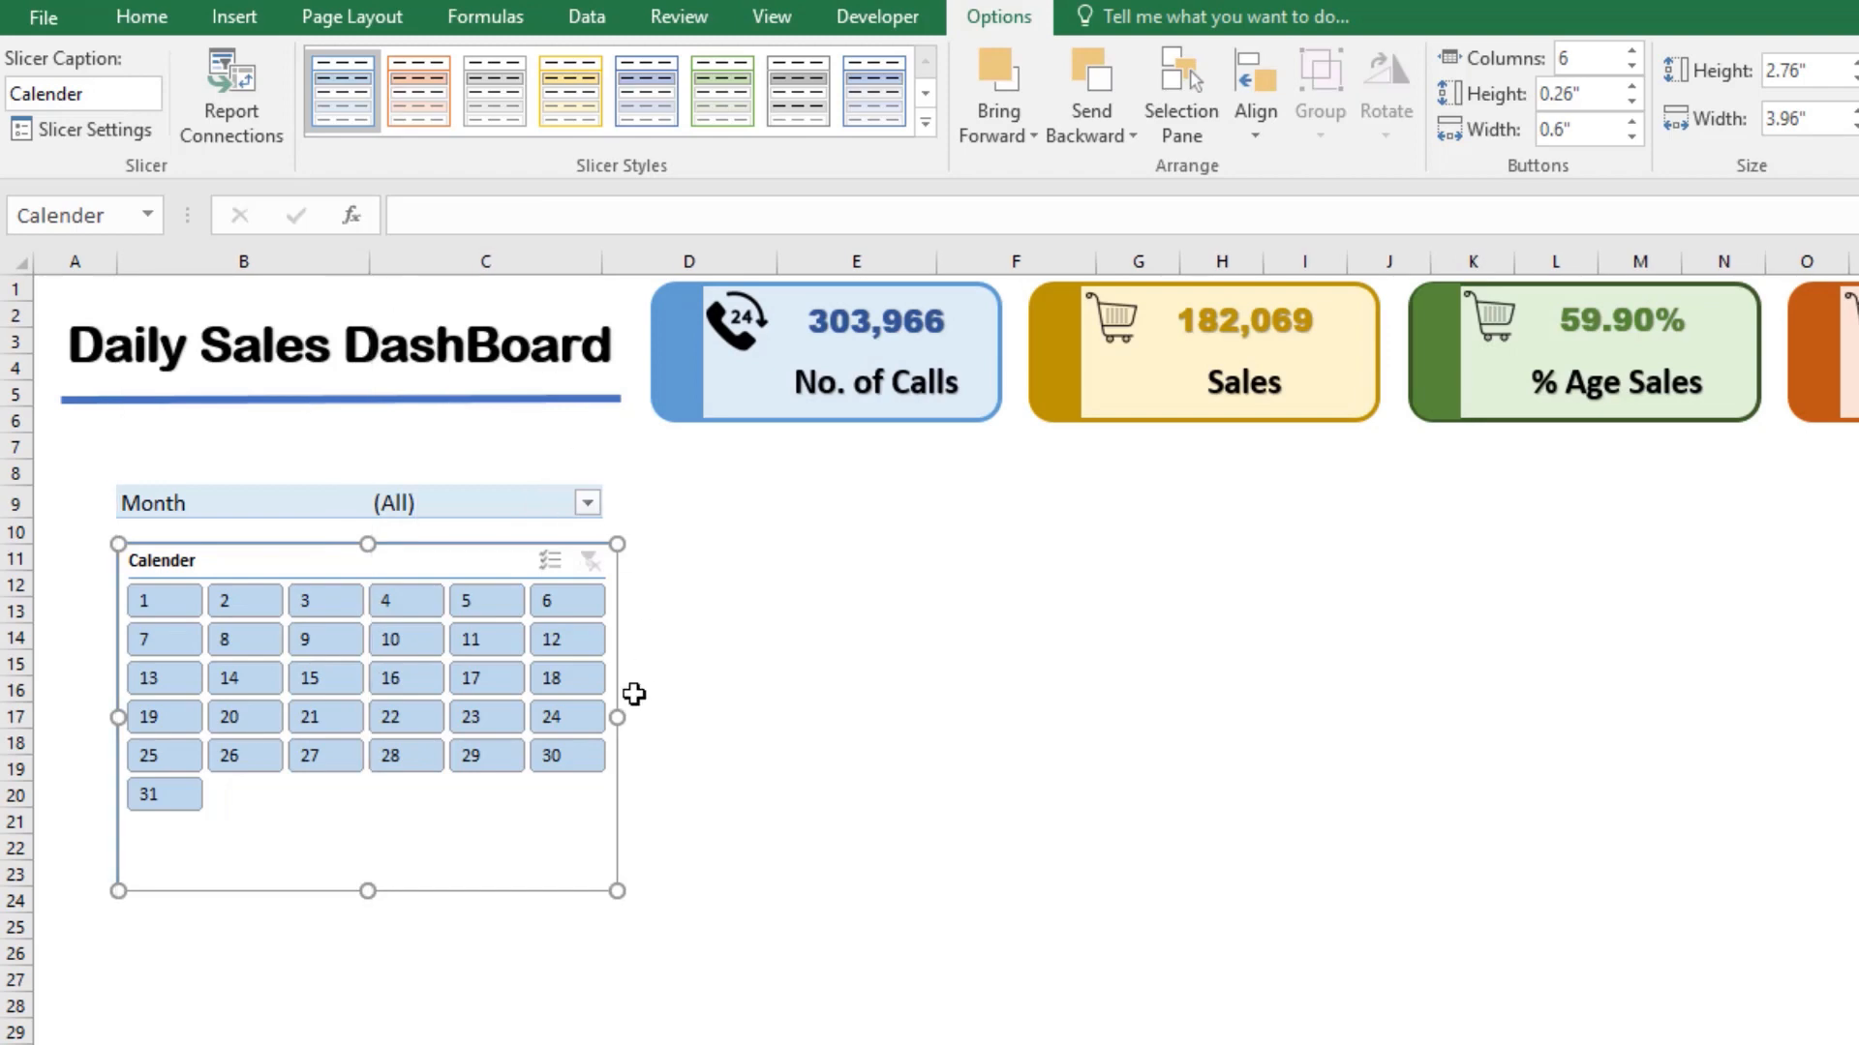
left_click_drag(190, 543, 194, 543)
left_click_drag(615, 716, 600, 710)
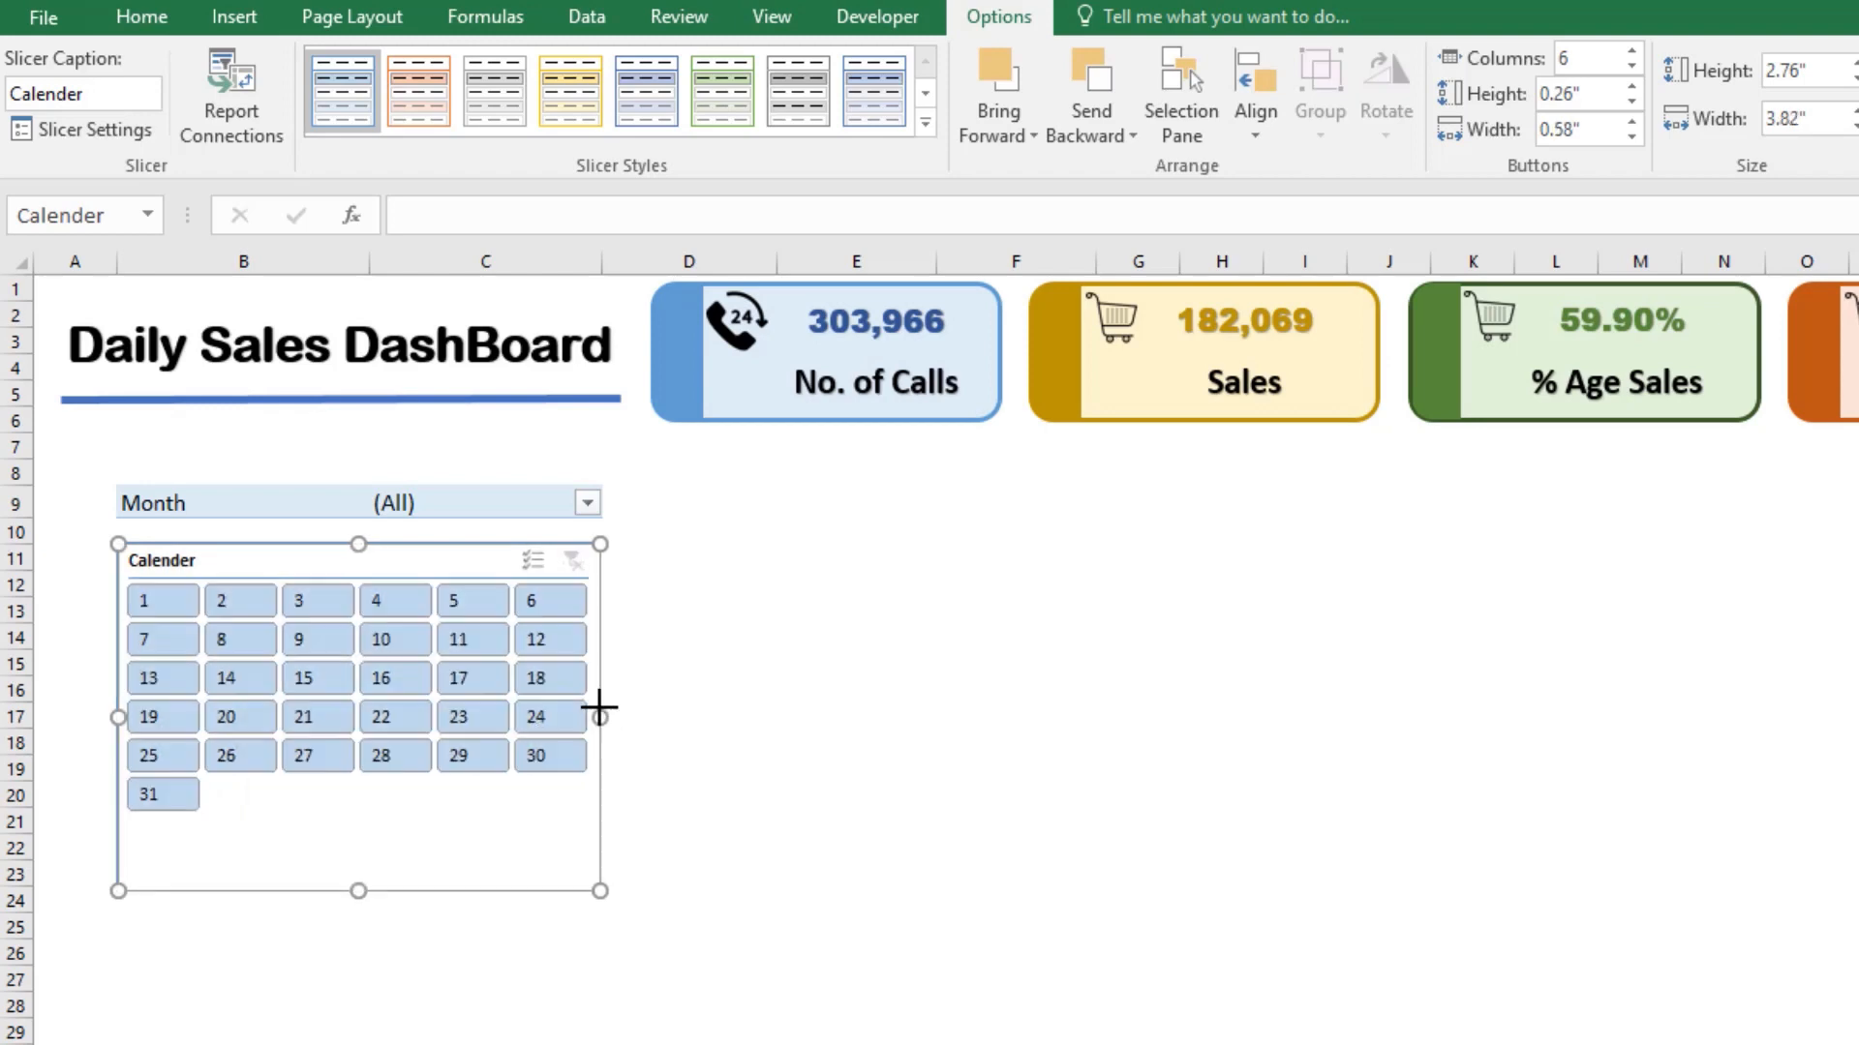
left_click(790, 806)
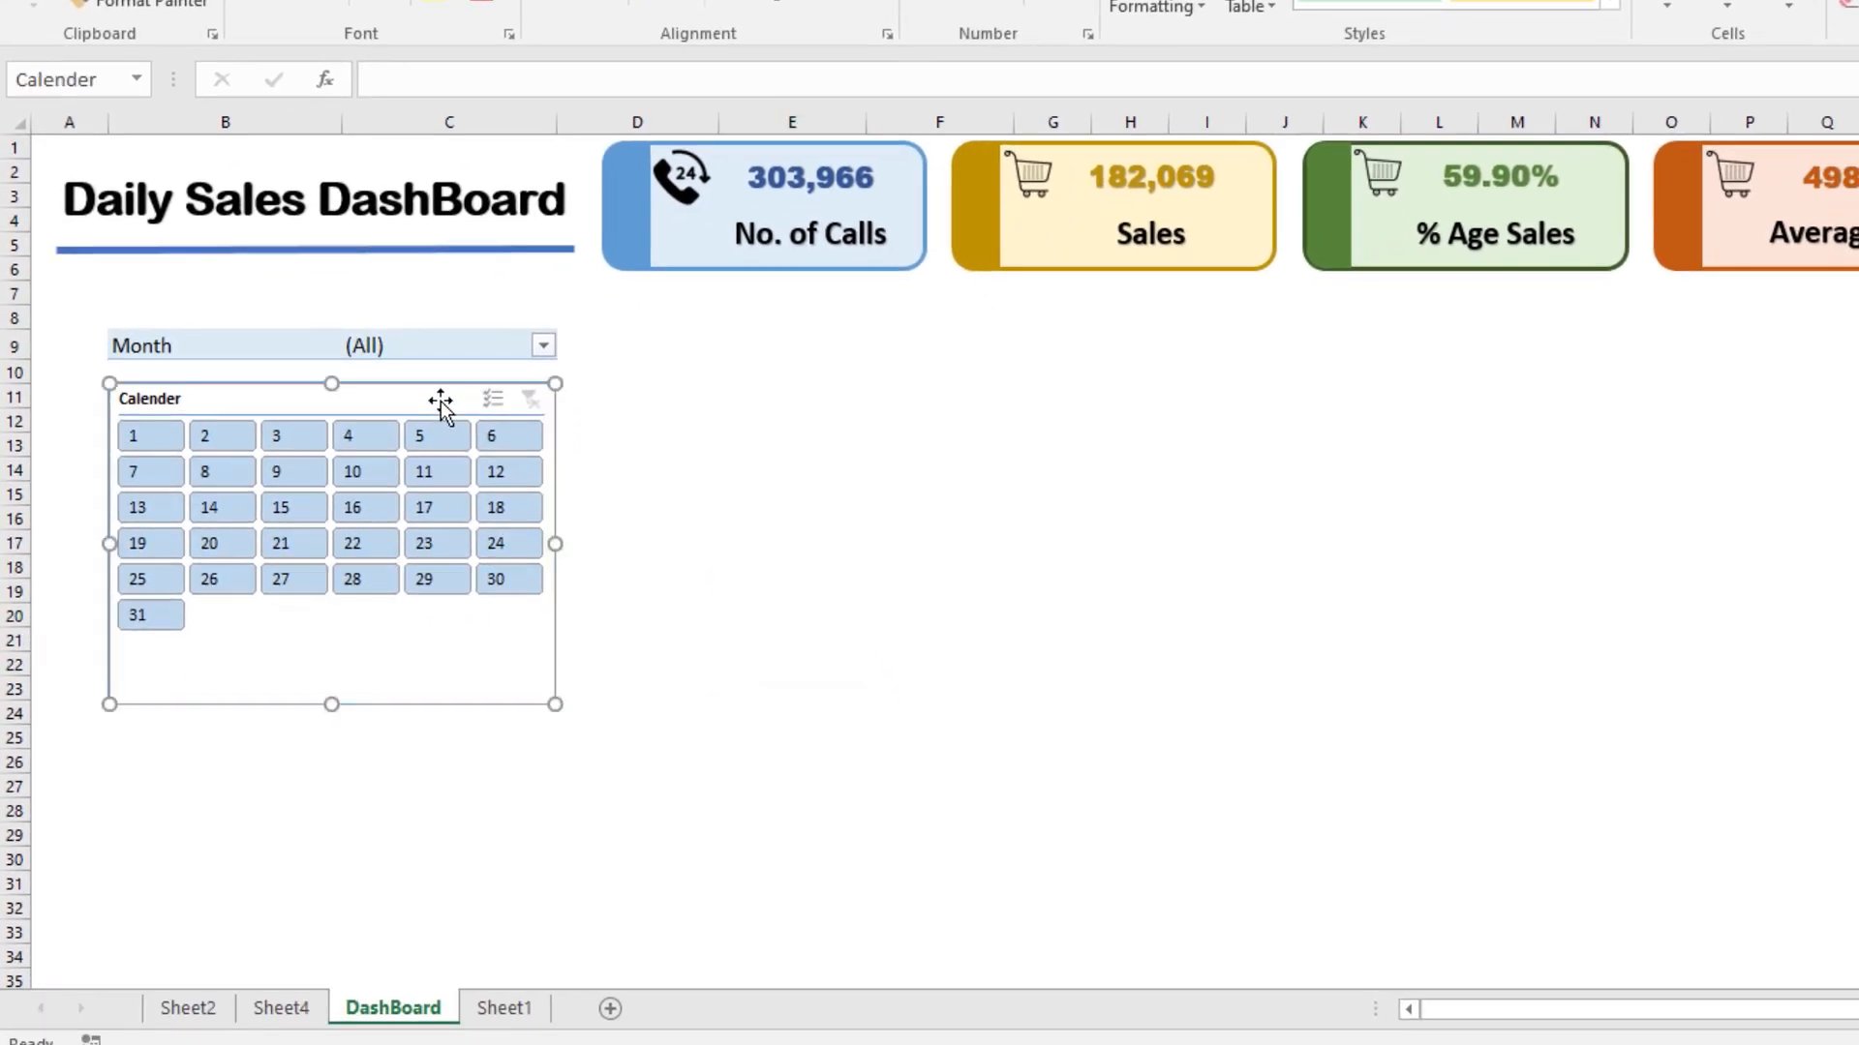
Step: Turn off the header display of the Calender slicer
right_click(476, 561)
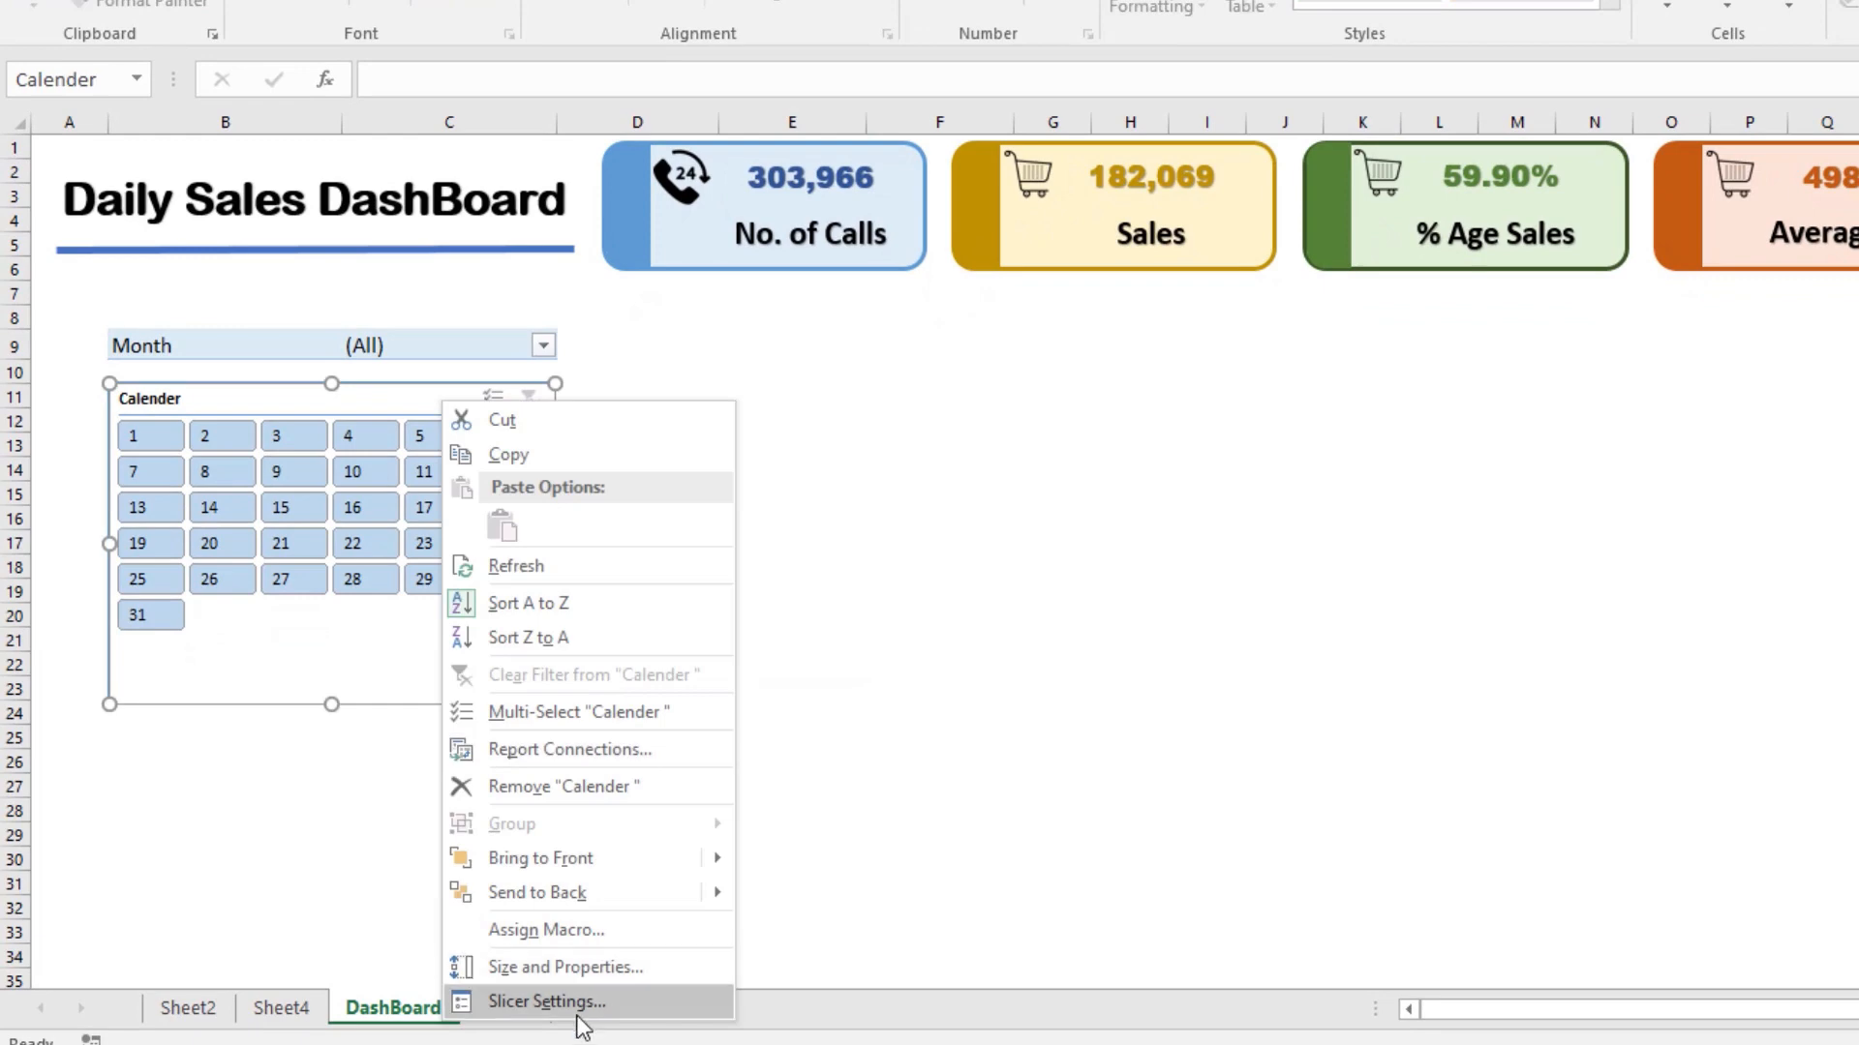
left_click(545, 1001)
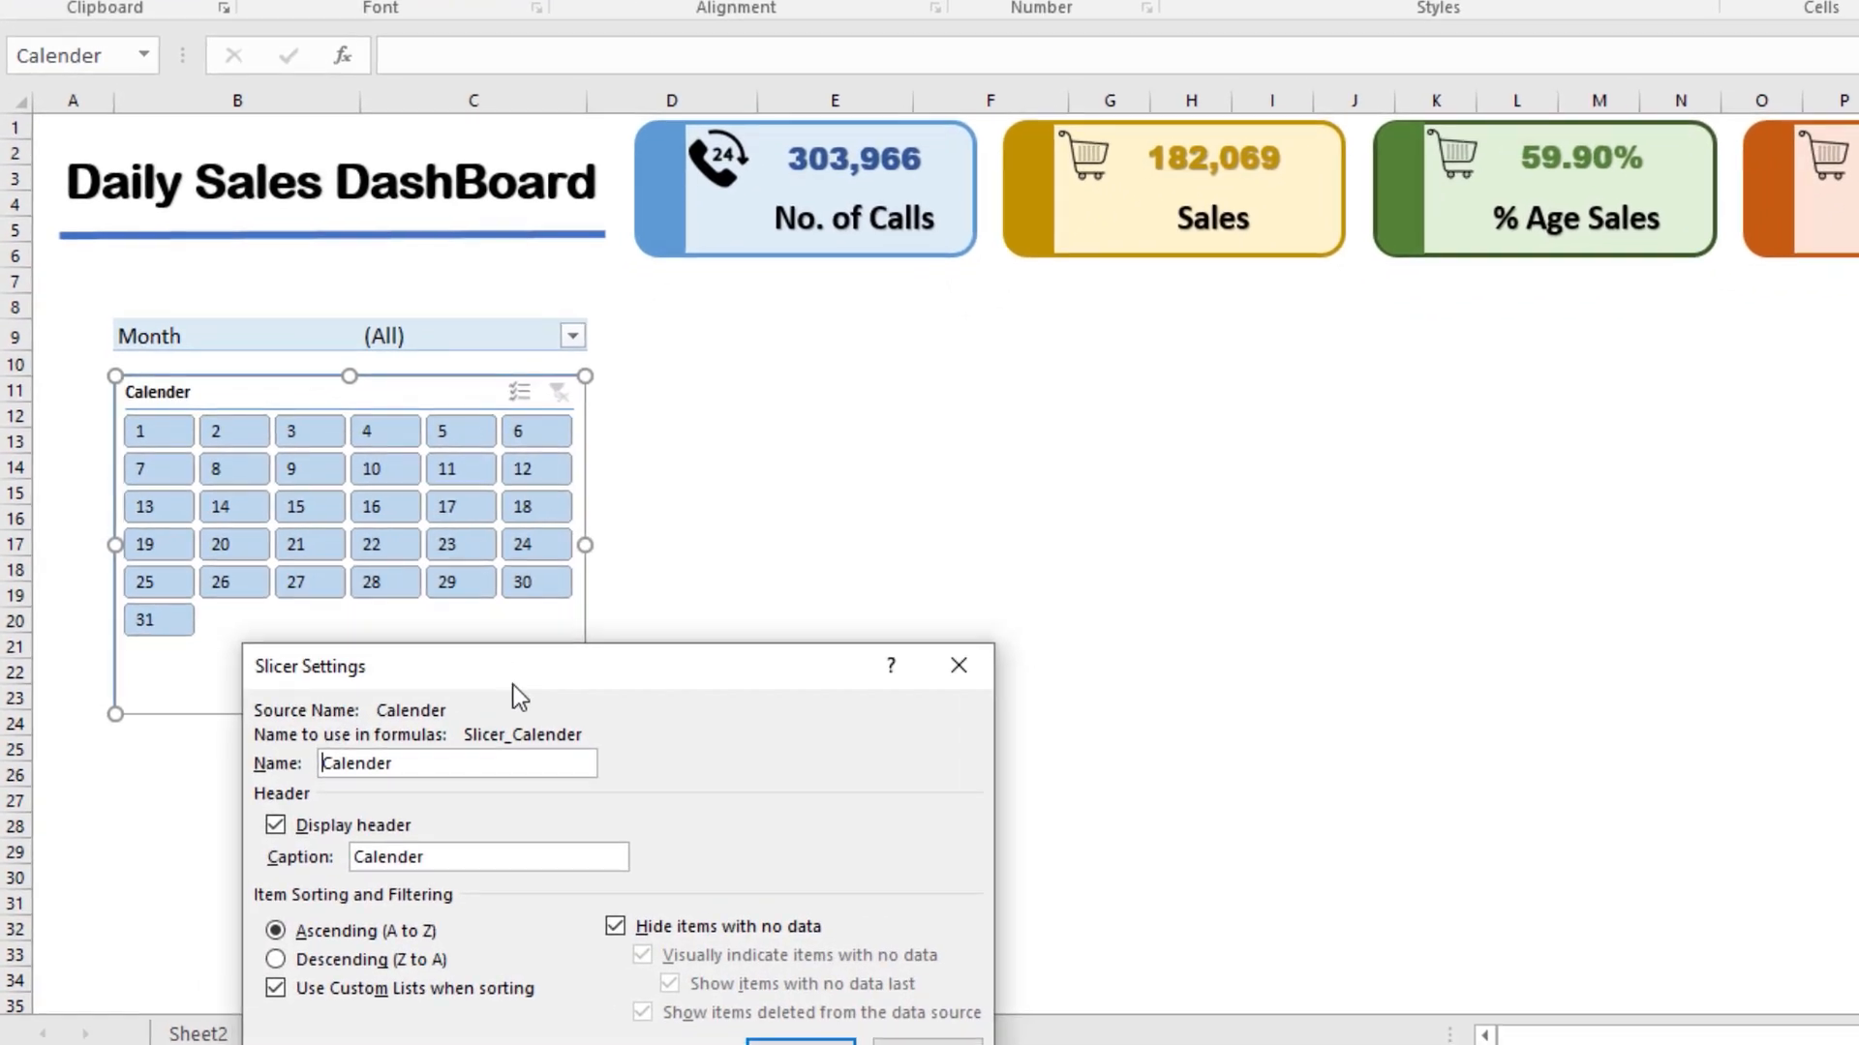
left_click_drag(505, 664, 917, 311)
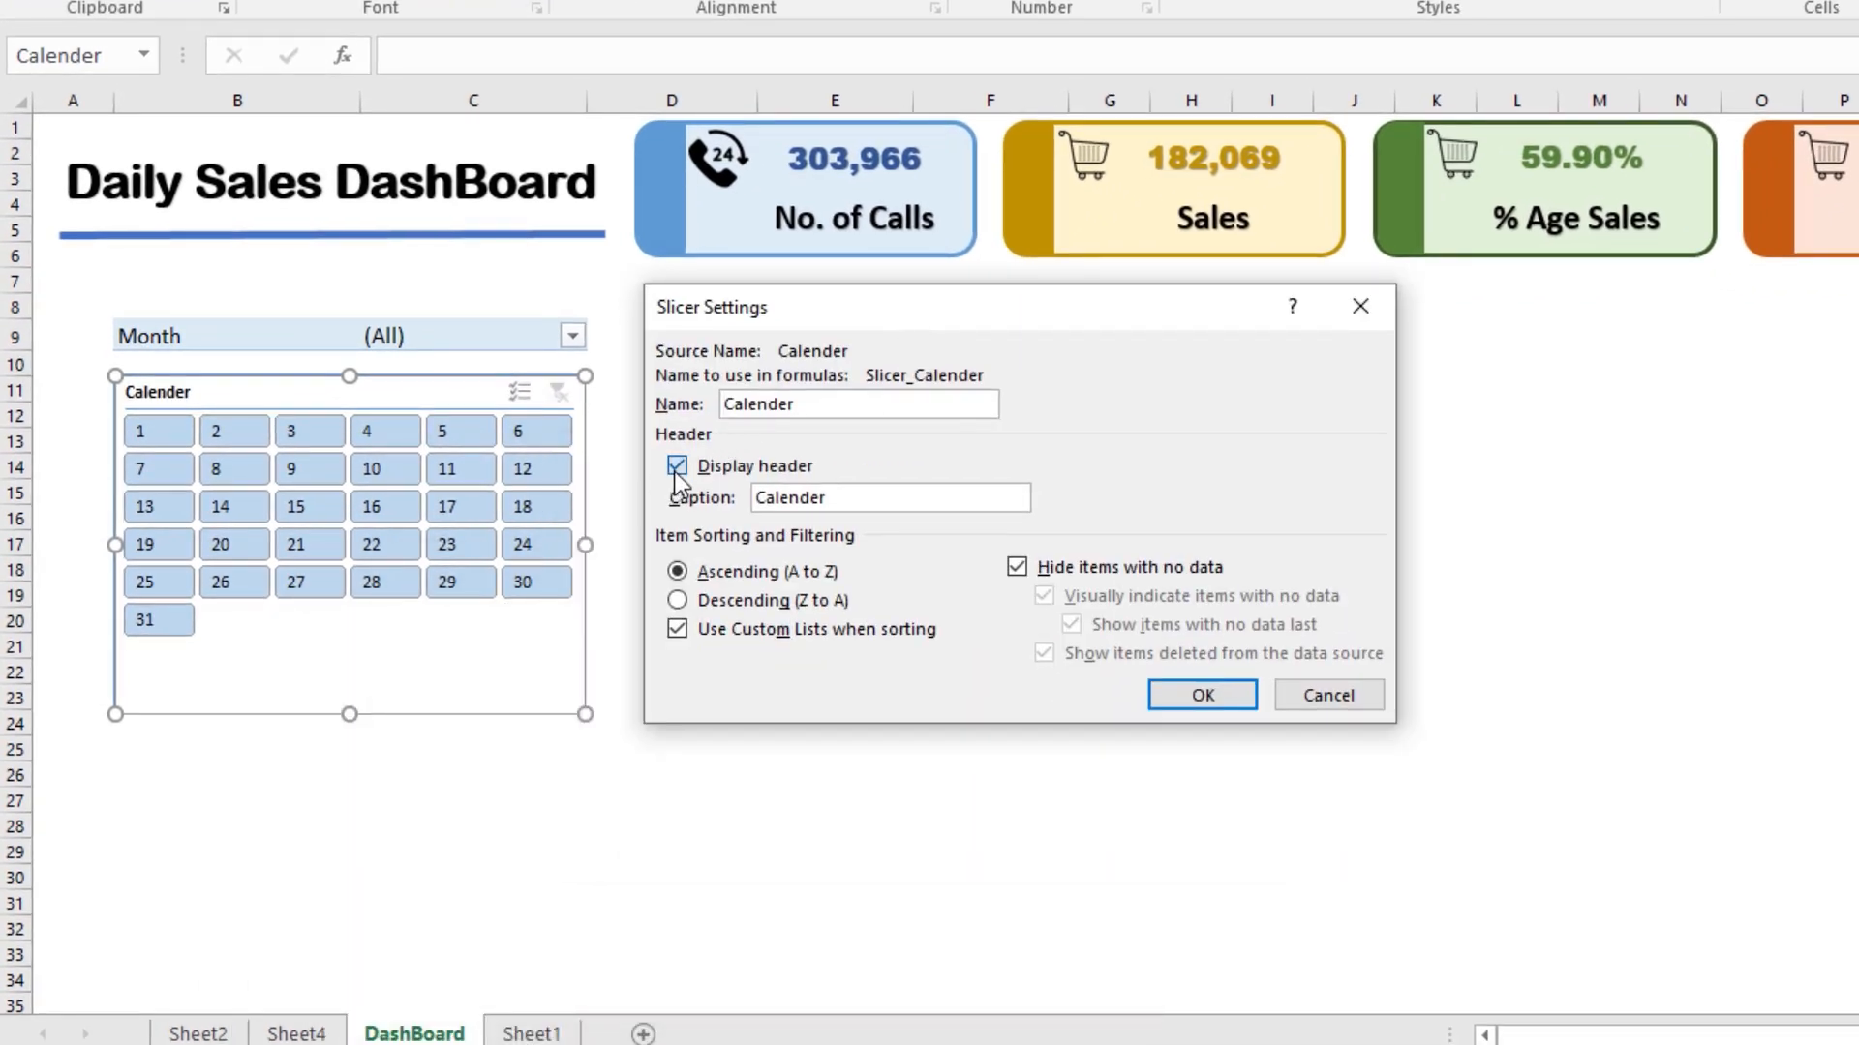
left_click(1199, 696)
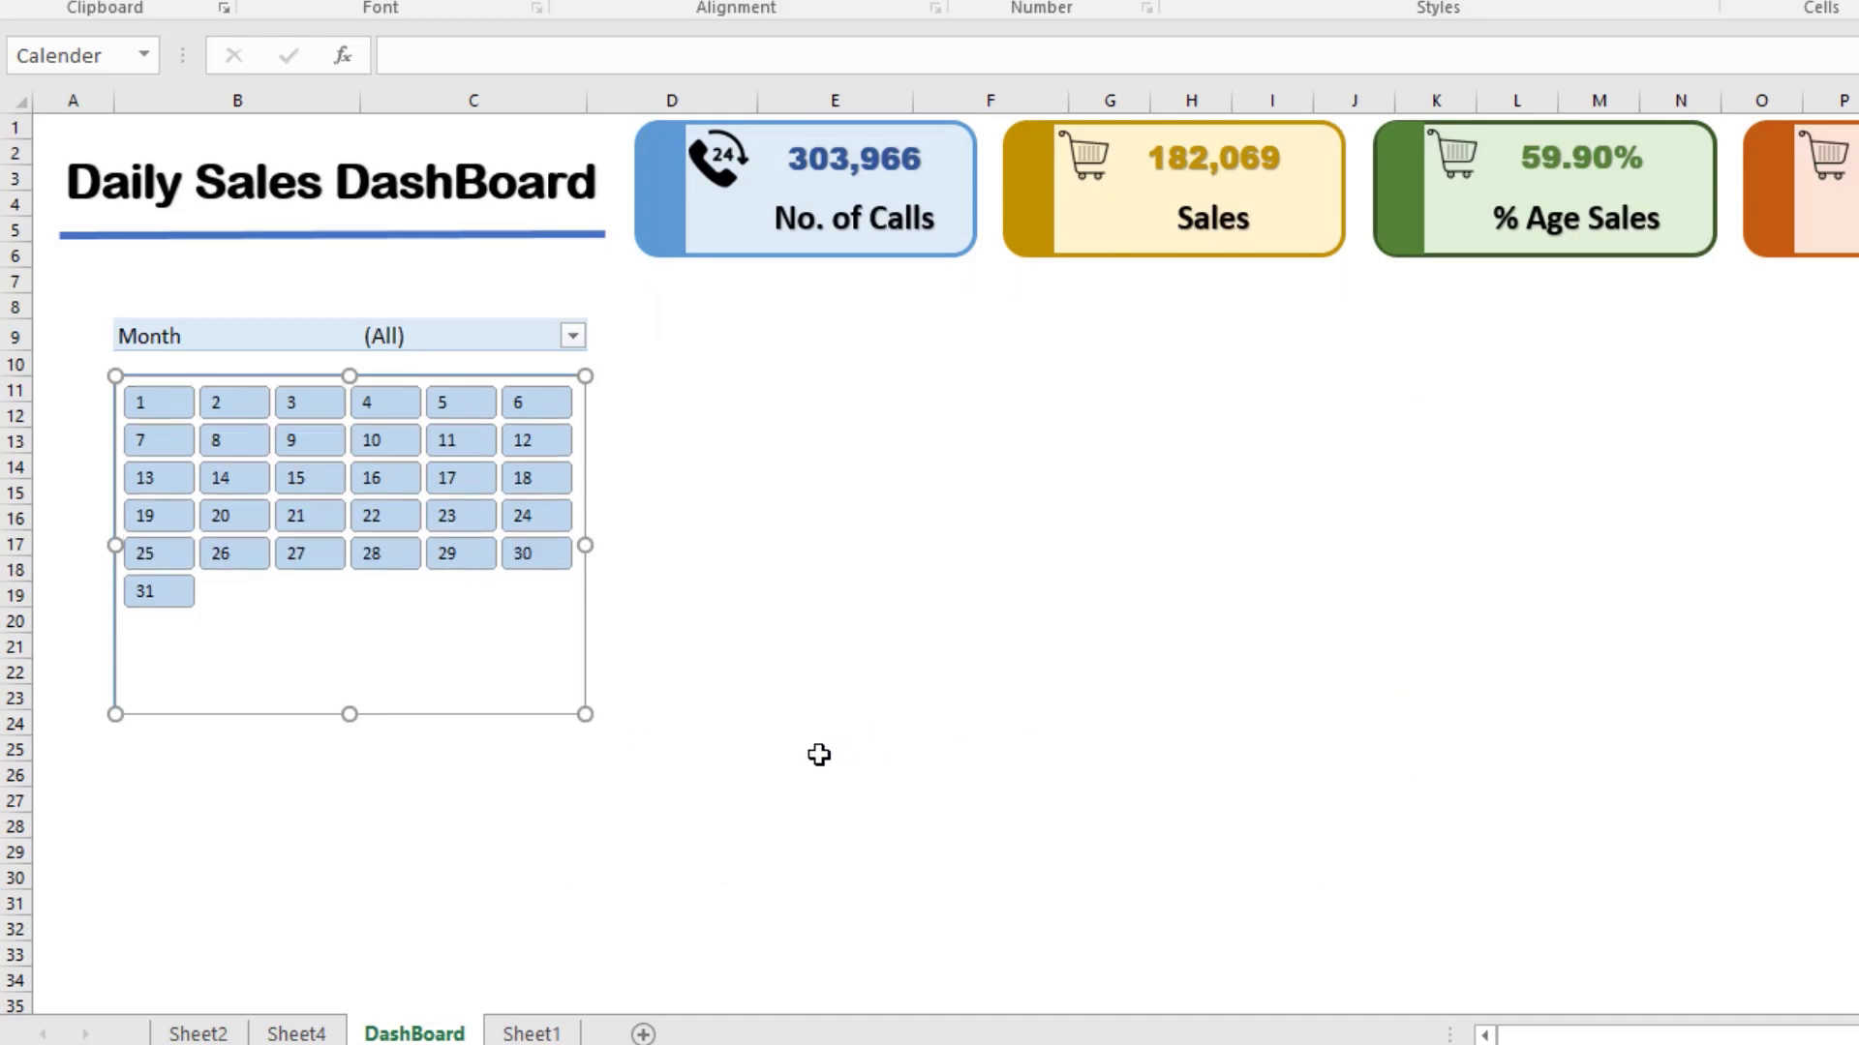
left_click(819, 755)
Step: Allow multiple items in the Month filter and filter it to February only to test the slicer's days
left_click(572, 336)
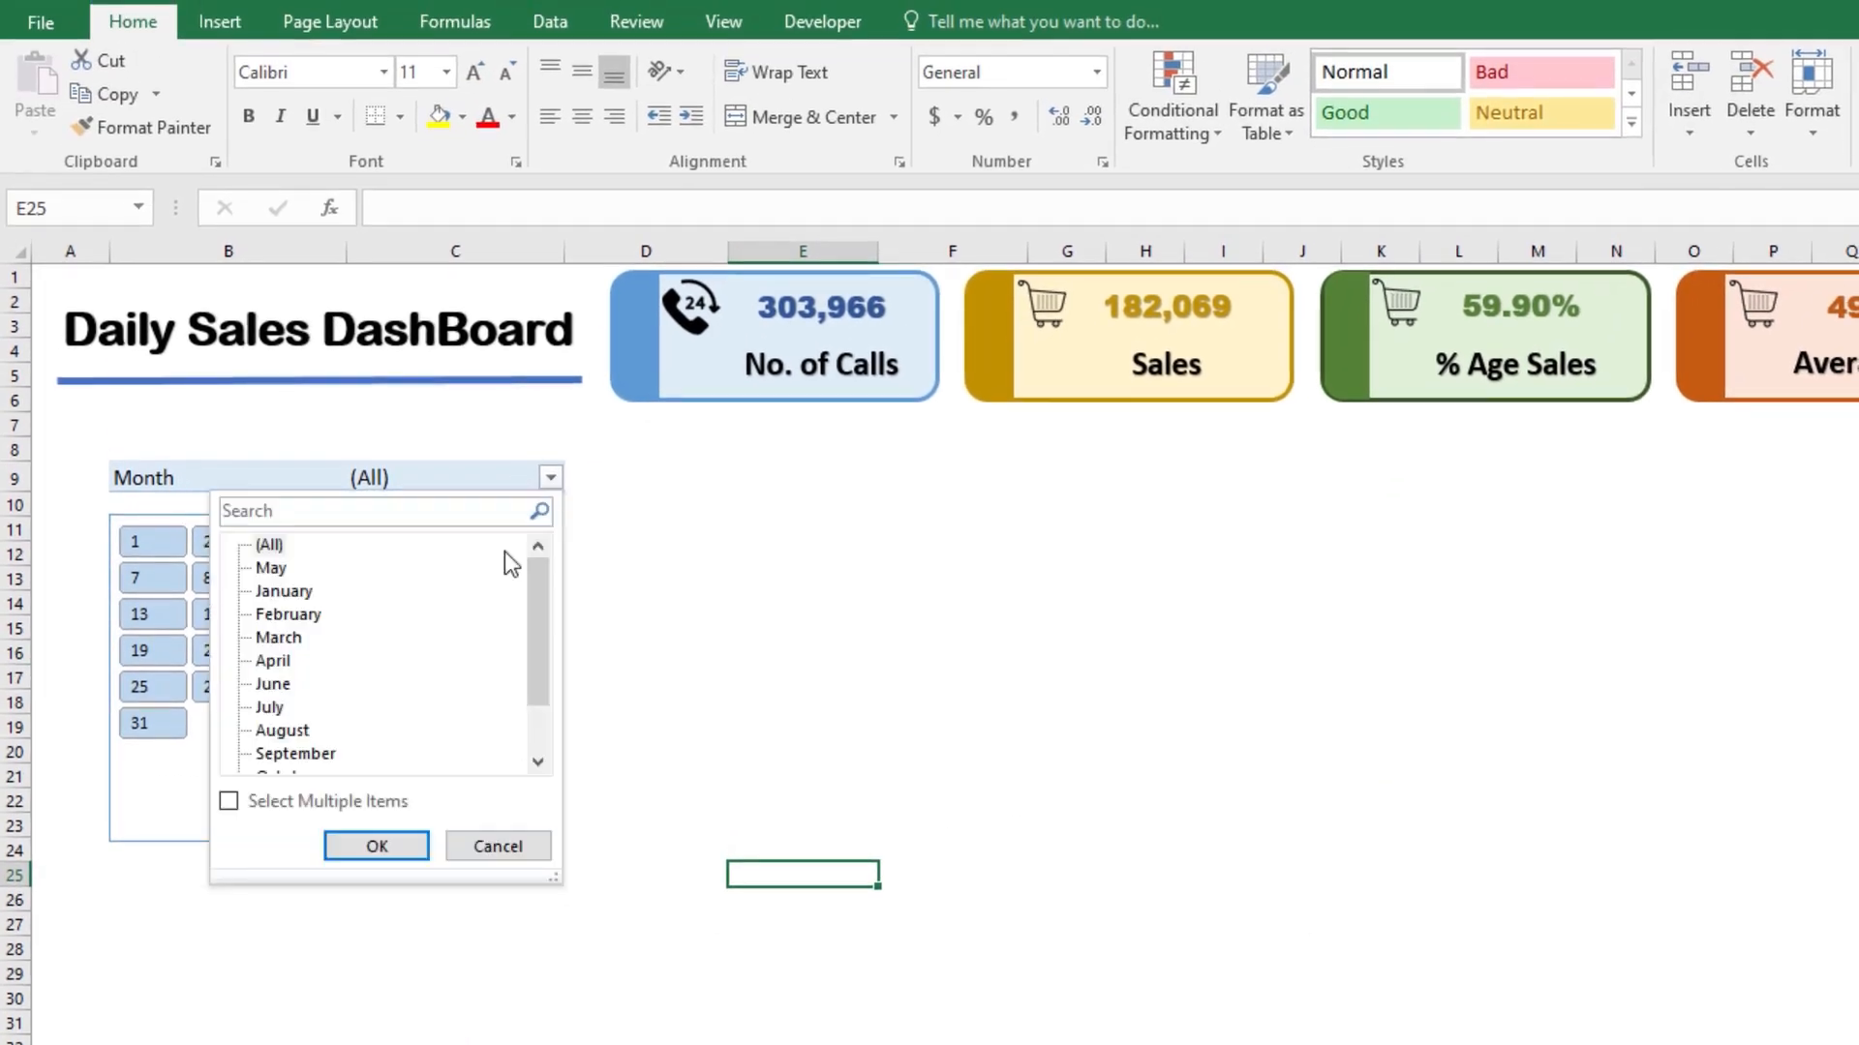
left_click(229, 801)
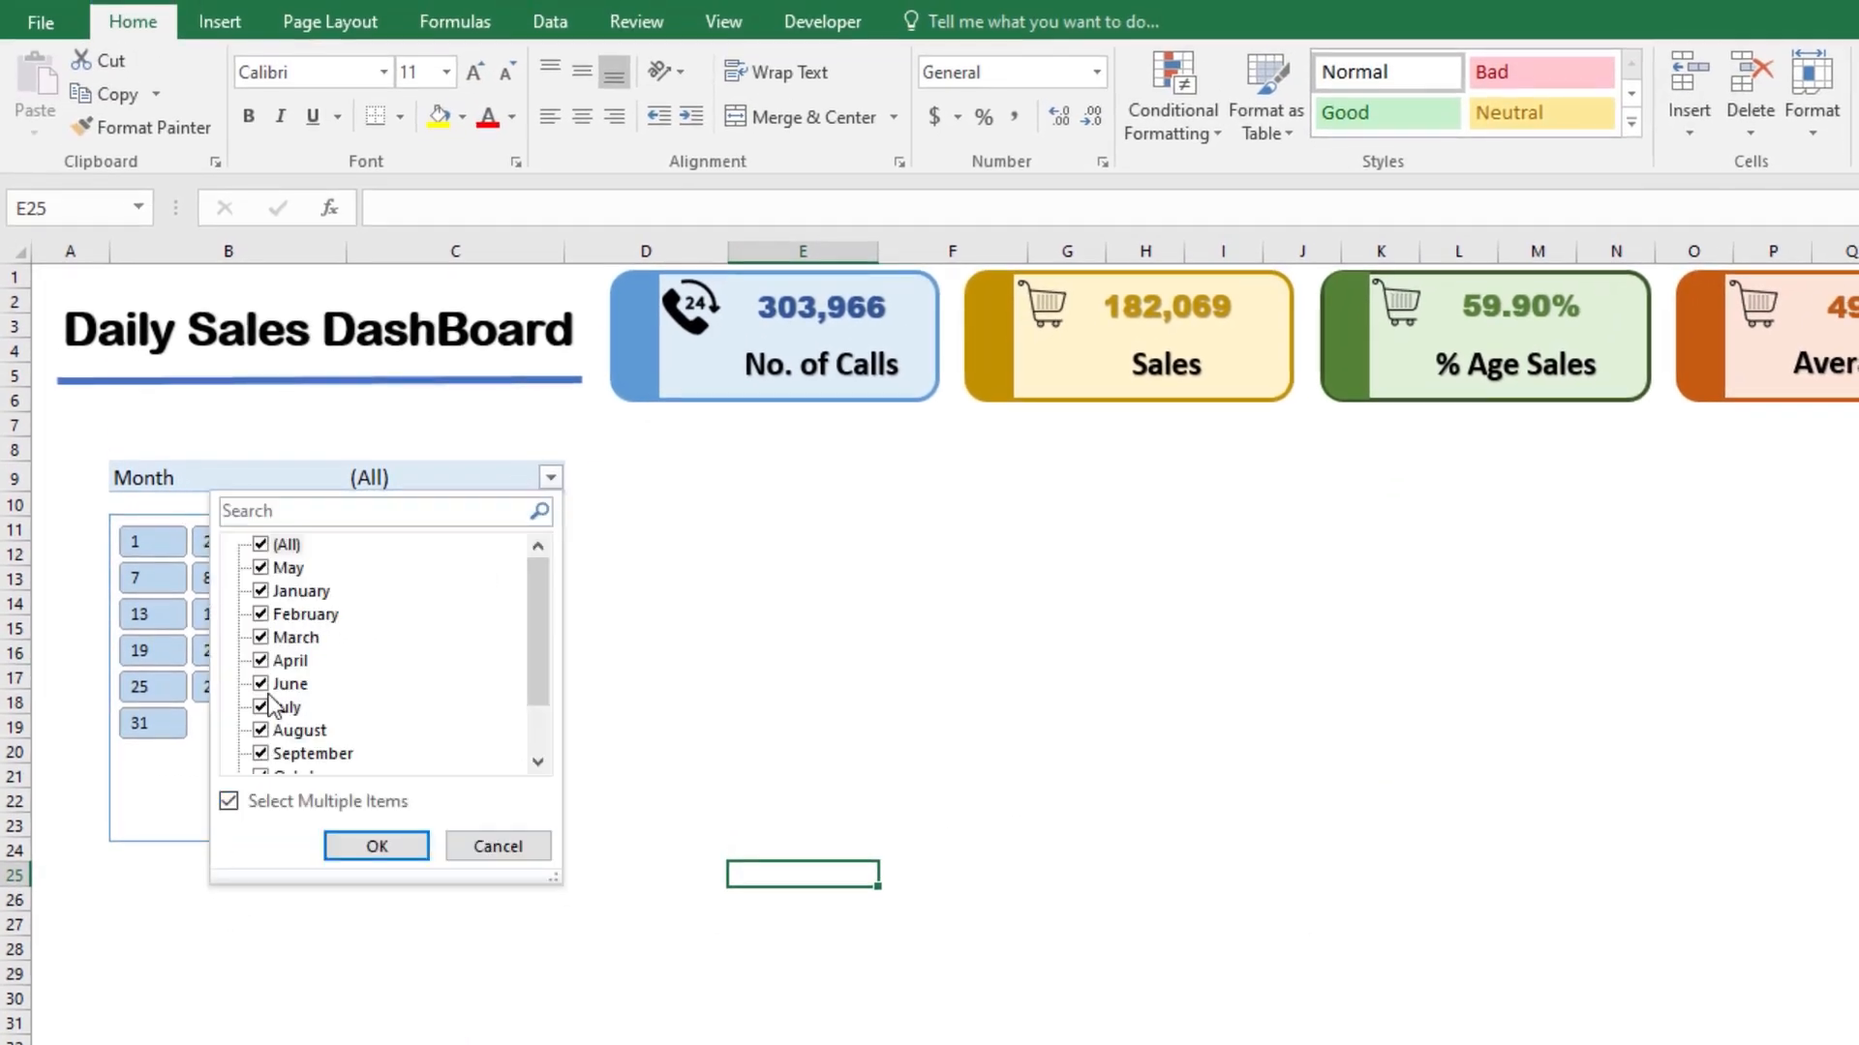
left_click(272, 548)
left_click(261, 614)
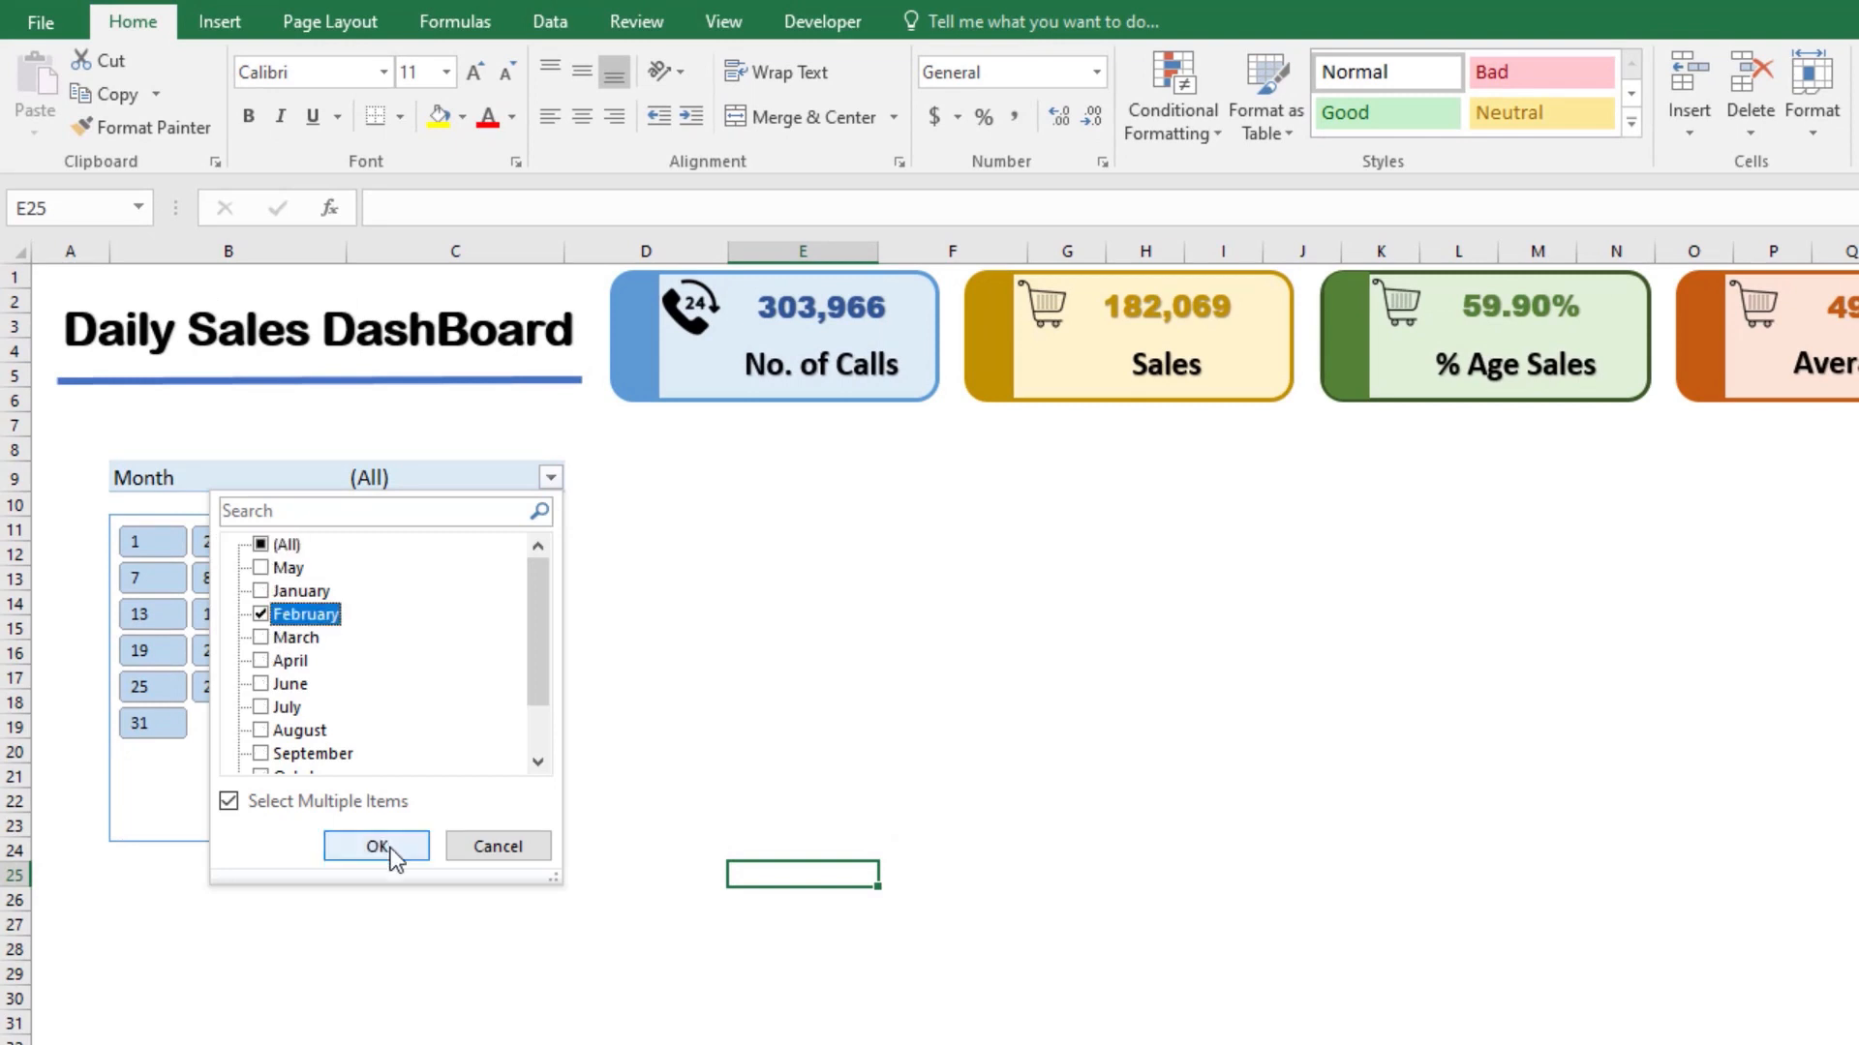
left_click(380, 846)
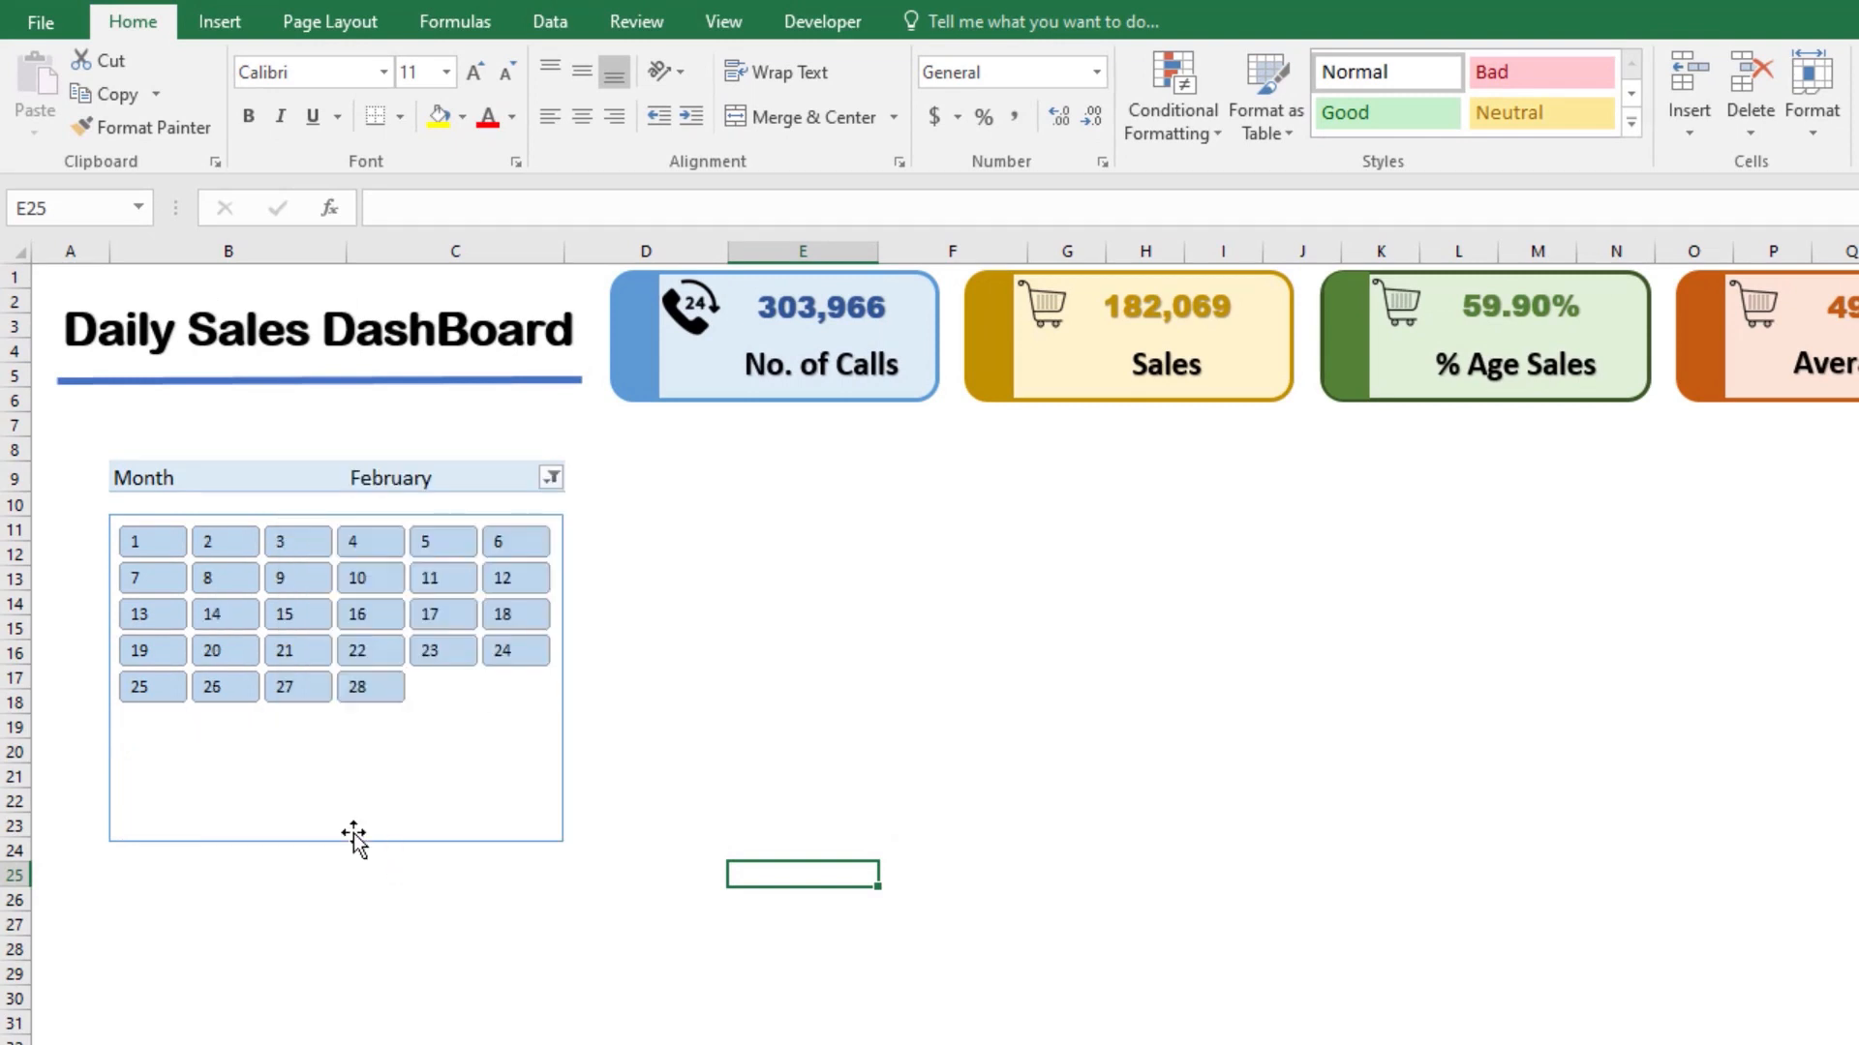
Step: Switch the Month filter from February to April to test the slicer's days again
left_click(552, 478)
left_click(261, 615)
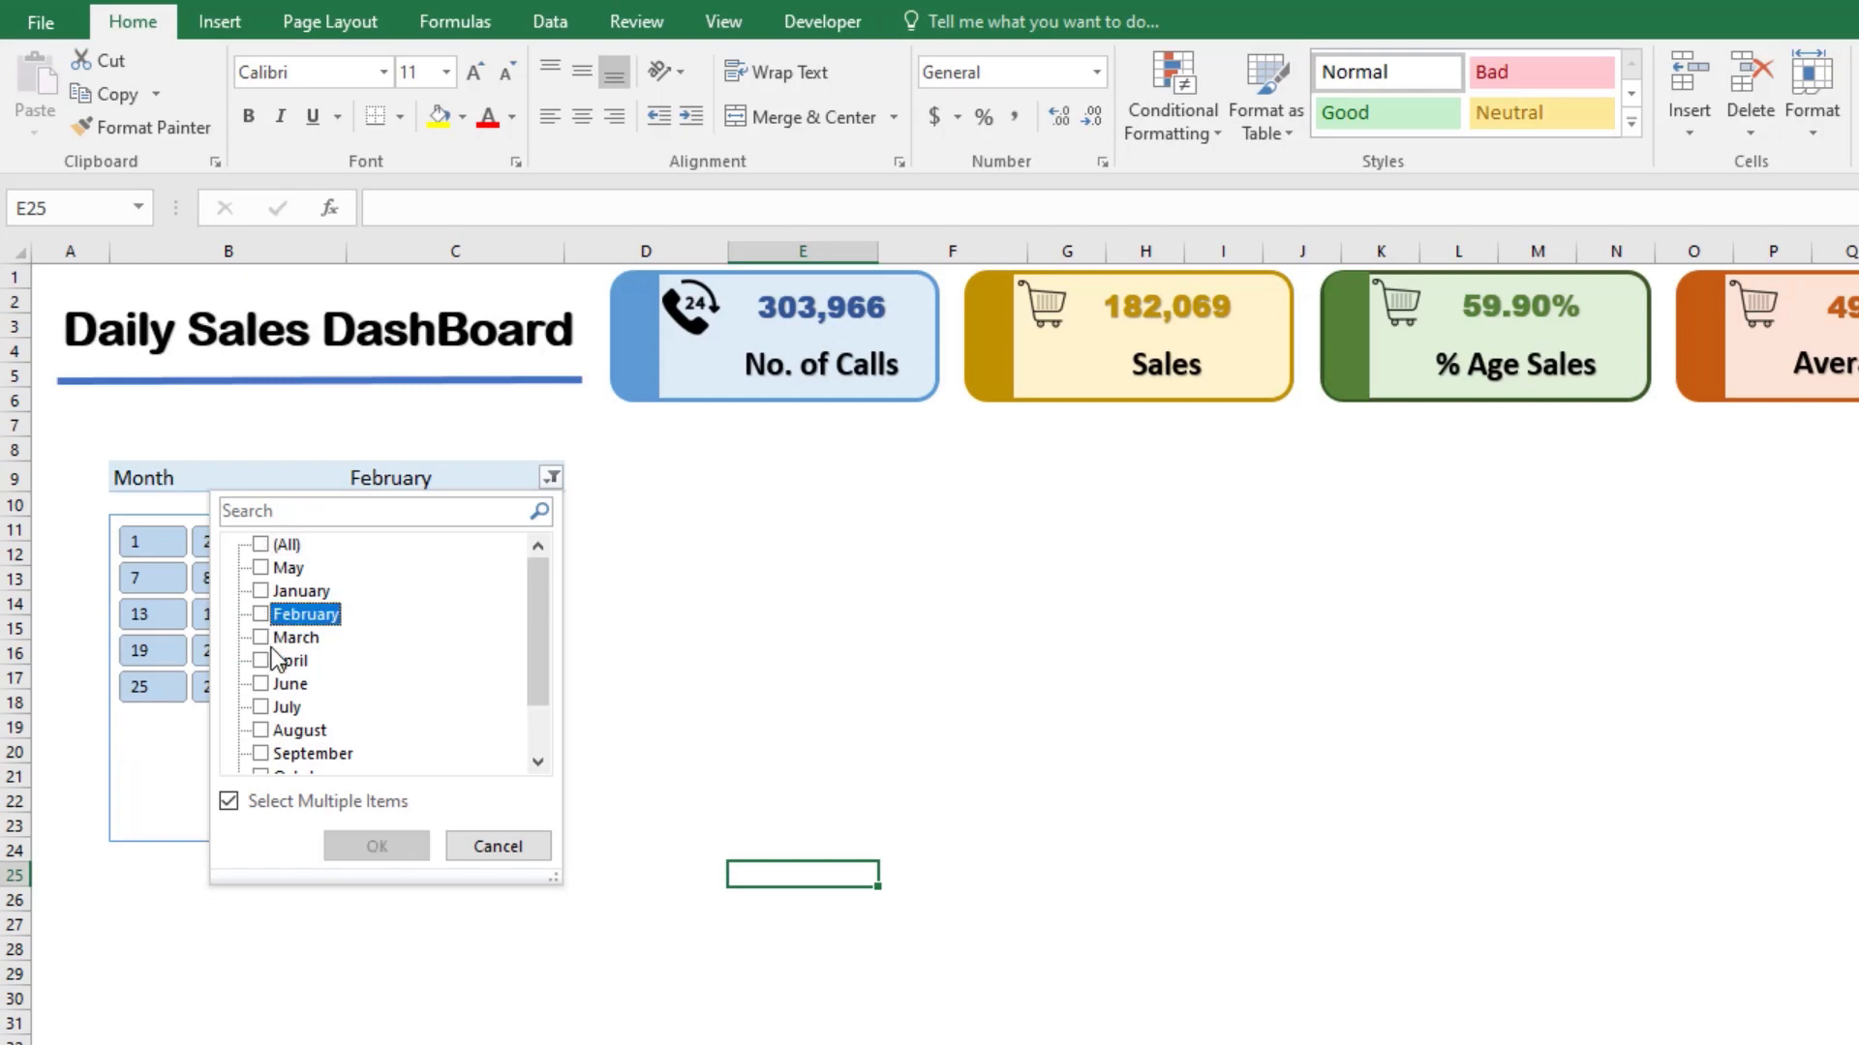
left_click(261, 660)
left_click(378, 846)
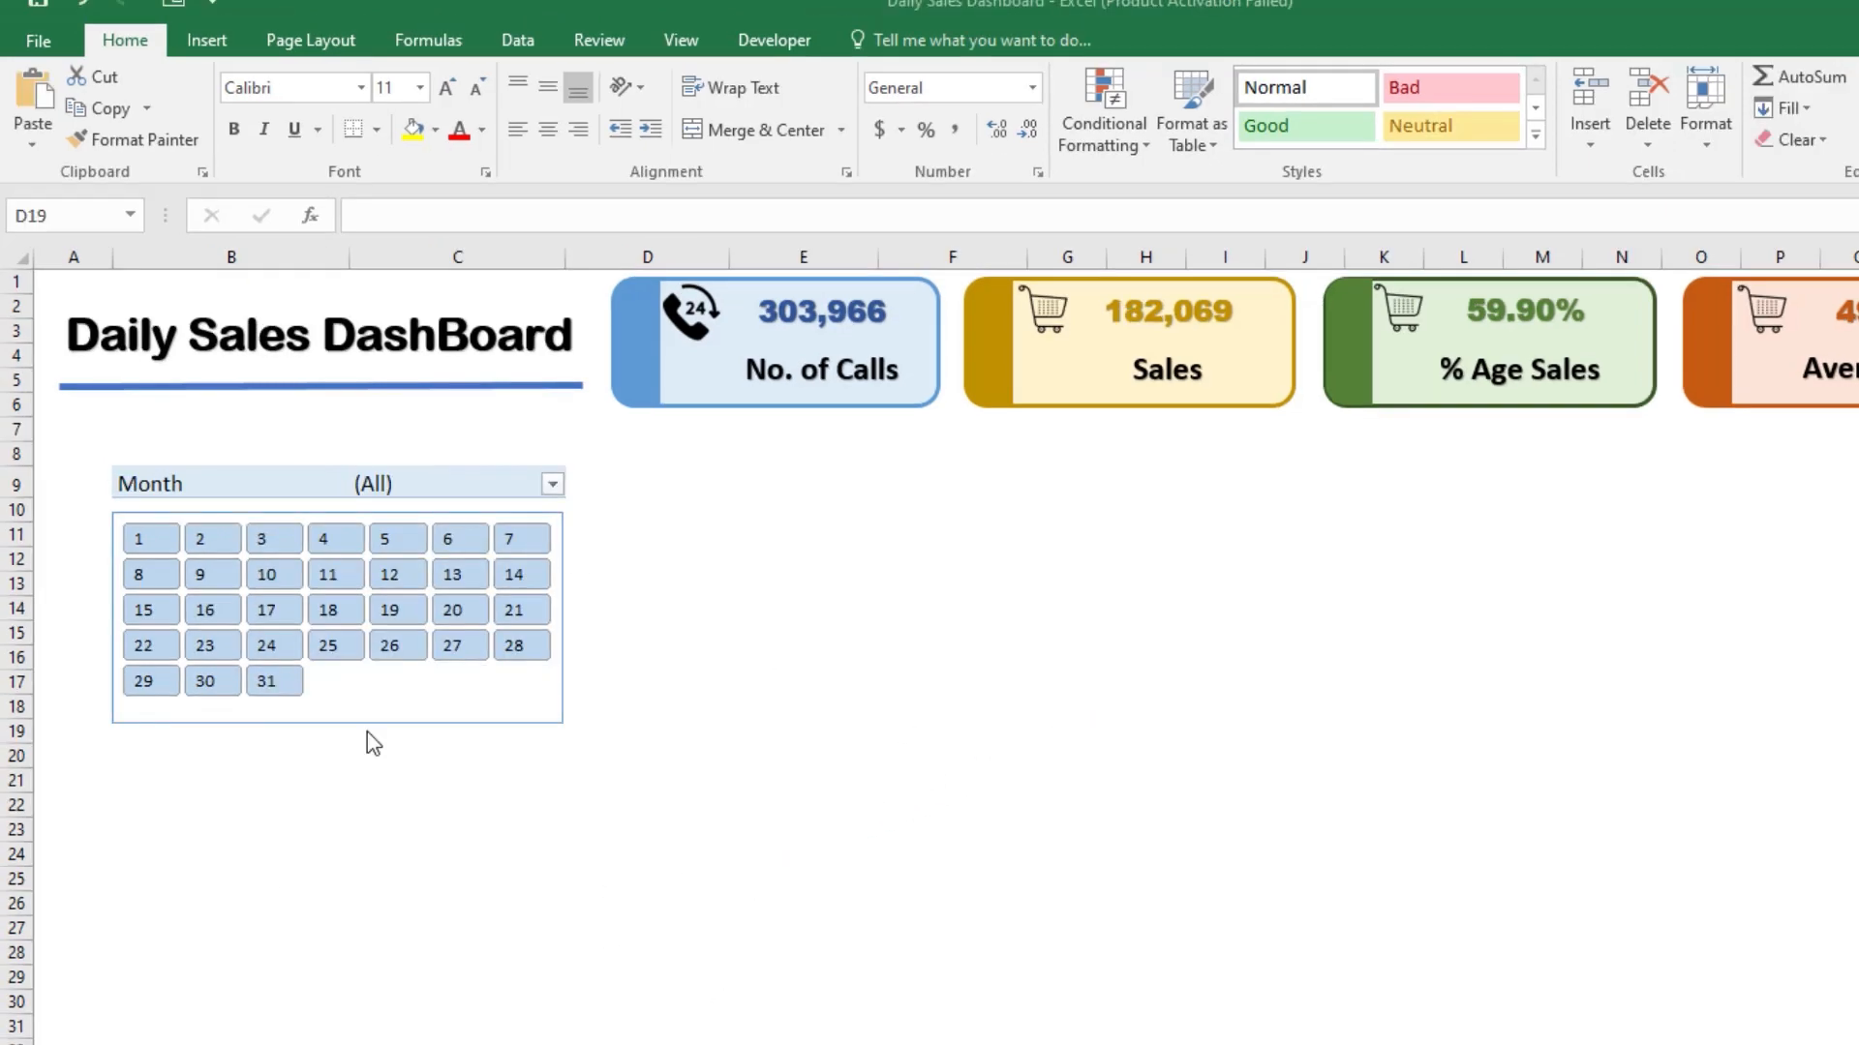
Step: Create a new slicer style for the Calender slicer and name it My Slicer Style
left_click(475, 808)
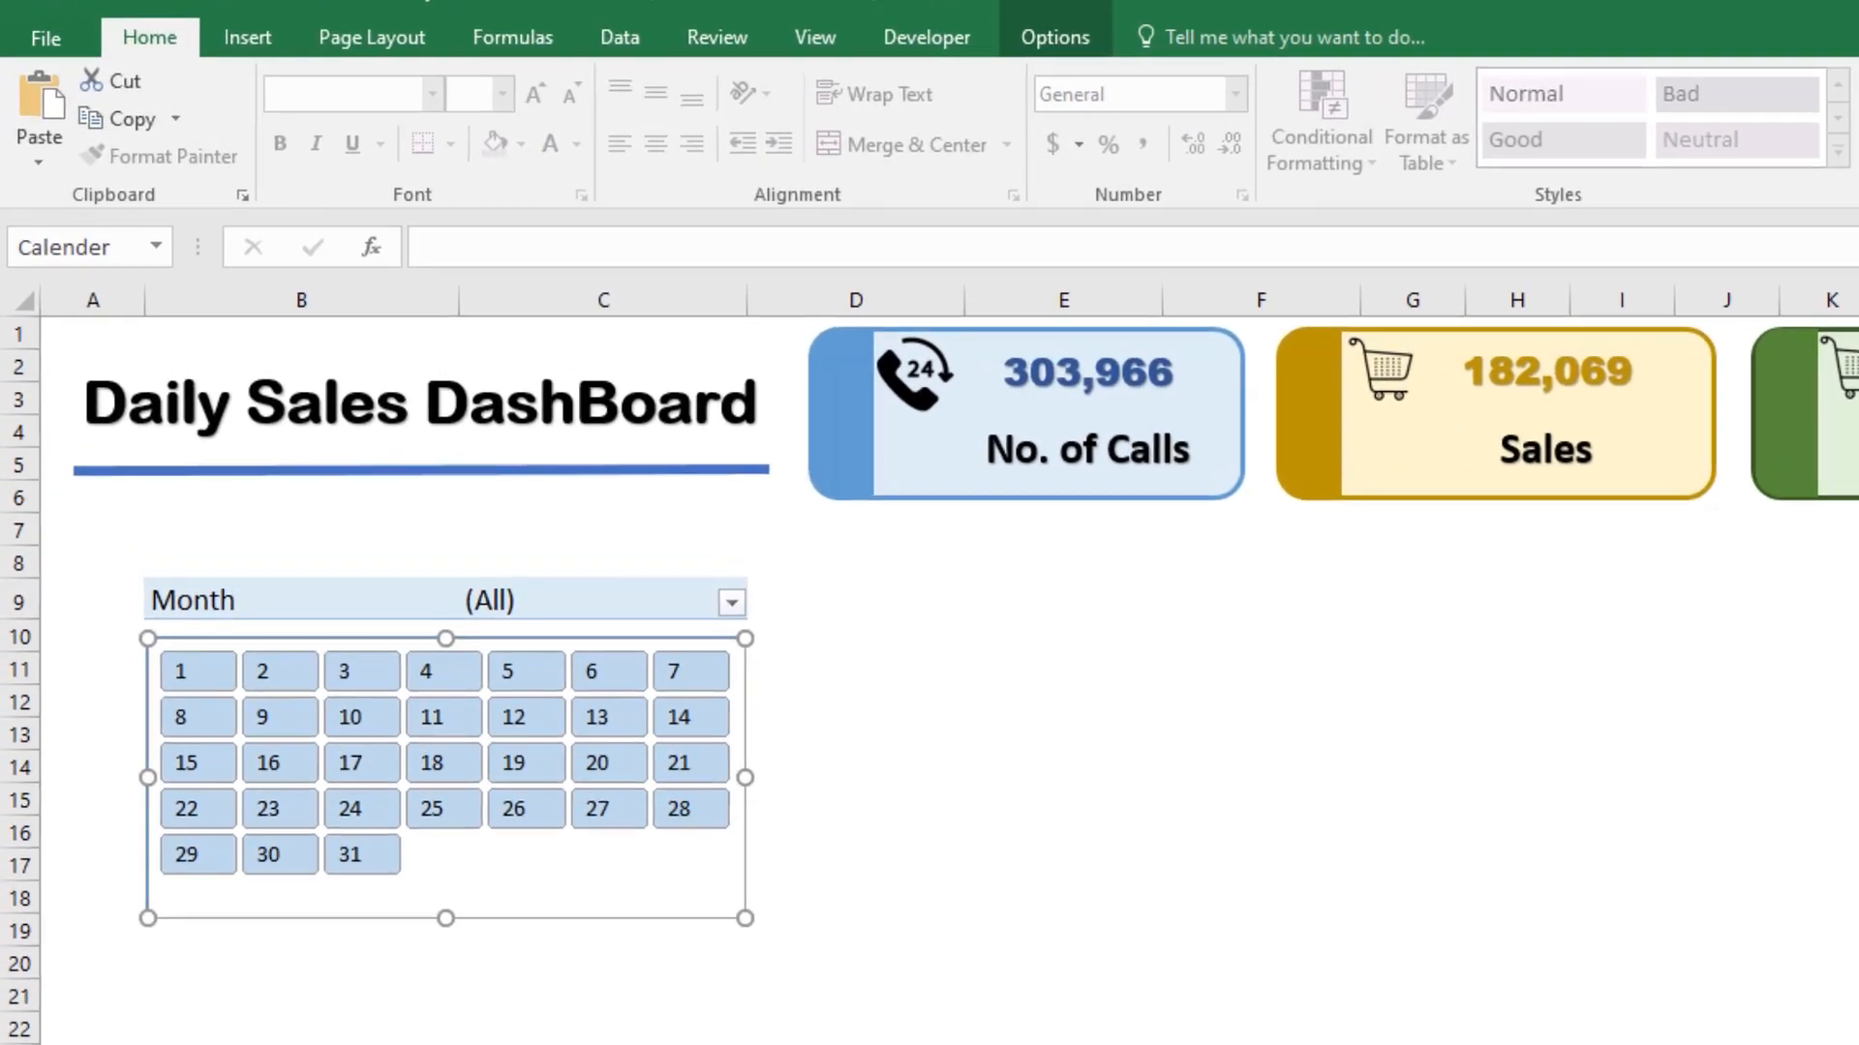
left_click(997, 38)
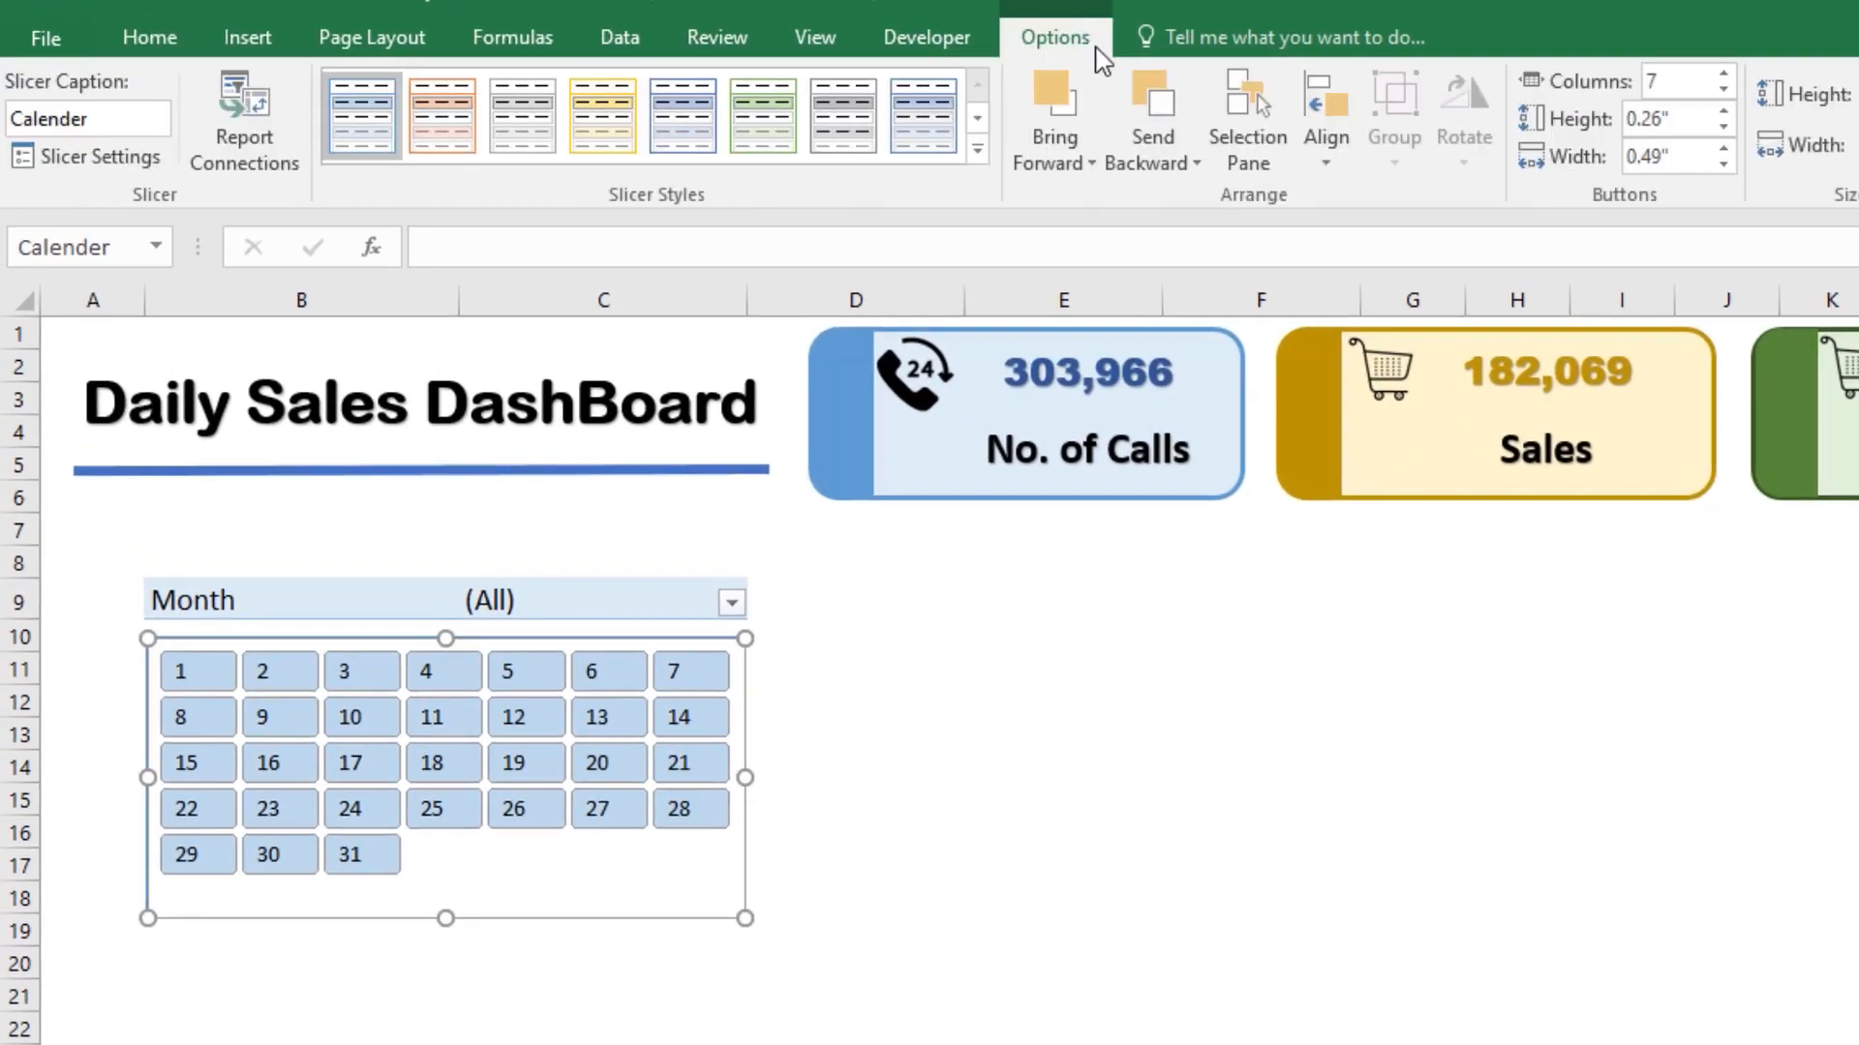
left_click(978, 150)
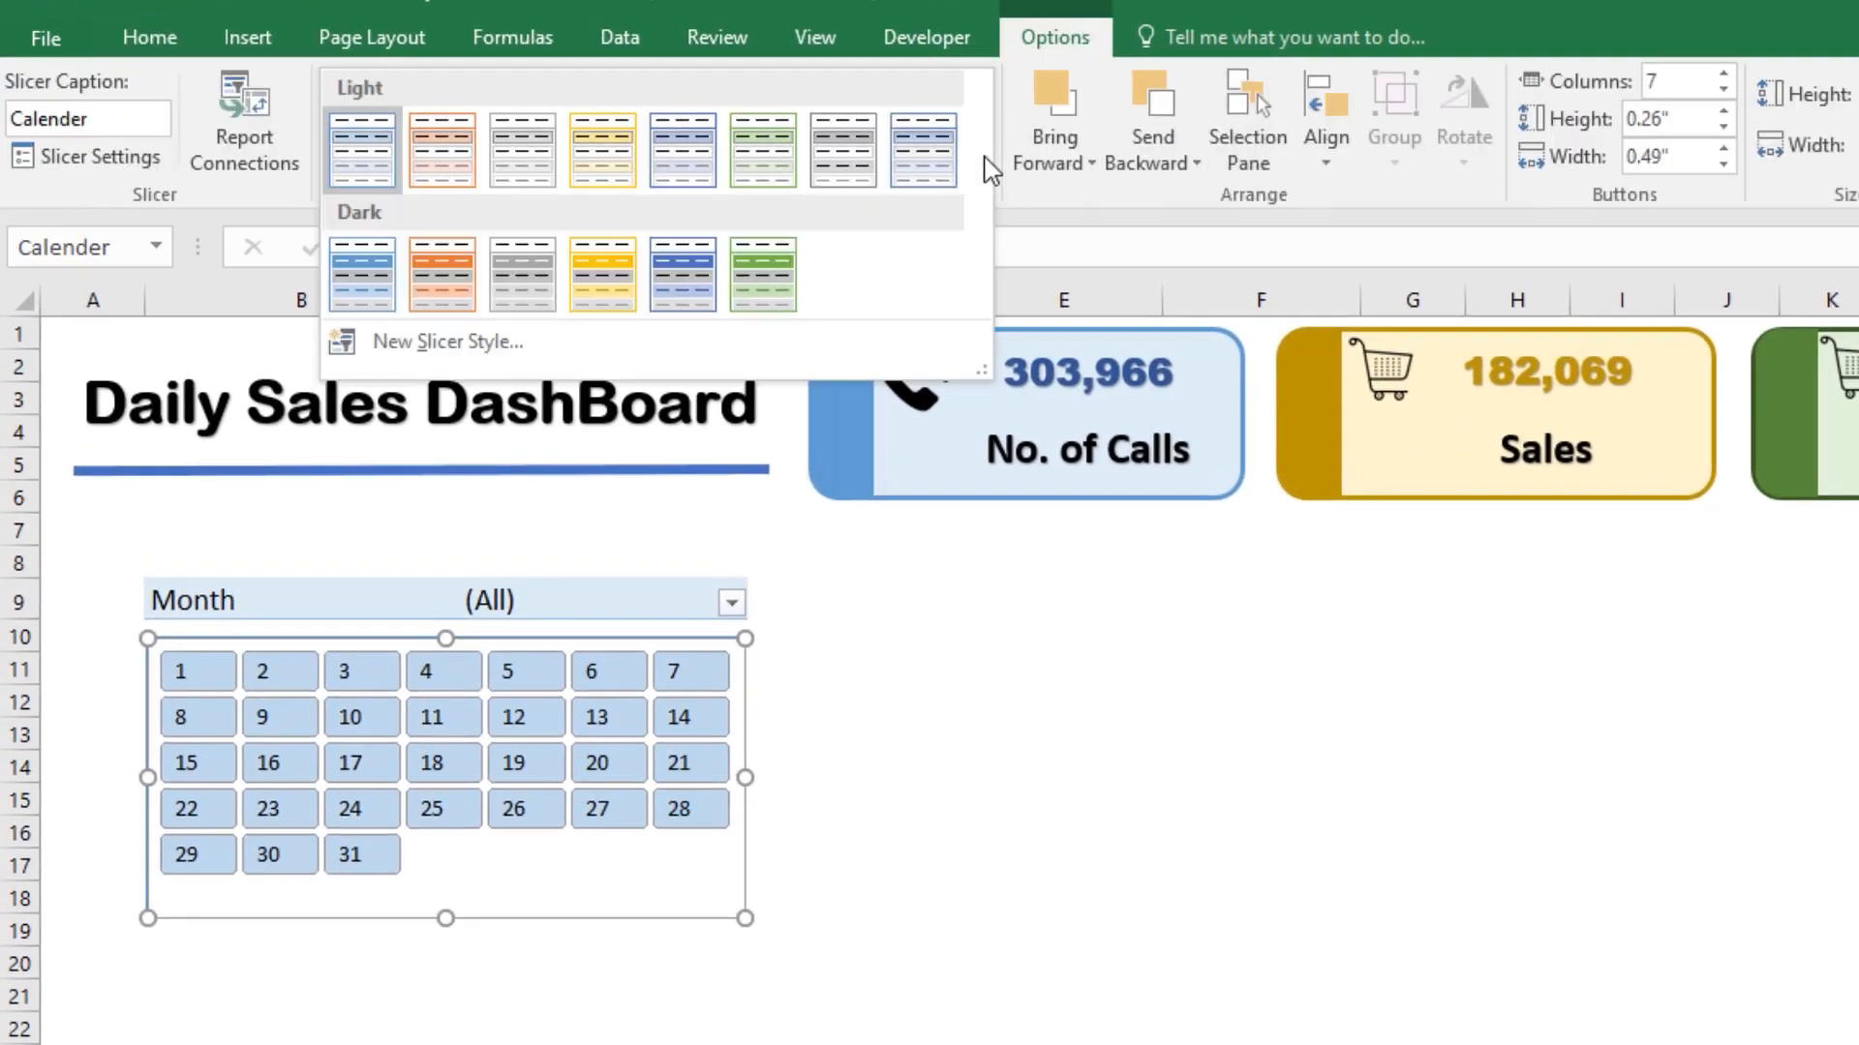
left_click(440, 342)
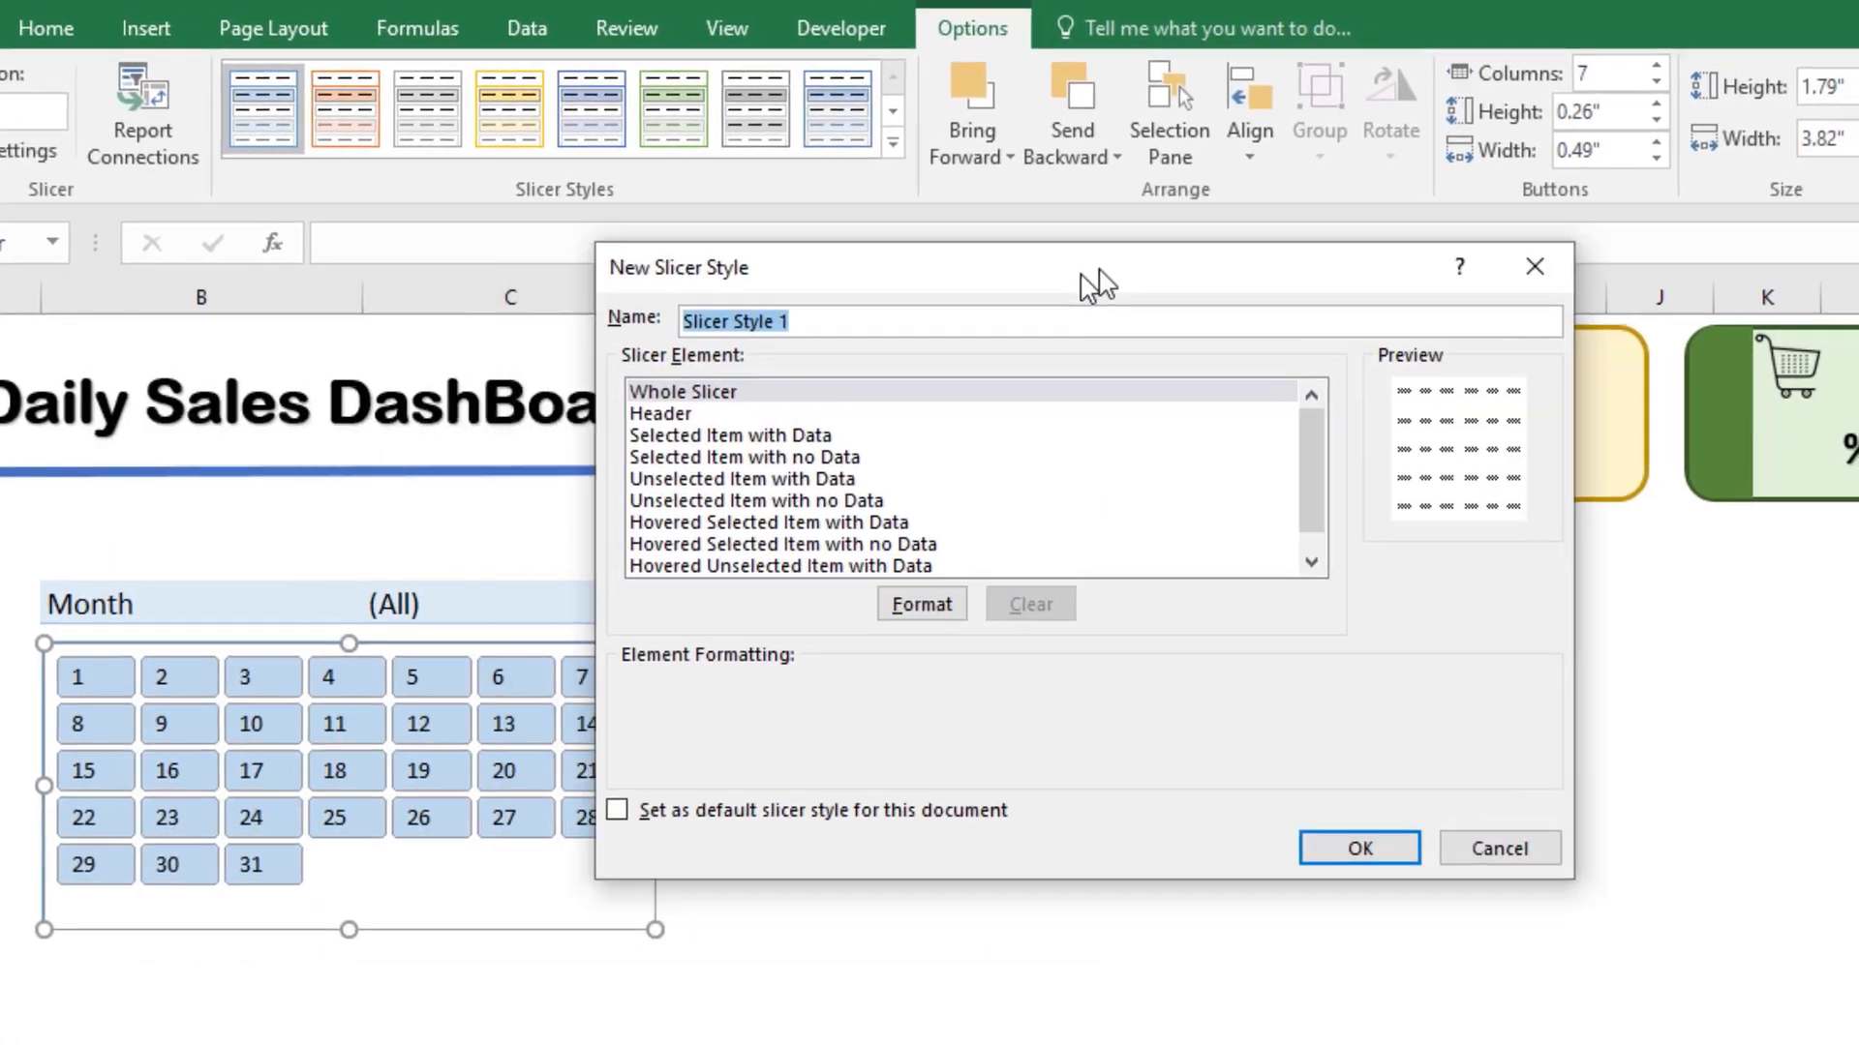
left_click_drag(1097, 284, 1311, 321)
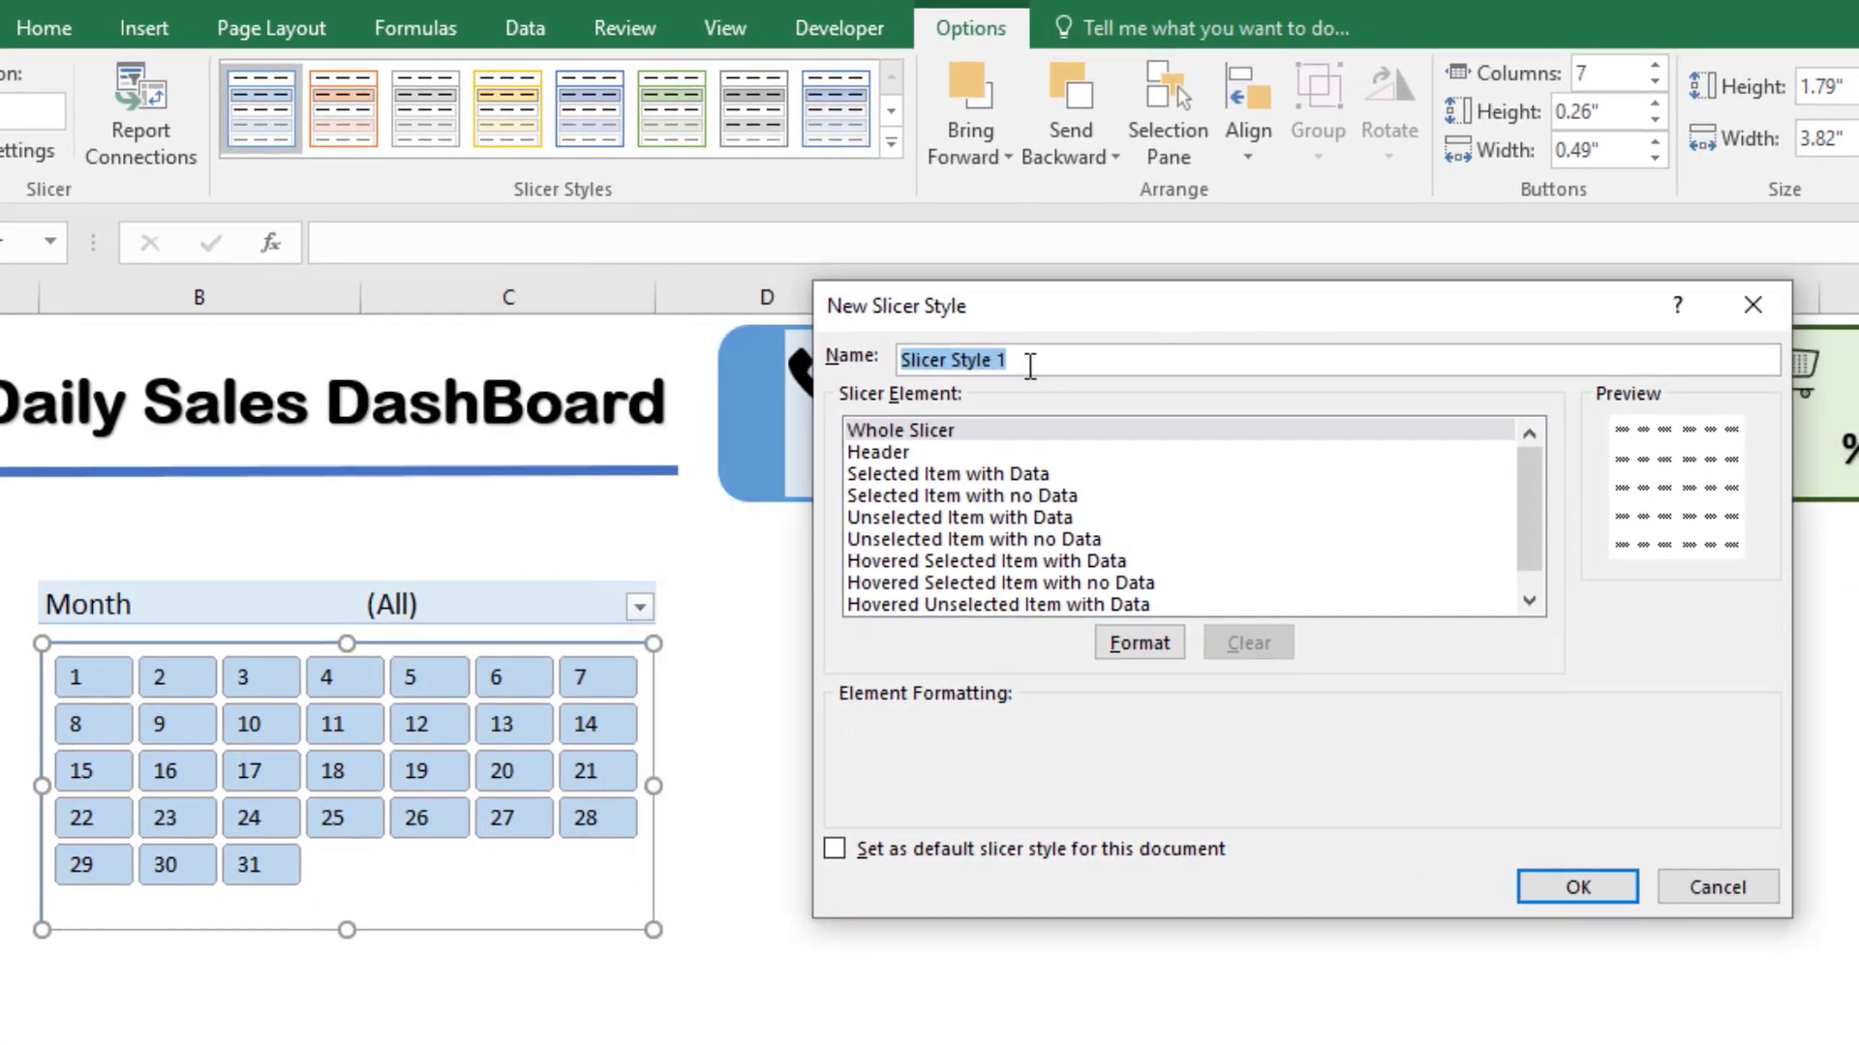
type("My")
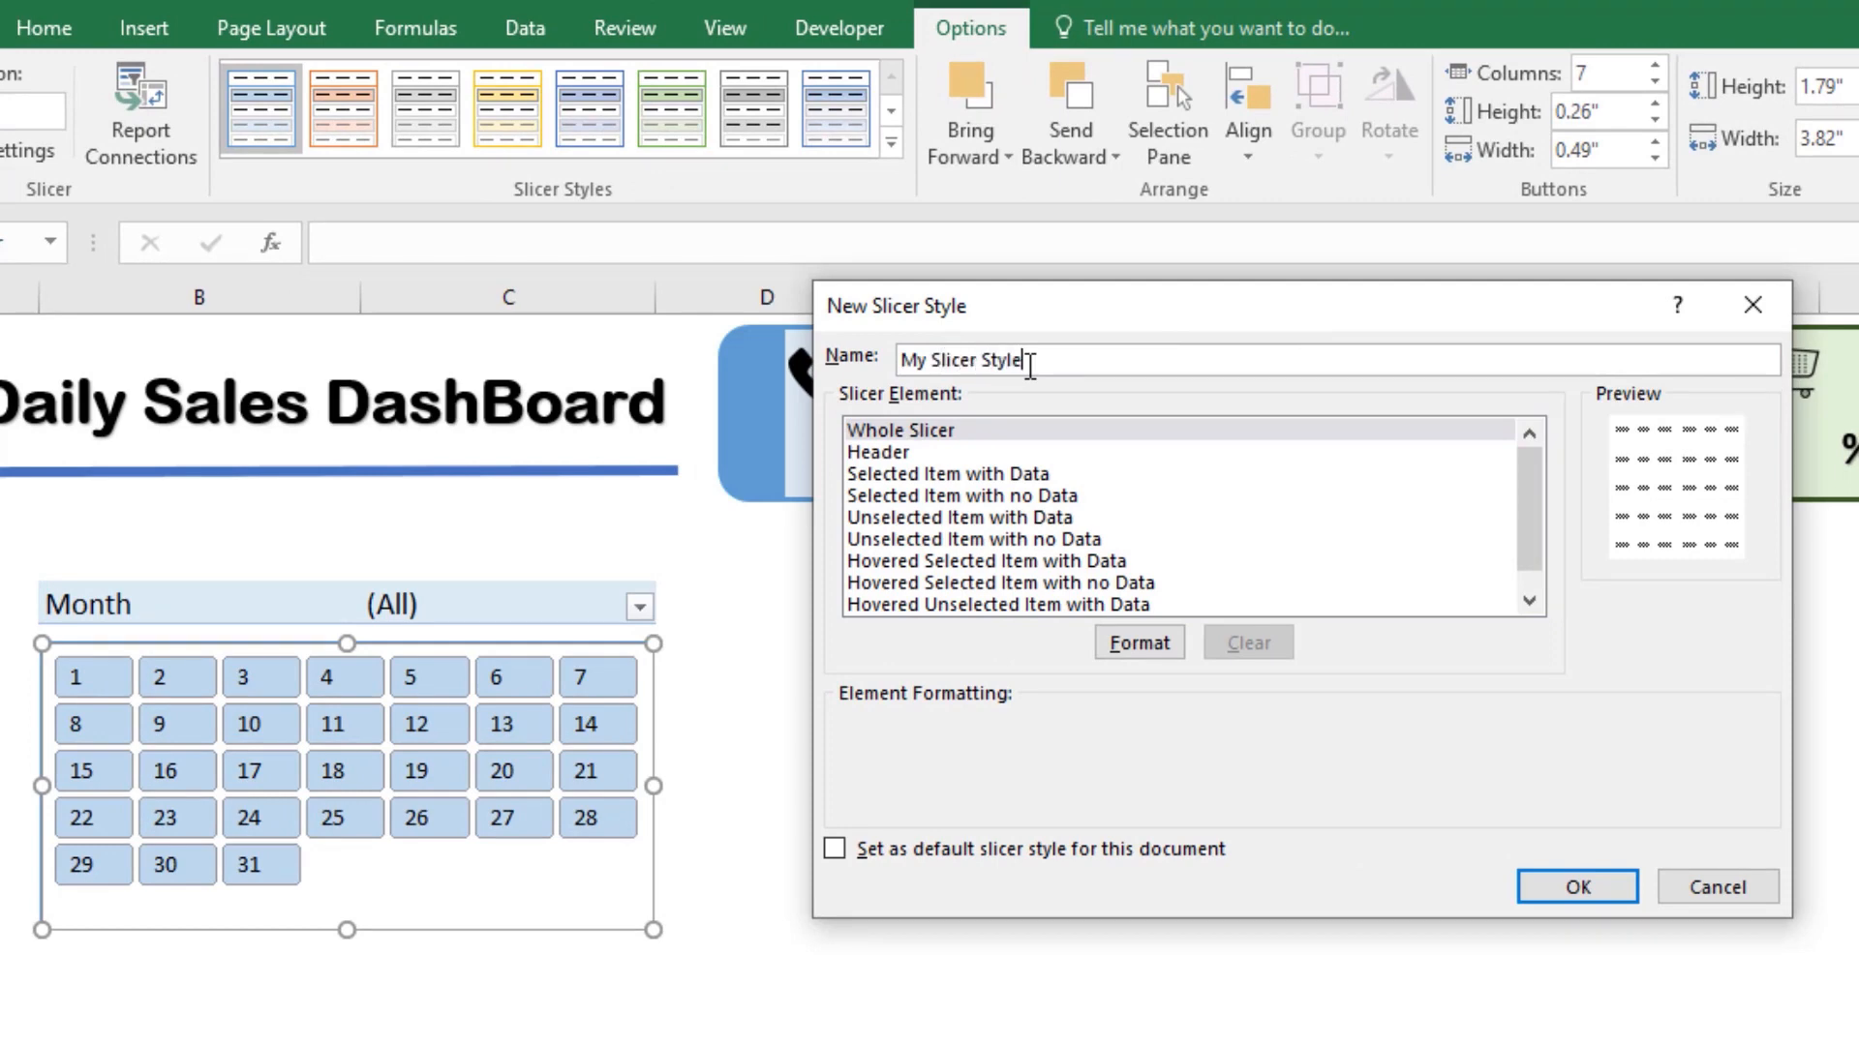
Step: Fill the Whole Slicer element of My Slicer Style with the lightest gray theme color
left_click(908, 436)
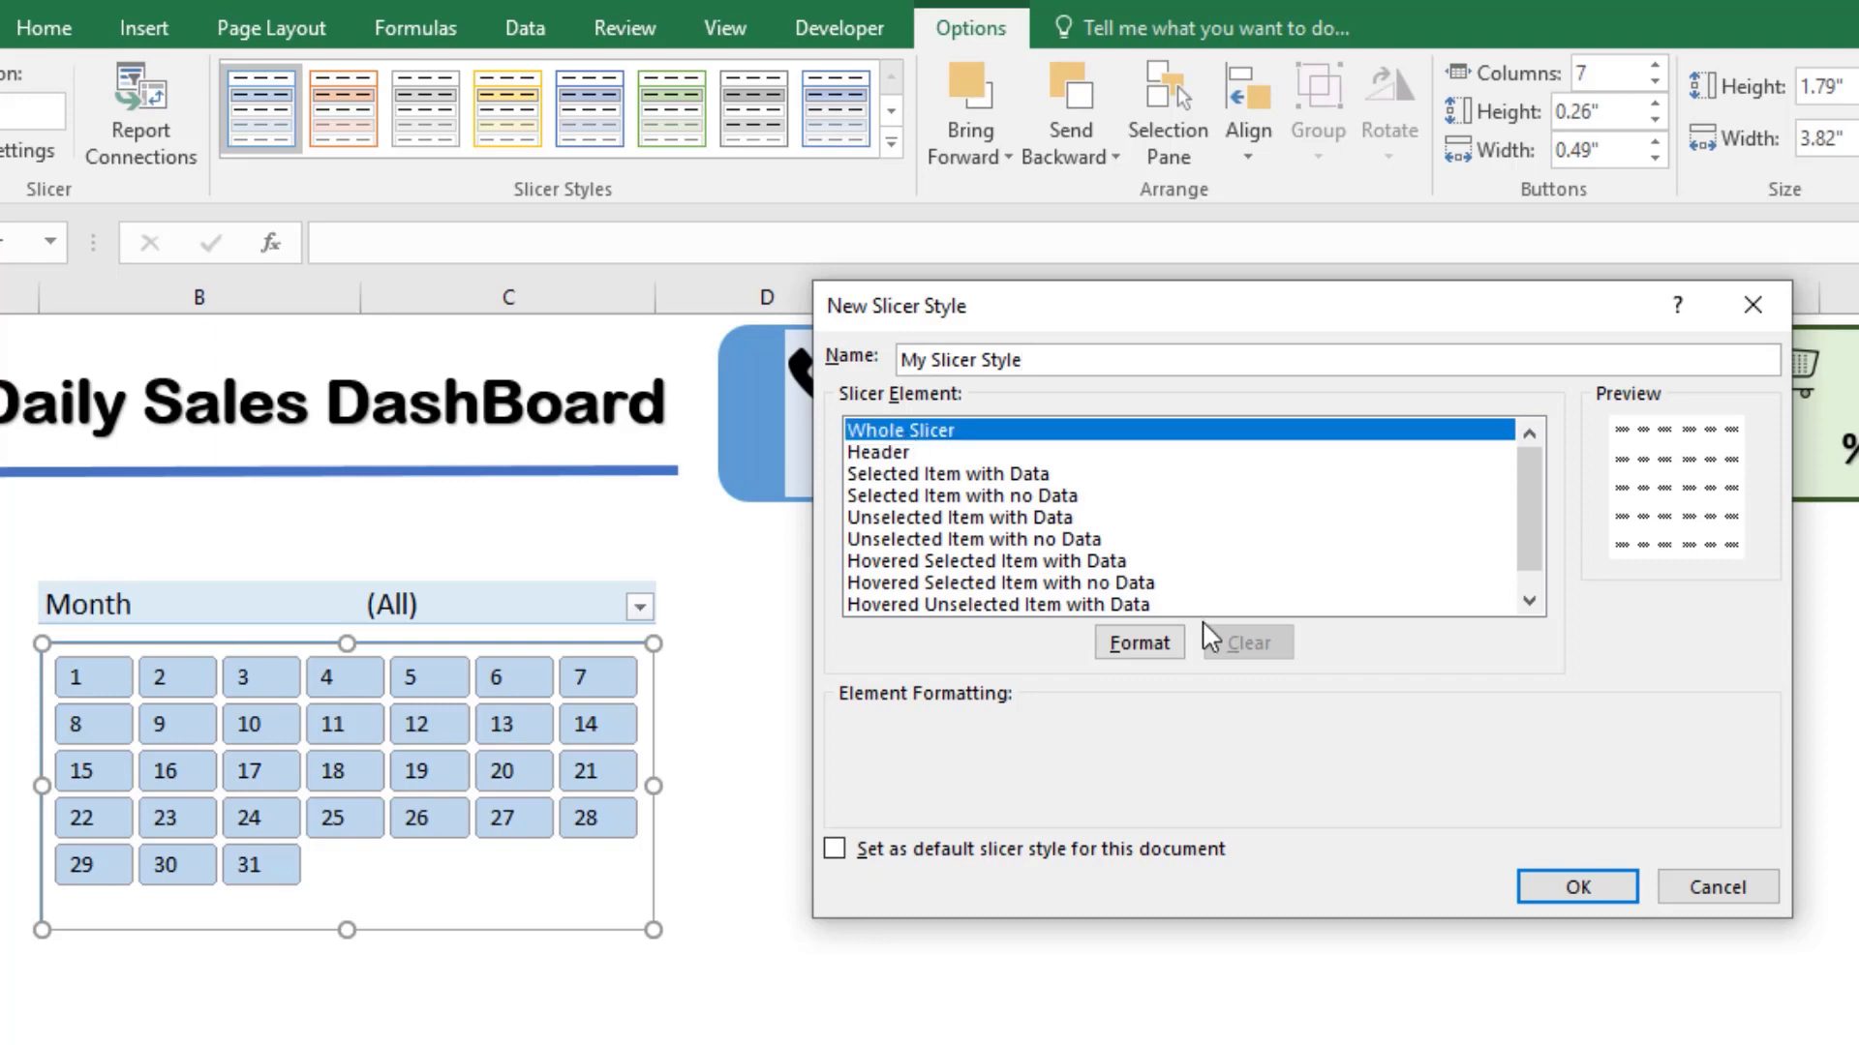
left_click(1128, 643)
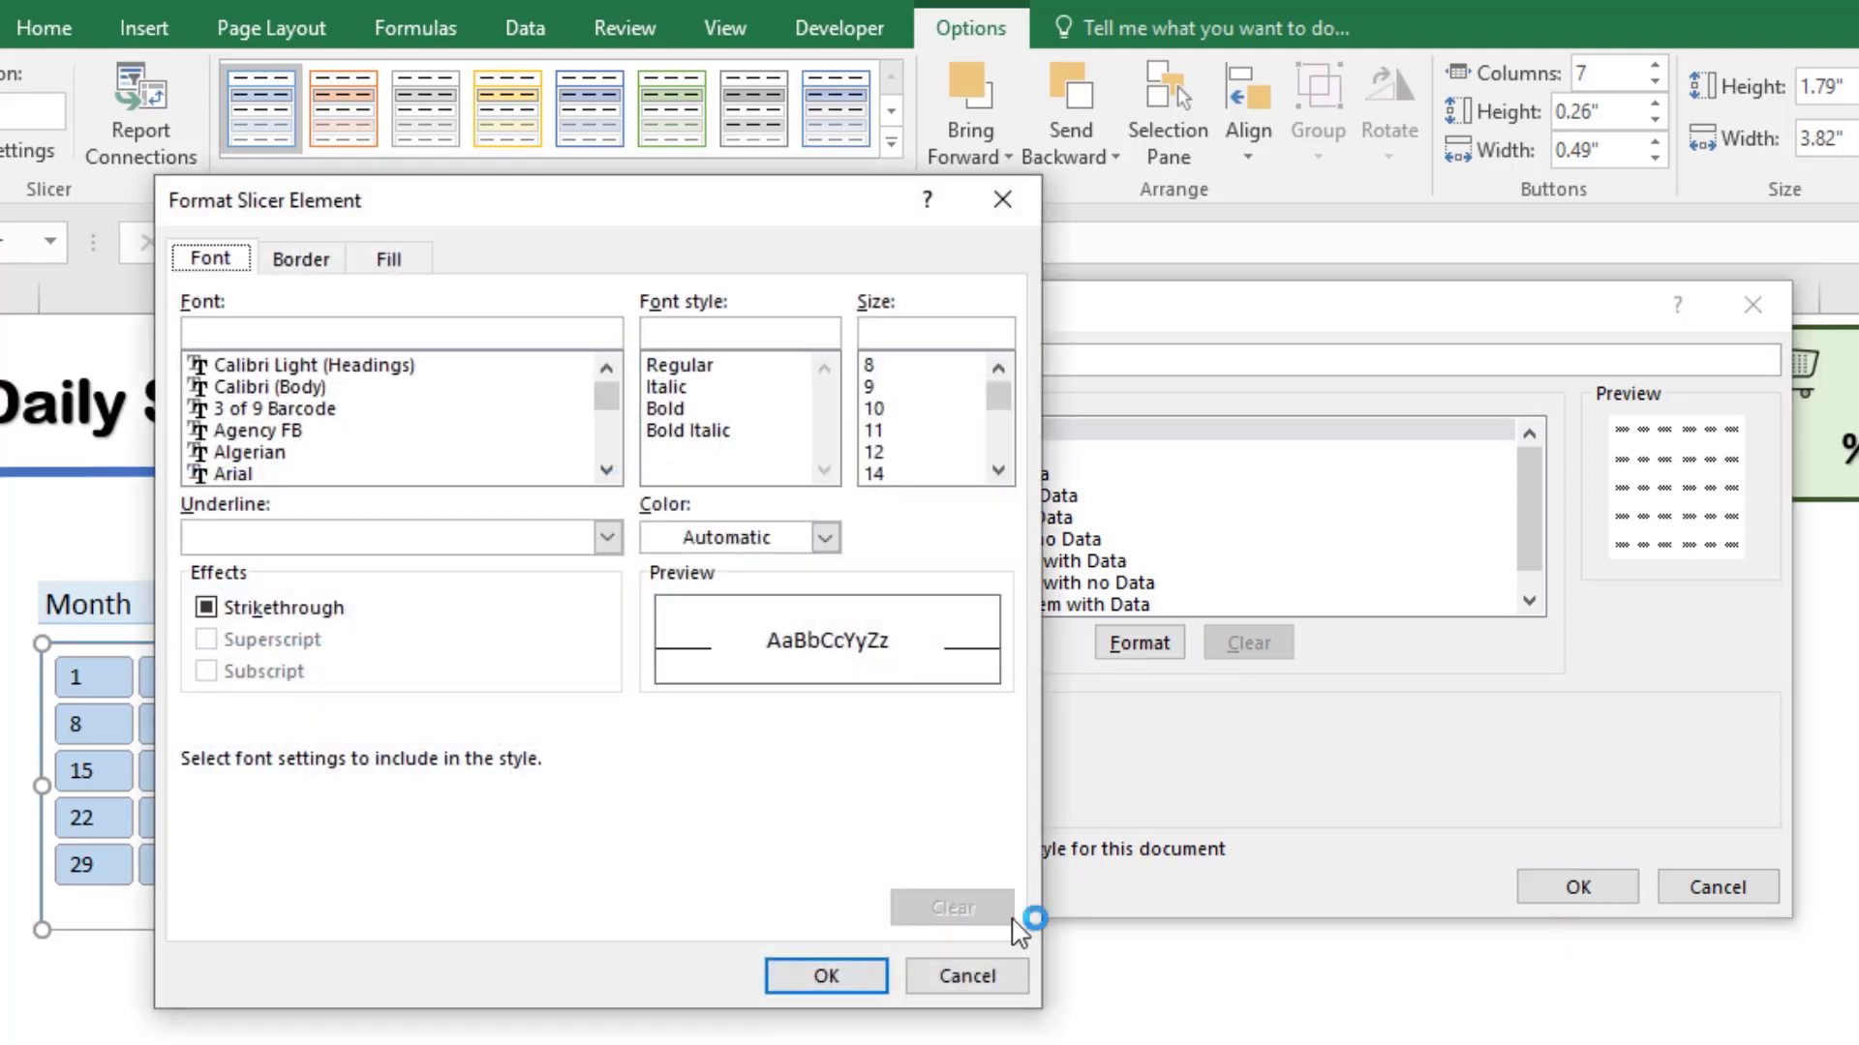
left_click(395, 259)
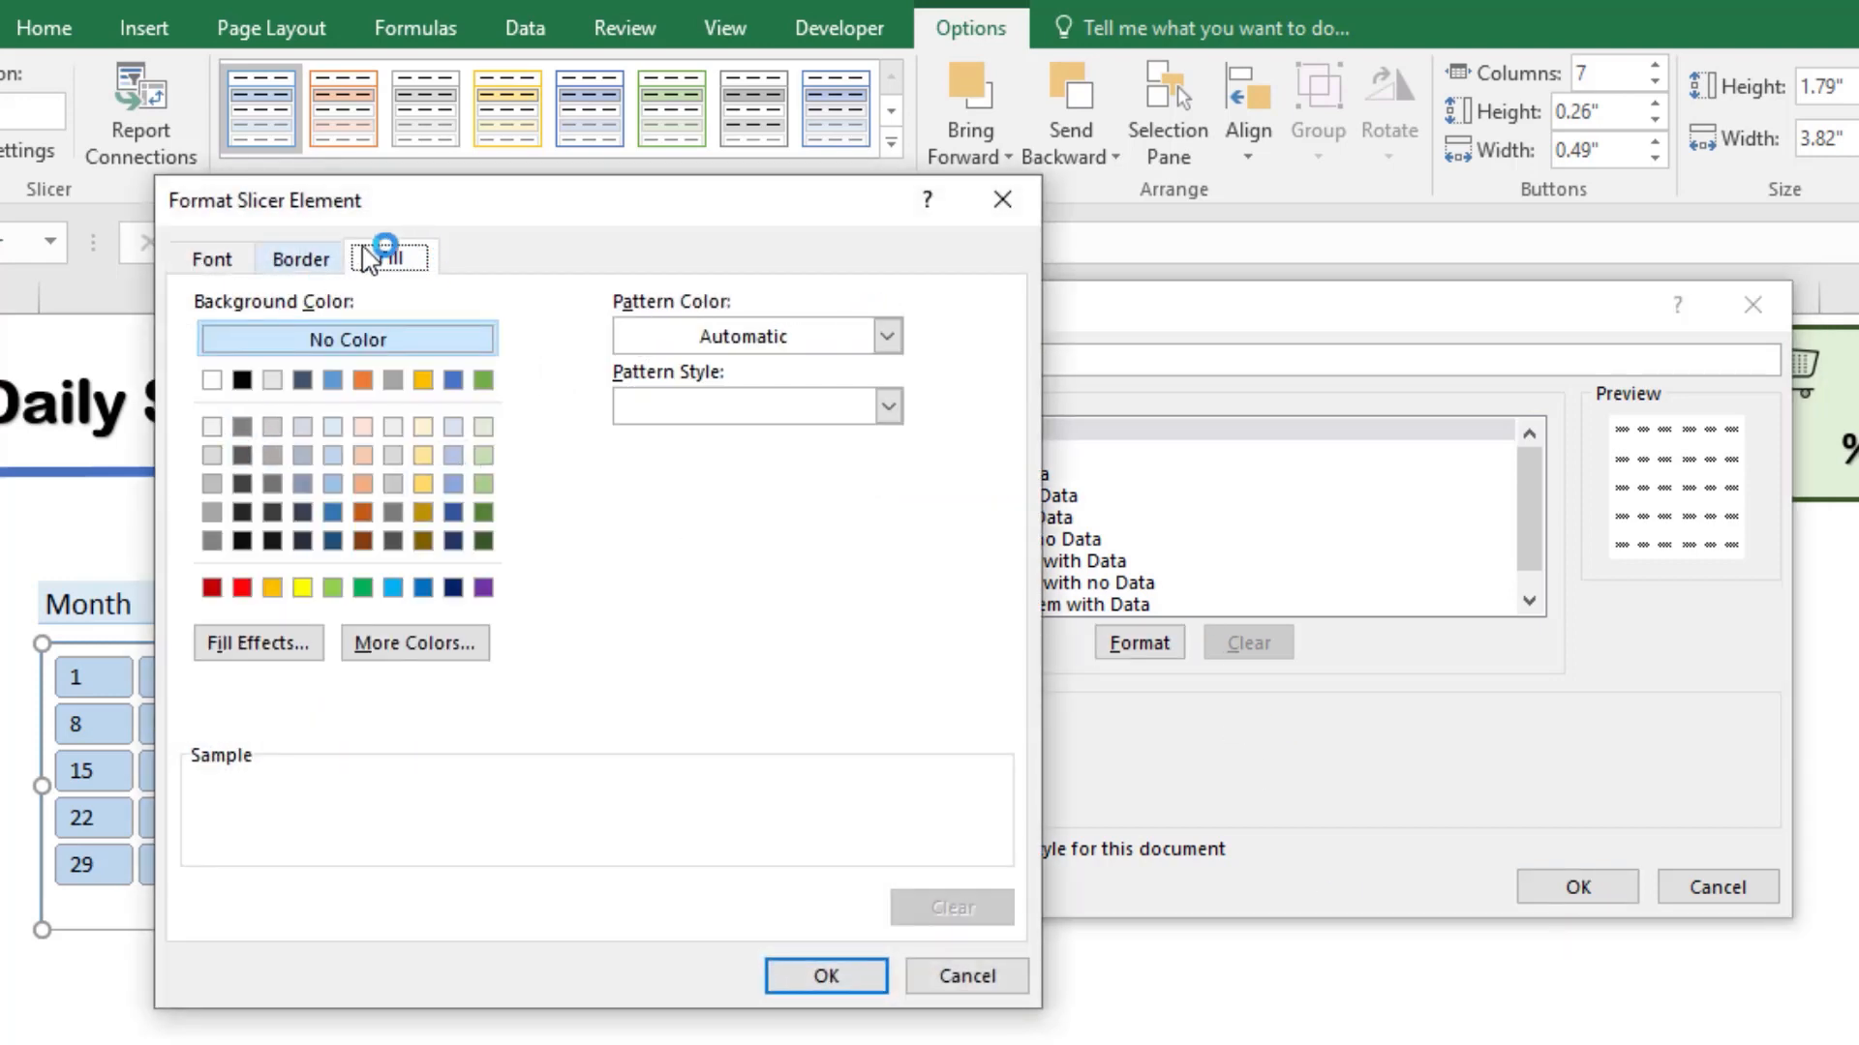
left_click_drag(425, 199, 1009, 219)
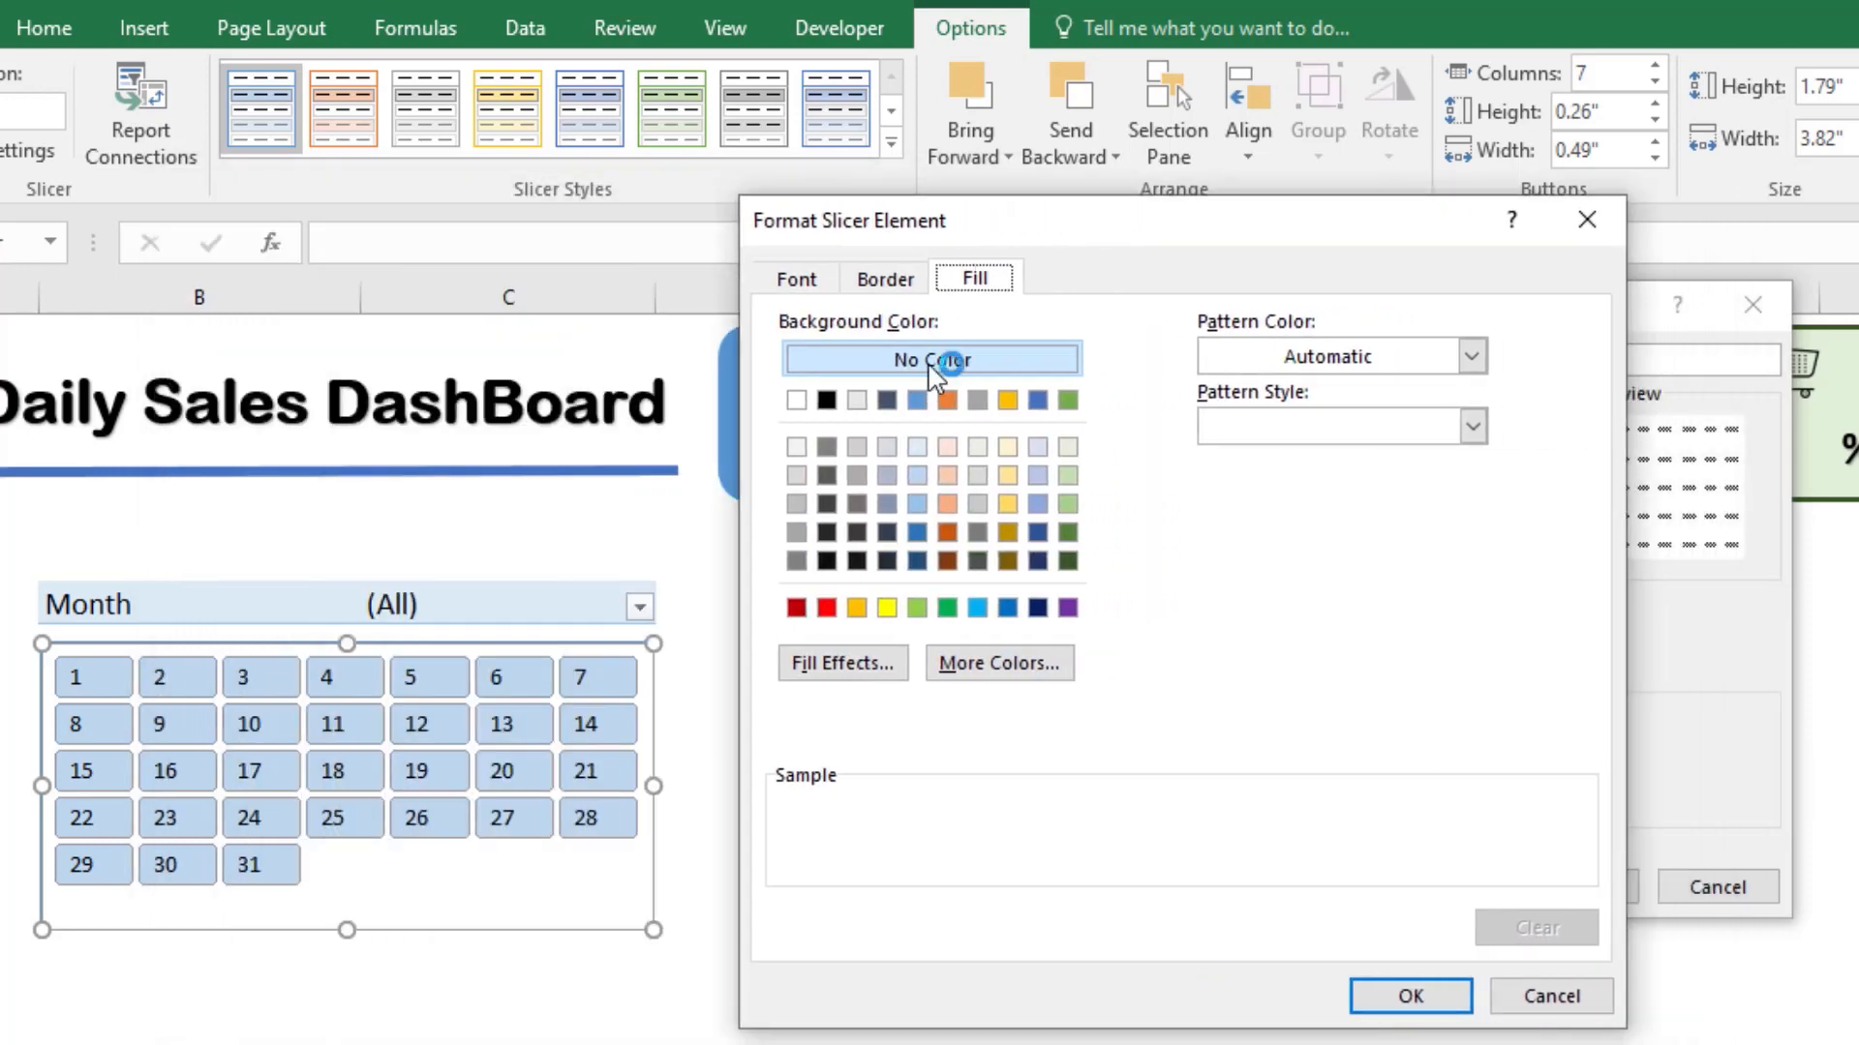
left_click(797, 448)
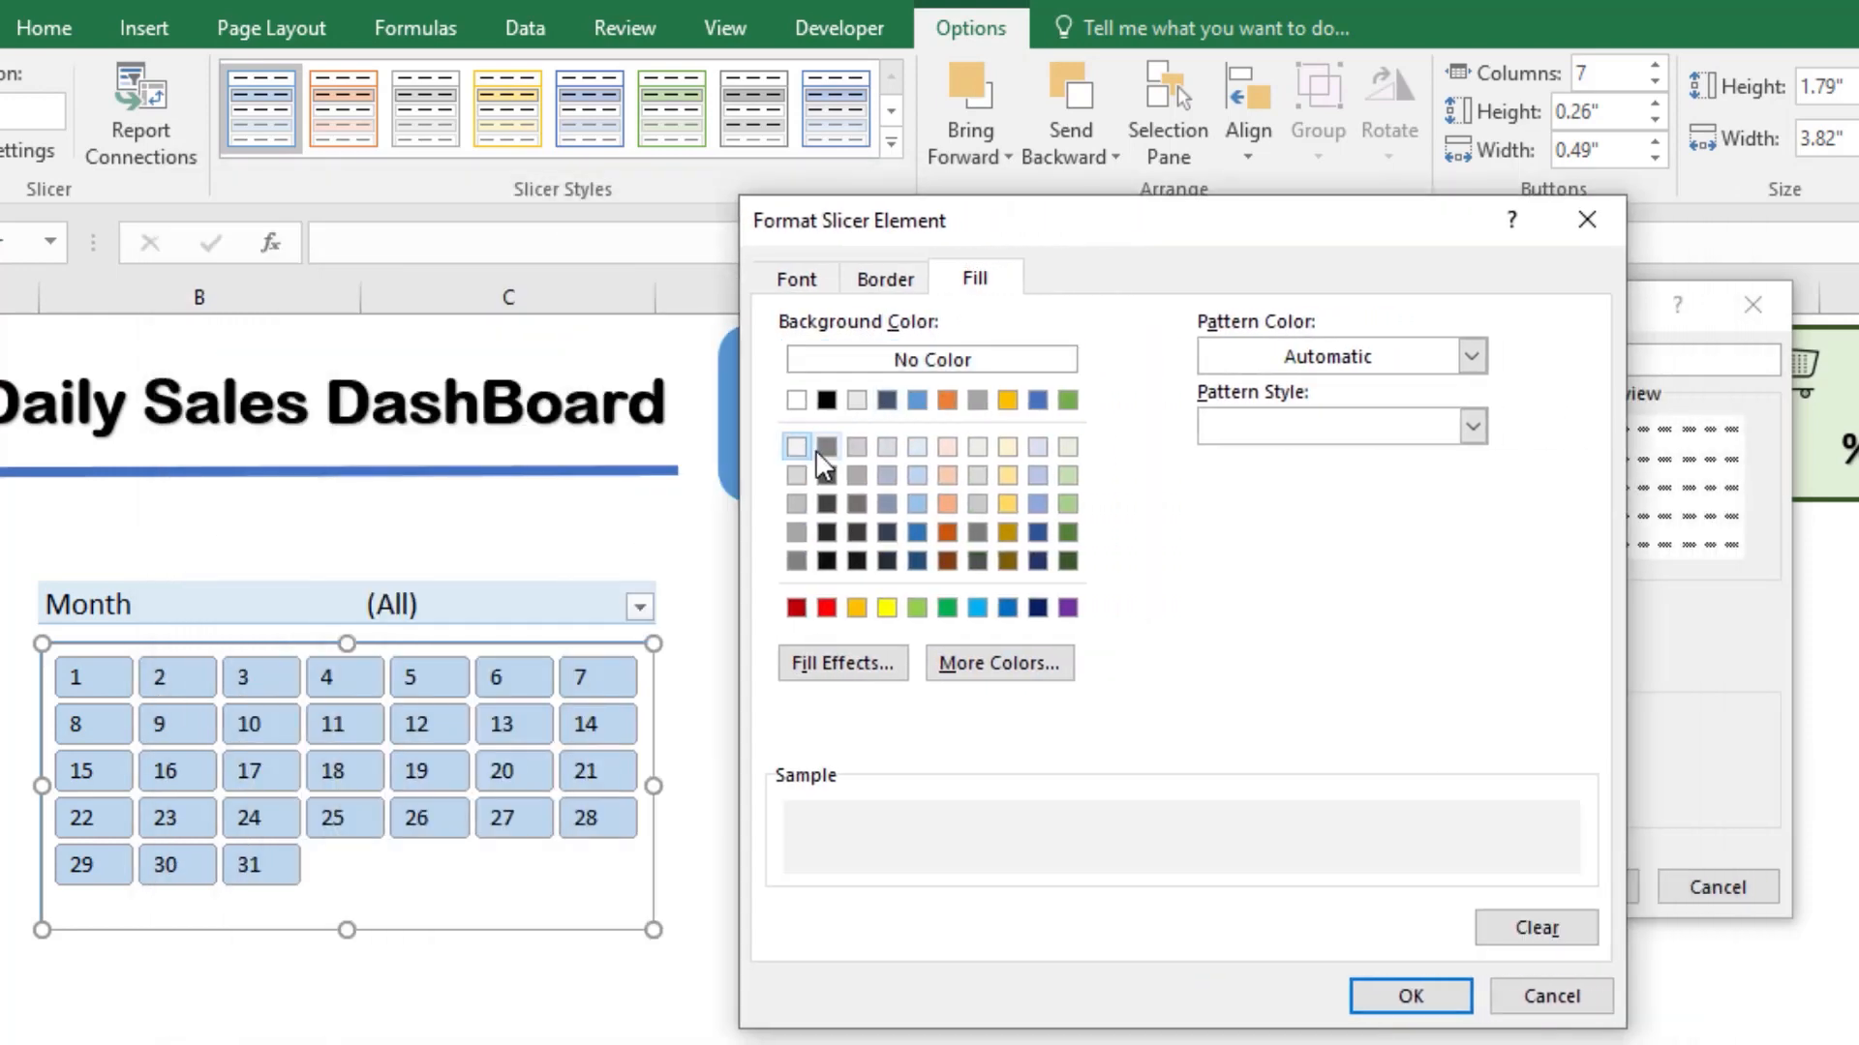
left_click(1416, 997)
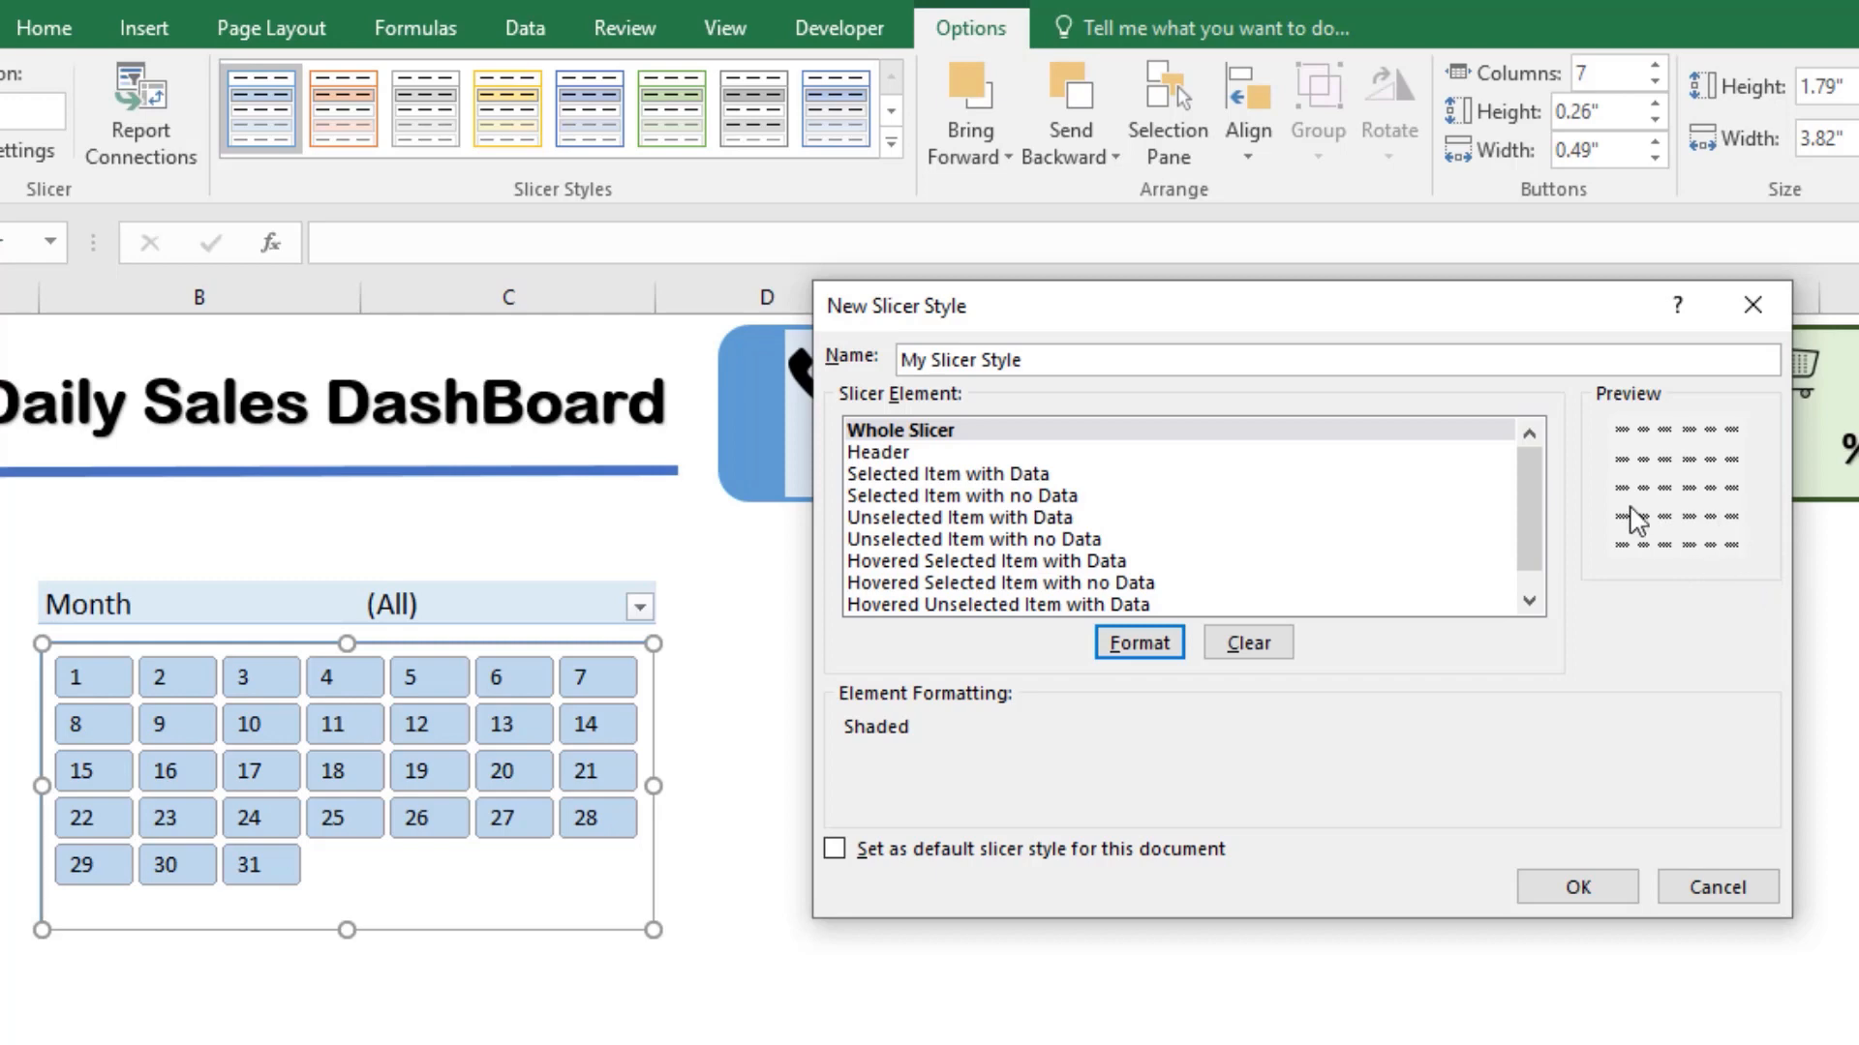
Step: Fill the Selected Item with Data element with standard light blue and give it a medium-thick solid outline
left_click(1034, 478)
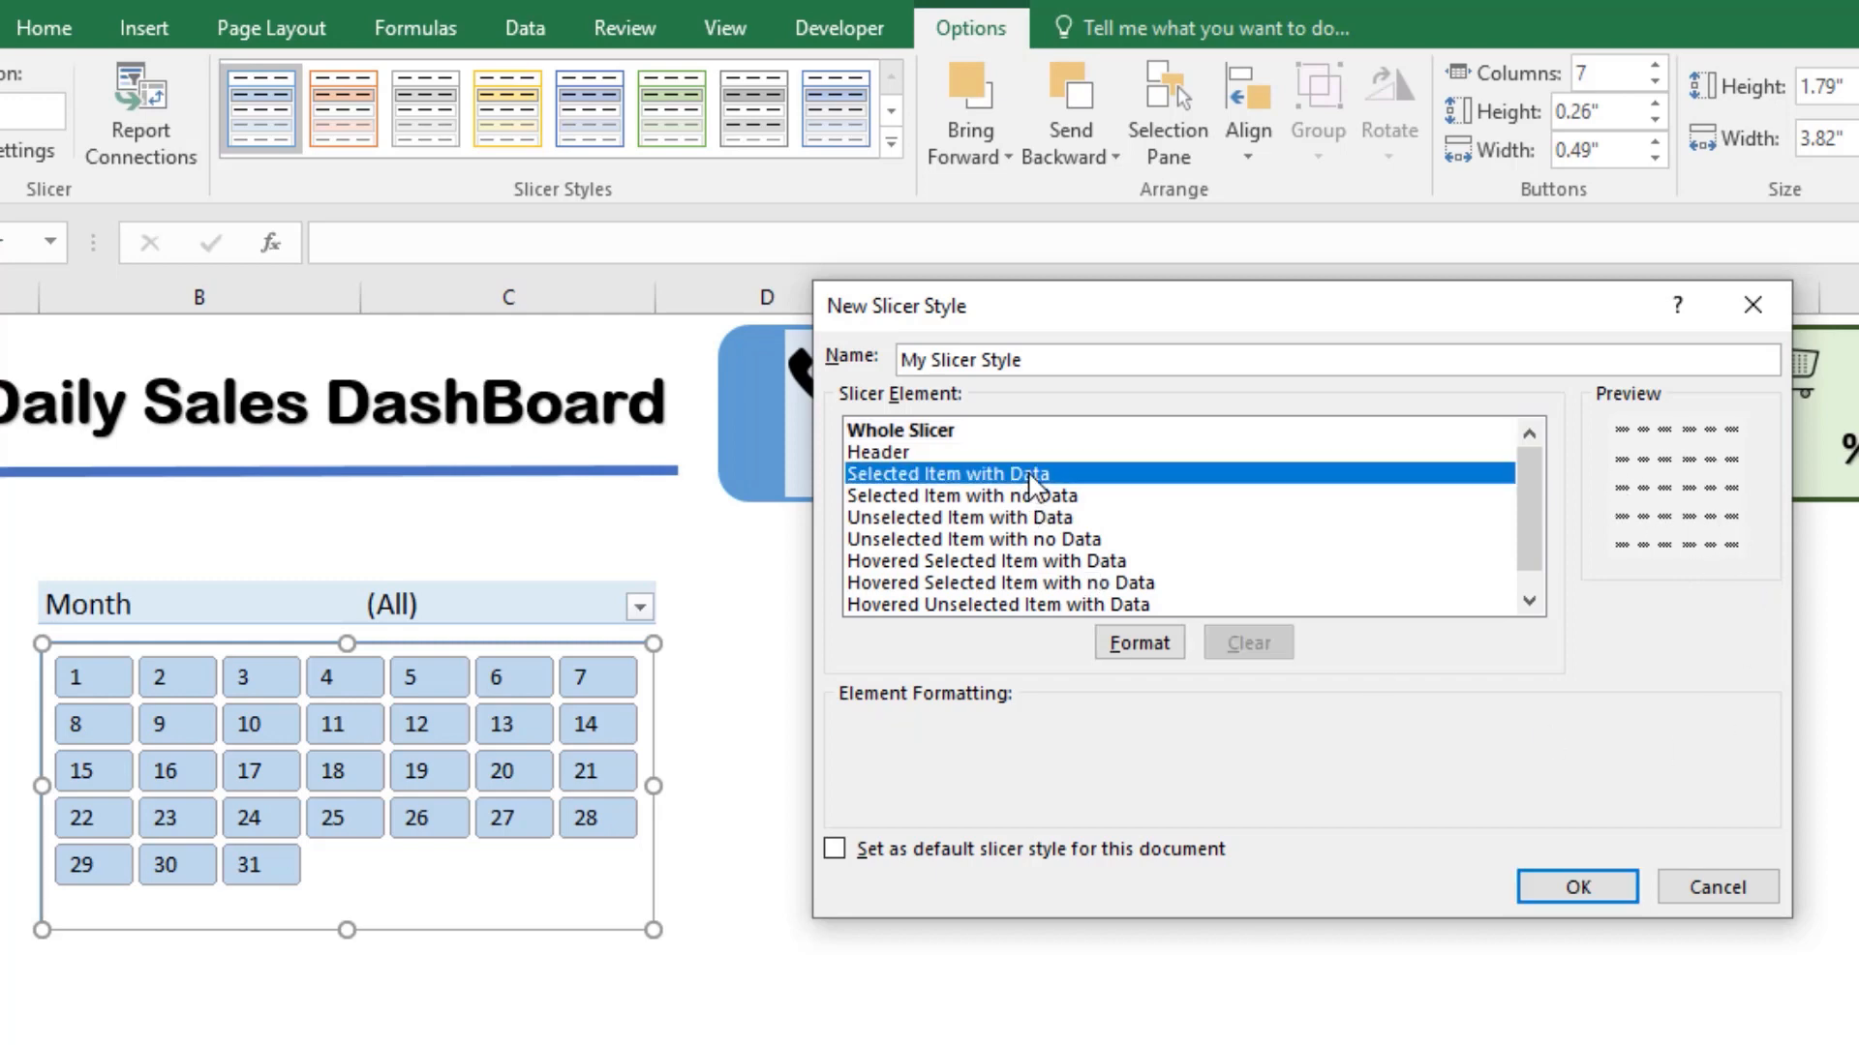
left_click(1140, 644)
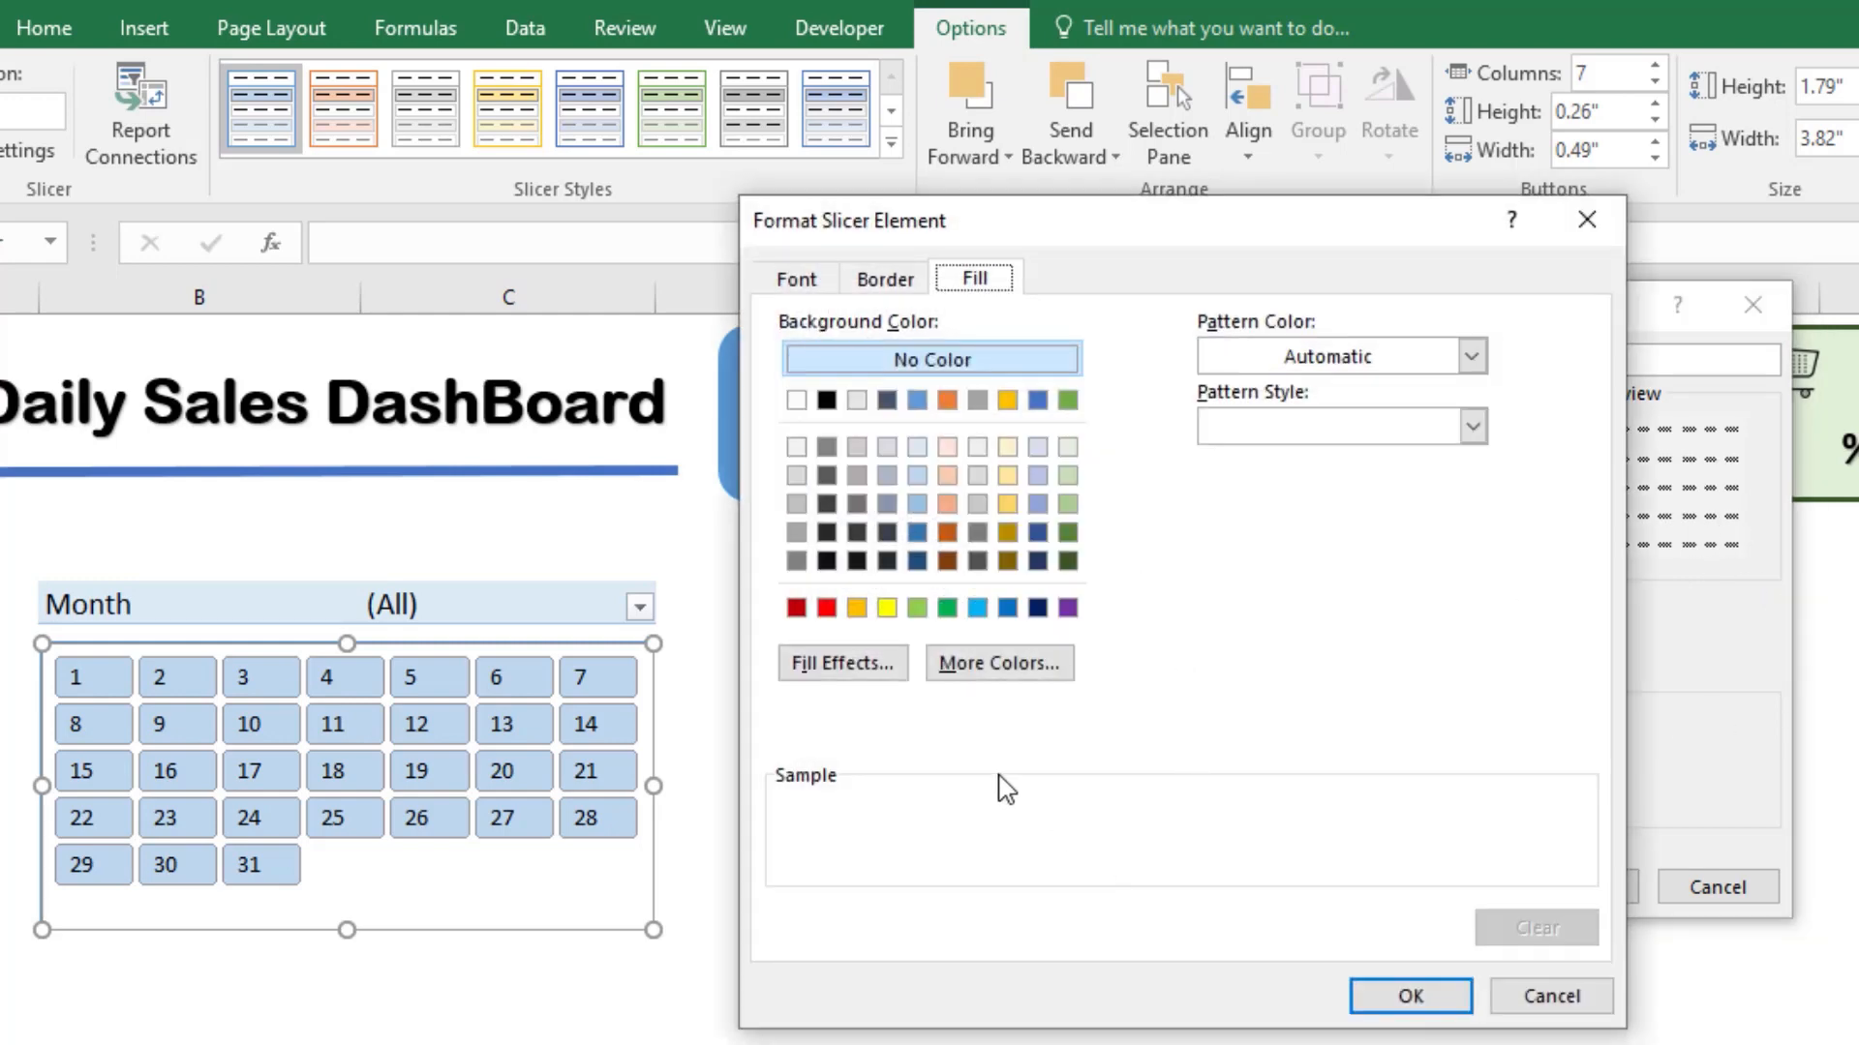
left_click(977, 607)
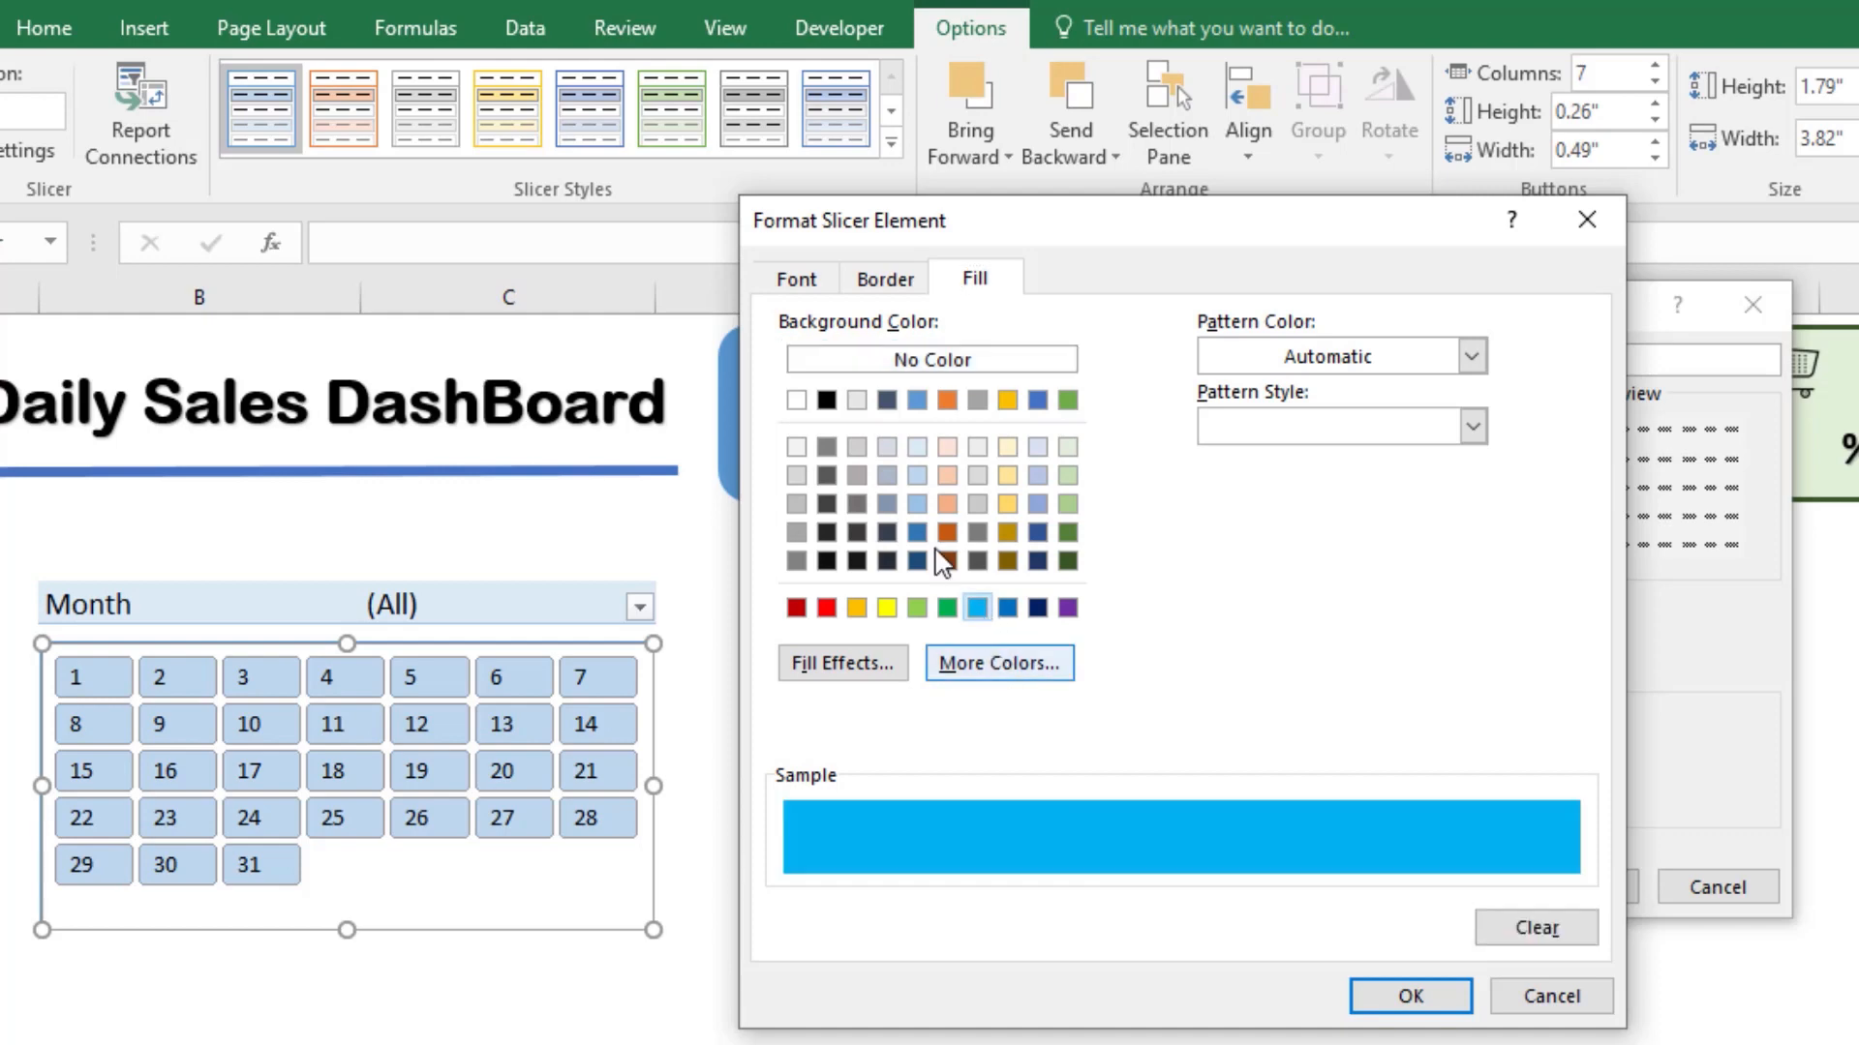
left_click(885, 280)
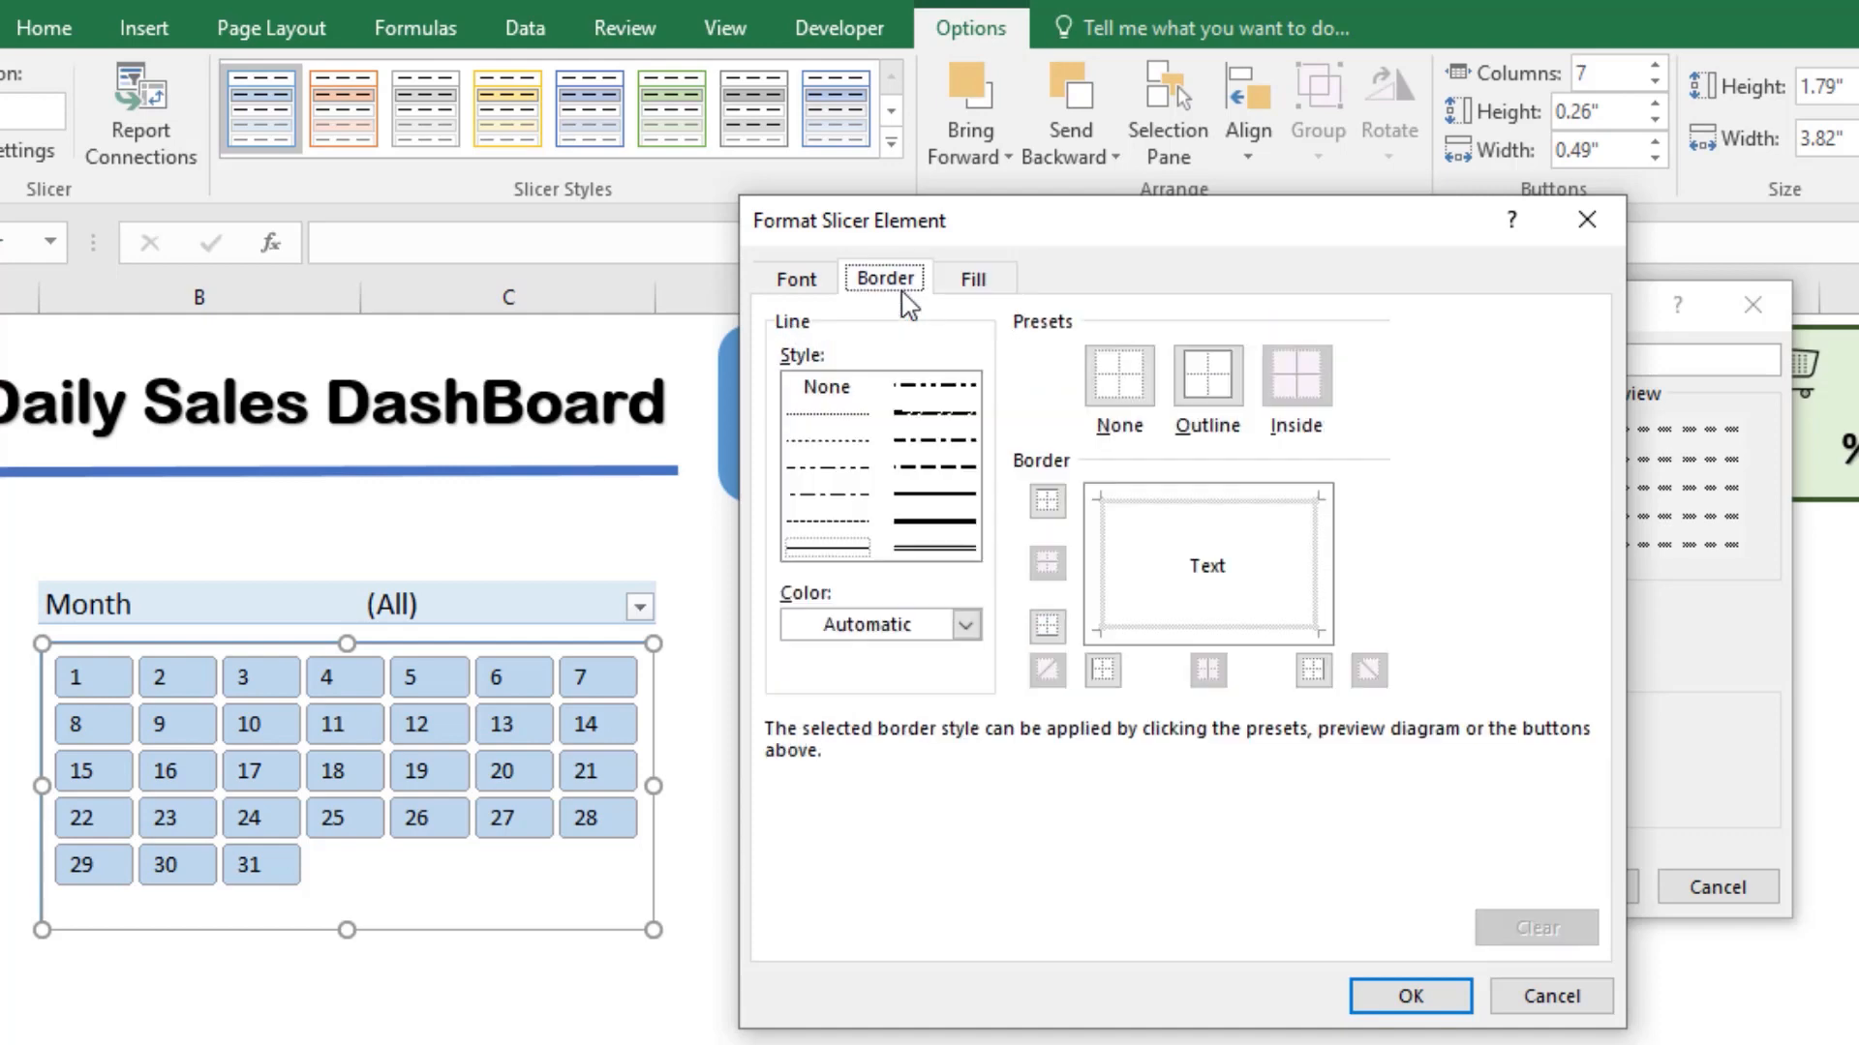
left_click(954, 549)
left_click(958, 520)
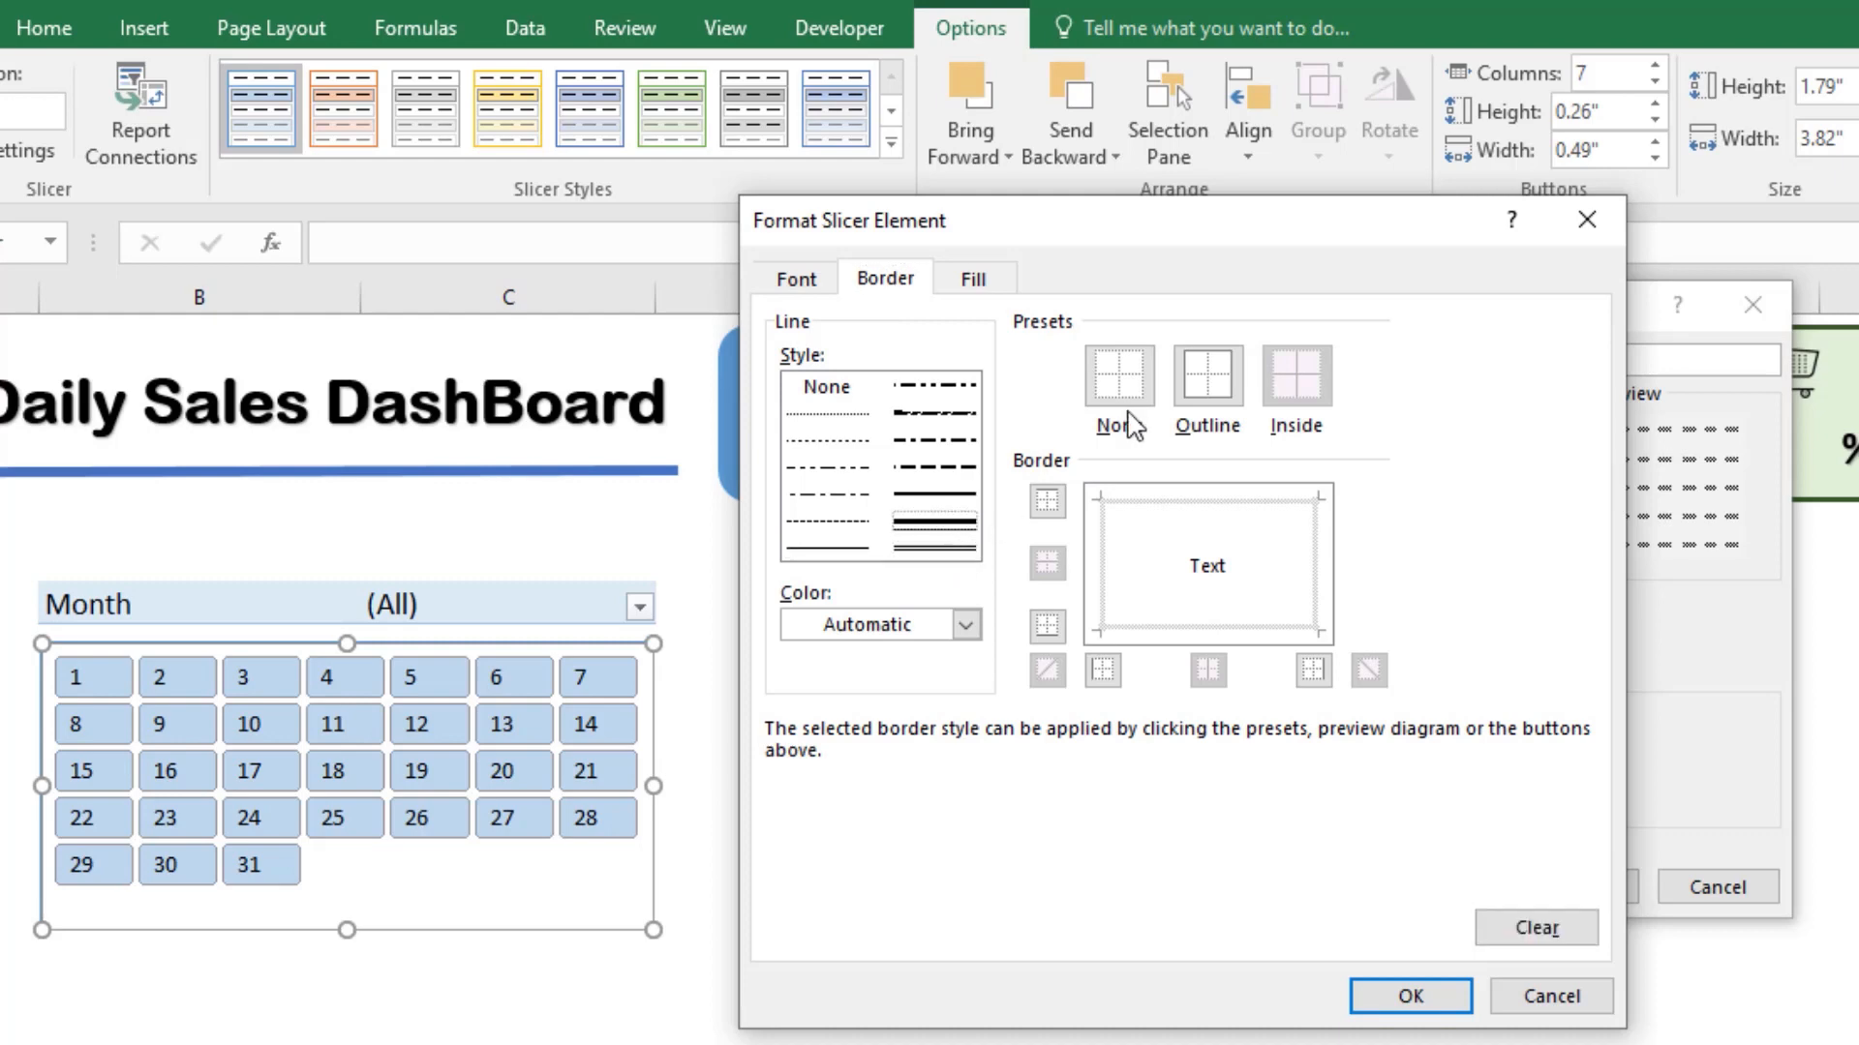
left_click(1207, 396)
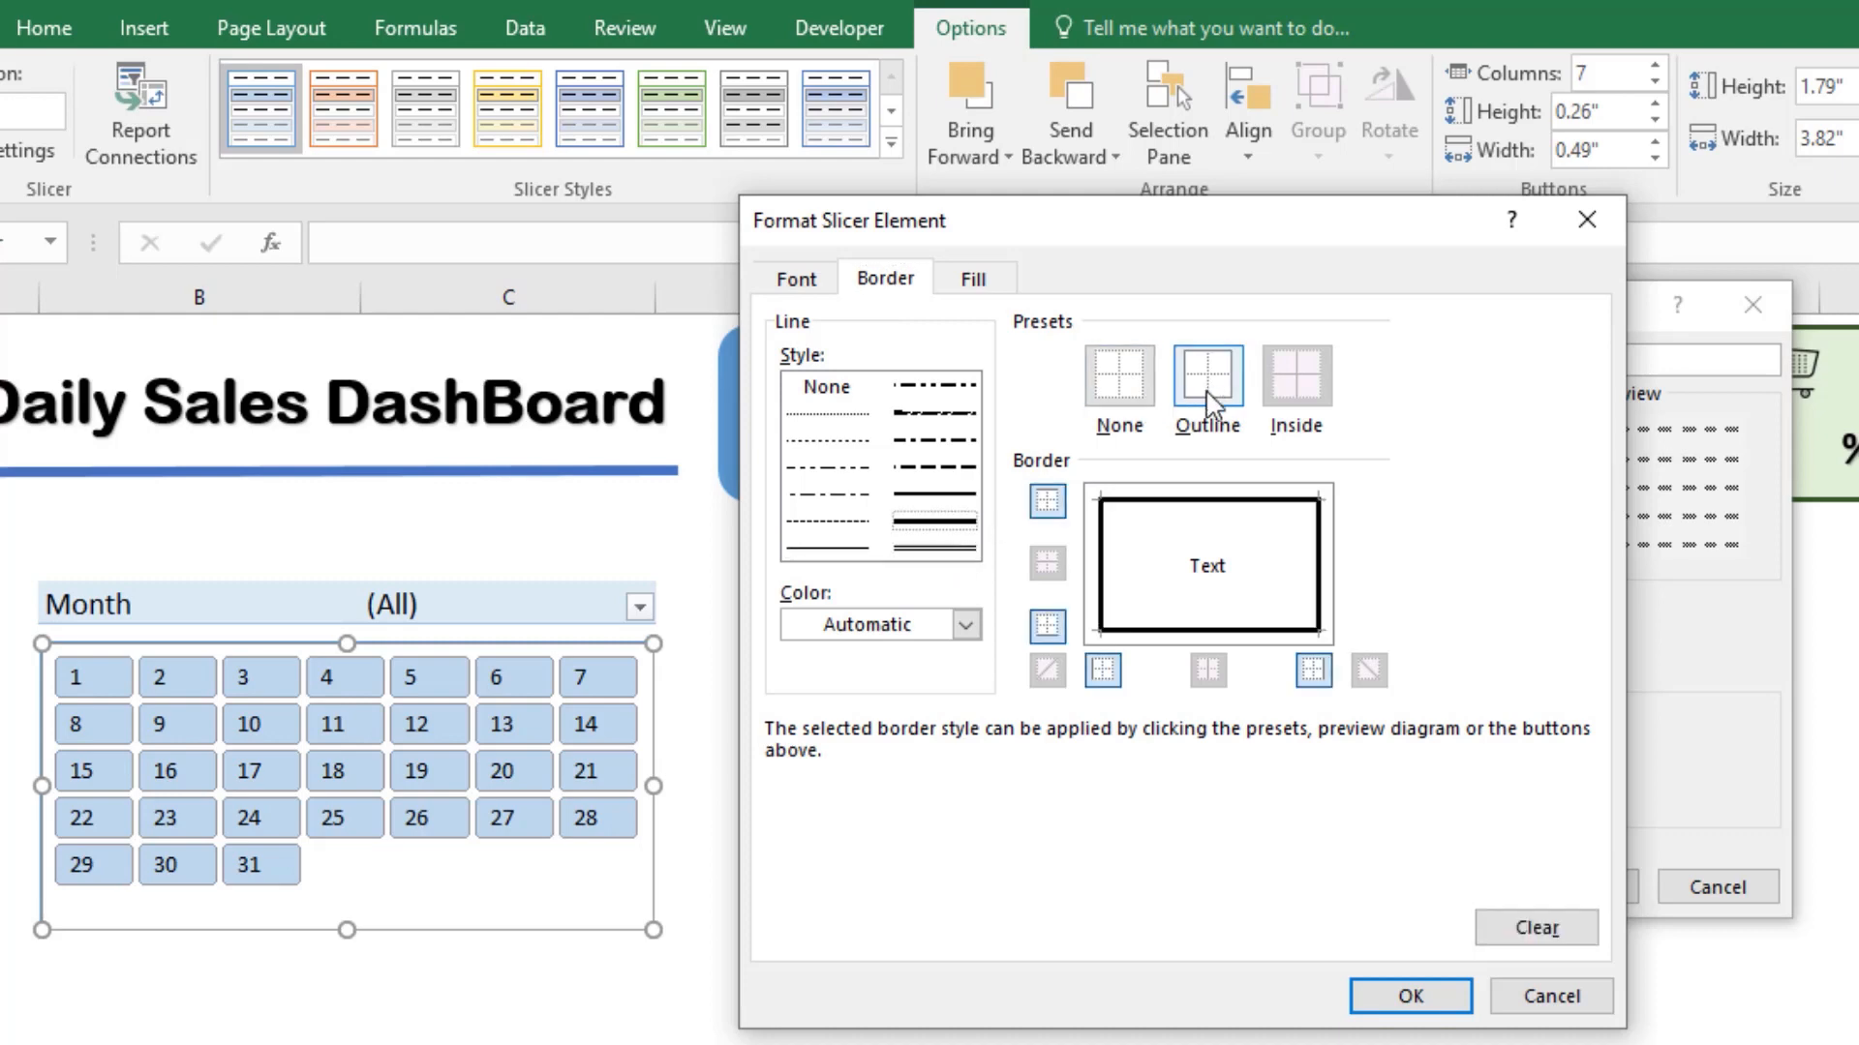
left_click(934, 496)
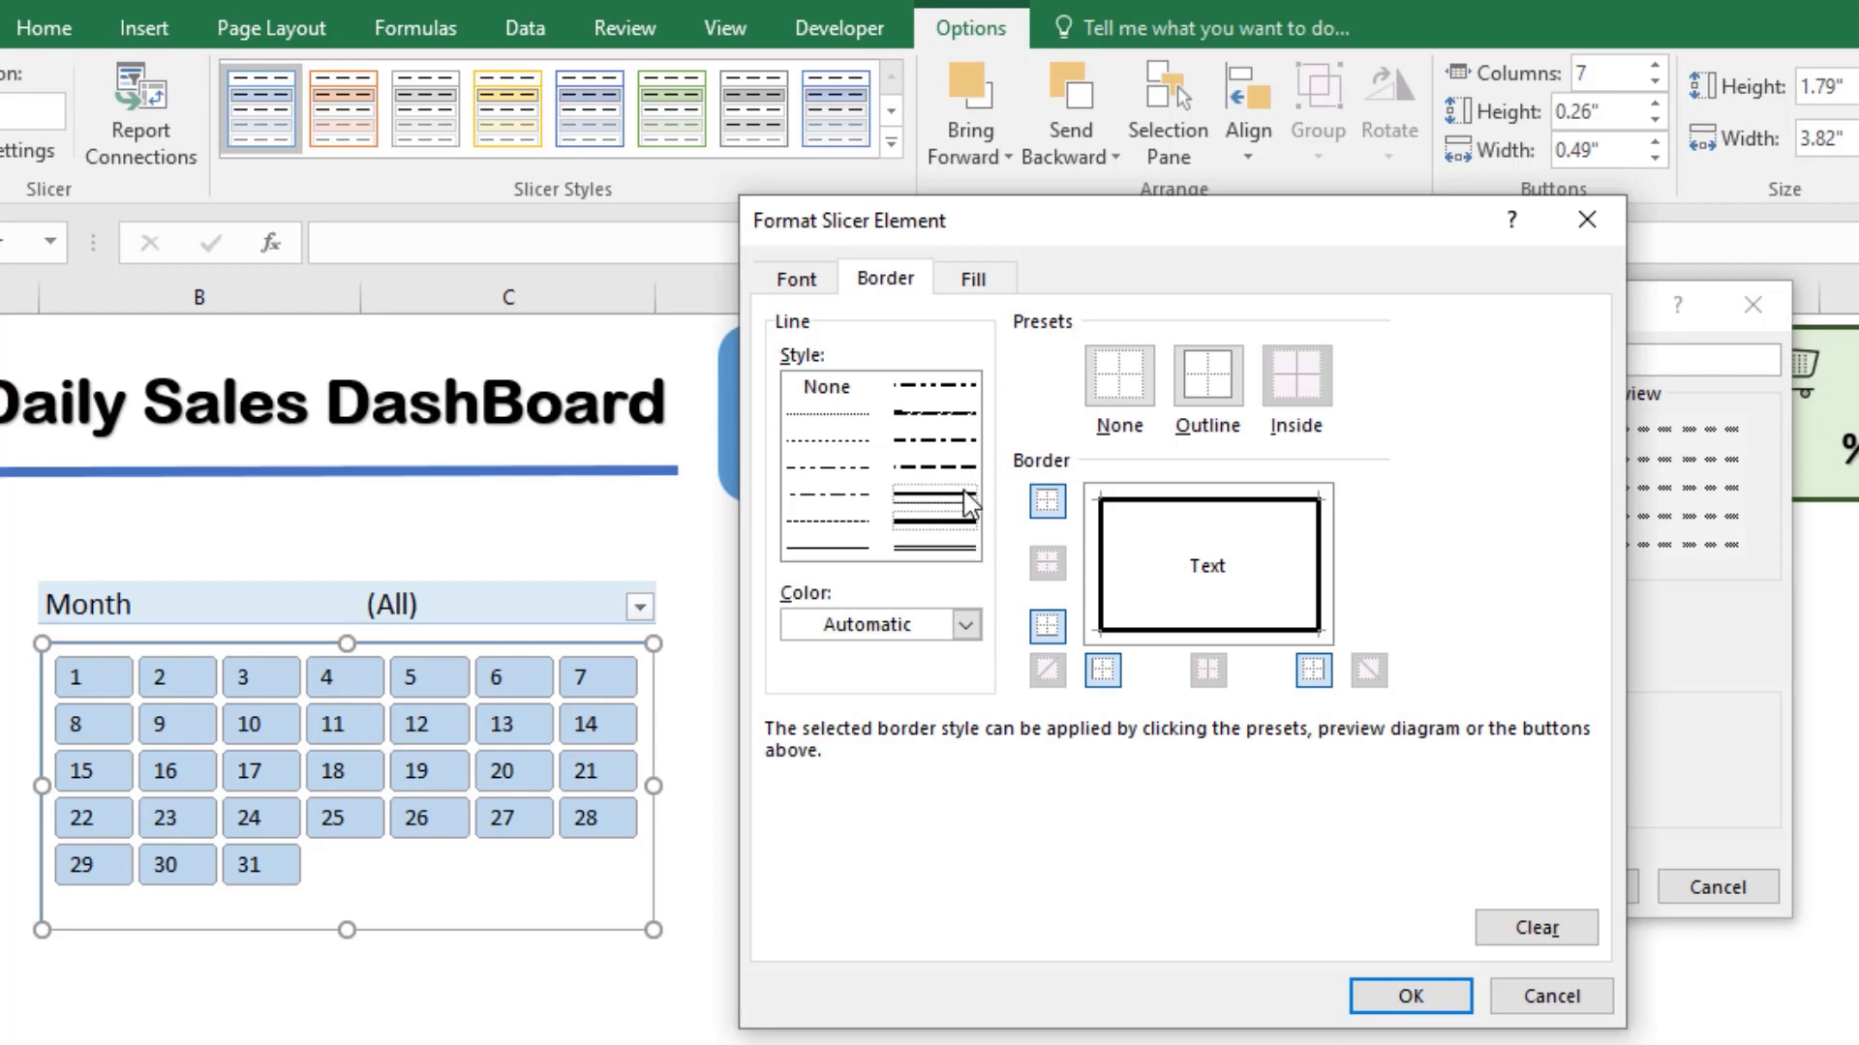
left_click(1207, 383)
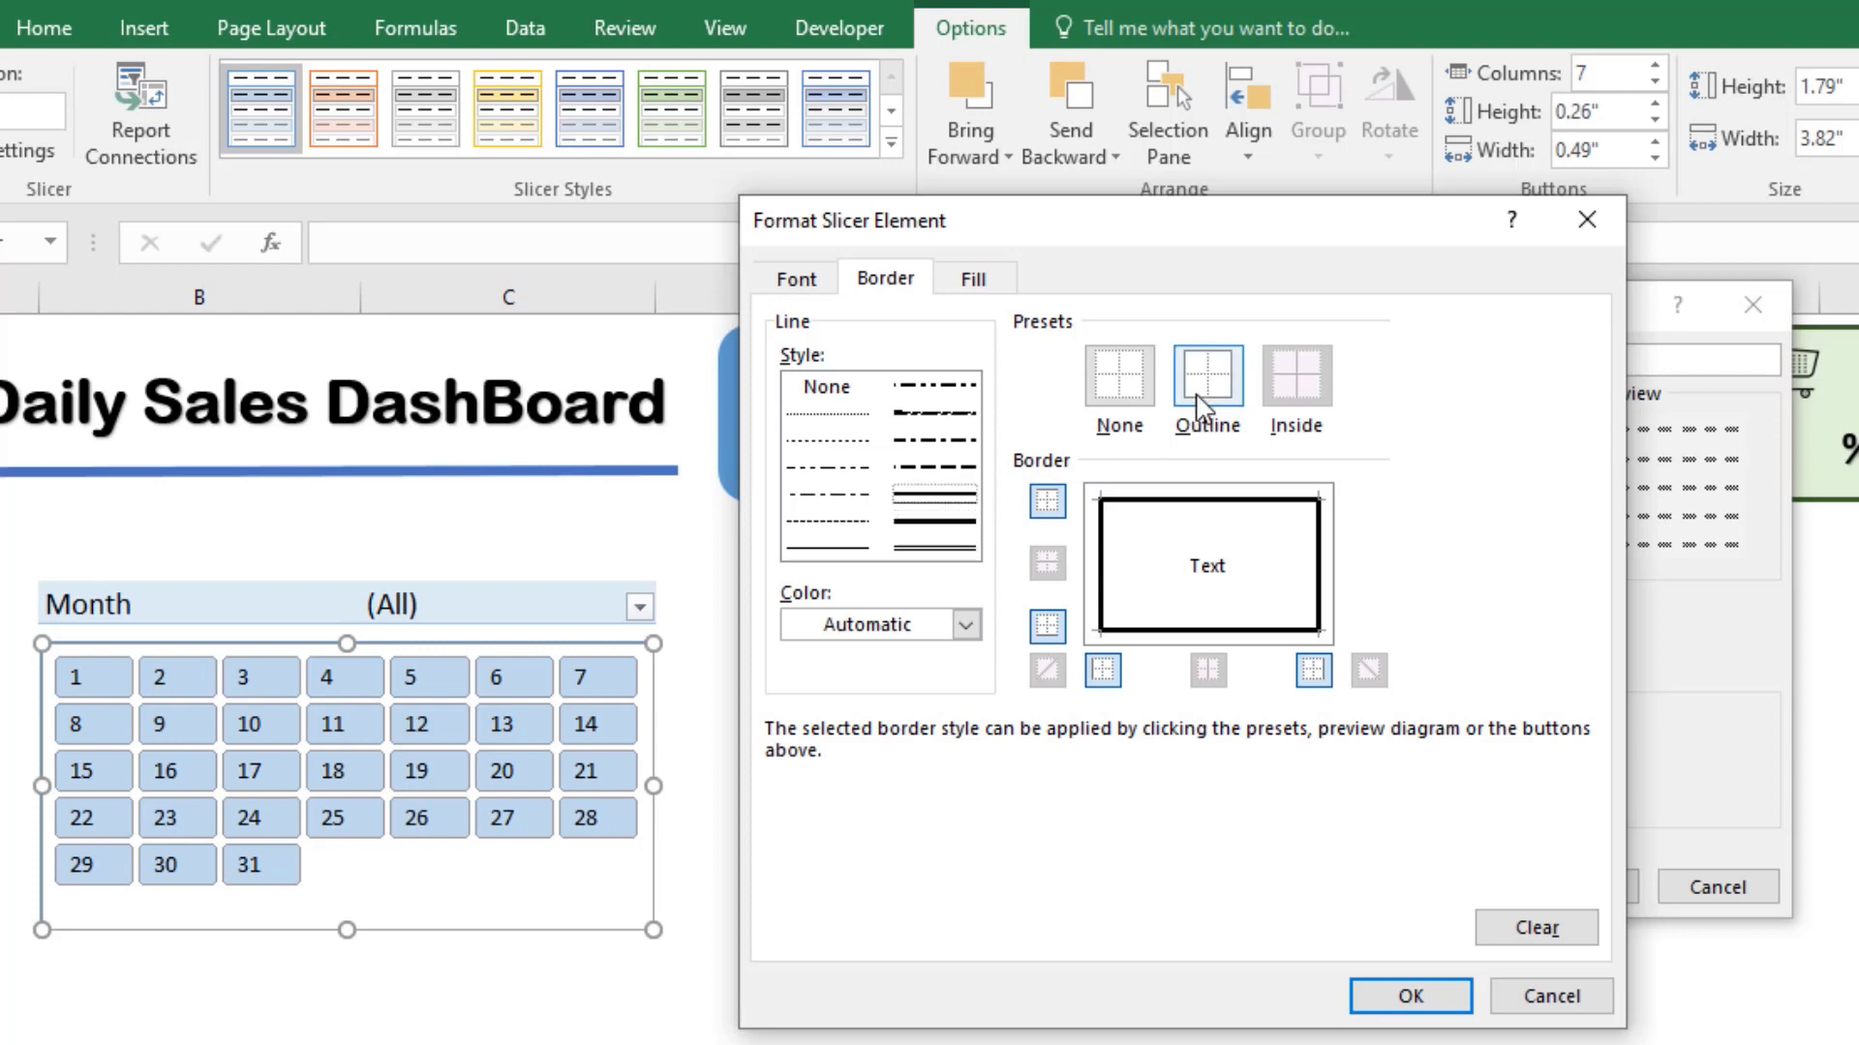
Step: Choose dark blue as the border line color for Selected Item with Data and accept the element's formatting
left_click(965, 625)
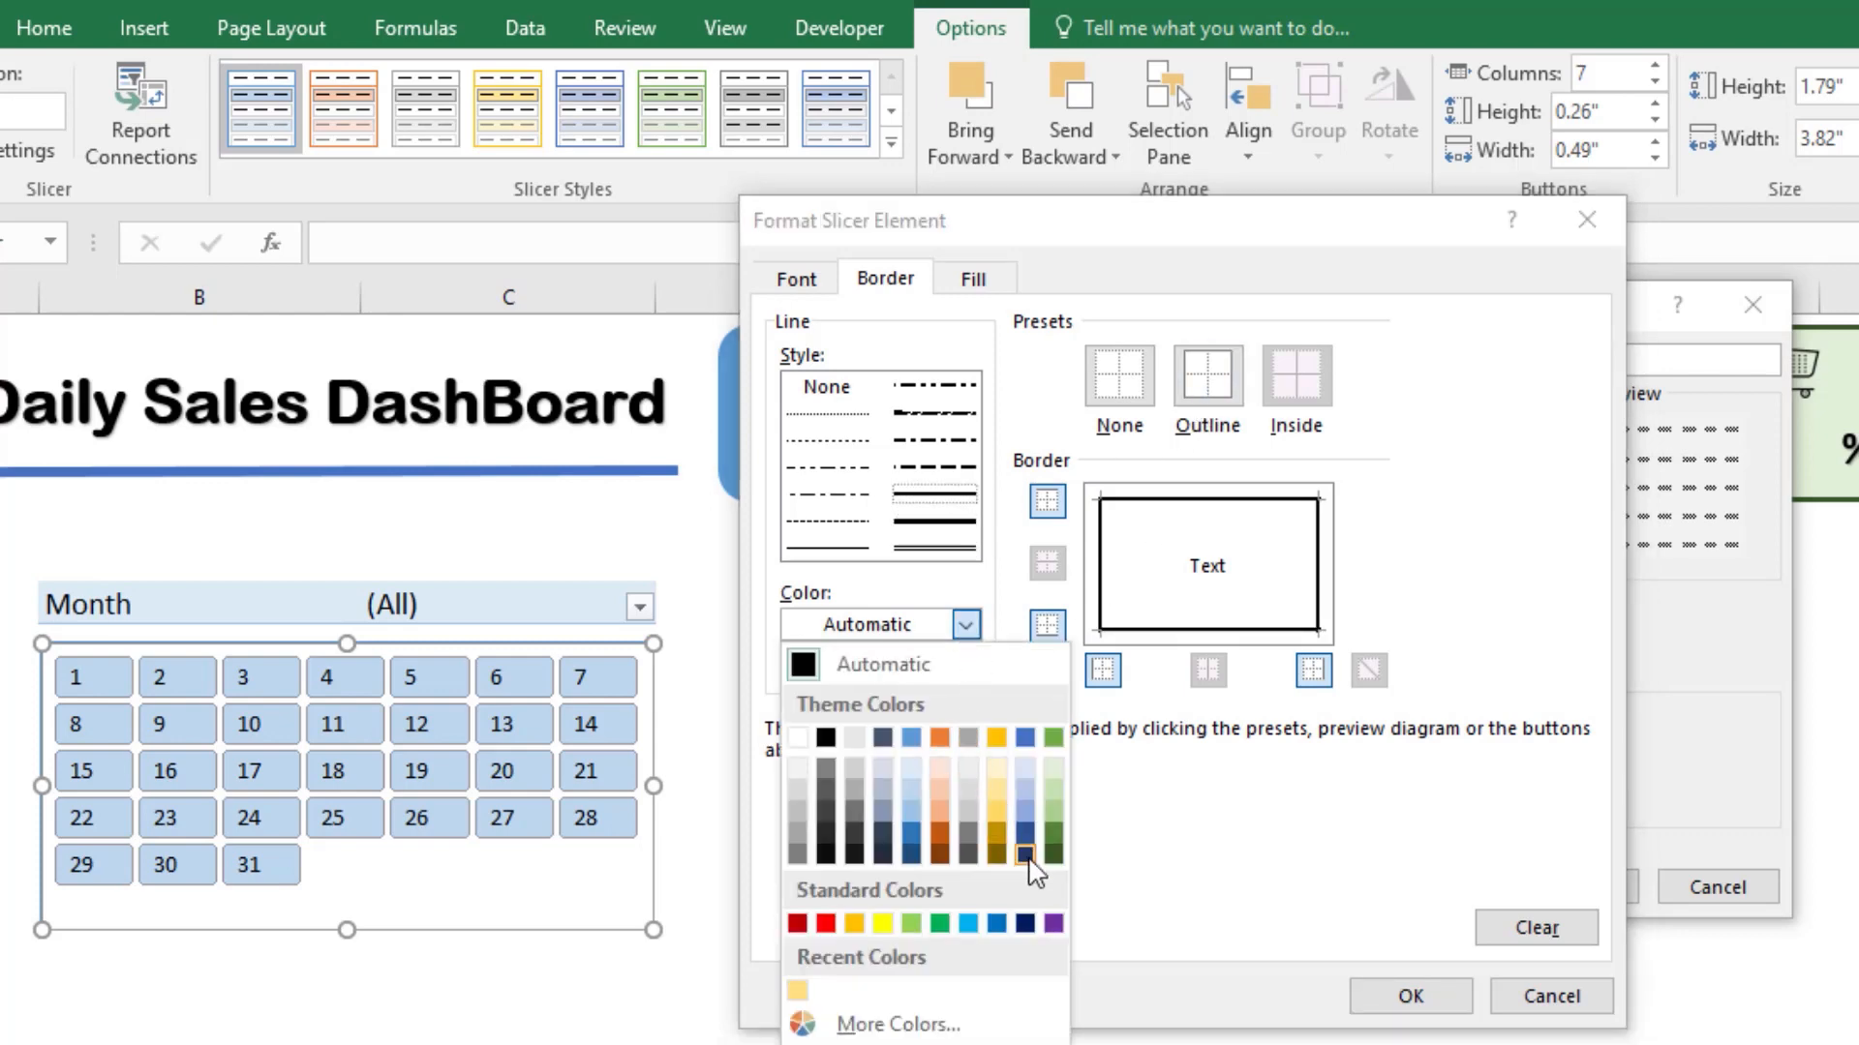
left_click(1025, 855)
left_click(965, 625)
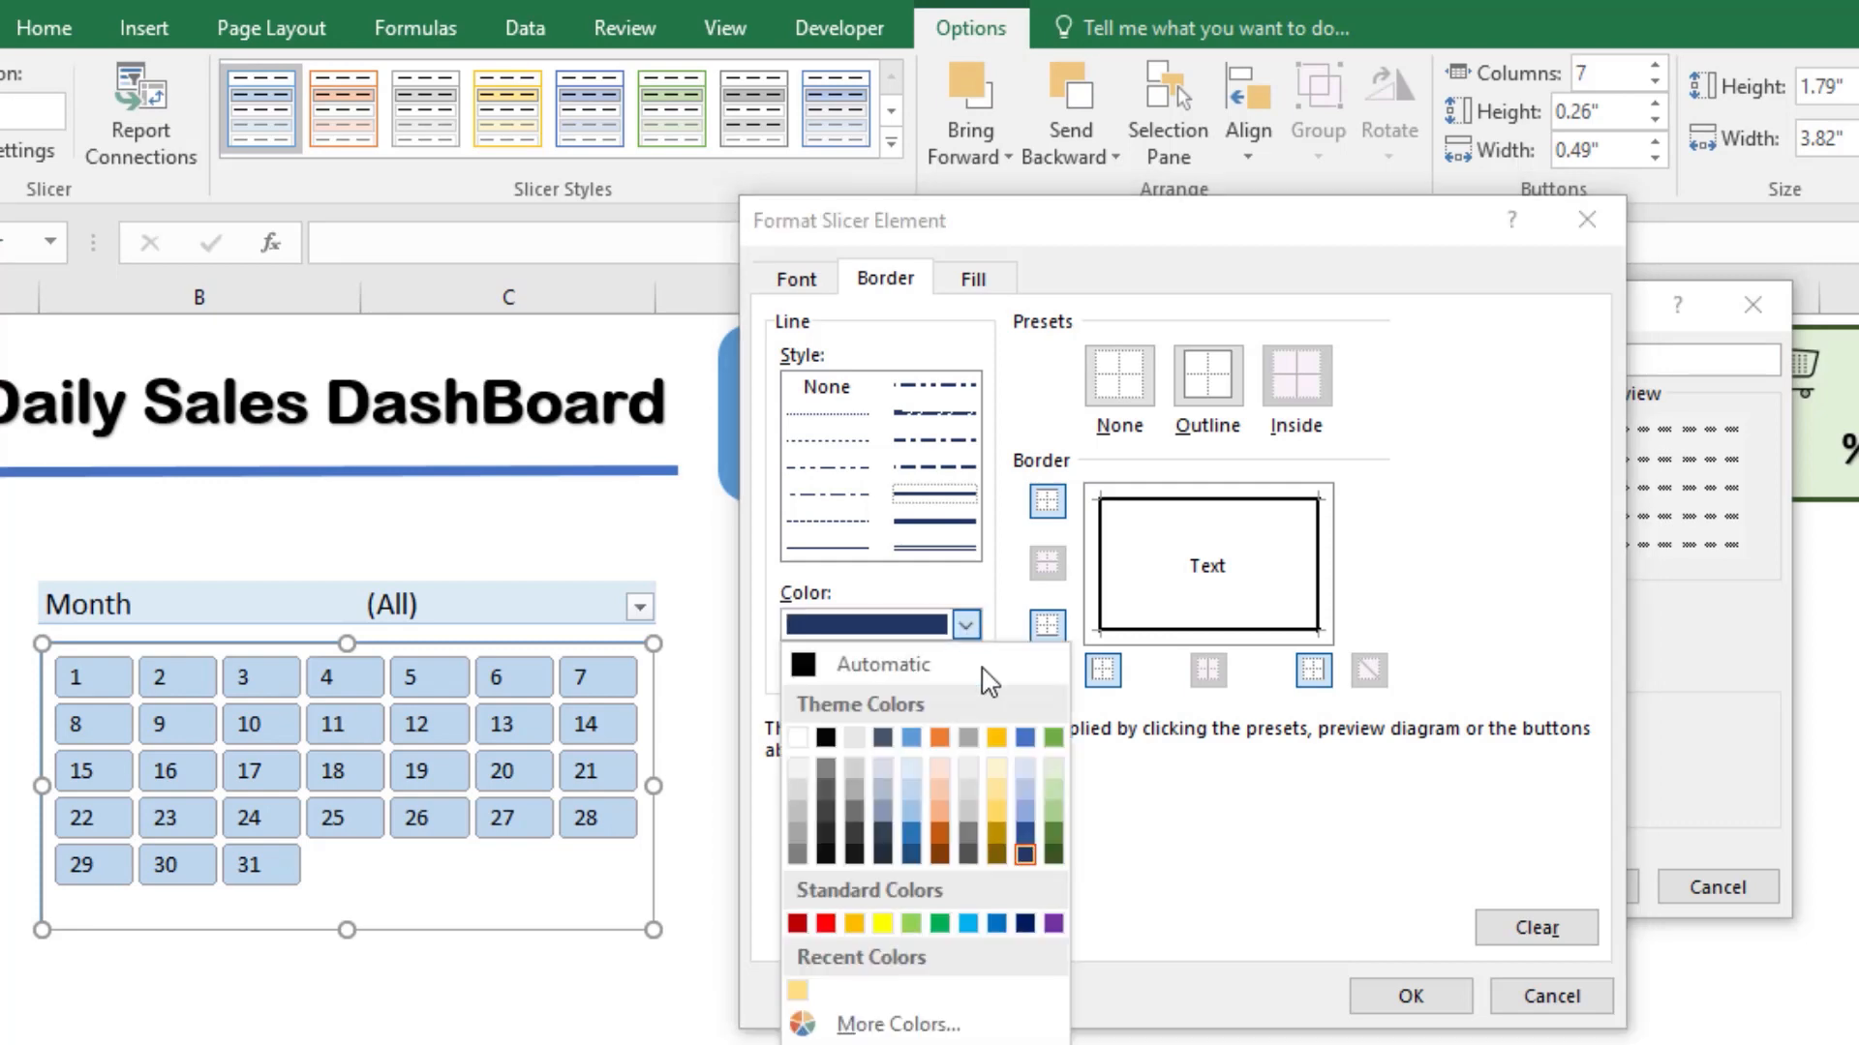
left_click(1032, 834)
left_click(1411, 996)
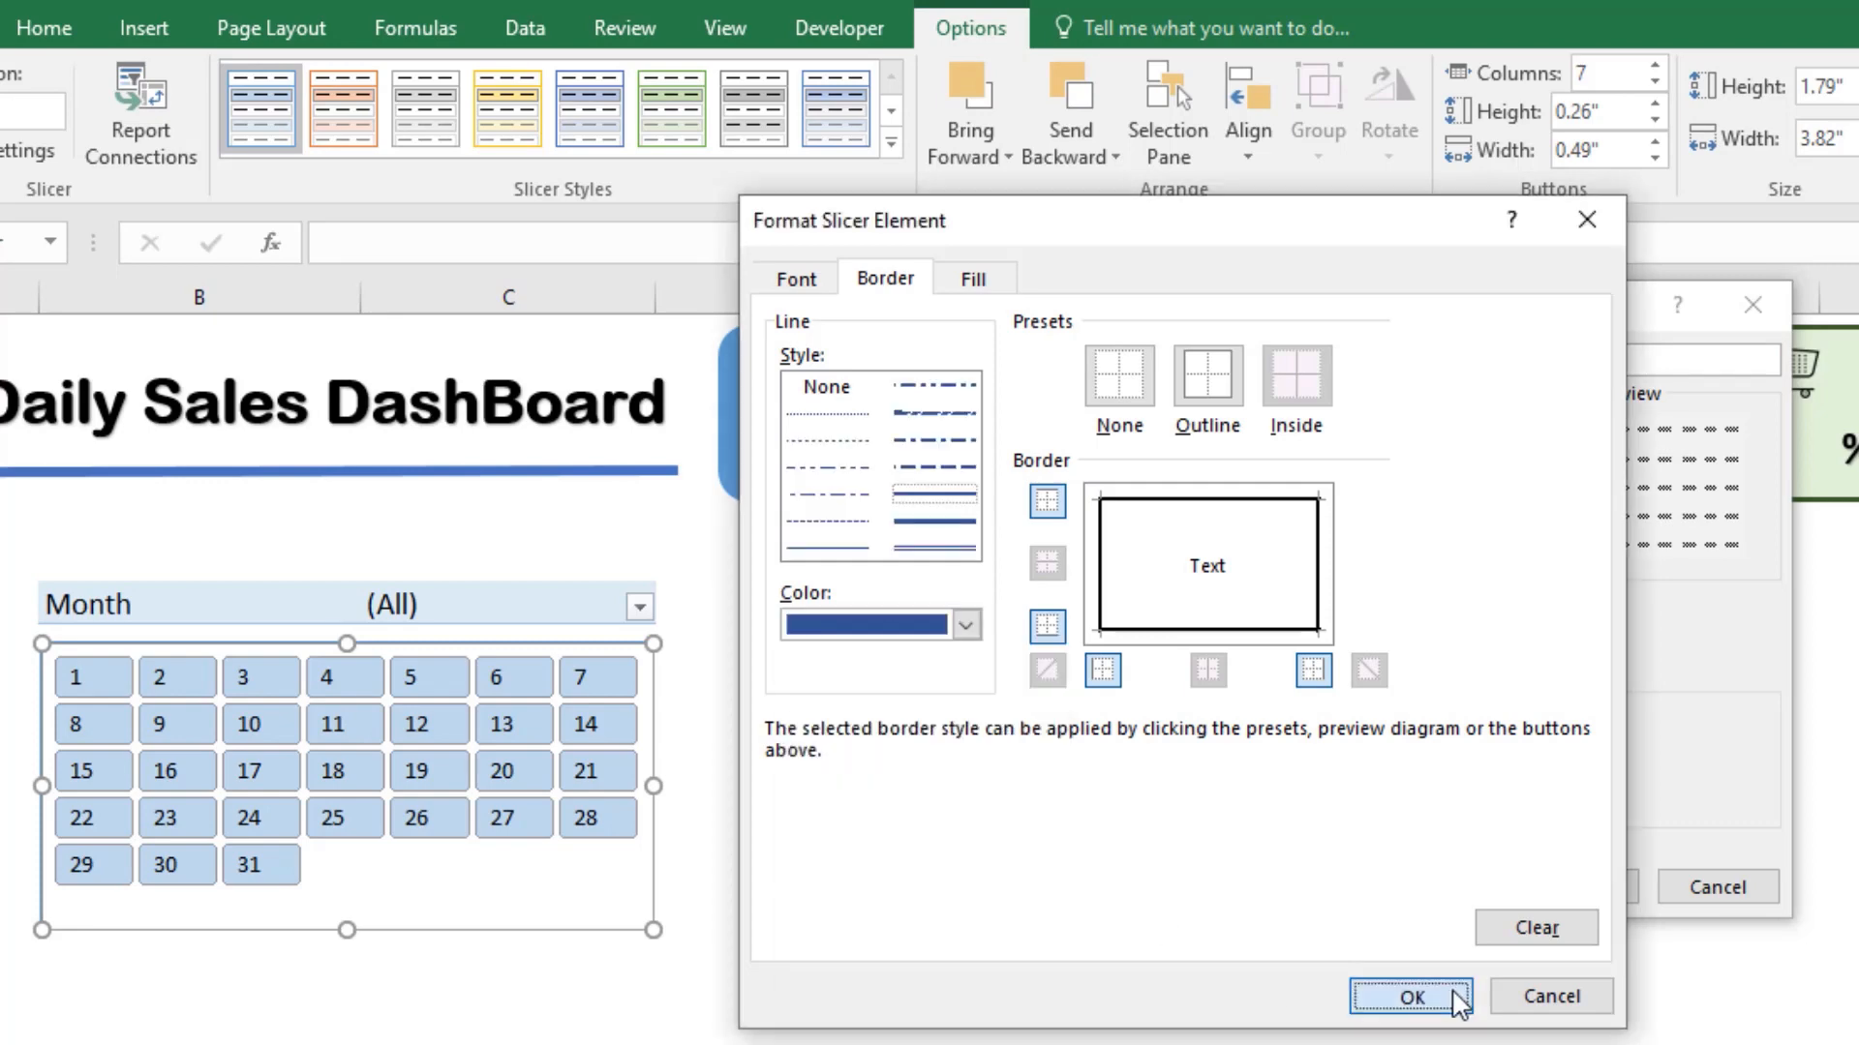
Step: Set the font color of the Selected Item with Data element to a near-white Background 1 shade
left_click(1073, 476)
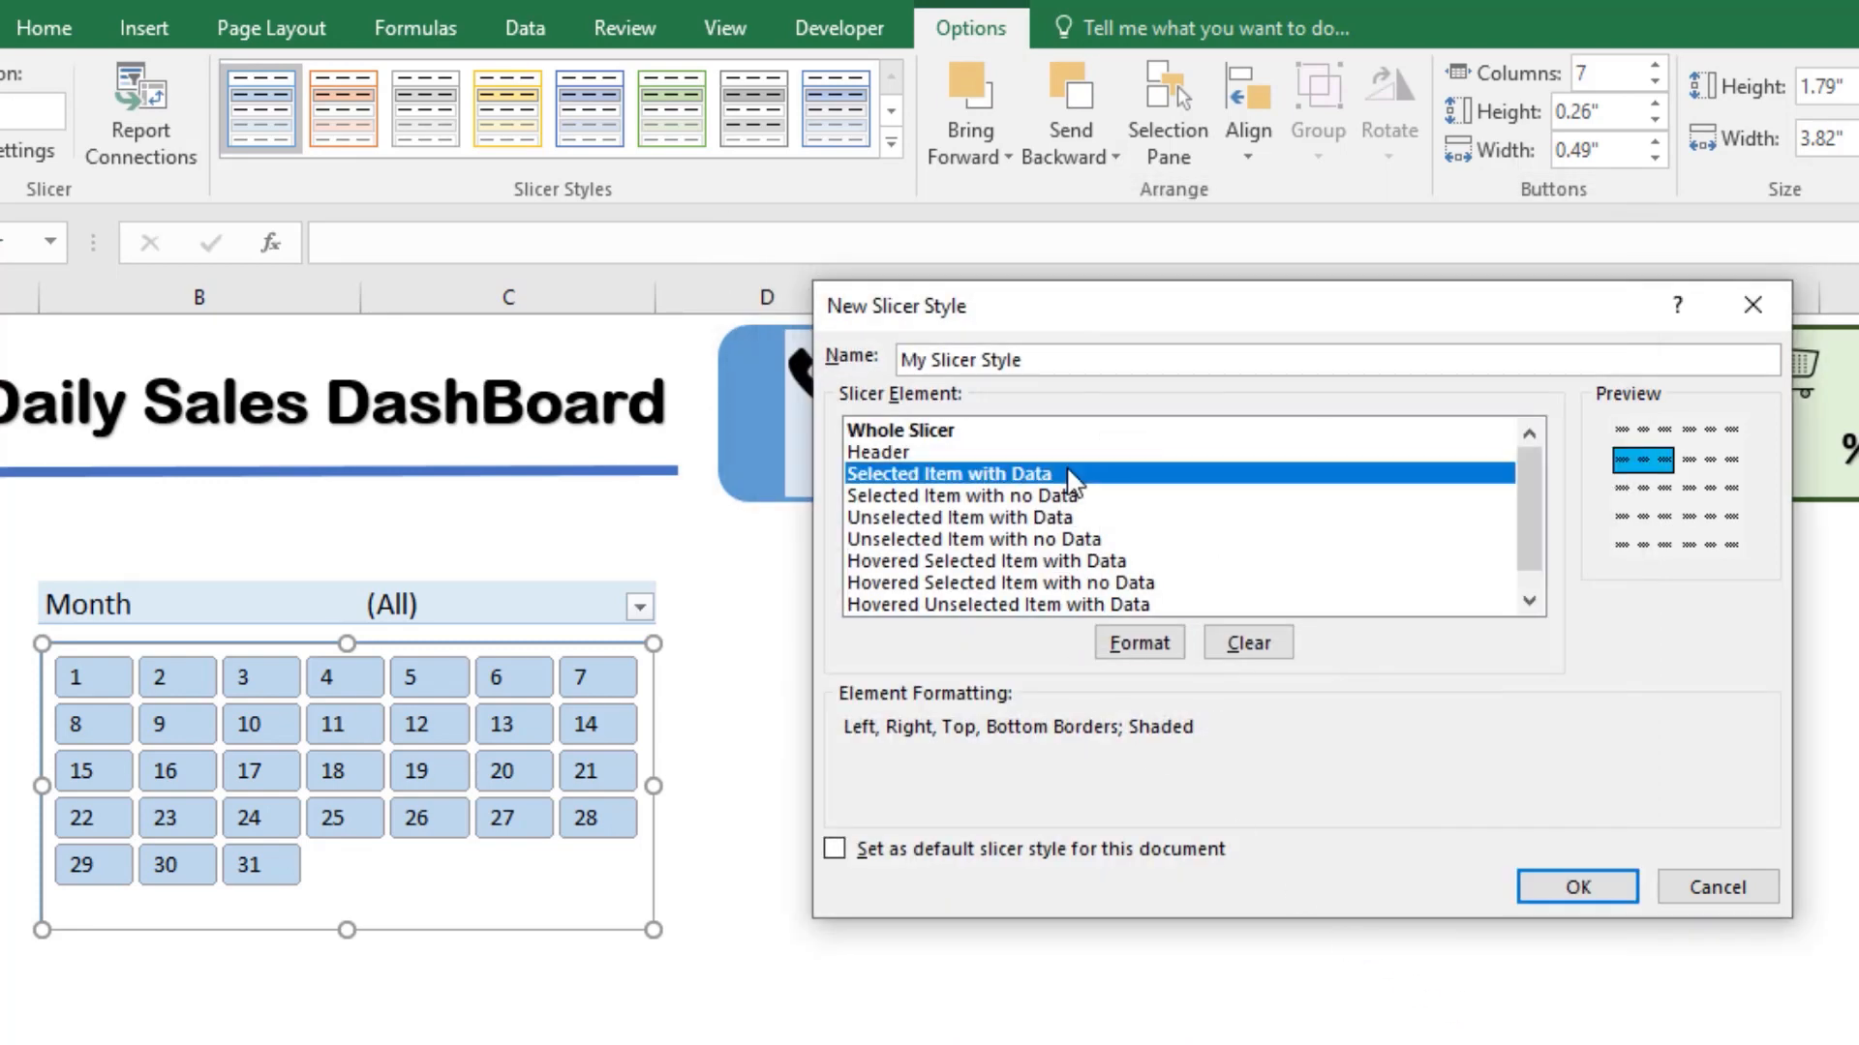
left_click(1142, 645)
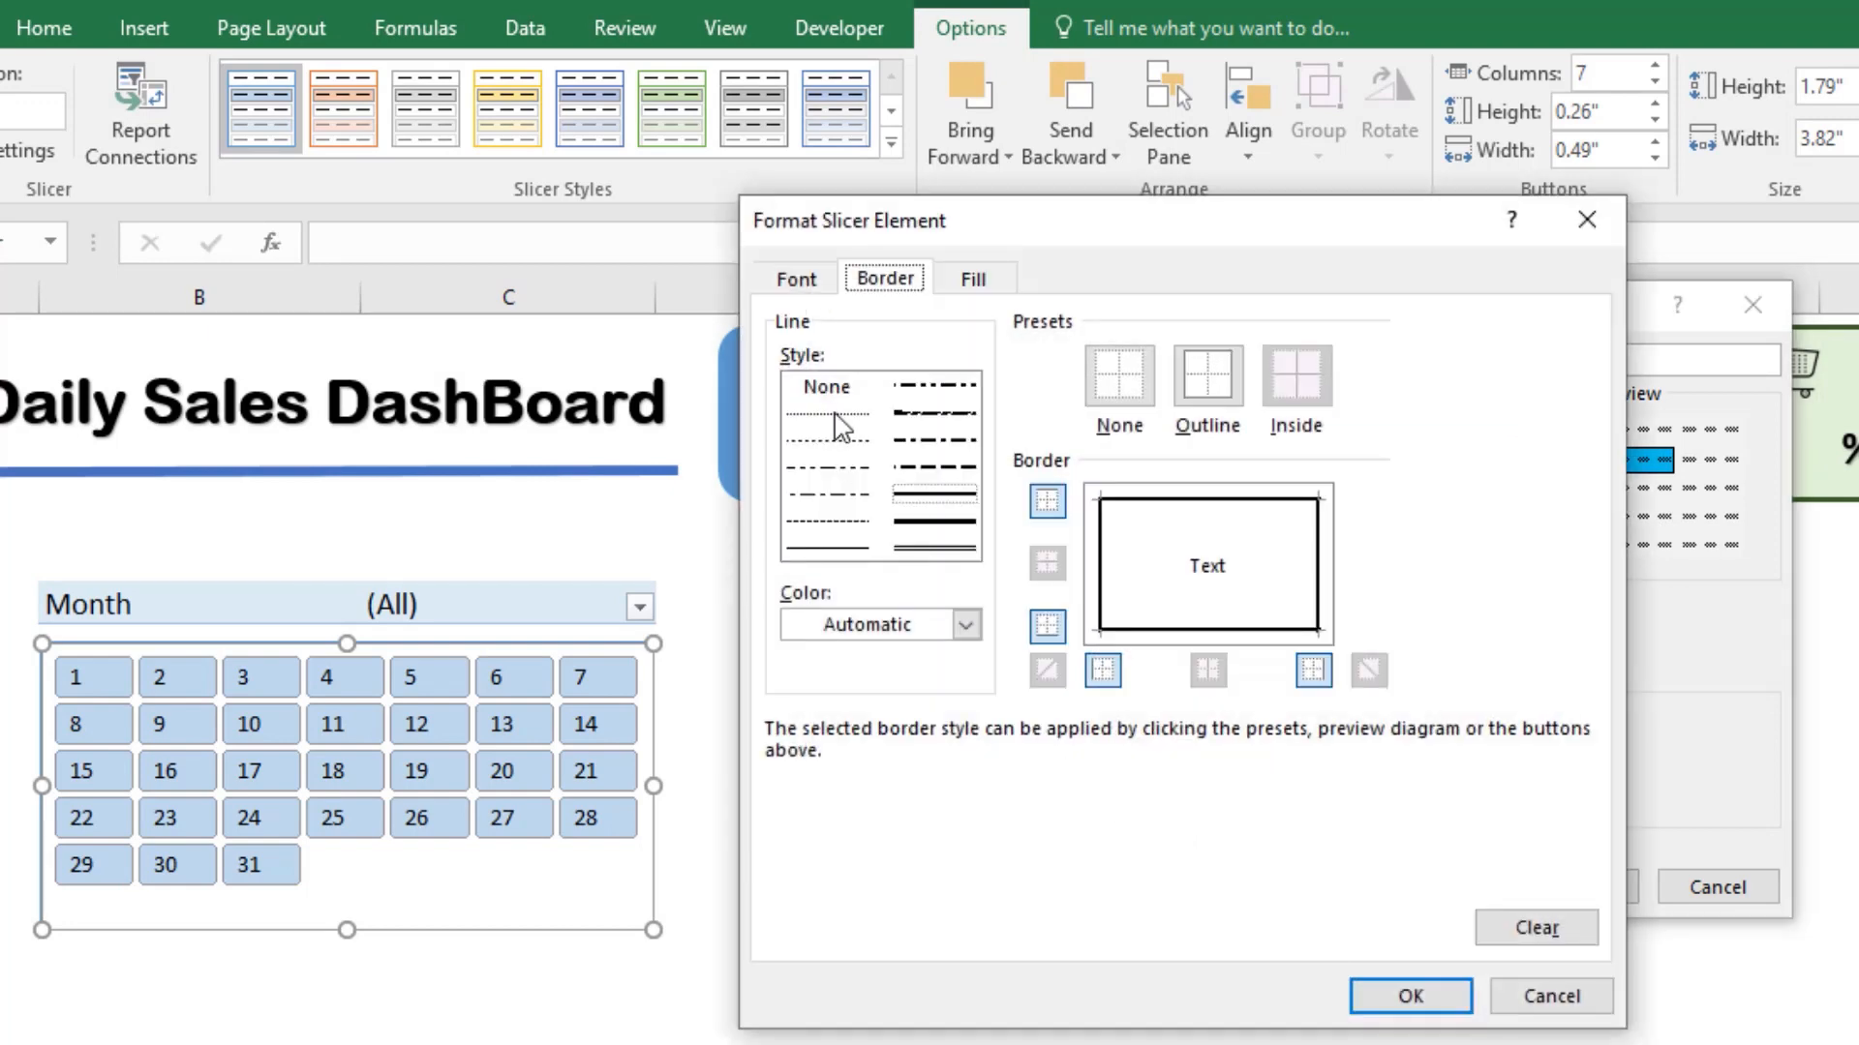
left_click(807, 280)
left_click(1406, 559)
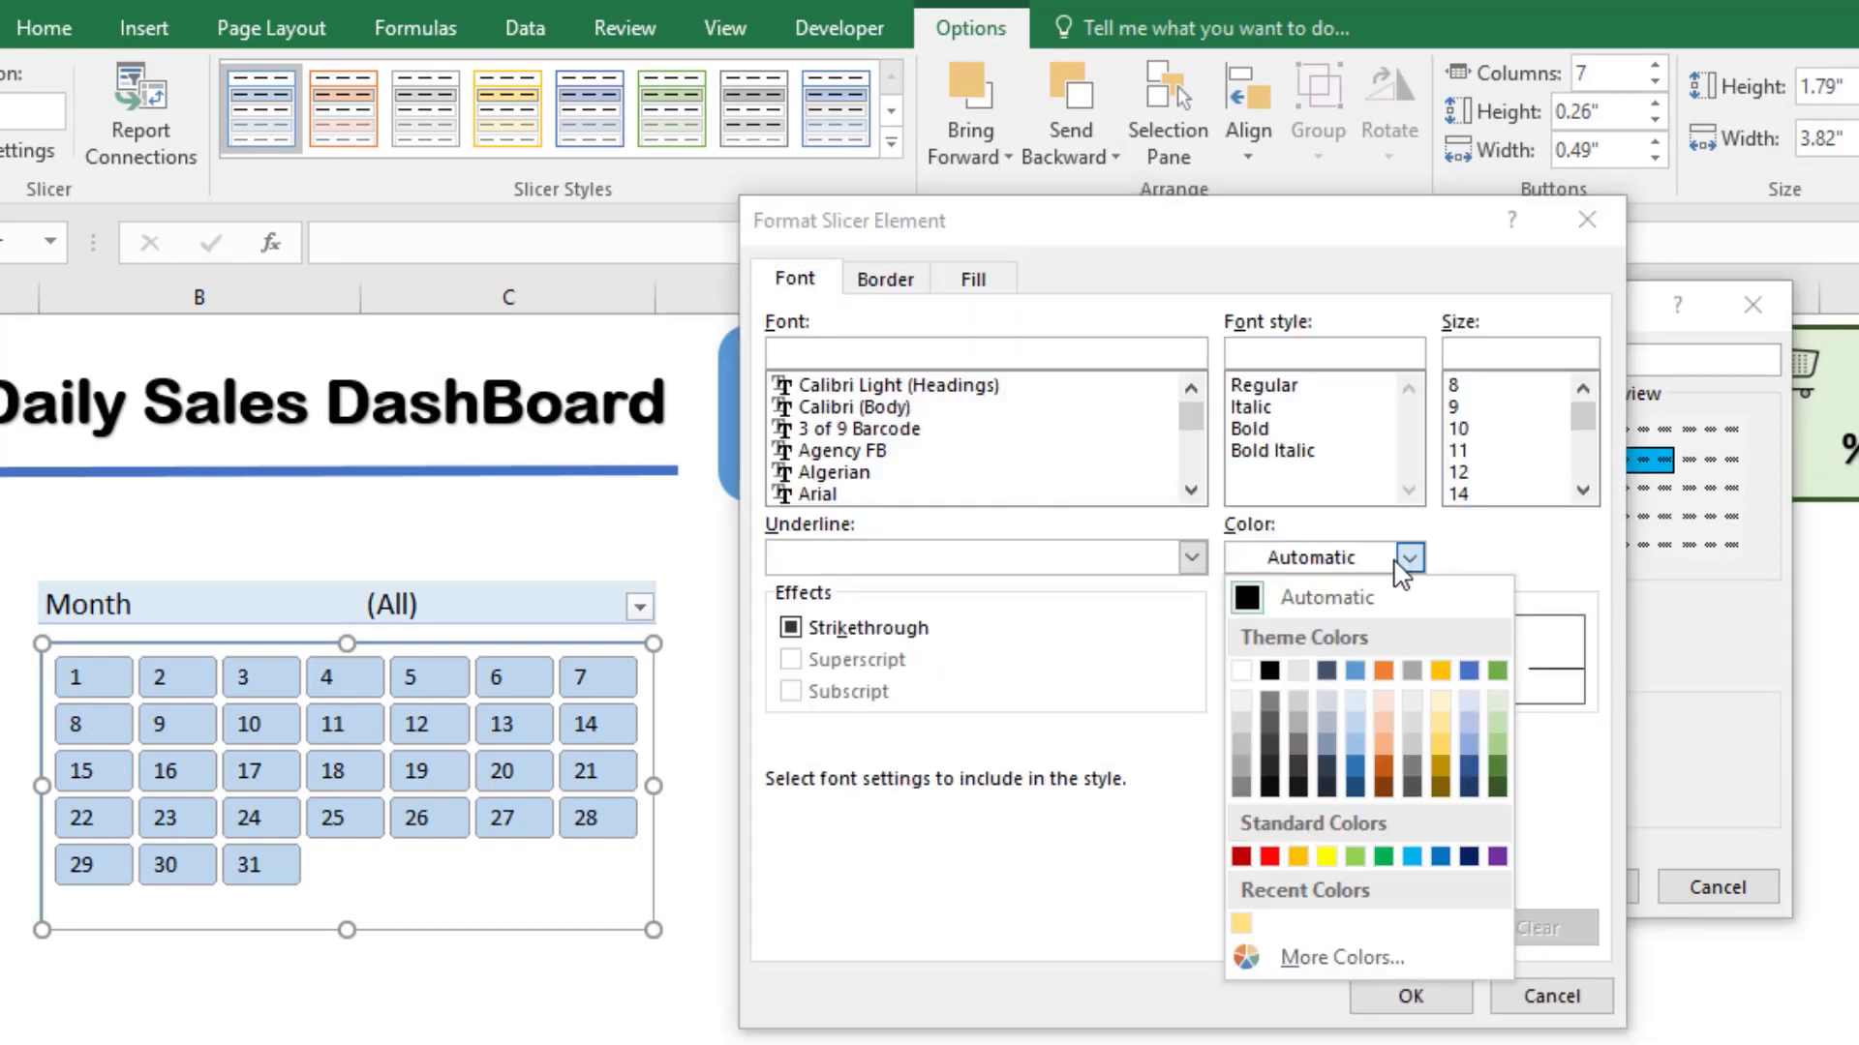
left_click(1242, 700)
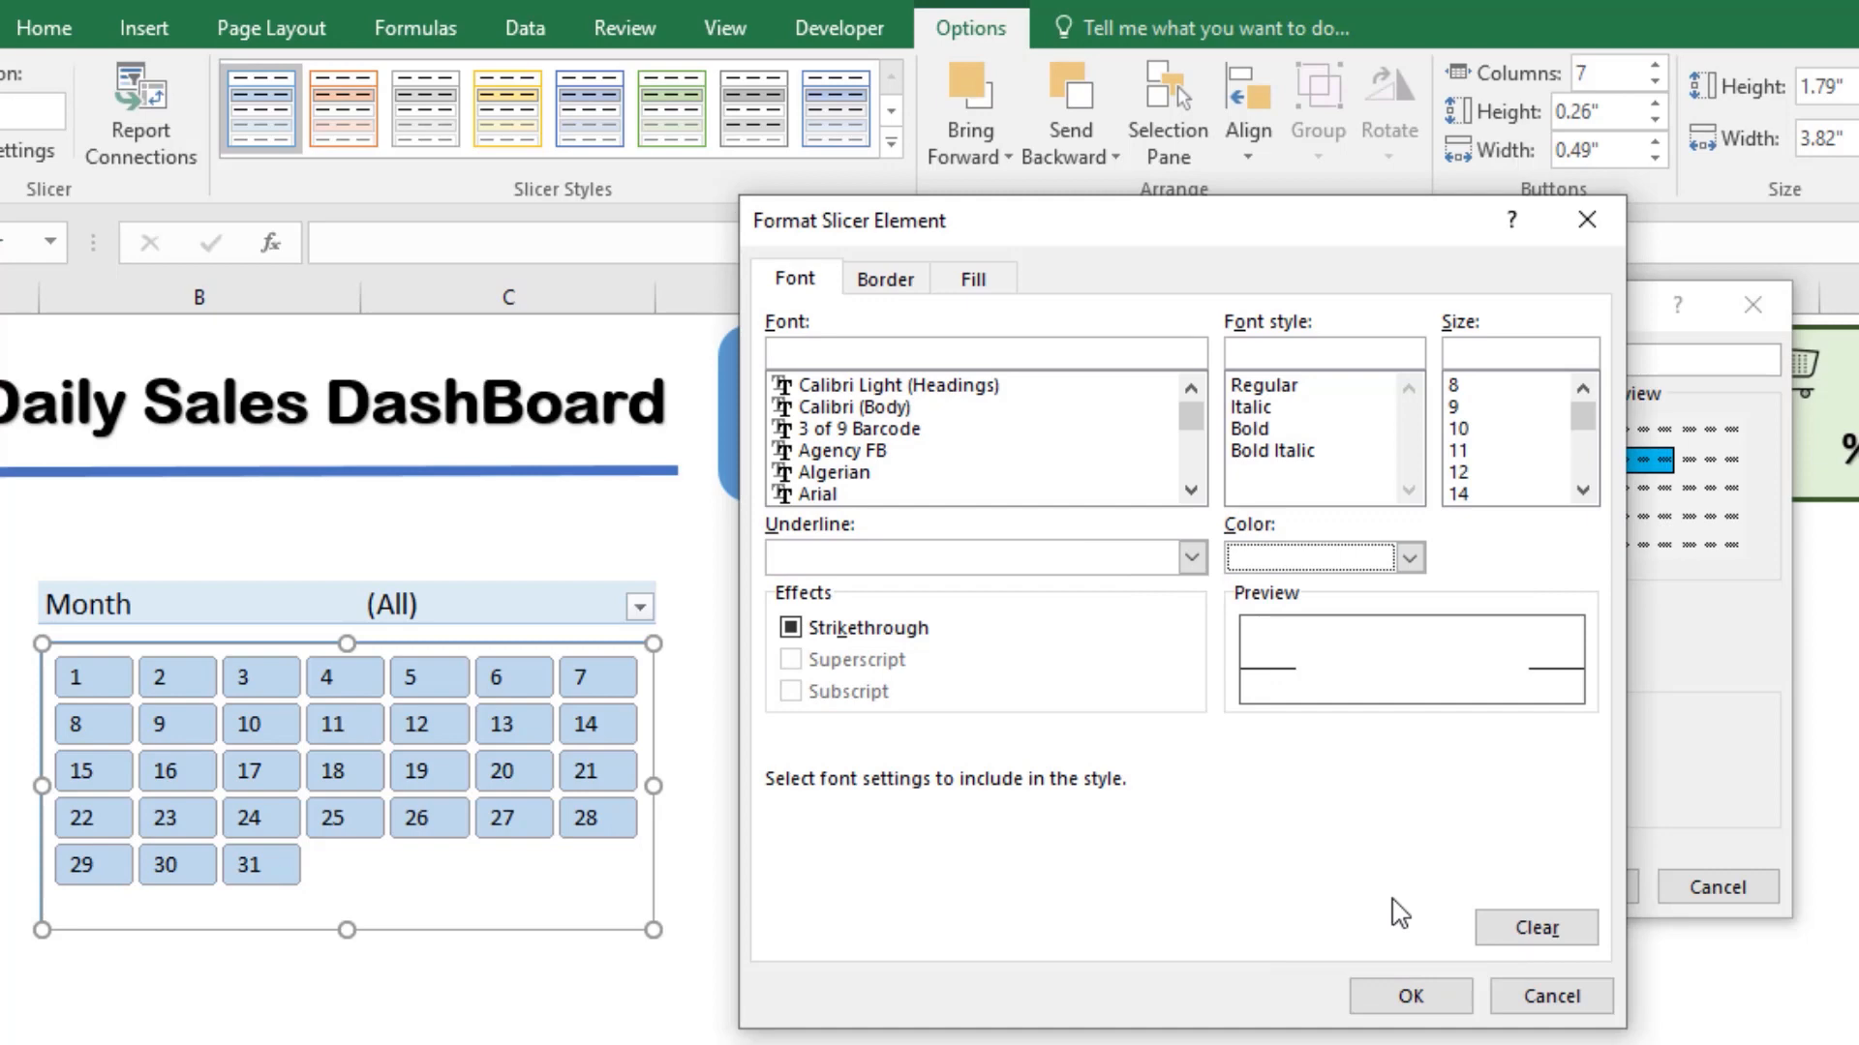
left_click(1410, 996)
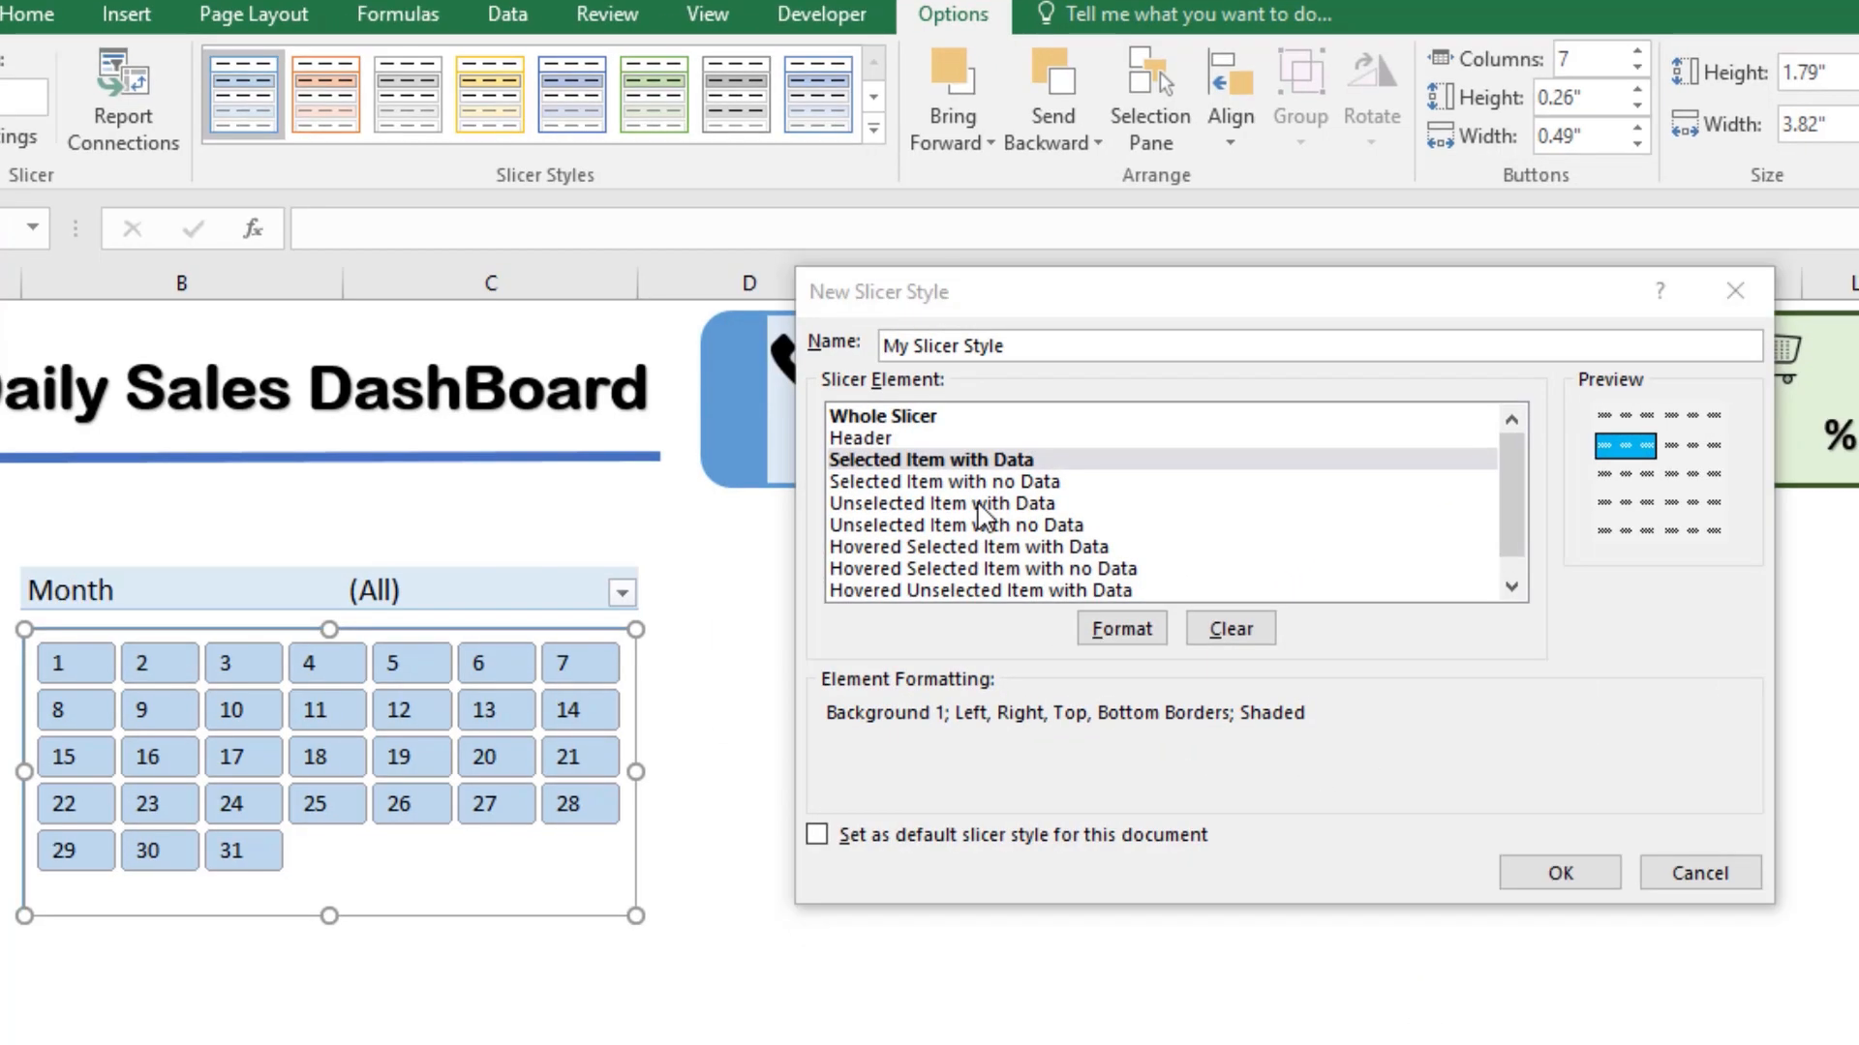
Step: Give the Unselected Item with Data element a medium-thick solid outline in darker blue
left_click(996, 517)
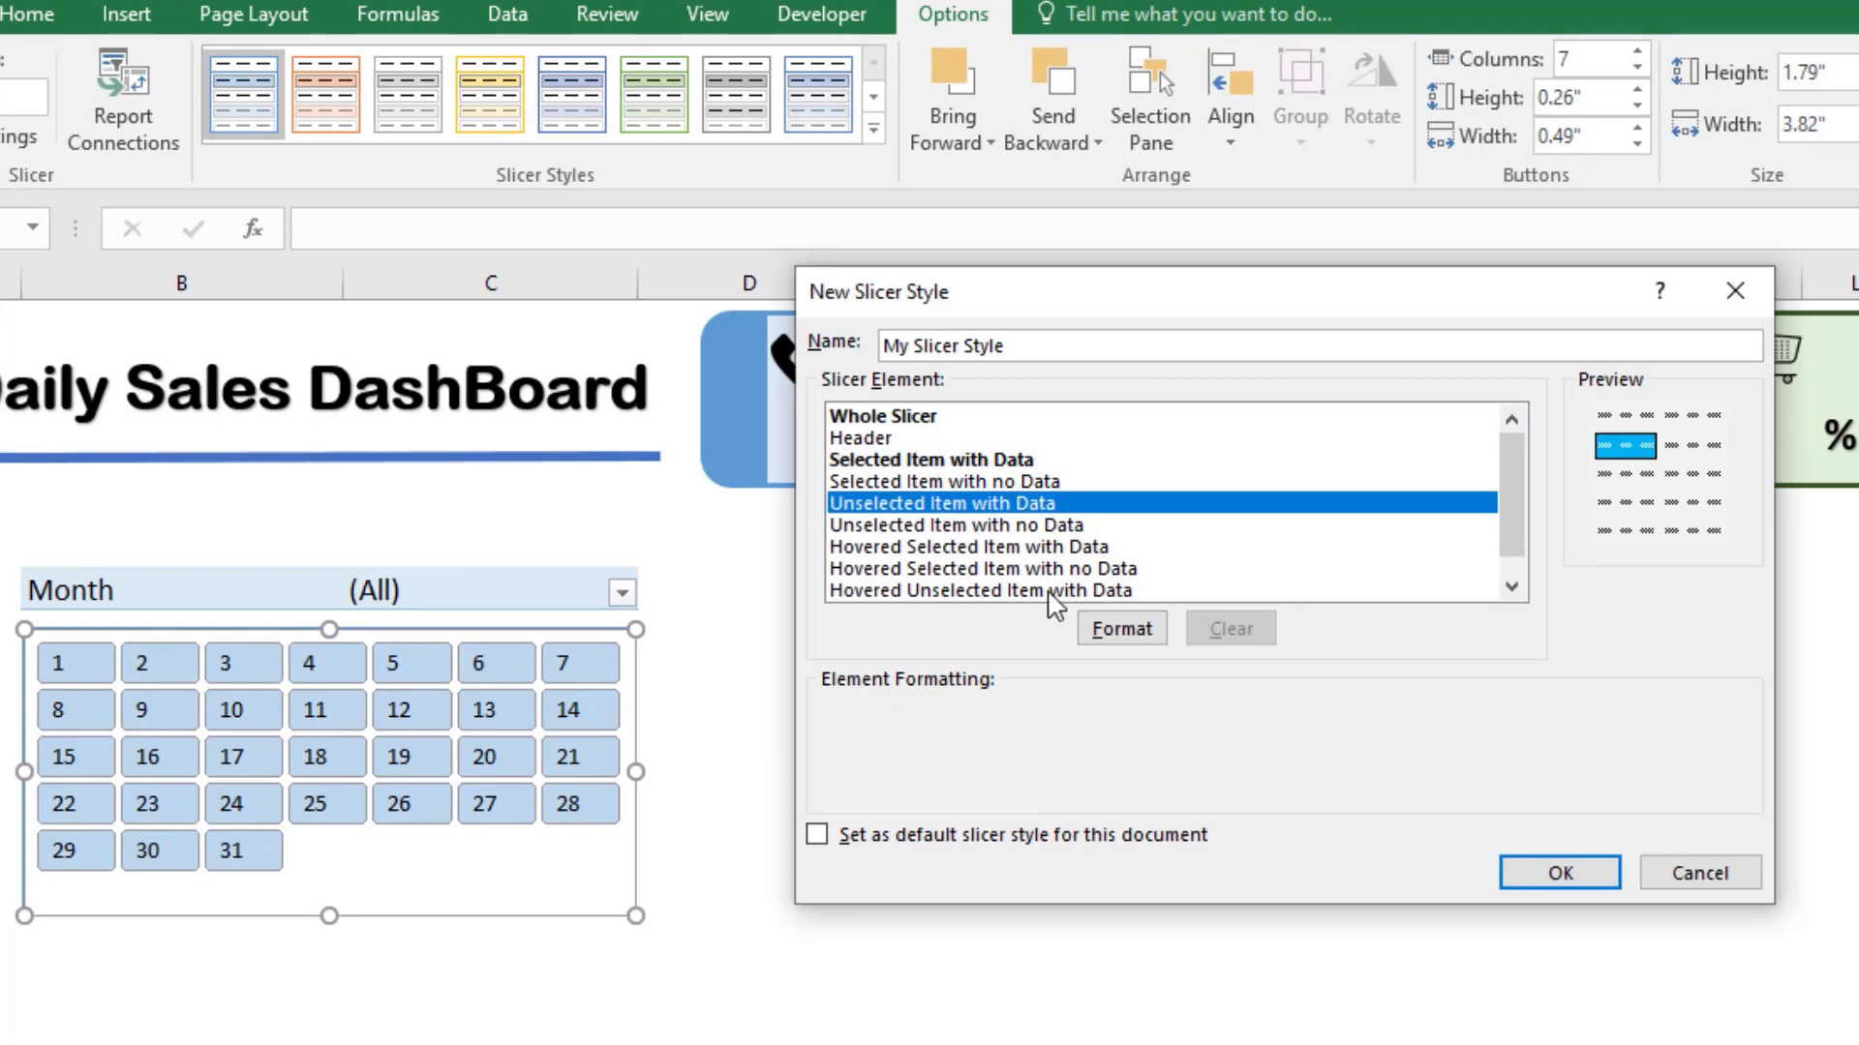
left_click(1118, 629)
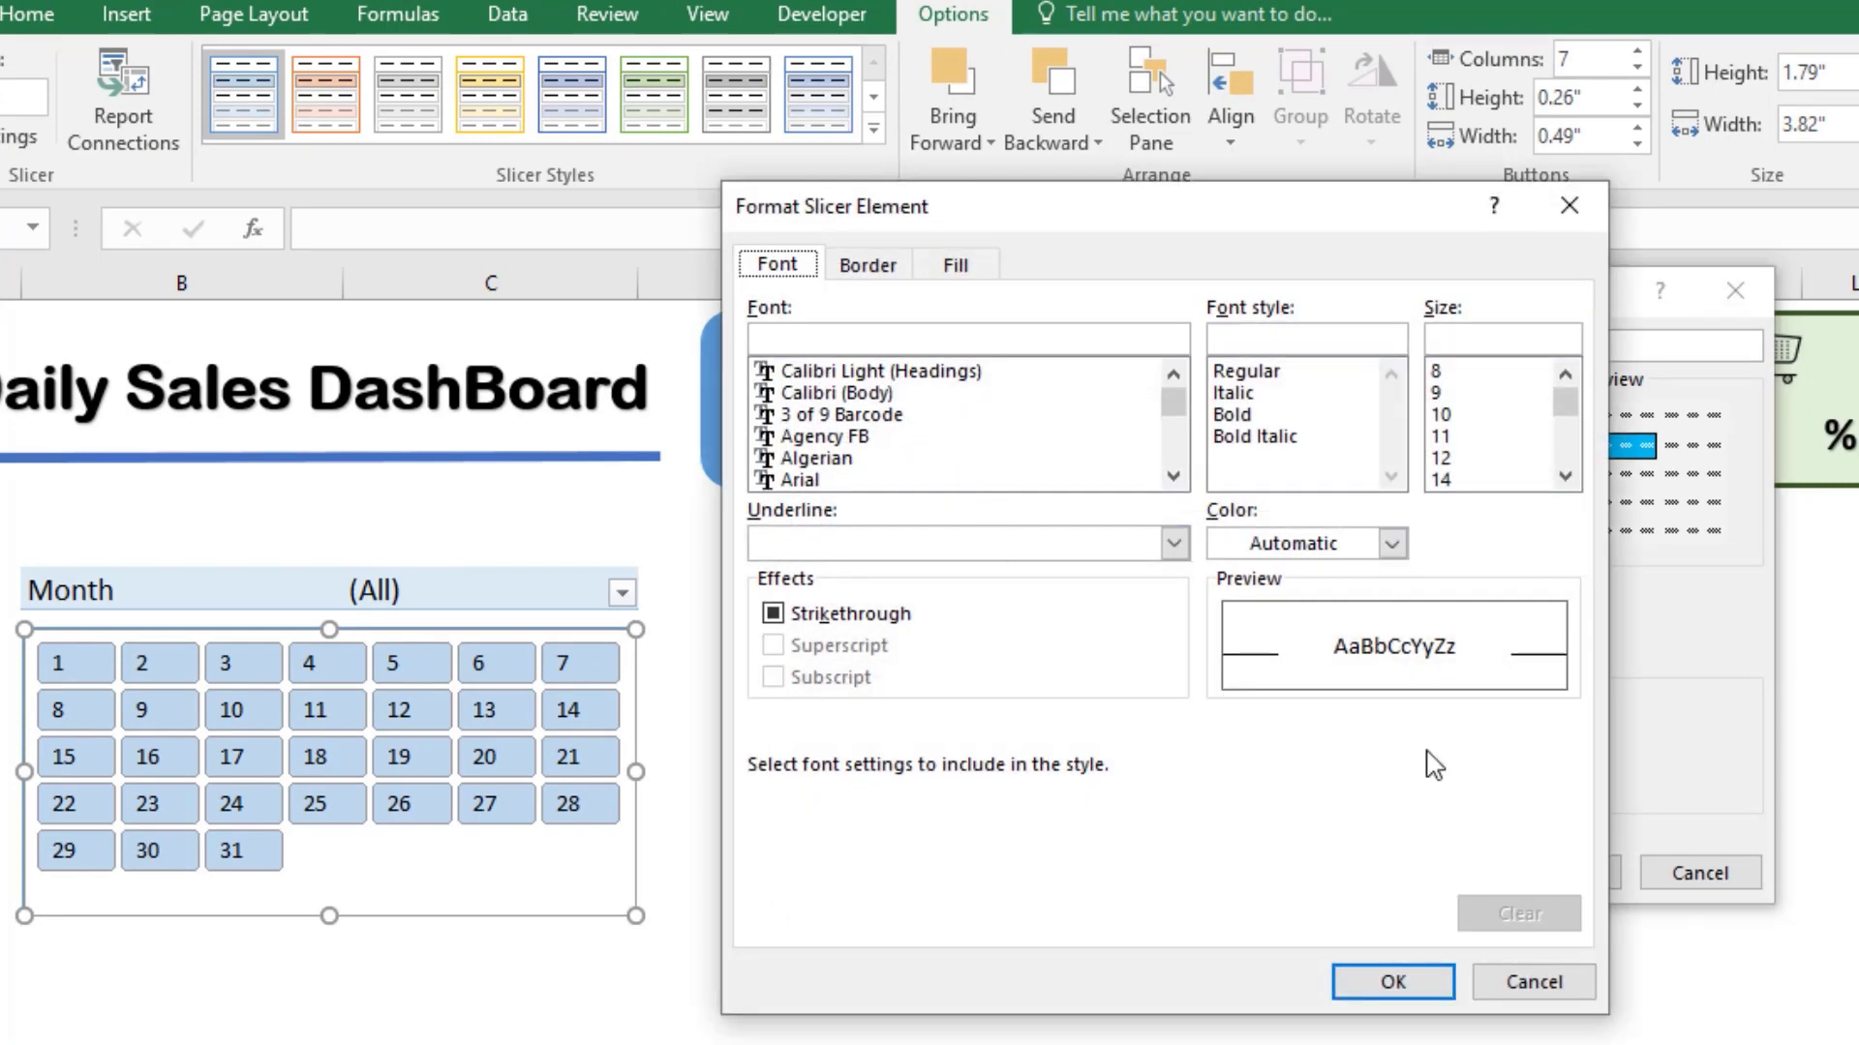
left_click(877, 271)
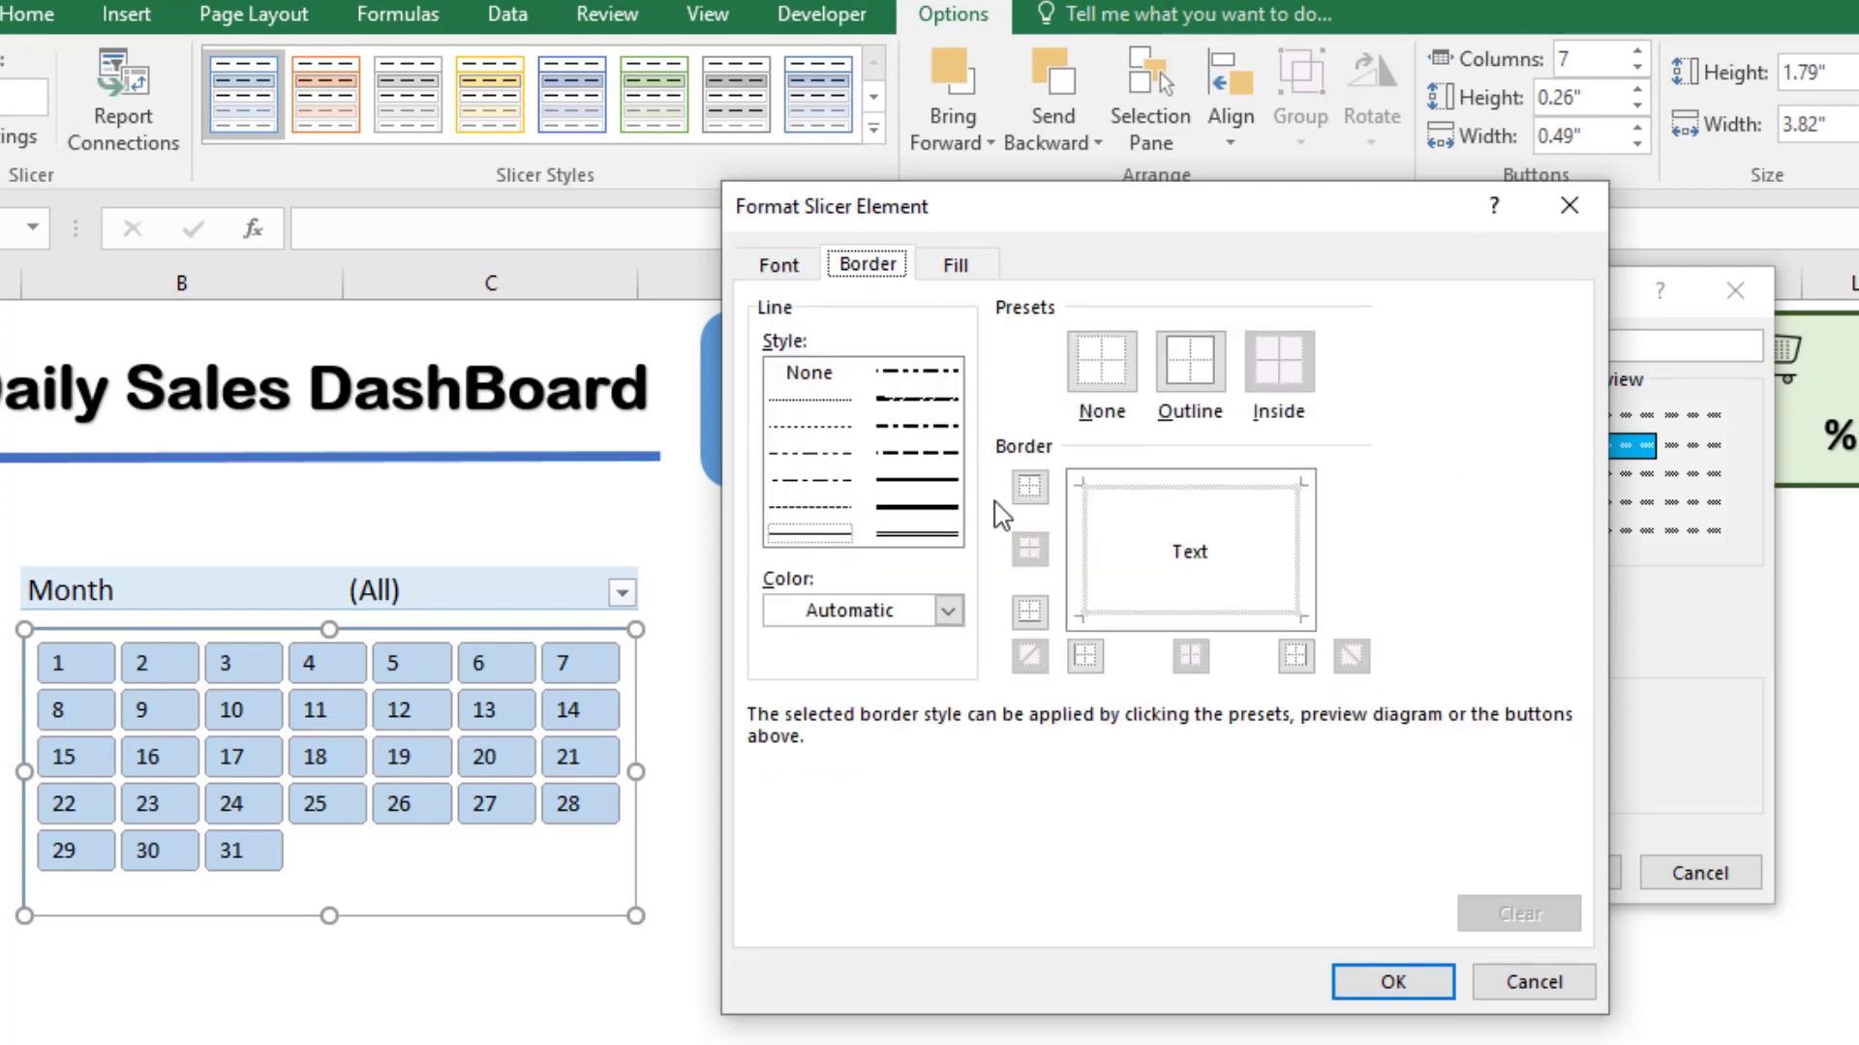
left_click(939, 481)
left_click(948, 611)
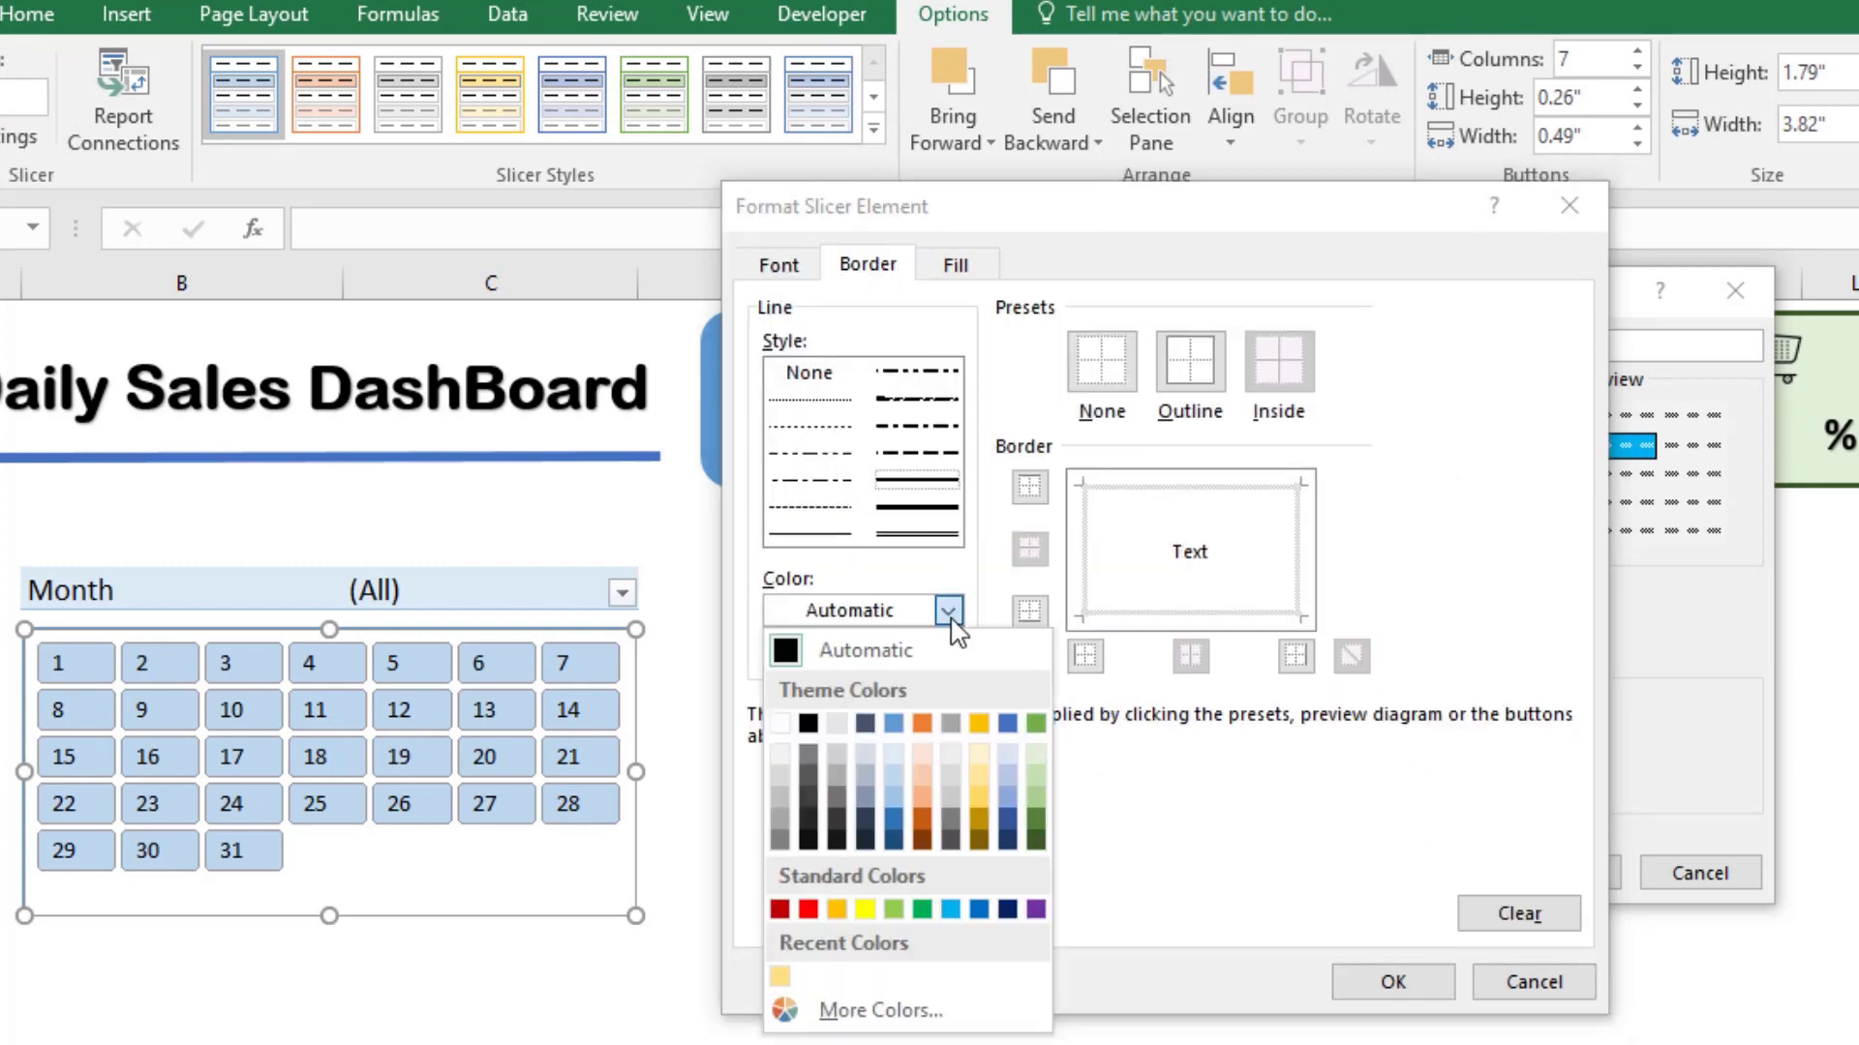
left_click(894, 840)
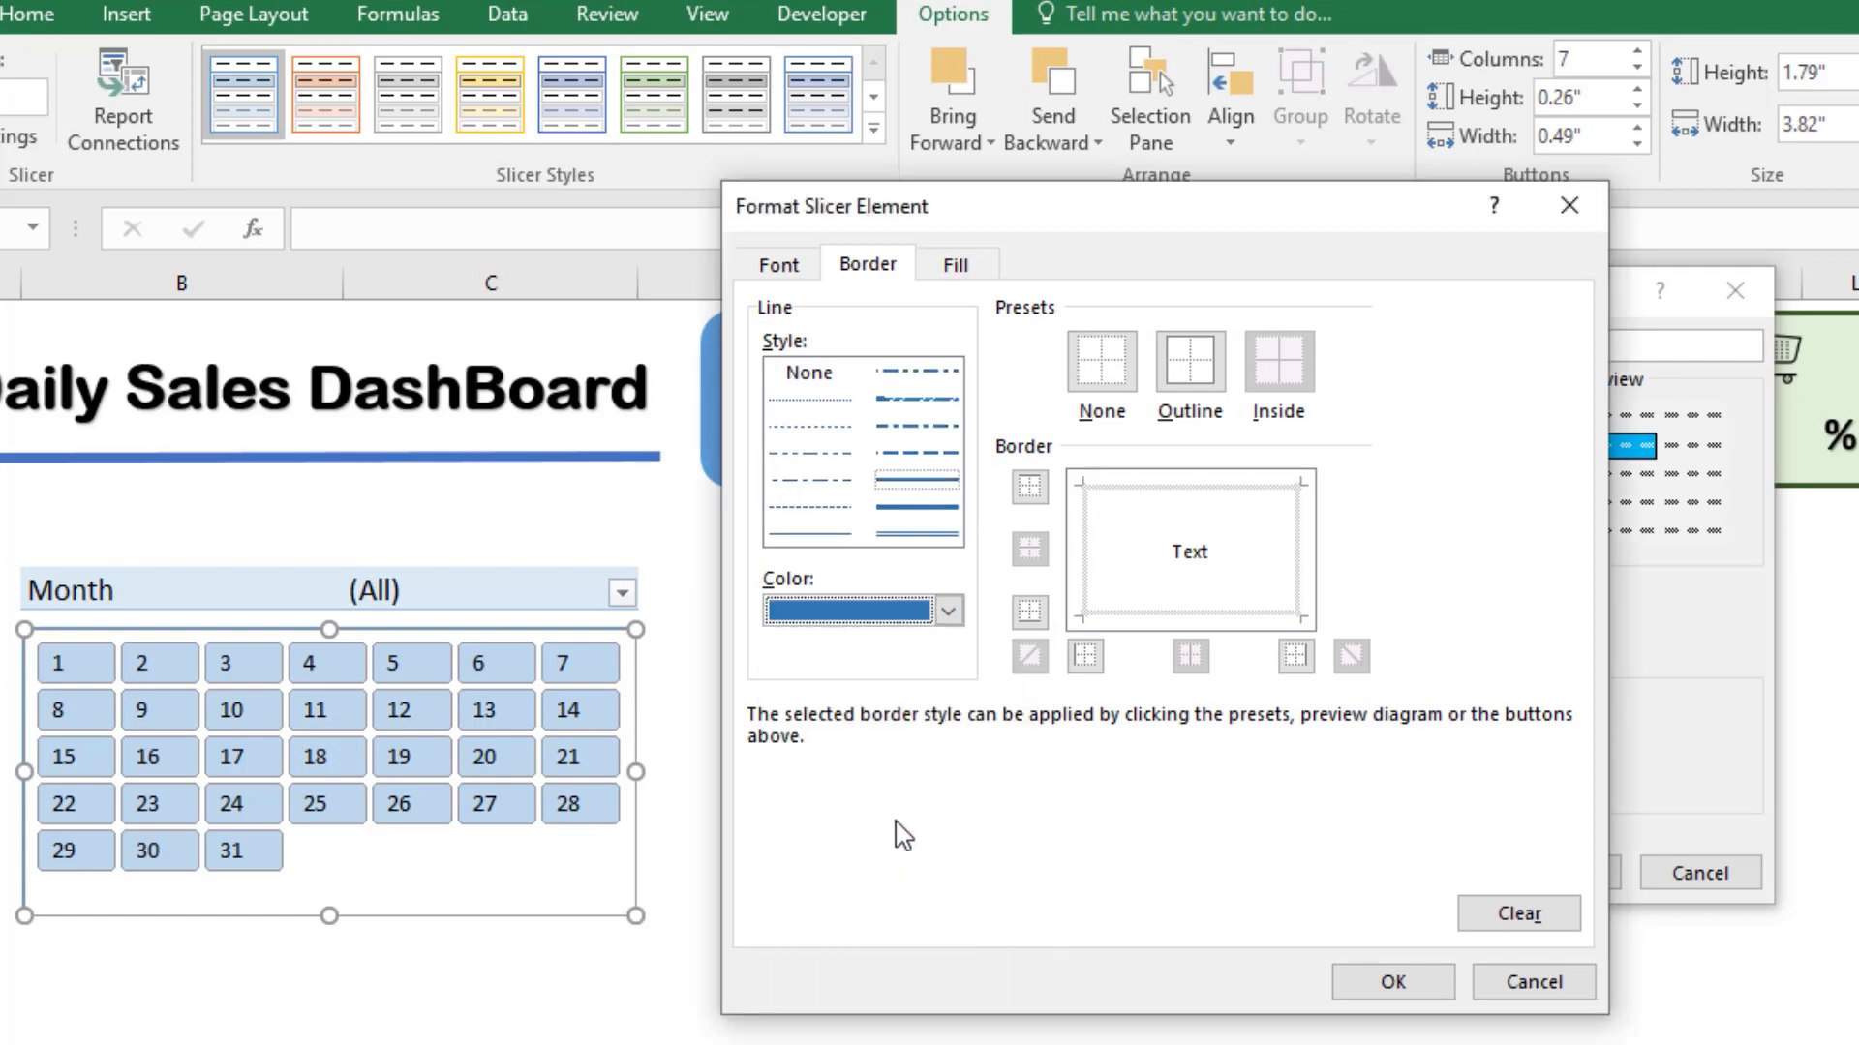
left_click(1186, 358)
Step: Fill the Unselected Item with Data element with the second-lightest blue theme shade
left_click(956, 274)
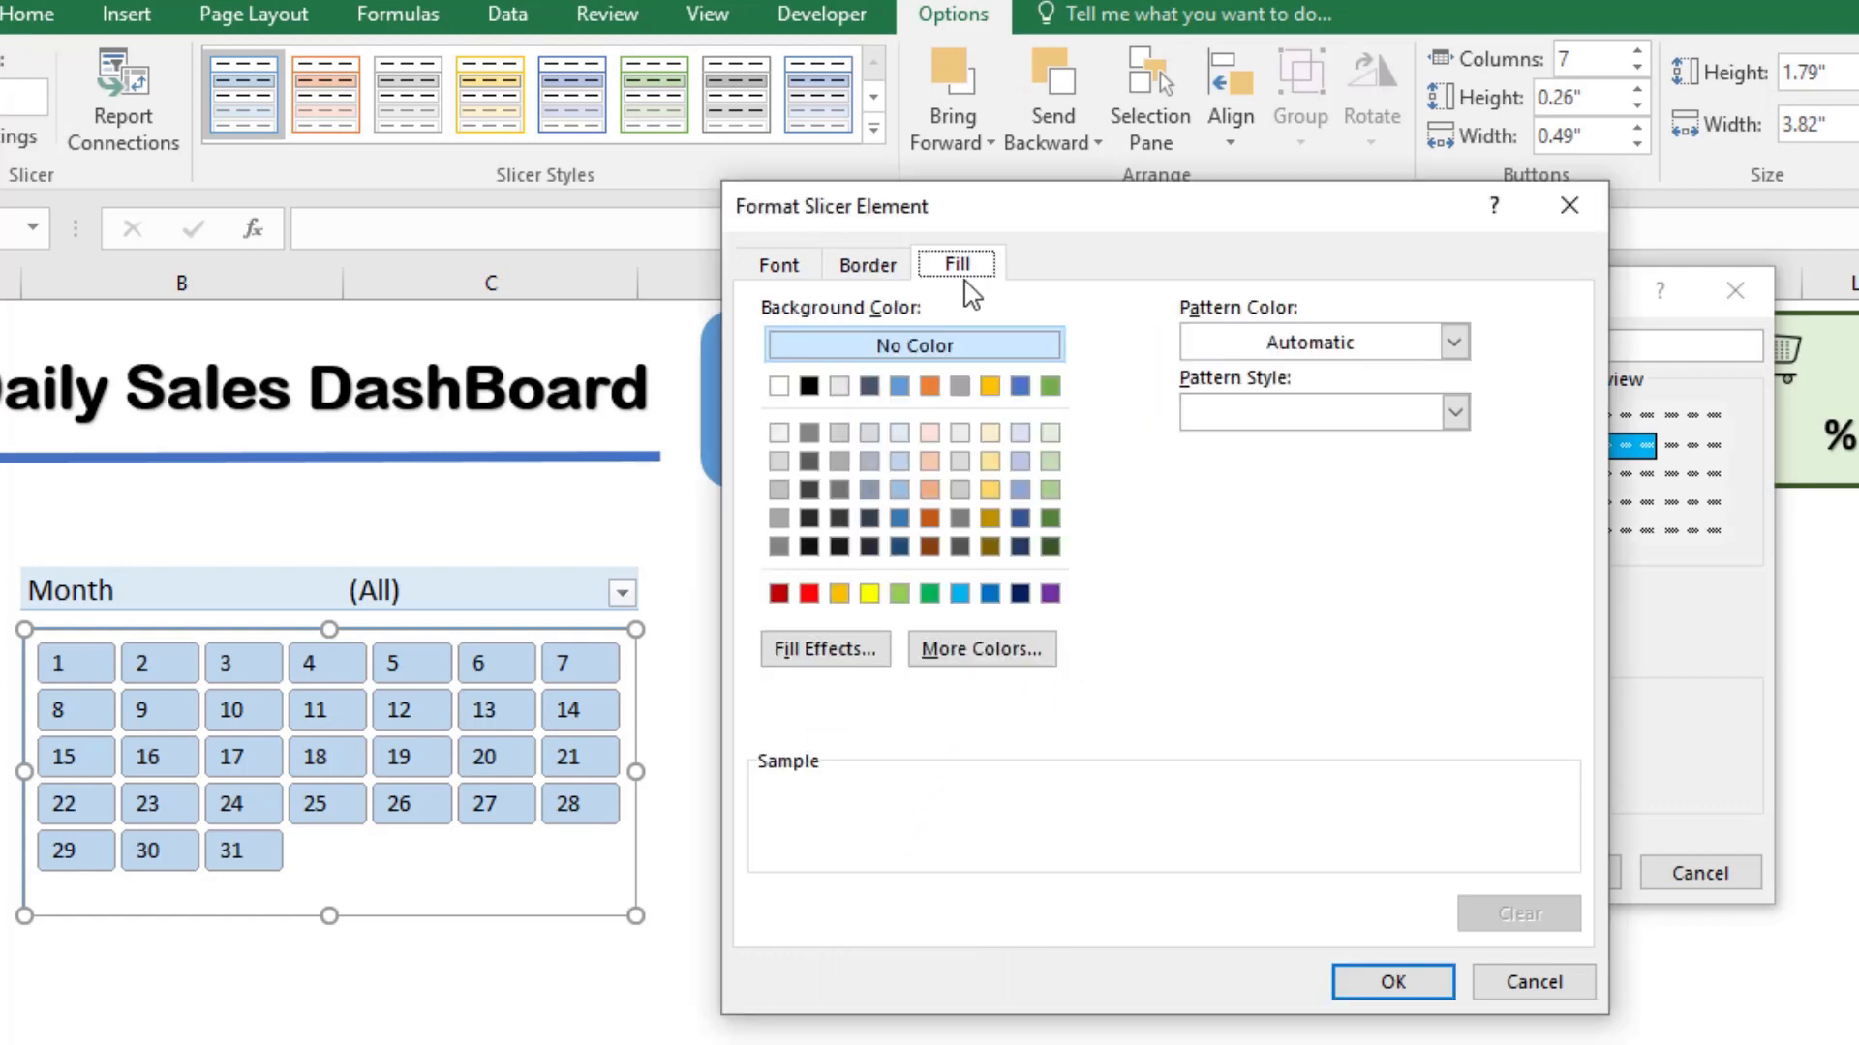
left_click(899, 432)
left_click(900, 461)
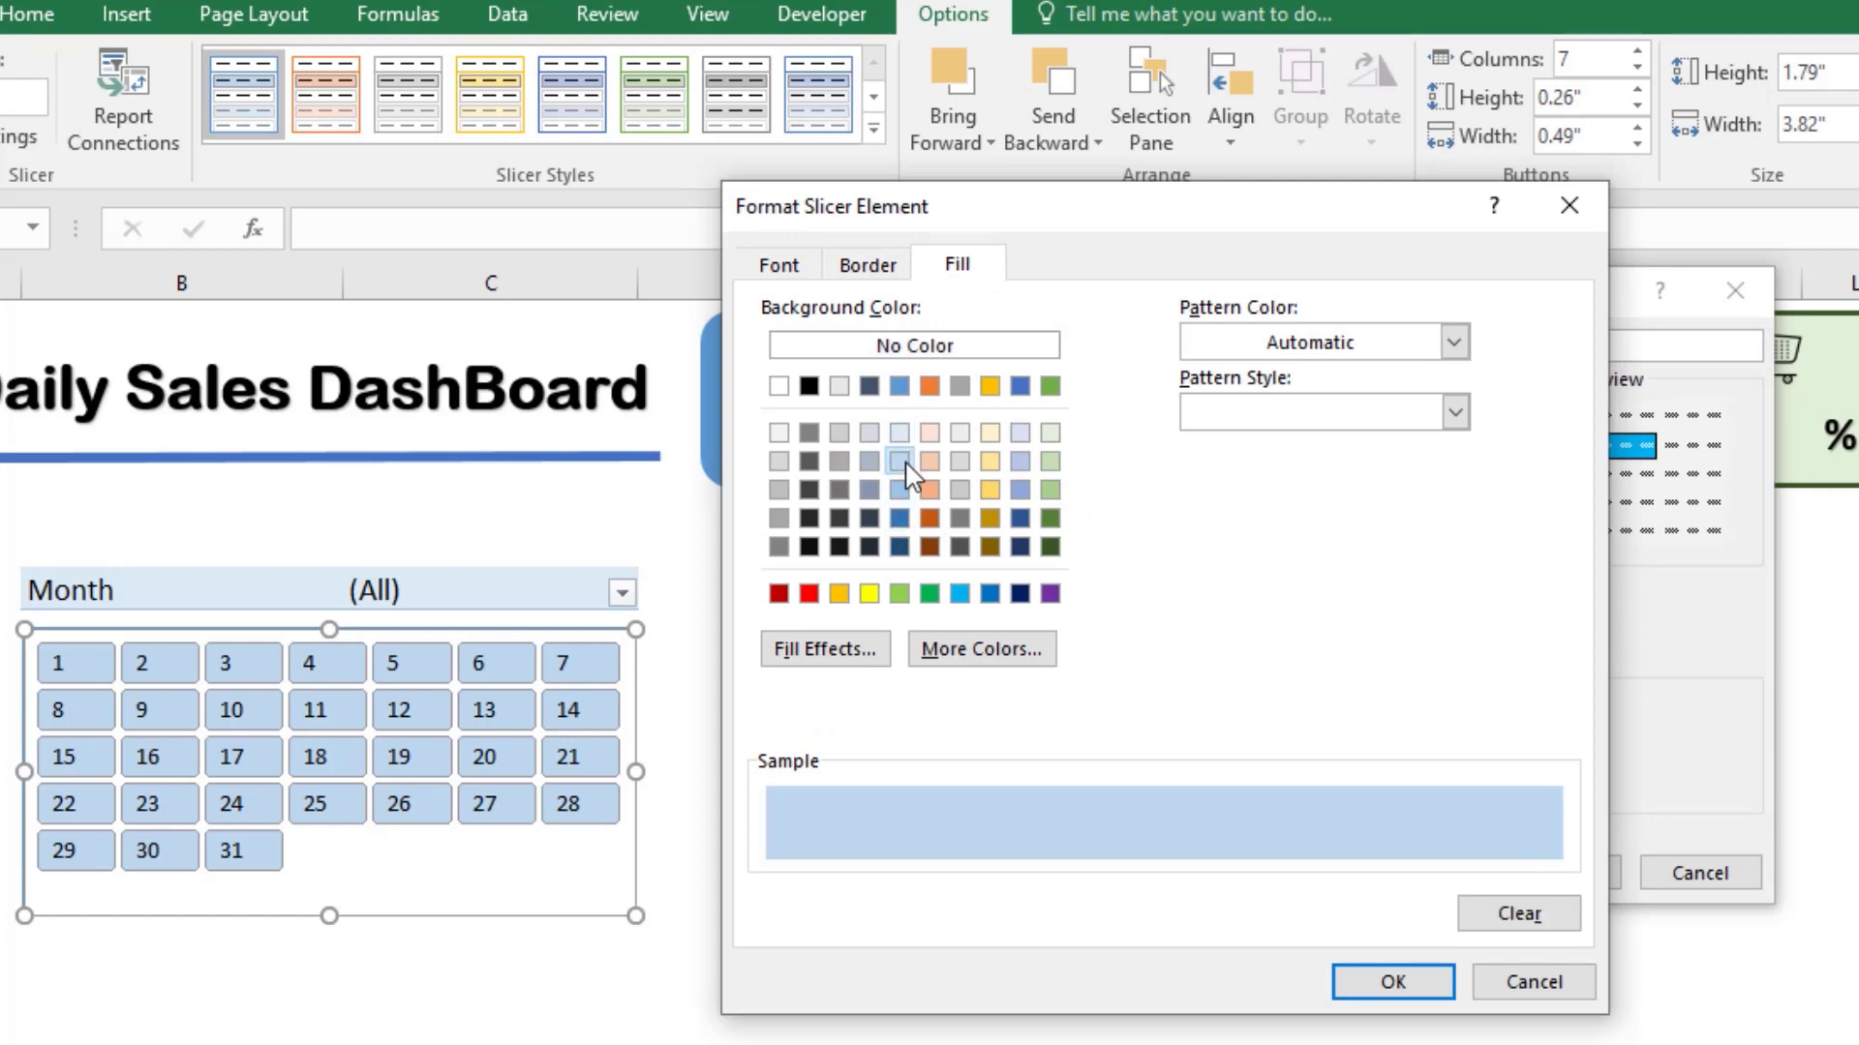
left_click(900, 433)
left_click(906, 464)
left_click(1380, 983)
left_click(1558, 876)
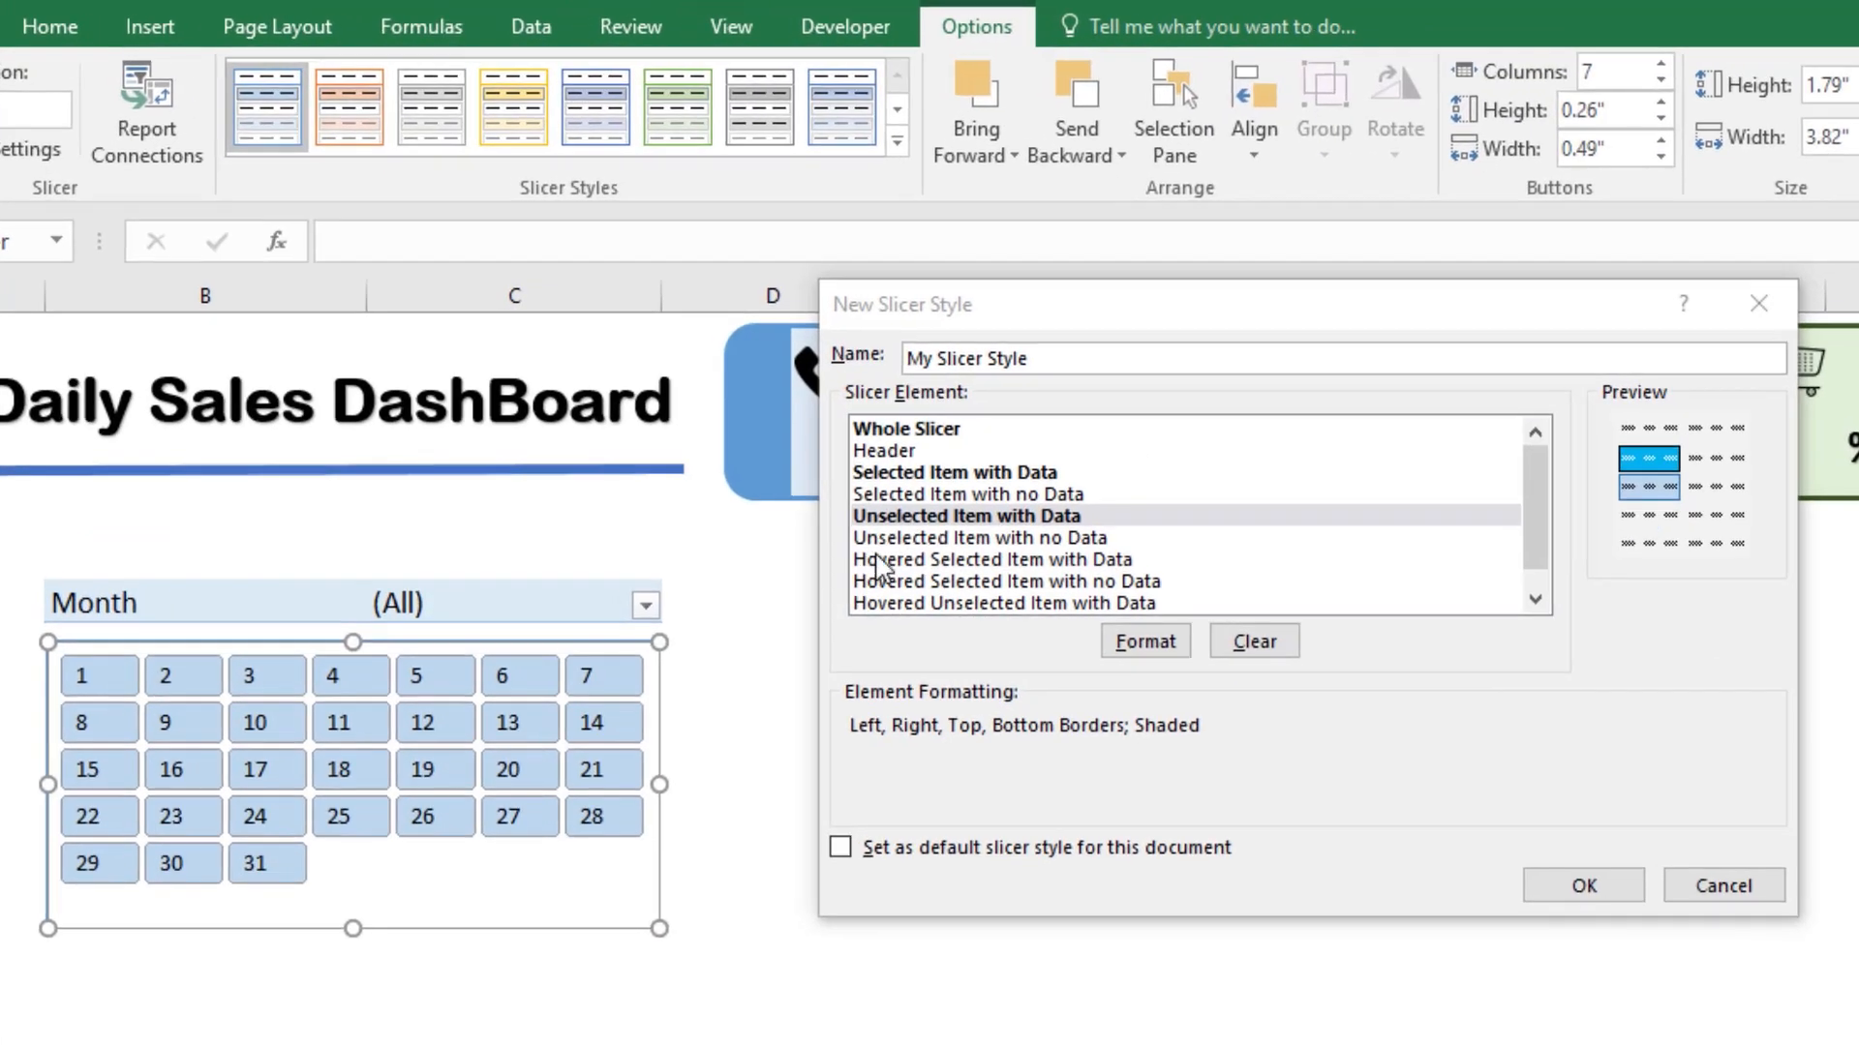
Step: Fill the Hovered Selected Item with Data element with the medium grey third shade of the white theme color
left_click(891, 558)
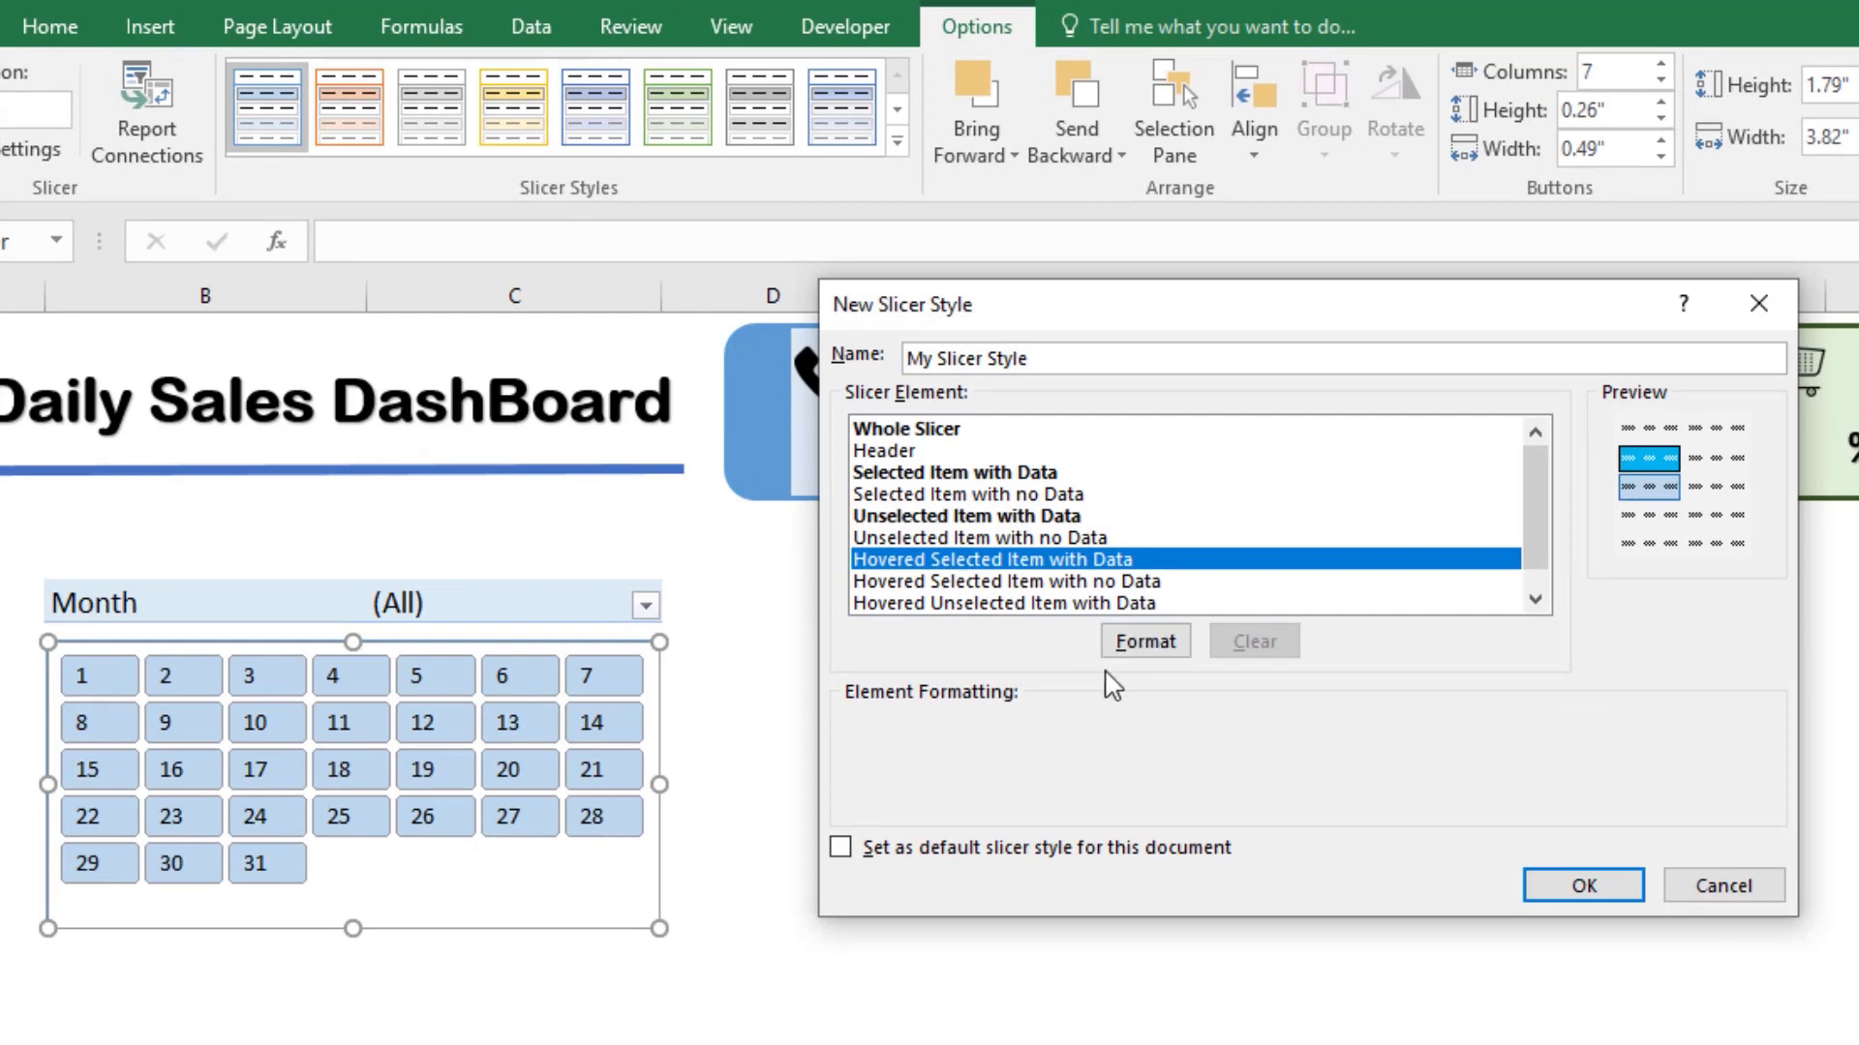
left_click(1146, 643)
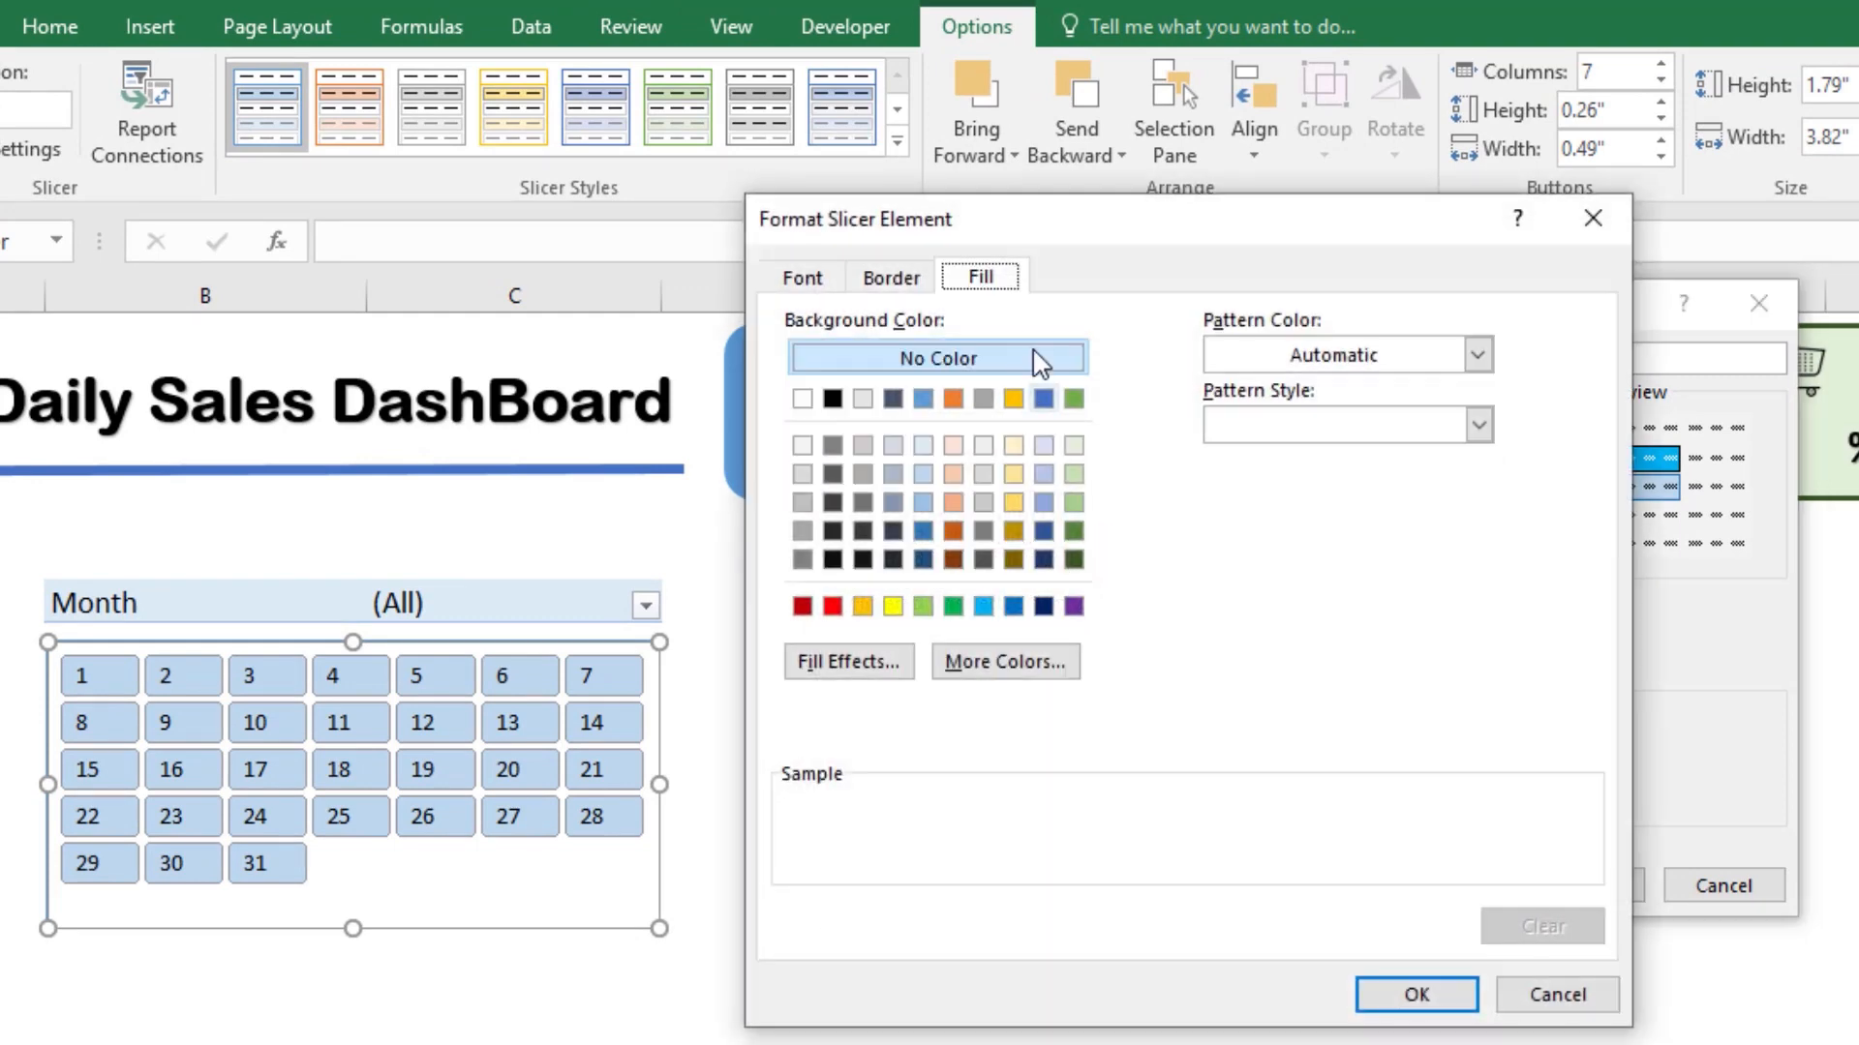
left_click(802, 501)
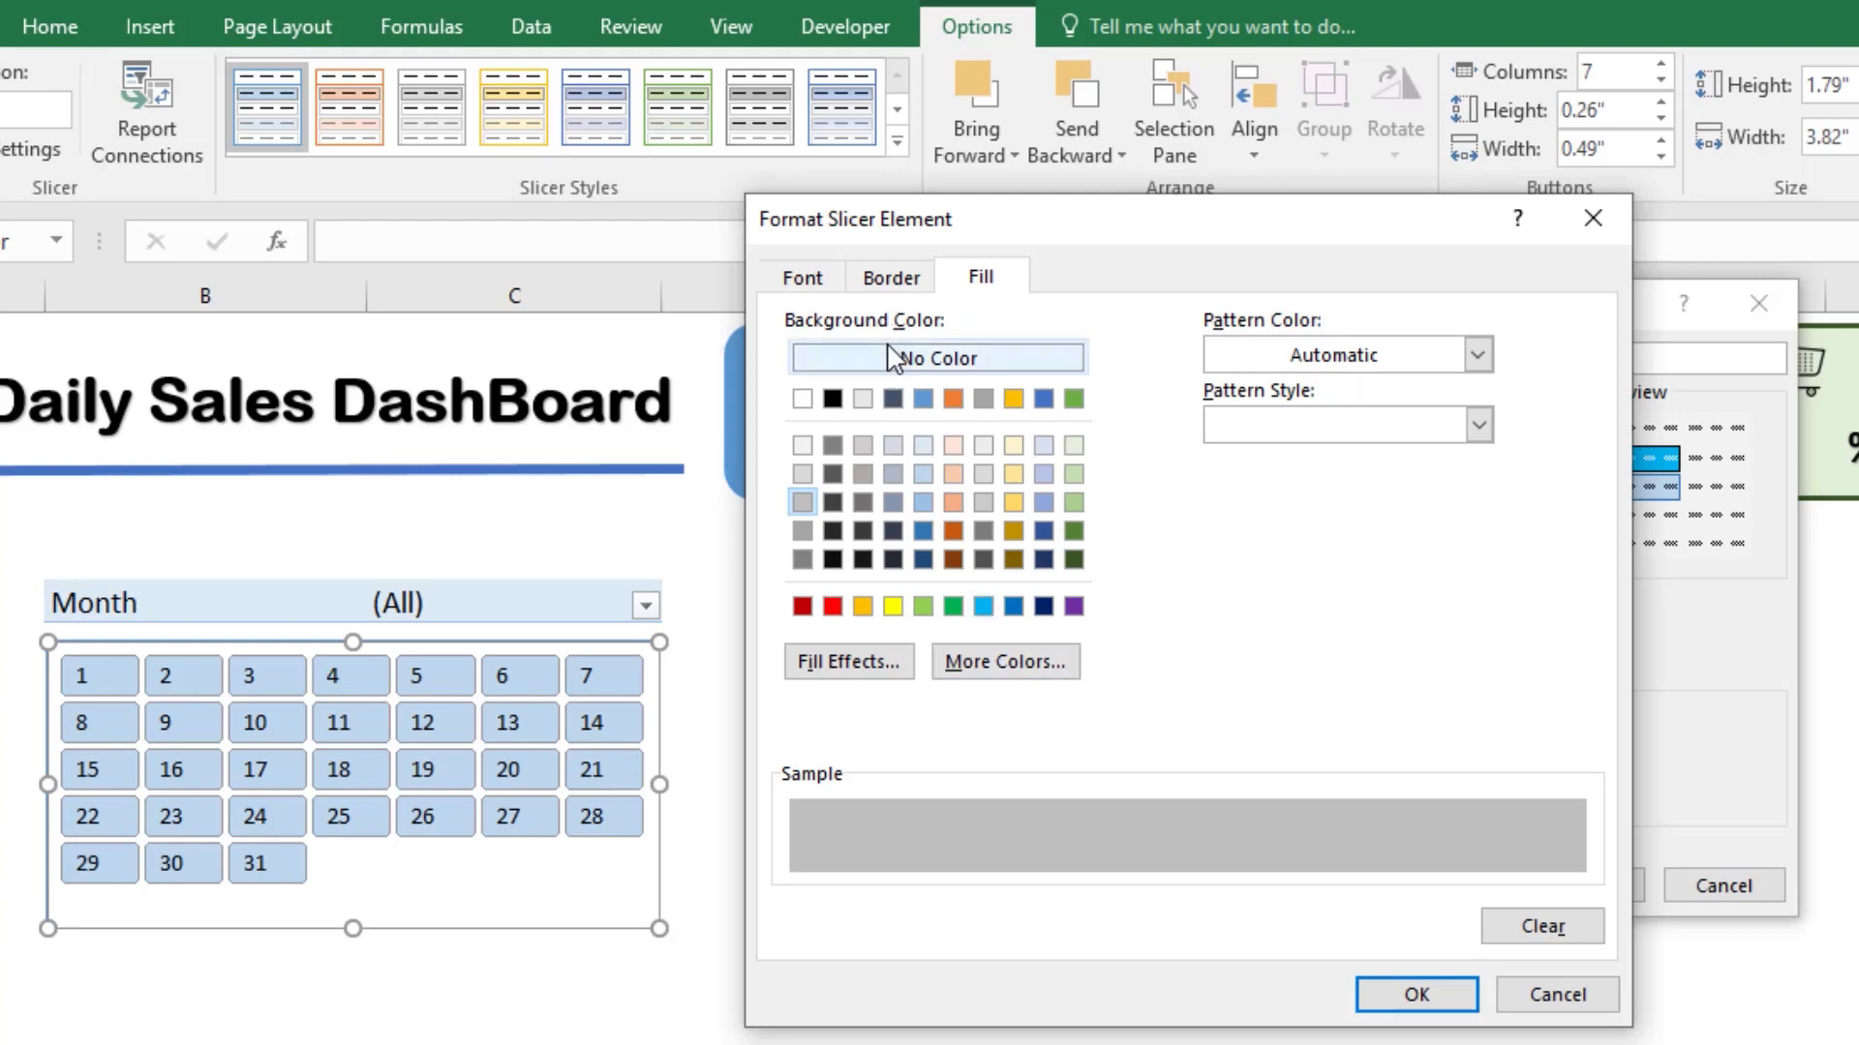
Step: Give the Hovered Selected Item with Data element a medium-thick solid outline in dark grey
left_click(891, 279)
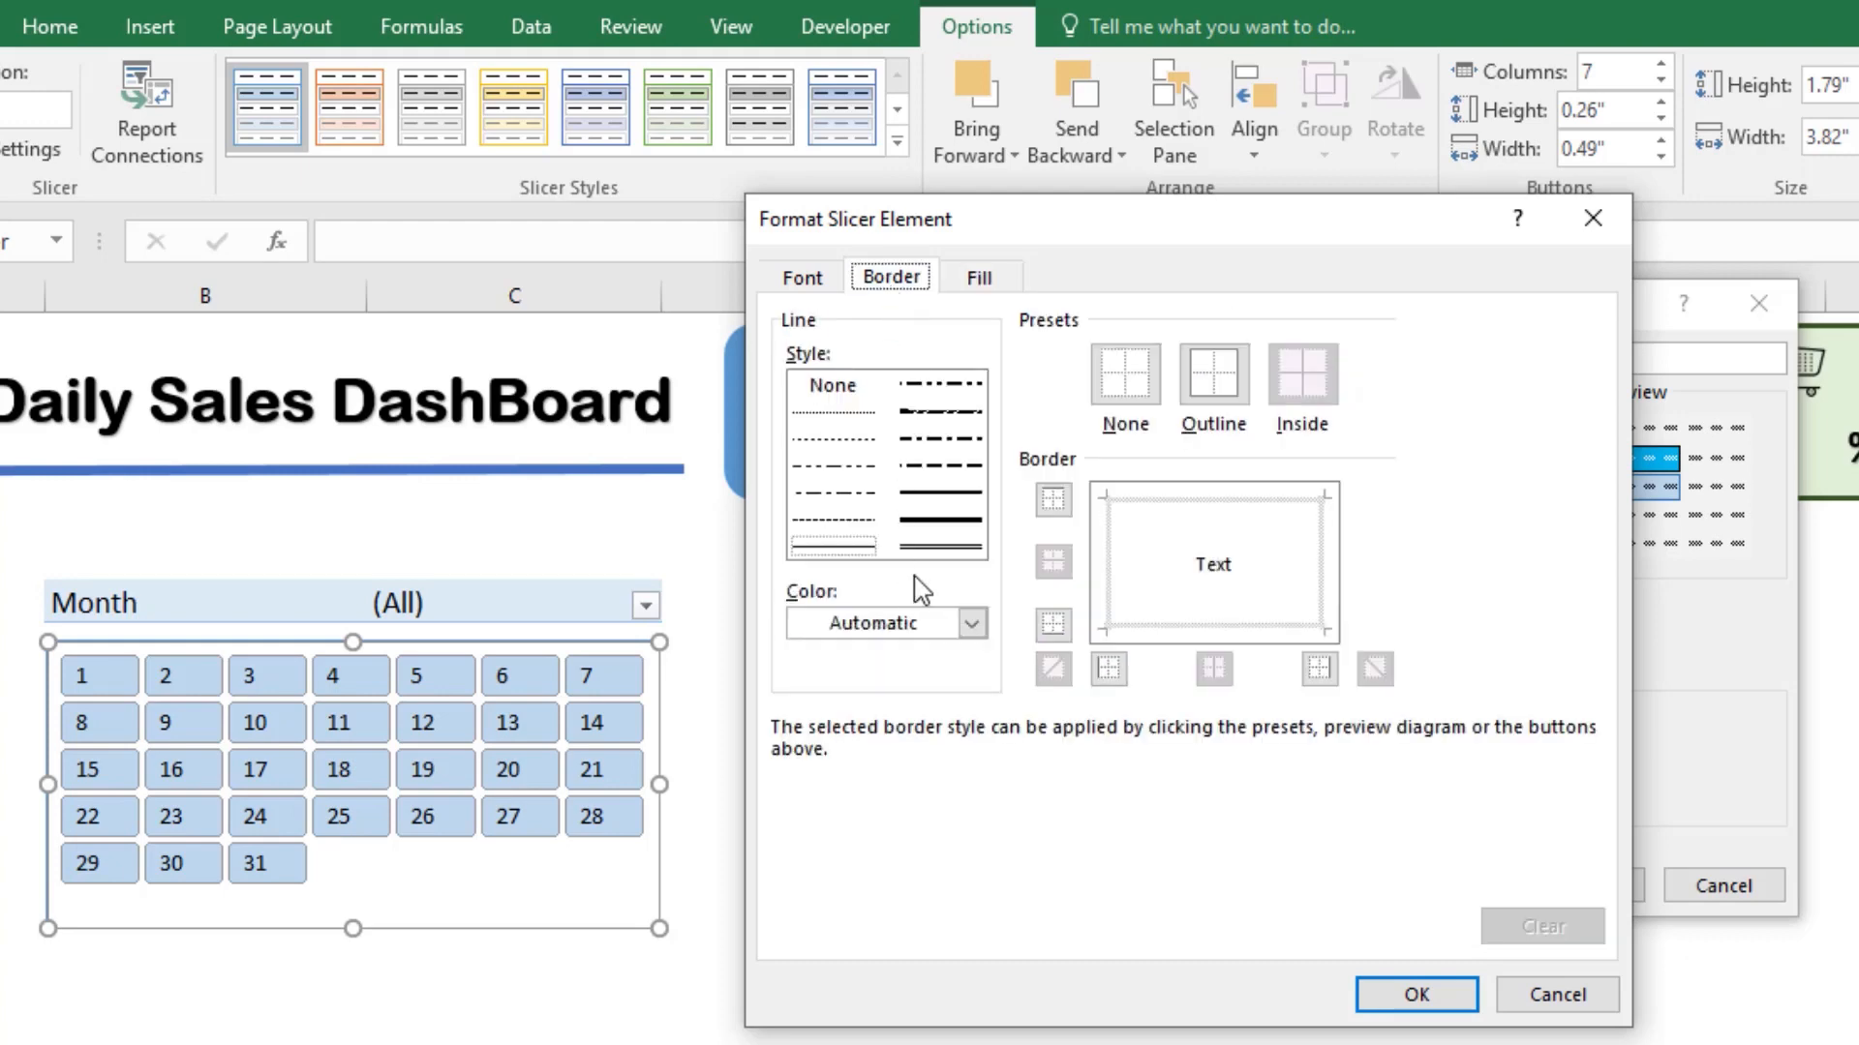
left_click(935, 493)
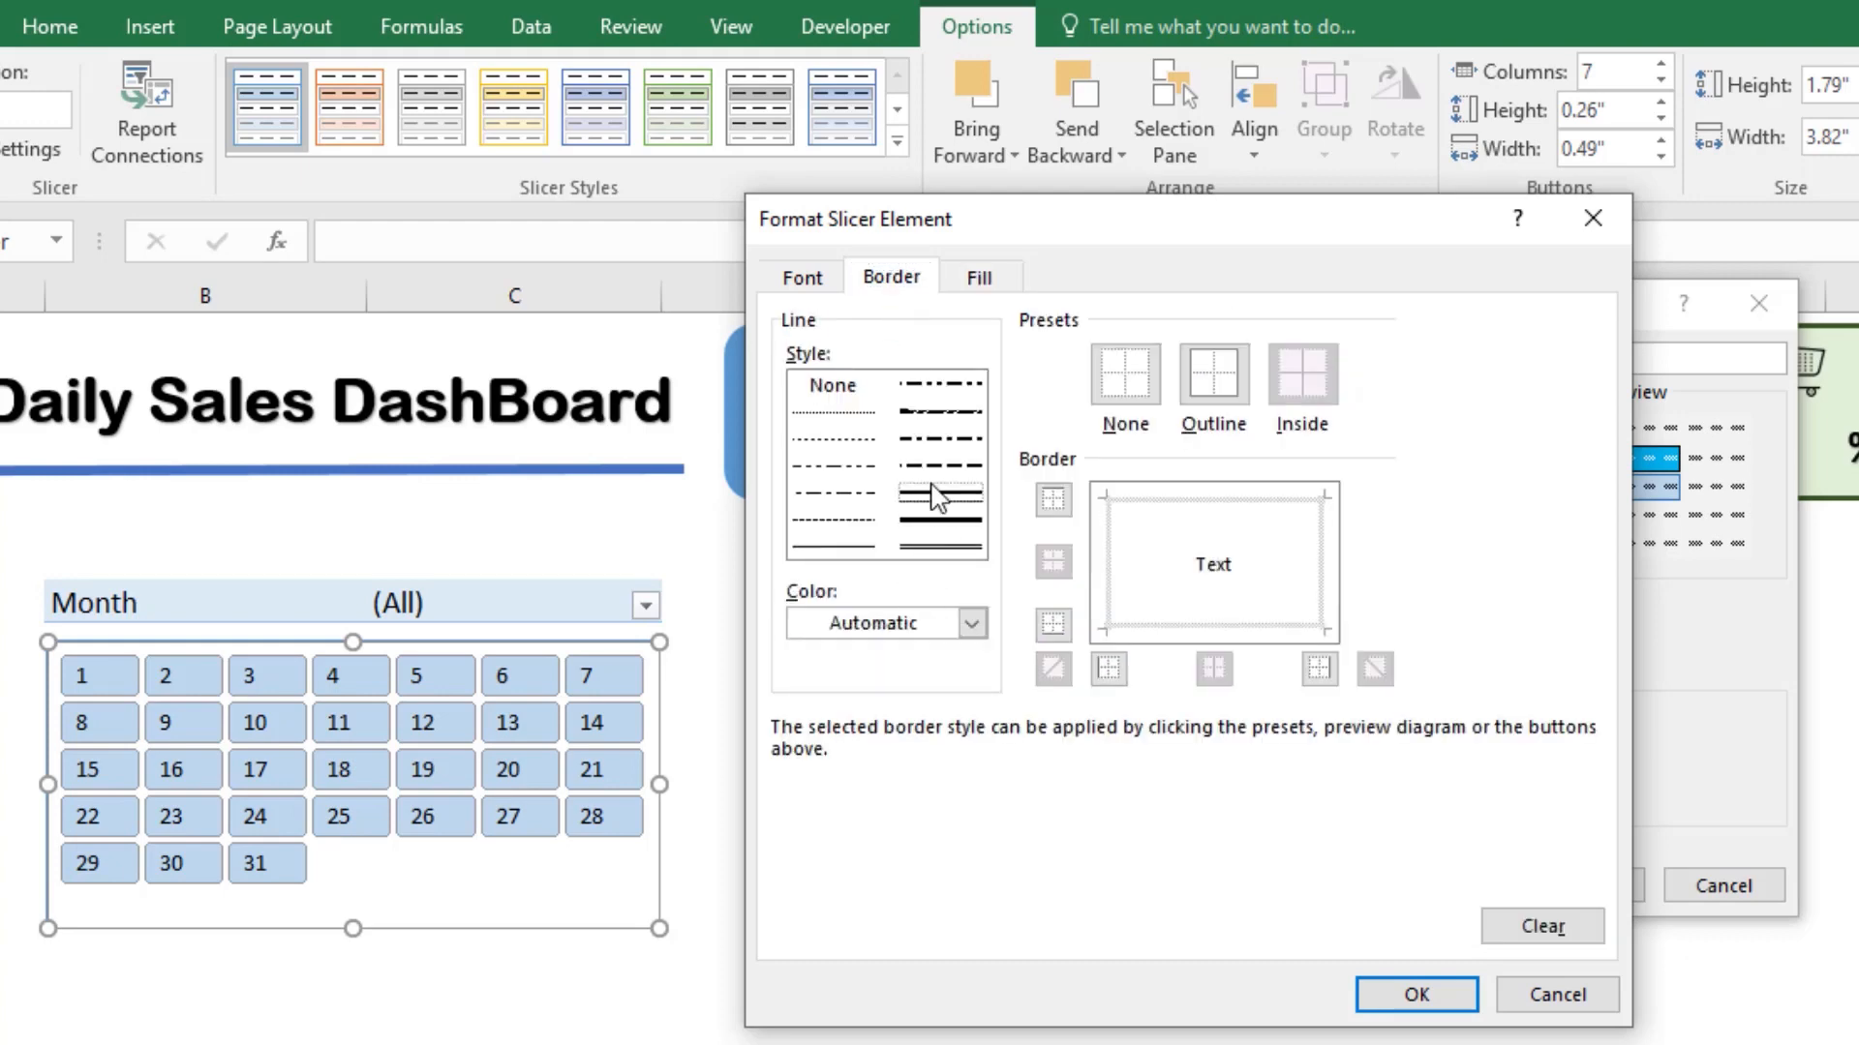
left_click(971, 623)
left_click(803, 852)
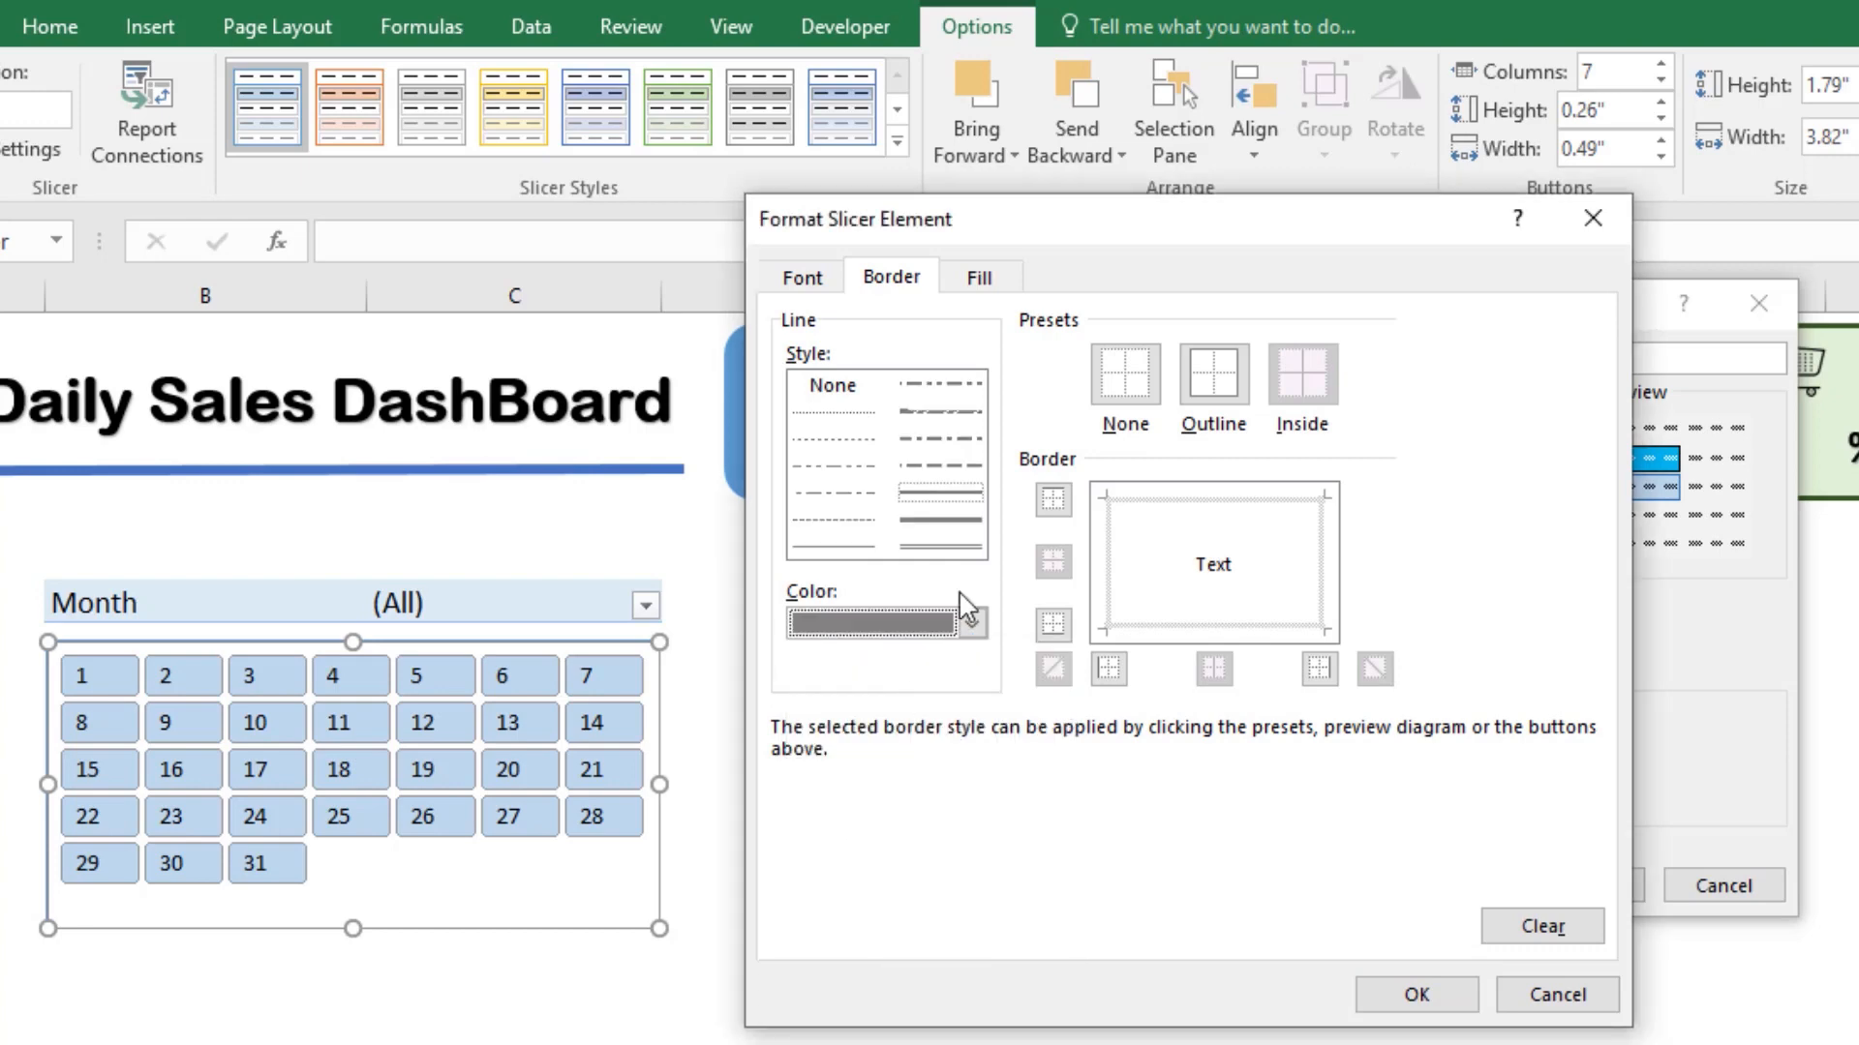
left_click(1188, 379)
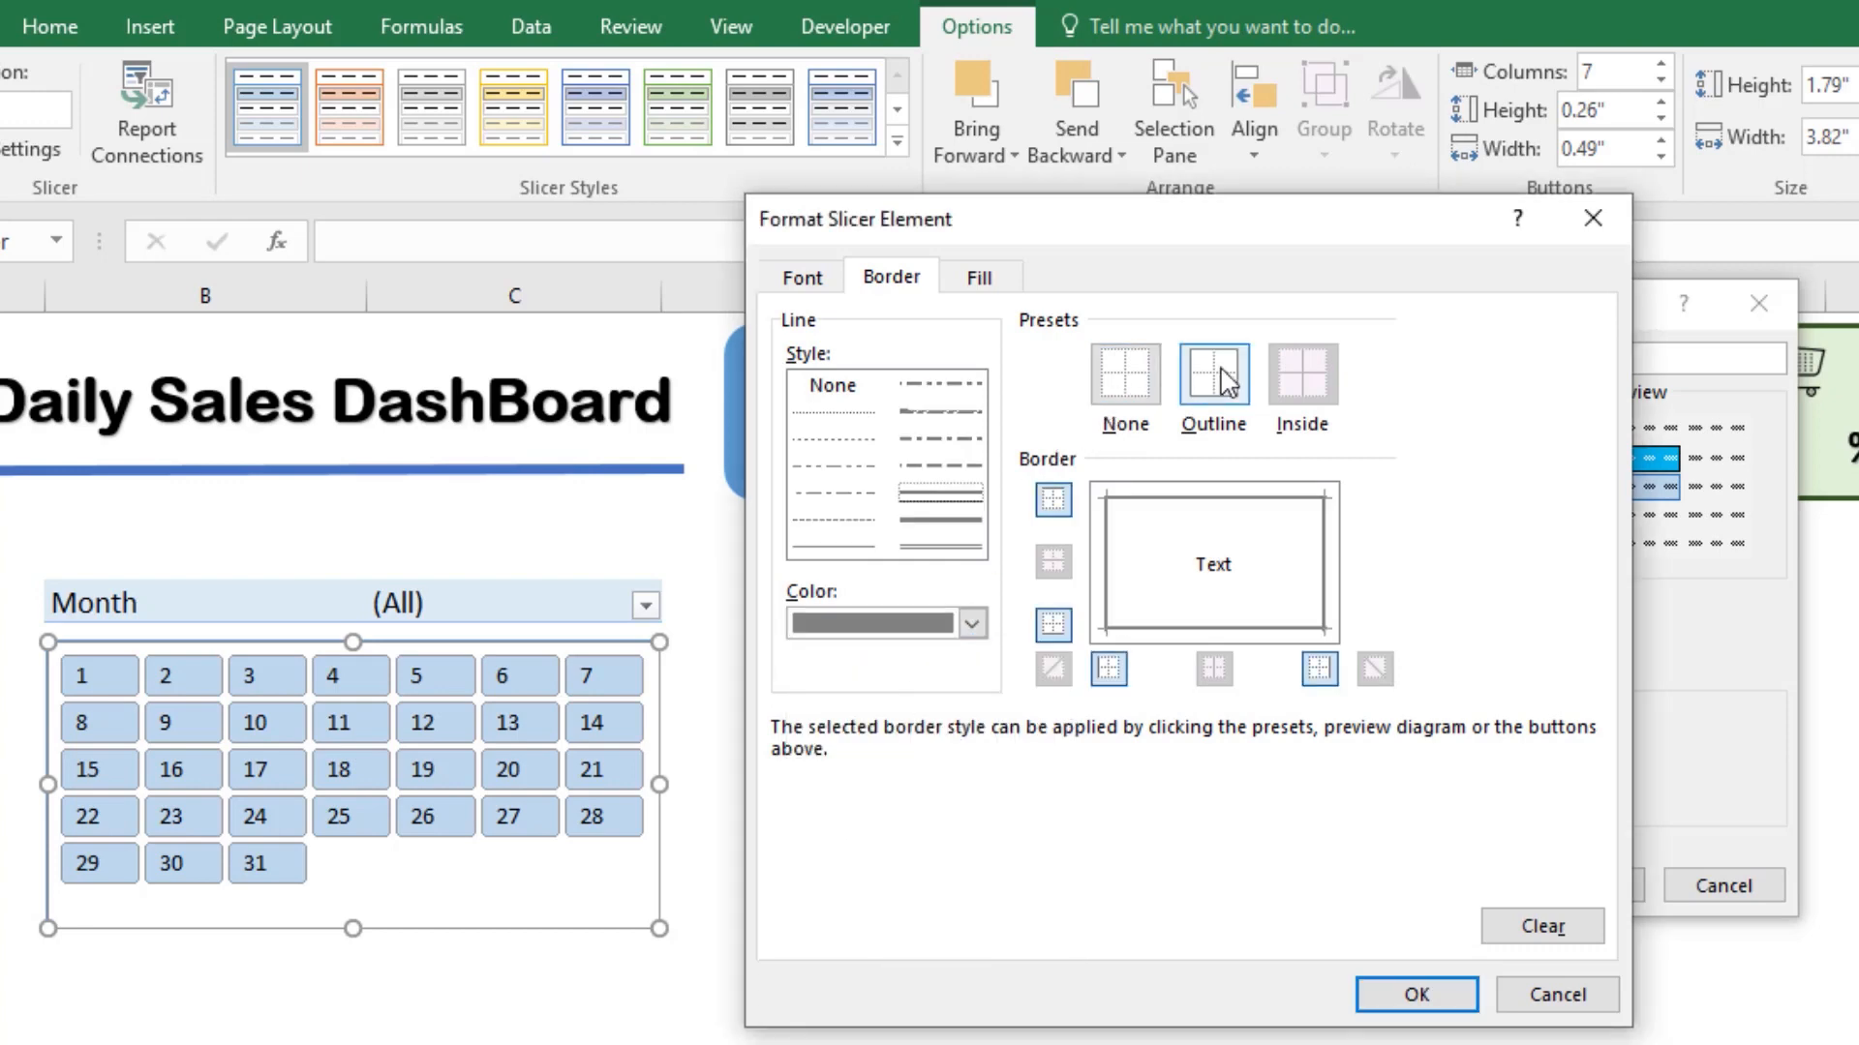
Step: Set the font color of the Hovered Selected Item with Data element to Dark Red and accept its formatting
left_click(818, 280)
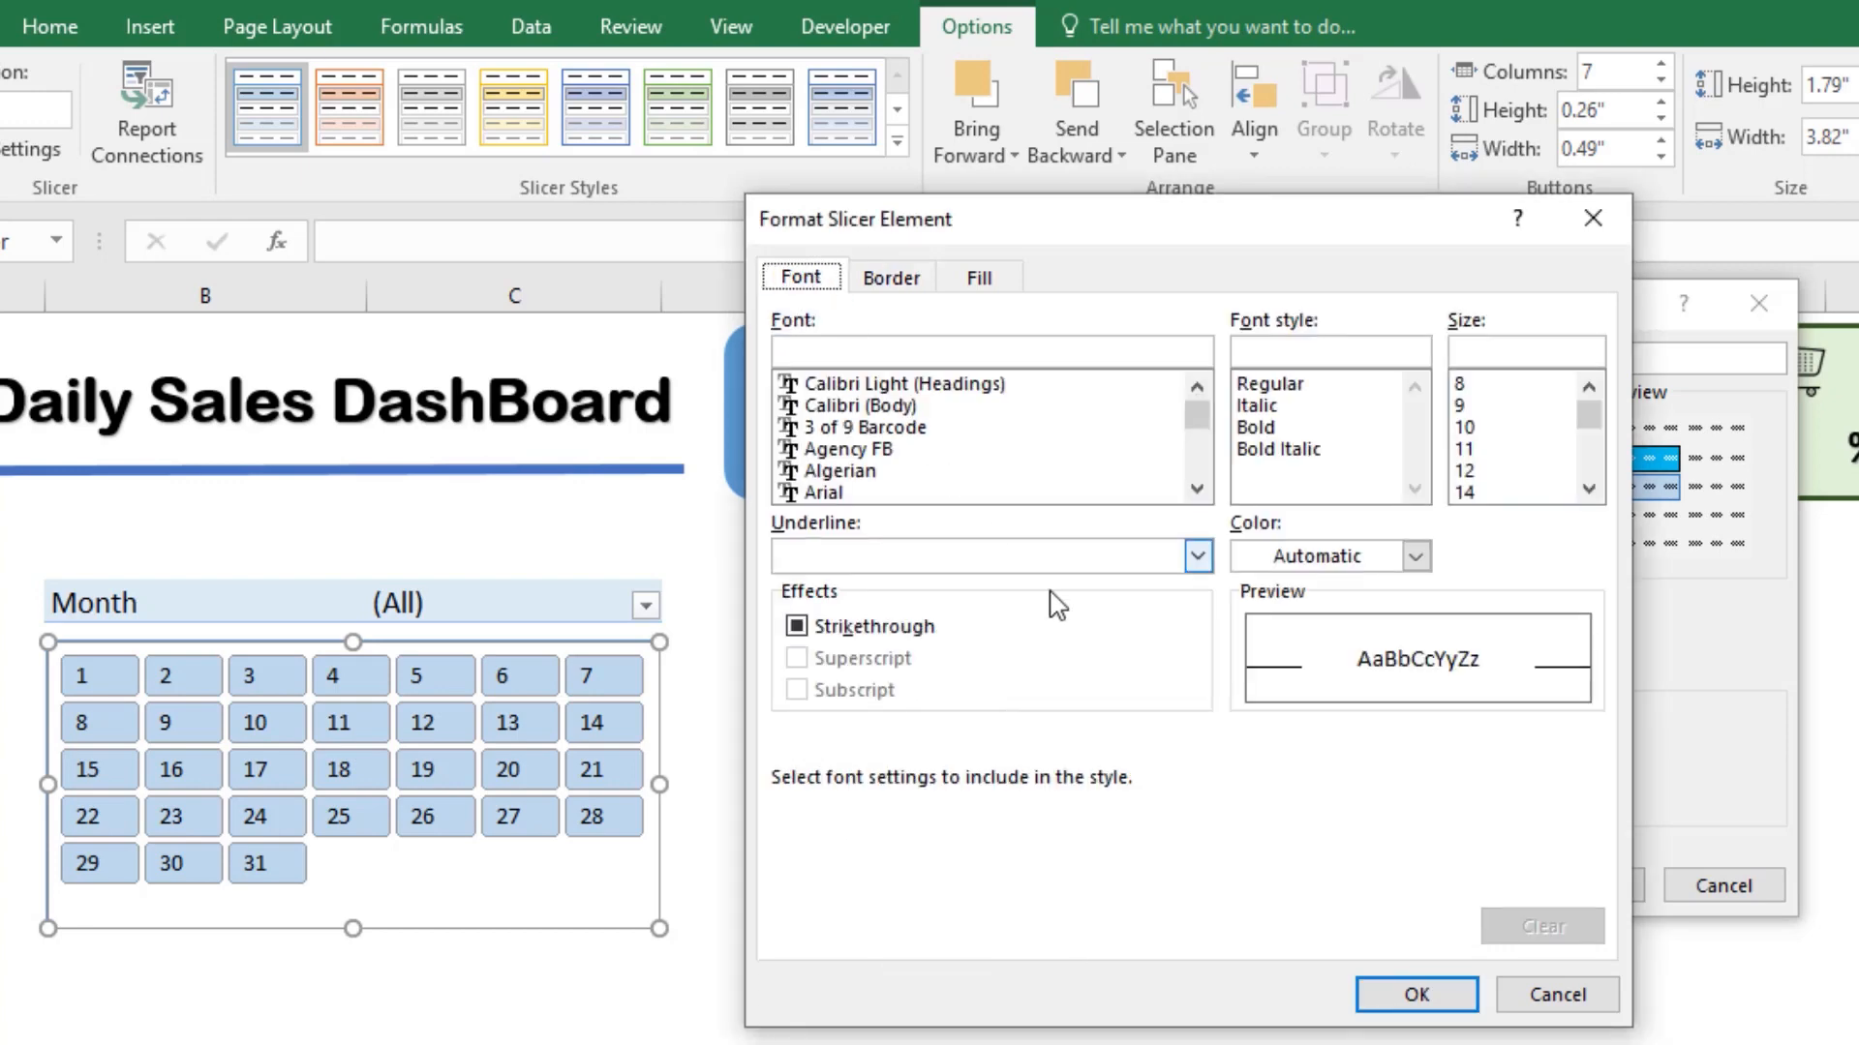
left_click(1416, 557)
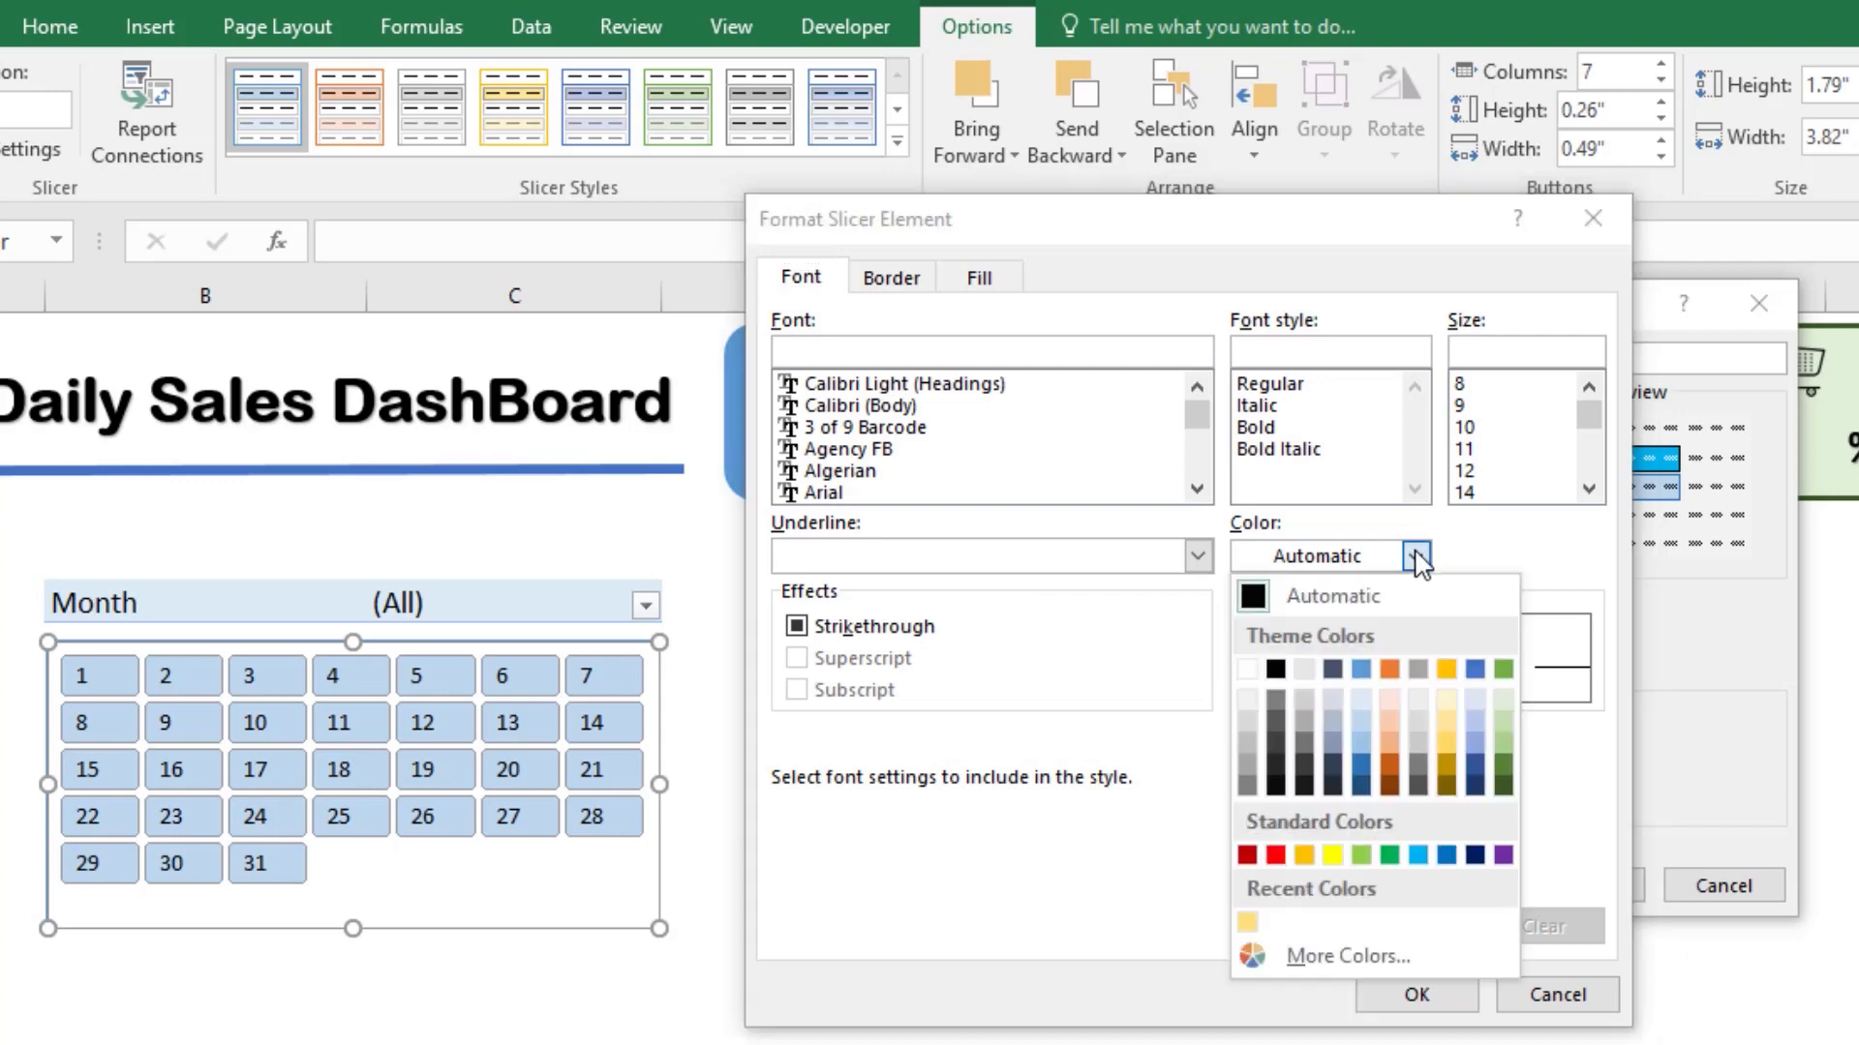
left_click(1249, 856)
left_click(1415, 995)
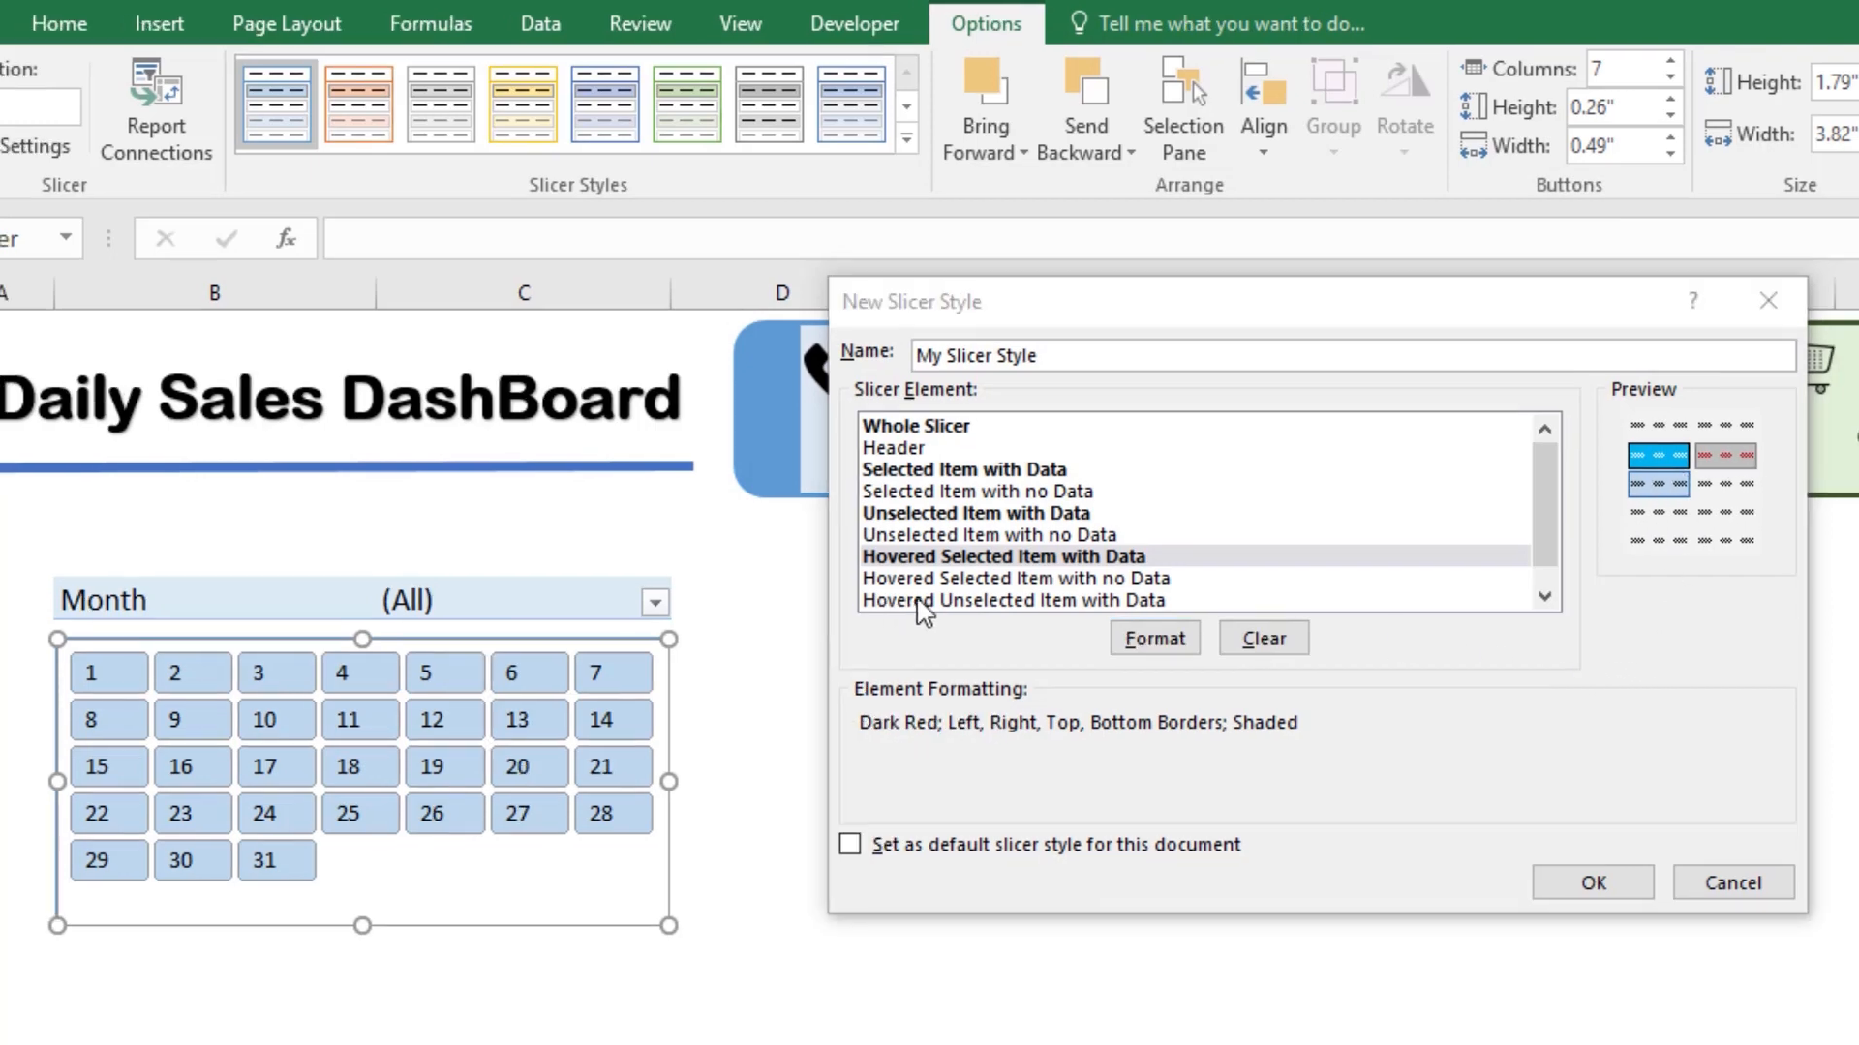
Step: Set the font color of the Hovered Unselected Item with Data element to Dark Red
left_click(907, 602)
scroll(1028, 575, "down", 1)
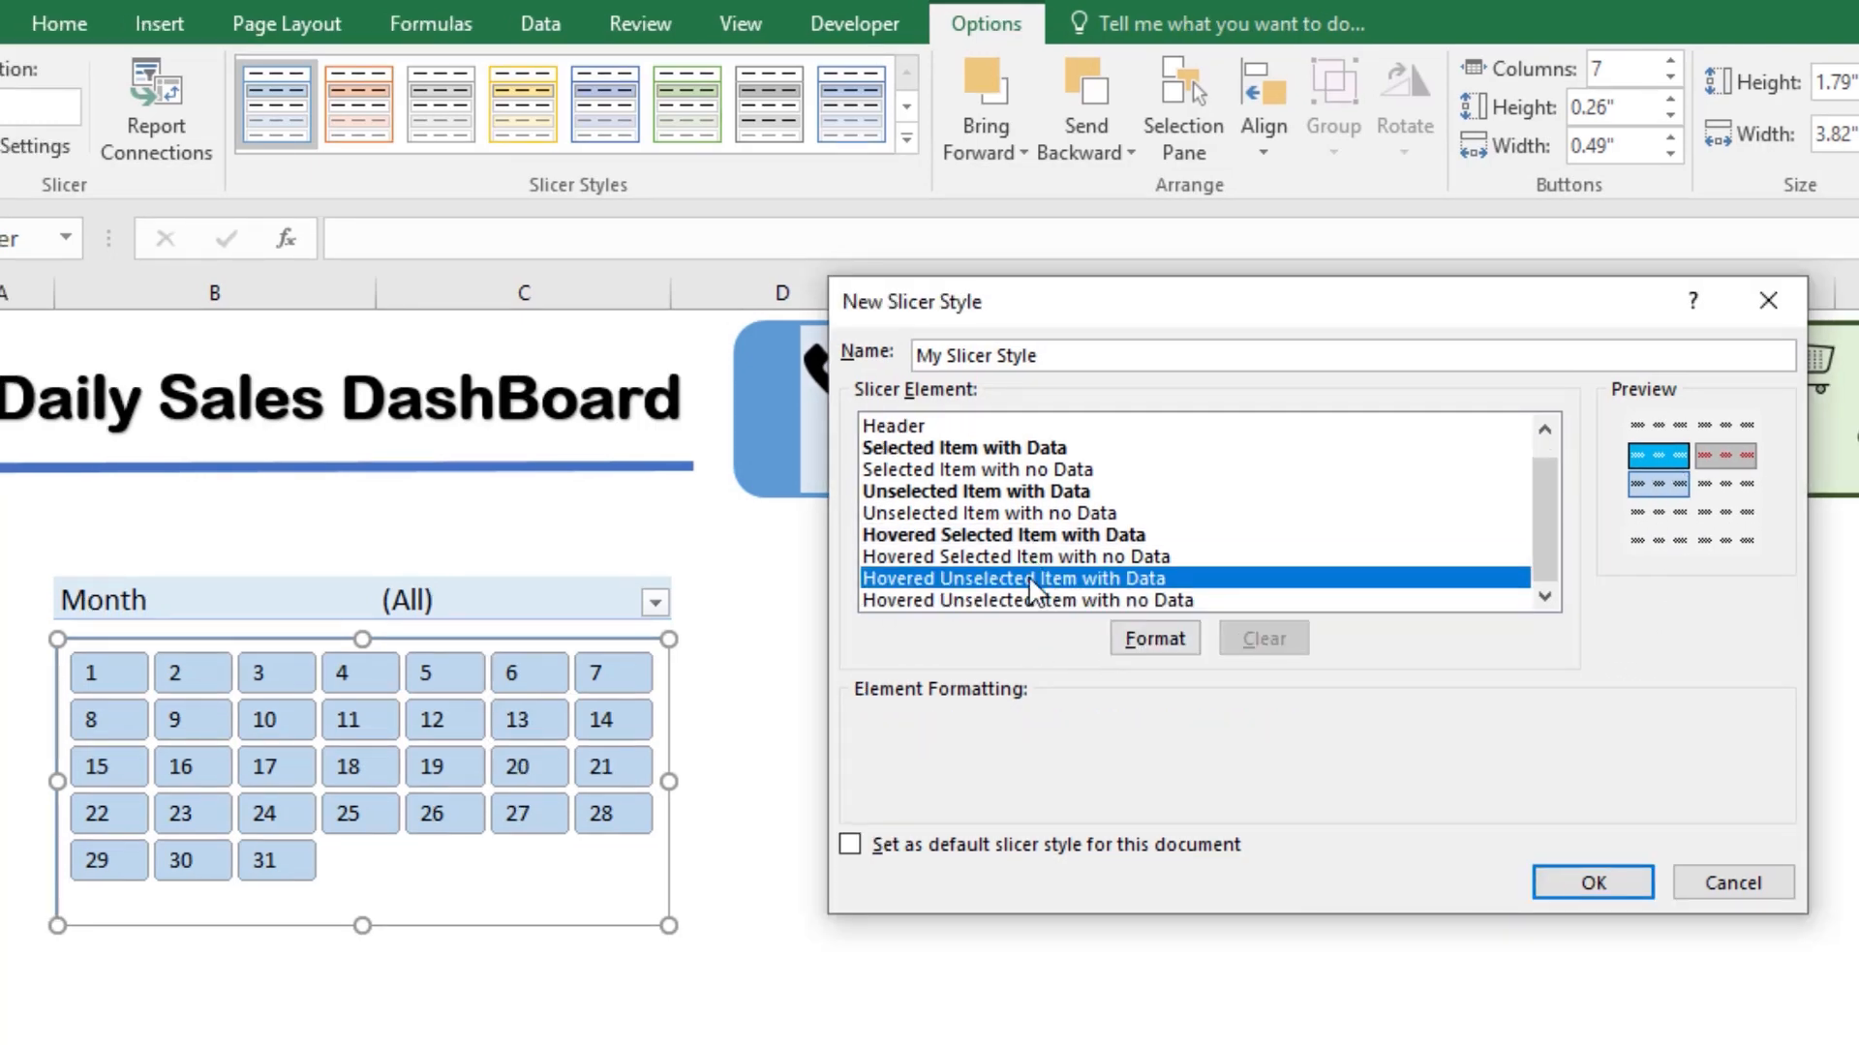
left_click(1137, 649)
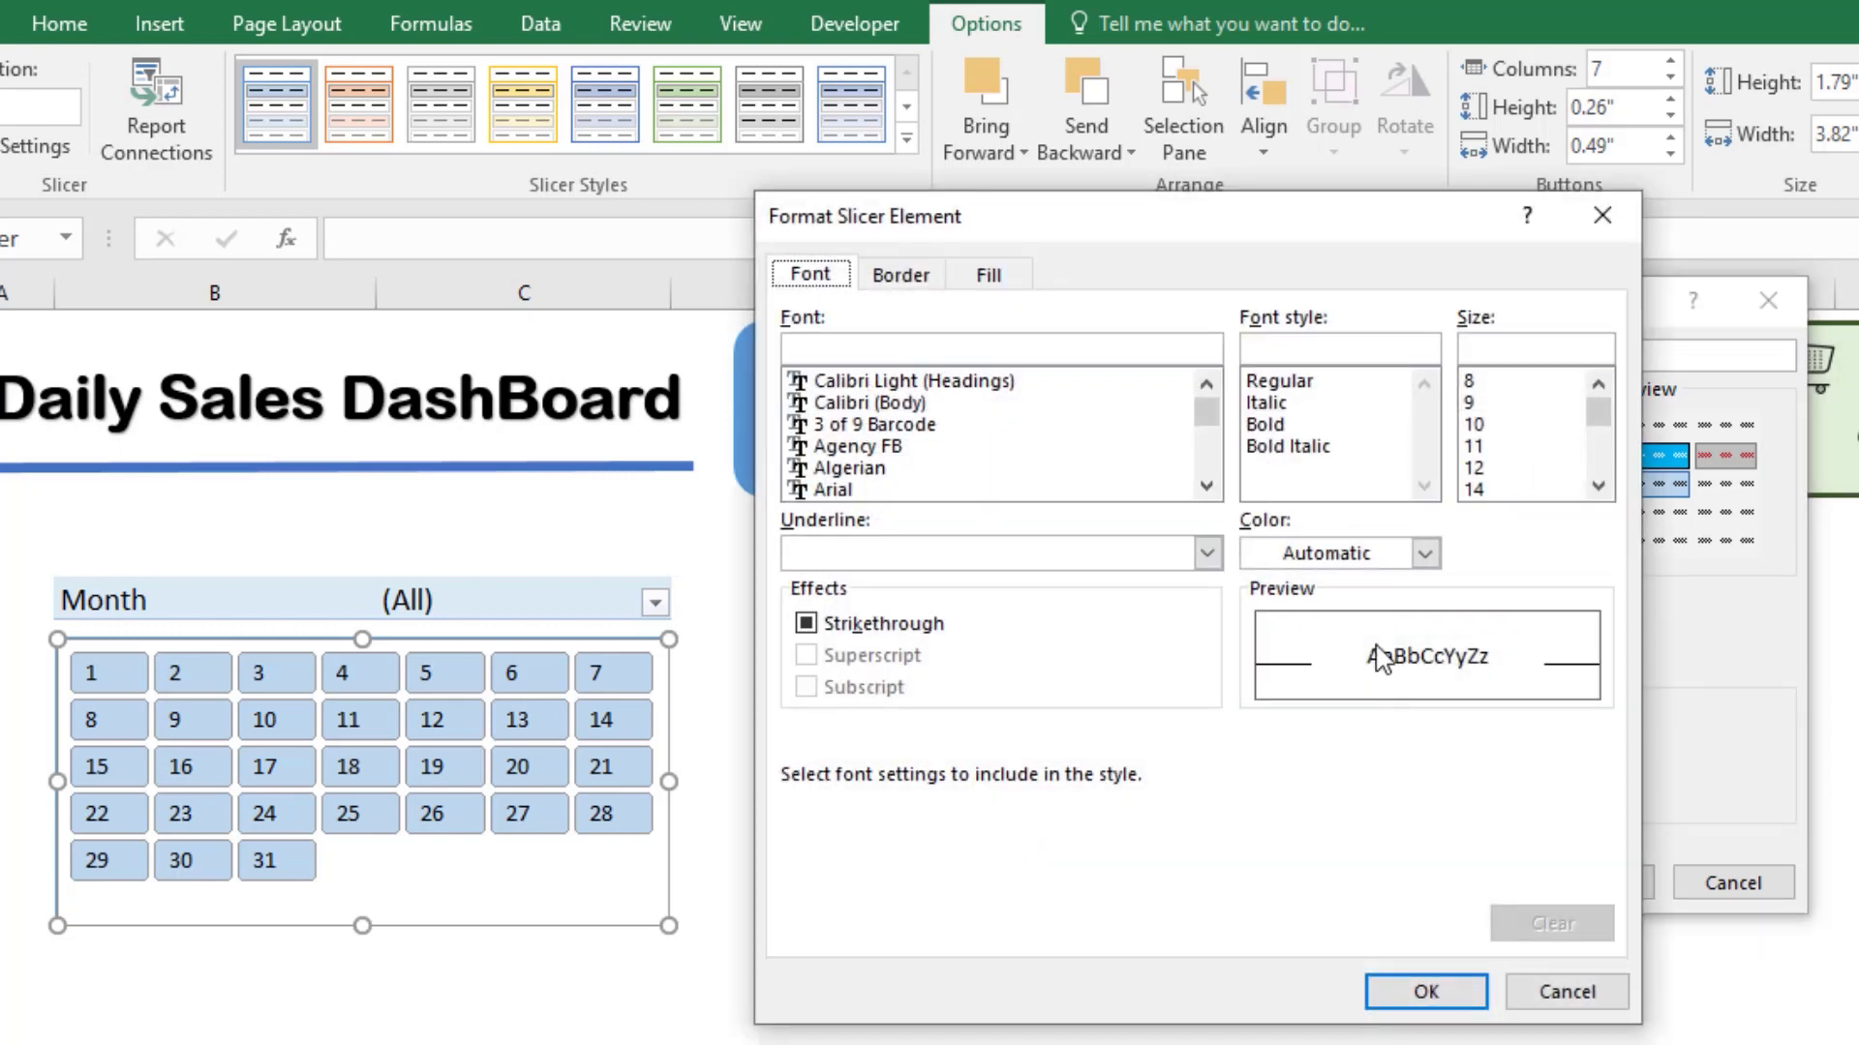
left_click(1365, 557)
left_click(1258, 852)
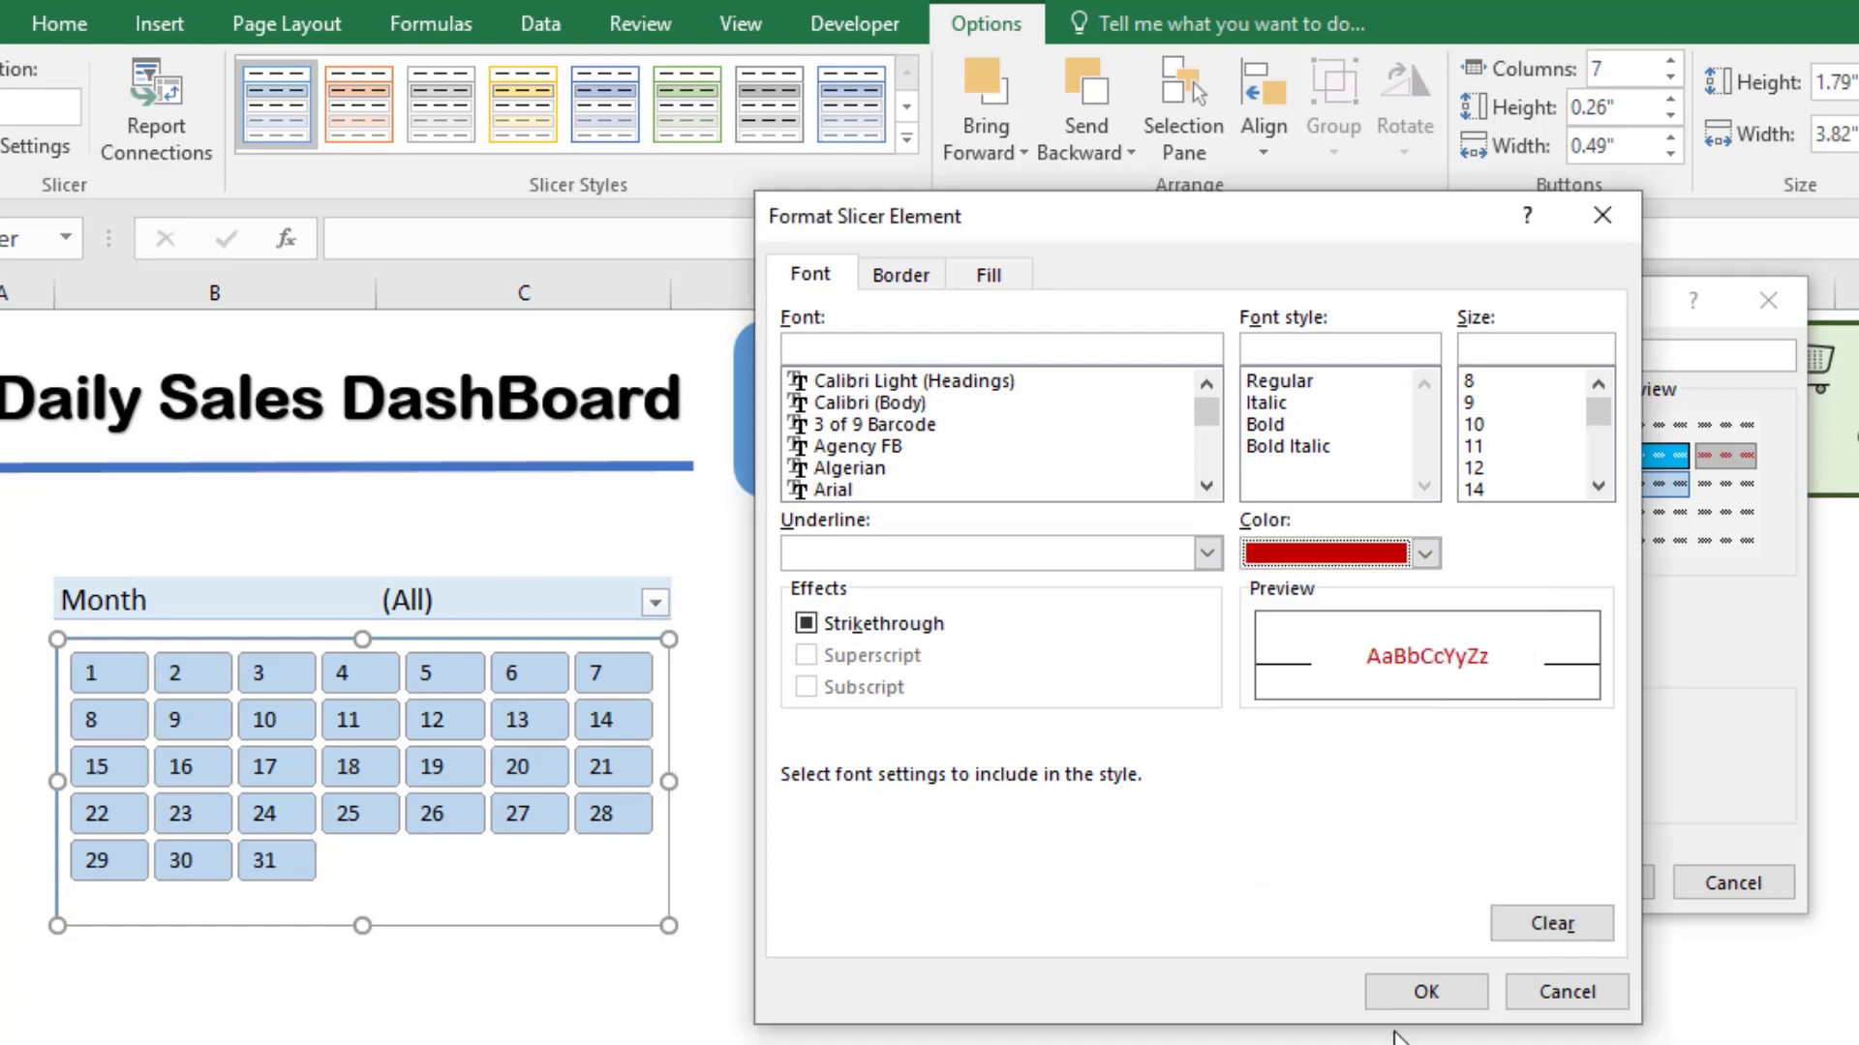
Step: Give the Hovered Unselected Item with Data element a medium-thick solid outline in dark grey
left_click(901, 276)
left_click(980, 620)
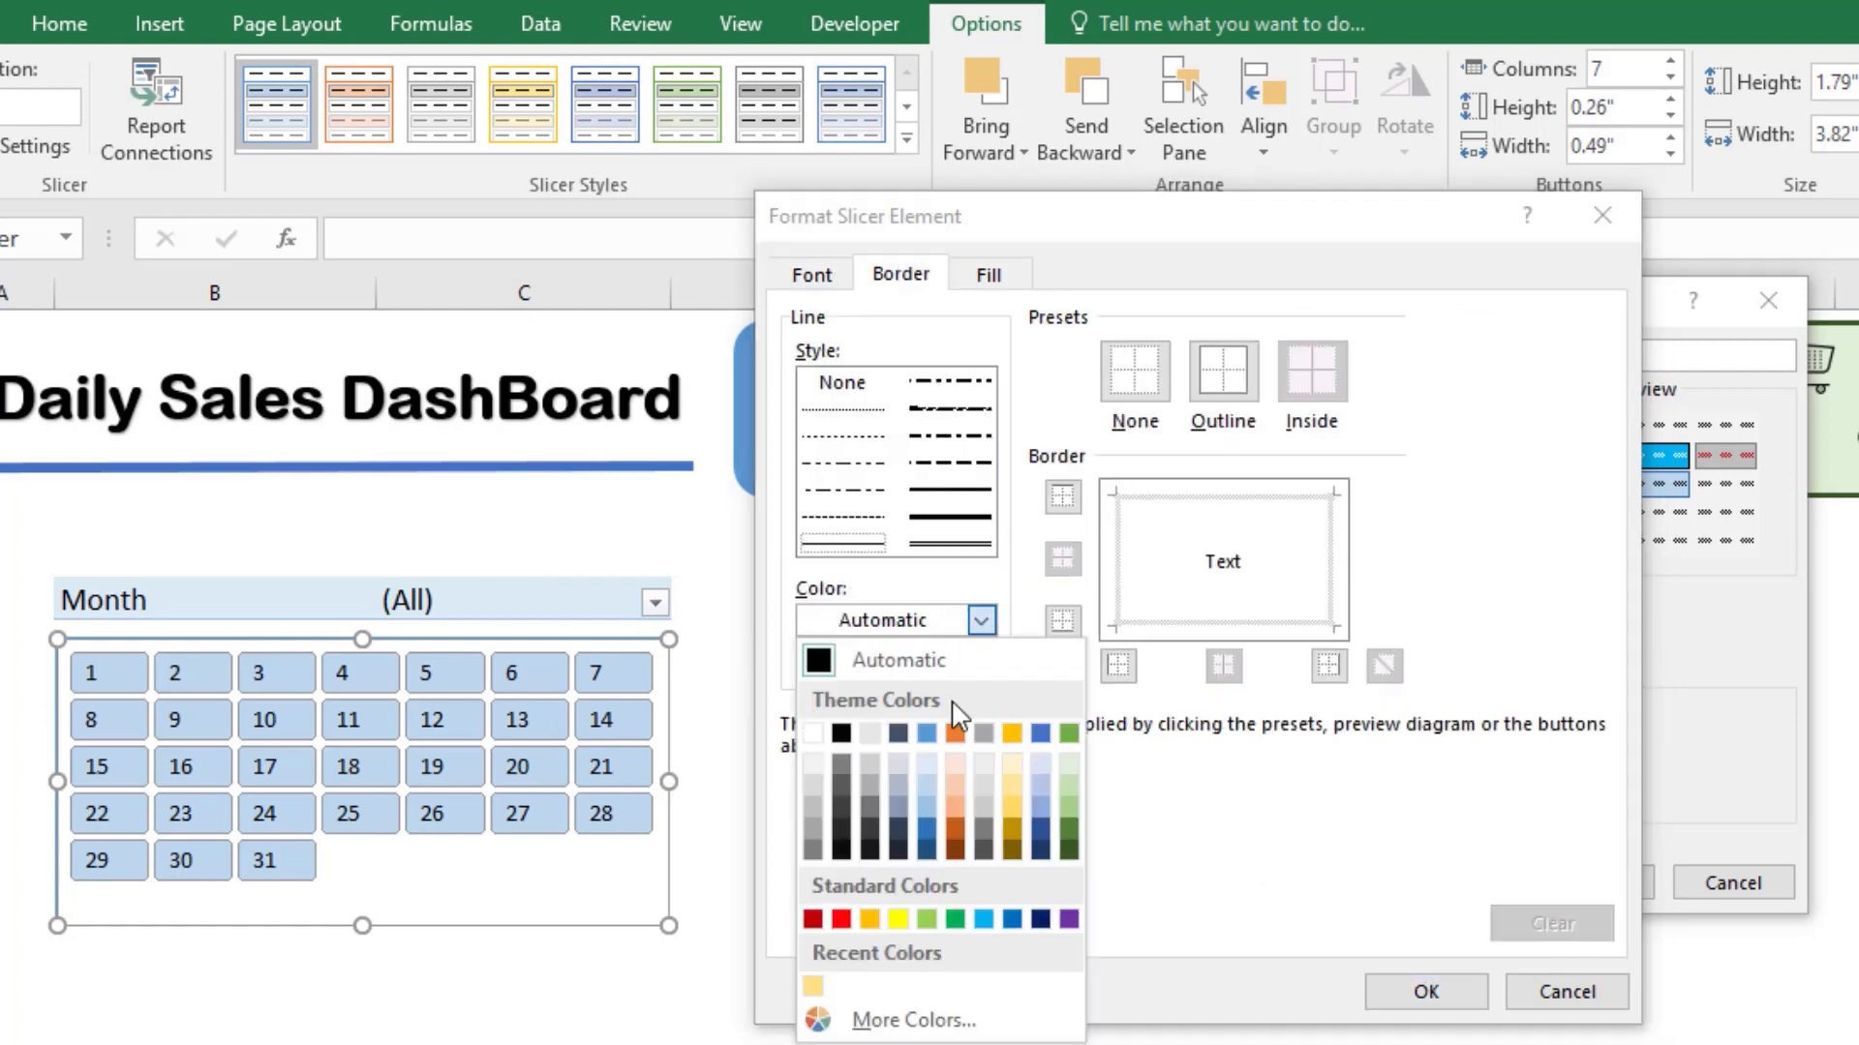
left_click(810, 848)
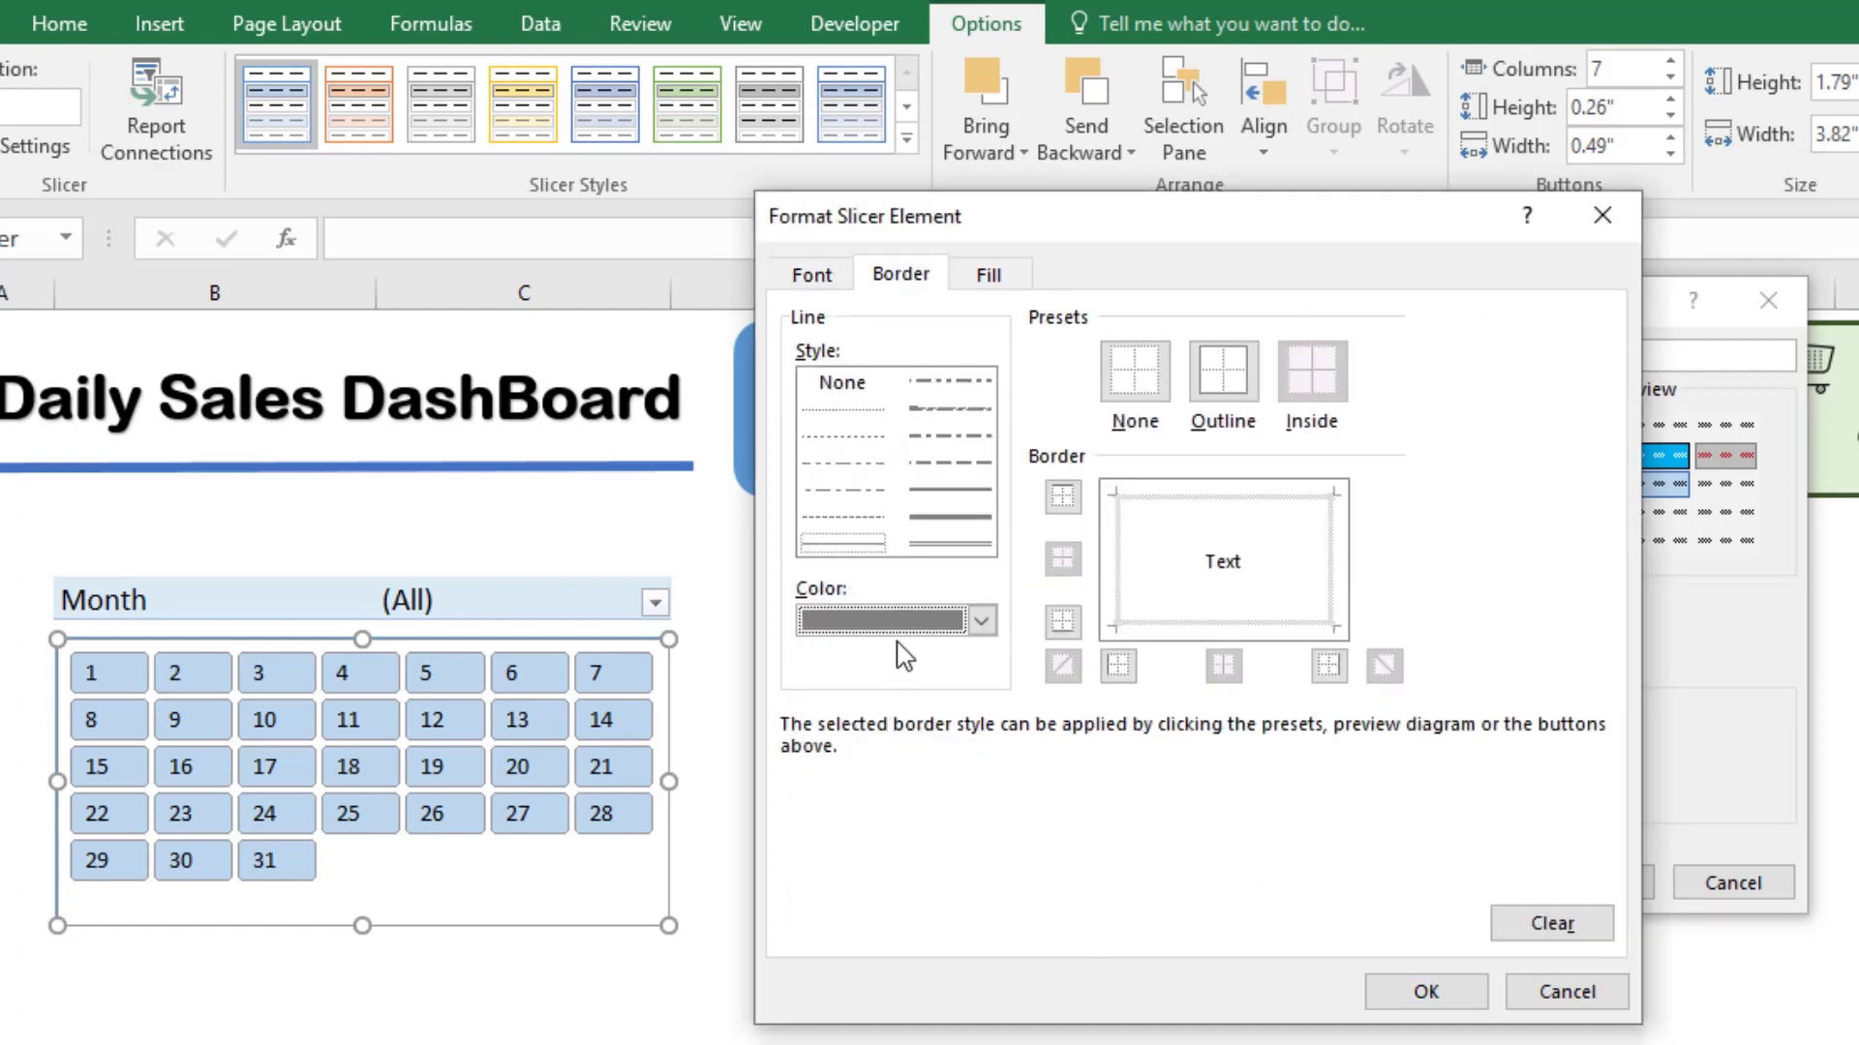
left_click(954, 491)
left_click(1205, 383)
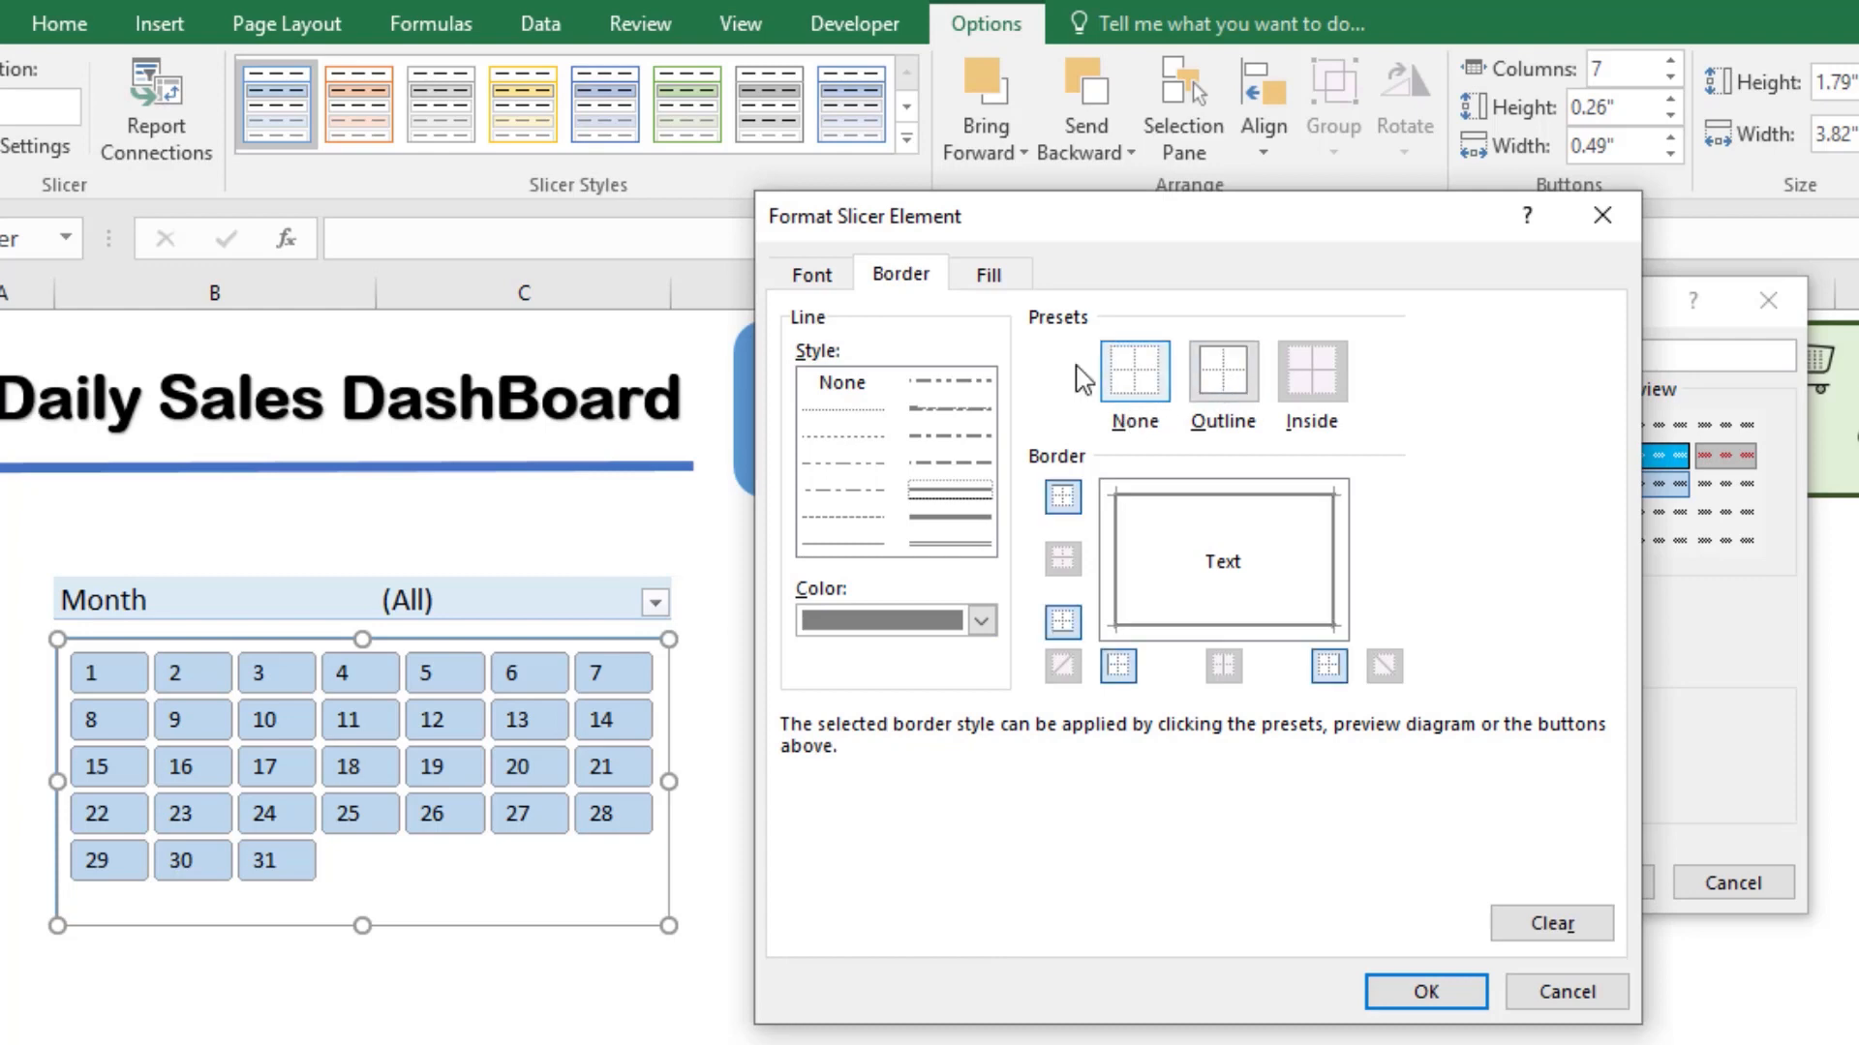
Step: Fill the Hovered Unselected Item with Data element with the same medium grey and accept its formatting
left_click(992, 275)
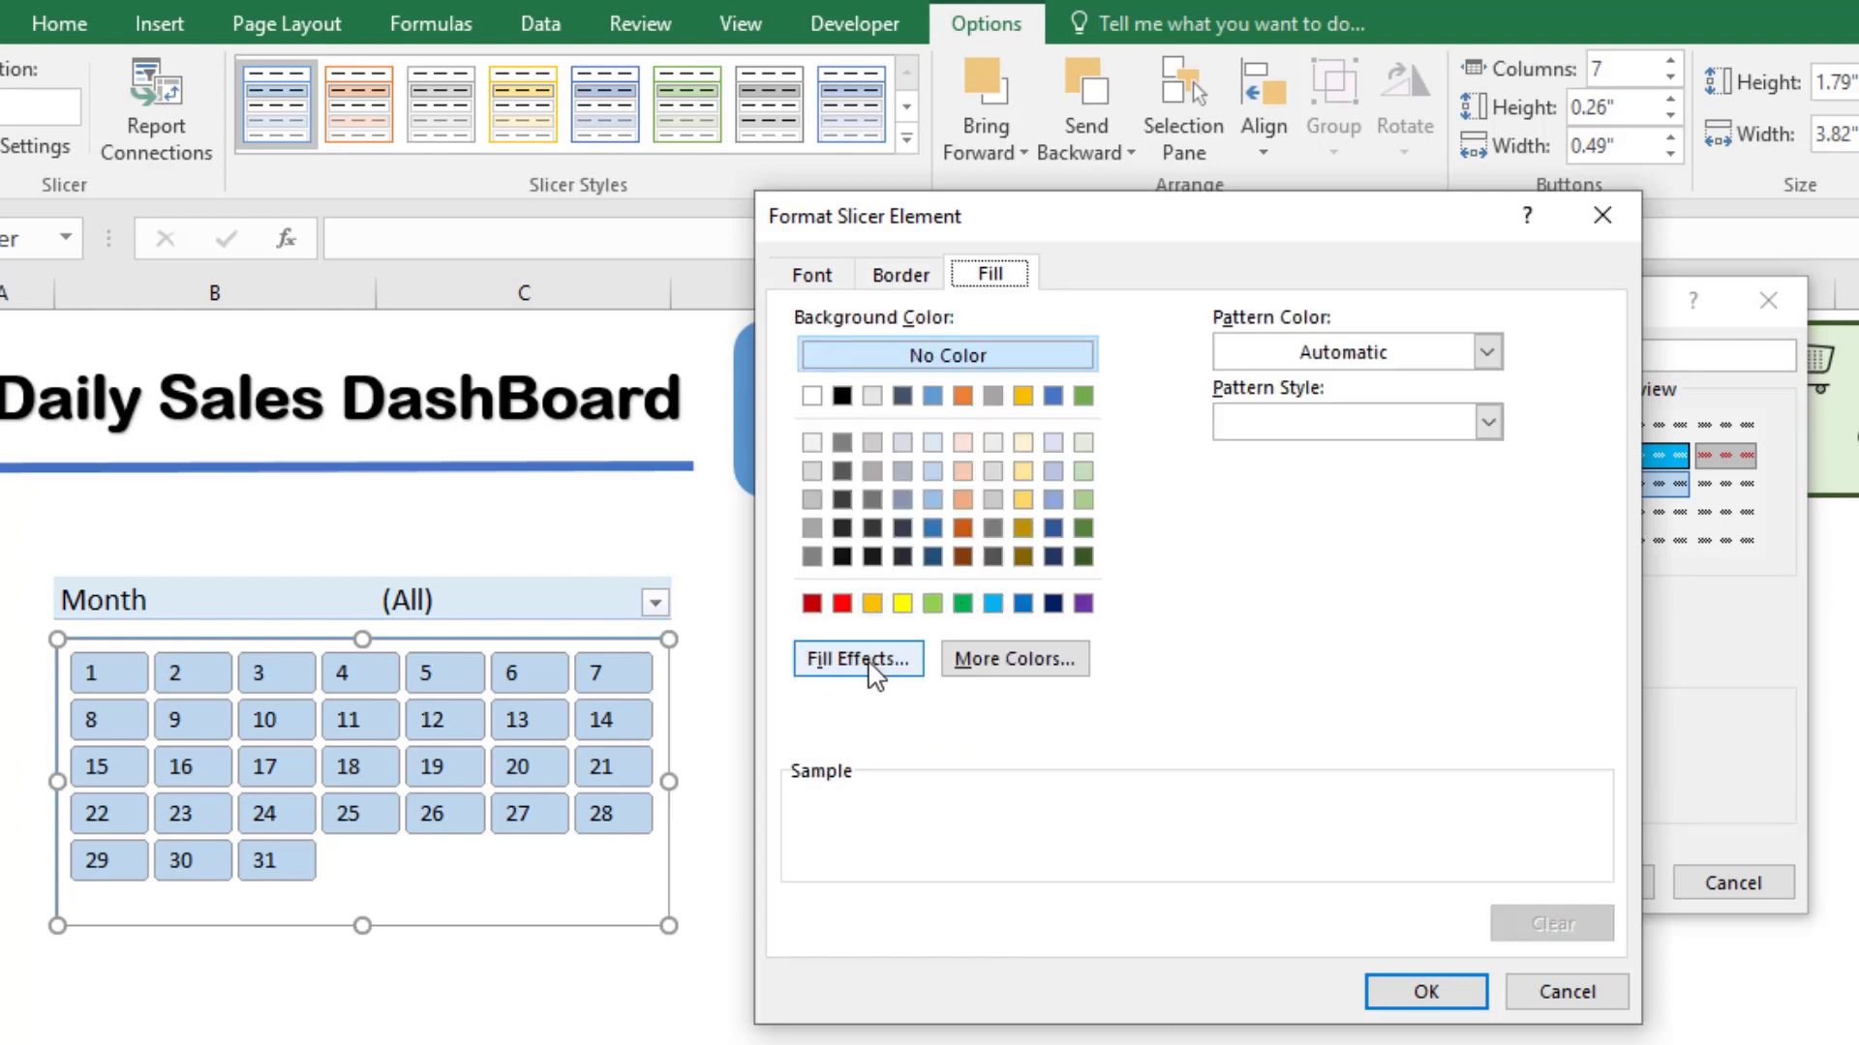
left_click(812, 500)
left_click(1426, 991)
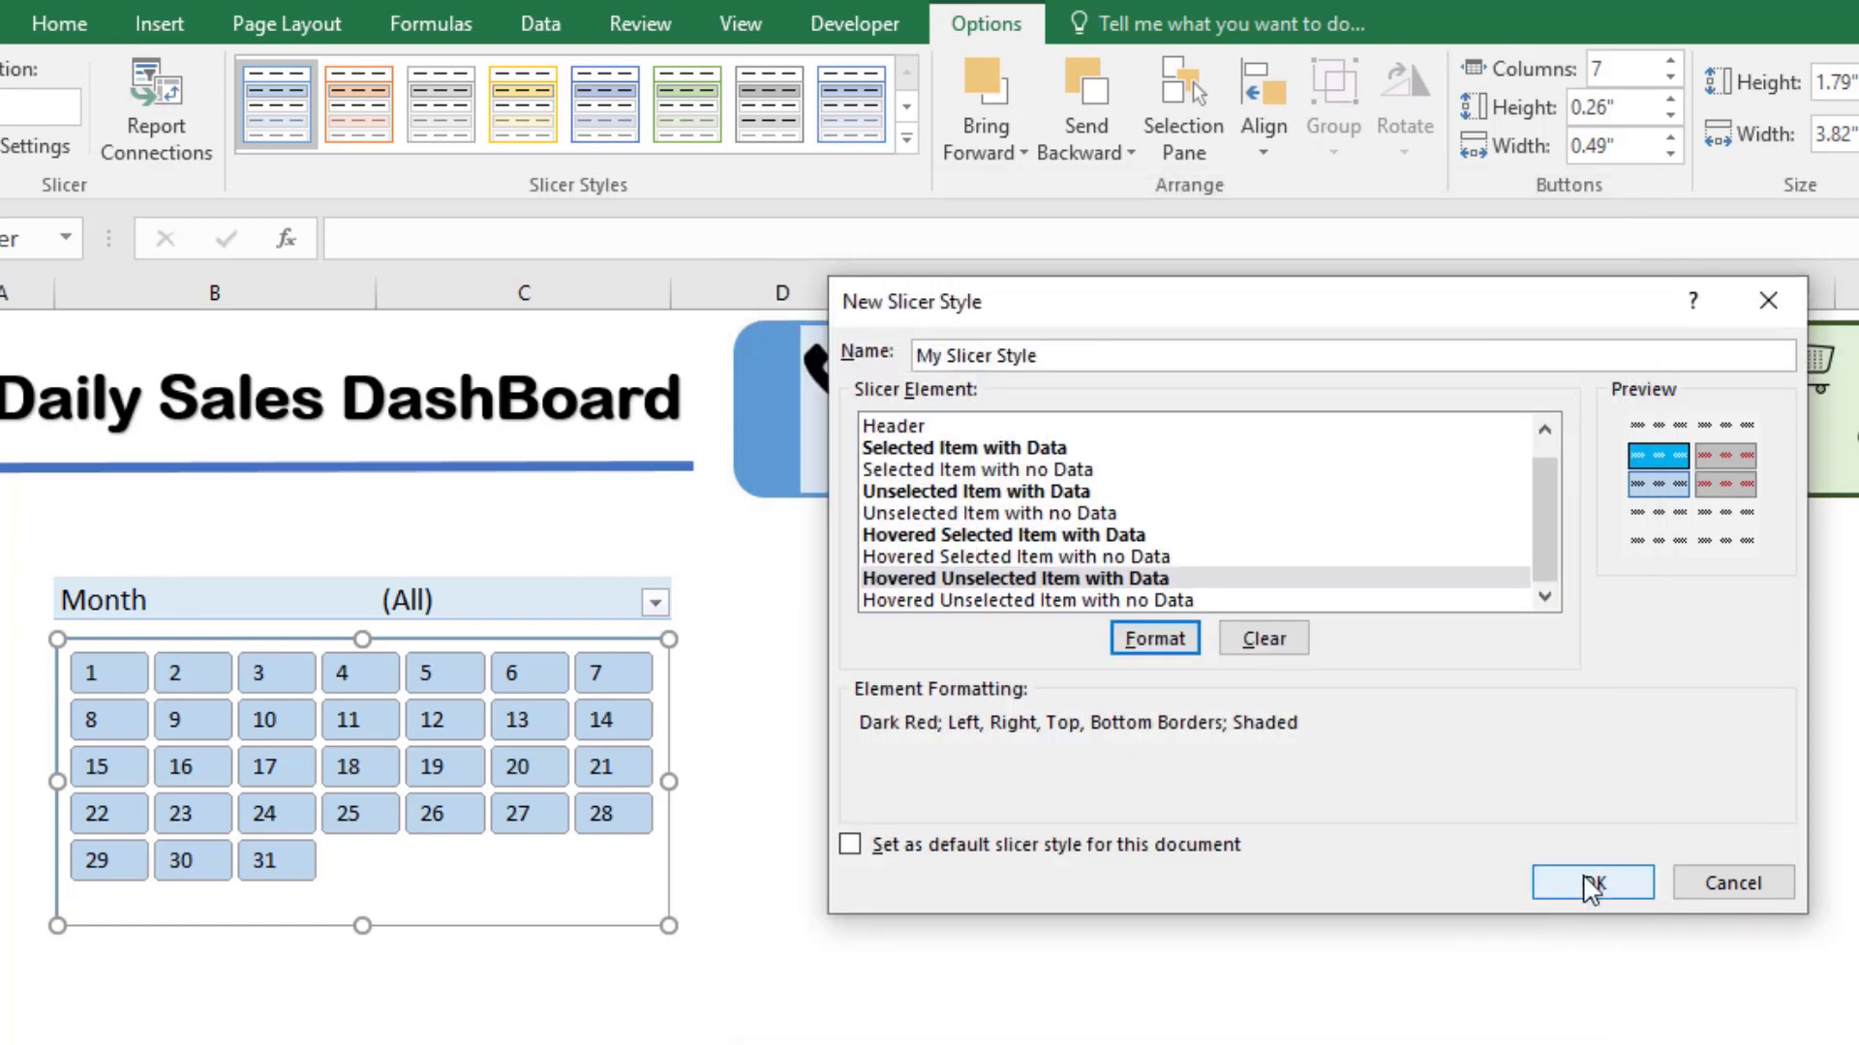
Step: Save My Slicer Style and apply it to the calendar slicer
left_click(1591, 883)
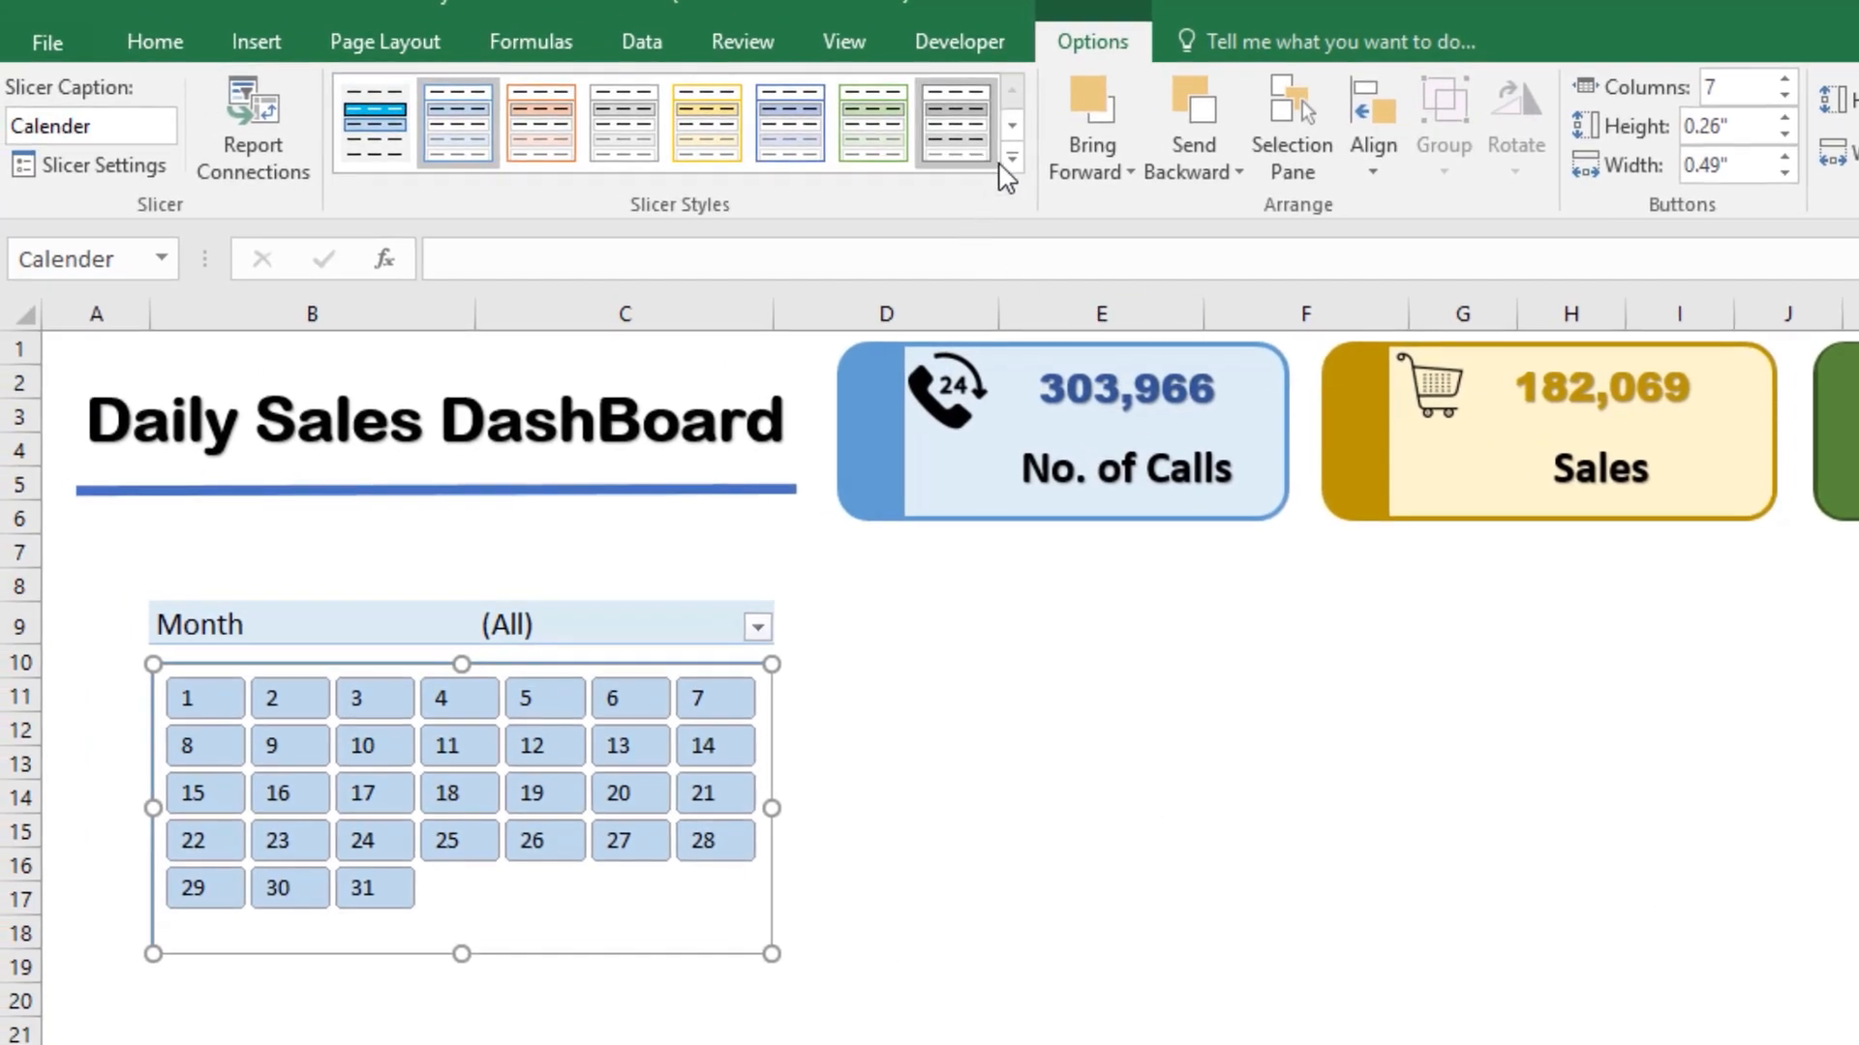
left_click(1011, 158)
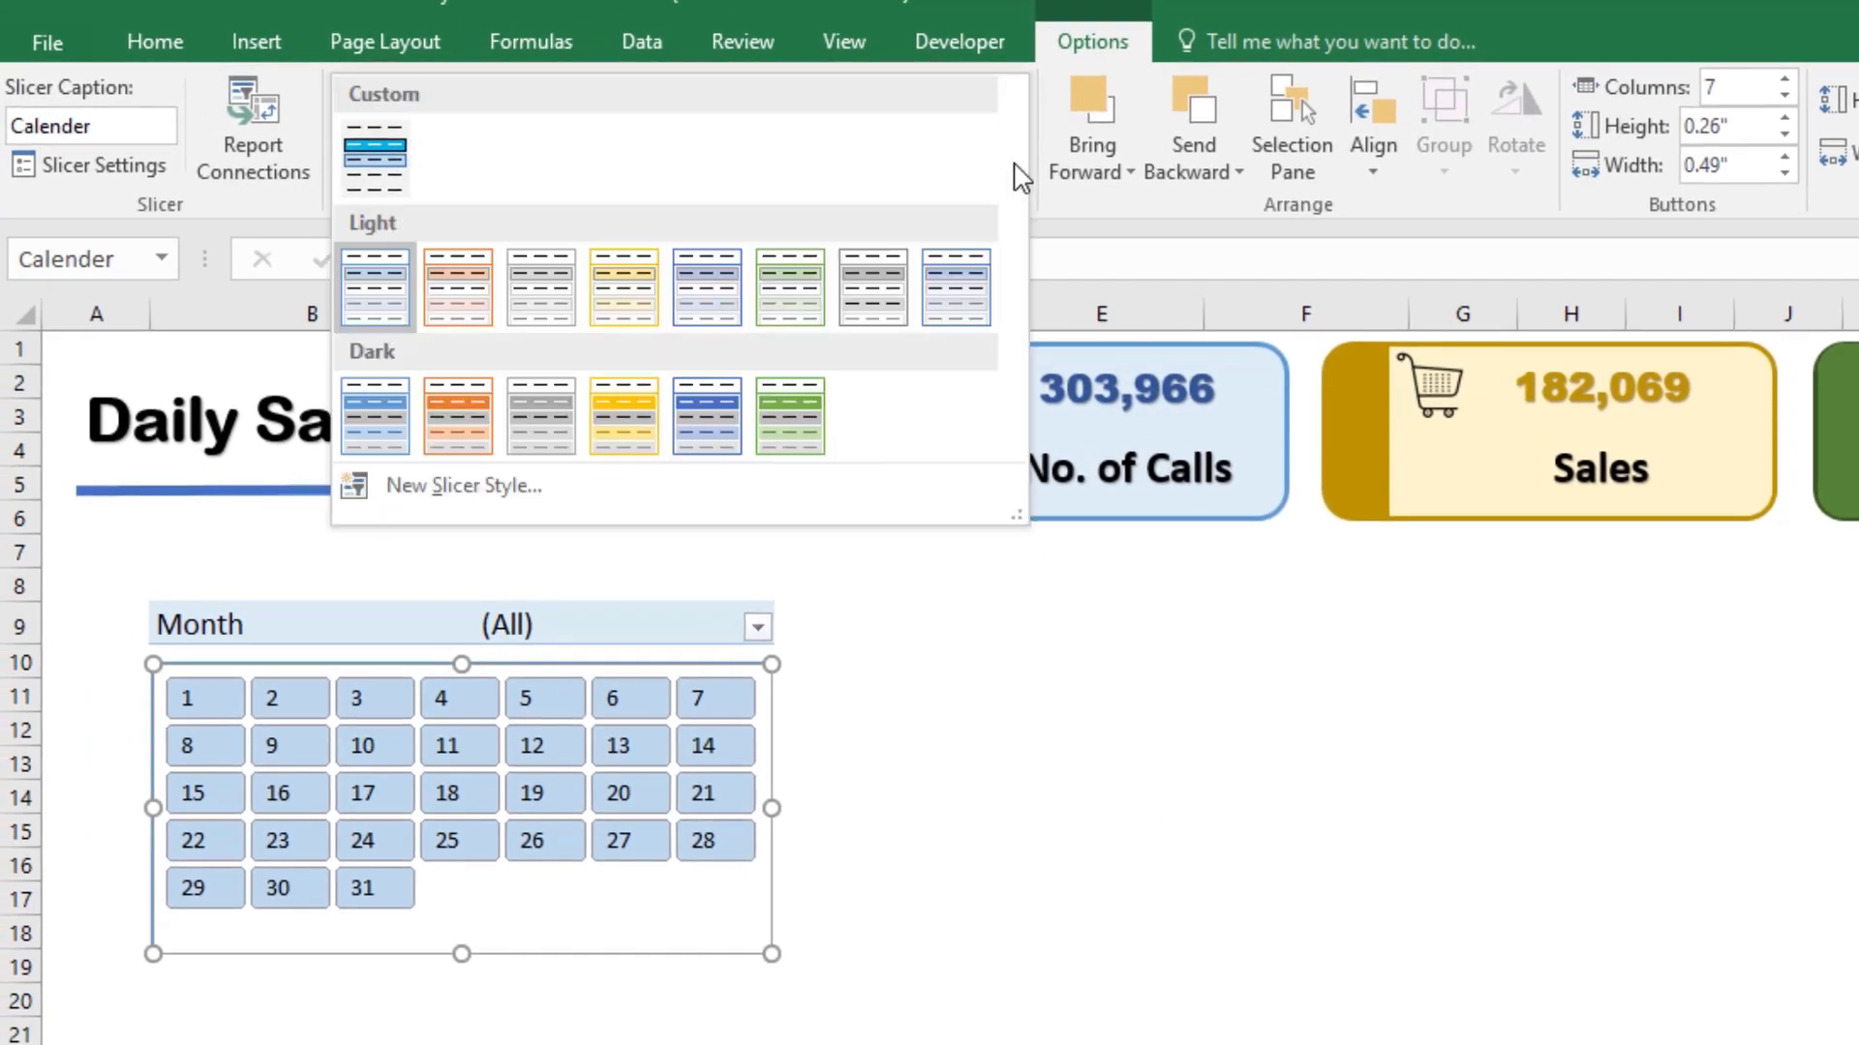
left_click(383, 167)
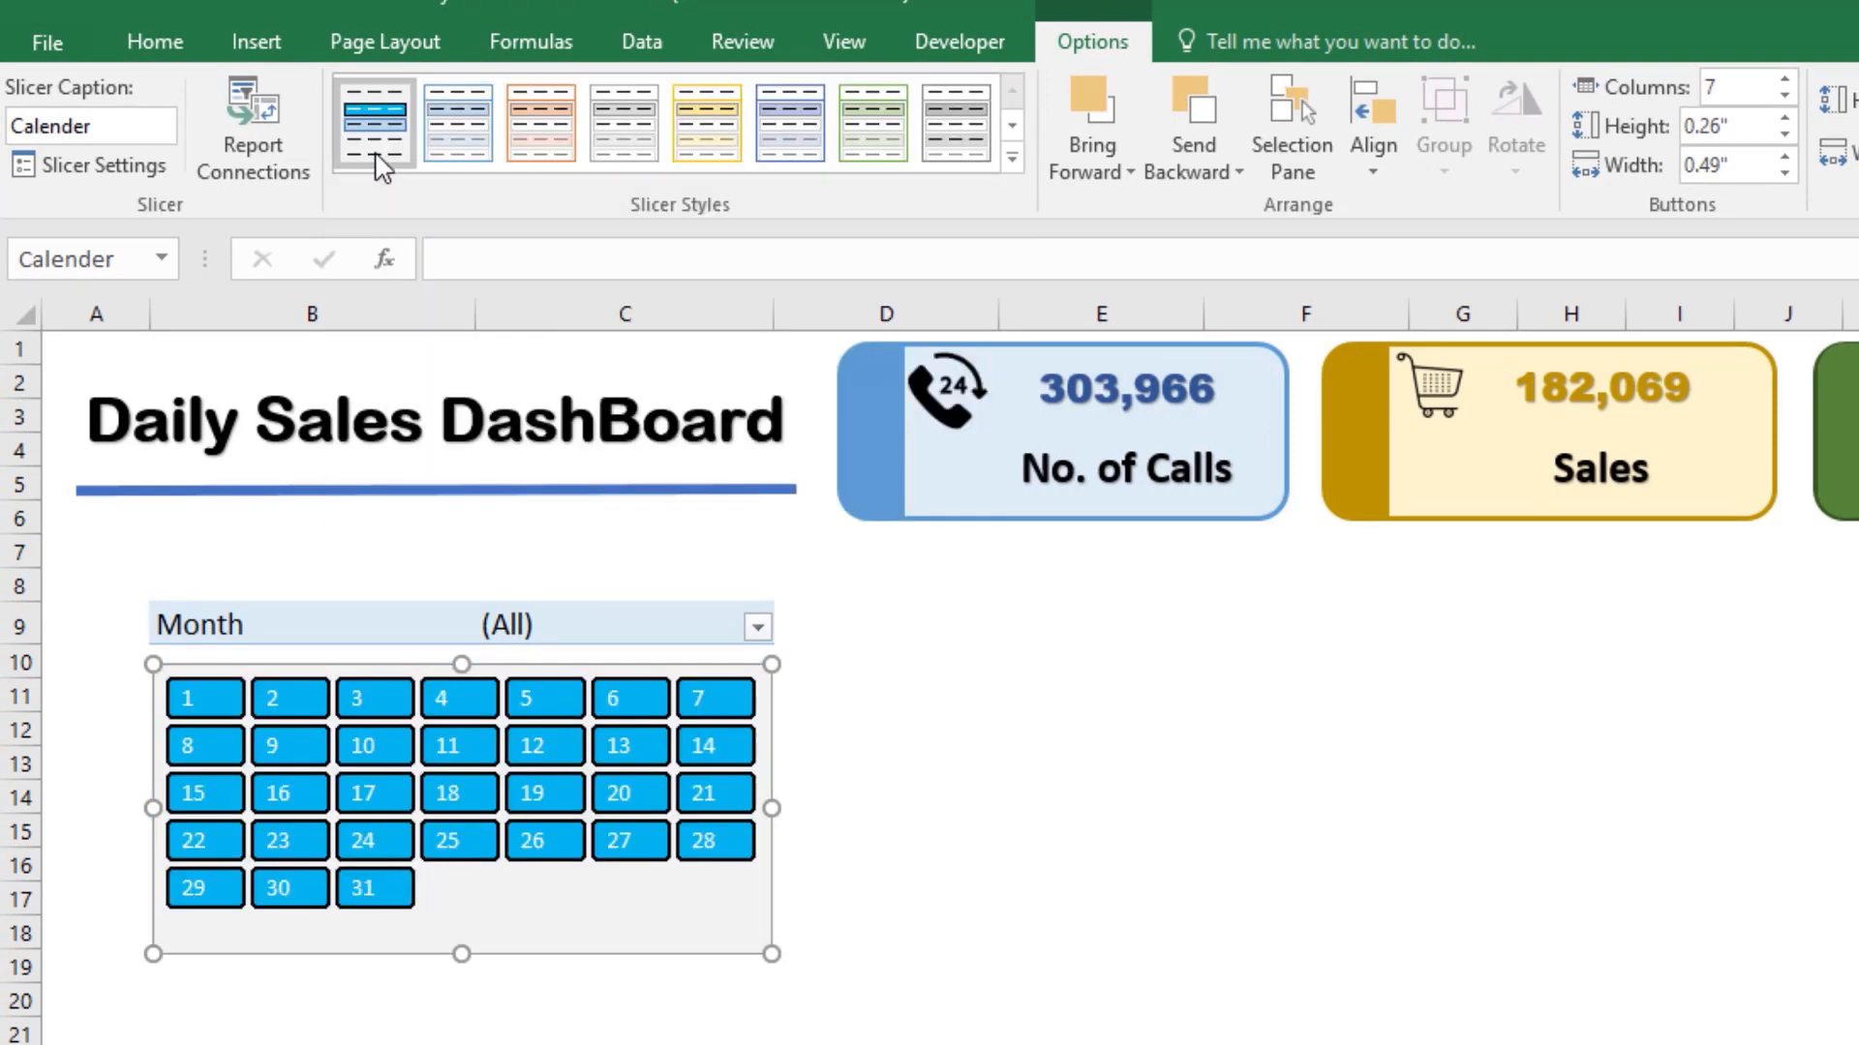
Step: Test the new slicer style by selecting single days and the range 1 to 5, returning to day 1
left_click(212, 705)
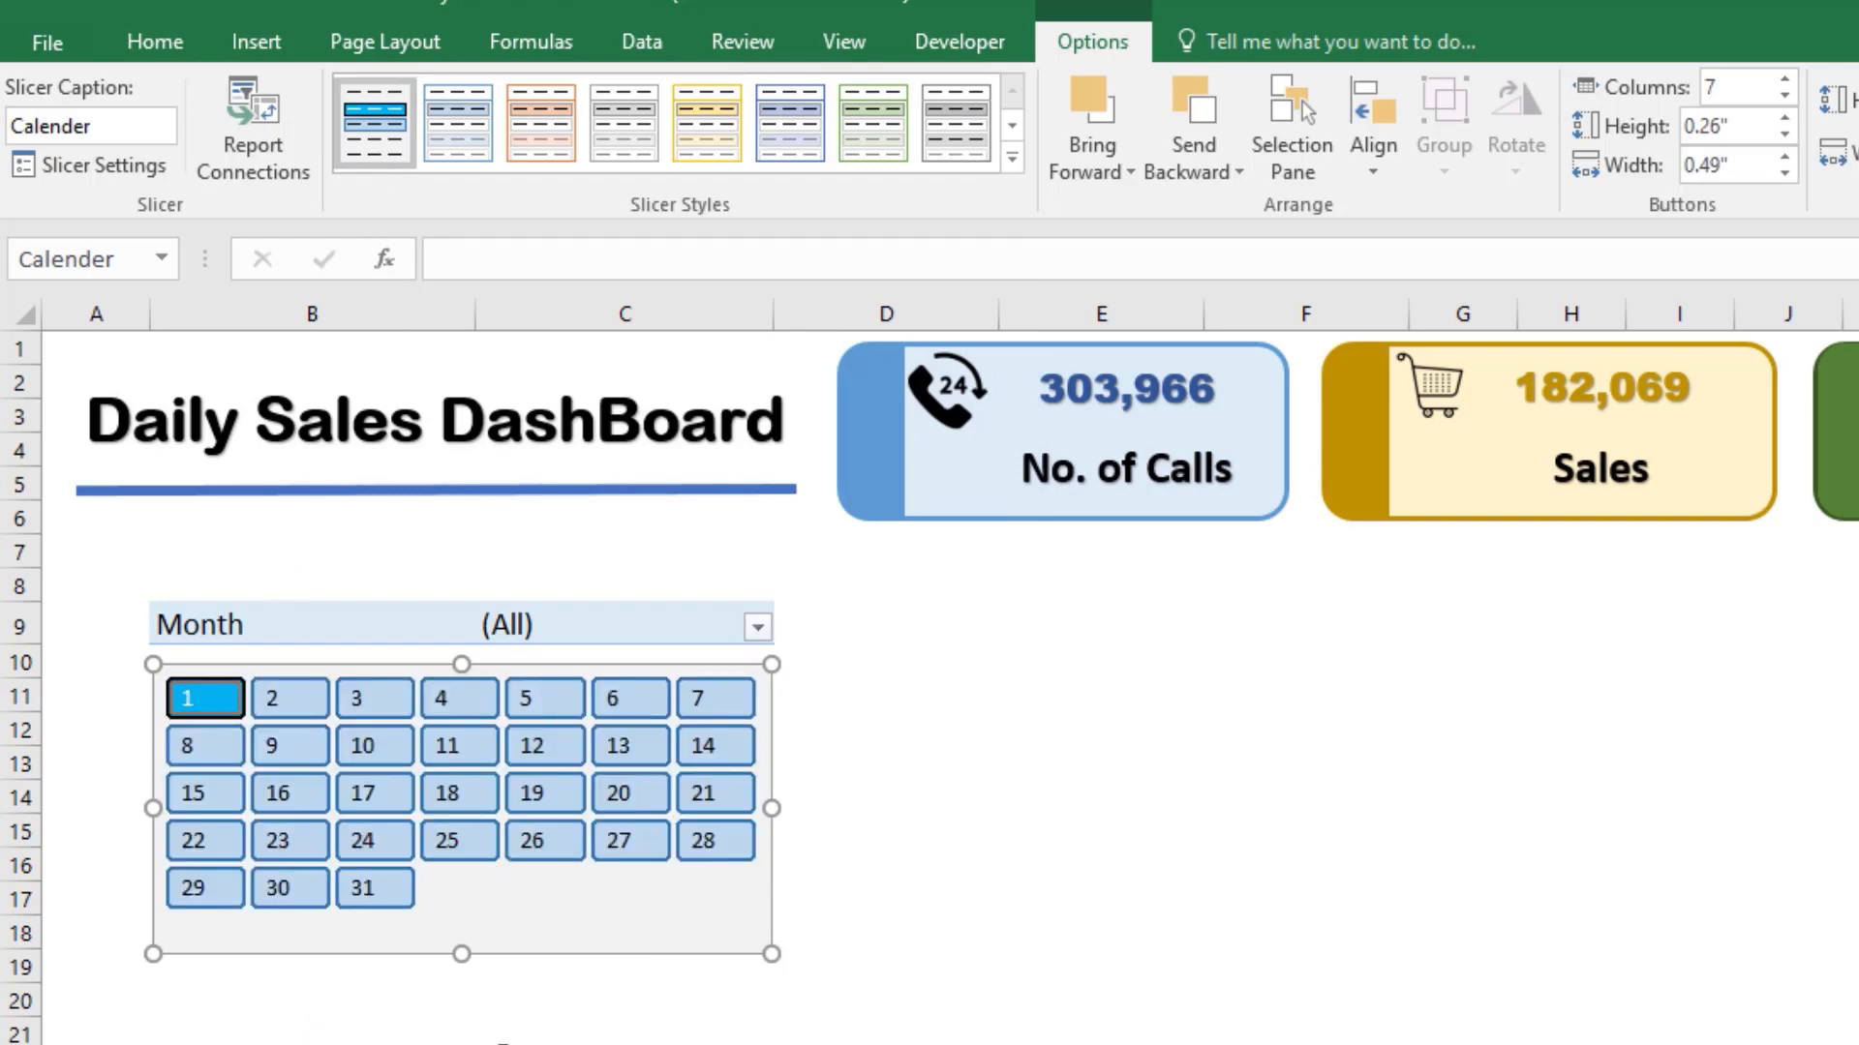
left_click(269, 700)
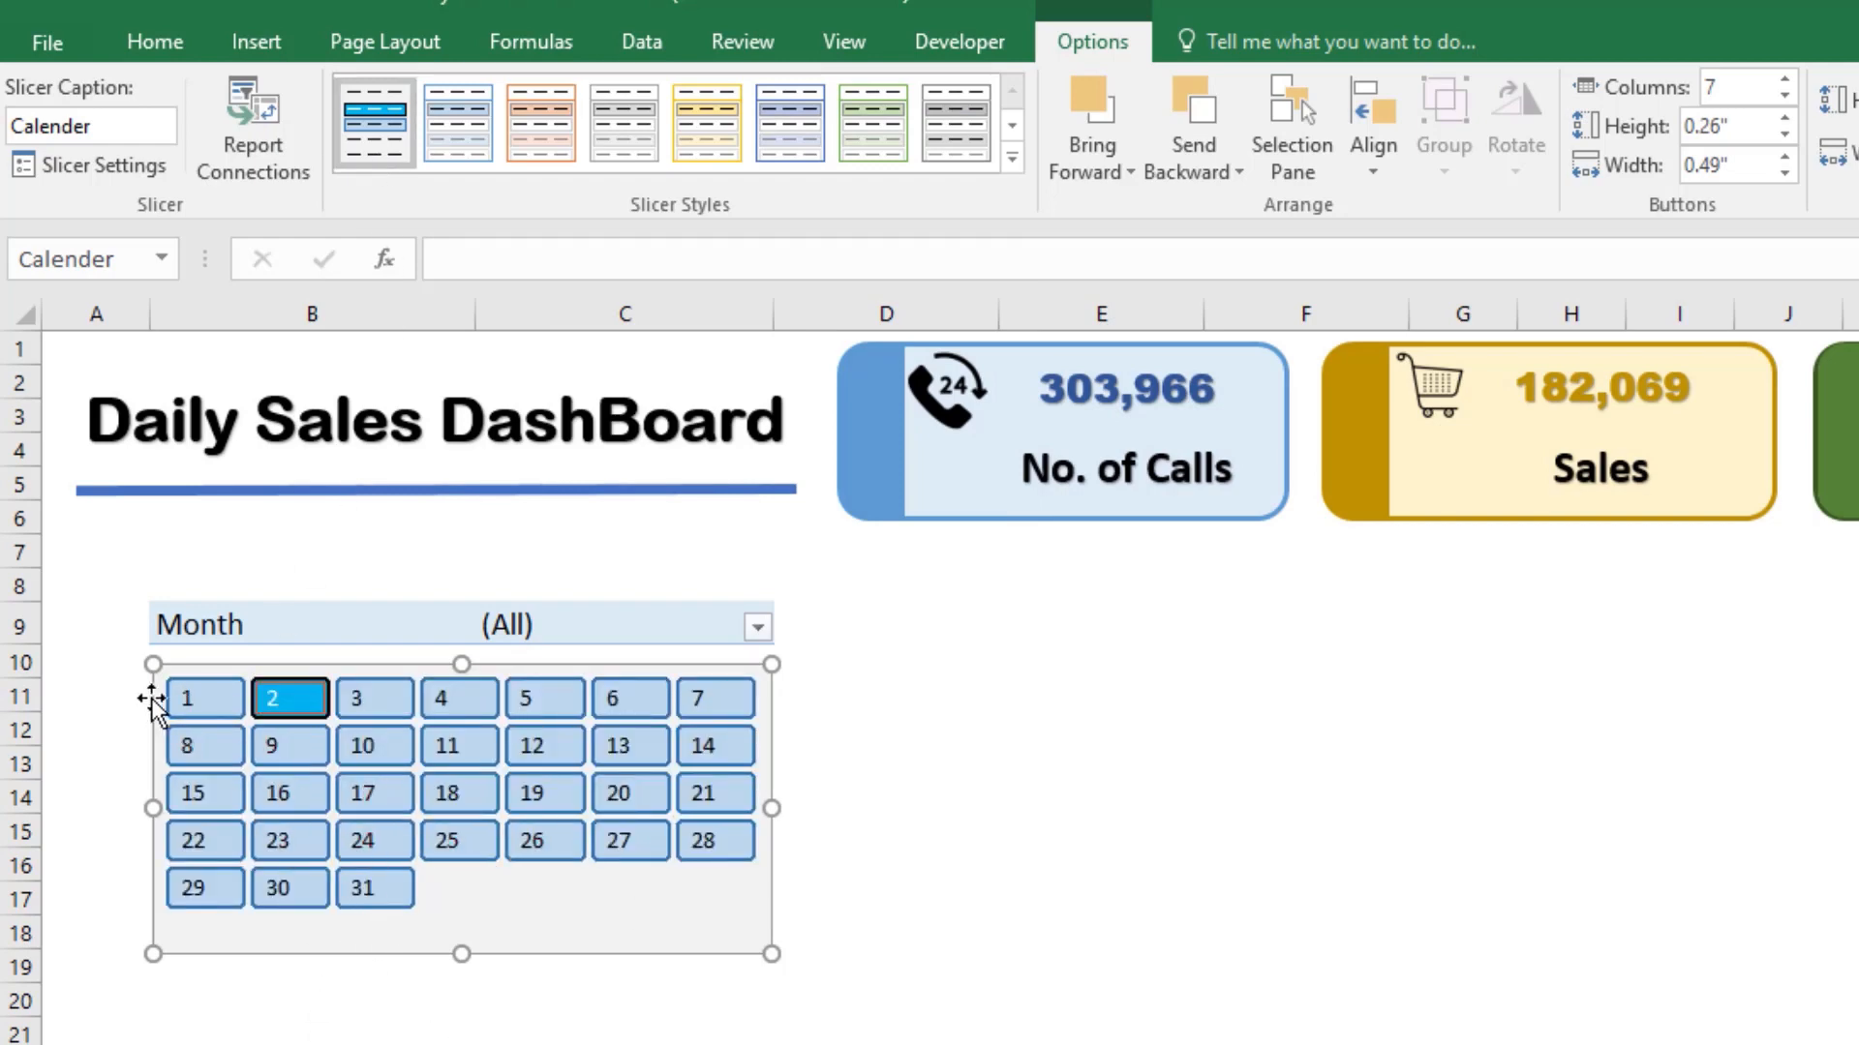
left_click(200, 703, "ctrl")
left_click(357, 703, "ctrl")
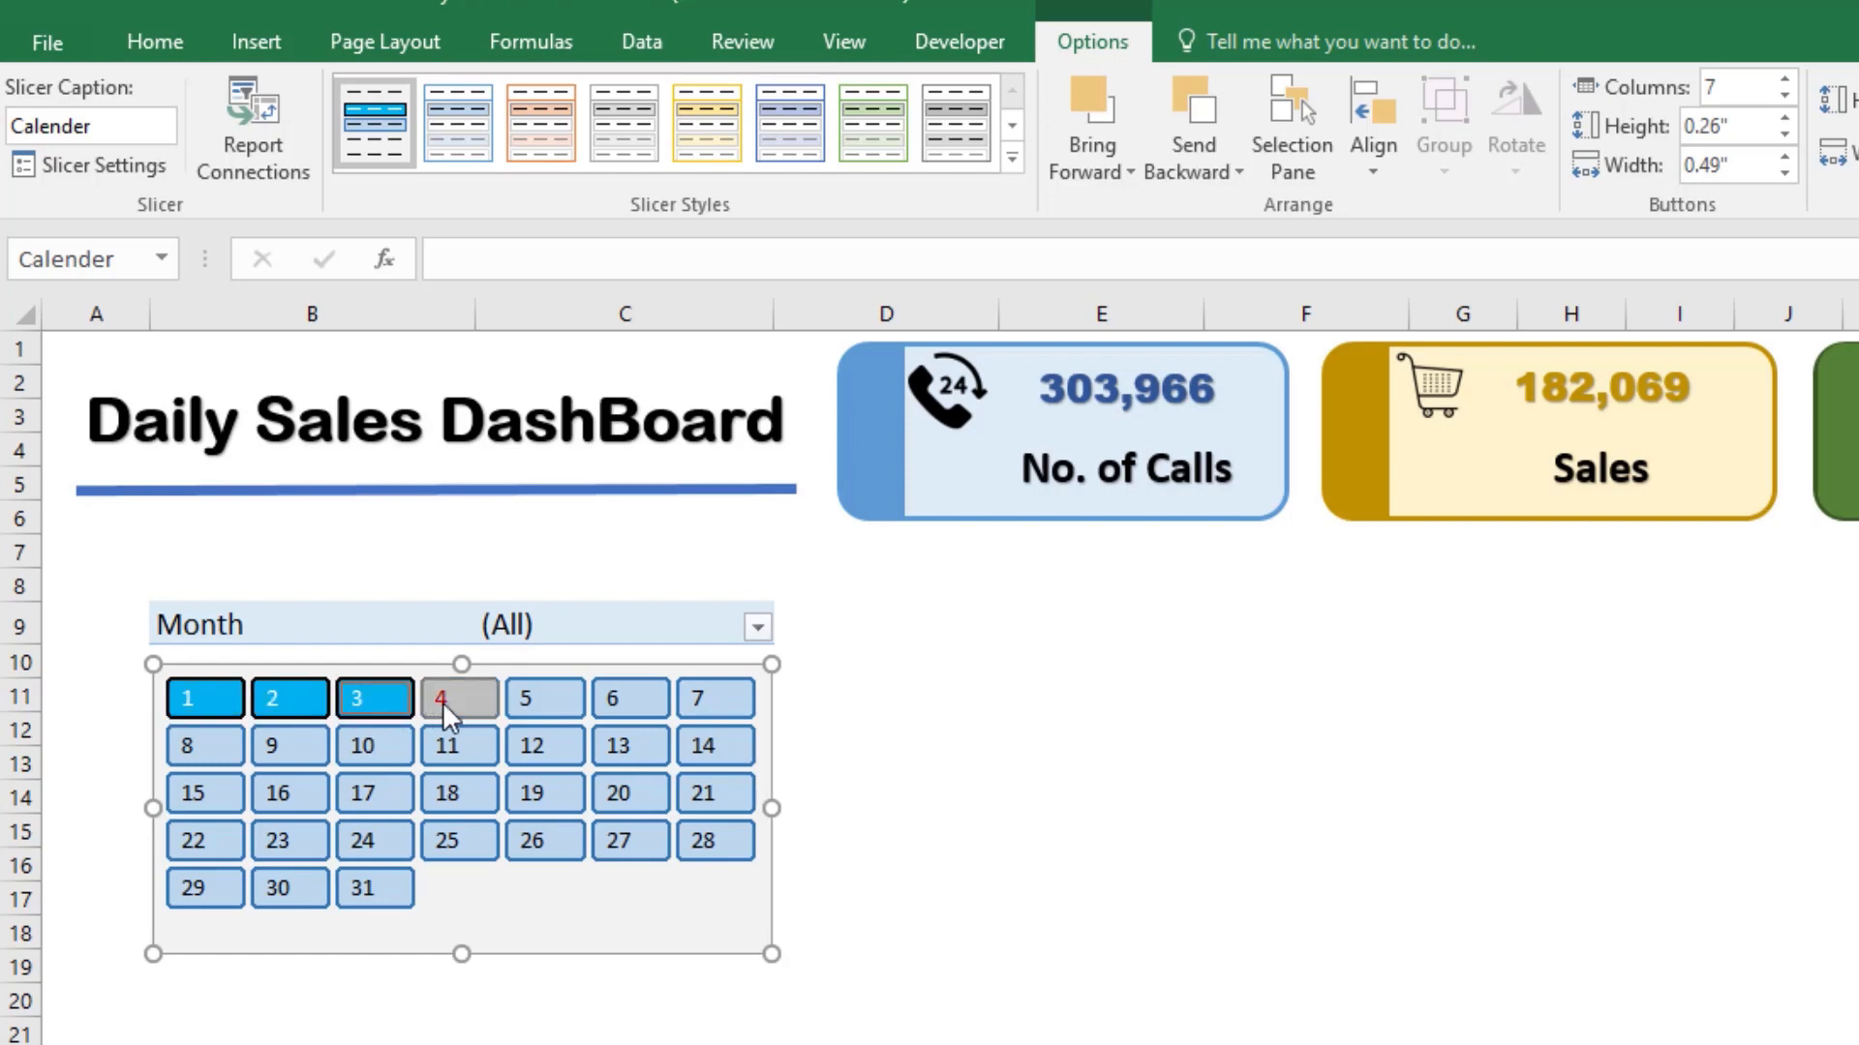
left_click(443, 701, "ctrl")
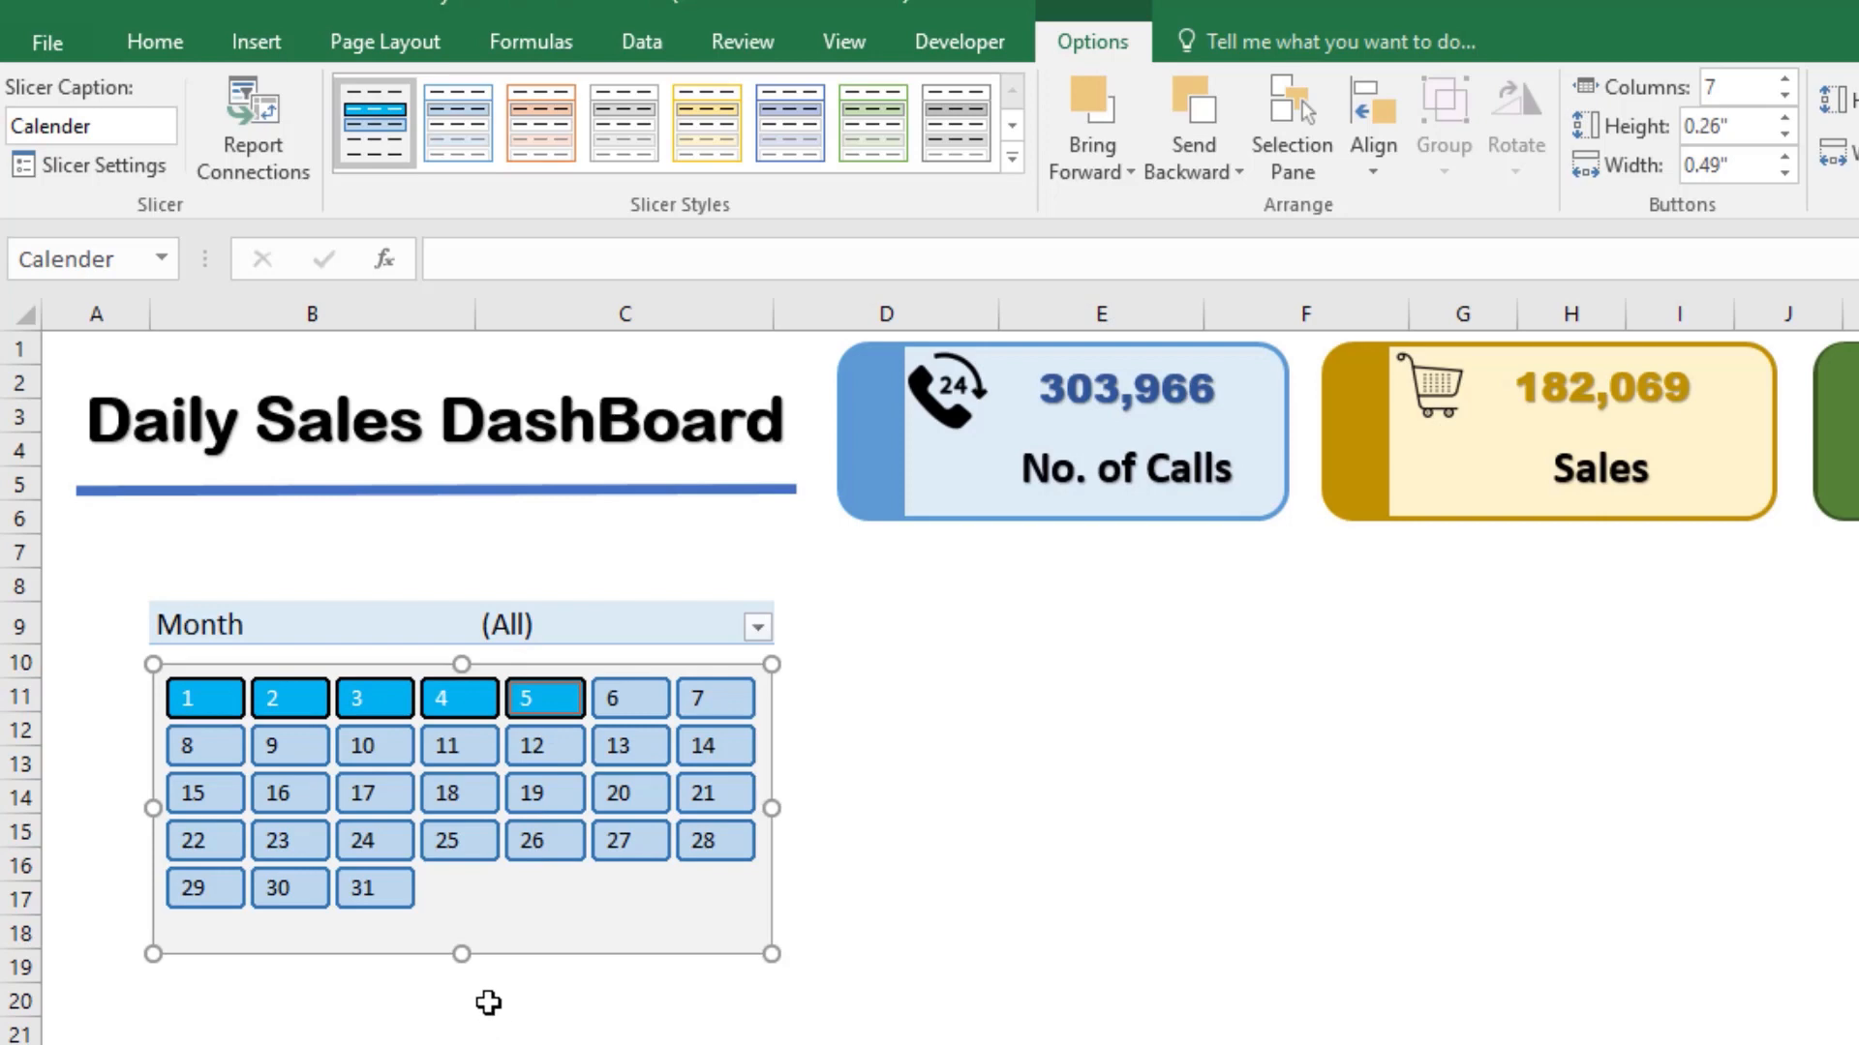
left_click(211, 703)
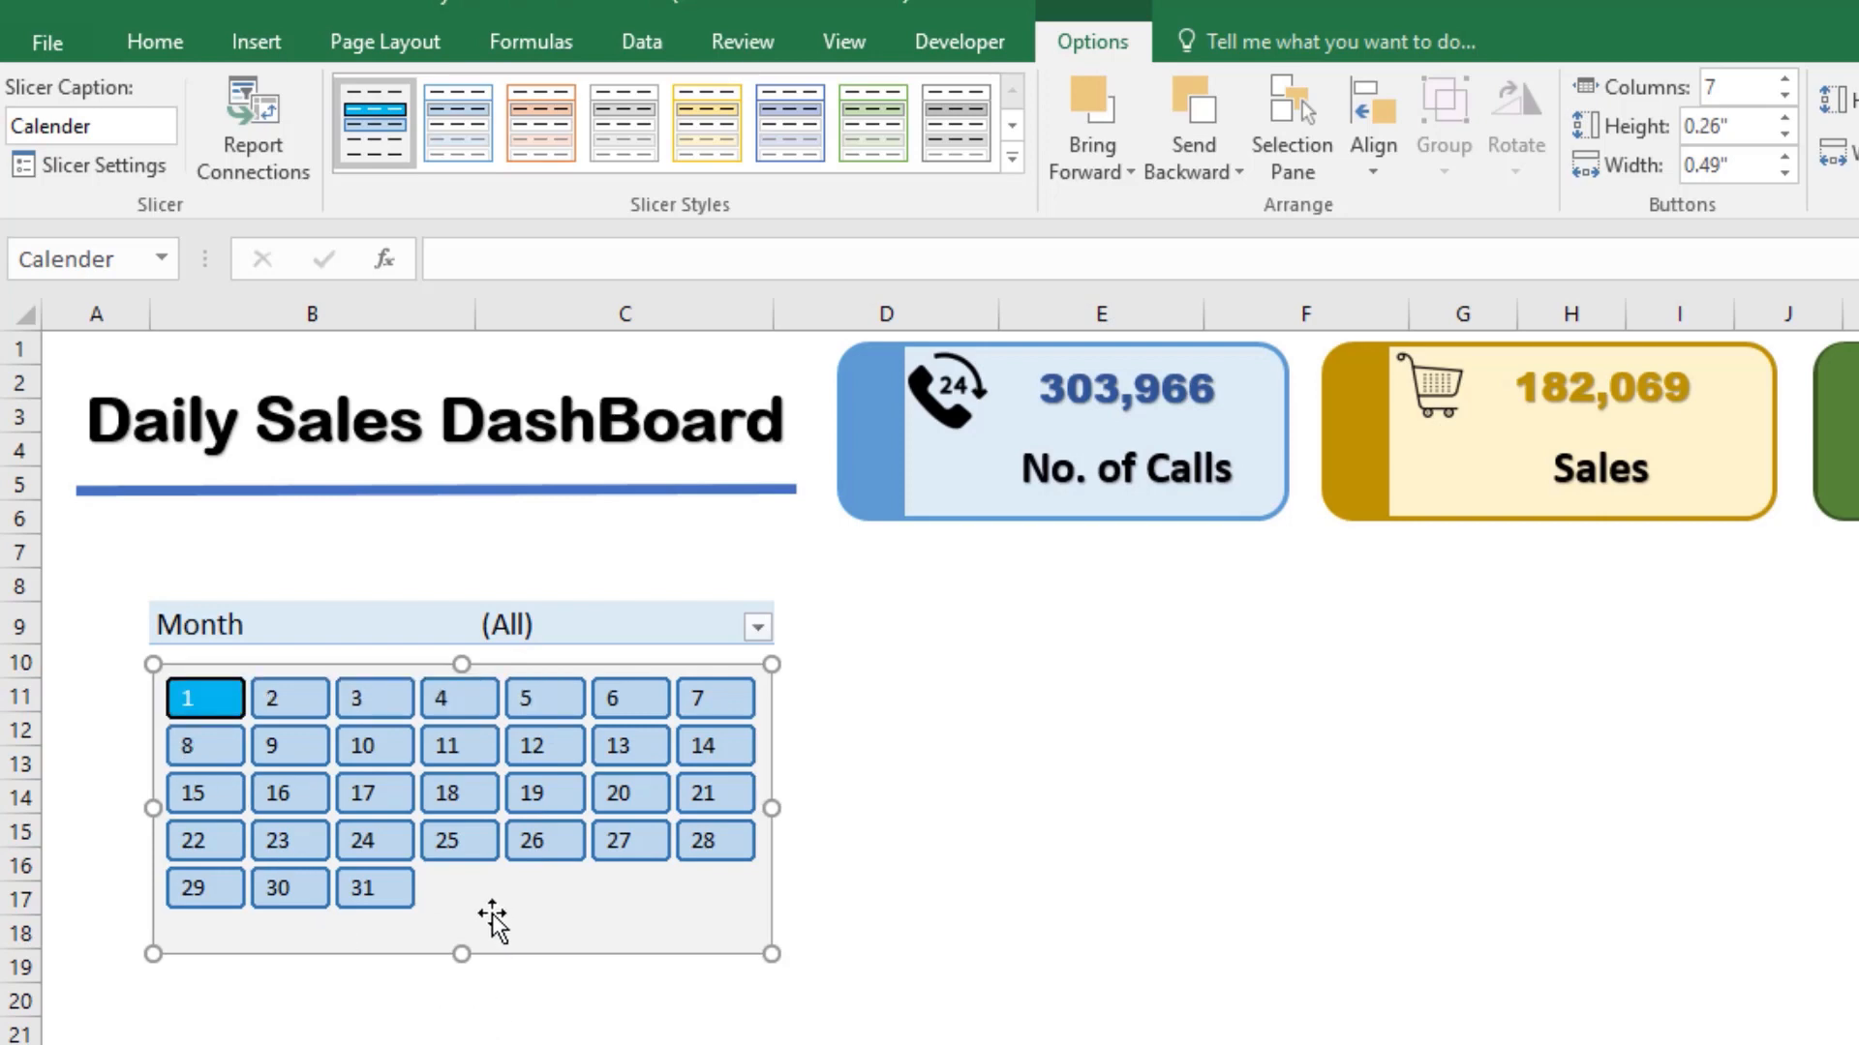
left_click(219, 703, "ctrl")
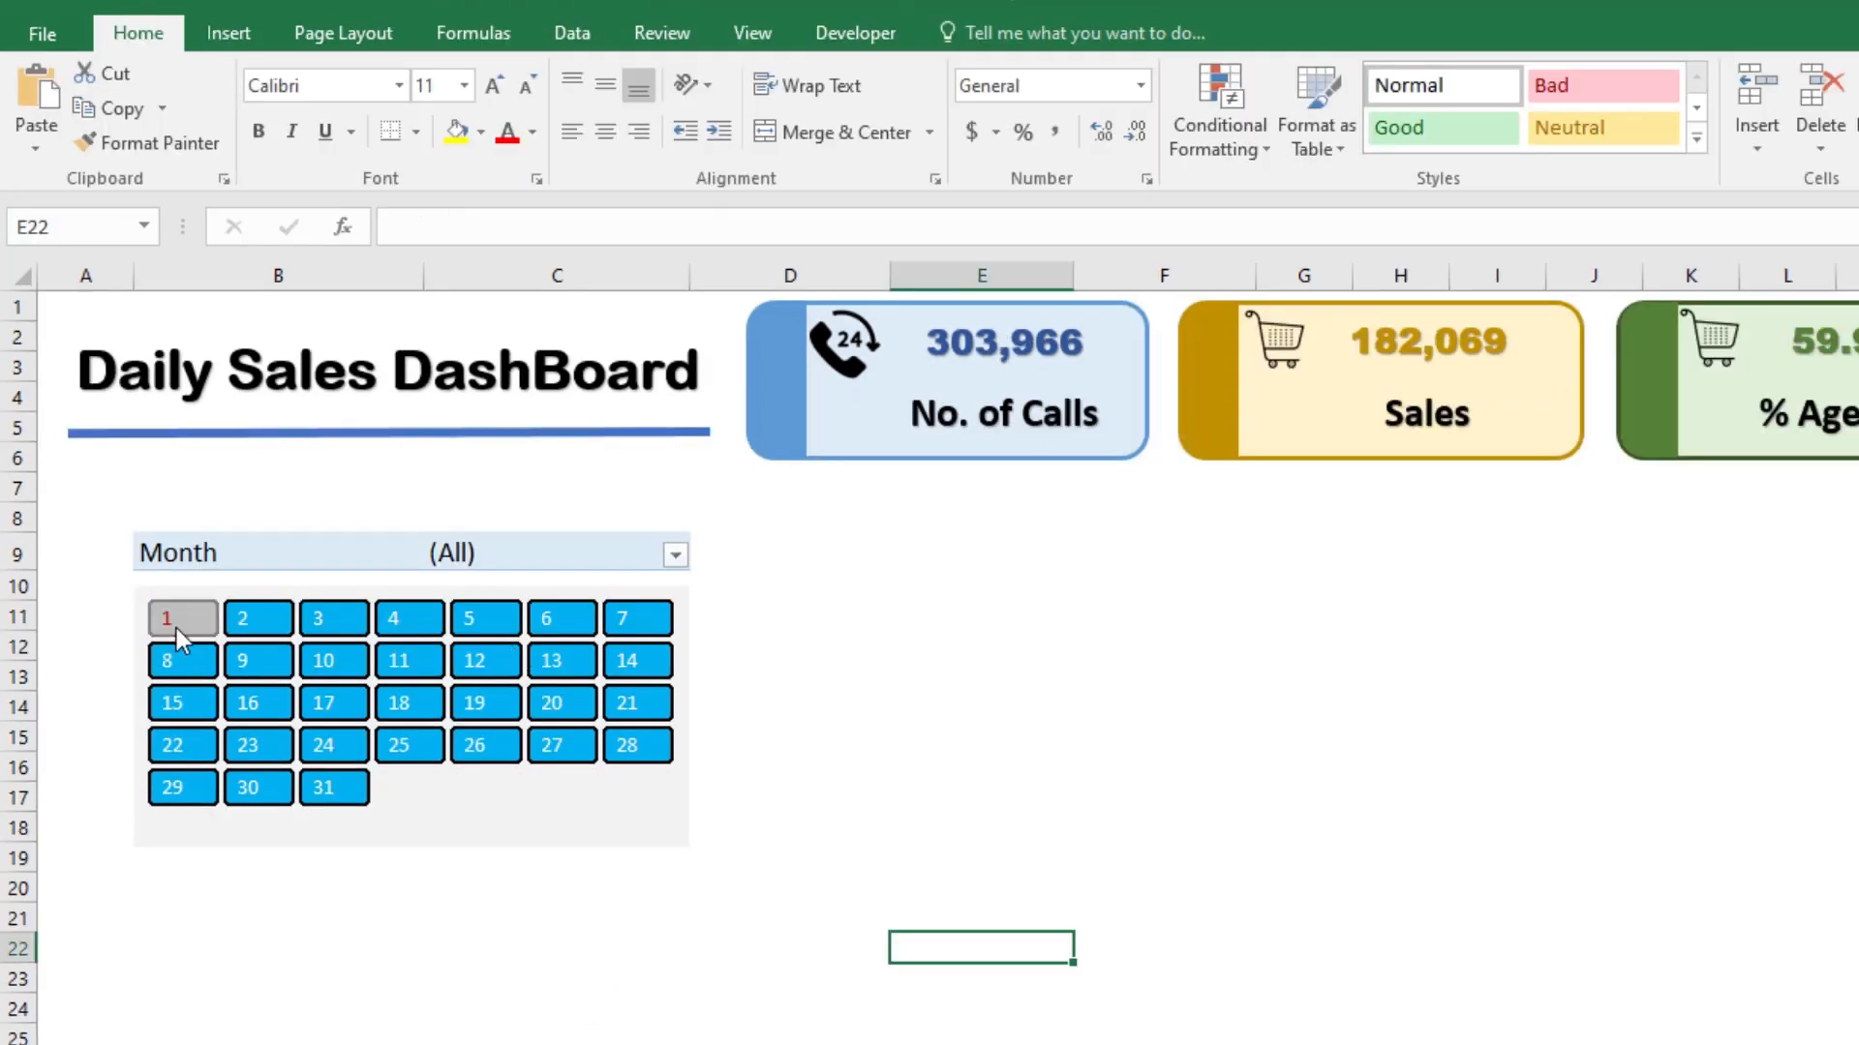
Step: Try range selection in the calendar slicer with days 3 to 21 and days 1 to 21
left_click(199, 630)
left_click(248, 629, "ctrl")
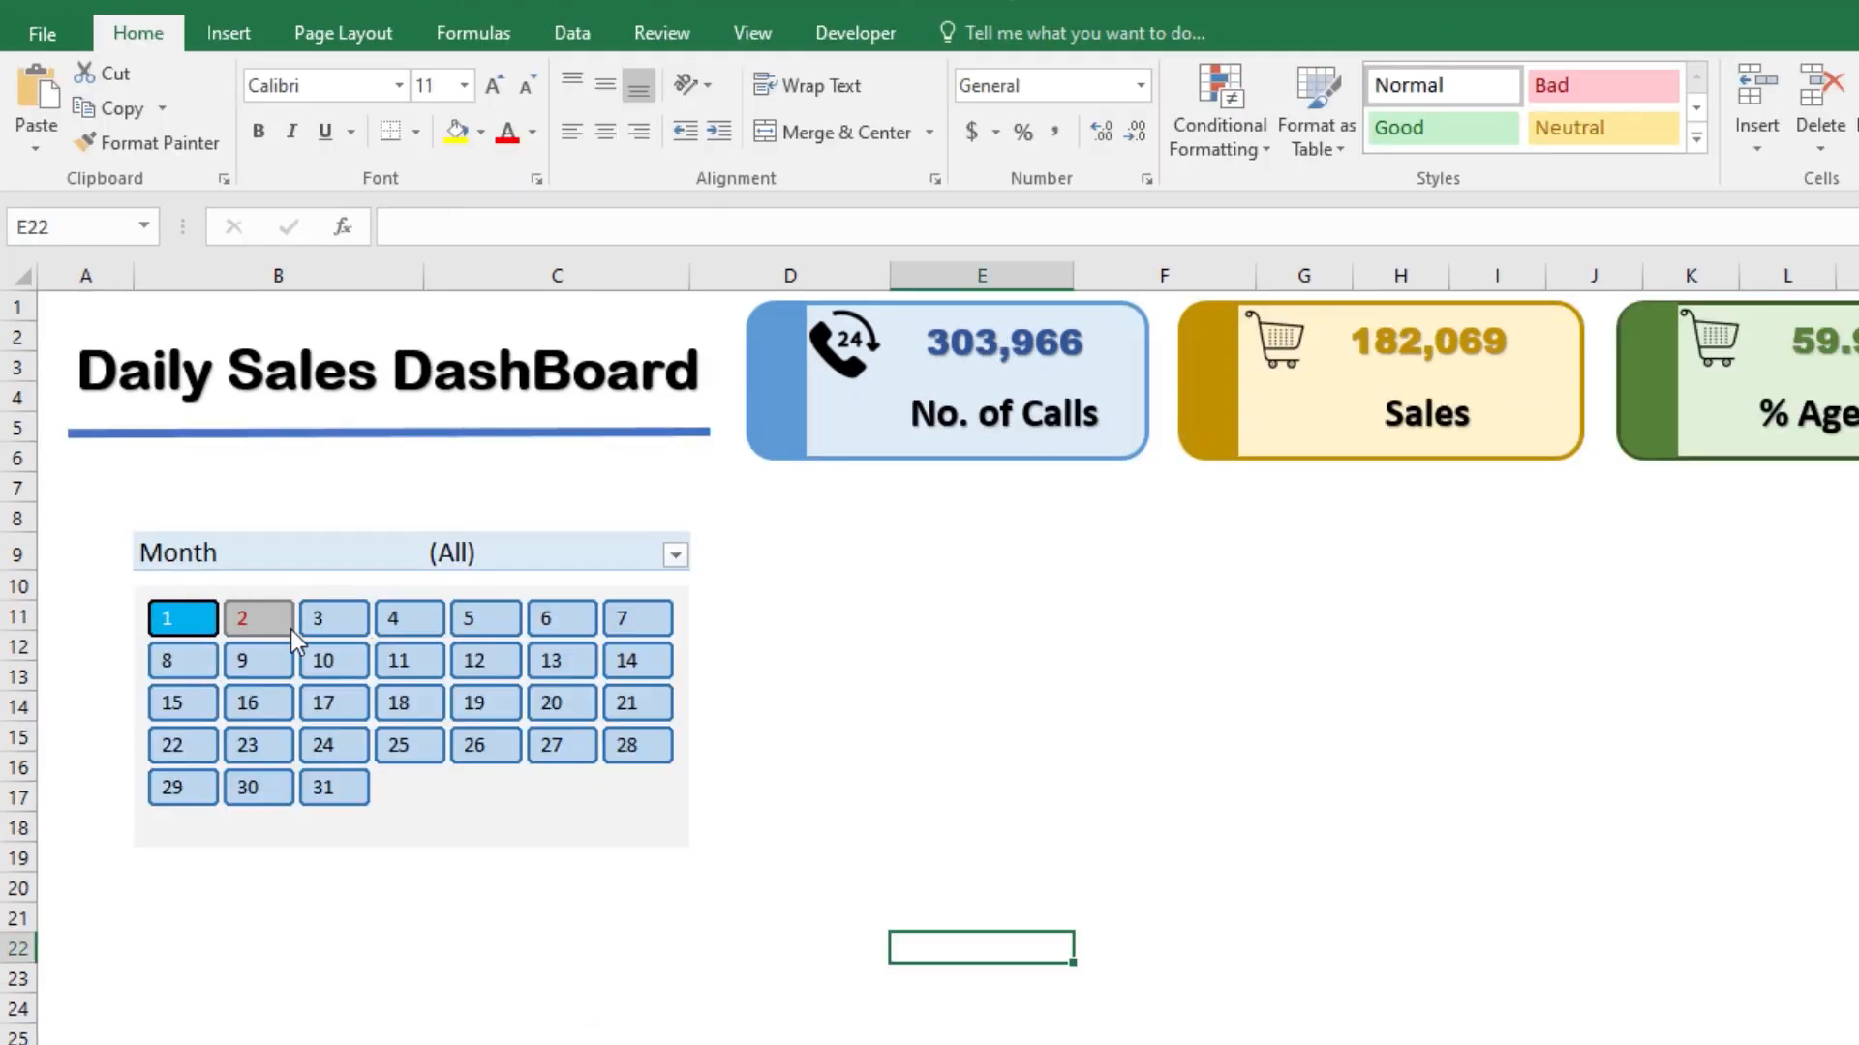
left_click_drag(319, 622, 616, 690)
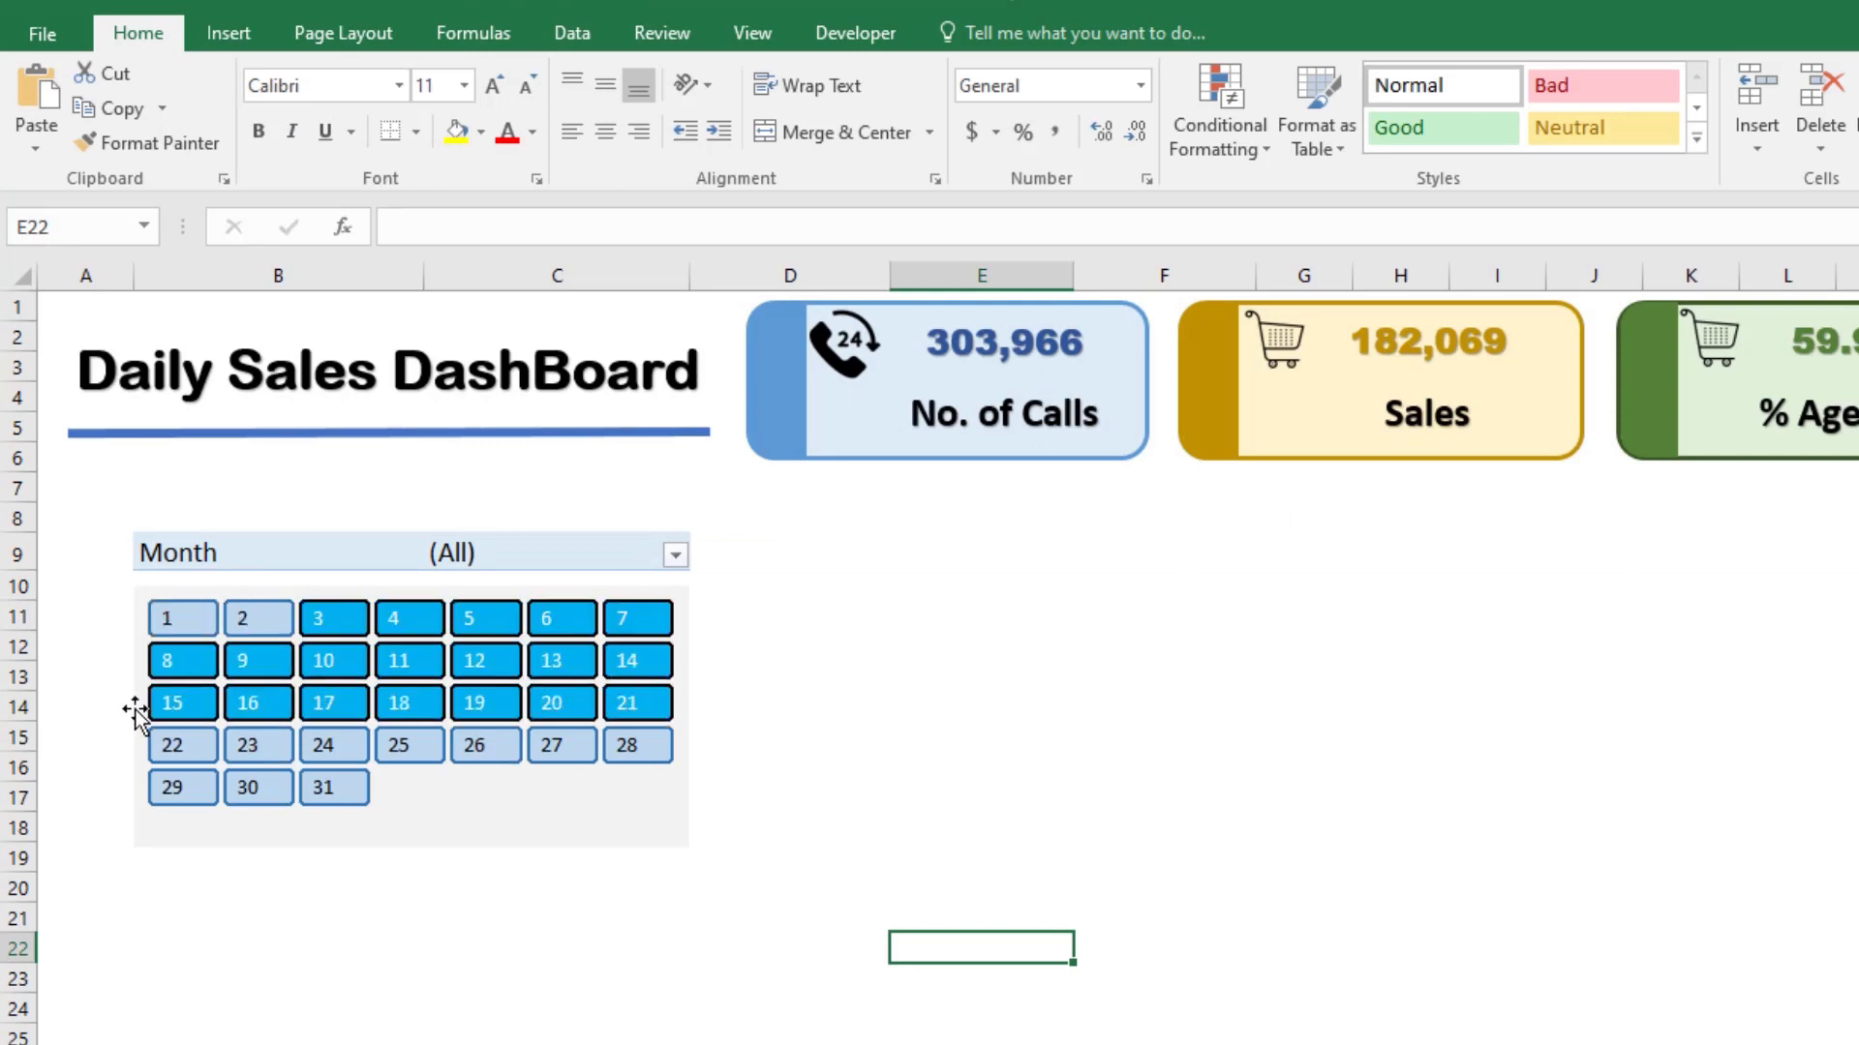
left_click_drag(178, 612, 613, 700)
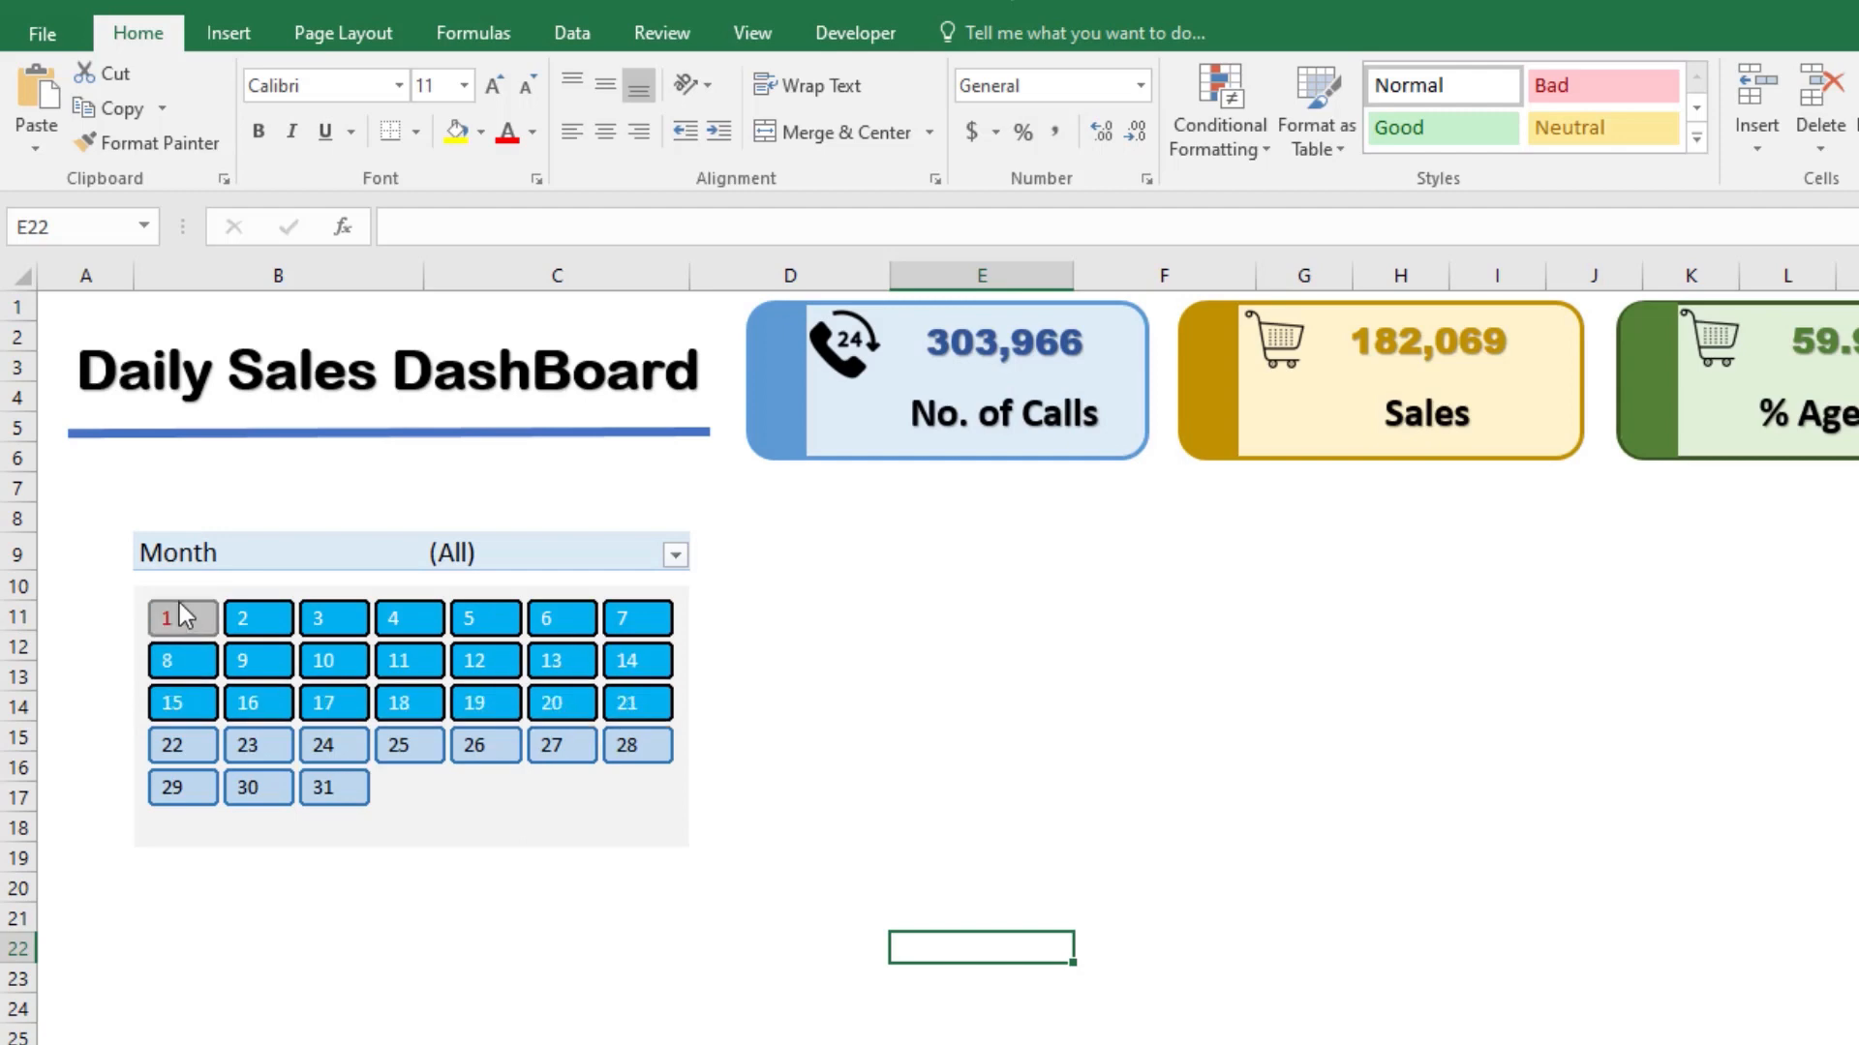
Step: Filter Month to February only and select days 1 to 14 in the calendar slicer
left_click(675, 556)
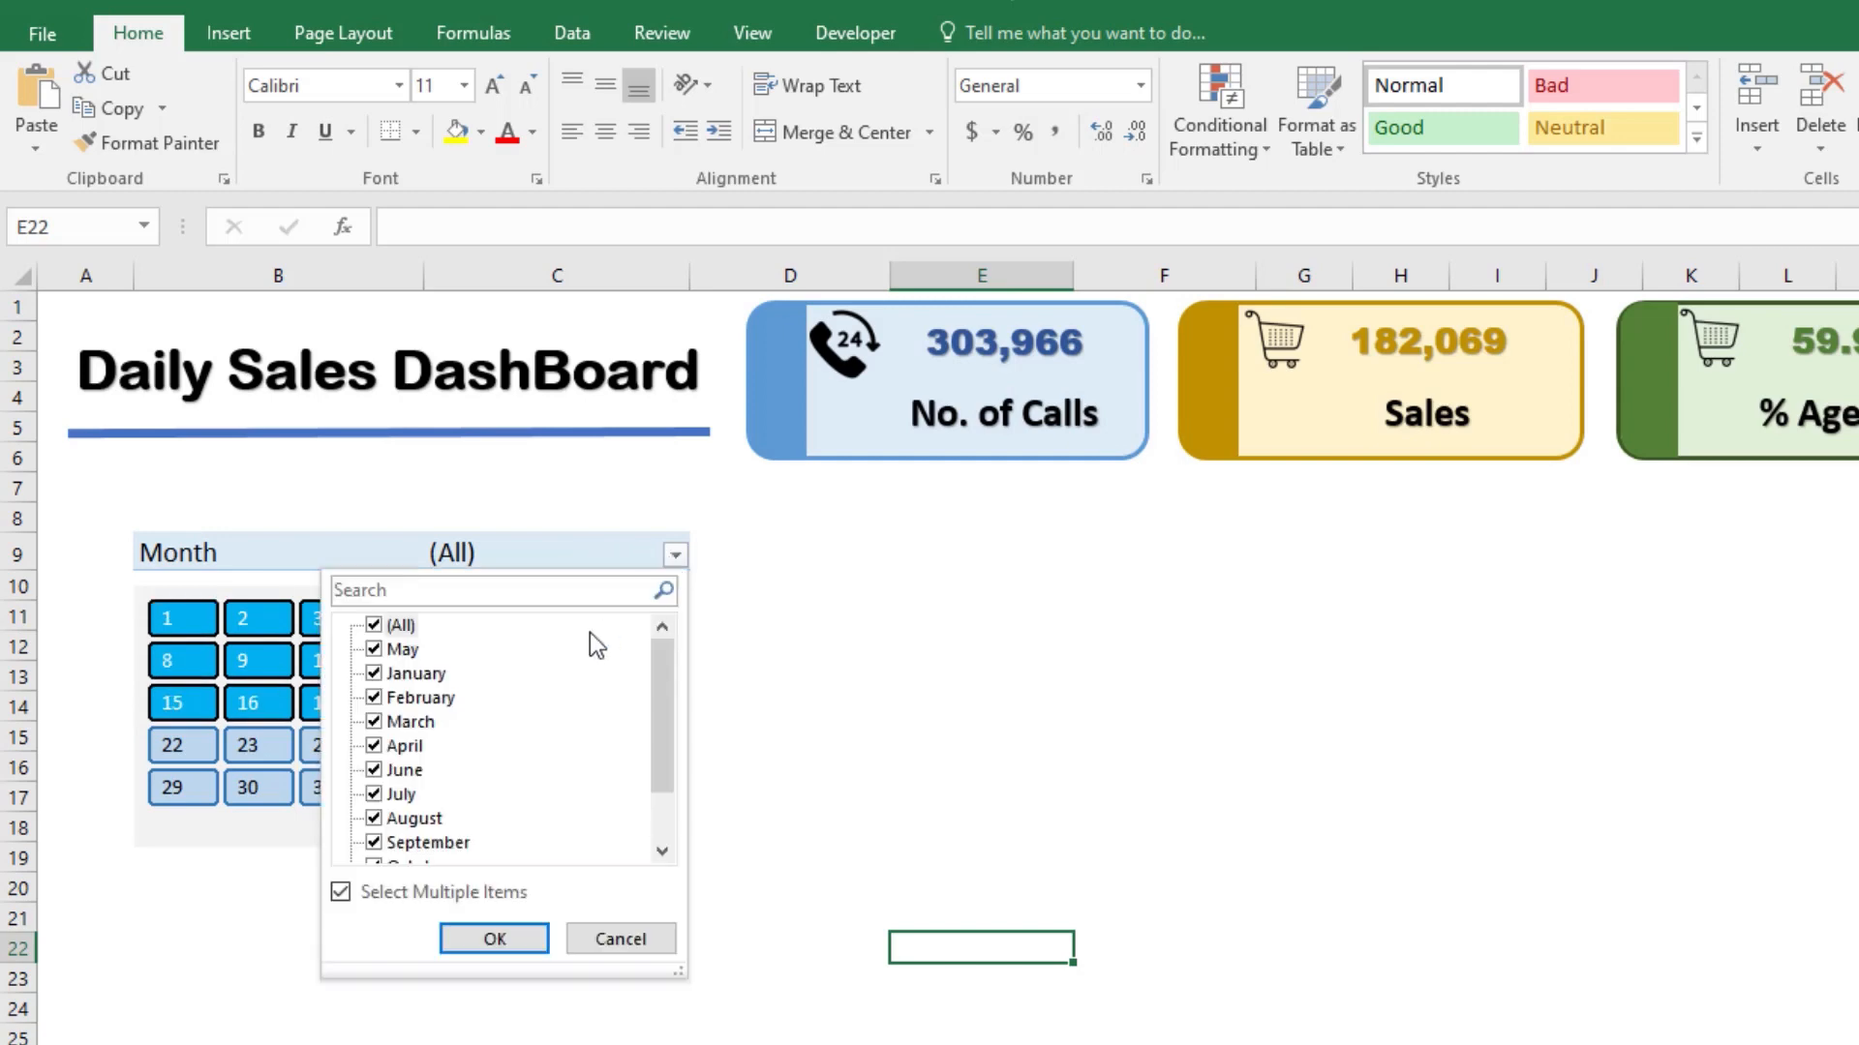
left_click(374, 626)
left_click(373, 697)
left_click(495, 938)
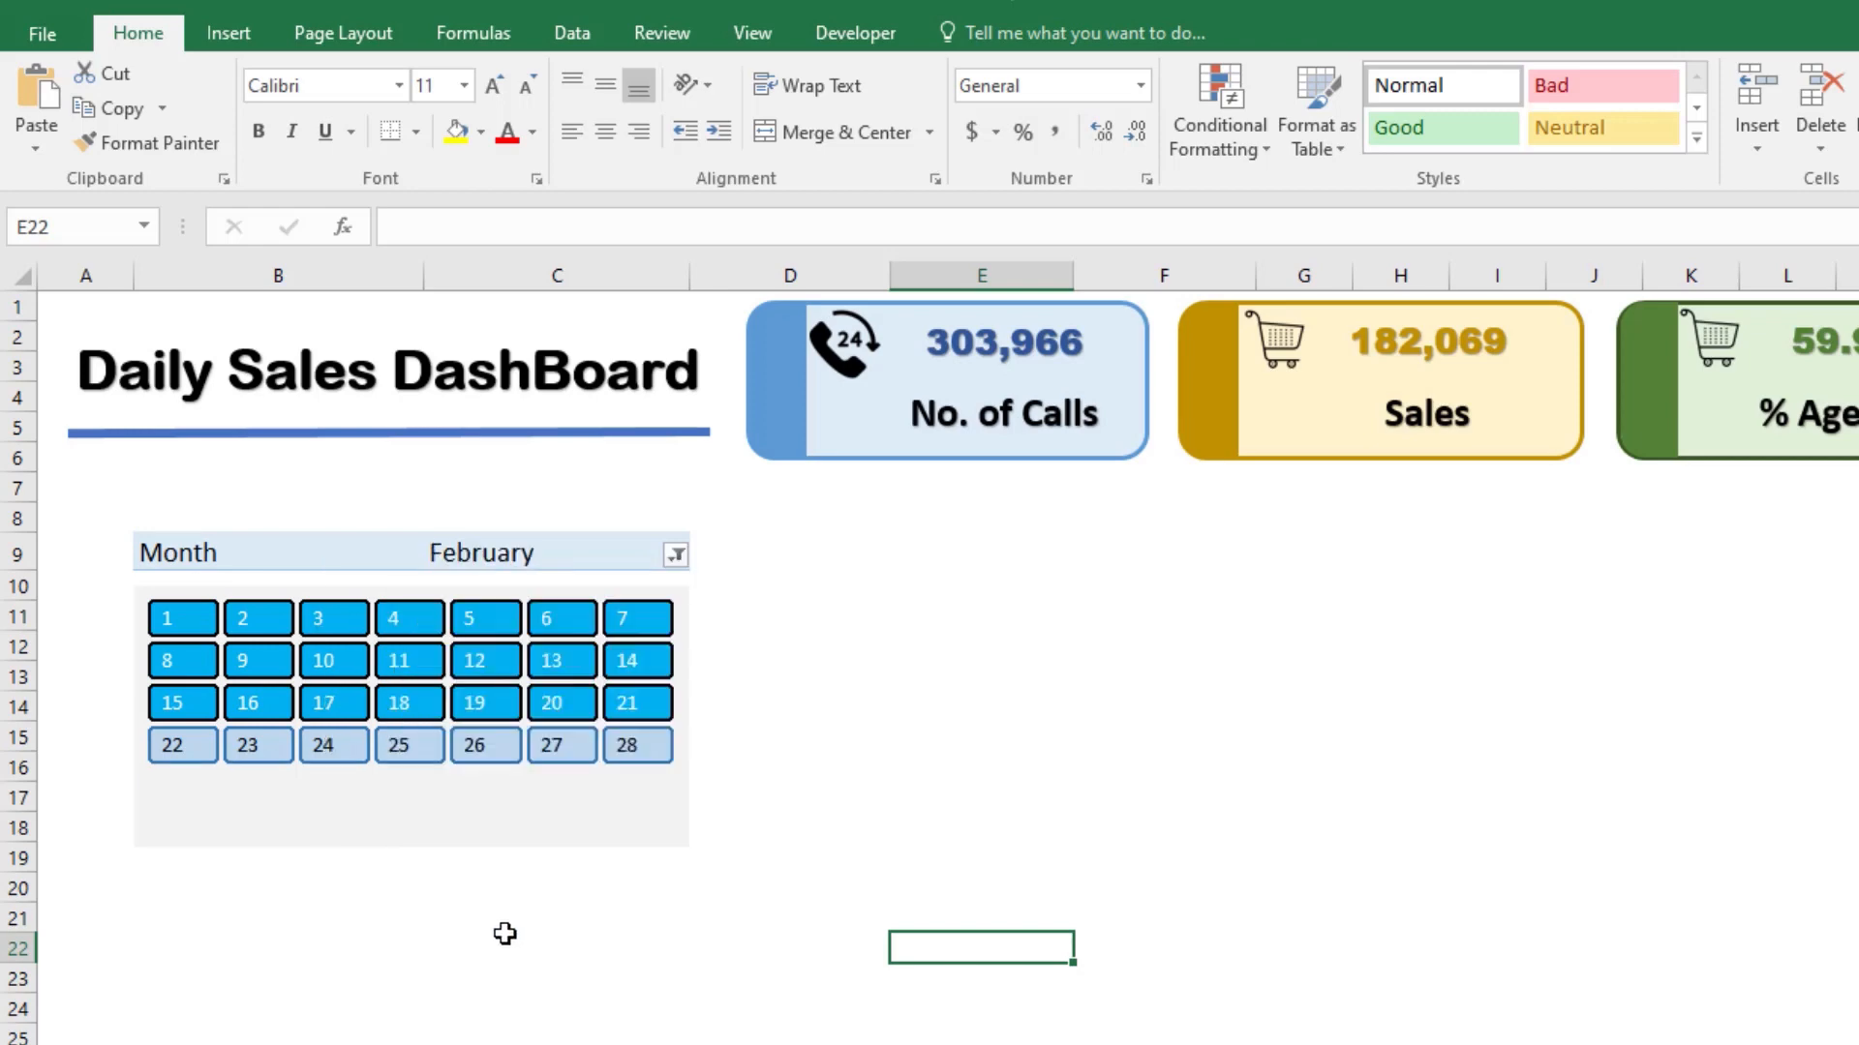
left_click(365, 887)
left_click_drag(170, 620, 641, 658)
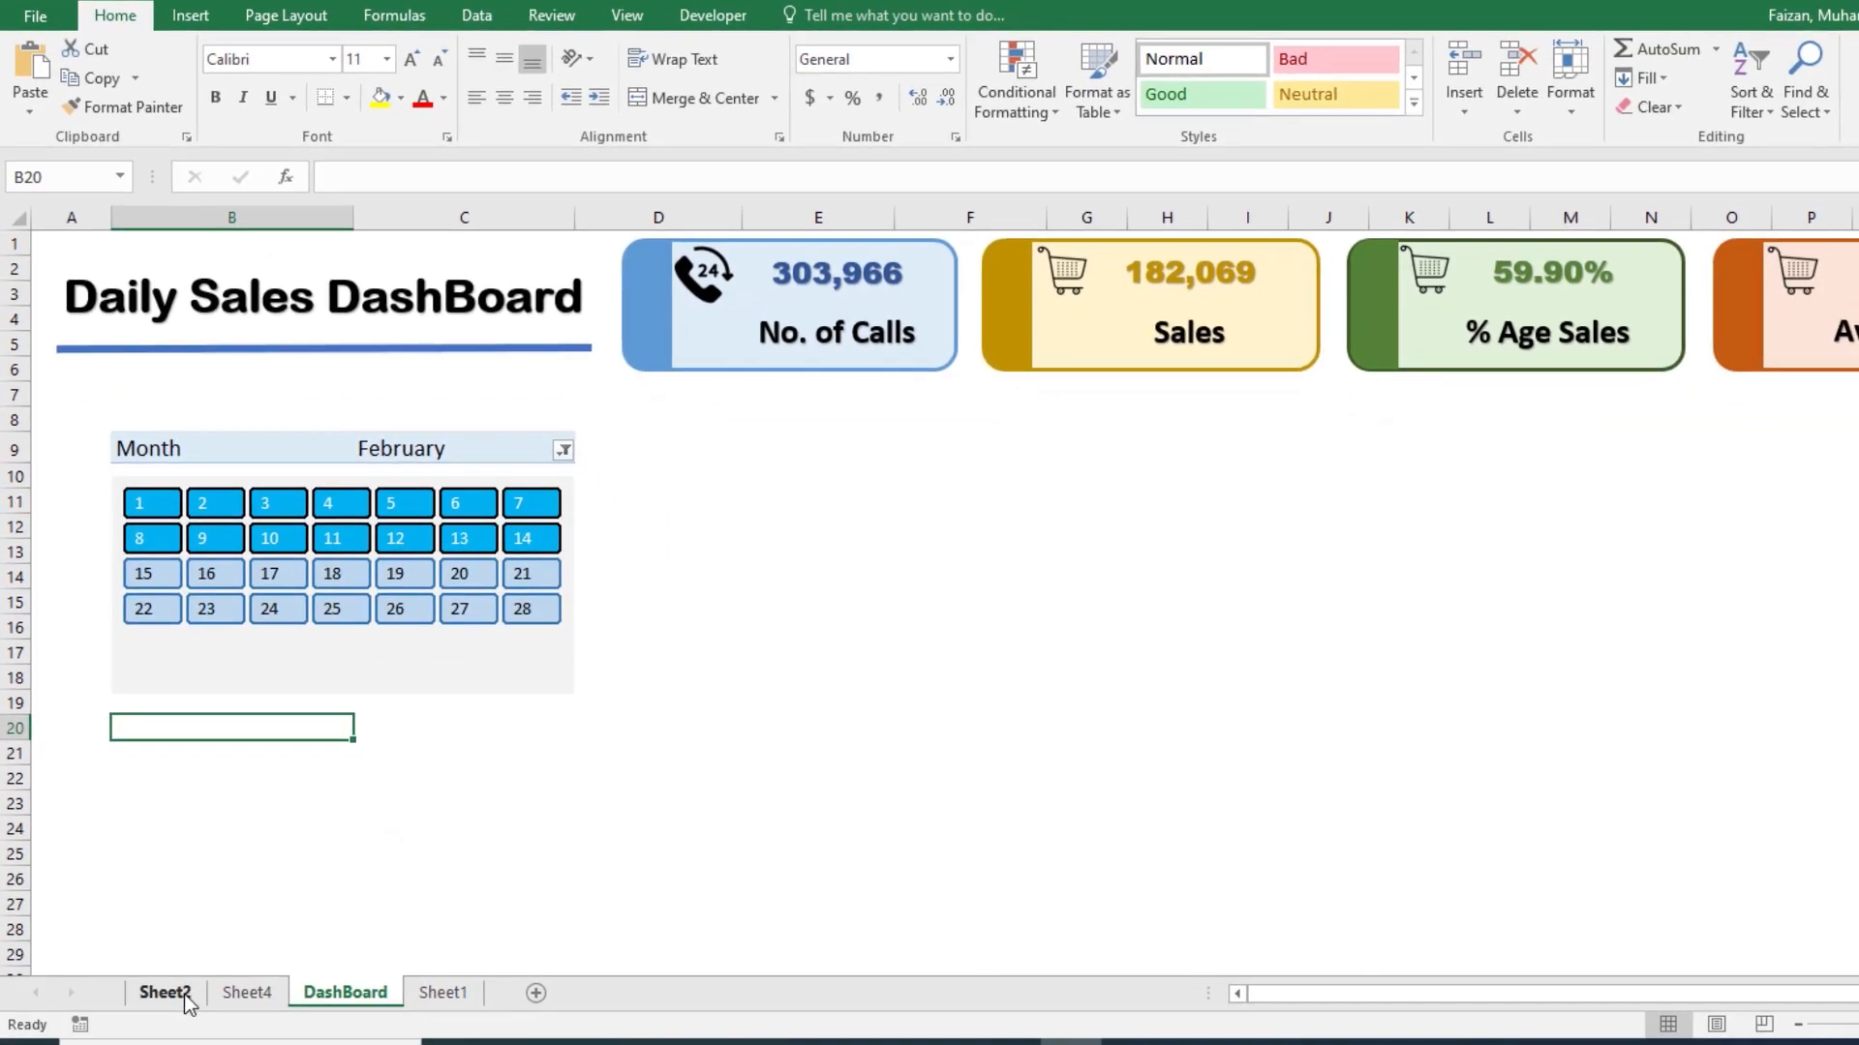
Step: Insert a 2-D clustered column chart from the Date PivotTable on Sheet2, move it clear of the table's upper rows and enlarge it
left_click(184, 999)
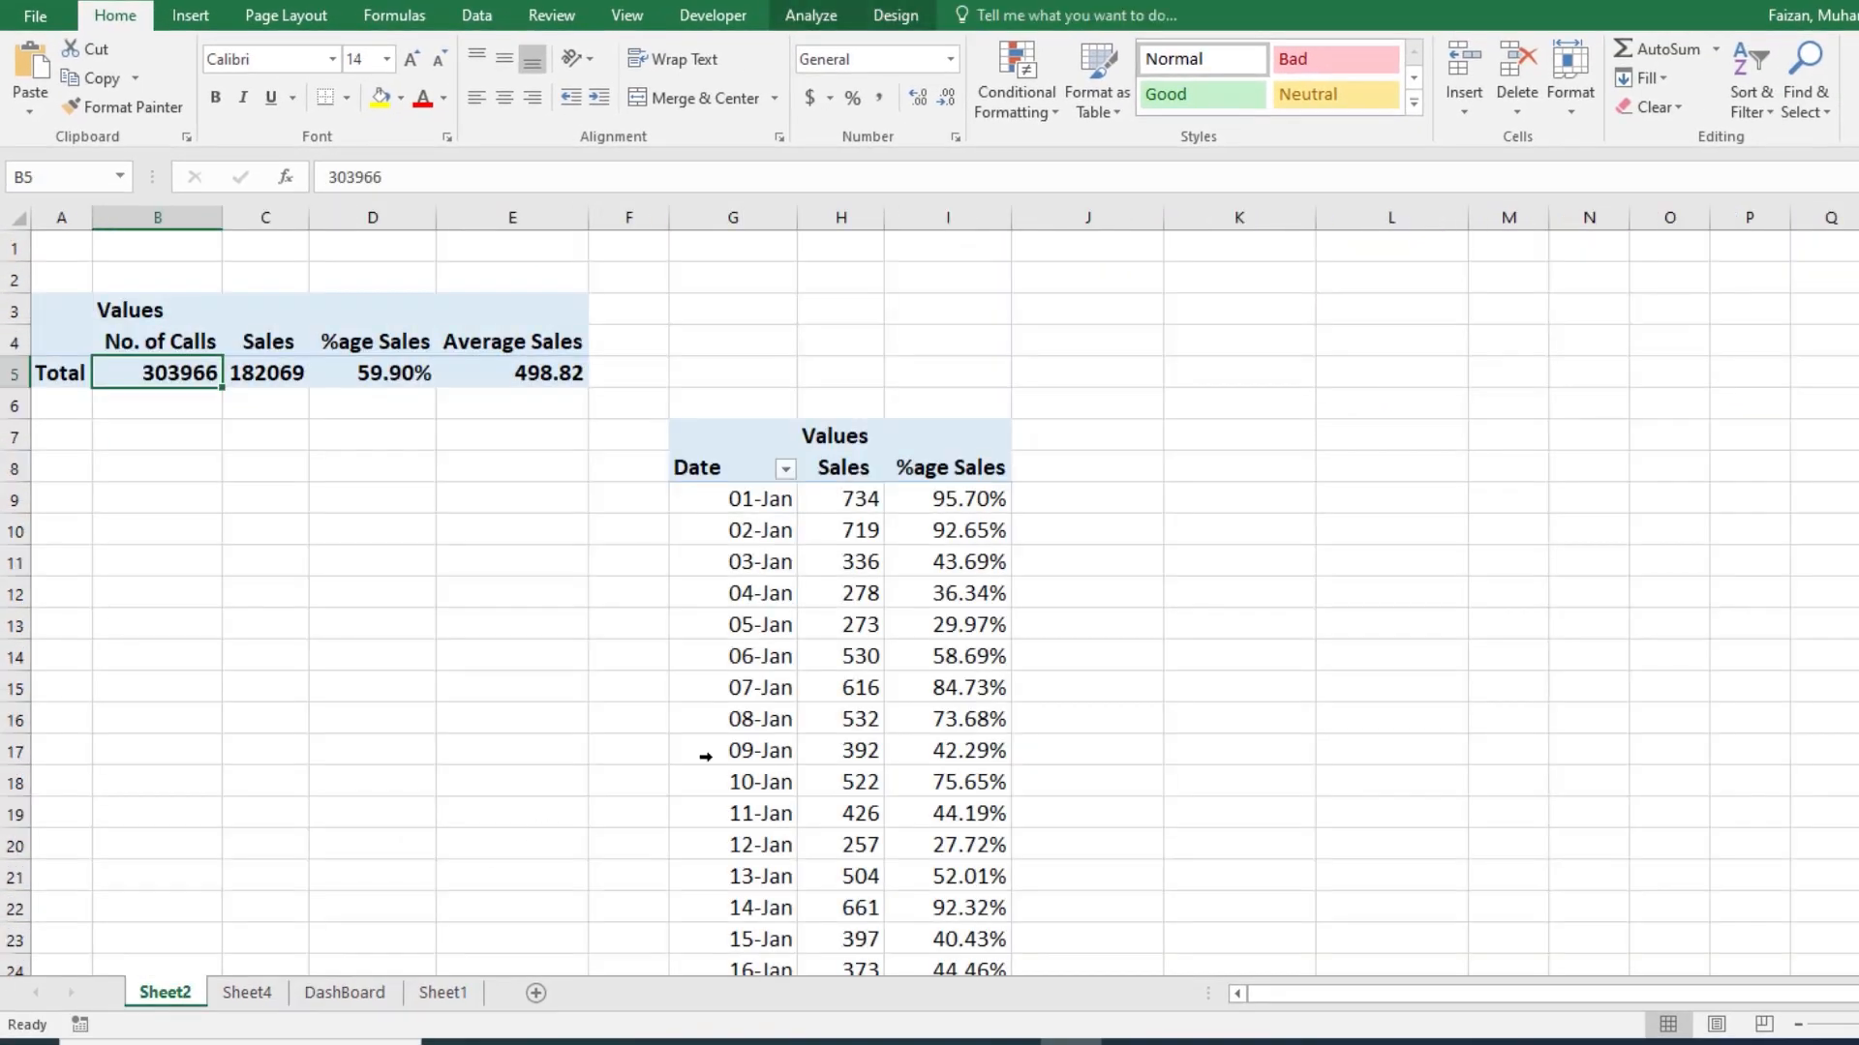
left_click(722, 495)
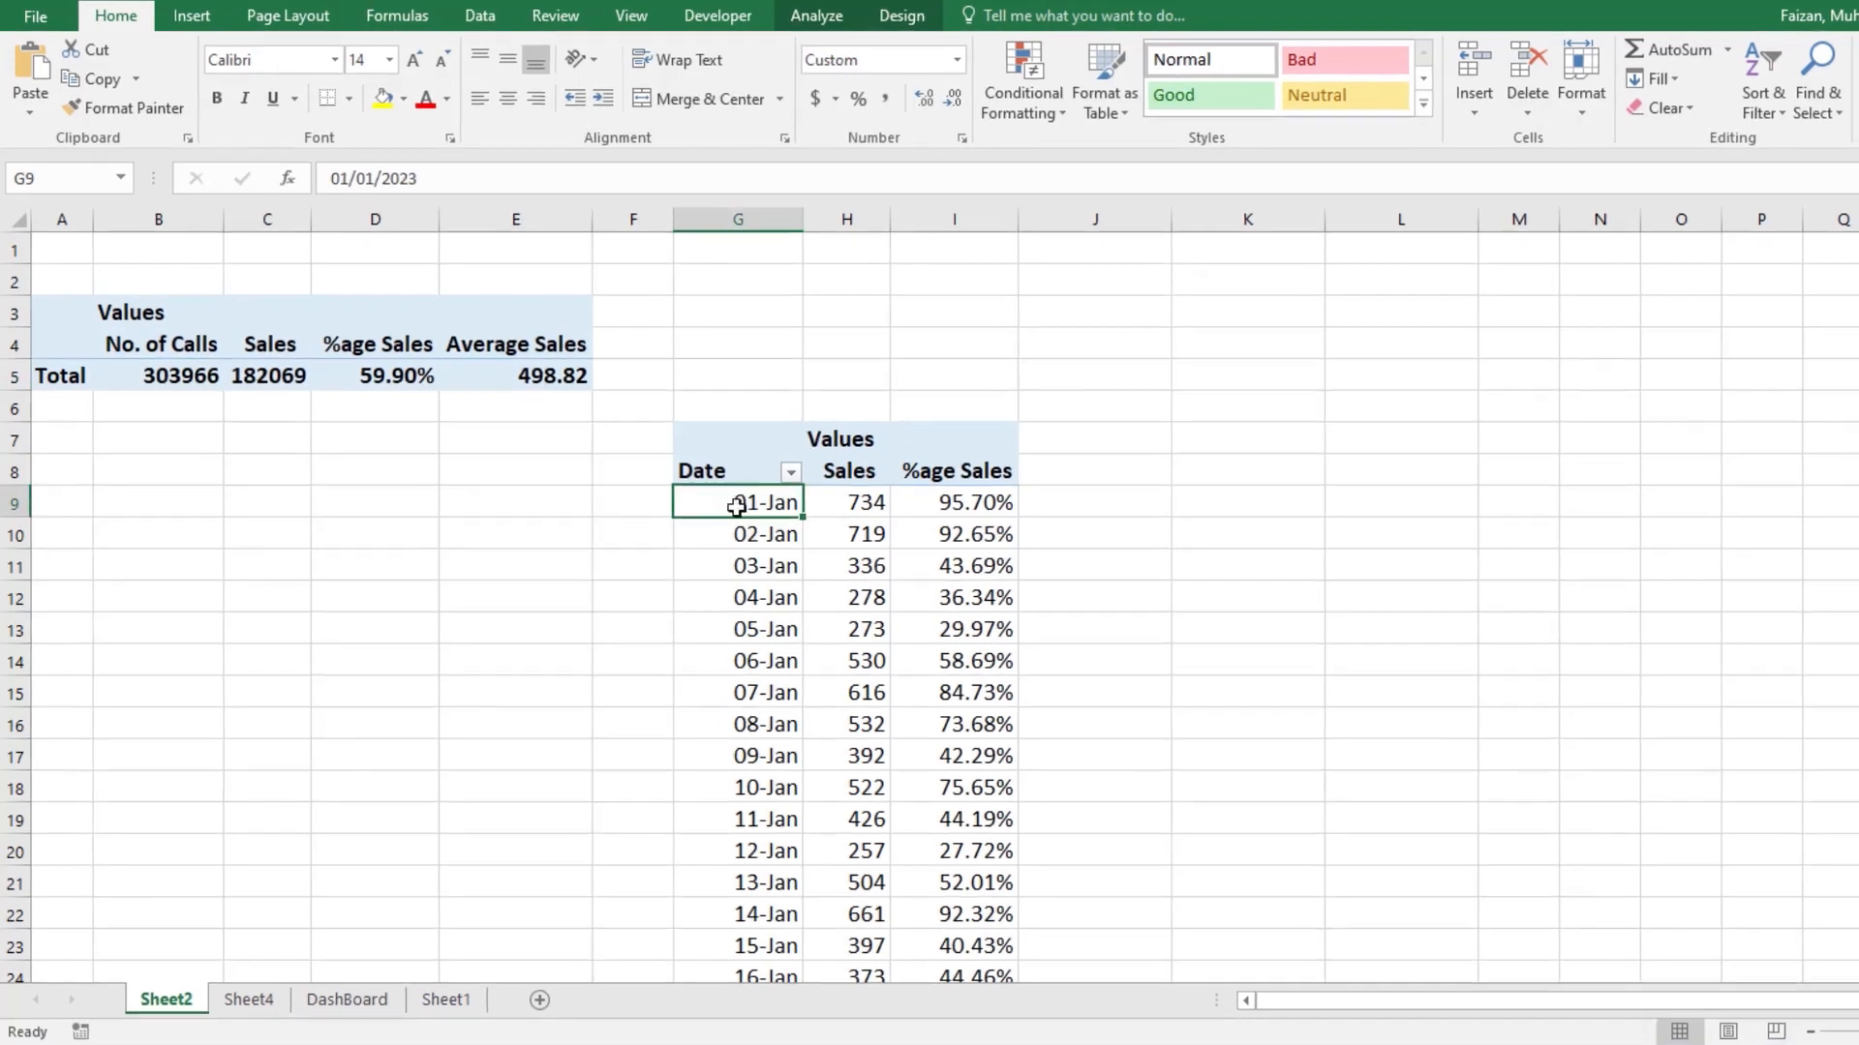
left_click(190, 15)
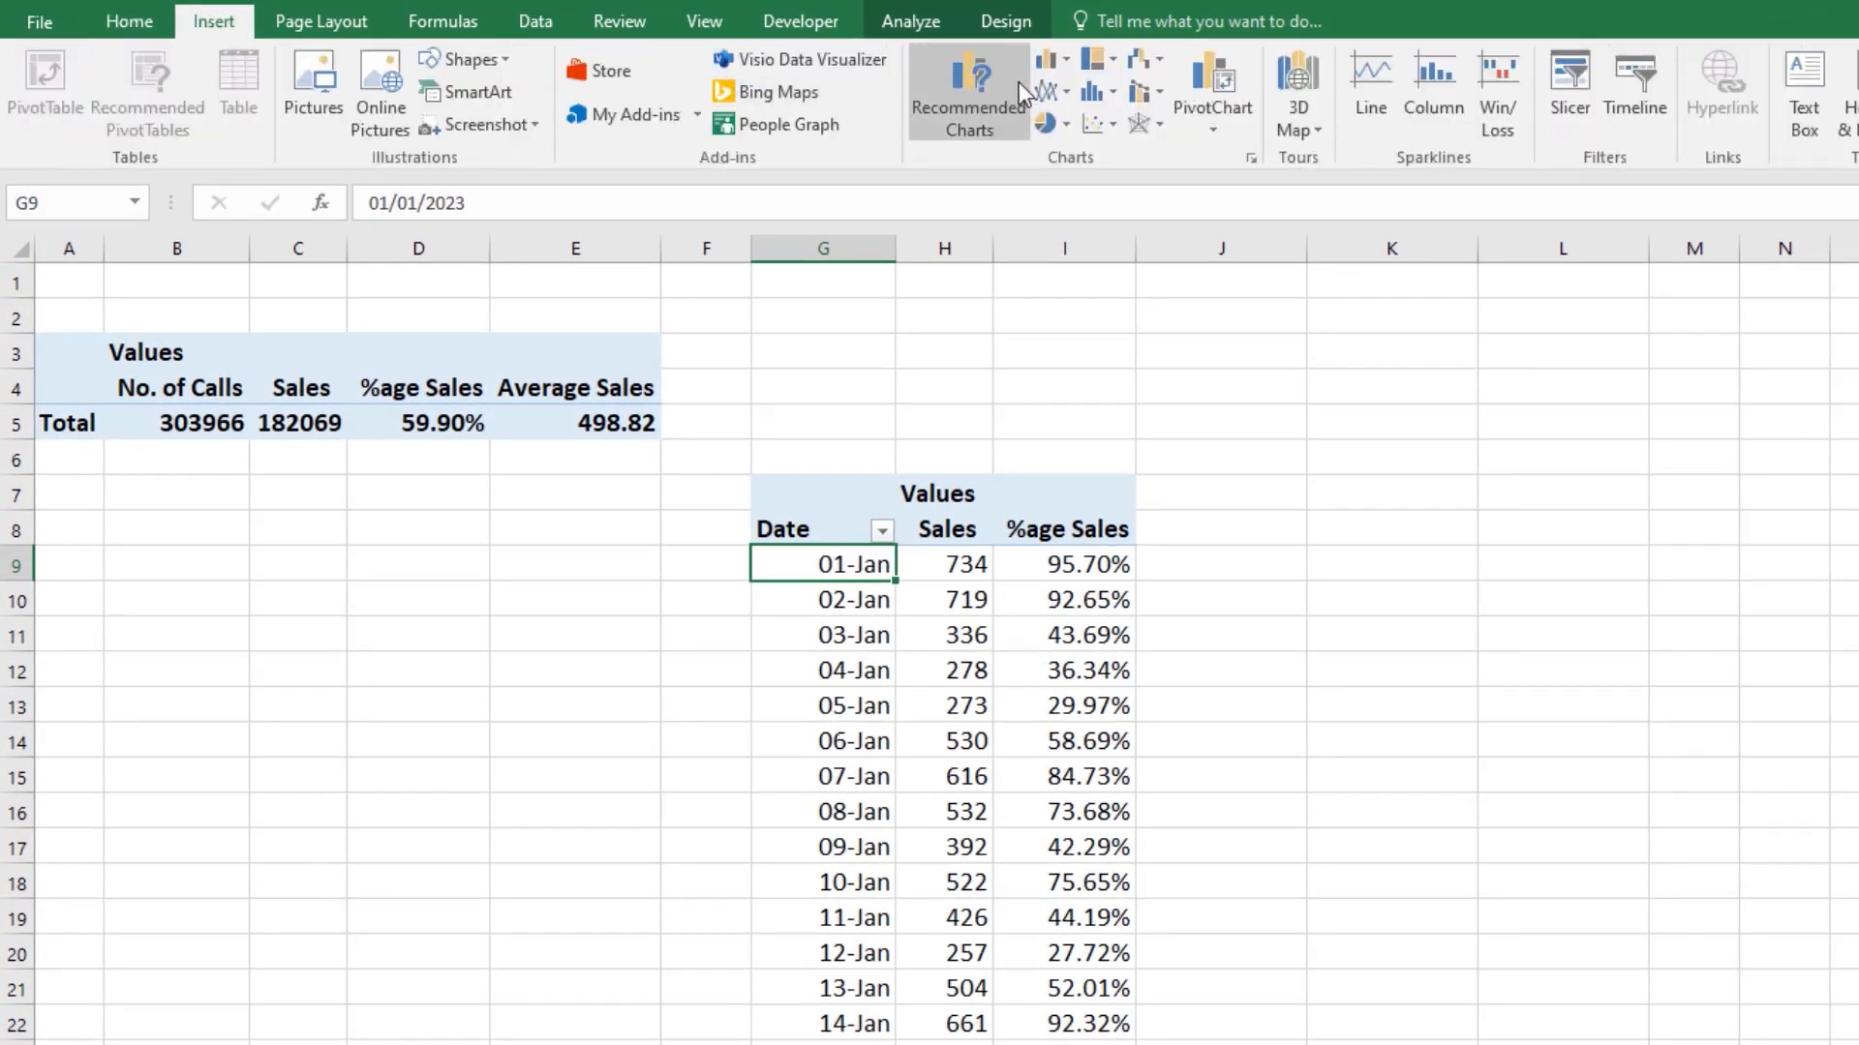
left_click(1067, 58)
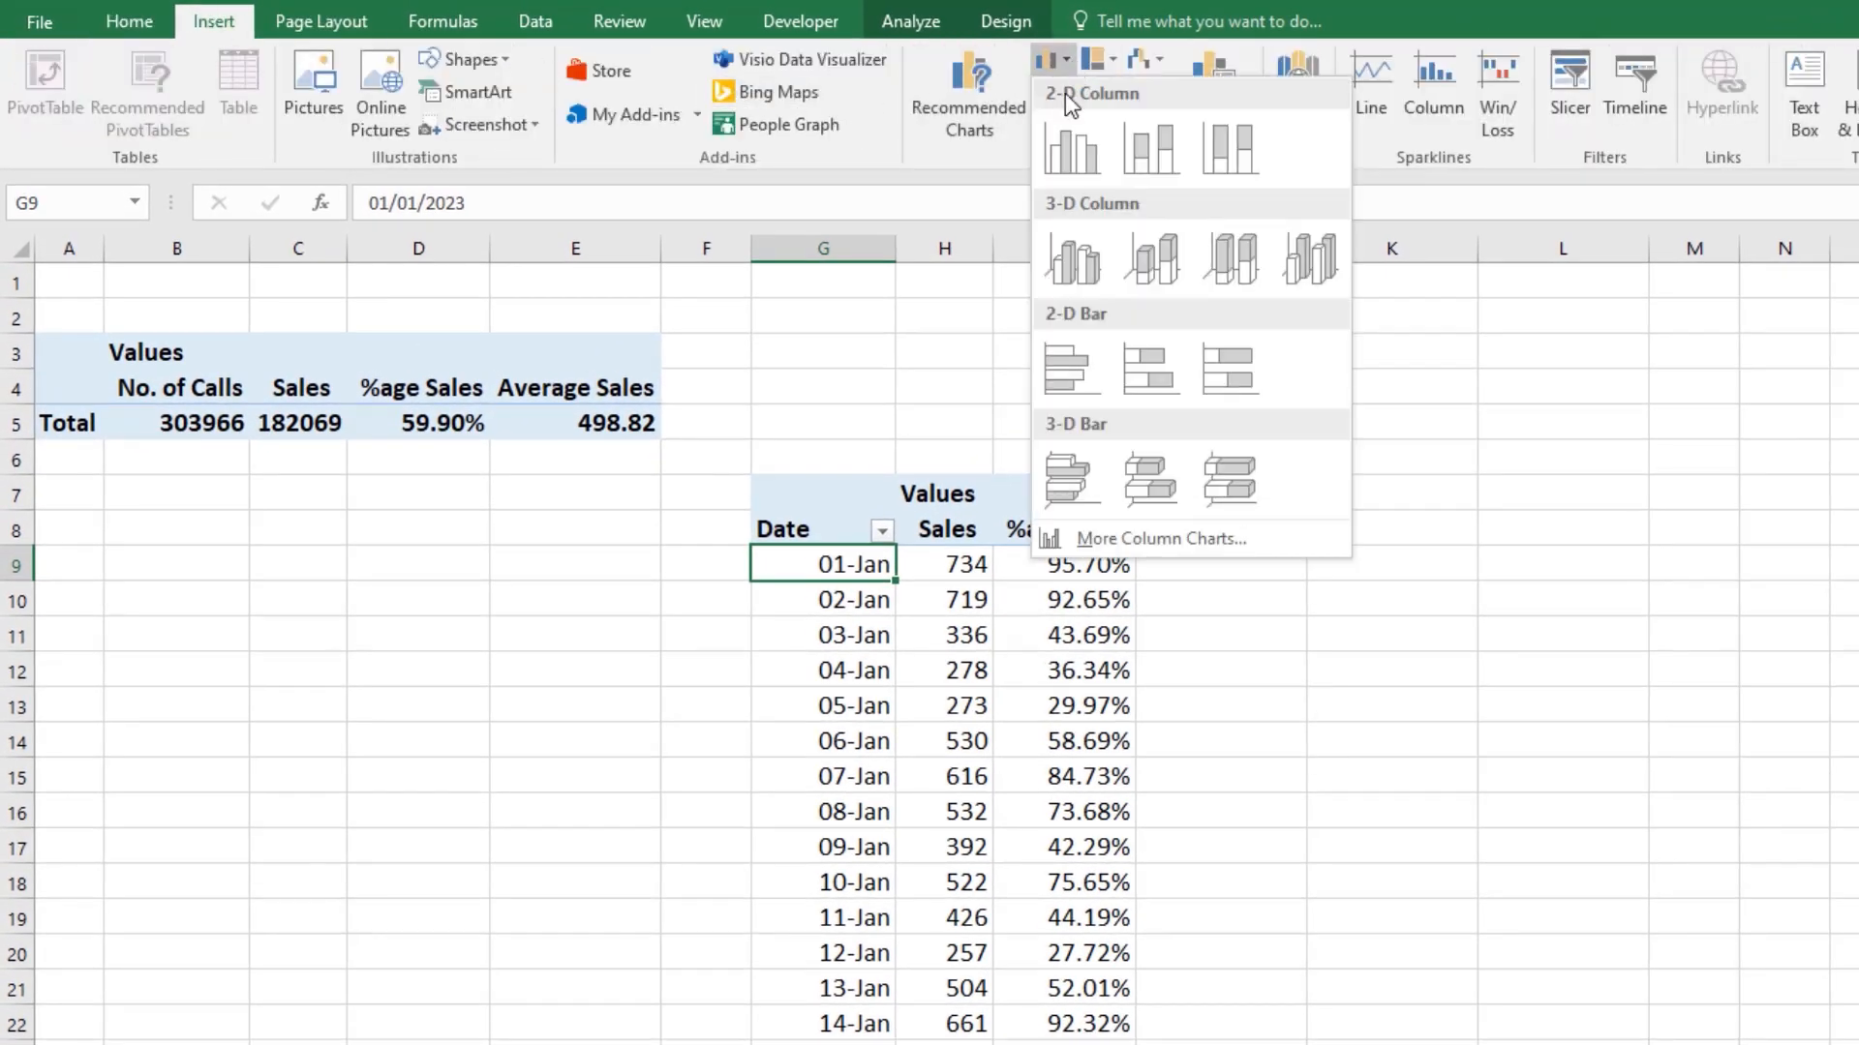
left_click(1067, 149)
left_click_drag(1243, 518, 962, 416)
left_click_drag(1210, 796, 1573, 882)
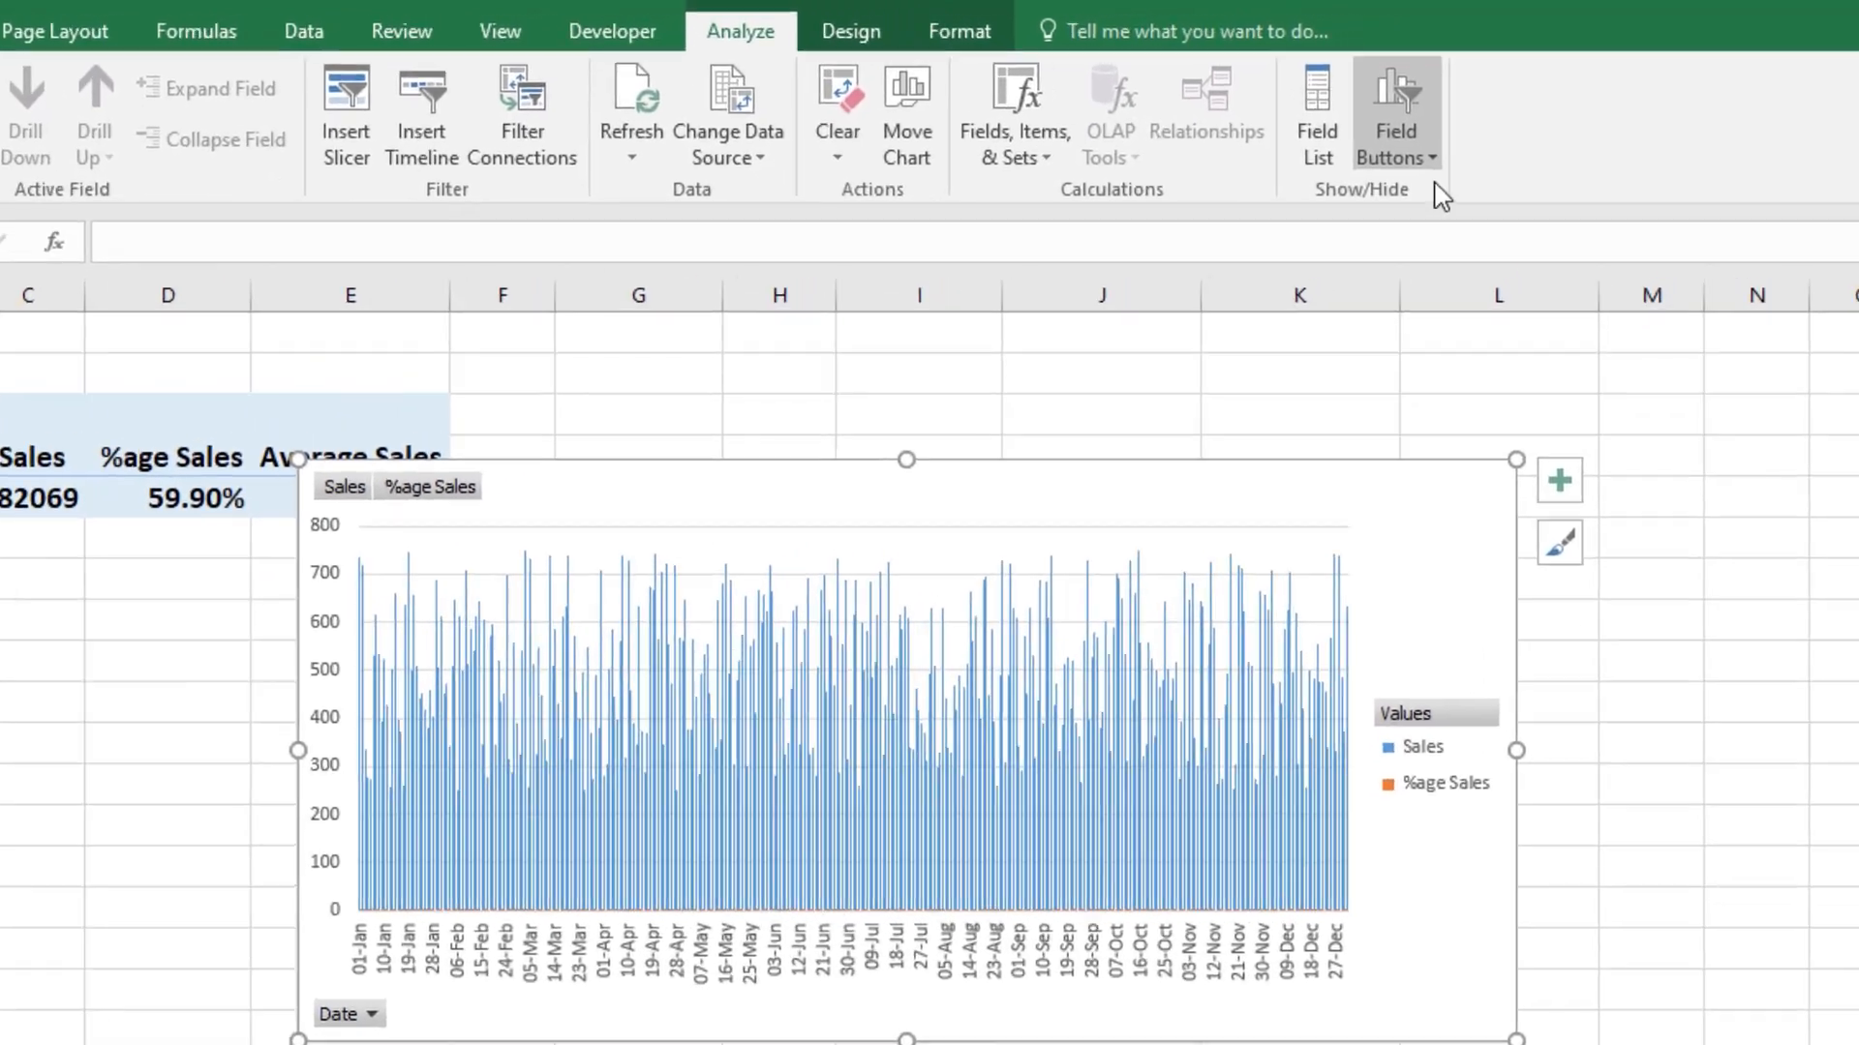
Step: Hide all field buttons on the chart and set its legend position to Bottom
left_click(1474, 118)
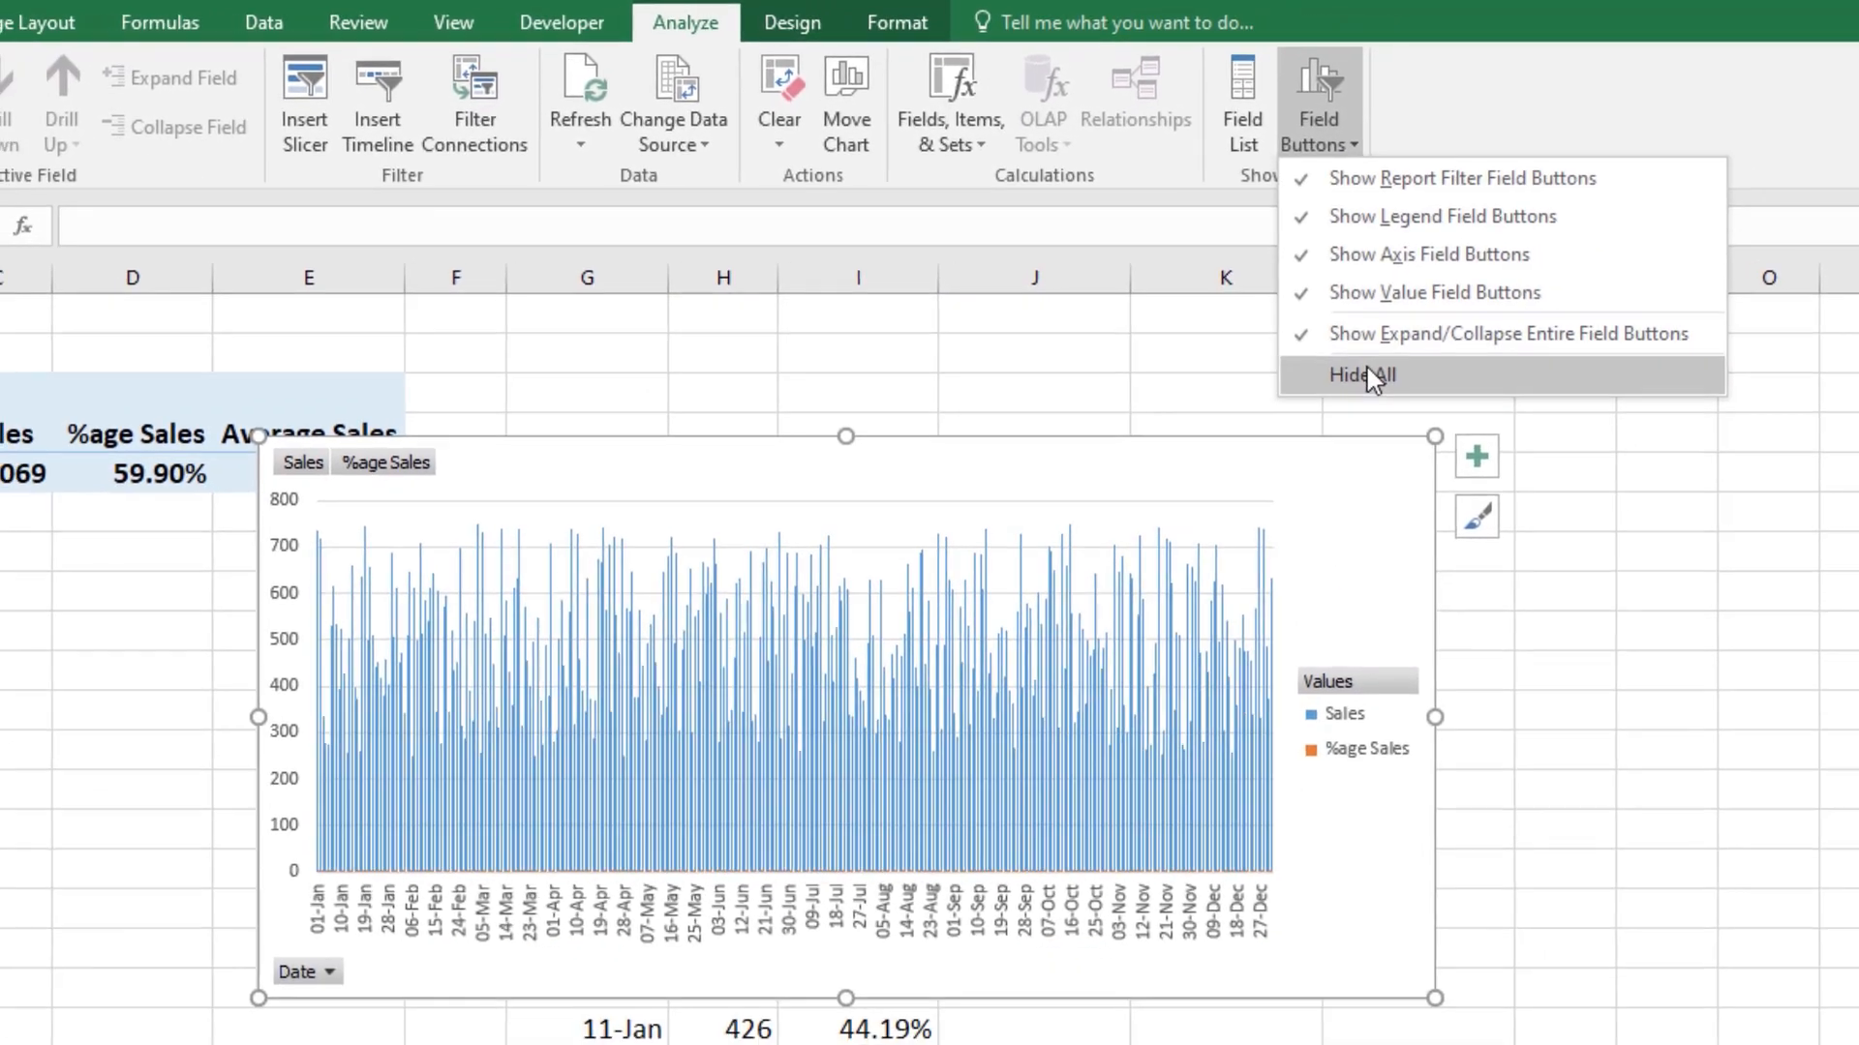
left_click(1387, 392)
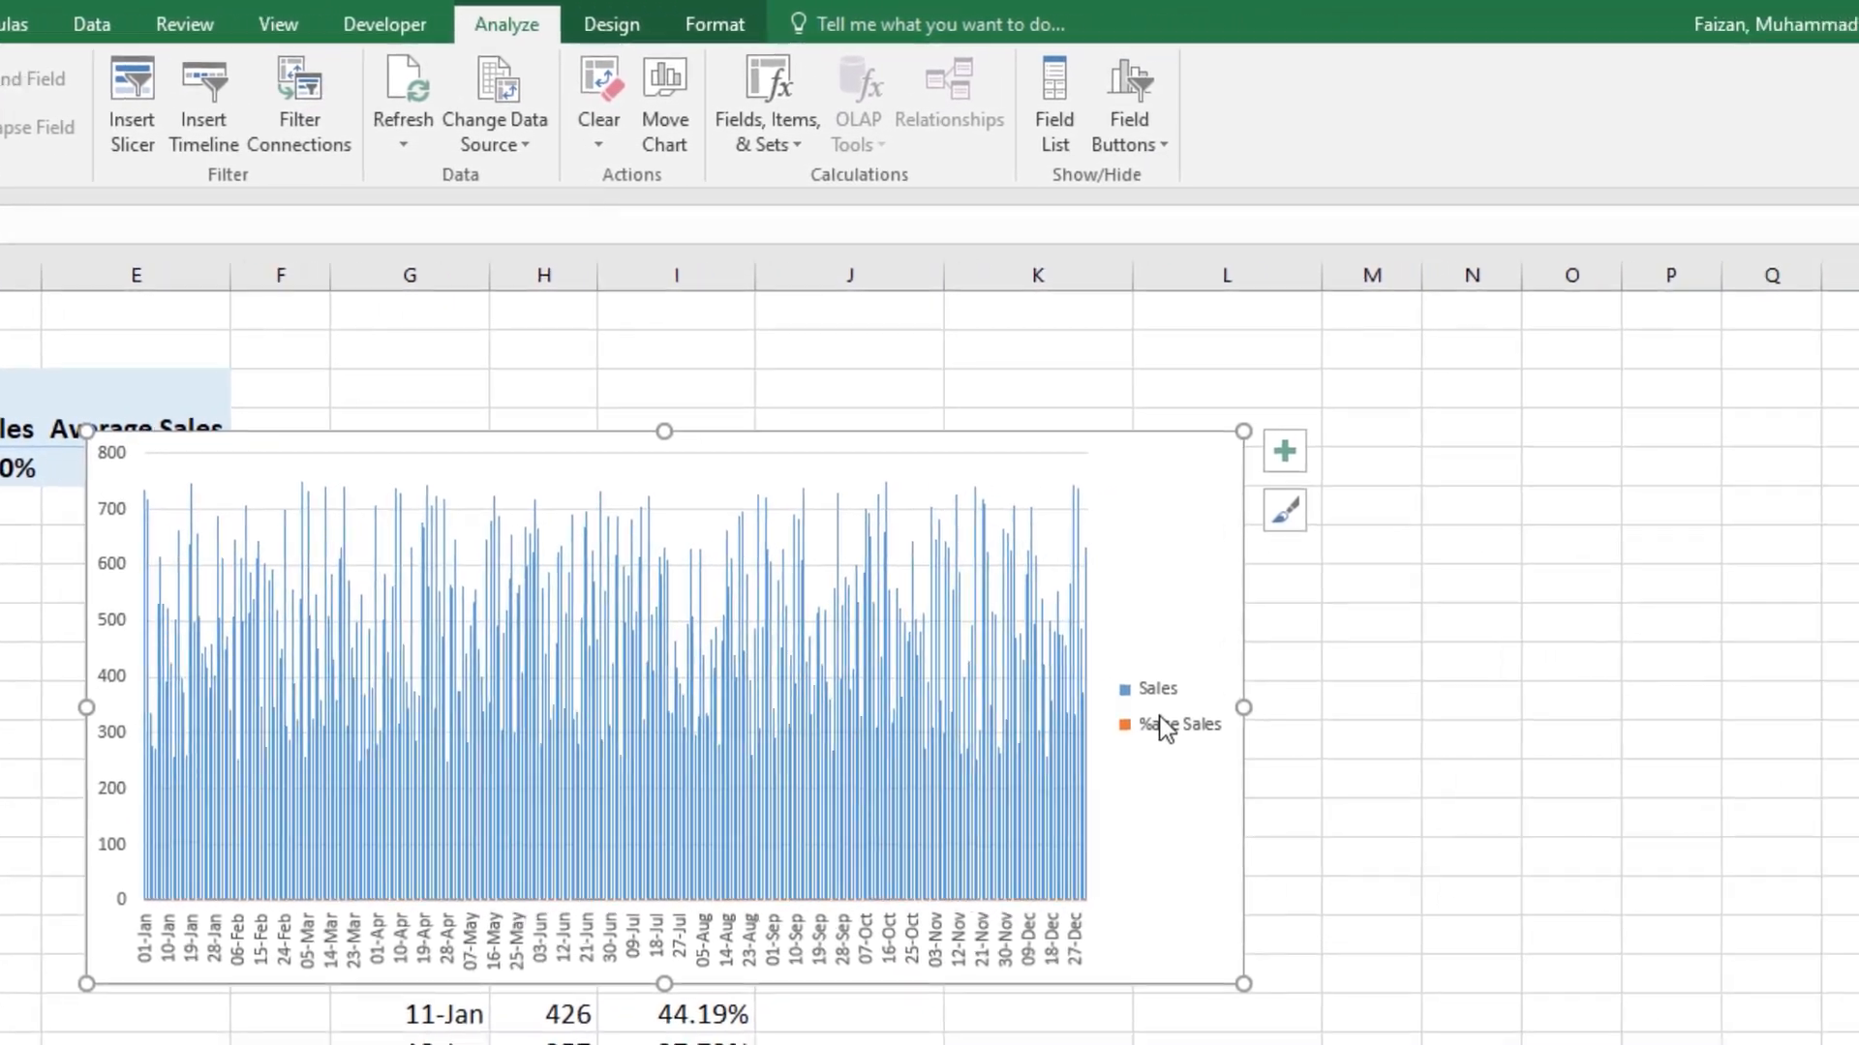
double_click(1161, 726)
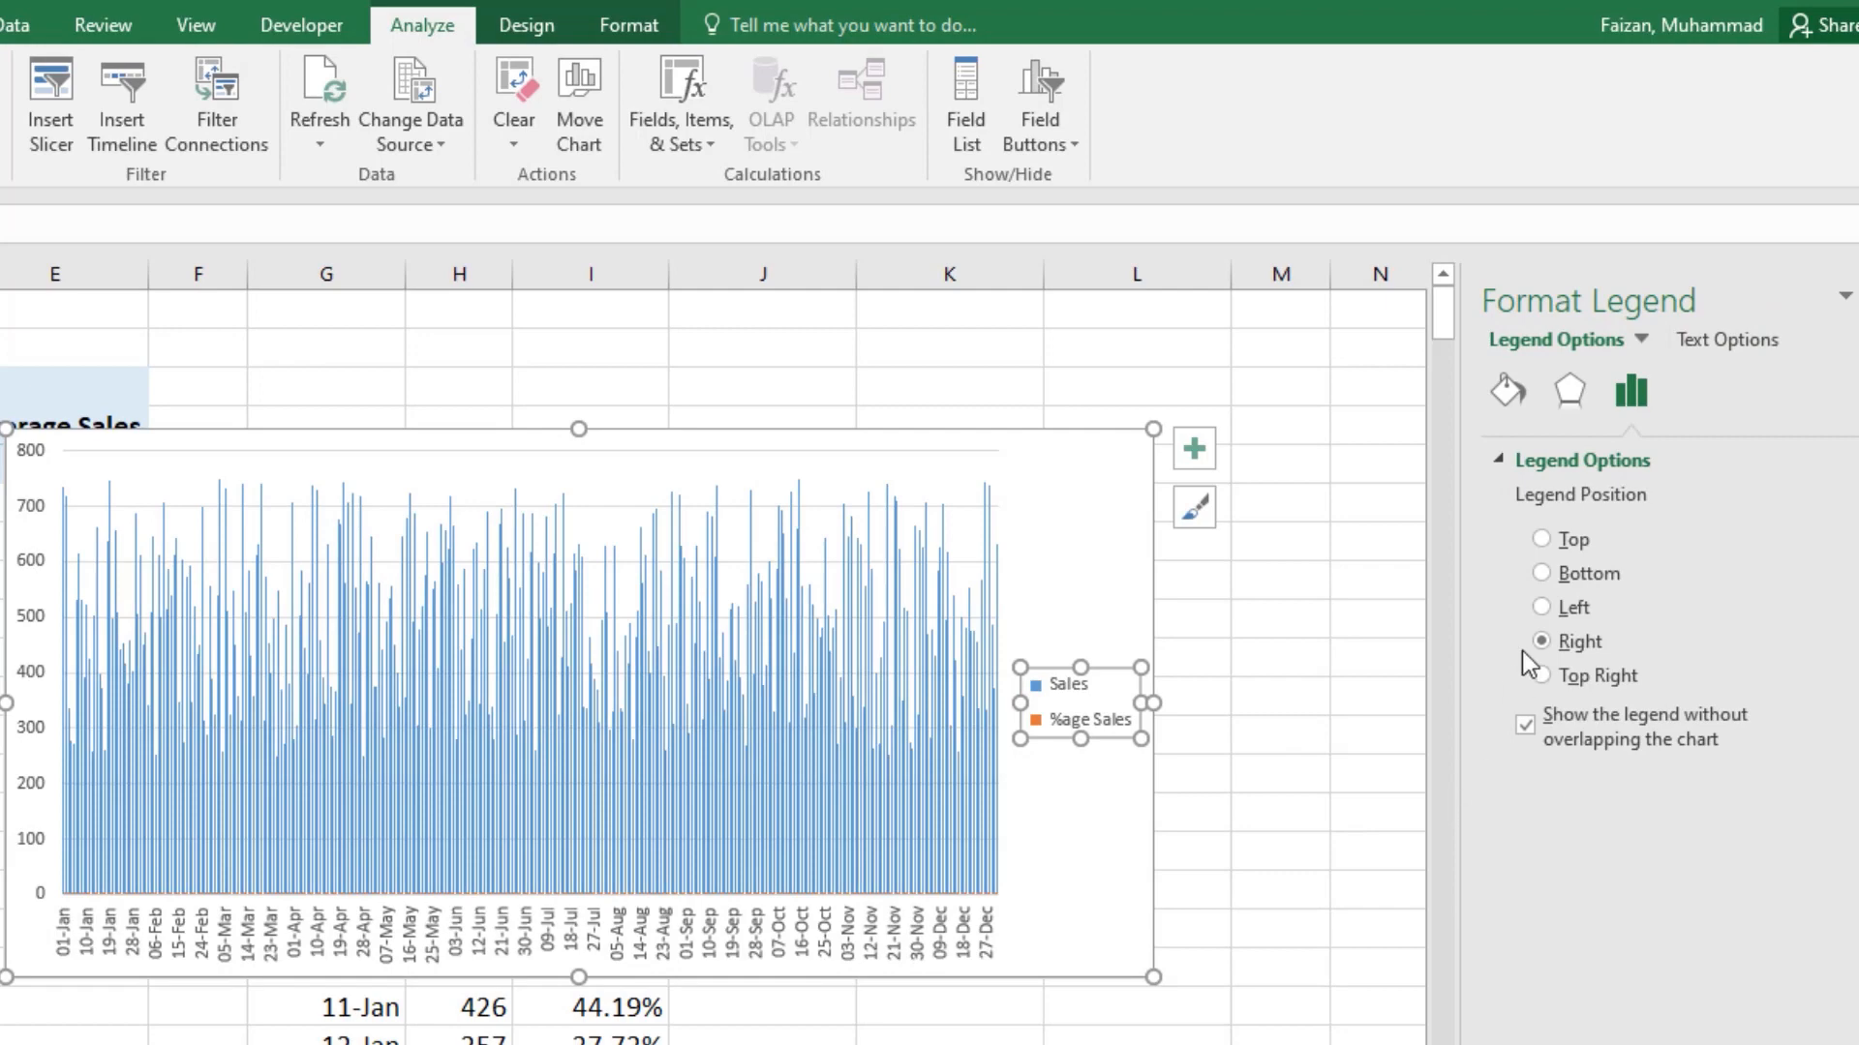
left_click(1549, 575)
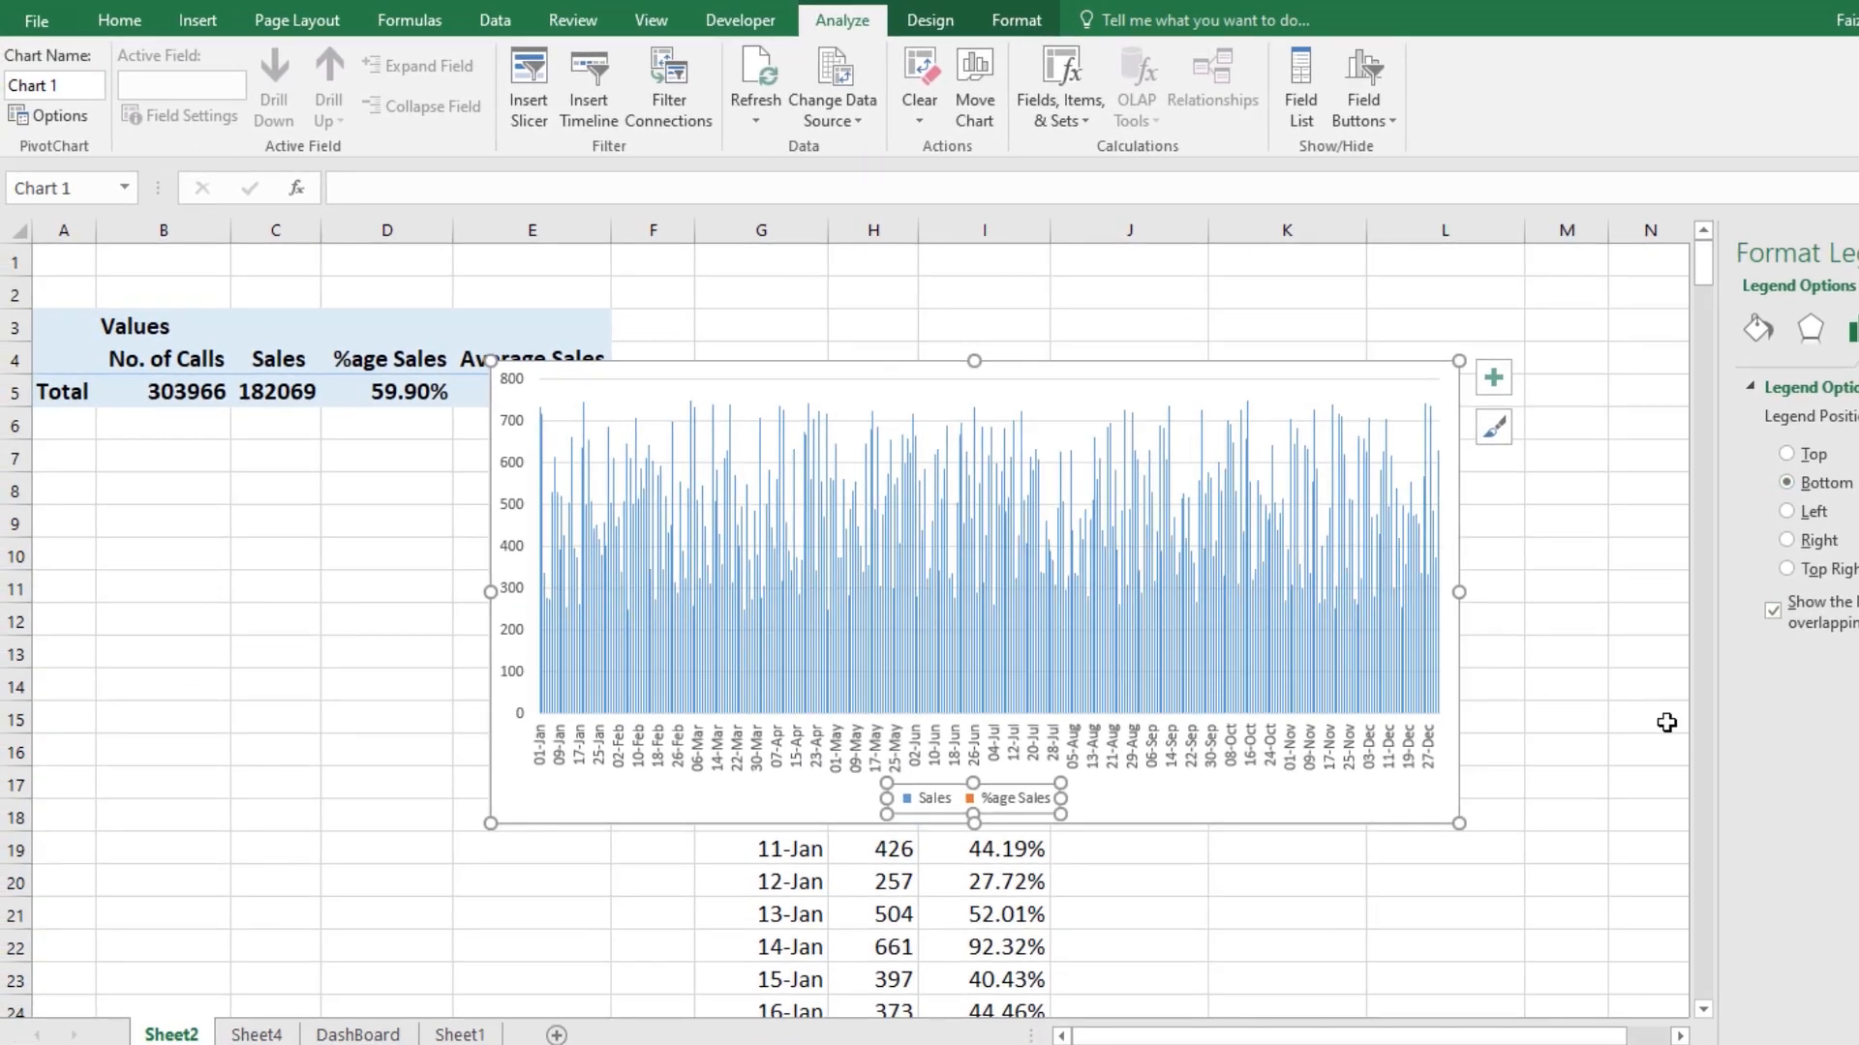
left_click(1666, 723)
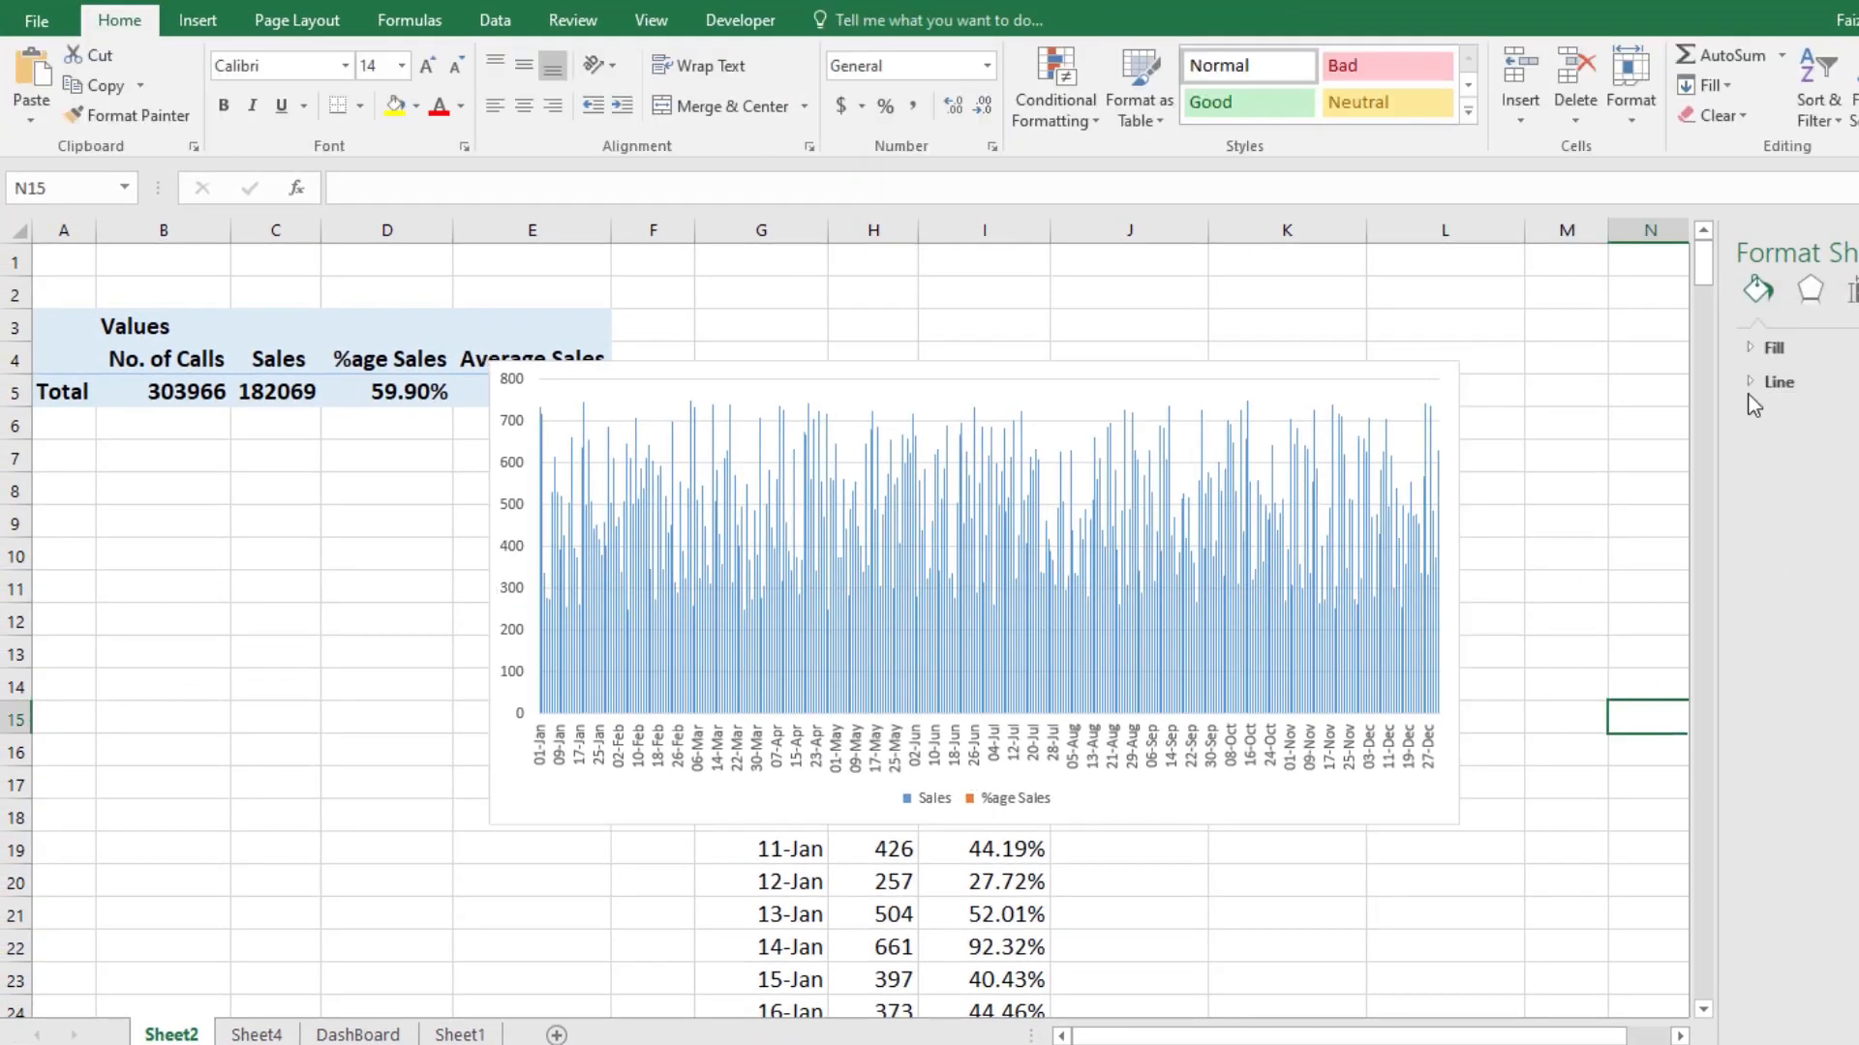
left_click(1857, 252)
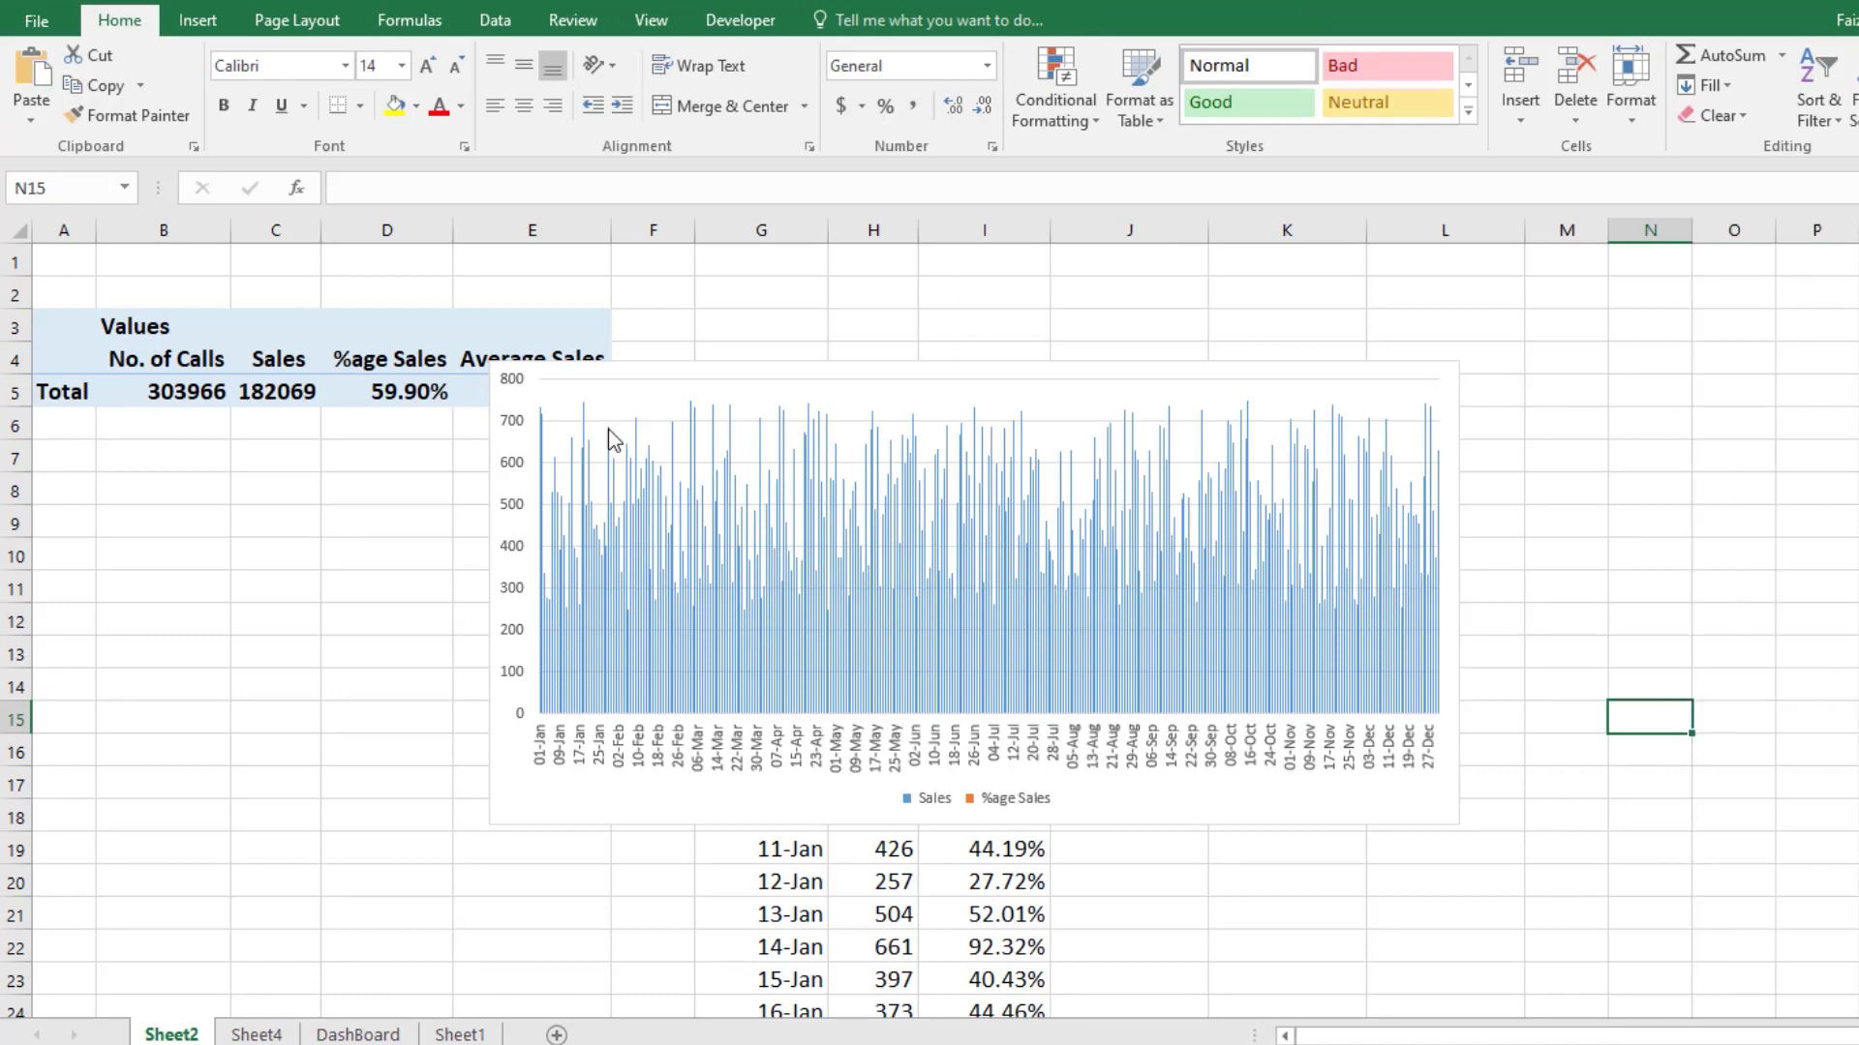
Step: Move the Sales and %age Sales chart from Sheet2 to the DashBoard sheet
left_click(551, 384)
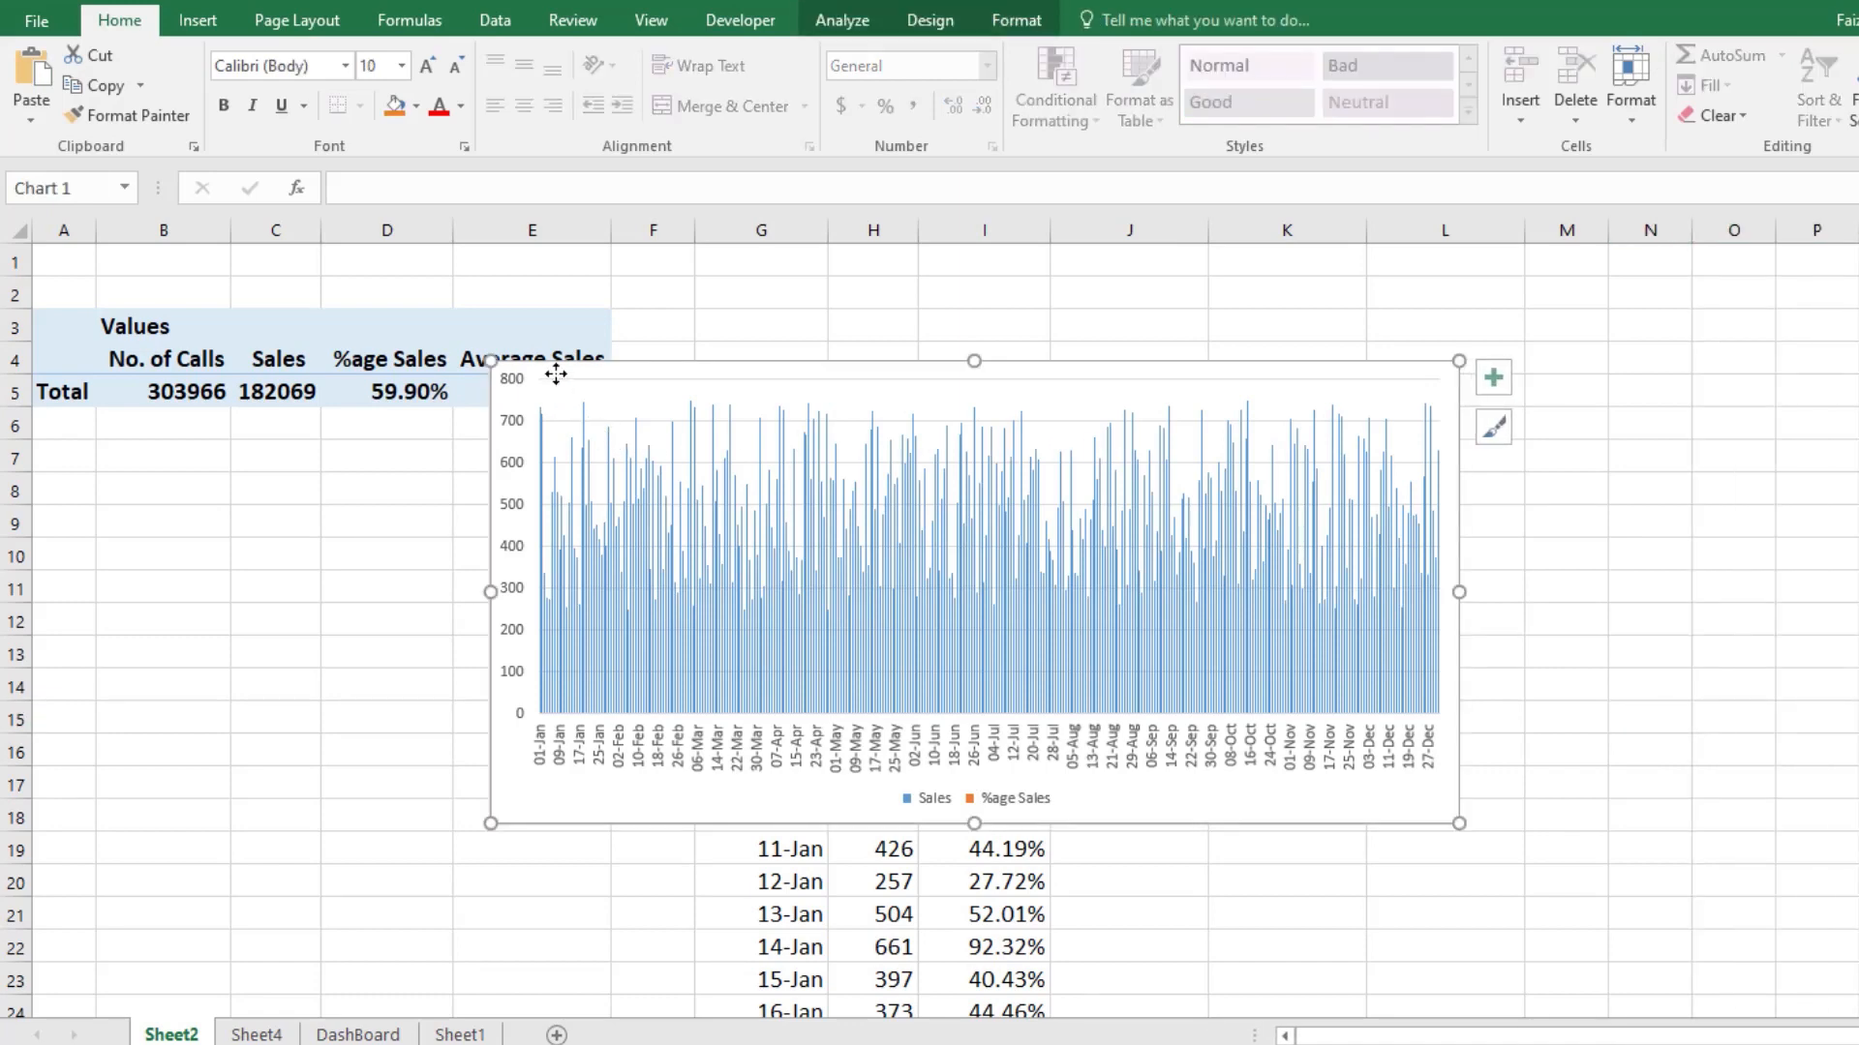
key("Delete")
left_click(357, 1034)
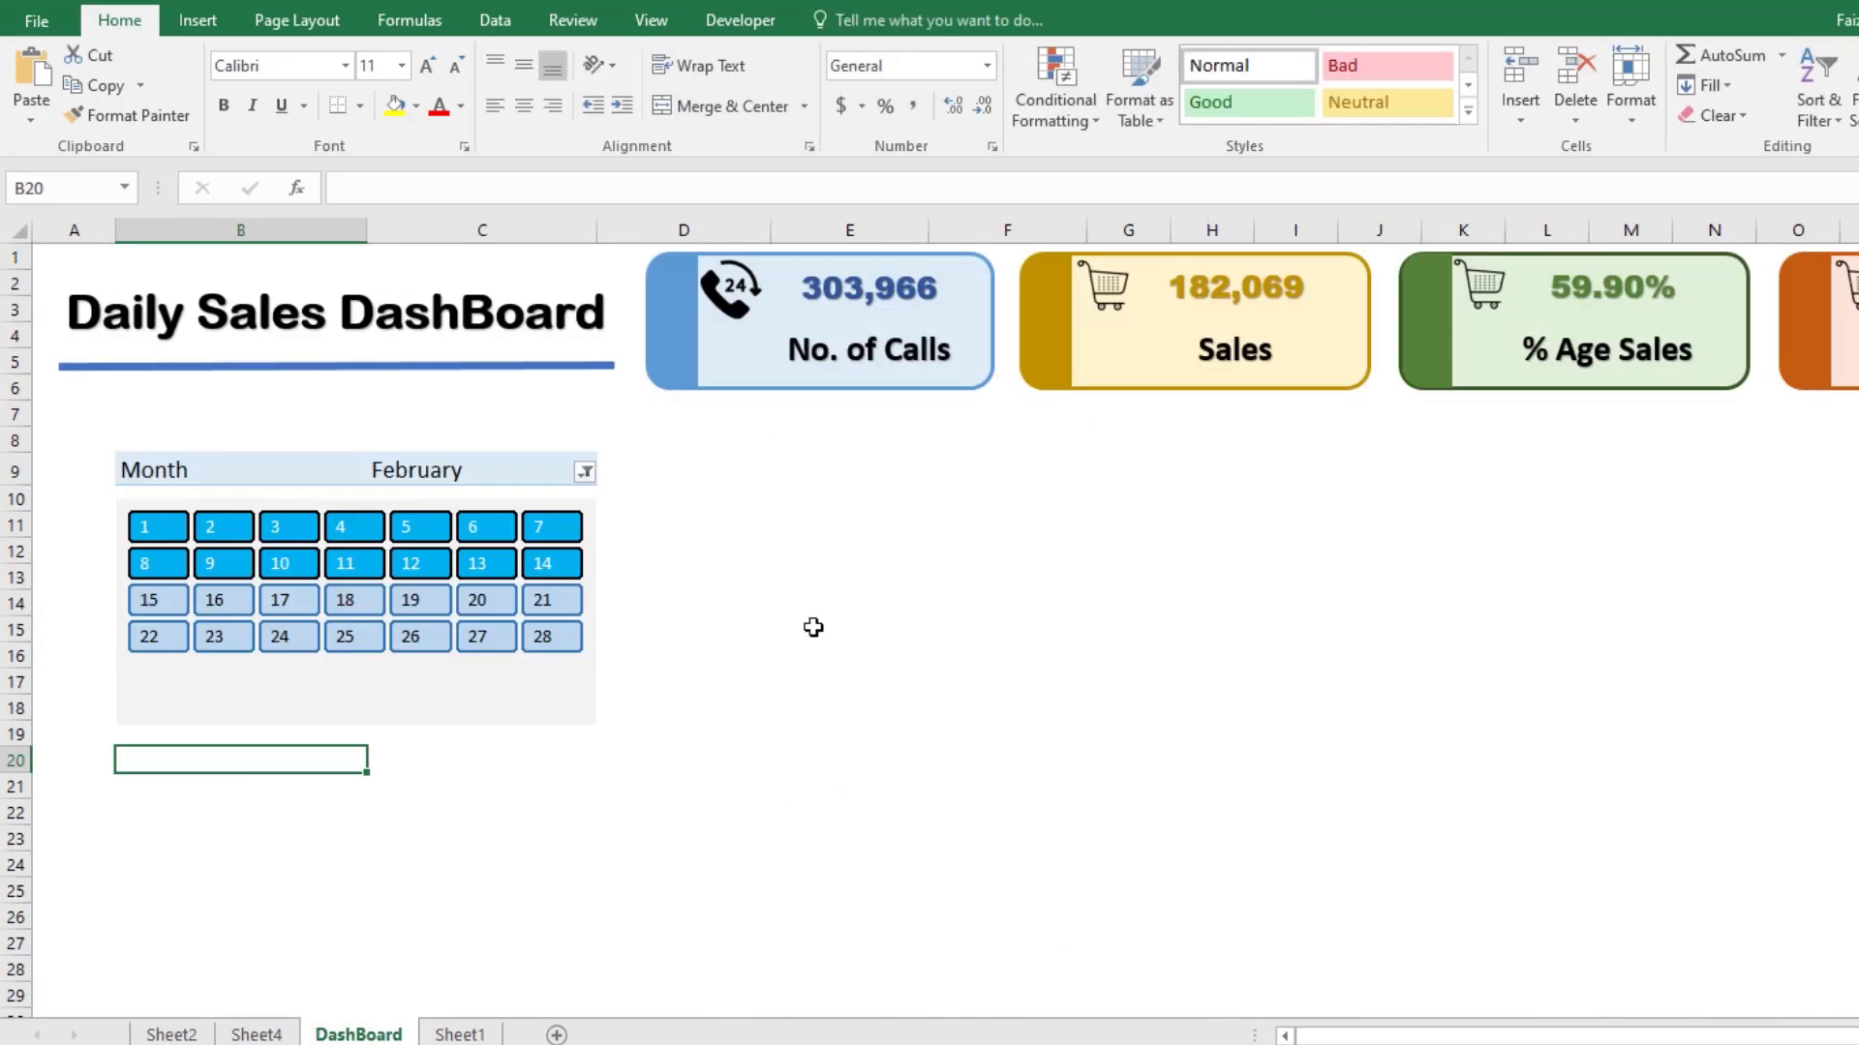
key("ctrl+v")
left_click(460, 796)
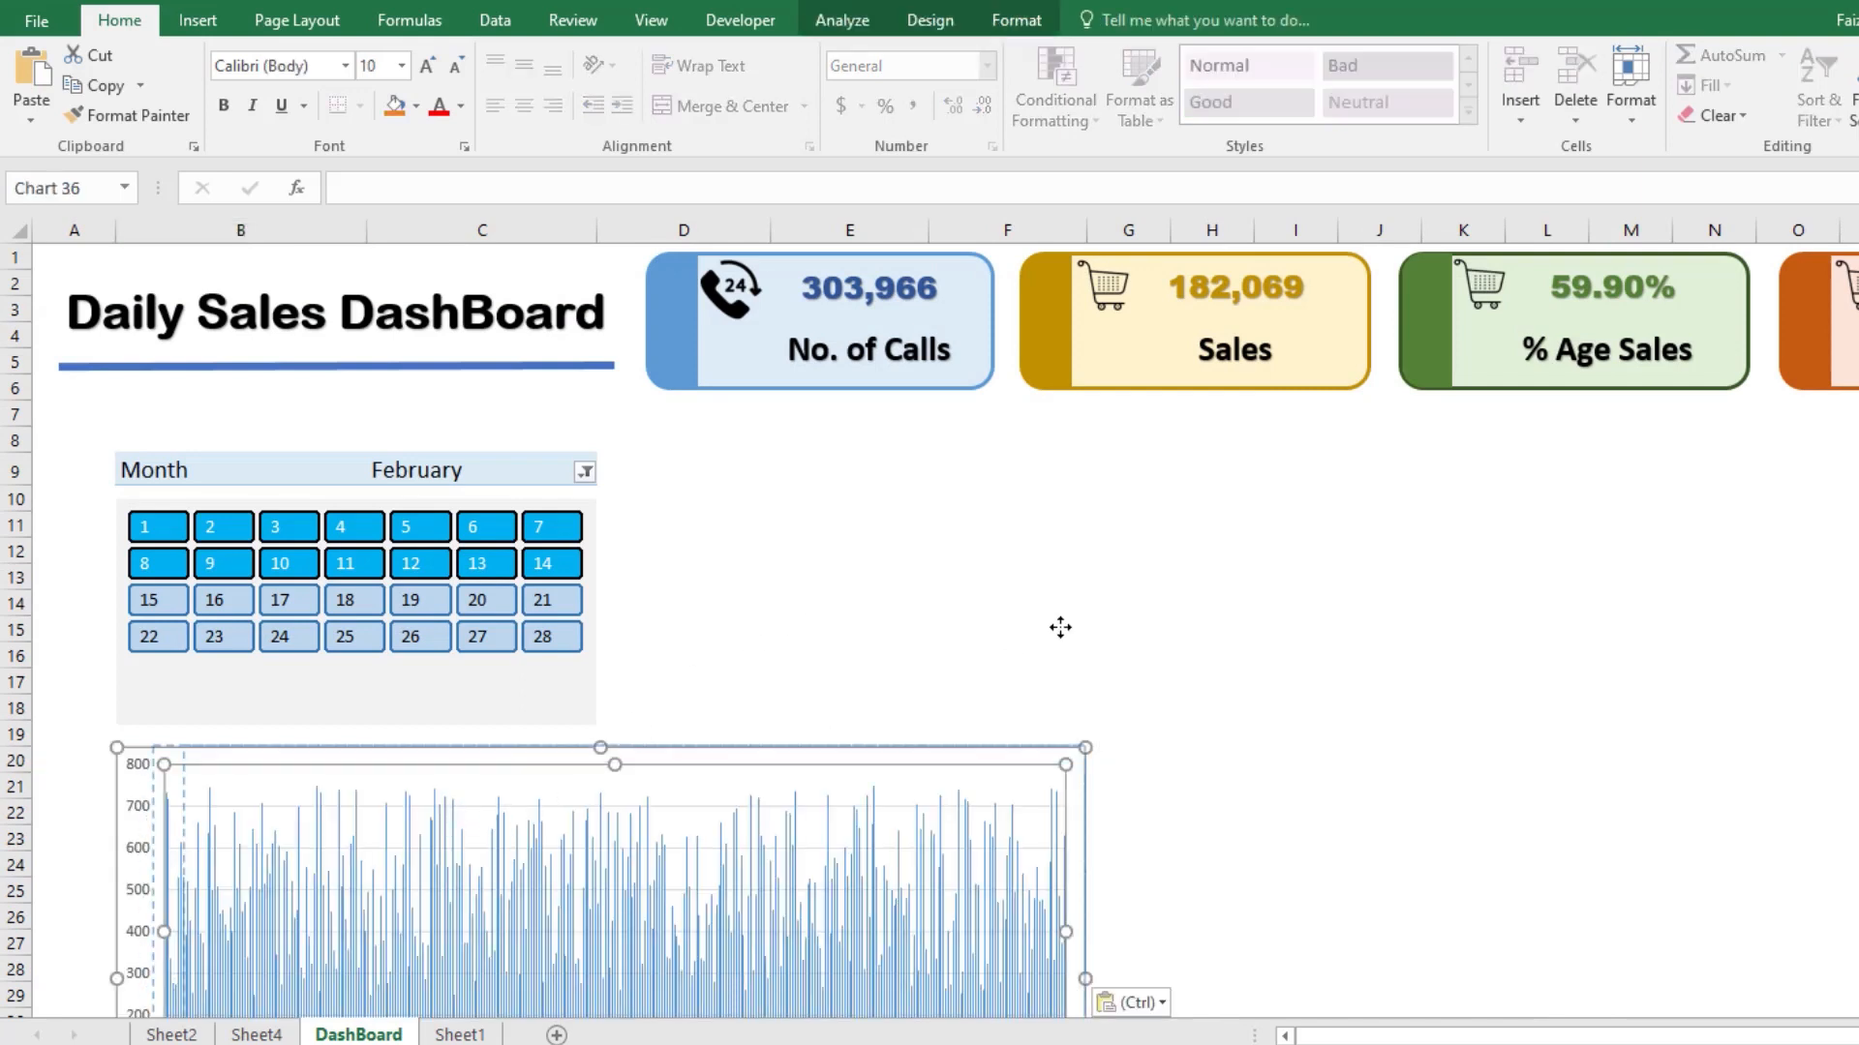
Step: Place the chart beneath the total cards and widen it to span from No. of Calls to Average Sales
left_click_drag(988, 729, 988, 729)
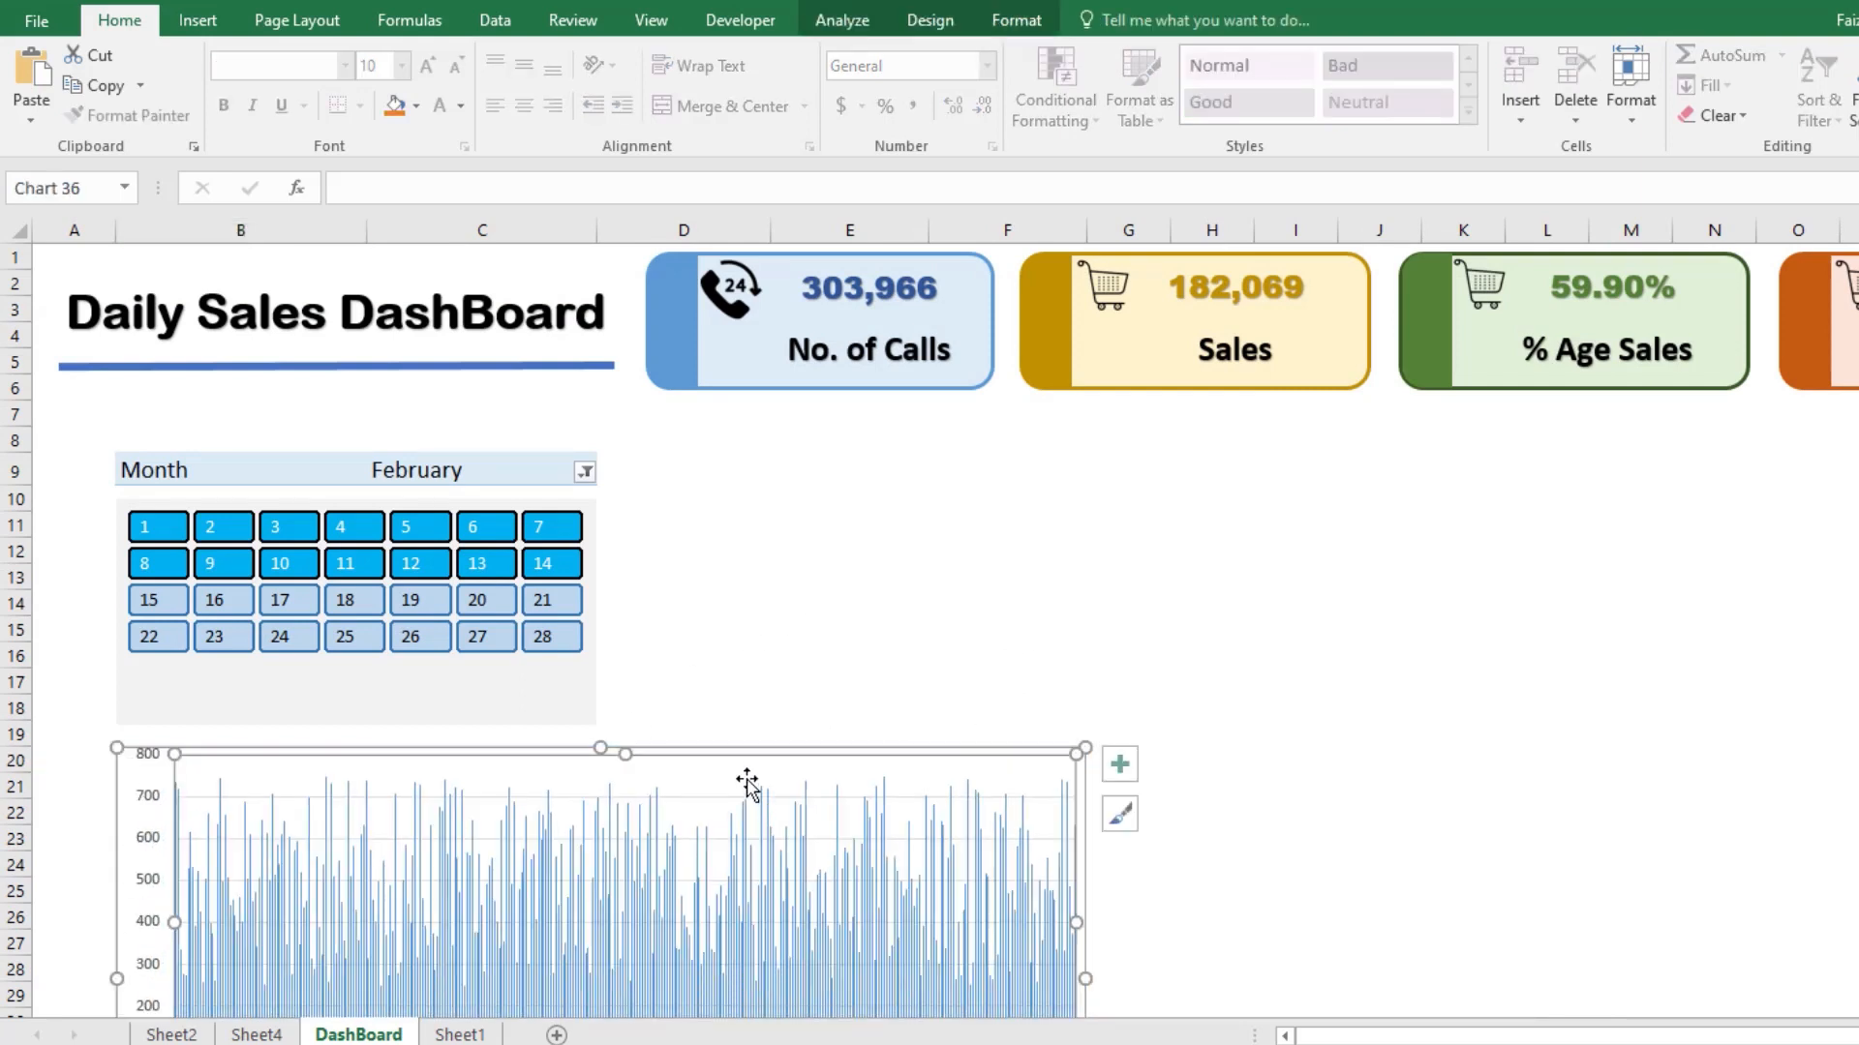
left_click_drag(257, 751, 784, 435)
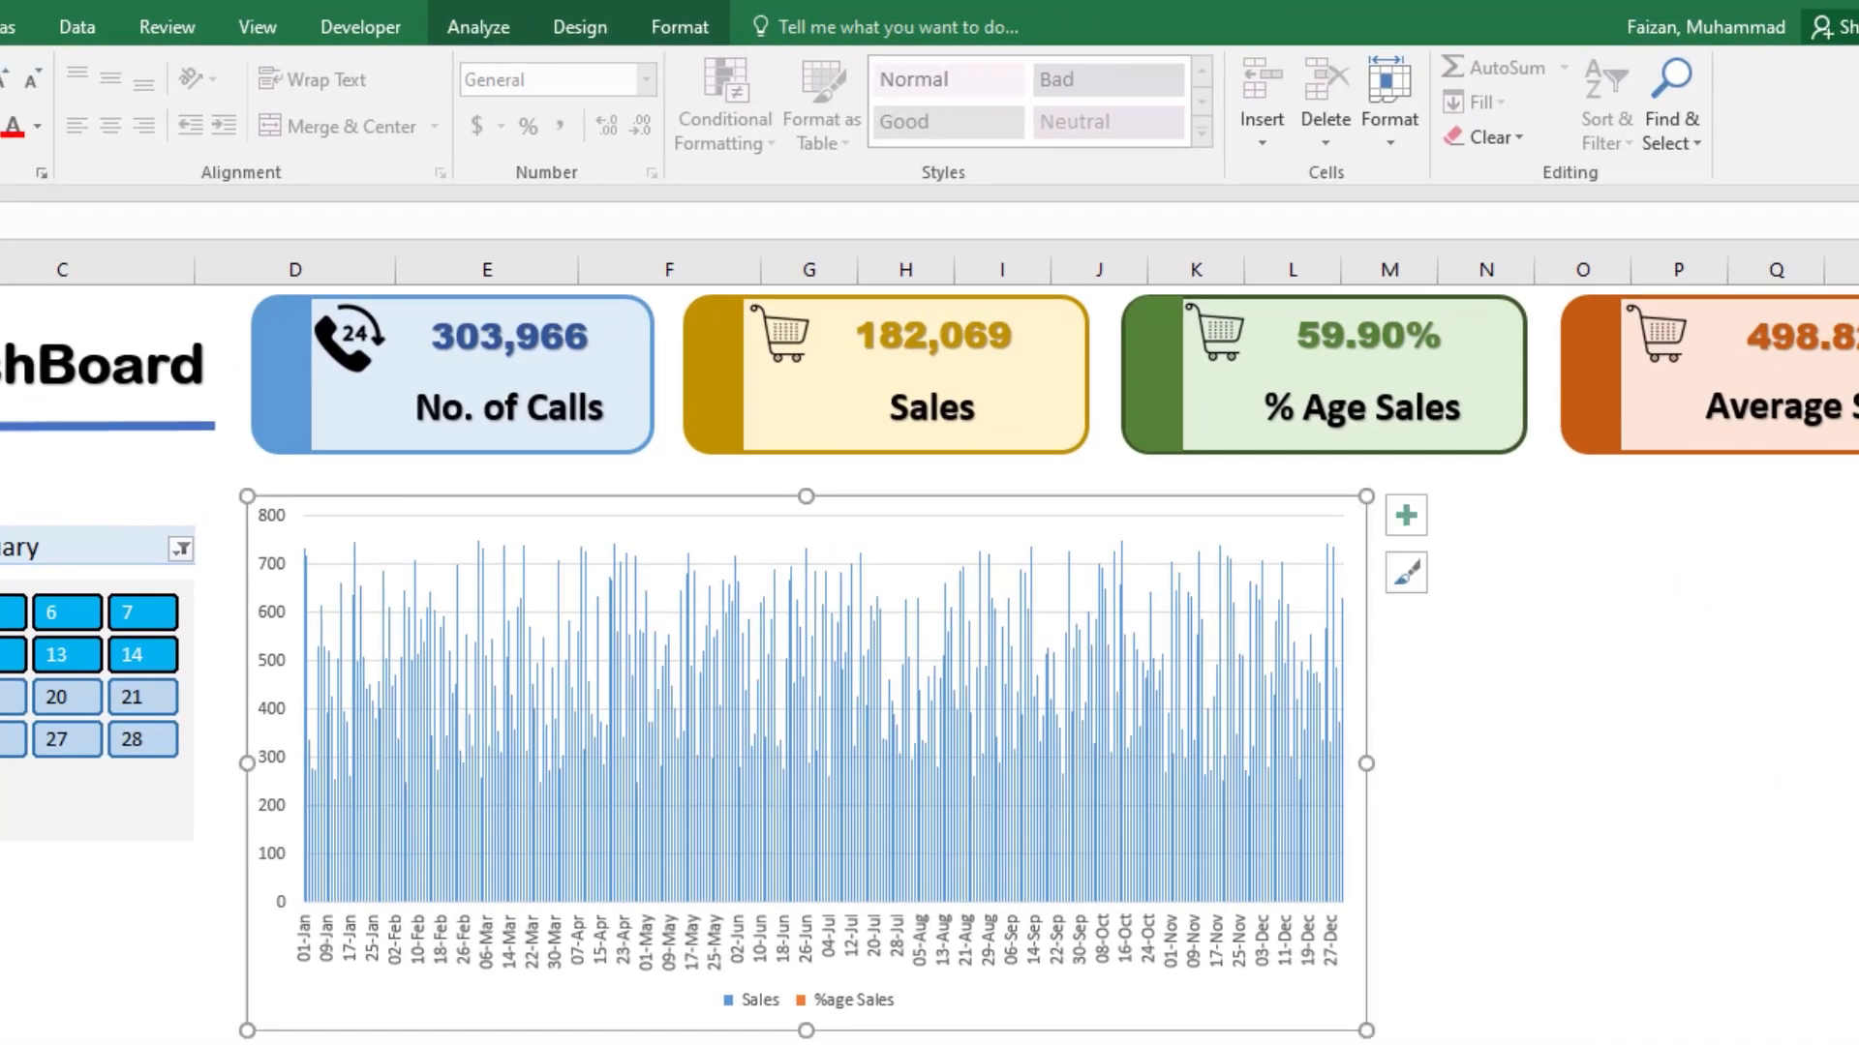
left_click_drag(1406, 1029, 1117, 1035)
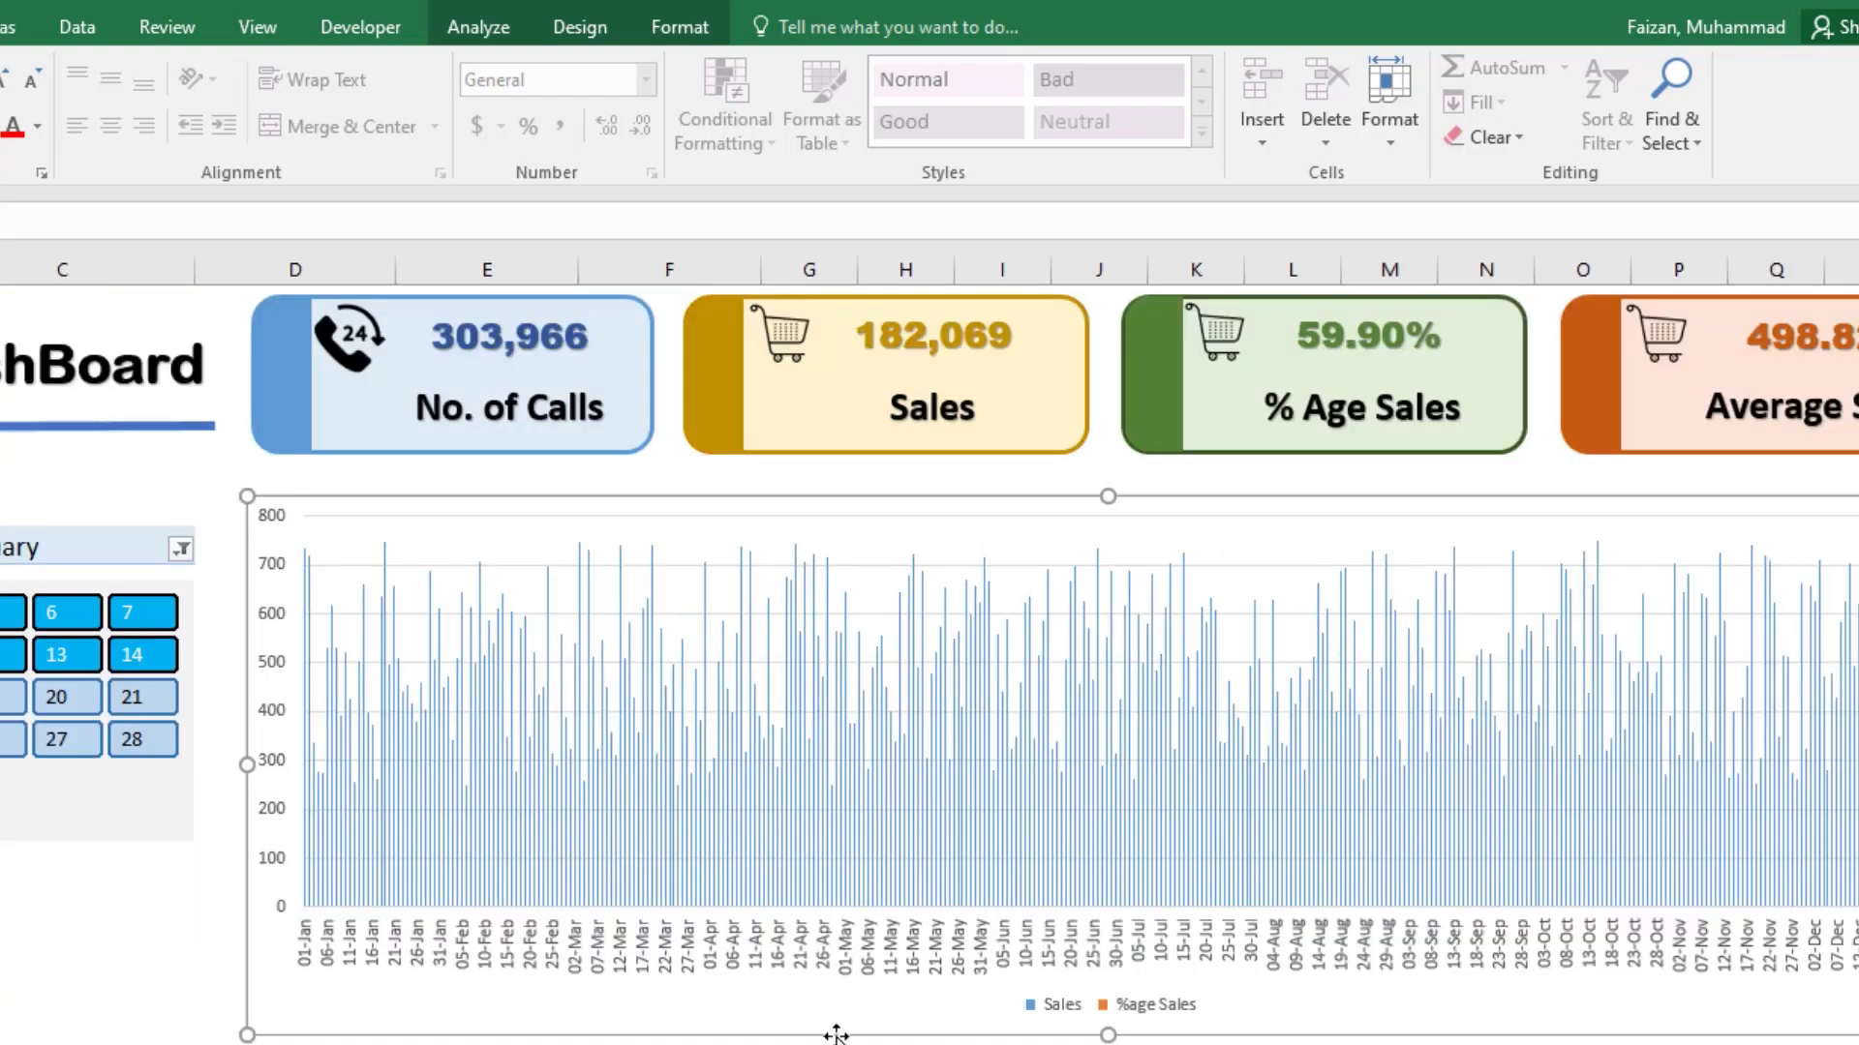
scroll(843, 1036, "down", 2)
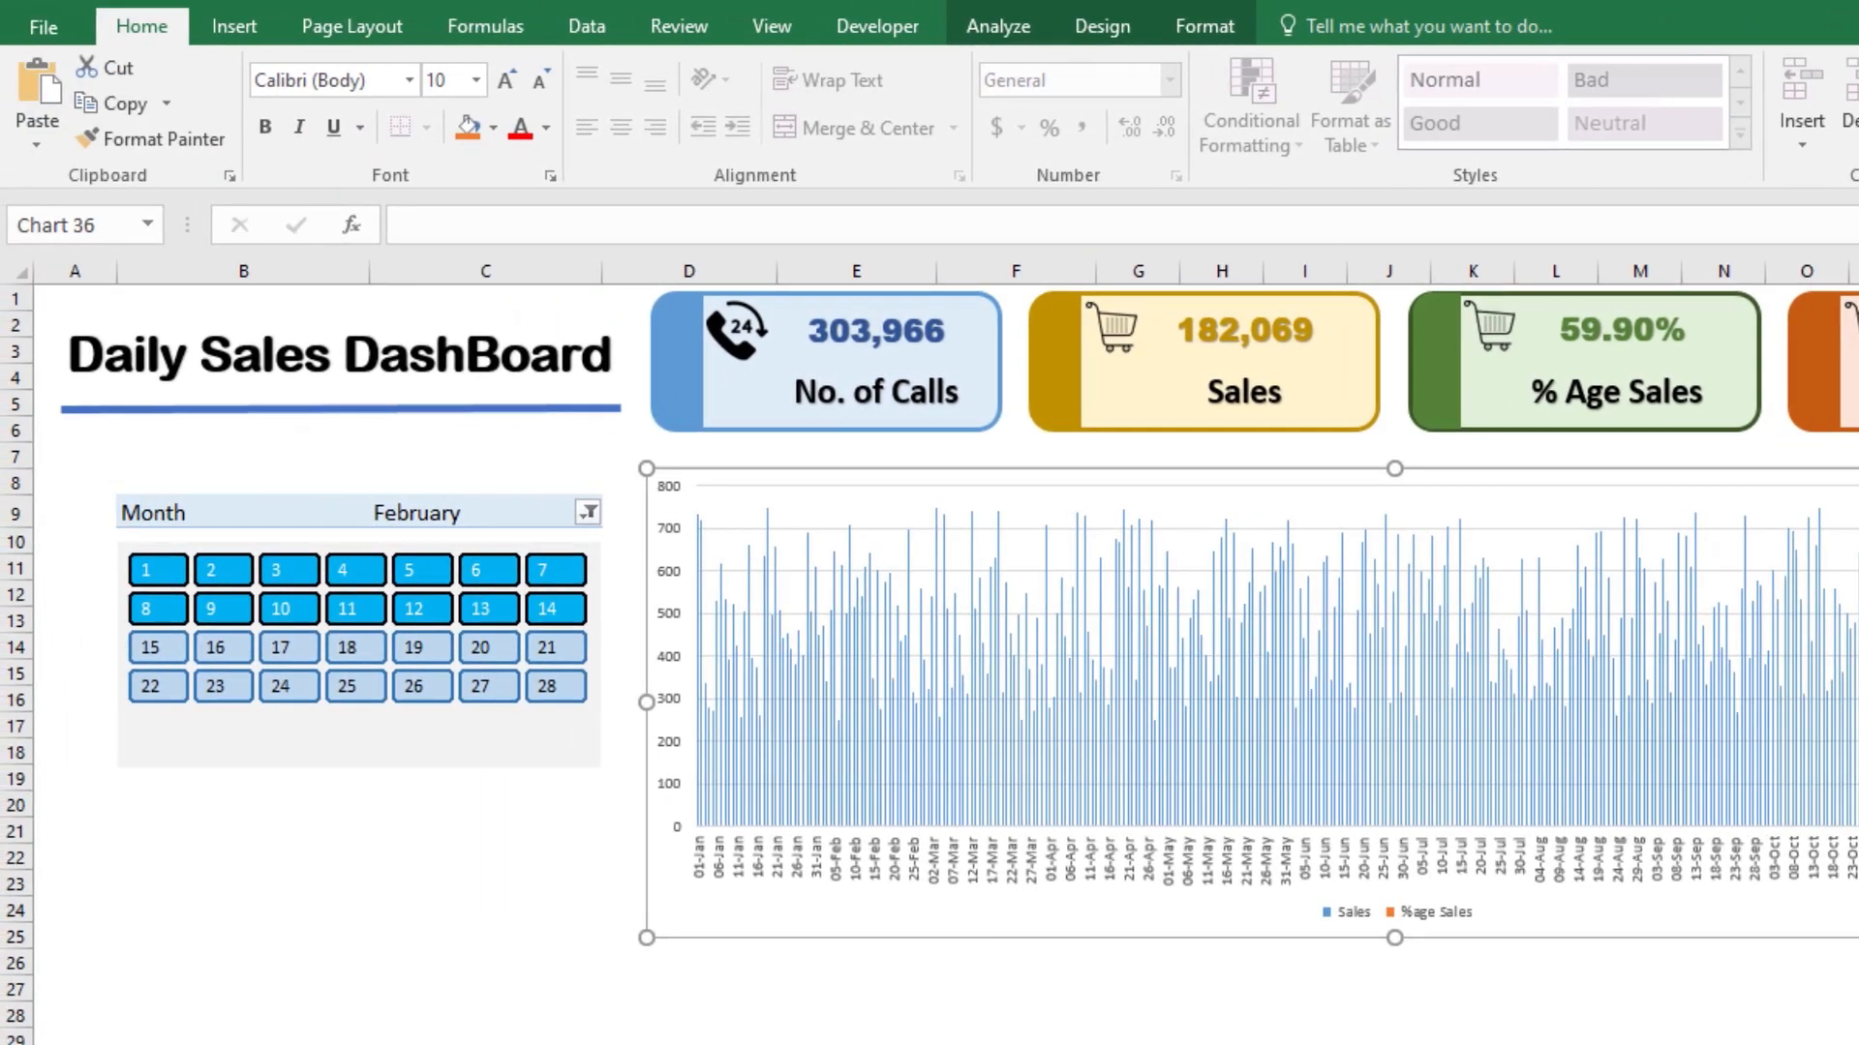
Step: Test the calendar slicer against the new chart by selecting day 6 and day 1
left_click(1388, 1044)
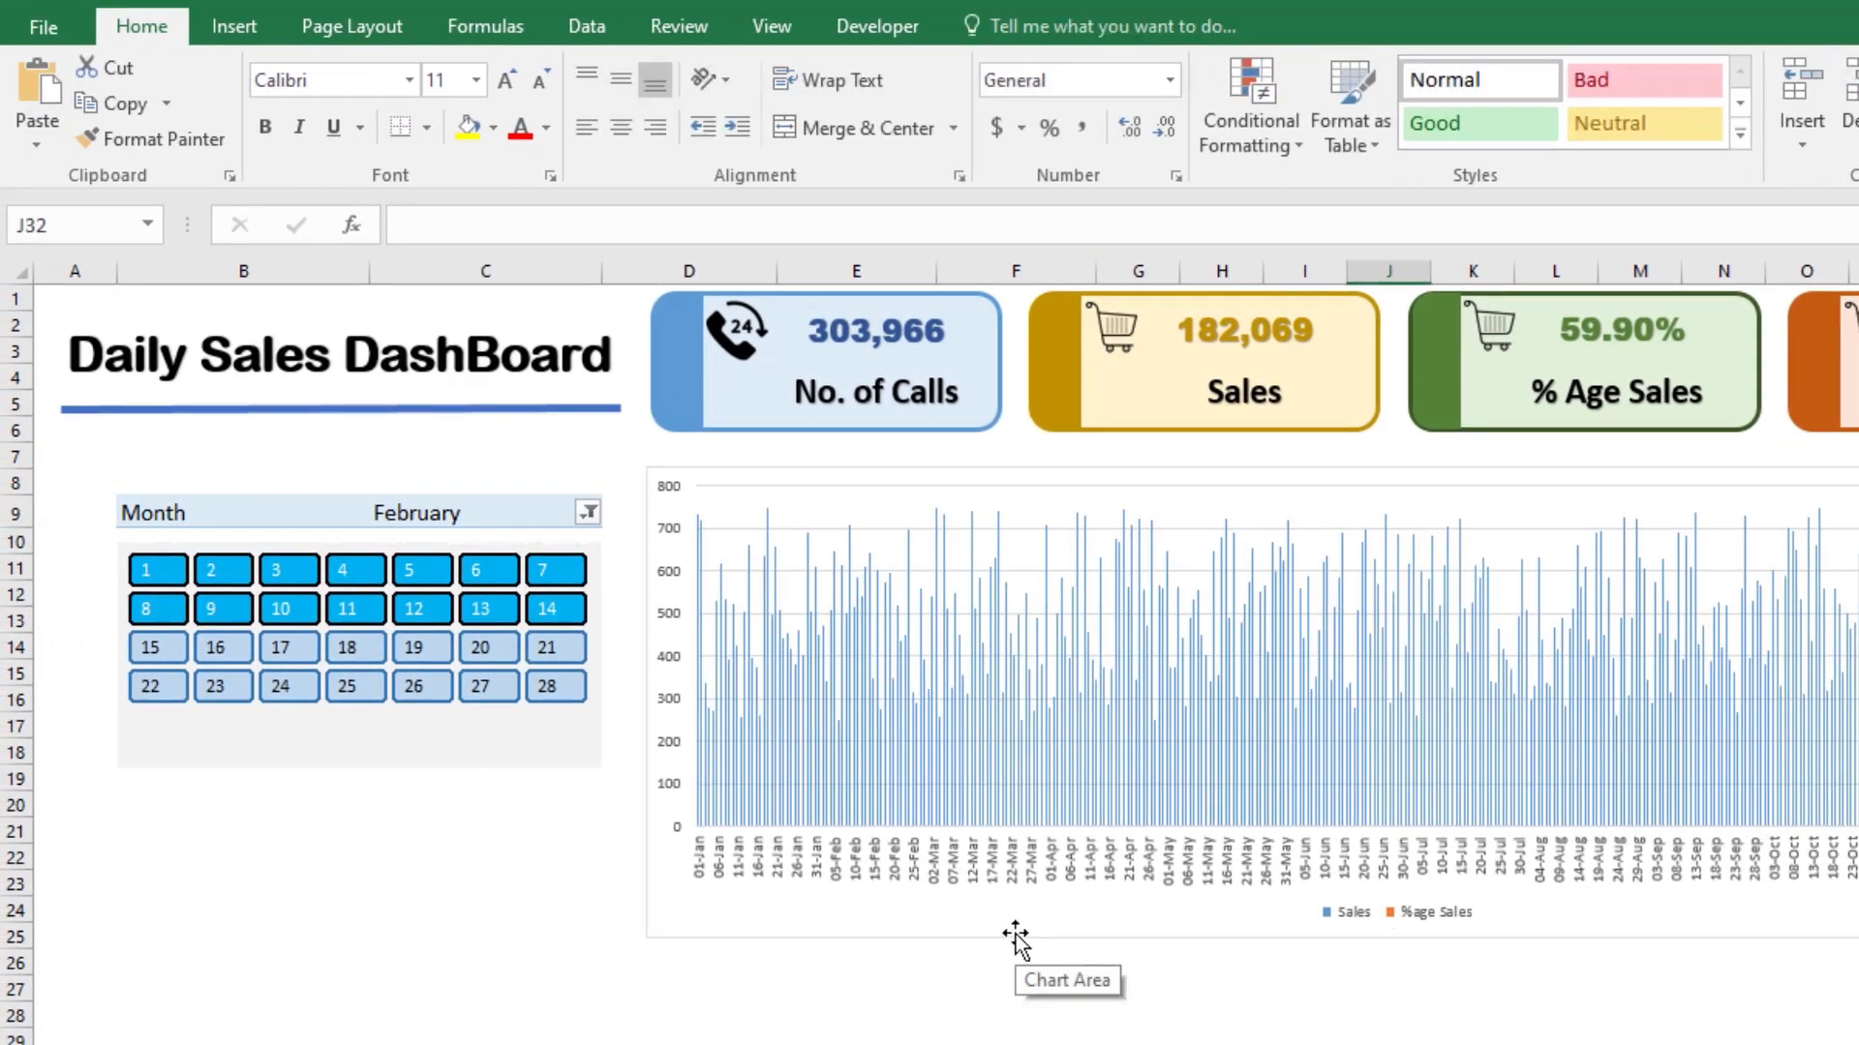
left_click(505, 567)
left_click(154, 569)
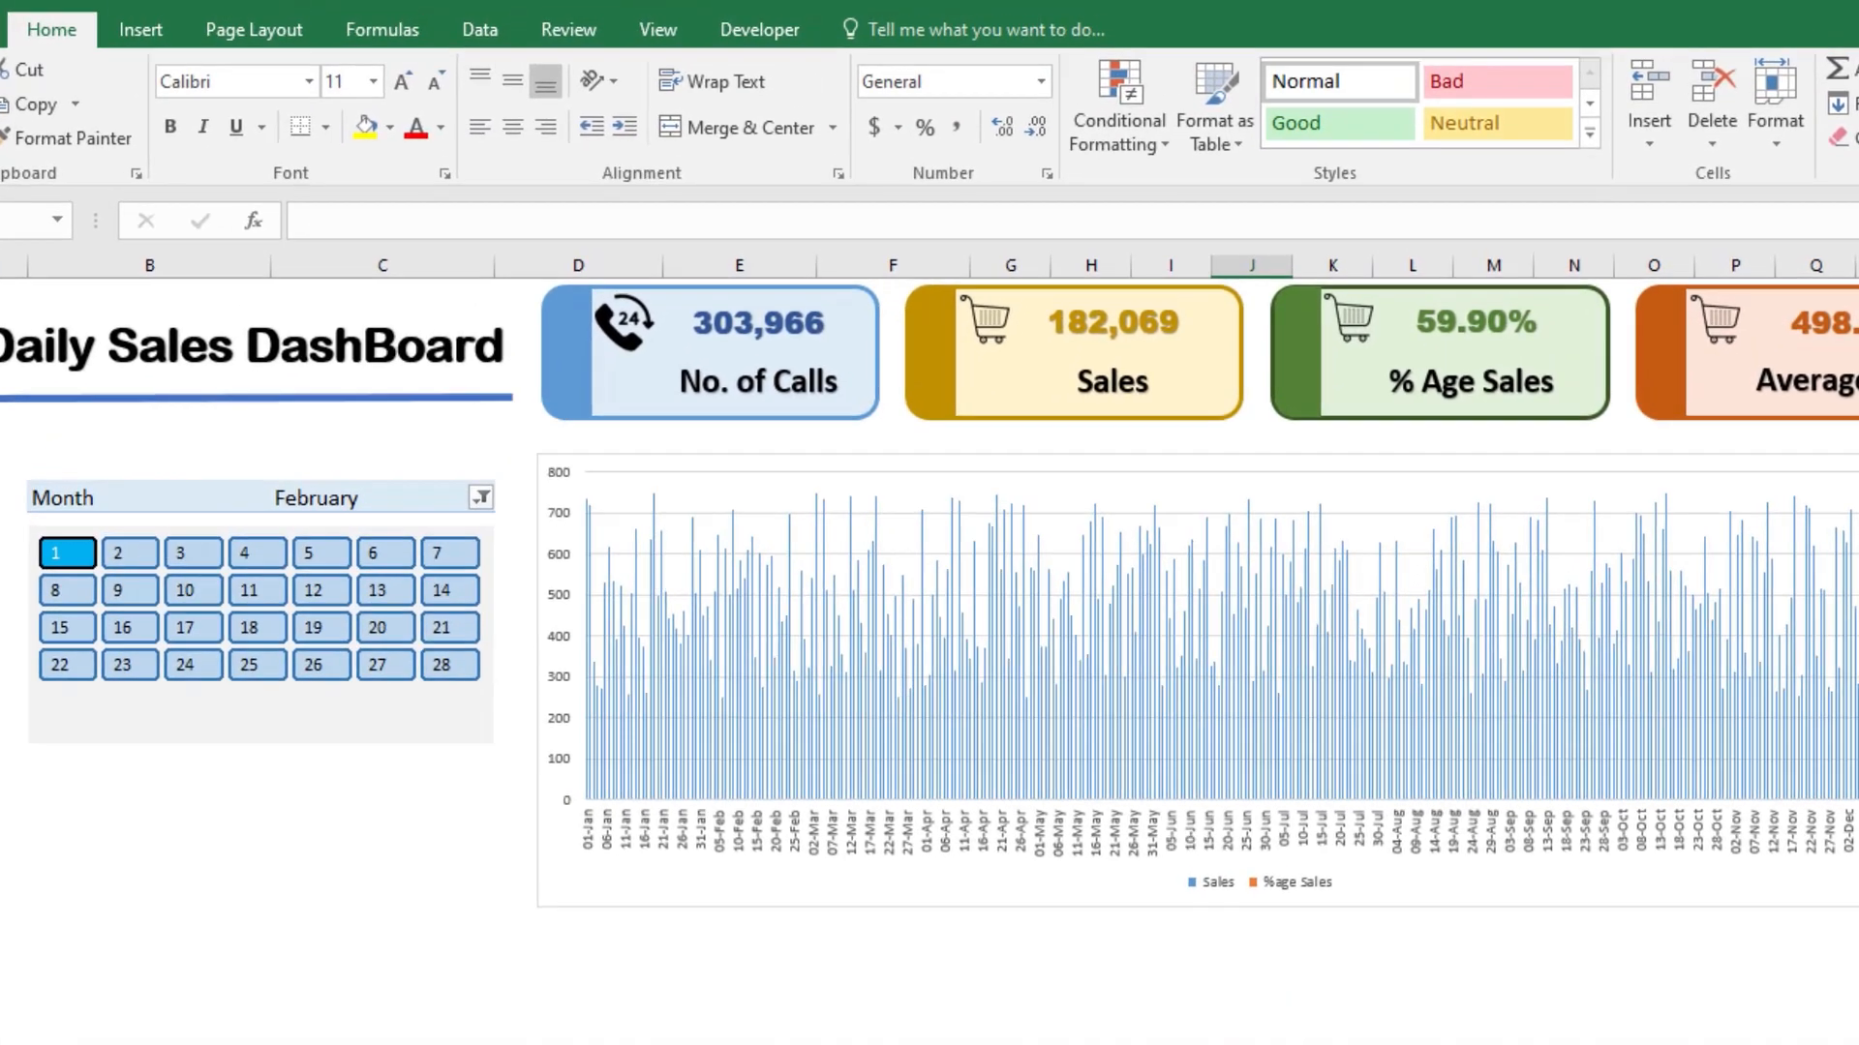
Step: Insert a Month slicer for the Date PivotTable on Sheet2
left_click(184, 1023)
left_click(803, 598)
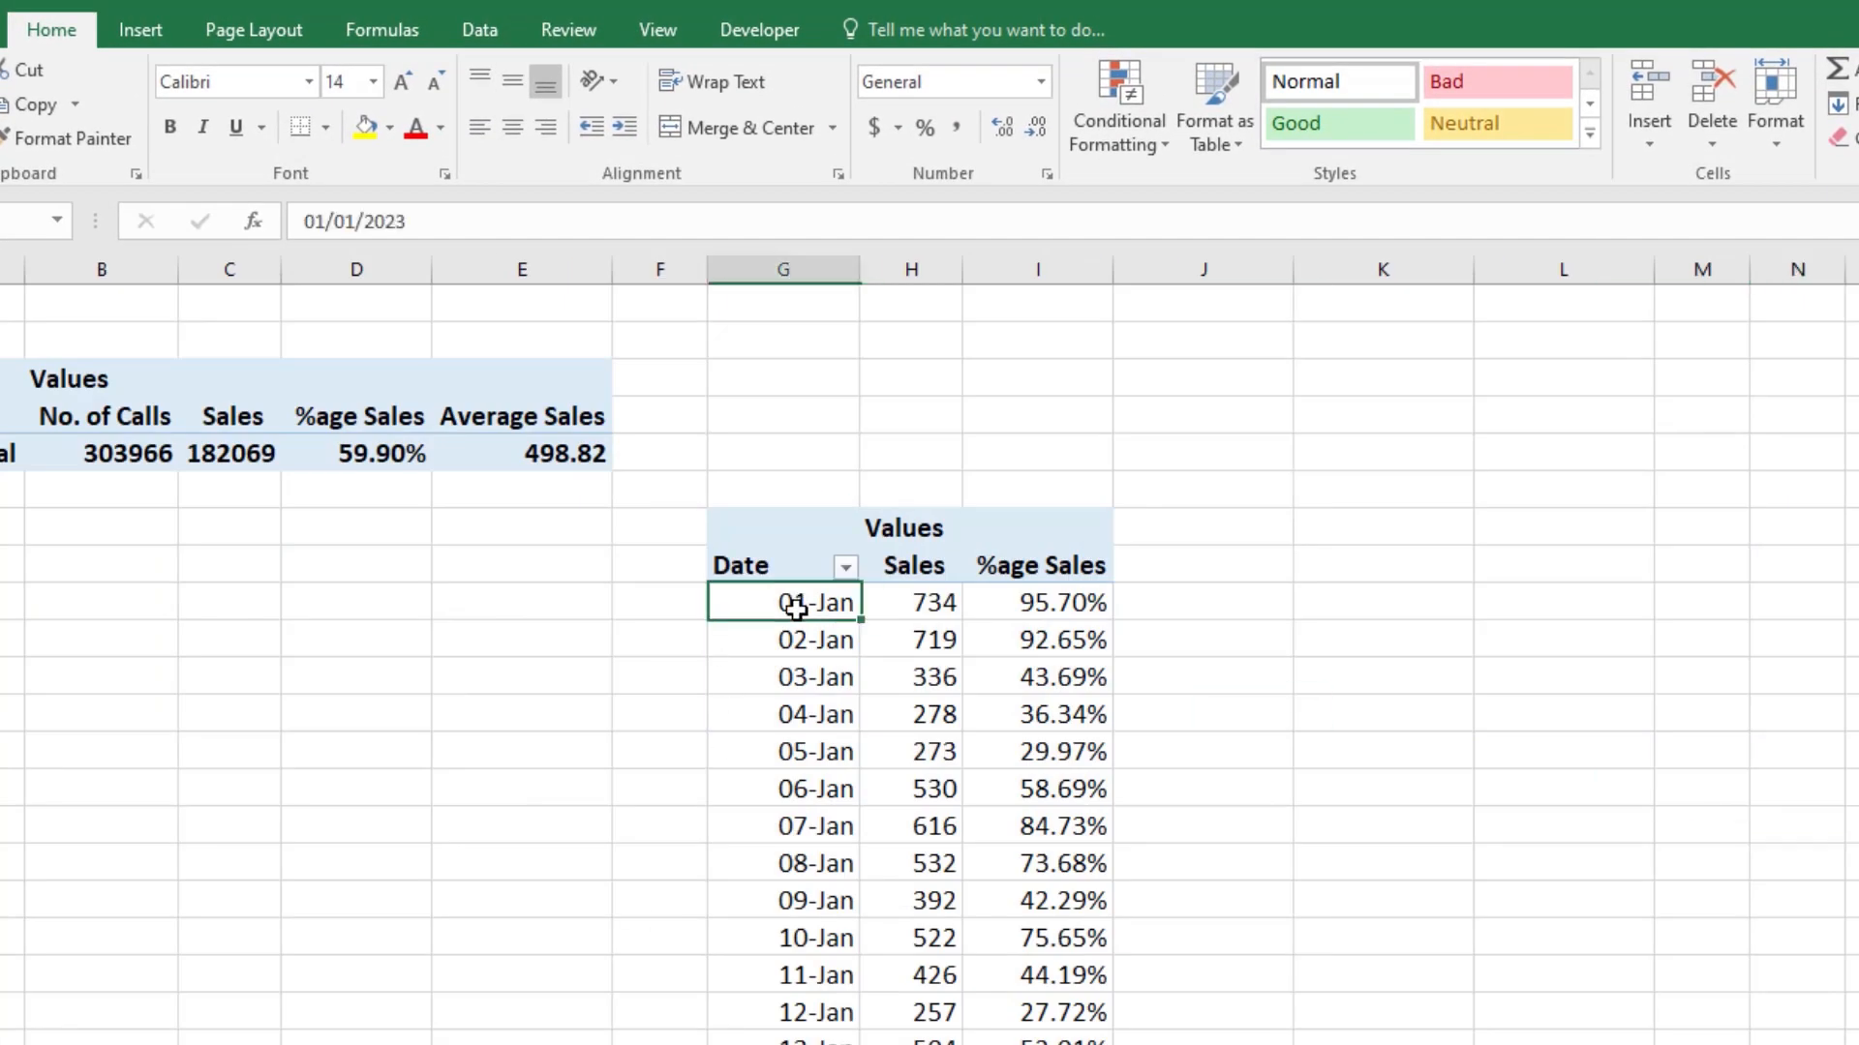
left_click(910, 30)
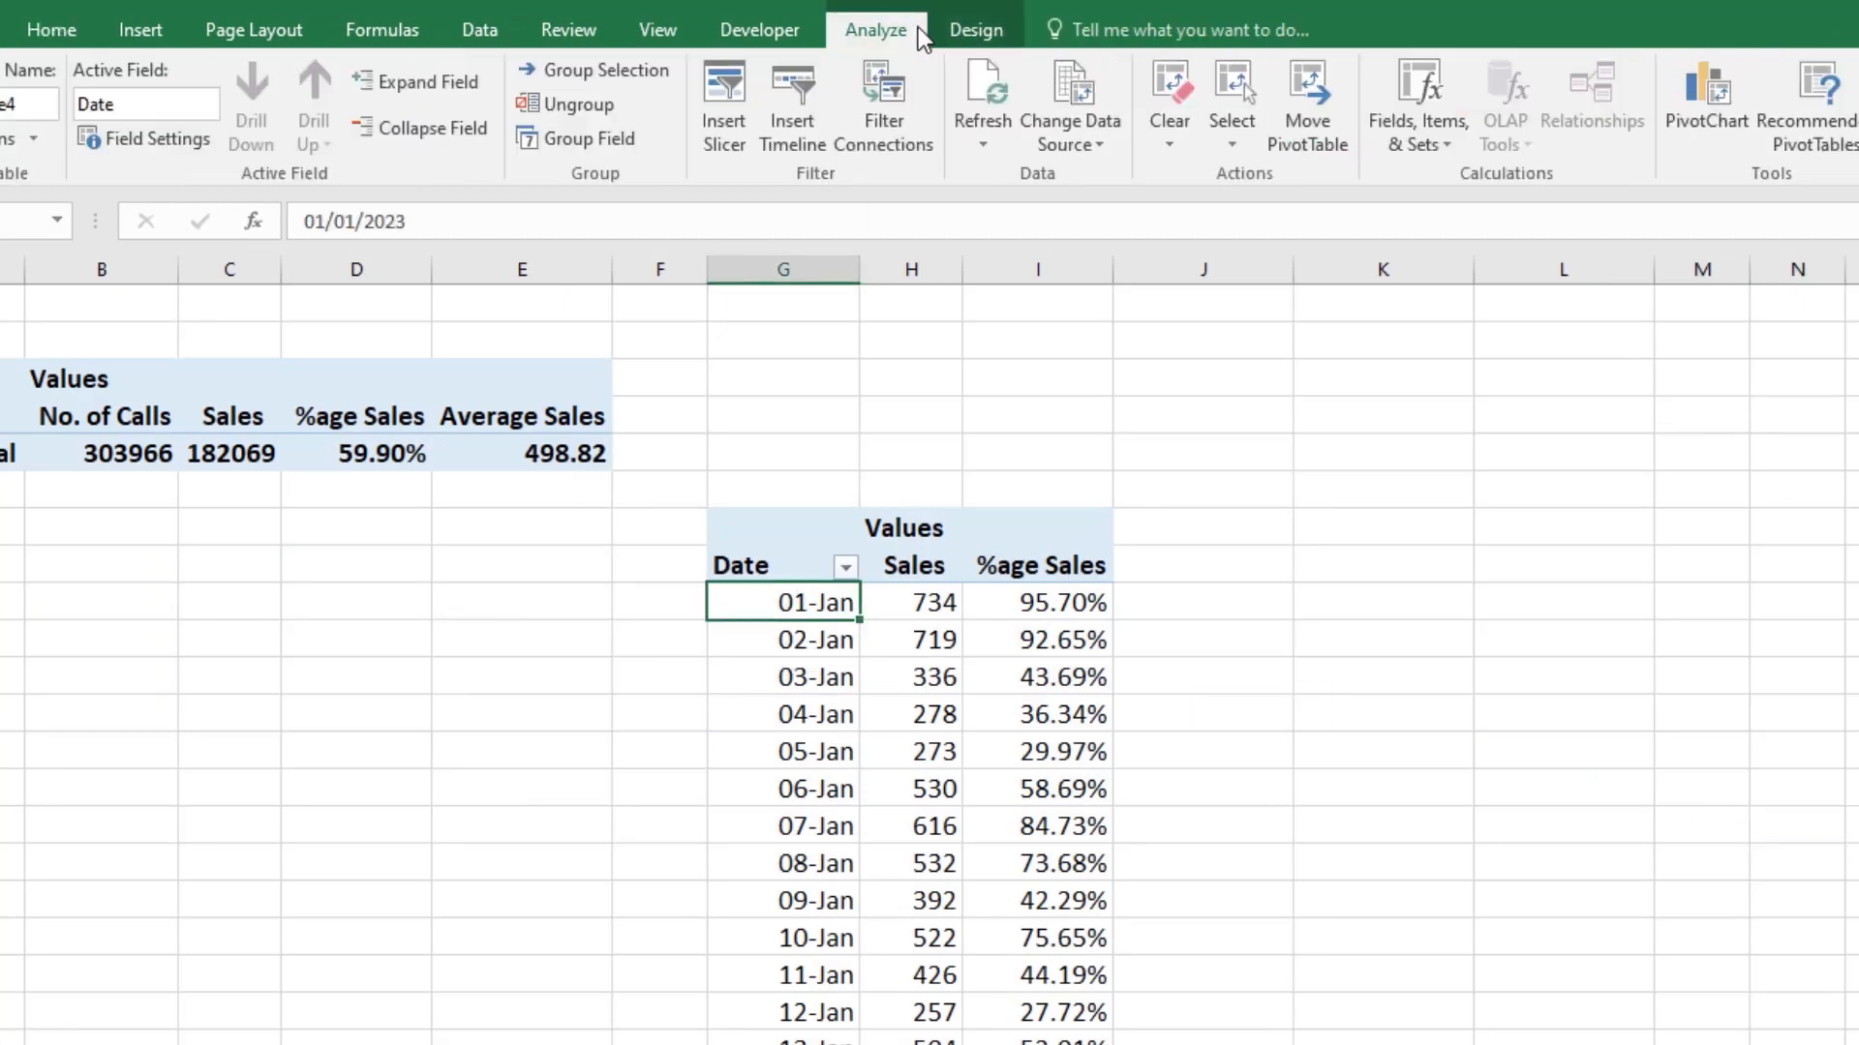
left_click(723, 126)
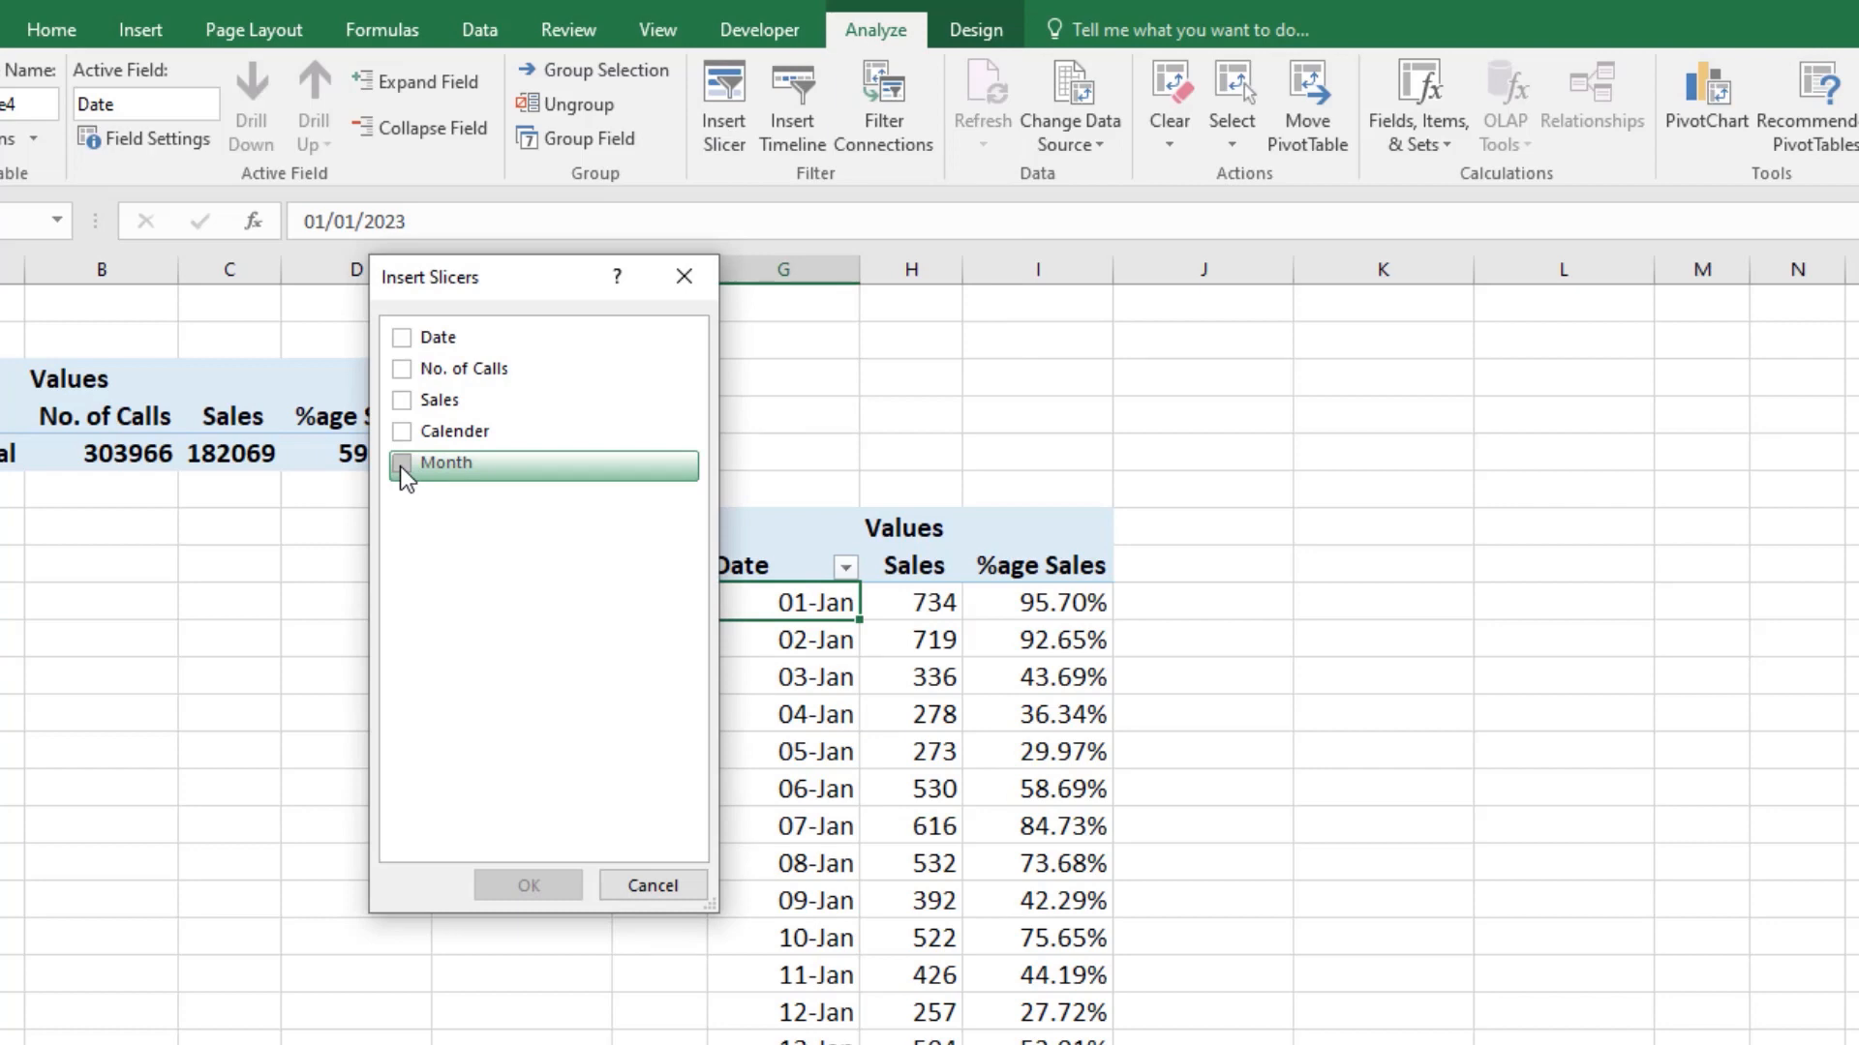
left_click(402, 464)
left_click(528, 885)
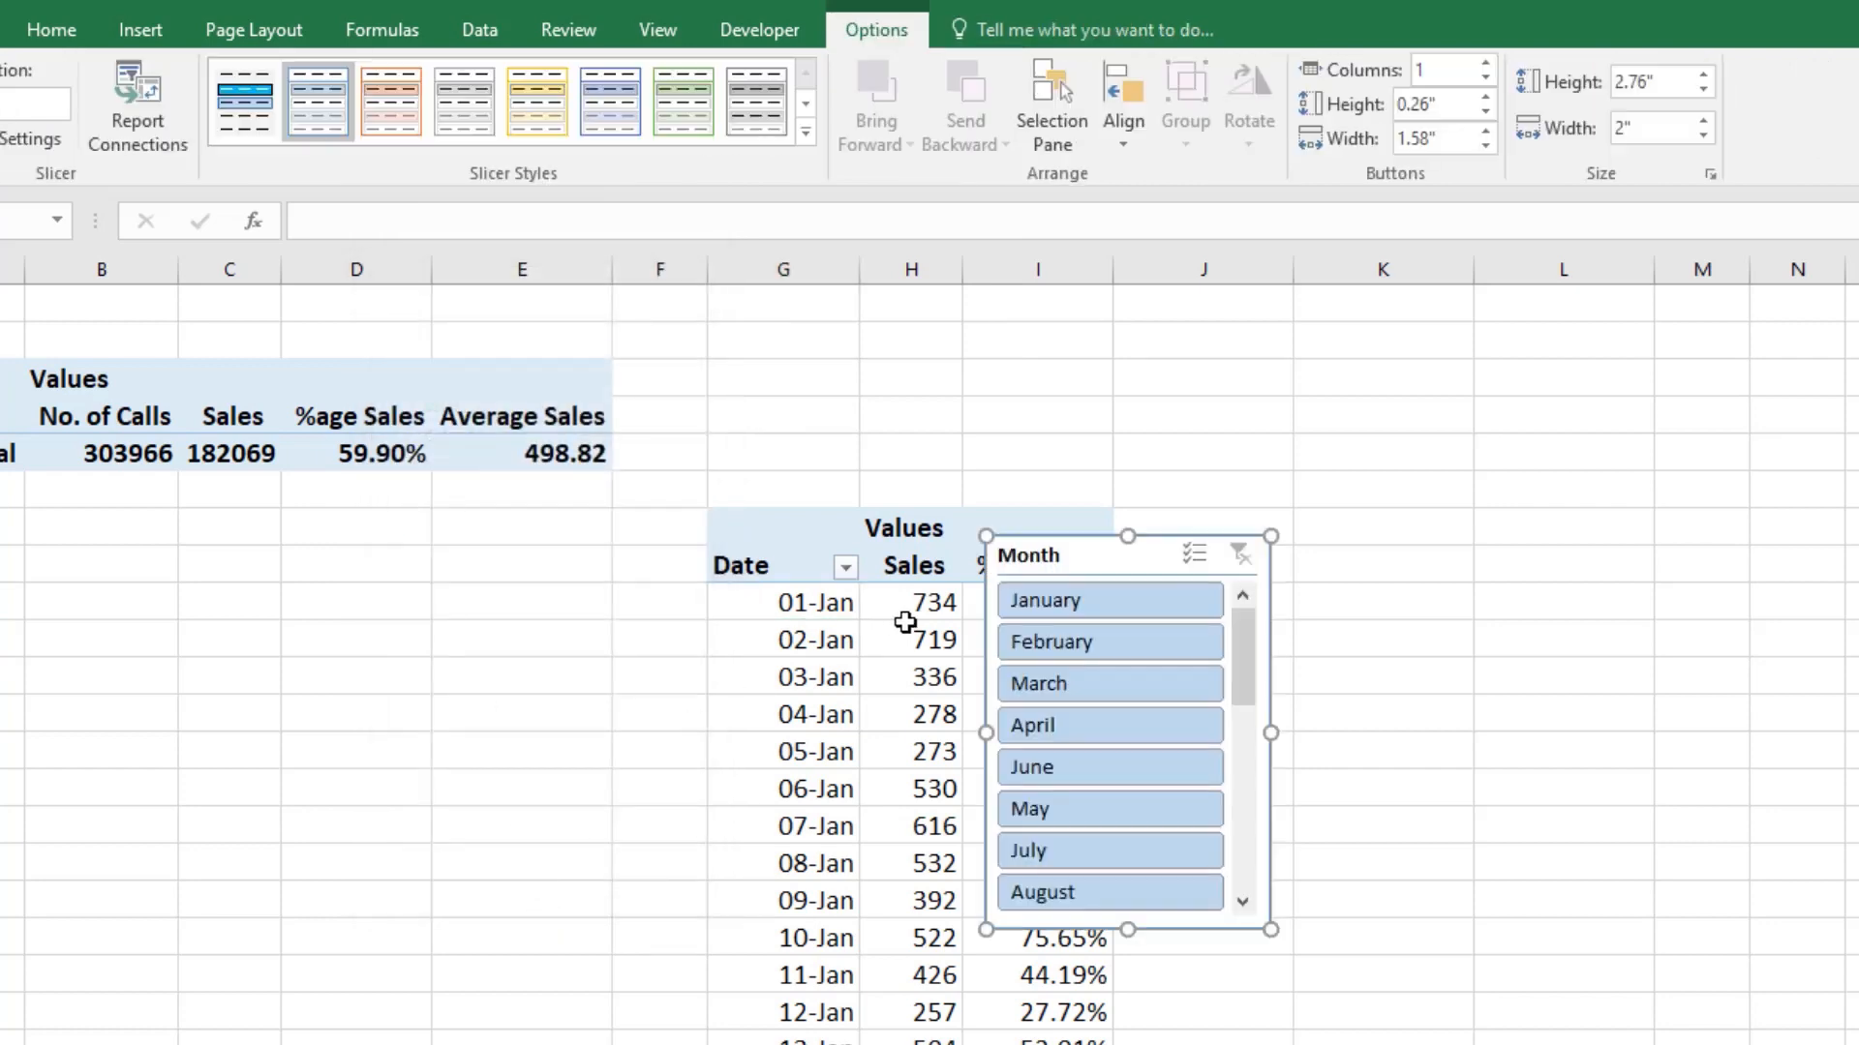
Step: Move the Month slicer clear of the PivotTable and enlarge it to about 3.9" high and 3.16" wide
left_click_drag(1065, 552, 1379, 397)
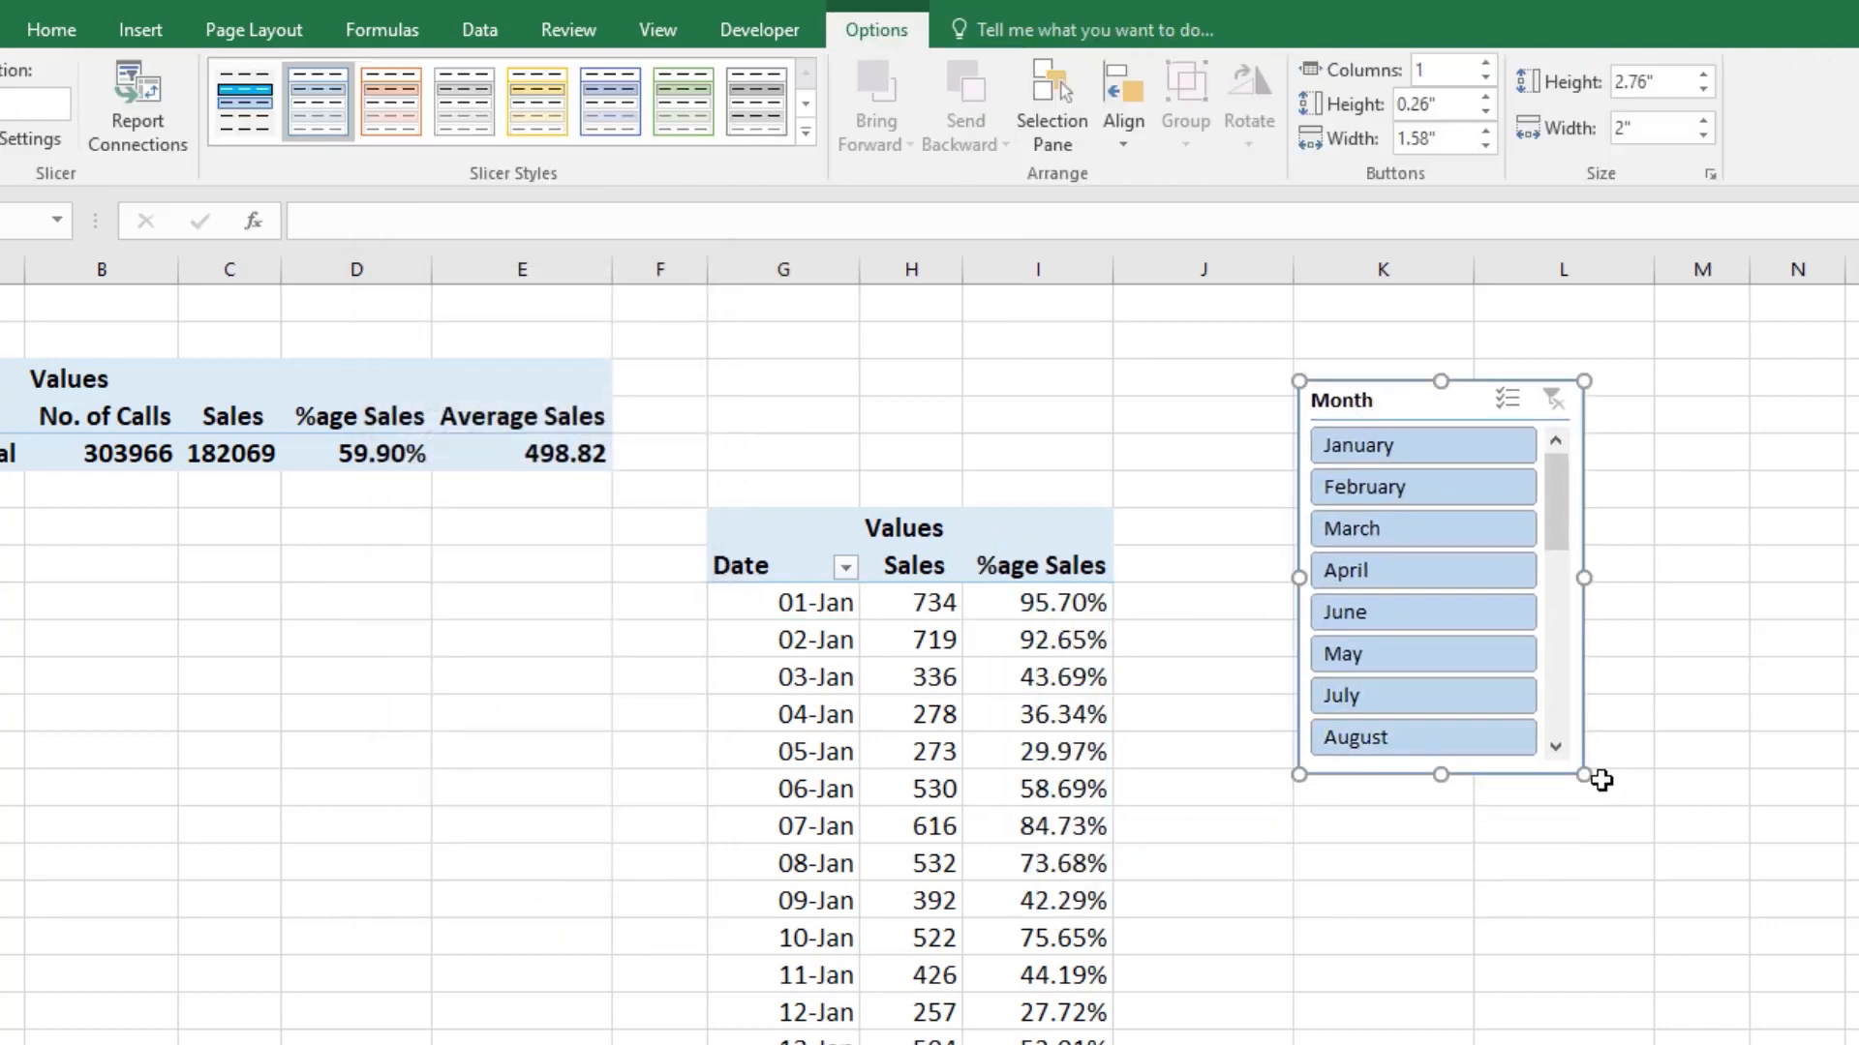
left_click_drag(1577, 779, 1723, 834)
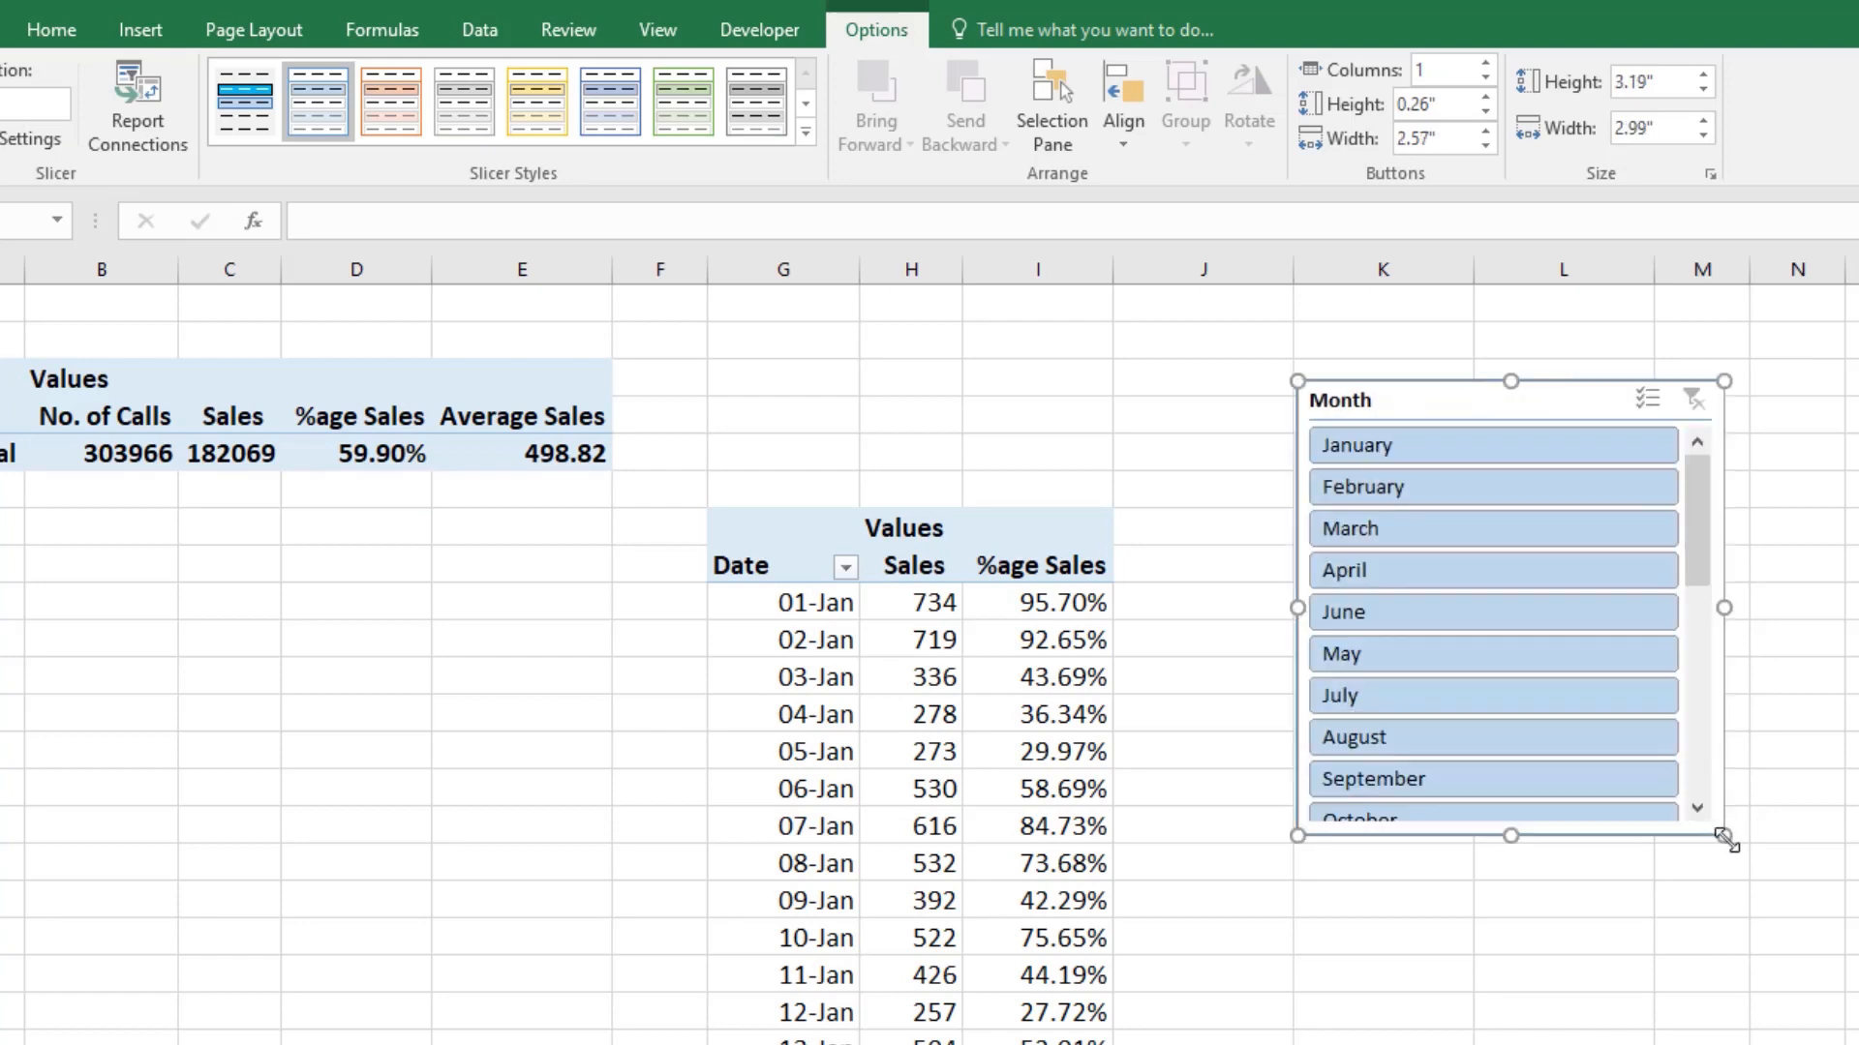
mouse_move(1737, 902)
left_mouse_down()
mouse_move(1747, 1008)
mouse_move(1749, 937)
left_mouse_up()
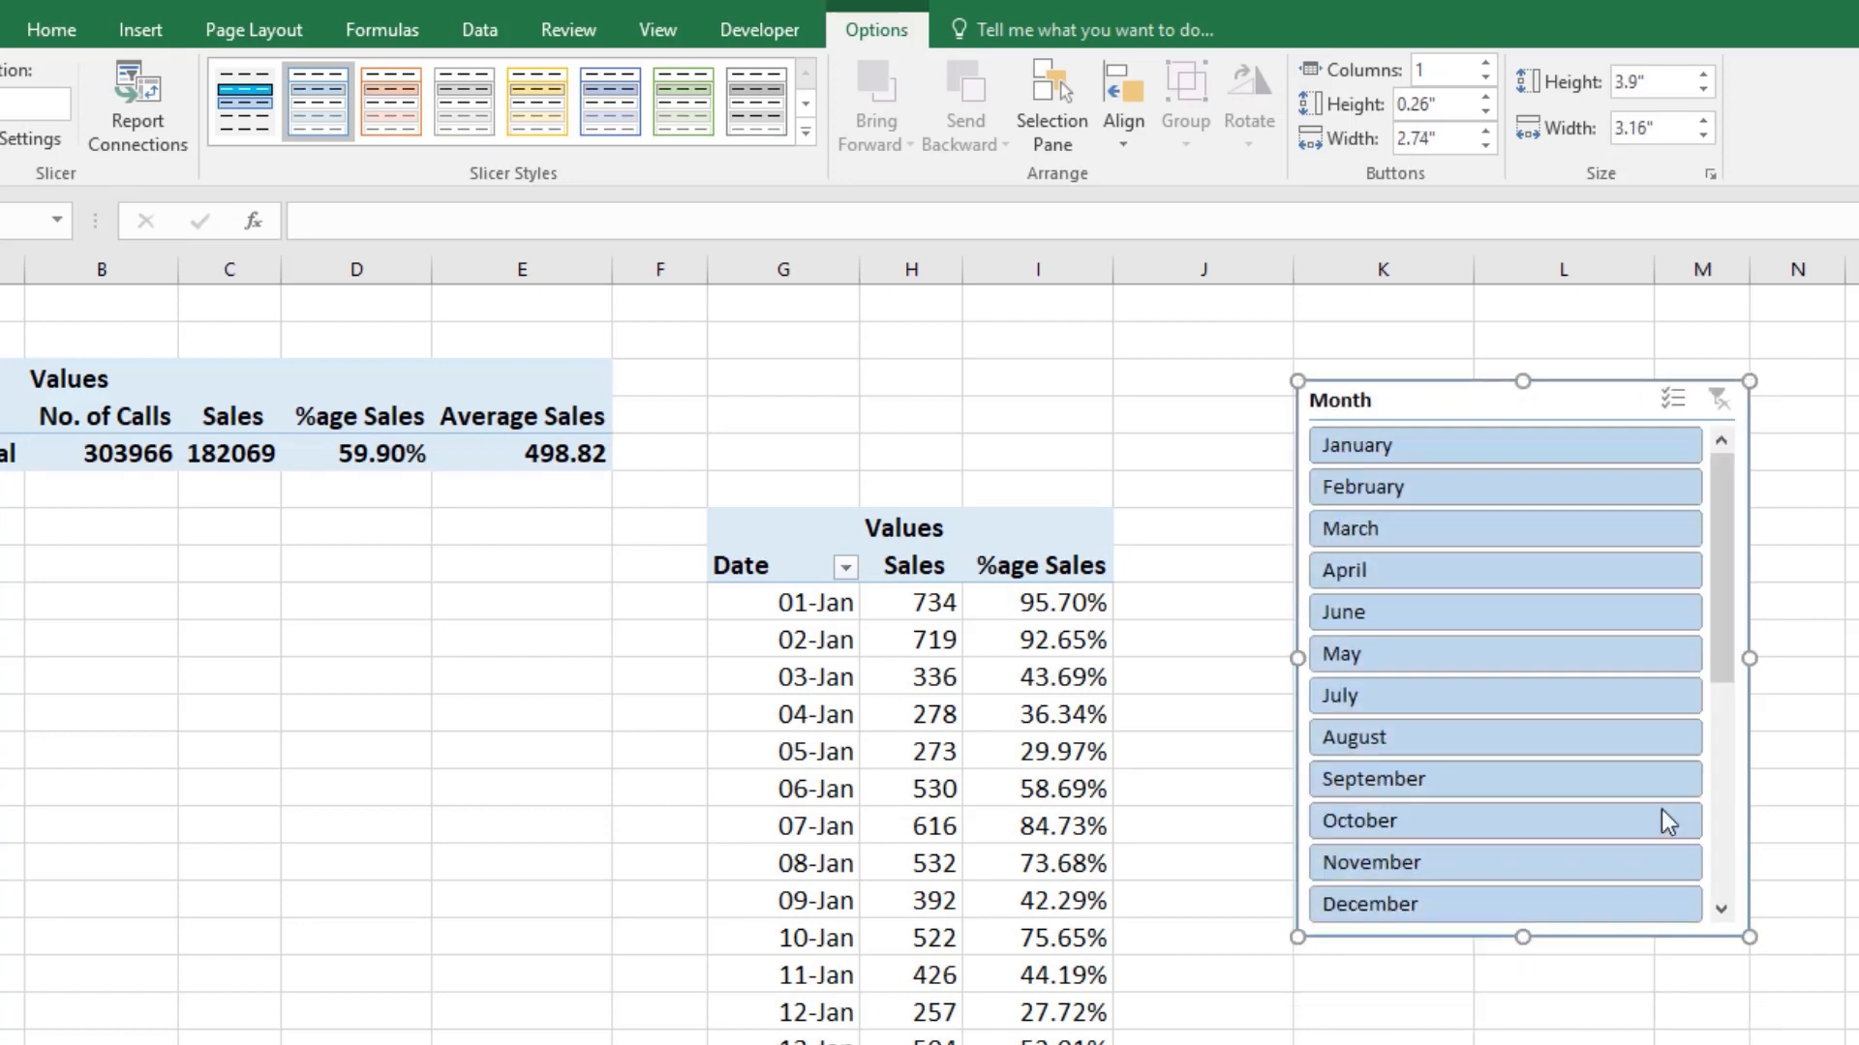
Step: Set the Month slicer to hide items with no data, narrow it and place it beside the Date PivotTable
right_click(1507, 402)
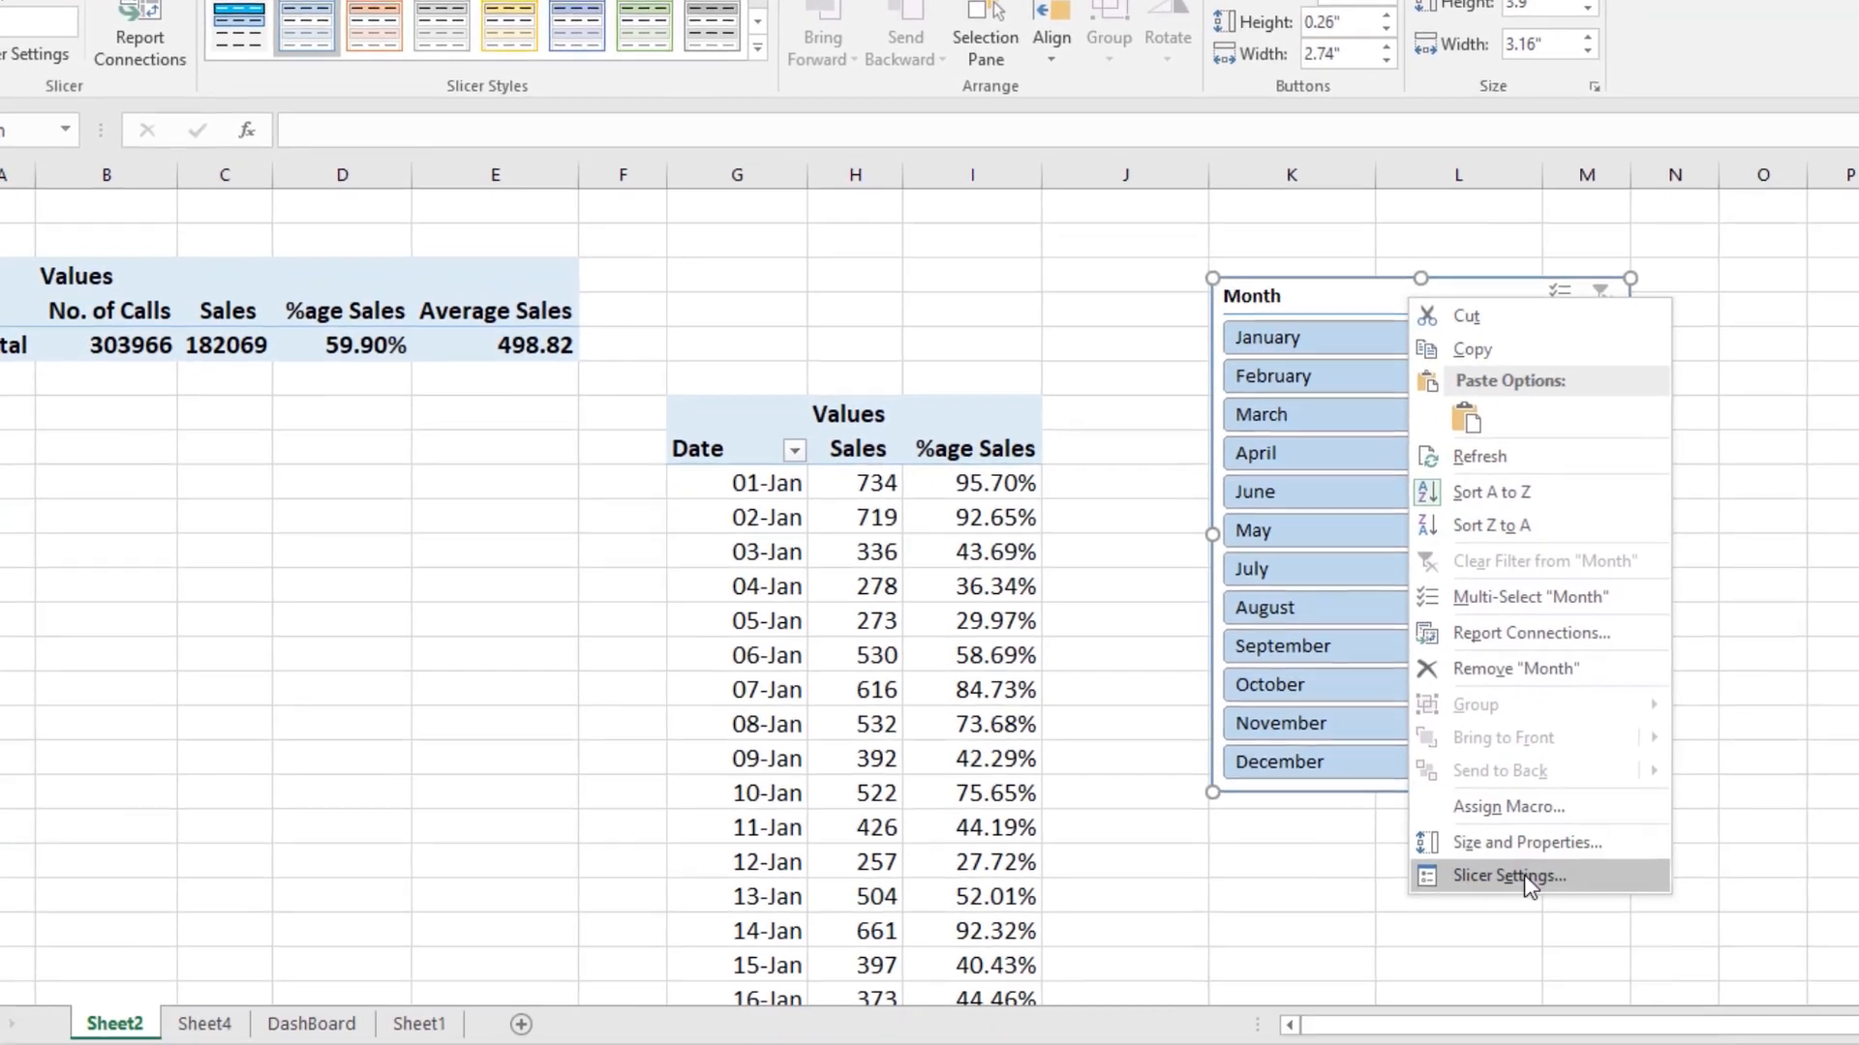
left_click(1588, 999)
left_click(1539, 902)
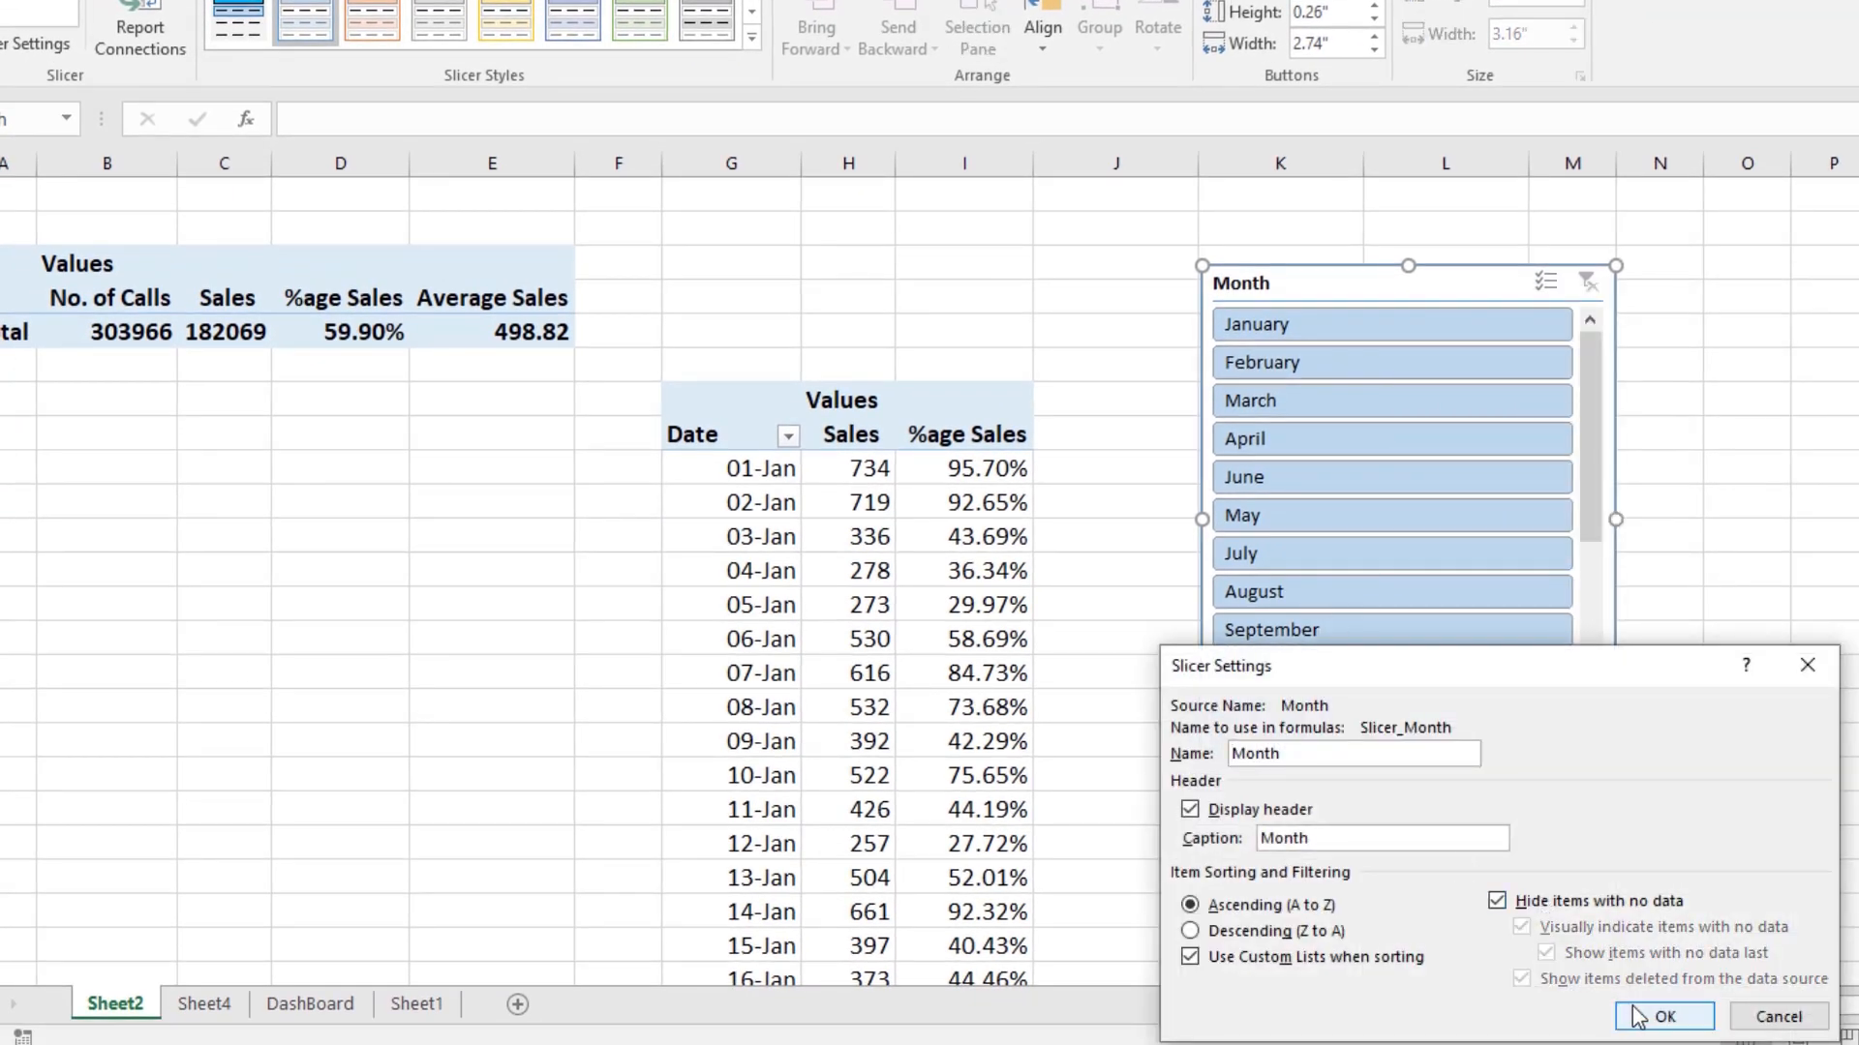
left_click_drag(1351, 677, 482, 263)
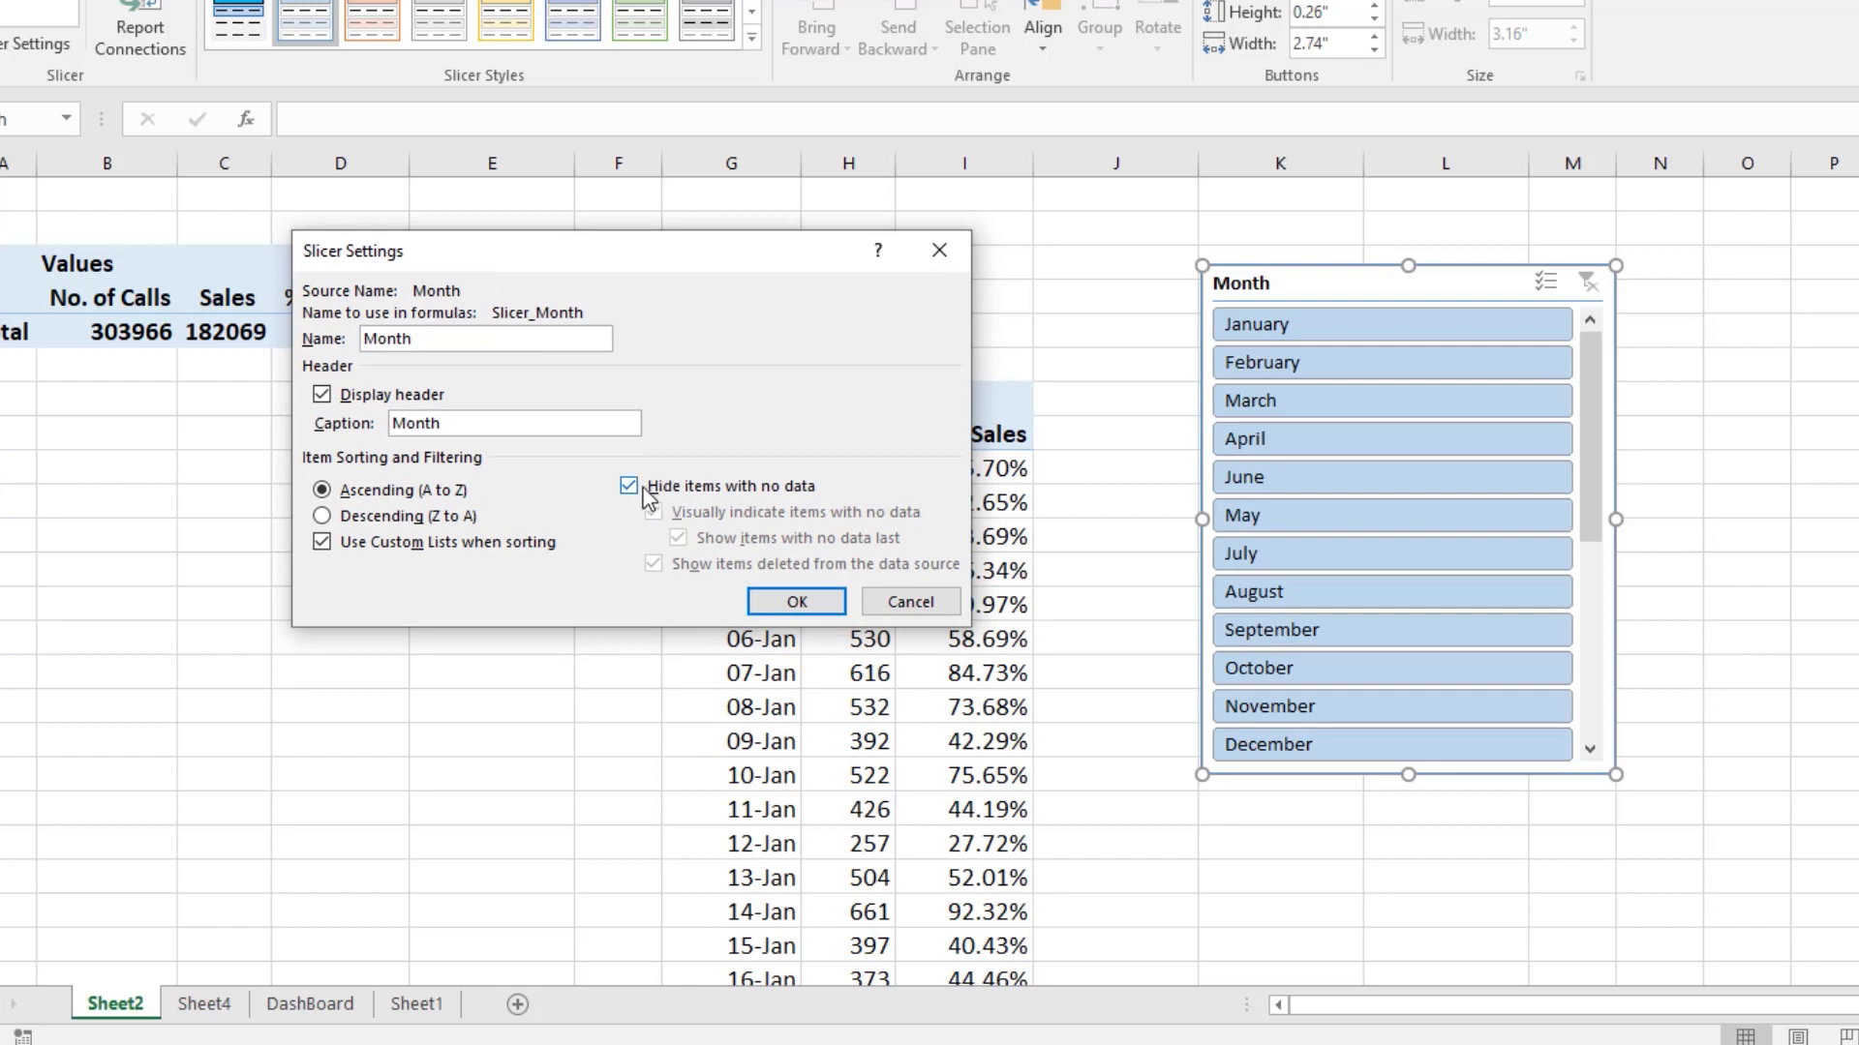
left_click(794, 603)
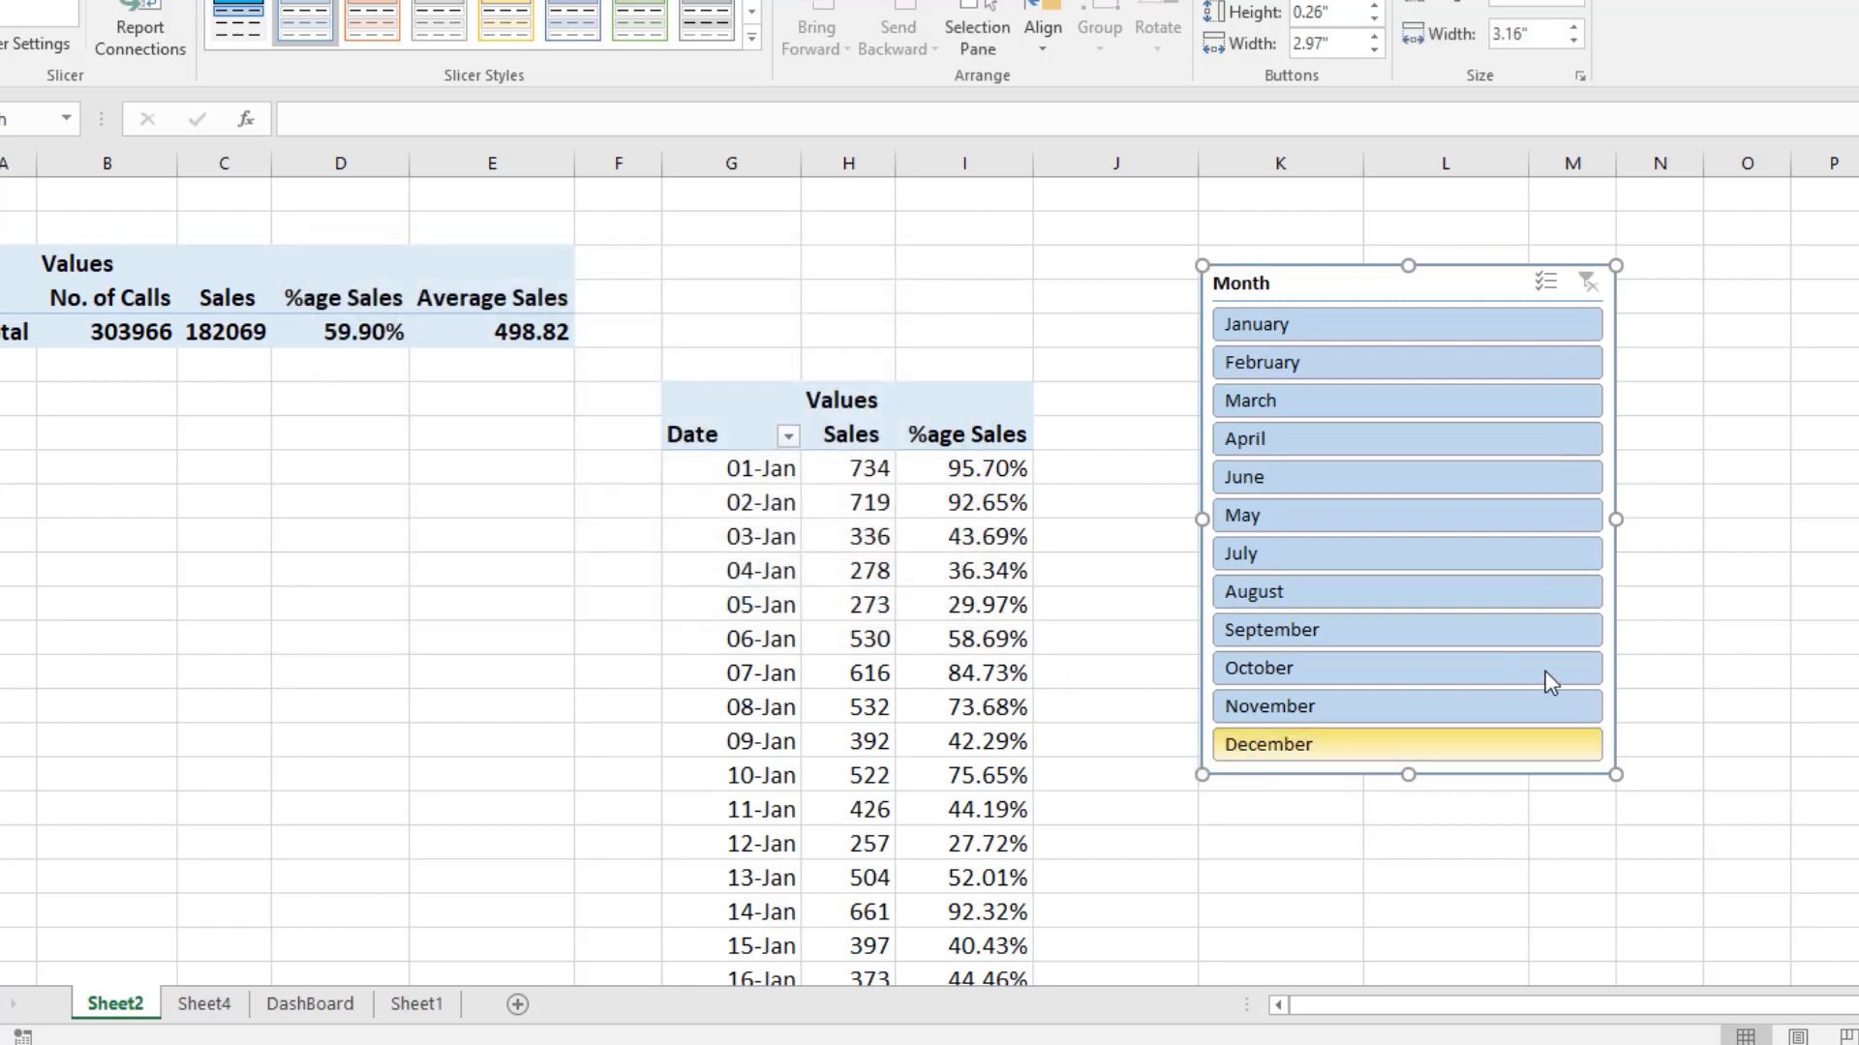
left_click_drag(1612, 517, 1515, 531)
left_click_drag(1336, 298, 1233, 342)
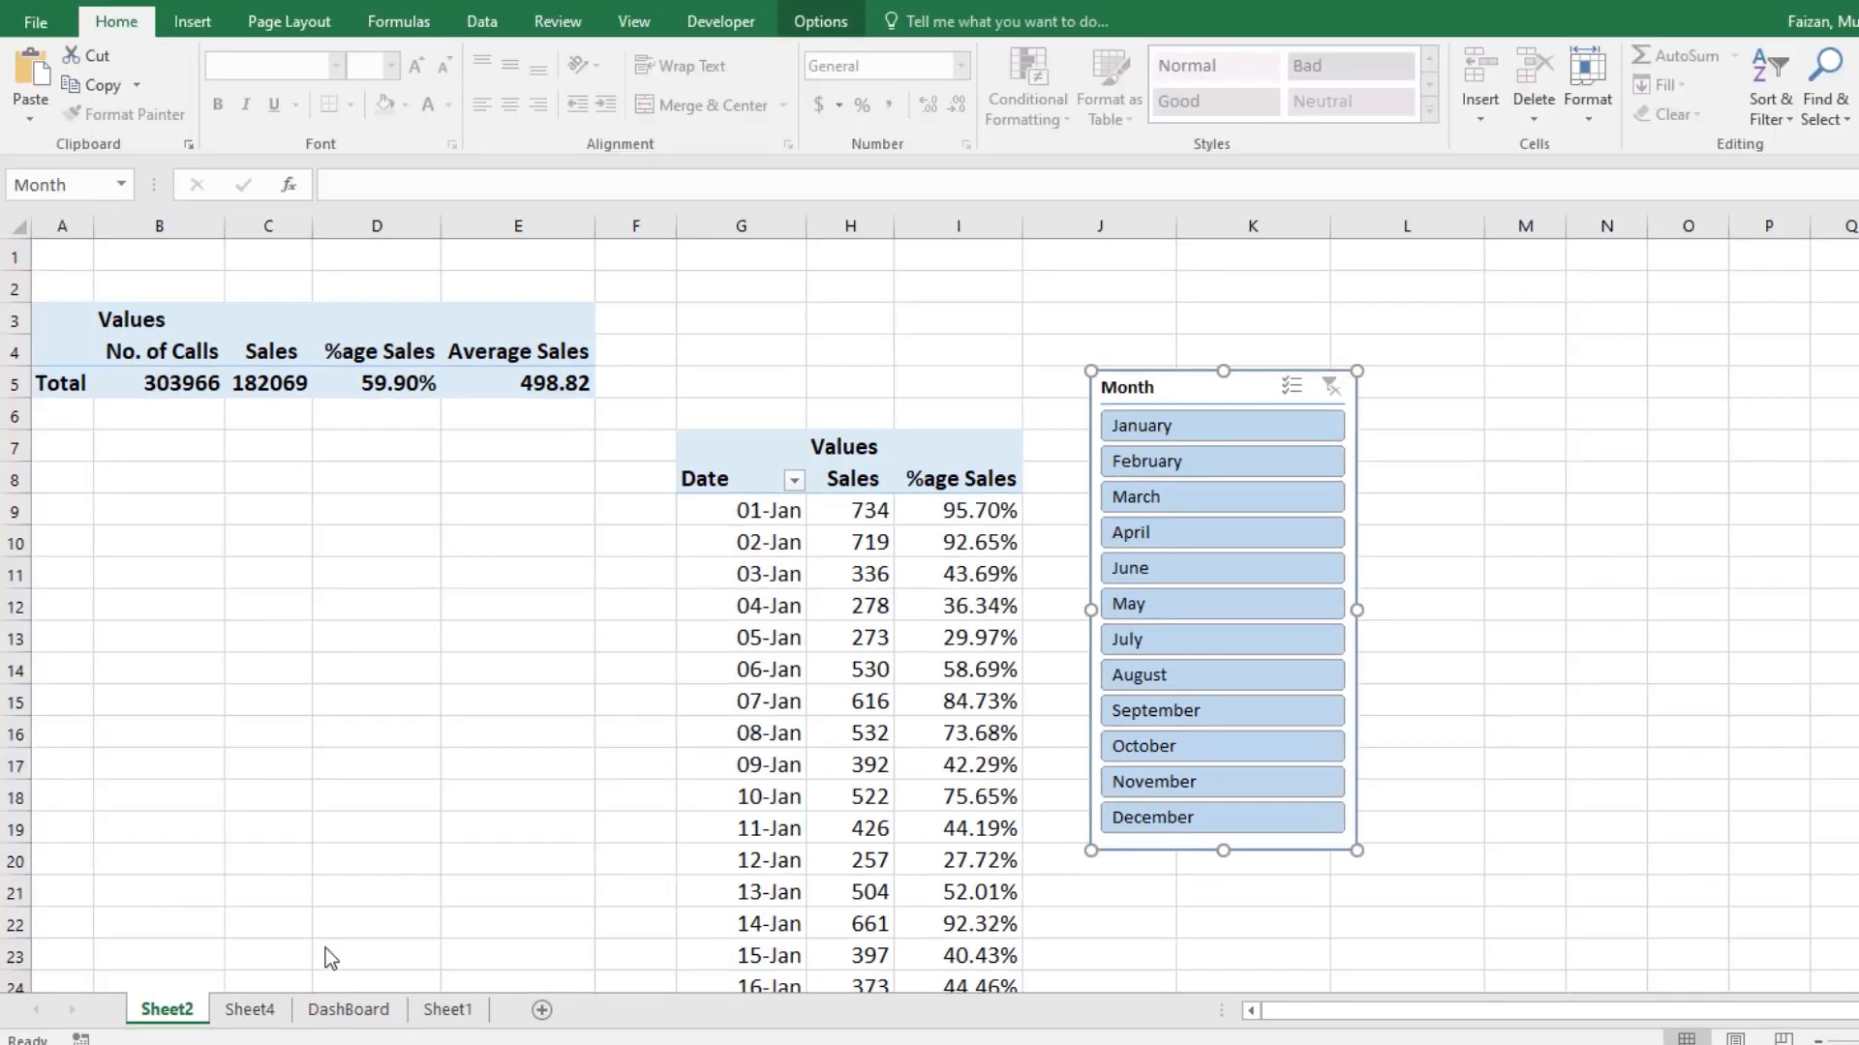
Step: Set the Month filter on the DashBoard sheet to All
left_click(346, 1013)
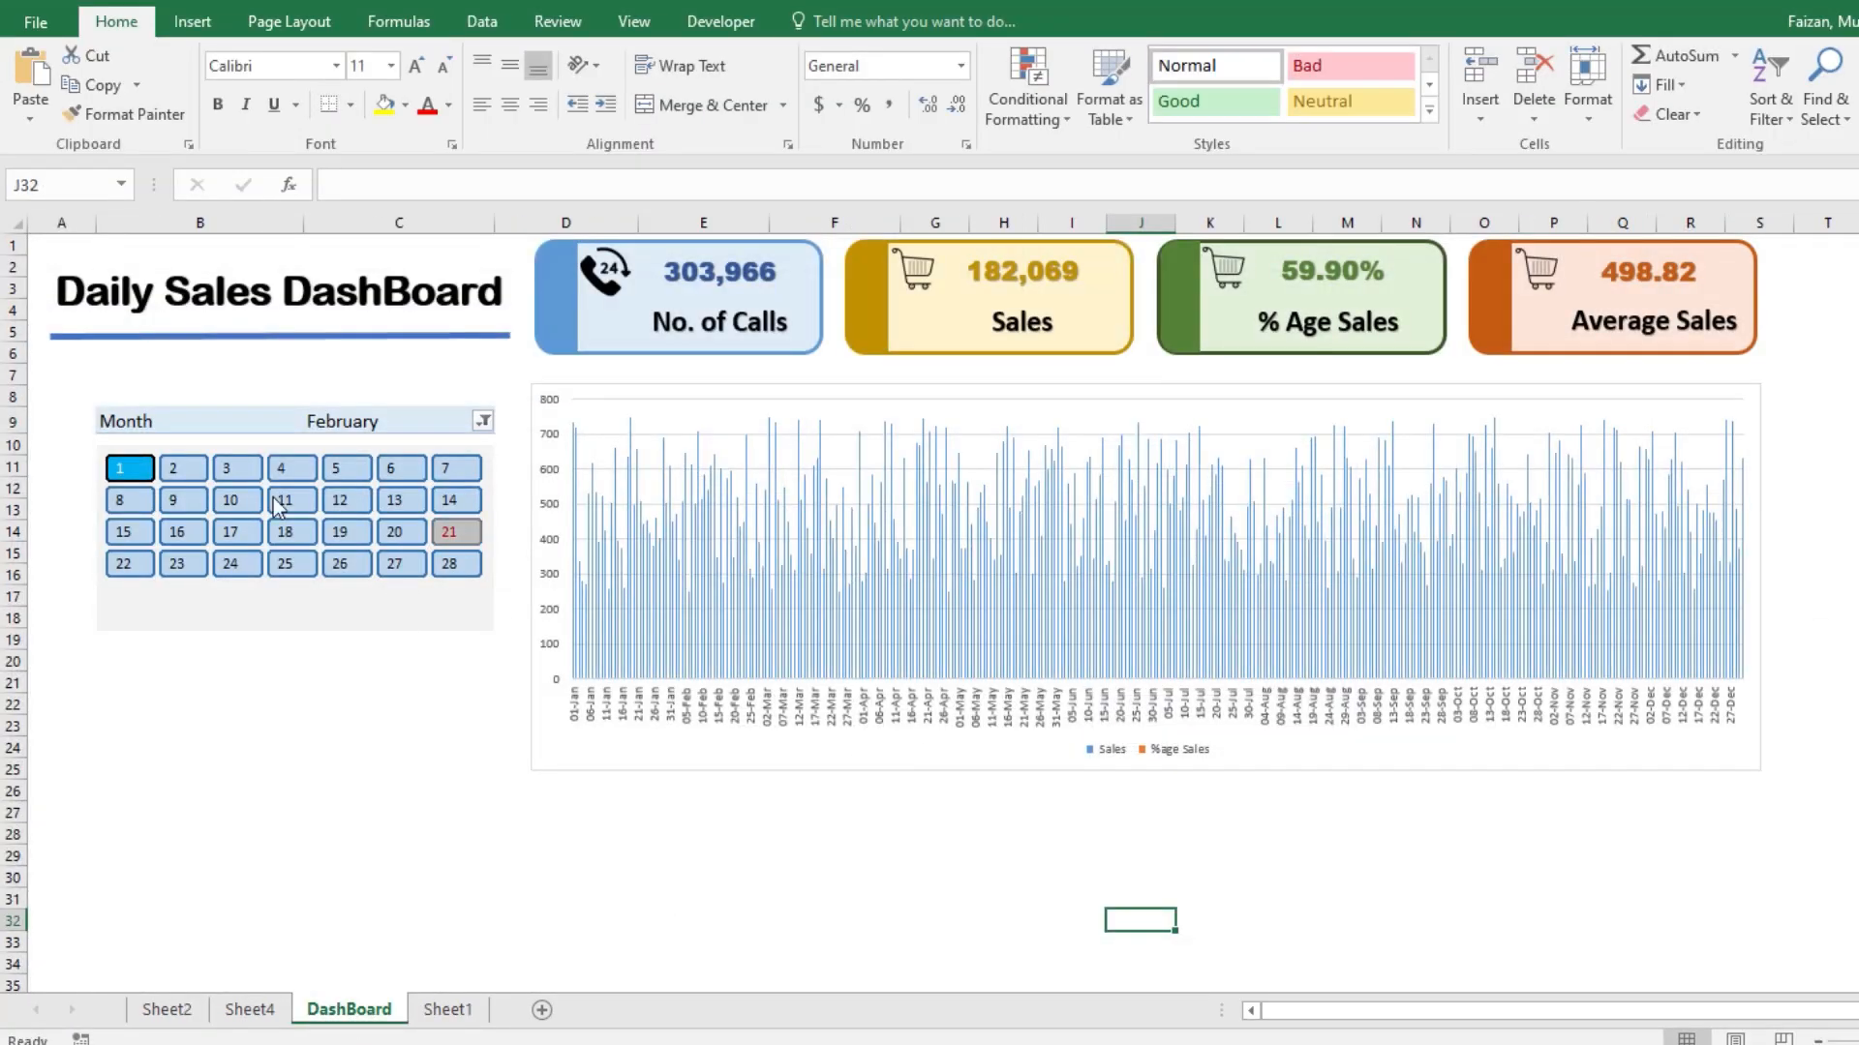
left_click(481, 423)
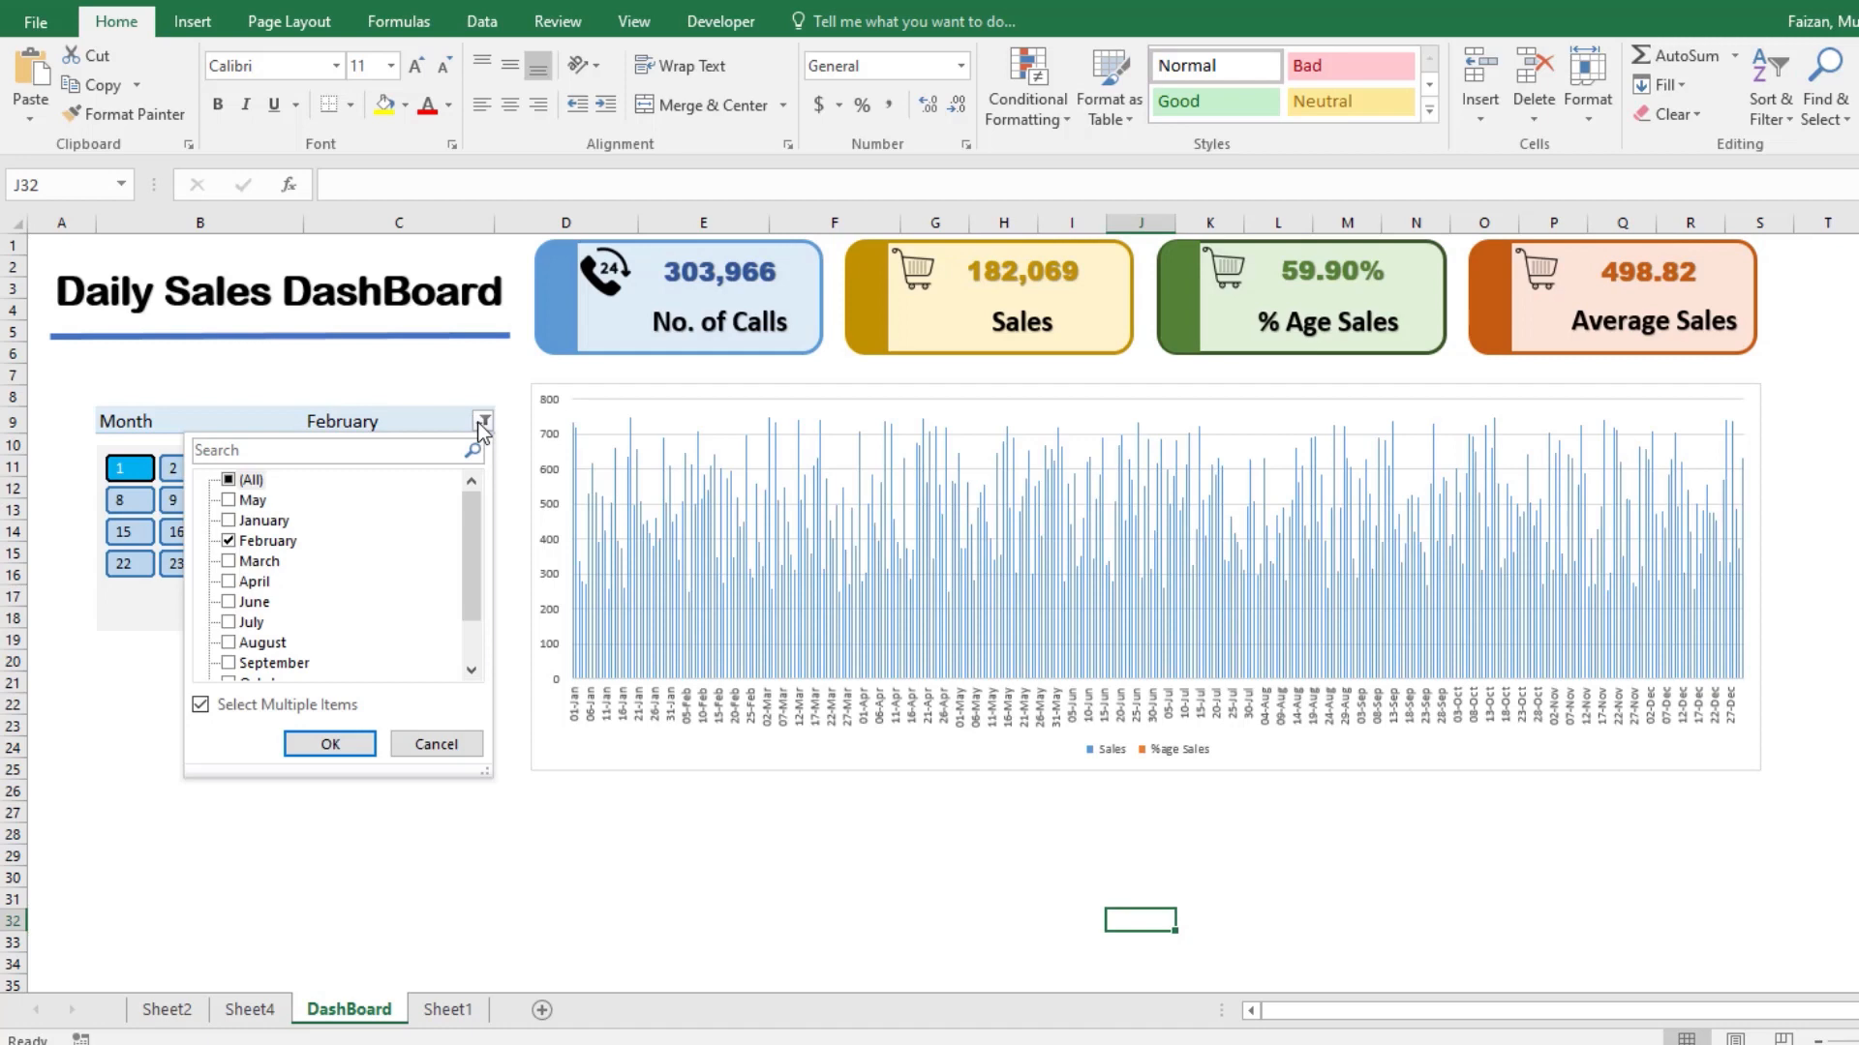
left_click(238, 479)
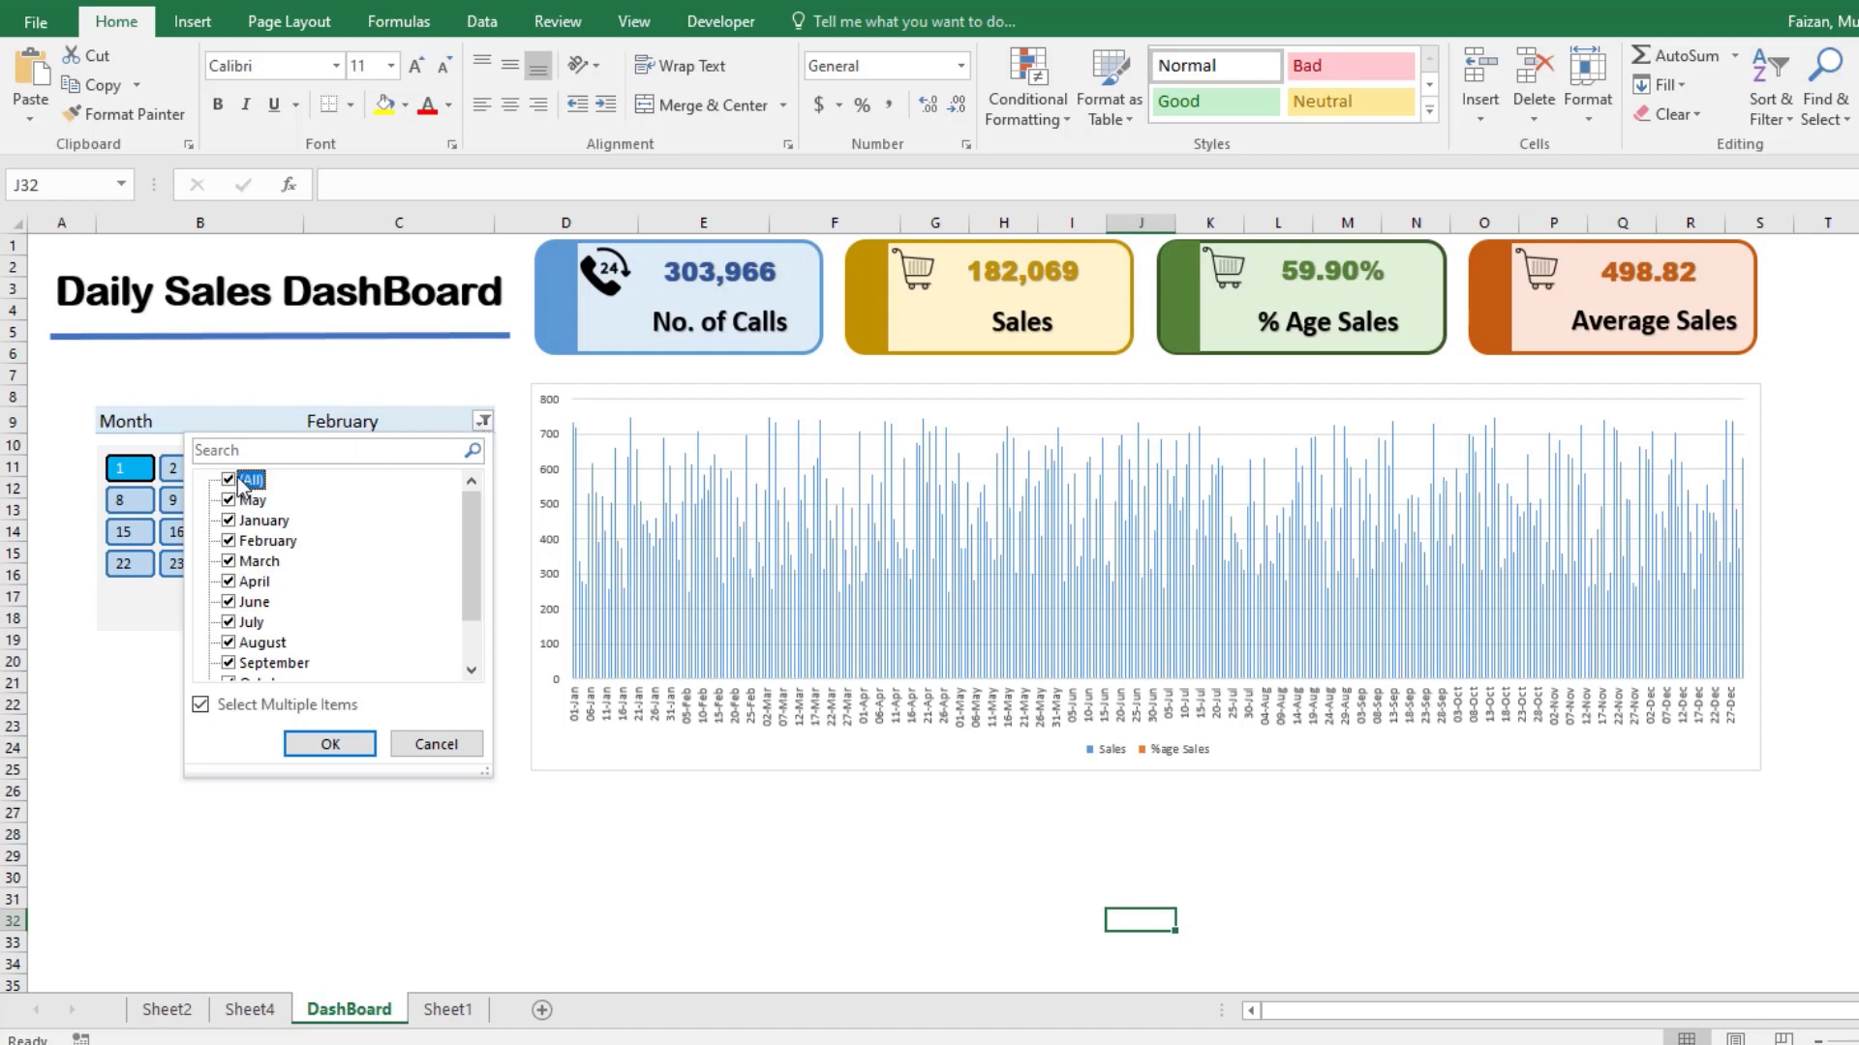
left_click(330, 743)
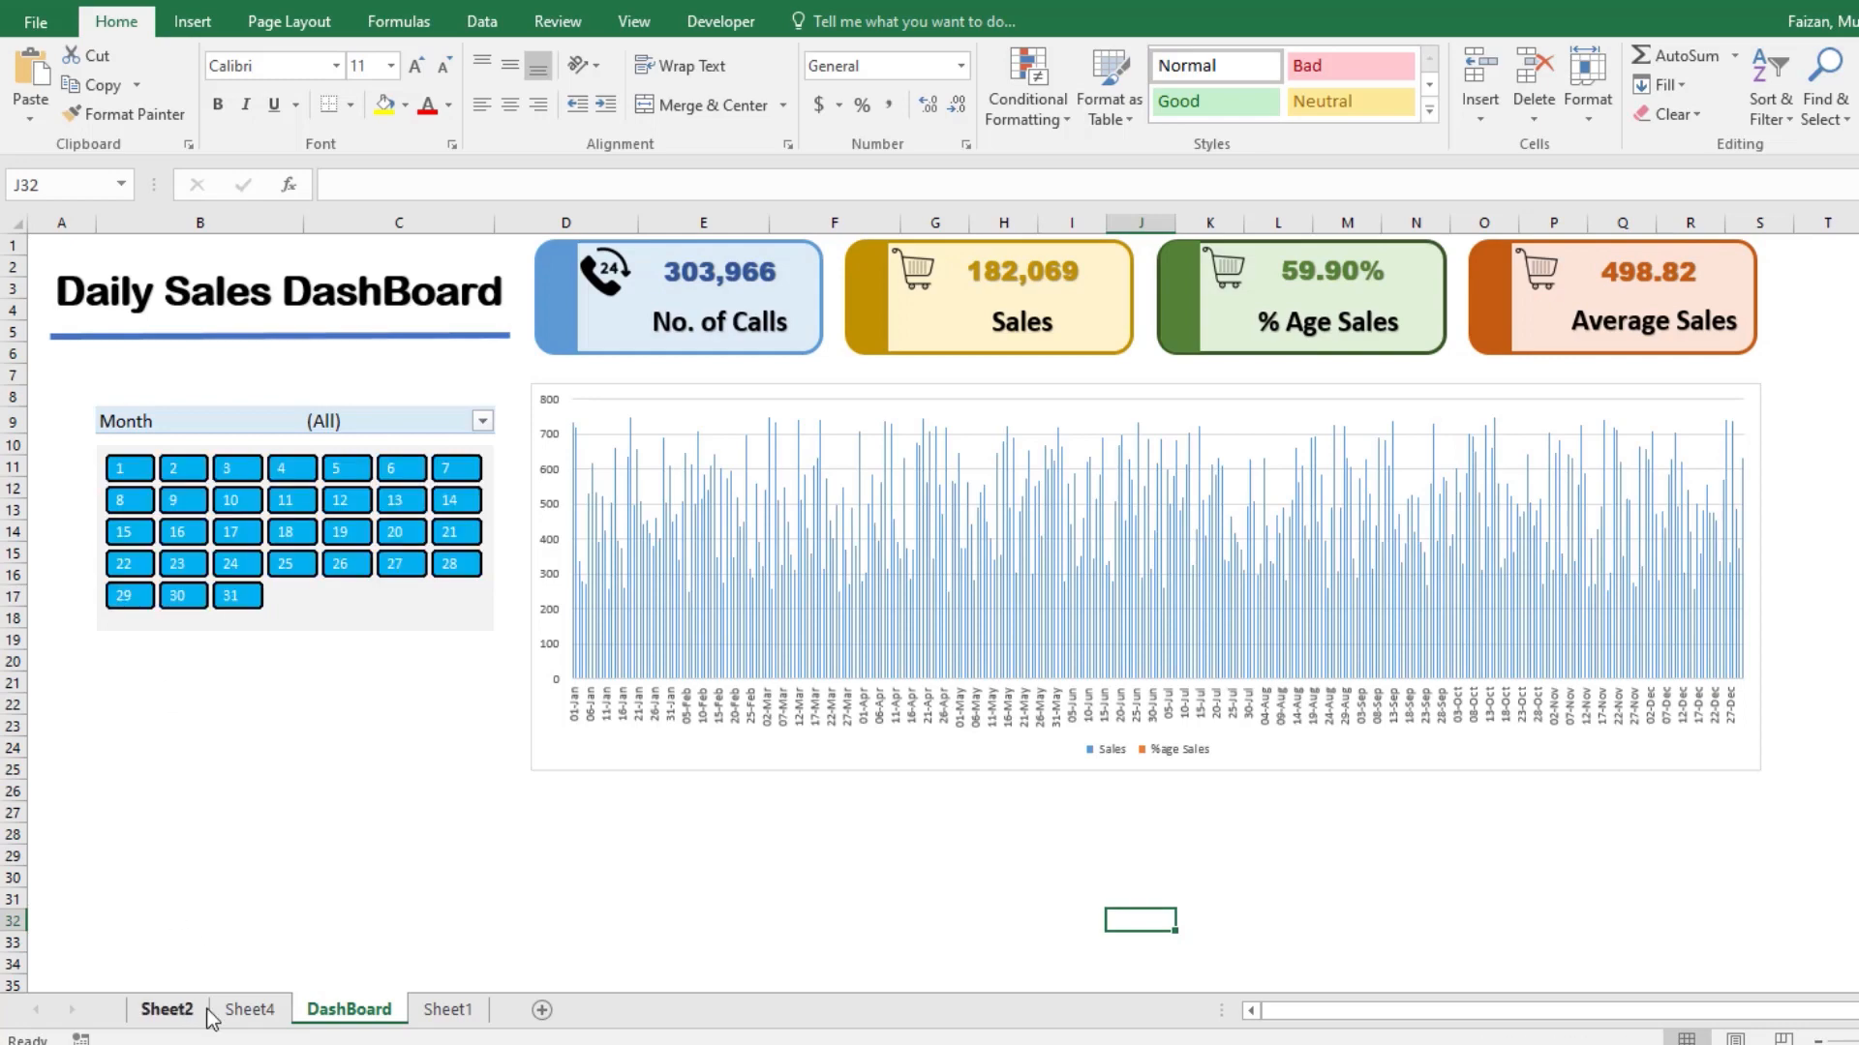
Step: Connect the Month slicer on Sheet2 to PivotTable6 on DashBoard and PivotTable1 on Sheet2 through its report connections
left_click(168, 1010)
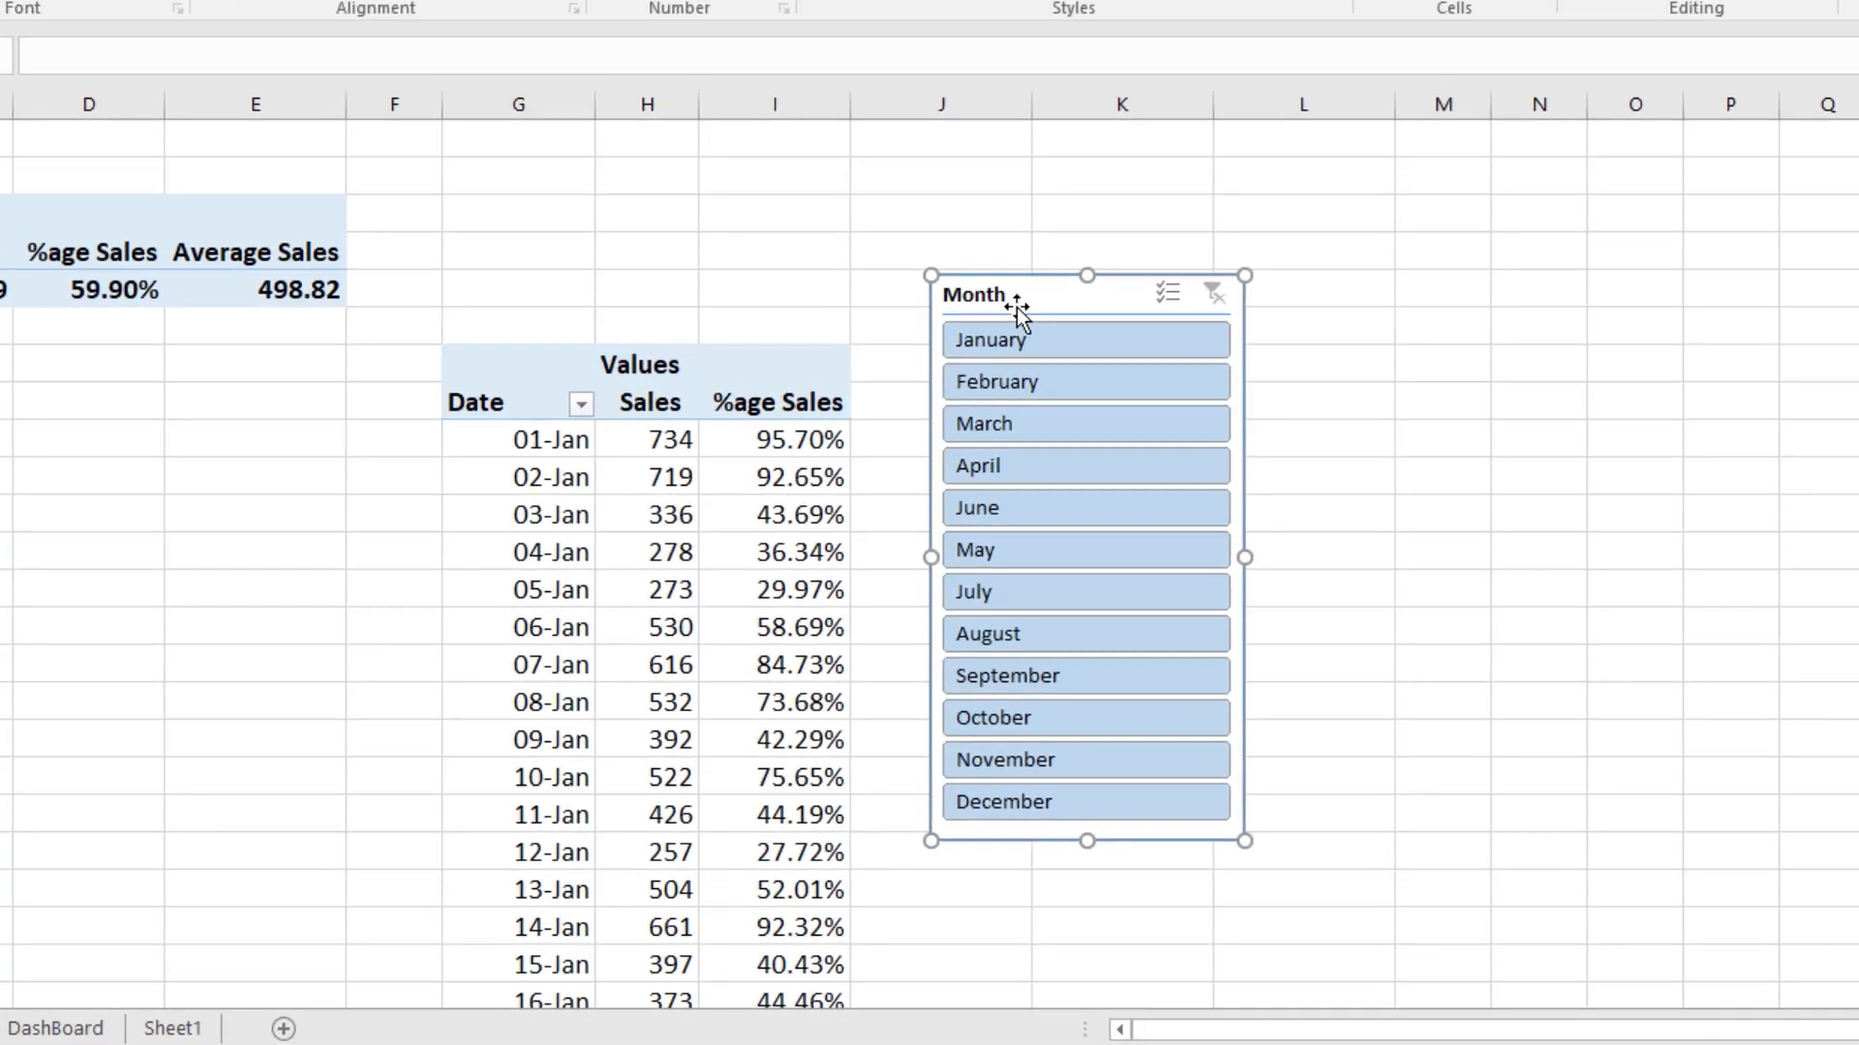
right_click(1143, 377)
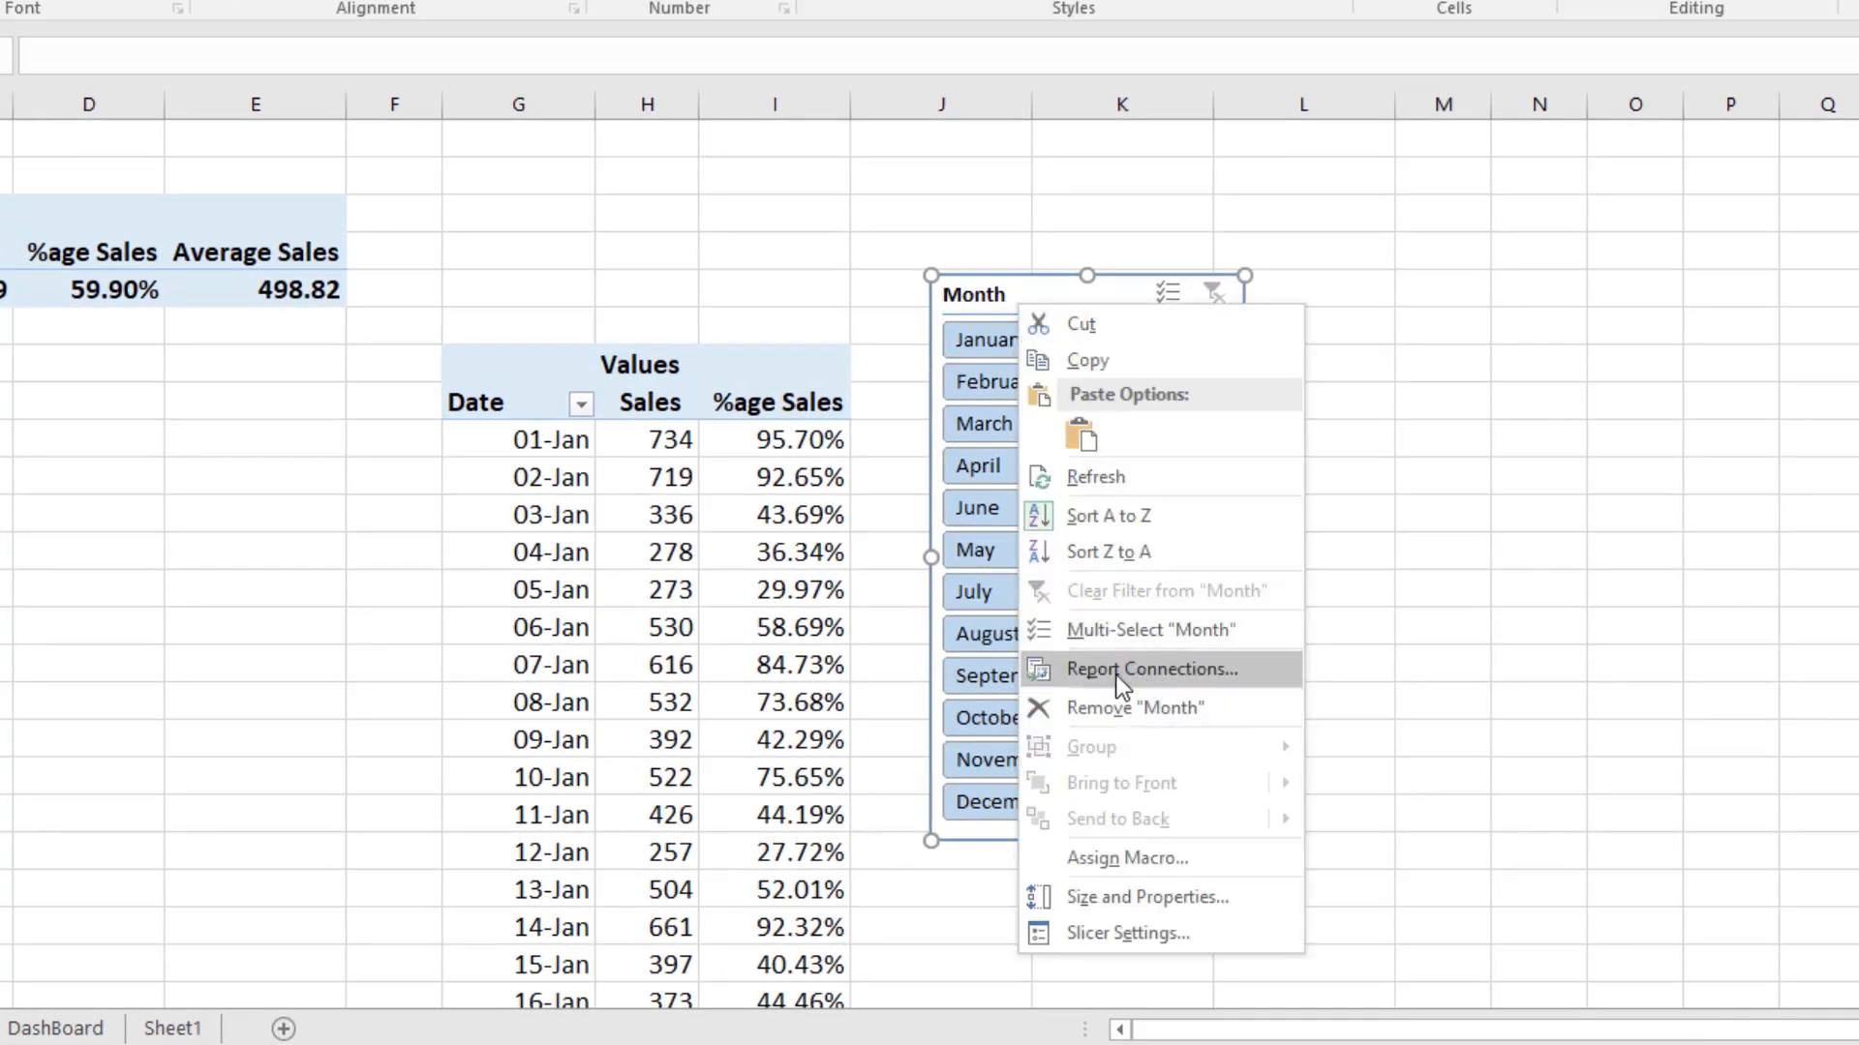
left_click(1073, 670)
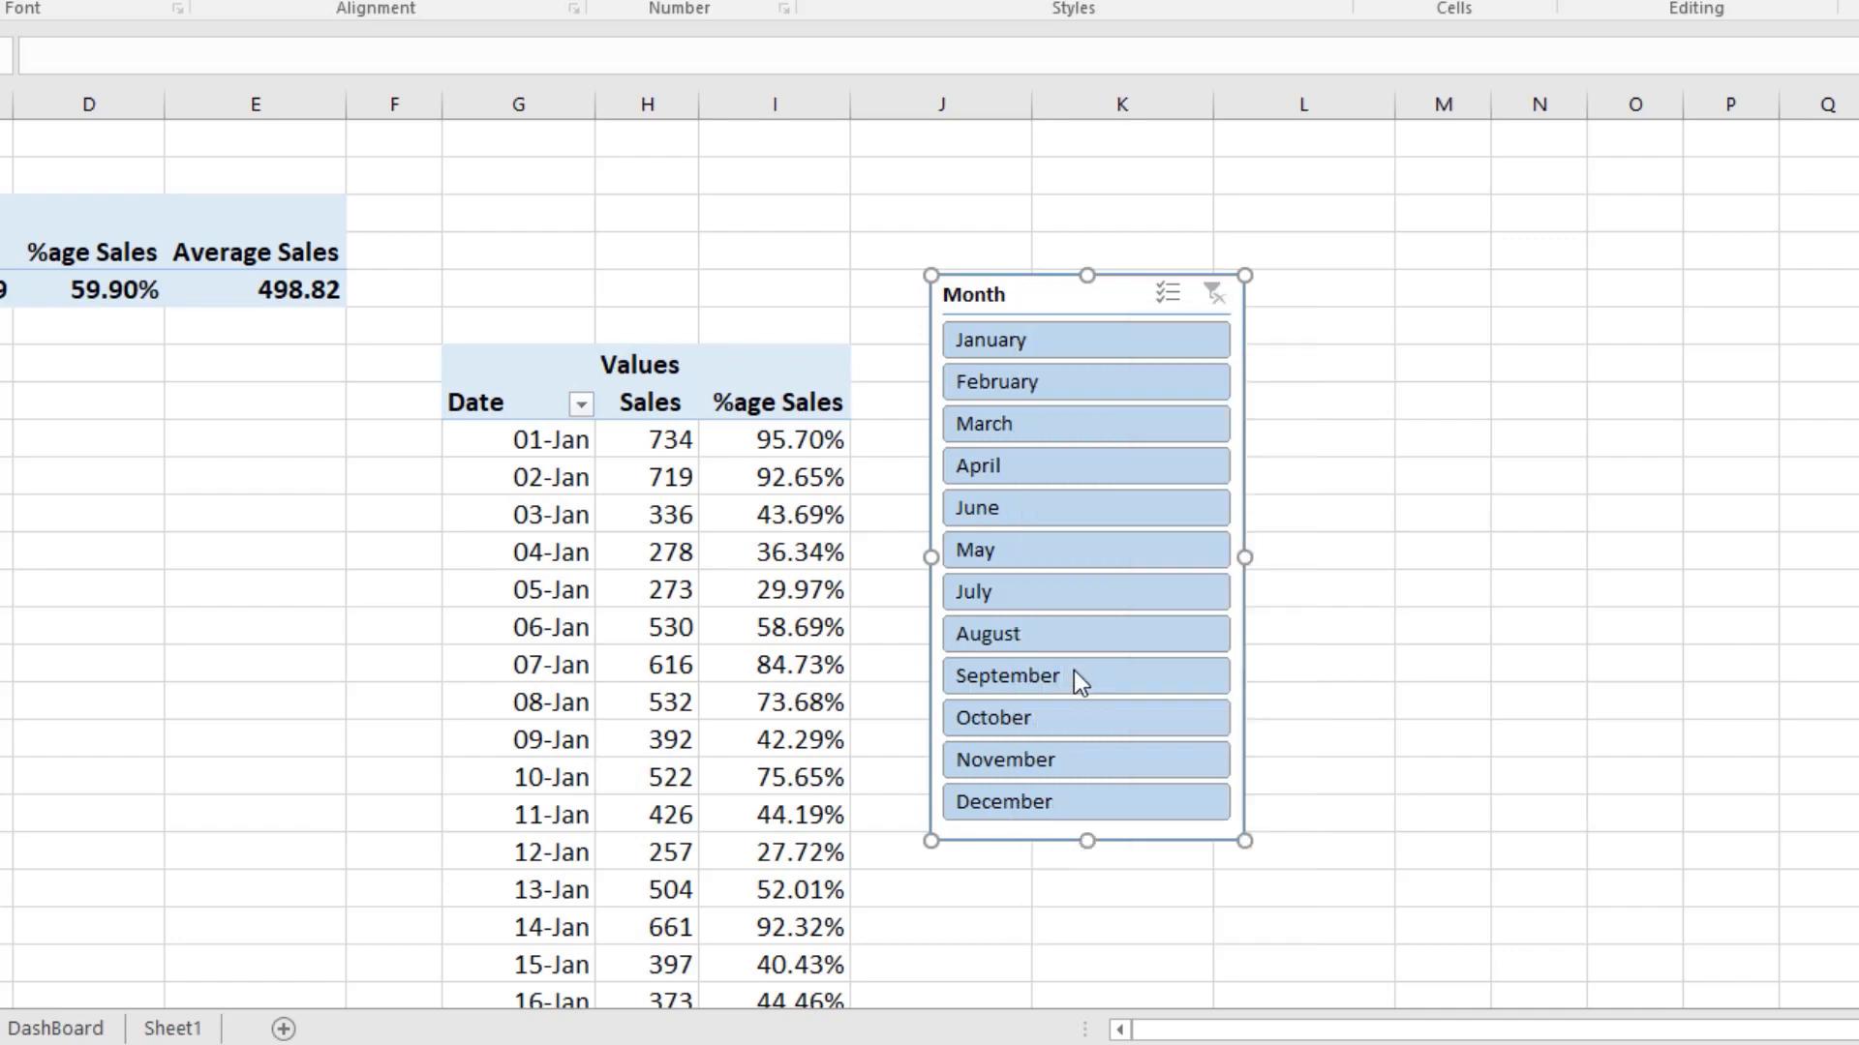
left_click_drag(1036, 198, 705, 169)
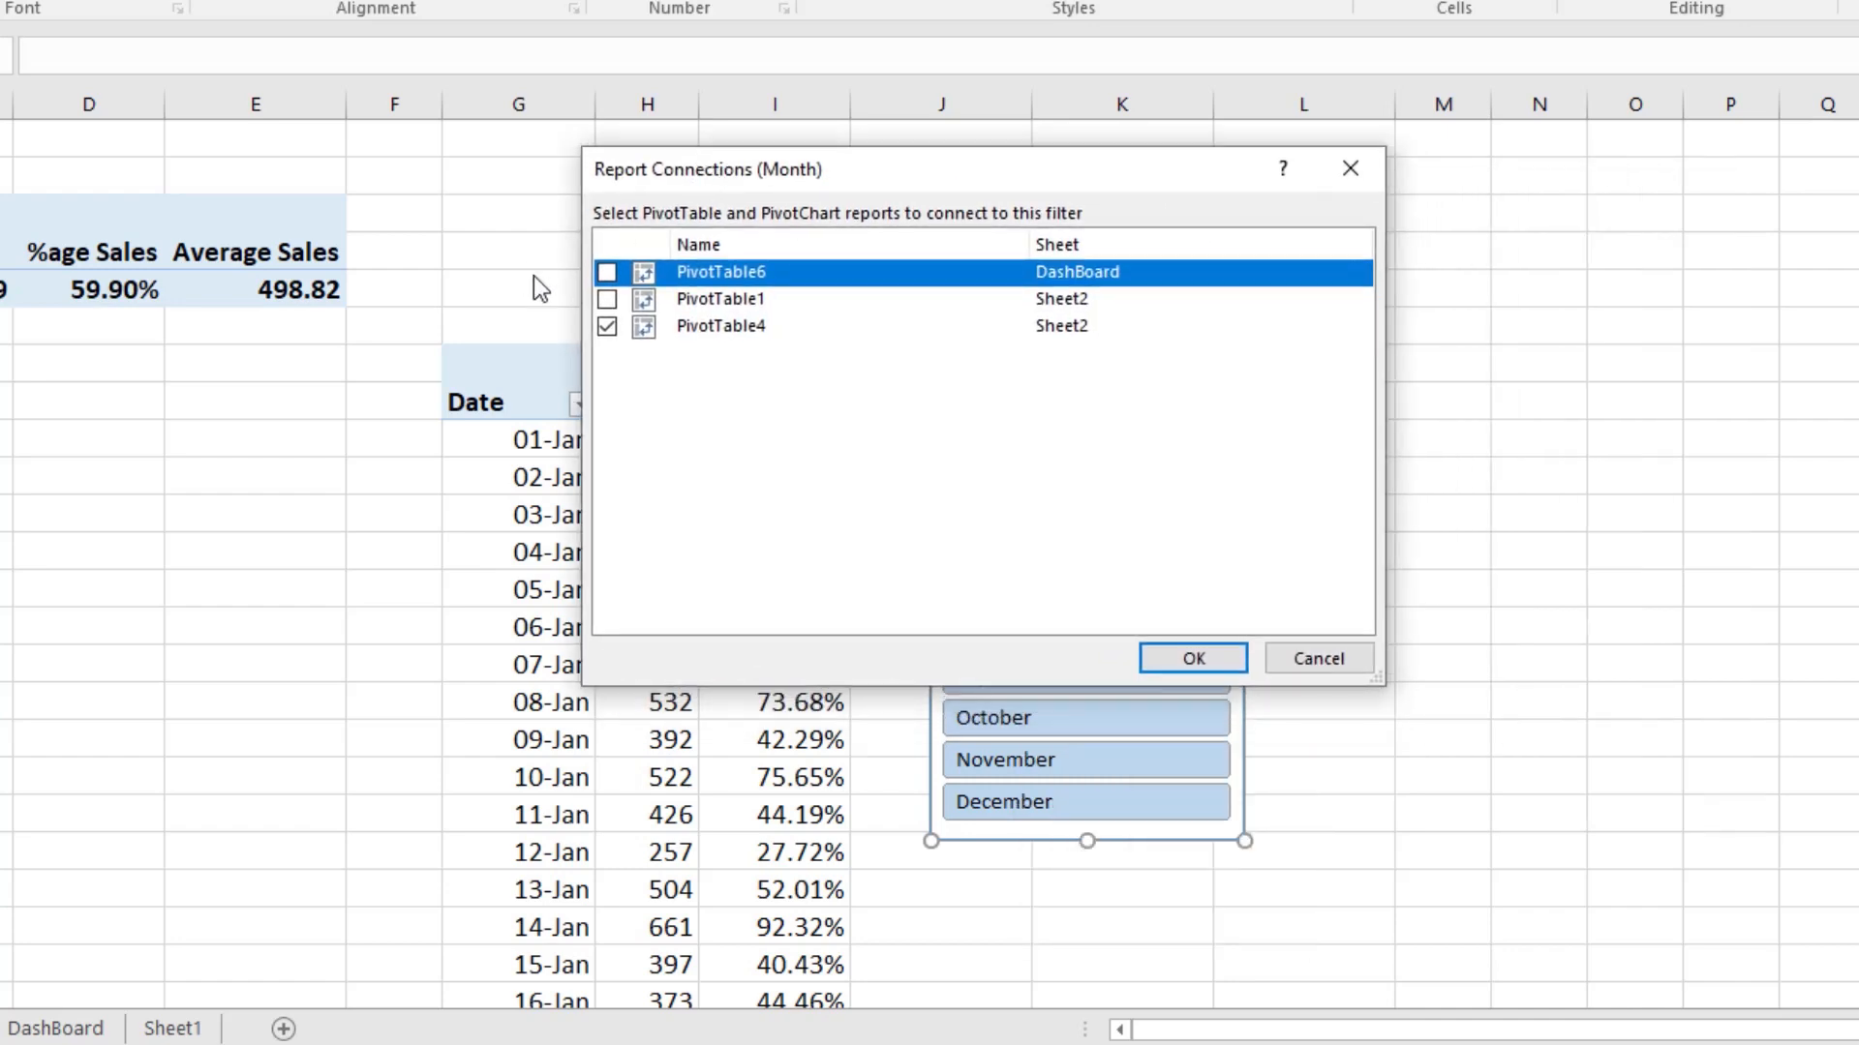
left_click(607, 272)
left_click(607, 299)
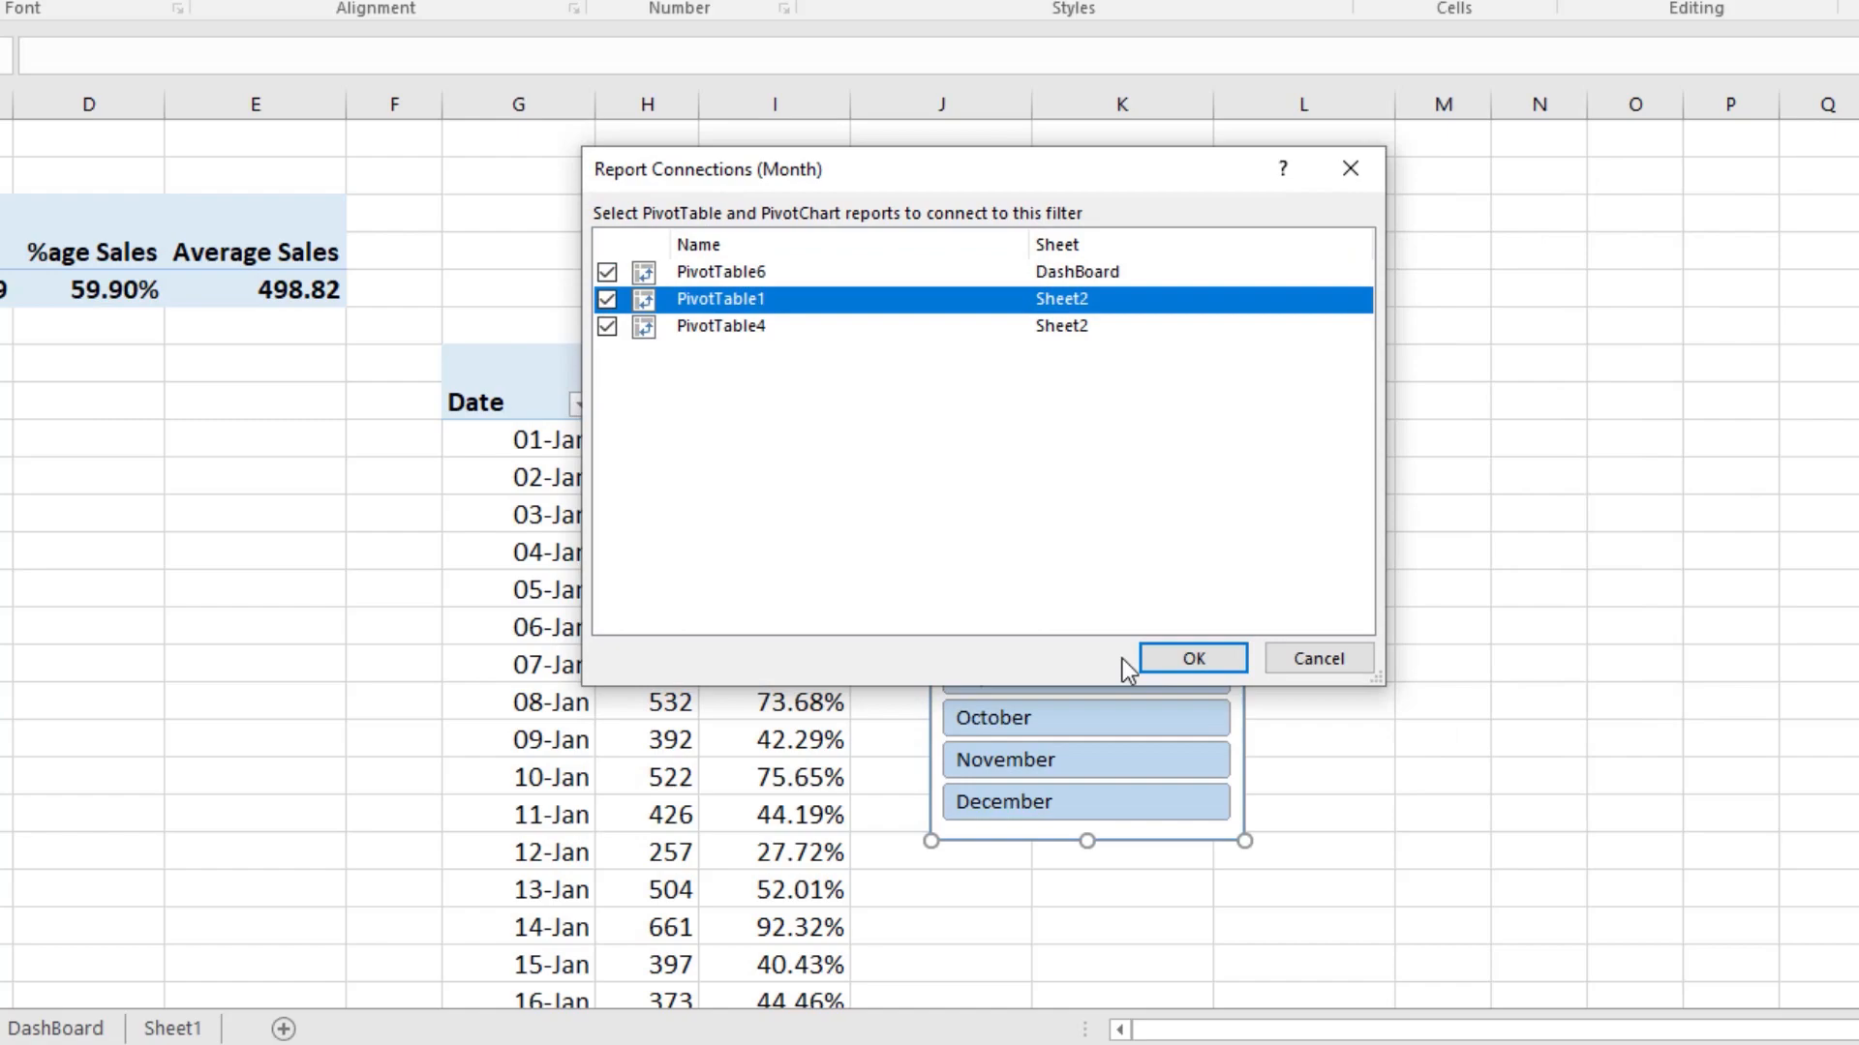
left_click(1192, 658)
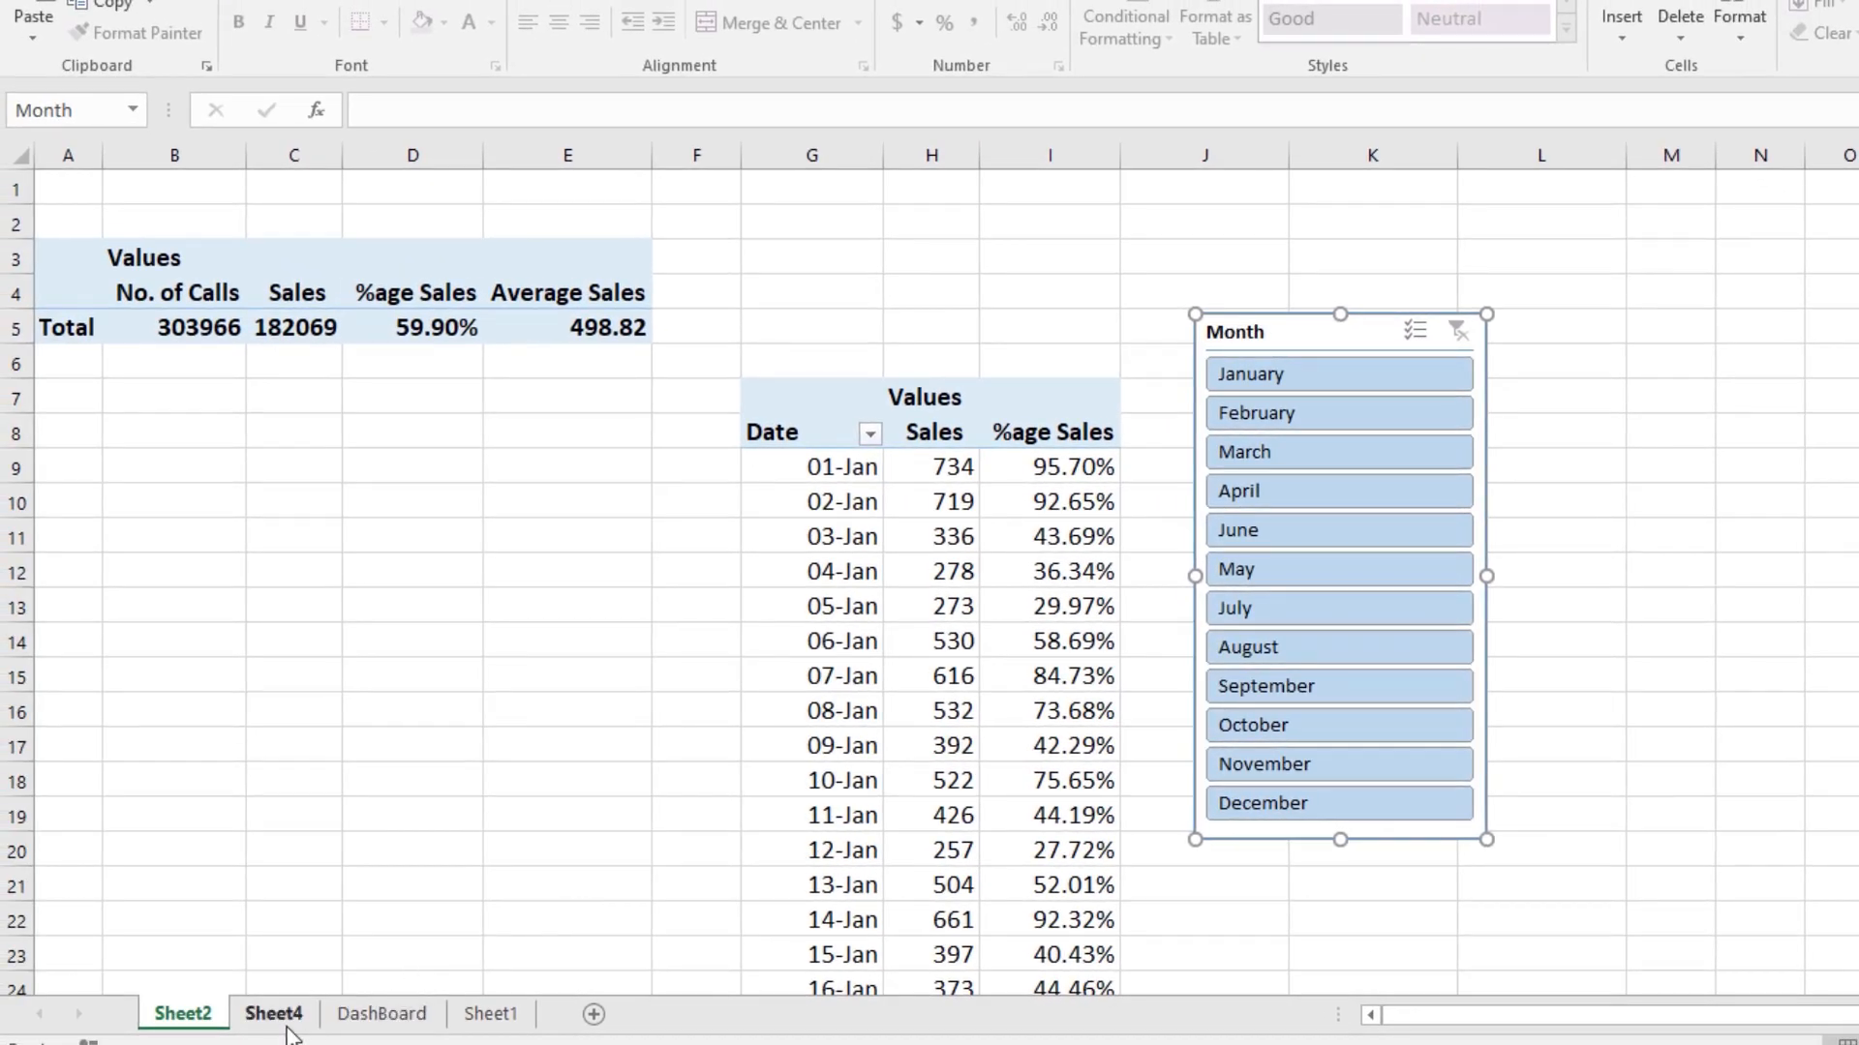
Step: Filter the DashBoard sheet's Month field to March only
left_click(357, 1012)
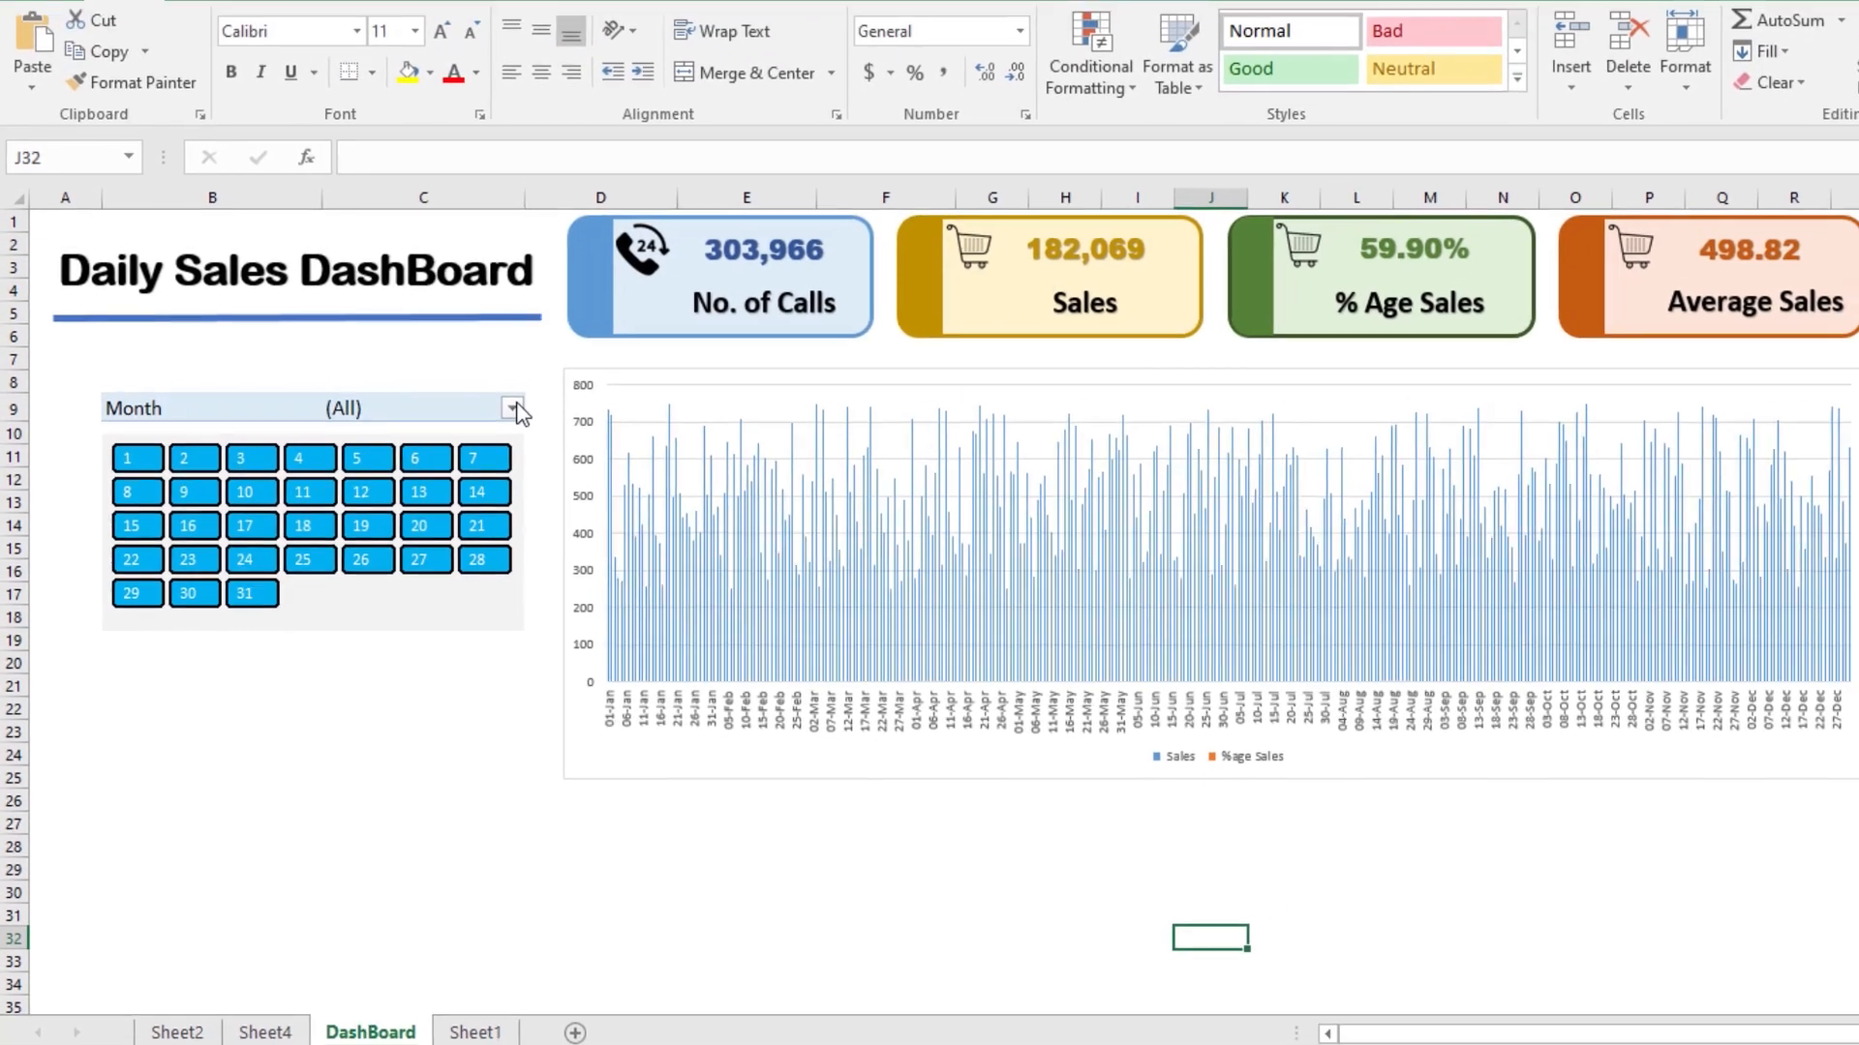
left_click(511, 408)
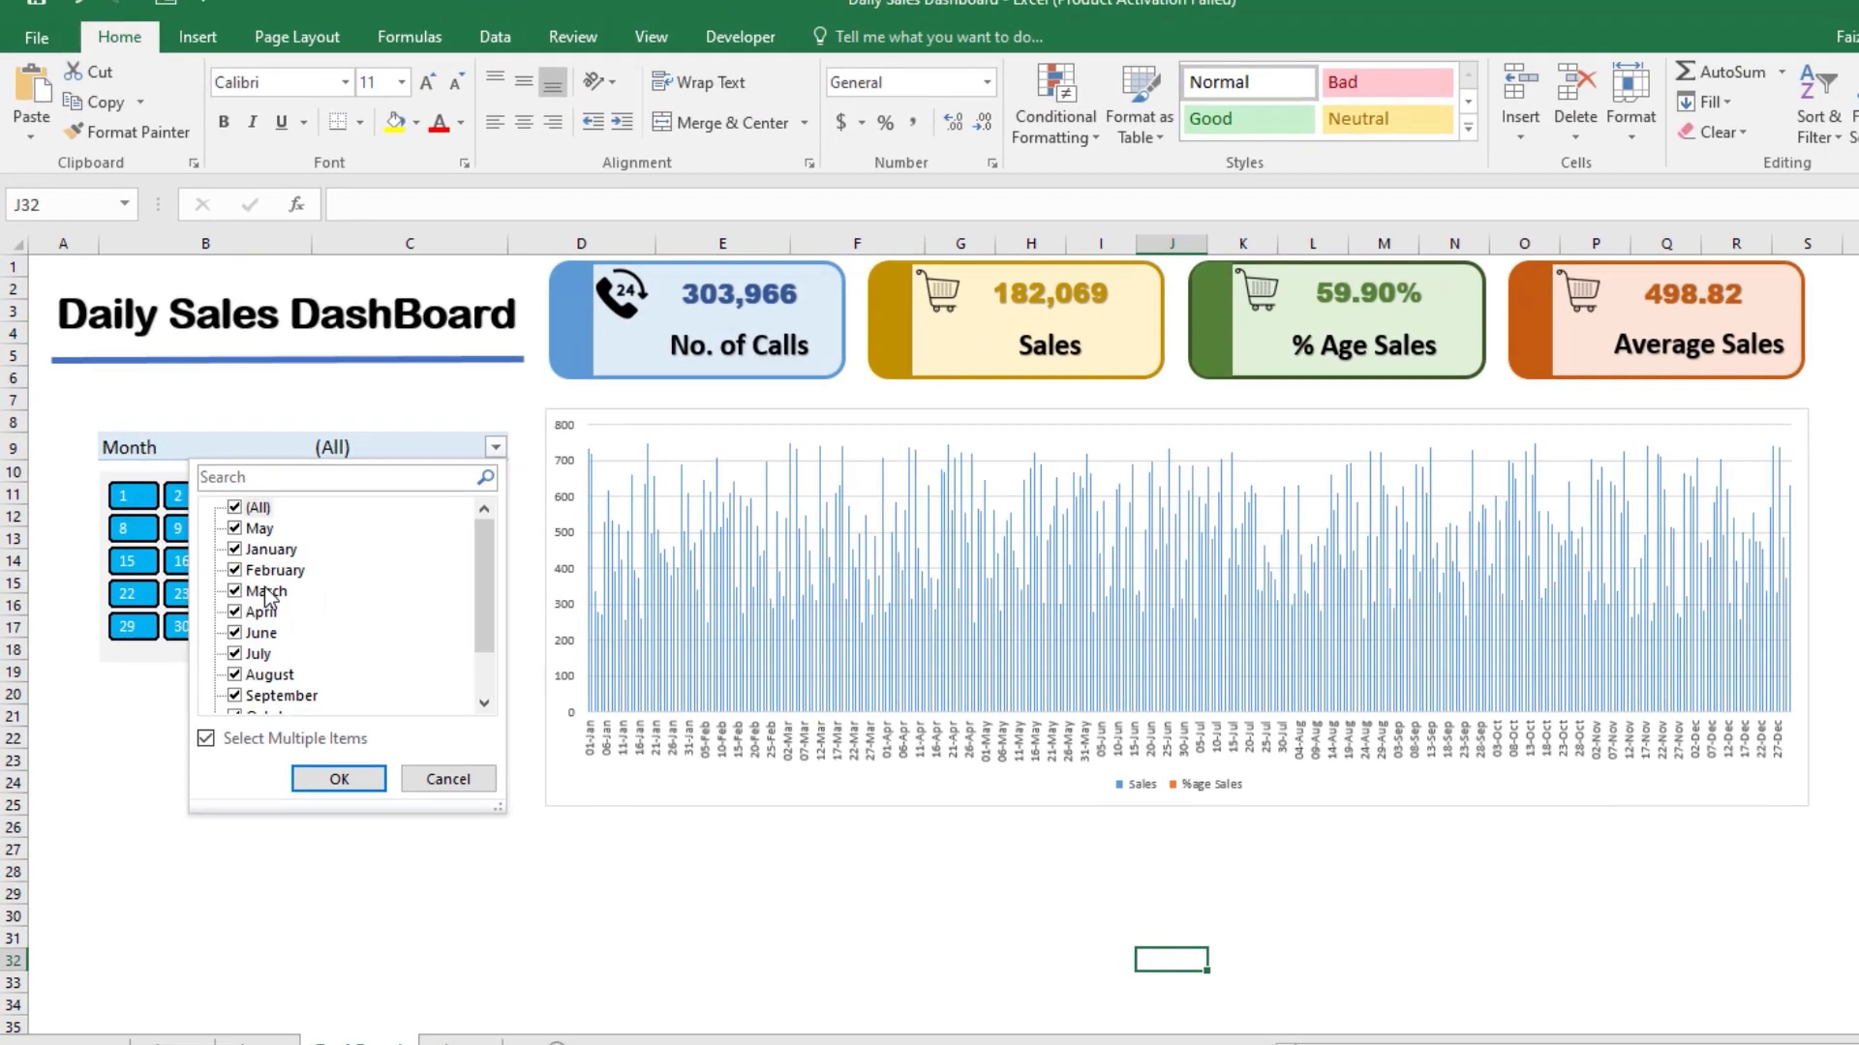
left_click(234, 509)
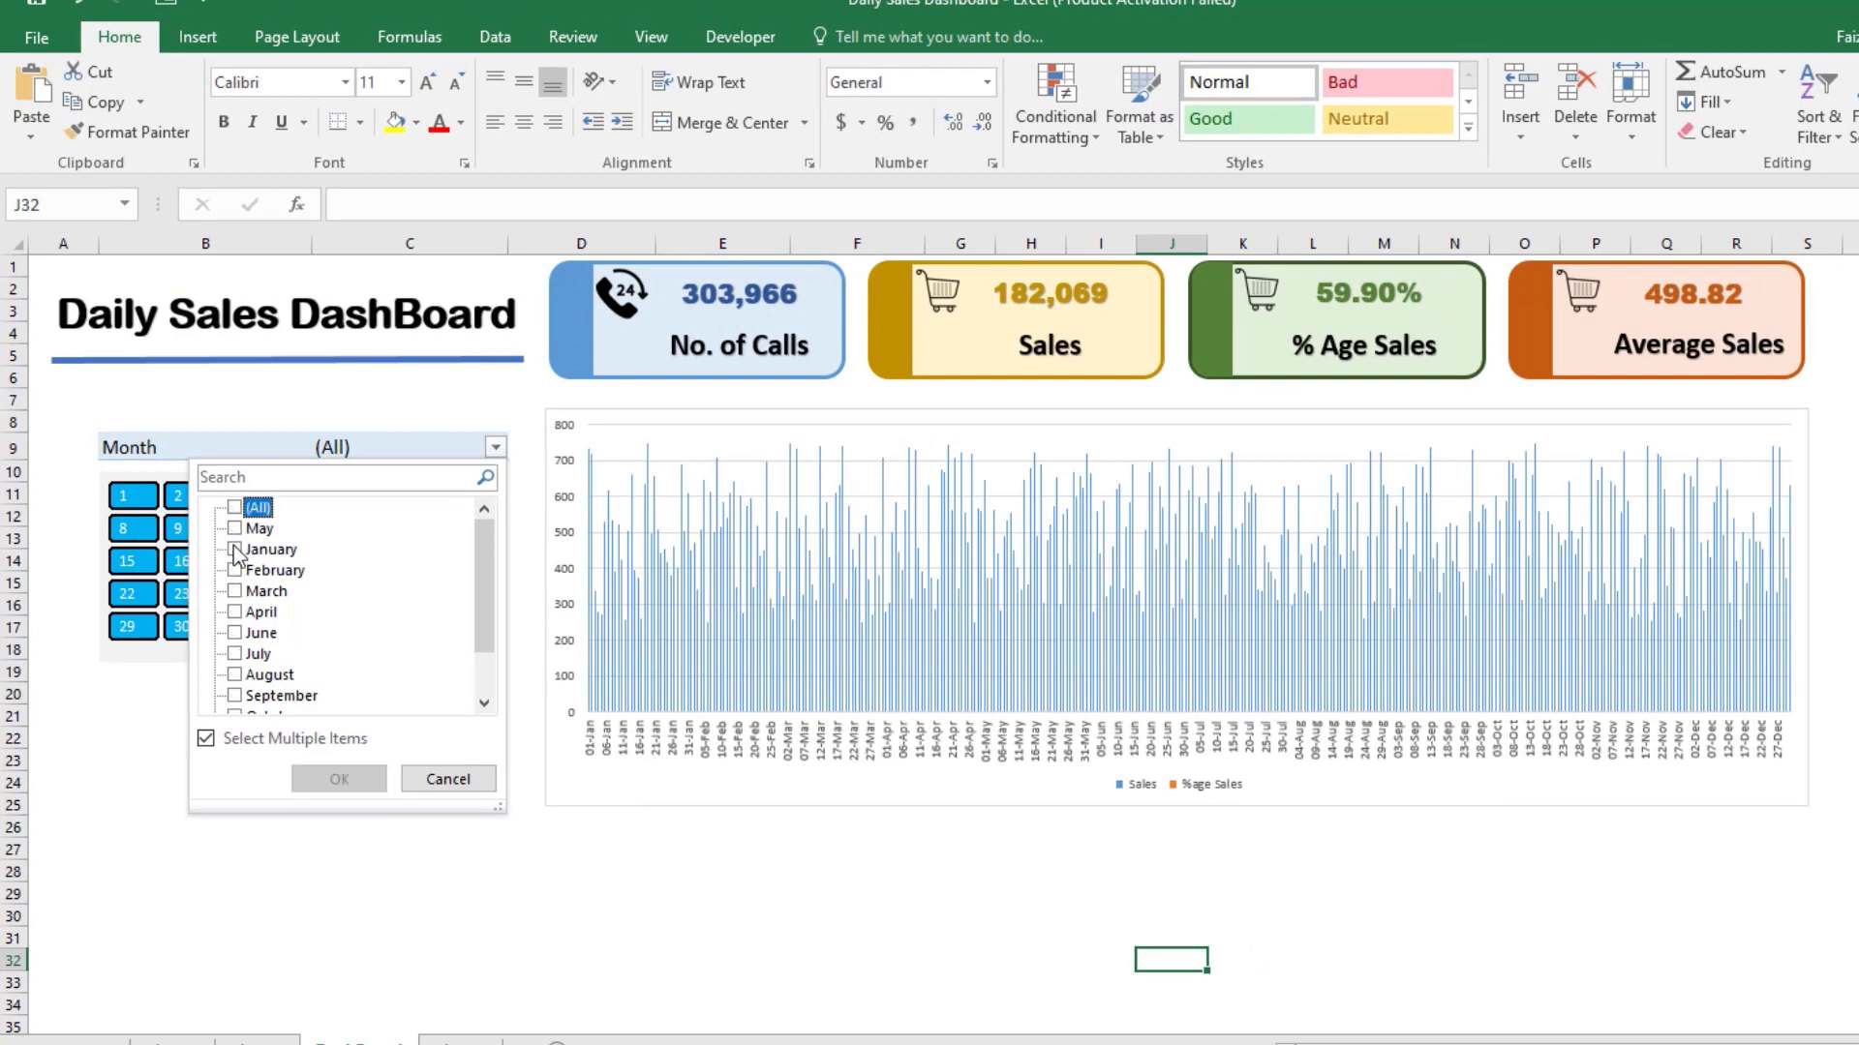
left_click(235, 593)
left_click(338, 780)
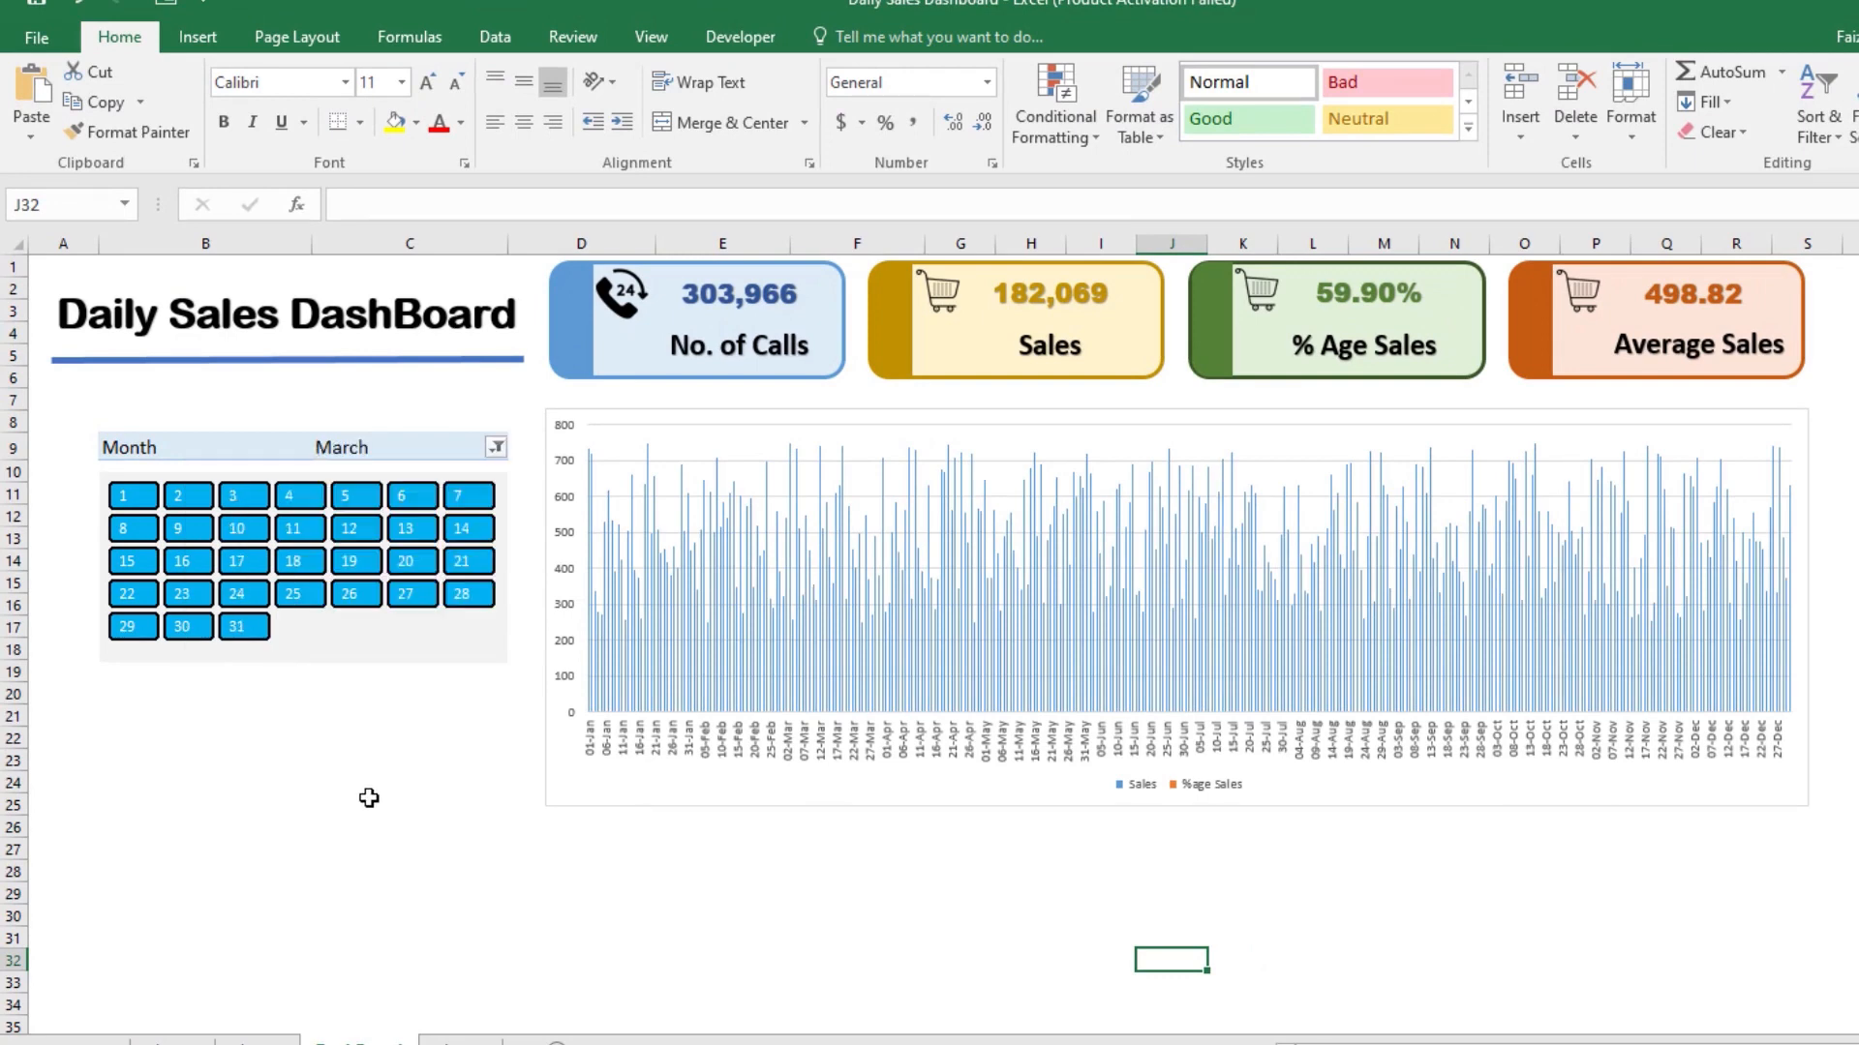
mouse_move(944, 695)
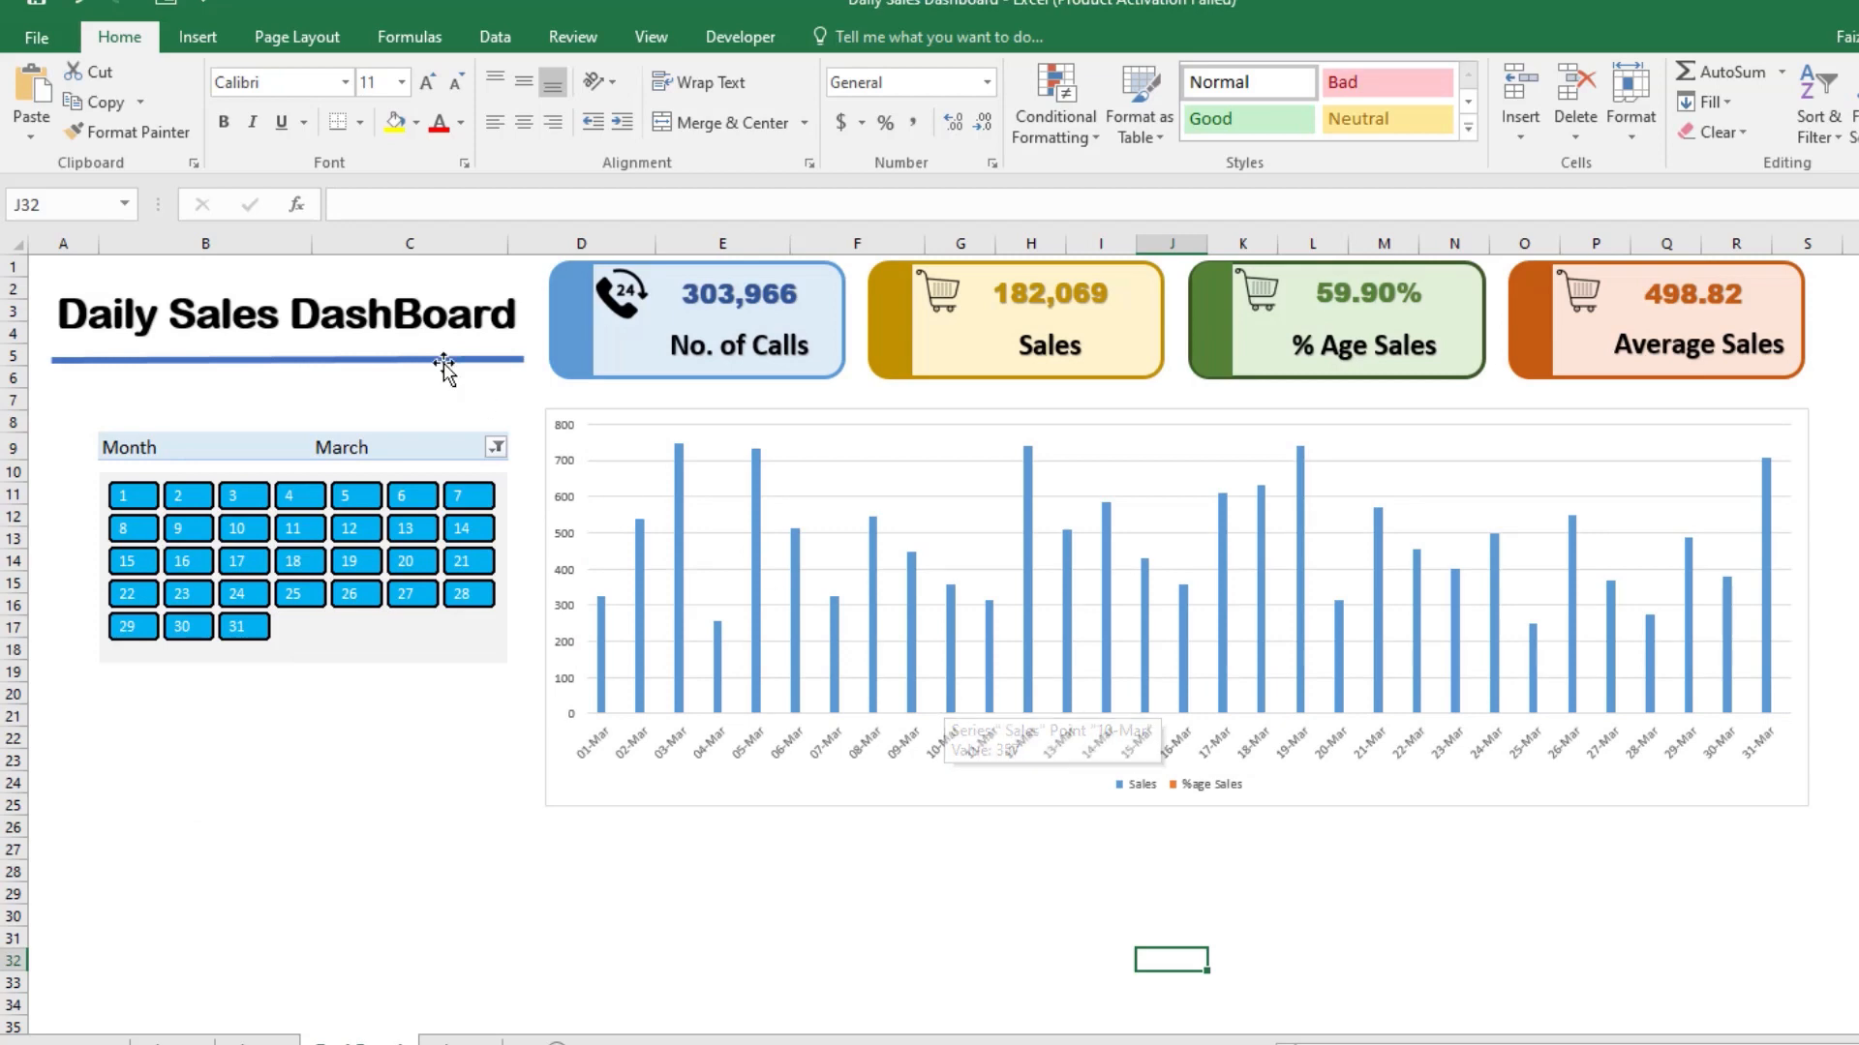
Step: Test the calendar slicer on individual days and clear its day filter
left_click(148, 501)
left_click(254, 497)
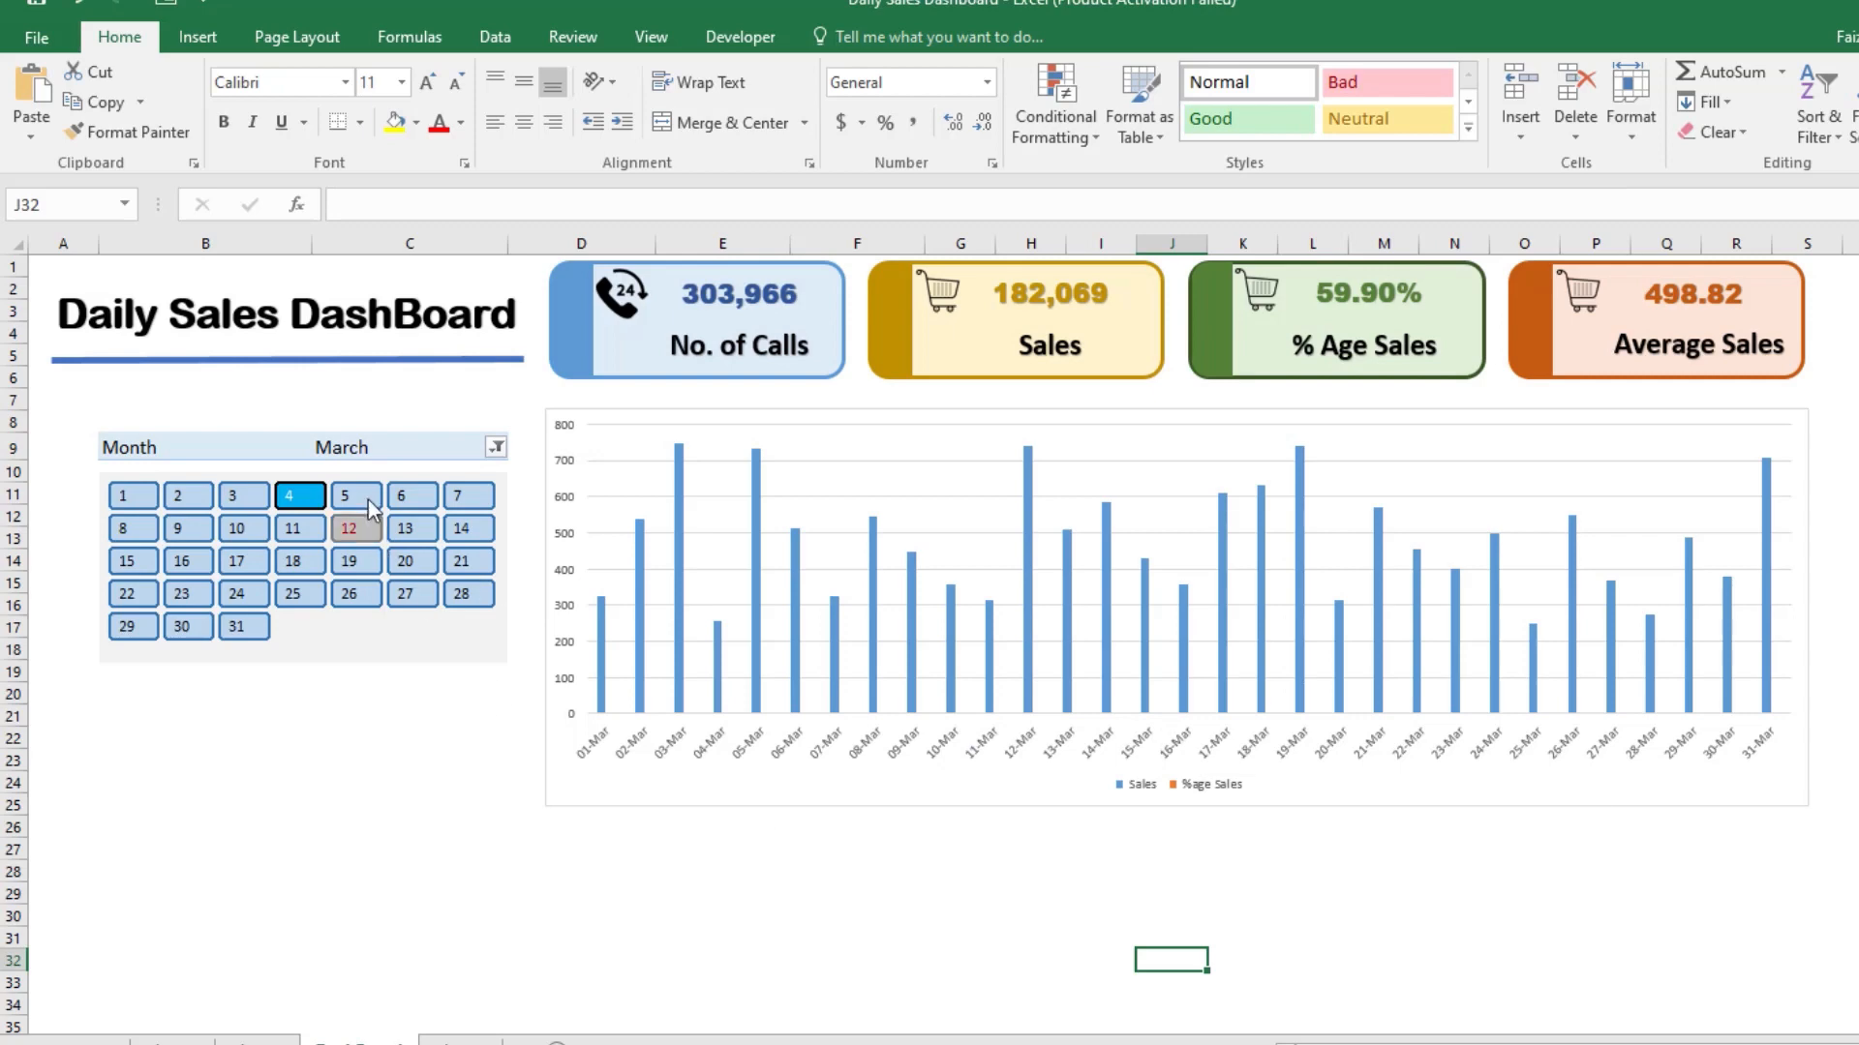
key("alt+c")
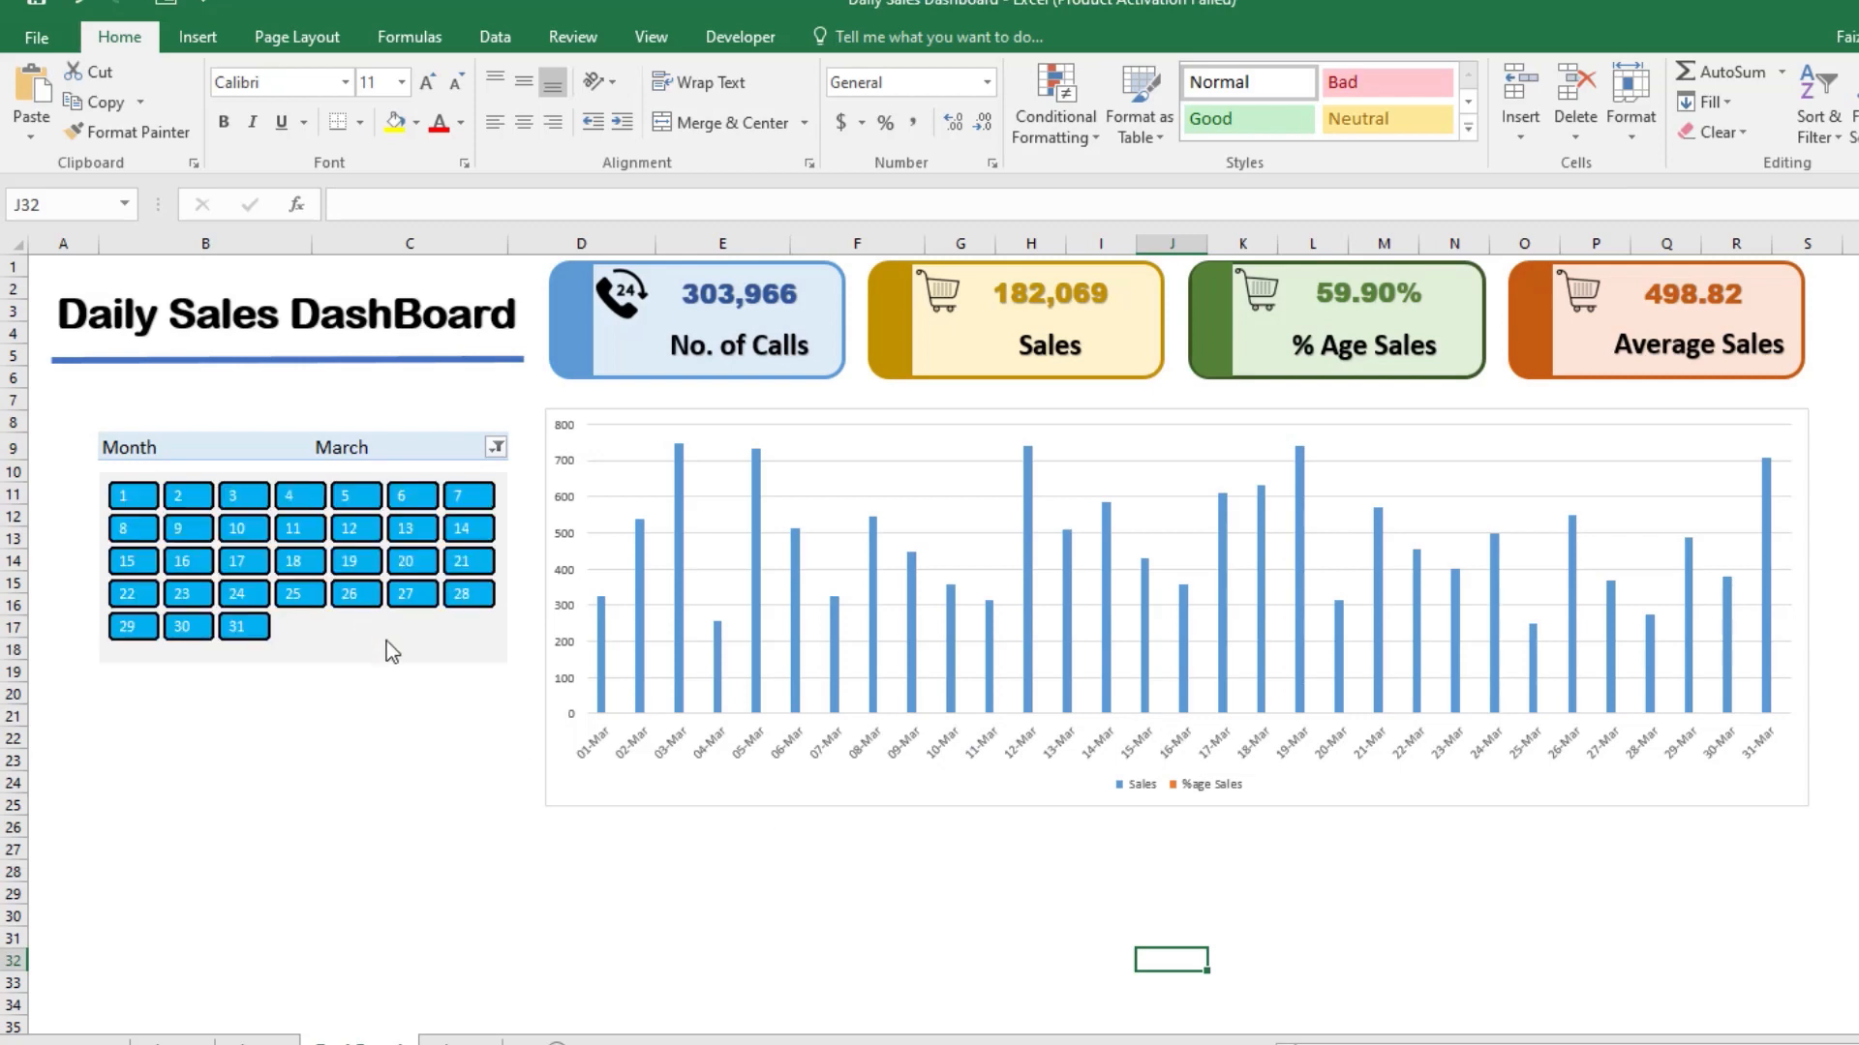
Step: Connect the Calender slicer to PivotTable1 and PivotTable4 on Sheet2, and select days 1 to 14 in it
left_click(455, 656)
right_click(455, 658)
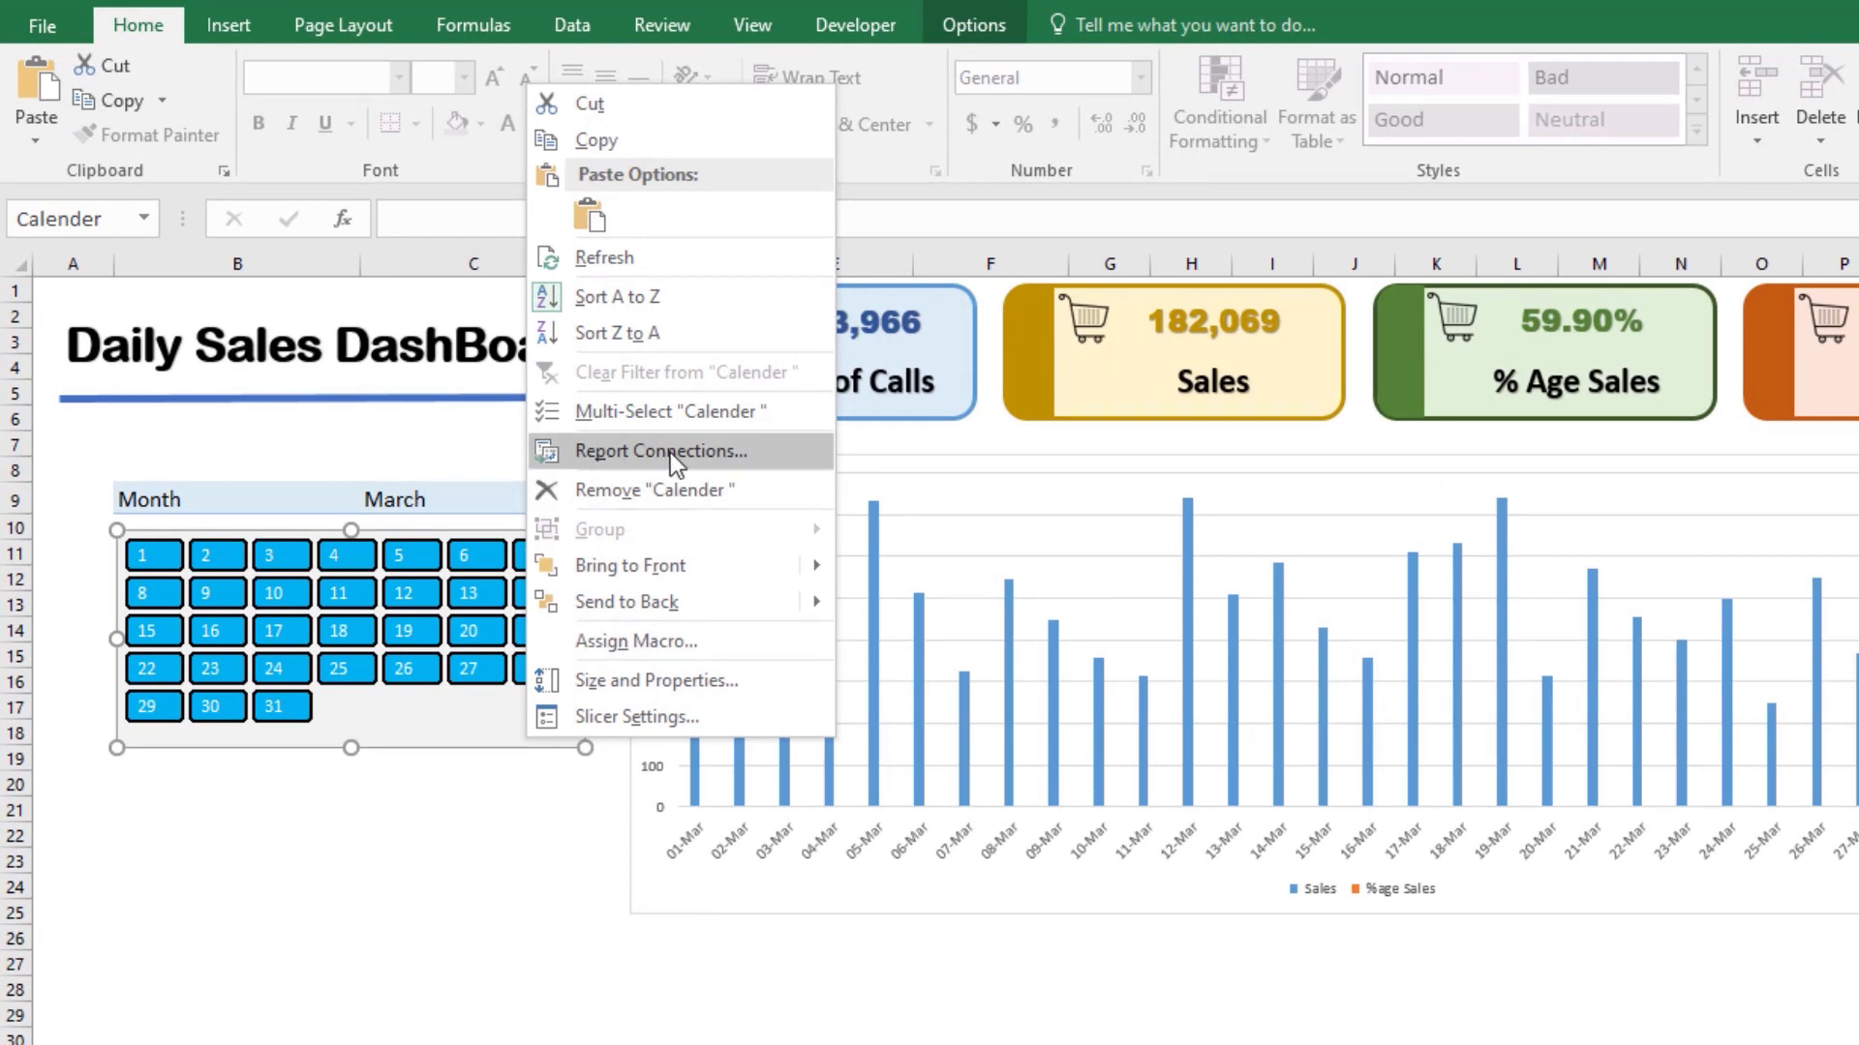
left_click(669, 451)
left_click(968, 464)
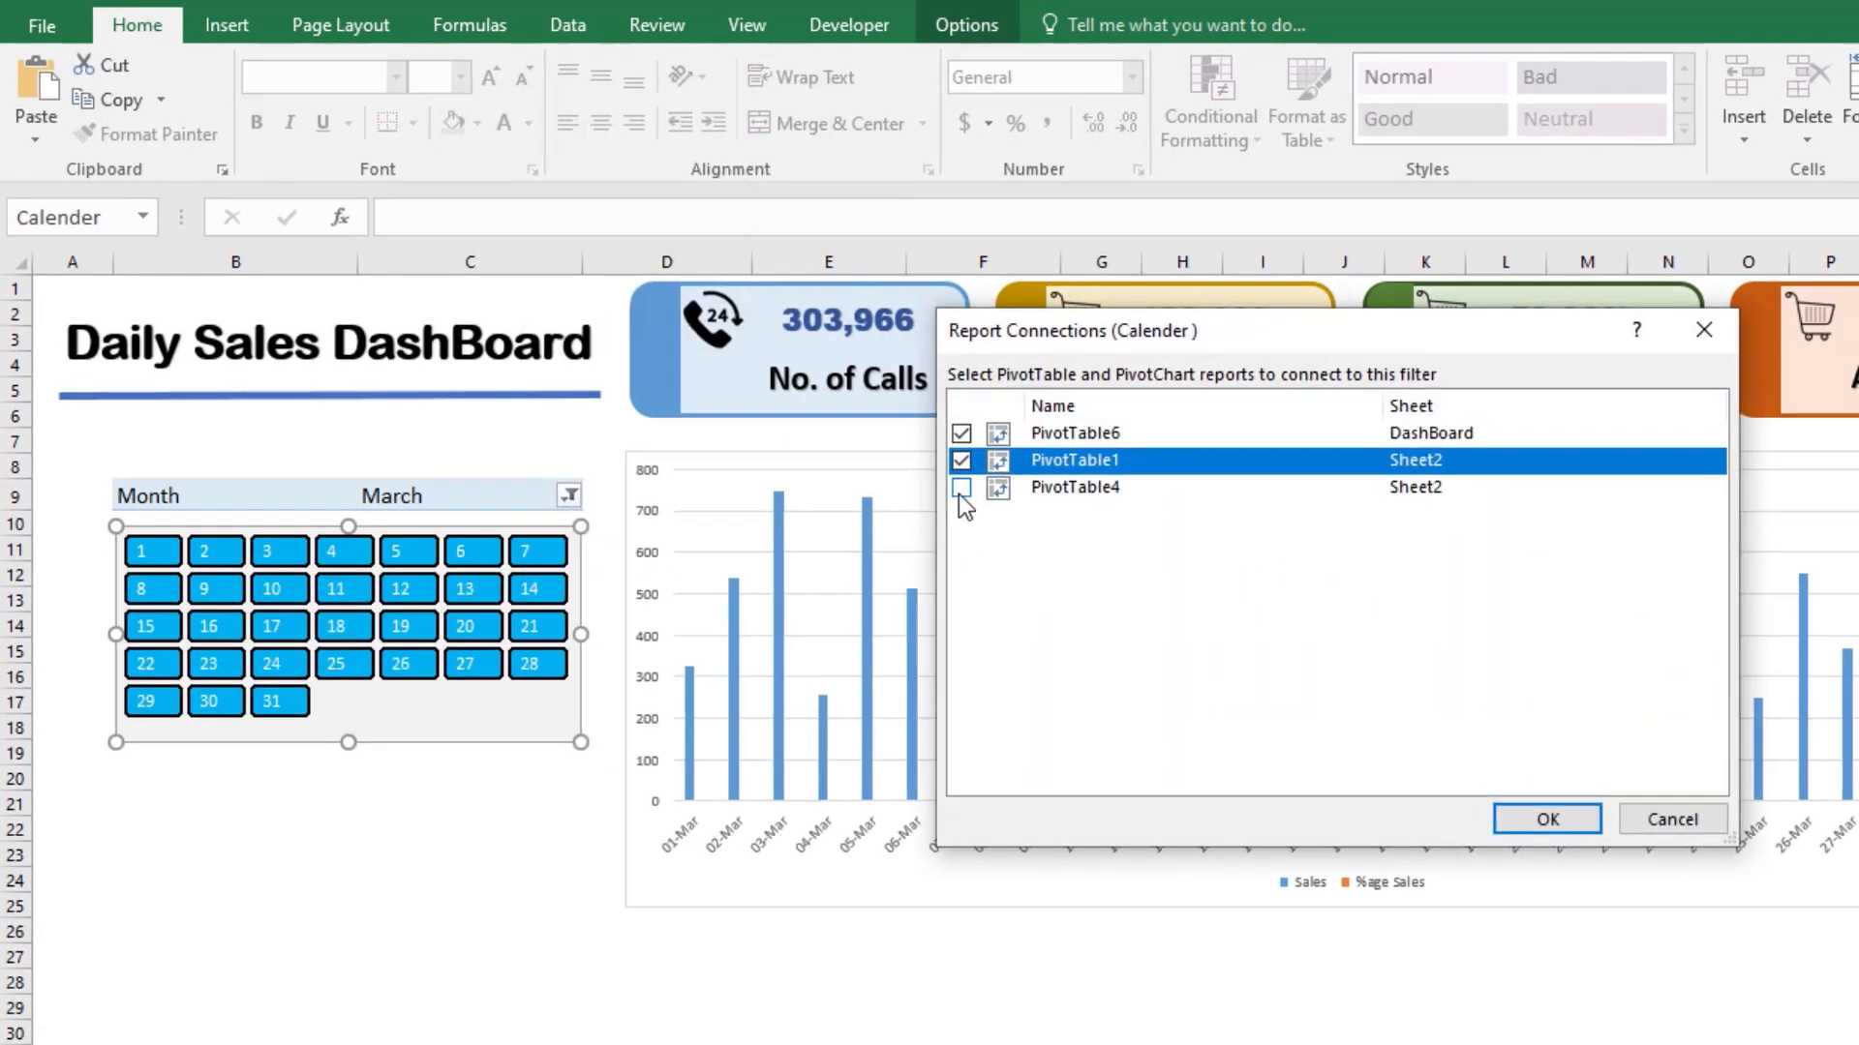
left_click(968, 491)
left_click(1559, 825)
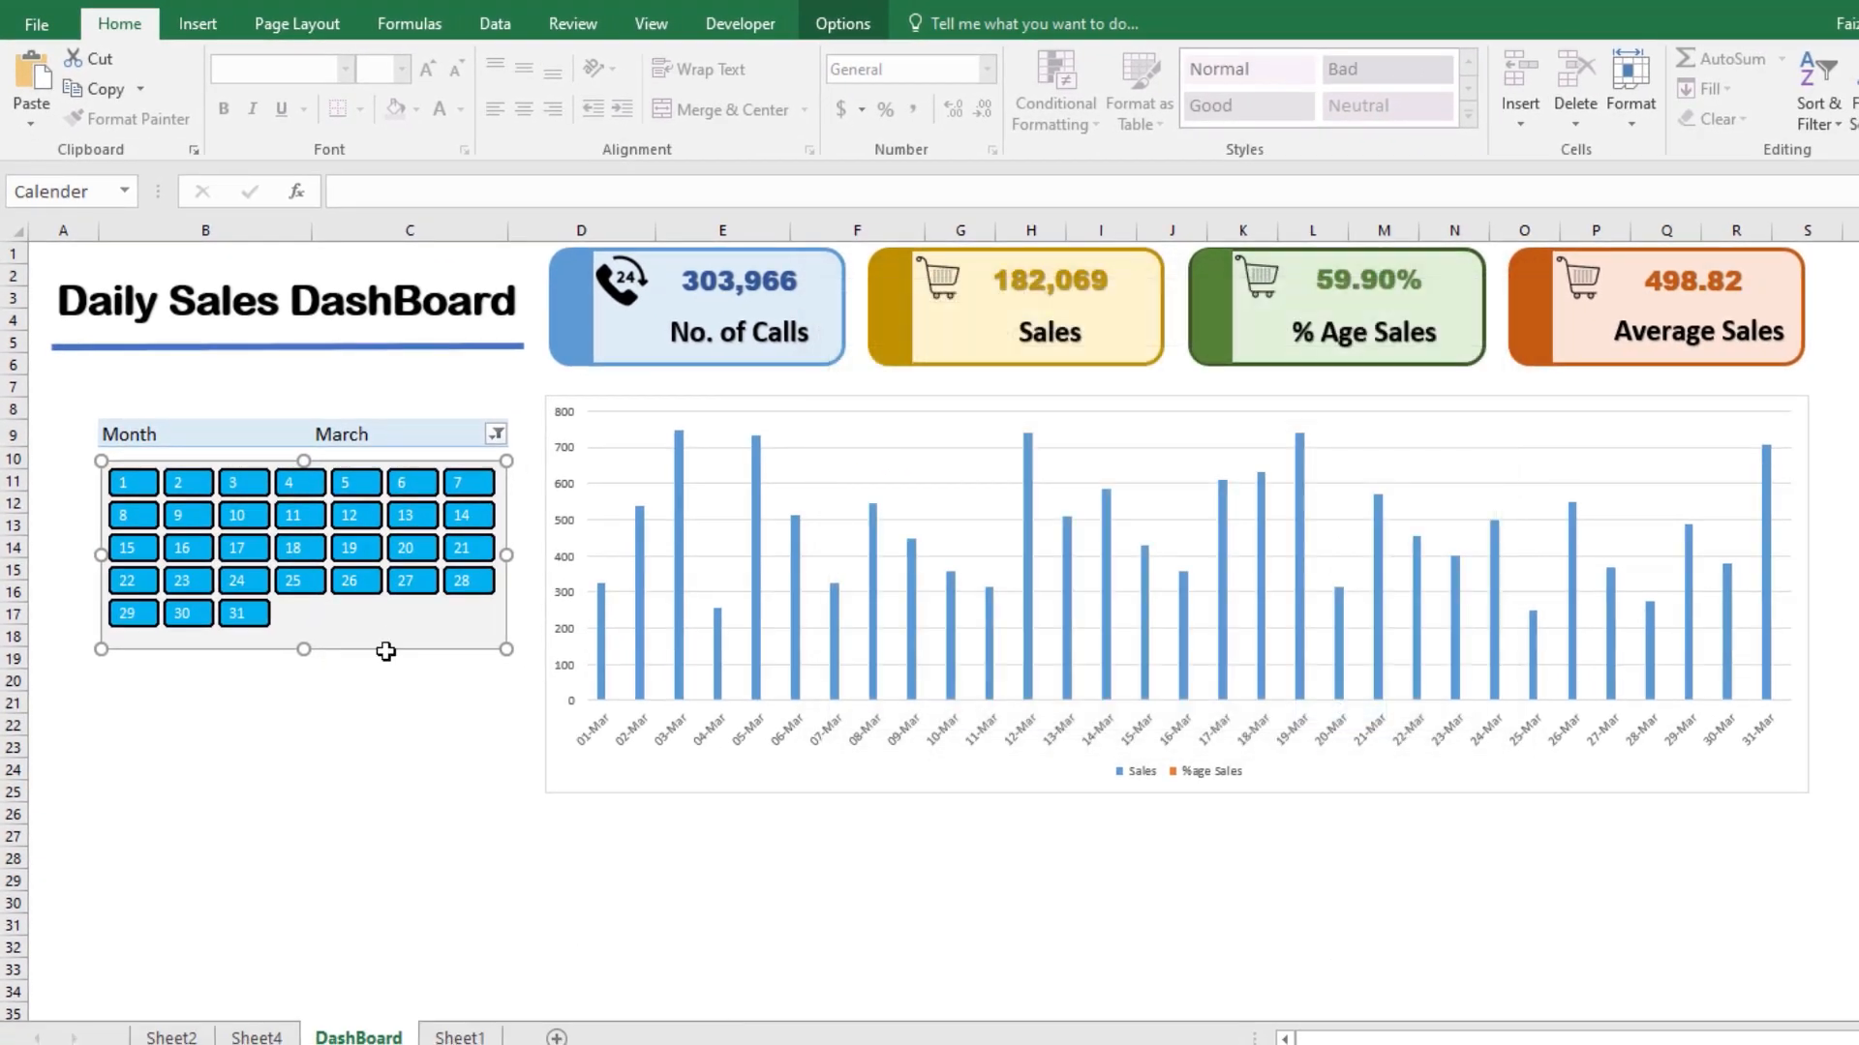
left_click_drag(135, 484, 463, 515)
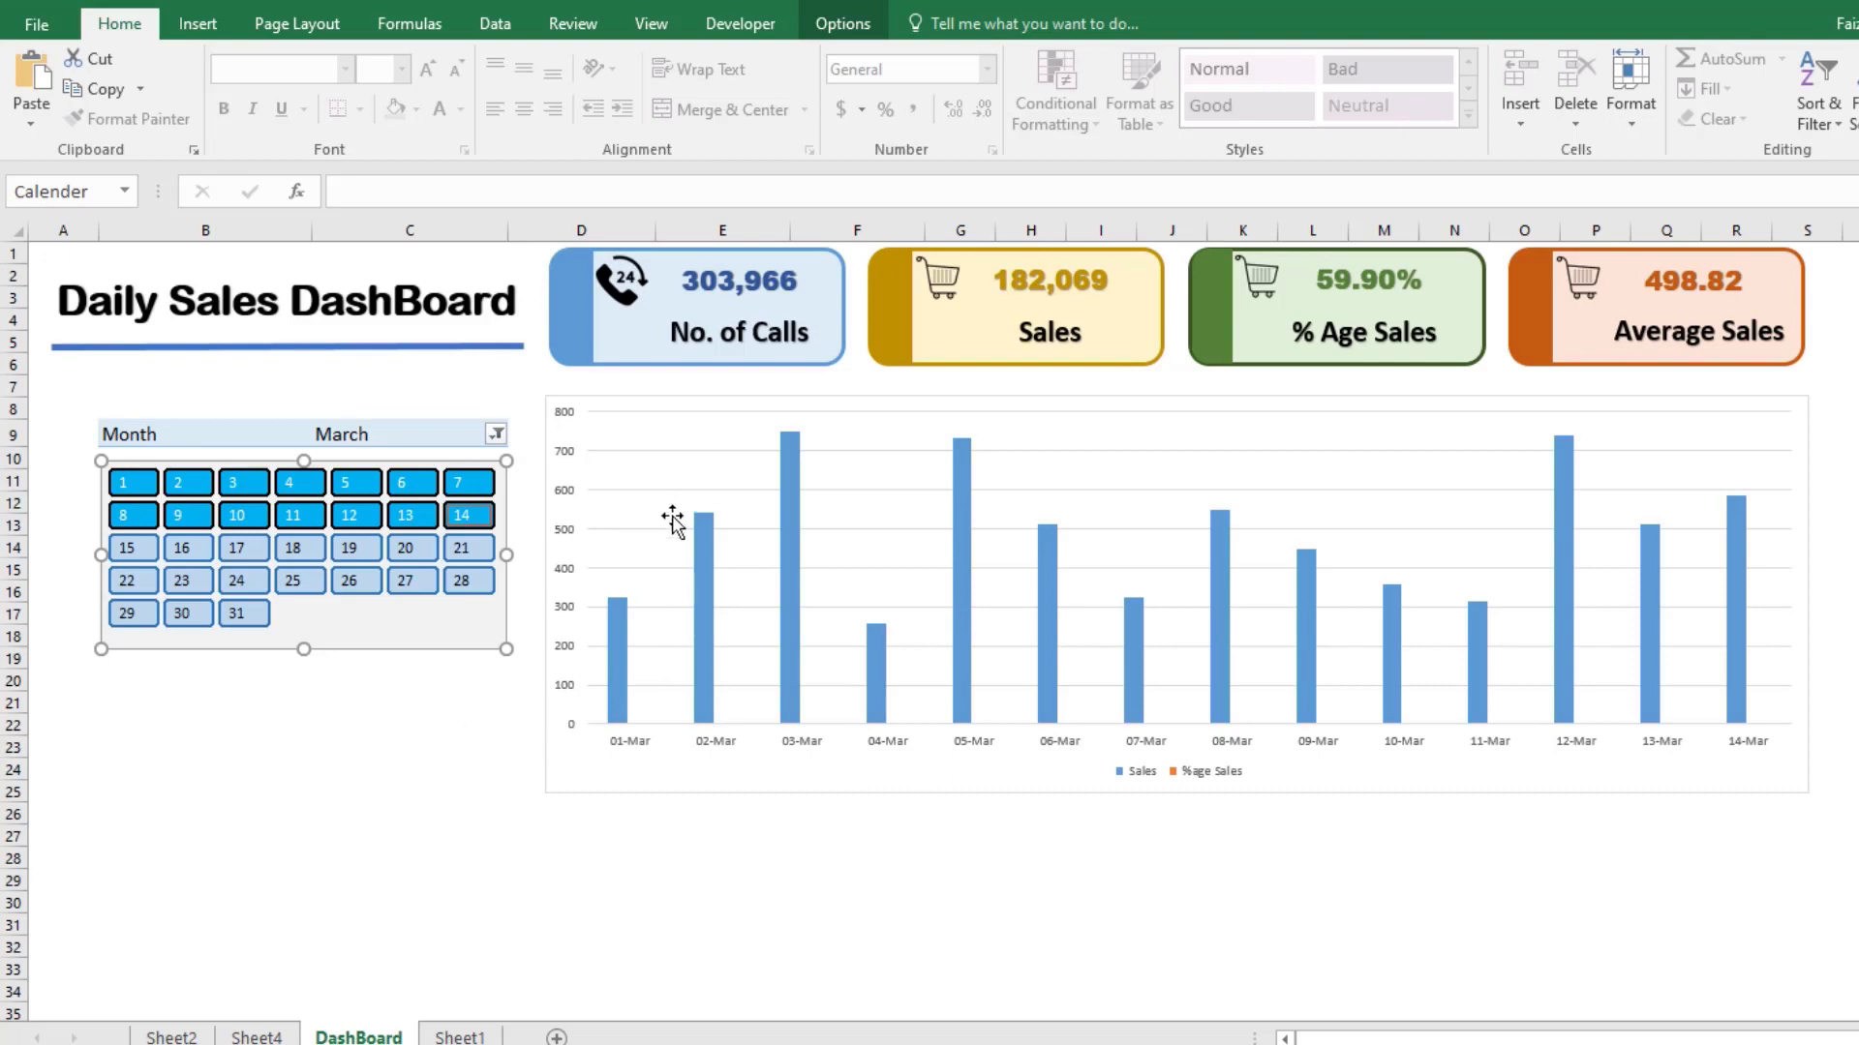
Step: Change the daily sales chart to a combo with Sales as Clustered Column and %age Sales as Stacked Line with Markers on the secondary axis
right_click(856, 462)
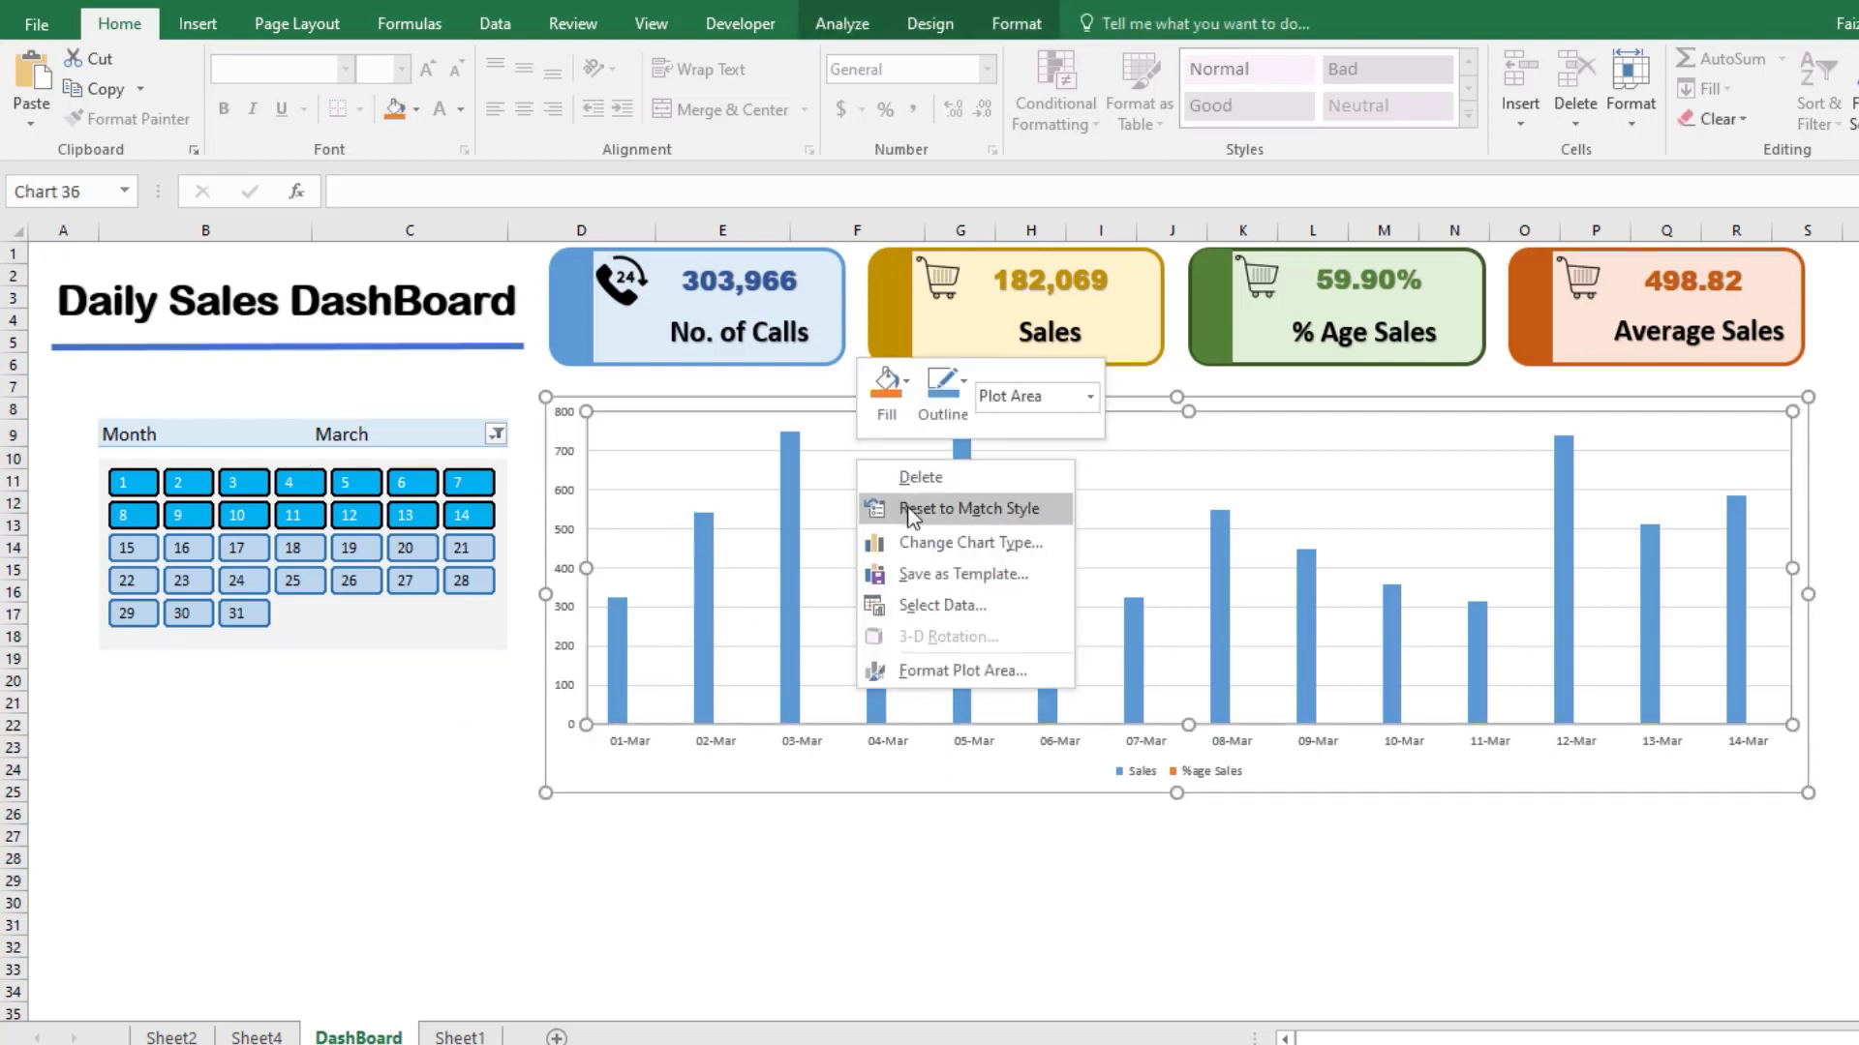
left_click(964, 550)
left_click(721, 490)
left_click(734, 642)
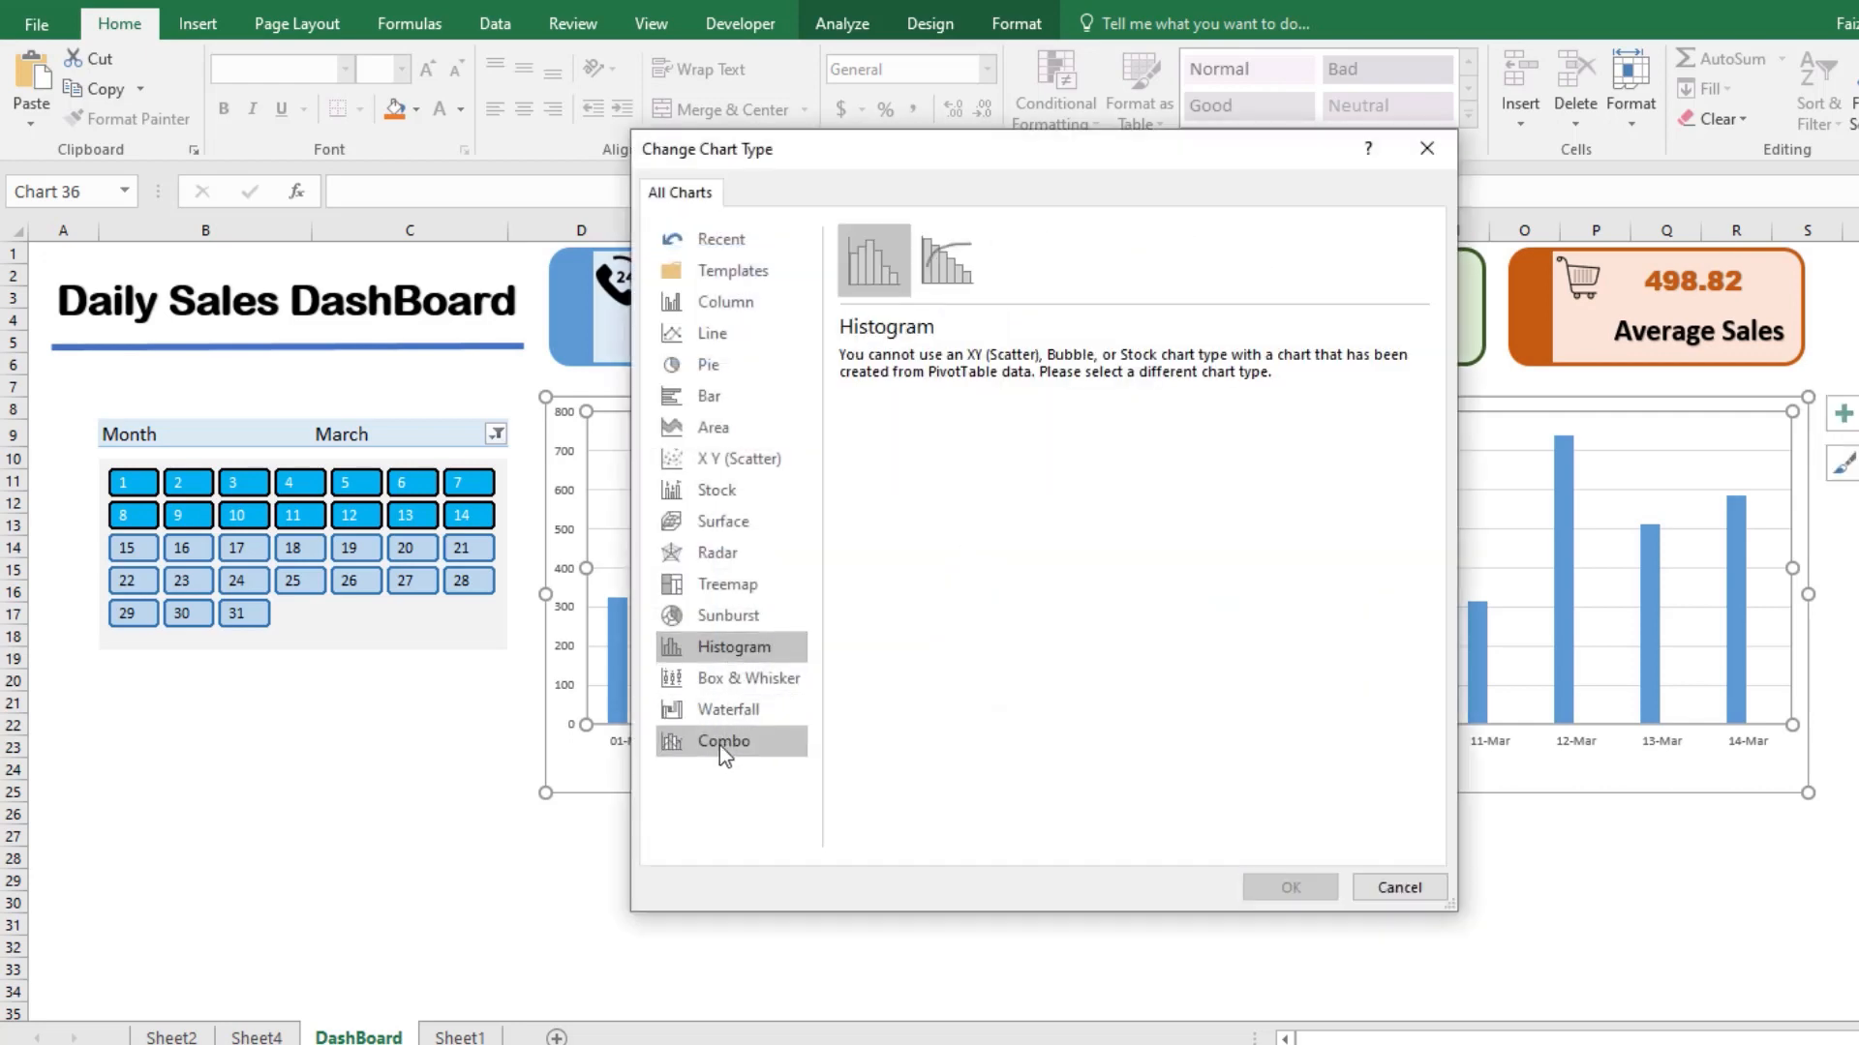
left_click(718, 746)
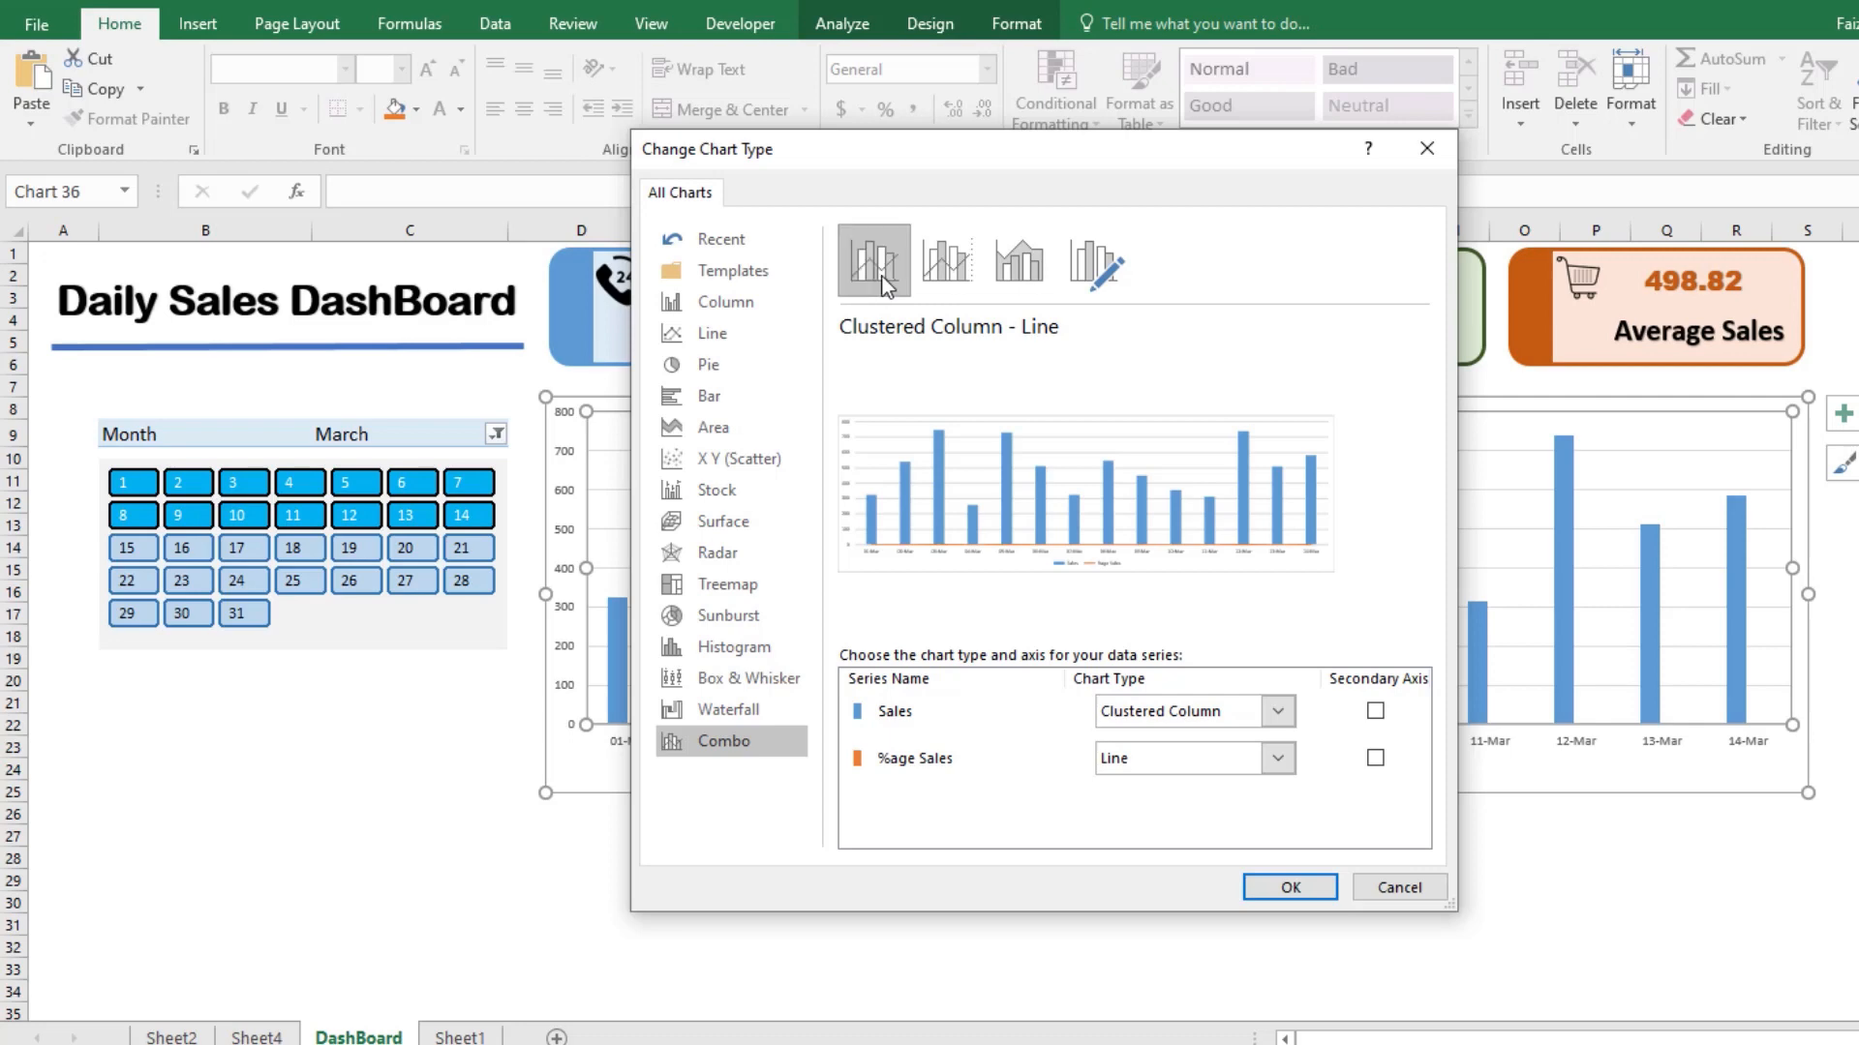
left_click(1283, 761)
left_click(1278, 759)
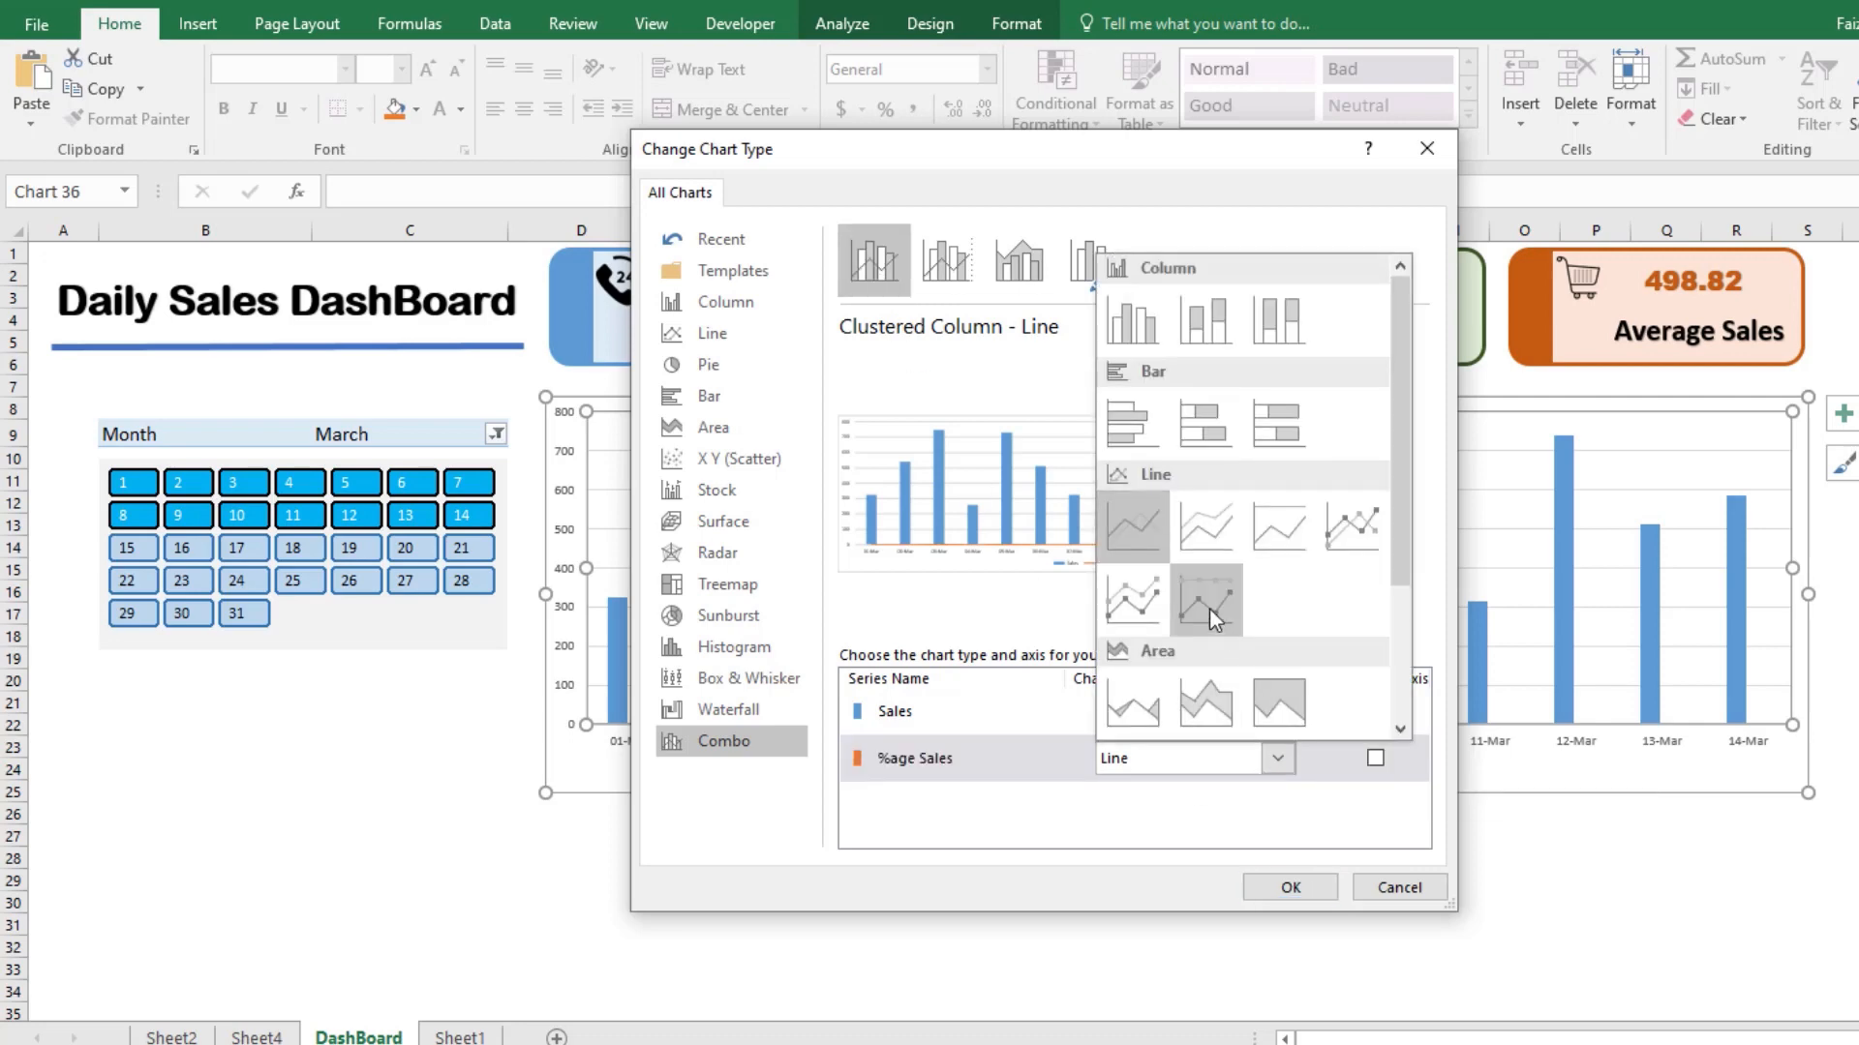
left_click(1130, 606)
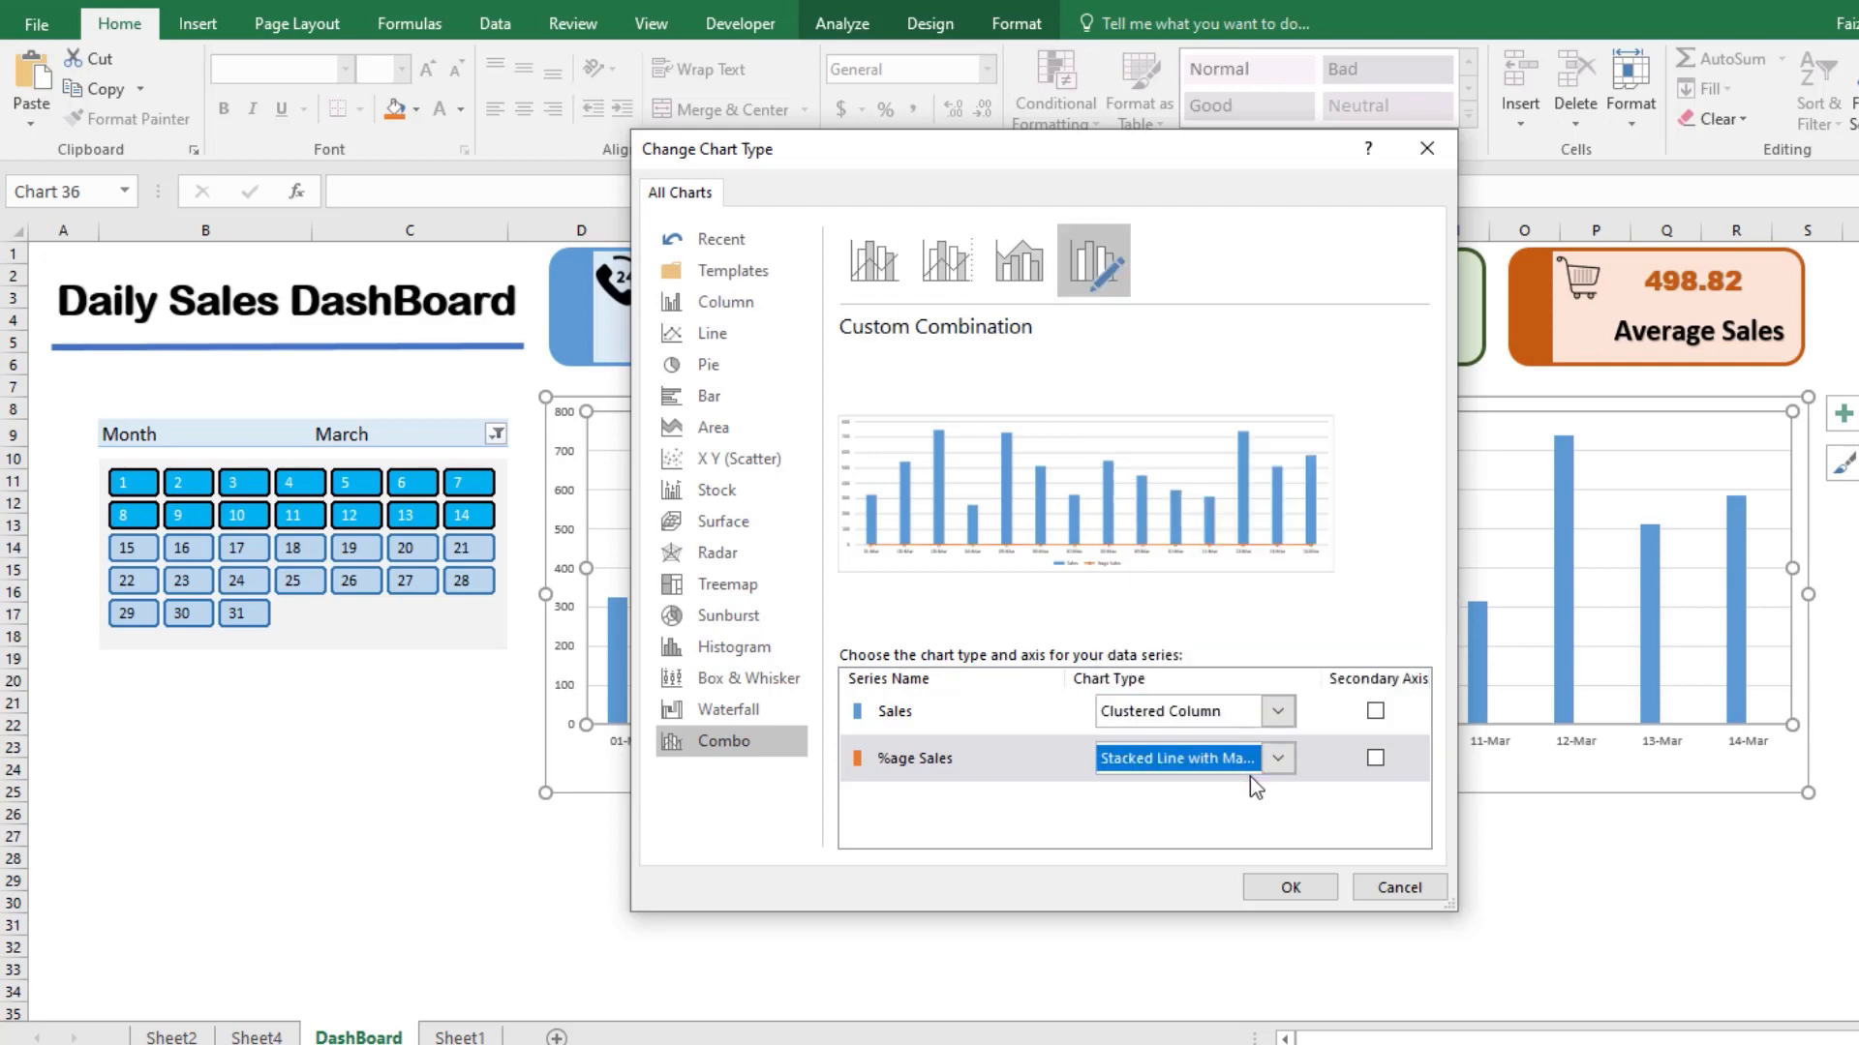
left_click(1373, 760)
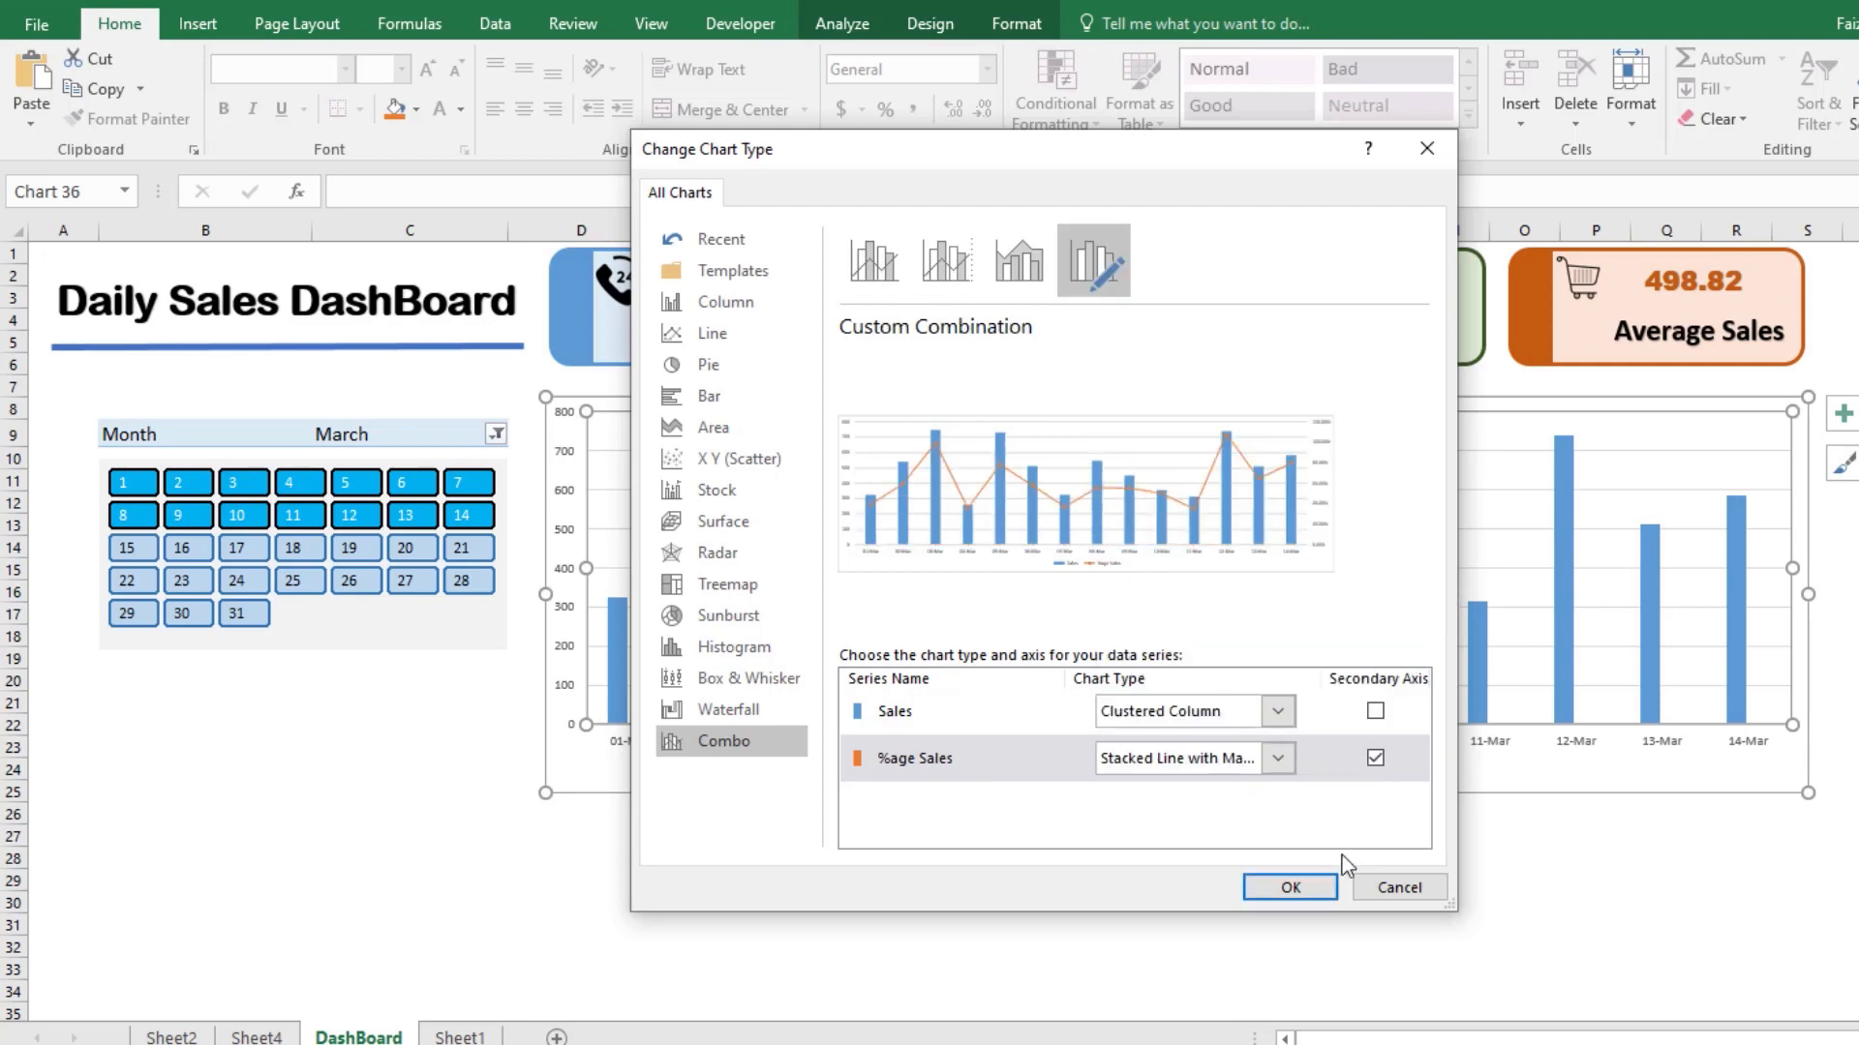
left_click(1291, 888)
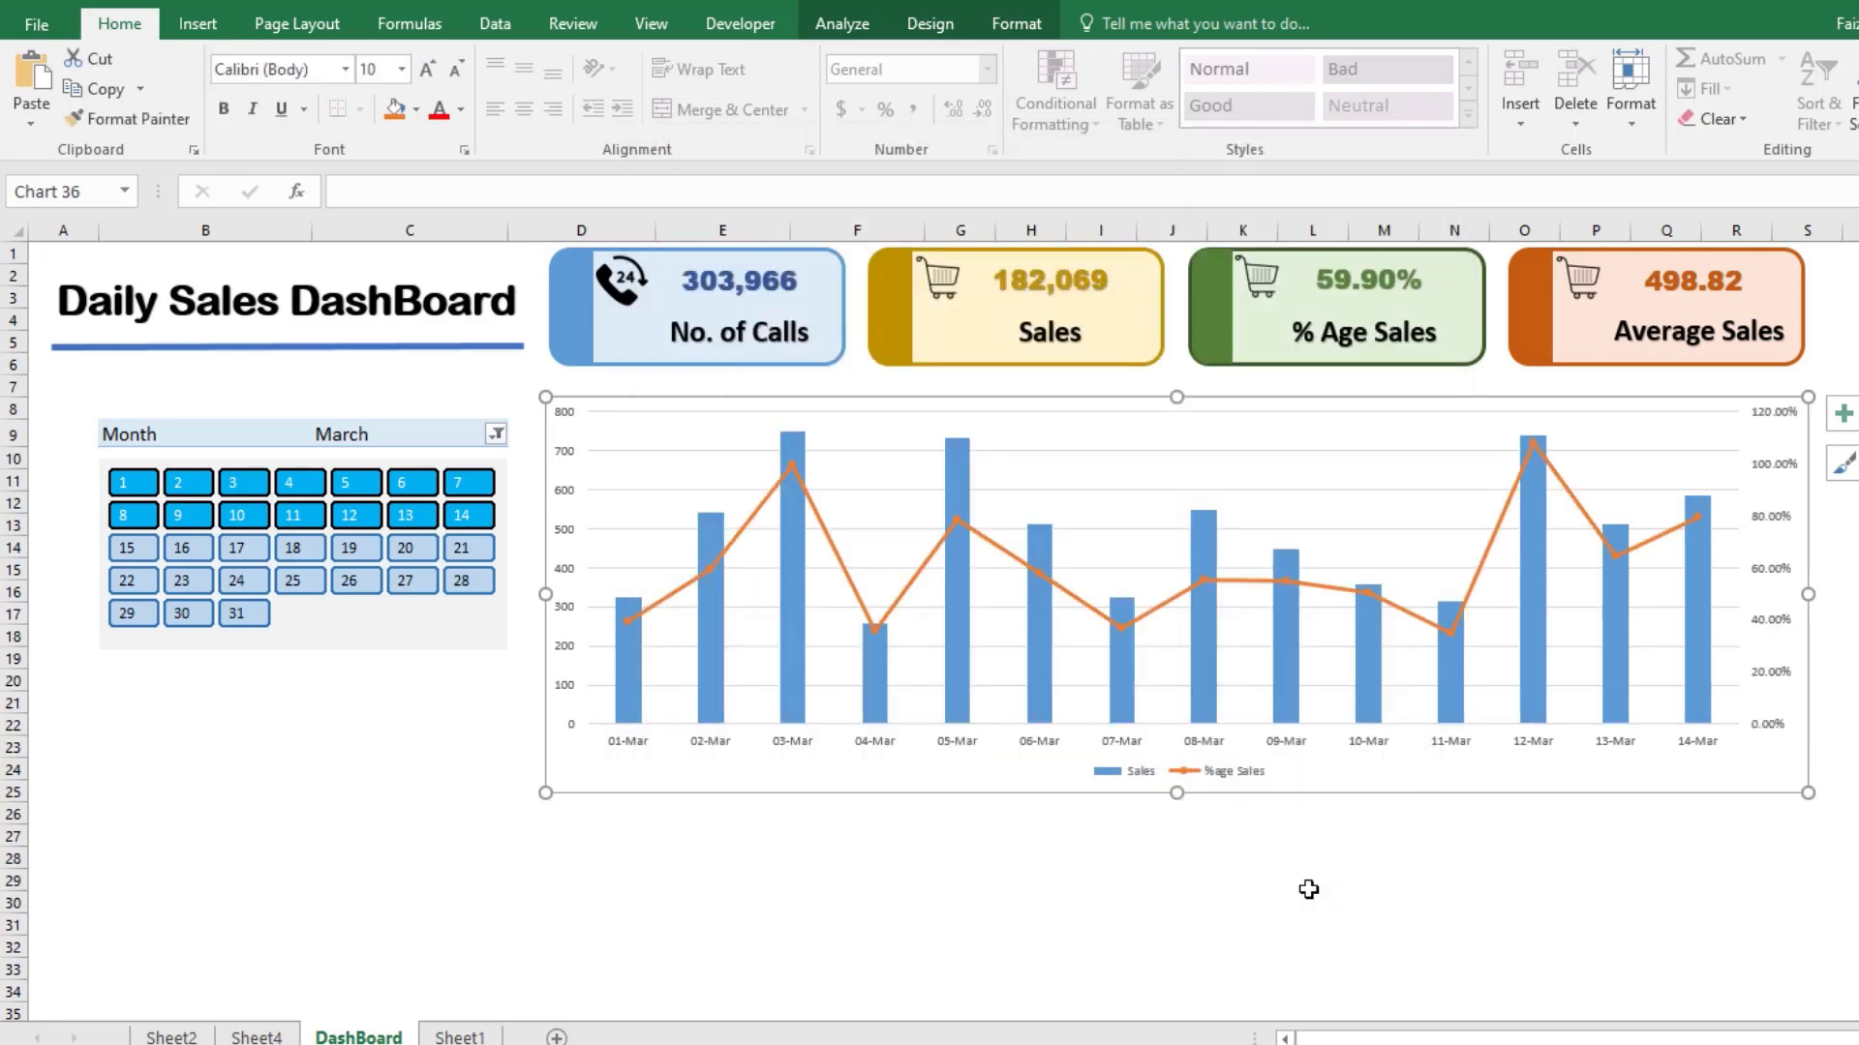
Step: Remove the gridlines from the daily sales chart and add a chart title and data labels
left_click(1840, 416)
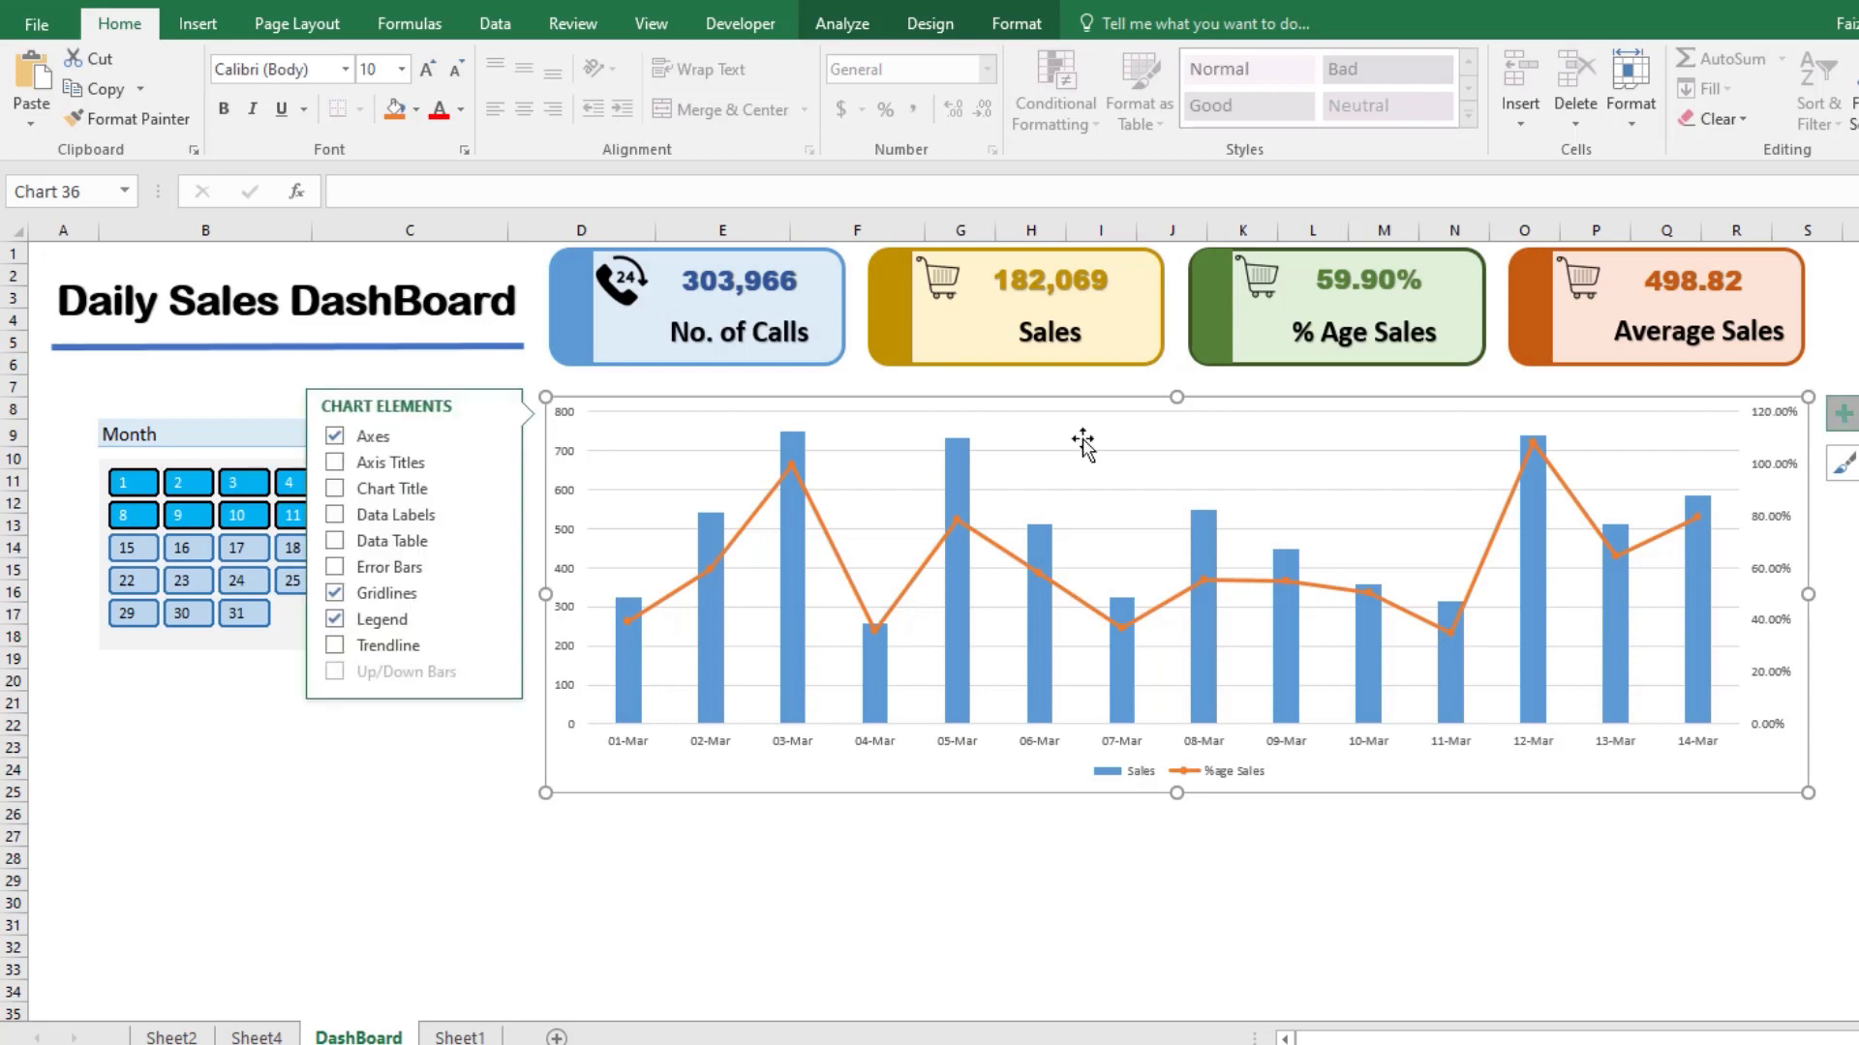
left_click(335, 594)
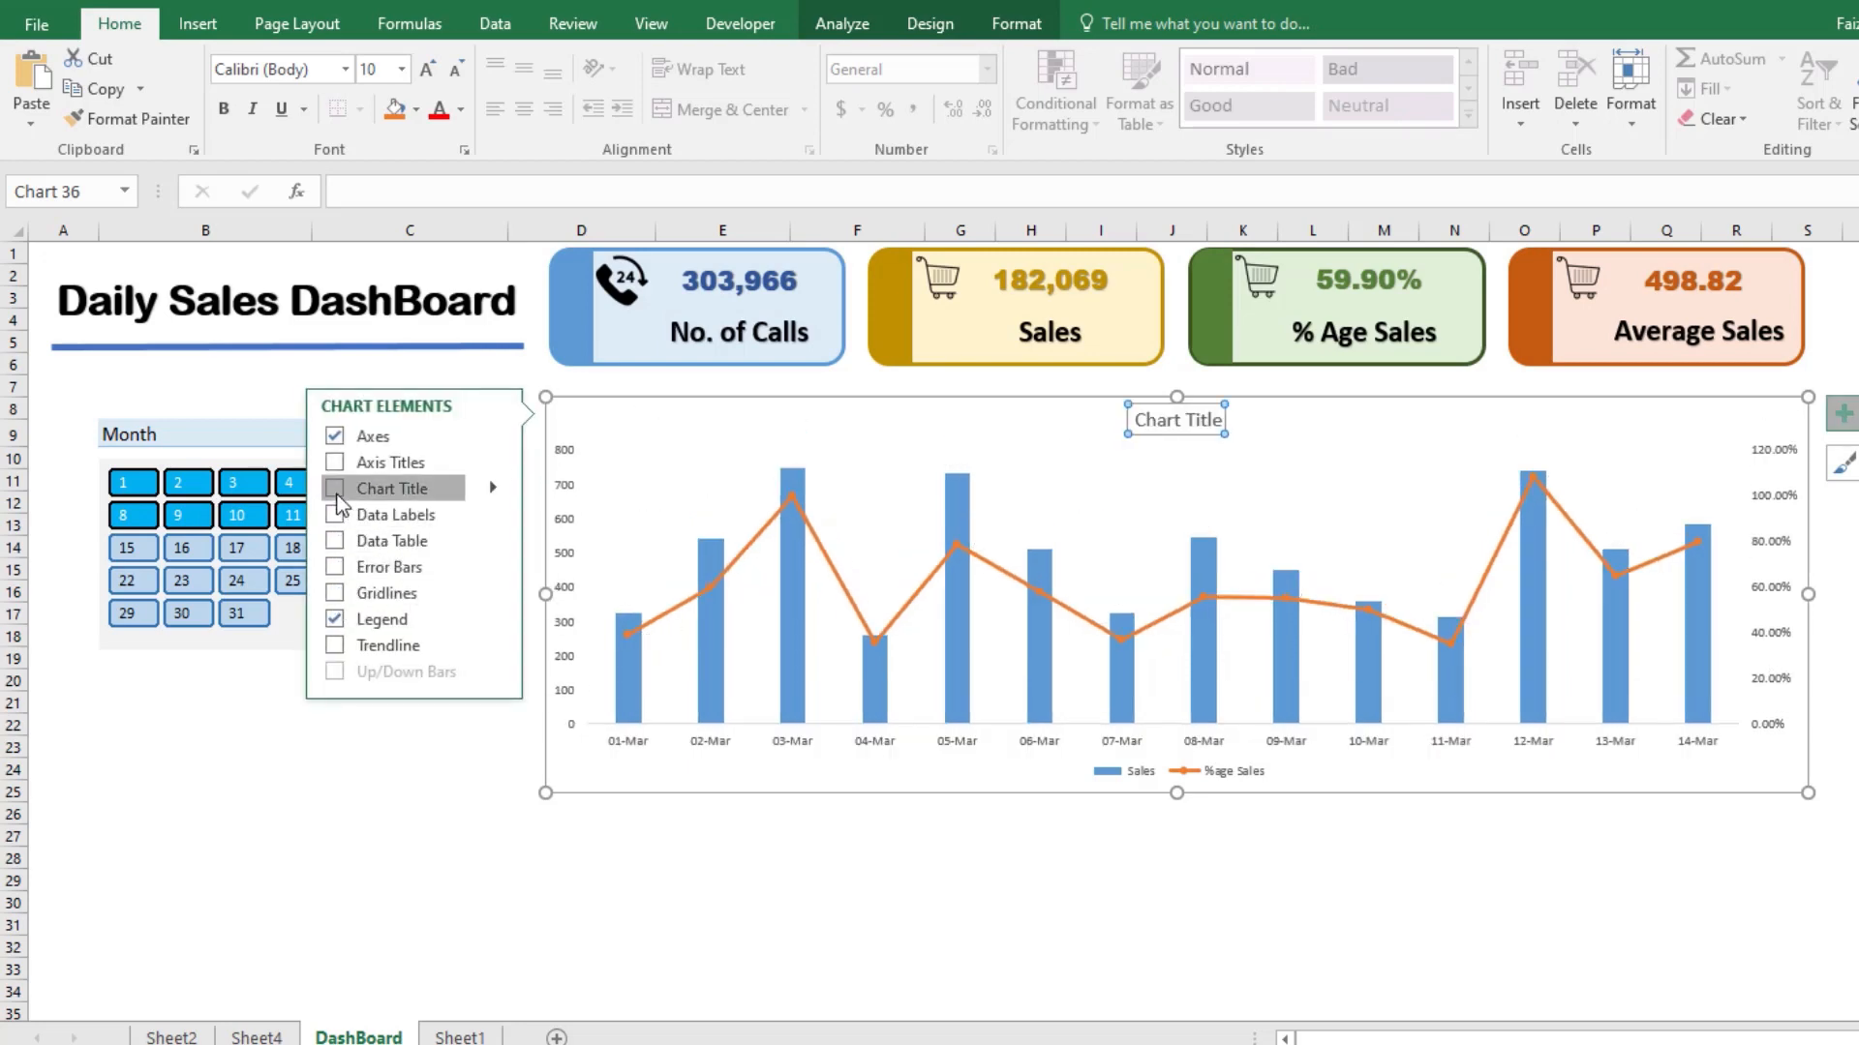
left_click(339, 498)
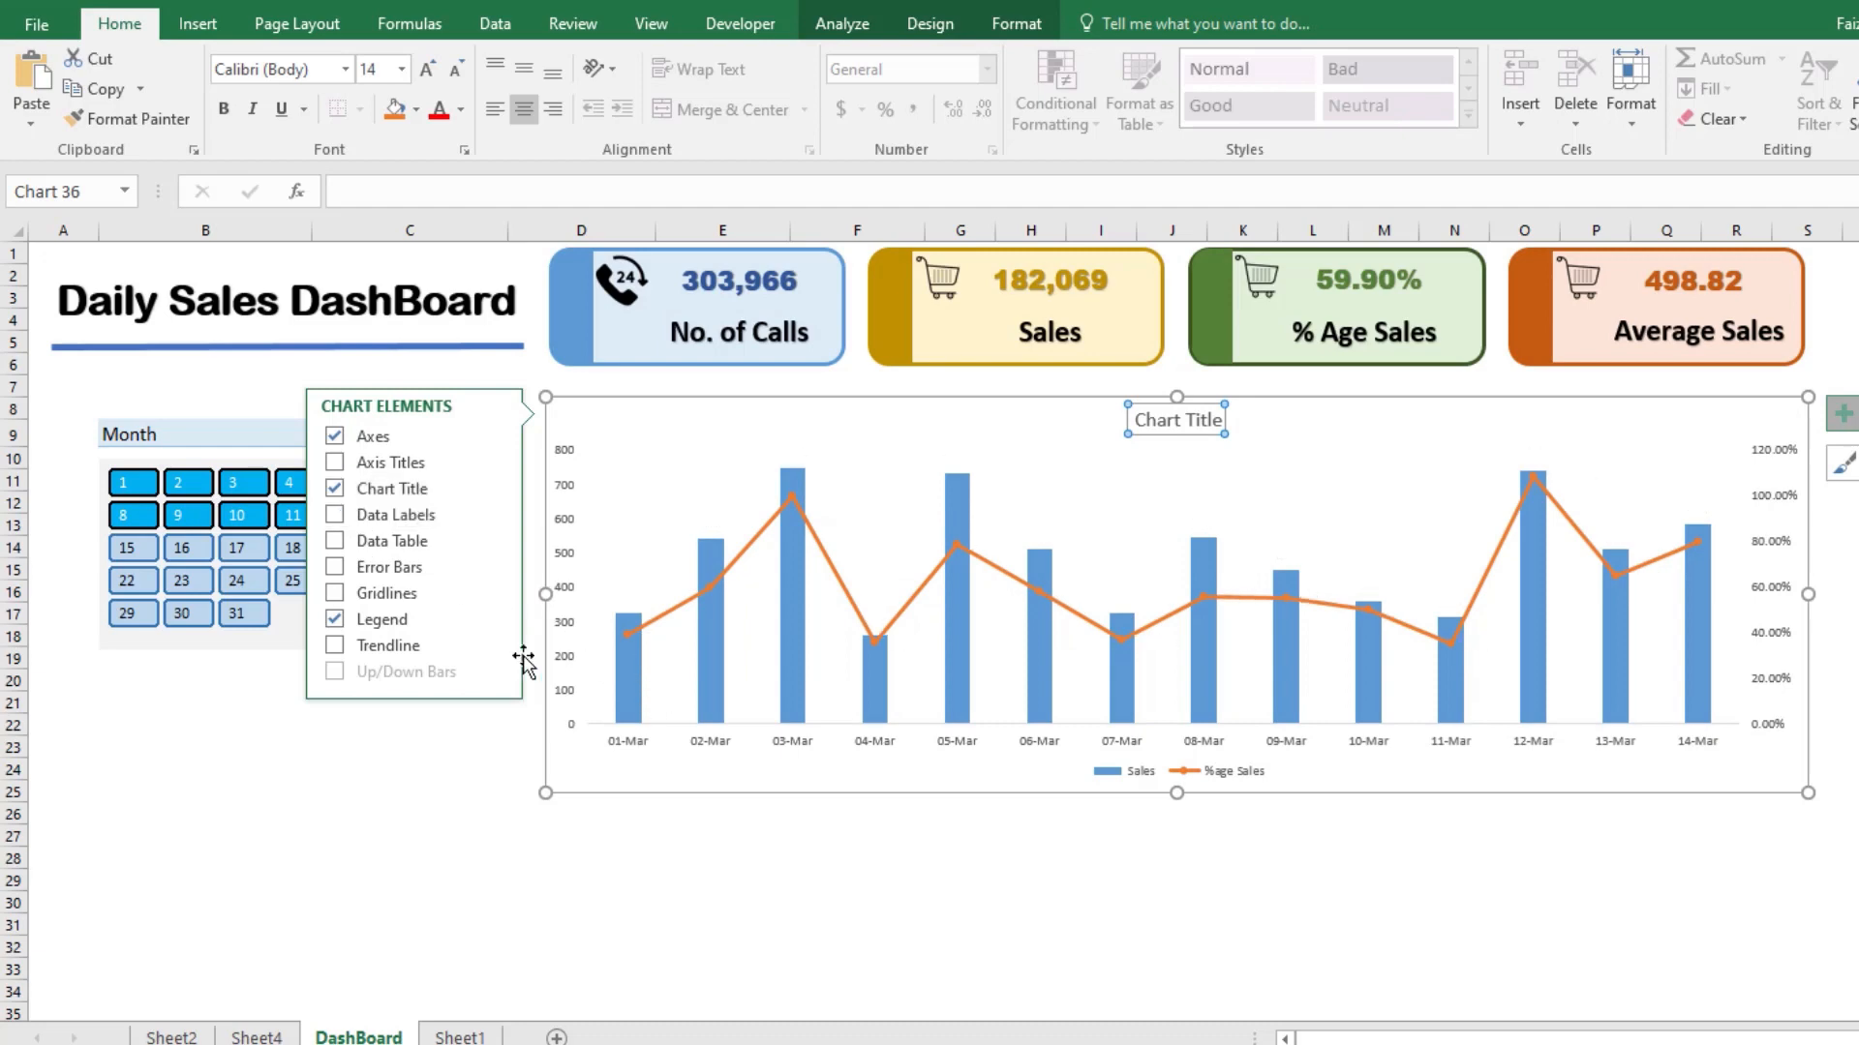
left_click(335, 519)
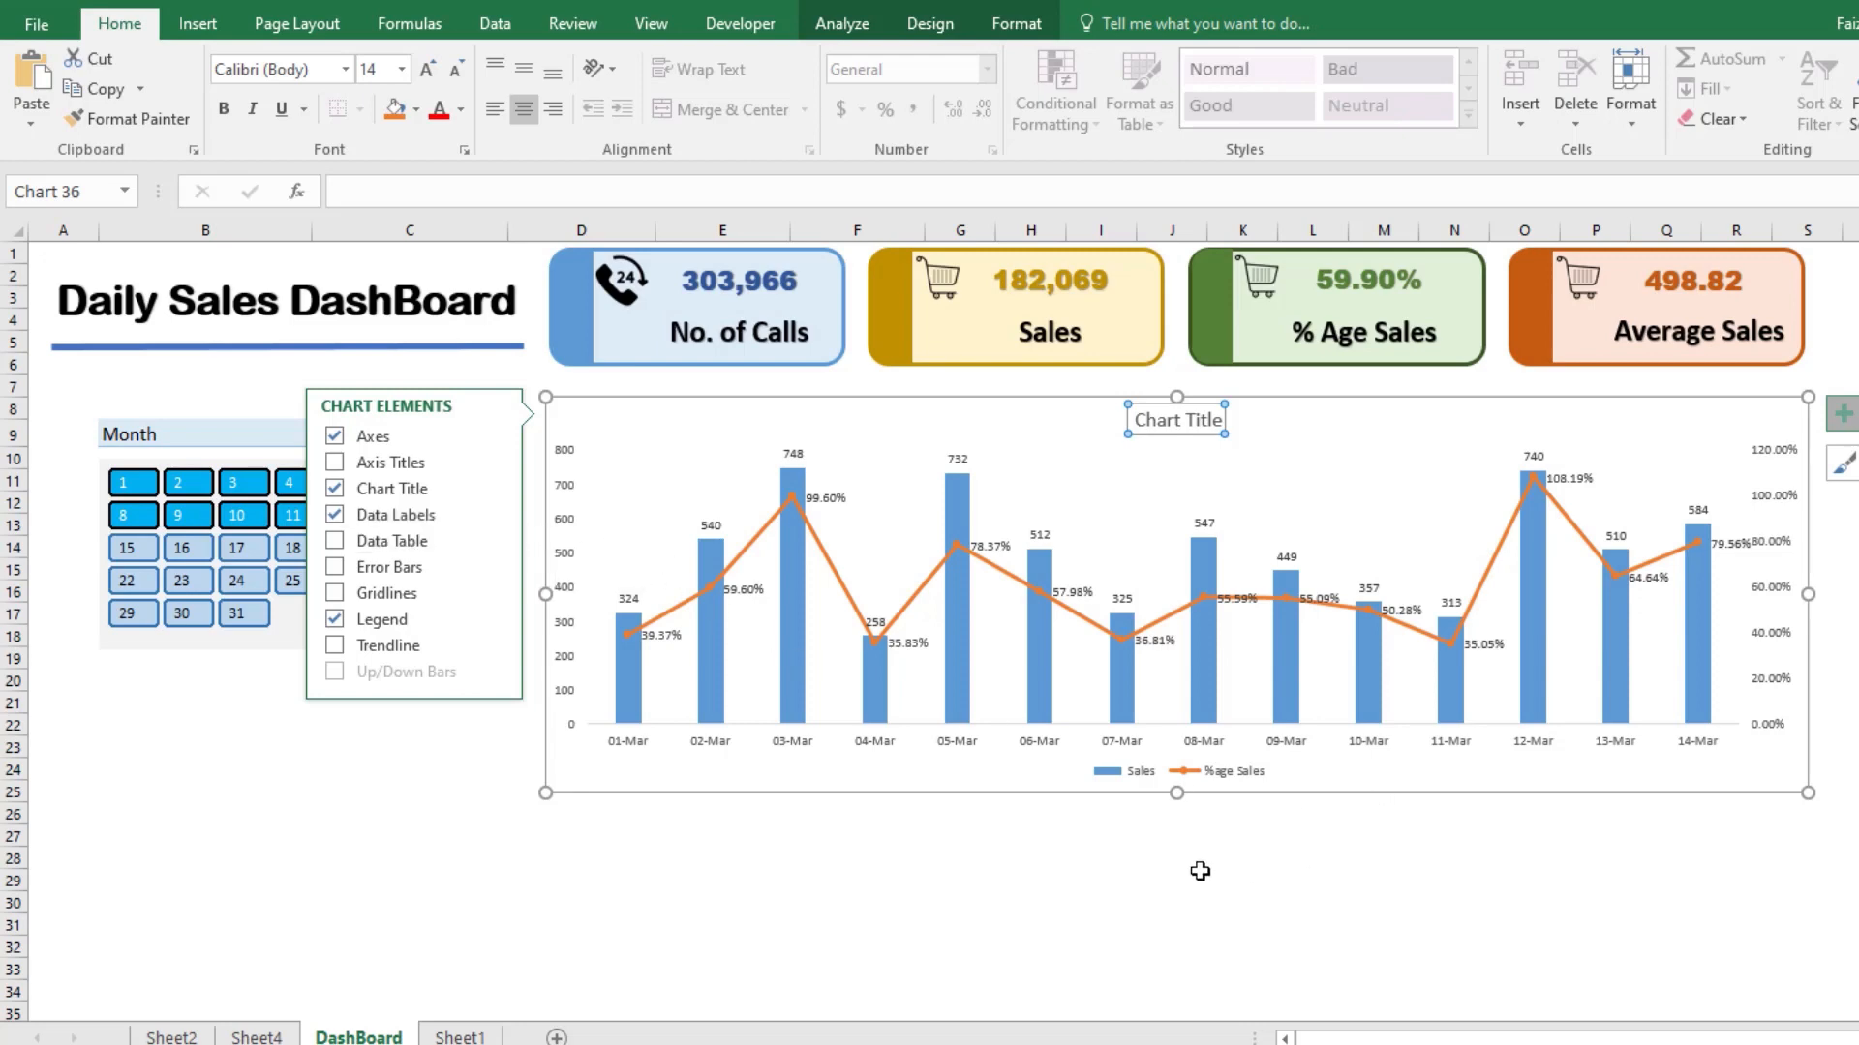
left_click(1045, 837)
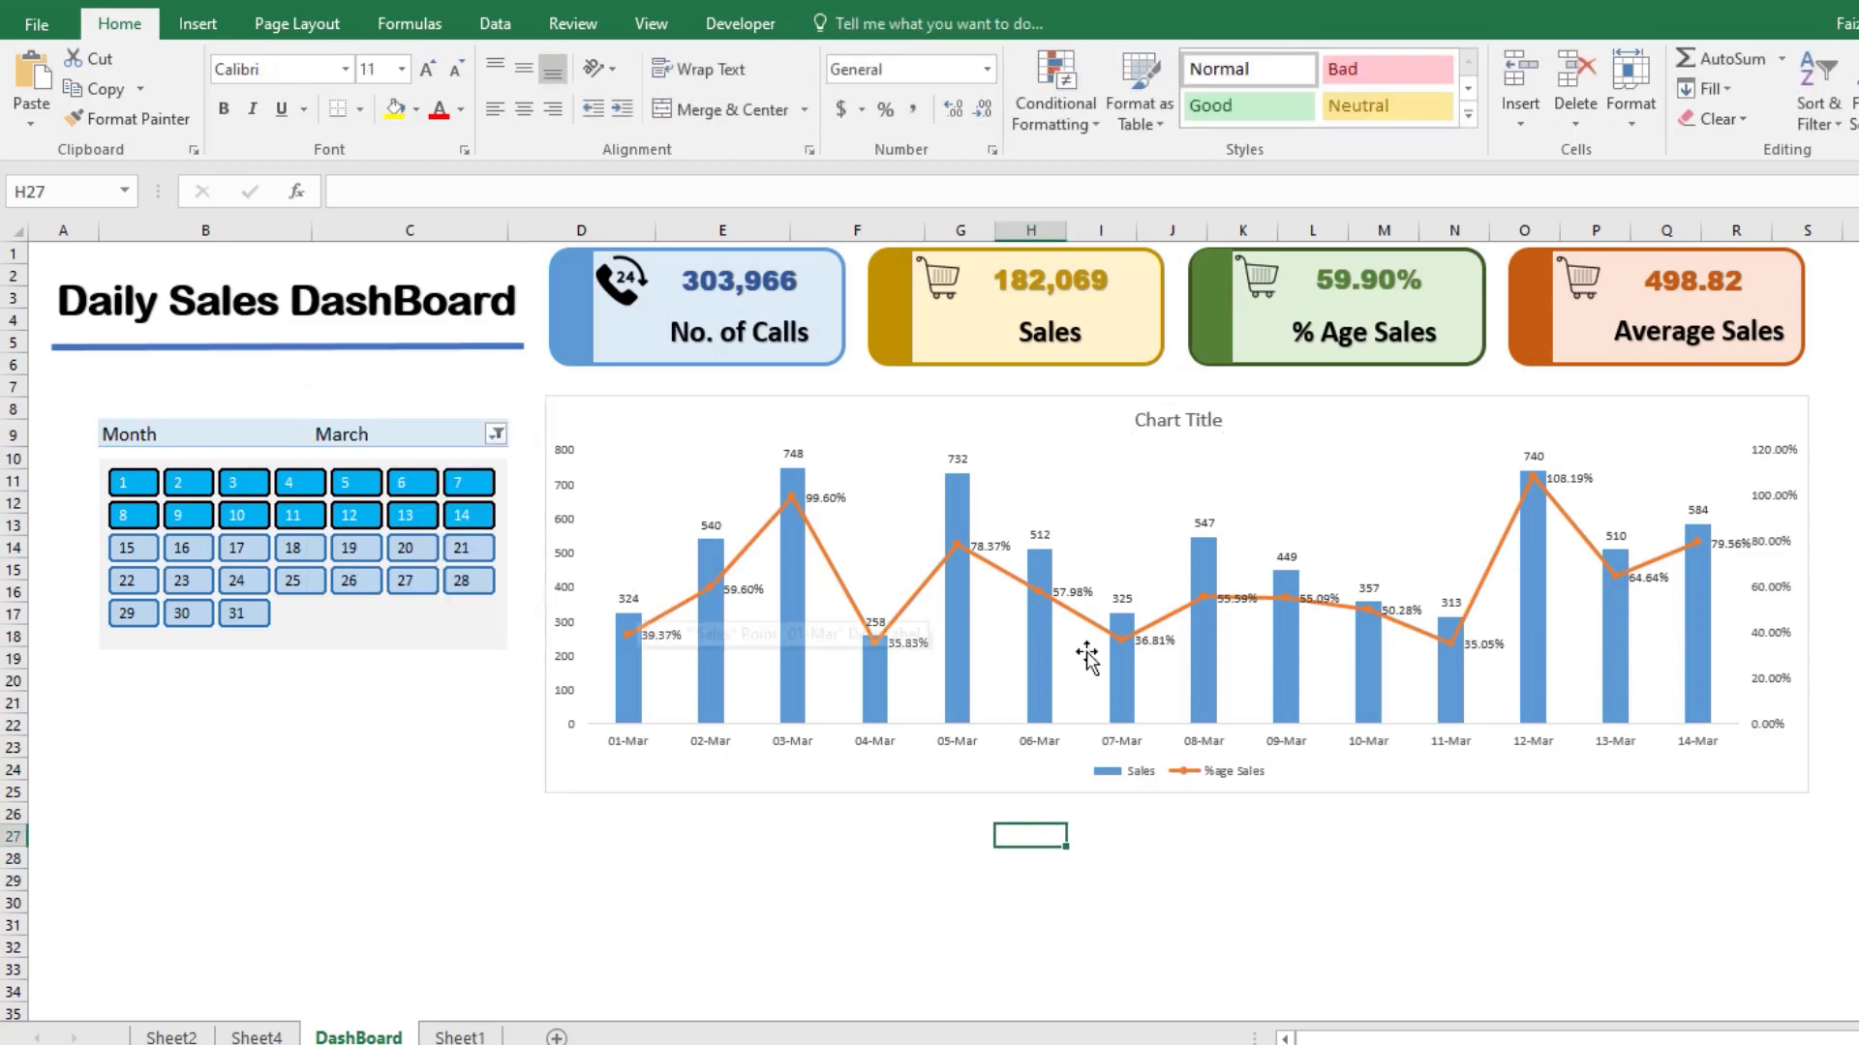
Step: Remove the data labels from the daily sales chart
left_click(1774, 456)
left_click(1842, 414)
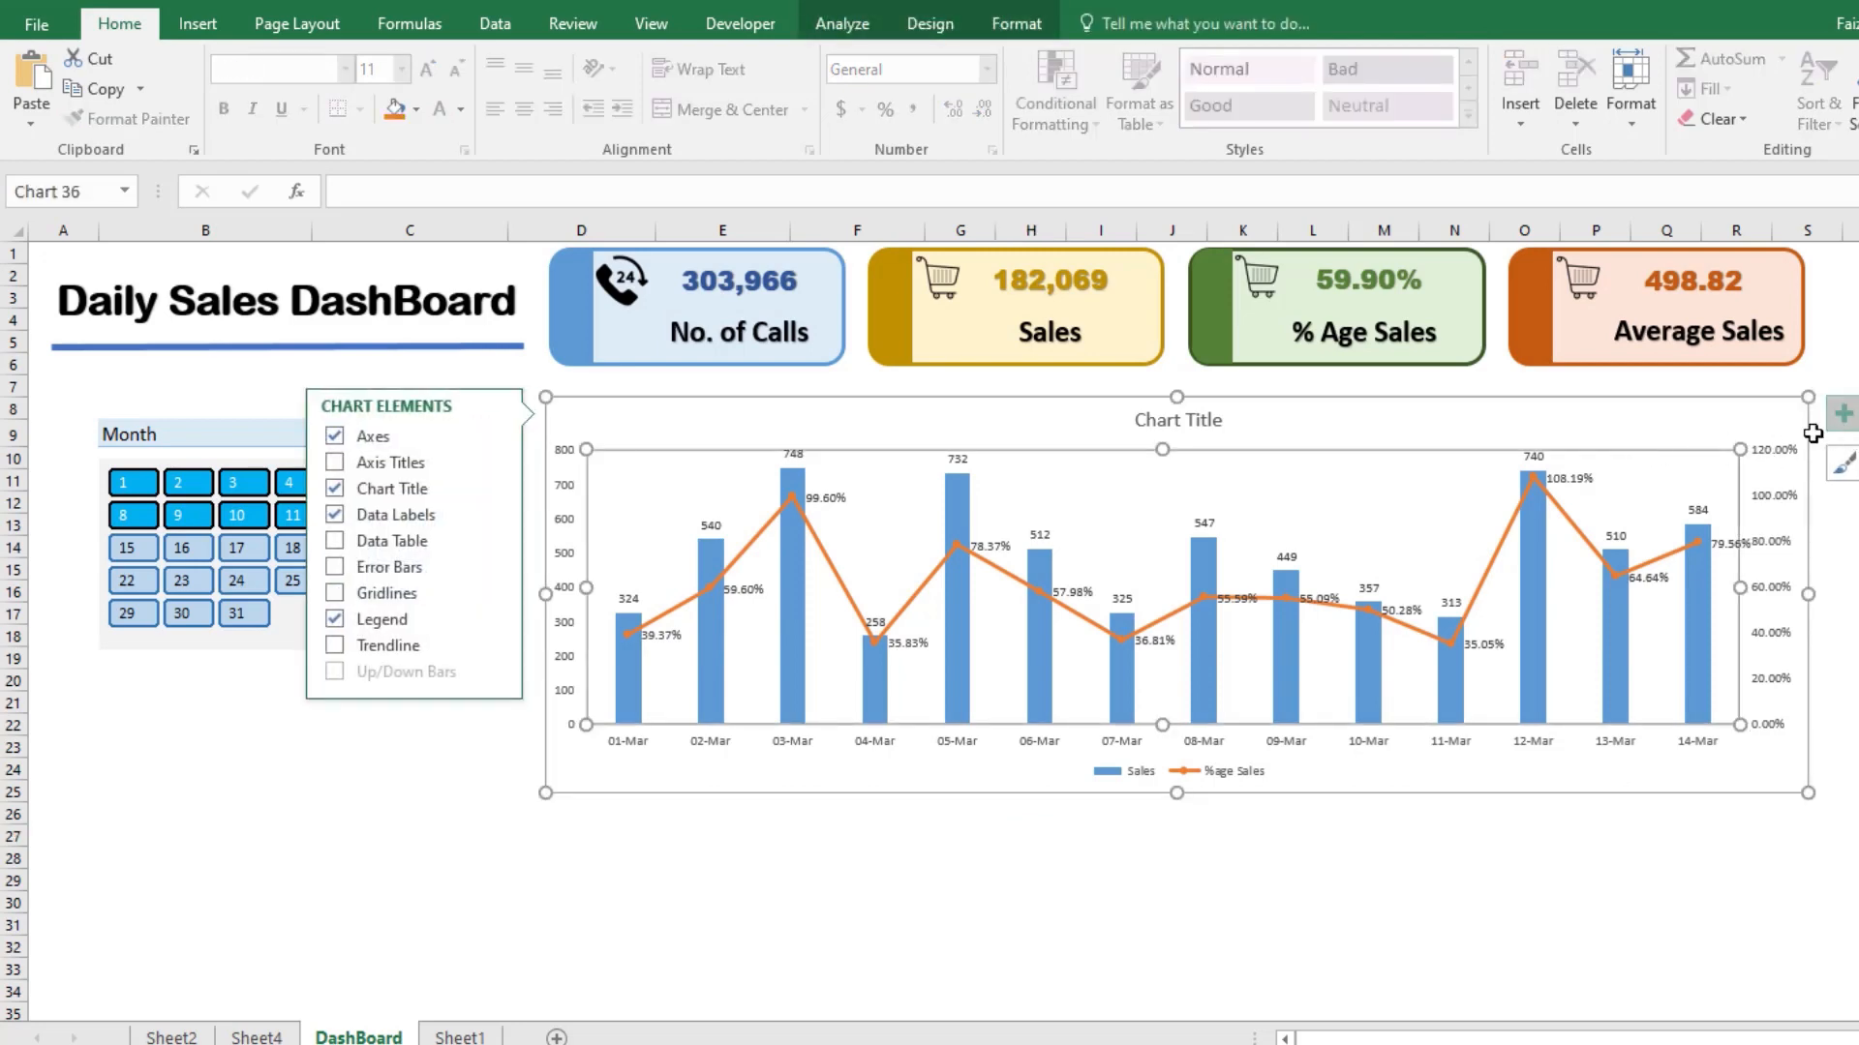
left_click(388, 515)
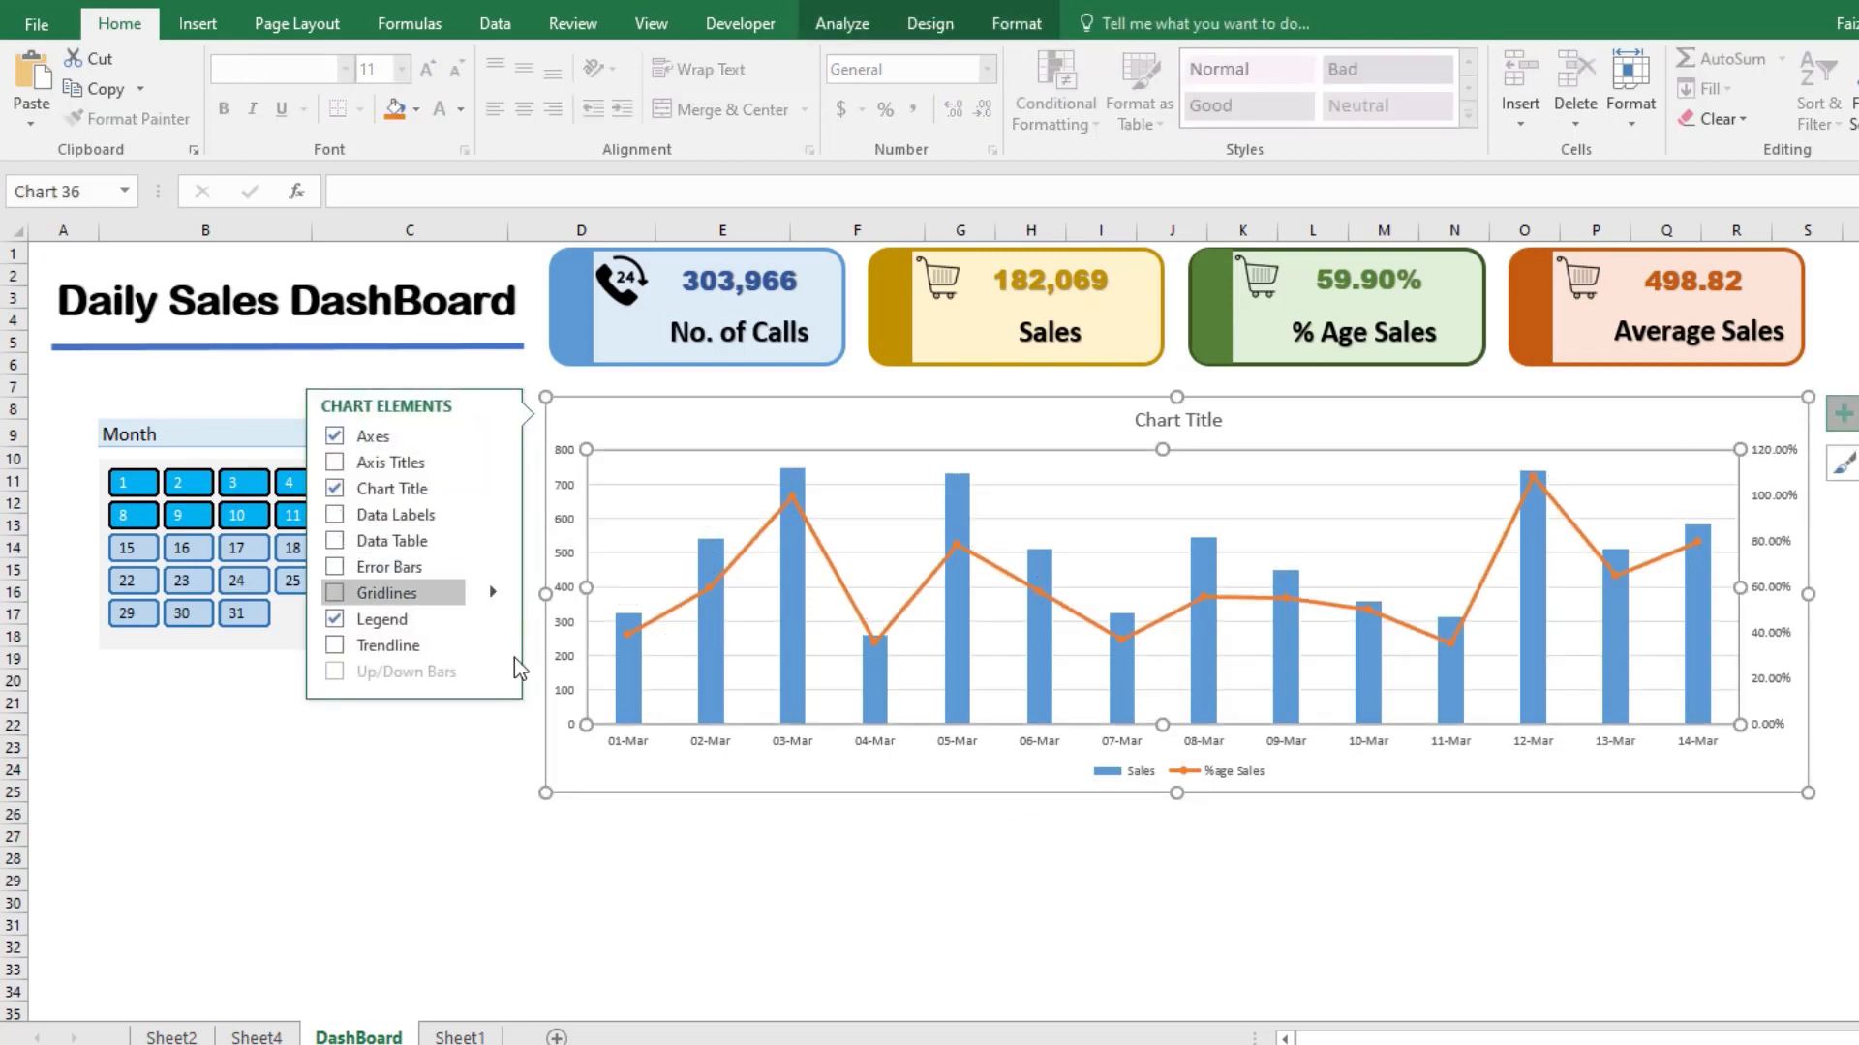
left_click(634, 878)
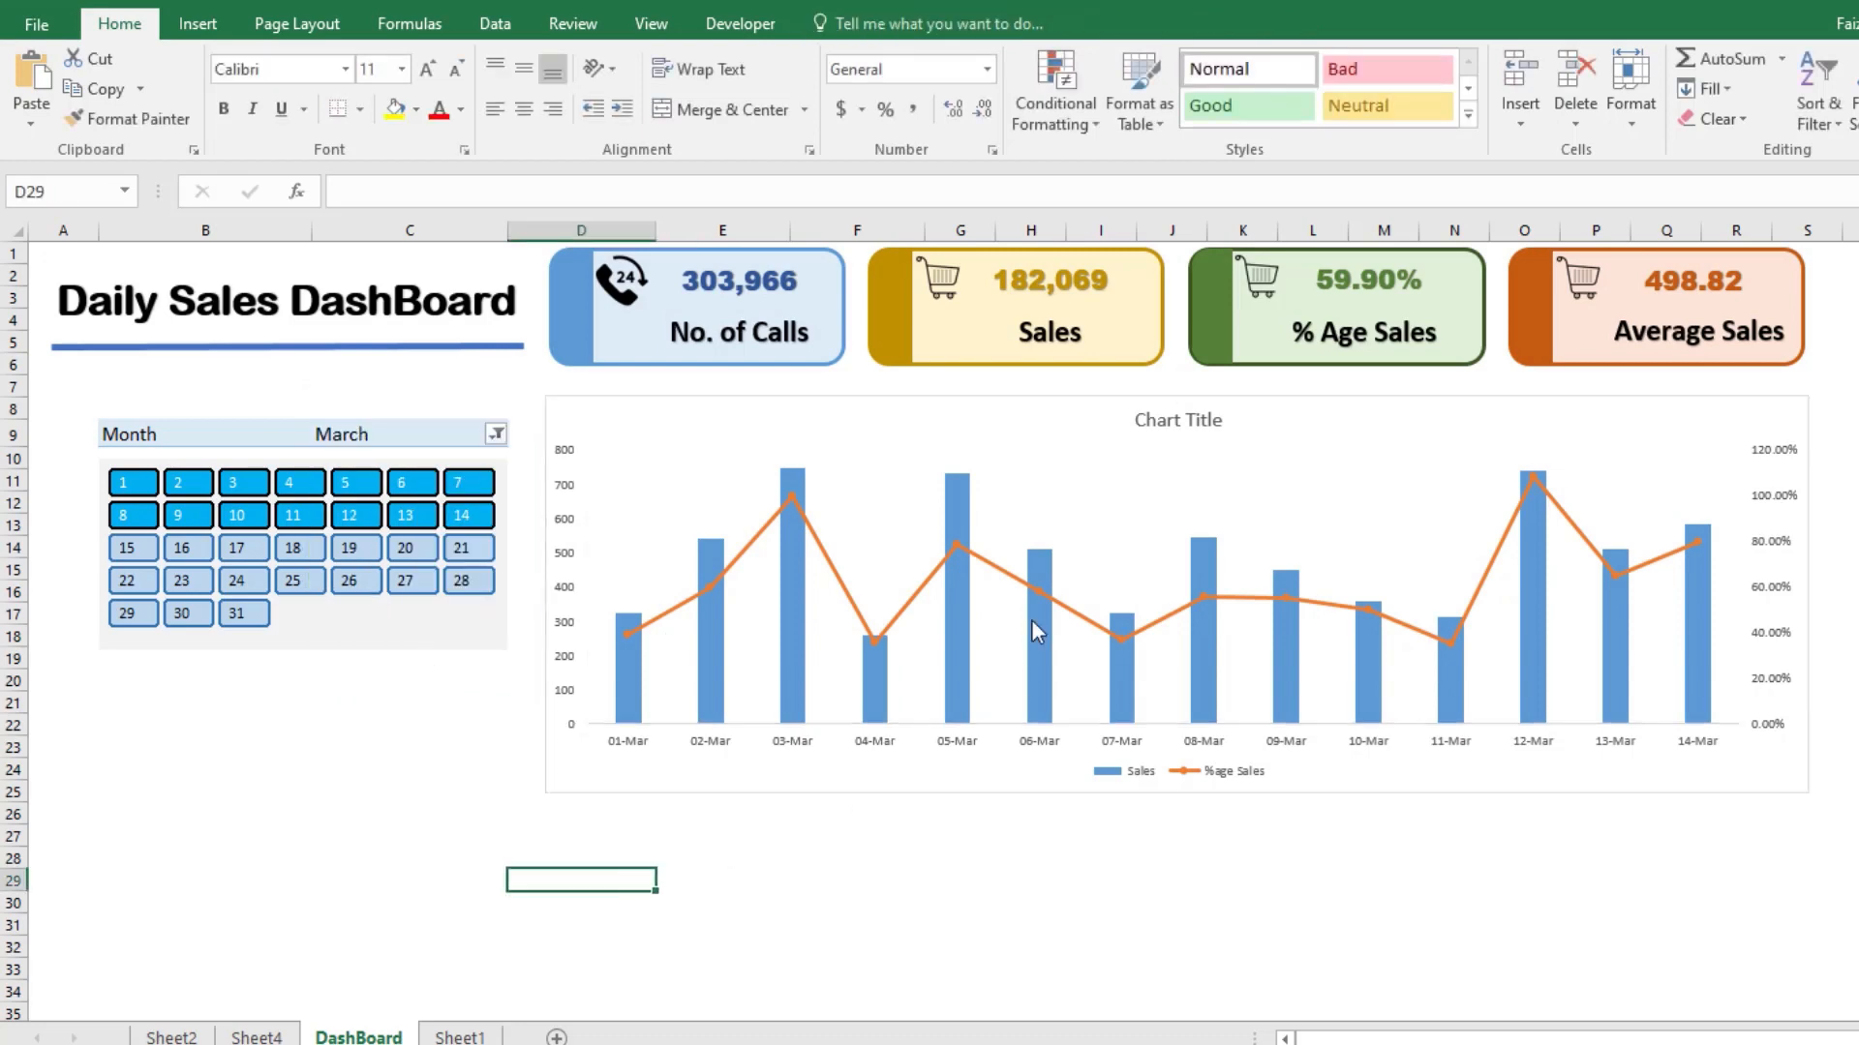
Step: Open the full gallery of chart styles for the daily sales chart
left_click(721, 397)
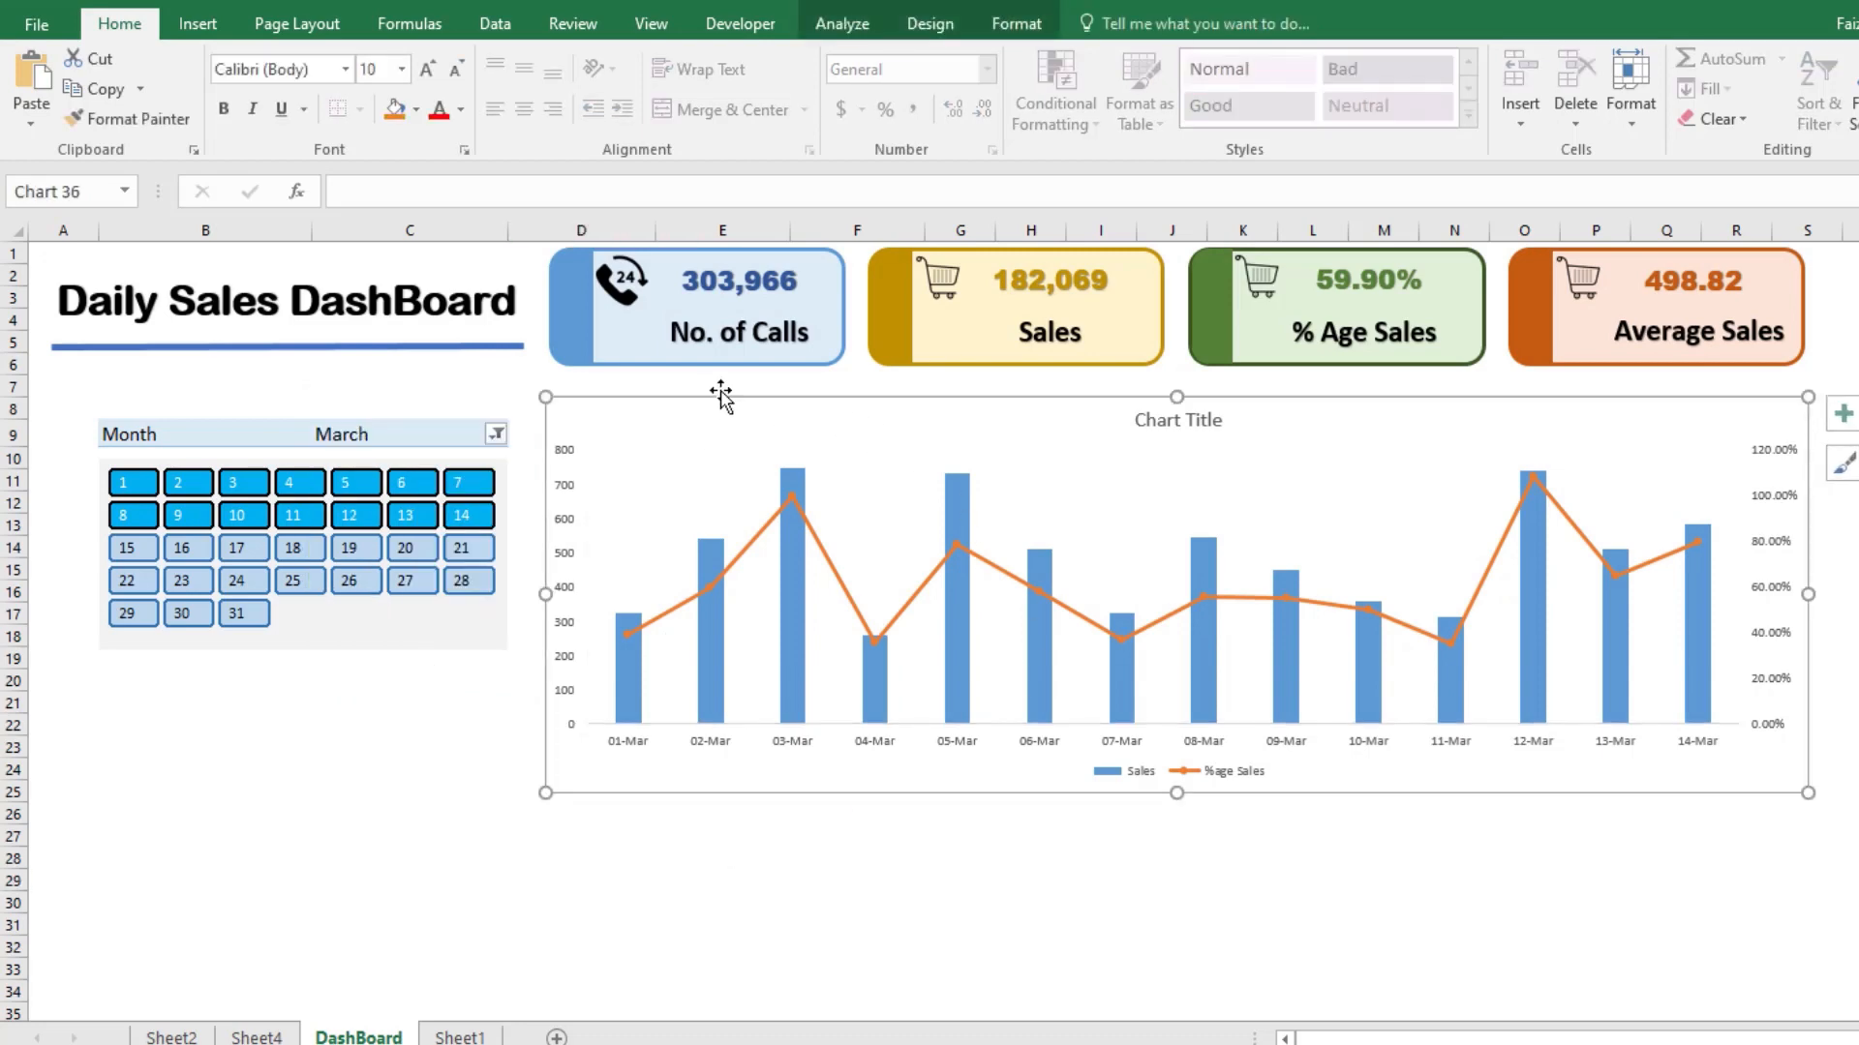
left_click(991, 31)
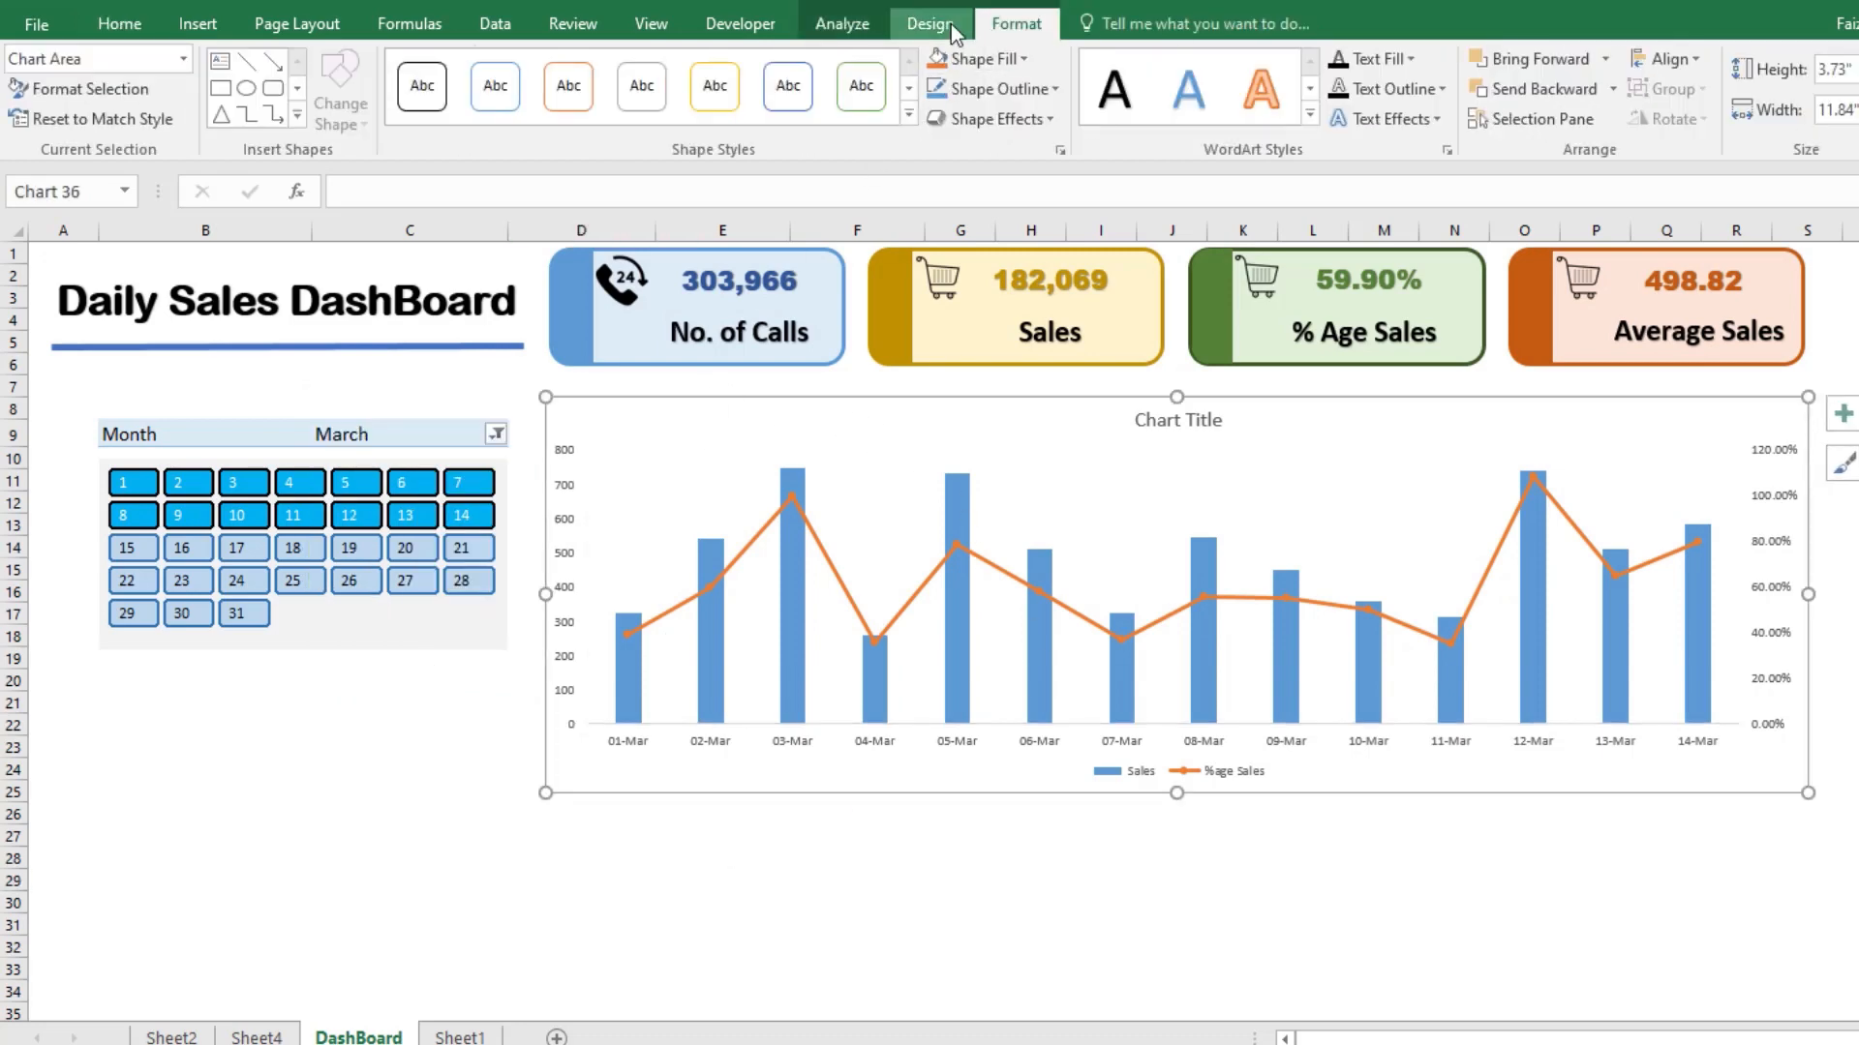
left_click(949, 24)
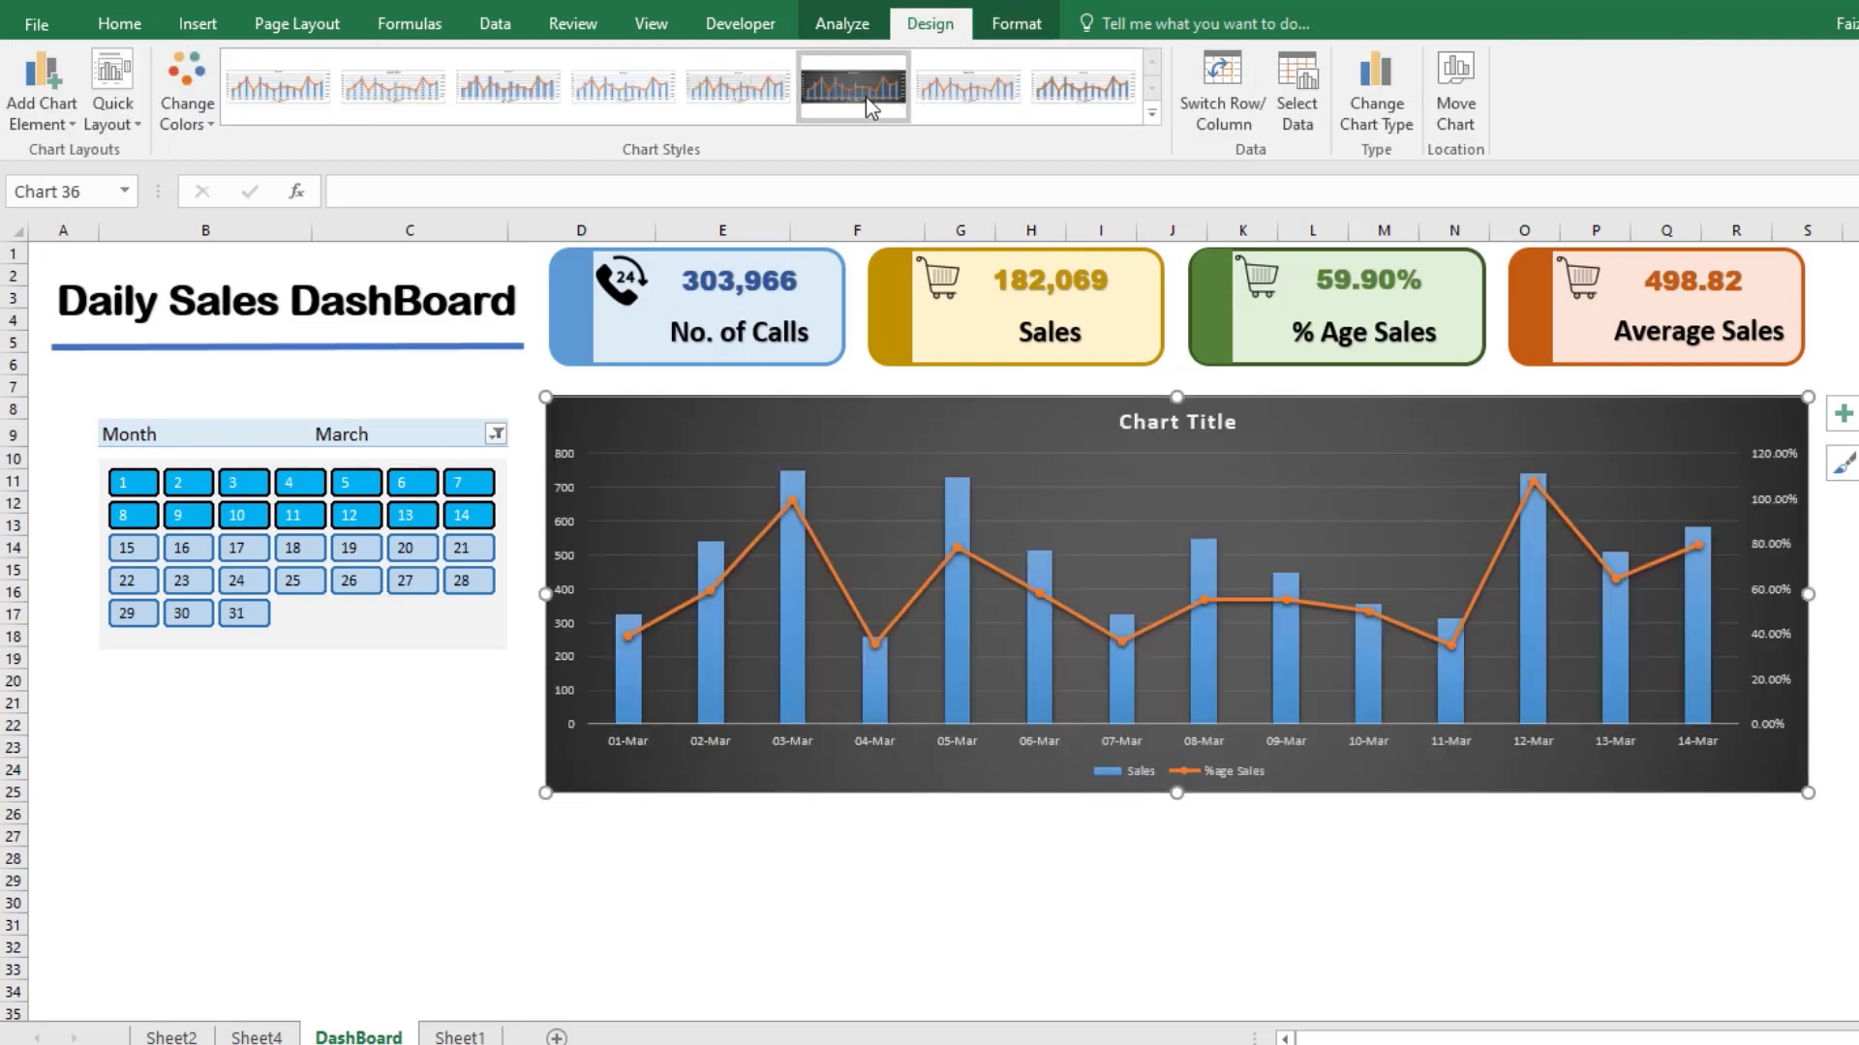
left_click(1152, 113)
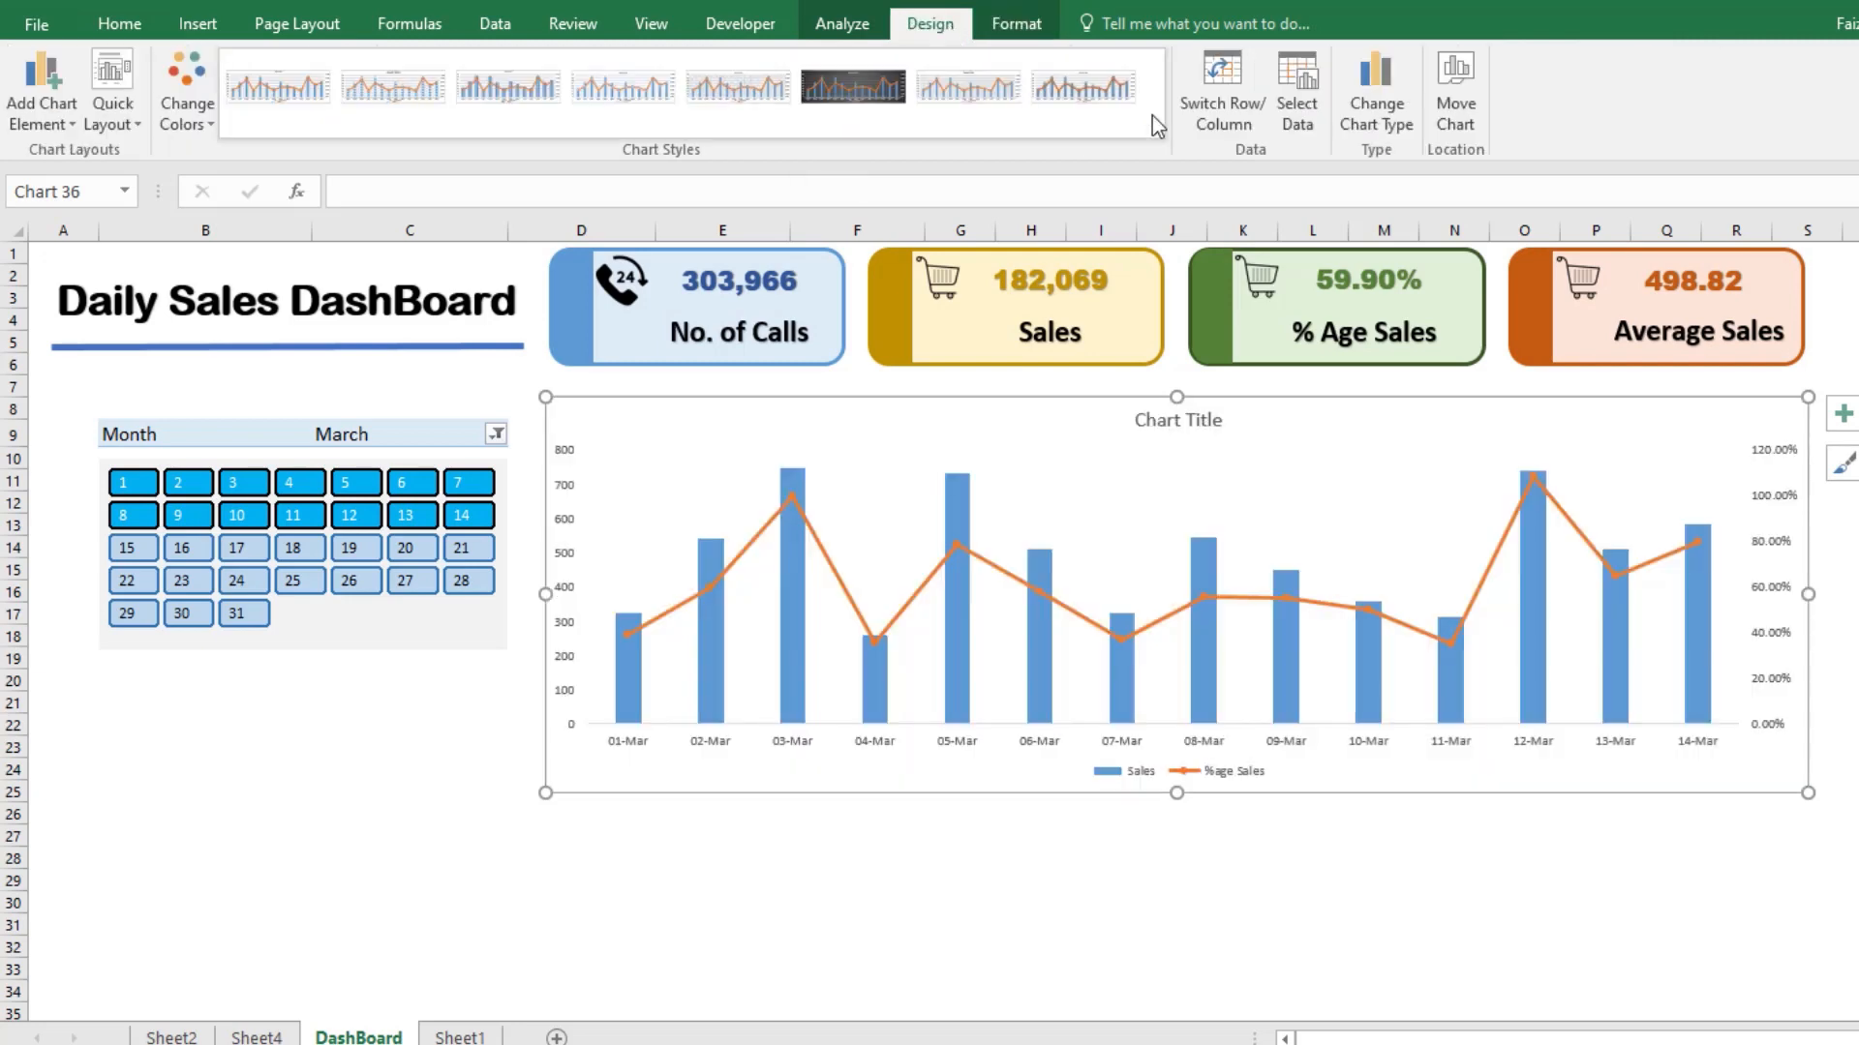
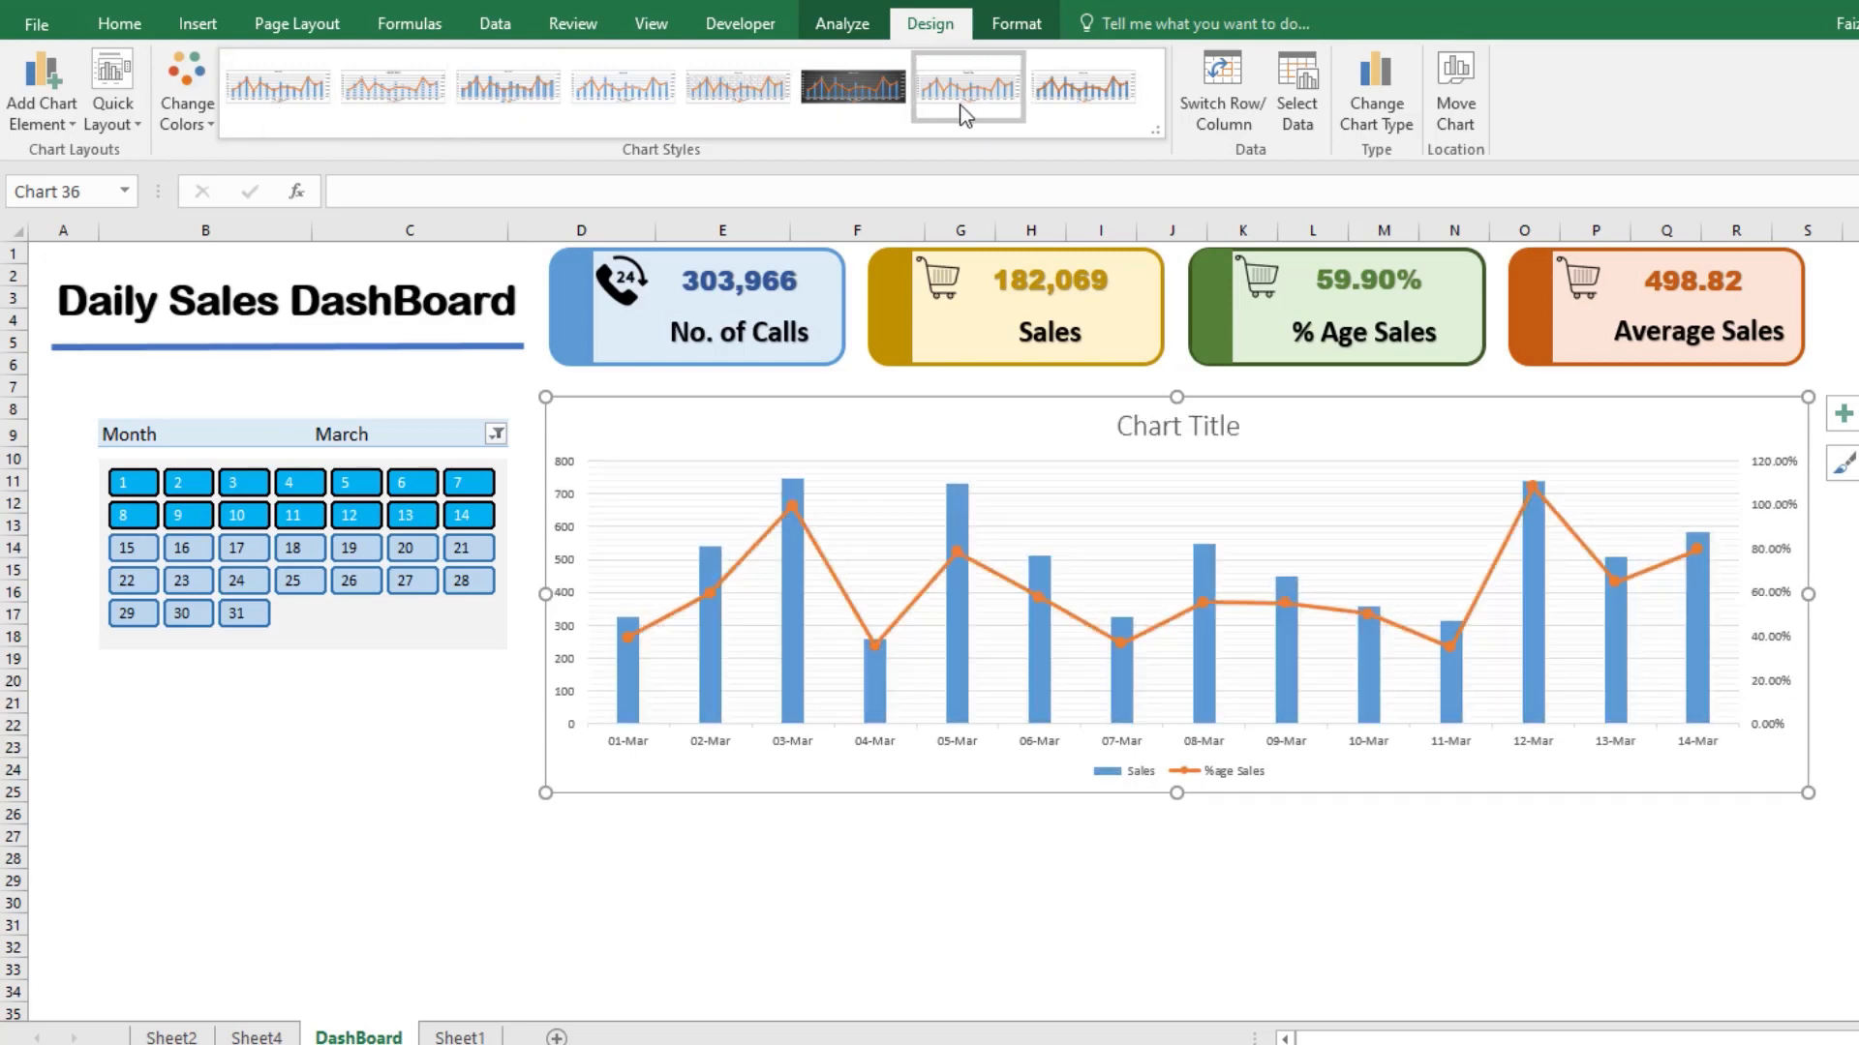
Step: Apply the last style in the chart styles gallery to the daily sales chart
left_click(1059, 112)
left_click(1842, 413)
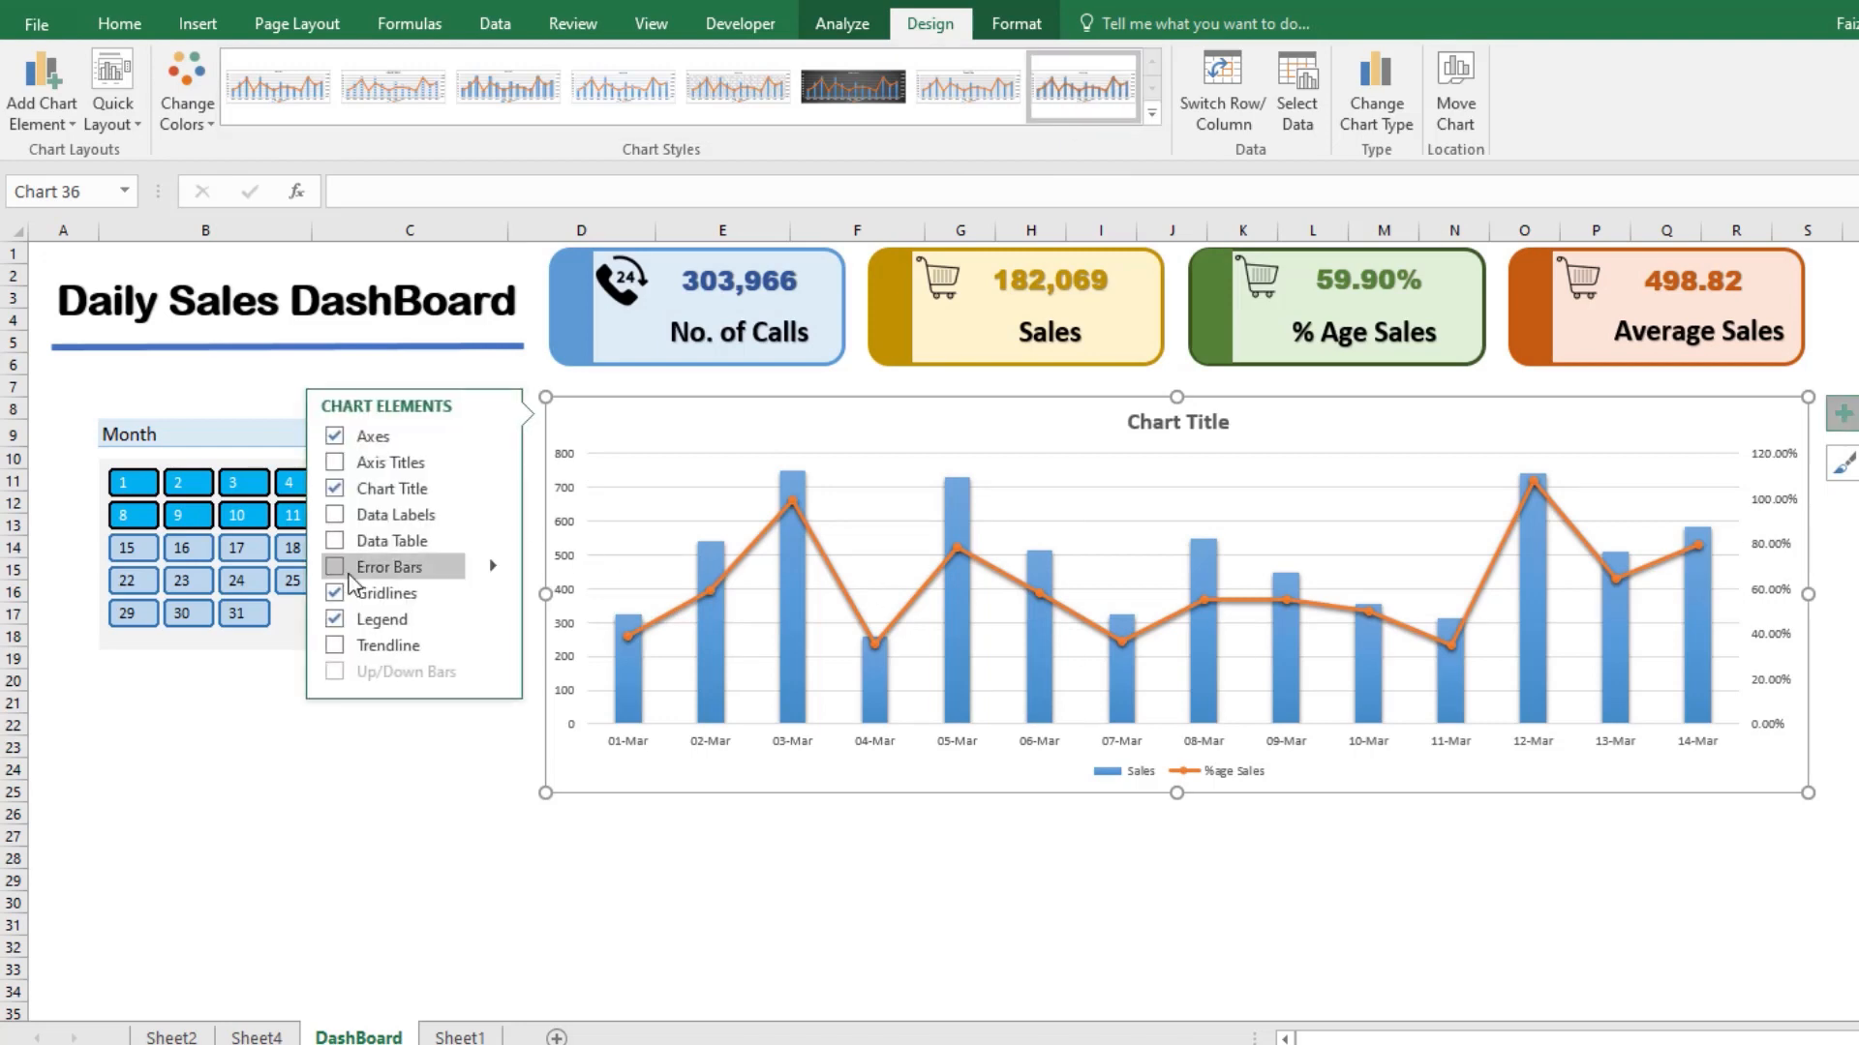
left_click(1069, 921)
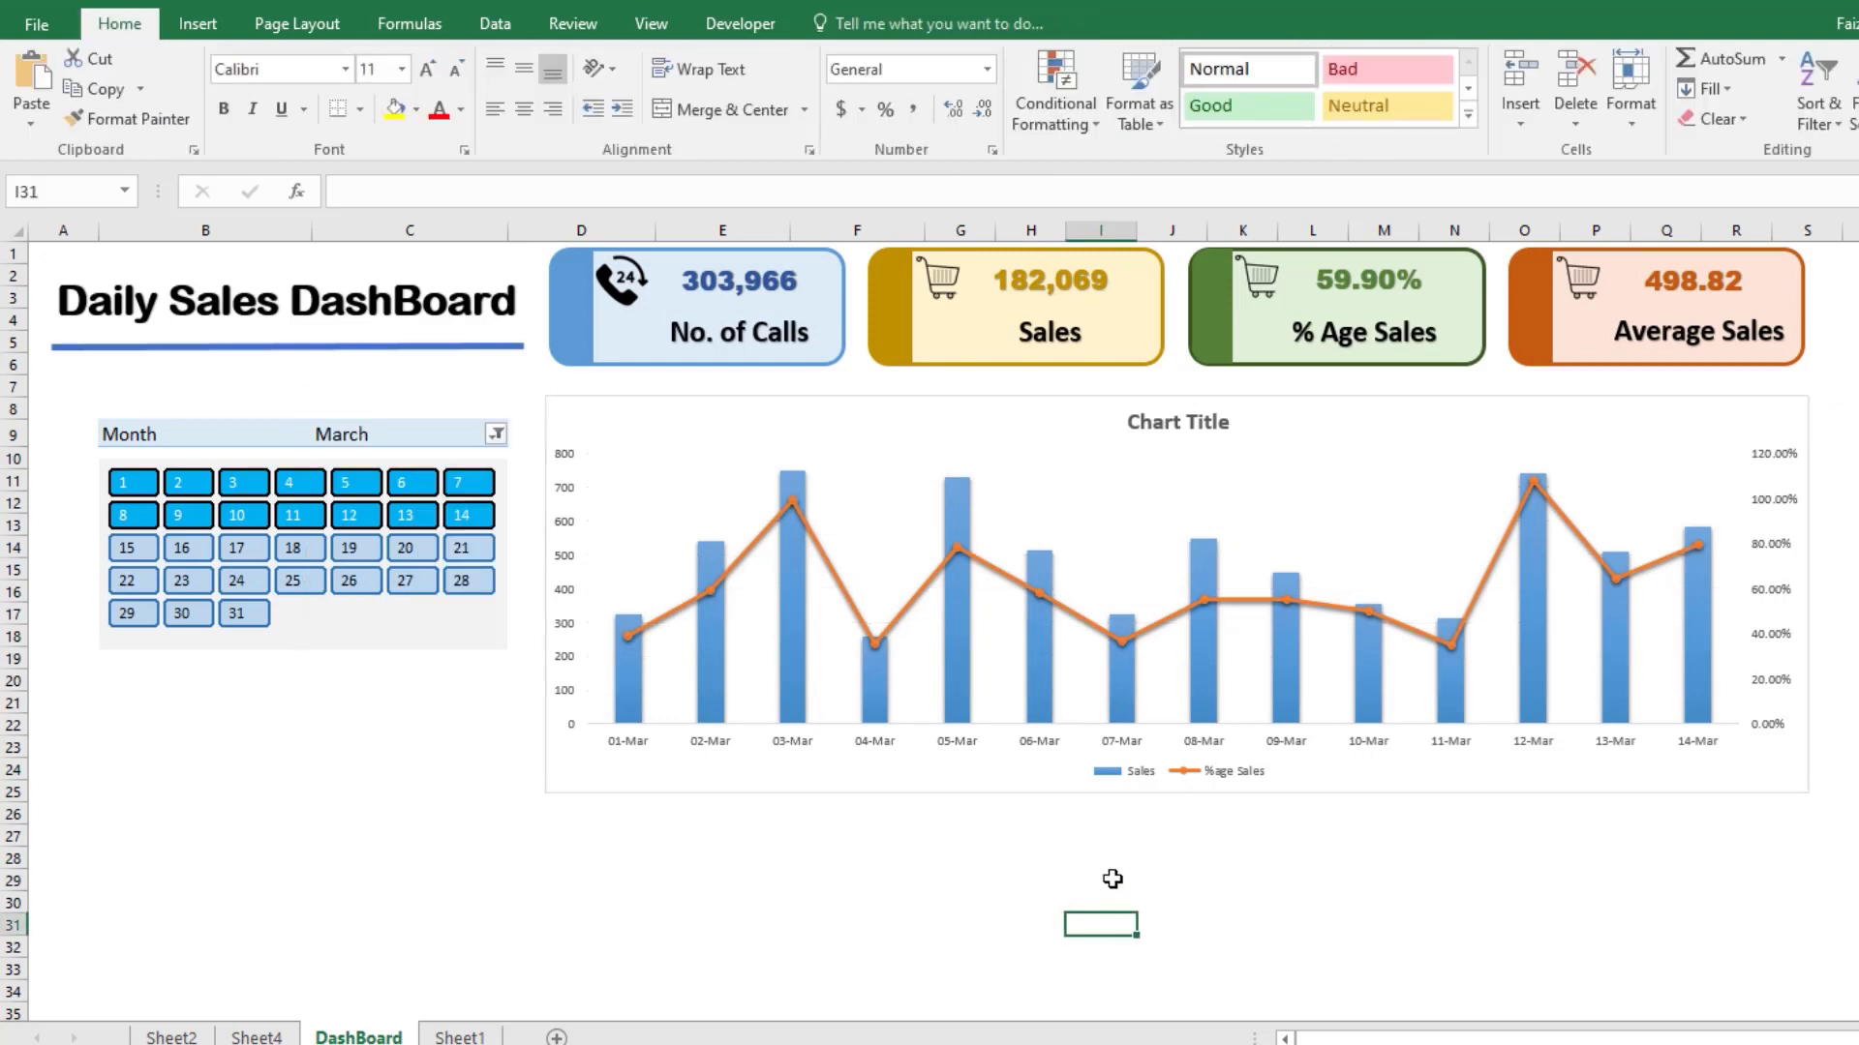
Step: Change the daily sales chart's title text to "Sales Chart"
left_click(1166, 423)
triple_click(1166, 422)
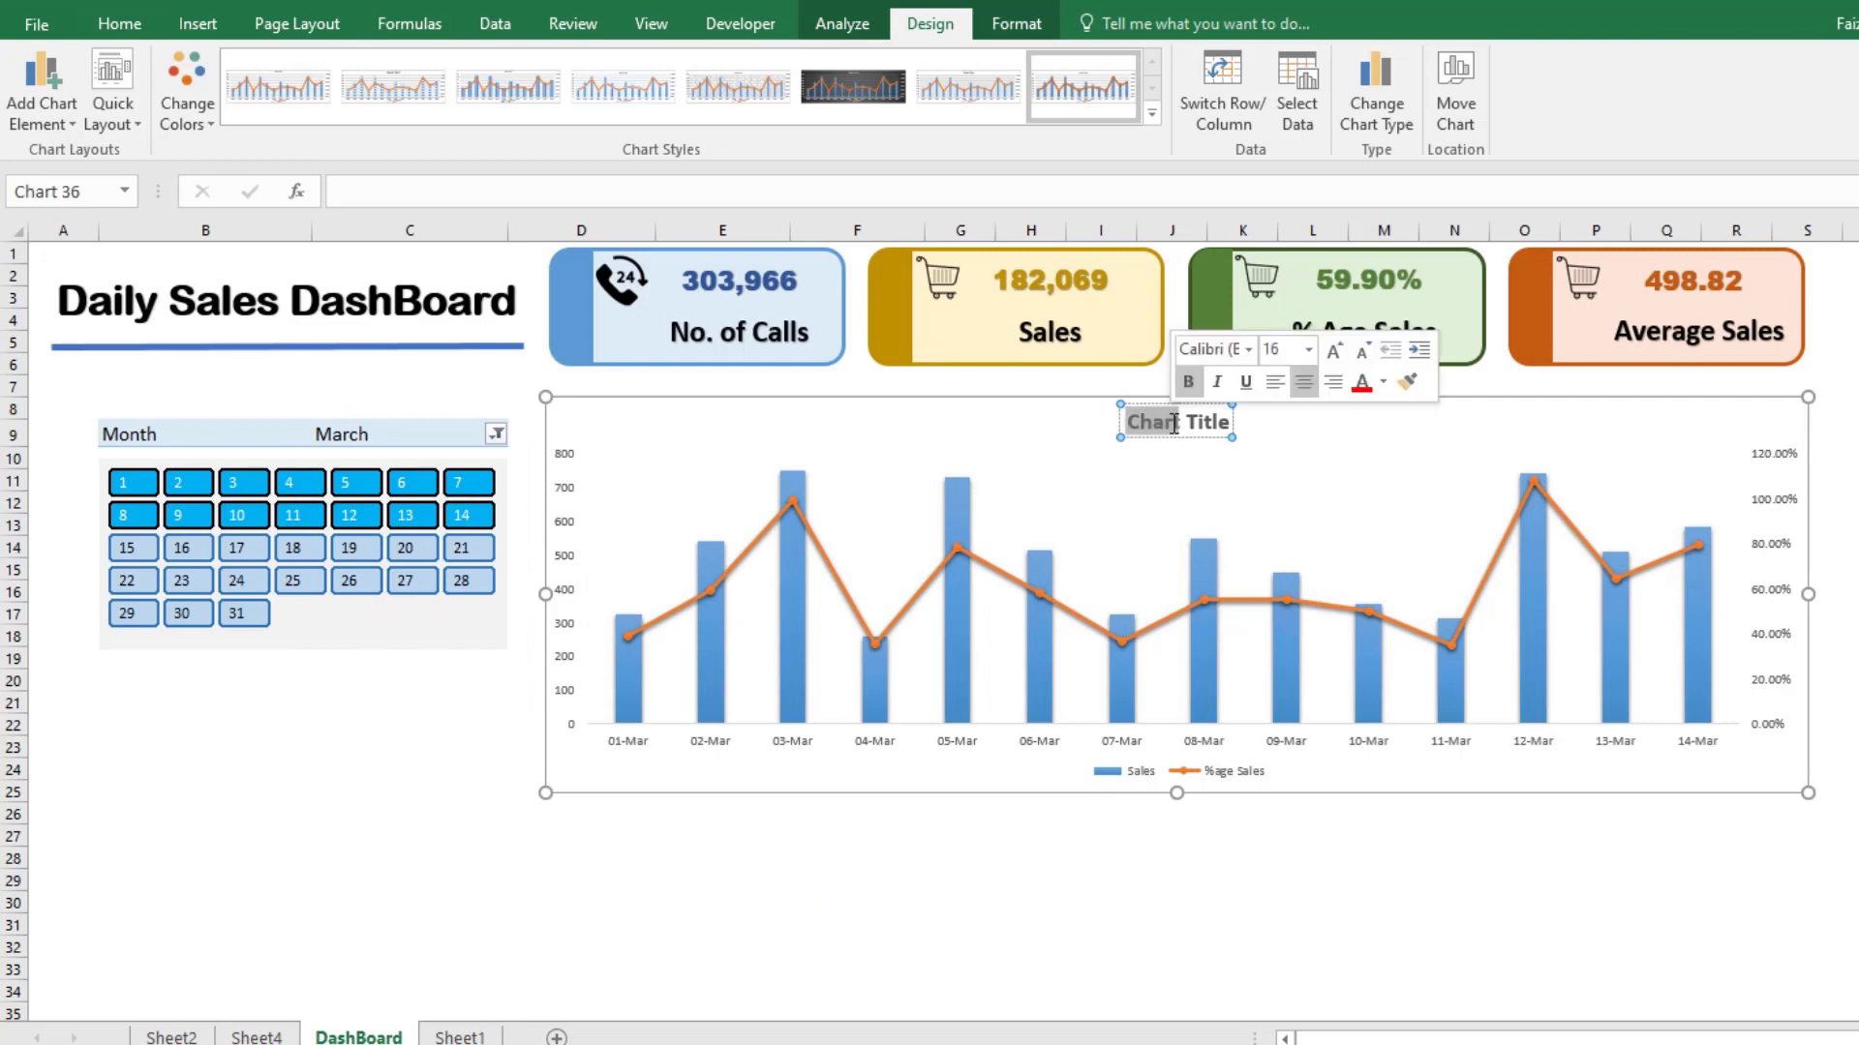
type("Sa")
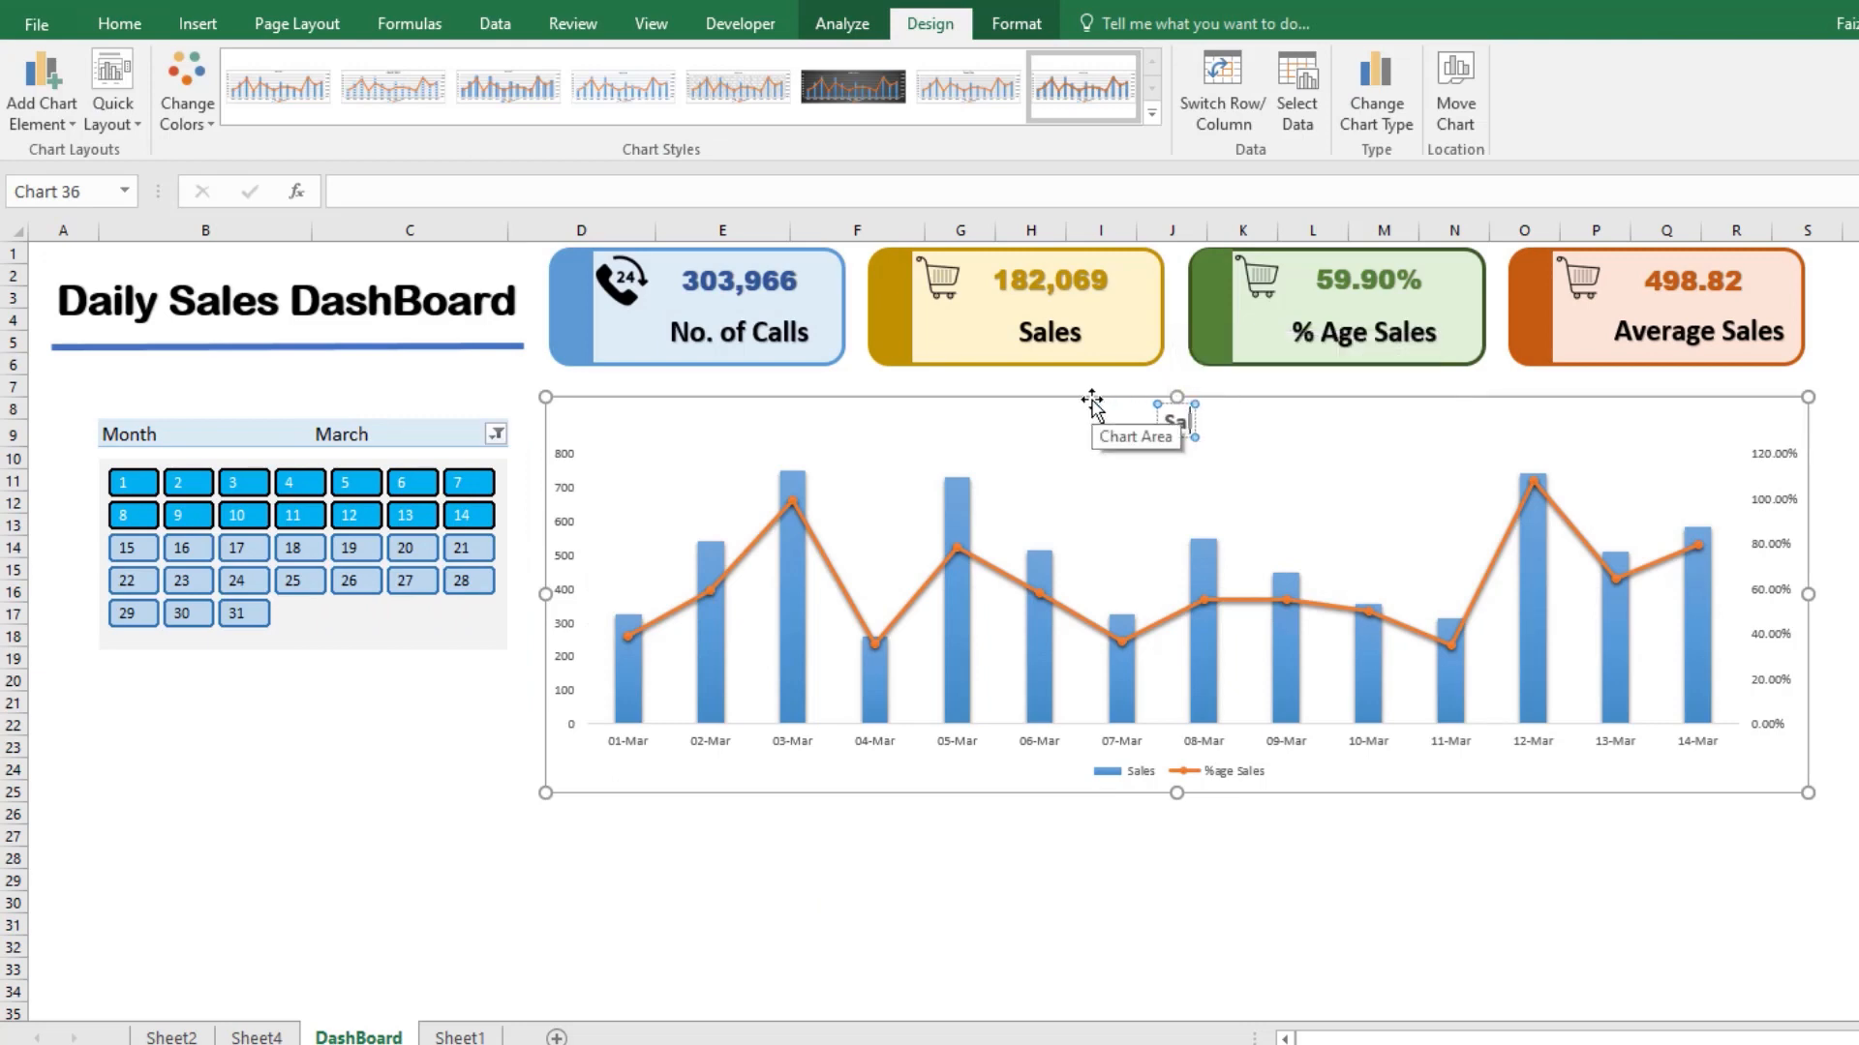
type("les Chart")
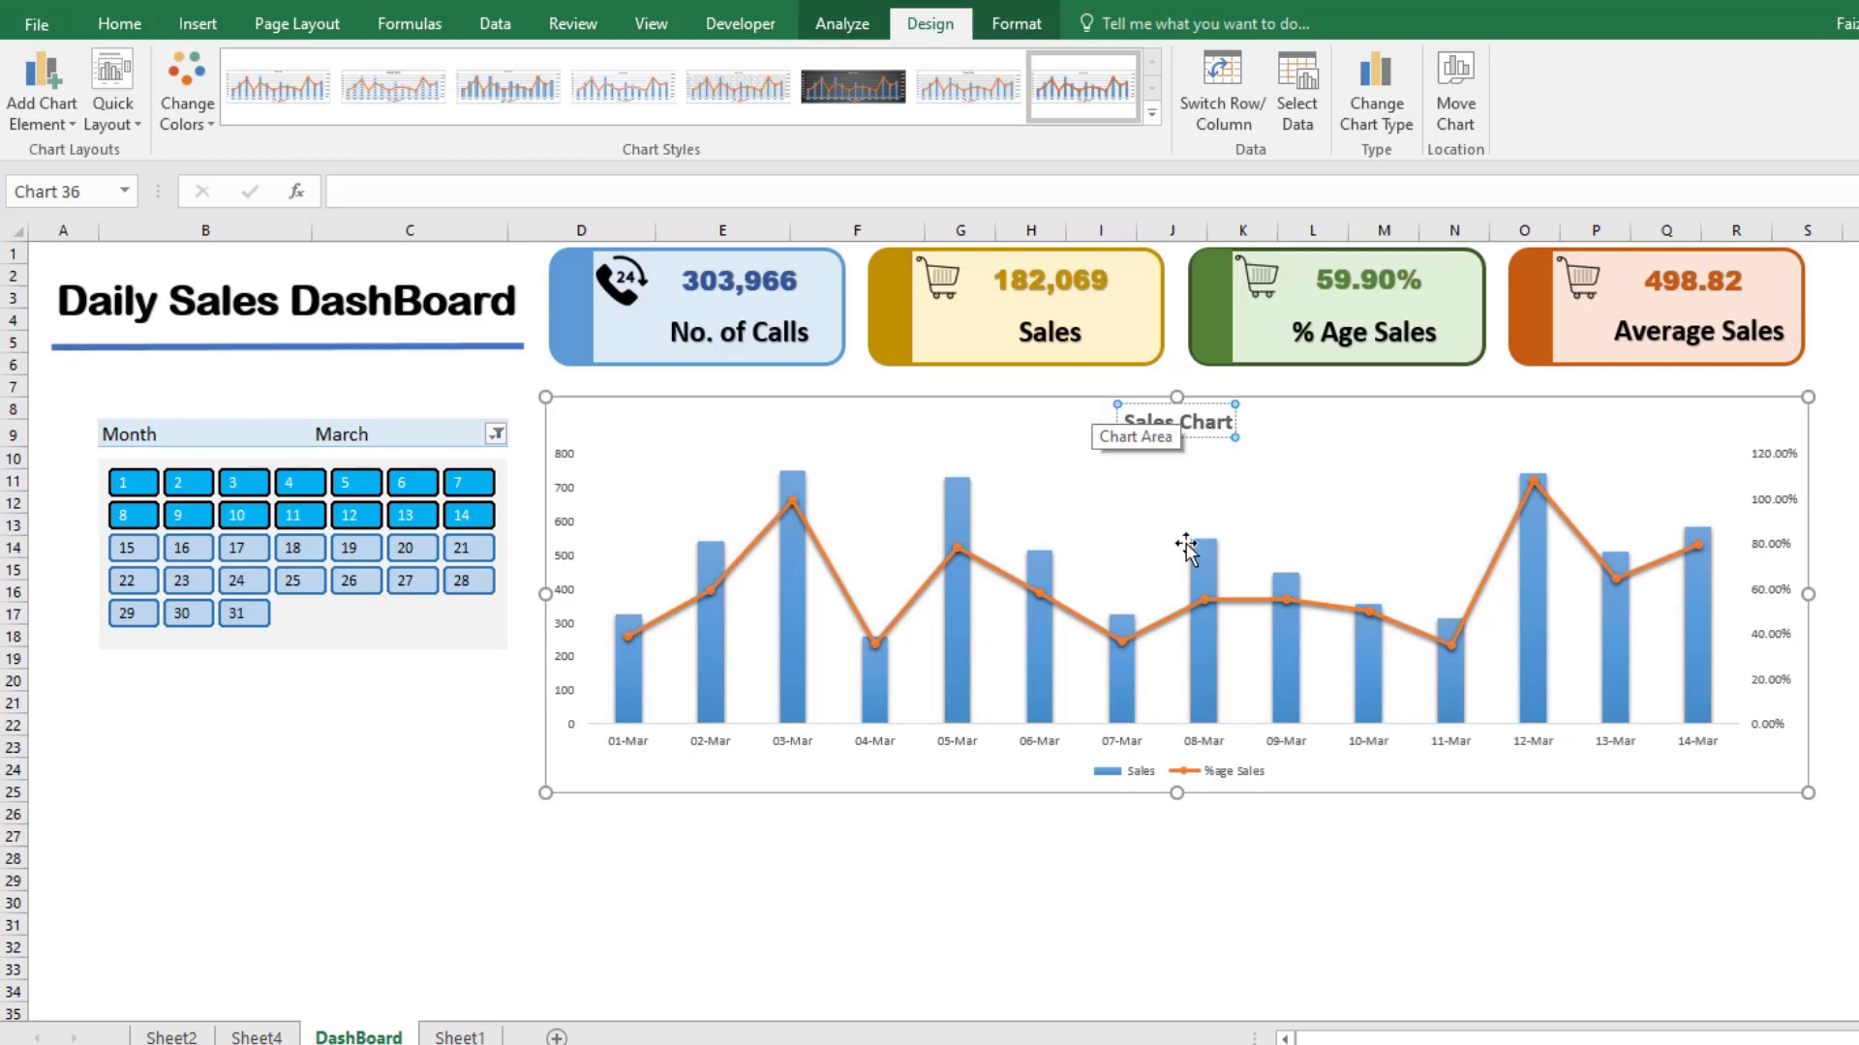
left_click(953, 900)
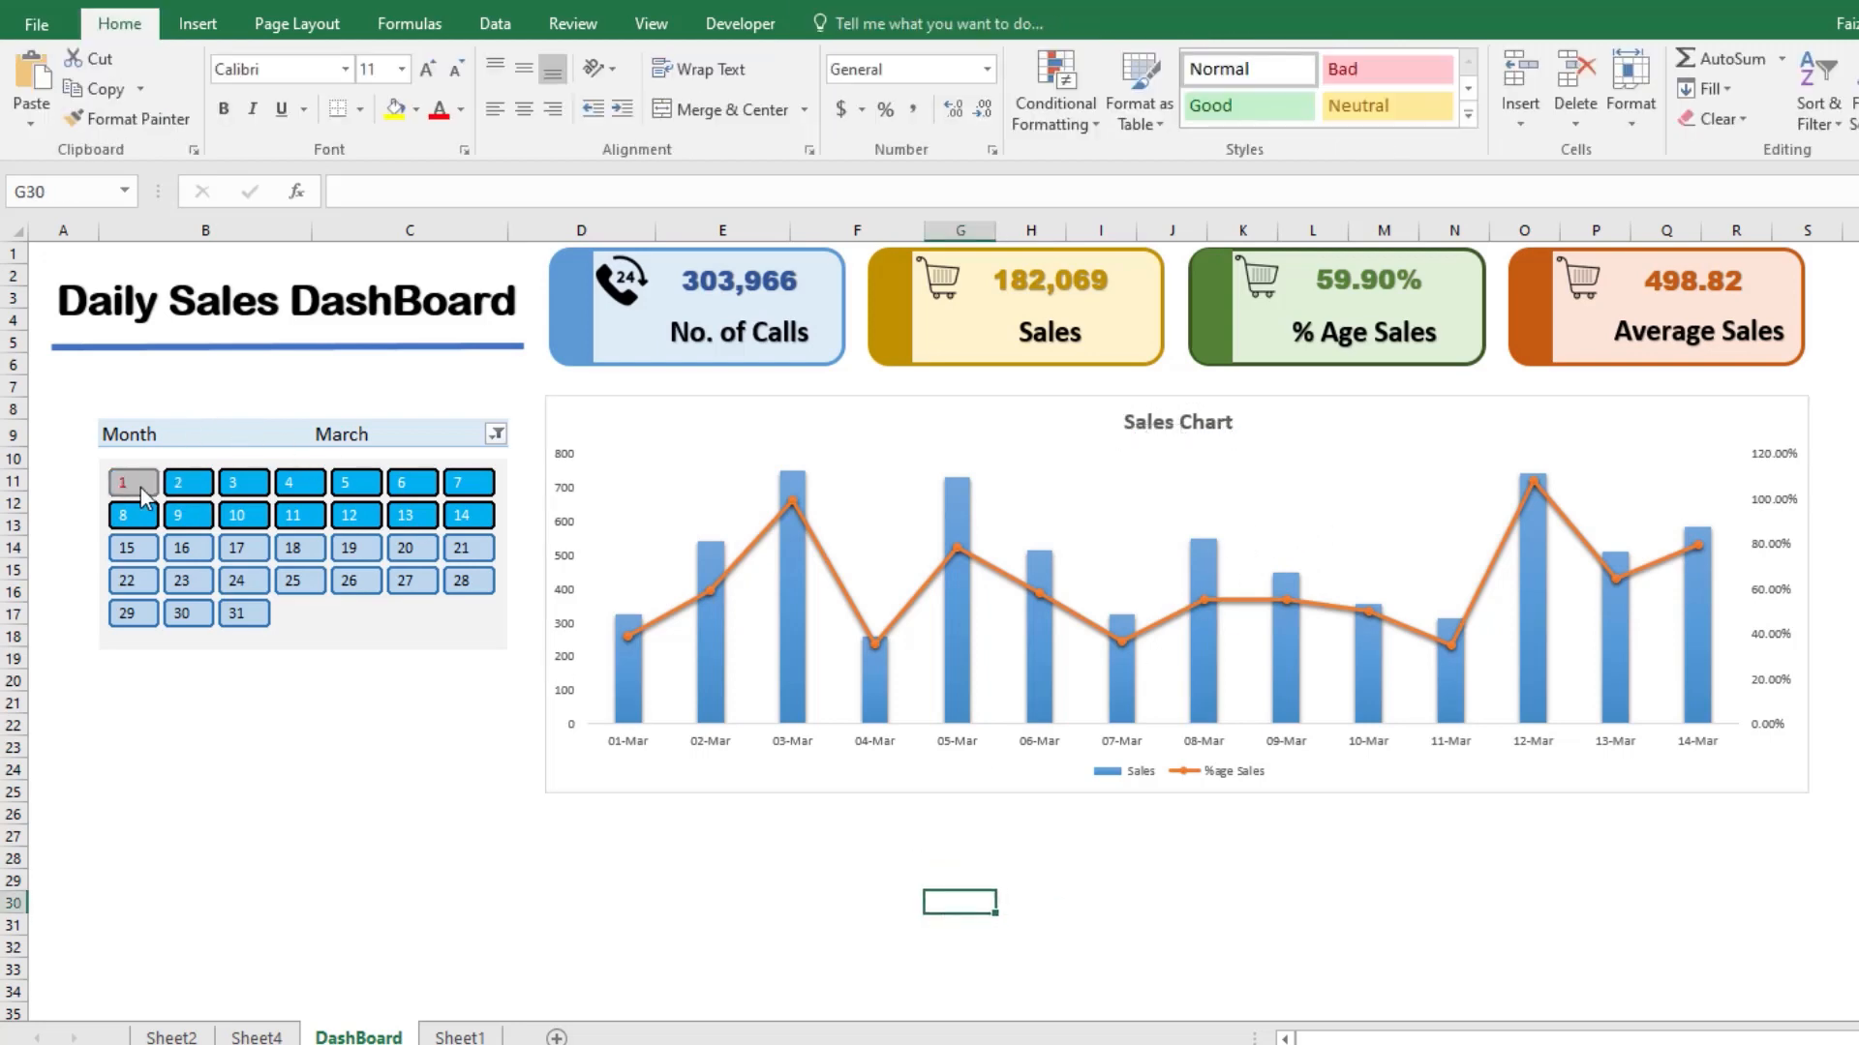
Step: Filter the Sales Chart to days 1 through 10 with the calendar slicer
left_click(136, 484)
left_click(193, 490)
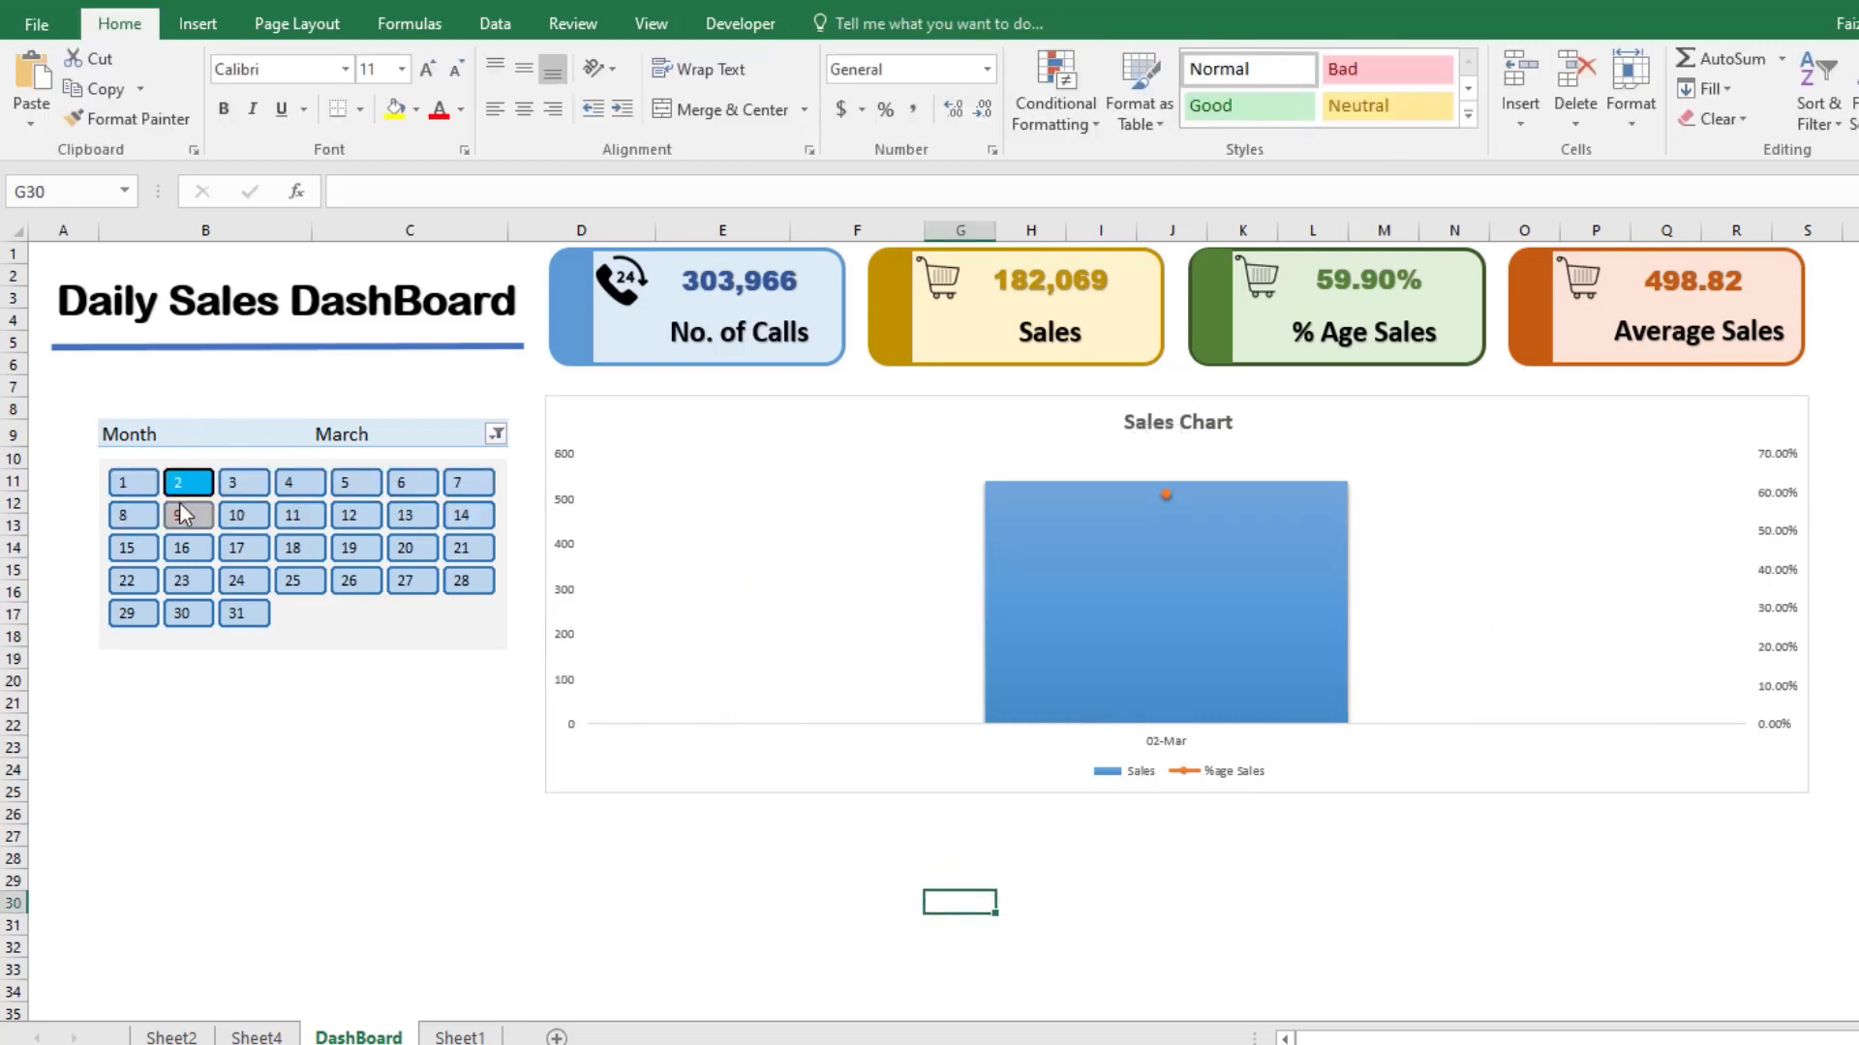
left_click_drag(255, 490, 259, 515)
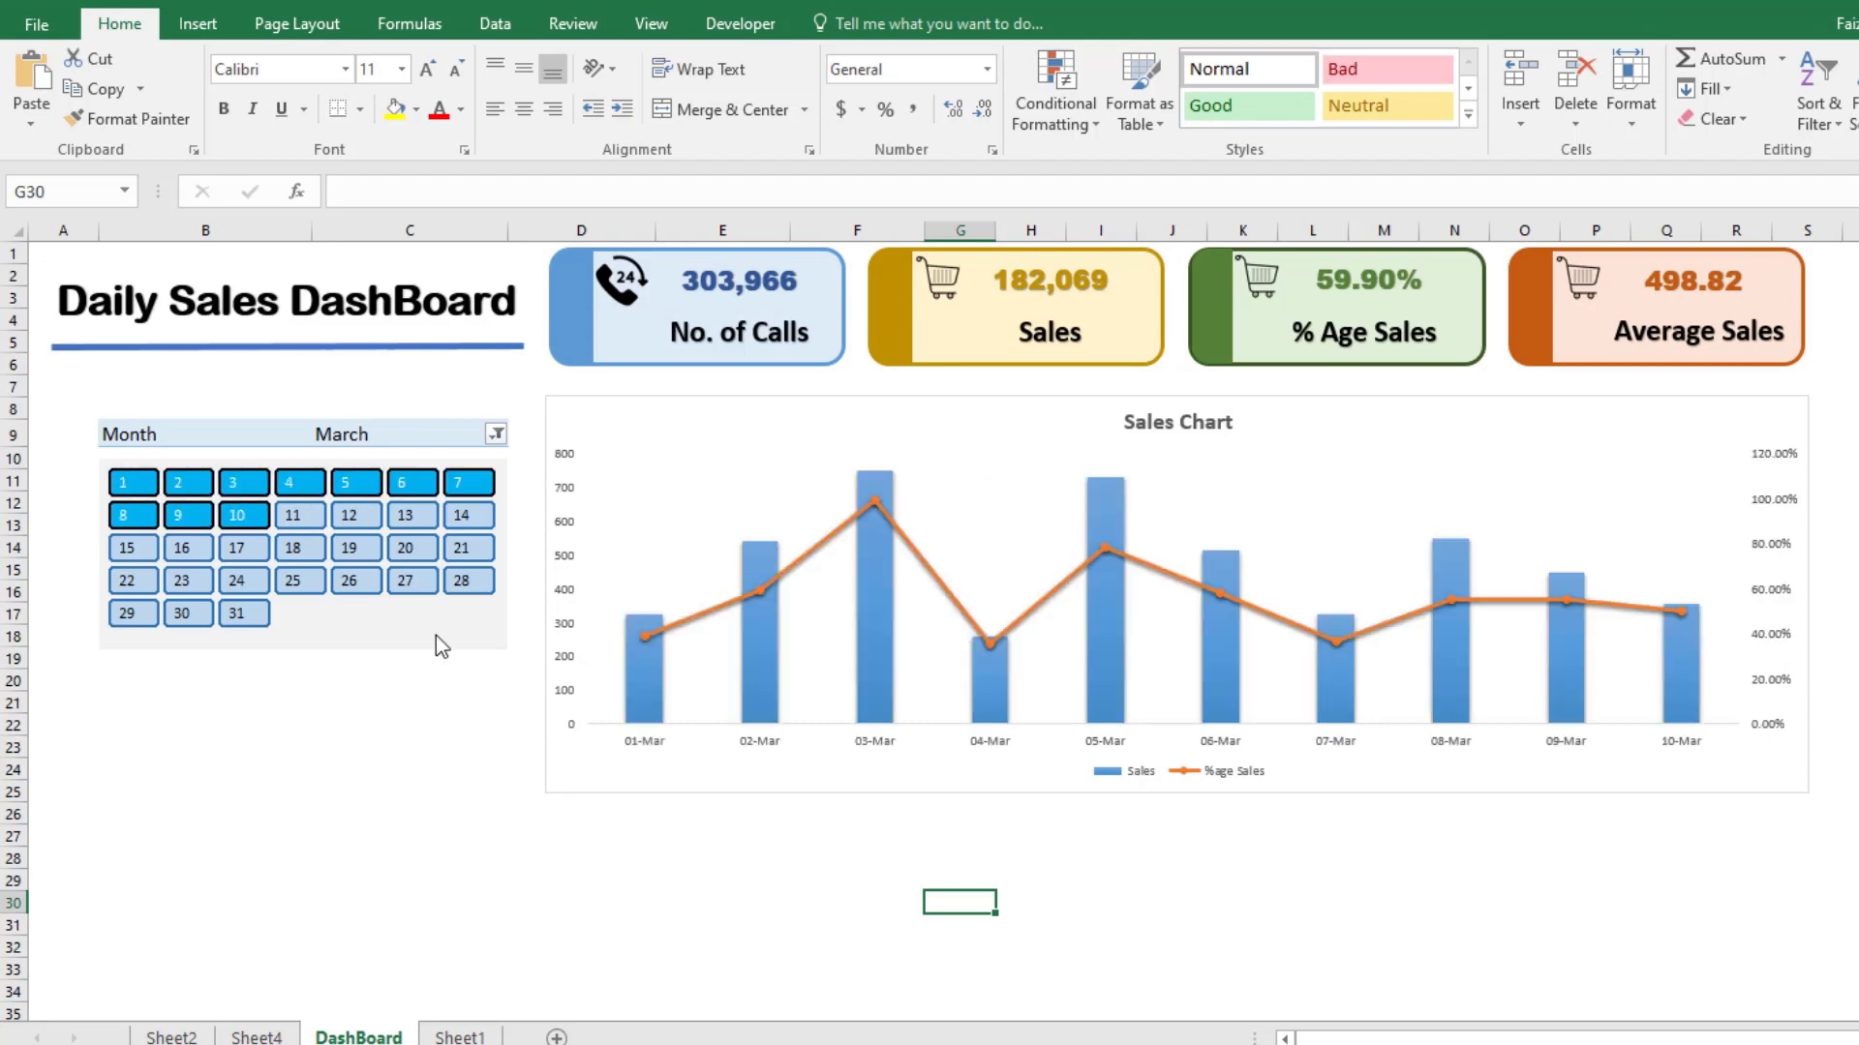
Step: Switch the Month filter from March to January only and select days 1 through 20 in the calendar slicer
left_click(498, 436)
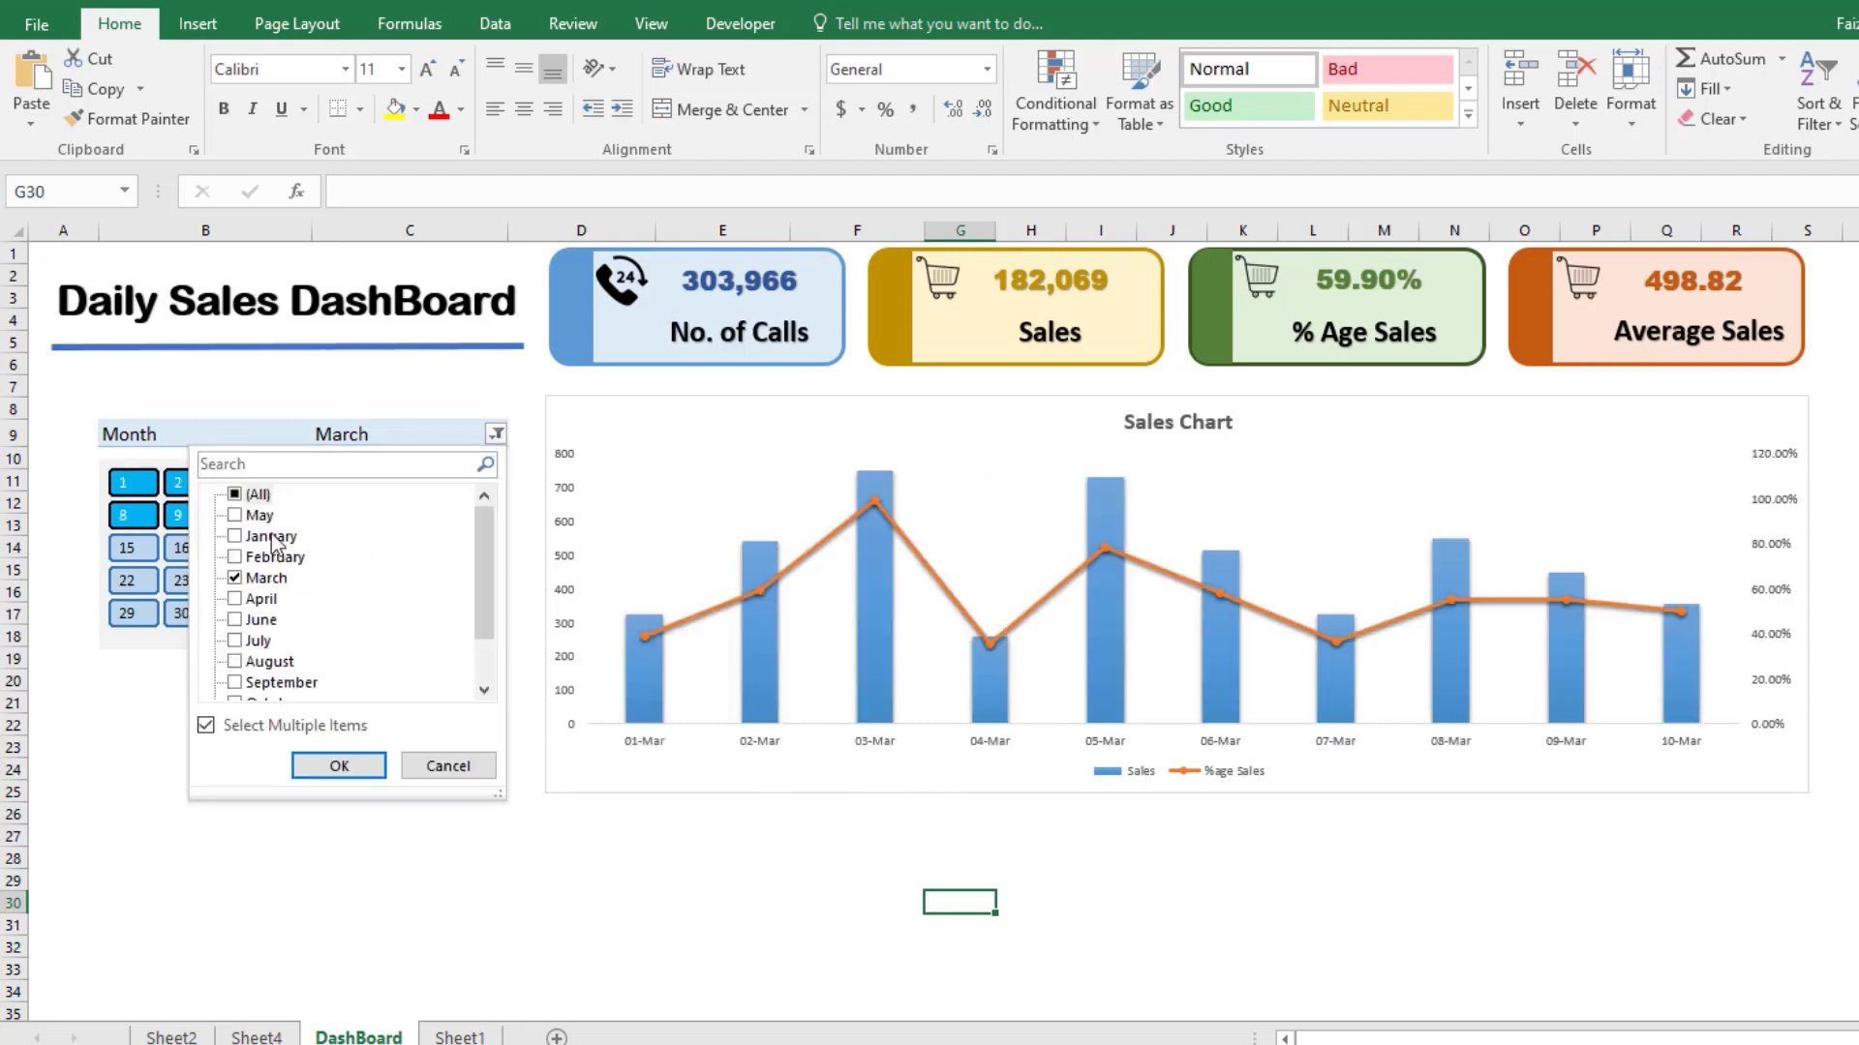
left_click(244, 495)
left_click(236, 537)
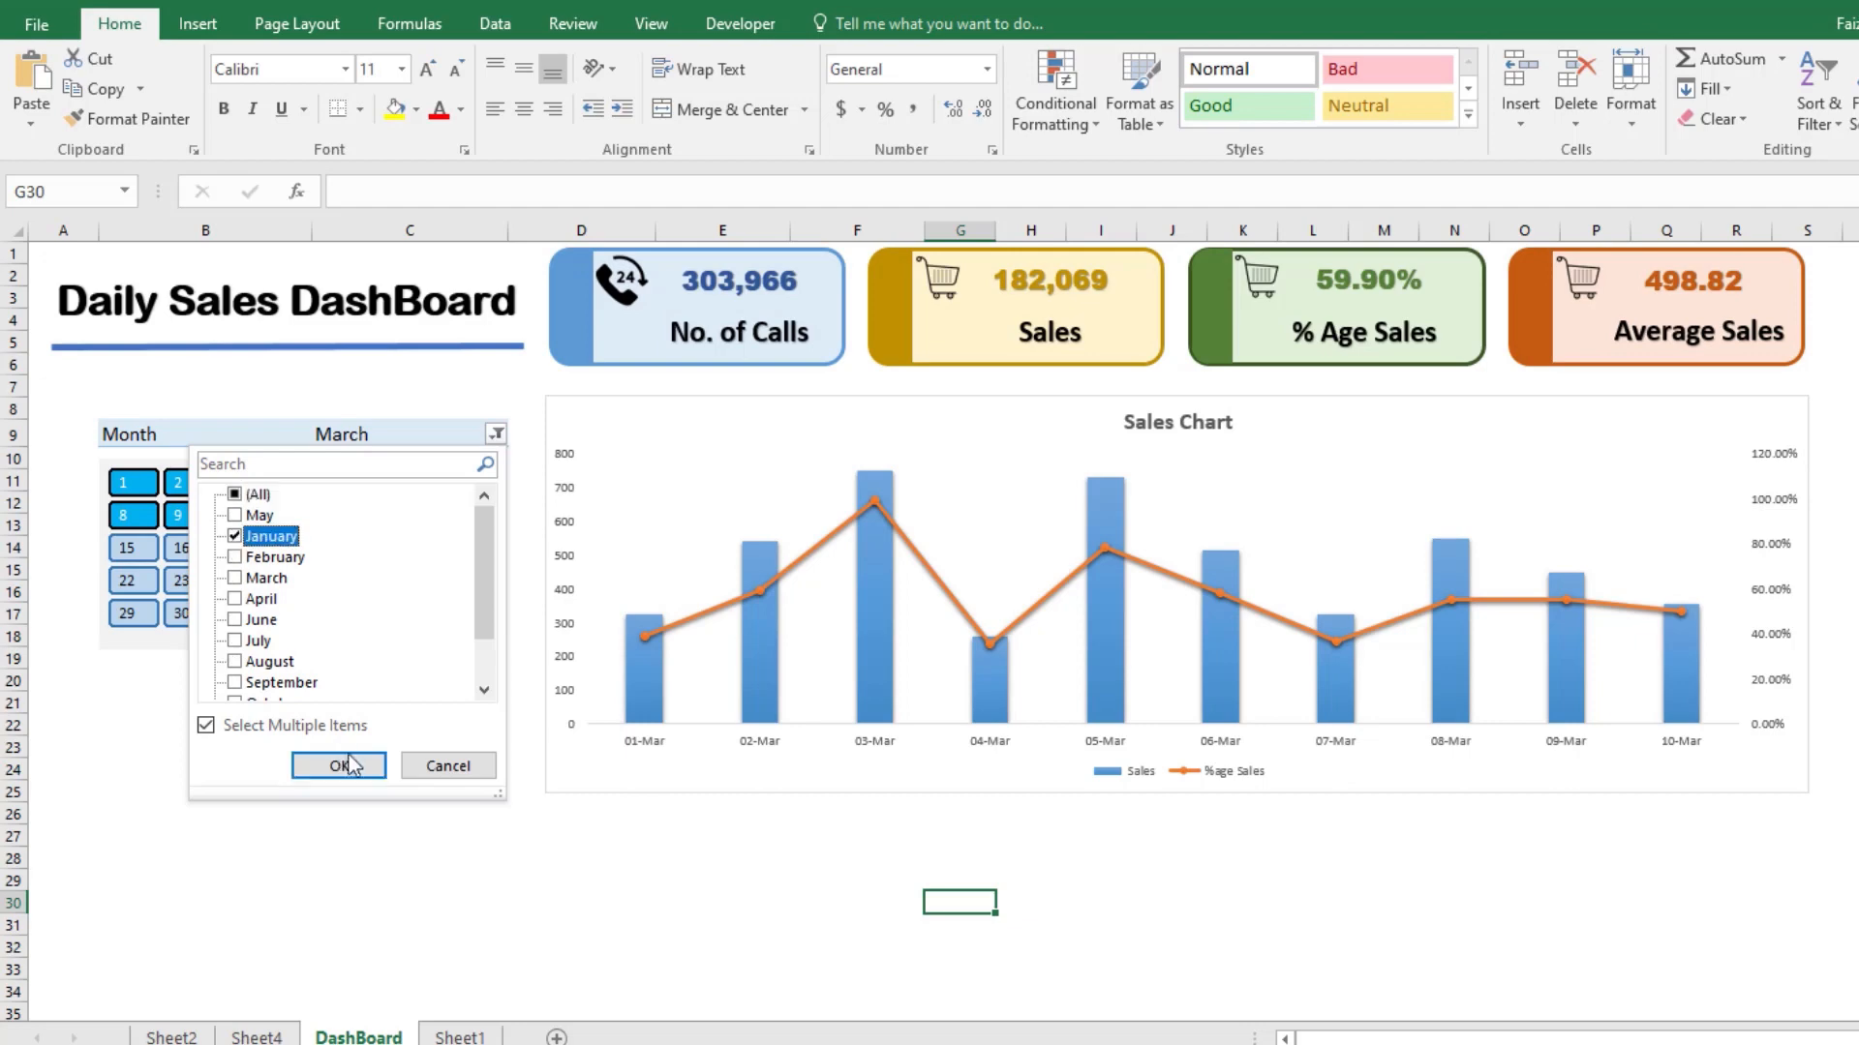
left_click(341, 765)
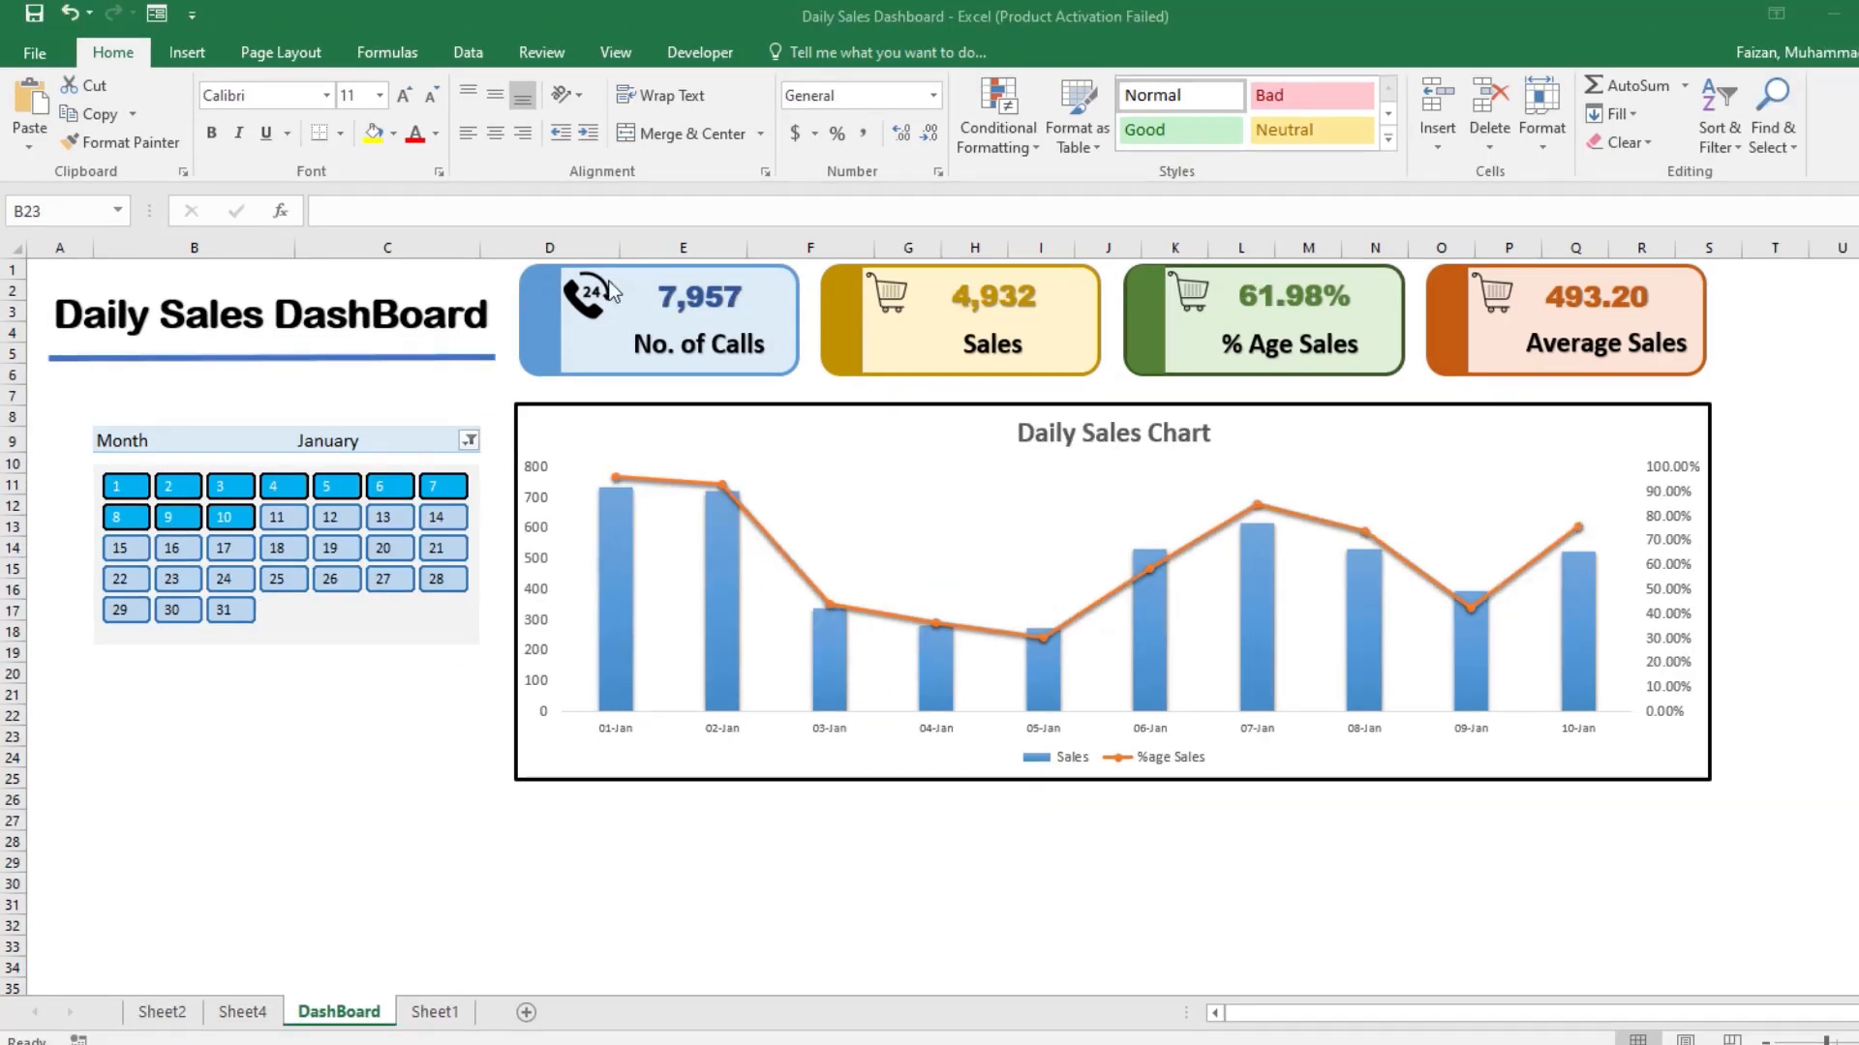
left_click(131, 483)
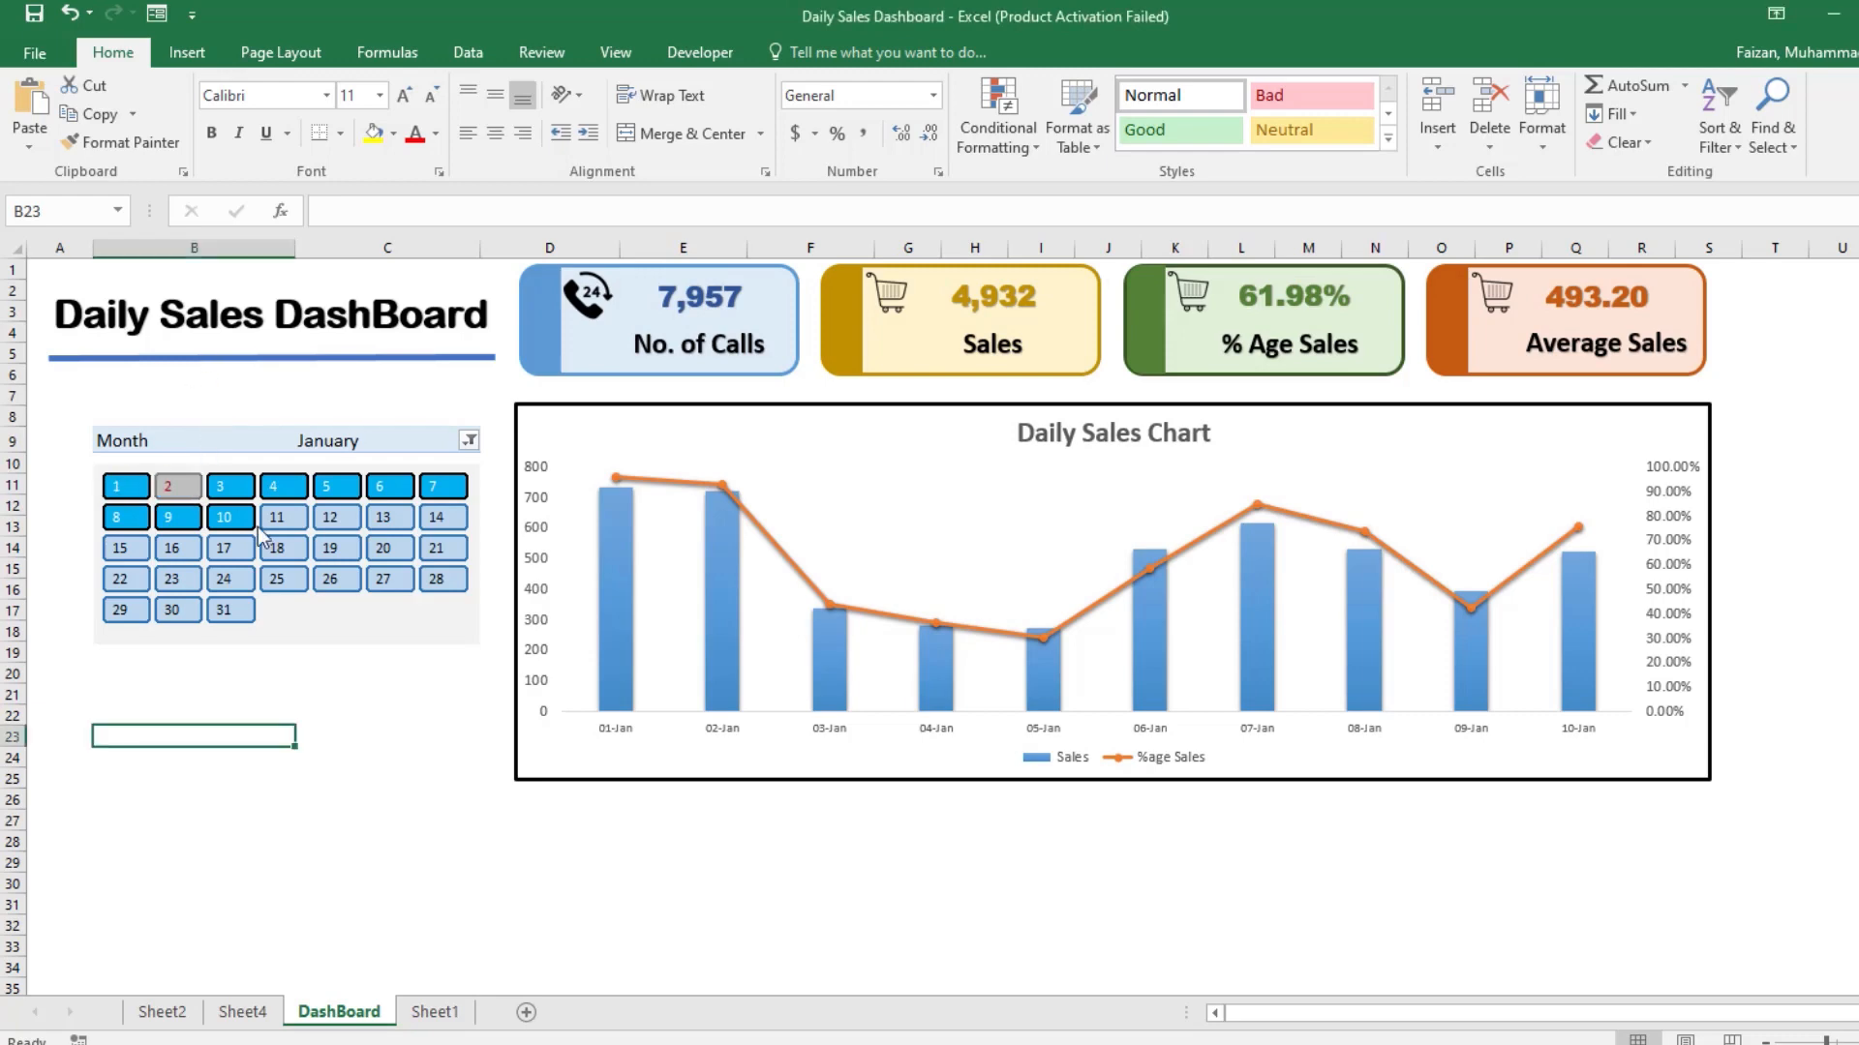
left_click_drag(127, 488, 397, 562)
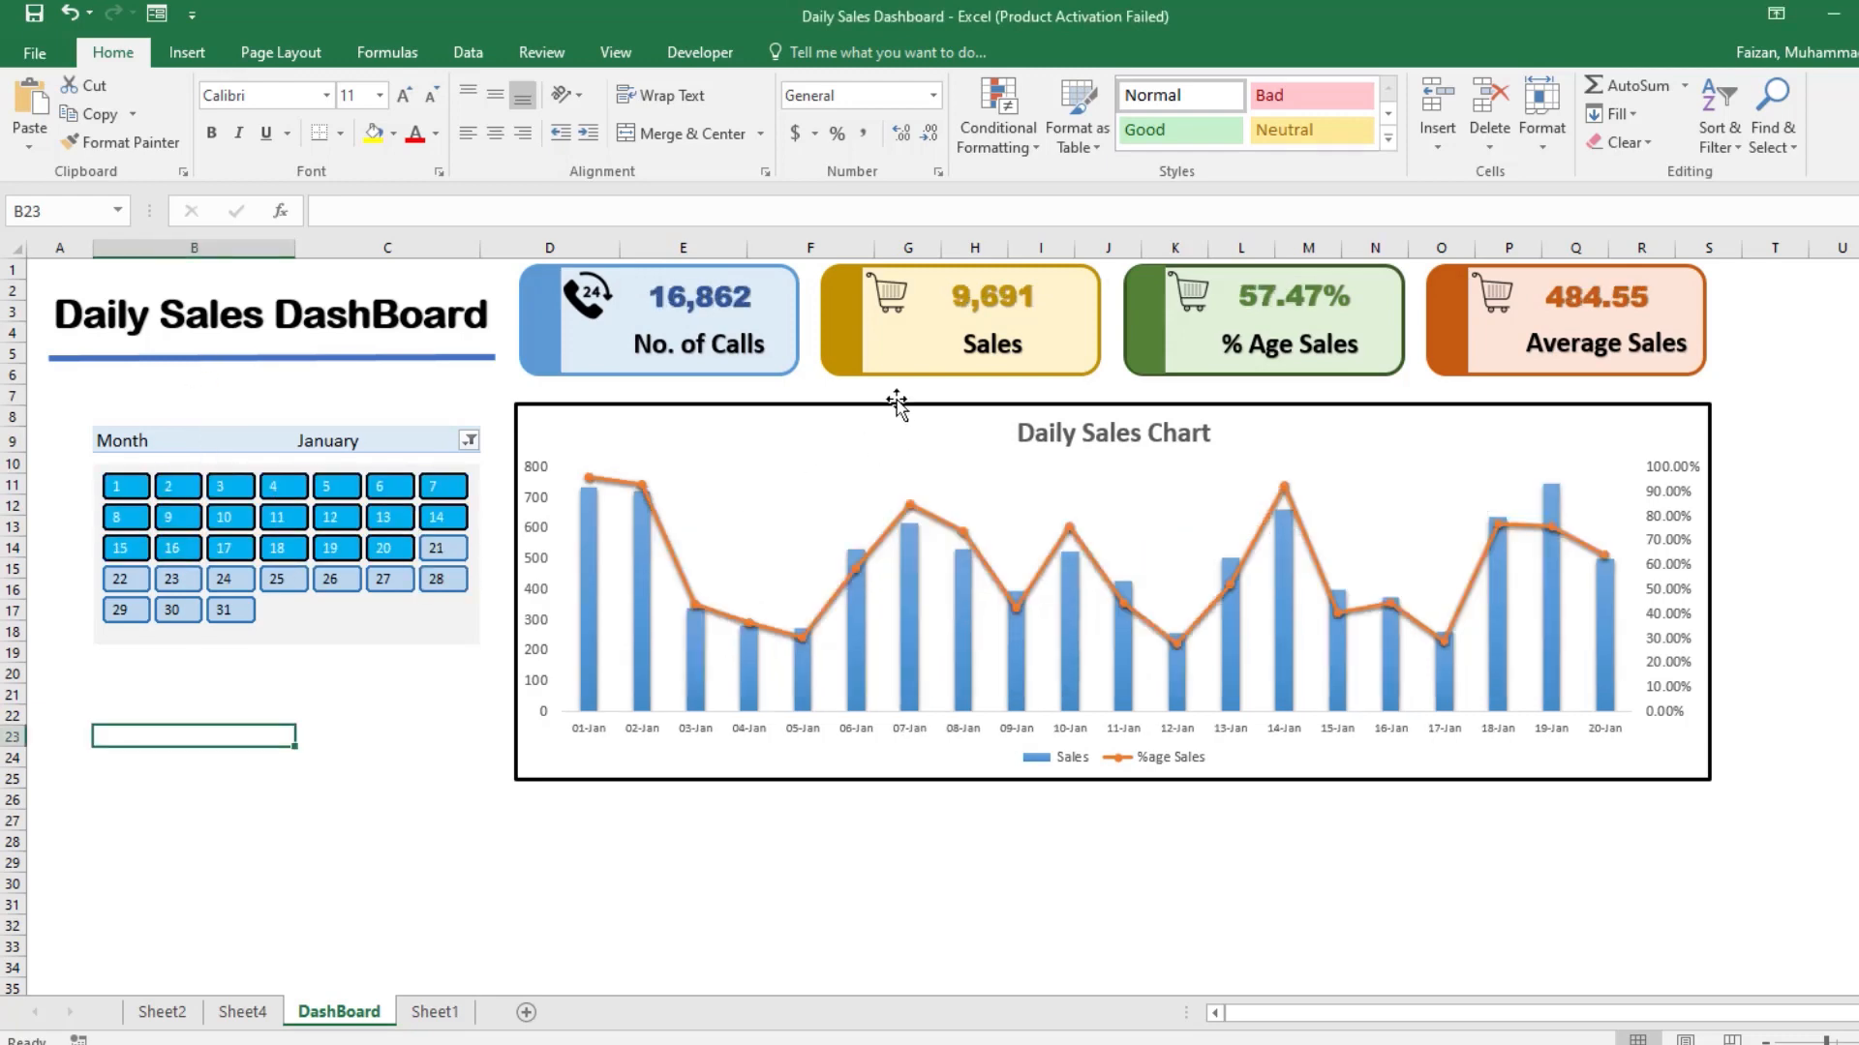
Step: Set the Month filter to March only and select days 1 through 10 in the calendar slicer
left_click(469, 441)
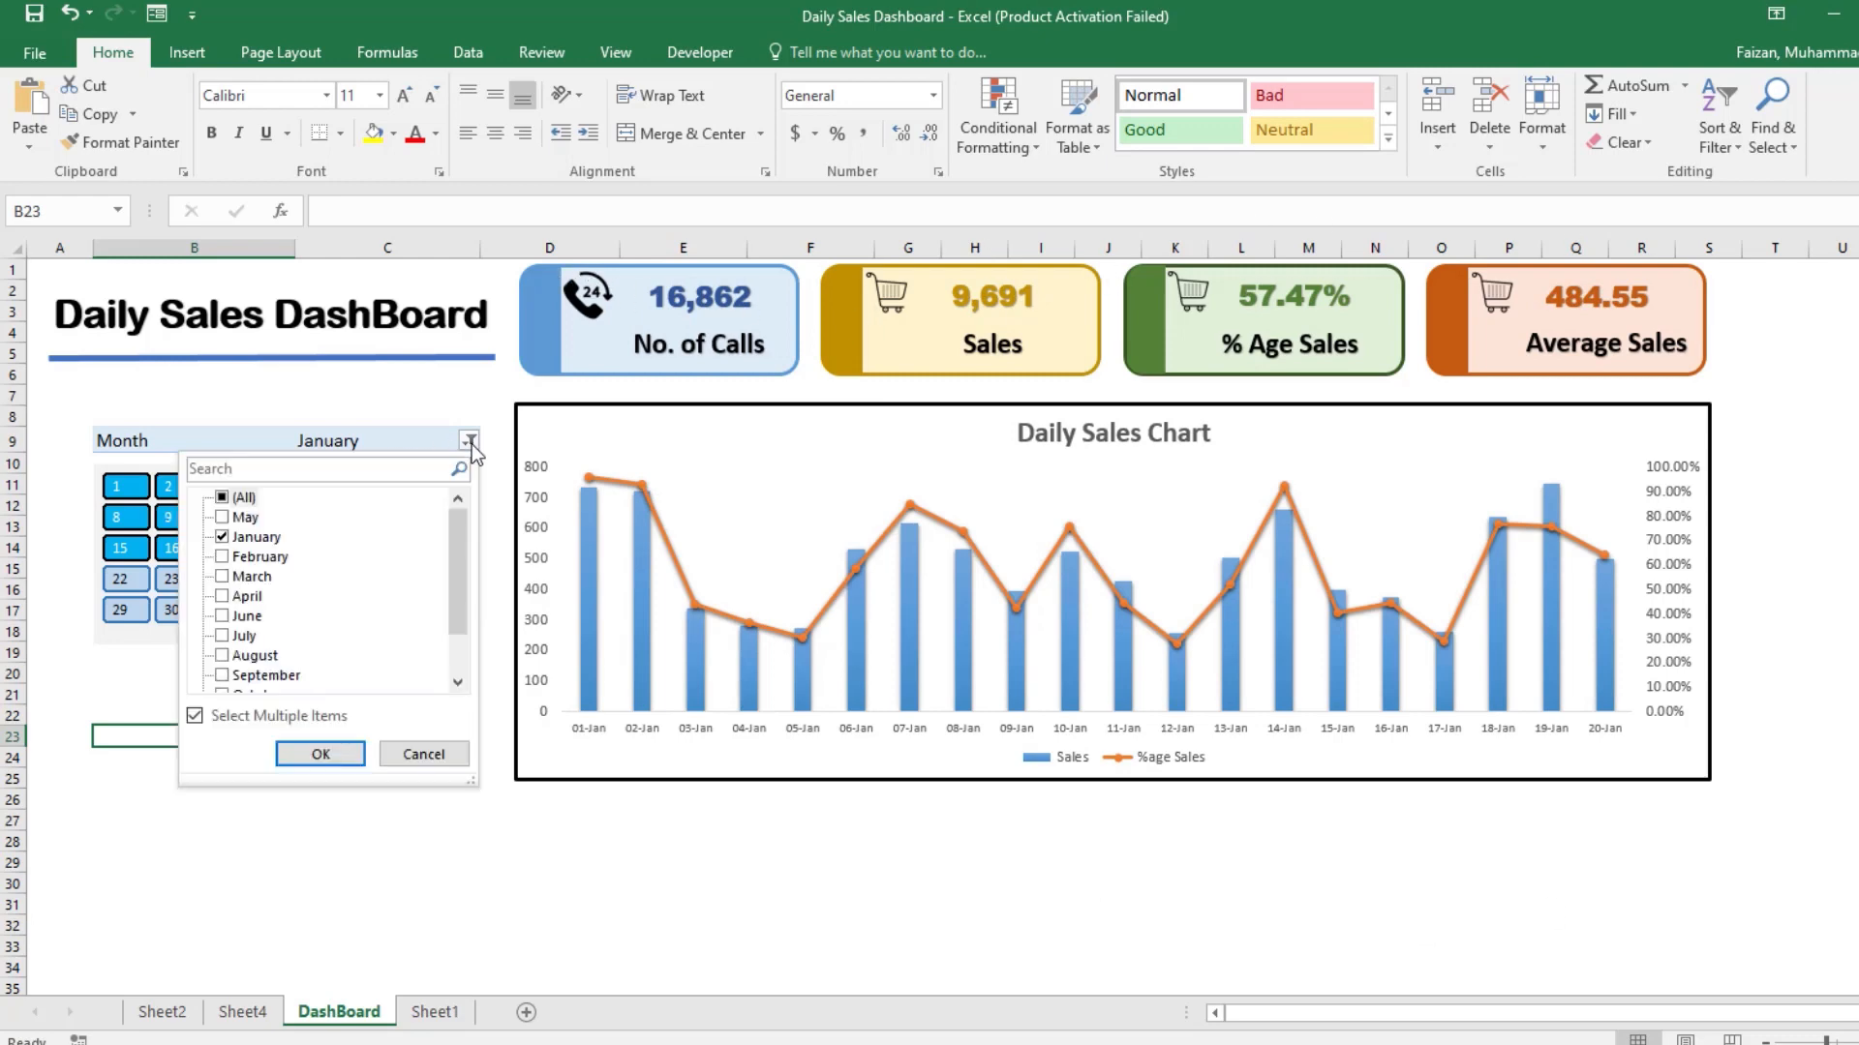
left_click(222, 538)
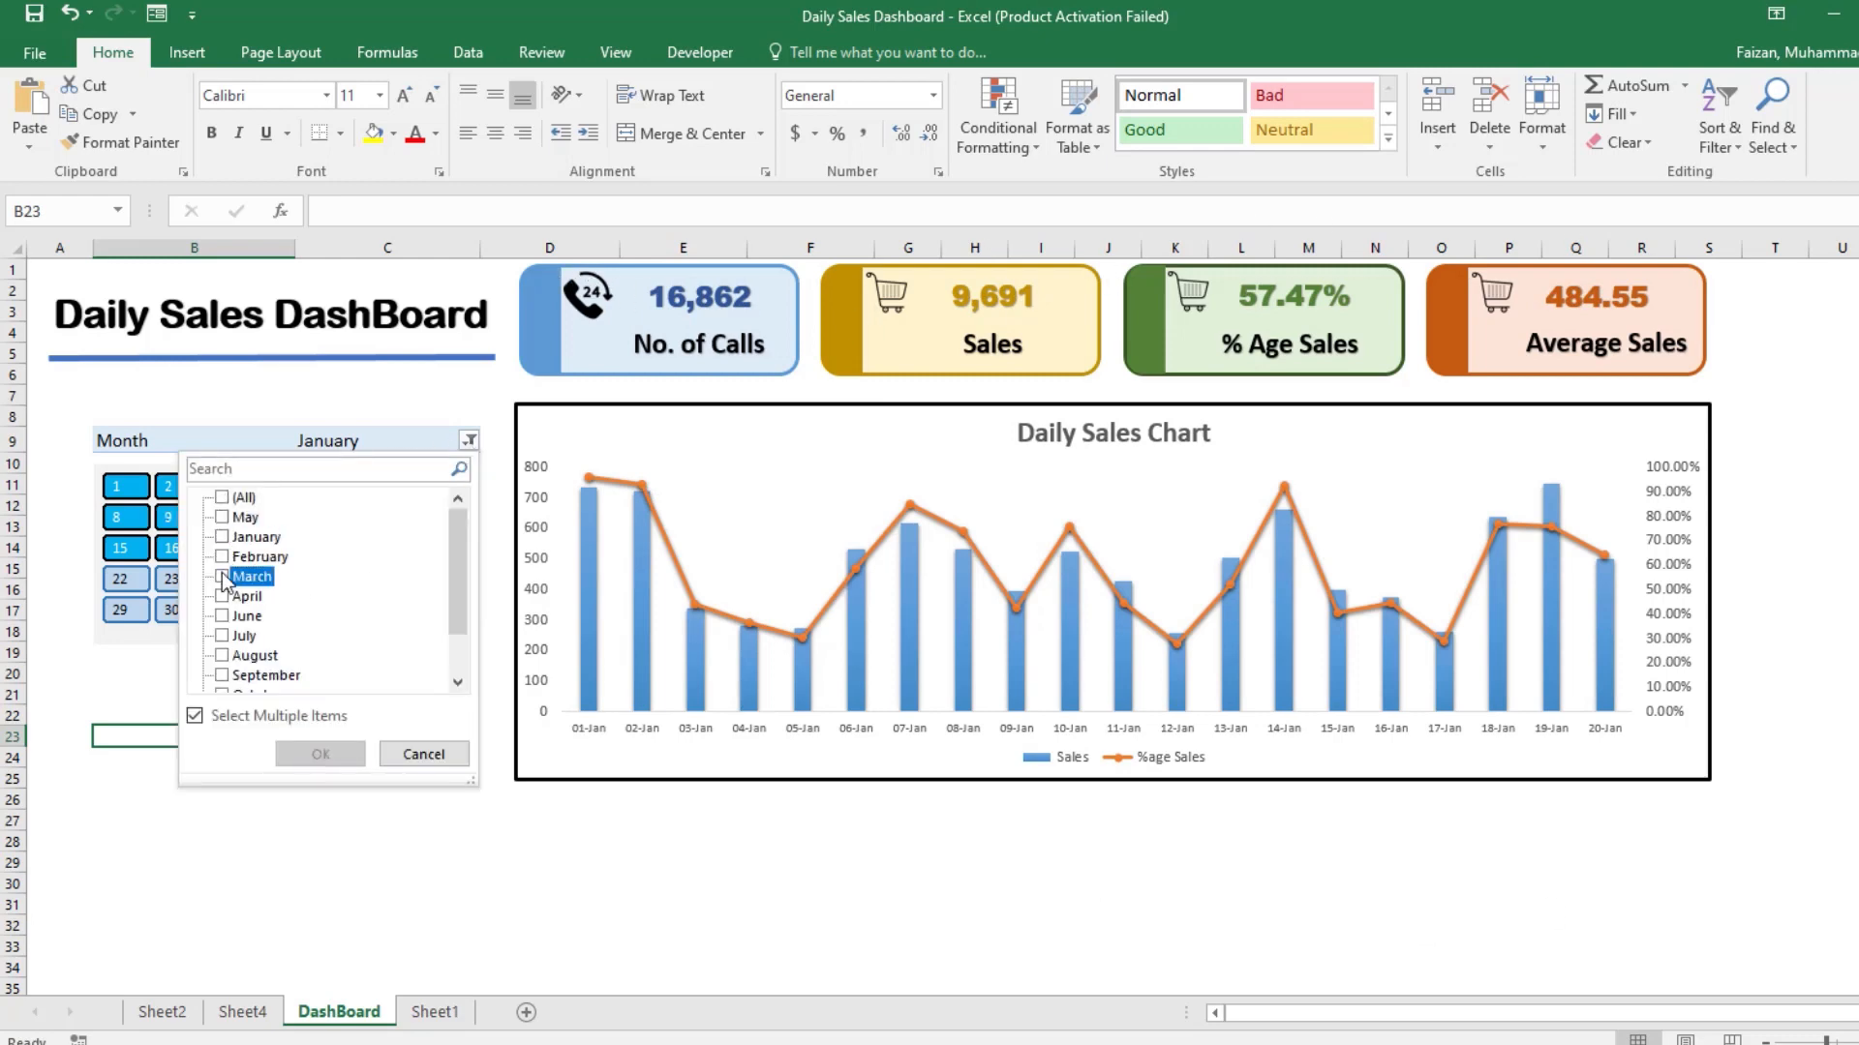
left_click(222, 577)
left_click(345, 761)
left_click(230, 610)
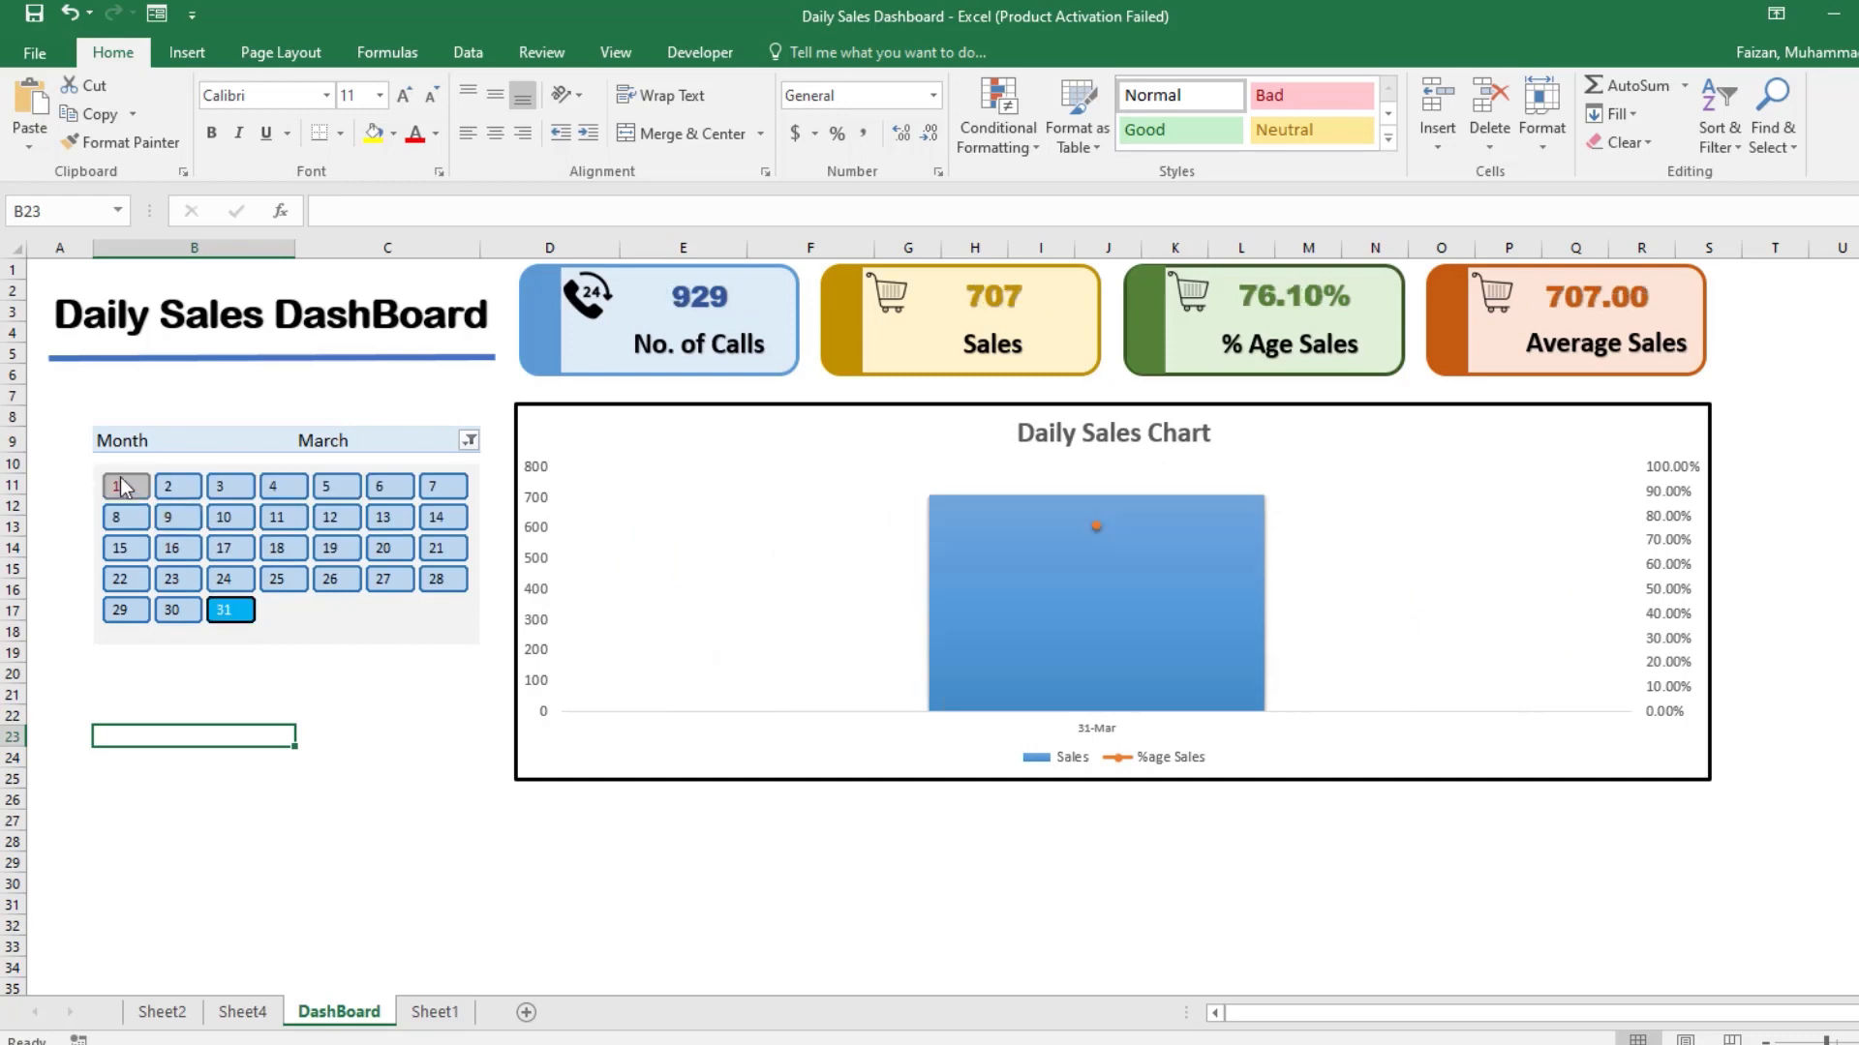
left_click(125, 487)
mouse_move(281, 522)
left_mouse_down()
mouse_move(329, 525)
mouse_move(250, 524)
left_mouse_up()
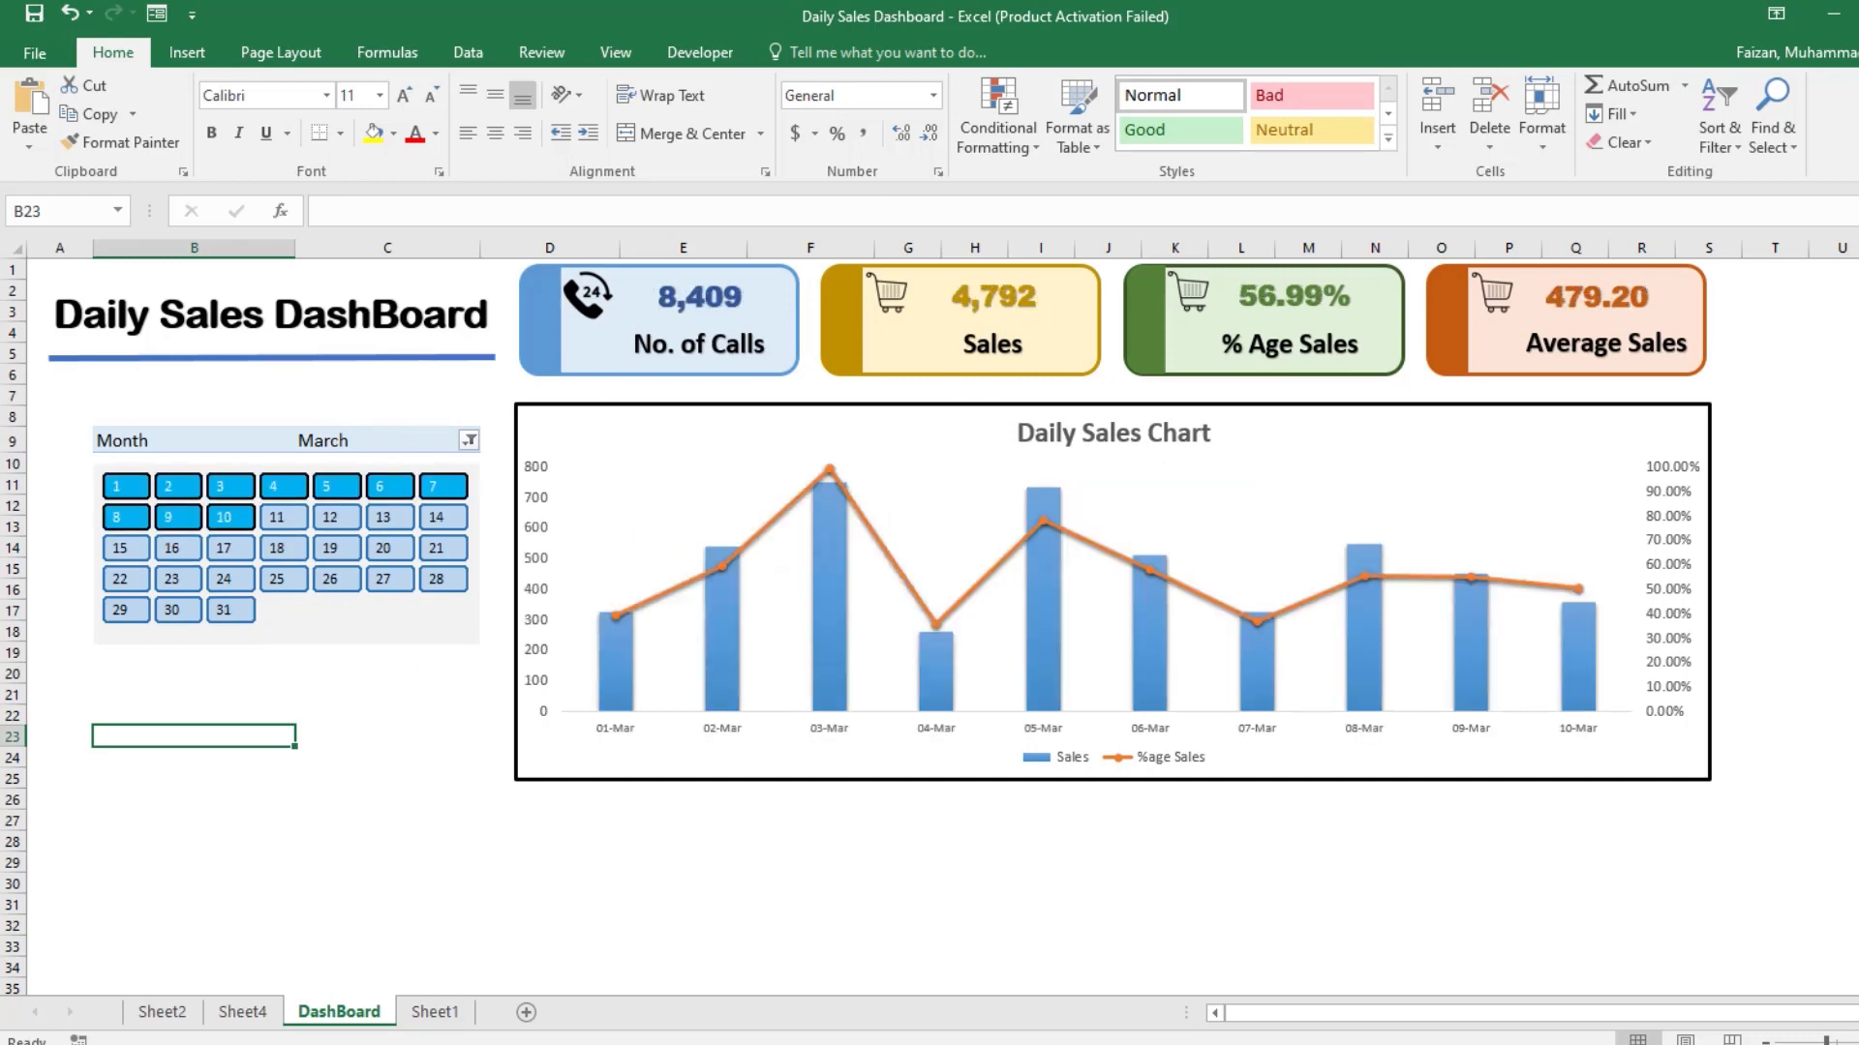
mouse_move(543, 1043)
mouse_move(536, 960)
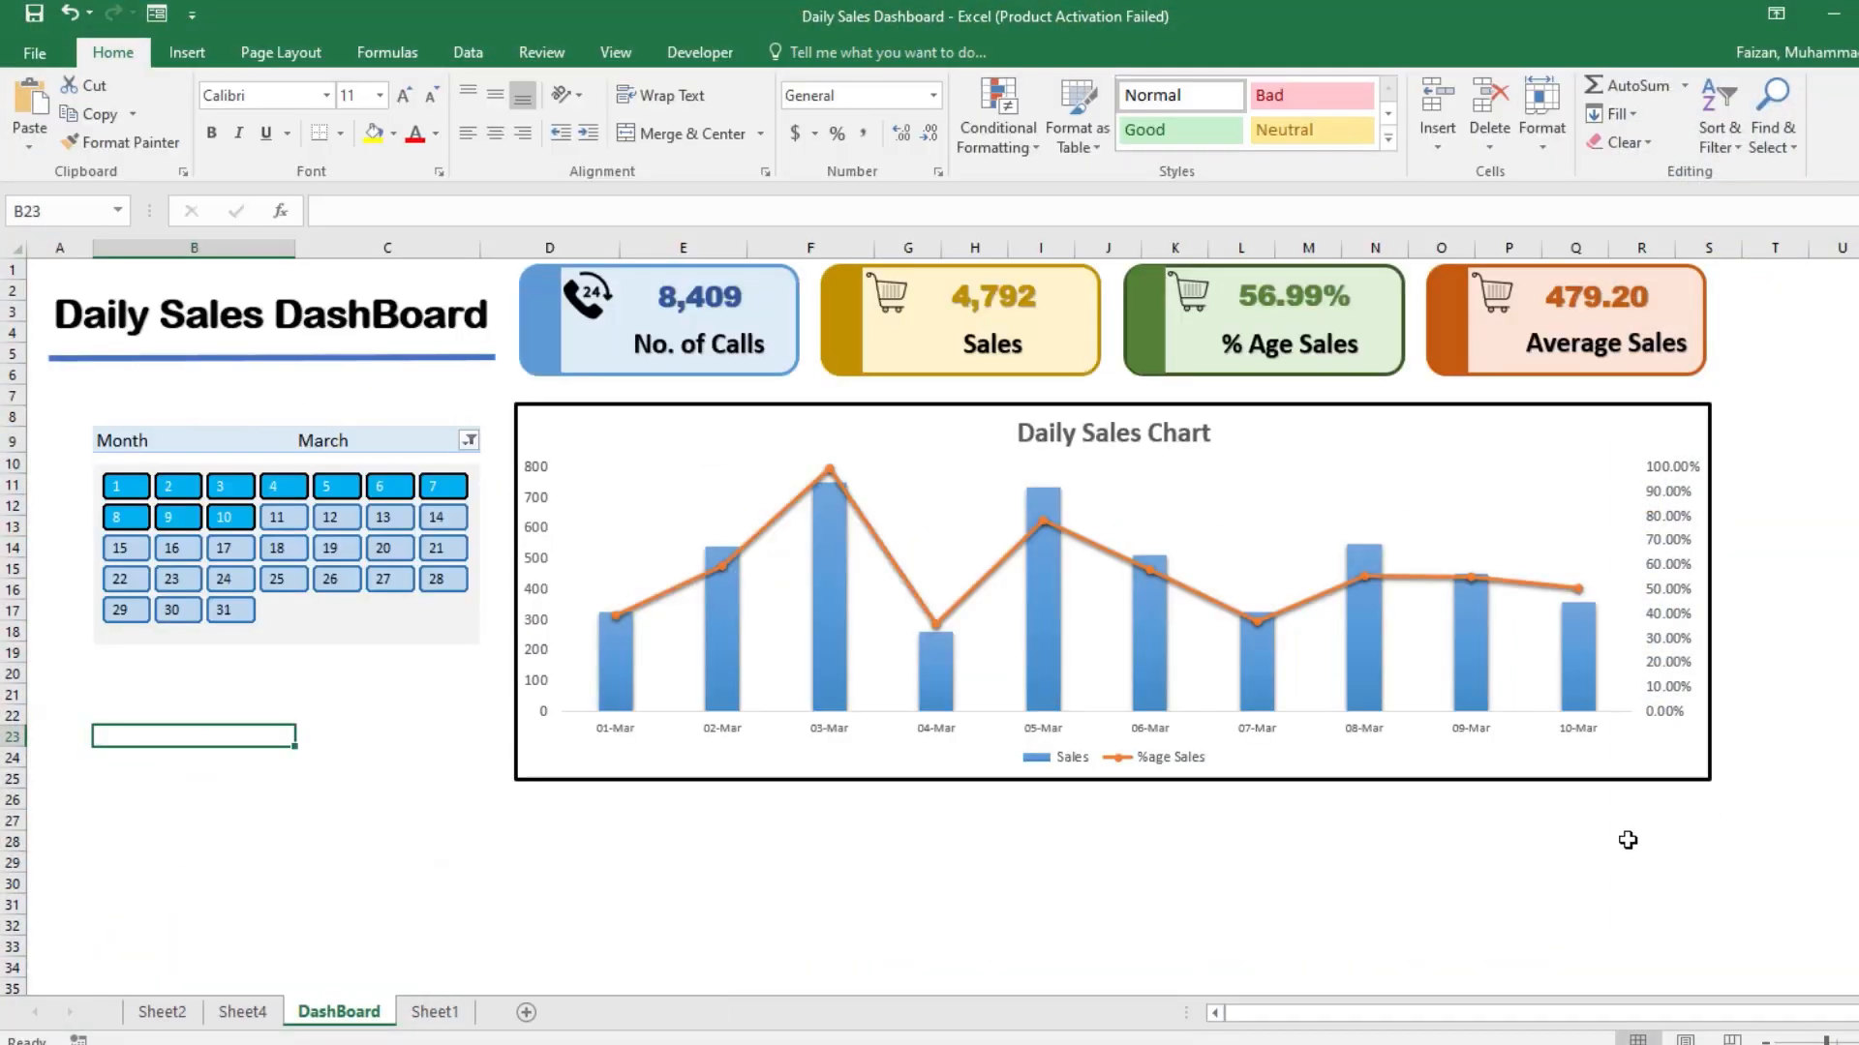
left_click(1628, 839)
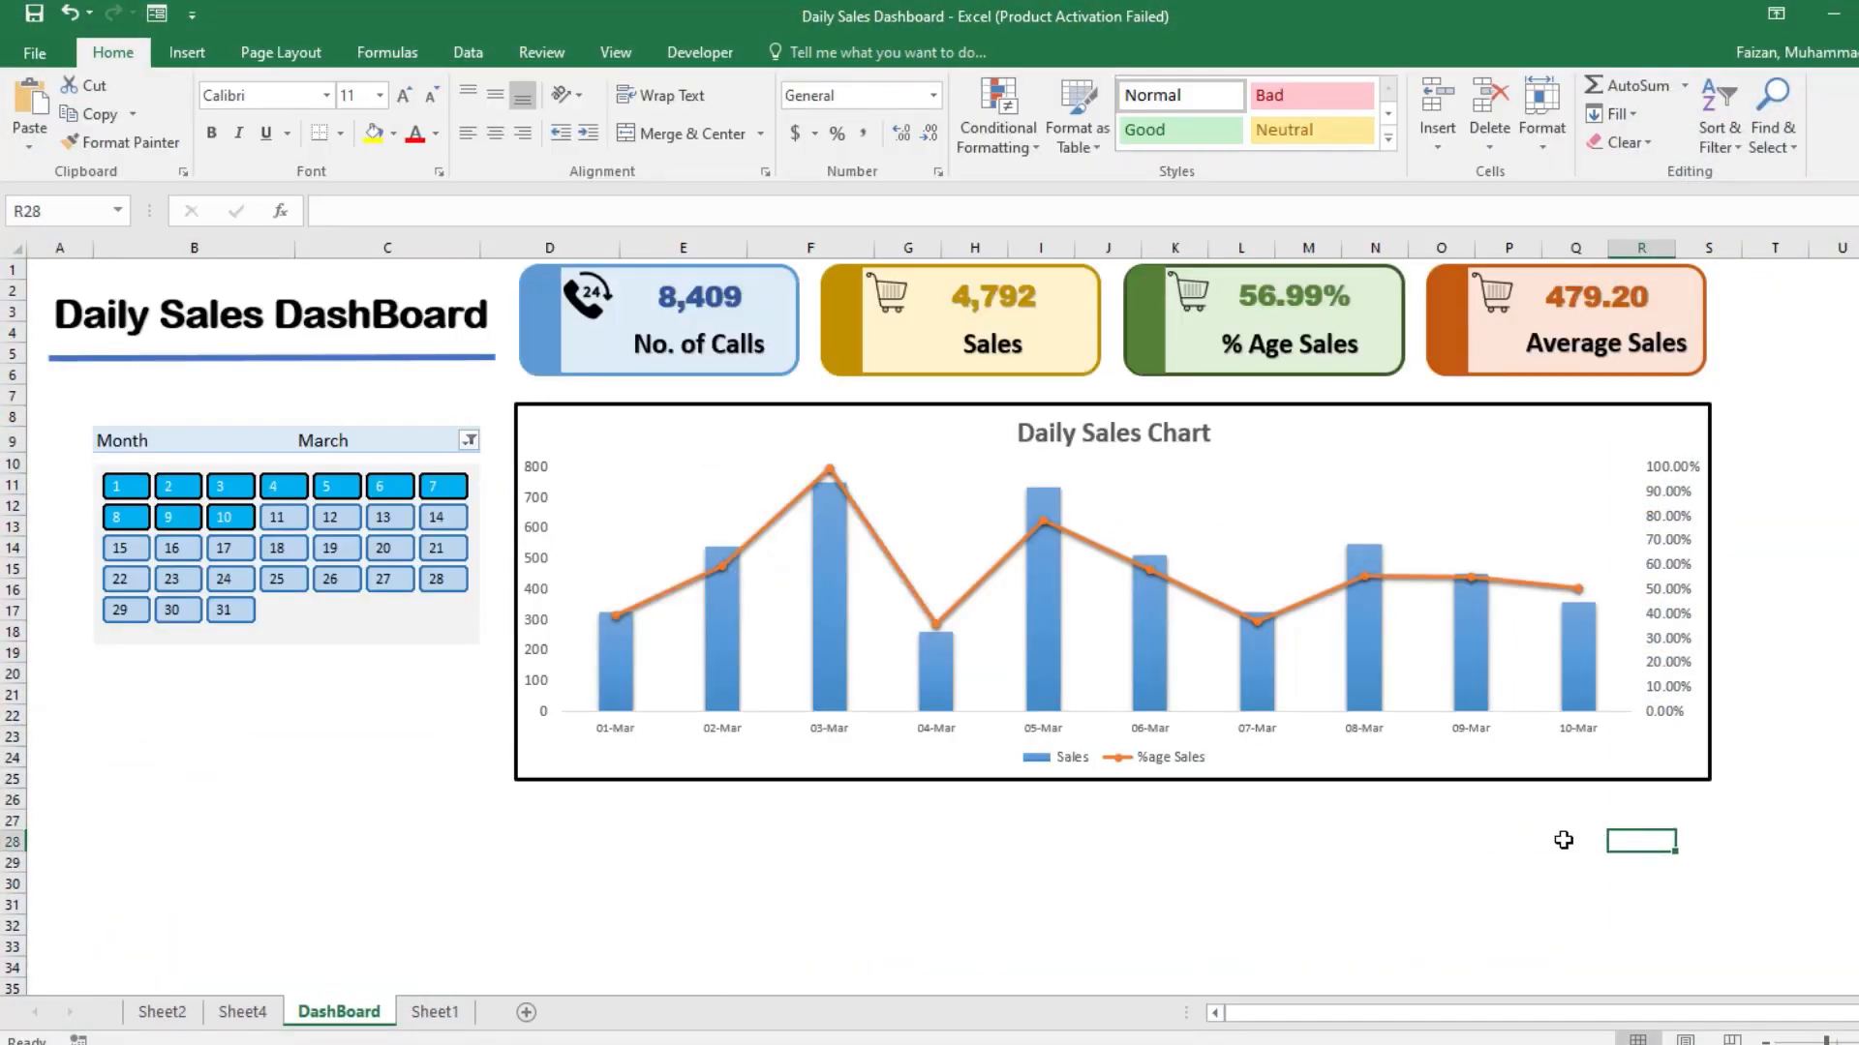
left_click(256, 707)
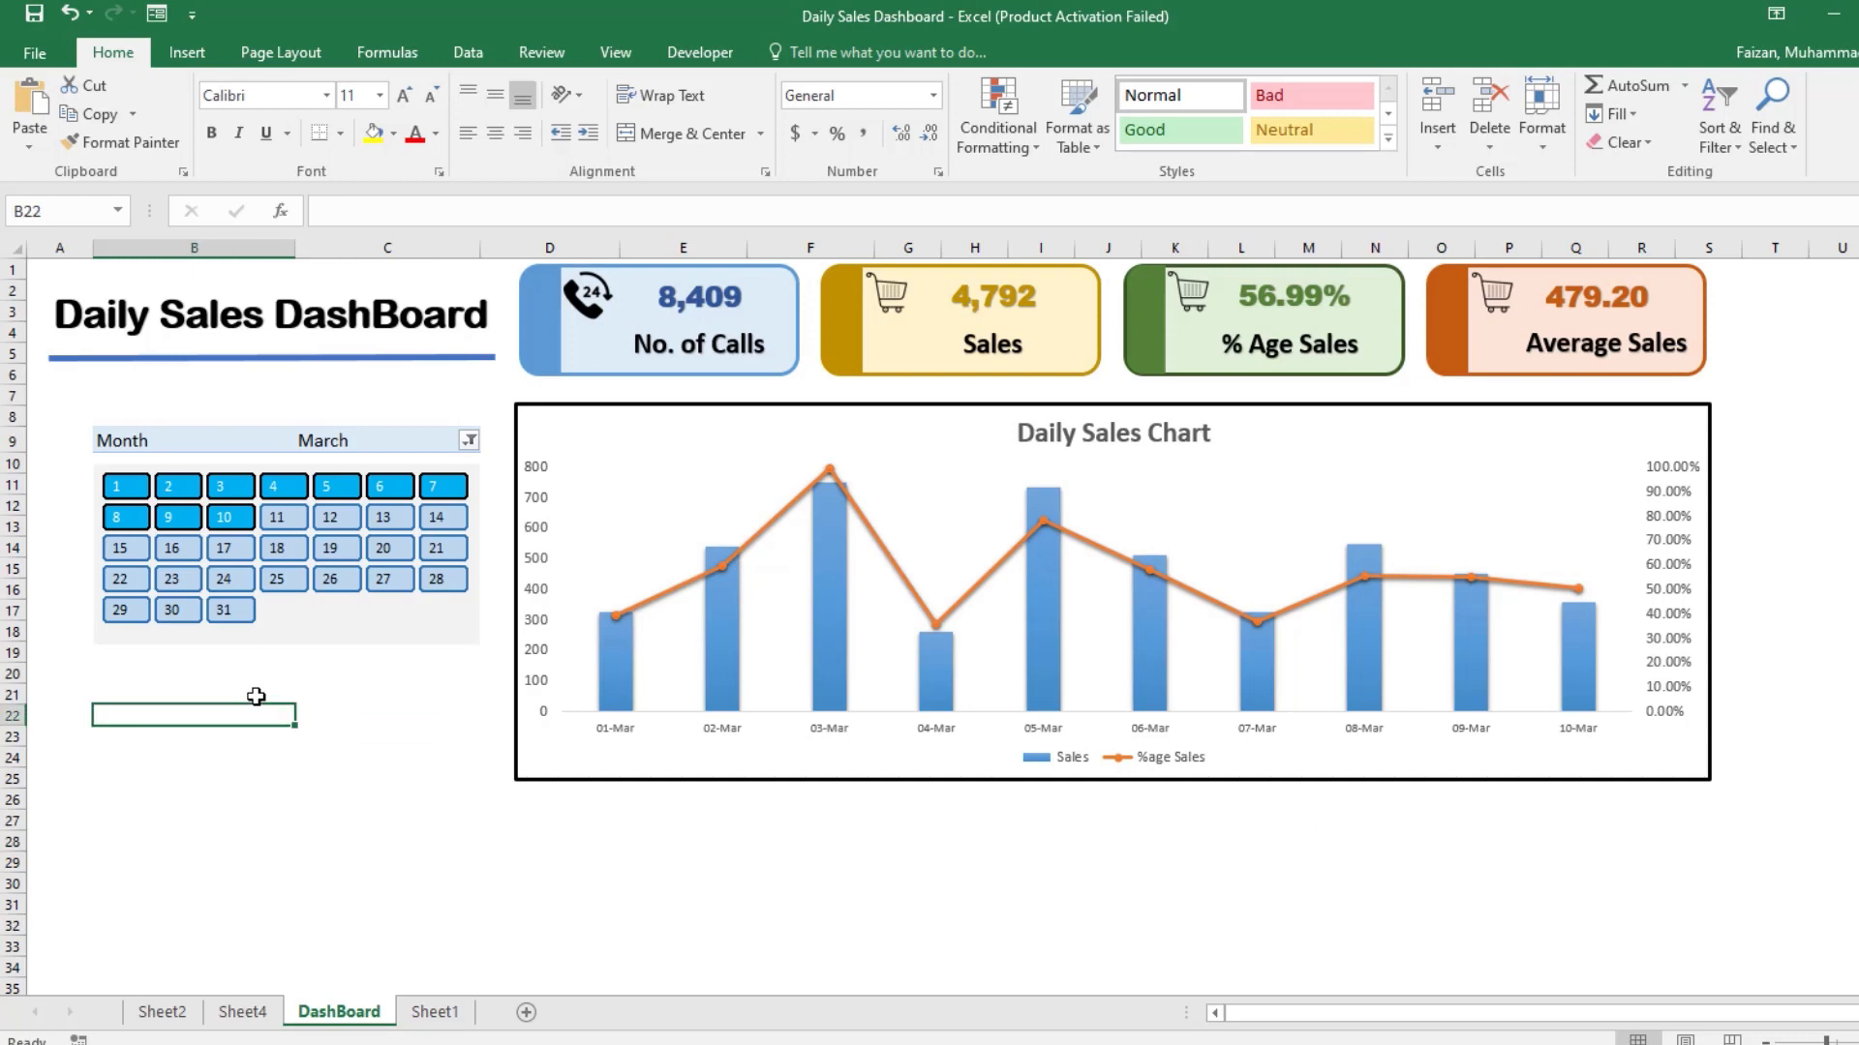
Step: Fill the Sales columns of the Daily Sales Chart with the darkest blue theme shade and close the formatting and field panes
double_click(716, 602)
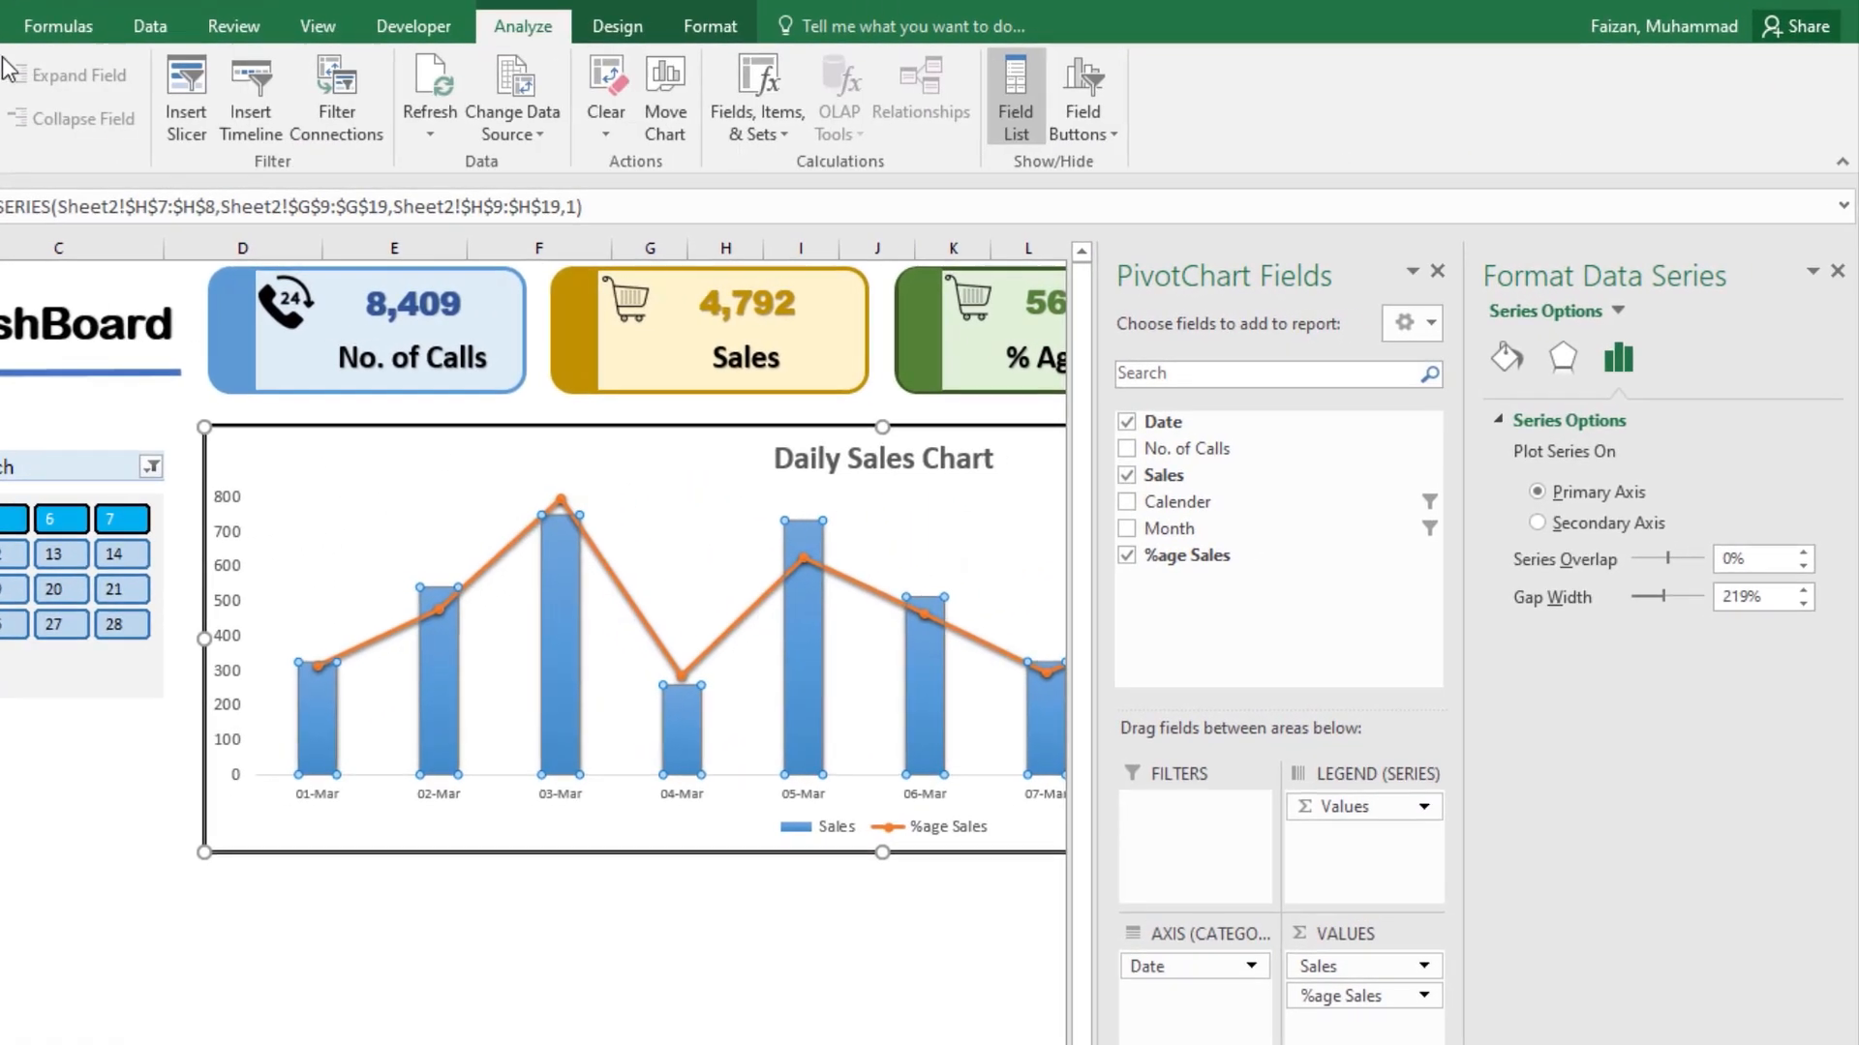
left_click(477, 584)
left_click(523, 675)
left_click(431, 682)
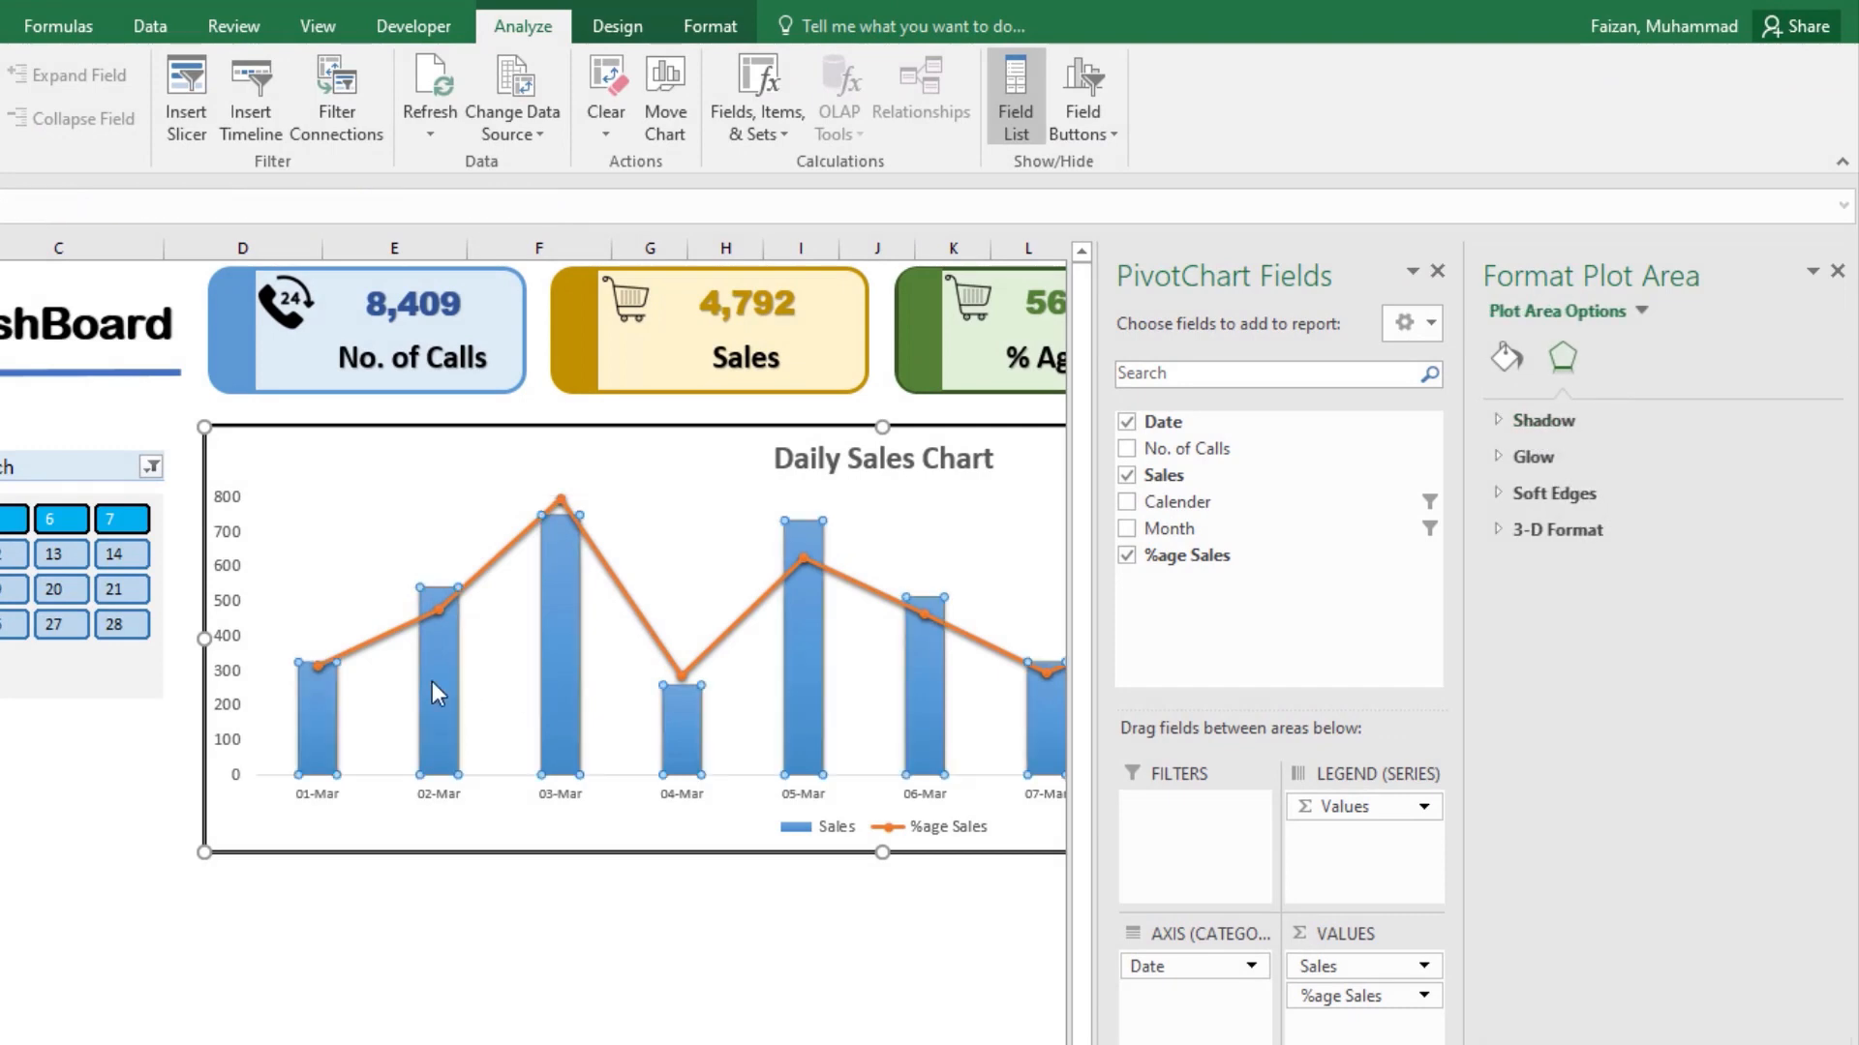
left_click(712, 29)
left_click(720, 70)
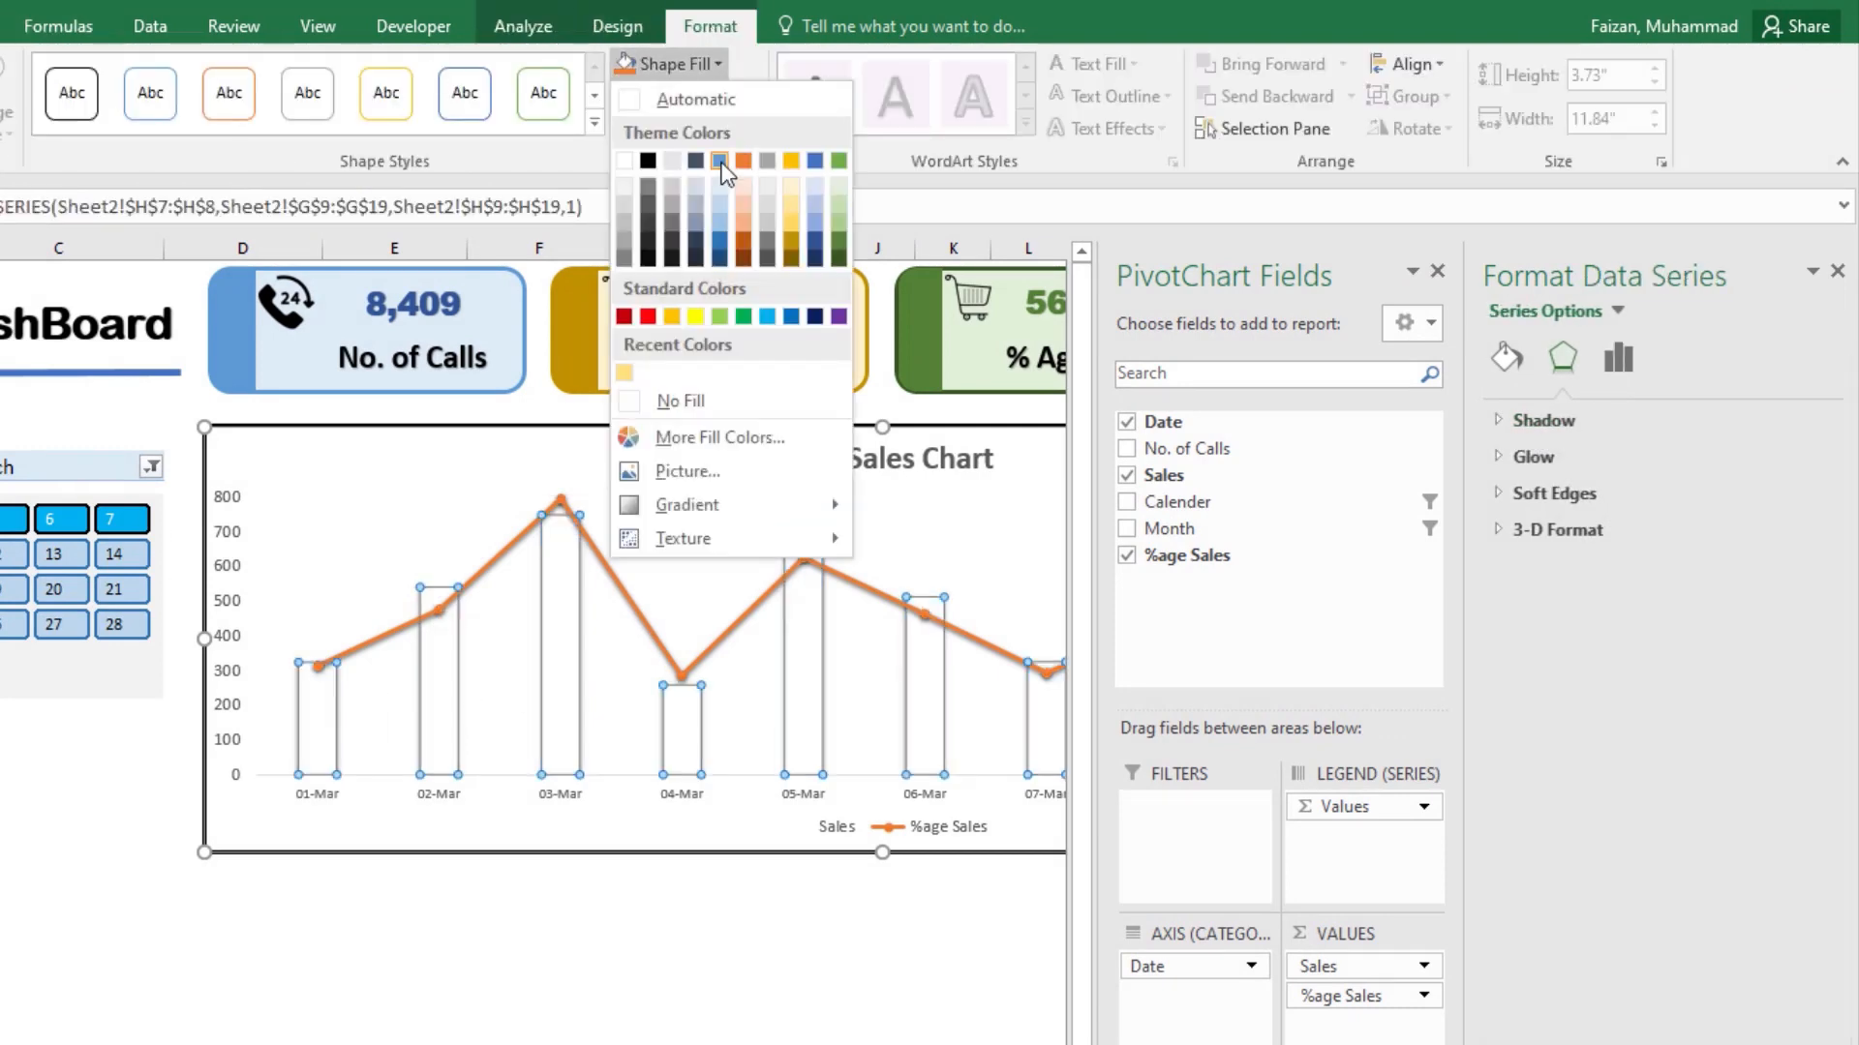
left_click(718, 259)
left_click(1837, 271)
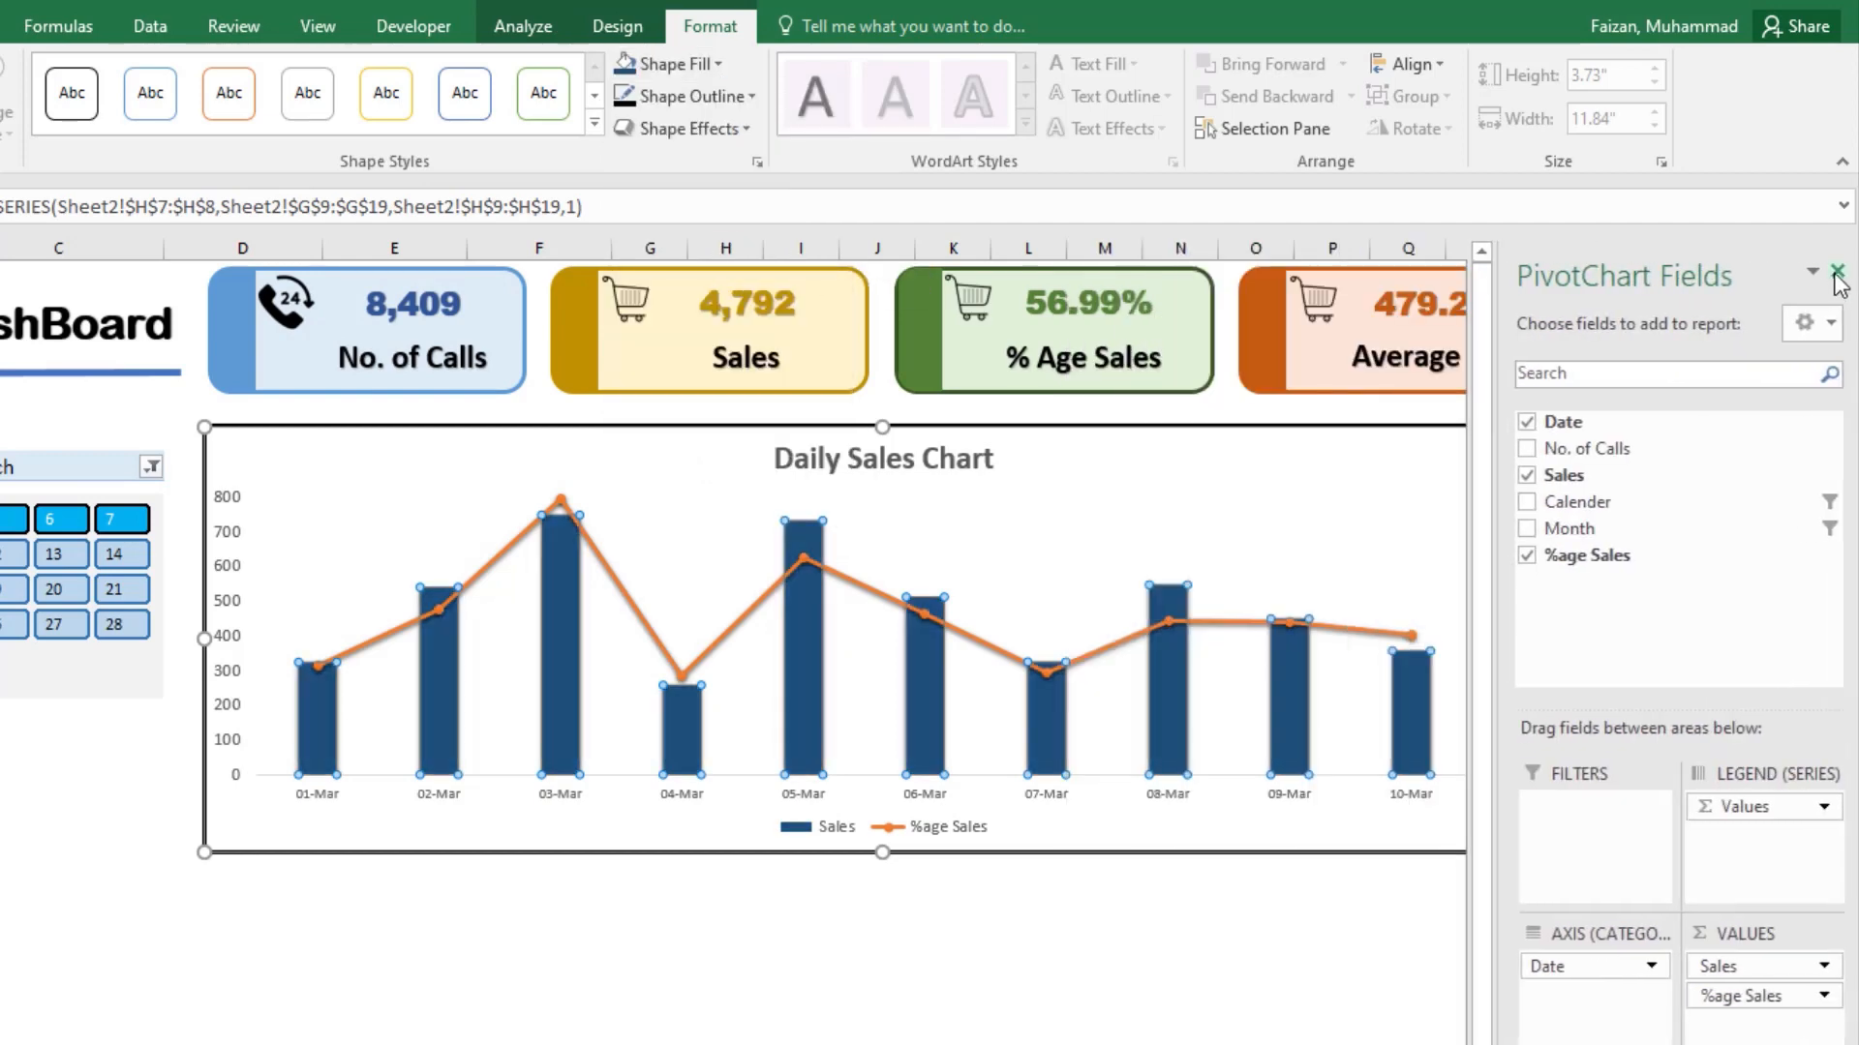
left_click(1837, 272)
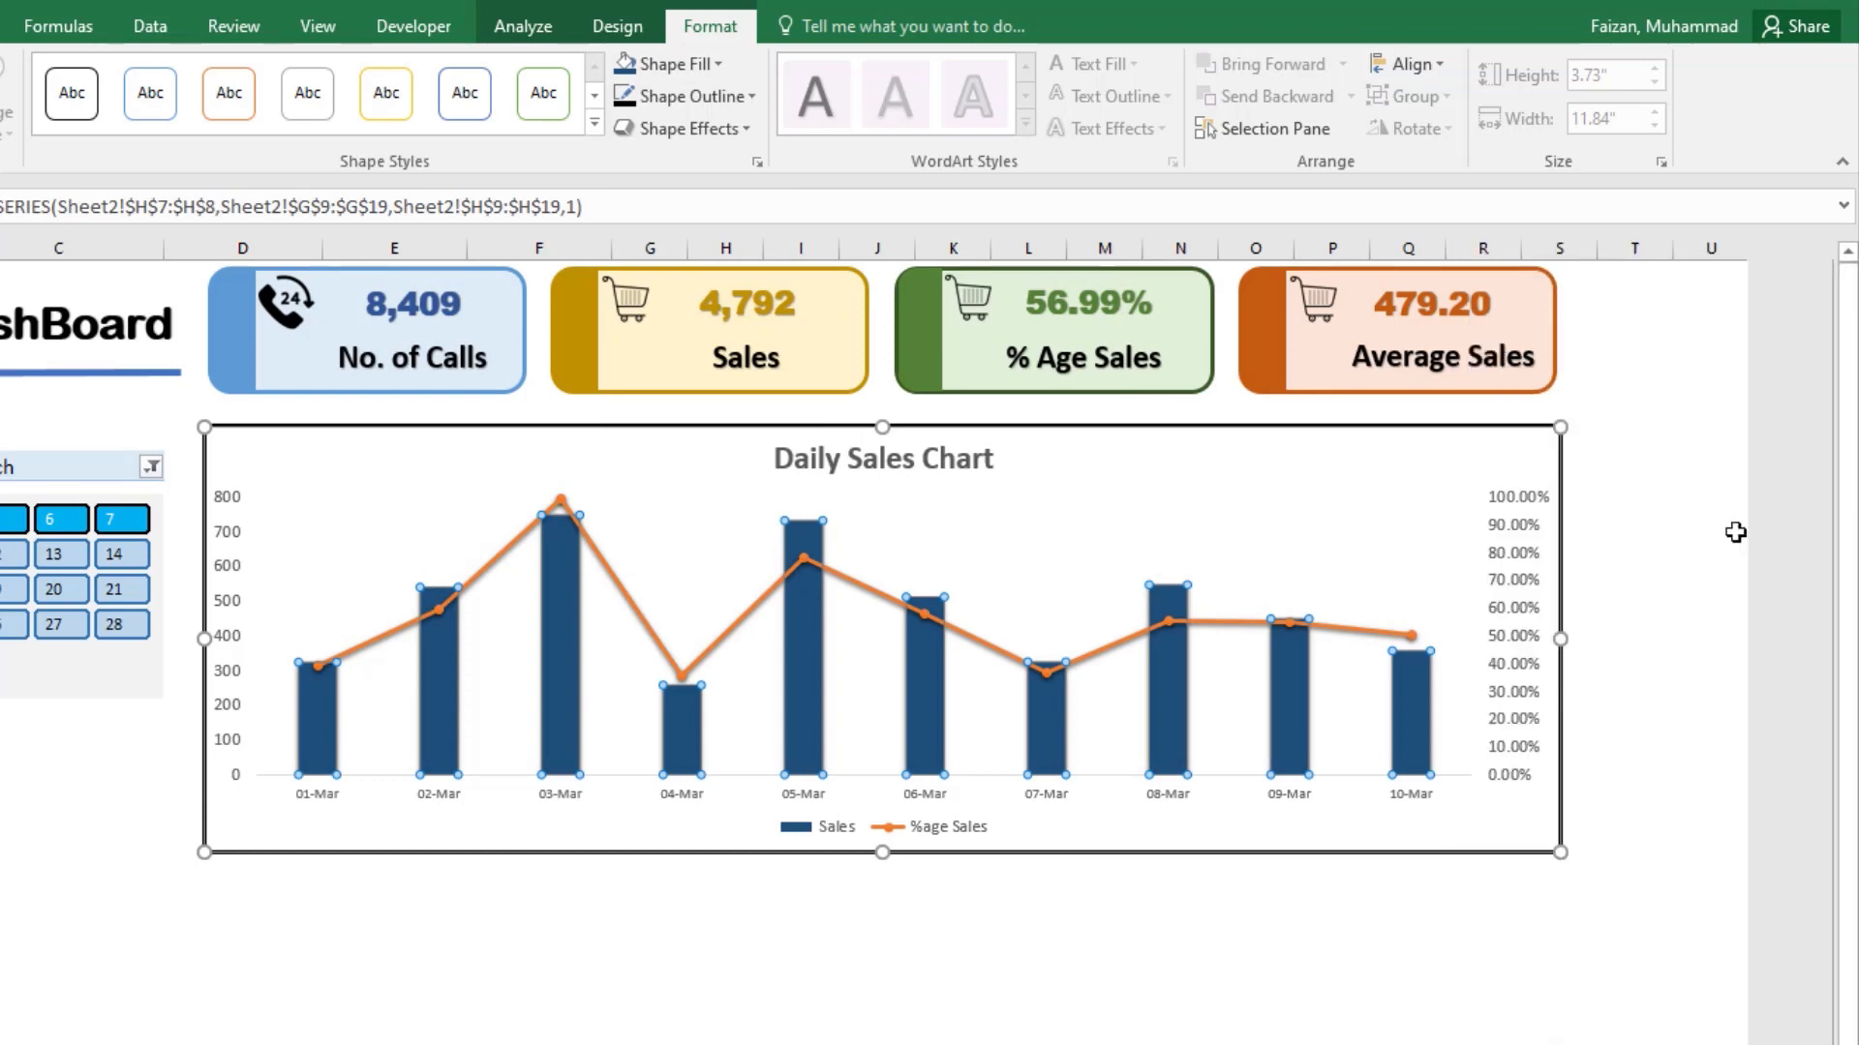
Step: Format the %age Sales series as a solid line in a darker gold theme shade
left_click(804, 558)
left_click(804, 557)
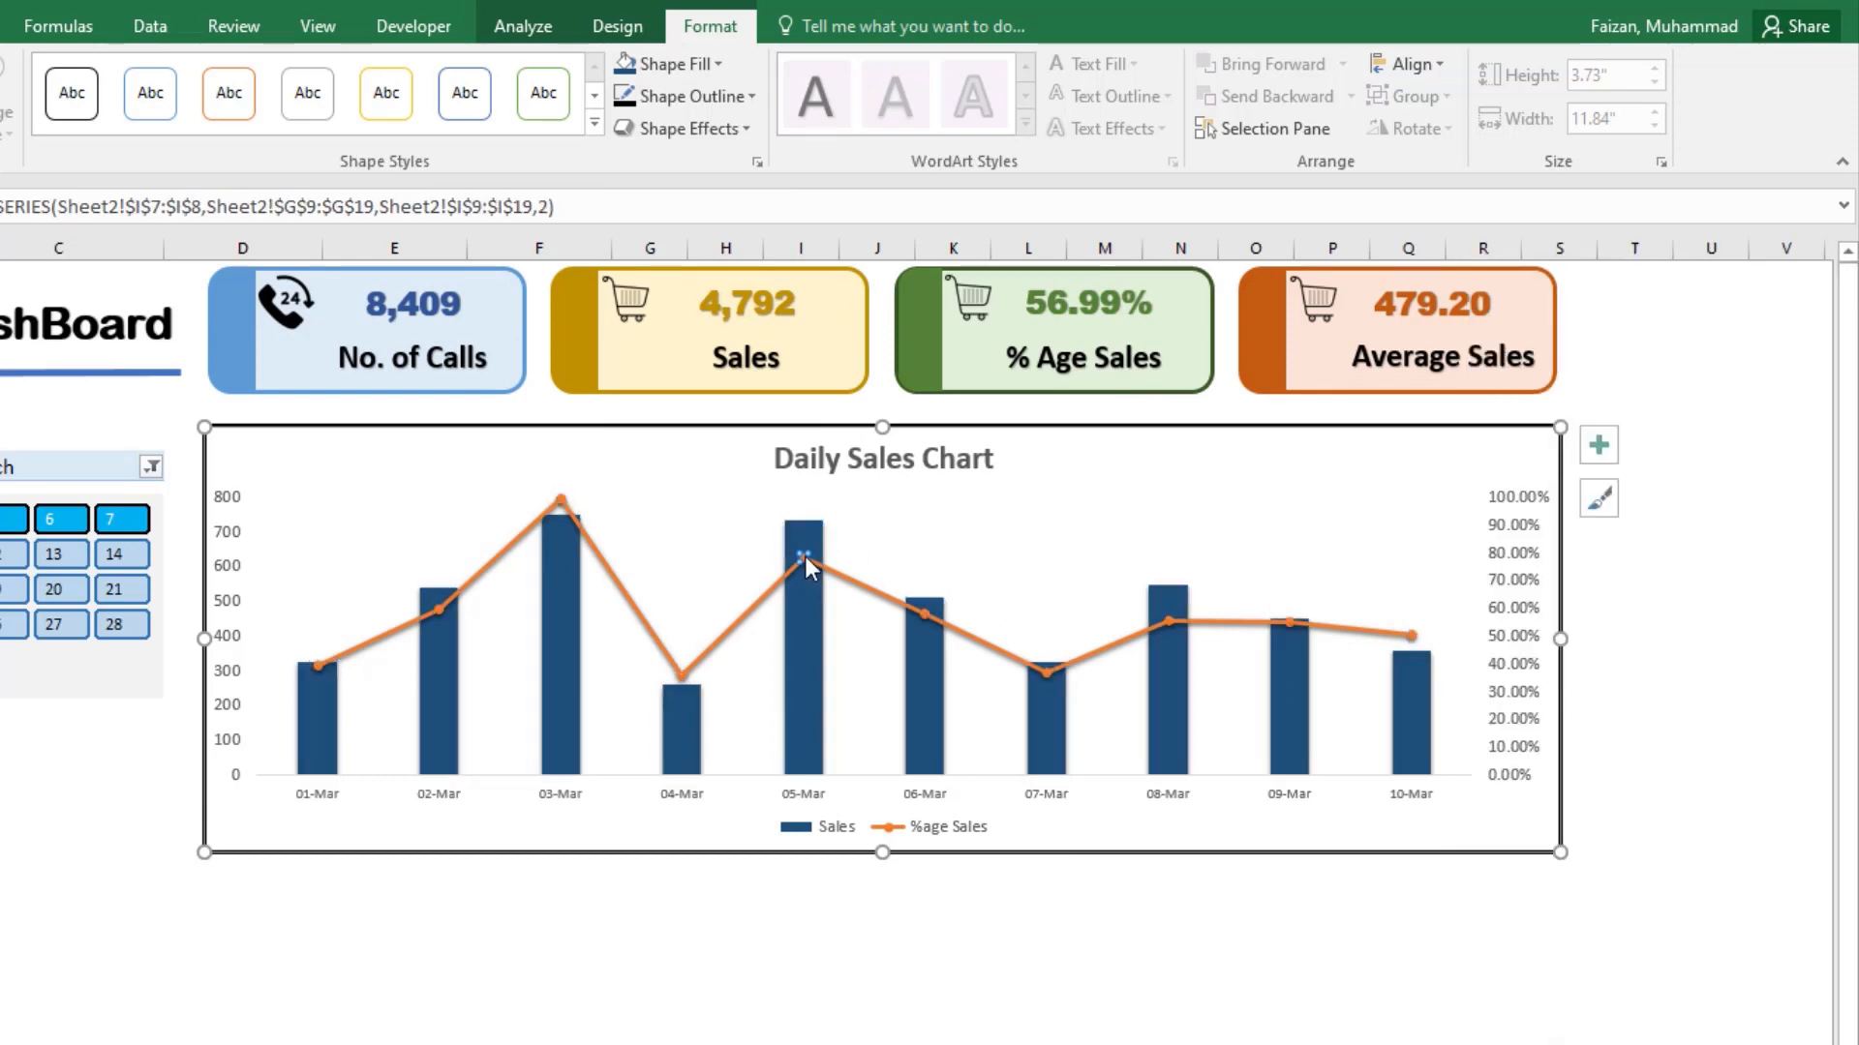
left_click(682, 673)
double_click(659, 648)
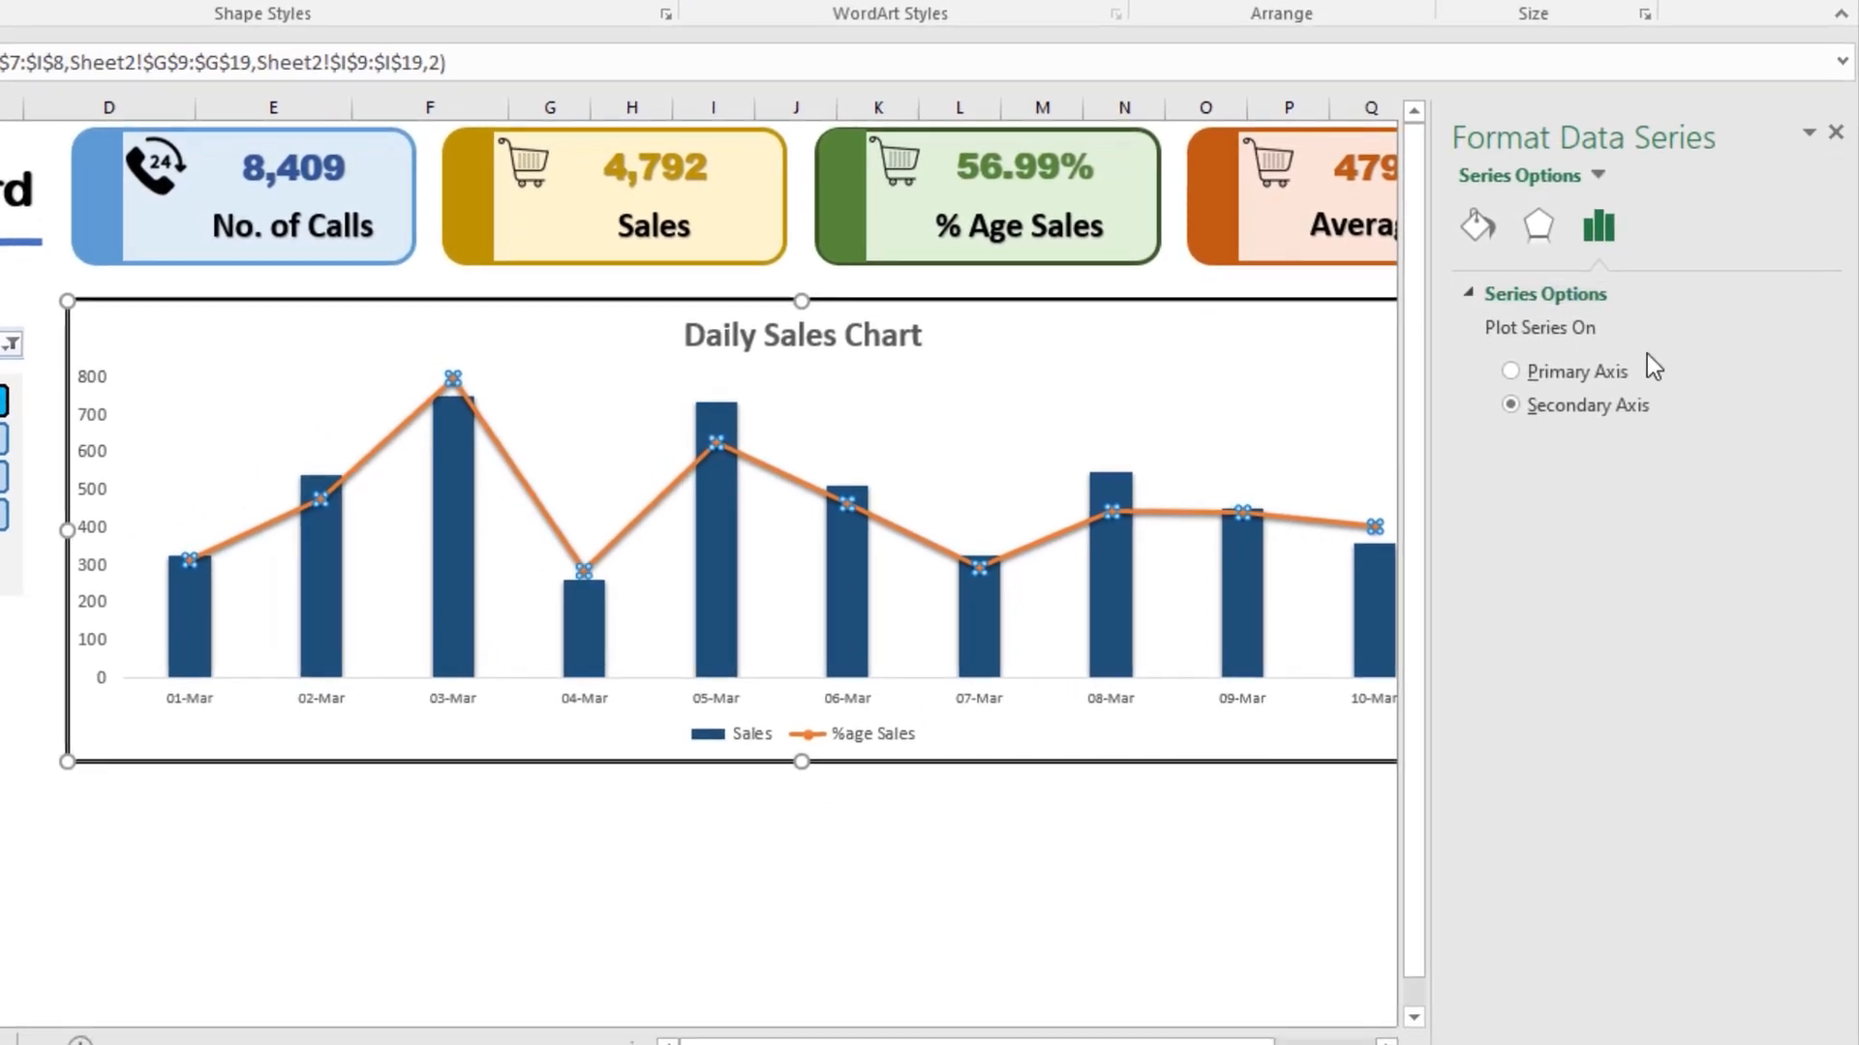
left_click(1481, 229)
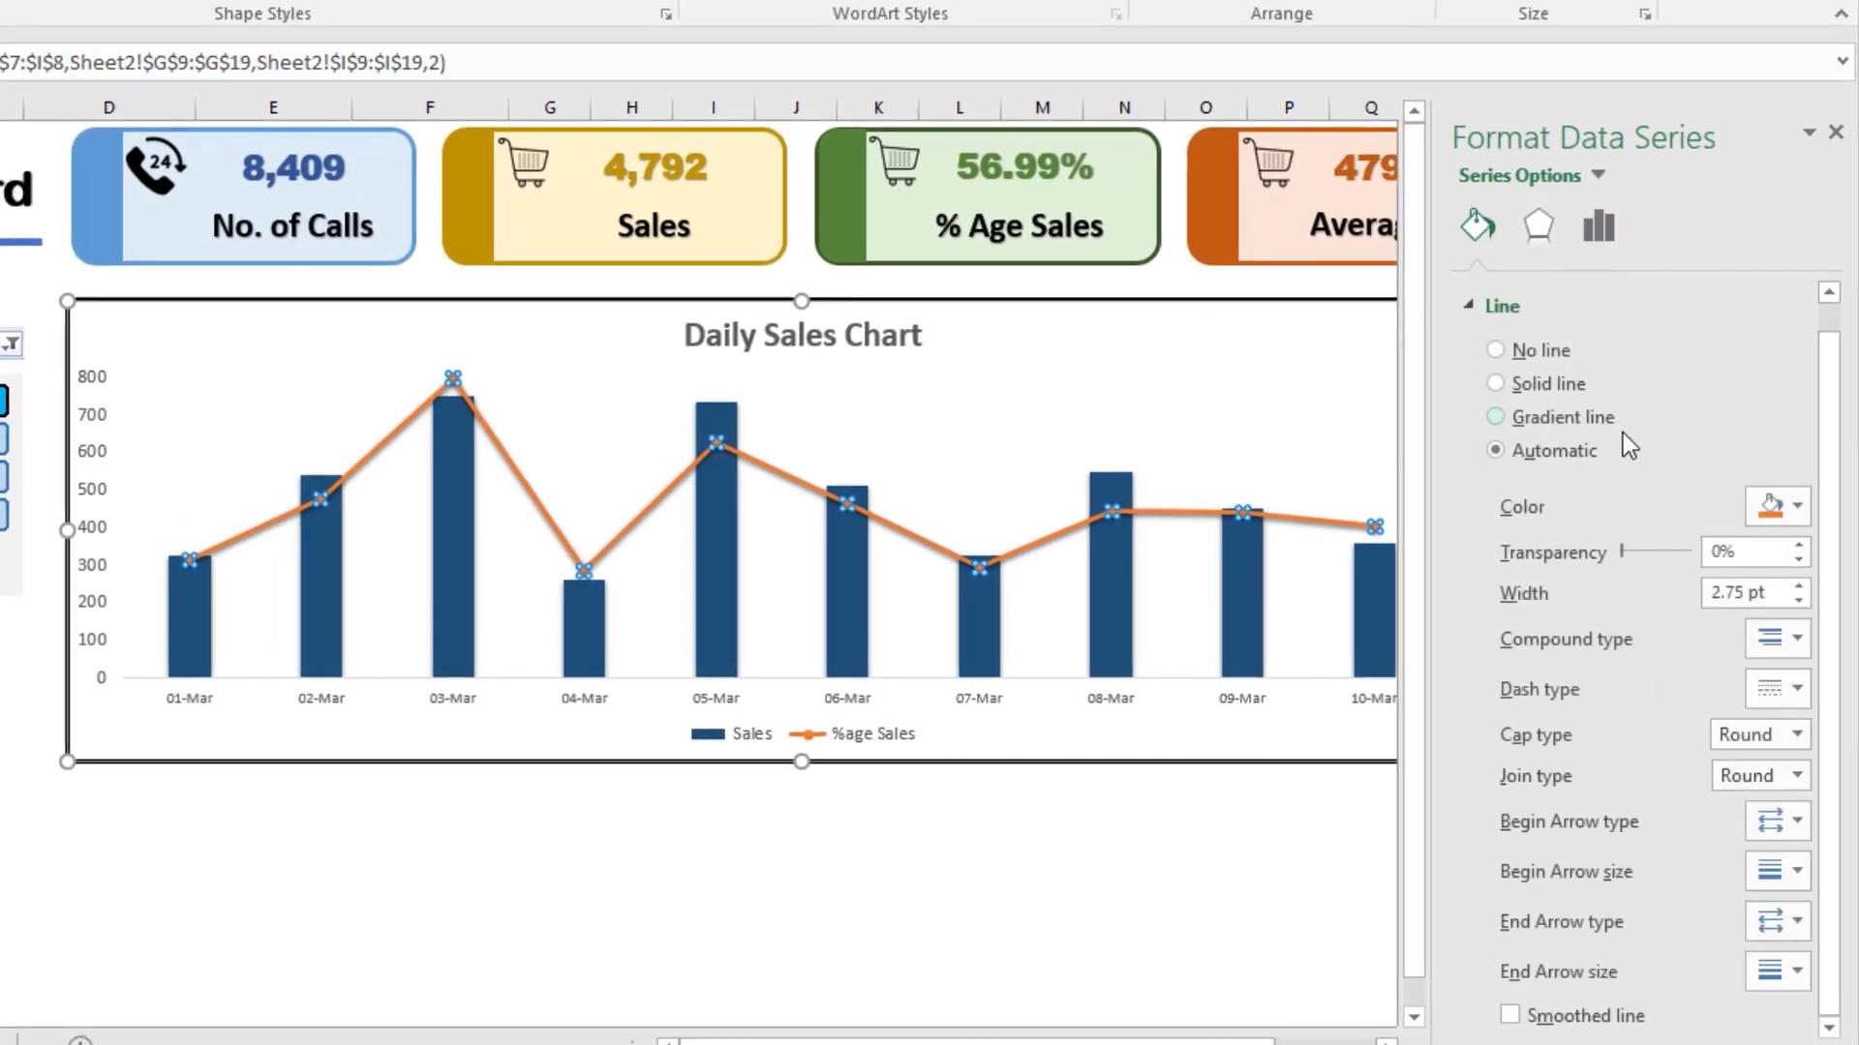
left_click(1522, 382)
left_click(1796, 506)
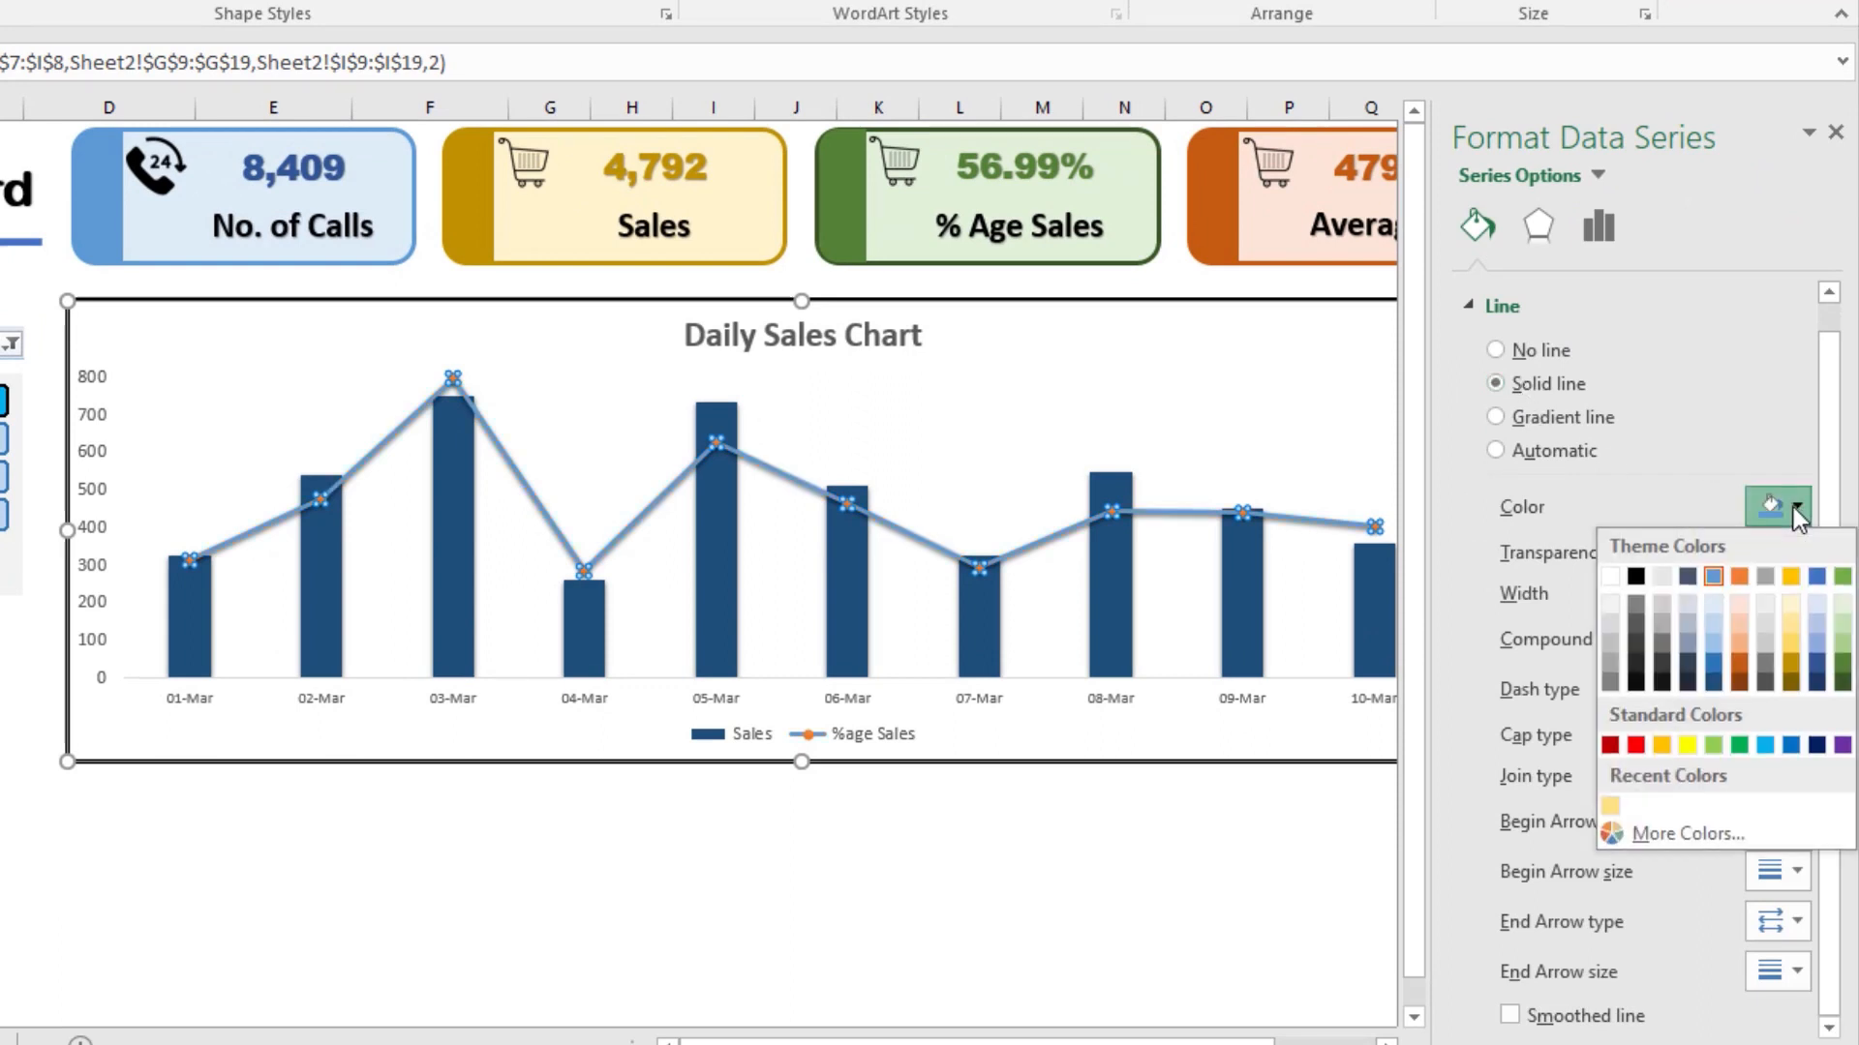
left_click(1790, 576)
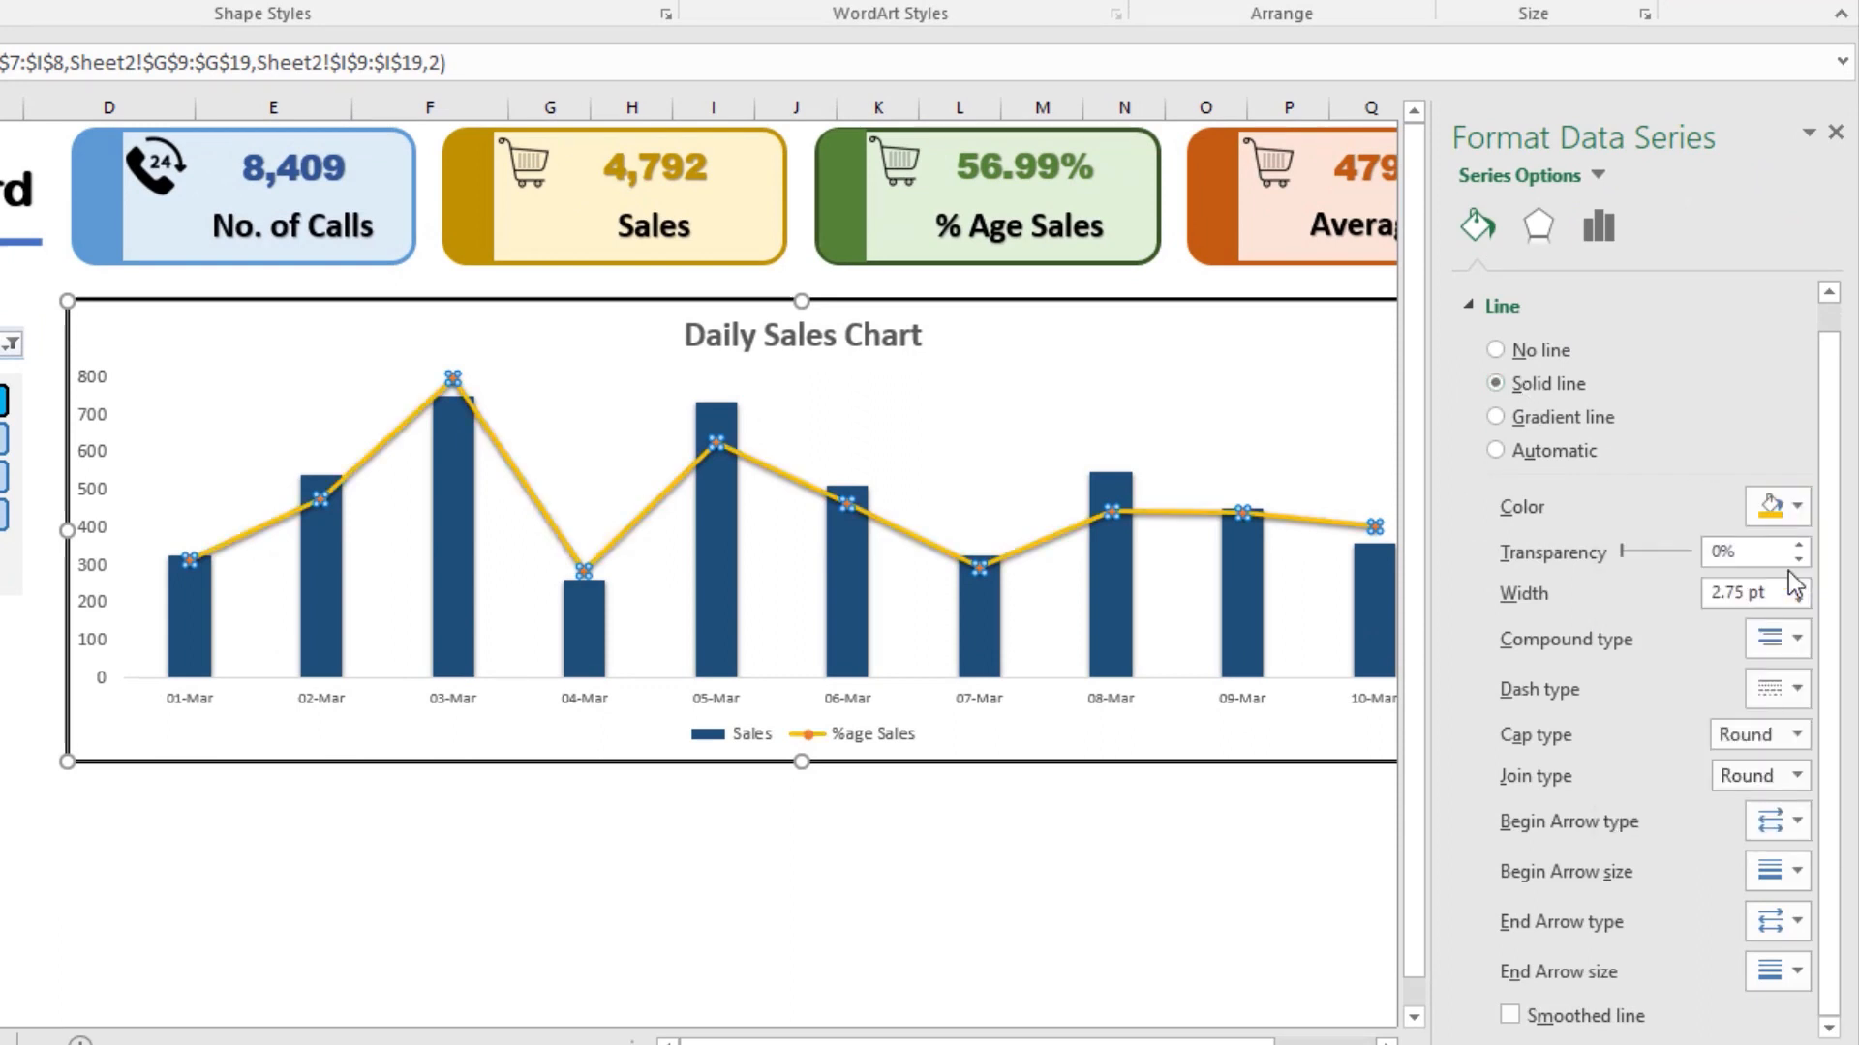
left_click(1795, 507)
left_click(1799, 659)
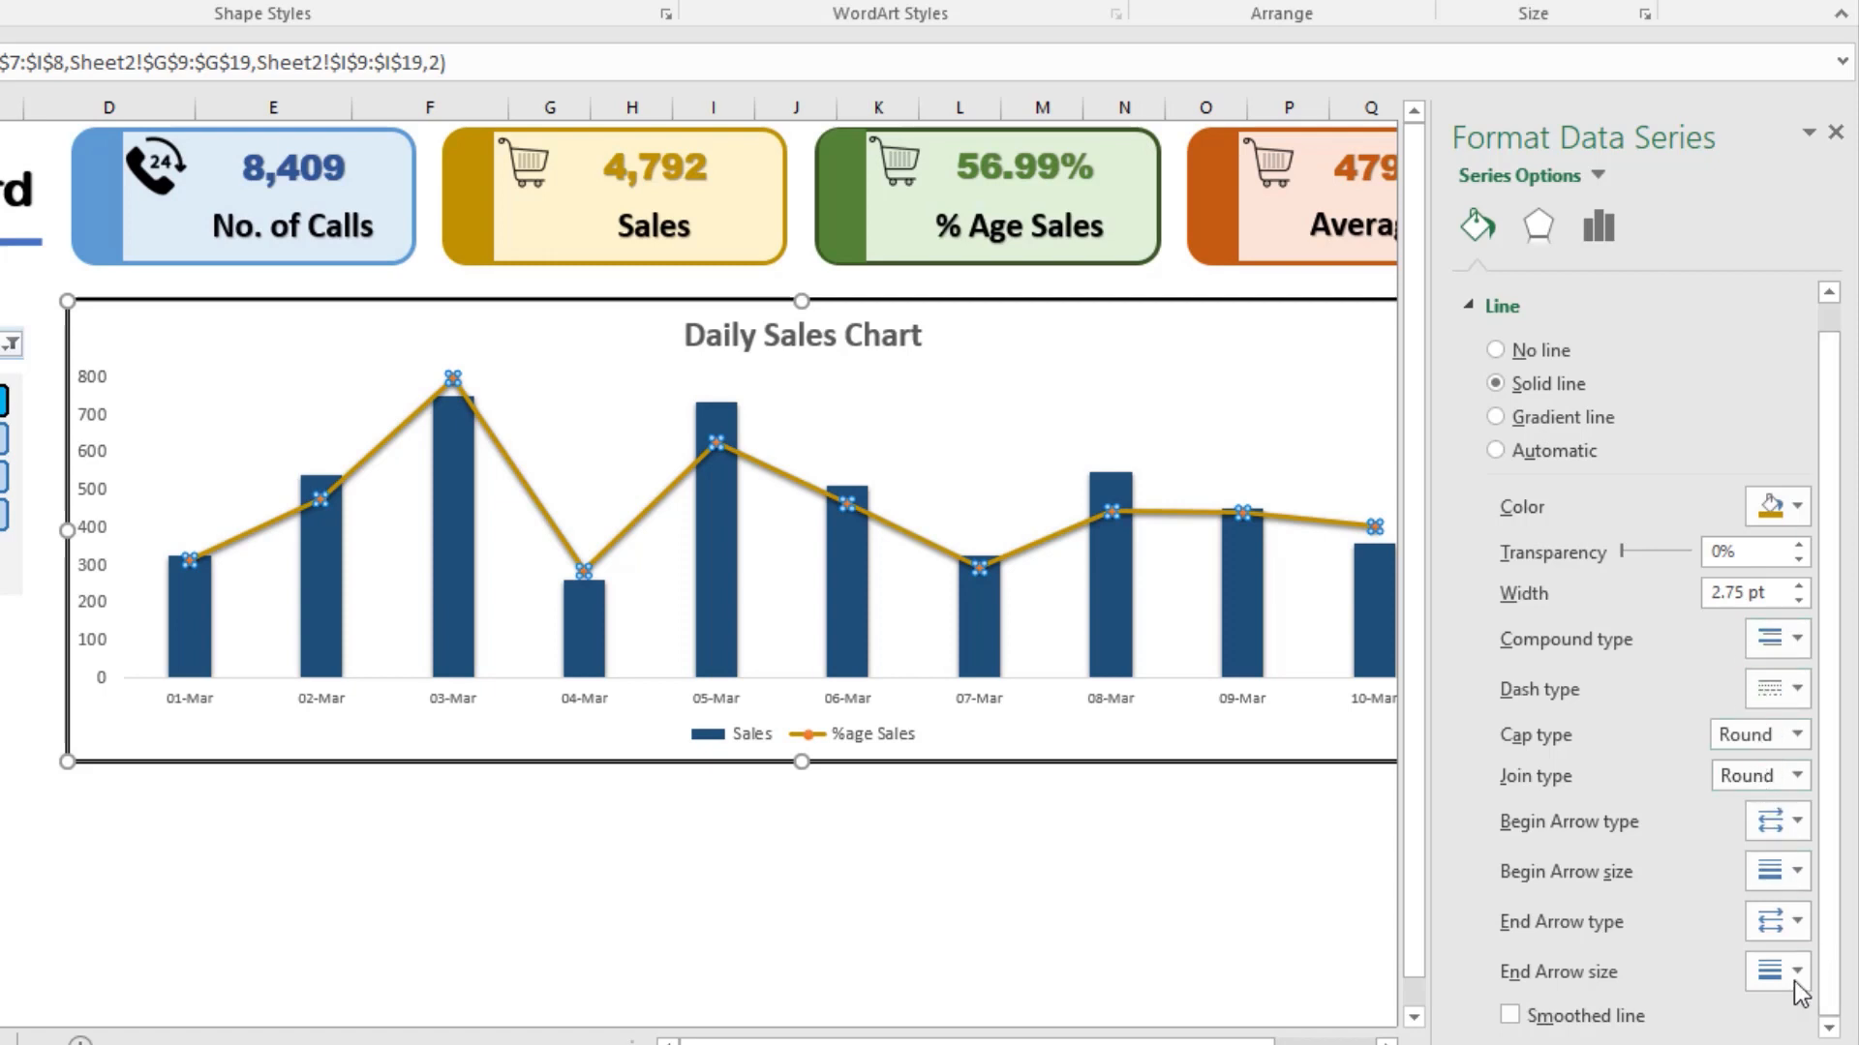
Step: Turn on the smoothed line option for the %age Sales series and recolor the line in standard theme gold
left_click(1546, 1019)
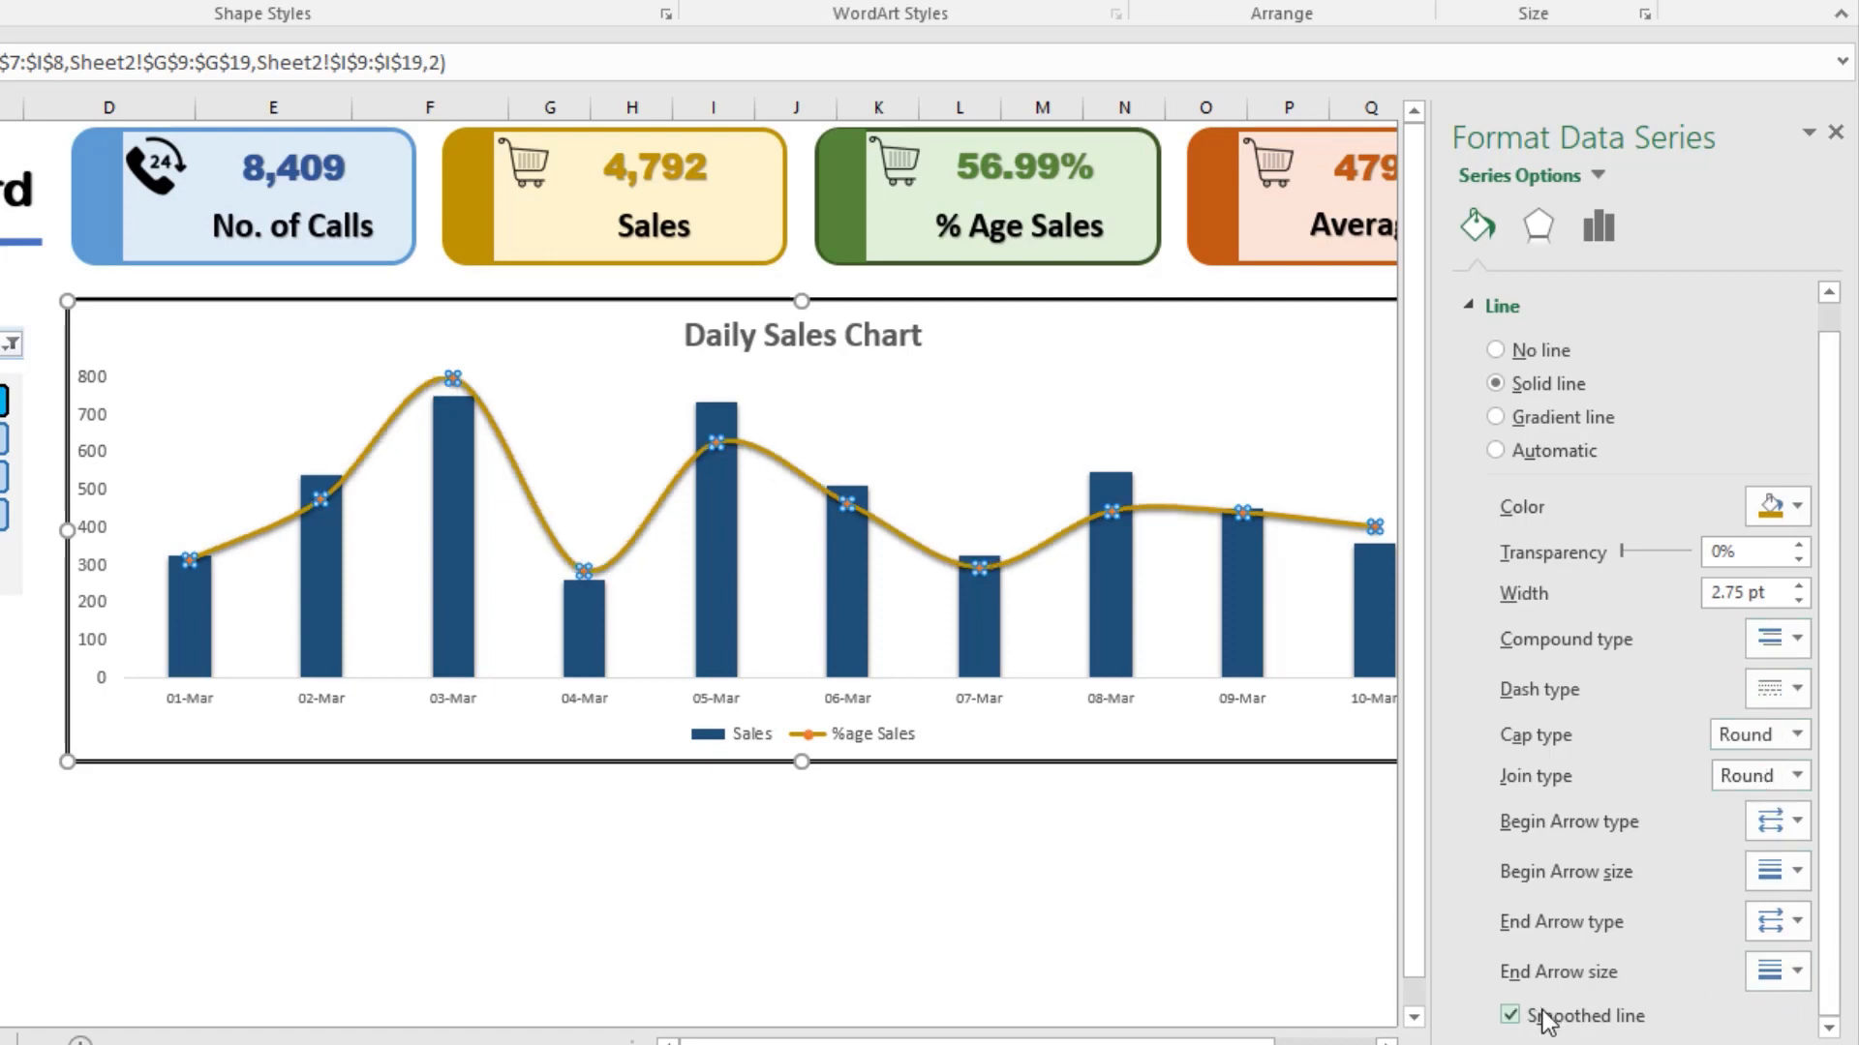
left_click(1775, 510)
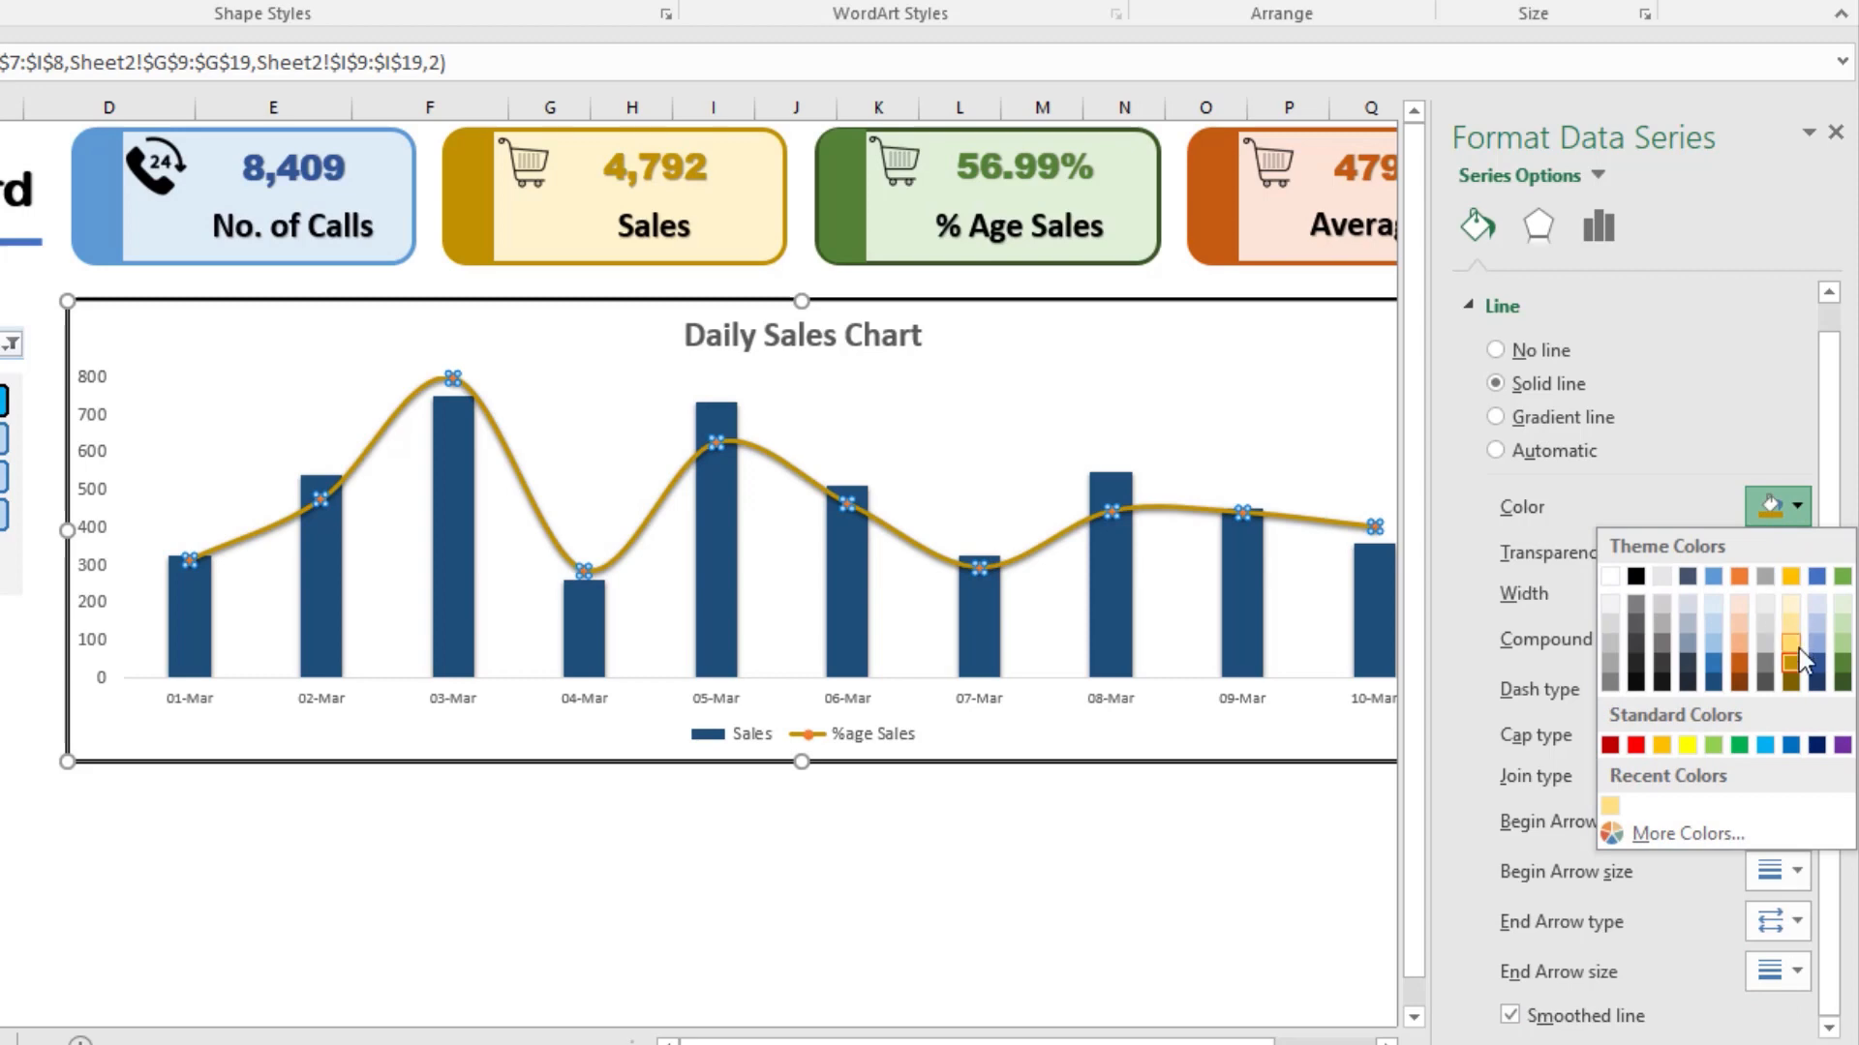
left_click(1793, 580)
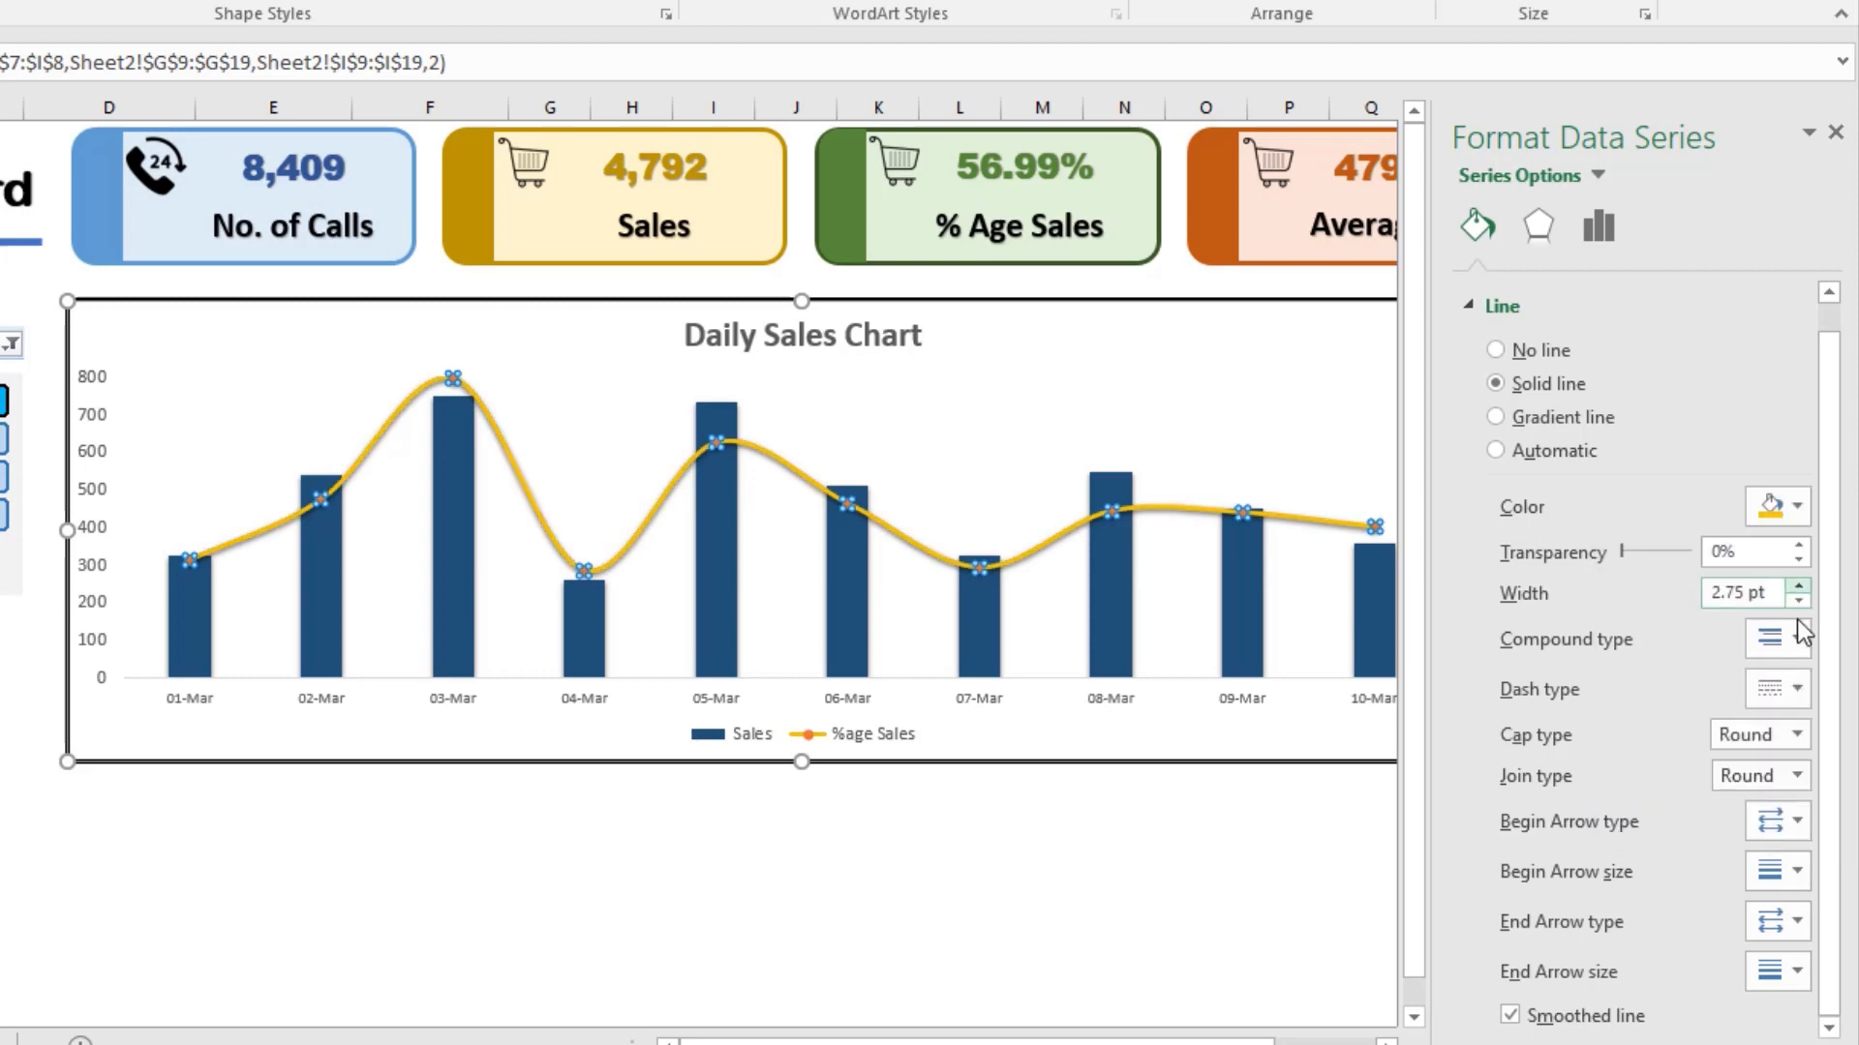
Step: Adjust the width of the %age Sales line and look through the series' effects and axis options
left_click(1801, 601)
left_click(1800, 601)
left_click(1800, 589)
left_click(1537, 231)
left_click(1587, 232)
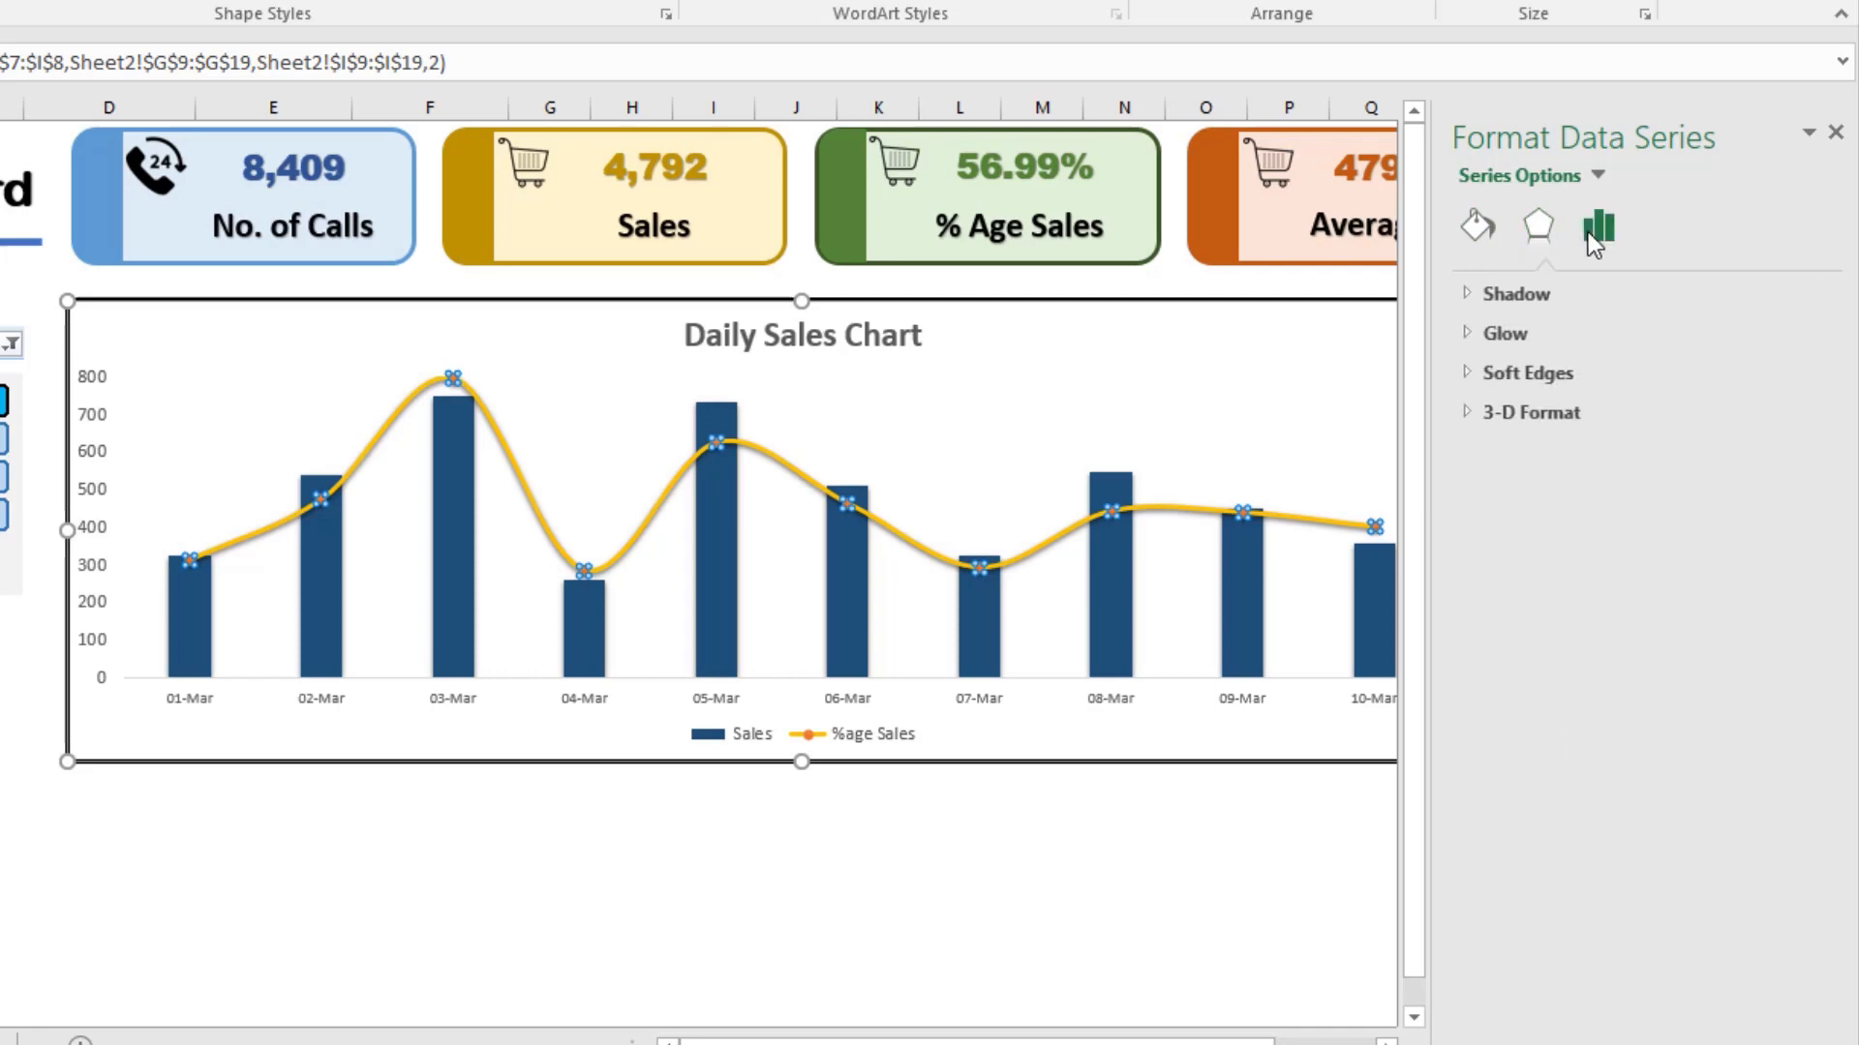
Step: Enlarge the built-in round markers on the %age Sales line and leave the chart formatting
left_click(1478, 229)
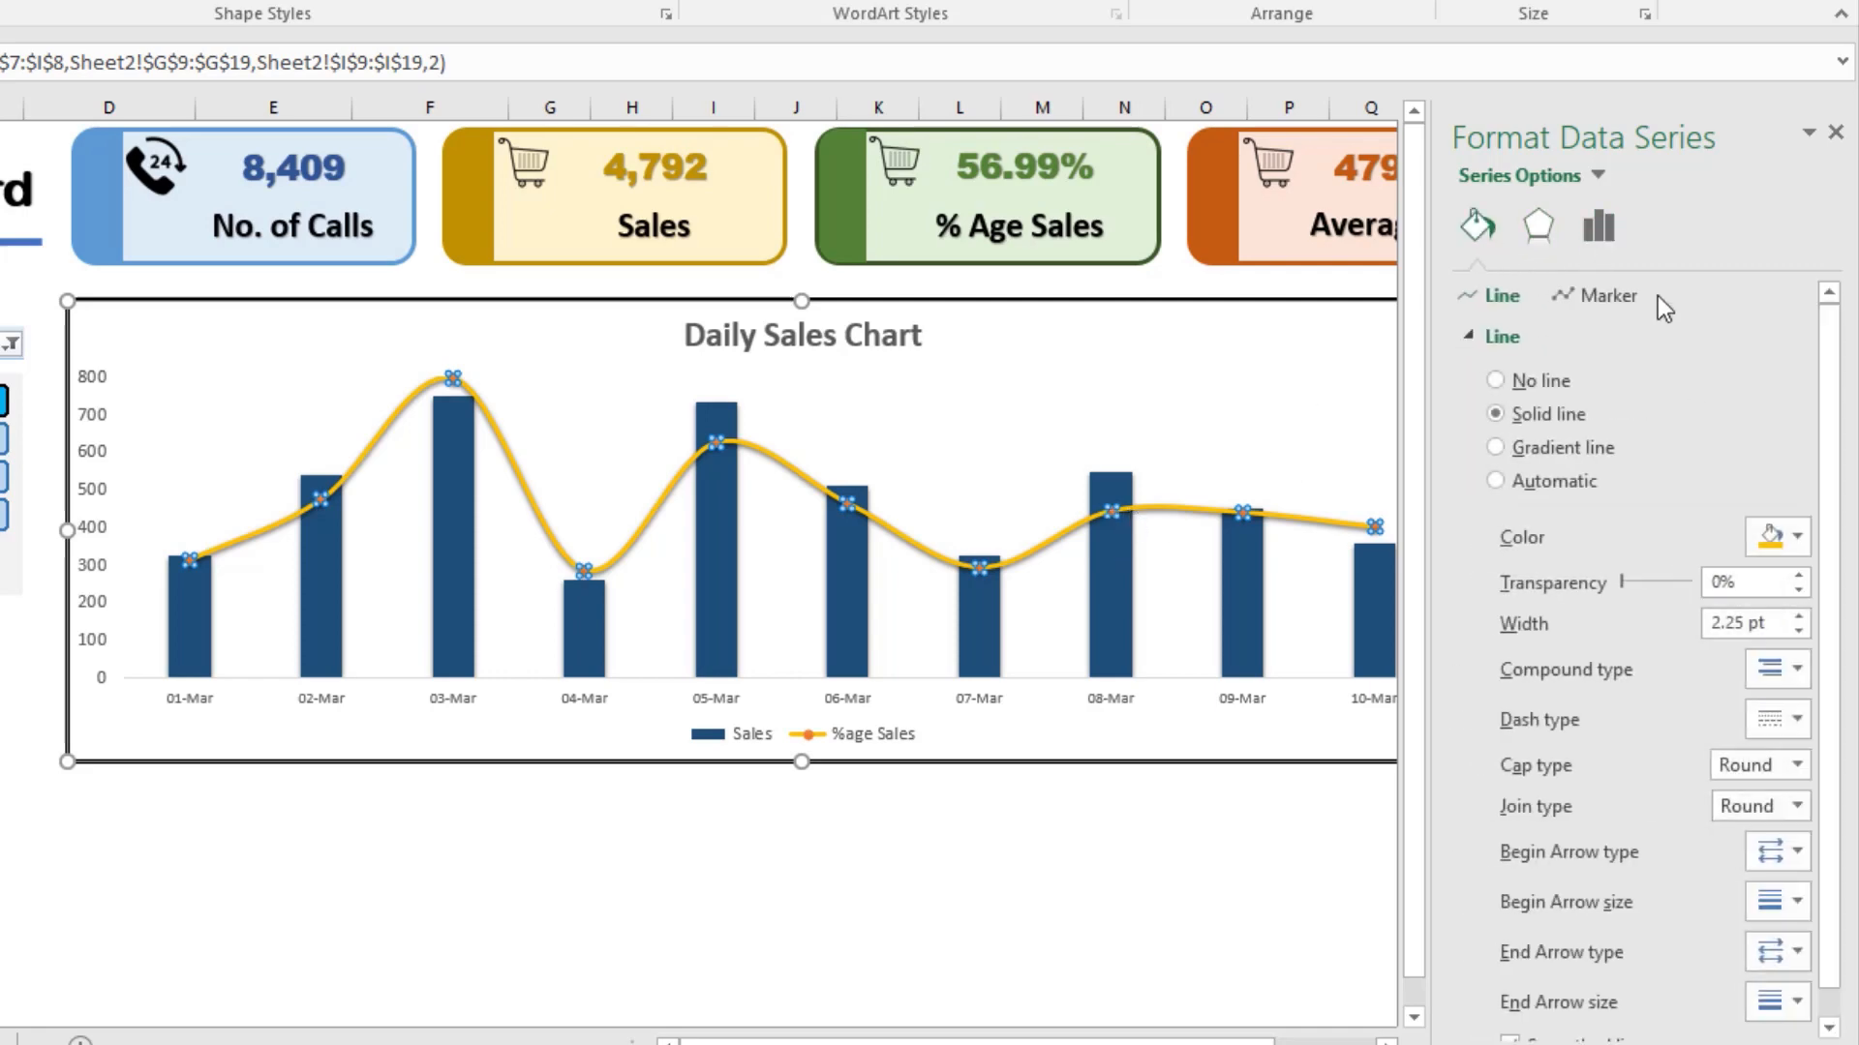
left_click(1612, 297)
left_click(1471, 337)
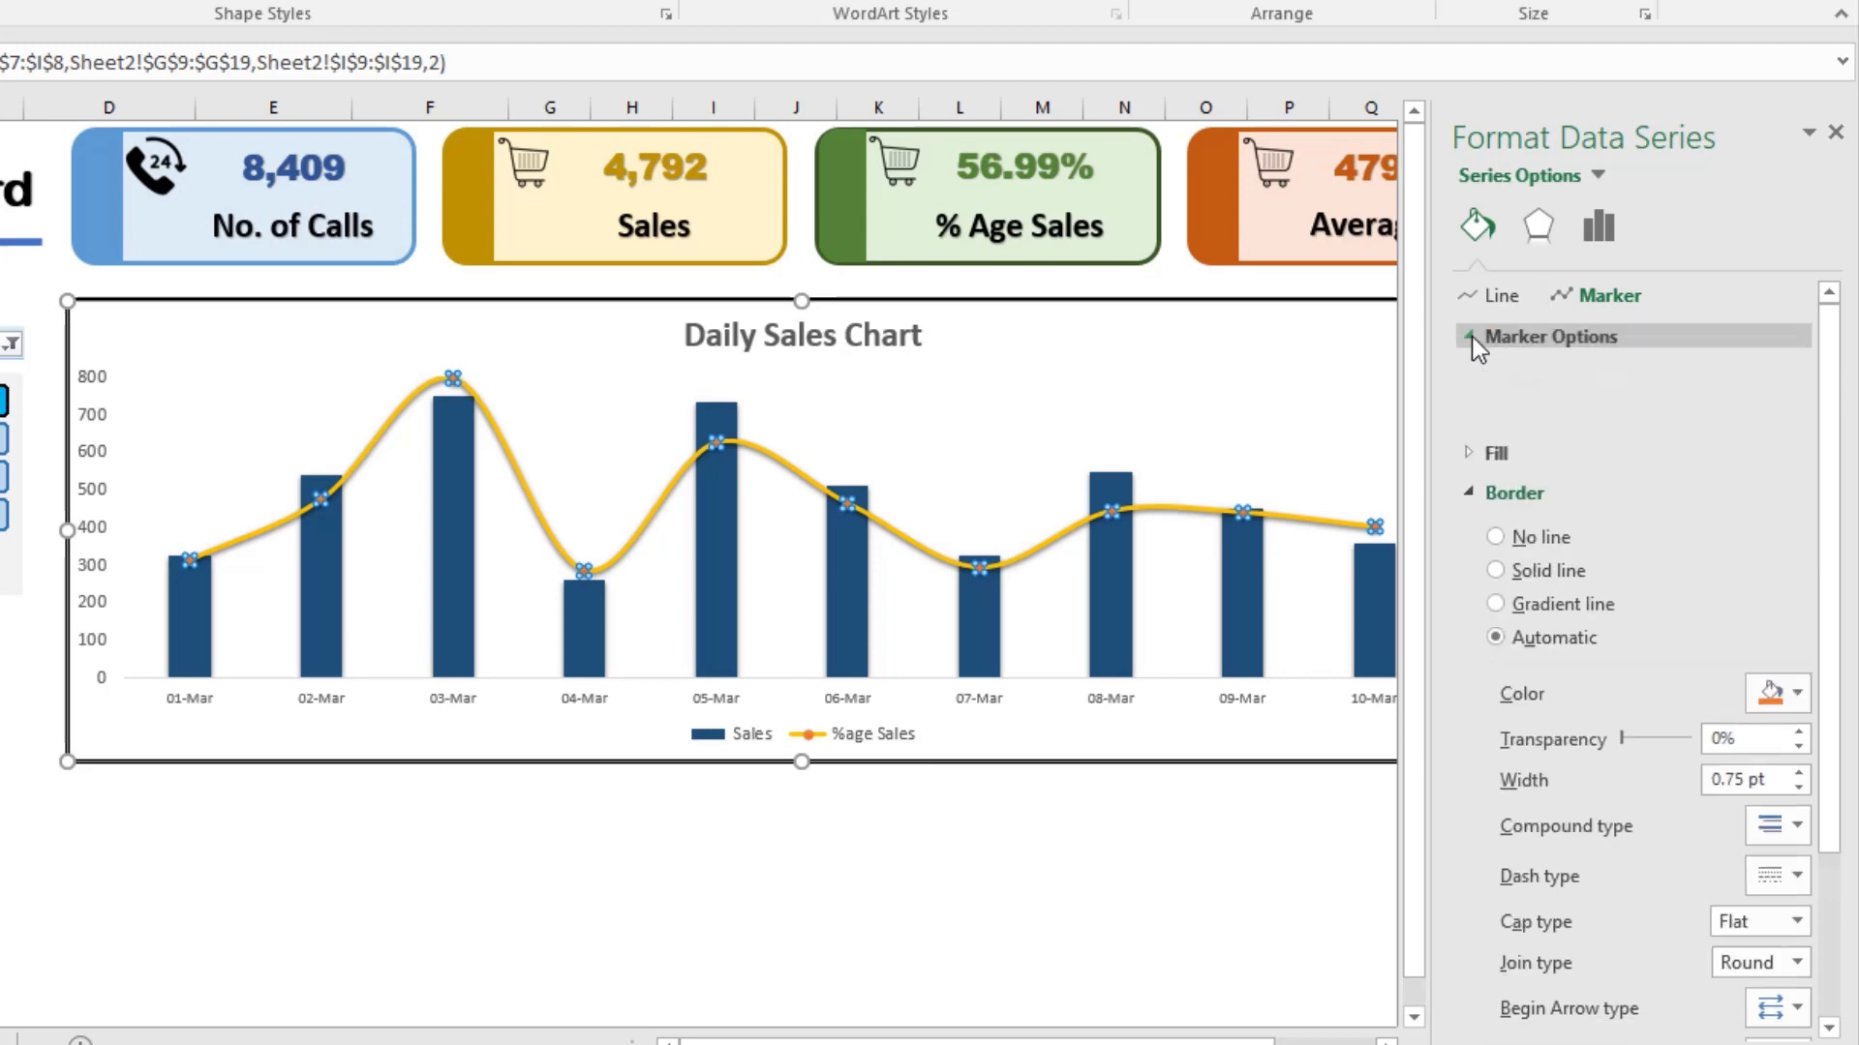
left_click(1525, 447)
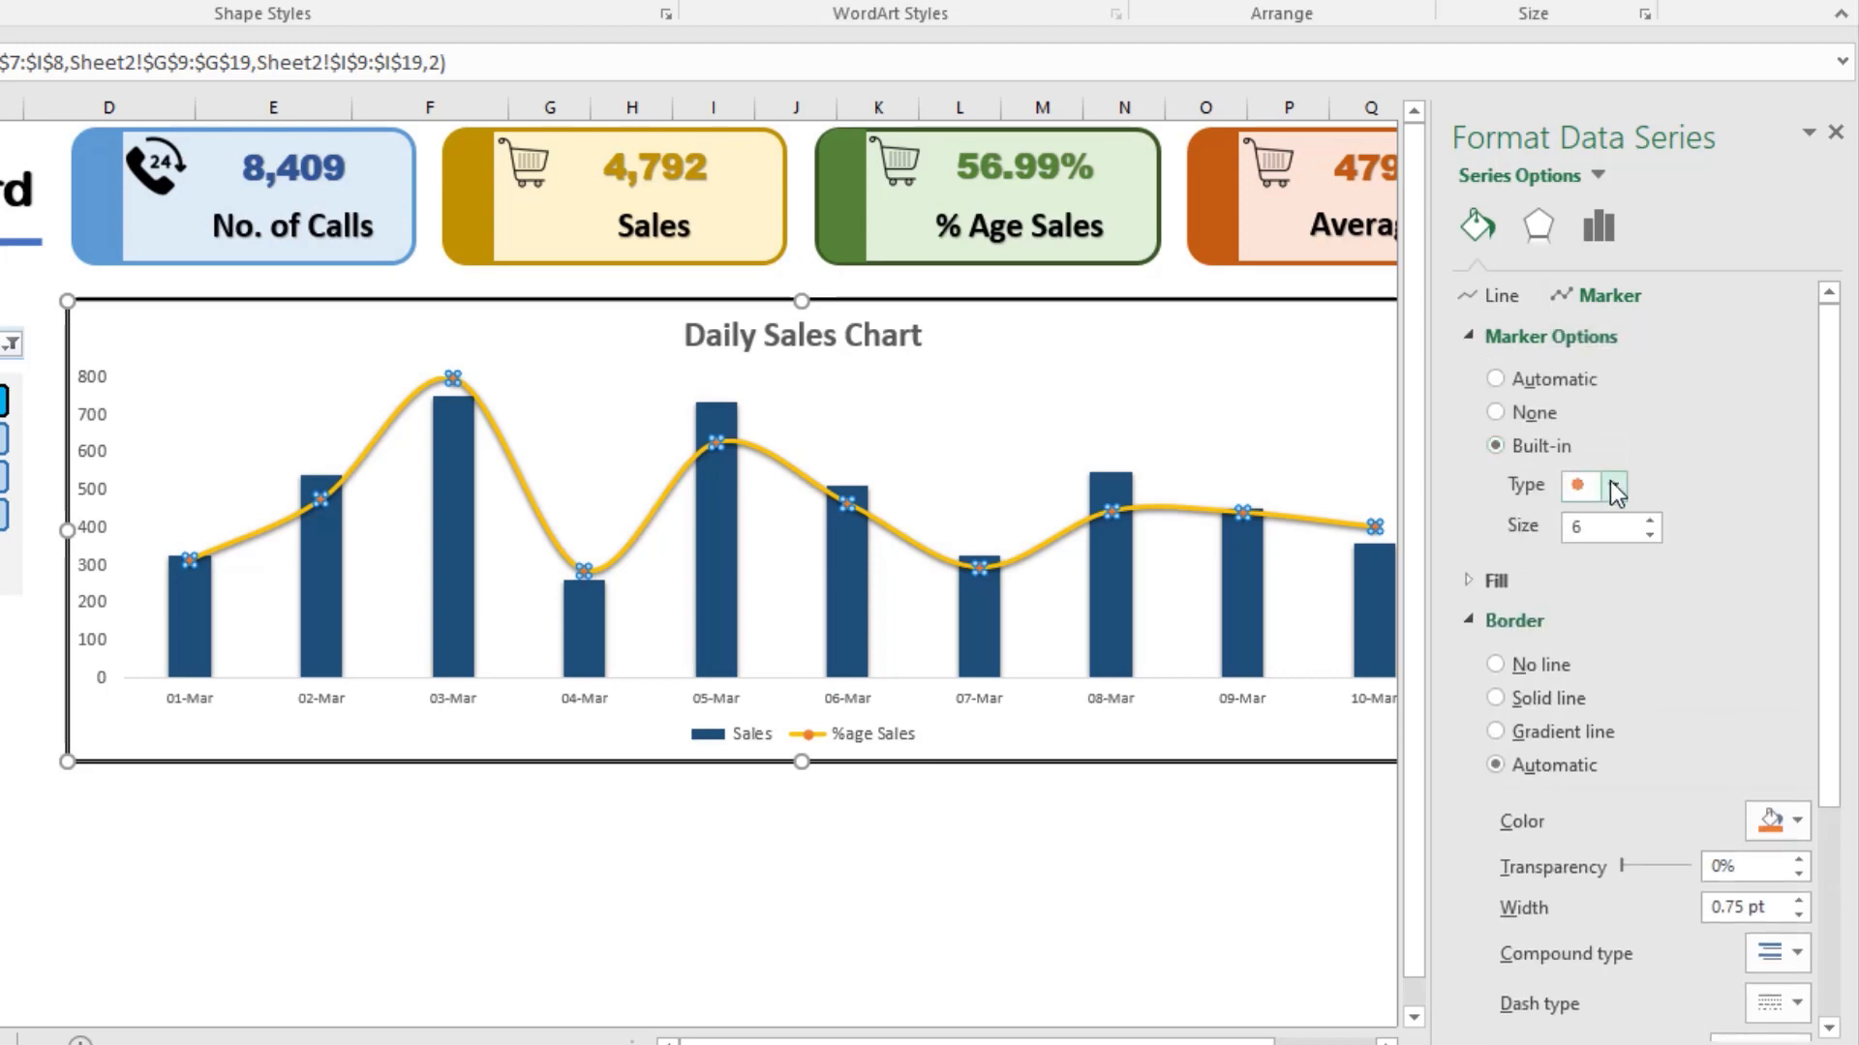
left_click(1611, 482)
left_click(1611, 484)
left_click(1649, 521)
left_click(1649, 521)
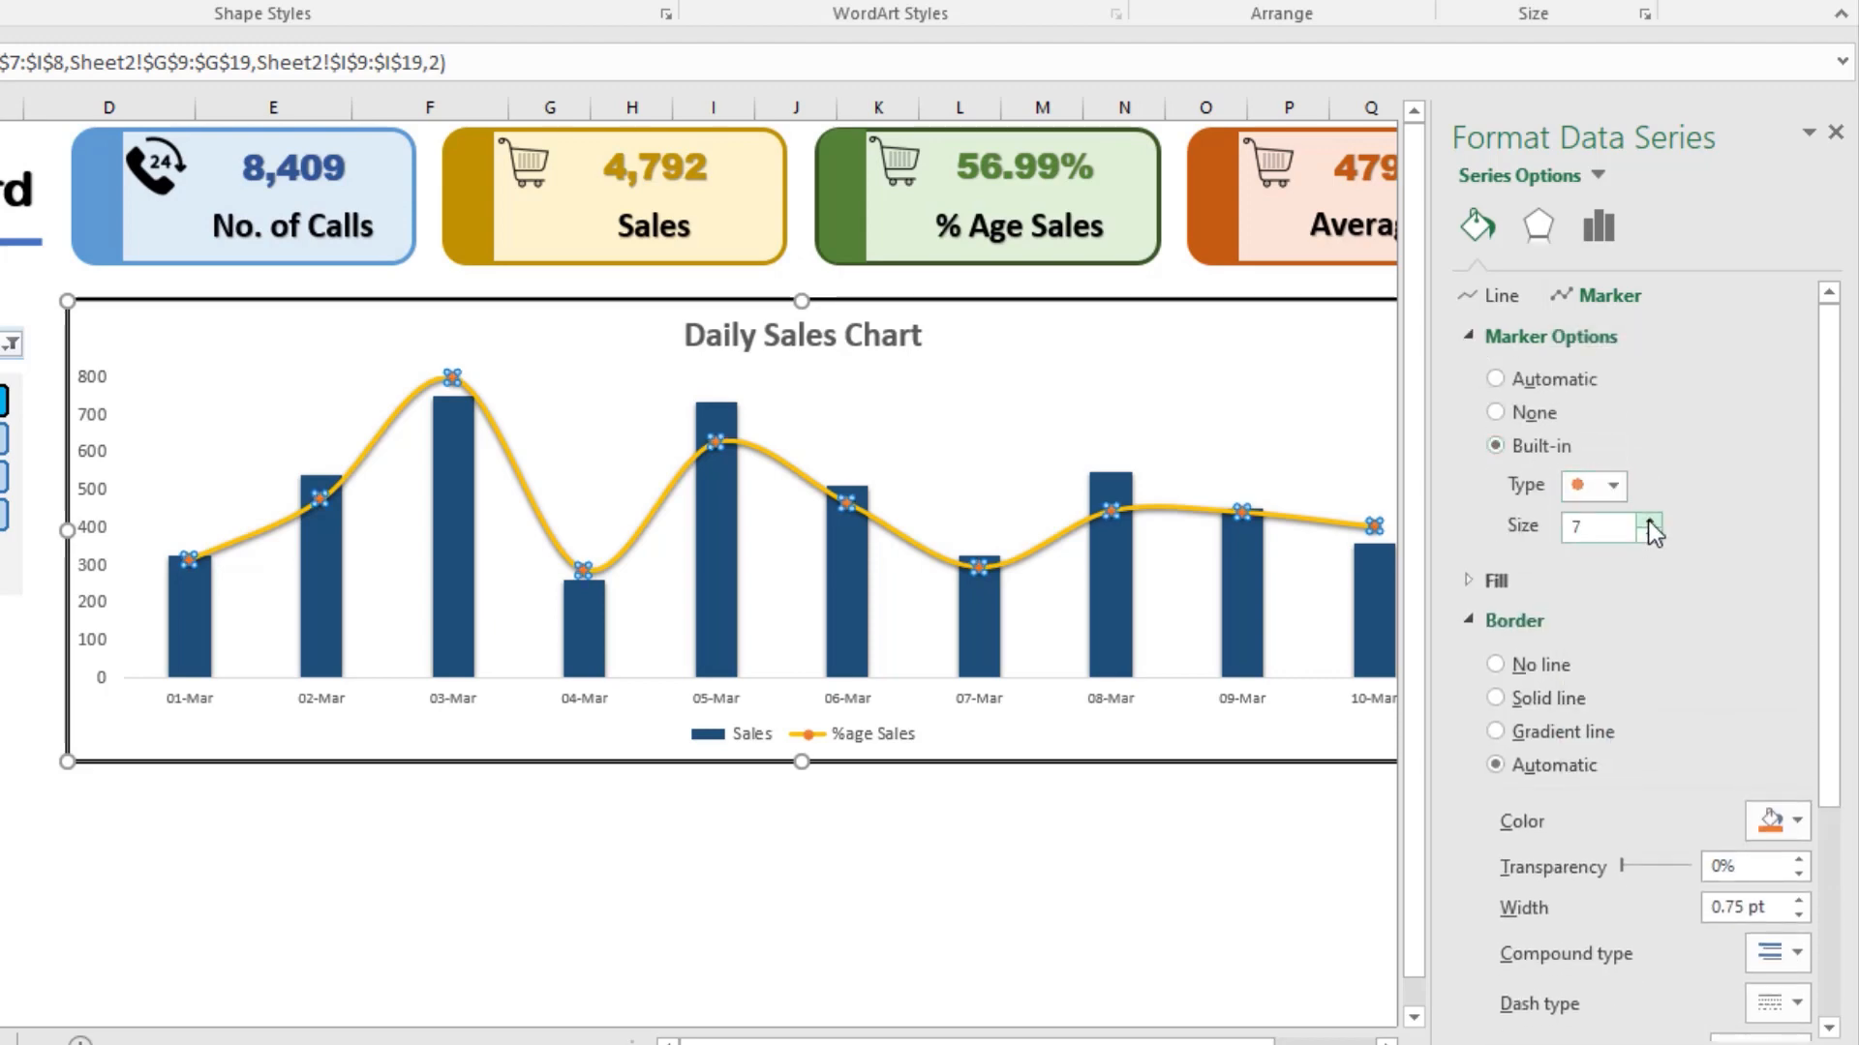
left_click(1649, 521)
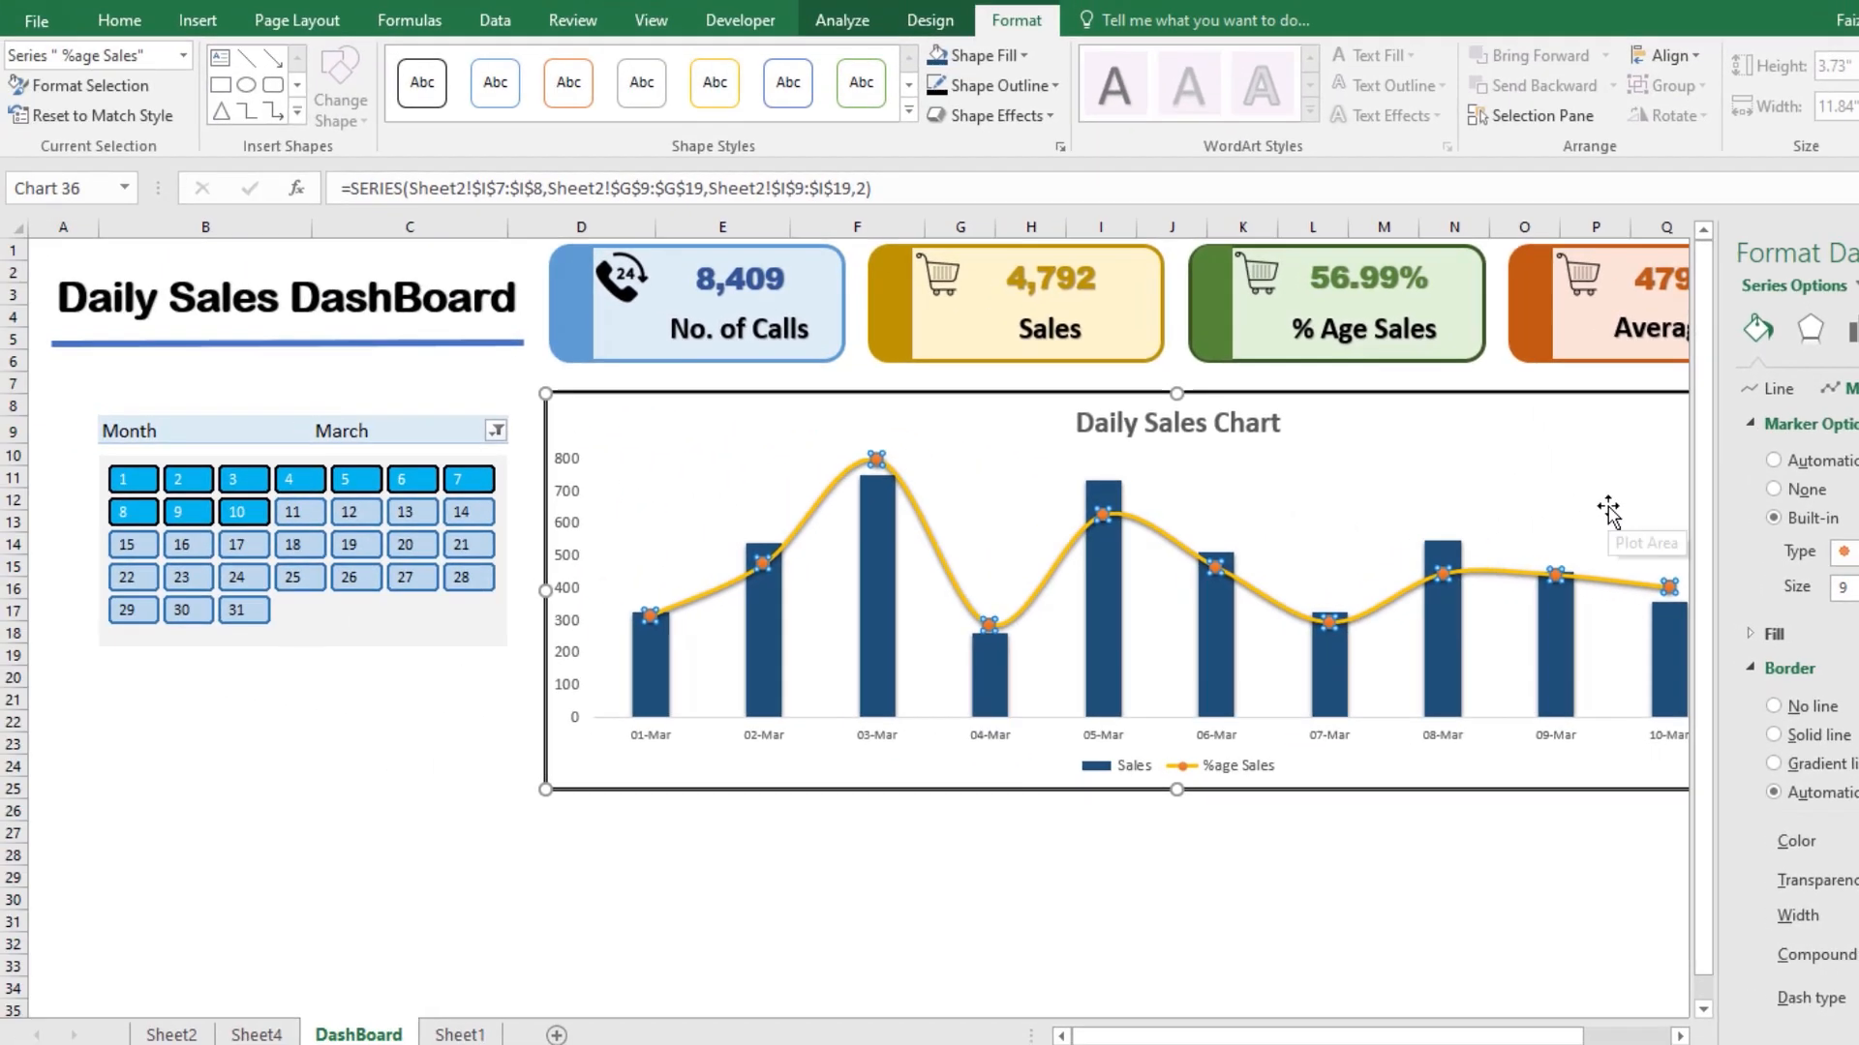
left_click(1447, 470)
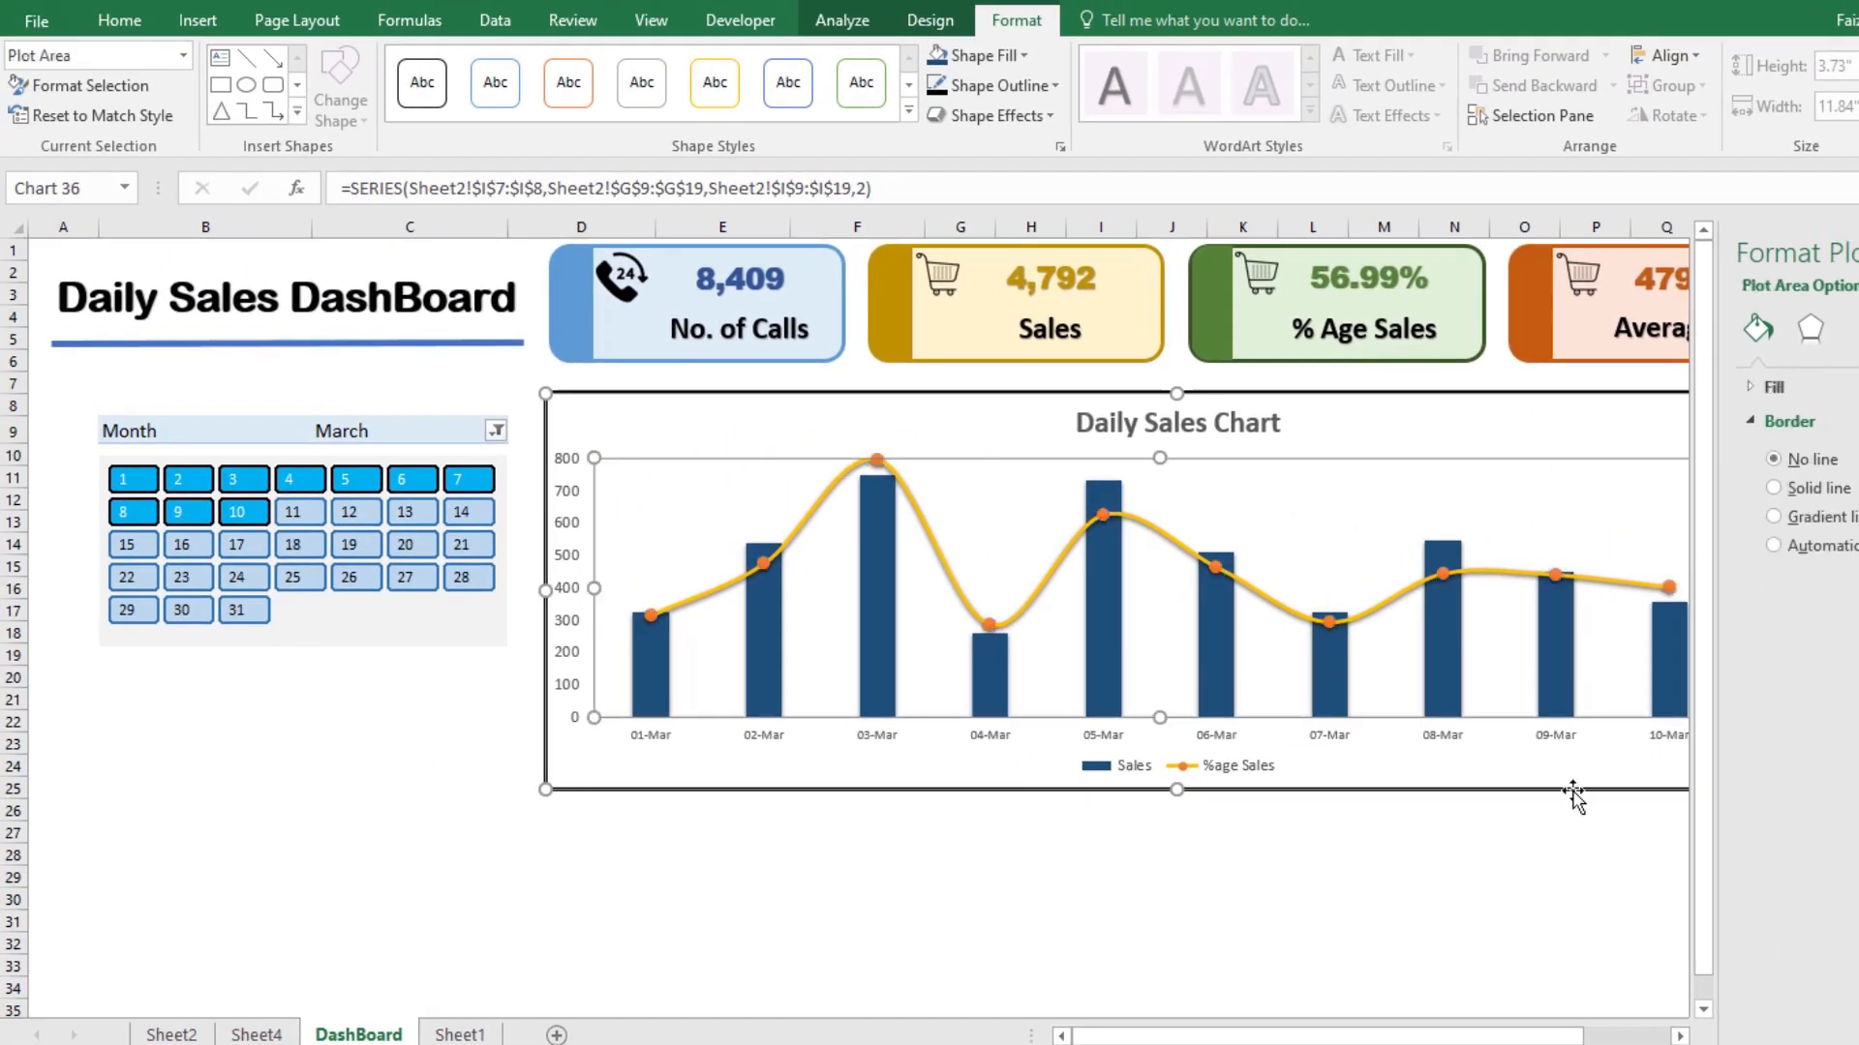
left_click(1365, 869)
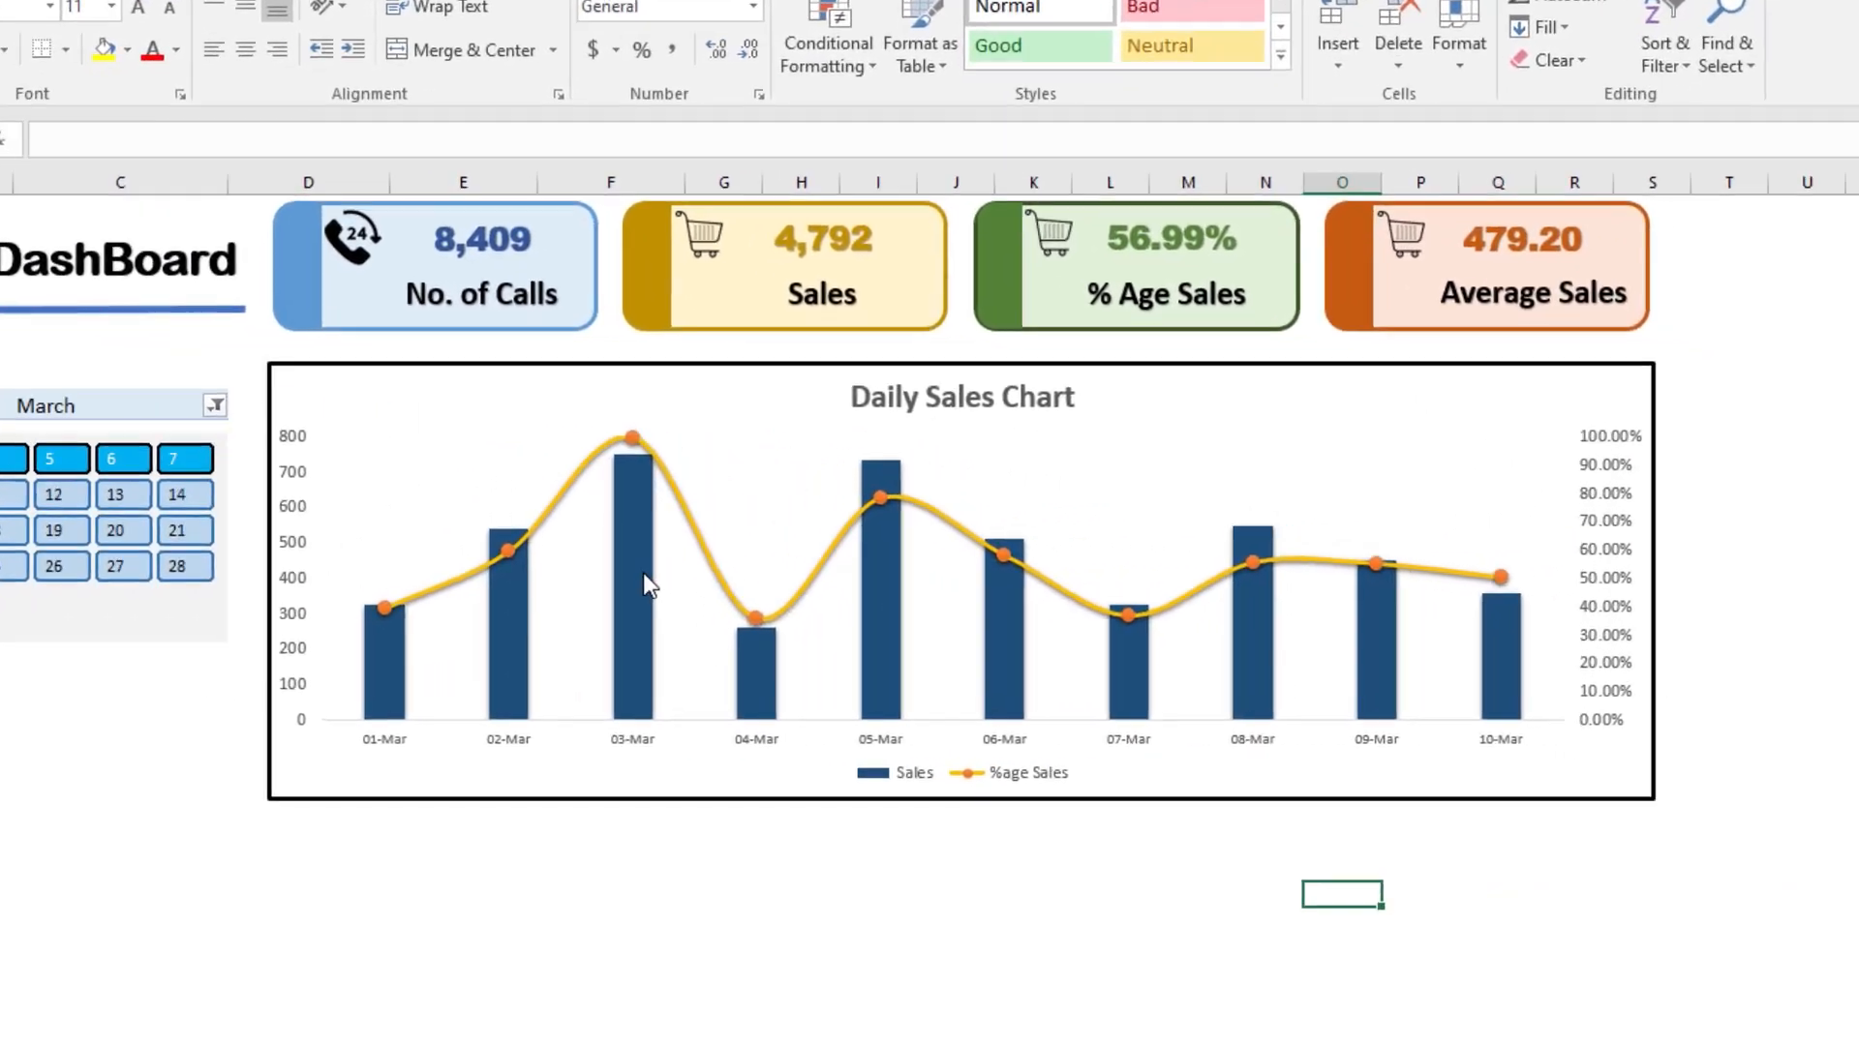
double_click(887, 591)
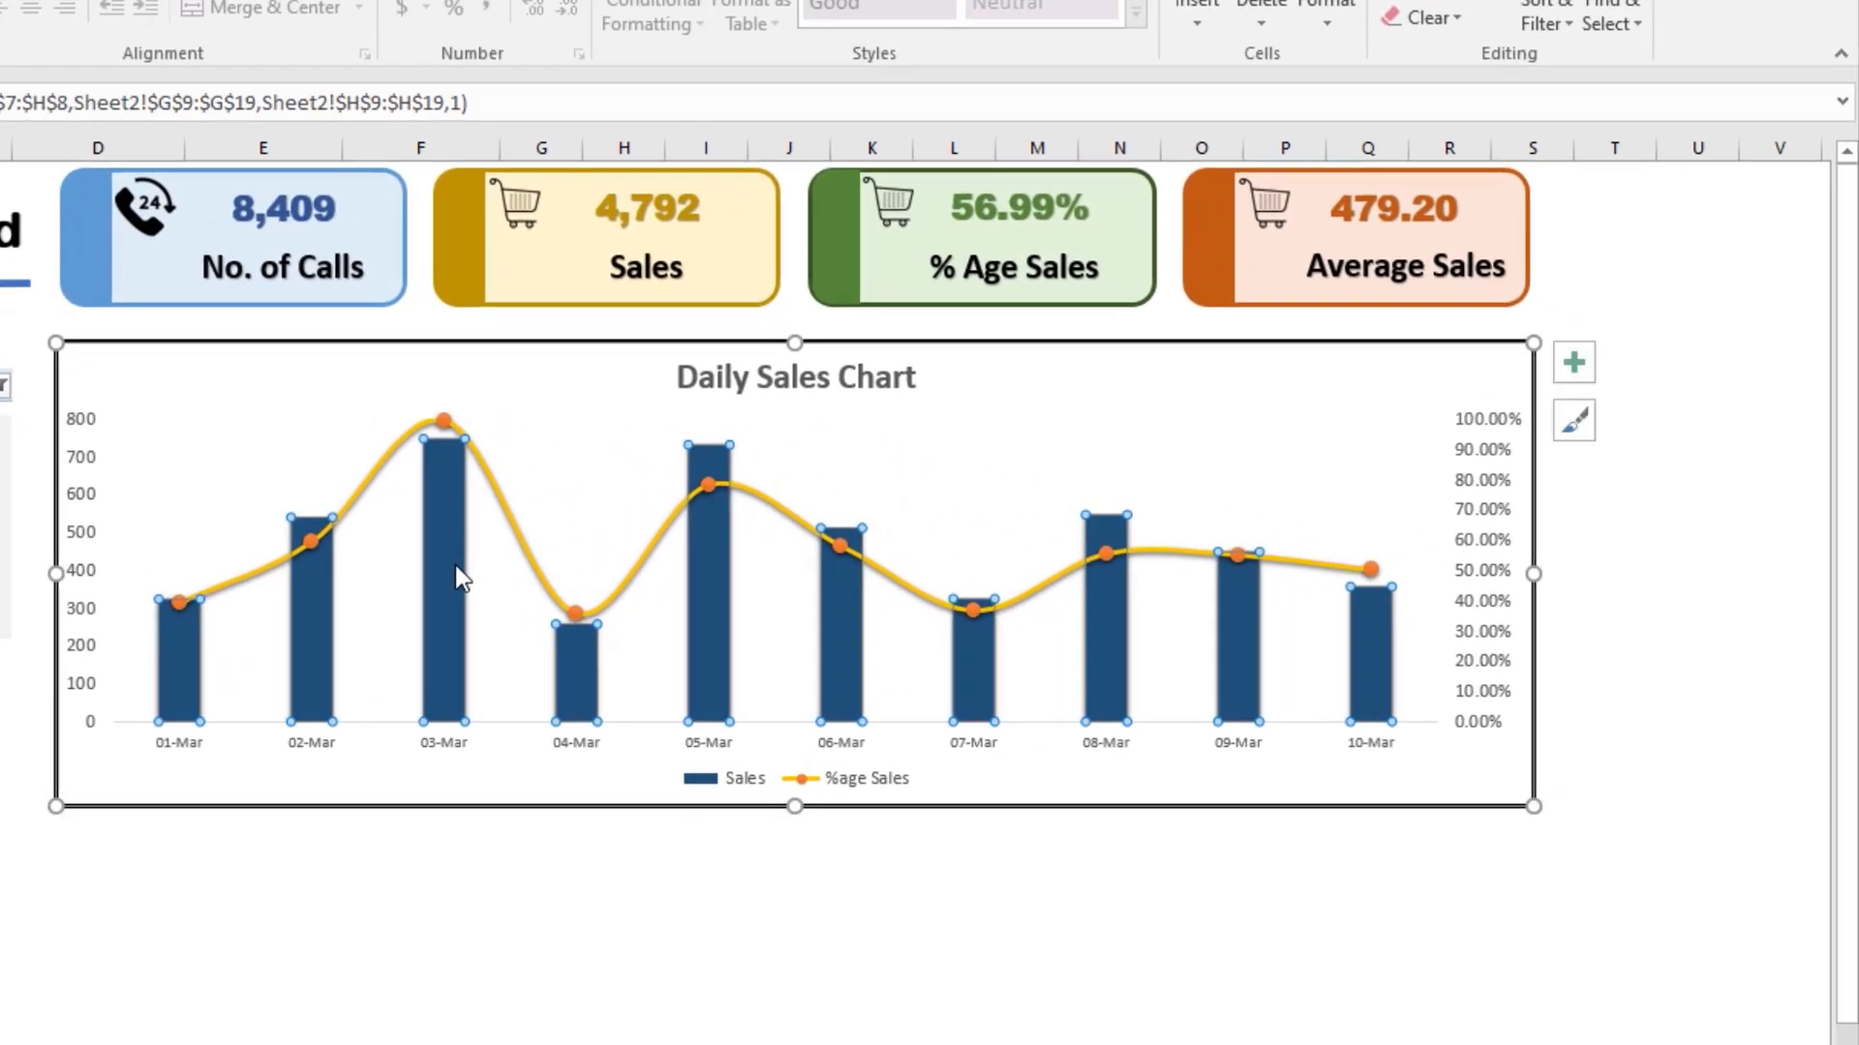
left_click_drag(1642, 531, 1632, 534)
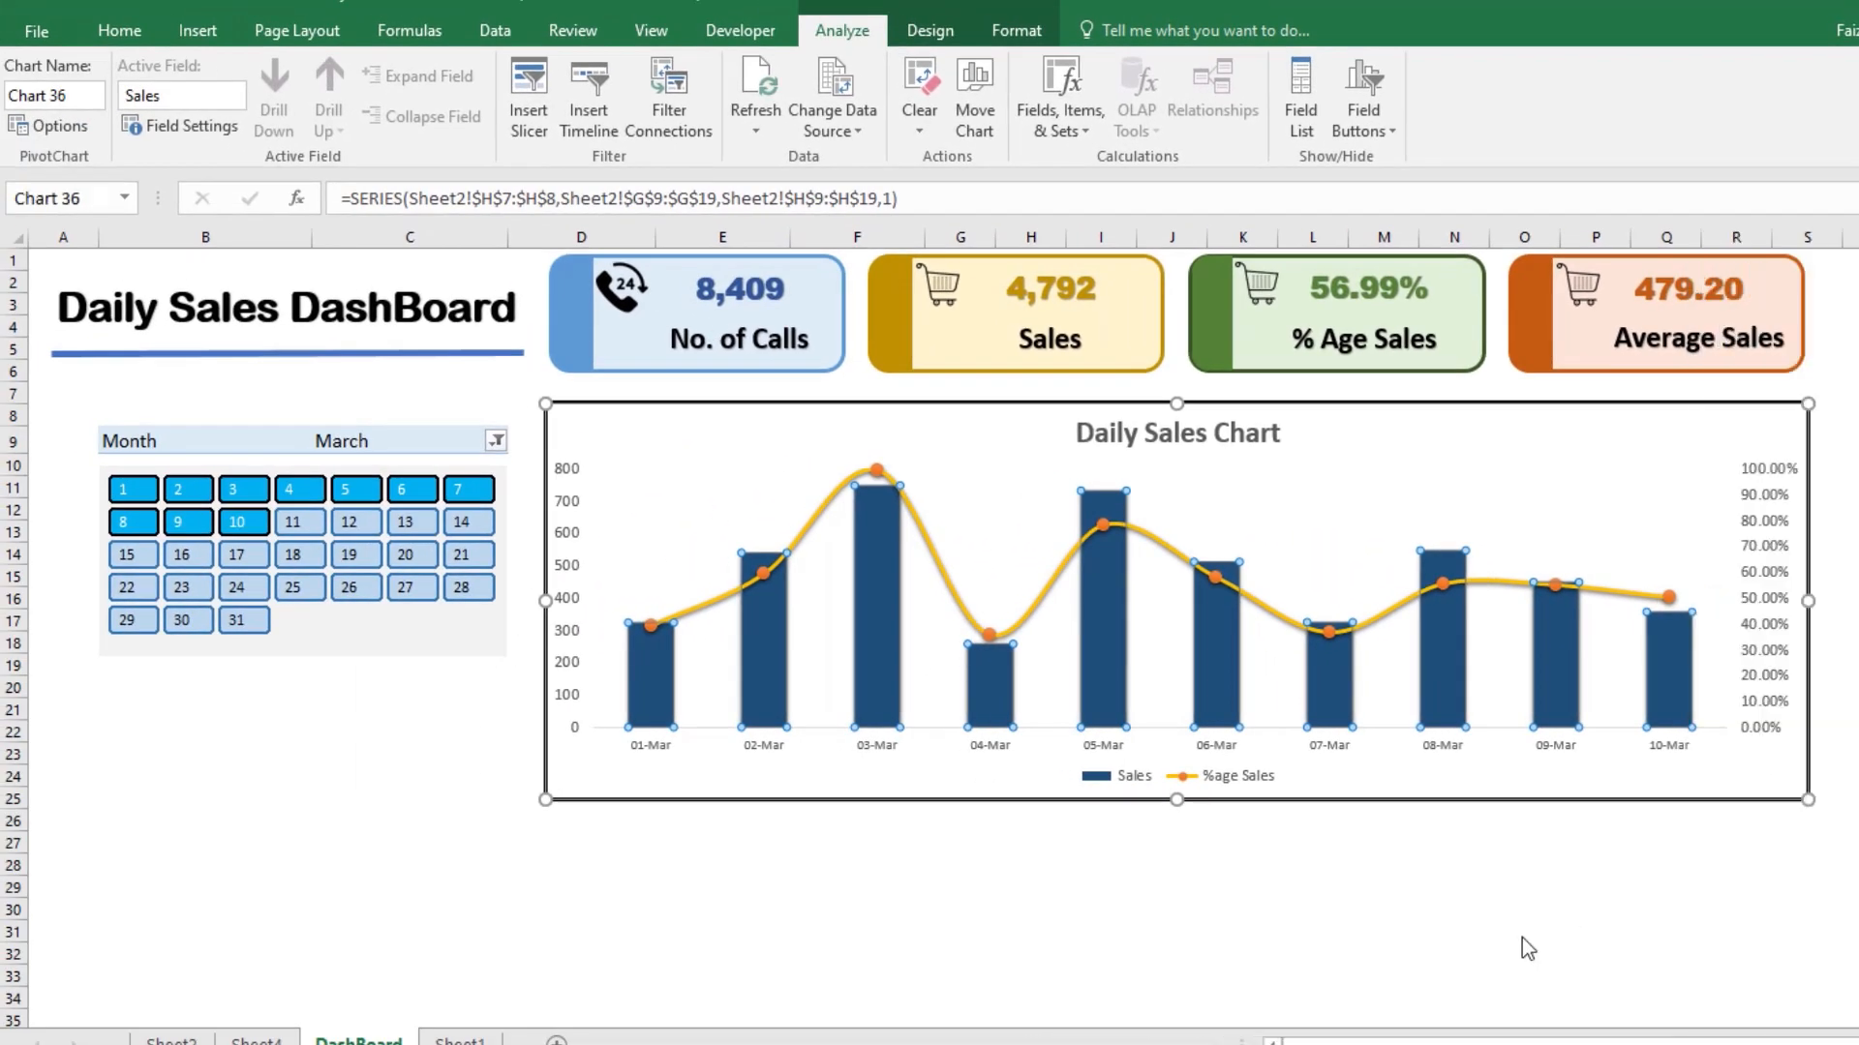
left_click(1481, 886)
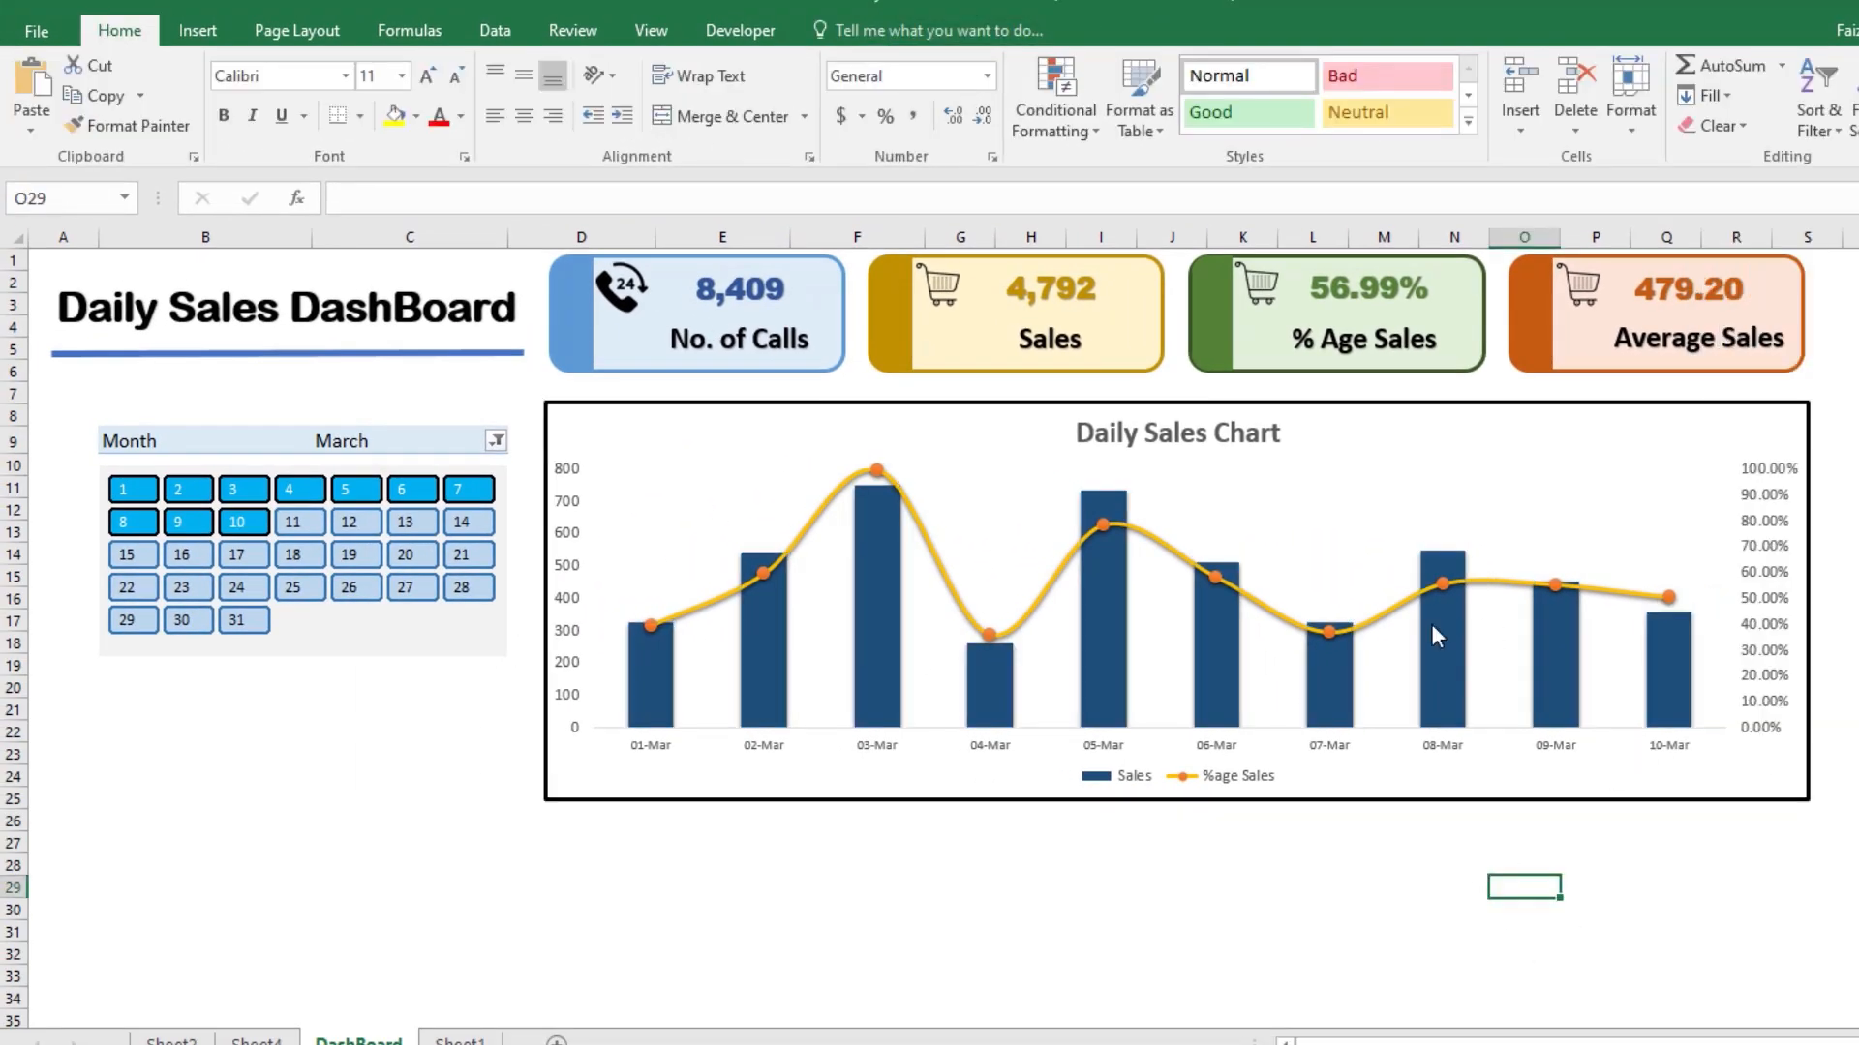
Step: Stretch the Daily Sales Chart downward so that it ends at about row 31
left_click(1299, 788)
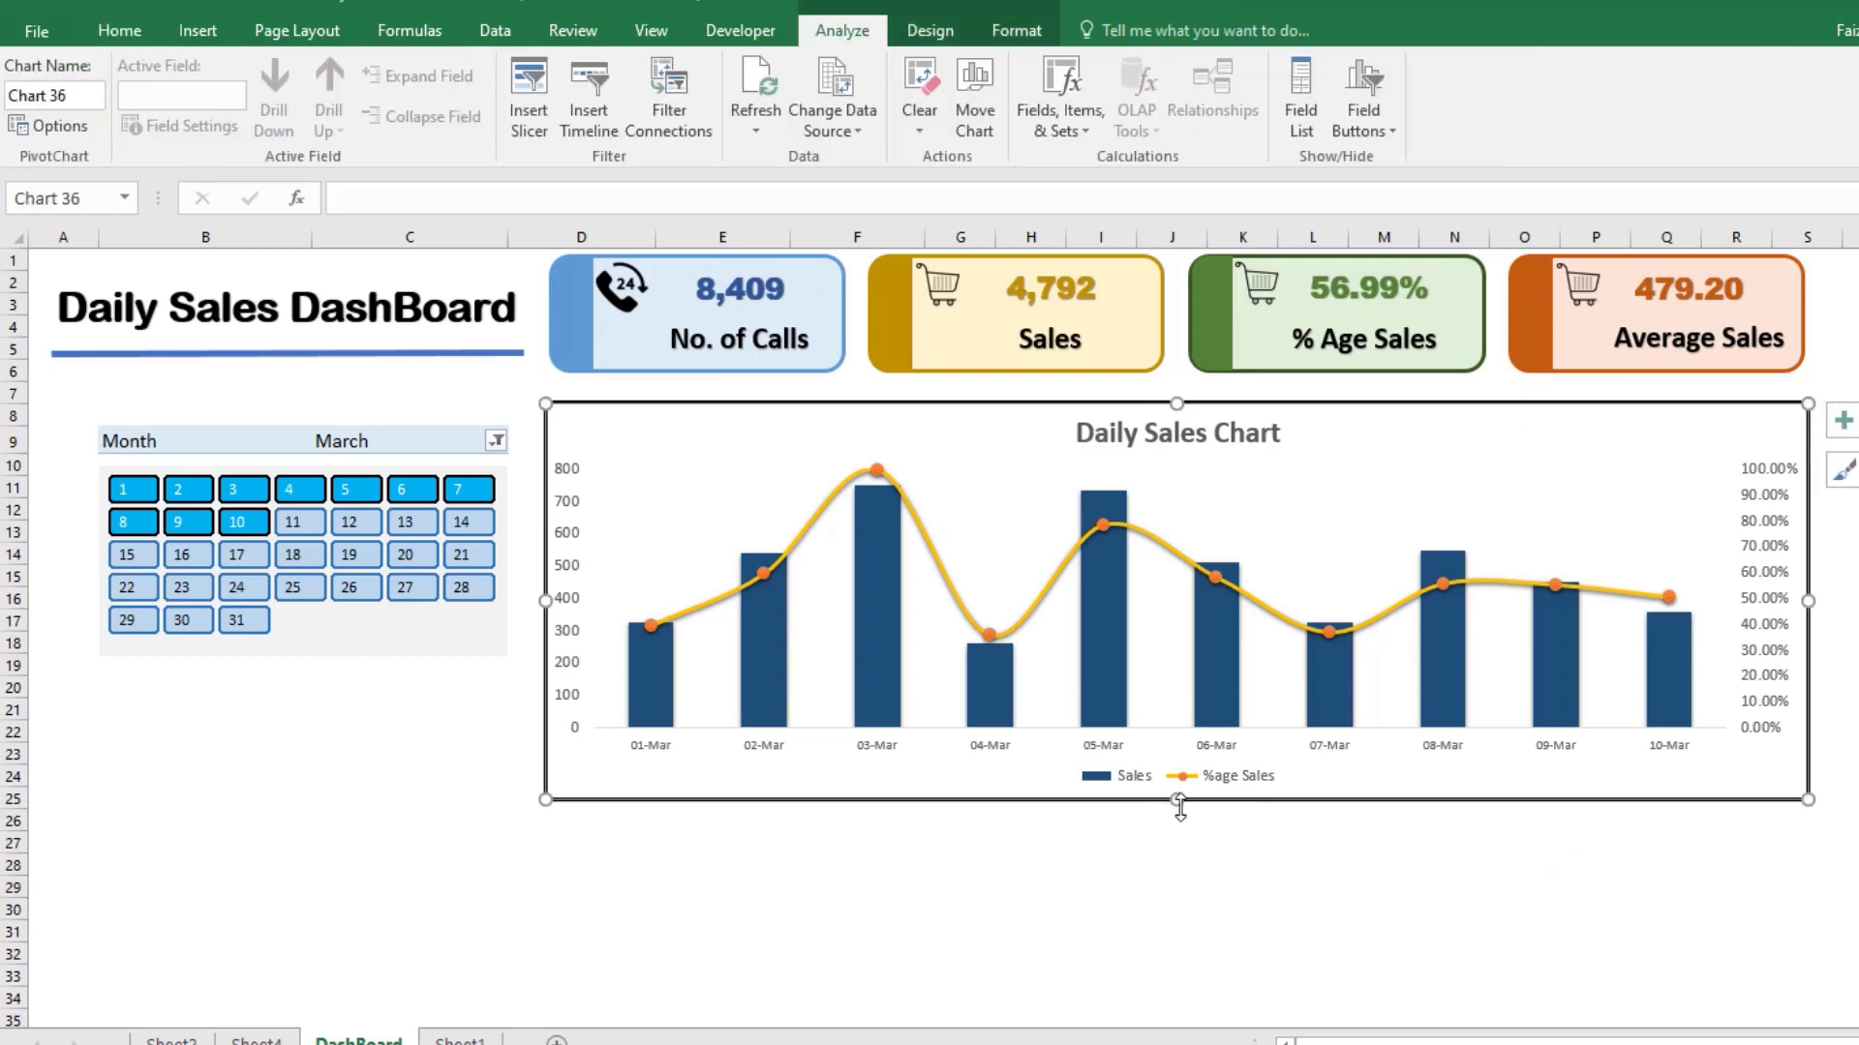
left_click_drag(1179, 804, 1177, 933)
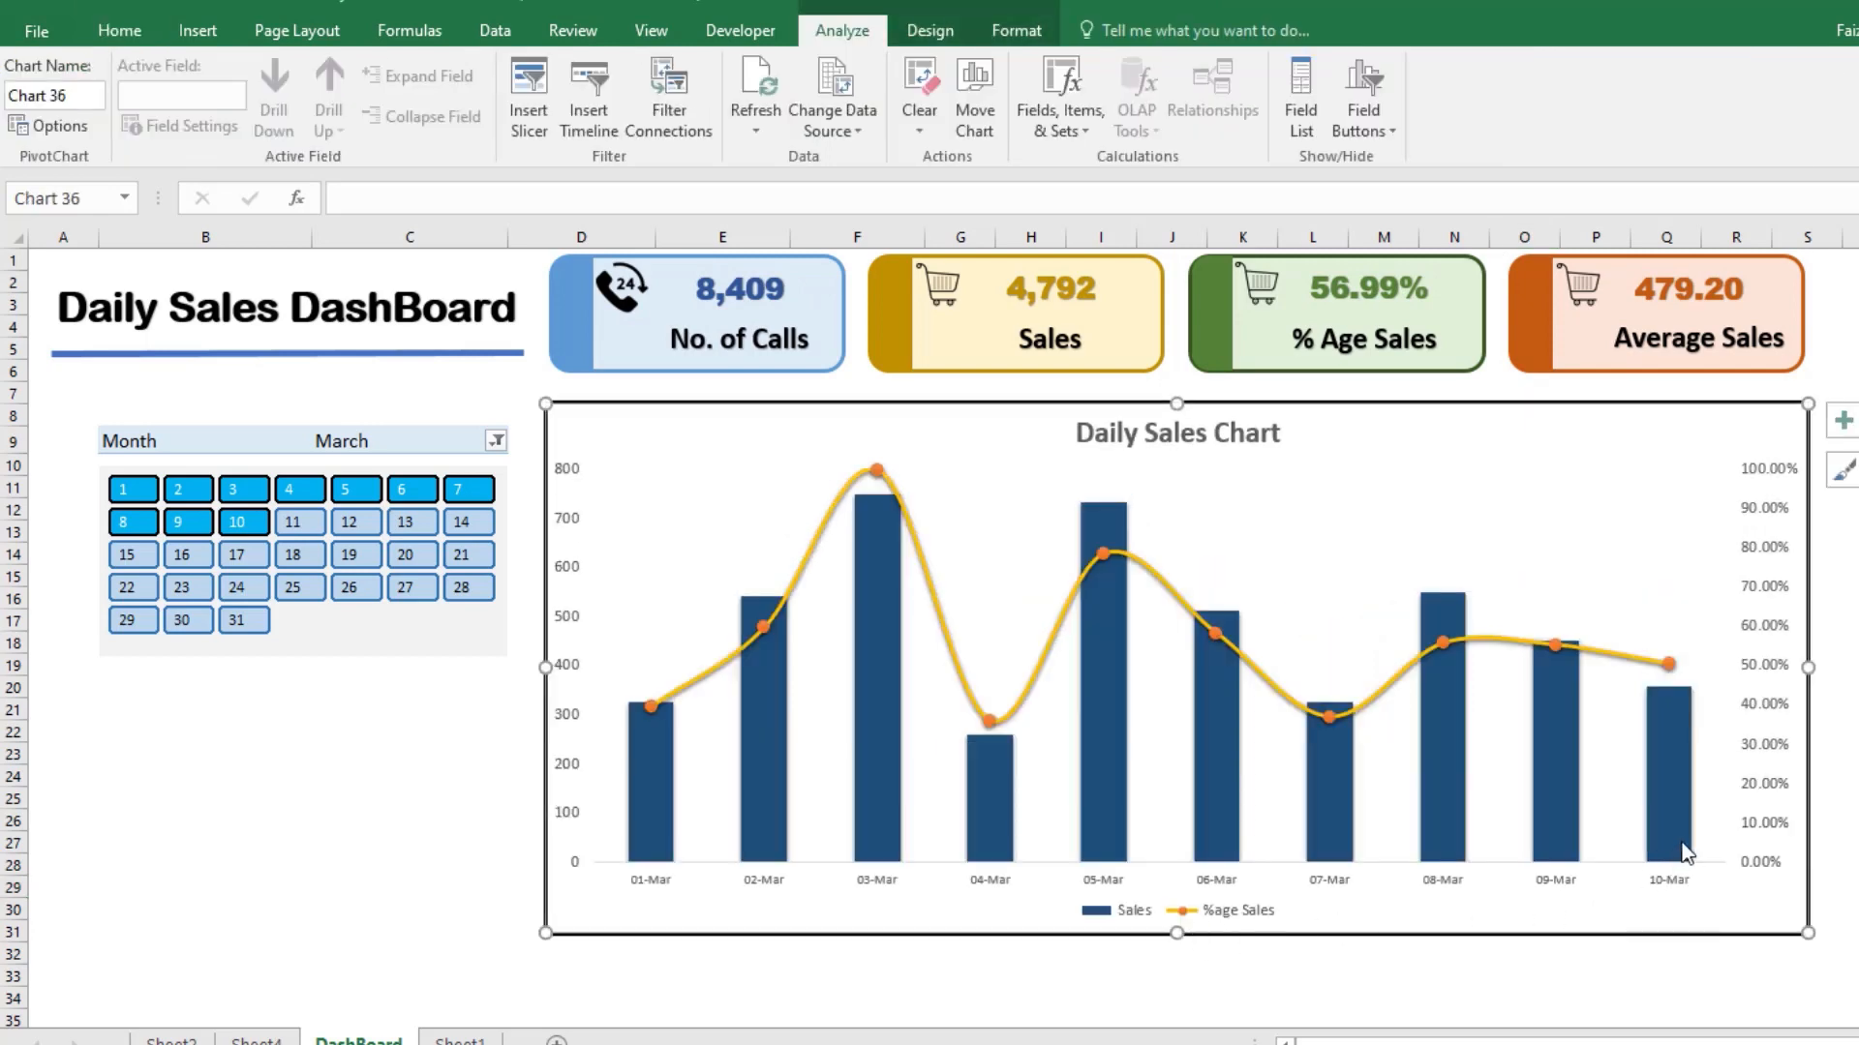
left_click(1837, 693)
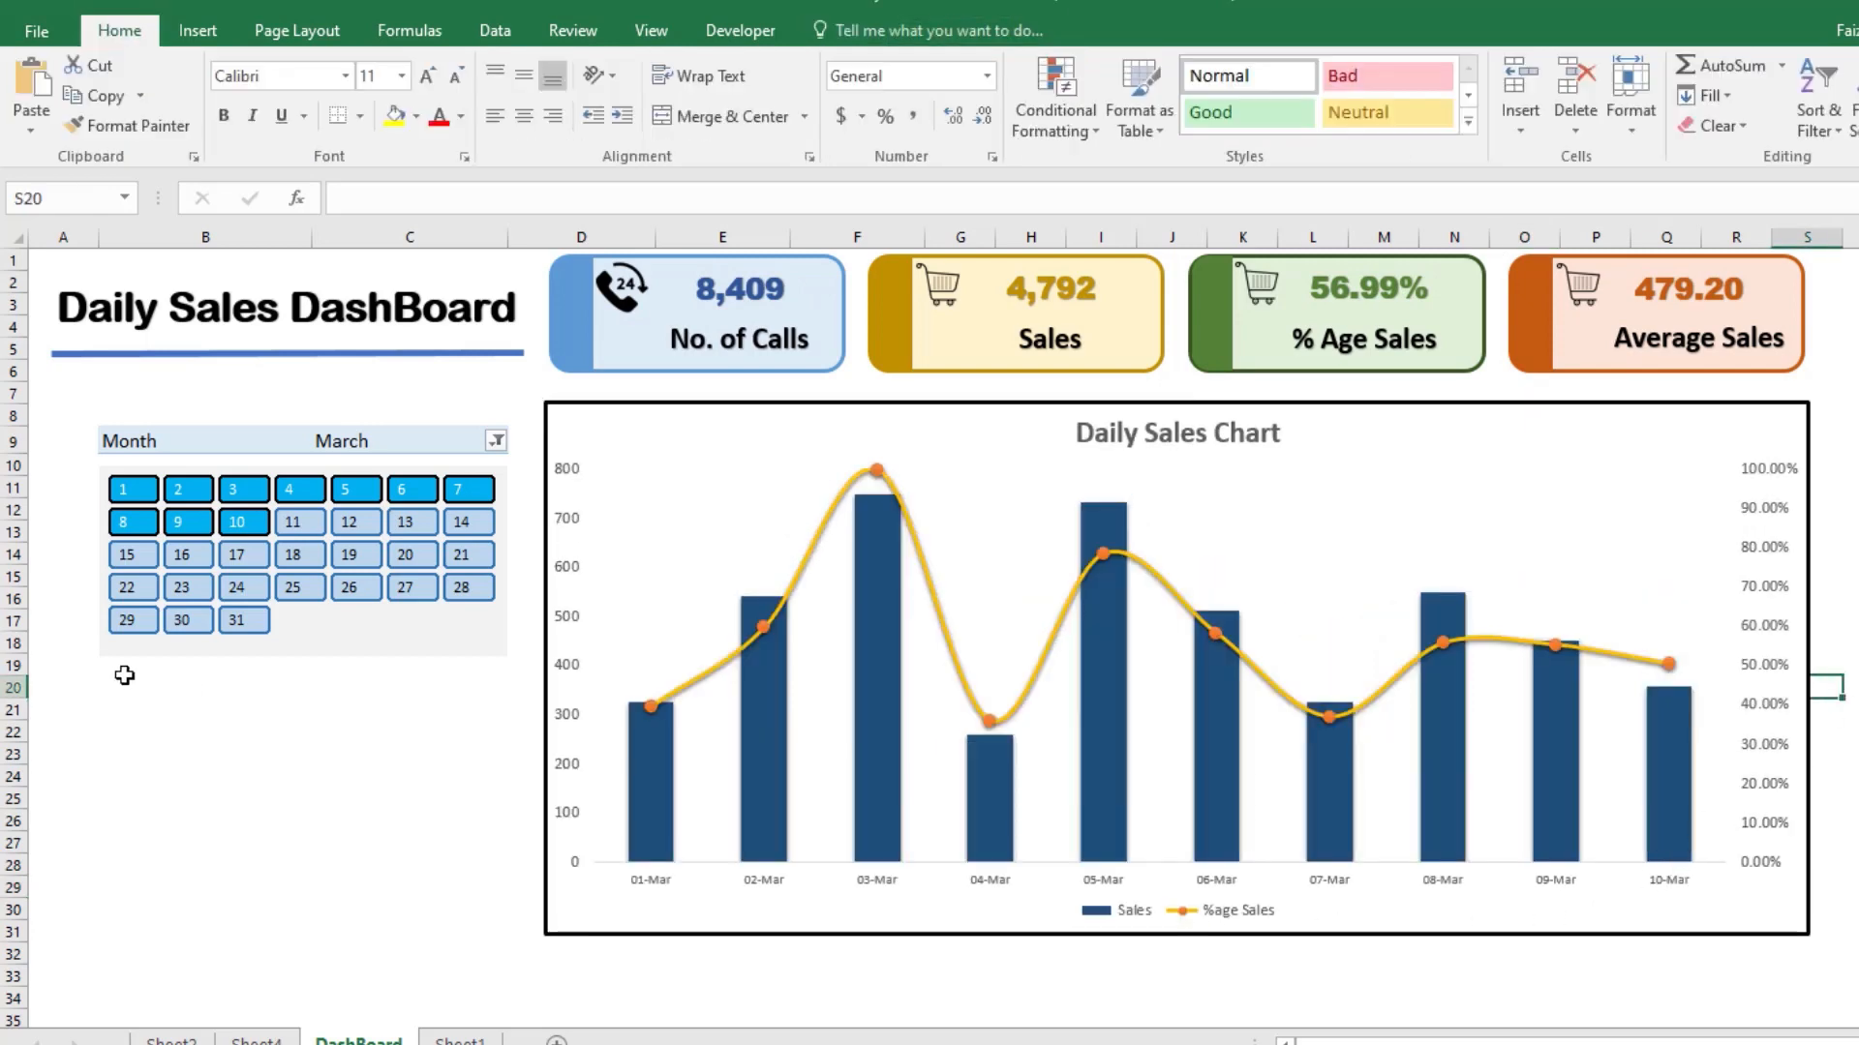
Step: Move the calendar slicer up slightly so it sits directly beneath the Month filter
left_click(300, 639)
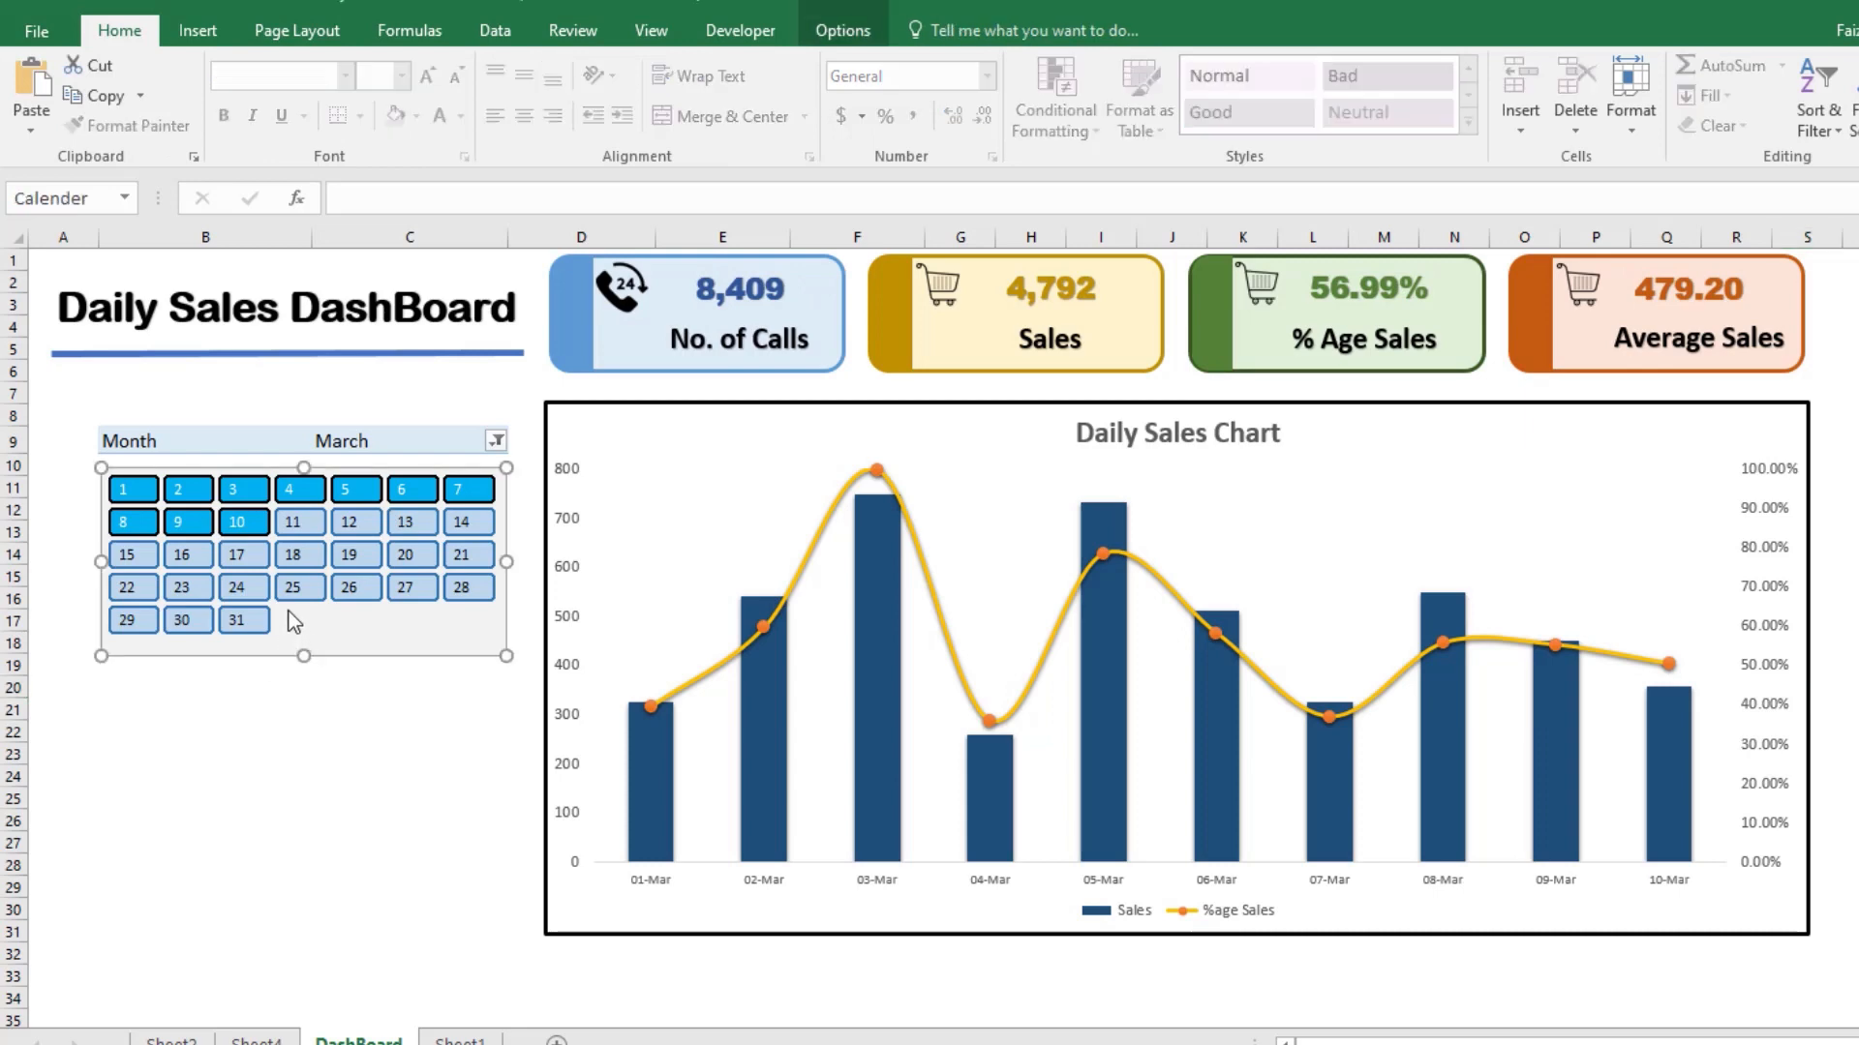
left_click_drag(308, 631, 314, 622)
left_click(844, 32)
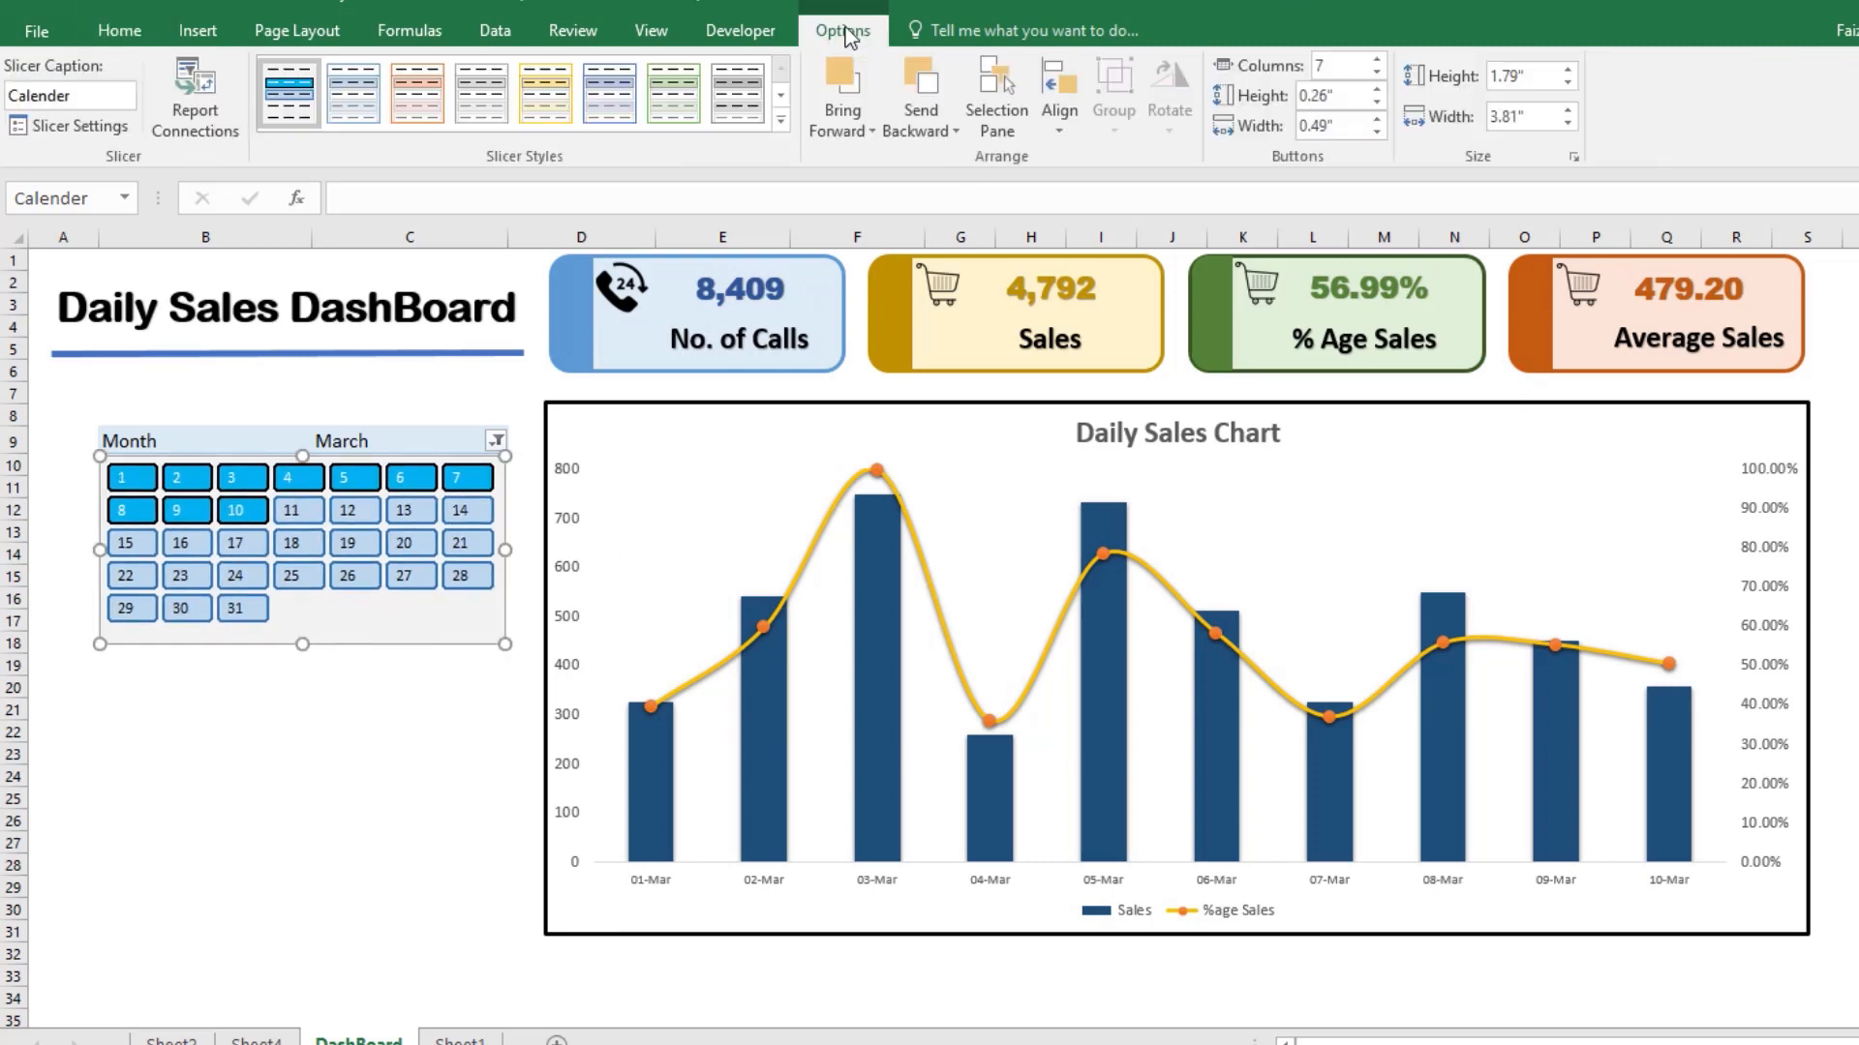
left_click(118, 33)
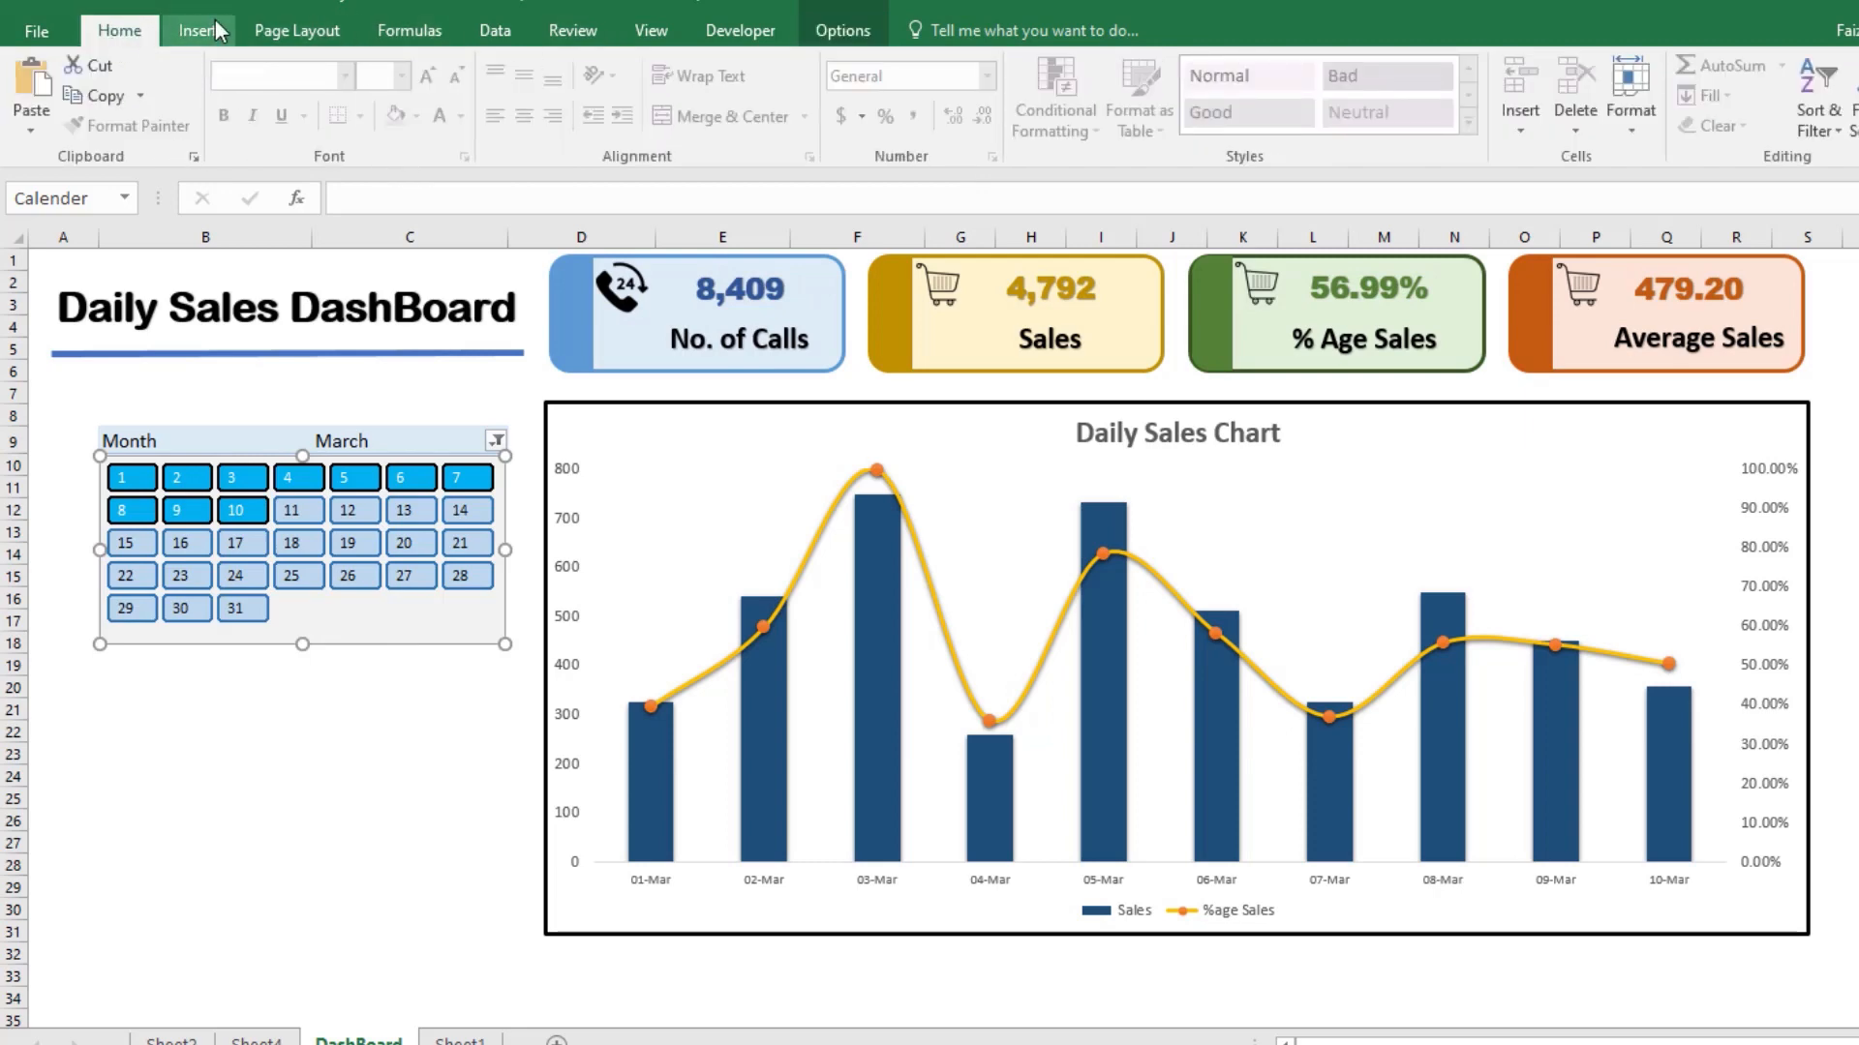
Step: Start a new custom PivotTable style for the Month filter in cell B9
left_click(207, 439)
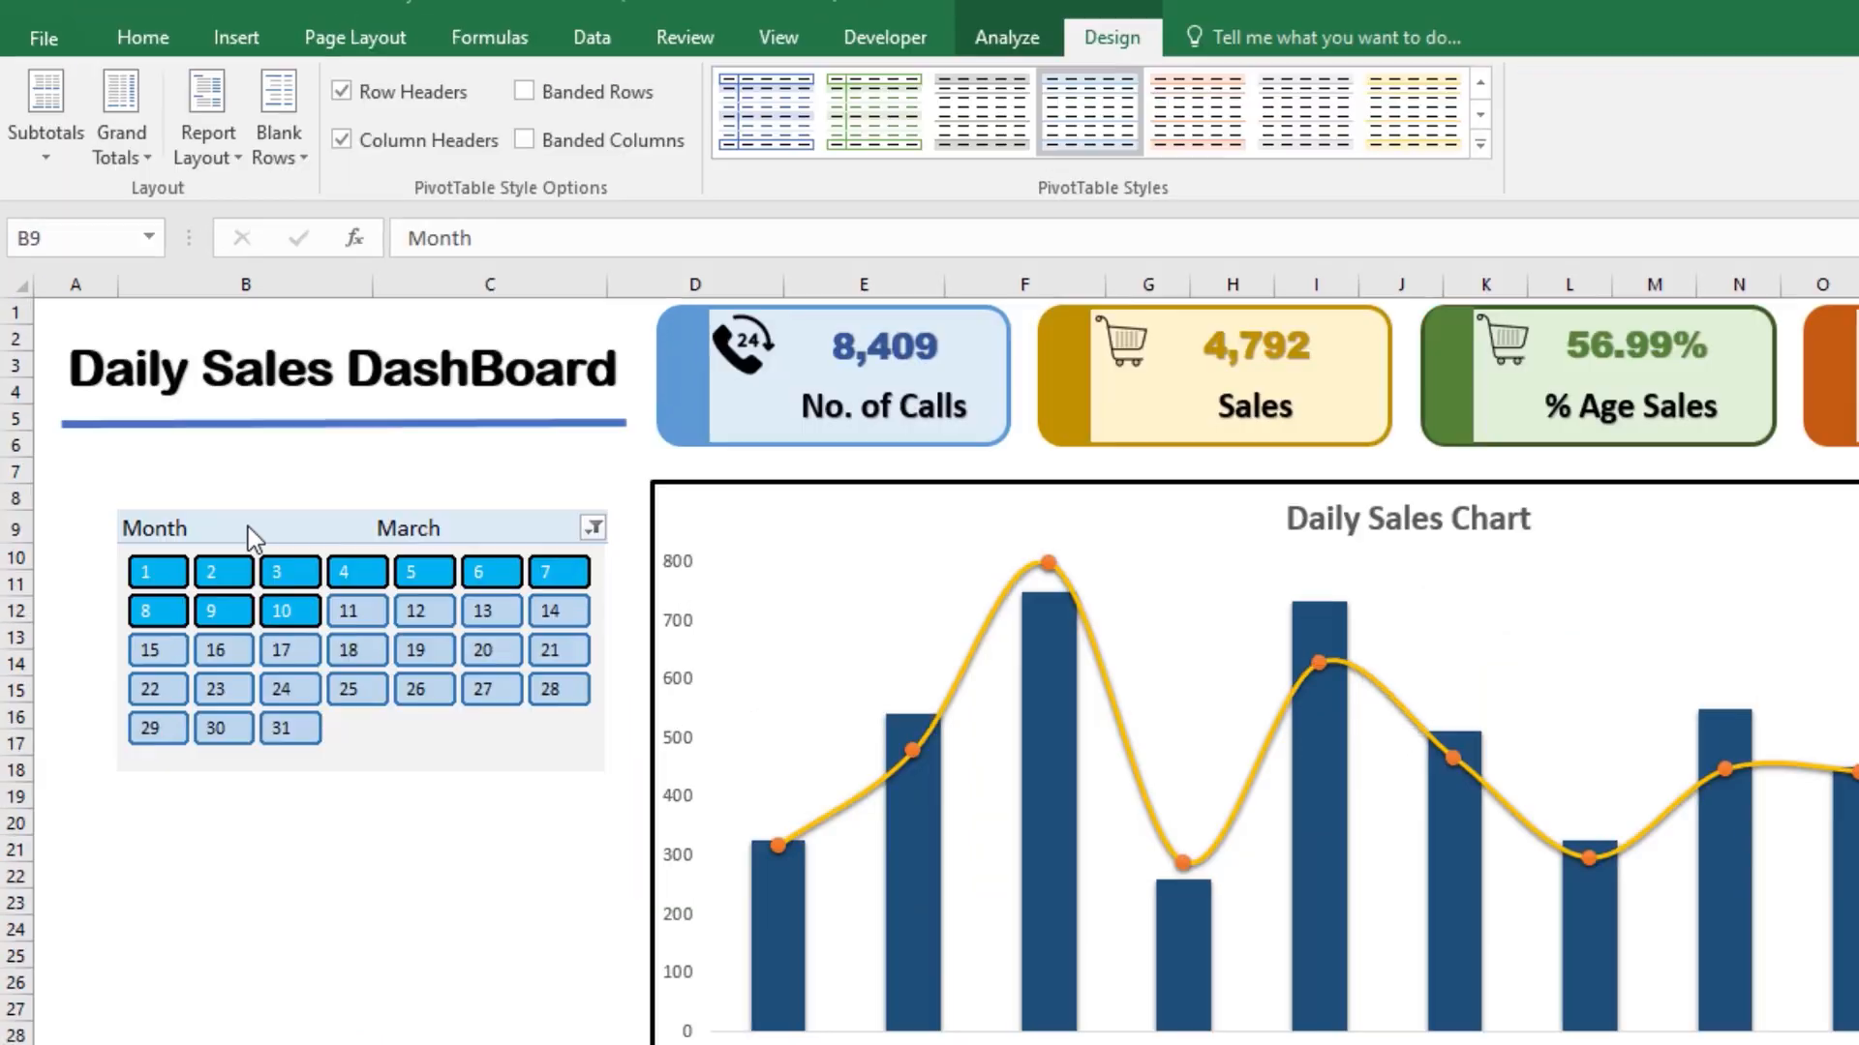
left_click(248, 530)
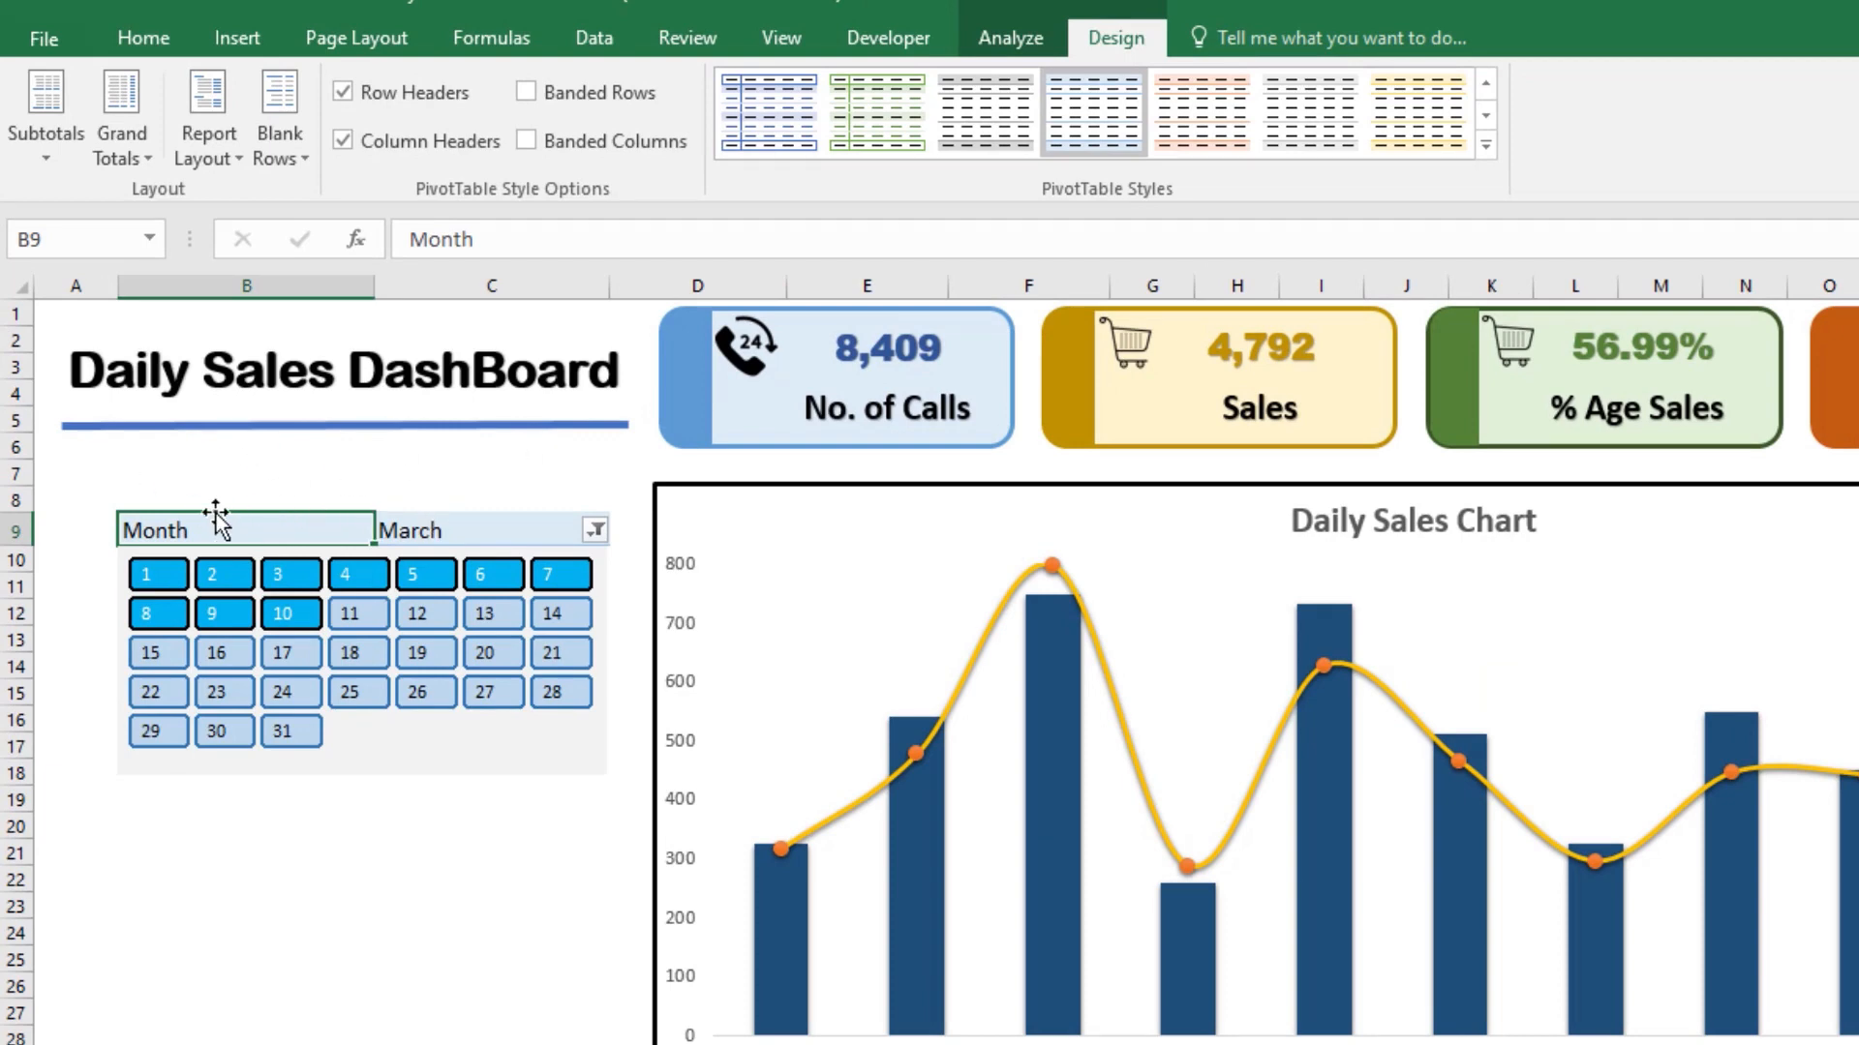
left_click(159, 55)
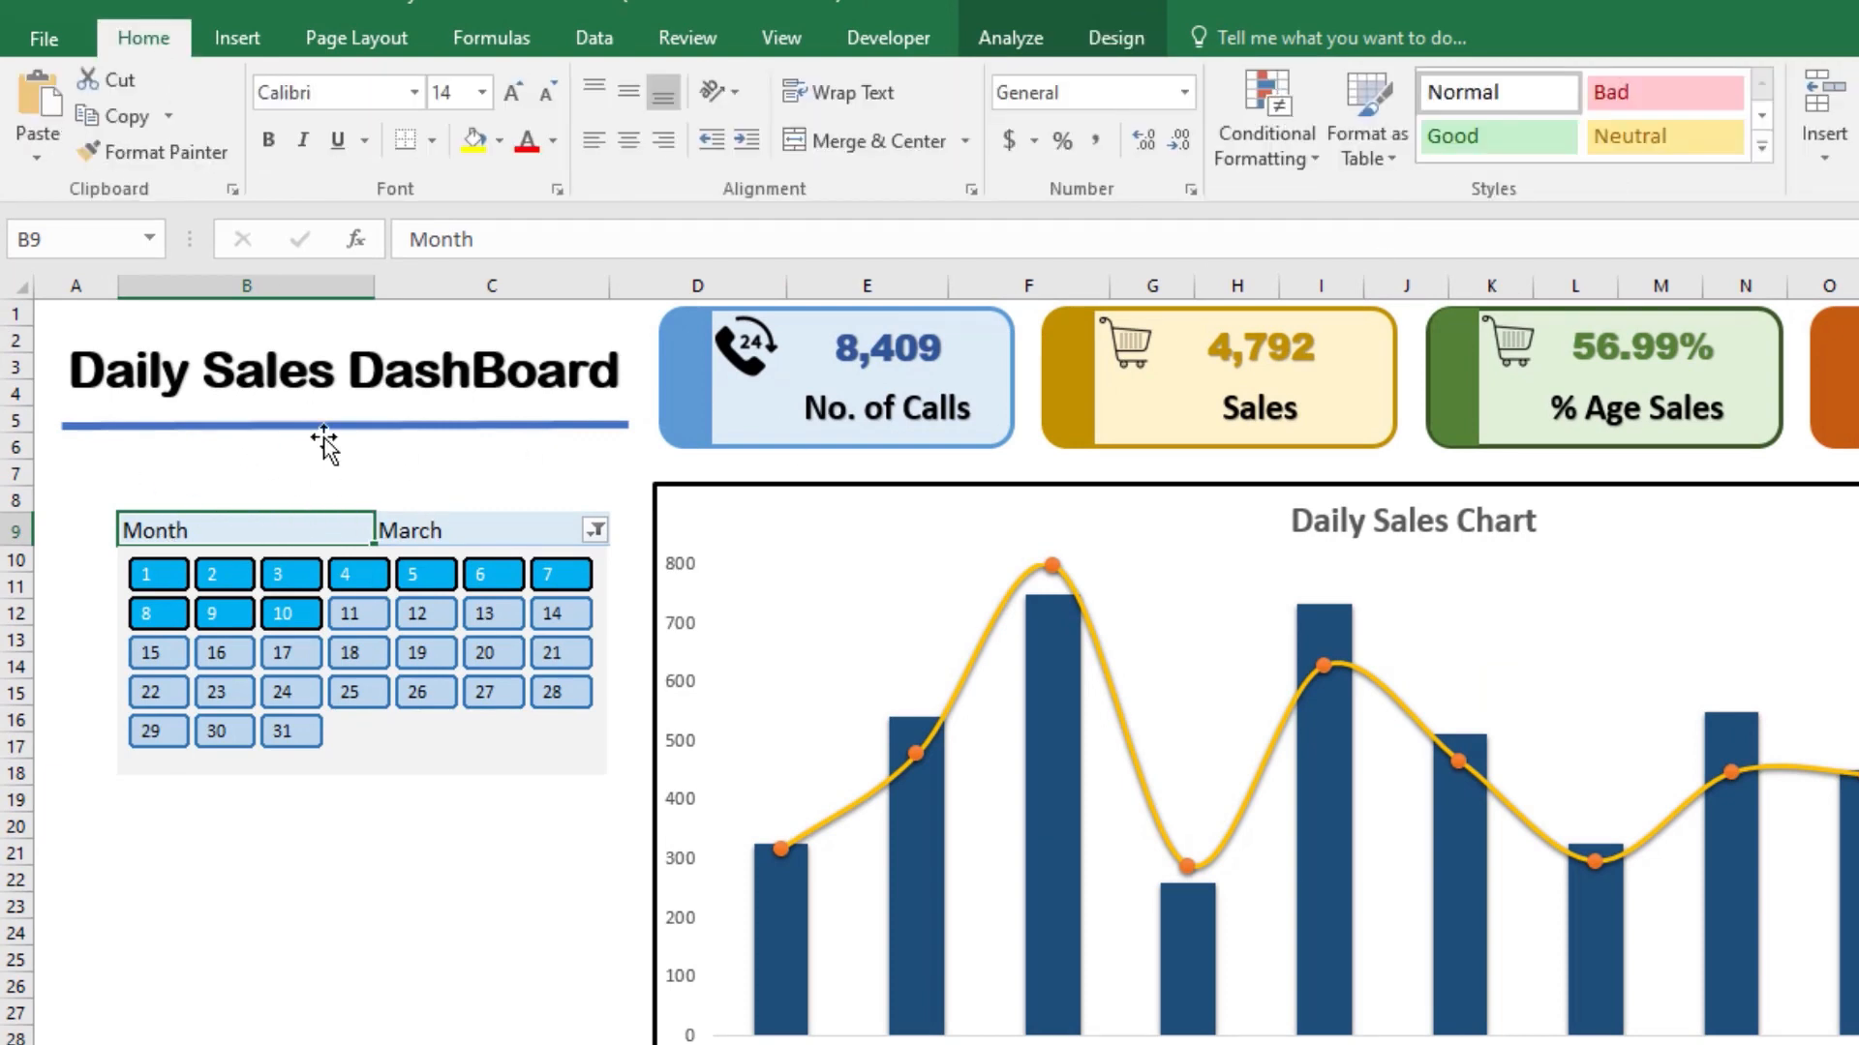
left_click(1118, 38)
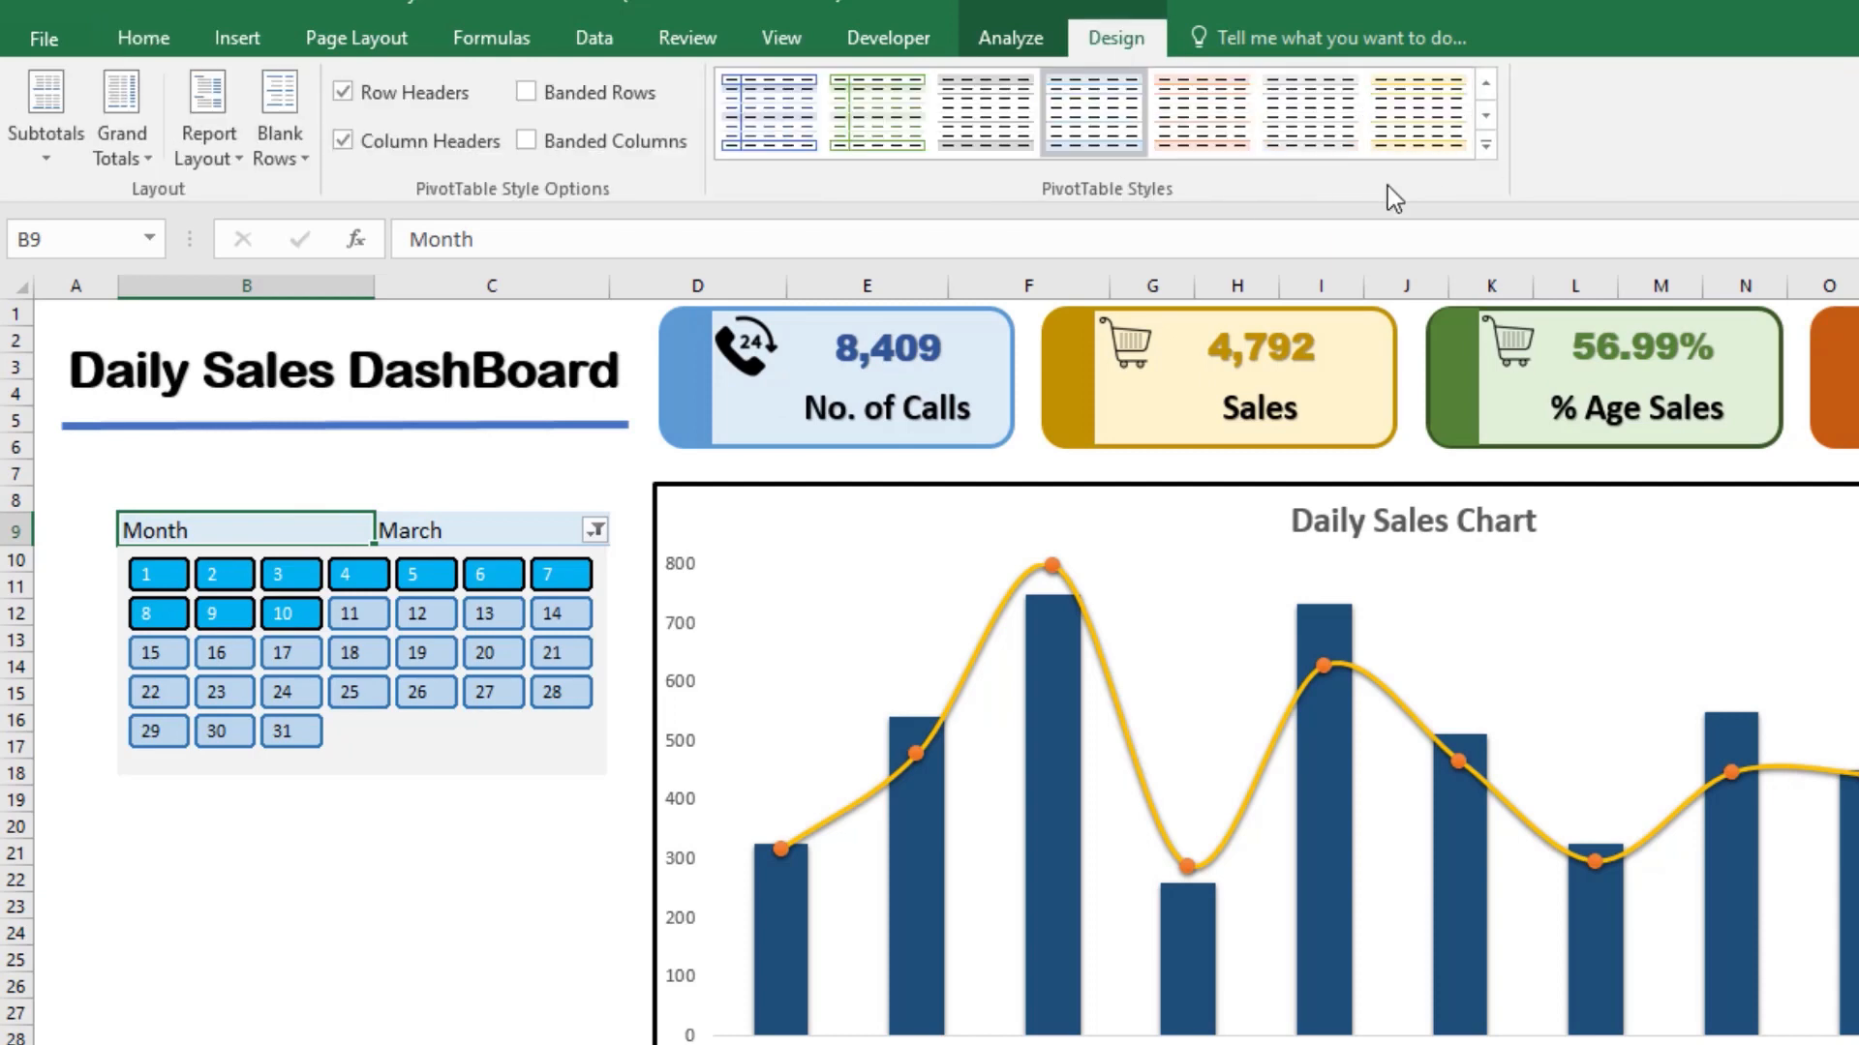
left_click(1484, 147)
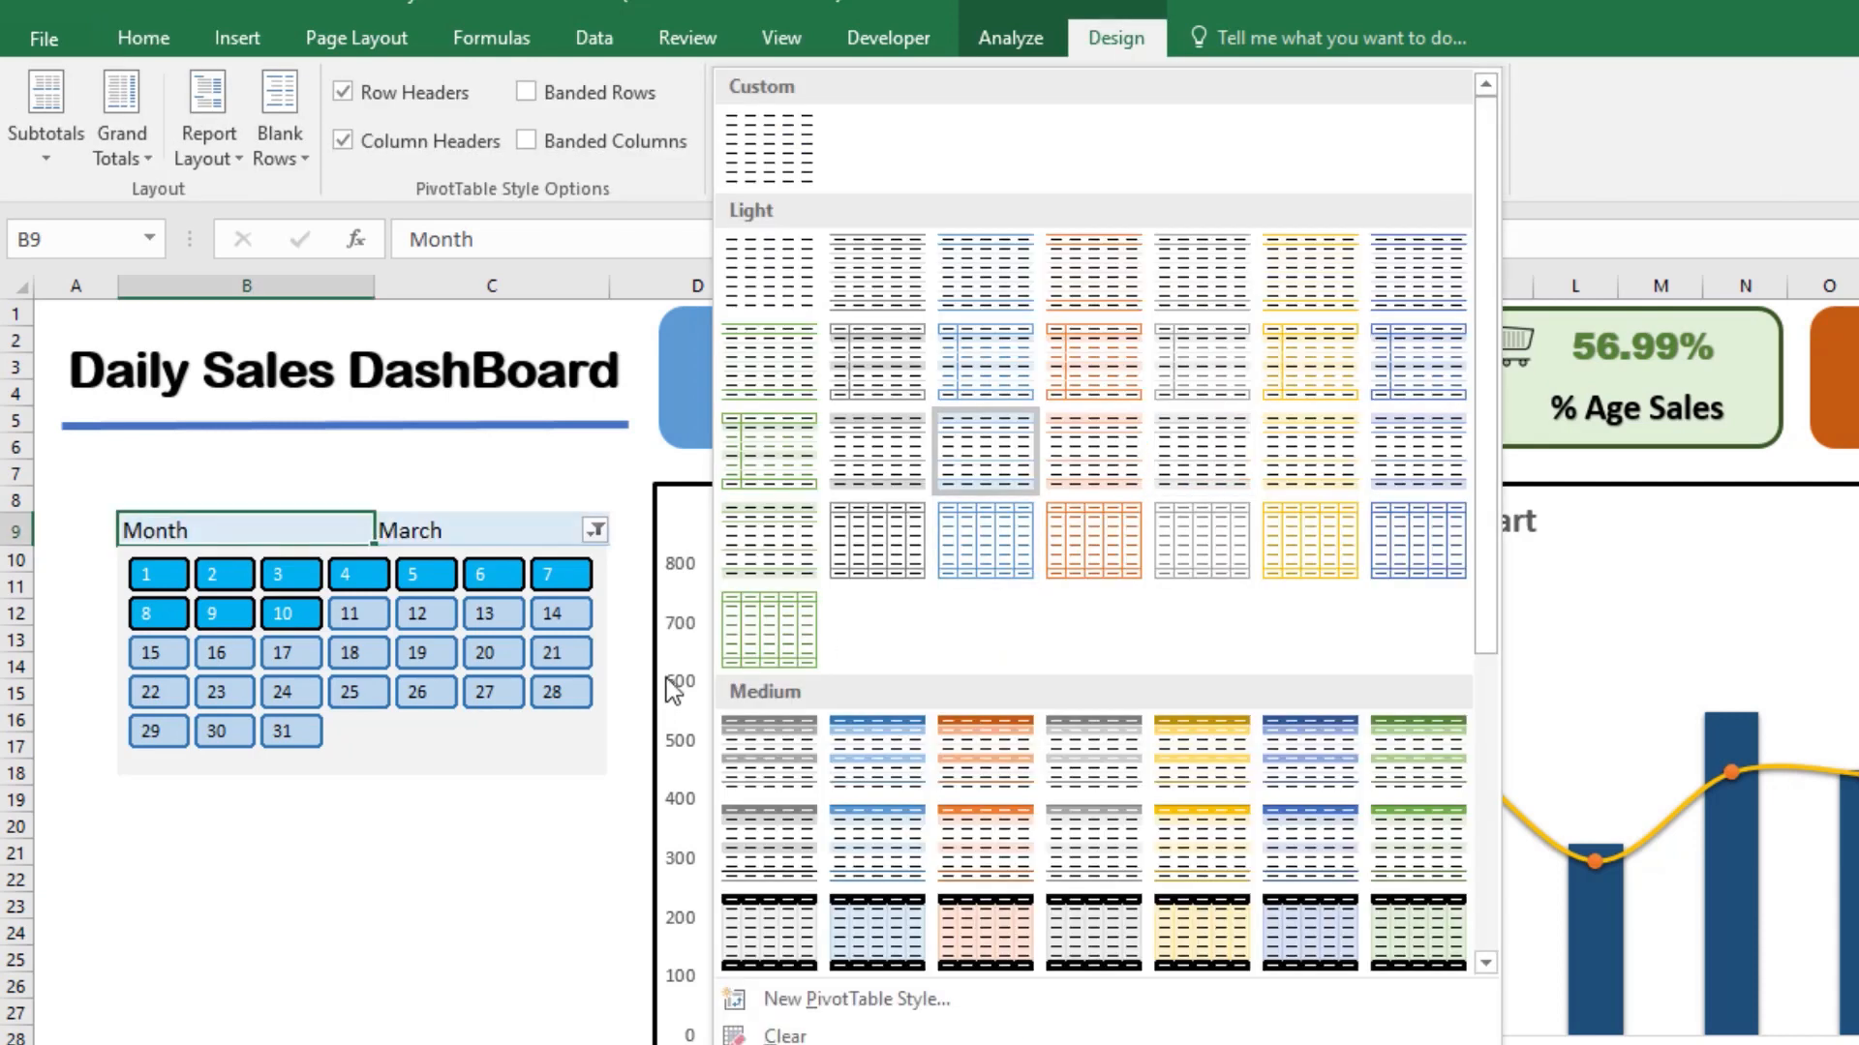
left_click(789, 1000)
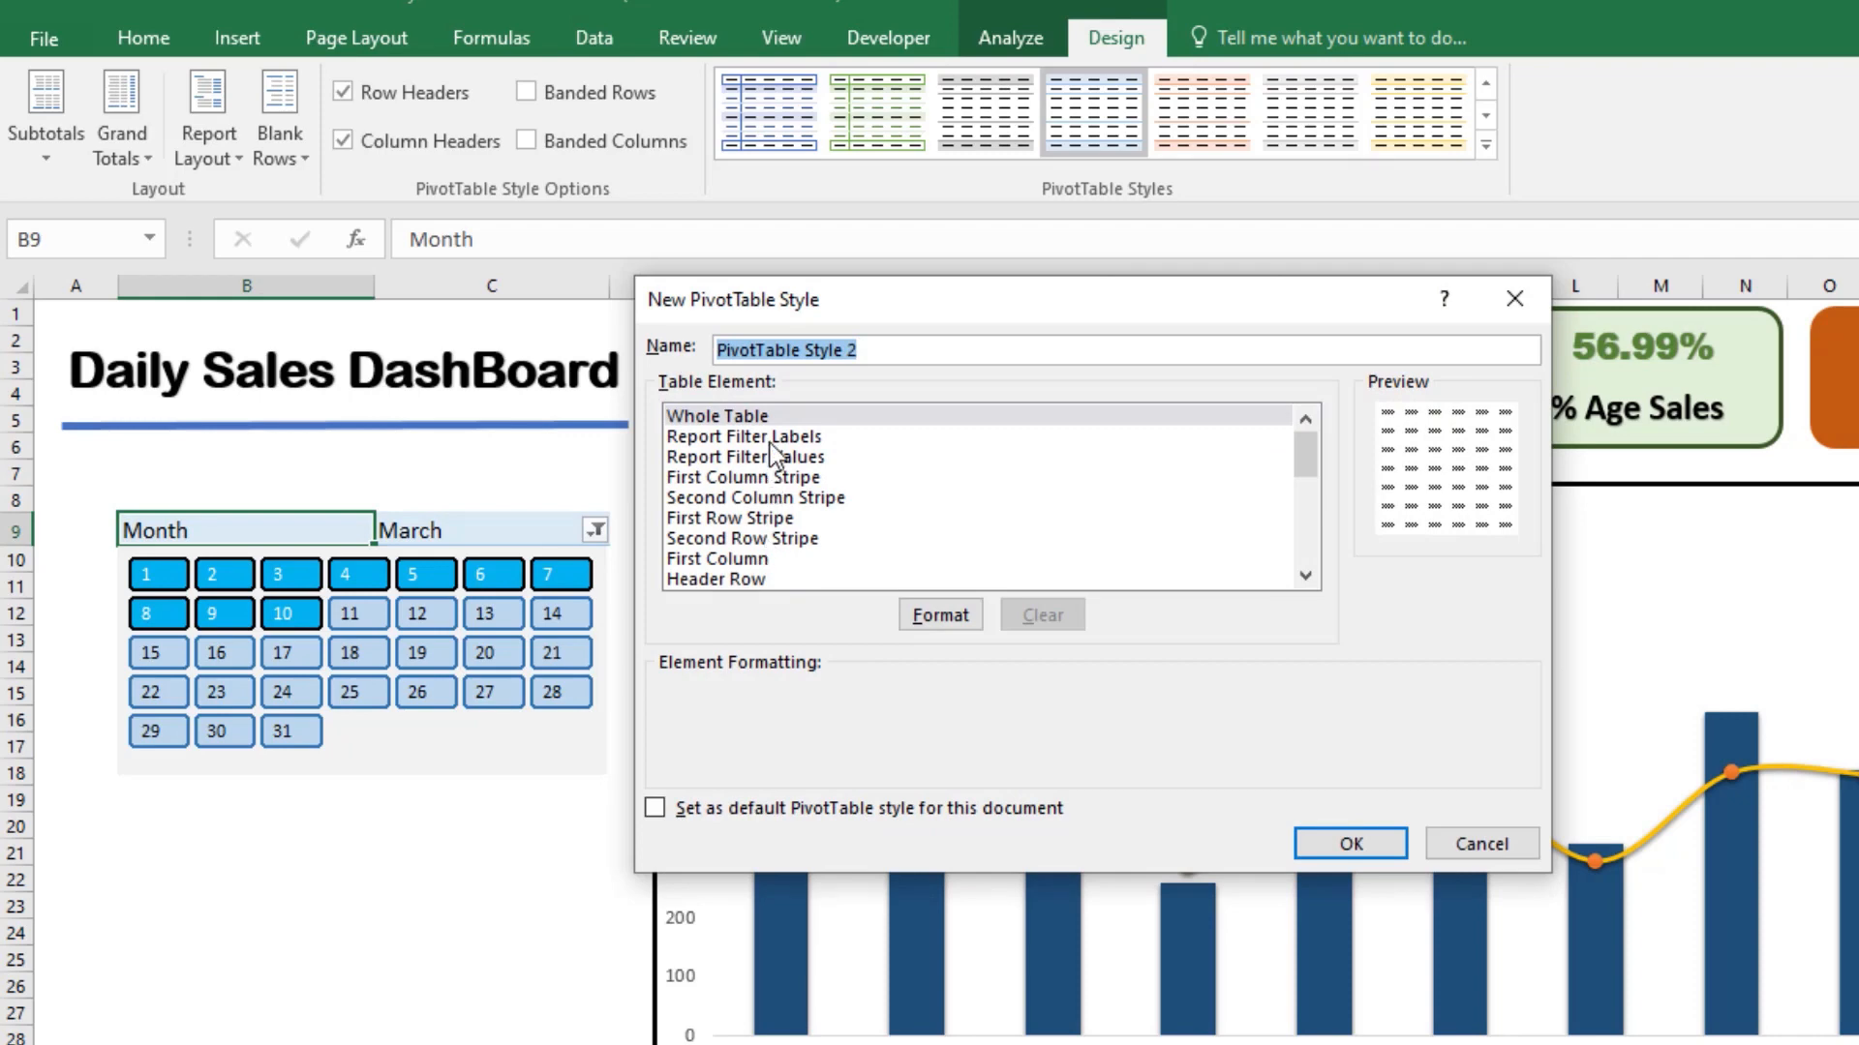
Step: Fill the Report Filter Labels element of the new style with the second-darkest blue theme shade
left_click(772, 437)
left_click(940, 614)
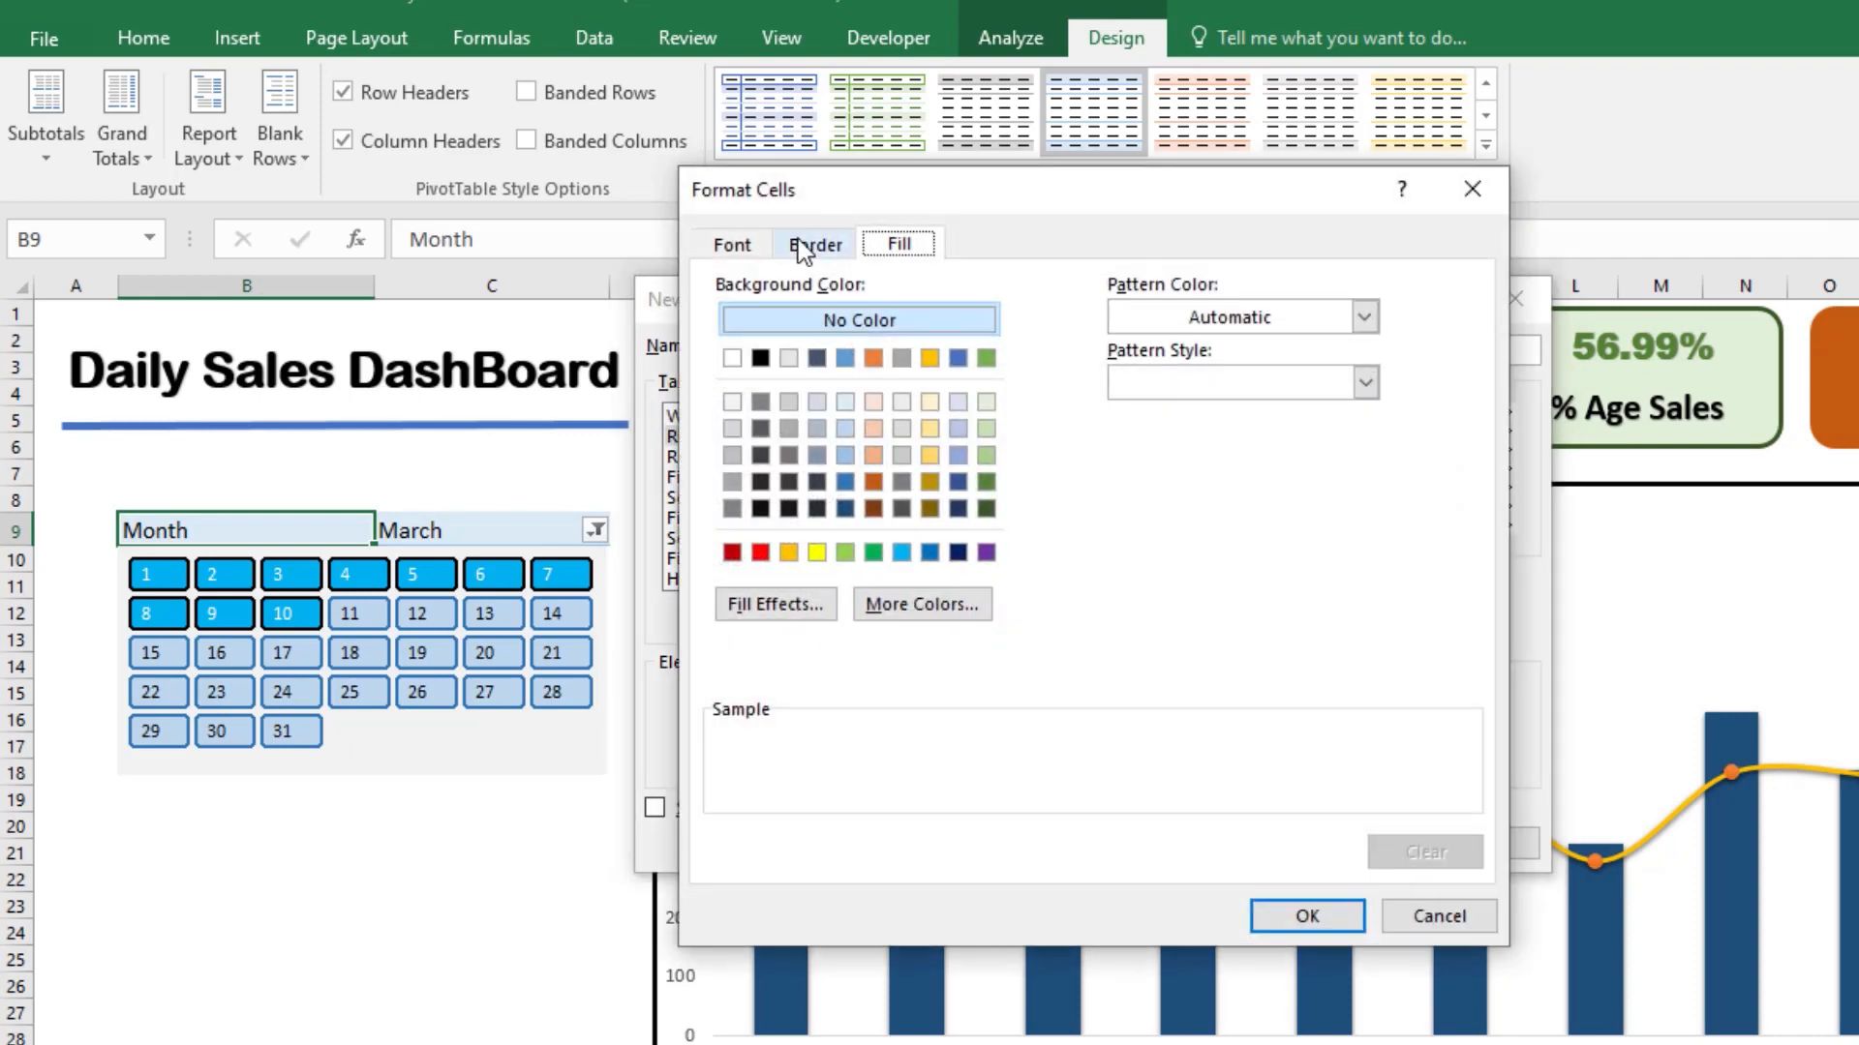
left_click(957, 481)
Step: Add a medium solid outline border to the Report Filter Labels and pick the darkest blue theme shade as line color
left_click(816, 242)
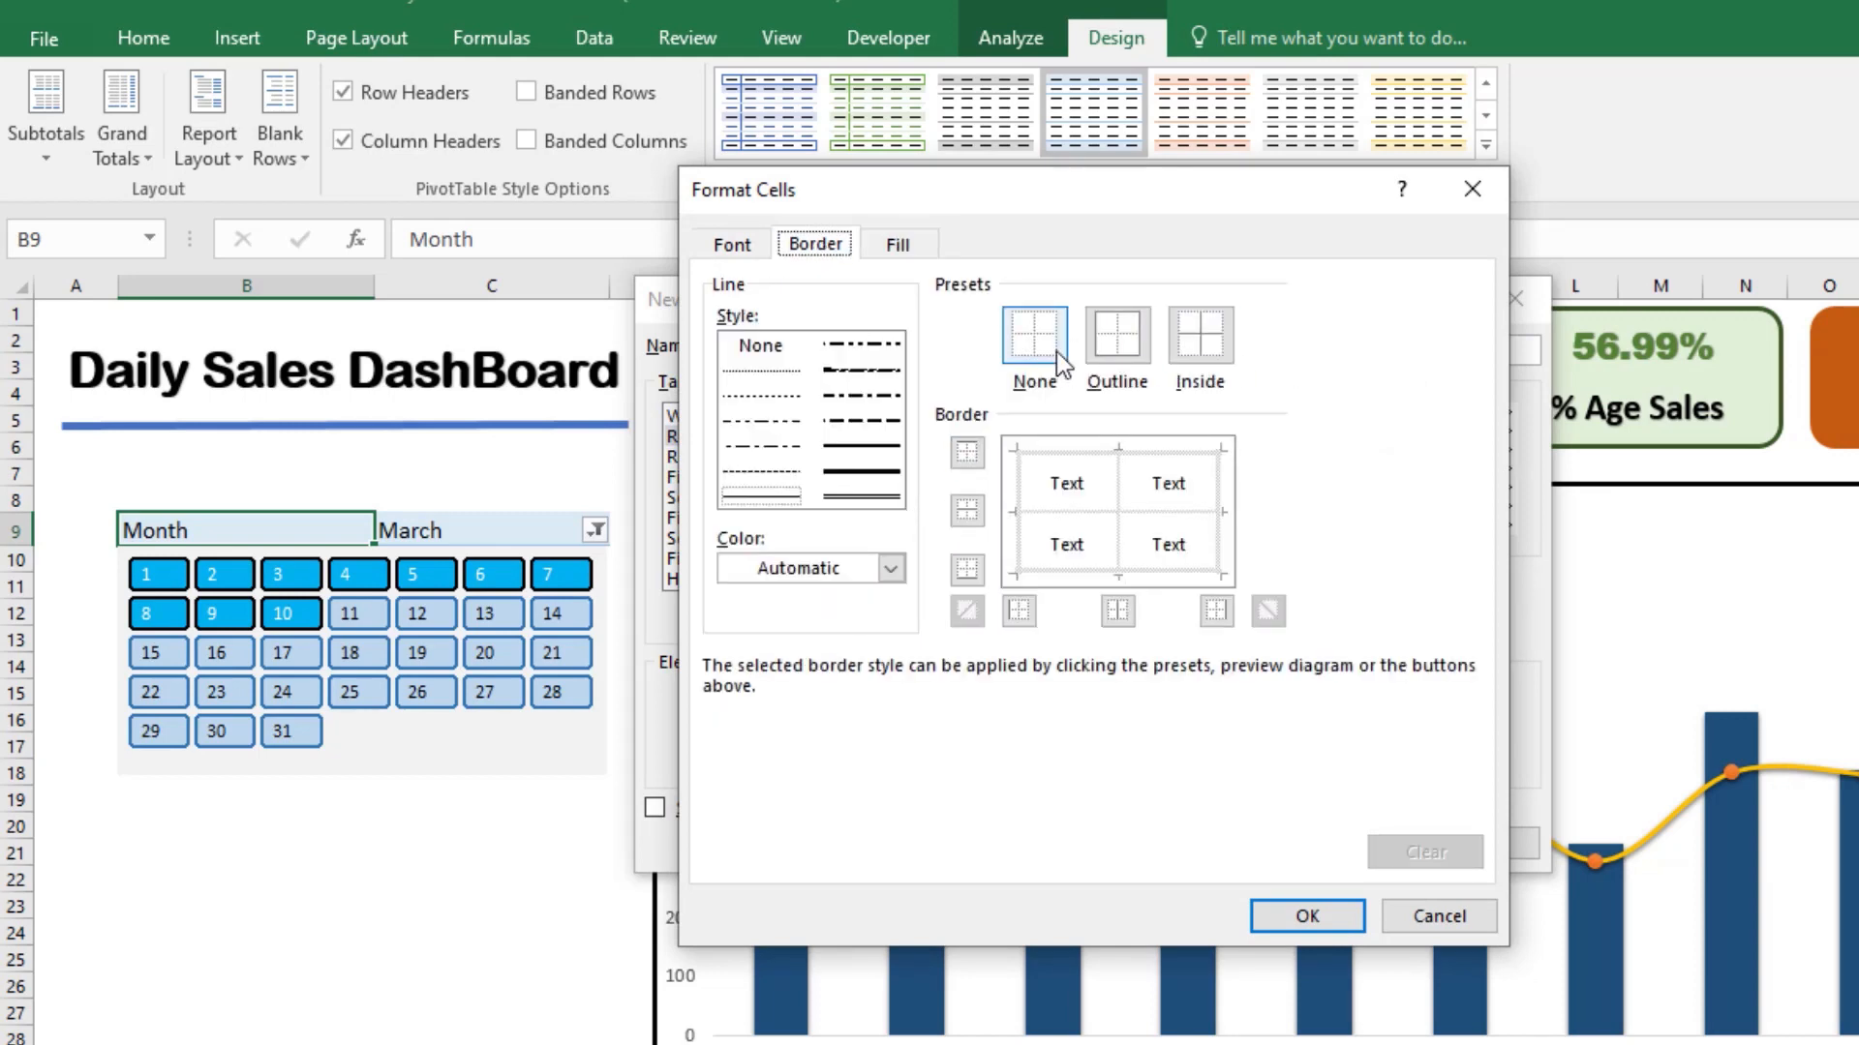
left_click(862, 446)
left_click(1118, 334)
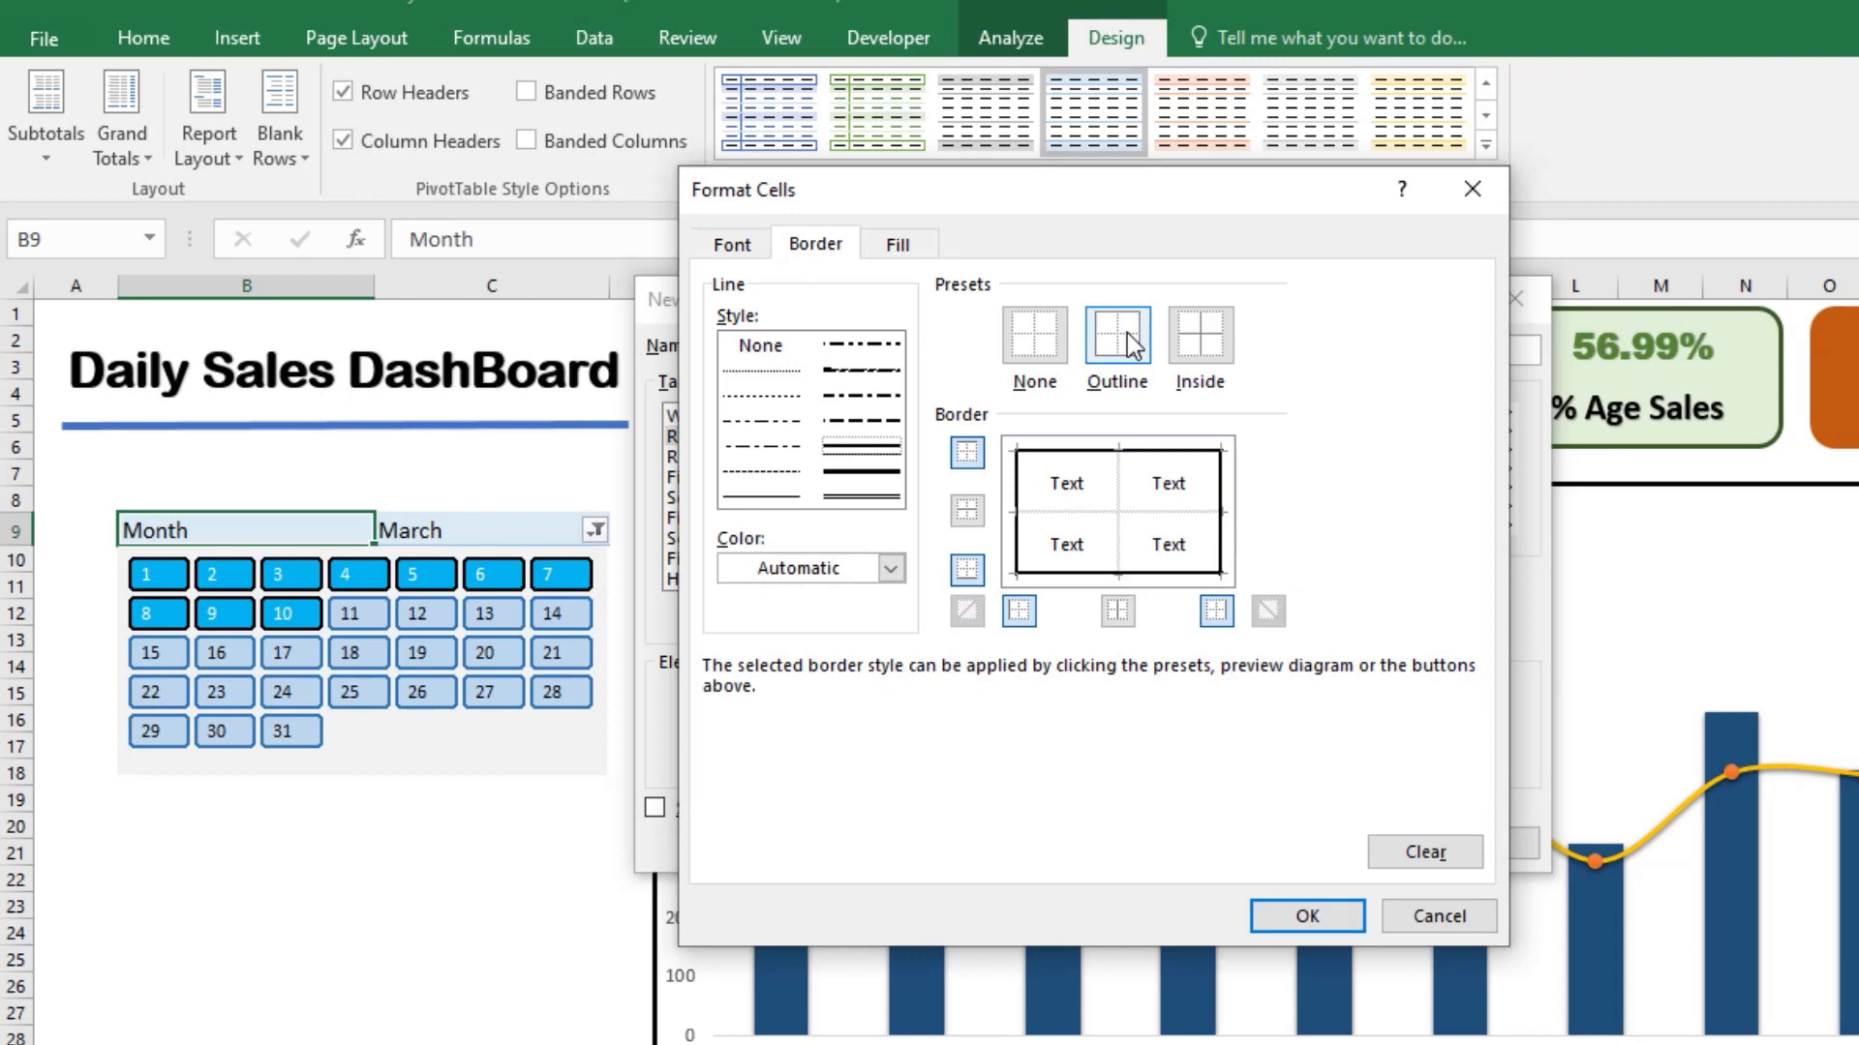
left_click(889, 568)
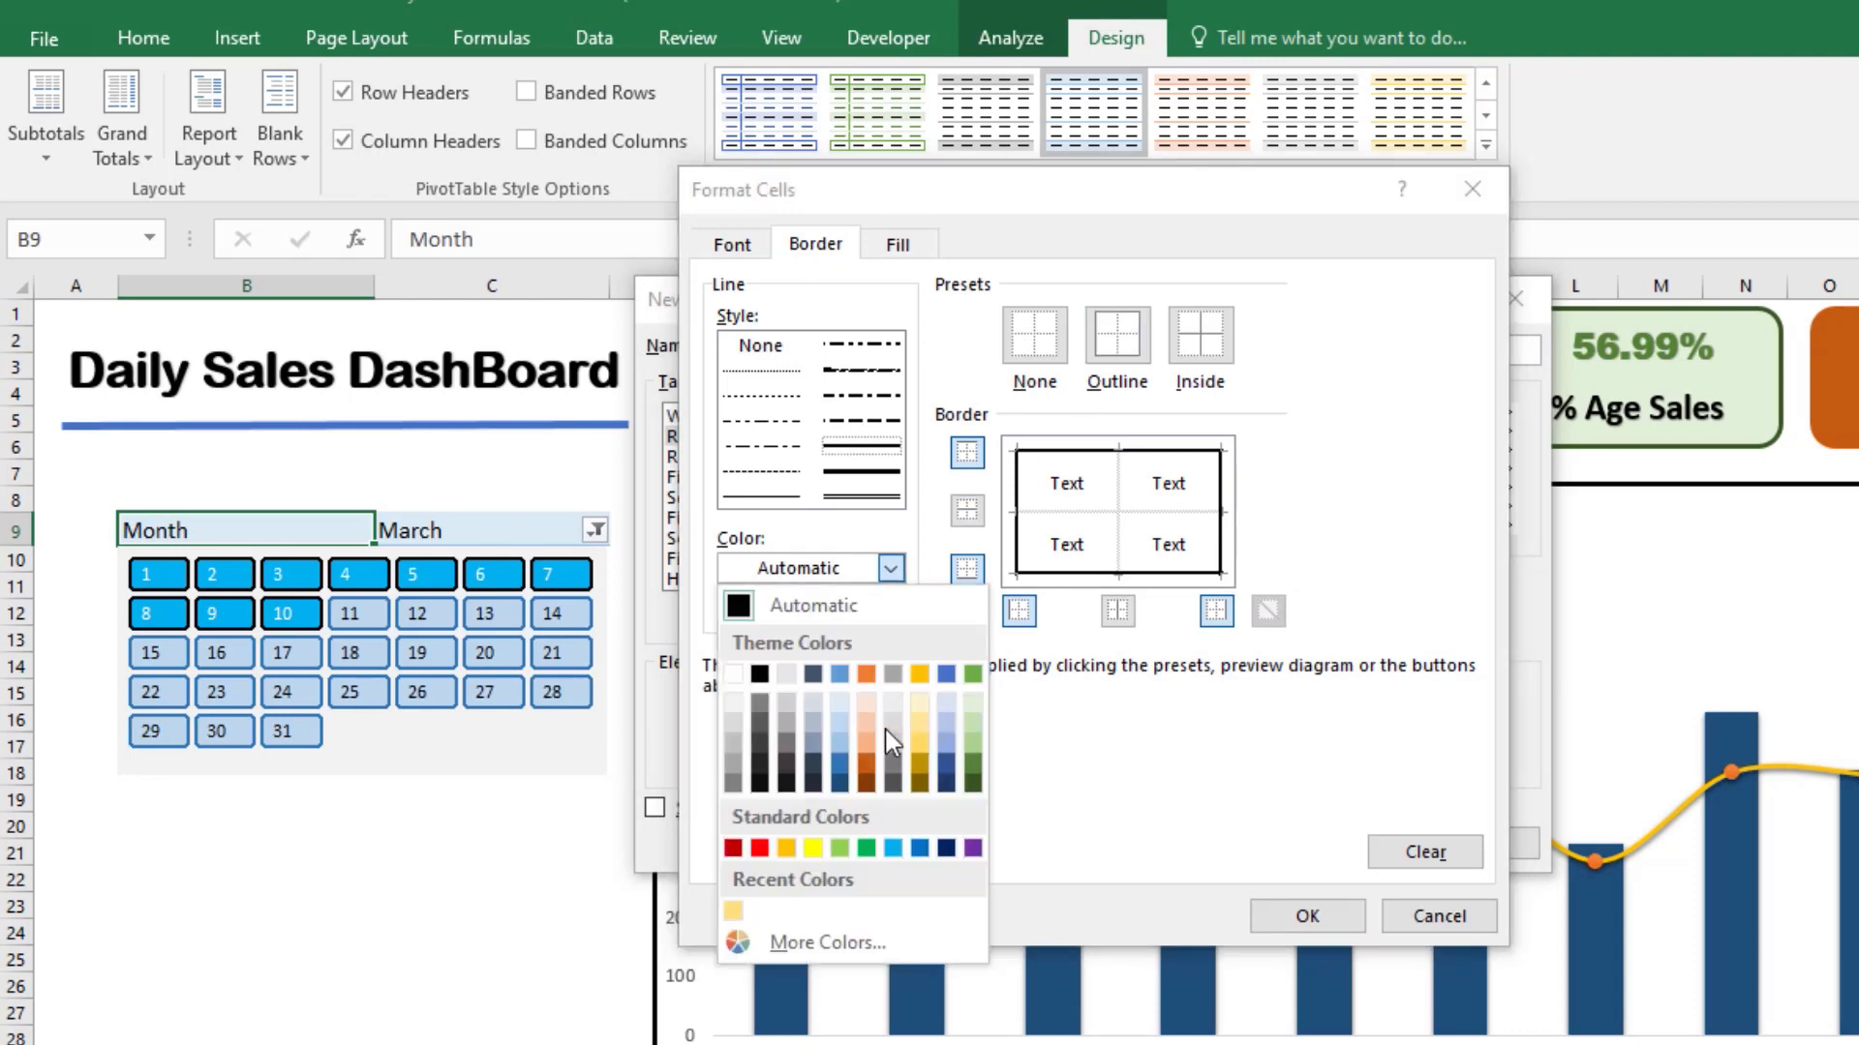
left_click(942, 781)
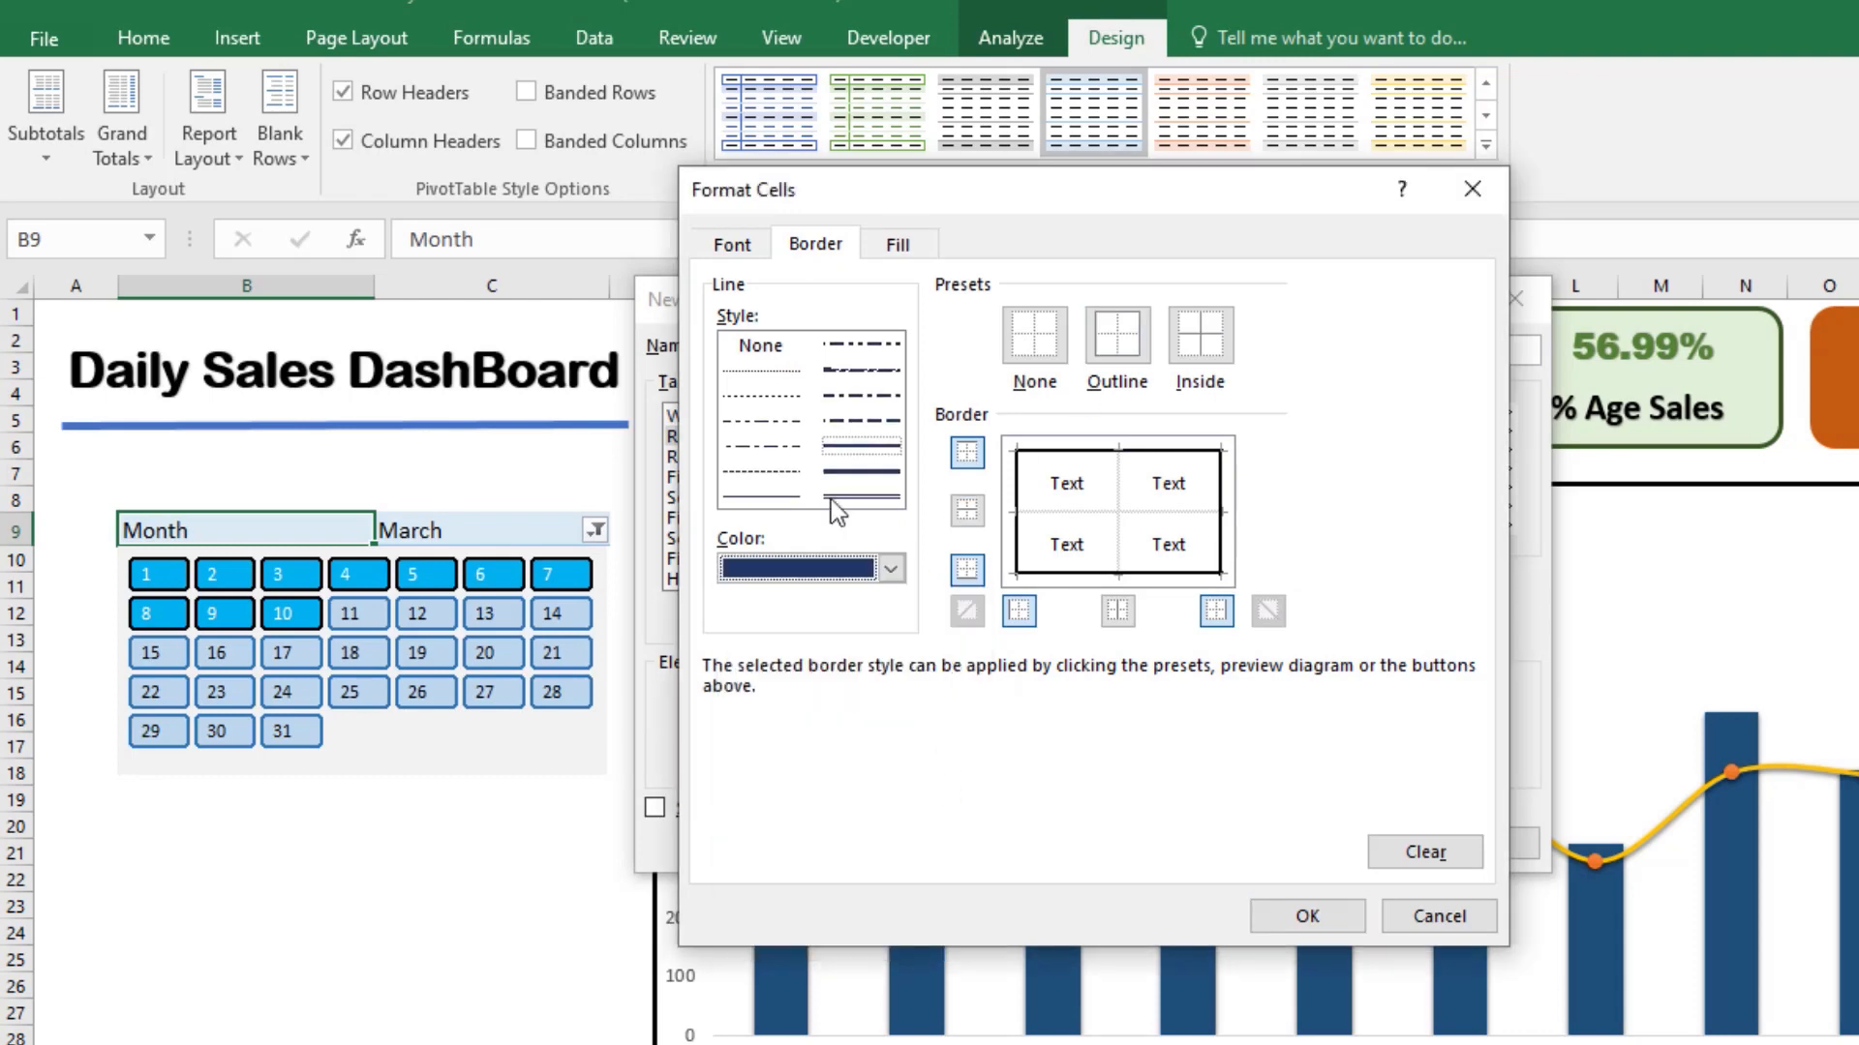
Step: Set the Report Filter Labels font color to white and accept the element's formatting
left_click(730, 246)
left_click(1210, 506)
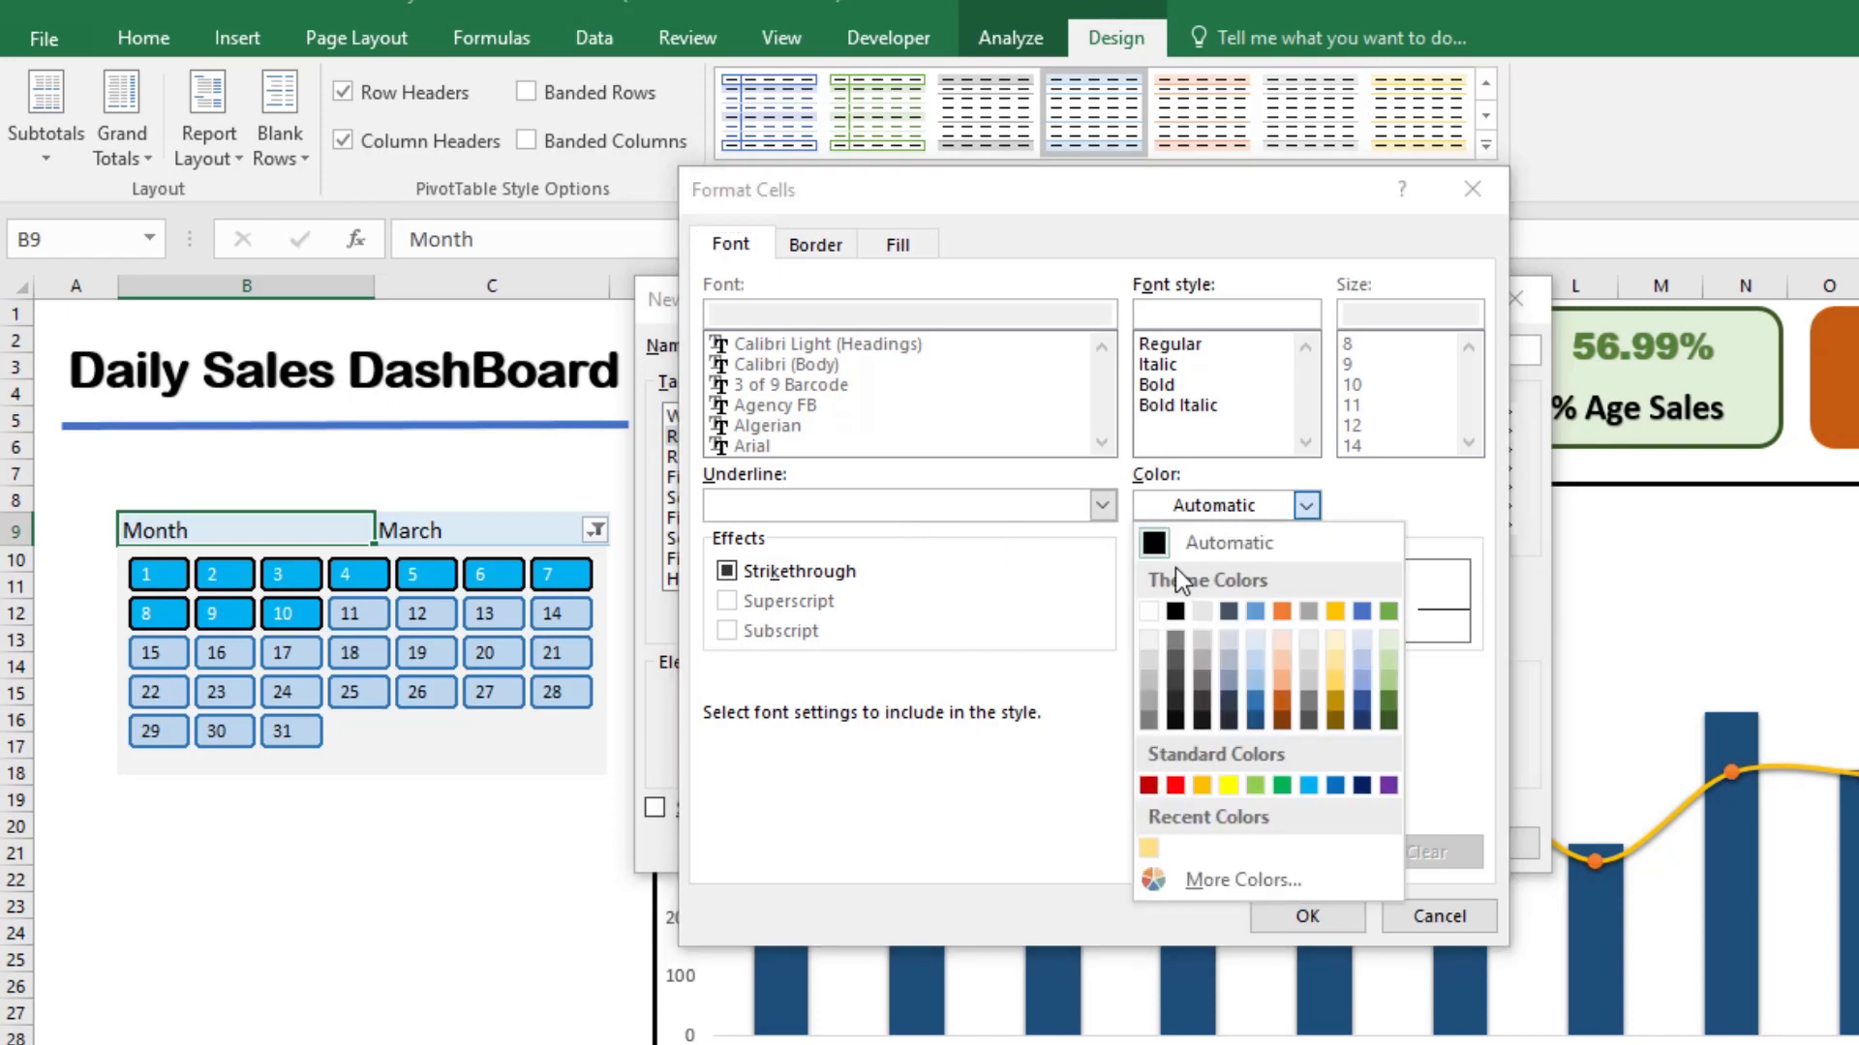
left_click(1148, 611)
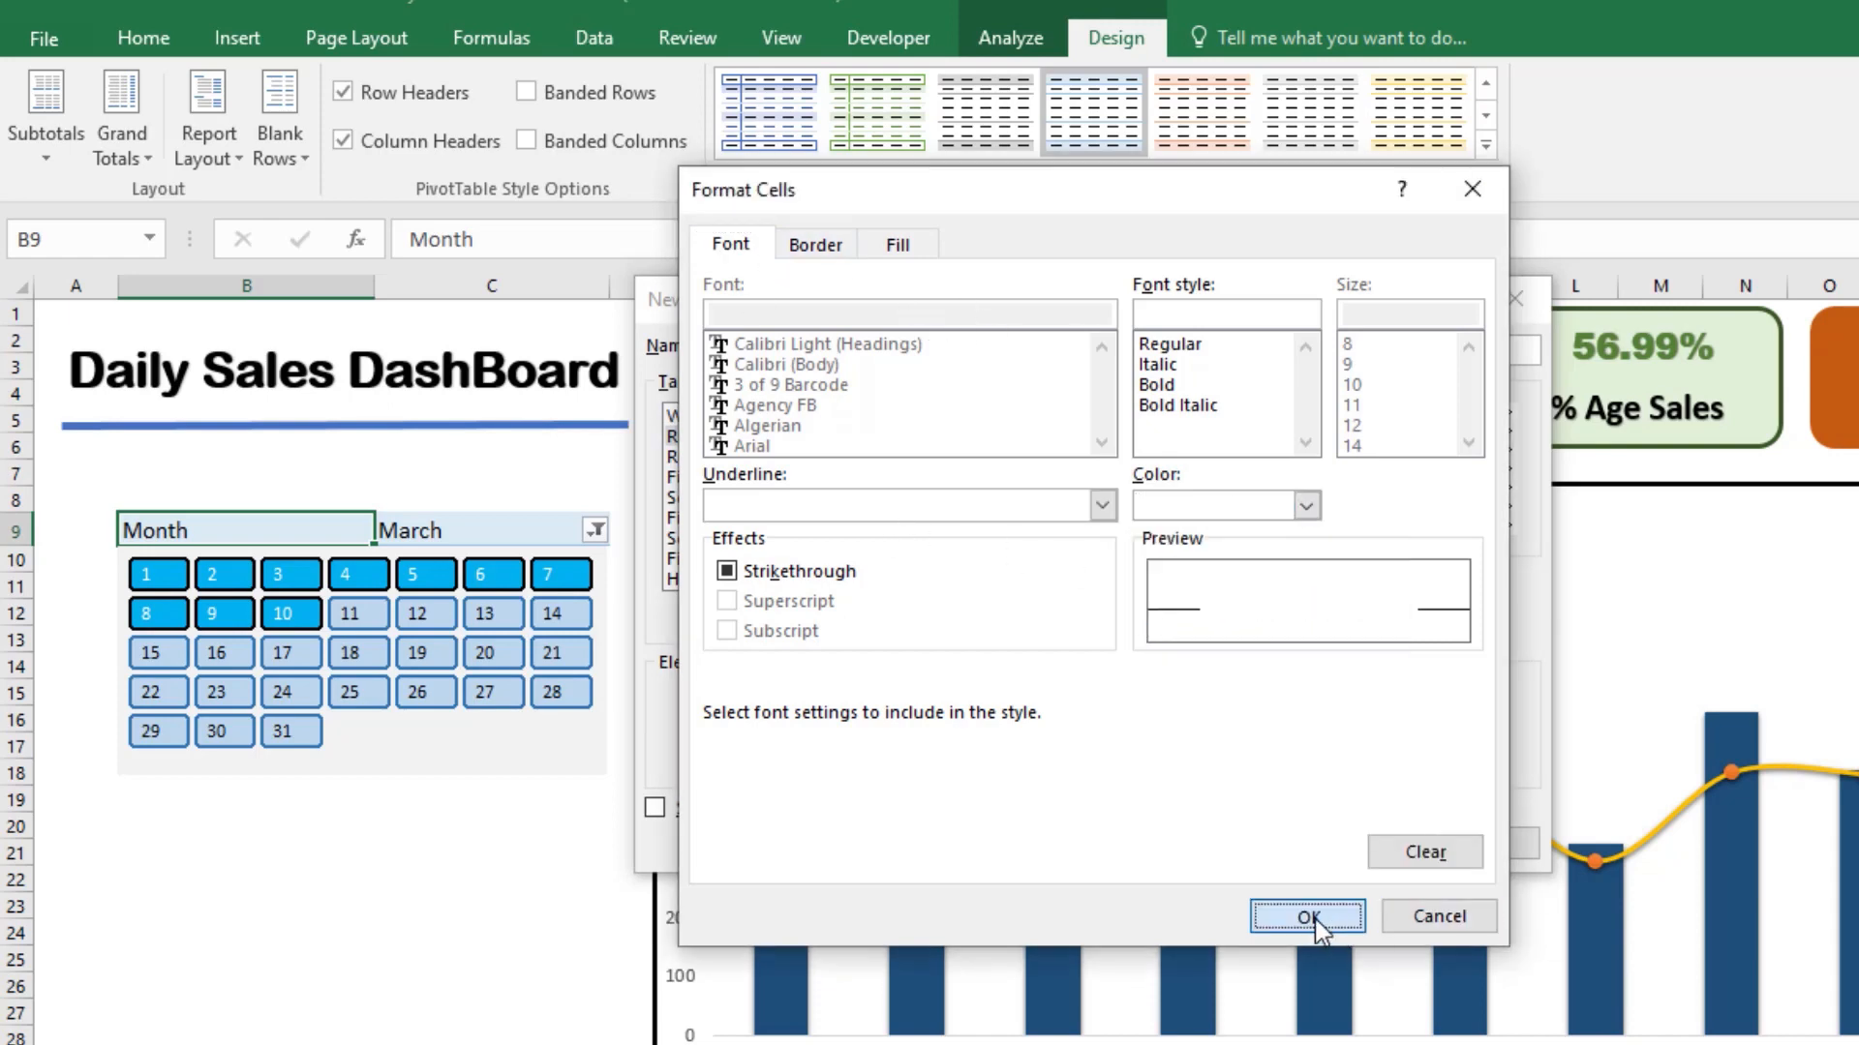
left_click(1317, 918)
Step: Set the font color of the Report Filter Values element to white
left_click(792, 461)
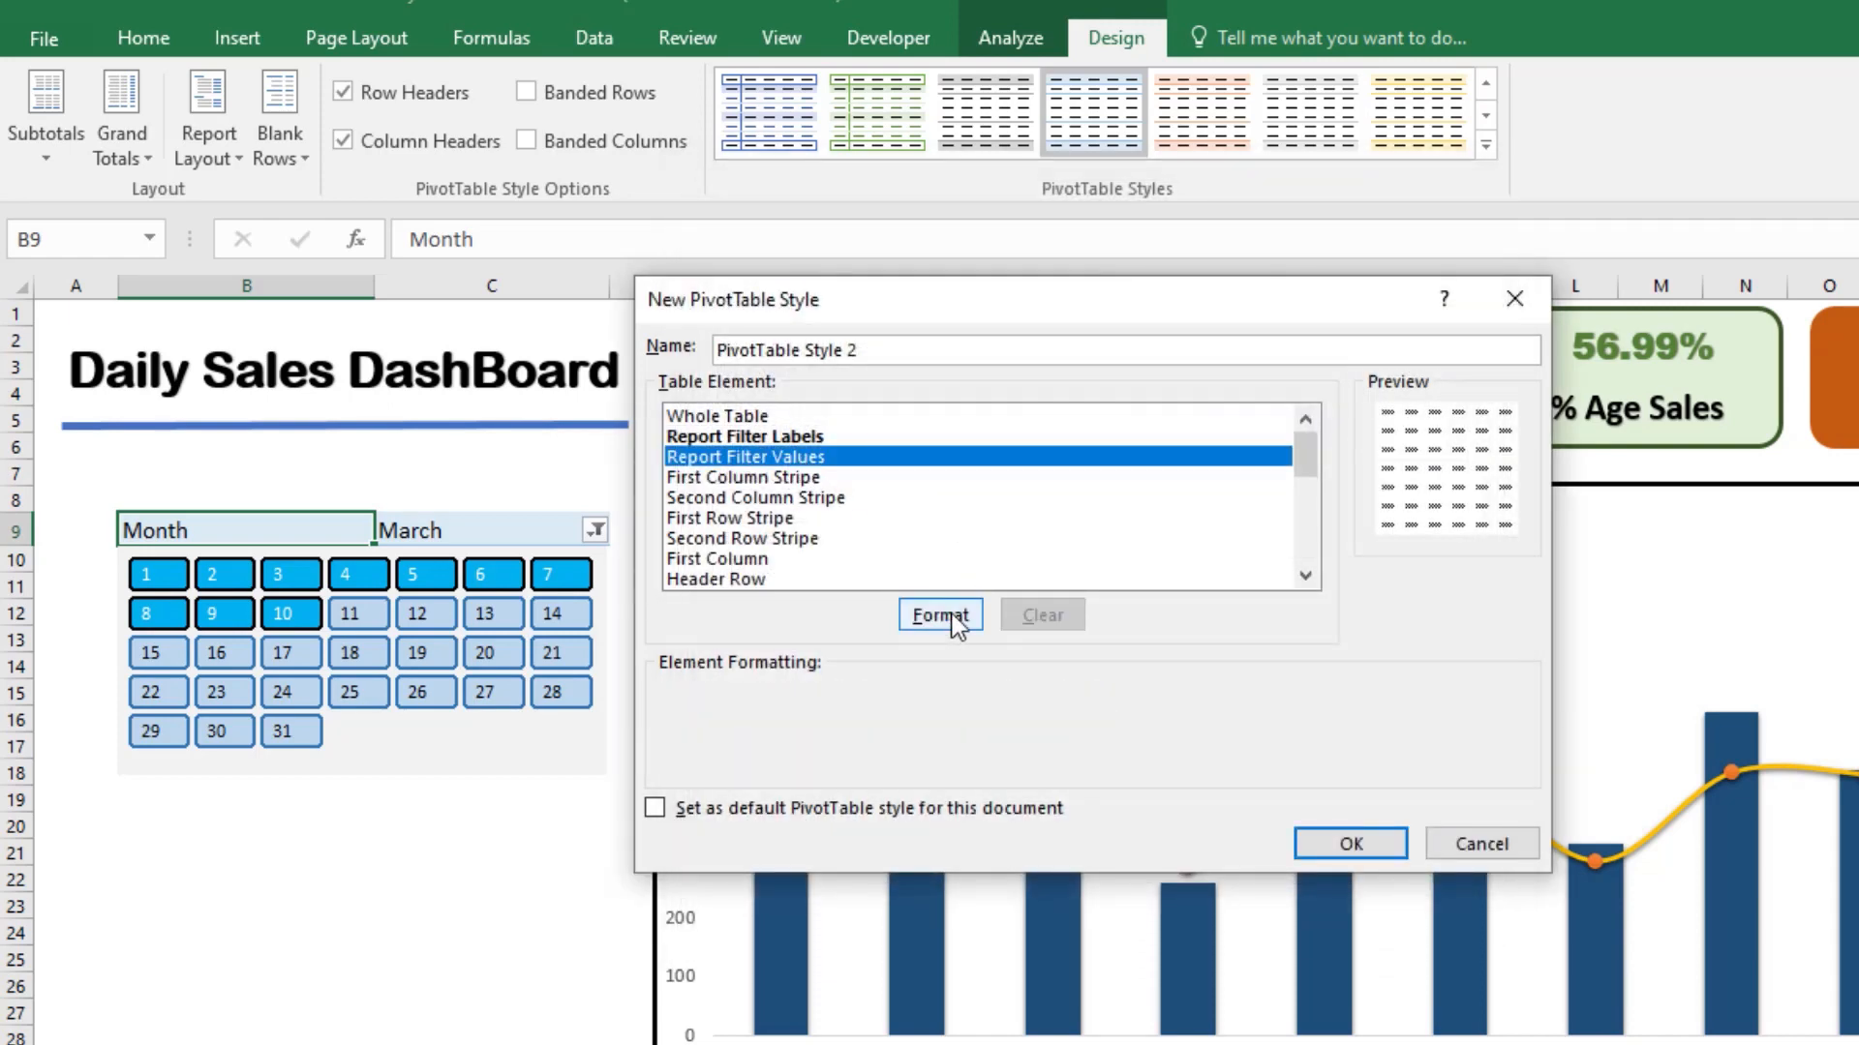
left_click(941, 616)
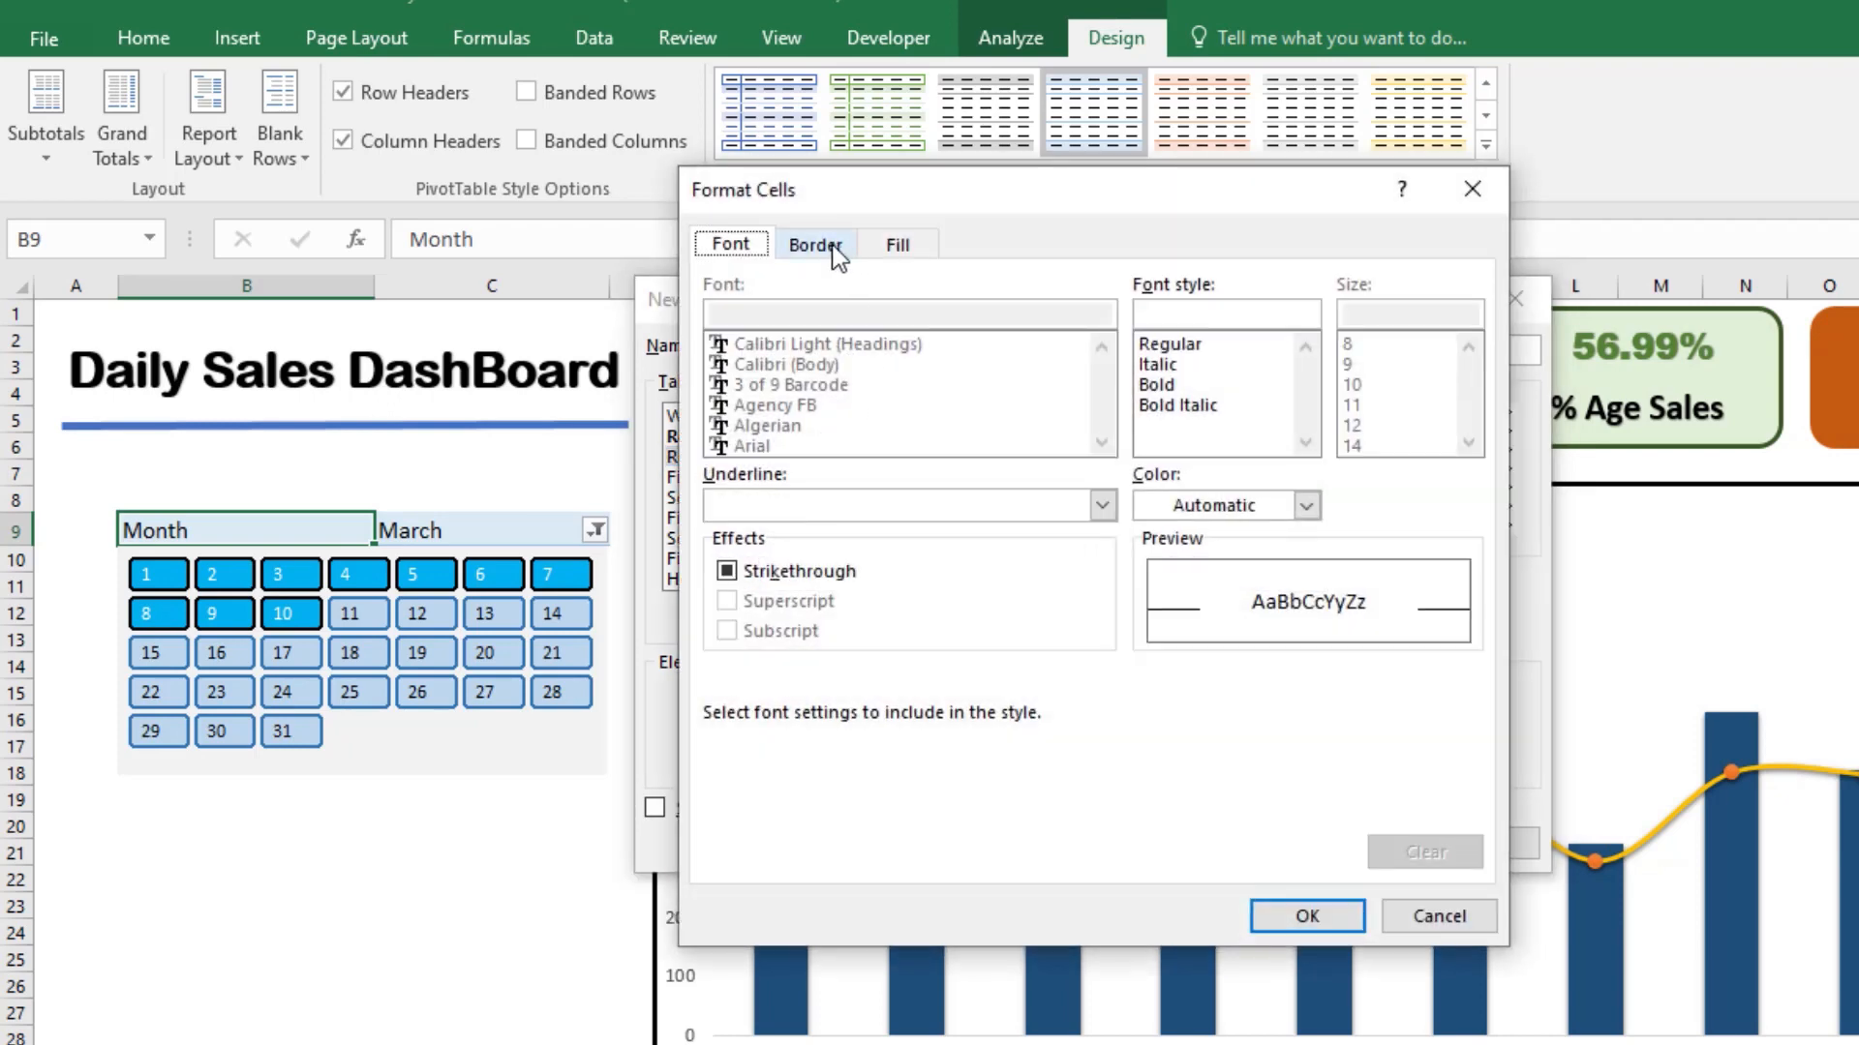
left_click(1154, 513)
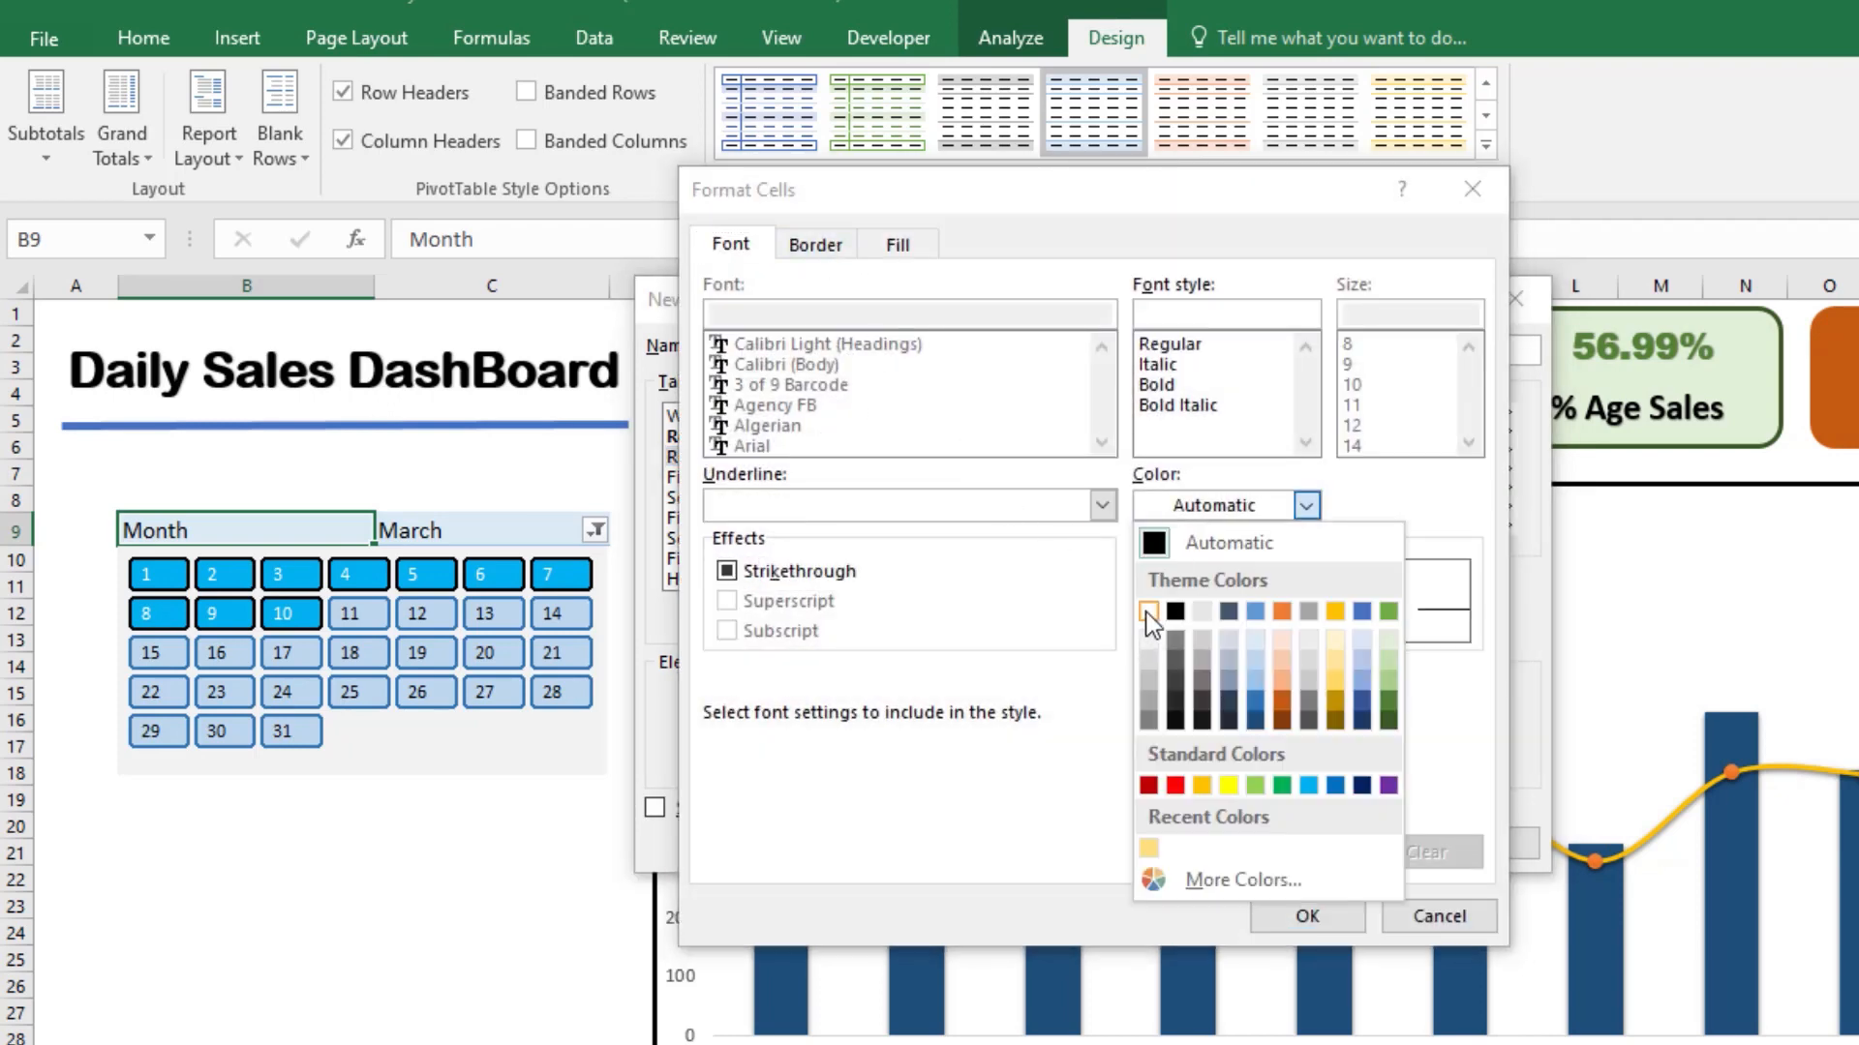
left_click(1147, 611)
Step: Add a medium solid outline border to the Report Filter Values and pick a dark green theme shade as line color
left_click(848, 250)
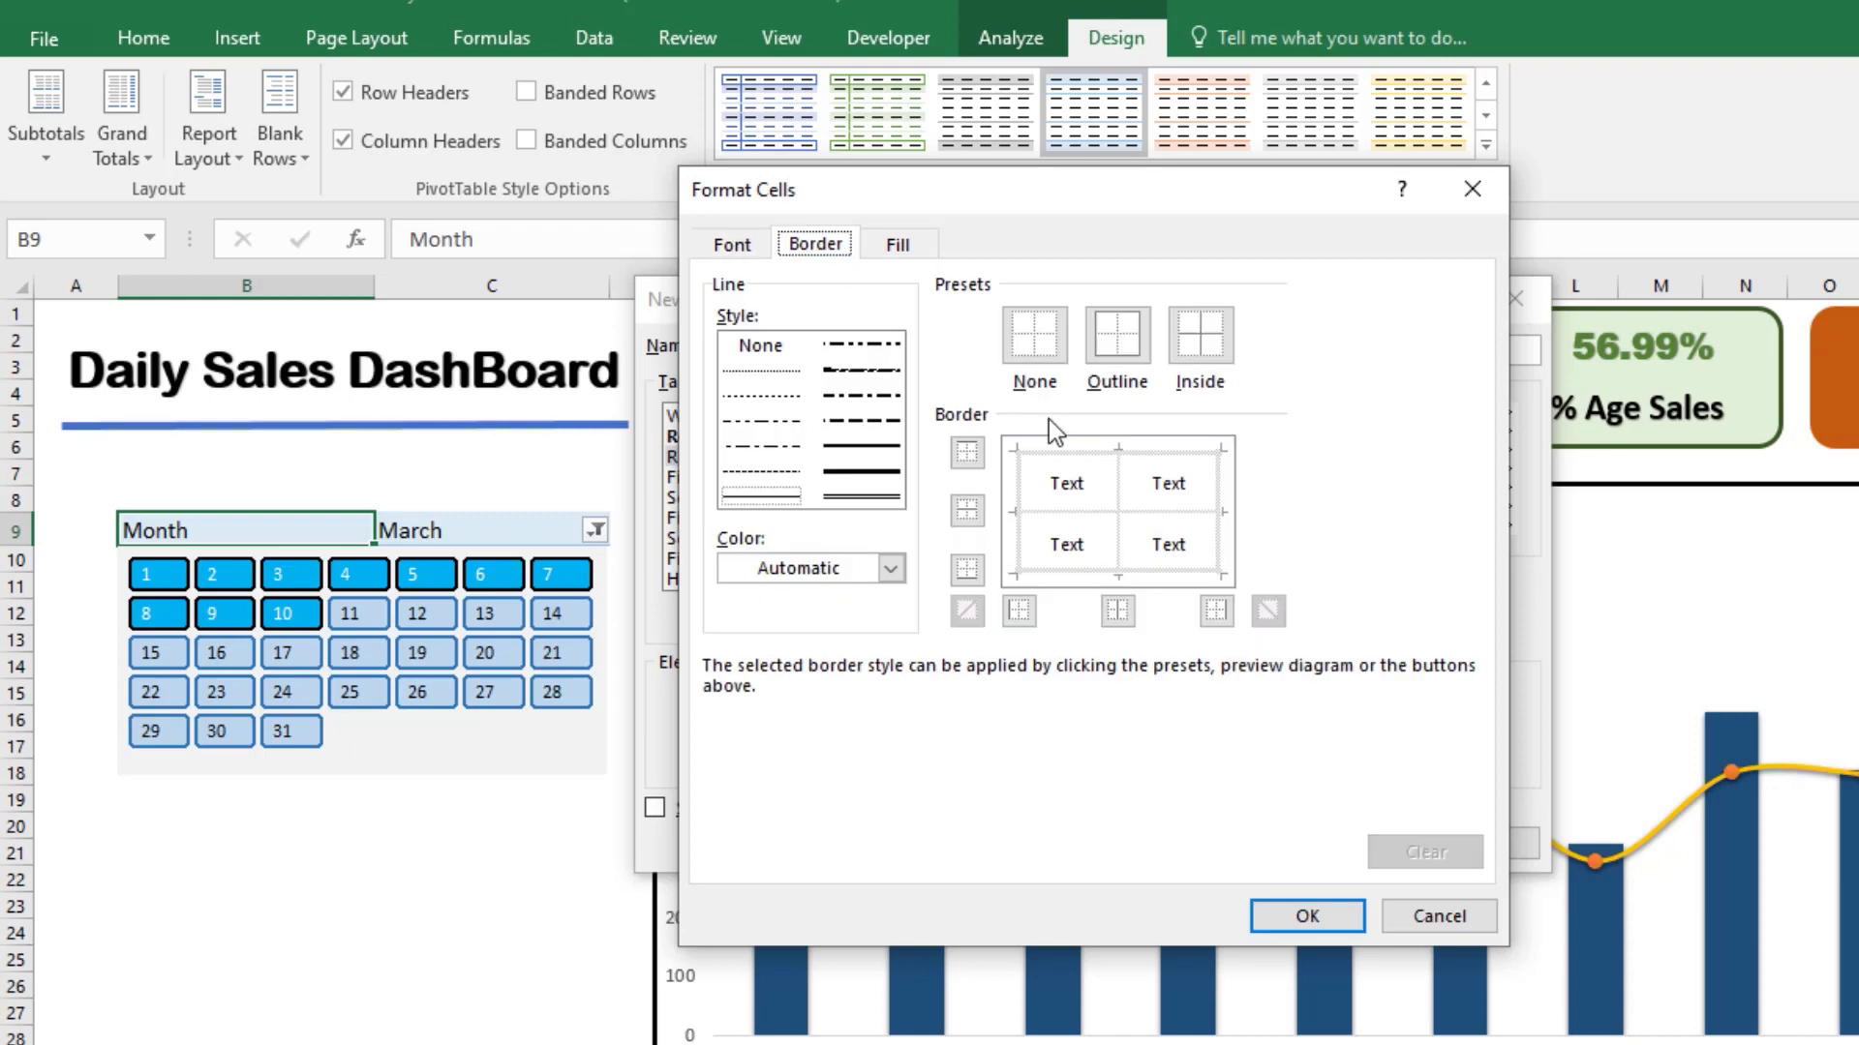
left_click(862, 445)
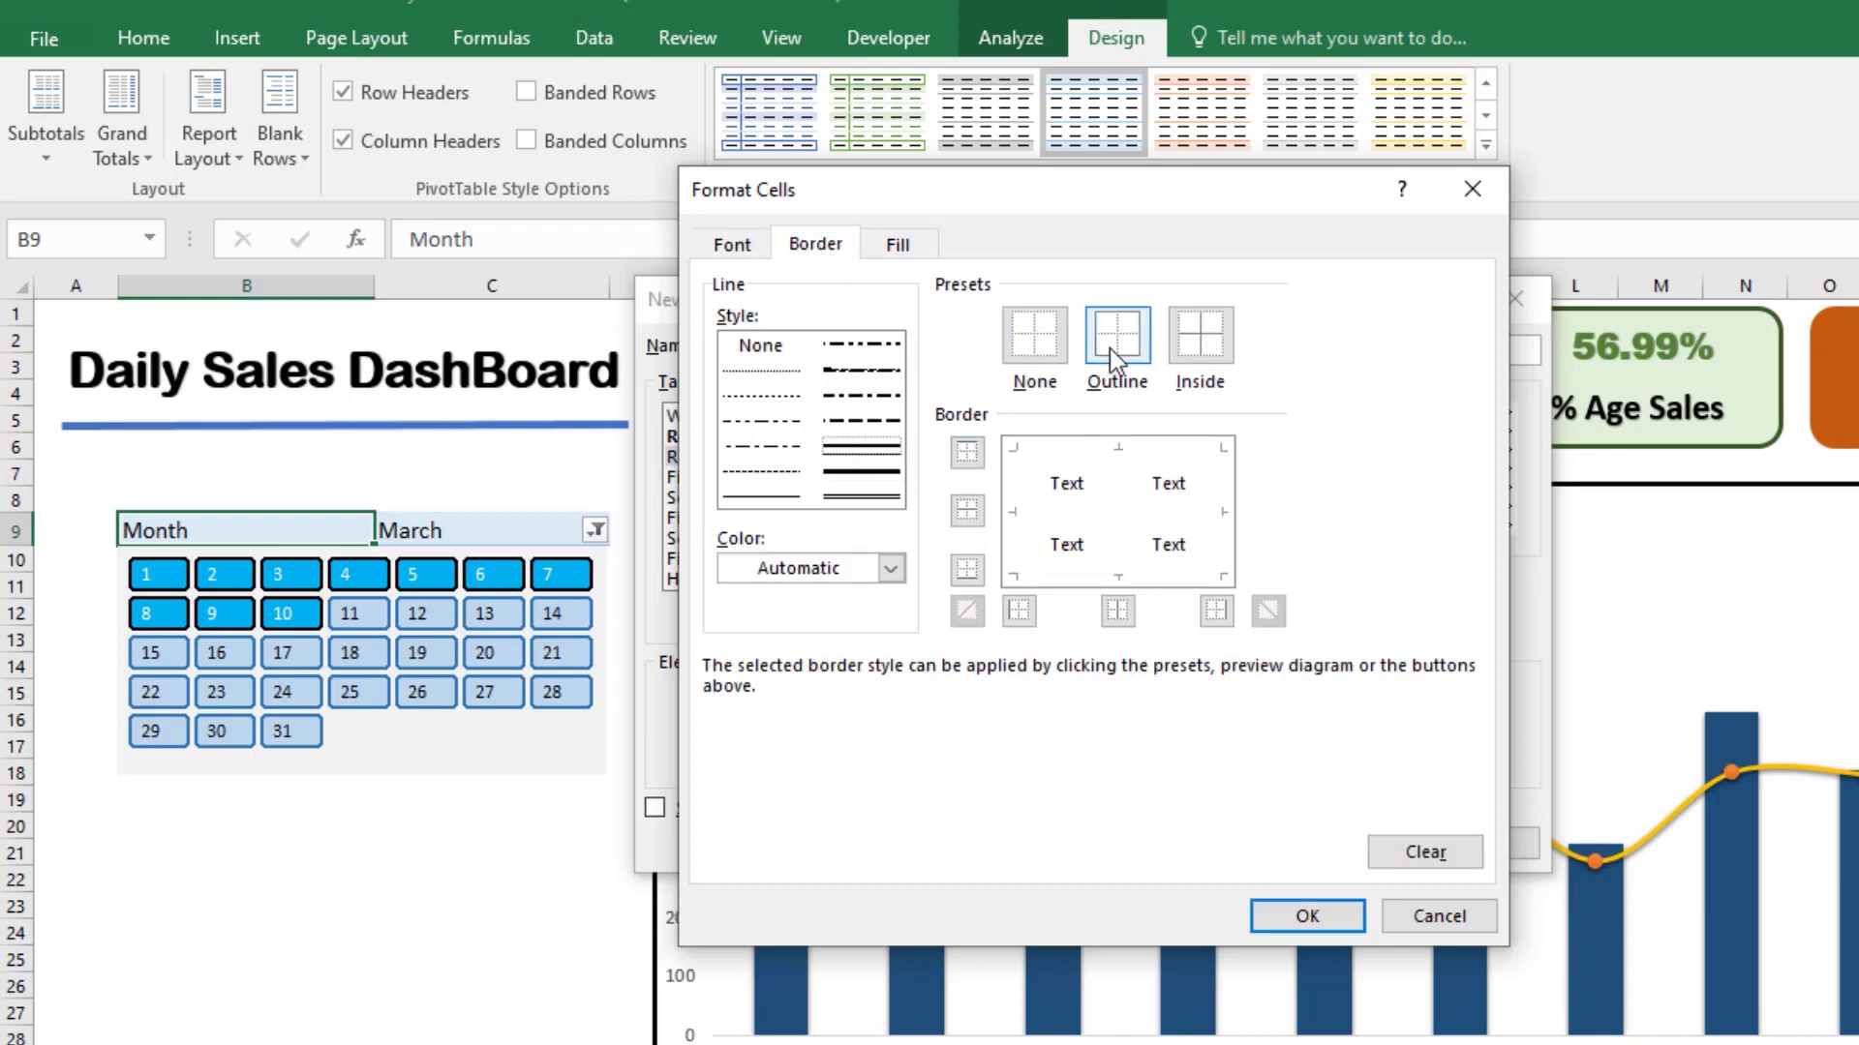
left_click(1114, 341)
left_click(852, 569)
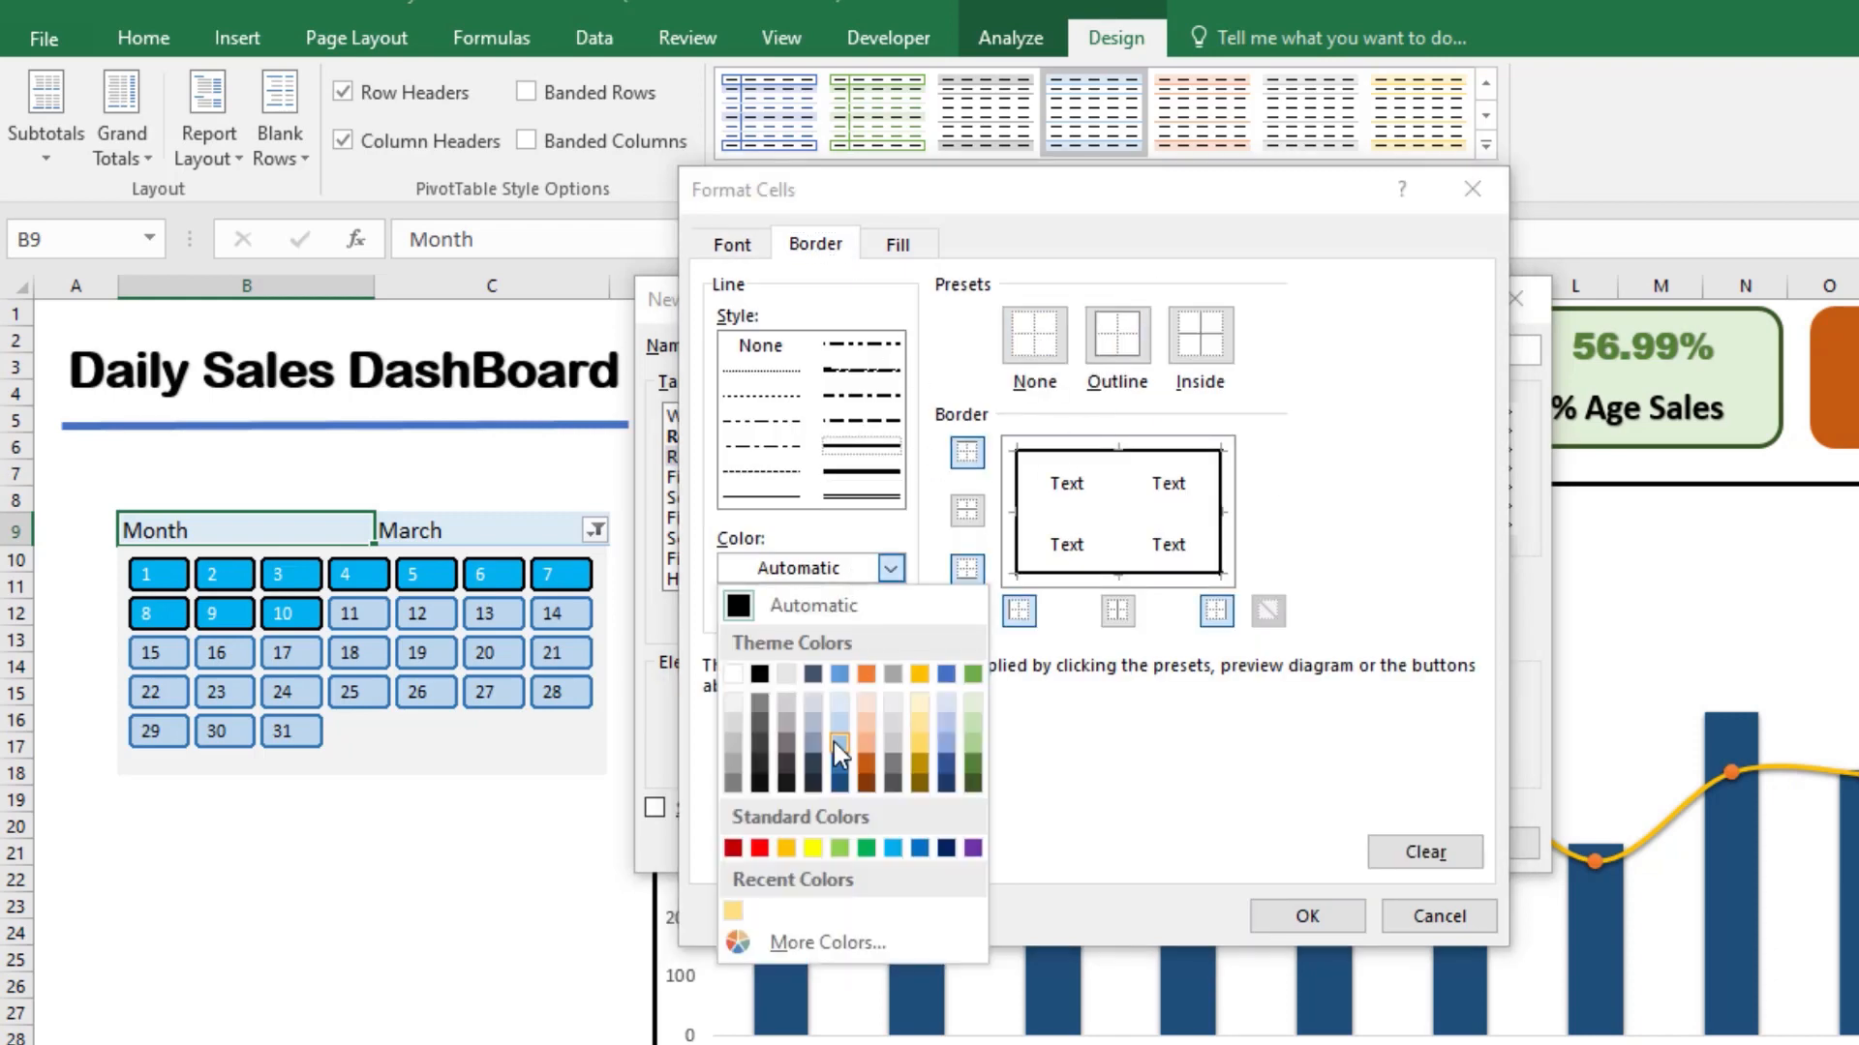
left_click(970, 762)
Step: Fill the Report Filter Values with the second-darkest green theme shade and accept the element's formatting
left_click(897, 246)
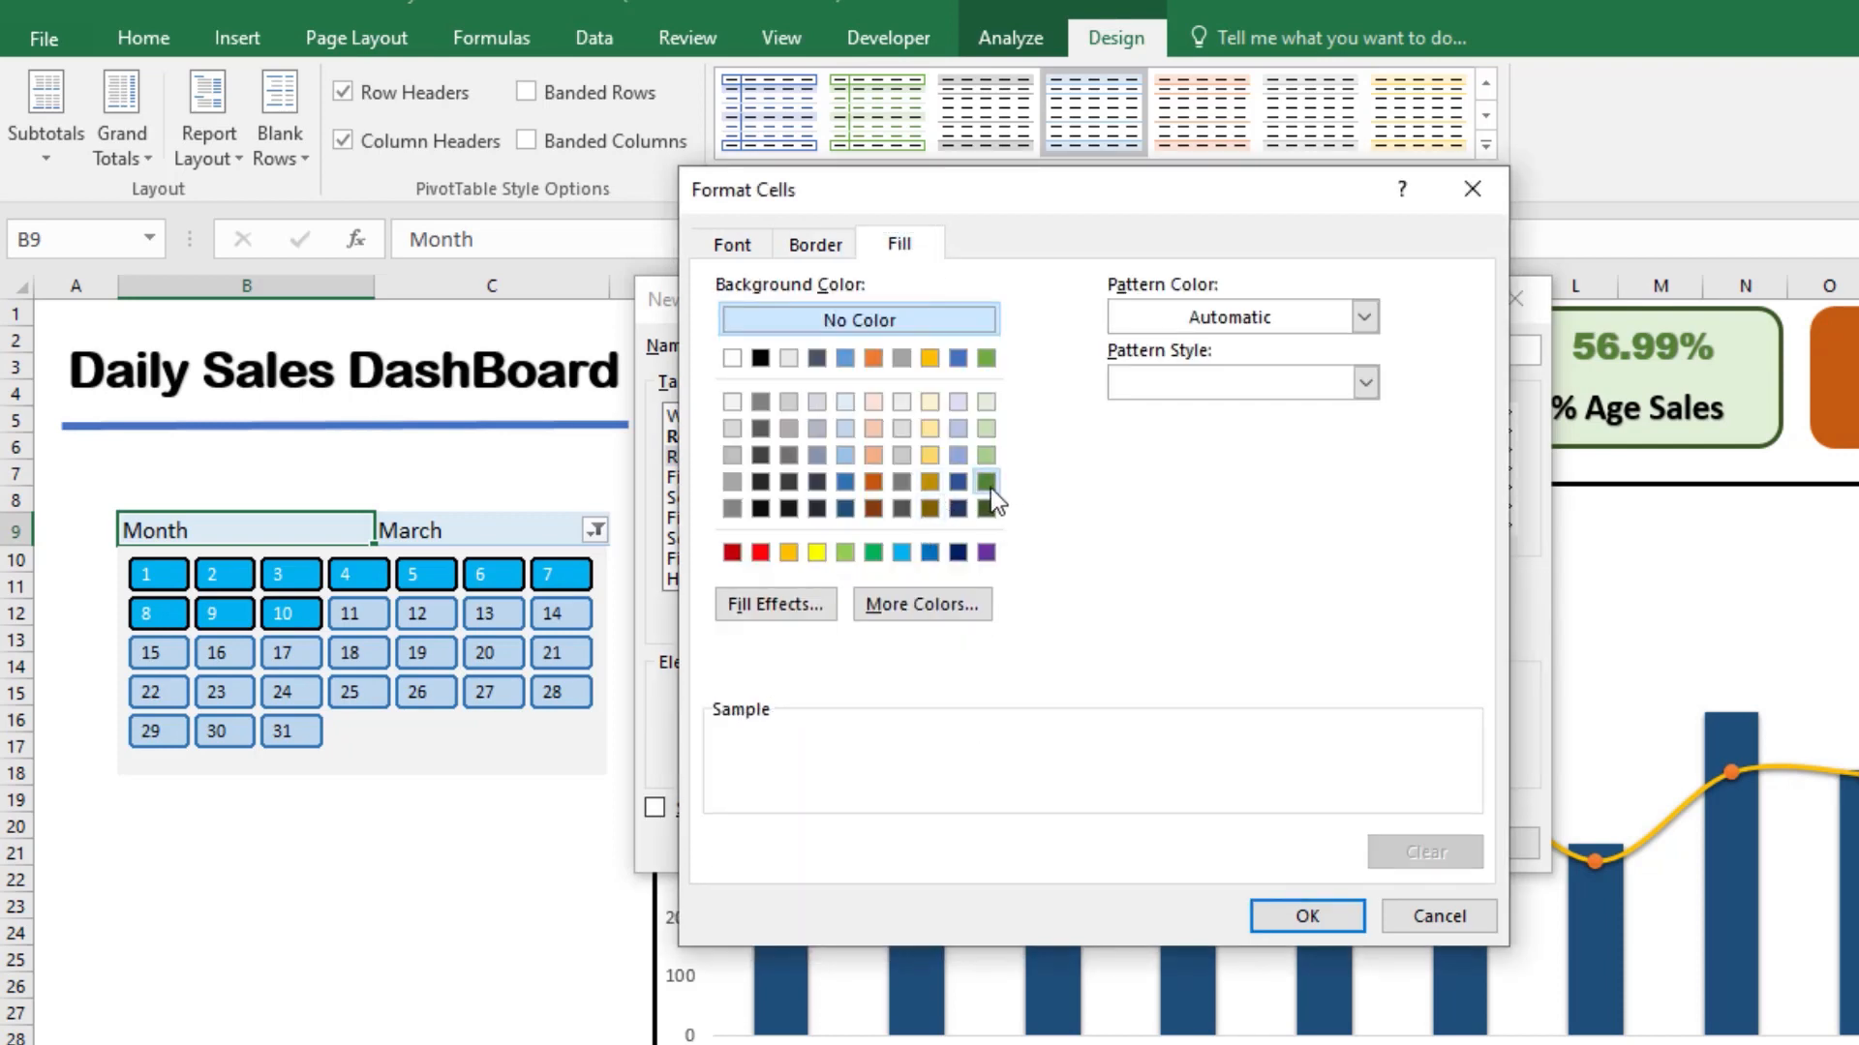
left_click(988, 483)
left_click(1281, 908)
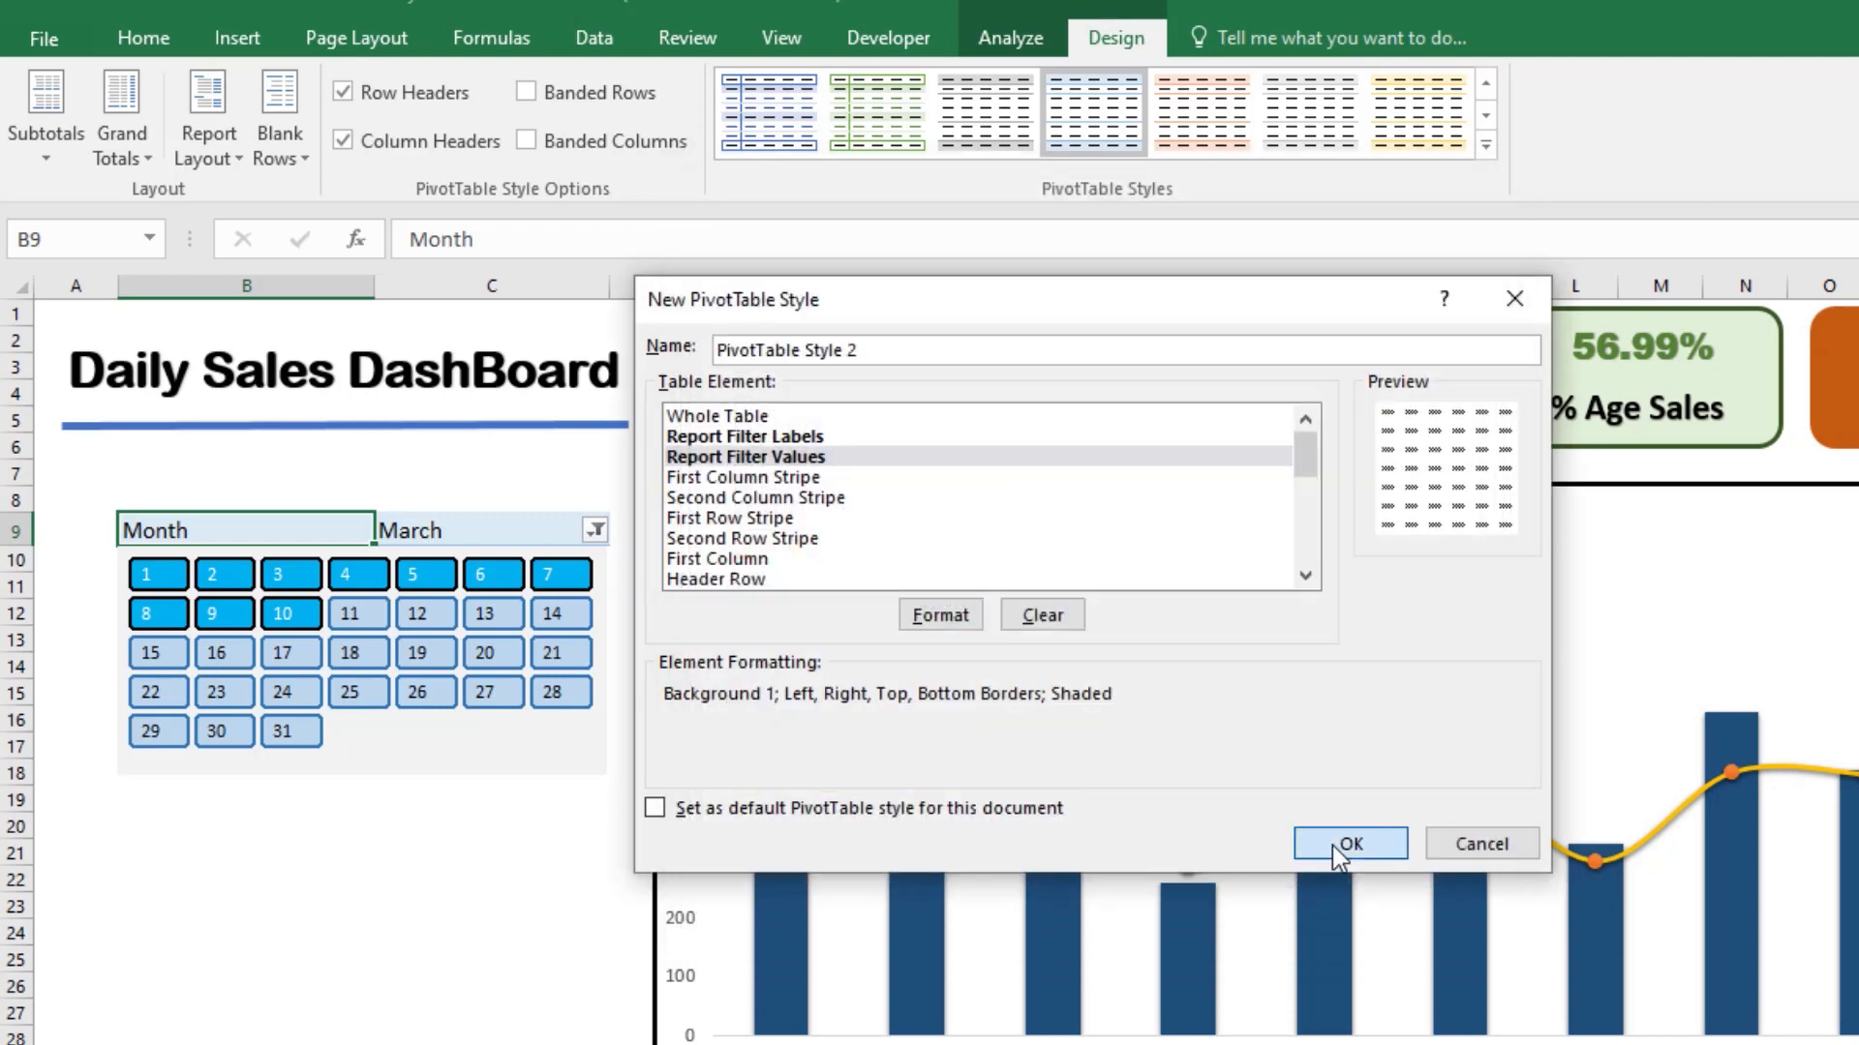
Step: Save the new PivotTable style PivotTable Style 2 and apply it to the Month filter on the dashboard
left_click(1334, 845)
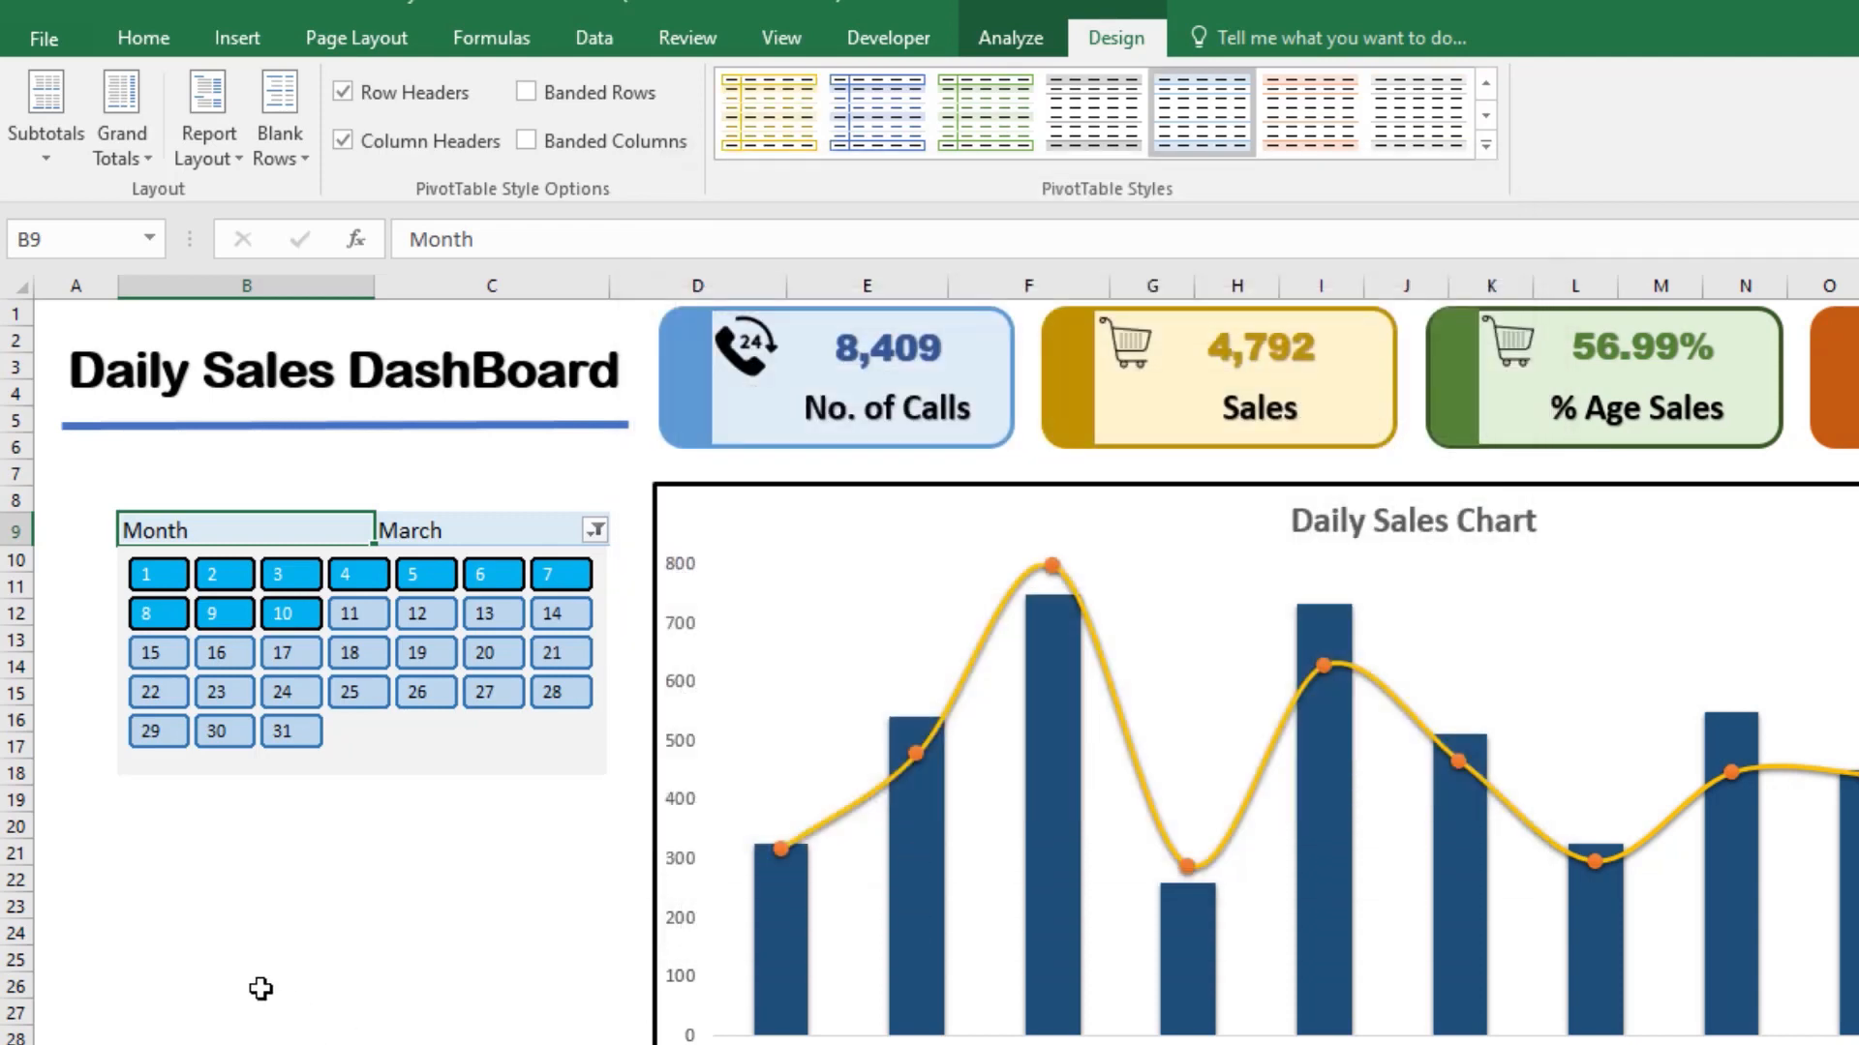
left_click(1486, 147)
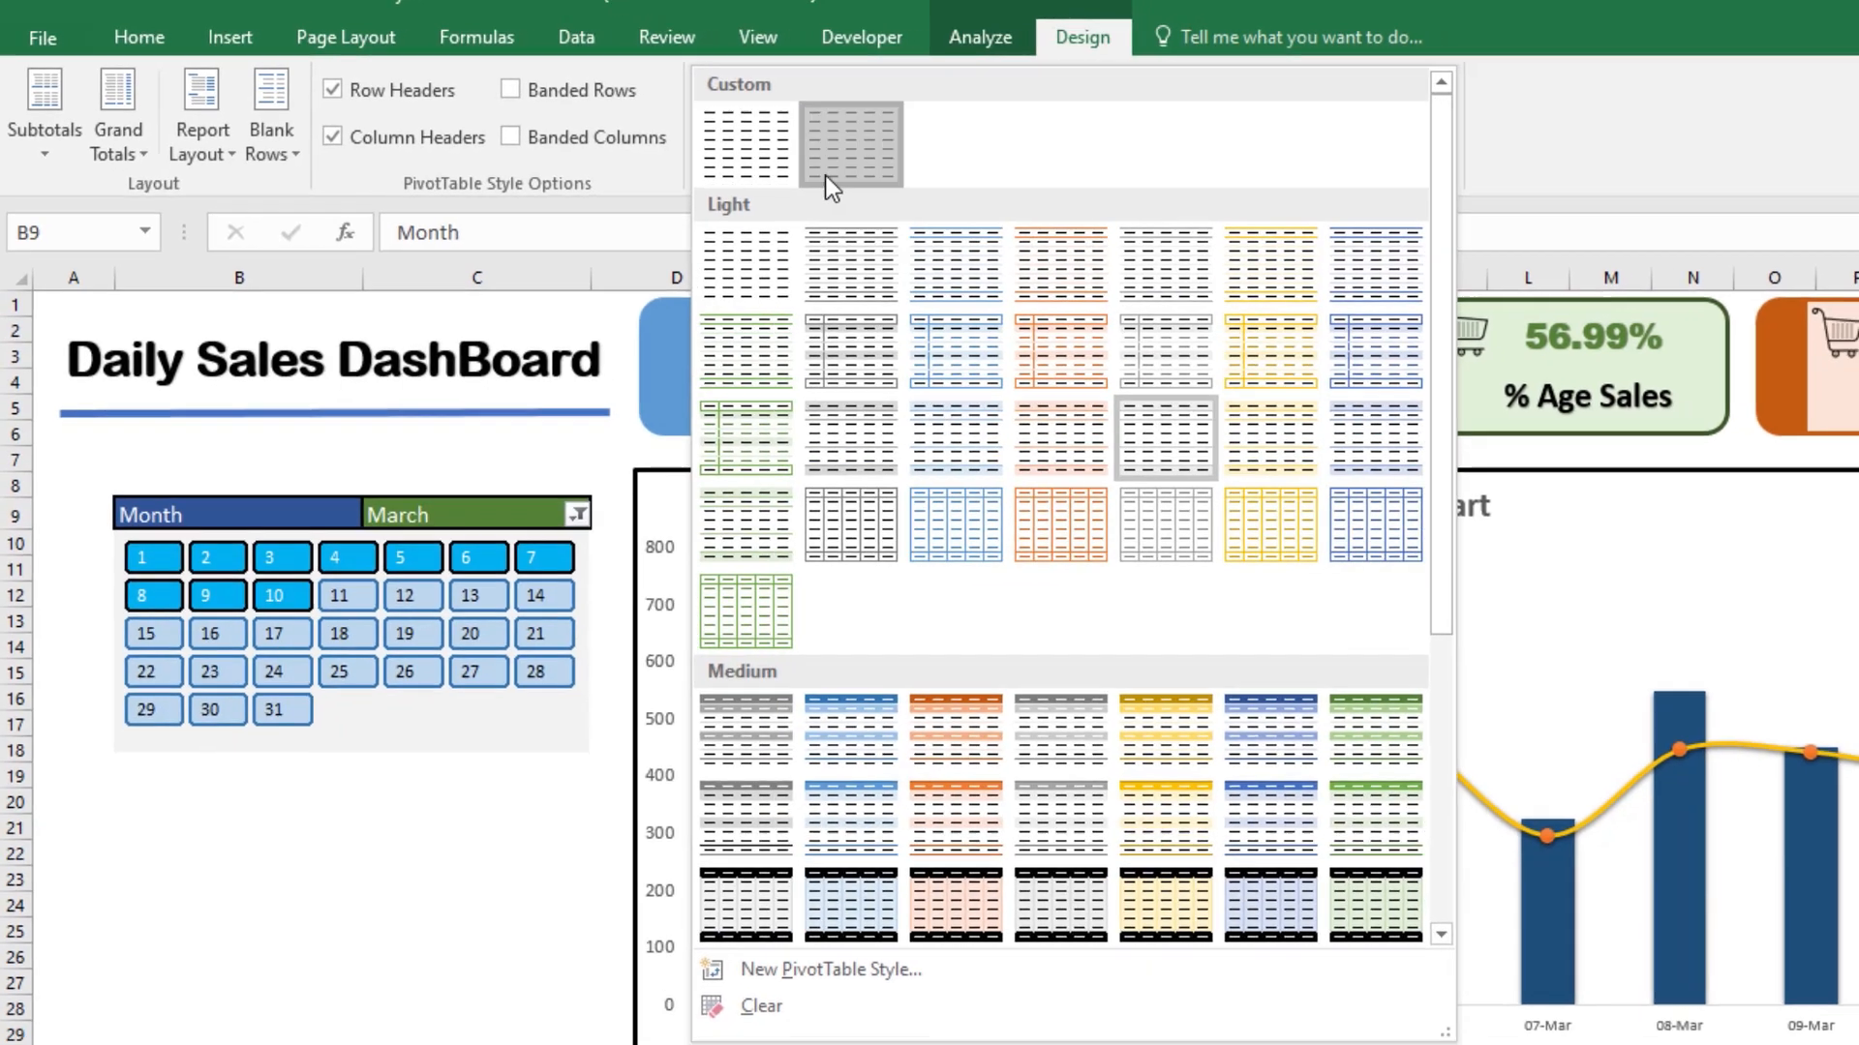
left_click(851, 182)
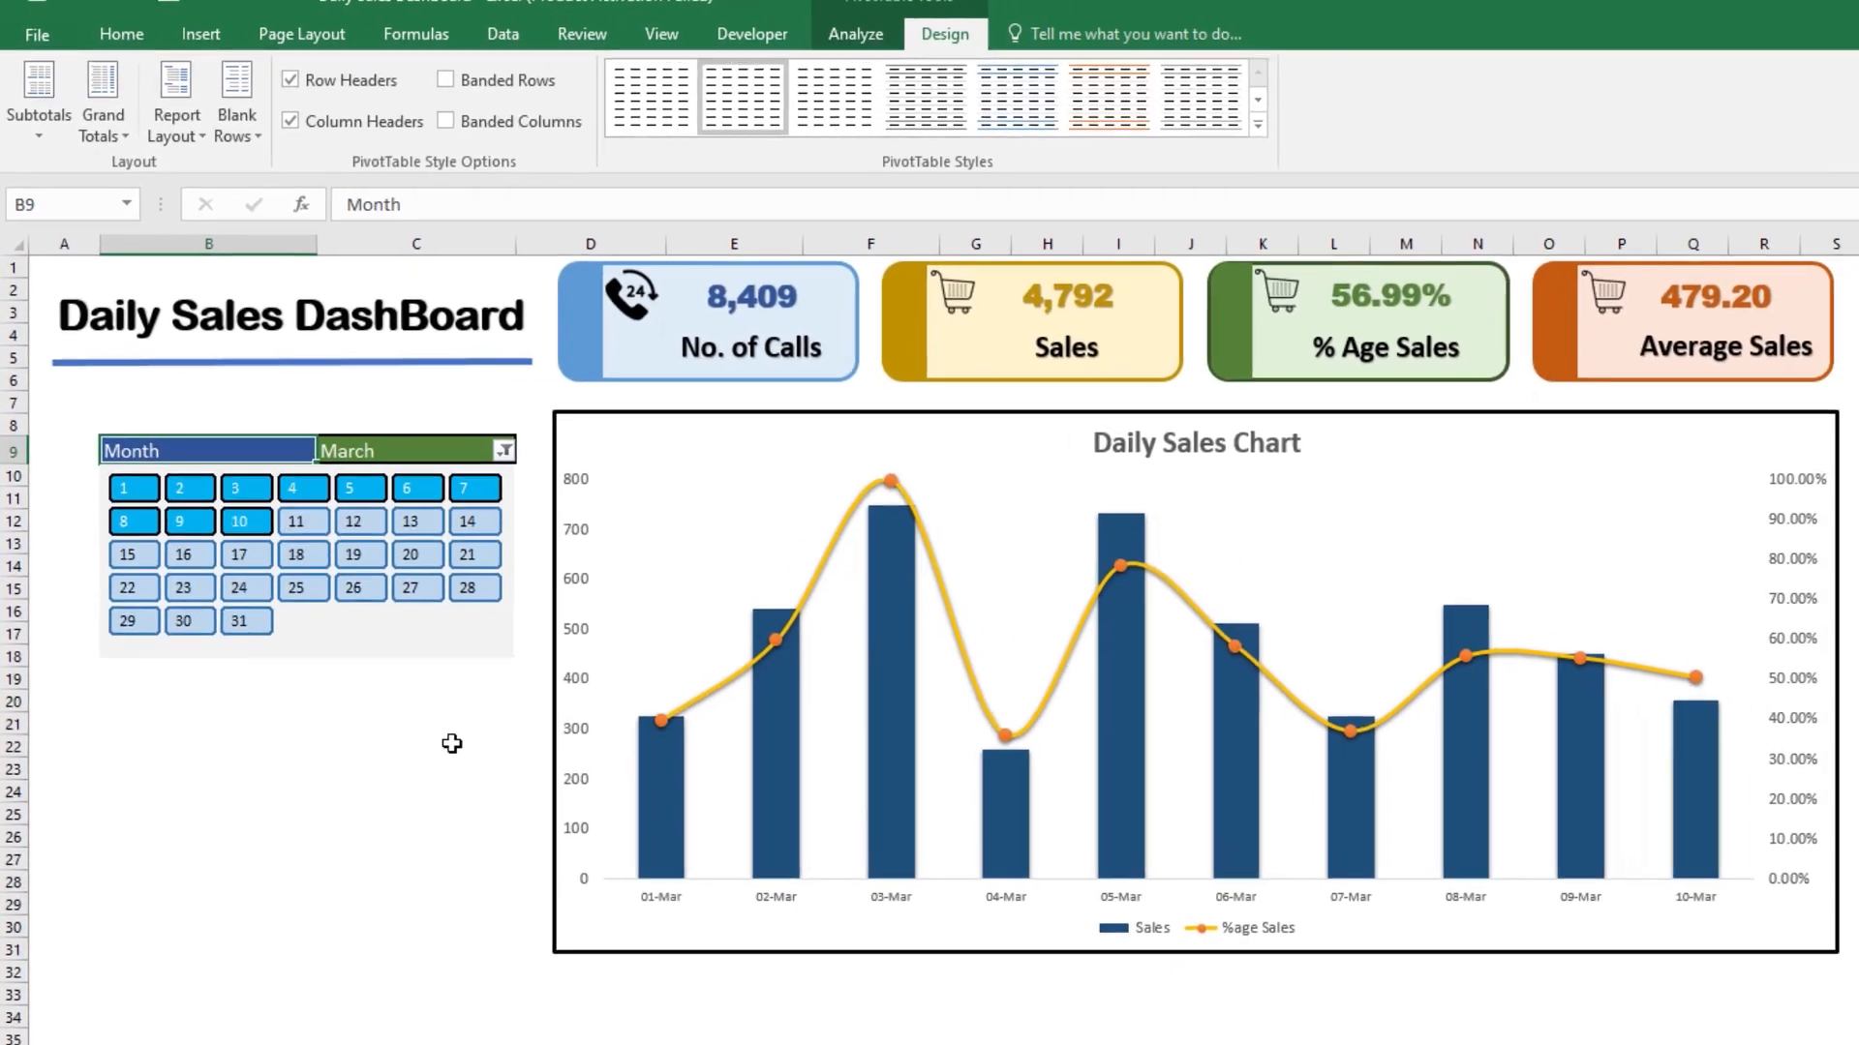
left_click(455, 959)
Step: Filter the calendar slicer to day 25
left_click_drag(233, 443, 386, 440)
left_click(119, 32)
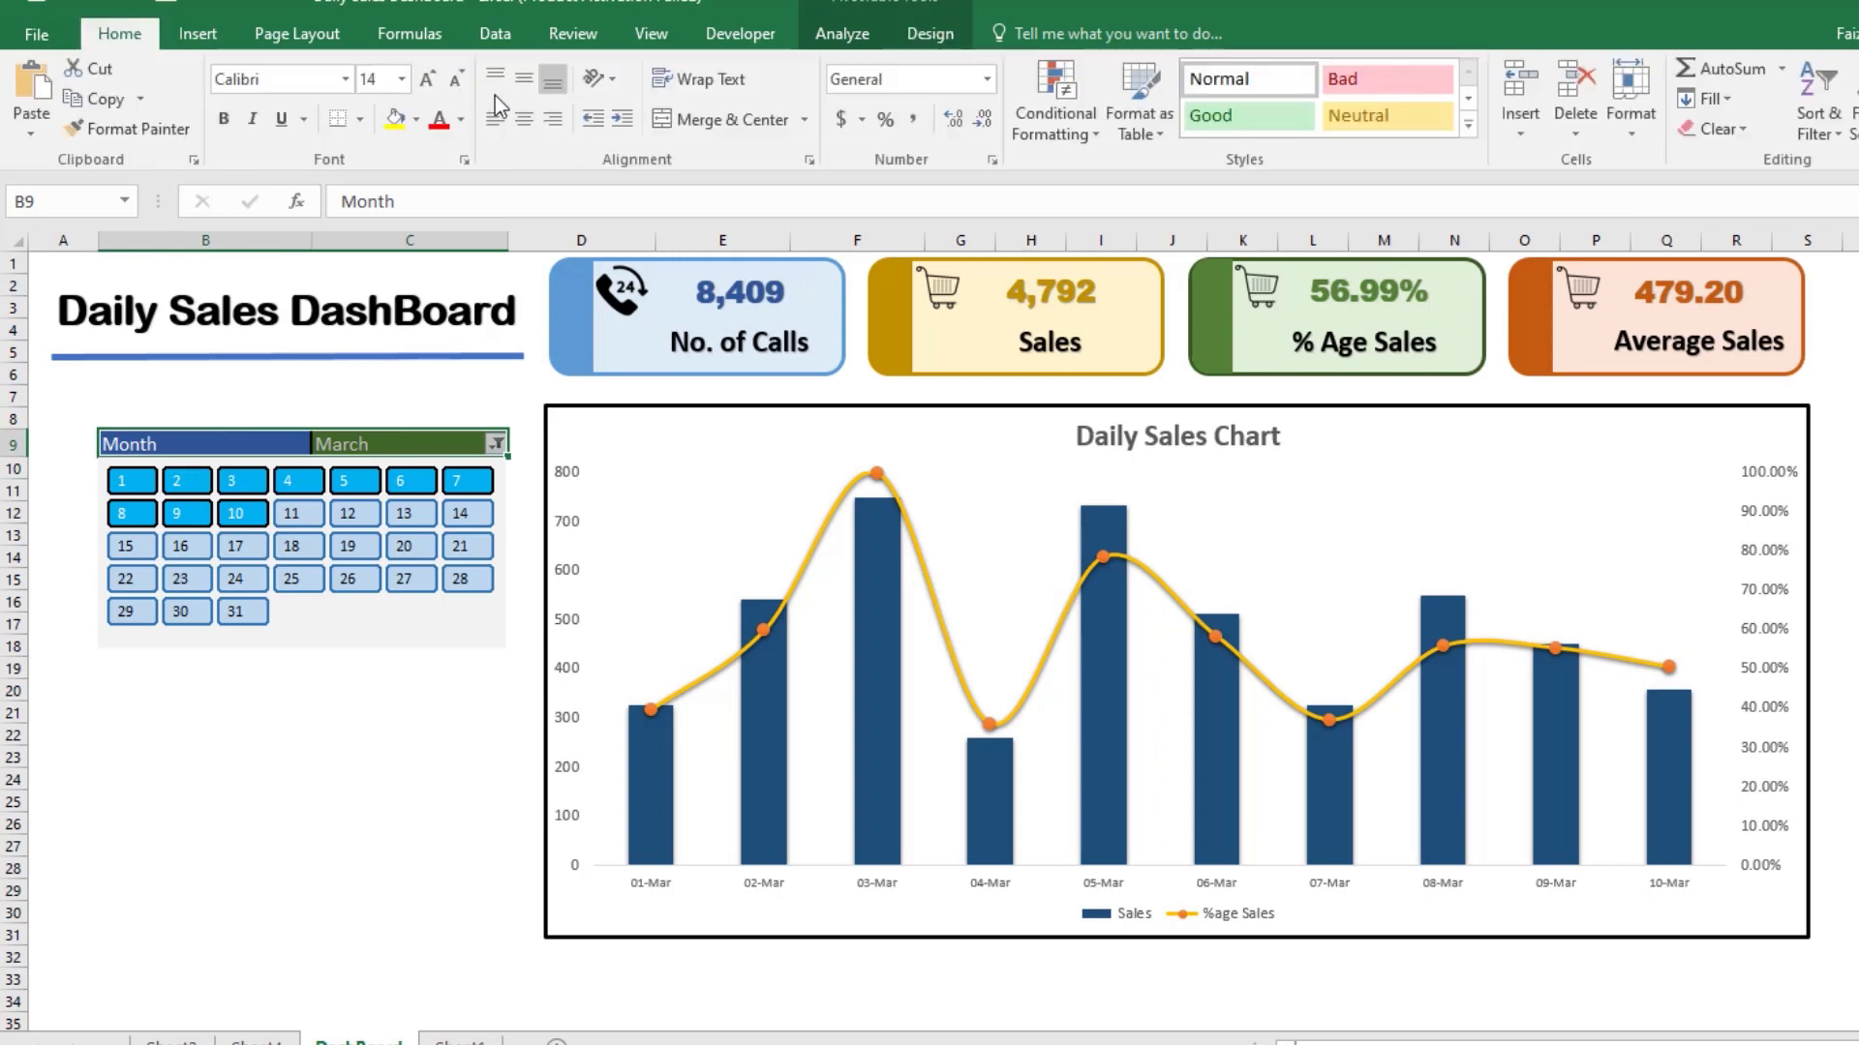
left_click(291, 578)
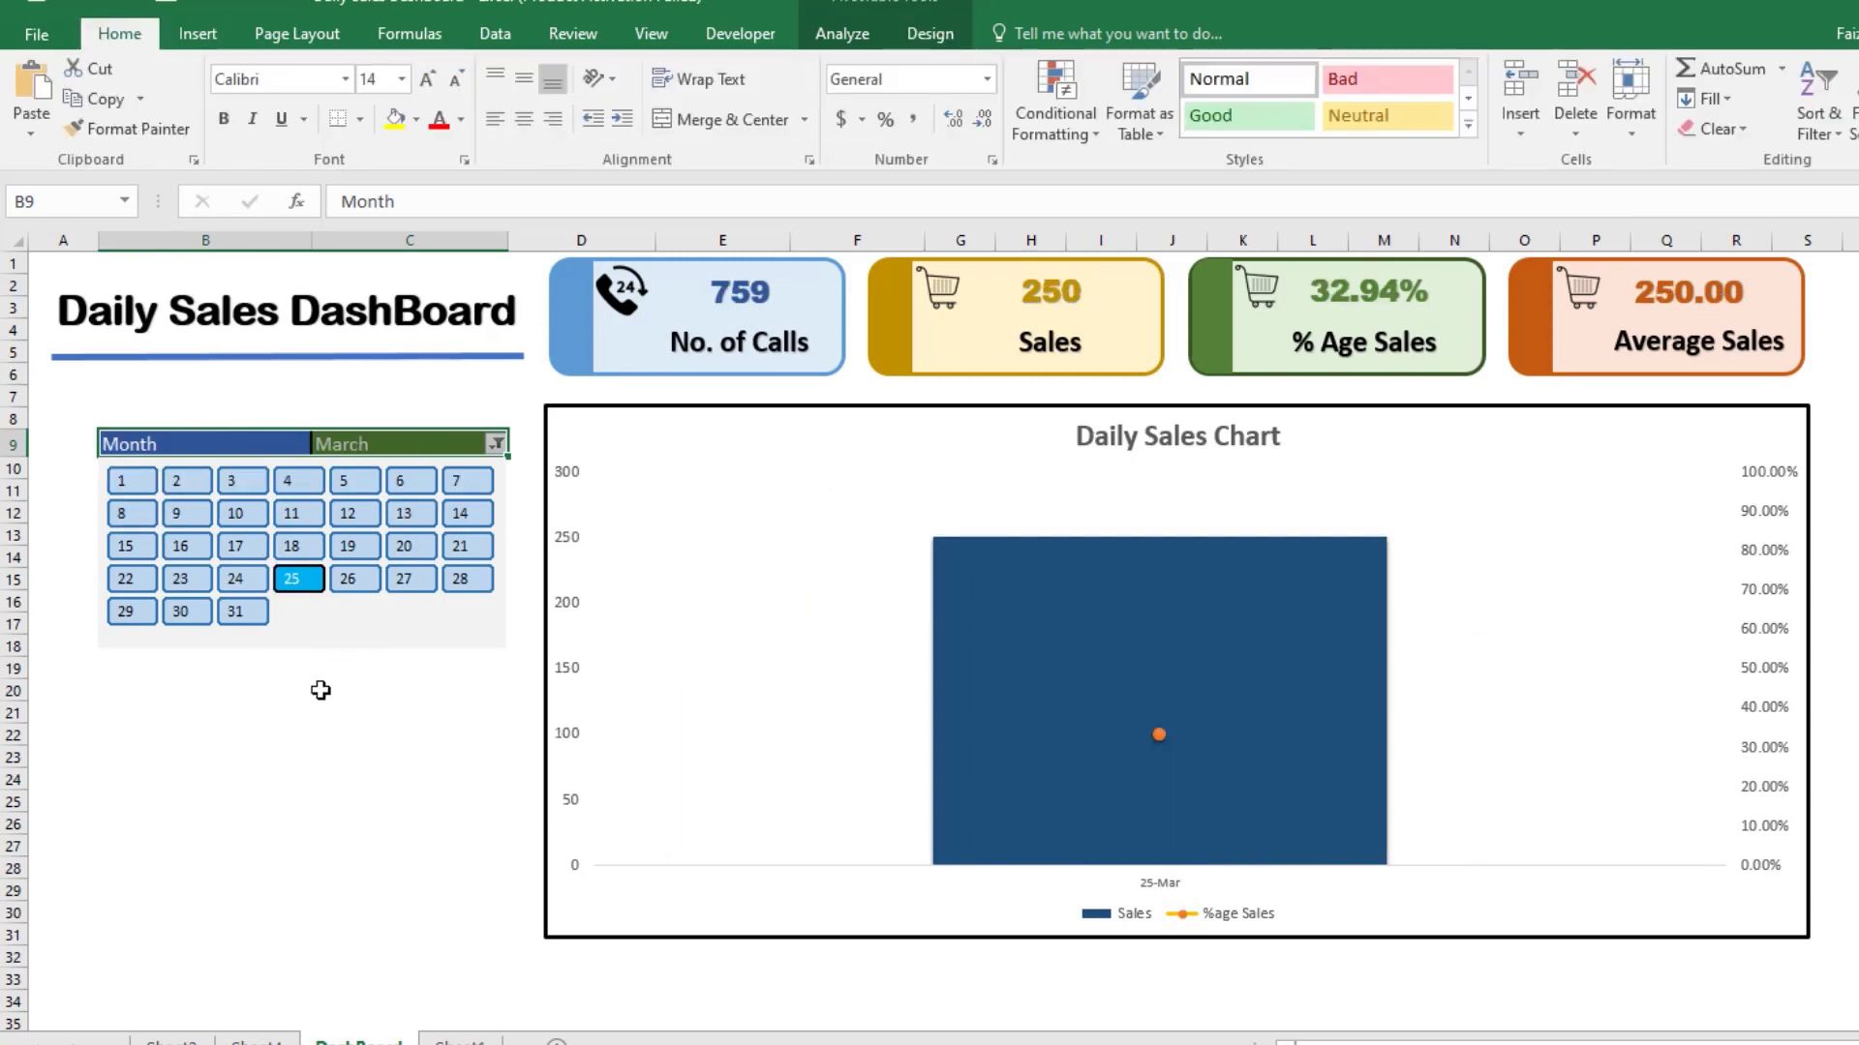
Step: Vertically middle-align all cells of the DashBoard sheet
left_click(266, 710)
left_click(21, 248)
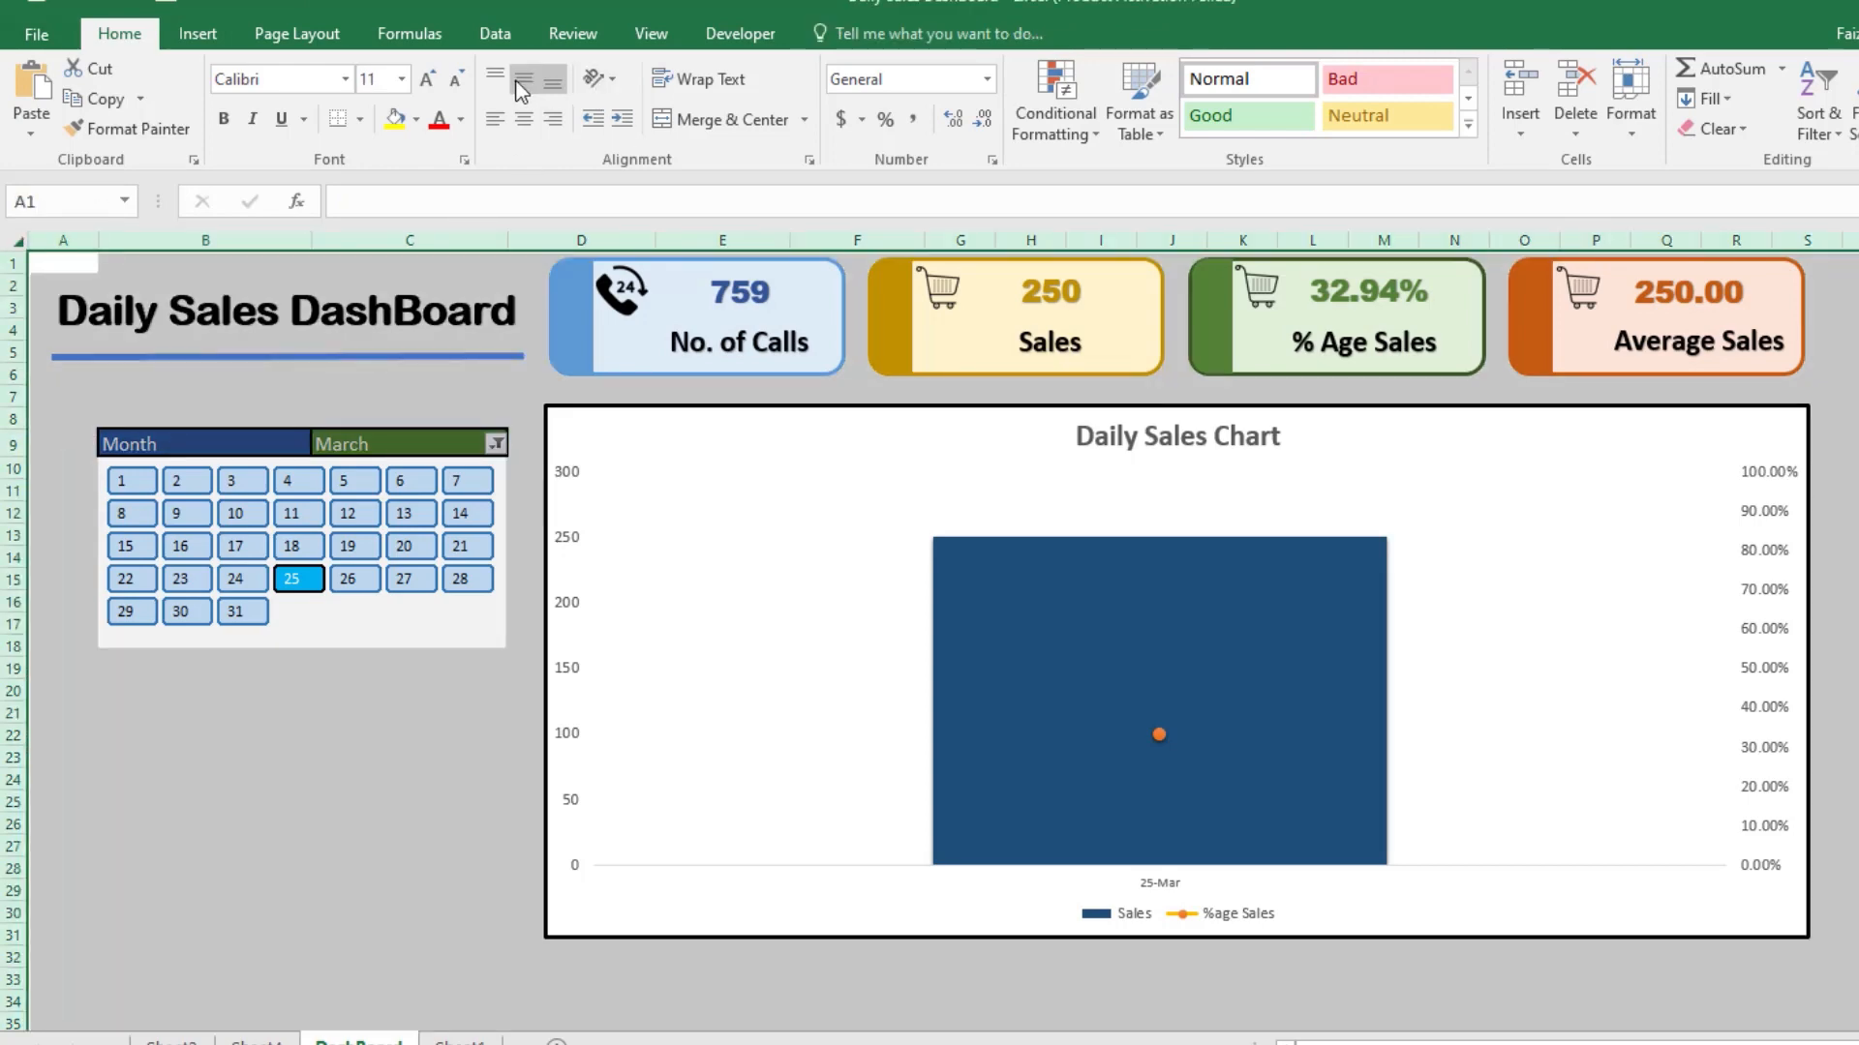
left_click(415, 728)
Step: Filter the calendar slicer to days 1 through 14 of March
left_click(235, 513)
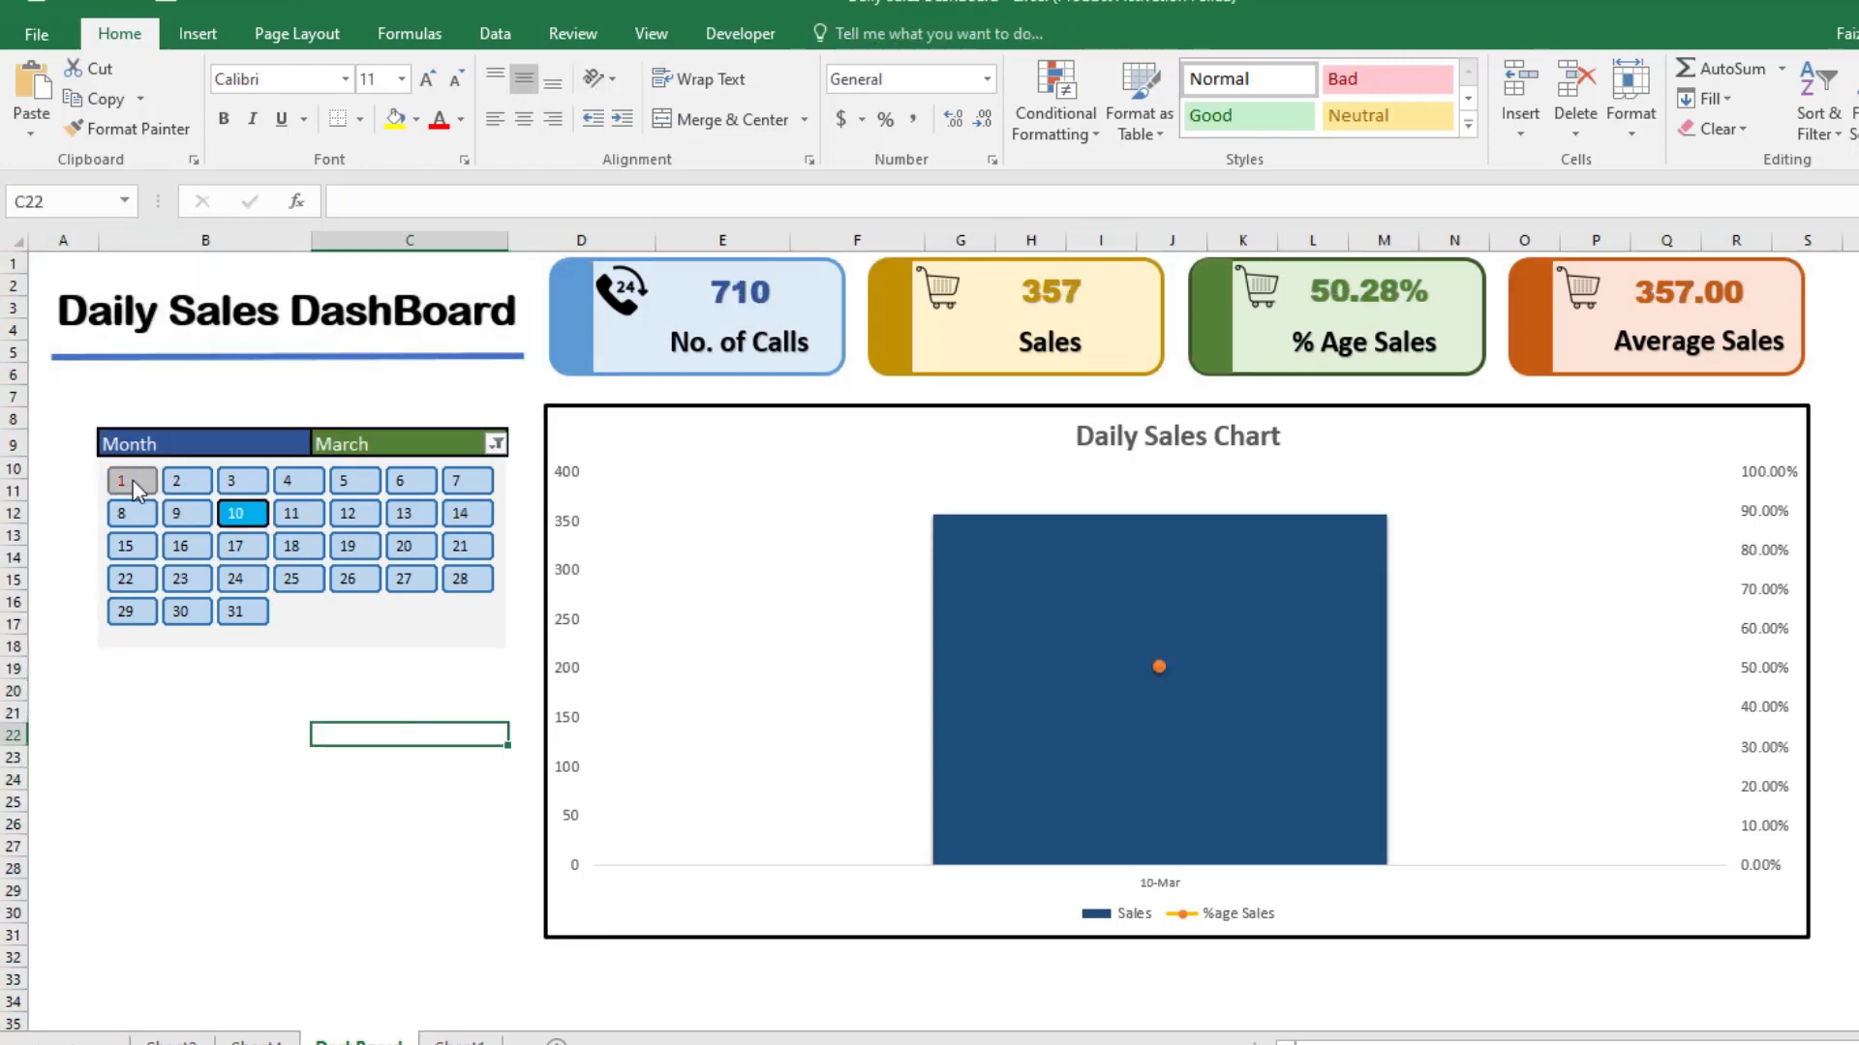
left_click_drag(176, 480, 478, 536)
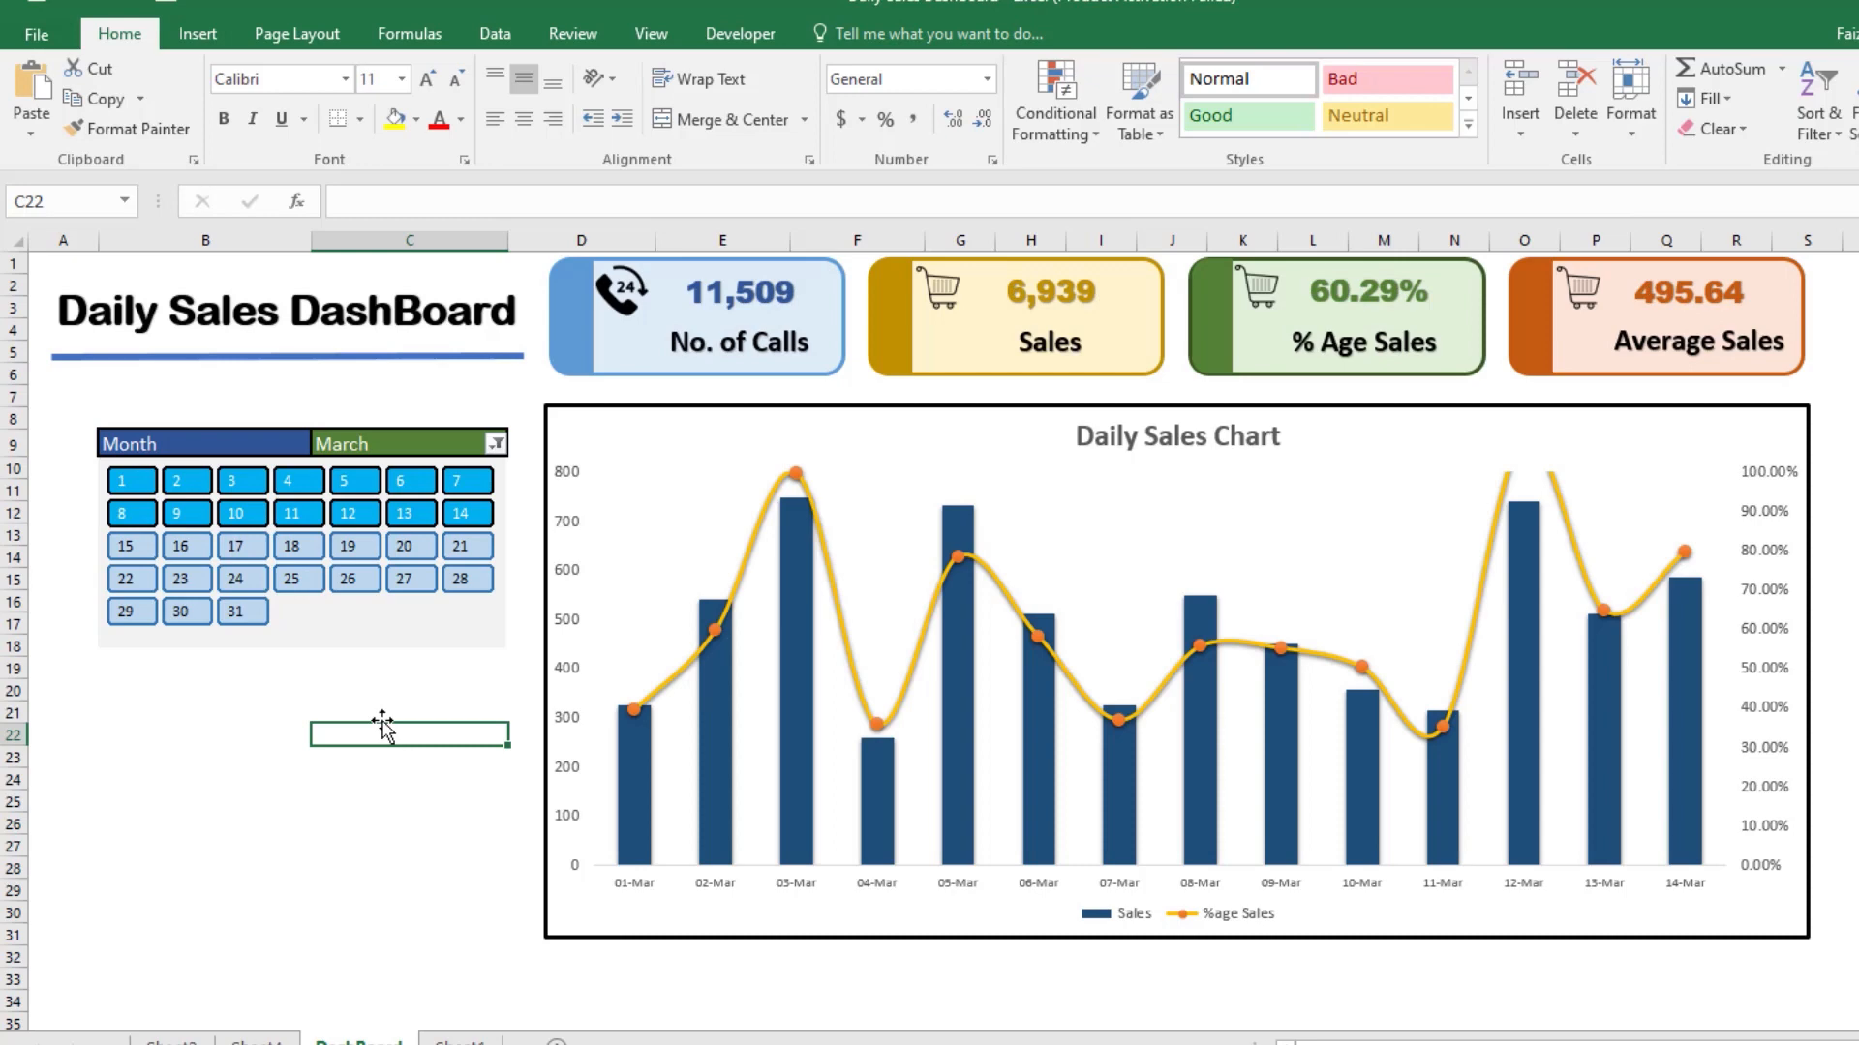
left_click(342, 640)
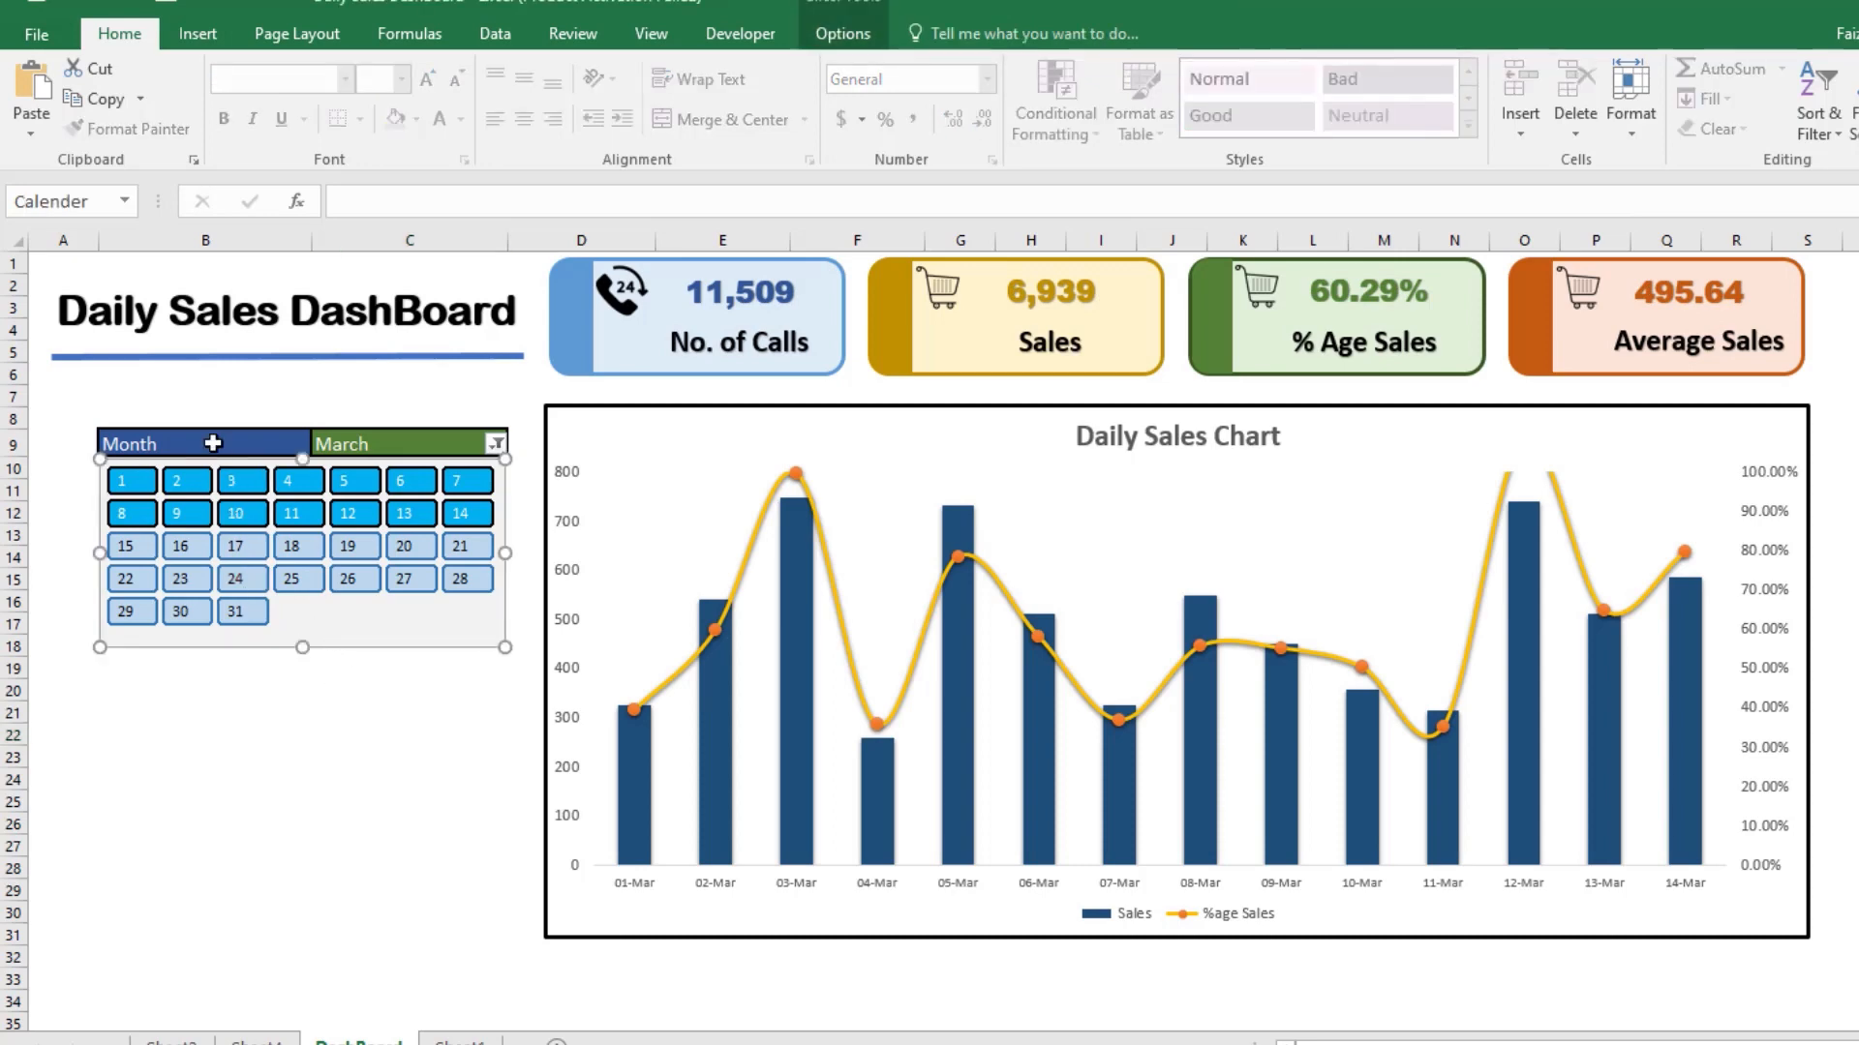
Step: Increase the font size of the Month filter cells B9:C9 to 16
left_click_drag(216, 443, 344, 445)
left_click(429, 79)
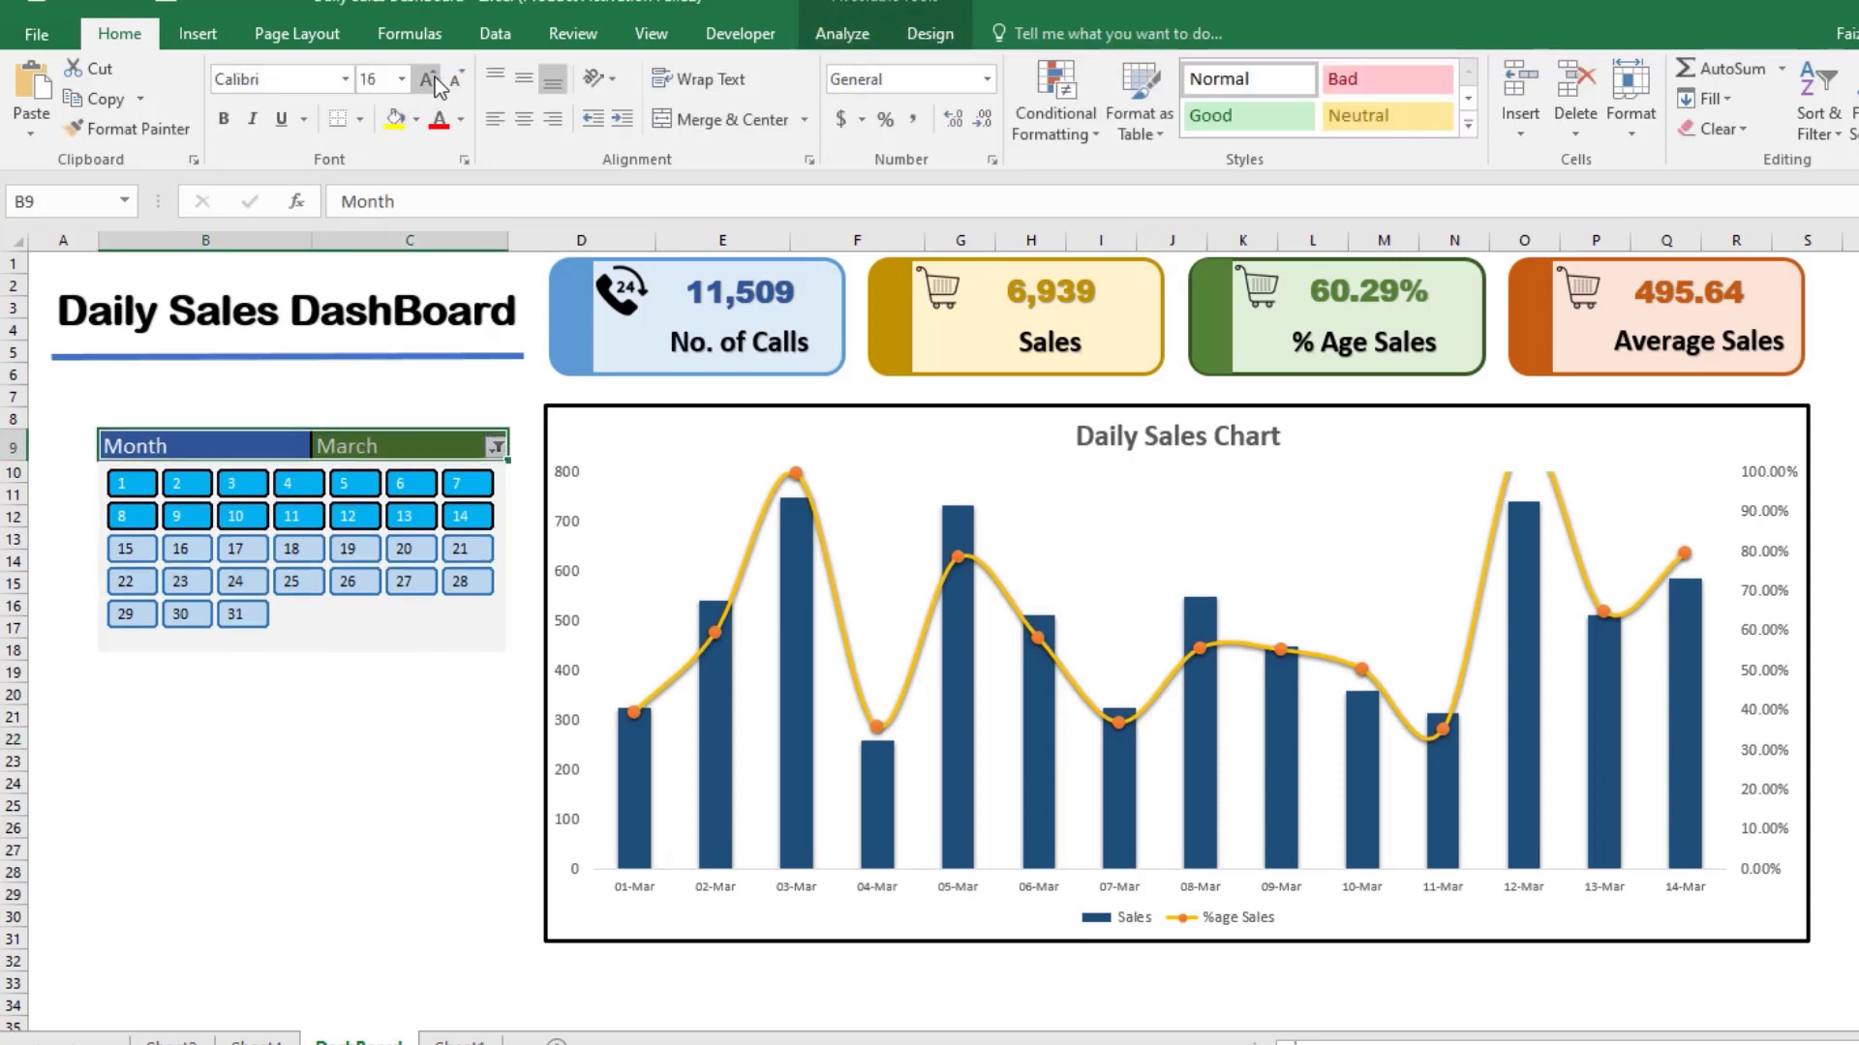
left_click(369, 733)
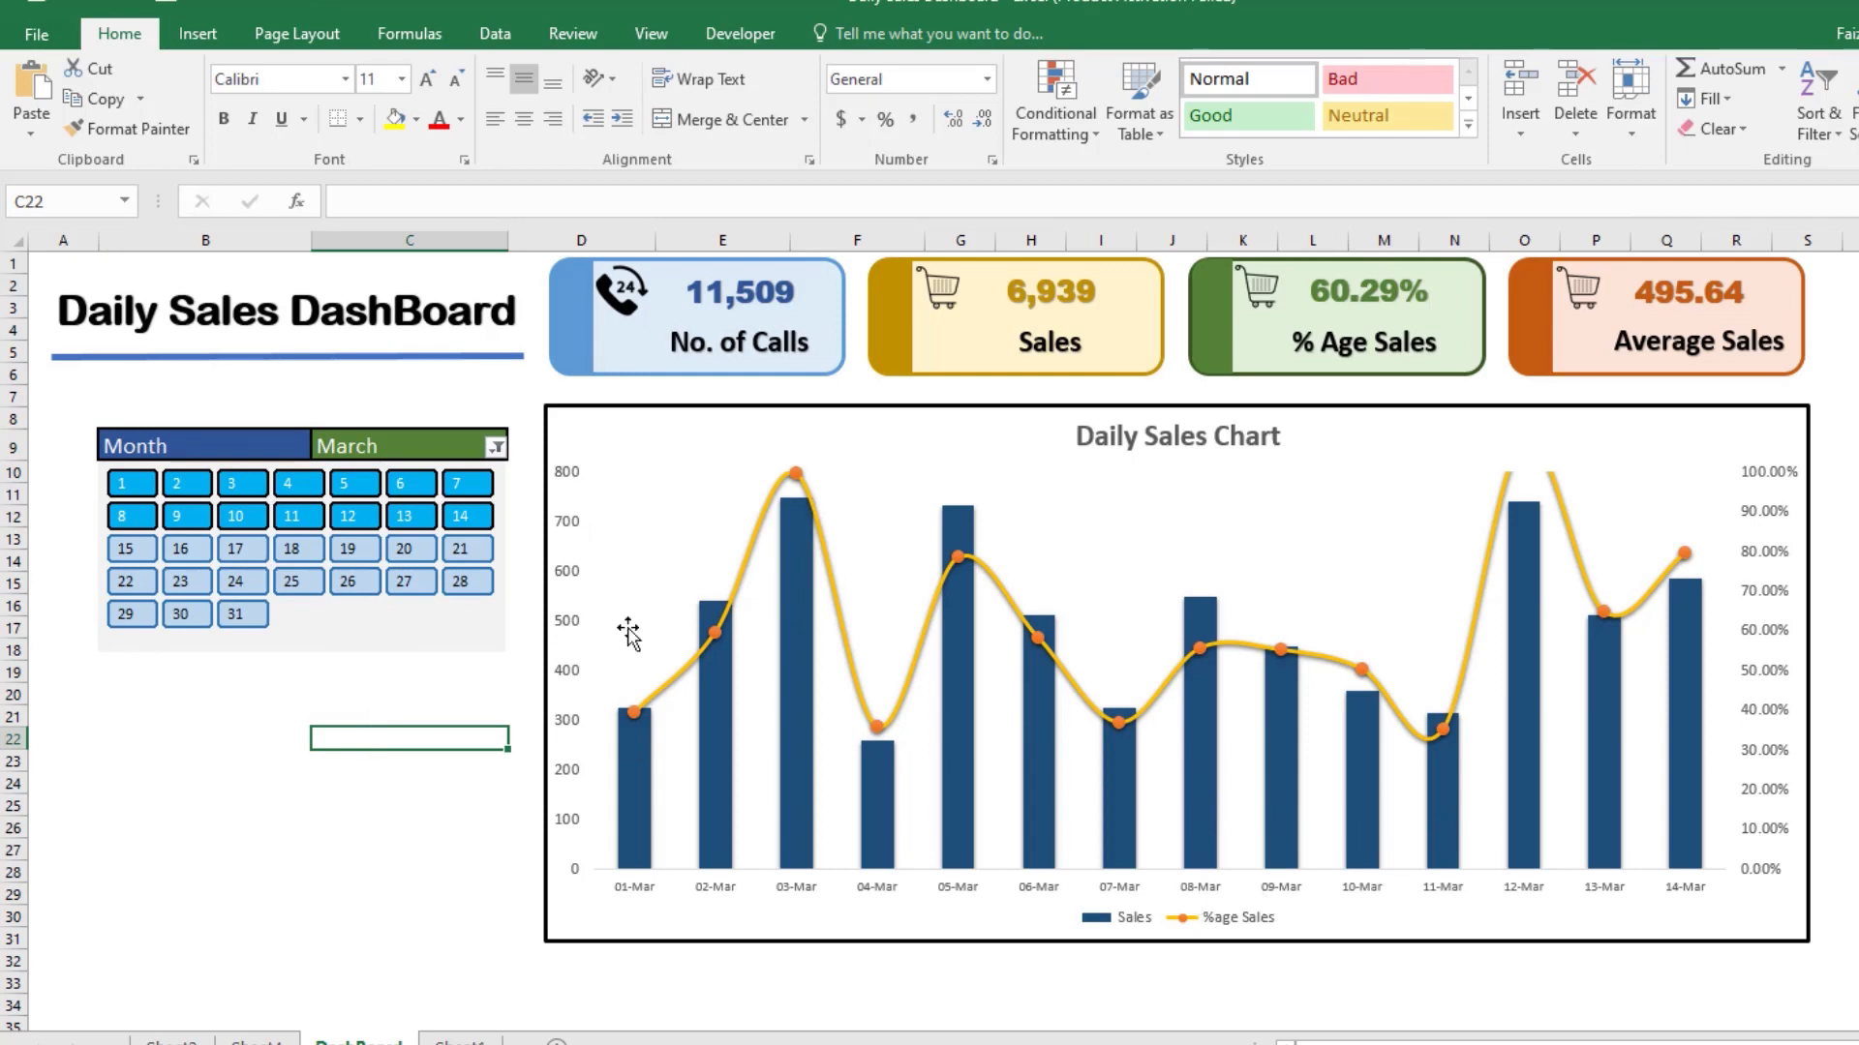
Step: Change the dashboard's Month filter selection to February only
left_click(496, 448)
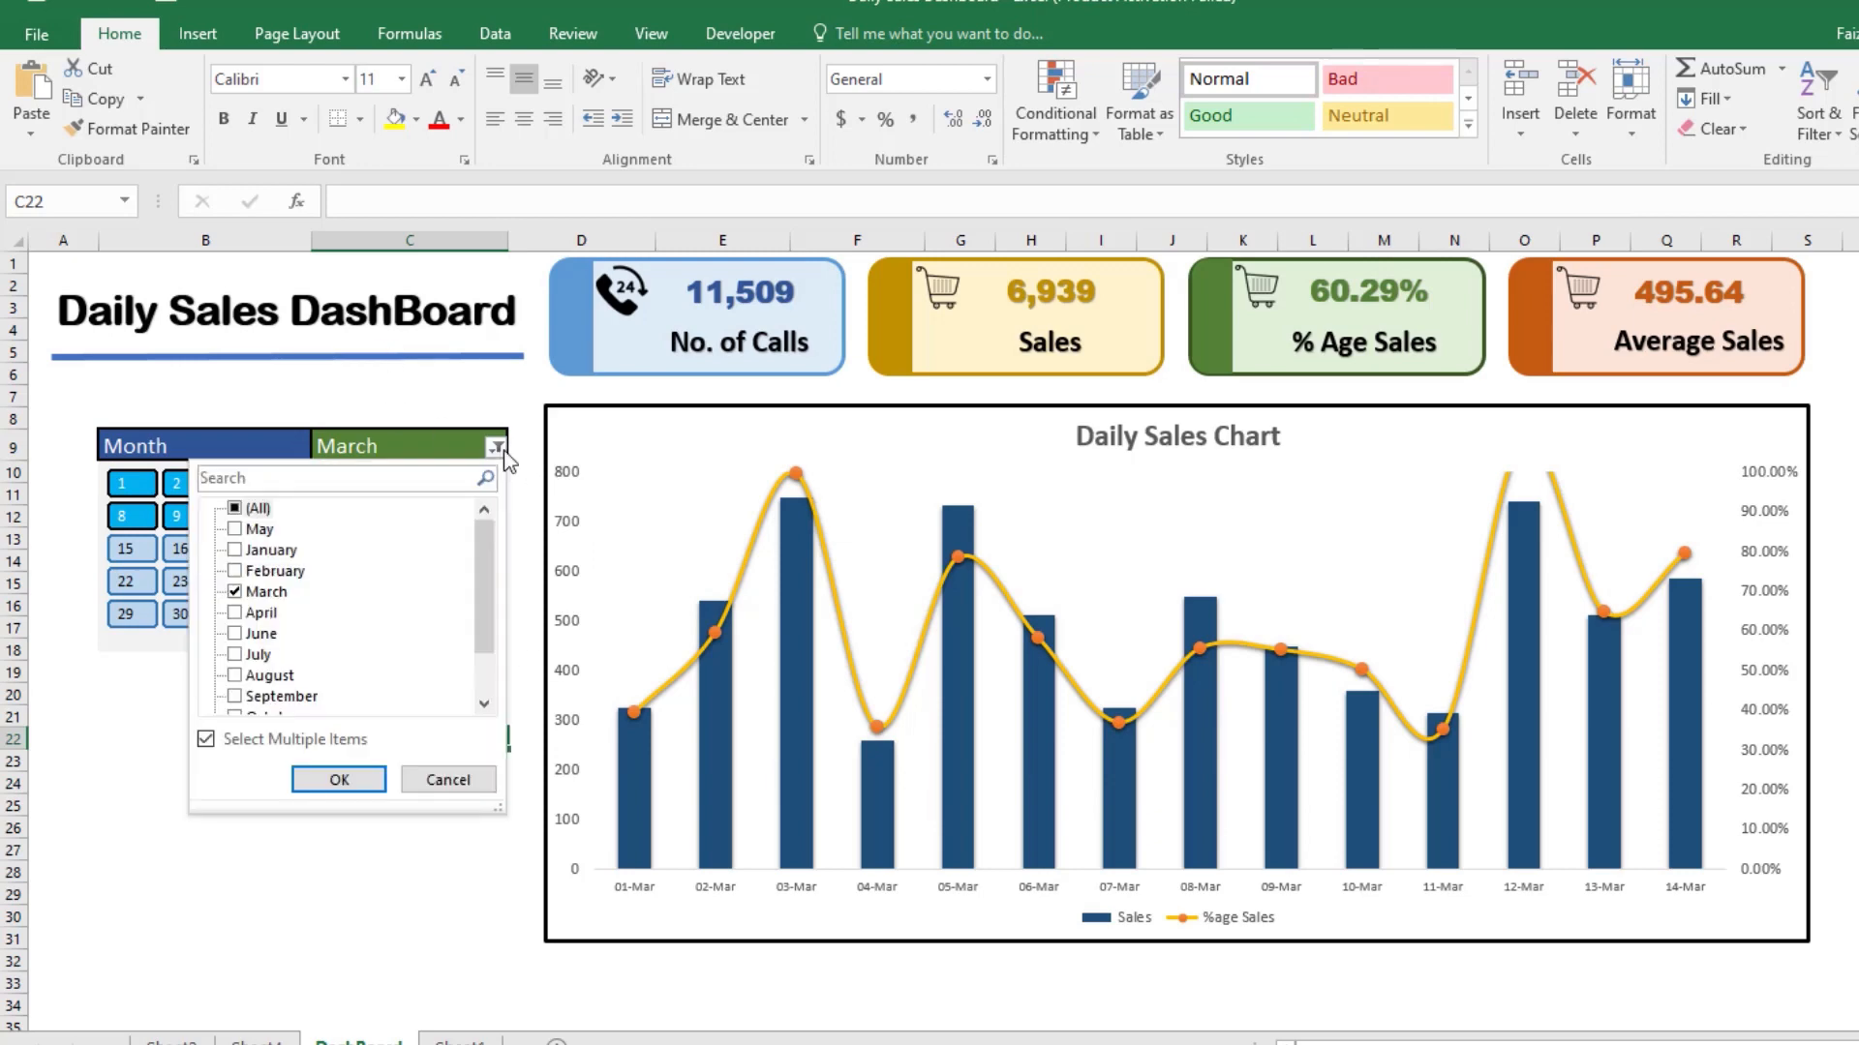
left_click(256, 594)
left_click(235, 571)
left_click(235, 592)
left_click(339, 779)
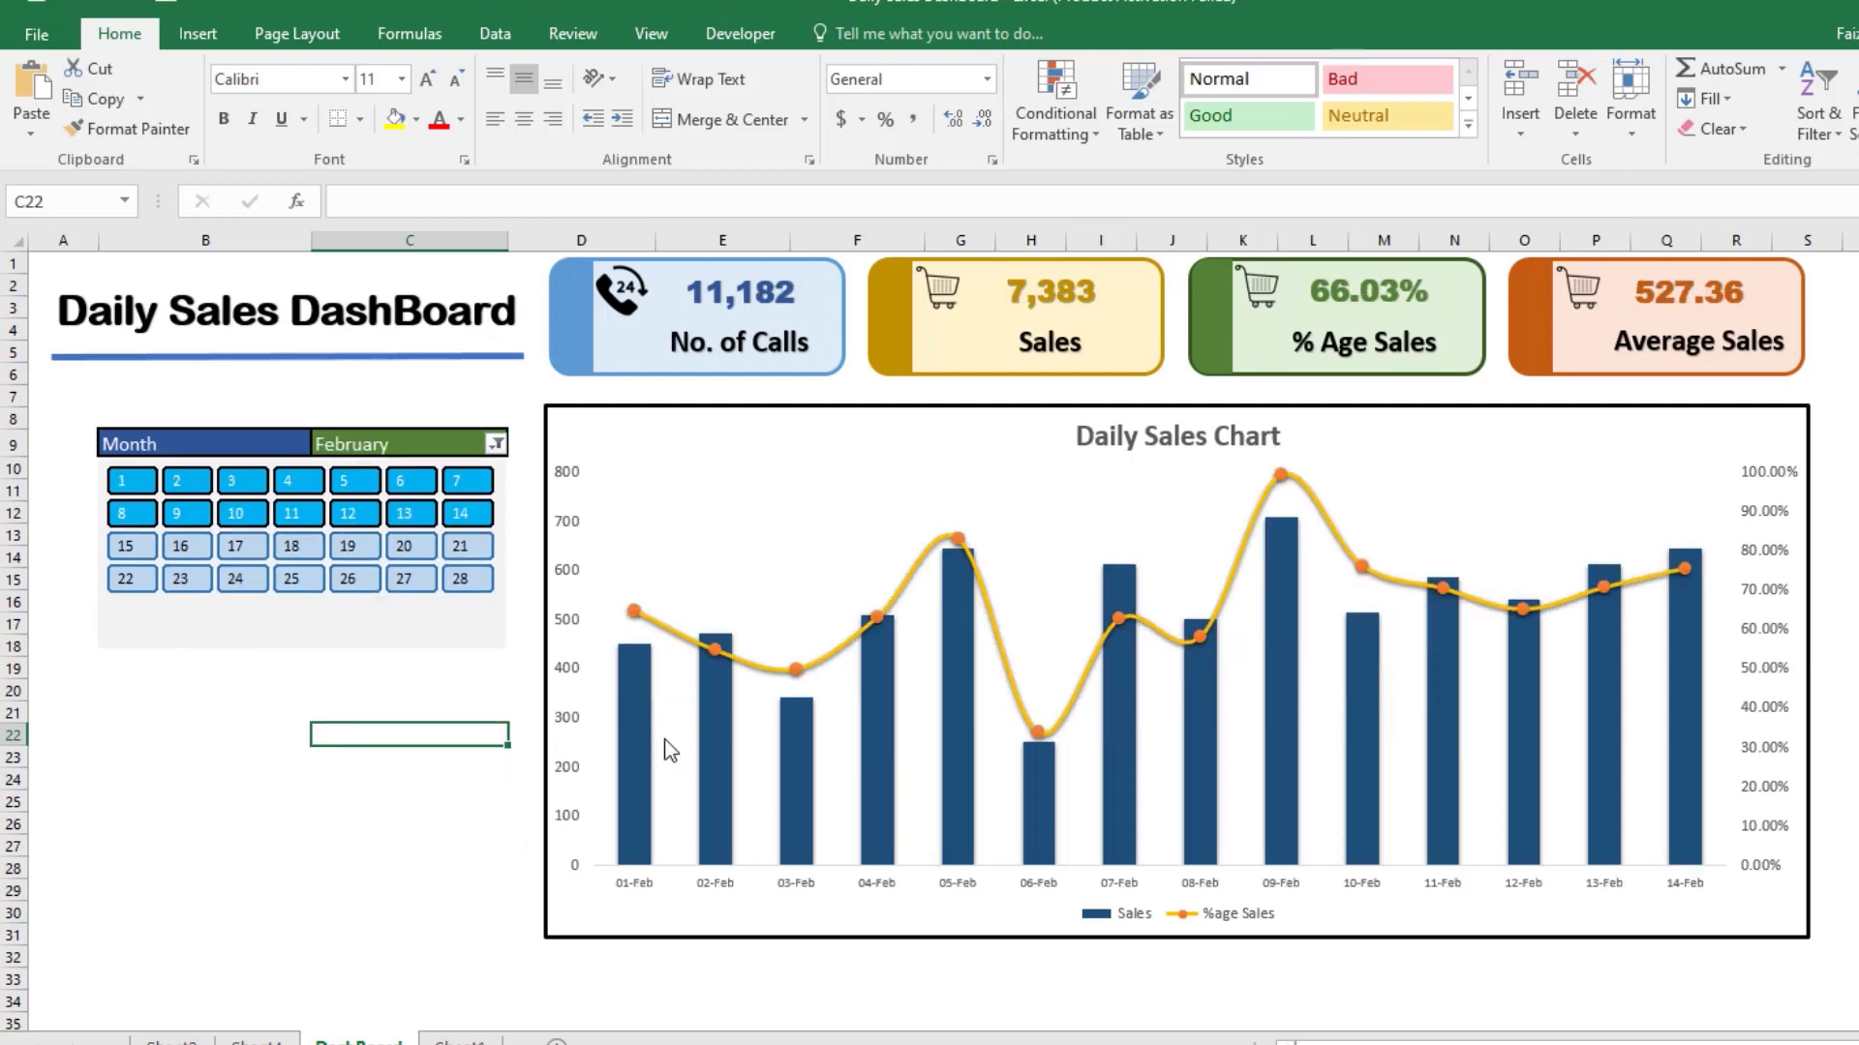
Step: Enlarge the font of the Daily Sales Chart title
left_click(1156, 440)
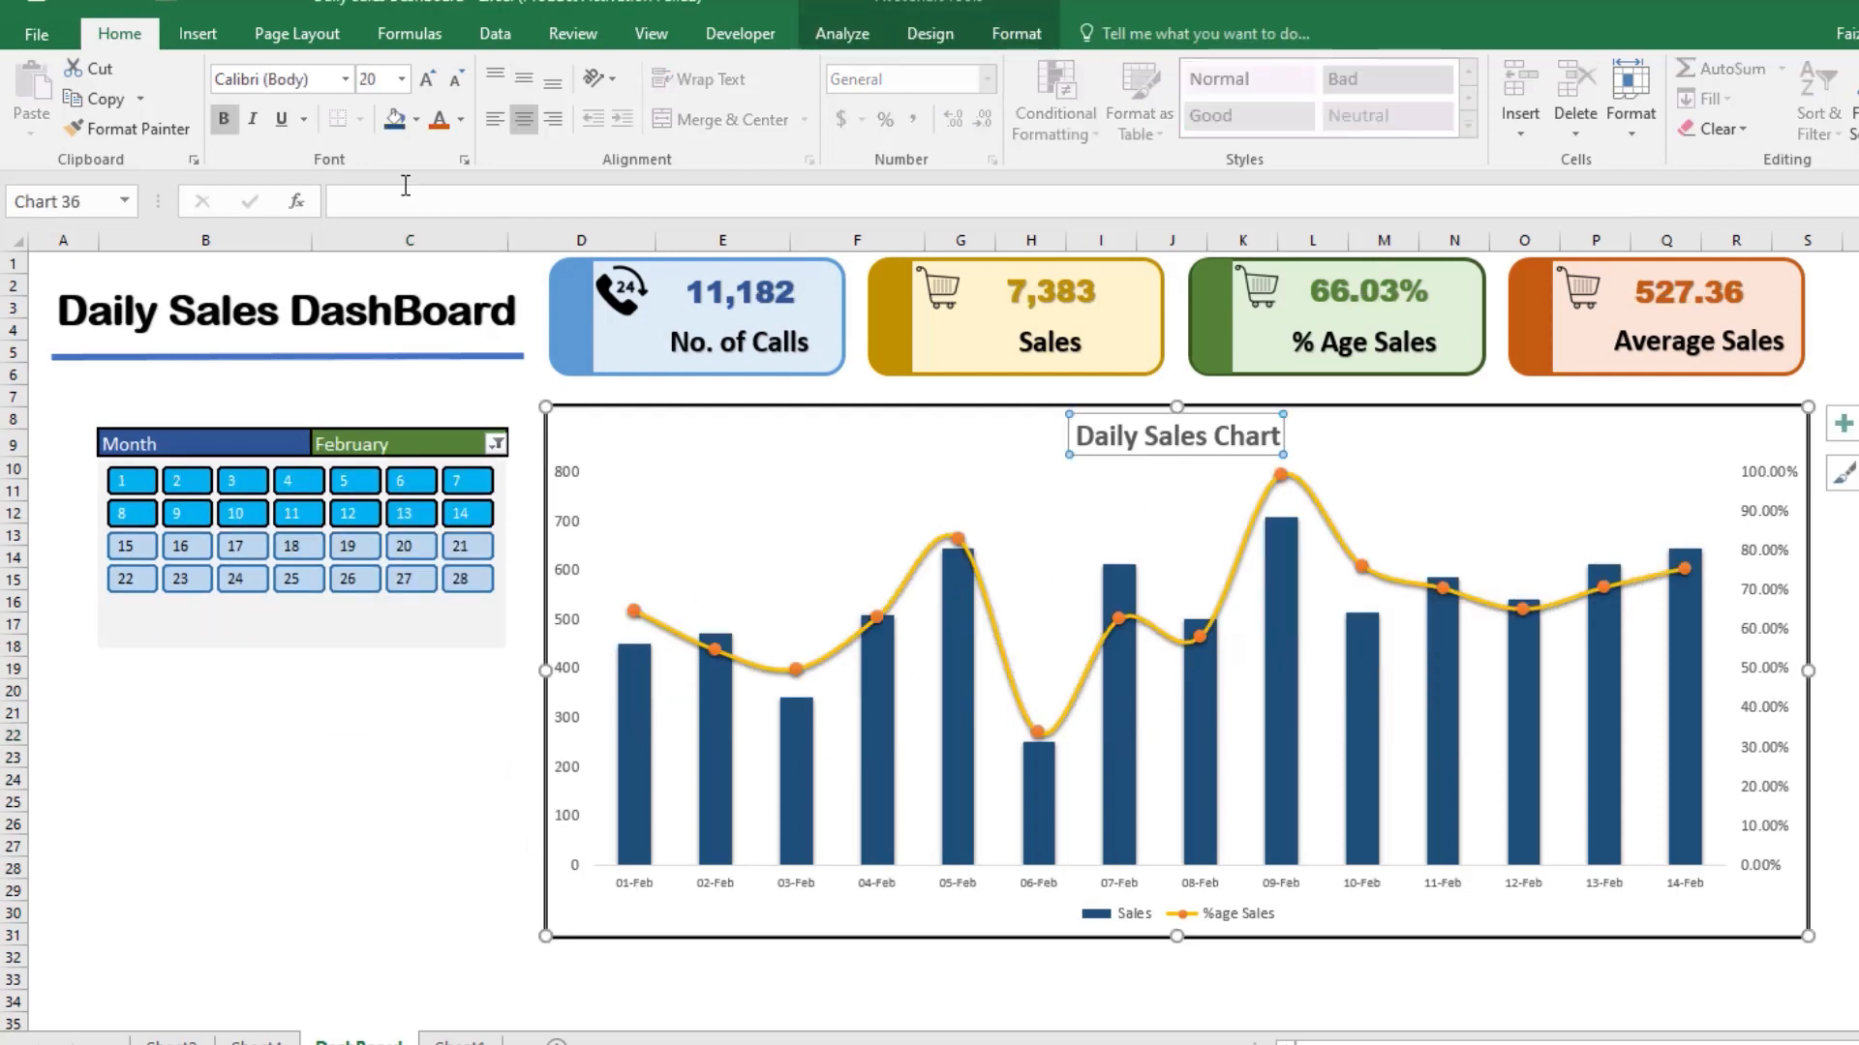
left_click(423, 94)
left_click(1522, 975)
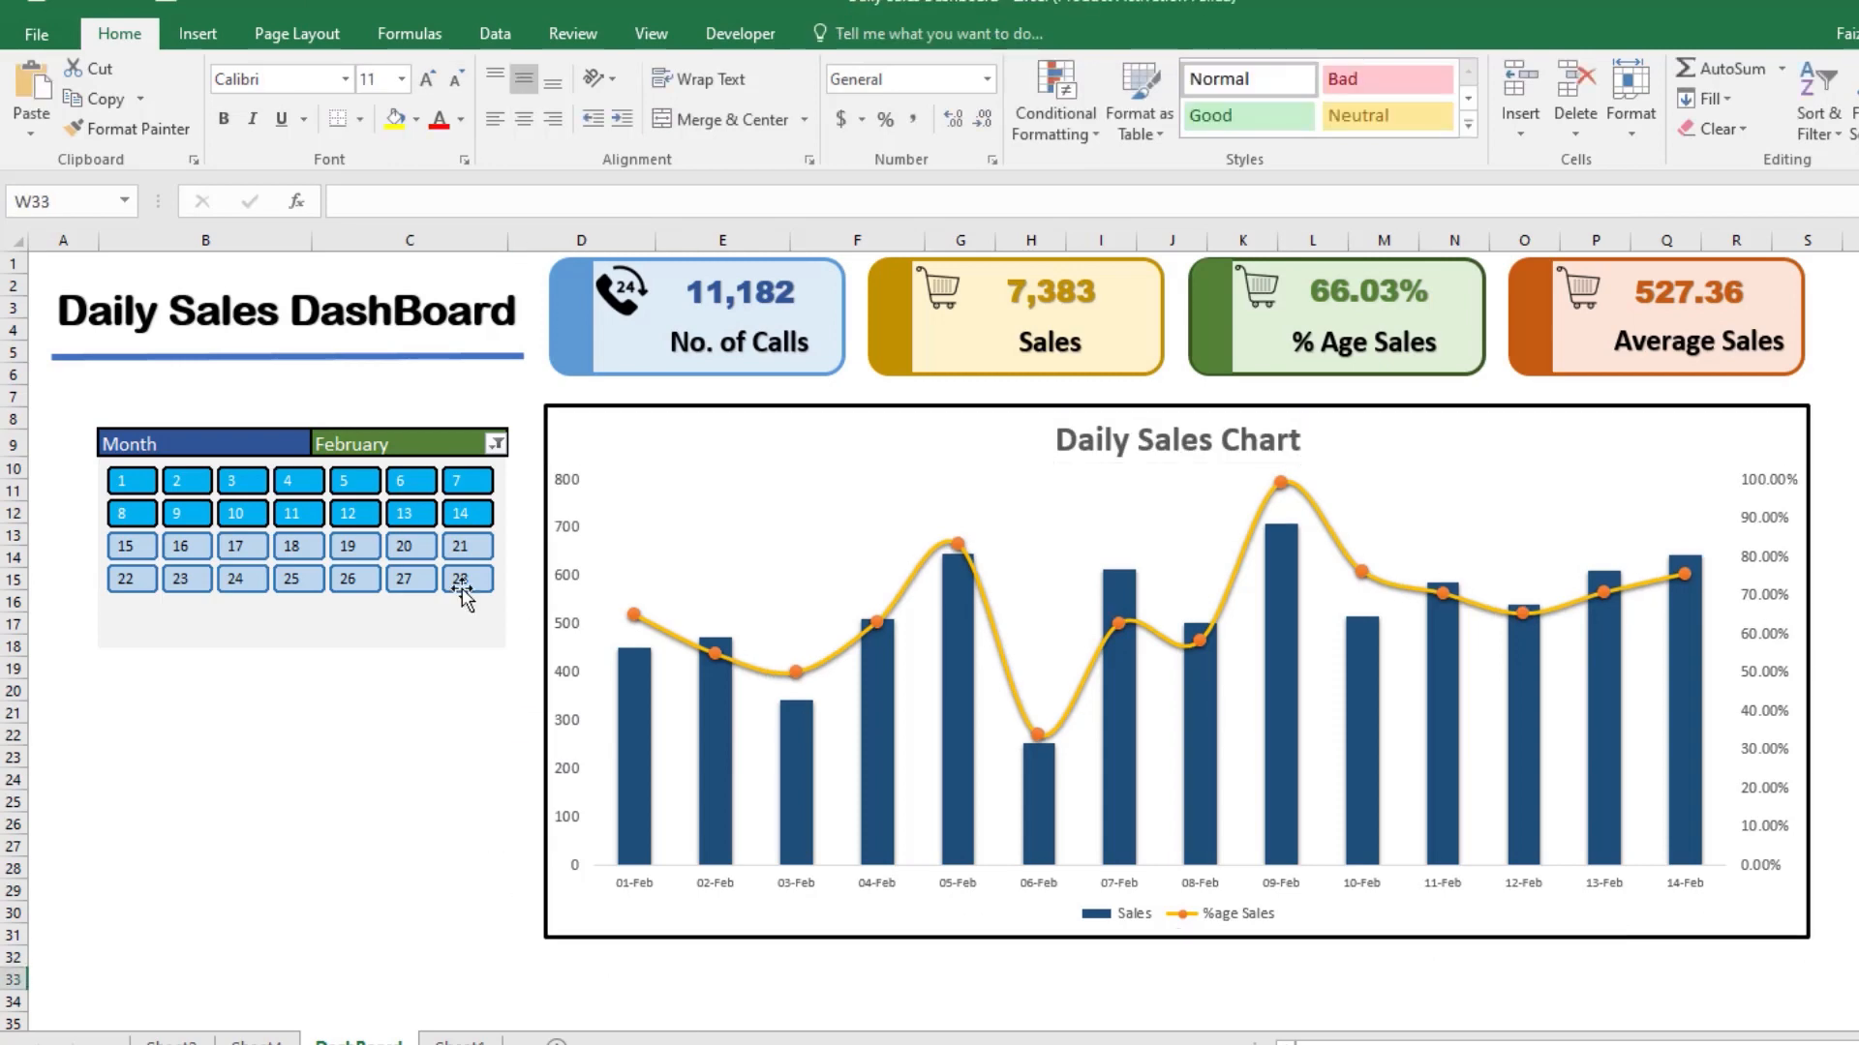
Step: Filter the calendar slicer to days 1 through 7 of February
left_click_drag(186, 481, 463, 488)
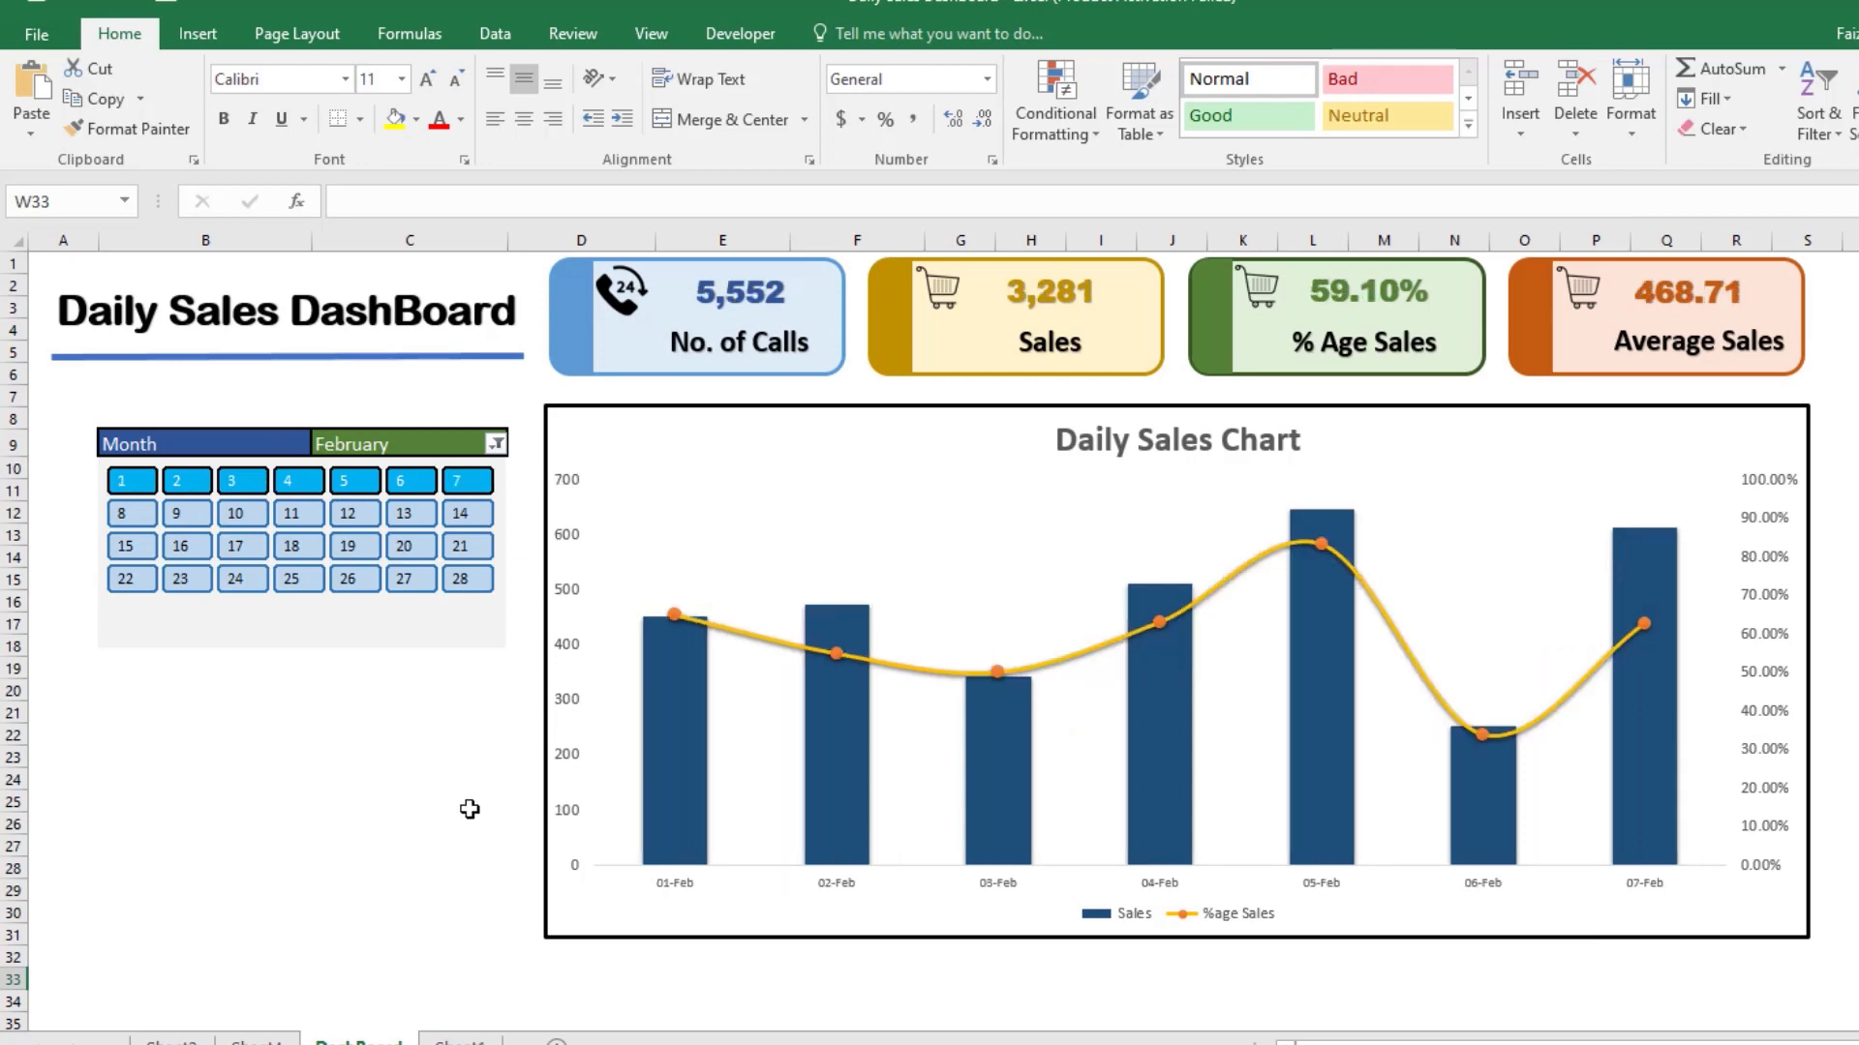
Step: Examine the calendar slicer's options and the available slicer styles
left_click(427, 634)
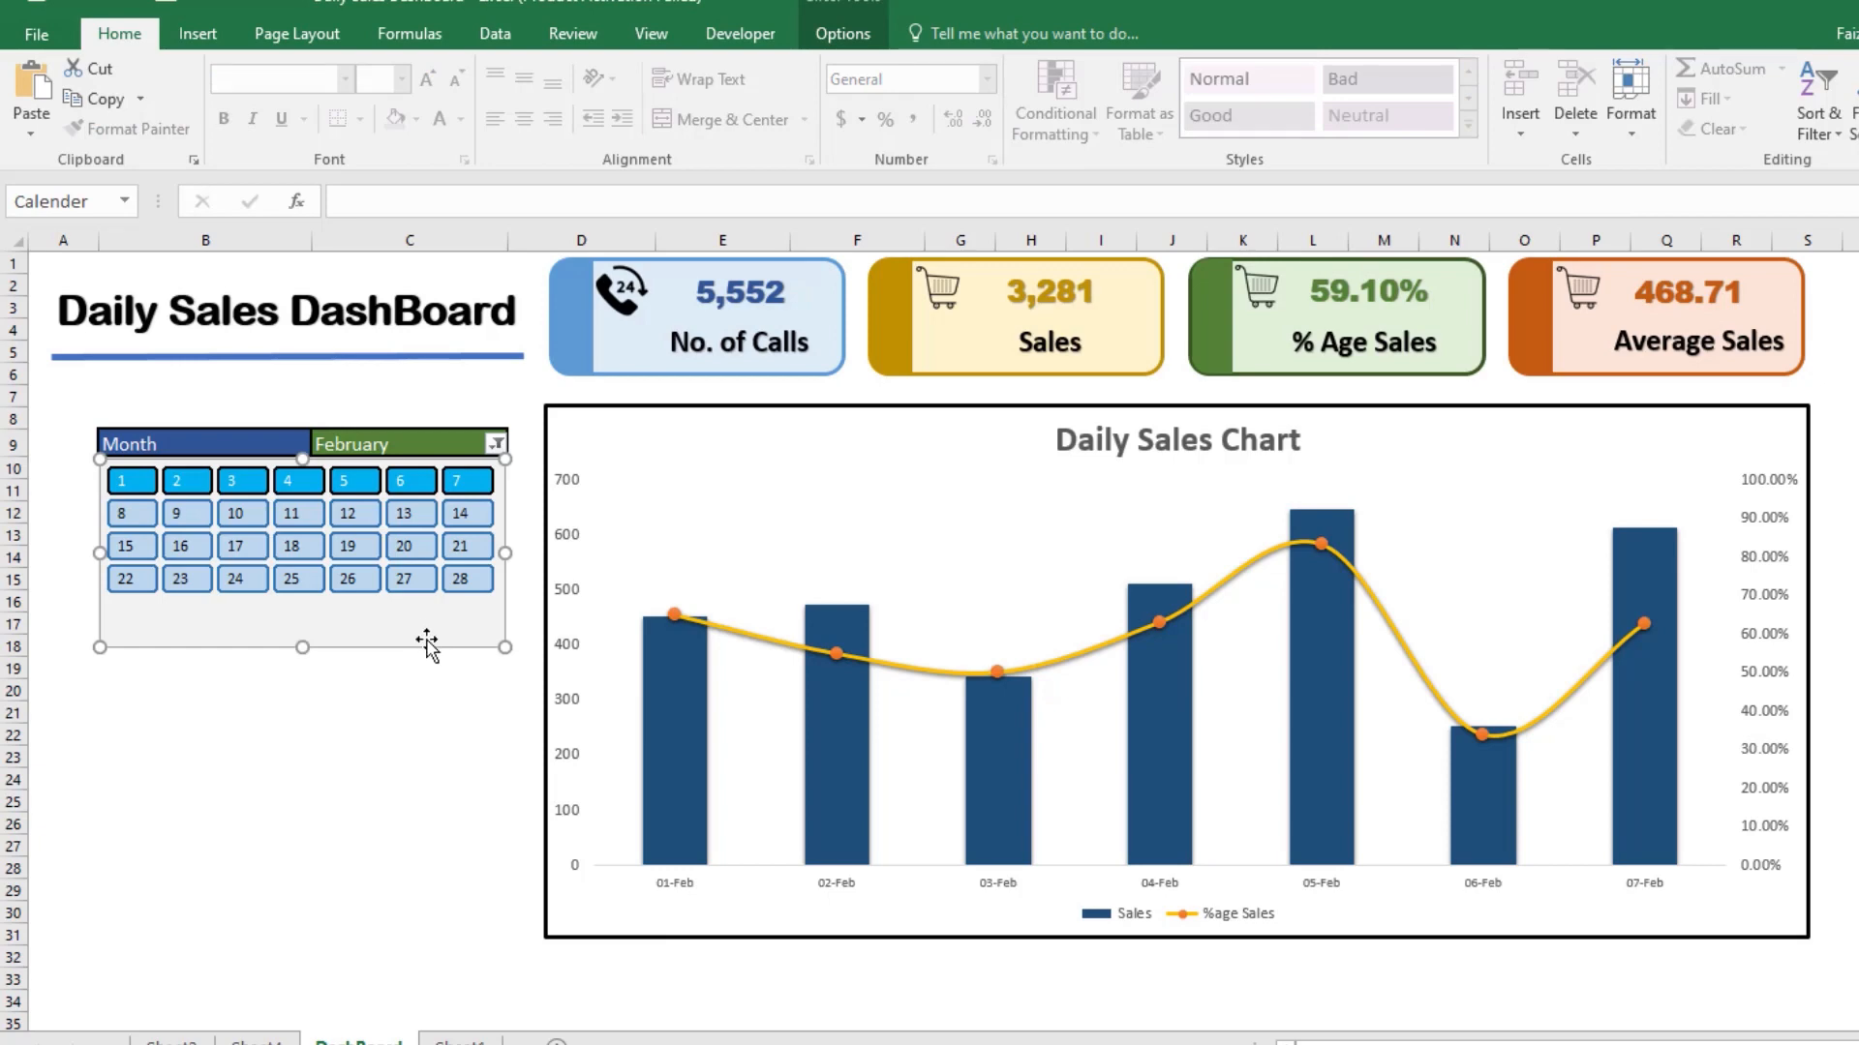
left_click(849, 39)
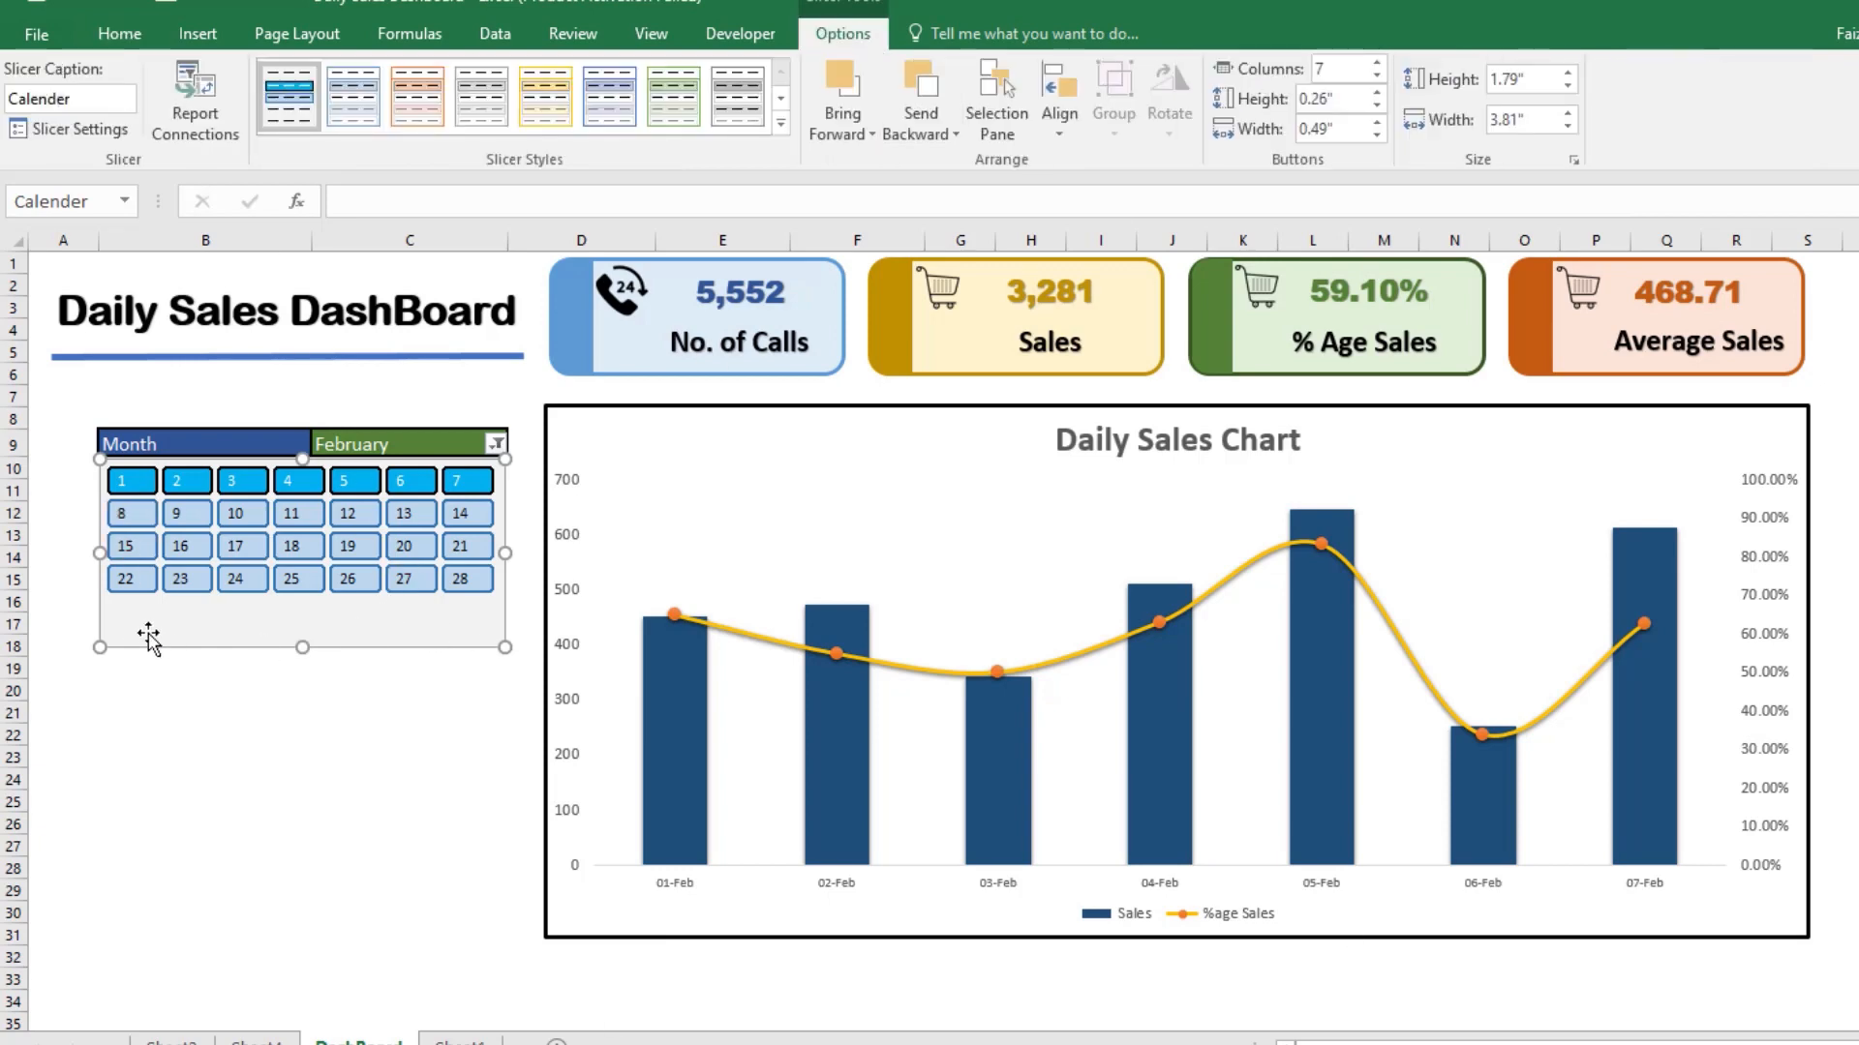
left_click(782, 129)
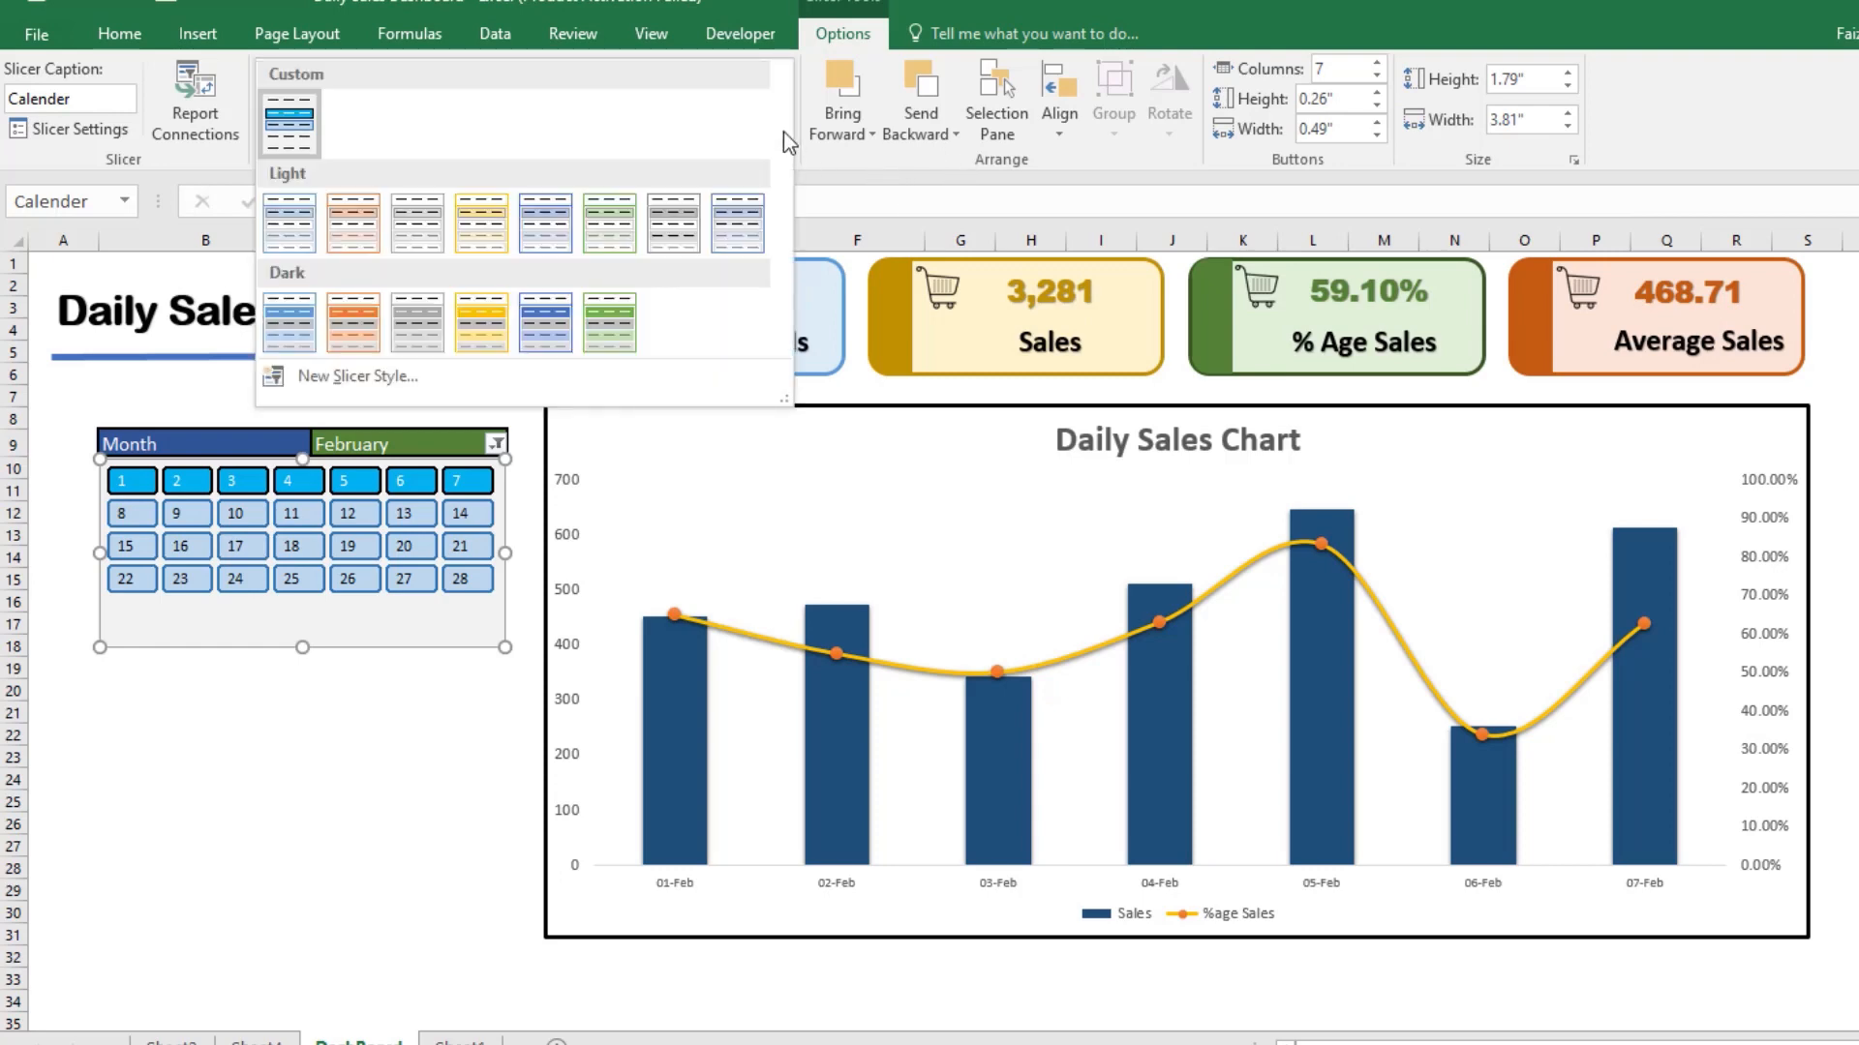
left_click(345, 810)
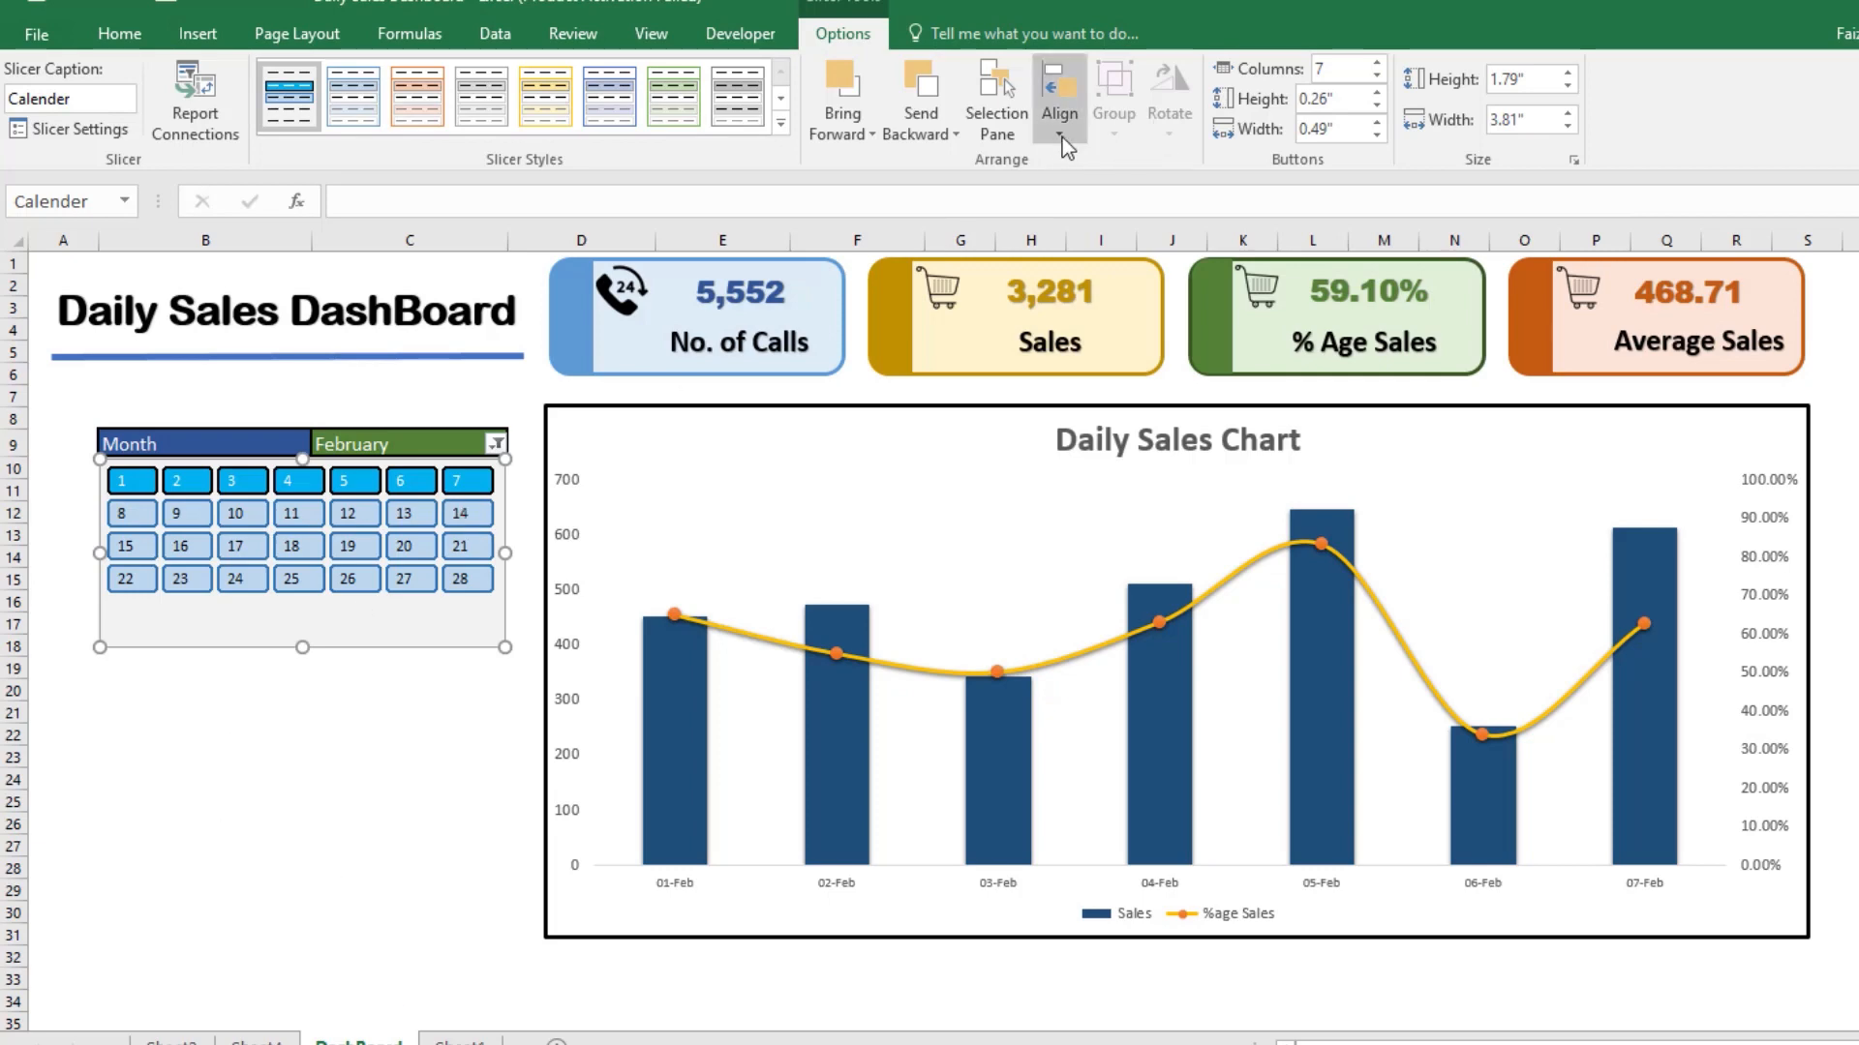
left_click(276, 855)
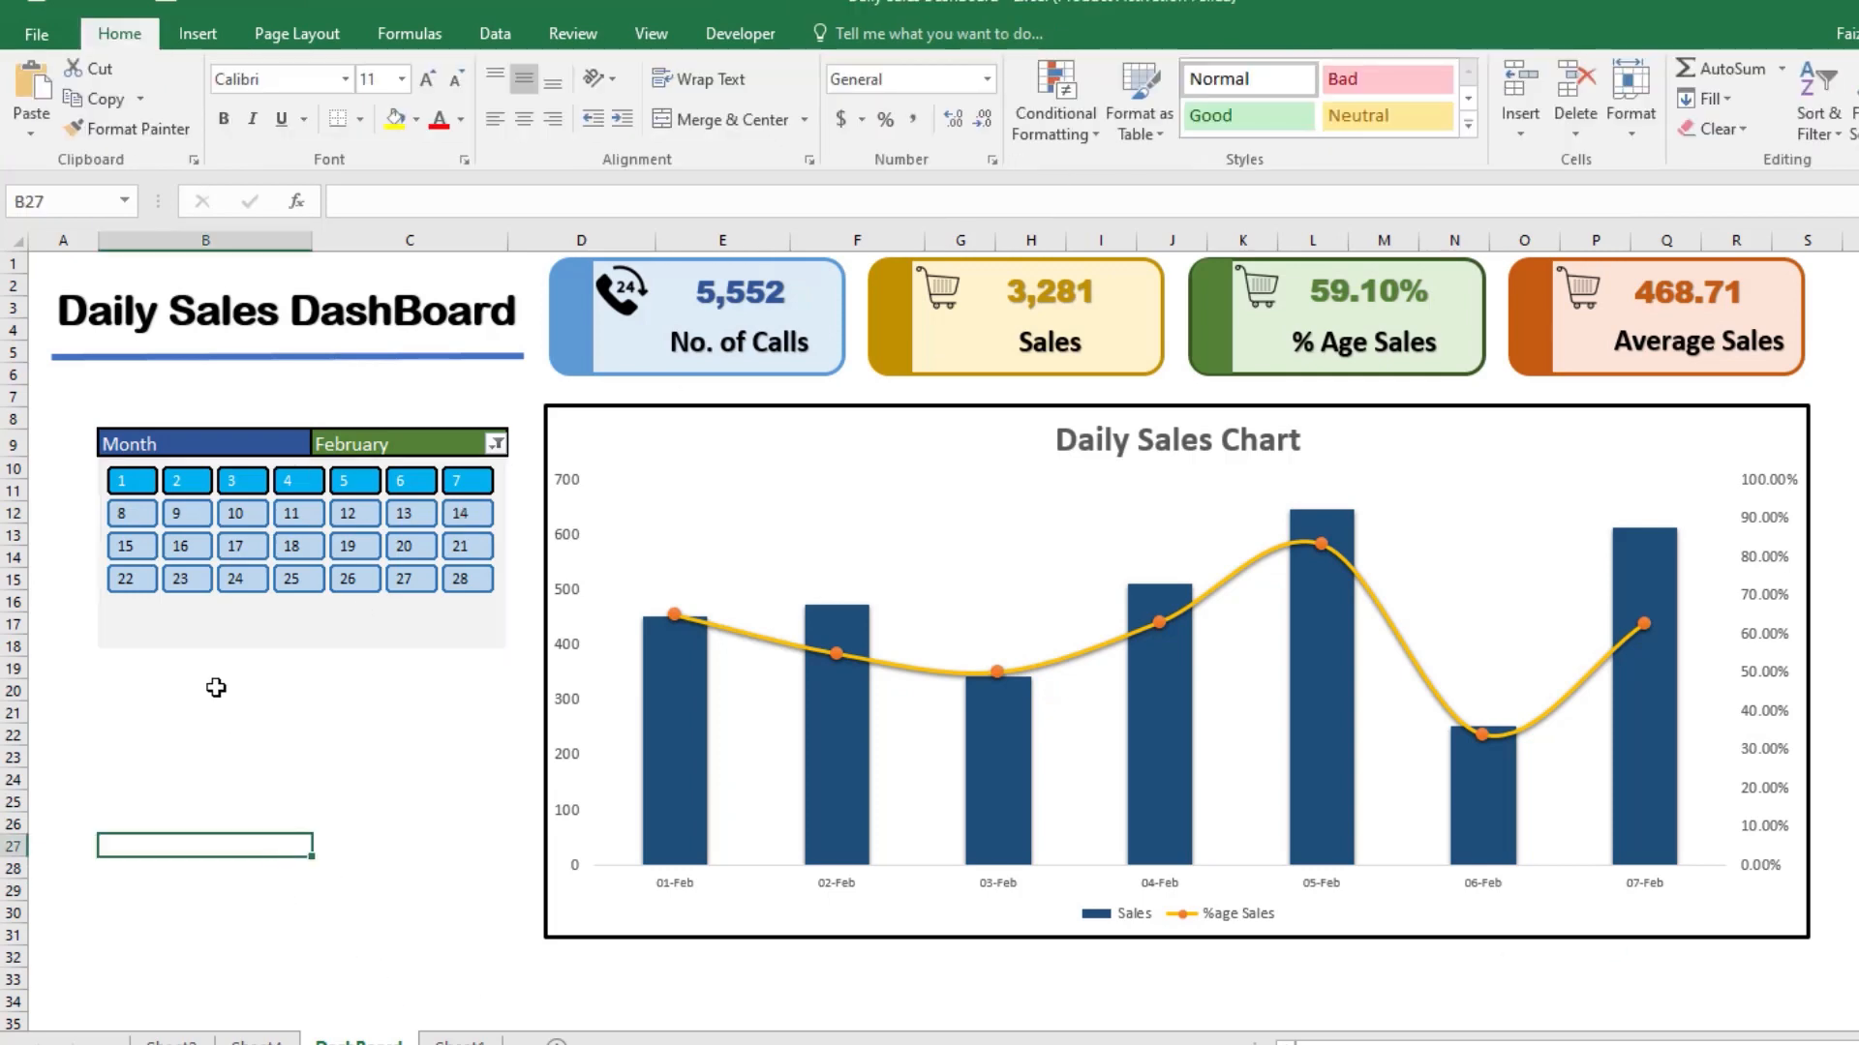
left_click(198, 641)
left_click(197, 708)
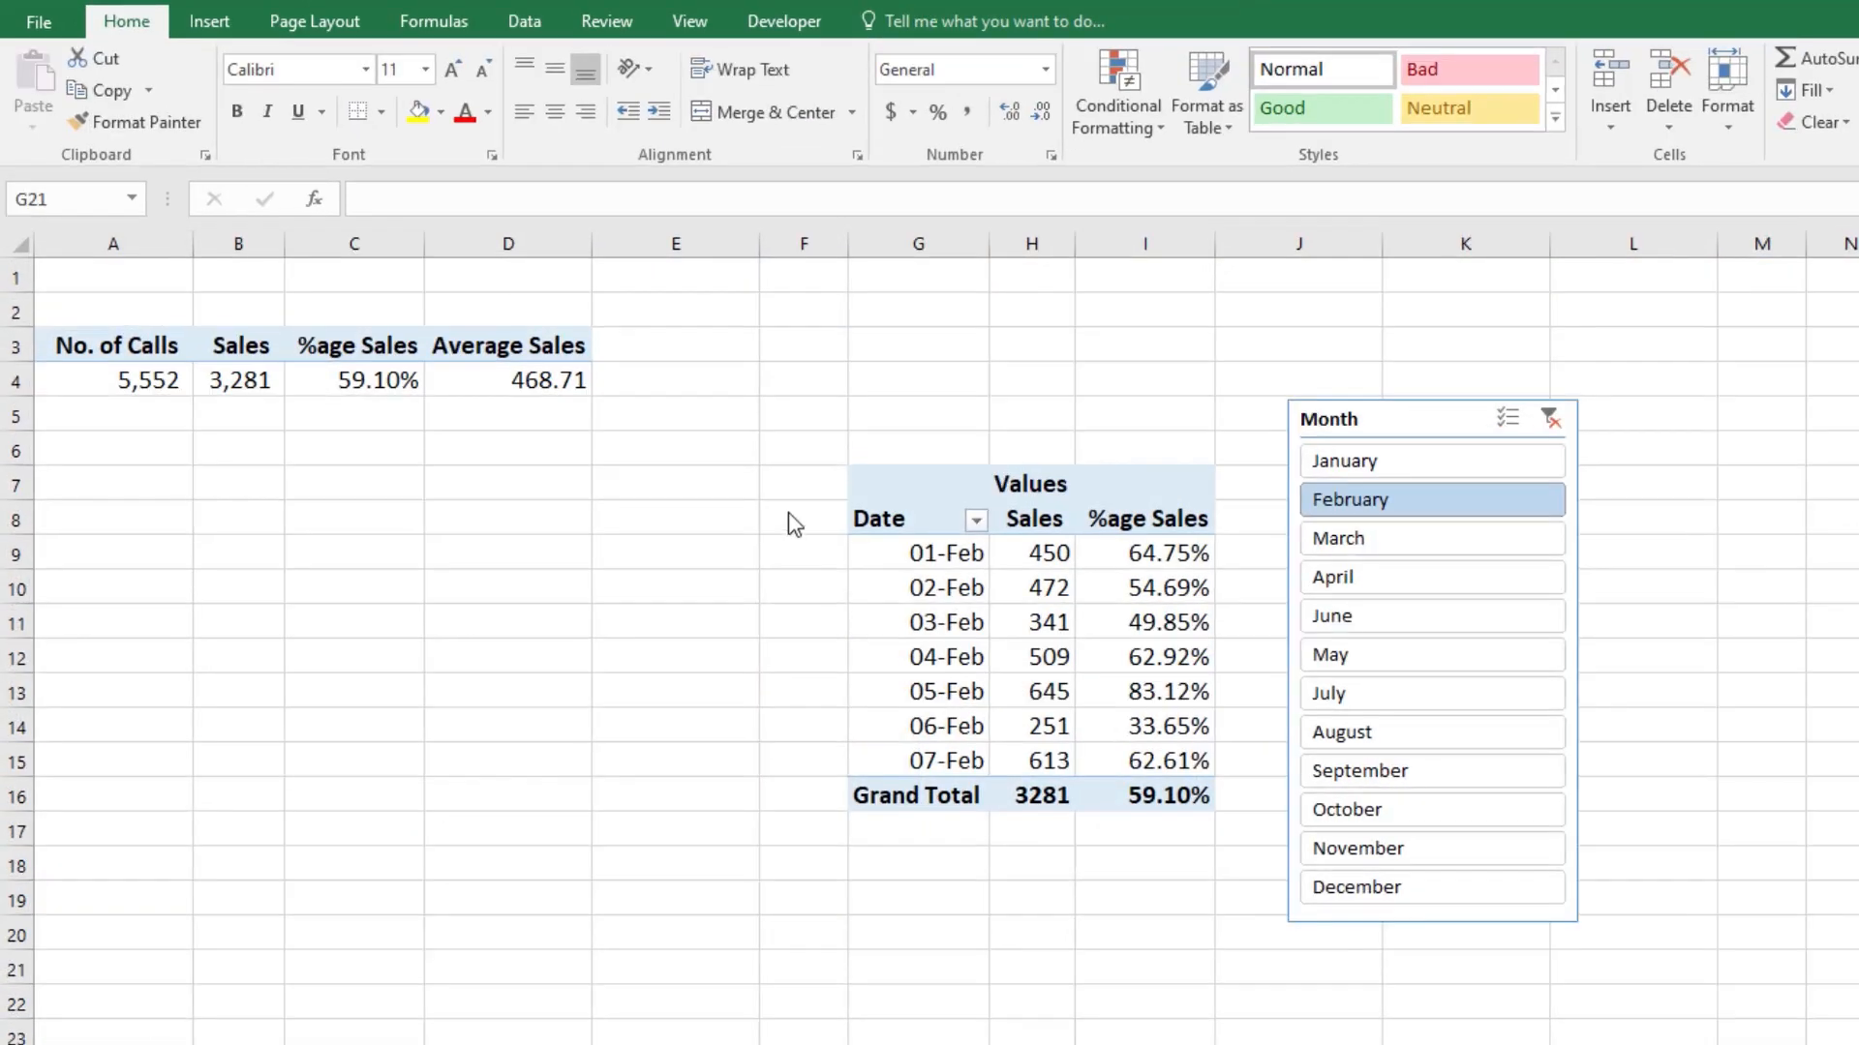
Step: Copy the Date pivot table to cell G22 of the same sheet and replace the copy's Date field with Month
left_click(871, 484)
key("ctrl+a")
right_click(889, 480)
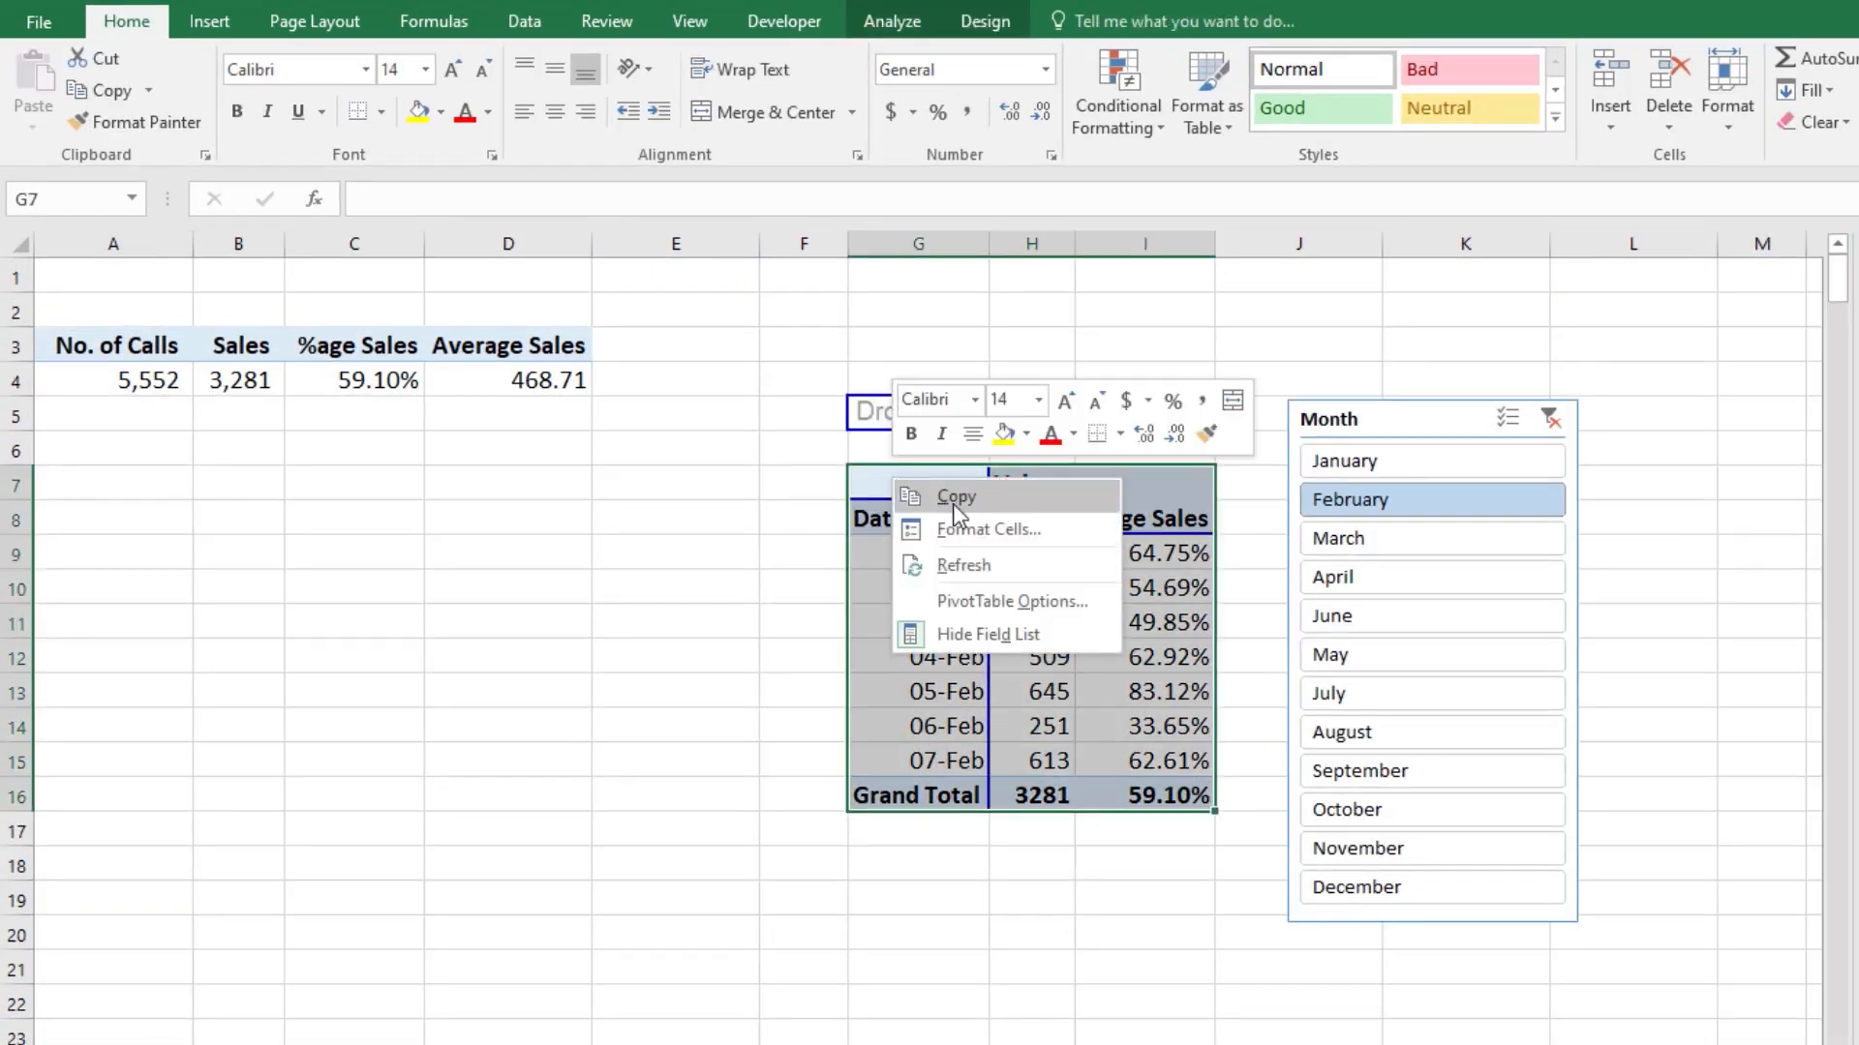
left_click(952, 499)
scroll(921, 751, "down", 3)
right_click(939, 689)
left_click(998, 226)
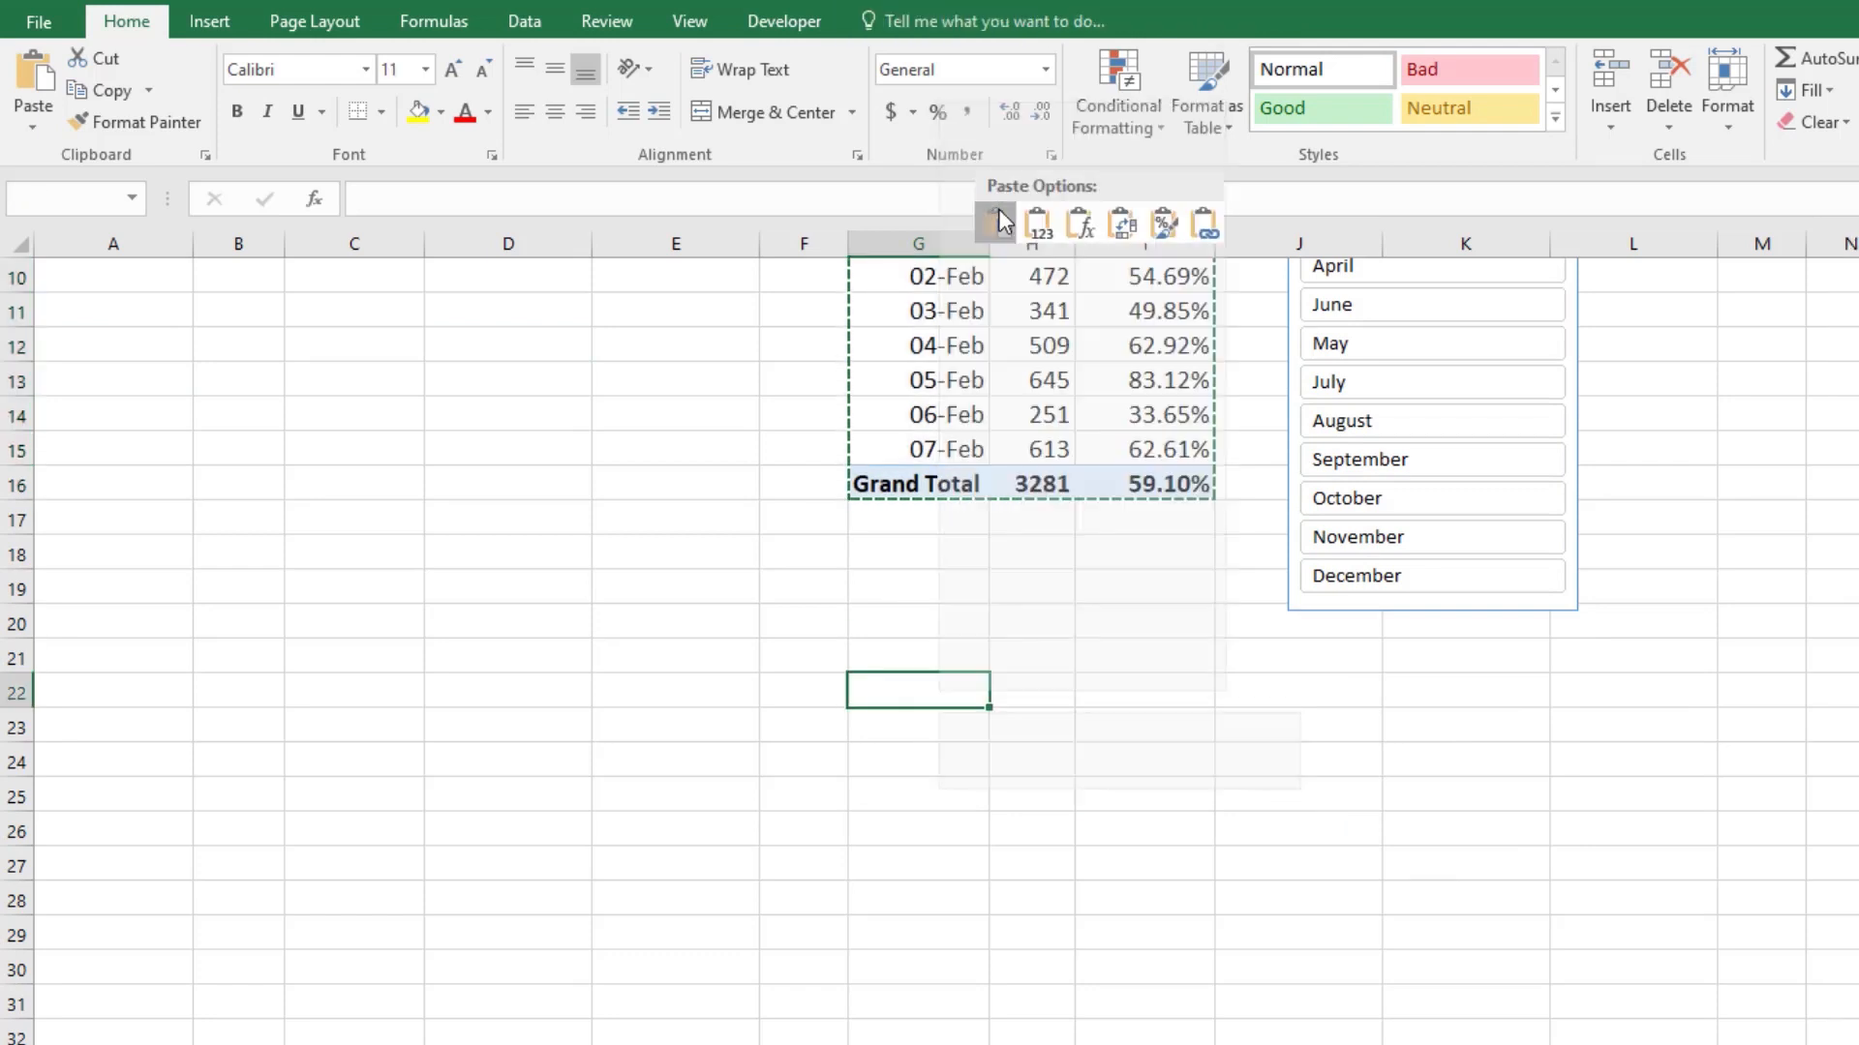
scroll(1346, 738, "up", 1)
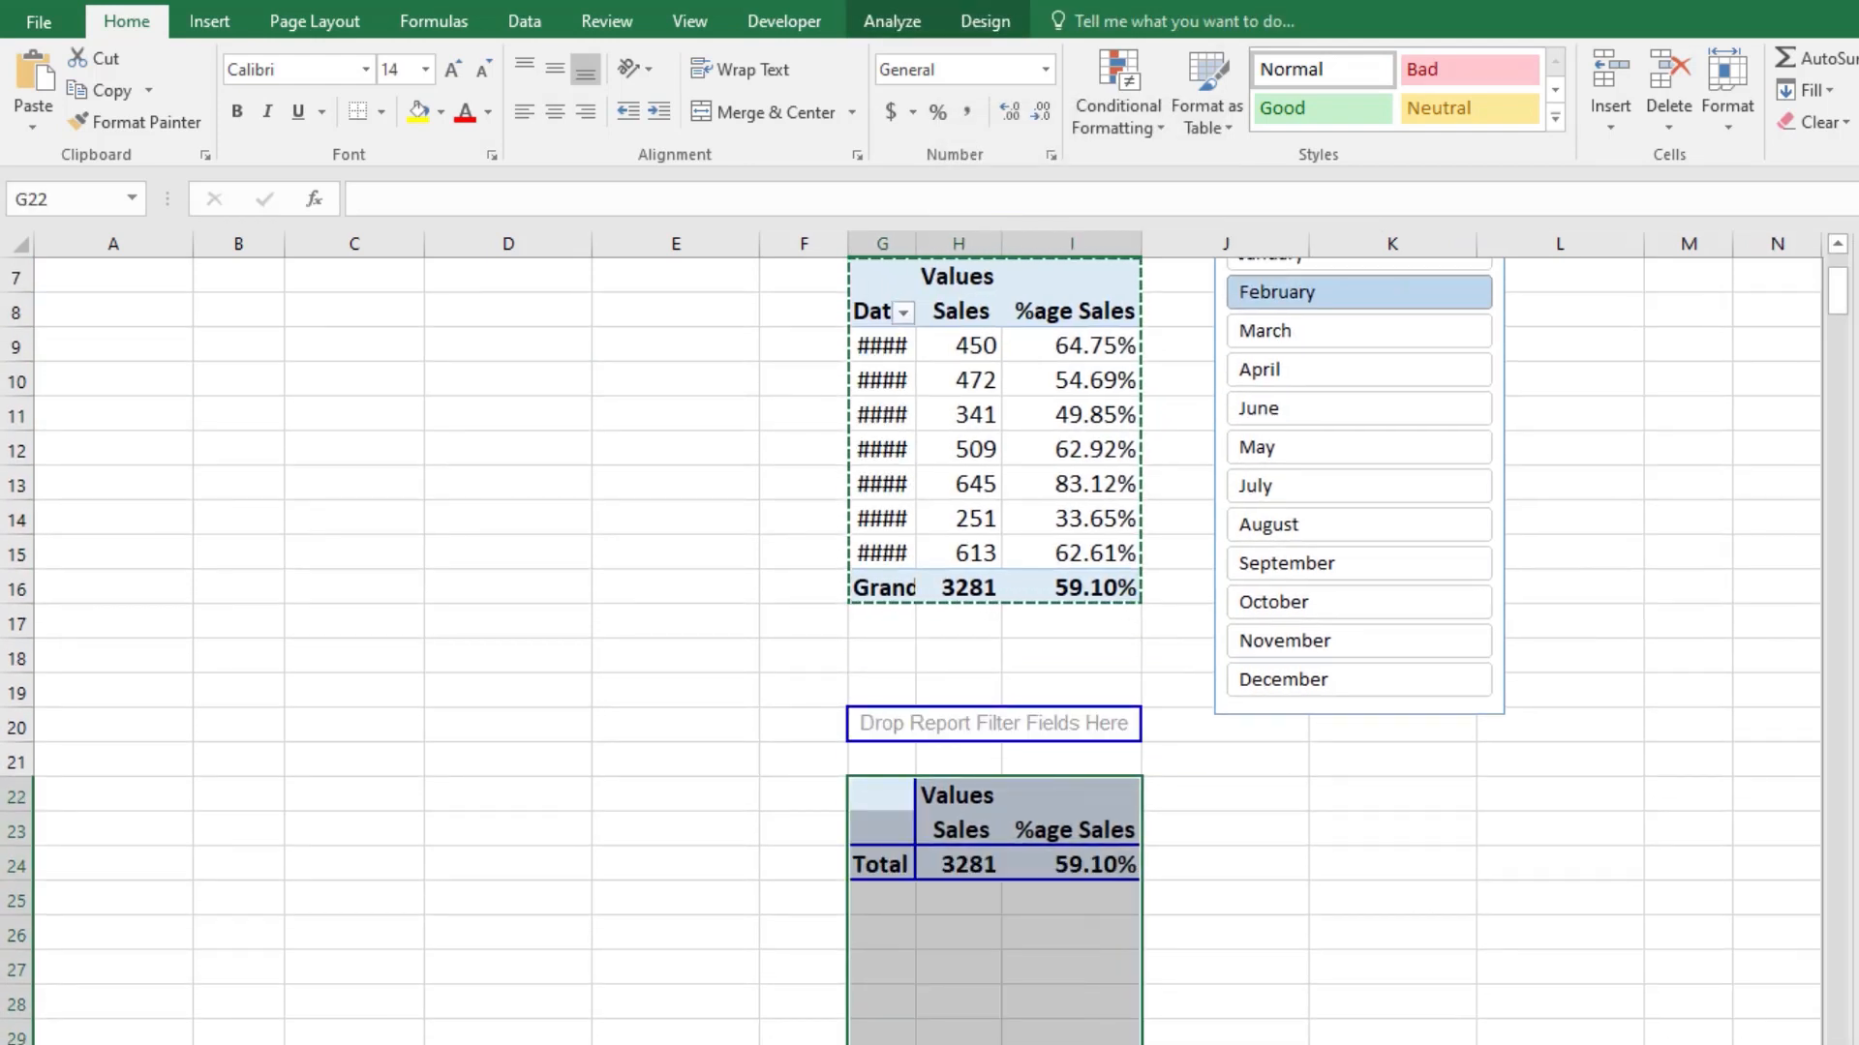
Step: Disconnect PivotTable5 on Sheet2 from the Month slicer through its report connections
scroll(1411, 510, "up", 1)
right_click(1431, 312)
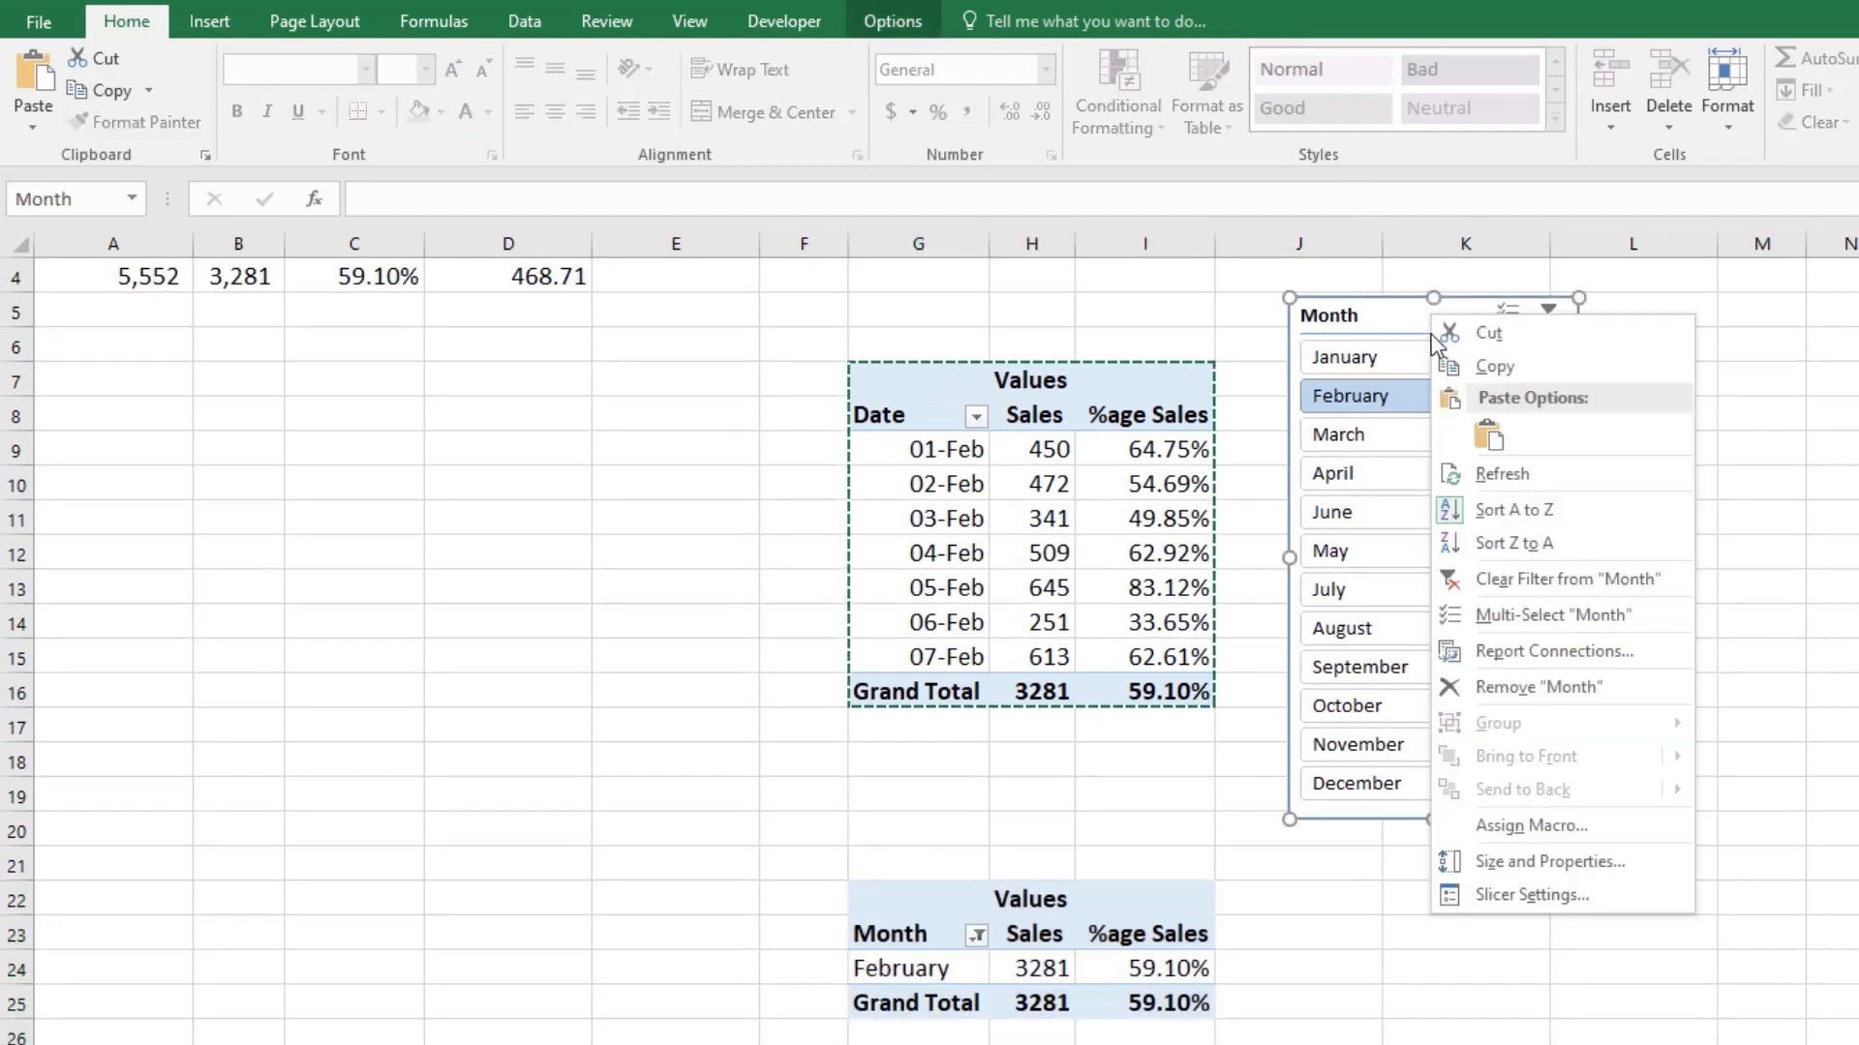
left_click(1563, 657)
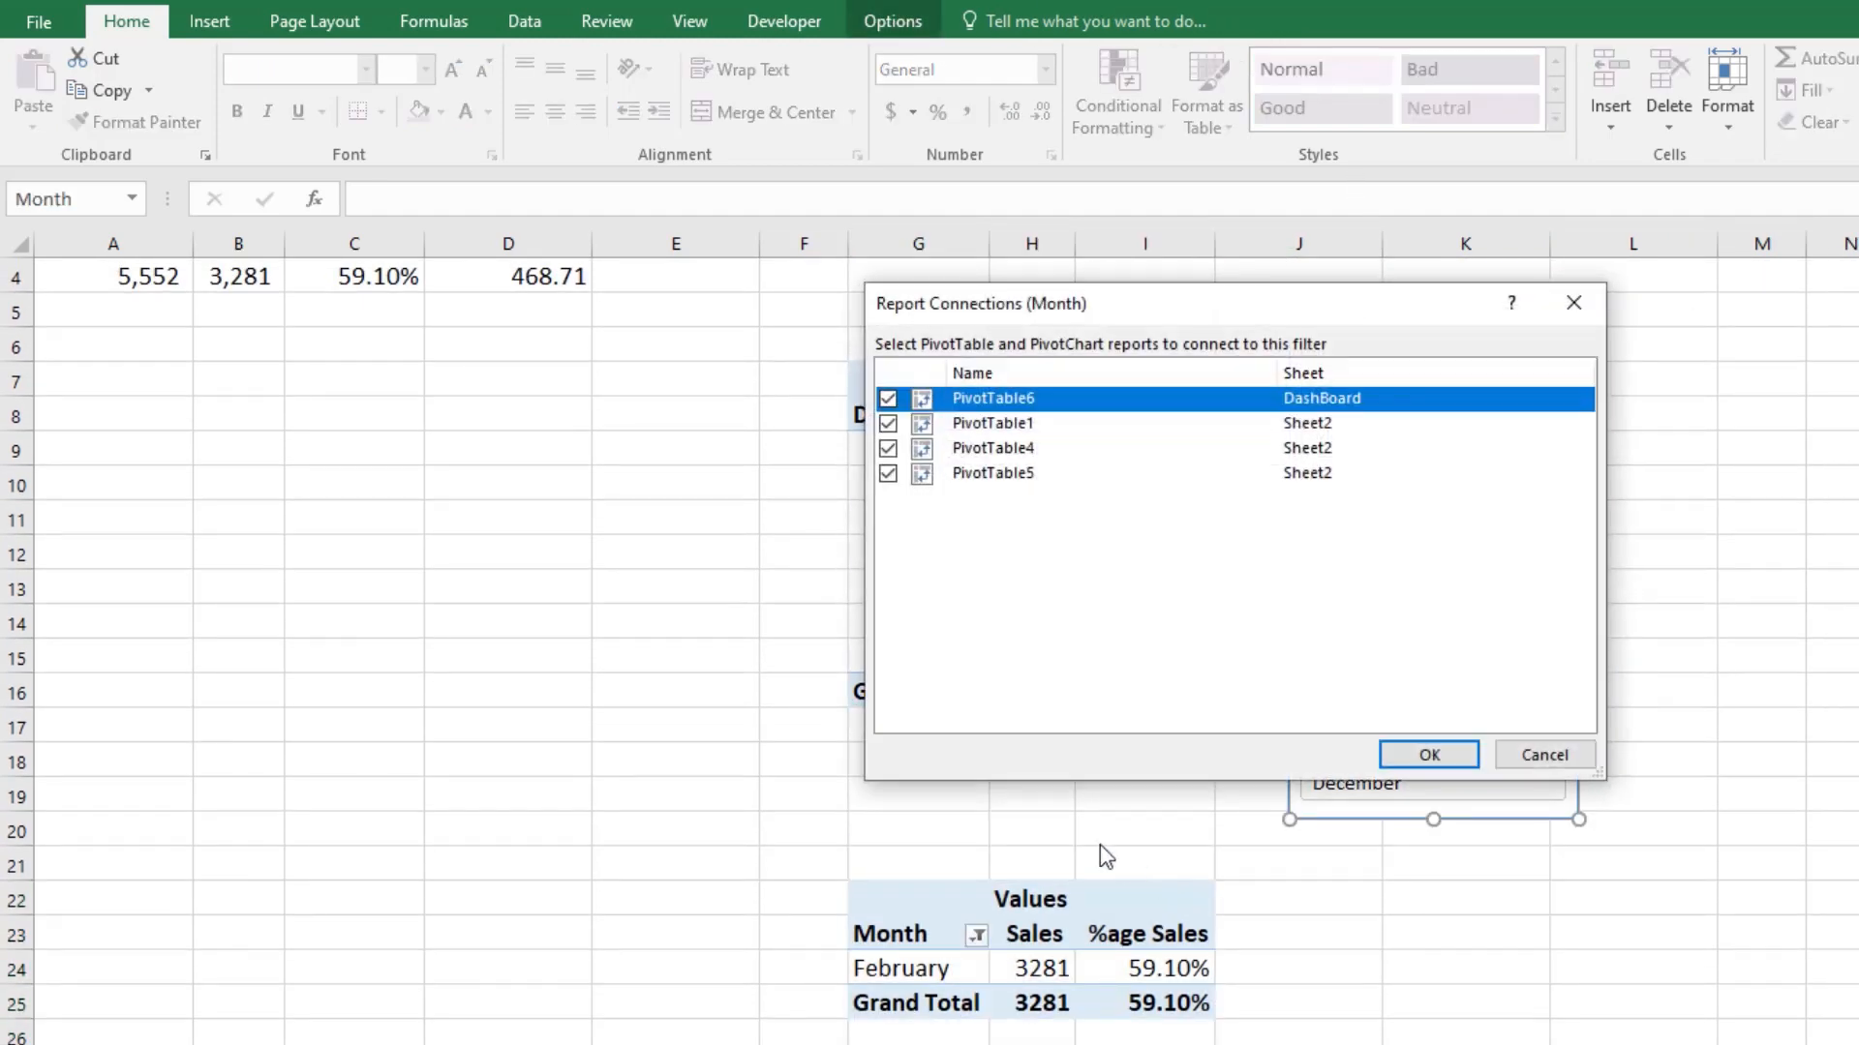
left_click(887, 474)
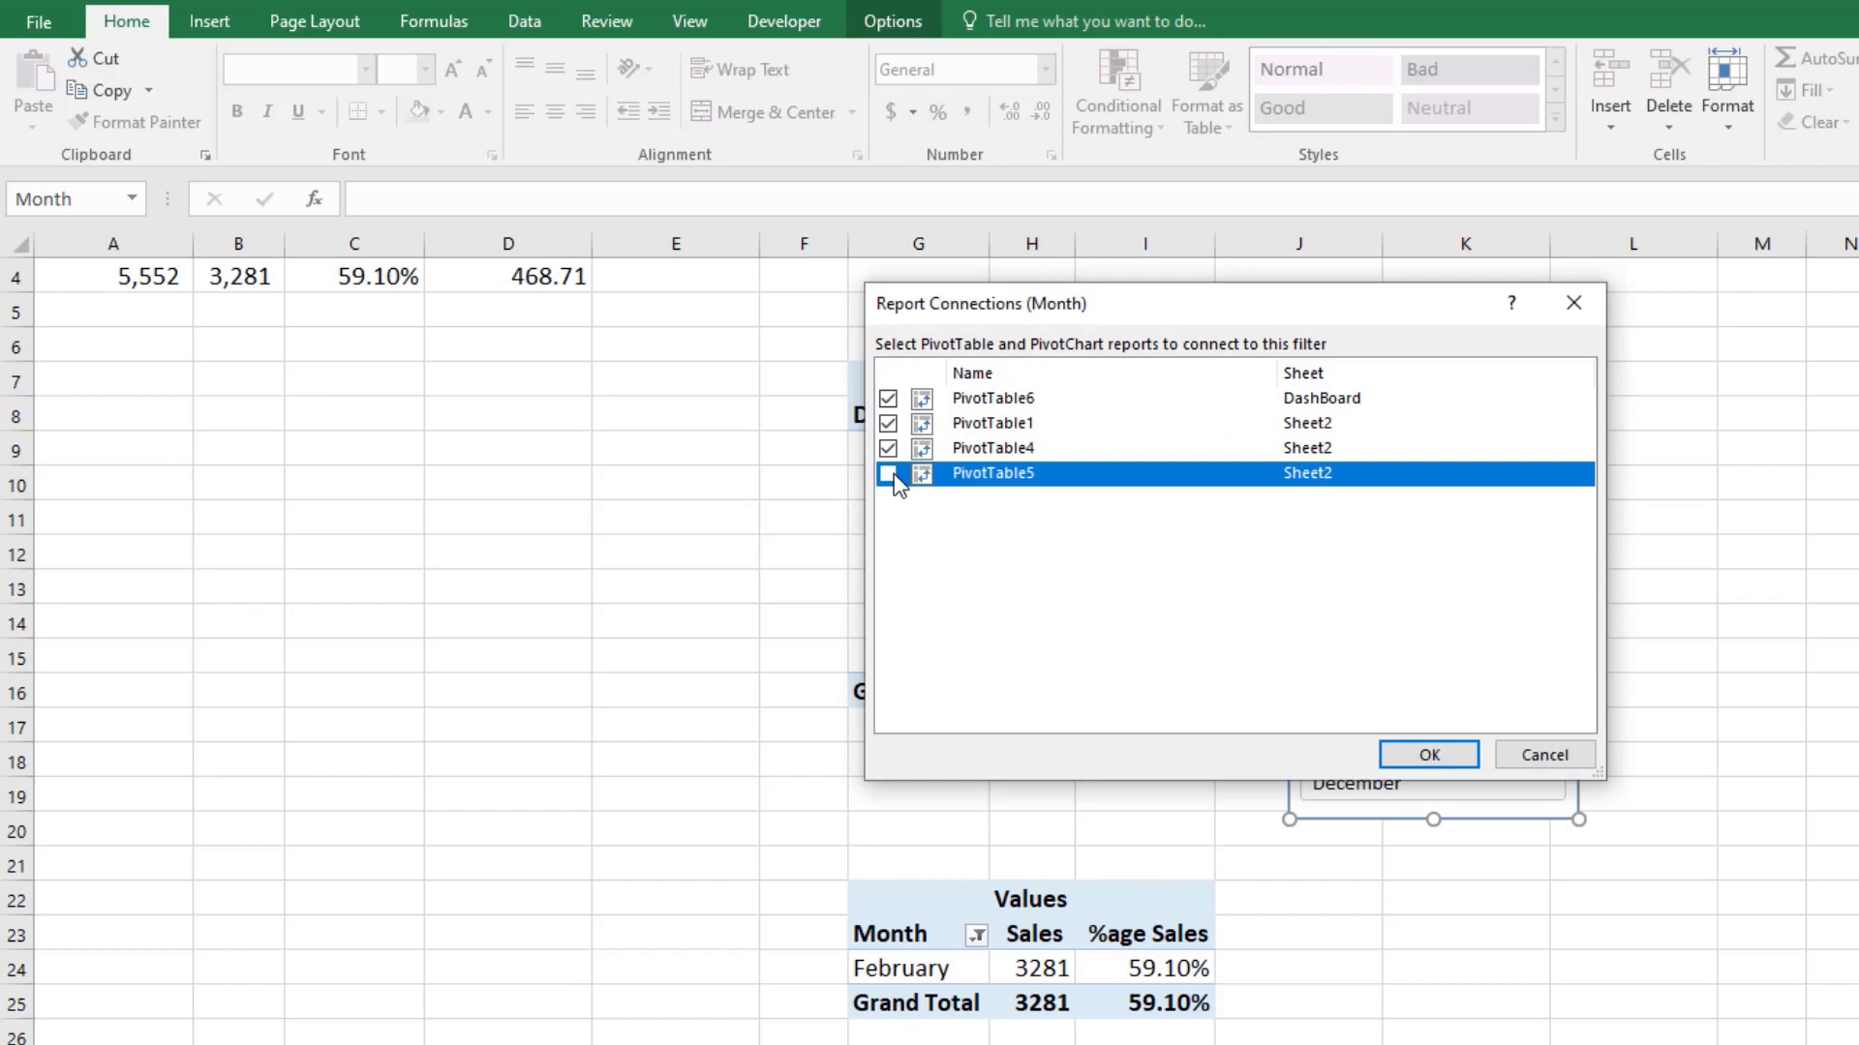
left_click(1429, 754)
Step: Select all months in the Month filter of the copied pivot table
scroll(1210, 677, "down", 3)
left_click(997, 623)
left_click(975, 623)
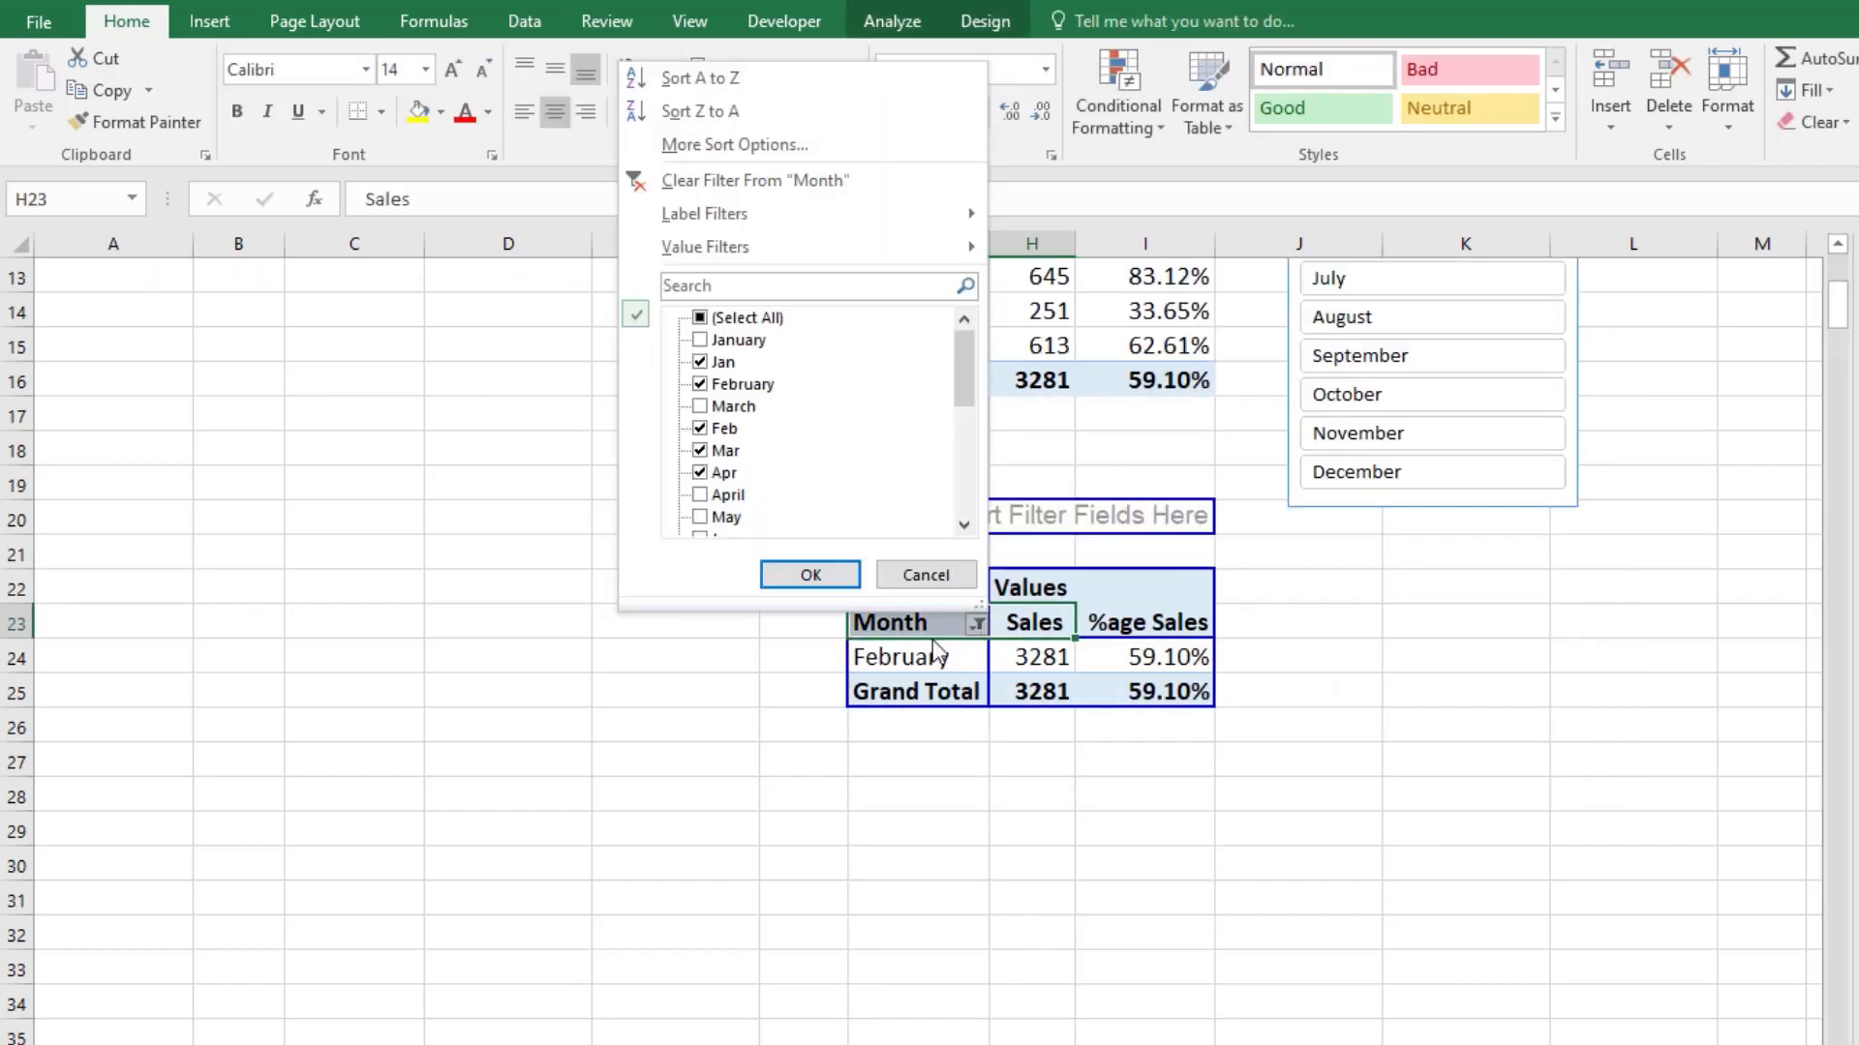
left_click(706, 319)
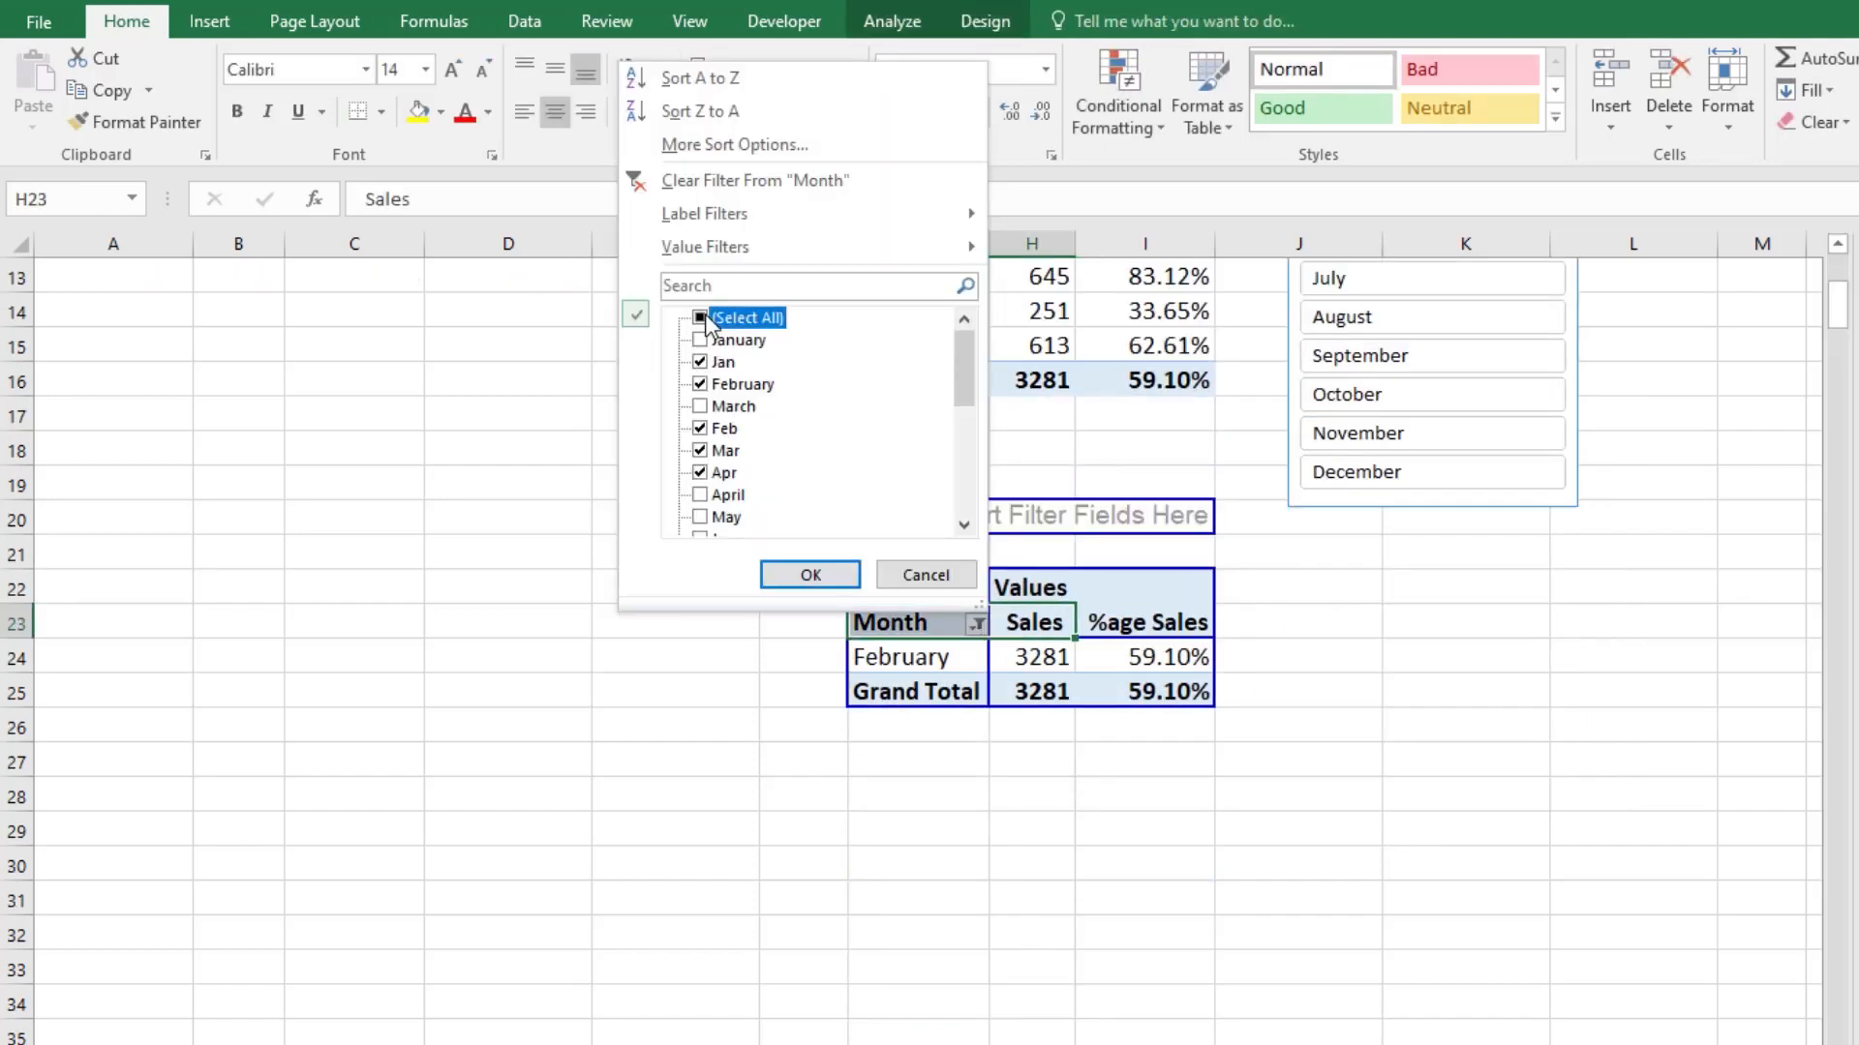
left_click(837, 573)
scroll(1356, 801, "up", 4)
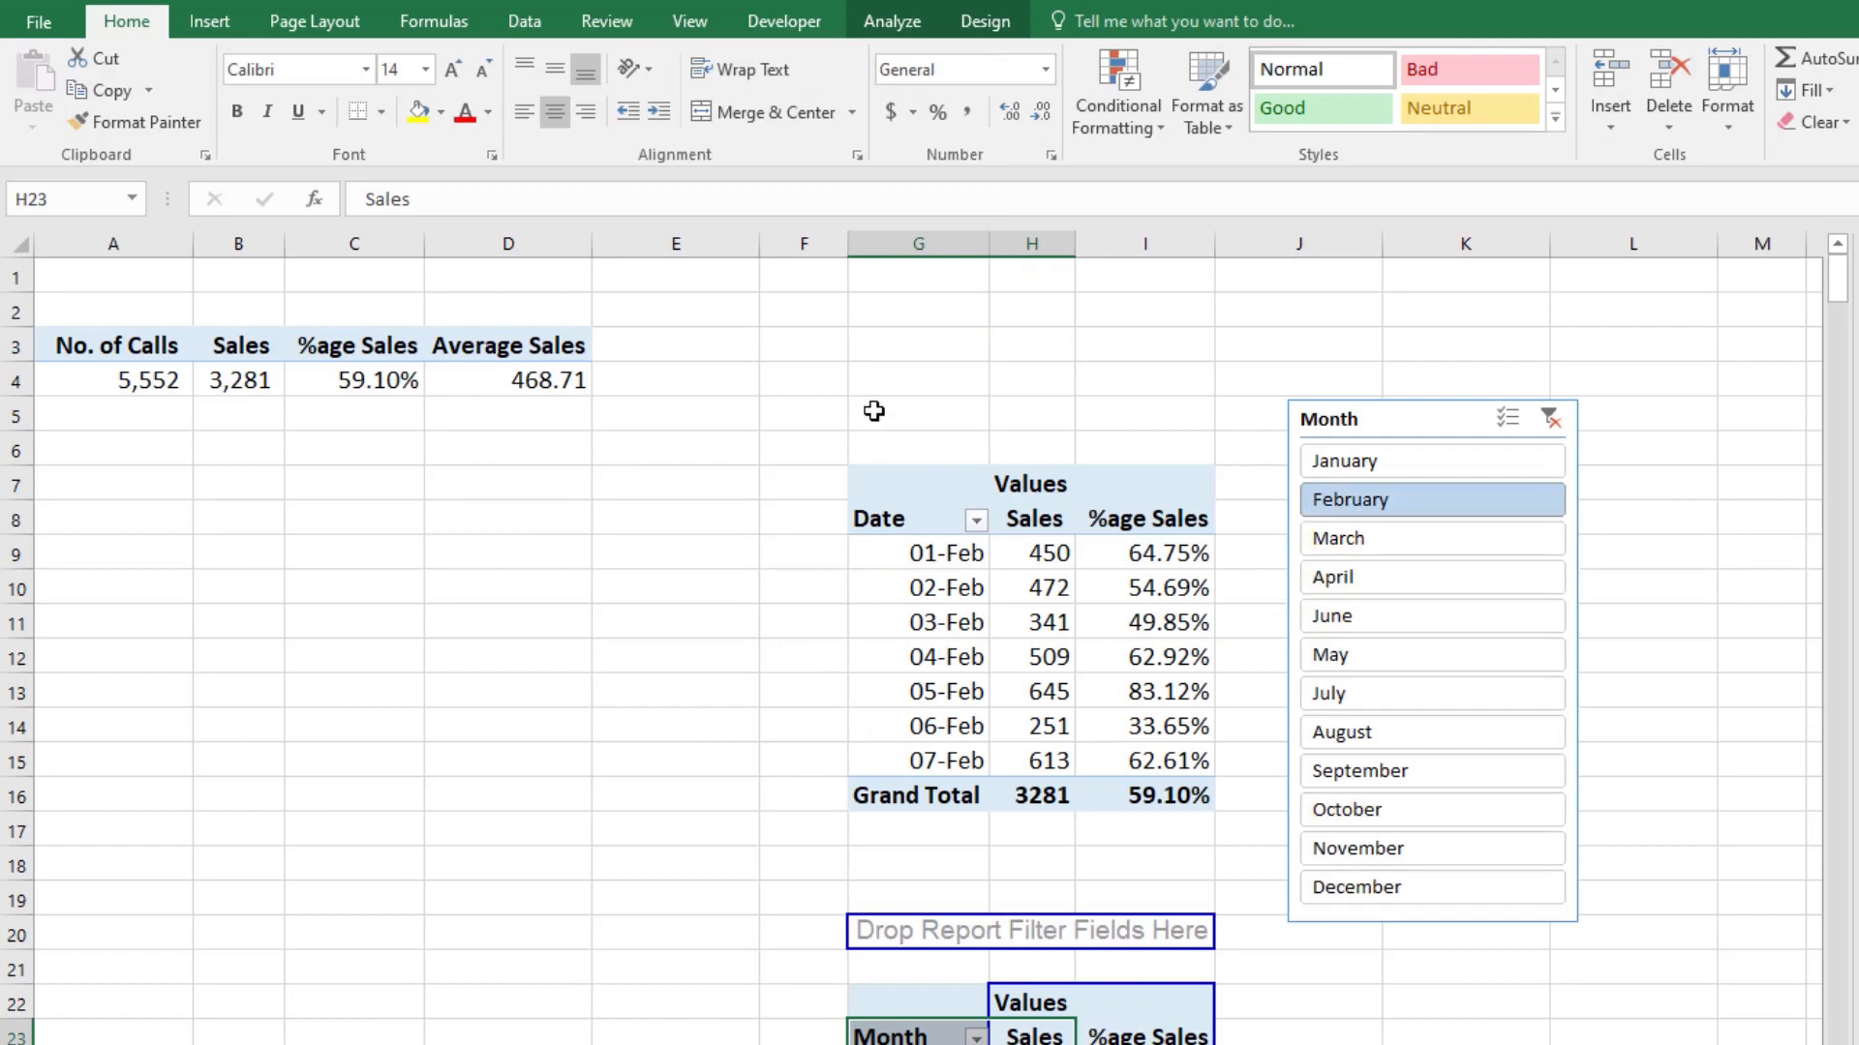
Step: Remove the %age Sales field from the monthly pivot table
scroll(1091, 655, "down", 5)
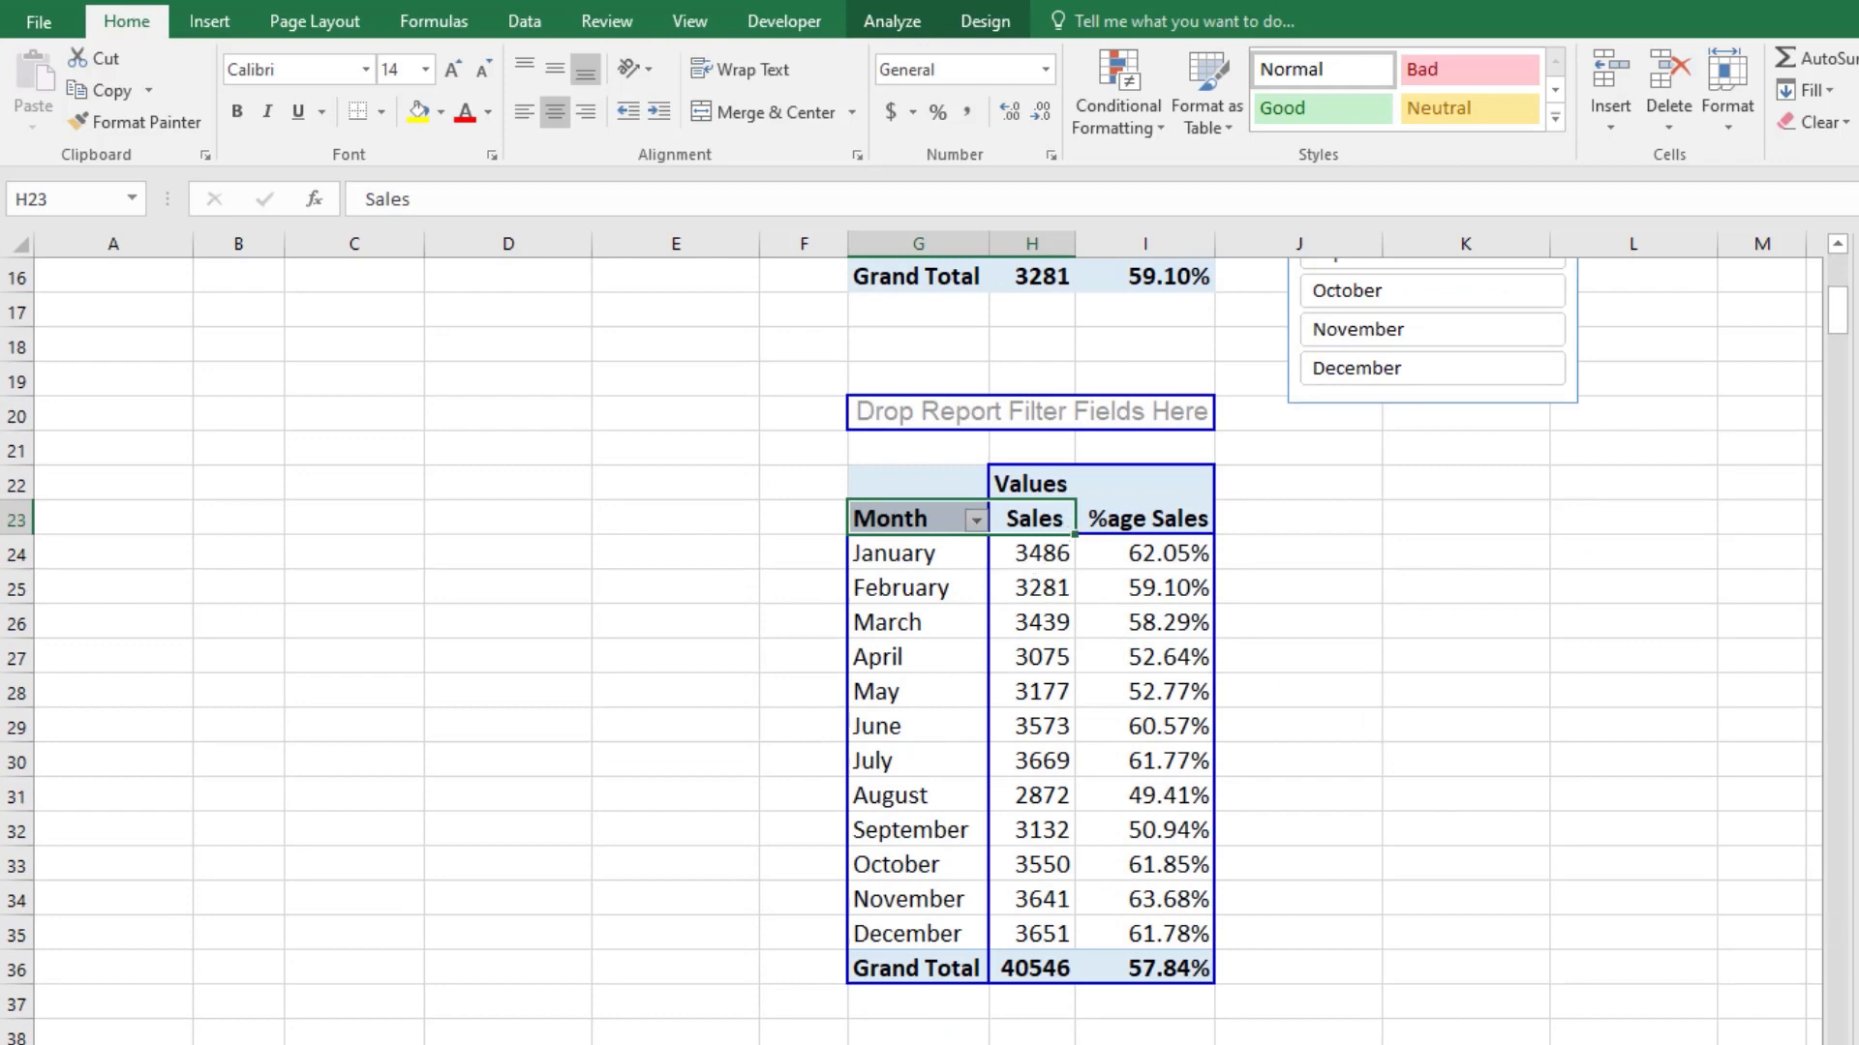
left_click_drag(1147, 519, 1414, 674)
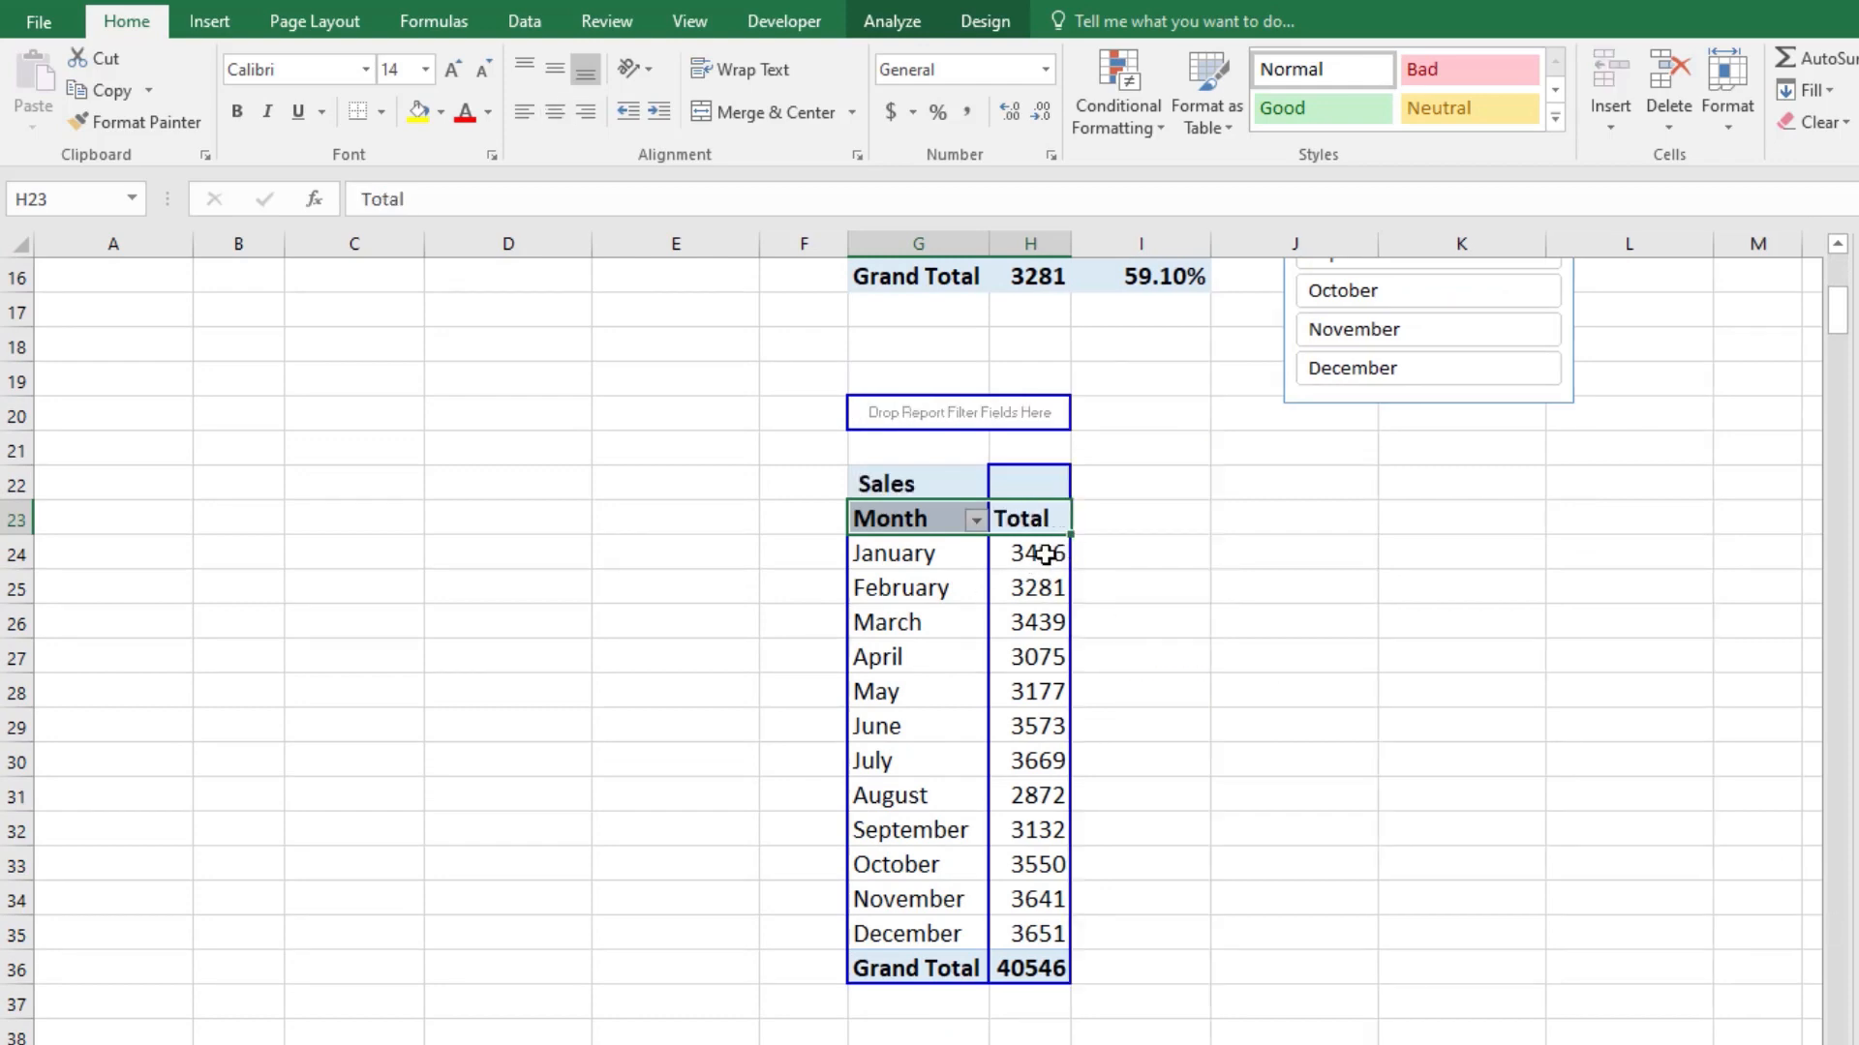
Step: Apply the comma number style to the monthly Sales values and grand total in H24:H36 and reduce their decimals
left_click_drag(1045, 554, 1031, 968)
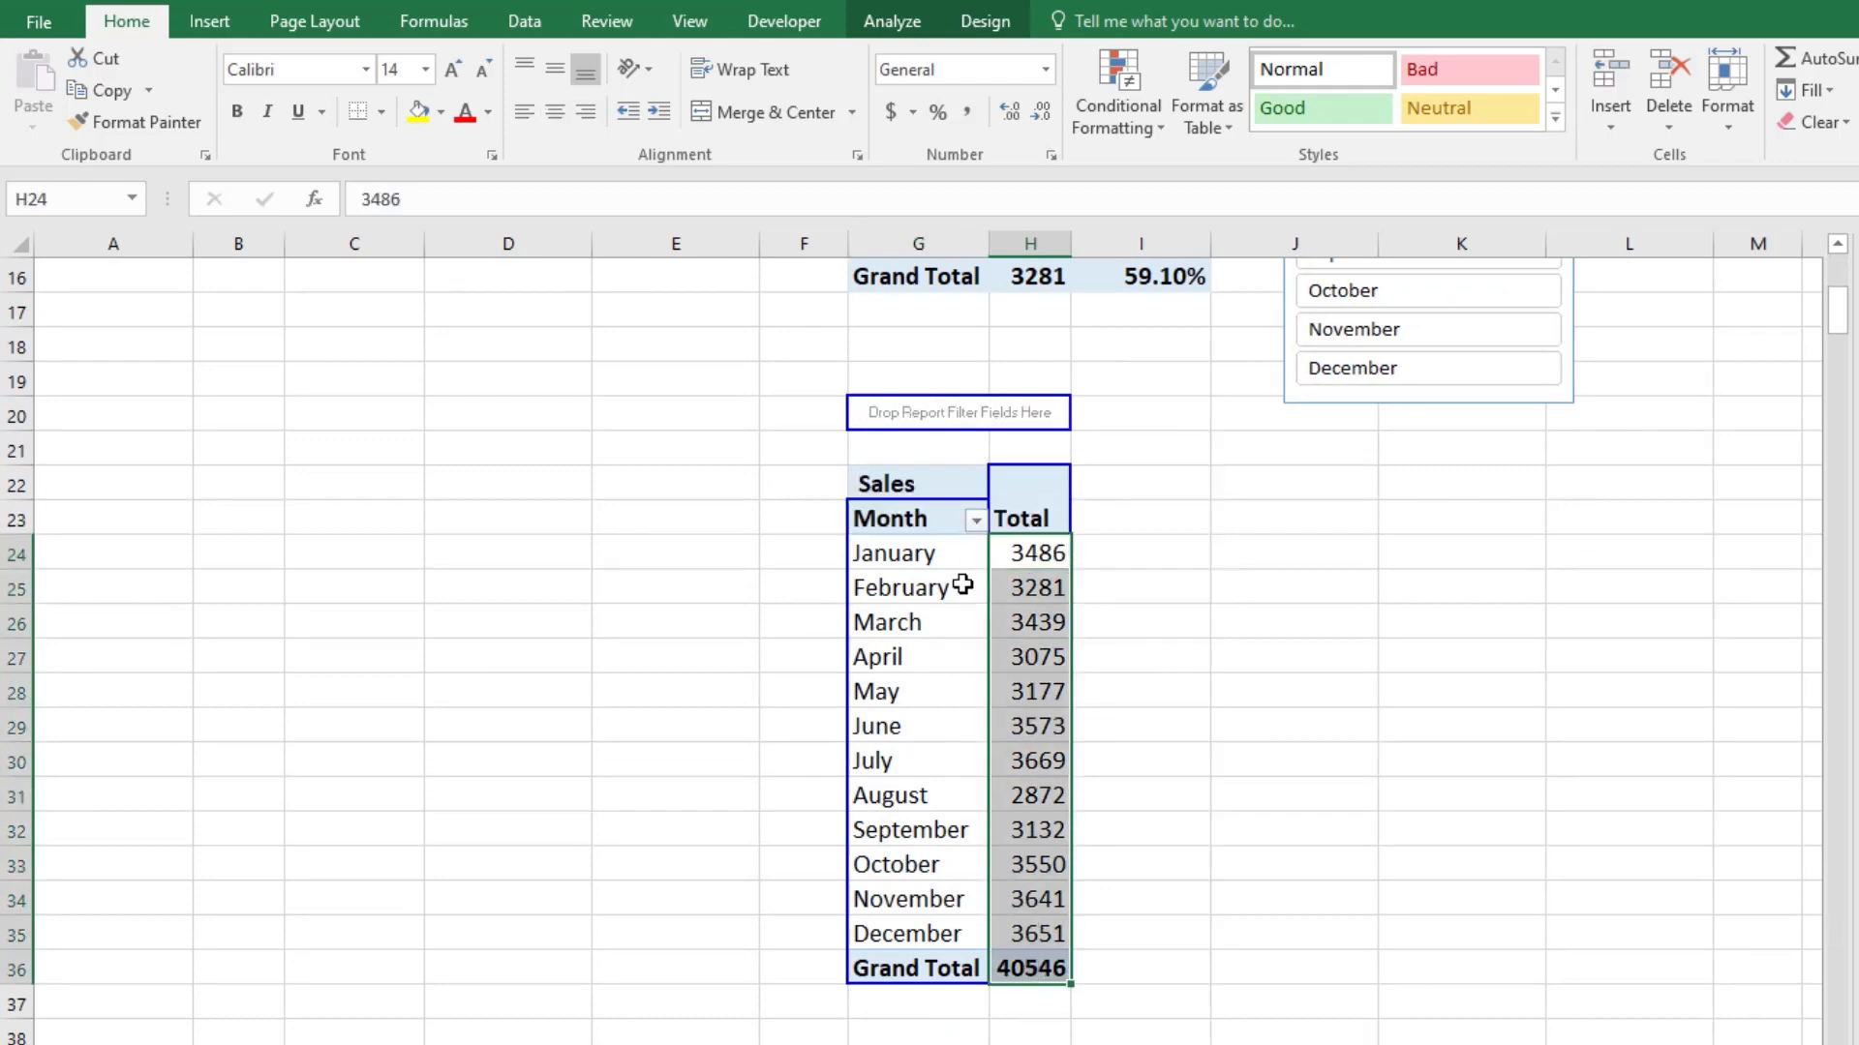
left_click(969, 114)
left_click(1040, 114)
left_click(1040, 114)
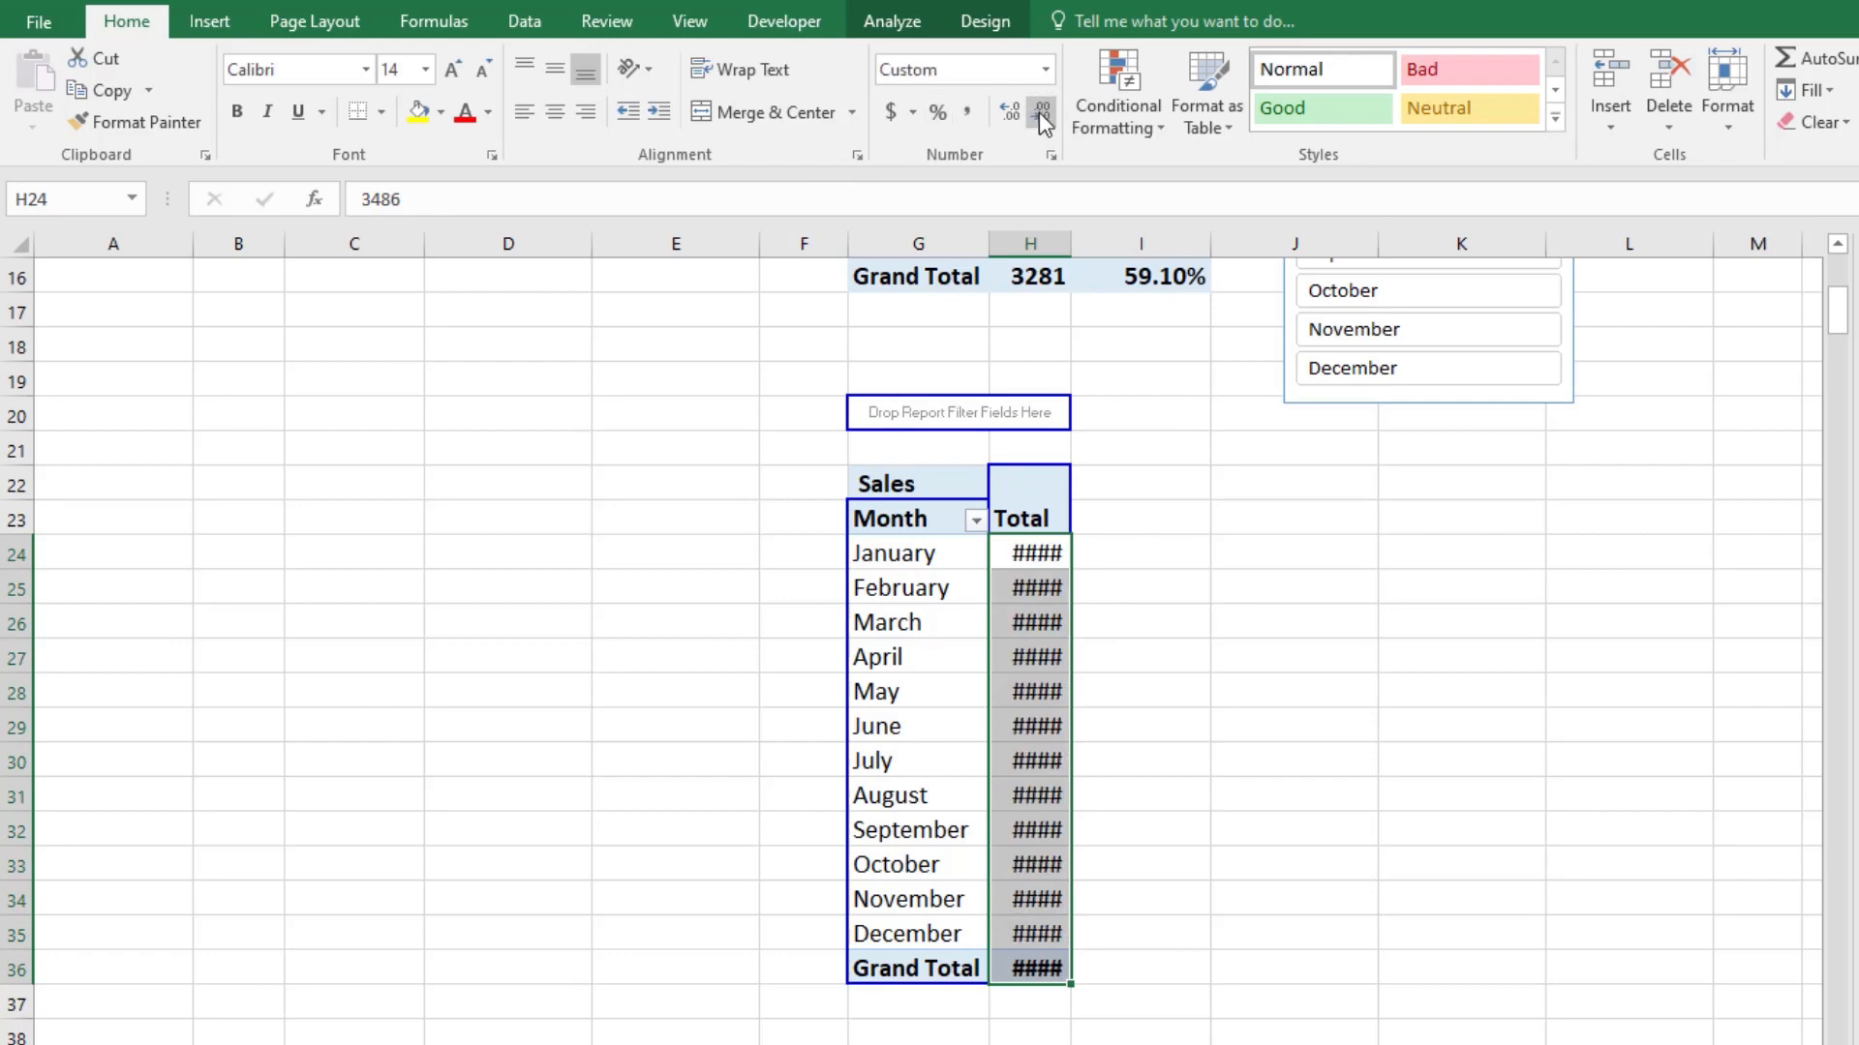
Step: Auto-fit the width of column H to the monthly Sales values
double_click(1071, 243)
left_click(1271, 634)
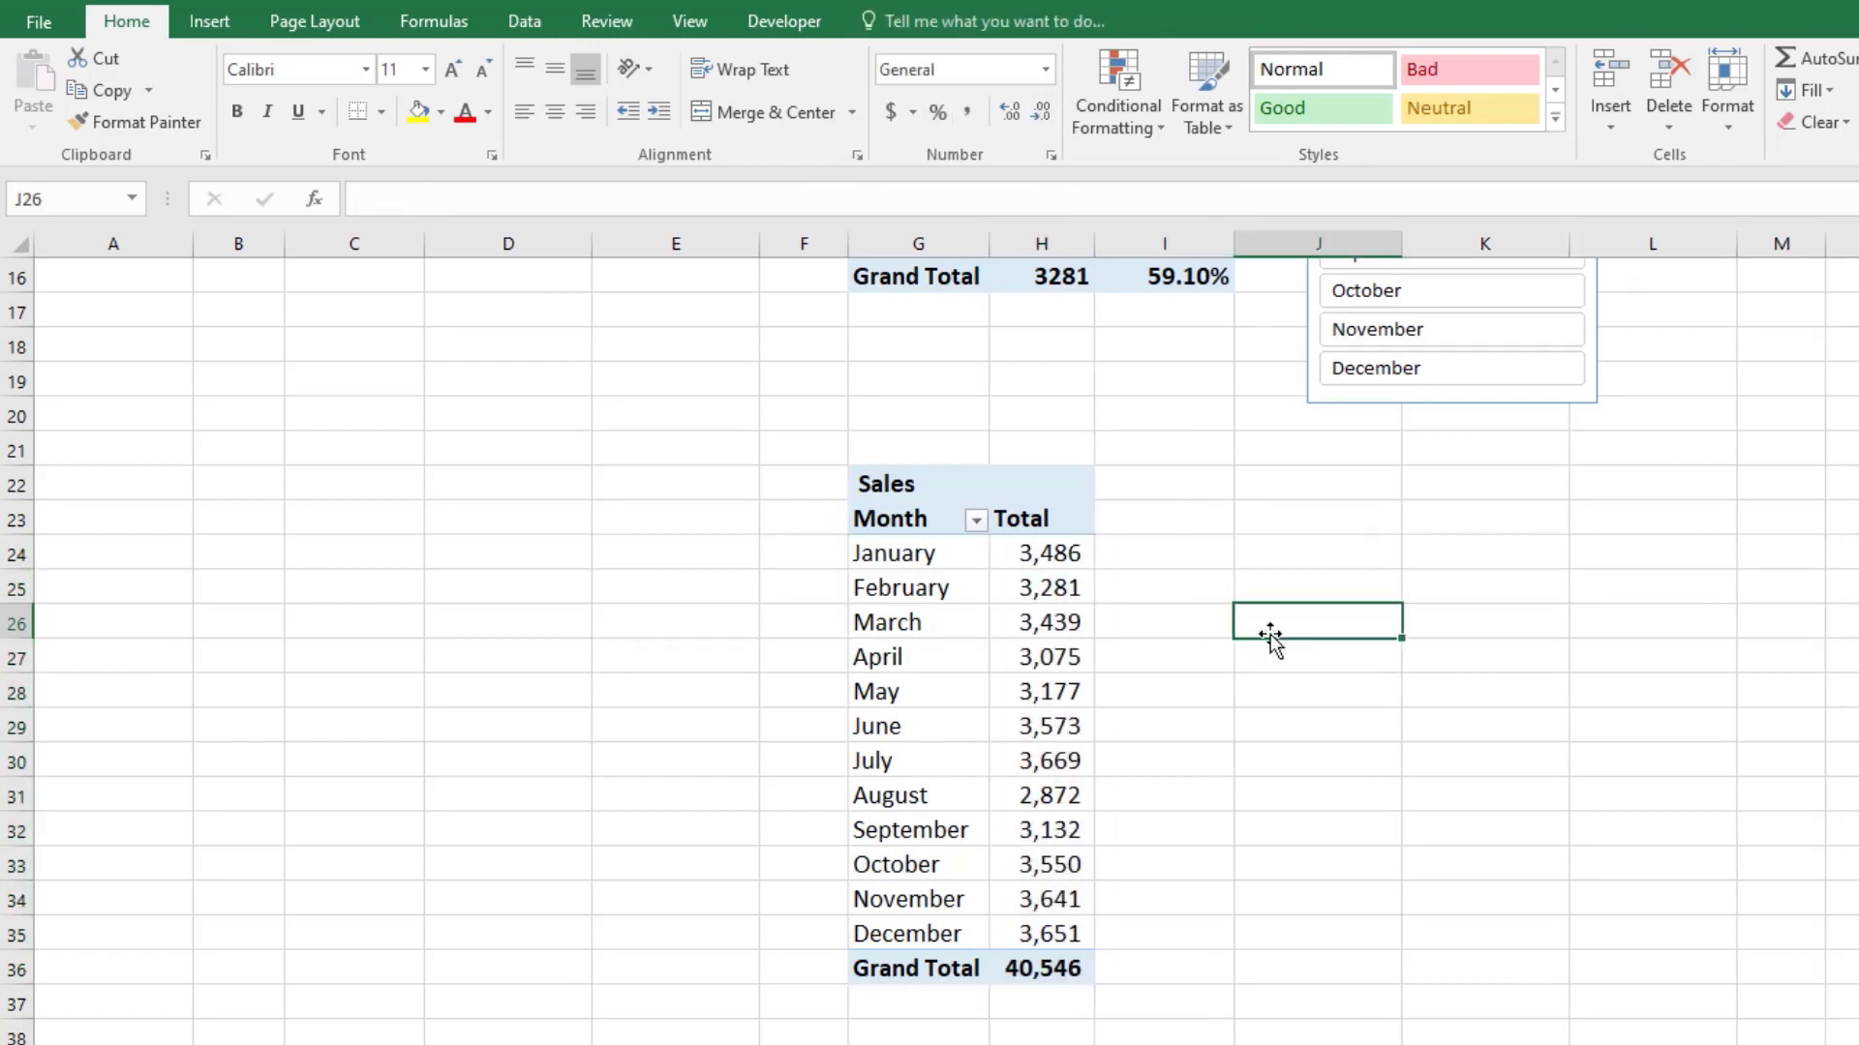
left_click(896, 489)
left_click(1125, 607)
Step: Insert a 3-D Pie chart from the monthly sales pivot table
left_click(913, 554)
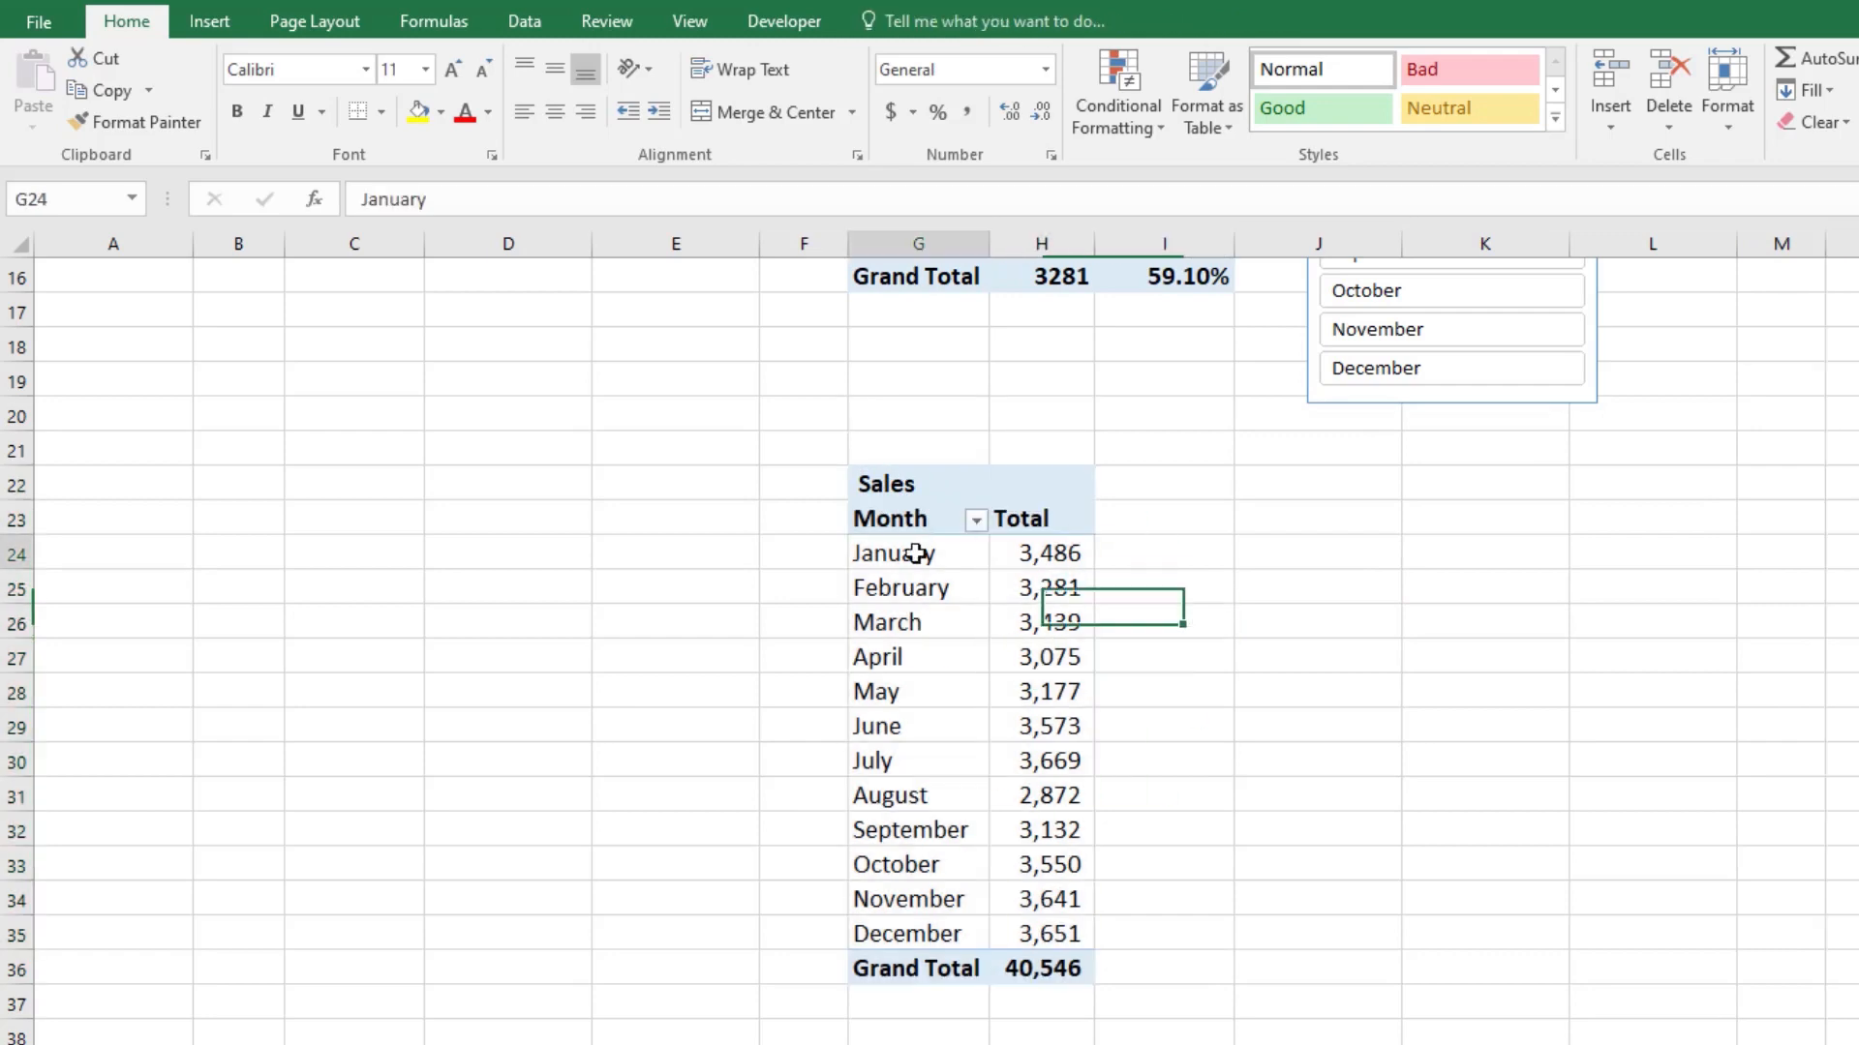
left_click(209, 21)
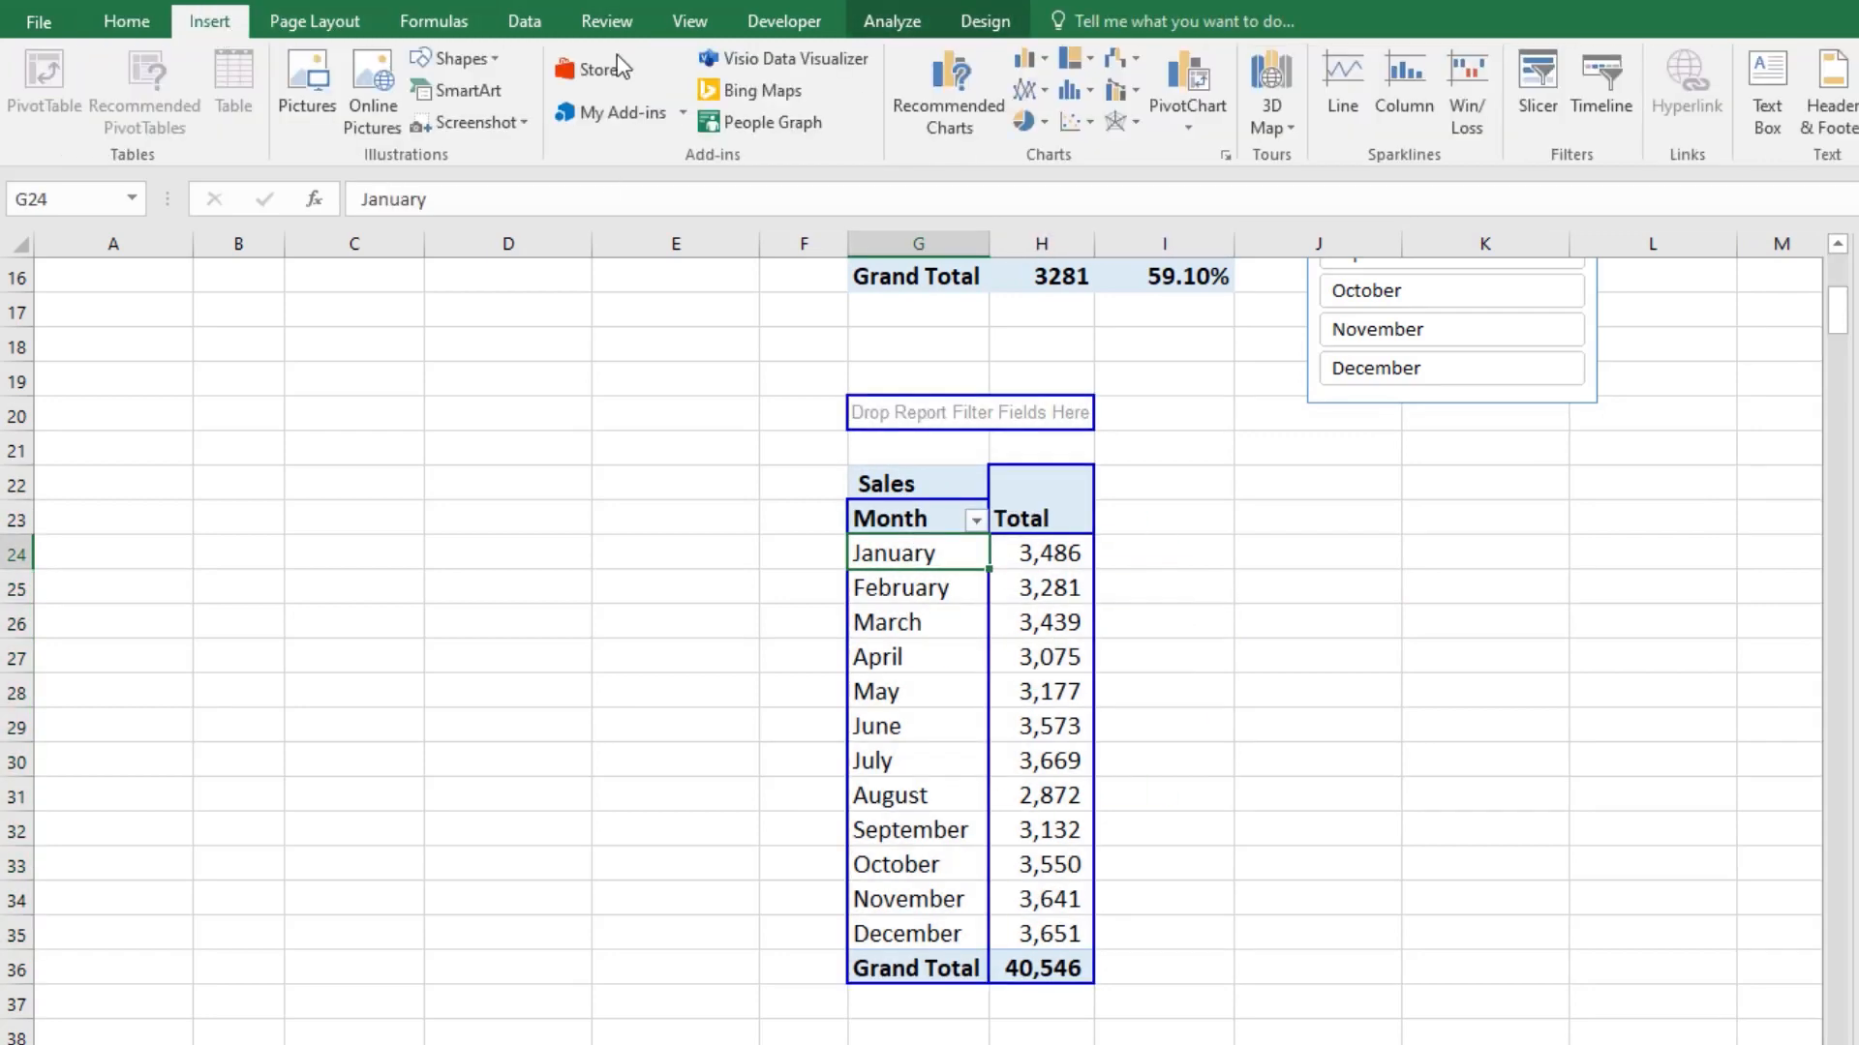
left_click(1045, 120)
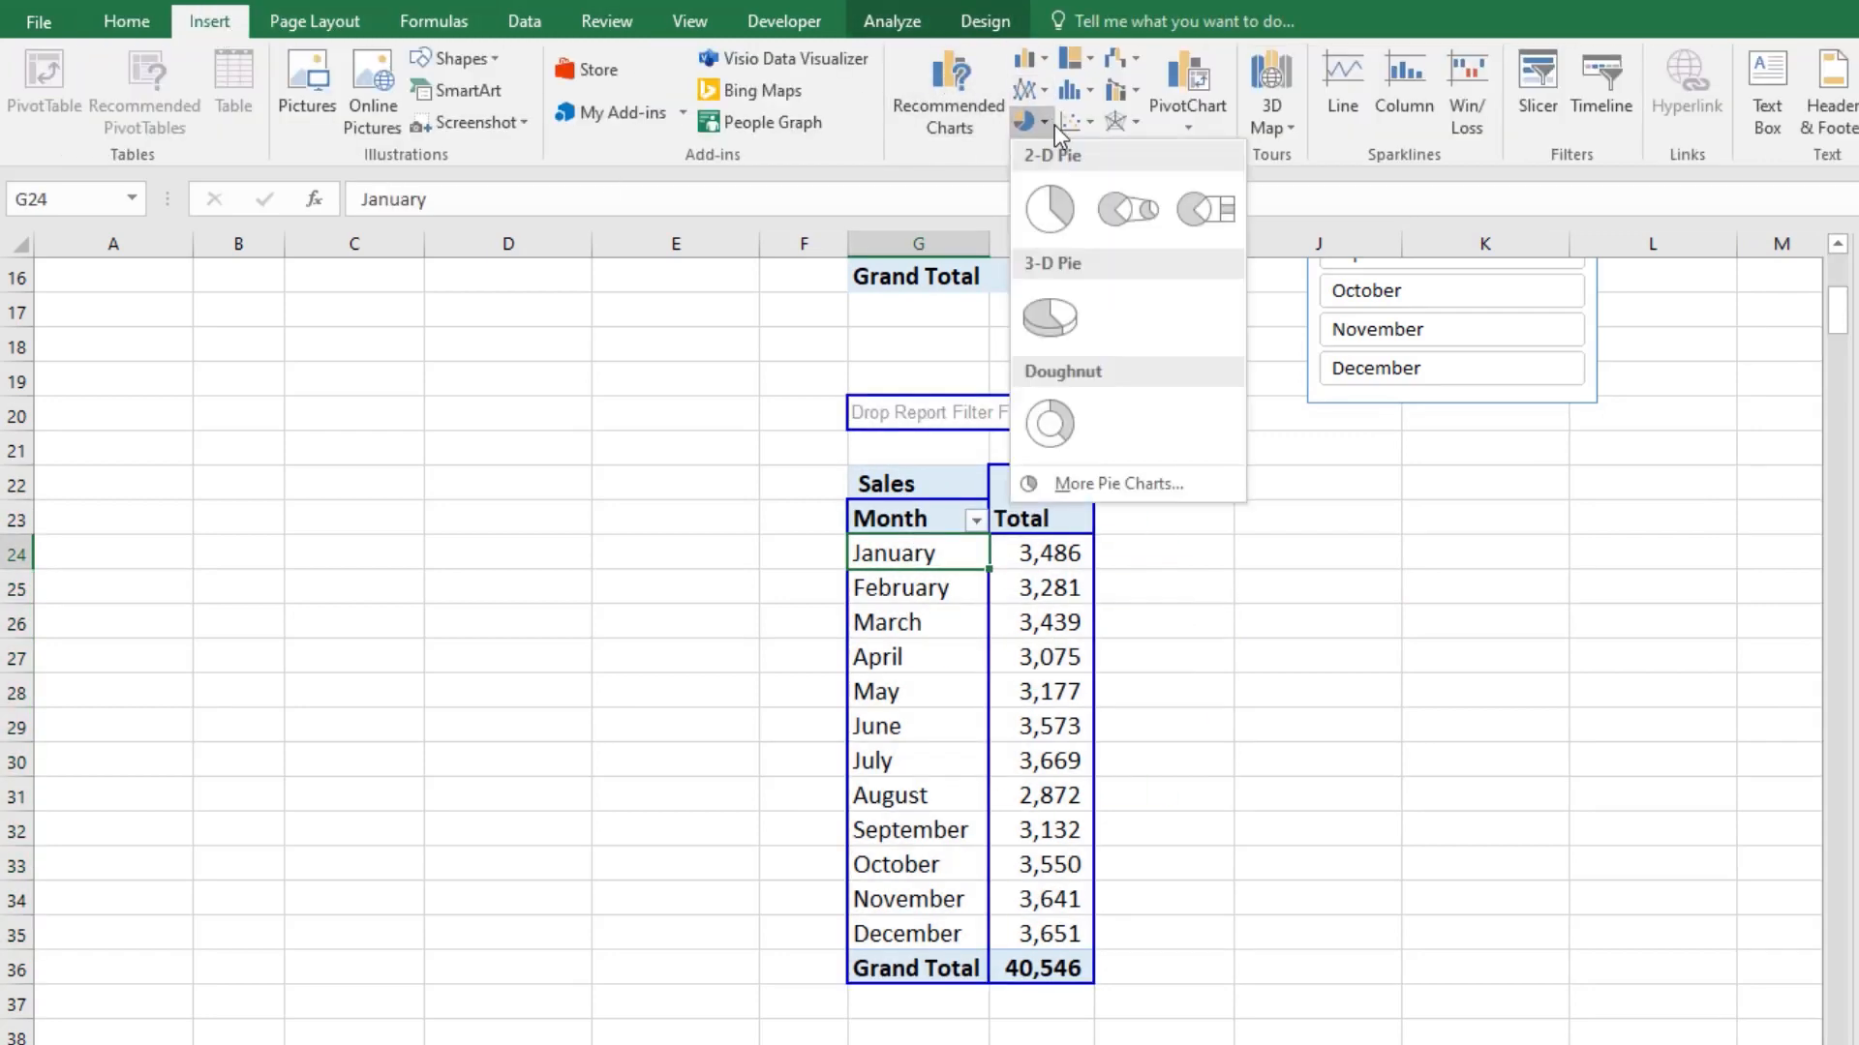
left_click(1053, 321)
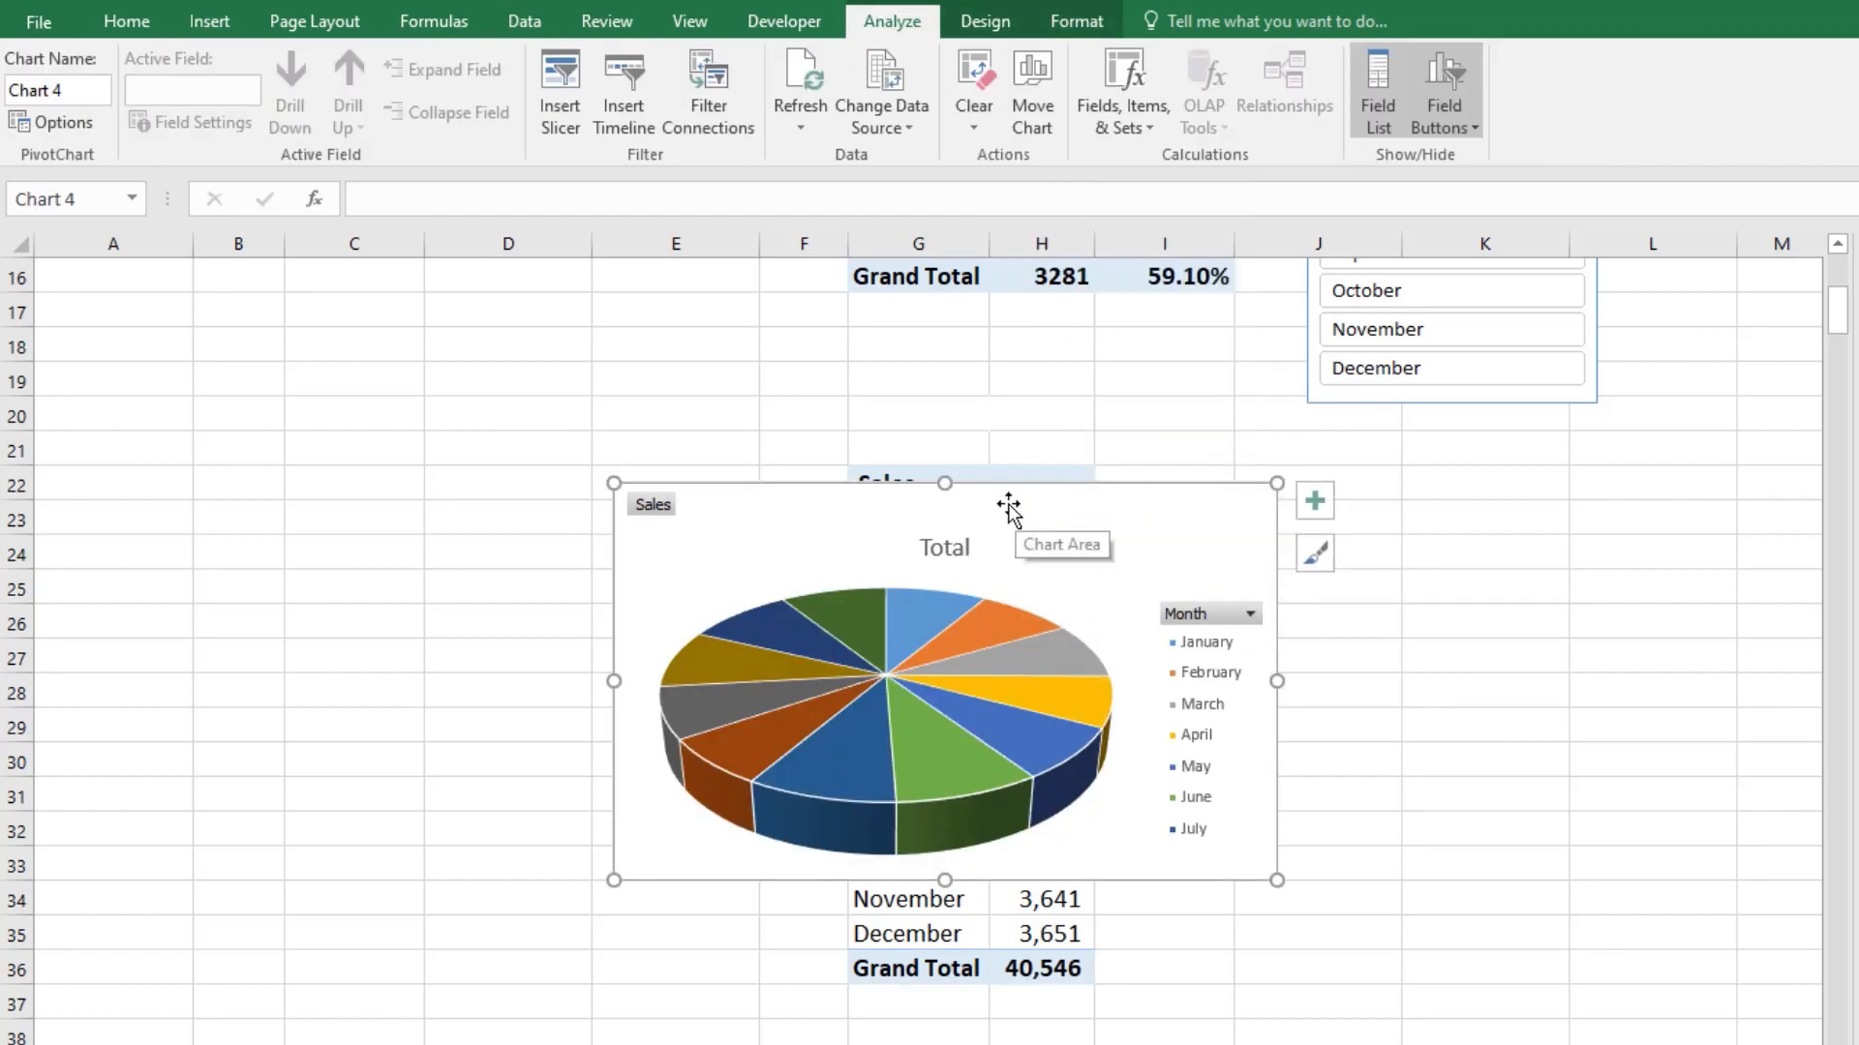
Step: Move the pie chart to the left of the monthly pivot table and enlarge it until all twelve months fit in the legend
left_click_drag(1007, 503, 512, 396)
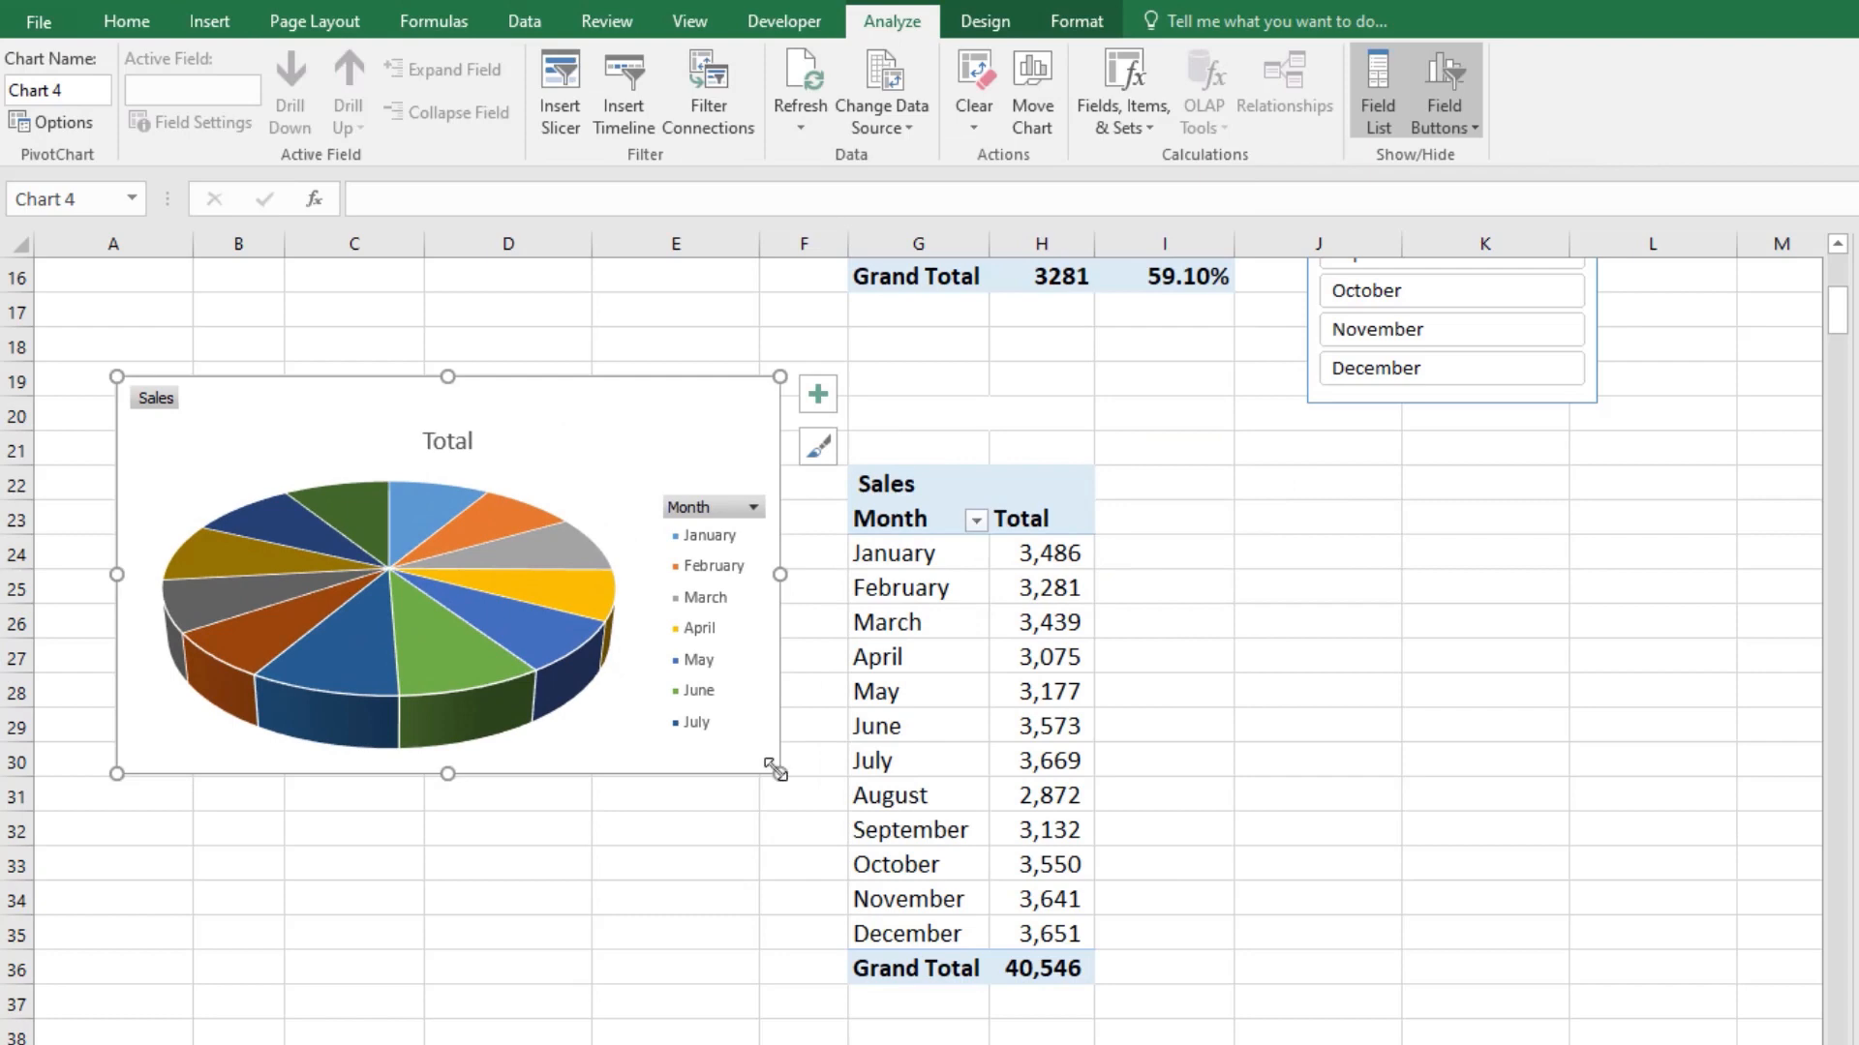
left_click_drag(777, 771, 1058, 1004)
scroll(1001, 930, "down", 1)
scroll(1001, 929, "down", 1)
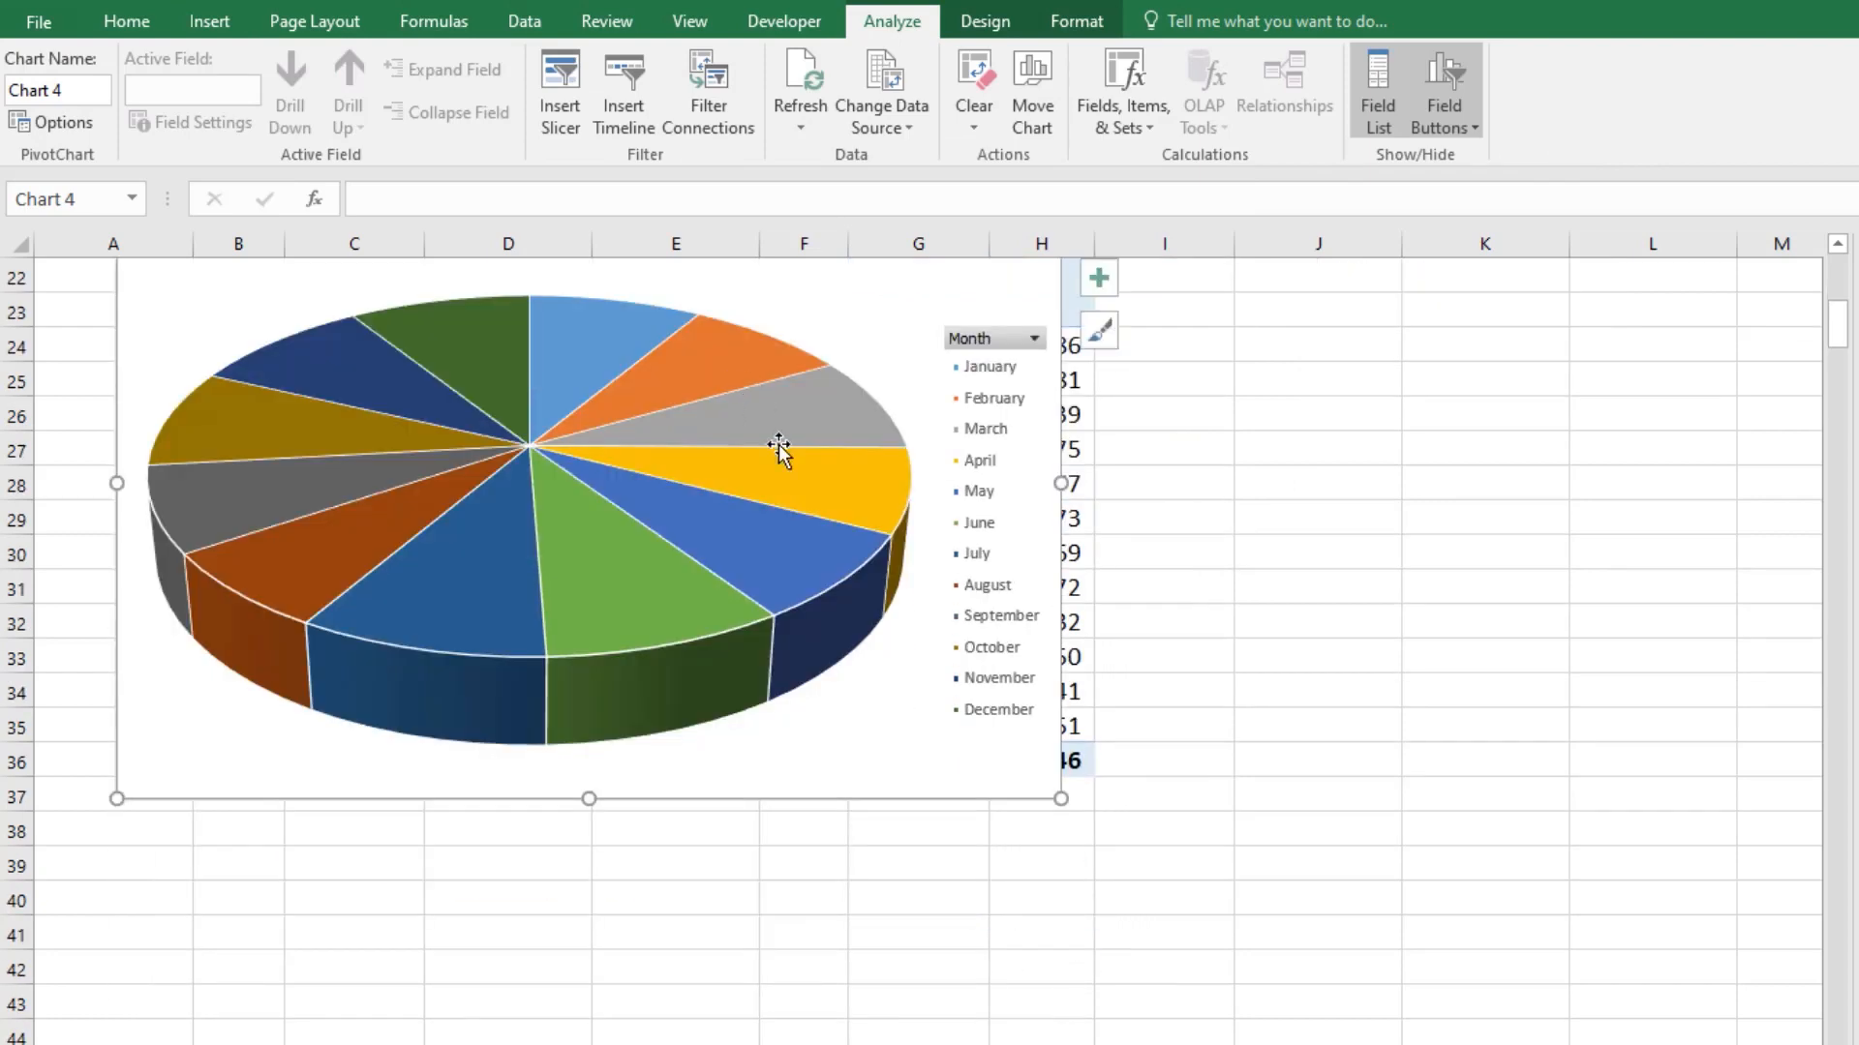
scroll(775, 449, "up", 2)
Step: Add data labels to the pie slices and include the category name in them
left_click(851, 643)
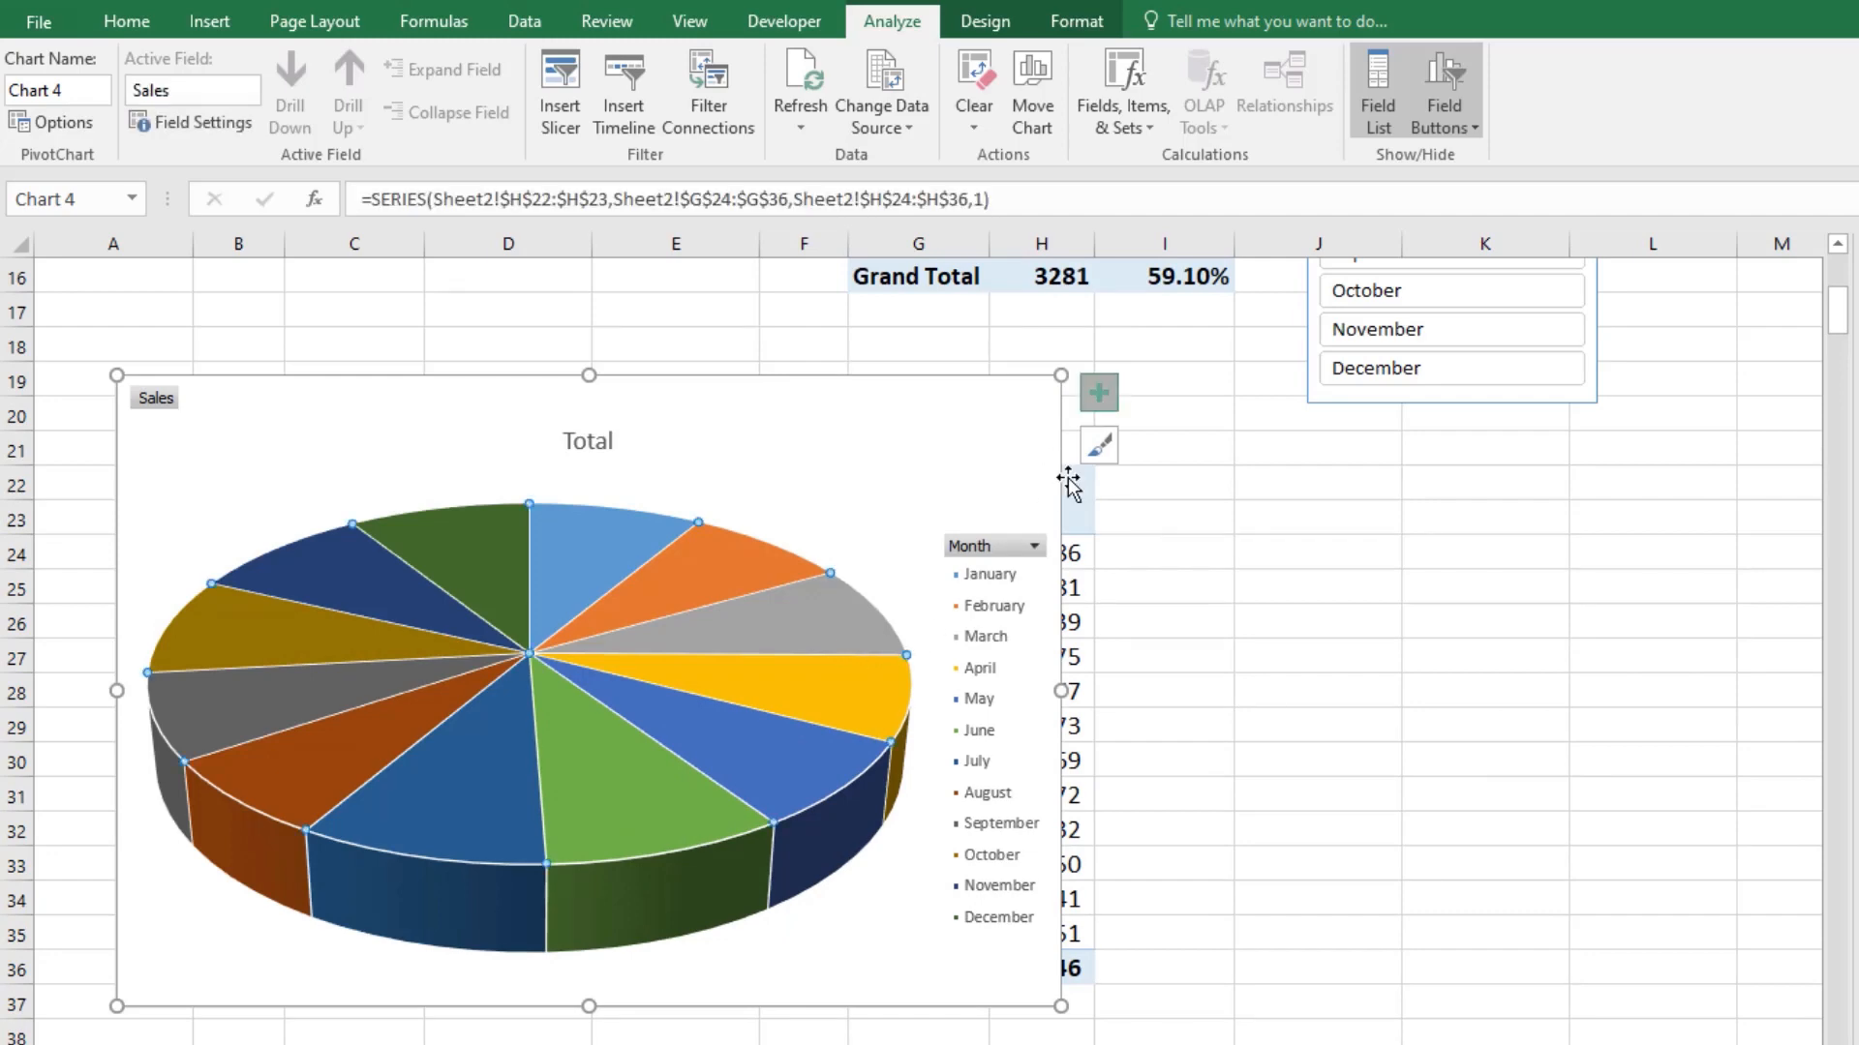
left_click(1096, 397)
left_click(1164, 445)
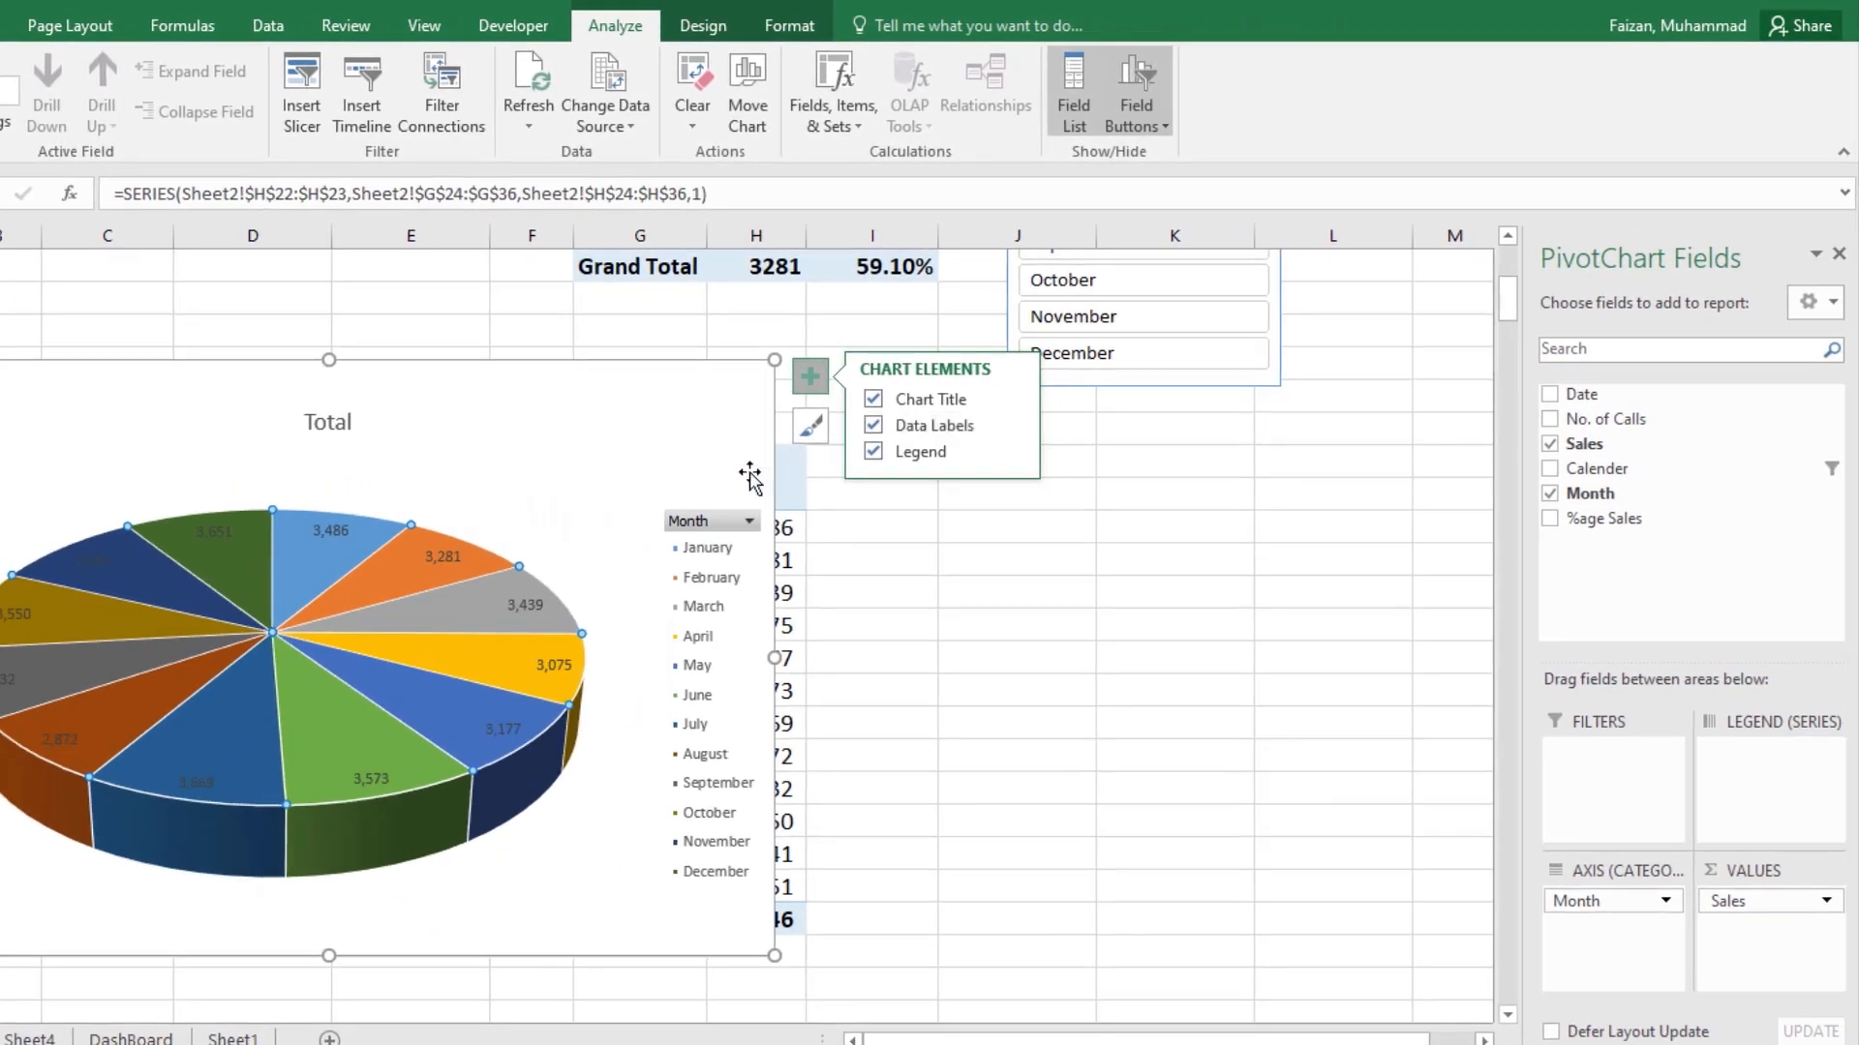
double_click(533, 605)
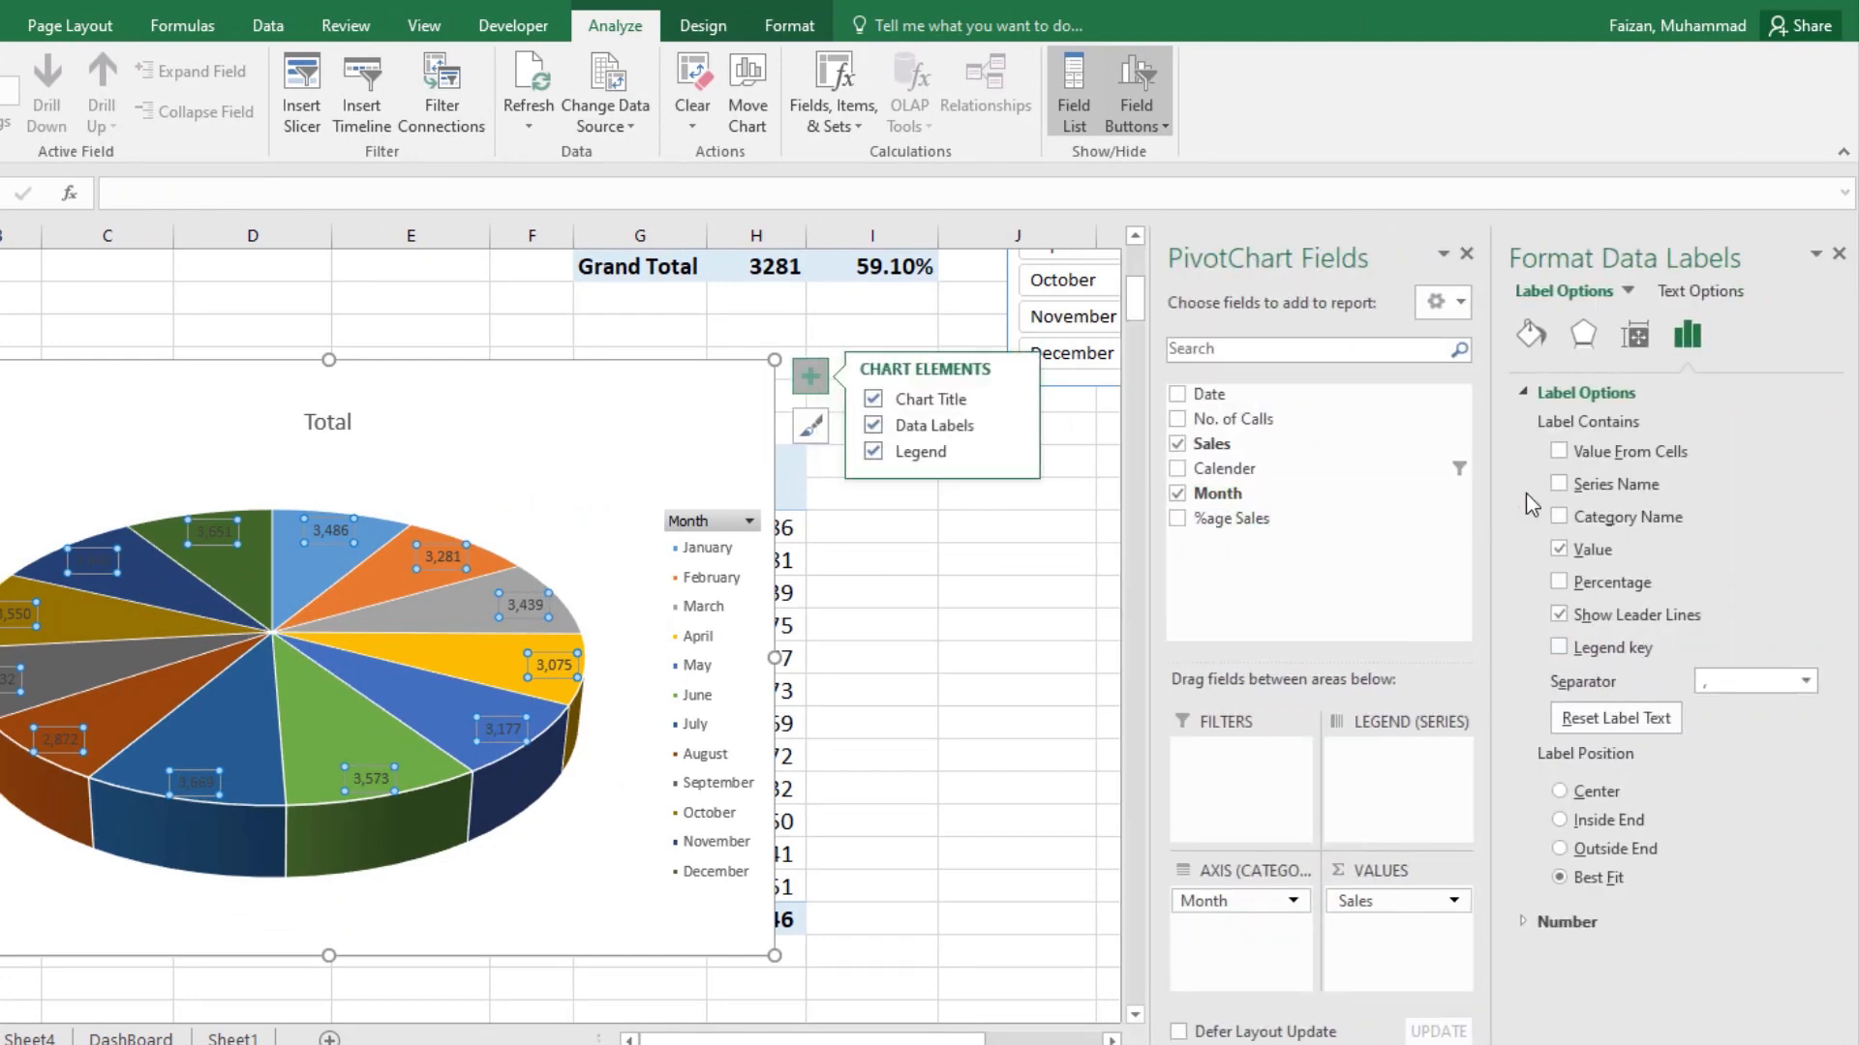
left_click(1615, 521)
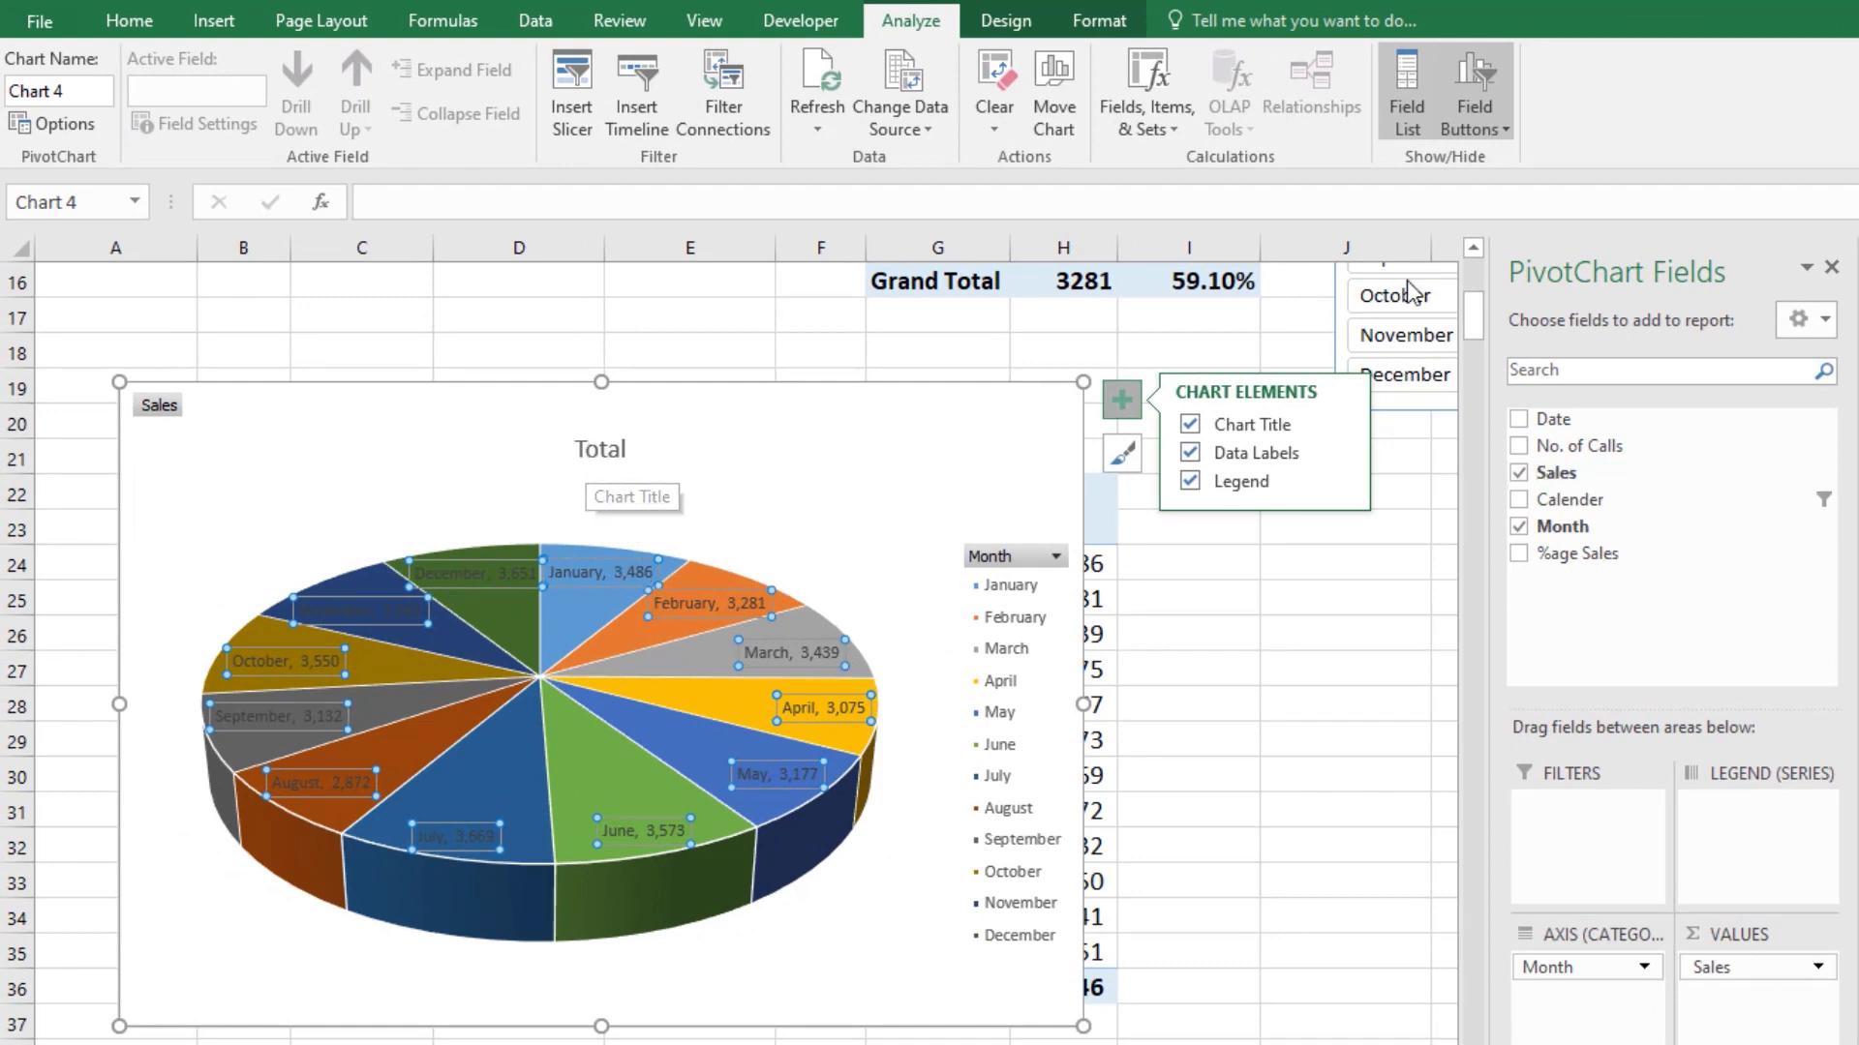
Step: Hide all field buttons on the pie chart and change its title to "Monthly Sales Chart"
left_click(1495, 128)
left_click(1544, 332)
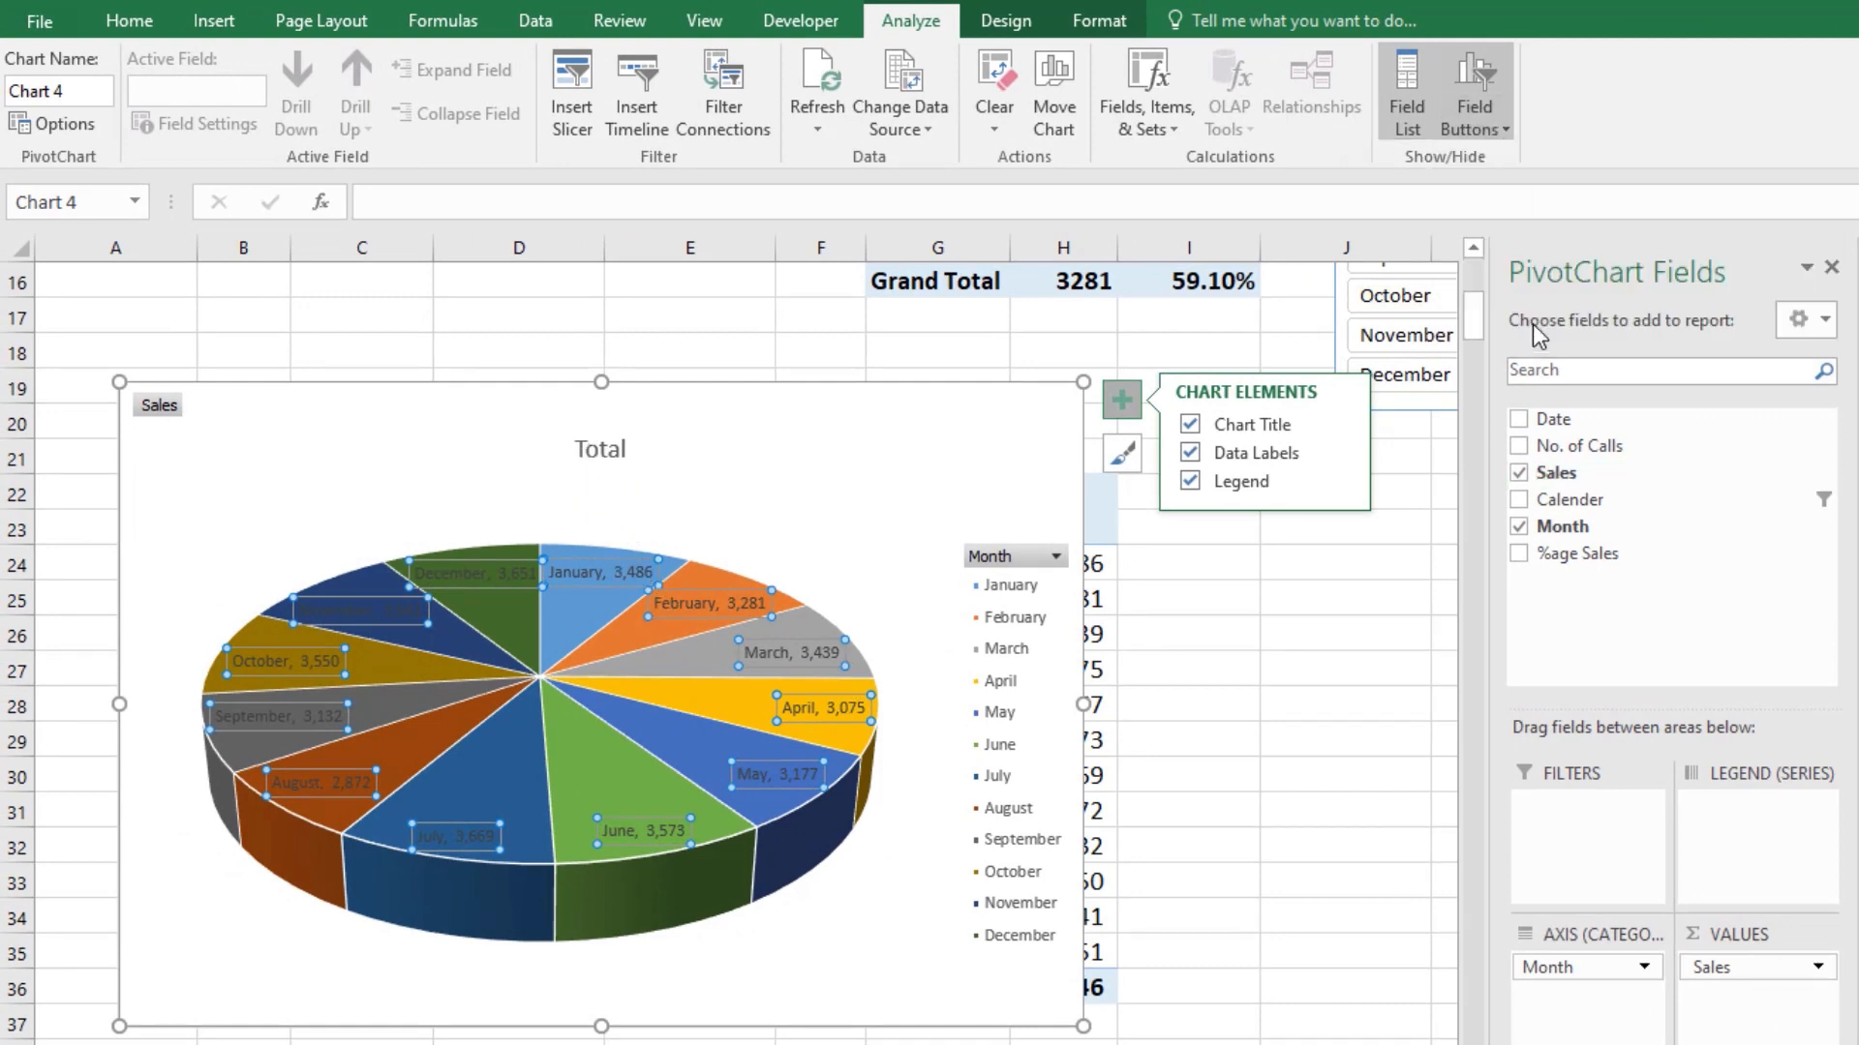
left_click(573, 412)
double_click(591, 412)
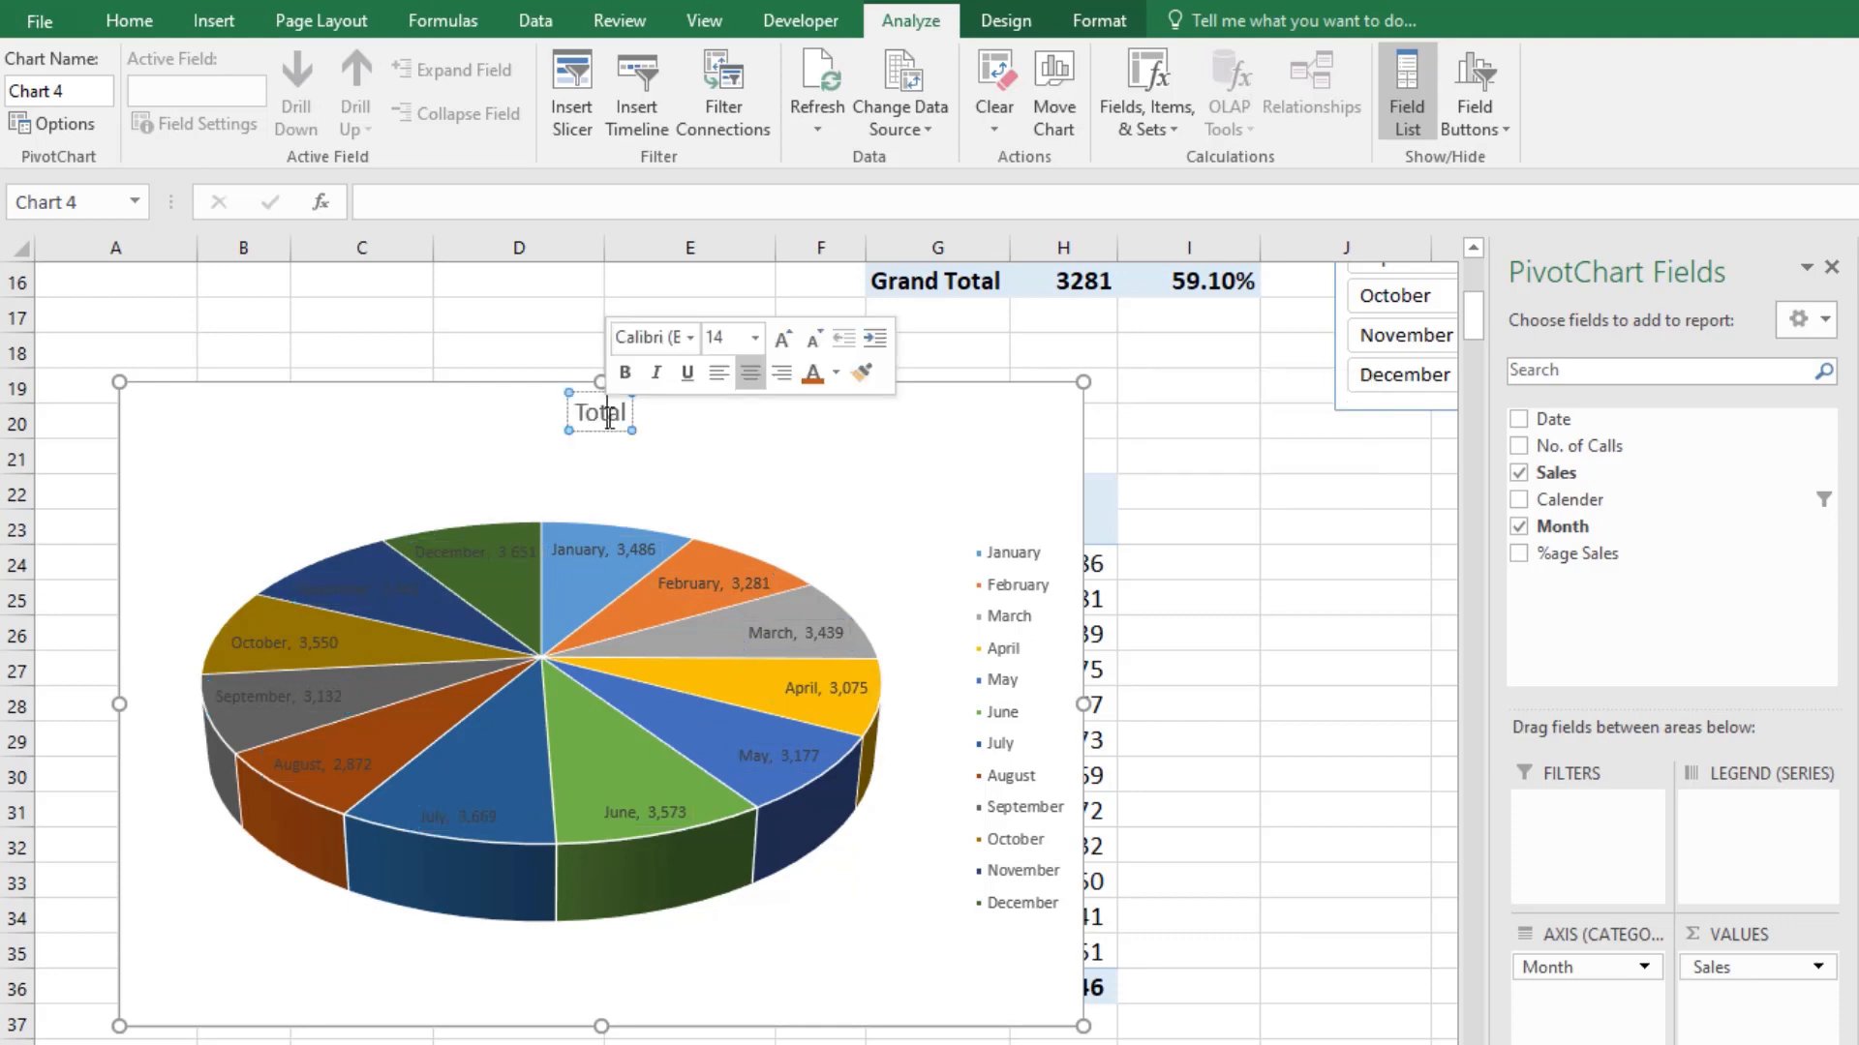
type("Mon")
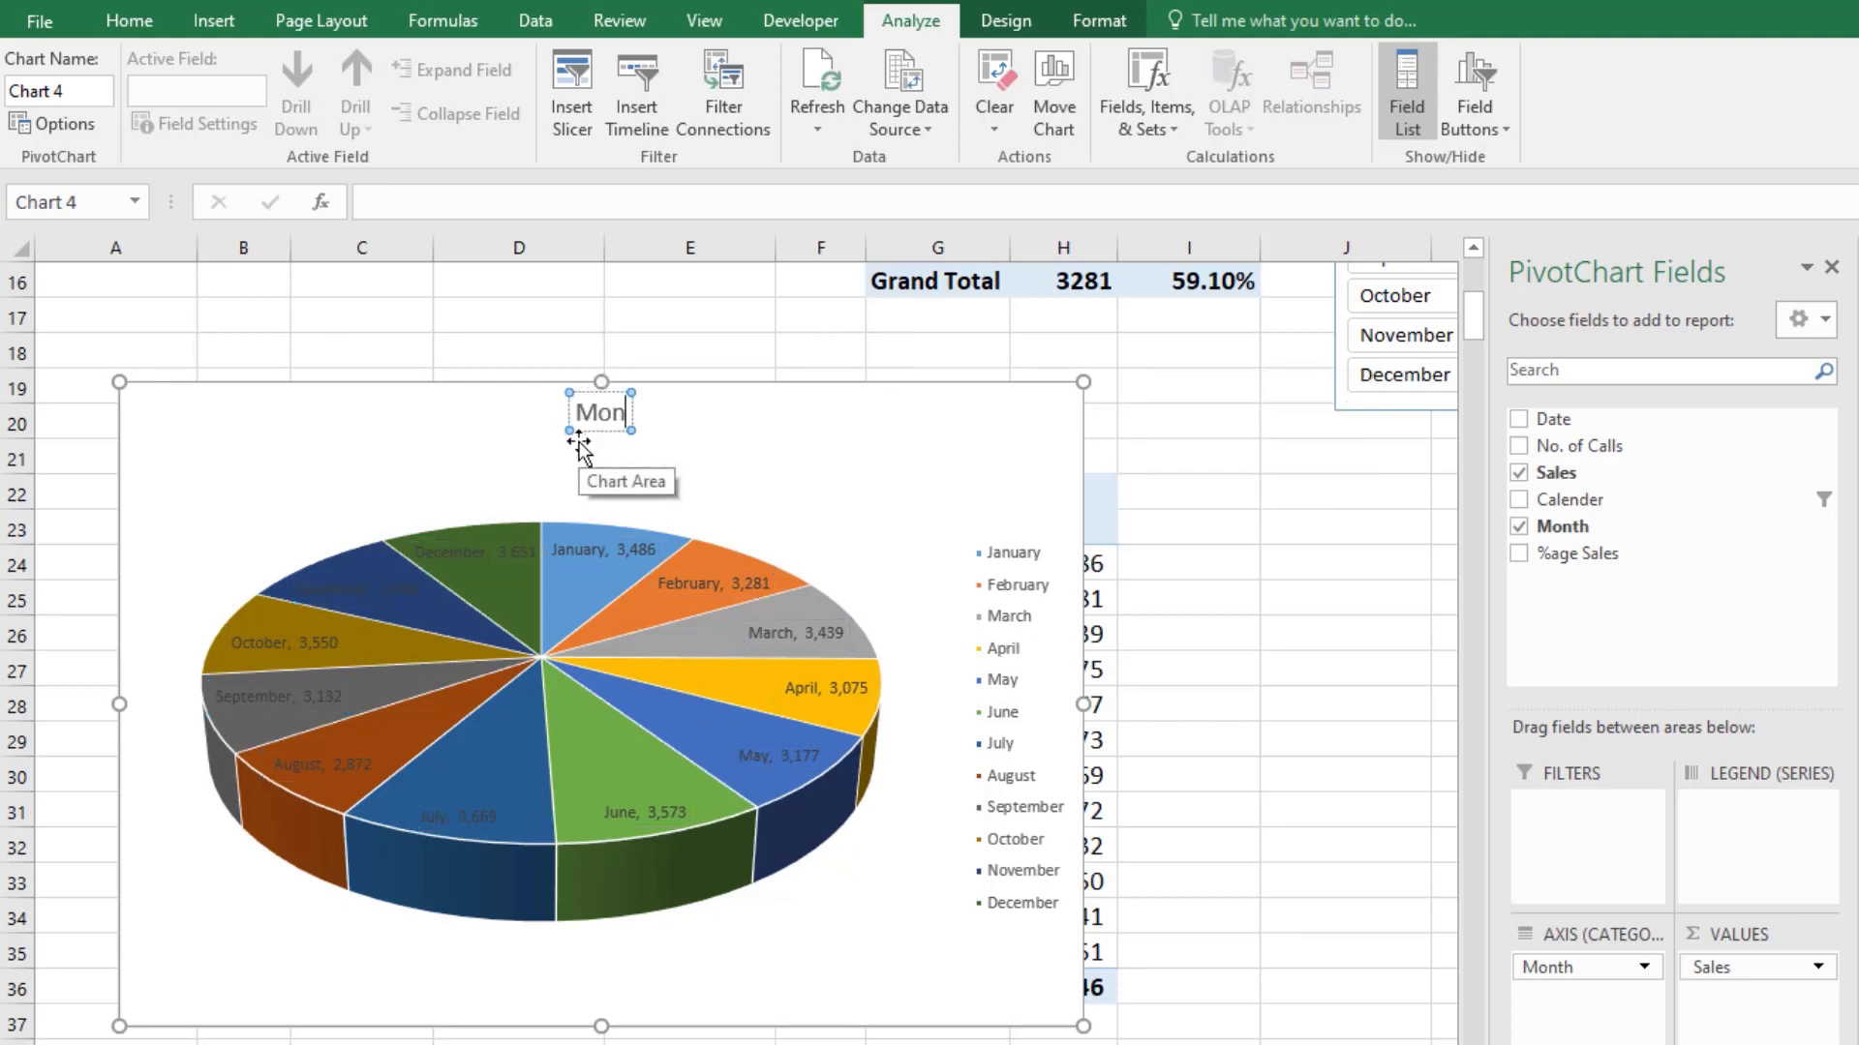
type("thly")
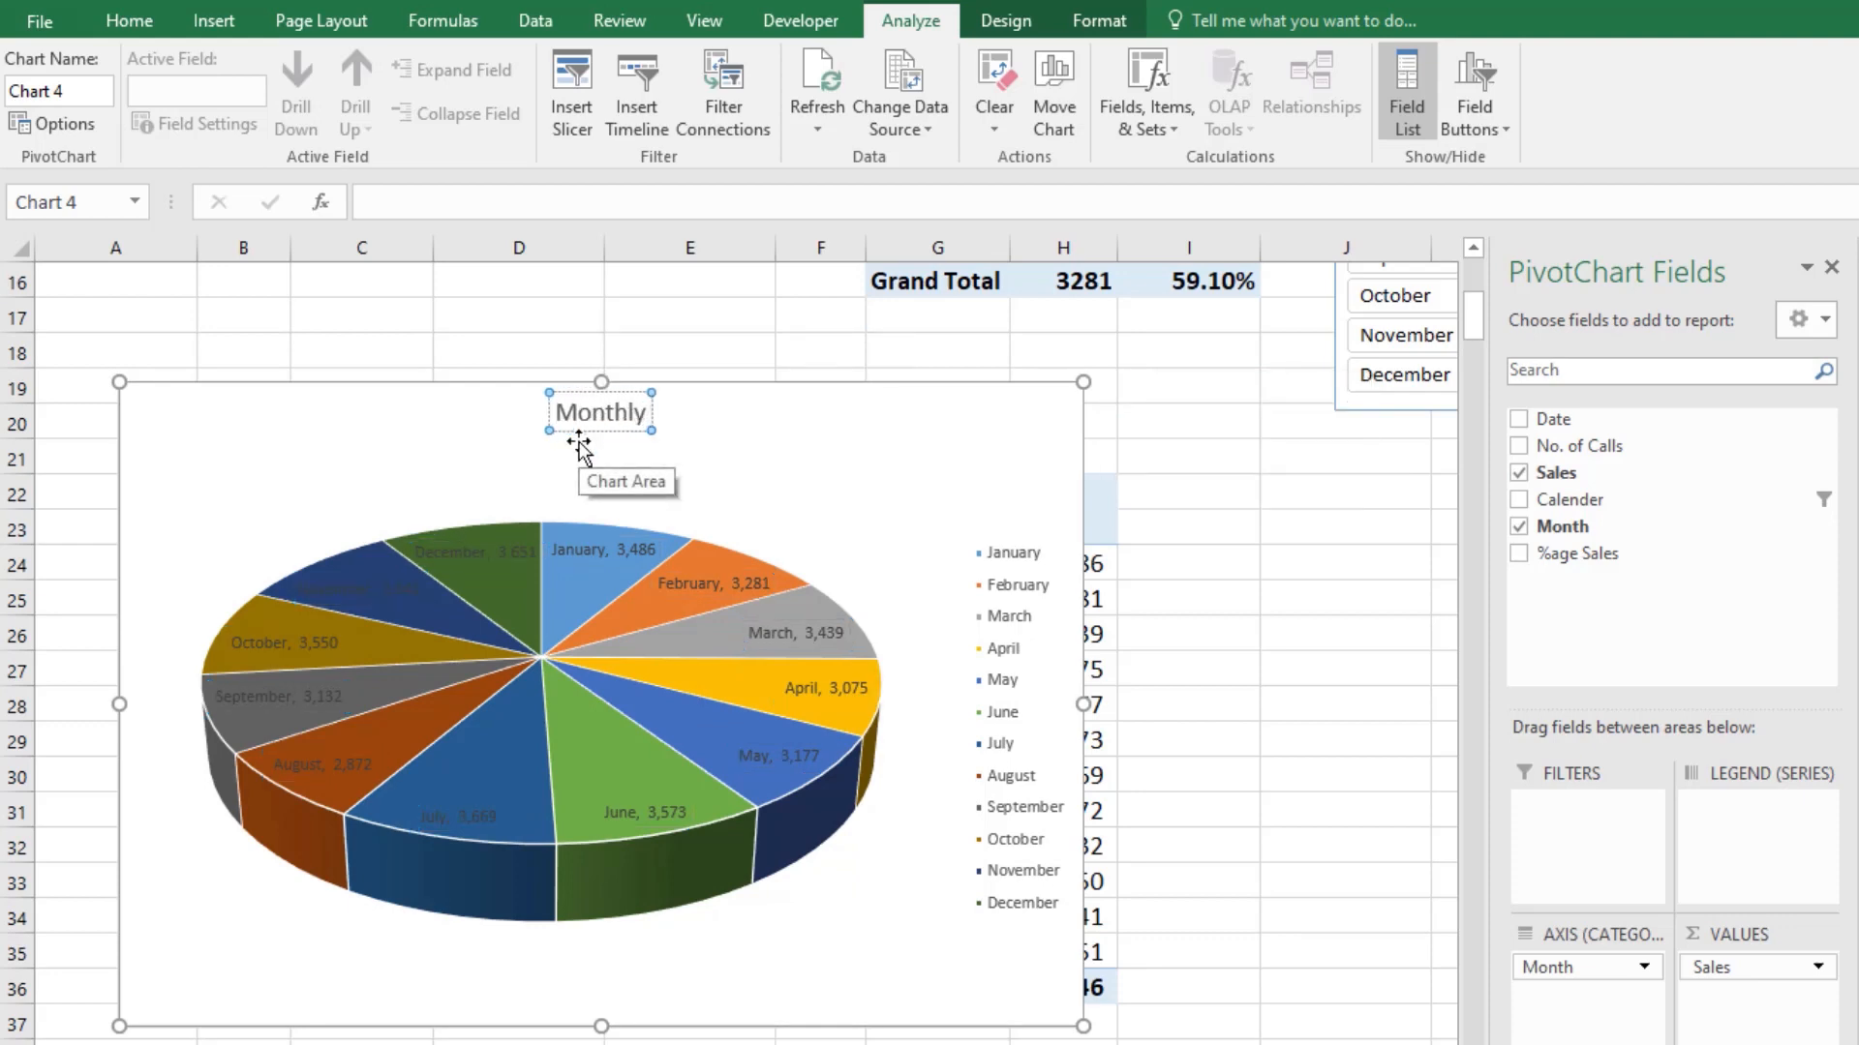
type(" Sales")
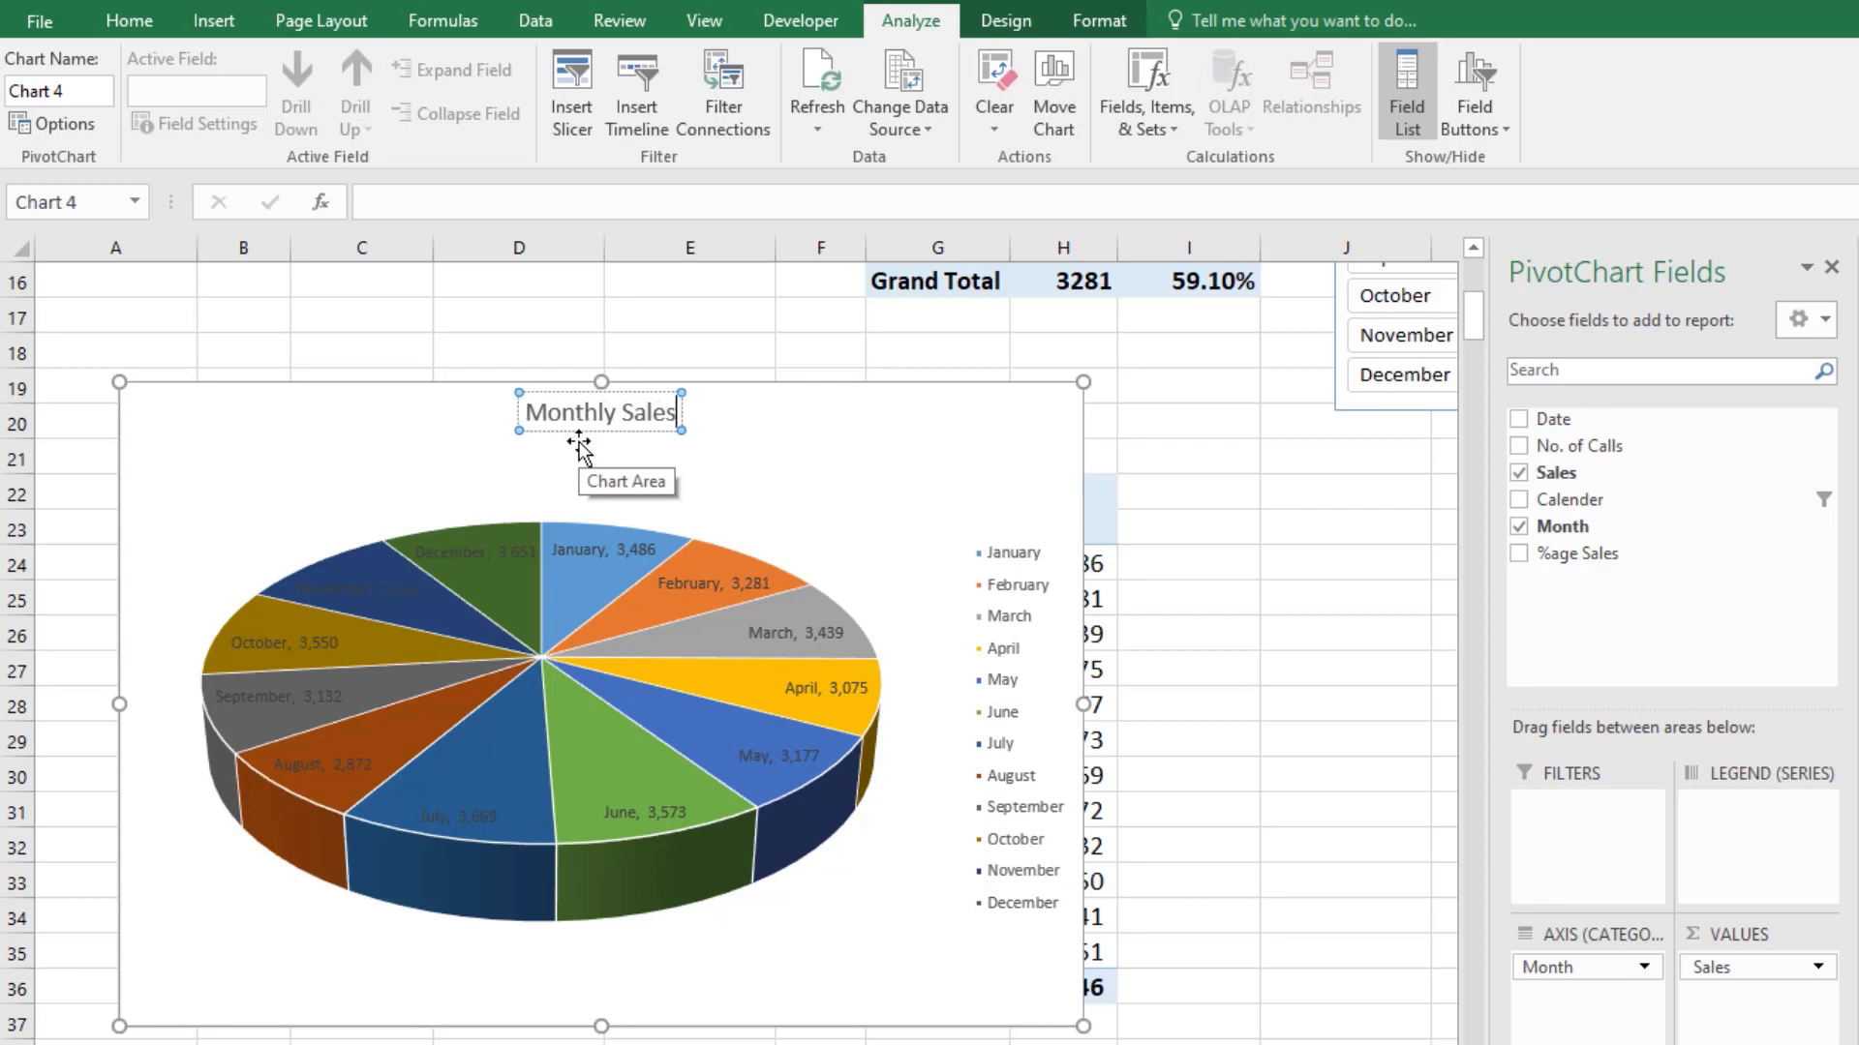
type(" Chart")
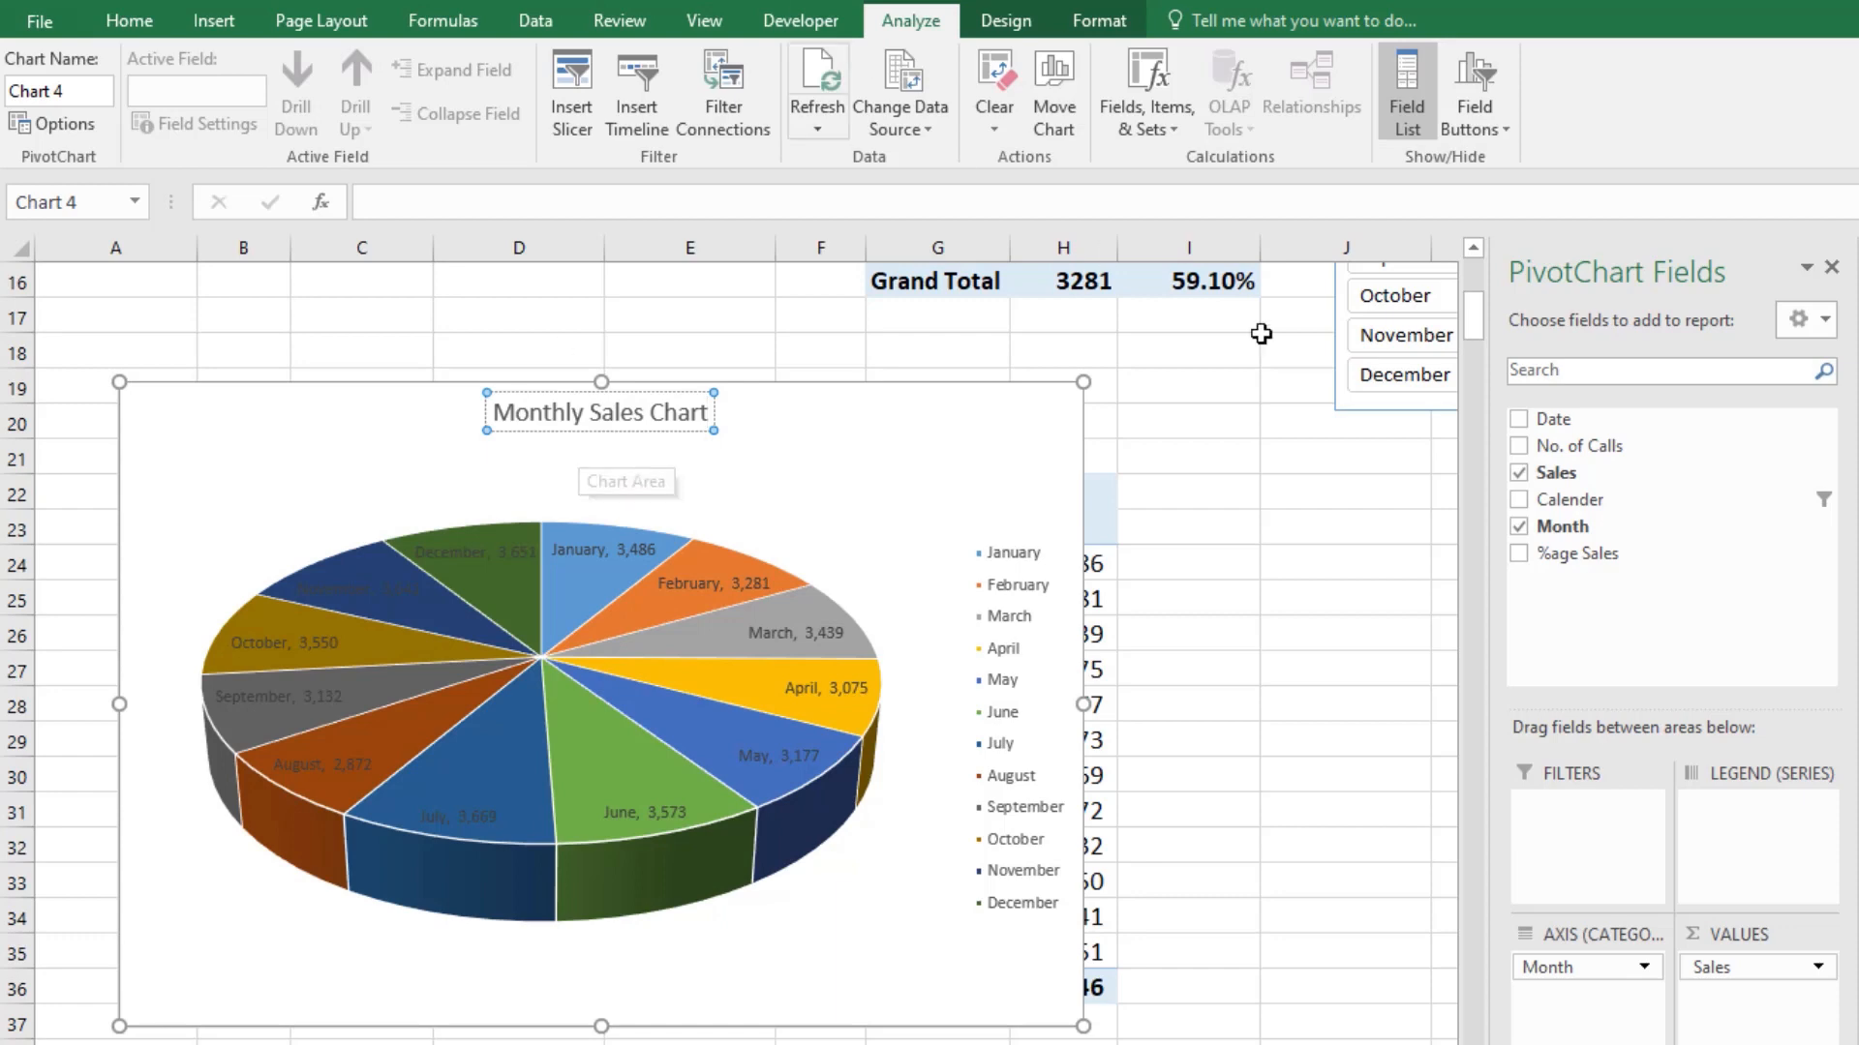
left_click(1136, 539)
Step: Set the pie chart's data labels to a white font at size 10.5
left_click(816, 642)
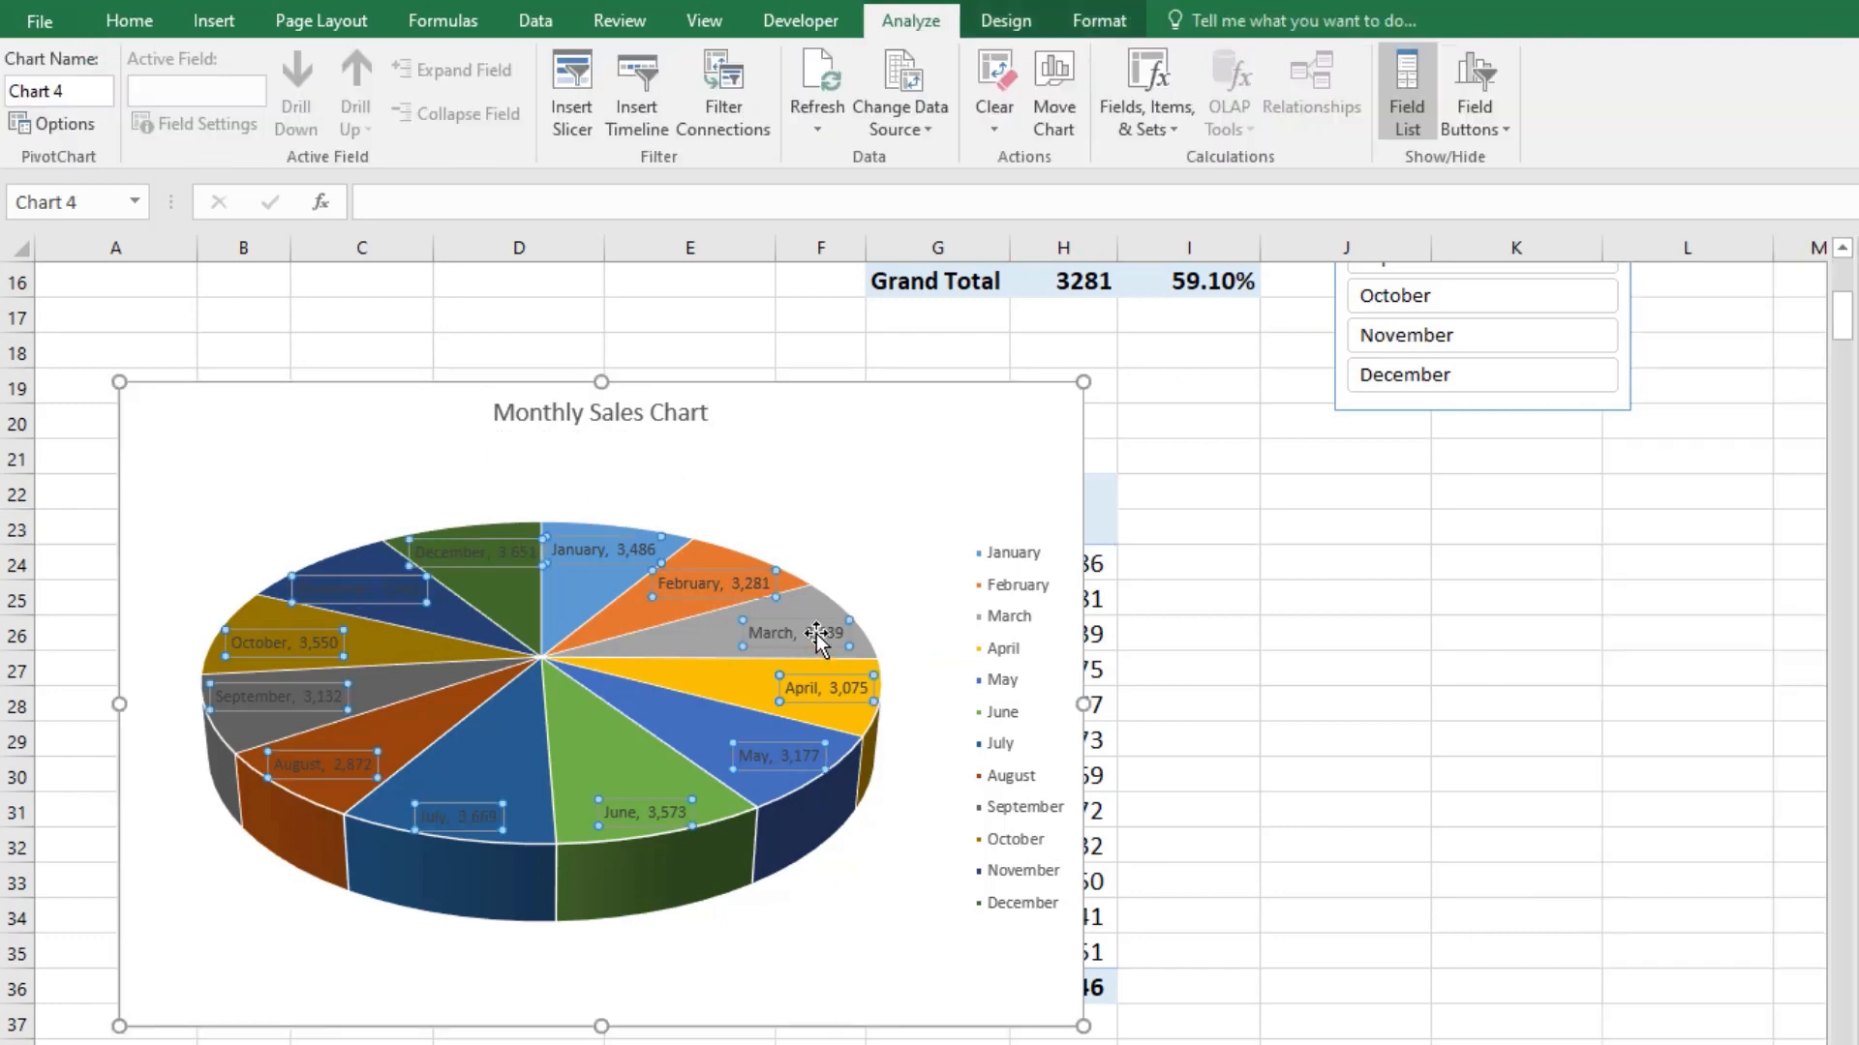
left_click(127, 31)
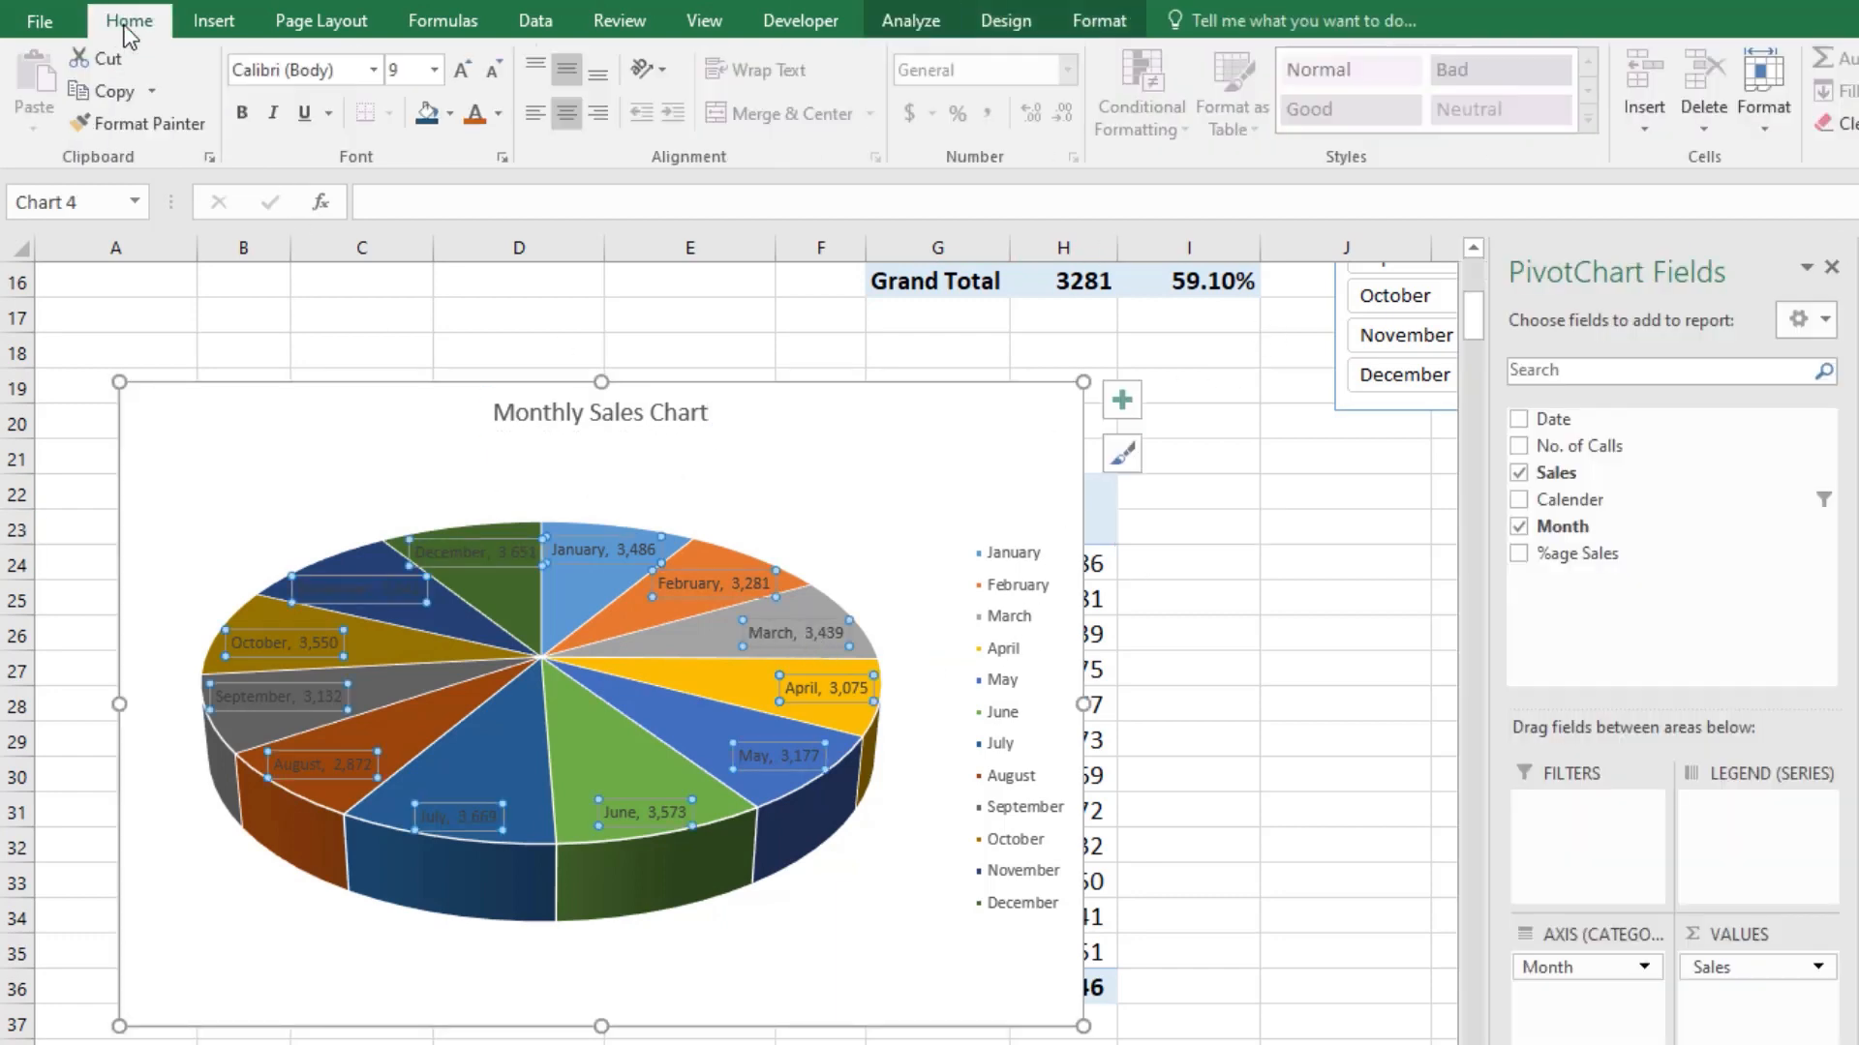
left_click(502, 112)
left_click(474, 211)
left_click(463, 69)
left_click(462, 70)
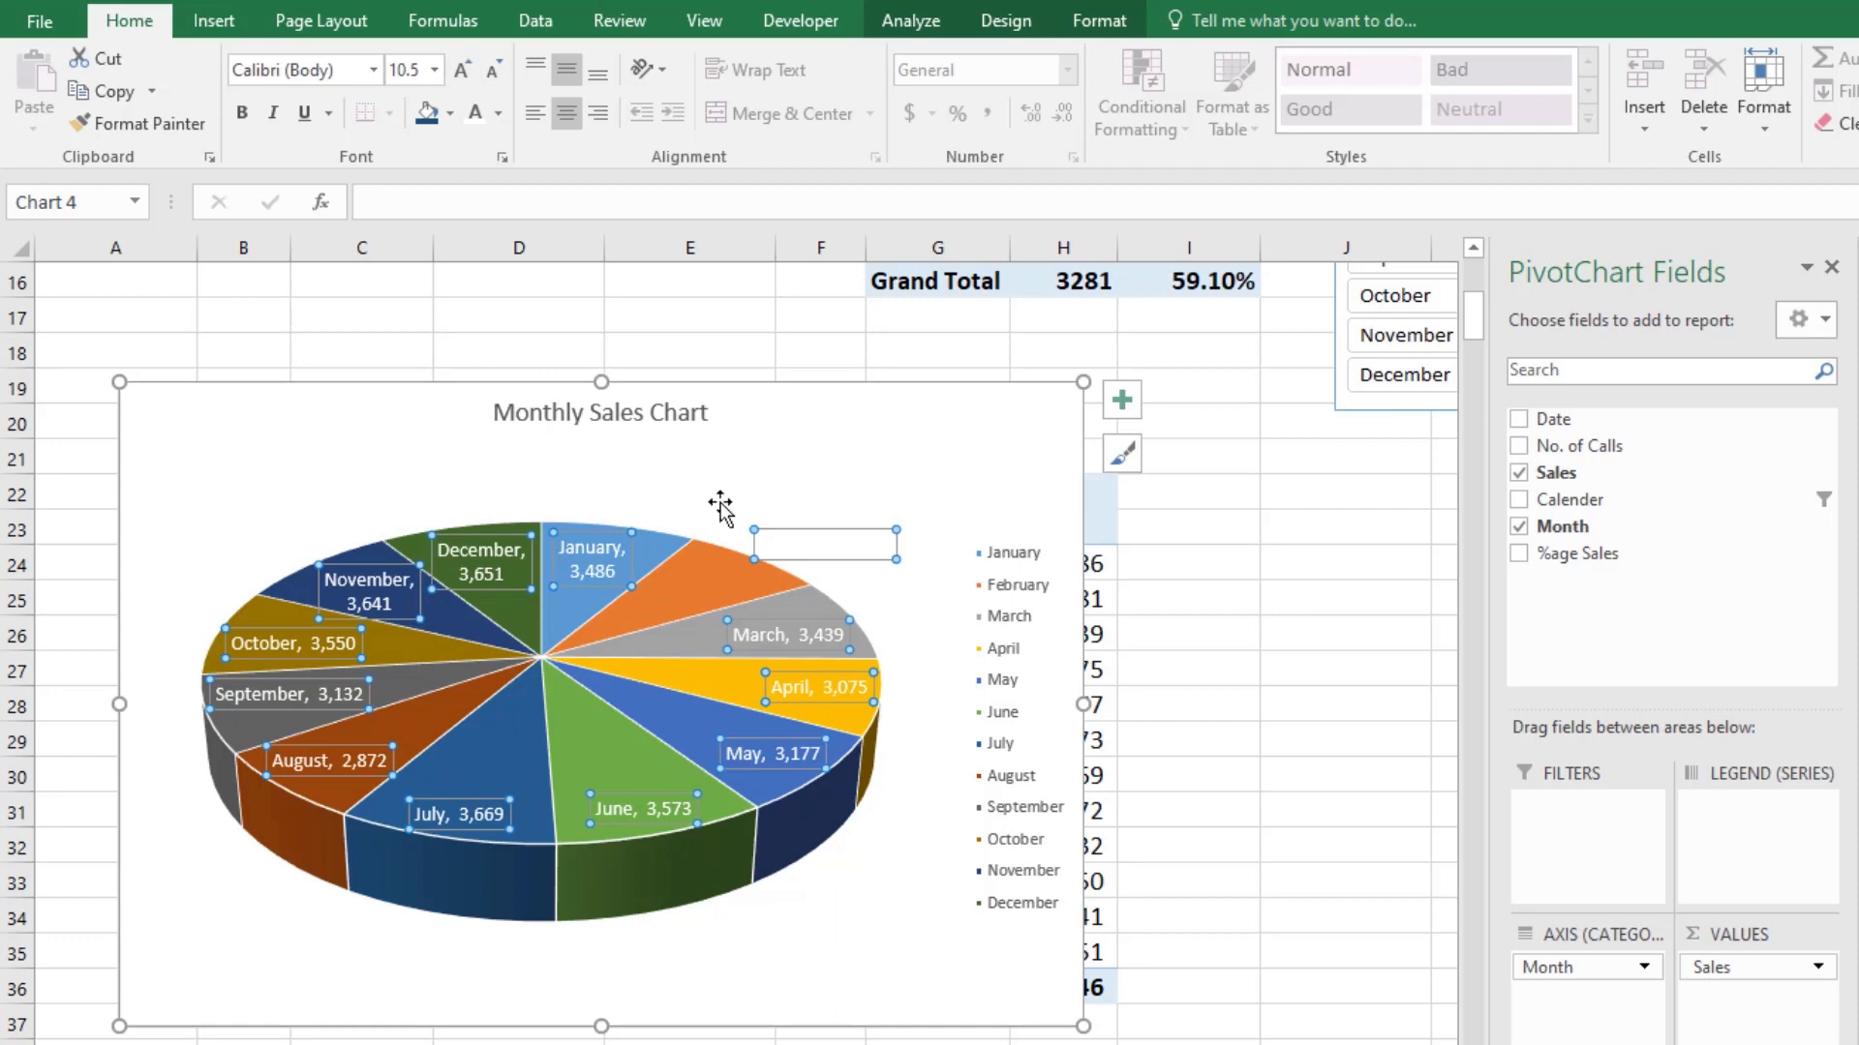
Step: Move the January data label above the pie and set its font colour to Automatic black
left_click(658, 519)
left_click(563, 545)
left_click(569, 547)
left_click_drag(570, 547, 622, 472)
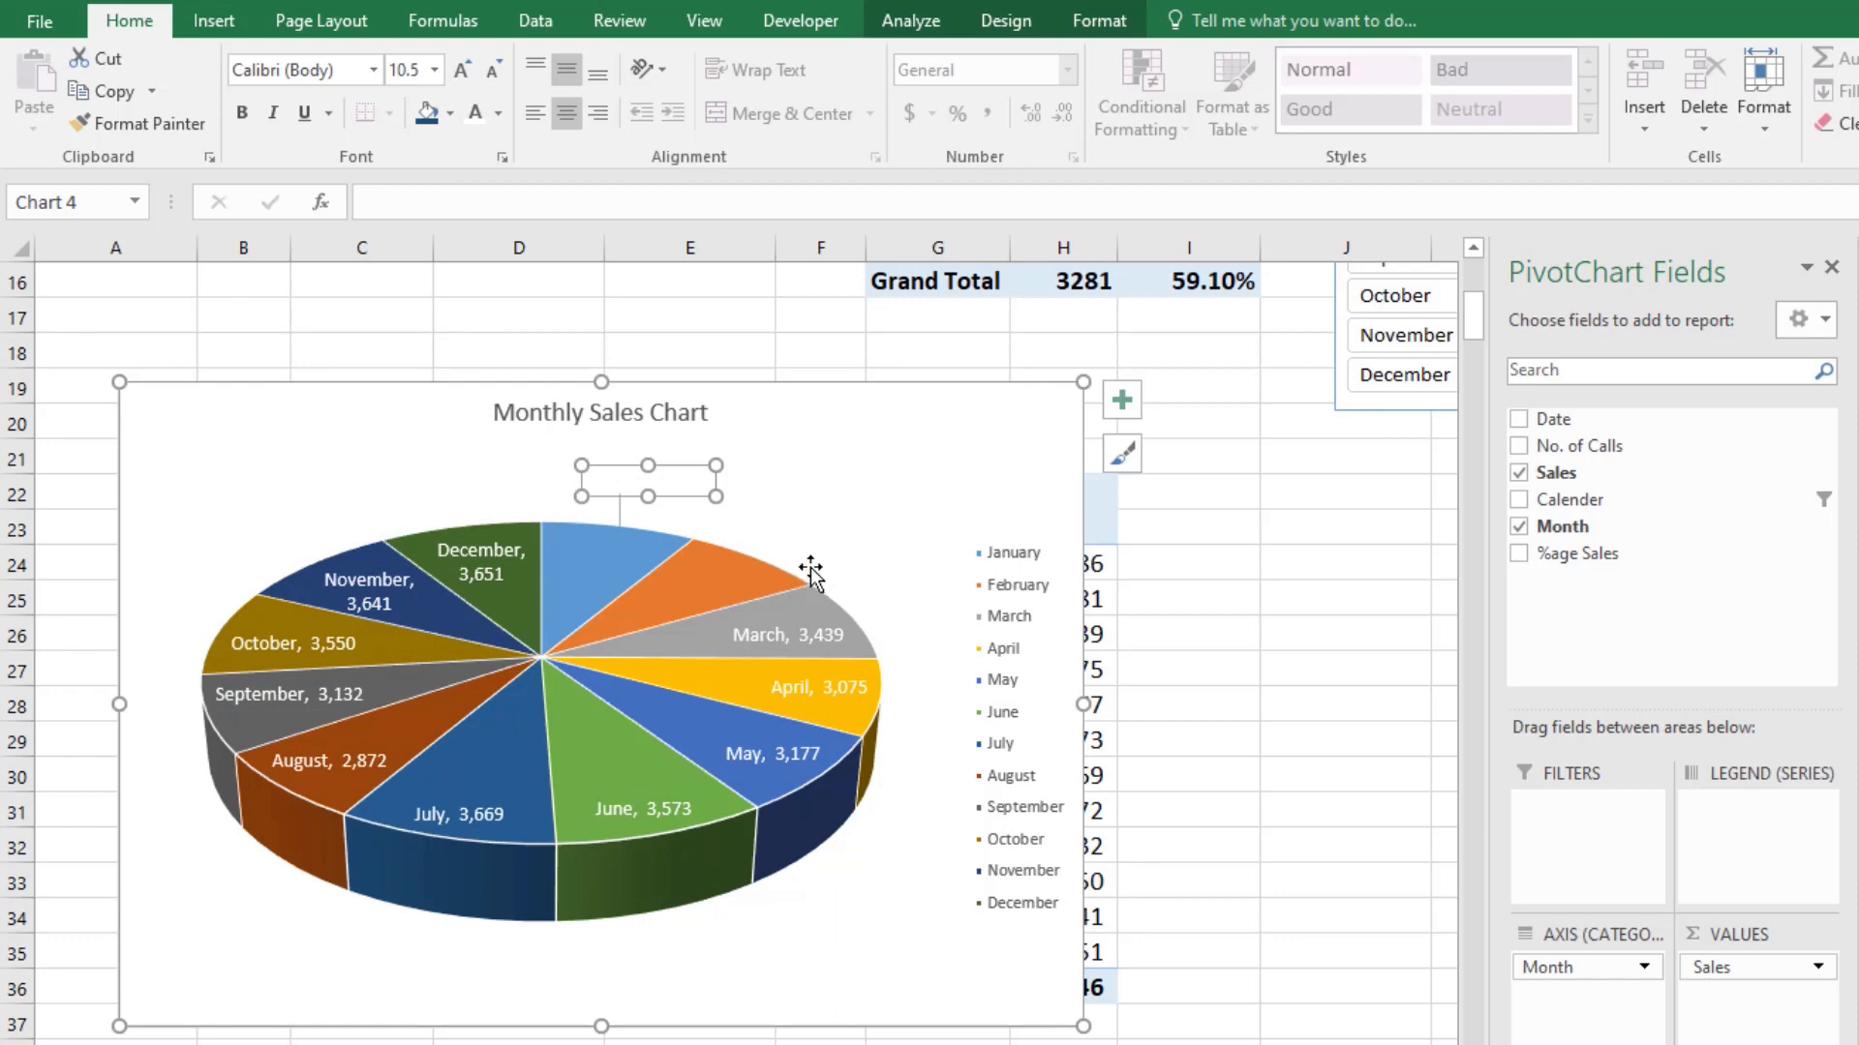
left_click(498, 112)
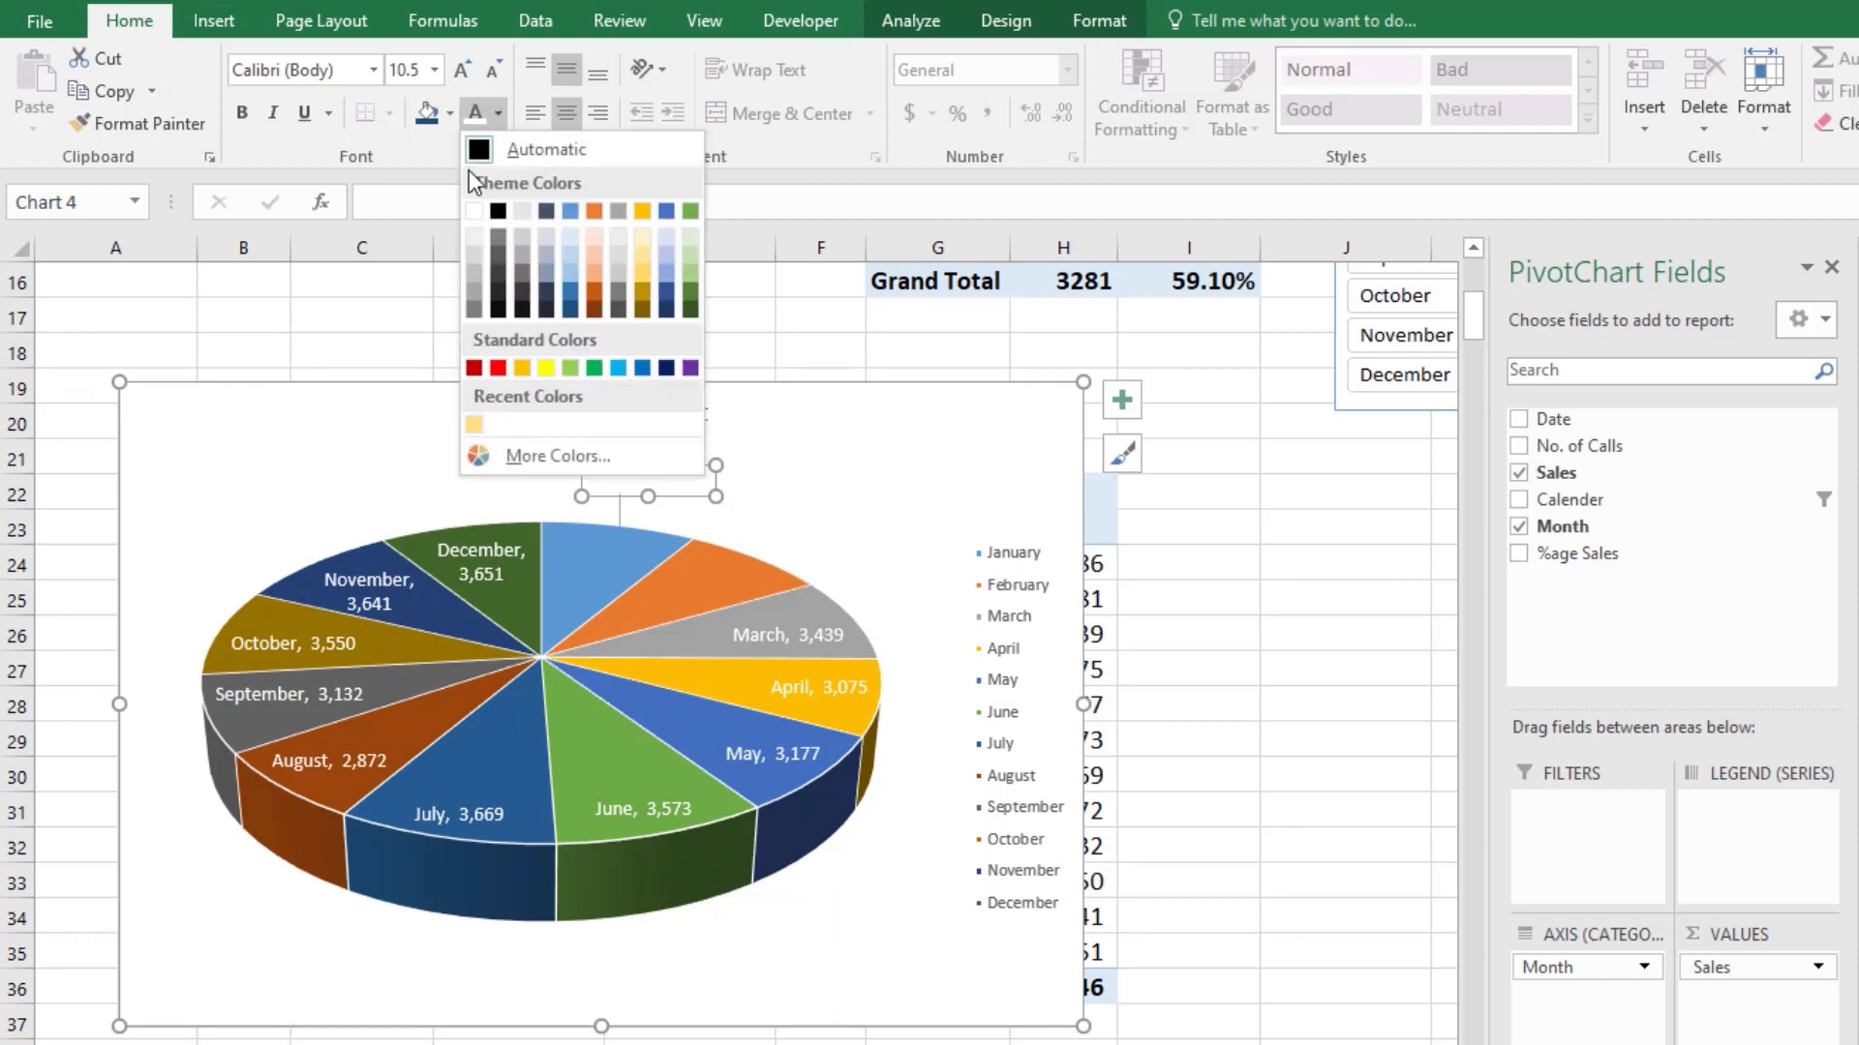
left_click(489, 150)
Step: Apply the black font colour to all of the pie chart's data labels
left_click(761, 536)
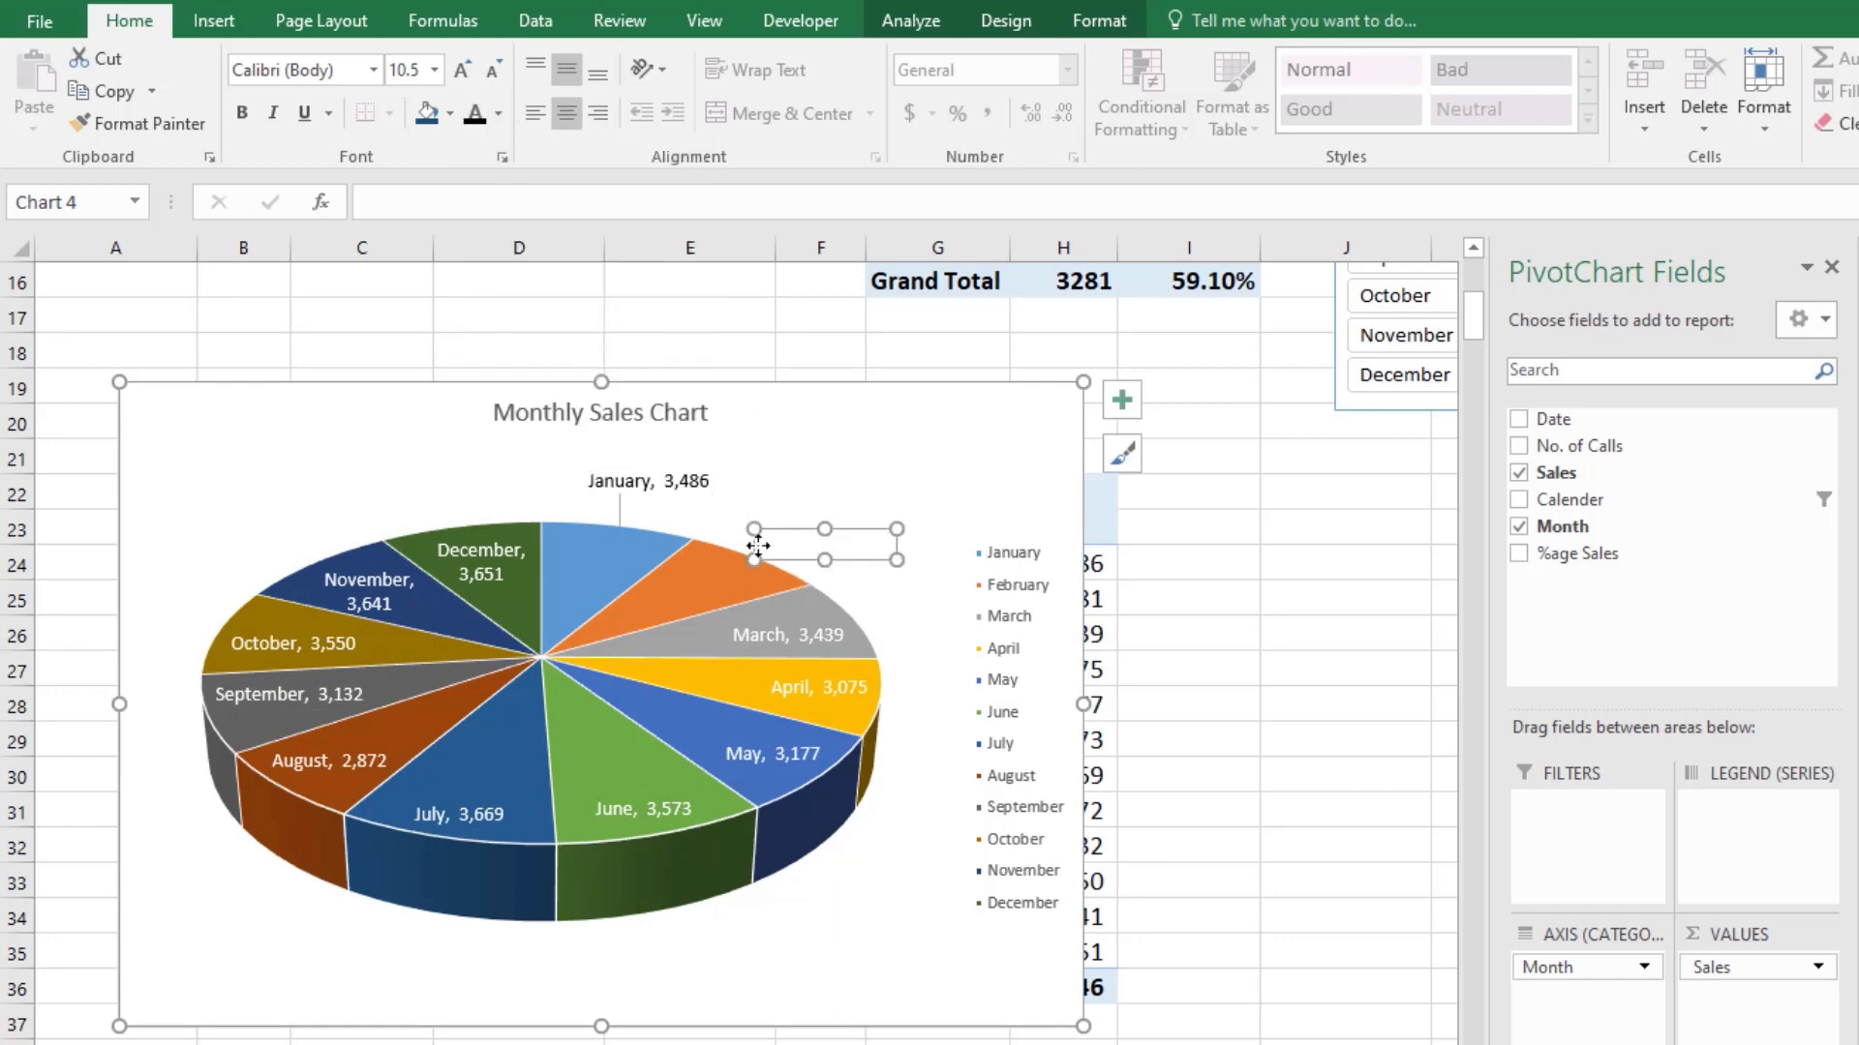
left_click(737, 635)
left_click(441, 489)
left_click(479, 571)
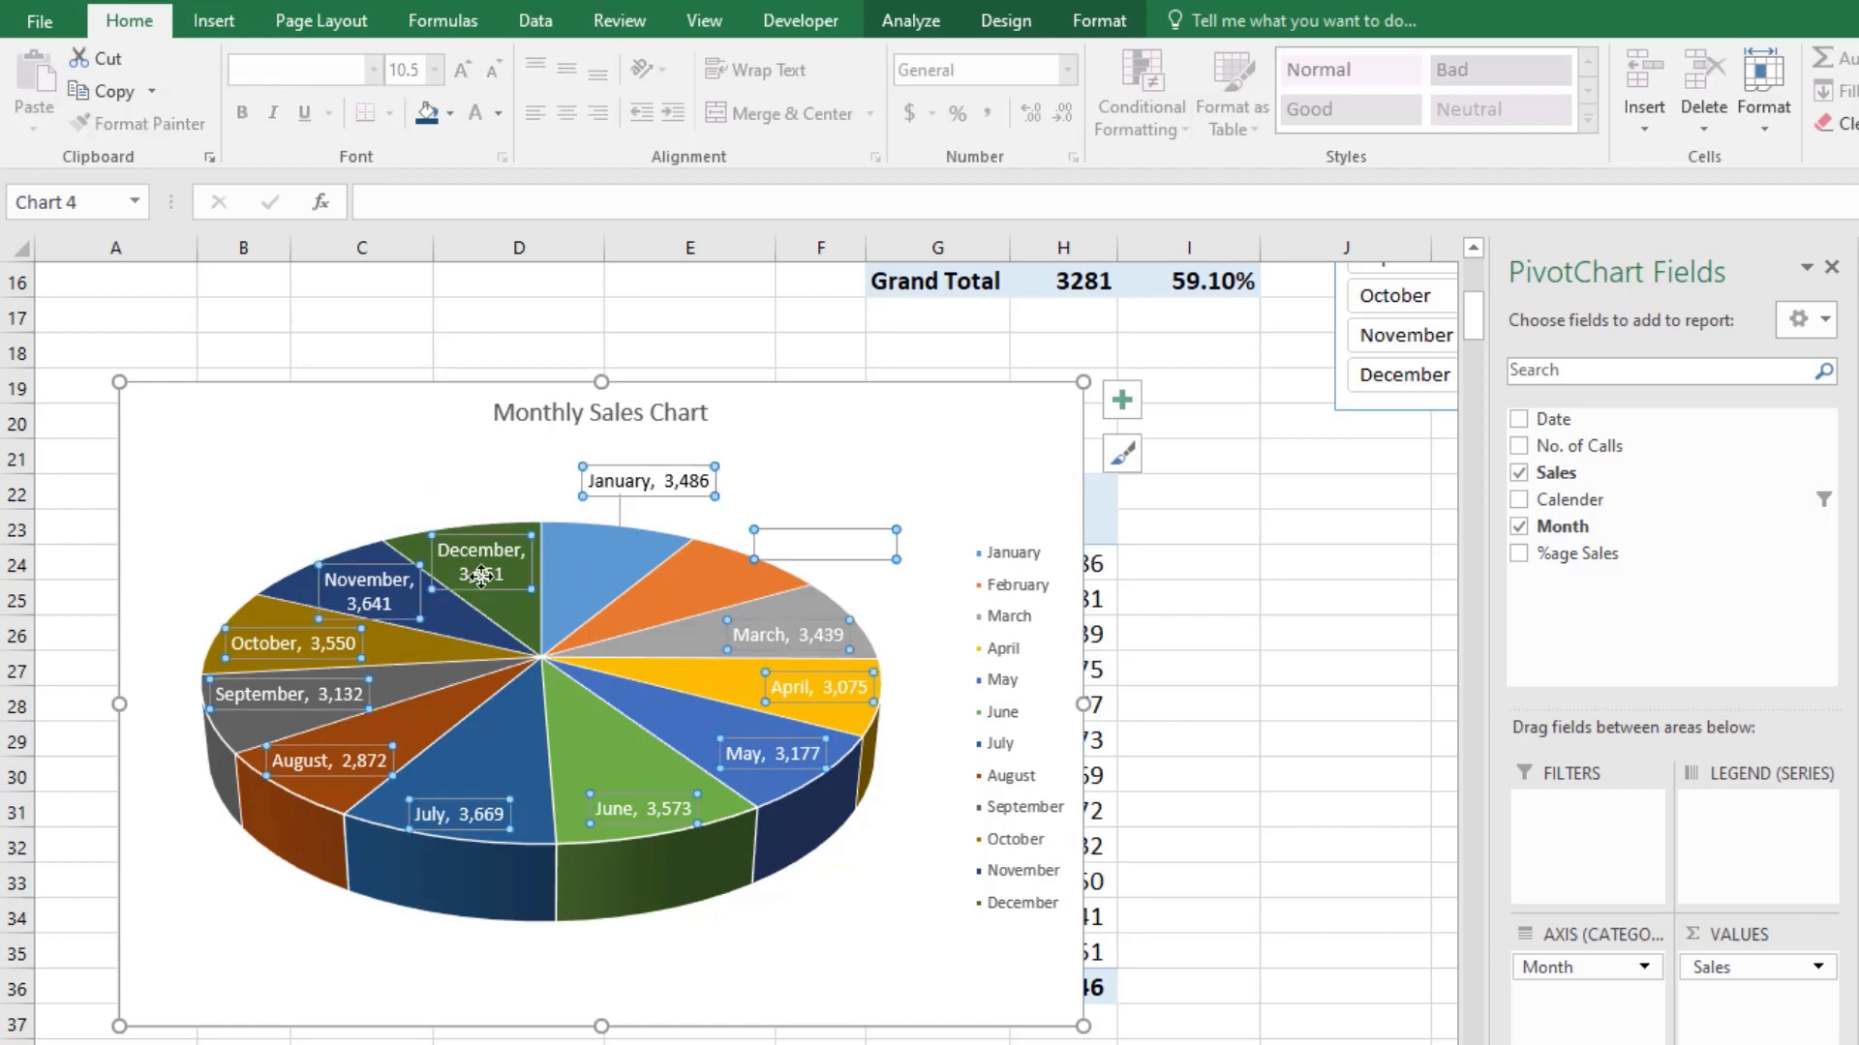
left_click(487, 116)
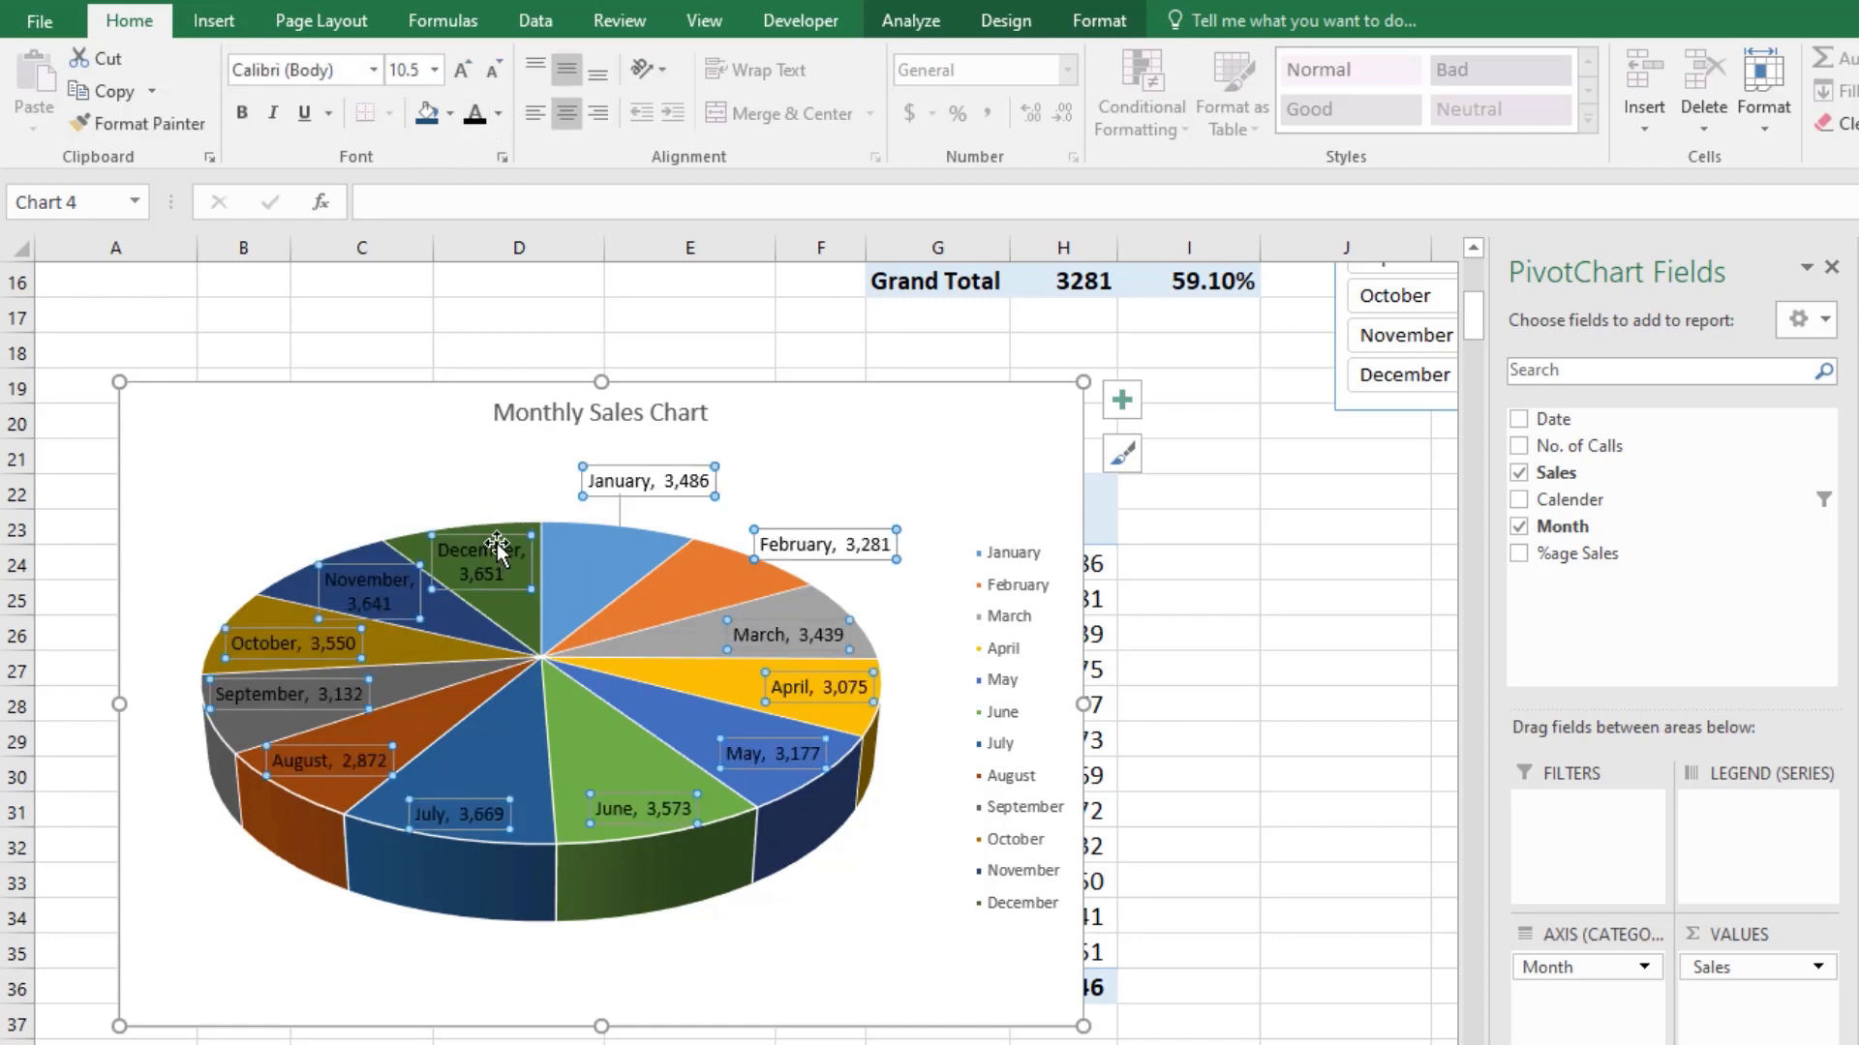
Step: Move the December, November and October data labels outside the pie beside their slices
left_click(496, 547)
left_click_drag(508, 535, 417, 455)
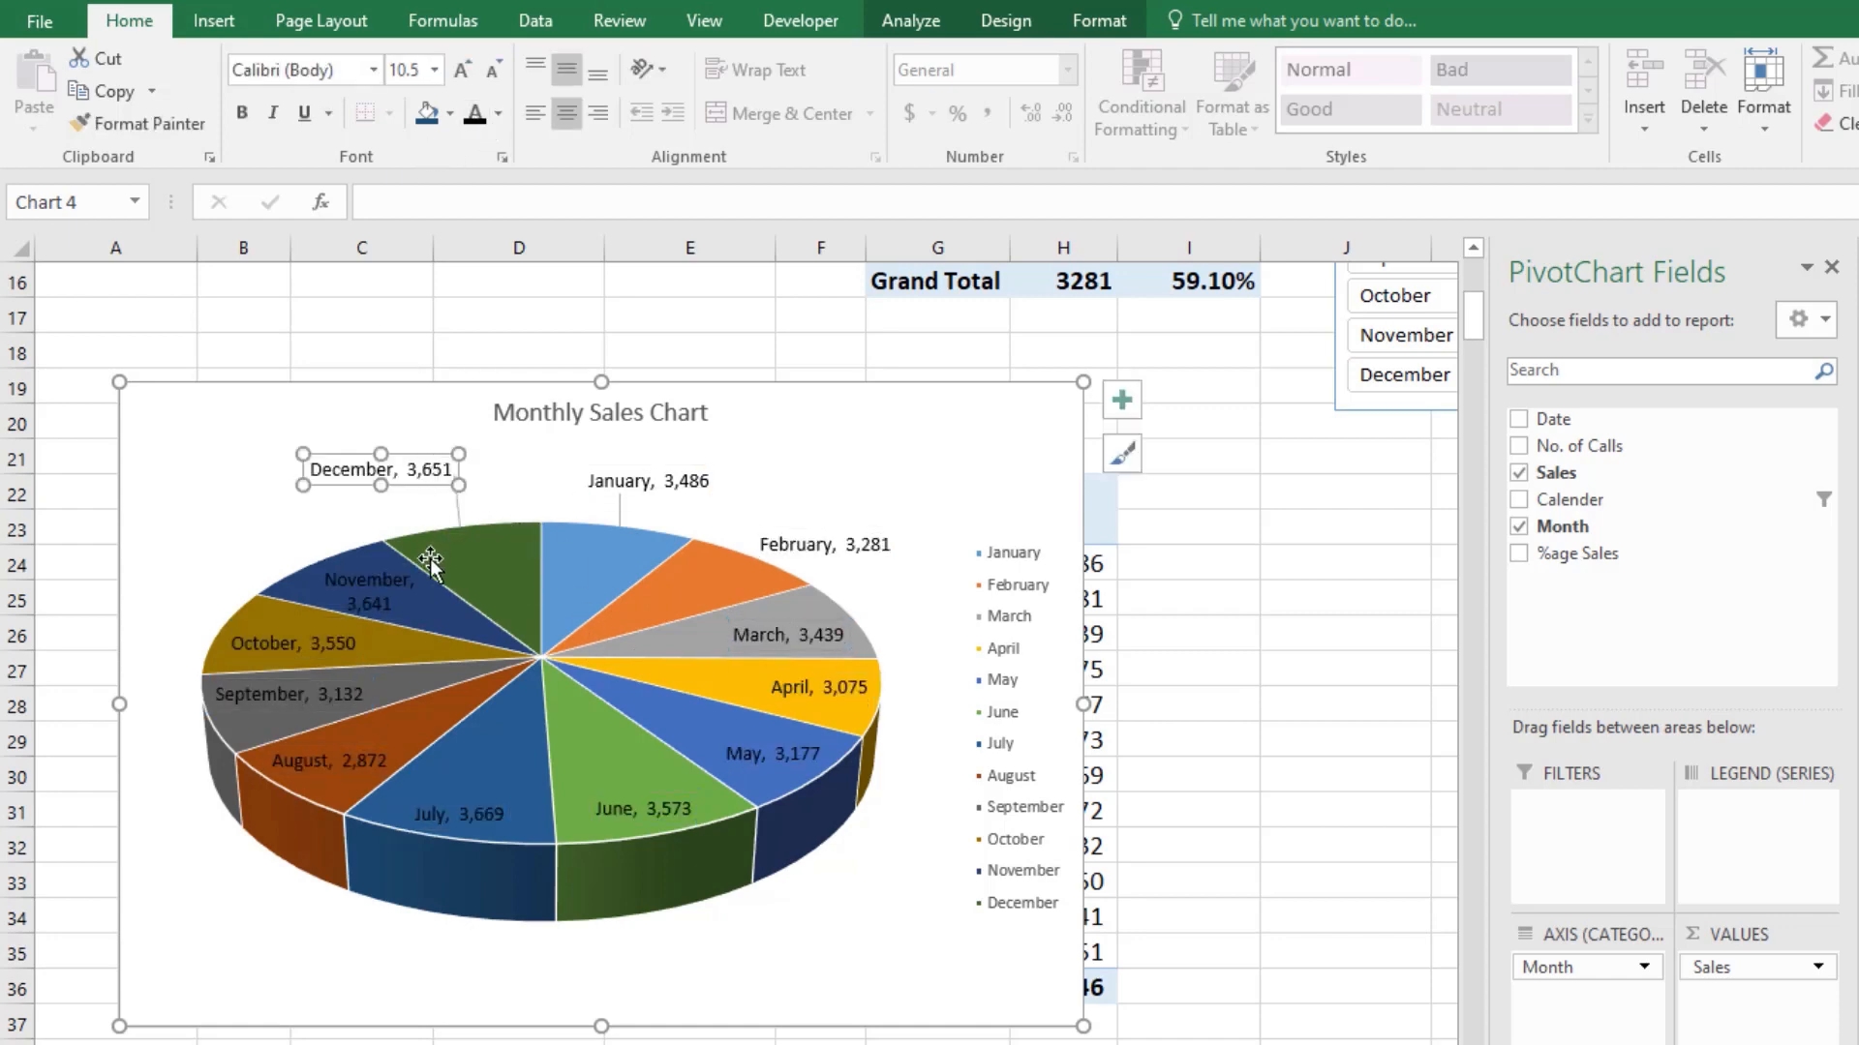
left_click_drag(344, 562, 157, 499)
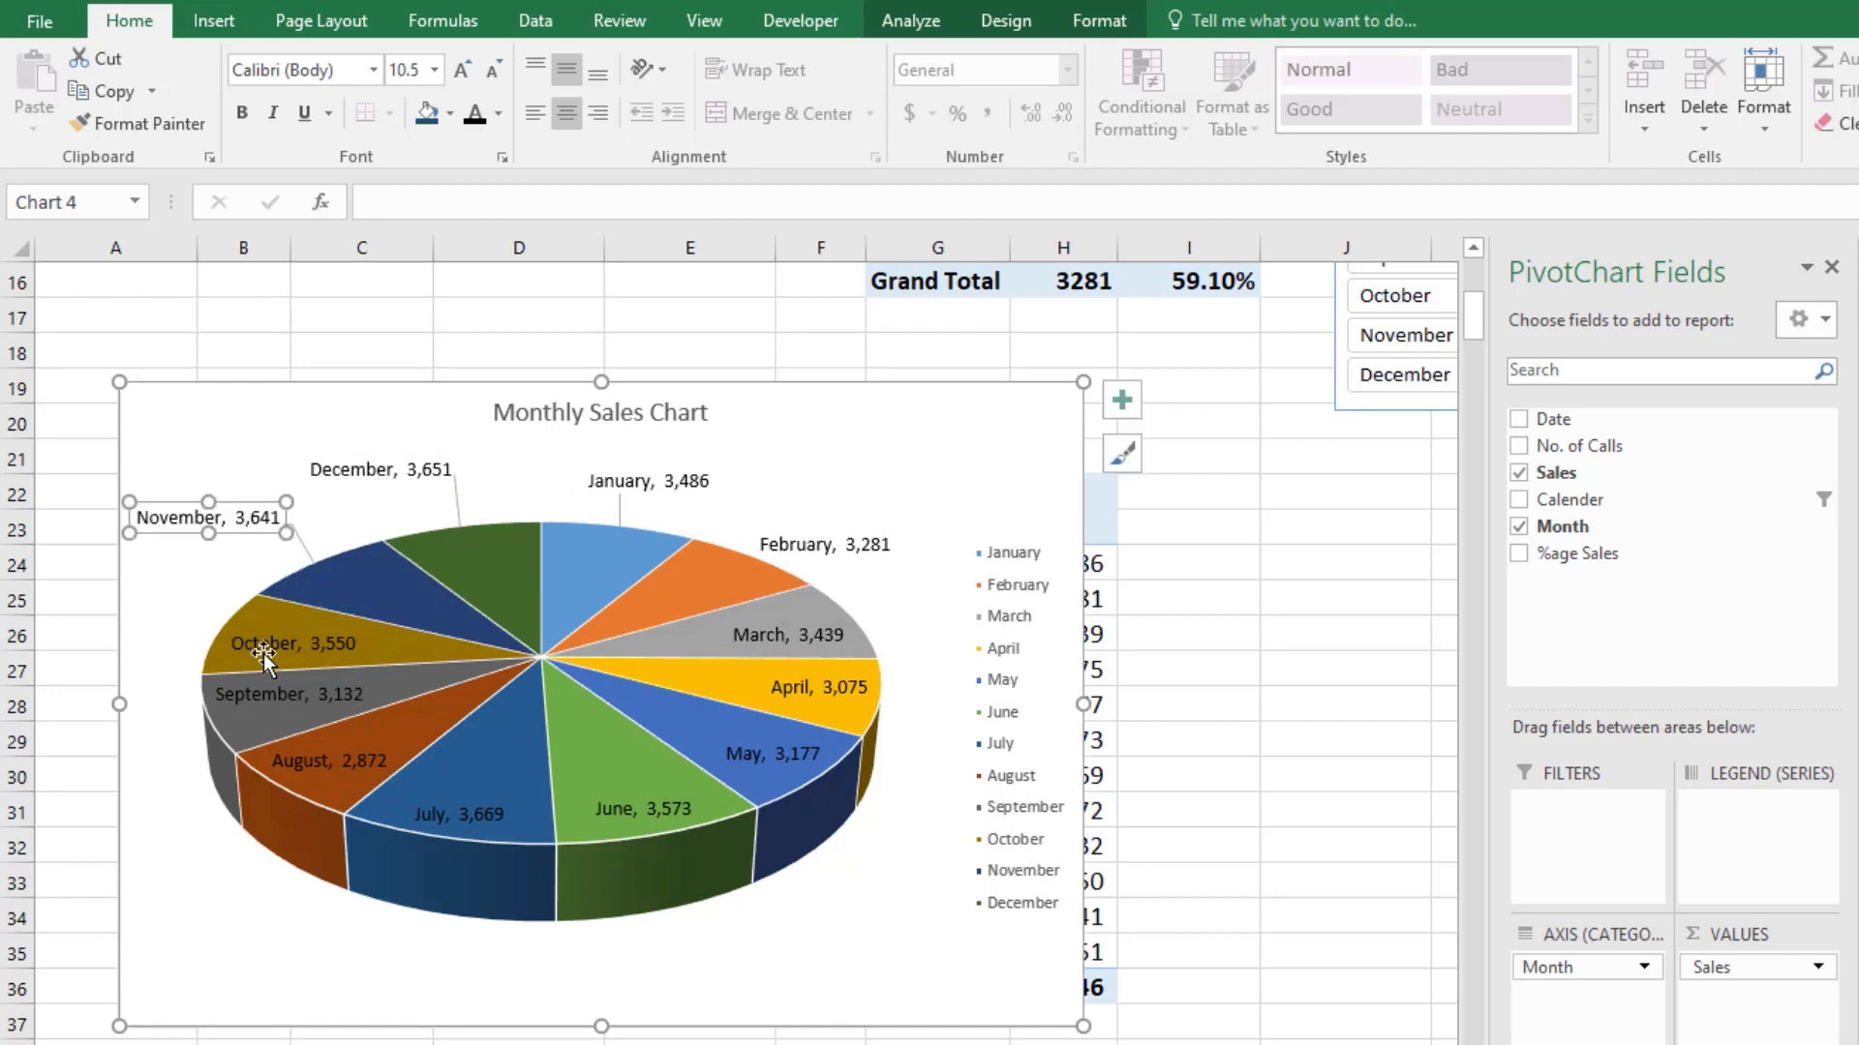
left_click_drag(264, 648, 160, 590)
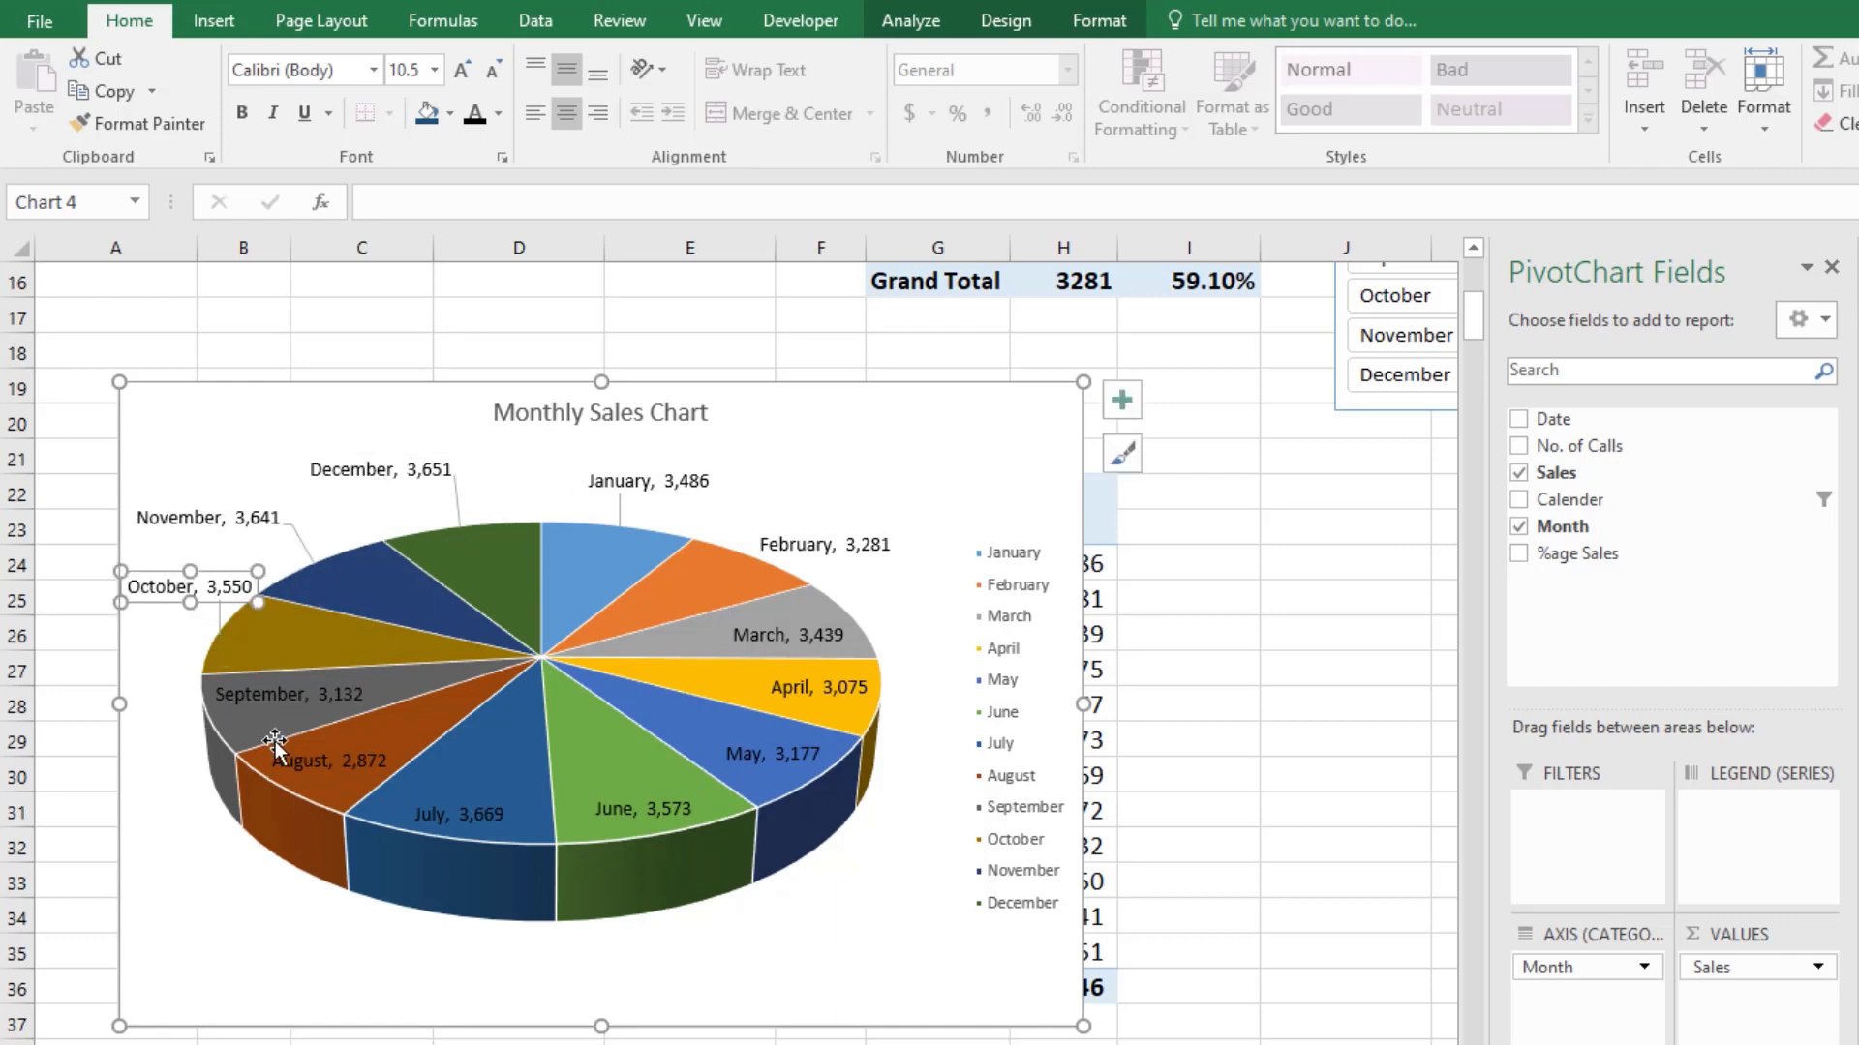
Step: Move the September data label outside the pie beside its slice and narrow it to wrap onto two lines
left_click(267, 706)
left_click_drag(267, 704, 242, 747)
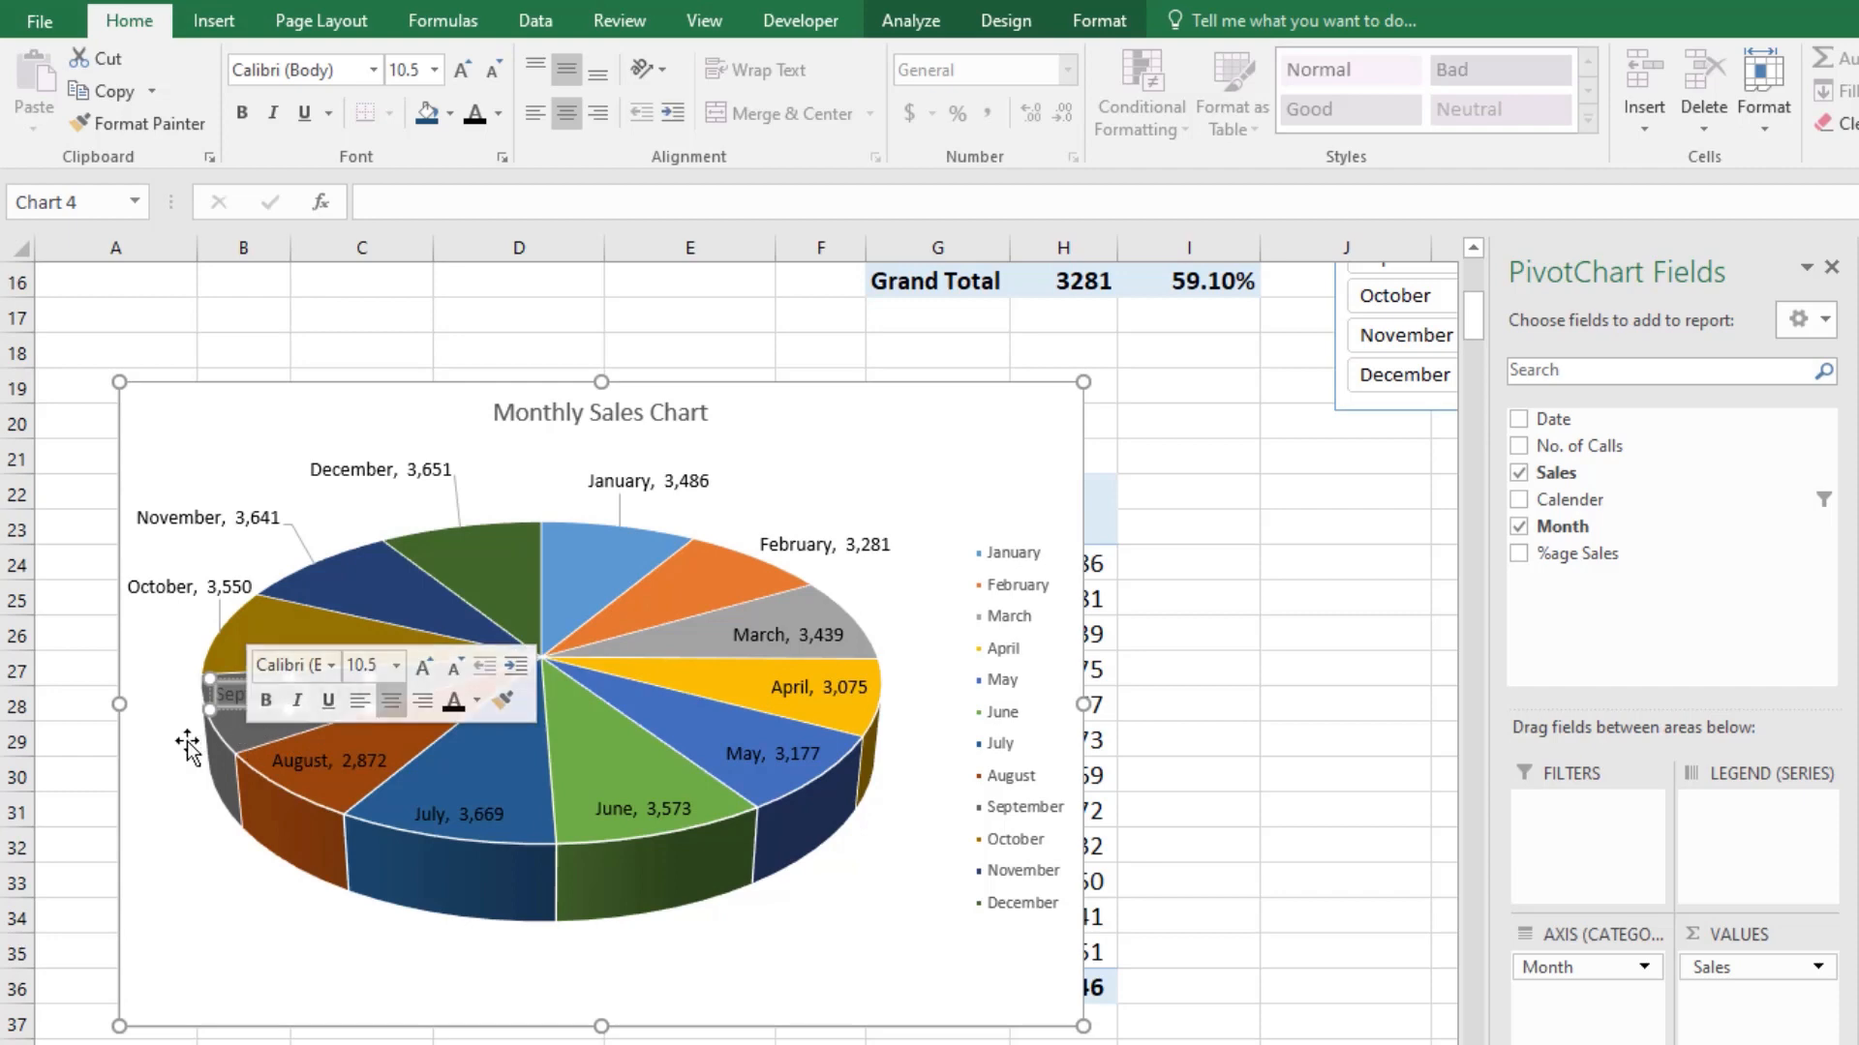
left_click(188, 749)
left_click(240, 697)
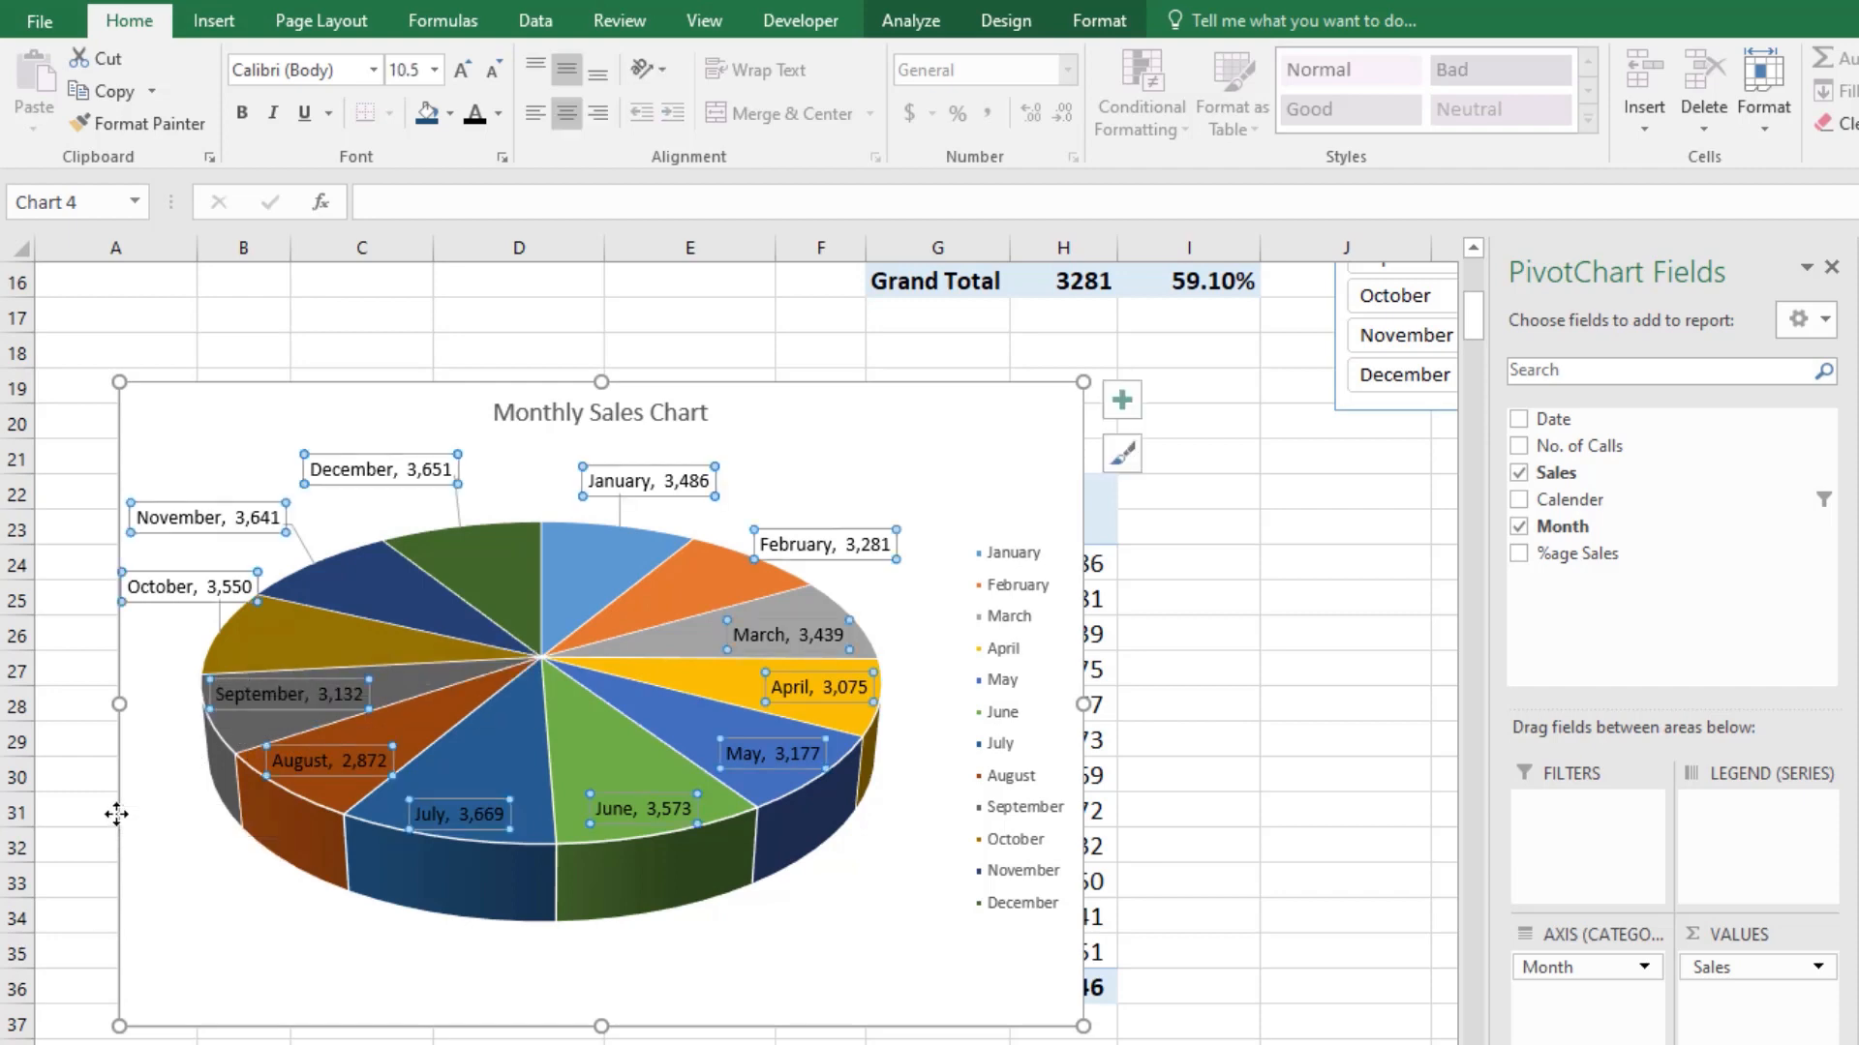
left_click_drag(228, 676, 136, 742)
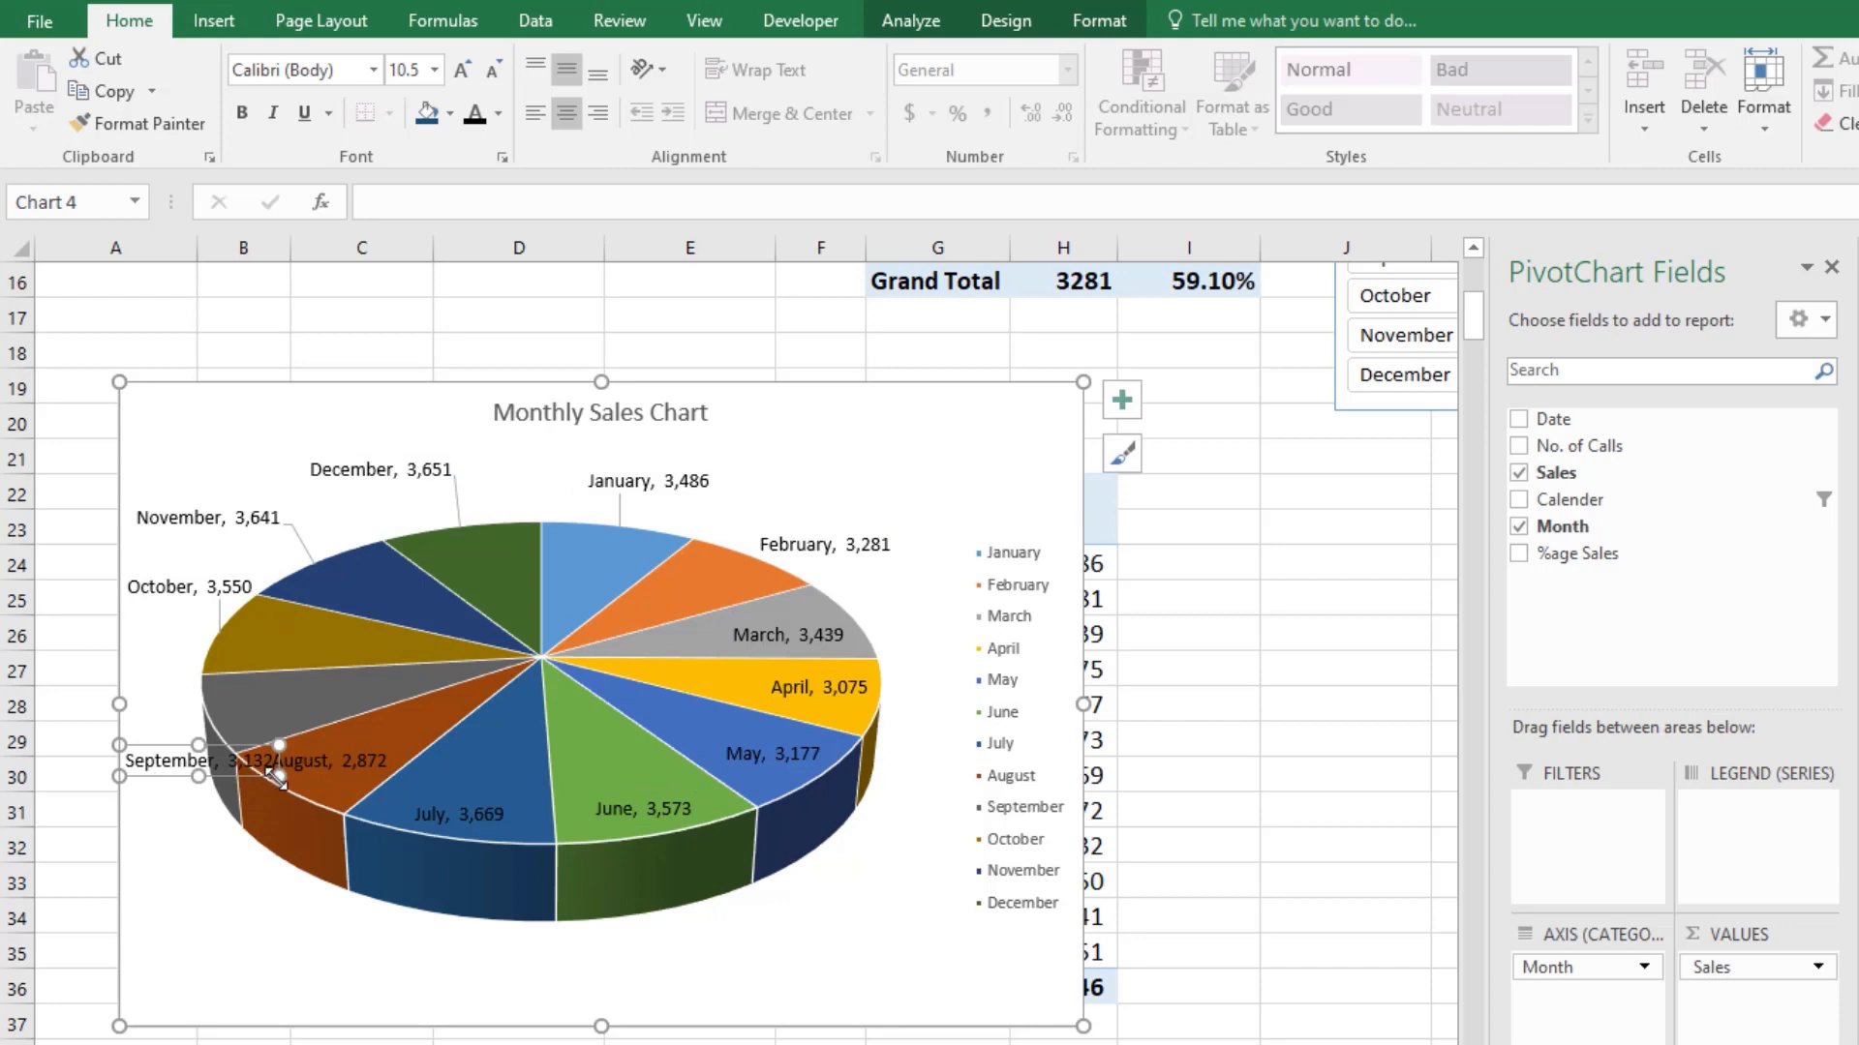
left_click_drag(276, 775, 206, 809)
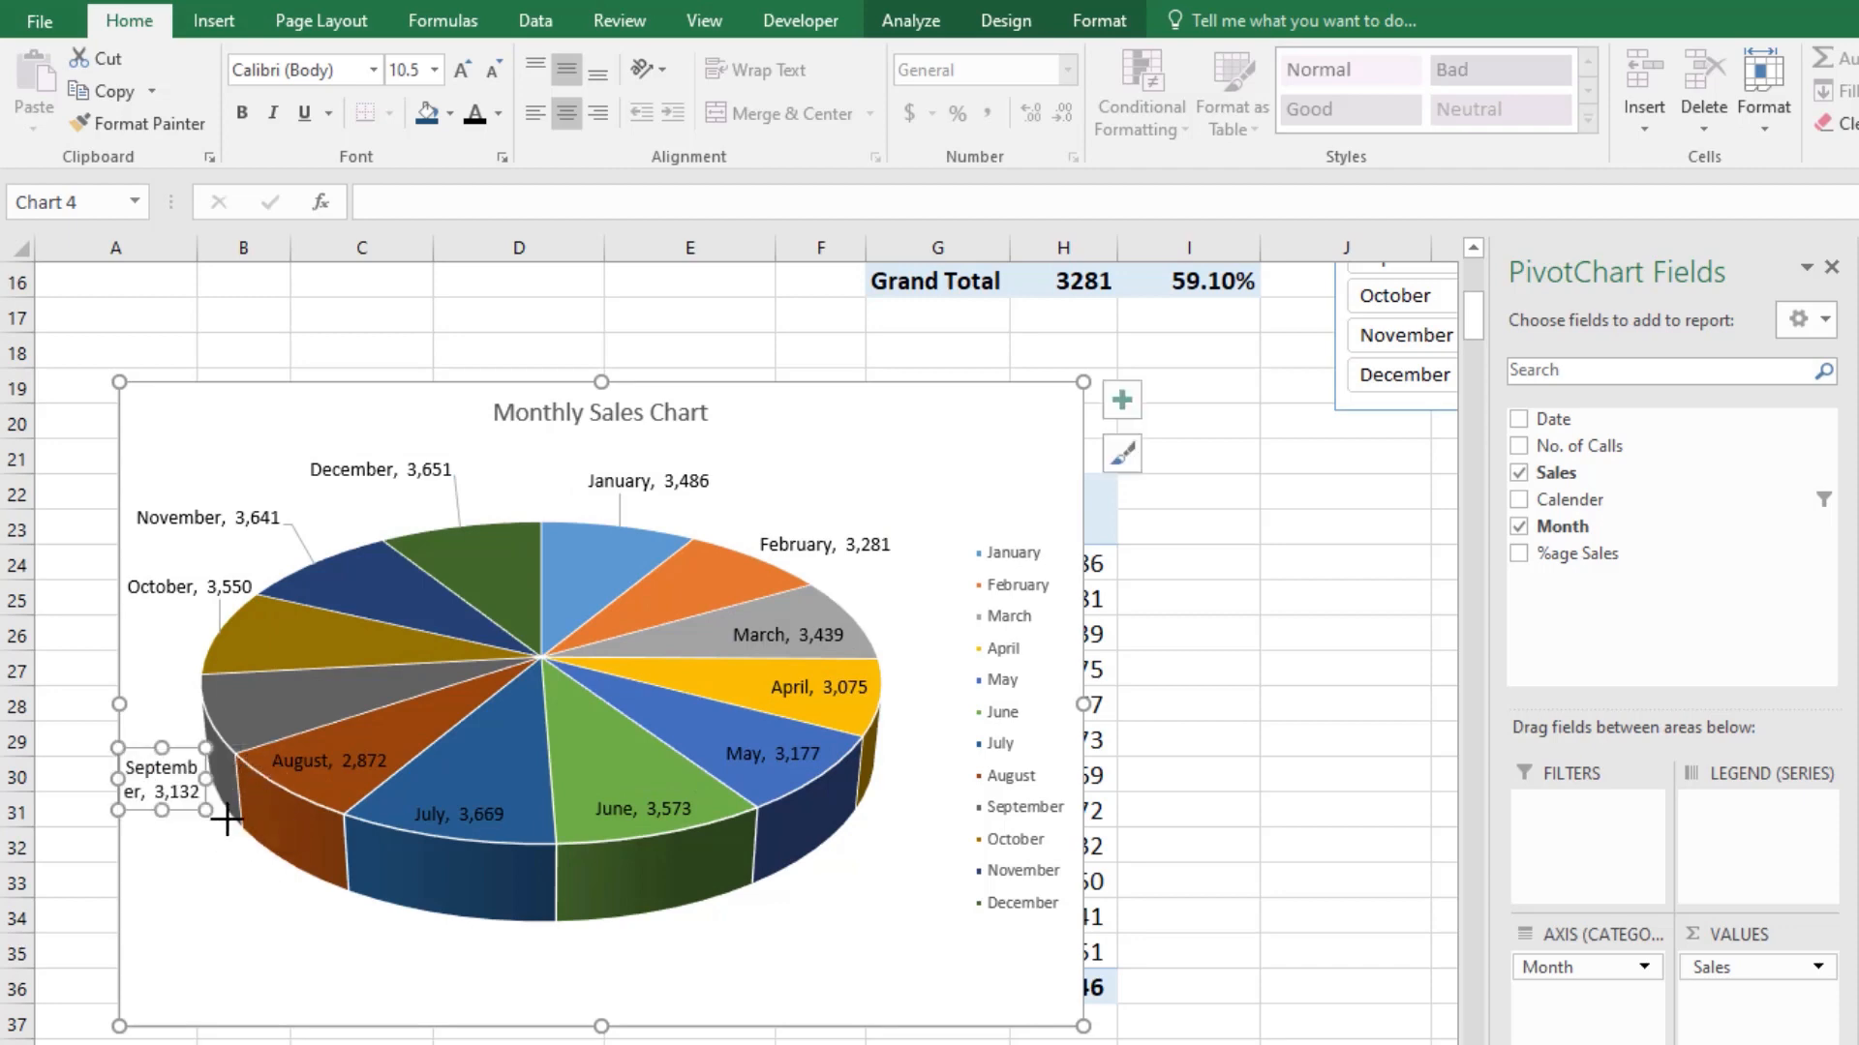
Step: Widen the pie chart and move the August, July, June and May data labels outside the pie beside their slices
left_click_drag(869, 418, 1062, 369)
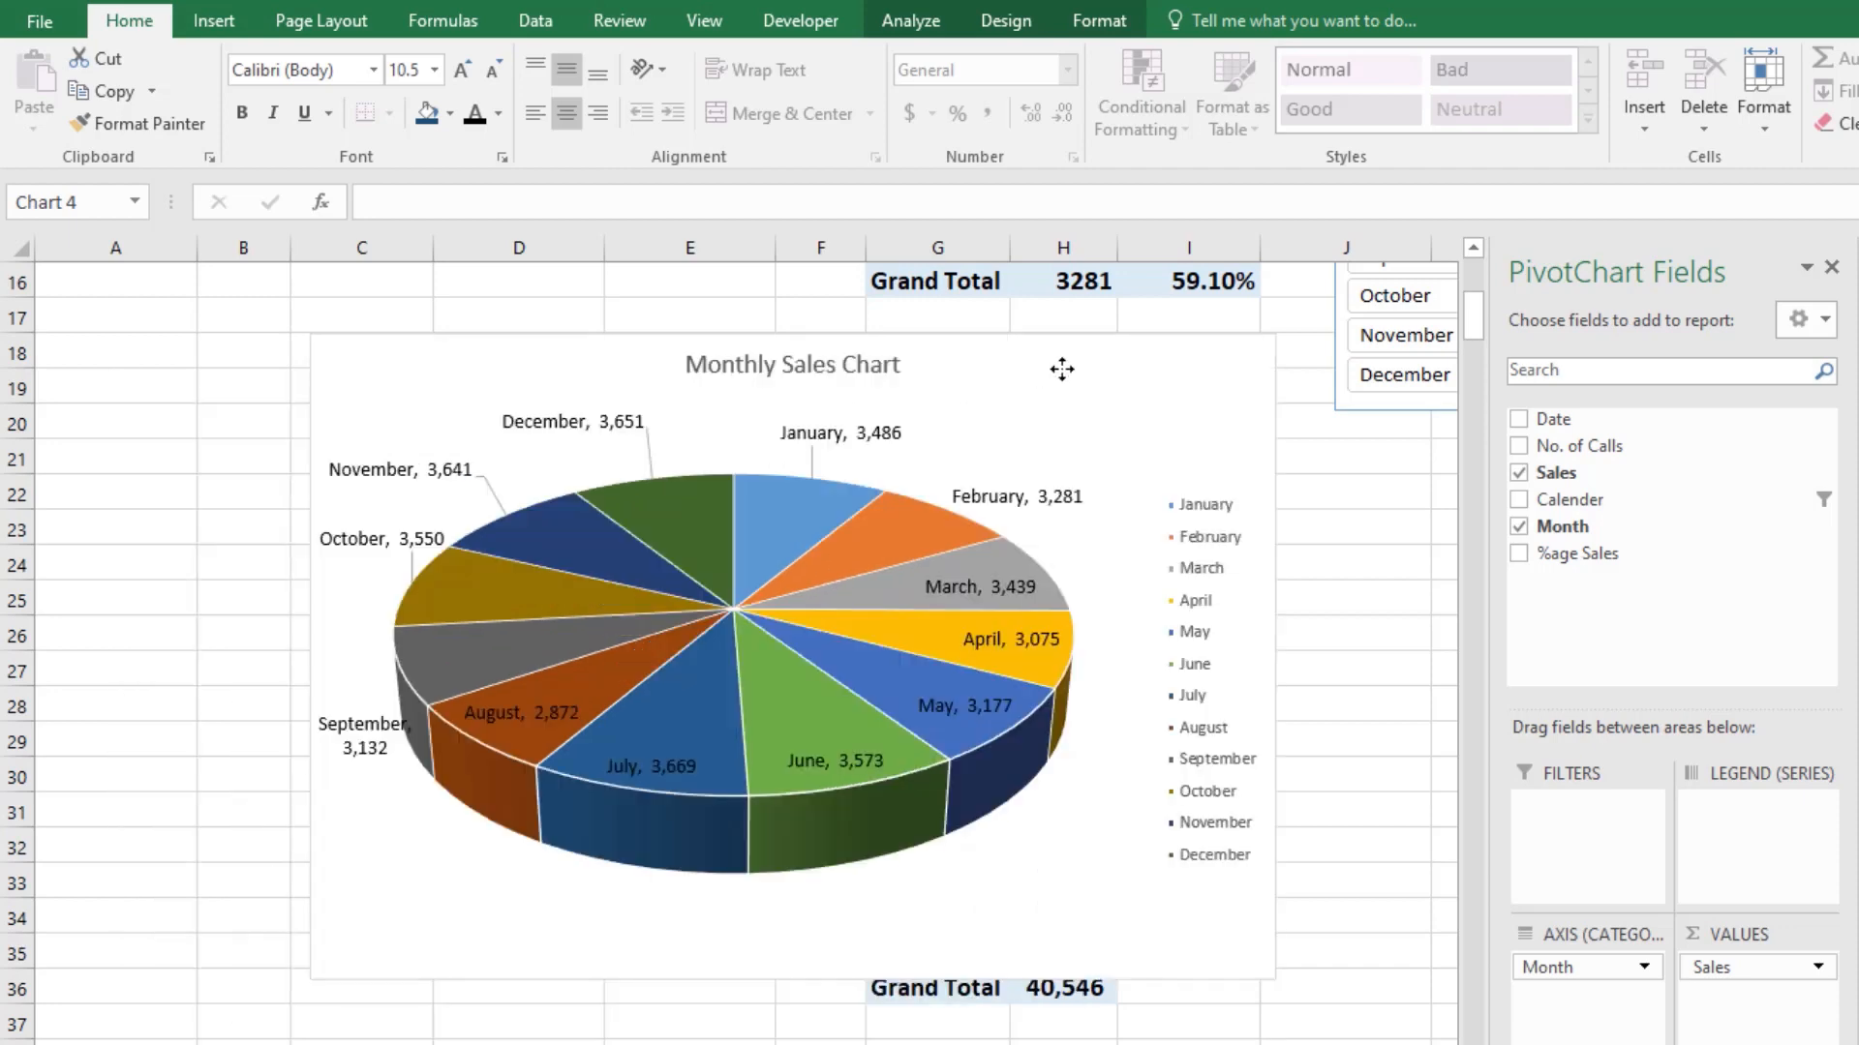
left_click_drag(396, 949, 163, 911)
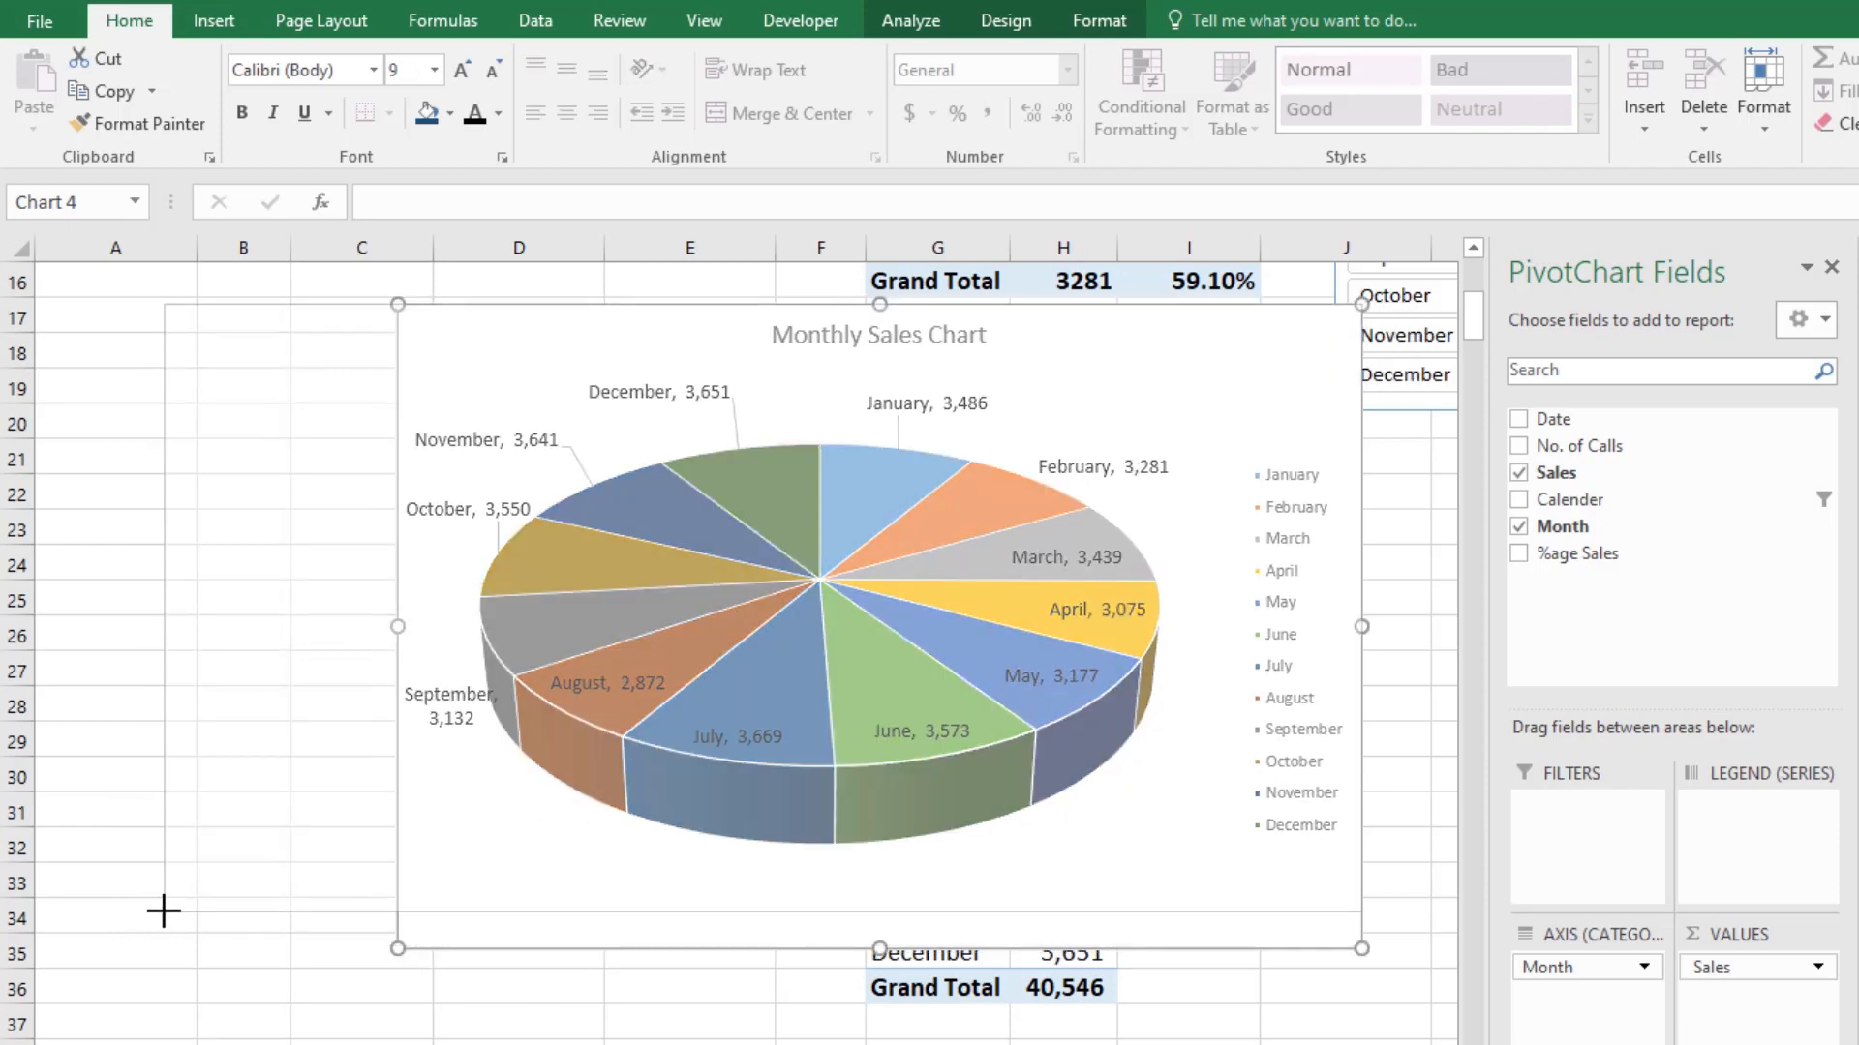
left_click(480, 662)
left_click_drag(461, 668, 334, 821)
left_click_drag(602, 735, 517, 863)
left_click_drag(823, 726, 978, 873)
left_click(964, 662)
left_click_drag(964, 662, 1088, 787)
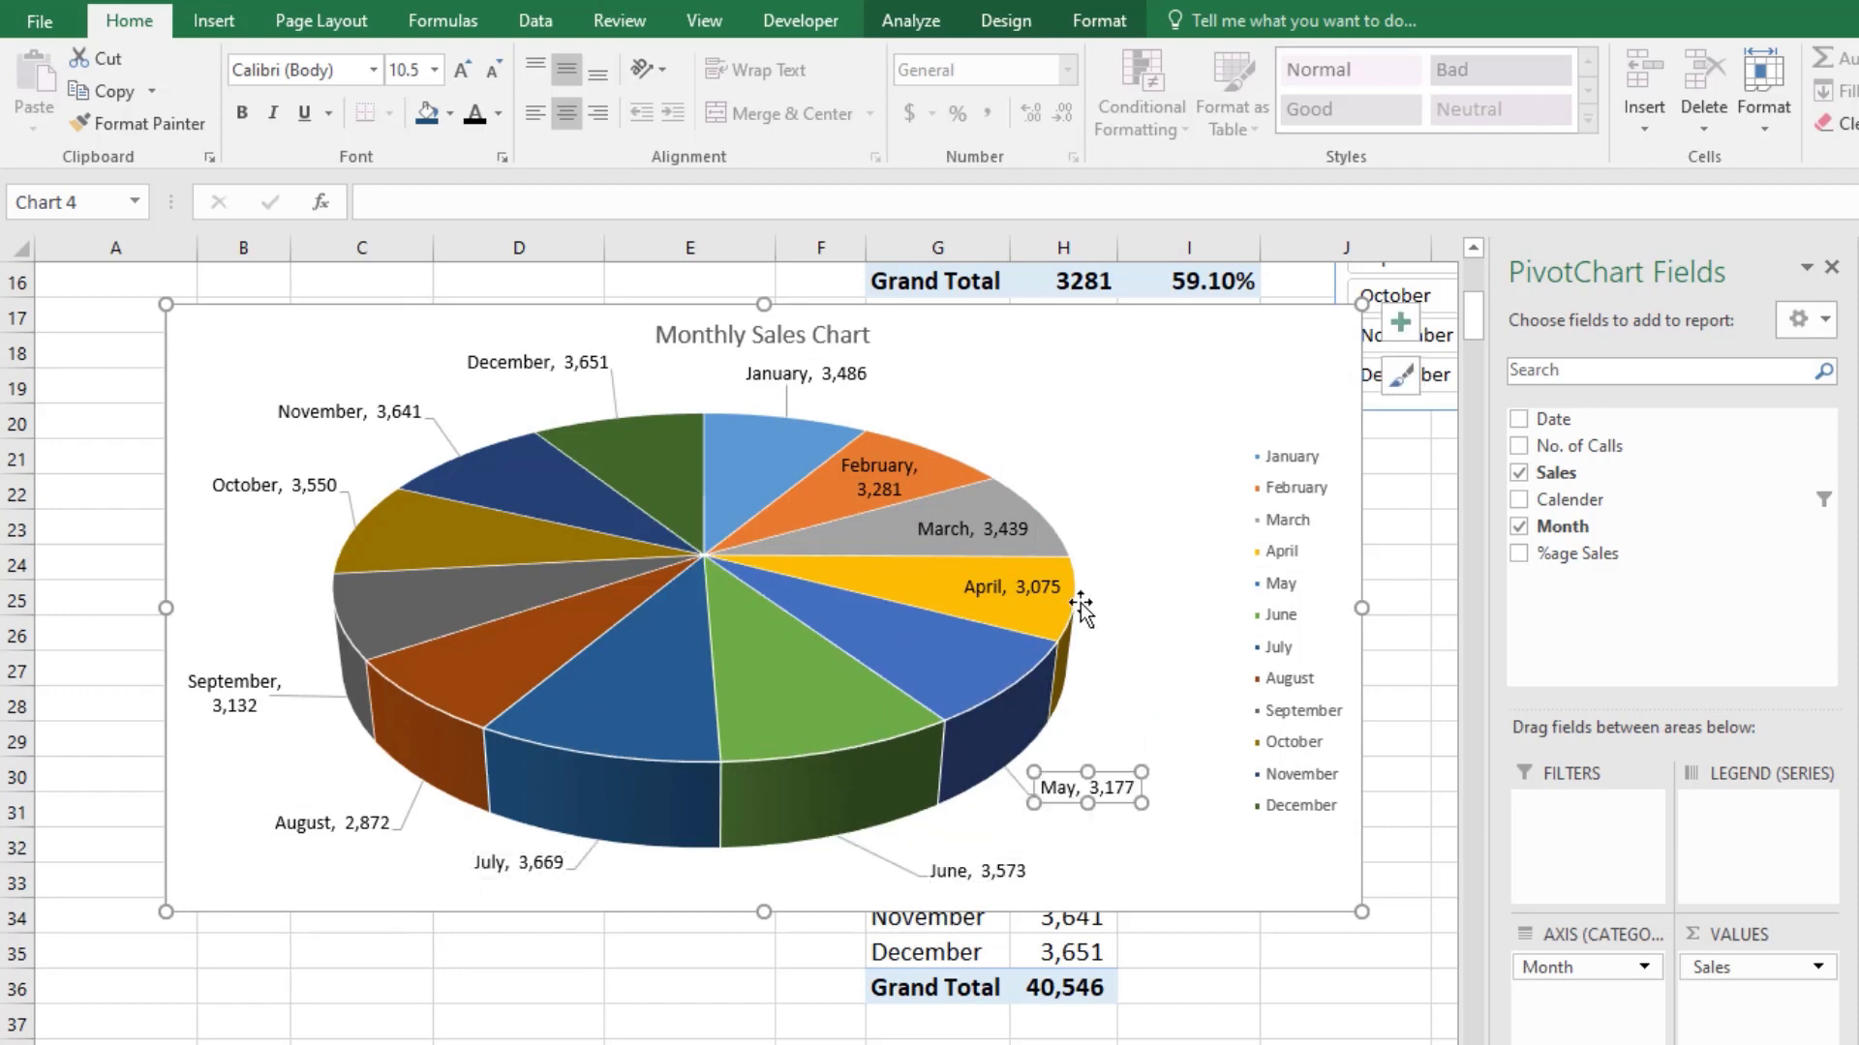
Step: Move the April, March and February data labels outside the pie beside their slices
left_click(1060, 592)
left_click_drag(1060, 593, 1166, 602)
left_click(1007, 530)
left_click_drag(1007, 531, 1113, 475)
left_click(918, 455)
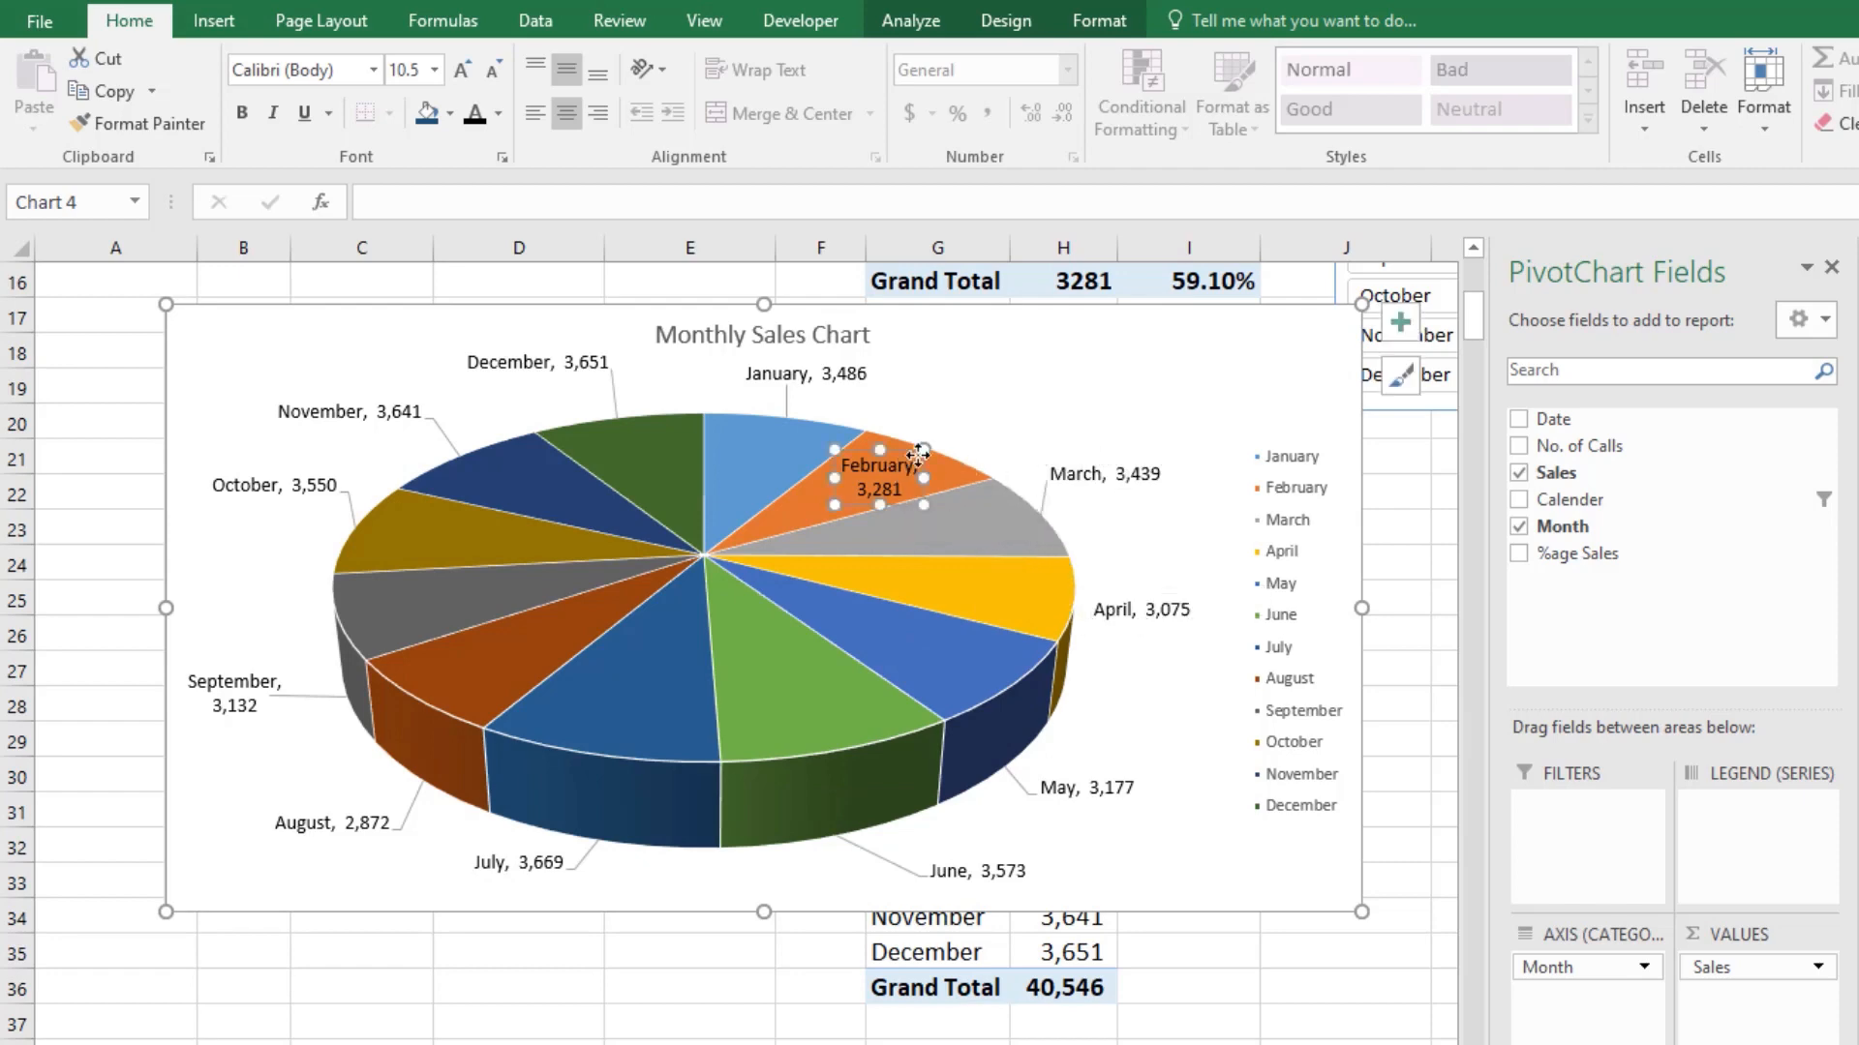
left_click_drag(917, 455, 1035, 379)
scroll(1395, 772, "up", 1)
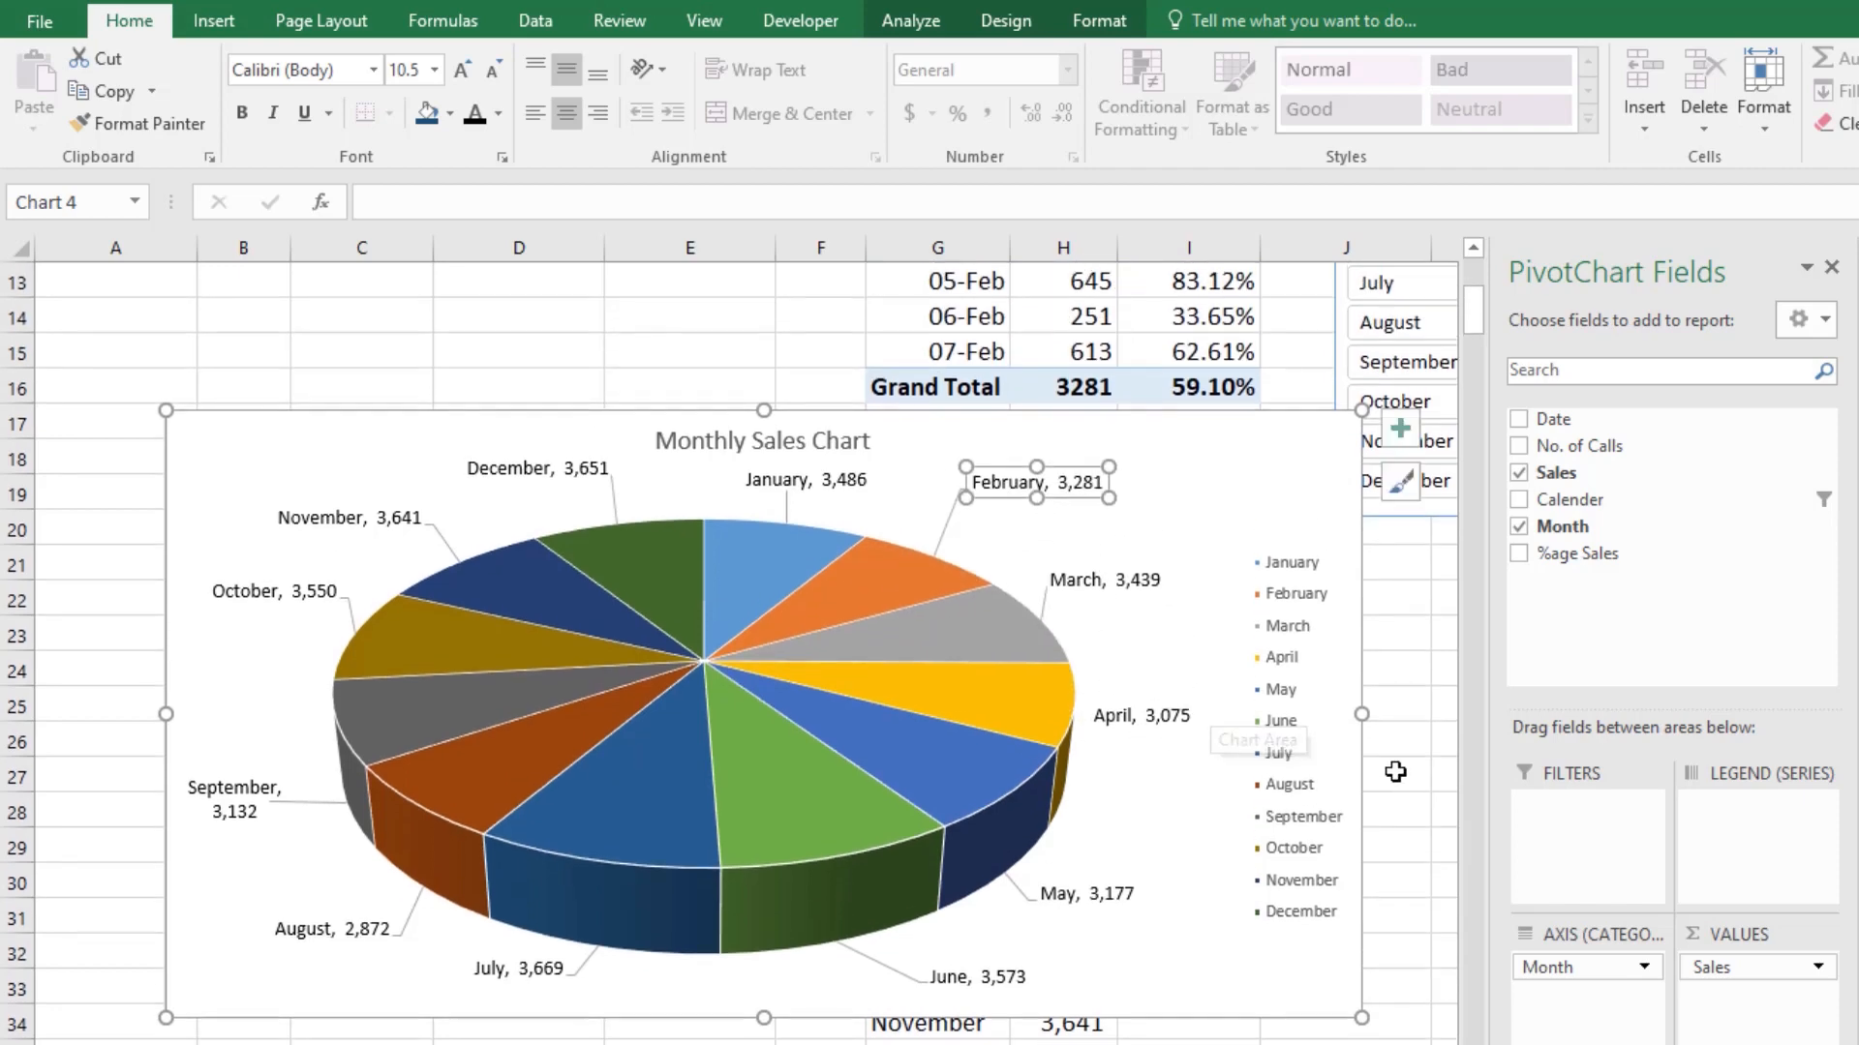
left_click(1395, 772)
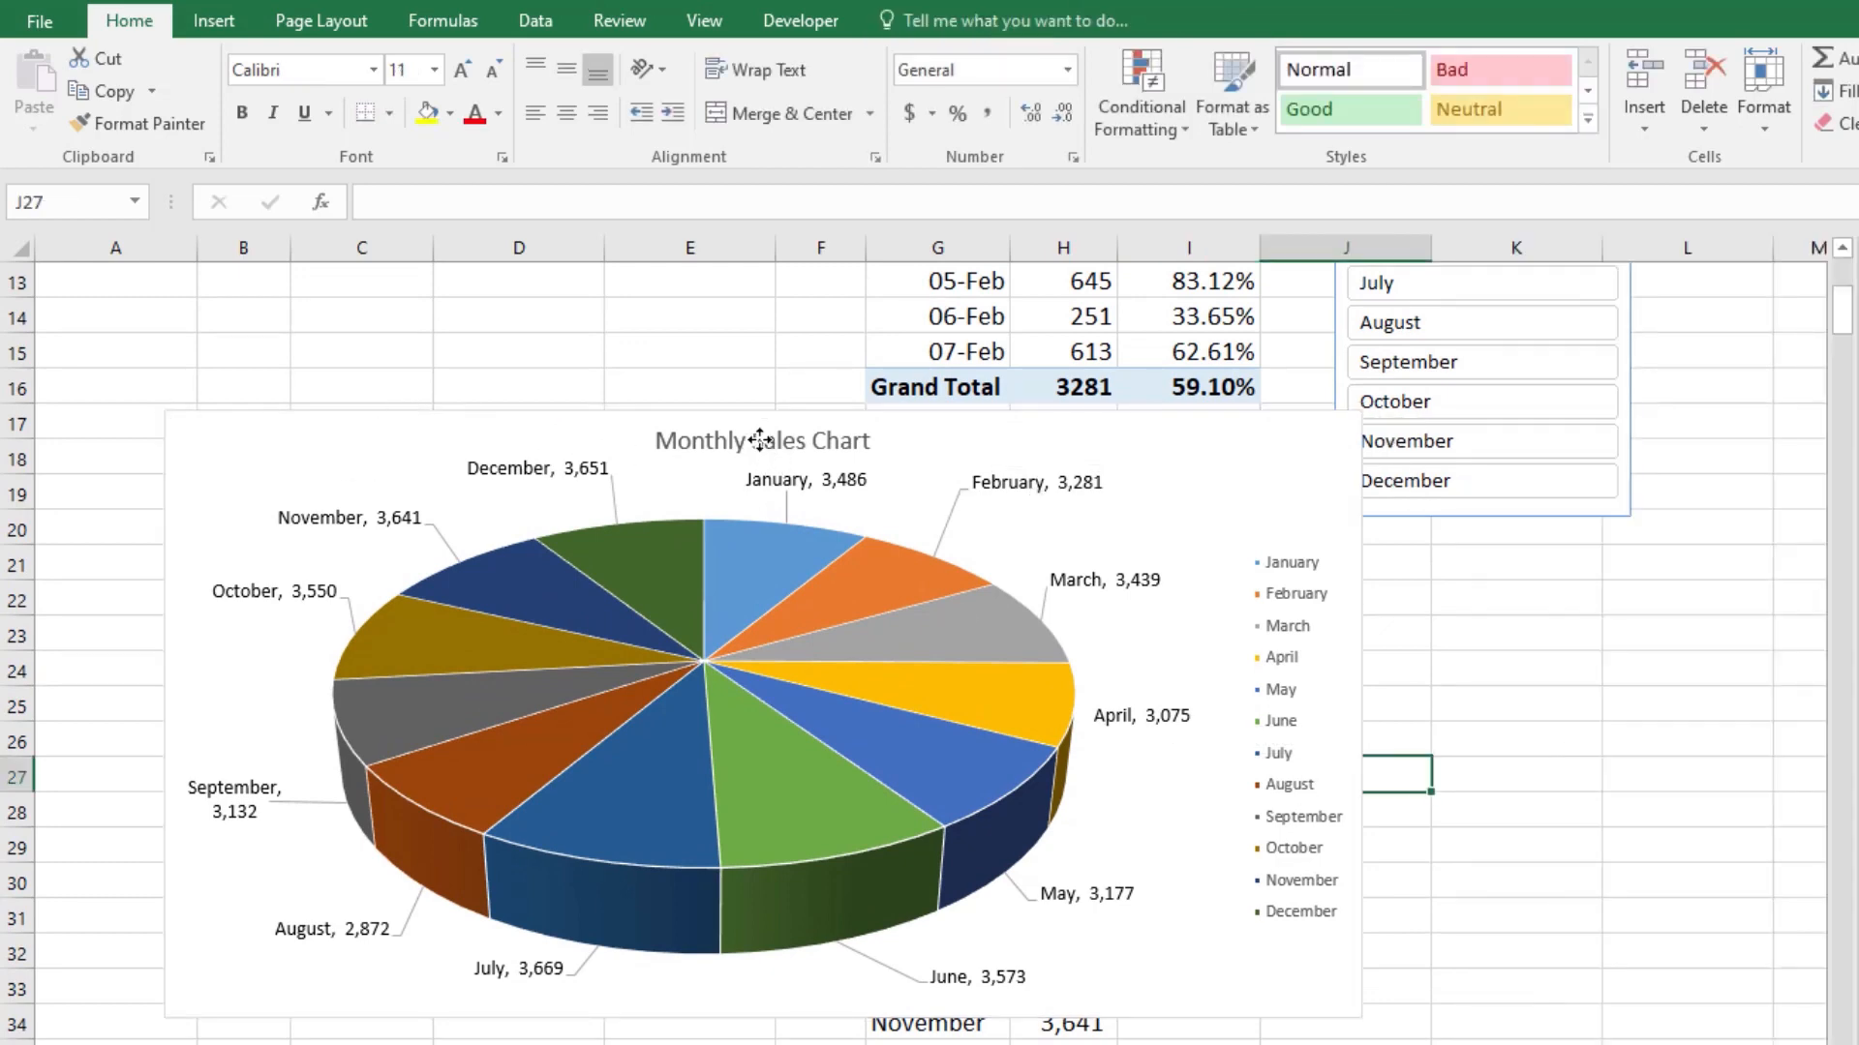
Step: Format the Monthly Sales Chart title as 18-point bold text in dark red
left_click(759, 440)
left_click(463, 67)
left_click(463, 67)
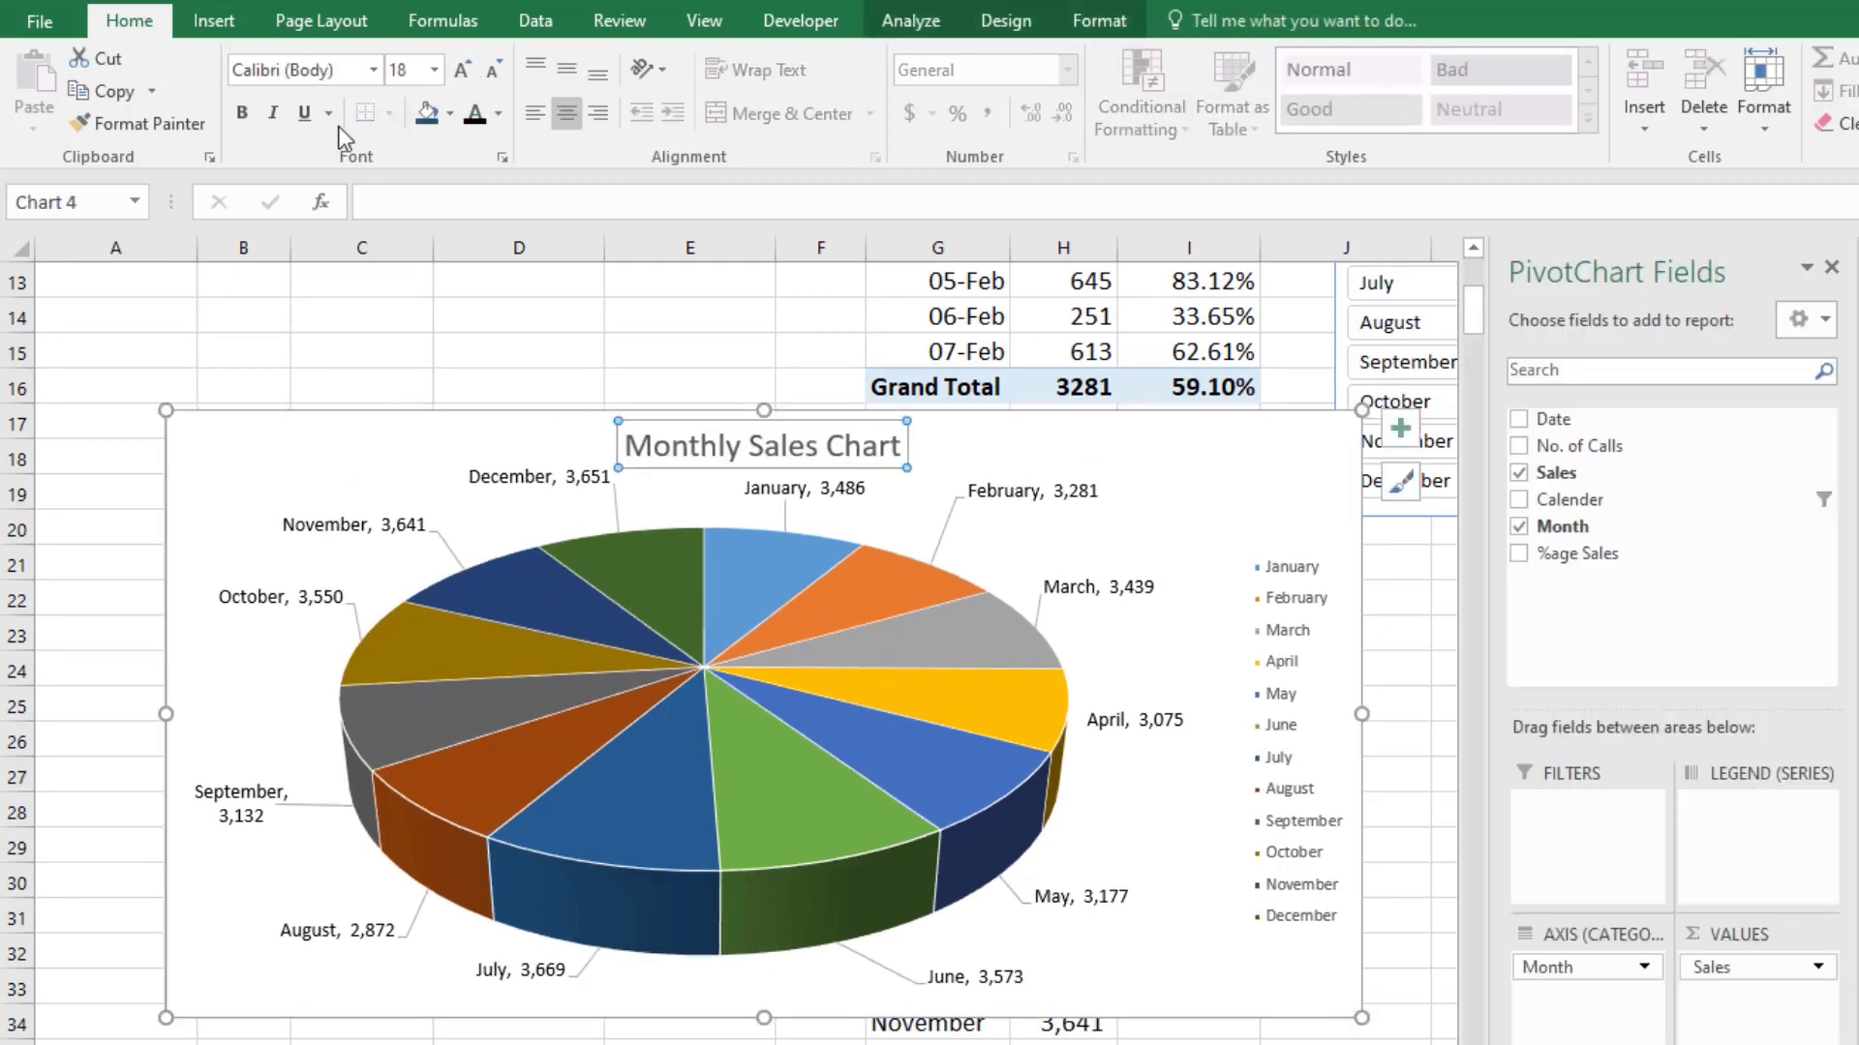
left_click(271, 114)
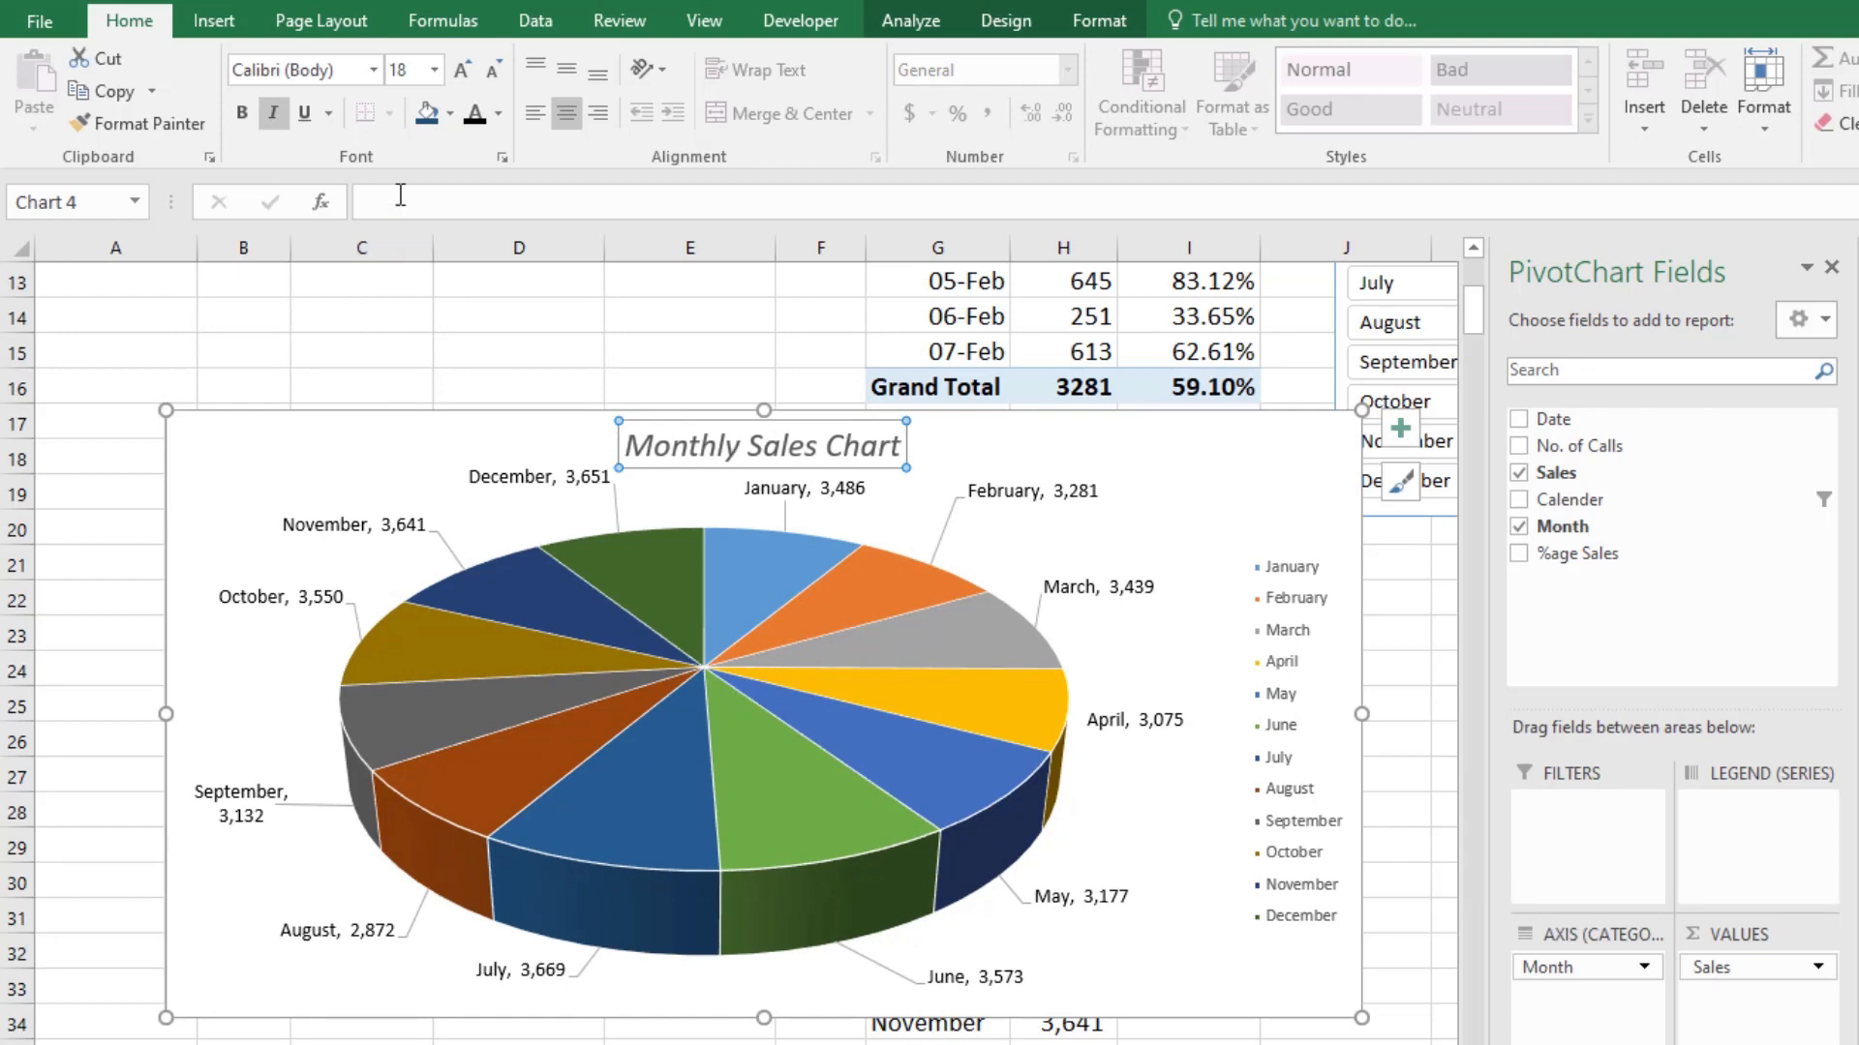
left_click(274, 113)
left_click(242, 113)
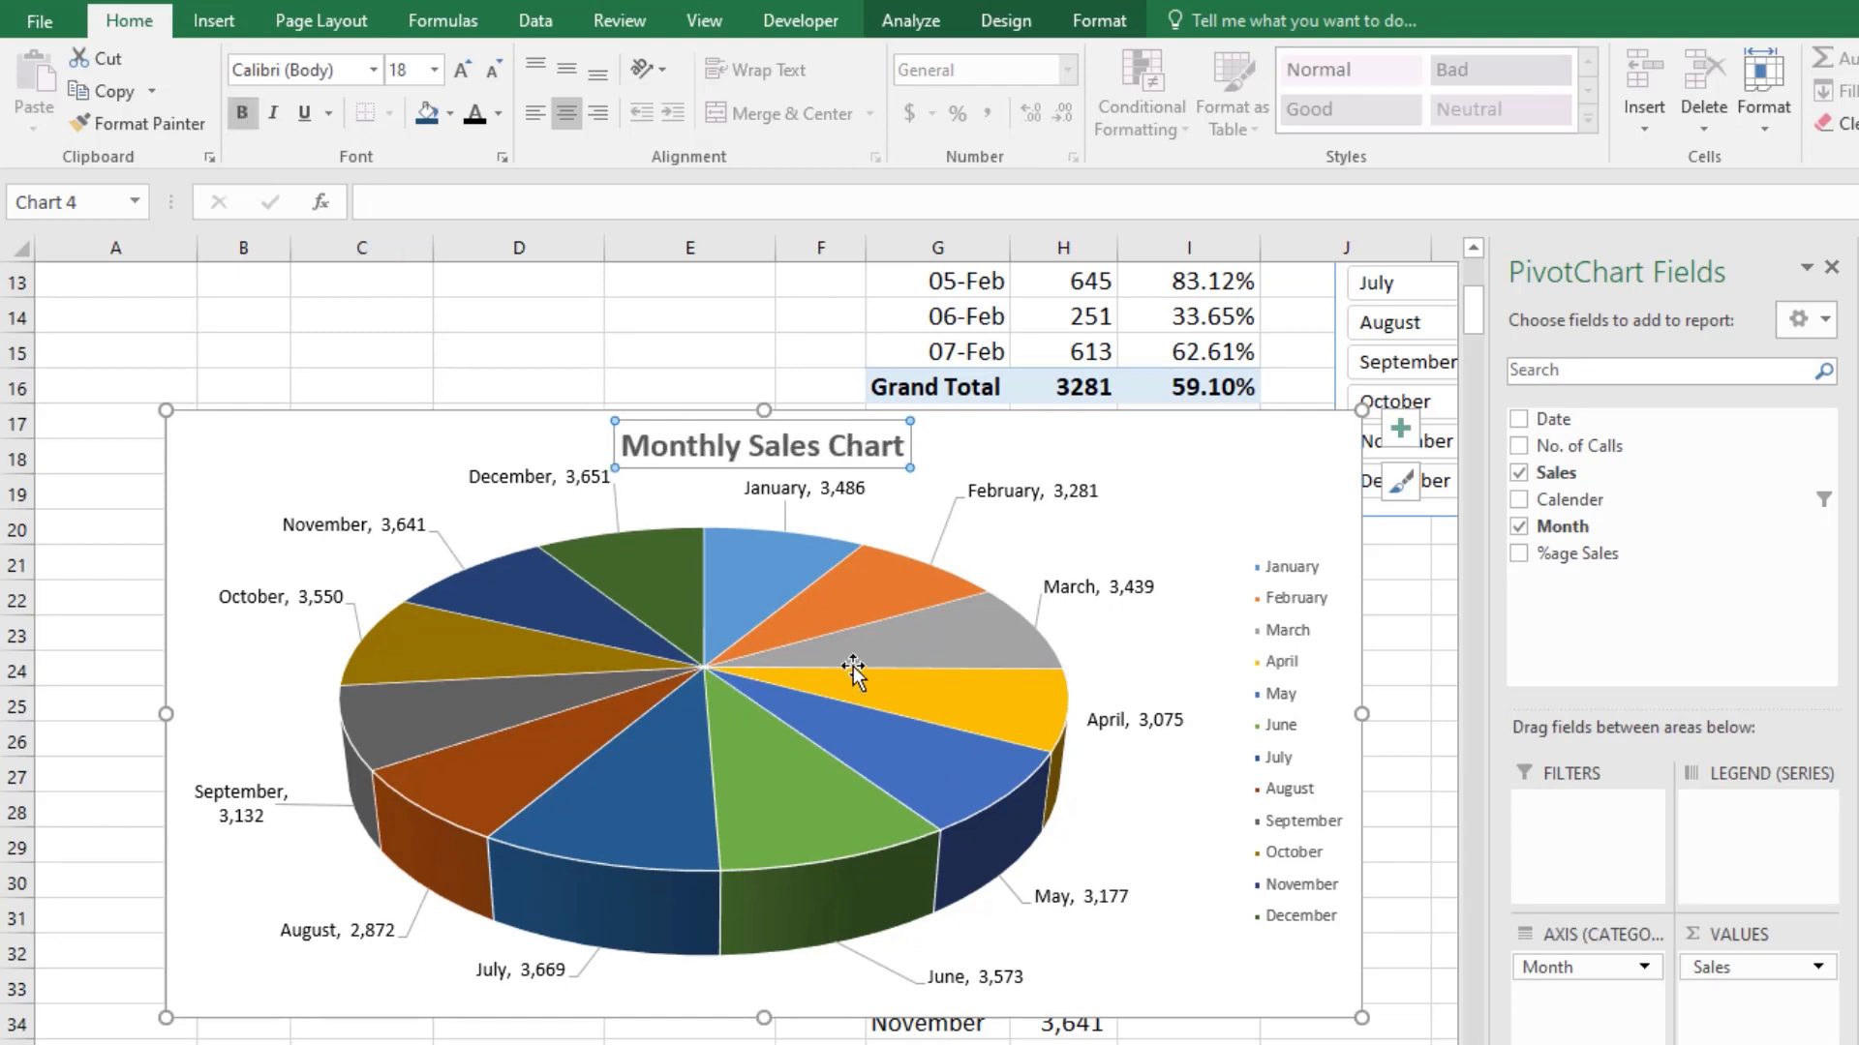
left_click(498, 114)
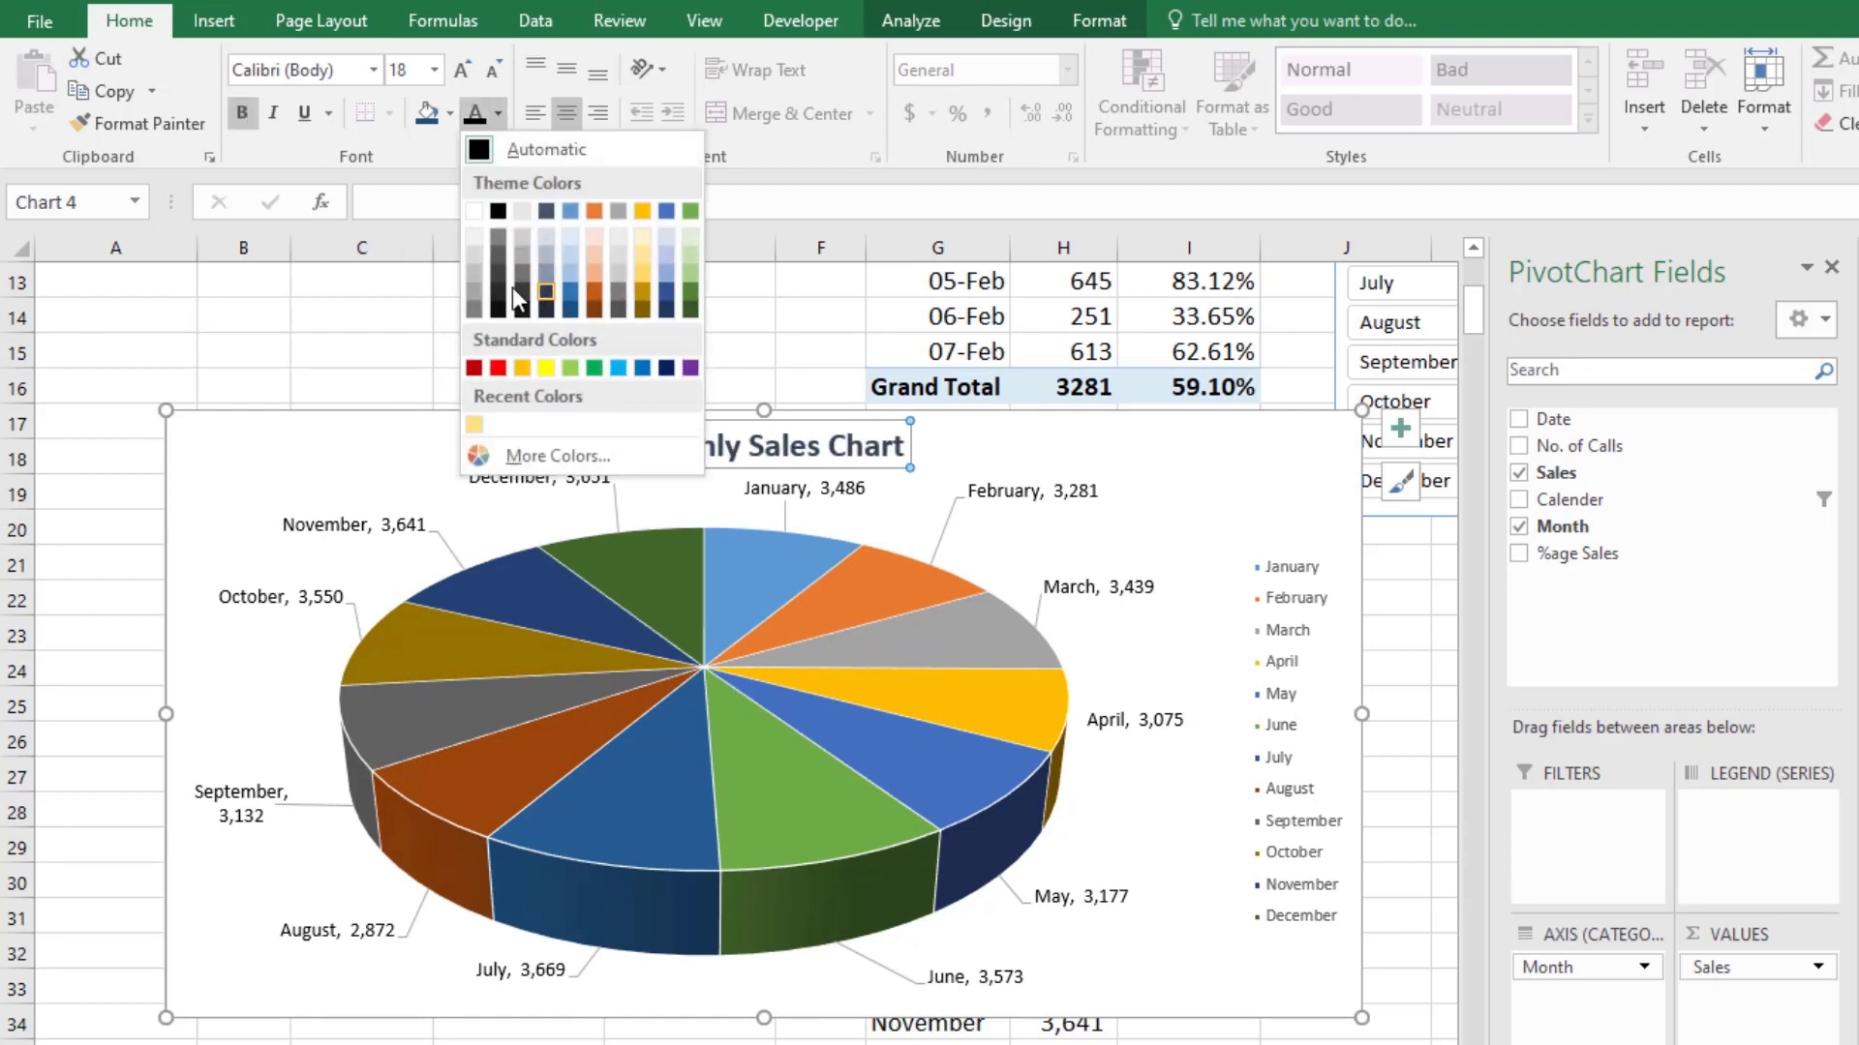
left_click(472, 365)
left_click(226, 713)
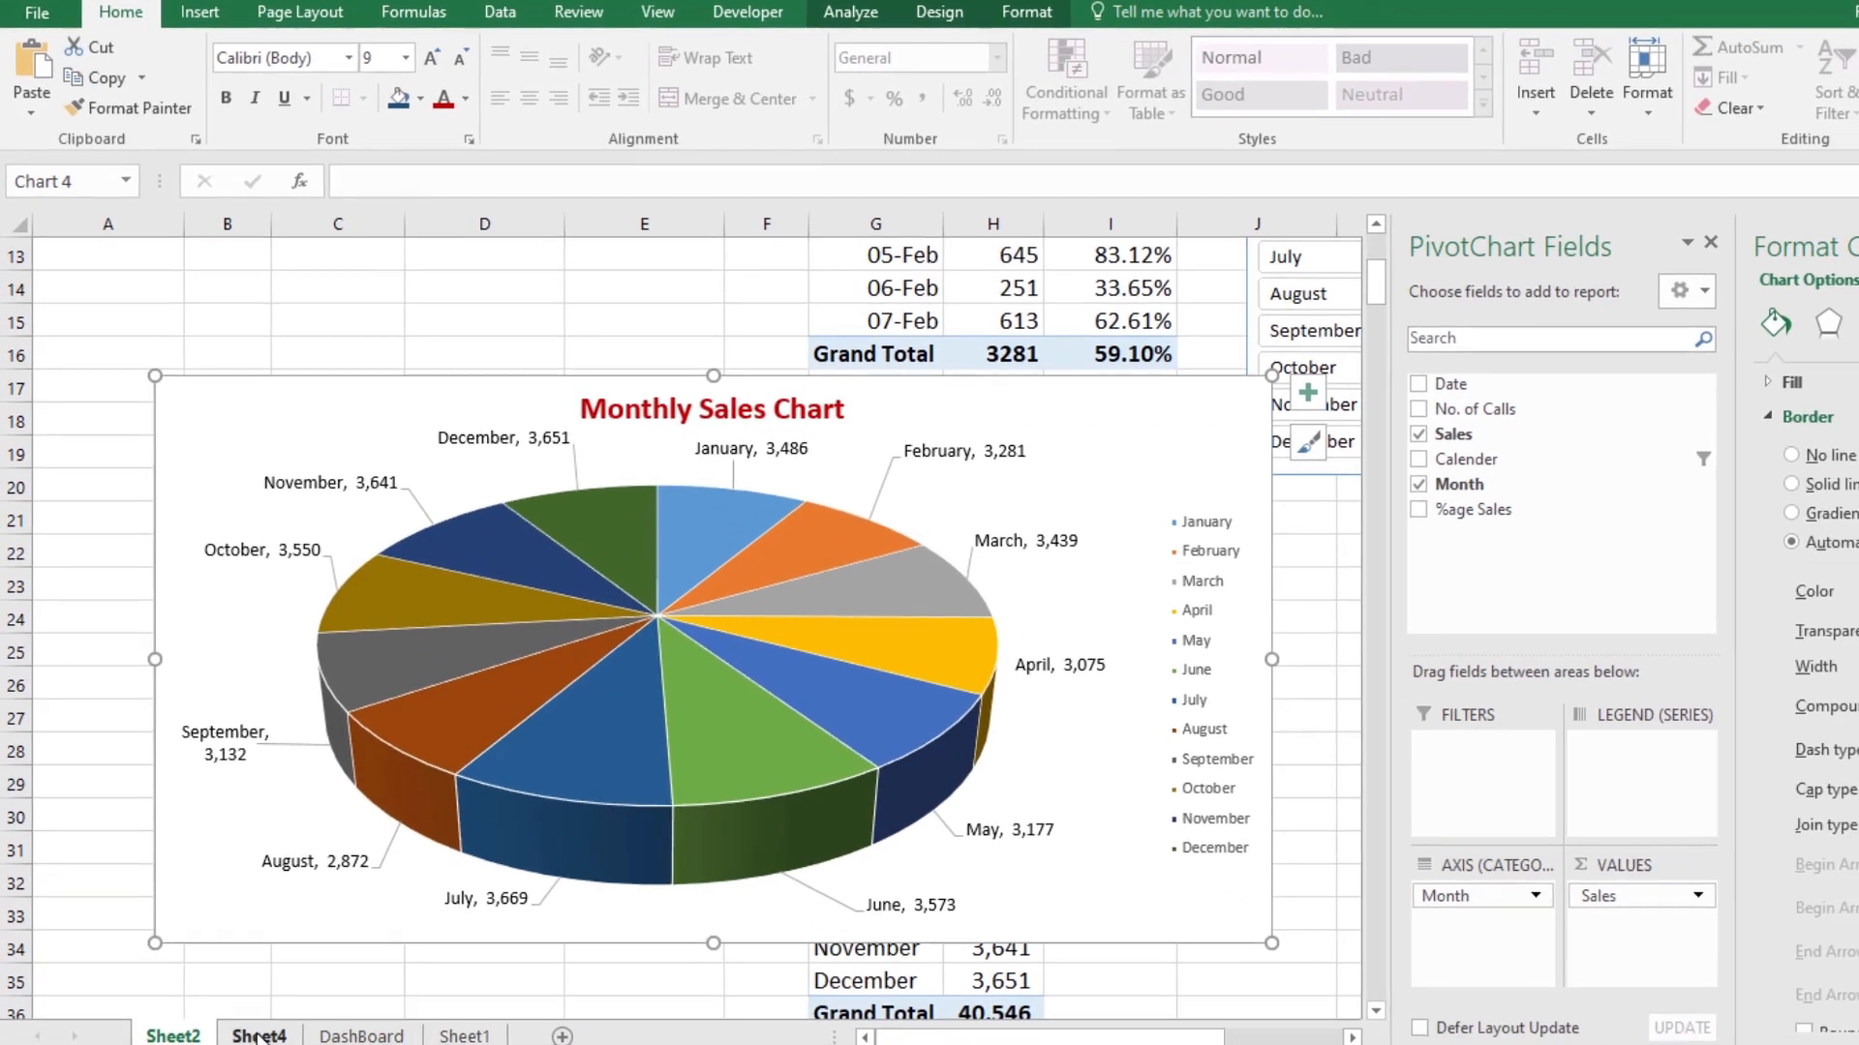
Step: Cut the Monthly Sales pie chart from Sheet2 and paste it onto the DashBoard sheet
left_click(260, 1030)
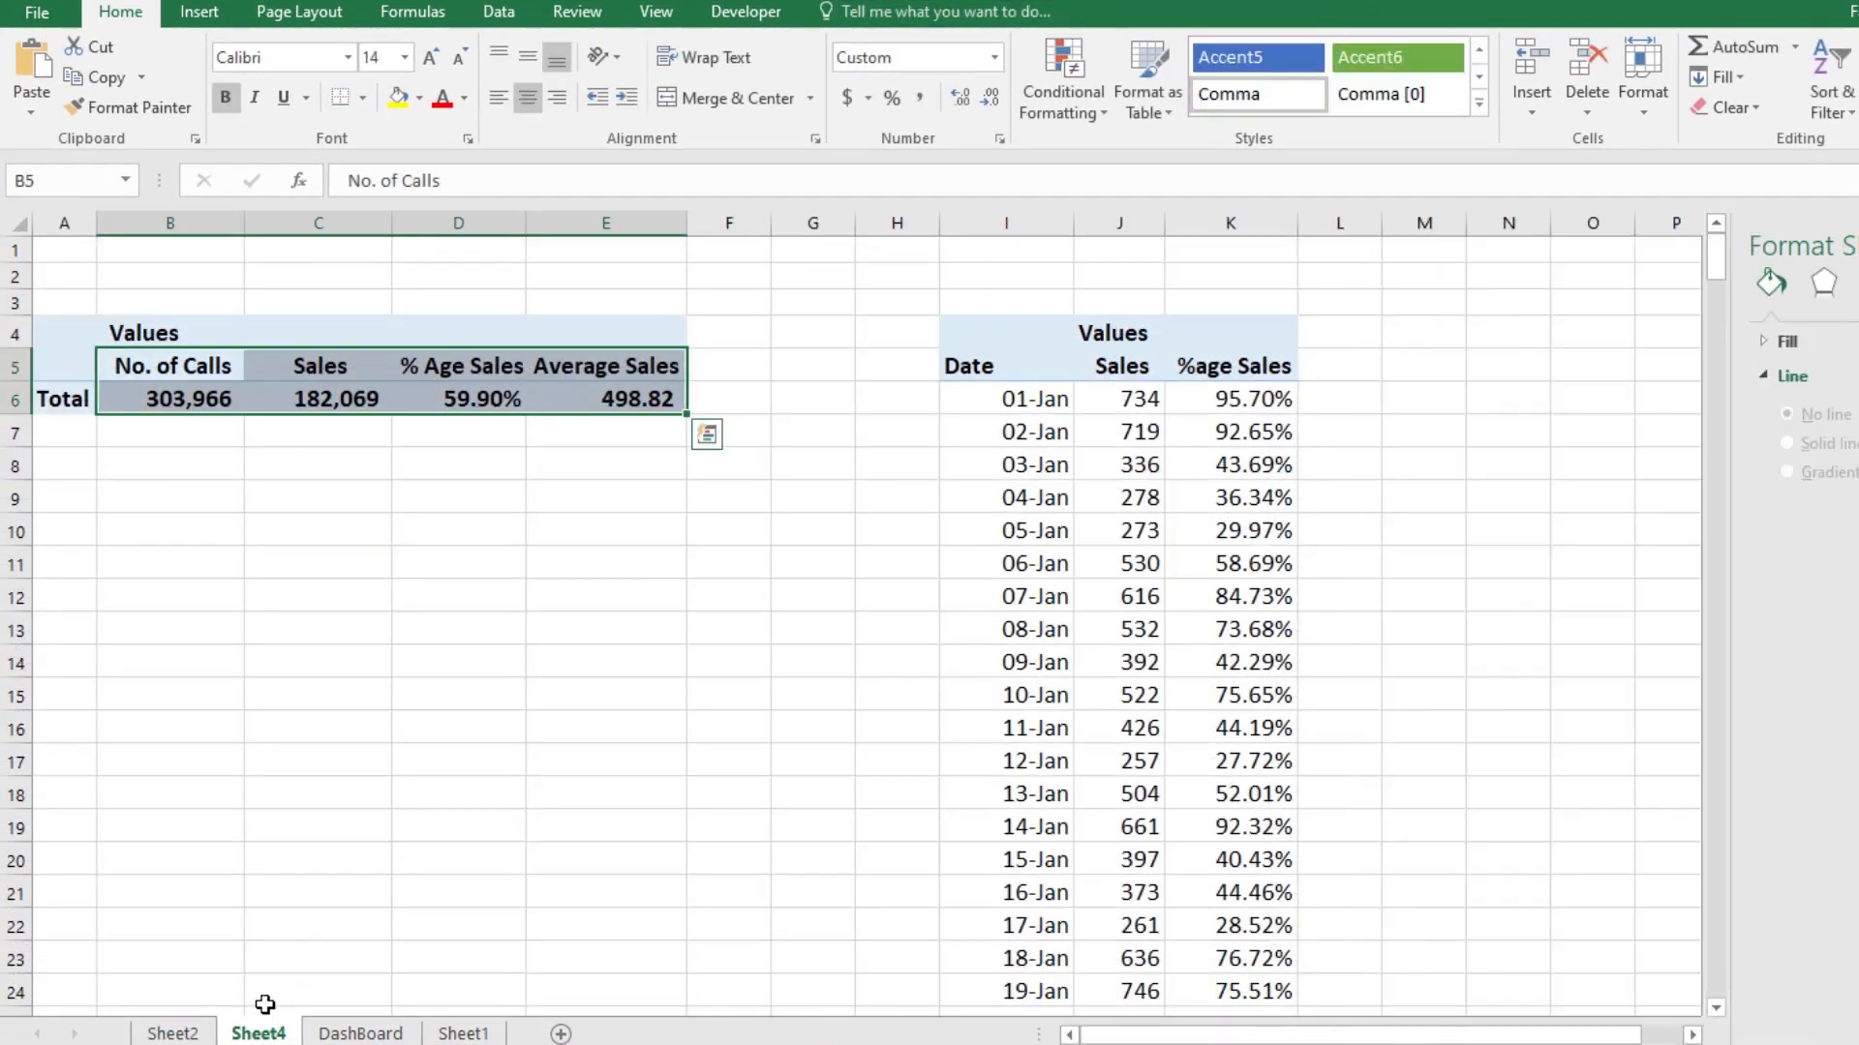
left_click(173, 1033)
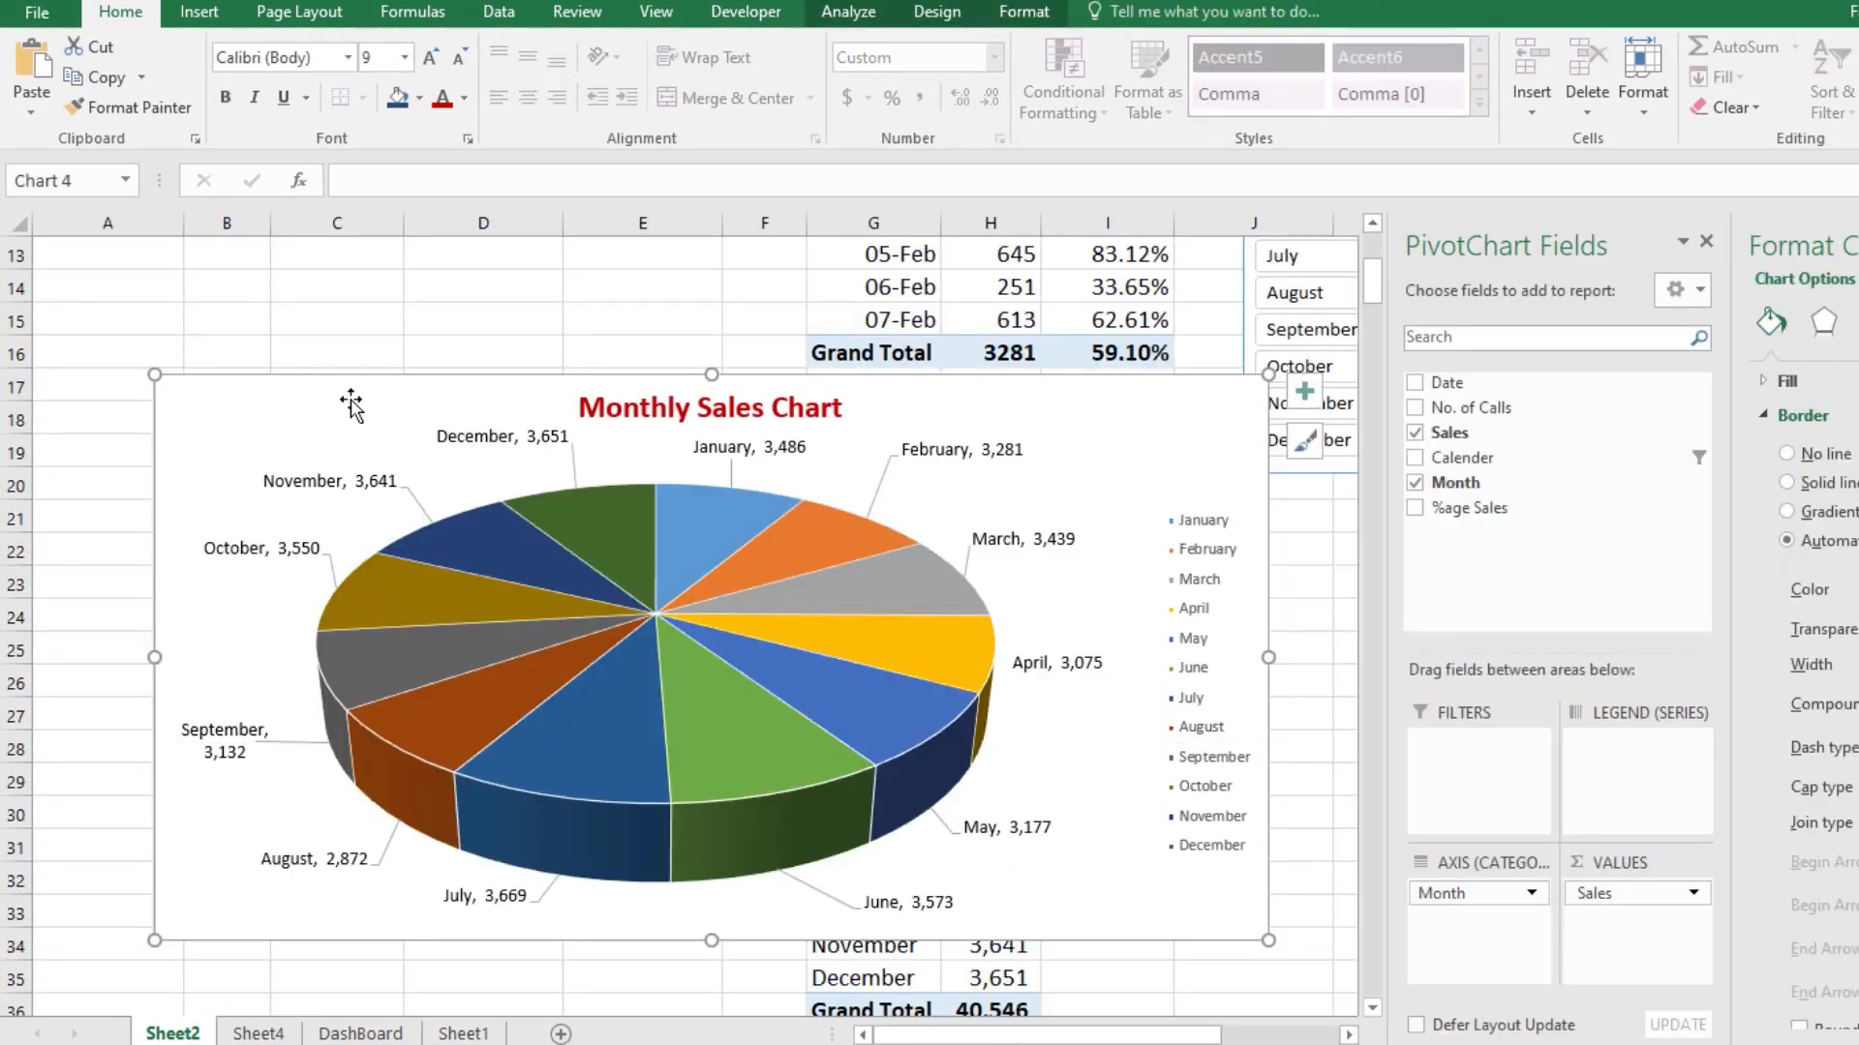
key("ctrl+x")
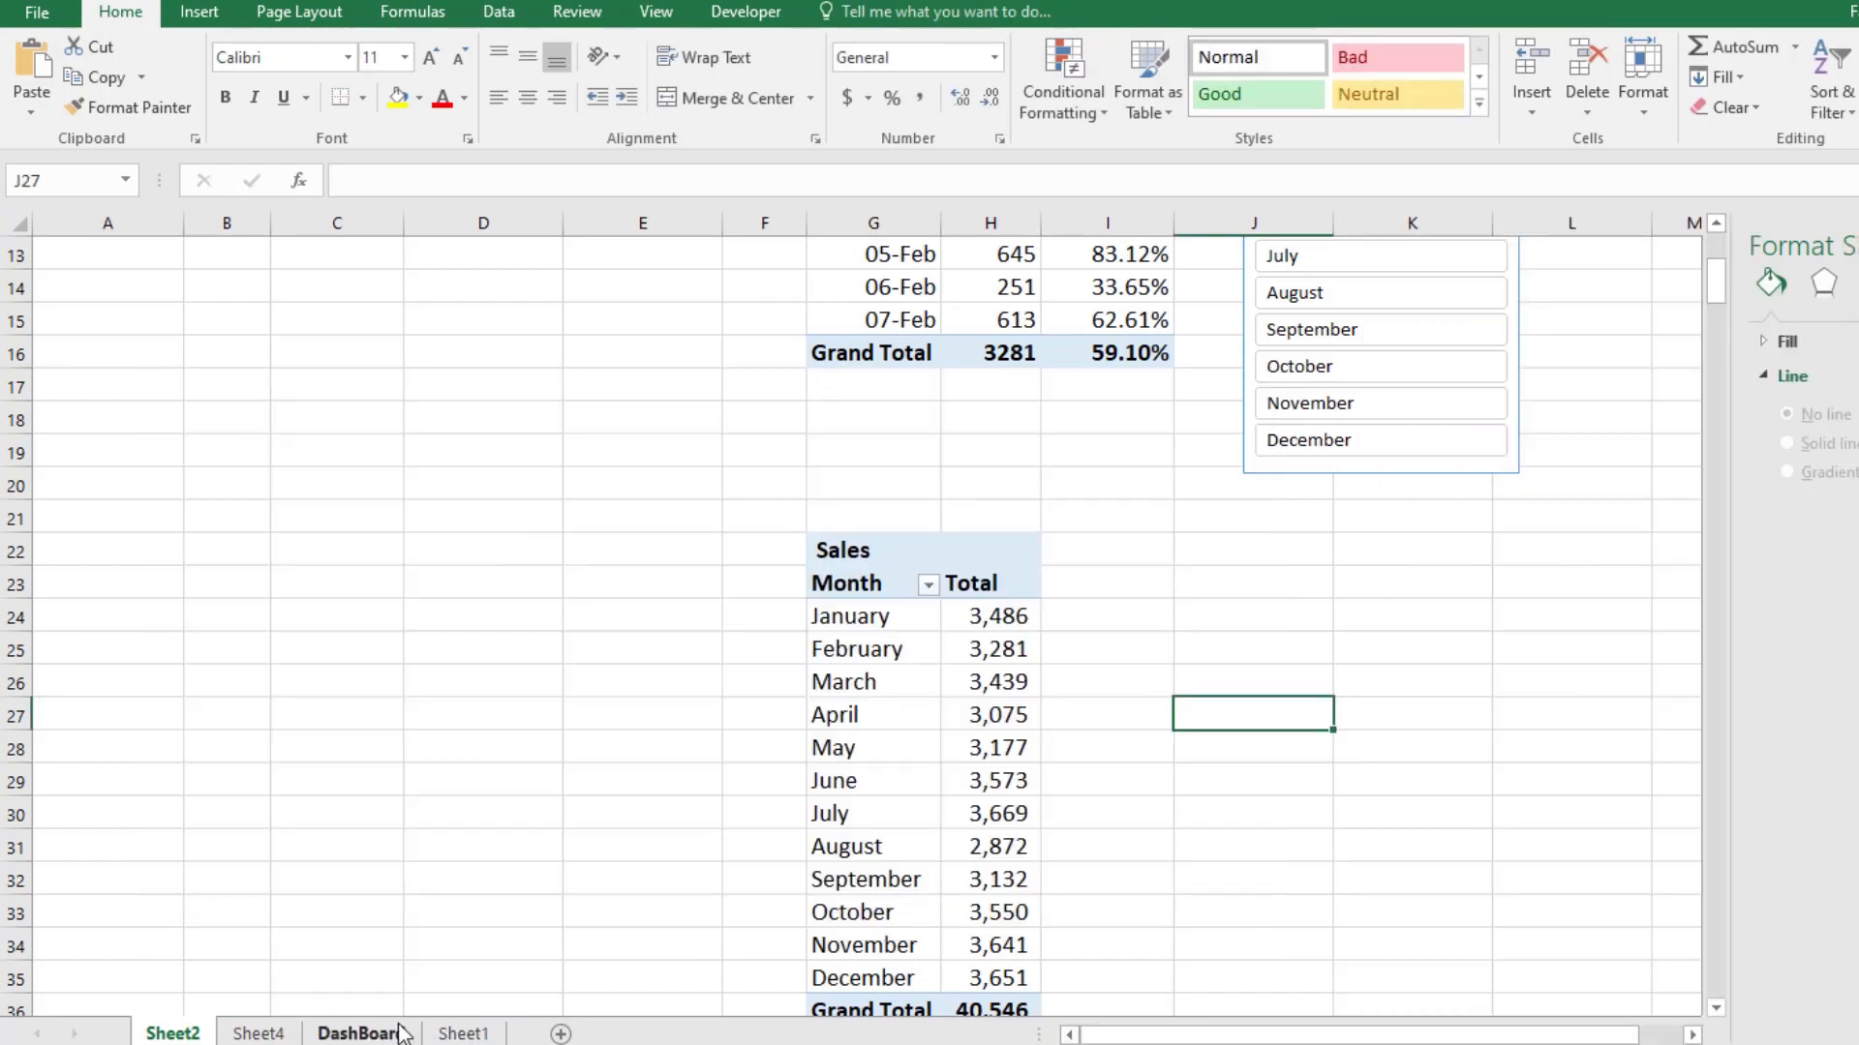
left_click(358, 1032)
key("ctrl+v")
Step: Shrink the pasted pie chart and place it below the calendar filter
scroll(620, 842, "down", 1)
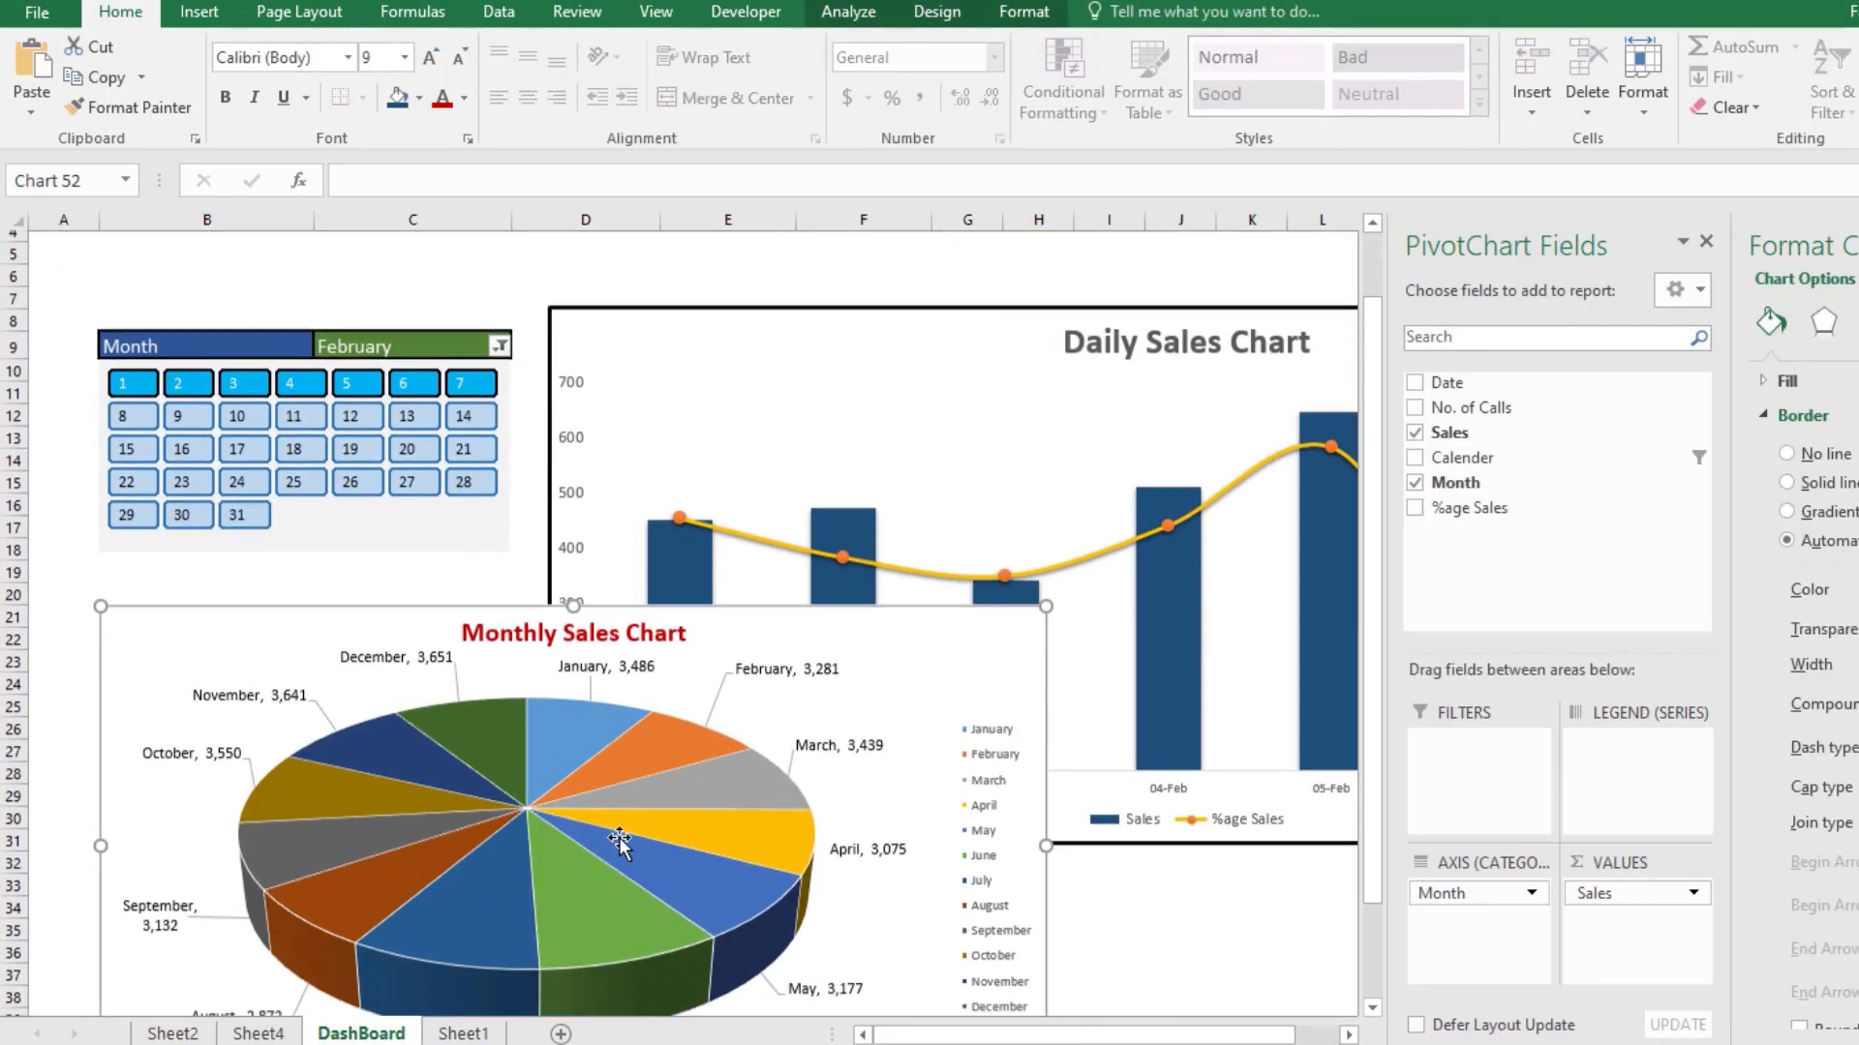
scroll(620, 842, "down", 2)
left_click_drag(600, 877, 664, 892)
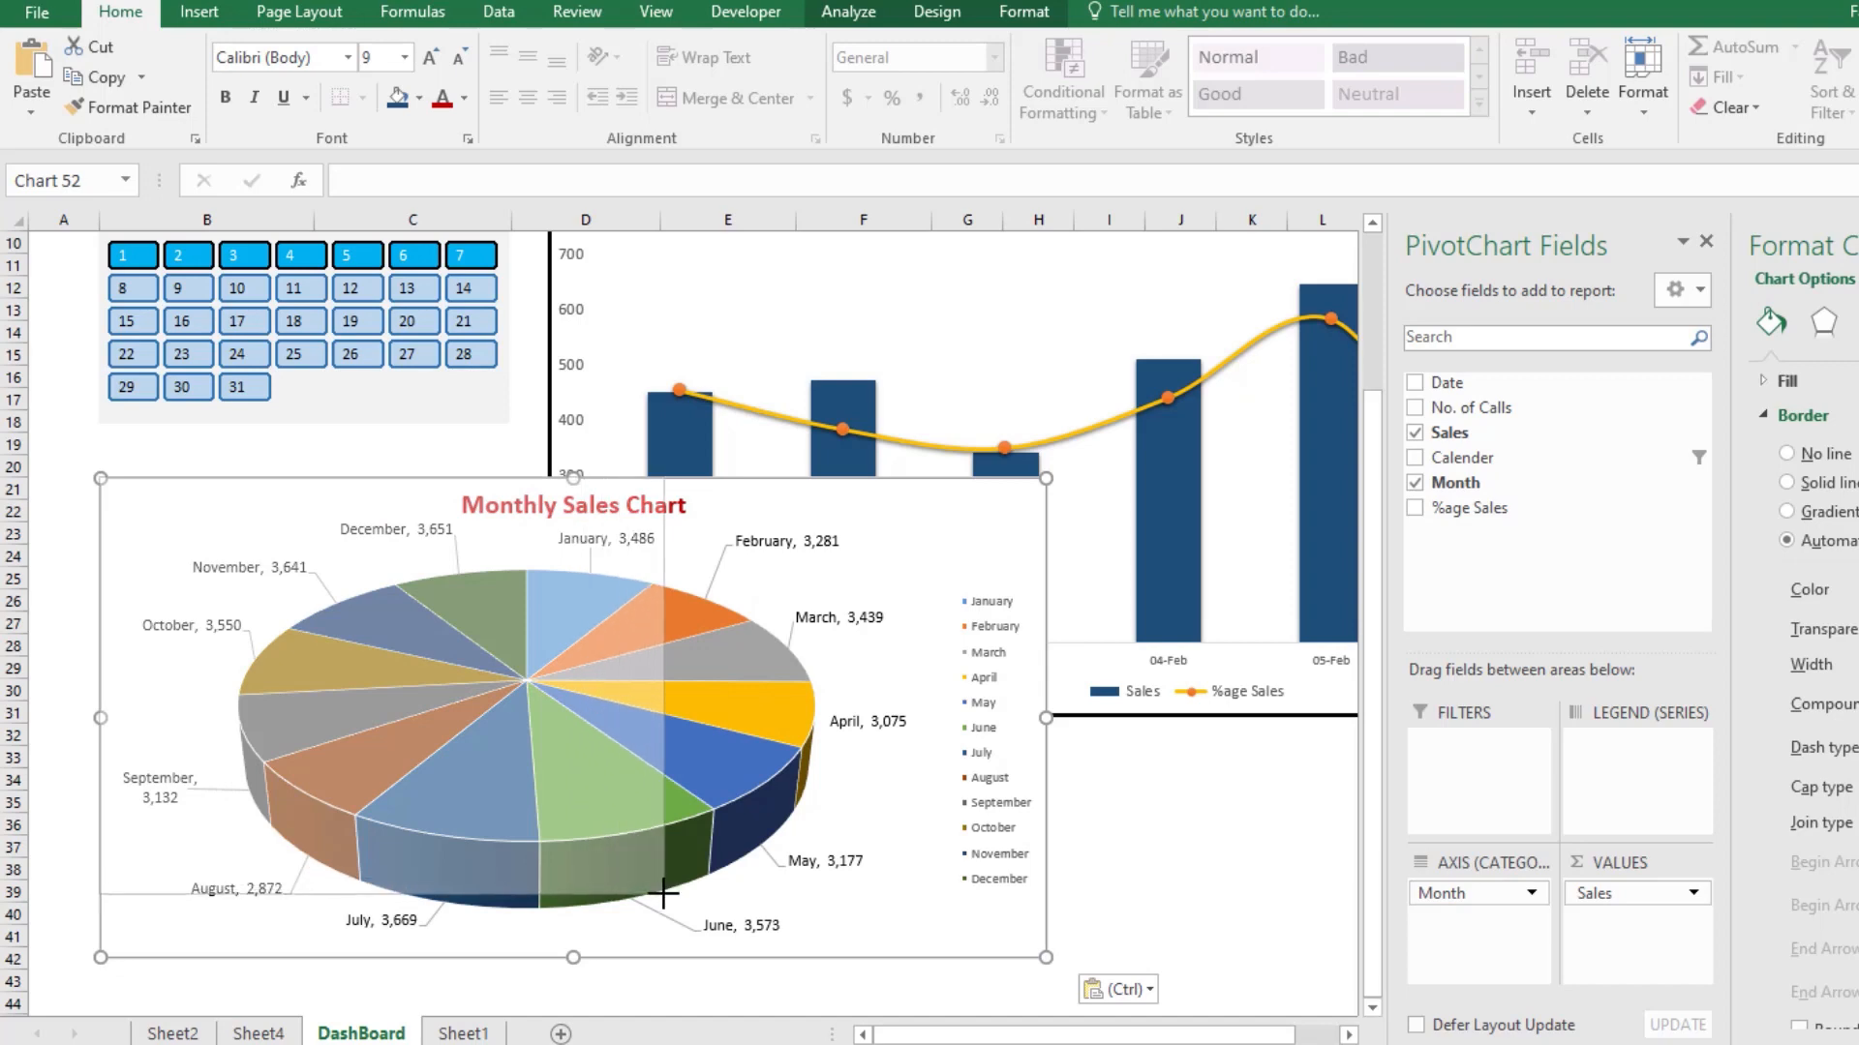
left_click_drag(241, 490, 176, 452)
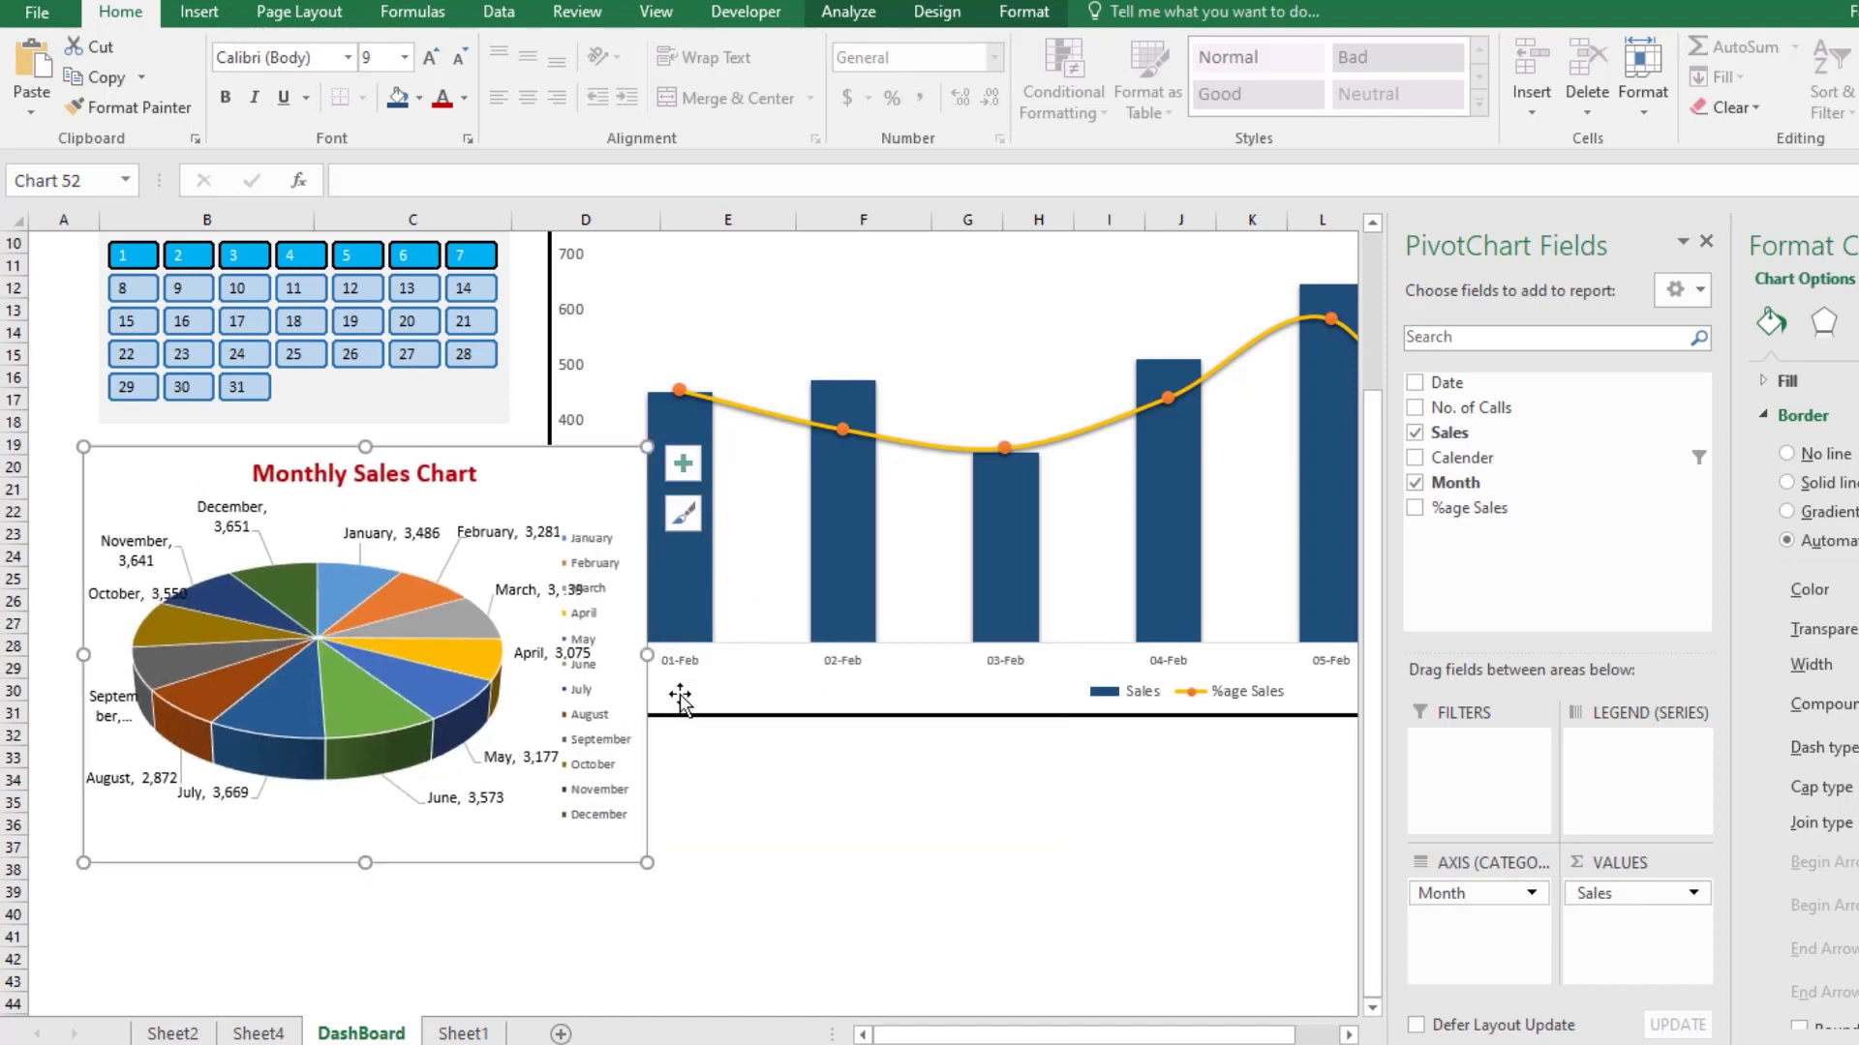
Step: Extend the Daily Sales Chart downward so its lower edge reaches row 37
left_click(775, 697)
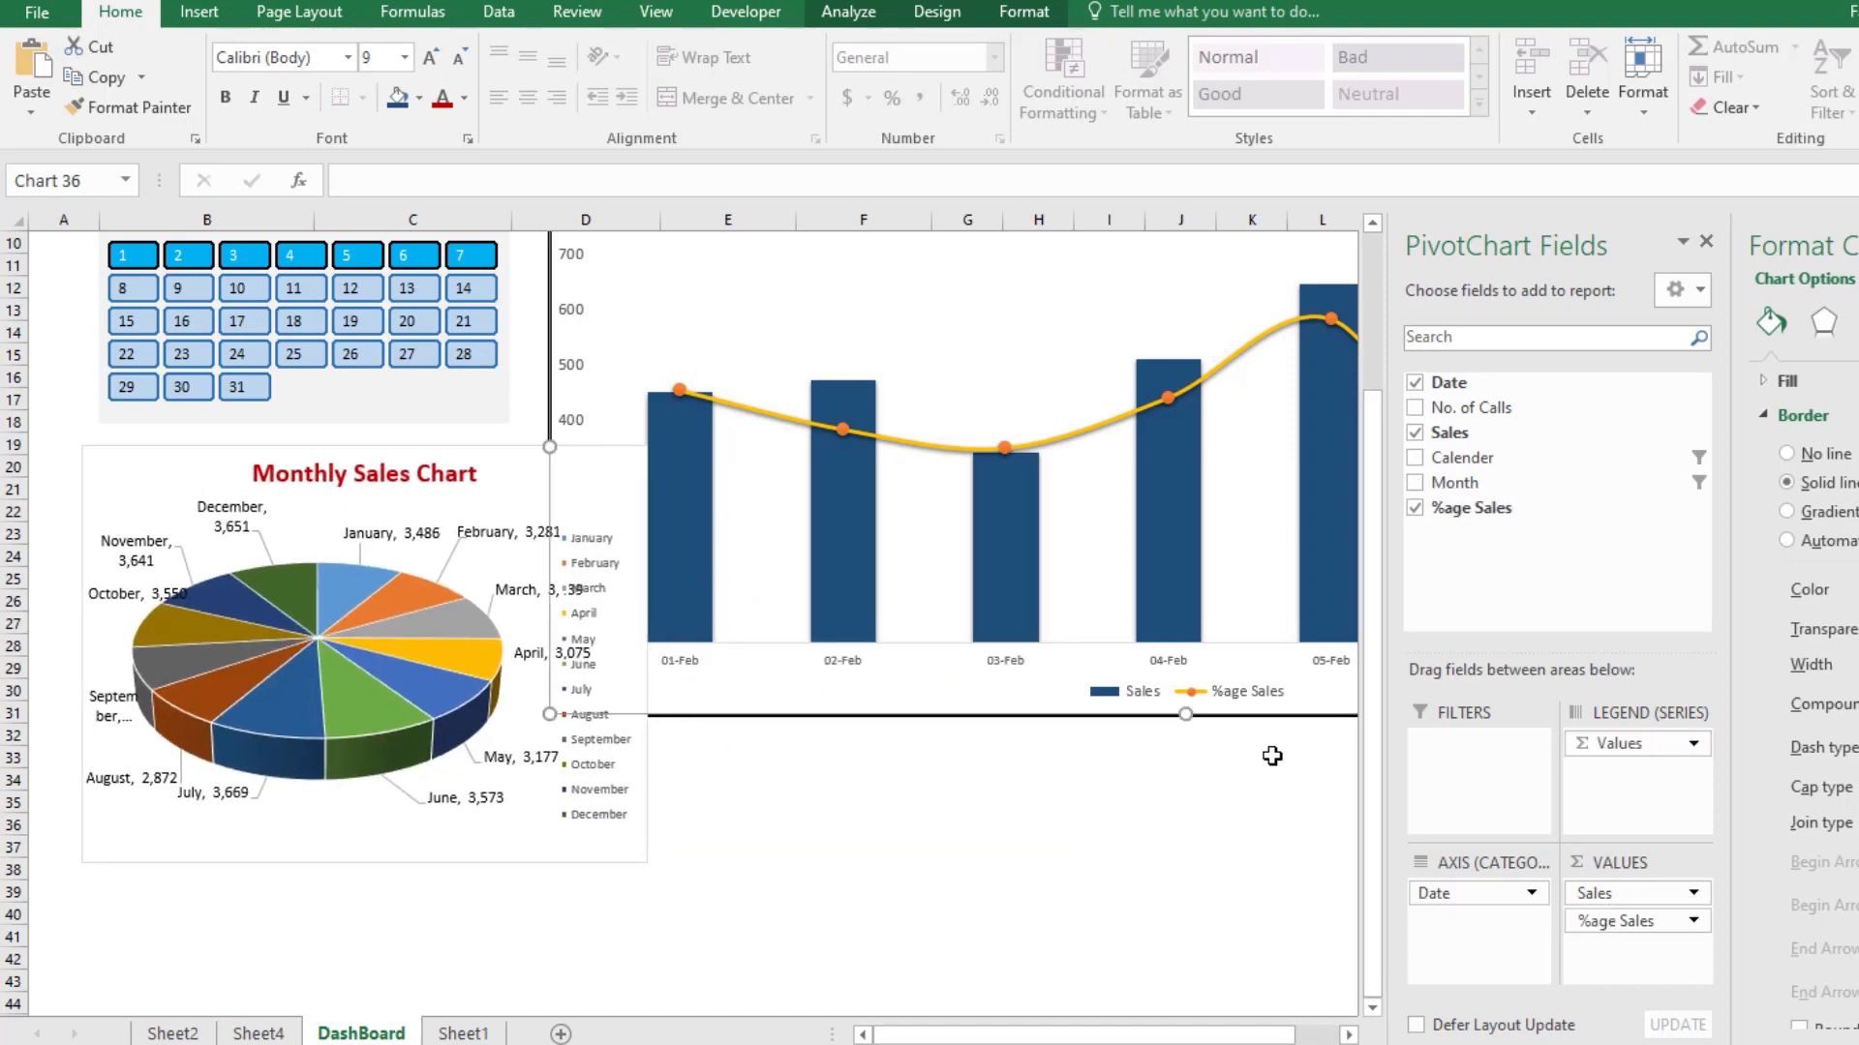
left_click_drag(1185, 719, 1196, 849)
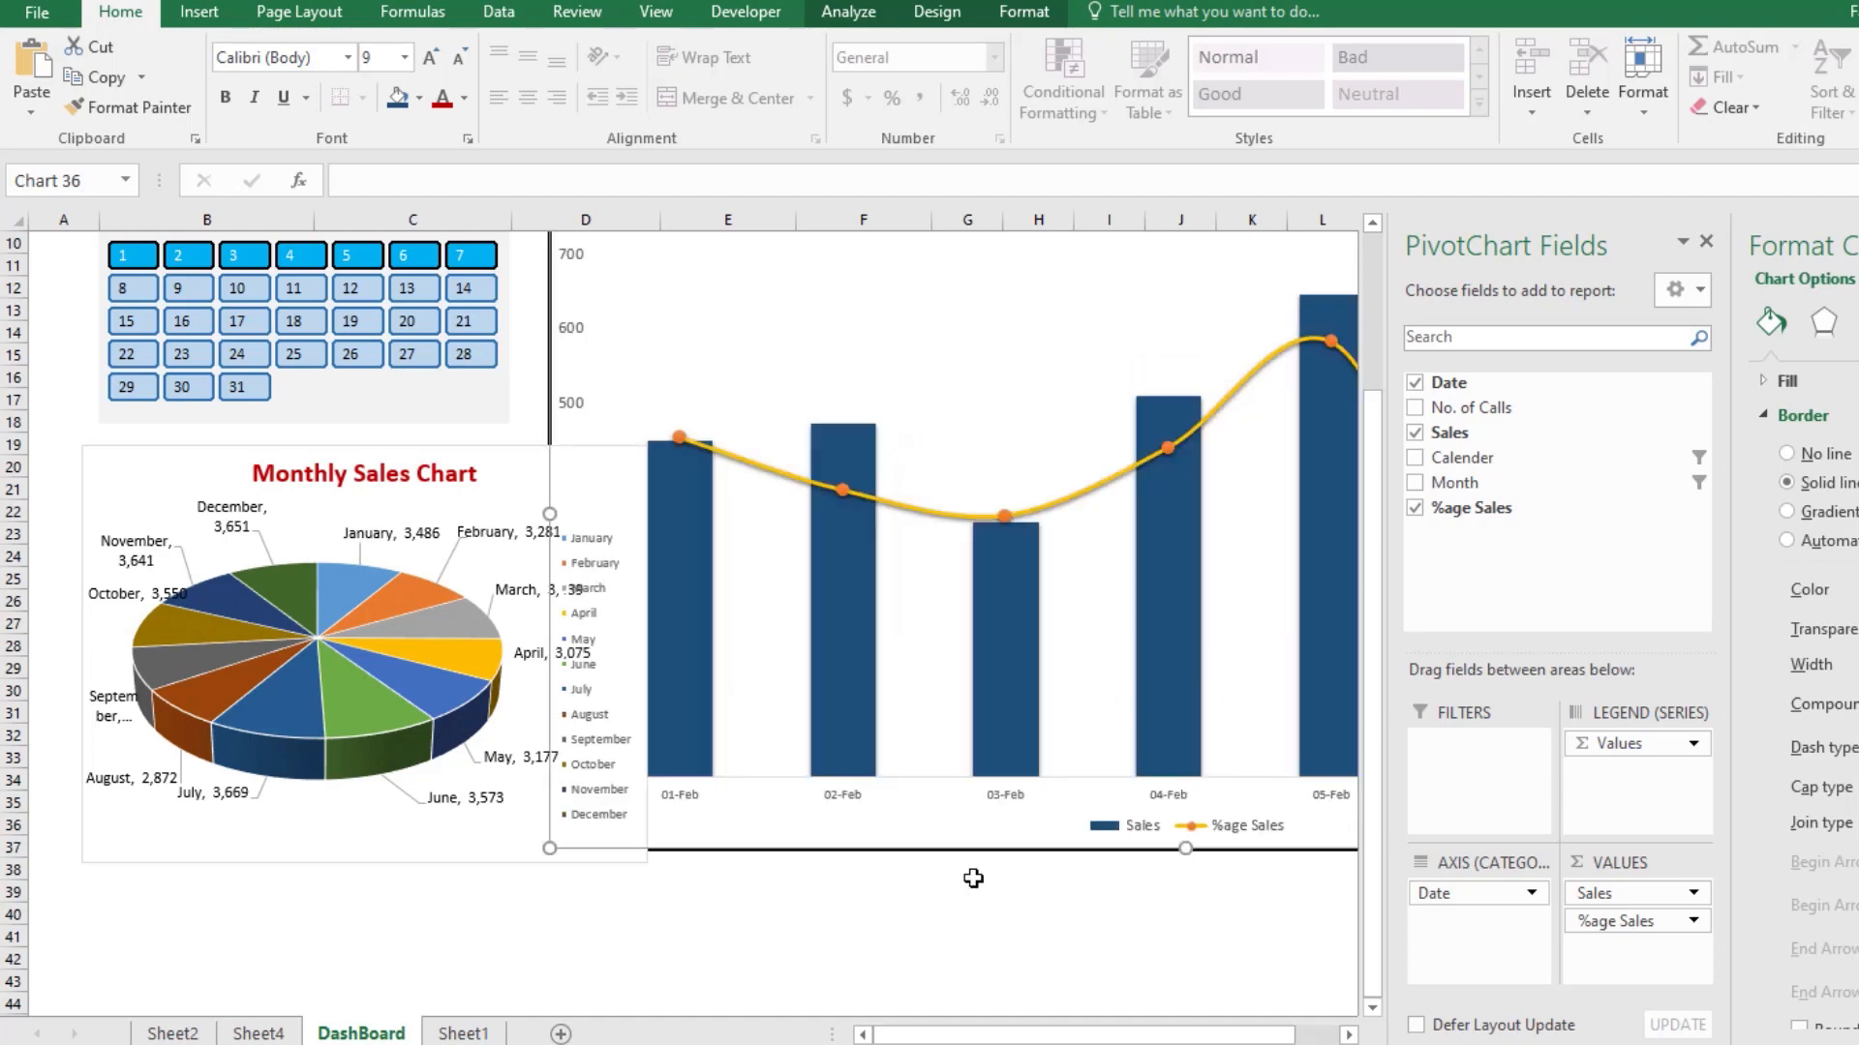
Step: Delete the month legend from the Monthly Sales pie chart
left_click(443, 809)
left_click(601, 810)
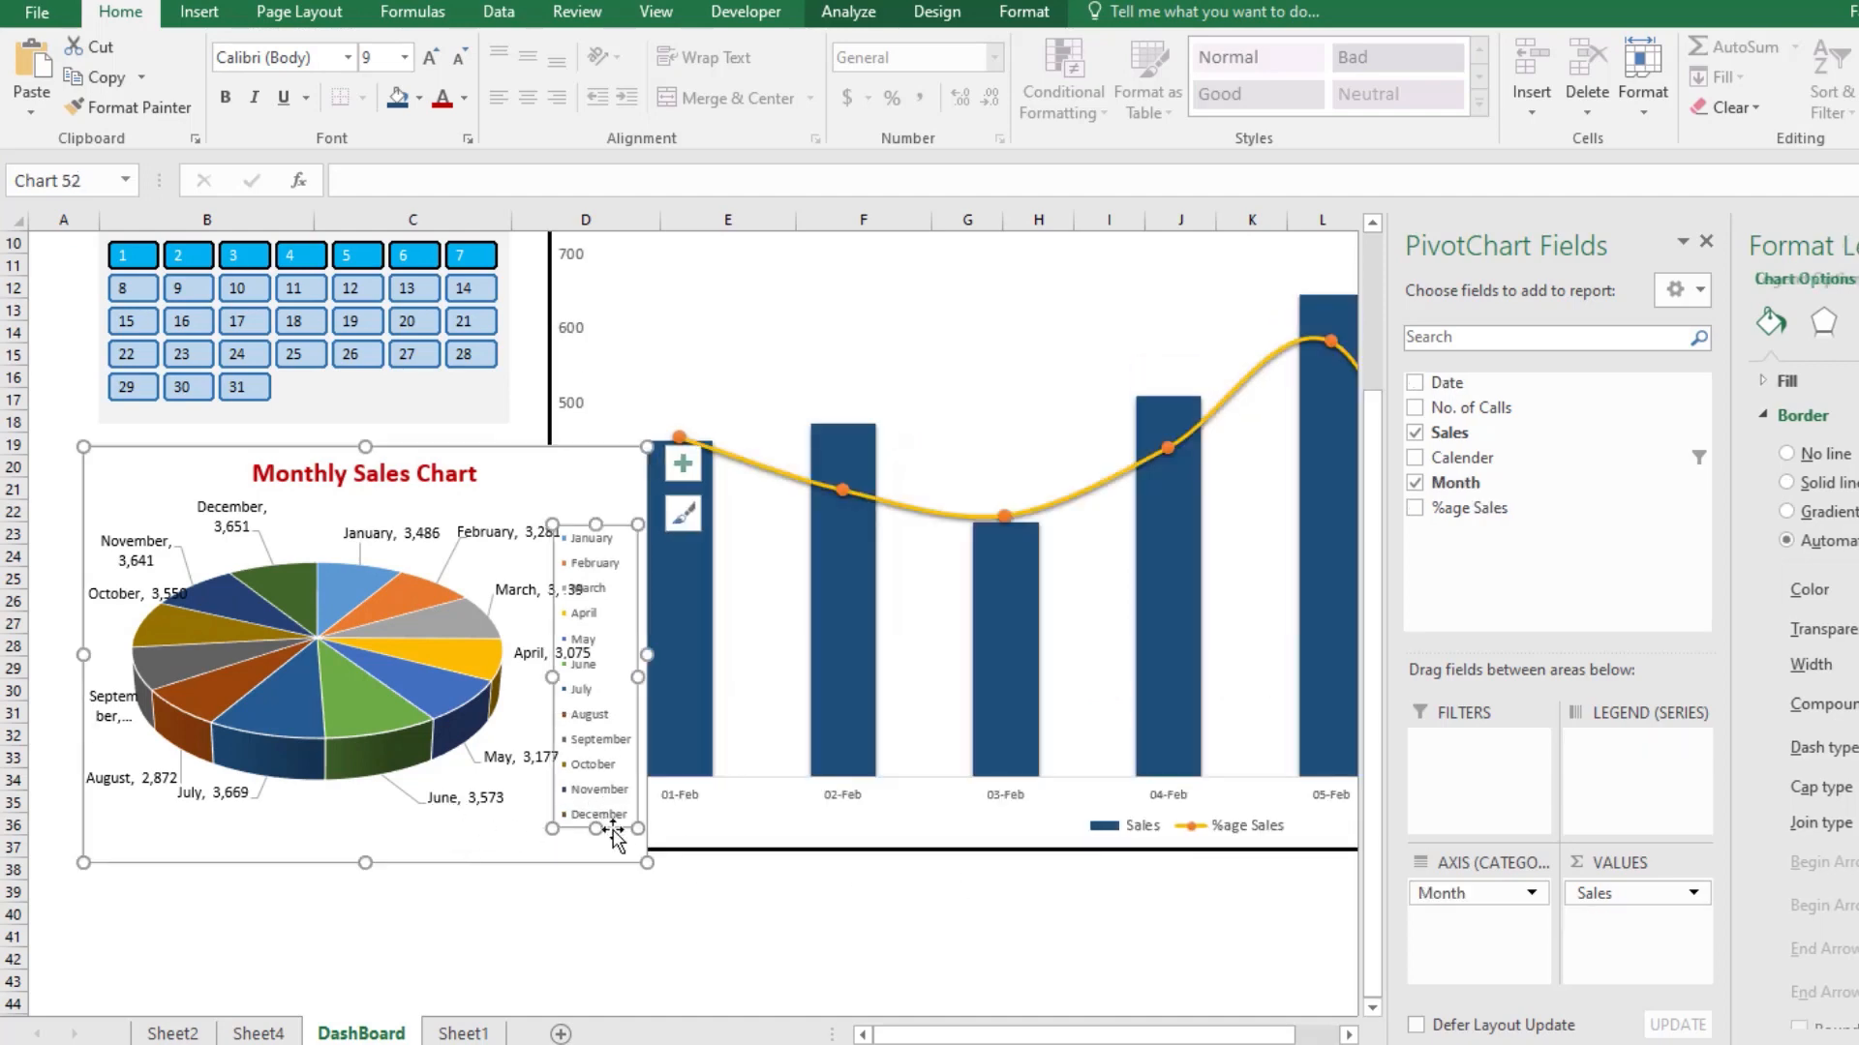
double_click(597, 790)
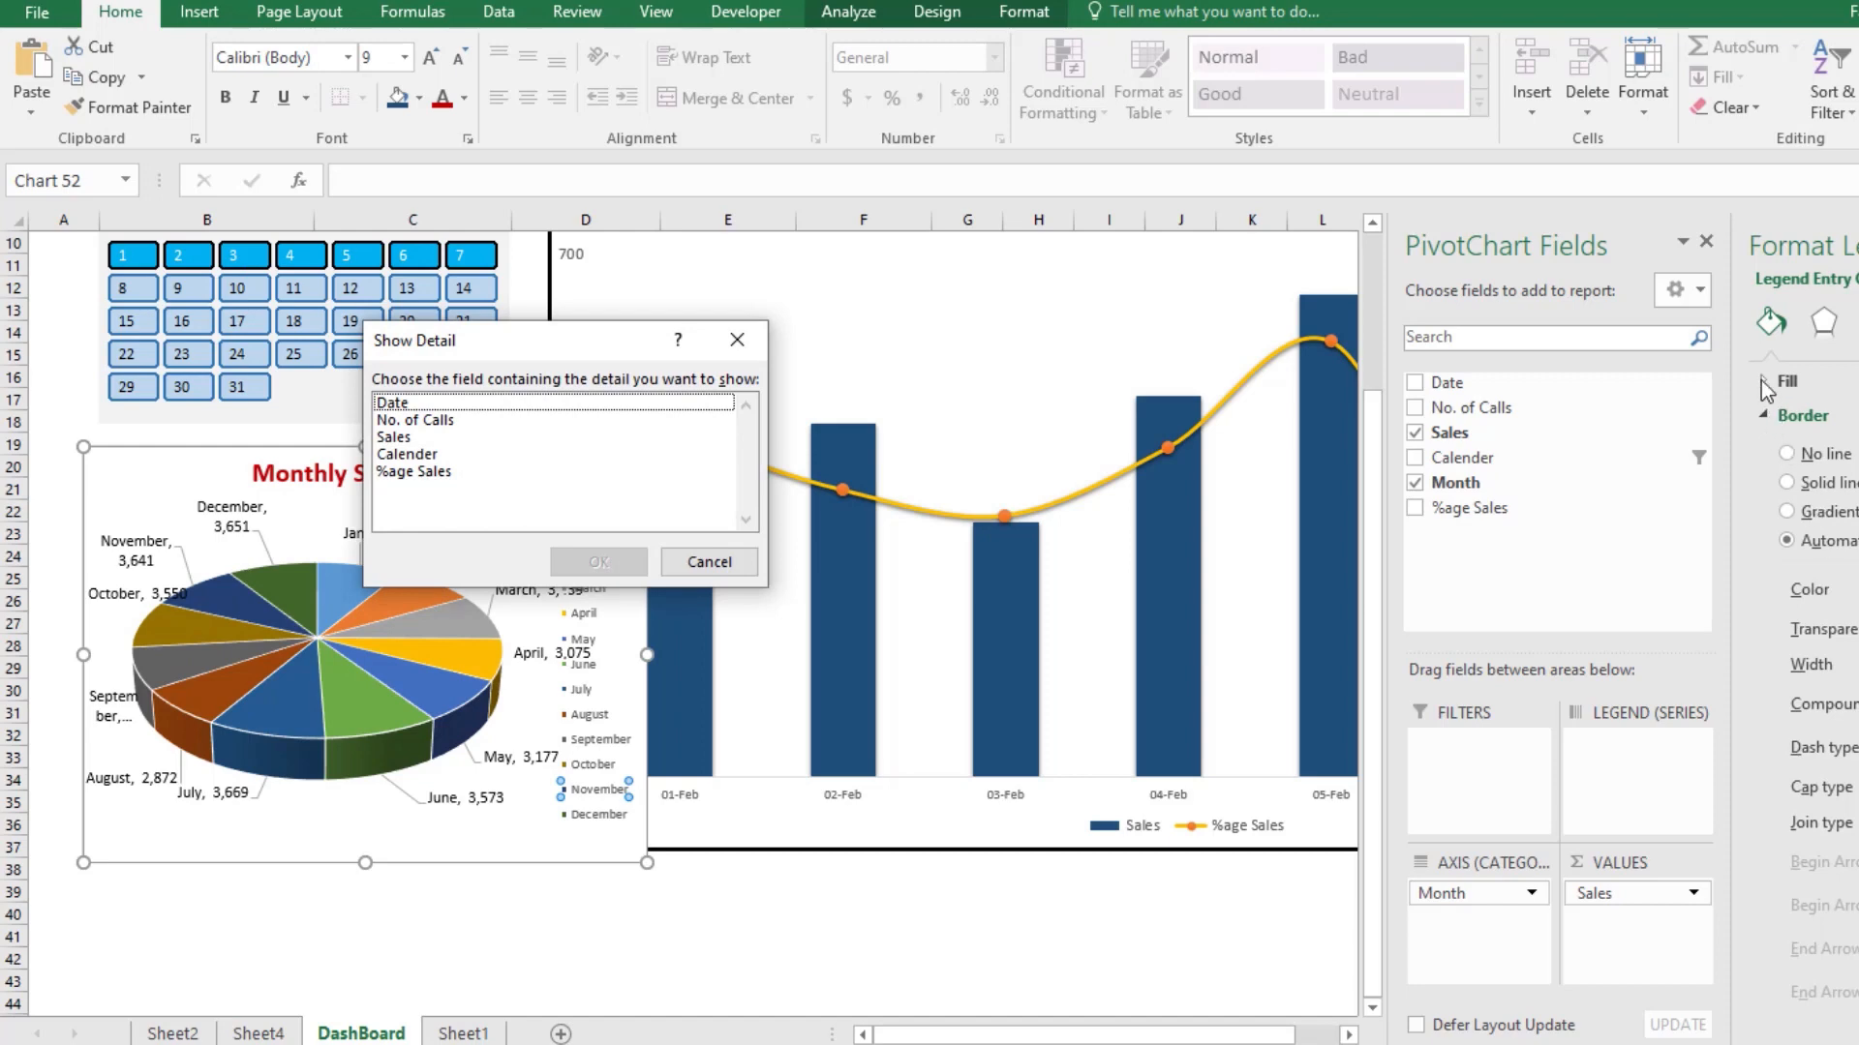
left_click(704, 565)
left_click(607, 695)
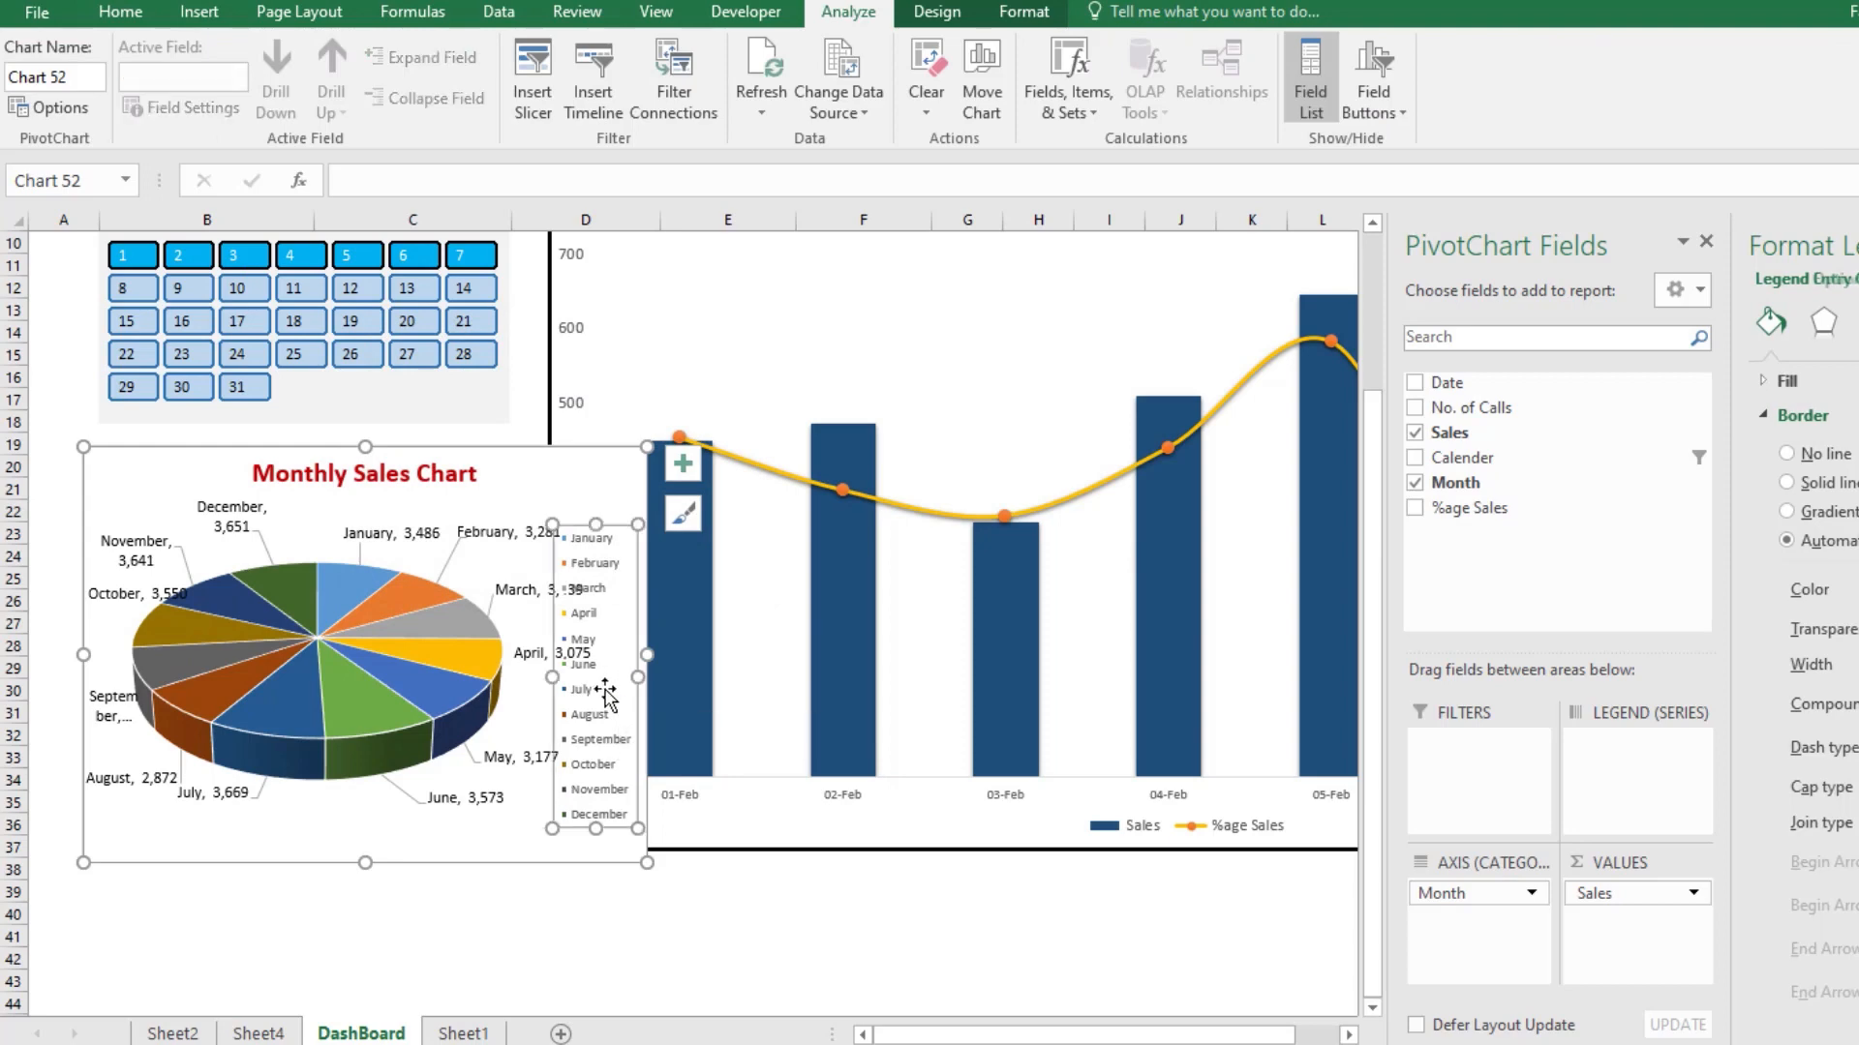
key("Delete")
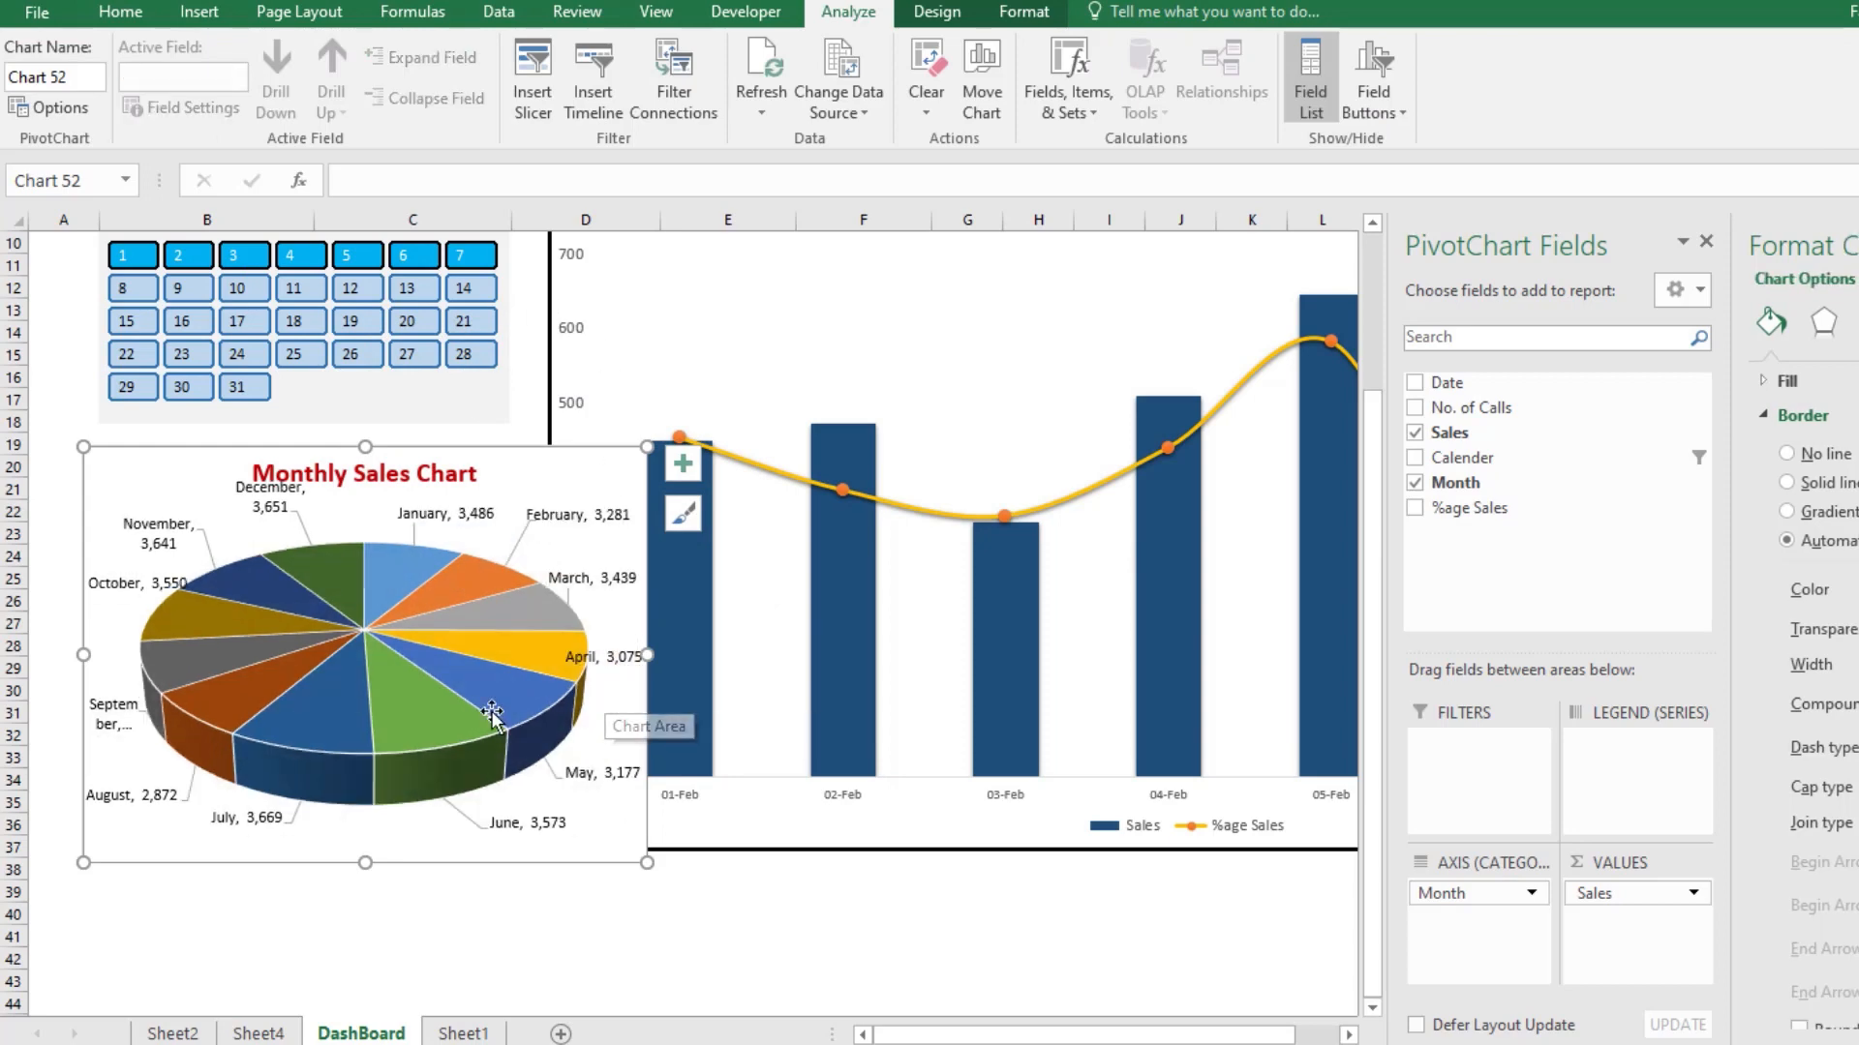
Step: Resize and align the pie chart beneath the calendar filter, with its lower edge level with the Daily Sales Chart
left_click_drag(647, 861, 508, 822)
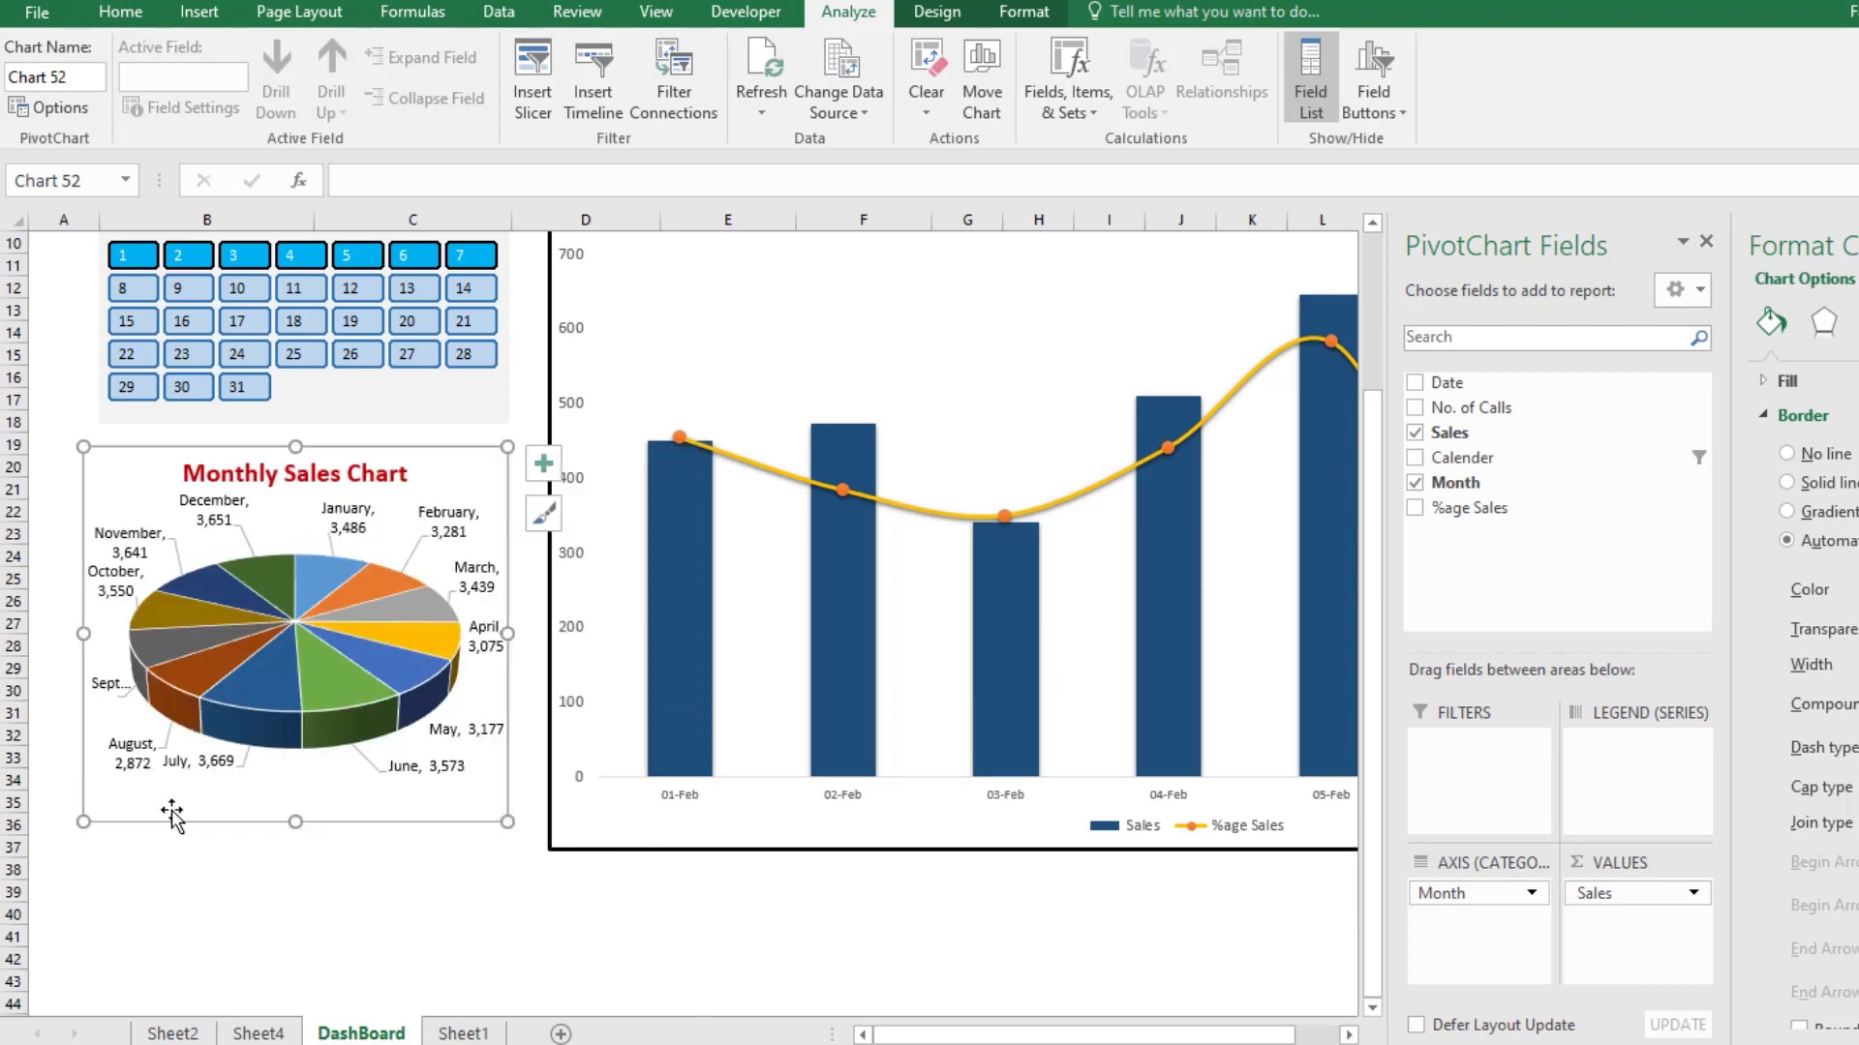
left_click_drag(133, 469, 143, 444)
scroll(368, 581, "up", 3)
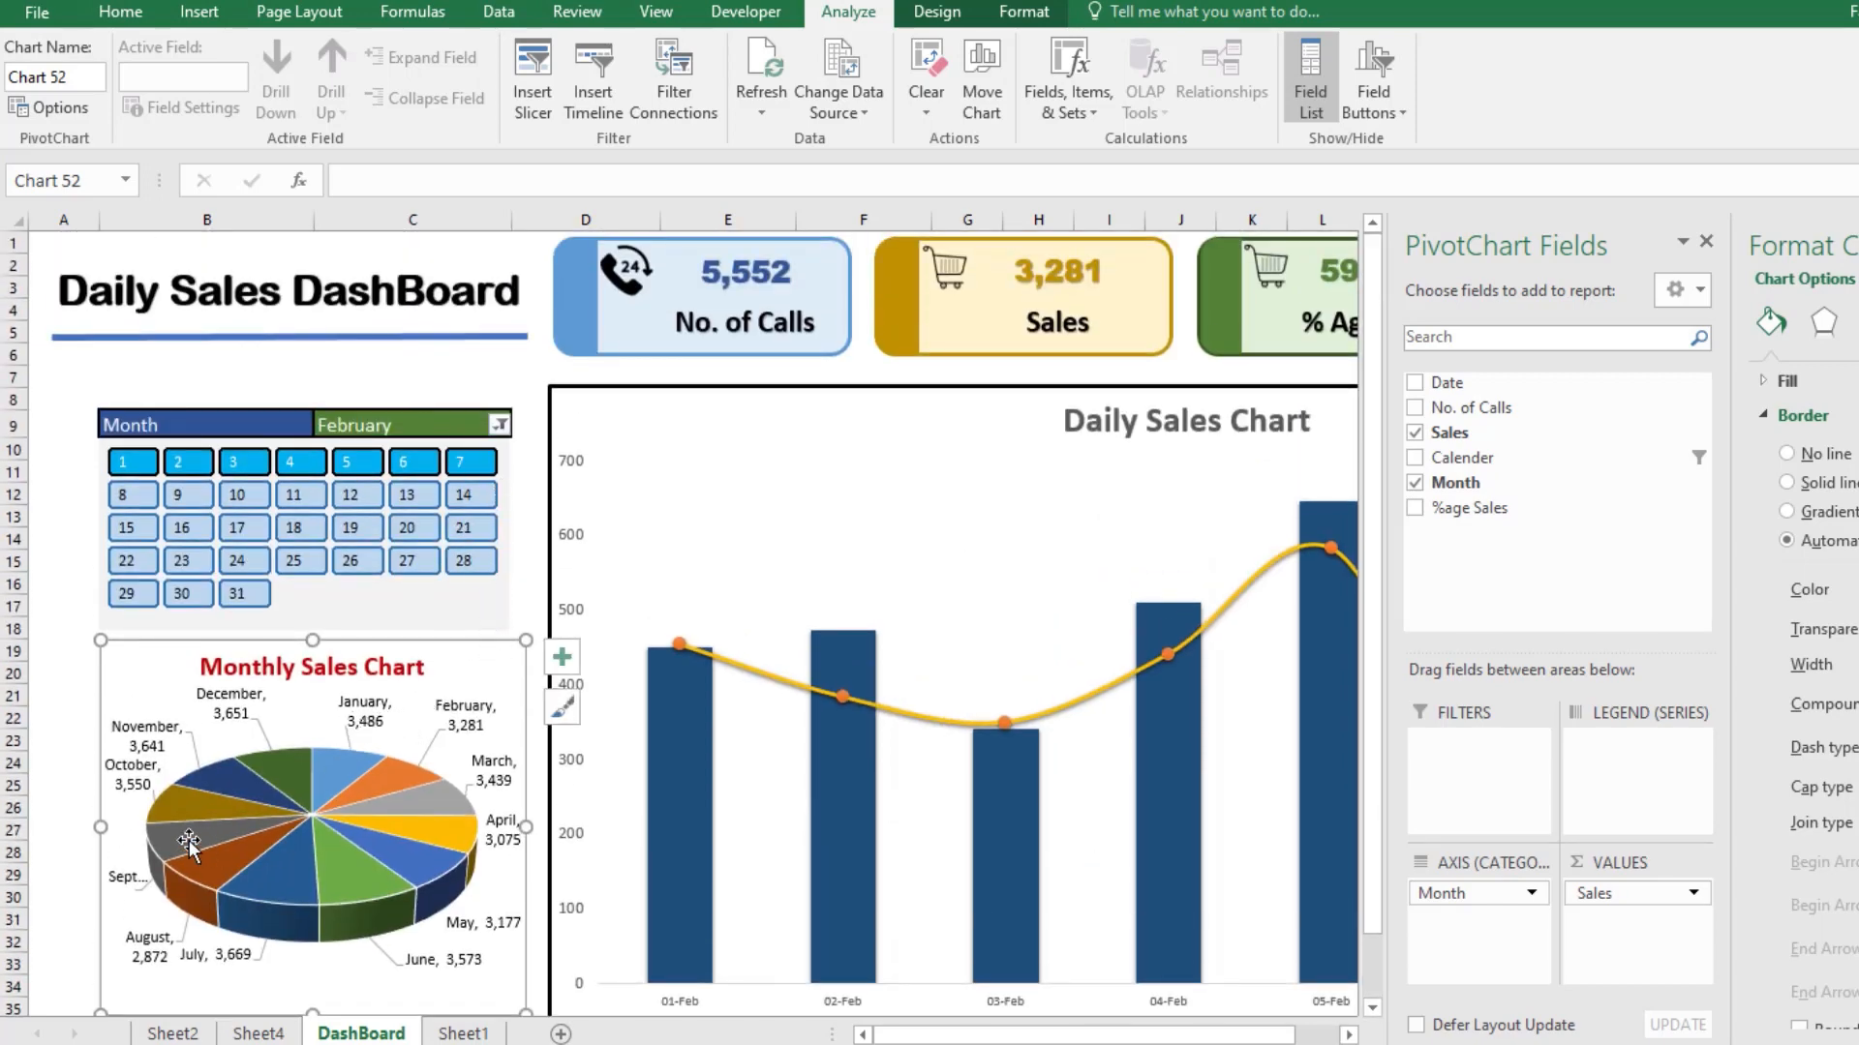
scroll(405, 835, "down", 2)
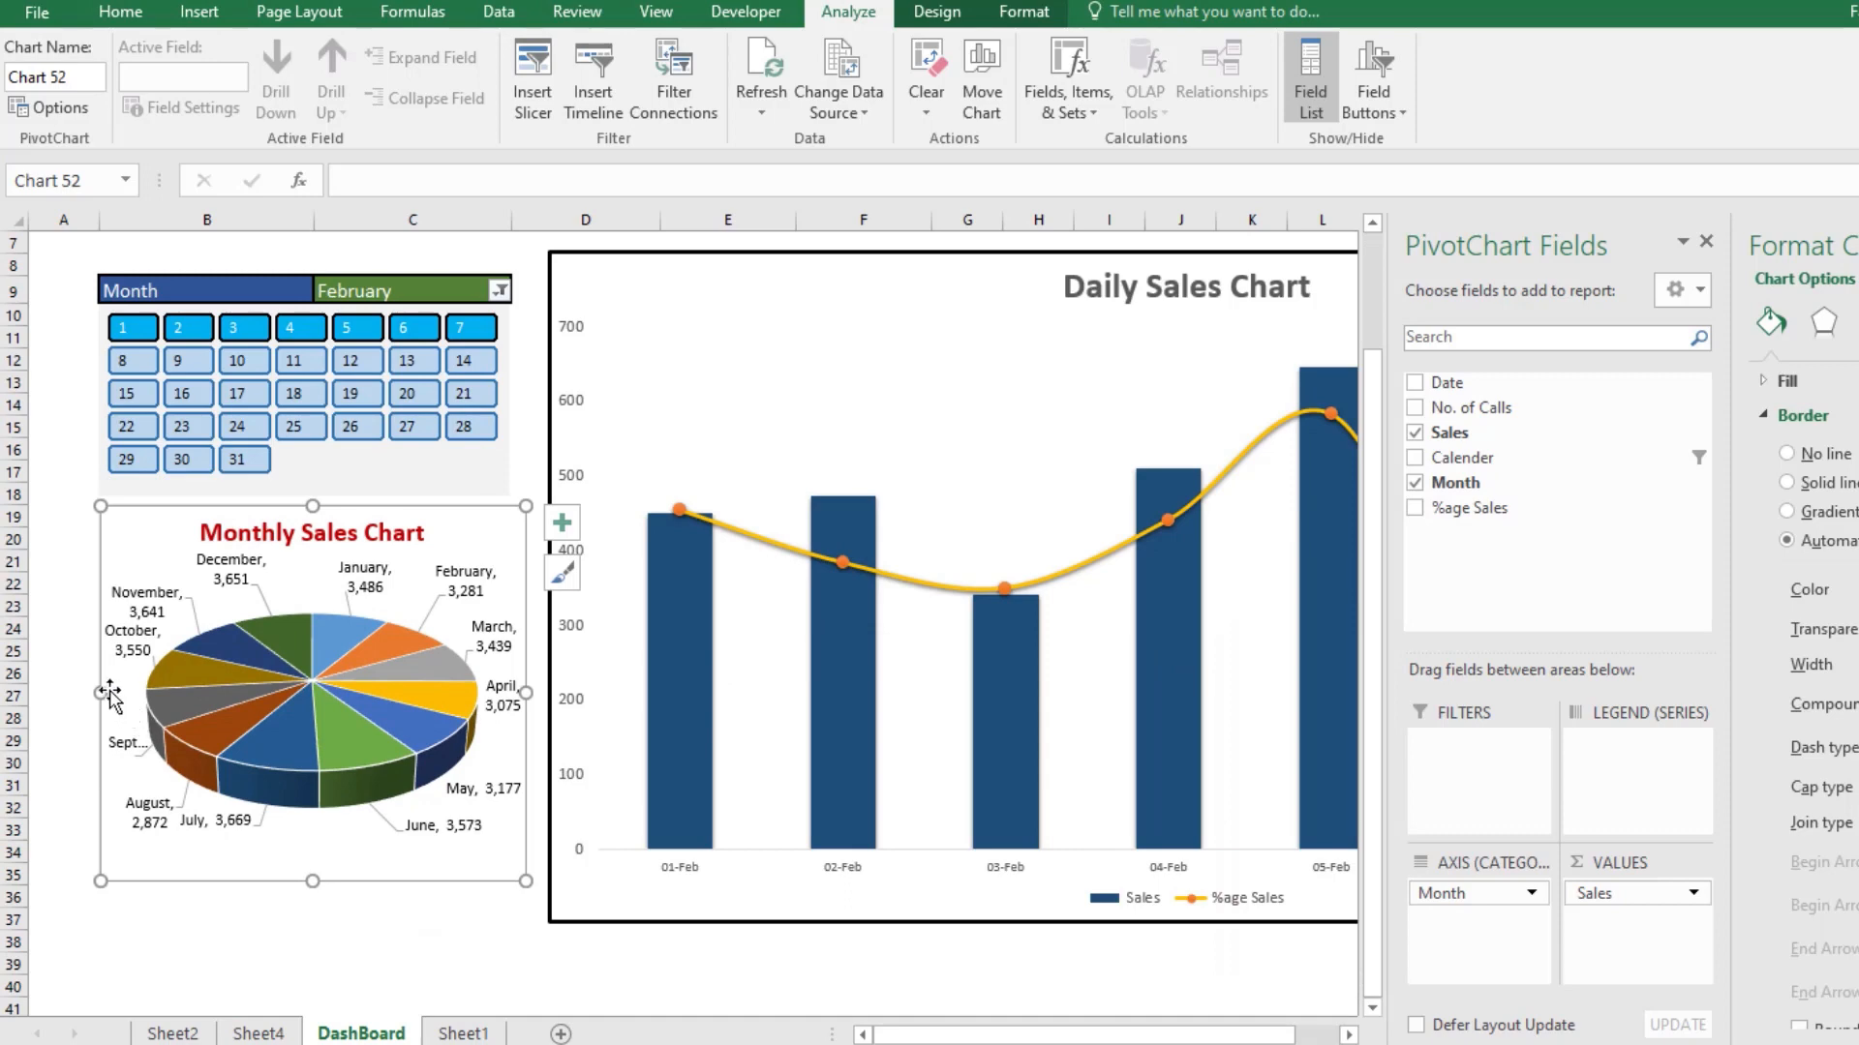
left_click_drag(101, 690, 95, 691)
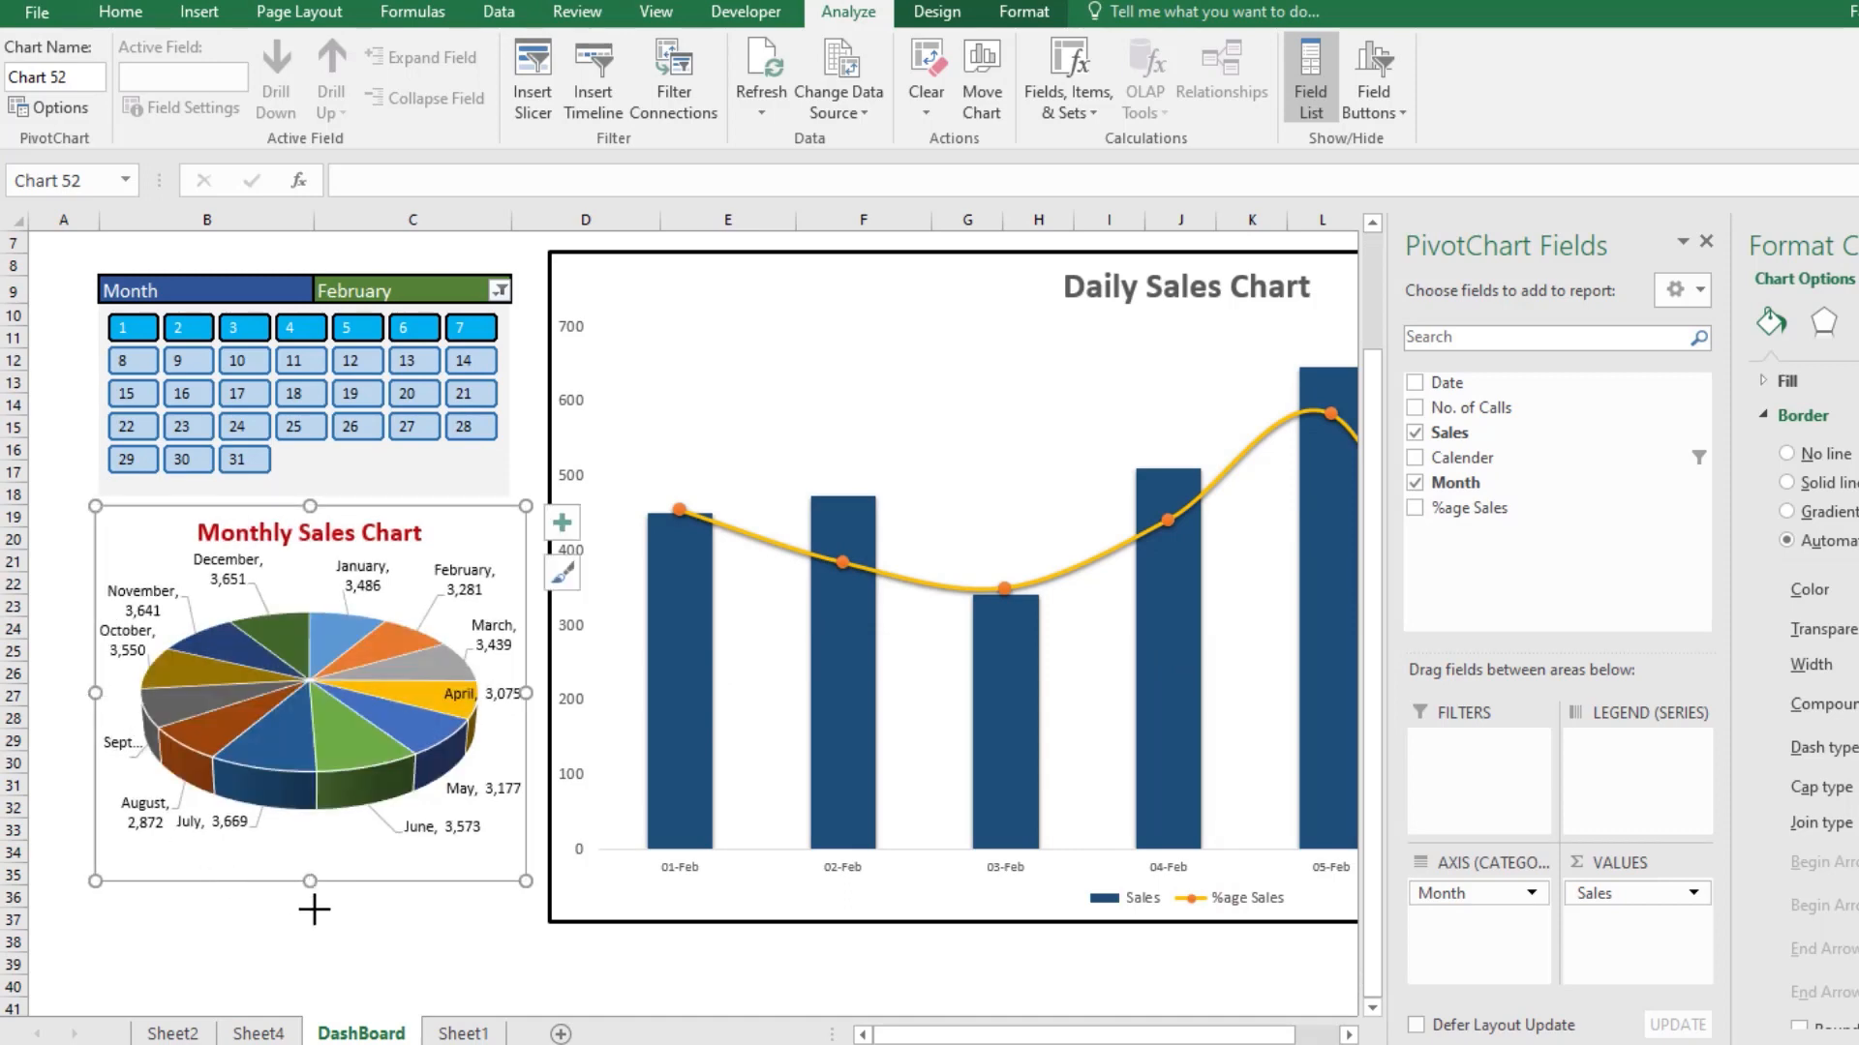
left_click_drag(313, 909, 311, 926)
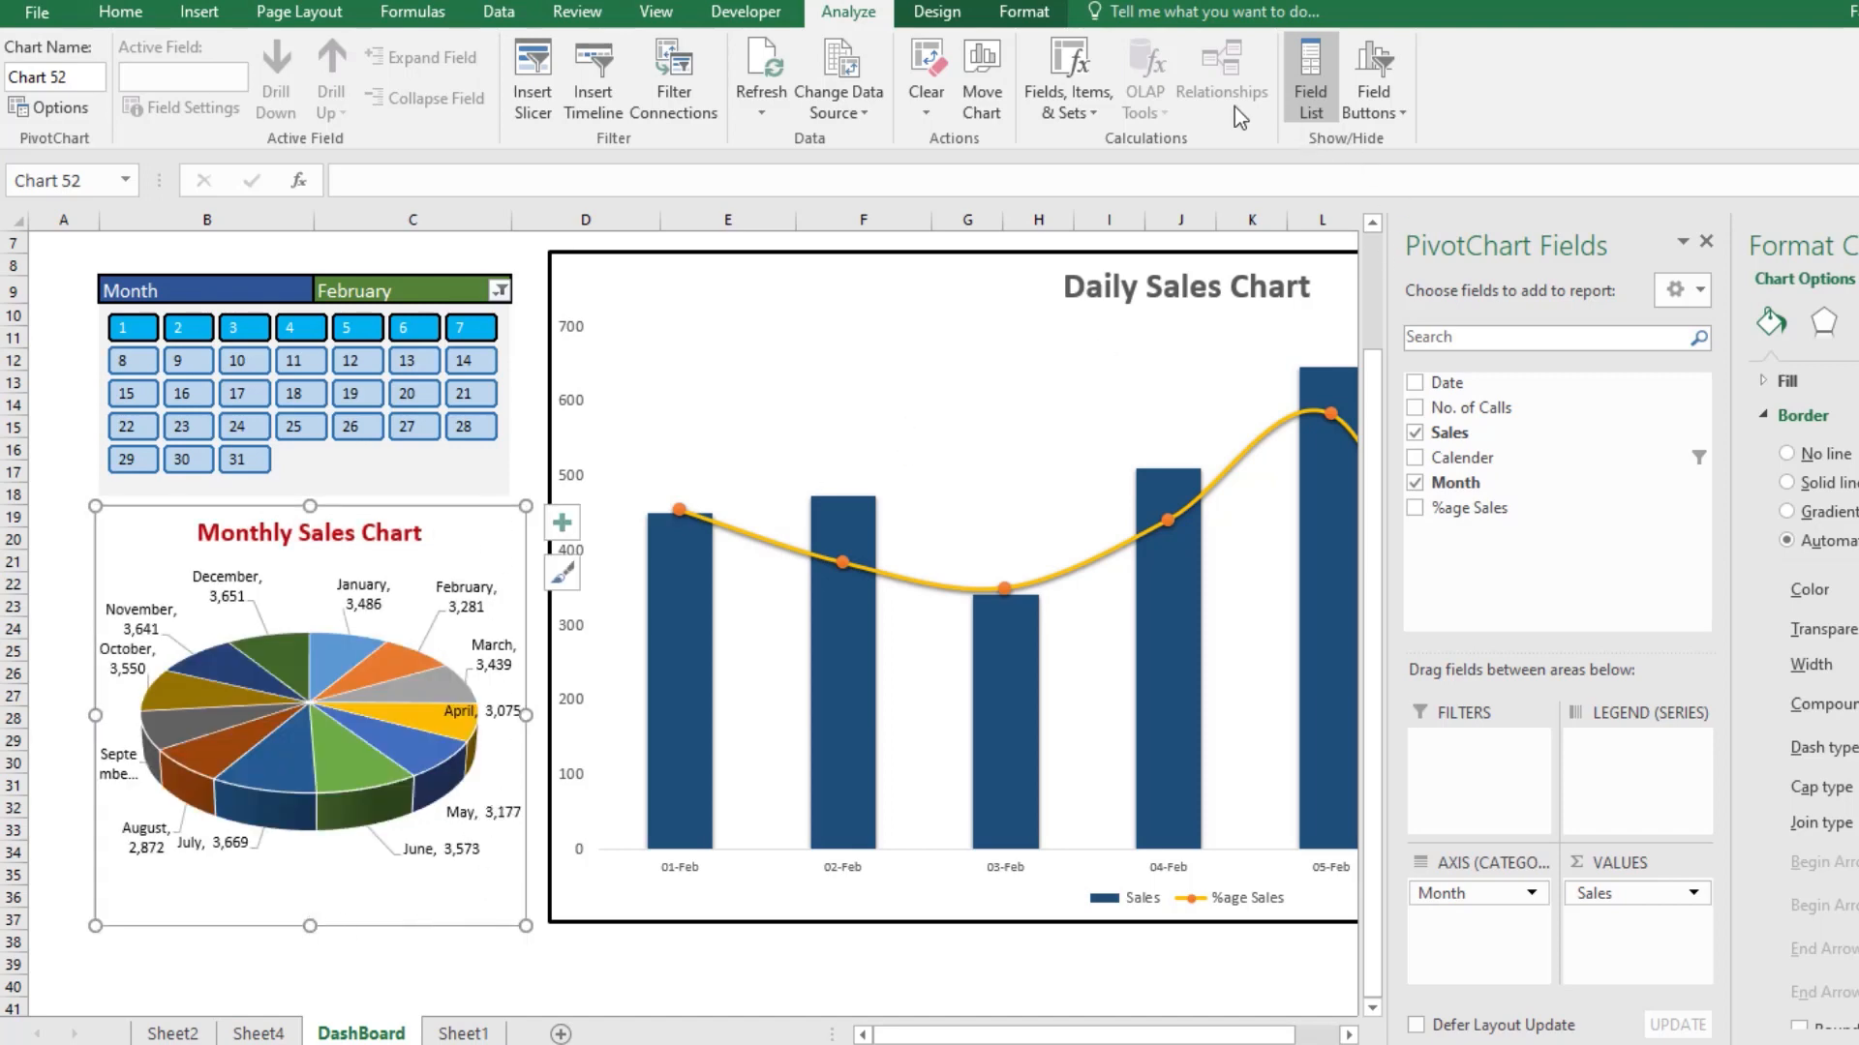
Step: Give the pie chart a heavier black outline matching the Daily Sales Chart's border
left_click(1024, 12)
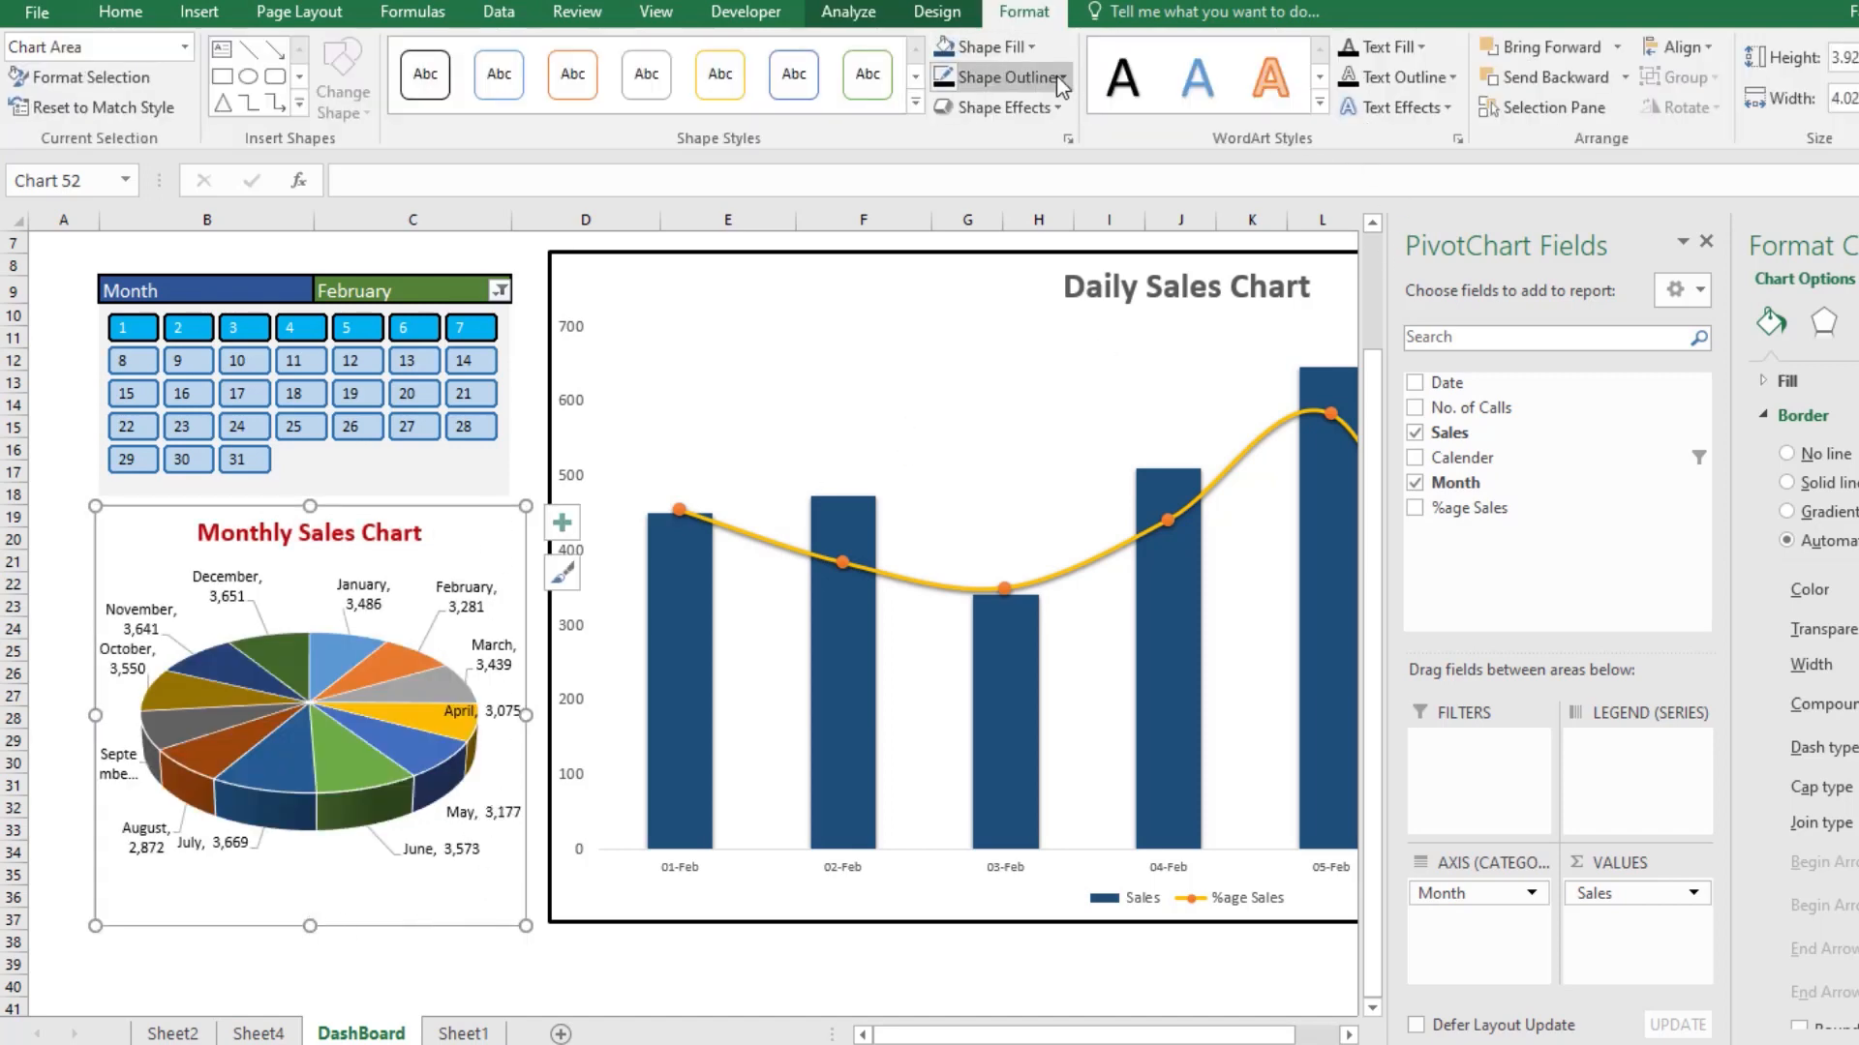
left_click(1007, 77)
left_click(1062, 77)
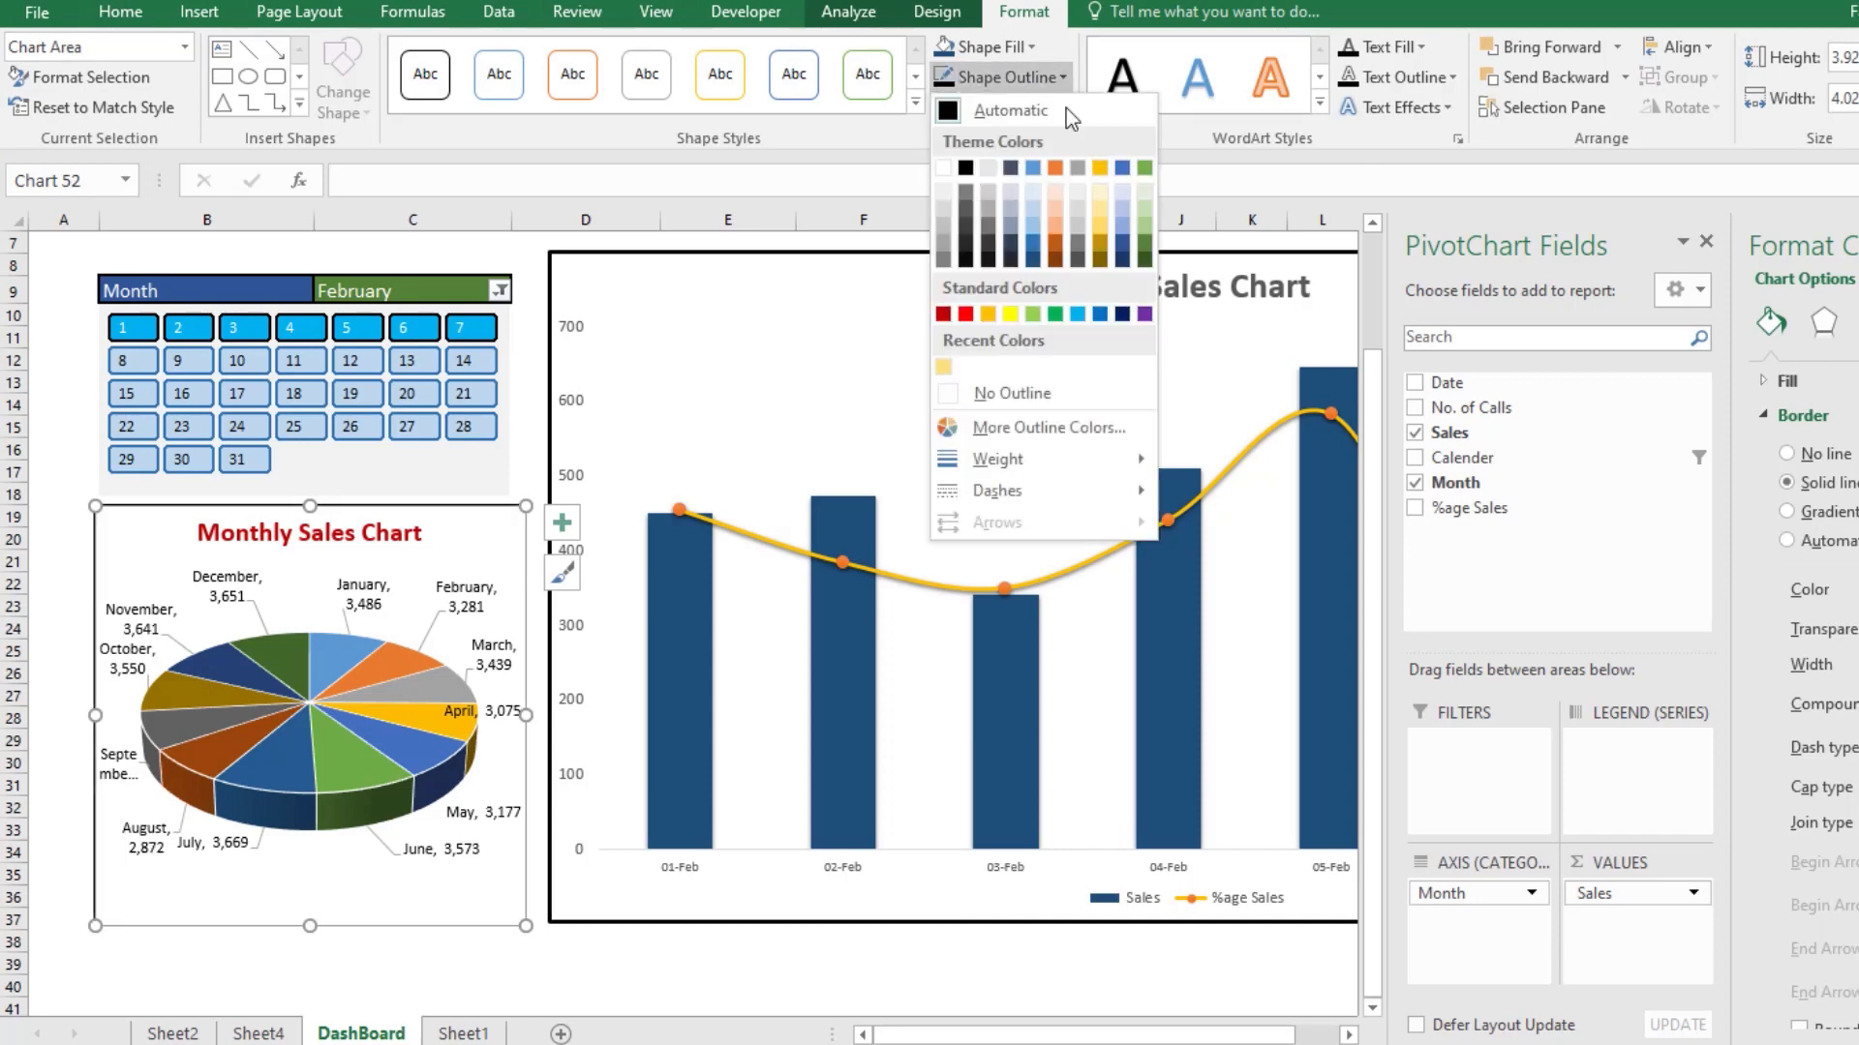
mouse_move(1088, 461)
left_click(1224, 578)
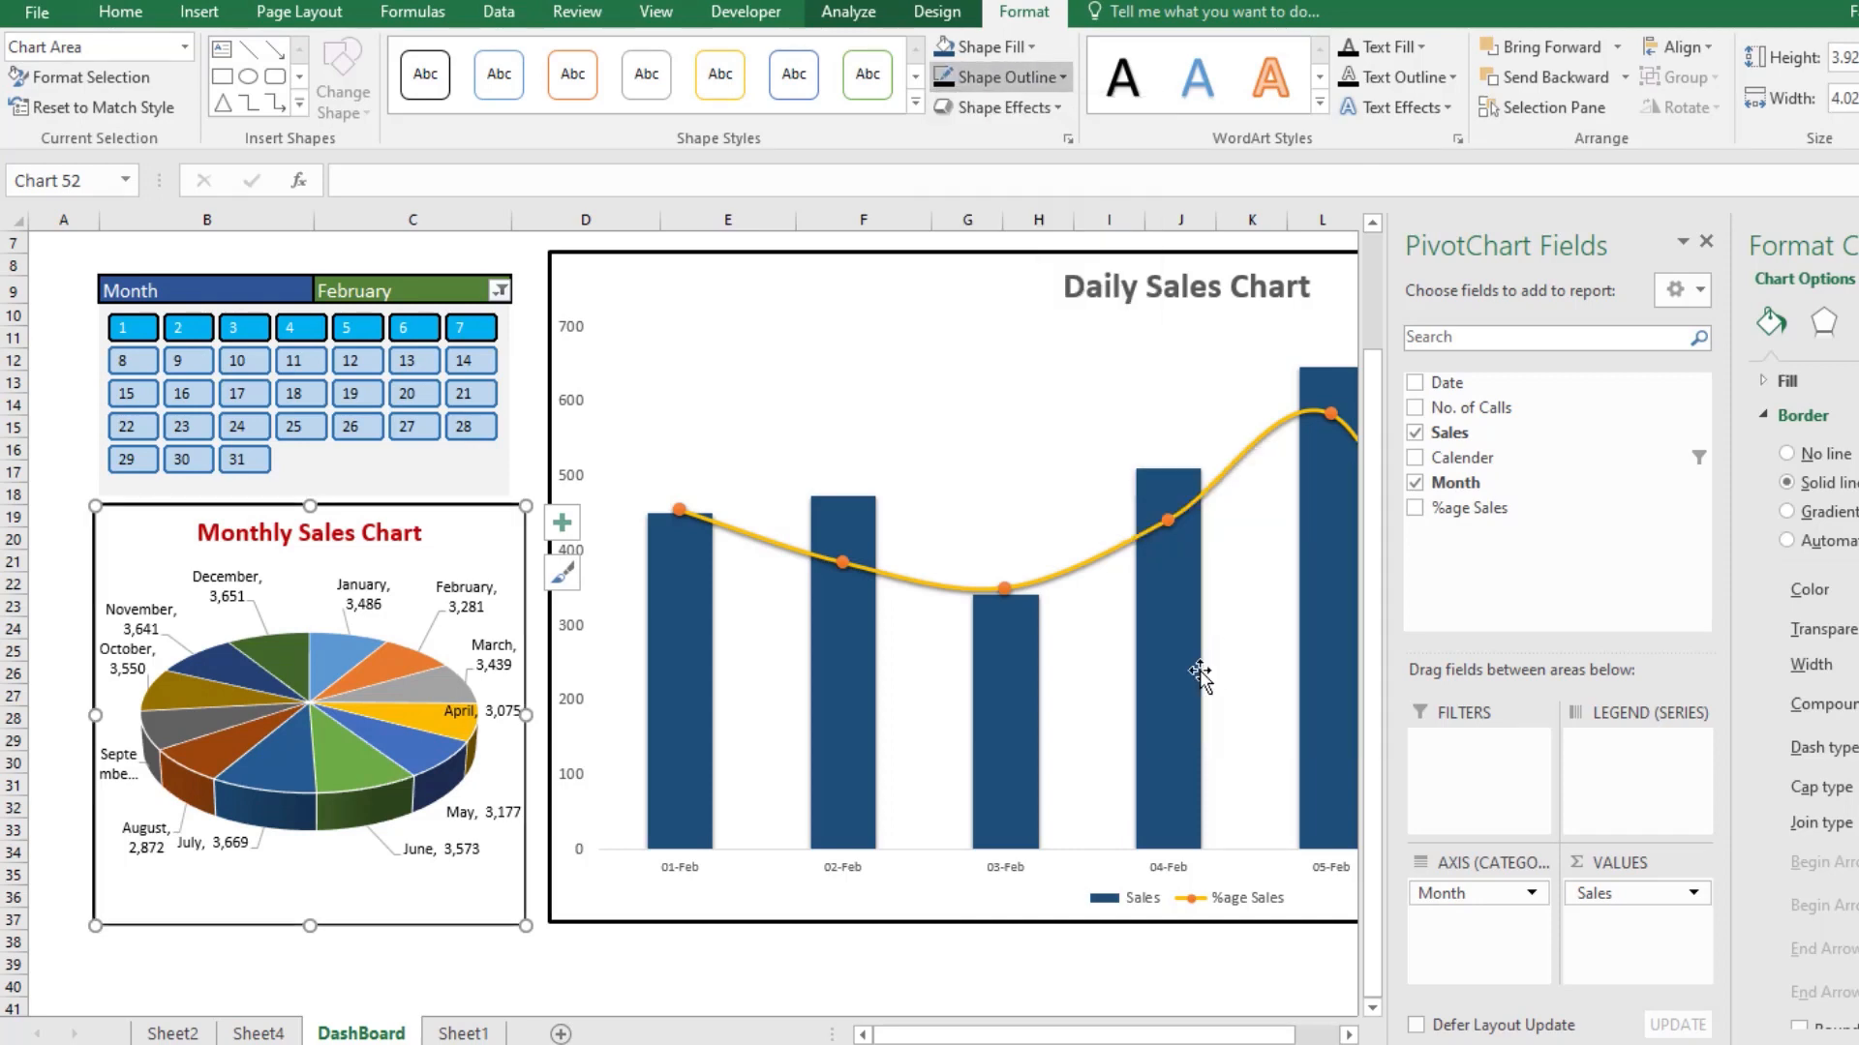
left_click(680, 997)
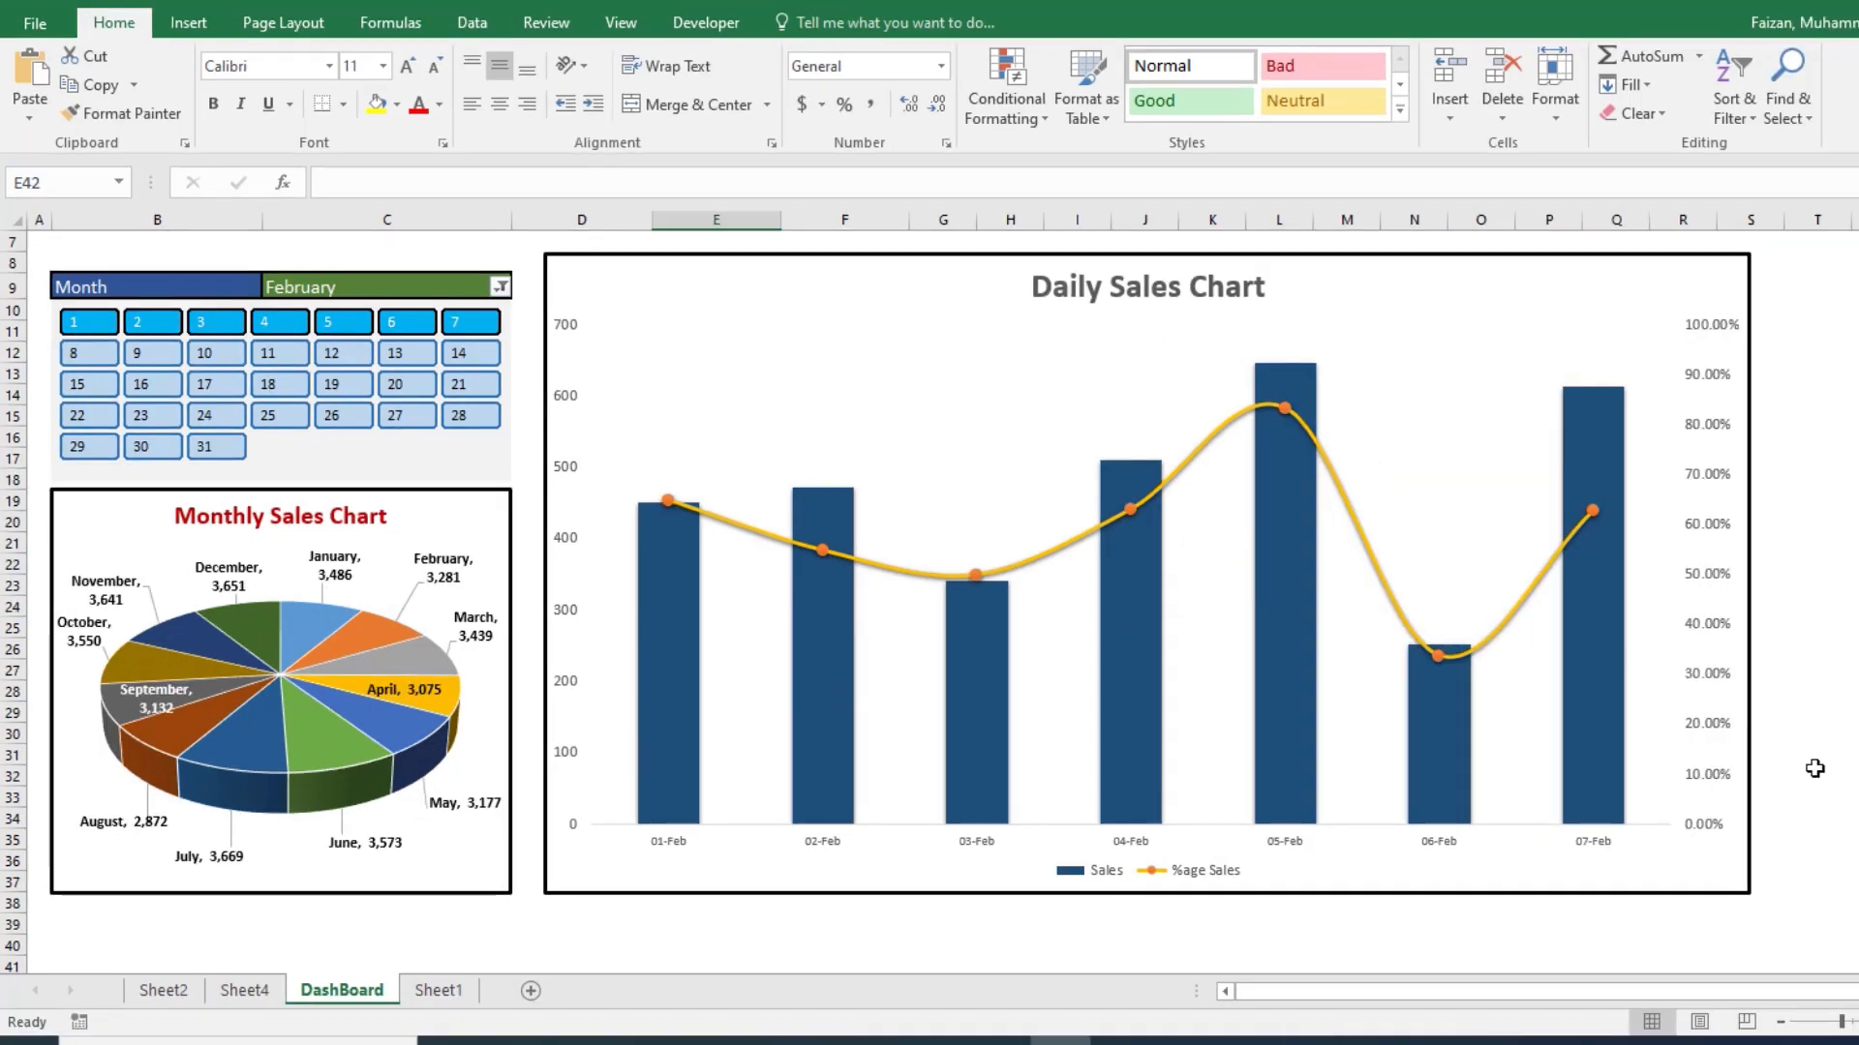
scroll(1784, 770, "up", 2)
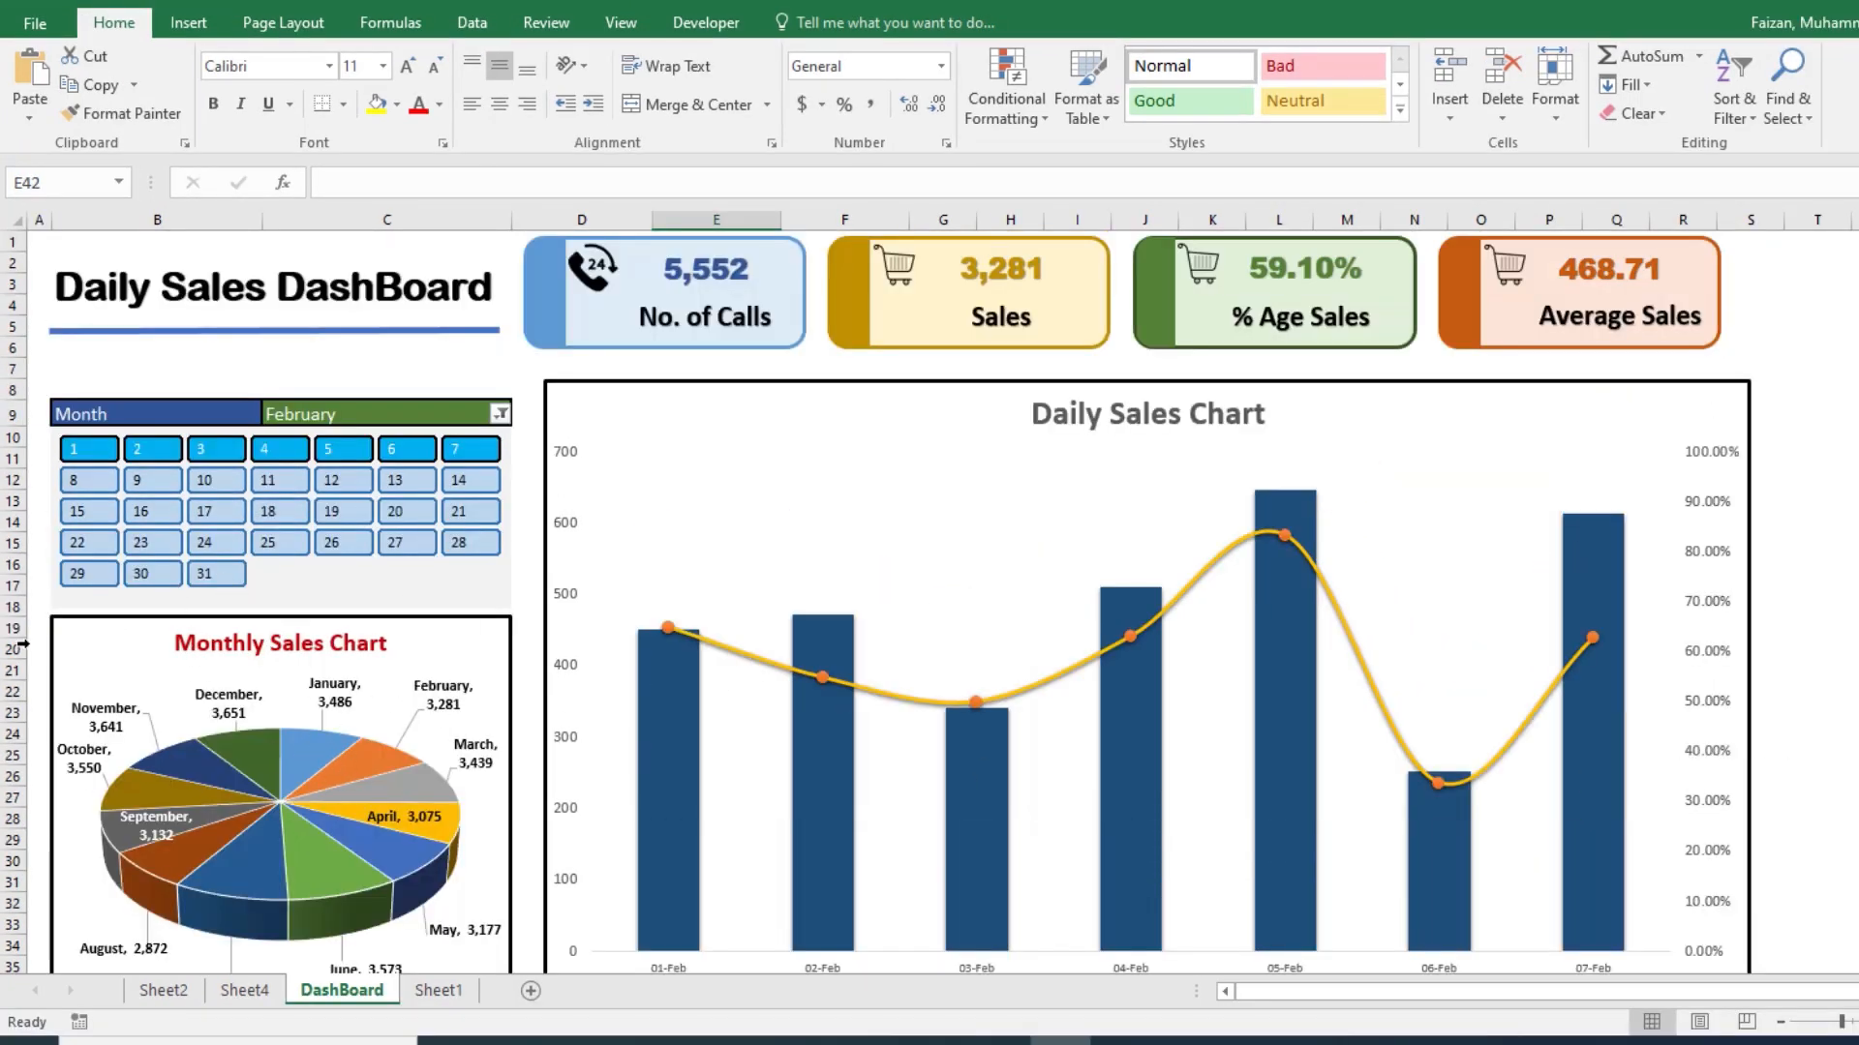
scroll(320, 695, "down", 1)
mouse_move(319, 695)
scroll(320, 695, "up", 1)
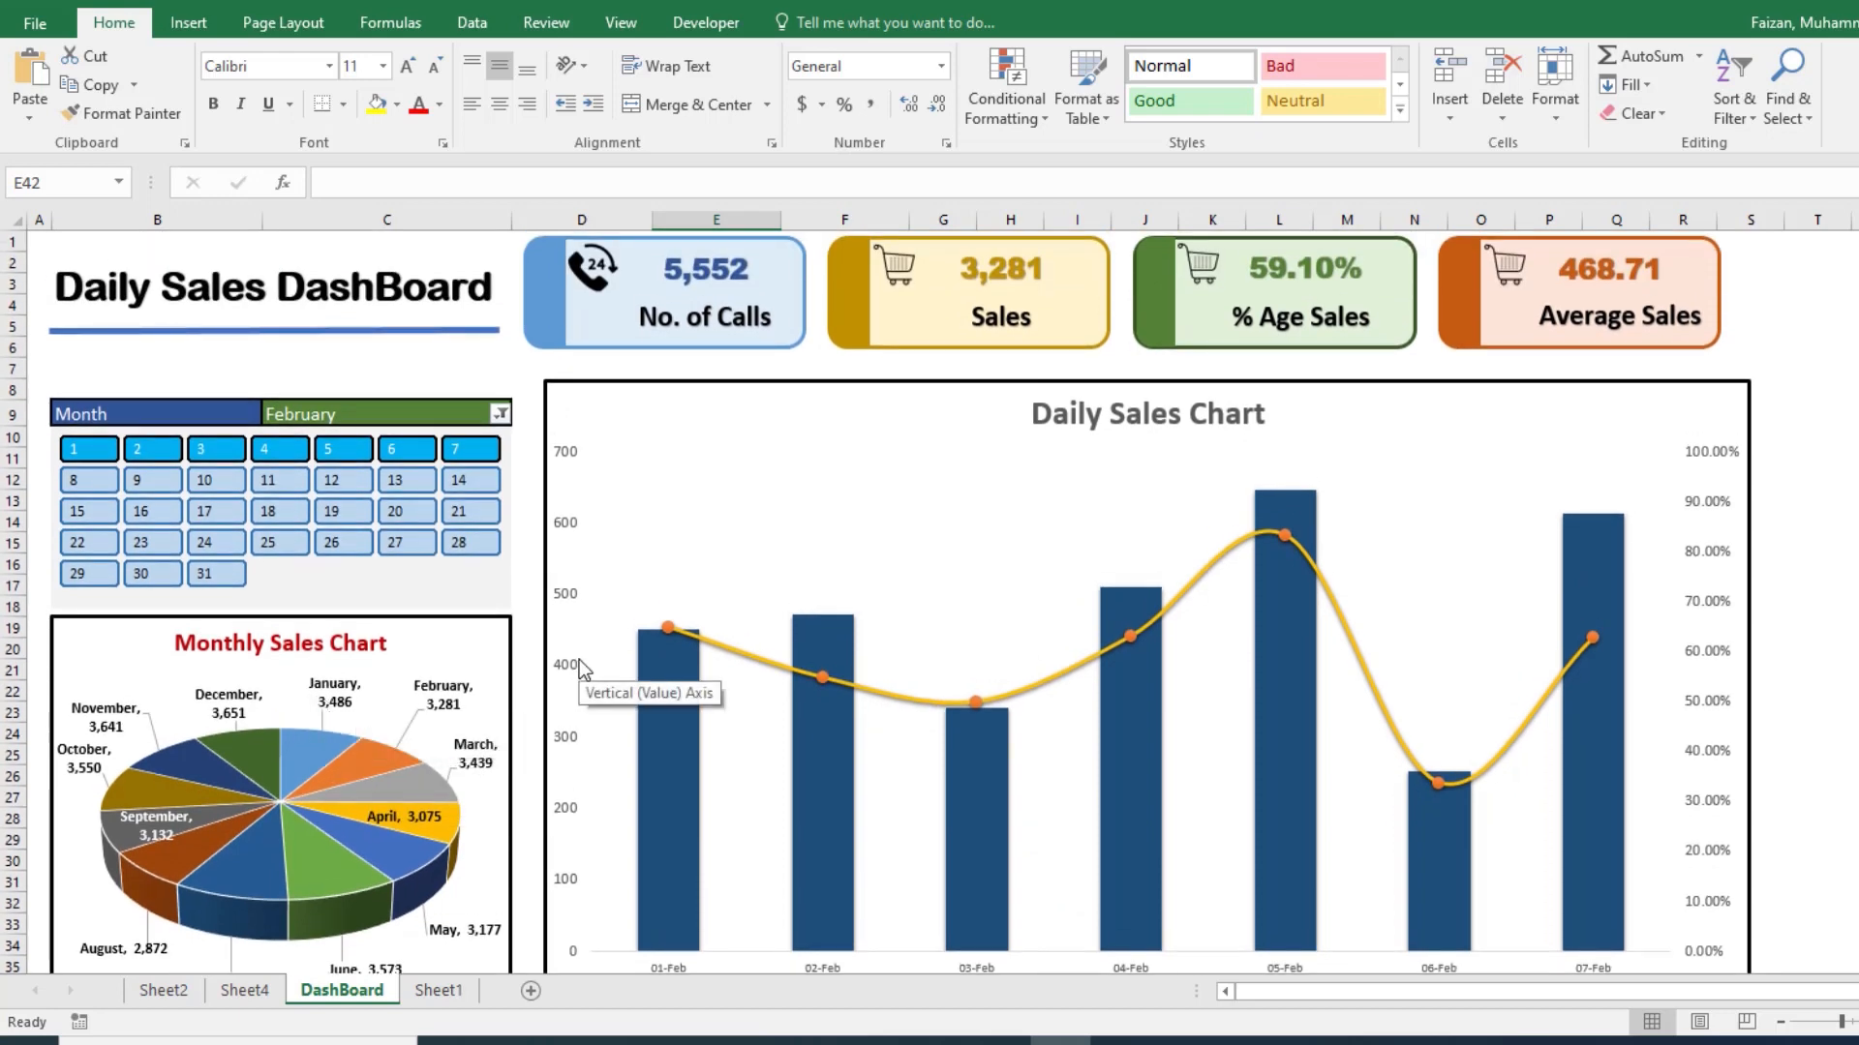
scroll(579, 660, "down", 2)
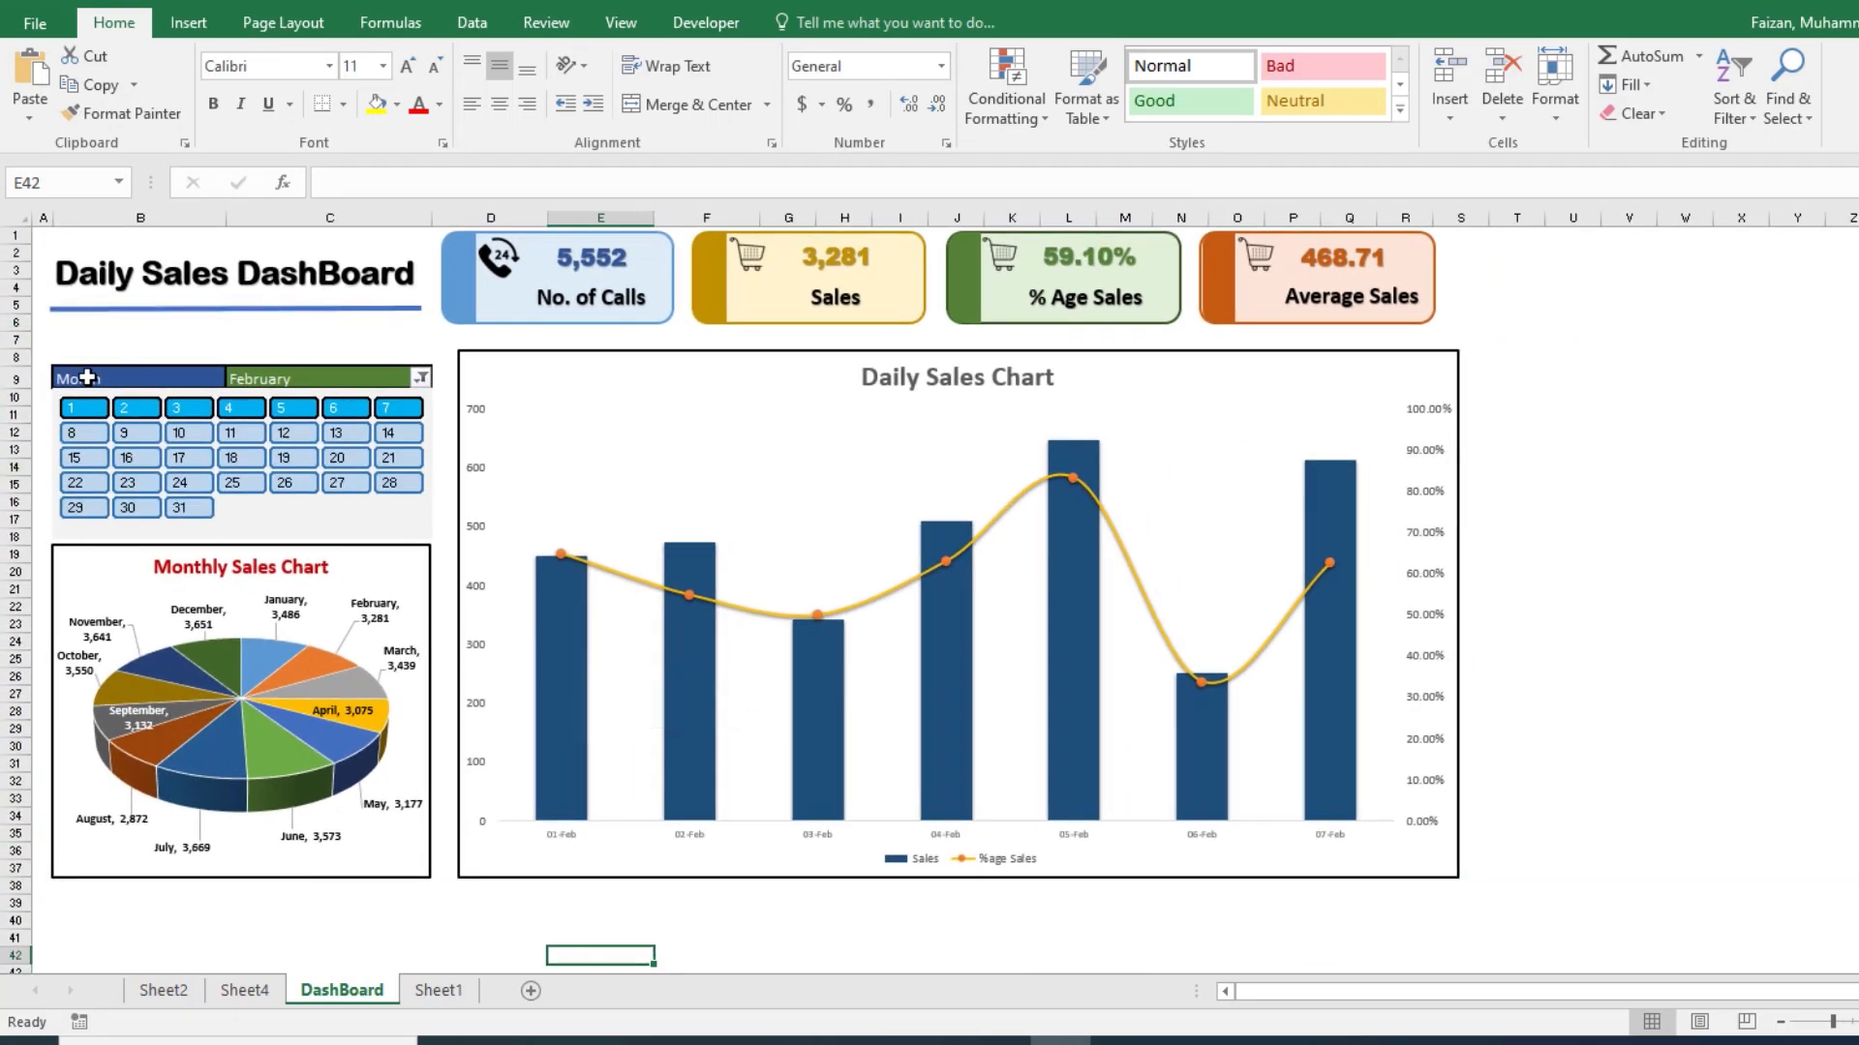
Step: Apply a thick black outline border around the Month filter and calendar block, covering cells B9:C18
scroll(211, 605, "up", 2)
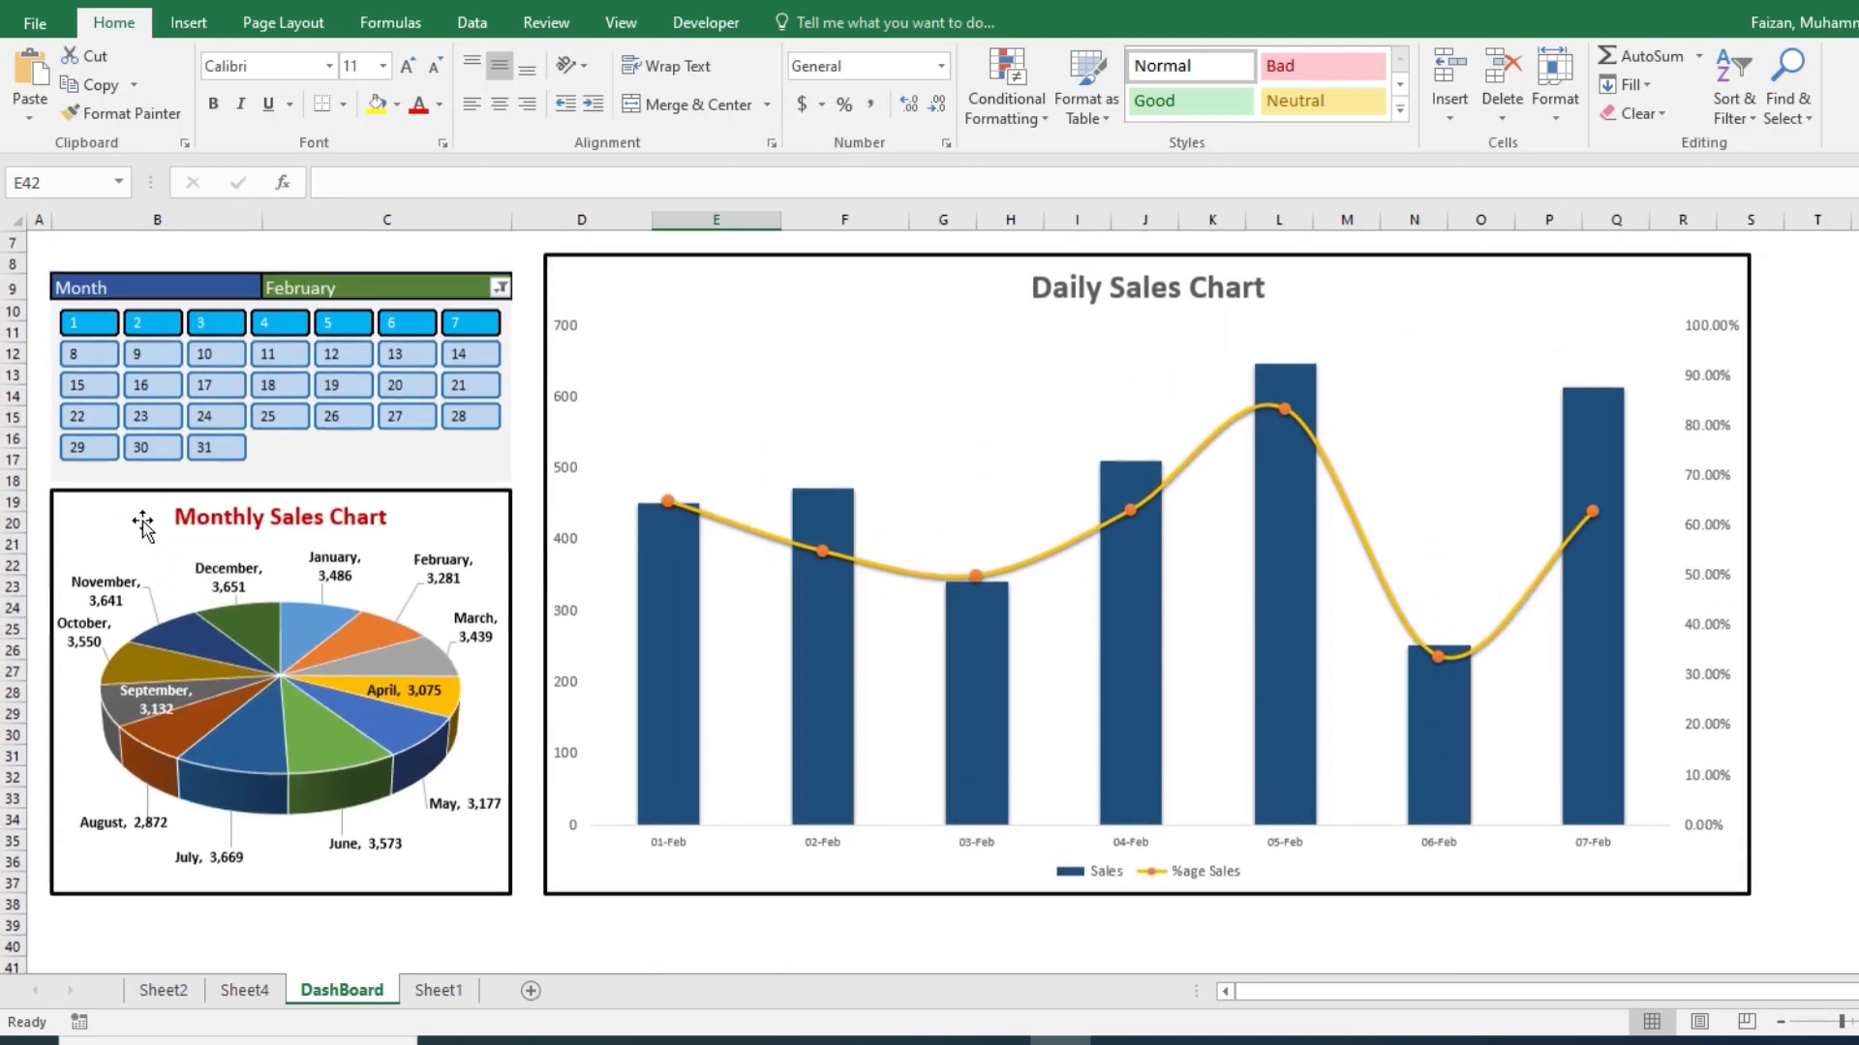
scroll(53, 354, "up", 2)
left_click_drag(53, 354, 195, 436)
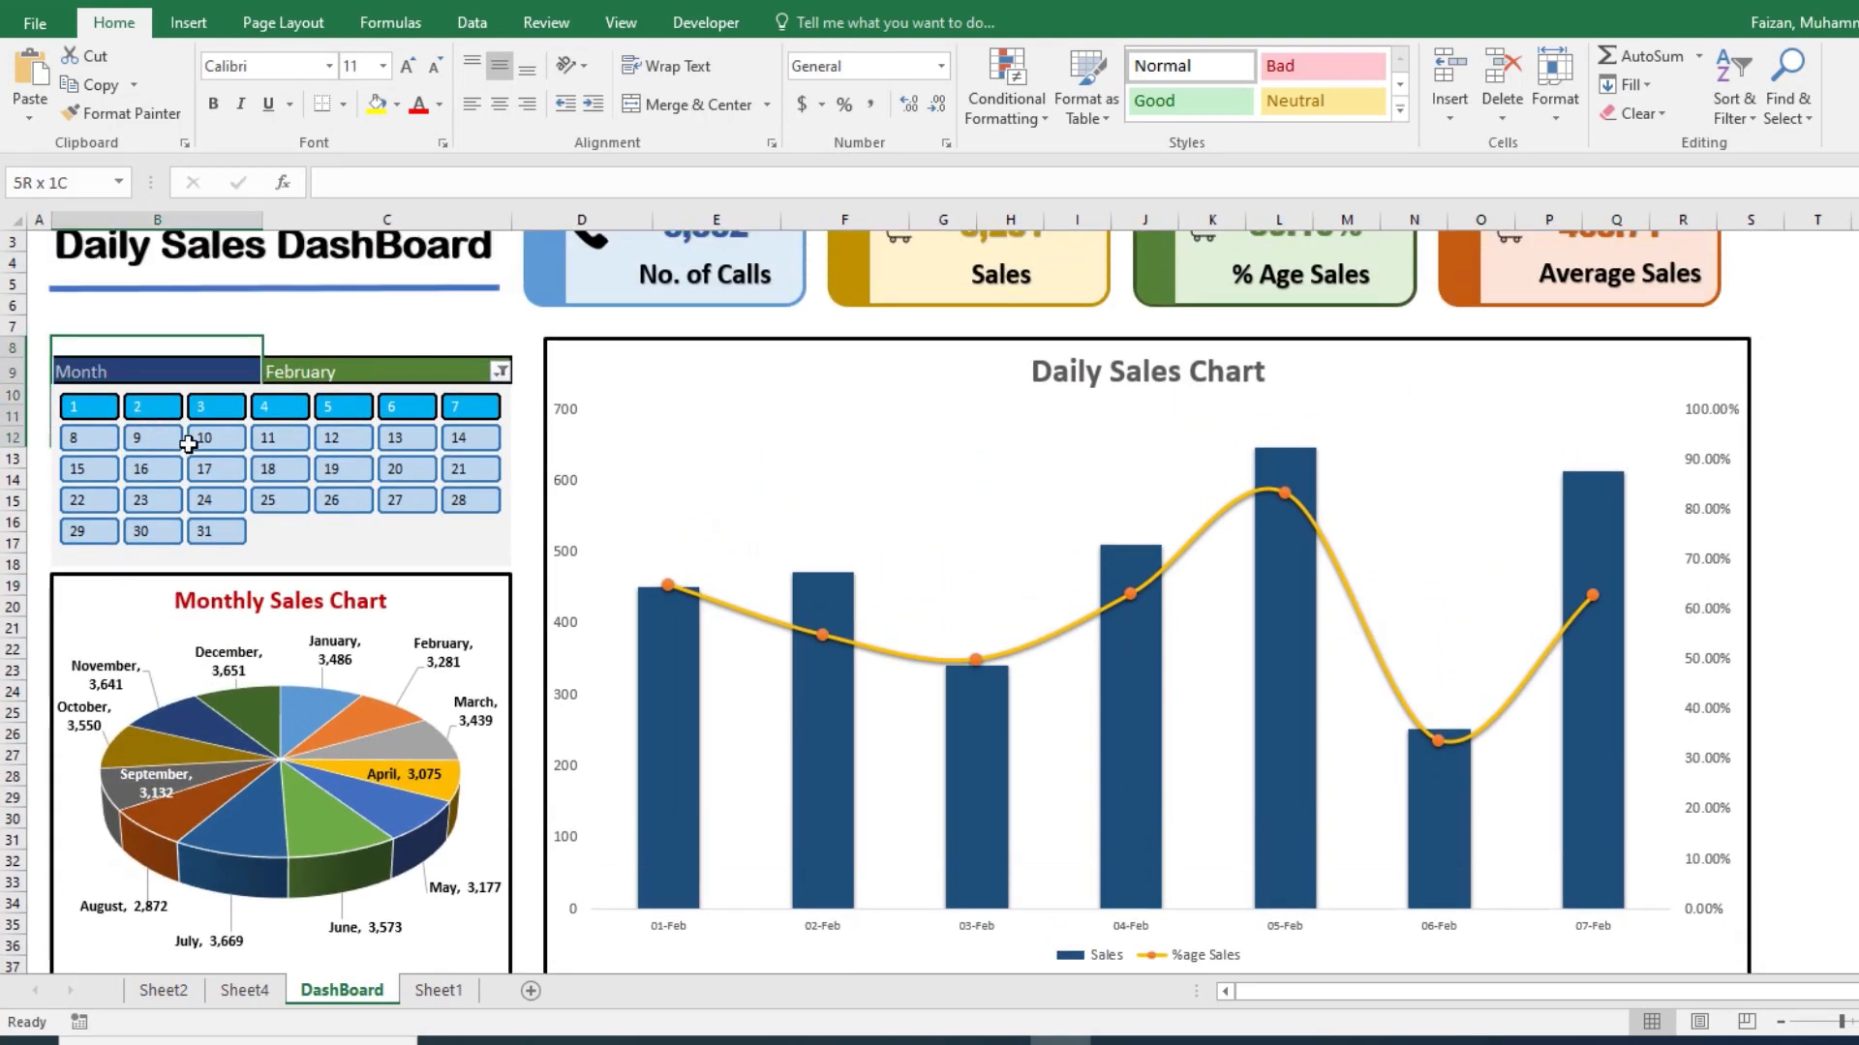
left_click(46, 366)
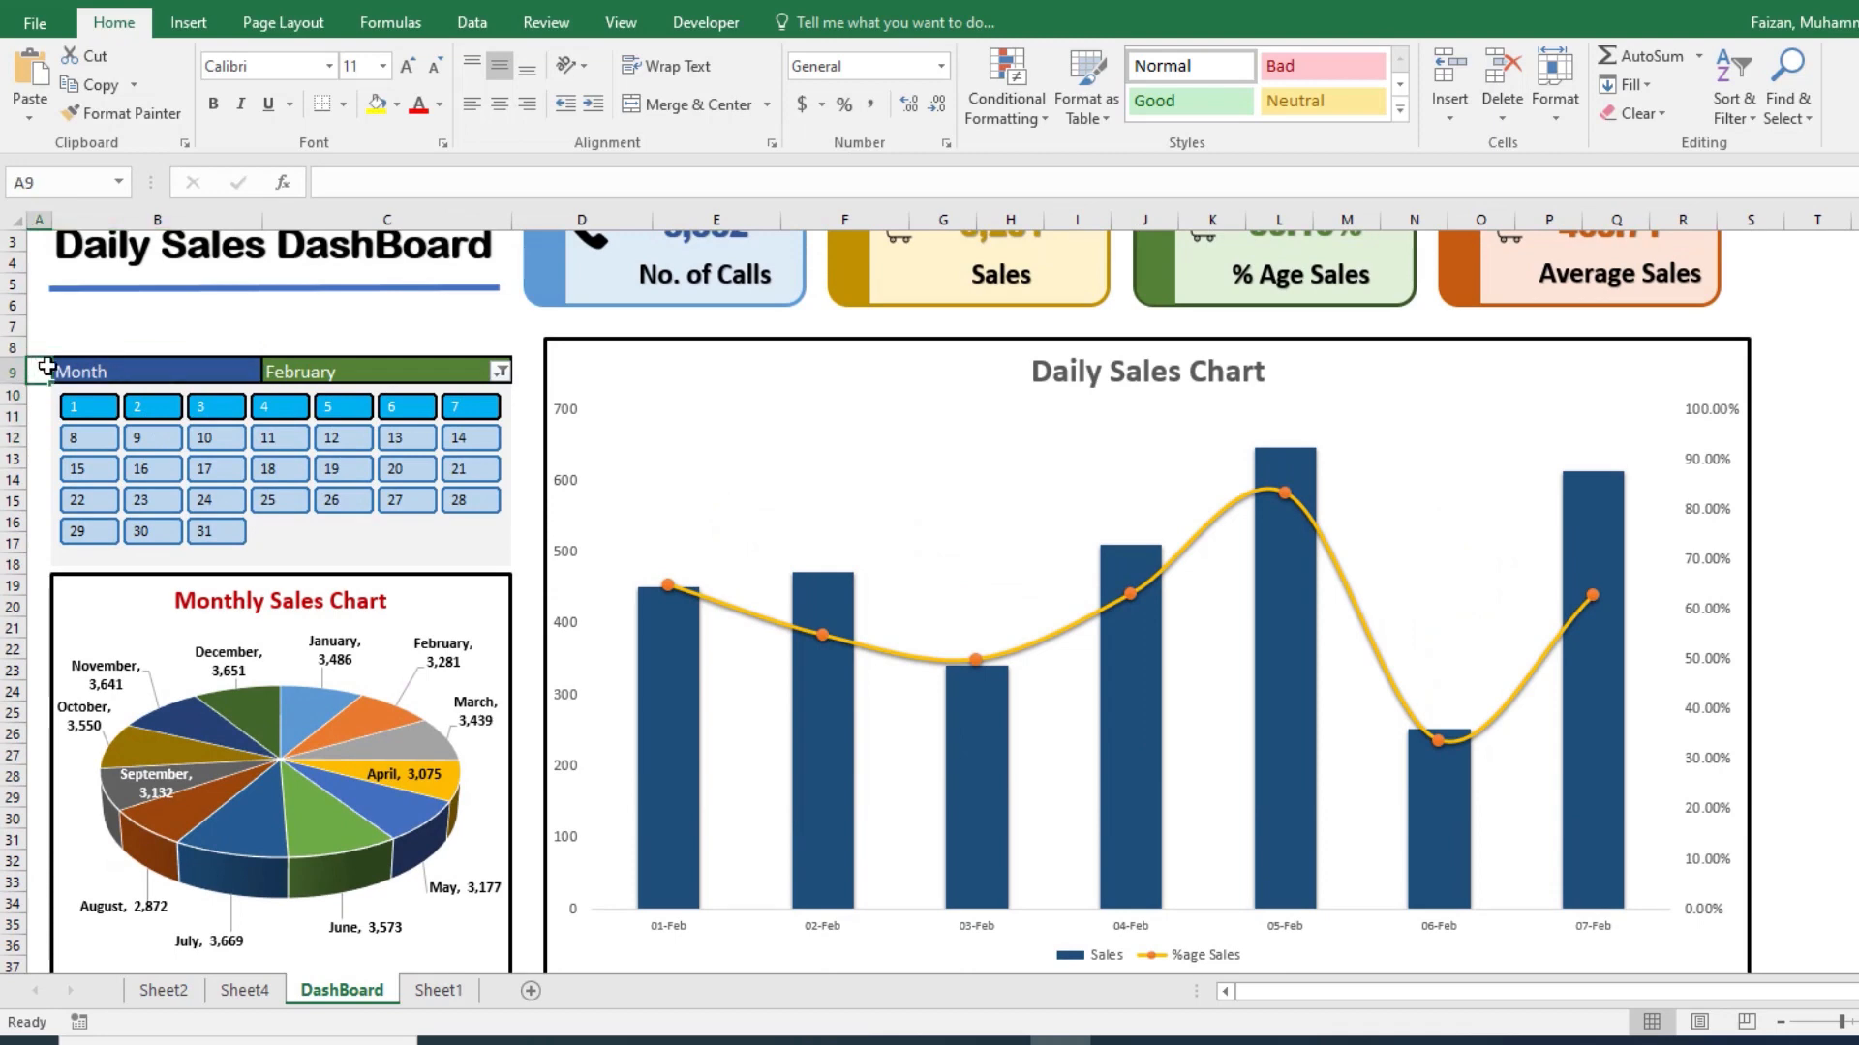
left_click_drag(60, 367, 495, 563)
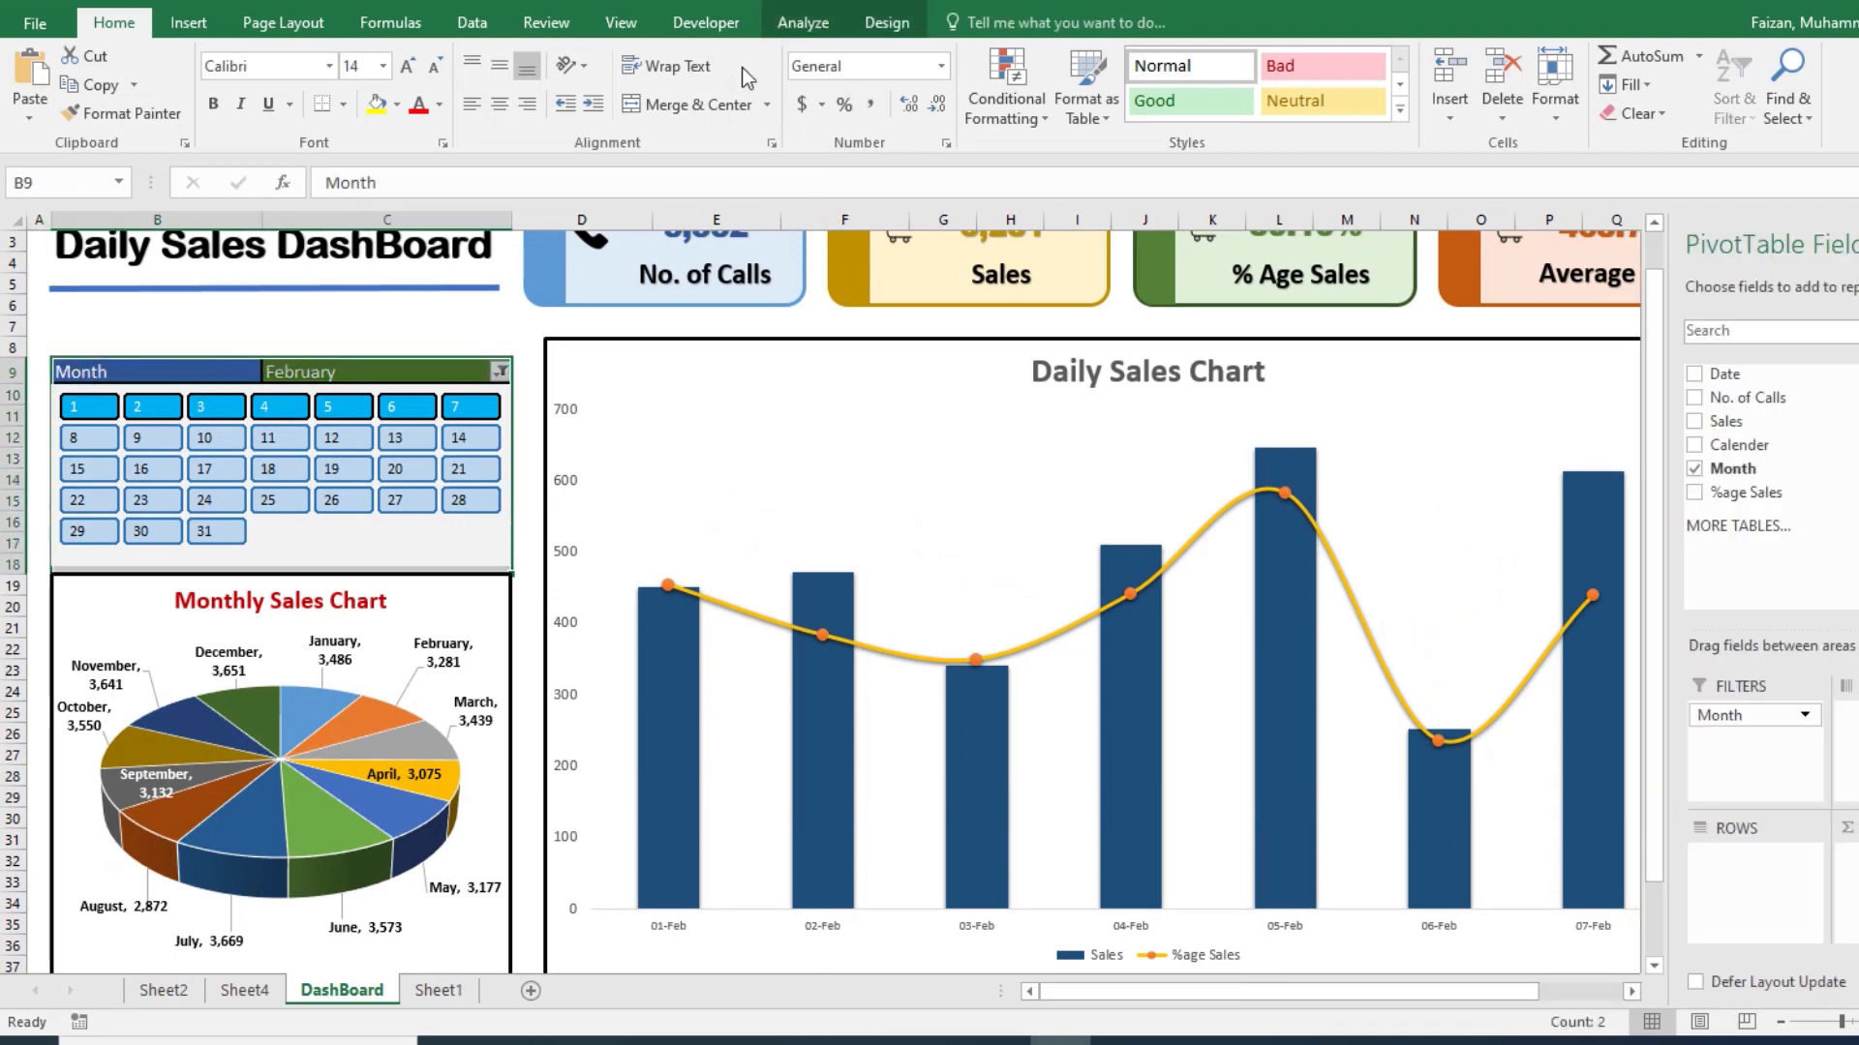
left_click(906, 21)
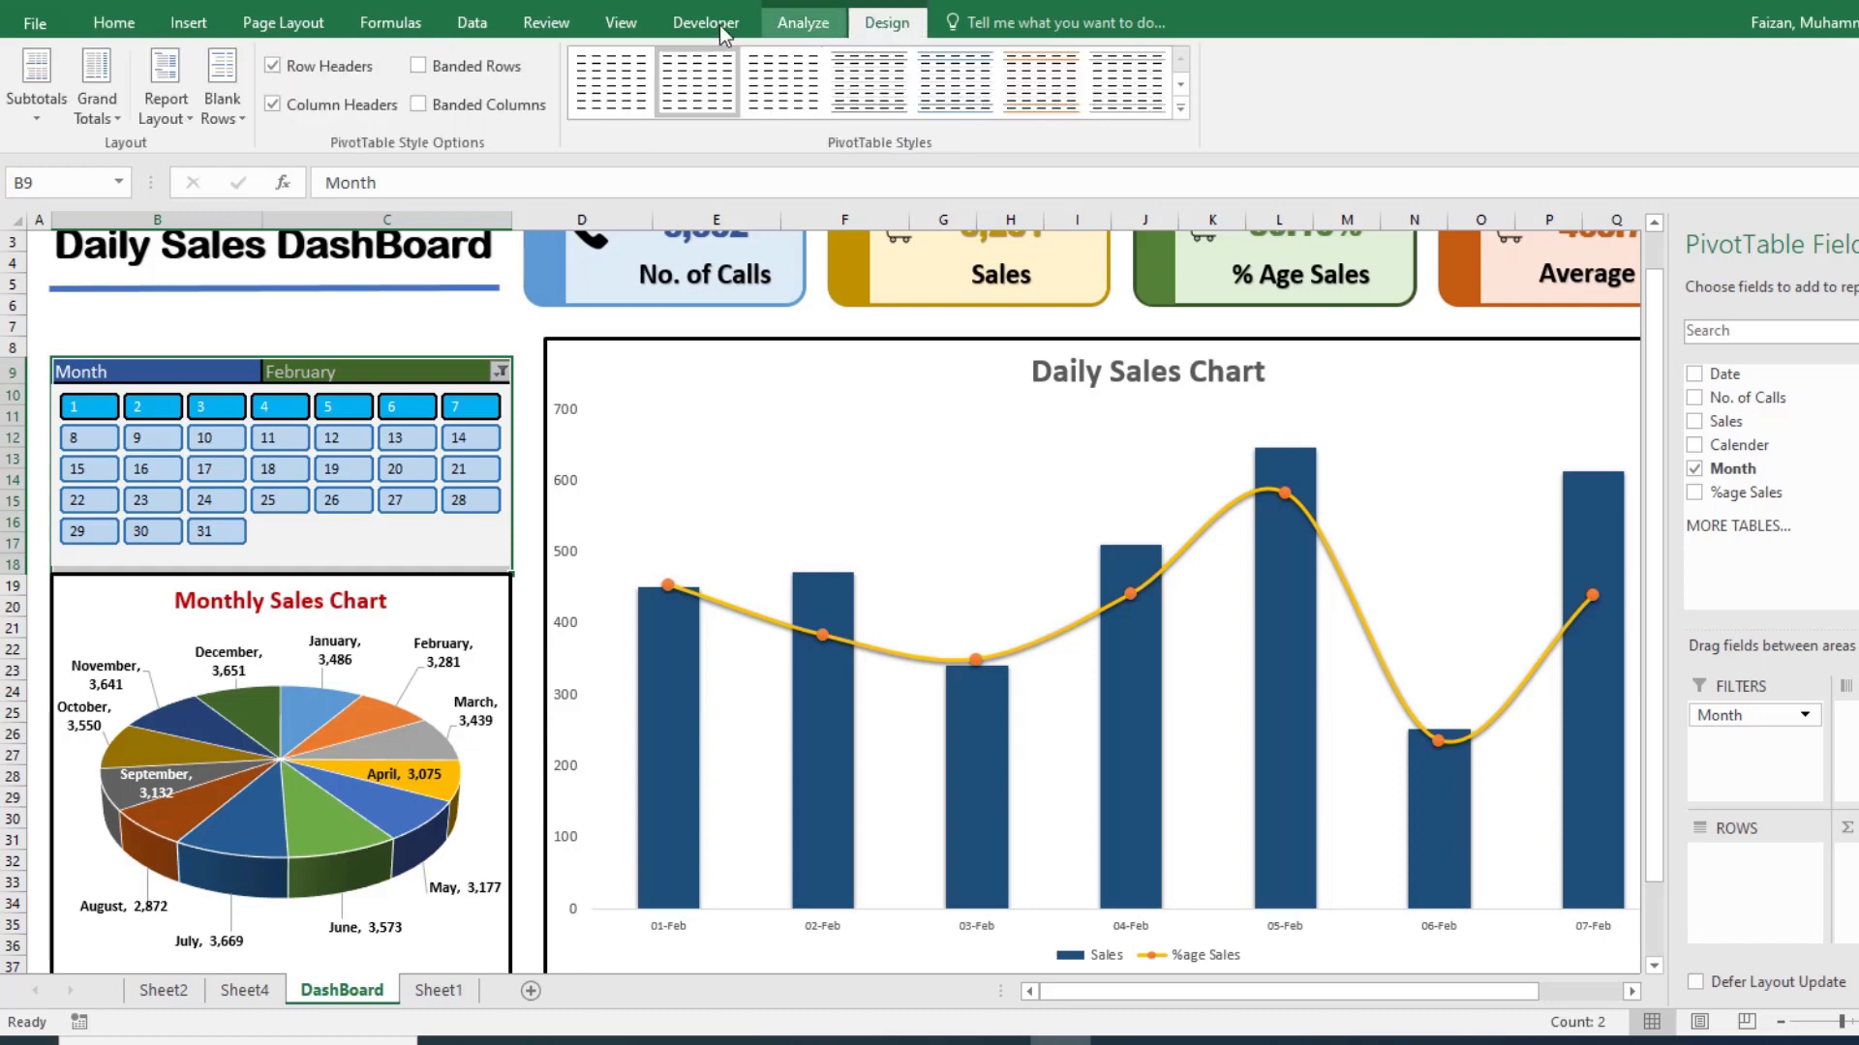
left_click(124, 28)
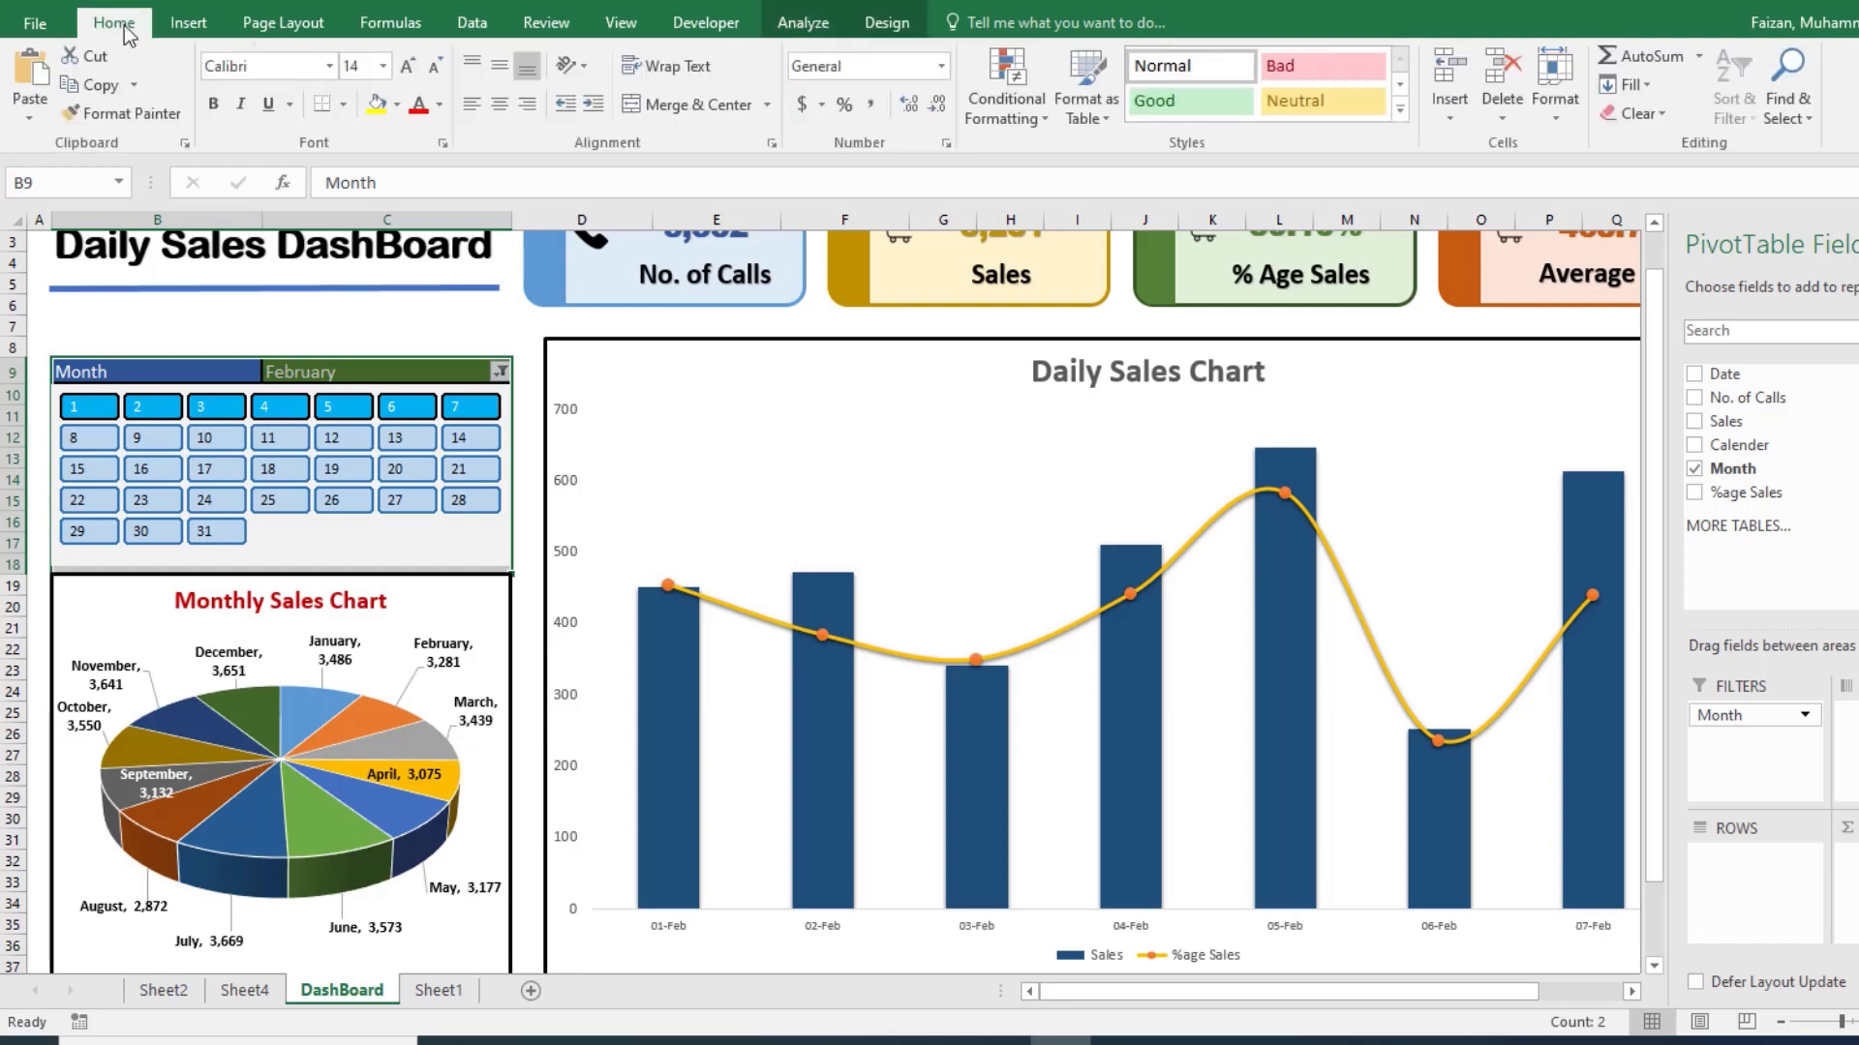
left_click(946, 143)
left_click(430, 219)
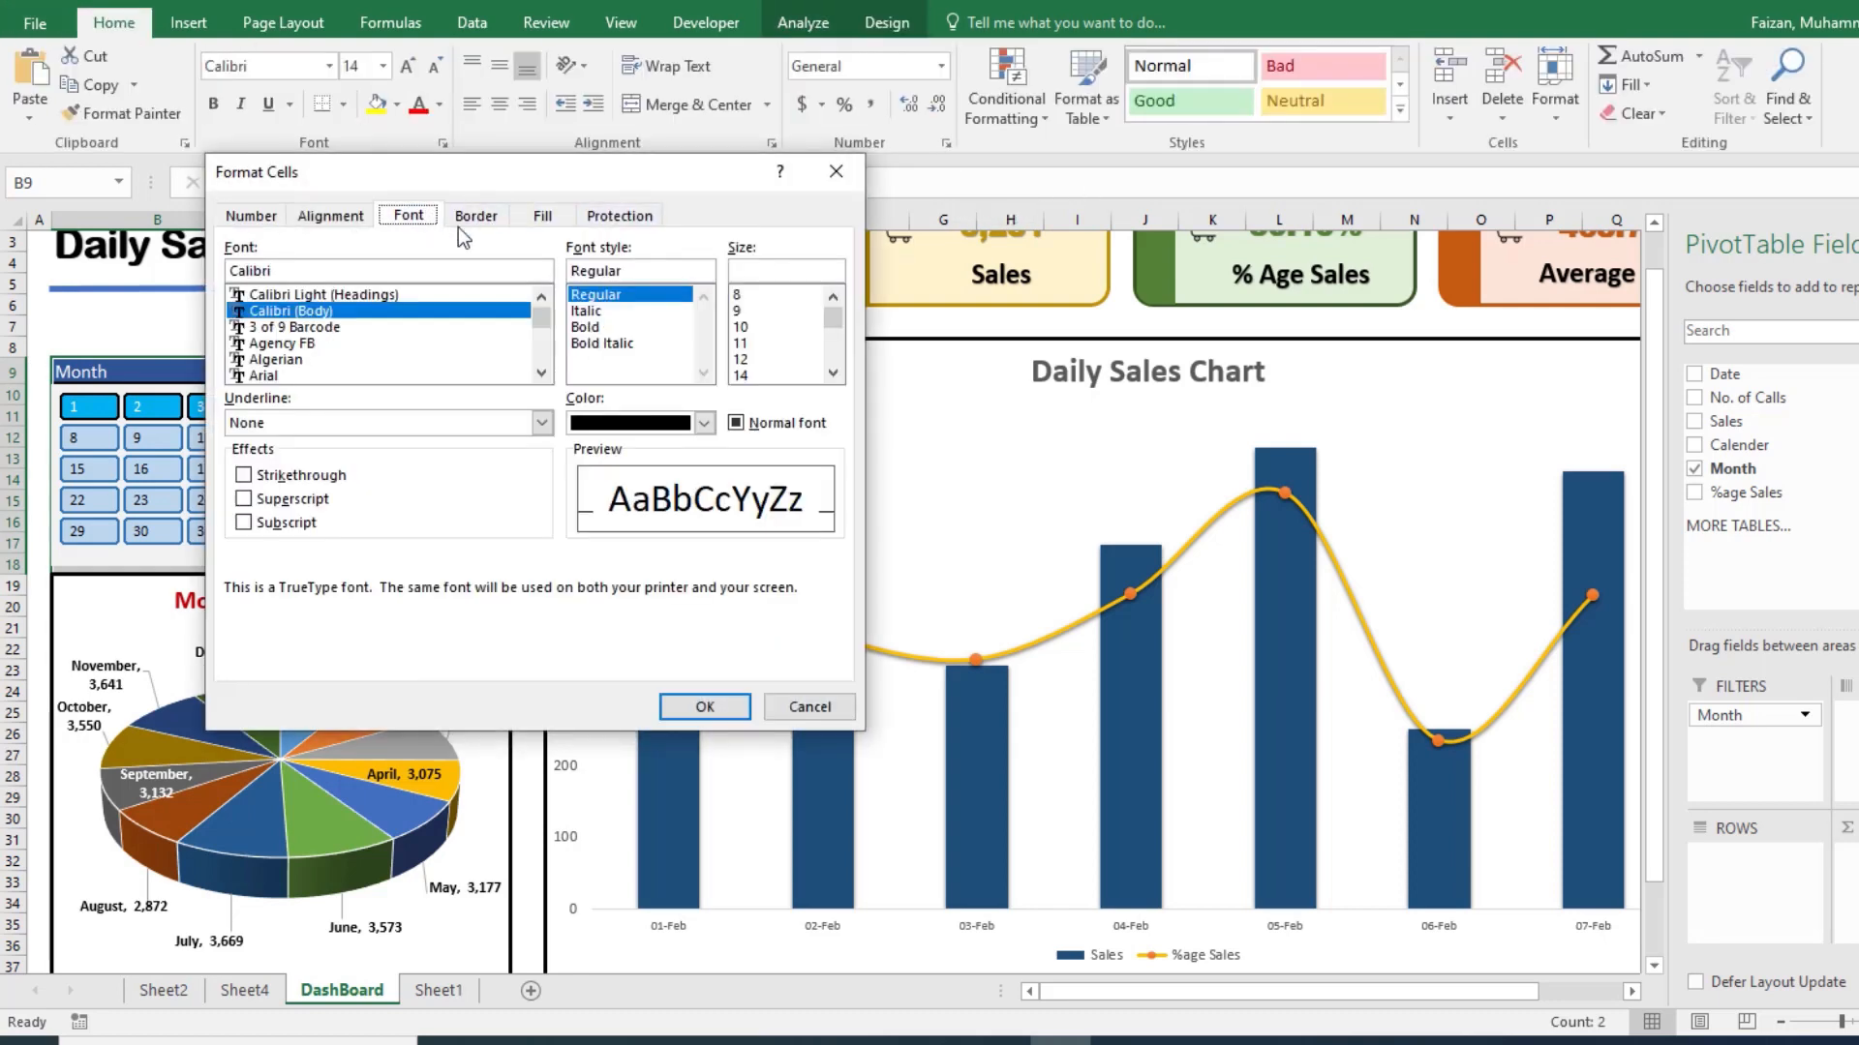
left_click(494, 231)
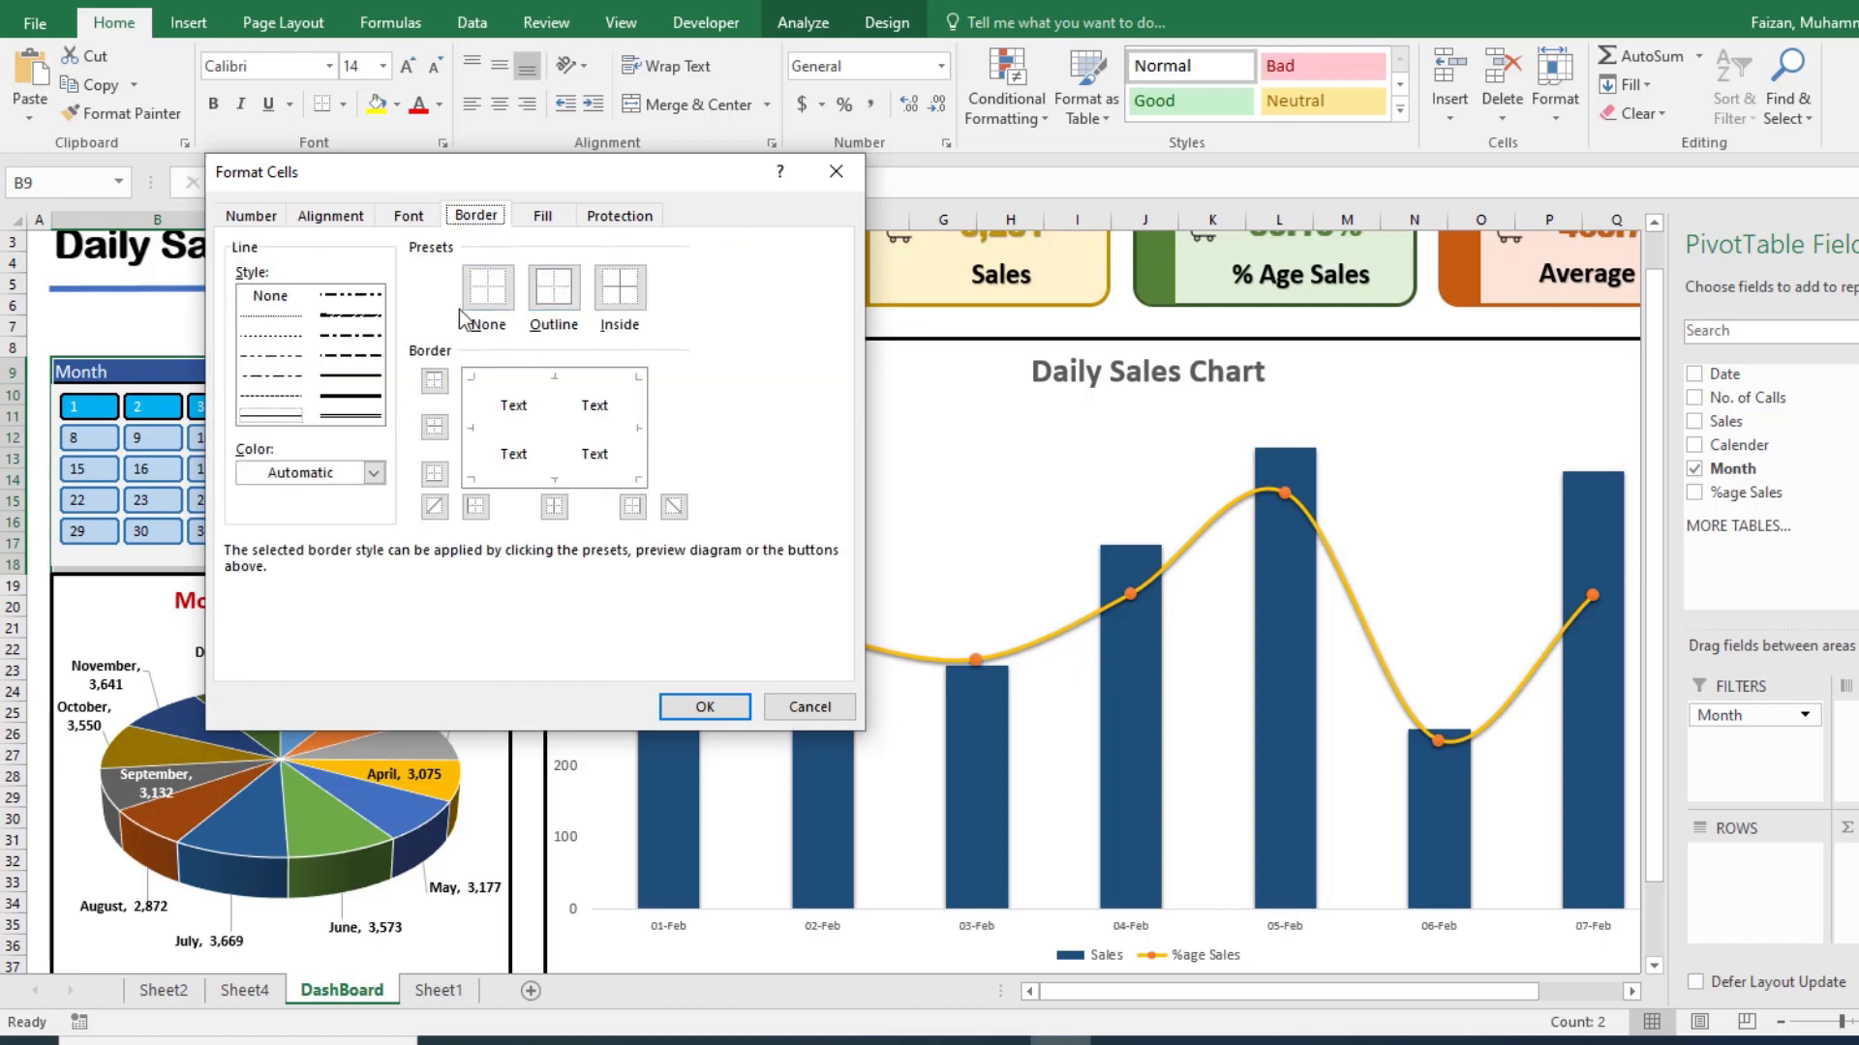
left_click(363, 397)
left_click(554, 288)
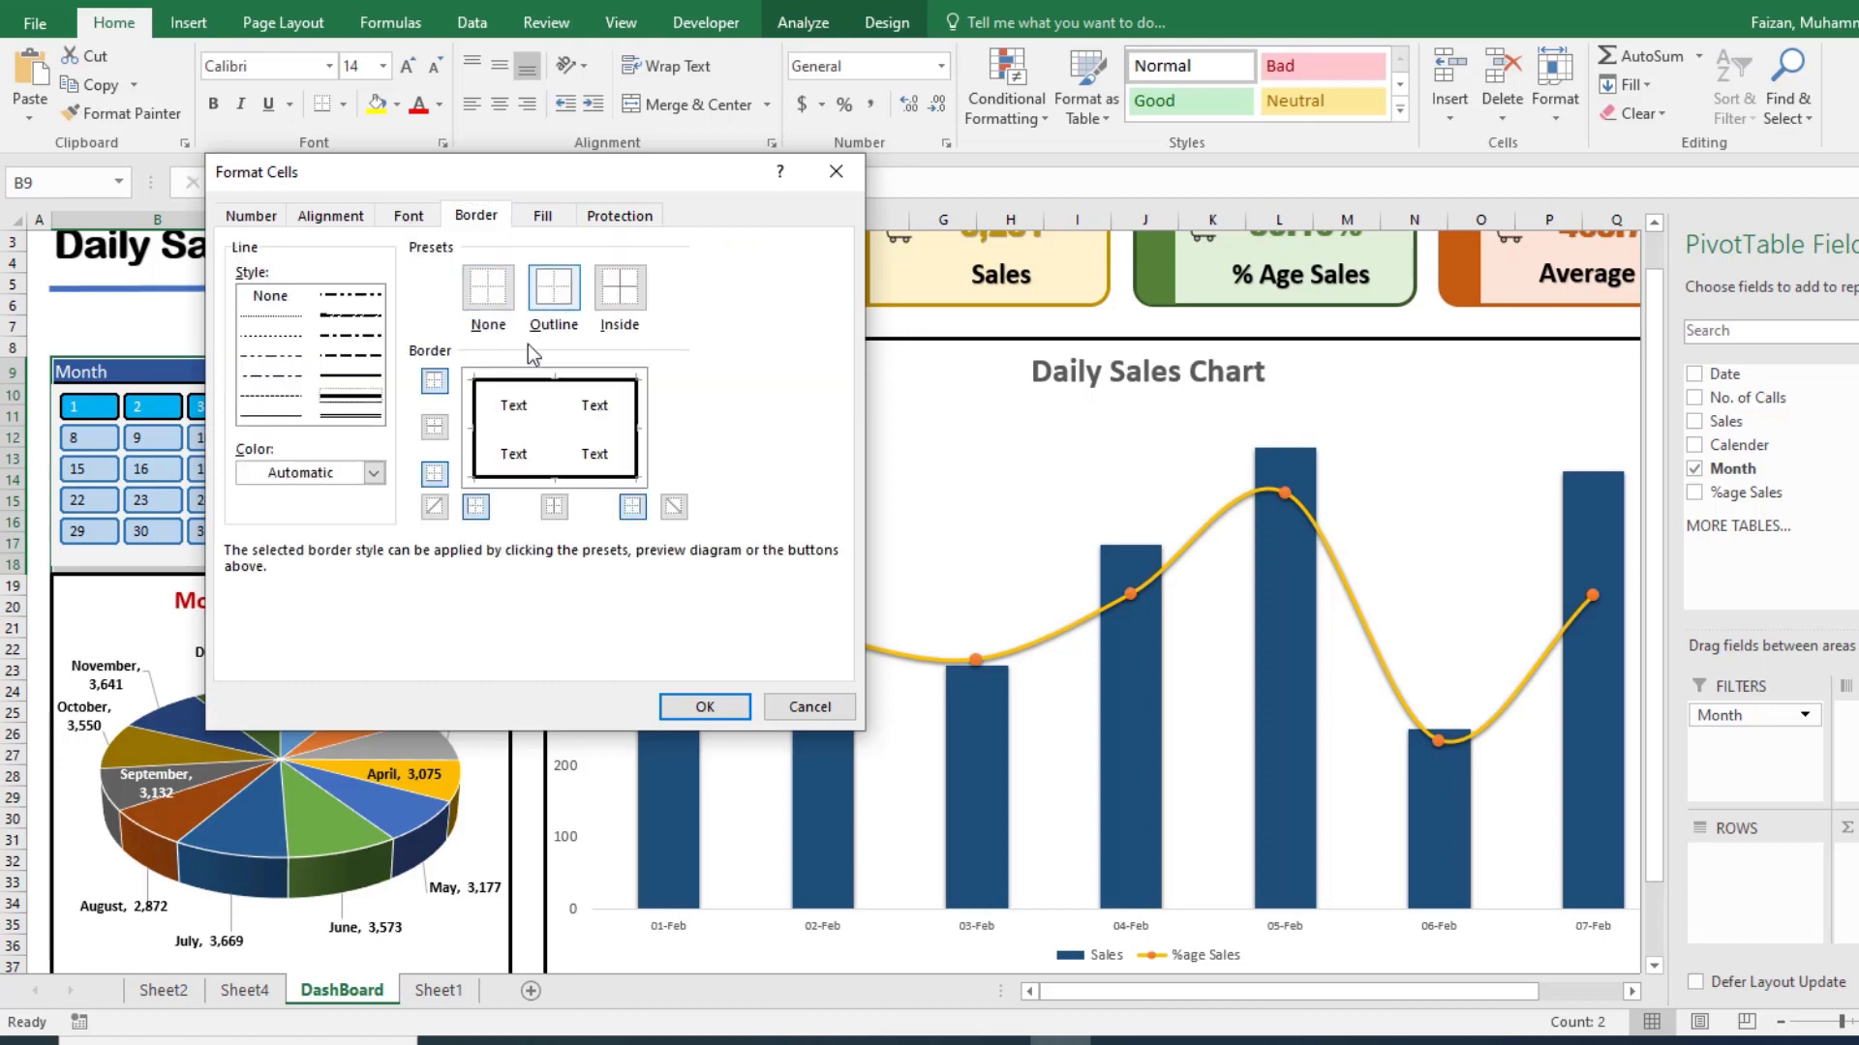
left_click(373, 473)
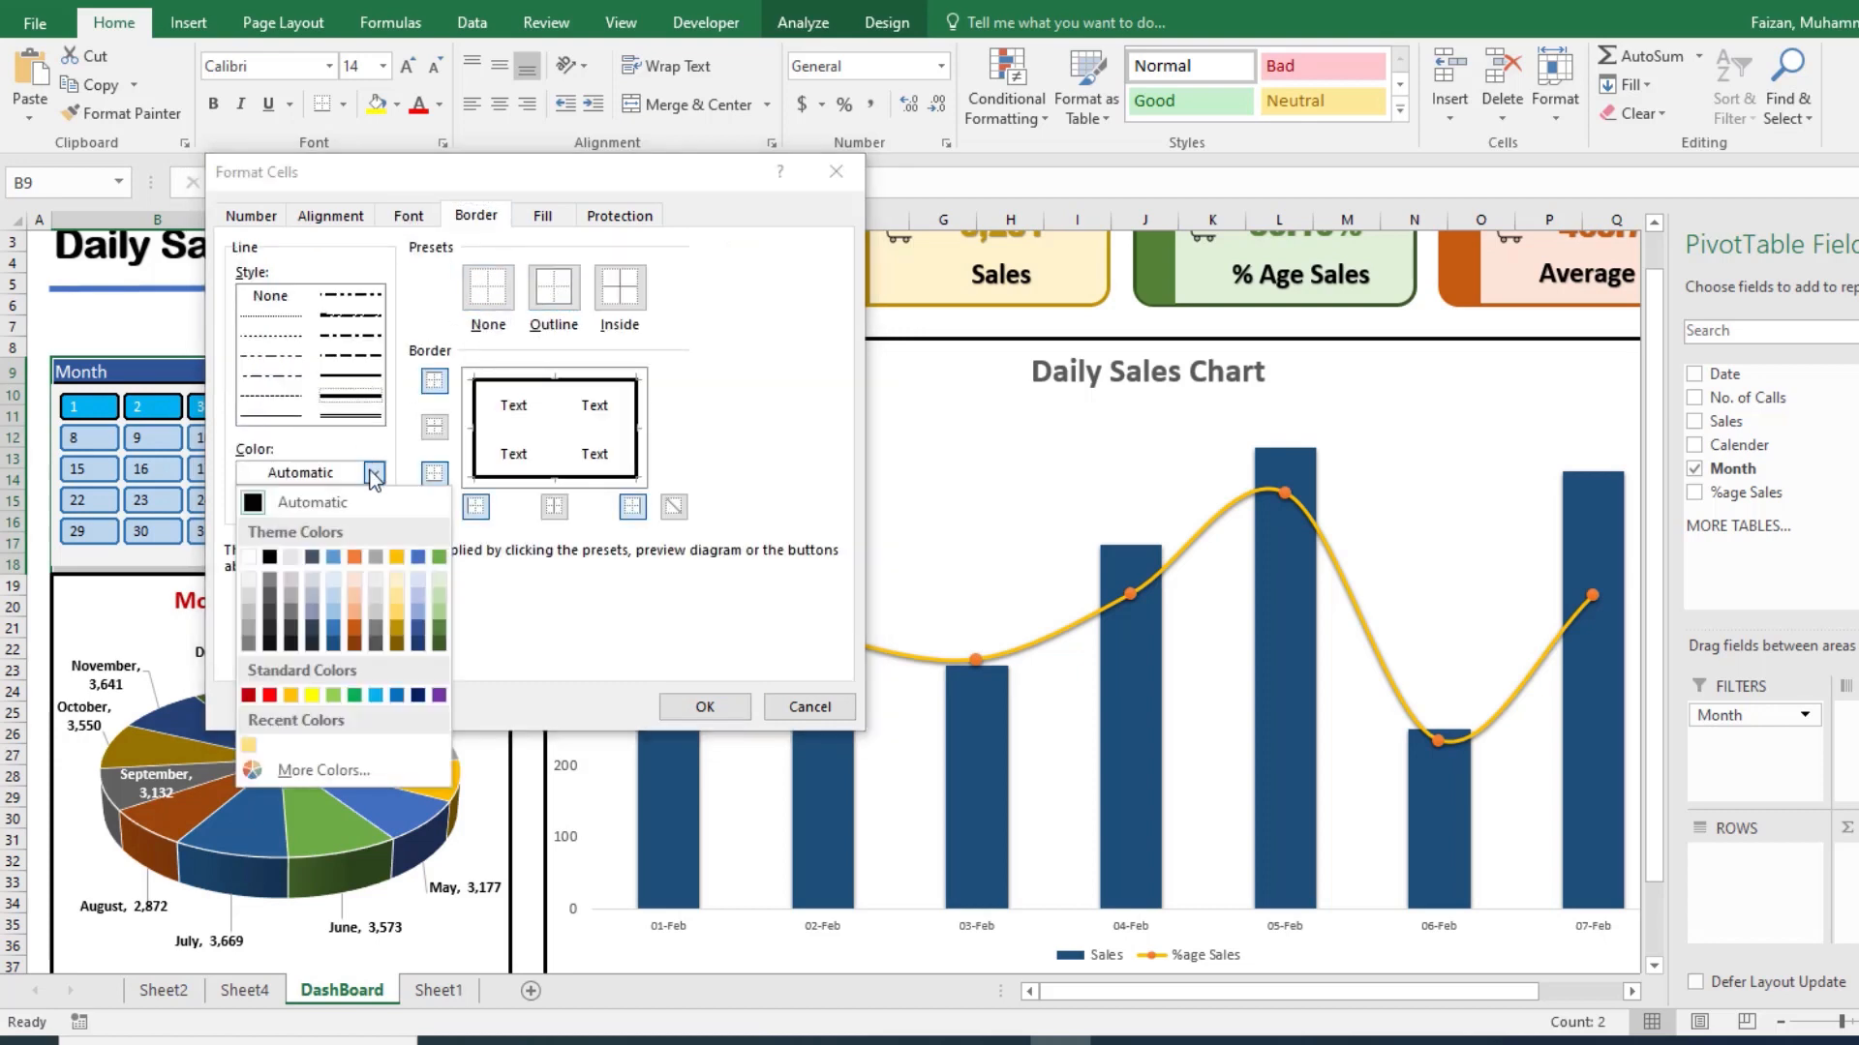
left_click(254, 502)
left_click(705, 707)
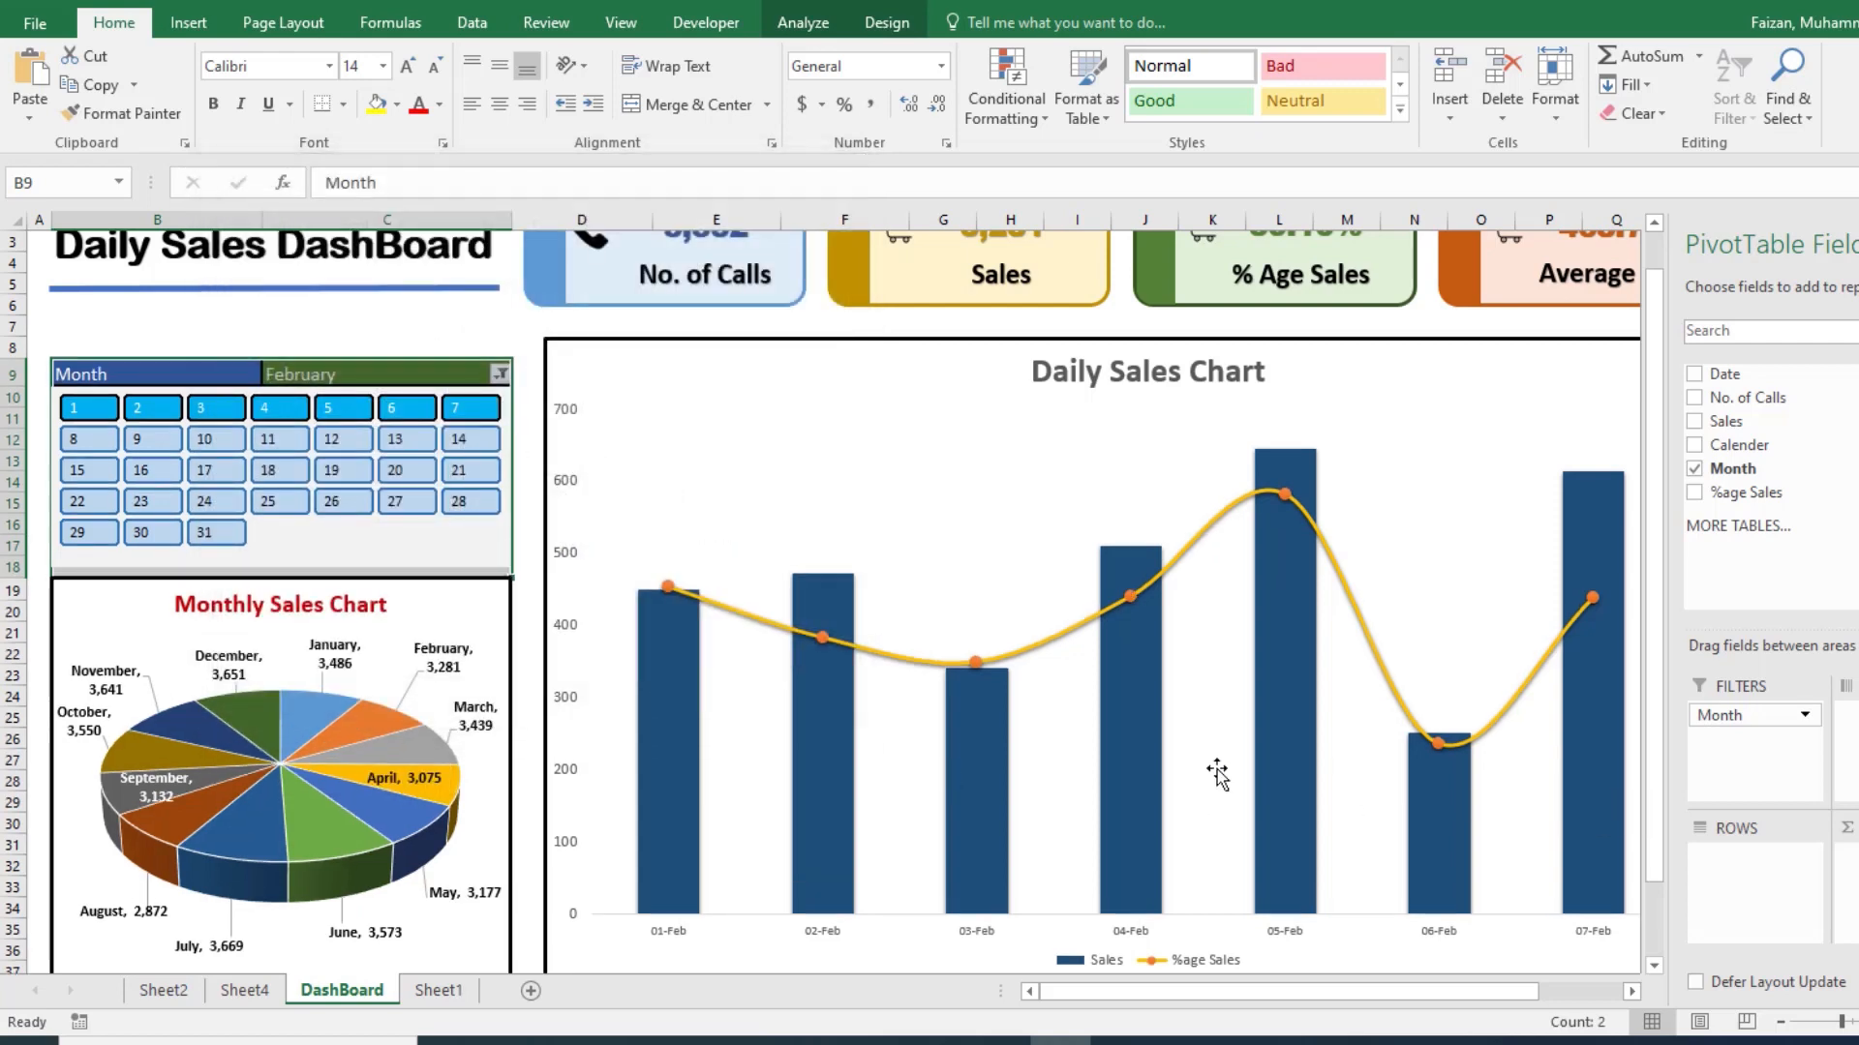
Step: Lower the Monthly Sales pie chart's top edge slightly so it clears the filter block's new border
scroll(620, 833, "down", 2)
left_click(518, 779)
scroll(494, 851, "up", 1)
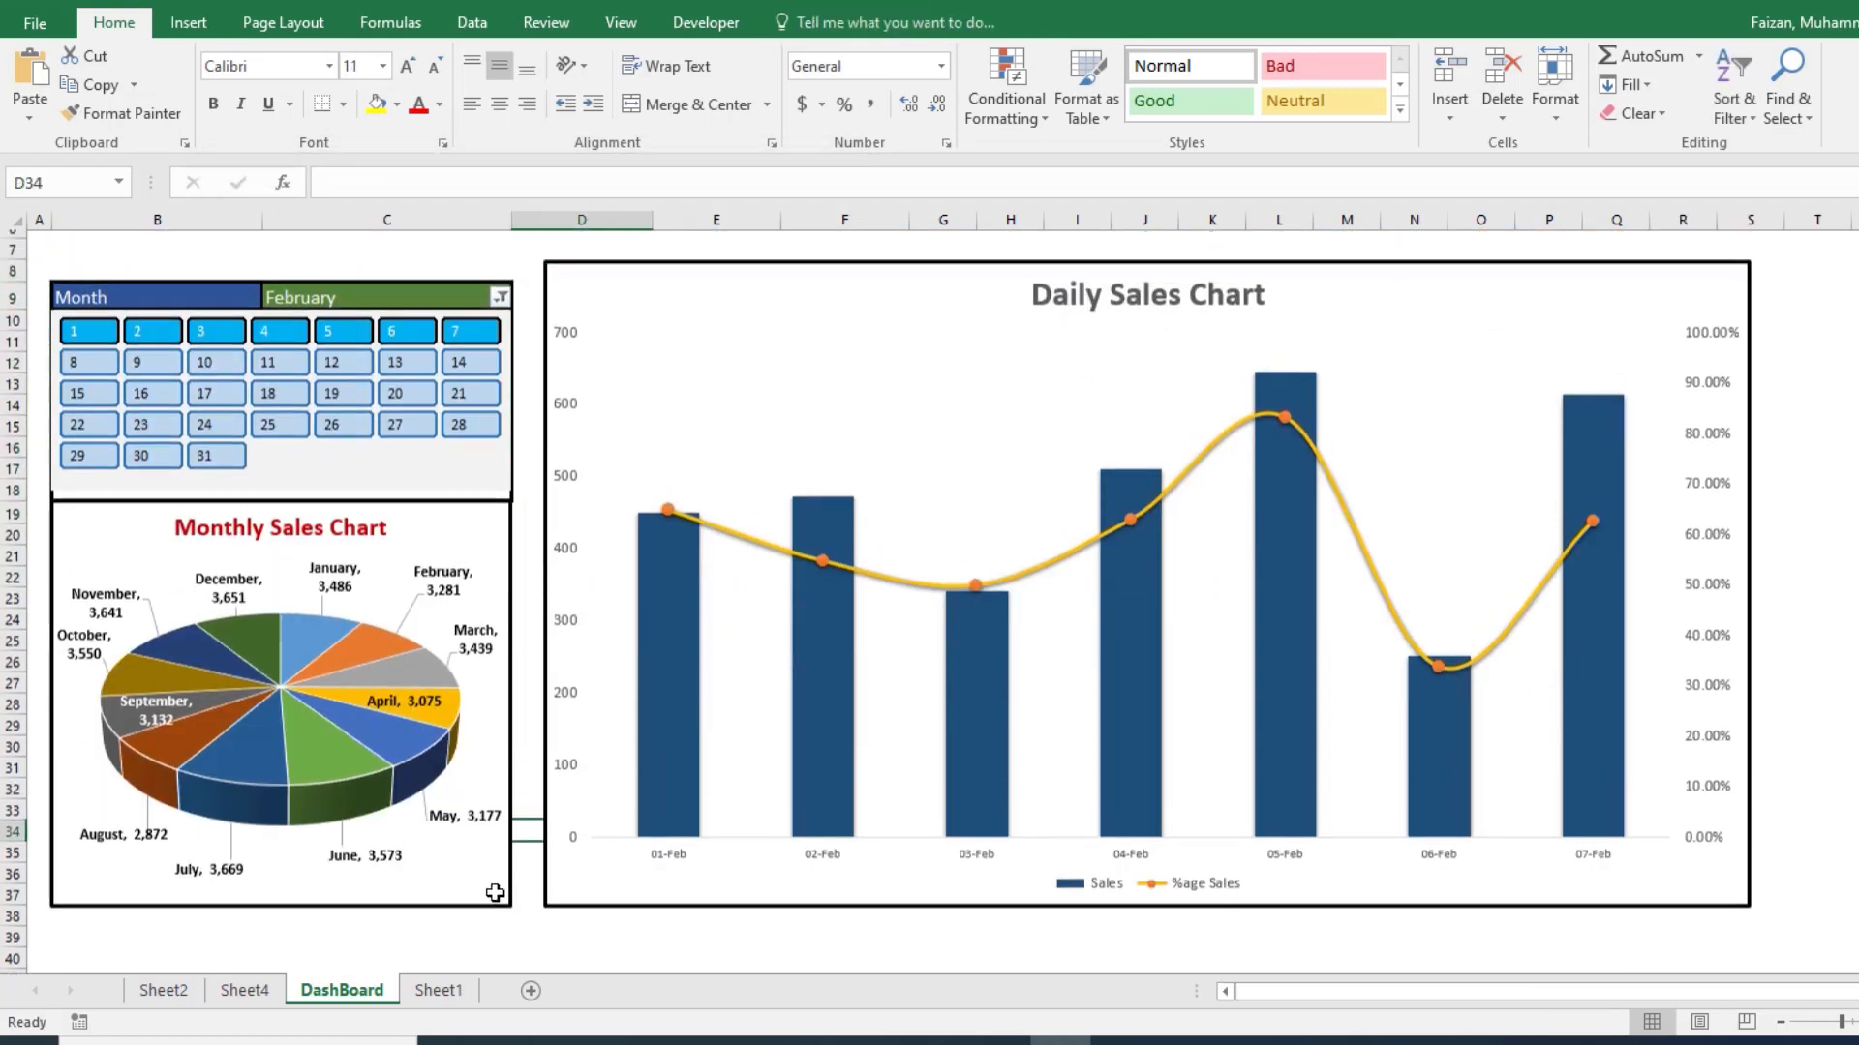
left_click(491, 552)
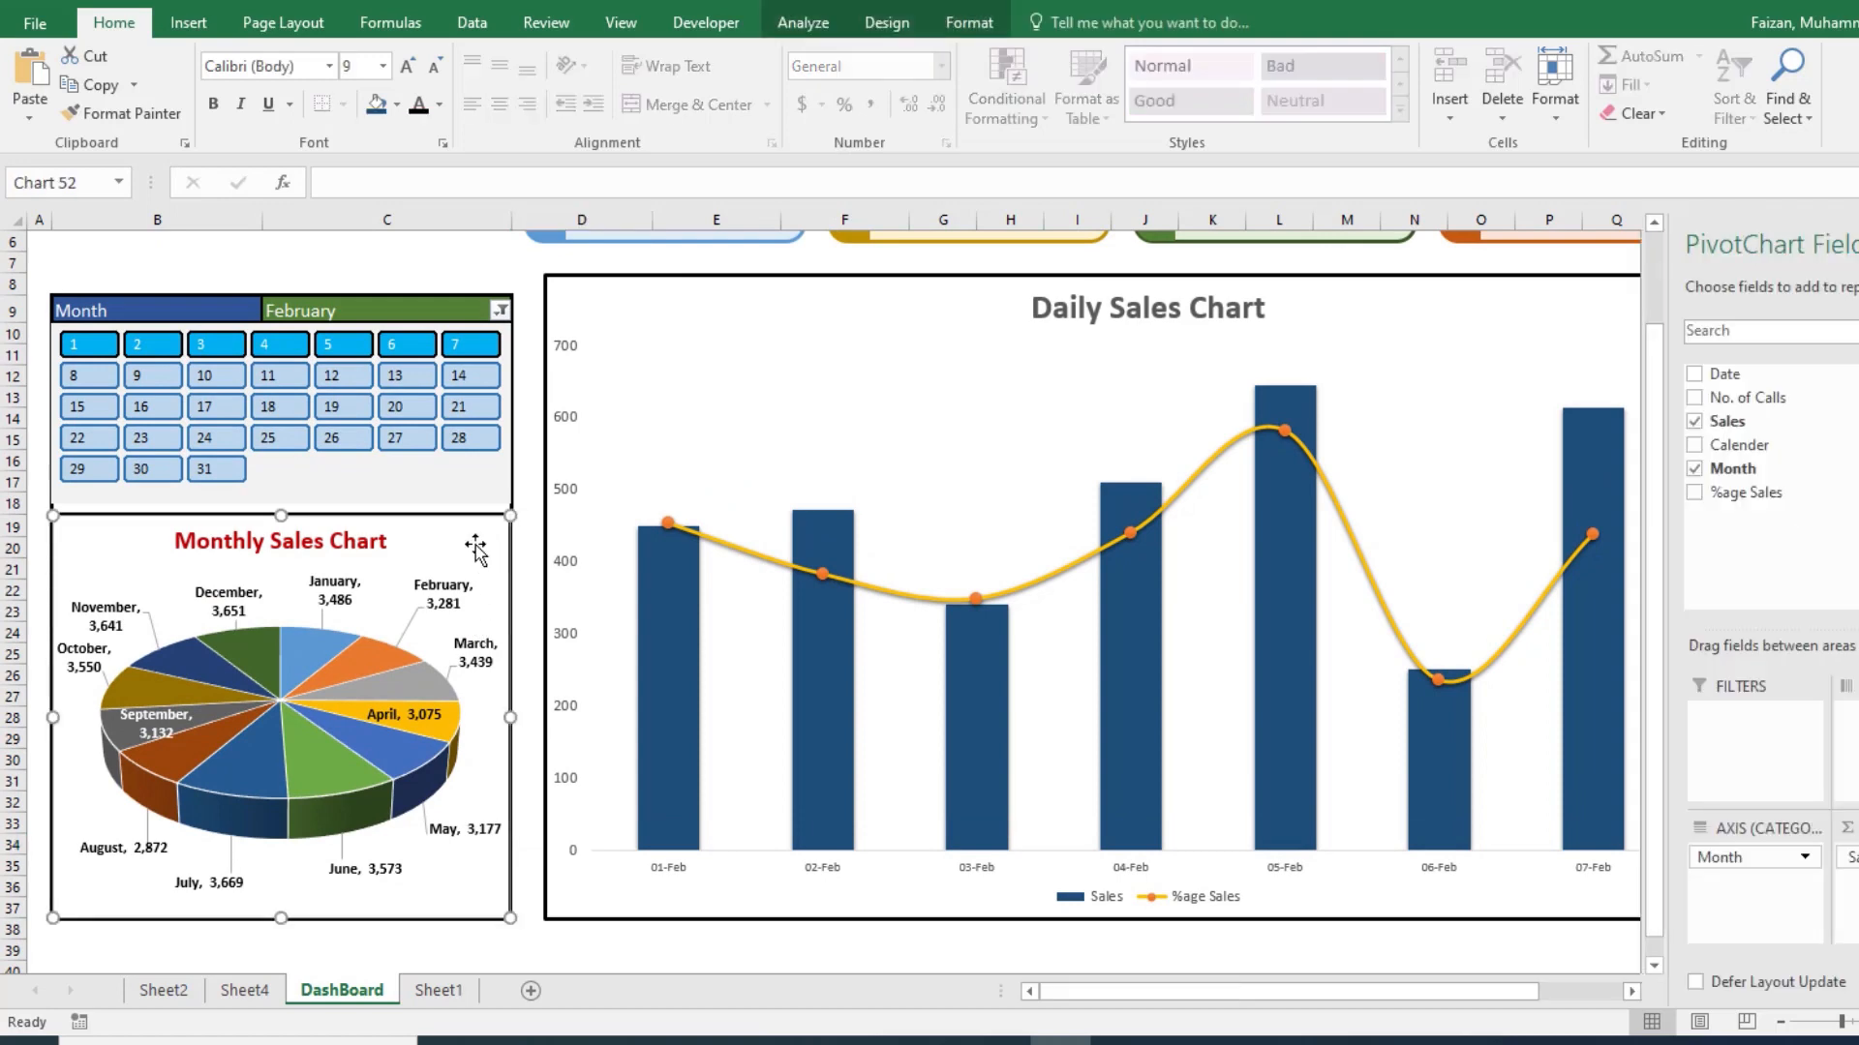
left_click_drag(280, 520, 281, 528)
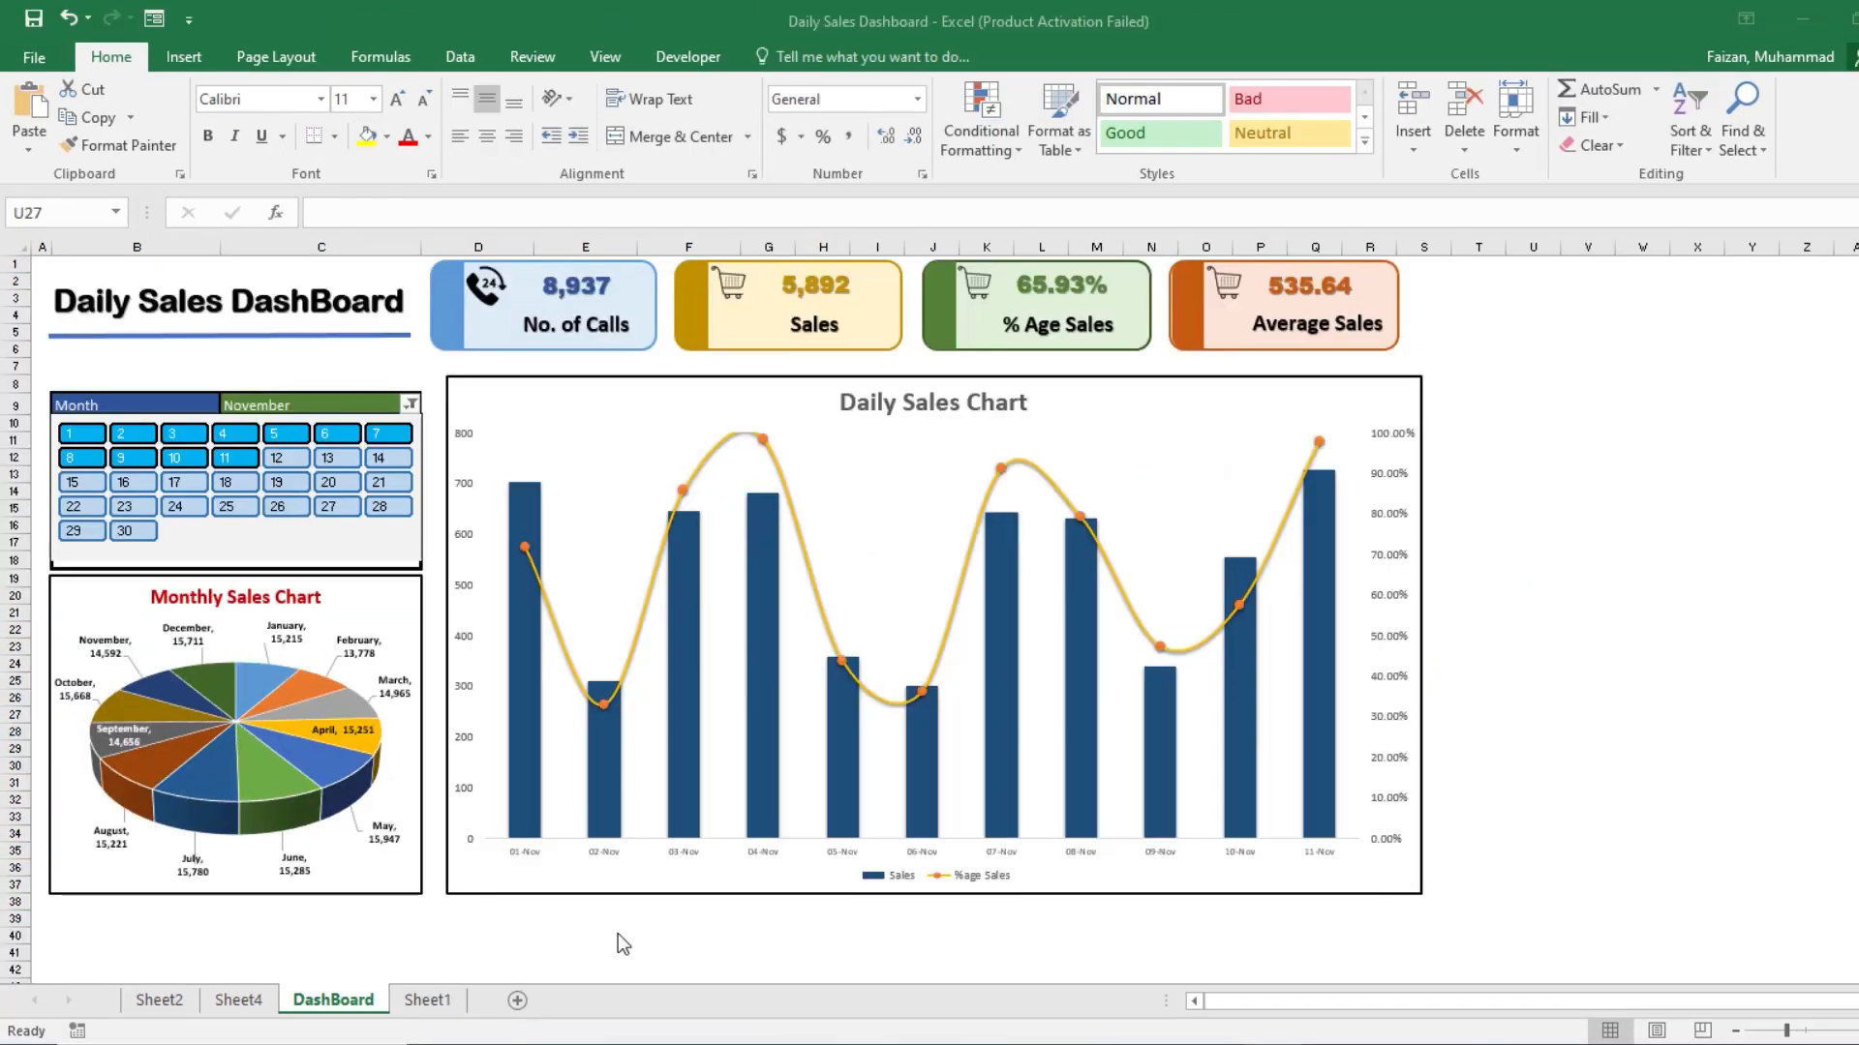
Step: Filter the November data to calendar days 1 to 10
scroll(617, 933, "up", 3)
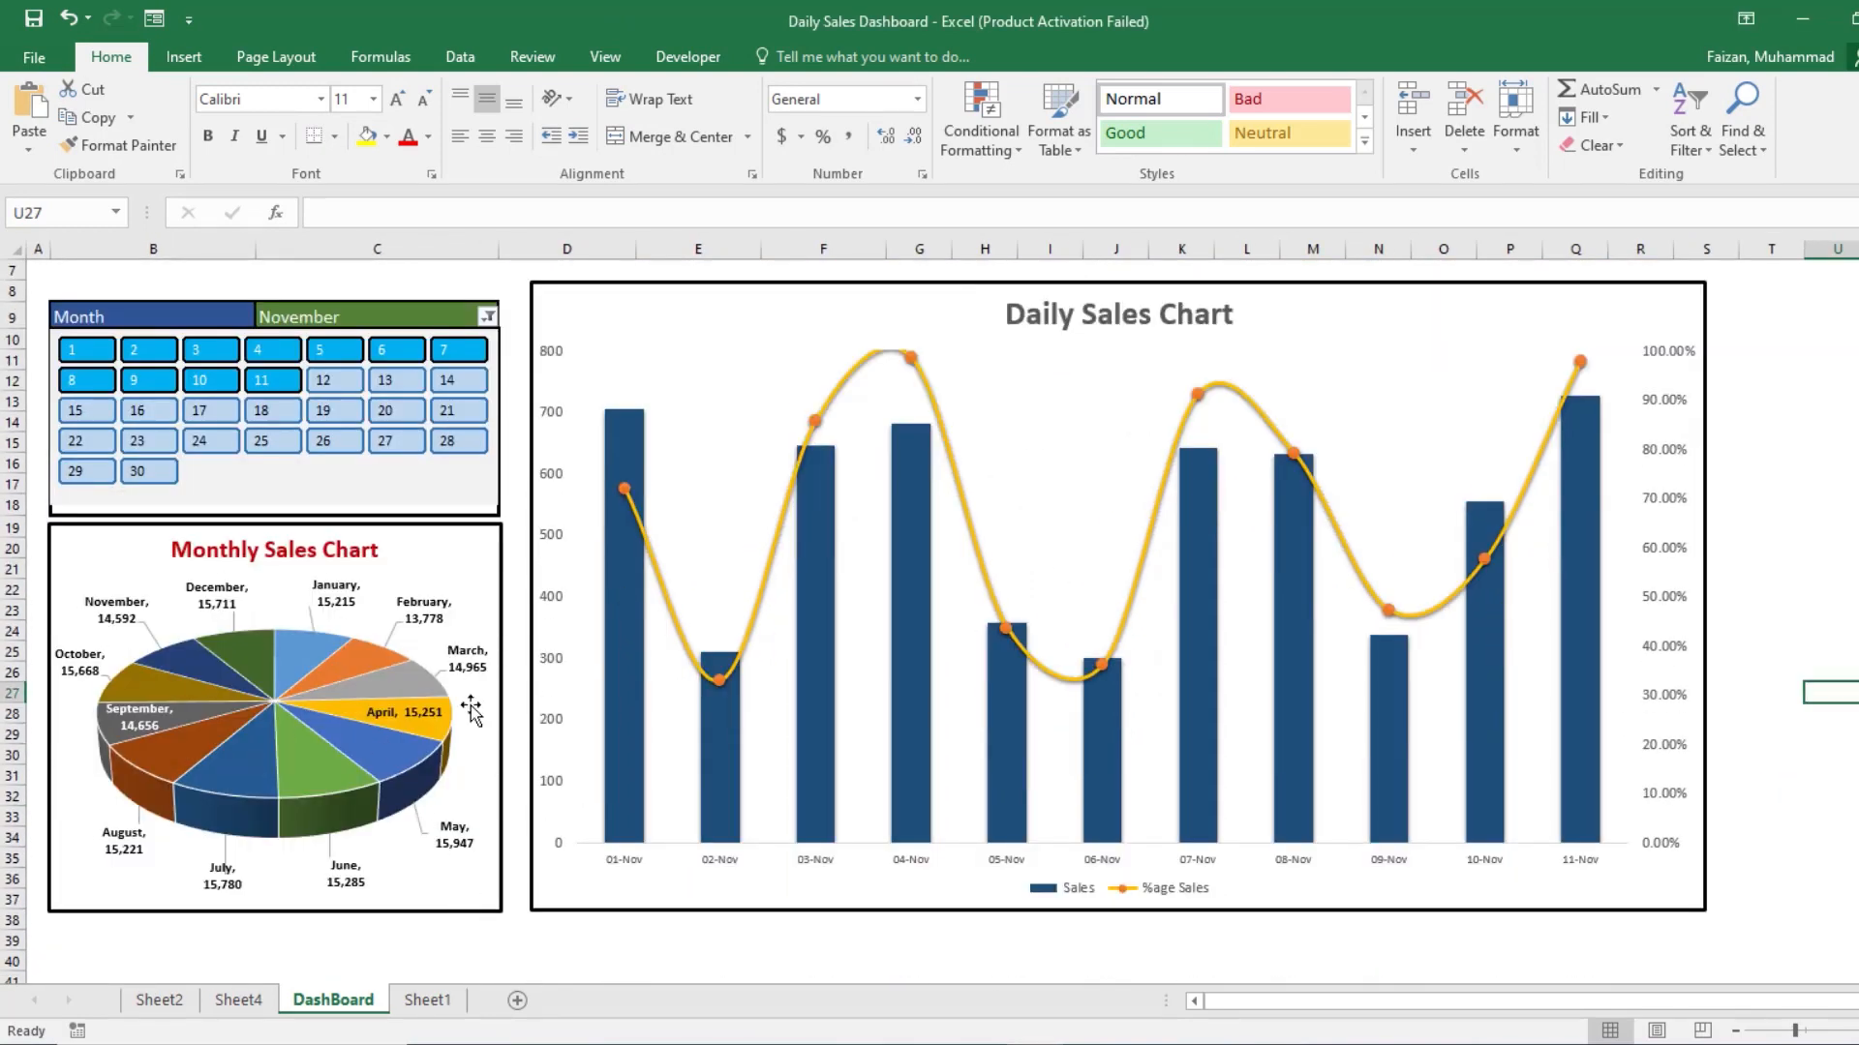
mouse_move(210, 350)
left_mouse_down()
mouse_move(87, 350)
mouse_move(211, 380)
left_mouse_up()
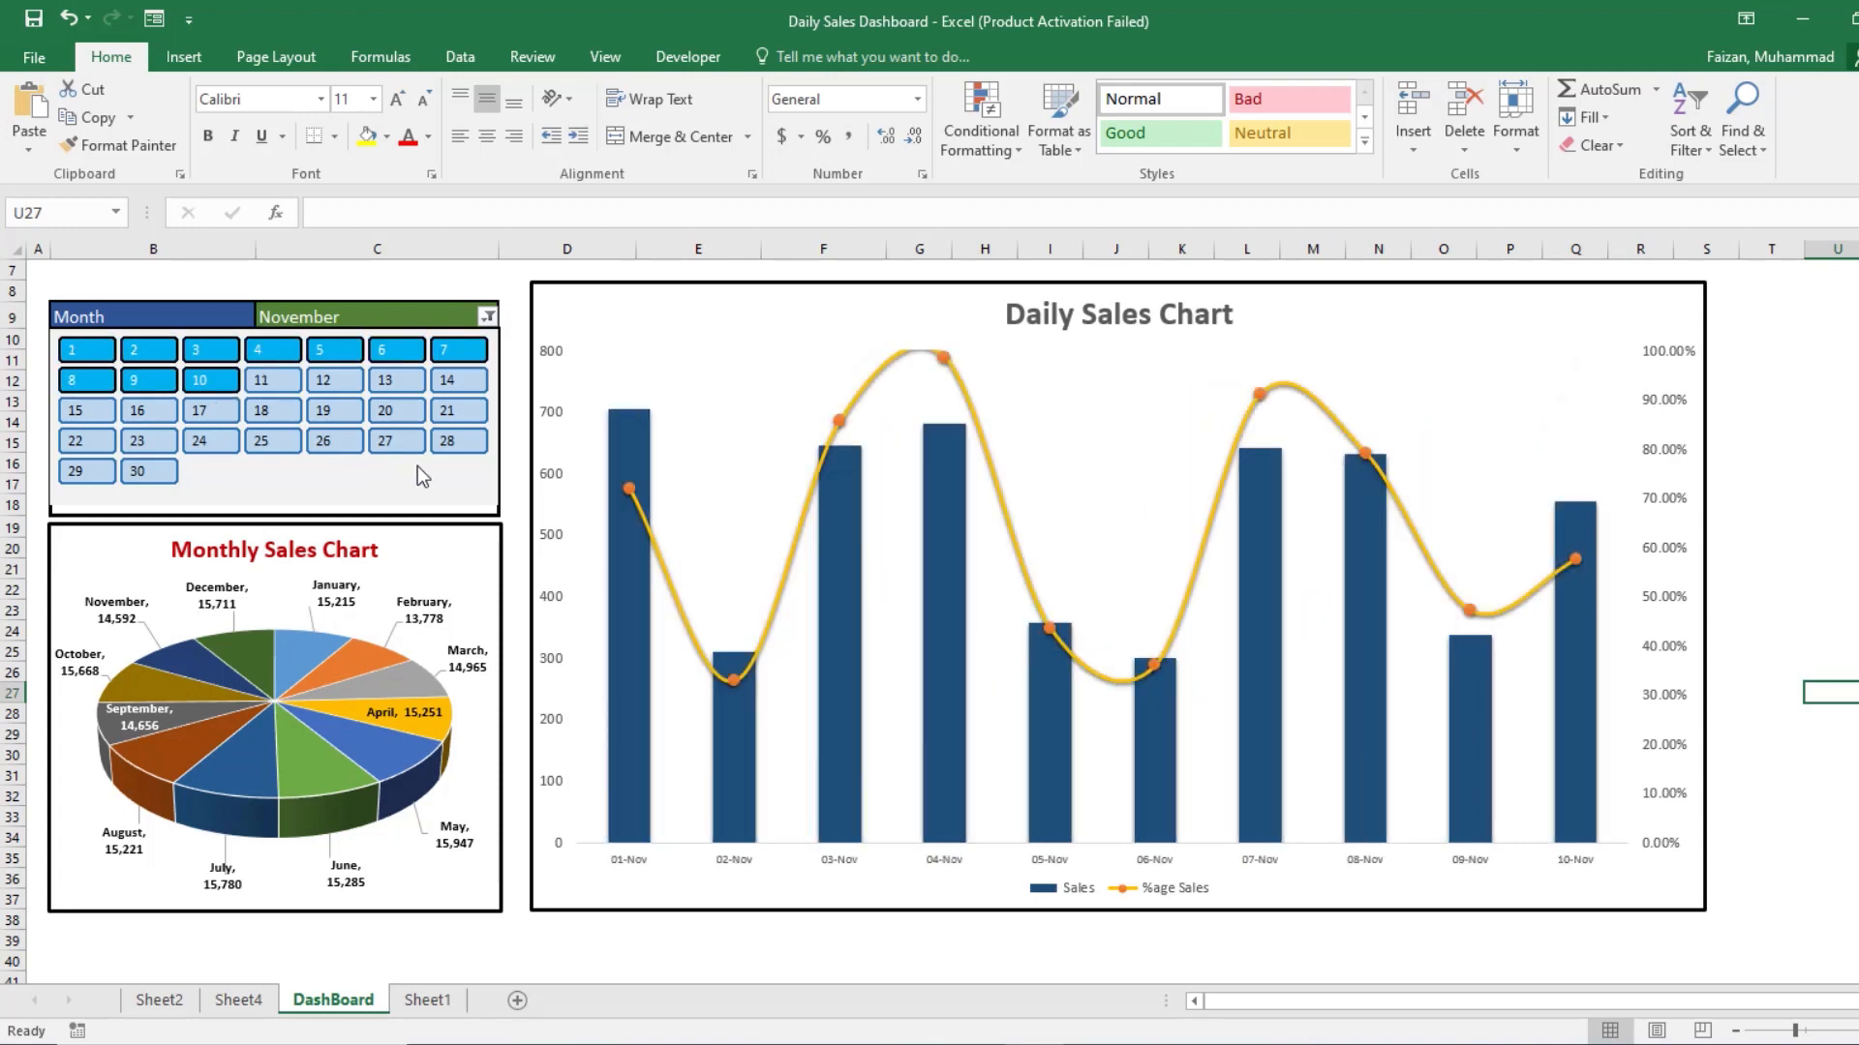
Step: Review which PivotTables are connected to the Calender slicer, leaving its report connections as they are
left_click(318, 499)
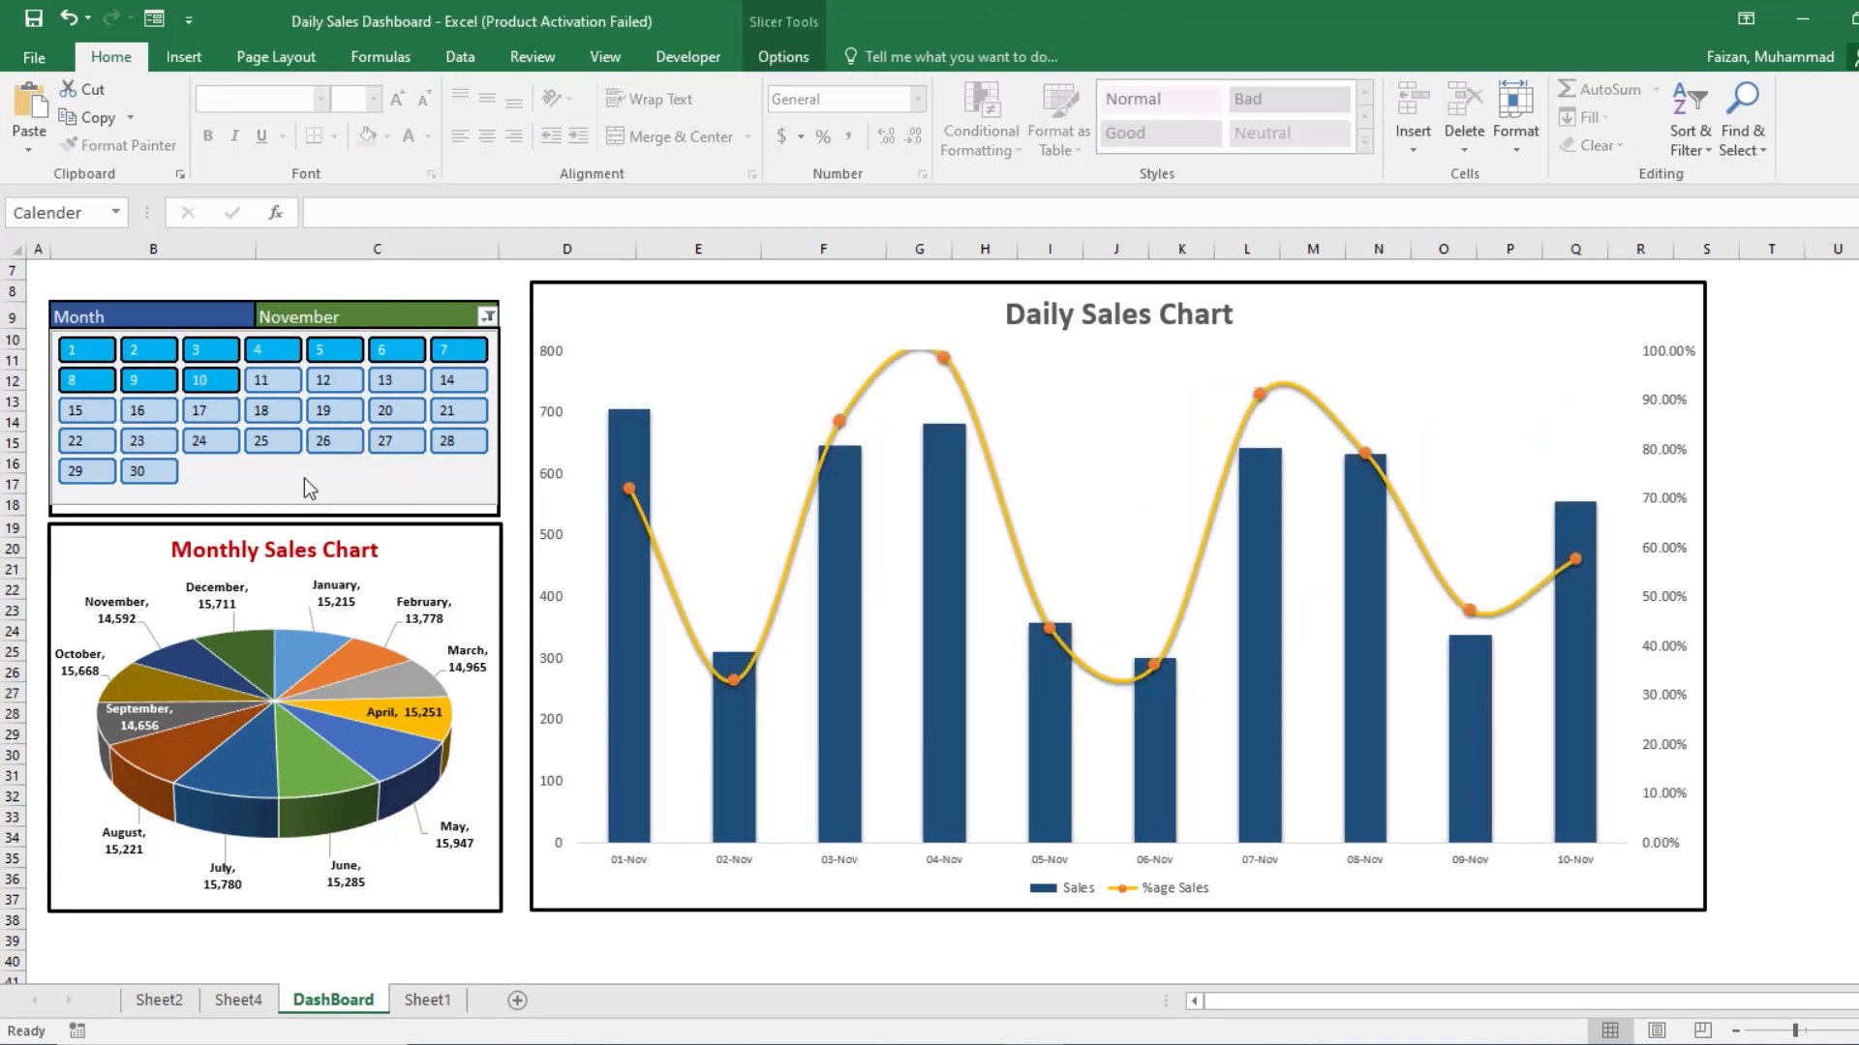
right_click(308, 489)
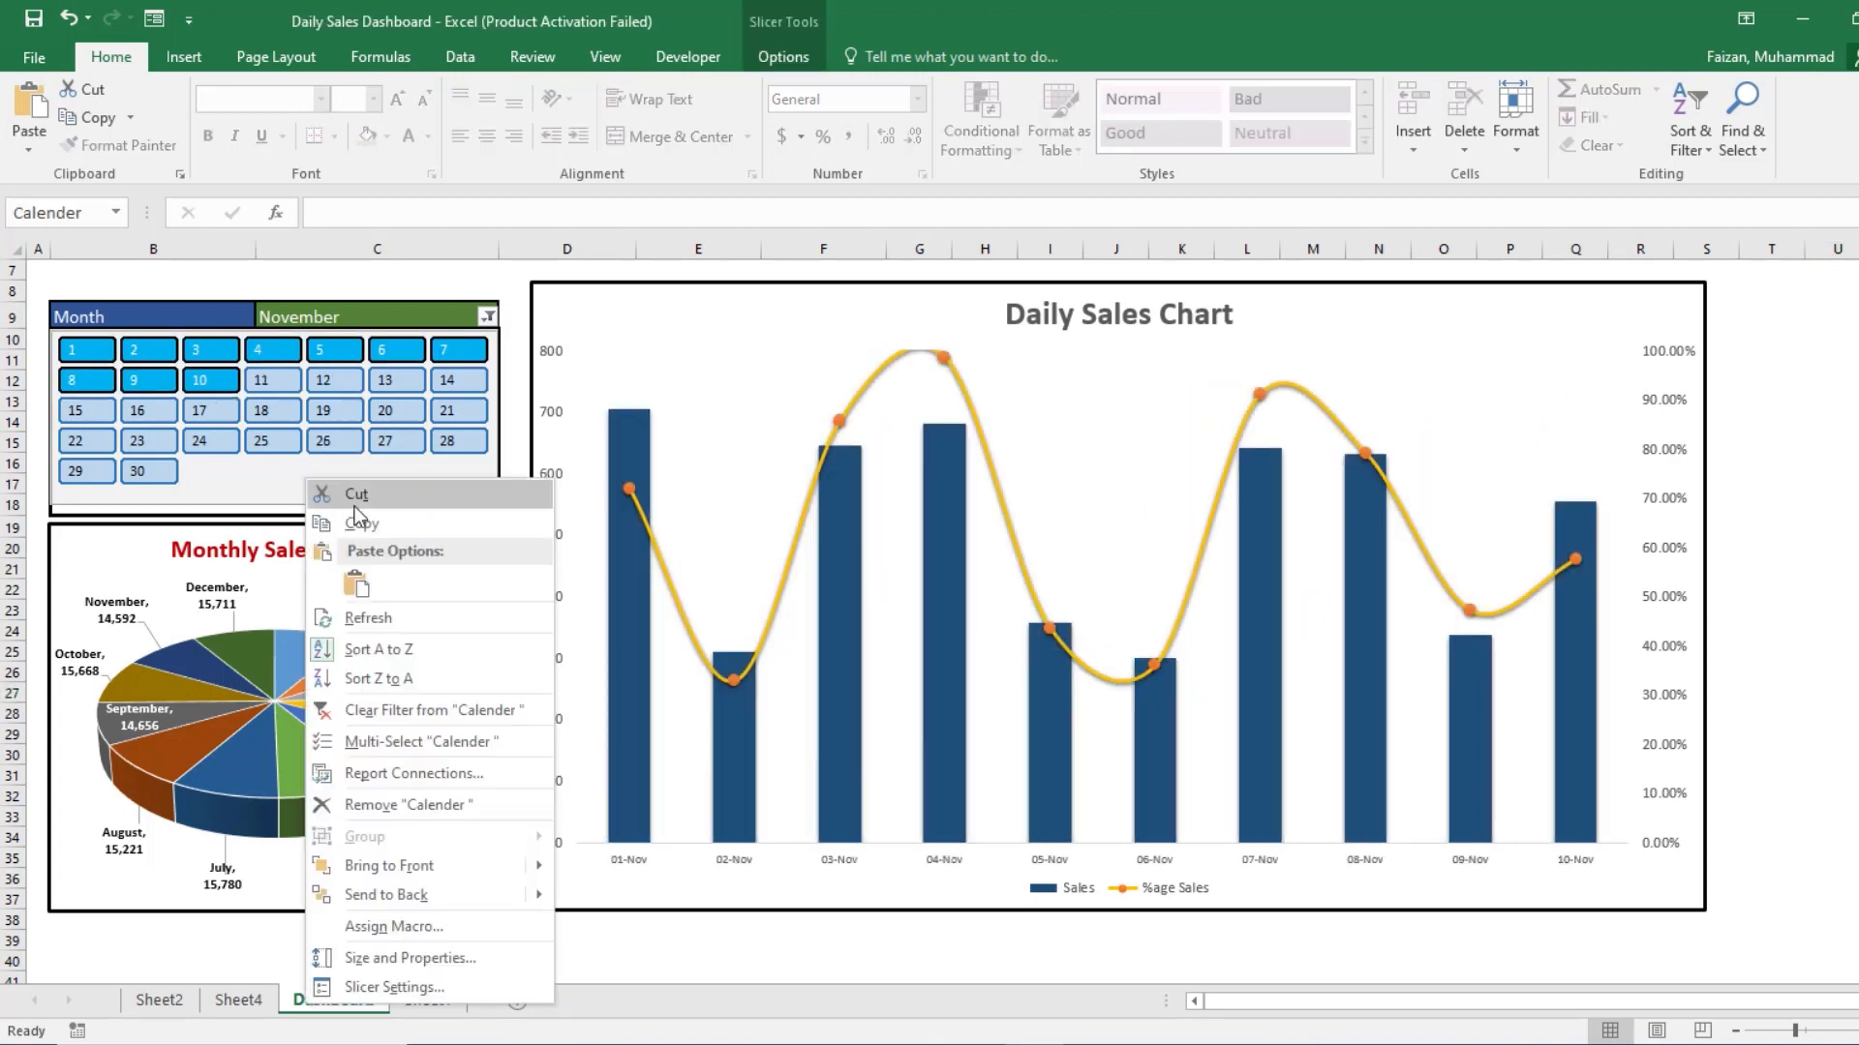
left_click(439, 774)
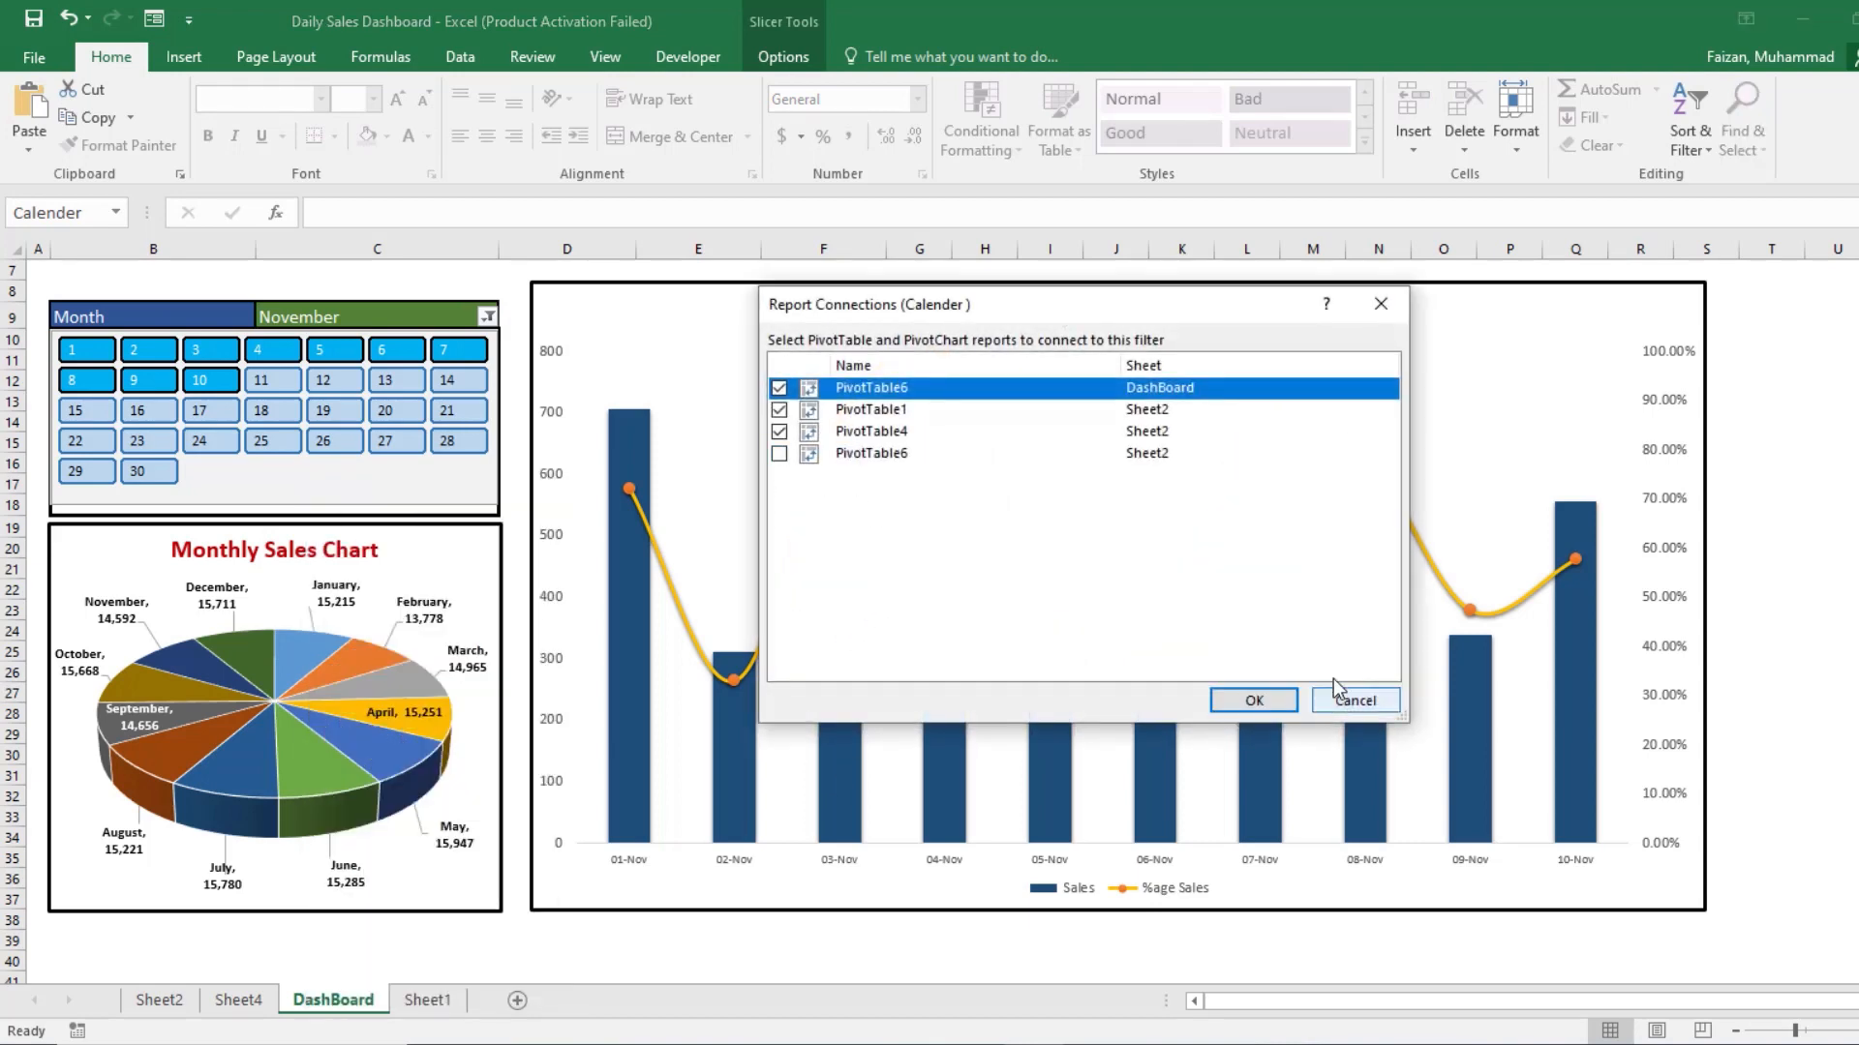
left_click(1355, 700)
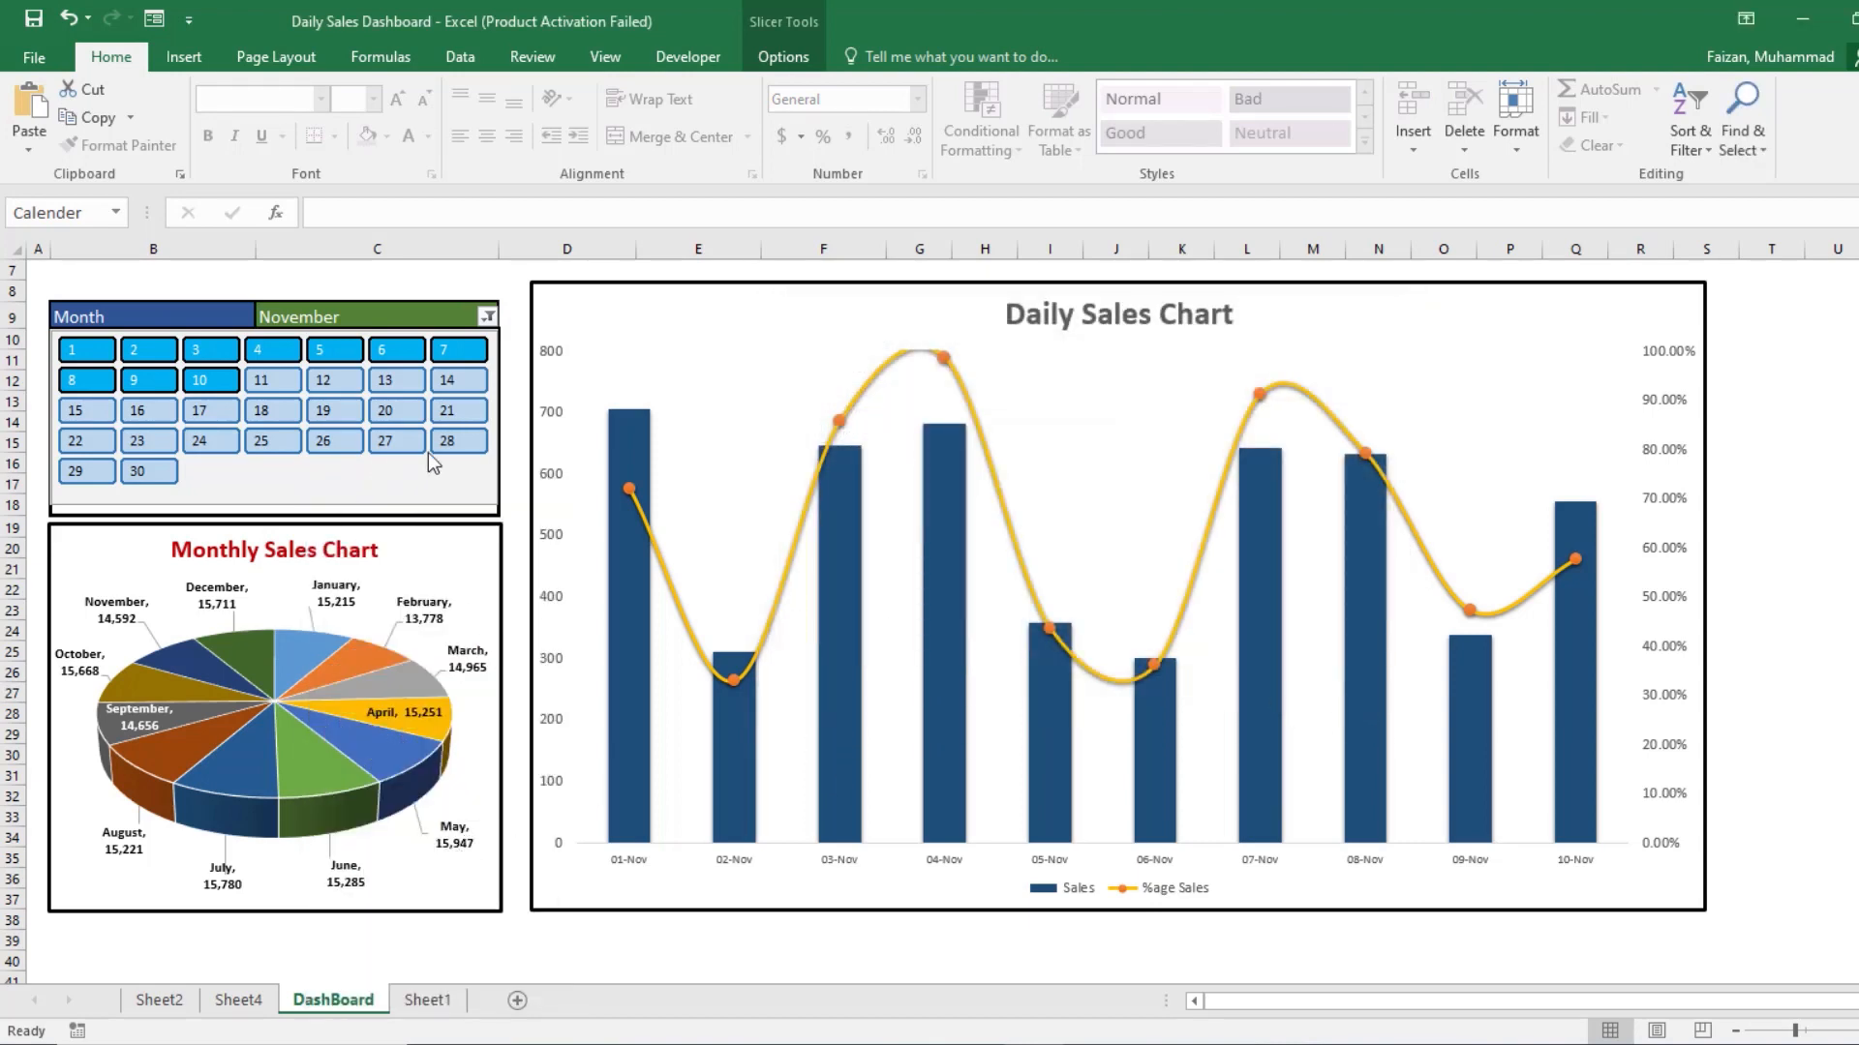
Step: Switch the Month filter to February only and select calendar days 1 to 5
left_click(488, 318)
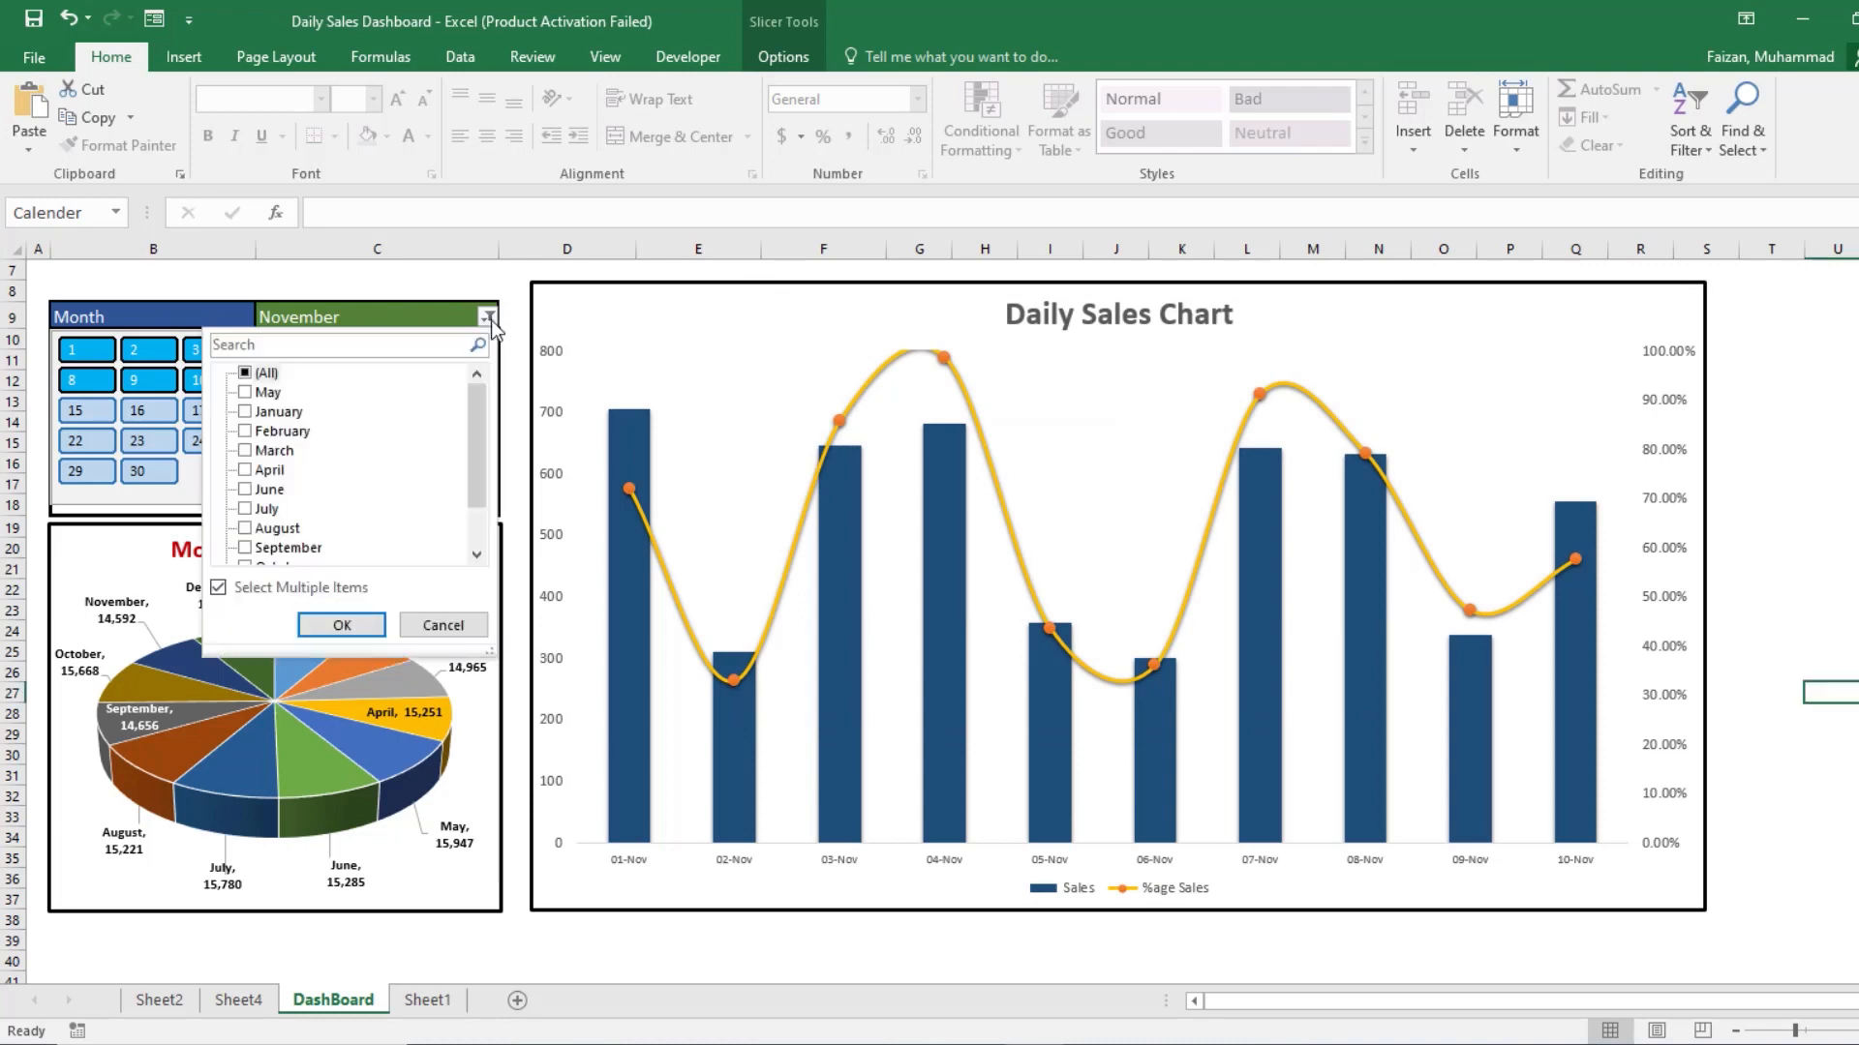
left_click(245, 373)
left_click(246, 432)
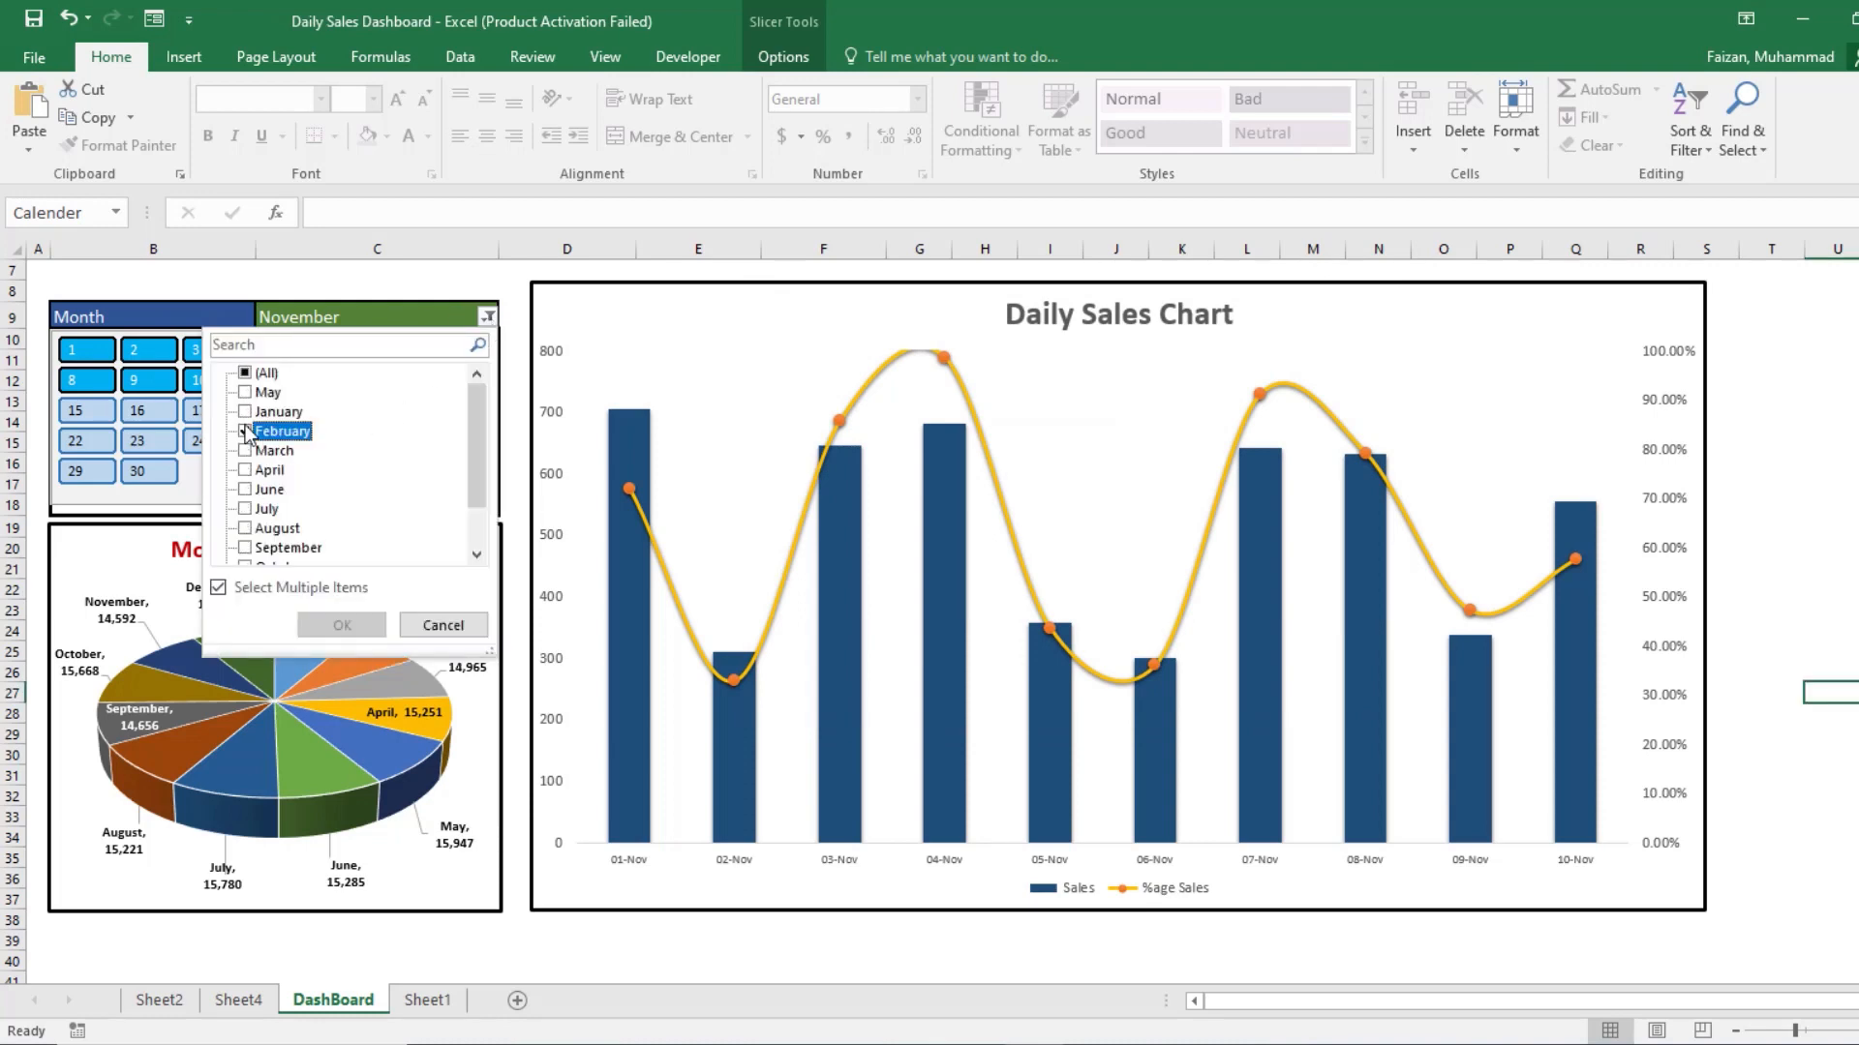
left_click(342, 625)
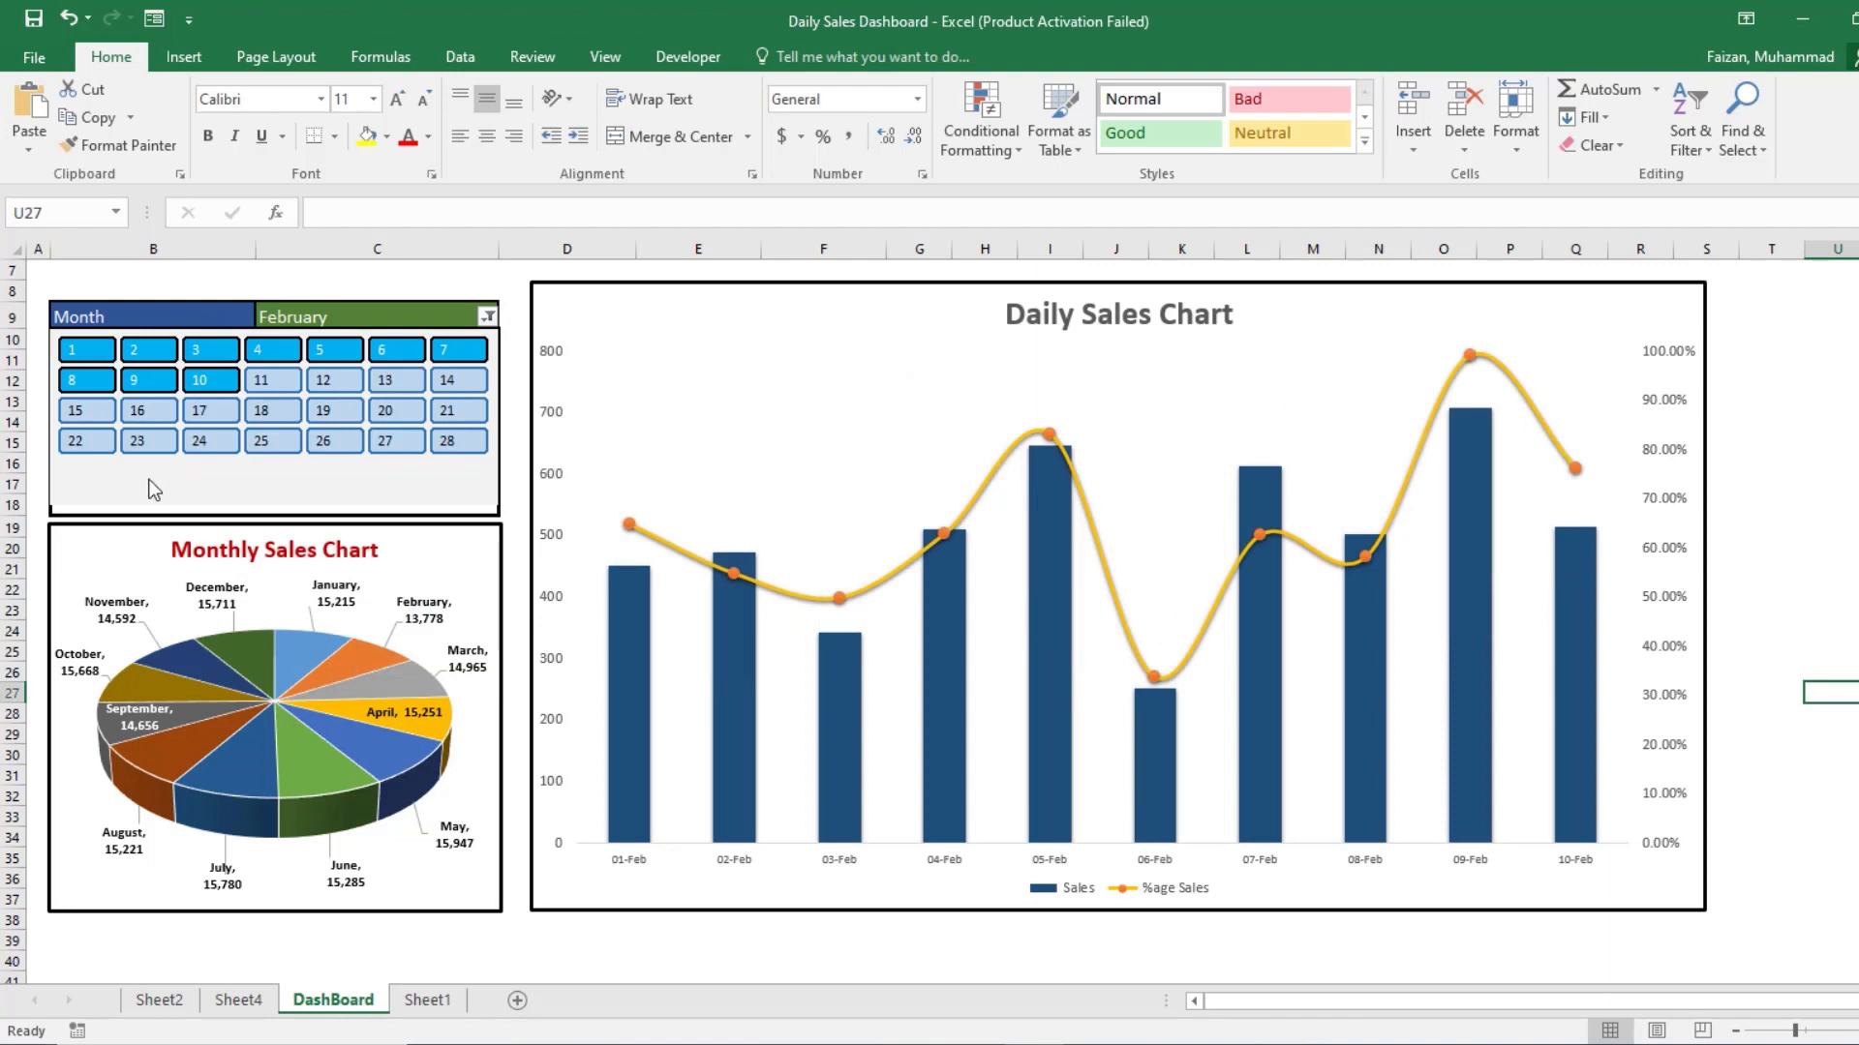
left_click_drag(135, 356, 334, 358)
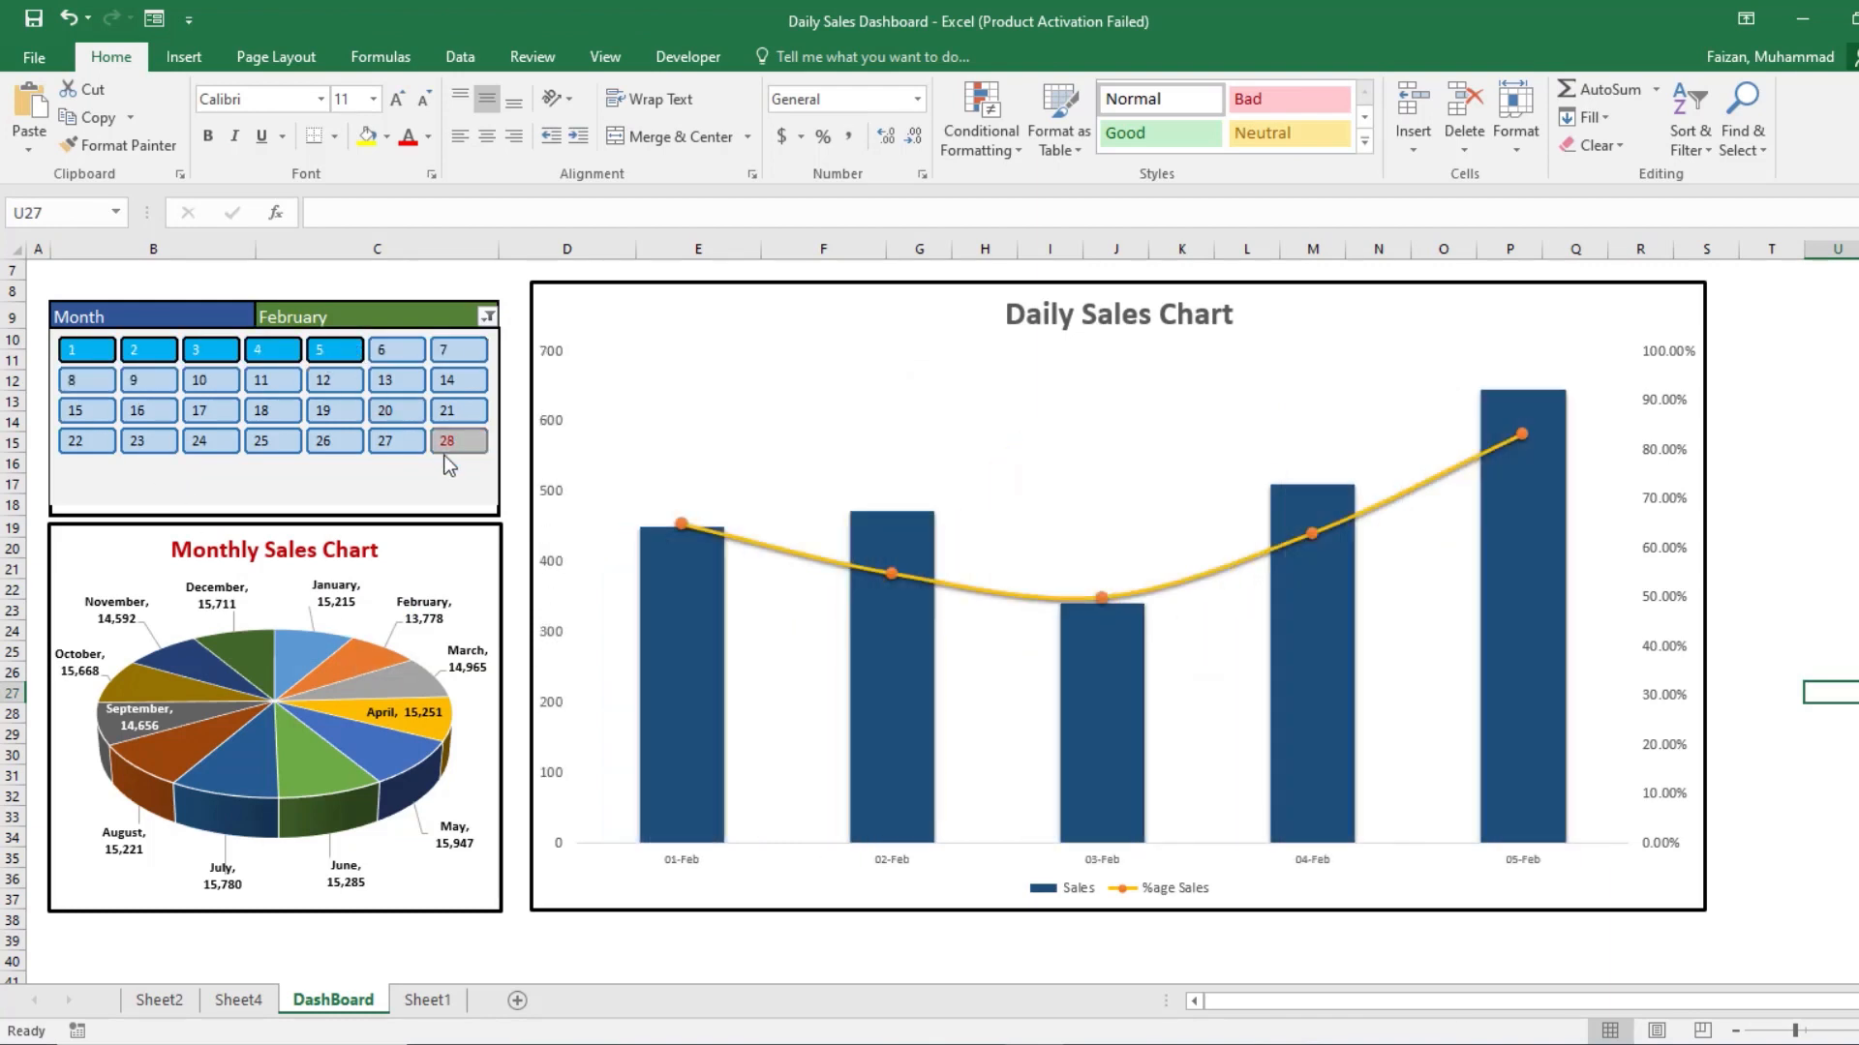
scroll(540, 678, "down", 1)
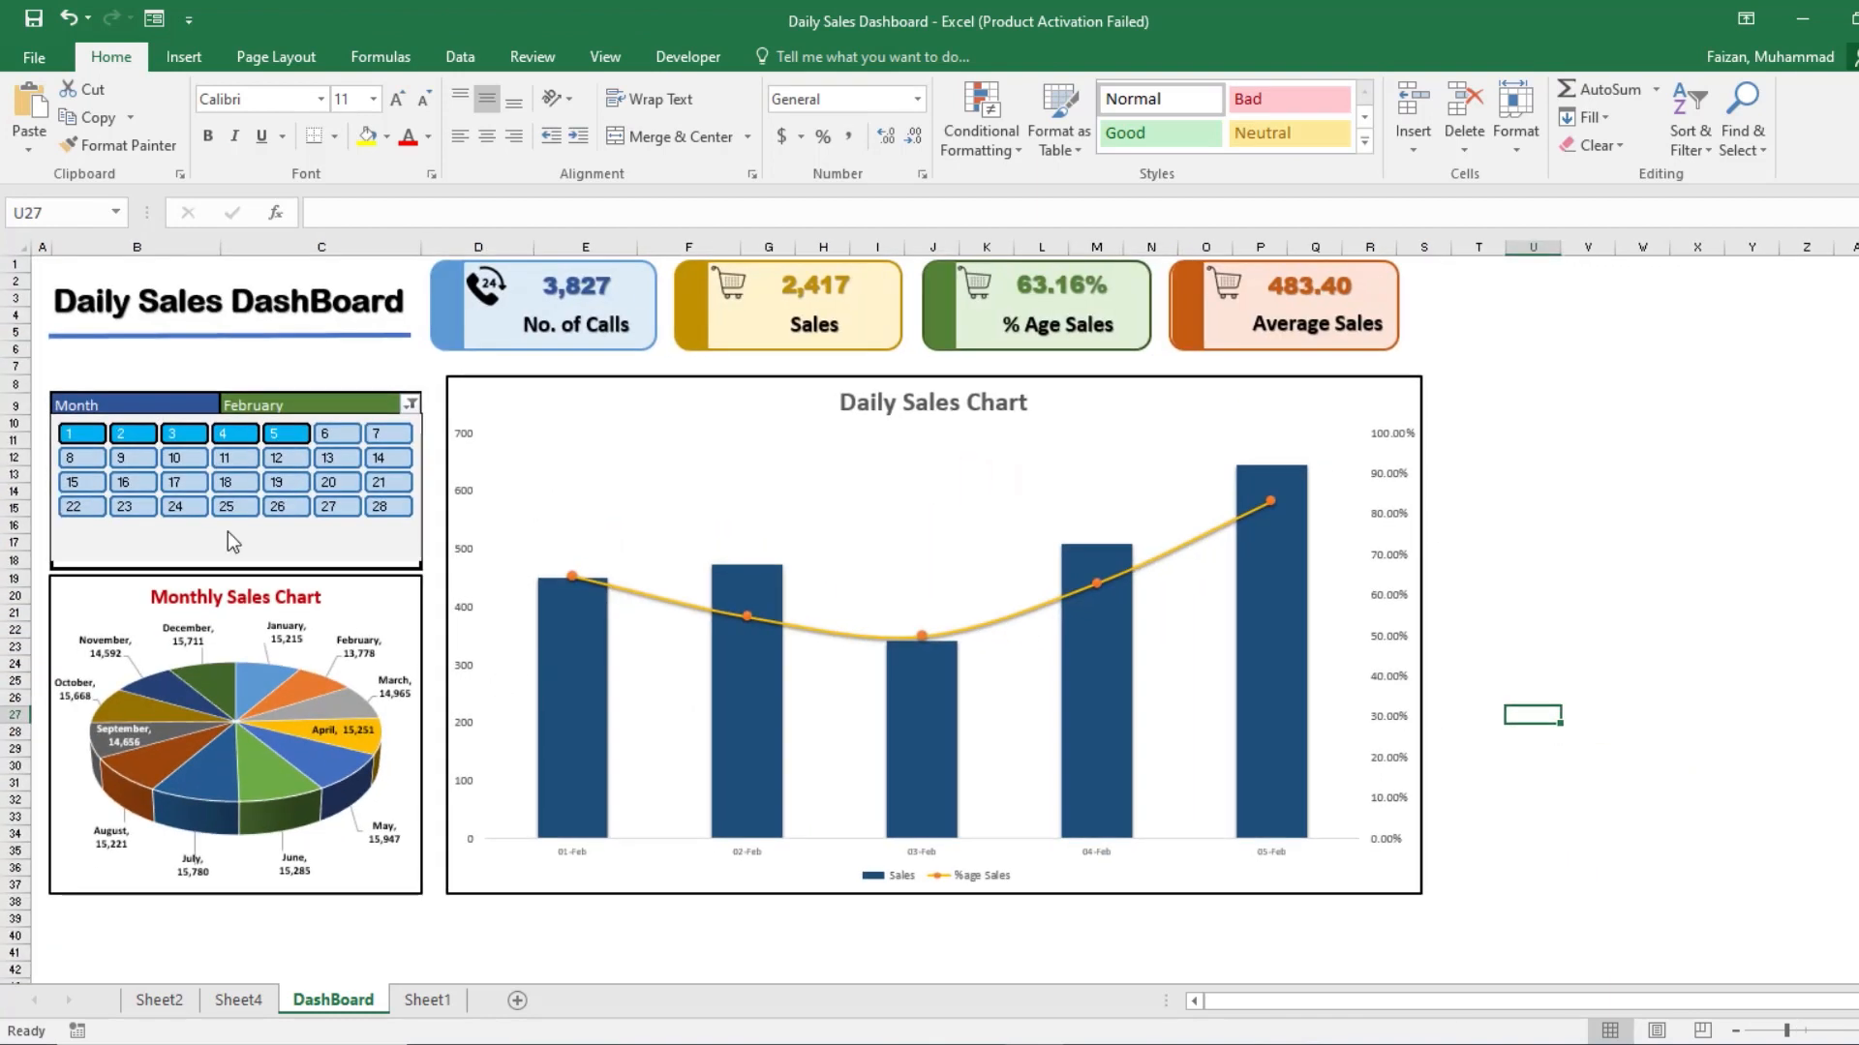
Step: Test the calendar filter on February by selecting days 1–13, 1–11 and 1–5 in turn
left_click(50, 265)
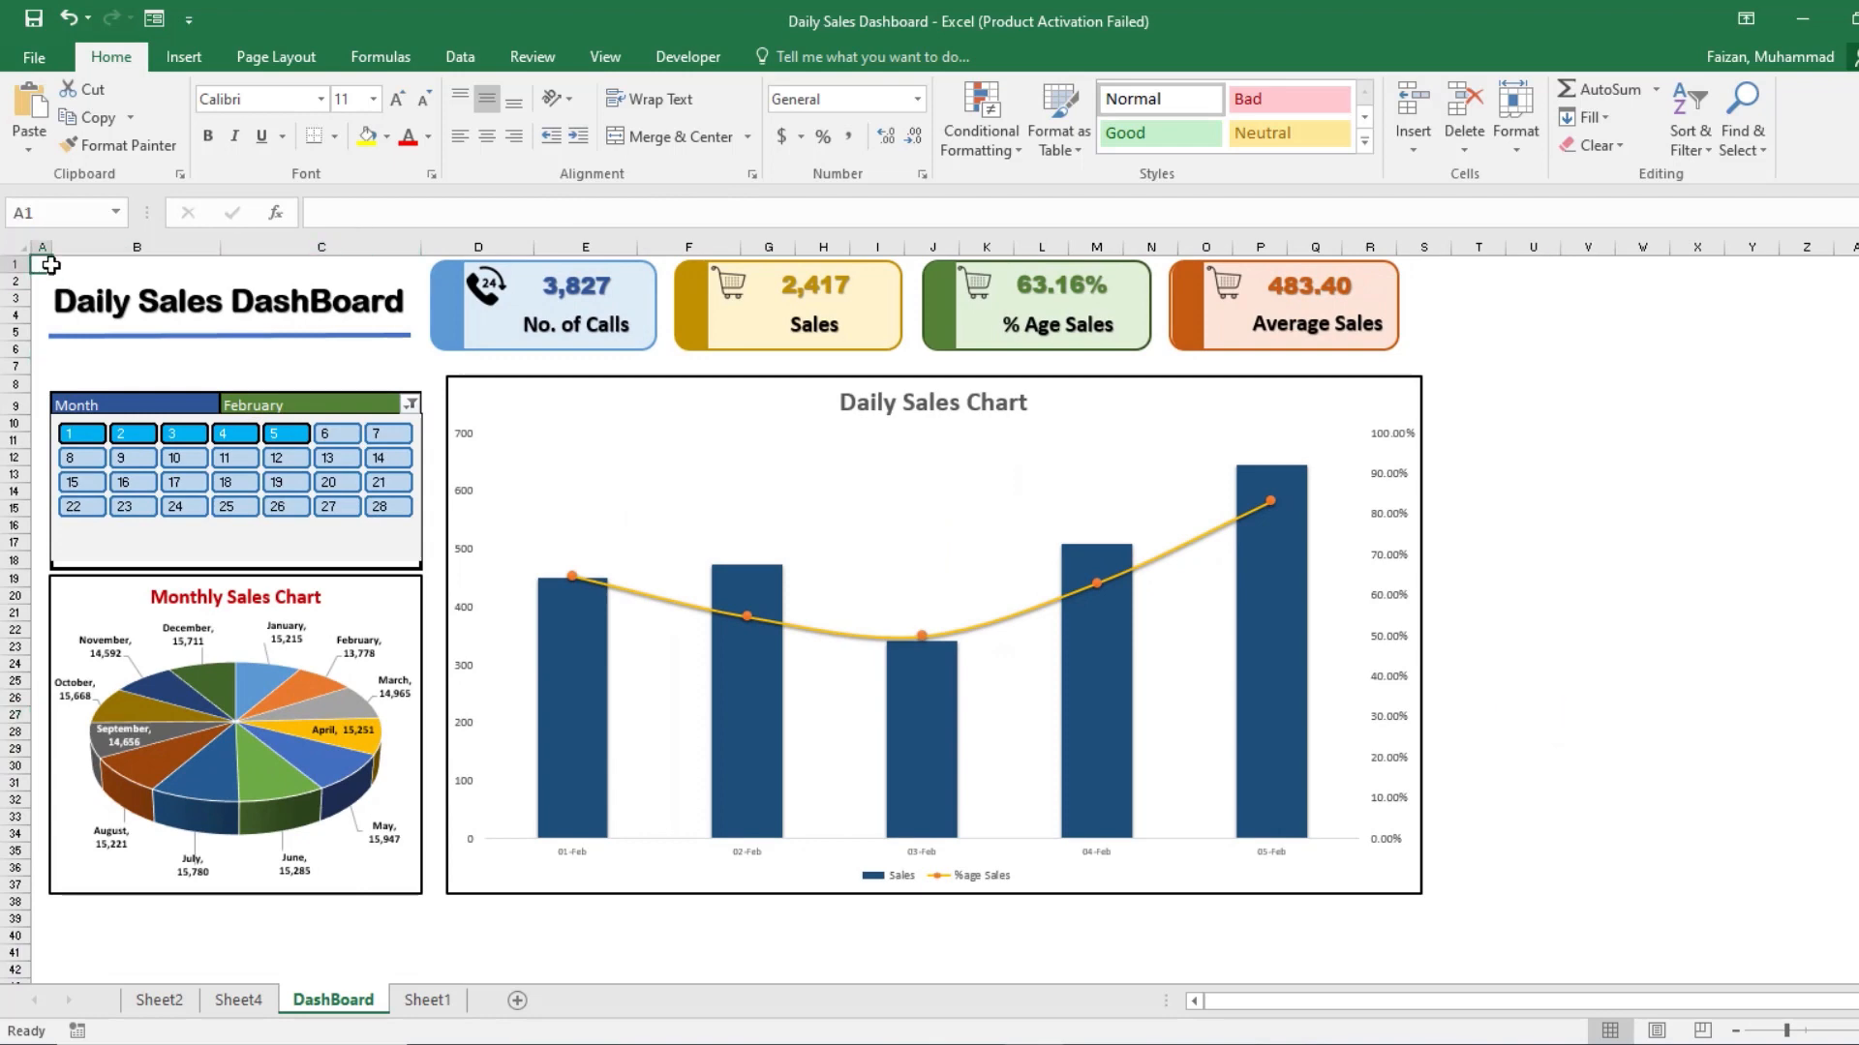
left_click_drag(79, 434, 319, 475)
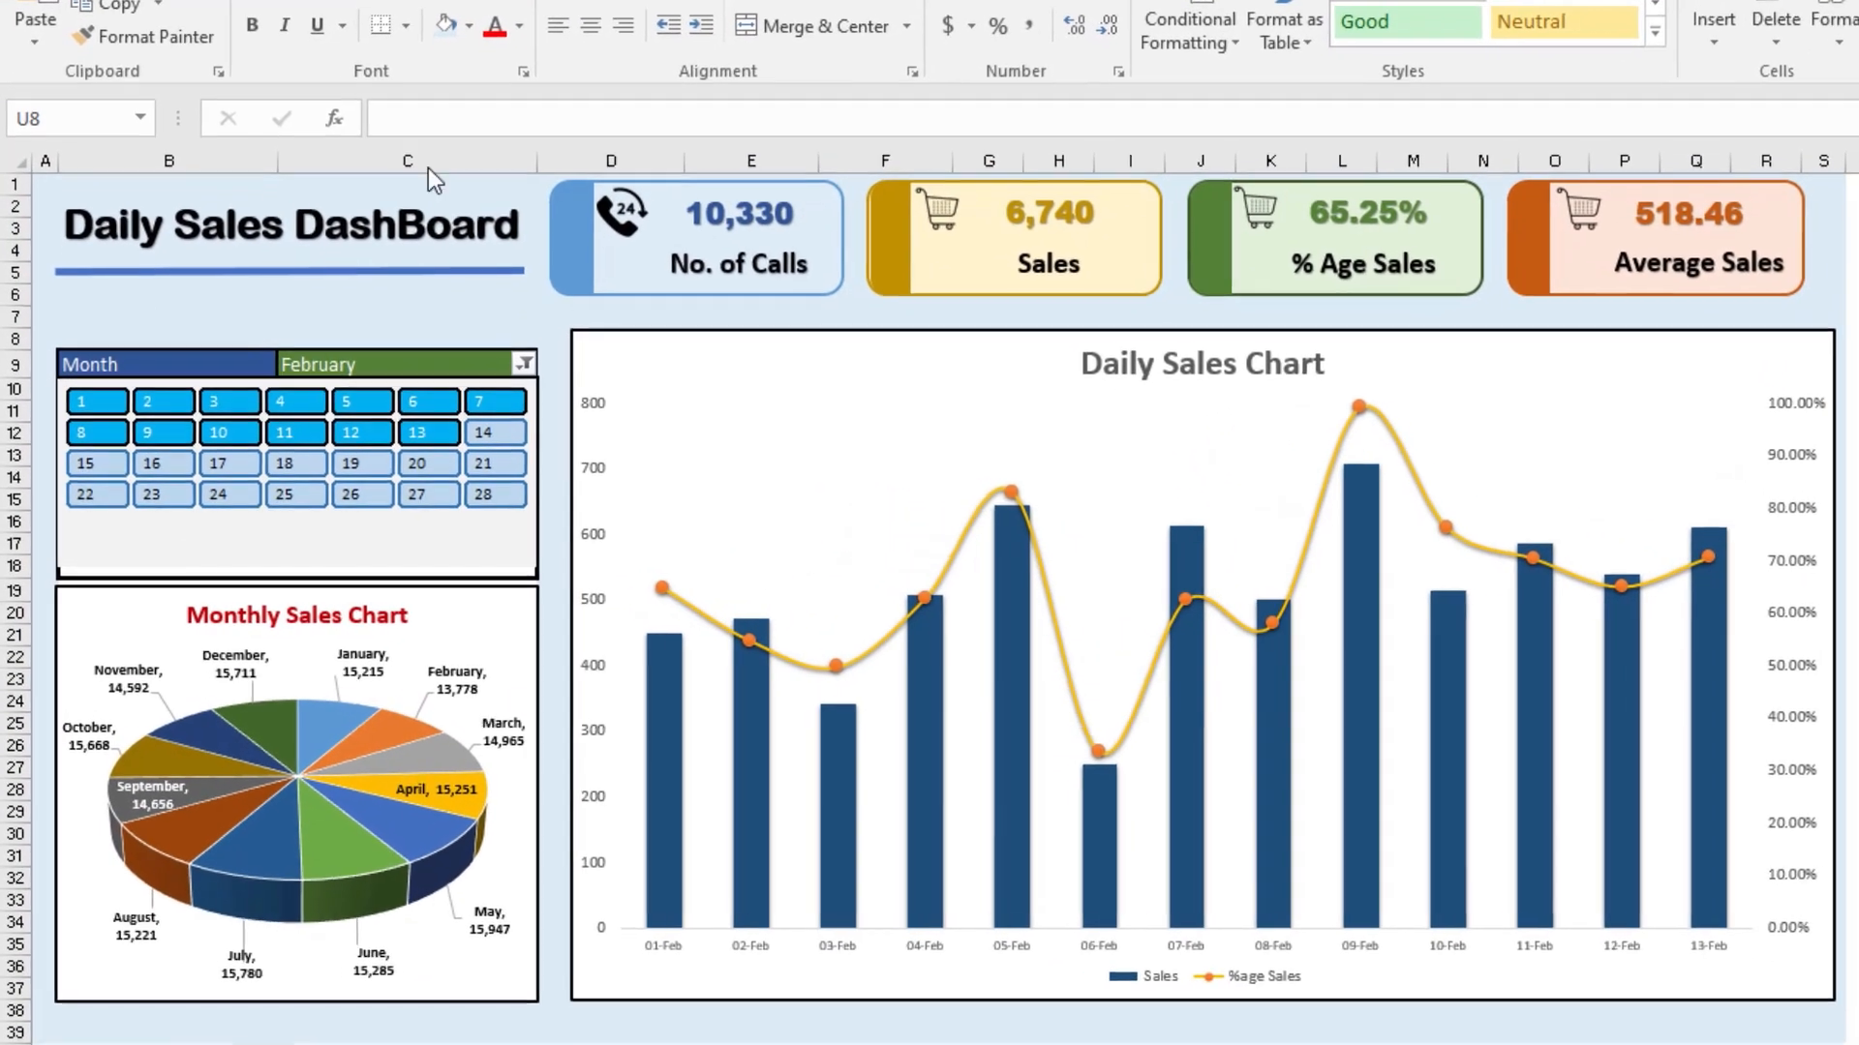
left_click_drag(150, 390, 300, 432)
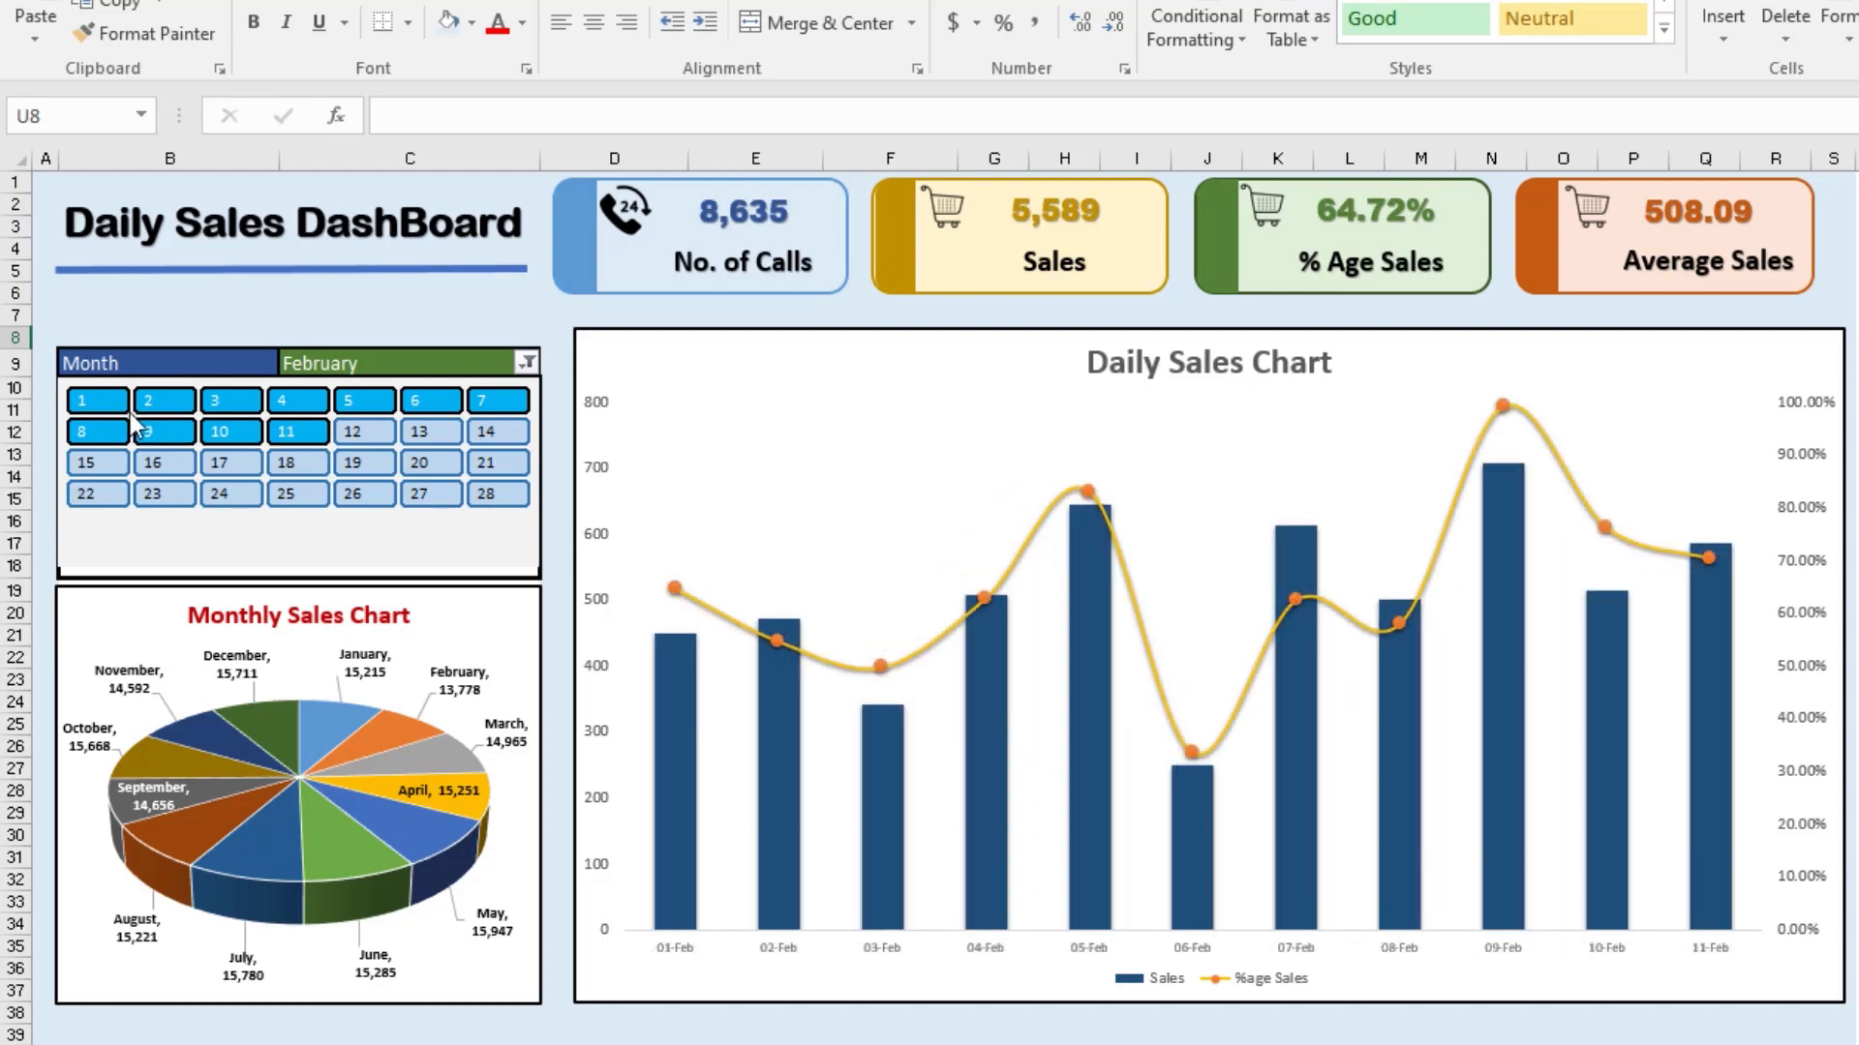
left_click_drag(97, 400, 363, 400)
Step: Change the Month filter from February to January only
left_click(526, 362)
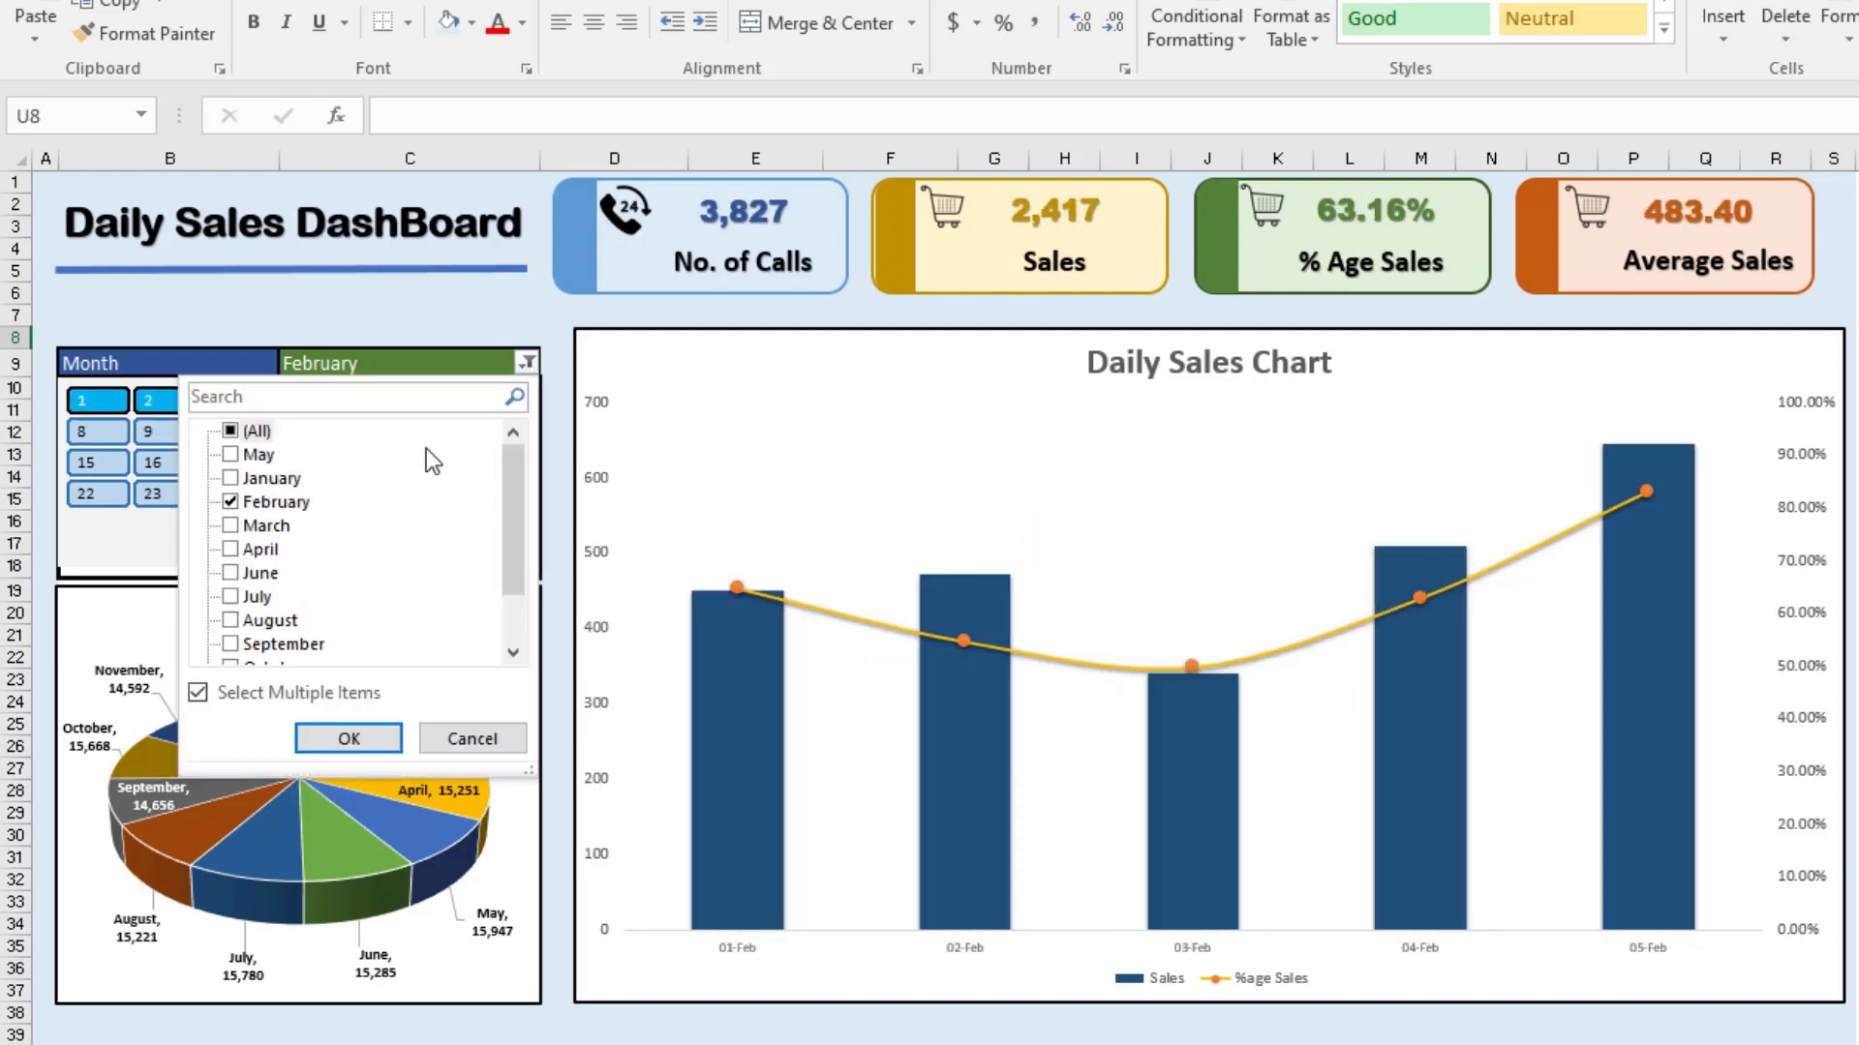
left_click(275, 501)
left_click(271, 478)
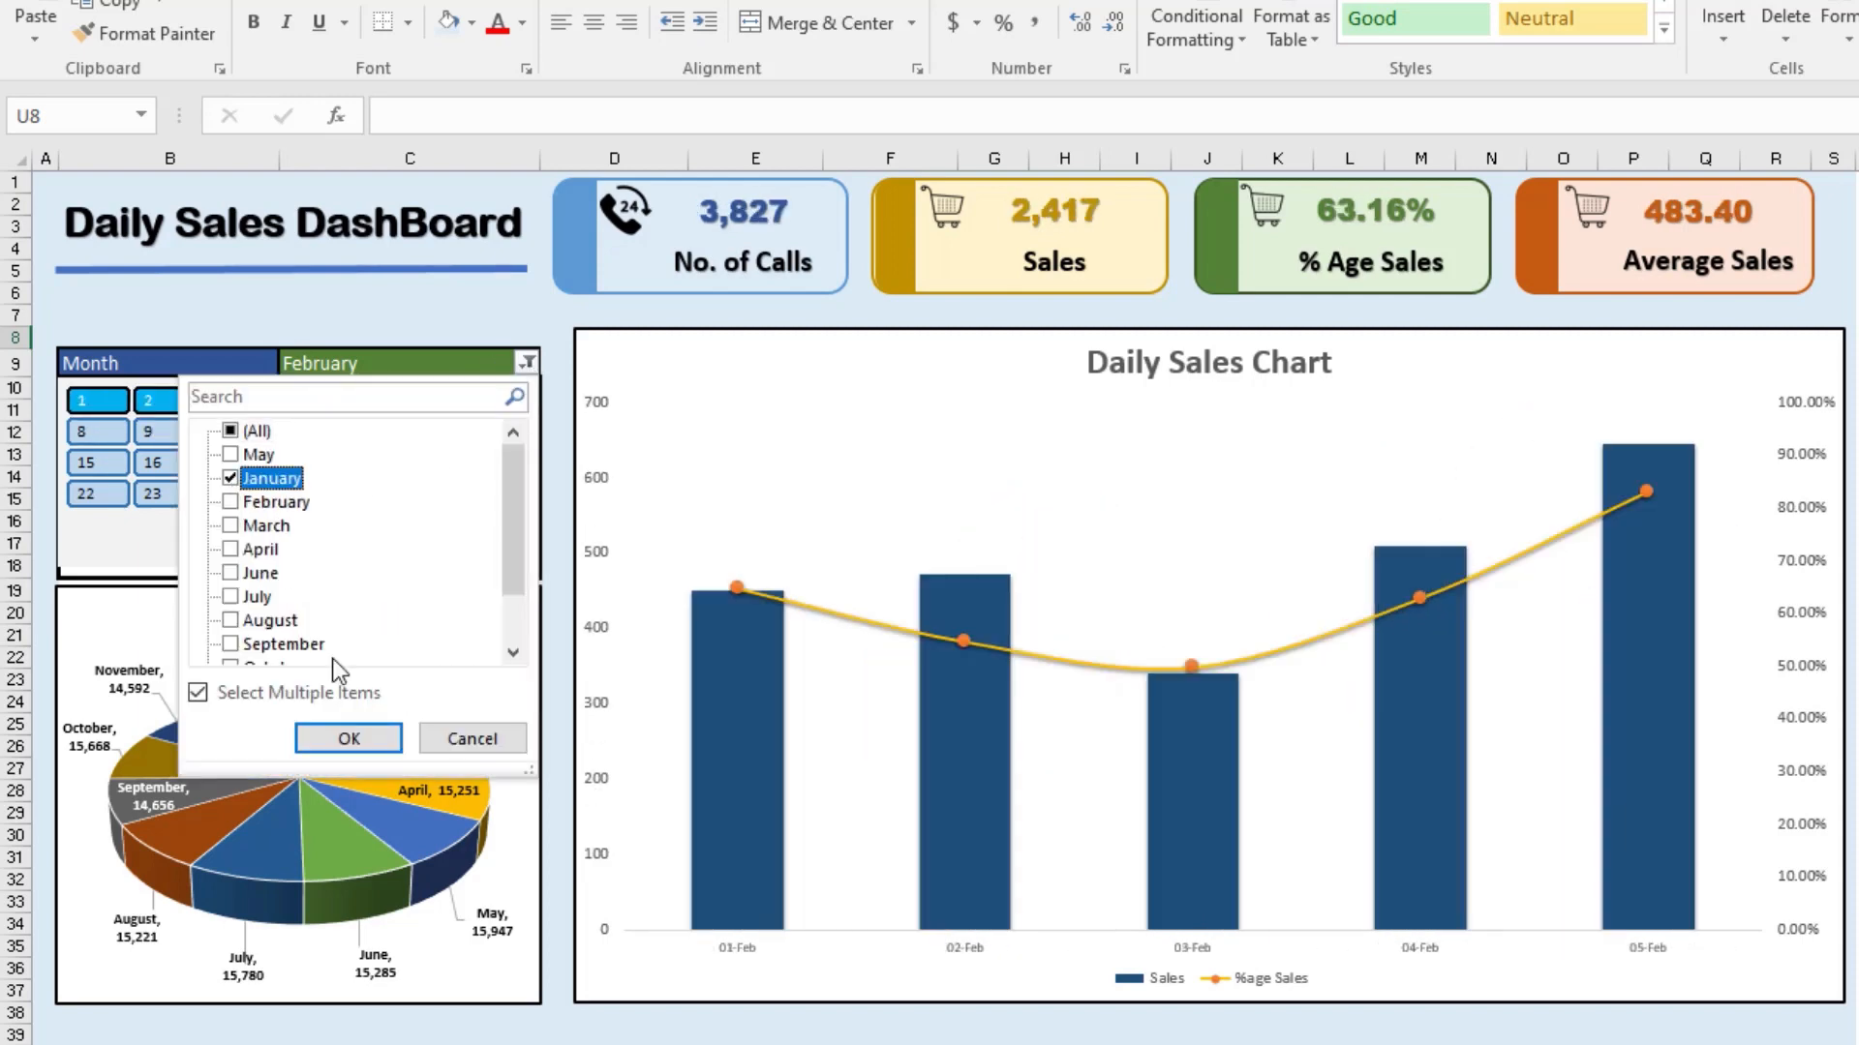
left_click(351, 739)
Step: Add December to the Month filter alongside January
left_click(524, 364)
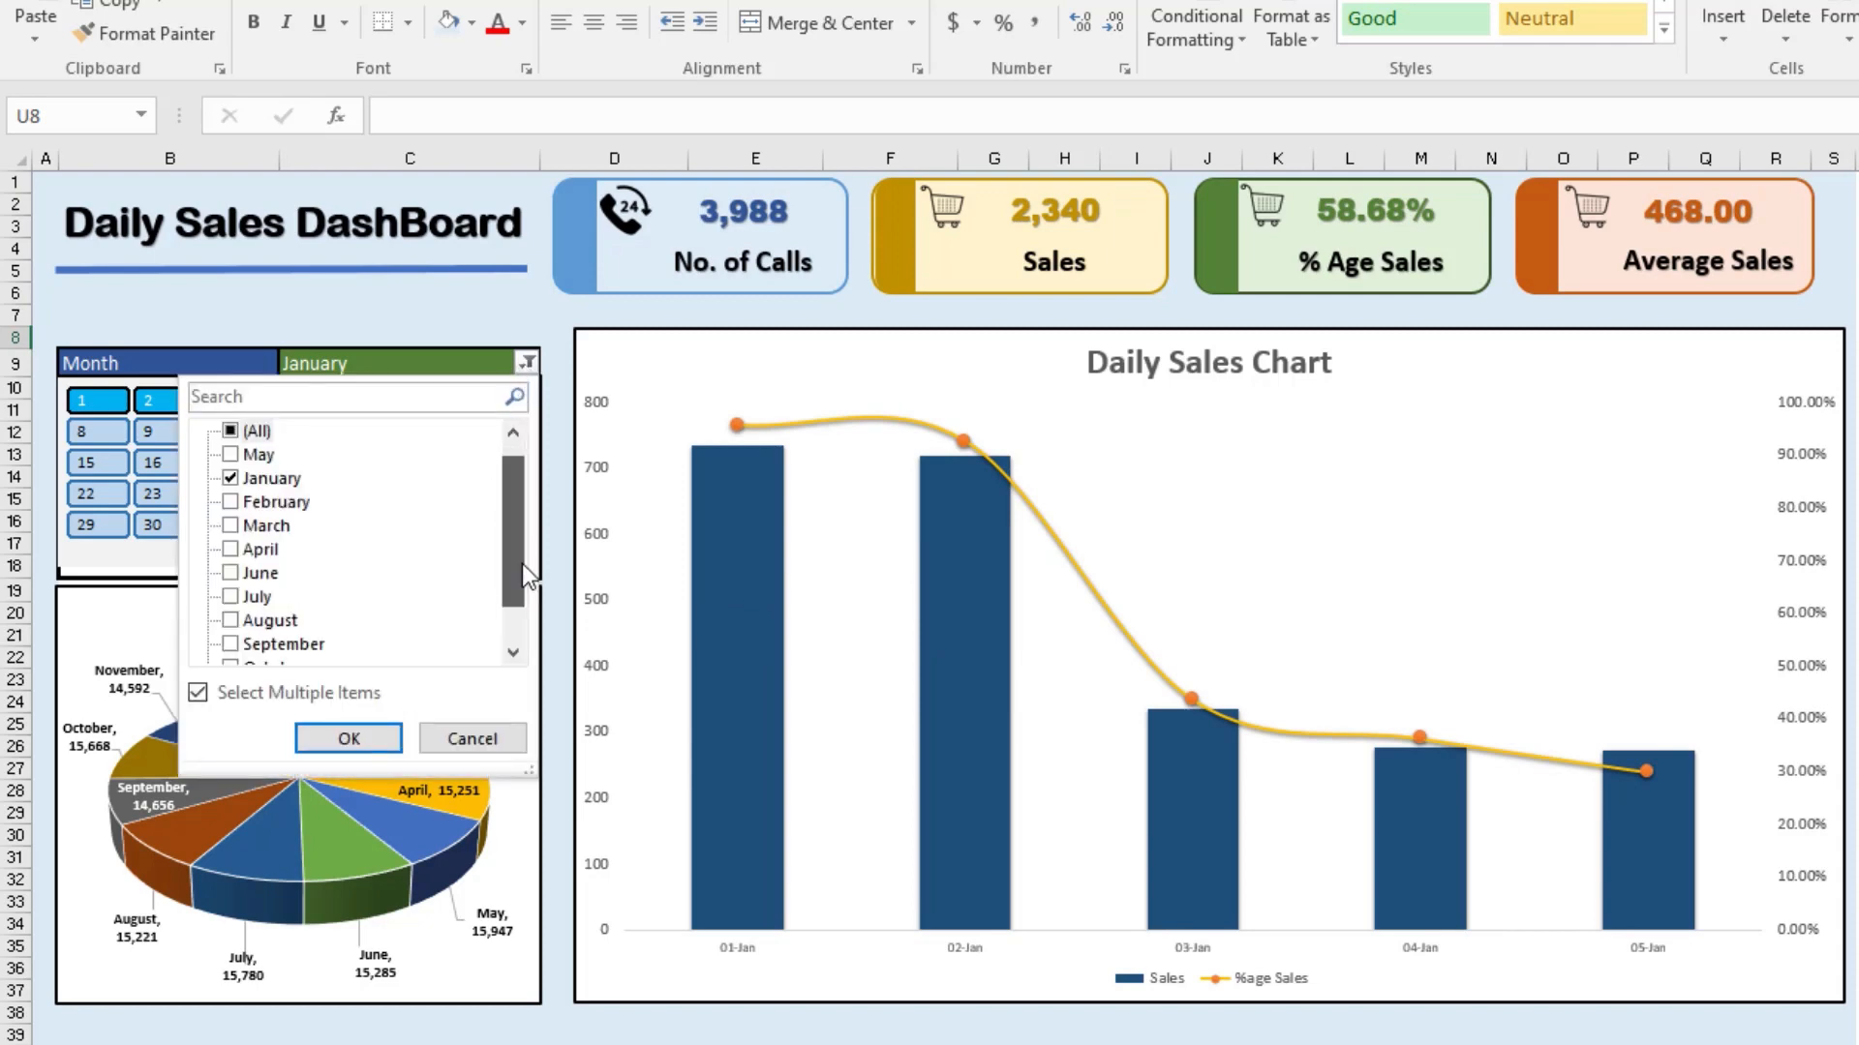
scroll(521, 563, "down", 1)
left_click(254, 643)
left_click(350, 739)
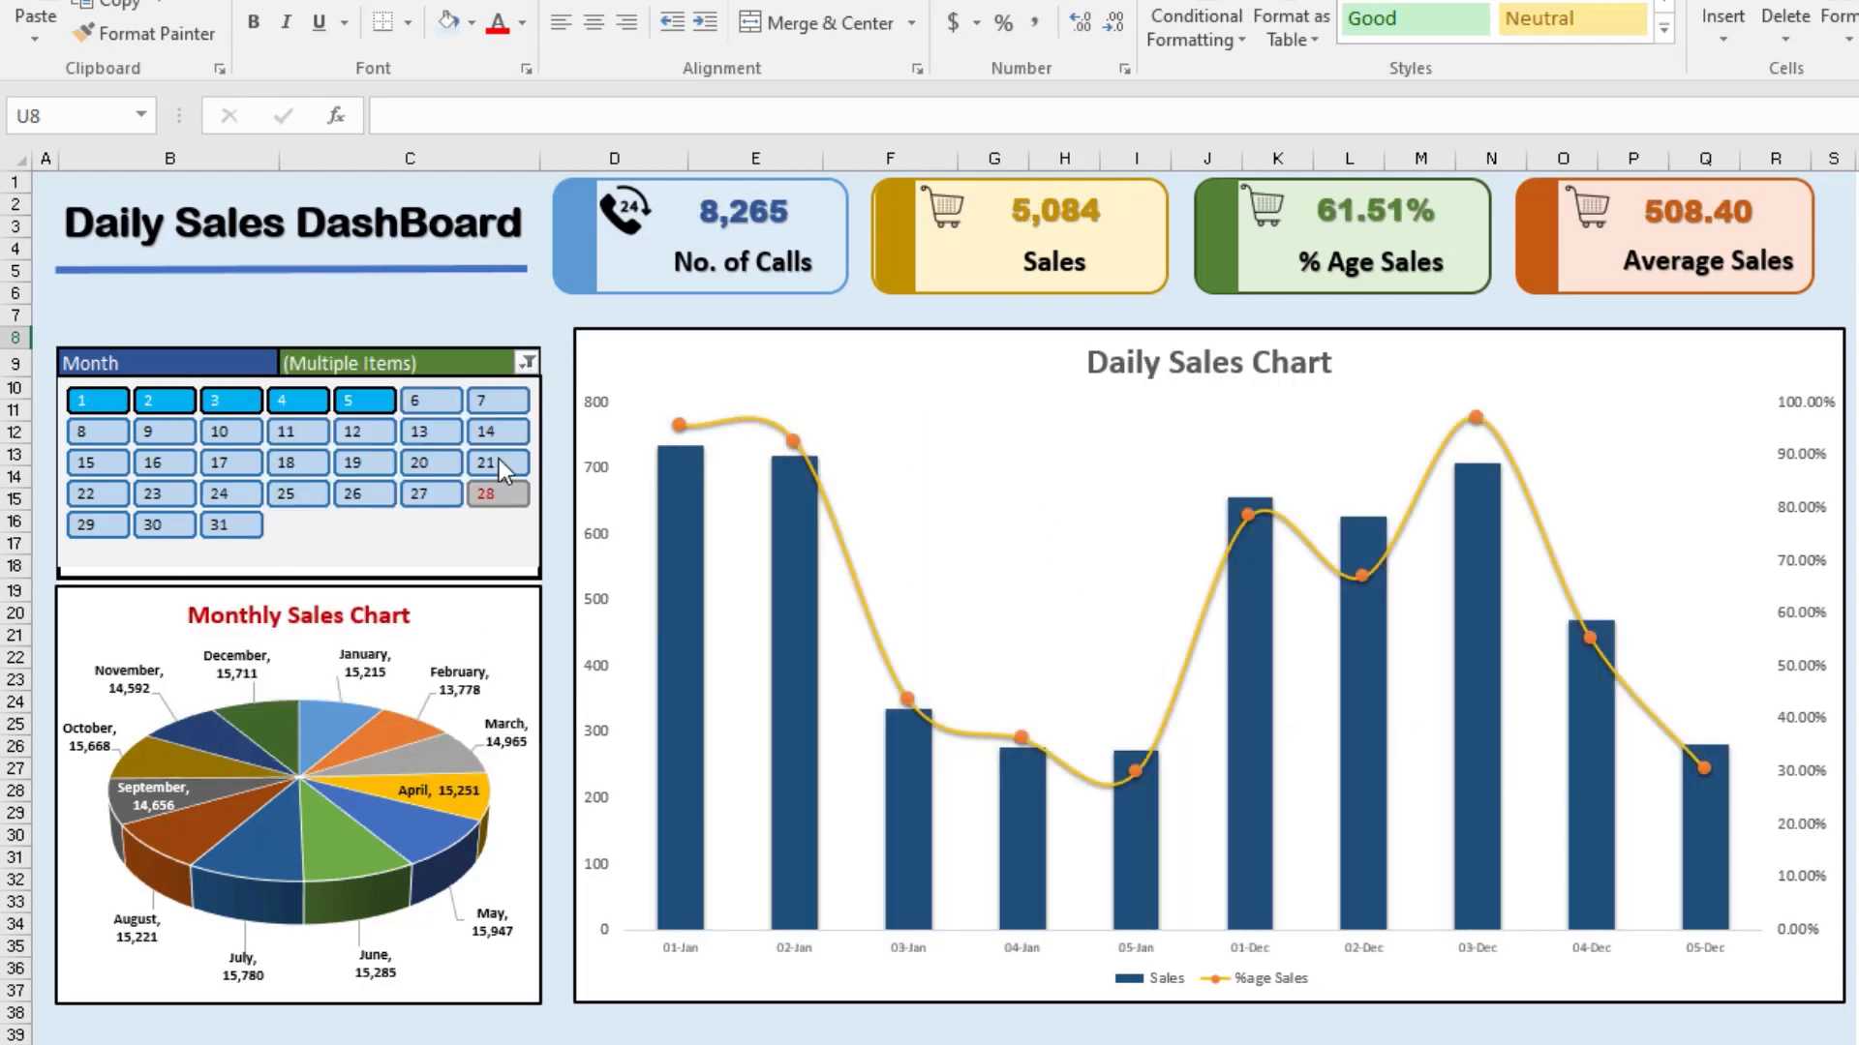
Step: Remove January from the Month filter so only December stays selected
left_click(525, 362)
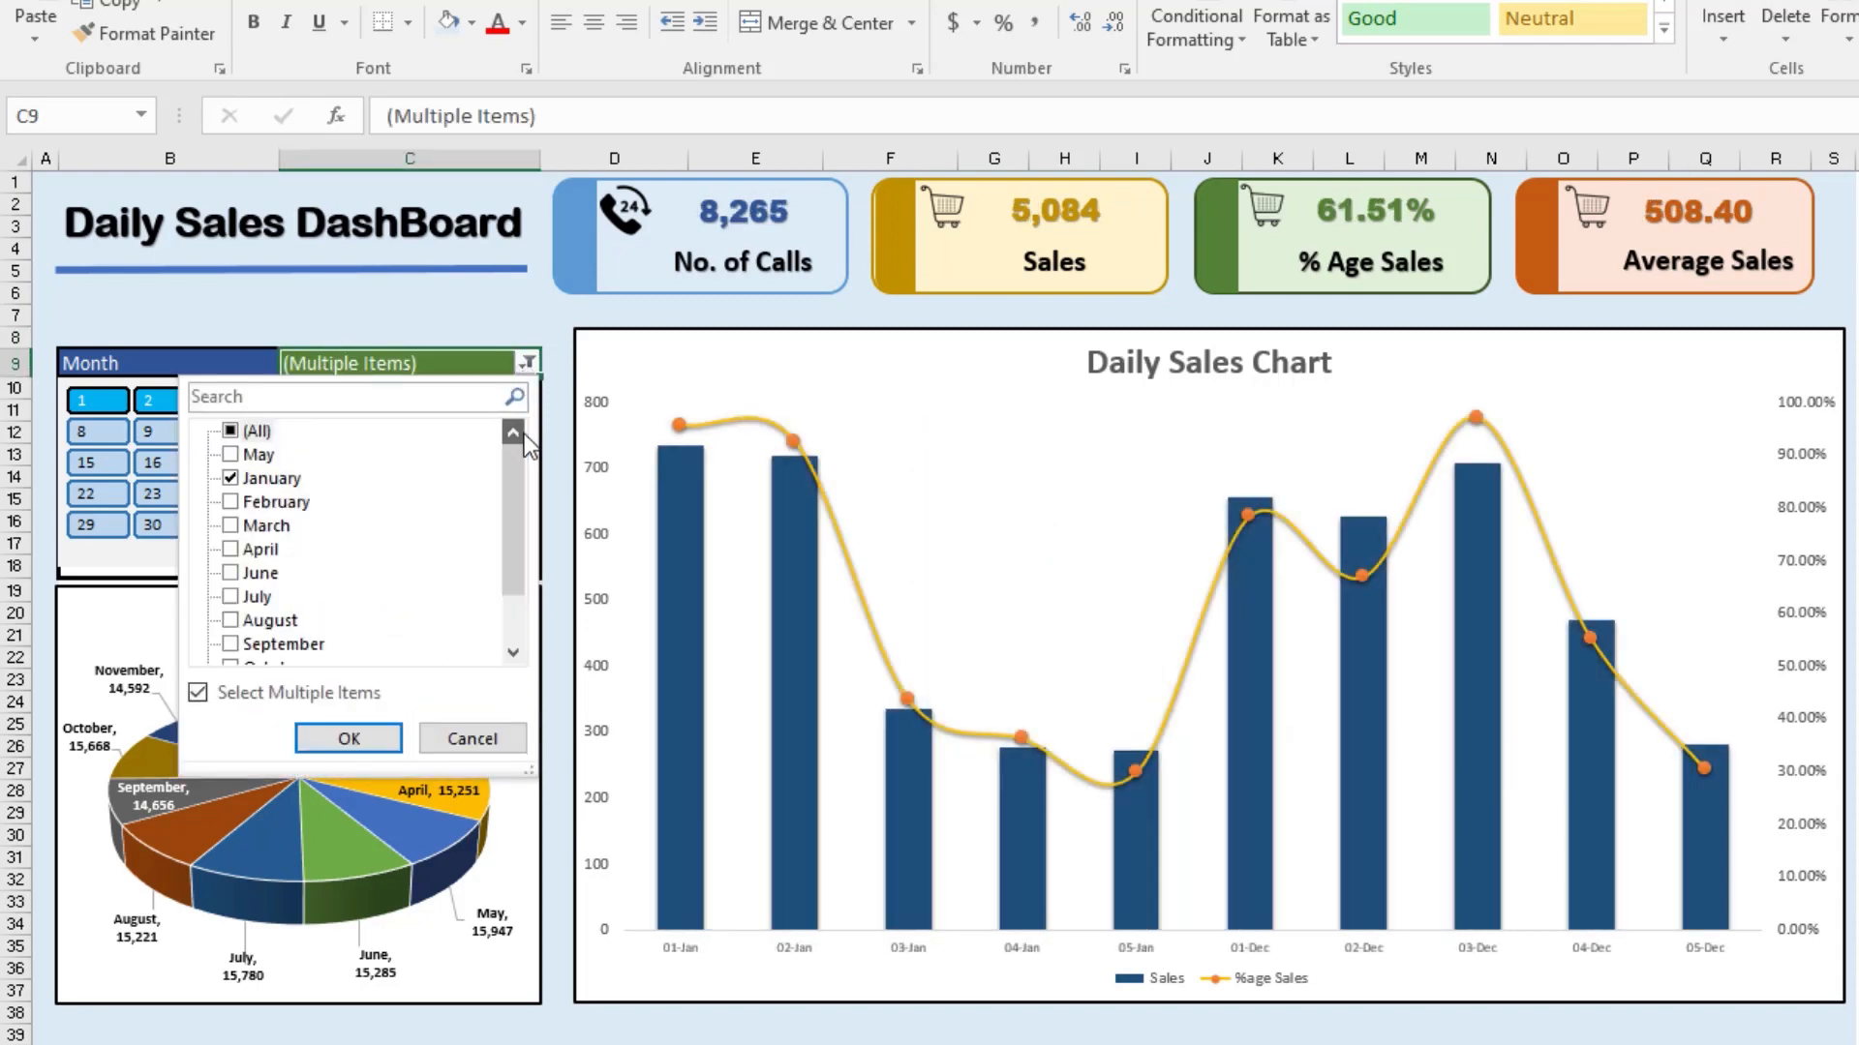
left_click(244, 481)
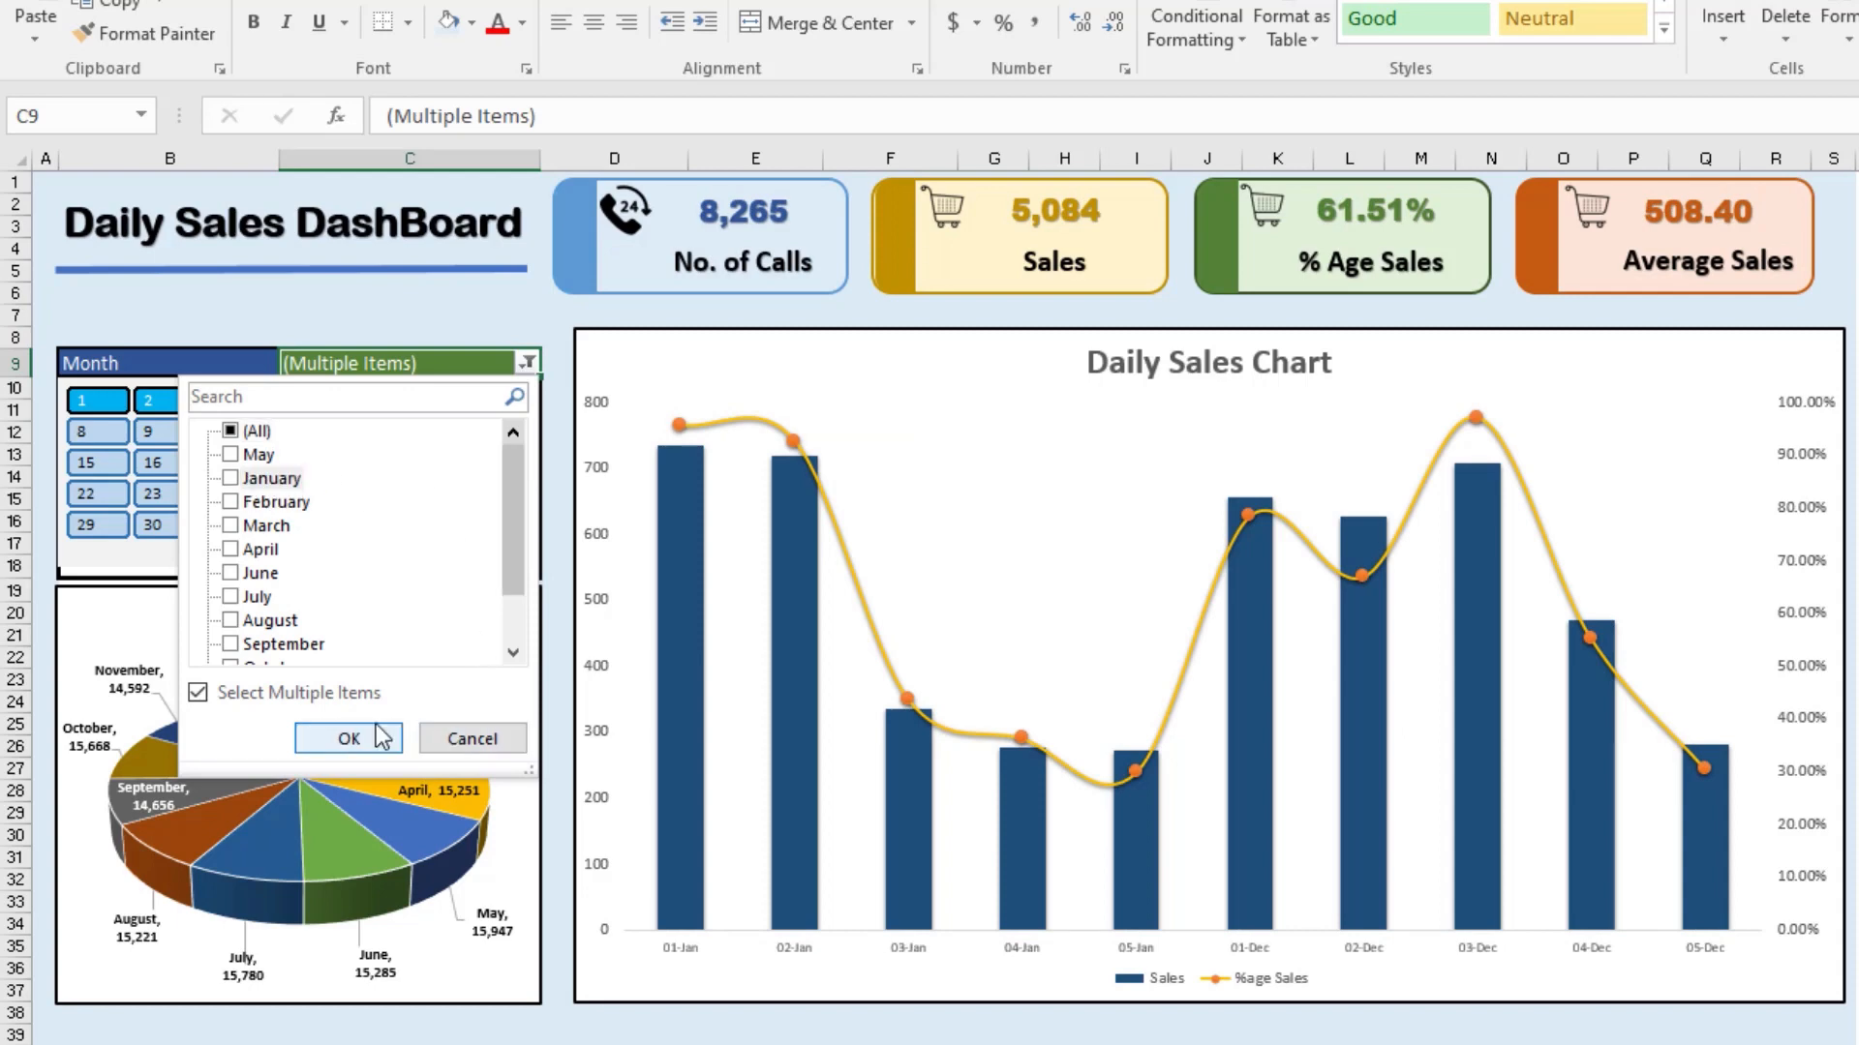
left_click(348, 738)
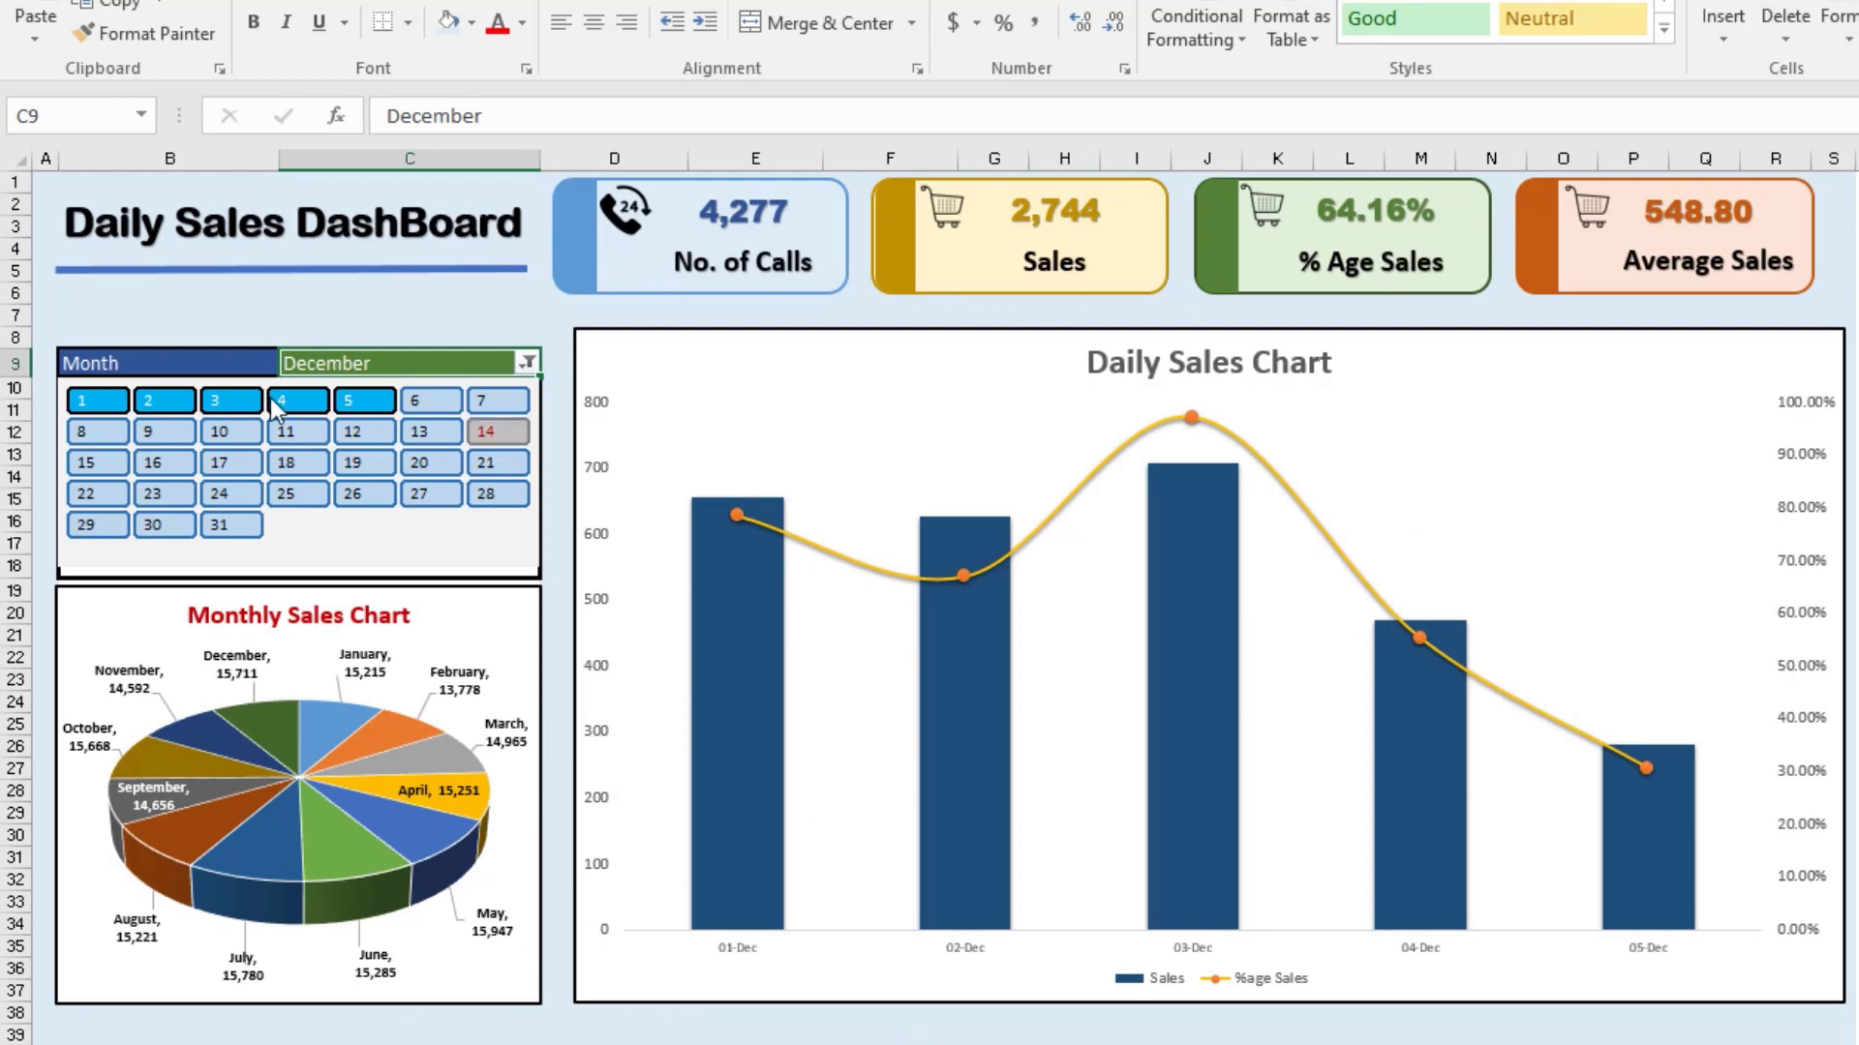
Step: Test the calendar filter on December by selecting days 1–11 and then day 1 alone
left_click_drag(122, 404, 310, 420)
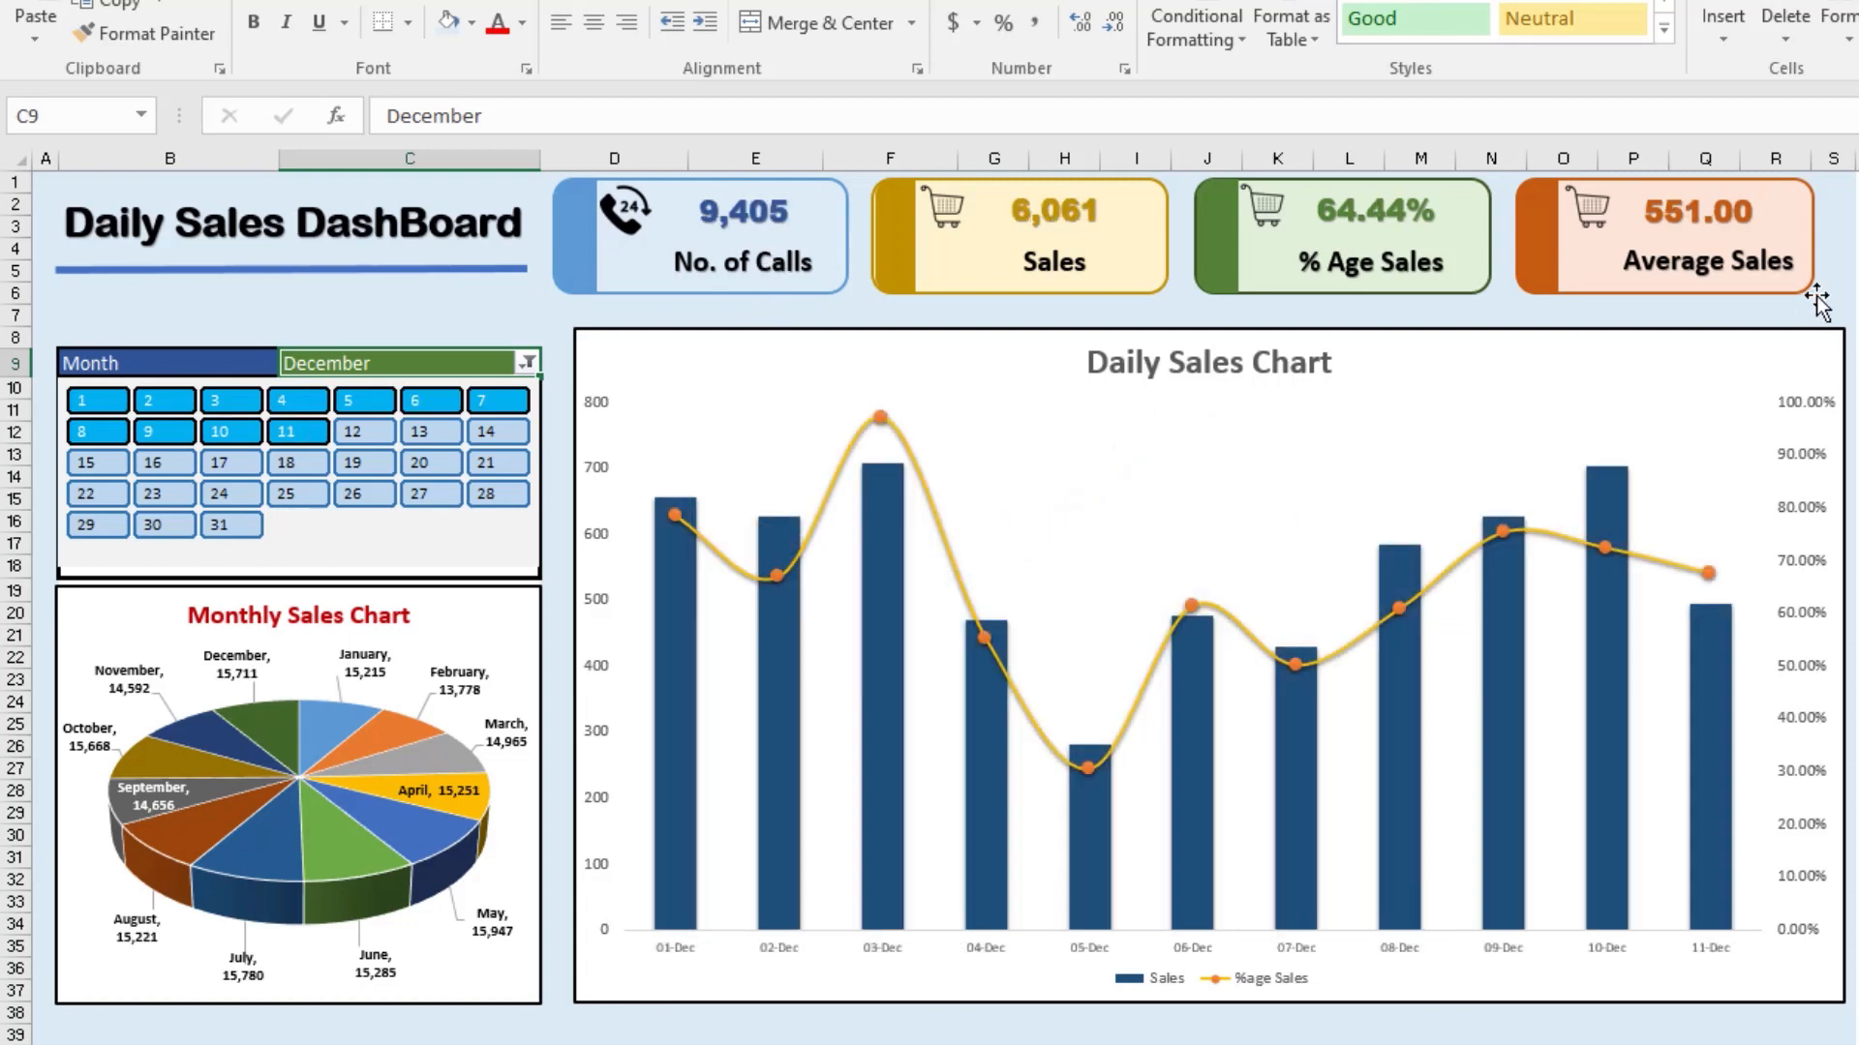
left_click(527, 364)
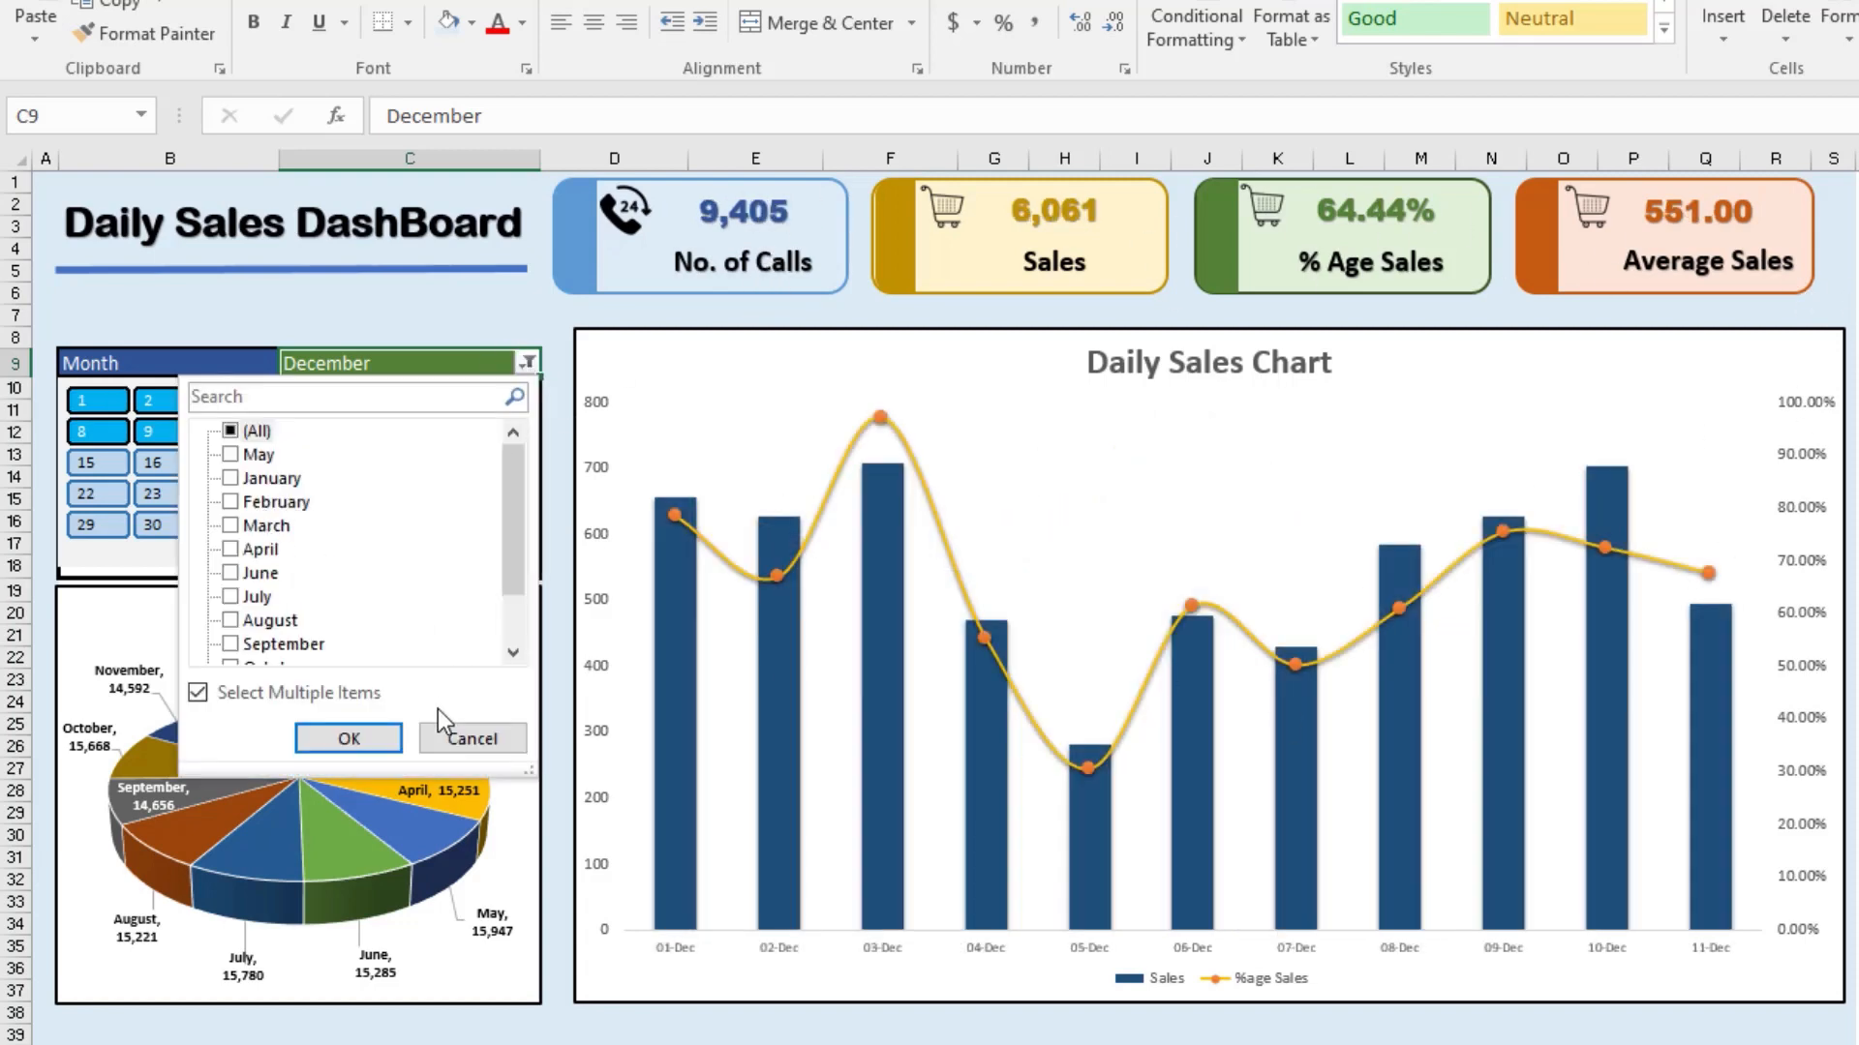
left_click(455, 738)
left_click(104, 398)
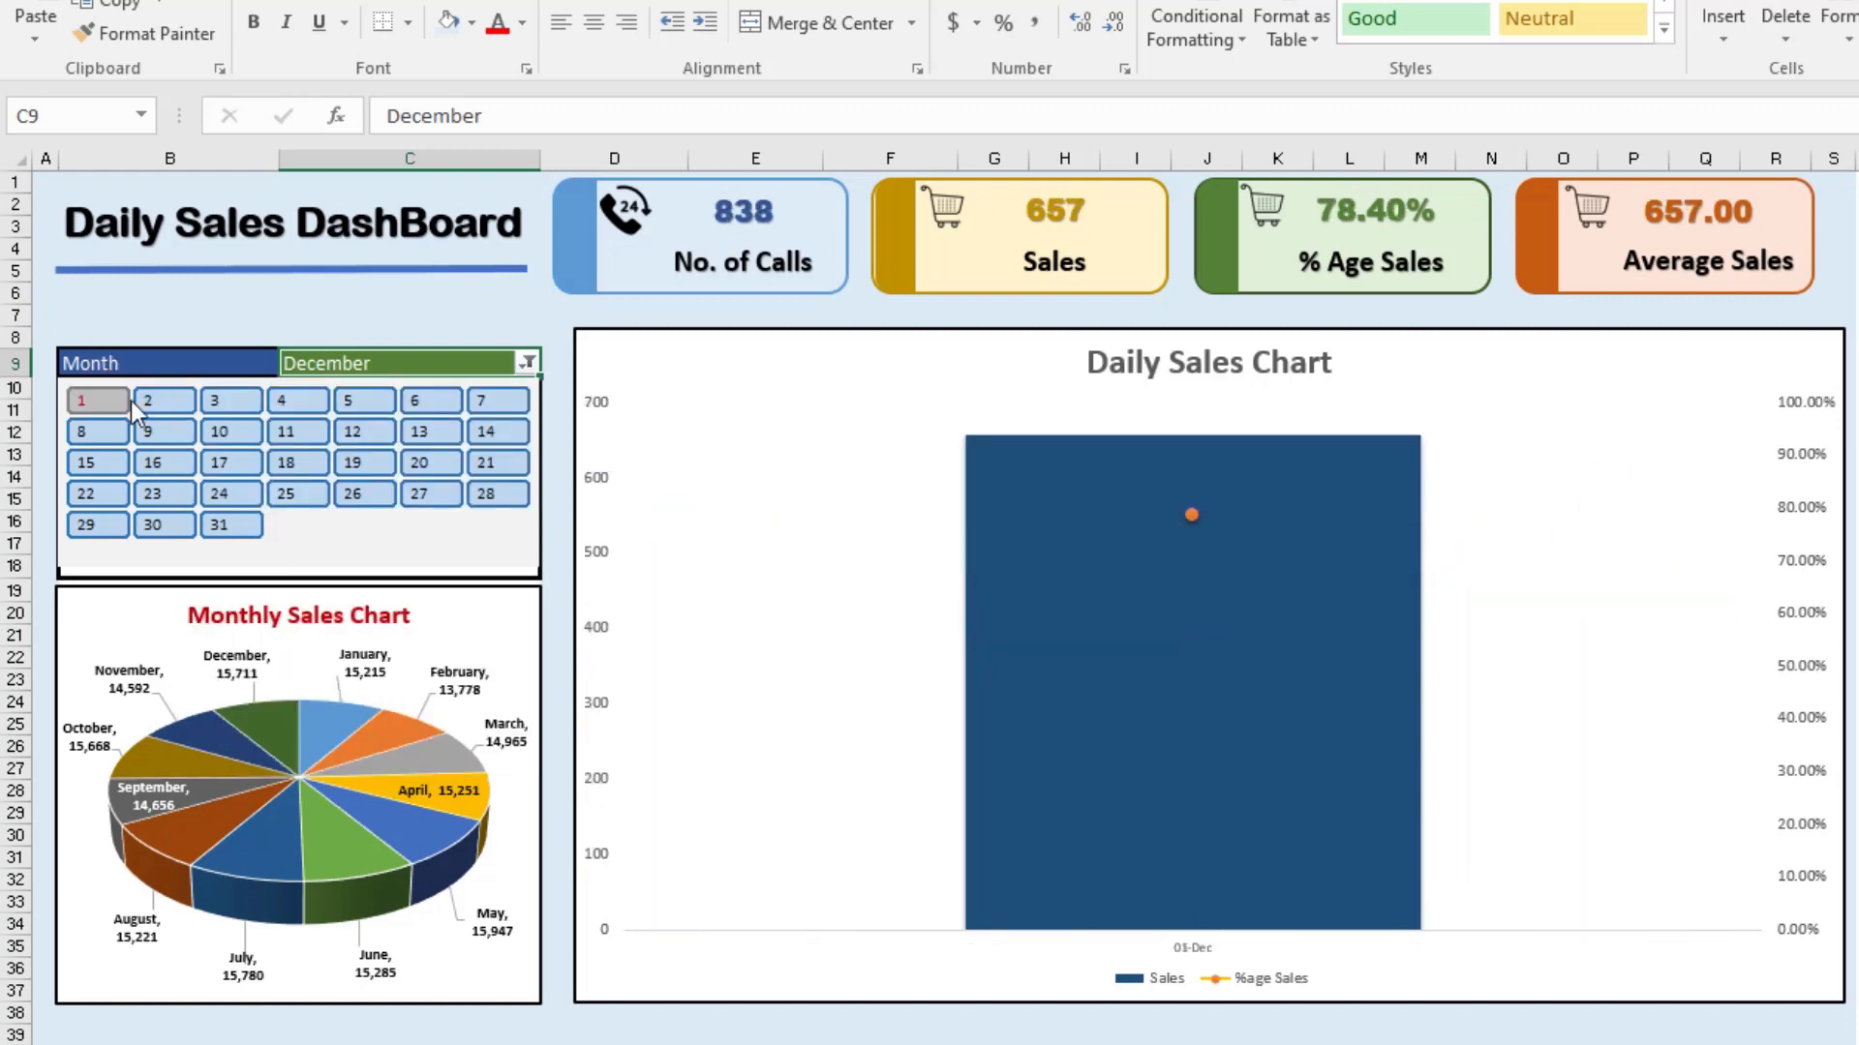
Step: Set the Month filter to include all months
left_click(528, 363)
left_click(230, 430)
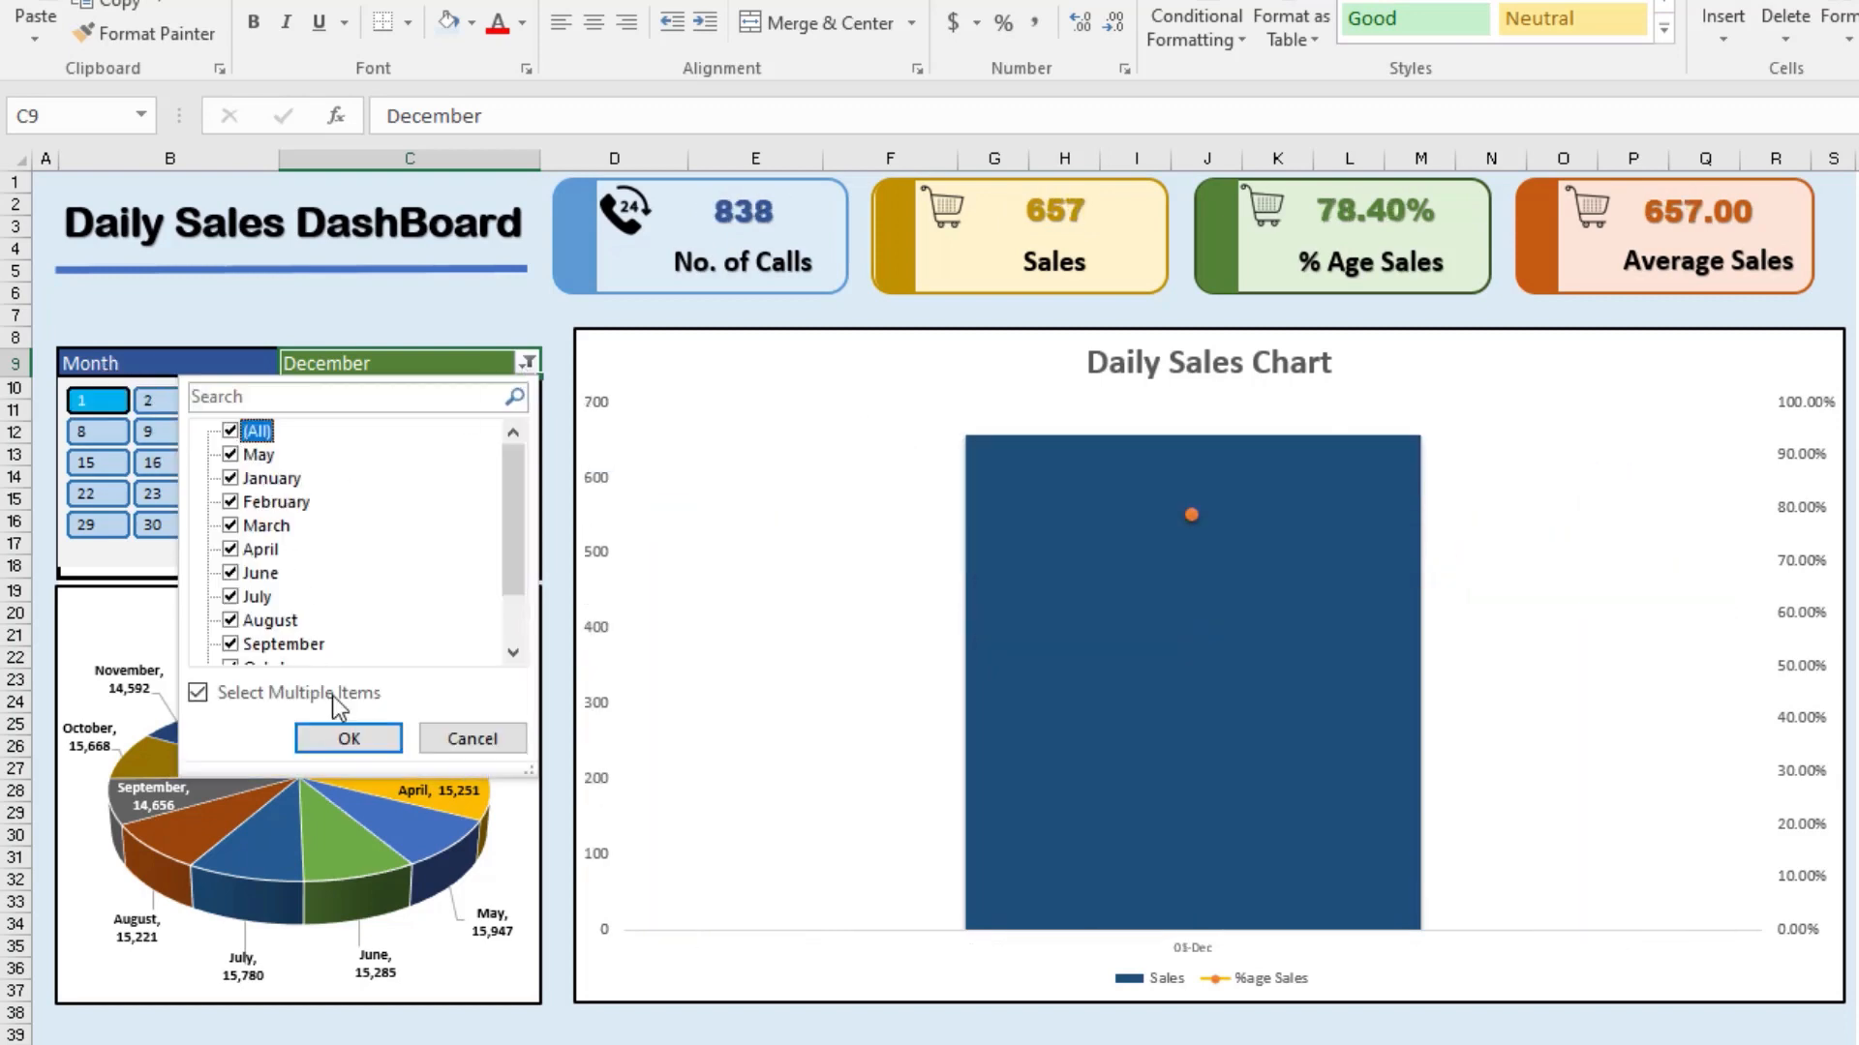
left_click(360, 739)
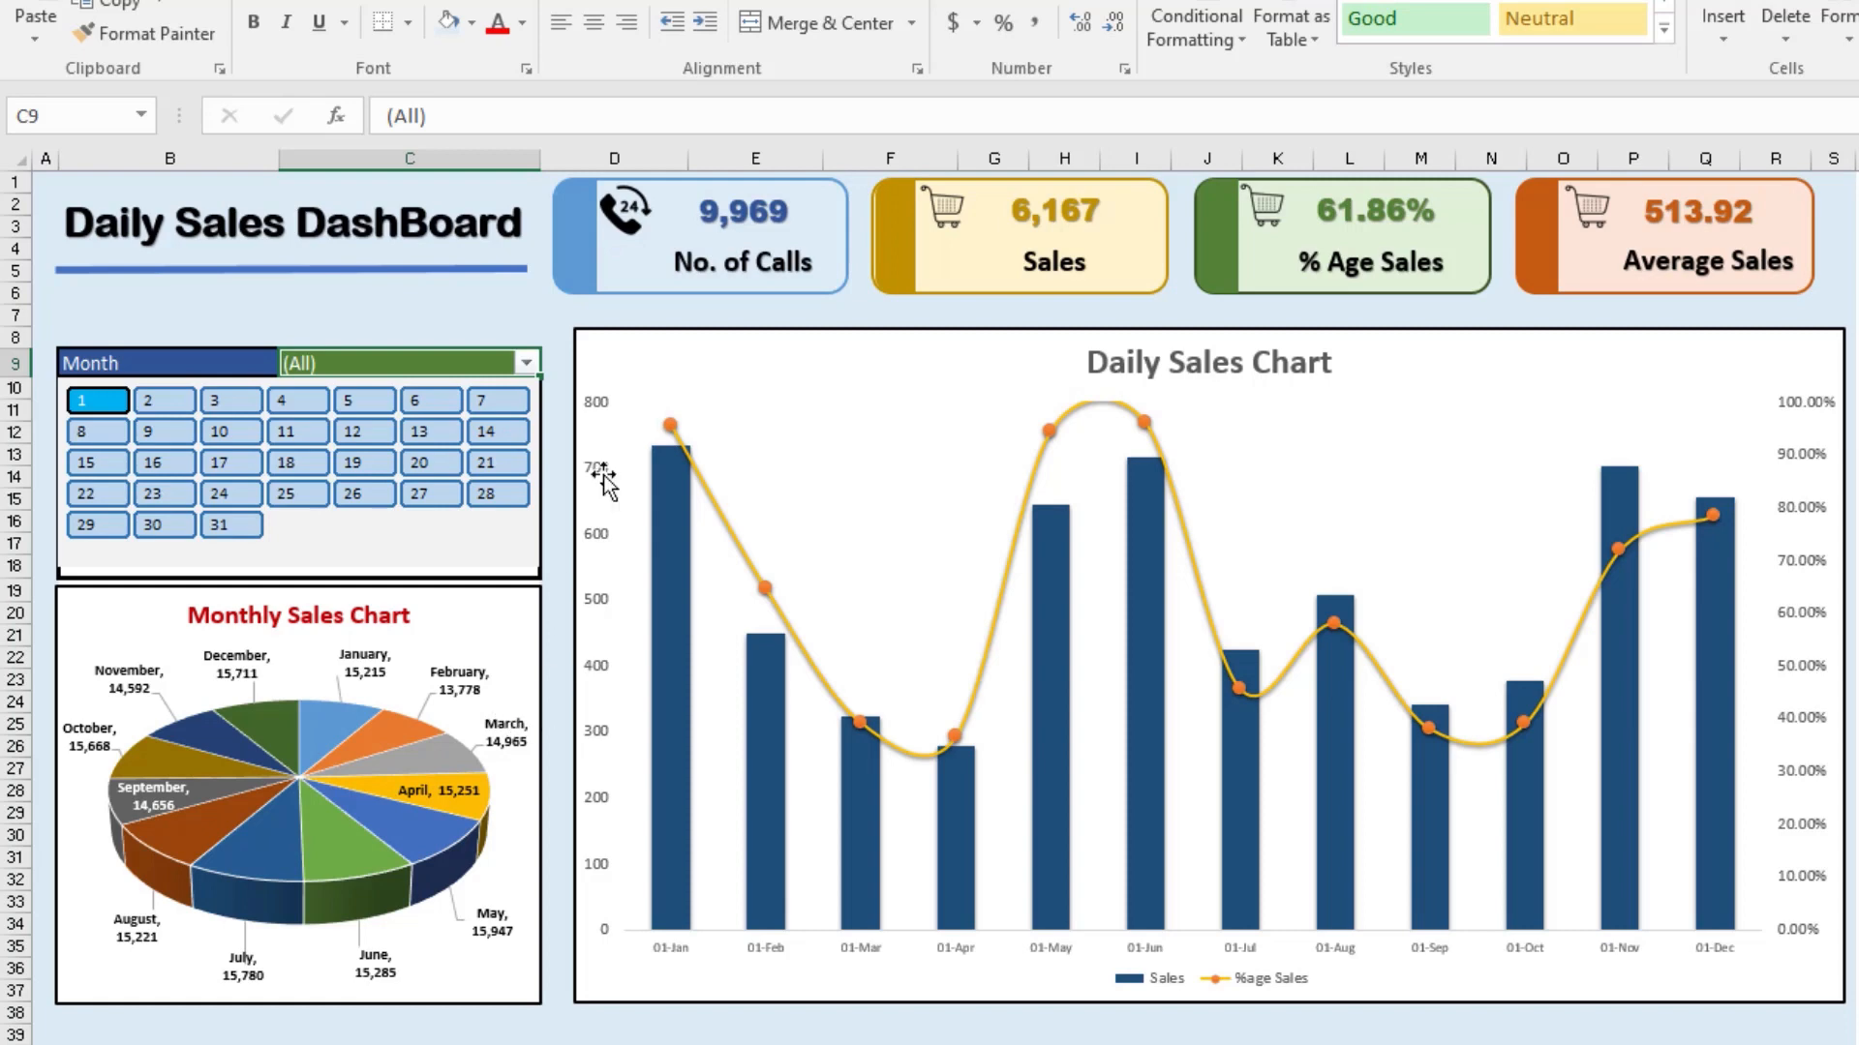
Step: Limit the Month filter to August only and select days 1–12, then 1–7, in the calendar filter
left_click(525, 363)
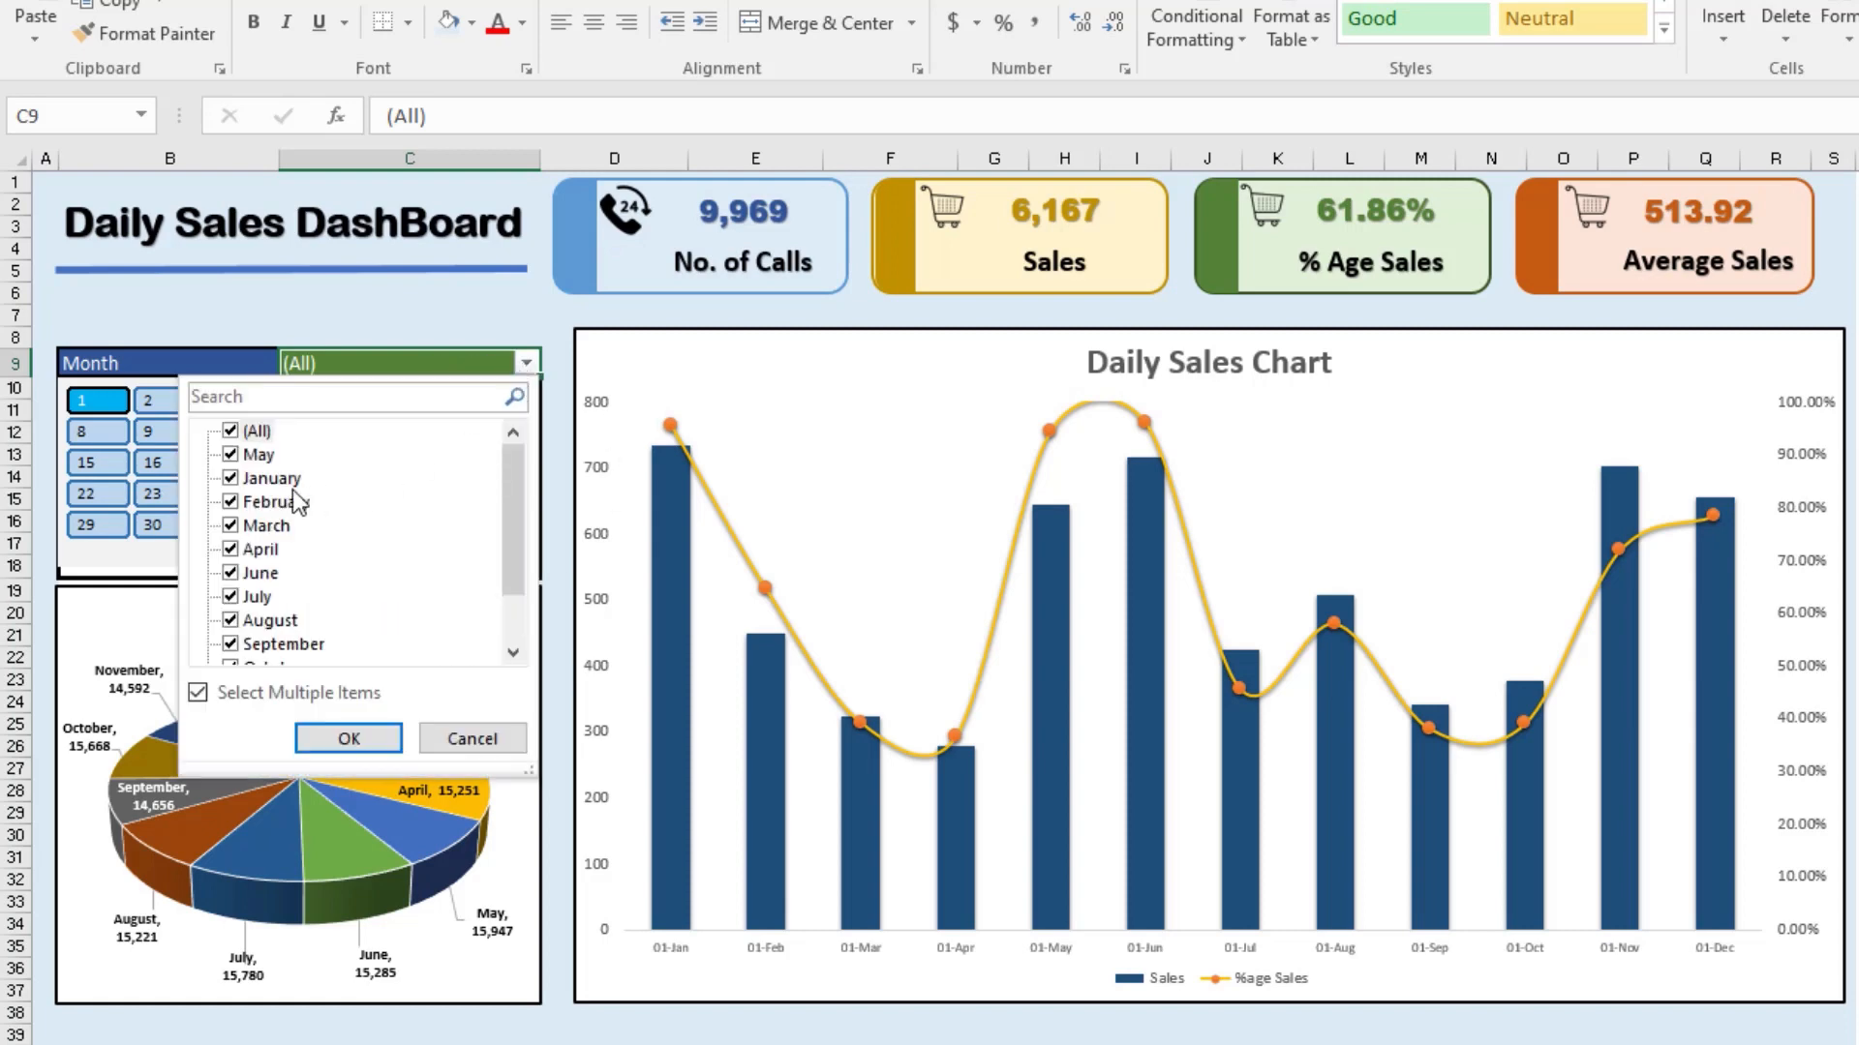
left_click(231, 433)
left_click(230, 621)
left_click(350, 739)
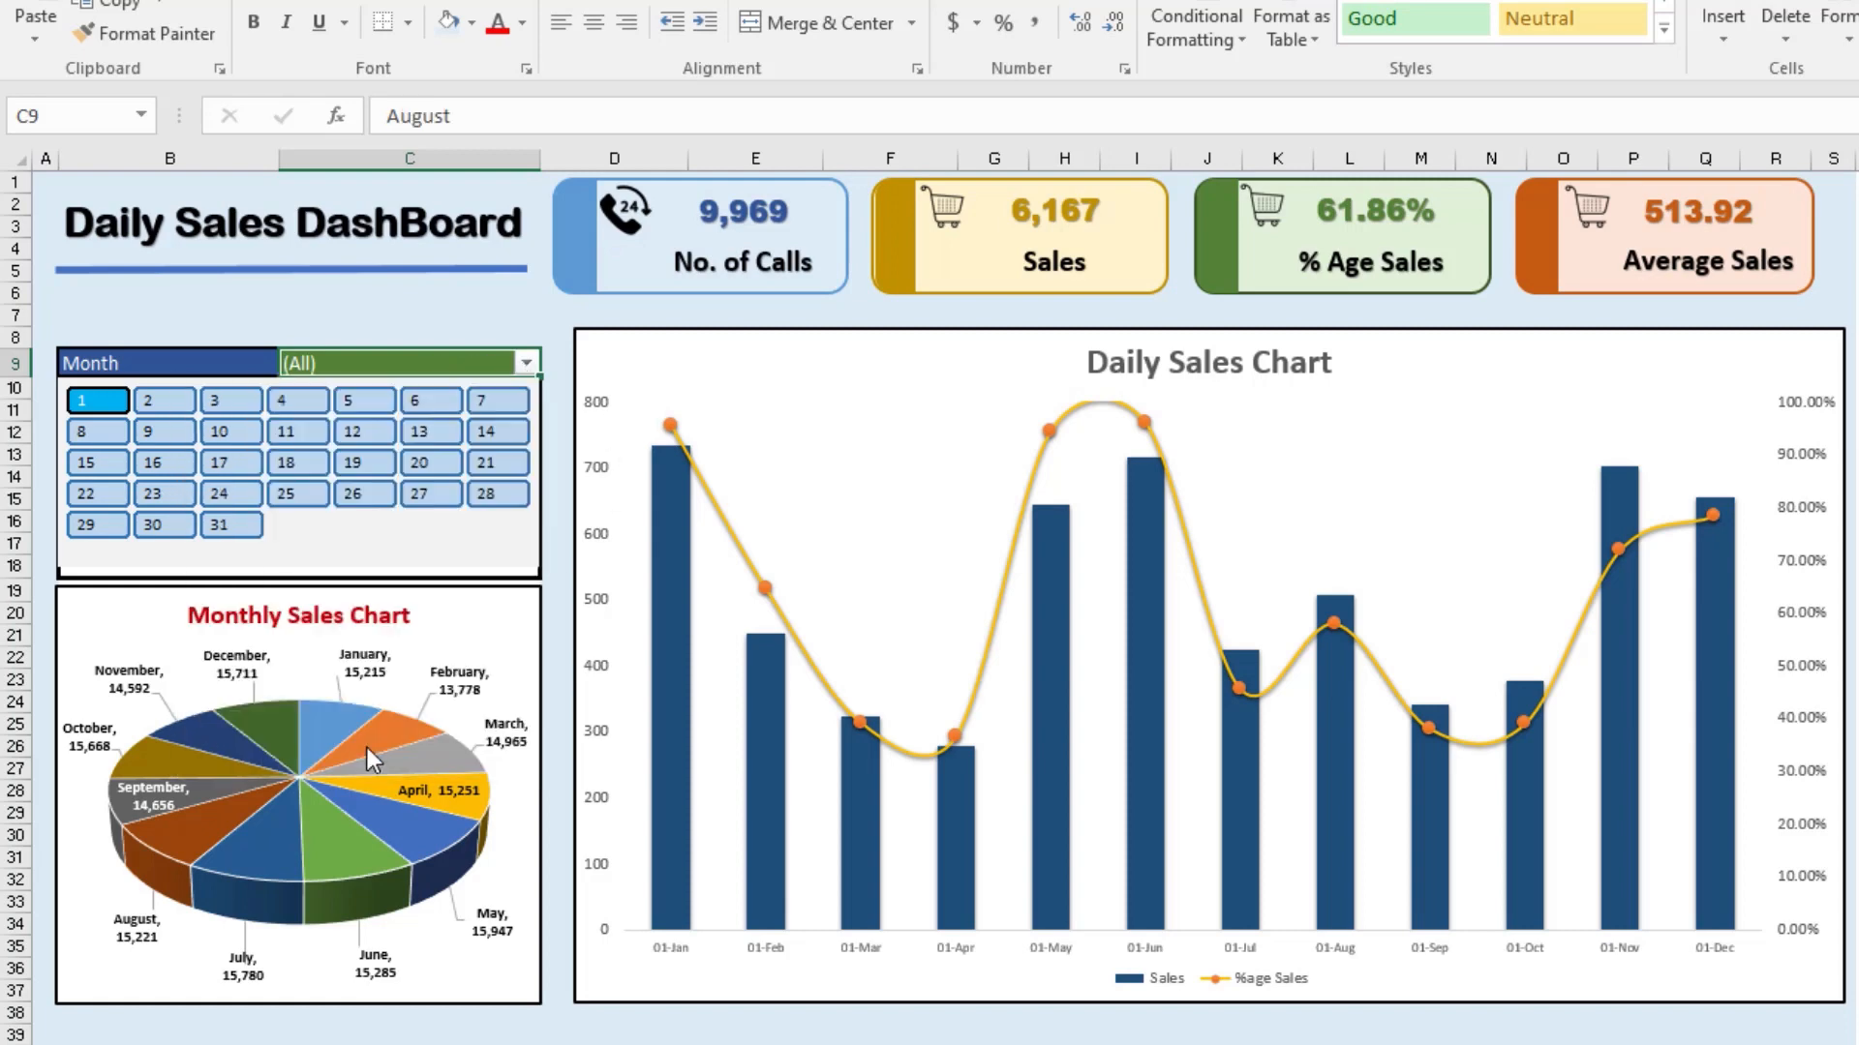
left_click_drag(136, 407, 349, 426)
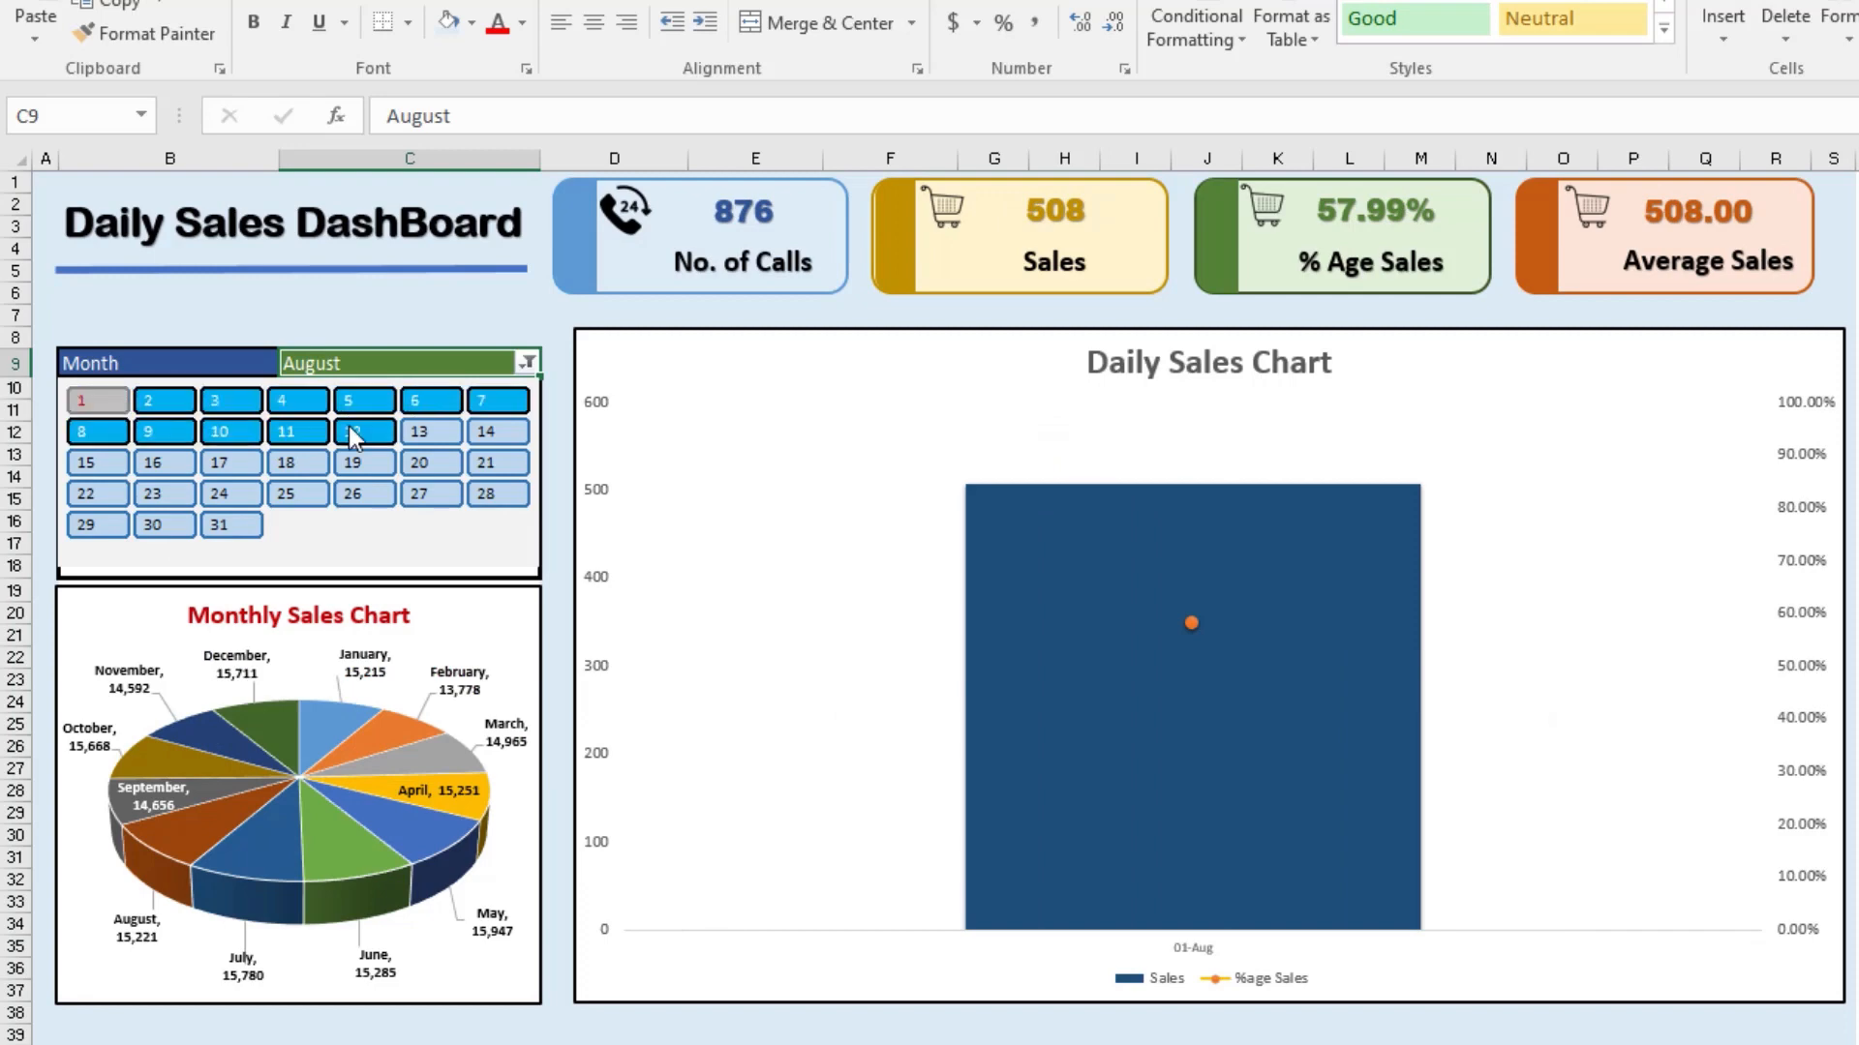
left_click_drag(147, 403, 492, 402)
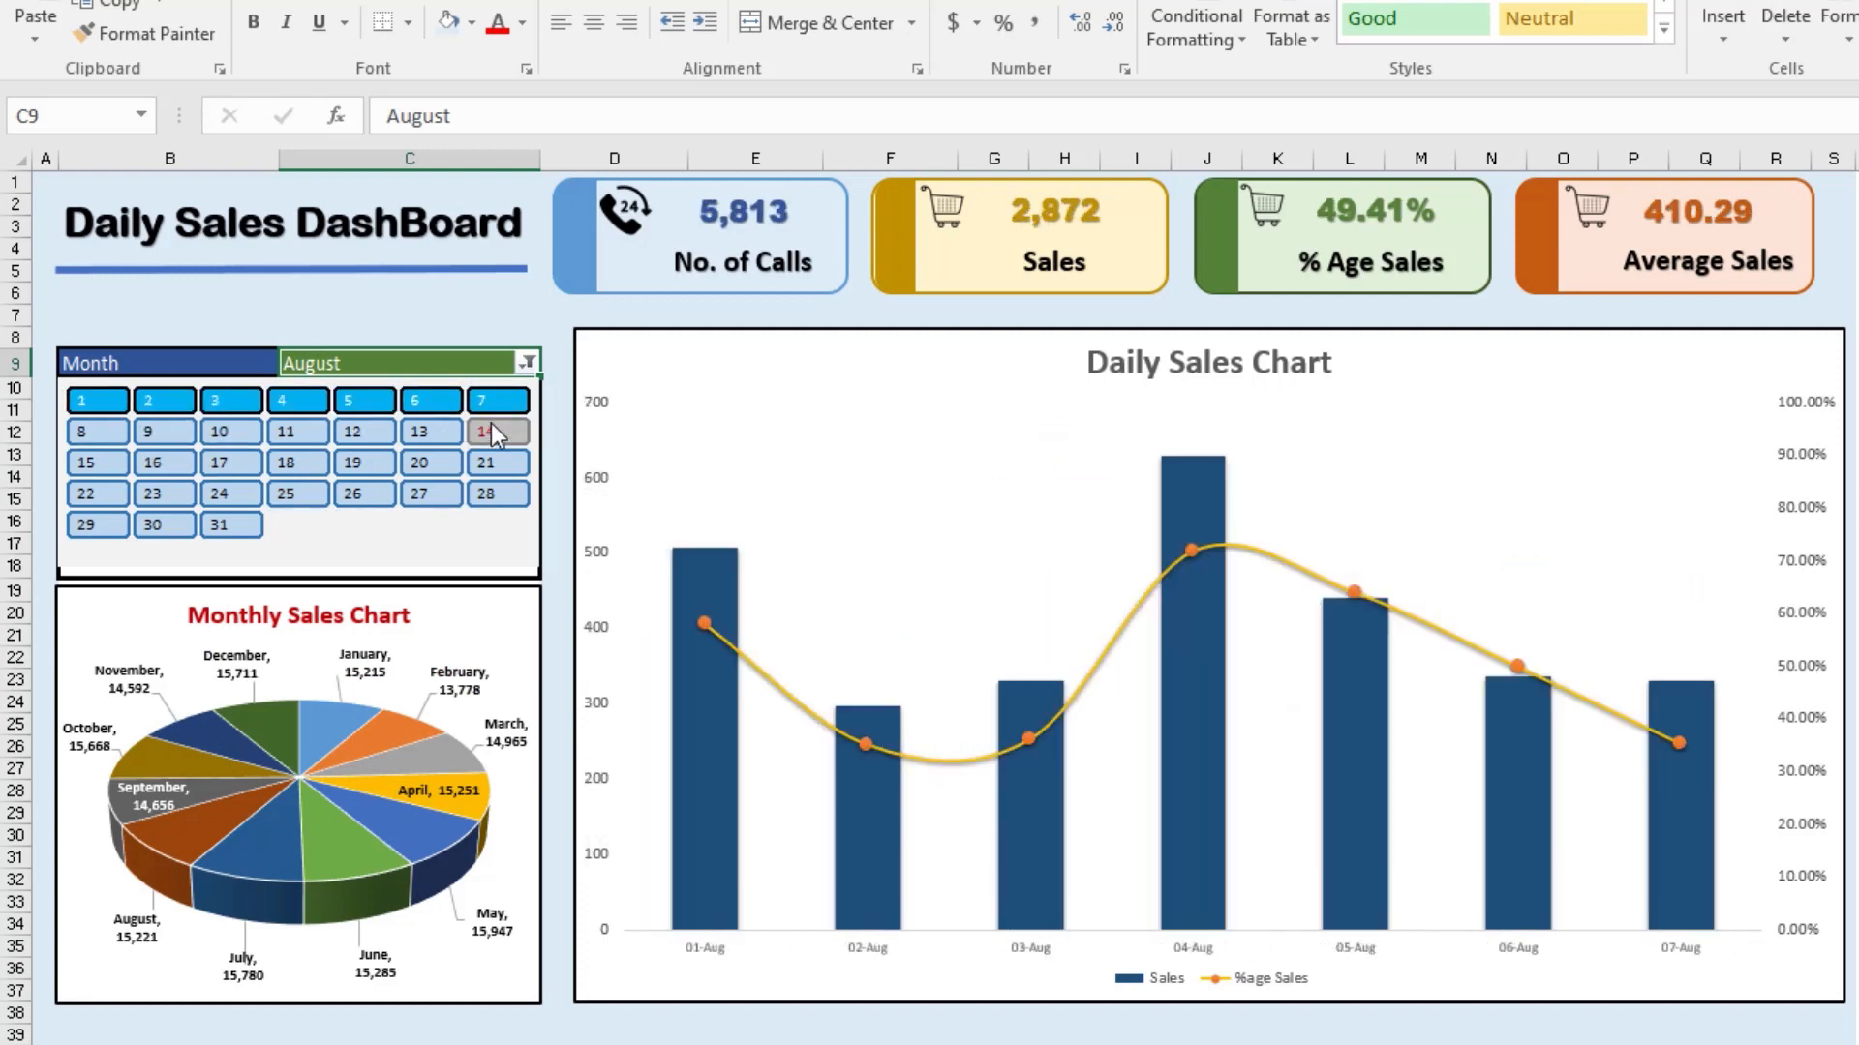